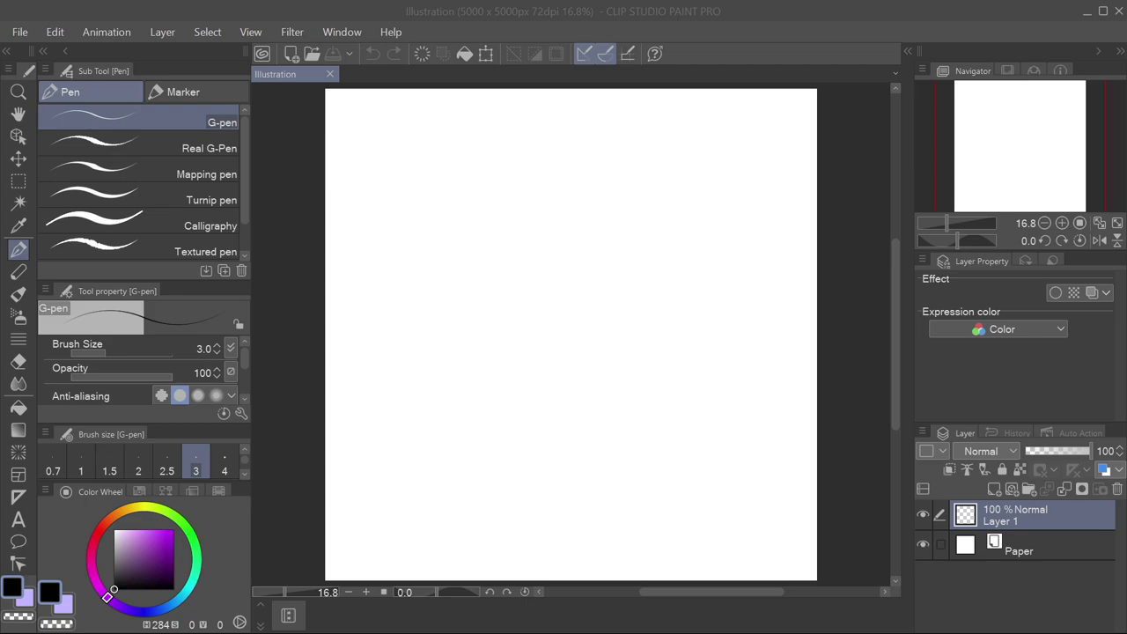
Set the G-pen brush size to 80
{"action": "left_click", "coordinate": [227, 464]}
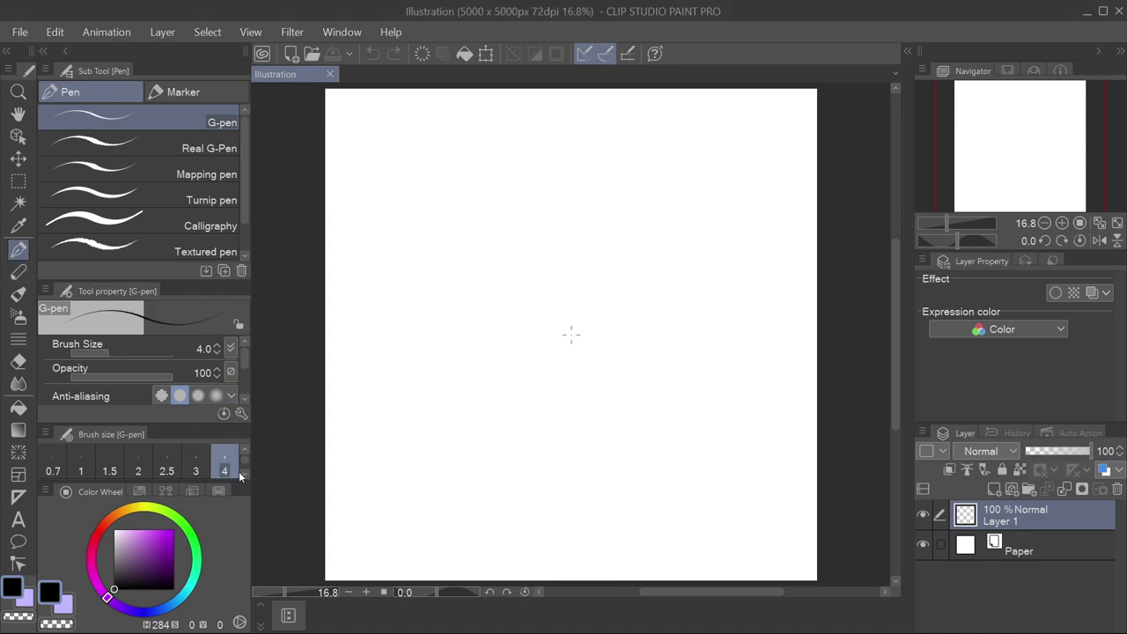
{"action": "left_click", "coordinate": [243, 475]}
{"action": "left_click", "coordinate": [243, 474]}
{"action": "left_click", "coordinate": [225, 458]}
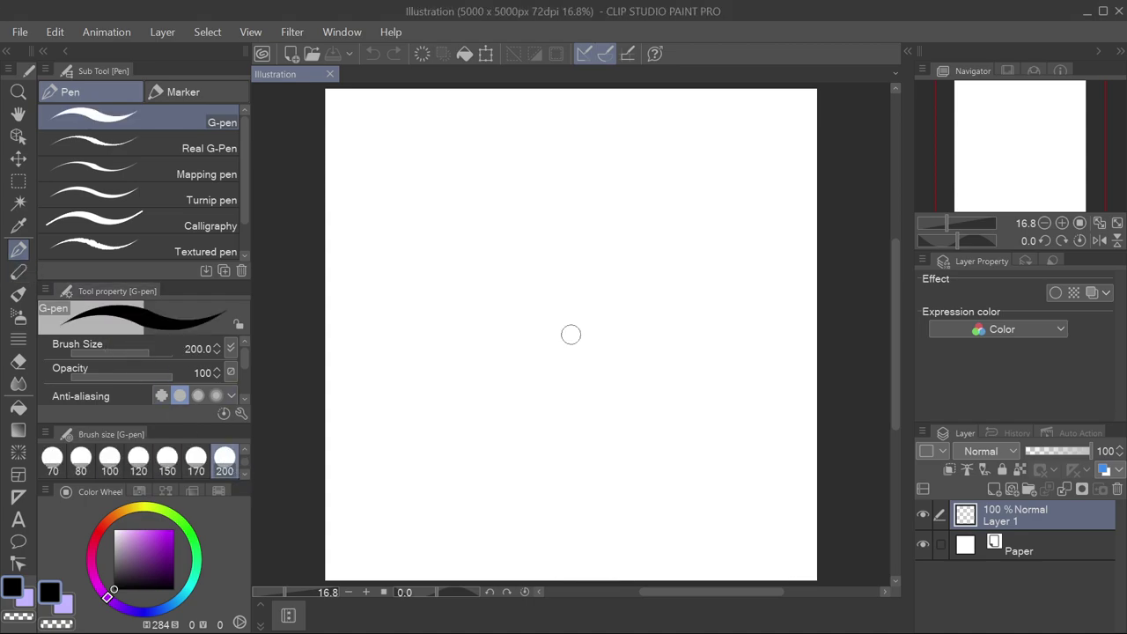
{"action": "left_click", "coordinate": [80, 458]}
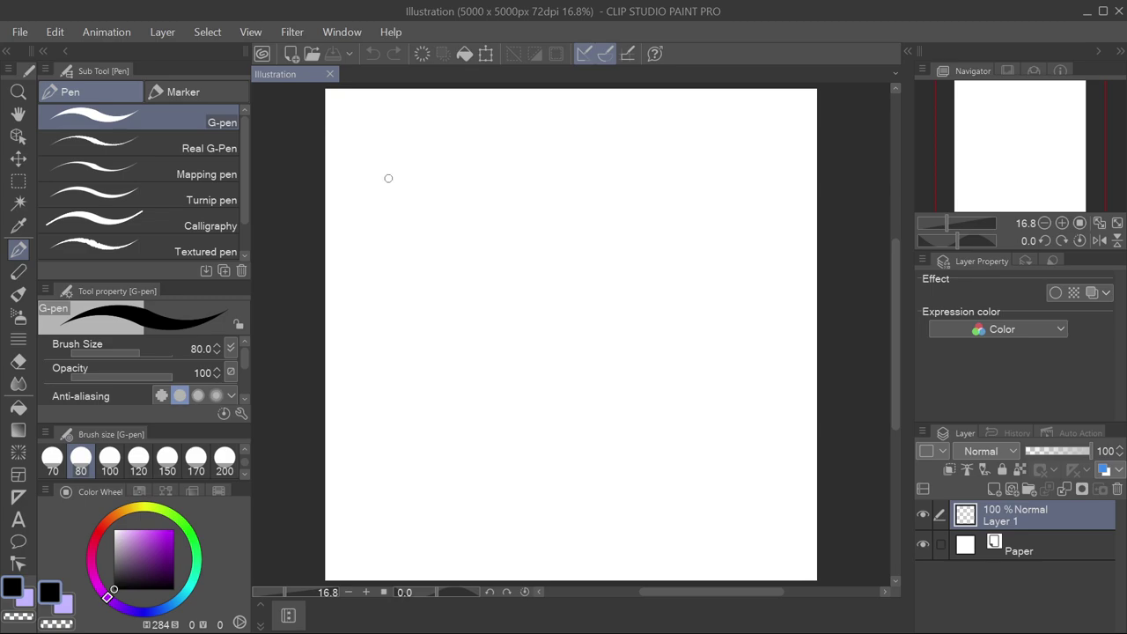
Handwrite "Stream Start Soon!" in black on three slanted lines across the canvas and add a small smiling face below it
{"action": "mouse_move", "coordinate": [408, 169]}
{"action": "left_mouse_down"}
{"action": "mouse_move", "coordinate": [370, 181]}
{"action": "mouse_move", "coordinate": [424, 222]}
{"action": "mouse_move", "coordinate": [369, 244]}
{"action": "left_mouse_up"}
{"action": "left_click_drag", "start_coordinate": [426, 137], "coordinate": [430, 219]}
{"action": "mouse_move", "coordinate": [414, 193]}
{"action": "left_mouse_down"}
{"action": "mouse_move", "coordinate": [444, 178]}
{"action": "mouse_move", "coordinate": [476, 218]}
{"action": "mouse_move", "coordinate": [506, 178]}
{"action": "mouse_move", "coordinate": [516, 203]}
{"action": "mouse_move", "coordinate": [601, 143]}
{"action": "mouse_move", "coordinate": [614, 184]}
{"action": "left_mouse_up"}
{"action": "mouse_move", "coordinate": [469, 260]}
{"action": "left_mouse_down"}
{"action": "mouse_move", "coordinate": [490, 299]}
{"action": "mouse_move", "coordinate": [425, 337]}
{"action": "left_mouse_up"}
{"action": "left_click_drag", "start_coordinate": [482, 240], "coordinate": [510, 304]}
{"action": "mouse_move", "coordinate": [483, 275]}
{"action": "left_mouse_down"}
{"action": "mouse_move", "coordinate": [512, 259]}
{"action": "mouse_move", "coordinate": [539, 292]}
{"action": "mouse_move", "coordinate": [564, 249]}
{"action": "mouse_move", "coordinate": [583, 275]}
{"action": "mouse_move", "coordinate": [600, 234]}
{"action": "left_mouse_up"}
{"action": "mouse_move", "coordinate": [417, 378]}
{"action": "left_mouse_down"}
{"action": "mouse_move", "coordinate": [408, 413]}
{"action": "mouse_move", "coordinate": [395, 467]}
{"action": "left_mouse_up"}
{"action": "mouse_move", "coordinate": [454, 406]}
{"action": "left_mouse_down"}
{"action": "mouse_move", "coordinate": [499, 392]}
{"action": "mouse_move", "coordinate": [523, 405]}
{"action": "mouse_move", "coordinate": [511, 385]}
{"action": "mouse_move", "coordinate": [530, 355]}
{"action": "mouse_move", "coordinate": [554, 394]}
{"action": "left_mouse_up"}
{"action": "left_click", "coordinate": [580, 382]}
{"action": "mouse_move", "coordinate": [569, 308]}
{"action": "left_mouse_down"}
{"action": "mouse_move", "coordinate": [578, 352]}
{"action": "mouse_move", "coordinate": [577, 335]}
{"action": "mouse_move", "coordinate": [581, 343]}
{"action": "left_mouse_up"}
{"action": "mouse_move", "coordinate": [634, 431]}
{"action": "left_mouse_down"}
{"action": "mouse_move", "coordinate": [628, 444]}
{"action": "mouse_move", "coordinate": [671, 440]}
{"action": "mouse_move", "coordinate": [637, 476]}
{"action": "mouse_move", "coordinate": [671, 465]}
{"action": "left_mouse_up"}
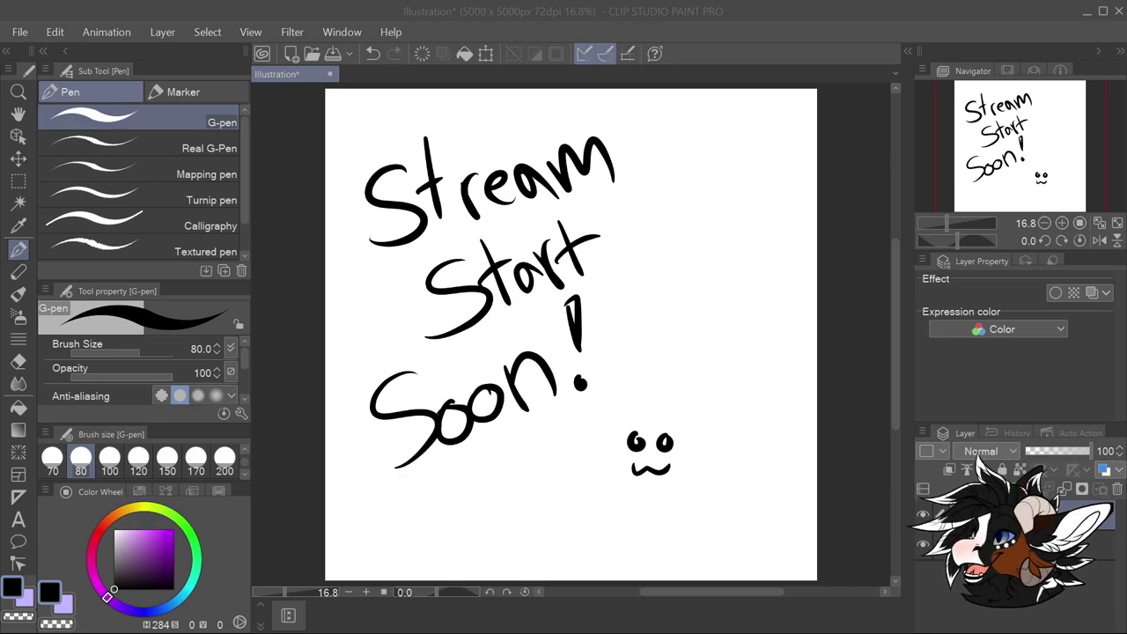
Open the recent file Dubz 14 to view its character illustration, and close it again
{"action": "left_click", "coordinate": [20, 32]}
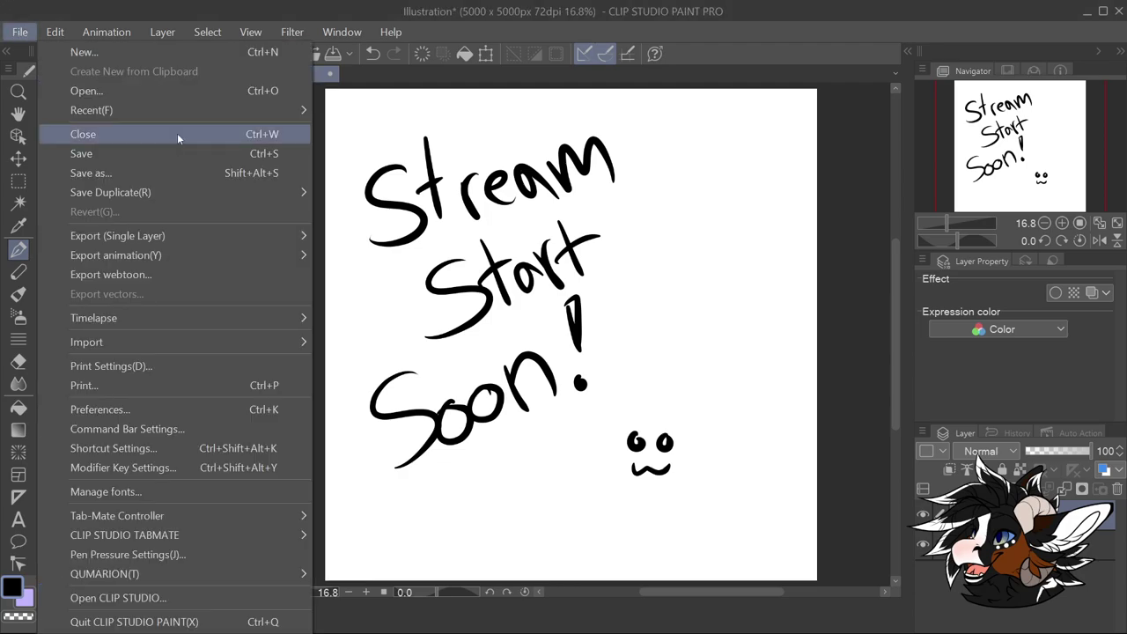
{"action": "mouse_move", "coordinate": [190, 109]}
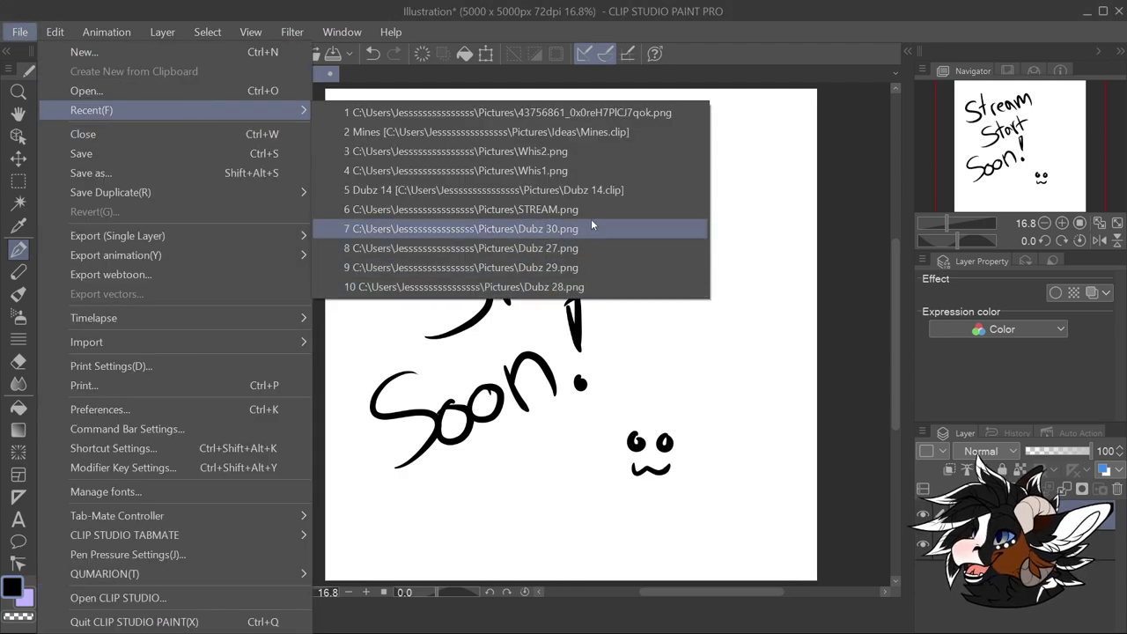
{"action": "left_click", "coordinate": [612, 190]}
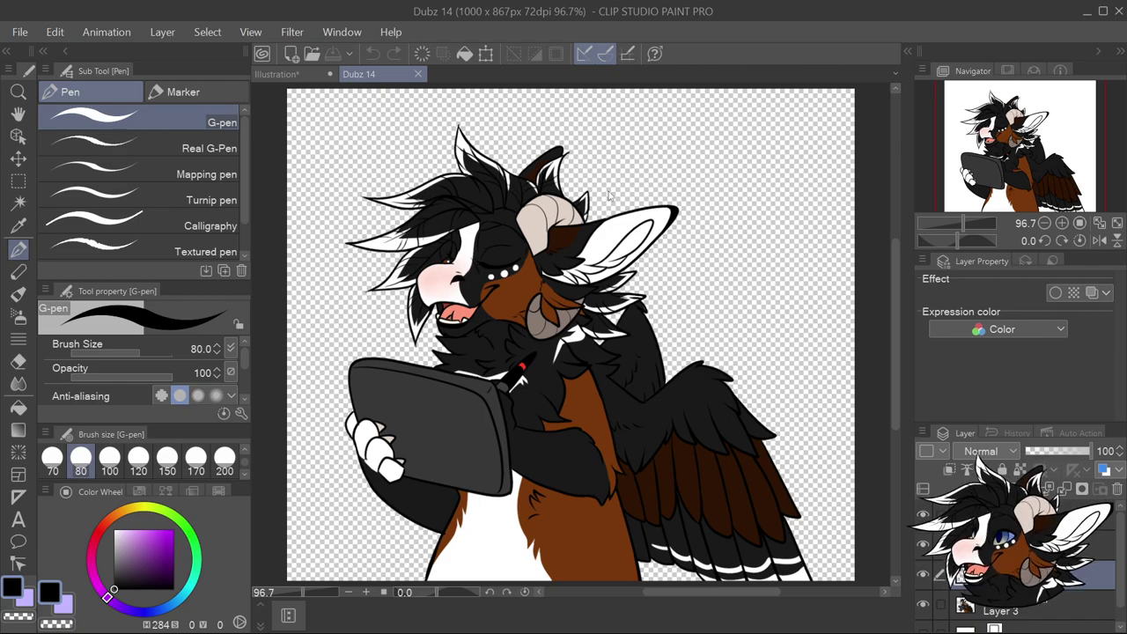
{"action": "left_click", "coordinate": [418, 74]}
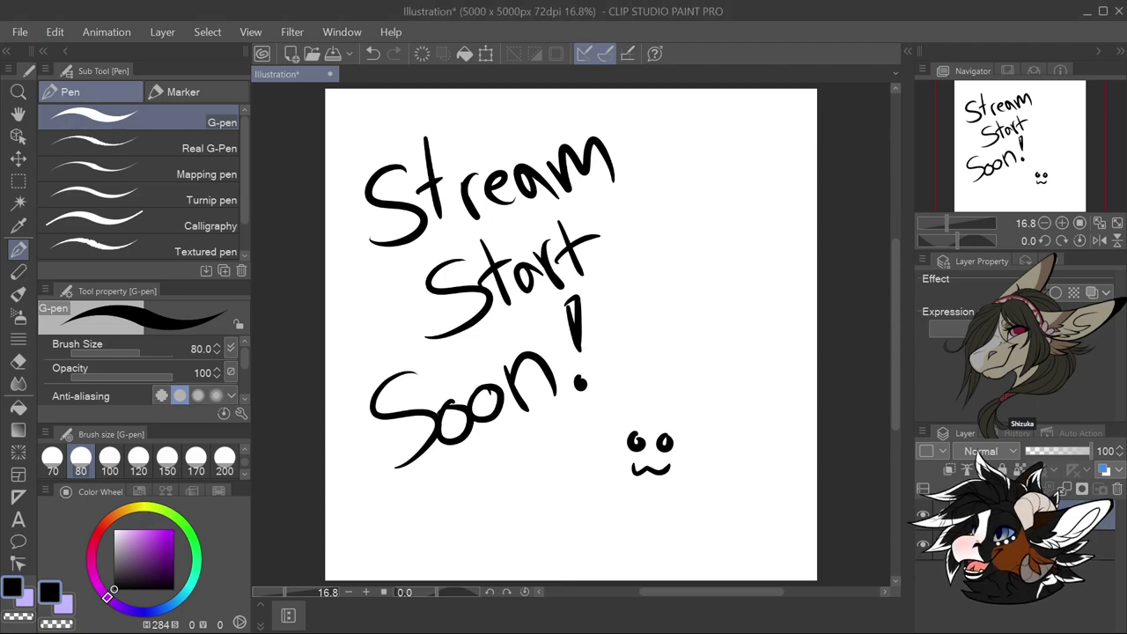
Hide the layer holding the "Stream Start Soon!" lettering and set the G-pen brush size to 12
{"action": "key", "text": "e"}
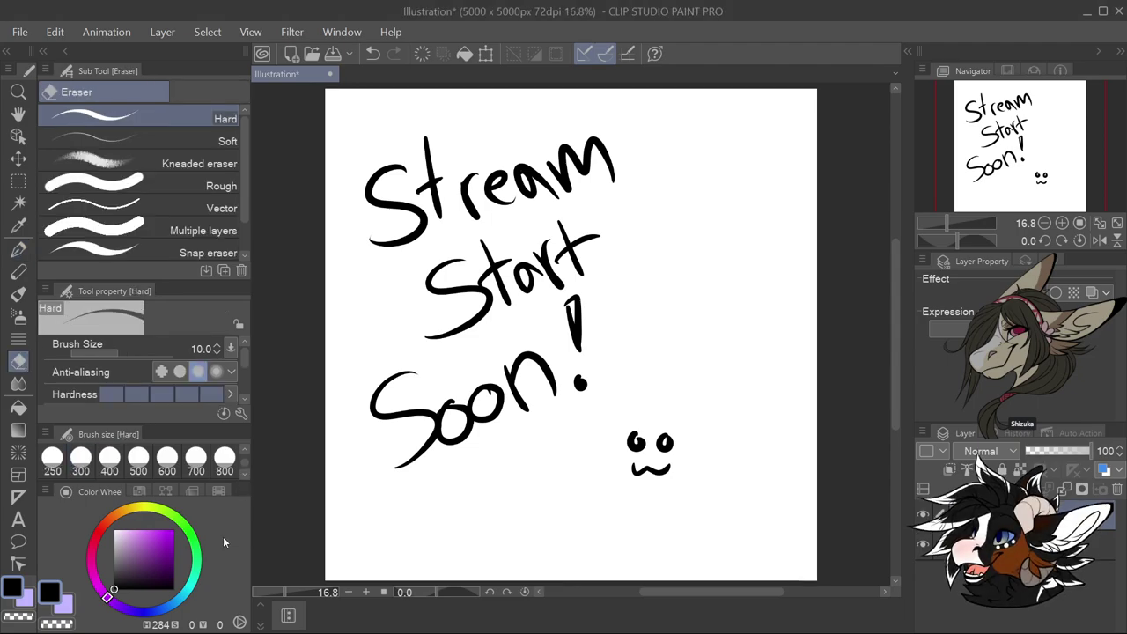
{"action": "left_click", "coordinate": [922, 514]}
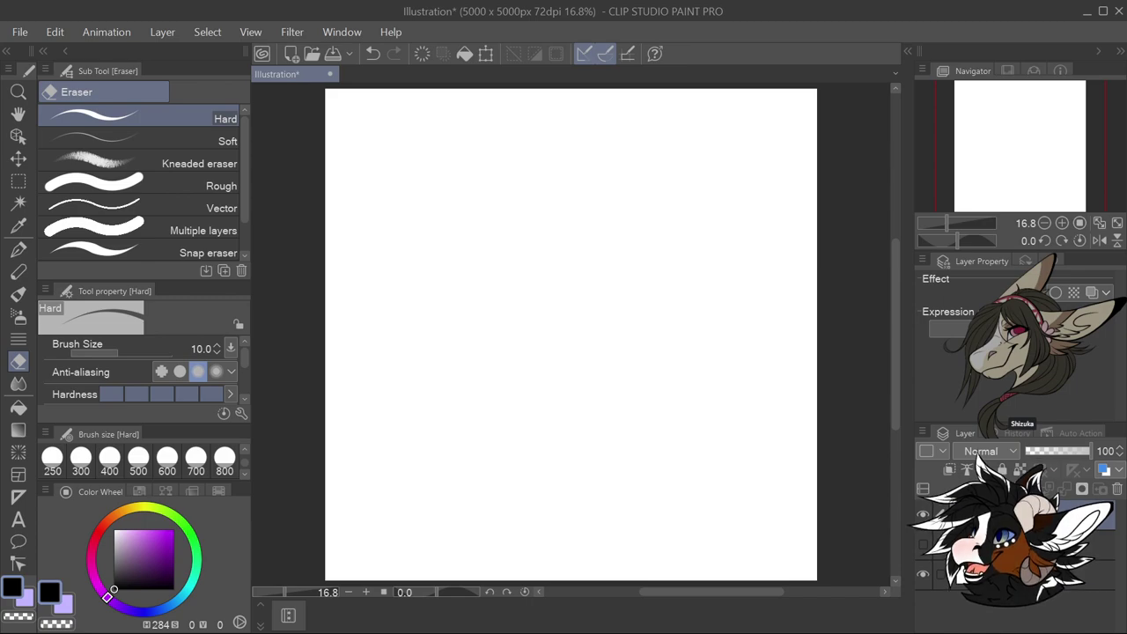
{"action": "left_click", "coordinate": [18, 249]}
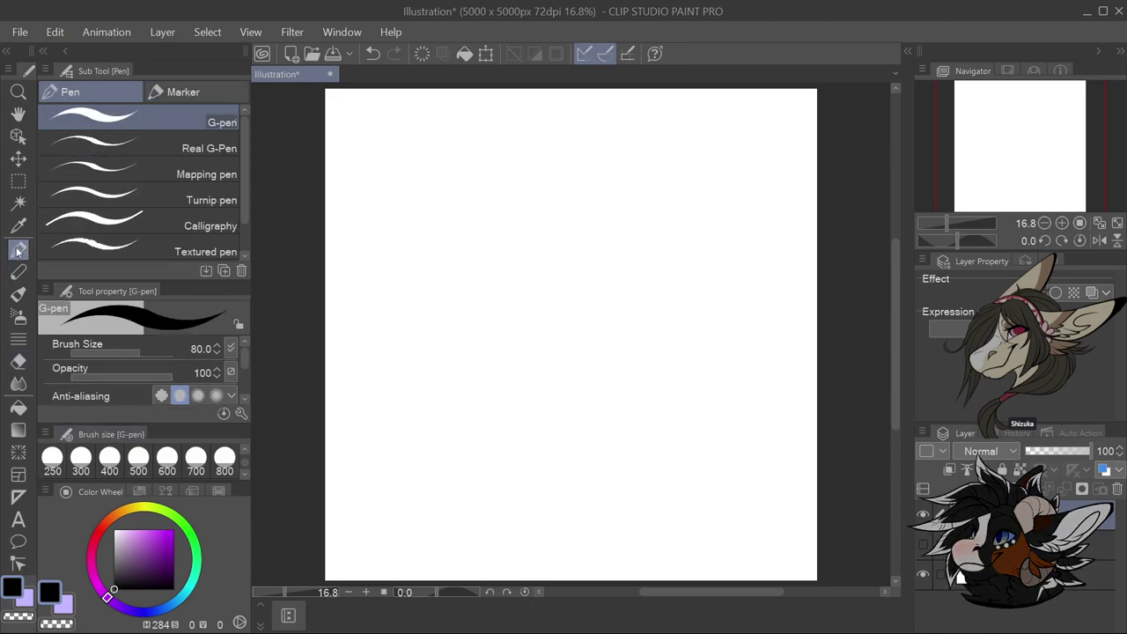
{"action": "scroll", "coordinate": [245, 457], "scroll_direction": "up", "scroll_amount": 2}
{"action": "scroll", "coordinate": [243, 459], "scroll_direction": "up", "scroll_amount": 2}
{"action": "left_click", "coordinate": [234, 462]}
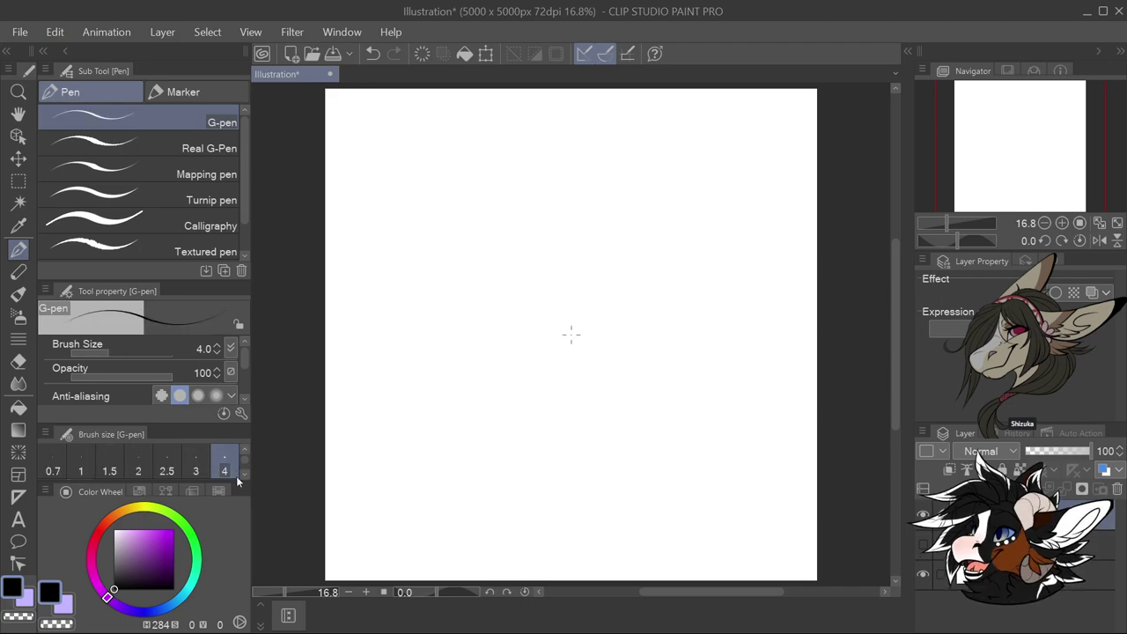
{"action": "scroll", "coordinate": [241, 466], "scroll_direction": "down", "scroll_amount": 1}
{"action": "left_click", "coordinate": [225, 462]}
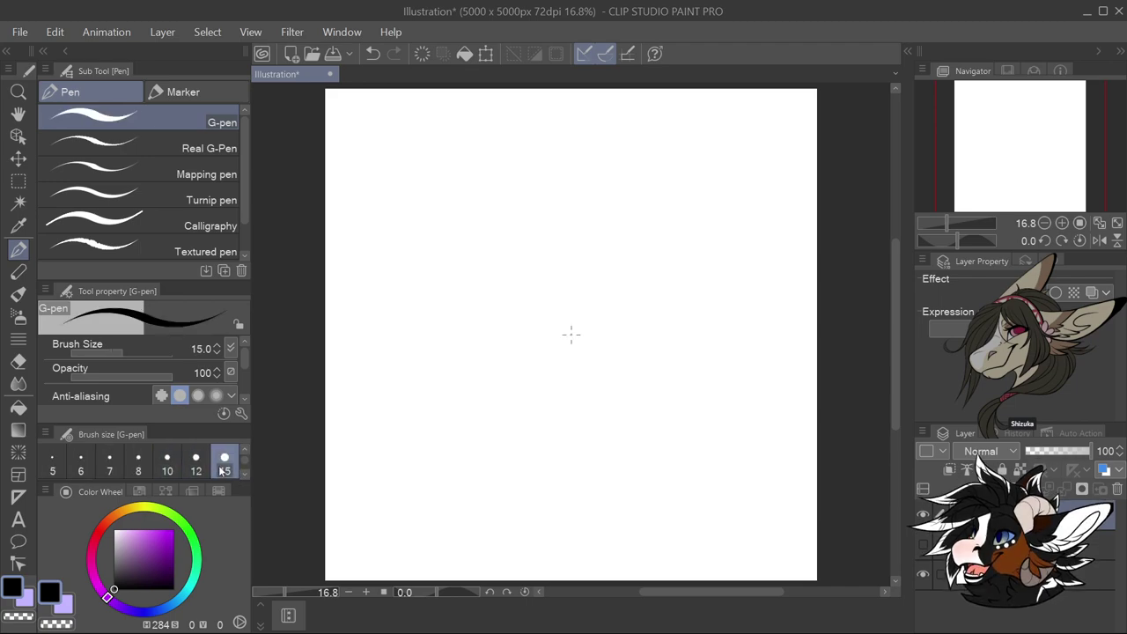
{"action": "left_click", "coordinate": [196, 462]}
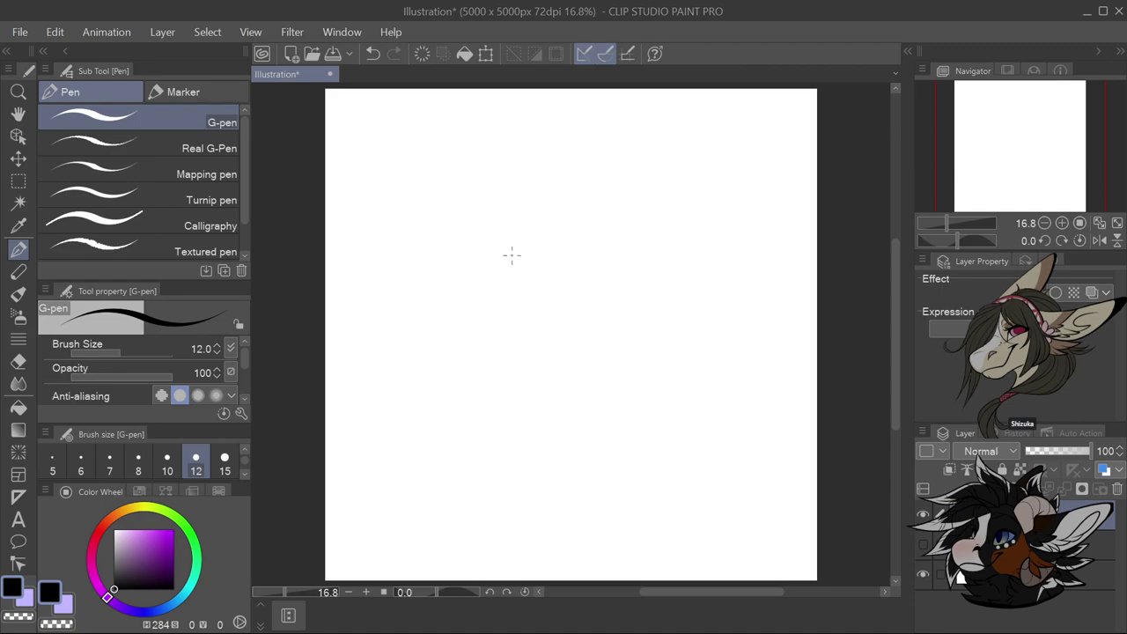
Sketch a head circle near the canvas's upper edge with a vertical guideline curving toward its left side
{"action": "scroll", "coordinate": [506, 222], "scroll_direction": "down", "scroll_amount": 1}
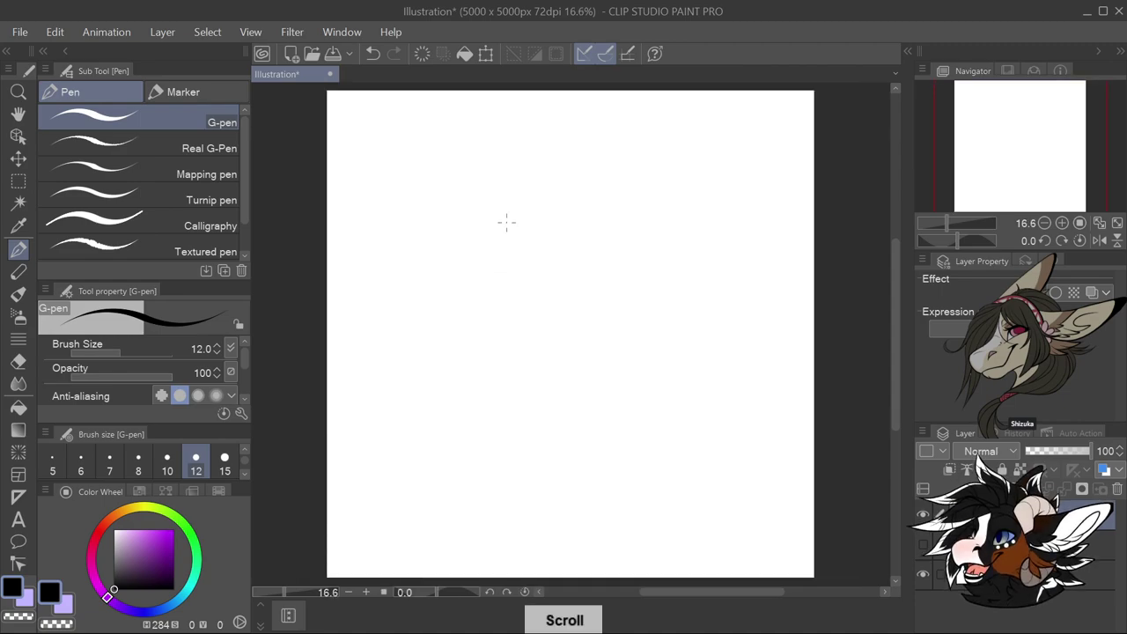
{"action": "scroll", "coordinate": [523, 195], "scroll_direction": "up", "scroll_amount": 2}
{"action": "scroll", "coordinate": [523, 200], "scroll_direction": "up", "scroll_amount": 3}
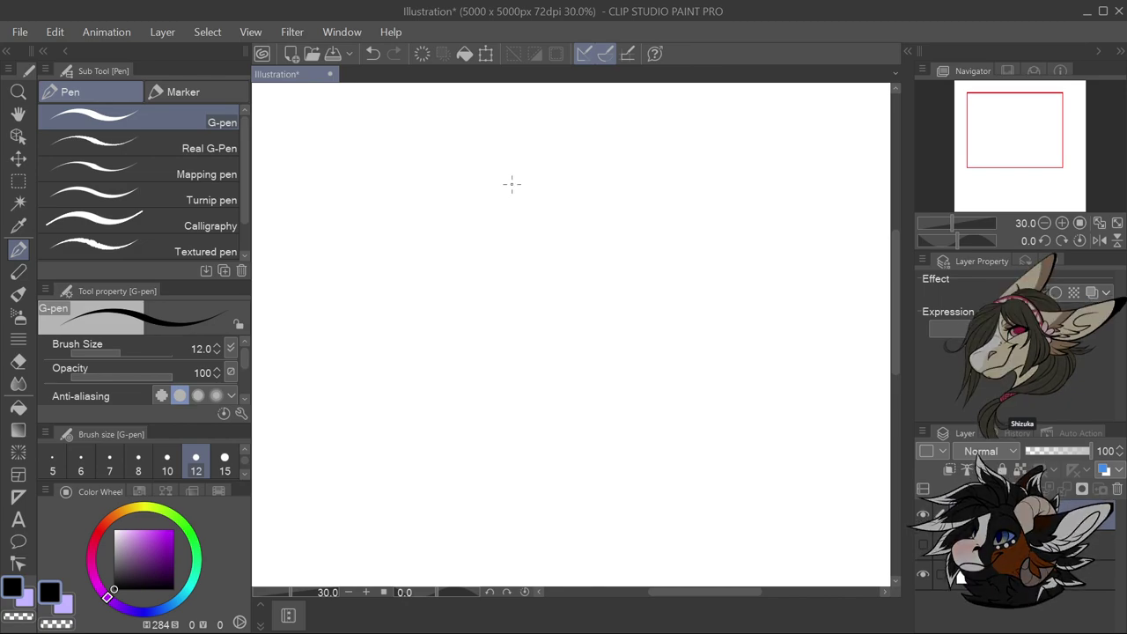
{"action": "mouse_move", "coordinate": [556, 159]}
{"action": "left_mouse_down"}
{"action": "mouse_move", "coordinate": [490, 160]}
{"action": "mouse_move", "coordinate": [473, 191]}
{"action": "mouse_move", "coordinate": [480, 235]}
{"action": "mouse_move", "coordinate": [515, 259]}
{"action": "mouse_move", "coordinate": [563, 251]}
{"action": "mouse_move", "coordinate": [590, 208]}
{"action": "mouse_move", "coordinate": [575, 160]}
{"action": "mouse_move", "coordinate": [494, 159]}
{"action": "mouse_move", "coordinate": [550, 141]}
{"action": "mouse_move", "coordinate": [573, 155]}
{"action": "mouse_move", "coordinate": [586, 238]}
{"action": "left_mouse_up"}
{"action": "left_click_drag", "start_coordinate": [493, 149], "coordinate": [465, 219]}
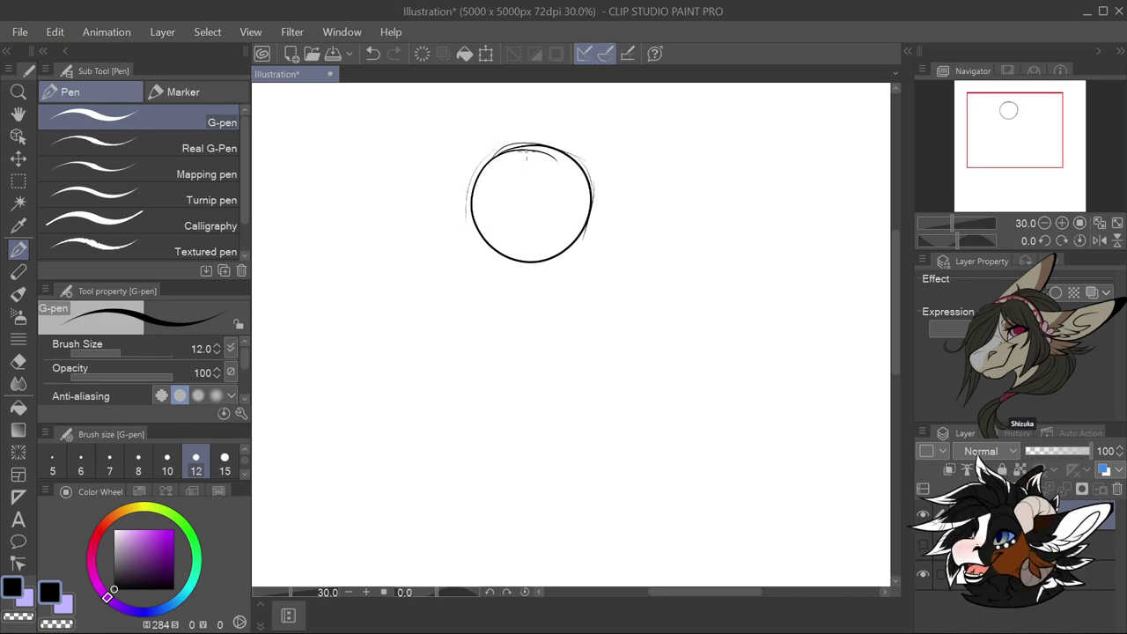
{"action": "left_click_drag", "start_coordinate": [534, 145], "coordinate": [526, 253]}
{"action": "key", "text": "ctrl+z"}
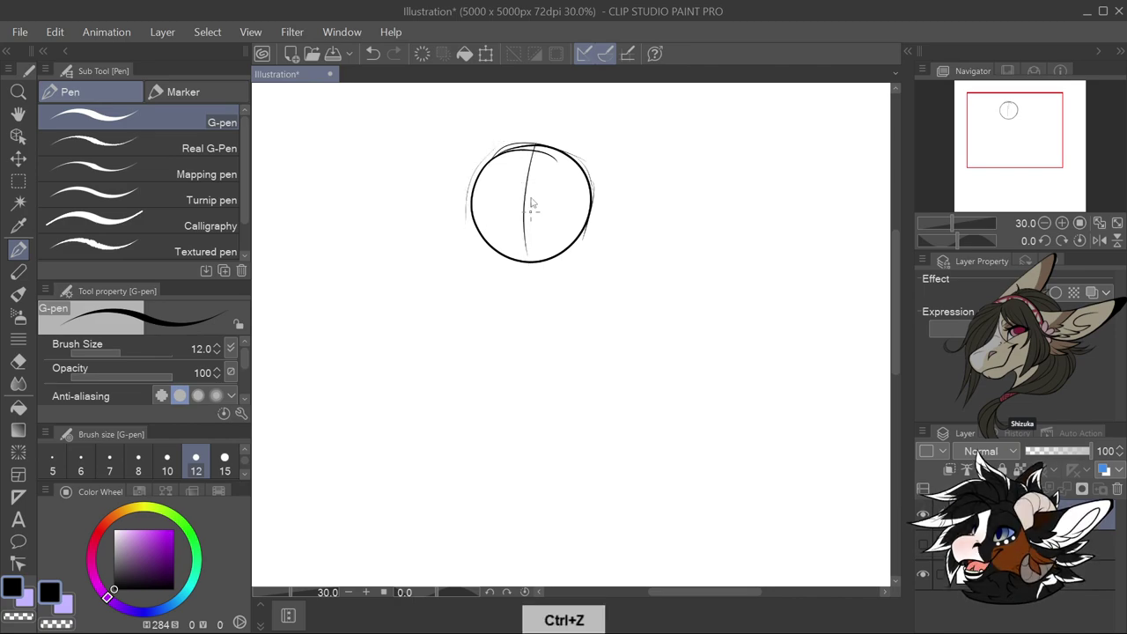
{"action": "mouse_move", "coordinate": [531, 144]}
{"action": "left_mouse_down"}
{"action": "mouse_move", "coordinate": [509, 205]}
{"action": "mouse_move", "coordinate": [509, 252]}
{"action": "left_mouse_up"}
{"action": "left_click_drag", "start_coordinate": [511, 164], "coordinate": [510, 257]}
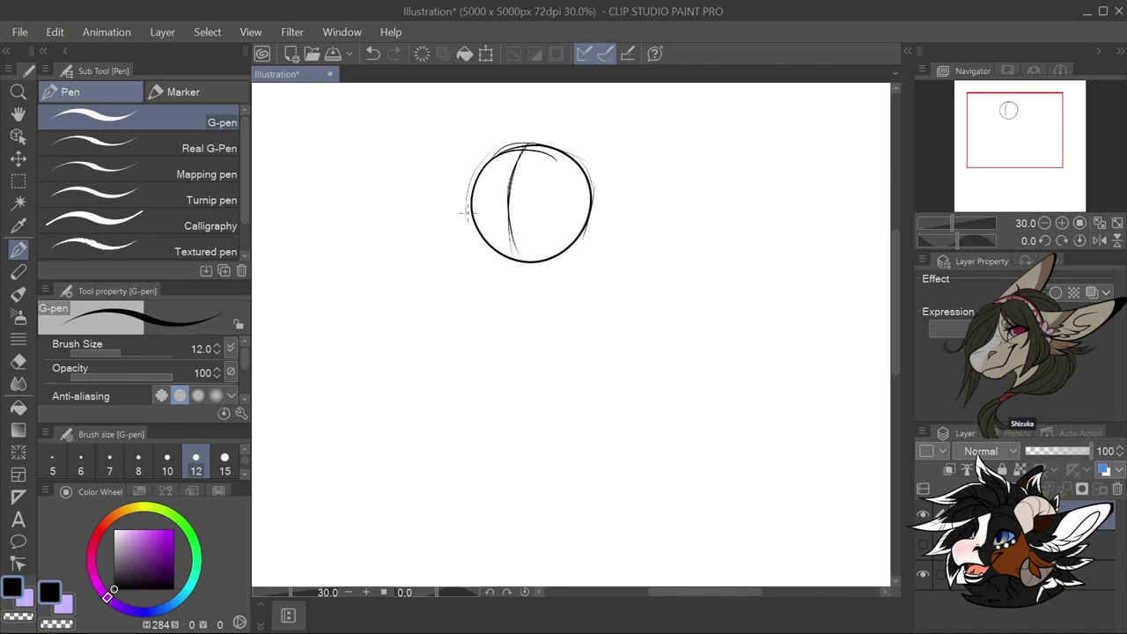
Sketch a head circle on each side of the first, with a straight vertical guideline in the right one and a curved one in the left
{"action": "left_click_drag", "start_coordinate": [741, 159], "coordinate": [698, 159]}
{"action": "right_click", "coordinate": [696, 260]}
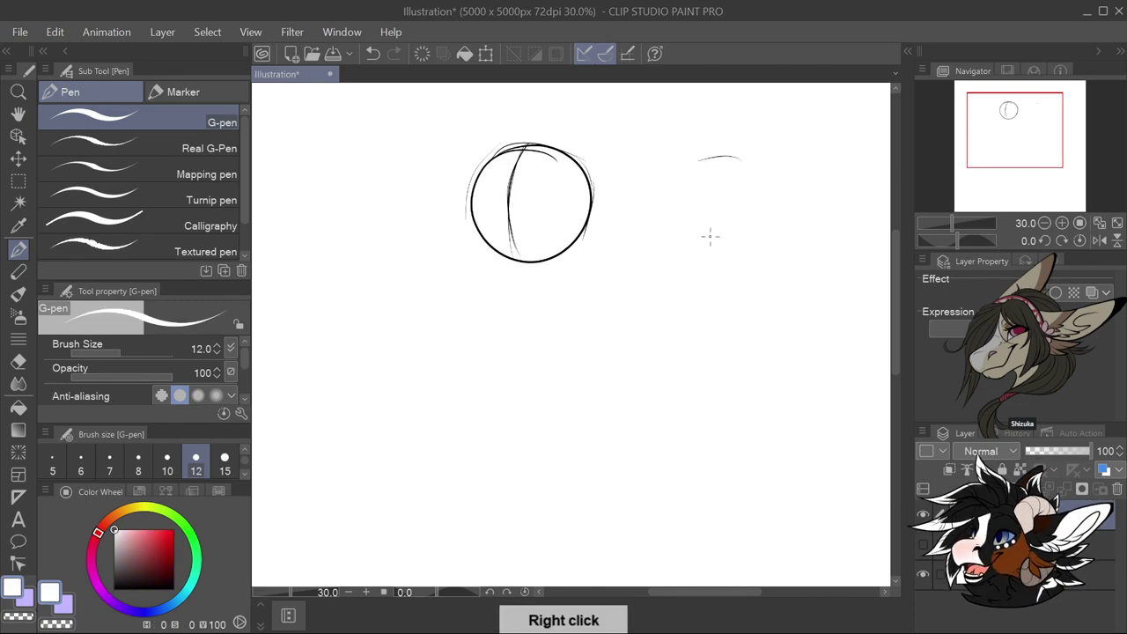
{"action": "key", "text": "x"}
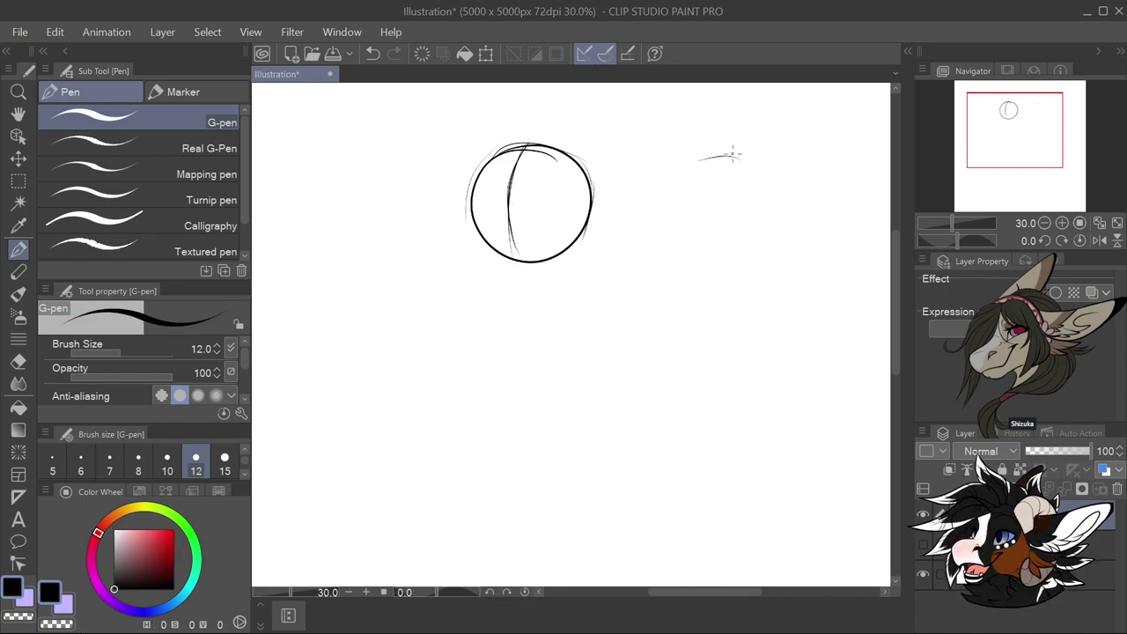
{"action": "mouse_move", "coordinate": [736, 155]}
{"action": "left_mouse_down"}
{"action": "mouse_move", "coordinate": [678, 239]}
{"action": "mouse_move", "coordinate": [767, 243]}
{"action": "mouse_move", "coordinate": [778, 161]}
{"action": "mouse_move", "coordinate": [675, 205]}
{"action": "left_mouse_up"}
{"action": "left_click_drag", "start_coordinate": [733, 142], "coordinate": [735, 265]}
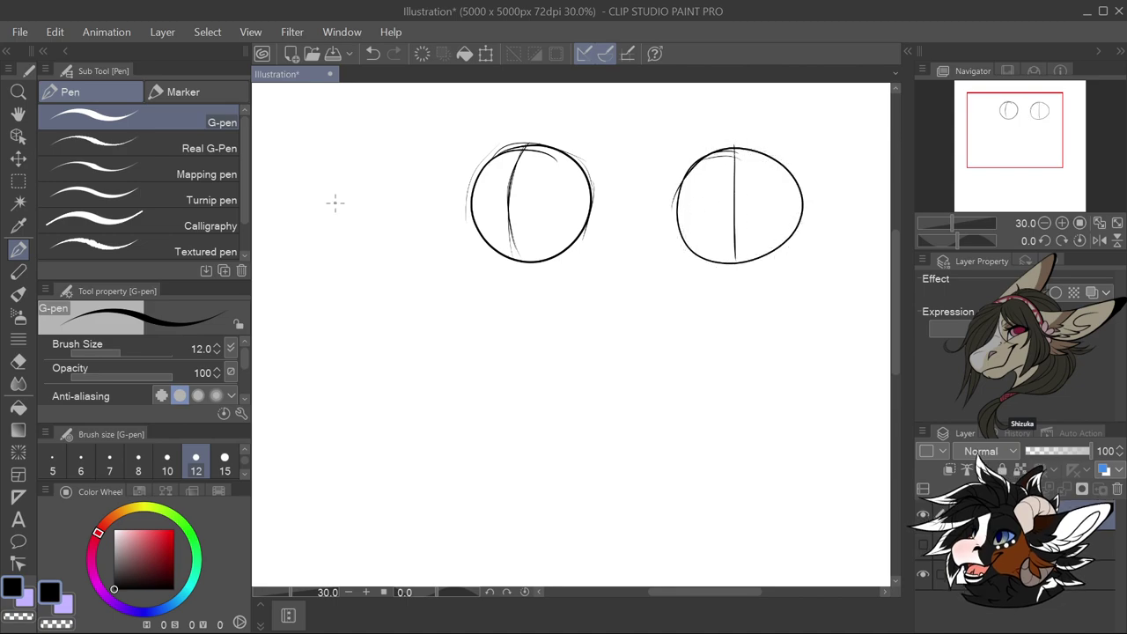
{"action": "mouse_move", "coordinate": [327, 142]}
{"action": "left_mouse_down"}
{"action": "mouse_move", "coordinate": [282, 186]}
{"action": "mouse_move", "coordinate": [302, 255]}
{"action": "mouse_move", "coordinate": [361, 255]}
{"action": "mouse_move", "coordinate": [397, 213]}
{"action": "mouse_move", "coordinate": [387, 169]}
{"action": "mouse_move", "coordinate": [347, 144]}
{"action": "mouse_move", "coordinate": [308, 158]}
{"action": "mouse_move", "coordinate": [291, 211]}
{"action": "left_mouse_up"}
{"action": "mouse_move", "coordinate": [339, 143]}
{"action": "left_mouse_down"}
{"action": "mouse_move", "coordinate": [366, 187]}
{"action": "mouse_move", "coordinate": [370, 236]}
{"action": "left_mouse_up"}
{"action": "left_click_drag", "start_coordinate": [324, 204], "coordinate": [422, 150]}
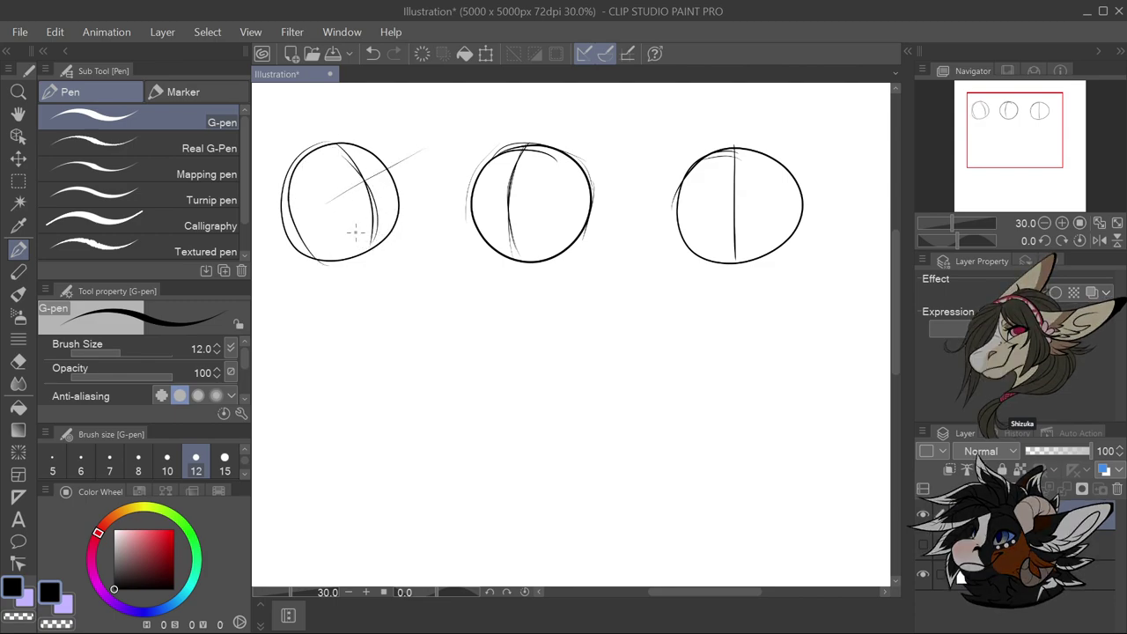
{"action": "left_click_drag", "start_coordinate": [507, 187], "coordinate": [438, 158]}
{"action": "left_click_drag", "start_coordinate": [729, 207], "coordinate": [642, 233]}
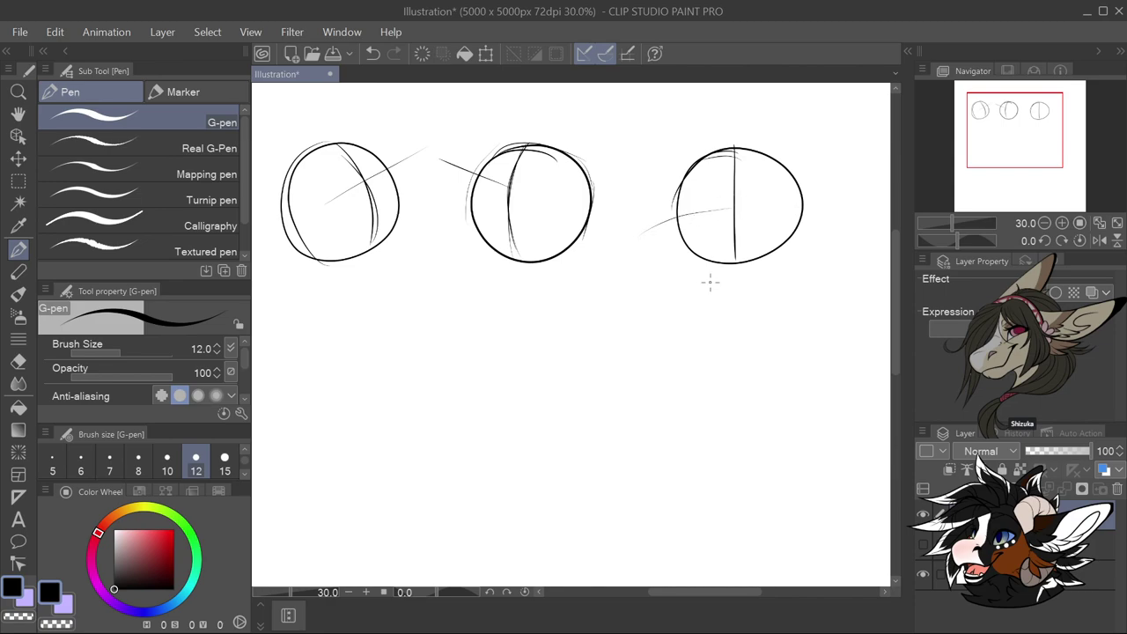
{"action": "key", "text": "ctrl+z"}
{"action": "mouse_move", "coordinate": [724, 202]}
{"action": "left_mouse_down"}
{"action": "mouse_move", "coordinate": [705, 223]}
{"action": "mouse_move", "coordinate": [780, 238]}
{"action": "left_mouse_up"}
{"action": "key", "text": "ctrl+z"}
{"action": "key", "text": "ctrl+z"}
{"action": "key", "text": "ctrl+z"}
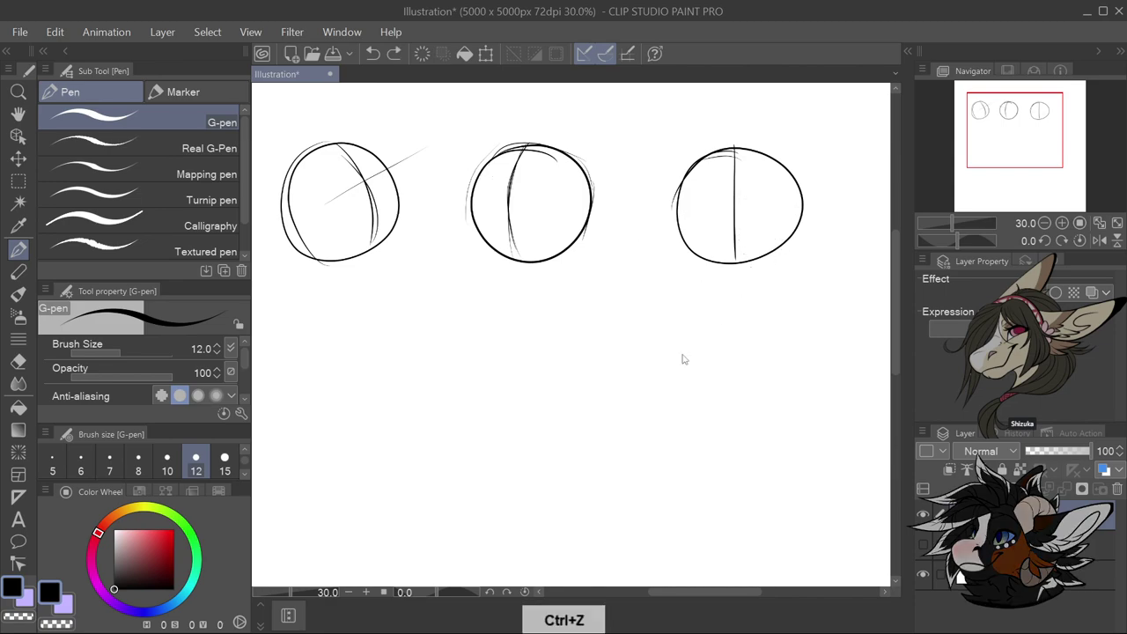
{"action": "key", "text": "ctrl+z"}
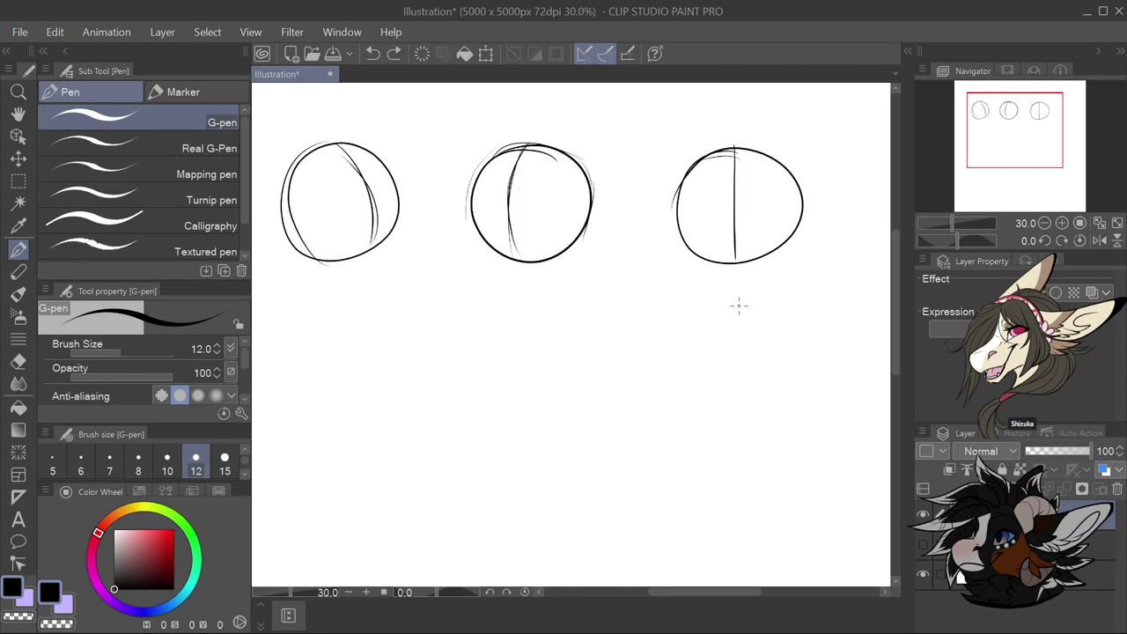
Add a horizontal guideline across each of the three head circles, curved in the left and middle ones and straight in the right one
{"action": "mouse_move", "coordinate": [471, 204]}
{"action": "left_mouse_down"}
{"action": "mouse_move", "coordinate": [504, 196]}
{"action": "mouse_move", "coordinate": [590, 208]}
{"action": "left_mouse_up"}
{"action": "left_click_drag", "start_coordinate": [674, 214], "coordinate": [798, 215]}
{"action": "left_click_drag", "start_coordinate": [287, 231], "coordinate": [404, 195]}
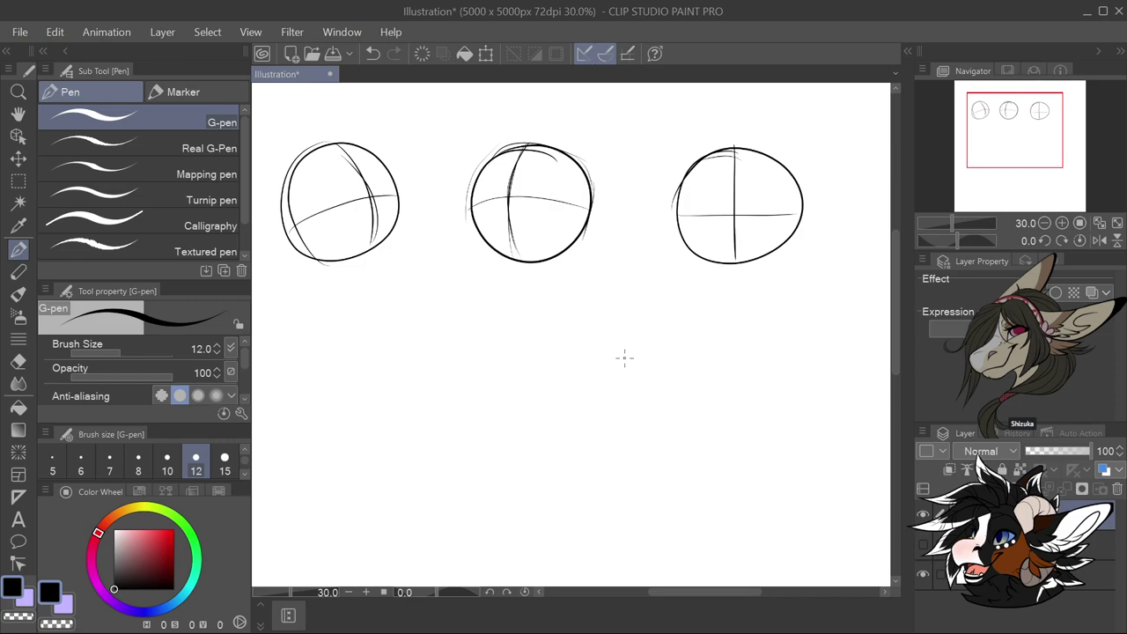
{"action": "left_click", "coordinate": [19, 316]}
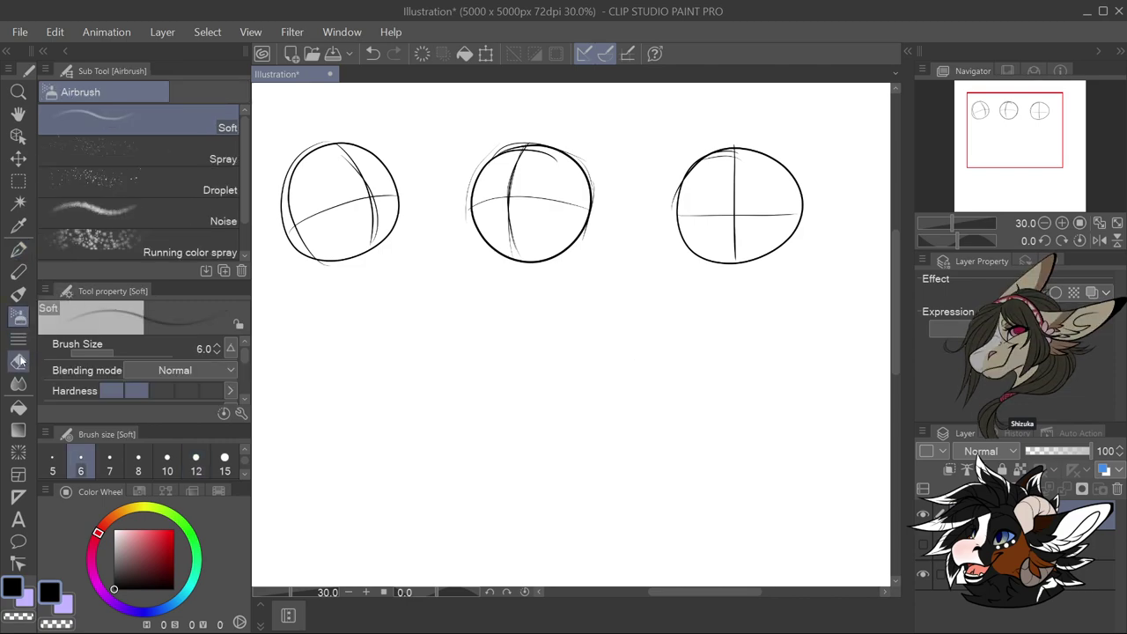
{"action": "left_click", "coordinate": [18, 338]}
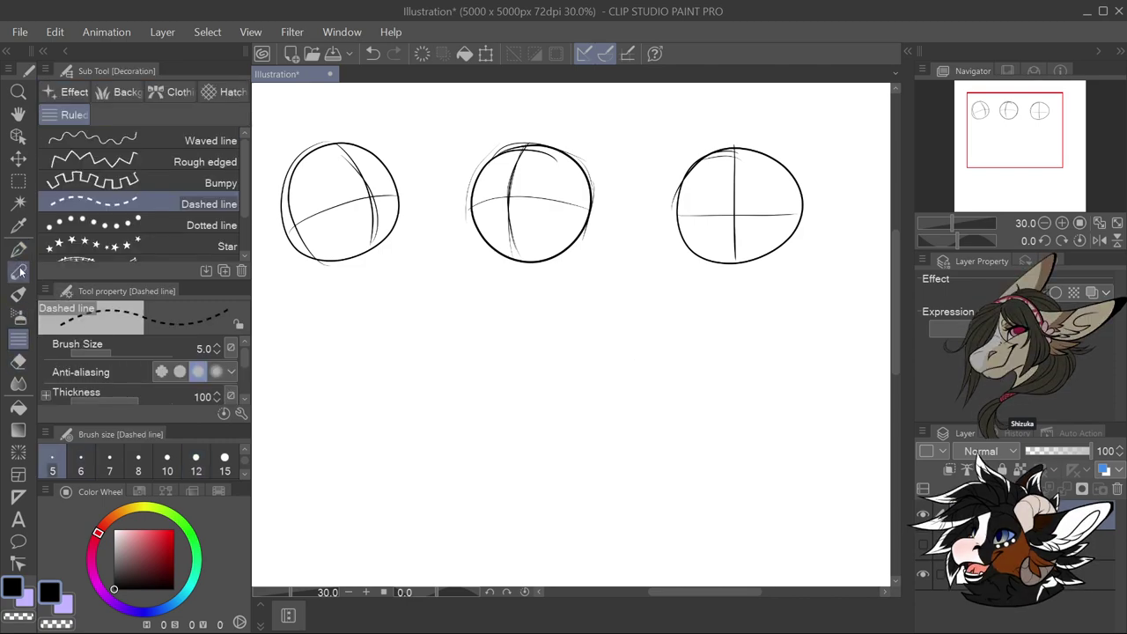
{"action": "left_click", "coordinate": [116, 247]}
{"action": "mouse_move", "coordinate": [345, 369]}
{"action": "left_mouse_down"}
{"action": "mouse_move", "coordinate": [471, 311]}
{"action": "mouse_move", "coordinate": [625, 344]}
{"action": "mouse_move", "coordinate": [655, 387]}
{"action": "left_mouse_up"}
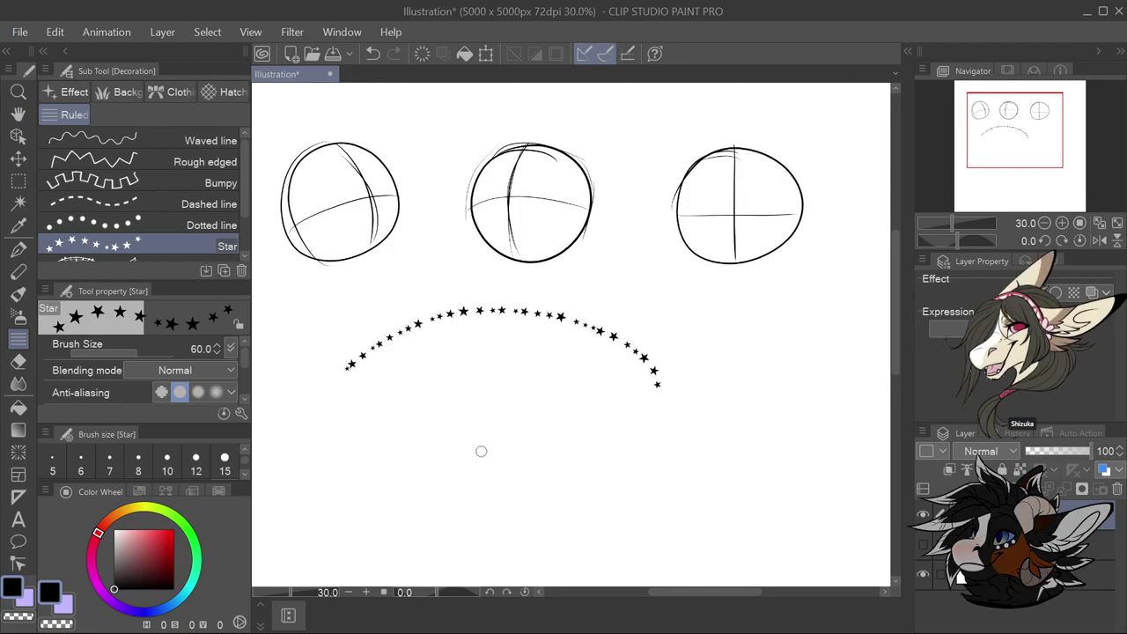
{"action": "key", "text": "ctrl+z"}
{"action": "left_click", "coordinate": [19, 249]}
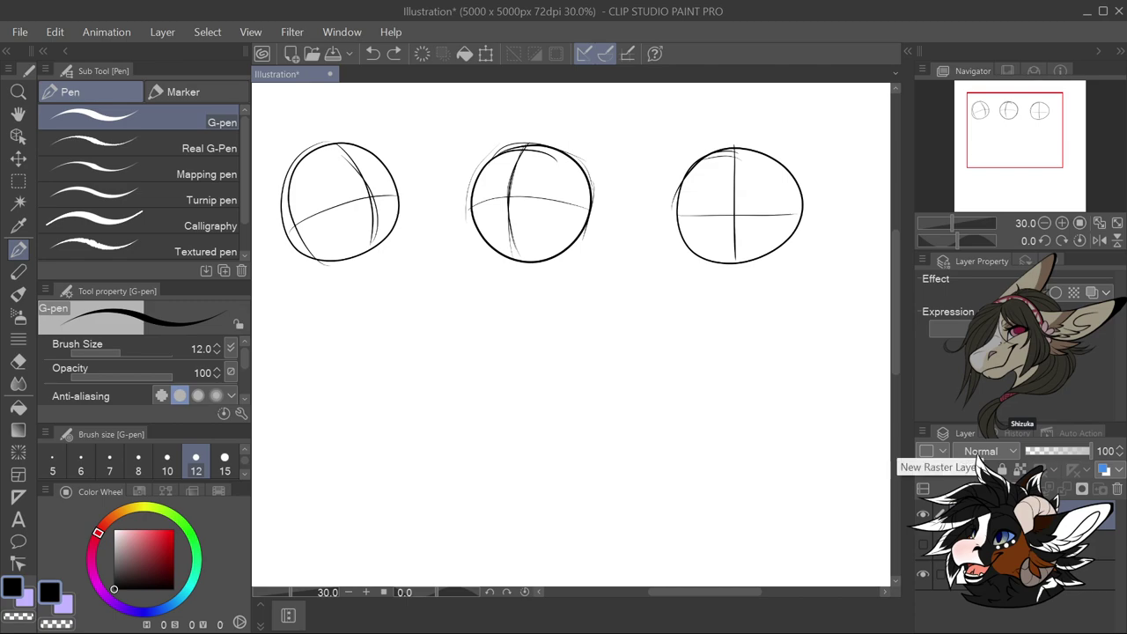
Add a new raster layer and lower the opacity of the layer with the head circle sketches
{"action": "left_click", "coordinate": [978, 459]}
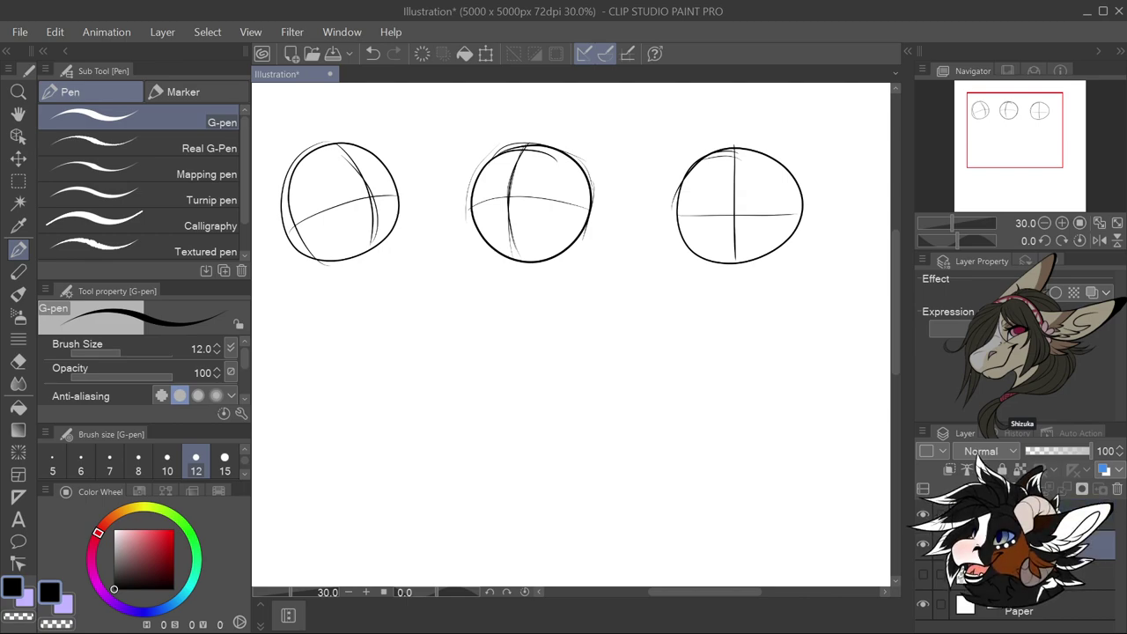
{"action": "left_click_drag", "start_coordinate": [1060, 451], "coordinate": [1049, 452]}
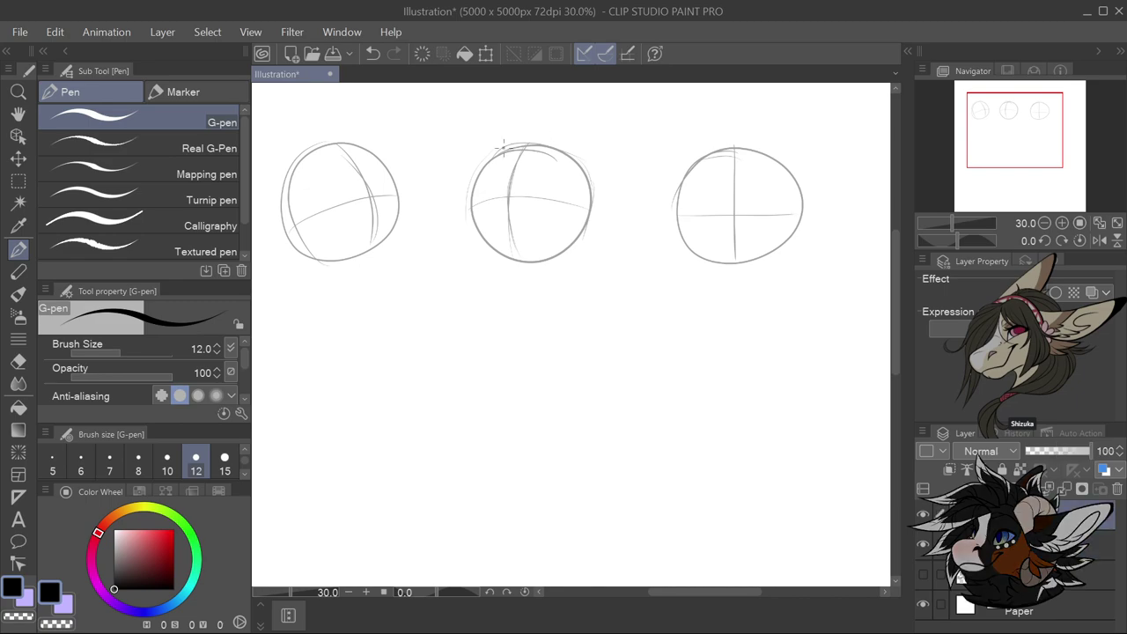
Draw the middle head's eyes above the horizontal guideline, an arched near eye and a narrow far eye at the left edge
{"action": "key", "text": "ctrl+2"}
{"action": "scroll", "coordinate": [529, 183], "scroll_direction": "down", "scroll_amount": 1}
{"action": "scroll", "coordinate": [528, 183], "scroll_direction": "up", "scroll_amount": 3}
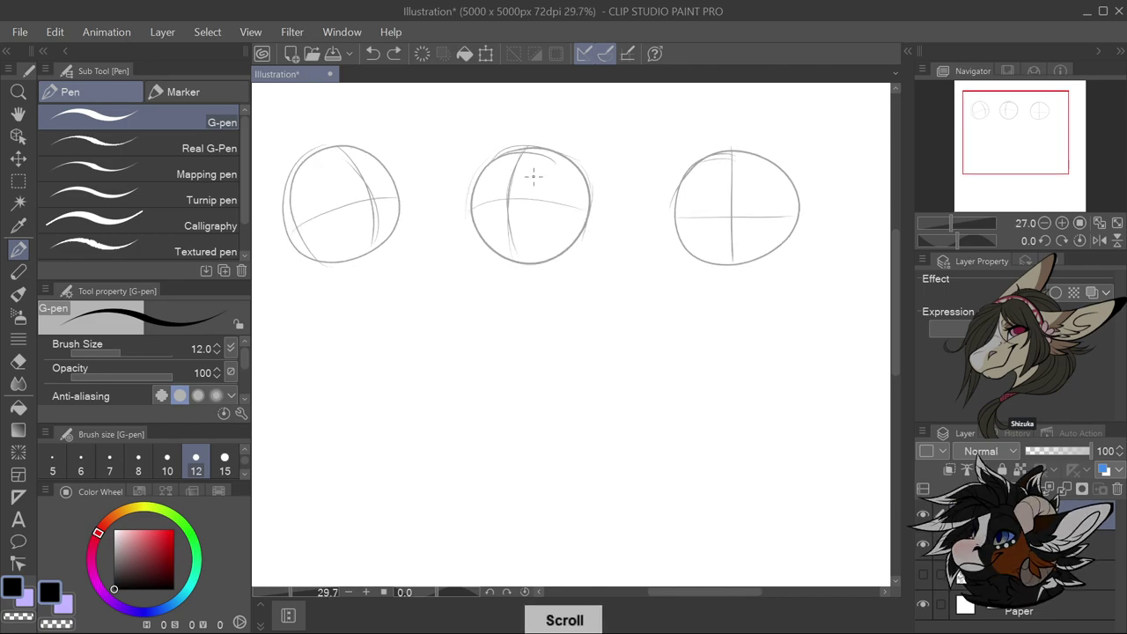
{"action": "scroll", "coordinate": [528, 183], "scroll_direction": "up", "scroll_amount": 1}
{"action": "mouse_move", "coordinate": [528, 177]}
{"action": "left_mouse_down"}
{"action": "mouse_move", "coordinate": [515, 205]}
{"action": "mouse_move", "coordinate": [537, 171]}
{"action": "mouse_move", "coordinate": [557, 207]}
{"action": "mouse_move", "coordinate": [512, 203]}
{"action": "mouse_move", "coordinate": [557, 208]}
{"action": "mouse_move", "coordinate": [470, 181]}
{"action": "left_mouse_up"}
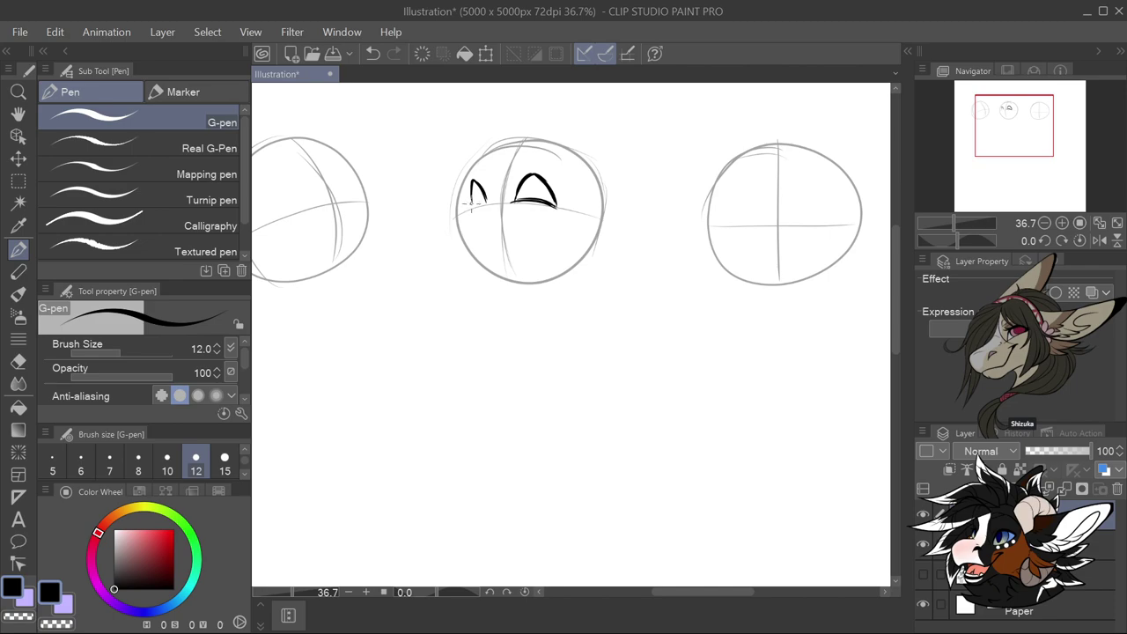
{"action": "key", "text": "ctrl+z"}
{"action": "mouse_move", "coordinate": [479, 189]}
{"action": "left_mouse_down"}
{"action": "mouse_move", "coordinate": [473, 206]}
{"action": "mouse_move", "coordinate": [486, 208]}
{"action": "mouse_move", "coordinate": [467, 189]}
{"action": "left_mouse_up"}
Draw an arched near eye and a narrow far eye at the right edge of the left head, above its horizontal guideline
{"action": "scroll", "coordinate": [569, 221], "scroll_direction": "down", "scroll_amount": 3}
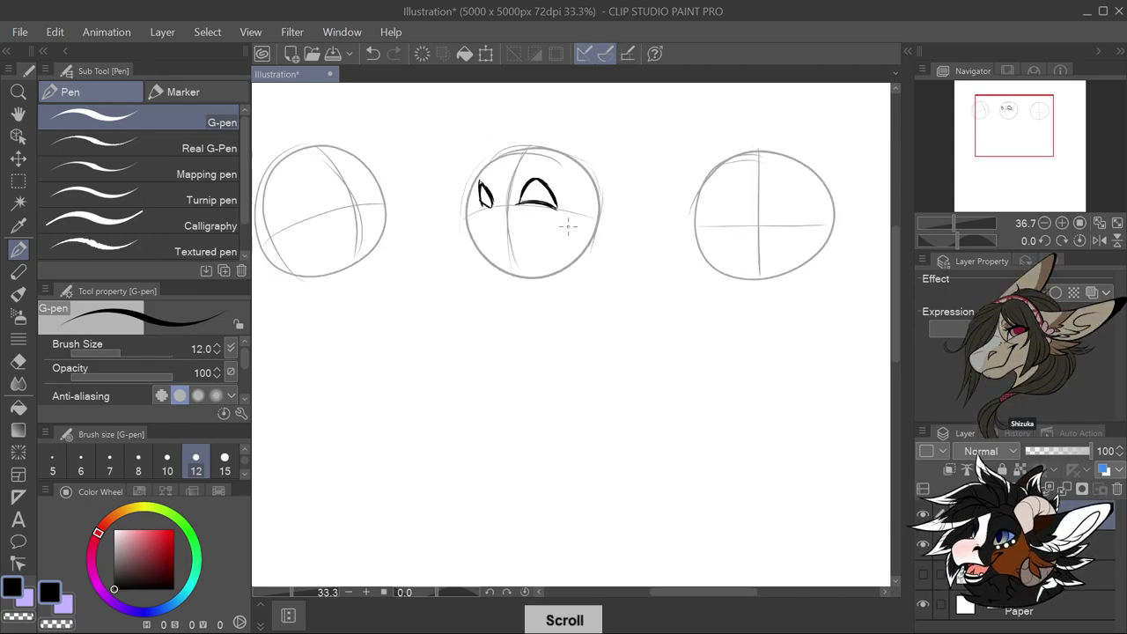
{"action": "mouse_move", "coordinate": [345, 187]}
{"action": "left_mouse_down"}
{"action": "mouse_move", "coordinate": [367, 207]}
{"action": "mouse_move", "coordinate": [345, 189]}
{"action": "mouse_move", "coordinate": [359, 186]}
{"action": "mouse_move", "coordinate": [364, 206]}
{"action": "mouse_move", "coordinate": [346, 190]}
{"action": "mouse_move", "coordinate": [339, 203]}
{"action": "mouse_move", "coordinate": [344, 188]}
{"action": "mouse_move", "coordinate": [329, 216]}
{"action": "mouse_move", "coordinate": [341, 188]}
{"action": "mouse_move", "coordinate": [369, 214]}
{"action": "mouse_move", "coordinate": [404, 202]}
{"action": "left_mouse_up"}
{"action": "scroll", "coordinate": [485, 276], "scroll_direction": "down", "scroll_amount": 1}
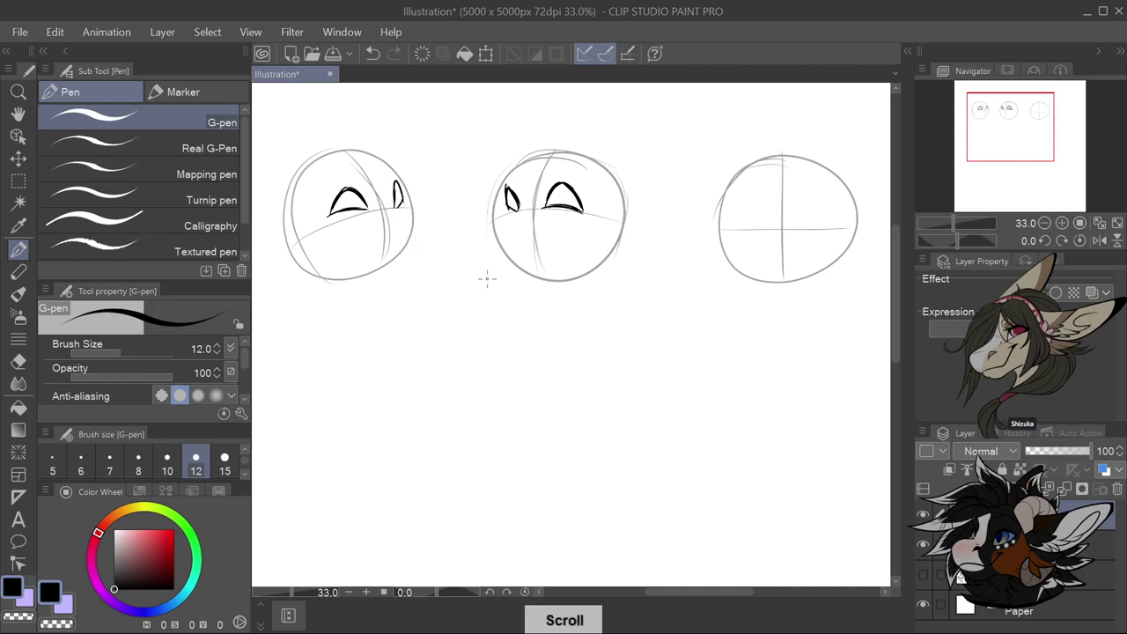
Draw two rounded front-facing eyes on the right head, one on each side of the vertical guideline
{"action": "scroll", "coordinate": [768, 226], "scroll_direction": "up", "scroll_amount": 1}
{"action": "scroll", "coordinate": [767, 226], "scroll_direction": "up", "scroll_amount": 1}
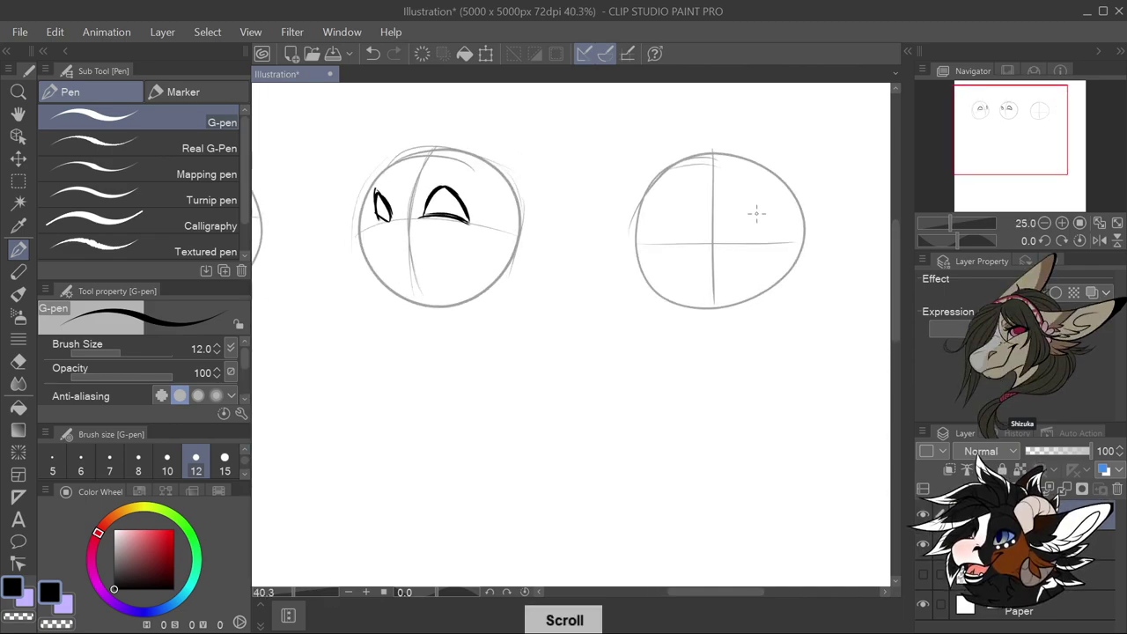
{"action": "mouse_move", "coordinate": [735, 239]}
{"action": "left_mouse_down"}
{"action": "mouse_move", "coordinate": [749, 205]}
{"action": "mouse_move", "coordinate": [768, 222]}
{"action": "left_mouse_up"}
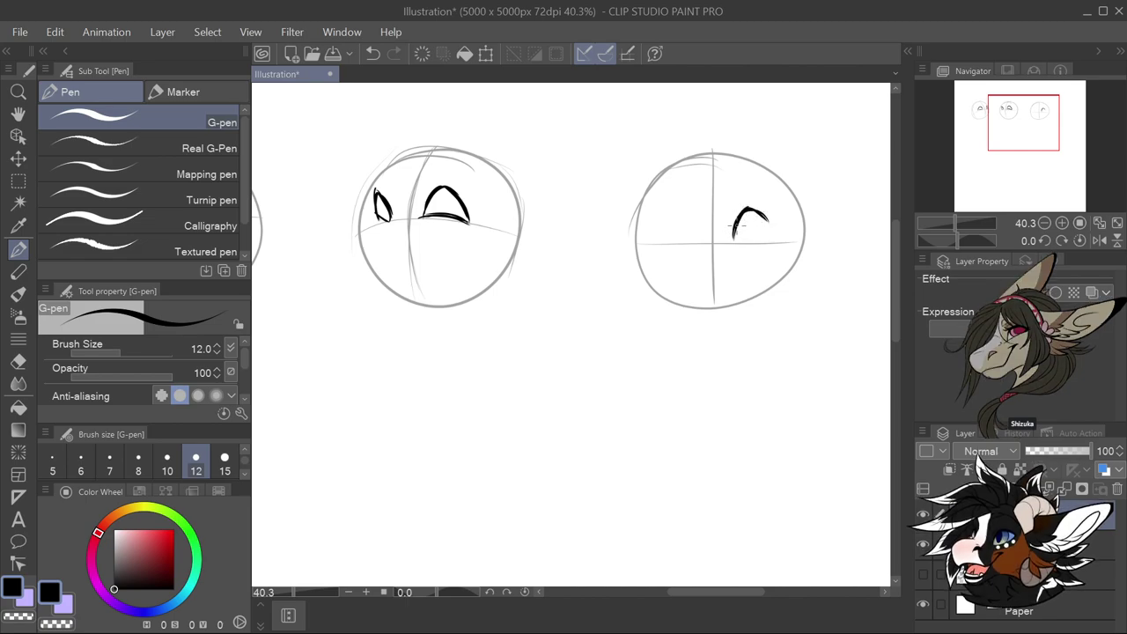
{"action": "left_click_drag", "start_coordinate": [748, 208], "coordinate": [735, 246]}
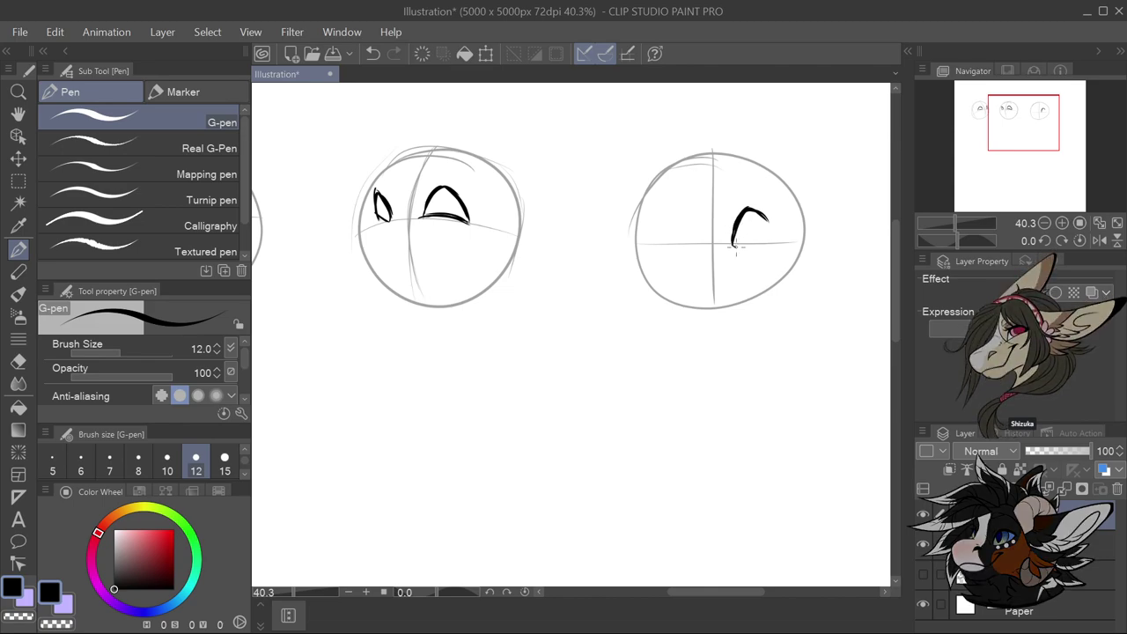
{"action": "left_click_drag", "start_coordinate": [743, 246], "coordinate": [771, 232]}
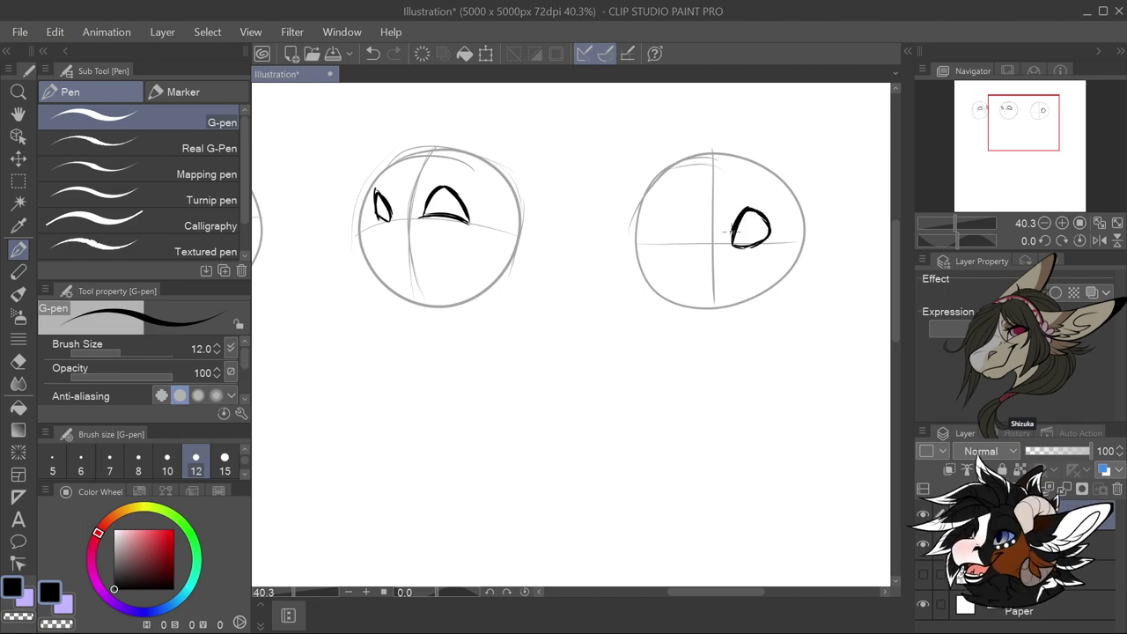
{"action": "mouse_move", "coordinate": [682, 214]}
{"action": "left_mouse_down"}
{"action": "mouse_move", "coordinate": [695, 239]}
{"action": "mouse_move", "coordinate": [677, 212]}
{"action": "mouse_move", "coordinate": [661, 225]}
{"action": "mouse_move", "coordinate": [693, 216]}
{"action": "mouse_move", "coordinate": [678, 212]}
{"action": "mouse_move", "coordinate": [656, 236]}
{"action": "mouse_move", "coordinate": [694, 234]}
{"action": "left_mouse_up"}
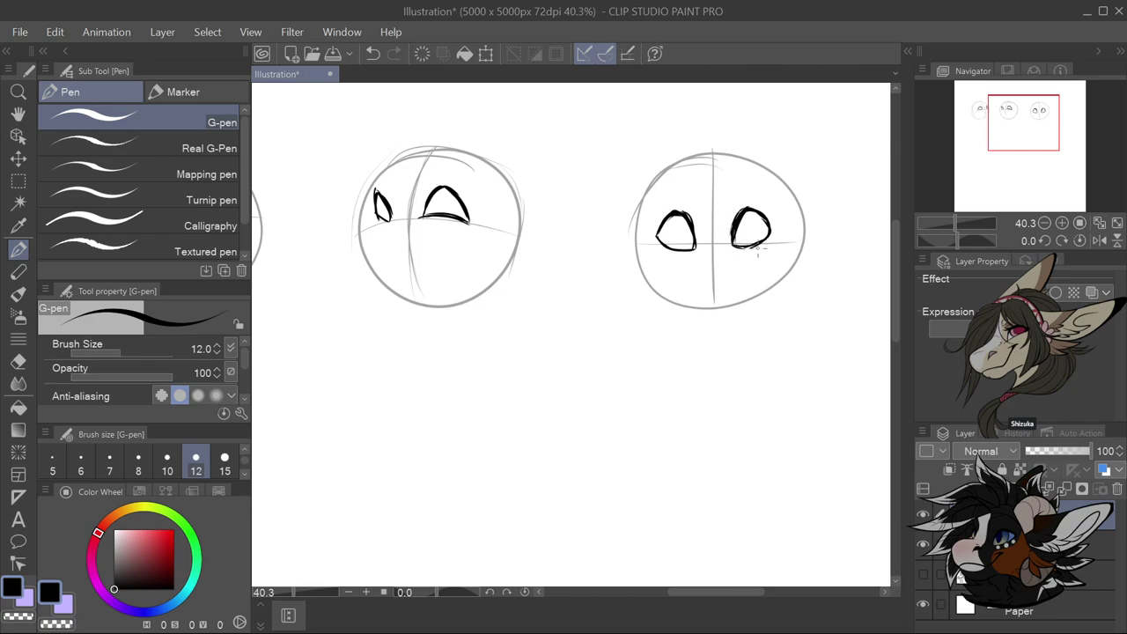
Draw the middle head's boxy muzzle protruding to the left, with the nose bridge, mouth line, cheek corner and lower jaw
{"action": "scroll", "coordinate": [757, 251], "scroll_direction": "down", "scroll_amount": 3}
{"action": "scroll", "coordinate": [453, 309], "scroll_direction": "up", "scroll_amount": 1}
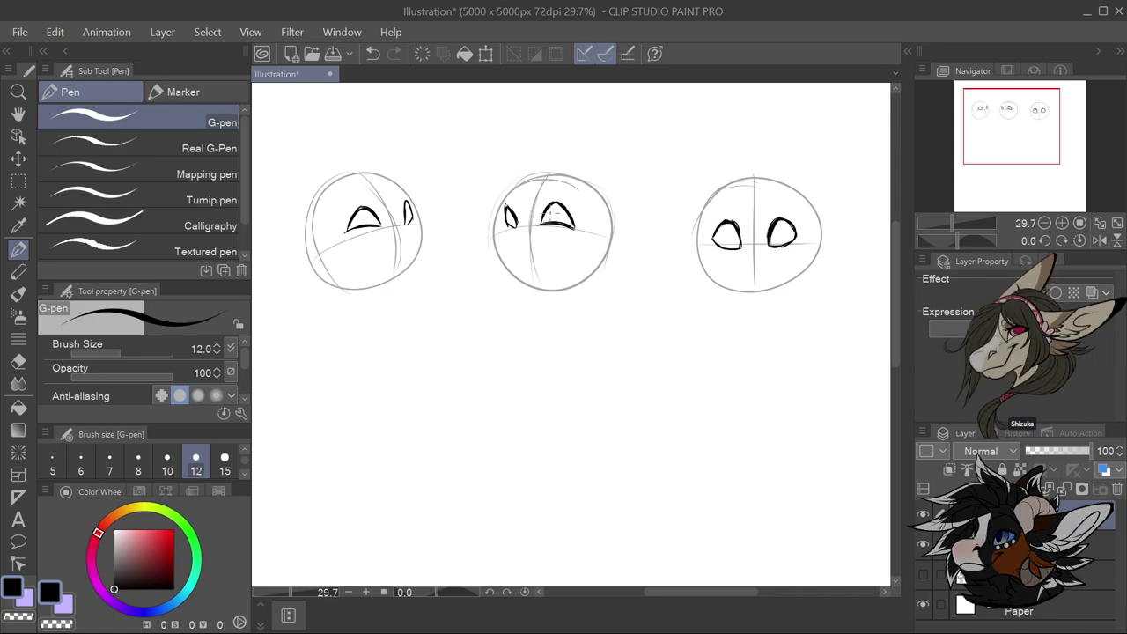
{"action": "scroll", "coordinate": [519, 210], "scroll_direction": "up", "scroll_amount": 2}
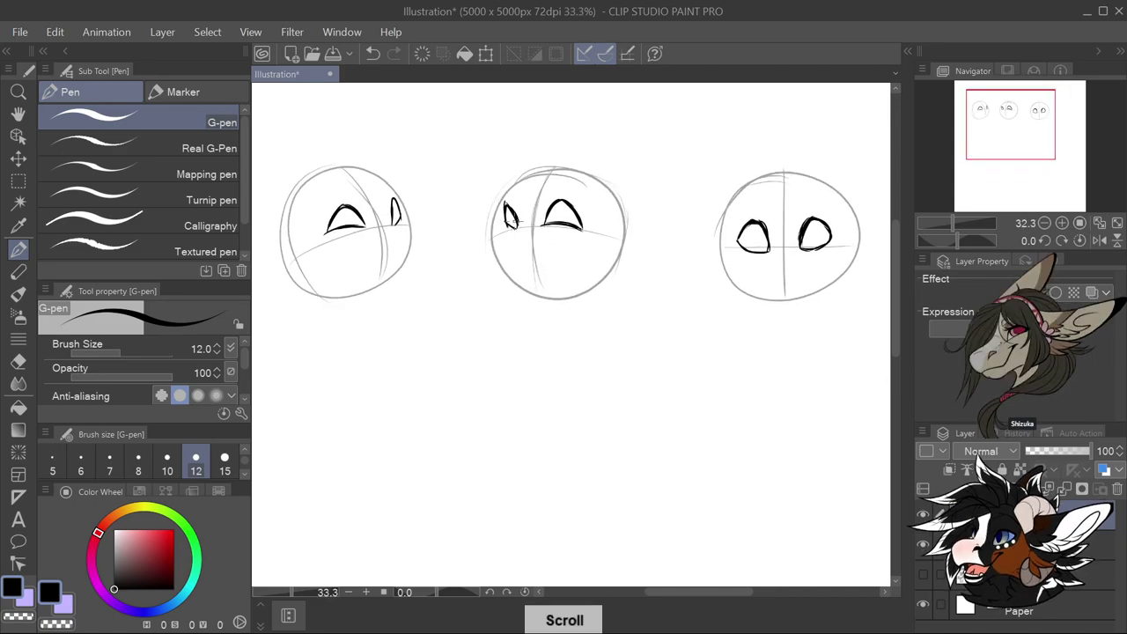
{"action": "mouse_move", "coordinate": [520, 230]}
{"action": "left_mouse_down"}
{"action": "mouse_move", "coordinate": [490, 236]}
{"action": "mouse_move", "coordinate": [501, 242]}
{"action": "mouse_move", "coordinate": [474, 247]}
{"action": "mouse_move", "coordinate": [480, 280]}
{"action": "left_mouse_up"}
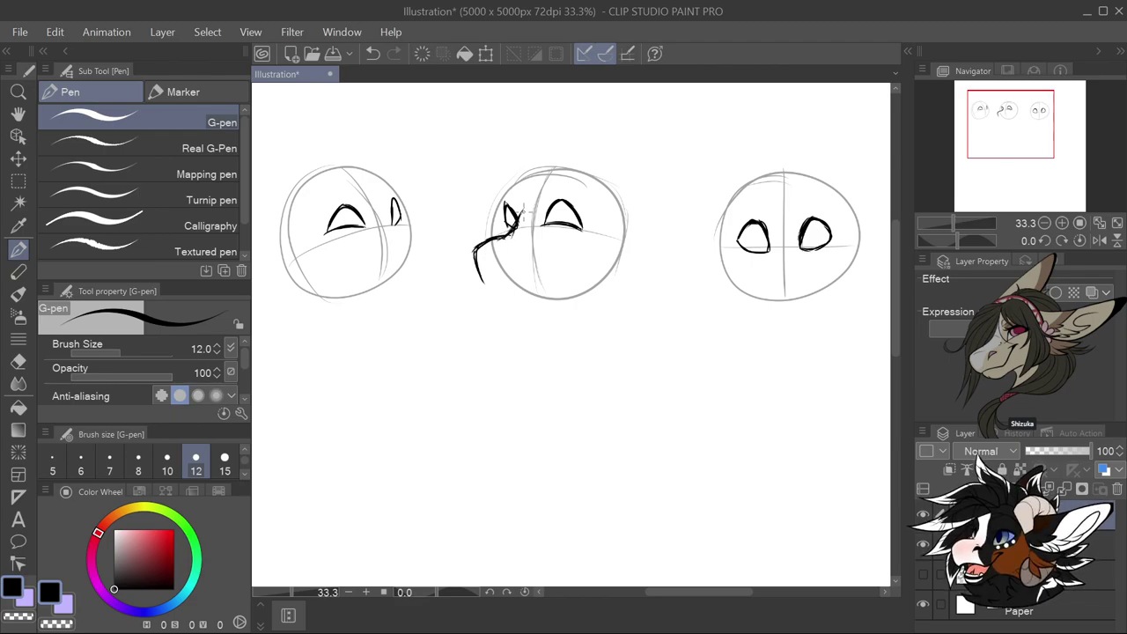
{"action": "mouse_move", "coordinate": [522, 212]}
{"action": "left_mouse_down"}
{"action": "mouse_move", "coordinate": [531, 243]}
{"action": "mouse_move", "coordinate": [507, 235]}
{"action": "mouse_move", "coordinate": [534, 230]}
{"action": "left_mouse_up"}
{"action": "mouse_move", "coordinate": [512, 289]}
{"action": "left_mouse_down"}
{"action": "mouse_move", "coordinate": [536, 234]}
{"action": "mouse_move", "coordinate": [526, 285]}
{"action": "mouse_move", "coordinate": [569, 244]}
{"action": "mouse_move", "coordinate": [558, 254]}
{"action": "left_mouse_up"}
{"action": "left_click_drag", "start_coordinate": [523, 285], "coordinate": [549, 262]}
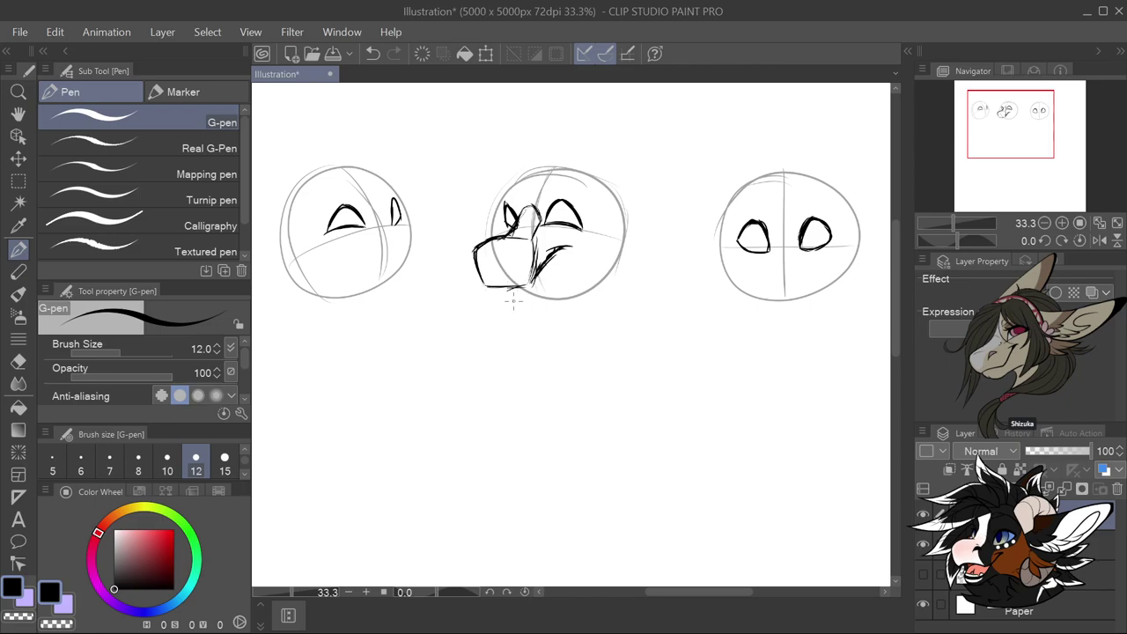
{"action": "mouse_move", "coordinate": [489, 289]}
{"action": "left_mouse_down"}
{"action": "mouse_move", "coordinate": [490, 305]}
{"action": "mouse_move", "coordinate": [531, 310]}
{"action": "mouse_move", "coordinate": [562, 298]}
{"action": "mouse_move", "coordinate": [572, 288]}
{"action": "mouse_move", "coordinate": [569, 253]}
{"action": "mouse_move", "coordinate": [564, 296]}
{"action": "left_mouse_up"}
Draw the left head's muzzle protruding to the right, with a thick mouth line running back toward the cheek
{"action": "mouse_move", "coordinate": [387, 209]}
{"action": "left_mouse_down"}
{"action": "mouse_move", "coordinate": [420, 222]}
{"action": "mouse_move", "coordinate": [435, 269]}
{"action": "left_mouse_up"}
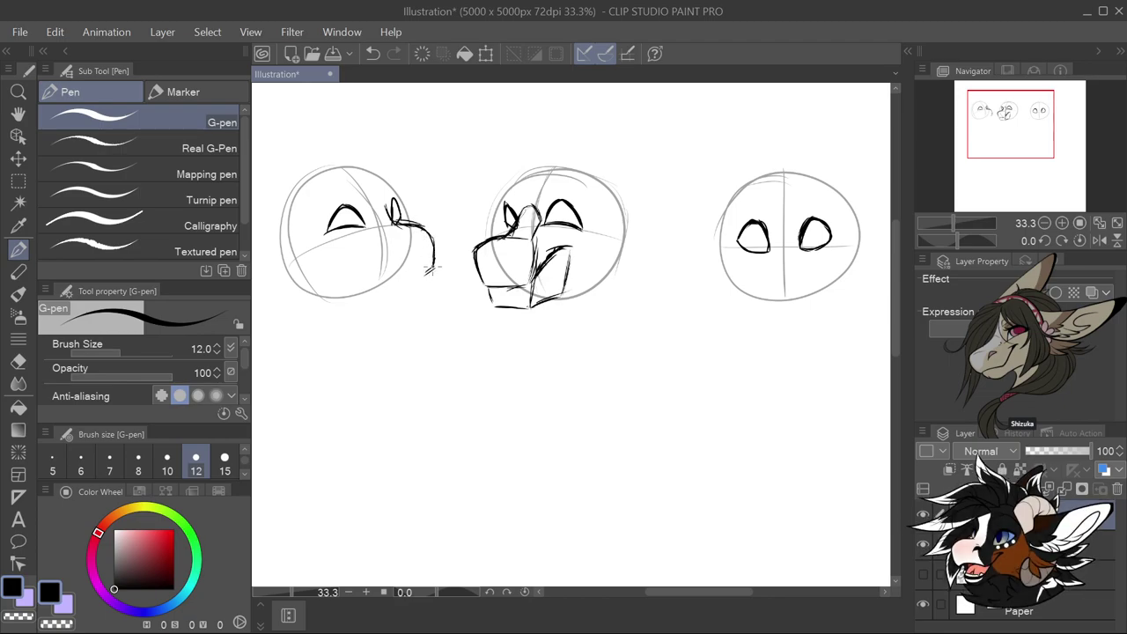
{"action": "left_click_drag", "start_coordinate": [408, 277], "coordinate": [401, 270]}
{"action": "left_click_drag", "start_coordinate": [336, 246], "coordinate": [406, 280]}
{"action": "left_click_drag", "start_coordinate": [350, 258], "coordinate": [377, 275]}
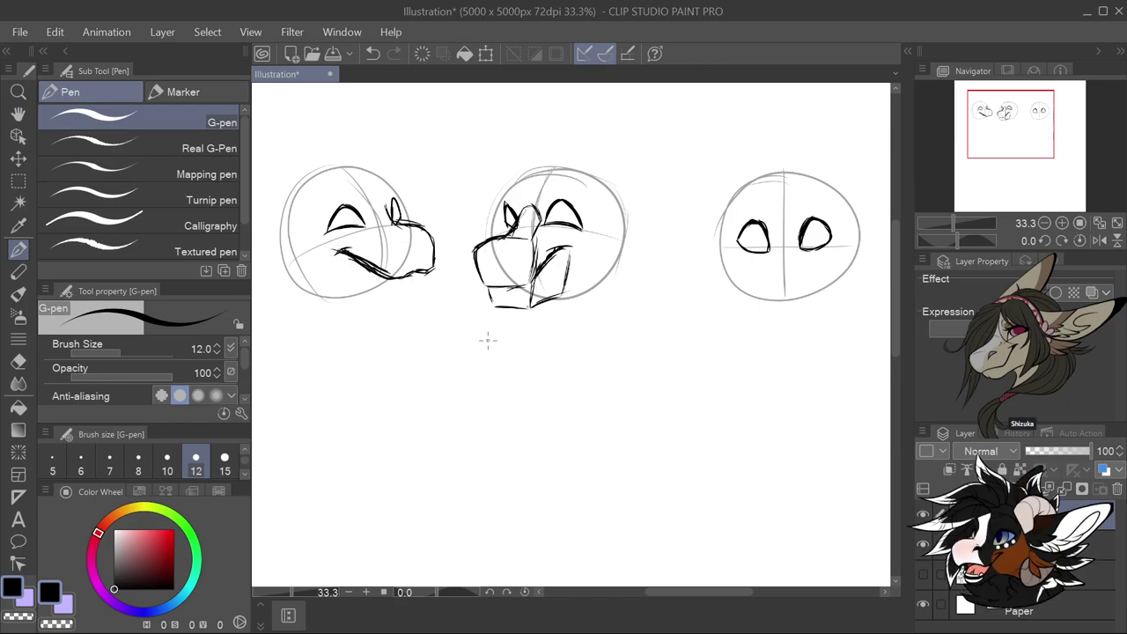
Draw the right head's front-facing muzzle, running down from the inner eye corners to a notched lower edge below the circle
{"action": "scroll", "coordinate": [470, 329], "scroll_direction": "down", "scroll_amount": 2}
{"action": "scroll", "coordinate": [773, 307], "scroll_direction": "up", "scroll_amount": 2}
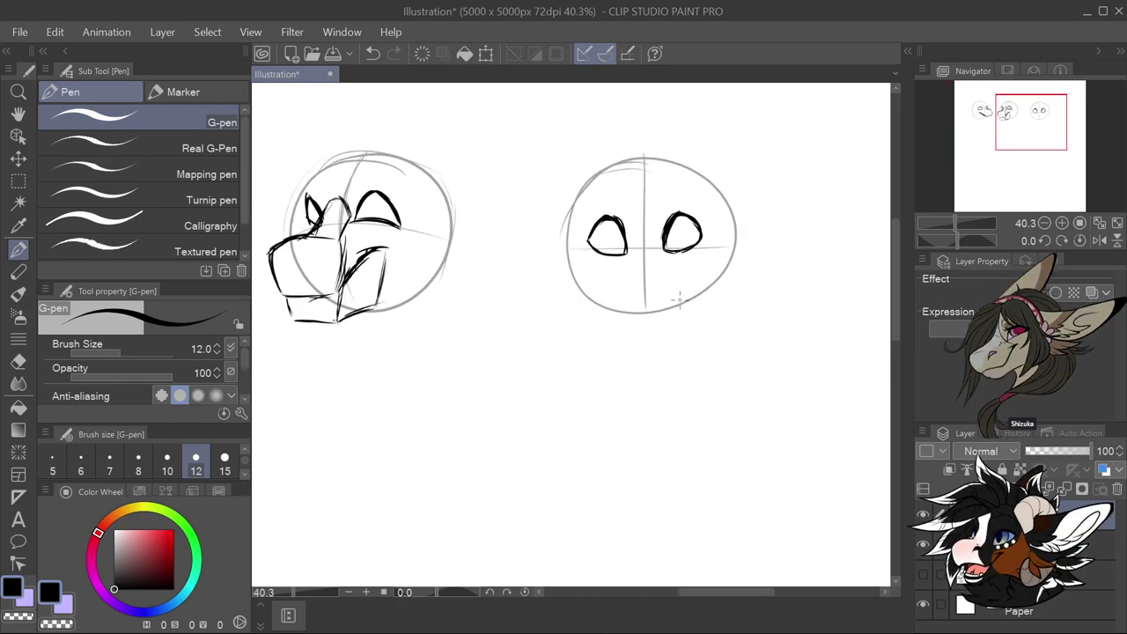
{"action": "scroll", "coordinate": [674, 234], "scroll_direction": "up", "scroll_amount": 1}
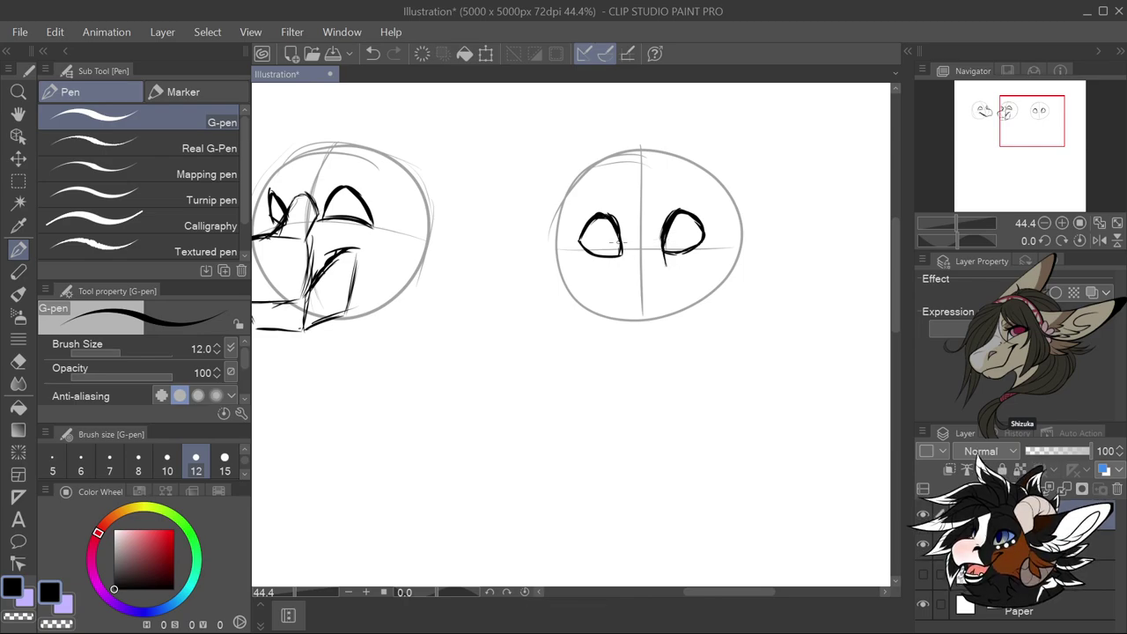
{"action": "mouse_move", "coordinate": [666, 253]}
{"action": "left_mouse_down"}
{"action": "mouse_move", "coordinate": [615, 272]}
{"action": "mouse_move", "coordinate": [621, 264]}
{"action": "mouse_move", "coordinate": [606, 296]}
{"action": "left_mouse_up"}
{"action": "left_click_drag", "start_coordinate": [666, 255], "coordinate": [682, 287]}
{"action": "mouse_move", "coordinate": [618, 271]}
{"action": "left_mouse_down"}
{"action": "mouse_move", "coordinate": [608, 324]}
{"action": "mouse_move", "coordinate": [624, 333]}
{"action": "mouse_move", "coordinate": [614, 289]}
{"action": "mouse_move", "coordinate": [623, 334]}
{"action": "mouse_move", "coordinate": [662, 330]}
{"action": "left_mouse_up"}
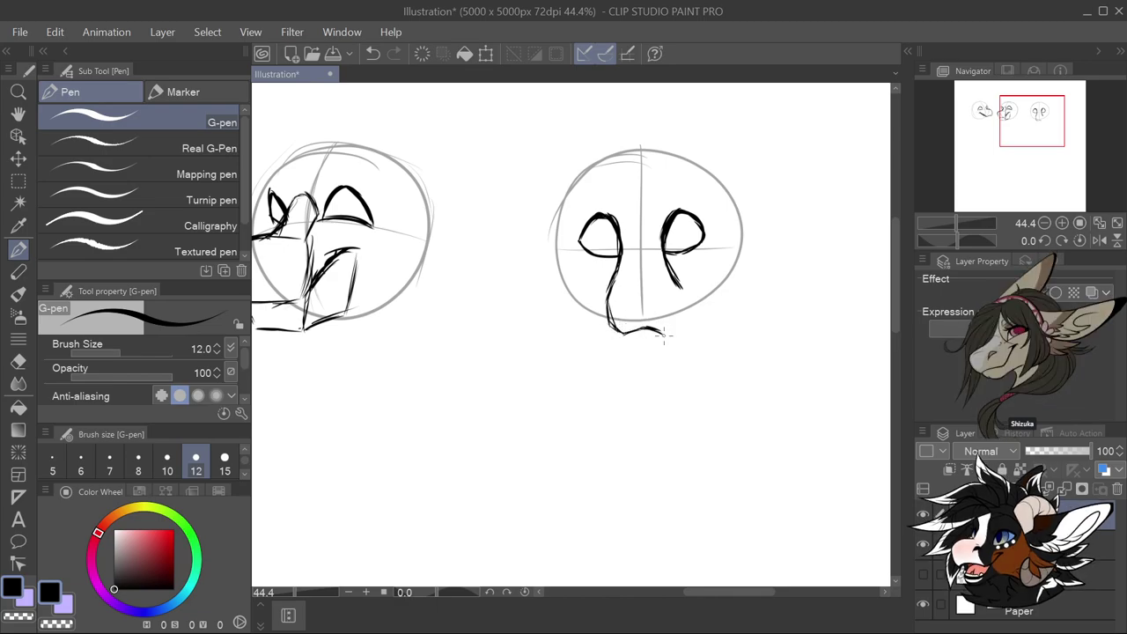
{"action": "mouse_move", "coordinate": [674, 273]}
{"action": "left_mouse_down"}
{"action": "mouse_move", "coordinate": [688, 301]}
{"action": "mouse_move", "coordinate": [681, 291]}
{"action": "mouse_move", "coordinate": [679, 321]}
{"action": "mouse_move", "coordinate": [661, 329]}
{"action": "mouse_move", "coordinate": [686, 310]}
{"action": "mouse_move", "coordinate": [668, 283]}
{"action": "mouse_move", "coordinate": [682, 315]}
{"action": "mouse_move", "coordinate": [653, 329]}
{"action": "mouse_move", "coordinate": [673, 335]}
{"action": "mouse_move", "coordinate": [609, 325]}
{"action": "mouse_move", "coordinate": [605, 300]}
{"action": "mouse_move", "coordinate": [623, 333]}
{"action": "left_mouse_up"}
Add mouth corners on both sides of the right head's muzzle, plus a line across it and nostril marks
{"action": "left_click_drag", "start_coordinate": [597, 285], "coordinate": [608, 304]}
{"action": "left_click_drag", "start_coordinate": [687, 283], "coordinate": [683, 294]}
{"action": "left_click_drag", "start_coordinate": [690, 287], "coordinate": [682, 299]}
{"action": "left_click_drag", "start_coordinate": [690, 282], "coordinate": [680, 296]}
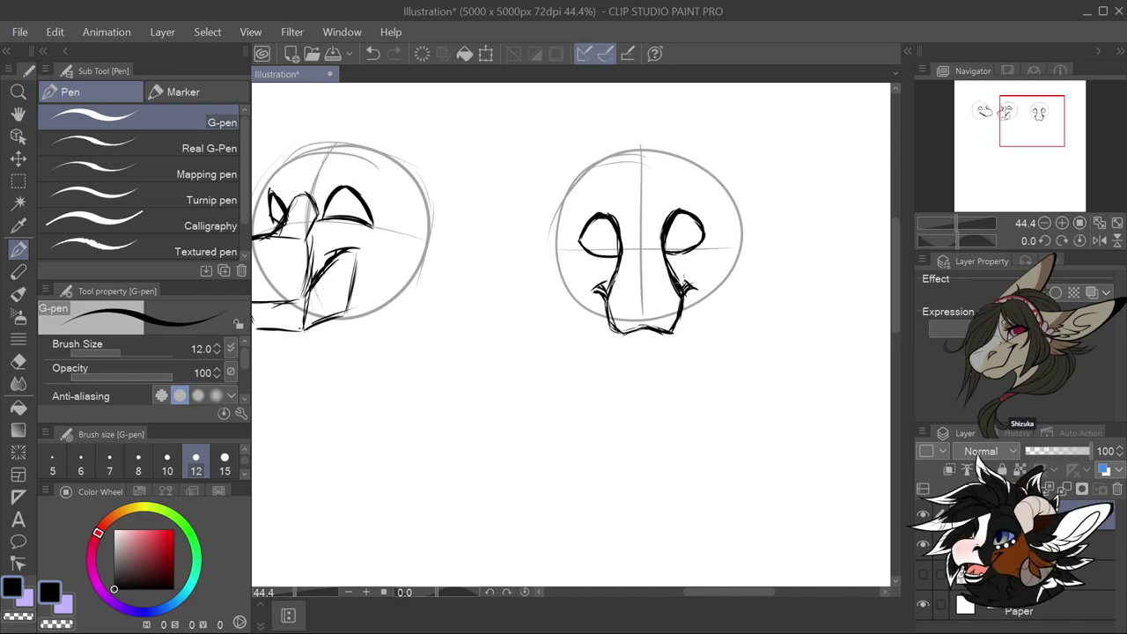
{"action": "scroll", "coordinate": [694, 326], "scroll_direction": "down", "scroll_amount": 3}
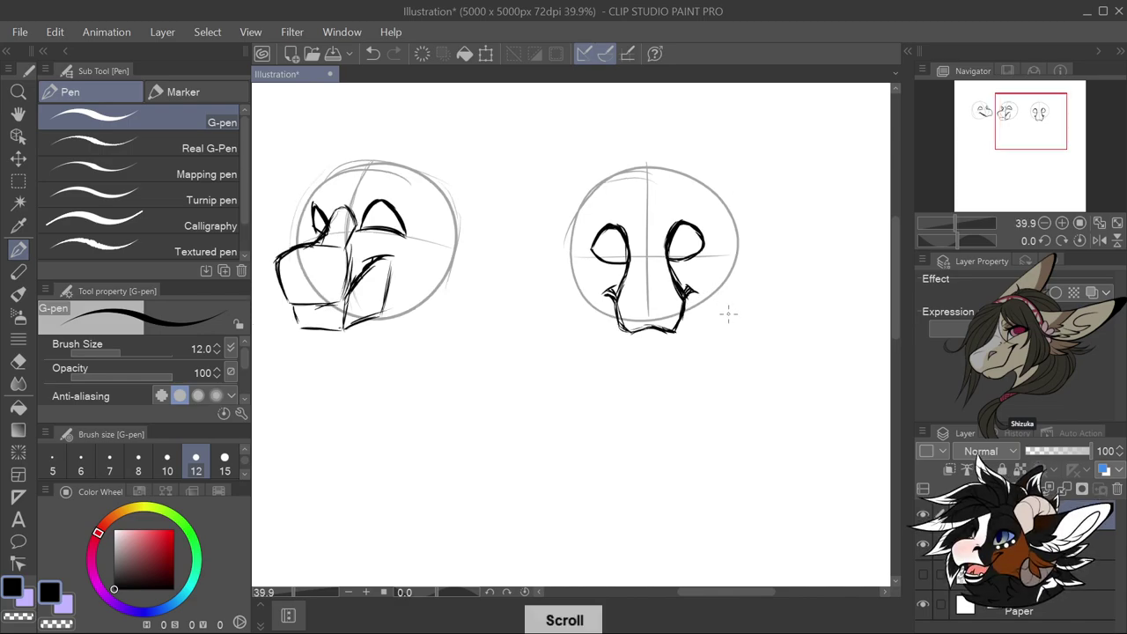
{"action": "scroll", "coordinate": [669, 304], "scroll_direction": "up", "scroll_amount": 2}
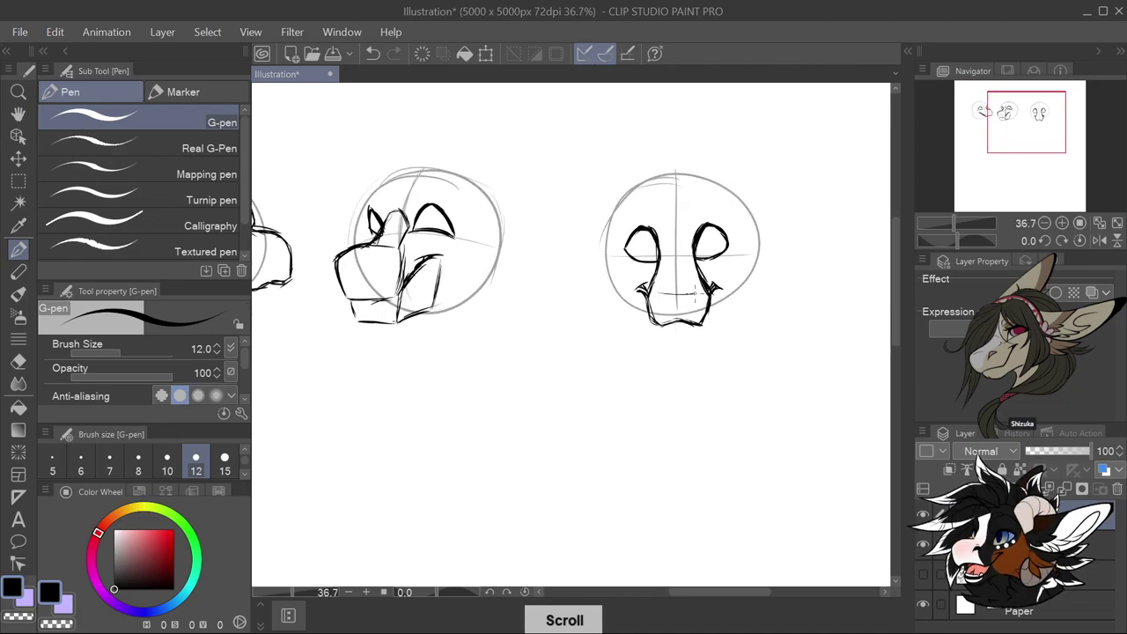
{"action": "mouse_move", "coordinate": [645, 289]}
{"action": "left_mouse_down"}
{"action": "mouse_move", "coordinate": [662, 306]}
{"action": "mouse_move", "coordinate": [690, 294]}
{"action": "mouse_move", "coordinate": [697, 314]}
{"action": "mouse_move", "coordinate": [726, 318]}
{"action": "left_mouse_up"}
Draw a small arched nostril on the muzzle of the middle head and one on the left head
{"action": "scroll", "coordinate": [624, 322], "scroll_direction": "down", "scroll_amount": 3}
{"action": "scroll", "coordinate": [487, 285], "scroll_direction": "up", "scroll_amount": 1}
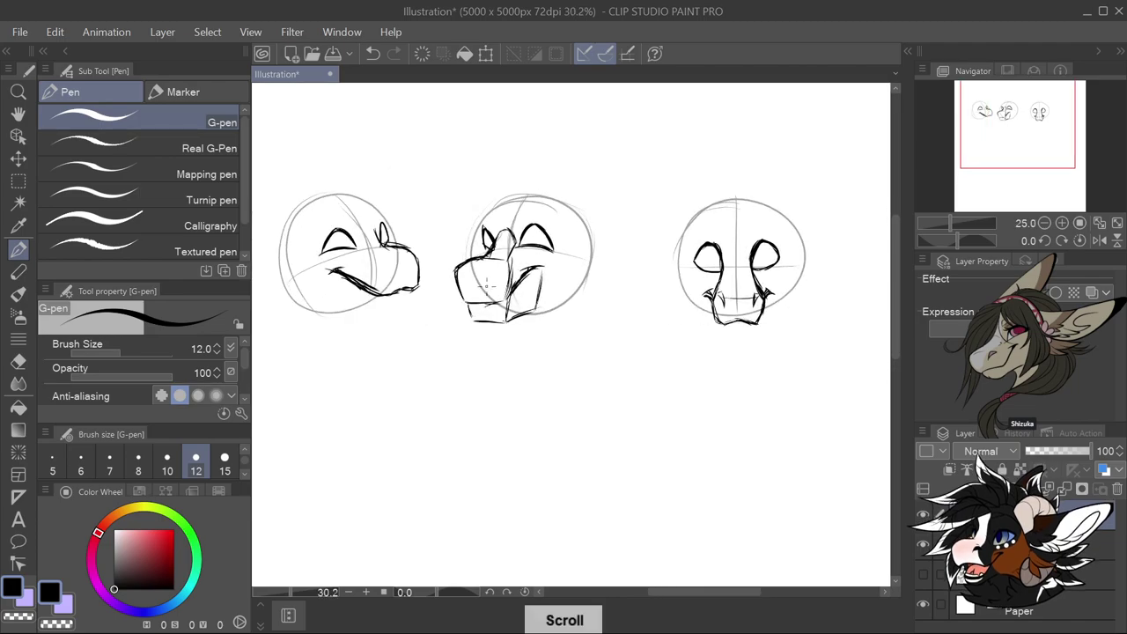
{"action": "scroll", "coordinate": [487, 284], "scroll_direction": "up", "scroll_amount": 1}
{"action": "key", "text": "ctrl+z"}
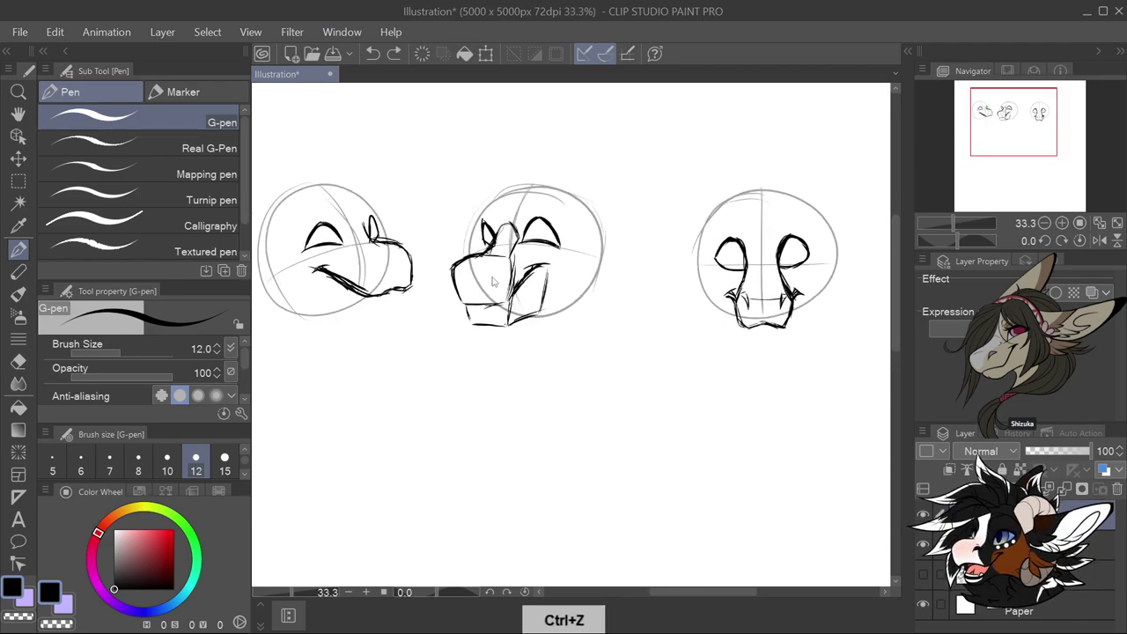
{"action": "left_click_drag", "start_coordinate": [488, 283], "coordinate": [505, 261]}
{"action": "left_click_drag", "start_coordinate": [499, 268], "coordinate": [506, 277]}
{"action": "left_click_drag", "start_coordinate": [486, 287], "coordinate": [494, 265]}
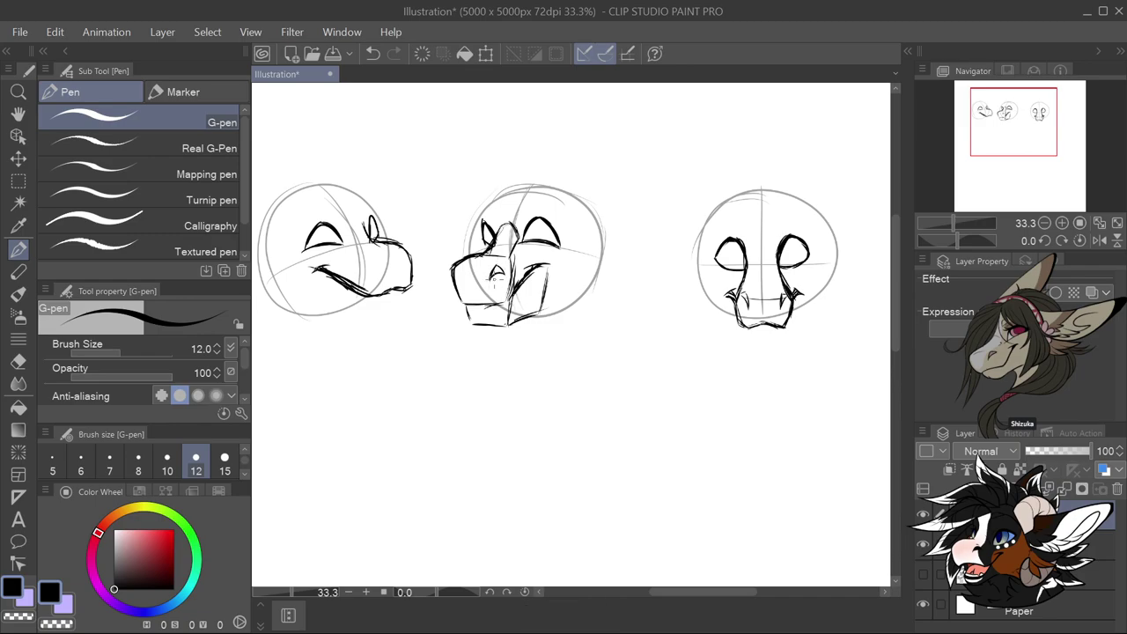
{"action": "mouse_move", "coordinate": [364, 259]}
{"action": "left_mouse_down"}
{"action": "mouse_move", "coordinate": [386, 278]}
{"action": "mouse_move", "coordinate": [359, 270]}
{"action": "left_mouse_up"}
Draw the left head's lower jaw and extend the middle head's jawline back and up along the circle
{"action": "mouse_move", "coordinate": [401, 284]}
{"action": "left_mouse_down"}
{"action": "mouse_move", "coordinate": [392, 313]}
{"action": "mouse_move", "coordinate": [327, 312]}
{"action": "mouse_move", "coordinate": [361, 317]}
{"action": "left_mouse_up"}
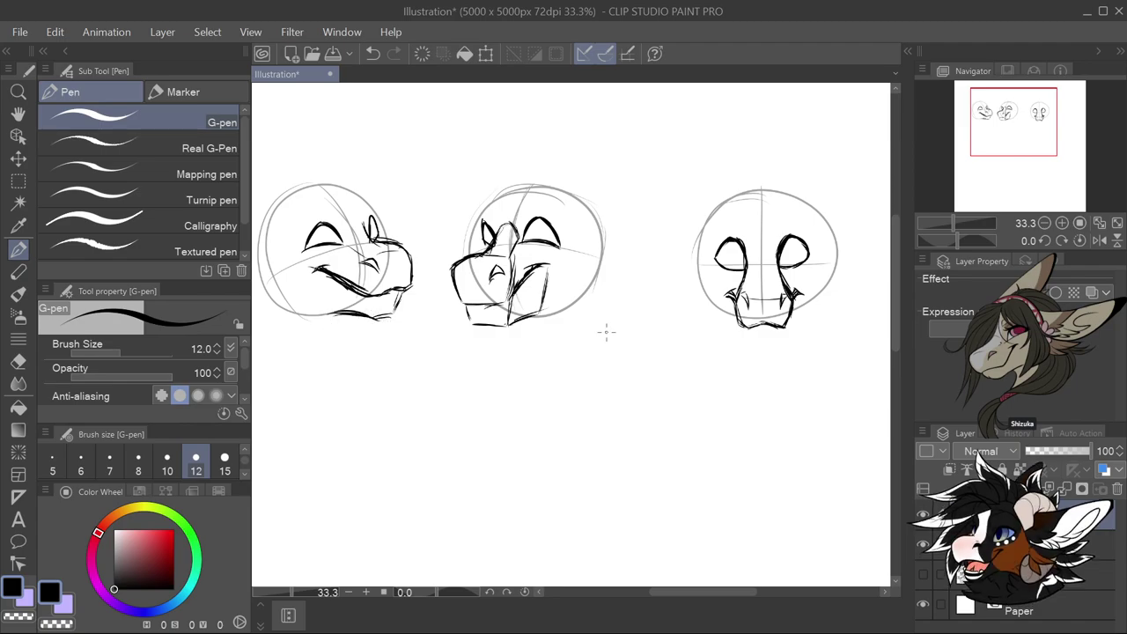
{"action": "left_click_drag", "start_coordinate": [537, 316], "coordinate": [556, 312]}
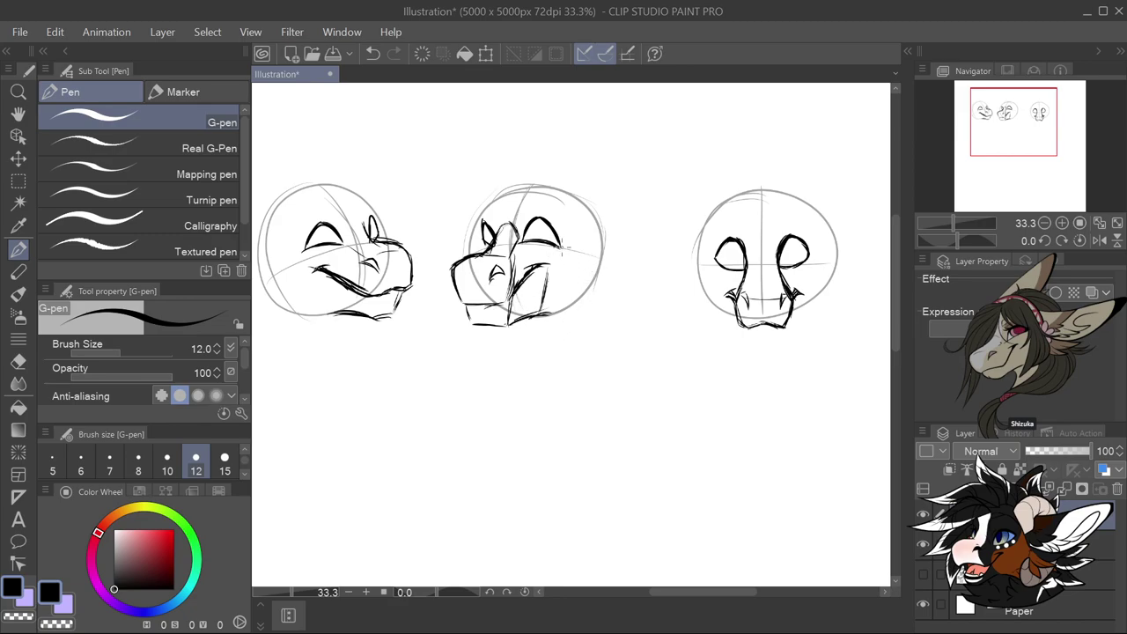
{"action": "mouse_move", "coordinate": [545, 315]}
{"action": "left_mouse_down"}
{"action": "mouse_move", "coordinate": [595, 283]}
{"action": "mouse_move", "coordinate": [603, 253]}
{"action": "left_mouse_up"}
{"action": "mouse_move", "coordinate": [483, 229]}
{"action": "left_mouse_down"}
{"action": "mouse_move", "coordinate": [472, 255]}
{"action": "mouse_move", "coordinate": [483, 250]}
{"action": "left_mouse_up"}
{"action": "scroll", "coordinate": [715, 286], "scroll_direction": "down", "scroll_amount": 5}
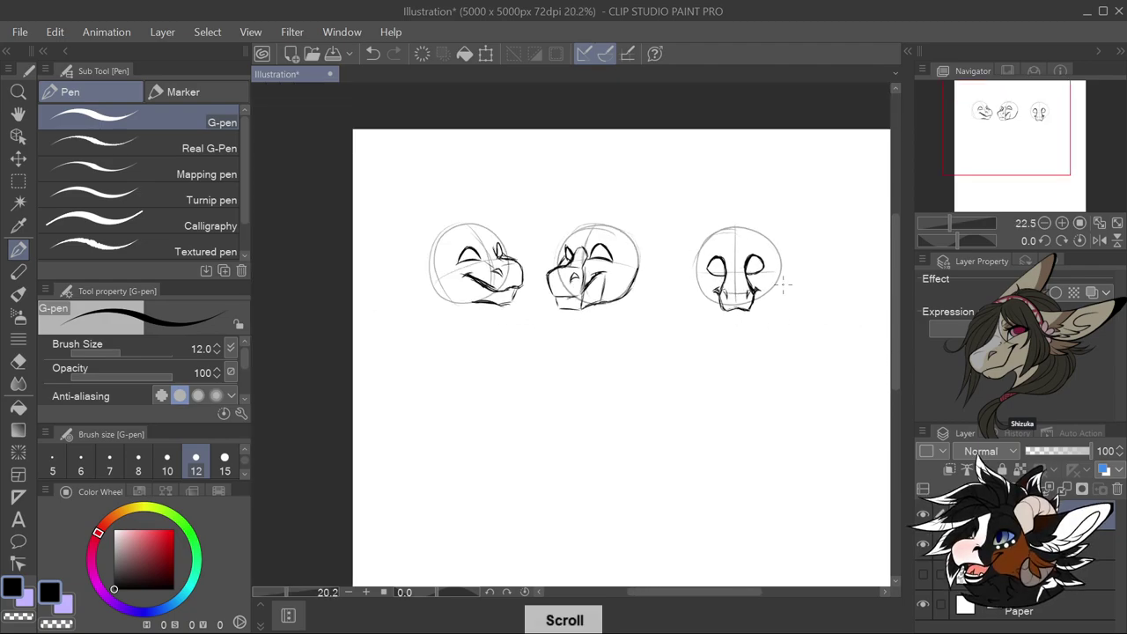
Draw the right head's rounded chin below the muzzle and angled jawlines rising to the cheeks on both sides
{"action": "scroll", "coordinate": [782, 284], "scroll_direction": "up", "scroll_amount": 4}
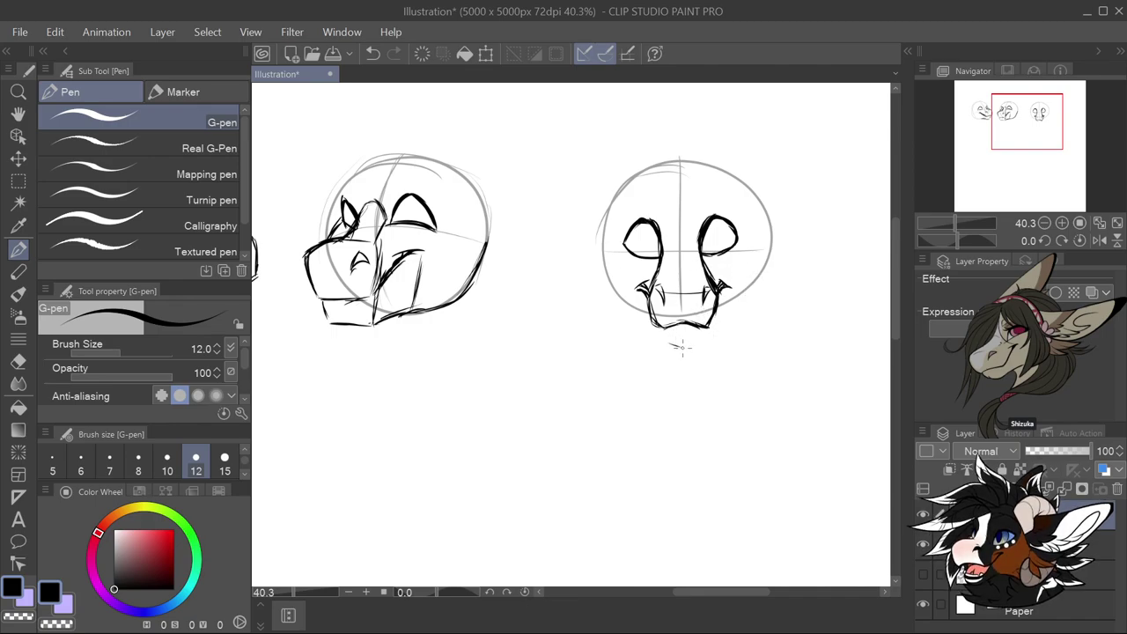
{"action": "left_click_drag", "start_coordinate": [669, 344], "coordinate": [704, 344]}
{"action": "left_click_drag", "start_coordinate": [753, 237], "coordinate": [754, 260]}
{"action": "key", "text": "ctrl+z"}
{"action": "mouse_move", "coordinate": [611, 243]}
{"action": "left_mouse_down"}
{"action": "mouse_move", "coordinate": [607, 273]}
{"action": "mouse_move", "coordinate": [664, 350]}
{"action": "mouse_move", "coordinate": [662, 338]}
{"action": "left_mouse_up"}
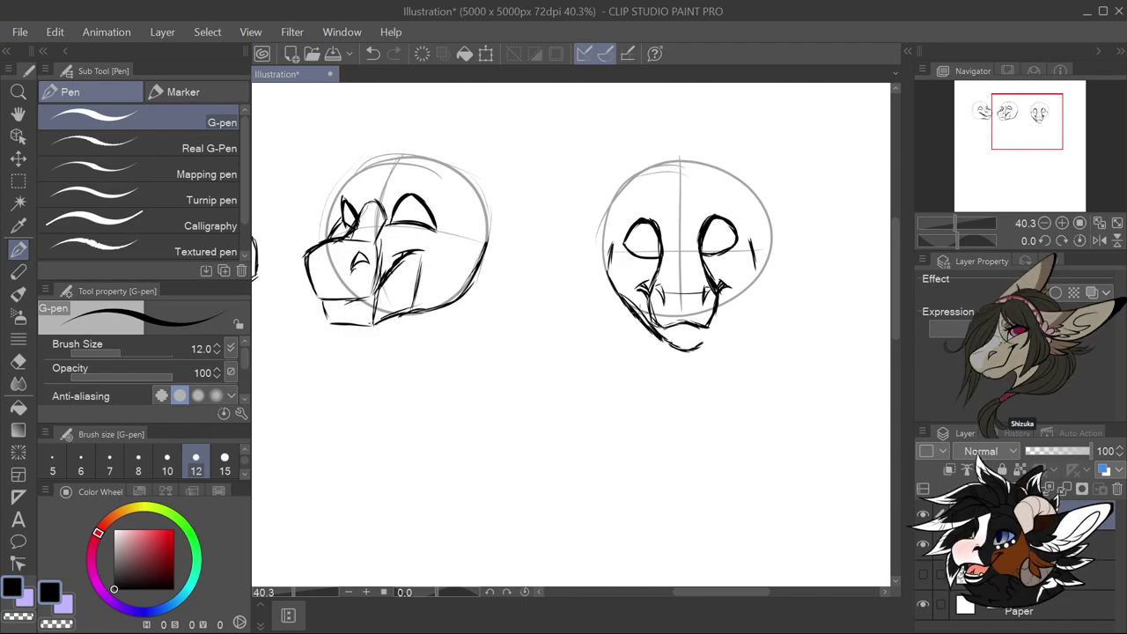
{"action": "left_click_drag", "start_coordinate": [622, 286], "coordinate": [634, 314]}
{"action": "mouse_move", "coordinate": [615, 264]}
{"action": "left_mouse_down"}
{"action": "mouse_move", "coordinate": [630, 305]}
{"action": "mouse_move", "coordinate": [617, 285]}
{"action": "left_mouse_up"}
{"action": "mouse_move", "coordinate": [748, 239]}
{"action": "left_mouse_down"}
{"action": "mouse_move", "coordinate": [754, 277]}
{"action": "mouse_move", "coordinate": [738, 309]}
{"action": "mouse_move", "coordinate": [748, 301]}
{"action": "mouse_move", "coordinate": [697, 349]}
{"action": "left_mouse_up"}
{"action": "mouse_move", "coordinate": [734, 313]}
{"action": "left_mouse_down"}
{"action": "mouse_move", "coordinate": [688, 354]}
{"action": "mouse_move", "coordinate": [720, 334]}
{"action": "mouse_move", "coordinate": [696, 351]}
{"action": "mouse_move", "coordinate": [719, 324]}
{"action": "left_mouse_up"}
{"action": "left_click_drag", "start_coordinate": [745, 295], "coordinate": [723, 320]}
Sketch brow contours above the eyes of the middle and left heads, rising to the tops of the circles
{"action": "scroll", "coordinate": [691, 200], "scroll_direction": "down", "scroll_amount": 3}
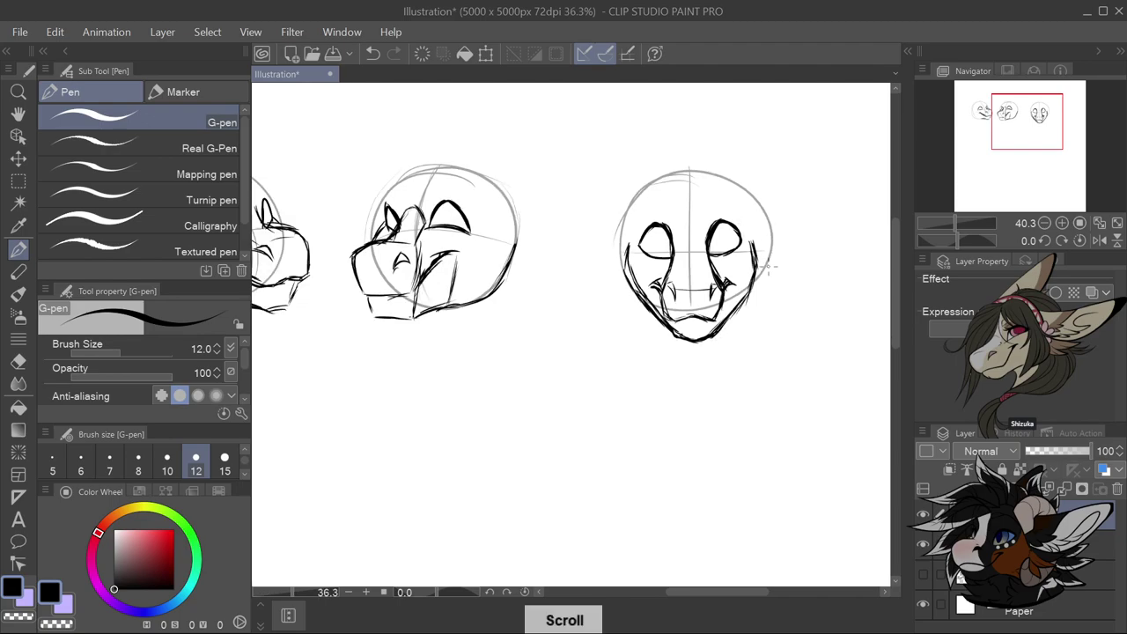
{"action": "scroll", "coordinate": [444, 302], "scroll_direction": "up", "scroll_amount": 1}
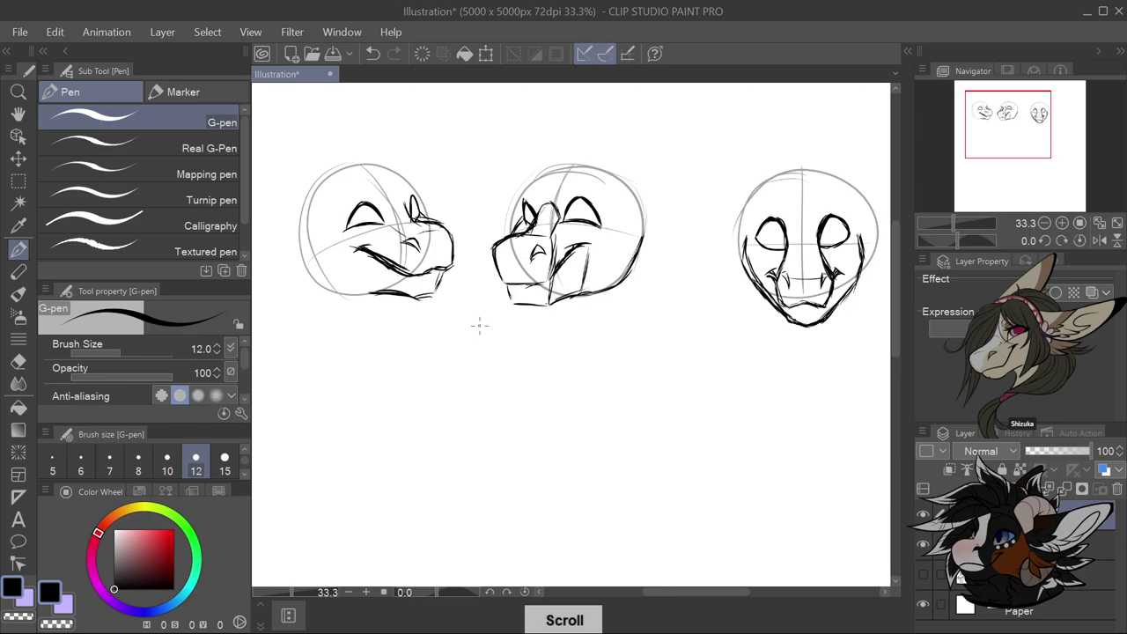
{"action": "left_click_drag", "start_coordinate": [509, 285], "coordinate": [549, 302]}
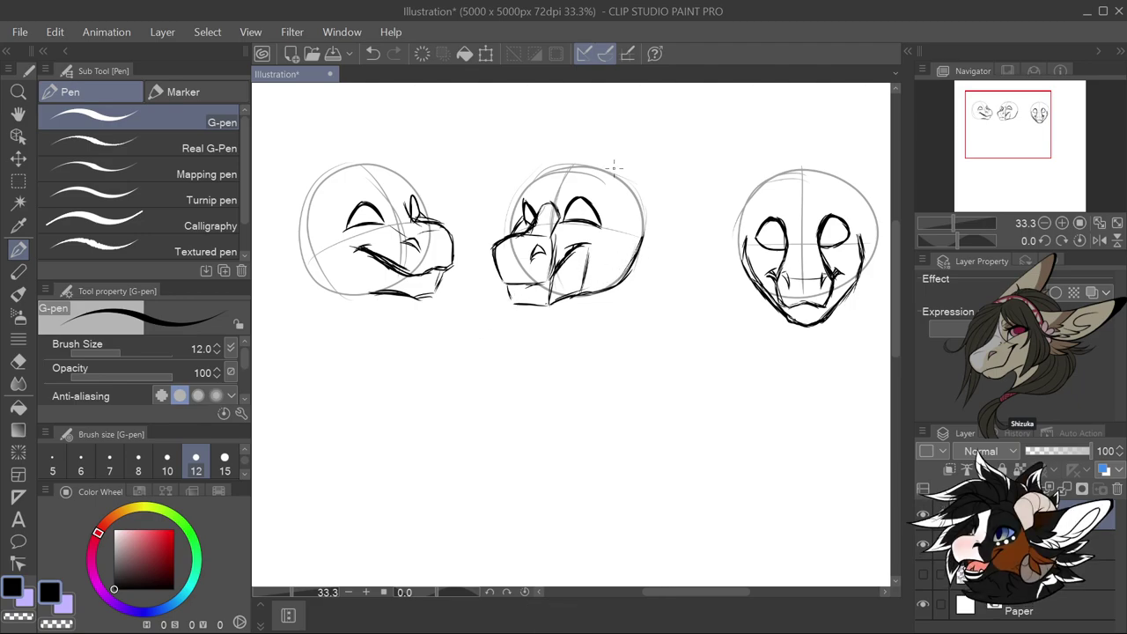
{"action": "mouse_move", "coordinate": [576, 163]}
{"action": "left_mouse_down"}
{"action": "mouse_move", "coordinate": [567, 195]}
{"action": "mouse_move", "coordinate": [607, 185]}
{"action": "mouse_move", "coordinate": [615, 212]}
{"action": "left_mouse_up"}
{"action": "mouse_move", "coordinate": [575, 166]}
{"action": "left_mouse_down"}
{"action": "mouse_move", "coordinate": [552, 193]}
{"action": "mouse_move", "coordinate": [526, 173]}
{"action": "left_mouse_up"}
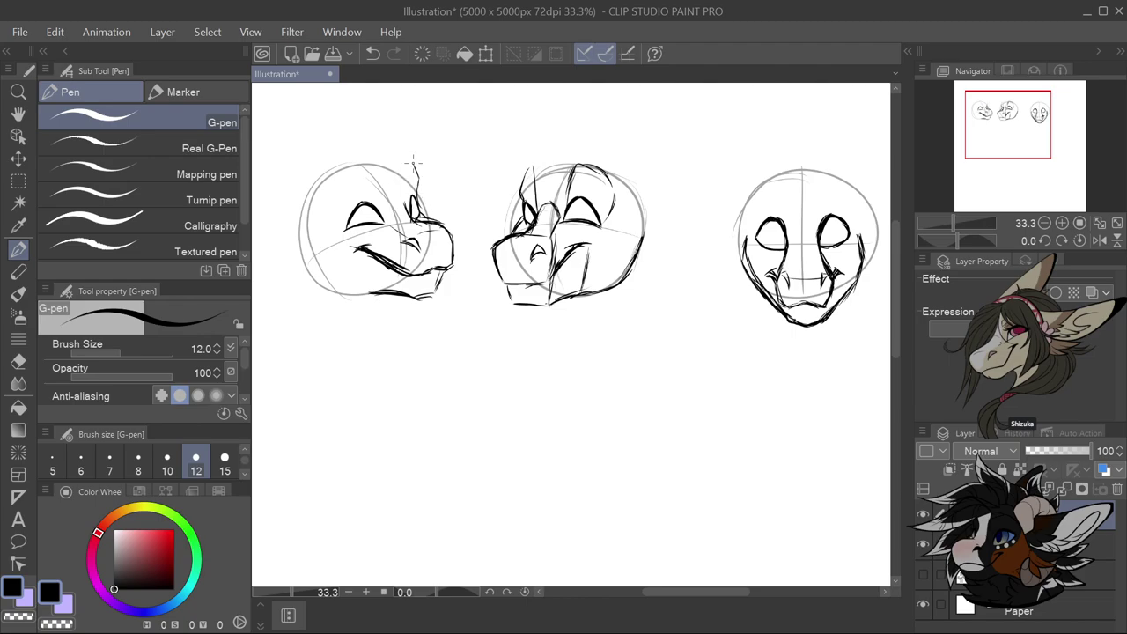
{"action": "mouse_move", "coordinate": [409, 162]}
{"action": "left_mouse_down"}
{"action": "mouse_move", "coordinate": [381, 209]}
{"action": "mouse_move", "coordinate": [381, 164]}
{"action": "left_mouse_up"}
{"action": "mouse_move", "coordinate": [345, 181]}
{"action": "left_mouse_down"}
{"action": "mouse_move", "coordinate": [372, 164]}
{"action": "mouse_move", "coordinate": [335, 218]}
{"action": "left_mouse_up"}
{"action": "left_click_drag", "start_coordinate": [375, 174], "coordinate": [384, 185]}
Sketch a curved brow contour around the top of each eye on the right head, down toward the cheeks
{"action": "mouse_move", "coordinate": [823, 191]}
{"action": "left_mouse_down"}
{"action": "mouse_move", "coordinate": [708, 203]}
{"action": "mouse_move", "coordinate": [710, 242]}
{"action": "left_mouse_up"}
{"action": "mouse_move", "coordinate": [714, 199]}
{"action": "left_mouse_down"}
{"action": "mouse_move", "coordinate": [710, 222]}
{"action": "mouse_move", "coordinate": [740, 210]}
{"action": "left_mouse_up"}
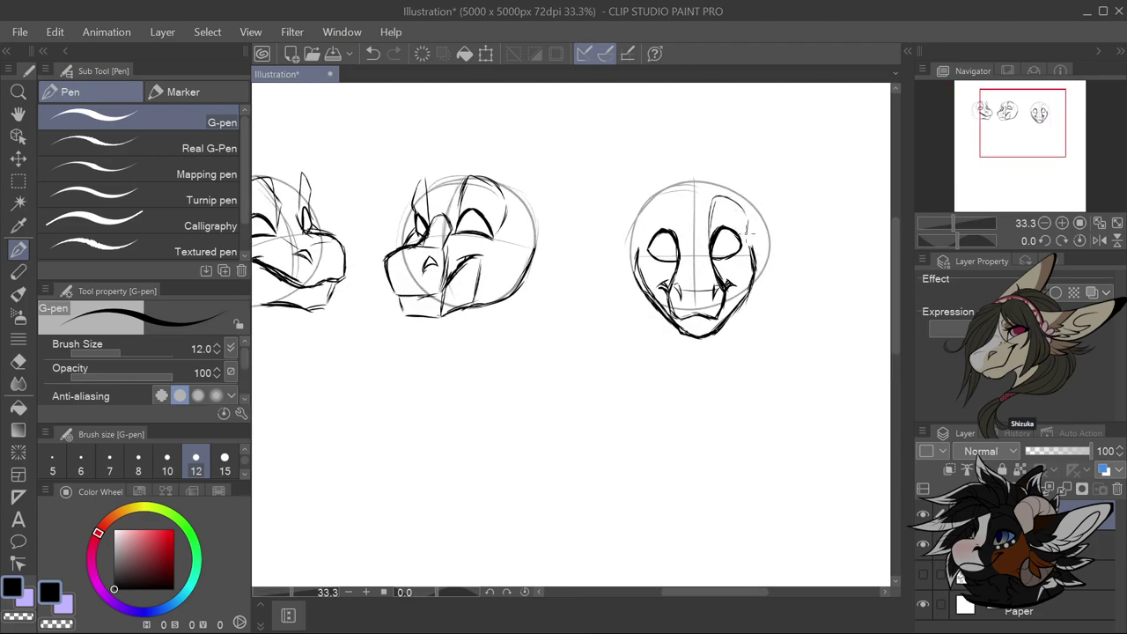
{"action": "left_click_drag", "start_coordinate": [669, 199], "coordinate": [670, 232]}
{"action": "mouse_move", "coordinate": [665, 201]}
{"action": "left_mouse_down"}
{"action": "mouse_move", "coordinate": [678, 211]}
{"action": "mouse_move", "coordinate": [643, 221]}
{"action": "left_mouse_up"}
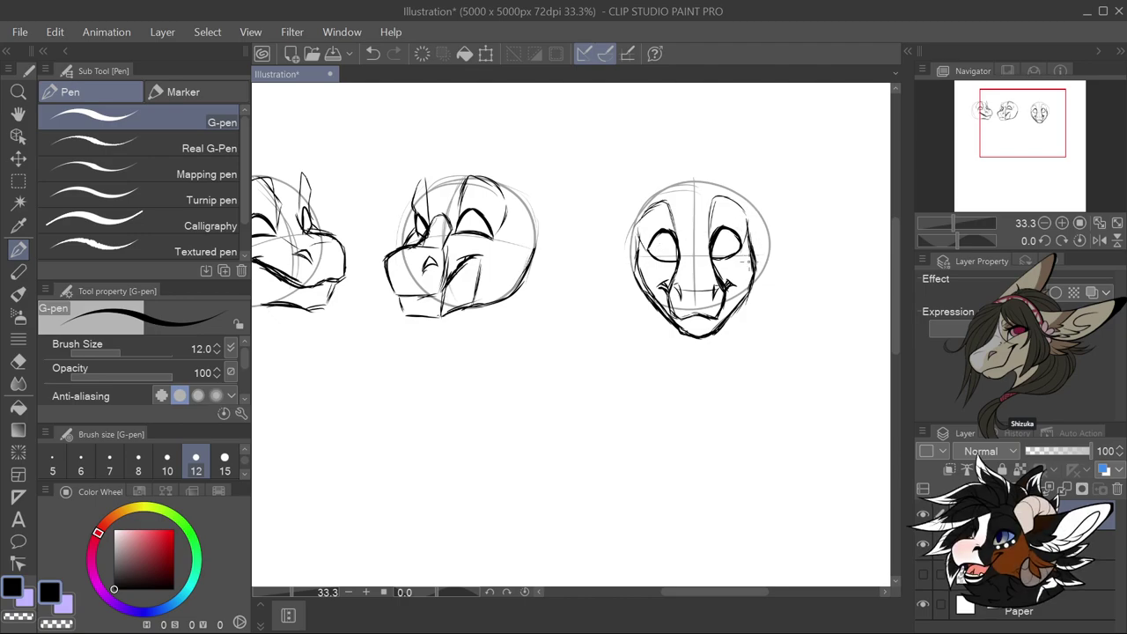
Draw the middle head's near ear as a long, swept-back pointed shape with fur tufts at its base and cheek
{"action": "scroll", "coordinate": [566, 314], "scroll_direction": "down", "scroll_amount": 3}
{"action": "scroll", "coordinate": [485, 340], "scroll_direction": "up", "scroll_amount": 2}
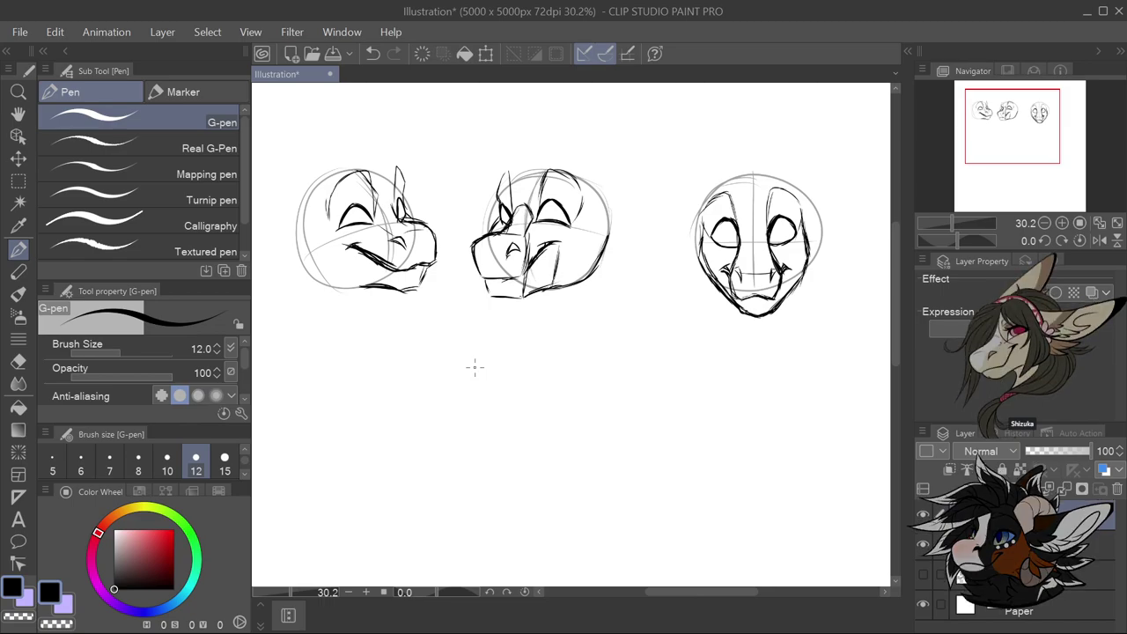
{"action": "mouse_move", "coordinate": [601, 192]}
{"action": "left_mouse_down"}
{"action": "mouse_move", "coordinate": [591, 238]}
{"action": "mouse_move", "coordinate": [615, 191]}
{"action": "left_mouse_up"}
{"action": "left_click_drag", "start_coordinate": [600, 238], "coordinate": [633, 206]}
{"action": "left_click_drag", "start_coordinate": [595, 199], "coordinate": [640, 188]}
{"action": "mouse_move", "coordinate": [641, 188]}
{"action": "left_mouse_down"}
{"action": "mouse_move", "coordinate": [623, 215]}
{"action": "mouse_move", "coordinate": [659, 176]}
{"action": "mouse_move", "coordinate": [734, 133]}
{"action": "mouse_move", "coordinate": [733, 155]}
{"action": "mouse_move", "coordinate": [667, 227]}
{"action": "mouse_move", "coordinate": [611, 240]}
{"action": "mouse_move", "coordinate": [653, 250]}
{"action": "mouse_move", "coordinate": [605, 250]}
{"action": "mouse_move", "coordinate": [616, 264]}
{"action": "left_mouse_up"}
{"action": "left_click_drag", "start_coordinate": [606, 250], "coordinate": [617, 283]}
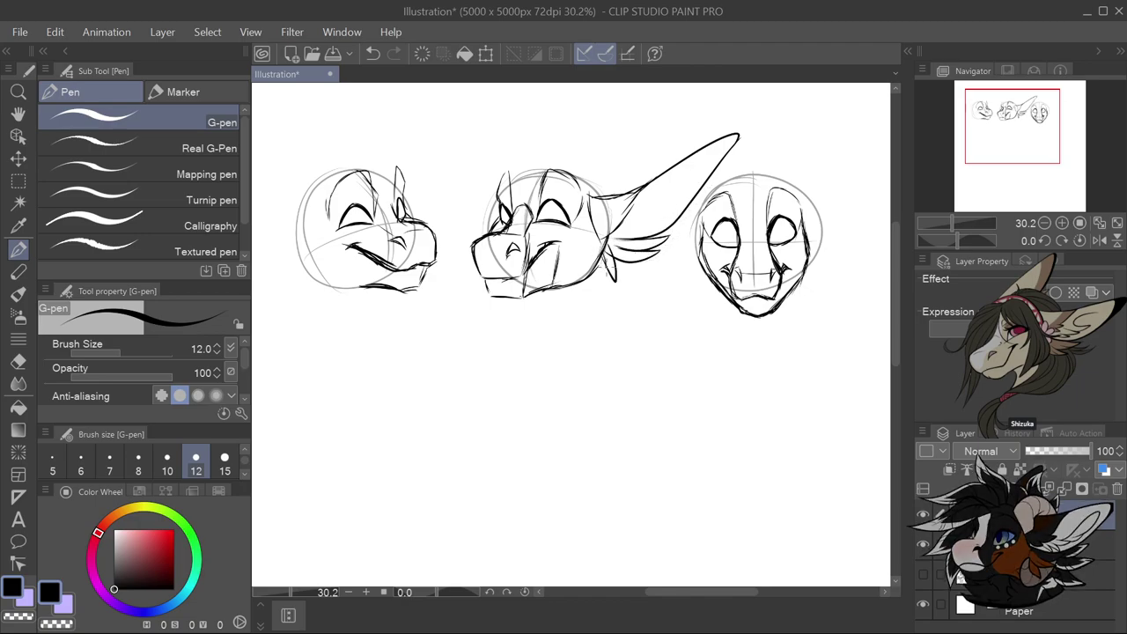
Draw the middle head's crown line and its pointed far ear with a small tuft at the base
{"action": "mouse_move", "coordinate": [498, 178]}
{"action": "left_mouse_down"}
{"action": "mouse_move", "coordinate": [555, 159]}
{"action": "mouse_move", "coordinate": [609, 190]}
{"action": "left_mouse_up"}
{"action": "mouse_move", "coordinate": [539, 160]}
{"action": "left_mouse_down"}
{"action": "mouse_move", "coordinate": [623, 112]}
{"action": "mouse_move", "coordinate": [586, 174]}
{"action": "mouse_move", "coordinate": [609, 165]}
{"action": "mouse_move", "coordinate": [589, 168]}
{"action": "left_mouse_up"}
{"action": "left_click_drag", "start_coordinate": [622, 125], "coordinate": [593, 165]}
Draw the left head's crown line and its two swept-back pointed ears with fur tufts at their bases
{"action": "mouse_move", "coordinate": [379, 167]}
{"action": "left_mouse_down"}
{"action": "mouse_move", "coordinate": [397, 164]}
{"action": "mouse_move", "coordinate": [324, 174]}
{"action": "left_mouse_up"}
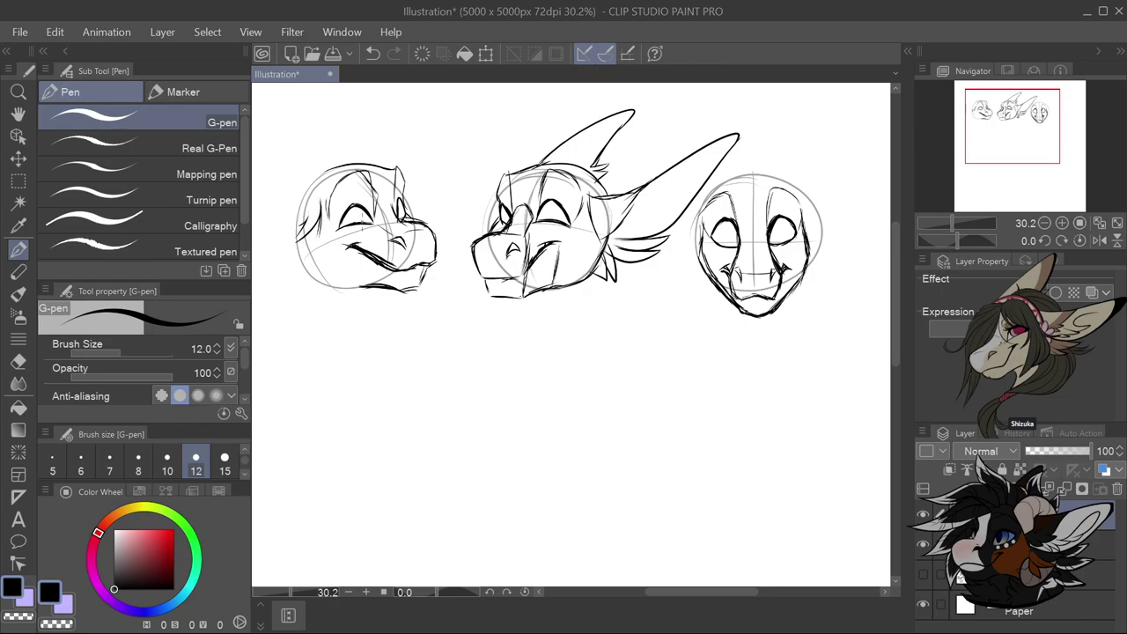
{"action": "scroll", "coordinate": [319, 225], "scroll_direction": "down", "scroll_amount": 2}
{"action": "scroll", "coordinate": [334, 234], "scroll_direction": "down", "scroll_amount": 1}
{"action": "scroll", "coordinate": [315, 240], "scroll_direction": "up", "scroll_amount": 3}
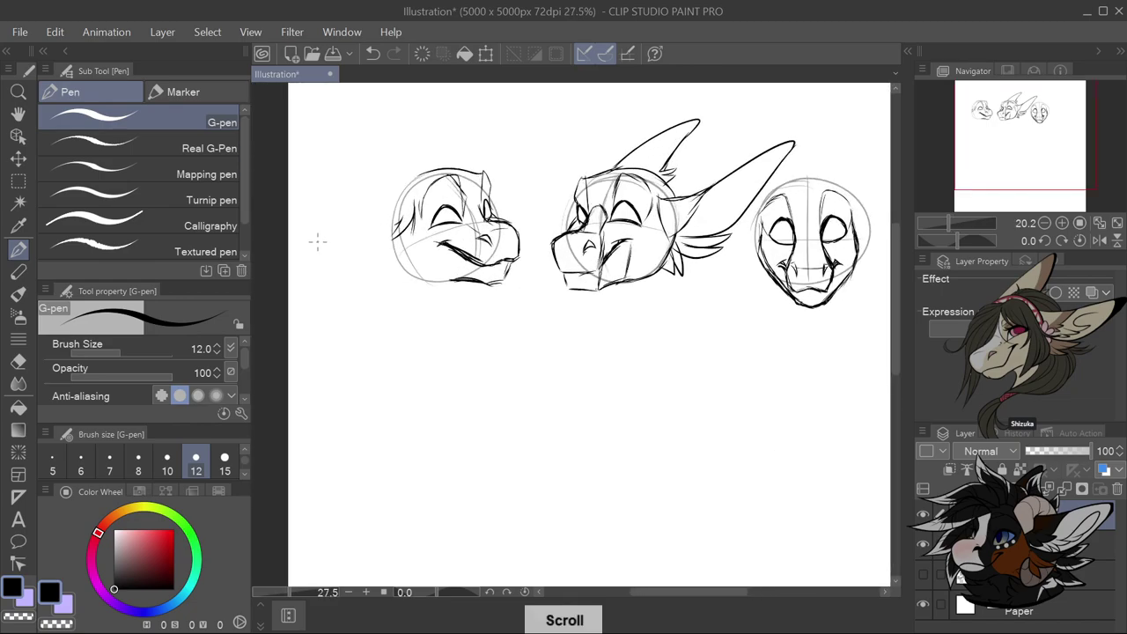
{"action": "key", "text": "ctrl+z"}
{"action": "left_click_drag", "start_coordinate": [418, 224], "coordinate": [390, 231]}
{"action": "mouse_move", "coordinate": [427, 189]}
{"action": "left_mouse_down"}
{"action": "mouse_move", "coordinate": [394, 196]}
{"action": "mouse_move", "coordinate": [403, 213]}
{"action": "mouse_move", "coordinate": [385, 220]}
{"action": "mouse_move", "coordinate": [357, 206]}
{"action": "left_mouse_up"}
{"action": "mouse_move", "coordinate": [392, 200]}
{"action": "left_mouse_down"}
{"action": "mouse_move", "coordinate": [298, 199]}
{"action": "mouse_move", "coordinate": [341, 251]}
{"action": "mouse_move", "coordinate": [411, 248]}
{"action": "mouse_move", "coordinate": [363, 269]}
{"action": "mouse_move", "coordinate": [380, 276]}
{"action": "left_mouse_up"}
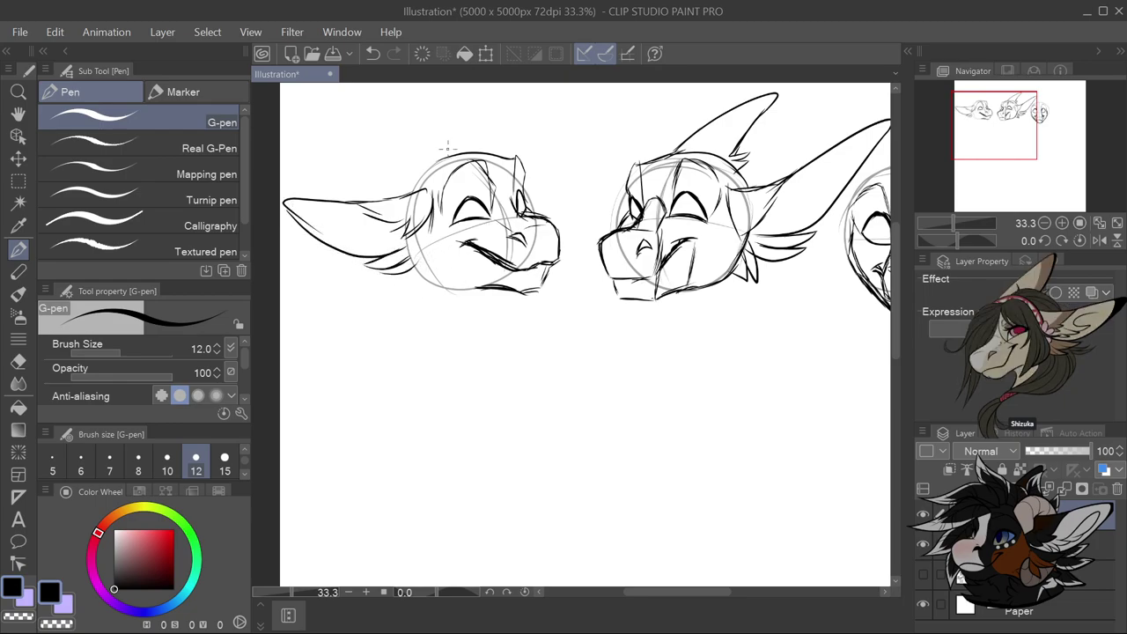
{"action": "left_click_drag", "start_coordinate": [437, 160], "coordinate": [415, 188]}
{"action": "mouse_move", "coordinate": [419, 147]}
{"action": "left_mouse_down"}
{"action": "mouse_move", "coordinate": [346, 124]}
{"action": "mouse_move", "coordinate": [345, 151]}
{"action": "mouse_move", "coordinate": [385, 182]}
{"action": "mouse_move", "coordinate": [406, 178]}
{"action": "left_mouse_up"}
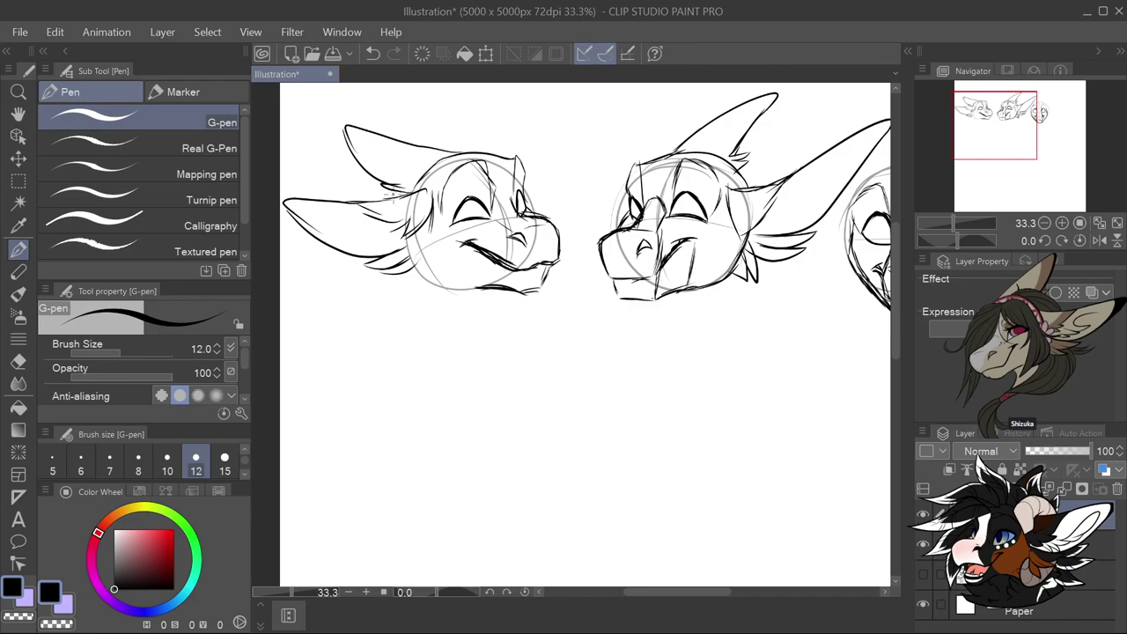
Lasso the right head's line art, shift it right away from the middle head's ear, and deselect it
{"action": "scroll", "coordinate": [458, 177], "scroll_direction": "down", "scroll_amount": 1}
{"action": "scroll", "coordinate": [572, 334], "scroll_direction": "down", "scroll_amount": 2}
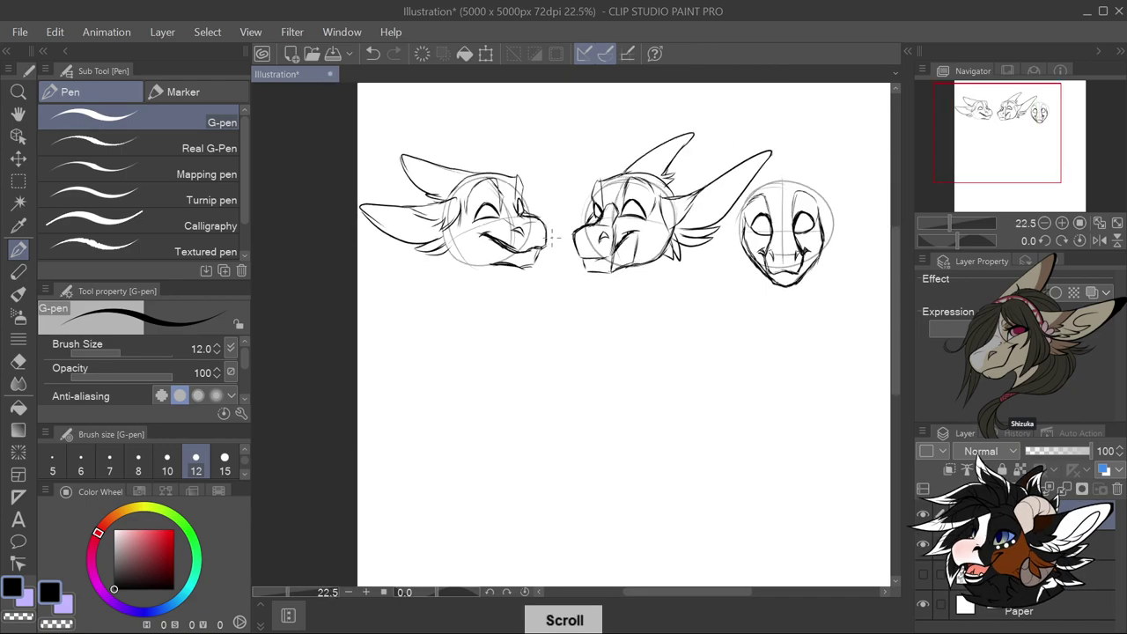
{"action": "scroll", "coordinate": [573, 335], "scroll_direction": "up", "scroll_amount": 1}
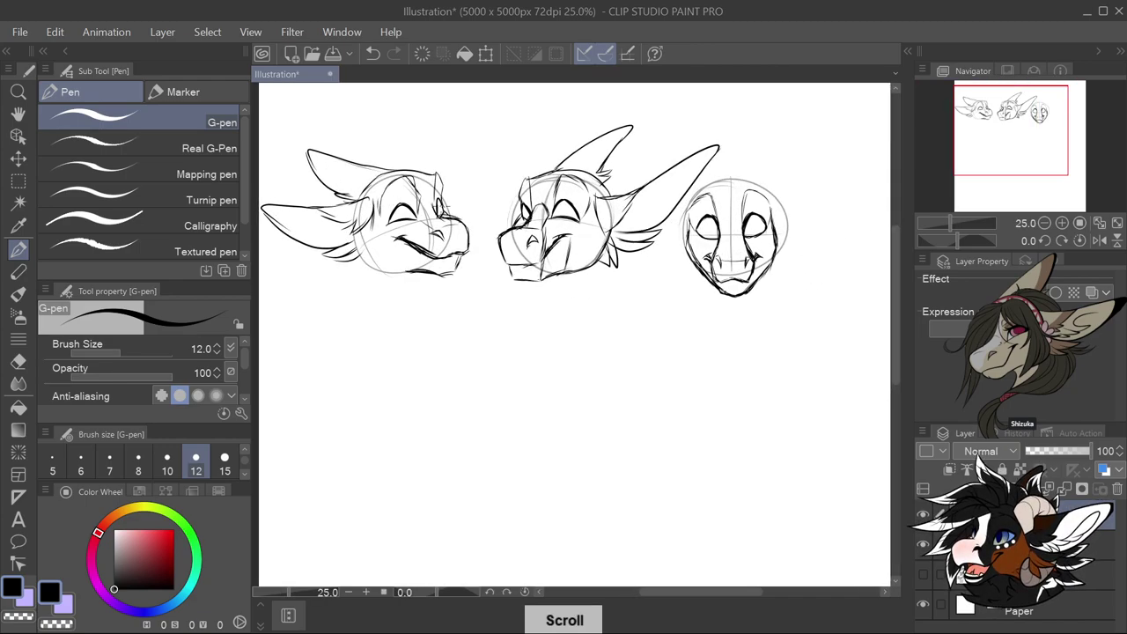
{"action": "scroll", "coordinate": [717, 252], "scroll_direction": "down", "scroll_amount": 2}
{"action": "scroll", "coordinate": [717, 252], "scroll_direction": "up", "scroll_amount": 2}
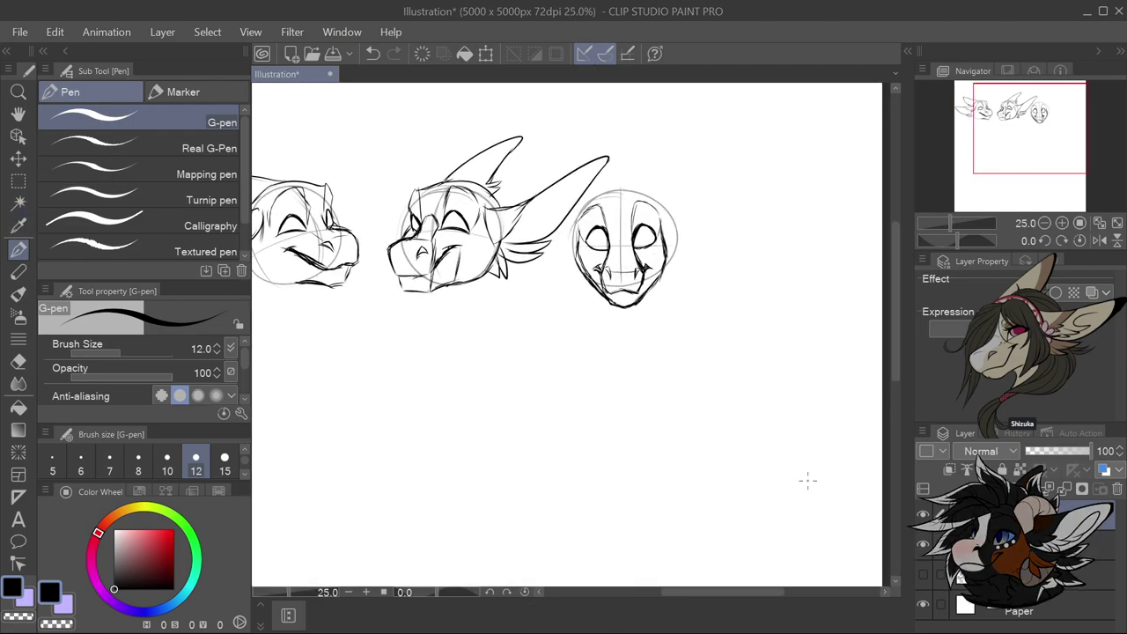
{"action": "left_click", "coordinate": [20, 182]}
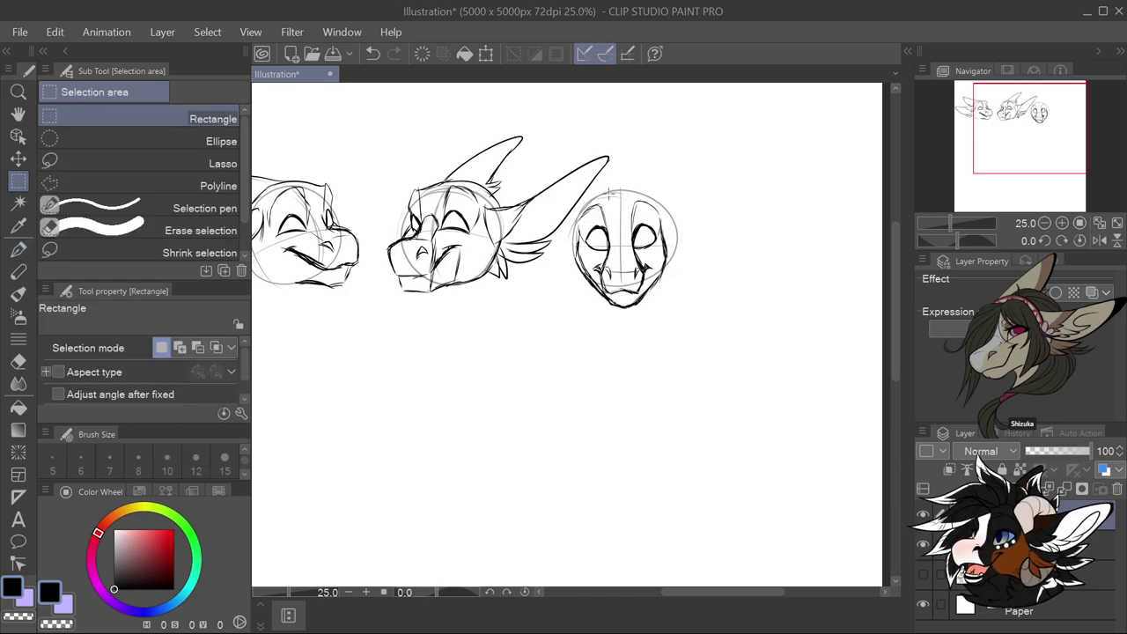
{"action": "left_click", "coordinate": [211, 185]}
{"action": "left_click", "coordinate": [211, 164]}
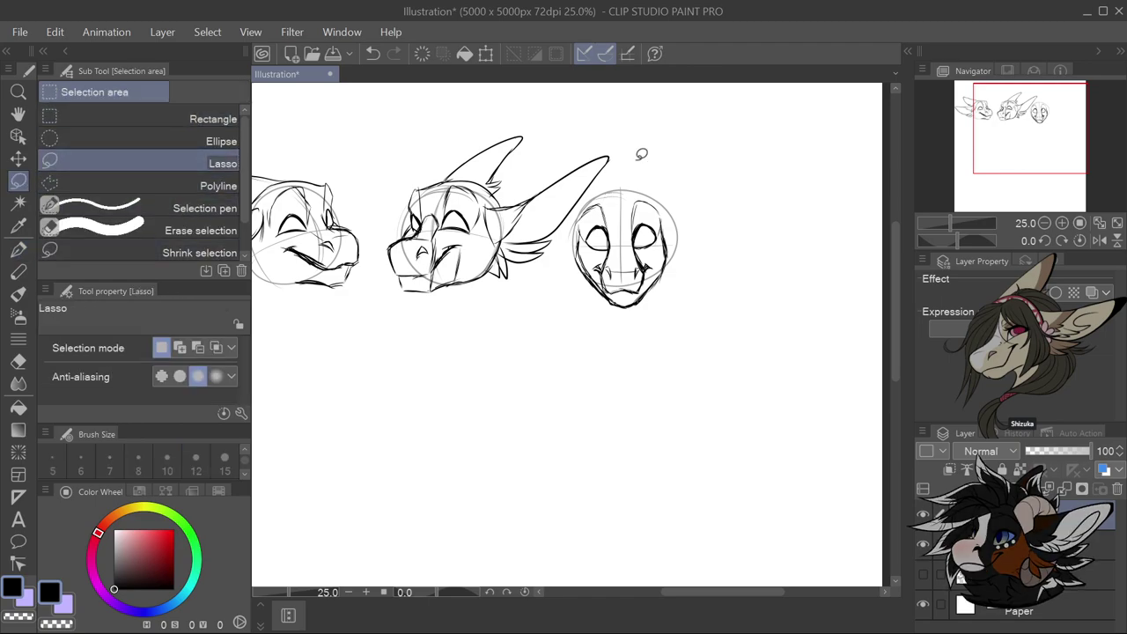
{"action": "mouse_move", "coordinate": [636, 176]}
{"action": "left_mouse_down"}
{"action": "mouse_move", "coordinate": [596, 194]}
{"action": "mouse_move", "coordinate": [574, 223]}
{"action": "mouse_move", "coordinate": [573, 297]}
{"action": "mouse_move", "coordinate": [707, 307]}
{"action": "mouse_move", "coordinate": [682, 182]}
{"action": "left_mouse_up"}
{"action": "left_click", "coordinate": [778, 372]}
{"action": "mouse_move", "coordinate": [636, 256]}
{"action": "left_mouse_down"}
{"action": "mouse_move", "coordinate": [705, 251]}
{"action": "mouse_move", "coordinate": [697, 259]}
{"action": "left_mouse_up"}
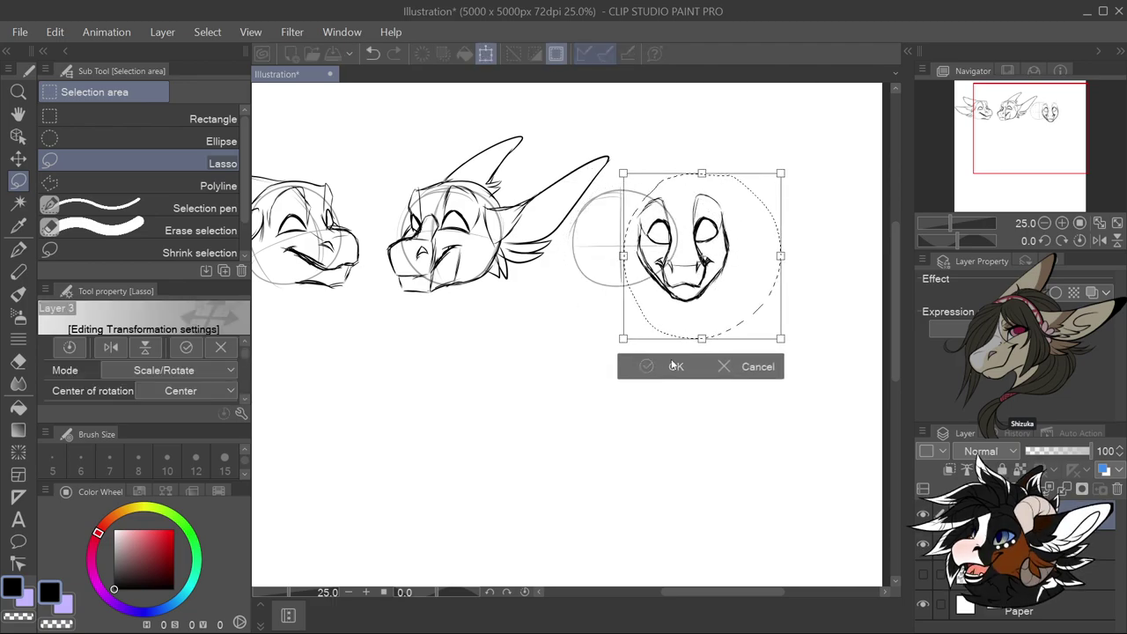
{"action": "left_click", "coordinate": [674, 363]}
{"action": "key", "text": "ctrl+d"}
On Layer 2, lasso the right head's circle guide, move it under the shifted face, and deselect it
{"action": "left_click", "coordinate": [1087, 546]}
{"action": "mouse_move", "coordinate": [686, 191]}
{"action": "left_mouse_down"}
{"action": "mouse_move", "coordinate": [565, 269]}
{"action": "mouse_move", "coordinate": [585, 203]}
{"action": "mouse_move", "coordinate": [650, 176]}
{"action": "mouse_move", "coordinate": [683, 188]}
{"action": "left_mouse_up"}
{"action": "key", "text": "ctrl+t"}
{"action": "left_click_drag", "start_coordinate": [634, 264], "coordinate": [703, 291]}
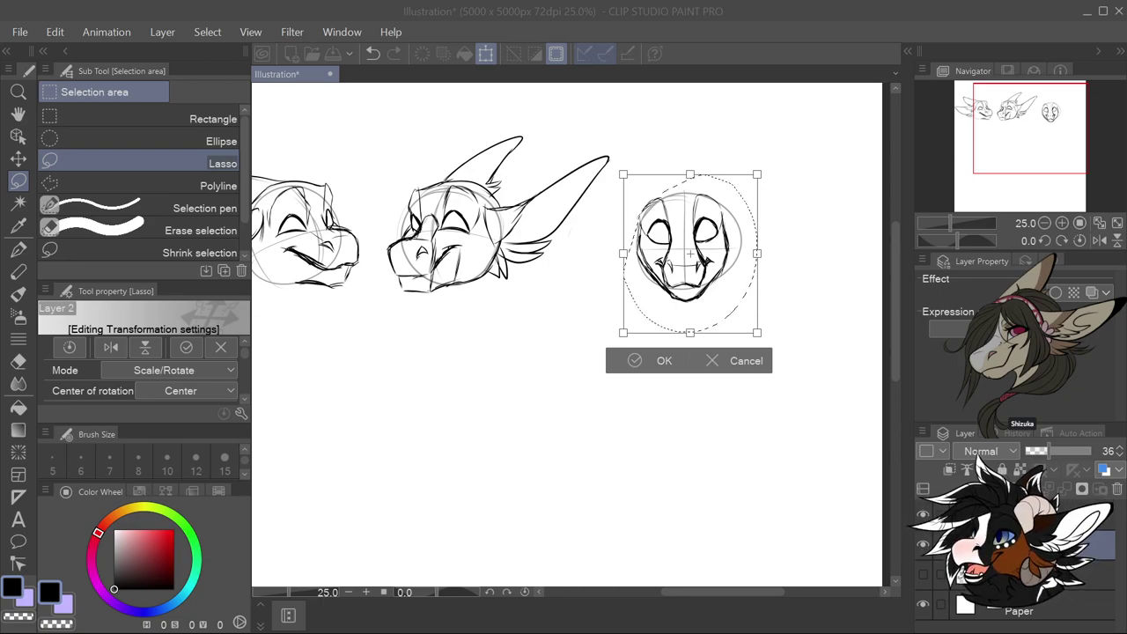
{"action": "left_click_drag", "start_coordinate": [706, 265], "coordinate": [708, 263]}
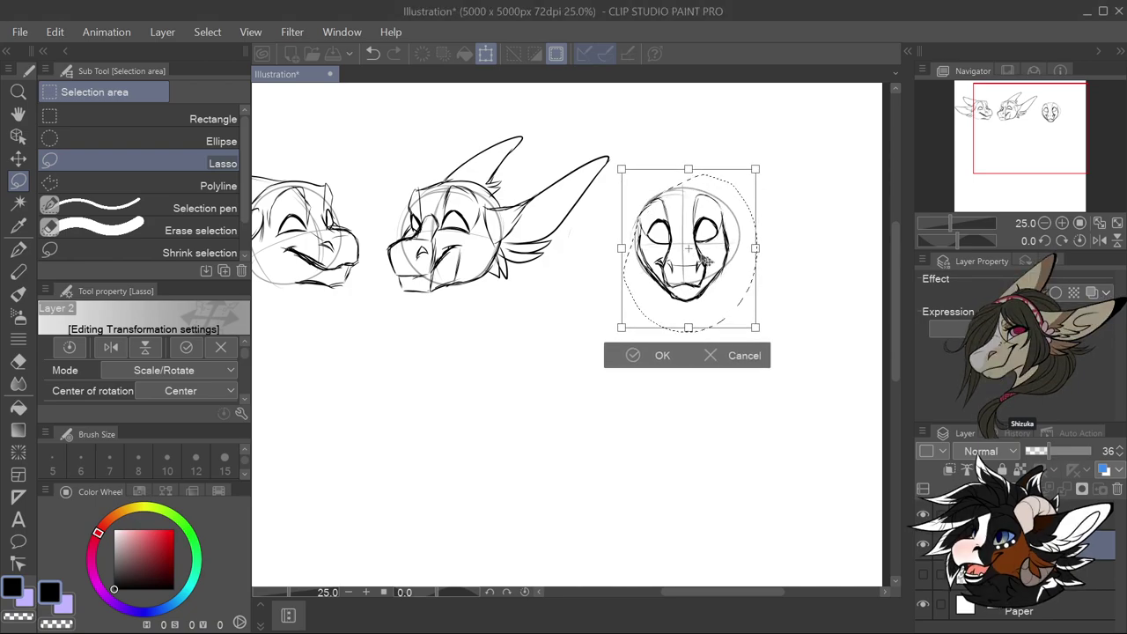
{"action": "left_click", "coordinate": [660, 355]}
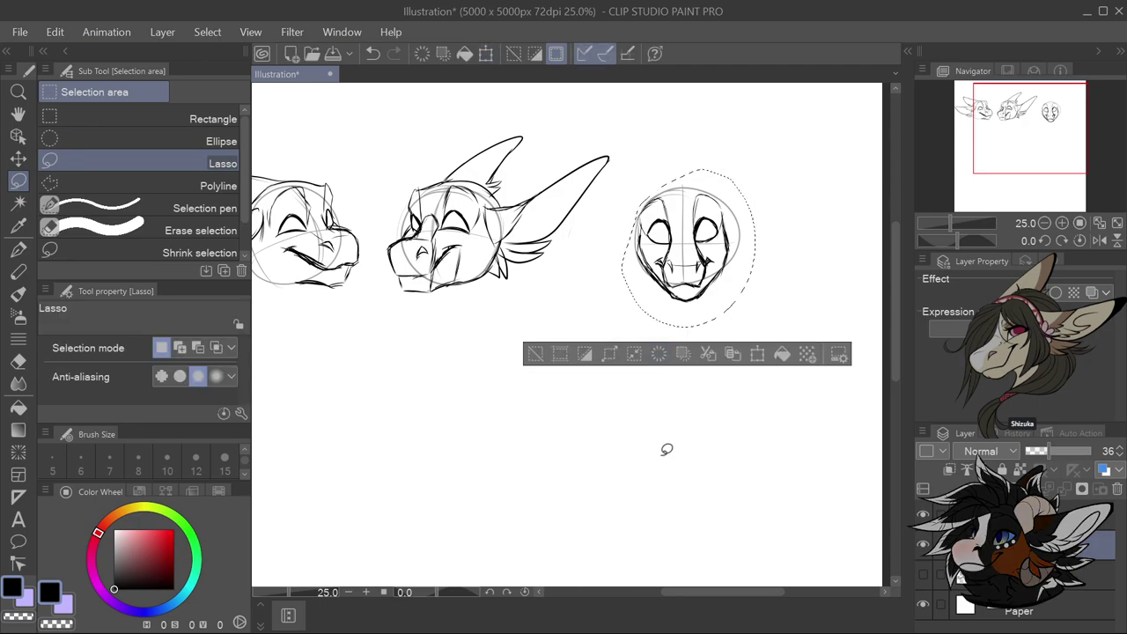
{"action": "left_click", "coordinate": [715, 341]}
Back on Layer 3, draw an upright pointed ear with fur tufts on the right side of the right head using the G-pen
{"action": "scroll", "coordinate": [715, 340], "scroll_direction": "down", "scroll_amount": 2}
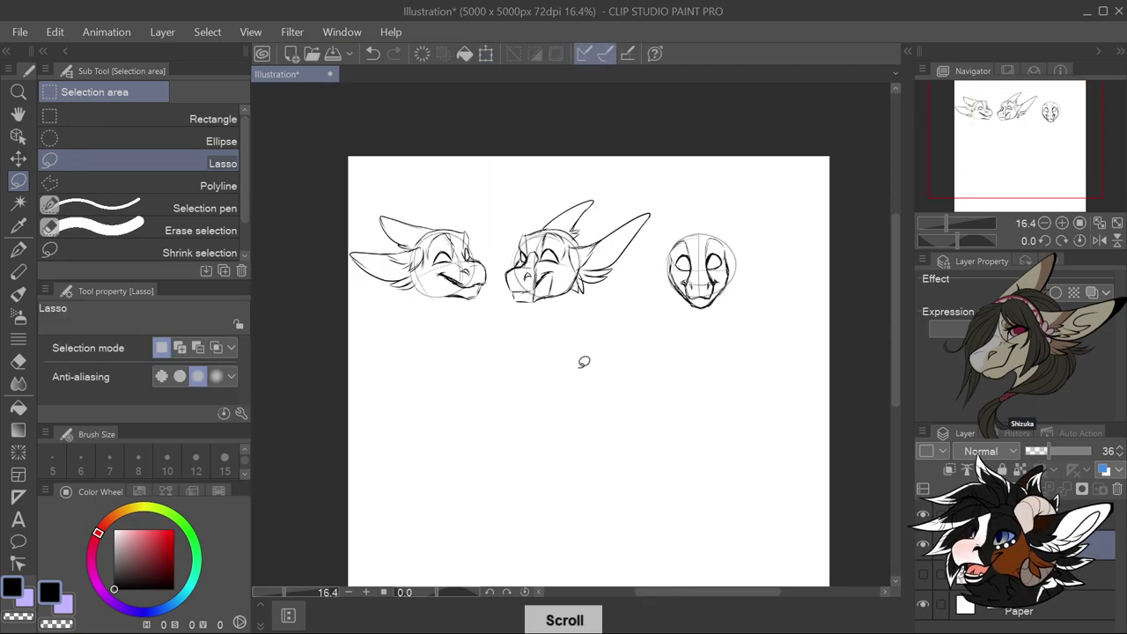
{"action": "scroll", "coordinate": [572, 360], "scroll_direction": "up", "scroll_amount": 2}
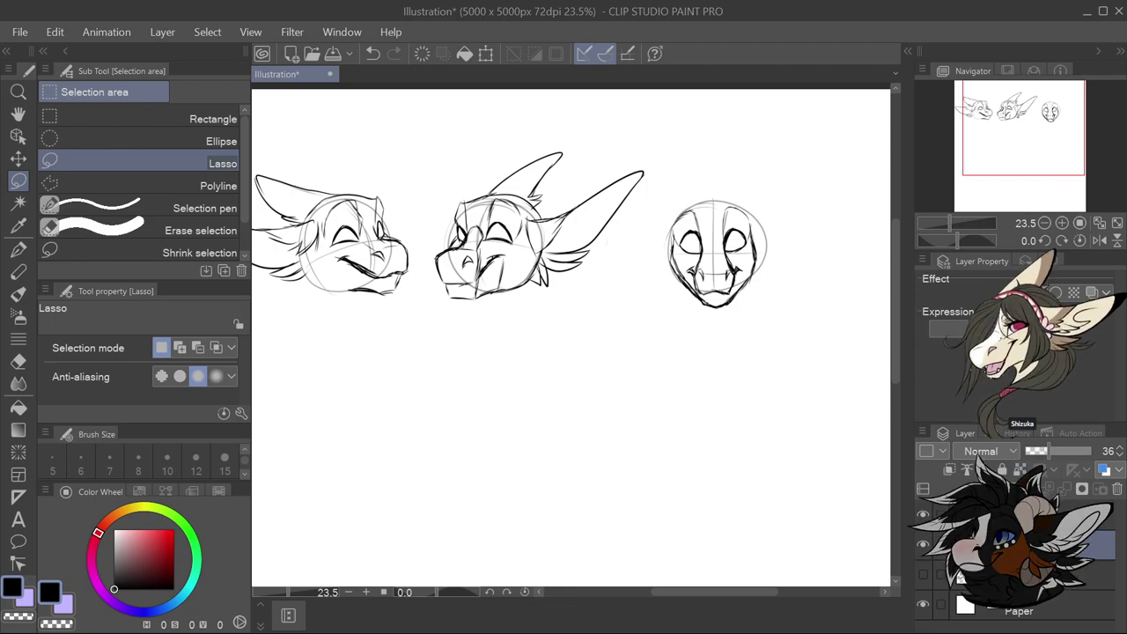
{"action": "left_click", "coordinate": [1057, 515]}
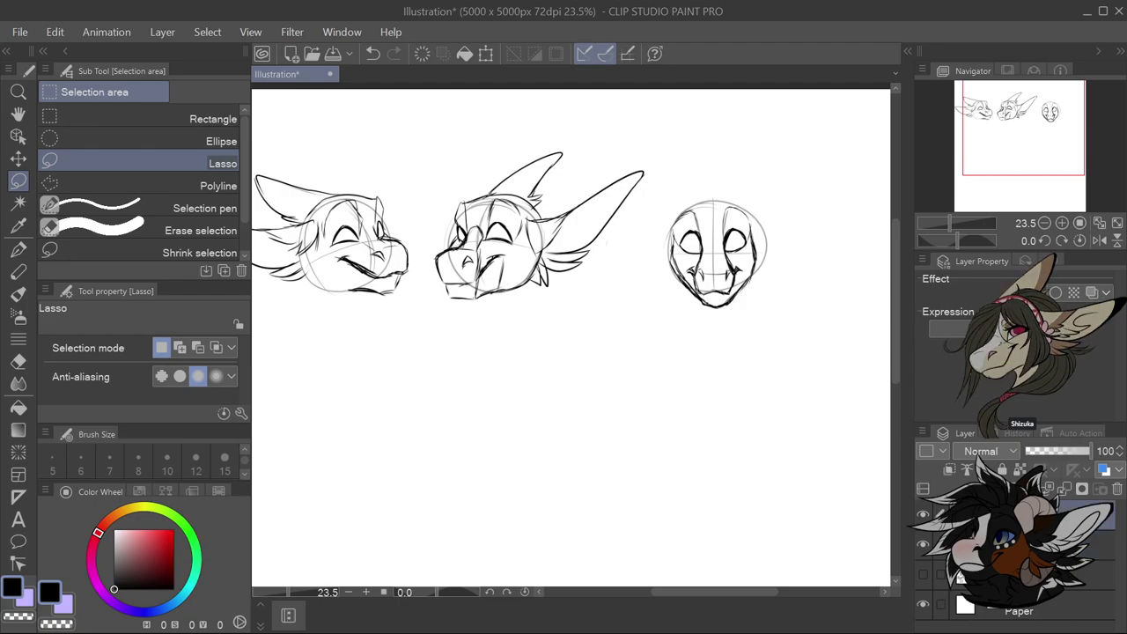
{"action": "left_click", "coordinate": [18, 248]}
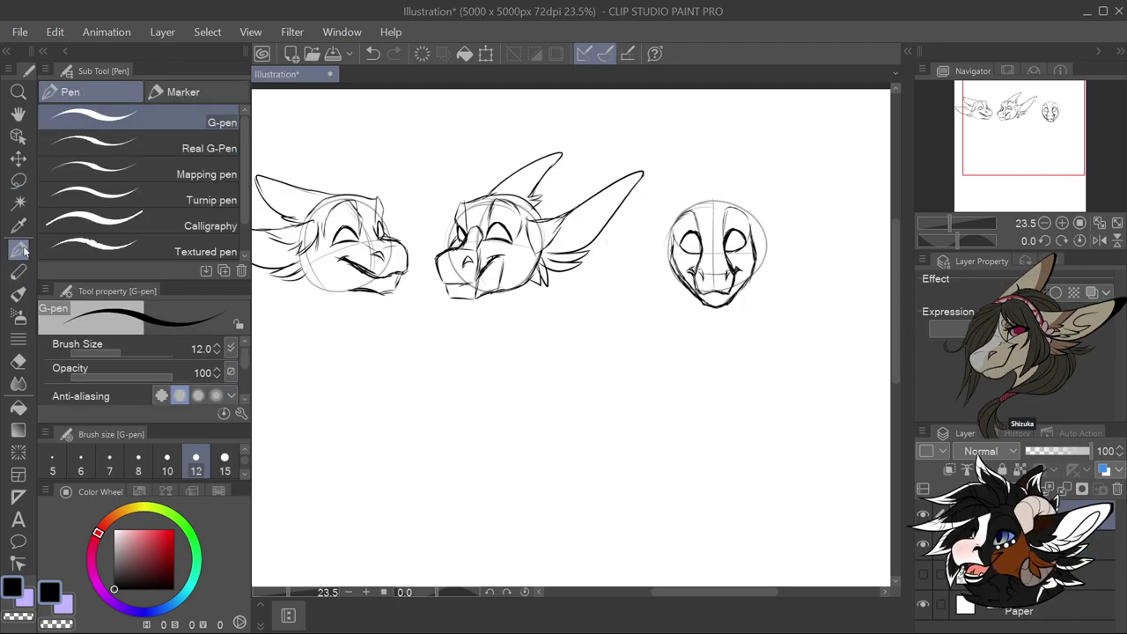
{"action": "mouse_move", "coordinate": [746, 207]}
{"action": "left_mouse_down"}
{"action": "mouse_move", "coordinate": [755, 237]}
{"action": "mouse_move", "coordinate": [771, 236]}
{"action": "mouse_move", "coordinate": [748, 202]}
{"action": "mouse_move", "coordinate": [778, 213]}
{"action": "mouse_move", "coordinate": [770, 226]}
{"action": "mouse_move", "coordinate": [784, 208]}
{"action": "mouse_move", "coordinate": [759, 202]}
{"action": "mouse_move", "coordinate": [795, 158]}
{"action": "mouse_move", "coordinate": [796, 196]}
{"action": "left_mouse_up"}
{"action": "left_click_drag", "start_coordinate": [790, 234], "coordinate": [771, 268]}
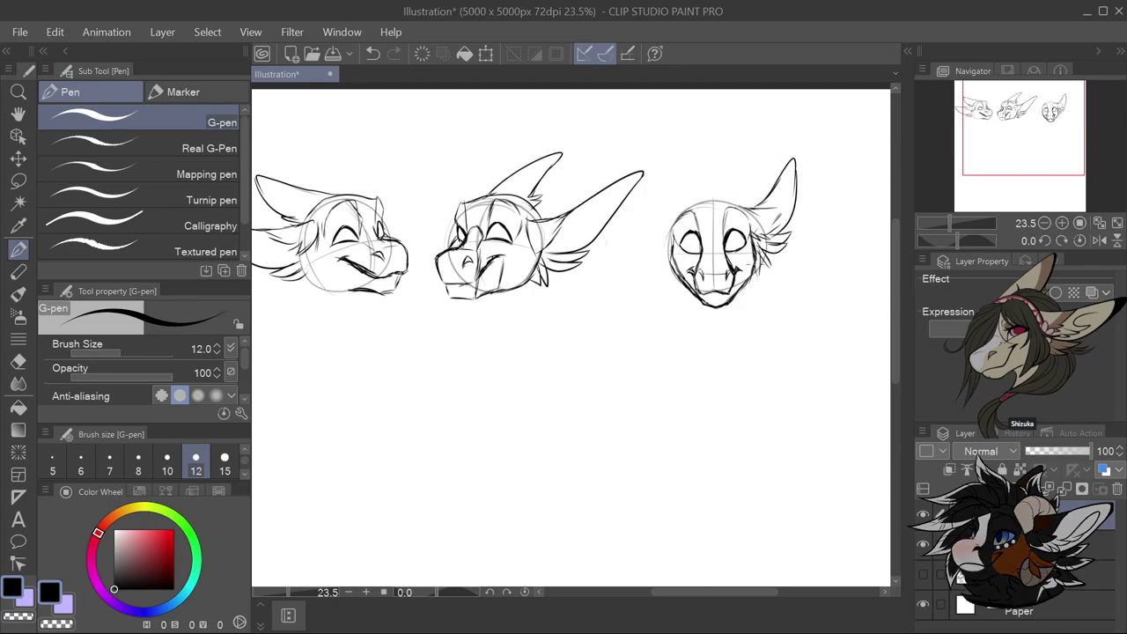
Draw the right head's crown and matching left-side ear with fur tufts, and add the ear base lines
{"action": "left_click_drag", "start_coordinate": [692, 203], "coordinate": [667, 206]}
{"action": "mouse_move", "coordinate": [669, 181]}
{"action": "left_mouse_down"}
{"action": "mouse_move", "coordinate": [660, 147]}
{"action": "mouse_move", "coordinate": [652, 175]}
{"action": "left_mouse_up"}
{"action": "mouse_move", "coordinate": [632, 211]}
{"action": "left_mouse_down"}
{"action": "mouse_move", "coordinate": [662, 236]}
{"action": "mouse_move", "coordinate": [636, 230]}
{"action": "mouse_move", "coordinate": [669, 262]}
{"action": "left_mouse_up"}
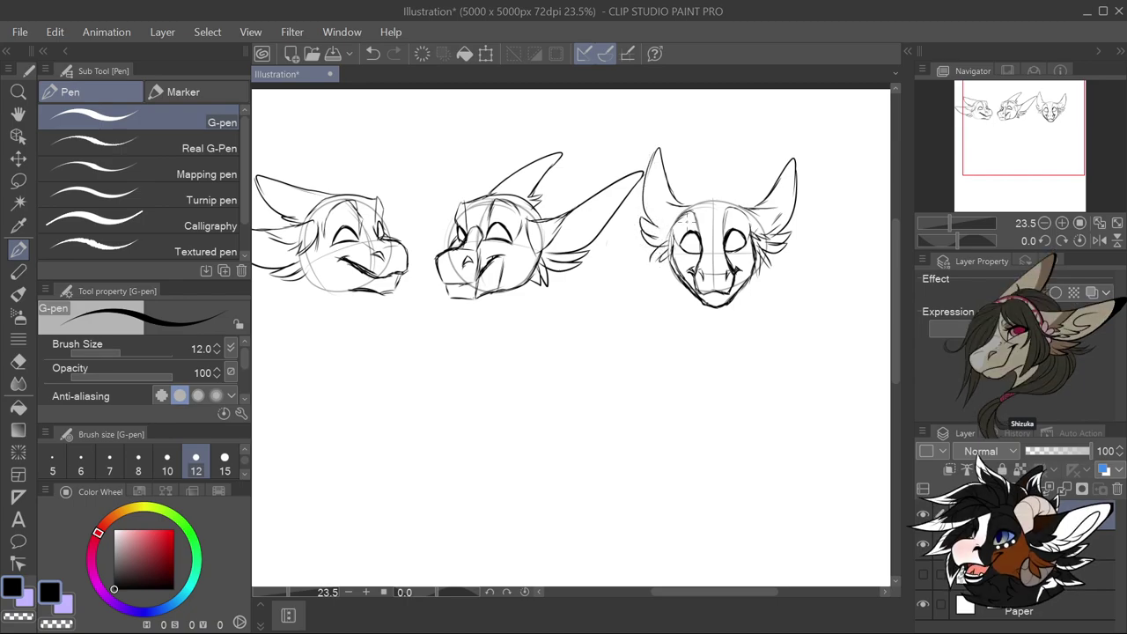
{"action": "mouse_move", "coordinate": [644, 212]}
{"action": "left_mouse_down"}
{"action": "mouse_move", "coordinate": [657, 141]}
{"action": "mouse_move", "coordinate": [675, 187]}
{"action": "left_mouse_up"}
Sketch a separate demonstration ear below the heads, with a triangular base and a long pointed outline
{"action": "scroll", "coordinate": [774, 312], "scroll_direction": "down", "scroll_amount": 3}
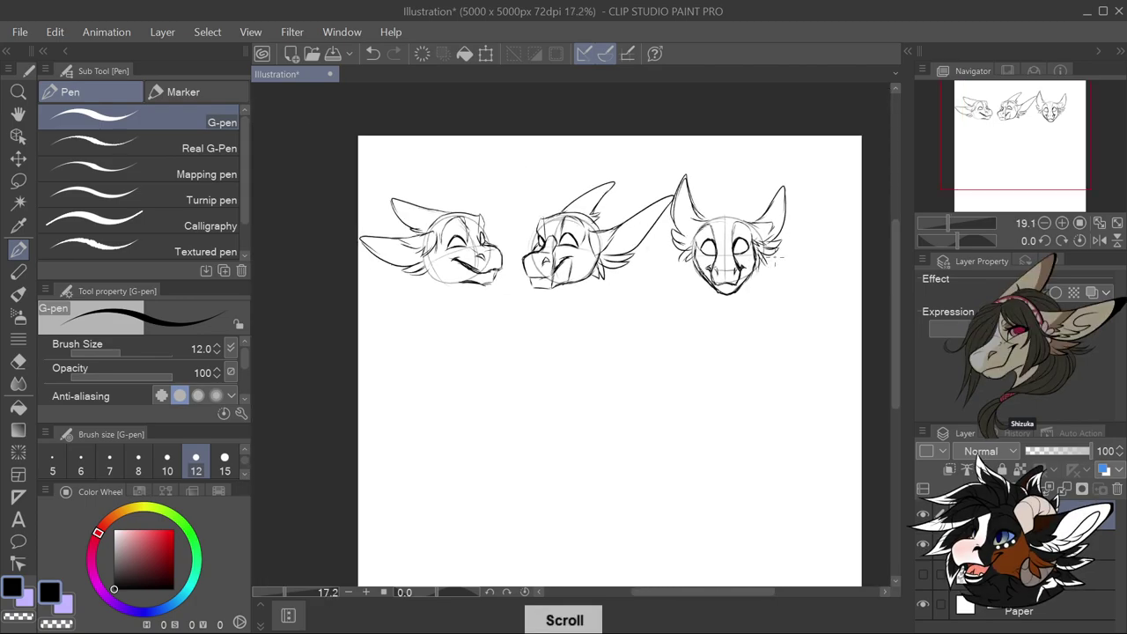
{"action": "scroll", "coordinate": [774, 313], "scroll_direction": "up", "scroll_amount": 3}
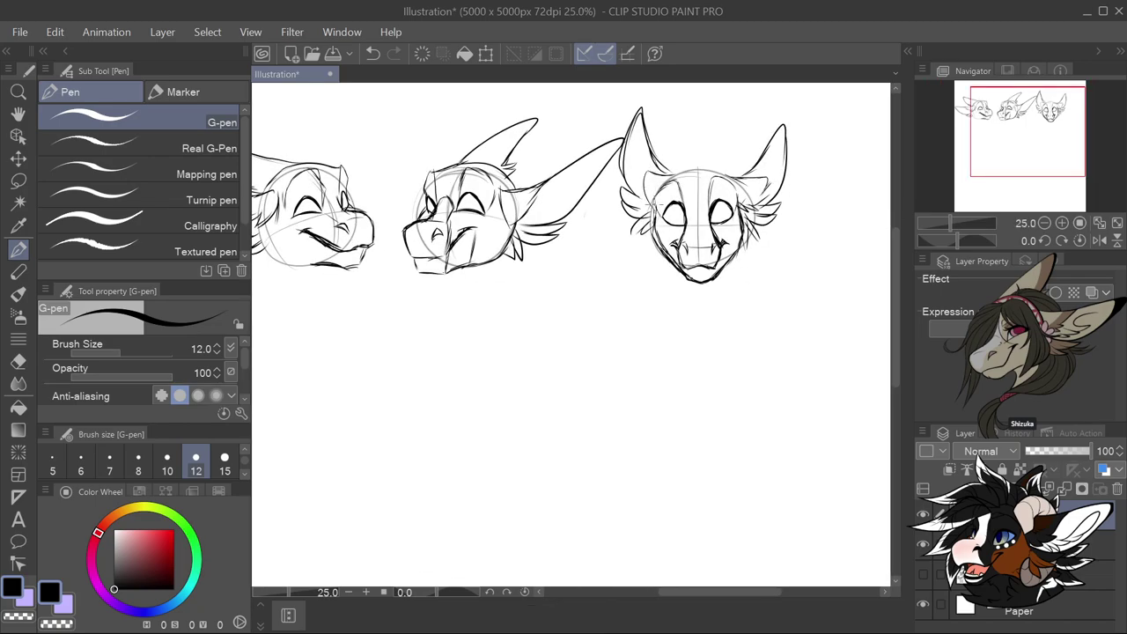
{"action": "scroll", "coordinate": [599, 369], "scroll_direction": "down", "scroll_amount": 3}
{"action": "scroll", "coordinate": [553, 327], "scroll_direction": "up", "scroll_amount": 3}
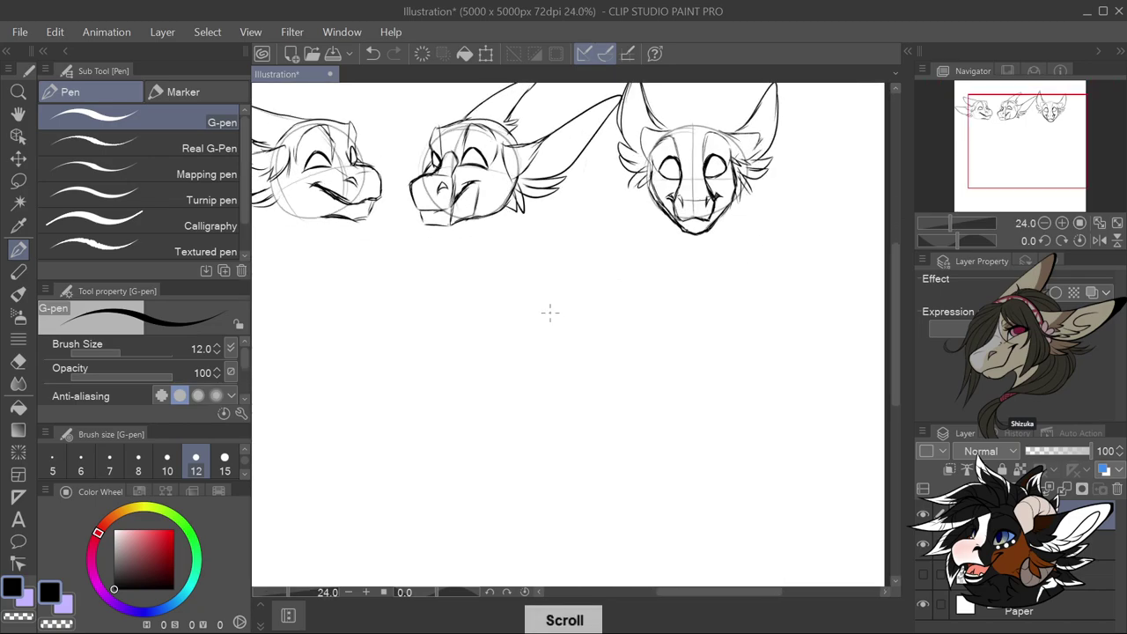
{"action": "mouse_move", "coordinate": [544, 296]}
{"action": "left_mouse_down"}
{"action": "mouse_move", "coordinate": [554, 331]}
{"action": "mouse_move", "coordinate": [540, 315]}
{"action": "left_mouse_up"}
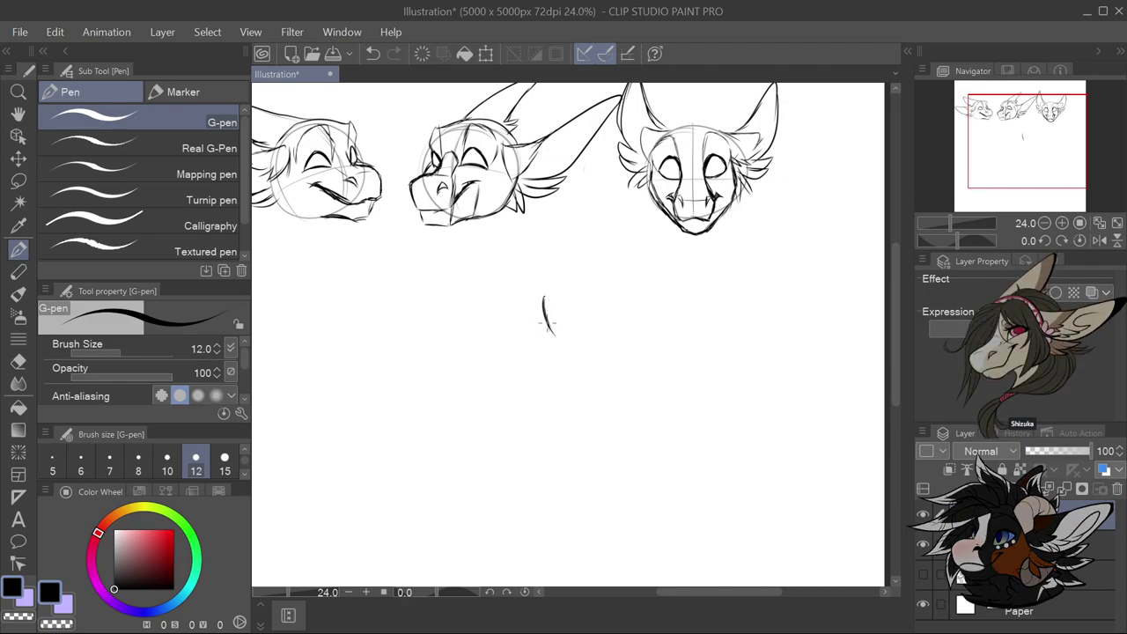
{"action": "mouse_move", "coordinate": [544, 294]}
{"action": "left_mouse_down"}
{"action": "mouse_move", "coordinate": [593, 293]}
{"action": "mouse_move", "coordinate": [555, 333]}
{"action": "left_mouse_up"}
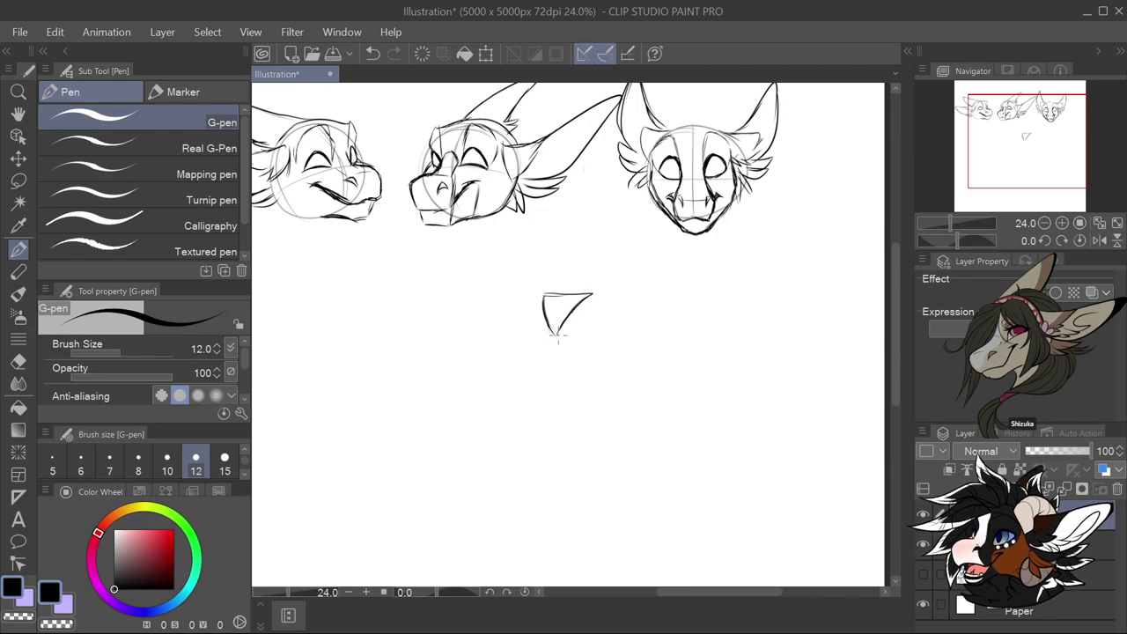
{"action": "left_click_drag", "start_coordinate": [583, 293], "coordinate": [696, 259]}
{"action": "key", "text": "ctrl+z"}
{"action": "mouse_move", "coordinate": [585, 293]}
{"action": "left_mouse_down"}
{"action": "mouse_move", "coordinate": [702, 272]}
{"action": "mouse_move", "coordinate": [615, 342]}
{"action": "mouse_move", "coordinate": [555, 335]}
{"action": "left_mouse_up"}
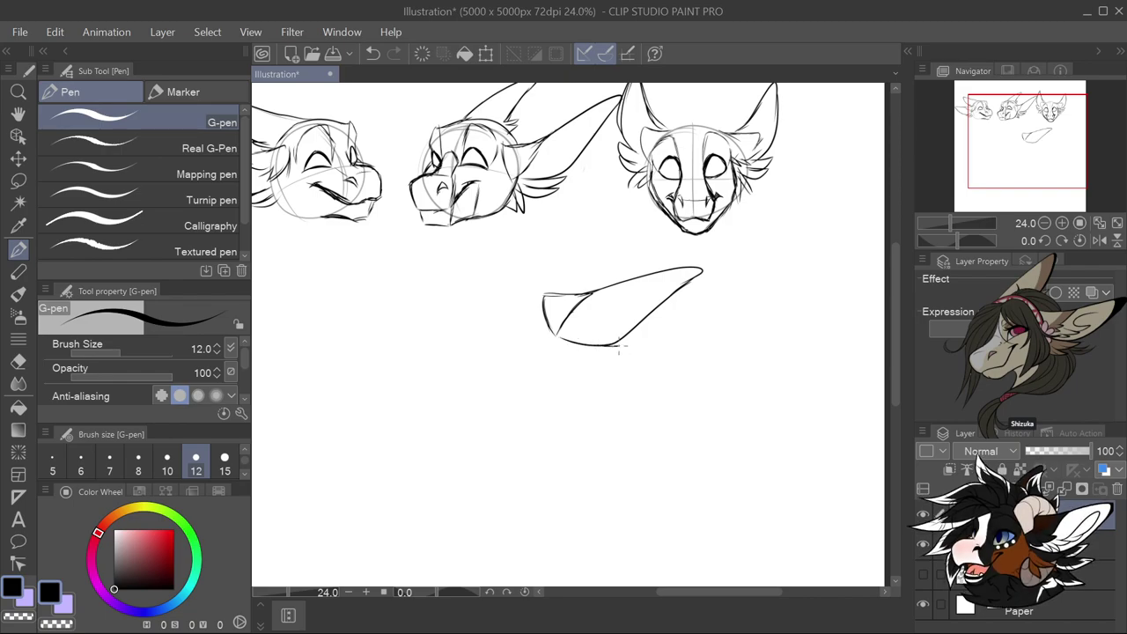
Detail the demonstration ear with fur tufts beneath its base, a line at the tip and inner fur strokes
{"action": "mouse_move", "coordinate": [617, 352]}
{"action": "left_mouse_down"}
{"action": "mouse_move", "coordinate": [583, 348]}
{"action": "mouse_move", "coordinate": [620, 359]}
{"action": "mouse_move", "coordinate": [603, 363]}
{"action": "mouse_move", "coordinate": [569, 354]}
{"action": "mouse_move", "coordinate": [583, 374]}
{"action": "mouse_move", "coordinate": [564, 350]}
{"action": "left_mouse_up"}
{"action": "left_click_drag", "start_coordinate": [688, 276], "coordinate": [657, 301]}
{"action": "key", "text": "ctrl+z"}
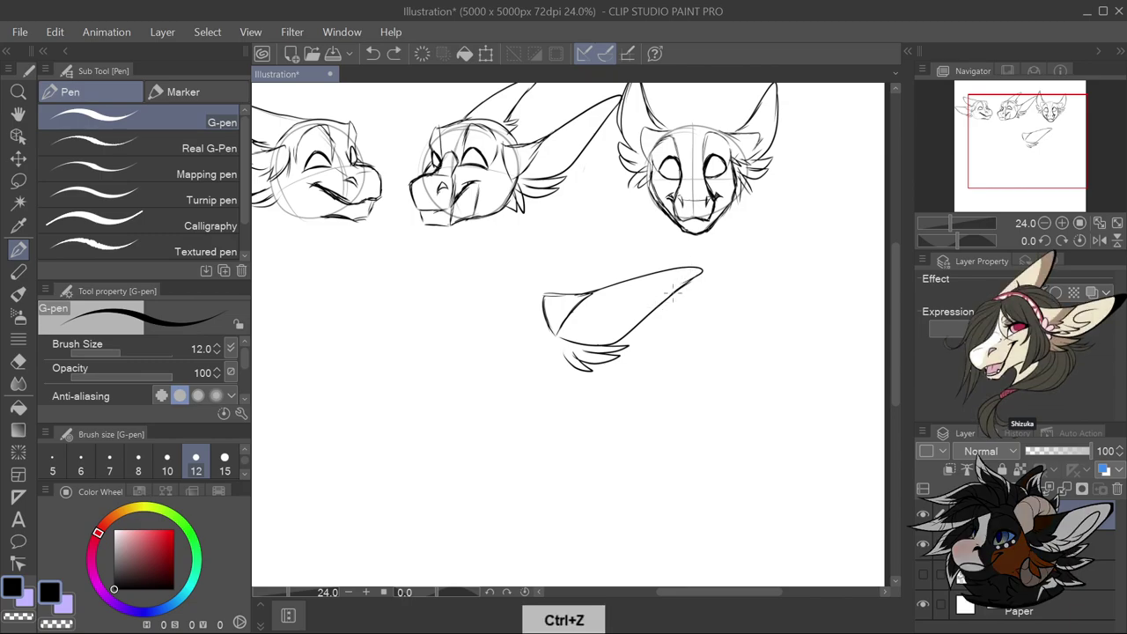
{"action": "left_click_drag", "start_coordinate": [692, 267], "coordinate": [683, 282]}
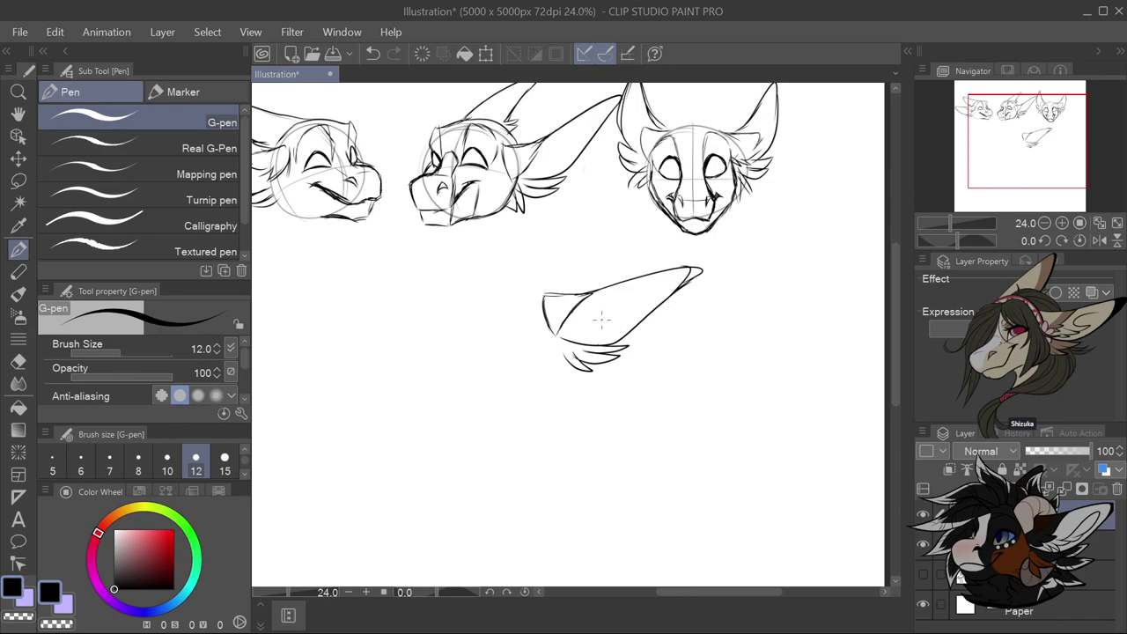
{"action": "mouse_move", "coordinate": [574, 328]}
{"action": "left_mouse_down"}
{"action": "mouse_move", "coordinate": [617, 329]}
{"action": "mouse_move", "coordinate": [597, 314]}
{"action": "mouse_move", "coordinate": [633, 309]}
{"action": "mouse_move", "coordinate": [607, 303]}
{"action": "mouse_move", "coordinate": [639, 303]}
{"action": "mouse_move", "coordinate": [614, 298]}
{"action": "mouse_move", "coordinate": [674, 278]}
{"action": "mouse_move", "coordinate": [616, 313]}
{"action": "left_mouse_up"}
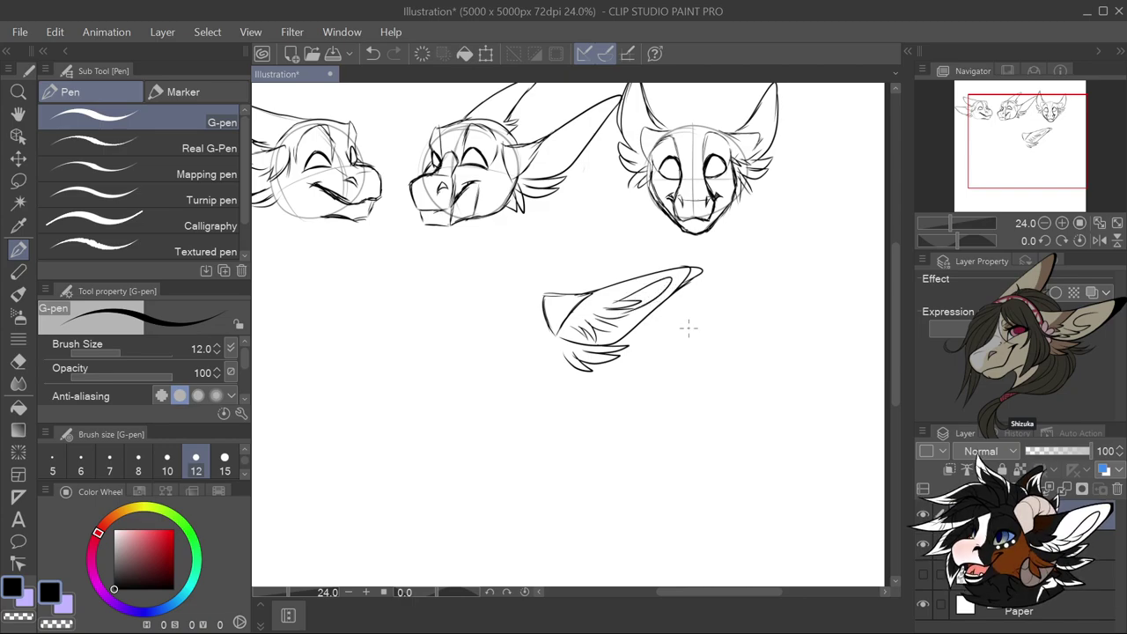
Undo all strokes of the demonstration ear below the heads
{"action": "key", "text": "ctrl+z"}
{"action": "key", "text": "ctrl+z"}
{"action": "key", "text": "ctrl+z"}
{"action": "key", "text": "ctrl+z"}
{"action": "key", "text": "ctrl+z"}
{"action": "key", "text": "ctrl+z"}
{"action": "key", "text": "ctrl+z"}
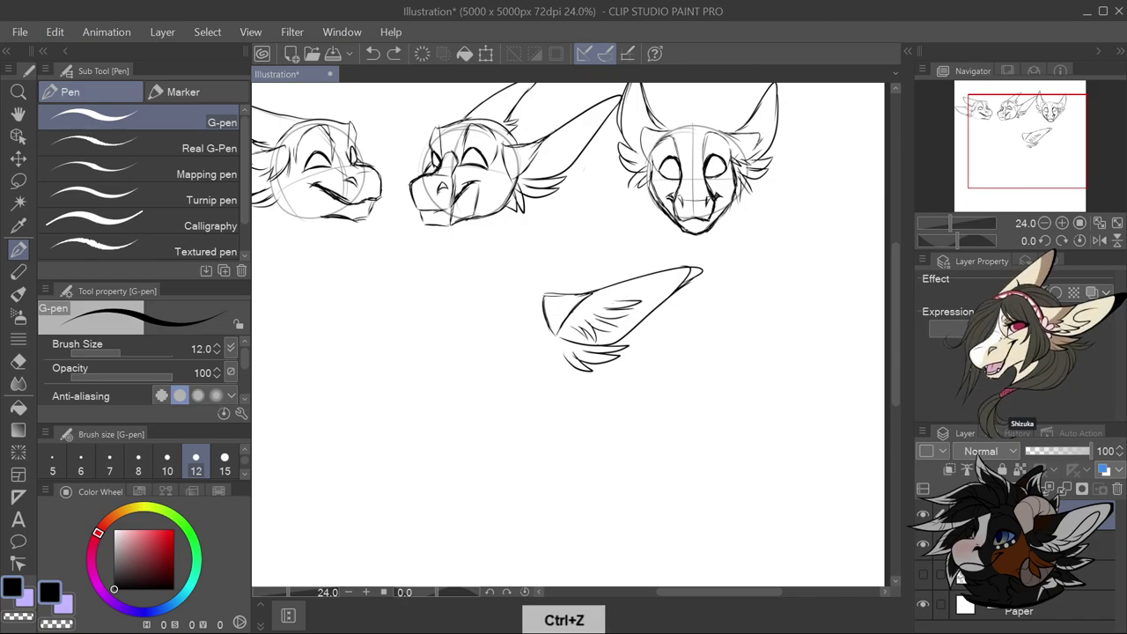
{"action": "key", "text": "ctrl+z"}
{"action": "key", "text": "ctrl+z"}
{"action": "key", "text": "ctrl+z"}
{"action": "key", "text": "ctrl+z"}
{"action": "key", "text": "ctrl+z"}
{"action": "key", "text": "ctrl+z"}
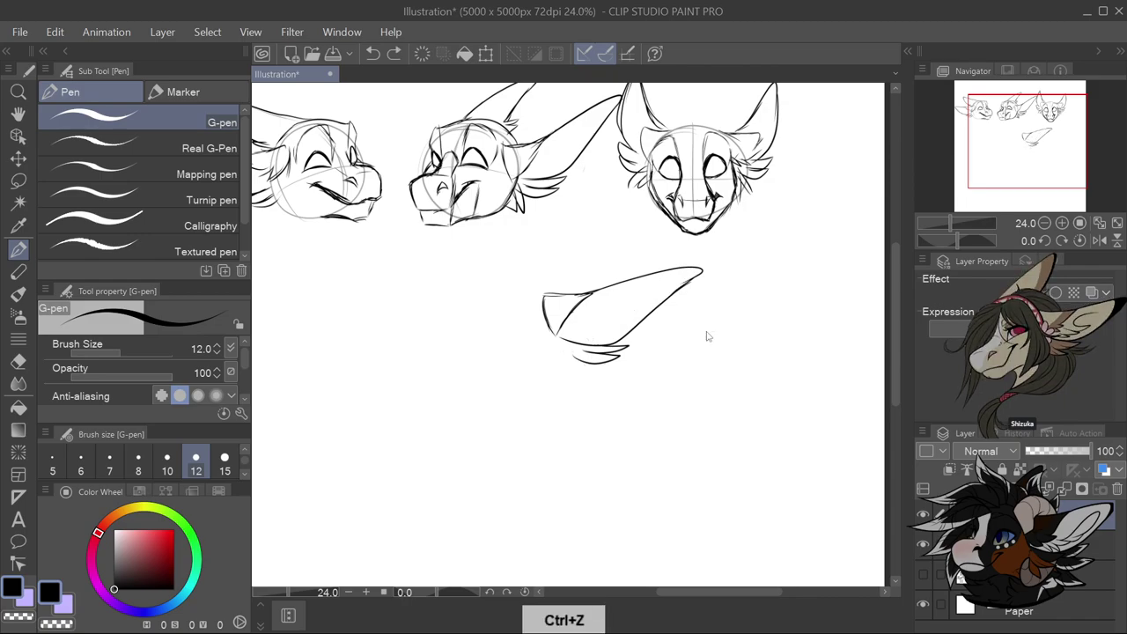
{"action": "key", "text": "ctrl+z"}
{"action": "key", "text": "ctrl+z"}
{"action": "key", "text": "ctrl+z"}
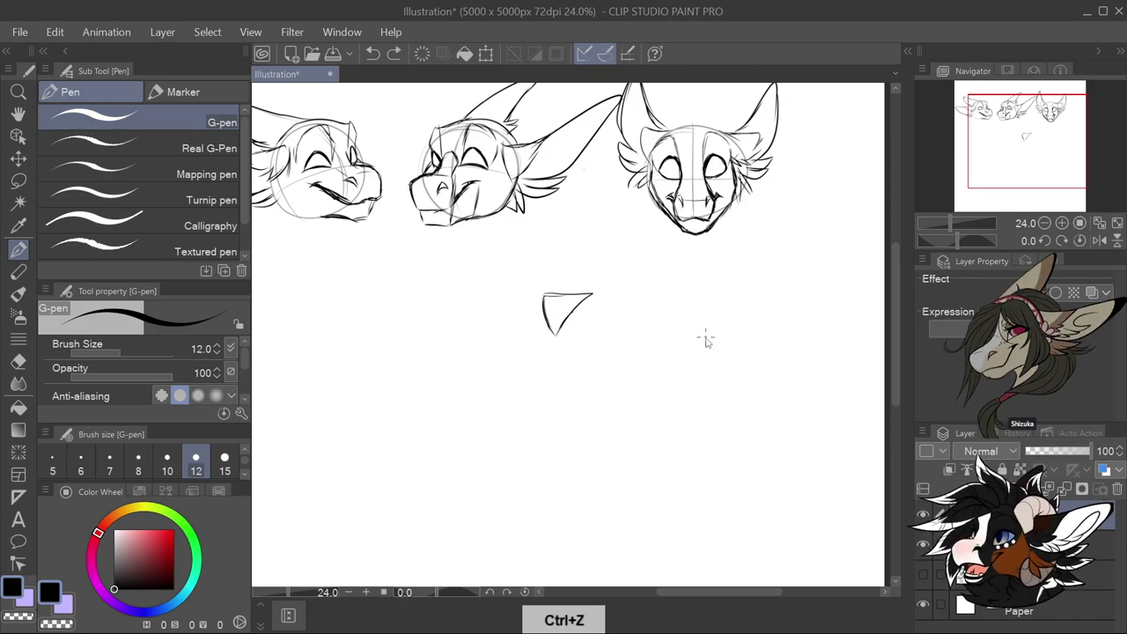
{"action": "key", "text": "ctrl+z"}
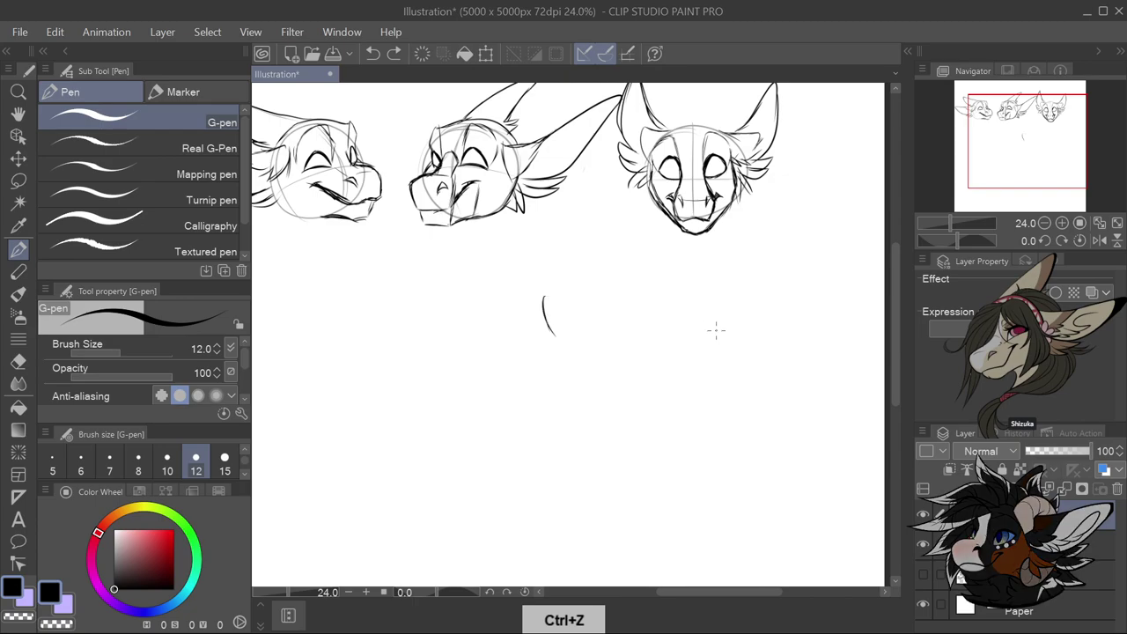
{"action": "scroll", "coordinate": [702, 330], "scroll_direction": "down", "scroll_amount": 3}
{"action": "scroll", "coordinate": [432, 156], "scroll_direction": "up", "scroll_amount": 4}
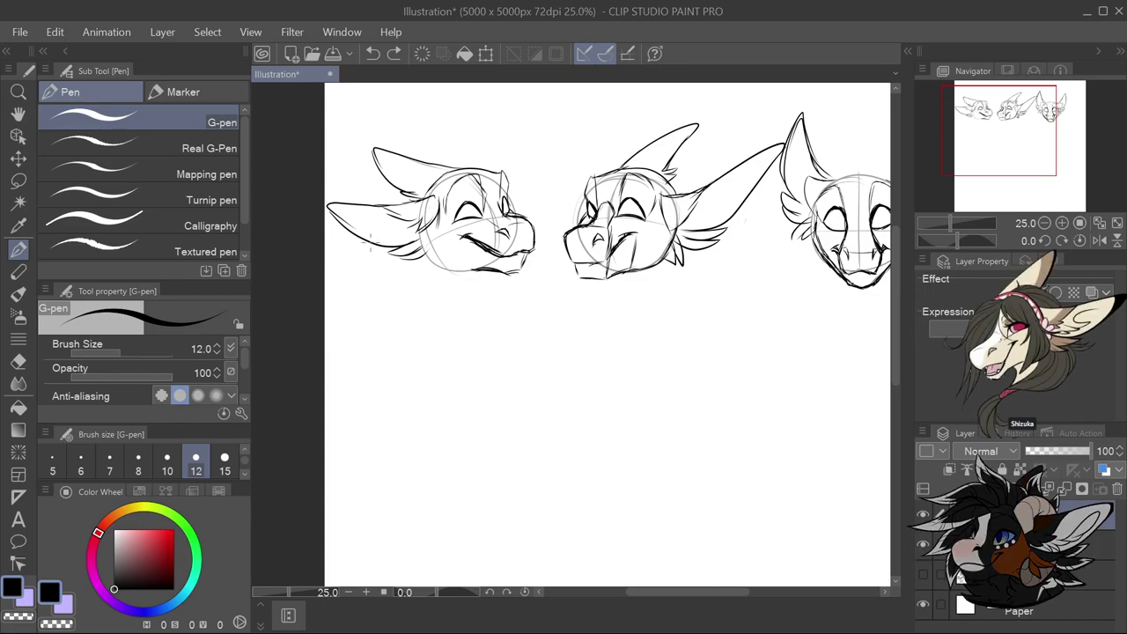
Undo the circle marked around the base corner of the right head's right-side ear
{"action": "scroll", "coordinate": [599, 334], "scroll_direction": "down", "scroll_amount": 1}
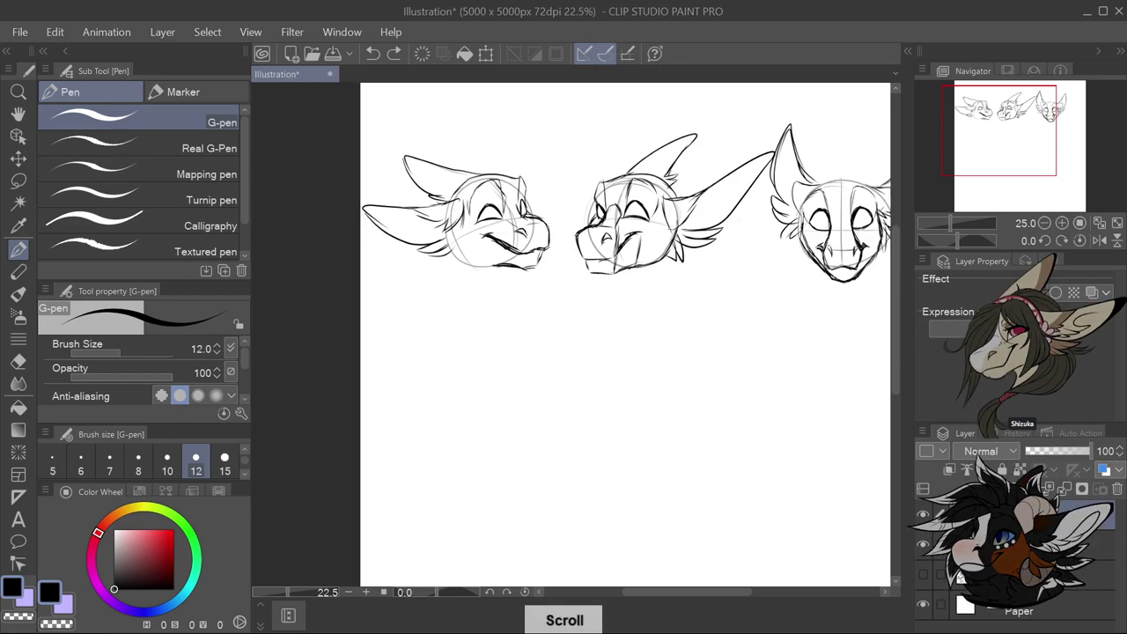
{"action": "scroll", "coordinate": [598, 335], "scroll_direction": "down", "scroll_amount": 2}
{"action": "scroll", "coordinate": [599, 335], "scroll_direction": "up", "scroll_amount": 3}
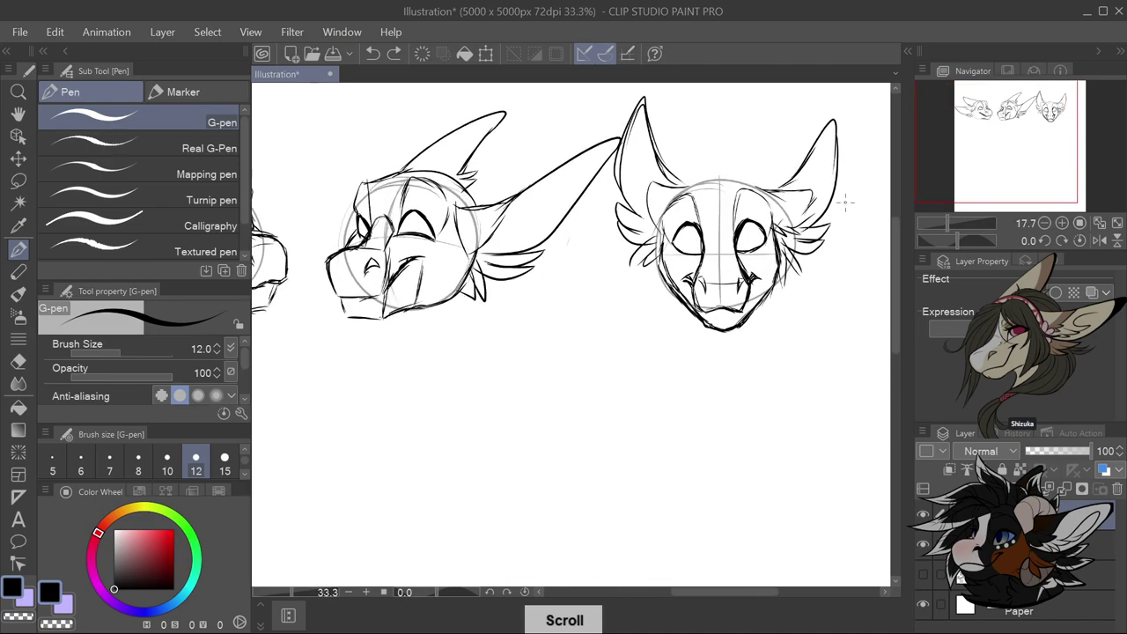
{"action": "scroll", "coordinate": [599, 335], "scroll_direction": "down", "scroll_amount": 2}
{"action": "scroll", "coordinate": [845, 190], "scroll_direction": "up", "scroll_amount": 3}
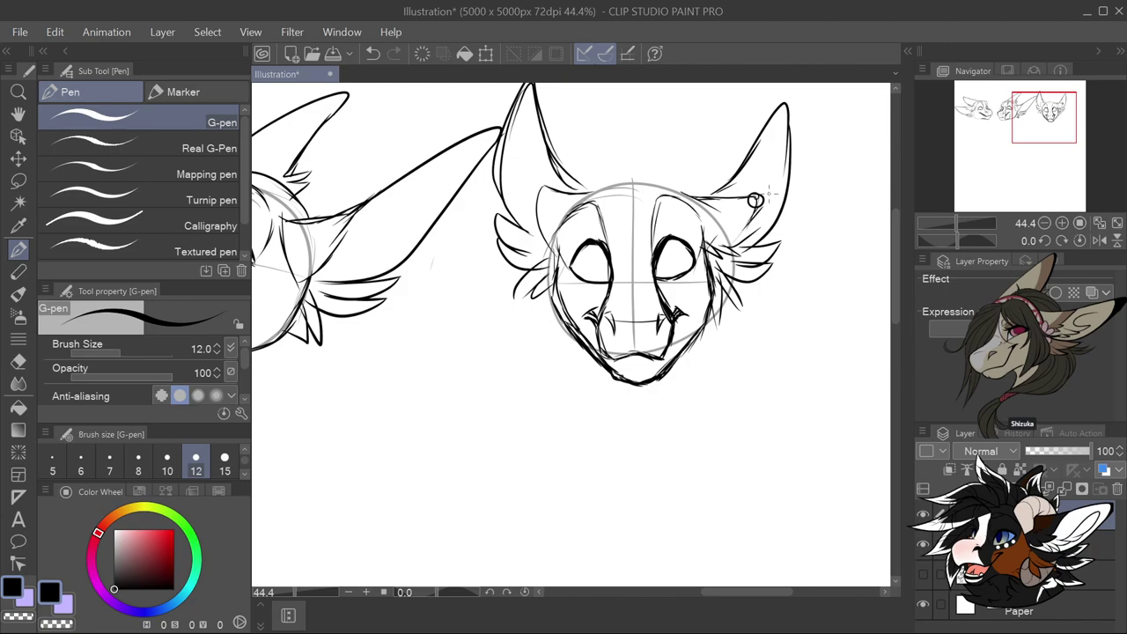
{"action": "key", "text": "ctrl+z"}
{"action": "key", "text": "ctrl+z"}
{"action": "left_click_drag", "start_coordinate": [710, 202], "coordinate": [719, 192]}
{"action": "key", "text": "ctrl+z"}
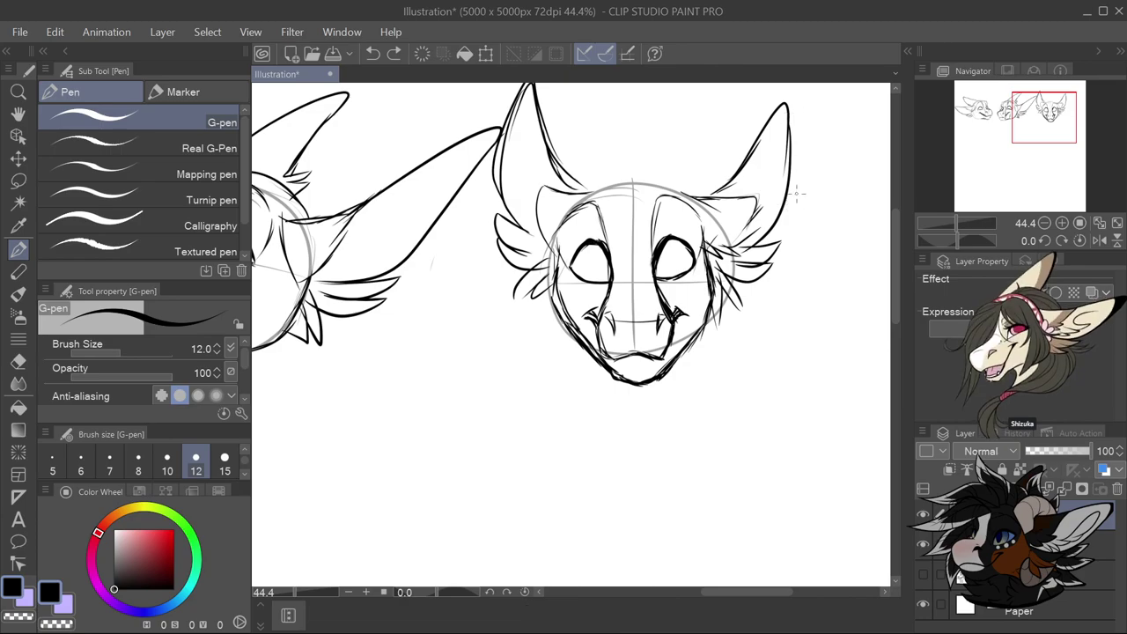
Draw pointed cheek fur tufts along both sides of the right head's lower face
{"action": "scroll", "coordinate": [790, 125], "scroll_direction": "down", "scroll_amount": 5}
{"action": "scroll", "coordinate": [626, 335], "scroll_direction": "up", "scroll_amount": 2}
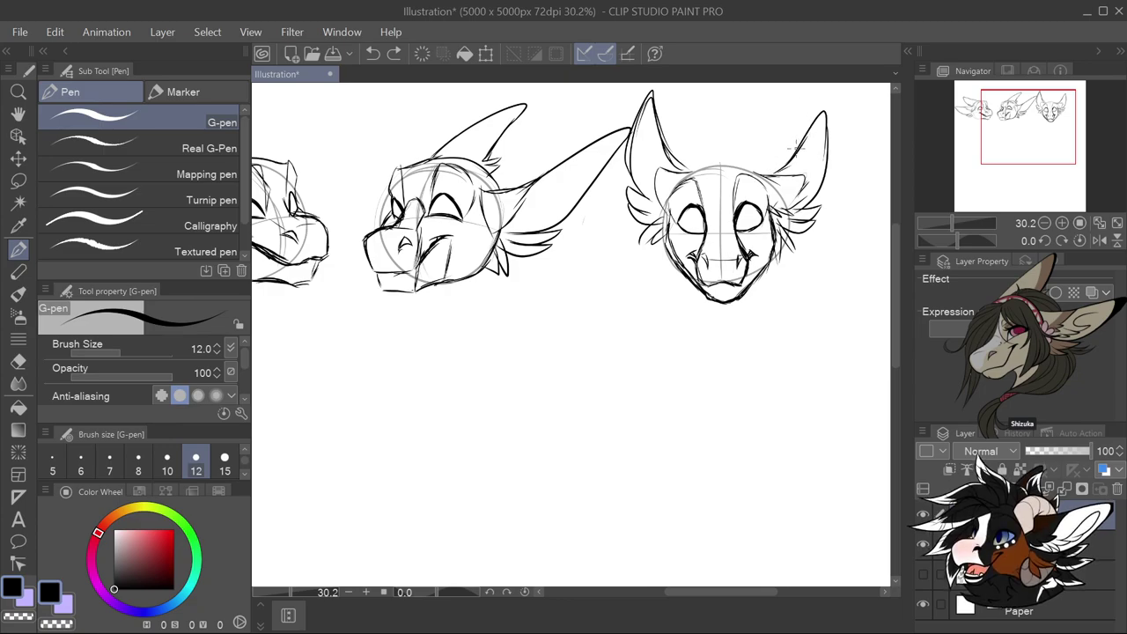
{"action": "scroll", "coordinate": [797, 148], "scroll_direction": "down", "scroll_amount": 1}
{"action": "scroll", "coordinate": [797, 148], "scroll_direction": "up", "scroll_amount": 2}
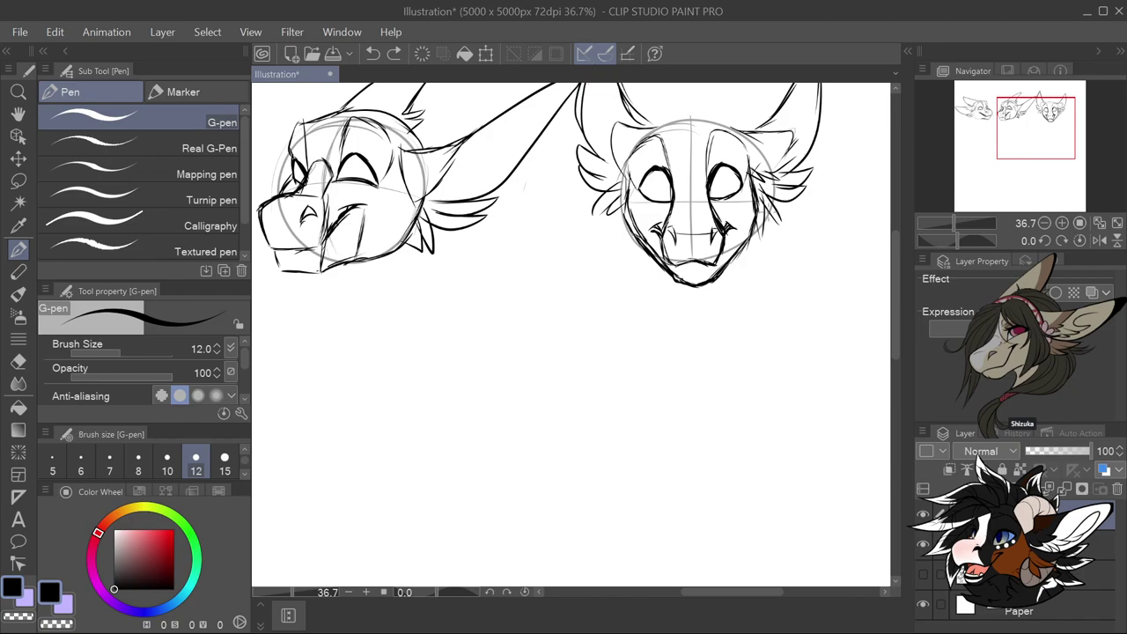
{"action": "left_click_drag", "start_coordinate": [762, 219], "coordinate": [780, 249]}
{"action": "left_click_drag", "start_coordinate": [750, 237], "coordinate": [773, 247]}
{"action": "left_click_drag", "start_coordinate": [621, 196], "coordinate": [602, 234]}
{"action": "left_click_drag", "start_coordinate": [622, 218], "coordinate": [607, 246]}
{"action": "left_click_drag", "start_coordinate": [632, 231], "coordinate": [610, 246]}
Add small fur tufts at the back of the jaw on the middle and left heads
{"action": "scroll", "coordinate": [573, 315], "scroll_direction": "down", "scroll_amount": 3}
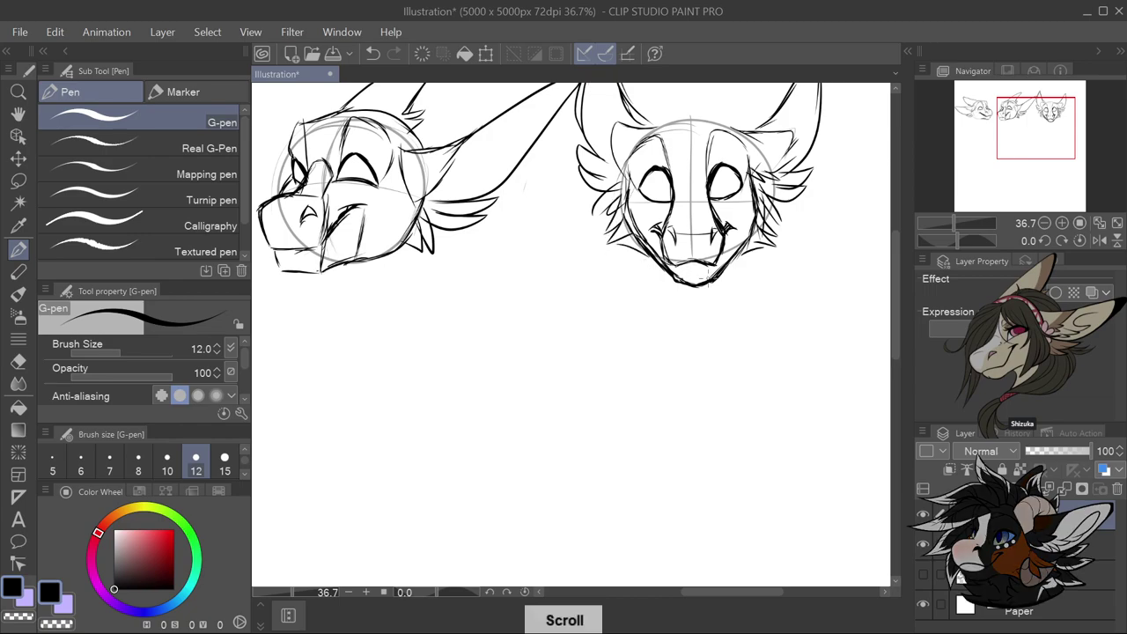
{"action": "scroll", "coordinate": [546, 315], "scroll_direction": "up", "scroll_amount": 3}
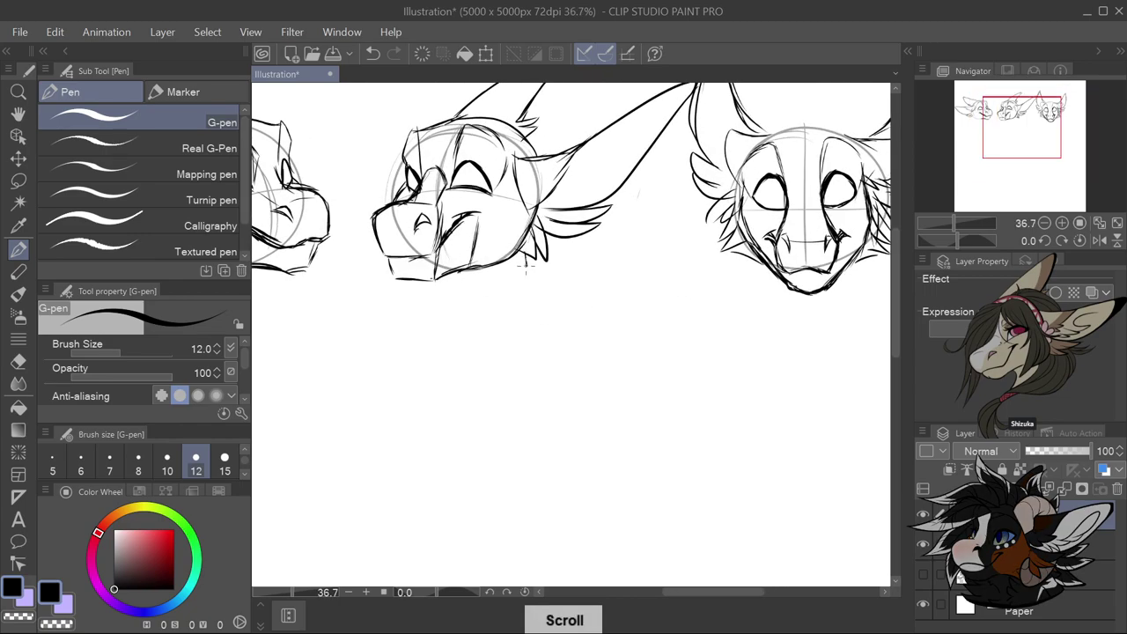
{"action": "scroll", "coordinate": [526, 267], "scroll_direction": "down", "scroll_amount": 3}
{"action": "scroll", "coordinate": [326, 276], "scroll_direction": "up", "scroll_amount": 2}
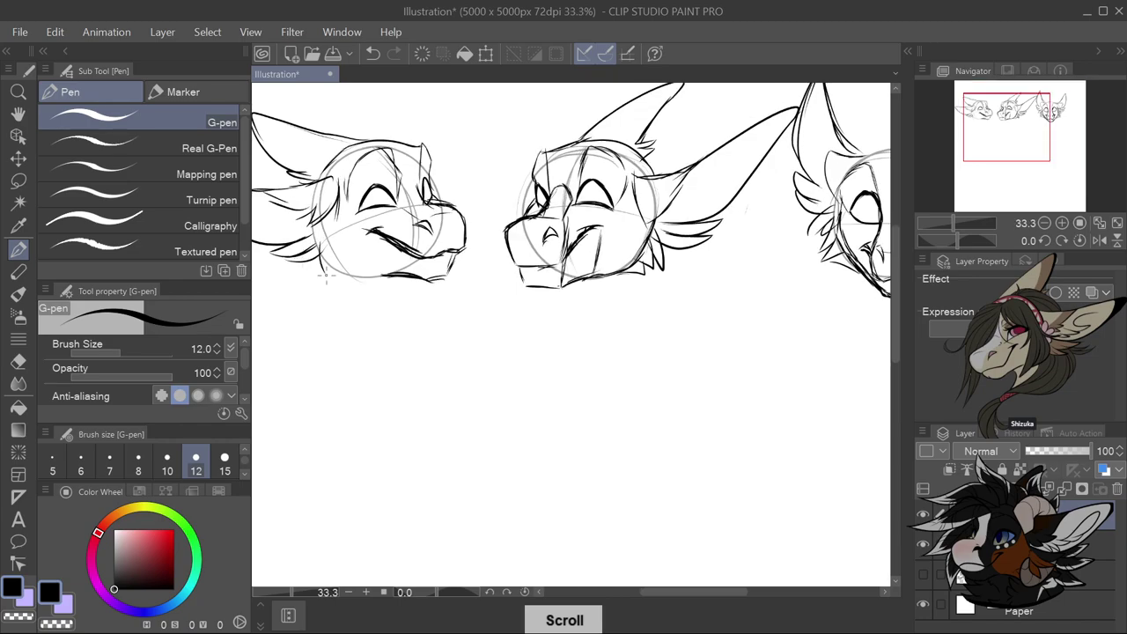
{"action": "scroll", "coordinate": [465, 284], "scroll_direction": "down", "scroll_amount": 2}
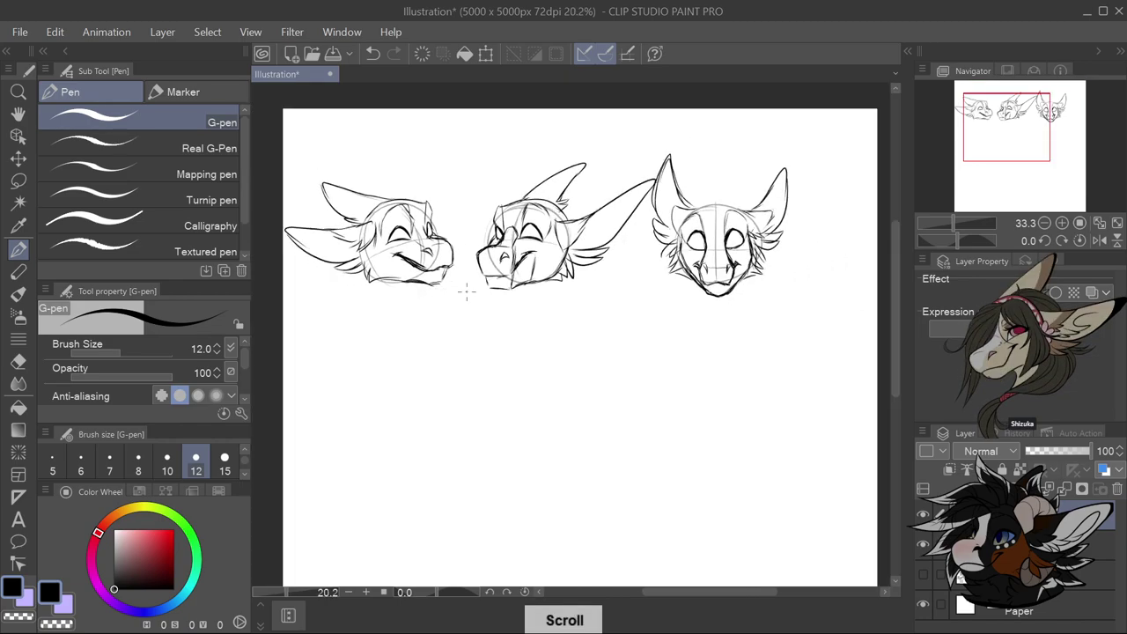
Draw narrow oval pupils inside the eyes of all three heads
{"action": "scroll", "coordinate": [590, 317], "scroll_direction": "up", "scroll_amount": 1}
{"action": "scroll", "coordinate": [590, 317], "scroll_direction": "up", "scroll_amount": 1}
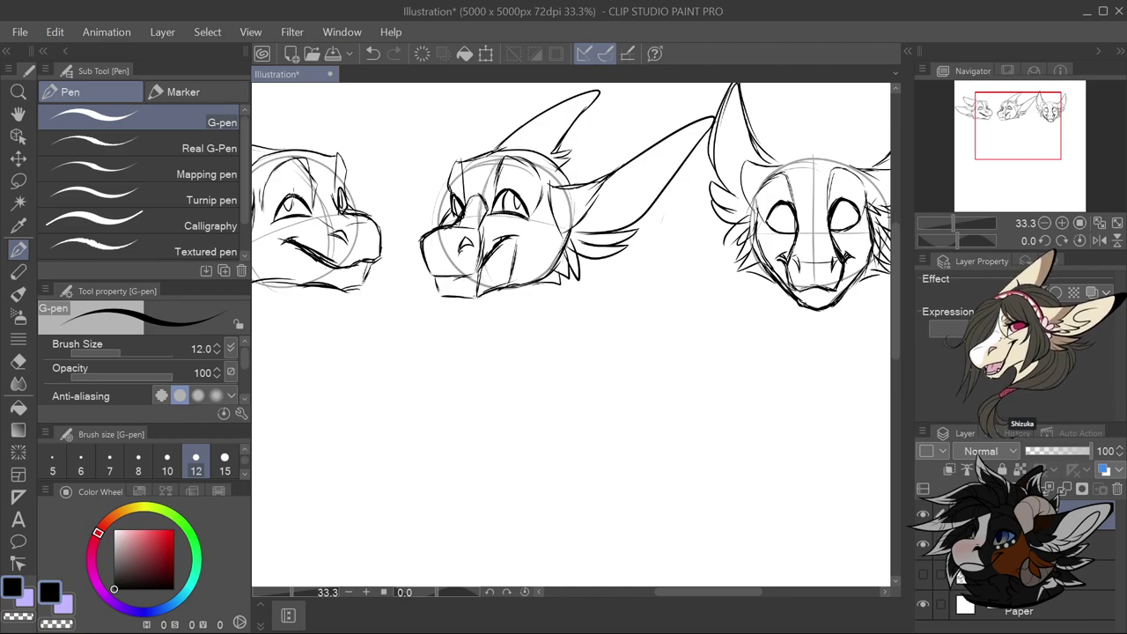
{"action": "scroll", "coordinate": [686, 236], "scroll_direction": "down", "scroll_amount": 3}
{"action": "scroll", "coordinate": [687, 235], "scroll_direction": "up", "scroll_amount": 3}
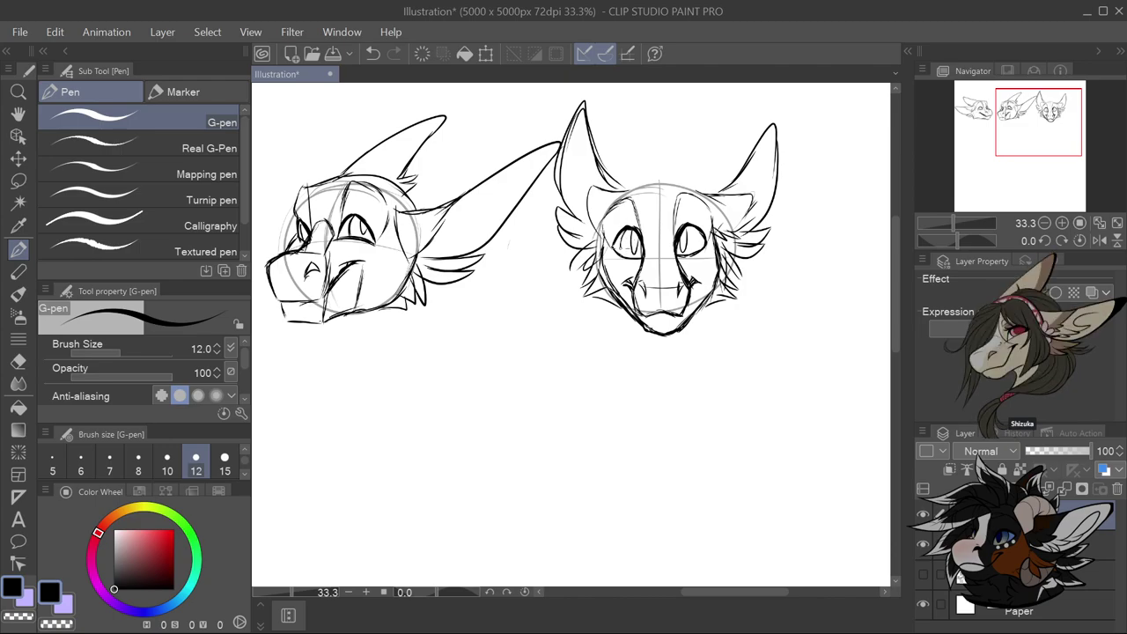
{"action": "scroll", "coordinate": [687, 264], "scroll_direction": "down", "scroll_amount": 4}
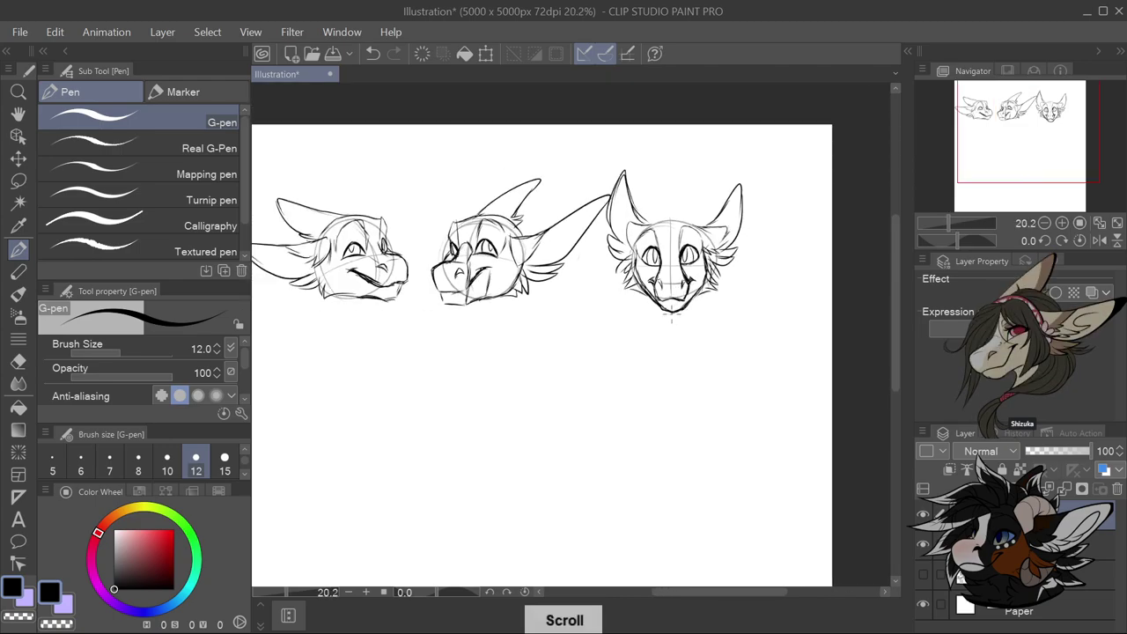
{"action": "scroll", "coordinate": [672, 312], "scroll_direction": "up", "scroll_amount": 2}
{"action": "scroll", "coordinate": [671, 312], "scroll_direction": "up", "scroll_amount": 1}
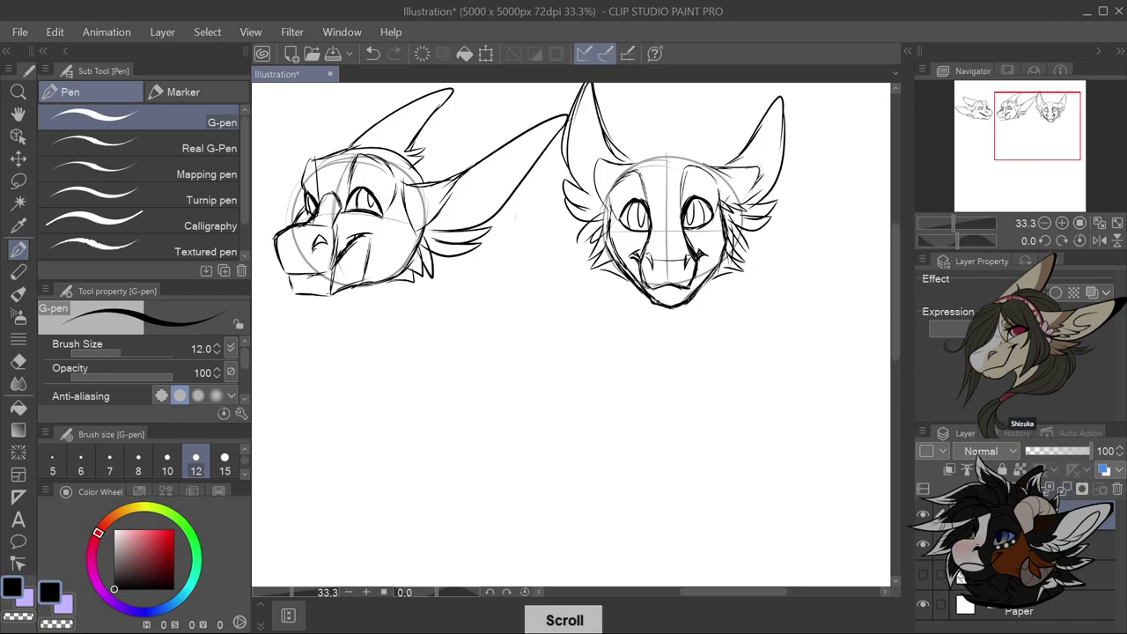
Lower the sketch layer's opacity to 47 and switch to a layer above it for the expression lines
{"action": "left_click", "coordinate": [1054, 451]}
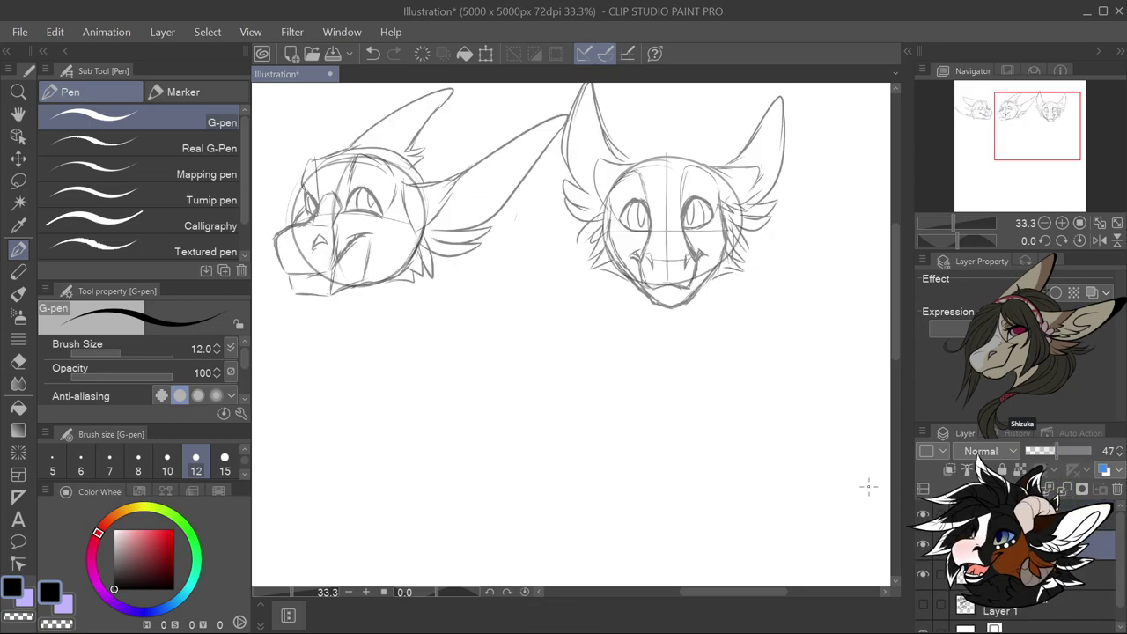
{"action": "scroll", "coordinate": [536, 315], "scroll_direction": "up", "scroll_amount": 2}
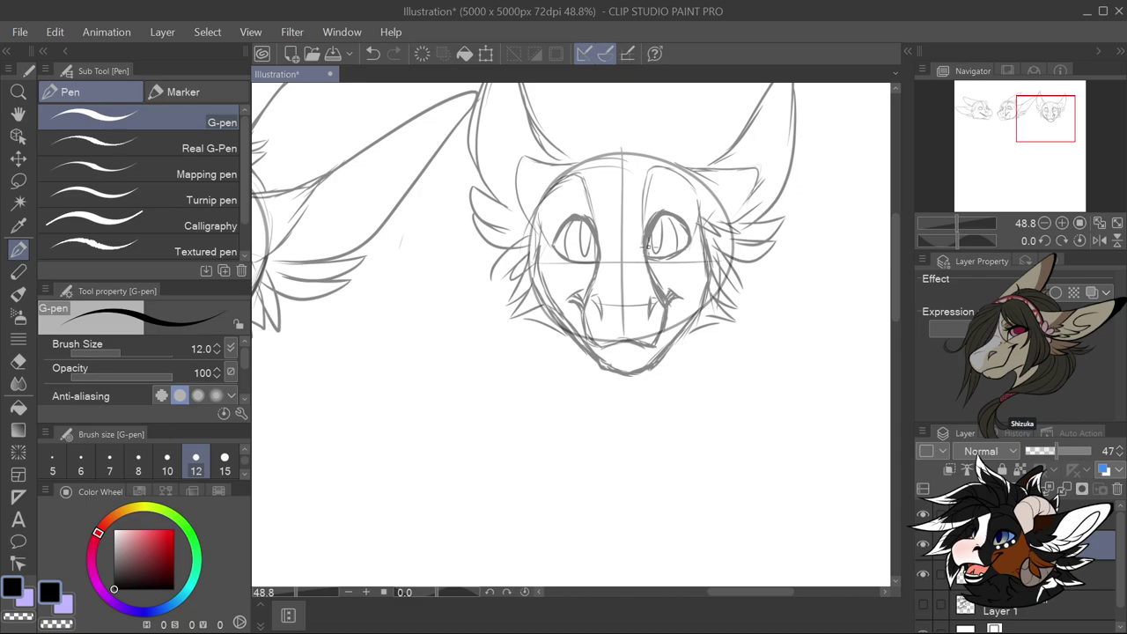
{"action": "left_click_drag", "start_coordinate": [653, 192], "coordinate": [692, 206]}
{"action": "key", "text": "ctrl+z"}
{"action": "key", "text": "ctrl+z"}
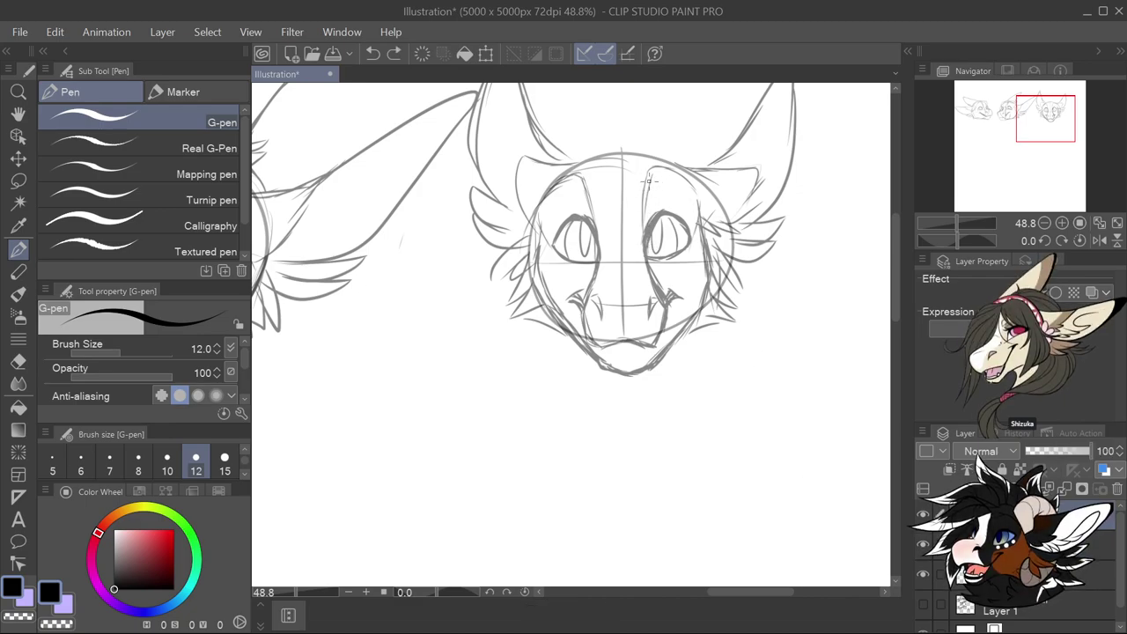
Draw a worried expression on the right head with one slanted brow, one high arched brow and angled eye outlines
{"action": "left_click_drag", "start_coordinate": [645, 185], "coordinate": [693, 208]}
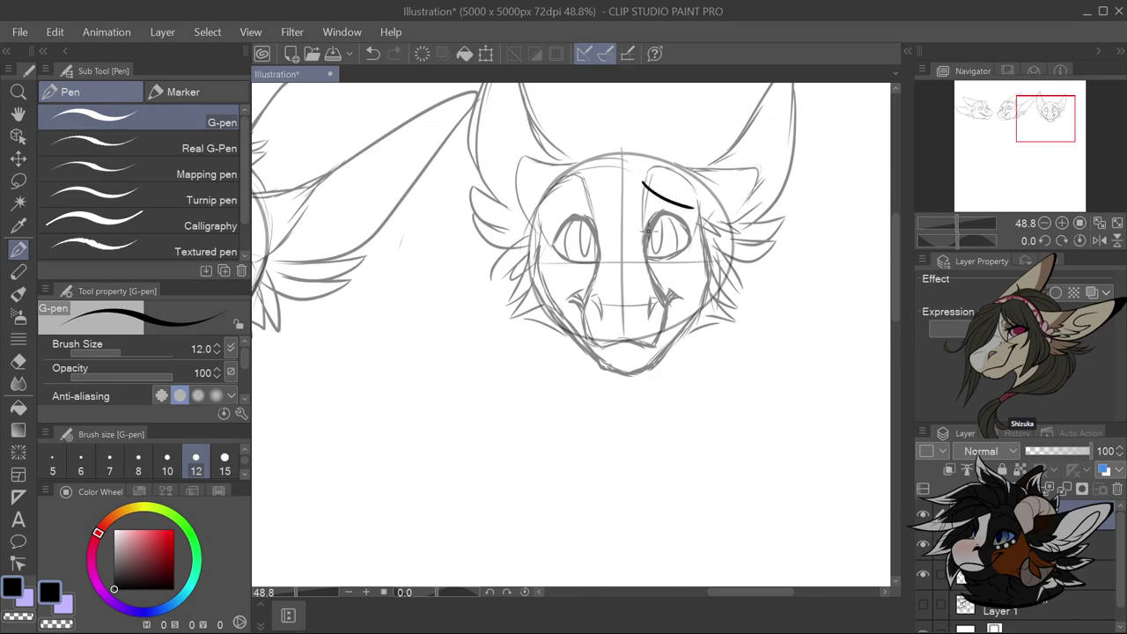
{"action": "mouse_move", "coordinate": [645, 239]}
{"action": "left_mouse_down"}
{"action": "mouse_move", "coordinate": [658, 205]}
{"action": "mouse_move", "coordinate": [691, 225]}
{"action": "mouse_move", "coordinate": [689, 238]}
{"action": "mouse_move", "coordinate": [644, 254]}
{"action": "mouse_move", "coordinate": [690, 237]}
{"action": "mouse_move", "coordinate": [645, 255]}
{"action": "mouse_move", "coordinate": [696, 240]}
{"action": "left_mouse_up"}
{"action": "key", "text": "ctrl+z"}
{"action": "left_click_drag", "start_coordinate": [585, 181], "coordinate": [591, 227]}
{"action": "mouse_move", "coordinate": [552, 187]}
{"action": "left_mouse_down"}
{"action": "mouse_move", "coordinate": [586, 179]}
{"action": "mouse_move", "coordinate": [577, 173]}
{"action": "mouse_move", "coordinate": [544, 198]}
{"action": "left_mouse_up"}
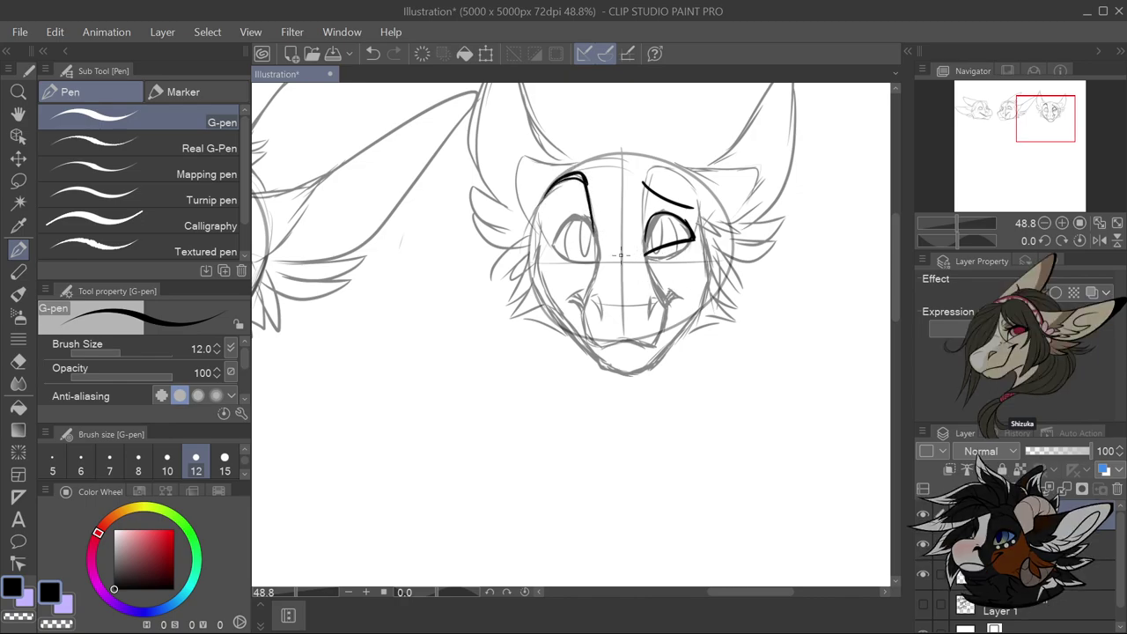
{"action": "mouse_move", "coordinate": [568, 254]}
{"action": "left_mouse_down"}
{"action": "mouse_move", "coordinate": [597, 264]}
{"action": "mouse_move", "coordinate": [561, 226]}
{"action": "mouse_move", "coordinate": [578, 216]}
{"action": "mouse_move", "coordinate": [551, 242]}
{"action": "mouse_move", "coordinate": [590, 225]}
{"action": "left_mouse_up"}
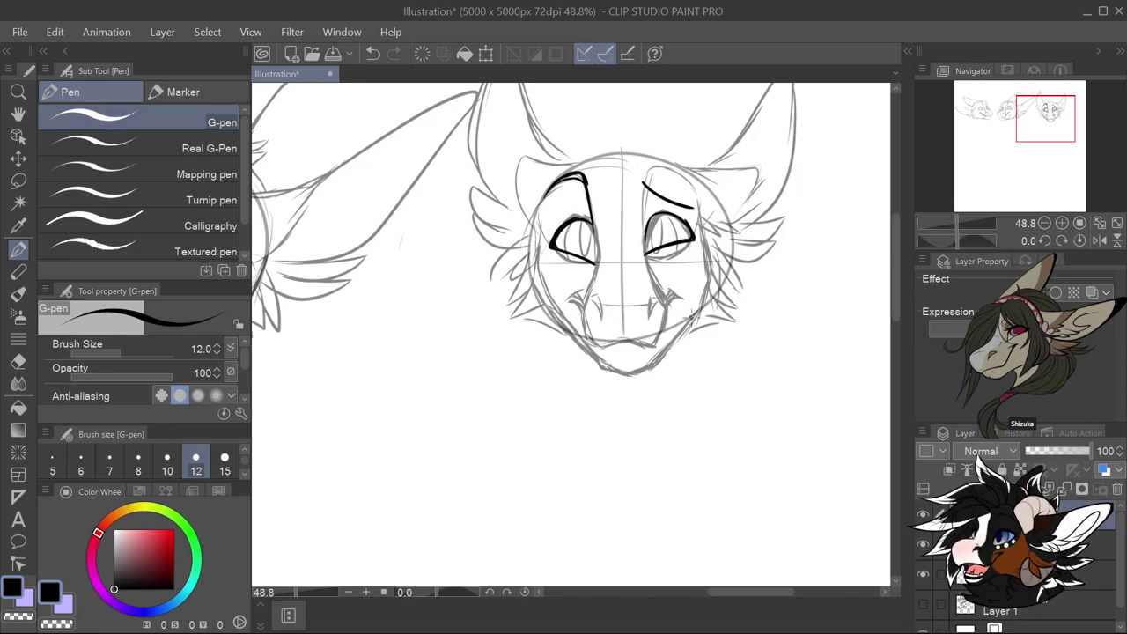
Draw a sharply angled angry brow and narrowed eye outline on the middle head's near side, with short marks beside the outer corner
{"action": "scroll", "coordinate": [683, 310], "scroll_direction": "down", "scroll_amount": 5}
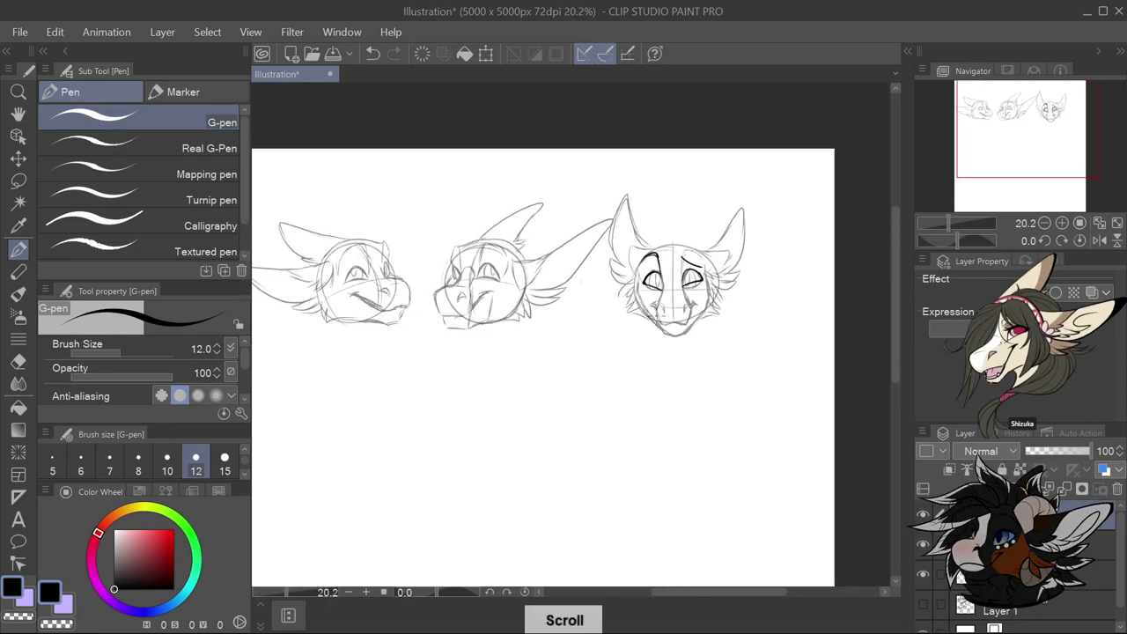
{"action": "scroll", "coordinate": [435, 295], "scroll_direction": "up", "scroll_amount": 4}
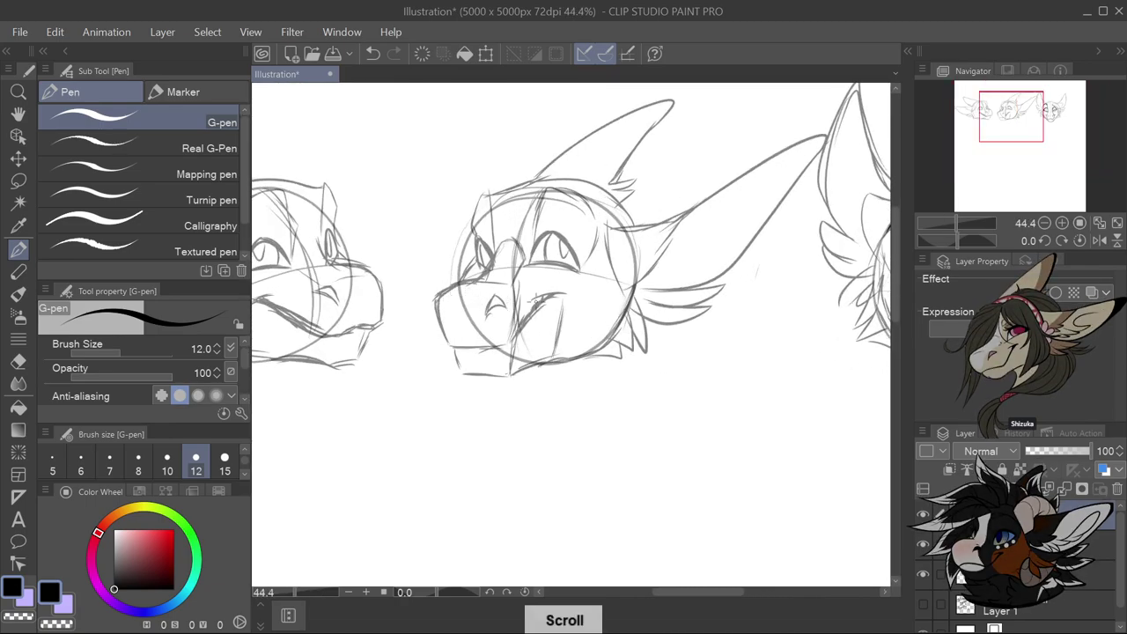
{"action": "scroll", "coordinate": [571, 329], "scroll_direction": "down", "scroll_amount": 2}
{"action": "scroll", "coordinate": [571, 329], "scroll_direction": "up", "scroll_amount": 1}
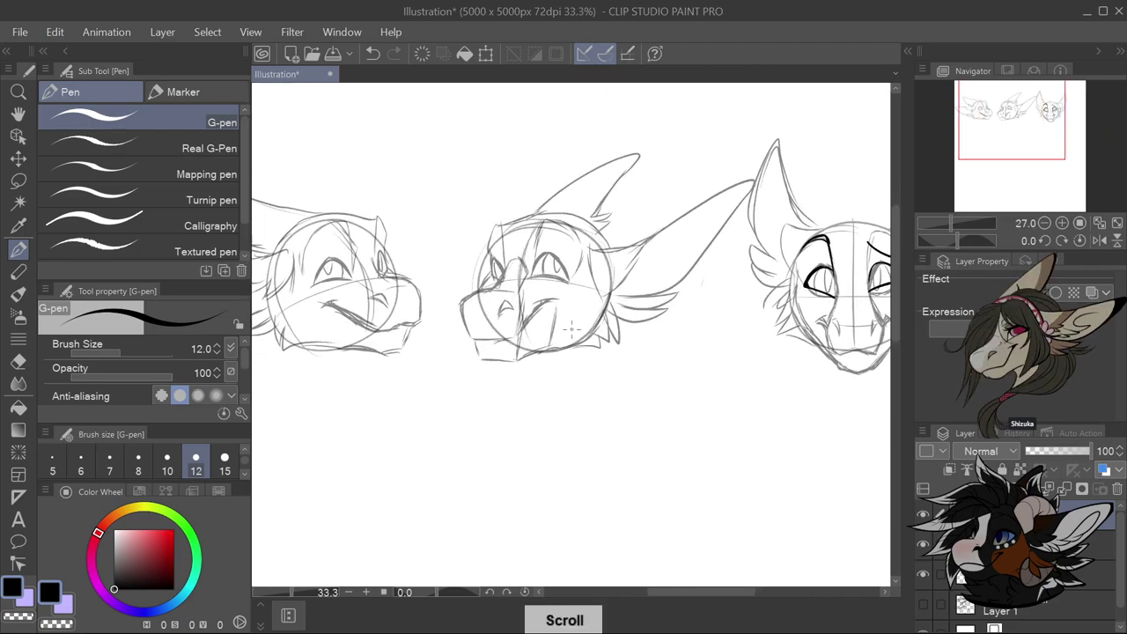
{"action": "scroll", "coordinate": [522, 255], "scroll_direction": "up", "scroll_amount": 2}
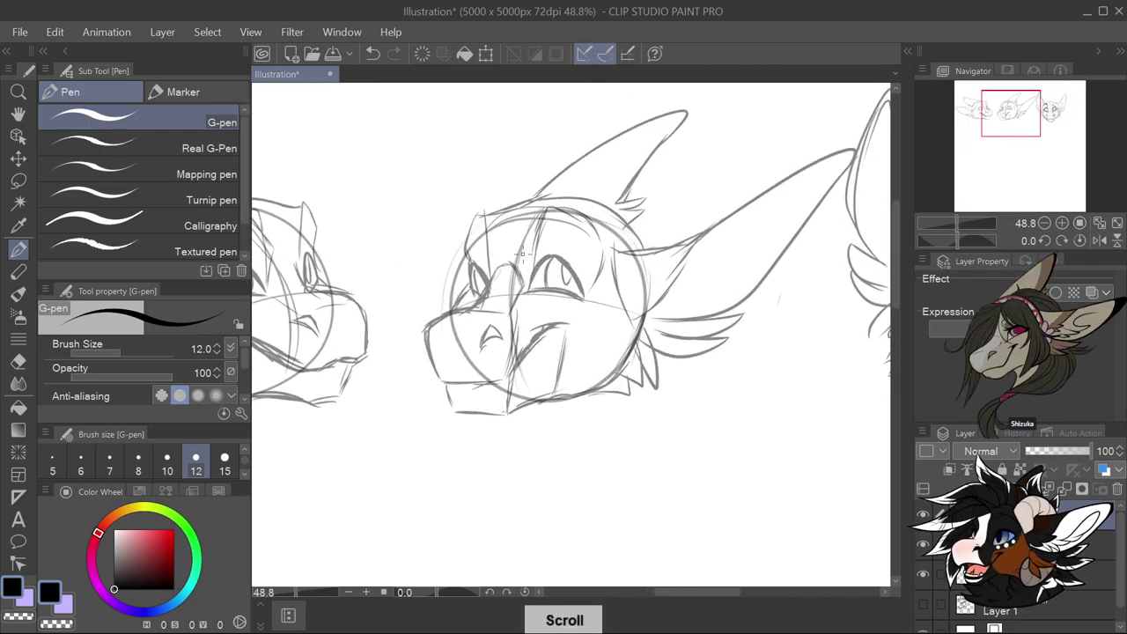
{"action": "mouse_move", "coordinate": [516, 251]}
{"action": "left_mouse_down"}
{"action": "mouse_move", "coordinate": [522, 265]}
{"action": "mouse_move", "coordinate": [557, 257]}
{"action": "mouse_move", "coordinate": [583, 268]}
{"action": "left_mouse_up"}
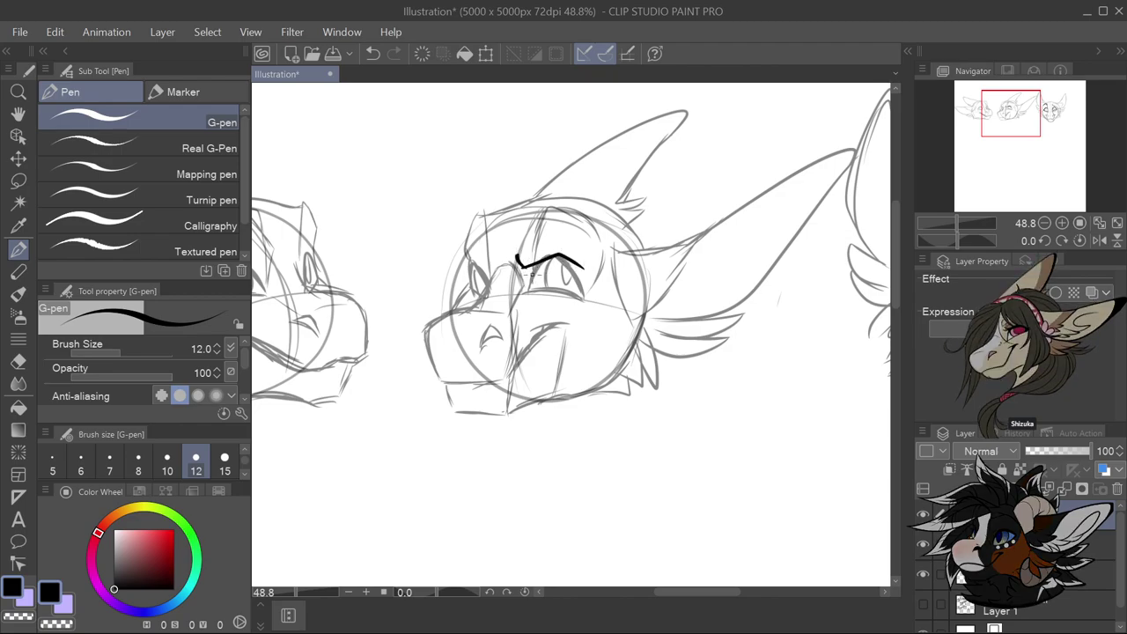
{"action": "key", "text": "ctrl+z"}
{"action": "mouse_move", "coordinate": [518, 279]}
{"action": "left_mouse_down"}
{"action": "mouse_move", "coordinate": [569, 263]}
{"action": "mouse_move", "coordinate": [583, 293]}
{"action": "mouse_move", "coordinate": [532, 282]}
{"action": "mouse_move", "coordinate": [530, 297]}
{"action": "mouse_move", "coordinate": [537, 282]}
{"action": "mouse_move", "coordinate": [583, 285]}
{"action": "left_mouse_up"}
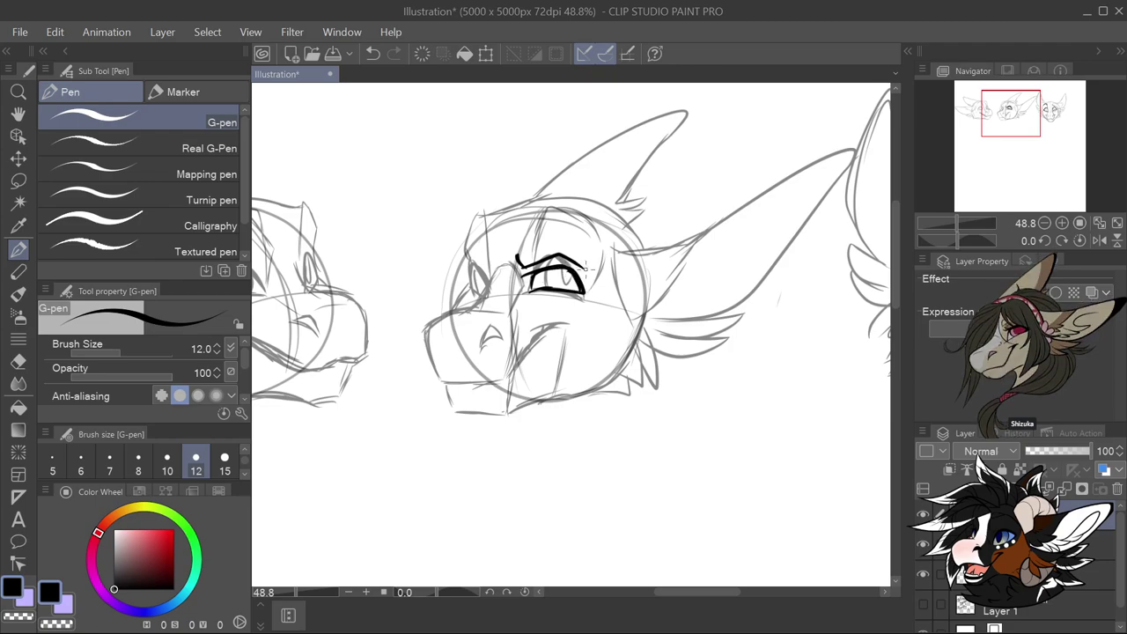
{"action": "key", "text": "ctrl+z"}
{"action": "left_click_drag", "start_coordinate": [586, 277], "coordinate": [595, 291]}
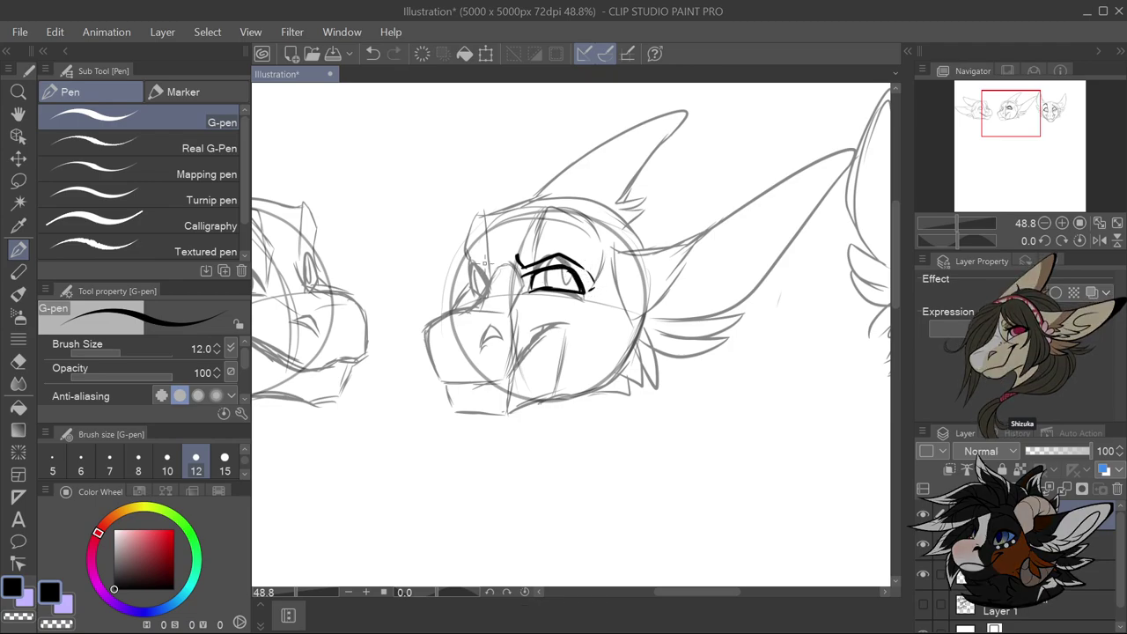
Draw the middle head's far-side brow slanting steeply down toward the nose bridge
{"action": "mouse_move", "coordinate": [494, 267]}
{"action": "left_mouse_down"}
{"action": "mouse_move", "coordinate": [474, 248]}
{"action": "mouse_move", "coordinate": [495, 303]}
{"action": "mouse_move", "coordinate": [489, 283]}
{"action": "left_mouse_up"}
{"action": "key", "text": "ctrl+z"}
{"action": "scroll", "coordinate": [614, 263], "scroll_direction": "down", "scroll_amount": 3}
{"action": "scroll", "coordinate": [613, 262], "scroll_direction": "up", "scroll_amount": 5}
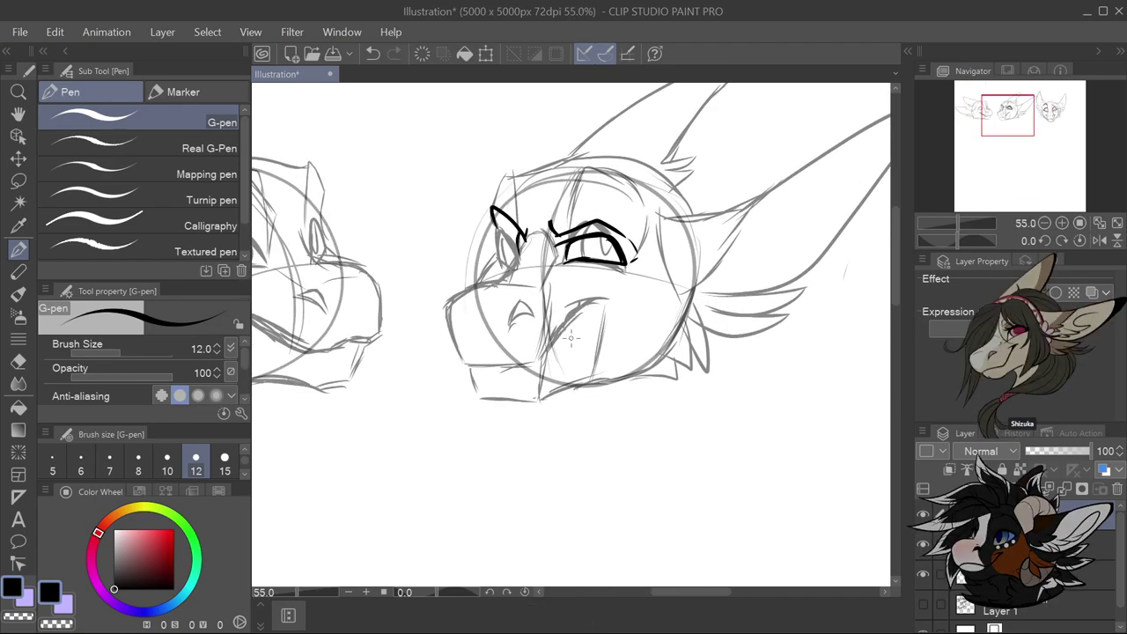
{"action": "mouse_move", "coordinate": [558, 317]}
{"action": "left_mouse_down"}
{"action": "mouse_move", "coordinate": [530, 336]}
{"action": "mouse_move", "coordinate": [549, 356]}
{"action": "mouse_move", "coordinate": [557, 319]}
{"action": "left_mouse_up"}
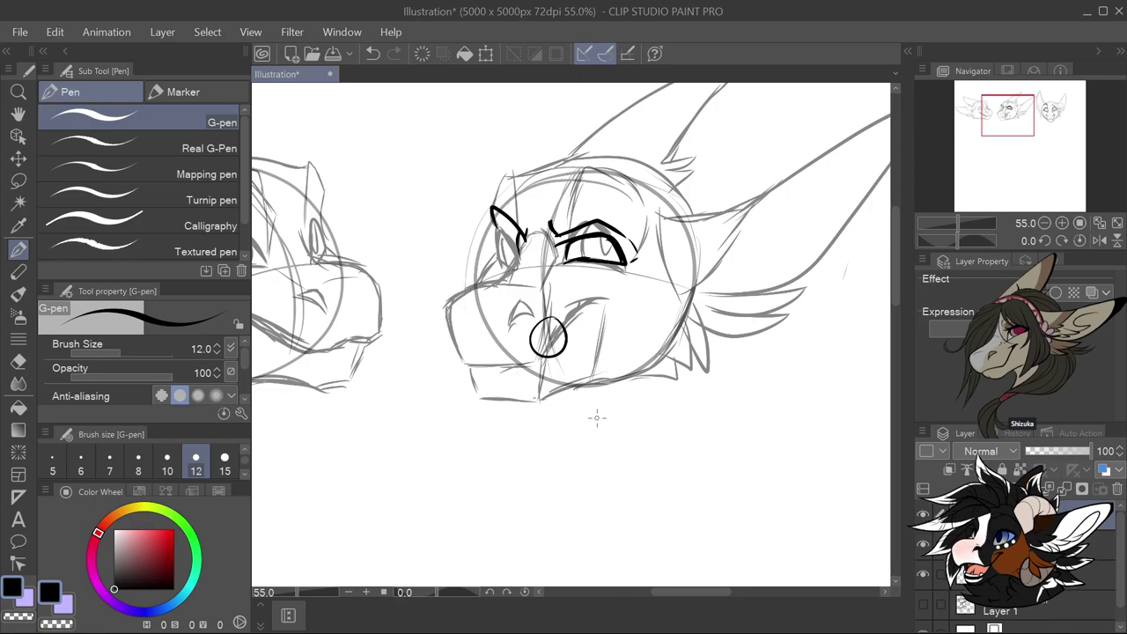
{"action": "key", "text": "ctrl+z"}
{"action": "scroll", "coordinate": [584, 367], "scroll_direction": "up", "scroll_amount": 3}
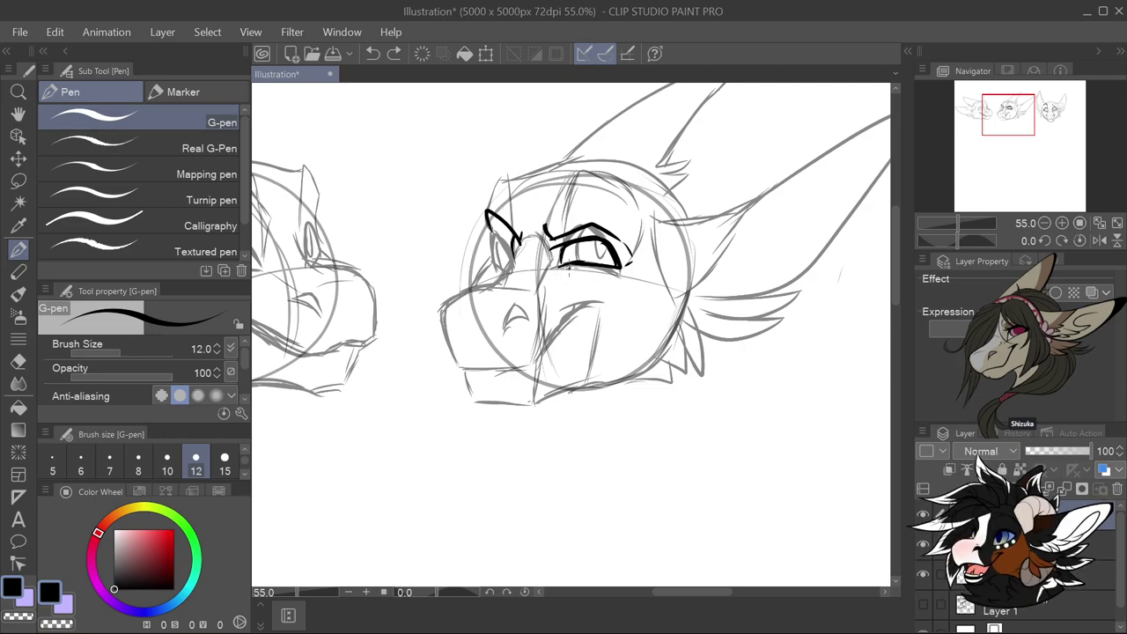
Draw the middle head's wrinkled nose bridge, muzzle outline and upper mouth line curving up into a smirk
{"action": "left_click_drag", "start_coordinate": [555, 266], "coordinate": [533, 283]}
{"action": "left_click_drag", "start_coordinate": [508, 255], "coordinate": [500, 275]}
{"action": "mouse_move", "coordinate": [490, 276]}
{"action": "left_mouse_down"}
{"action": "mouse_move", "coordinate": [444, 308]}
{"action": "mouse_move", "coordinate": [467, 291]}
{"action": "mouse_move", "coordinate": [534, 289]}
{"action": "mouse_move", "coordinate": [445, 304]}
{"action": "mouse_move", "coordinate": [458, 358]}
{"action": "mouse_move", "coordinate": [526, 345]}
{"action": "mouse_move", "coordinate": [599, 306]}
{"action": "left_mouse_up"}
{"action": "key", "text": "ctrl+z"}
{"action": "key", "text": "ctrl+z"}
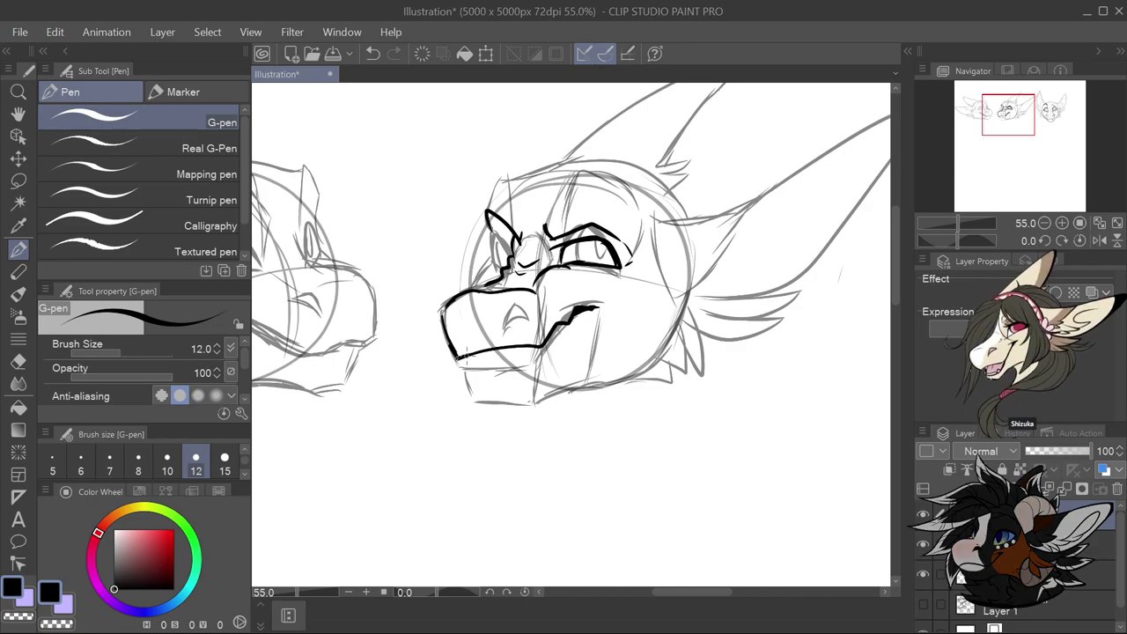
Draw the middle head's bared teeth and lower jaw with a tufted chin, and outline its far eye
{"action": "mouse_move", "coordinate": [459, 358]}
{"action": "left_mouse_down"}
{"action": "mouse_move", "coordinate": [493, 372]}
{"action": "mouse_move", "coordinate": [526, 363]}
{"action": "left_mouse_up"}
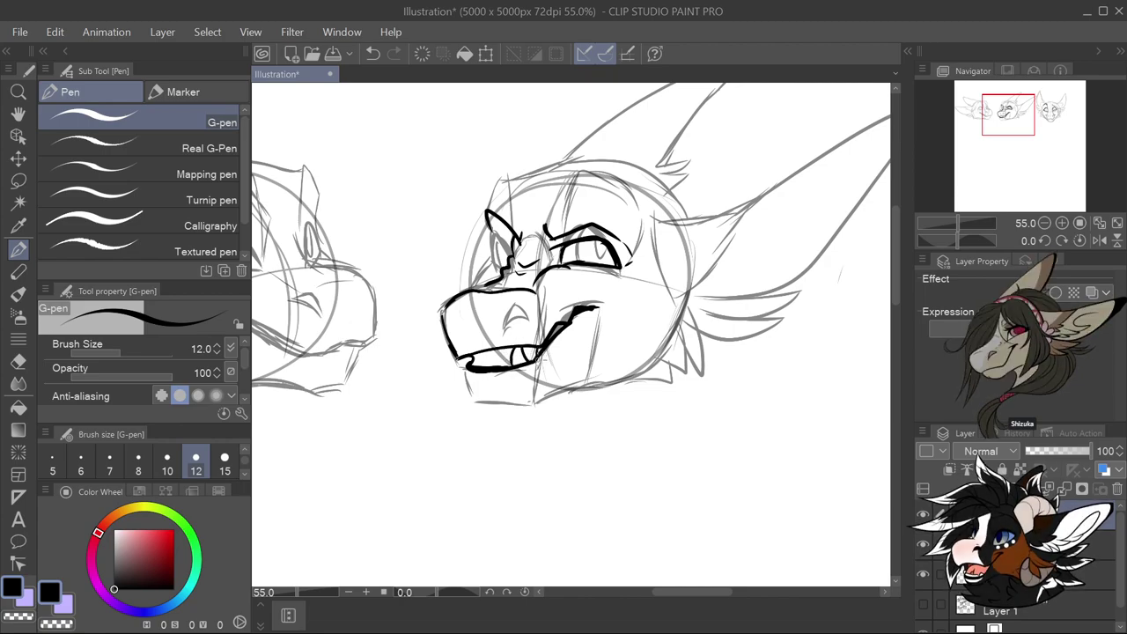
{"action": "mouse_move", "coordinate": [493, 353]}
{"action": "left_mouse_down"}
{"action": "mouse_move", "coordinate": [505, 355]}
{"action": "mouse_move", "coordinate": [476, 368]}
{"action": "left_mouse_up"}
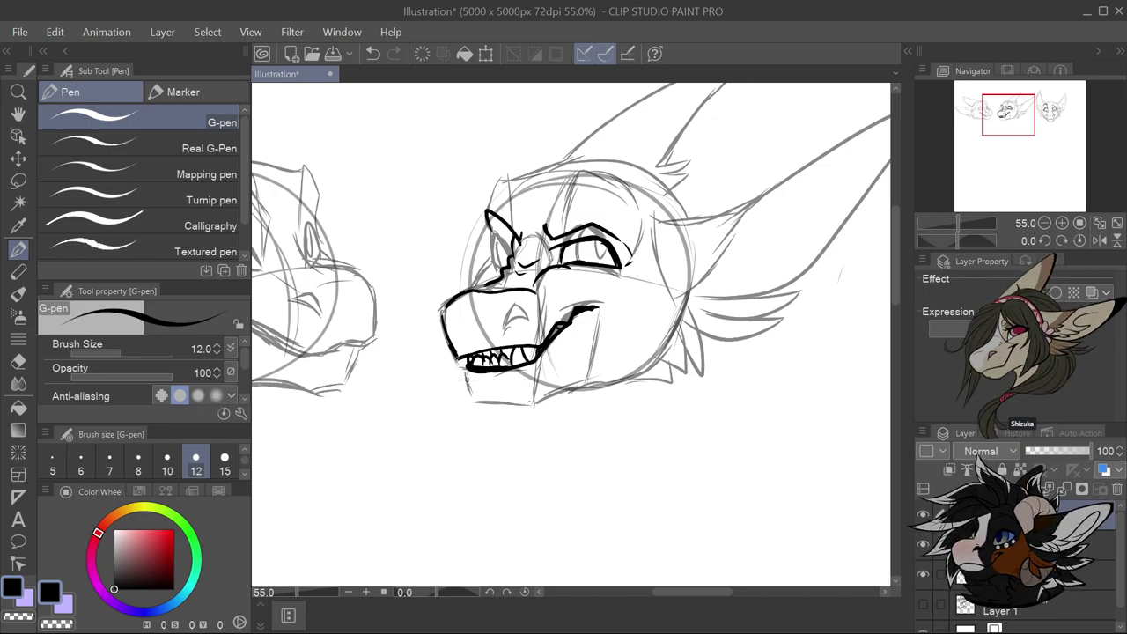
{"action": "mouse_move", "coordinate": [459, 363]}
{"action": "left_mouse_down"}
{"action": "mouse_move", "coordinate": [479, 407]}
{"action": "mouse_move", "coordinate": [480, 391]}
{"action": "mouse_move", "coordinate": [495, 409]}
{"action": "mouse_move", "coordinate": [494, 391]}
{"action": "mouse_move", "coordinate": [502, 407]}
{"action": "mouse_move", "coordinate": [531, 397]}
{"action": "mouse_move", "coordinate": [515, 407]}
{"action": "mouse_move", "coordinate": [606, 394]}
{"action": "left_mouse_up"}
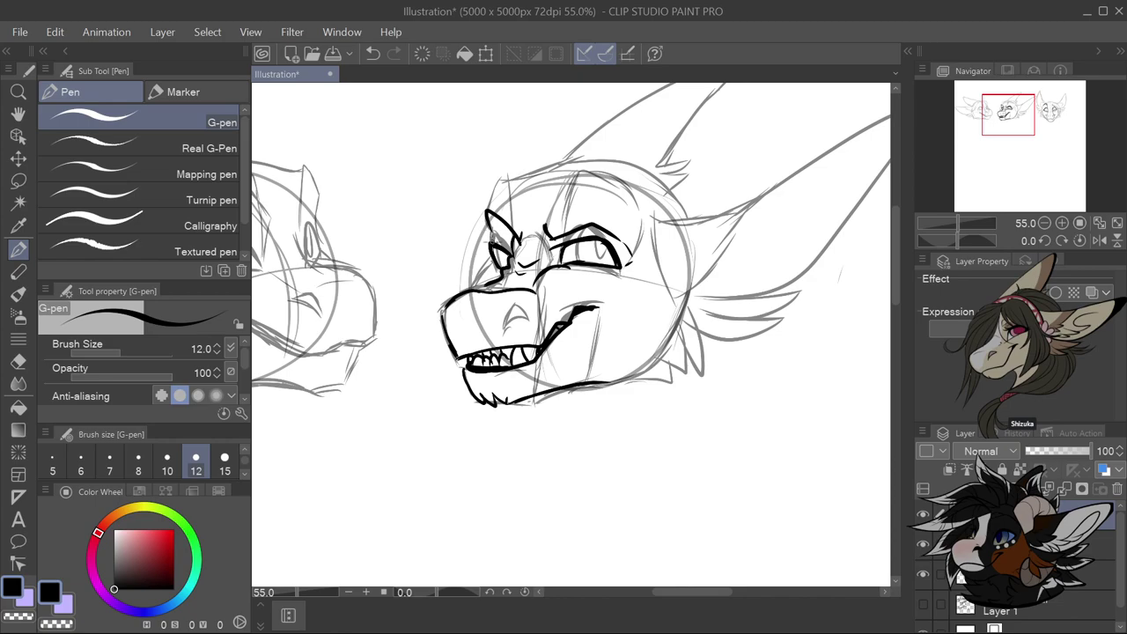
{"action": "scroll", "coordinate": [570, 299], "scroll_direction": "down", "scroll_amount": 2}
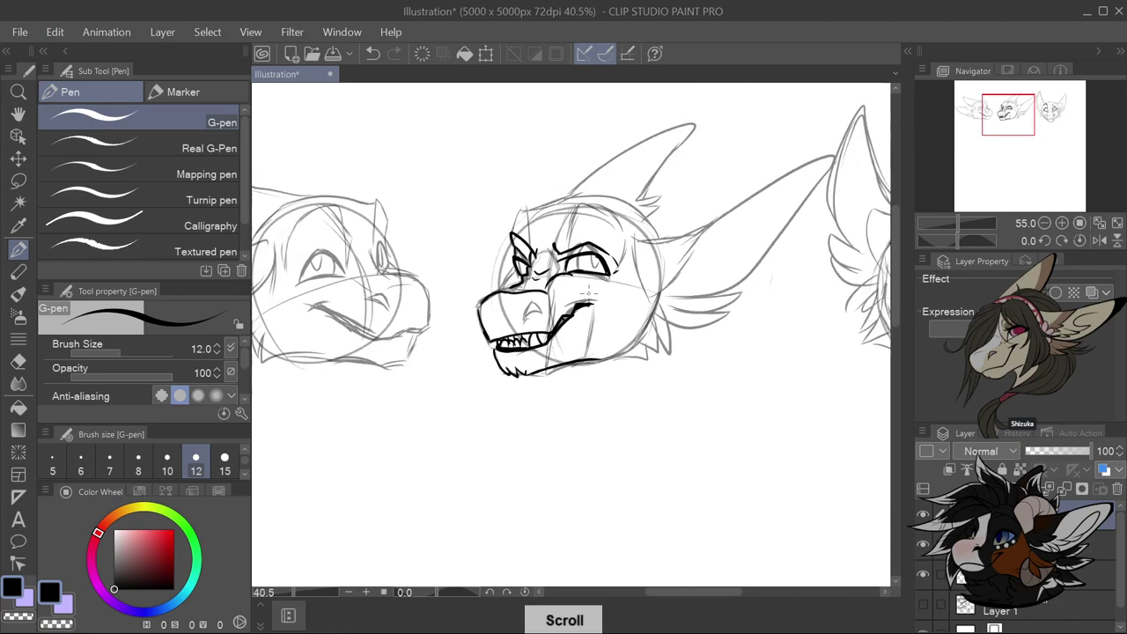
Draw the leftmost head's brows slanting up toward the centre in a worried look, and outline both eyes with their irises
{"action": "scroll", "coordinate": [571, 356], "scroll_direction": "up", "scroll_amount": 1}
{"action": "scroll", "coordinate": [571, 354], "scroll_direction": "down", "scroll_amount": 4}
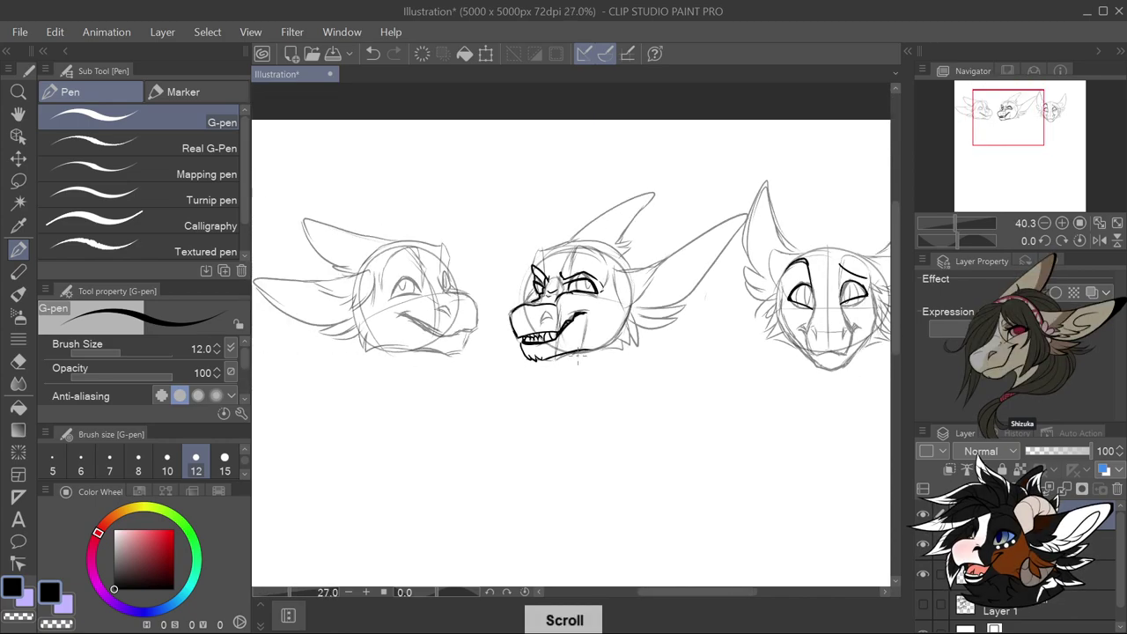
{"action": "scroll", "coordinate": [414, 327], "scroll_direction": "up", "scroll_amount": 5}
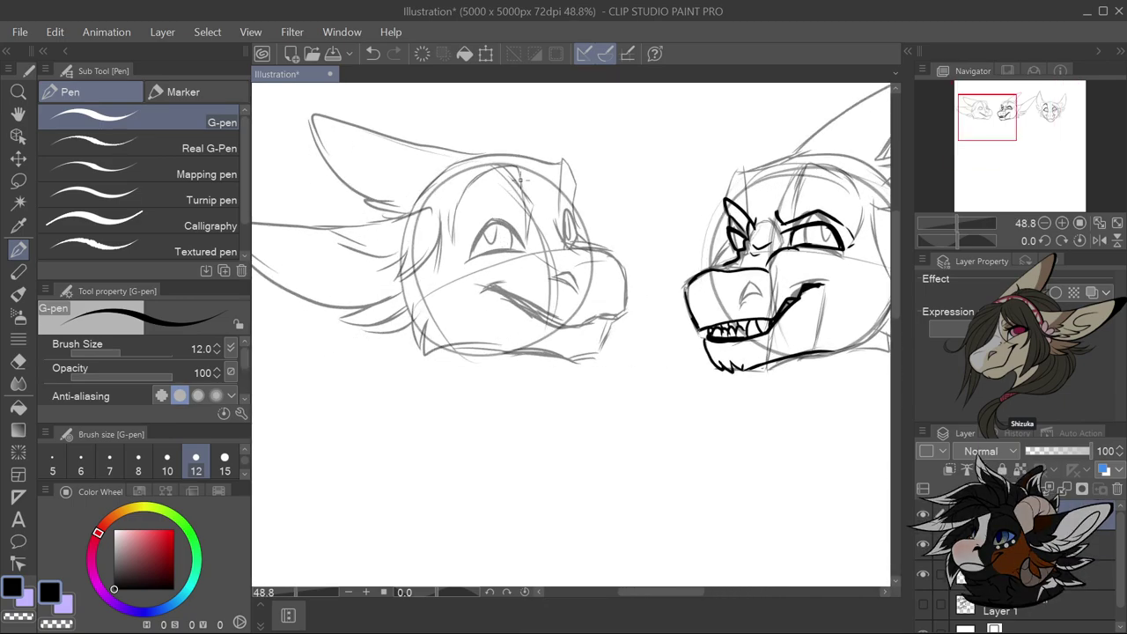
{"action": "mouse_move", "coordinate": [519, 176]}
{"action": "left_mouse_down"}
{"action": "mouse_move", "coordinate": [468, 207]}
{"action": "mouse_move", "coordinate": [518, 181]}
{"action": "left_mouse_up"}
{"action": "left_click_drag", "start_coordinate": [490, 221], "coordinate": [468, 258]}
{"action": "left_click_drag", "start_coordinate": [491, 218], "coordinate": [516, 233]}
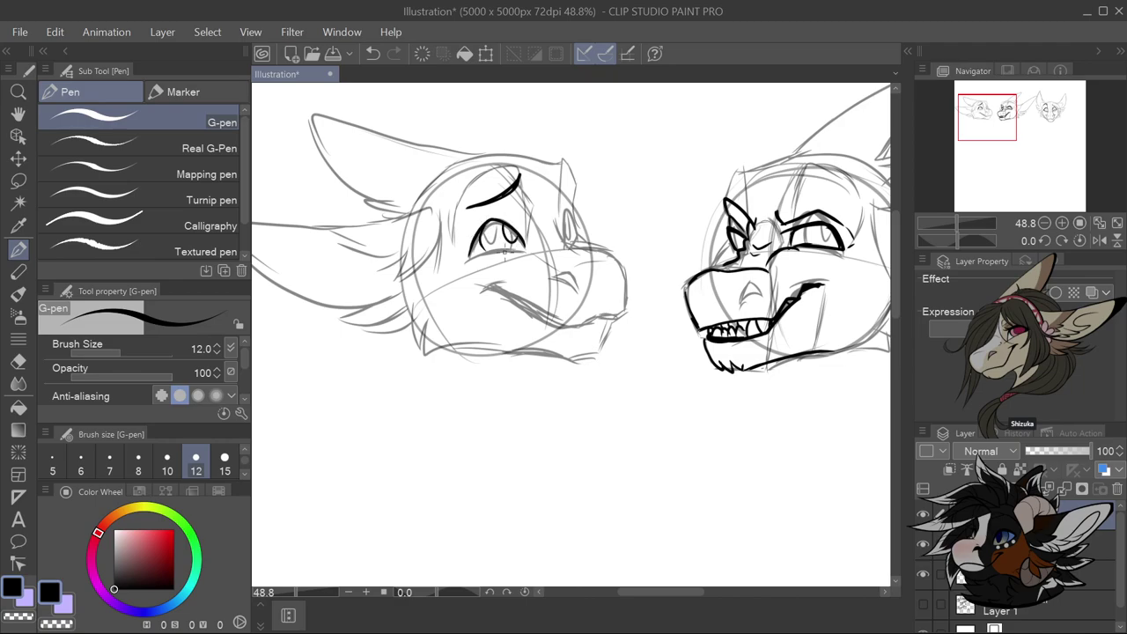
{"action": "key", "text": "ctrl+z"}
{"action": "key", "text": "ctrl+z"}
{"action": "mouse_move", "coordinate": [482, 213]}
{"action": "left_mouse_down"}
{"action": "mouse_move", "coordinate": [500, 232]}
{"action": "mouse_move", "coordinate": [498, 254]}
{"action": "mouse_move", "coordinate": [520, 243]}
{"action": "left_mouse_up"}
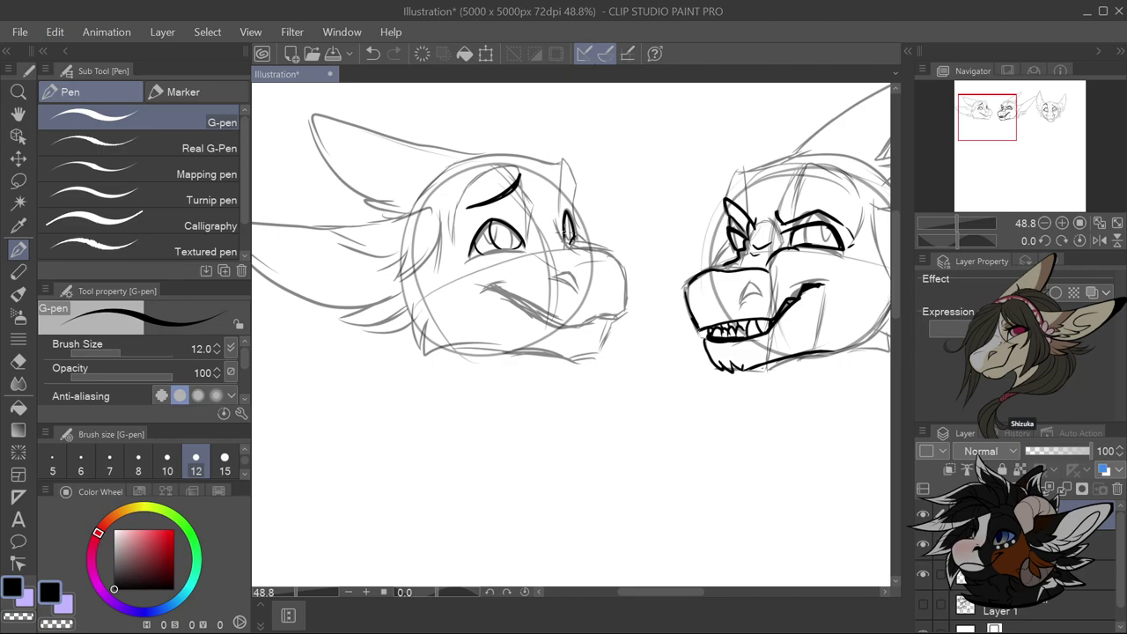
{"action": "left_click_drag", "start_coordinate": [570, 236], "coordinate": [566, 218]}
{"action": "mouse_move", "coordinate": [561, 173]}
{"action": "left_mouse_down"}
{"action": "mouse_move", "coordinate": [576, 188]}
{"action": "mouse_move", "coordinate": [559, 166]}
{"action": "left_mouse_up"}
Draw the leftmost head's uneasy smile with small fangs, its lower jaw and the outline of its nose bridge and muzzle
{"action": "left_click_drag", "start_coordinate": [495, 298], "coordinate": [544, 322]}
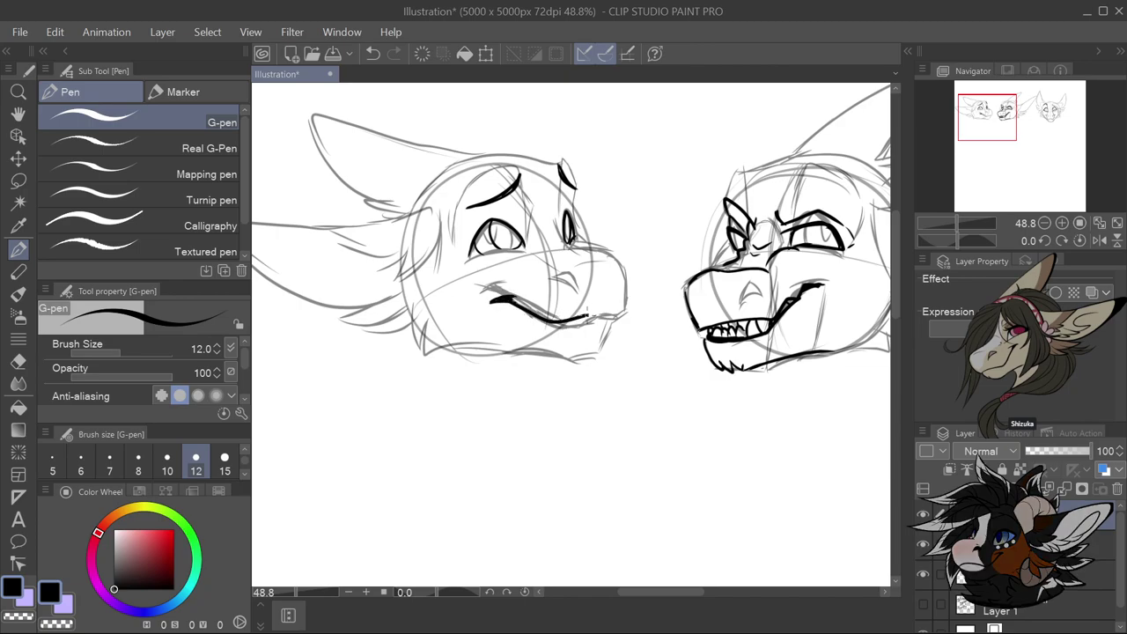
{"action": "left_click_drag", "start_coordinate": [614, 314], "coordinate": [626, 309]}
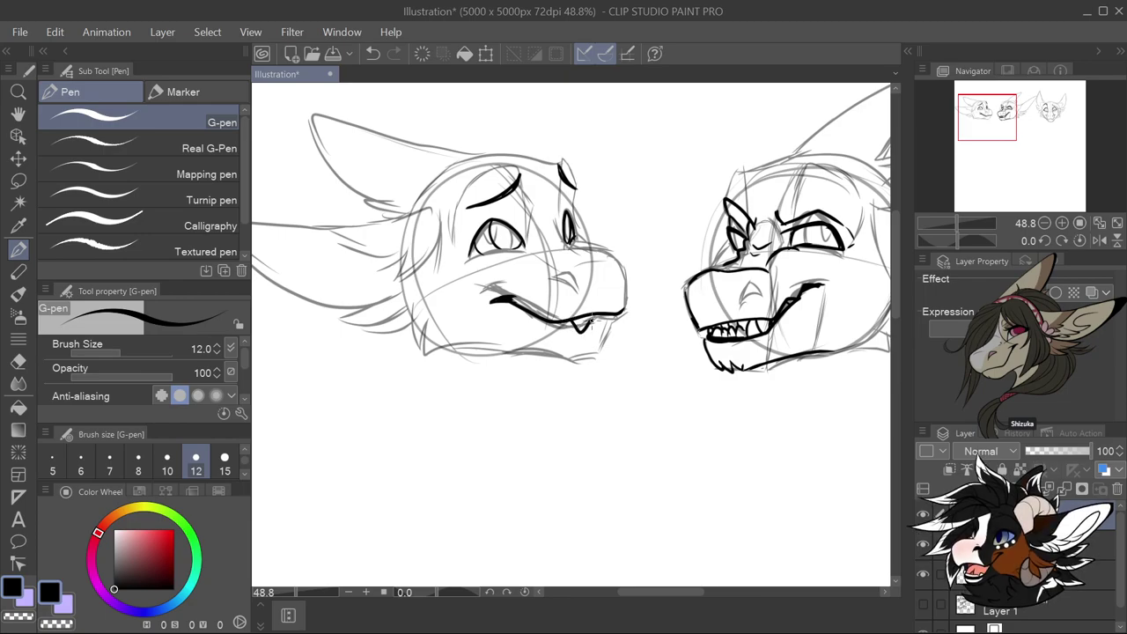
{"action": "left_click_drag", "start_coordinate": [600, 313], "coordinate": [607, 327]}
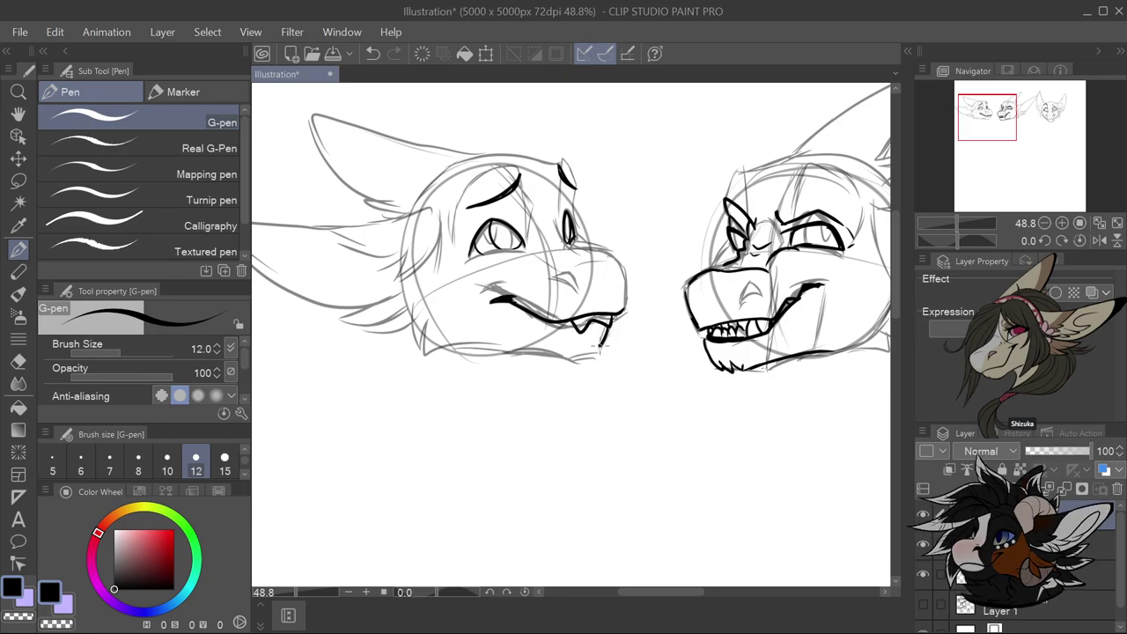
{"action": "left_click_drag", "start_coordinate": [523, 343], "coordinate": [478, 349]}
{"action": "mouse_move", "coordinate": [559, 206]}
{"action": "left_mouse_down"}
{"action": "mouse_move", "coordinate": [572, 243]}
{"action": "mouse_move", "coordinate": [625, 281]}
{"action": "left_mouse_up"}
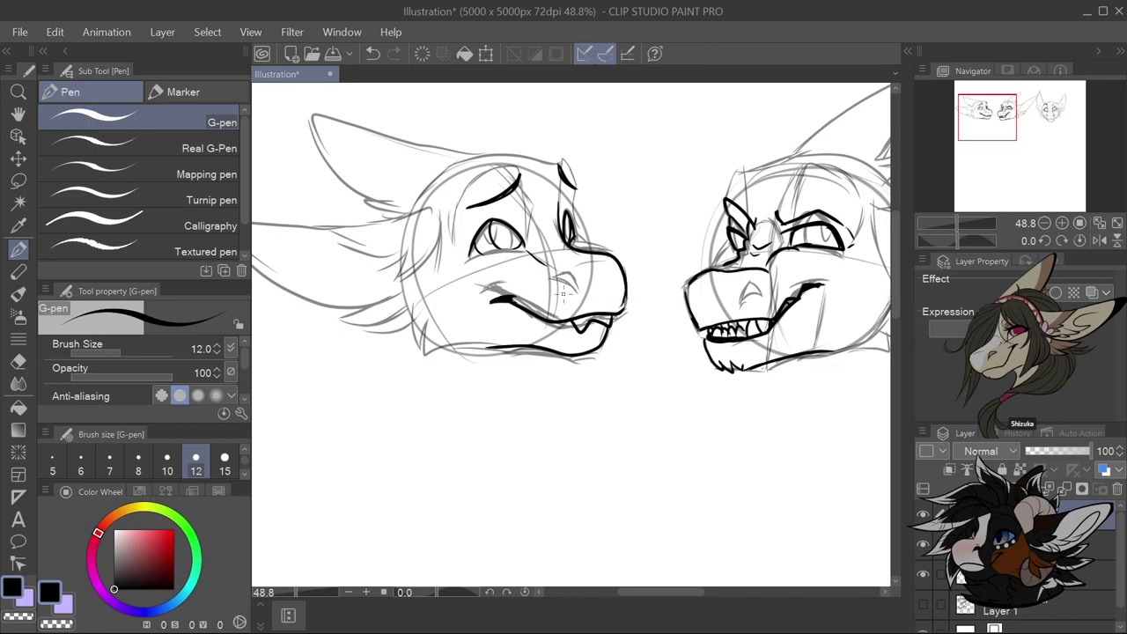
On the faded sketch layer, erase the old sketch lines in the leftmost head's near eye and around its mouth with the Hard eraser at size 40
{"action": "scroll", "coordinate": [596, 326], "scroll_direction": "down", "scroll_amount": 6}
{"action": "scroll", "coordinate": [685, 353], "scroll_direction": "up", "scroll_amount": 3}
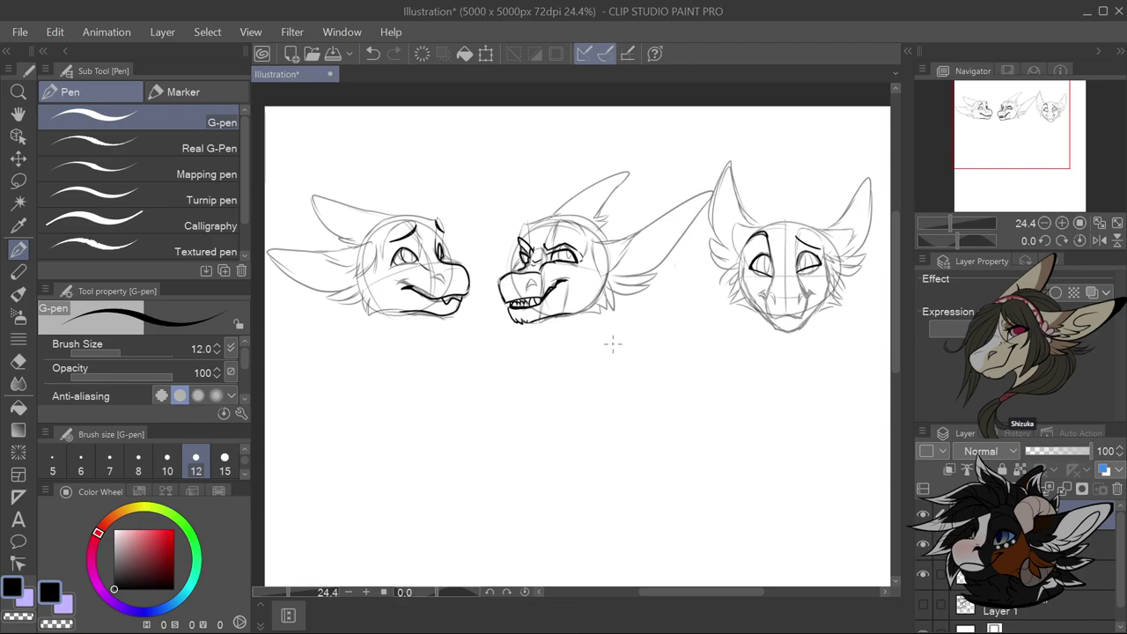
{"action": "left_click", "coordinate": [1083, 546]}
{"action": "left_click", "coordinate": [18, 361]}
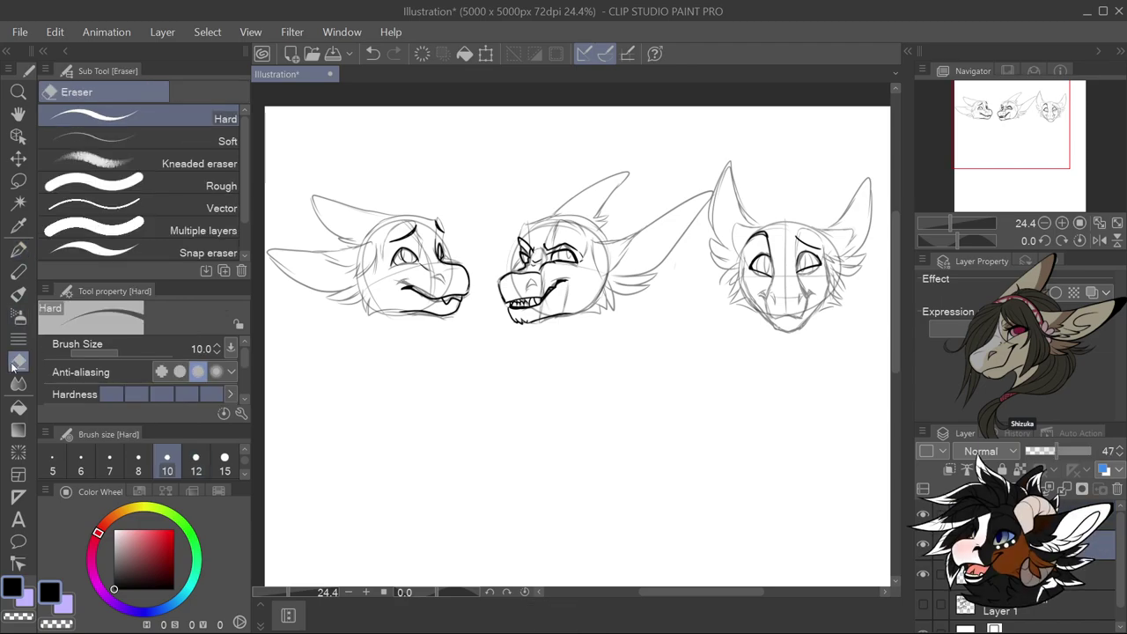
{"action": "scroll", "coordinate": [423, 291], "scroll_direction": "up", "scroll_amount": 1}
{"action": "scroll", "coordinate": [401, 255], "scroll_direction": "up", "scroll_amount": 4}
{"action": "left_click", "coordinate": [225, 458]}
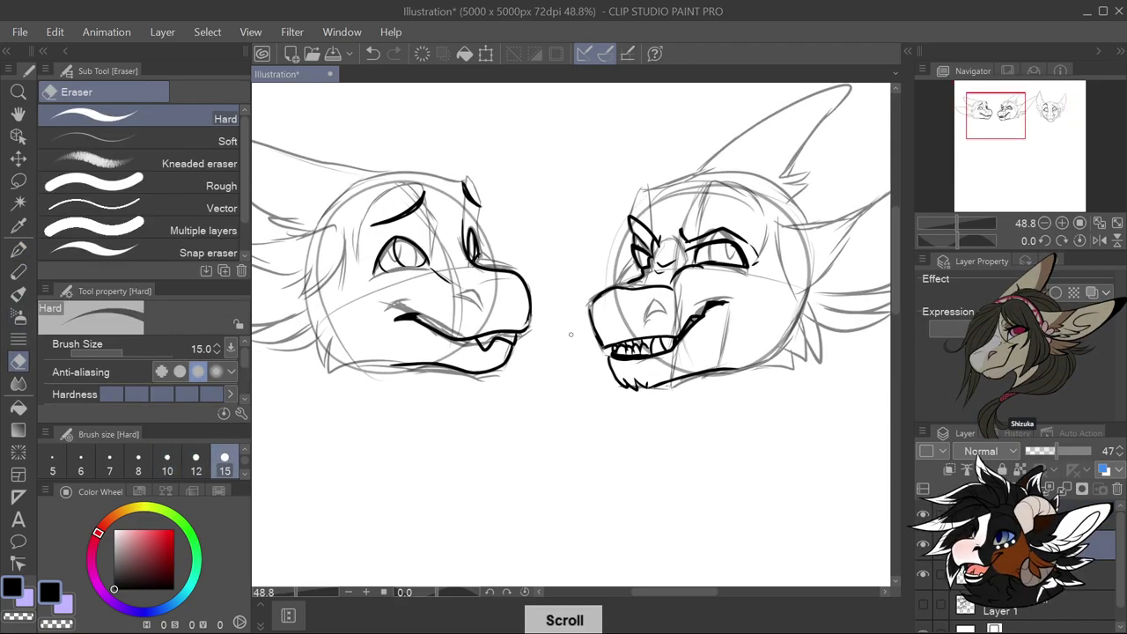
{"action": "scroll", "coordinate": [225, 458], "scroll_direction": "down", "scroll_amount": 3}
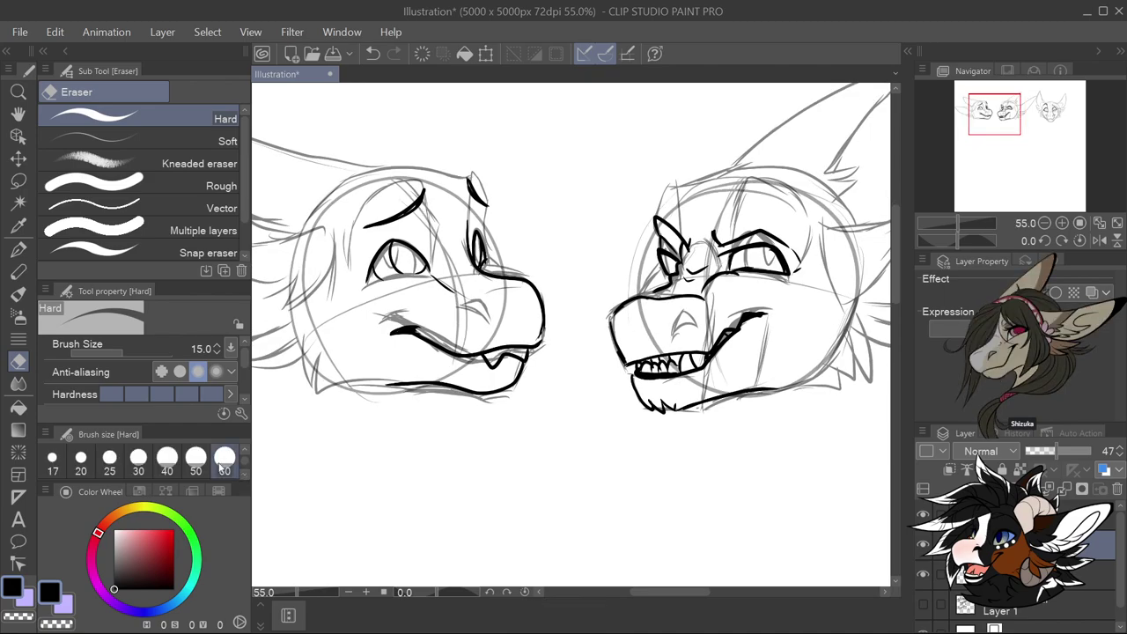
{"action": "left_click", "coordinate": [166, 458]}
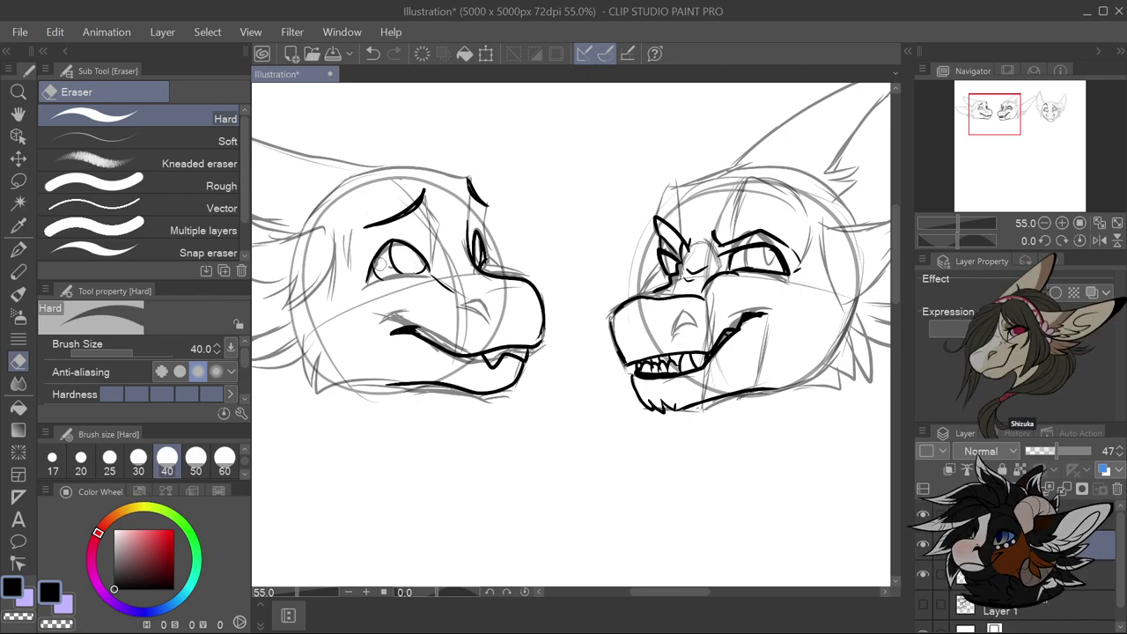
{"action": "mouse_move", "coordinate": [387, 255]}
{"action": "left_mouse_down"}
{"action": "mouse_move", "coordinate": [377, 267]}
{"action": "mouse_move", "coordinate": [416, 249]}
{"action": "left_mouse_up"}
{"action": "mouse_move", "coordinate": [398, 315]}
{"action": "left_mouse_down"}
{"action": "mouse_move", "coordinate": [374, 331]}
{"action": "mouse_move", "coordinate": [423, 303]}
{"action": "mouse_move", "coordinate": [408, 342]}
{"action": "mouse_move", "coordinate": [521, 351]}
{"action": "left_mouse_up"}
Enlarge the eraser to size 60 and erase the old smile lines around the middle head's mouth
{"action": "key", "text": "bracketright"}
{"action": "key", "text": "bracketright"}
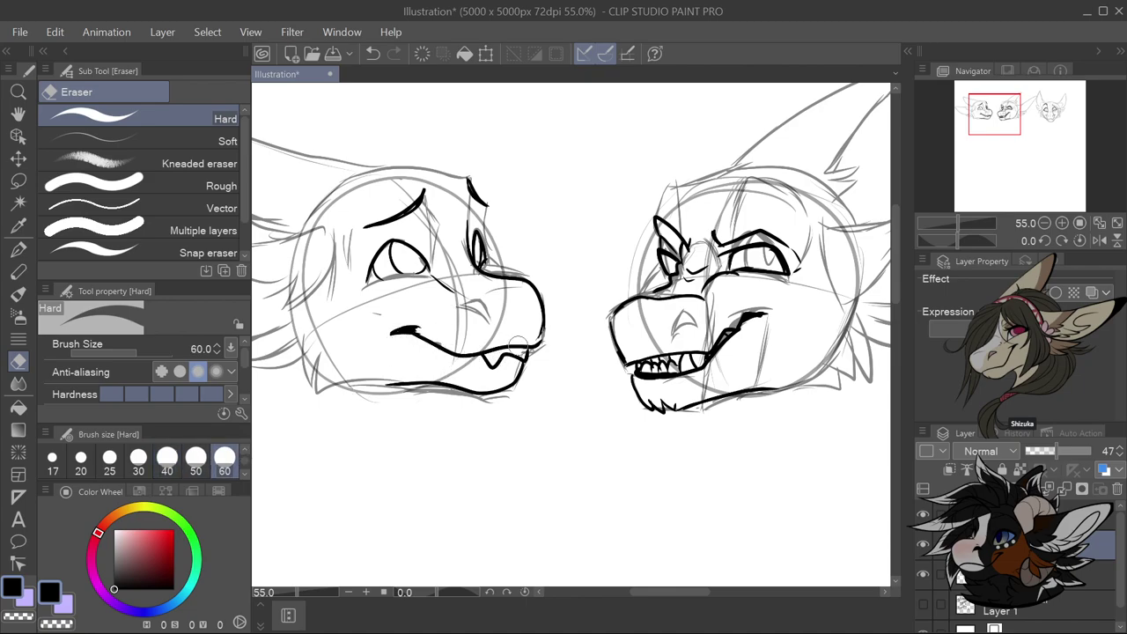
{"action": "scroll", "coordinate": [450, 367], "scroll_direction": "down", "scroll_amount": 1}
{"action": "scroll", "coordinate": [638, 319], "scroll_direction": "up", "scroll_amount": 3}
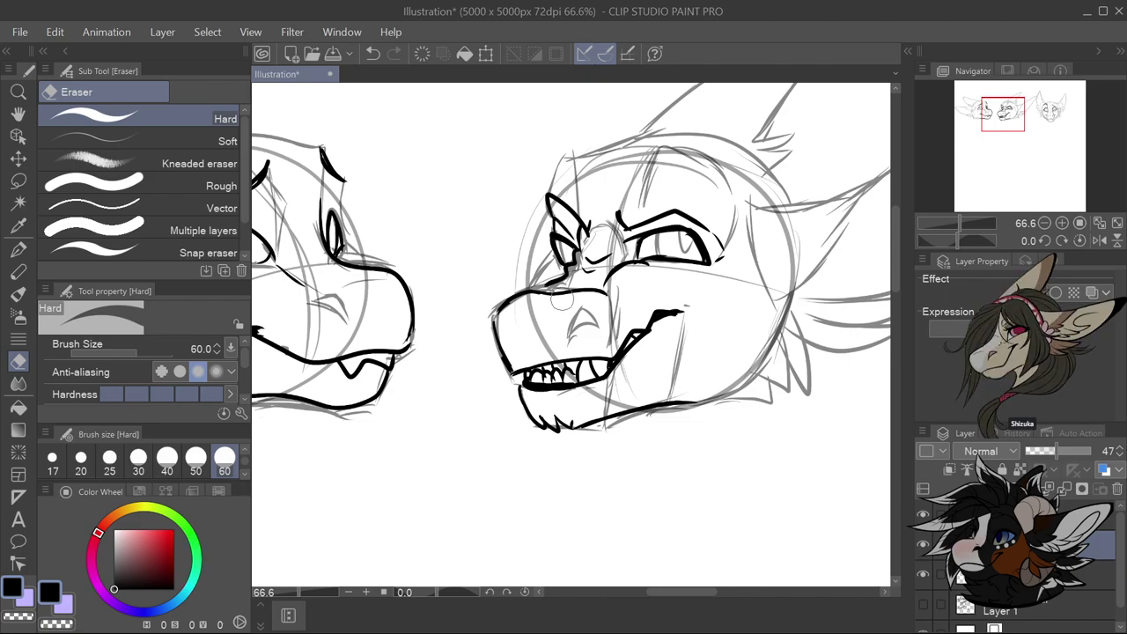
Erase the old sketch lines around the front-facing head's brows and eyes
{"action": "scroll", "coordinate": [525, 266], "scroll_direction": "down", "scroll_amount": 2}
{"action": "scroll", "coordinate": [526, 265], "scroll_direction": "down", "scroll_amount": 3}
{"action": "scroll", "coordinate": [701, 284], "scroll_direction": "up", "scroll_amount": 5}
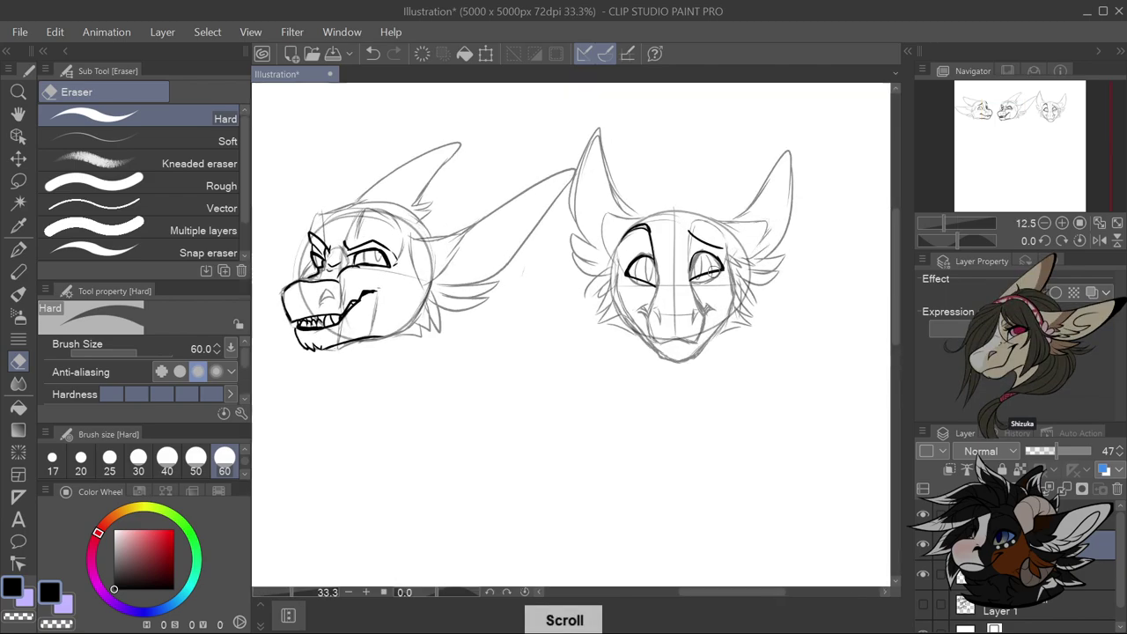
{"action": "scroll", "coordinate": [702, 284], "scroll_direction": "up", "scroll_amount": 1}
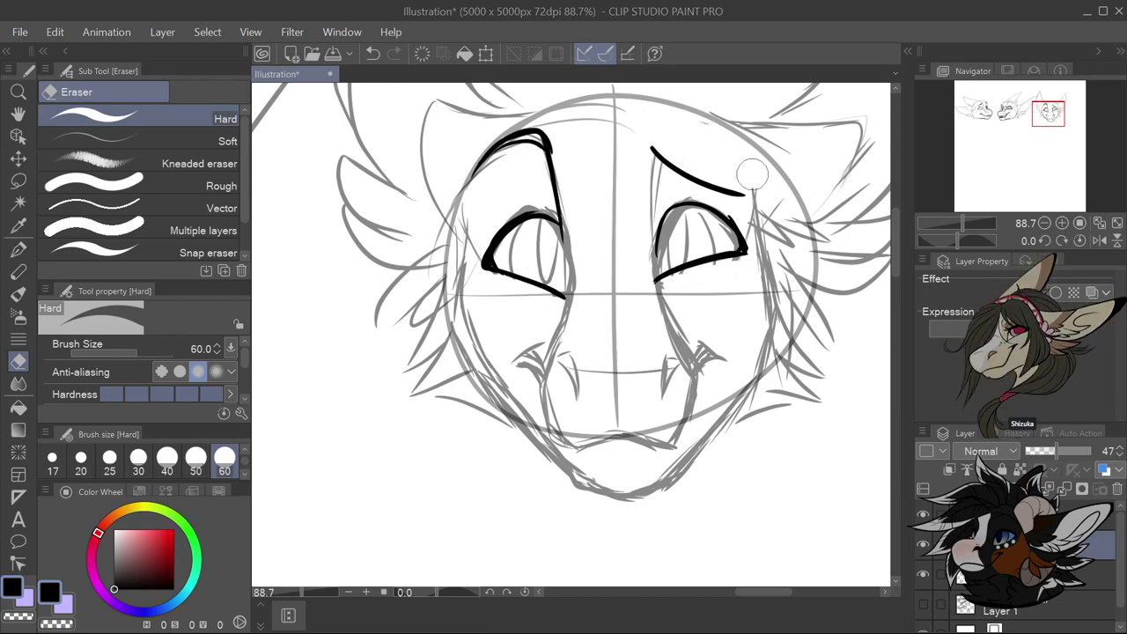
{"action": "scroll", "coordinate": [555, 205], "scroll_direction": "down", "scroll_amount": 5}
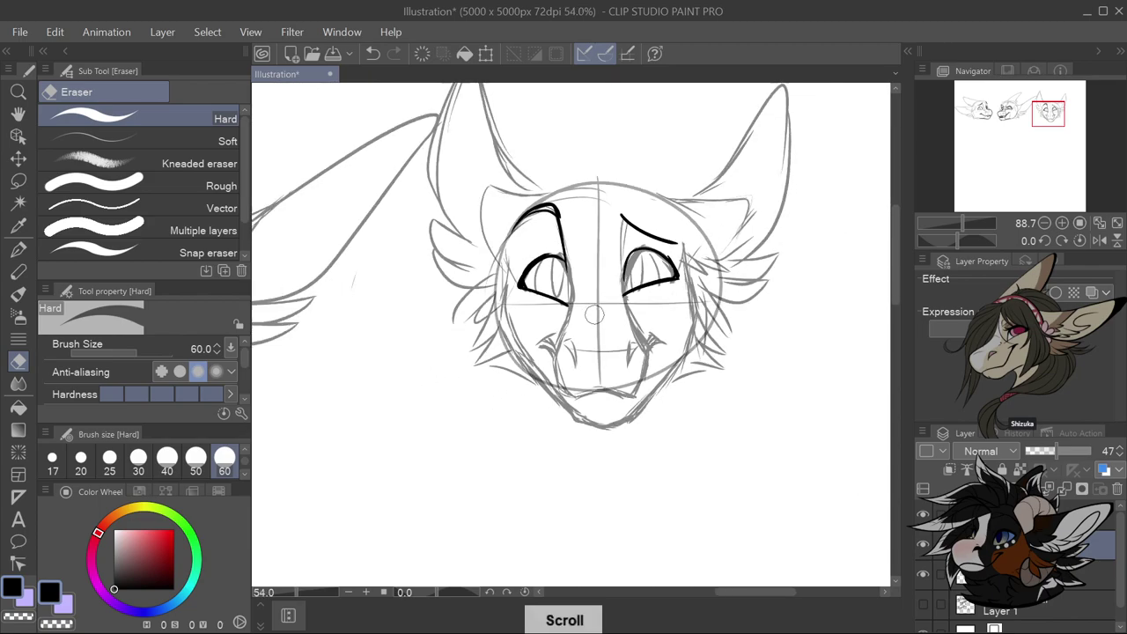
Set the sketch layer's opacity to 100 and merge the expression layer down into it
{"action": "scroll", "coordinate": [458, 330], "scroll_direction": "up", "scroll_amount": 3}
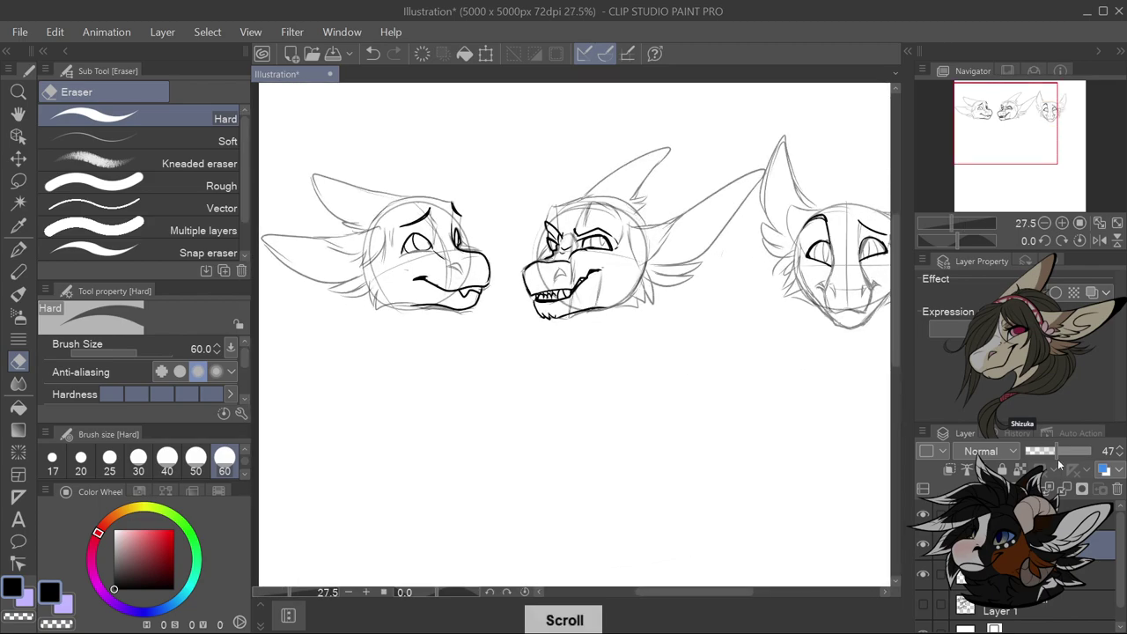
{"action": "left_click_drag", "start_coordinate": [1059, 460], "coordinate": [1096, 453]}
{"action": "scroll", "coordinate": [721, 399], "scroll_direction": "down", "scroll_amount": 2}
{"action": "scroll", "coordinate": [723, 398], "scroll_direction": "up", "scroll_amount": 2}
{"action": "scroll", "coordinate": [749, 389], "scroll_direction": "down", "scroll_amount": 1}
{"action": "scroll", "coordinate": [788, 389], "scroll_direction": "up", "scroll_amount": 3}
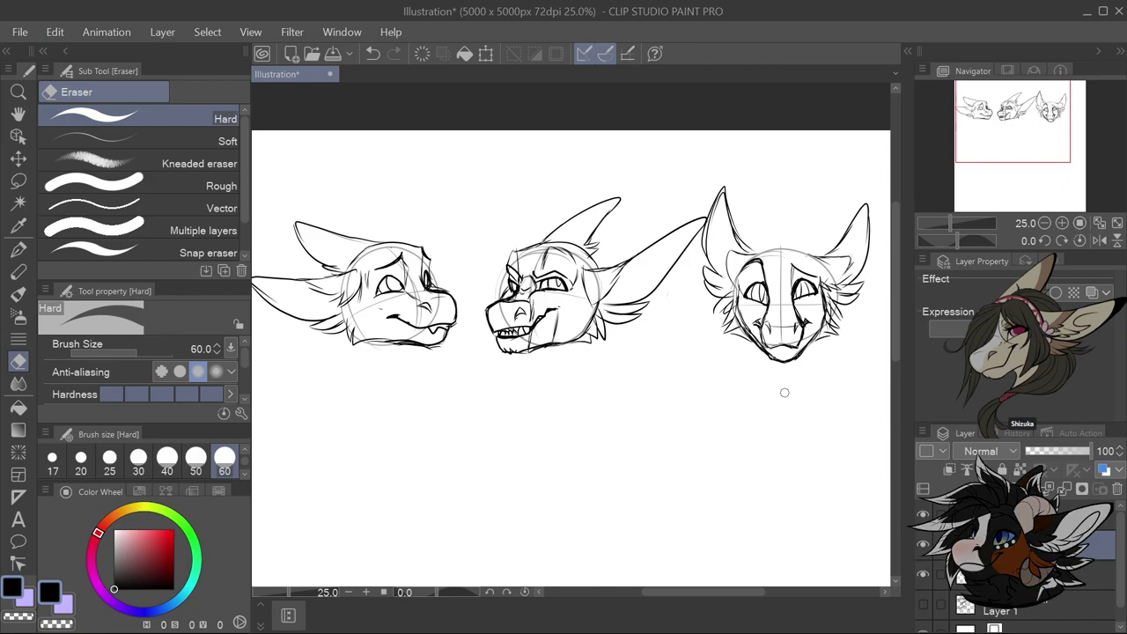
{"action": "left_click", "coordinate": [1056, 515]}
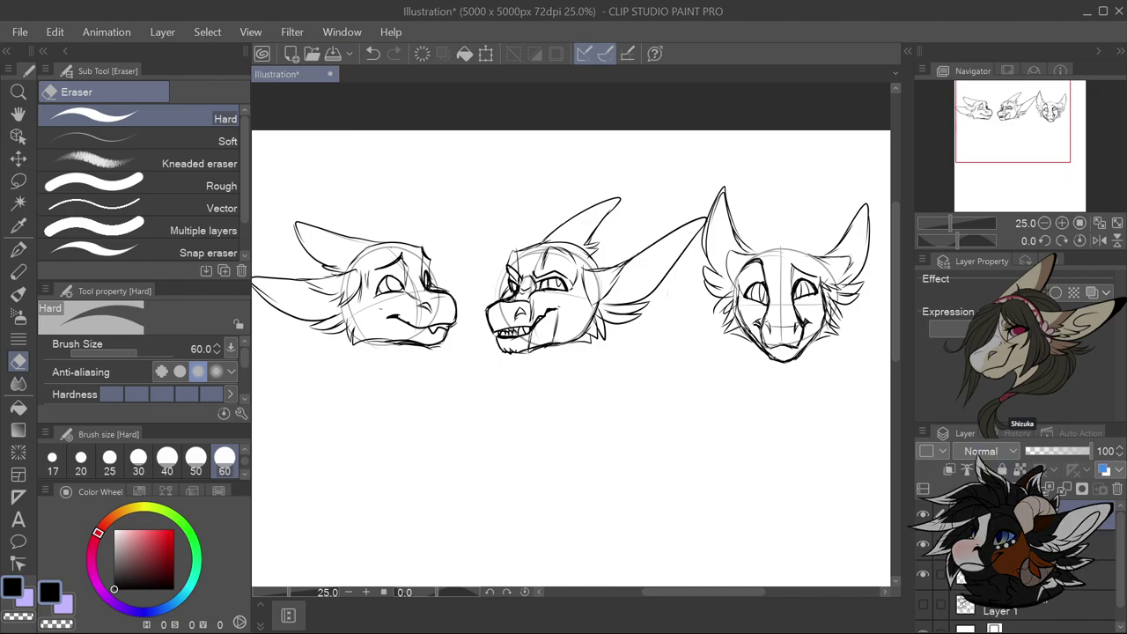
{"action": "left_click", "coordinate": [1062, 484]}
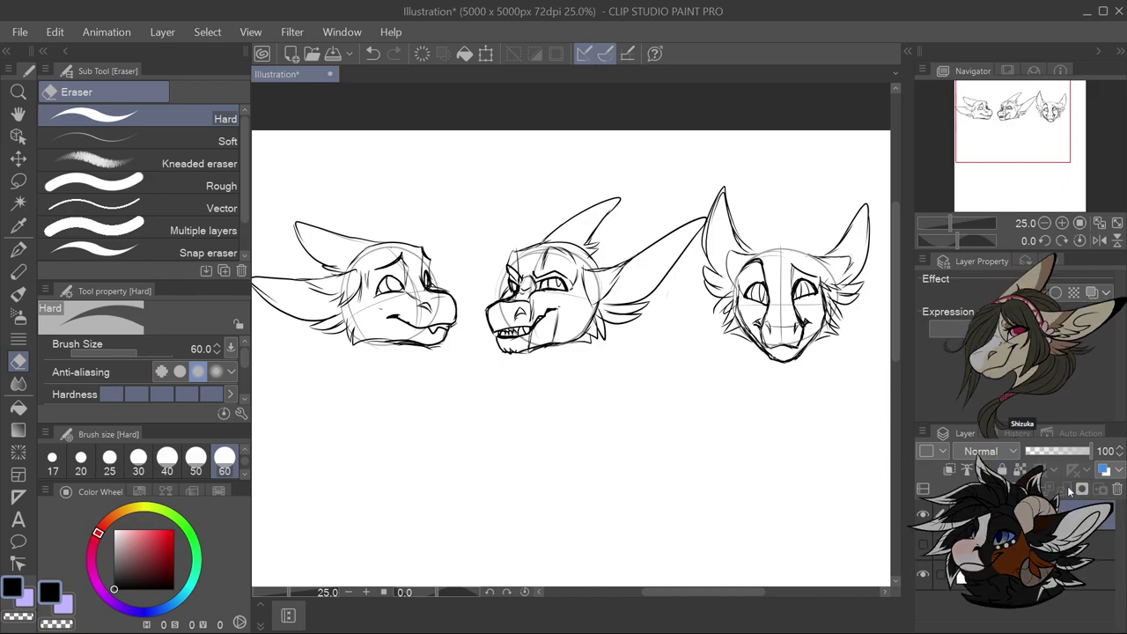
Shrink the three heads, place them in the page's upper-left corner, and clear the rectangular selection
{"action": "scroll", "coordinate": [691, 384], "scroll_direction": "down", "scroll_amount": 5}
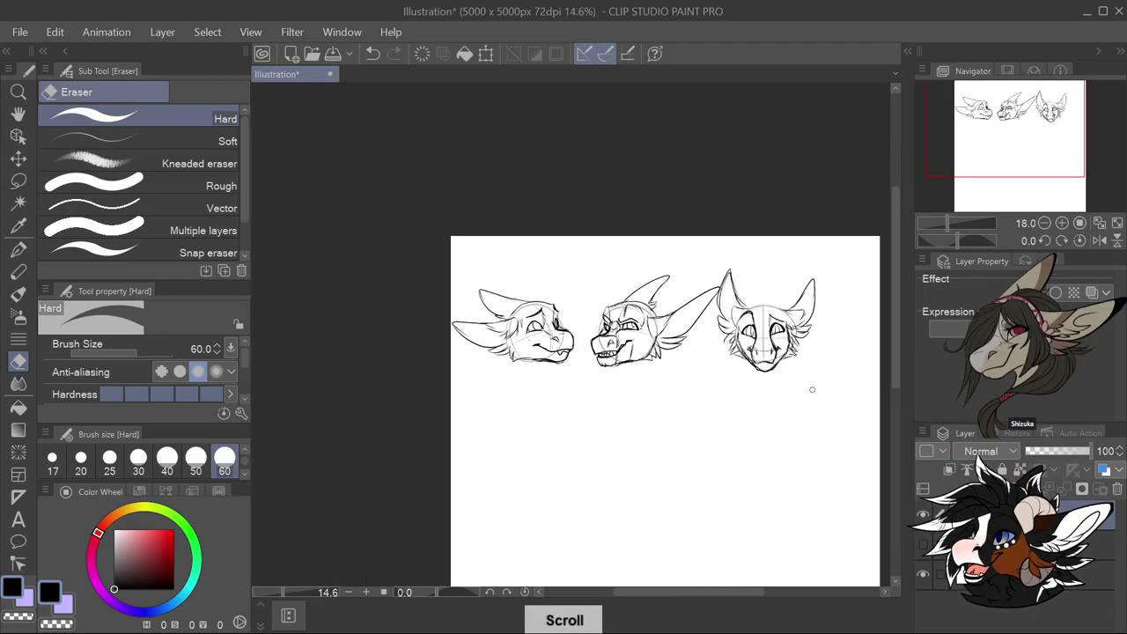
{"action": "scroll", "coordinate": [829, 371], "scroll_direction": "up", "scroll_amount": 3}
{"action": "left_click", "coordinate": [18, 181]}
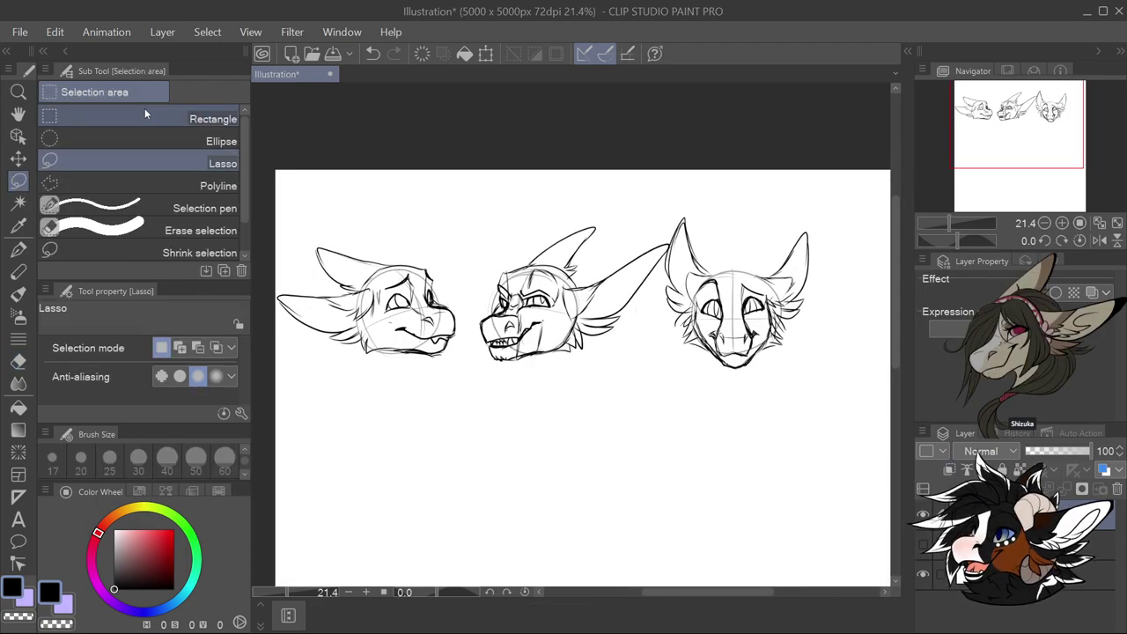
{"action": "left_click_drag", "start_coordinate": [258, 179], "coordinate": [499, 259]}
{"action": "left_click", "coordinate": [650, 413]}
{"action": "left_click_drag", "start_coordinate": [440, 235], "coordinate": [447, 226]}
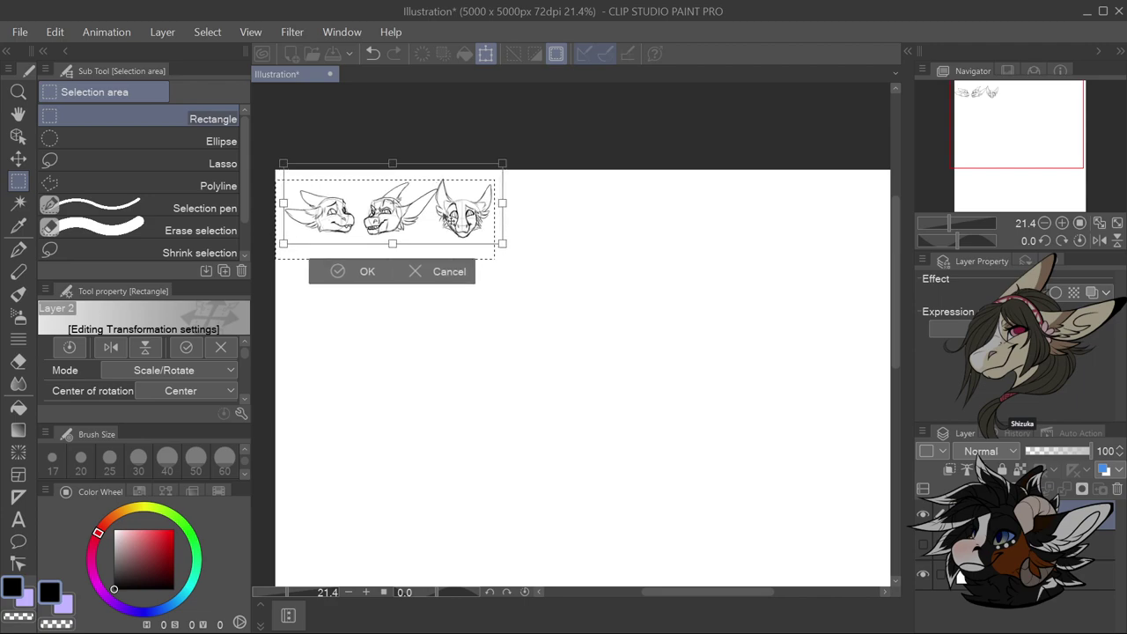
{"action": "left_click", "coordinate": [367, 271]}
{"action": "left_click", "coordinate": [438, 389]}
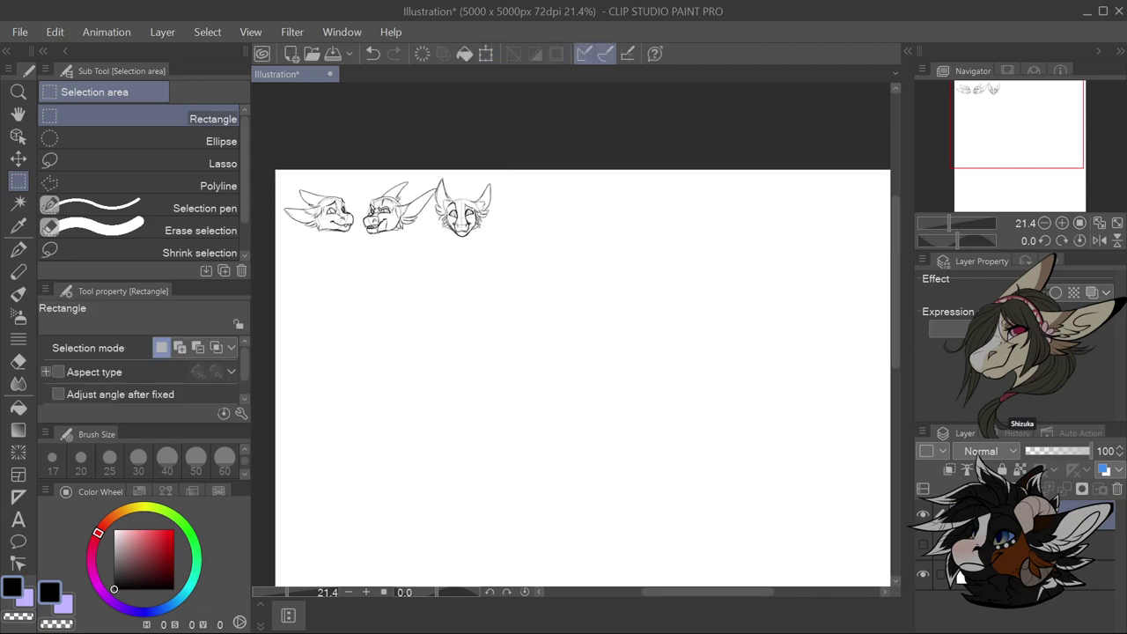
On a new layer, draw a head circle with curved vertical and horizontal guidelines below the small heads, using the G-pen at size 15
{"action": "key", "text": "p"}
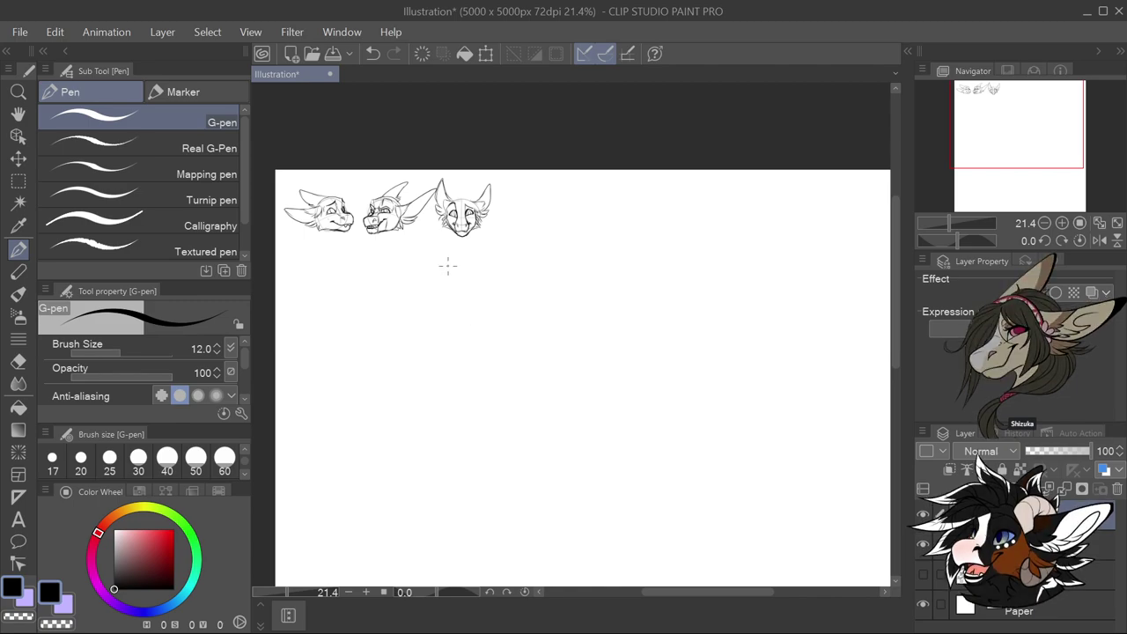
{"action": "key", "text": "bracketright"}
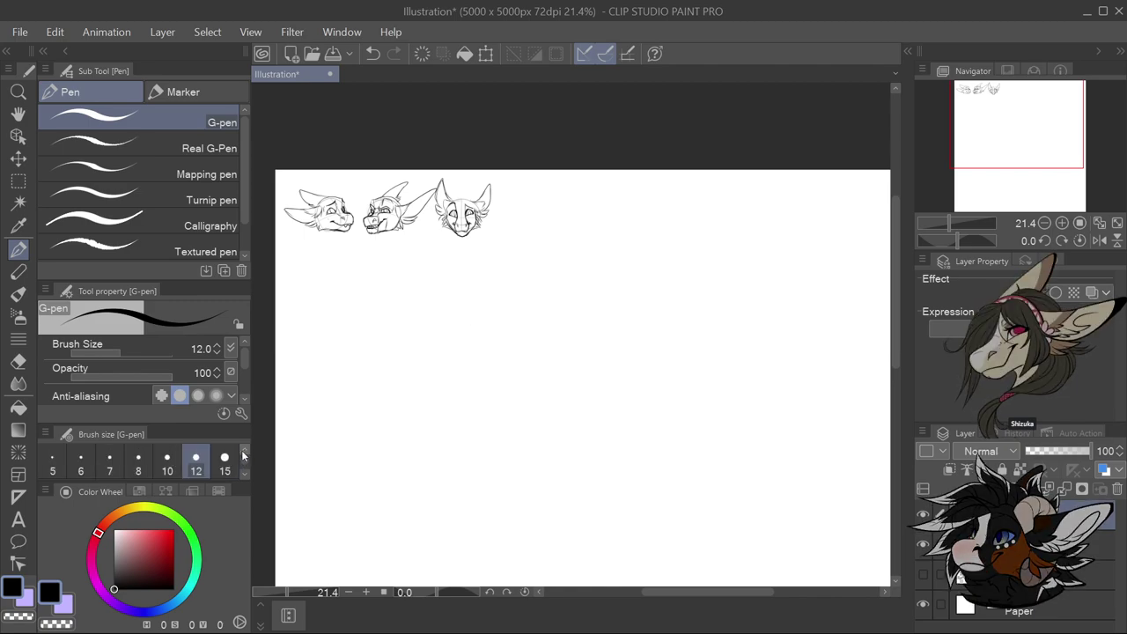
{"action": "scroll", "coordinate": [488, 384], "scroll_direction": "down", "scroll_amount": 1}
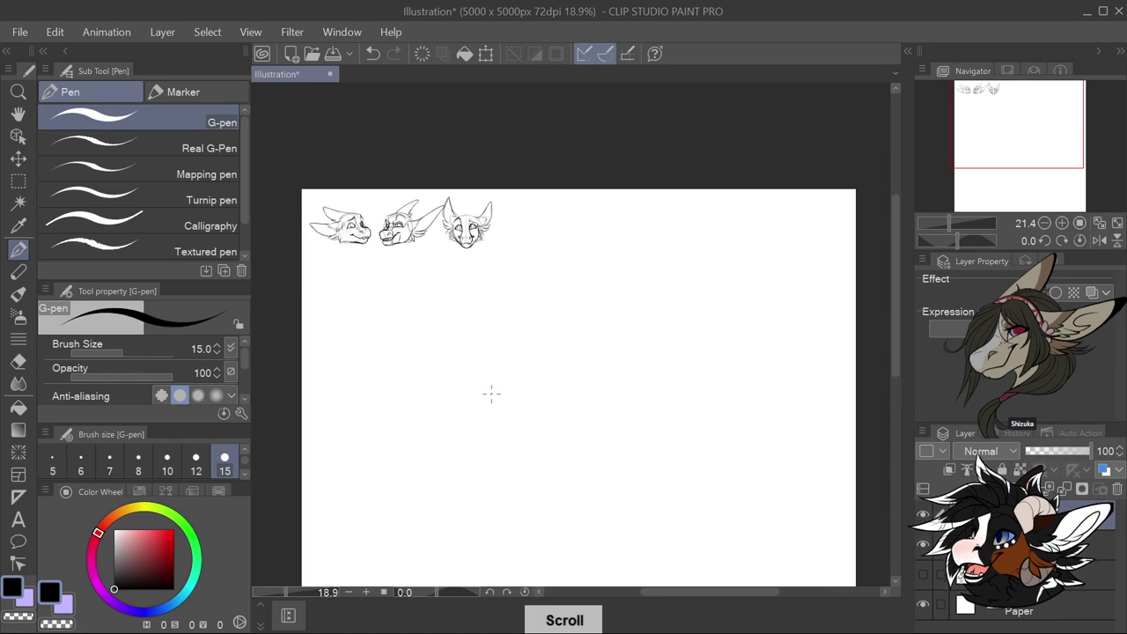
{"action": "scroll", "coordinate": [492, 378], "scroll_direction": "up", "scroll_amount": 3}
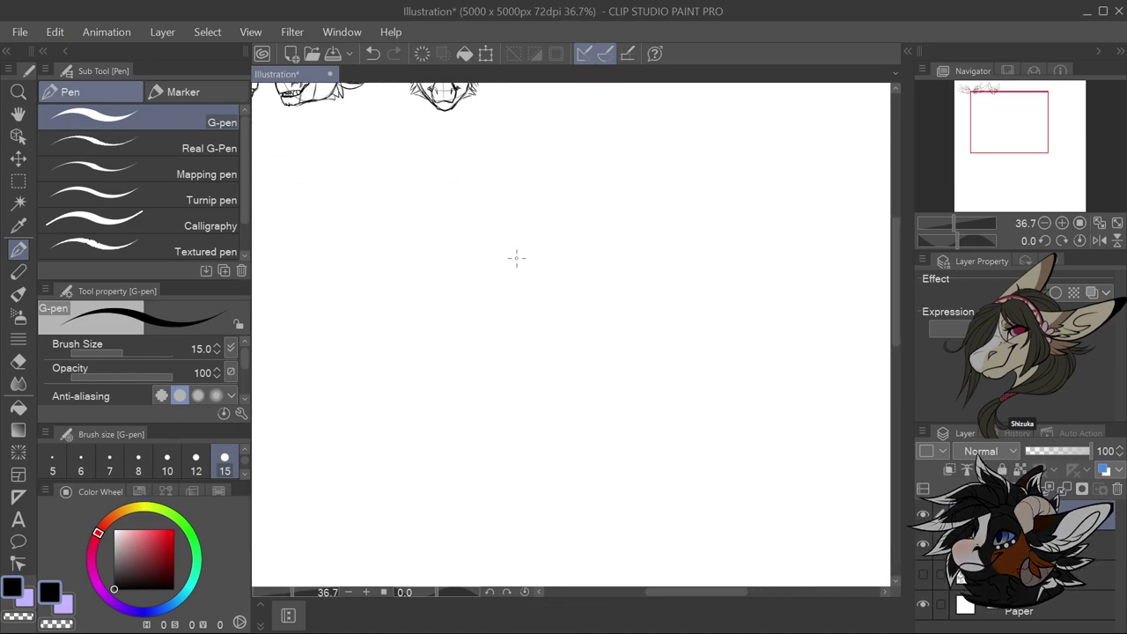
{"action": "mouse_move", "coordinate": [522, 236]}
{"action": "left_mouse_down"}
{"action": "mouse_move", "coordinate": [487, 235]}
{"action": "mouse_move", "coordinate": [470, 272]}
{"action": "mouse_move", "coordinate": [472, 307]}
{"action": "left_mouse_up"}
{"action": "key", "text": "ctrl+z"}
{"action": "mouse_move", "coordinate": [519, 225]}
{"action": "left_mouse_down"}
{"action": "mouse_move", "coordinate": [485, 234]}
{"action": "mouse_move", "coordinate": [451, 294]}
{"action": "mouse_move", "coordinate": [476, 337]}
{"action": "mouse_move", "coordinate": [542, 349]}
{"action": "mouse_move", "coordinate": [579, 313]}
{"action": "mouse_move", "coordinate": [575, 258]}
{"action": "mouse_move", "coordinate": [537, 226]}
{"action": "mouse_move", "coordinate": [454, 267]}
{"action": "mouse_move", "coordinate": [524, 224]}
{"action": "mouse_move", "coordinate": [501, 240]}
{"action": "mouse_move", "coordinate": [498, 317]}
{"action": "left_mouse_up"}
{"action": "key", "text": "ctrl+z"}
{"action": "key", "text": "ctrl+z"}
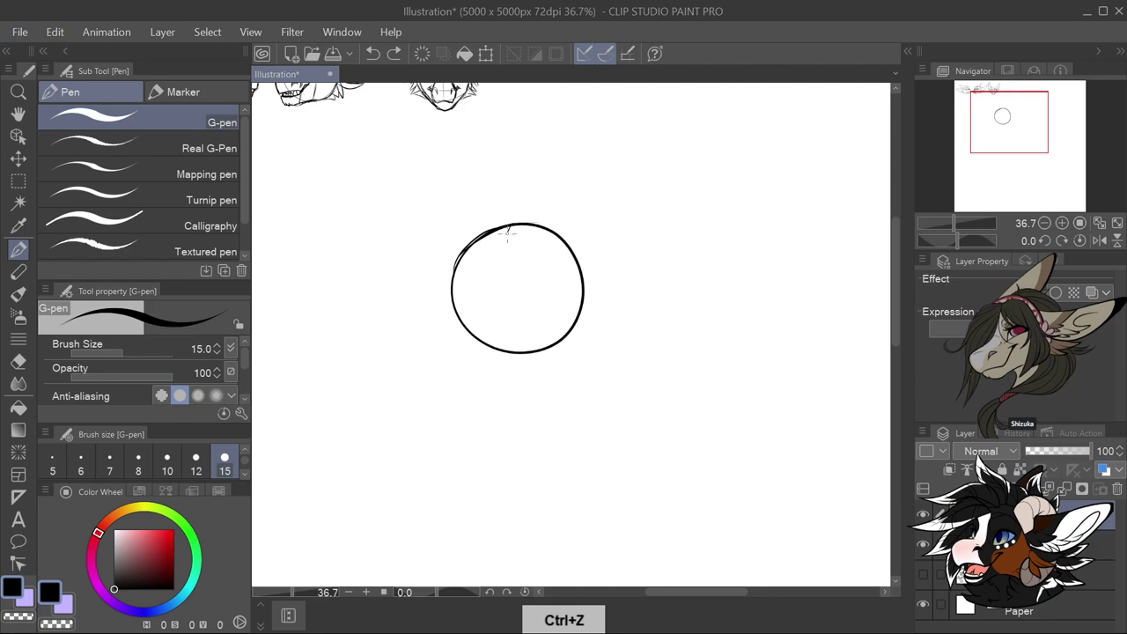
{"action": "mouse_move", "coordinate": [509, 228]}
{"action": "left_mouse_down"}
{"action": "mouse_move", "coordinate": [496, 284]}
{"action": "mouse_move", "coordinate": [506, 339]}
{"action": "left_mouse_up"}
{"action": "mouse_move", "coordinate": [454, 294]}
{"action": "left_mouse_down"}
{"action": "mouse_move", "coordinate": [519, 274]}
{"action": "mouse_move", "coordinate": [583, 283]}
{"action": "left_mouse_up"}
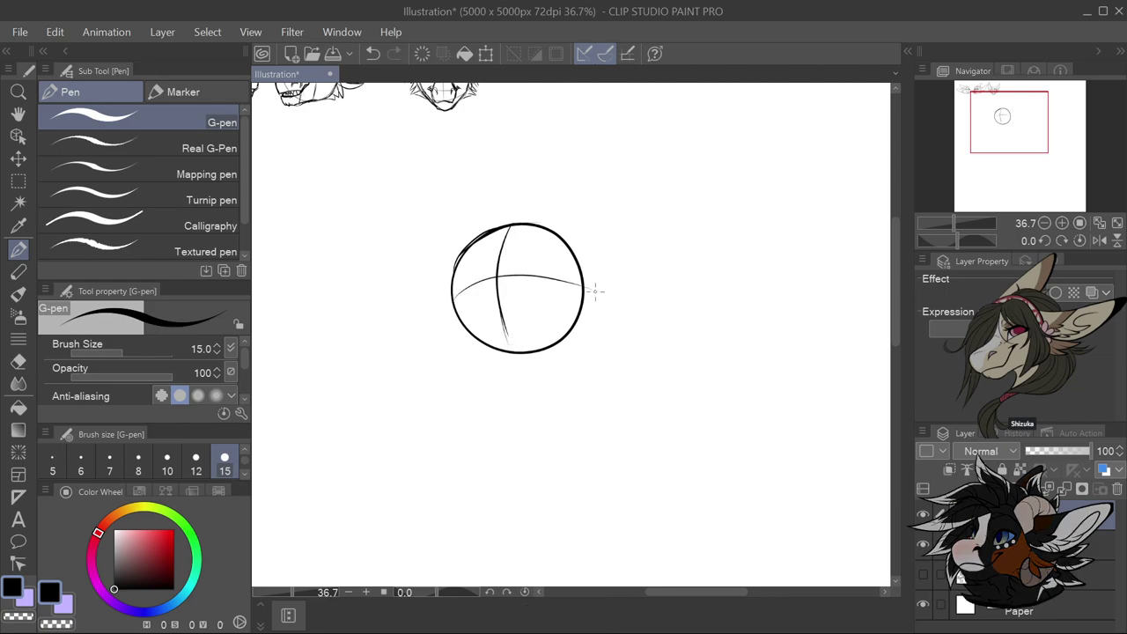
Lower the guideline layer's opacity to 46 and, on a new layer, draw the near eye, muzzle, smiling mouth and jaw over the circle
{"action": "left_click", "coordinate": [1055, 450]}
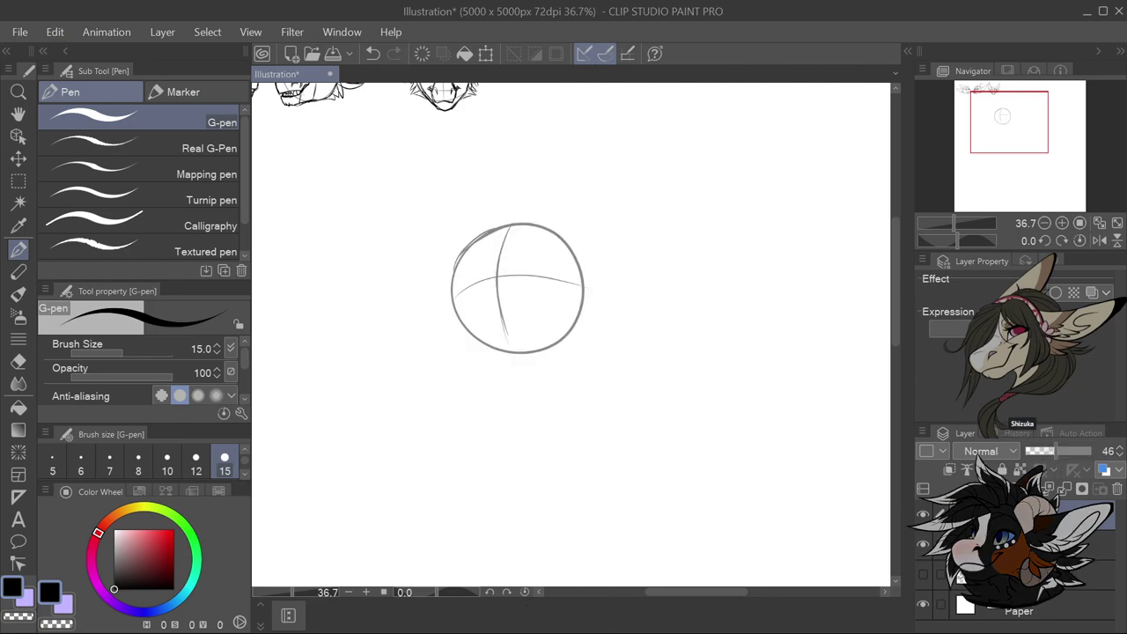
{"action": "key", "text": "ctrl+shift+n"}
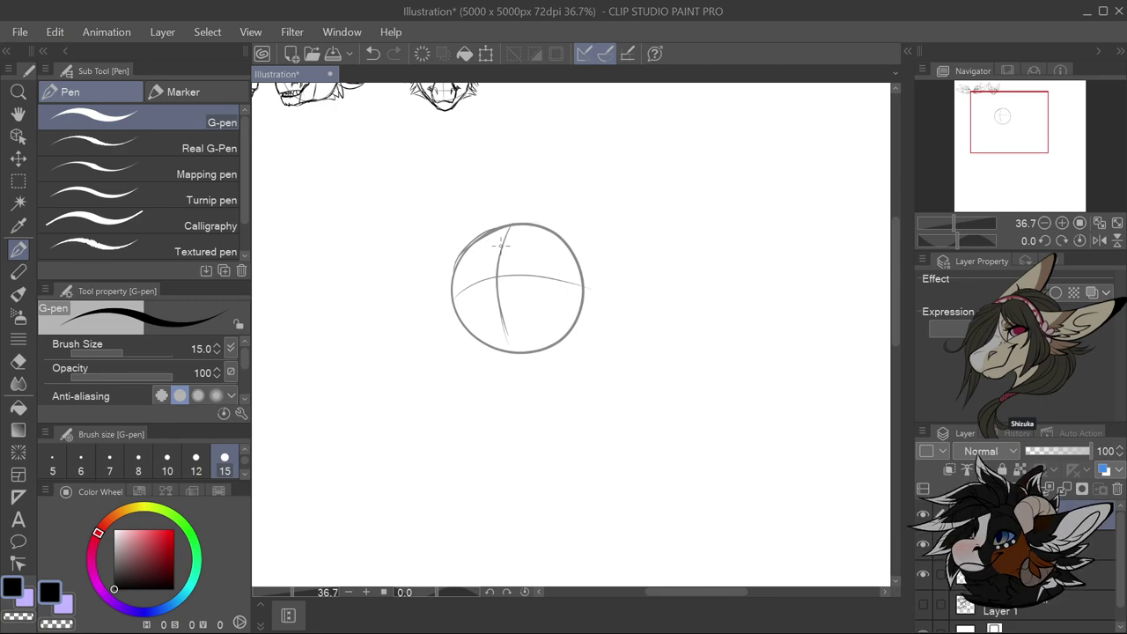
{"action": "mouse_move", "coordinate": [517, 258]}
{"action": "left_mouse_down"}
{"action": "mouse_move", "coordinate": [543, 270]}
{"action": "mouse_move", "coordinate": [533, 262]}
{"action": "mouse_move", "coordinate": [511, 283]}
{"action": "mouse_move", "coordinate": [546, 275]}
{"action": "mouse_move", "coordinate": [534, 265]}
{"action": "mouse_move", "coordinate": [549, 278]}
{"action": "mouse_move", "coordinate": [511, 255]}
{"action": "mouse_move", "coordinate": [470, 335]}
{"action": "mouse_move", "coordinate": [506, 283]}
{"action": "mouse_move", "coordinate": [496, 270]}
{"action": "mouse_move", "coordinate": [460, 299]}
{"action": "mouse_move", "coordinate": [471, 298]}
{"action": "mouse_move", "coordinate": [448, 298]}
{"action": "mouse_move", "coordinate": [441, 314]}
{"action": "mouse_move", "coordinate": [458, 344]}
{"action": "mouse_move", "coordinate": [441, 317]}
{"action": "mouse_move", "coordinate": [465, 346]}
{"action": "mouse_move", "coordinate": [537, 292]}
{"action": "left_mouse_up"}
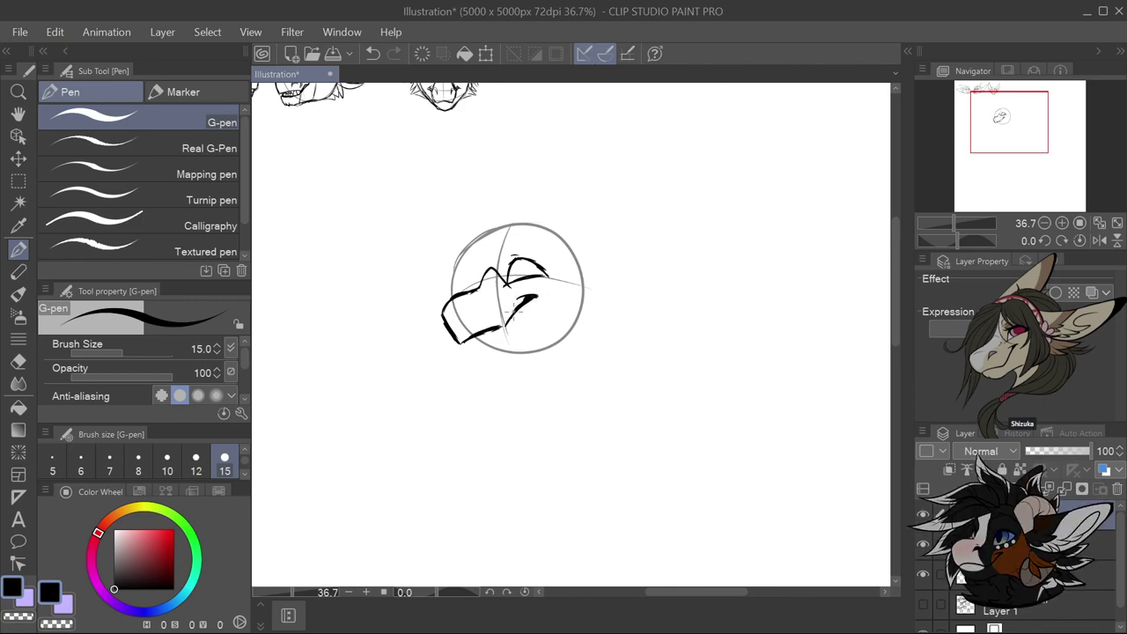
{"action": "mouse_move", "coordinate": [456, 343]}
{"action": "left_mouse_down"}
{"action": "mouse_move", "coordinate": [477, 359]}
{"action": "mouse_move", "coordinate": [507, 356]}
{"action": "mouse_move", "coordinate": [581, 304]}
{"action": "mouse_move", "coordinate": [569, 324]}
{"action": "left_mouse_up"}
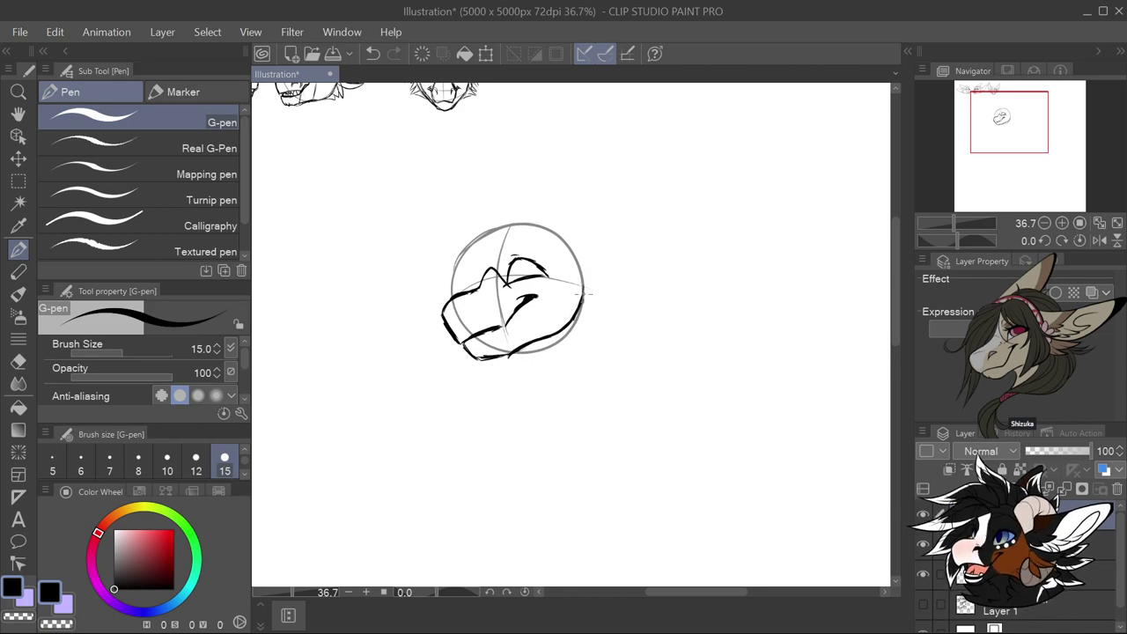
{"action": "mouse_move", "coordinate": [480, 264]}
{"action": "left_mouse_down"}
{"action": "mouse_move", "coordinate": [486, 287]}
{"action": "mouse_move", "coordinate": [466, 257]}
{"action": "mouse_move", "coordinate": [475, 289]}
{"action": "mouse_move", "coordinate": [486, 283]}
{"action": "mouse_move", "coordinate": [476, 290]}
{"action": "mouse_move", "coordinate": [470, 227]}
{"action": "left_mouse_up"}
{"action": "key", "text": "ctrl+z"}
{"action": "key", "text": "ctrl+z"}
{"action": "key", "text": "ctrl+z"}
{"action": "mouse_move", "coordinate": [473, 273]}
{"action": "left_mouse_down"}
{"action": "mouse_move", "coordinate": [480, 227]}
{"action": "mouse_move", "coordinate": [494, 282]}
{"action": "mouse_move", "coordinate": [469, 230]}
{"action": "left_mouse_up"}
{"action": "key", "text": "ctrl+z"}
{"action": "key", "text": "ctrl+z"}
{"action": "key", "text": "ctrl+z"}
Draw the far eye and brow, the near brow marking, and the curved top of the head
{"action": "mouse_move", "coordinate": [481, 278]}
{"action": "left_mouse_down"}
{"action": "mouse_move", "coordinate": [470, 251]}
{"action": "mouse_move", "coordinate": [512, 229]}
{"action": "mouse_move", "coordinate": [509, 282]}
{"action": "left_mouse_up"}
{"action": "mouse_move", "coordinate": [514, 225]}
{"action": "left_mouse_down"}
{"action": "mouse_move", "coordinate": [567, 251]}
{"action": "mouse_move", "coordinate": [551, 280]}
{"action": "left_mouse_up"}
{"action": "mouse_move", "coordinate": [469, 236]}
{"action": "left_mouse_down"}
{"action": "mouse_move", "coordinate": [548, 220]}
{"action": "mouse_move", "coordinate": [575, 257]}
{"action": "mouse_move", "coordinate": [569, 235]}
{"action": "mouse_move", "coordinate": [581, 299]}
{"action": "left_mouse_up"}
Try to draw a long ear with fur extending from the back of the head, then undo its strokes
{"action": "mouse_move", "coordinate": [566, 254]}
{"action": "left_mouse_down"}
{"action": "mouse_move", "coordinate": [568, 268]}
{"action": "mouse_move", "coordinate": [591, 239]}
{"action": "mouse_move", "coordinate": [571, 275]}
{"action": "mouse_move", "coordinate": [578, 292]}
{"action": "mouse_move", "coordinate": [591, 247]}
{"action": "mouse_move", "coordinate": [585, 294]}
{"action": "mouse_move", "coordinate": [624, 266]}
{"action": "mouse_move", "coordinate": [610, 240]}
{"action": "left_mouse_up"}
{"action": "key", "text": "ctrl+z"}
{"action": "key", "text": "ctrl+z"}
{"action": "key", "text": "ctrl+z"}
{"action": "mouse_move", "coordinate": [597, 285]}
{"action": "left_mouse_down"}
{"action": "mouse_move", "coordinate": [626, 254]}
{"action": "mouse_move", "coordinate": [604, 247]}
{"action": "mouse_move", "coordinate": [610, 240]}
{"action": "mouse_move", "coordinate": [600, 252]}
{"action": "mouse_move", "coordinate": [640, 235]}
{"action": "mouse_move", "coordinate": [608, 258]}
{"action": "mouse_move", "coordinate": [726, 207]}
{"action": "left_mouse_up"}
{"action": "key", "text": "ctrl+z"}
{"action": "key", "text": "ctrl+z"}
{"action": "key", "text": "ctrl+z"}
{"action": "key", "text": "ctrl+z"}
{"action": "key", "text": "ctrl+z"}
{"action": "key", "text": "ctrl+z"}
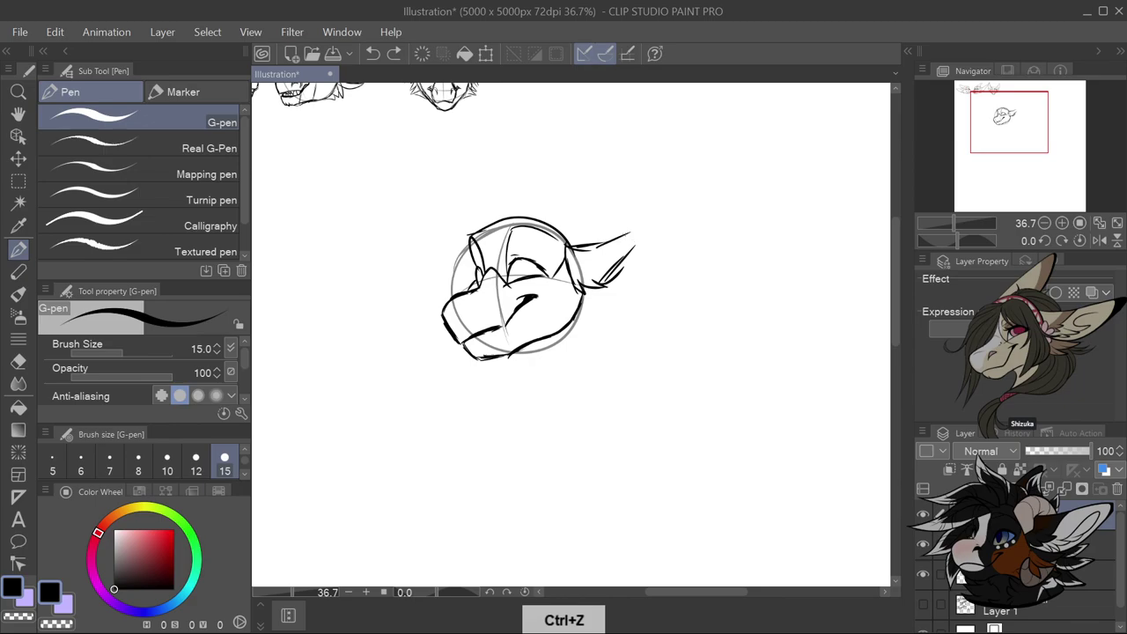
{"action": "key", "text": "ctrl+z"}
{"action": "key", "text": "ctrl+z"}
{"action": "key", "text": "ctrl+z"}
{"action": "key", "text": "ctrl+z"}
{"action": "key", "text": "ctrl+z"}
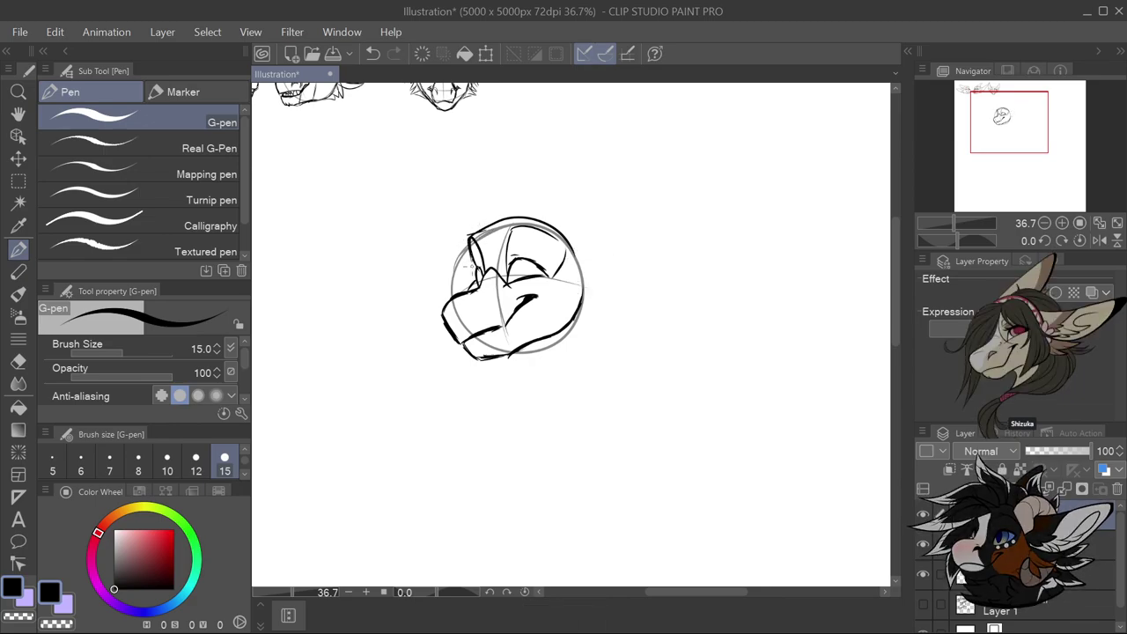
Reinforce the far side of the face and the crown, then add the long pointed near ear, cheek fur and curved far ear
{"action": "left_click_drag", "start_coordinate": [472, 276], "coordinate": [463, 294]}
{"action": "mouse_move", "coordinate": [468, 239]}
{"action": "left_mouse_down"}
{"action": "mouse_move", "coordinate": [508, 215]}
{"action": "mouse_move", "coordinate": [541, 216]}
{"action": "mouse_move", "coordinate": [579, 236]}
{"action": "mouse_move", "coordinate": [564, 278]}
{"action": "left_mouse_up"}
{"action": "mouse_move", "coordinate": [546, 225]}
{"action": "left_mouse_down"}
{"action": "mouse_move", "coordinate": [578, 236]}
{"action": "mouse_move", "coordinate": [571, 255]}
{"action": "mouse_move", "coordinate": [592, 227]}
{"action": "left_mouse_up"}
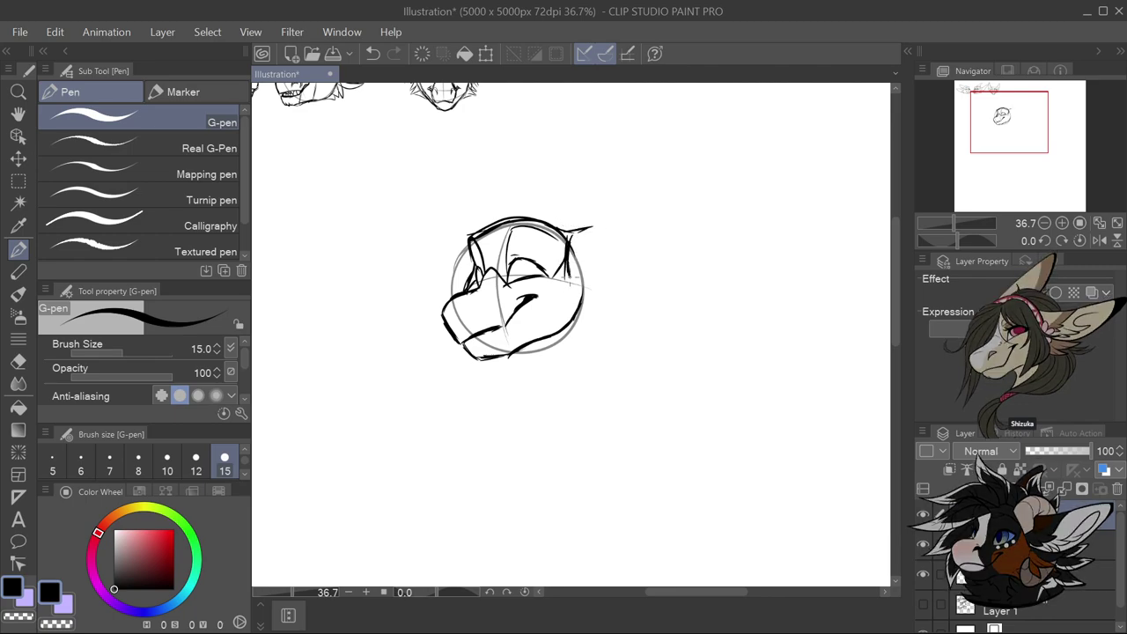
{"action": "mouse_move", "coordinate": [571, 266]}
{"action": "left_mouse_down"}
{"action": "mouse_move", "coordinate": [591, 282]}
{"action": "mouse_move", "coordinate": [628, 234]}
{"action": "mouse_move", "coordinate": [622, 216]}
{"action": "mouse_move", "coordinate": [708, 181]}
{"action": "mouse_move", "coordinate": [710, 201]}
{"action": "mouse_move", "coordinate": [637, 274]}
{"action": "mouse_move", "coordinate": [592, 285]}
{"action": "mouse_move", "coordinate": [631, 293]}
{"action": "mouse_move", "coordinate": [589, 296]}
{"action": "mouse_move", "coordinate": [602, 309]}
{"action": "mouse_move", "coordinate": [582, 313]}
{"action": "mouse_move", "coordinate": [591, 331]}
{"action": "mouse_move", "coordinate": [579, 343]}
{"action": "left_mouse_up"}
{"action": "mouse_move", "coordinate": [493, 222]}
{"action": "left_mouse_down"}
{"action": "mouse_move", "coordinate": [585, 167]}
{"action": "mouse_move", "coordinate": [560, 213]}
{"action": "left_mouse_up"}
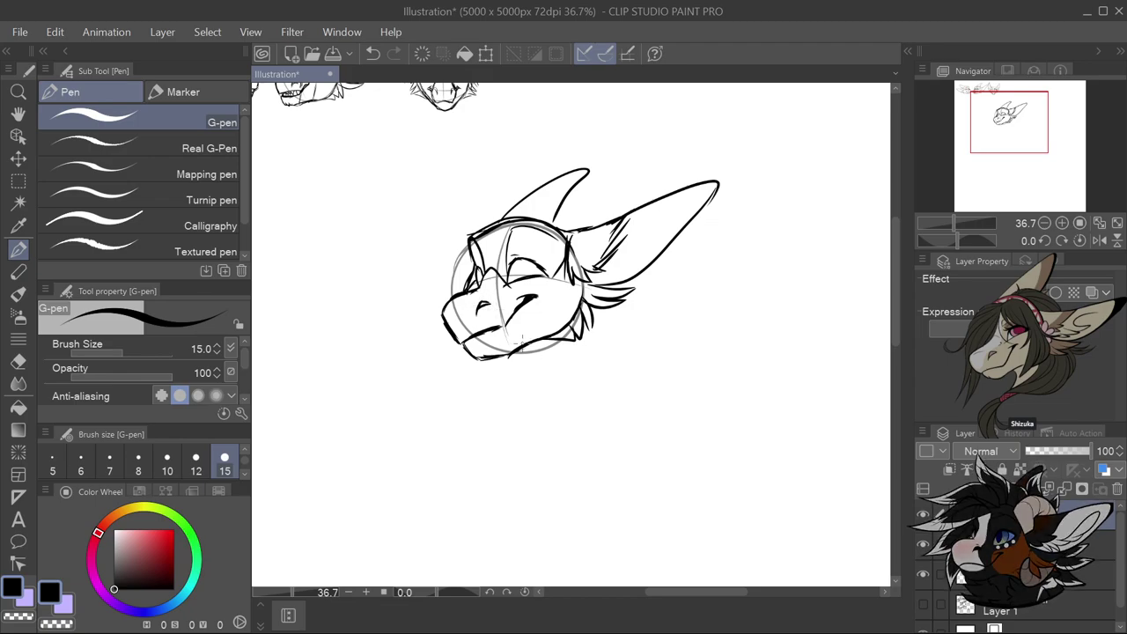
Add a fang in the mouth, thicken the smile's corner, and draw the iris in the near eye
{"action": "left_click_drag", "start_coordinate": [468, 336], "coordinate": [474, 349]}
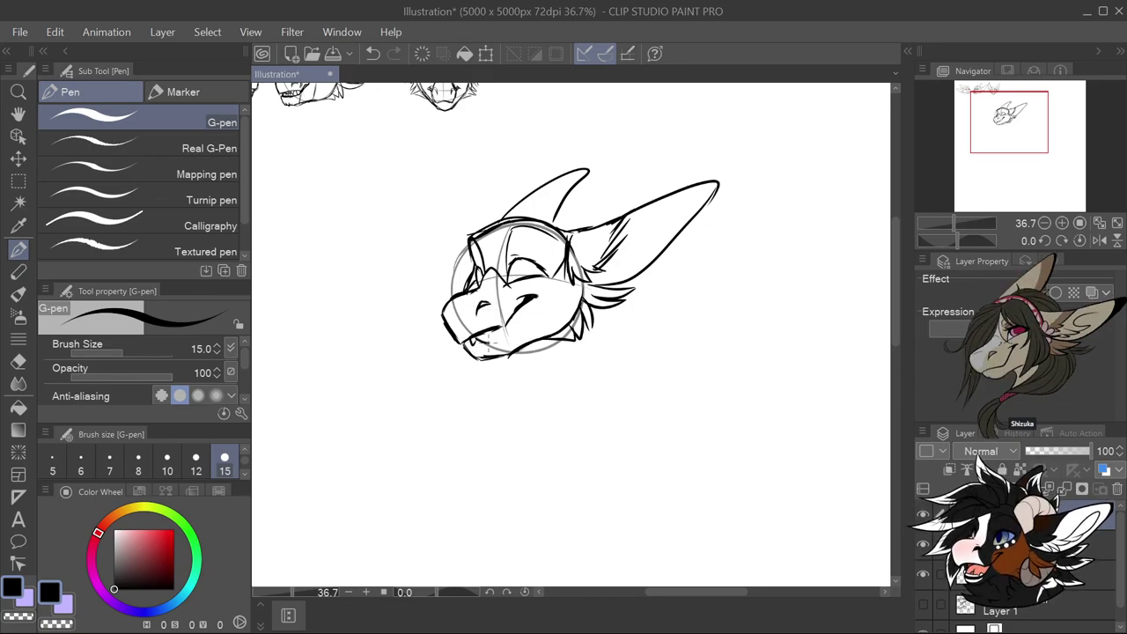
{"action": "left_click_drag", "start_coordinate": [510, 309], "coordinate": [537, 298]}
{"action": "left_click_drag", "start_coordinate": [518, 256], "coordinate": [526, 274]}
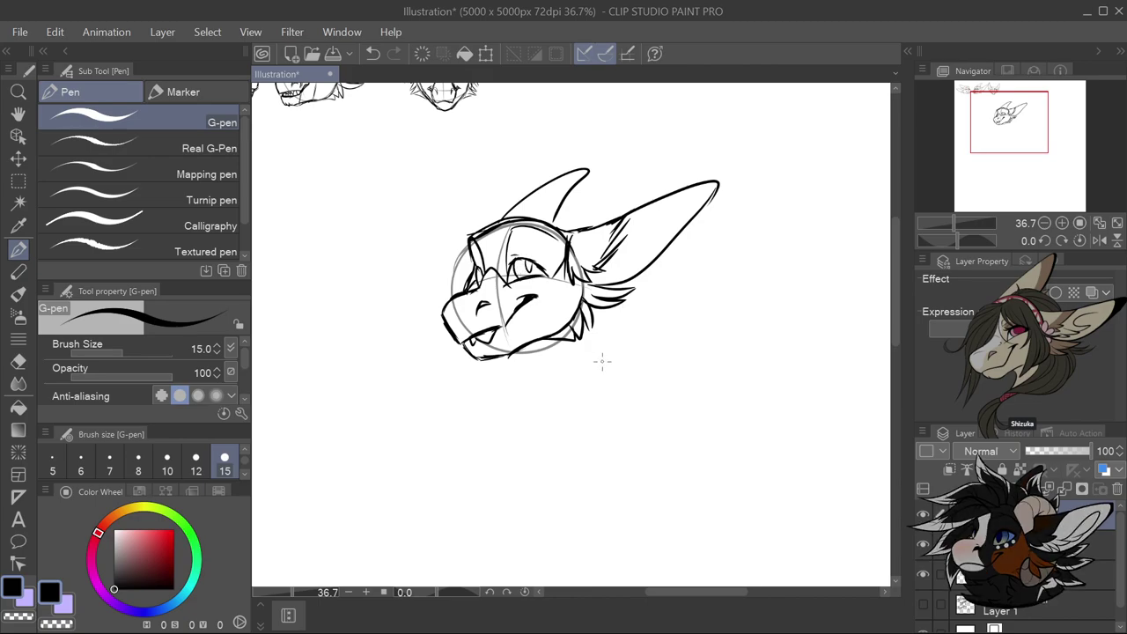
Draw the inner edge and fur strands inside the long near ear
{"action": "scroll", "coordinate": [602, 360], "scroll_direction": "down", "scroll_amount": 4}
{"action": "scroll", "coordinate": [610, 388], "scroll_direction": "up", "scroll_amount": 3}
{"action": "mouse_move", "coordinate": [660, 169]}
{"action": "left_mouse_down"}
{"action": "mouse_move", "coordinate": [675, 181]}
{"action": "mouse_move", "coordinate": [668, 201]}
{"action": "left_mouse_up"}
{"action": "mouse_move", "coordinate": [604, 257]}
{"action": "left_mouse_down"}
{"action": "mouse_move", "coordinate": [629, 227]}
{"action": "mouse_move", "coordinate": [632, 211]}
{"action": "mouse_move", "coordinate": [617, 222]}
{"action": "mouse_move", "coordinate": [643, 200]}
{"action": "left_mouse_up"}
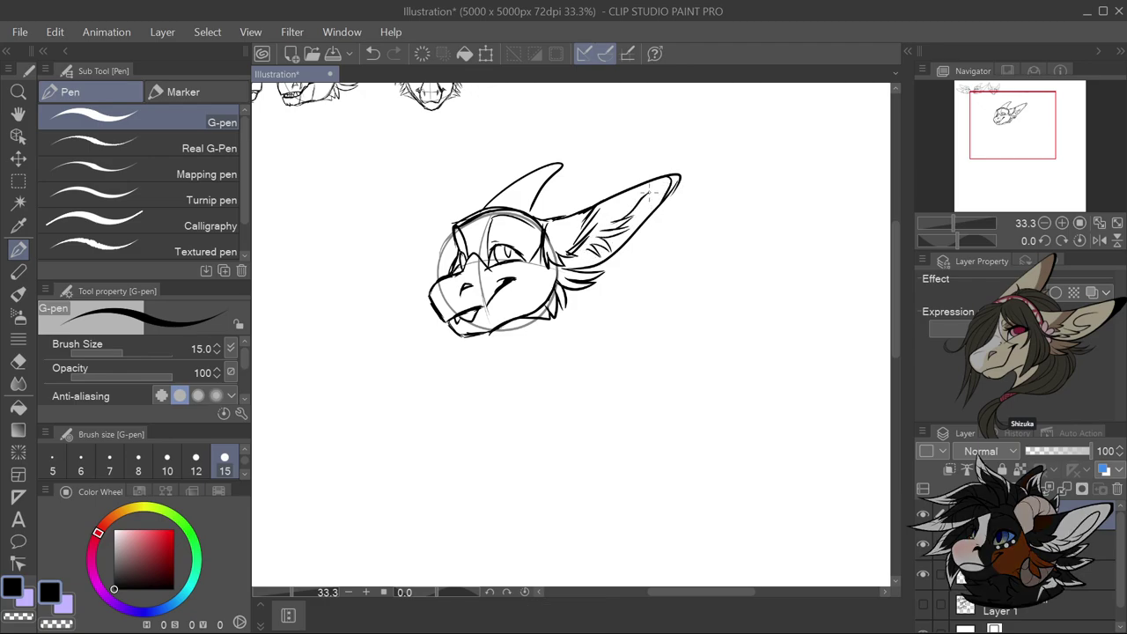
Draw the throat line with a small tuft beneath the jaw and the back line of the neck
{"action": "scroll", "coordinate": [599, 281], "scroll_direction": "down", "scroll_amount": 2}
{"action": "scroll", "coordinate": [528, 334], "scroll_direction": "up", "scroll_amount": 2}
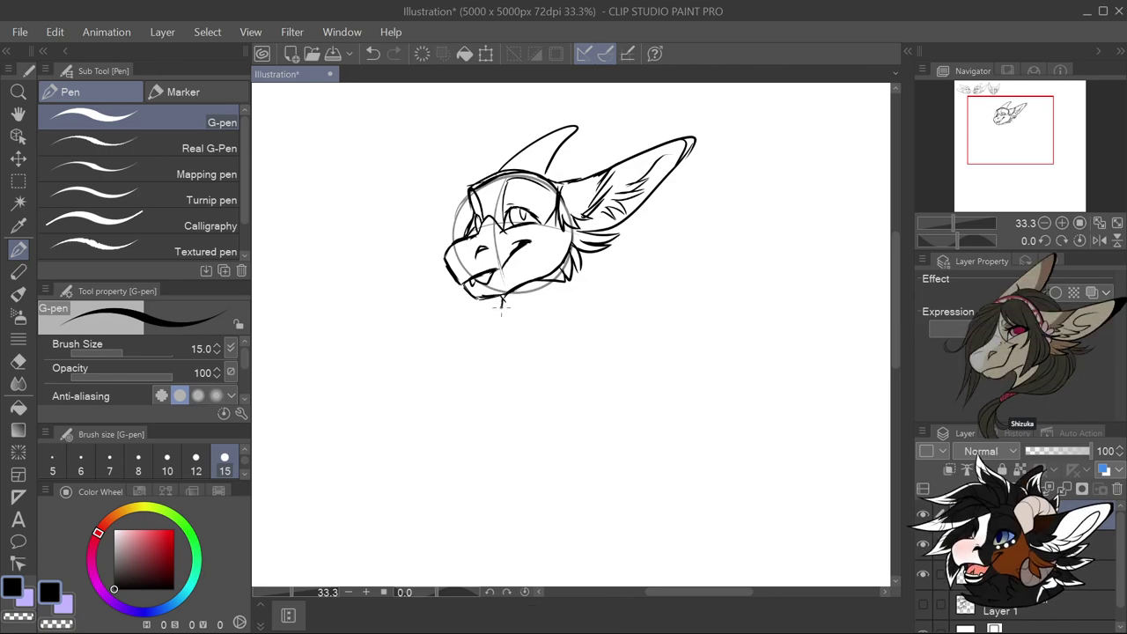
{"action": "key", "text": "ctrl+z"}
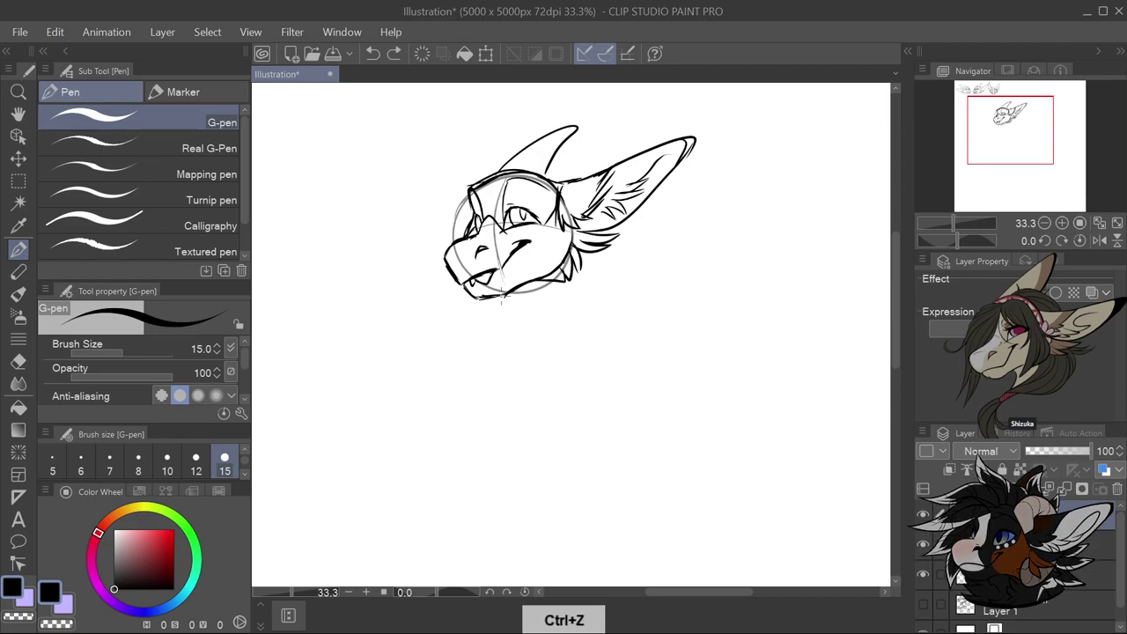
{"action": "left_click_drag", "start_coordinate": [498, 296], "coordinate": [511, 306]}
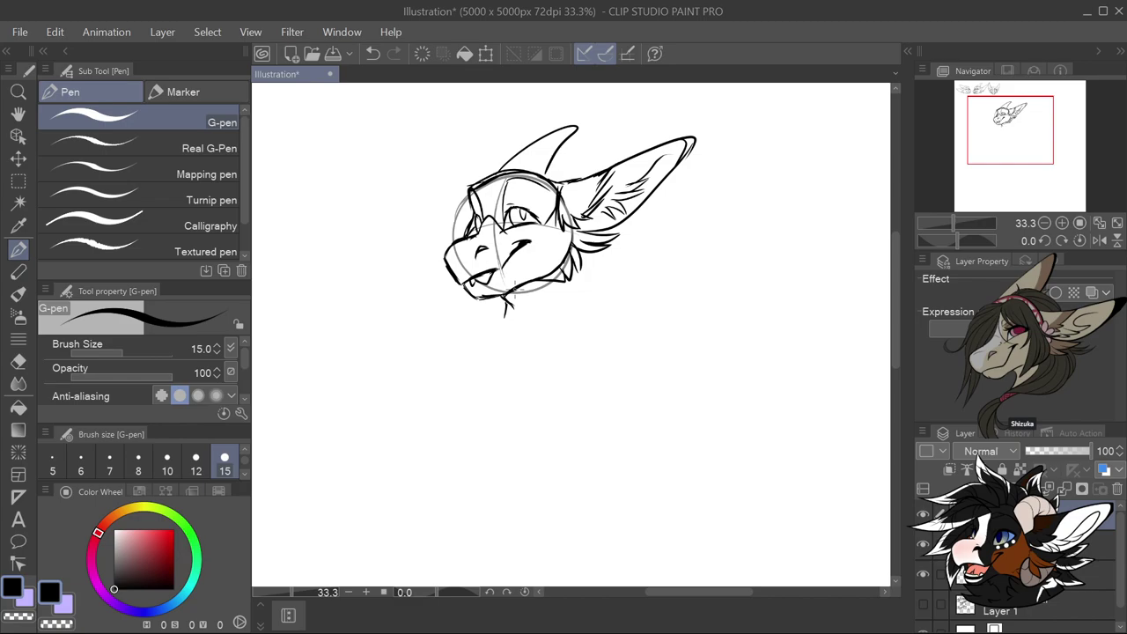
{"action": "left_click_drag", "start_coordinate": [584, 244], "coordinate": [594, 311]}
{"action": "mouse_move", "coordinate": [506, 299]}
{"action": "left_mouse_down"}
{"action": "mouse_move", "coordinate": [497, 375]}
{"action": "mouse_move", "coordinate": [497, 362]}
{"action": "mouse_move", "coordinate": [521, 403]}
{"action": "left_mouse_up"}
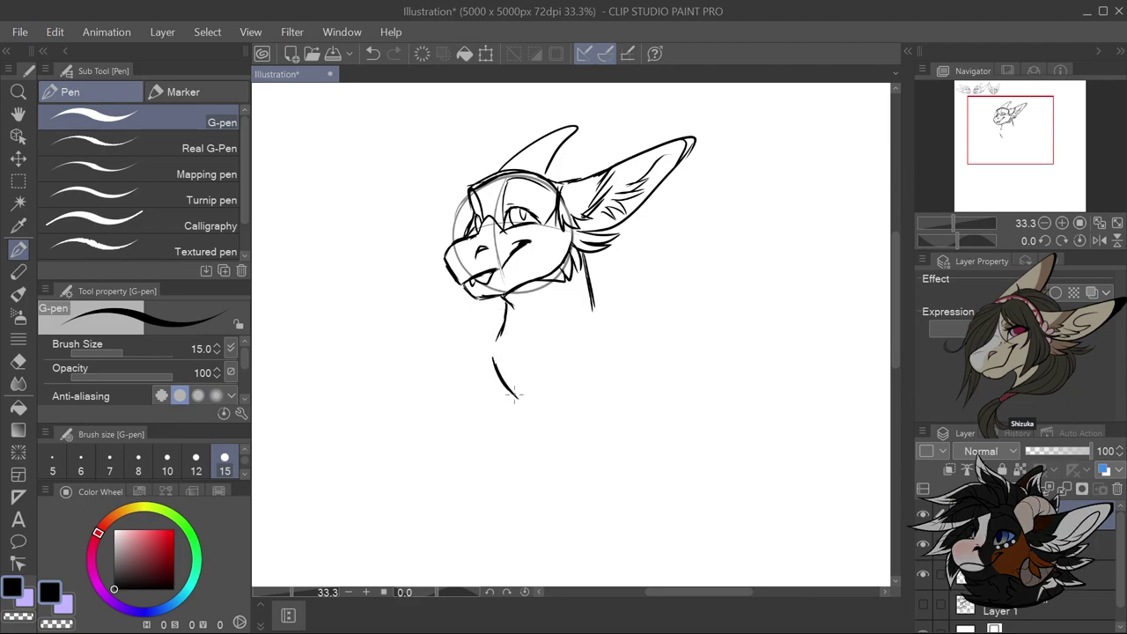
Redraw the lower neck outline as a V-shaped point on the chest and add a short muscle line inside the neck
{"action": "key", "text": "ctrl+z"}
{"action": "key", "text": "ctrl+z"}
{"action": "mouse_move", "coordinate": [496, 348]}
{"action": "left_mouse_down"}
{"action": "mouse_move", "coordinate": [525, 396]}
{"action": "mouse_move", "coordinate": [576, 350]}
{"action": "left_mouse_up"}
{"action": "mouse_move", "coordinate": [535, 391]}
{"action": "left_mouse_down"}
{"action": "mouse_move", "coordinate": [597, 338]}
{"action": "mouse_move", "coordinate": [588, 294]}
{"action": "mouse_move", "coordinate": [540, 369]}
{"action": "left_mouse_up"}
{"action": "key", "text": "ctrl+z"}
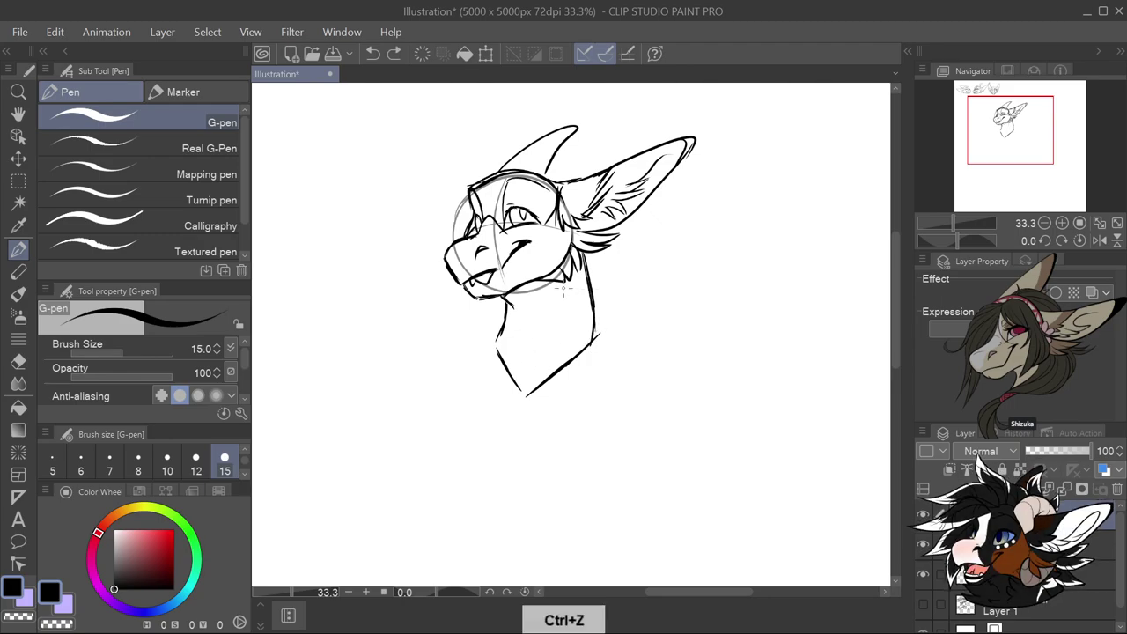
{"action": "scroll", "coordinate": [571, 386], "scroll_direction": "down", "scroll_amount": 2}
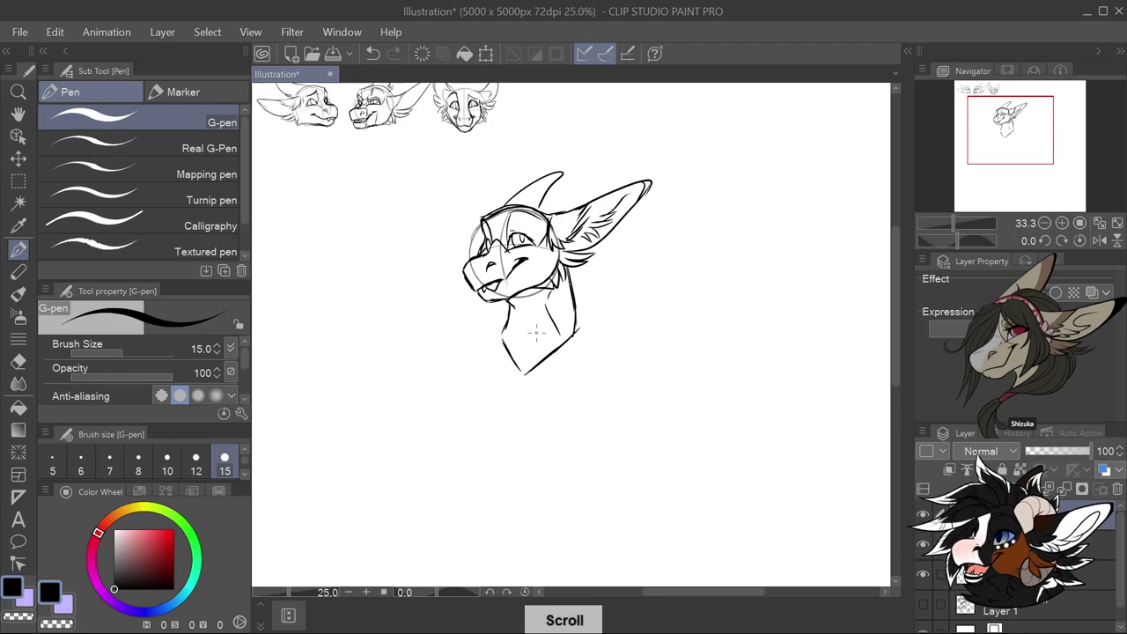
{"action": "scroll", "coordinate": [572, 385], "scroll_direction": "up", "scroll_amount": 1}
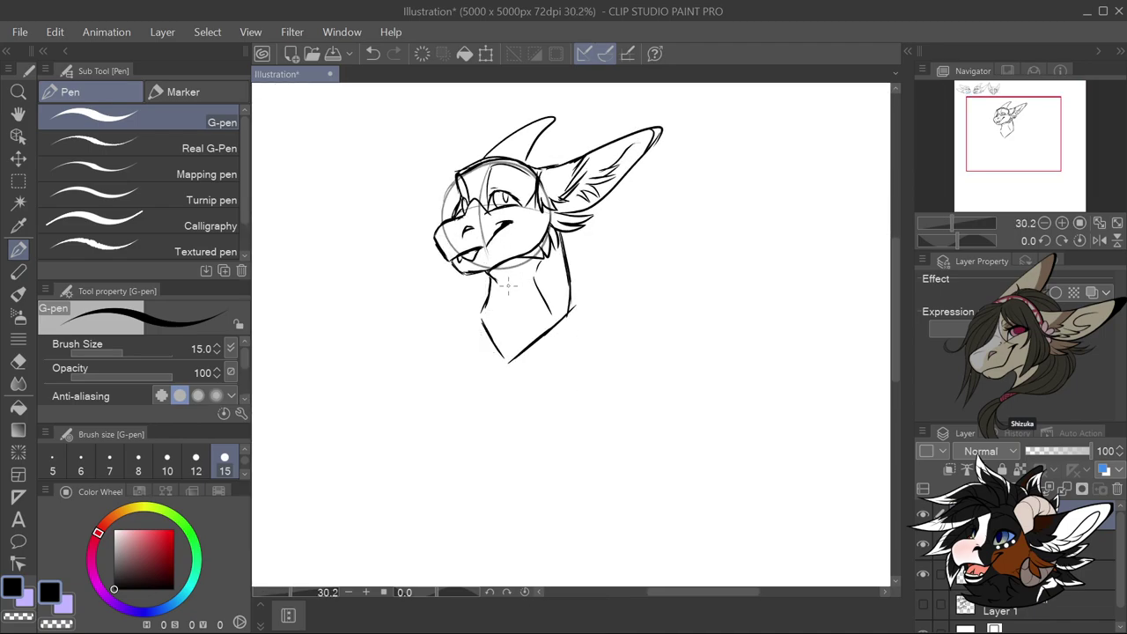
On the faded guideline layer, sketch a torso with straight sides, a pointed lower end and a shoulder line across the neck
{"action": "left_click", "coordinate": [969, 544]}
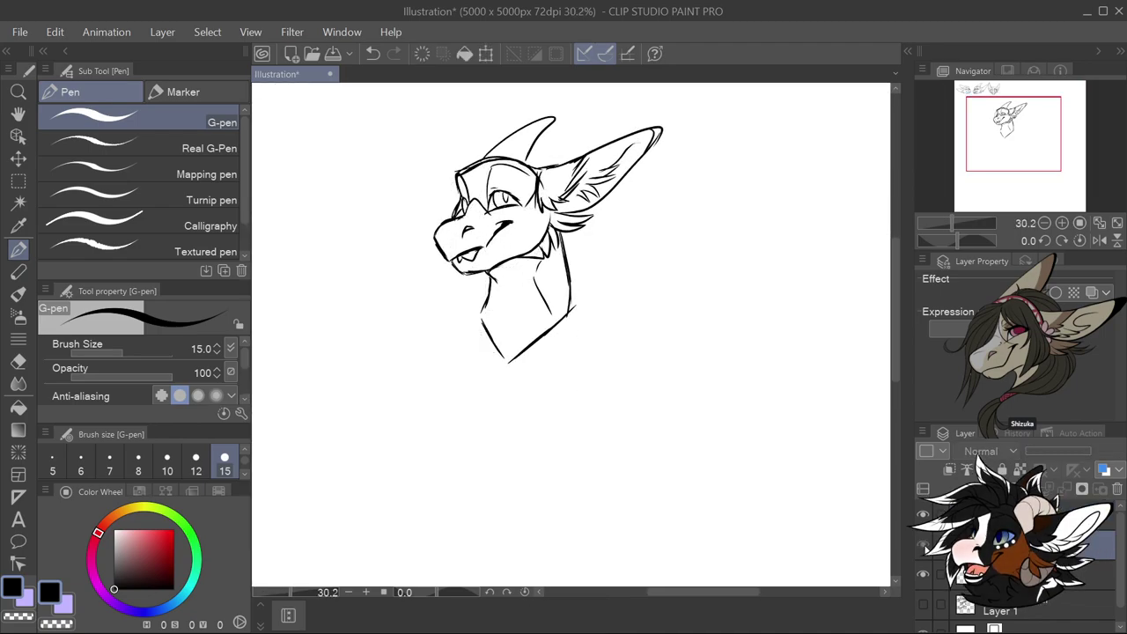
{"action": "scroll", "coordinate": [616, 388], "scroll_direction": "down", "scroll_amount": 2}
{"action": "scroll", "coordinate": [610, 416], "scroll_direction": "up", "scroll_amount": 1}
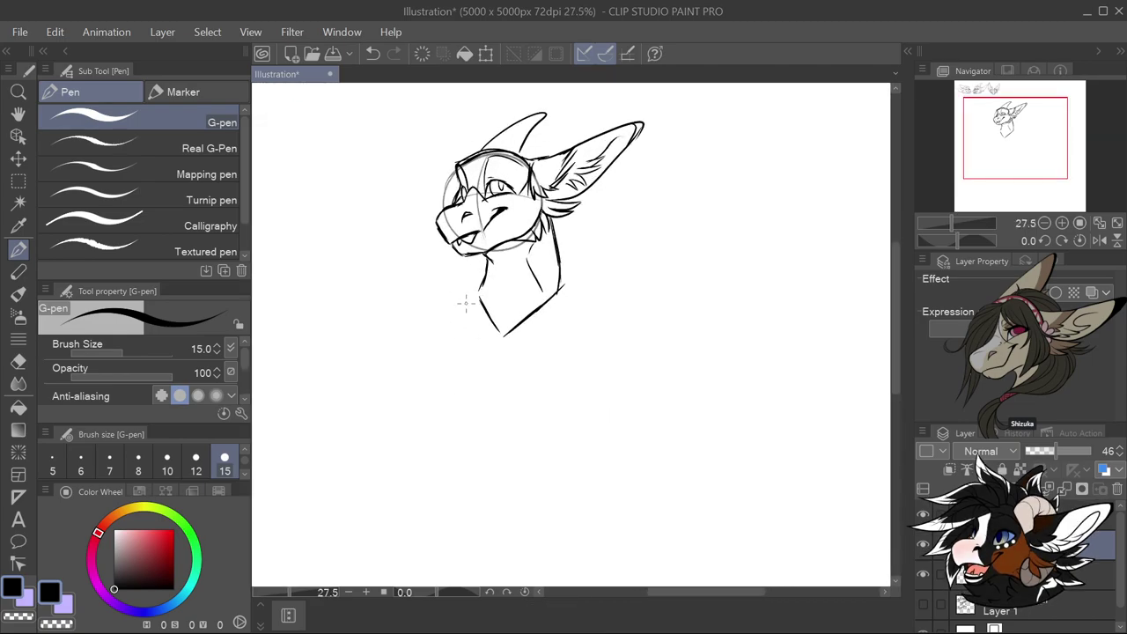
{"action": "mouse_move", "coordinate": [473, 296]}
{"action": "left_mouse_down"}
{"action": "mouse_move", "coordinate": [461, 350]}
{"action": "mouse_move", "coordinate": [502, 406]}
{"action": "mouse_move", "coordinate": [550, 370]}
{"action": "left_mouse_up"}
{"action": "left_click_drag", "start_coordinate": [518, 410], "coordinate": [574, 363]}
{"action": "left_click_drag", "start_coordinate": [544, 398], "coordinate": [573, 368]}
{"action": "mouse_move", "coordinate": [576, 307]}
{"action": "left_mouse_down"}
{"action": "mouse_move", "coordinate": [578, 363]}
{"action": "mouse_move", "coordinate": [579, 347]}
{"action": "left_mouse_up"}
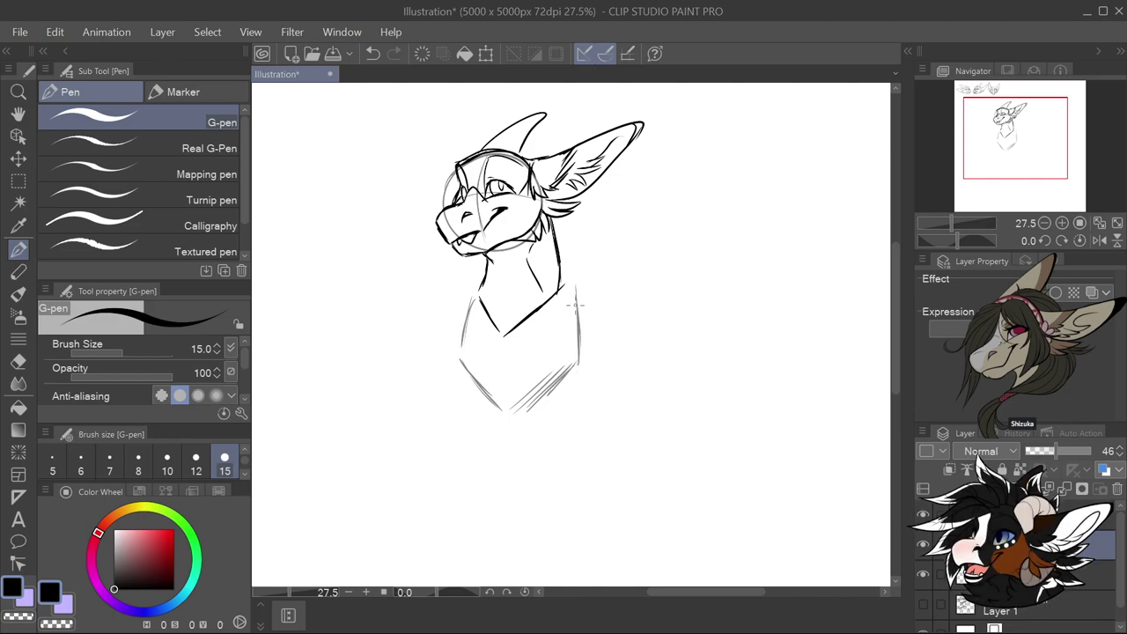
{"action": "mouse_move", "coordinate": [467, 320]}
{"action": "left_mouse_down"}
{"action": "mouse_move", "coordinate": [465, 369]}
{"action": "mouse_move", "coordinate": [459, 361]}
{"action": "left_mouse_up"}
{"action": "left_click_drag", "start_coordinate": [470, 295], "coordinate": [574, 287]}
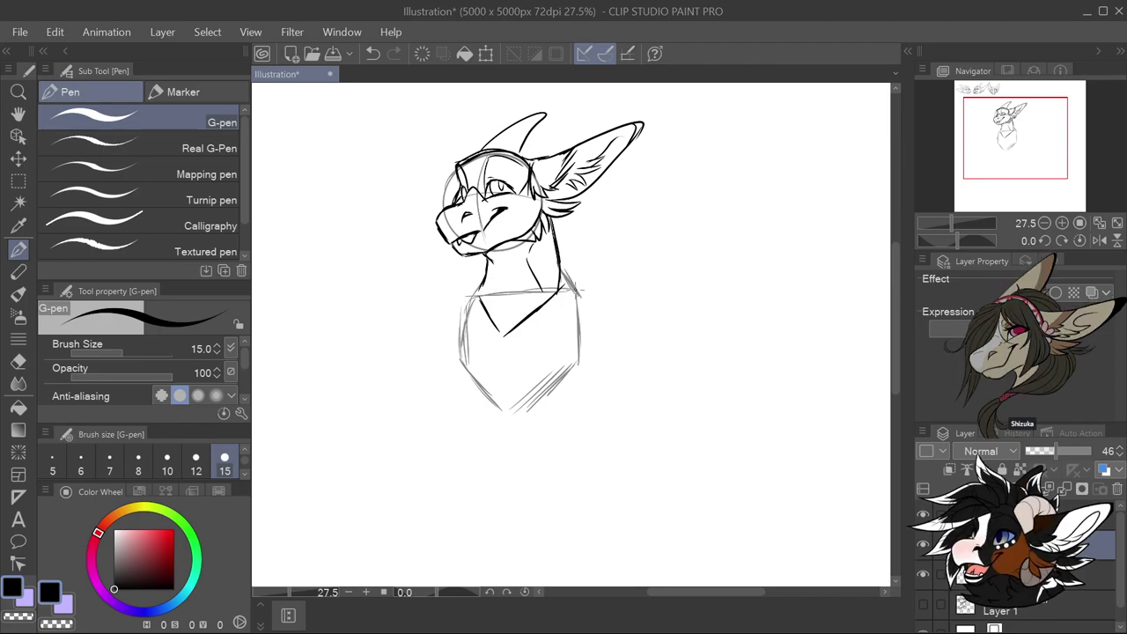
Sketch rounded shoulders on both sides of the torso and the slope from the neck to the near shoulder
{"action": "mouse_move", "coordinate": [572, 271]}
{"action": "left_mouse_down"}
{"action": "mouse_move", "coordinate": [574, 302]}
{"action": "mouse_move", "coordinate": [581, 322]}
{"action": "mouse_move", "coordinate": [586, 278]}
{"action": "mouse_move", "coordinate": [613, 319]}
{"action": "mouse_move", "coordinate": [608, 291]}
{"action": "mouse_move", "coordinate": [575, 318]}
{"action": "mouse_move", "coordinate": [593, 332]}
{"action": "mouse_move", "coordinate": [617, 310]}
{"action": "left_mouse_up"}
{"action": "mouse_move", "coordinate": [486, 279]}
{"action": "left_mouse_down"}
{"action": "mouse_move", "coordinate": [458, 329]}
{"action": "mouse_move", "coordinate": [460, 286]}
{"action": "mouse_move", "coordinate": [451, 292]}
{"action": "mouse_move", "coordinate": [455, 328]}
{"action": "mouse_move", "coordinate": [460, 288]}
{"action": "mouse_move", "coordinate": [449, 338]}
{"action": "left_mouse_up"}
{"action": "left_click_drag", "start_coordinate": [560, 245], "coordinate": [562, 266]}
{"action": "left_click_drag", "start_coordinate": [560, 255], "coordinate": [594, 280]}
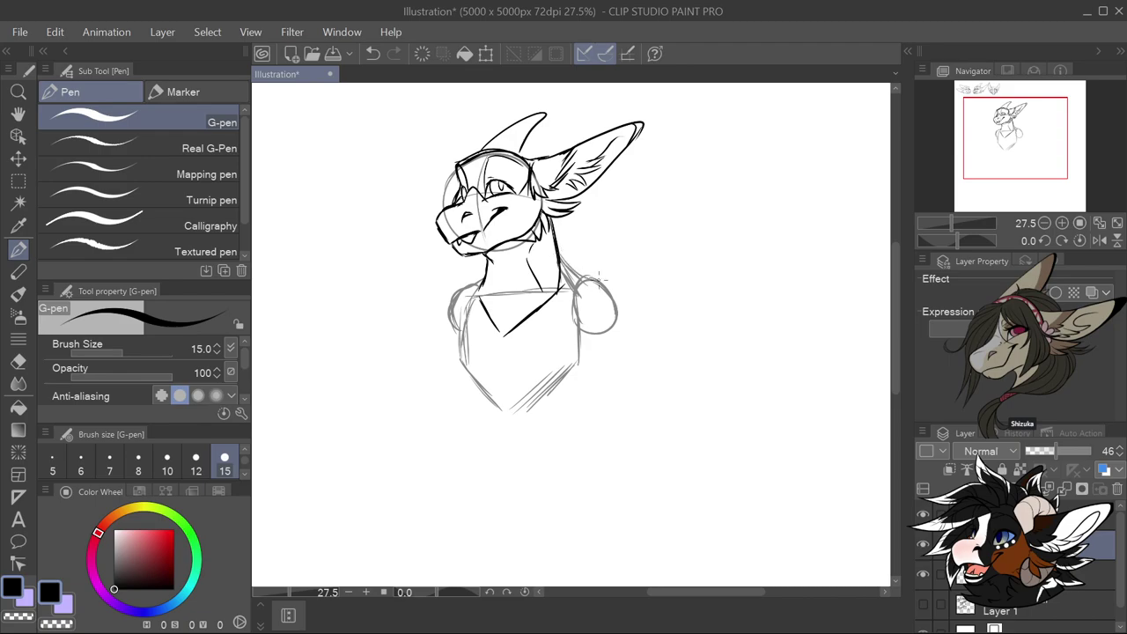
Sketch the underarm line beside the torso and begin the upper arm's edges from the near shoulder
{"action": "scroll", "coordinate": [593, 265], "scroll_direction": "down", "scroll_amount": 1}
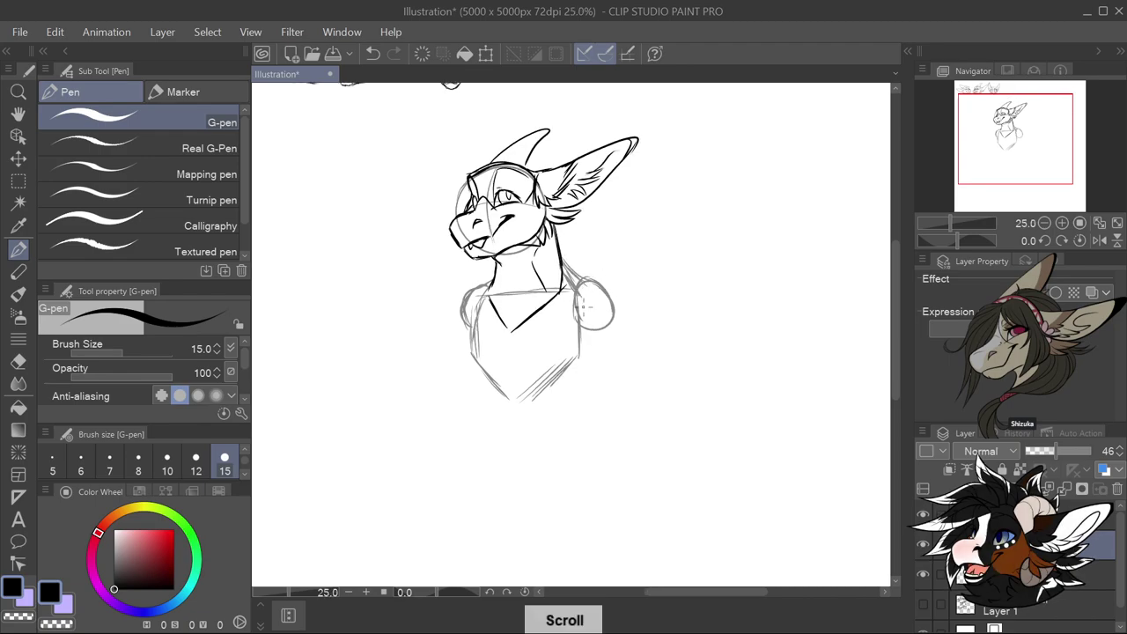
{"action": "scroll", "coordinate": [592, 365], "scroll_direction": "down", "scroll_amount": 3}
{"action": "scroll", "coordinate": [604, 387], "scroll_direction": "up", "scroll_amount": 2}
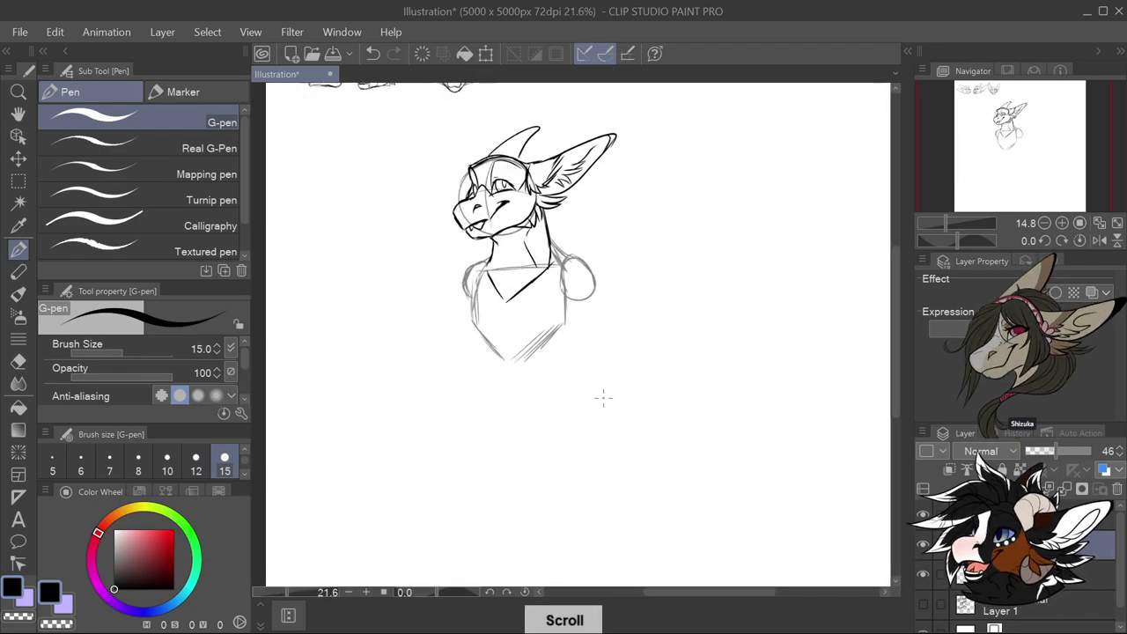
{"action": "key", "text": "ctrl+z"}
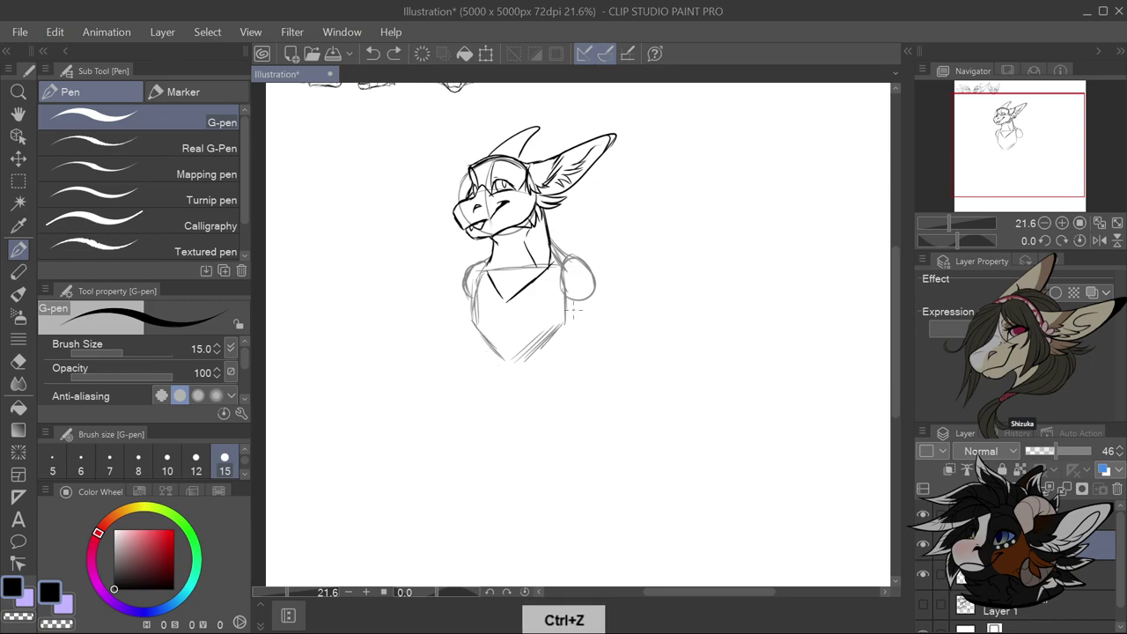
{"action": "left_click_drag", "start_coordinate": [570, 332], "coordinate": [566, 350]}
{"action": "left_click_drag", "start_coordinate": [577, 311], "coordinate": [567, 345]}
{"action": "key", "text": "ctrl+z"}
{"action": "left_click_drag", "start_coordinate": [584, 320], "coordinate": [562, 336]}
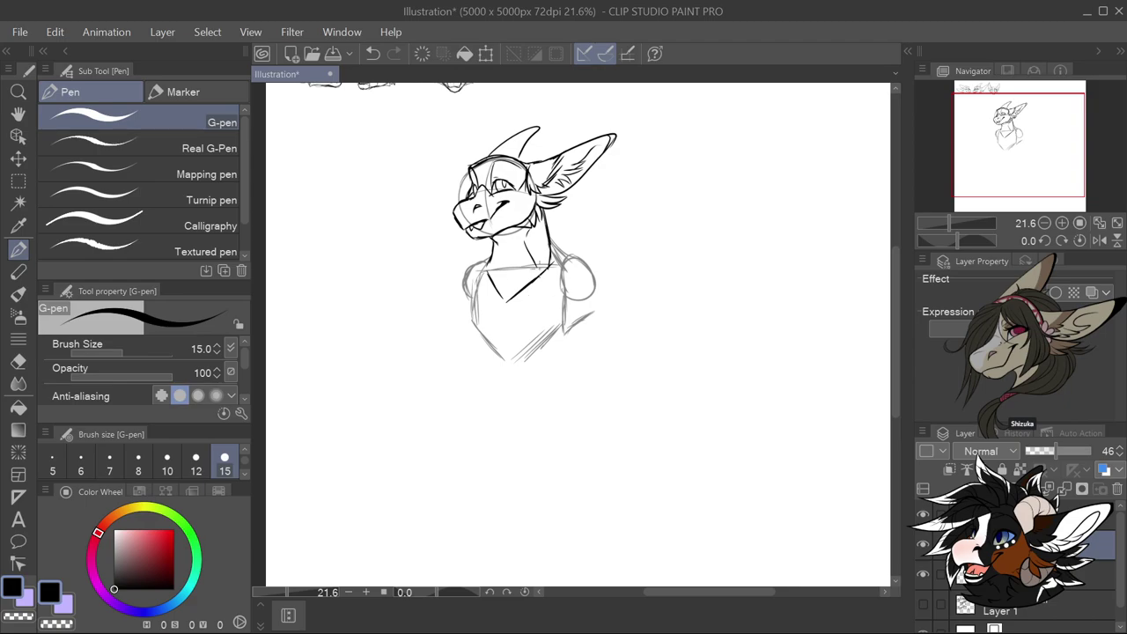
{"action": "mouse_move", "coordinate": [567, 294]}
{"action": "left_mouse_down"}
{"action": "mouse_move", "coordinate": [603, 289]}
{"action": "mouse_move", "coordinate": [556, 301]}
{"action": "mouse_move", "coordinate": [587, 308]}
{"action": "left_mouse_up"}
{"action": "left_click_drag", "start_coordinate": [582, 259], "coordinate": [603, 270]}
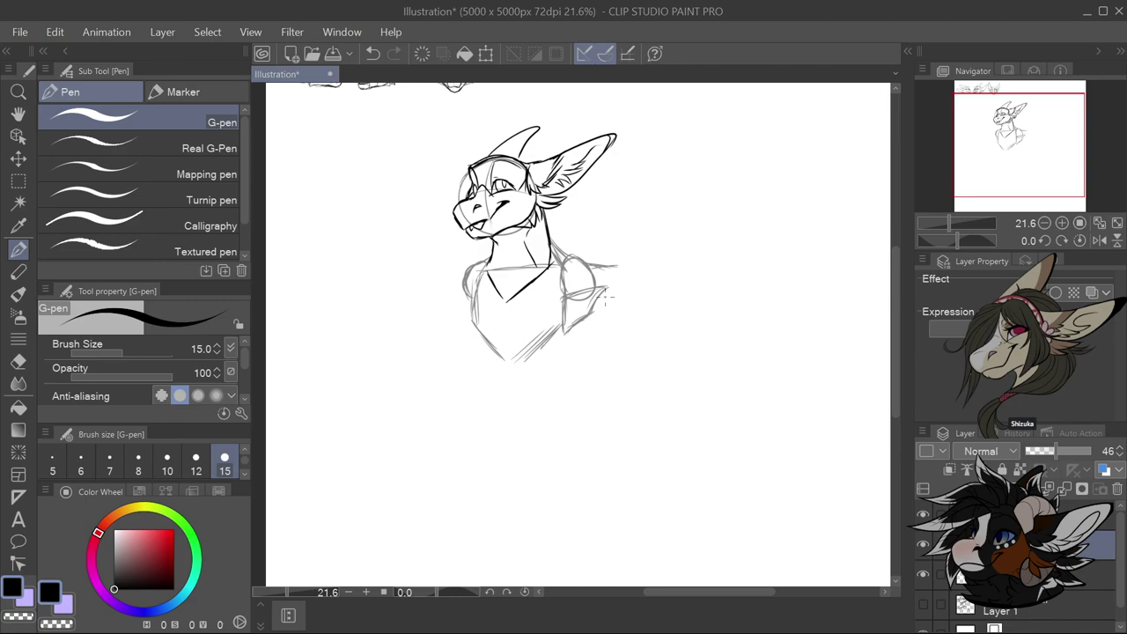
Complete the upper arm reaching outward from the shoulder, with a rounded elbow and overlapping shoulder contours
{"action": "left_click_drag", "start_coordinate": [598, 314], "coordinate": [647, 300]}
{"action": "key", "text": "ctrl+z"}
{"action": "mouse_move", "coordinate": [588, 271]}
{"action": "left_mouse_down"}
{"action": "mouse_move", "coordinate": [581, 299]}
{"action": "mouse_move", "coordinate": [583, 287]}
{"action": "mouse_move", "coordinate": [609, 310]}
{"action": "mouse_move", "coordinate": [649, 301]}
{"action": "left_mouse_up"}
{"action": "mouse_move", "coordinate": [601, 267]}
{"action": "left_mouse_down"}
{"action": "mouse_move", "coordinate": [642, 276]}
{"action": "mouse_move", "coordinate": [656, 295]}
{"action": "mouse_move", "coordinate": [636, 267]}
{"action": "mouse_move", "coordinate": [618, 267]}
{"action": "mouse_move", "coordinate": [583, 296]}
{"action": "left_mouse_up"}
{"action": "left_click_drag", "start_coordinate": [586, 301], "coordinate": [576, 324]}
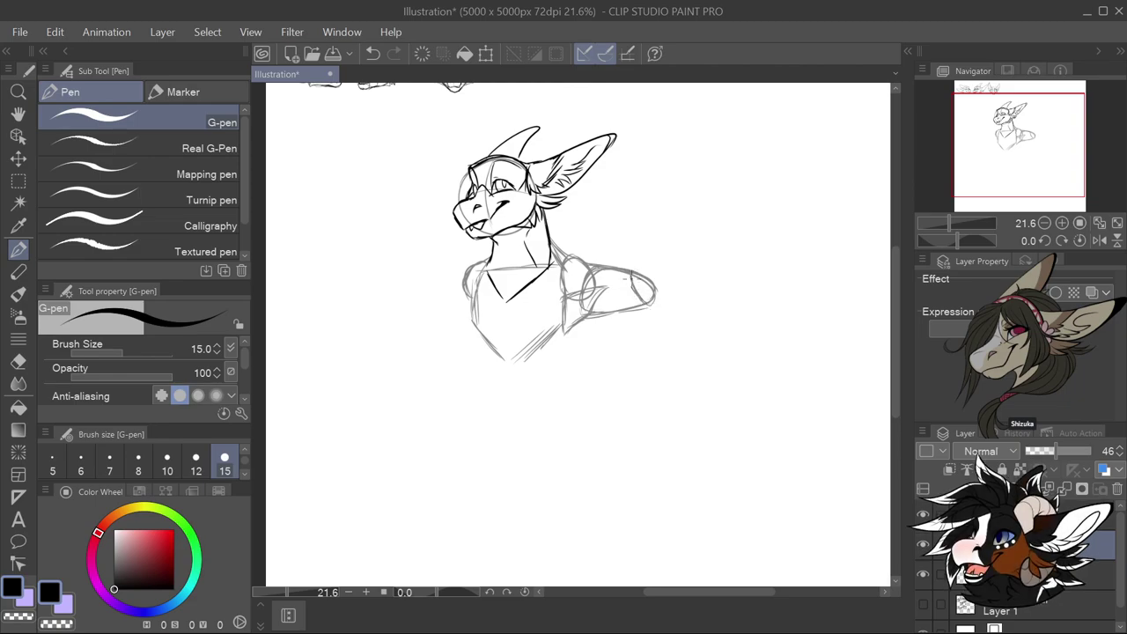
Sketch the forearm rising from the elbow with two tapering sides
{"action": "mouse_move", "coordinate": [637, 293]}
{"action": "left_mouse_down"}
{"action": "mouse_move", "coordinate": [628, 238]}
{"action": "mouse_move", "coordinate": [628, 255]}
{"action": "mouse_move", "coordinate": [646, 206]}
{"action": "left_mouse_up"}
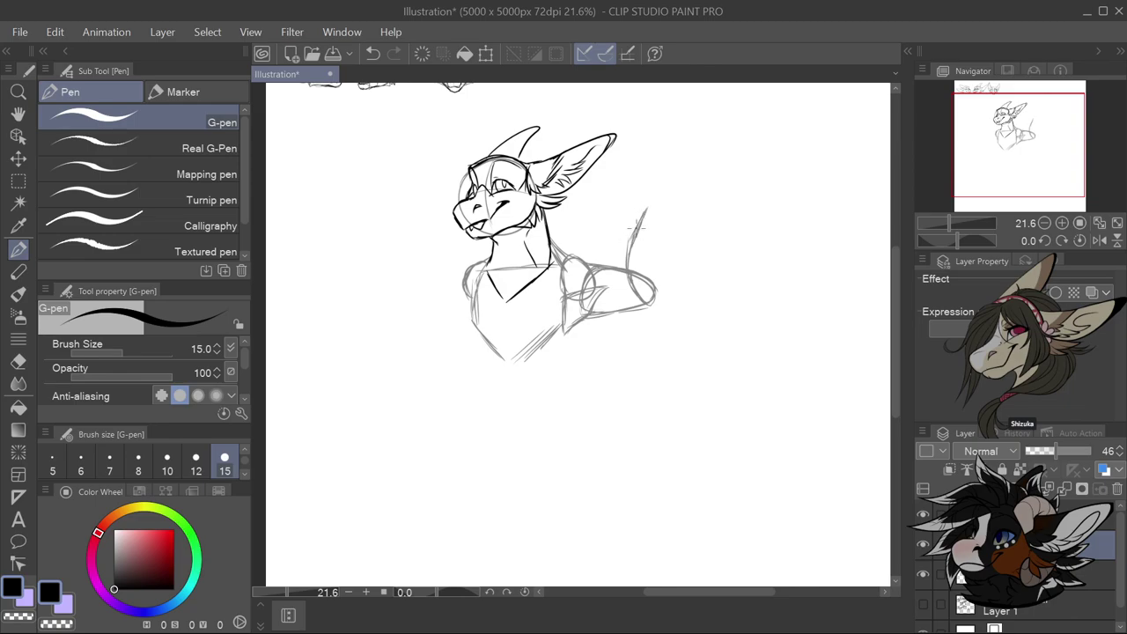
{"action": "mouse_move", "coordinate": [656, 303]}
{"action": "left_mouse_down"}
{"action": "mouse_move", "coordinate": [662, 215]}
{"action": "mouse_move", "coordinate": [643, 207]}
{"action": "mouse_move", "coordinate": [625, 271]}
{"action": "mouse_move", "coordinate": [647, 299]}
{"action": "left_mouse_up"}
{"action": "left_click_drag", "start_coordinate": [663, 251], "coordinate": [665, 284]}
{"action": "scroll", "coordinate": [651, 180], "scroll_direction": "down", "scroll_amount": 1}
{"action": "scroll", "coordinate": [656, 182], "scroll_direction": "up", "scroll_amount": 2}
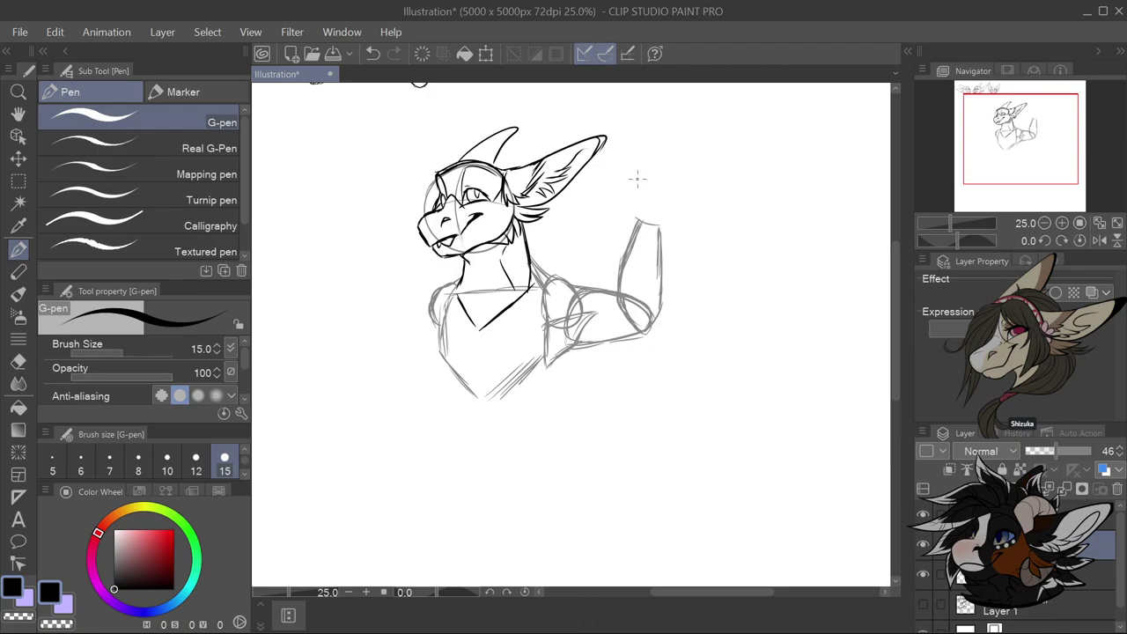
Sketch a raised waving paw above the forearm, with a round palm and four oval fingers
{"action": "mouse_move", "coordinate": [636, 174]}
{"action": "left_mouse_down"}
{"action": "mouse_move", "coordinate": [675, 163]}
{"action": "mouse_move", "coordinate": [691, 188]}
{"action": "left_mouse_up"}
{"action": "key", "text": "ctrl+z"}
{"action": "mouse_move", "coordinate": [636, 185]}
{"action": "left_mouse_down"}
{"action": "mouse_move", "coordinate": [606, 183]}
{"action": "mouse_move", "coordinate": [625, 186]}
{"action": "mouse_move", "coordinate": [613, 182]}
{"action": "mouse_move", "coordinate": [609, 199]}
{"action": "mouse_move", "coordinate": [634, 231]}
{"action": "mouse_move", "coordinate": [622, 207]}
{"action": "mouse_move", "coordinate": [634, 231]}
{"action": "mouse_move", "coordinate": [663, 239]}
{"action": "mouse_move", "coordinate": [693, 203]}
{"action": "mouse_move", "coordinate": [695, 183]}
{"action": "mouse_move", "coordinate": [669, 201]}
{"action": "mouse_move", "coordinate": [687, 157]}
{"action": "left_mouse_up"}
{"action": "left_click_drag", "start_coordinate": [676, 161], "coordinate": [655, 192]}
{"action": "left_click_drag", "start_coordinate": [656, 174], "coordinate": [677, 165]}
{"action": "left_click_drag", "start_coordinate": [666, 165], "coordinate": [655, 146]}
{"action": "mouse_move", "coordinate": [655, 150]}
{"action": "left_mouse_down"}
{"action": "mouse_move", "coordinate": [637, 184]}
{"action": "mouse_move", "coordinate": [609, 195]}
{"action": "mouse_move", "coordinate": [619, 179]}
{"action": "mouse_move", "coordinate": [607, 194]}
{"action": "mouse_move", "coordinate": [618, 206]}
{"action": "mouse_move", "coordinate": [663, 202]}
{"action": "mouse_move", "coordinate": [660, 228]}
{"action": "left_mouse_up"}
{"action": "mouse_move", "coordinate": [662, 187]}
{"action": "left_mouse_down"}
{"action": "mouse_move", "coordinate": [629, 210]}
{"action": "mouse_move", "coordinate": [655, 230]}
{"action": "mouse_move", "coordinate": [687, 187]}
{"action": "mouse_move", "coordinate": [656, 169]}
{"action": "mouse_move", "coordinate": [631, 203]}
{"action": "left_mouse_up"}
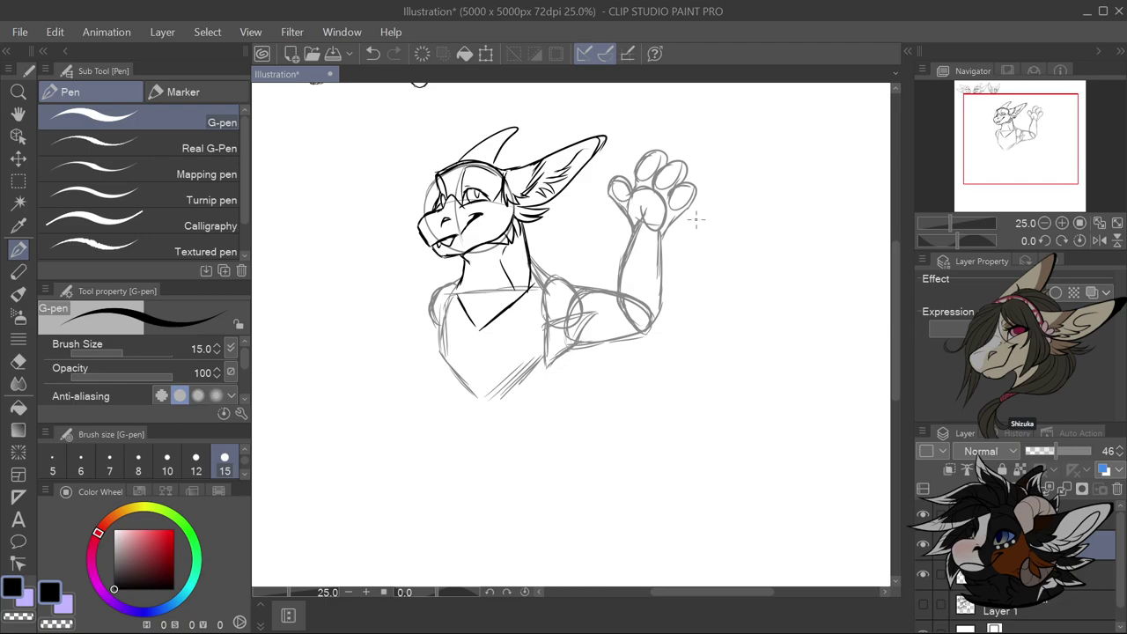
Select the raised paw with the Lasso, rotate and shift it slightly to fit the wrist, and clear the selection
{"action": "left_click", "coordinate": [18, 180]}
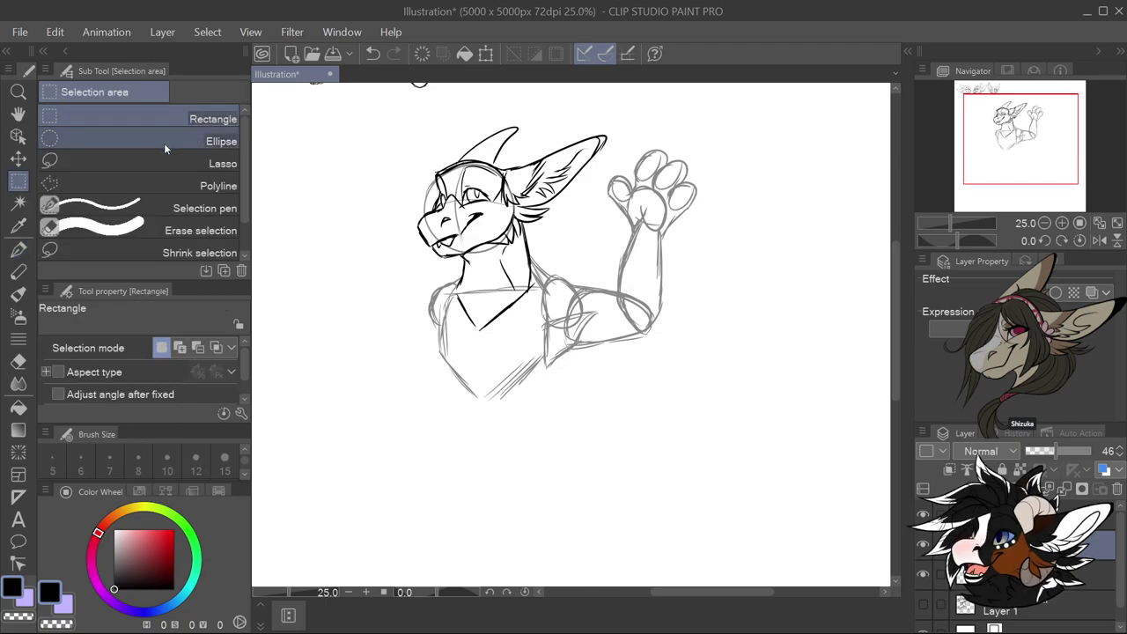
{"action": "left_click", "coordinate": [176, 163]}
{"action": "mouse_move", "coordinate": [678, 128]}
{"action": "left_mouse_down"}
{"action": "mouse_move", "coordinate": [612, 156]}
{"action": "mouse_move", "coordinate": [627, 227]}
{"action": "mouse_move", "coordinate": [656, 234]}
{"action": "mouse_move", "coordinate": [711, 167]}
{"action": "mouse_move", "coordinate": [697, 132]}
{"action": "mouse_move", "coordinate": [722, 120]}
{"action": "mouse_move", "coordinate": [731, 137]}
{"action": "mouse_move", "coordinate": [694, 192]}
{"action": "left_mouse_up"}
{"action": "key", "text": "ctrl+t"}
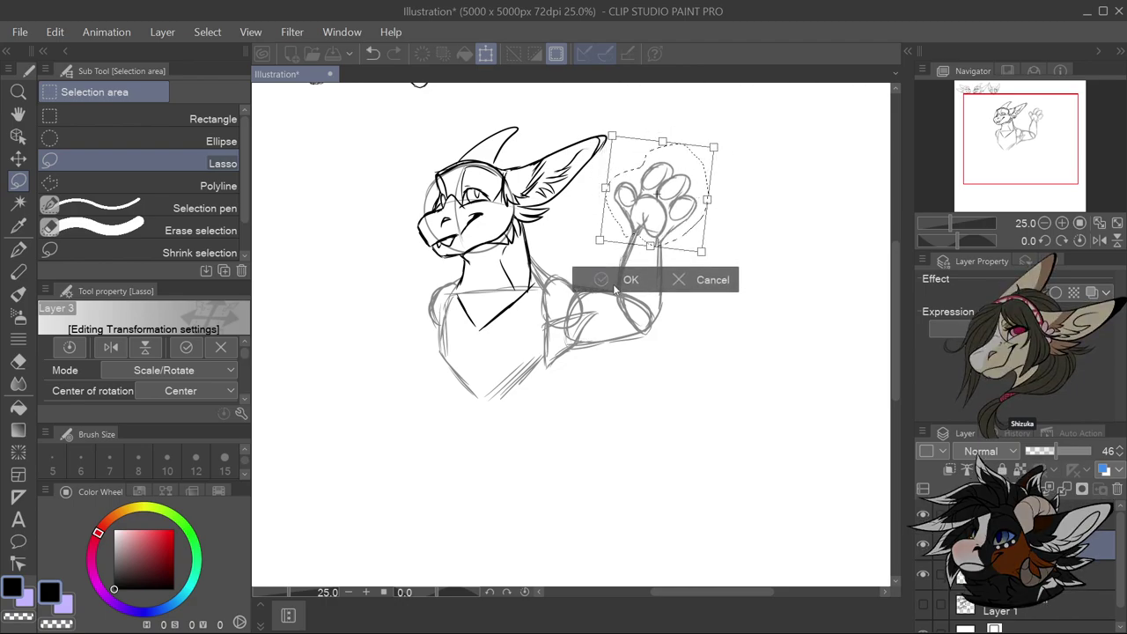
{"action": "left_click", "coordinate": [618, 283]}
{"action": "scroll", "coordinate": [751, 203], "scroll_direction": "down", "scroll_amount": 2}
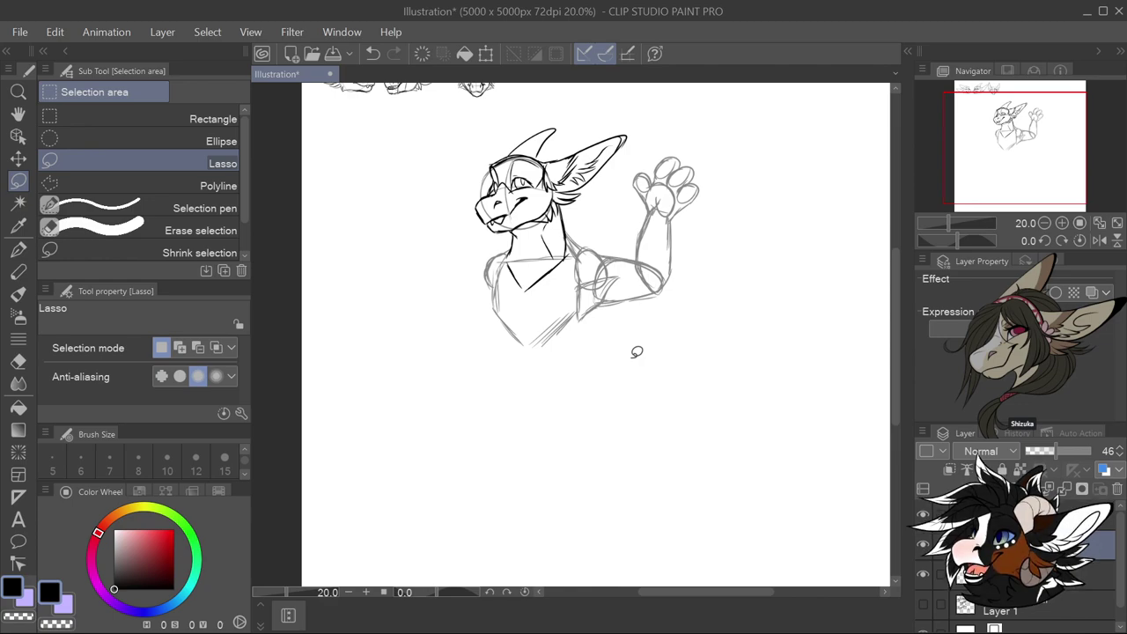
Try to enlarge the head and neck line art slightly with a rectangular selection and Scale/Rotate, then clear the selection
{"action": "left_click", "coordinate": [17, 250]}
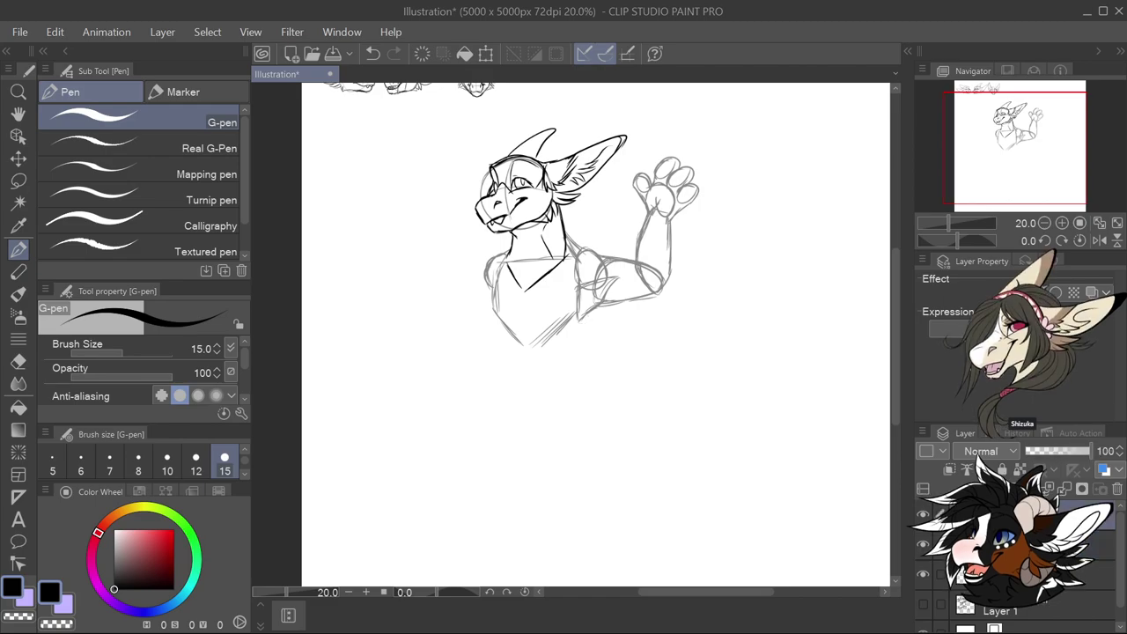
{"action": "left_click", "coordinate": [1057, 511]}
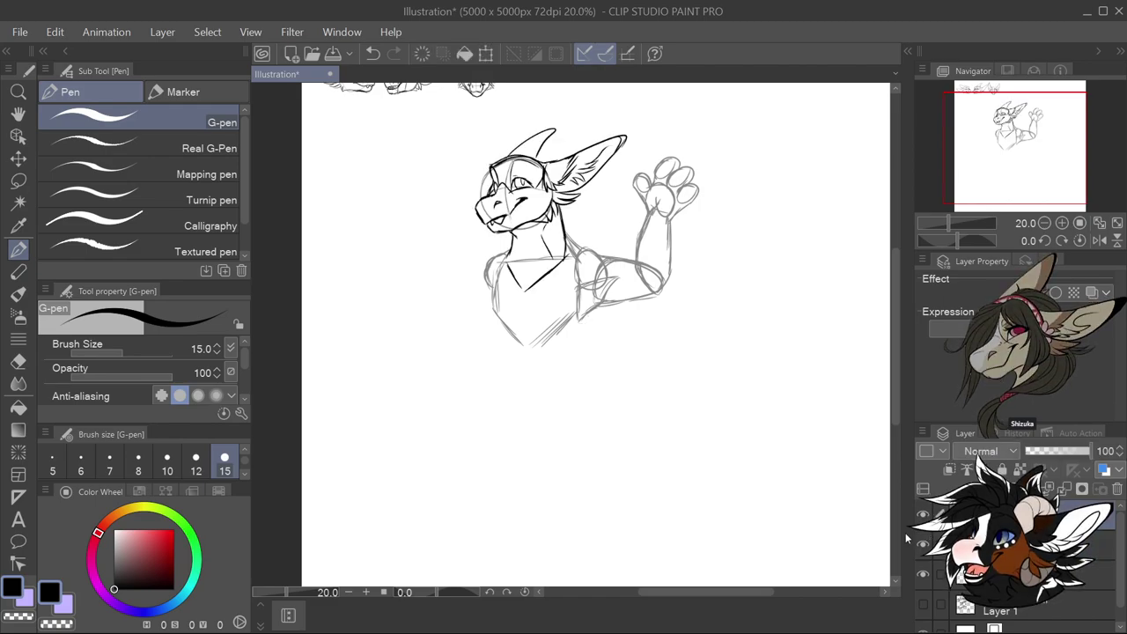
{"action": "left_click", "coordinate": [18, 180]}
{"action": "left_click", "coordinate": [159, 118]}
{"action": "left_click_drag", "start_coordinate": [476, 120], "coordinate": [573, 298]}
{"action": "left_click", "coordinate": [470, 160]}
{"action": "left_click_drag", "start_coordinate": [454, 119], "coordinate": [637, 318]}
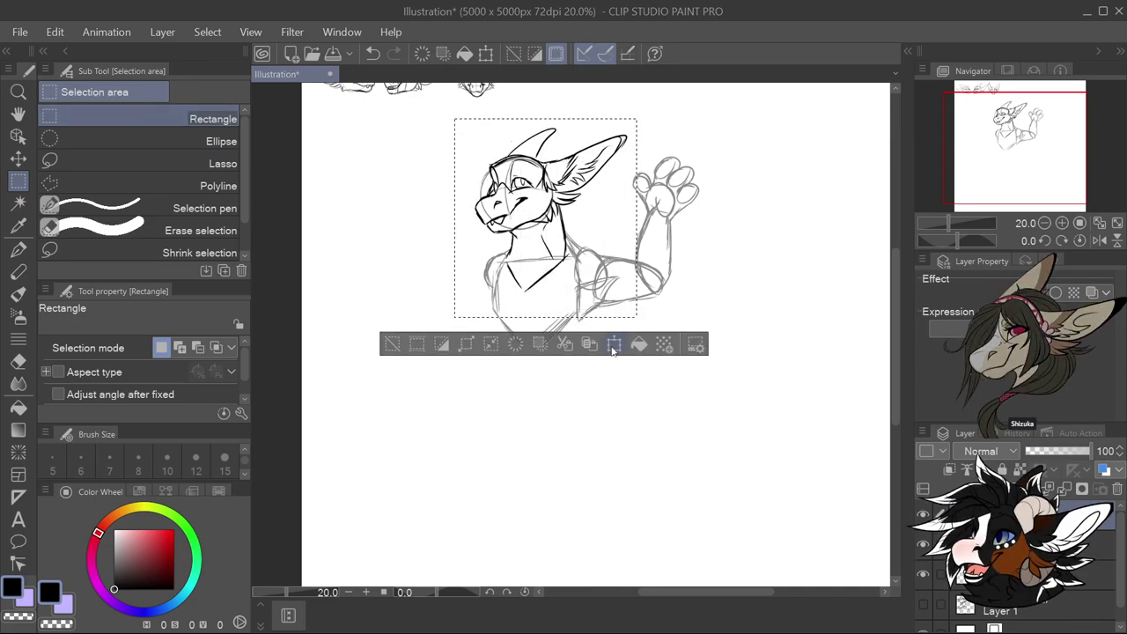
{"action": "left_click", "coordinate": [616, 349]}
{"action": "left_click_drag", "start_coordinate": [640, 122], "coordinate": [653, 109]}
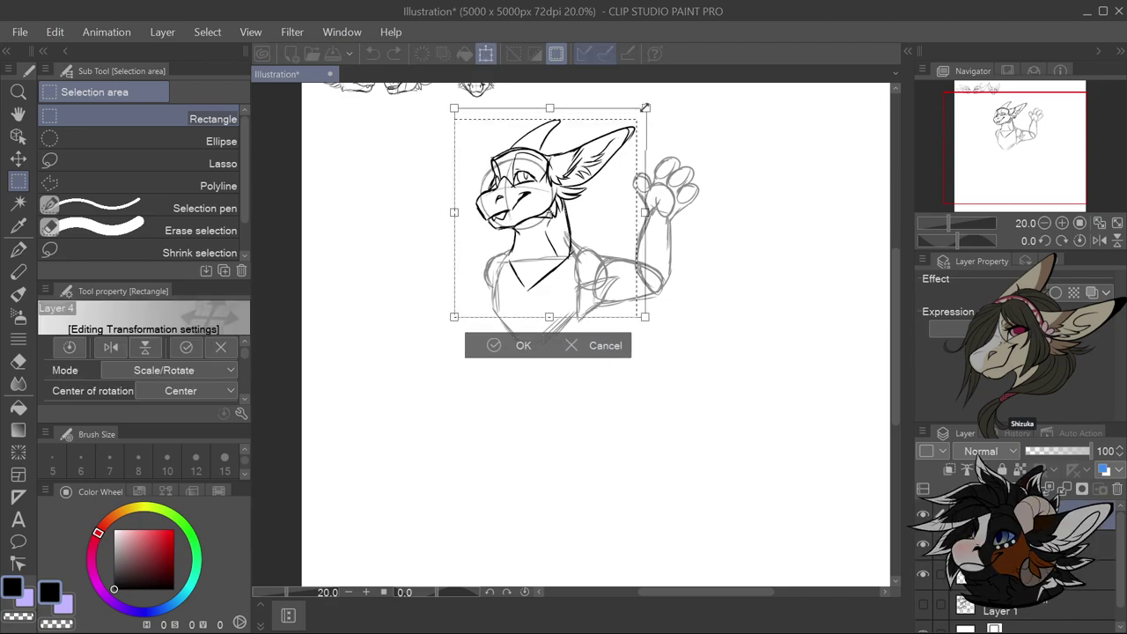
{"action": "left_click_drag", "start_coordinate": [627, 177], "coordinate": [625, 179]}
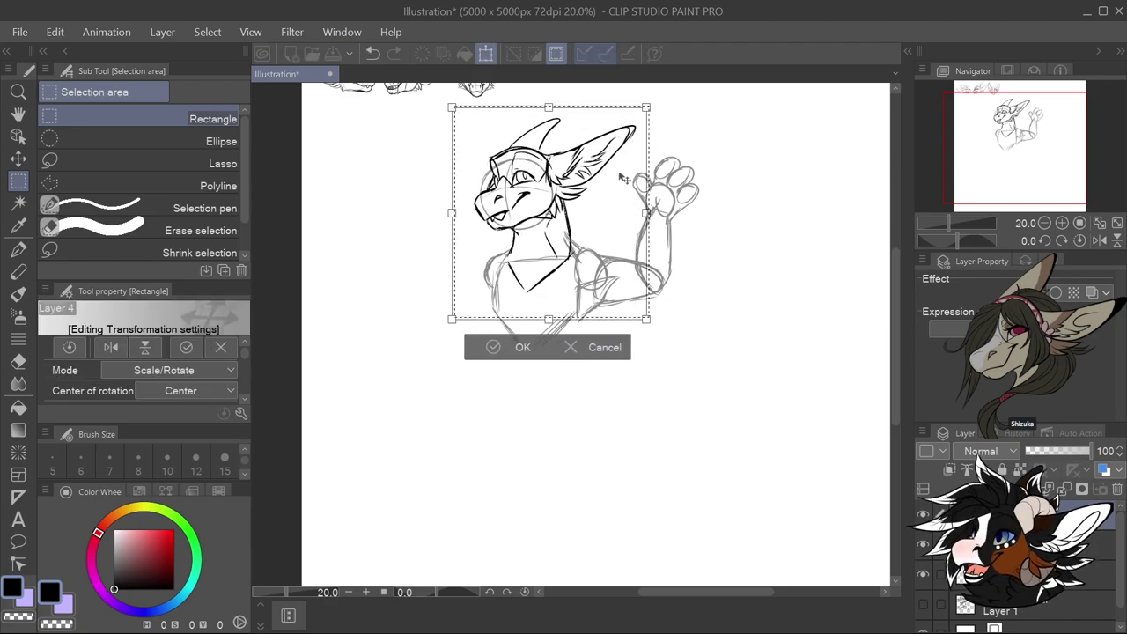
{"action": "left_click", "coordinate": [511, 349]}
{"action": "left_click", "coordinate": [666, 392]}
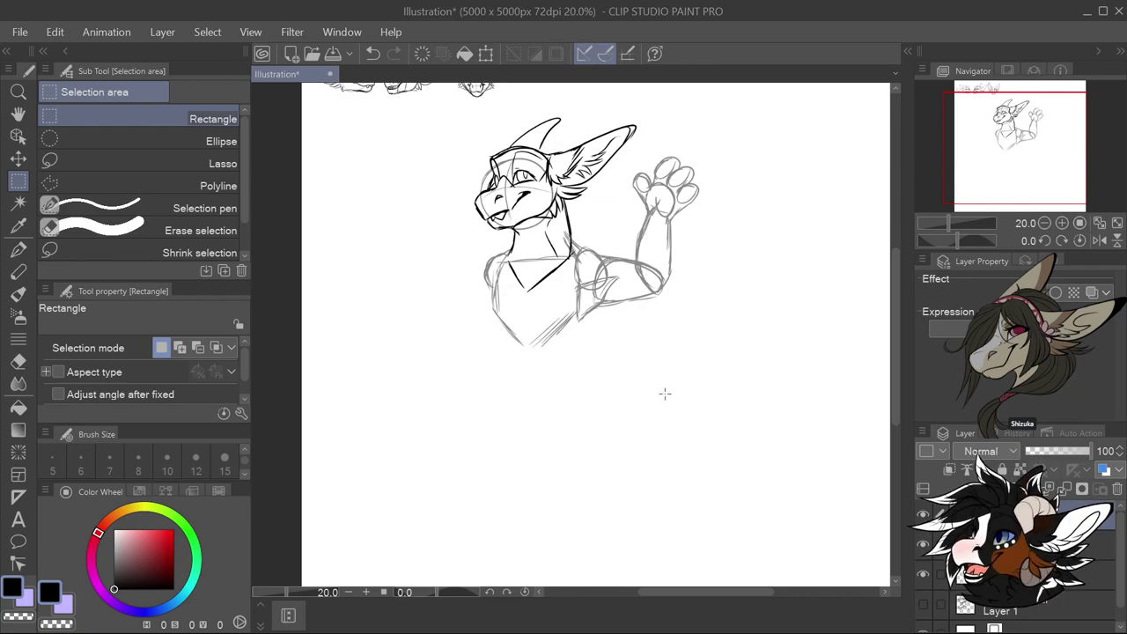
Return to the body sketch layer at 46 opacity and undo the head enlargement
{"action": "left_click", "coordinate": [1092, 543]}
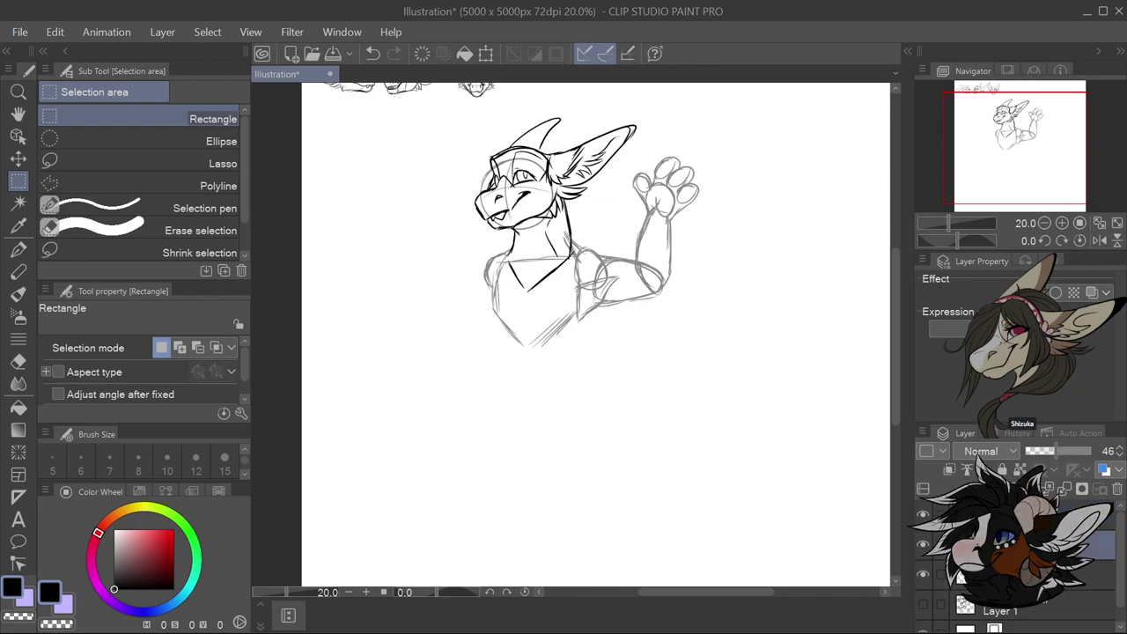
{"action": "left_click", "coordinate": [923, 545]}
{"action": "left_click", "coordinate": [924, 545]}
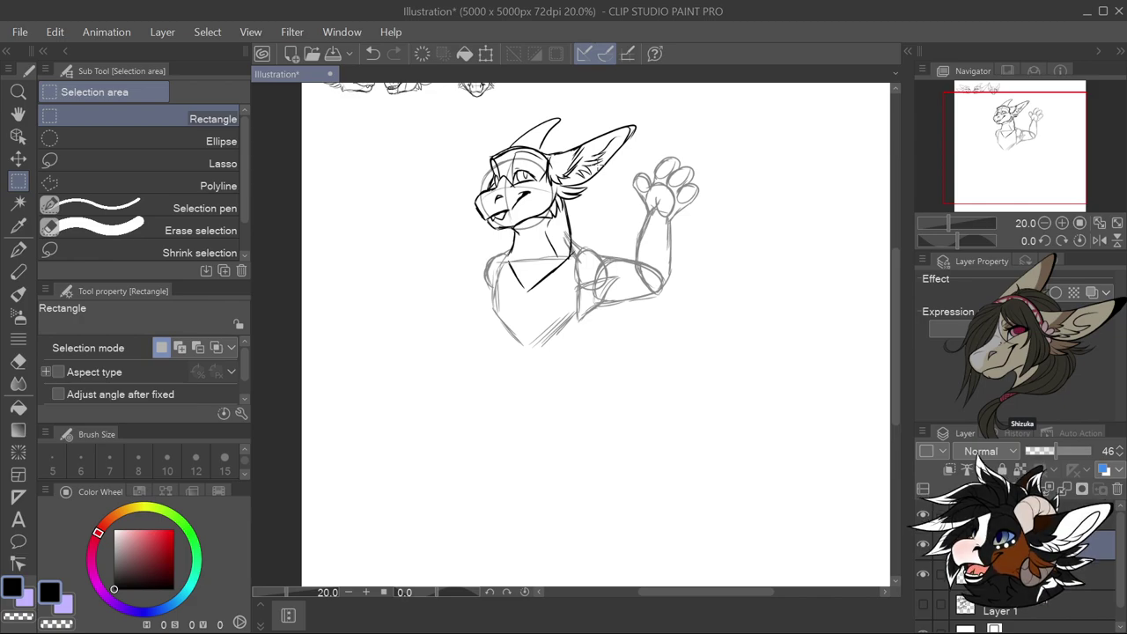
{"action": "key", "text": "ctrl+z"}
{"action": "key", "text": "ctrl+z"}
{"action": "key", "text": "ctrl+z"}
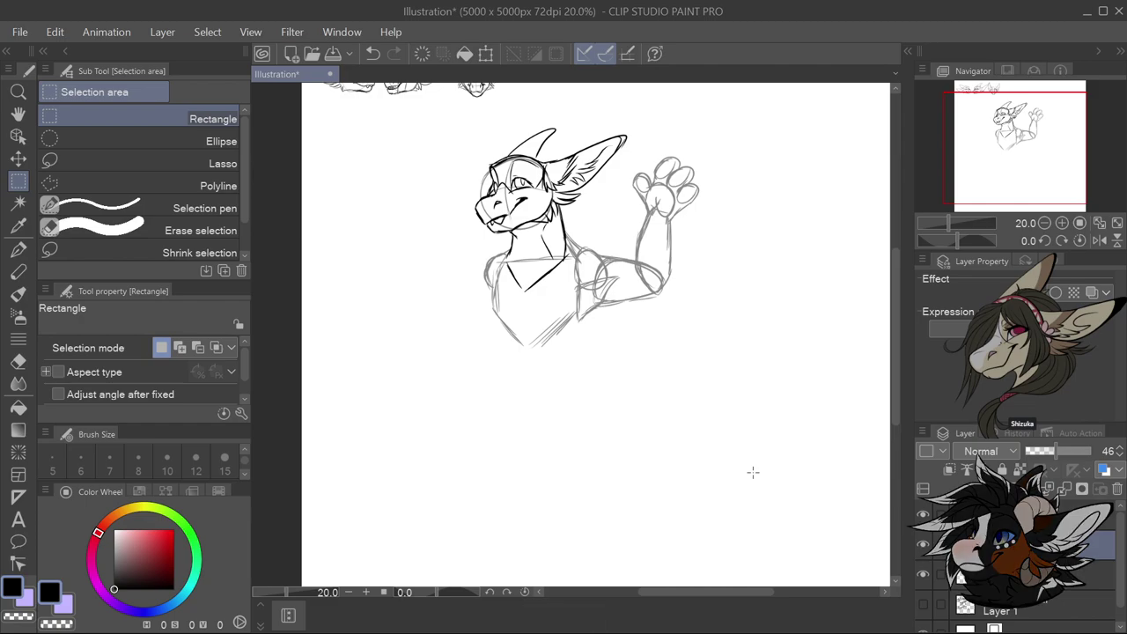
With the G-pen at size 15, sketch the waist line descending from the chest on the side away from the waving arm
{"action": "left_click", "coordinate": [24, 246]}
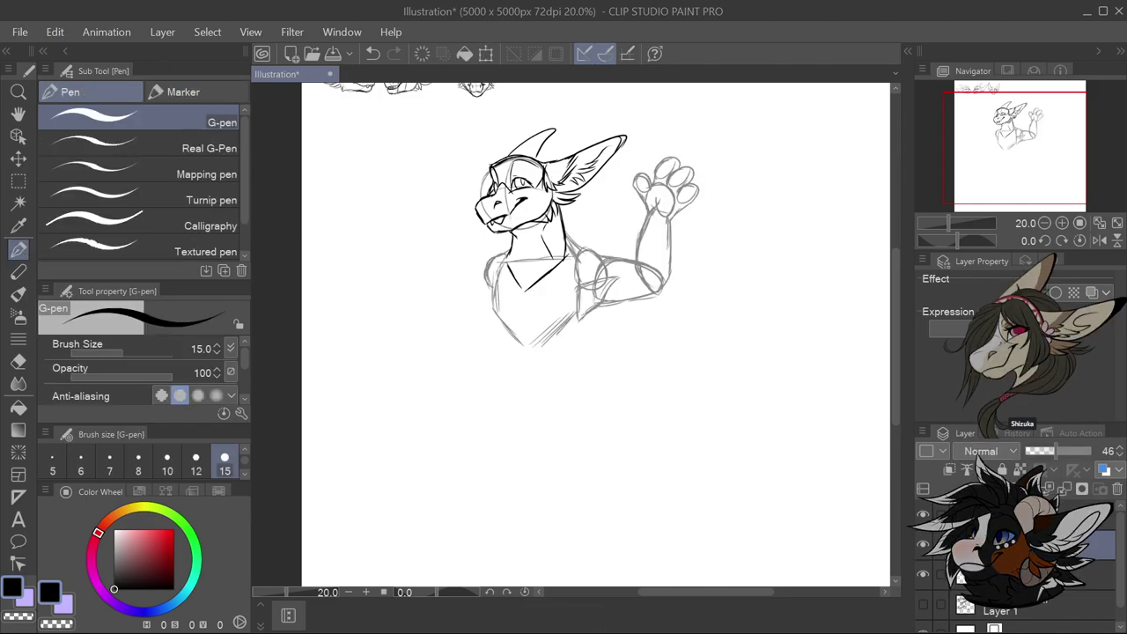
{"action": "scroll", "coordinate": [558, 307], "scroll_direction": "down", "scroll_amount": 2}
{"action": "scroll", "coordinate": [571, 352], "scroll_direction": "up", "scroll_amount": 3}
{"action": "key", "text": "ctrl+z"}
{"action": "left_click_drag", "start_coordinate": [588, 276], "coordinate": [601, 329]}
{"action": "key", "text": "ctrl+z"}
{"action": "left_click_drag", "start_coordinate": [481, 278], "coordinate": [492, 323]}
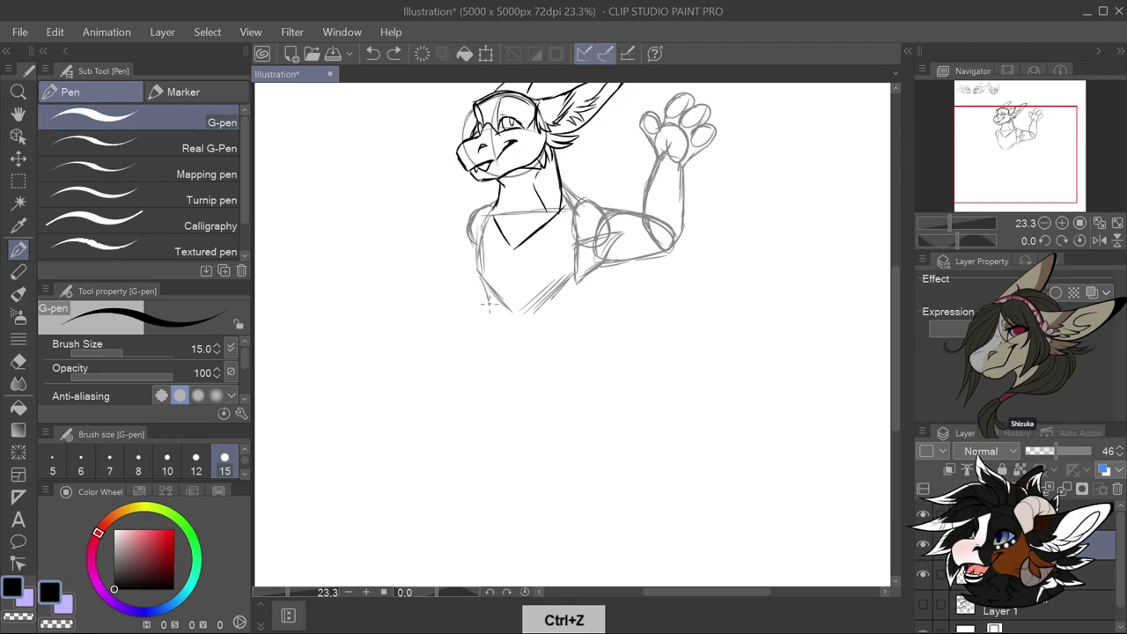
{"action": "mouse_move", "coordinate": [473, 266]}
{"action": "left_mouse_down"}
{"action": "mouse_move", "coordinate": [489, 298]}
{"action": "mouse_move", "coordinate": [490, 357]}
{"action": "left_mouse_up"}
{"action": "mouse_move", "coordinate": [491, 313]}
{"action": "left_mouse_down"}
{"action": "mouse_move", "coordinate": [485, 385]}
{"action": "mouse_move", "coordinate": [490, 328]}
{"action": "left_mouse_up"}
{"action": "left_click_drag", "start_coordinate": [490, 340], "coordinate": [489, 383]}
{"action": "left_click_drag", "start_coordinate": [492, 308], "coordinate": [490, 368]}
{"action": "left_click_drag", "start_coordinate": [489, 350], "coordinate": [485, 377]}
Sketch the other side of the waist, descending from the armpit of the waving arm and slanting slightly outward
{"action": "left_click_drag", "start_coordinate": [594, 268], "coordinate": [612, 396]}
{"action": "mouse_move", "coordinate": [609, 352]}
{"action": "left_mouse_down"}
{"action": "mouse_move", "coordinate": [596, 271]}
{"action": "mouse_move", "coordinate": [615, 407]}
{"action": "left_mouse_up"}
{"action": "left_click_drag", "start_coordinate": [593, 288], "coordinate": [597, 303]}
{"action": "left_click_drag", "start_coordinate": [498, 385], "coordinate": [497, 402]}
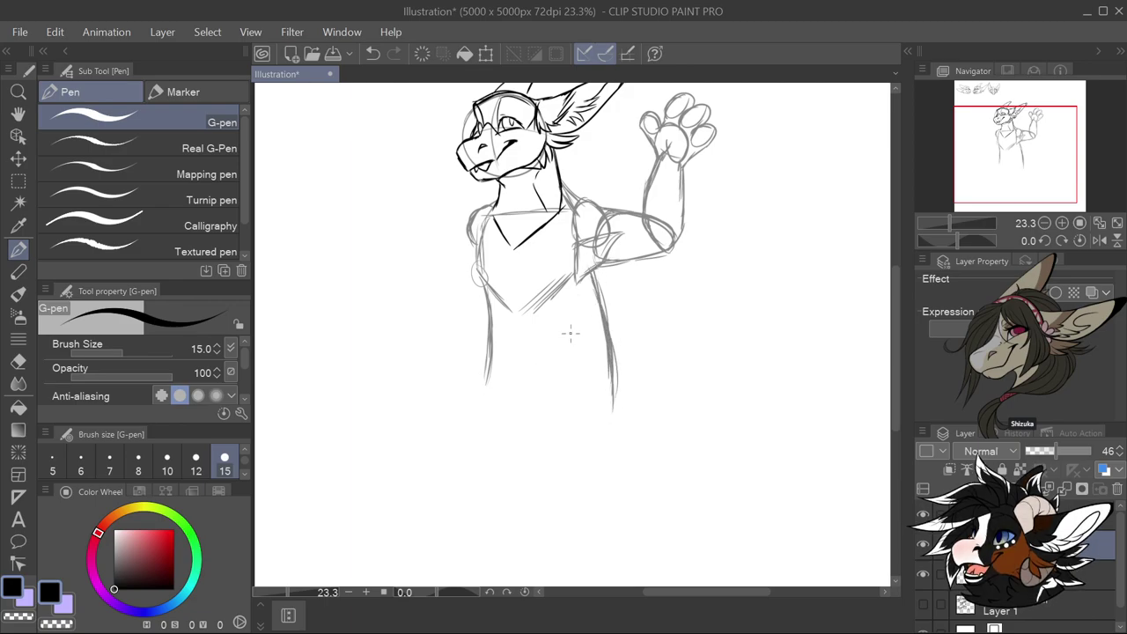
Narrow the waist with an inner curve and sketch a V-shaped pelvis with a short flat line at its lowest point
{"action": "scroll", "coordinate": [574, 340], "scroll_direction": "down", "scroll_amount": 2}
{"action": "scroll", "coordinate": [576, 342], "scroll_direction": "up", "scroll_amount": 2}
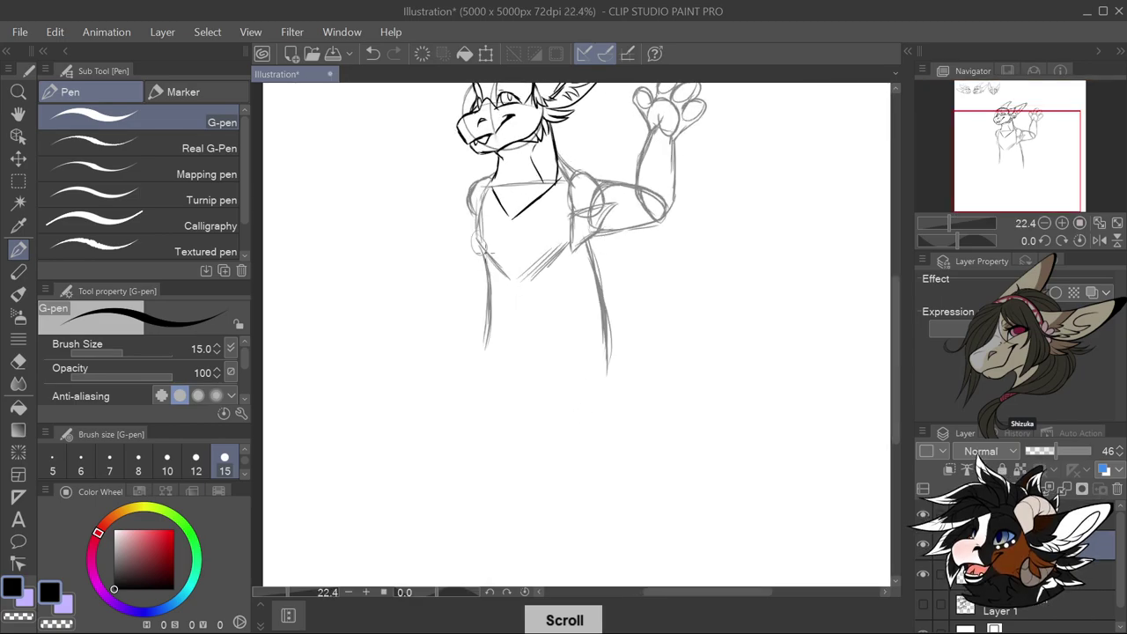
{"action": "left_click_drag", "start_coordinate": [497, 307], "coordinate": [495, 351]}
{"action": "mouse_move", "coordinate": [498, 283]}
{"action": "left_mouse_down"}
{"action": "mouse_move", "coordinate": [492, 350]}
{"action": "mouse_move", "coordinate": [502, 295]}
{"action": "mouse_move", "coordinate": [485, 380]}
{"action": "mouse_move", "coordinate": [534, 437]}
{"action": "left_mouse_up"}
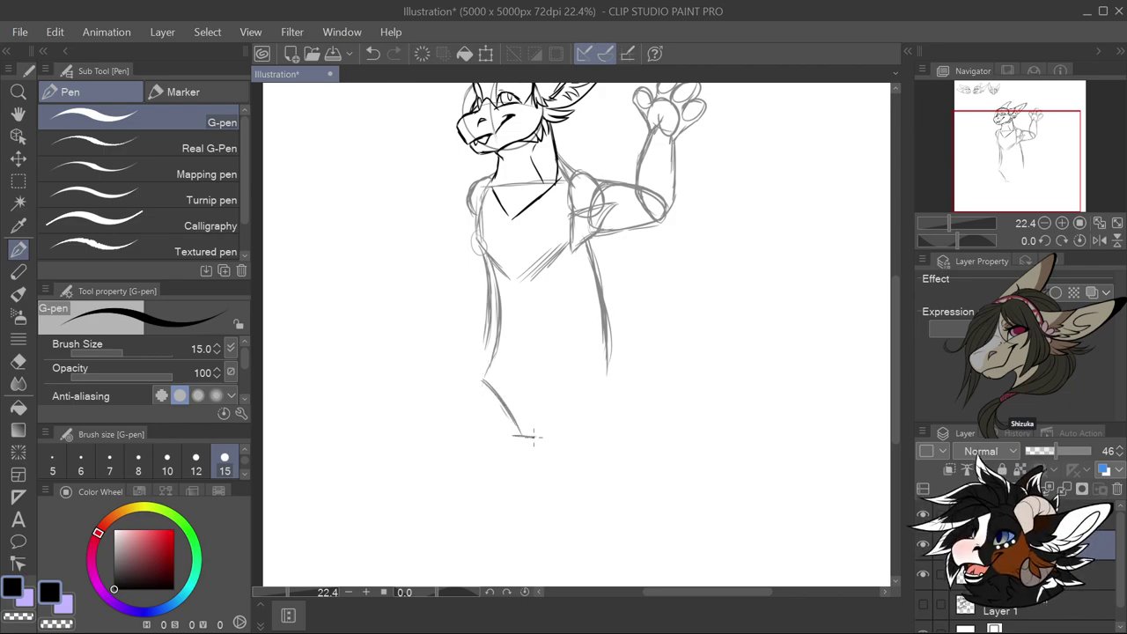
{"action": "mouse_move", "coordinate": [534, 436]}
{"action": "left_mouse_down"}
{"action": "mouse_move", "coordinate": [608, 371]}
{"action": "mouse_move", "coordinate": [552, 405]}
{"action": "mouse_move", "coordinate": [602, 364]}
{"action": "left_mouse_up"}
{"action": "mouse_move", "coordinate": [611, 360]}
{"action": "left_mouse_down"}
{"action": "mouse_move", "coordinate": [600, 293]}
{"action": "mouse_move", "coordinate": [616, 363]}
{"action": "left_mouse_up"}
{"action": "left_click_drag", "start_coordinate": [604, 297], "coordinate": [612, 317]}
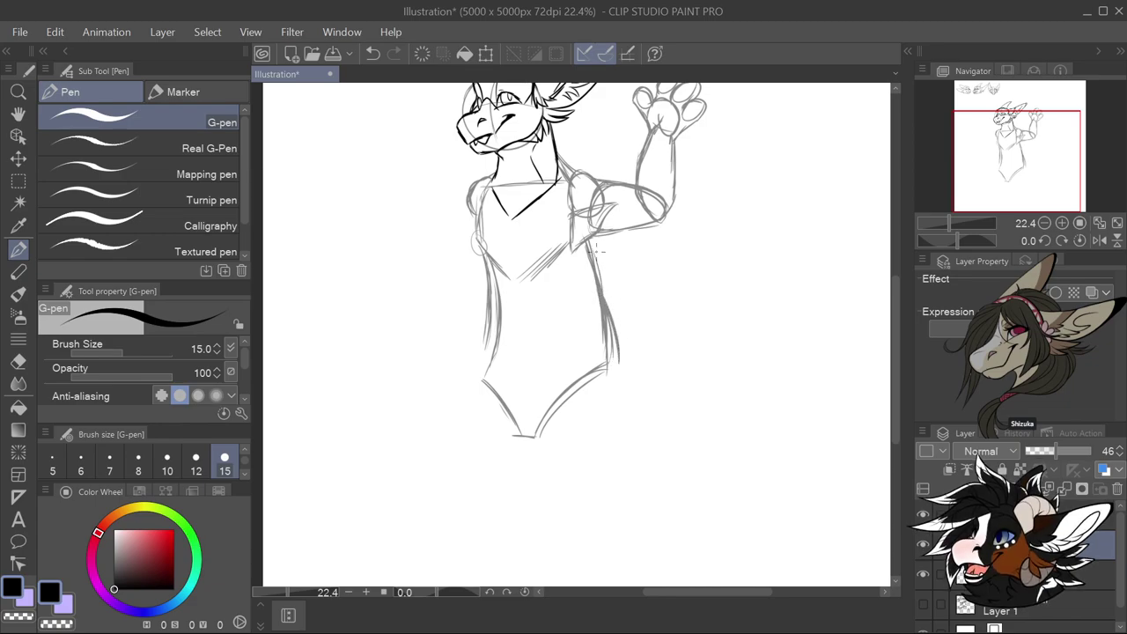
Undo the last hip strokes and redraw the hip on the waving-arm side so it flares outward to the pelvis corner
{"action": "key", "text": "ctrl+z"}
{"action": "key", "text": "ctrl+z"}
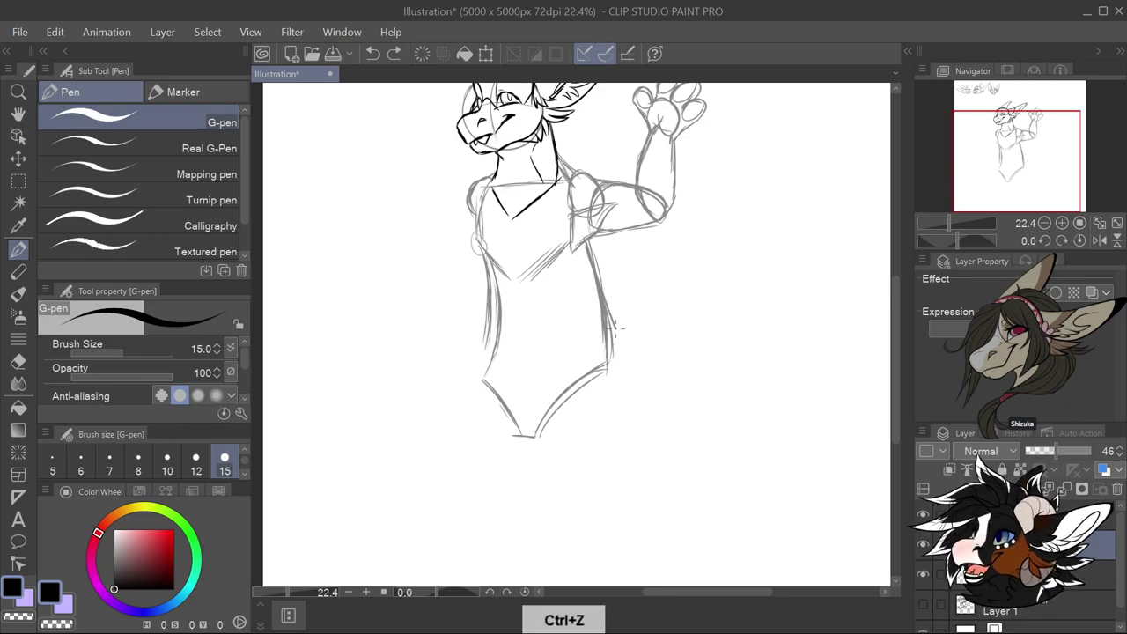
{"action": "left_click_drag", "start_coordinate": [621, 361], "coordinate": [602, 297]}
{"action": "mouse_move", "coordinate": [589, 371]}
{"action": "left_mouse_down"}
{"action": "mouse_move", "coordinate": [624, 356]}
{"action": "mouse_move", "coordinate": [613, 337]}
{"action": "left_mouse_up"}
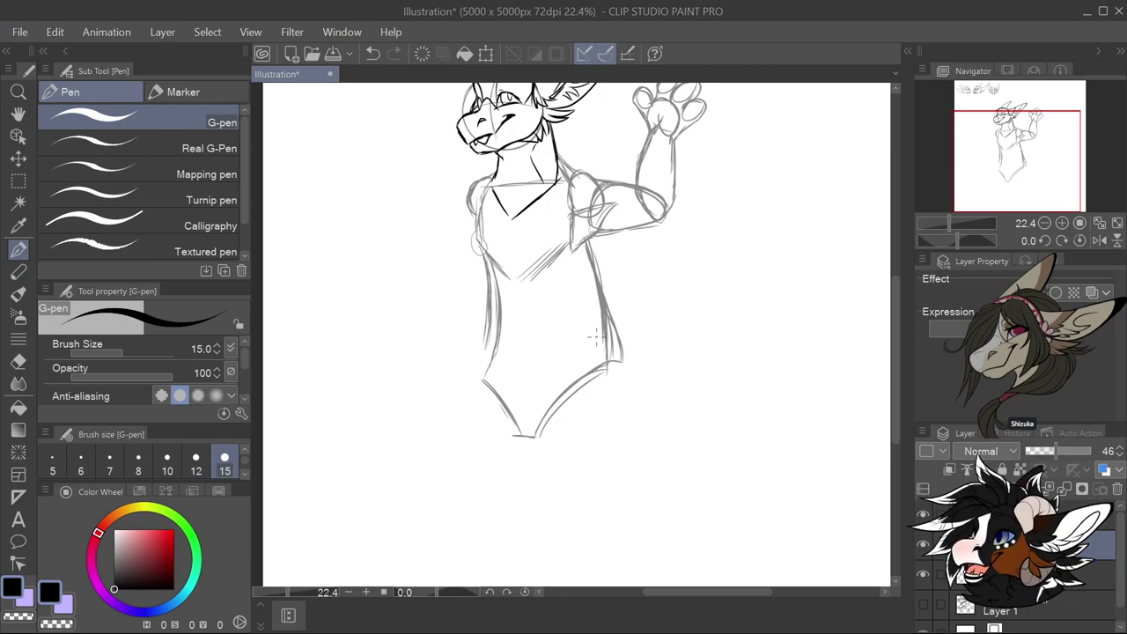
Rework the opposite hip so the waist curve joins the pelvis corner, and reinforce that slanted pelvis edge
{"action": "scroll", "coordinate": [596, 338], "scroll_direction": "down", "scroll_amount": 3}
{"action": "scroll", "coordinate": [633, 227], "scroll_direction": "up", "scroll_amount": 2}
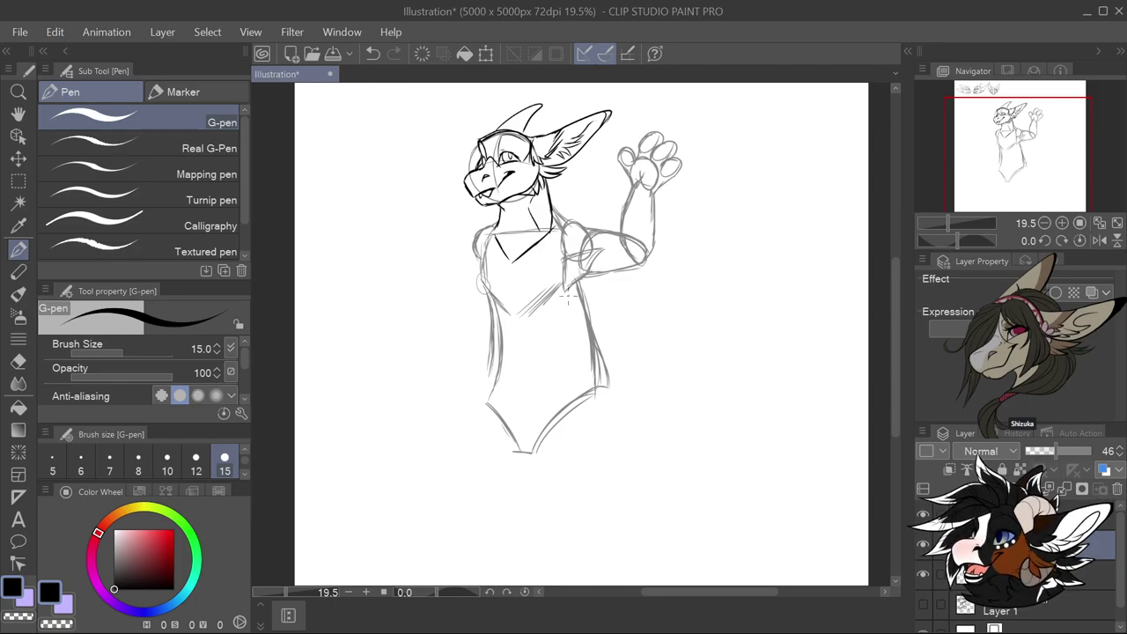
{"action": "scroll", "coordinate": [567, 299], "scroll_direction": "down", "scroll_amount": 2}
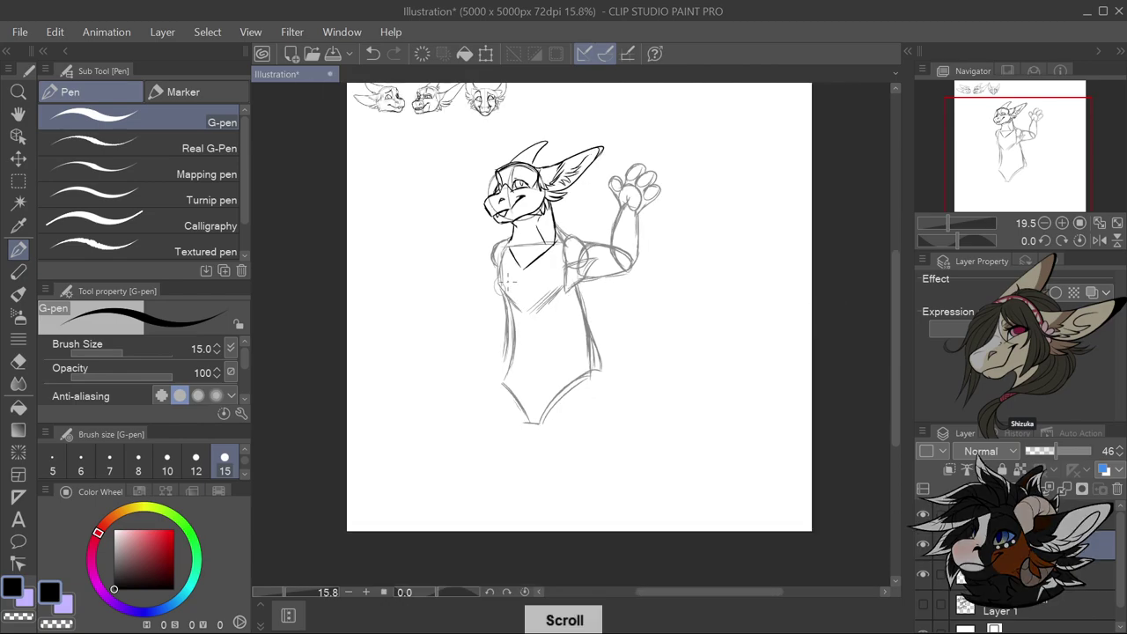
{"action": "scroll", "coordinate": [555, 393], "scroll_direction": "up", "scroll_amount": 3}
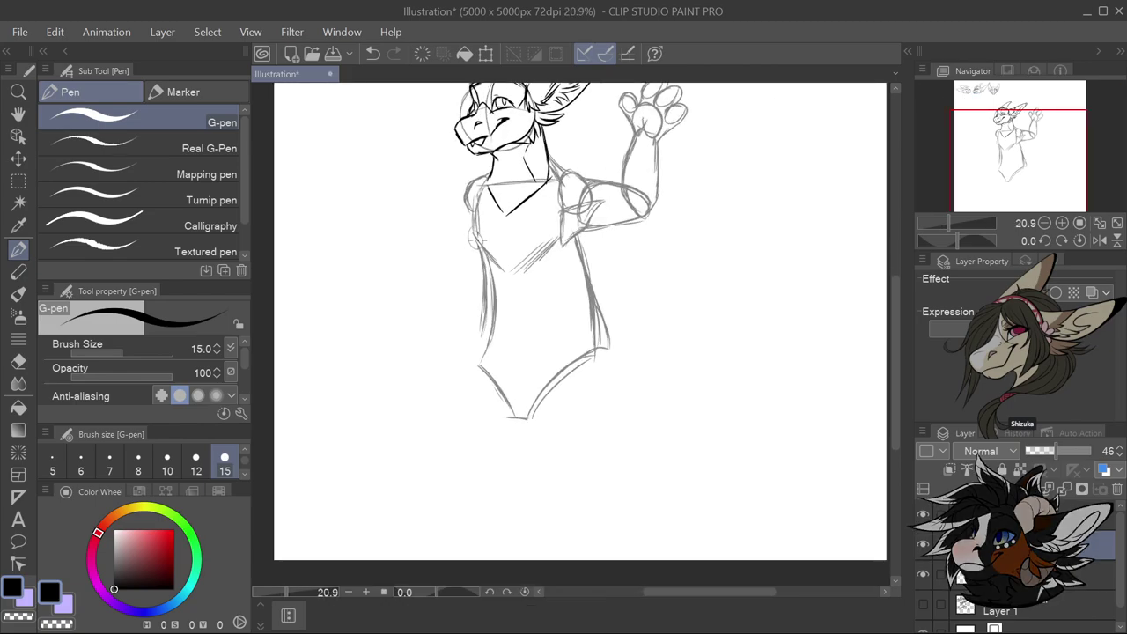
{"action": "left_click_drag", "start_coordinate": [494, 310], "coordinate": [475, 355]}
{"action": "key", "text": "ctrl+z"}
{"action": "mouse_move", "coordinate": [491, 319]}
{"action": "left_mouse_down"}
{"action": "mouse_move", "coordinate": [479, 361]}
{"action": "mouse_move", "coordinate": [507, 410]}
{"action": "left_mouse_up"}
Sketch the thigh on the waving-arm side, with a curved inner edge, a rounded outer edge and a short closing line at the knee
{"action": "scroll", "coordinate": [618, 378], "scroll_direction": "down", "scroll_amount": 2}
{"action": "scroll", "coordinate": [615, 414], "scroll_direction": "up", "scroll_amount": 1}
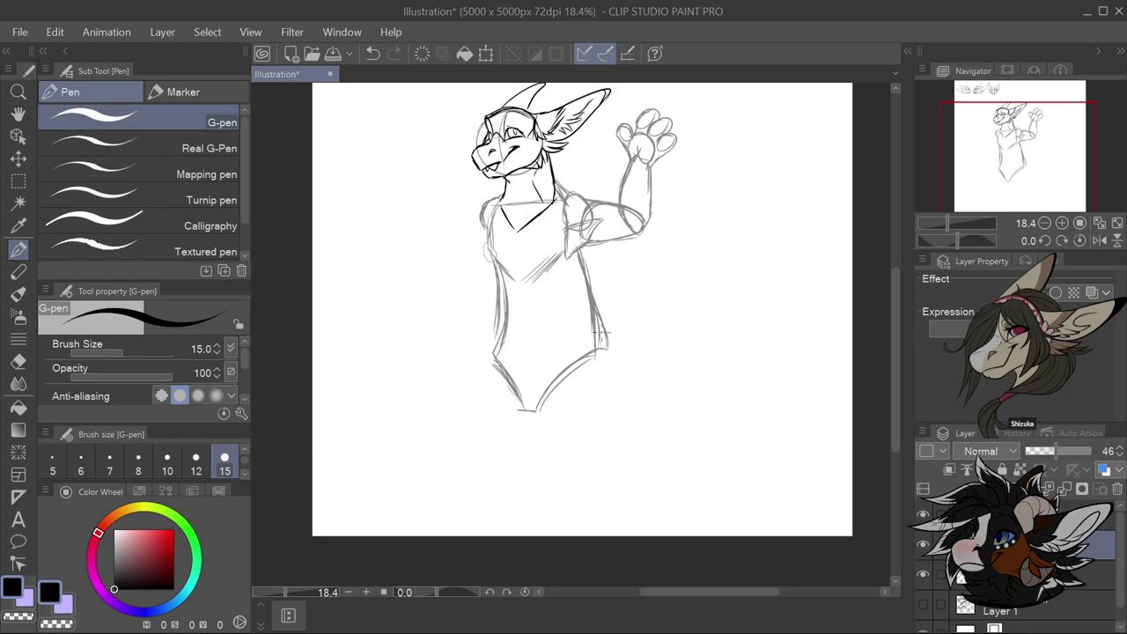
{"action": "left_click_drag", "start_coordinate": [552, 373], "coordinate": [542, 437]}
{"action": "left_click_drag", "start_coordinate": [540, 398], "coordinate": [547, 454]}
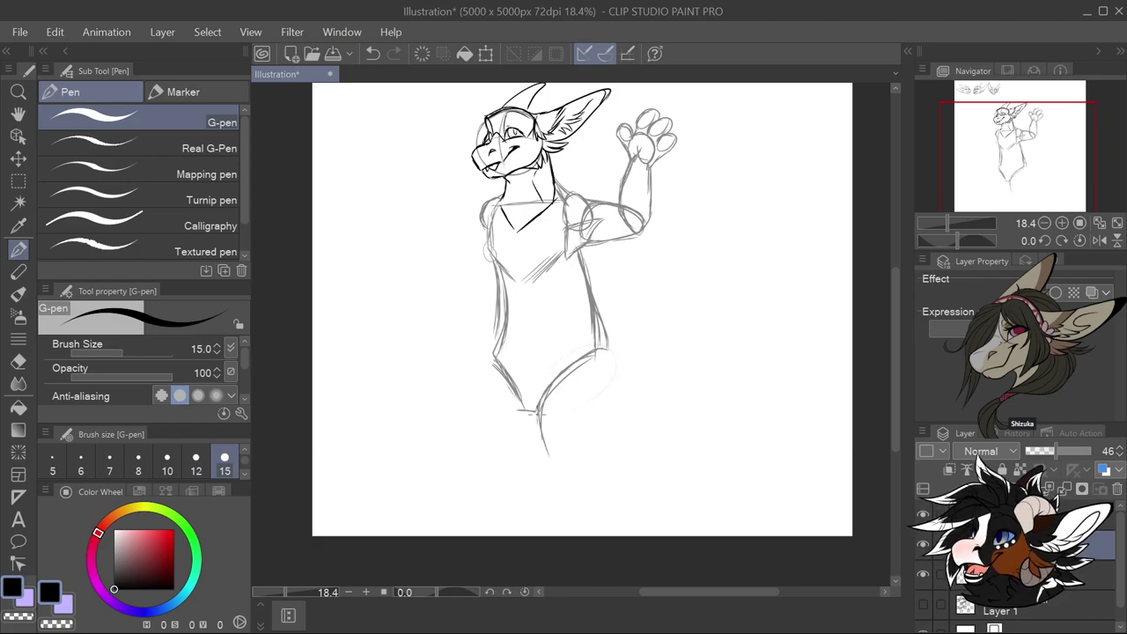
{"action": "mouse_move", "coordinate": [538, 414]}
{"action": "left_mouse_down"}
{"action": "mouse_move", "coordinate": [549, 468]}
{"action": "mouse_move", "coordinate": [536, 424]}
{"action": "mouse_move", "coordinate": [588, 493]}
{"action": "left_mouse_up"}
{"action": "mouse_move", "coordinate": [577, 497]}
{"action": "left_mouse_down"}
{"action": "mouse_move", "coordinate": [604, 489]}
{"action": "mouse_move", "coordinate": [616, 350]}
{"action": "mouse_move", "coordinate": [618, 407]}
{"action": "left_mouse_up"}
{"action": "mouse_move", "coordinate": [620, 365]}
{"action": "left_mouse_down"}
{"action": "mouse_move", "coordinate": [605, 337]}
{"action": "mouse_move", "coordinate": [611, 414]}
{"action": "left_mouse_up"}
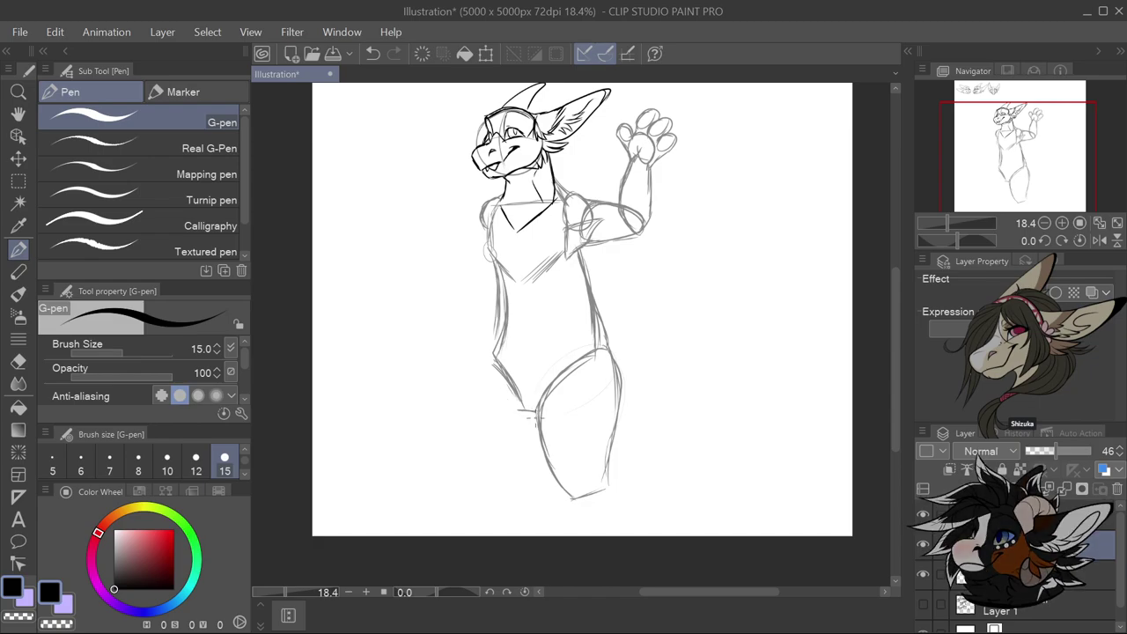
Sketch the other thigh angling outward from the hip, closed at the knee, with a curved contour line inside
{"action": "mouse_move", "coordinate": [504, 328]}
{"action": "left_mouse_down"}
{"action": "mouse_move", "coordinate": [454, 405]}
{"action": "mouse_move", "coordinate": [453, 438]}
{"action": "left_mouse_up"}
{"action": "left_click_drag", "start_coordinate": [458, 398], "coordinate": [448, 451]}
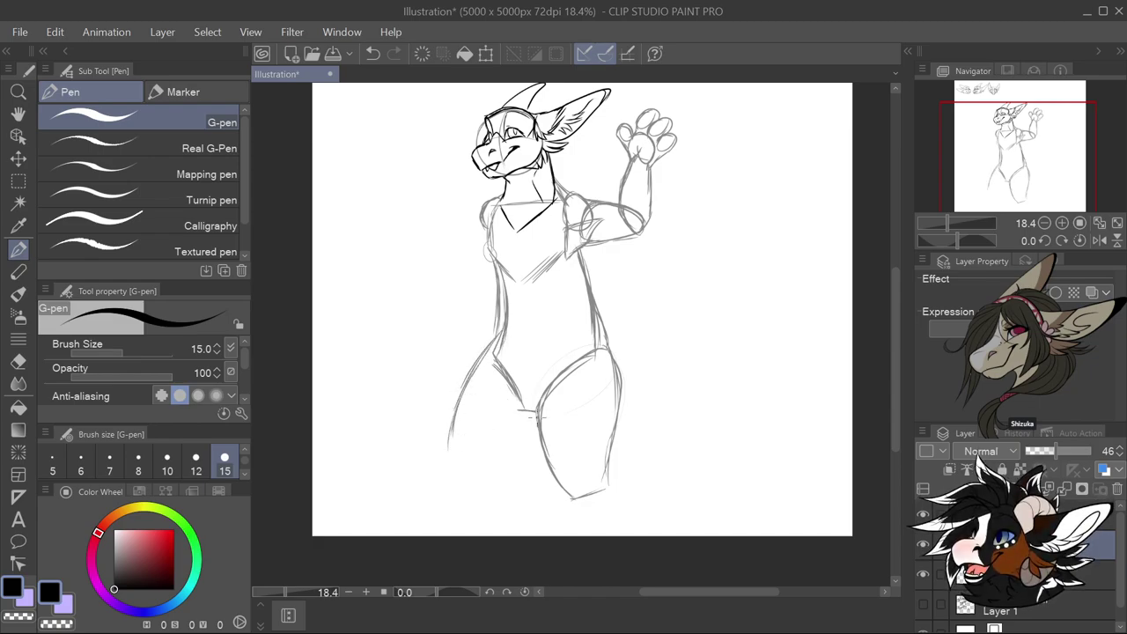
{"action": "left_click_drag", "start_coordinate": [534, 419], "coordinate": [487, 477]}
{"action": "mouse_move", "coordinate": [458, 407]}
{"action": "left_mouse_down"}
{"action": "mouse_move", "coordinate": [447, 472]}
{"action": "mouse_move", "coordinate": [482, 489]}
{"action": "mouse_move", "coordinate": [449, 480]}
{"action": "left_mouse_up"}
{"action": "left_click_drag", "start_coordinate": [456, 428], "coordinate": [449, 473]}
{"action": "left_click_drag", "start_coordinate": [495, 380], "coordinate": [491, 458]}
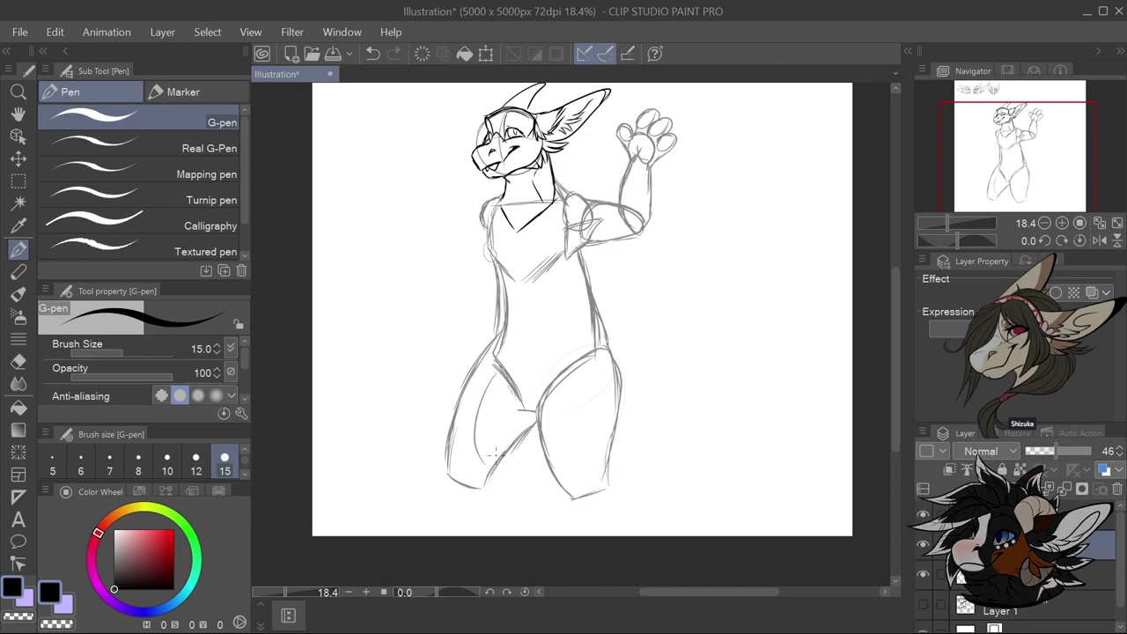
{"action": "left_click_drag", "start_coordinate": [493, 345], "coordinate": [461, 398]}
{"action": "left_click_drag", "start_coordinate": [455, 438], "coordinate": [449, 471]}
Extend the canvas height to 6600 px, keeping the width at 5000 px and the reference point centred
{"action": "scroll", "coordinate": [616, 355], "scroll_direction": "down", "scroll_amount": 3}
{"action": "scroll", "coordinate": [616, 354], "scroll_direction": "up", "scroll_amount": 2}
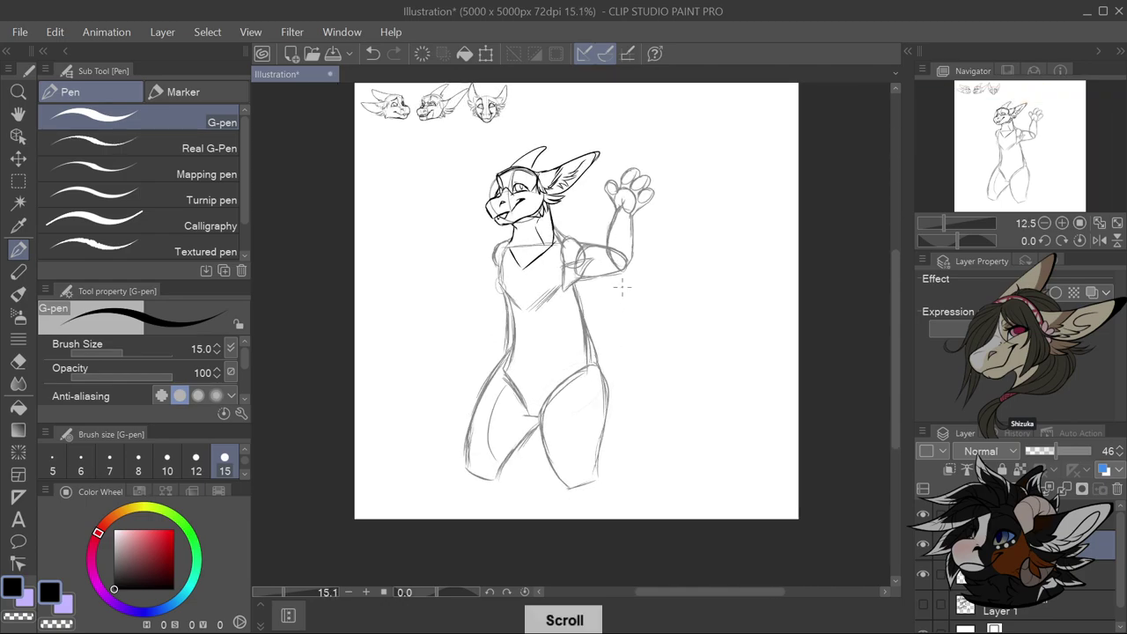
{"action": "scroll", "coordinate": [574, 306], "scroll_direction": "up", "scroll_amount": 1}
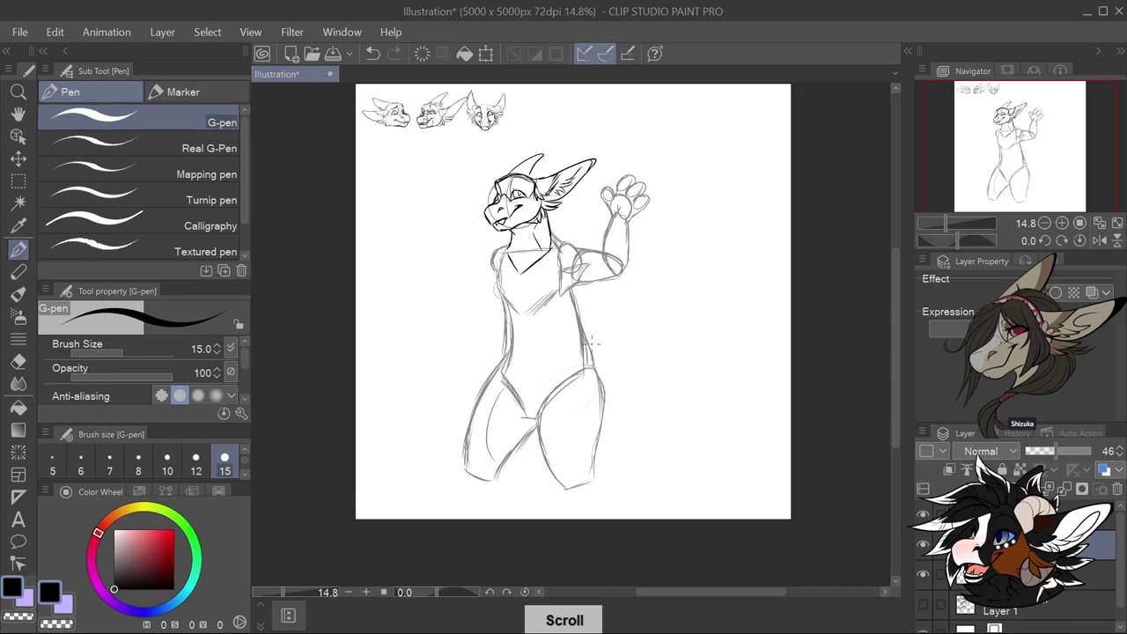
{"action": "left_click", "coordinate": [56, 34]}
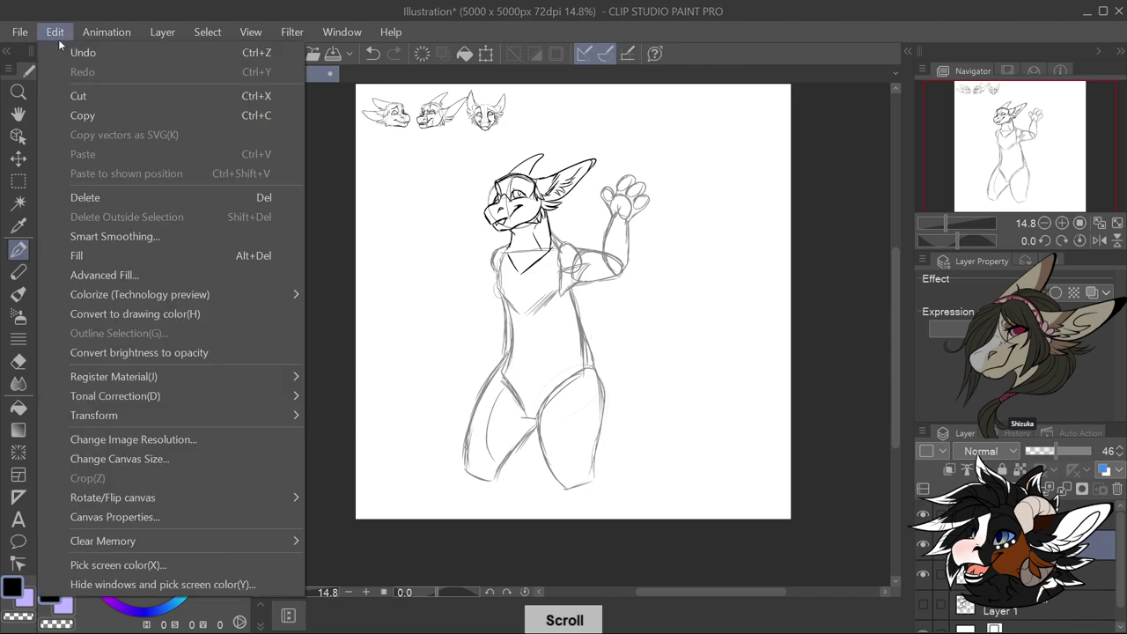
{"action": "left_click", "coordinate": [179, 459]}
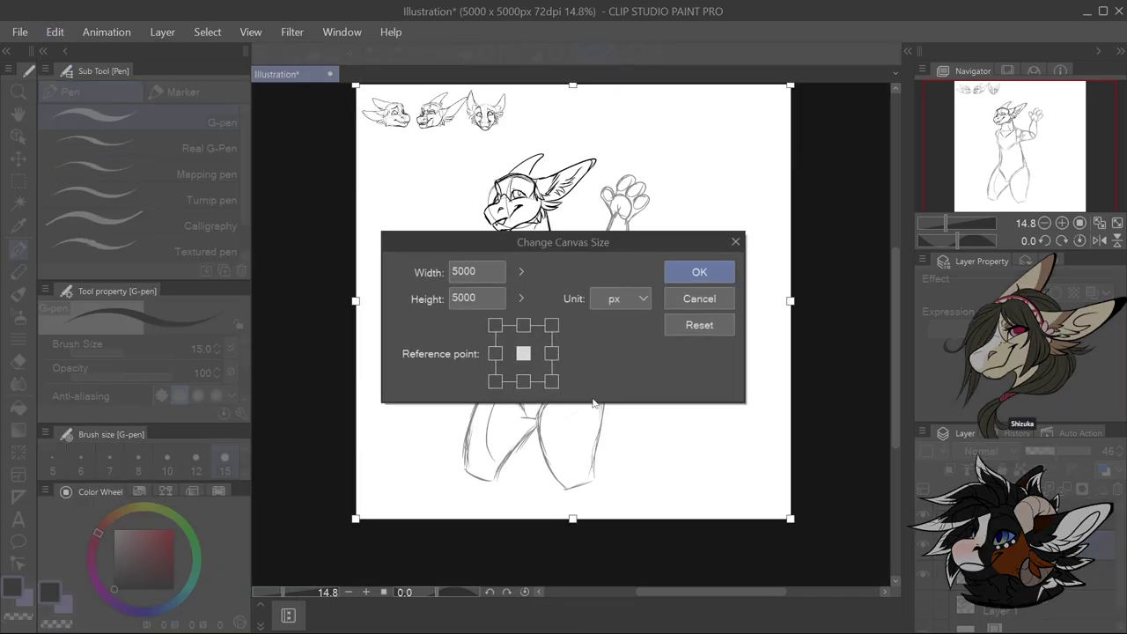
{"action": "left_click", "coordinate": [521, 299]}
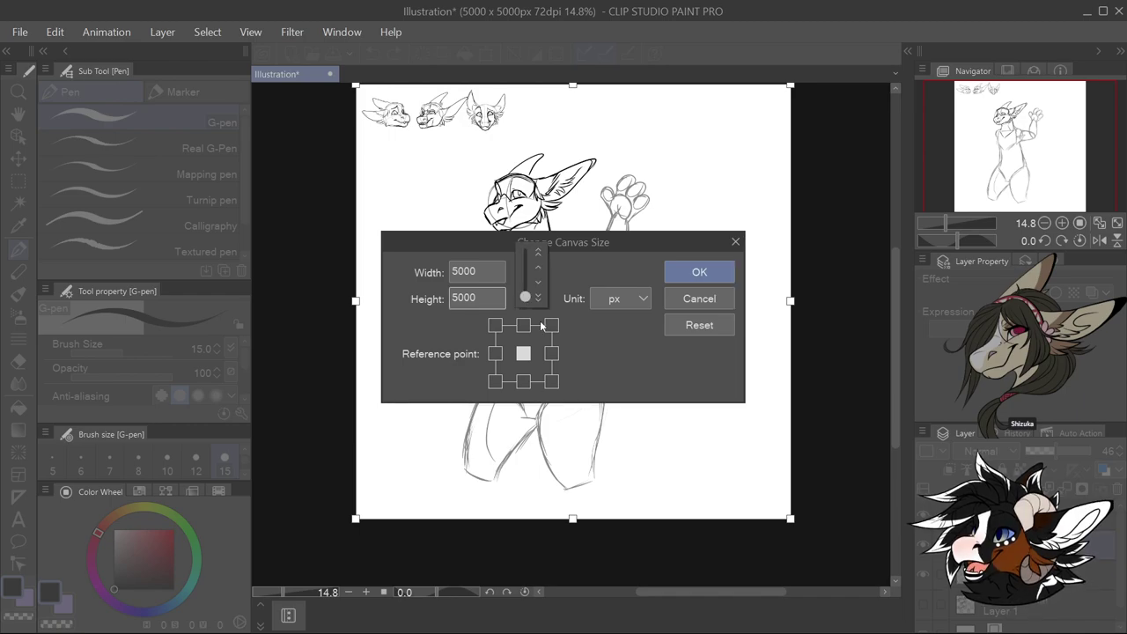
{"action": "left_click", "coordinate": [539, 254]}
{"action": "left_click", "coordinate": [539, 254]}
{"action": "left_click", "coordinate": [538, 253]}
{"action": "left_click", "coordinate": [538, 253]}
{"action": "left_click", "coordinate": [539, 254]}
{"action": "left_click", "coordinate": [539, 254]}
{"action": "left_click", "coordinate": [539, 254]}
{"action": "left_click", "coordinate": [538, 252]}
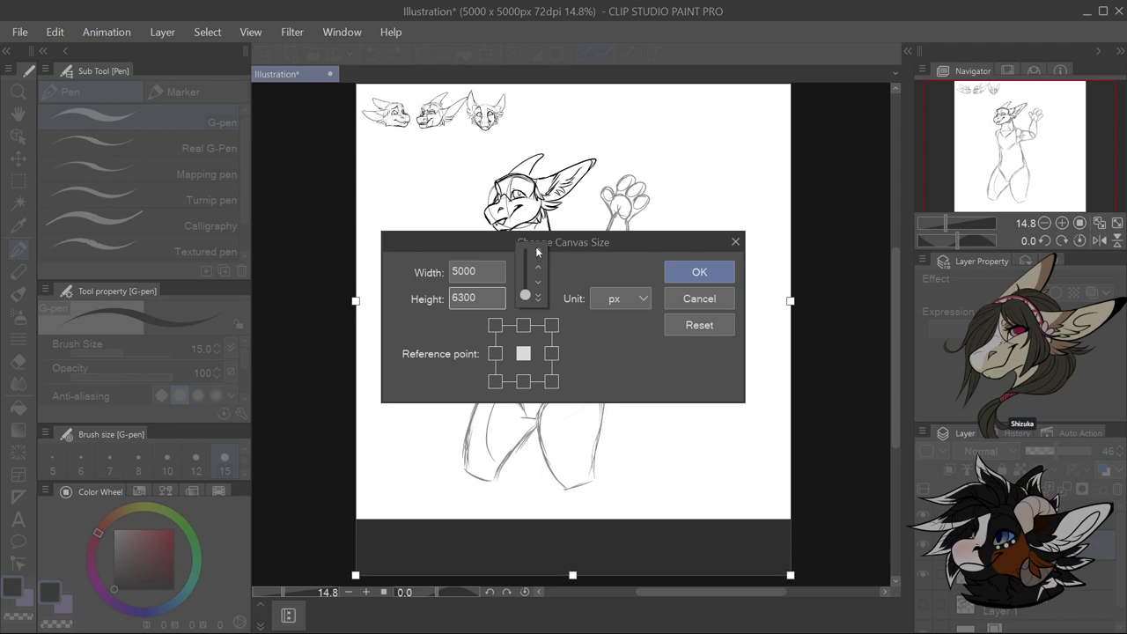
{"action": "left_click", "coordinate": [700, 271]}
Sketch a small round kneecap near the lower end of each thigh
{"action": "scroll", "coordinate": [694, 269], "scroll_direction": "down", "scroll_amount": 3}
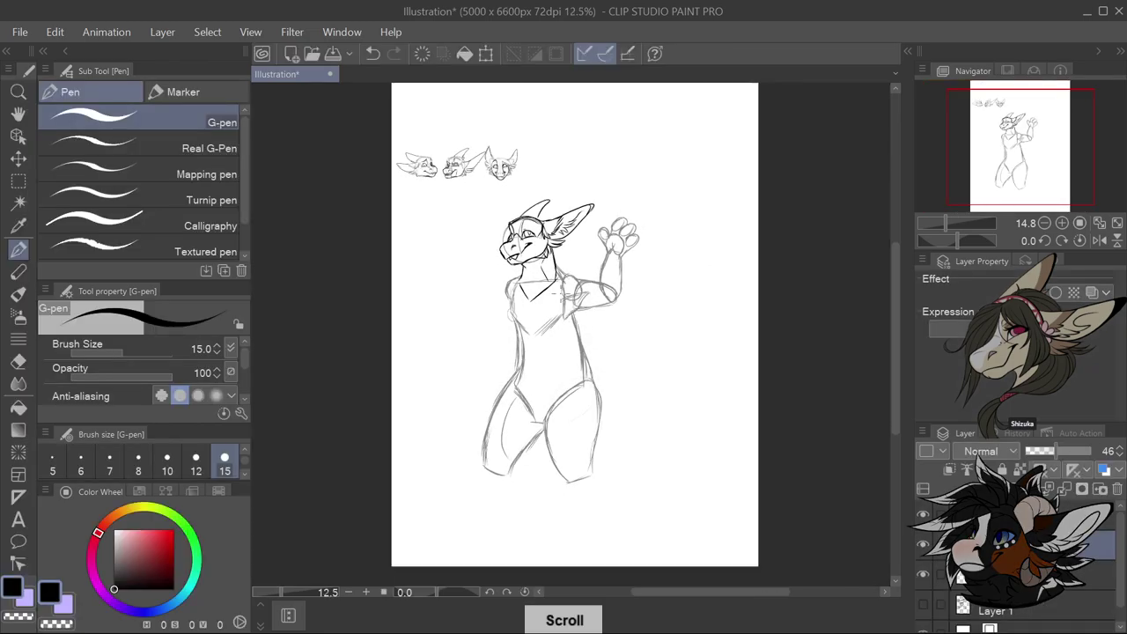
{"action": "scroll", "coordinate": [584, 468], "scroll_direction": "up", "scroll_amount": 3}
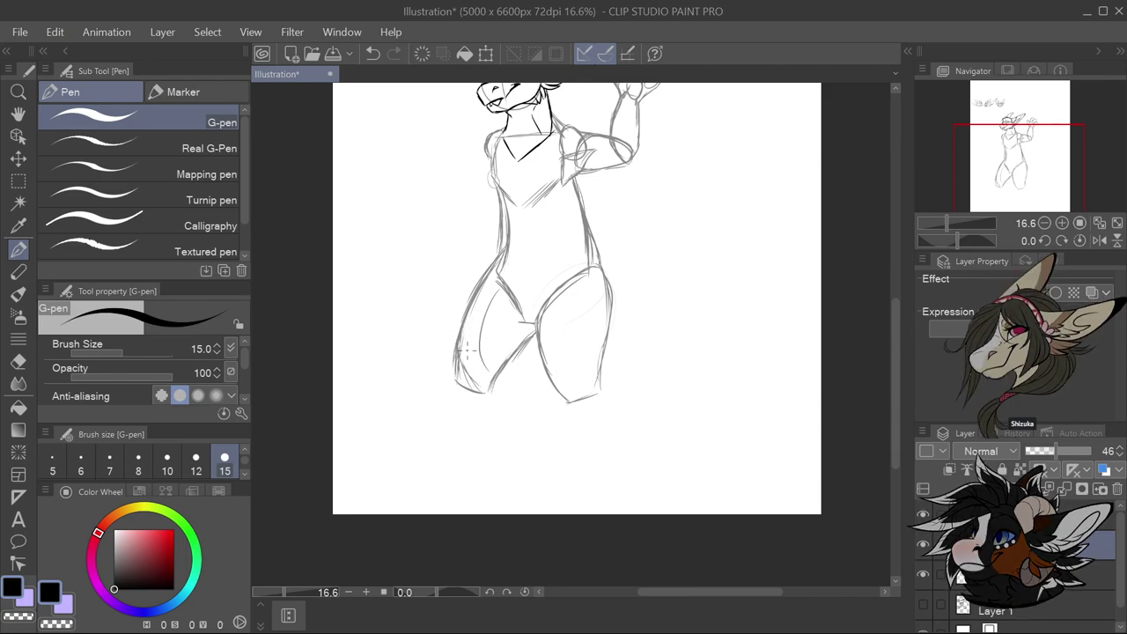
{"action": "mouse_move", "coordinate": [464, 334]}
{"action": "left_mouse_down"}
{"action": "mouse_move", "coordinate": [468, 373]}
{"action": "mouse_move", "coordinate": [475, 340]}
{"action": "mouse_move", "coordinate": [461, 368]}
{"action": "left_mouse_up"}
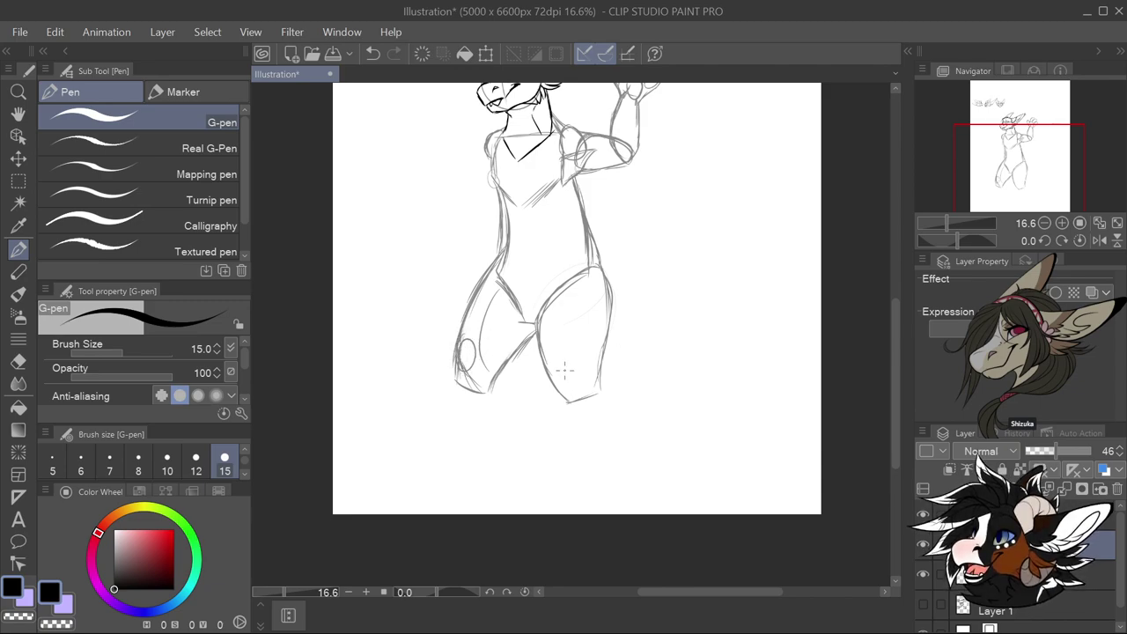
{"action": "mouse_move", "coordinate": [568, 403]}
{"action": "left_mouse_down"}
{"action": "mouse_move", "coordinate": [582, 375]}
{"action": "mouse_move", "coordinate": [561, 396]}
{"action": "left_mouse_up"}
Sketch the upper part of both lower legs, running two tapering lines down from each knee
{"action": "mouse_move", "coordinate": [462, 368]}
{"action": "left_mouse_down"}
{"action": "mouse_move", "coordinate": [494, 424]}
{"action": "mouse_move", "coordinate": [469, 376]}
{"action": "mouse_move", "coordinate": [496, 426]}
{"action": "left_mouse_up"}
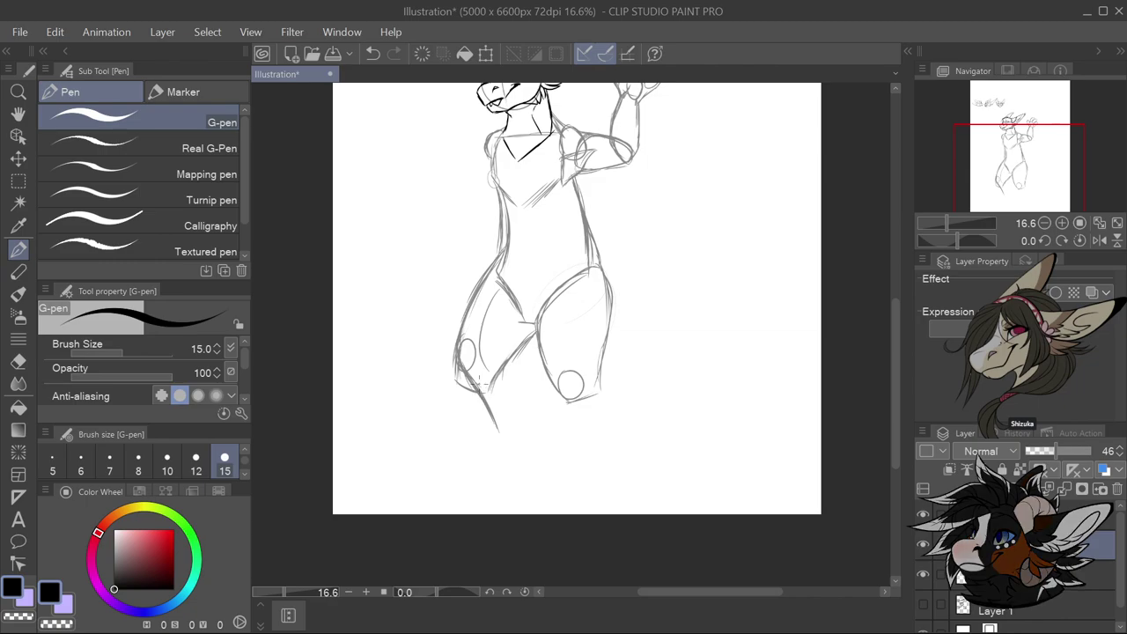
{"action": "left_click_drag", "start_coordinate": [499, 435], "coordinate": [484, 403]}
{"action": "mouse_move", "coordinate": [518, 352]}
{"action": "left_mouse_down"}
{"action": "mouse_move", "coordinate": [523, 421]}
{"action": "mouse_move", "coordinate": [511, 394]}
{"action": "mouse_move", "coordinate": [515, 345]}
{"action": "mouse_move", "coordinate": [517, 411]}
{"action": "mouse_move", "coordinate": [515, 400]}
{"action": "mouse_move", "coordinate": [528, 430]}
{"action": "left_mouse_up"}
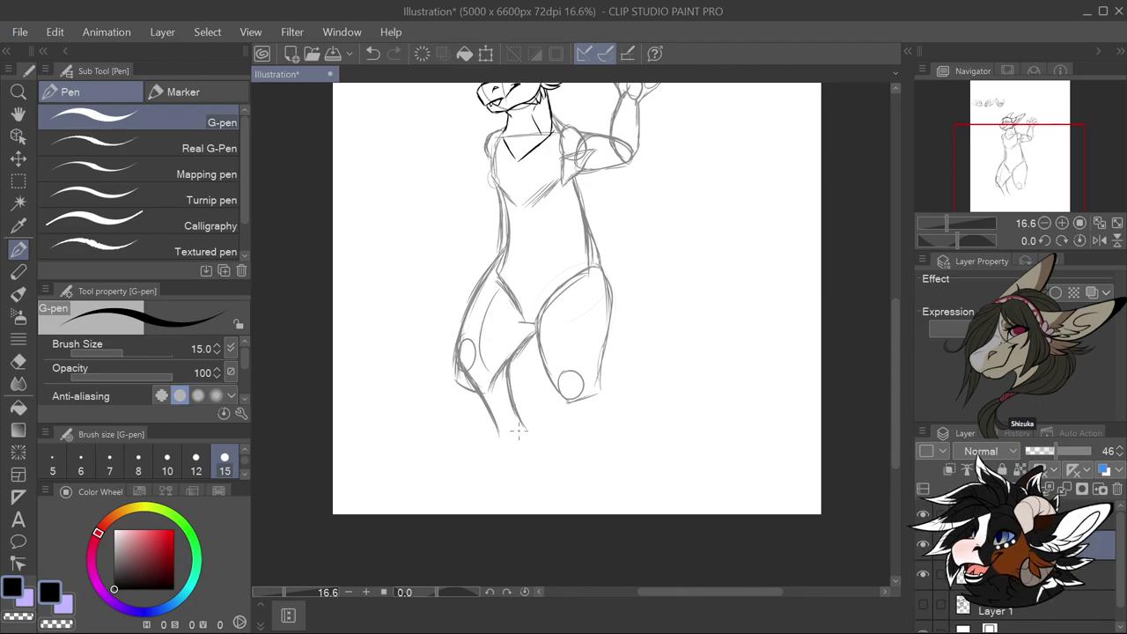
{"action": "scroll", "coordinate": [541, 387], "scroll_direction": "down", "scroll_amount": 1}
{"action": "scroll", "coordinate": [564, 396], "scroll_direction": "up", "scroll_amount": 1}
{"action": "mouse_move", "coordinate": [551, 384]}
{"action": "left_mouse_down"}
{"action": "mouse_move", "coordinate": [568, 422]}
{"action": "mouse_move", "coordinate": [549, 386]}
{"action": "left_mouse_up"}
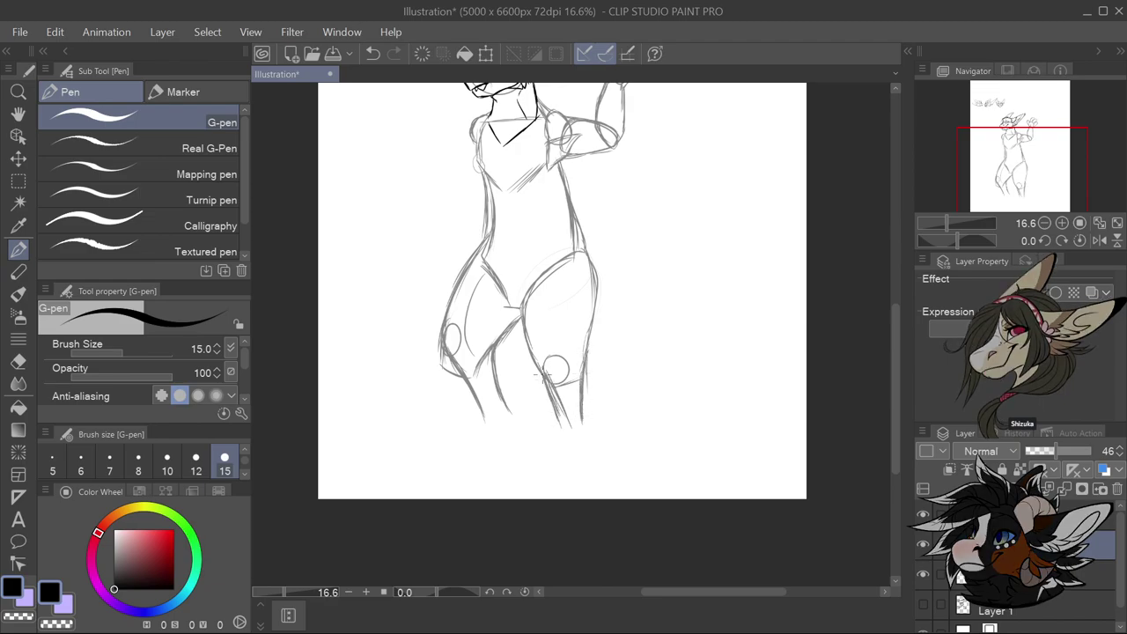
Extend both lower legs down through the ankles and end each in a rounded, dome-shaped foot
{"action": "mouse_move", "coordinate": [482, 405]}
{"action": "left_mouse_down"}
{"action": "mouse_move", "coordinate": [472, 441]}
{"action": "mouse_move", "coordinate": [510, 414]}
{"action": "mouse_move", "coordinate": [499, 450]}
{"action": "mouse_move", "coordinate": [505, 437]}
{"action": "mouse_move", "coordinate": [481, 450]}
{"action": "mouse_move", "coordinate": [483, 417]}
{"action": "mouse_move", "coordinate": [454, 462]}
{"action": "mouse_move", "coordinate": [486, 418]}
{"action": "mouse_move", "coordinate": [463, 461]}
{"action": "mouse_move", "coordinate": [506, 424]}
{"action": "mouse_move", "coordinate": [493, 483]}
{"action": "mouse_move", "coordinate": [457, 462]}
{"action": "mouse_move", "coordinate": [421, 475]}
{"action": "mouse_move", "coordinate": [451, 490]}
{"action": "mouse_move", "coordinate": [494, 479]}
{"action": "mouse_move", "coordinate": [454, 461]}
{"action": "left_mouse_up"}
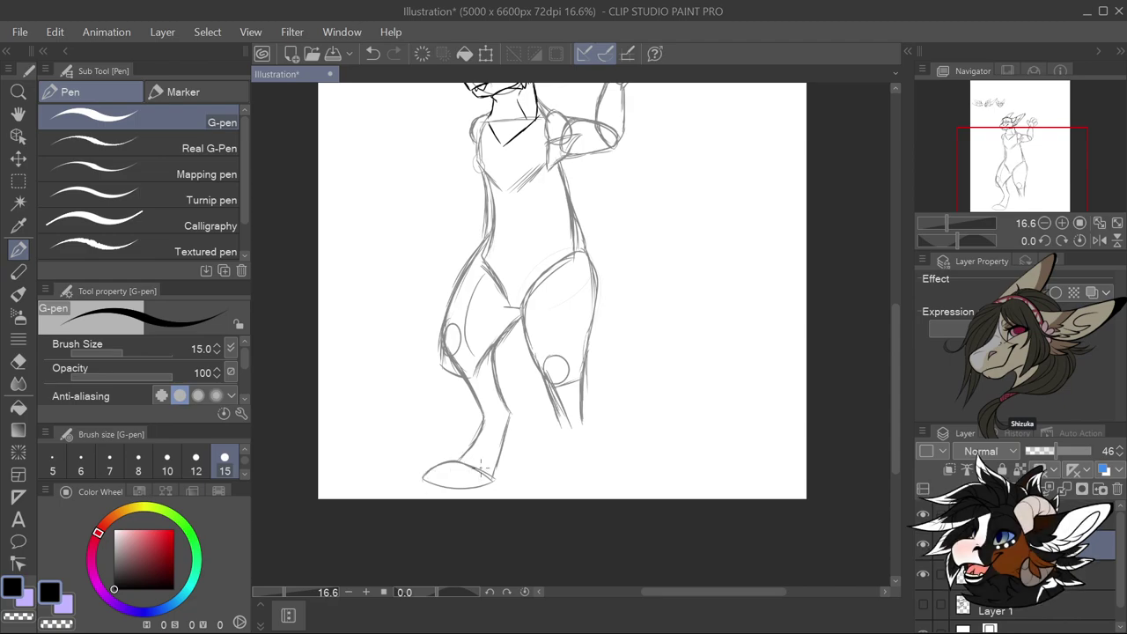
{"action": "mouse_move", "coordinate": [550, 384]}
{"action": "left_mouse_down"}
{"action": "mouse_move", "coordinate": [560, 430]}
{"action": "mouse_move", "coordinate": [554, 406]}
{"action": "mouse_move", "coordinate": [559, 428]}
{"action": "mouse_move", "coordinate": [557, 418]}
{"action": "mouse_move", "coordinate": [566, 431]}
{"action": "mouse_move", "coordinate": [583, 422]}
{"action": "mouse_move", "coordinate": [555, 413]}
{"action": "mouse_move", "coordinate": [556, 480]}
{"action": "left_mouse_up"}
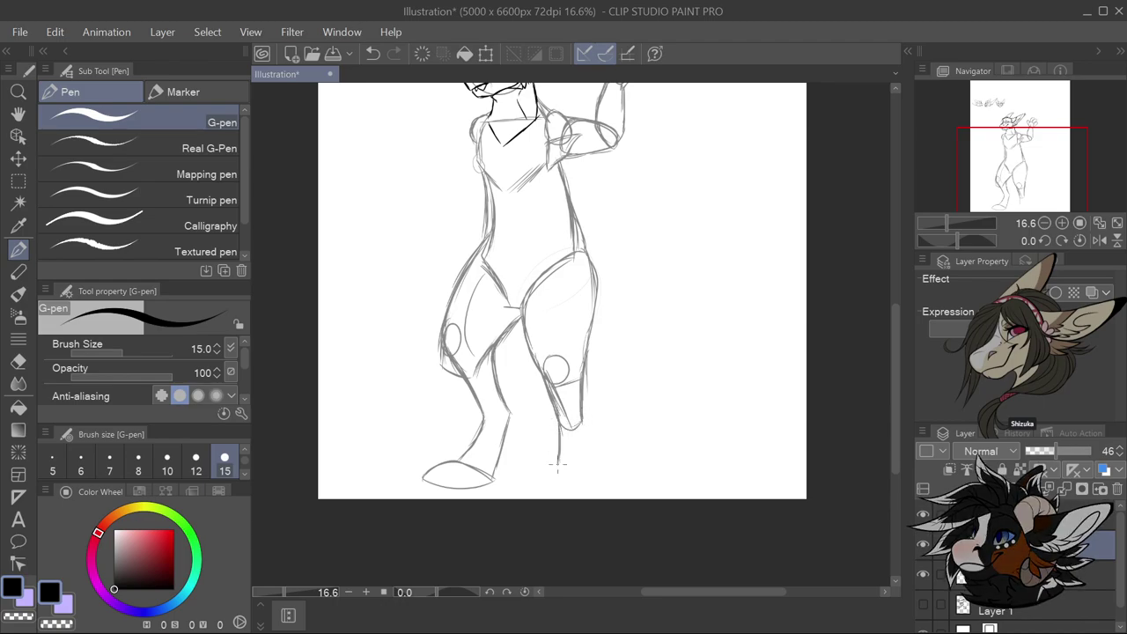
{"action": "left_click_drag", "start_coordinate": [582, 417], "coordinate": [599, 482]}
{"action": "mouse_move", "coordinate": [555, 428]}
{"action": "left_mouse_down"}
{"action": "mouse_move", "coordinate": [567, 433]}
{"action": "mouse_move", "coordinate": [558, 481]}
{"action": "mouse_move", "coordinate": [610, 503]}
{"action": "left_mouse_up"}
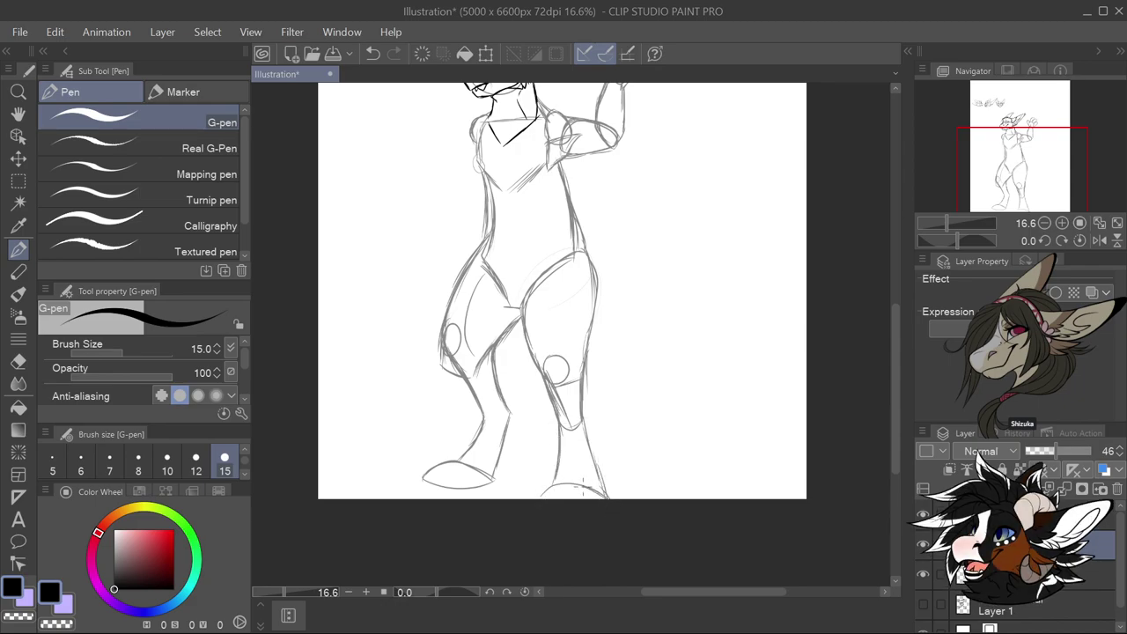
On the head's layer, select the large head with a rectangle, scale it up slightly and deselect it
{"action": "scroll", "coordinate": [610, 480], "scroll_direction": "down", "scroll_amount": 1}
{"action": "scroll", "coordinate": [610, 479], "scroll_direction": "down", "scroll_amount": 1}
{"action": "scroll", "coordinate": [606, 332], "scroll_direction": "up", "scroll_amount": 1}
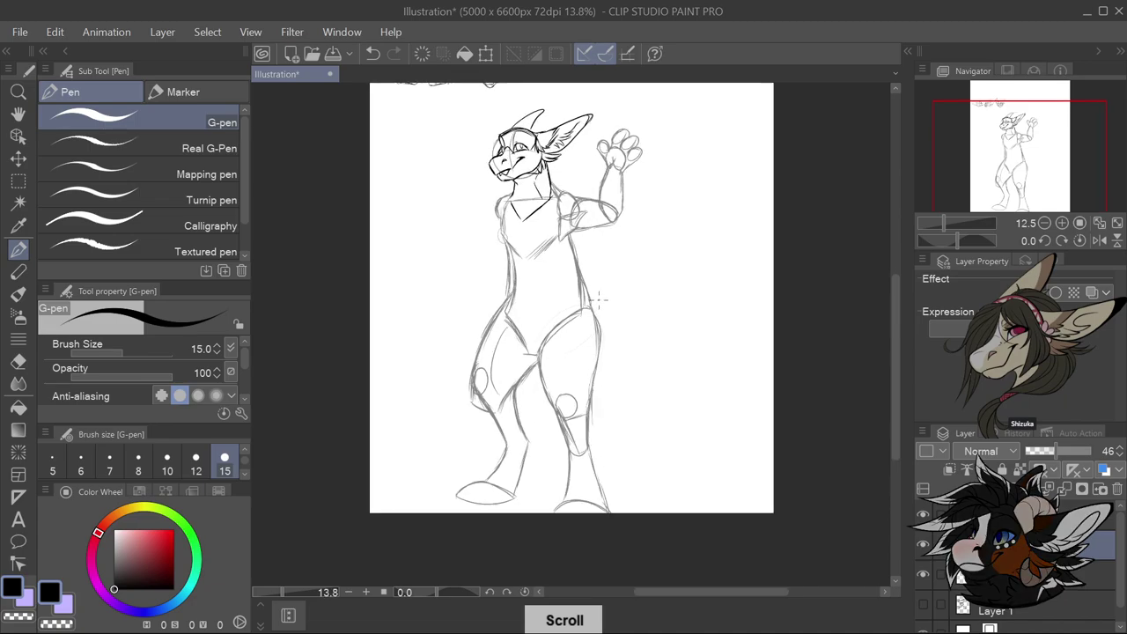
{"action": "scroll", "coordinate": [604, 256], "scroll_direction": "down", "scroll_amount": 2}
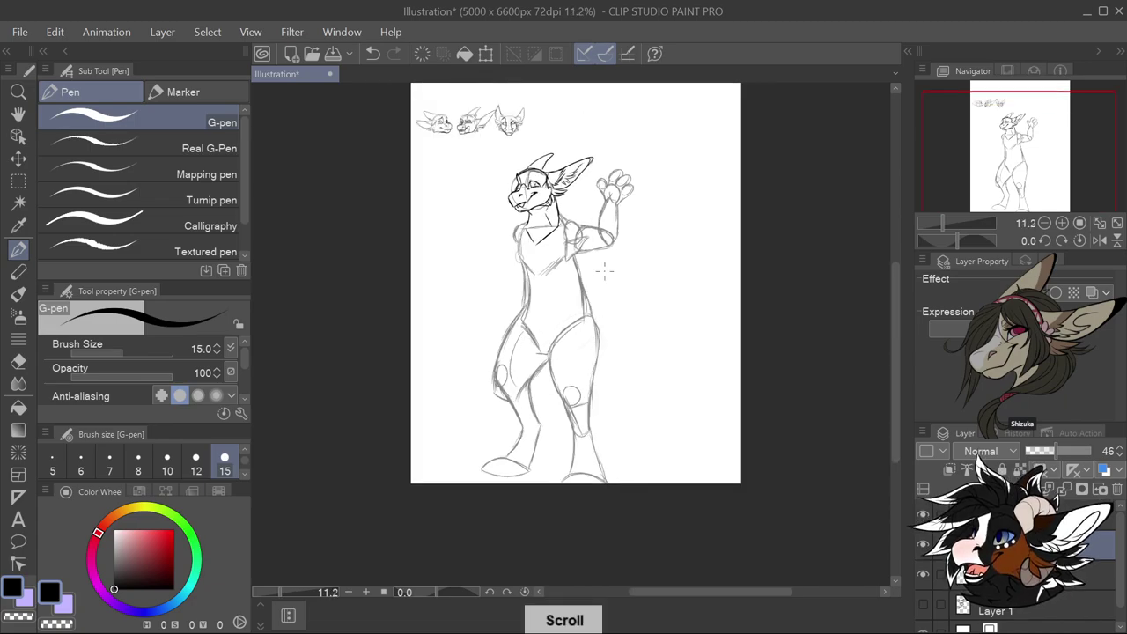
{"action": "scroll", "coordinate": [607, 275], "scroll_direction": "up", "scroll_amount": 1}
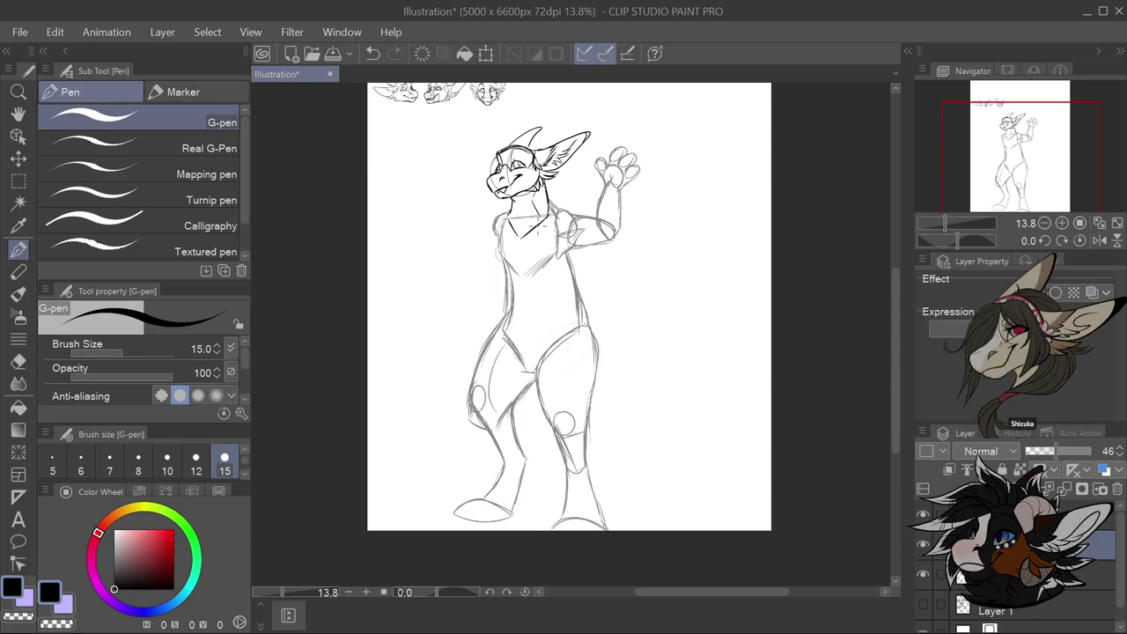
{"action": "left_click", "coordinate": [1039, 515]}
{"action": "left_click", "coordinate": [18, 181]}
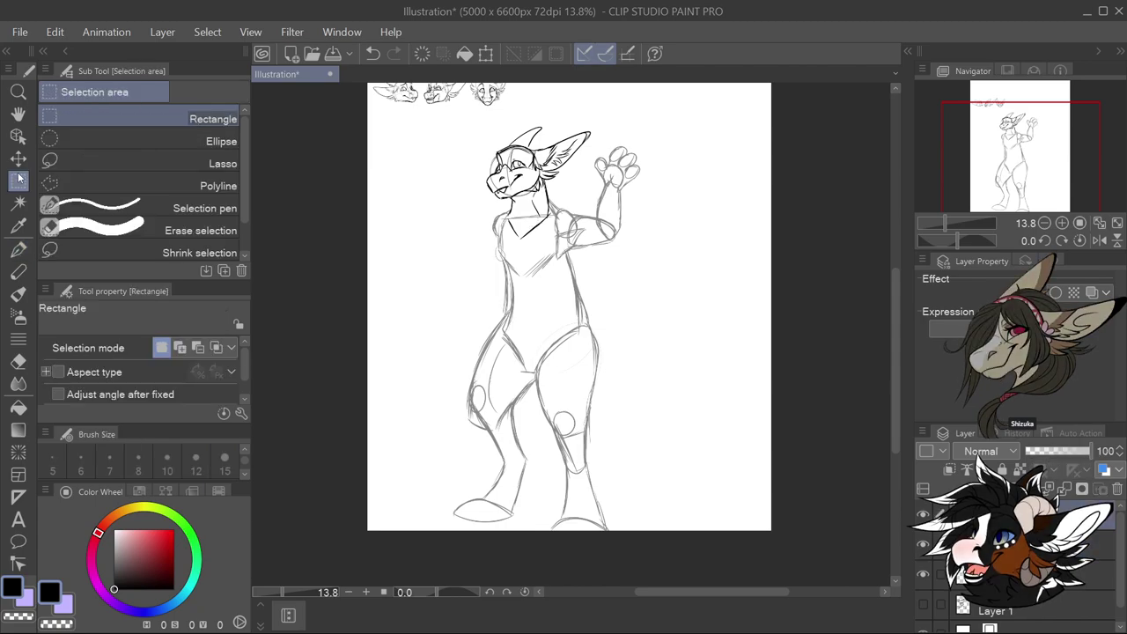
{"action": "left_click_drag", "start_coordinate": [453, 107], "coordinate": [625, 265]}
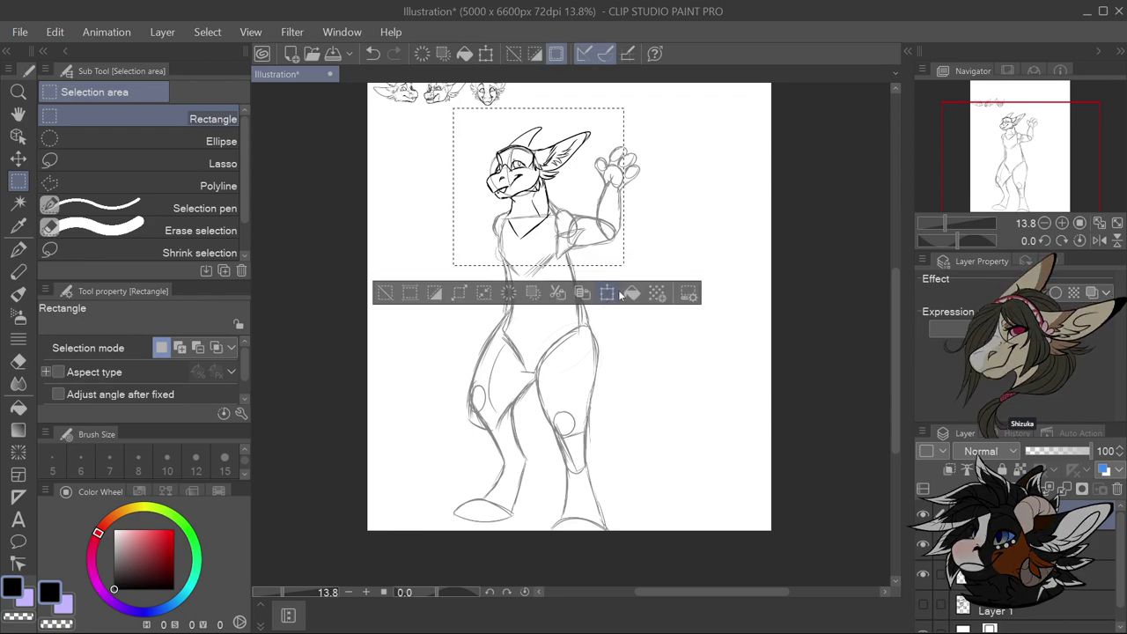
{"action": "left_click", "coordinate": [611, 293]}
{"action": "left_click_drag", "start_coordinate": [634, 94], "coordinate": [604, 166]}
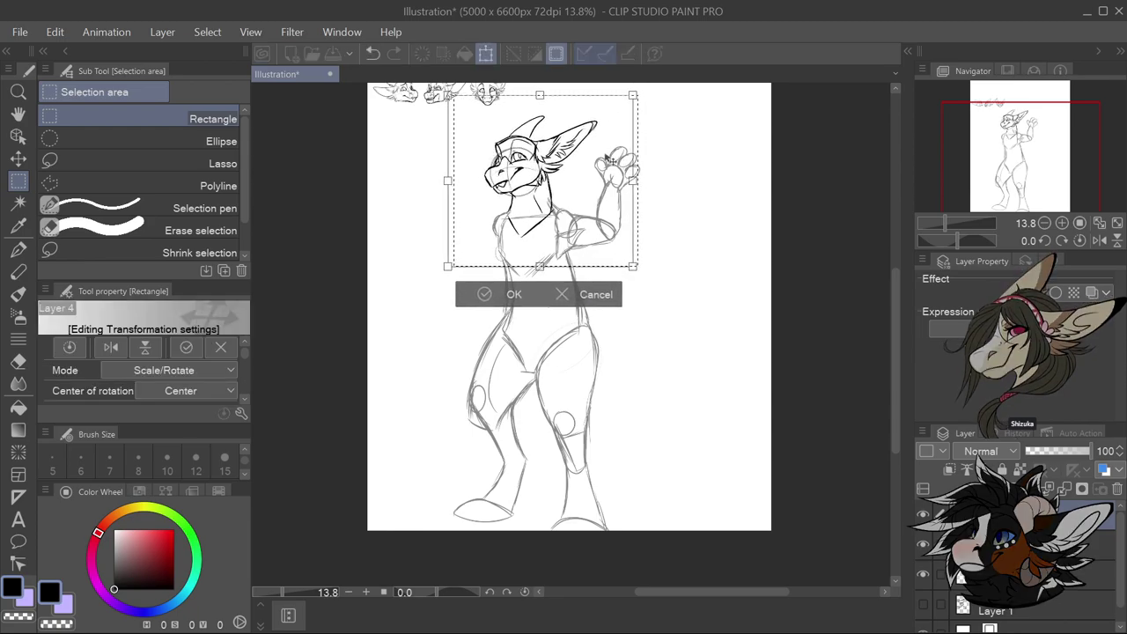
{"action": "left_click", "coordinate": [512, 295]}
{"action": "key", "text": "ctrl+d"}
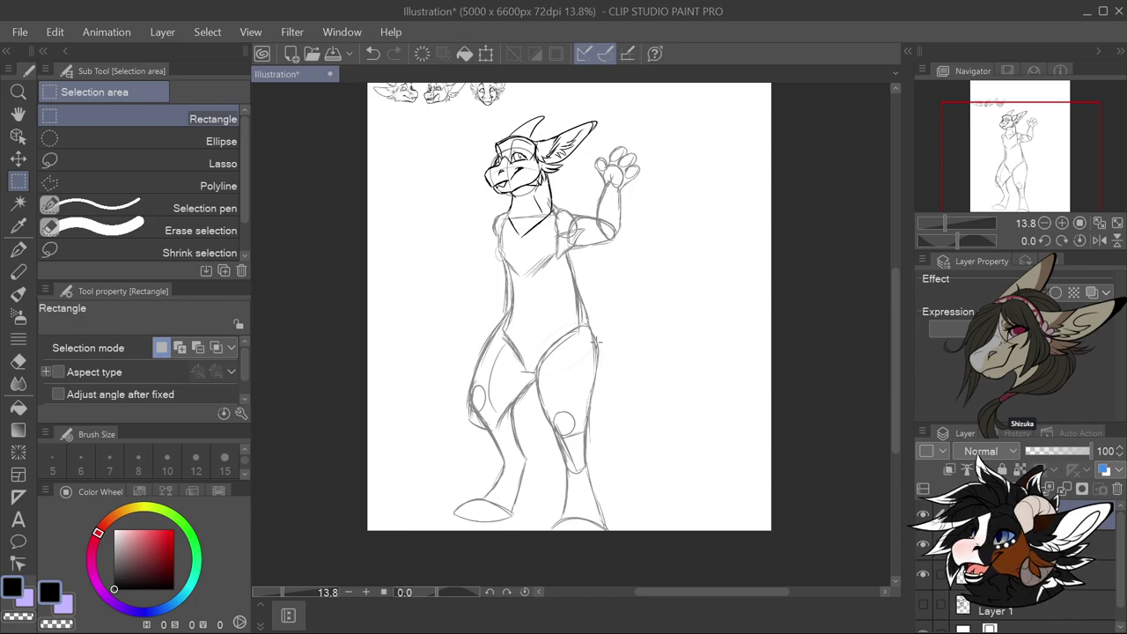
Return to the body sketch layer and reinforce the thigh outlines with the G-pen, rounding the knee ends with curved closing lines
{"action": "left_click", "coordinate": [1083, 544]}
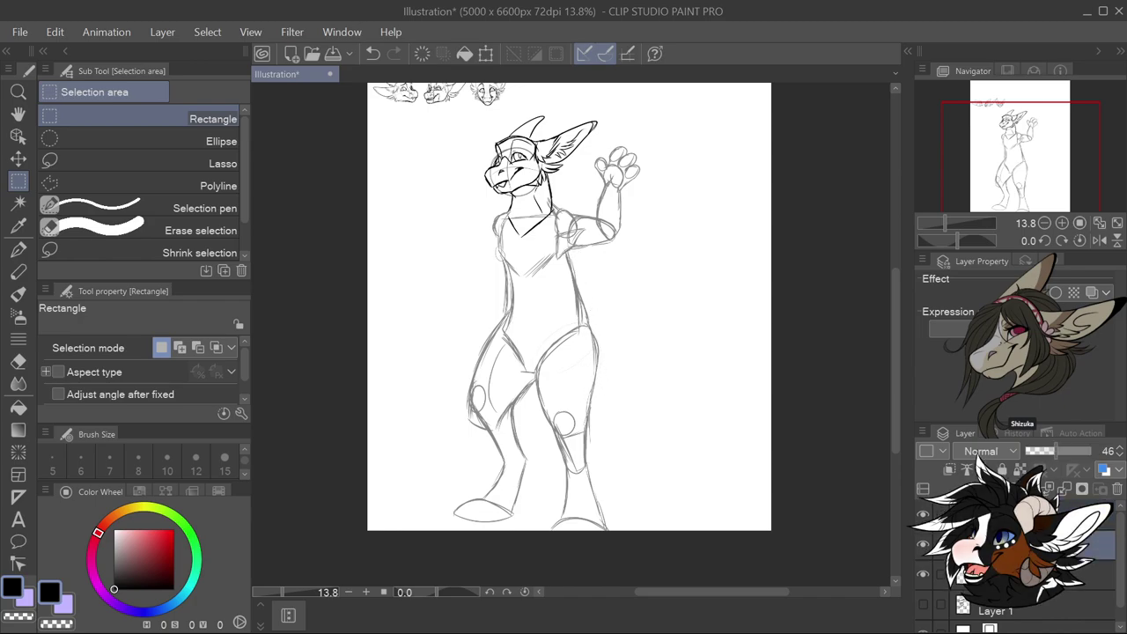
{"action": "key", "text": "p"}
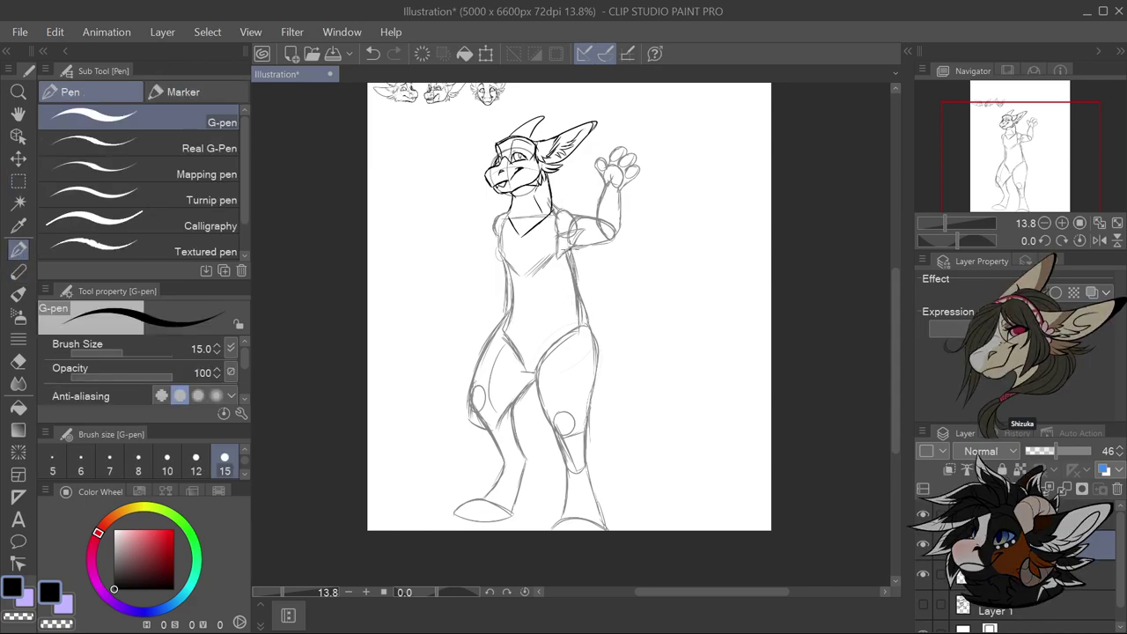
{"action": "left_click_drag", "start_coordinate": [590, 401], "coordinate": [591, 327]}
{"action": "mouse_move", "coordinate": [593, 347]}
{"action": "left_mouse_down"}
{"action": "mouse_move", "coordinate": [593, 387]}
{"action": "mouse_move", "coordinate": [551, 421]}
{"action": "left_mouse_up"}
{"action": "mouse_move", "coordinate": [537, 370]}
{"action": "left_mouse_down"}
{"action": "mouse_move", "coordinate": [548, 417]}
{"action": "mouse_move", "coordinate": [544, 404]}
{"action": "left_mouse_up"}
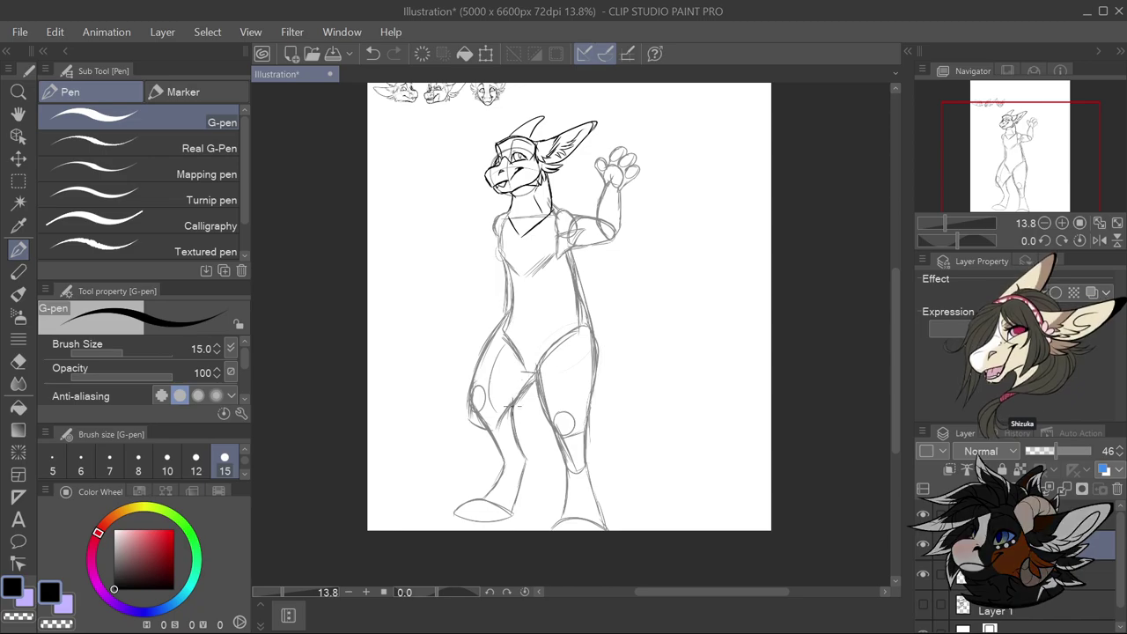
{"action": "mouse_move", "coordinate": [486, 354]}
{"action": "left_mouse_down"}
{"action": "mouse_move", "coordinate": [472, 388]}
{"action": "mouse_move", "coordinate": [481, 368]}
{"action": "mouse_move", "coordinate": [491, 422]}
{"action": "mouse_move", "coordinate": [509, 409]}
{"action": "left_mouse_up"}
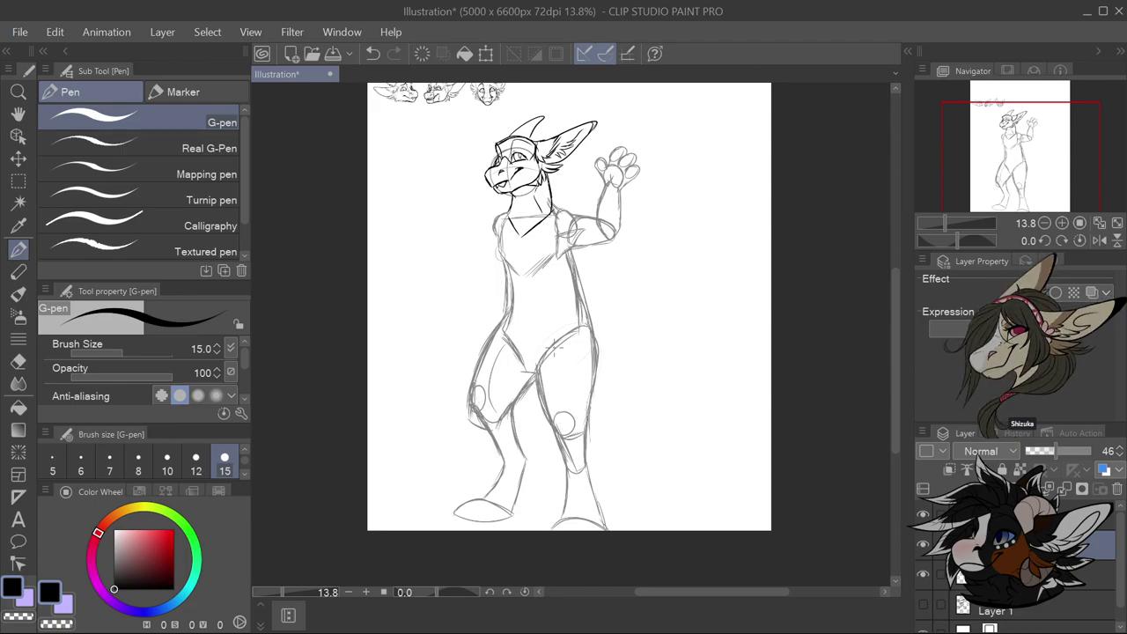
Try a long outer line for the second upper arm, sloping outward from the shoulder, and undo it
{"action": "scroll", "coordinate": [614, 384], "scroll_direction": "down", "scroll_amount": 2}
{"action": "scroll", "coordinate": [587, 359], "scroll_direction": "up", "scroll_amount": 1}
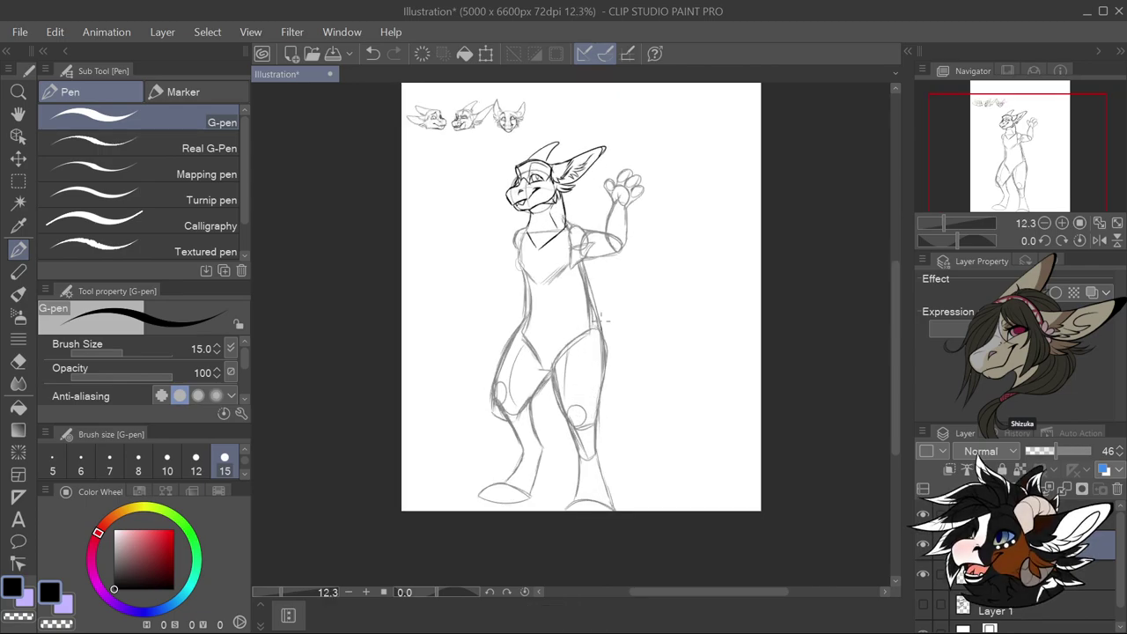
{"action": "scroll", "coordinate": [614, 300], "scroll_direction": "up", "scroll_amount": 2}
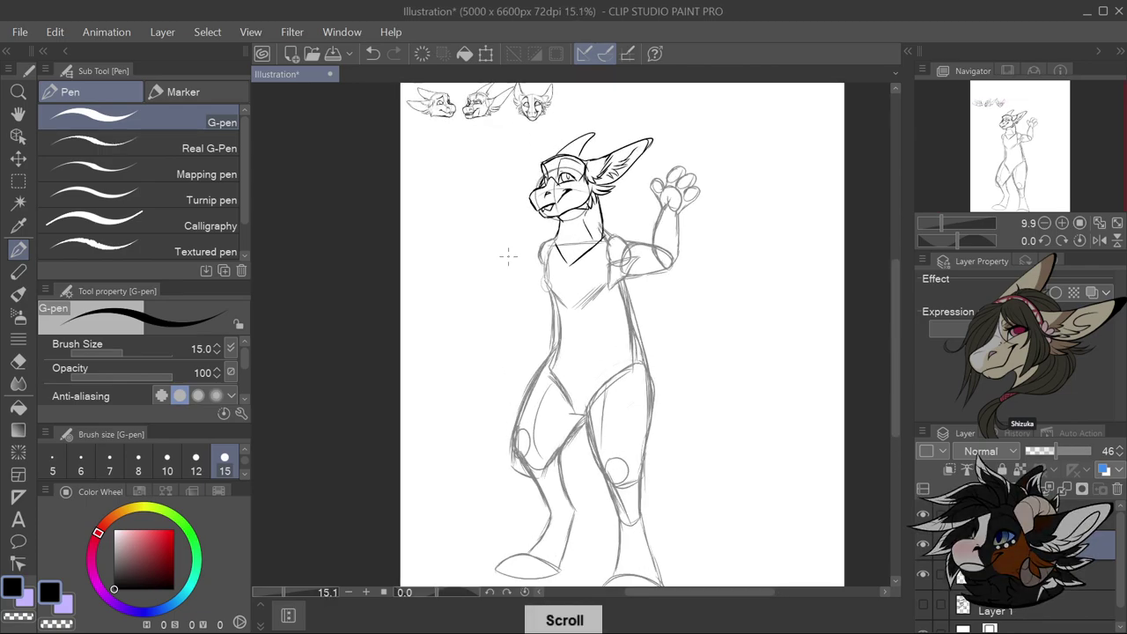
{"action": "scroll", "coordinate": [537, 273], "scroll_direction": "up", "scroll_amount": 1}
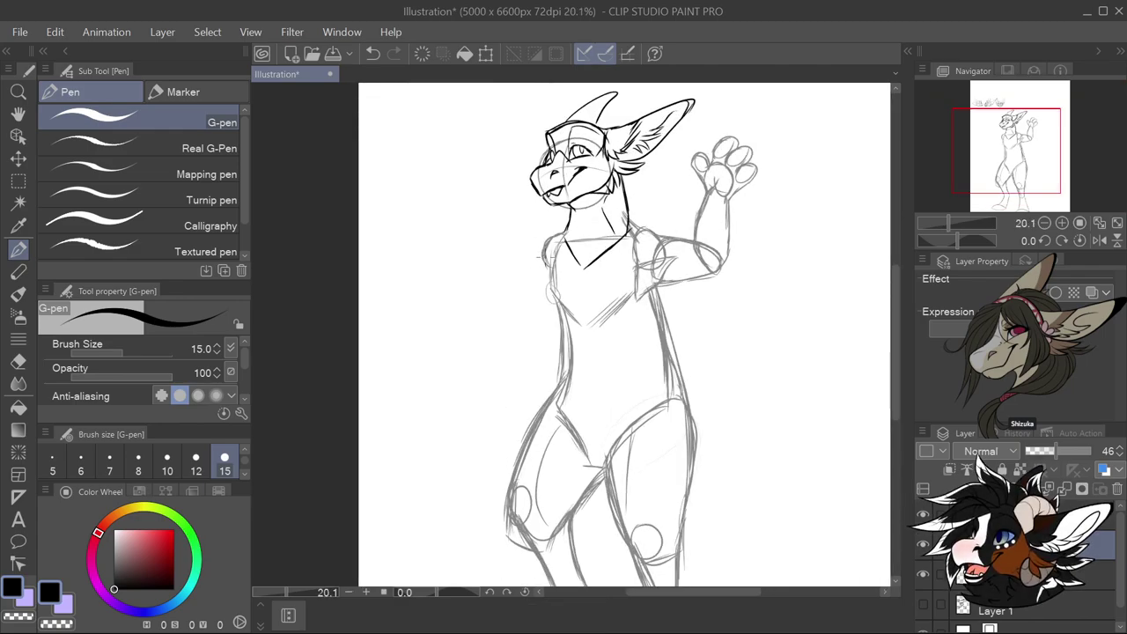
{"action": "left_click_drag", "start_coordinate": [546, 236], "coordinate": [513, 280]}
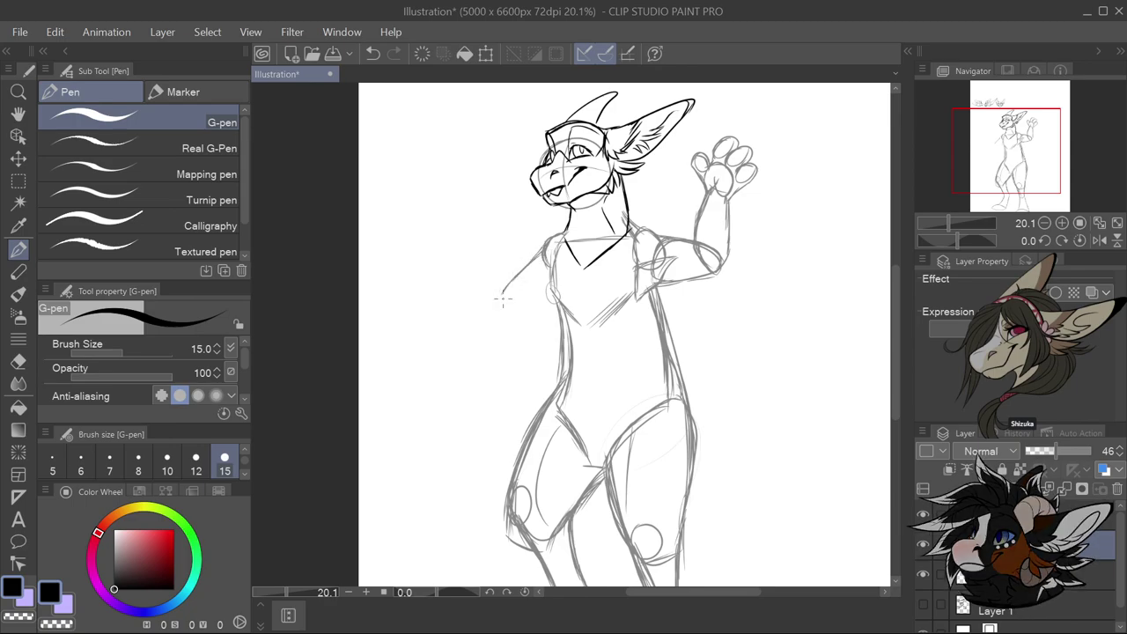
{"action": "key", "text": "ctrl+z"}
{"action": "key", "text": "ctrl+z"}
{"action": "key", "text": "ctrl+z"}
{"action": "key", "text": "ctrl+z"}
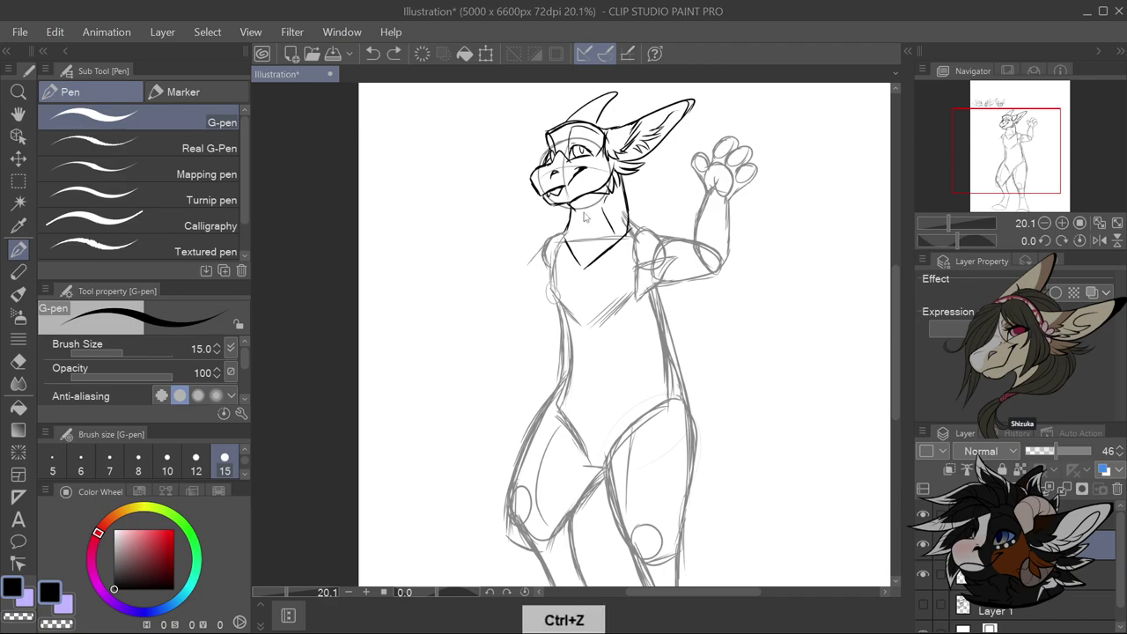
Sketch the second upper arm sloping down and outward from the shoulder, with an oval at the elbow
{"action": "left_click_drag", "start_coordinate": [553, 241], "coordinate": [528, 277]}
{"action": "left_click_drag", "start_coordinate": [531, 269], "coordinate": [521, 277]}
{"action": "left_click_drag", "start_coordinate": [540, 257], "coordinate": [529, 276]}
{"action": "mouse_move", "coordinate": [511, 314]}
{"action": "left_mouse_down"}
{"action": "mouse_move", "coordinate": [550, 303]}
{"action": "mouse_move", "coordinate": [532, 325]}
{"action": "mouse_move", "coordinate": [510, 306]}
{"action": "mouse_move", "coordinate": [528, 324]}
{"action": "mouse_move", "coordinate": [468, 265]}
{"action": "mouse_move", "coordinate": [478, 282]}
{"action": "mouse_move", "coordinate": [457, 281]}
{"action": "mouse_move", "coordinate": [472, 268]}
{"action": "mouse_move", "coordinate": [450, 293]}
{"action": "mouse_move", "coordinate": [485, 331]}
{"action": "mouse_move", "coordinate": [465, 311]}
{"action": "mouse_move", "coordinate": [480, 325]}
{"action": "mouse_move", "coordinate": [515, 310]}
{"action": "left_mouse_up"}
Undo the first forearm strokes beyond the second arm's elbow
{"action": "key", "text": "ctrl+z"}
{"action": "key", "text": "ctrl+z"}
{"action": "key", "text": "ctrl+z"}
{"action": "key", "text": "ctrl+z"}
{"action": "key", "text": "ctrl+z"}
{"action": "key", "text": "ctrl+z"}
{"action": "key", "text": "ctrl+z"}
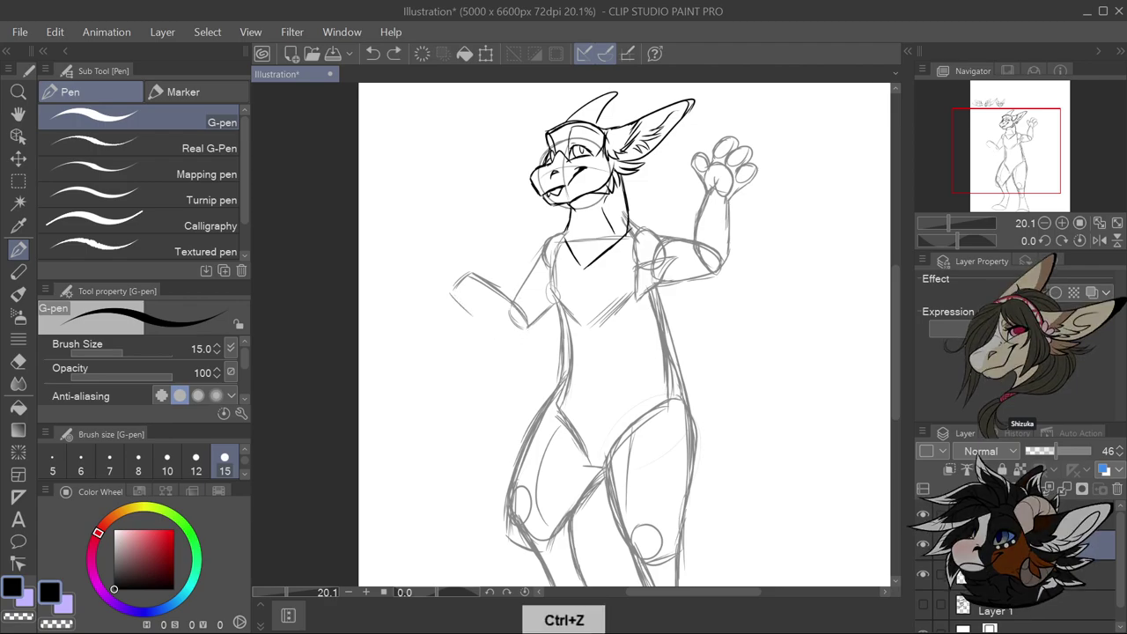
{"action": "key", "text": "ctrl+z"}
Redraw the forearm as a tapered tube reaching outward from the elbow, close the wrist and start the hand's edges
{"action": "mouse_move", "coordinate": [518, 307]}
{"action": "left_mouse_down"}
{"action": "mouse_move", "coordinate": [528, 324]}
{"action": "mouse_move", "coordinate": [521, 305]}
{"action": "left_mouse_up"}
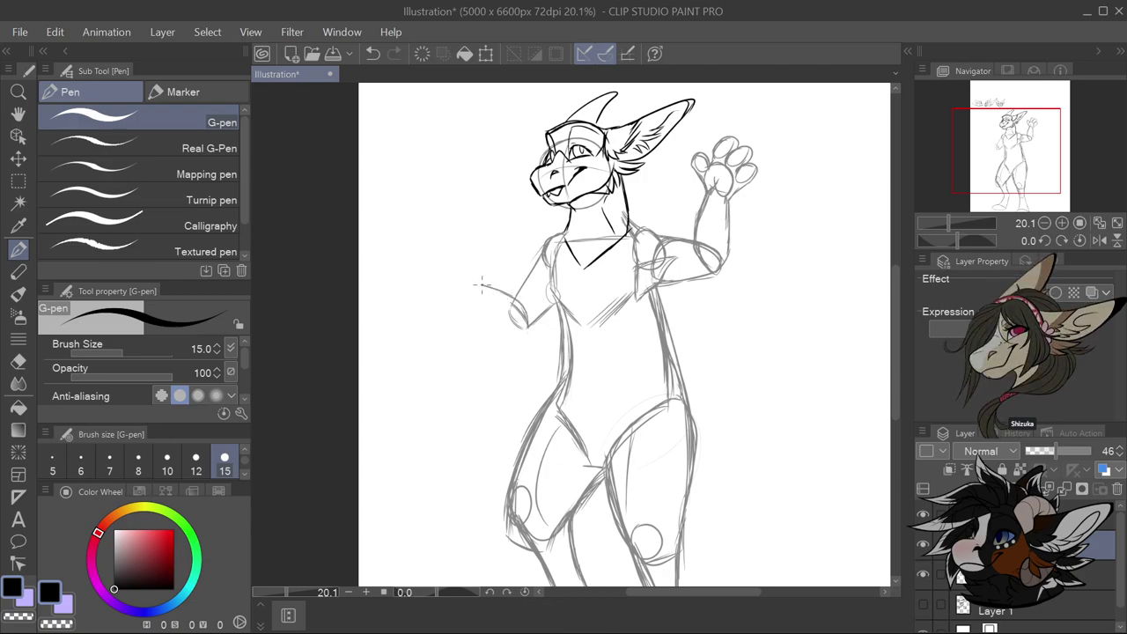
{"action": "mouse_move", "coordinate": [449, 300]}
{"action": "left_mouse_down"}
{"action": "mouse_move", "coordinate": [516, 349]}
{"action": "mouse_move", "coordinate": [539, 320]}
{"action": "mouse_move", "coordinate": [523, 307]}
{"action": "left_mouse_up"}
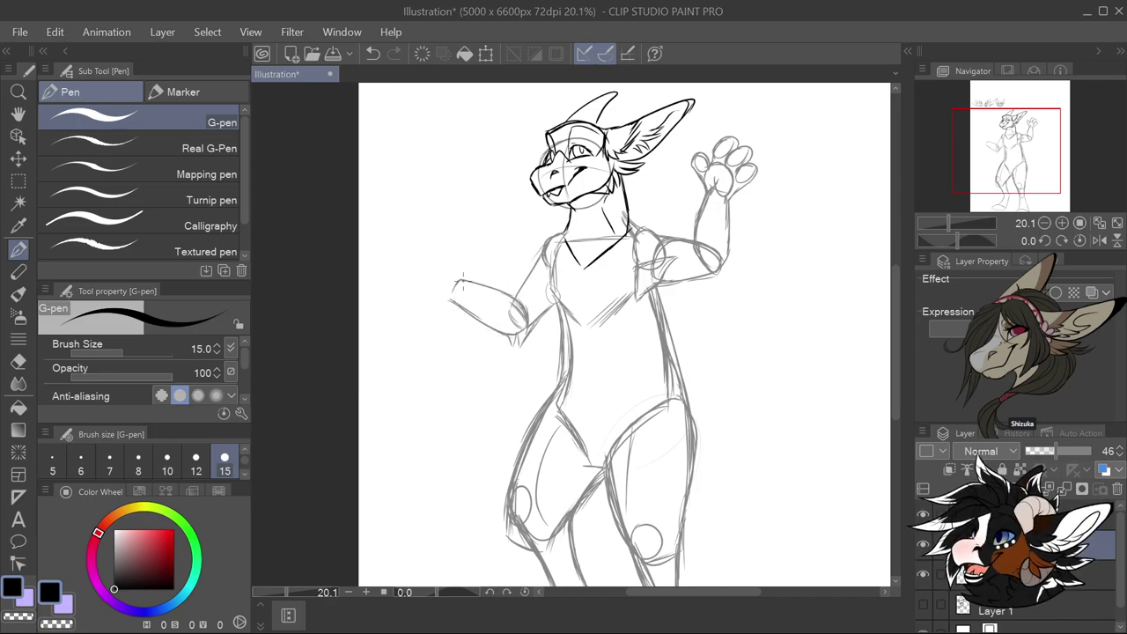
{"action": "left_click_drag", "start_coordinate": [453, 279], "coordinate": [428, 290]}
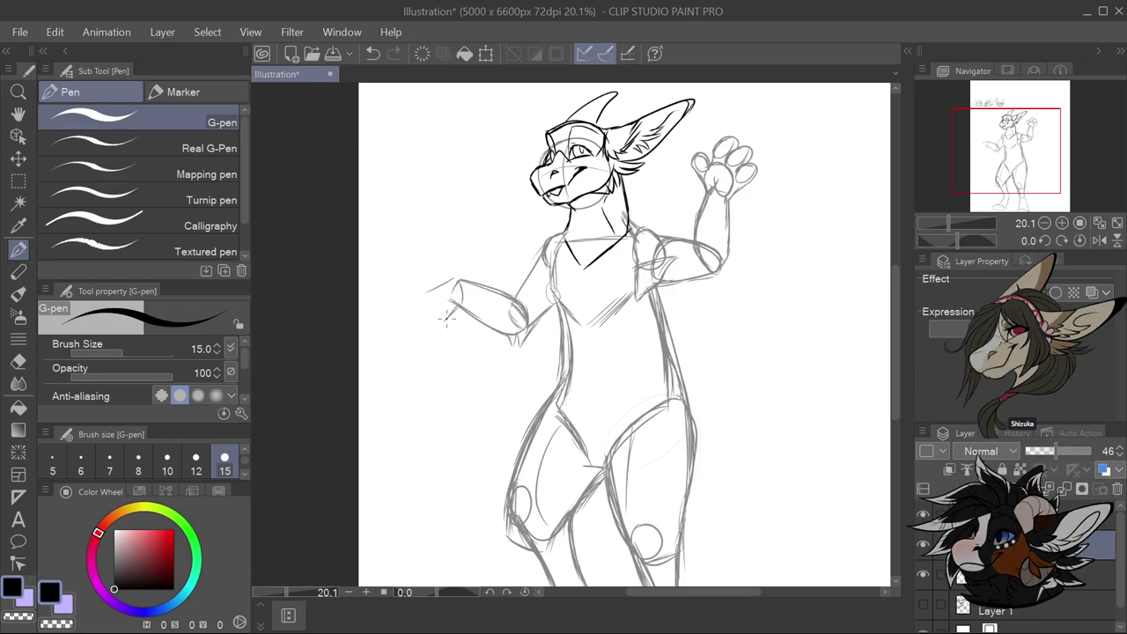
Sketch the relaxed paw at the end of the forearm, with a curved back and rounded, drooping fingers
{"action": "scroll", "coordinate": [442, 321], "scroll_direction": "down", "scroll_amount": 2}
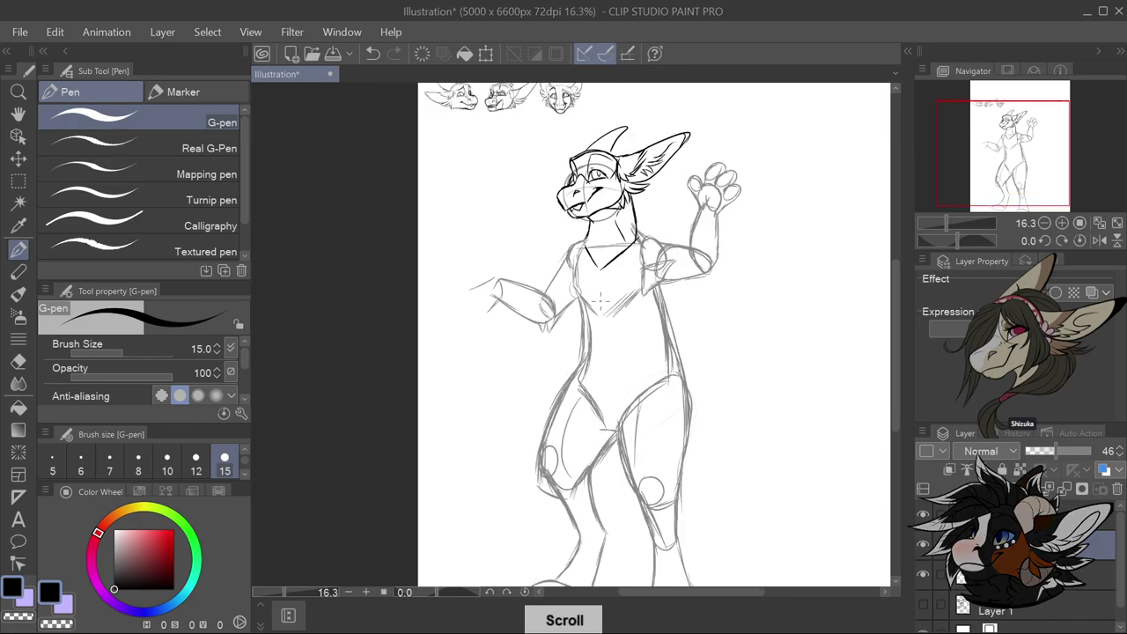
{"action": "scroll", "coordinate": [475, 283], "scroll_direction": "up", "scroll_amount": 2}
{"action": "left_click_drag", "start_coordinate": [476, 280], "coordinate": [459, 289]}
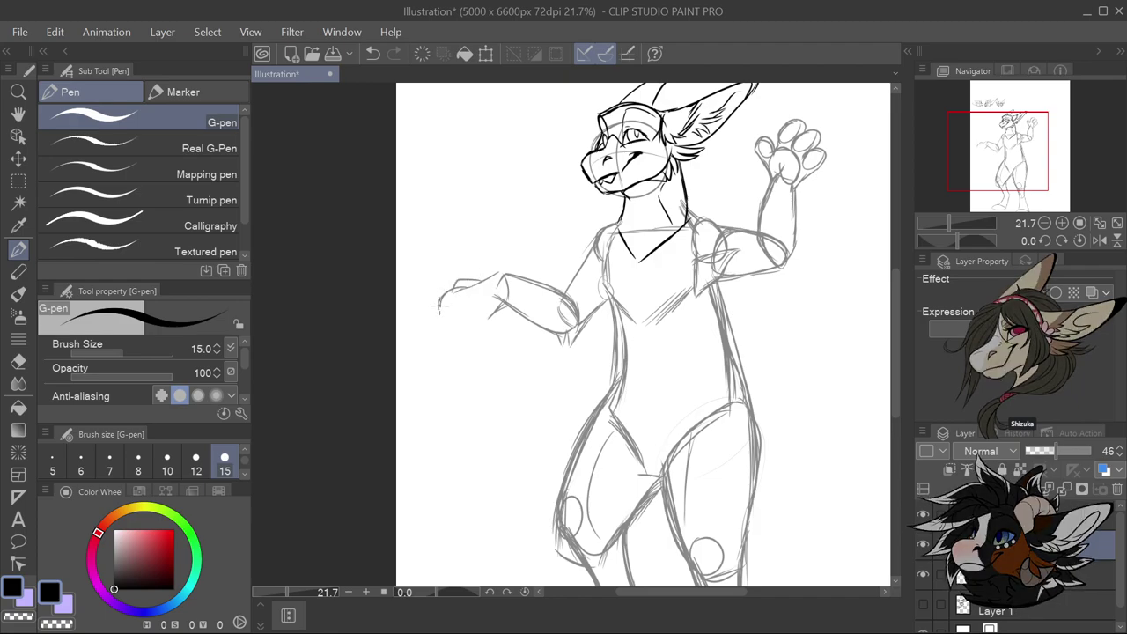
{"action": "mouse_move", "coordinate": [449, 305]}
{"action": "left_mouse_down"}
{"action": "mouse_move", "coordinate": [445, 322]}
{"action": "mouse_move", "coordinate": [469, 336]}
{"action": "mouse_move", "coordinate": [488, 328]}
{"action": "left_mouse_up"}
{"action": "key", "text": "ctrl+z"}
{"action": "mouse_move", "coordinate": [442, 322]}
{"action": "left_mouse_down"}
{"action": "mouse_move", "coordinate": [454, 334]}
{"action": "mouse_move", "coordinate": [441, 319]}
{"action": "mouse_move", "coordinate": [467, 287]}
{"action": "mouse_move", "coordinate": [443, 297]}
{"action": "mouse_move", "coordinate": [489, 275]}
{"action": "left_mouse_up"}
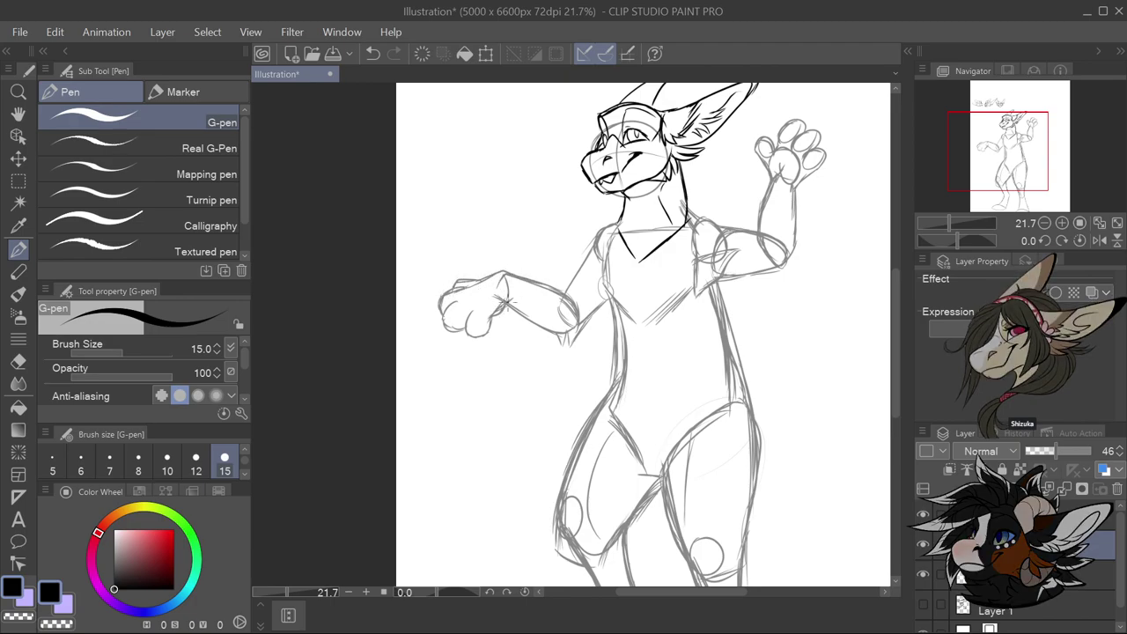
Lasso the relaxed paw, scale it down slightly with Scale/Rotate, and clear the selection
{"action": "scroll", "coordinate": [645, 398], "scroll_direction": "down", "scroll_amount": 4}
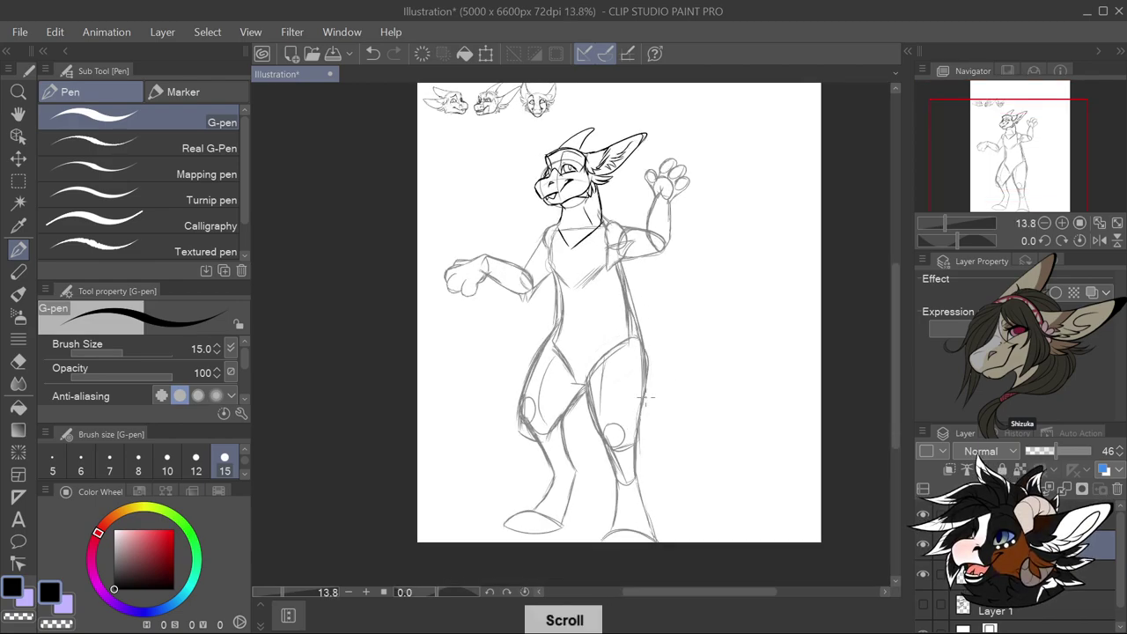
{"action": "scroll", "coordinate": [646, 398], "scroll_direction": "up", "scroll_amount": 1}
{"action": "key", "text": "m"}
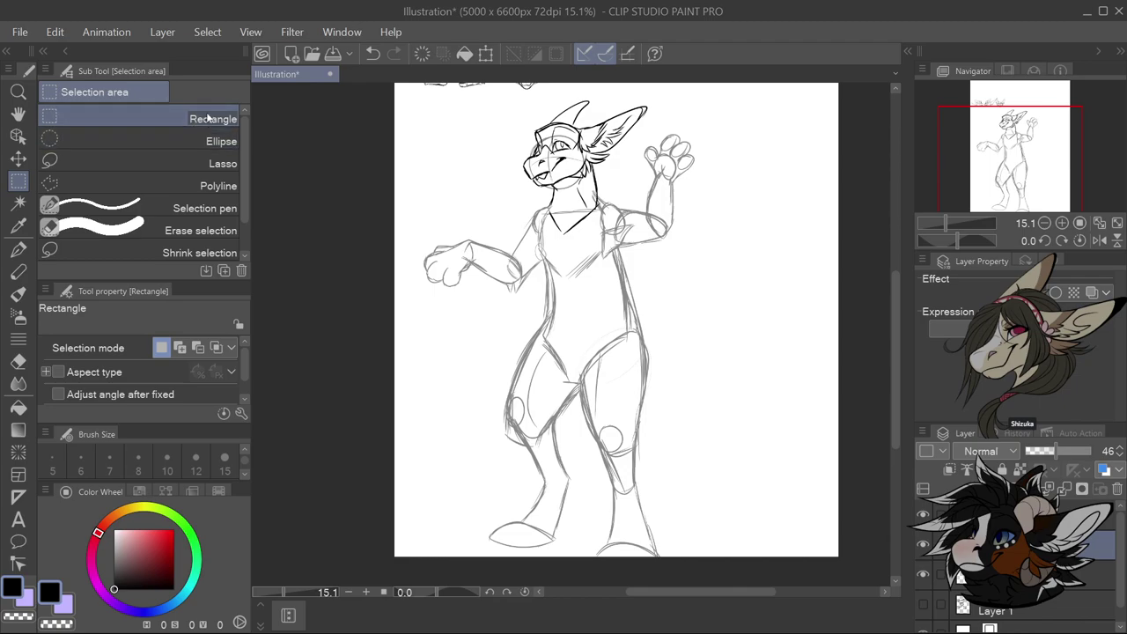
{"action": "left_click", "coordinate": [172, 163]}
{"action": "mouse_move", "coordinate": [477, 264]}
{"action": "left_mouse_down"}
{"action": "mouse_move", "coordinate": [422, 238]}
{"action": "mouse_move", "coordinate": [468, 298]}
{"action": "left_mouse_up"}
{"action": "left_click", "coordinate": [516, 331]}
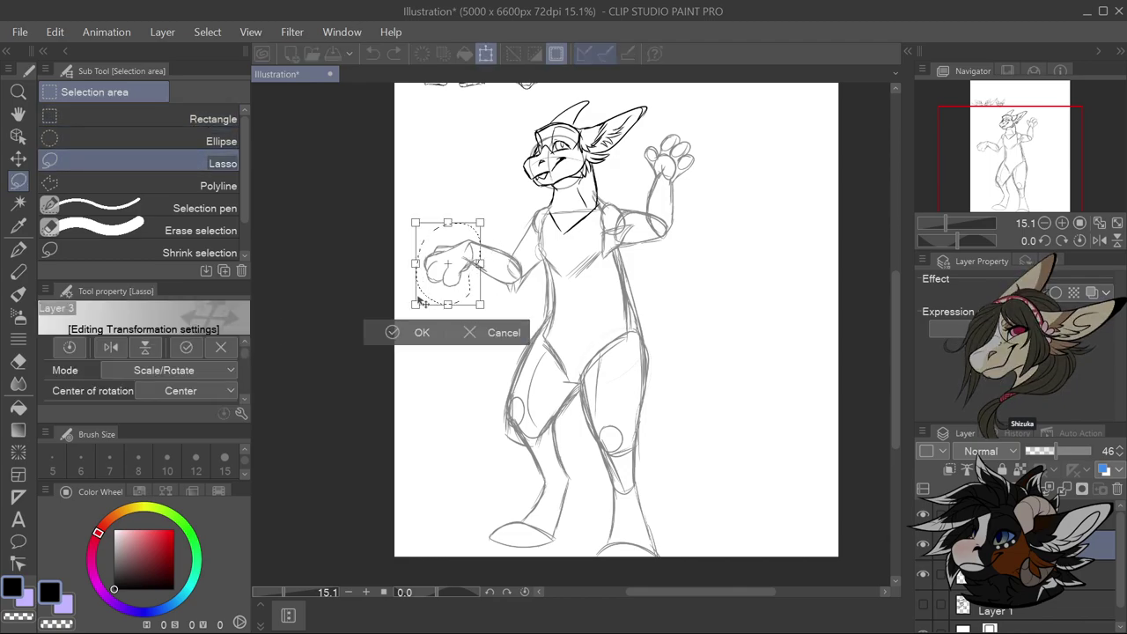
{"action": "left_click_drag", "start_coordinate": [435, 297], "coordinate": [474, 264]}
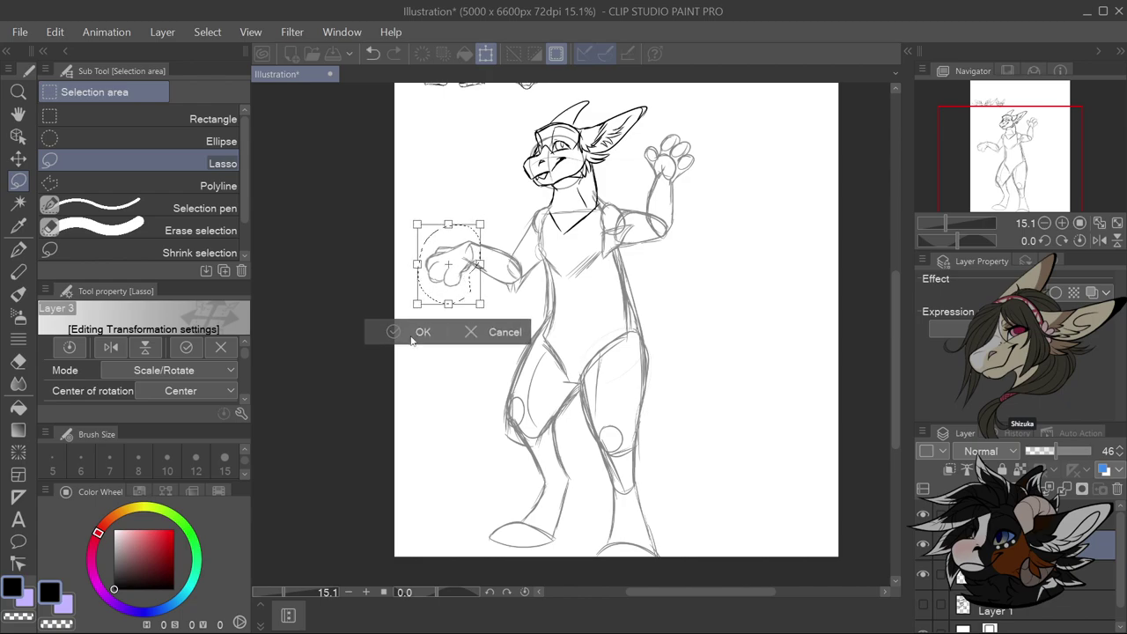
{"action": "left_click", "coordinate": [394, 331]}
{"action": "scroll", "coordinate": [706, 342], "scroll_direction": "down", "scroll_amount": 2}
{"action": "scroll", "coordinate": [706, 341], "scroll_direction": "down", "scroll_amount": 1}
{"action": "key", "text": "ctrl+d"}
{"action": "scroll", "coordinate": [789, 401], "scroll_direction": "up", "scroll_amount": 3}
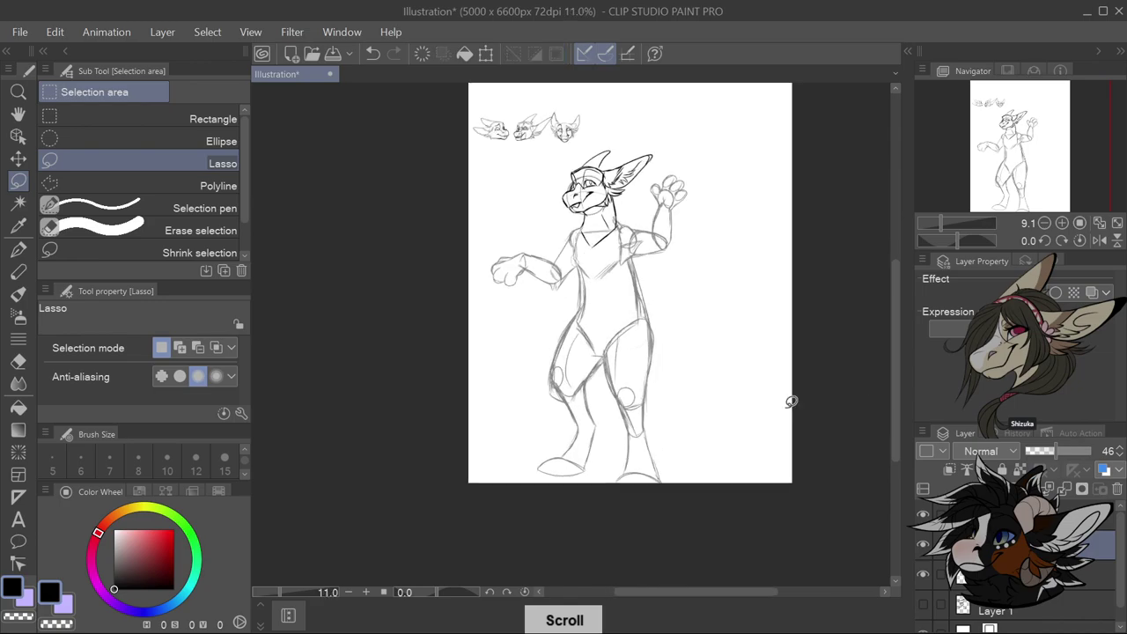
Sketch a thick tail with the G-pen, sweeping outward from behind the legs and curling up to a pointed tip
{"action": "key", "text": "p"}
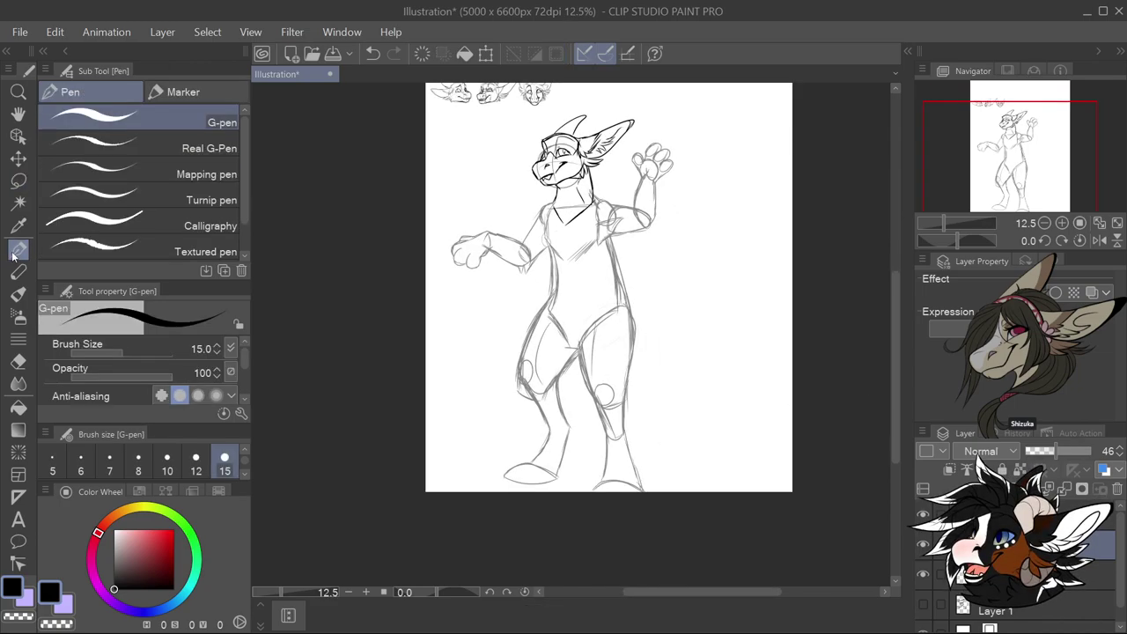
{"action": "scroll", "coordinate": [707, 315], "scroll_direction": "down", "scroll_amount": 2}
{"action": "scroll", "coordinate": [707, 315], "scroll_direction": "up", "scroll_amount": 3}
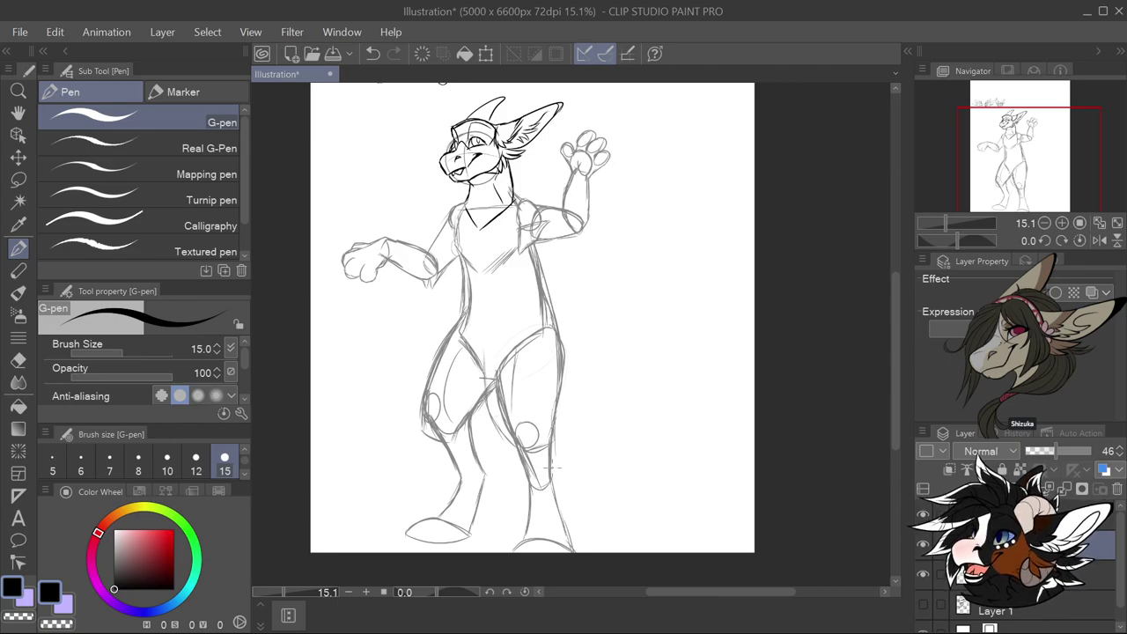
{"action": "mouse_move", "coordinate": [556, 461]}
{"action": "left_mouse_down"}
{"action": "mouse_move", "coordinate": [625, 464]}
{"action": "mouse_move", "coordinate": [673, 441]}
{"action": "mouse_move", "coordinate": [709, 389]}
{"action": "mouse_move", "coordinate": [721, 340]}
{"action": "mouse_move", "coordinate": [704, 286]}
{"action": "left_mouse_up"}
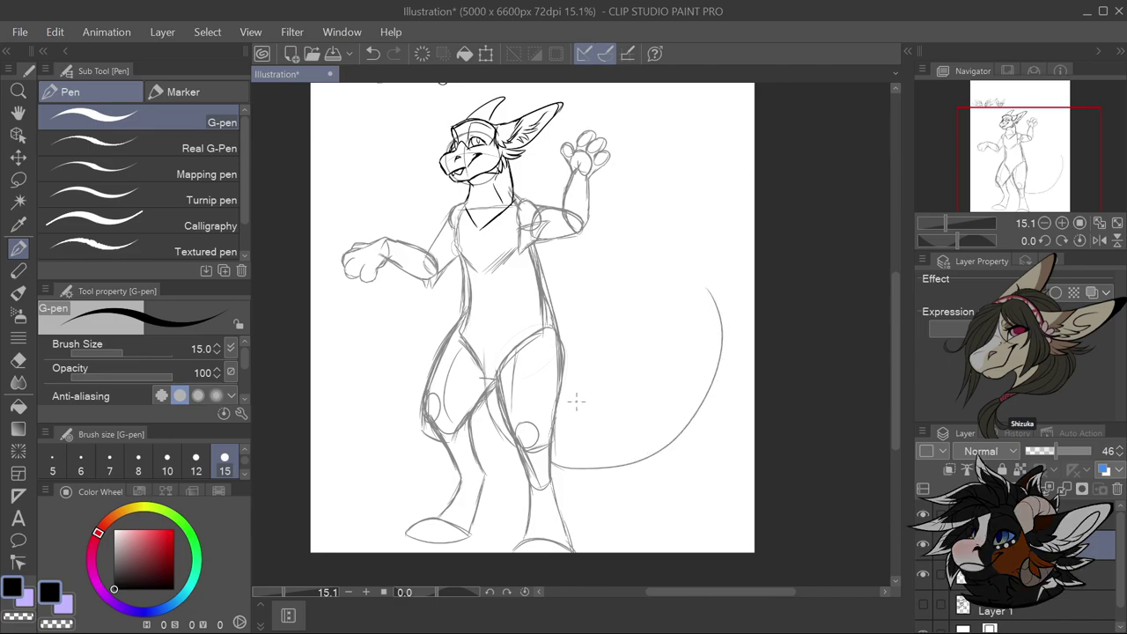
{"action": "key", "text": "ctrl+z"}
{"action": "mouse_move", "coordinate": [560, 402]}
{"action": "left_mouse_down"}
{"action": "mouse_move", "coordinate": [586, 404]}
{"action": "mouse_move", "coordinate": [659, 392]}
{"action": "mouse_move", "coordinate": [686, 368]}
{"action": "mouse_move", "coordinate": [707, 292]}
{"action": "left_mouse_up"}
{"action": "left_click_drag", "start_coordinate": [721, 335], "coordinate": [695, 419]}
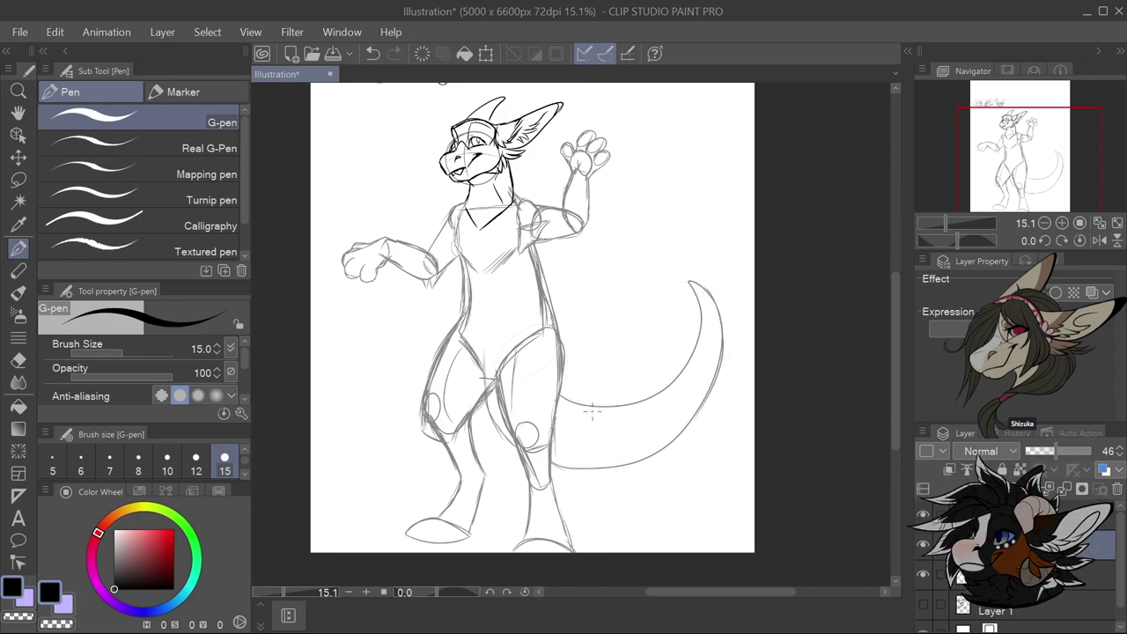
Sketch the outline of a spread wing behind the waving arm, from the raised paw to the wing tip and curving back to the hip
{"action": "scroll", "coordinate": [646, 309], "scroll_direction": "up", "scroll_amount": 3}
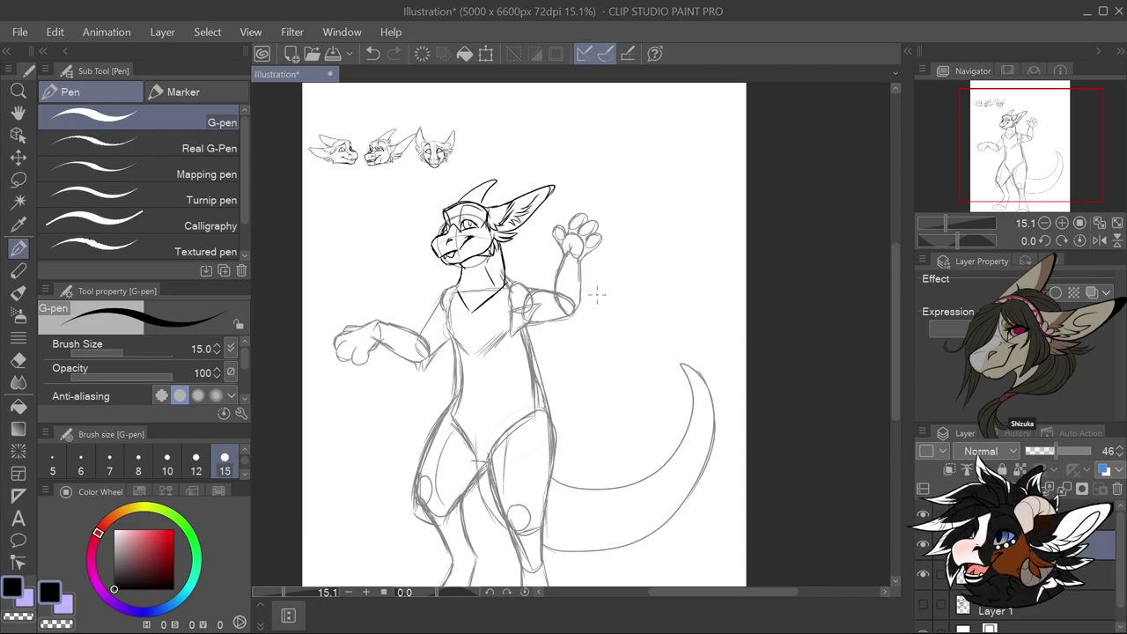
{"action": "scroll", "coordinate": [597, 296], "scroll_direction": "up", "scroll_amount": 1}
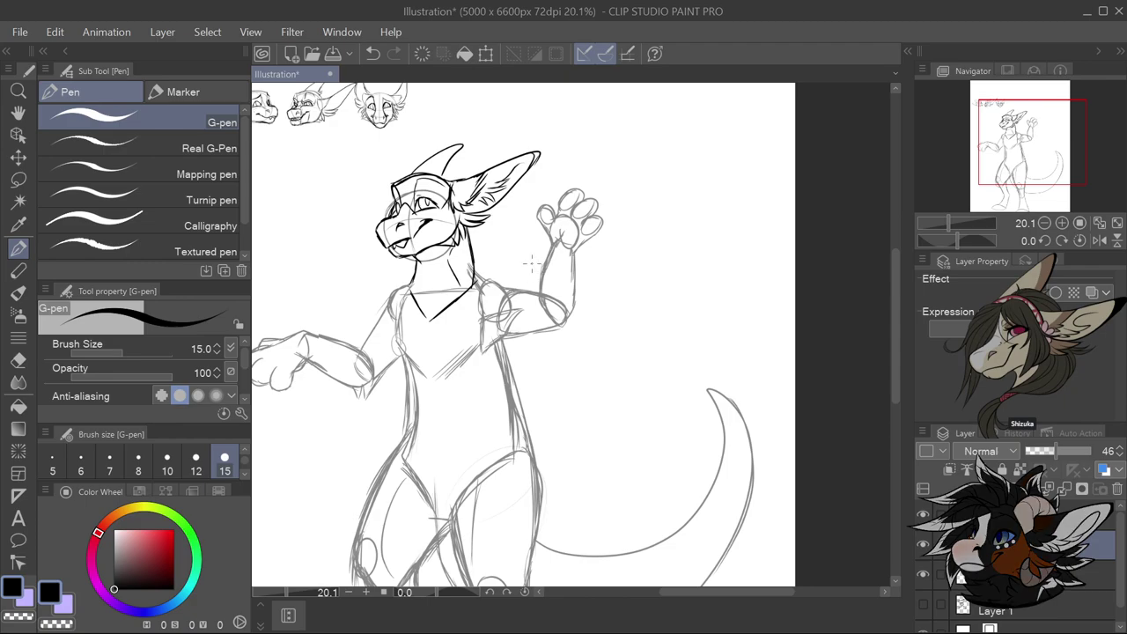
{"action": "scroll", "coordinate": [532, 262], "scroll_direction": "up", "scroll_amount": 1}
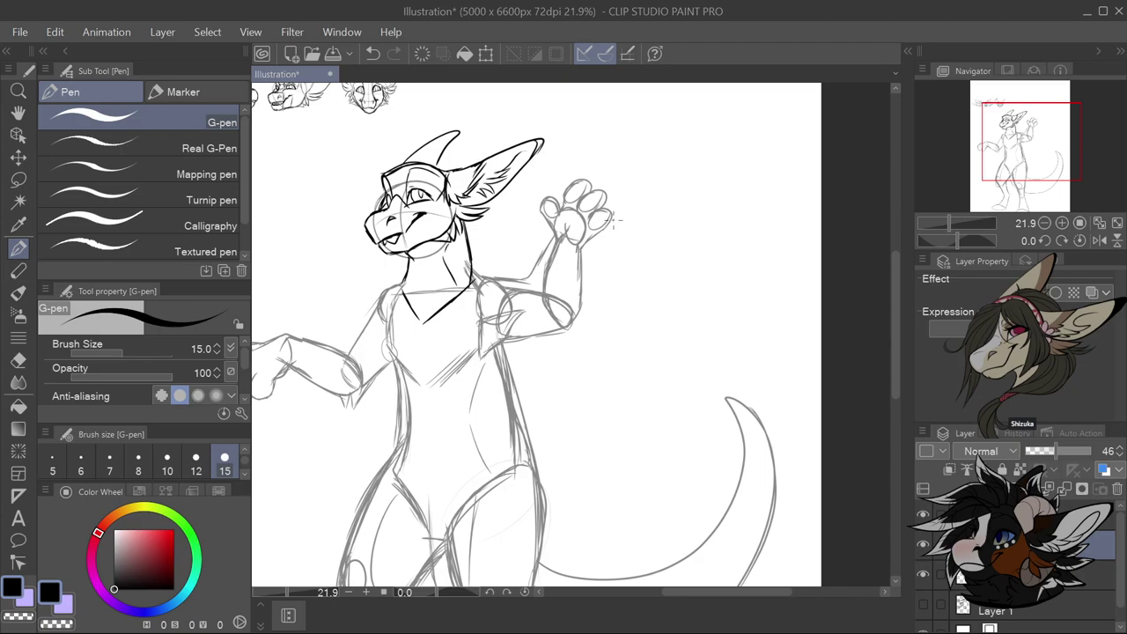
{"action": "left_click_drag", "start_coordinate": [625, 220], "coordinate": [764, 218]}
{"action": "scroll", "coordinate": [764, 238], "scroll_direction": "down", "scroll_amount": 2}
{"action": "scroll", "coordinate": [767, 251], "scroll_direction": "up", "scroll_amount": 2}
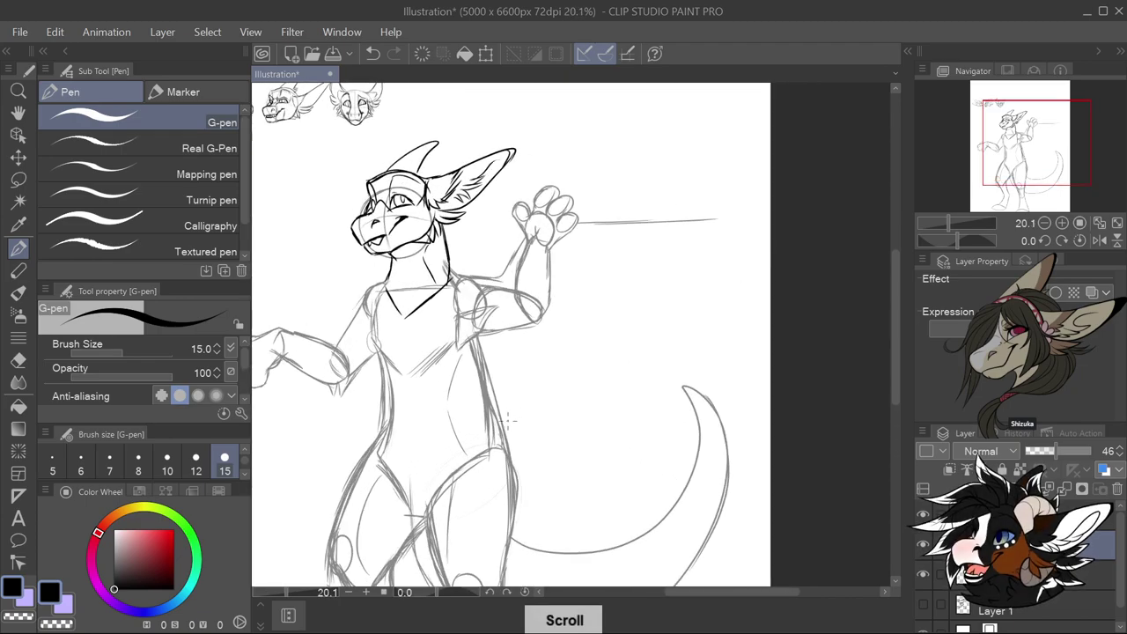
{"action": "mouse_move", "coordinate": [506, 438]}
{"action": "left_mouse_down"}
{"action": "mouse_move", "coordinate": [593, 393]}
{"action": "mouse_move", "coordinate": [572, 419]}
{"action": "mouse_move", "coordinate": [599, 380]}
{"action": "mouse_move", "coordinate": [700, 330]}
{"action": "mouse_move", "coordinate": [721, 225]}
{"action": "left_mouse_up"}
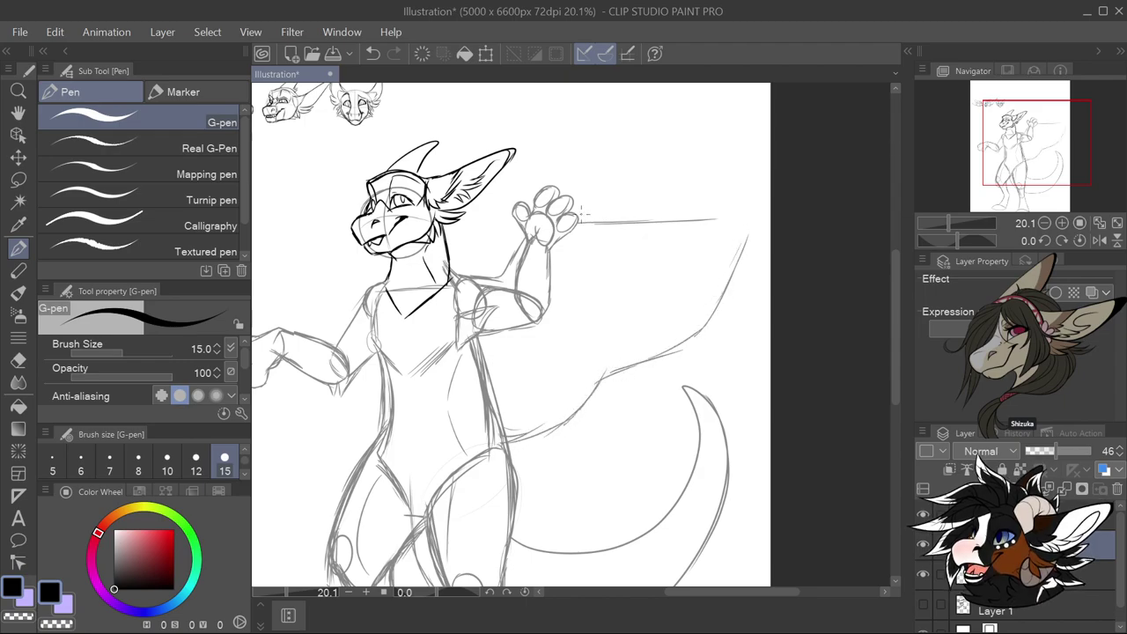
{"action": "mouse_move", "coordinate": [583, 207]}
{"action": "left_mouse_down"}
{"action": "mouse_move", "coordinate": [745, 170]}
{"action": "mouse_move", "coordinate": [752, 158]}
{"action": "mouse_move", "coordinate": [741, 259]}
{"action": "left_mouse_up"}
{"action": "mouse_move", "coordinate": [713, 323]}
{"action": "left_mouse_down"}
{"action": "mouse_move", "coordinate": [631, 374]}
{"action": "mouse_move", "coordinate": [577, 430]}
{"action": "mouse_move", "coordinate": [511, 458]}
{"action": "mouse_move", "coordinate": [607, 406]}
{"action": "mouse_move", "coordinate": [738, 266]}
{"action": "left_mouse_up"}
{"action": "scroll", "coordinate": [674, 315], "scroll_direction": "down", "scroll_amount": 4}
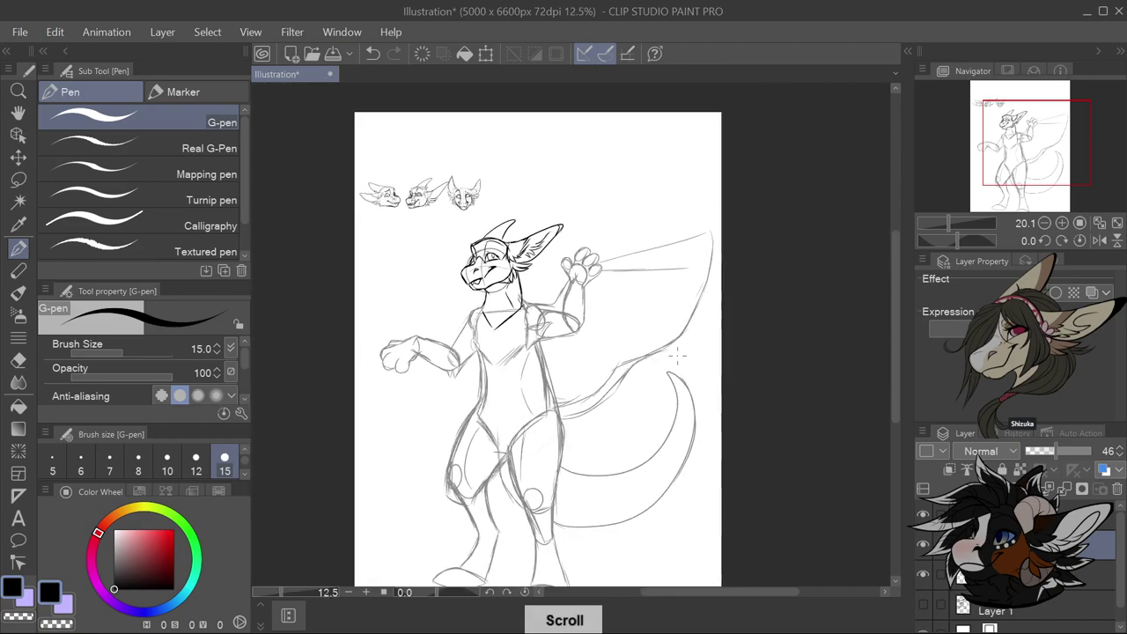
{"action": "scroll", "coordinate": [546, 202], "scroll_direction": "up", "scroll_amount": 4}
{"action": "left_click_drag", "start_coordinate": [547, 199], "coordinate": [715, 158]}
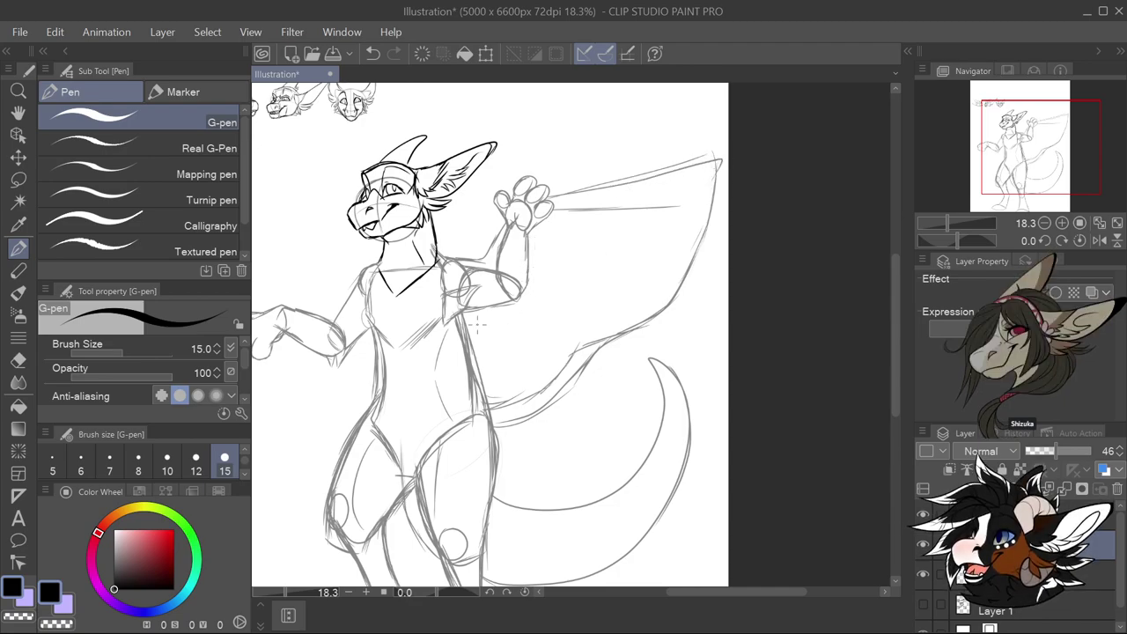
Sketch the first small feathers below the waving arm's elbow and beside its raised paw
{"action": "left_click_drag", "start_coordinate": [477, 337], "coordinate": [476, 361]}
{"action": "left_click_drag", "start_coordinate": [484, 342], "coordinate": [486, 349]}
{"action": "mouse_move", "coordinate": [496, 330]}
{"action": "left_mouse_down"}
{"action": "mouse_move", "coordinate": [489, 348]}
{"action": "mouse_move", "coordinate": [494, 339]}
{"action": "left_mouse_up"}
{"action": "mouse_move", "coordinate": [530, 243]}
{"action": "left_mouse_down"}
{"action": "mouse_move", "coordinate": [614, 204]}
{"action": "mouse_move", "coordinate": [595, 197]}
{"action": "mouse_move", "coordinate": [623, 180]}
{"action": "left_mouse_up"}
{"action": "left_click_drag", "start_coordinate": [555, 190], "coordinate": [620, 174]}
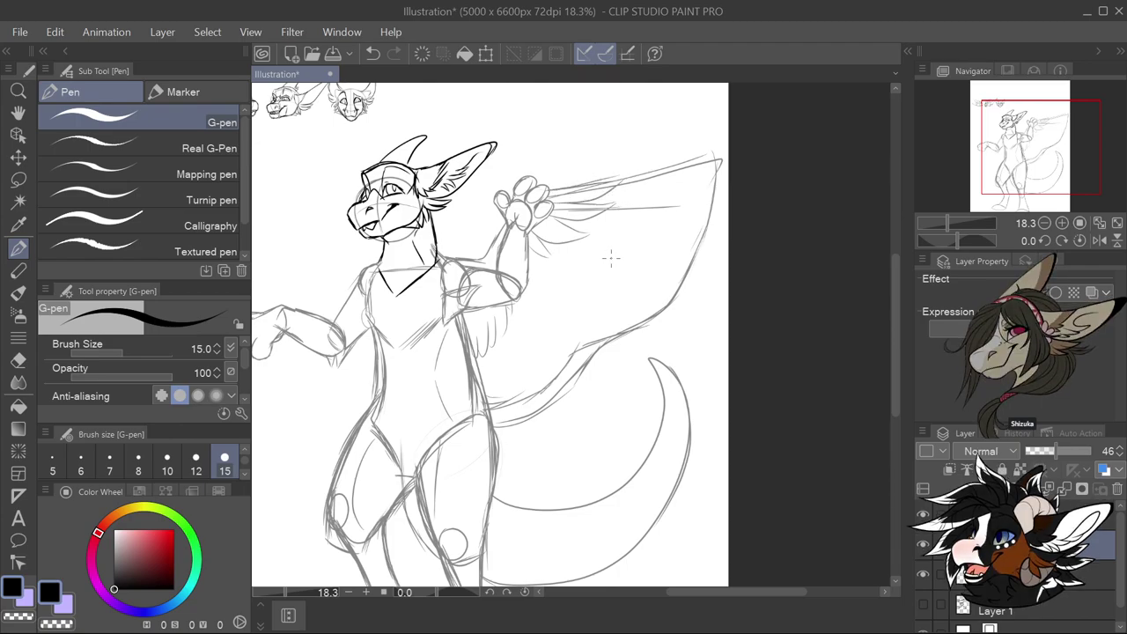
Fill the wing with long curved feather lines fanning from the waist to the wing tip
{"action": "left_click_drag", "start_coordinate": [484, 353], "coordinate": [495, 404]}
{"action": "mouse_move", "coordinate": [504, 341]}
{"action": "left_mouse_down"}
{"action": "mouse_move", "coordinate": [510, 389]}
{"action": "mouse_move", "coordinate": [528, 393]}
{"action": "left_mouse_up"}
{"action": "mouse_move", "coordinate": [519, 331]}
{"action": "left_mouse_down"}
{"action": "mouse_move", "coordinate": [537, 363]}
{"action": "mouse_move", "coordinate": [517, 309]}
{"action": "left_mouse_up"}
{"action": "mouse_move", "coordinate": [564, 363]}
{"action": "left_mouse_down"}
{"action": "mouse_move", "coordinate": [533, 296]}
{"action": "mouse_move", "coordinate": [572, 346]}
{"action": "mouse_move", "coordinate": [572, 316]}
{"action": "mouse_move", "coordinate": [534, 259]}
{"action": "left_mouse_up"}
{"action": "mouse_move", "coordinate": [560, 294]}
{"action": "left_mouse_down"}
{"action": "mouse_move", "coordinate": [601, 318]}
{"action": "mouse_move", "coordinate": [638, 313]}
{"action": "mouse_move", "coordinate": [549, 248]}
{"action": "mouse_move", "coordinate": [624, 302]}
{"action": "mouse_move", "coordinate": [682, 287]}
{"action": "mouse_move", "coordinate": [648, 282]}
{"action": "mouse_move", "coordinate": [570, 236]}
{"action": "left_mouse_up"}
{"action": "mouse_move", "coordinate": [619, 271]}
{"action": "left_mouse_down"}
{"action": "mouse_move", "coordinate": [666, 275]}
{"action": "mouse_move", "coordinate": [703, 252]}
{"action": "mouse_move", "coordinate": [623, 234]}
{"action": "left_mouse_up"}
{"action": "left_click_drag", "start_coordinate": [715, 215], "coordinate": [606, 207]}
{"action": "mouse_move", "coordinate": [720, 172]}
{"action": "left_mouse_down"}
{"action": "mouse_move", "coordinate": [664, 209]}
{"action": "mouse_move", "coordinate": [650, 178]}
{"action": "left_mouse_up"}
{"action": "mouse_move", "coordinate": [722, 148]}
{"action": "left_mouse_down"}
{"action": "mouse_move", "coordinate": [637, 183]}
{"action": "mouse_move", "coordinate": [616, 172]}
{"action": "left_mouse_up"}
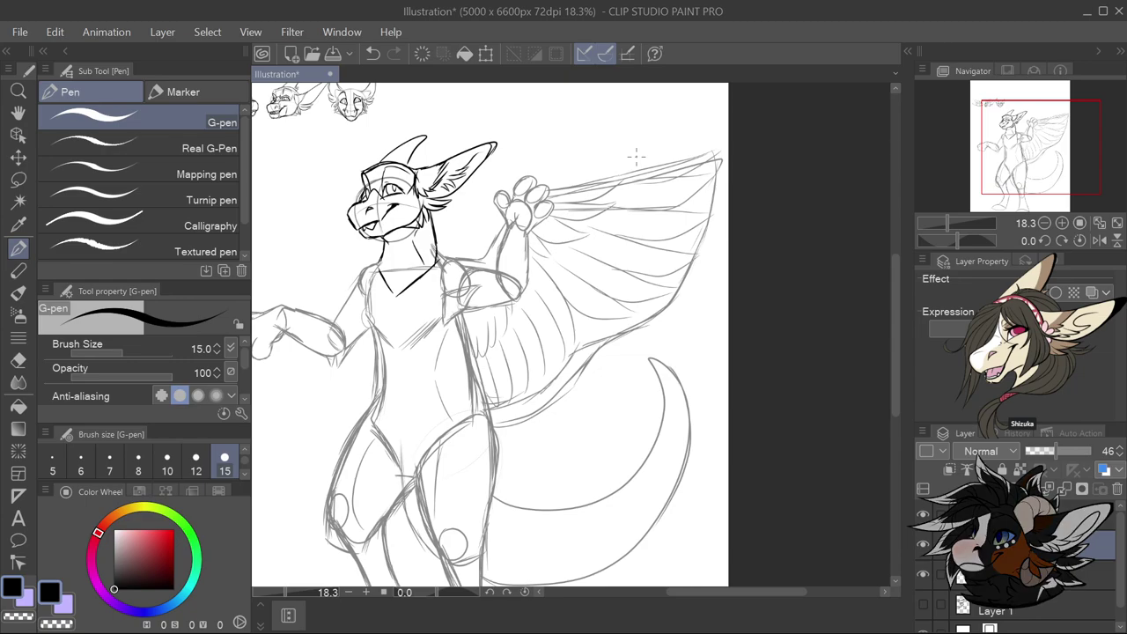
Add a middle layer of shorter, rounded feathers overlapping the long ones across the wing
{"action": "scroll", "coordinate": [636, 157], "scroll_direction": "down", "scroll_amount": 1}
{"action": "scroll", "coordinate": [656, 308], "scroll_direction": "up", "scroll_amount": 2}
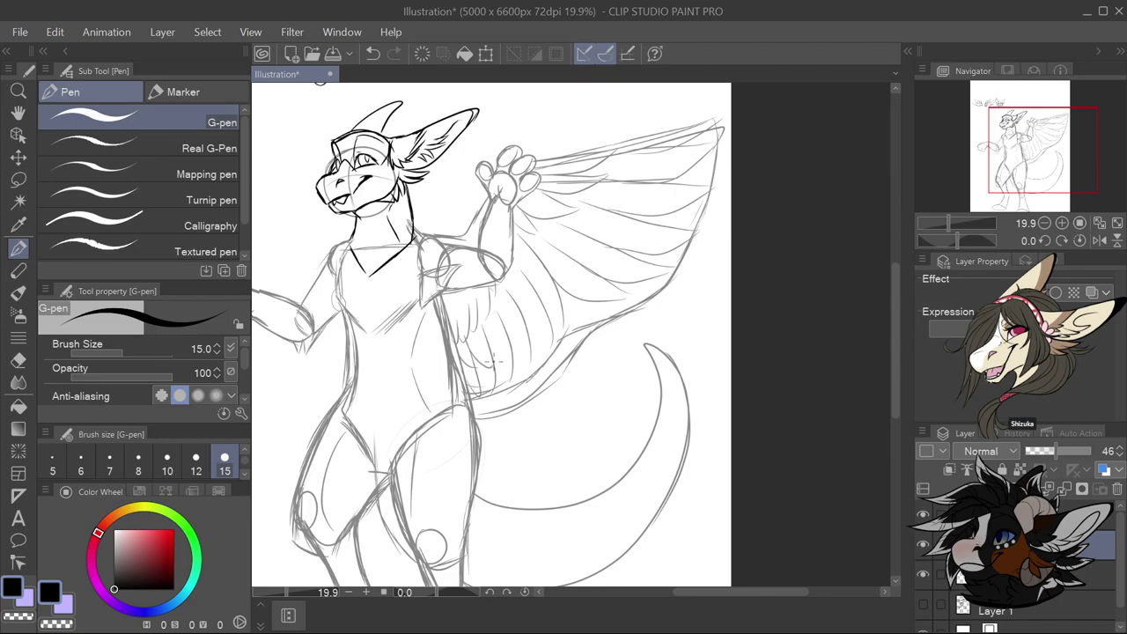
{"action": "mouse_move", "coordinate": [493, 345]}
{"action": "left_mouse_down"}
{"action": "mouse_move", "coordinate": [506, 333]}
{"action": "mouse_move", "coordinate": [520, 343]}
{"action": "mouse_move", "coordinate": [540, 290]}
{"action": "left_mouse_up"}
{"action": "left_click_drag", "start_coordinate": [533, 285], "coordinate": [517, 258]}
{"action": "left_click_drag", "start_coordinate": [545, 305], "coordinate": [533, 252]}
{"action": "left_click_drag", "start_coordinate": [531, 247], "coordinate": [523, 227]}
{"action": "mouse_move", "coordinate": [590, 277]}
{"action": "left_mouse_down"}
{"action": "mouse_move", "coordinate": [542, 259]}
{"action": "mouse_move", "coordinate": [534, 221]}
{"action": "left_mouse_up"}
{"action": "mouse_move", "coordinate": [613, 256]}
{"action": "left_mouse_down"}
{"action": "mouse_move", "coordinate": [551, 241]}
{"action": "mouse_move", "coordinate": [638, 232]}
{"action": "left_mouse_up"}
{"action": "mouse_move", "coordinate": [581, 199]}
{"action": "left_mouse_down"}
{"action": "mouse_move", "coordinate": [607, 202]}
{"action": "mouse_move", "coordinate": [641, 196]}
{"action": "left_mouse_up"}
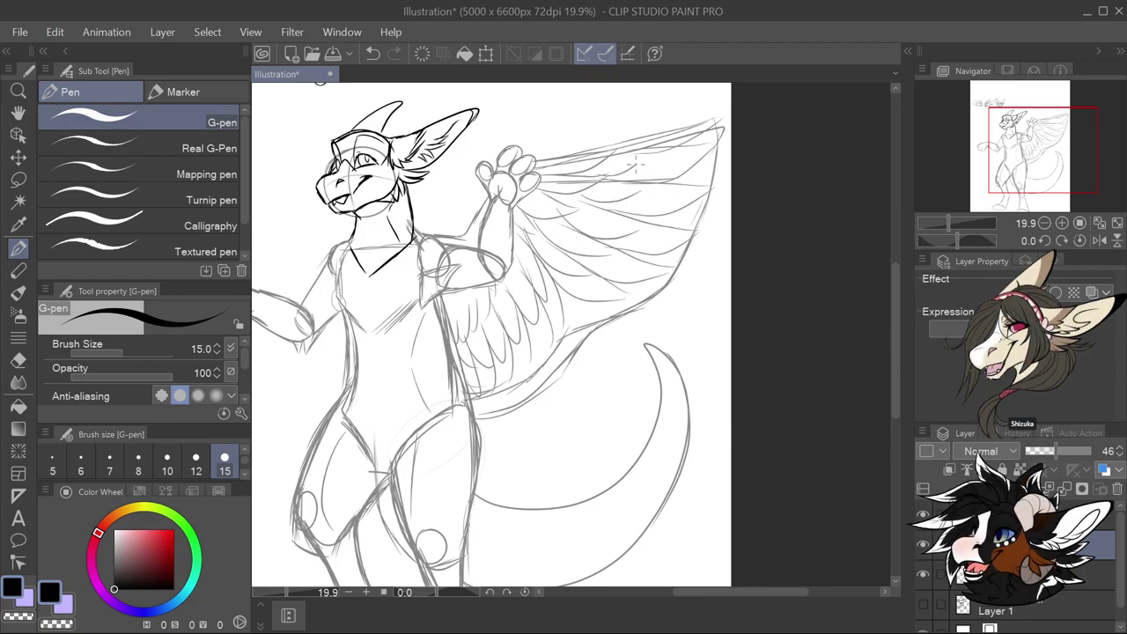
Extend a long top feather beyond the wing's leading edge and shape pointed tips on the outer feathers
{"action": "mouse_move", "coordinate": [614, 140]}
{"action": "left_mouse_down"}
{"action": "mouse_move", "coordinate": [649, 150]}
{"action": "mouse_move", "coordinate": [667, 119]}
{"action": "mouse_move", "coordinate": [722, 91]}
{"action": "left_mouse_up"}
{"action": "key", "text": "ctrl+z"}
{"action": "mouse_move", "coordinate": [550, 155]}
{"action": "left_mouse_down"}
{"action": "mouse_move", "coordinate": [647, 132]}
{"action": "mouse_move", "coordinate": [720, 99]}
{"action": "left_mouse_up"}
{"action": "mouse_move", "coordinate": [677, 137]}
{"action": "left_mouse_down"}
{"action": "mouse_move", "coordinate": [732, 128]}
{"action": "mouse_move", "coordinate": [683, 158]}
{"action": "mouse_move", "coordinate": [681, 175]}
{"action": "mouse_move", "coordinate": [715, 164]}
{"action": "mouse_move", "coordinate": [725, 158]}
{"action": "mouse_move", "coordinate": [614, 179]}
{"action": "mouse_move", "coordinate": [719, 186]}
{"action": "mouse_move", "coordinate": [704, 195]}
{"action": "mouse_move", "coordinate": [711, 236]}
{"action": "mouse_move", "coordinate": [626, 254]}
{"action": "left_mouse_up"}
{"action": "key", "text": "ctrl+z"}
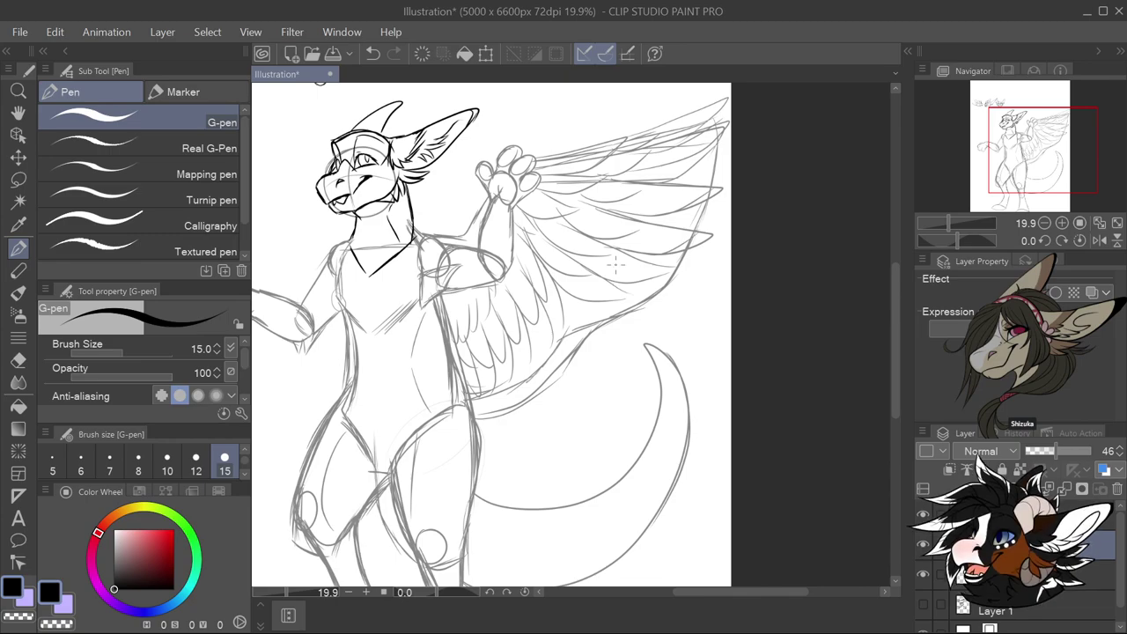
Shape the remaining pointed feather tips along the wing's lower edge, down to the waist
{"action": "scroll", "coordinate": [616, 264], "scroll_direction": "down", "scroll_amount": 2}
{"action": "scroll", "coordinate": [609, 254], "scroll_direction": "up", "scroll_amount": 4}
{"action": "mouse_move", "coordinate": [615, 250]}
{"action": "left_mouse_down"}
{"action": "mouse_move", "coordinate": [701, 280]}
{"action": "mouse_move", "coordinate": [639, 286]}
{"action": "mouse_move", "coordinate": [599, 282]}
{"action": "left_mouse_up"}
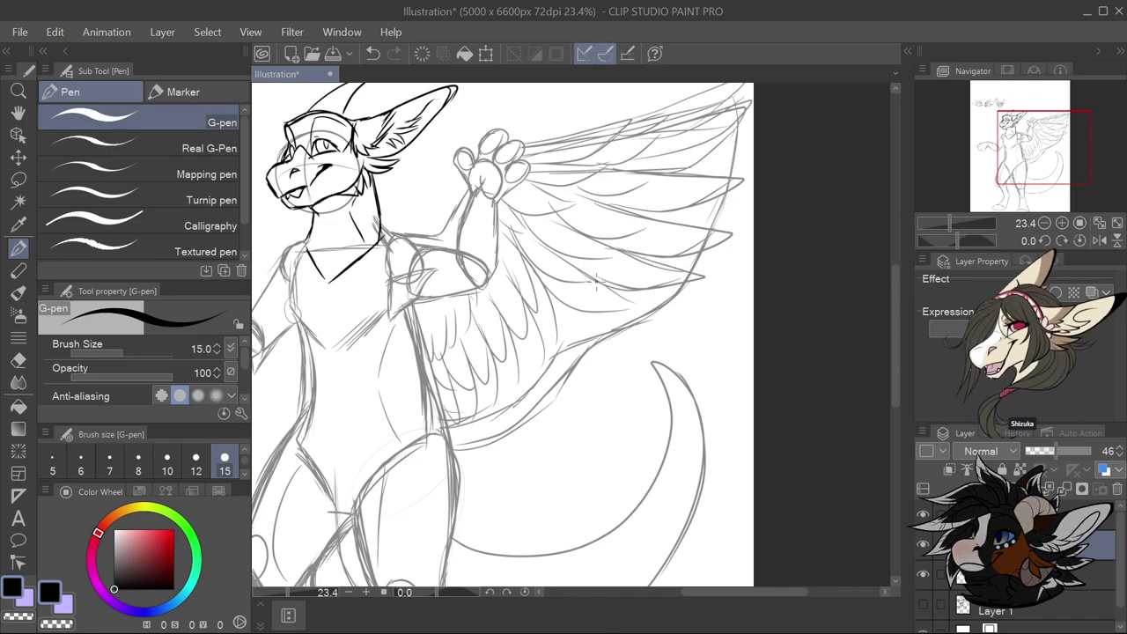
{"action": "mouse_move", "coordinate": [653, 325]}
{"action": "left_mouse_down"}
{"action": "mouse_move", "coordinate": [566, 344]}
{"action": "mouse_move", "coordinate": [571, 366]}
{"action": "mouse_move", "coordinate": [526, 306]}
{"action": "mouse_move", "coordinate": [548, 380]}
{"action": "left_mouse_up"}
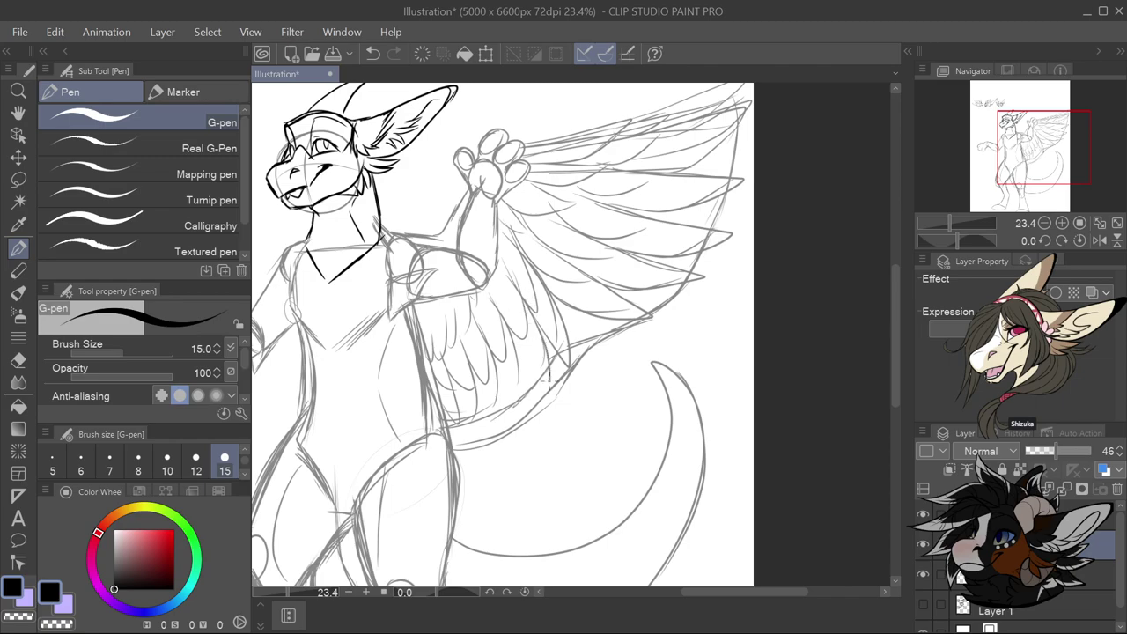
{"action": "mouse_move", "coordinate": [533, 336]}
{"action": "left_mouse_down"}
{"action": "mouse_move", "coordinate": [512, 436]}
{"action": "mouse_move", "coordinate": [494, 346]}
{"action": "mouse_move", "coordinate": [491, 447]}
{"action": "left_mouse_up"}
{"action": "left_click_drag", "start_coordinate": [486, 403], "coordinate": [479, 458]}
{"action": "mouse_move", "coordinate": [480, 365]}
{"action": "left_mouse_down"}
{"action": "mouse_move", "coordinate": [467, 468]}
{"action": "mouse_move", "coordinate": [453, 392]}
{"action": "left_mouse_up"}
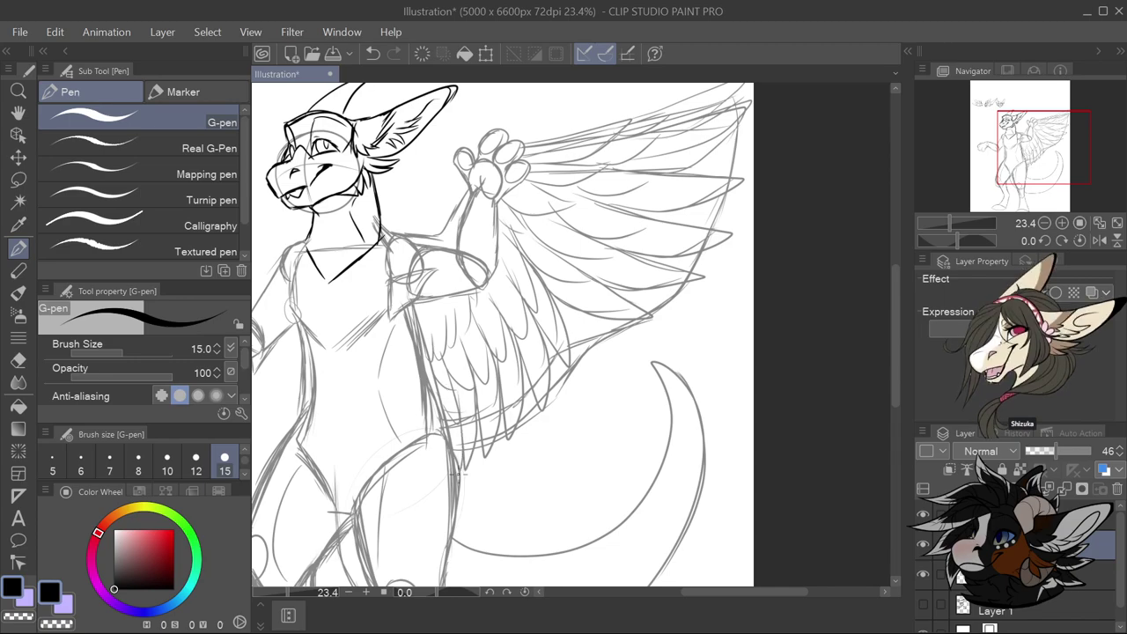
Mark two opposing directions across the lower wing feathers with red arrows, using a brush size of 50
{"action": "scroll", "coordinate": [458, 475], "scroll_direction": "down", "scroll_amount": 3}
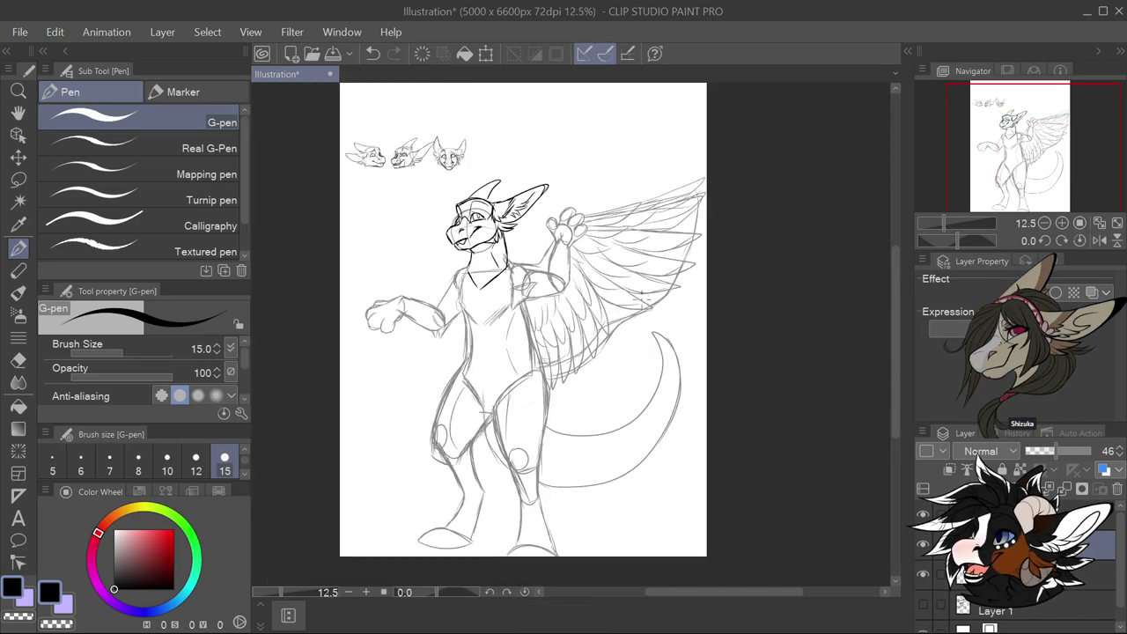
{"action": "scroll", "coordinate": [713, 299], "scroll_direction": "up", "scroll_amount": 2}
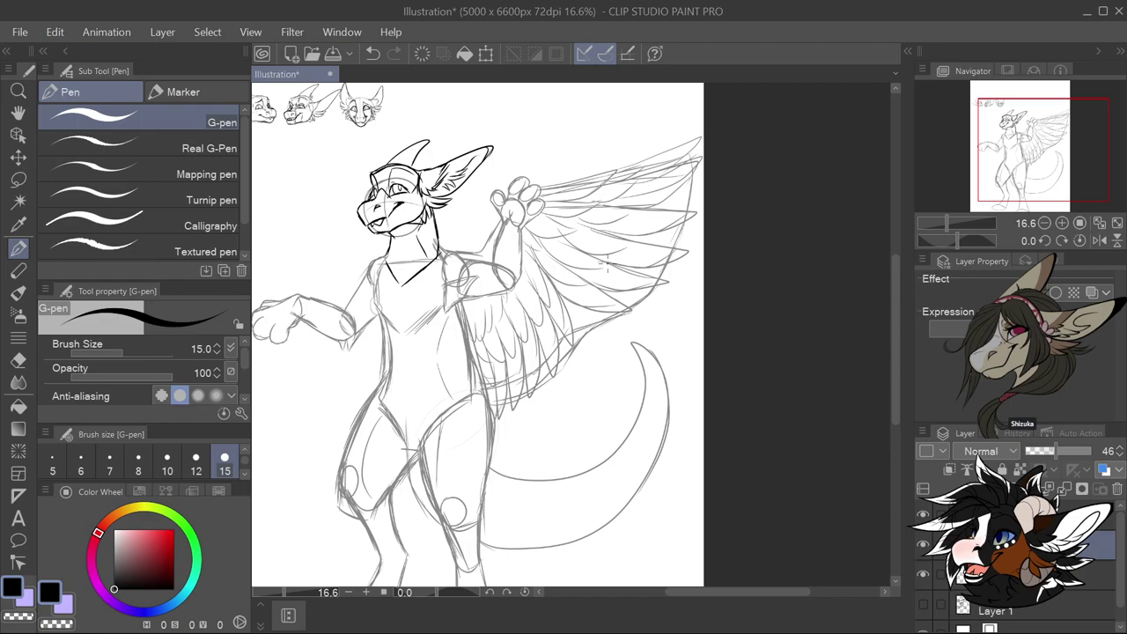
{"action": "left_click_drag", "start_coordinate": [564, 315], "coordinate": [509, 371]}
{"action": "key", "text": "ctrl+z"}
{"action": "key", "text": "ctrl+z"}
{"action": "left_click", "coordinate": [174, 530]}
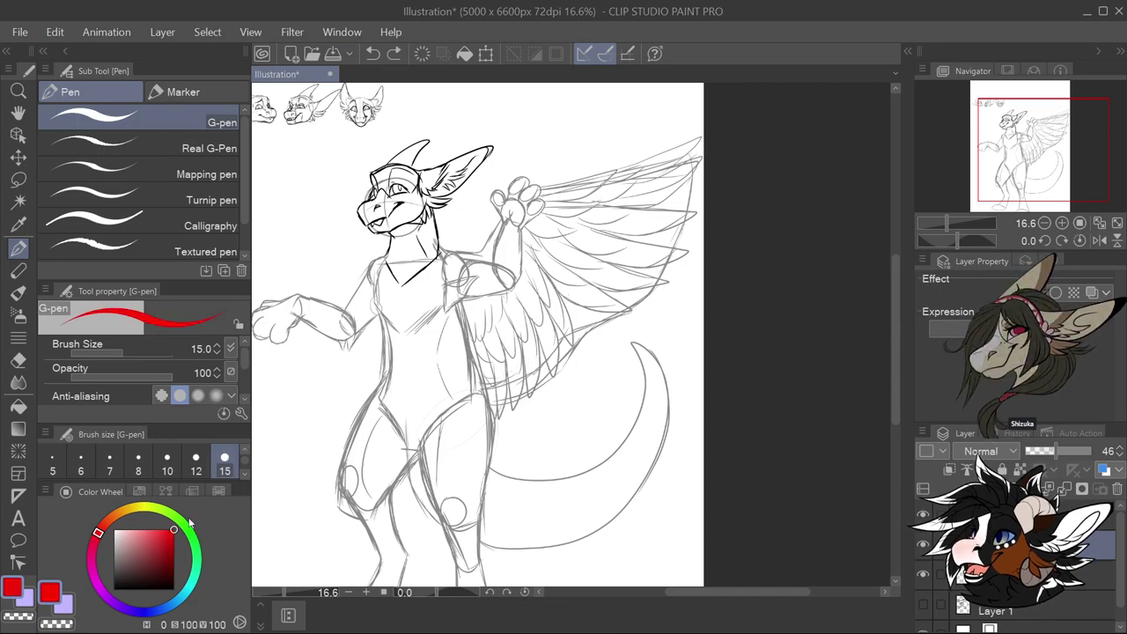
{"action": "scroll", "coordinate": [220, 459], "scroll_direction": "down", "scroll_amount": 3}
{"action": "left_click", "coordinate": [195, 460]}
{"action": "mouse_move", "coordinate": [561, 295]}
{"action": "left_mouse_down"}
{"action": "mouse_move", "coordinate": [548, 324]}
{"action": "mouse_move", "coordinate": [493, 368]}
{"action": "left_mouse_up"}
{"action": "mouse_move", "coordinate": [505, 342]}
{"action": "left_mouse_down"}
{"action": "mouse_move", "coordinate": [495, 364]}
{"action": "mouse_move", "coordinate": [528, 361]}
{"action": "left_mouse_up"}
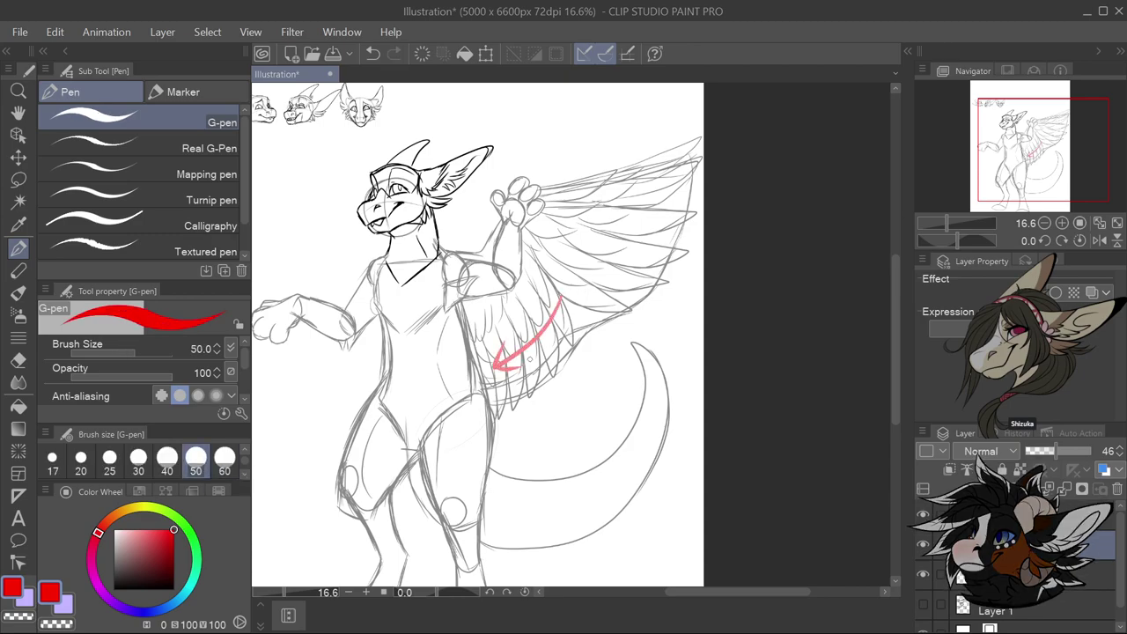
{"action": "mouse_move", "coordinate": [680, 264]}
{"action": "left_mouse_down"}
{"action": "mouse_move", "coordinate": [612, 313]}
{"action": "mouse_move", "coordinate": [694, 186]}
{"action": "mouse_move", "coordinate": [607, 310]}
{"action": "left_mouse_up"}
{"action": "key", "text": "ctrl+z"}
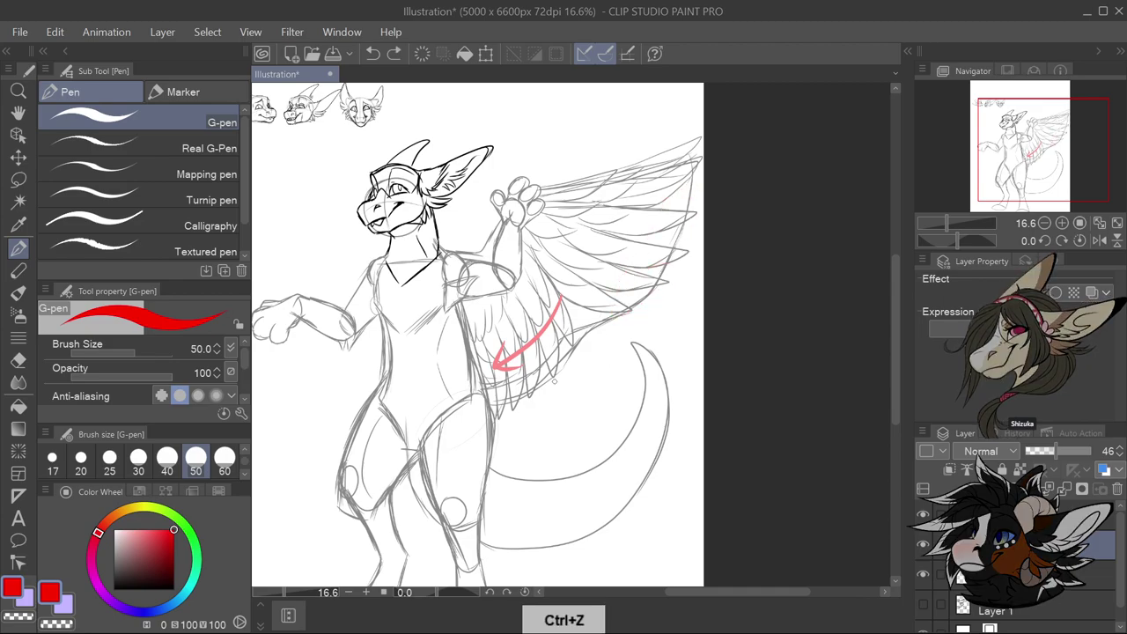
{"action": "mouse_move", "coordinate": [504, 383]}
{"action": "left_mouse_down"}
{"action": "mouse_move", "coordinate": [601, 351]}
{"action": "mouse_move", "coordinate": [581, 361]}
{"action": "left_mouse_up"}
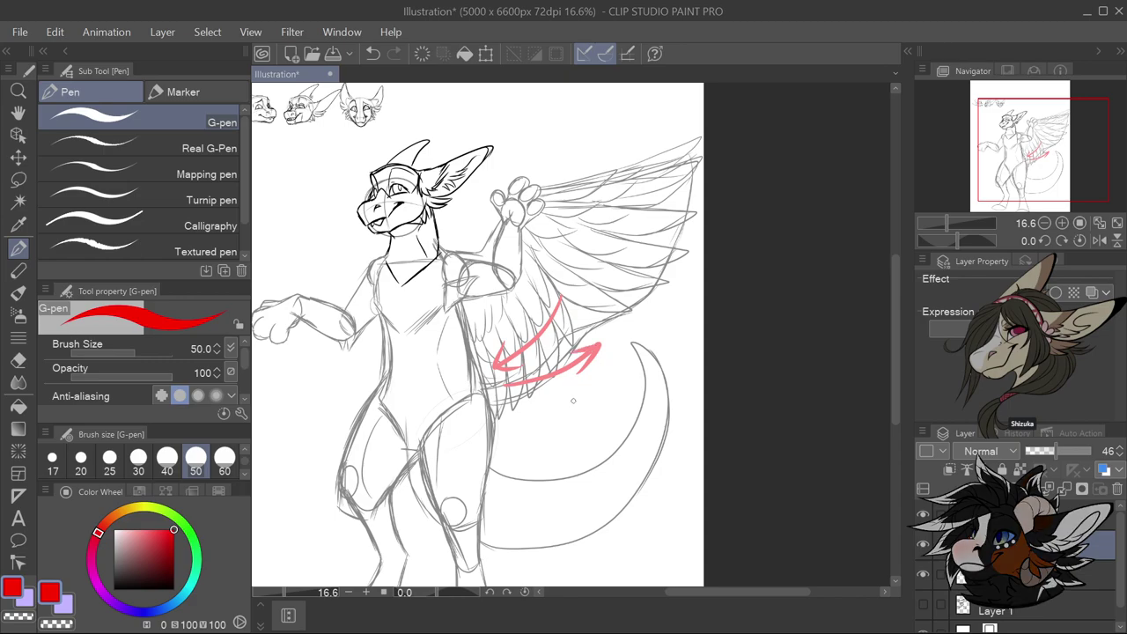
Undo the red arrows and return the pen to black at brush size 15
{"action": "key", "text": "ctrl+z"}
{"action": "key", "text": "ctrl+z"}
{"action": "key", "text": "ctrl+z"}
{"action": "key", "text": "ctrl+z"}
{"action": "key", "text": "ctrl+z"}
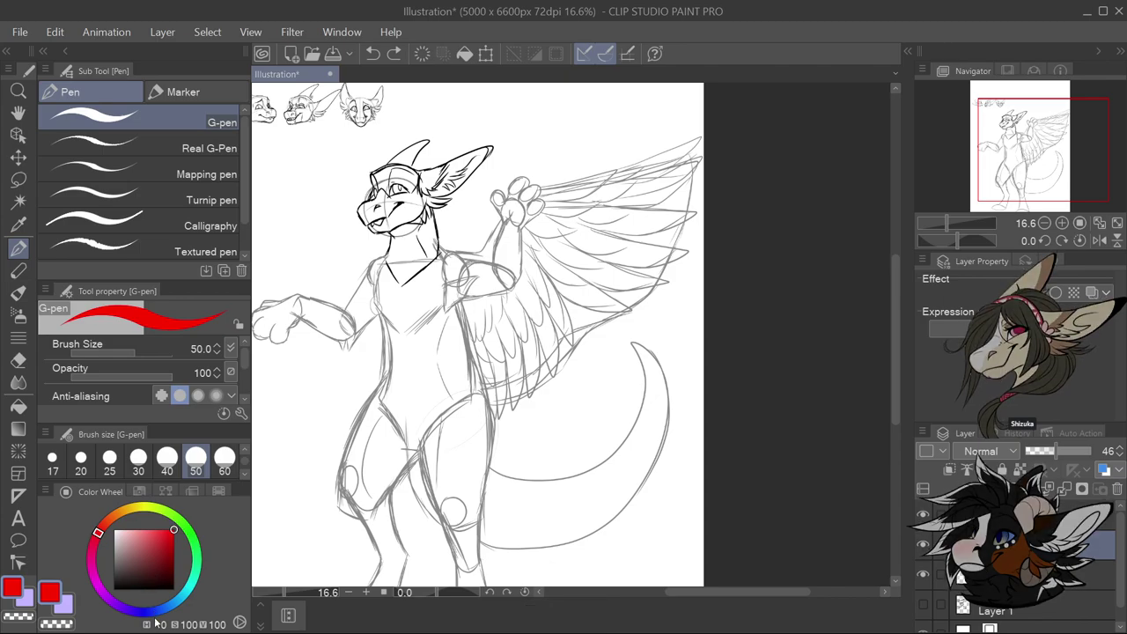
{"action": "left_click", "coordinate": [115, 587]}
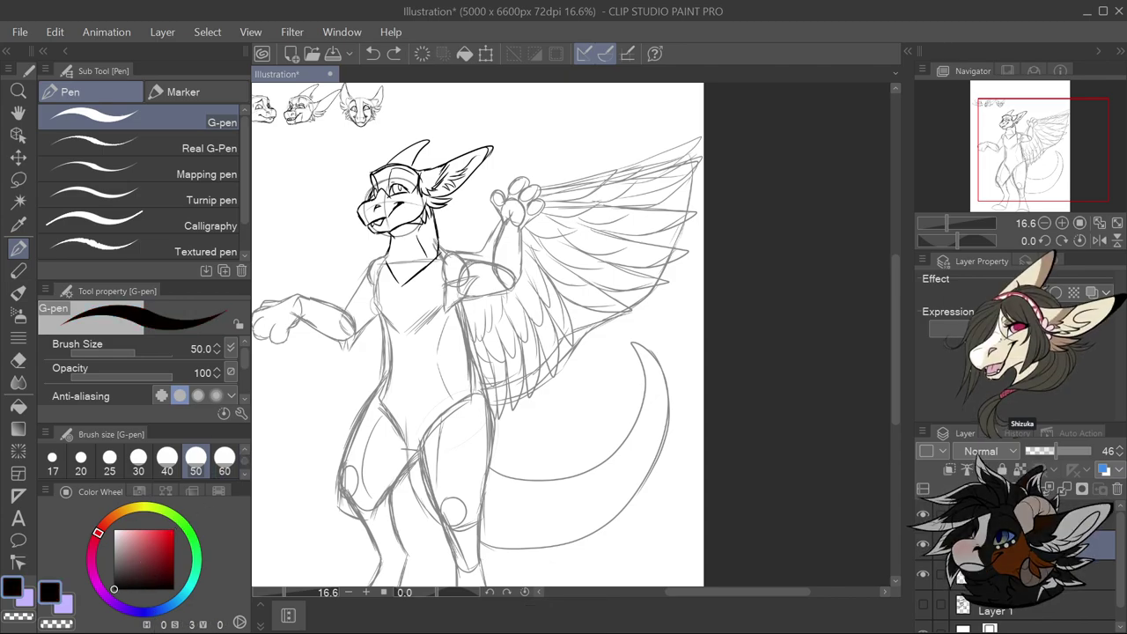
{"action": "scroll", "coordinate": [246, 455], "scroll_direction": "up", "scroll_amount": 1}
{"action": "left_click", "coordinate": [224, 456]}
{"action": "scroll", "coordinate": [387, 299], "scroll_direction": "down", "scroll_amount": 2}
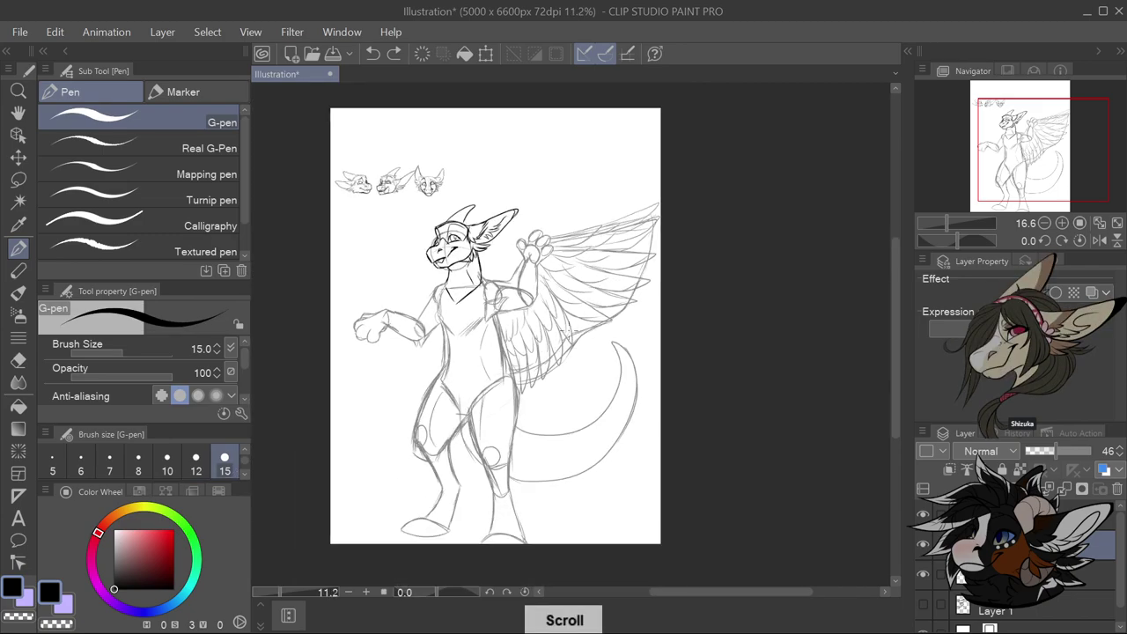
{"action": "scroll", "coordinate": [387, 299], "scroll_direction": "up", "scroll_amount": 1}
{"action": "left_click_drag", "start_coordinate": [459, 284], "coordinate": [438, 270]}
{"action": "left_click_drag", "start_coordinate": [398, 209], "coordinate": [388, 299]}
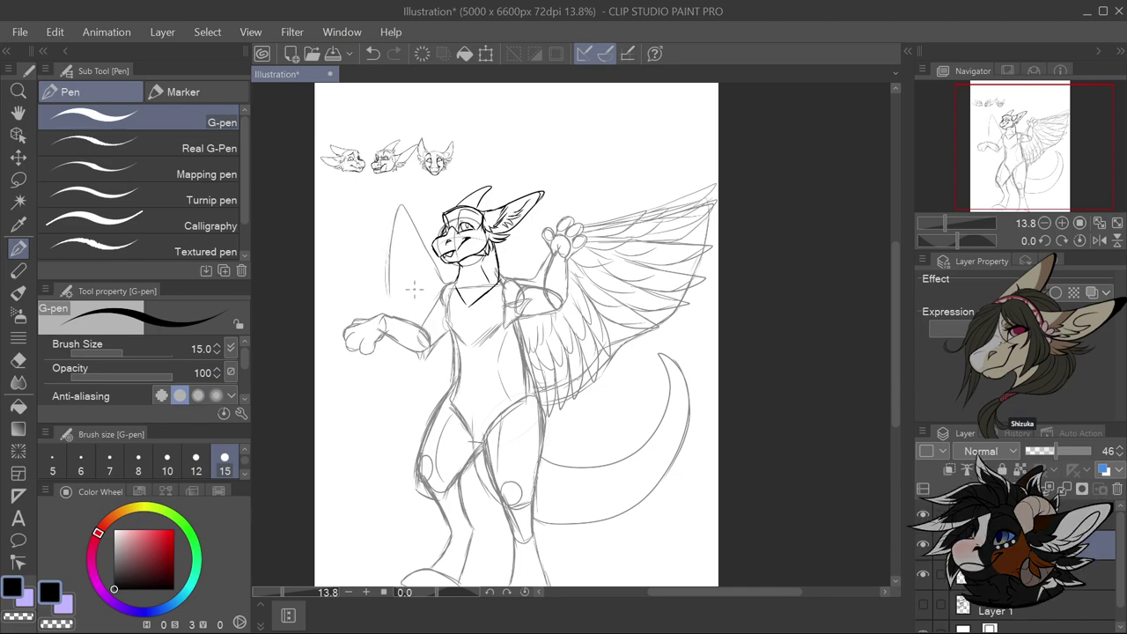
{"action": "mouse_move", "coordinate": [428, 254]}
{"action": "left_mouse_down"}
{"action": "mouse_move", "coordinate": [414, 273]}
{"action": "mouse_move", "coordinate": [412, 322]}
{"action": "left_mouse_up"}
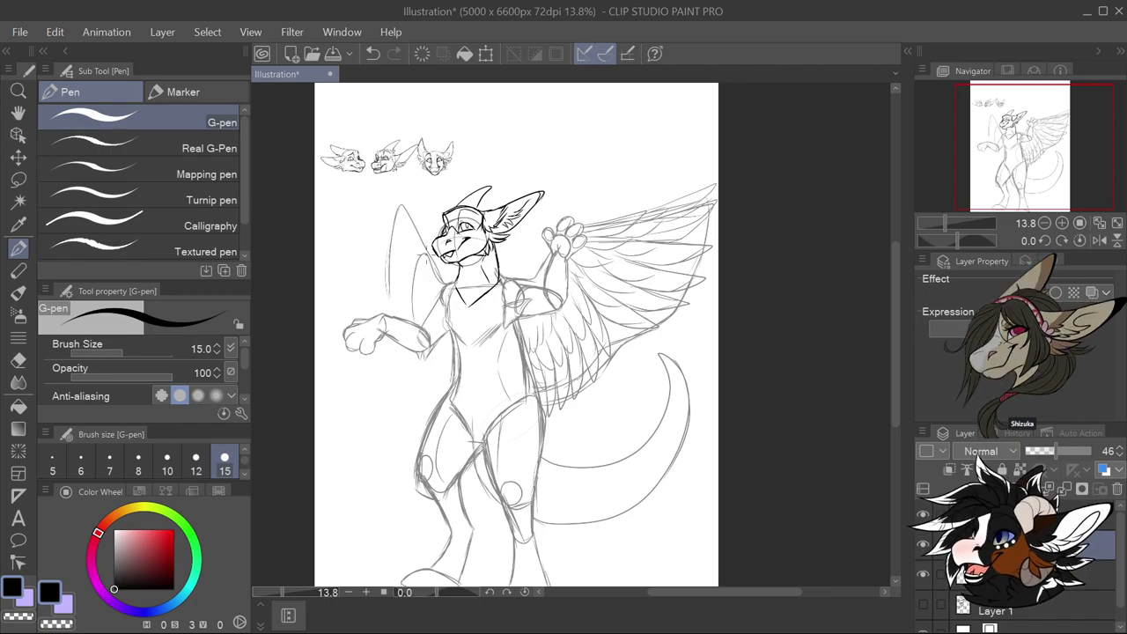
{"action": "left_click_drag", "start_coordinate": [404, 199], "coordinate": [388, 299]}
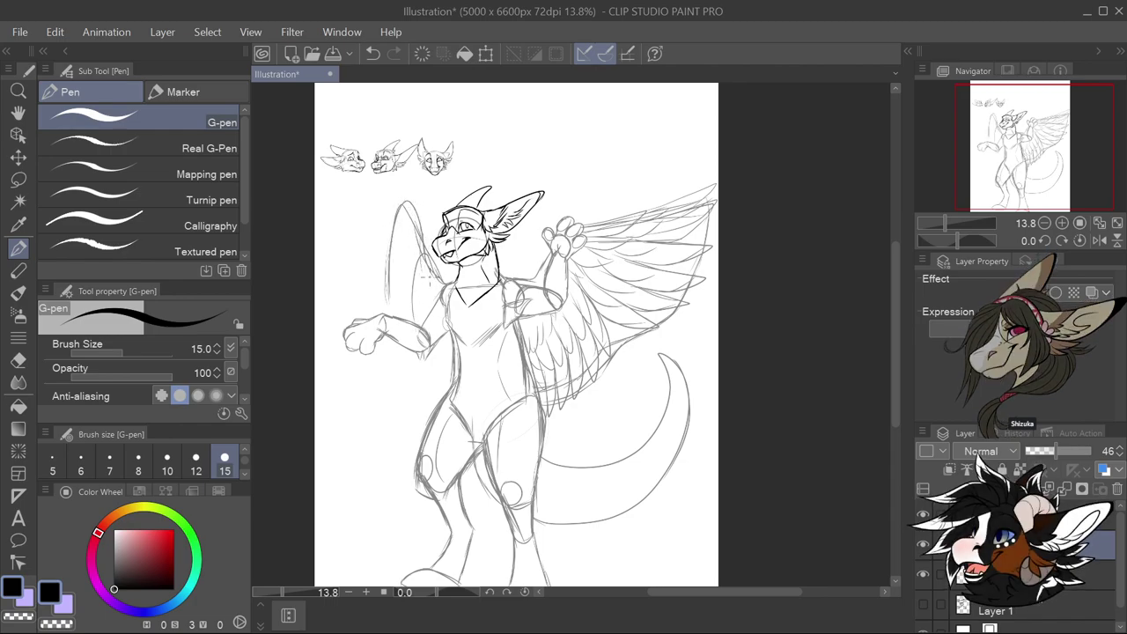
{"action": "key", "text": "ctrl+z"}
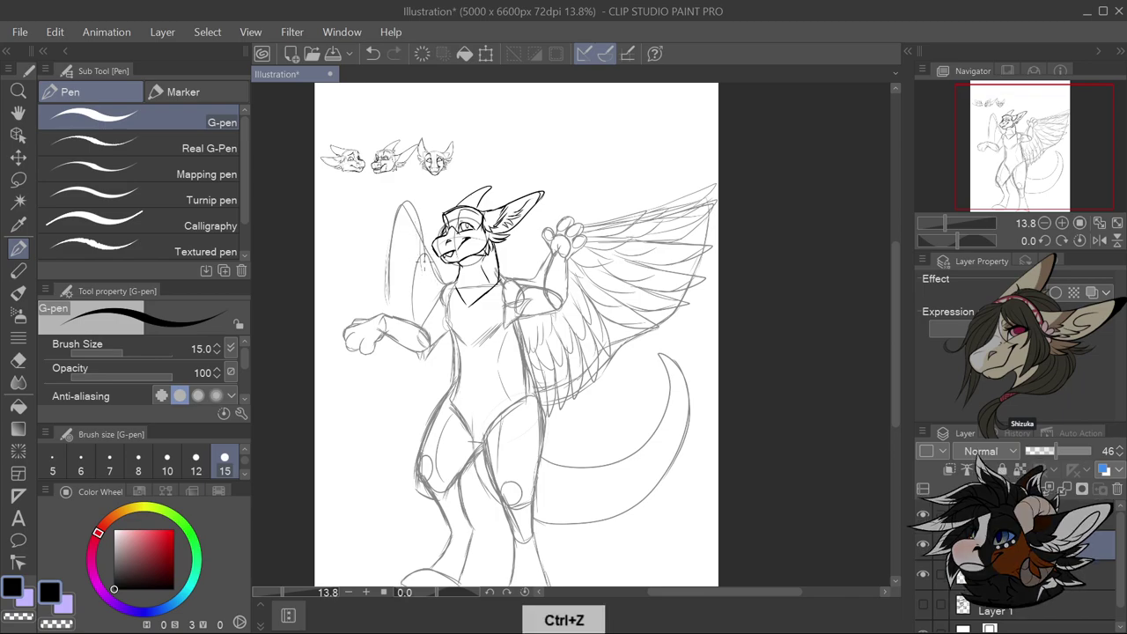
{"action": "key", "text": "ctrl+z"}
{"action": "key", "text": "ctrl+z"}
{"action": "key", "text": "ctrl+z"}
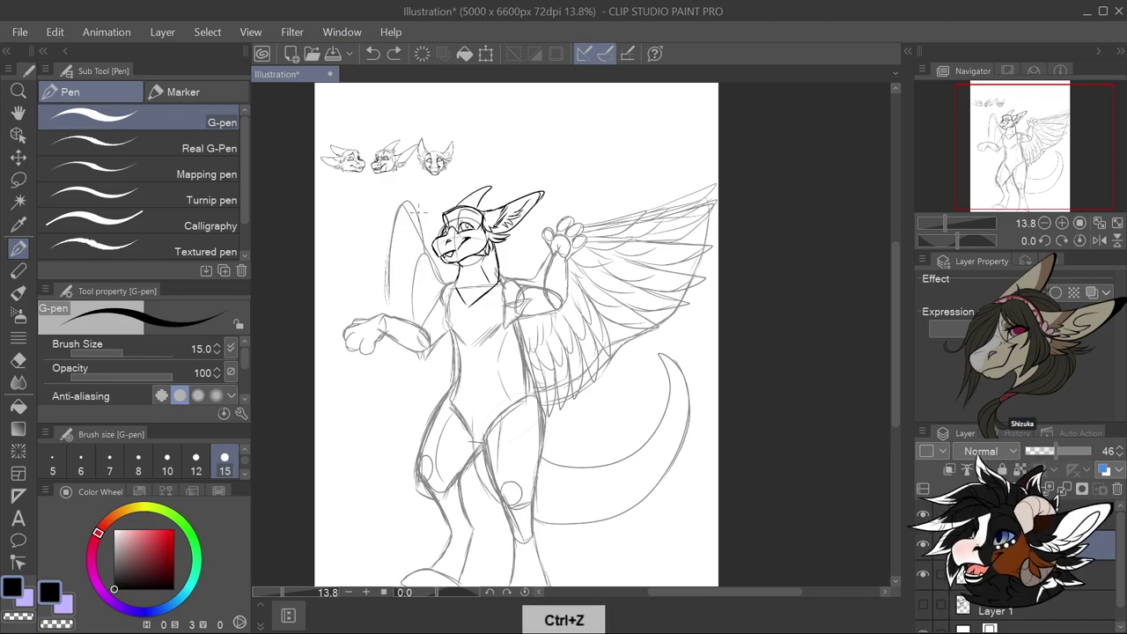
{"action": "key", "text": "ctrl+z"}
{"action": "key", "text": "ctrl+z"}
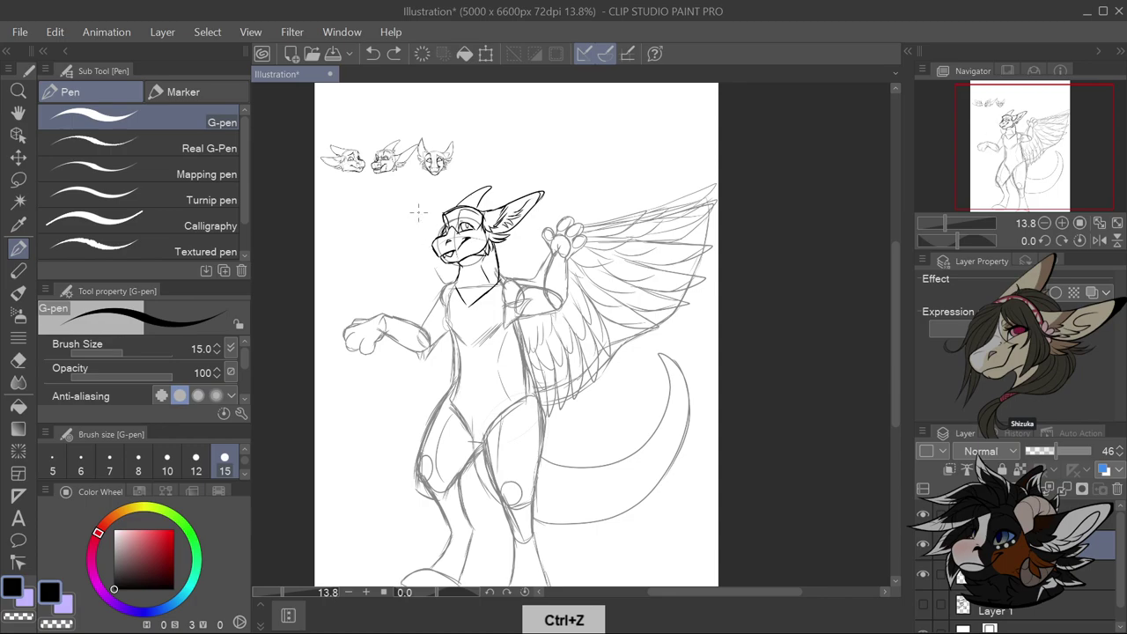
Sketch a tall, narrow second wing outline rising behind the far shoulder and extending down past the lowered forearm
{"action": "left_click", "coordinate": [430, 278]}
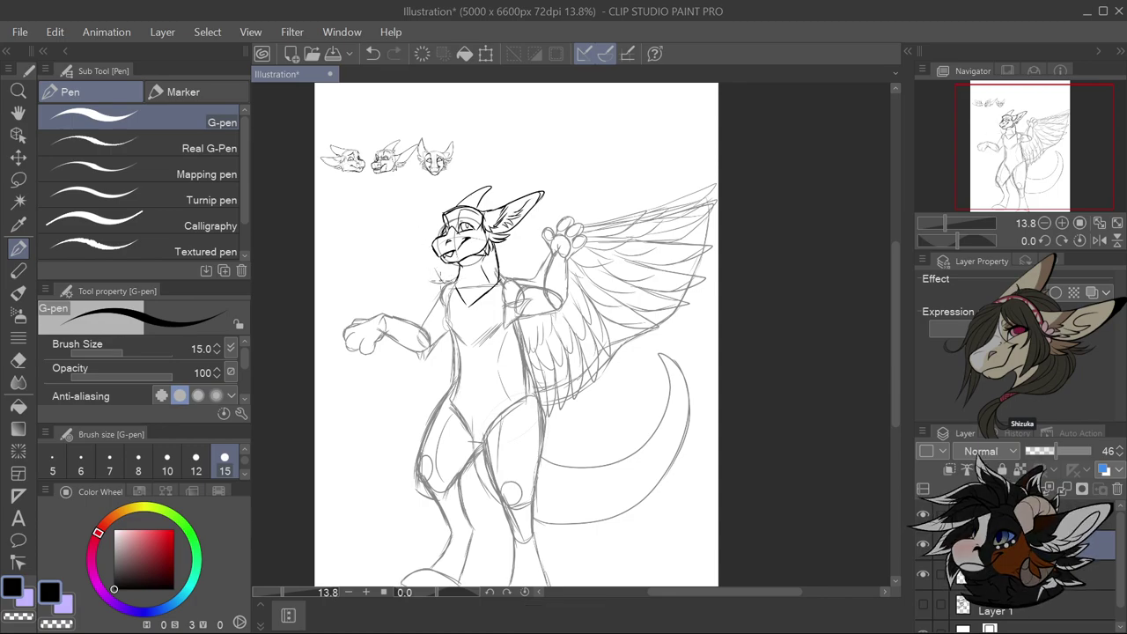
{"action": "left_click_drag", "start_coordinate": [398, 227], "coordinate": [392, 305]}
{"action": "mouse_move", "coordinate": [401, 261]}
{"action": "left_mouse_down"}
{"action": "mouse_move", "coordinate": [396, 308]}
{"action": "mouse_move", "coordinate": [424, 322]}
{"action": "mouse_move", "coordinate": [430, 310]}
{"action": "left_mouse_up"}
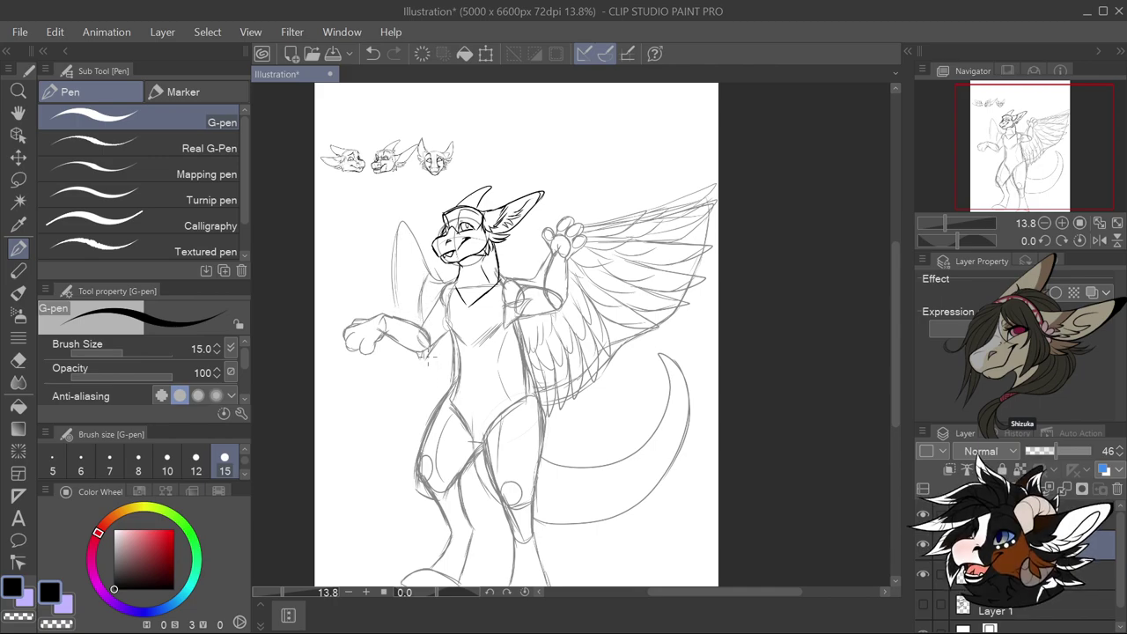
{"action": "left_click_drag", "start_coordinate": [429, 366], "coordinate": [436, 385]}
{"action": "left_click_drag", "start_coordinate": [397, 343], "coordinate": [405, 429]}
{"action": "left_click_drag", "start_coordinate": [401, 363], "coordinate": [414, 442]}
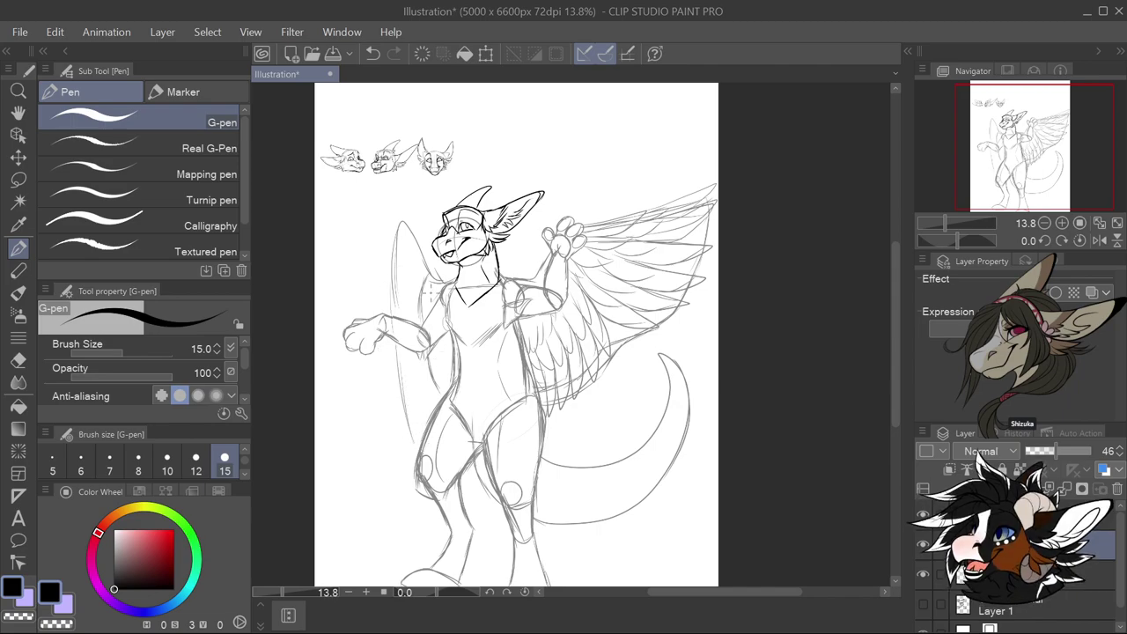
Add long vertical feather lines inside the far wing, above and below the lowered forearm
{"action": "left_click_drag", "start_coordinate": [440, 343], "coordinate": [444, 385]}
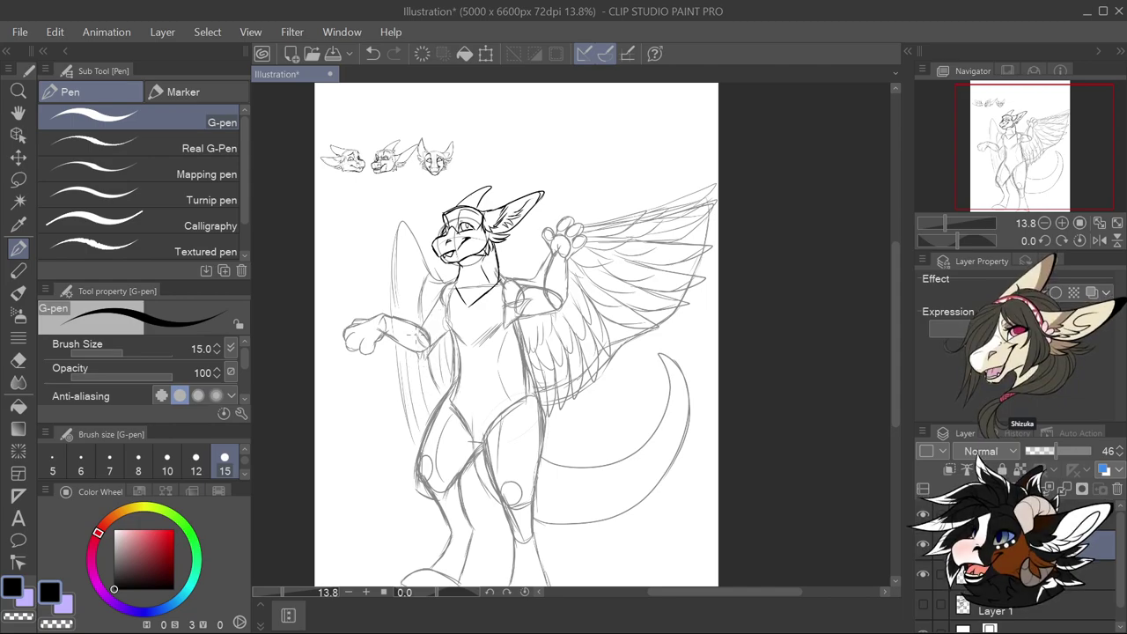
{"action": "left_click_drag", "start_coordinate": [384, 336], "coordinate": [384, 411]}
{"action": "left_click_drag", "start_coordinate": [393, 371], "coordinate": [396, 428]}
{"action": "mouse_move", "coordinate": [394, 240]}
{"action": "left_mouse_down"}
{"action": "mouse_move", "coordinate": [384, 294]}
{"action": "mouse_move", "coordinate": [409, 320]}
{"action": "left_mouse_up"}
{"action": "scroll", "coordinate": [418, 221], "scroll_direction": "down", "scroll_amount": 2}
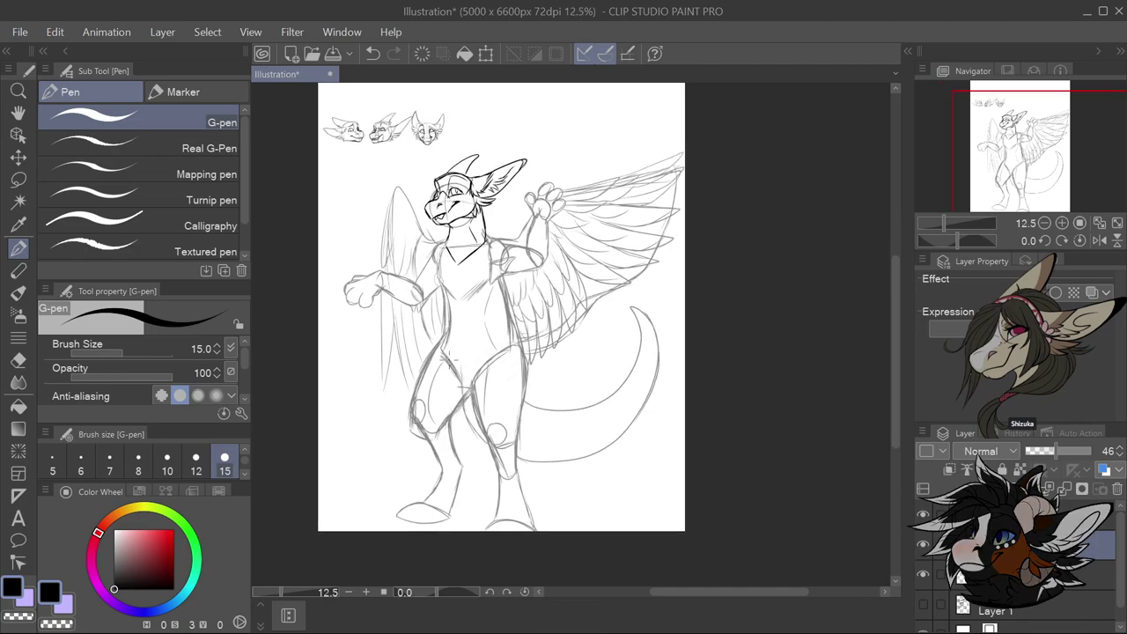
Sketch the rounded toes on both feet
{"action": "scroll", "coordinate": [432, 501], "scroll_direction": "up", "scroll_amount": 3}
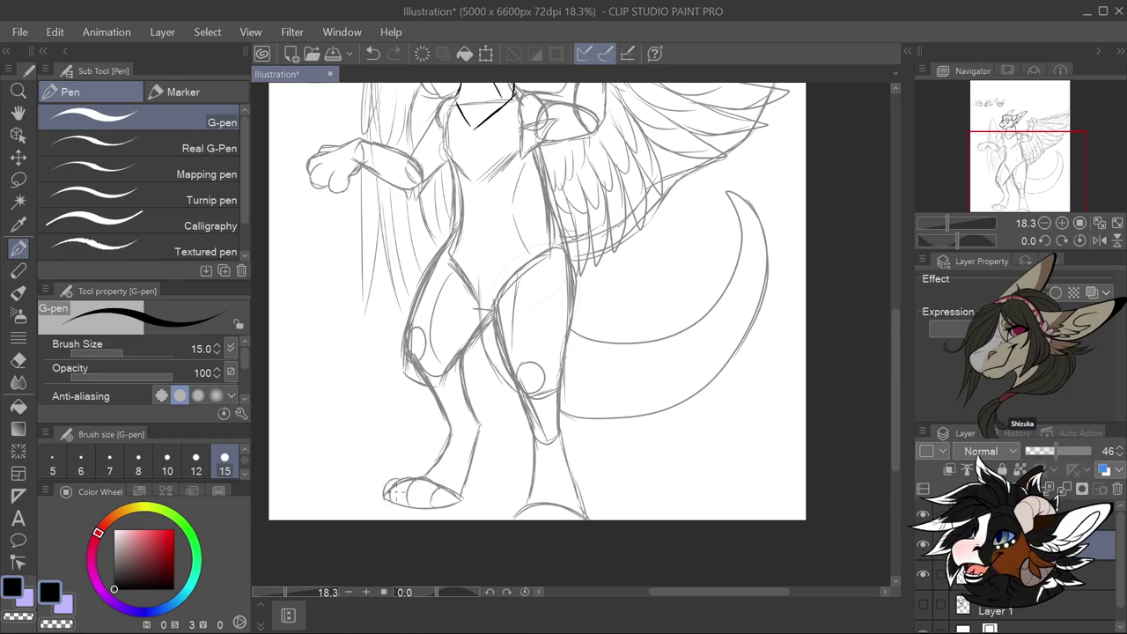
{"action": "scroll", "coordinate": [537, 506], "scroll_direction": "down", "scroll_amount": 3}
{"action": "scroll", "coordinate": [532, 500], "scroll_direction": "up", "scroll_amount": 4}
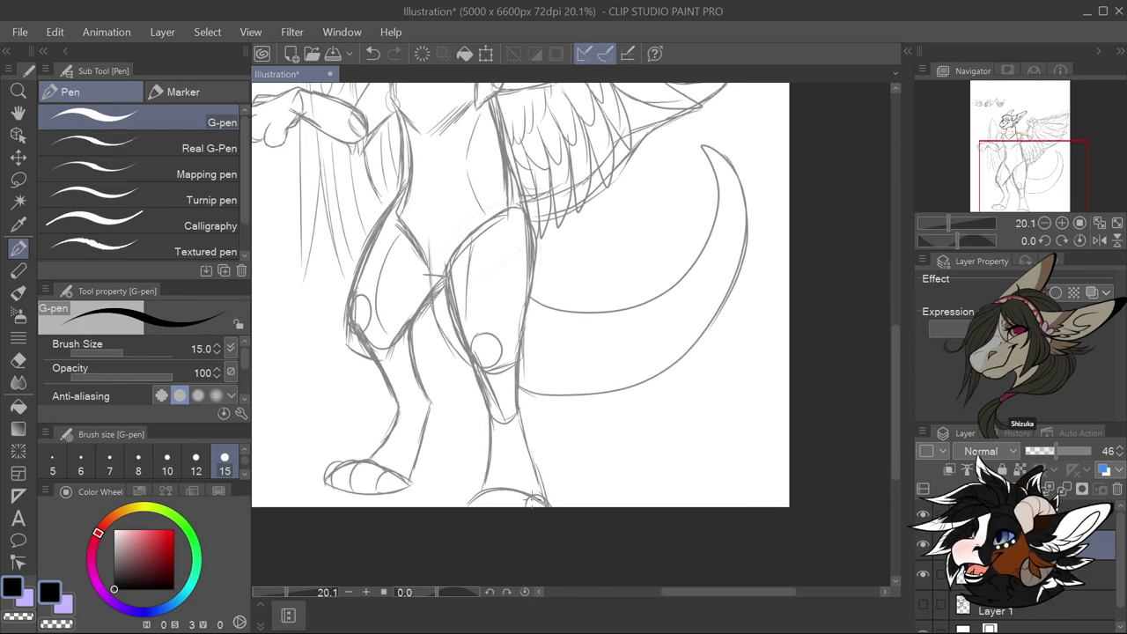
{"action": "left_click_drag", "start_coordinate": [505, 490], "coordinate": [489, 485]}
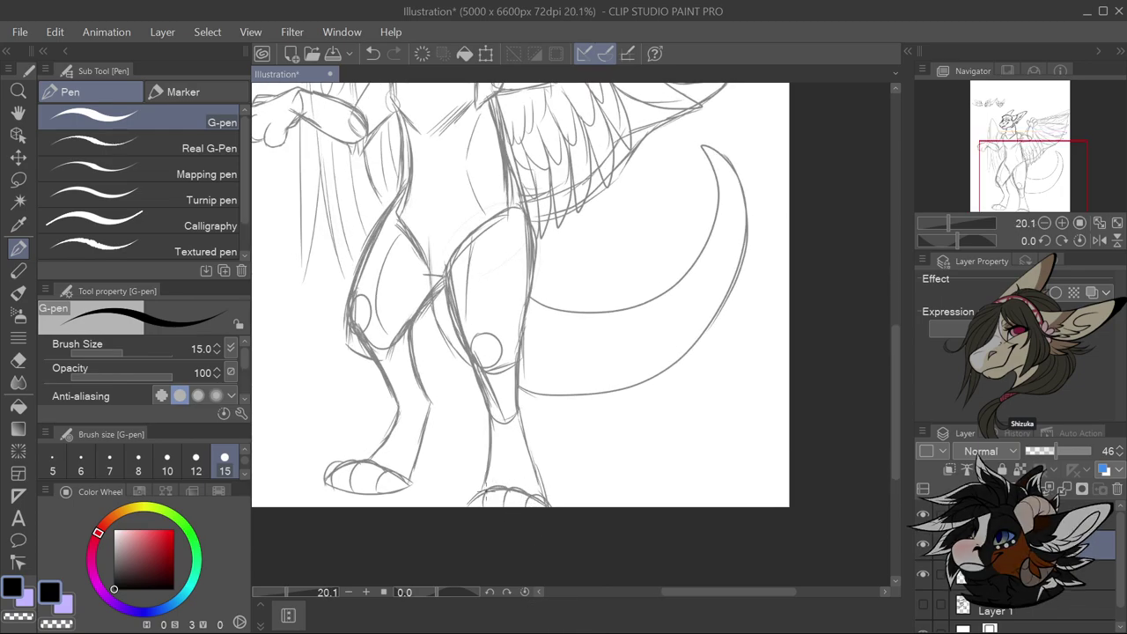
{"action": "scroll", "coordinate": [557, 493], "scroll_direction": "down", "scroll_amount": 4}
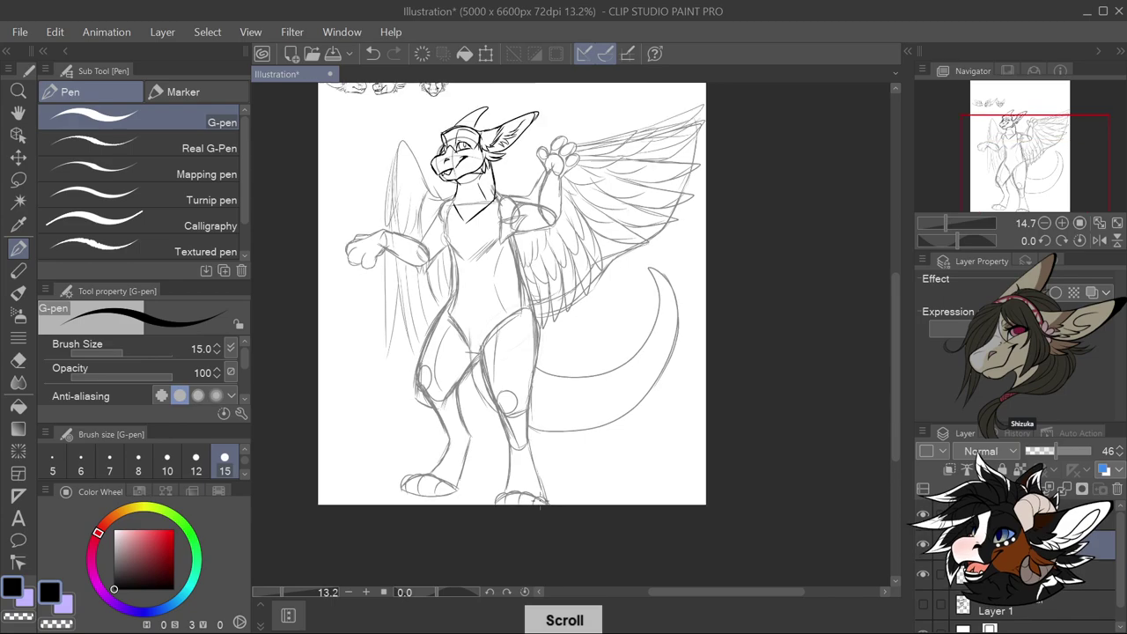
Lower the body sketch layer's opacity to 35 and select the line layer above it
{"action": "scroll", "coordinate": [480, 176], "scroll_direction": "up", "scroll_amount": 1}
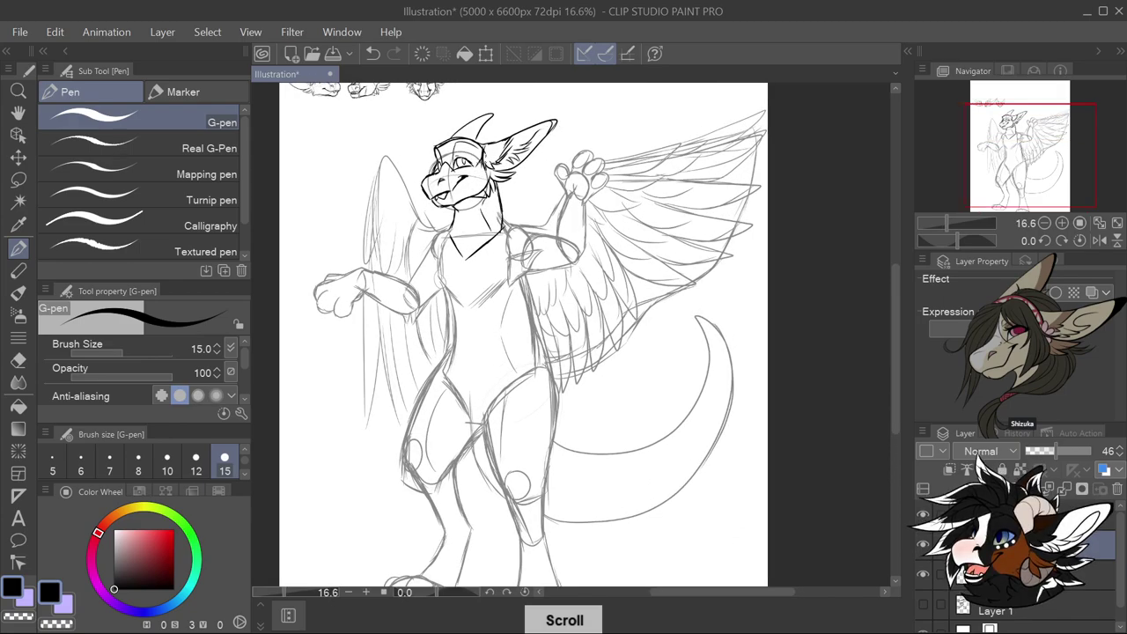
{"action": "left_click_drag", "start_coordinate": [1037, 455], "coordinate": [1050, 455]}
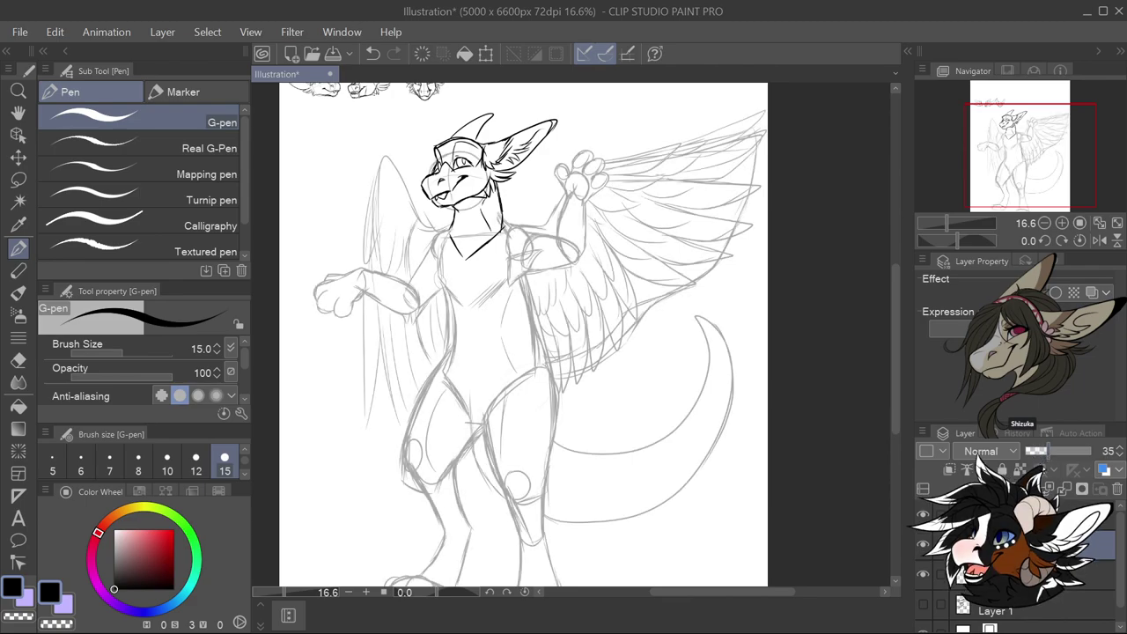
{"action": "left_click", "coordinate": [1083, 513]}
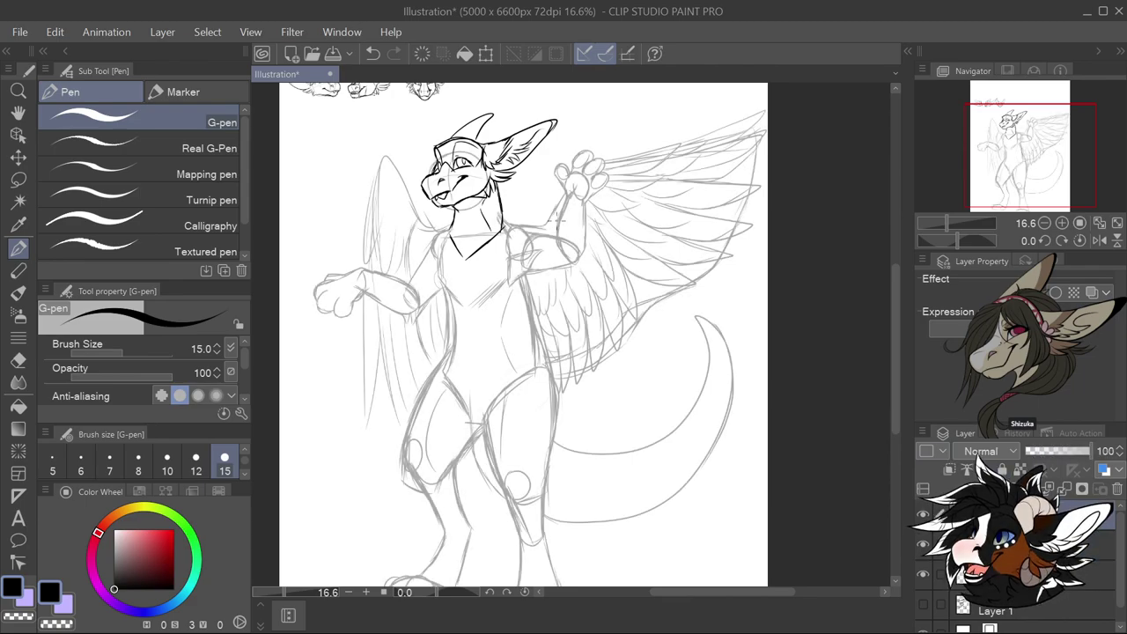
Outline the raised arm in dark lines from shoulder to wrist, with fur tufts at the armpit and elbow
{"action": "scroll", "coordinate": [539, 253], "scroll_direction": "up", "scroll_amount": 2}
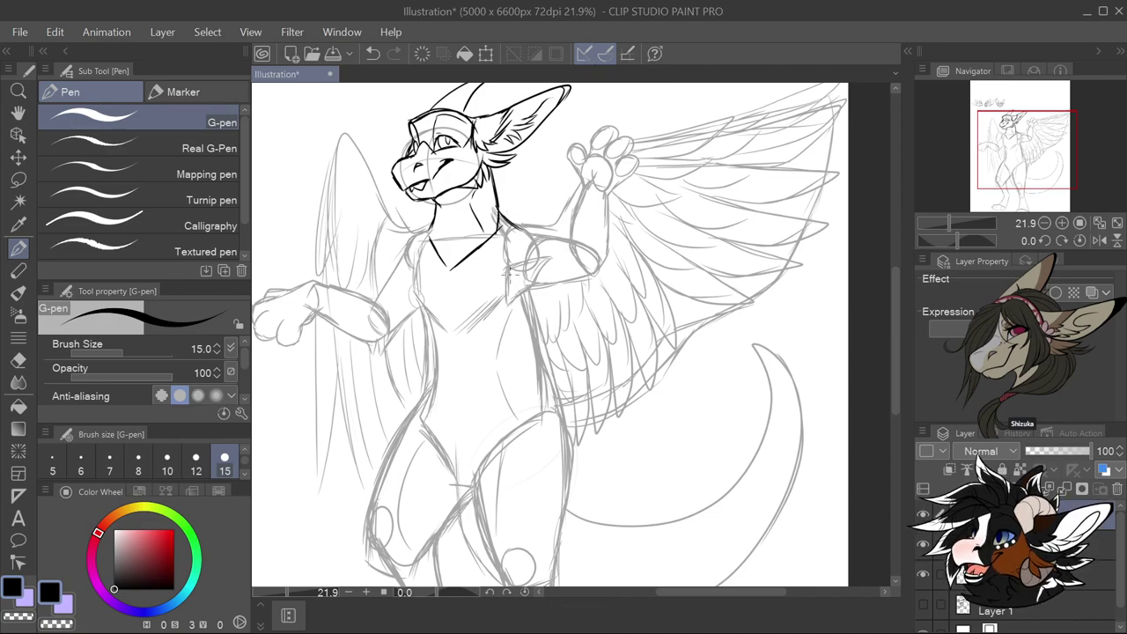
{"action": "left_click_drag", "start_coordinate": [527, 281], "coordinate": [528, 294]}
{"action": "mouse_move", "coordinate": [500, 270]}
{"action": "left_mouse_down"}
{"action": "mouse_move", "coordinate": [529, 252]}
{"action": "mouse_move", "coordinate": [556, 264]}
{"action": "mouse_move", "coordinate": [544, 278]}
{"action": "mouse_move", "coordinate": [551, 262]}
{"action": "mouse_move", "coordinate": [541, 290]}
{"action": "left_mouse_up"}
{"action": "left_click_drag", "start_coordinate": [583, 185], "coordinate": [572, 250]}
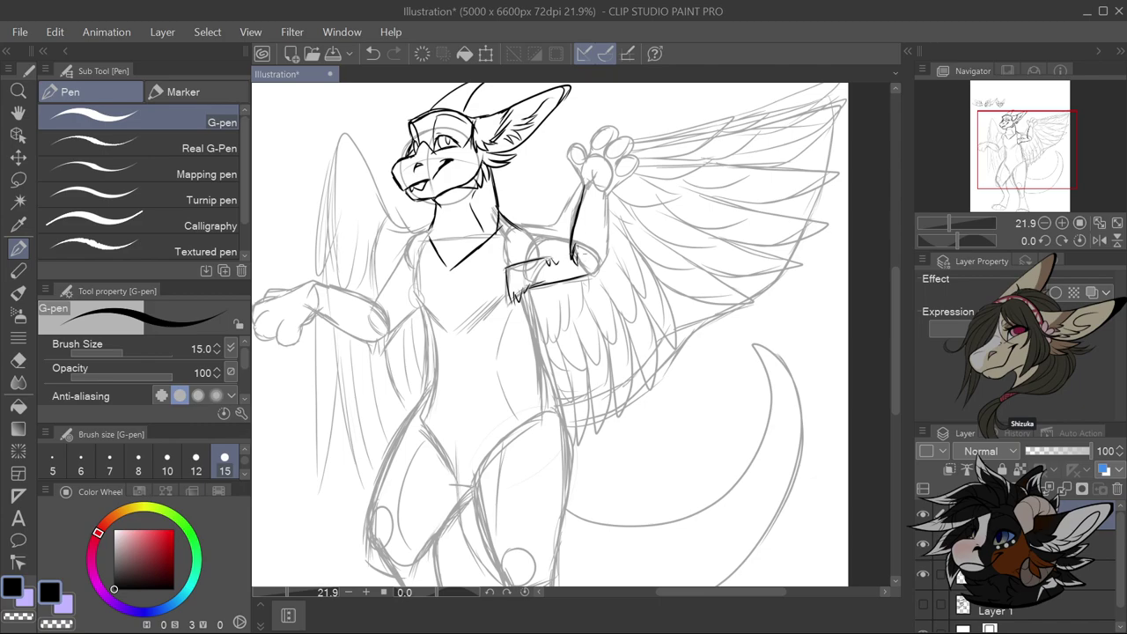
{"action": "mouse_move", "coordinate": [607, 199]}
{"action": "left_mouse_down"}
{"action": "mouse_move", "coordinate": [605, 251]}
{"action": "mouse_move", "coordinate": [574, 287]}
{"action": "mouse_move", "coordinate": [588, 294]}
{"action": "left_mouse_up"}
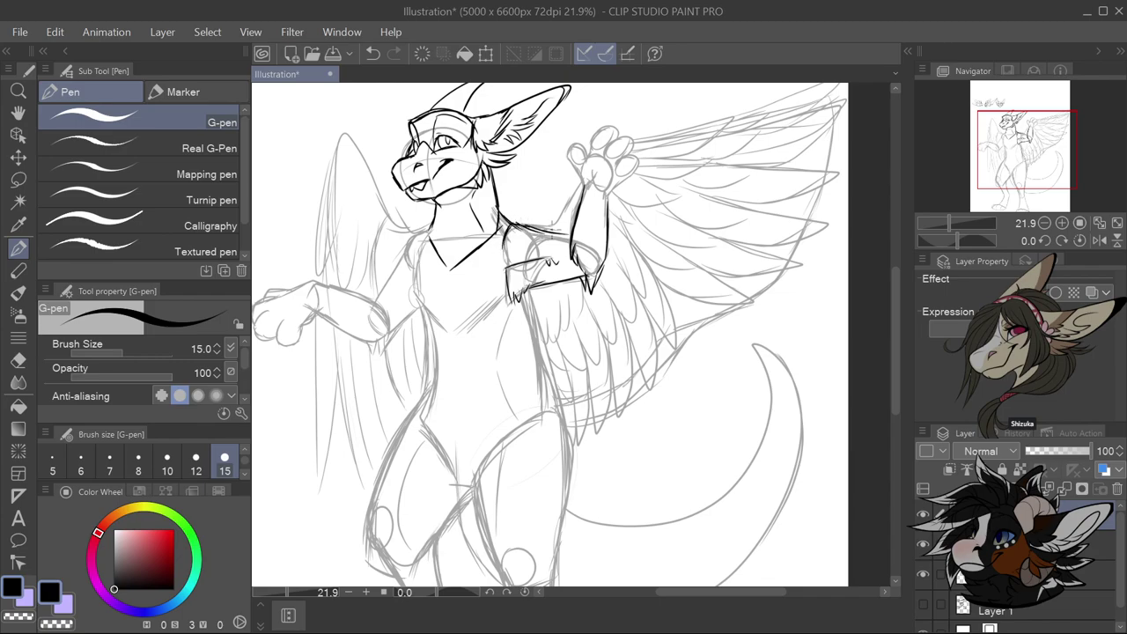
Outline the raised paw's palm pad and thumb in dark lines, and give the thumb a pointed claw
{"action": "scroll", "coordinate": [549, 232], "scroll_direction": "down", "scroll_amount": 1}
{"action": "scroll", "coordinate": [547, 231], "scroll_direction": "up", "scroll_amount": 3}
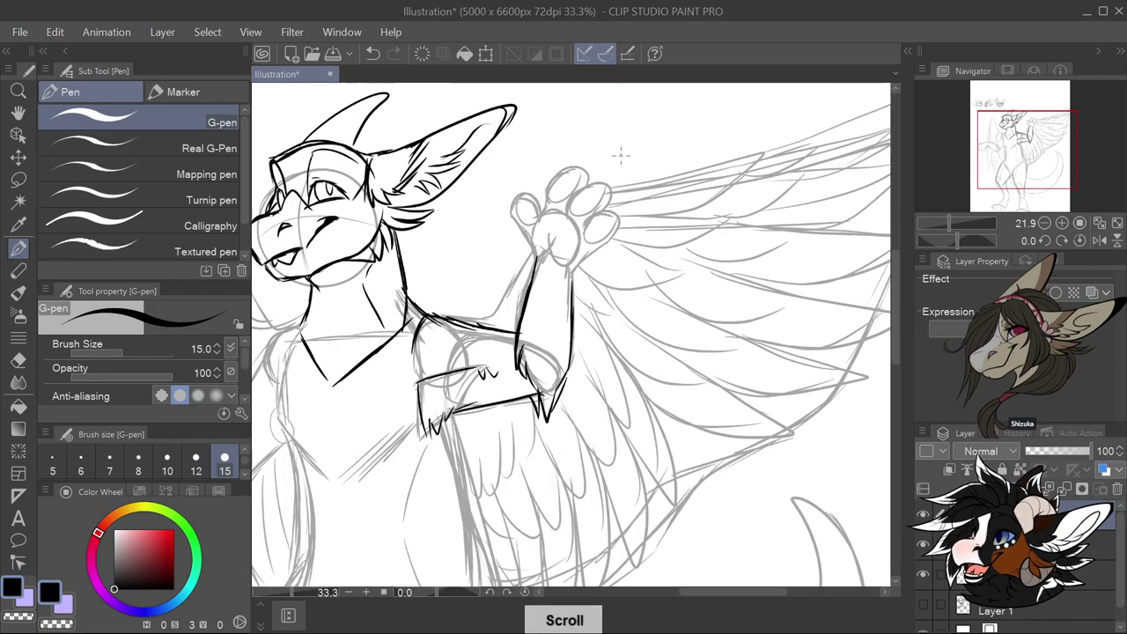
{"action": "scroll", "coordinate": [547, 229], "scroll_direction": "up", "scroll_amount": 1}
{"action": "mouse_move", "coordinate": [547, 240]}
{"action": "left_mouse_down"}
{"action": "mouse_move", "coordinate": [553, 268]}
{"action": "mouse_move", "coordinate": [572, 271]}
{"action": "mouse_move", "coordinate": [581, 225]}
{"action": "mouse_move", "coordinate": [541, 209]}
{"action": "mouse_move", "coordinate": [525, 234]}
{"action": "mouse_move", "coordinate": [536, 263]}
{"action": "mouse_move", "coordinate": [551, 236]}
{"action": "mouse_move", "coordinate": [527, 186]}
{"action": "mouse_move", "coordinate": [511, 195]}
{"action": "mouse_move", "coordinate": [531, 205]}
{"action": "mouse_move", "coordinate": [514, 230]}
{"action": "mouse_move", "coordinate": [526, 243]}
{"action": "left_mouse_up"}
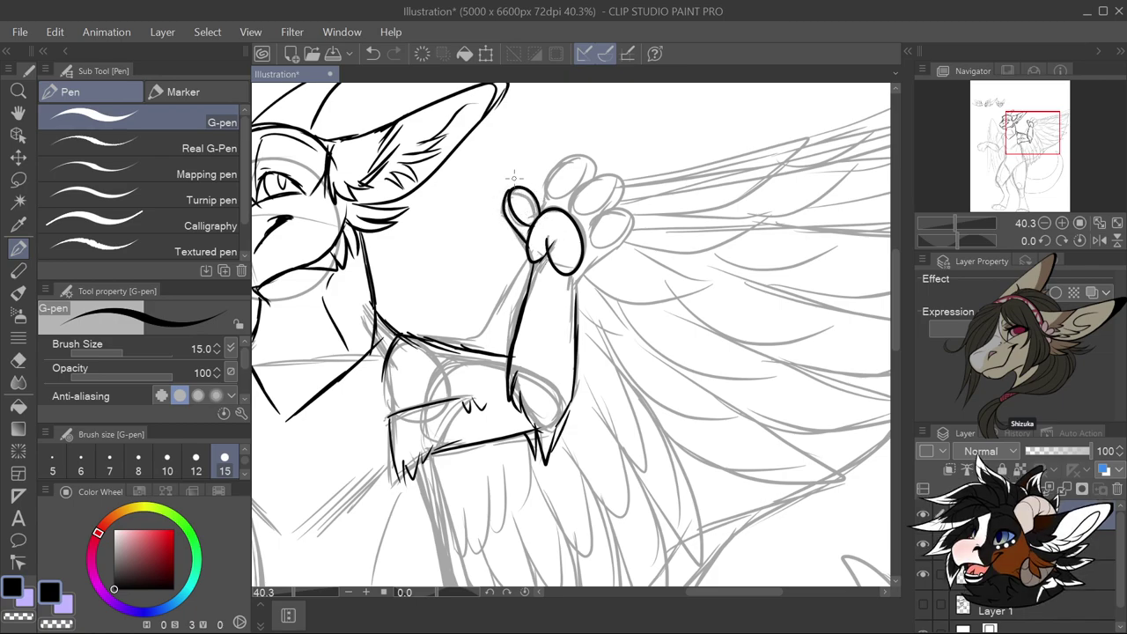
{"action": "mouse_move", "coordinate": [512, 187]}
{"action": "left_mouse_down"}
{"action": "mouse_move", "coordinate": [503, 177]}
{"action": "mouse_move", "coordinate": [507, 195]}
{"action": "left_mouse_up"}
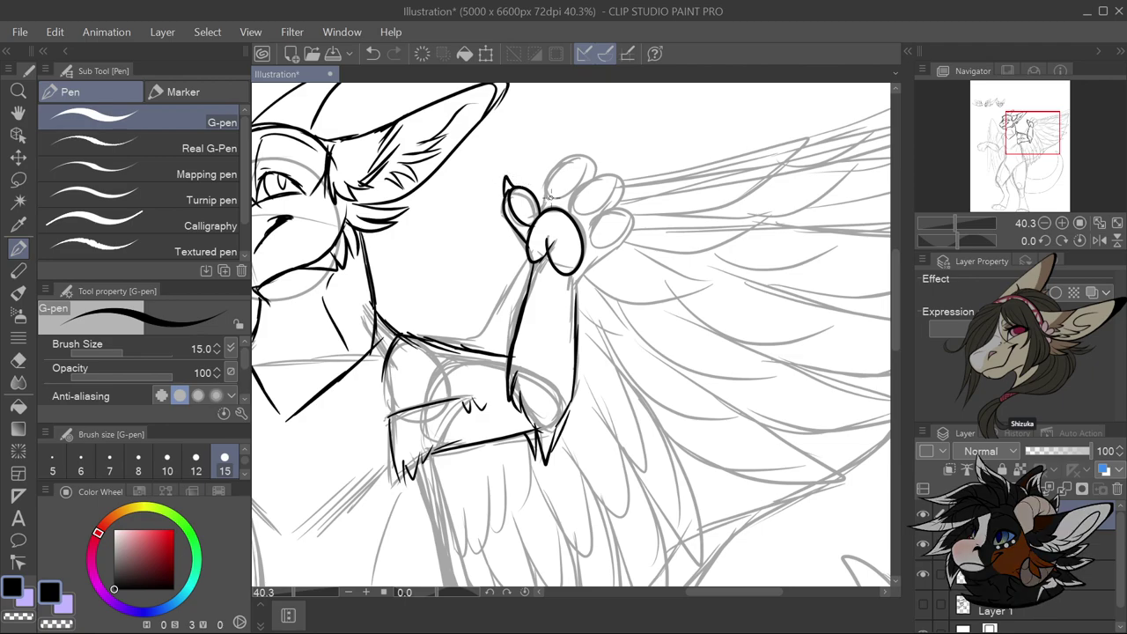
{"action": "key", "text": "ctrl+z"}
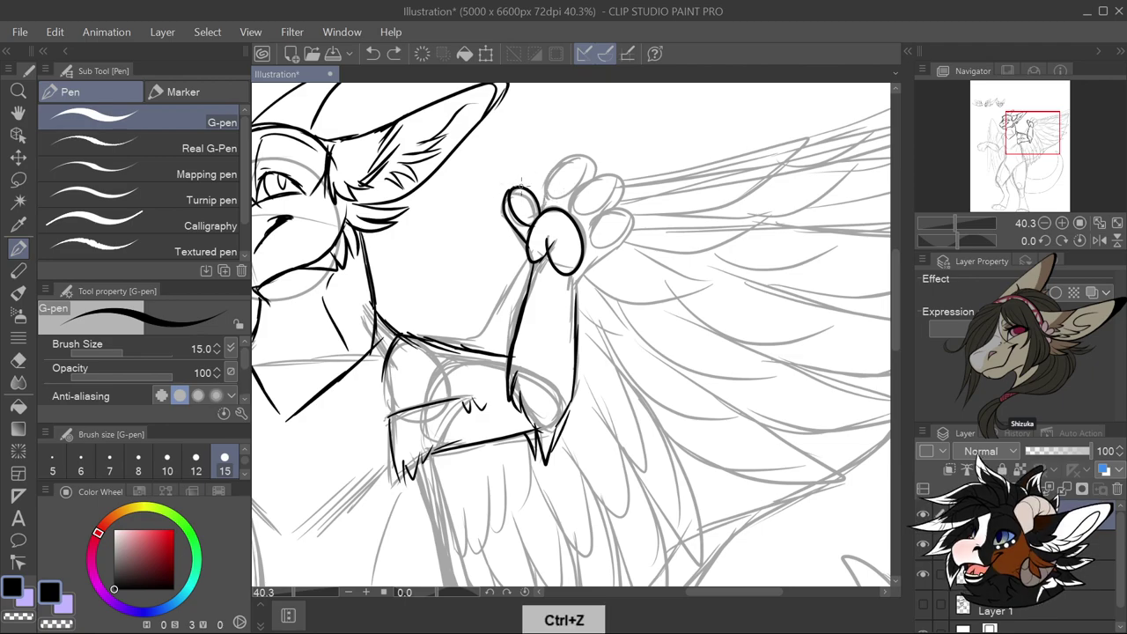
{"action": "mouse_move", "coordinate": [501, 178]}
{"action": "left_mouse_down"}
{"action": "mouse_move", "coordinate": [503, 204]}
{"action": "mouse_move", "coordinate": [540, 213]}
{"action": "mouse_move", "coordinate": [595, 174]}
{"action": "mouse_move", "coordinate": [619, 180]}
{"action": "mouse_move", "coordinate": [585, 220]}
{"action": "mouse_move", "coordinate": [599, 246]}
{"action": "mouse_move", "coordinate": [630, 224]}
{"action": "mouse_move", "coordinate": [627, 240]}
{"action": "mouse_move", "coordinate": [578, 294]}
{"action": "left_mouse_up"}
Outline the raised paw's remaining finger pads and add a pointed claw to each finger
{"action": "left_click_drag", "start_coordinate": [636, 203], "coordinate": [630, 220]}
{"action": "left_click_drag", "start_coordinate": [617, 164], "coordinate": [624, 180]}
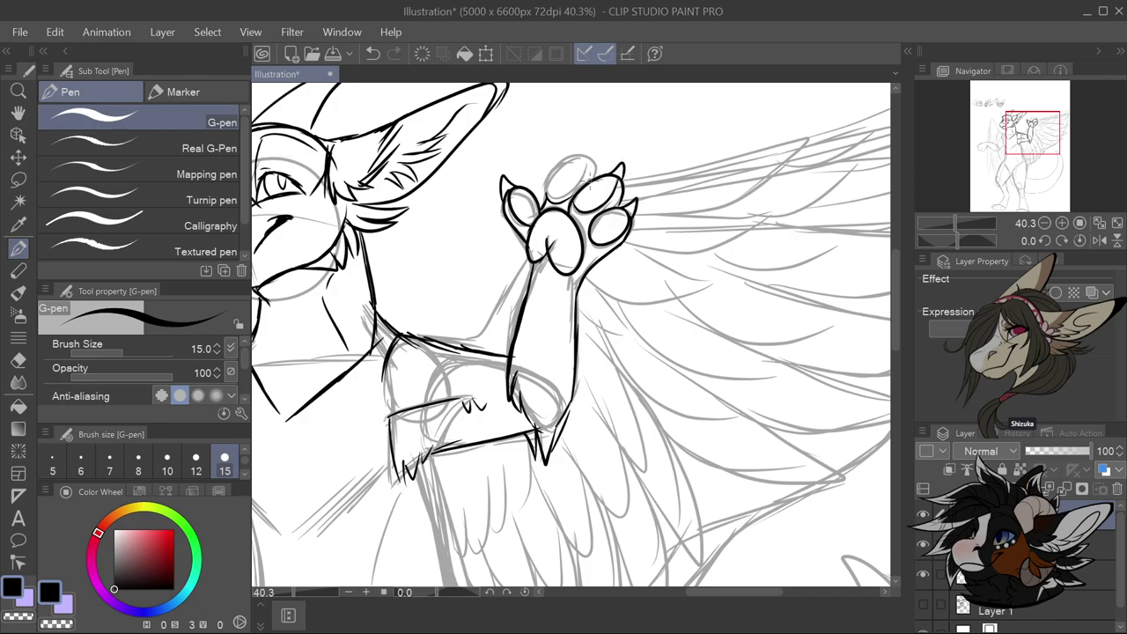
{"action": "mouse_move", "coordinate": [590, 155]}
{"action": "left_mouse_down"}
{"action": "mouse_move", "coordinate": [564, 158]}
{"action": "mouse_move", "coordinate": [546, 199]}
{"action": "left_mouse_up"}
{"action": "left_click_drag", "start_coordinate": [588, 139], "coordinate": [590, 167]}
Draw jagged fur tufts down the far side of the chest, starting at the lowered arm's shoulder
{"action": "scroll", "coordinate": [572, 326], "scroll_direction": "down", "scroll_amount": 5}
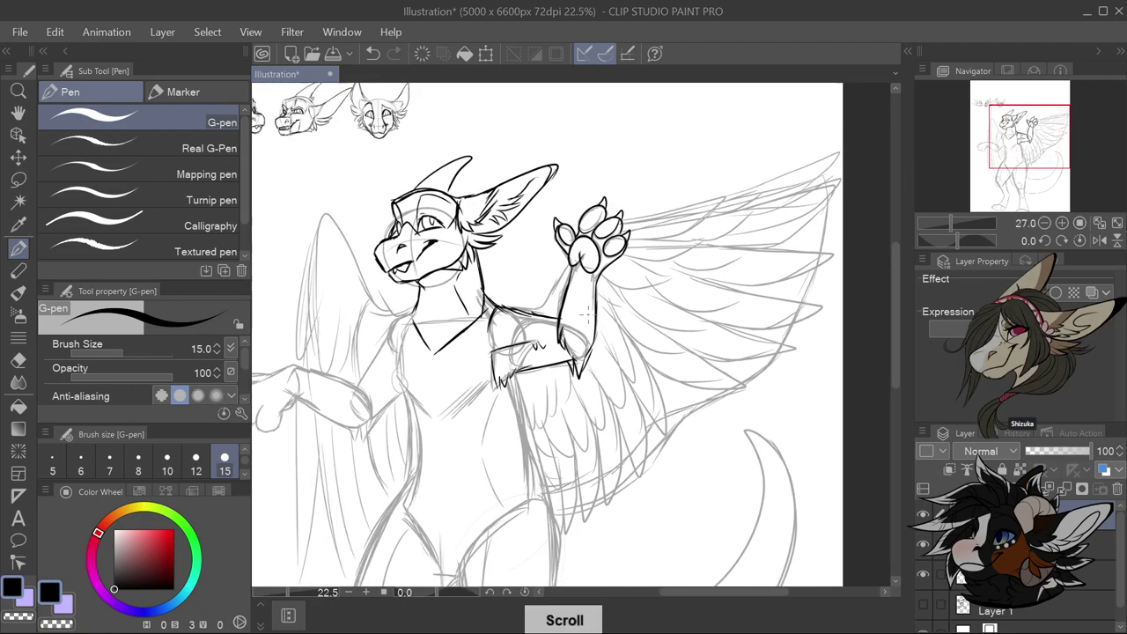
{"action": "scroll", "coordinate": [480, 405], "scroll_direction": "up", "scroll_amount": 5}
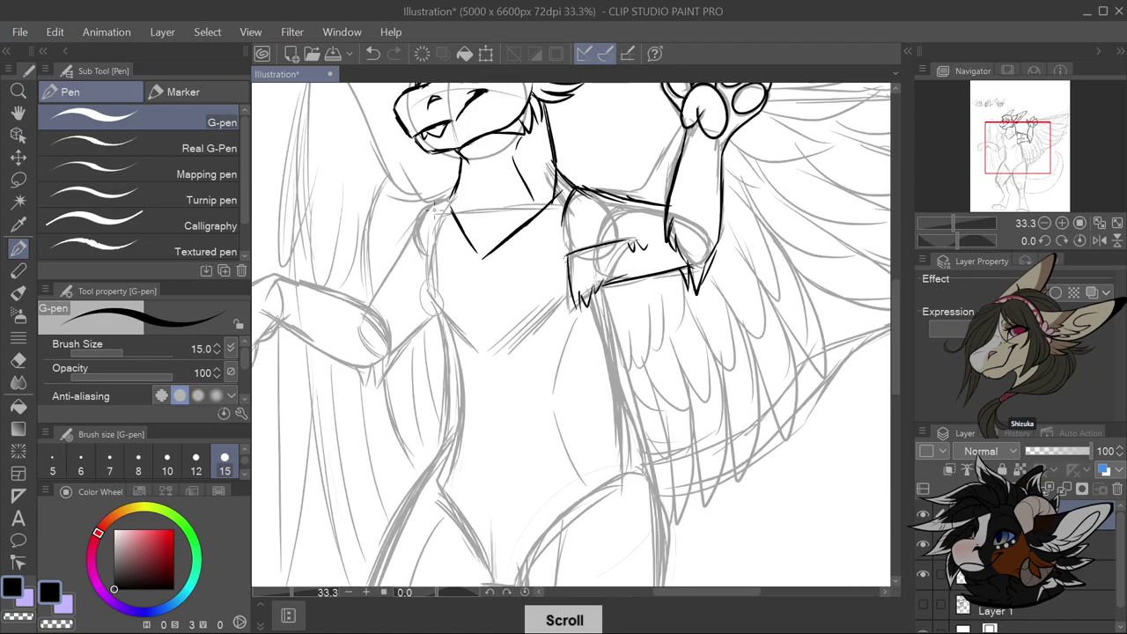
{"action": "mouse_move", "coordinate": [419, 225]}
{"action": "left_mouse_down"}
{"action": "mouse_move", "coordinate": [393, 234]}
{"action": "mouse_move", "coordinate": [407, 253]}
{"action": "mouse_move", "coordinate": [410, 305]}
{"action": "left_mouse_up"}
{"action": "mouse_move", "coordinate": [438, 259]}
{"action": "left_mouse_down"}
{"action": "mouse_move", "coordinate": [421, 301]}
{"action": "mouse_move", "coordinate": [424, 331]}
{"action": "left_mouse_up"}
{"action": "left_click_drag", "start_coordinate": [440, 284], "coordinate": [435, 327]}
{"action": "mouse_move", "coordinate": [439, 319]}
{"action": "left_mouse_down"}
{"action": "mouse_move", "coordinate": [429, 339]}
{"action": "mouse_move", "coordinate": [438, 336]}
{"action": "left_mouse_up"}
{"action": "left_click_drag", "start_coordinate": [452, 310], "coordinate": [451, 341]}
{"action": "left_click_drag", "start_coordinate": [463, 333], "coordinate": [459, 350]}
Draw matching fur tufts along the raised-arm side of the chest, down toward its centre
{"action": "left_click_drag", "start_coordinate": [581, 289], "coordinate": [561, 294]}
{"action": "left_click_drag", "start_coordinate": [579, 290], "coordinate": [550, 315]}
{"action": "mouse_move", "coordinate": [551, 280]}
{"action": "left_mouse_down"}
{"action": "mouse_move", "coordinate": [528, 310]}
{"action": "mouse_move", "coordinate": [532, 337]}
{"action": "left_mouse_up"}
{"action": "mouse_move", "coordinate": [530, 291]}
{"action": "left_mouse_down"}
{"action": "mouse_move", "coordinate": [523, 344]}
{"action": "mouse_move", "coordinate": [486, 374]}
{"action": "left_mouse_up"}
Draw spiky fur tufts down the back of the neck below the ear and along the throat
{"action": "scroll", "coordinate": [541, 249], "scroll_direction": "down", "scroll_amount": 1}
{"action": "scroll", "coordinate": [483, 189], "scroll_direction": "up", "scroll_amount": 2}
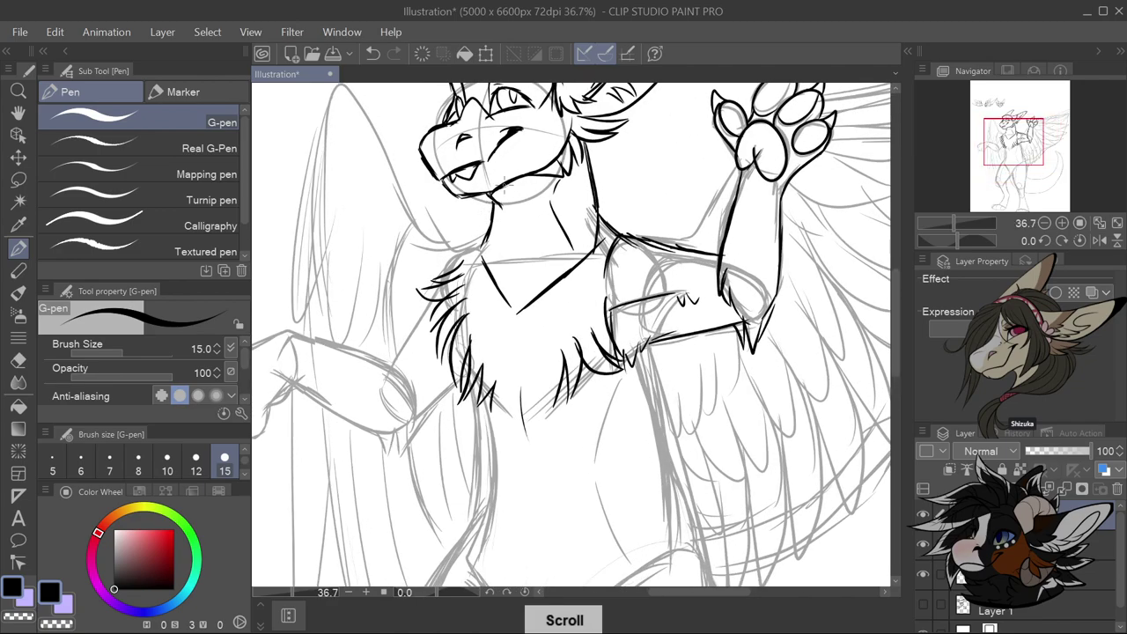
{"action": "mouse_move", "coordinate": [616, 139]}
{"action": "left_mouse_down"}
{"action": "mouse_move", "coordinate": [653, 133]}
{"action": "mouse_move", "coordinate": [641, 149]}
{"action": "left_mouse_up"}
{"action": "mouse_move", "coordinate": [645, 147]}
{"action": "left_mouse_down"}
{"action": "mouse_move", "coordinate": [599, 157]}
{"action": "mouse_move", "coordinate": [635, 169]}
{"action": "left_mouse_up"}
{"action": "mouse_move", "coordinate": [592, 160]}
{"action": "left_mouse_down"}
{"action": "mouse_move", "coordinate": [607, 199]}
{"action": "mouse_move", "coordinate": [636, 211]}
{"action": "left_mouse_up"}
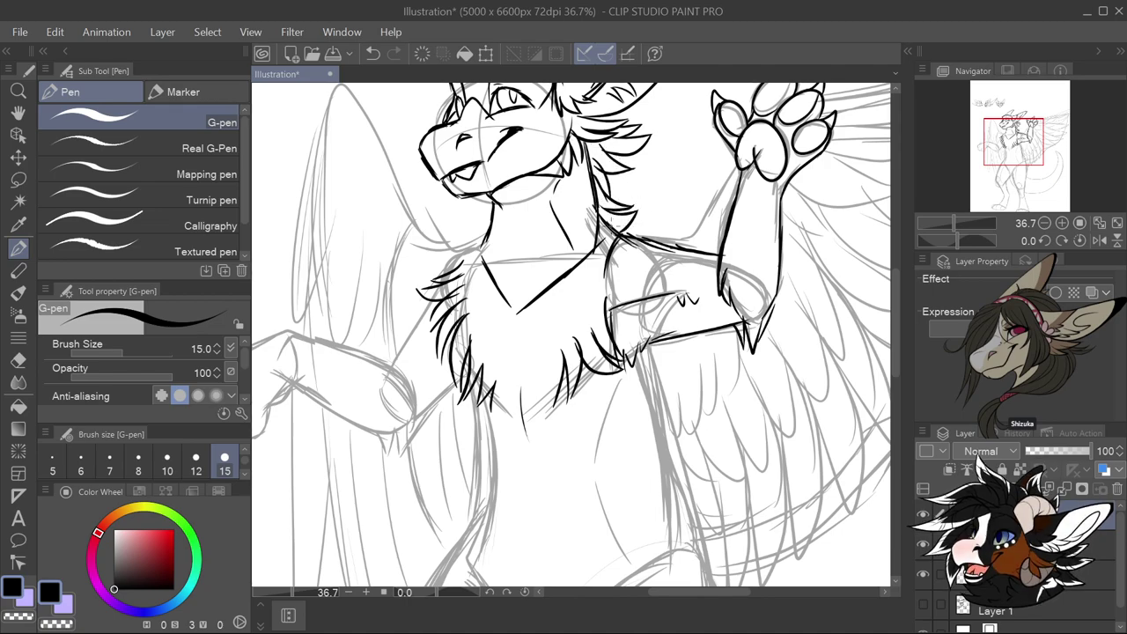
{"action": "scroll", "coordinate": [462, 207], "scroll_direction": "down", "scroll_amount": 2}
{"action": "scroll", "coordinate": [462, 207], "scroll_direction": "up", "scroll_amount": 3}
{"action": "mouse_move", "coordinate": [477, 206]}
{"action": "left_mouse_down"}
{"action": "mouse_move", "coordinate": [440, 211]}
{"action": "mouse_move", "coordinate": [481, 229]}
{"action": "mouse_move", "coordinate": [433, 275]}
{"action": "left_mouse_up"}
Outline the lowered arm's upper contour in dark lines and add pointed fur at its elbow
{"action": "scroll", "coordinate": [528, 119], "scroll_direction": "down", "scroll_amount": 3}
{"action": "scroll", "coordinate": [528, 119], "scroll_direction": "up", "scroll_amount": 2}
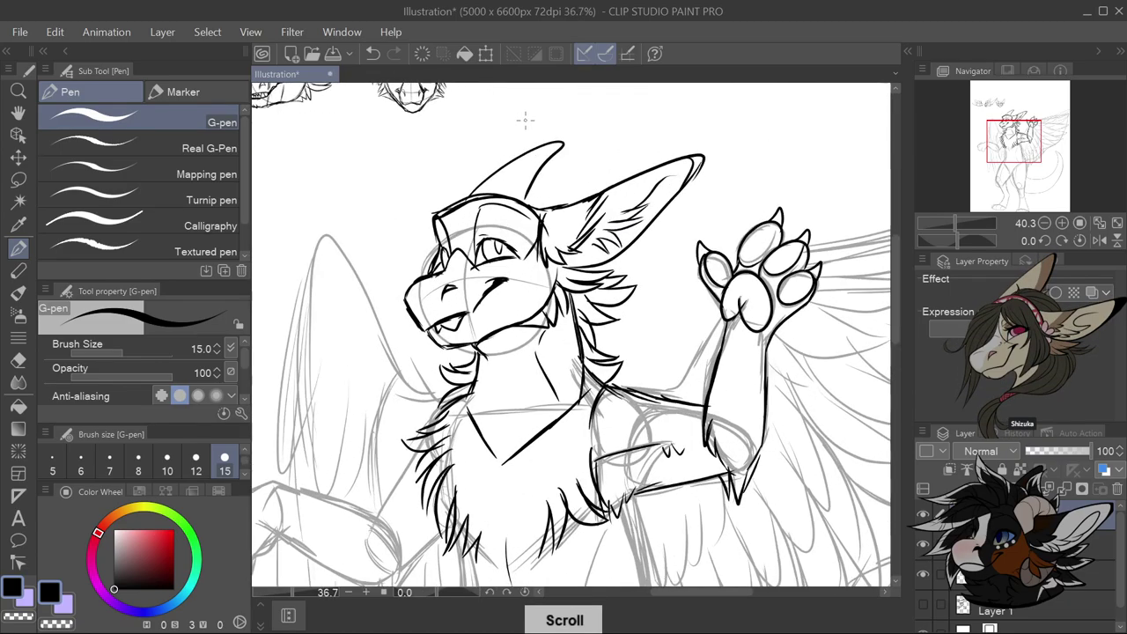
{"action": "scroll", "coordinate": [525, 119], "scroll_direction": "down", "scroll_amount": 3}
{"action": "scroll", "coordinate": [525, 119], "scroll_direction": "up", "scroll_amount": 1}
{"action": "mouse_move", "coordinate": [484, 257]}
{"action": "left_mouse_down"}
{"action": "mouse_move", "coordinate": [448, 313]}
{"action": "mouse_move", "coordinate": [465, 348]}
{"action": "mouse_move", "coordinate": [499, 334]}
{"action": "mouse_move", "coordinate": [452, 392]}
{"action": "left_mouse_up"}
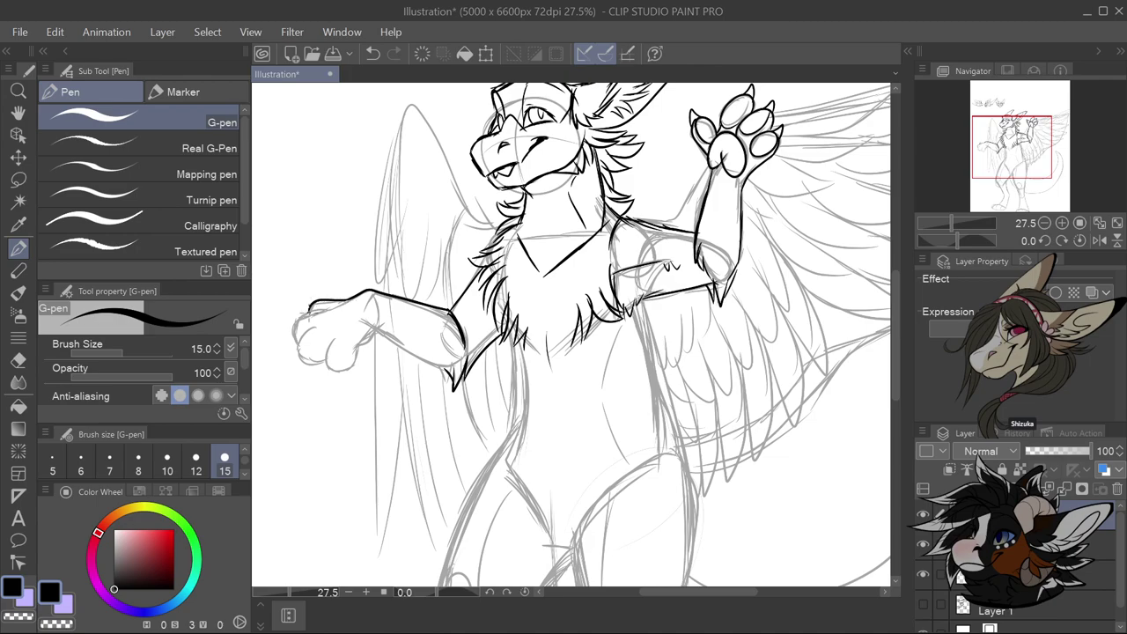
Outline the lowered hand's outer fingers in dark lines and give each finger a pointed claw
{"action": "mouse_move", "coordinate": [328, 308]}
{"action": "left_mouse_down"}
{"action": "mouse_move", "coordinate": [300, 318]}
{"action": "mouse_move", "coordinate": [296, 340]}
{"action": "left_mouse_up"}
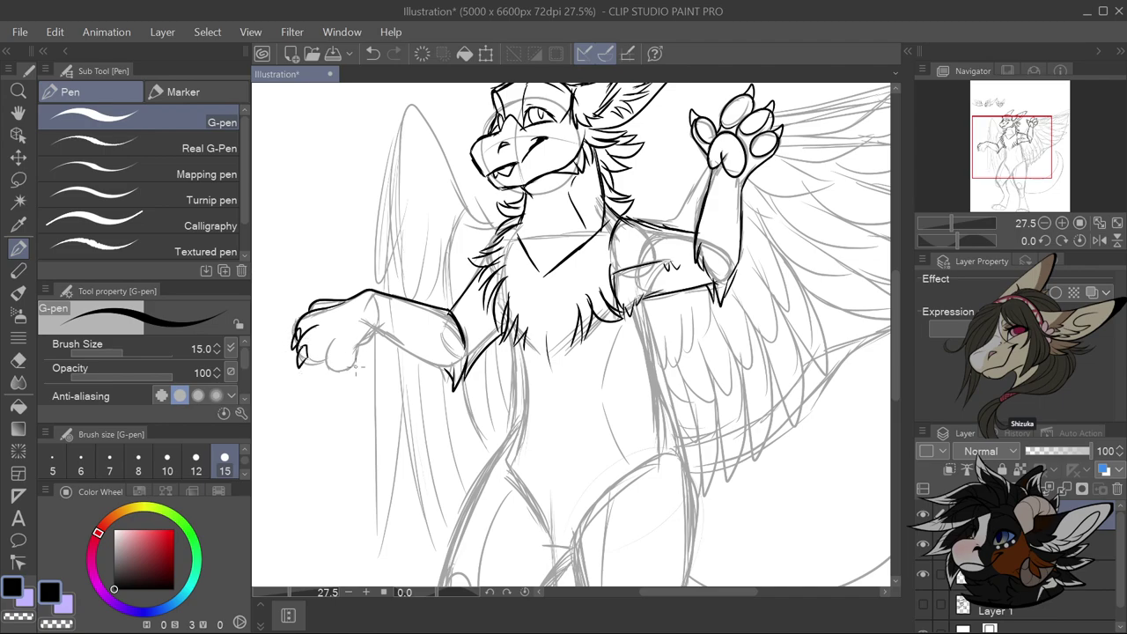
{"action": "scroll", "coordinate": [343, 375], "scroll_direction": "down", "scroll_amount": 2}
{"action": "scroll", "coordinate": [317, 388], "scroll_direction": "up", "scroll_amount": 4}
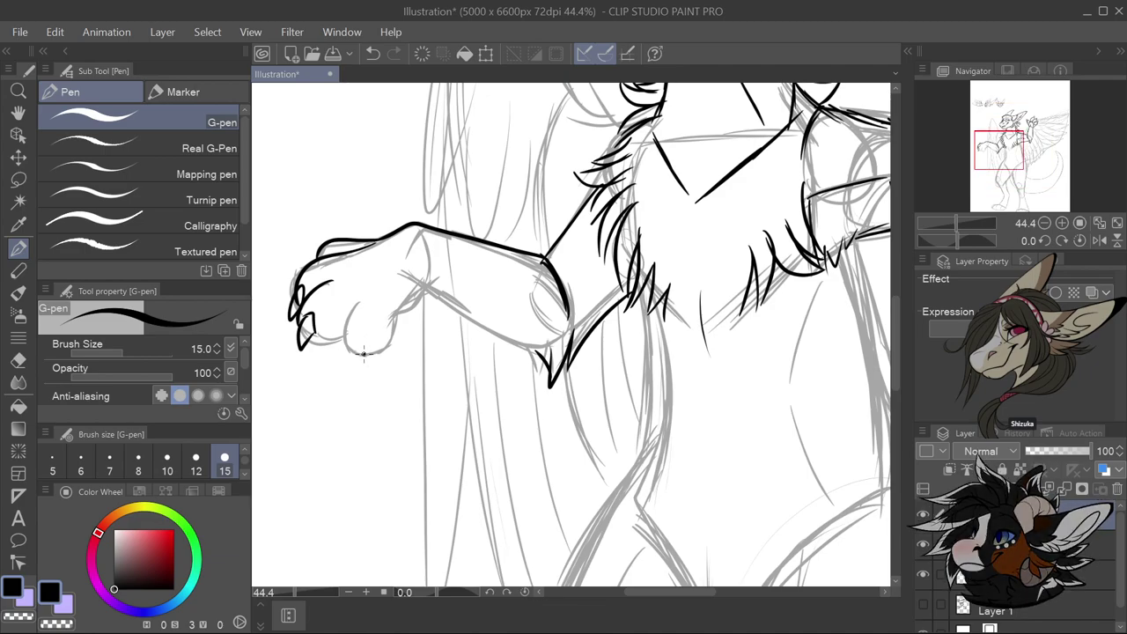
{"action": "key", "text": "ctrl+z"}
{"action": "mouse_move", "coordinate": [364, 349]}
{"action": "left_mouse_down"}
{"action": "mouse_move", "coordinate": [357, 338]}
{"action": "mouse_move", "coordinate": [355, 375]}
{"action": "left_mouse_up"}
{"action": "left_click_drag", "start_coordinate": [316, 332], "coordinate": [344, 334]}
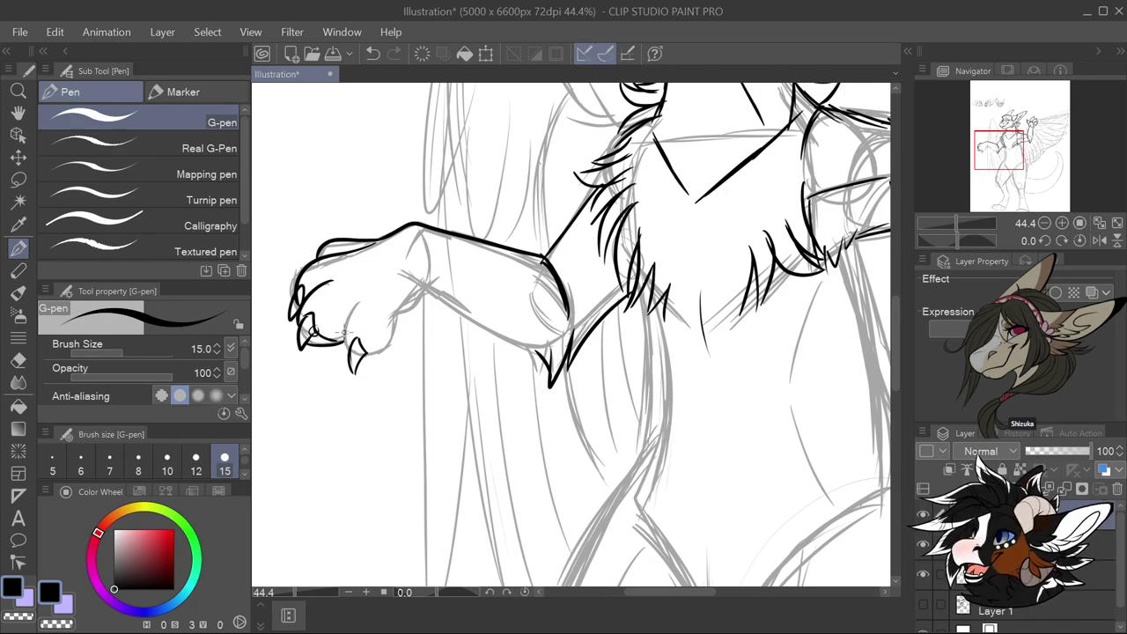
Outline the lowered hand's thickest finger and continue the dark line along the forearm's underside to the elbow
{"action": "key", "text": "ctrl+z"}
{"action": "mouse_move", "coordinate": [361, 300]}
{"action": "left_mouse_down"}
{"action": "mouse_move", "coordinate": [342, 343]}
{"action": "mouse_move", "coordinate": [392, 340]}
{"action": "mouse_move", "coordinate": [396, 321]}
{"action": "left_mouse_up"}
{"action": "left_click_drag", "start_coordinate": [355, 352], "coordinate": [392, 338]}
{"action": "key", "text": "ctrl+z"}
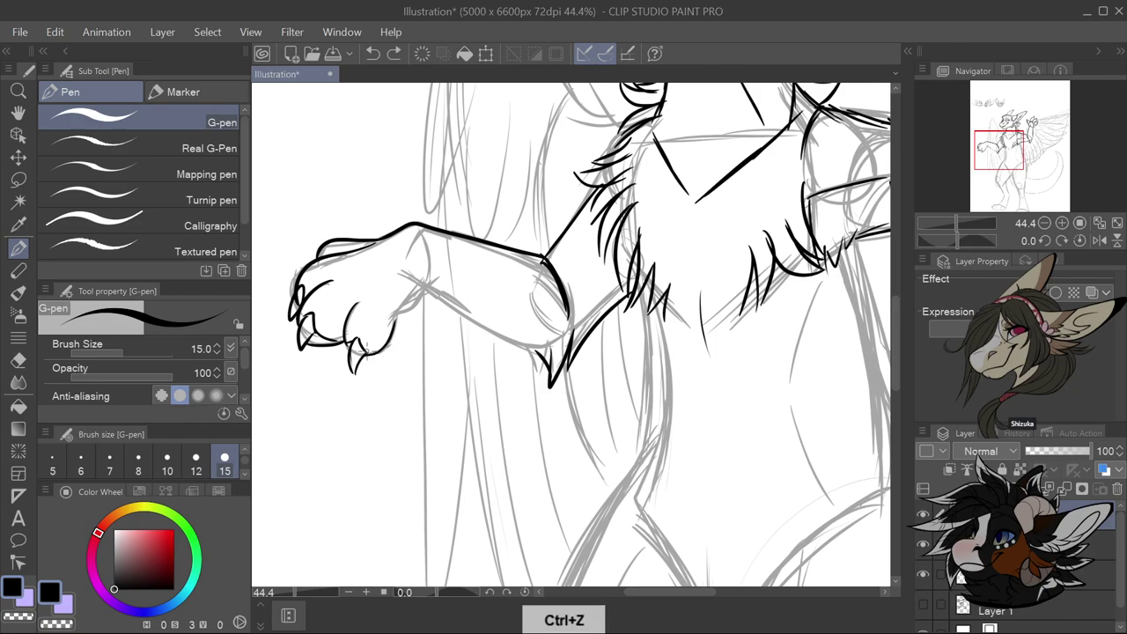
{"action": "key", "text": "ctrl+z"}
{"action": "mouse_move", "coordinate": [365, 354]}
{"action": "left_mouse_down"}
{"action": "mouse_move", "coordinate": [400, 308]}
{"action": "mouse_move", "coordinate": [392, 317]}
{"action": "mouse_move", "coordinate": [422, 294]}
{"action": "mouse_move", "coordinate": [415, 279]}
{"action": "mouse_move", "coordinate": [519, 344]}
{"action": "left_mouse_up"}
{"action": "key", "text": "ctrl+z"}
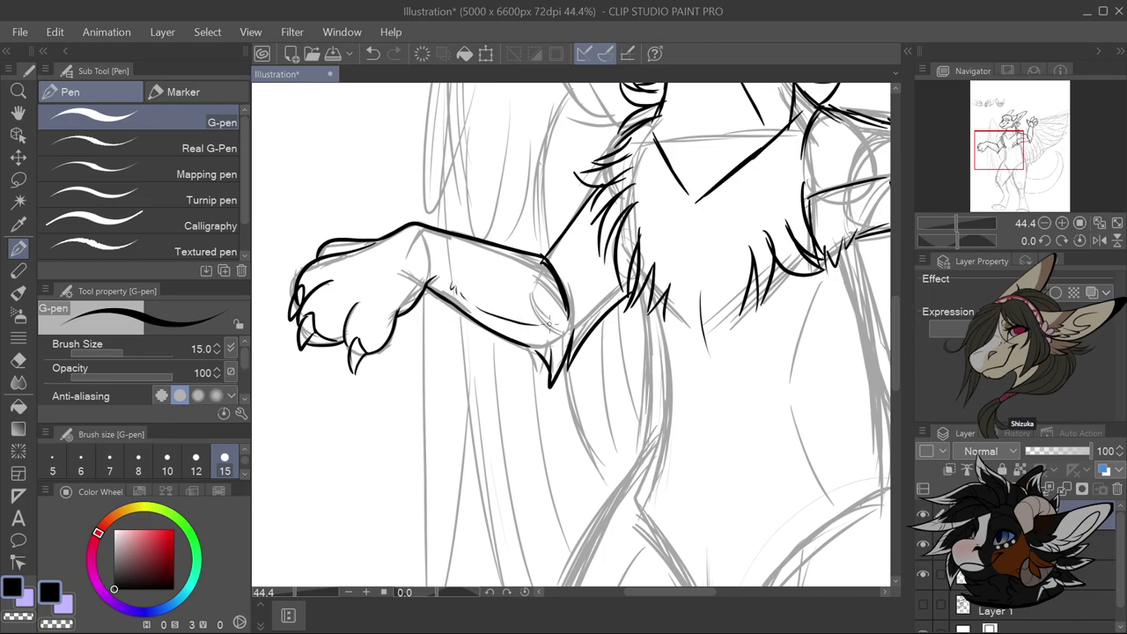
Outline both sides of the torso from the chest fur to the hips and add a short belly contour line
{"action": "scroll", "coordinate": [555, 326], "scroll_direction": "down", "scroll_amount": 3}
{"action": "scroll", "coordinate": [566, 315], "scroll_direction": "up", "scroll_amount": 2}
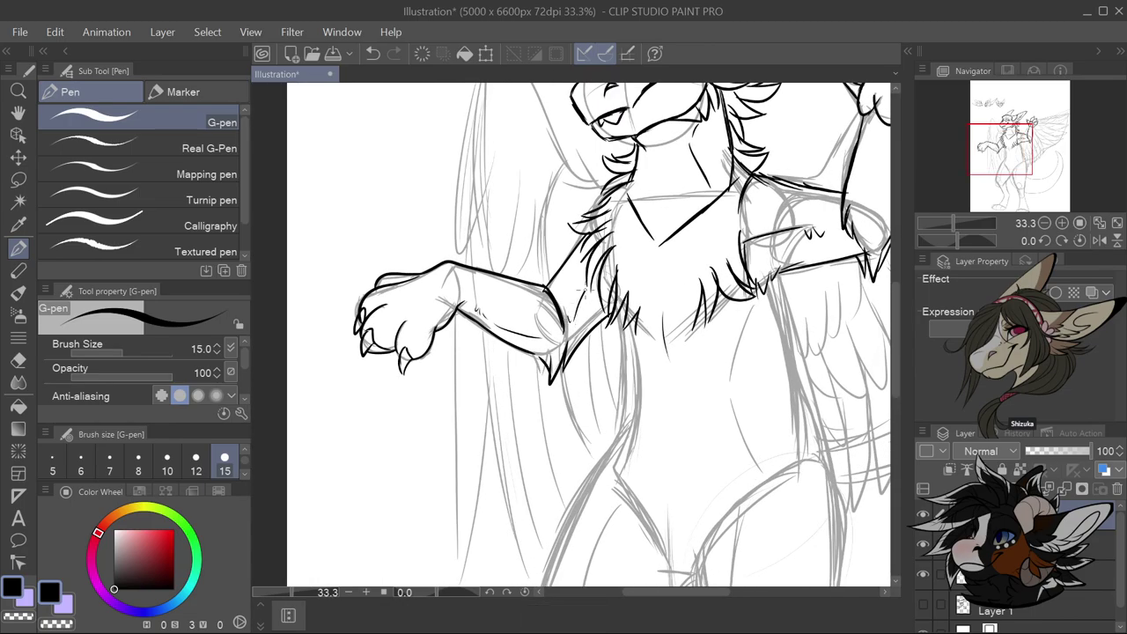
{"action": "scroll", "coordinate": [586, 291], "scroll_direction": "down", "scroll_amount": 3}
{"action": "scroll", "coordinate": [645, 395], "scroll_direction": "up", "scroll_amount": 3}
{"action": "scroll", "coordinate": [646, 395], "scroll_direction": "up", "scroll_amount": 1}
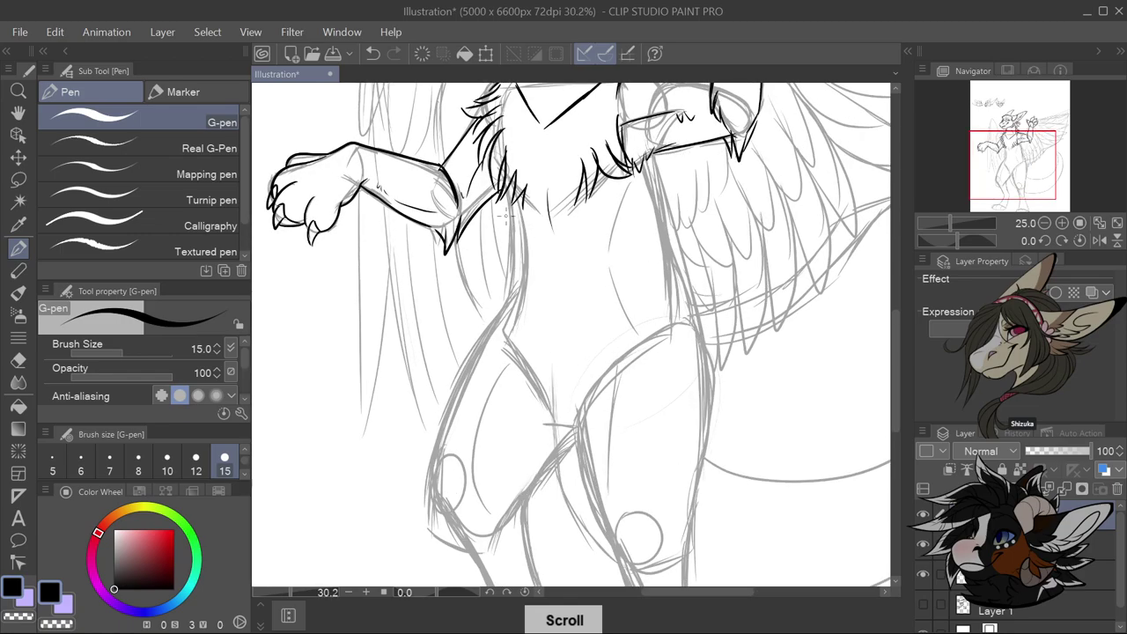
{"action": "left_click_drag", "start_coordinate": [521, 194], "coordinate": [513, 308]}
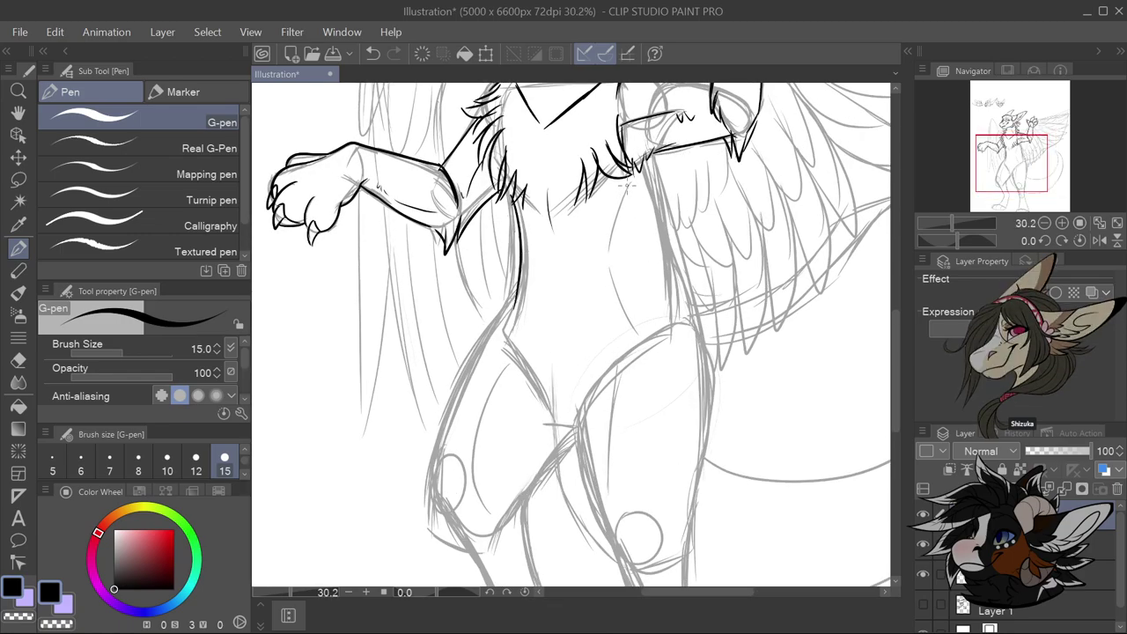
{"action": "left_click_drag", "start_coordinate": [610, 270], "coordinate": [630, 313]}
{"action": "scroll", "coordinate": [630, 313], "scroll_direction": "down", "scroll_amount": 3}
{"action": "scroll", "coordinate": [631, 313], "scroll_direction": "up", "scroll_amount": 2}
{"action": "mouse_move", "coordinate": [620, 202]}
{"action": "left_mouse_down"}
{"action": "mouse_move", "coordinate": [596, 210]}
{"action": "mouse_move", "coordinate": [639, 317]}
{"action": "left_mouse_up"}
{"action": "key", "text": "ctrl+z"}
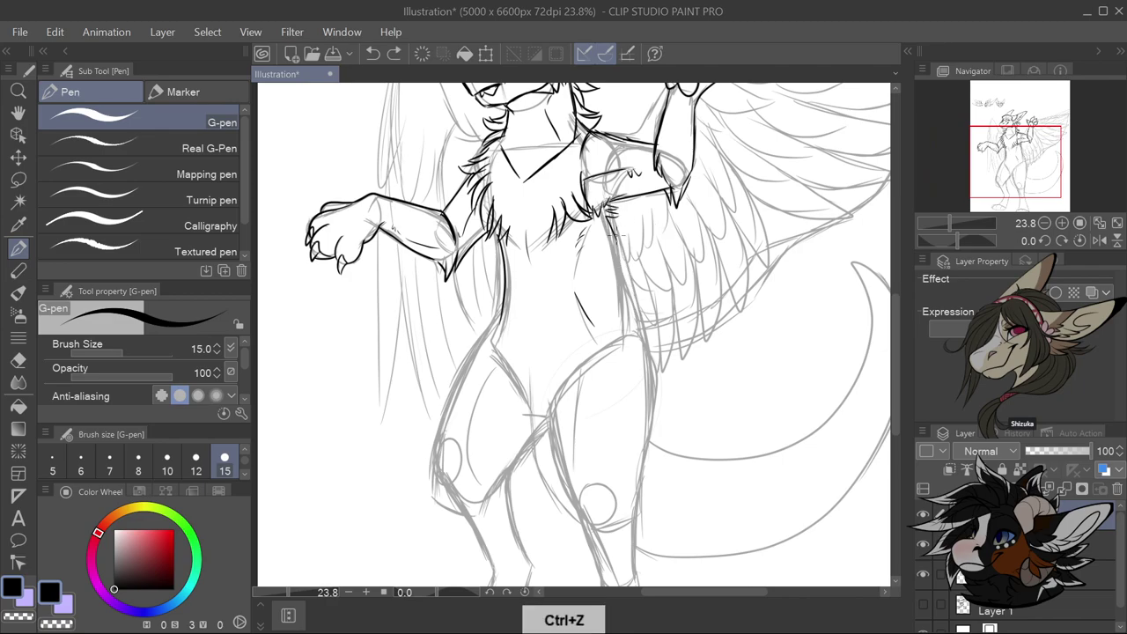
{"action": "left_click_drag", "start_coordinate": [603, 208], "coordinate": [655, 375]}
{"action": "scroll", "coordinate": [640, 280], "scroll_direction": "down", "scroll_amount": 1}
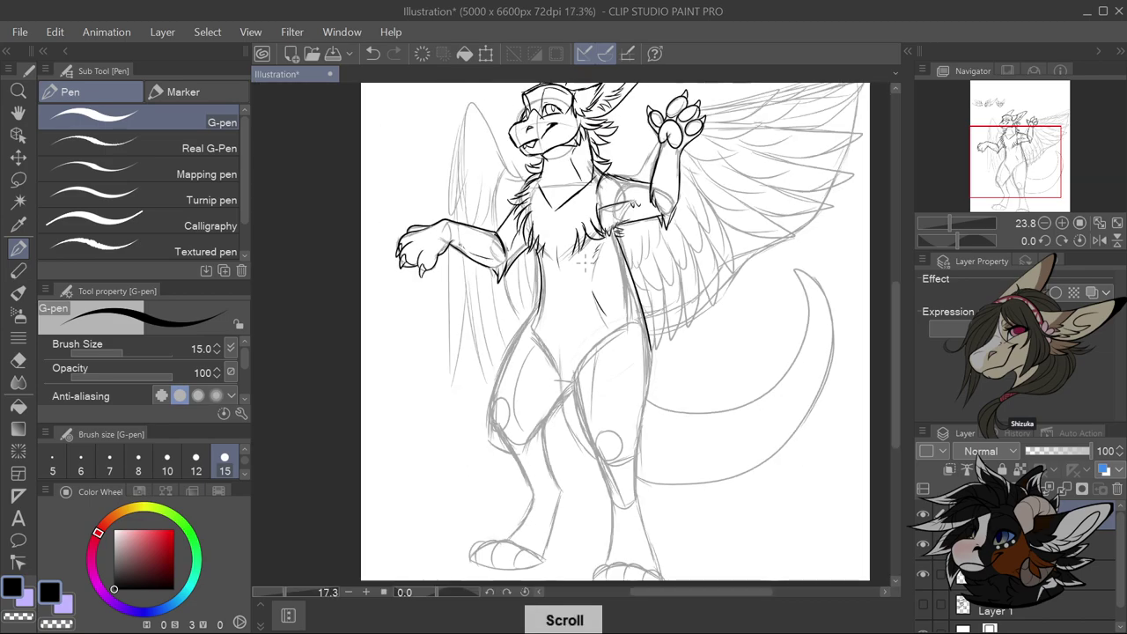
{"action": "scroll", "coordinate": [619, 358], "scroll_direction": "down", "scroll_amount": 1}
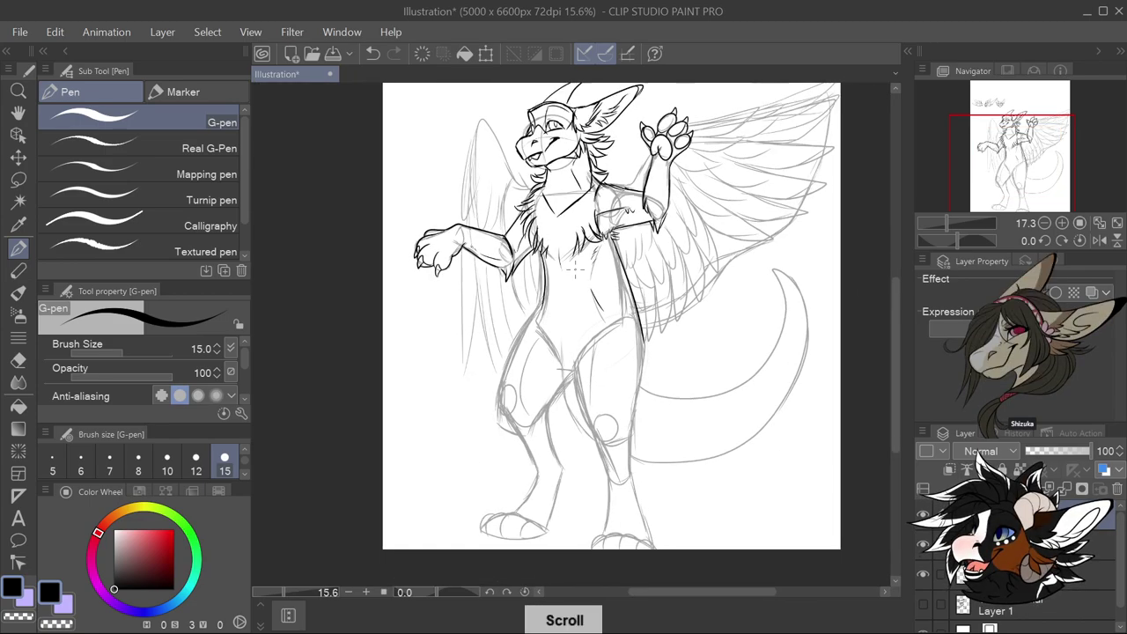
Outline the leg on the raised-arm side in dark lines, including thigh, knee marks and shin down to the foot
{"action": "scroll", "coordinate": [619, 358], "scroll_direction": "up", "scroll_amount": 2}
{"action": "key", "text": "ctrl+z"}
{"action": "mouse_move", "coordinate": [583, 292]}
{"action": "left_mouse_down"}
{"action": "mouse_move", "coordinate": [571, 317]}
{"action": "mouse_move", "coordinate": [556, 374]}
{"action": "left_mouse_up"}
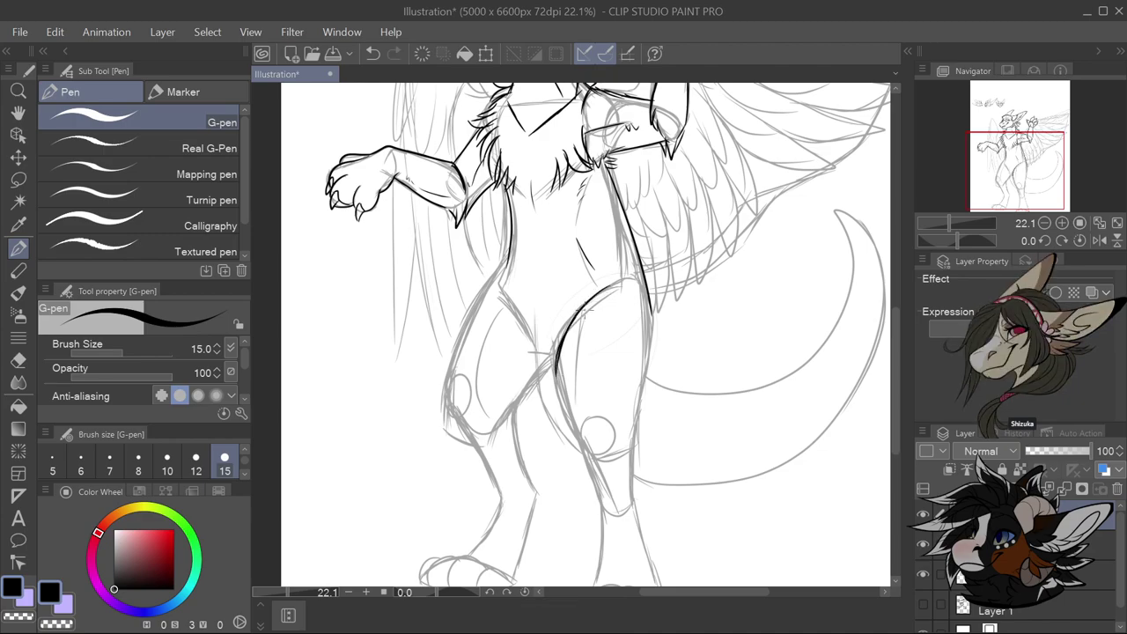
{"action": "scroll", "coordinate": [593, 359], "scroll_direction": "down", "scroll_amount": 1}
{"action": "scroll", "coordinate": [594, 358], "scroll_direction": "up", "scroll_amount": 1}
{"action": "left_click_drag", "start_coordinate": [519, 280], "coordinate": [539, 352]}
{"action": "mouse_move", "coordinate": [609, 206]}
{"action": "left_mouse_down"}
{"action": "mouse_move", "coordinate": [619, 284]}
{"action": "mouse_move", "coordinate": [601, 384]}
{"action": "left_mouse_up"}
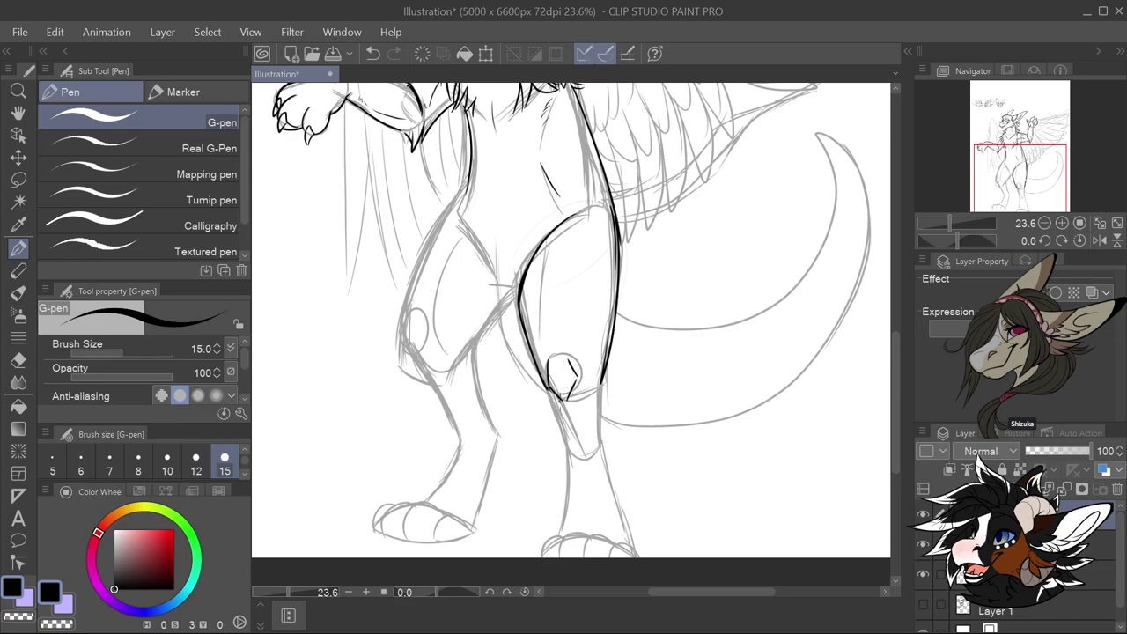
{"action": "left_click_drag", "start_coordinate": [547, 387], "coordinate": [563, 445]}
{"action": "mouse_move", "coordinate": [604, 379]}
{"action": "left_mouse_down"}
{"action": "mouse_move", "coordinate": [598, 451]}
{"action": "mouse_move", "coordinate": [557, 531]}
{"action": "left_mouse_up"}
{"action": "left_click_drag", "start_coordinate": [603, 443], "coordinate": [621, 509]}
Outline the other leg's thigh and inner calf, with a knee mark, thigh contour and fur tuft at the hip crease
{"action": "mouse_move", "coordinate": [520, 295]}
{"action": "left_mouse_down"}
{"action": "mouse_move", "coordinate": [472, 344]}
{"action": "mouse_move", "coordinate": [518, 298]}
{"action": "mouse_move", "coordinate": [474, 346]}
{"action": "mouse_move", "coordinate": [496, 433]}
{"action": "left_mouse_up"}
{"action": "left_click_drag", "start_coordinate": [469, 169], "coordinate": [403, 303]}
{"action": "key", "text": "ctrl+z"}
{"action": "mouse_move", "coordinate": [469, 172]}
{"action": "left_mouse_down"}
{"action": "mouse_move", "coordinate": [402, 313]}
{"action": "mouse_move", "coordinate": [420, 352]}
{"action": "left_mouse_up"}
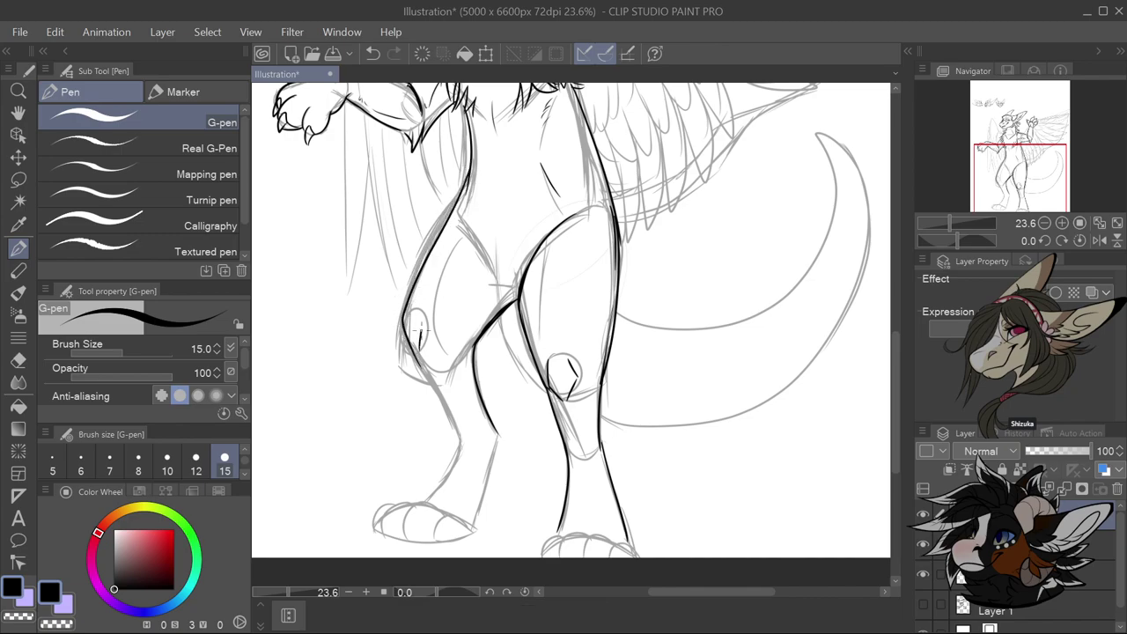
{"action": "left_click_drag", "start_coordinate": [465, 244], "coordinate": [452, 298]}
{"action": "left_click_drag", "start_coordinate": [481, 228], "coordinate": [497, 288]}
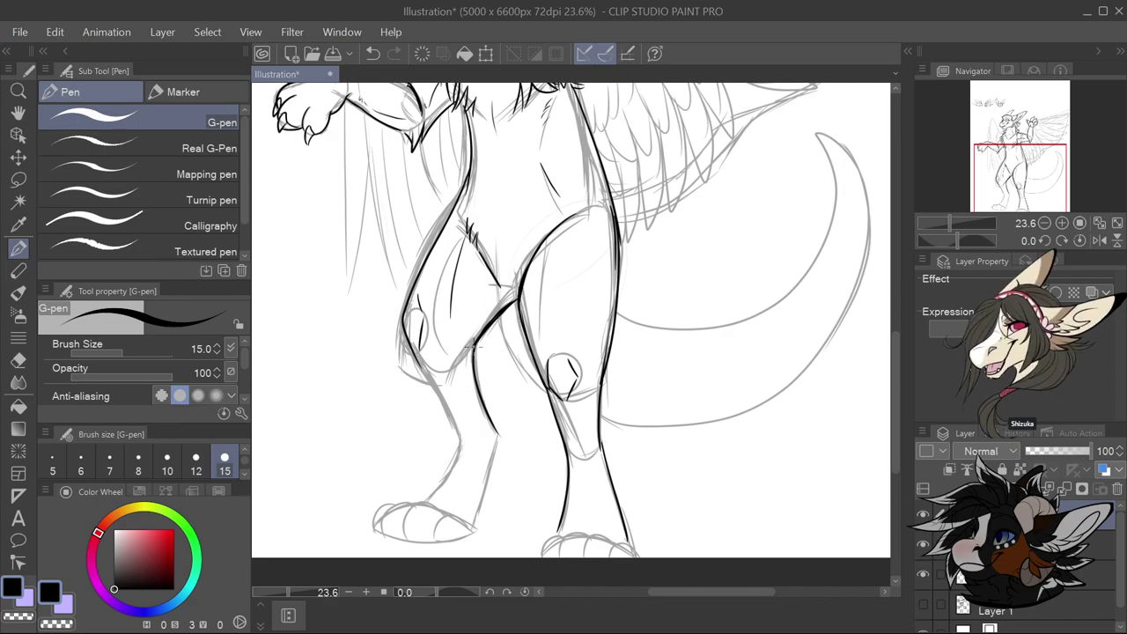
Outline that leg's lower part from the knee past the ankle to the foot, front and back
{"action": "left_click_drag", "start_coordinate": [414, 356], "coordinate": [460, 442]}
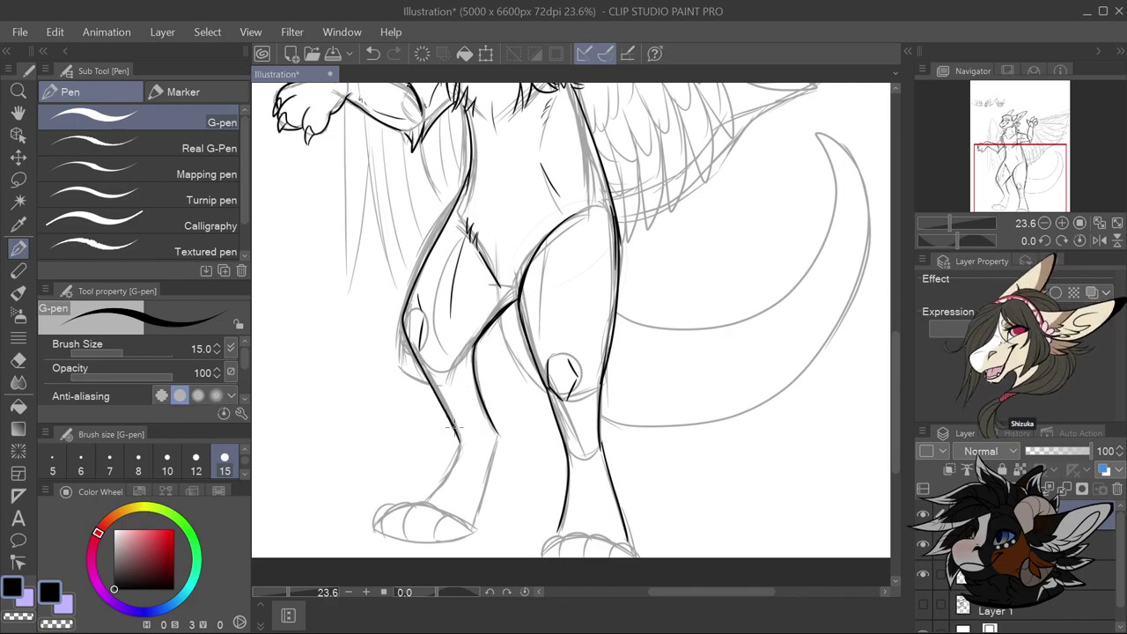
{"action": "key", "text": "ctrl+z"}
{"action": "mouse_move", "coordinate": [407, 330]}
{"action": "left_mouse_down"}
{"action": "mouse_move", "coordinate": [457, 430]}
{"action": "mouse_move", "coordinate": [457, 455]}
{"action": "mouse_move", "coordinate": [417, 500]}
{"action": "left_mouse_up"}
{"action": "left_click_drag", "start_coordinate": [495, 432], "coordinate": [472, 526]}
Draw pointed claws on the toes of both feet
{"action": "scroll", "coordinate": [473, 526], "scroll_direction": "down", "scroll_amount": 3}
{"action": "scroll", "coordinate": [474, 478], "scroll_direction": "up", "scroll_amount": 5}
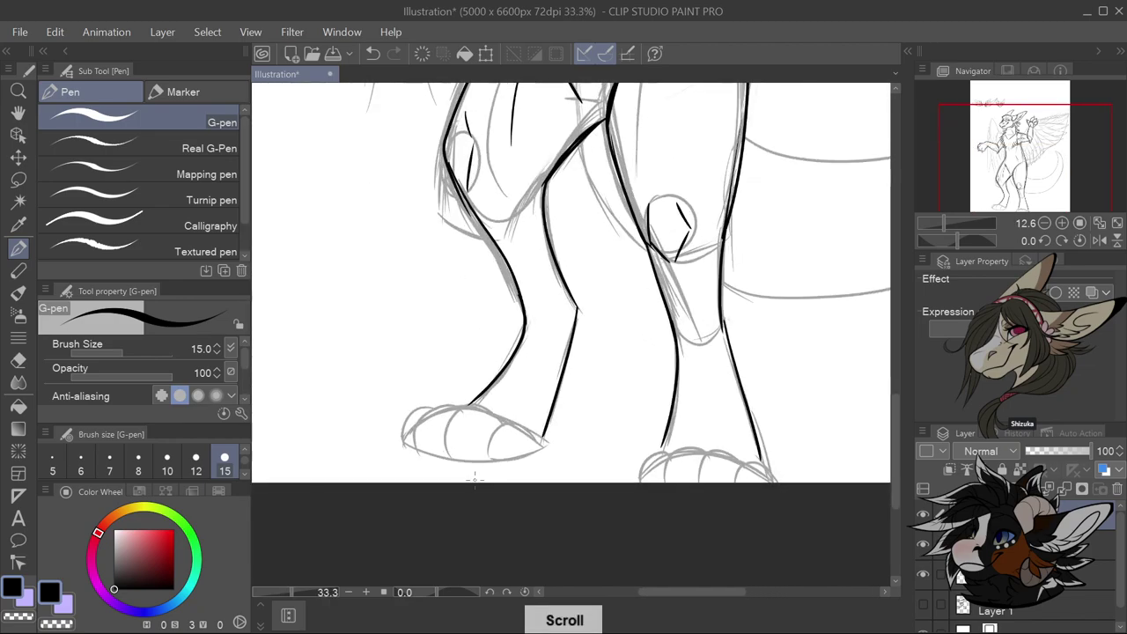
{"action": "mouse_move", "coordinate": [498, 457]}
{"action": "left_mouse_down"}
{"action": "mouse_move", "coordinate": [489, 447]}
{"action": "mouse_move", "coordinate": [499, 456]}
{"action": "left_mouse_up"}
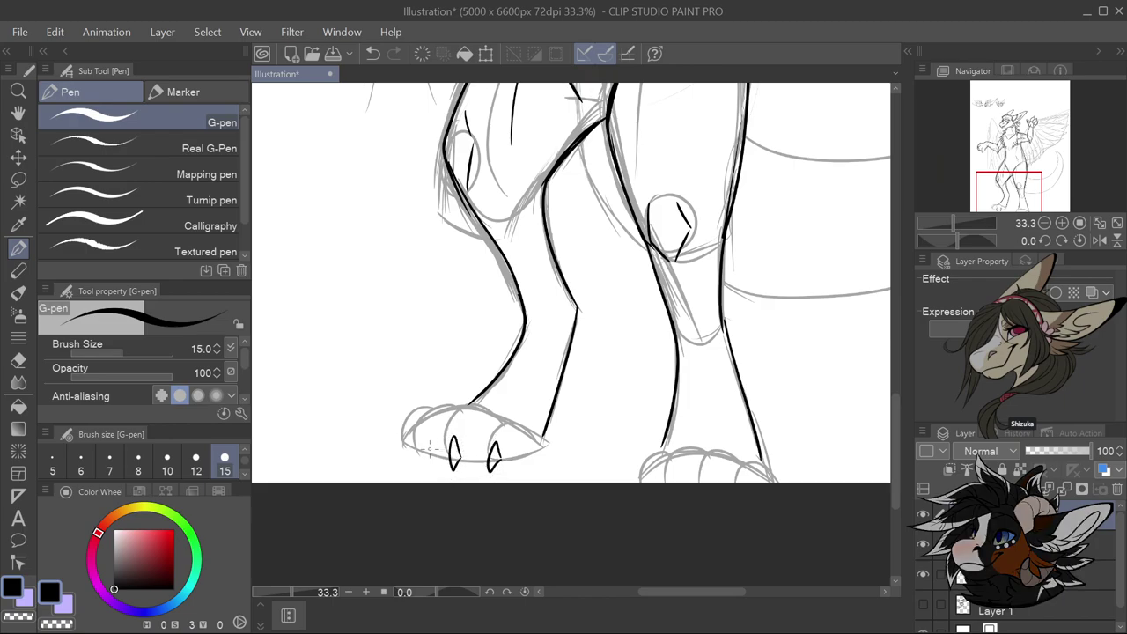
{"action": "mouse_move", "coordinate": [433, 465]}
{"action": "left_mouse_down"}
{"action": "mouse_move", "coordinate": [440, 434]}
{"action": "mouse_move", "coordinate": [408, 446]}
{"action": "mouse_move", "coordinate": [411, 457]}
{"action": "mouse_move", "coordinate": [411, 432]}
{"action": "mouse_move", "coordinate": [469, 457]}
{"action": "mouse_move", "coordinate": [509, 451]}
{"action": "left_mouse_up"}
{"action": "scroll", "coordinate": [401, 444], "scroll_direction": "down", "scroll_amount": 3}
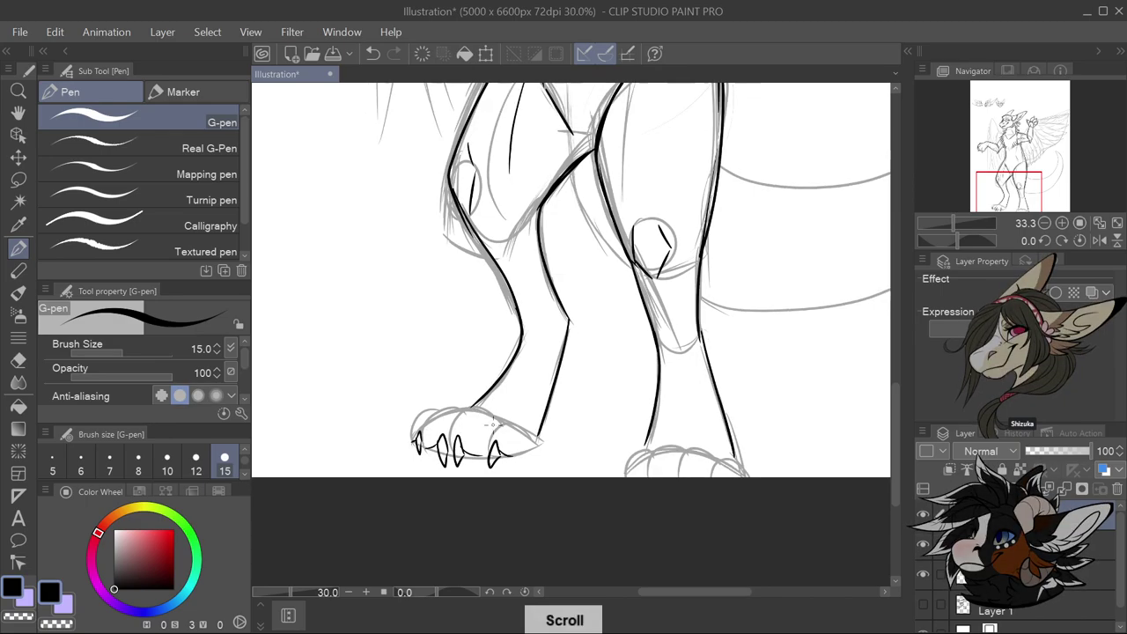
{"action": "scroll", "coordinate": [644, 468], "scroll_direction": "up", "scroll_amount": 3}
{"action": "scroll", "coordinate": [609, 432], "scroll_direction": "up", "scroll_amount": 3}
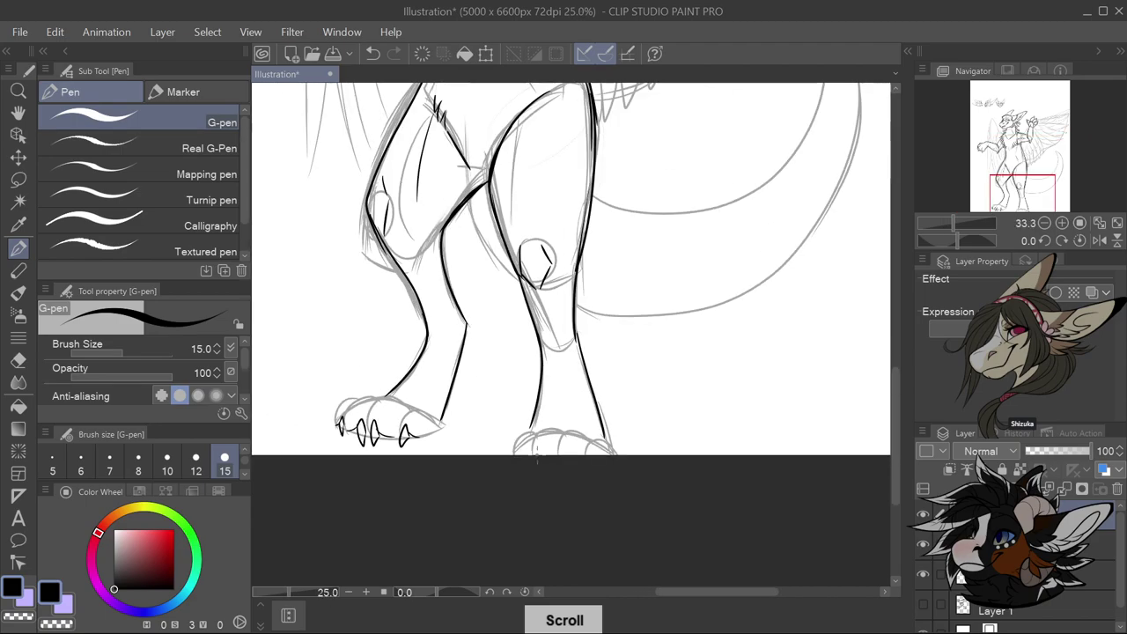
{"action": "left_click_drag", "start_coordinate": [513, 451], "coordinate": [583, 456]}
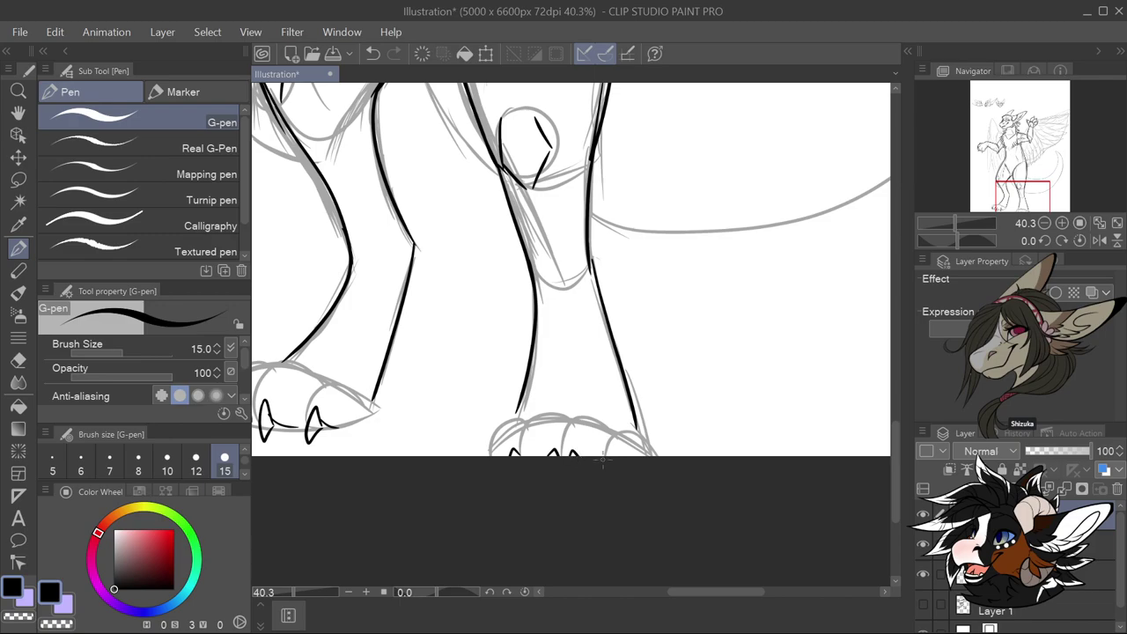
Draw a layered tuft of pointed feathers along the tail's lower curve
{"action": "scroll", "coordinate": [630, 470], "scroll_direction": "down", "scroll_amount": 5}
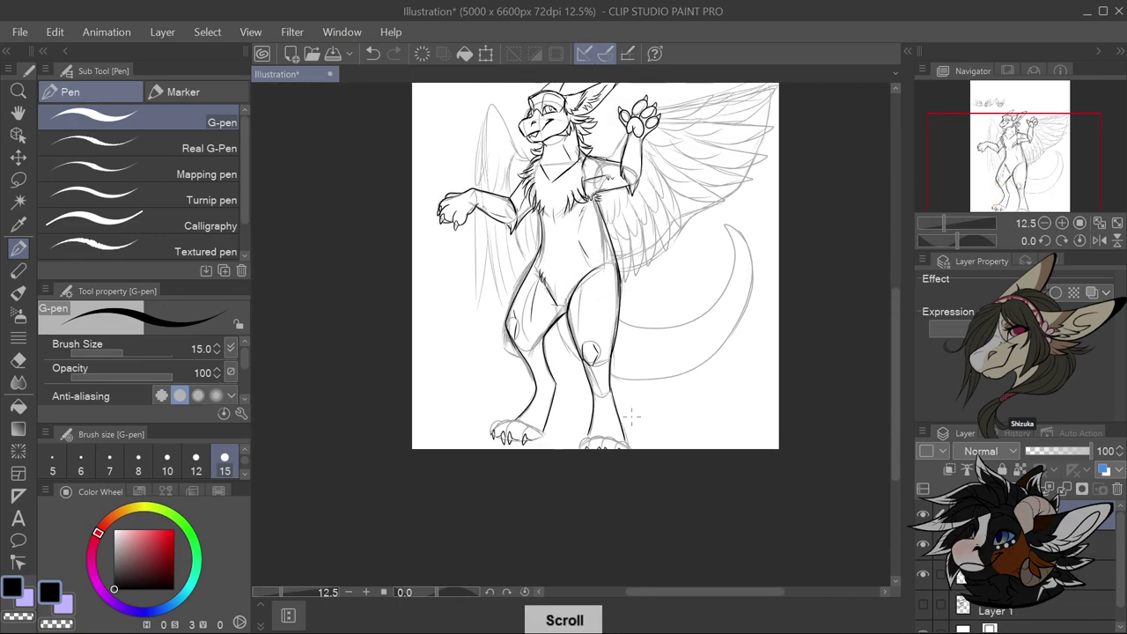
{"action": "scroll", "coordinate": [715, 302], "scroll_direction": "up", "scroll_amount": 1}
{"action": "scroll", "coordinate": [715, 302], "scroll_direction": "down", "scroll_amount": 1}
{"action": "scroll", "coordinate": [685, 335], "scroll_direction": "up", "scroll_amount": 4}
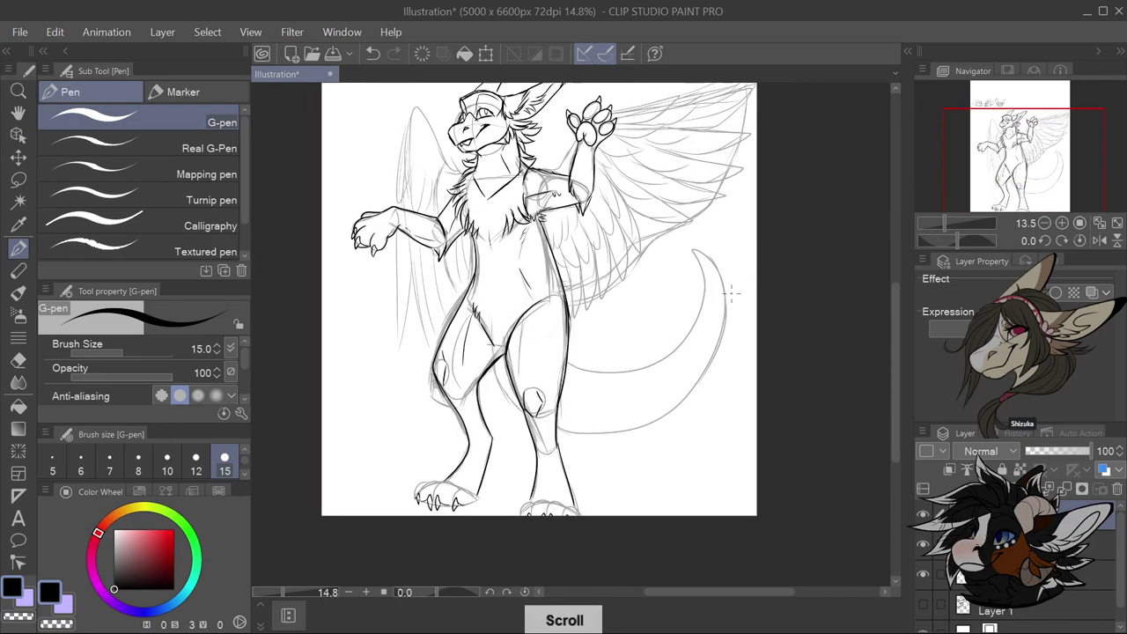
{"action": "scroll", "coordinate": [634, 403], "scroll_direction": "up", "scroll_amount": 1}
{"action": "scroll", "coordinate": [599, 455], "scroll_direction": "down", "scroll_amount": 1}
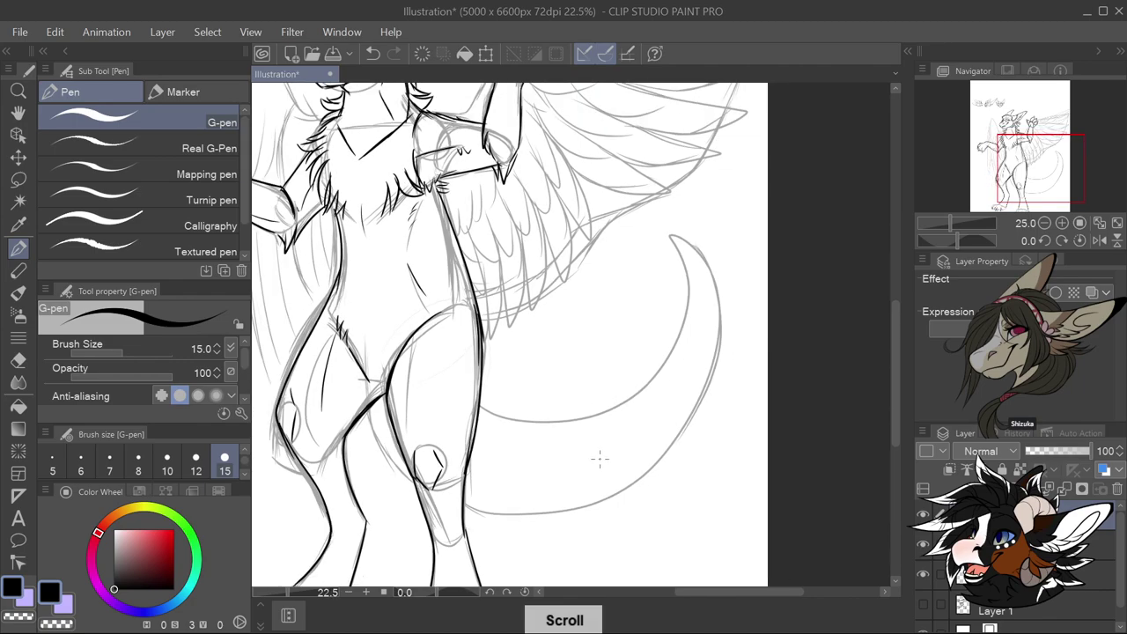
{"action": "scroll", "coordinate": [563, 467], "scroll_direction": "up", "scroll_amount": 1}
{"action": "mouse_move", "coordinate": [540, 472]}
{"action": "left_mouse_down"}
{"action": "mouse_move", "coordinate": [563, 507]}
{"action": "mouse_move", "coordinate": [604, 513]}
{"action": "left_mouse_up"}
{"action": "mouse_move", "coordinate": [577, 481]}
{"action": "left_mouse_down"}
{"action": "mouse_move", "coordinate": [604, 511]}
{"action": "mouse_move", "coordinate": [614, 480]}
{"action": "mouse_move", "coordinate": [665, 477]}
{"action": "mouse_move", "coordinate": [670, 452]}
{"action": "left_mouse_up"}
{"action": "left_click_drag", "start_coordinate": [543, 459], "coordinate": [567, 490]}
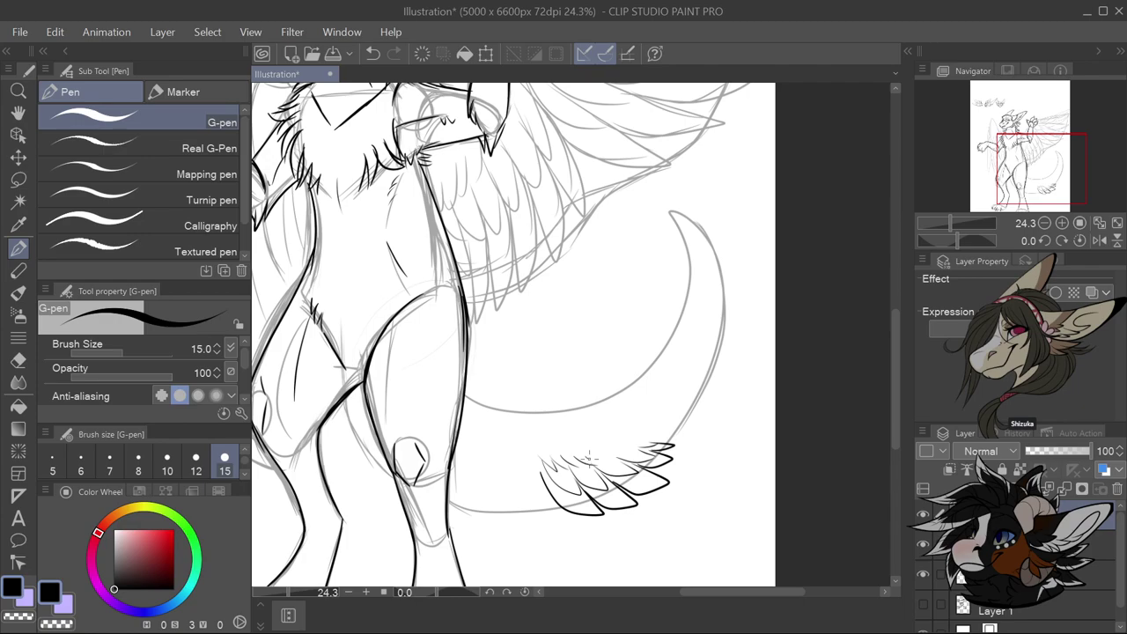
Draw a fan of long pointed feathers on both sides of the tail's tip
{"action": "mouse_move", "coordinate": [675, 214]}
{"action": "left_mouse_down"}
{"action": "mouse_move", "coordinate": [644, 180]}
{"action": "mouse_move", "coordinate": [695, 222]}
{"action": "mouse_move", "coordinate": [681, 159]}
{"action": "mouse_move", "coordinate": [704, 172]}
{"action": "mouse_move", "coordinate": [712, 248]}
{"action": "mouse_move", "coordinate": [725, 199]}
{"action": "mouse_move", "coordinate": [723, 290]}
{"action": "mouse_move", "coordinate": [658, 211]}
{"action": "mouse_move", "coordinate": [627, 194]}
{"action": "mouse_move", "coordinate": [638, 229]}
{"action": "mouse_move", "coordinate": [676, 235]}
{"action": "mouse_move", "coordinate": [641, 254]}
{"action": "mouse_move", "coordinate": [692, 263]}
{"action": "mouse_move", "coordinate": [667, 281]}
{"action": "mouse_move", "coordinate": [691, 287]}
{"action": "left_mouse_up"}
{"action": "left_click_drag", "start_coordinate": [662, 278], "coordinate": [692, 301]}
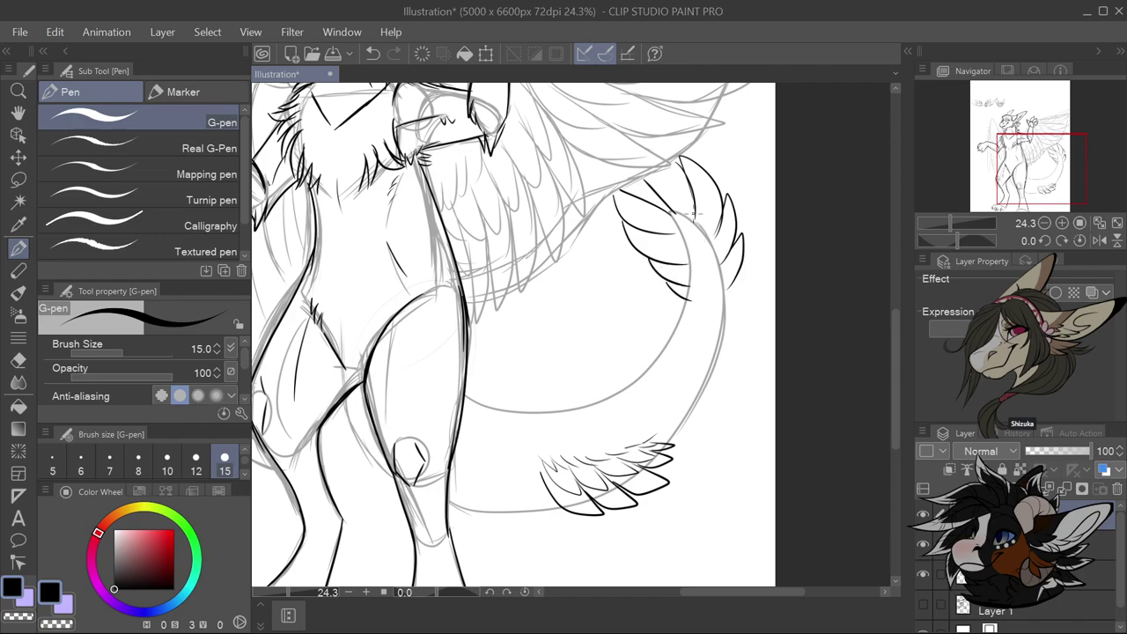
{"action": "mouse_move", "coordinate": [701, 227]}
{"action": "left_mouse_down"}
{"action": "mouse_move", "coordinate": [713, 252]}
{"action": "mouse_move", "coordinate": [708, 276]}
{"action": "mouse_move", "coordinate": [735, 267]}
{"action": "left_mouse_up"}
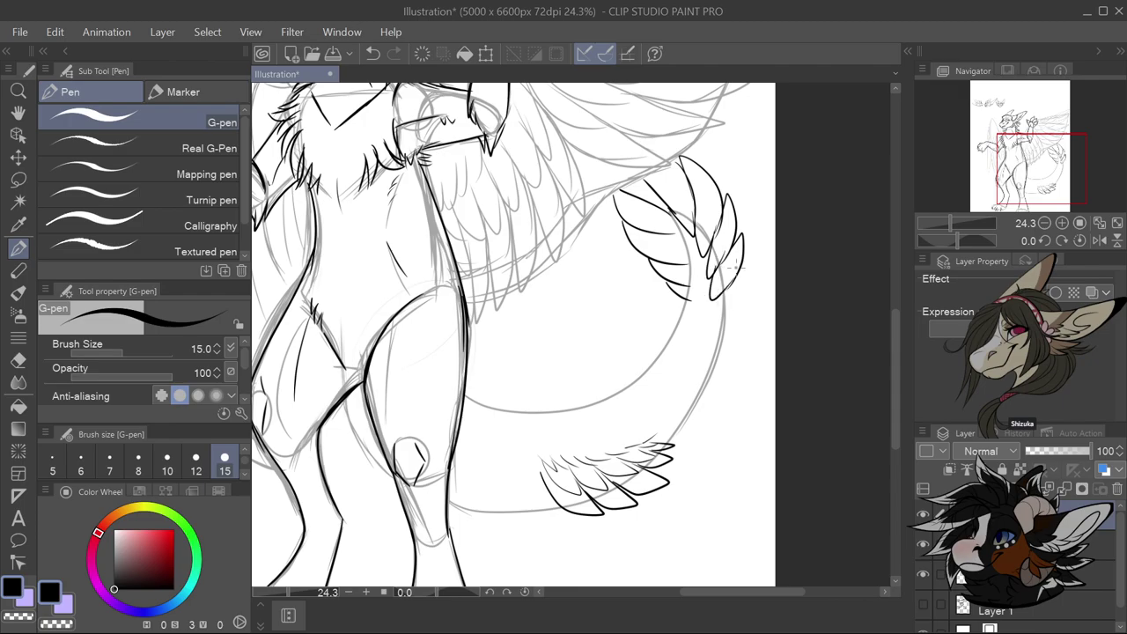
{"action": "scroll", "coordinate": [734, 265], "scroll_direction": "down", "scroll_amount": 5}
{"action": "scroll", "coordinate": [668, 227], "scroll_direction": "up", "scroll_amount": 5}
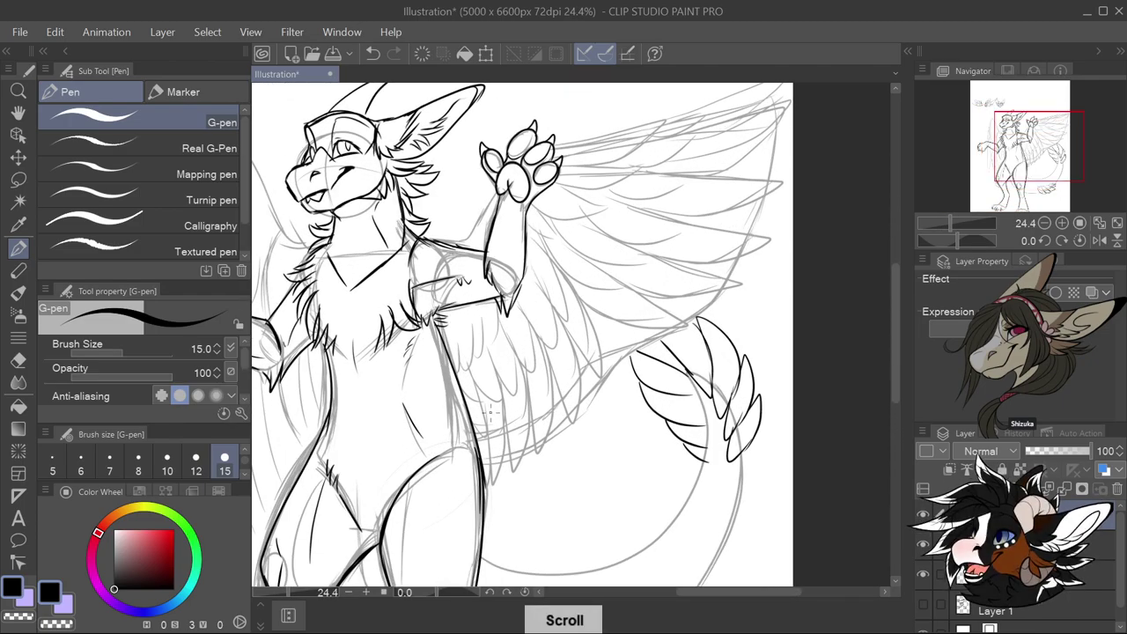
{"action": "scroll", "coordinate": [490, 414], "scroll_direction": "up", "scroll_amount": 1}
{"action": "key", "text": "ctrl+z"}
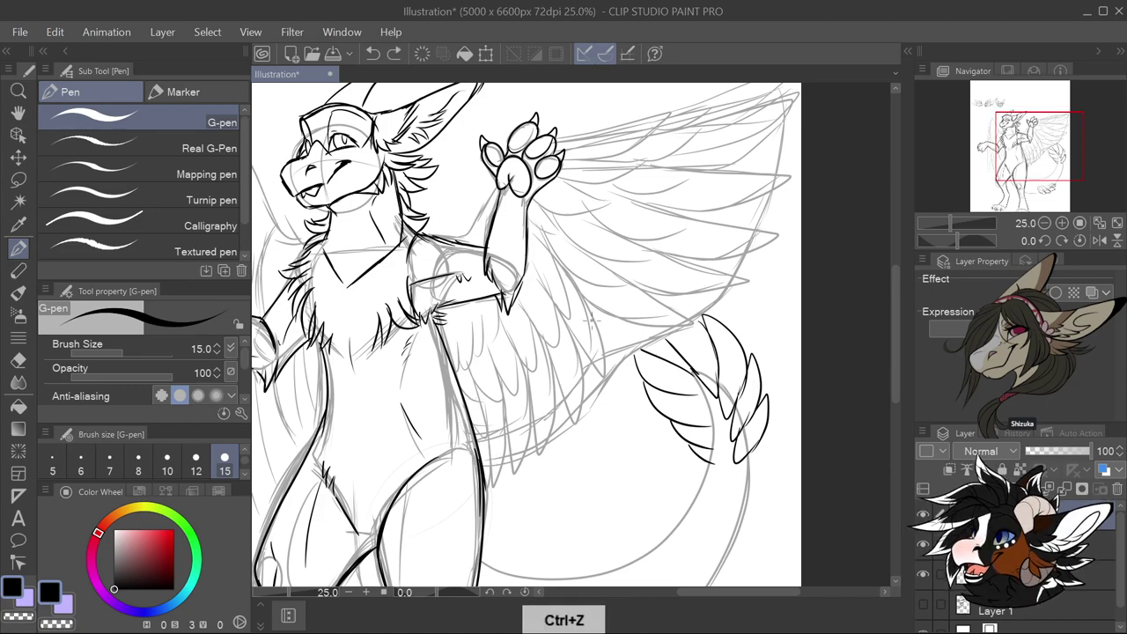
{"action": "mouse_move", "coordinate": [536, 283]}
{"action": "left_mouse_down"}
{"action": "mouse_move", "coordinate": [603, 336]}
{"action": "mouse_move", "coordinate": [636, 346]}
{"action": "left_mouse_up"}
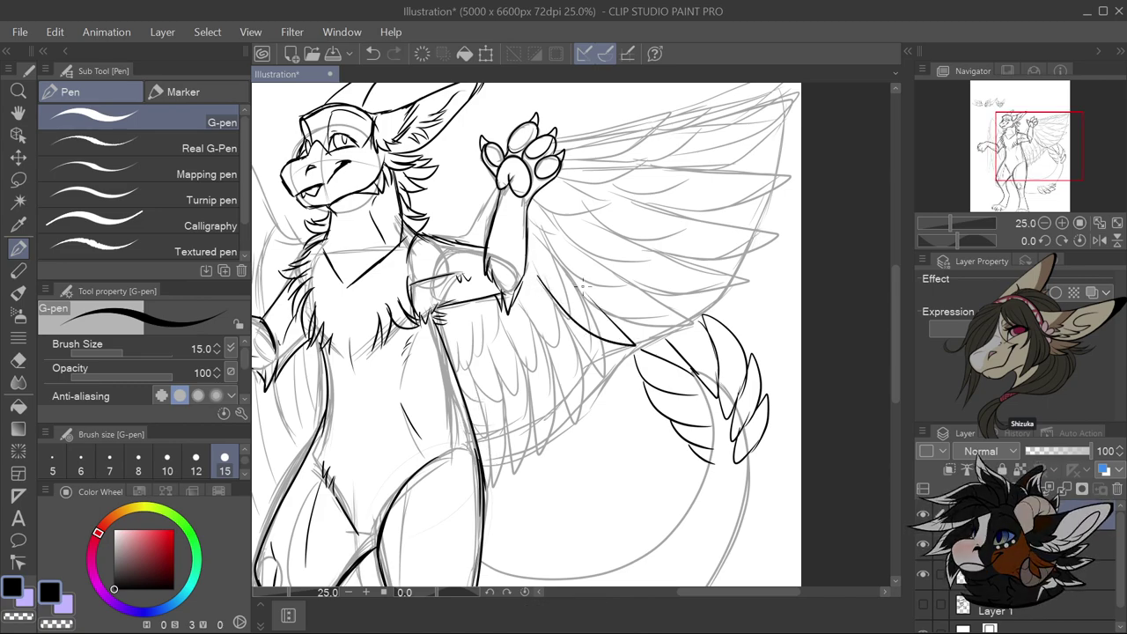
{"action": "key", "text": "ctrl+z"}
{"action": "mouse_move", "coordinate": [539, 286]}
{"action": "left_mouse_down"}
{"action": "mouse_move", "coordinate": [603, 337]}
{"action": "mouse_move", "coordinate": [574, 317]}
{"action": "mouse_move", "coordinate": [607, 364]}
{"action": "left_mouse_up"}
{"action": "key", "text": "ctrl+z"}
{"action": "key", "text": "ctrl+z"}
{"action": "key", "text": "ctrl+z"}
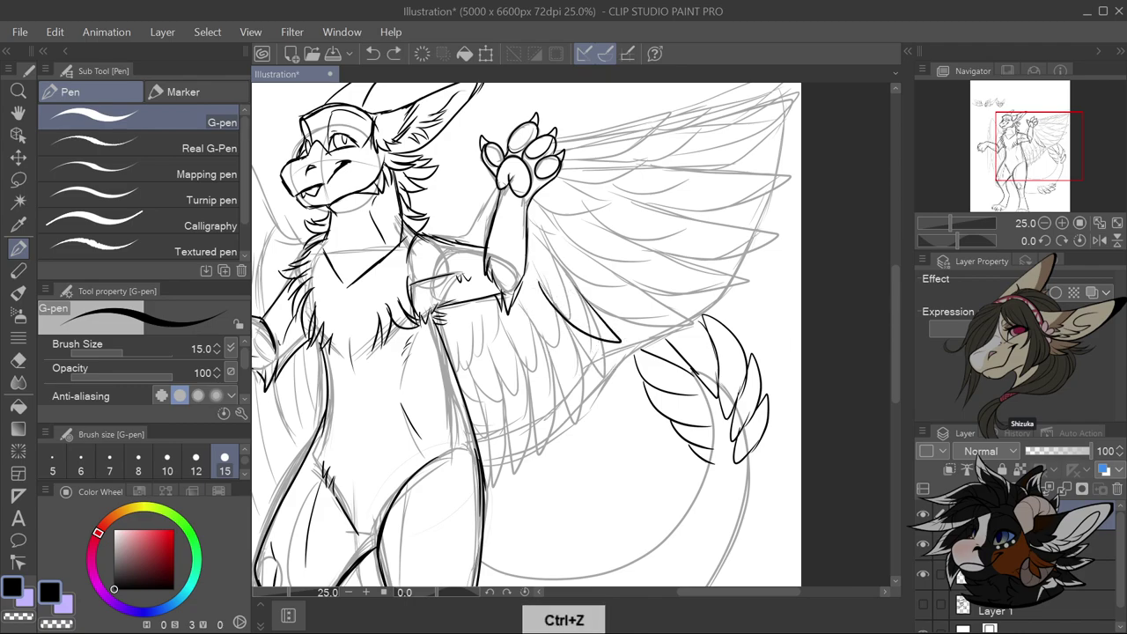
{"action": "mouse_move", "coordinate": [632, 326]}
{"action": "left_mouse_down"}
{"action": "mouse_move", "coordinate": [602, 327]}
{"action": "mouse_move", "coordinate": [553, 284]}
{"action": "left_mouse_up"}
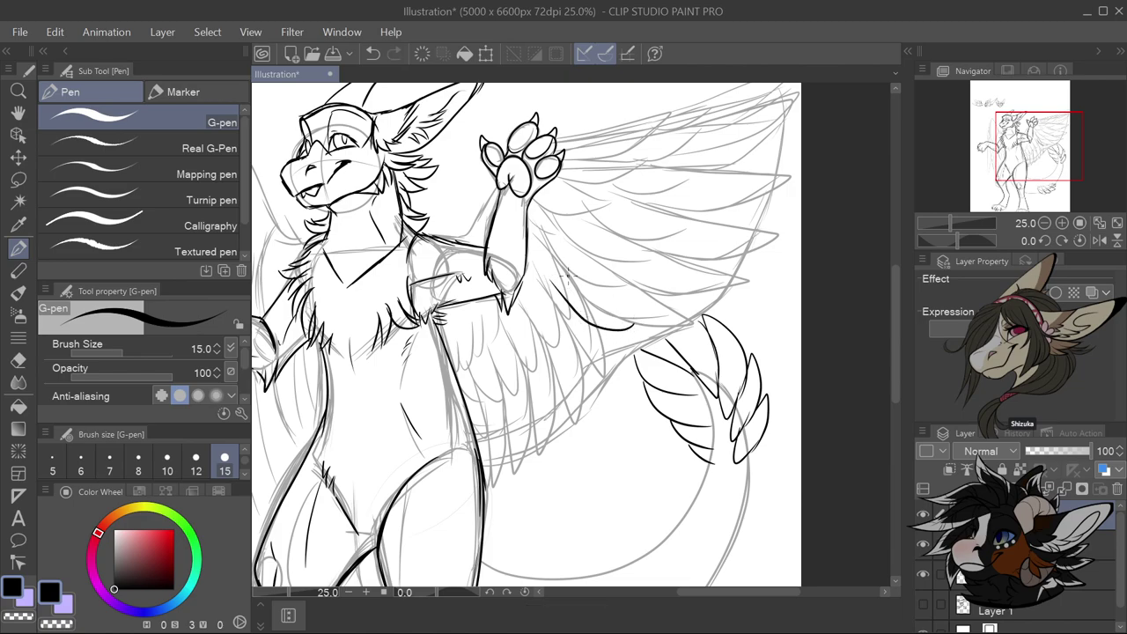
{"action": "key", "text": "ctrl+z"}
Draw a row of long pointed feathers in dark lines along the lower wing, from below the raised arm's elbow to the waist
{"action": "left_click_drag", "start_coordinate": [636, 324], "coordinate": [588, 324]}
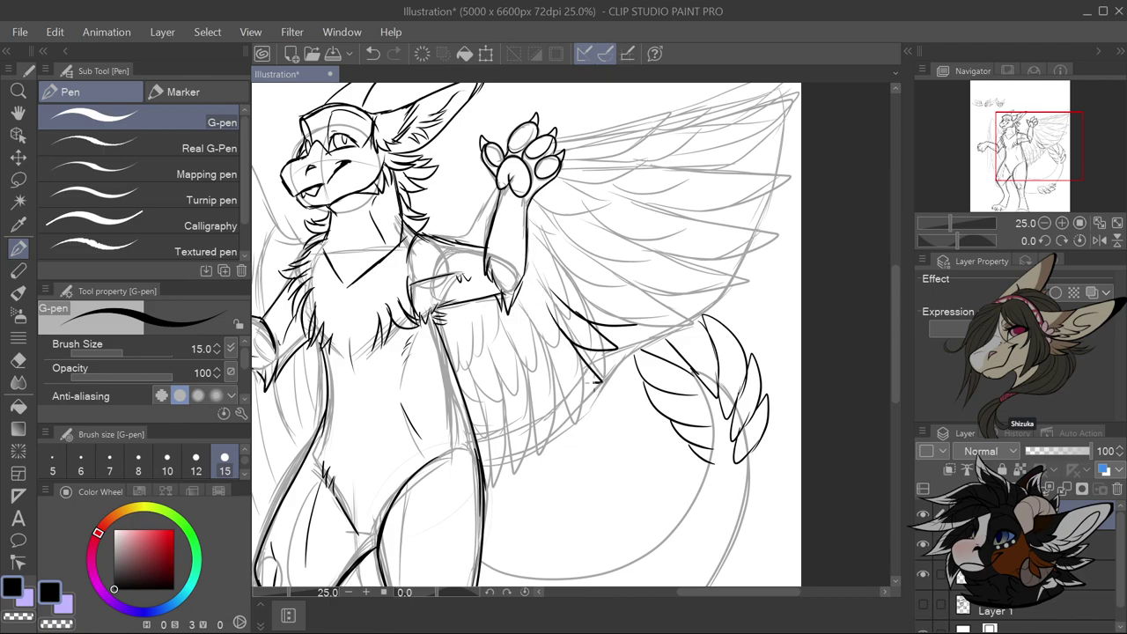
{"action": "key", "text": "ctrl+z"}
{"action": "left_click_drag", "start_coordinate": [584, 337], "coordinate": [576, 356]}
{"action": "key", "text": "ctrl+z"}
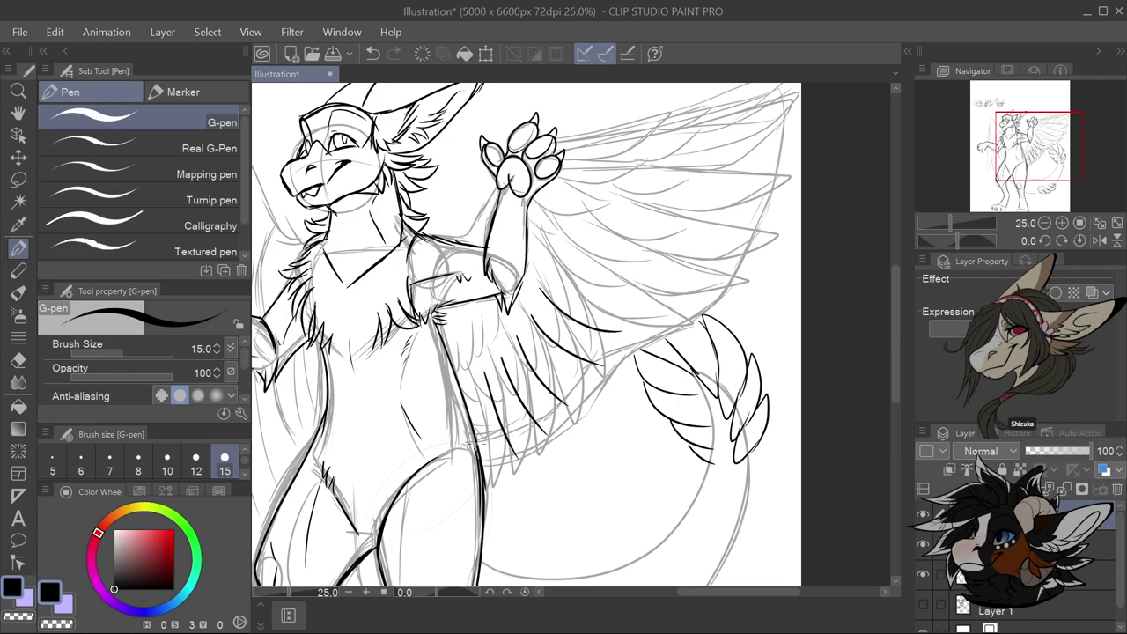
{"action": "left_click_drag", "start_coordinate": [472, 439], "coordinate": [508, 495]}
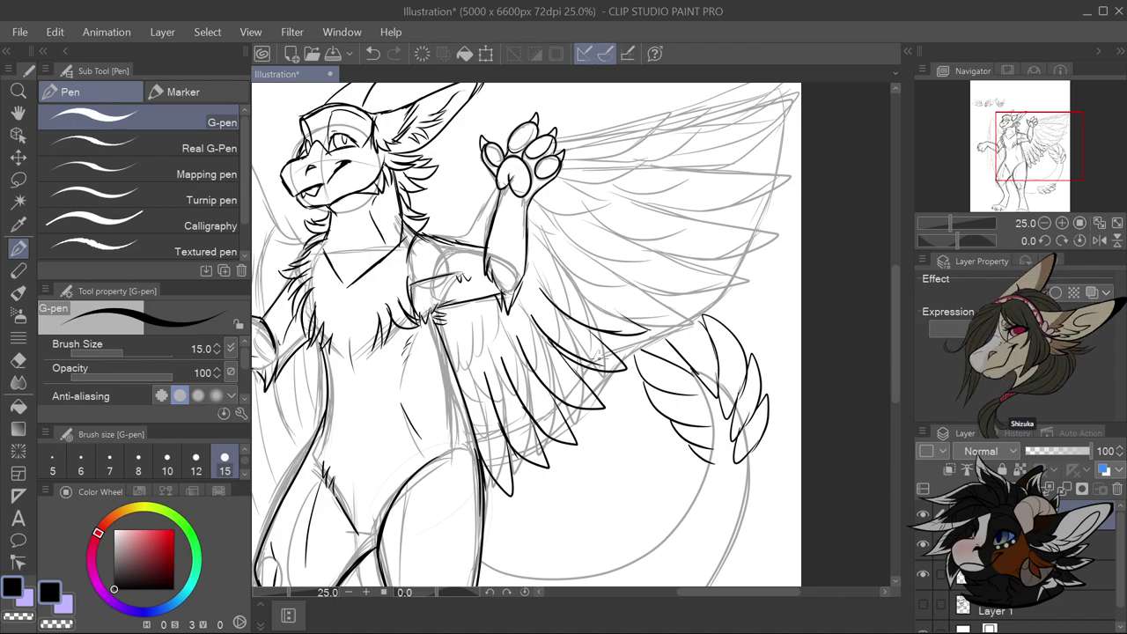
Draw the long pointed flight feathers in dark lines along the outer edge of the large wing behind the raised paw
{"action": "scroll", "coordinate": [603, 347], "scroll_direction": "down", "scroll_amount": 2}
{"action": "scroll", "coordinate": [607, 335], "scroll_direction": "up", "scroll_amount": 2}
{"action": "mouse_move", "coordinate": [609, 343]}
{"action": "left_mouse_down"}
{"action": "mouse_move", "coordinate": [693, 346]}
{"action": "mouse_move", "coordinate": [661, 320]}
{"action": "mouse_move", "coordinate": [727, 302]}
{"action": "left_mouse_up"}
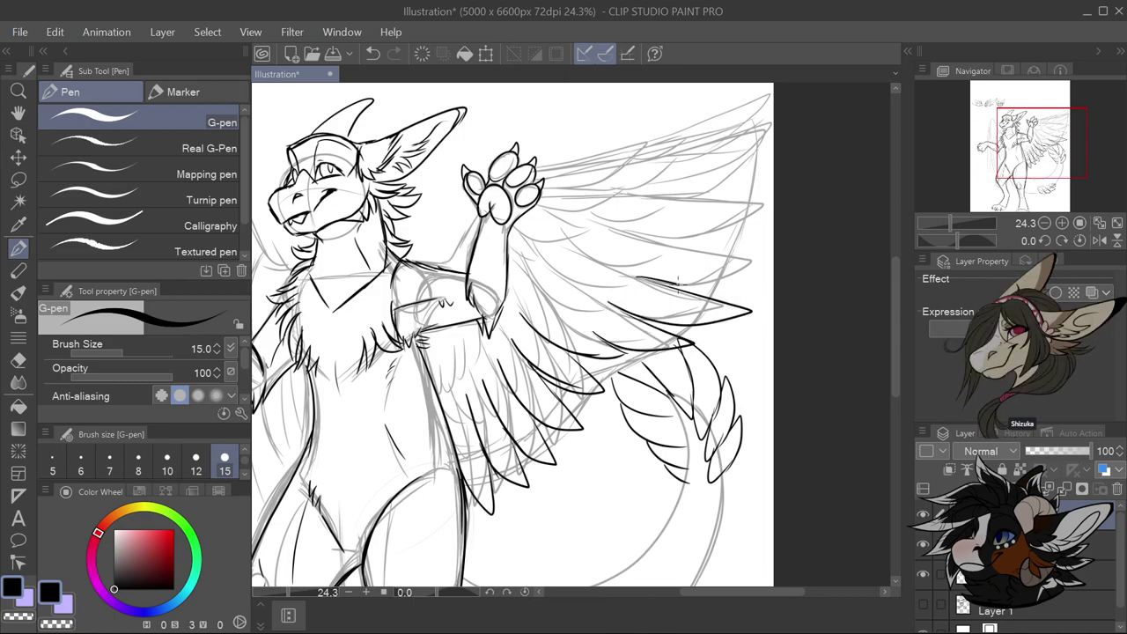
{"action": "left_click_drag", "start_coordinate": [755, 261], "coordinate": [637, 246]}
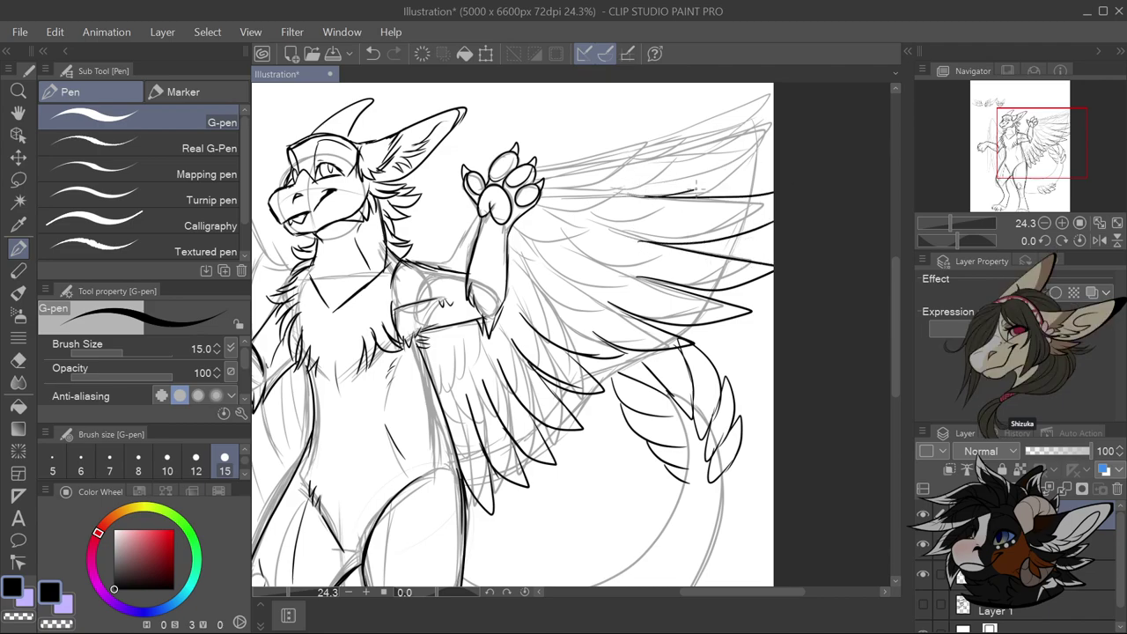
{"action": "left_click_drag", "start_coordinate": [786, 129], "coordinate": [640, 156]}
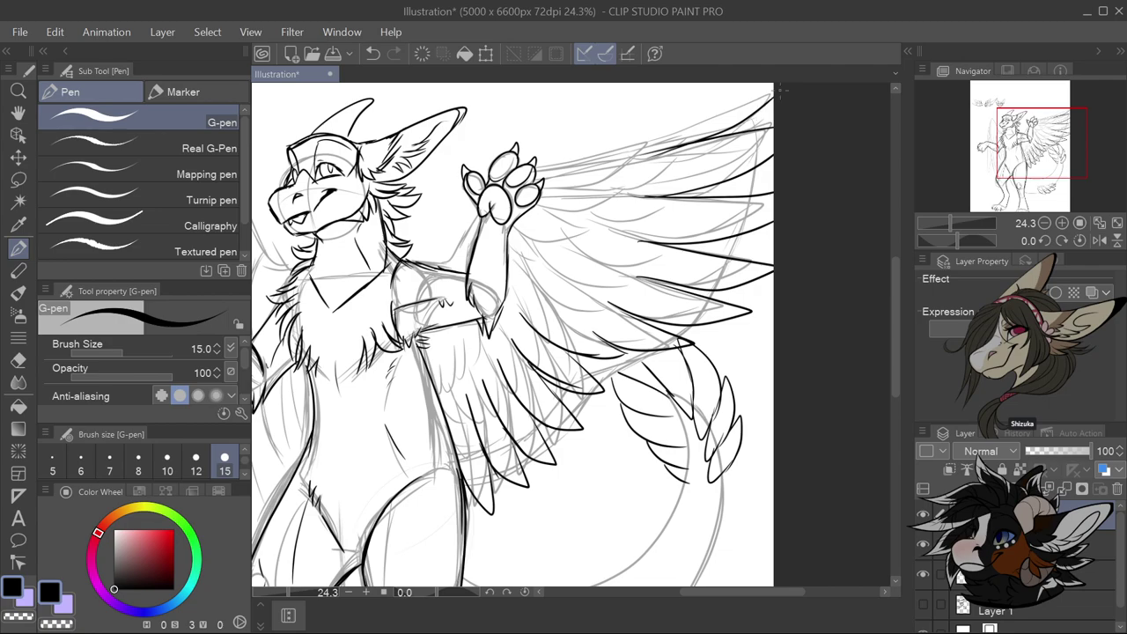
Undo the last stroke and redraw the large wing's upper edge and topmost feather with dark lines
{"action": "scroll", "coordinate": [685, 118], "scroll_direction": "down", "scroll_amount": 3}
{"action": "scroll", "coordinate": [651, 118], "scroll_direction": "down", "scroll_amount": 1}
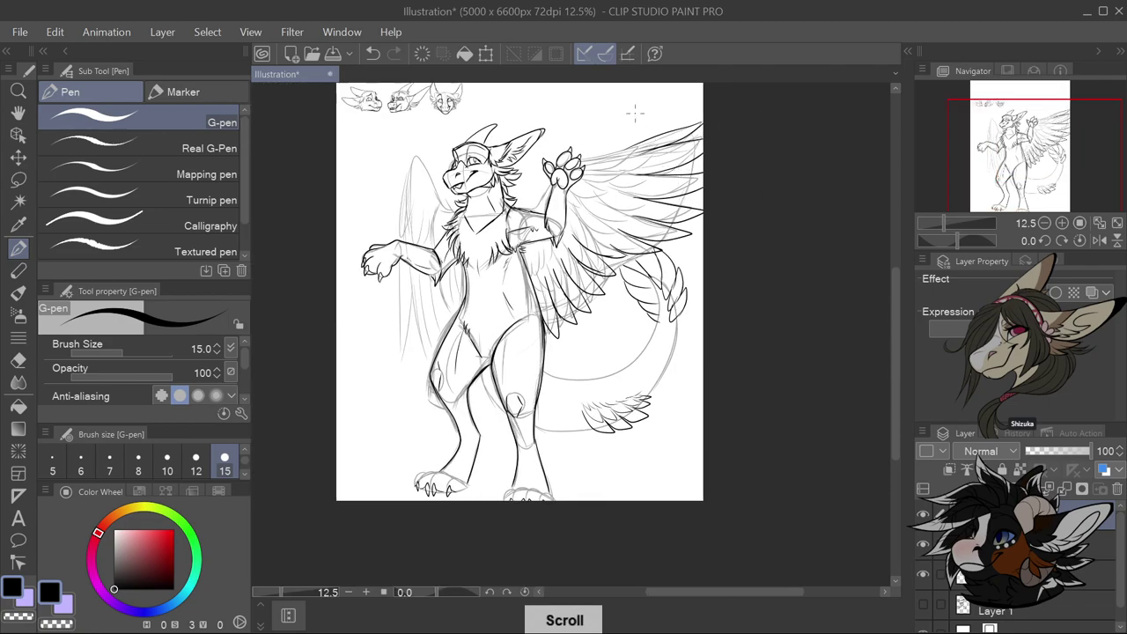
{"action": "scroll", "coordinate": [629, 118], "scroll_direction": "up", "scroll_amount": 3}
{"action": "key", "text": "ctrl+z"}
{"action": "left_click_drag", "start_coordinate": [667, 164], "coordinate": [763, 133]}
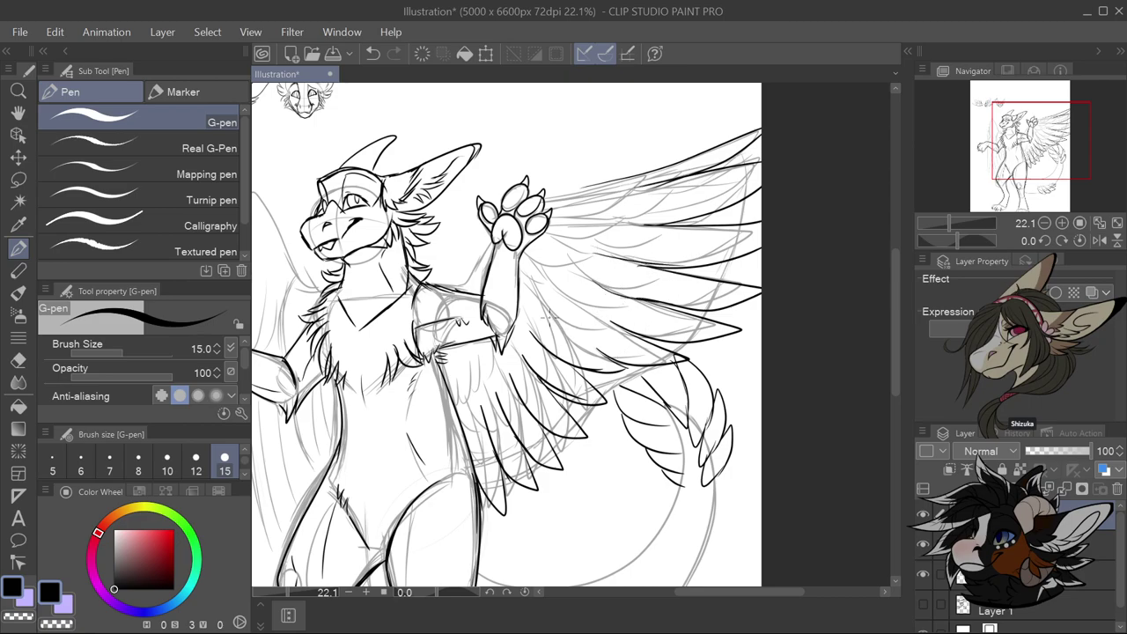
Add a small tuft of short feathers where the large wing's upper edge meets the raised paw
{"action": "left_click_drag", "start_coordinate": [588, 384], "coordinate": [651, 375]}
{"action": "scroll", "coordinate": [539, 440], "scroll_direction": "down", "scroll_amount": 2}
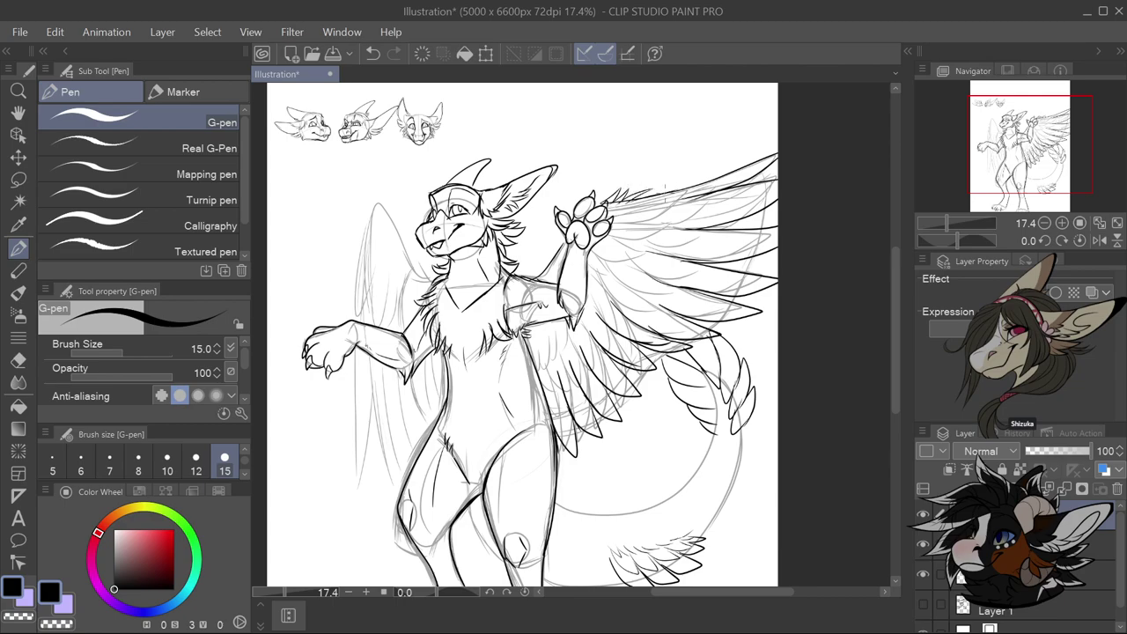
{"action": "scroll", "coordinate": [713, 255], "scroll_direction": "down", "scroll_amount": 2}
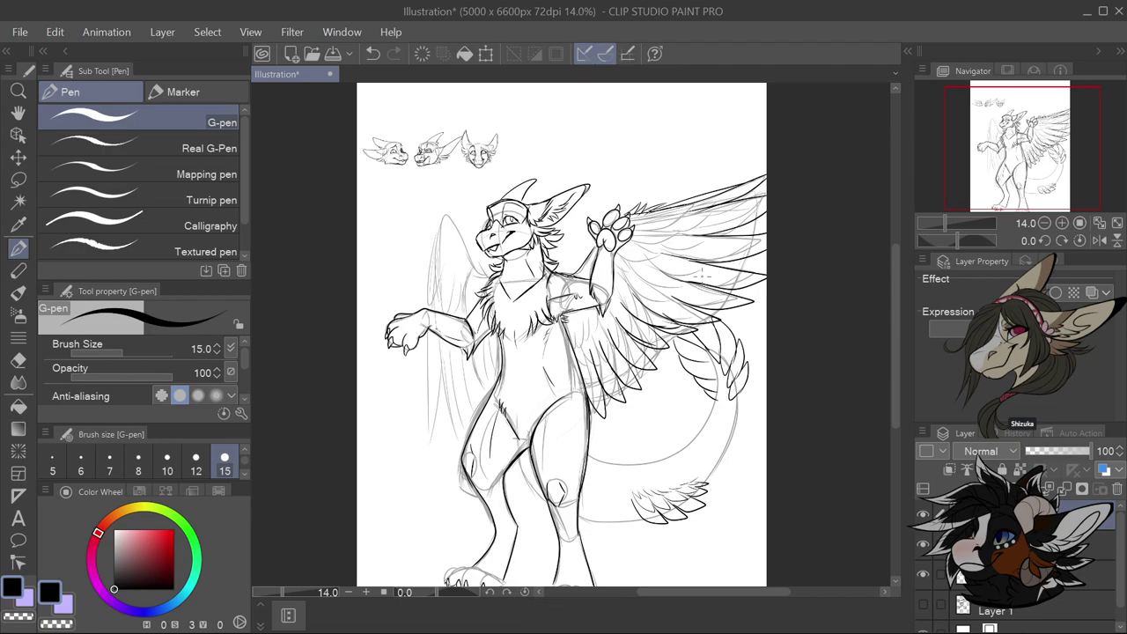
{"action": "scroll", "coordinate": [702, 275], "scroll_direction": "down", "scroll_amount": 1}
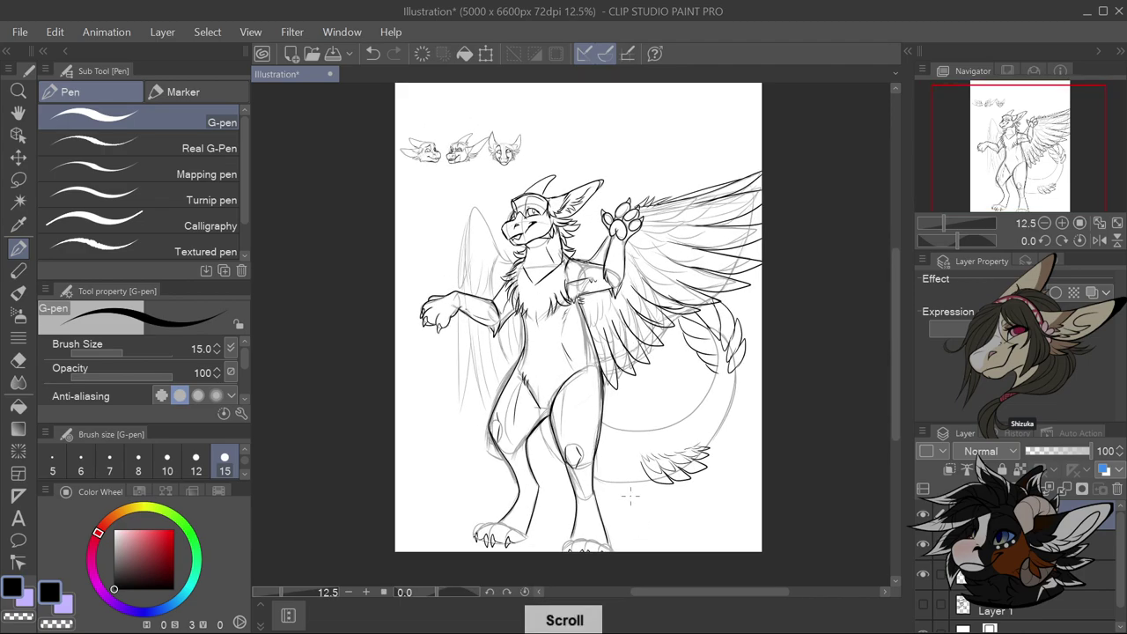
Draw the narrow far wing behind the lowered arm, with its pointed outline and long feathers hanging down to the hip
{"action": "scroll", "coordinate": [502, 268], "scroll_direction": "up", "scroll_amount": 3}
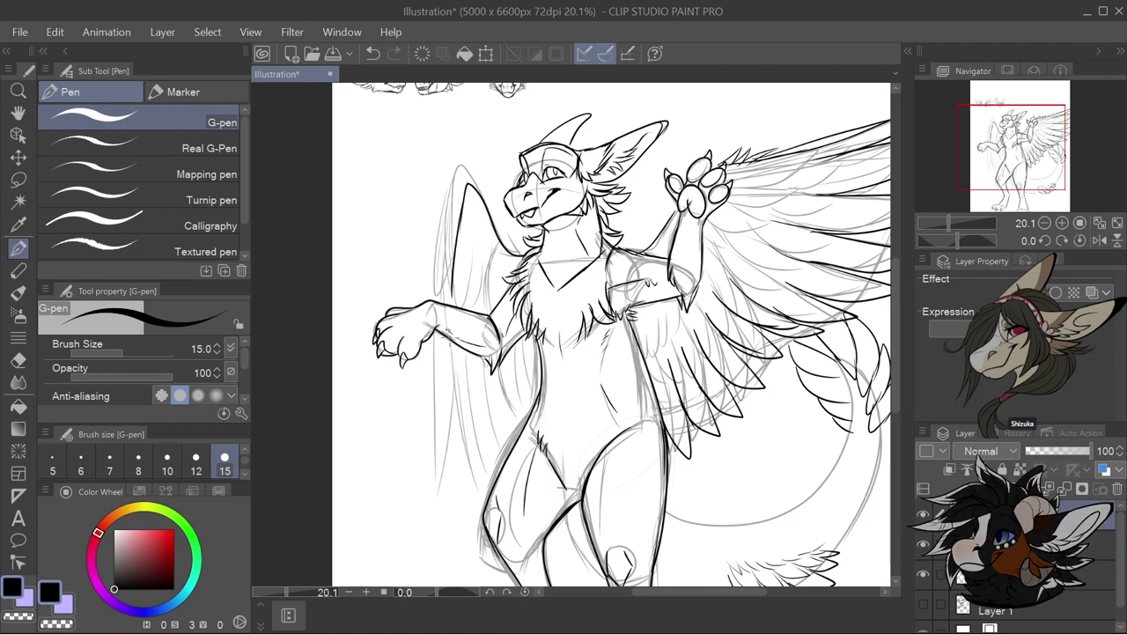
{"action": "left_click_drag", "start_coordinate": [466, 353], "coordinate": [487, 470]}
{"action": "left_click_drag", "start_coordinate": [479, 347], "coordinate": [482, 384]}
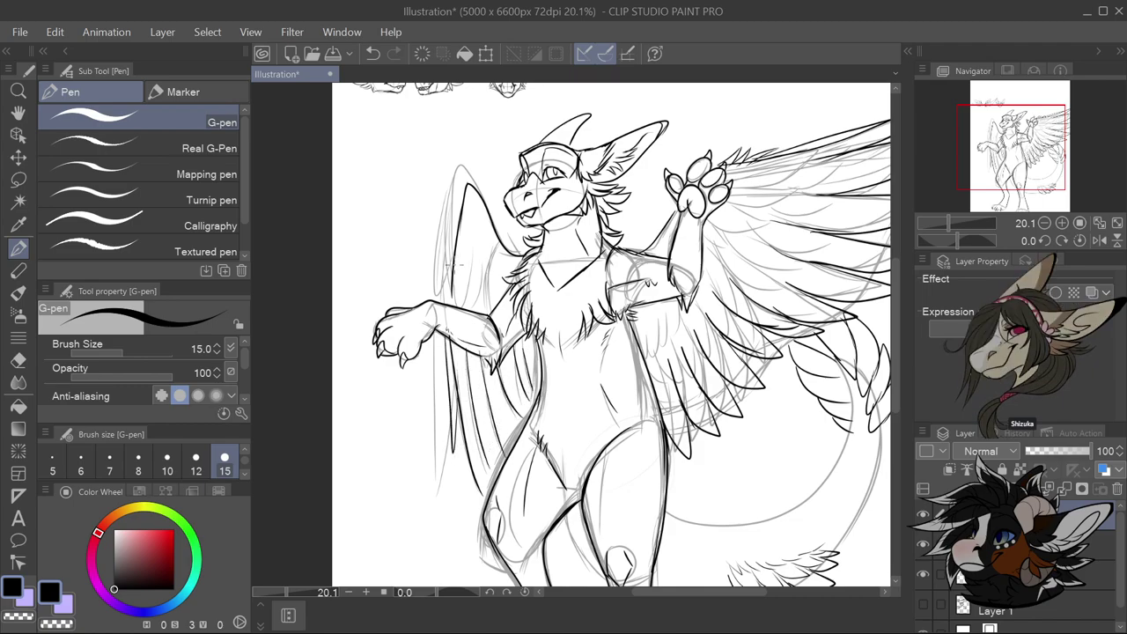
{"action": "scroll", "coordinate": [627, 503], "scroll_direction": "down", "scroll_amount": 4}
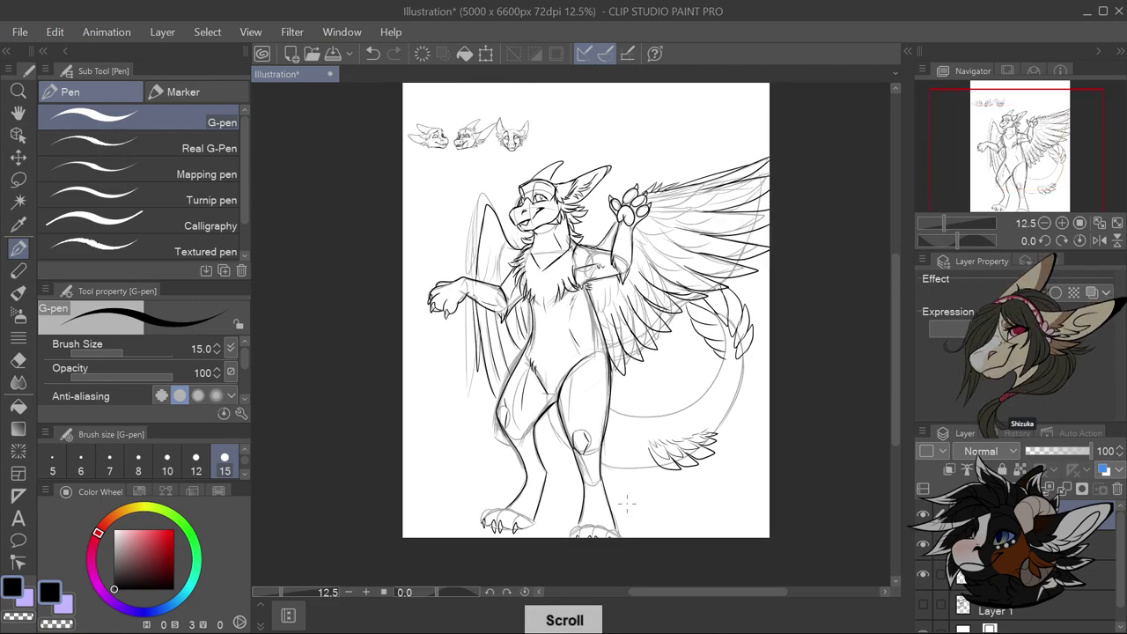
Erase the grey sketch lines around the far wing, head, torso and legs on the sketch layer using the Hard eraser at size 800
{"action": "scroll", "coordinate": [627, 503], "scroll_direction": "up", "scroll_amount": 3}
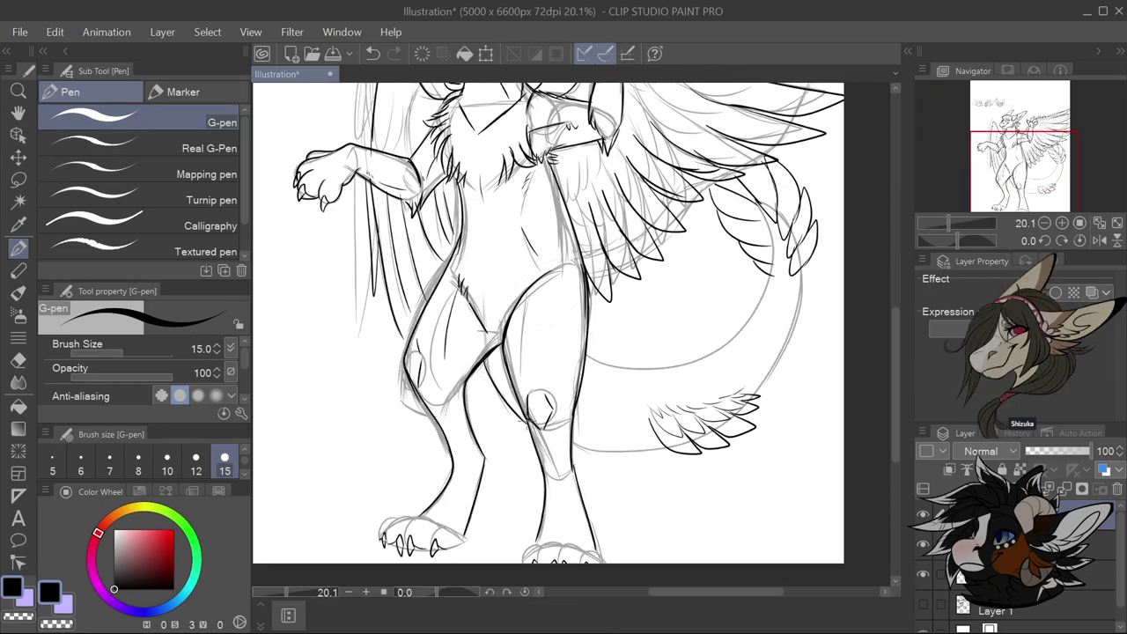
{"action": "scroll", "coordinate": [515, 405], "scroll_direction": "down", "scroll_amount": 3}
{"action": "scroll", "coordinate": [564, 114], "scroll_direction": "up", "scroll_amount": 1}
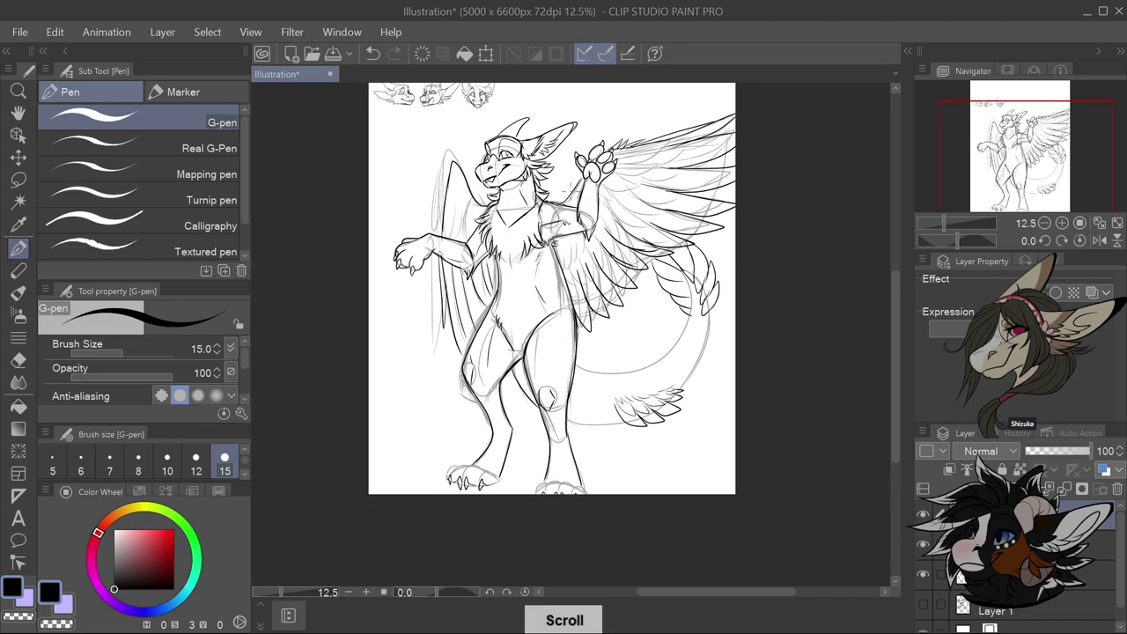
{"action": "left_click", "coordinate": [18, 360]}
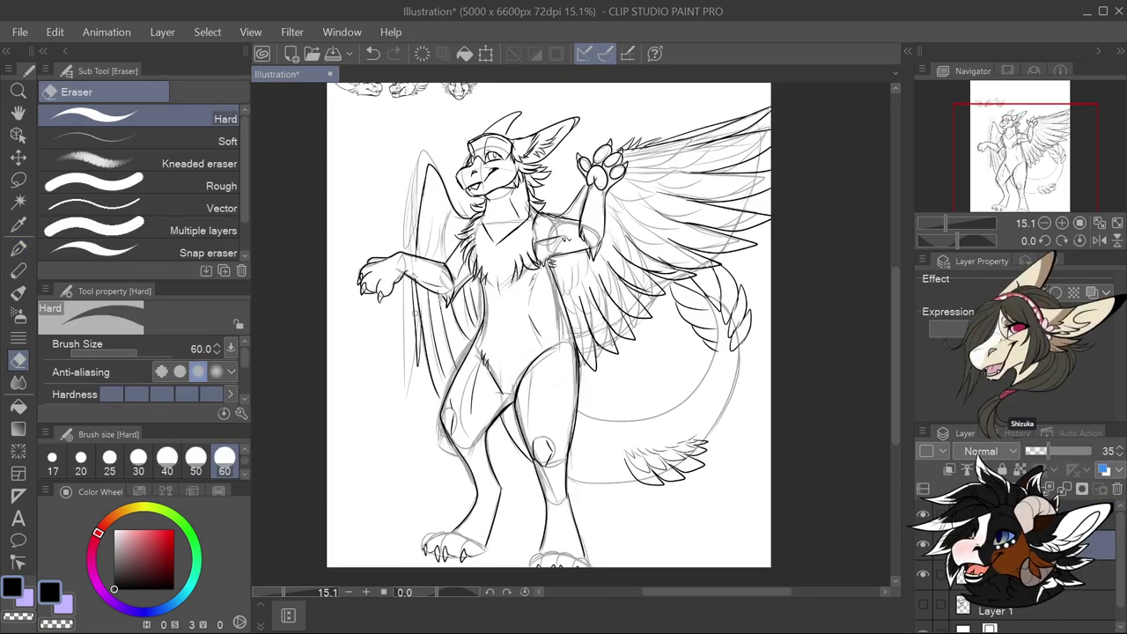
{"action": "left_click", "coordinate": [245, 472]}
{"action": "left_click", "coordinate": [224, 456]}
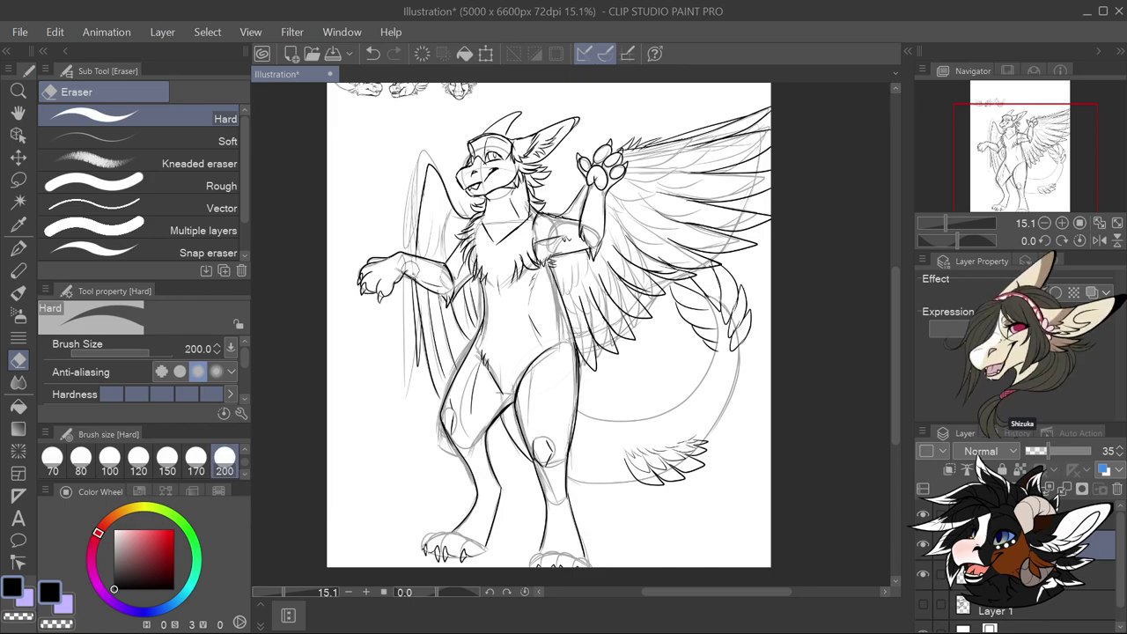
{"action": "left_click", "coordinate": [245, 473]}
{"action": "left_click", "coordinate": [225, 456]}
{"action": "mouse_move", "coordinate": [414, 264]}
{"action": "left_mouse_down"}
{"action": "mouse_move", "coordinate": [370, 309]}
{"action": "mouse_move", "coordinate": [384, 228]}
{"action": "mouse_move", "coordinate": [432, 202]}
{"action": "mouse_move", "coordinate": [476, 154]}
{"action": "left_mouse_up"}
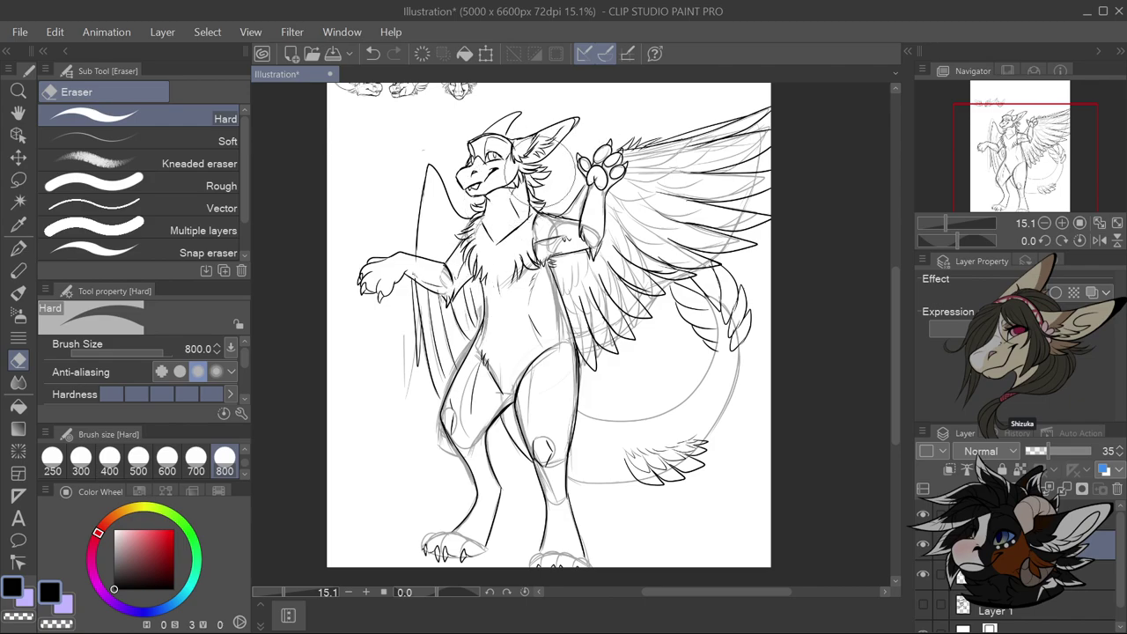
{"action": "mouse_move", "coordinate": [458, 427]}
{"action": "left_mouse_down"}
{"action": "mouse_move", "coordinate": [493, 410]}
{"action": "mouse_move", "coordinate": [525, 426]}
{"action": "mouse_move", "coordinate": [545, 476]}
{"action": "left_mouse_up"}
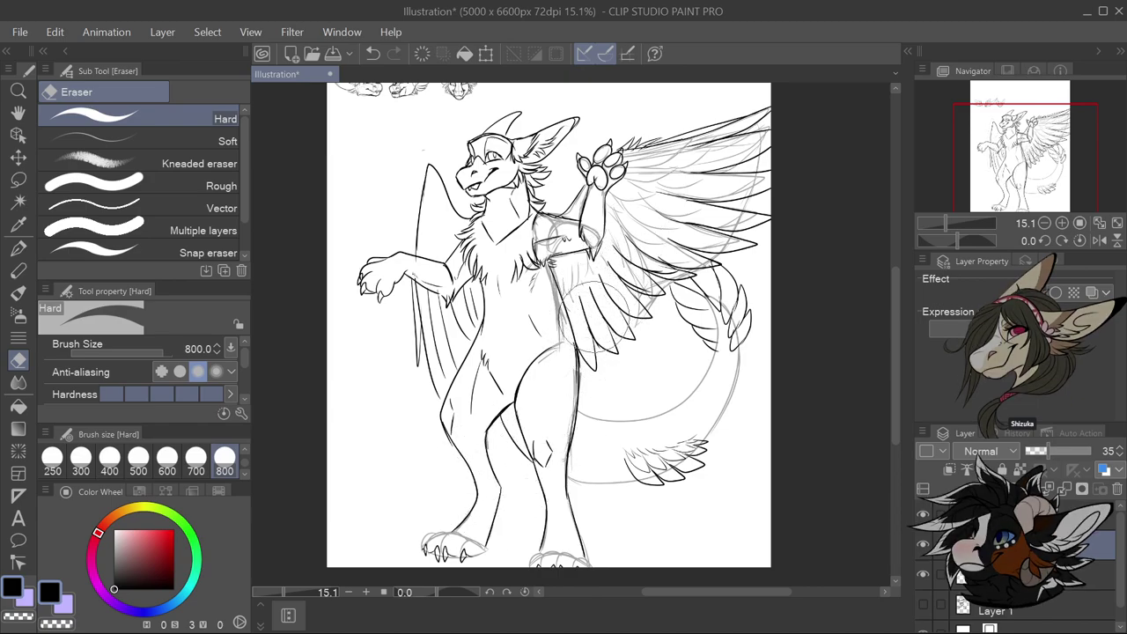
Erase the grey sketch lines inside the large wing and raised arm and among the feathers at the tail tip
{"action": "mouse_move", "coordinate": [744, 182]}
{"action": "left_mouse_down"}
{"action": "mouse_move", "coordinate": [760, 129]}
{"action": "mouse_move", "coordinate": [662, 156]}
{"action": "mouse_move", "coordinate": [566, 235]}
{"action": "mouse_move", "coordinate": [528, 267]}
{"action": "mouse_move", "coordinate": [522, 318]}
{"action": "mouse_move", "coordinate": [541, 344]}
{"action": "mouse_move", "coordinate": [600, 268]}
{"action": "mouse_move", "coordinate": [546, 273]}
{"action": "left_mouse_up"}
{"action": "mouse_move", "coordinate": [679, 194]}
{"action": "left_mouse_down"}
{"action": "mouse_move", "coordinate": [643, 269]}
{"action": "mouse_move", "coordinate": [639, 330]}
{"action": "mouse_move", "coordinate": [661, 255]}
{"action": "mouse_move", "coordinate": [750, 211]}
{"action": "mouse_move", "coordinate": [745, 250]}
{"action": "left_mouse_up"}
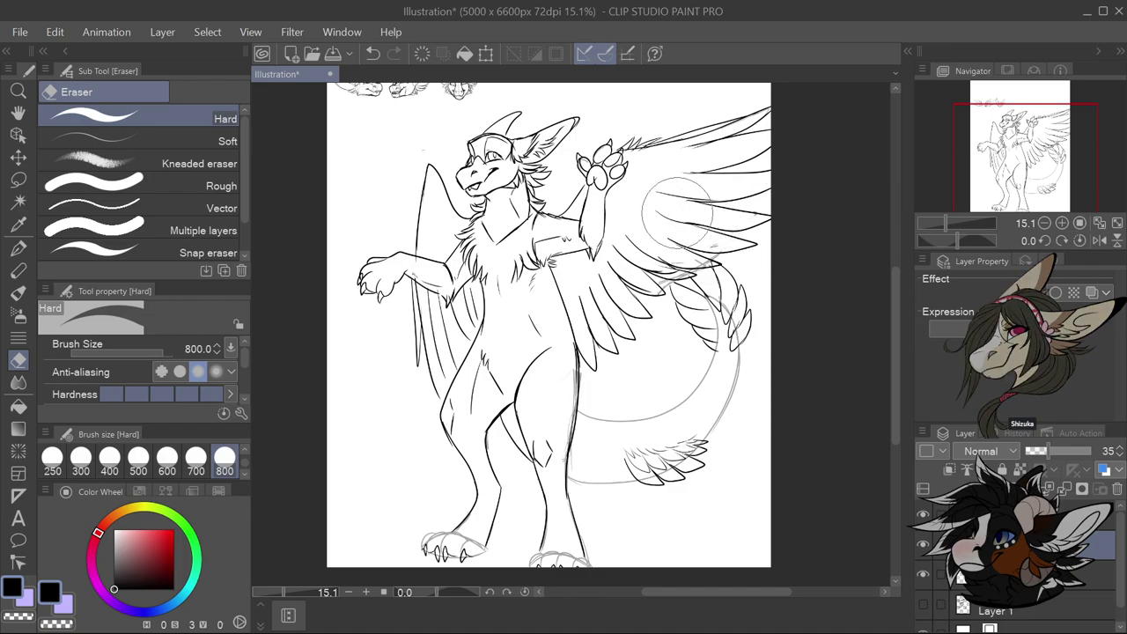
{"action": "scroll", "coordinate": [722, 264], "scroll_direction": "down", "scroll_amount": 2}
{"action": "scroll", "coordinate": [705, 282], "scroll_direction": "up", "scroll_amount": 2}
{"action": "left_click_drag", "start_coordinate": [705, 291], "coordinate": [720, 322]}
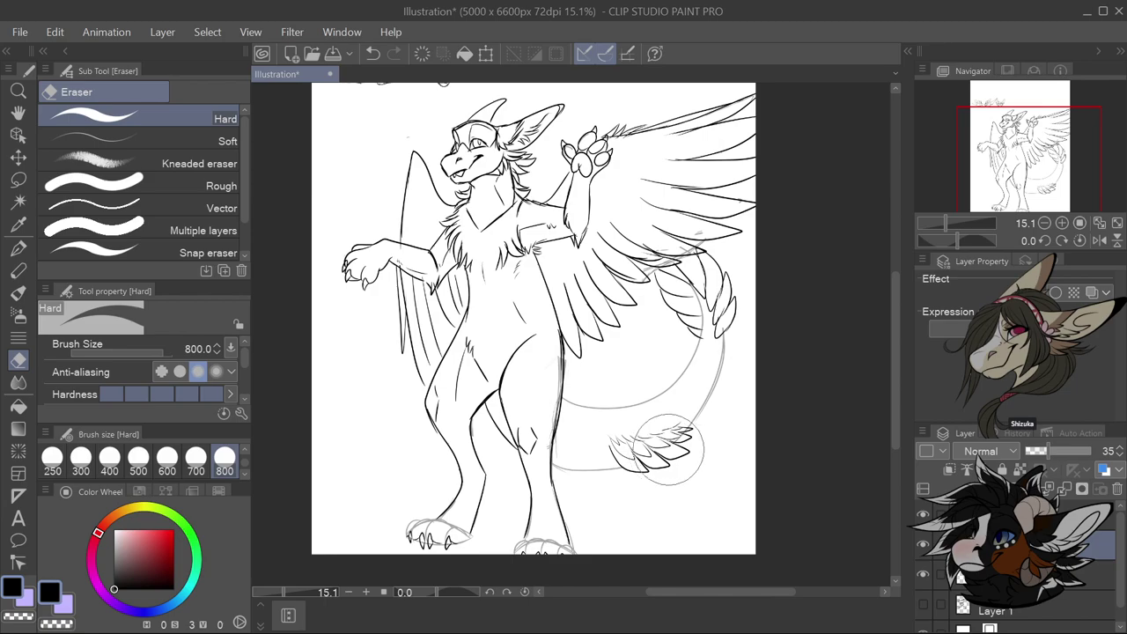
Raise the sketch layer's opacity to 100 and merge it with the dark line layer
{"action": "left_click_drag", "start_coordinate": [1052, 453], "coordinate": [1096, 453]}
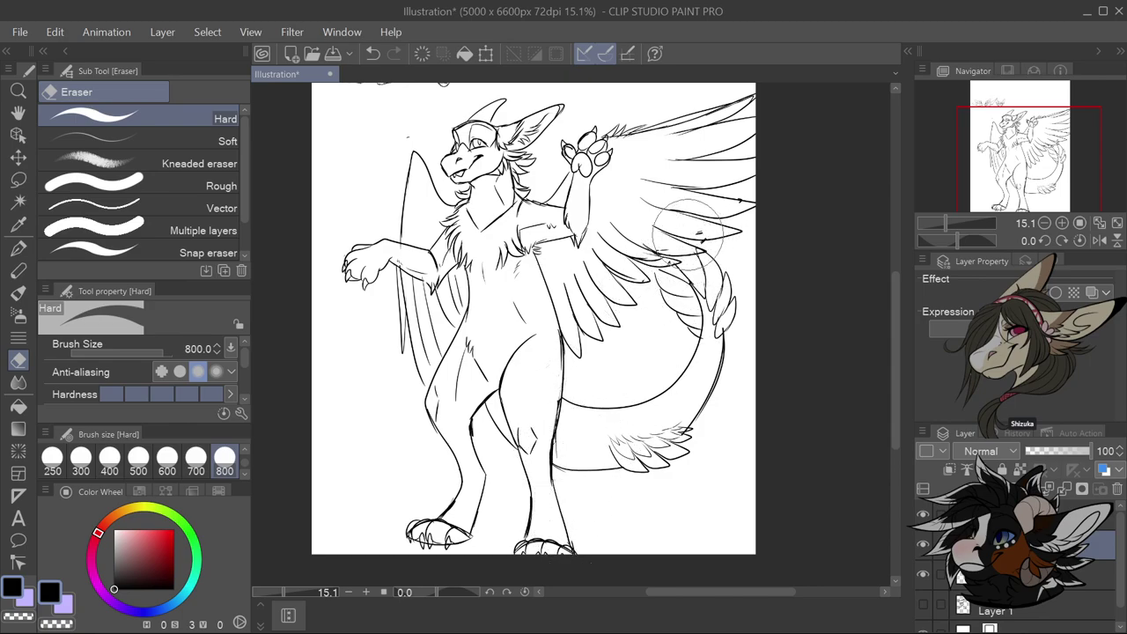
{"action": "scroll", "coordinate": [735, 195], "scroll_direction": "down", "scroll_amount": 3}
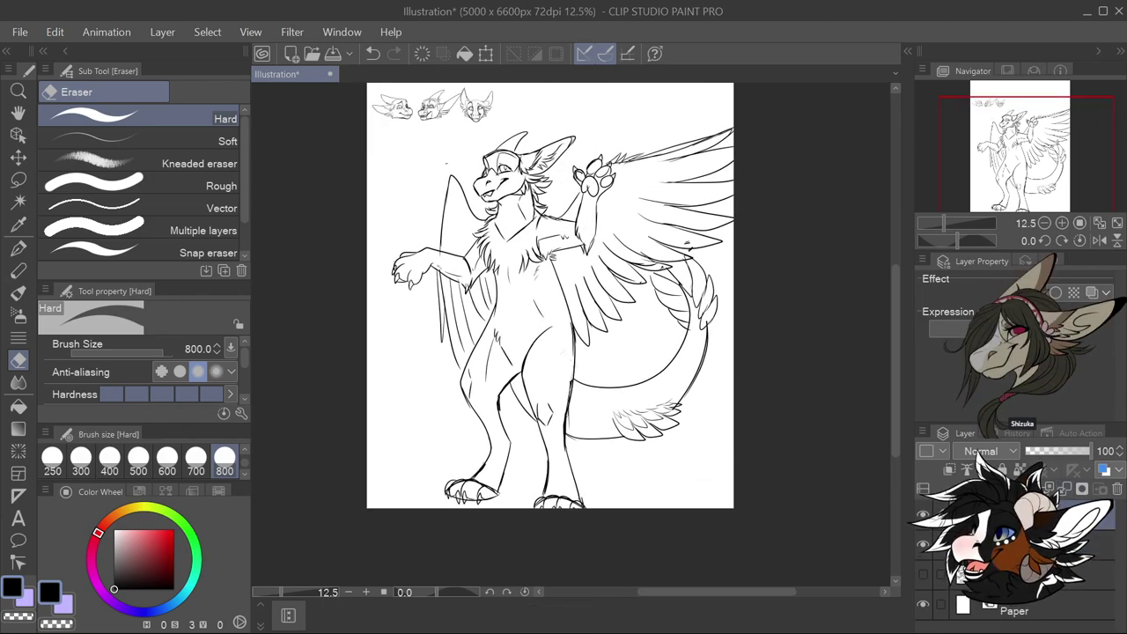
{"action": "scroll", "coordinate": [603, 317], "scroll_direction": "down", "scroll_amount": 1}
{"action": "scroll", "coordinate": [675, 266], "scroll_direction": "up", "scroll_amount": 1}
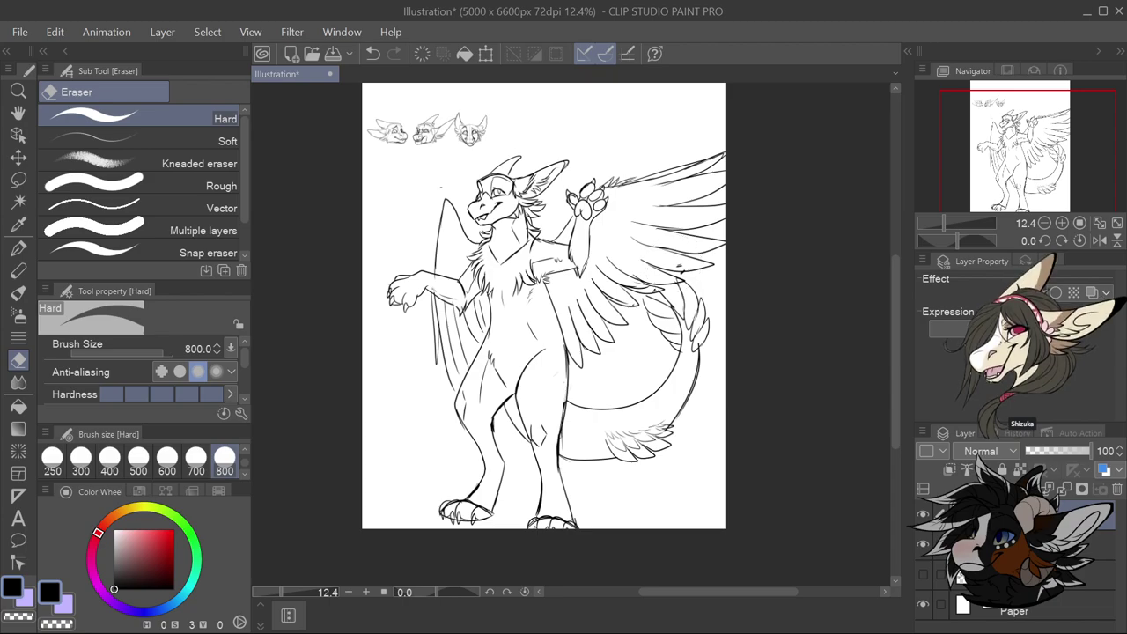
Select the full-body character with a rectangular selection, scale it to under half size and place it beside the three heads
{"action": "left_click", "coordinate": [19, 179]}
{"action": "left_click", "coordinate": [132, 114]}
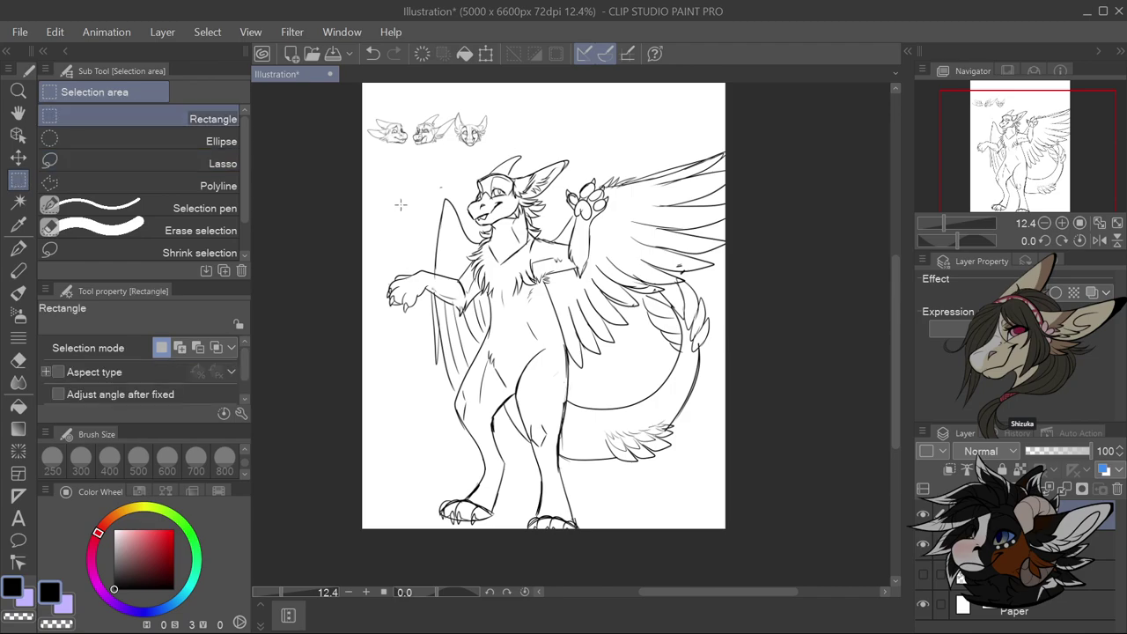
{"action": "left_click_drag", "start_coordinate": [350, 116], "coordinate": [786, 564]}
{"action": "left_click", "coordinate": [612, 555]}
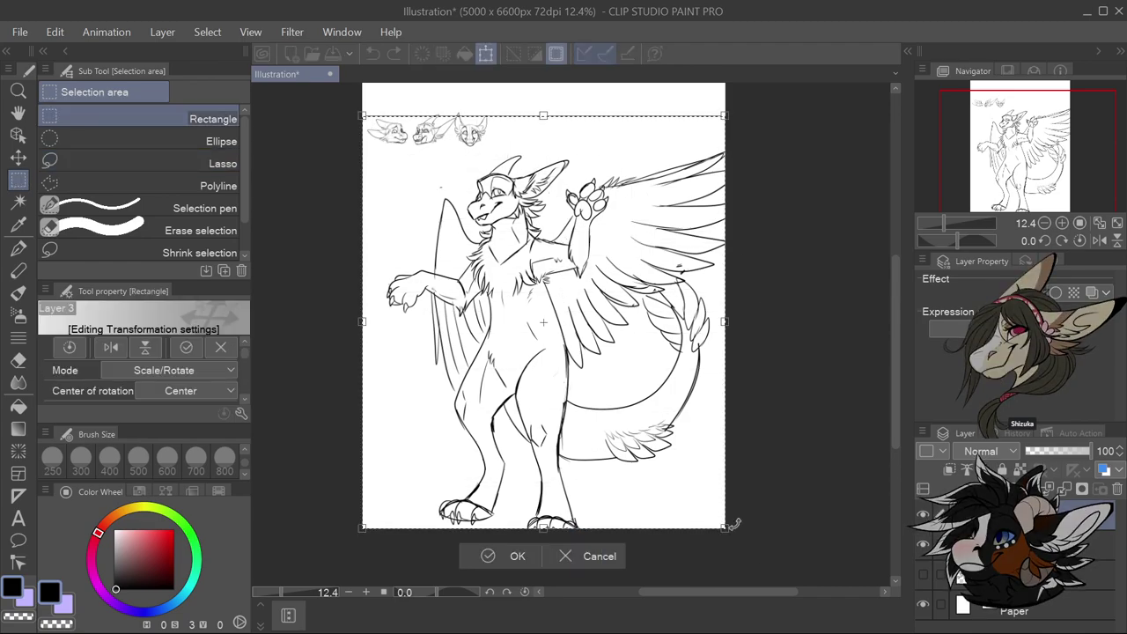
{"action": "left_click_drag", "start_coordinate": [725, 528], "coordinate": [536, 314]}
{"action": "left_click_drag", "start_coordinate": [461, 202], "coordinate": [591, 205]}
{"action": "key", "text": "Left"}
{"action": "key", "text": "Left"}
{"action": "key", "text": "Left"}
{"action": "key", "text": "Left"}
{"action": "key", "text": "Down"}
{"action": "key", "text": "Down"}
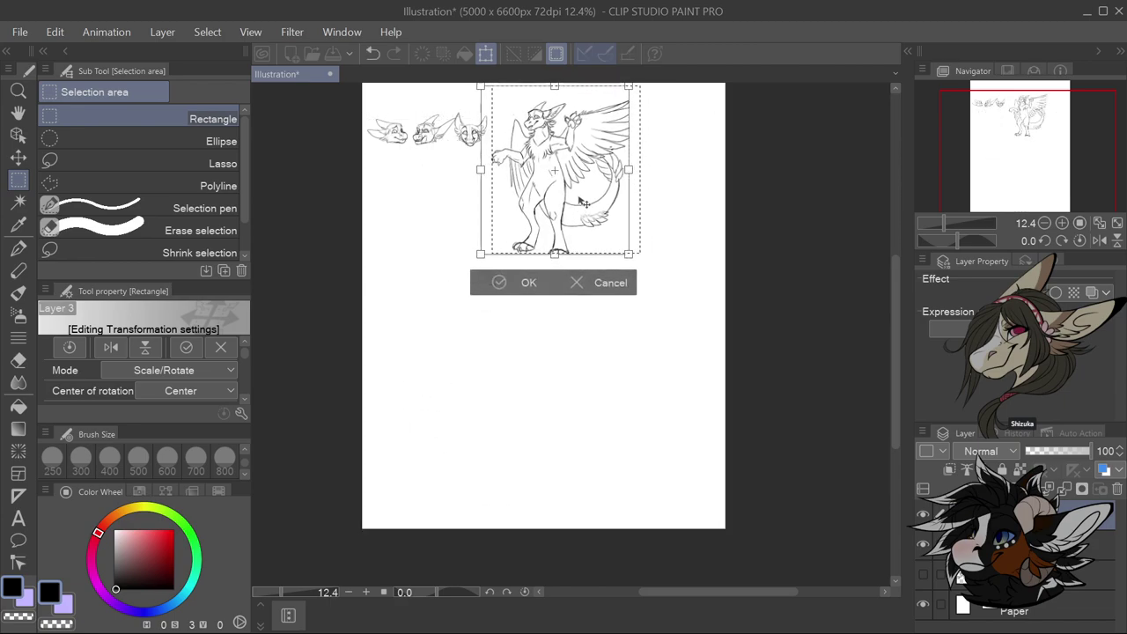
{"action": "left_click", "coordinate": [522, 288]}
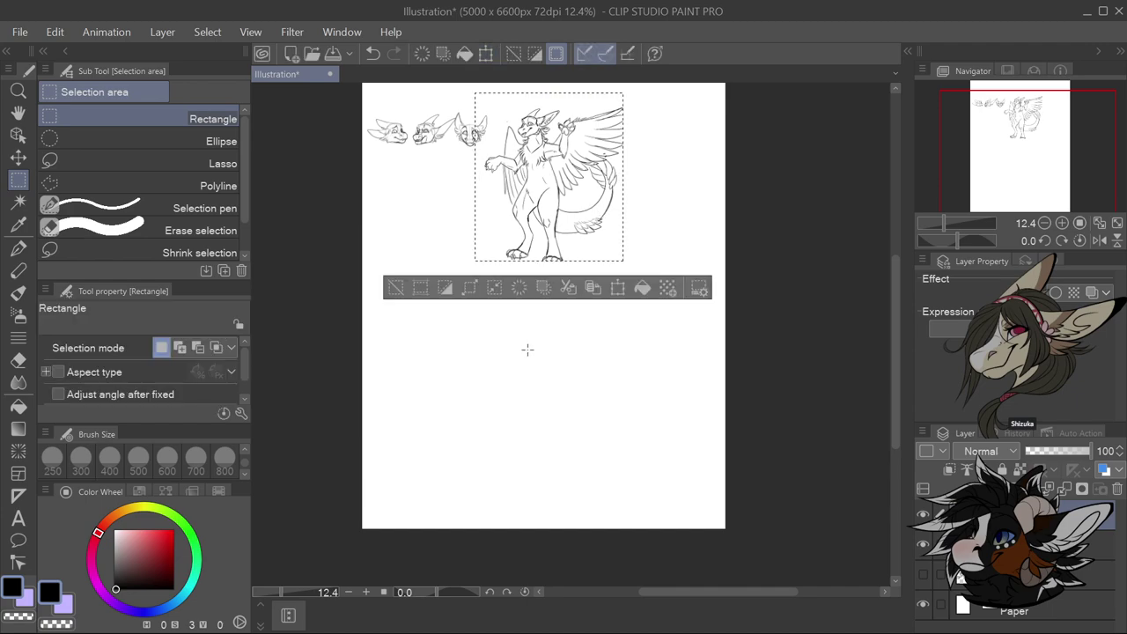
Scale the character down further, place it directly beneath the three heads and clear the selection
{"action": "left_click", "coordinate": [619, 288]}
{"action": "left_click_drag", "start_coordinate": [623, 261], "coordinate": [573, 204]}
{"action": "mouse_move", "coordinate": [547, 160]}
{"action": "left_mouse_down"}
{"action": "mouse_move", "coordinate": [462, 233]}
{"action": "mouse_move", "coordinate": [440, 210]}
{"action": "left_mouse_up"}
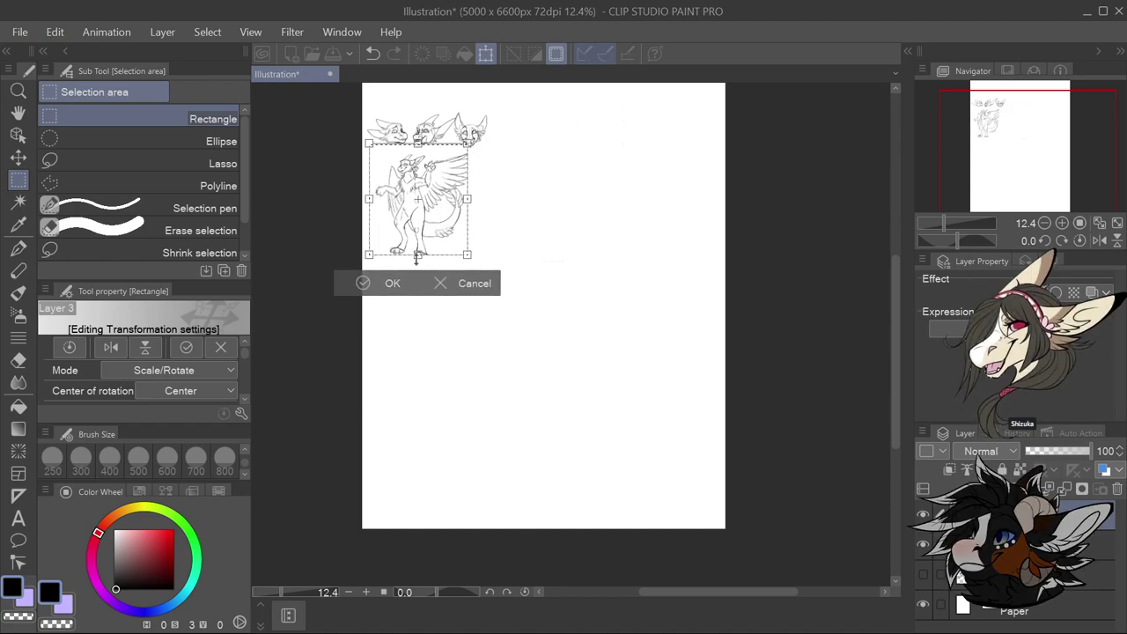
{"action": "mouse_move", "coordinate": [417, 257]}
{"action": "left_mouse_down"}
{"action": "mouse_move", "coordinate": [405, 246]}
{"action": "mouse_move", "coordinate": [397, 264]}
{"action": "left_mouse_up"}
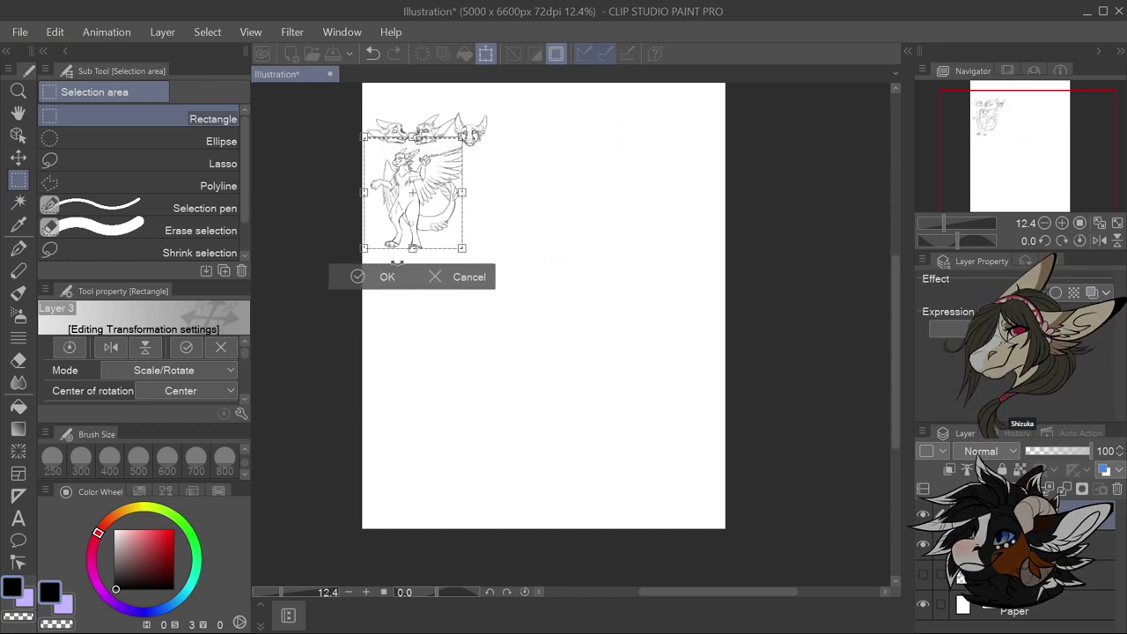
{"action": "left_click", "coordinate": [387, 277]}
{"action": "key", "text": "ctrl+d"}
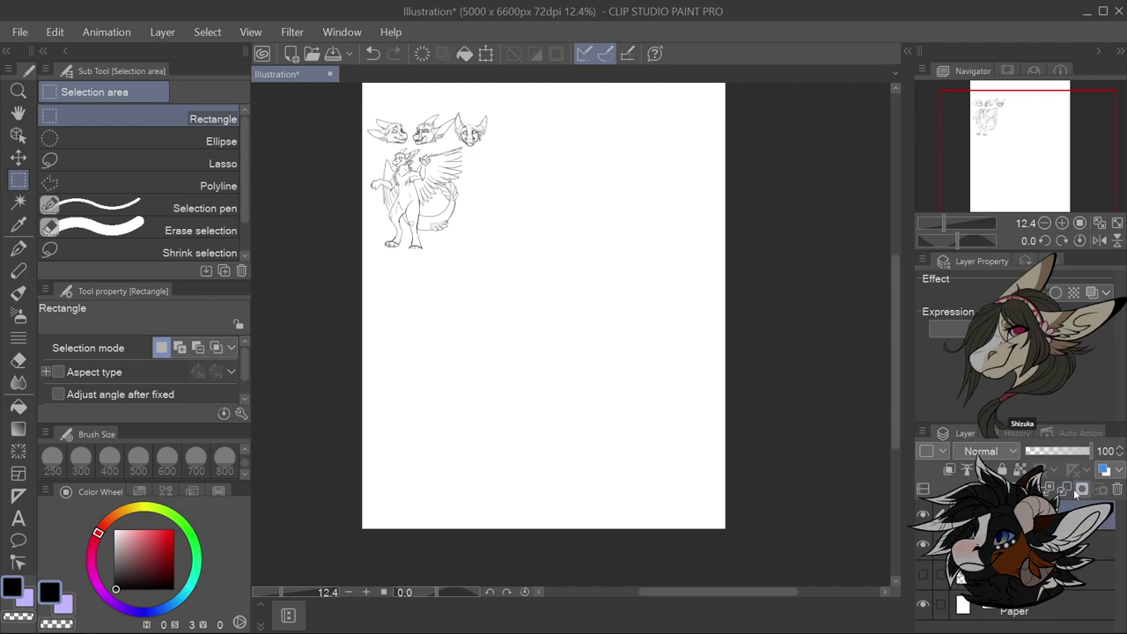
Combine the character and the three heads on one layer and move them together up to the page's upper edge
{"action": "mouse_move", "coordinate": [362, 99]}
{"action": "left_mouse_down"}
{"action": "mouse_move", "coordinate": [450, 111]}
{"action": "mouse_move", "coordinate": [536, 279]}
{"action": "left_mouse_up"}
{"action": "left_click", "coordinate": [513, 309]}
{"action": "left_click_drag", "start_coordinate": [475, 227], "coordinate": [478, 205]}
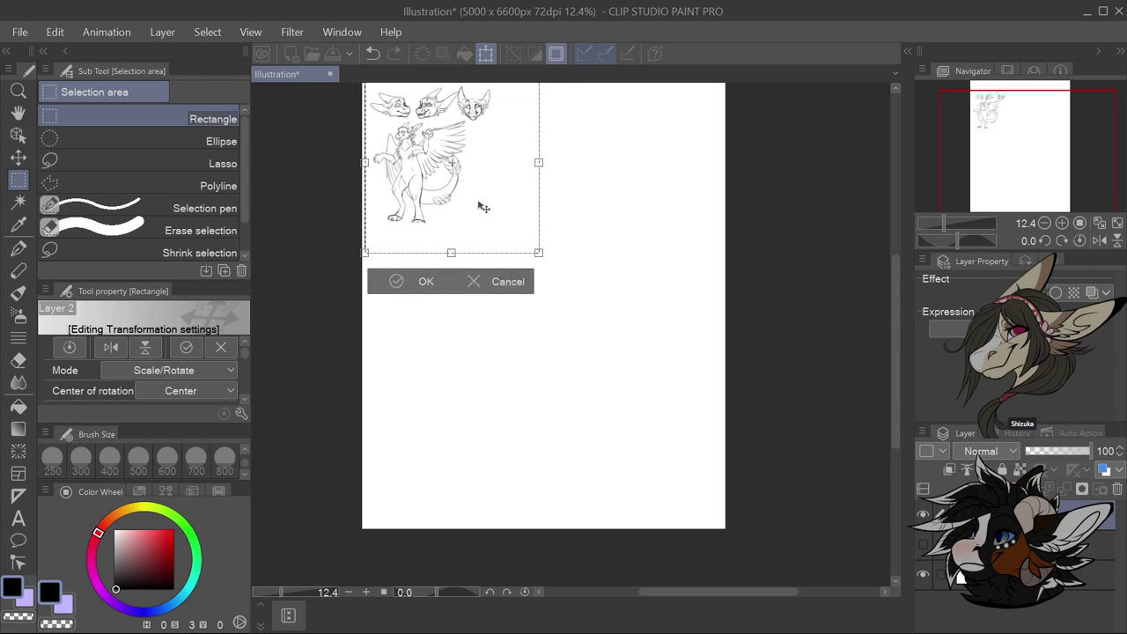
Apply the transformation of the dragon sketches in the canvas corner and clear the selection
{"action": "left_click", "coordinate": [412, 282]}
{"action": "key", "text": "ctrl+d"}
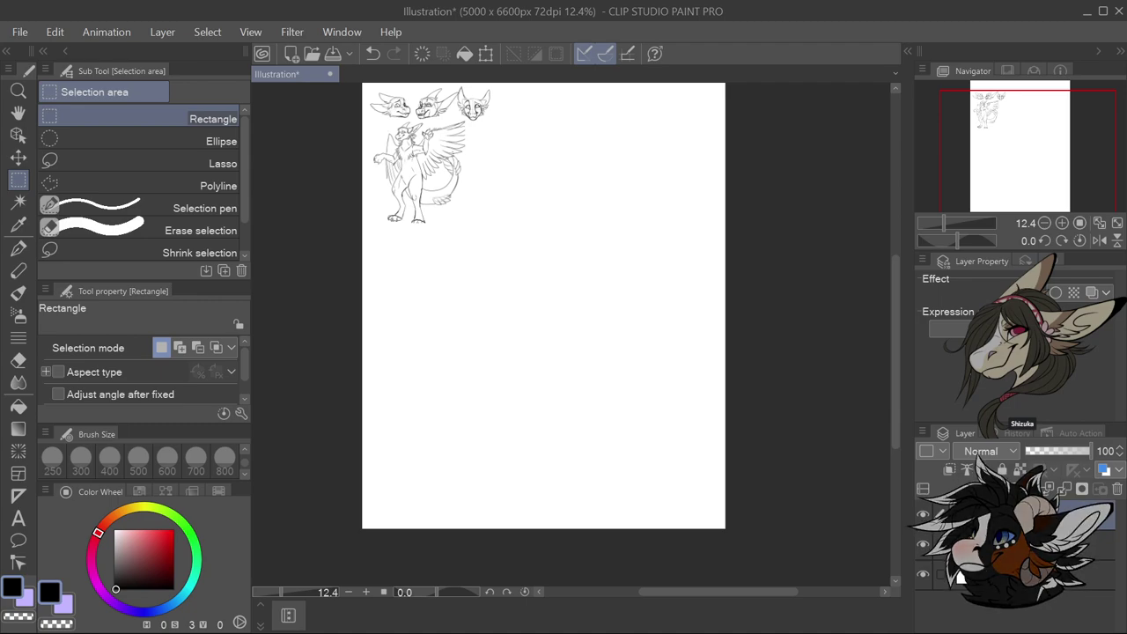
Switch to the G-pen and browse its brush-size presets
{"action": "left_click", "coordinate": [19, 248]}
{"action": "left_click", "coordinate": [244, 450]}
{"action": "left_click", "coordinate": [245, 451]}
{"action": "left_click", "coordinate": [245, 451]}
{"action": "left_click", "coordinate": [245, 451]}
{"action": "scroll", "coordinate": [245, 452], "scroll_direction": "down", "scroll_amount": 1}
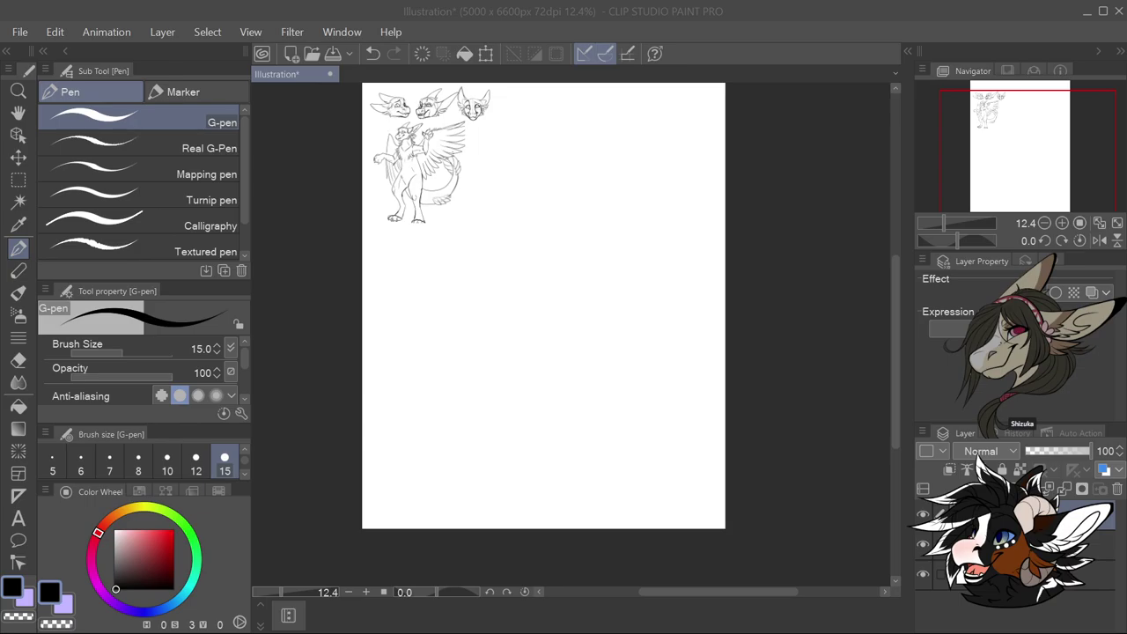
In OBS, change which monitor Display Capture 4 captures
{"action": "left_click", "coordinate": [593, 387]}
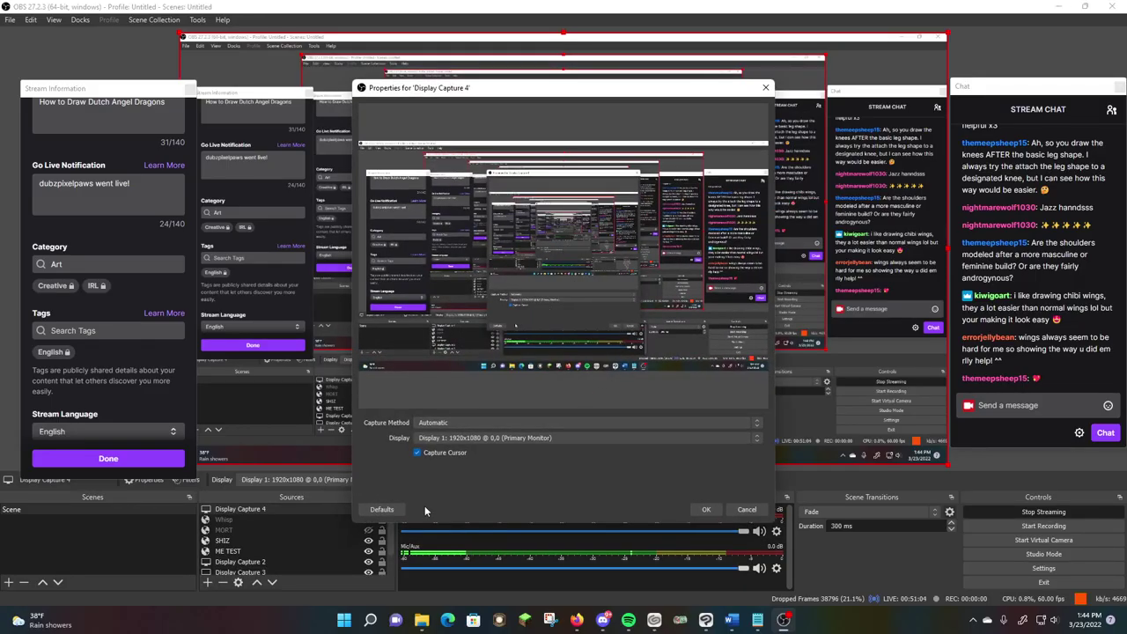
{"action": "left_click", "coordinate": [636, 438]}
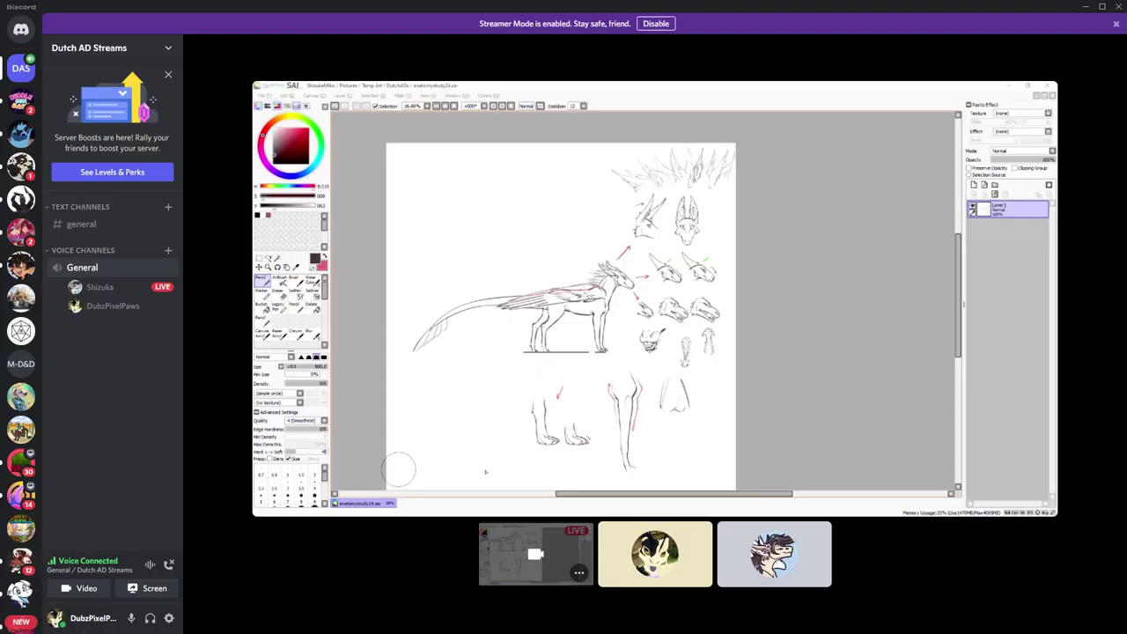
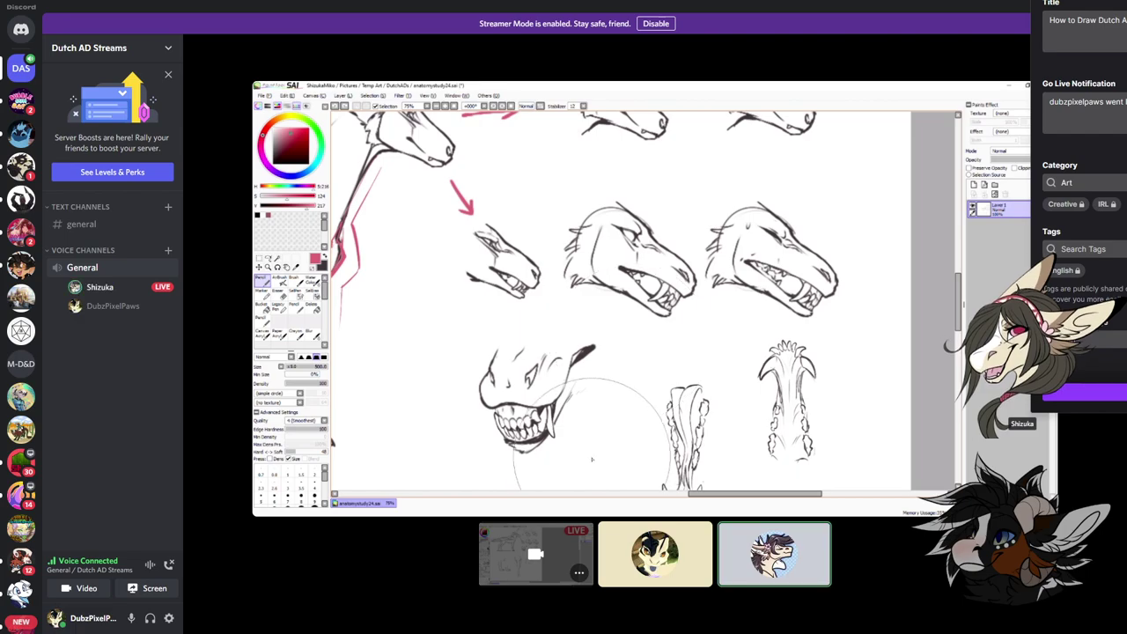
{"action": "mouse_move", "coordinate": [584, 468]}
{"action": "left_mouse_down"}
{"action": "mouse_move", "coordinate": [603, 411]}
{"action": "mouse_move", "coordinate": [608, 435]}
{"action": "left_mouse_up"}
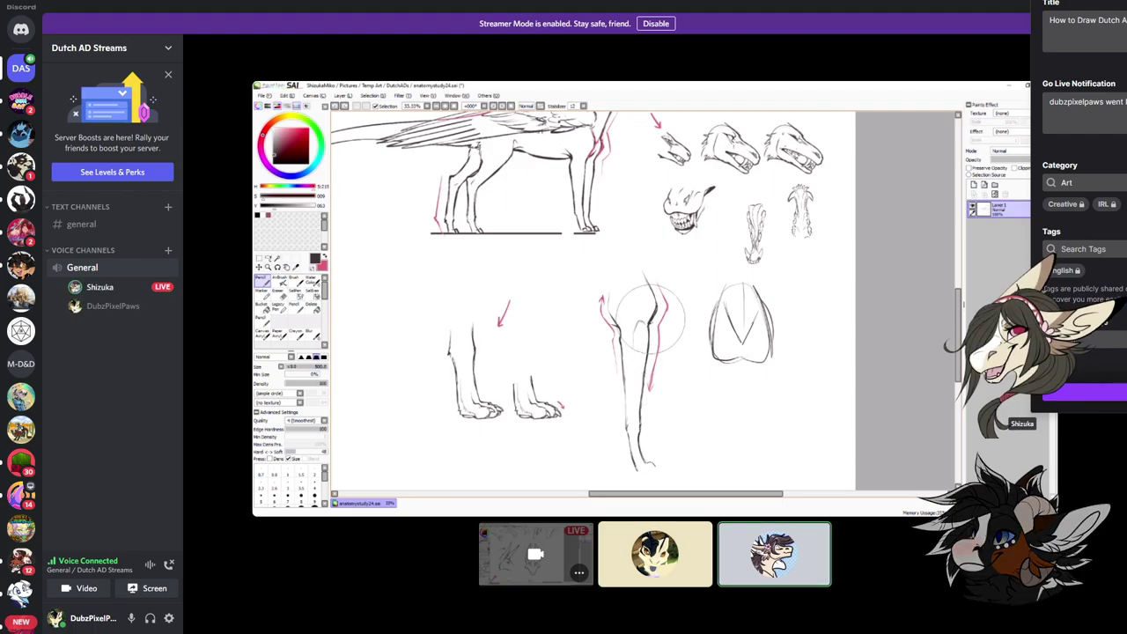
{"action": "left_click_drag", "start_coordinate": [692, 414], "coordinate": [681, 355]}
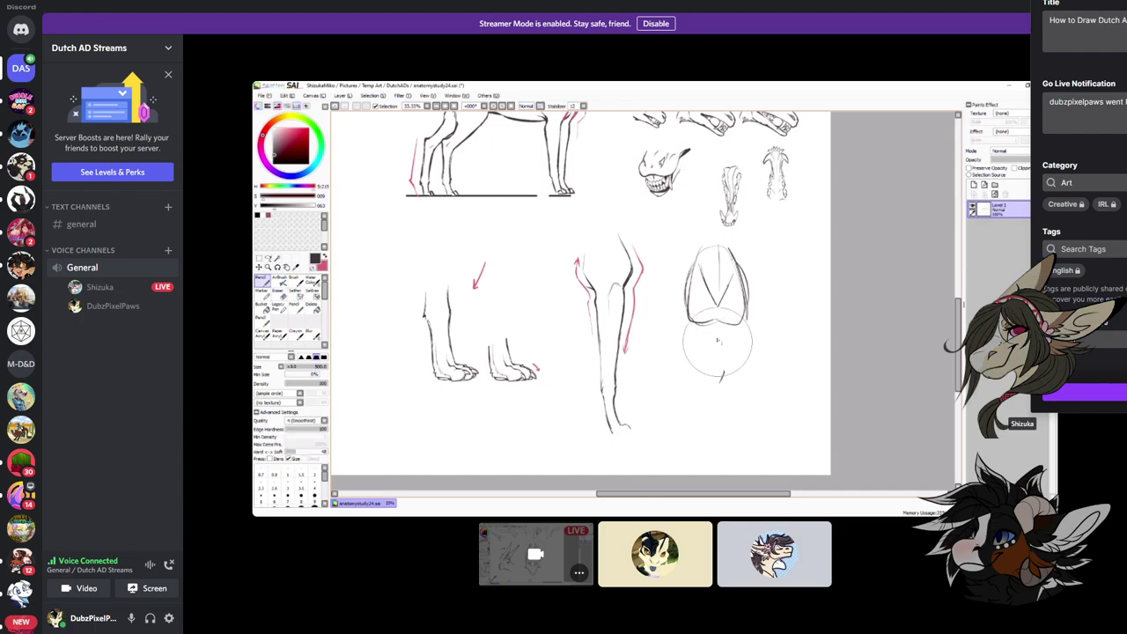
{"action": "left_click_drag", "start_coordinate": [726, 373], "coordinate": [714, 385]}
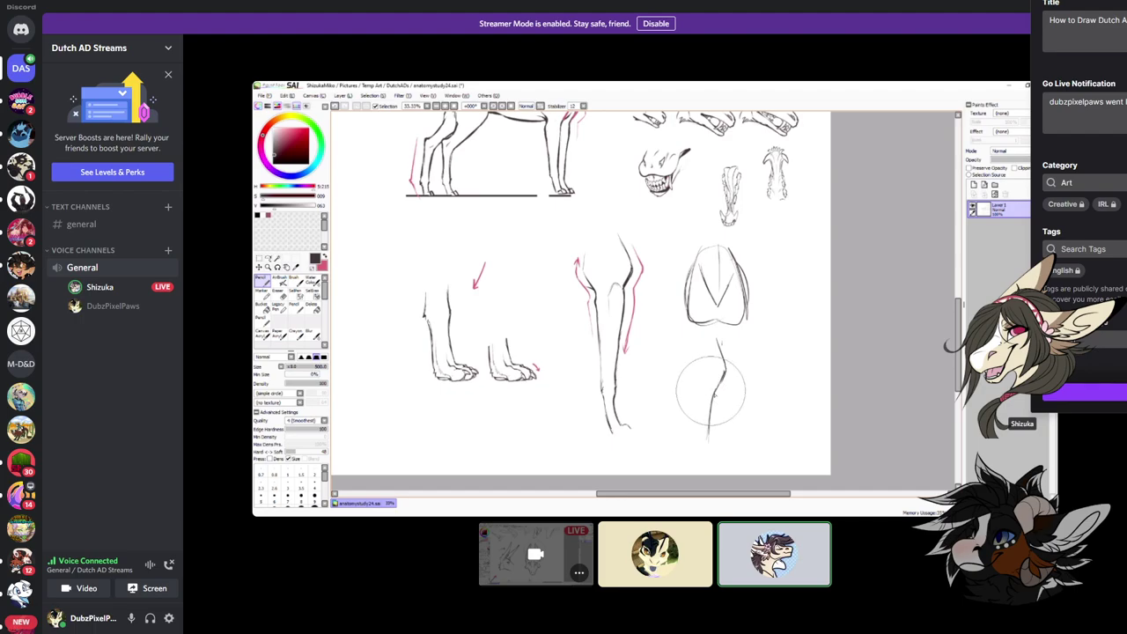
{"action": "left_click_drag", "start_coordinate": [720, 381], "coordinate": [715, 396]}
{"action": "key", "text": "ctrl+z"}
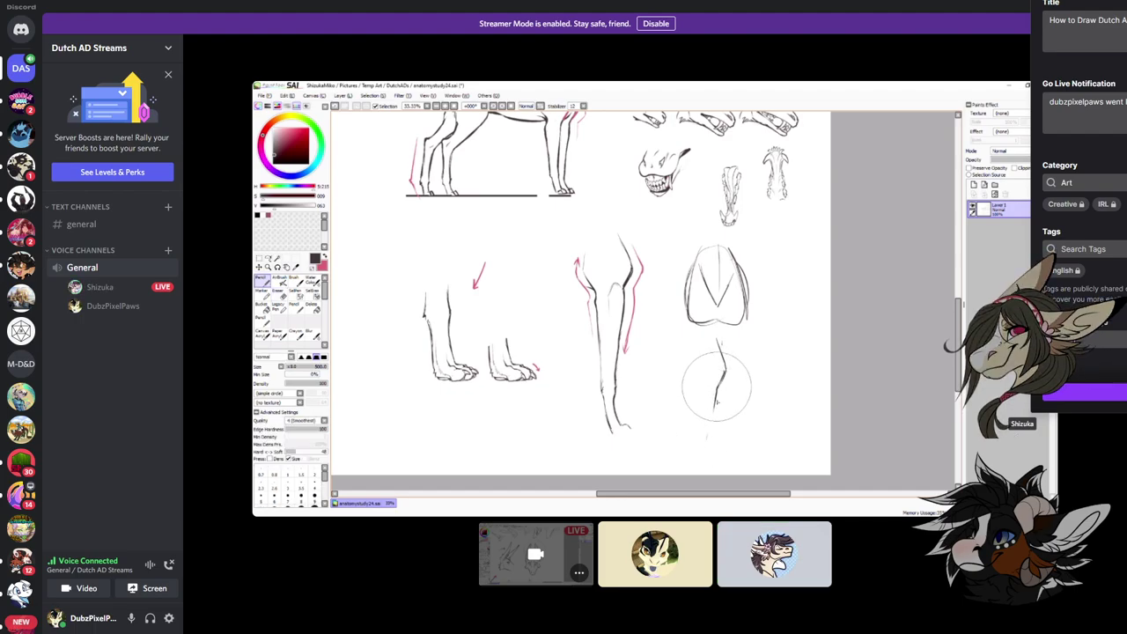
{"action": "left_click_drag", "start_coordinate": [717, 370], "coordinate": [712, 410]}
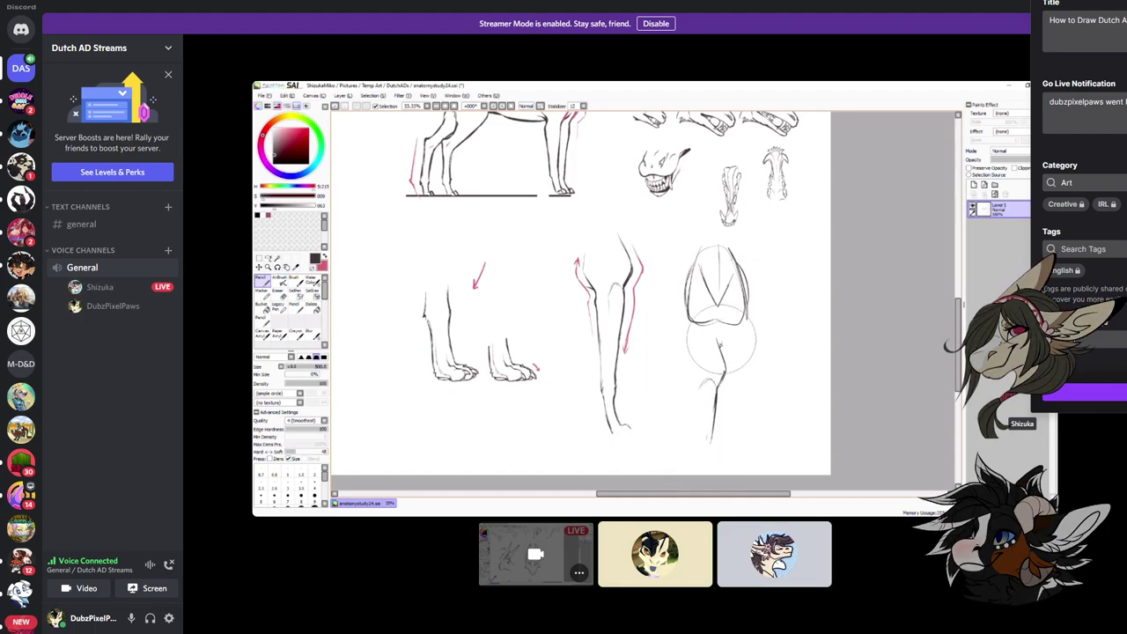
{"action": "key", "text": "e"}
{"action": "mouse_move", "coordinate": [636, 365]}
{"action": "left_mouse_down"}
{"action": "mouse_move", "coordinate": [659, 378]}
{"action": "mouse_move", "coordinate": [672, 411]}
{"action": "left_mouse_up"}
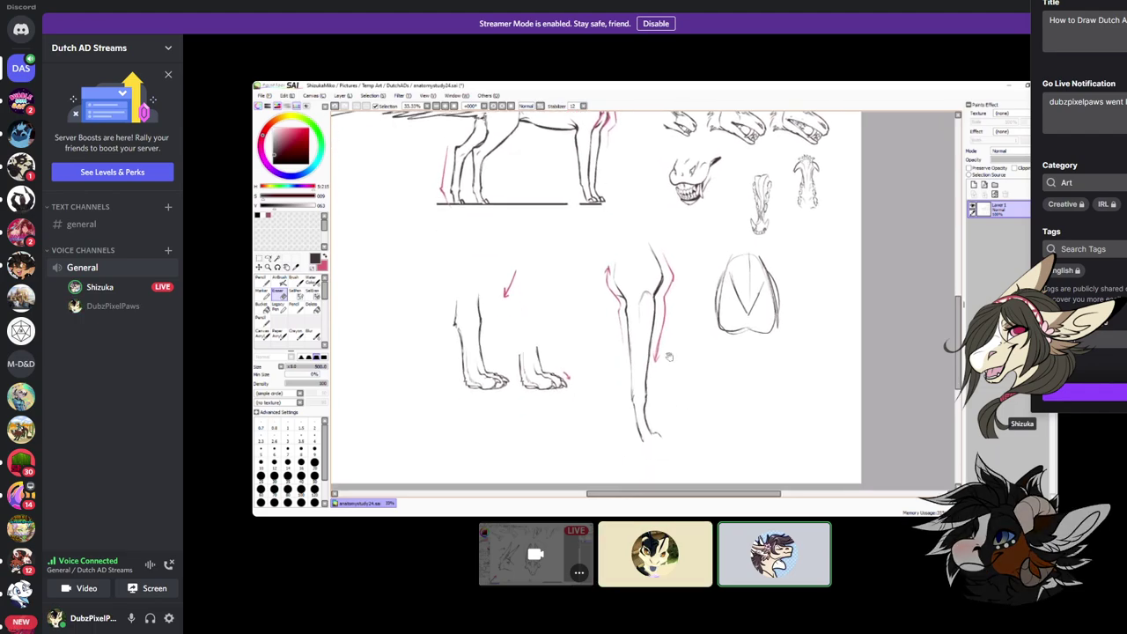
In the shared PaintTool SAI study, rework the ankle and foot of the large leg sketch, alternating pencil strokes and erasing
{"action": "left_click_drag", "start_coordinate": [669, 367], "coordinate": [669, 383]}
{"action": "mouse_move", "coordinate": [669, 423]}
{"action": "left_mouse_down"}
{"action": "mouse_move", "coordinate": [686, 415]}
{"action": "mouse_move", "coordinate": [707, 448]}
{"action": "mouse_move", "coordinate": [707, 438]}
{"action": "mouse_move", "coordinate": [696, 446]}
{"action": "mouse_move", "coordinate": [615, 415]}
{"action": "left_mouse_up"}
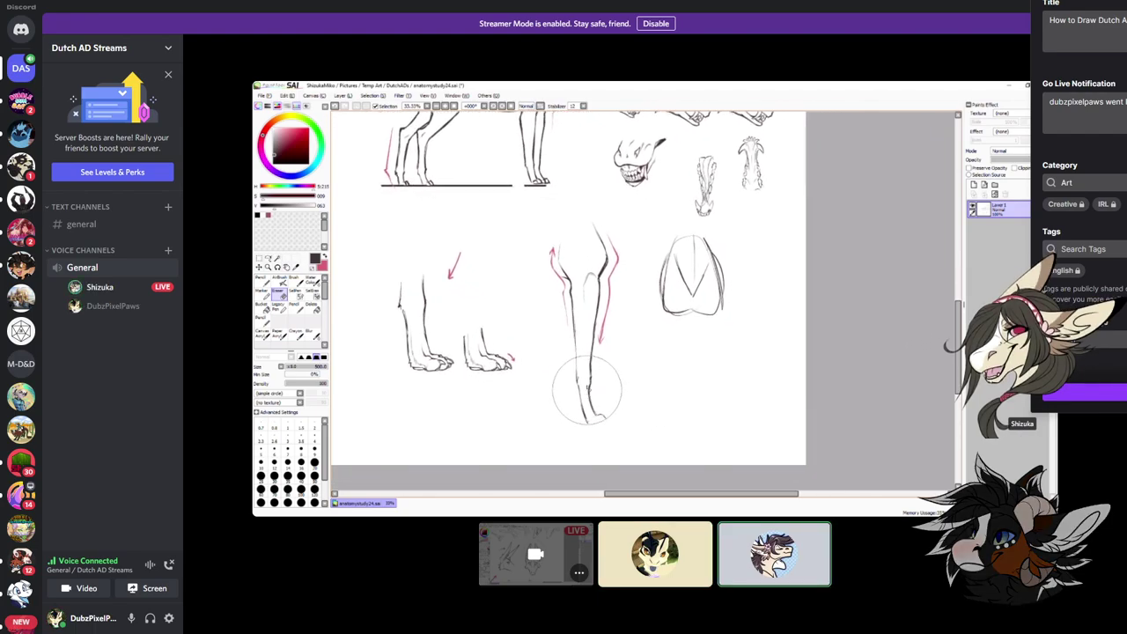
{"action": "key", "text": "n"}
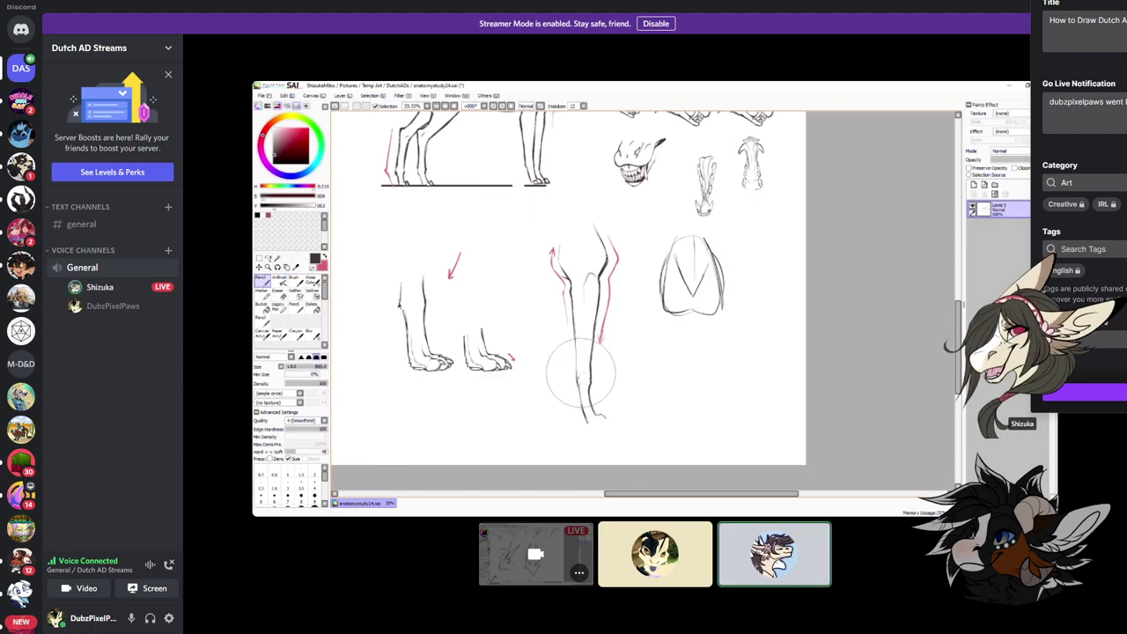
{"action": "key", "text": "e"}
{"action": "key", "text": "n"}
{"action": "key", "text": "e"}
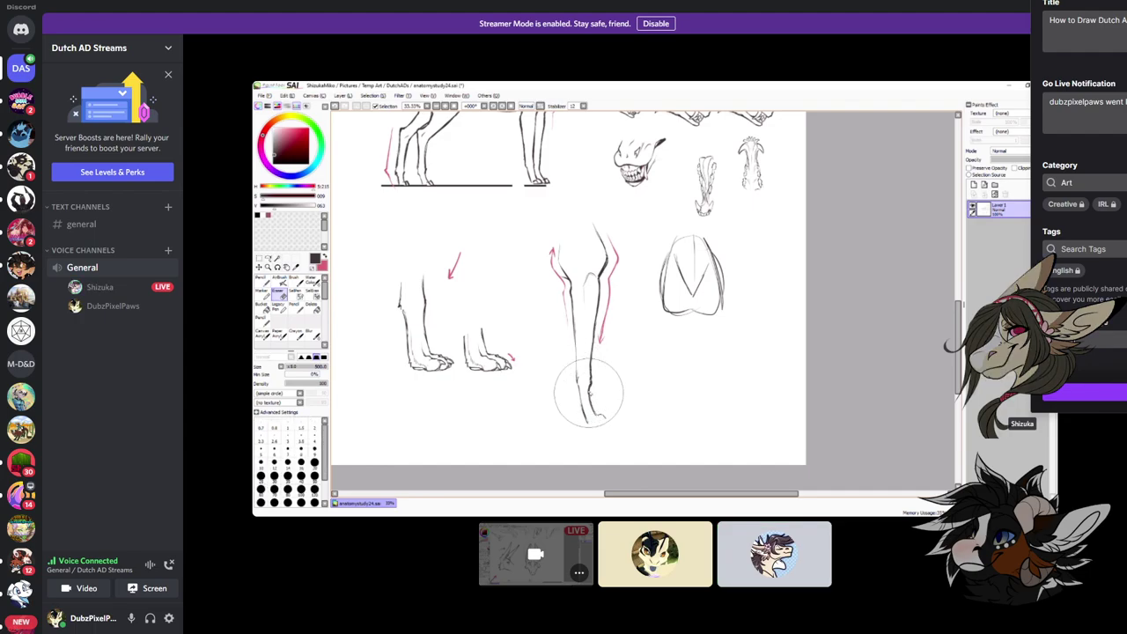
{"action": "key", "text": "n"}
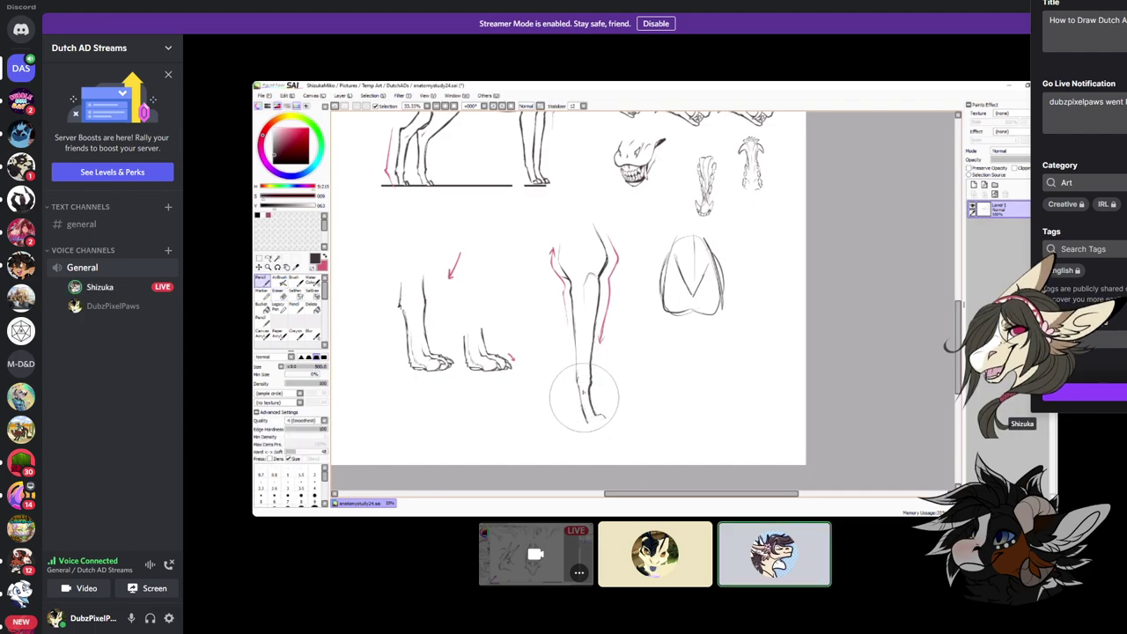
{"action": "key", "text": "e"}
{"action": "key", "text": "n"}
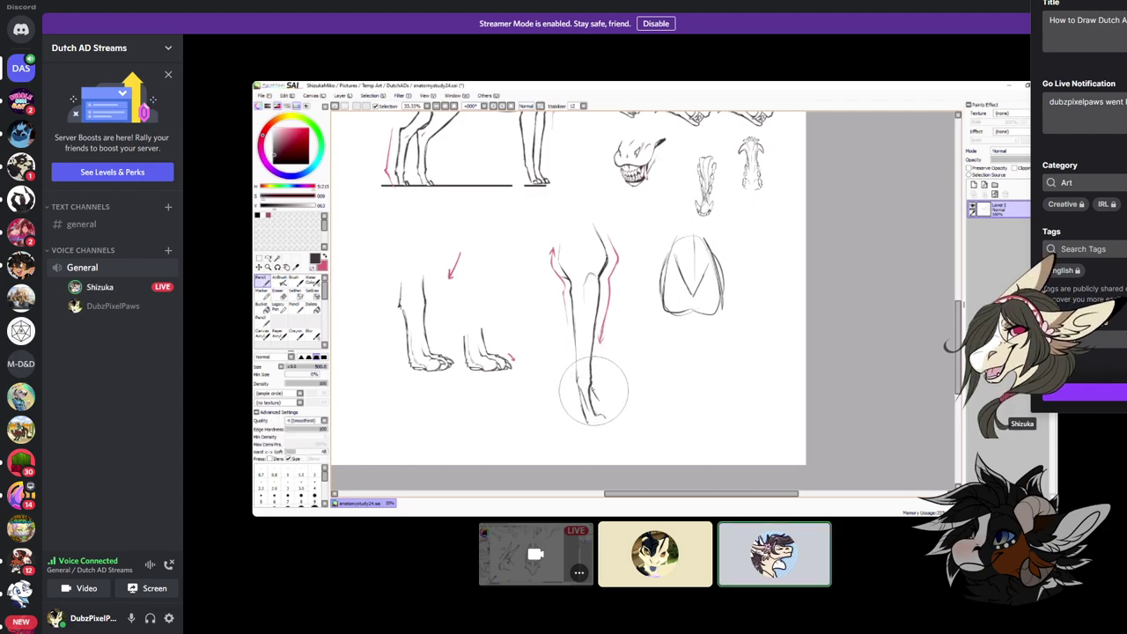
{"action": "key", "text": "e"}
{"action": "key", "text": "n"}
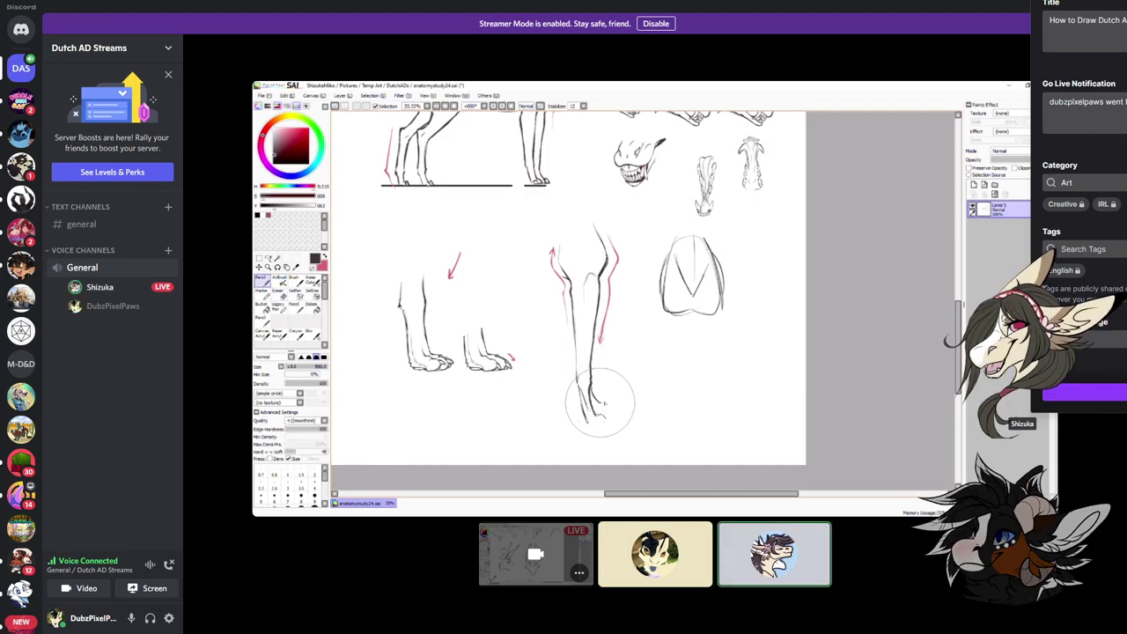
{"action": "key", "text": "e"}
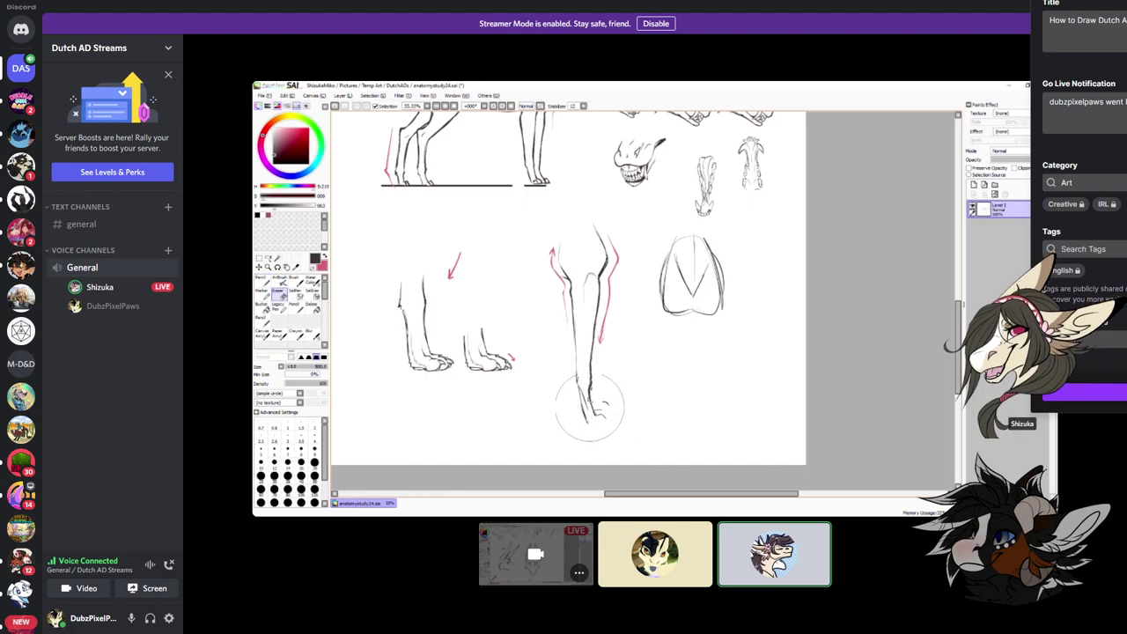
{"action": "scroll", "coordinate": [573, 361], "scroll_direction": "up", "scroll_amount": 1}
{"action": "key", "text": "n"}
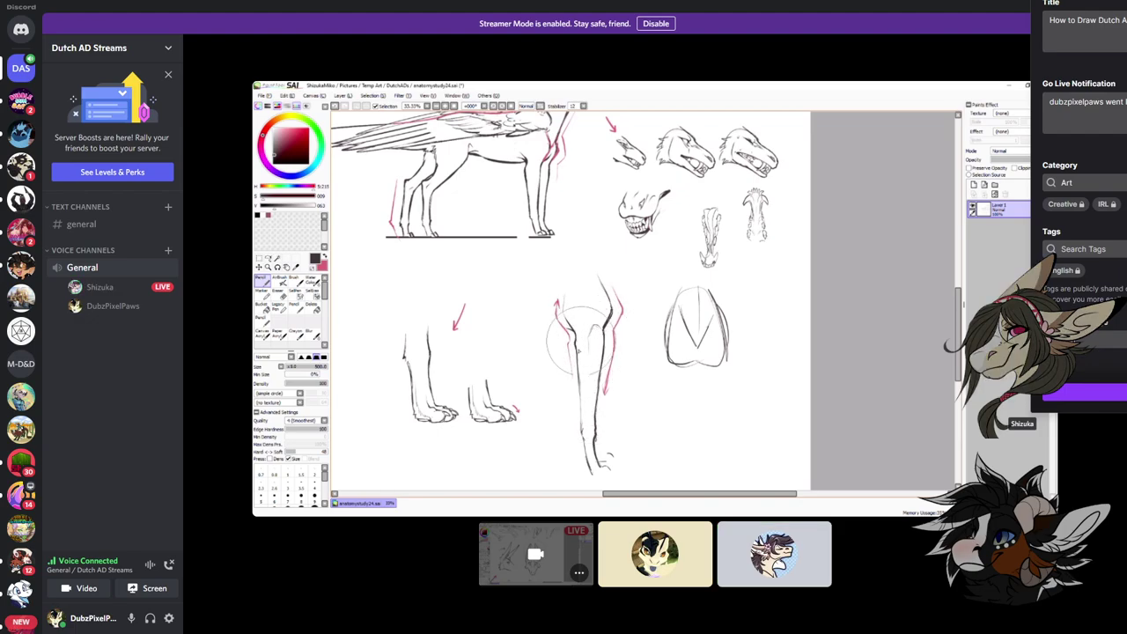
{"action": "left_click_drag", "start_coordinate": [606, 375], "coordinate": [608, 396]}
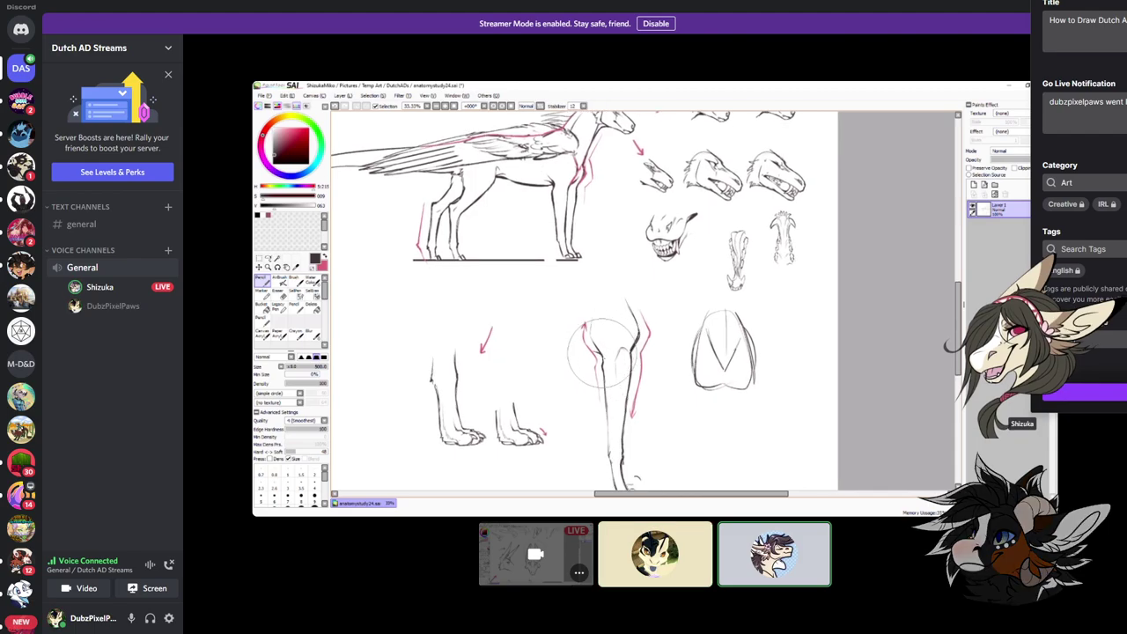
{"action": "key", "text": "e"}
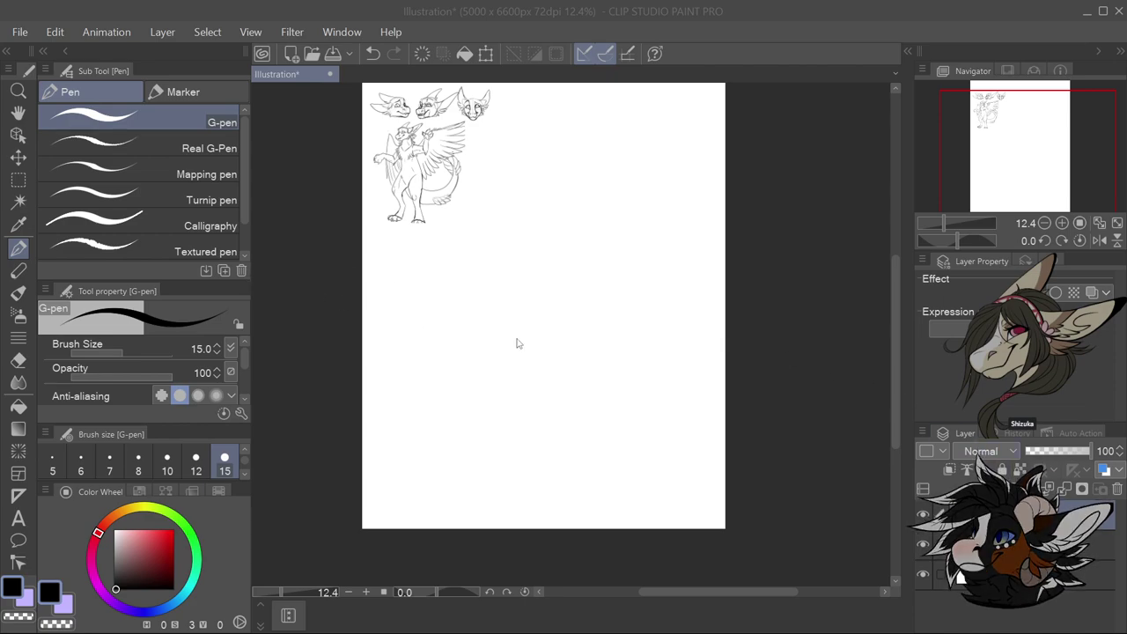
In Clip Studio Paint, set the G-pen brush size to 12 and draw a head circle below the existing dragon sketches
{"action": "scroll", "coordinate": [517, 344], "scroll_direction": "up", "scroll_amount": 5}
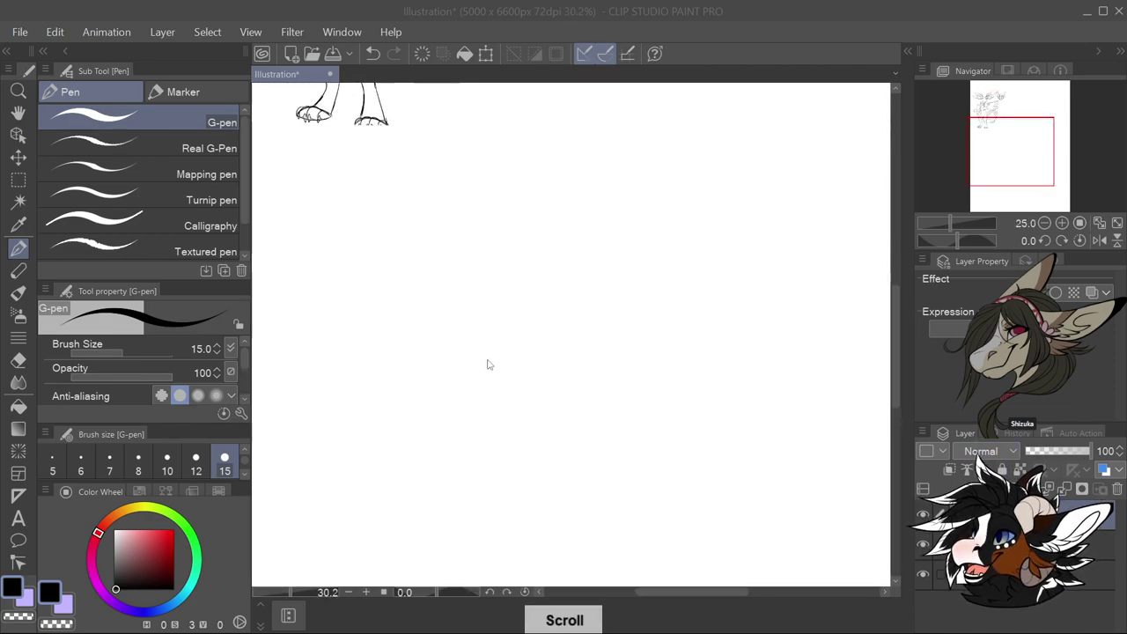
{"action": "key", "text": "bracketleft"}
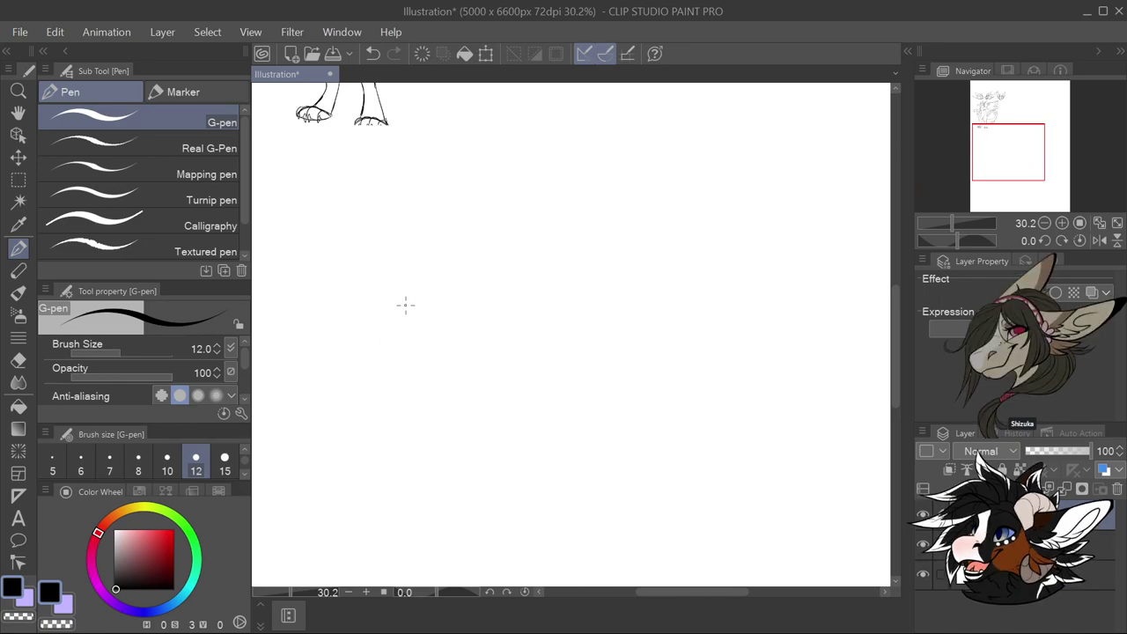
{"action": "mouse_move", "coordinate": [429, 260]}
{"action": "left_mouse_down"}
{"action": "mouse_move", "coordinate": [405, 293]}
{"action": "mouse_move", "coordinate": [417, 325]}
{"action": "left_mouse_up"}
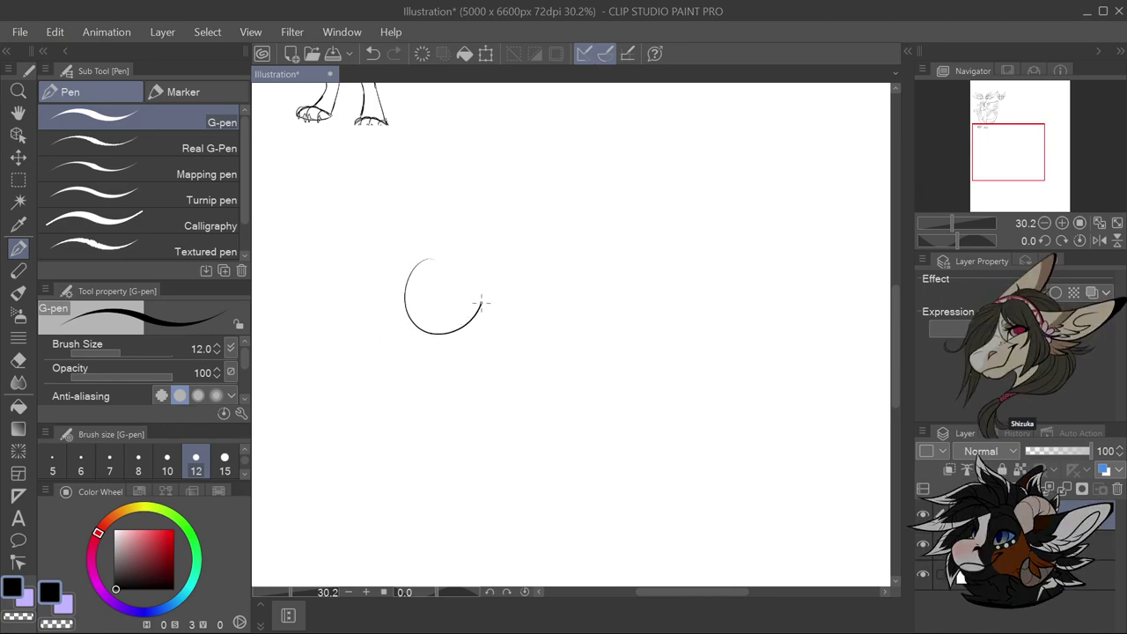
{"action": "mouse_move", "coordinate": [482, 303]}
{"action": "left_mouse_down"}
{"action": "mouse_move", "coordinate": [477, 271]}
{"action": "mouse_move", "coordinate": [449, 256]}
{"action": "left_mouse_up"}
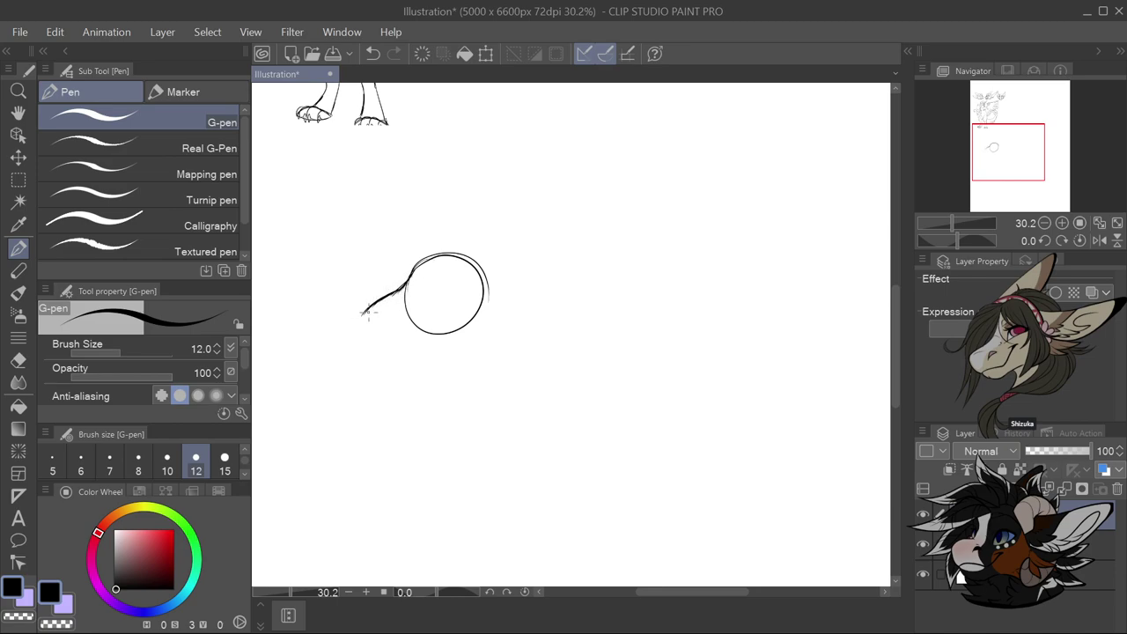
Sketch the muzzle extending from the head circle, with a nostril, a mouth line and an eye
{"action": "left_click_drag", "start_coordinate": [362, 324], "coordinate": [374, 348]}
{"action": "left_click_drag", "start_coordinate": [406, 334], "coordinate": [434, 306]}
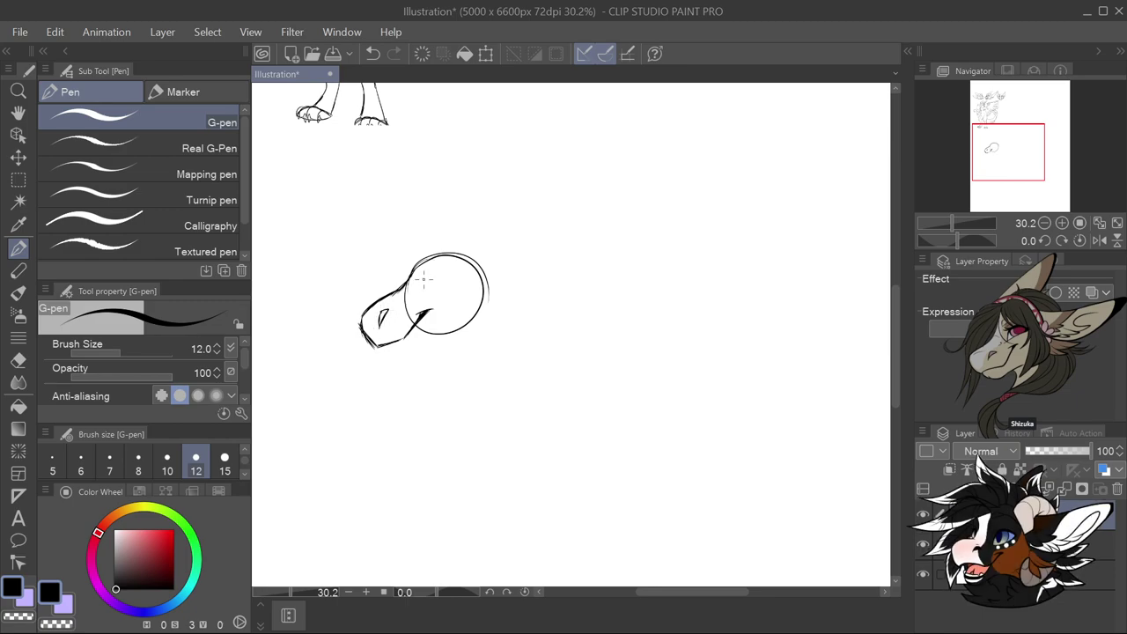
{"action": "left_click_drag", "start_coordinate": [417, 274], "coordinate": [416, 286]}
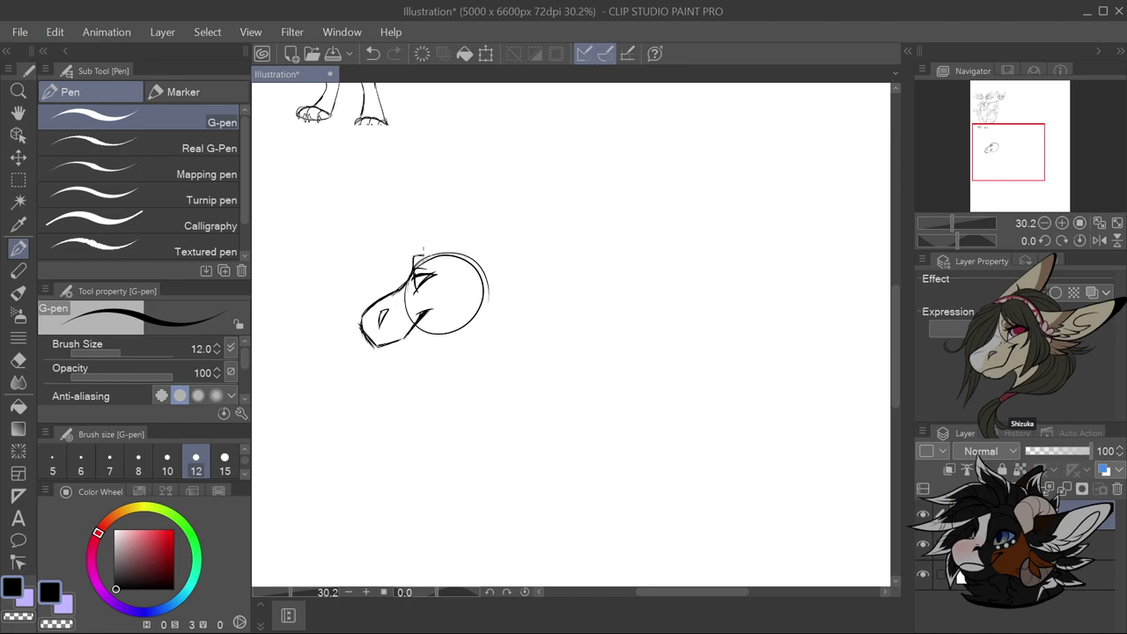
Draw an angular brow above the eye, reinforce the snout bridge and add the lower jaw
{"action": "mouse_move", "coordinate": [413, 257]}
{"action": "left_mouse_down"}
{"action": "mouse_move", "coordinate": [435, 254]}
{"action": "mouse_move", "coordinate": [412, 266]}
{"action": "left_mouse_up"}
{"action": "key", "text": "ctrl+z"}
{"action": "left_click_drag", "start_coordinate": [410, 262], "coordinate": [370, 311]}
{"action": "mouse_move", "coordinate": [379, 352]}
{"action": "left_mouse_down"}
{"action": "mouse_move", "coordinate": [406, 359]}
{"action": "mouse_move", "coordinate": [415, 346]}
{"action": "mouse_move", "coordinate": [461, 334]}
{"action": "left_mouse_up"}
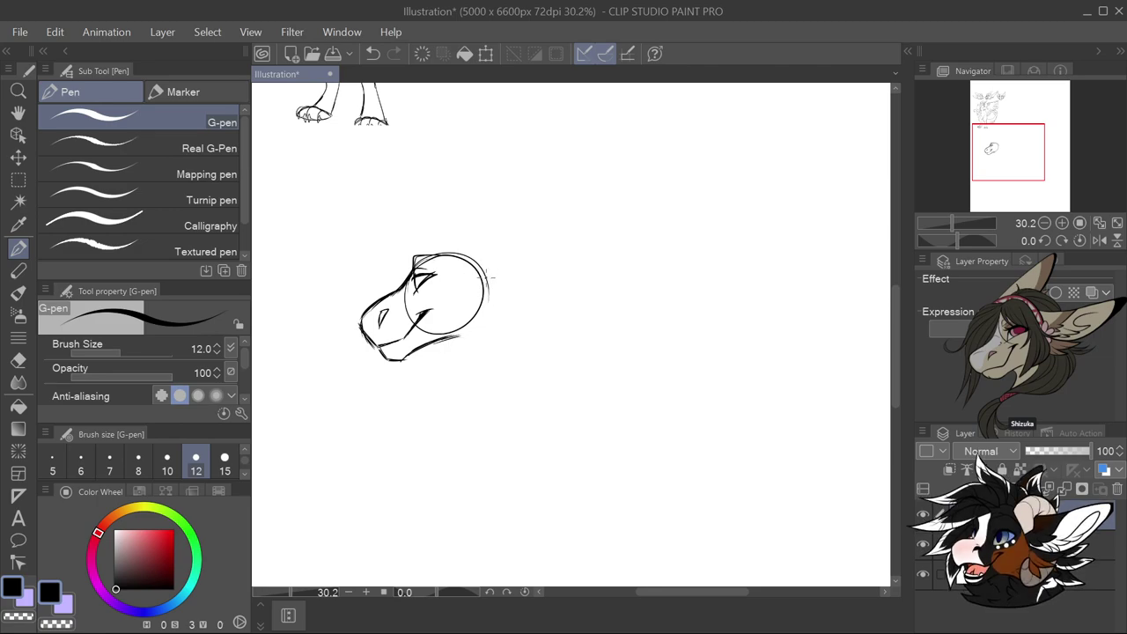
Sketch a long pointed ear with fur tufts at its base and darken the top line of the head
{"action": "mouse_move", "coordinate": [464, 259]}
{"action": "left_mouse_down"}
{"action": "mouse_move", "coordinate": [476, 296]}
{"action": "mouse_move", "coordinate": [482, 251]}
{"action": "mouse_move", "coordinate": [483, 295]}
{"action": "left_mouse_up"}
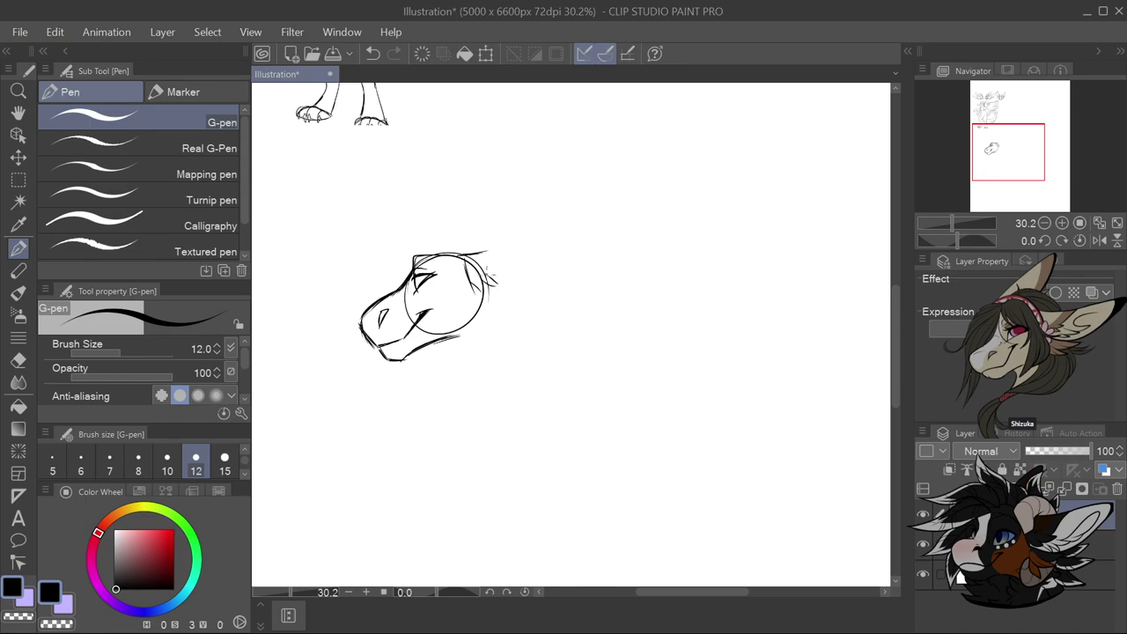
{"action": "mouse_move", "coordinate": [476, 257]}
{"action": "left_mouse_down"}
{"action": "mouse_move", "coordinate": [510, 239]}
{"action": "mouse_move", "coordinate": [488, 269]}
{"action": "mouse_move", "coordinate": [503, 238]}
{"action": "mouse_move", "coordinate": [518, 232]}
{"action": "mouse_move", "coordinate": [501, 251]}
{"action": "mouse_move", "coordinate": [598, 202]}
{"action": "mouse_move", "coordinate": [547, 274]}
{"action": "mouse_move", "coordinate": [501, 295]}
{"action": "mouse_move", "coordinate": [538, 287]}
{"action": "mouse_move", "coordinate": [490, 297]}
{"action": "mouse_move", "coordinate": [519, 305]}
{"action": "left_mouse_up"}
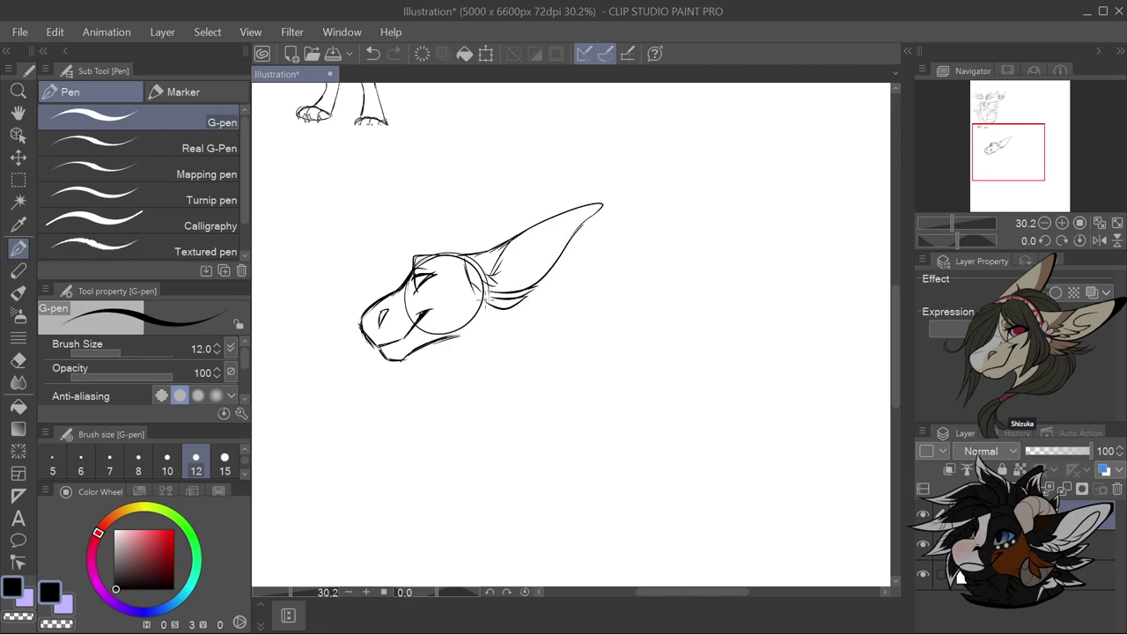
{"action": "left_click_drag", "start_coordinate": [468, 252], "coordinate": [480, 248]}
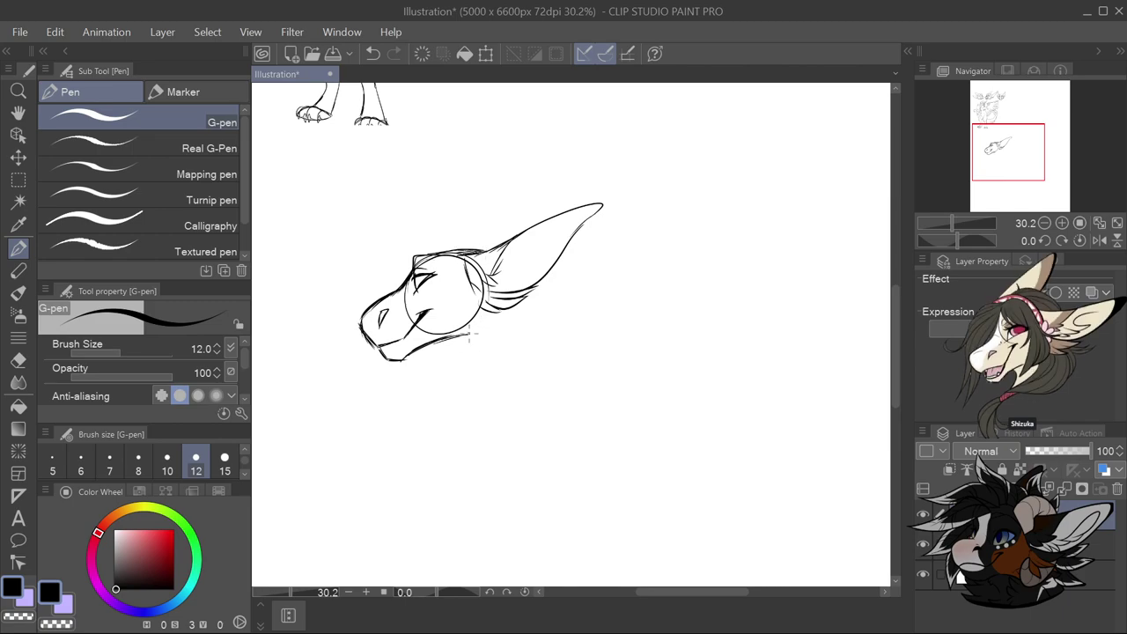
Draw the inner edge near the ear's tip and fill the inside of the ear with fur strokes
{"action": "scroll", "coordinate": [497, 321], "scroll_direction": "down", "scroll_amount": 3}
{"action": "scroll", "coordinate": [540, 311], "scroll_direction": "up", "scroll_amount": 4}
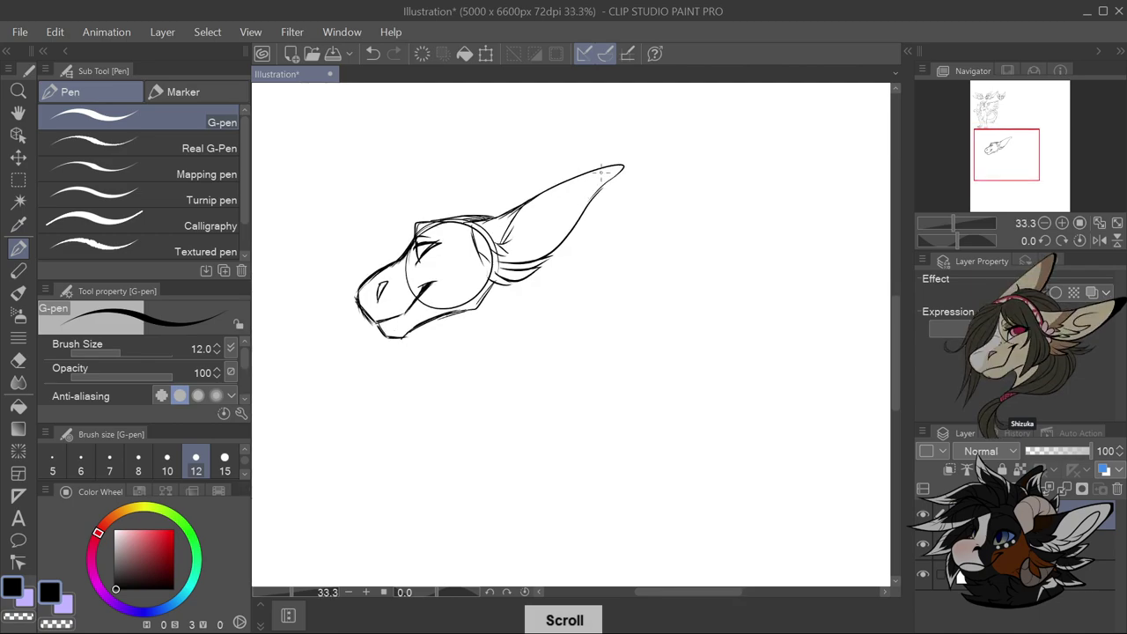
{"action": "left_click_drag", "start_coordinate": [609, 170], "coordinate": [588, 201]}
{"action": "left_click_drag", "start_coordinate": [506, 246], "coordinate": [532, 255]}
{"action": "mouse_move", "coordinate": [511, 236]}
{"action": "left_mouse_down"}
{"action": "mouse_move", "coordinate": [530, 250]}
{"action": "mouse_move", "coordinate": [572, 195]}
{"action": "mouse_move", "coordinate": [574, 208]}
{"action": "left_mouse_up"}
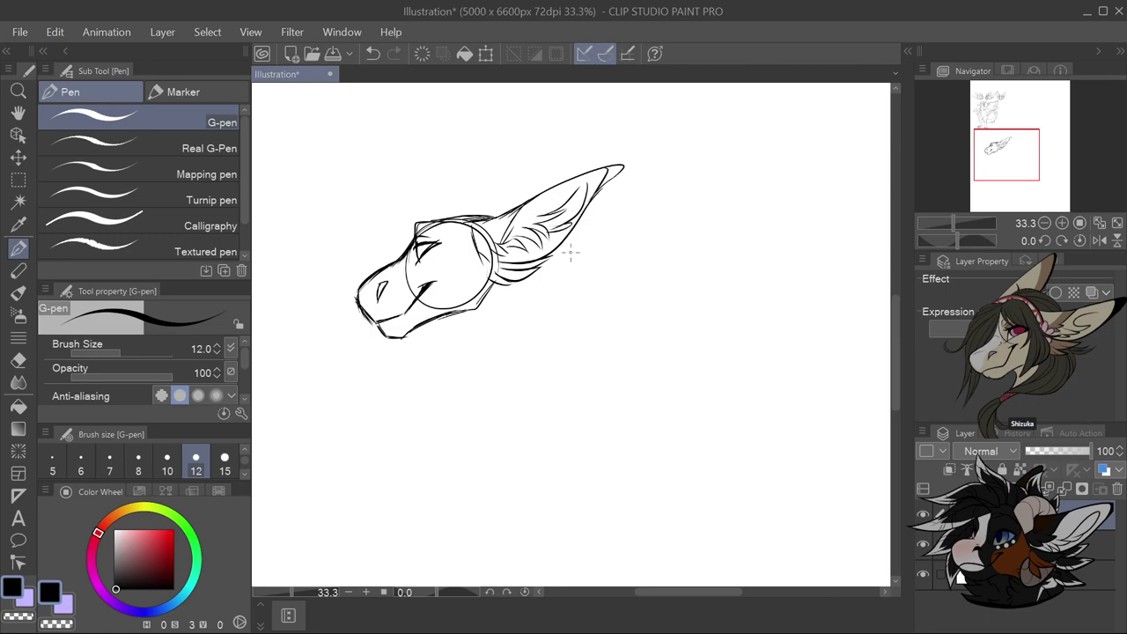
Sketch the neck with throat and nape contours, an angular base where it meets the chest, and an inner muscle line
{"action": "scroll", "coordinate": [551, 337], "scroll_direction": "down", "scroll_amount": 3}
{"action": "scroll", "coordinate": [541, 365], "scroll_direction": "up", "scroll_amount": 2}
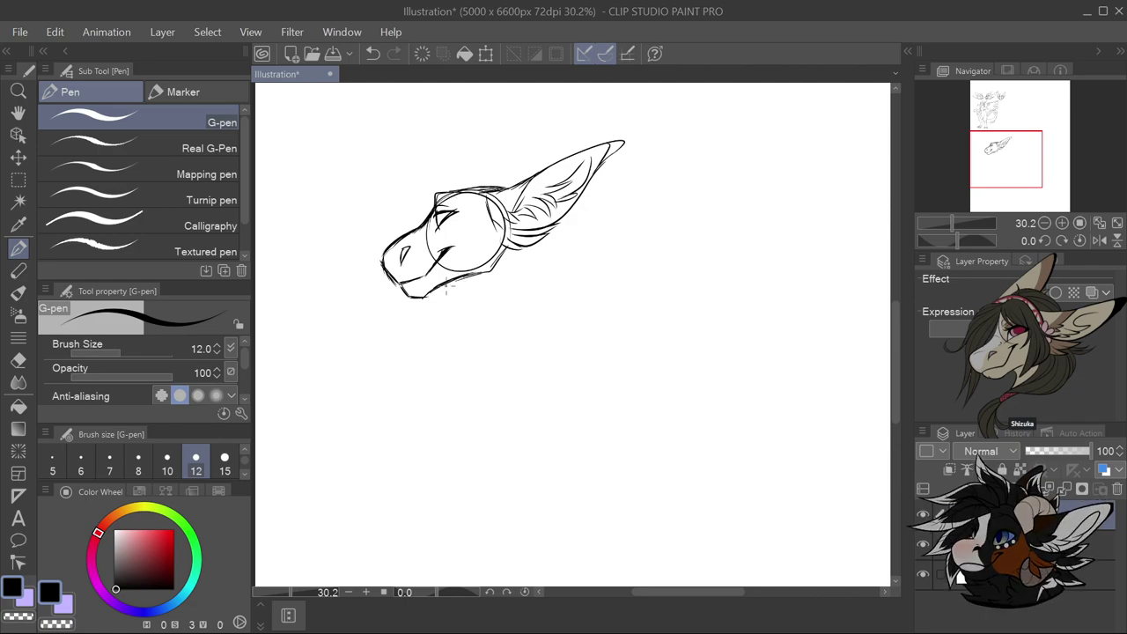
{"action": "mouse_move", "coordinate": [443, 283]}
{"action": "left_mouse_down"}
{"action": "mouse_move", "coordinate": [479, 303]}
{"action": "mouse_move", "coordinate": [487, 281]}
{"action": "mouse_move", "coordinate": [495, 300]}
{"action": "mouse_move", "coordinate": [538, 280]}
{"action": "mouse_move", "coordinate": [469, 308]}
{"action": "mouse_move", "coordinate": [483, 336]}
{"action": "mouse_move", "coordinate": [474, 368]}
{"action": "mouse_move", "coordinate": [506, 423]}
{"action": "mouse_move", "coordinate": [546, 339]}
{"action": "left_mouse_up"}
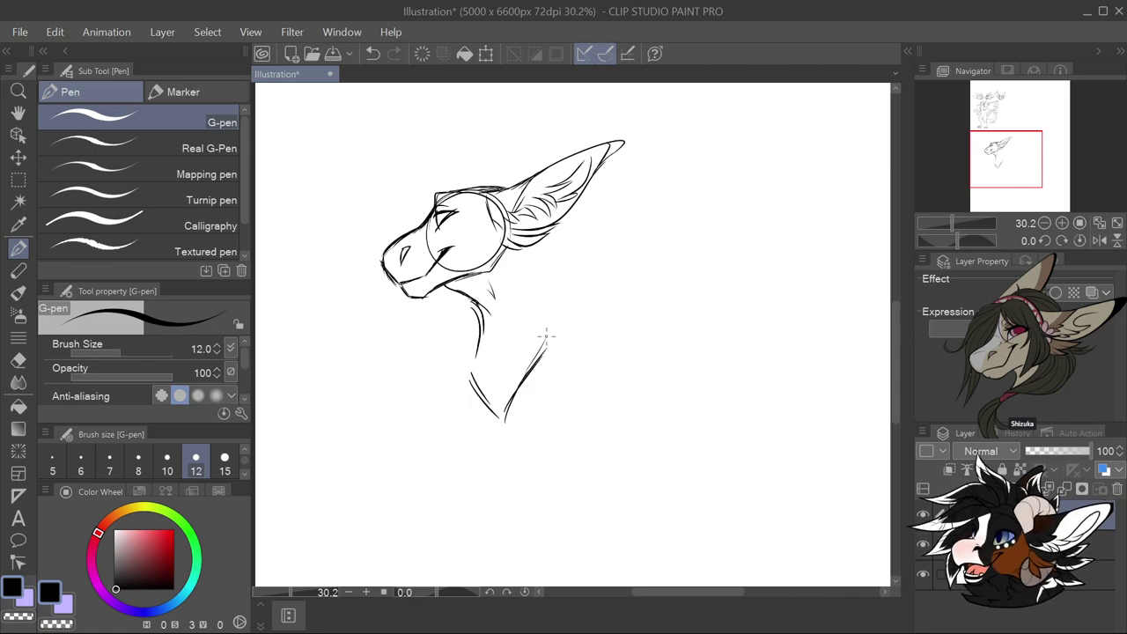
{"action": "mouse_move", "coordinate": [545, 240]}
{"action": "left_mouse_down"}
{"action": "mouse_move", "coordinate": [570, 282]}
{"action": "mouse_move", "coordinate": [578, 314]}
{"action": "left_mouse_up"}
{"action": "left_click_drag", "start_coordinate": [537, 361], "coordinate": [577, 319]}
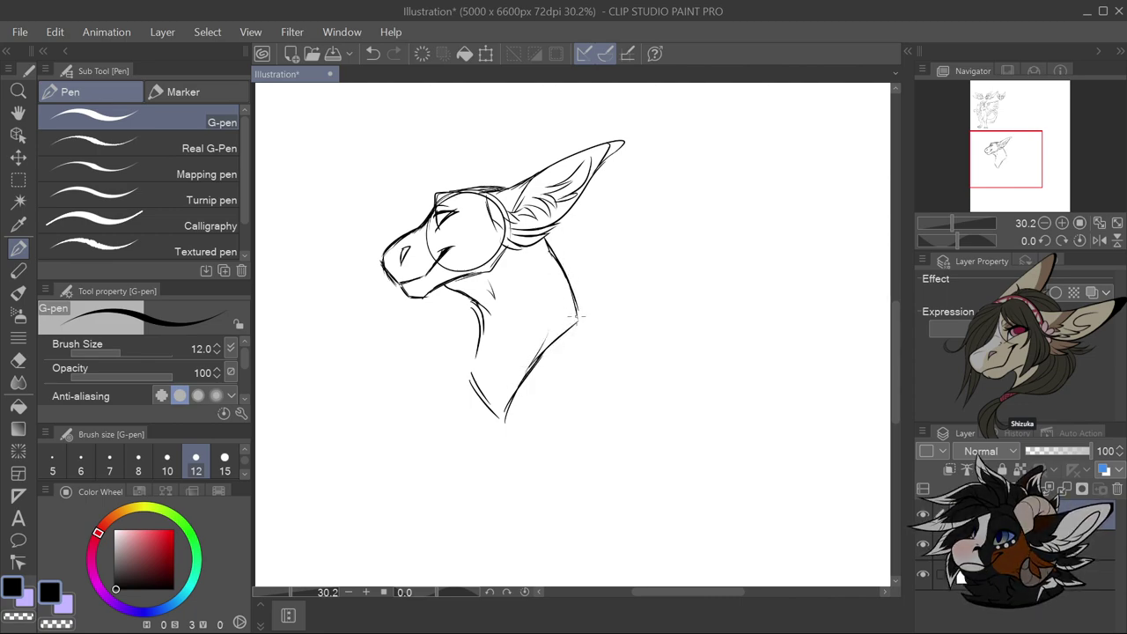
{"action": "left_click_drag", "start_coordinate": [546, 234], "coordinate": [583, 331]}
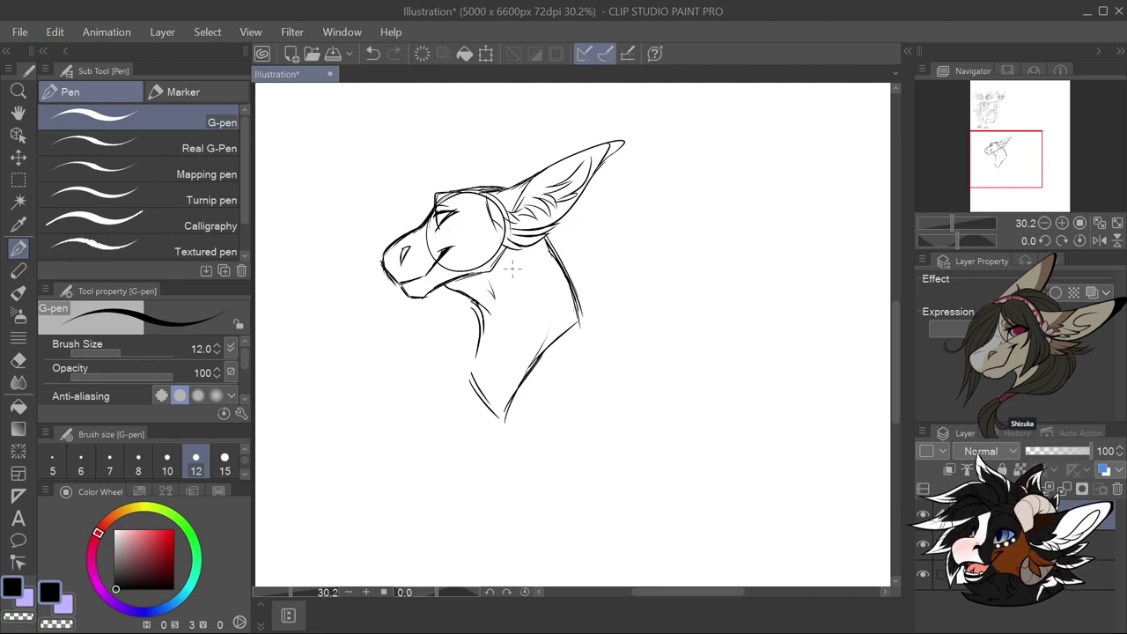
{"action": "left_click_drag", "start_coordinate": [512, 264], "coordinate": [545, 338]}
Draw the far ear as a pointed shape rising behind the top of the head
{"action": "scroll", "coordinate": [478, 433], "scroll_direction": "down", "scroll_amount": 3}
{"action": "scroll", "coordinate": [533, 408], "scroll_direction": "up", "scroll_amount": 2}
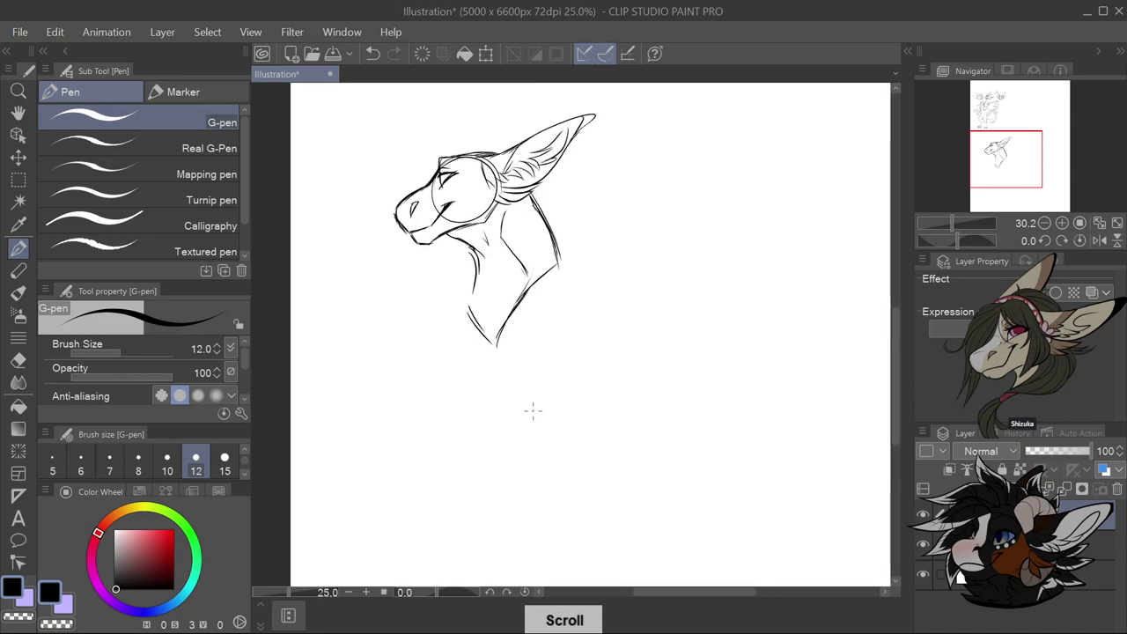
{"action": "left_click_drag", "start_coordinate": [477, 169], "coordinate": [528, 138]}
{"action": "key", "text": "ctrl+z"}
{"action": "mouse_move", "coordinate": [475, 174]}
{"action": "left_mouse_down"}
{"action": "mouse_move", "coordinate": [533, 128]}
{"action": "mouse_move", "coordinate": [546, 137]}
{"action": "mouse_move", "coordinate": [527, 173]}
{"action": "left_mouse_up"}
{"action": "left_click_drag", "start_coordinate": [544, 124], "coordinate": [482, 171]}
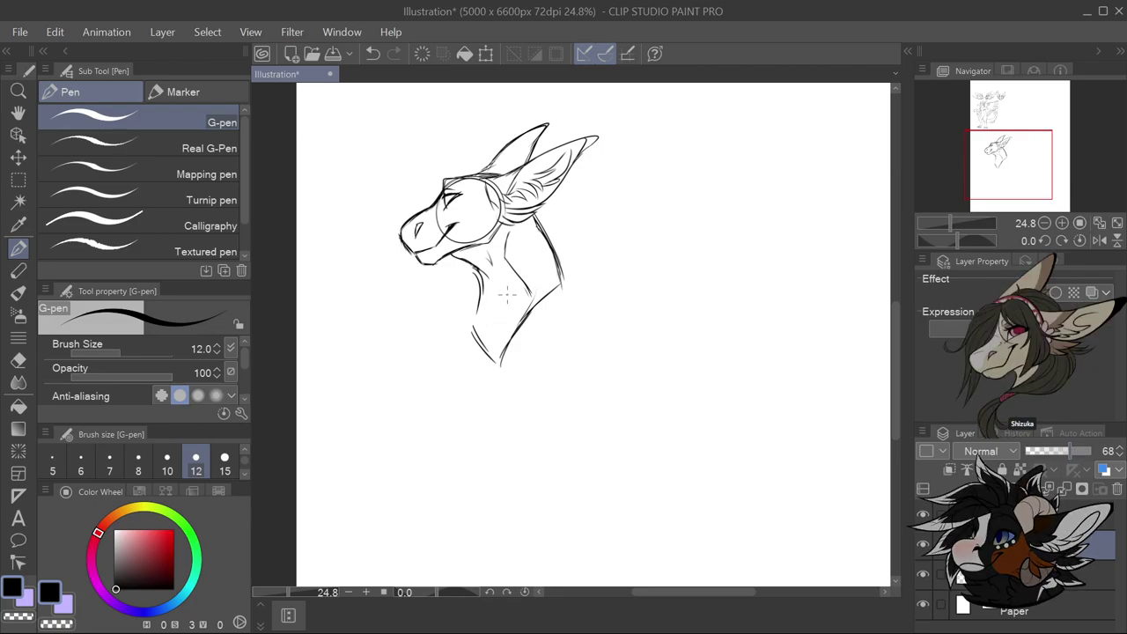
Select the whole head-and-neck sketch, scale it down and move it up beneath the earlier studies
{"action": "scroll", "coordinate": [549, 332], "scroll_direction": "down", "scroll_amount": 2}
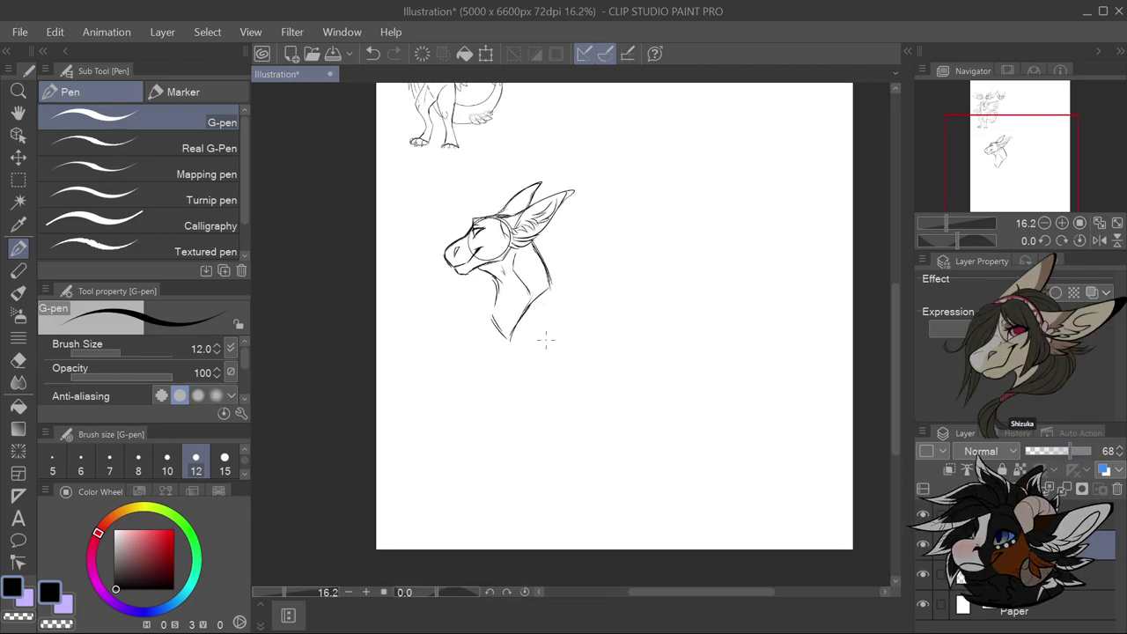
{"action": "key", "text": "alt+]"}
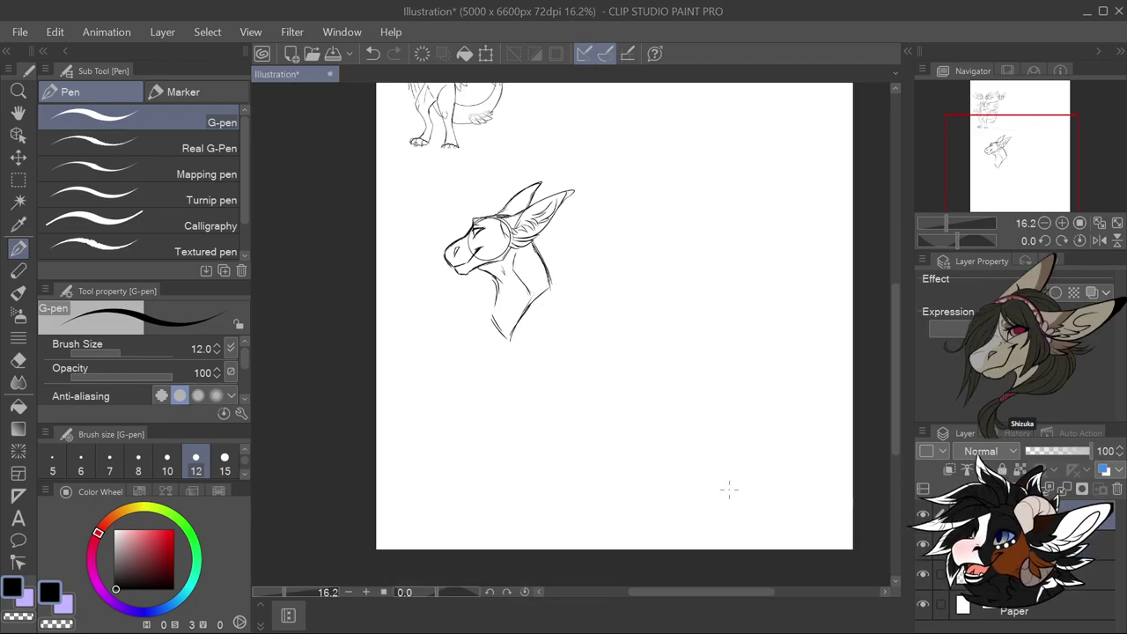
{"action": "left_click", "coordinate": [18, 180]}
{"action": "left_click_drag", "start_coordinate": [449, 166], "coordinate": [596, 369]}
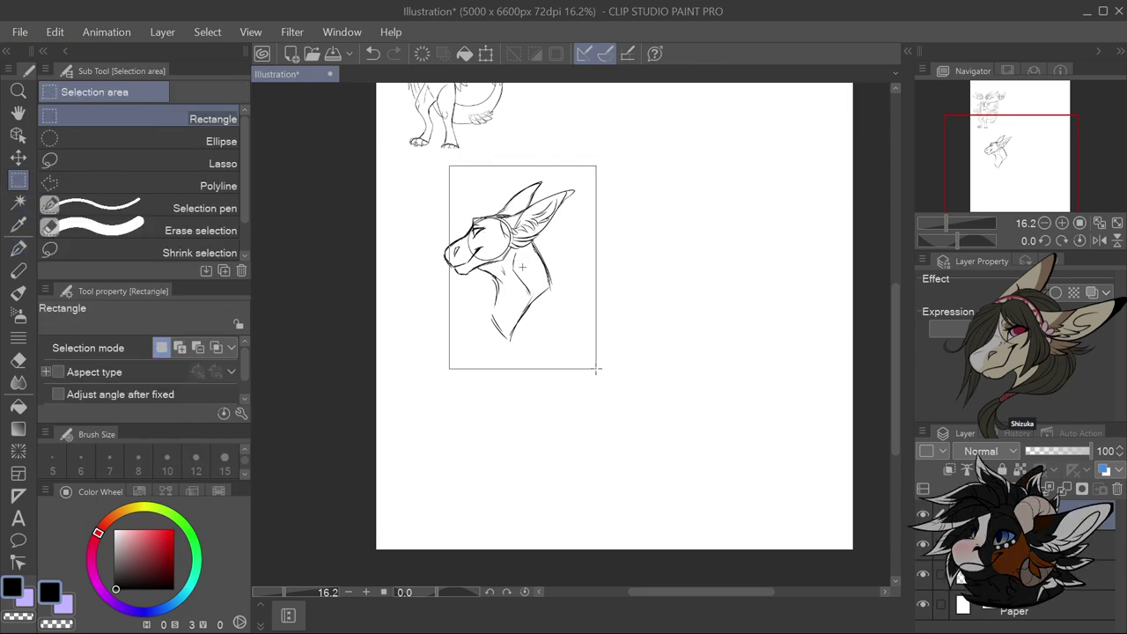
{"action": "key", "text": "ctrl+z"}
{"action": "left_click_drag", "start_coordinate": [418, 149], "coordinate": [603, 372]}
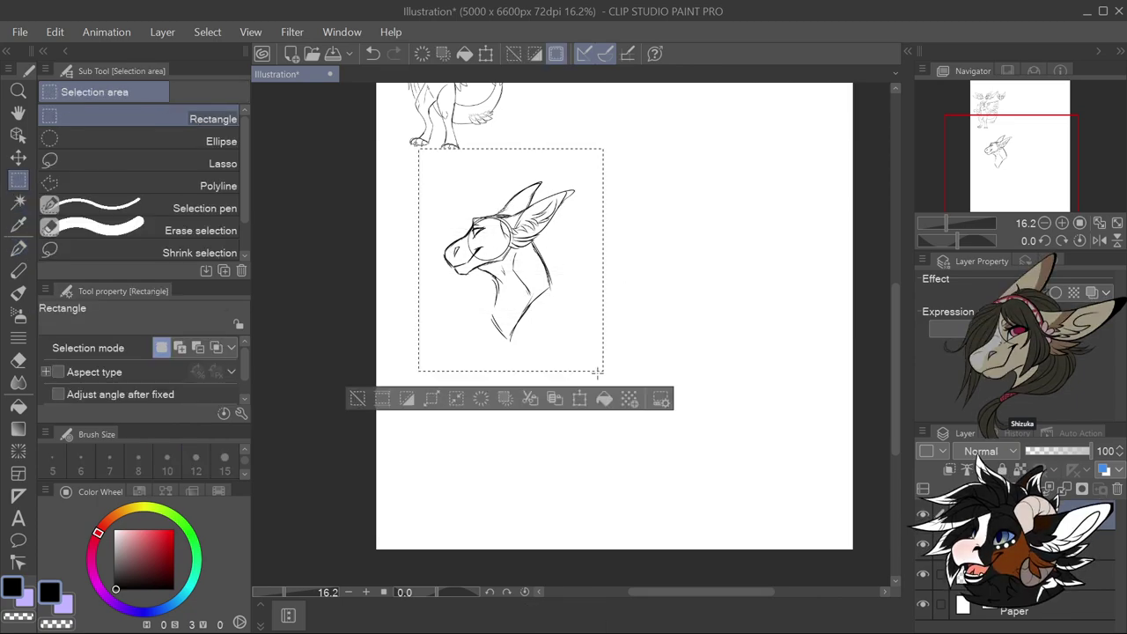
{"action": "left_click", "coordinate": [580, 398]}
{"action": "mouse_move", "coordinate": [562, 303]}
{"action": "left_mouse_down"}
{"action": "mouse_move", "coordinate": [558, 250]}
{"action": "mouse_move", "coordinate": [553, 263]}
{"action": "left_mouse_up"}
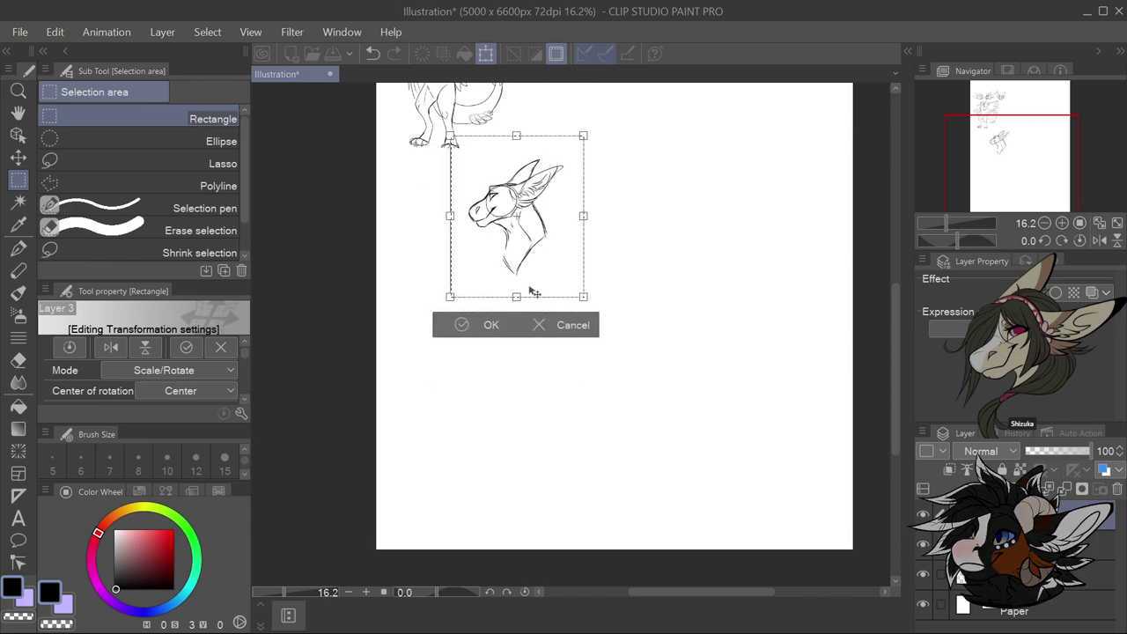
{"action": "left_click", "coordinate": [490, 327]}
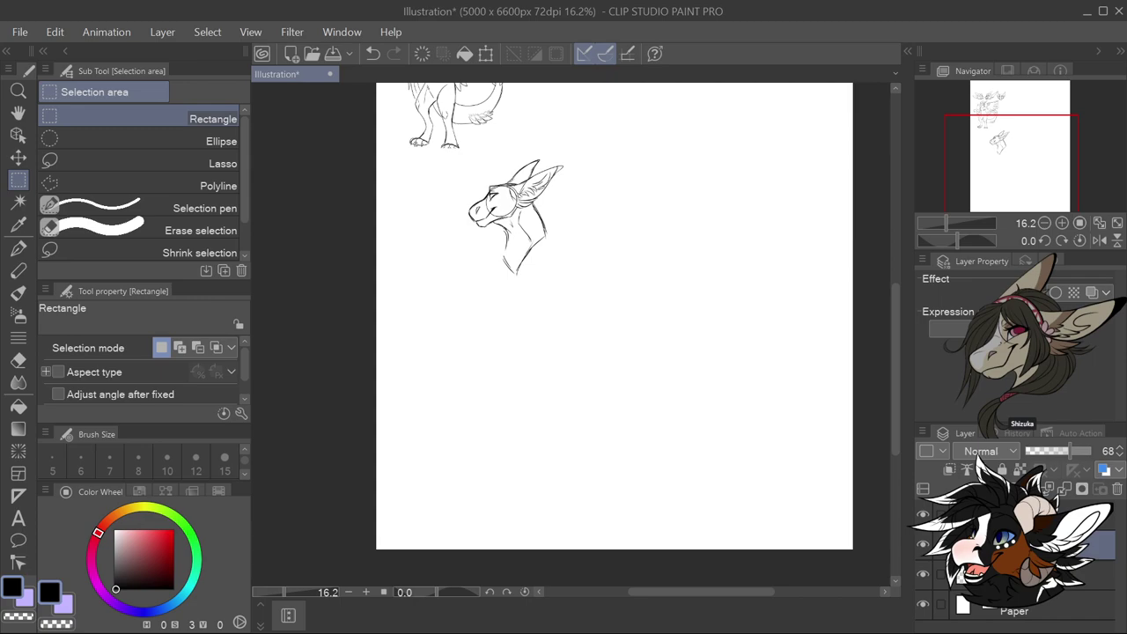
Sketch the shoulder and chest outline below the neck with the G-pen, tapering to a point
{"action": "scroll", "coordinate": [558, 255], "scroll_direction": "up", "scroll_amount": 2}
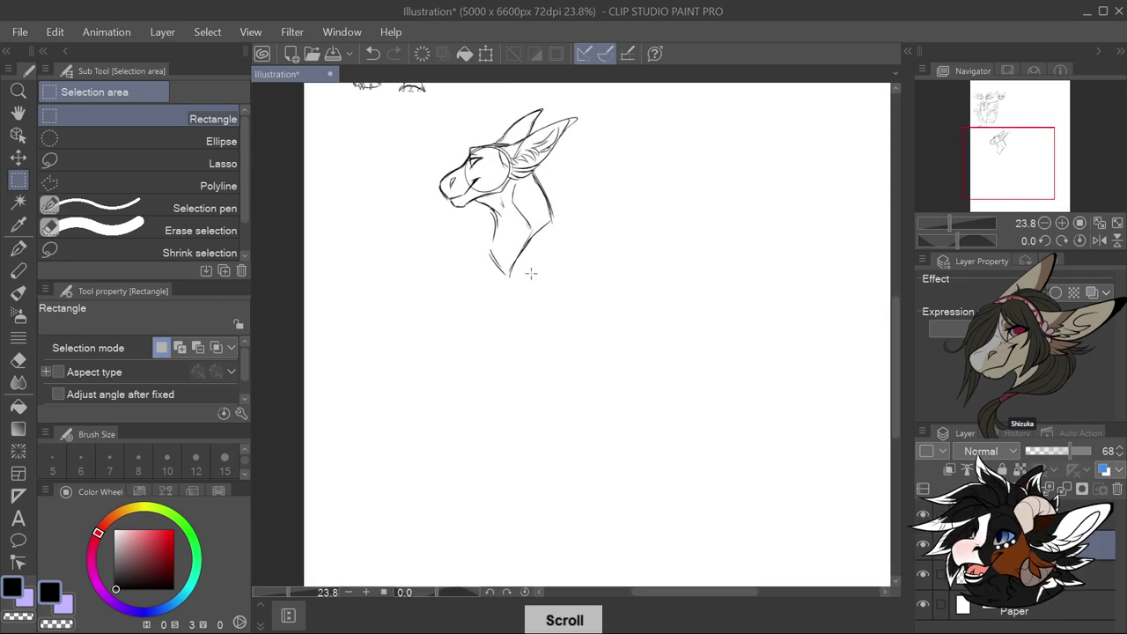
{"action": "key", "text": "p"}
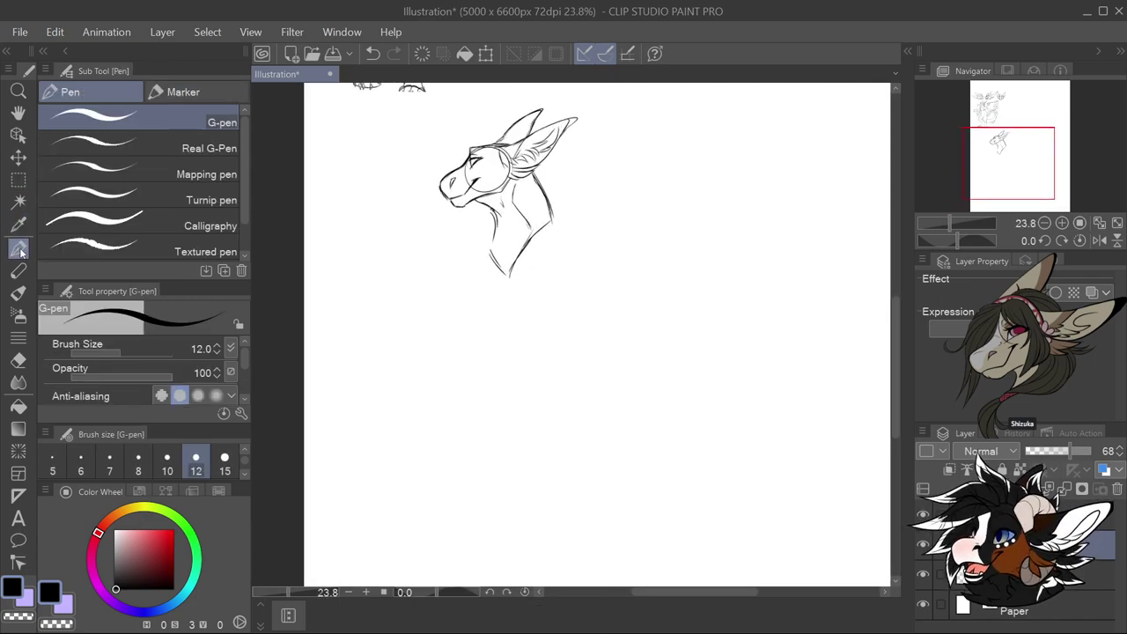
{"action": "mouse_move", "coordinate": [491, 248]}
{"action": "left_mouse_down"}
{"action": "mouse_move", "coordinate": [492, 309]}
{"action": "mouse_move", "coordinate": [506, 332]}
{"action": "mouse_move", "coordinate": [534, 339]}
{"action": "mouse_move", "coordinate": [521, 343]}
{"action": "mouse_move", "coordinate": [577, 279]}
{"action": "mouse_move", "coordinate": [551, 208]}
{"action": "mouse_move", "coordinate": [577, 270]}
{"action": "left_mouse_up"}
{"action": "mouse_move", "coordinate": [489, 246]}
{"action": "left_mouse_down"}
{"action": "mouse_move", "coordinate": [483, 304]}
{"action": "mouse_move", "coordinate": [502, 326]}
{"action": "left_mouse_up"}
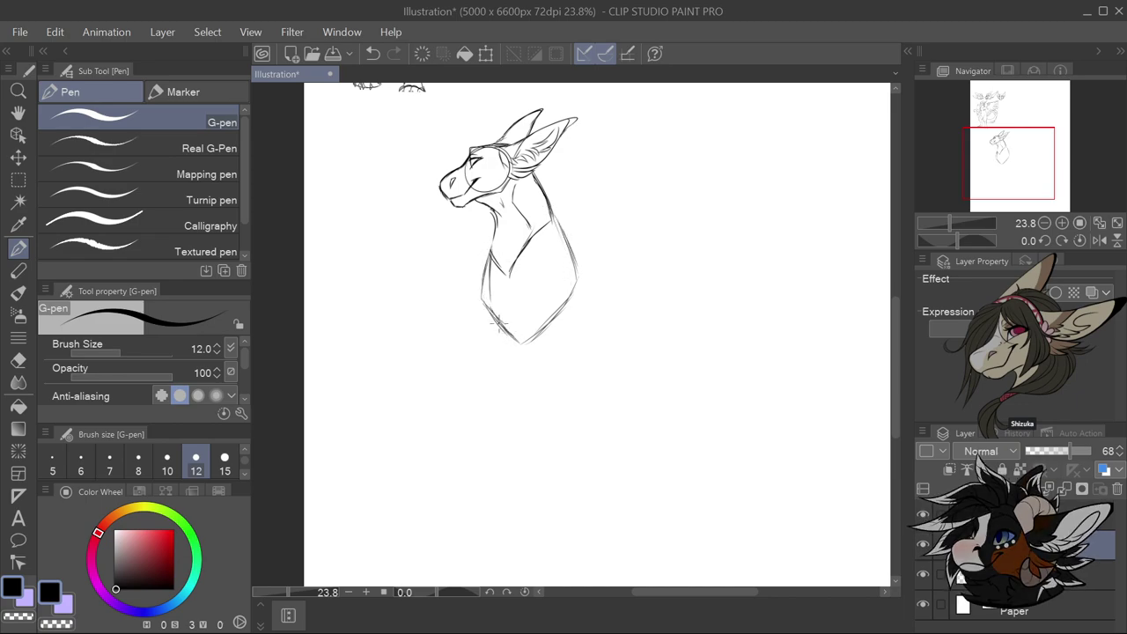
Add the curved centre line dividing the chest from the shoulder and reinforce the shoulder's slanted lower edges
{"action": "left_click_drag", "start_coordinate": [506, 265], "coordinate": [520, 334]}
{"action": "mouse_move", "coordinate": [506, 285]}
{"action": "left_mouse_down"}
{"action": "mouse_move", "coordinate": [504, 333]}
{"action": "mouse_move", "coordinate": [544, 227]}
{"action": "left_mouse_up"}
{"action": "left_click_drag", "start_coordinate": [571, 280], "coordinate": [528, 345]}
{"action": "left_click_drag", "start_coordinate": [553, 307], "coordinate": [533, 344]}
{"action": "left_click_drag", "start_coordinate": [511, 306], "coordinate": [518, 338]}
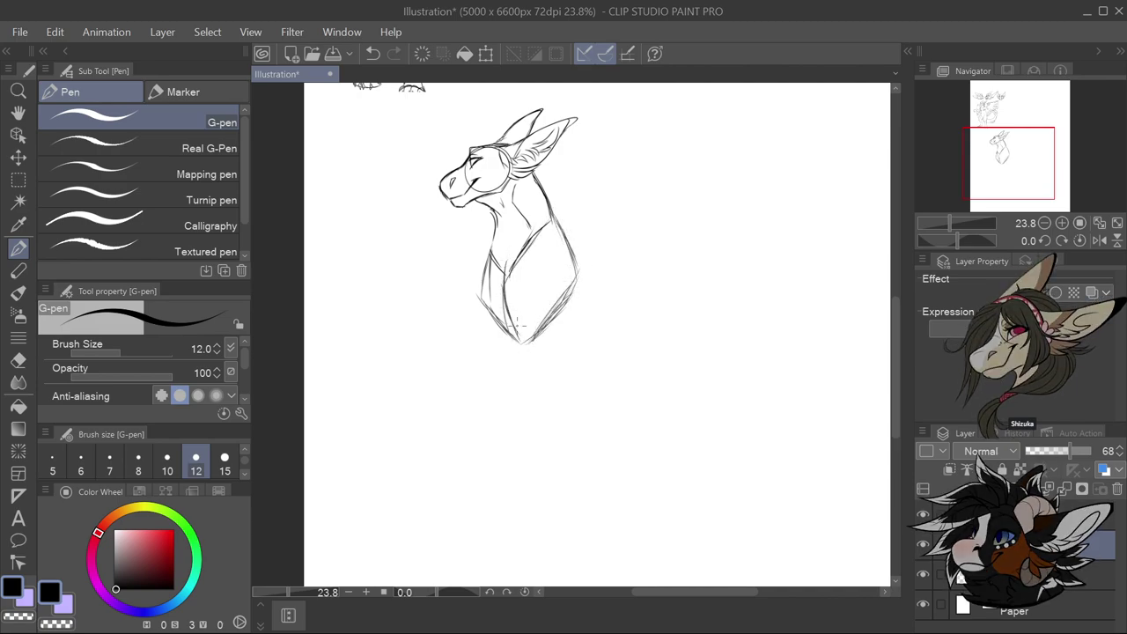
{"action": "left_click_drag", "start_coordinate": [506, 280], "coordinate": [534, 240]}
{"action": "left_click_drag", "start_coordinate": [542, 295], "coordinate": [530, 346]}
{"action": "mouse_move", "coordinate": [562, 277]}
{"action": "left_mouse_down"}
{"action": "mouse_move", "coordinate": [522, 334]}
{"action": "mouse_move", "coordinate": [543, 325]}
{"action": "mouse_move", "coordinate": [527, 356]}
{"action": "mouse_move", "coordinate": [546, 294]}
{"action": "mouse_move", "coordinate": [584, 263]}
{"action": "left_mouse_up"}
{"action": "key", "text": "ctrl+z"}
{"action": "key", "text": "ctrl+z"}
{"action": "key", "text": "ctrl+z"}
{"action": "left_click_drag", "start_coordinate": [578, 313], "coordinate": [578, 264]}
{"action": "key", "text": "ctrl+z"}
{"action": "key", "text": "ctrl+z"}
{"action": "key", "text": "ctrl+z"}
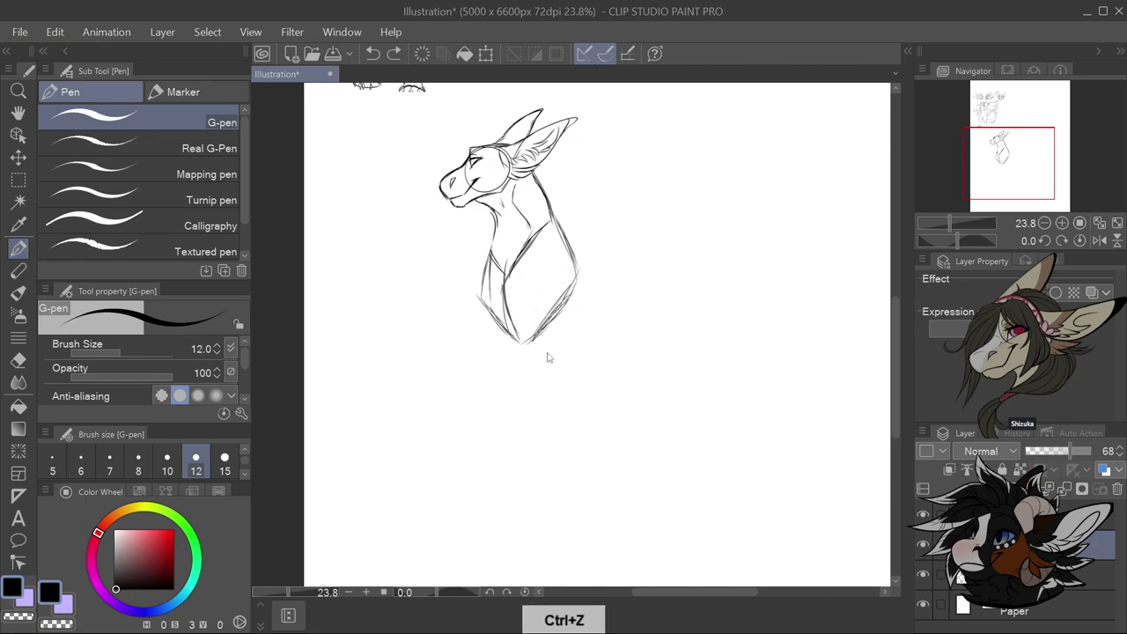
Try sketching a front leg below the shoulder, with an upper arm, a rounded elbow joint, a slanted forearm and a paw
{"action": "mouse_move", "coordinate": [524, 343]}
{"action": "left_mouse_down"}
{"action": "mouse_move", "coordinate": [532, 378]}
{"action": "mouse_move", "coordinate": [539, 313]}
{"action": "mouse_move", "coordinate": [578, 319]}
{"action": "mouse_move", "coordinate": [580, 333]}
{"action": "left_mouse_up"}
{"action": "mouse_move", "coordinate": [541, 385]}
{"action": "left_mouse_down"}
{"action": "mouse_move", "coordinate": [530, 356]}
{"action": "mouse_move", "coordinate": [578, 338]}
{"action": "left_mouse_up"}
{"action": "mouse_move", "coordinate": [535, 369]}
{"action": "left_mouse_down"}
{"action": "mouse_move", "coordinate": [564, 377]}
{"action": "mouse_move", "coordinate": [529, 401]}
{"action": "mouse_move", "coordinate": [517, 439]}
{"action": "left_mouse_up"}
{"action": "left_click_drag", "start_coordinate": [577, 348], "coordinate": [556, 411]}
{"action": "key", "text": "ctrl+z"}
{"action": "key", "text": "ctrl+z"}
{"action": "mouse_move", "coordinate": [577, 350]}
{"action": "left_mouse_down"}
{"action": "mouse_move", "coordinate": [569, 385]}
{"action": "mouse_move", "coordinate": [568, 363]}
{"action": "mouse_move", "coordinate": [557, 403]}
{"action": "mouse_move", "coordinate": [520, 428]}
{"action": "mouse_move", "coordinate": [505, 469]}
{"action": "left_mouse_up"}
{"action": "left_click_drag", "start_coordinate": [552, 407], "coordinate": [527, 468]}
{"action": "left_click_drag", "start_coordinate": [525, 413], "coordinate": [493, 498]}
{"action": "key", "text": "ctrl+z"}
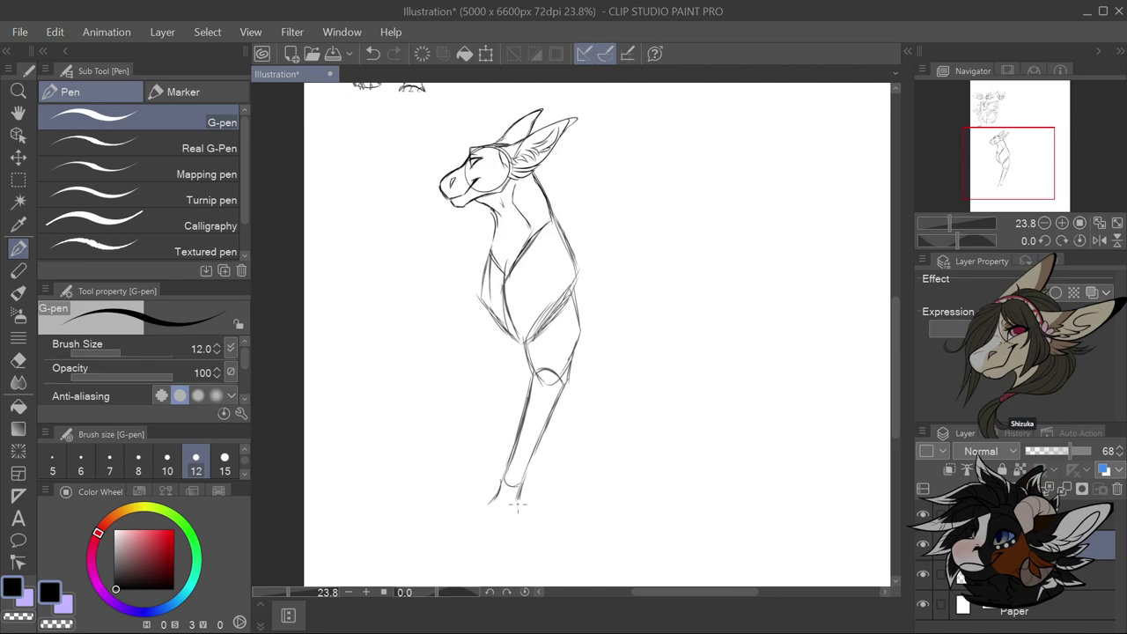
{"action": "mouse_move", "coordinate": [494, 502]}
{"action": "left_mouse_down"}
{"action": "mouse_move", "coordinate": [470, 512]}
{"action": "mouse_move", "coordinate": [519, 495]}
{"action": "mouse_move", "coordinate": [480, 508]}
{"action": "mouse_move", "coordinate": [512, 509]}
{"action": "left_mouse_up"}
Undo the front leg strokes back to the bare chest and shoulder outline
{"action": "key", "text": "ctrl+z"}
{"action": "key", "text": "ctrl+z"}
{"action": "key", "text": "ctrl+z"}
{"action": "key", "text": "ctrl+z"}
{"action": "key", "text": "ctrl+z"}
{"action": "key", "text": "ctrl+z"}
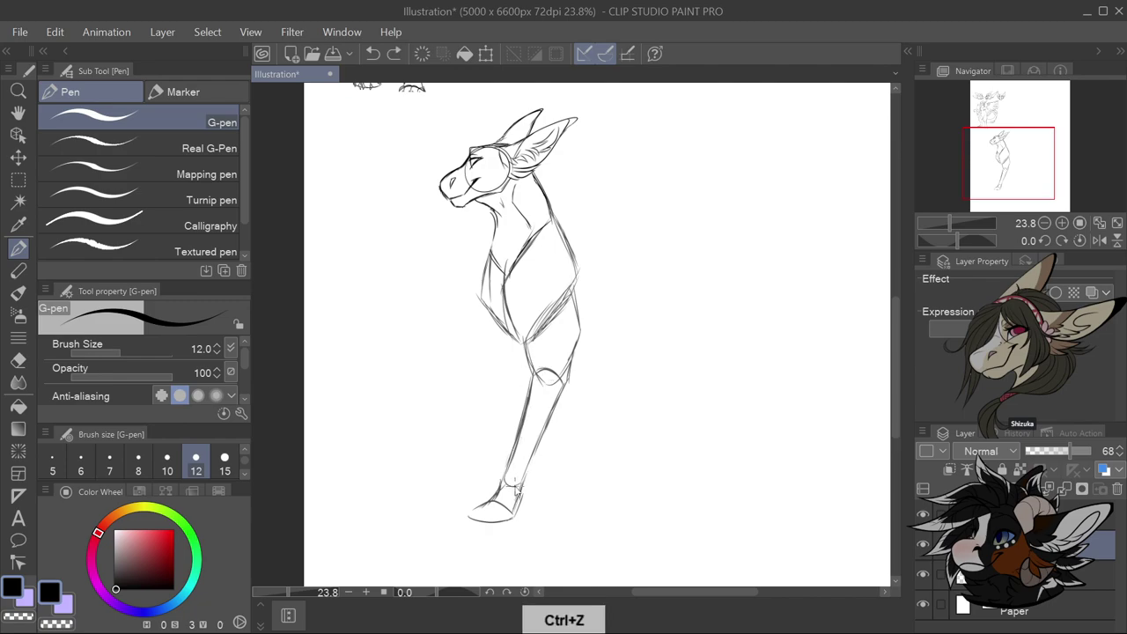
{"action": "key", "text": "ctrl+z"}
{"action": "key", "text": "ctrl+z"}
{"action": "key", "text": "ctrl+z"}
{"action": "key", "text": "ctrl+z"}
{"action": "key", "text": "ctrl+z"}
{"action": "key", "text": "ctrl+z"}
{"action": "key", "text": "ctrl+z"}
{"action": "key", "text": "ctrl+z"}
{"action": "key", "text": "ctrl+z"}
{"action": "key", "text": "ctrl+z"}
{"action": "key", "text": "ctrl+z"}
{"action": "key", "text": "ctrl+z"}
{"action": "key", "text": "ctrl+z"}
{"action": "key", "text": "ctrl+z"}
{"action": "key", "text": "ctrl+z"}
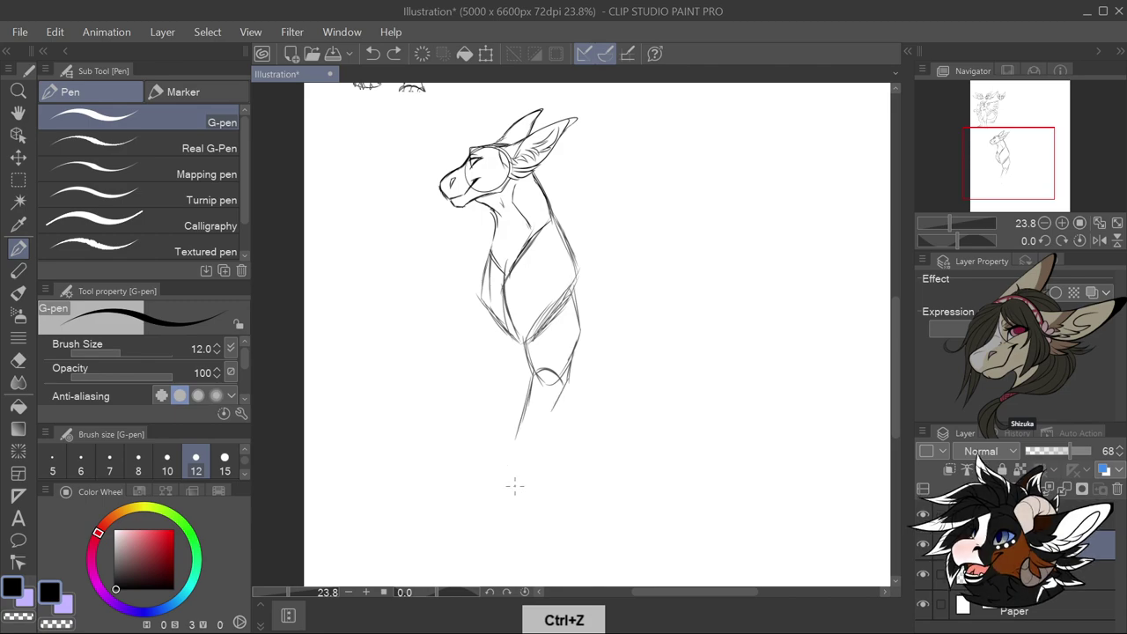
{"action": "key", "text": "ctrl+z"}
{"action": "key", "text": "ctrl+z"}
{"action": "key", "text": "ctrl+z"}
{"action": "key", "text": "ctrl+z"}
{"action": "key", "text": "ctrl+z"}
{"action": "key", "text": "ctrl+z"}
{"action": "key", "text": "ctrl+z"}
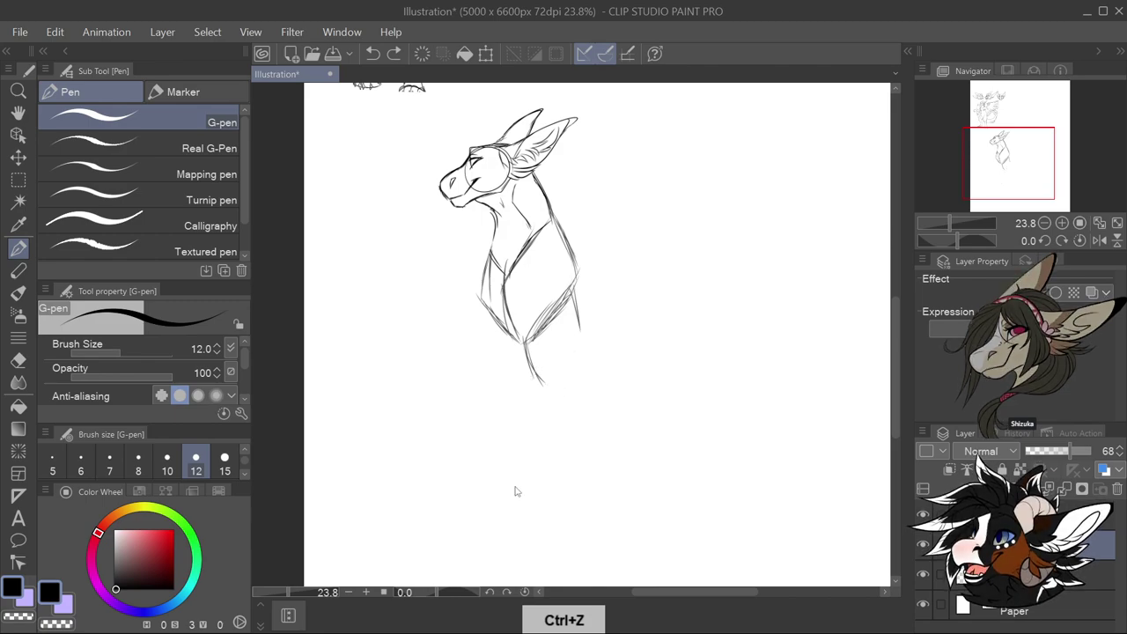
{"action": "key", "text": "ctrl+z"}
{"action": "key", "text": "ctrl+z"}
Sketch a rounded ribcage contour wrapping around and below the pointed chest shape
{"action": "mouse_move", "coordinate": [505, 350]}
{"action": "left_mouse_down"}
{"action": "mouse_move", "coordinate": [484, 308]}
{"action": "mouse_move", "coordinate": [524, 376]}
{"action": "mouse_move", "coordinate": [508, 355]}
{"action": "mouse_move", "coordinate": [538, 376]}
{"action": "mouse_move", "coordinate": [574, 361]}
{"action": "mouse_move", "coordinate": [563, 370]}
{"action": "mouse_move", "coordinate": [578, 329]}
{"action": "left_mouse_up"}
{"action": "mouse_move", "coordinate": [580, 262]}
{"action": "left_mouse_down"}
{"action": "mouse_move", "coordinate": [585, 340]}
{"action": "mouse_move", "coordinate": [571, 350]}
{"action": "left_mouse_up"}
{"action": "left_click_drag", "start_coordinate": [489, 308], "coordinate": [500, 358]}
{"action": "left_click_drag", "start_coordinate": [502, 356], "coordinate": [578, 361]}
{"action": "left_click_drag", "start_coordinate": [585, 313], "coordinate": [577, 350]}
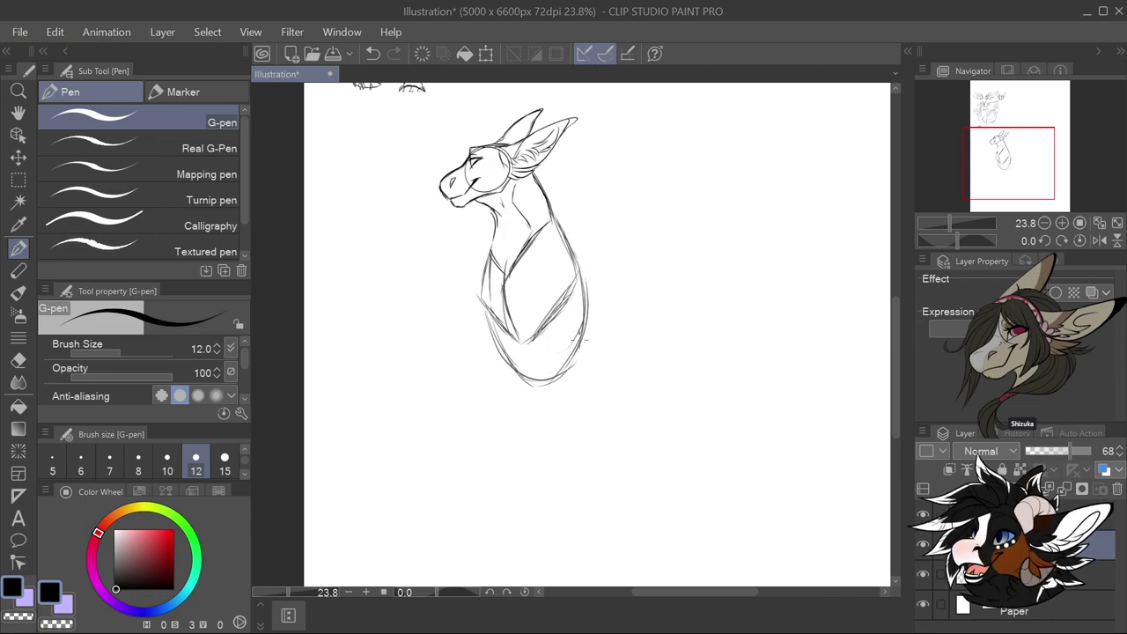
{"action": "left_click_drag", "start_coordinate": [484, 321], "coordinate": [534, 380]}
Draw the belly line rising from the underside of the ribcage toward the hindquarters
{"action": "mouse_move", "coordinate": [598, 341]}
{"action": "left_mouse_down"}
{"action": "mouse_move", "coordinate": [556, 375]}
{"action": "mouse_move", "coordinate": [662, 309]}
{"action": "left_mouse_up"}
{"action": "left_click_drag", "start_coordinate": [560, 375], "coordinate": [630, 342]}
{"action": "mouse_move", "coordinate": [593, 368]}
{"action": "left_mouse_down"}
{"action": "mouse_move", "coordinate": [653, 329]}
{"action": "mouse_move", "coordinate": [692, 325]}
{"action": "mouse_move", "coordinate": [636, 349]}
{"action": "left_mouse_up"}
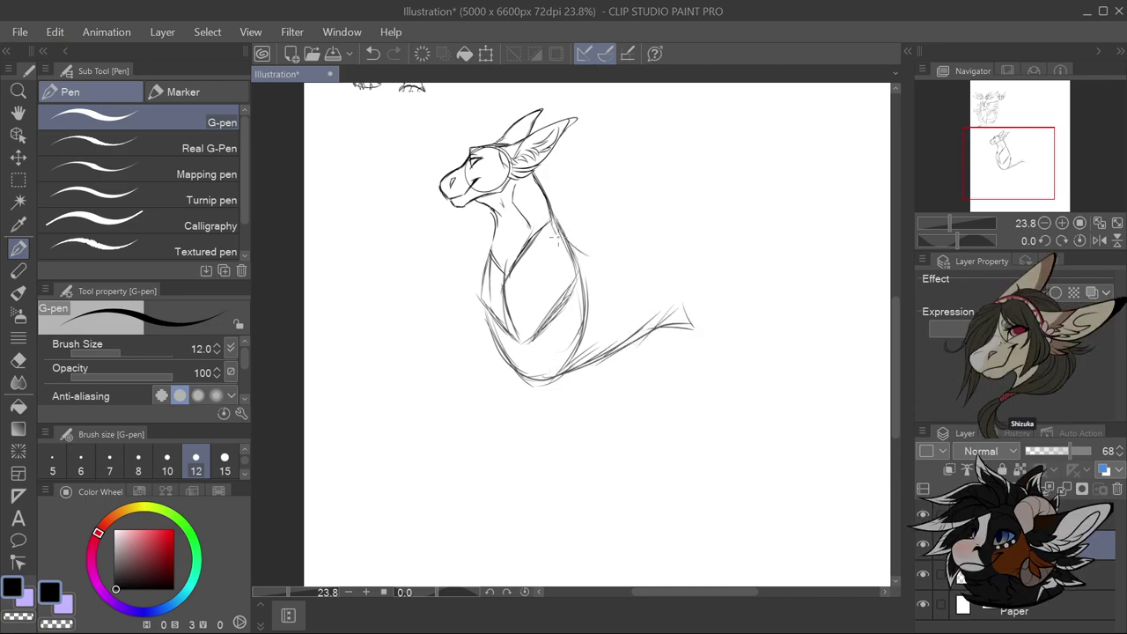
Draw the arched back line from the neck base to the rump and add curved contours for the hip and rear
{"action": "key", "text": "ctrl+z"}
{"action": "mouse_move", "coordinate": [553, 216]}
{"action": "left_mouse_down"}
{"action": "mouse_move", "coordinate": [536, 271]}
{"action": "mouse_move", "coordinate": [588, 253]}
{"action": "mouse_move", "coordinate": [568, 234]}
{"action": "mouse_move", "coordinate": [594, 250]}
{"action": "mouse_move", "coordinate": [653, 236]}
{"action": "mouse_move", "coordinate": [694, 256]}
{"action": "left_mouse_up"}
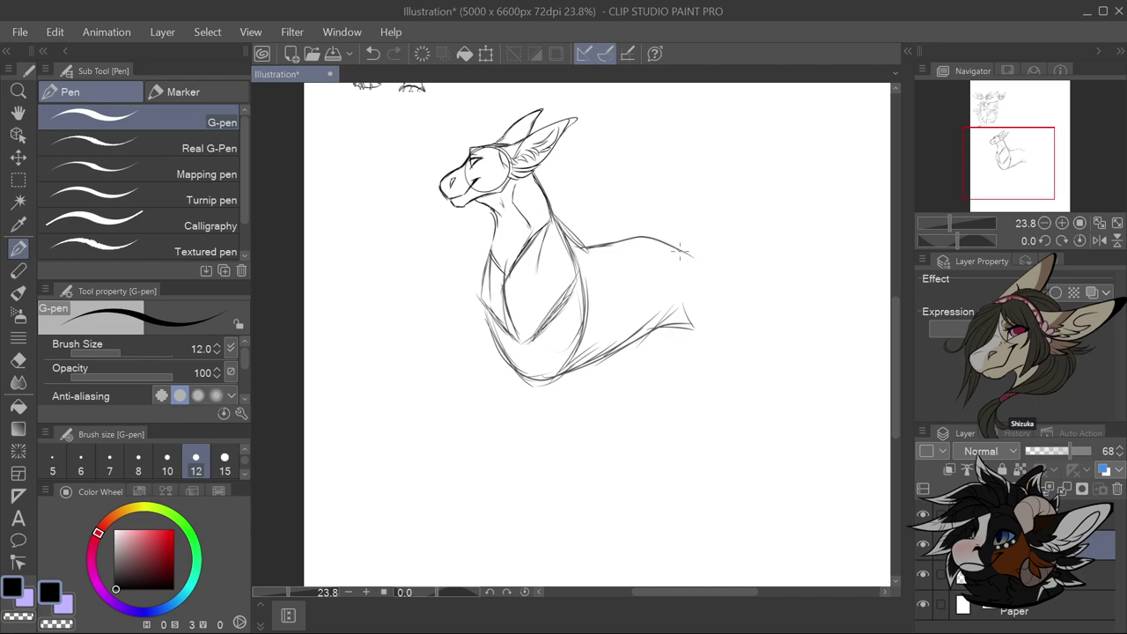
{"action": "mouse_move", "coordinate": [659, 264]}
{"action": "left_mouse_down"}
{"action": "mouse_move", "coordinate": [634, 332]}
{"action": "mouse_move", "coordinate": [658, 298]}
{"action": "left_mouse_up"}
{"action": "left_click_drag", "start_coordinate": [654, 243], "coordinate": [641, 342]}
Reinforce the back, withers and nape with extra strokes and touch up the front of the neck
{"action": "mouse_move", "coordinate": [570, 255]}
{"action": "left_mouse_down"}
{"action": "mouse_move", "coordinate": [607, 248]}
{"action": "mouse_move", "coordinate": [587, 260]}
{"action": "mouse_move", "coordinate": [648, 238]}
{"action": "left_mouse_up"}
{"action": "left_click_drag", "start_coordinate": [551, 217], "coordinate": [578, 248]}
{"action": "left_click_drag", "start_coordinate": [530, 162], "coordinate": [536, 178]}
{"action": "mouse_move", "coordinate": [548, 187]}
{"action": "left_mouse_down"}
{"action": "mouse_move", "coordinate": [577, 254]}
{"action": "mouse_move", "coordinate": [573, 238]}
{"action": "left_mouse_up"}
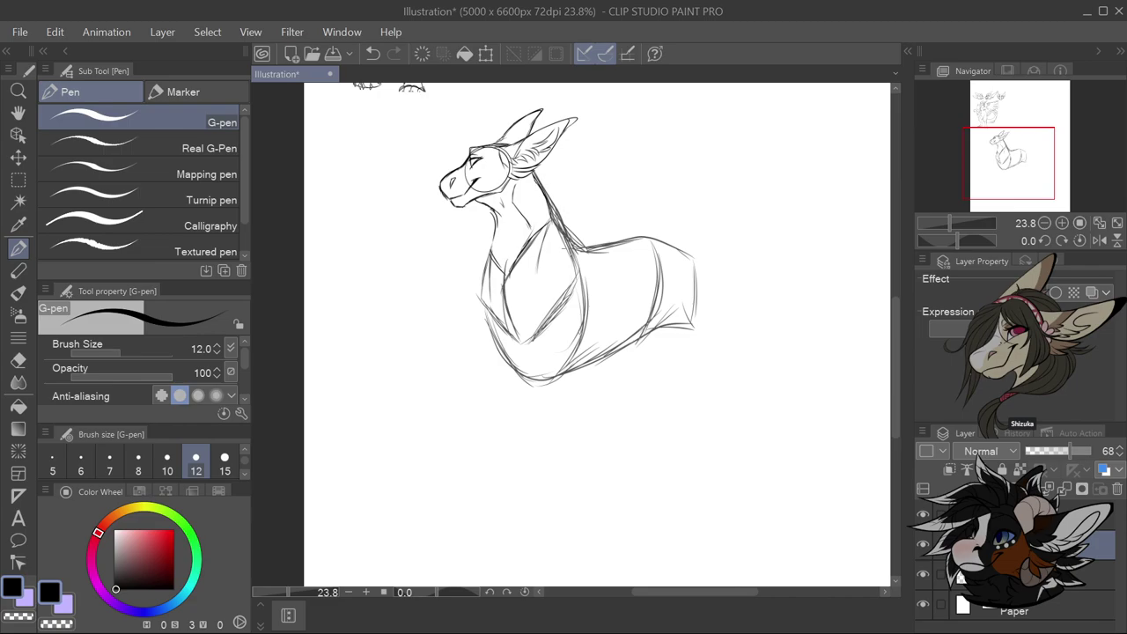
{"action": "left_click_drag", "start_coordinate": [499, 217], "coordinate": [491, 264]}
Select the head and neck, enlarge them slightly and fit them onto the body
{"action": "left_click", "coordinate": [19, 180]}
{"action": "left_click_drag", "start_coordinate": [386, 106], "coordinate": [592, 253]}
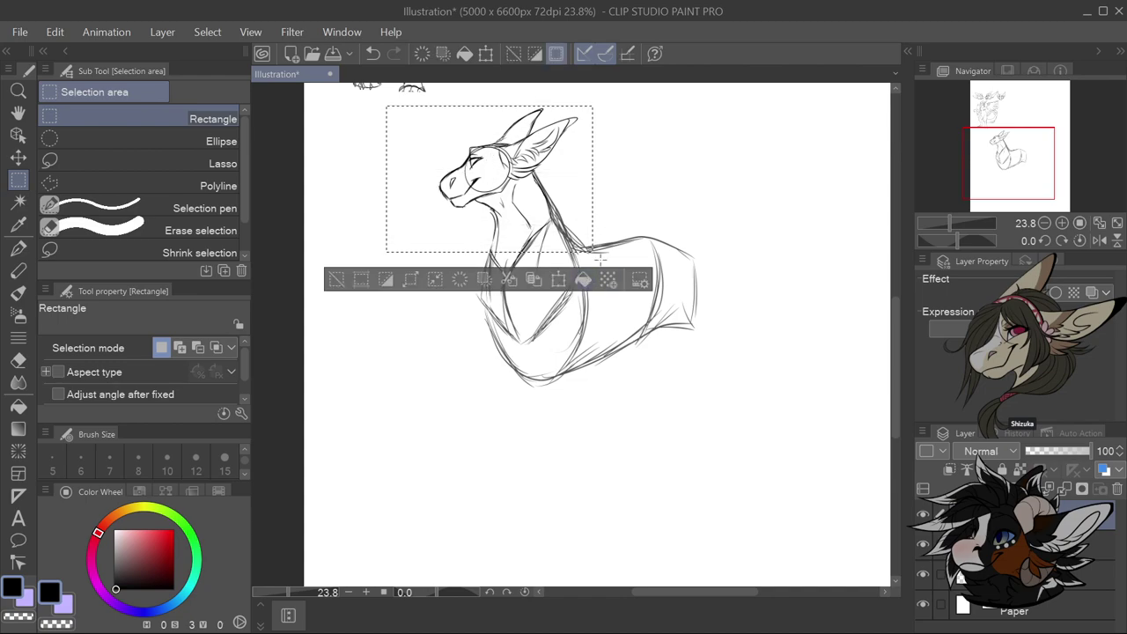
{"action": "left_click", "coordinate": [558, 279]}
{"action": "left_click_drag", "start_coordinate": [610, 139], "coordinate": [602, 91]}
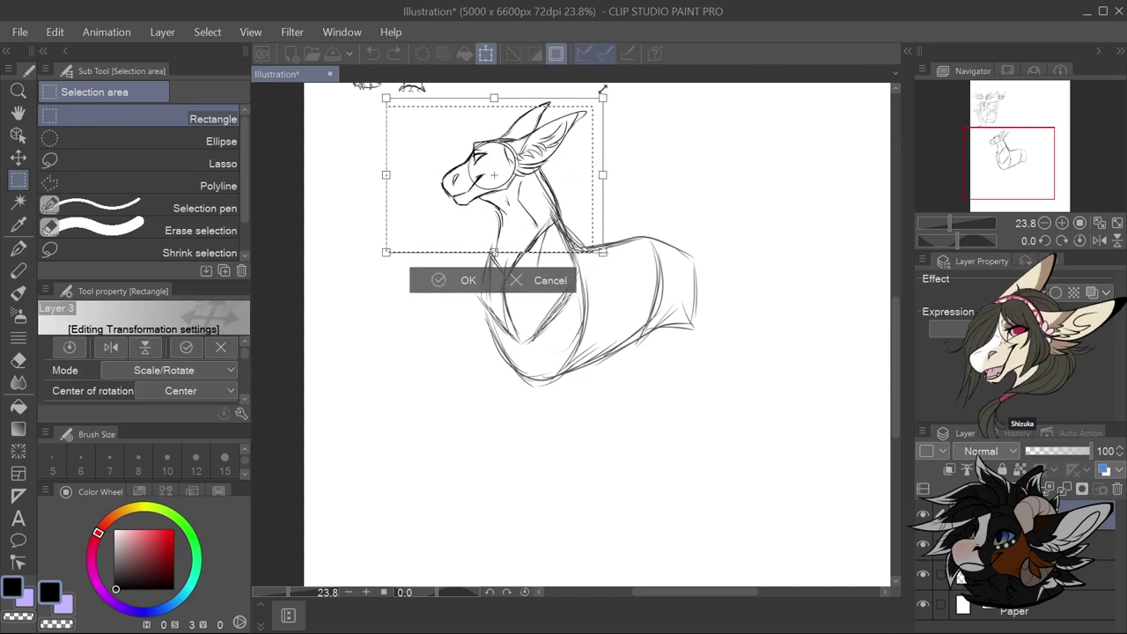
{"action": "left_click_drag", "start_coordinate": [573, 163], "coordinate": [578, 151]}
{"action": "scroll", "coordinate": [603, 182], "scroll_direction": "down", "scroll_amount": 2}
{"action": "key", "text": "Return"}
{"action": "left_click", "coordinate": [537, 465]}
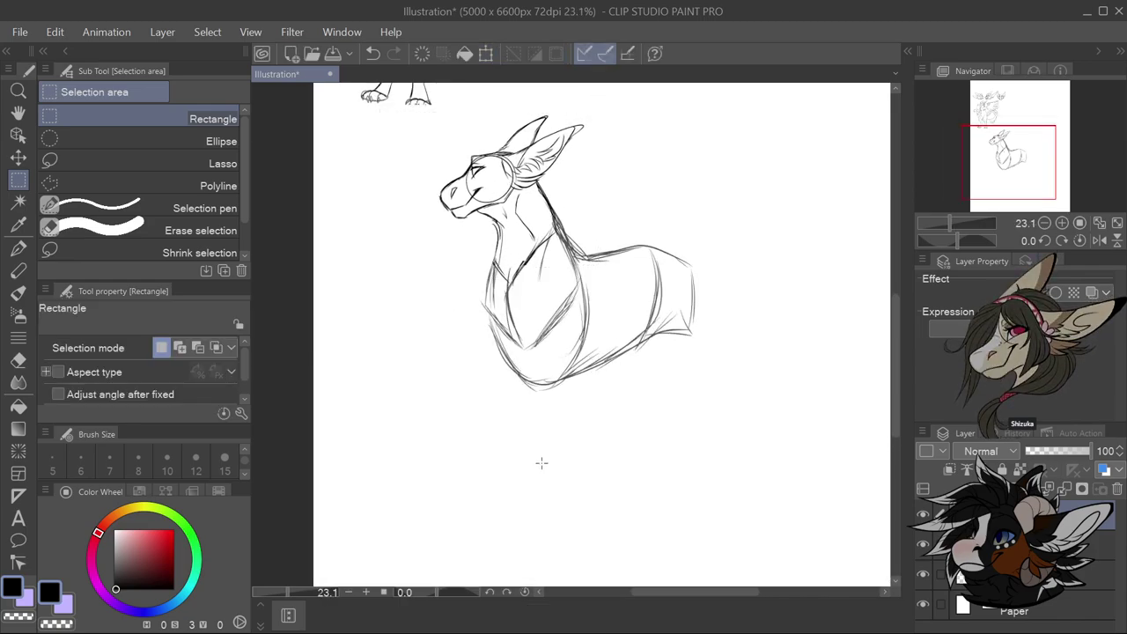
On the 68% opacity body layer, round off the rump and sketch the near hind thigh down to a rounded knee
{"action": "left_click", "coordinate": [1083, 546]}
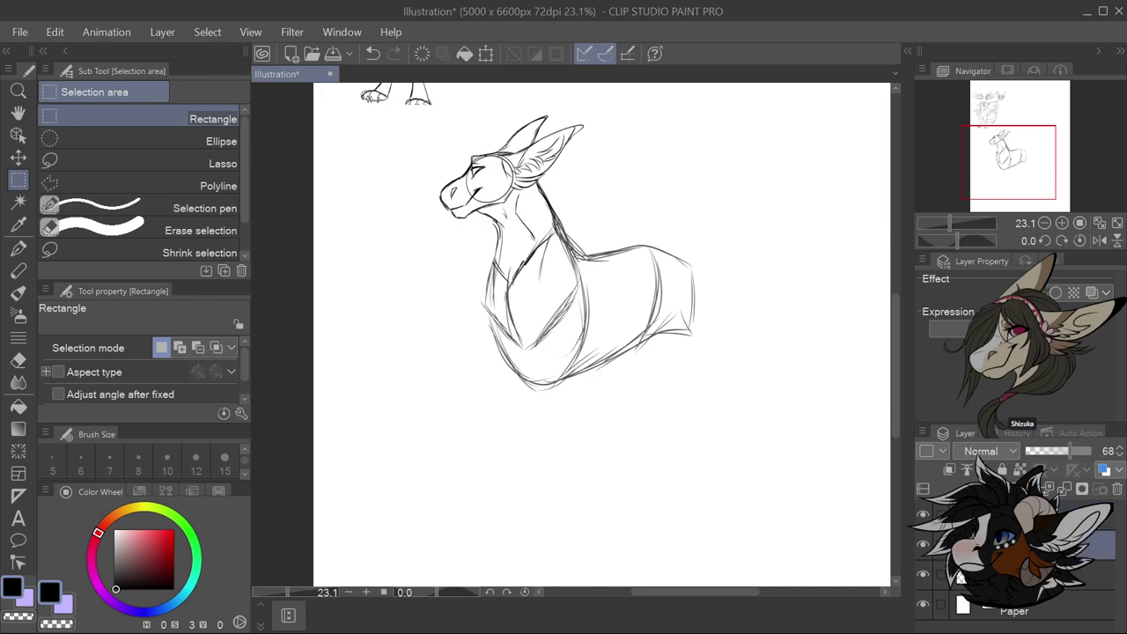
{"action": "left_click", "coordinate": [17, 247]}
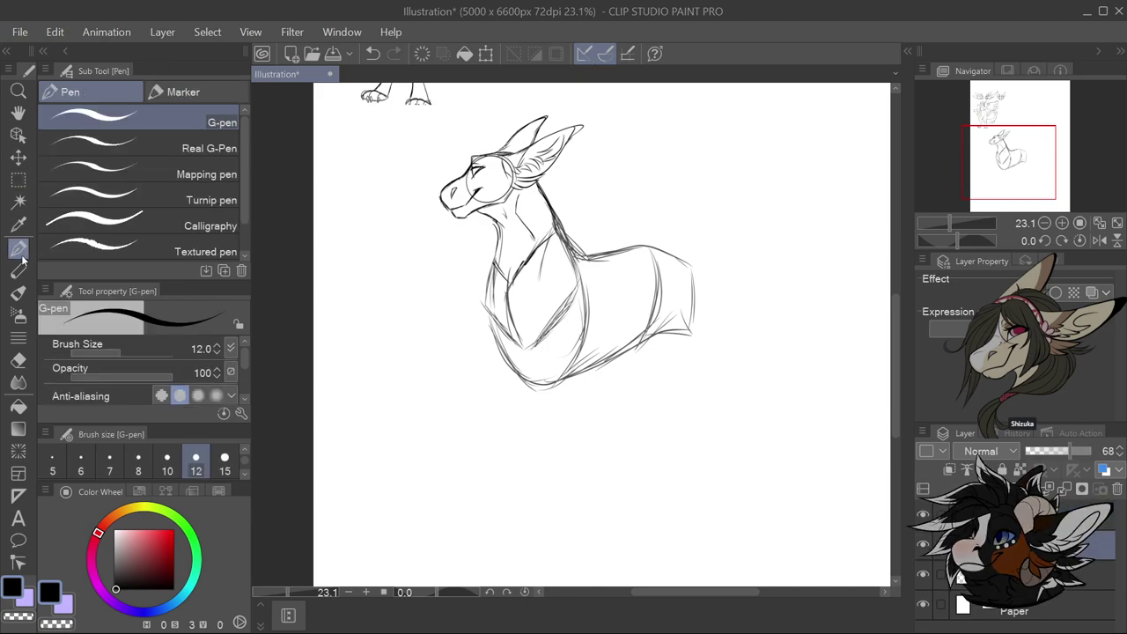
{"action": "left_click_drag", "start_coordinate": [659, 333], "coordinate": [685, 351]}
{"action": "left_click_drag", "start_coordinate": [675, 342], "coordinate": [694, 356]}
{"action": "left_click_drag", "start_coordinate": [675, 314], "coordinate": [660, 341]}
{"action": "left_click_drag", "start_coordinate": [664, 294], "coordinate": [659, 331]}
{"action": "mouse_move", "coordinate": [654, 246]}
{"action": "left_mouse_down"}
{"action": "mouse_move", "coordinate": [688, 266]}
{"action": "mouse_move", "coordinate": [704, 295]}
{"action": "left_mouse_up"}
{"action": "left_click_drag", "start_coordinate": [674, 343], "coordinate": [692, 364]}
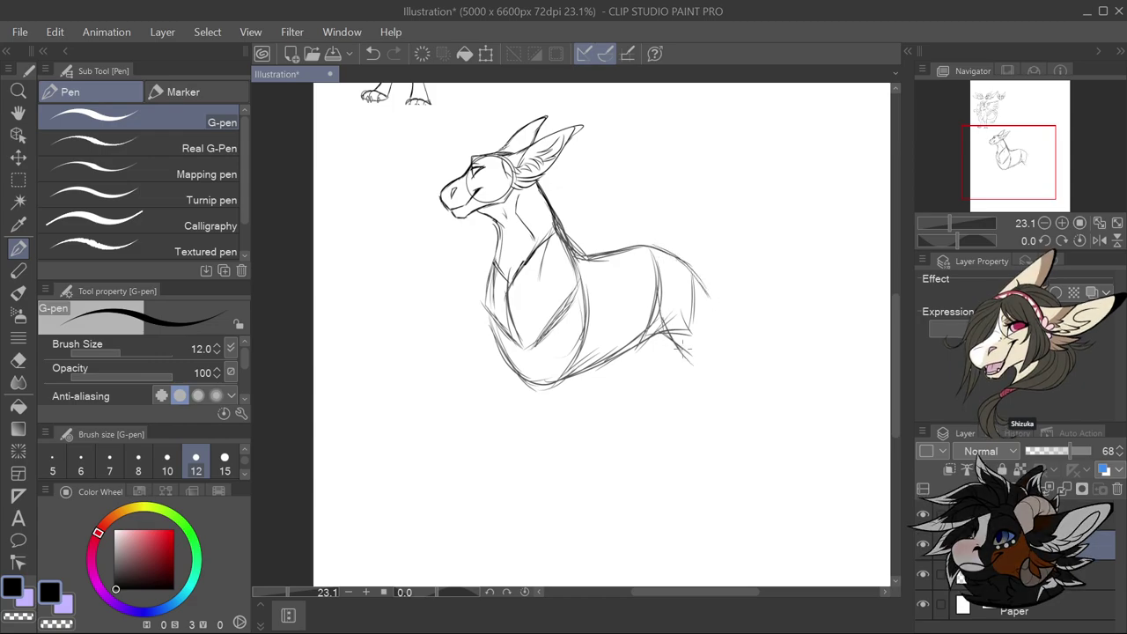
{"action": "left_click_drag", "start_coordinate": [659, 330], "coordinate": [700, 379]}
{"action": "left_click_drag", "start_coordinate": [710, 333], "coordinate": [719, 380]}
{"action": "mouse_move", "coordinate": [715, 301]}
{"action": "left_mouse_down"}
{"action": "mouse_move", "coordinate": [717, 365]}
{"action": "mouse_move", "coordinate": [708, 379]}
{"action": "mouse_move", "coordinate": [706, 361]}
{"action": "mouse_move", "coordinate": [678, 368]}
{"action": "left_mouse_up"}
Sketch the far hind thigh as a shorter rounded shape below the rear of the belly
{"action": "mouse_move", "coordinate": [707, 307]}
{"action": "left_mouse_down"}
{"action": "mouse_move", "coordinate": [702, 352]}
{"action": "mouse_move", "coordinate": [641, 364]}
{"action": "mouse_move", "coordinate": [633, 377]}
{"action": "left_mouse_up"}
{"action": "left_click_drag", "start_coordinate": [661, 335], "coordinate": [639, 365]}
{"action": "left_click_drag", "start_coordinate": [643, 357], "coordinate": [634, 375]}
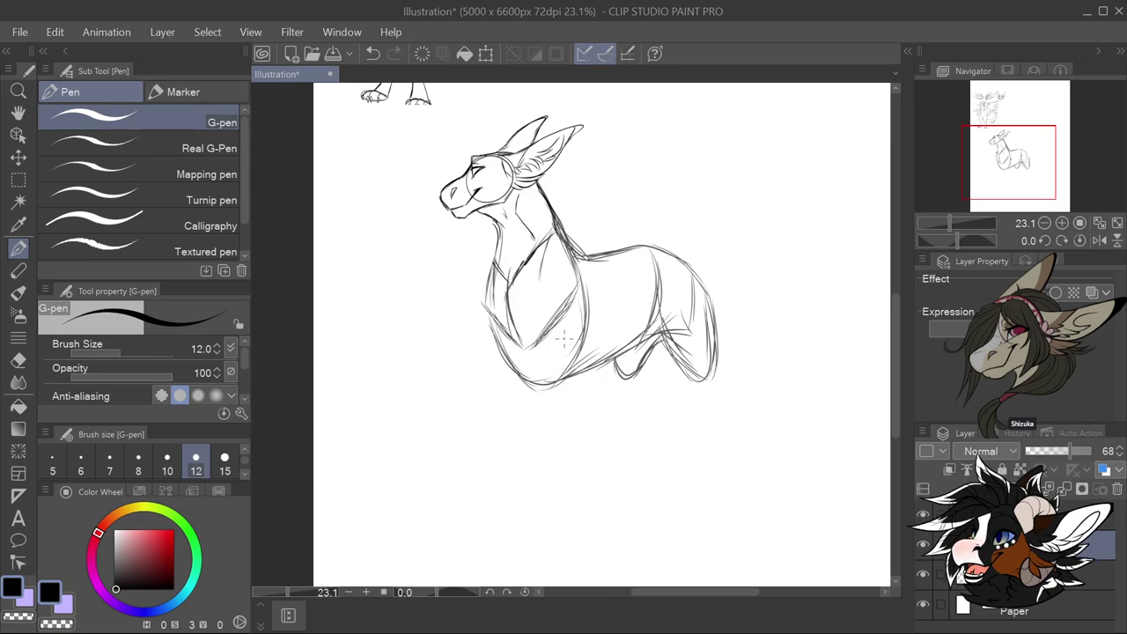
Sketch the near front shoulder and upper arm over the ribcage and reinforce the front edge of the chest
{"action": "mouse_move", "coordinate": [568, 373]}
{"action": "left_mouse_down"}
{"action": "mouse_move", "coordinate": [586, 277]}
{"action": "mouse_move", "coordinate": [572, 286]}
{"action": "mouse_move", "coordinate": [595, 346]}
{"action": "left_mouse_up"}
{"action": "left_click_drag", "start_coordinate": [588, 276], "coordinate": [596, 363]}
{"action": "mouse_move", "coordinate": [552, 322]}
{"action": "left_mouse_down"}
{"action": "mouse_move", "coordinate": [573, 382]}
{"action": "mouse_move", "coordinate": [591, 387]}
{"action": "left_mouse_up"}
{"action": "left_click_drag", "start_coordinate": [589, 294], "coordinate": [592, 315]}
{"action": "left_click_drag", "start_coordinate": [490, 320], "coordinate": [530, 391]}
Draw the near front leg as a long column tapering from the elbow toward the wrist
{"action": "mouse_move", "coordinate": [581, 363]}
{"action": "left_mouse_down"}
{"action": "mouse_move", "coordinate": [601, 376]}
{"action": "mouse_move", "coordinate": [567, 410]}
{"action": "mouse_move", "coordinate": [568, 435]}
{"action": "left_mouse_up"}
{"action": "left_click_drag", "start_coordinate": [564, 385], "coordinate": [565, 420]}
{"action": "left_click_drag", "start_coordinate": [564, 367], "coordinate": [568, 469]}
{"action": "left_click_drag", "start_coordinate": [593, 344], "coordinate": [598, 429]}
{"action": "left_click_drag", "start_coordinate": [597, 396], "coordinate": [588, 463]}
{"action": "left_click_drag", "start_coordinate": [593, 424], "coordinate": [584, 472]}
{"action": "mouse_move", "coordinate": [597, 396]}
{"action": "left_mouse_down"}
{"action": "mouse_move", "coordinate": [583, 476]}
{"action": "mouse_move", "coordinate": [568, 446]}
{"action": "left_mouse_up"}
{"action": "mouse_move", "coordinate": [566, 405]}
{"action": "left_mouse_down"}
{"action": "mouse_move", "coordinate": [564, 474]}
{"action": "mouse_move", "coordinate": [563, 436]}
{"action": "mouse_move", "coordinate": [599, 405]}
{"action": "mouse_move", "coordinate": [570, 475]}
{"action": "mouse_move", "coordinate": [565, 424]}
{"action": "mouse_move", "coordinate": [568, 453]}
{"action": "left_mouse_up"}
Add the angled lower section below the near front leg's wrist and a rounded paw with toes
{"action": "left_click_drag", "start_coordinate": [566, 497], "coordinate": [581, 491]}
{"action": "scroll", "coordinate": [584, 484], "scroll_direction": "down", "scroll_amount": 2}
{"action": "scroll", "coordinate": [583, 480], "scroll_direction": "up", "scroll_amount": 3}
{"action": "left_click_drag", "start_coordinate": [580, 437], "coordinate": [569, 481]}
{"action": "mouse_move", "coordinate": [598, 436]}
{"action": "left_mouse_down"}
{"action": "mouse_move", "coordinate": [591, 498]}
{"action": "mouse_move", "coordinate": [581, 454]}
{"action": "mouse_move", "coordinate": [566, 482]}
{"action": "mouse_move", "coordinate": [594, 492]}
{"action": "mouse_move", "coordinate": [562, 489]}
{"action": "mouse_move", "coordinate": [540, 506]}
{"action": "mouse_move", "coordinate": [595, 506]}
{"action": "mouse_move", "coordinate": [543, 510]}
{"action": "left_mouse_up"}
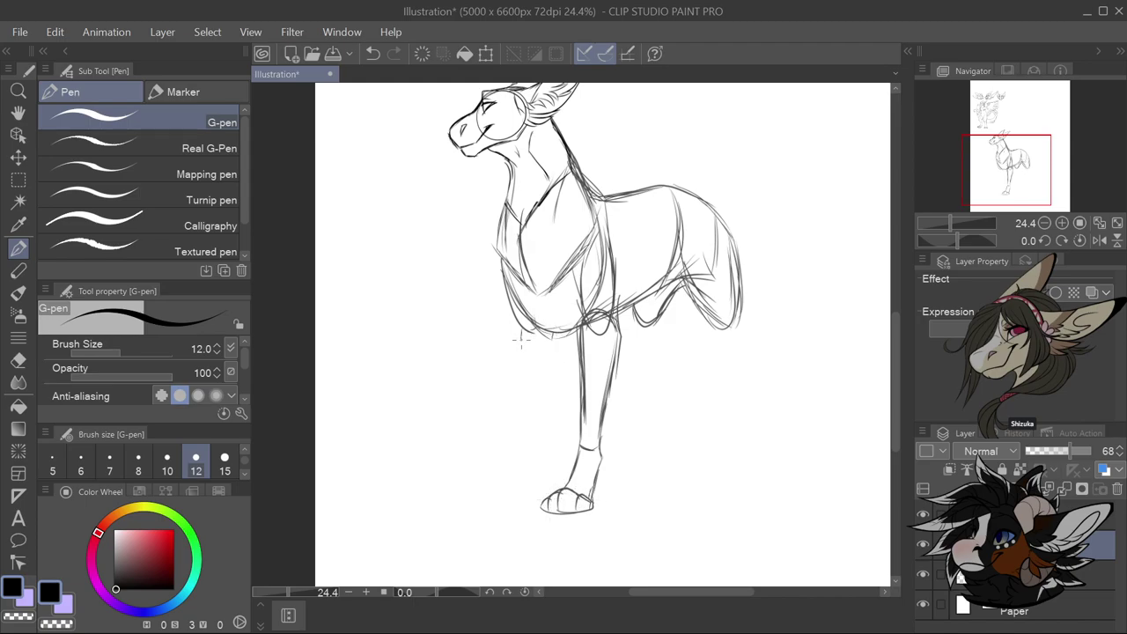
Draw the far front leg down from the chest and finish it with a rounded, toed paw
{"action": "mouse_move", "coordinate": [523, 340]}
{"action": "left_mouse_down"}
{"action": "mouse_move", "coordinate": [524, 371]}
{"action": "mouse_move", "coordinate": [521, 347]}
{"action": "mouse_move", "coordinate": [537, 425]}
{"action": "left_mouse_up"}
{"action": "mouse_move", "coordinate": [523, 381]}
{"action": "left_mouse_down"}
{"action": "mouse_move", "coordinate": [538, 442]}
{"action": "mouse_move", "coordinate": [536, 430]}
{"action": "mouse_move", "coordinate": [528, 474]}
{"action": "left_mouse_up"}
{"action": "left_click_drag", "start_coordinate": [556, 335], "coordinate": [557, 410]}
{"action": "left_click_drag", "start_coordinate": [558, 369], "coordinate": [548, 472]}
{"action": "left_click_drag", "start_coordinate": [540, 433], "coordinate": [529, 468]}
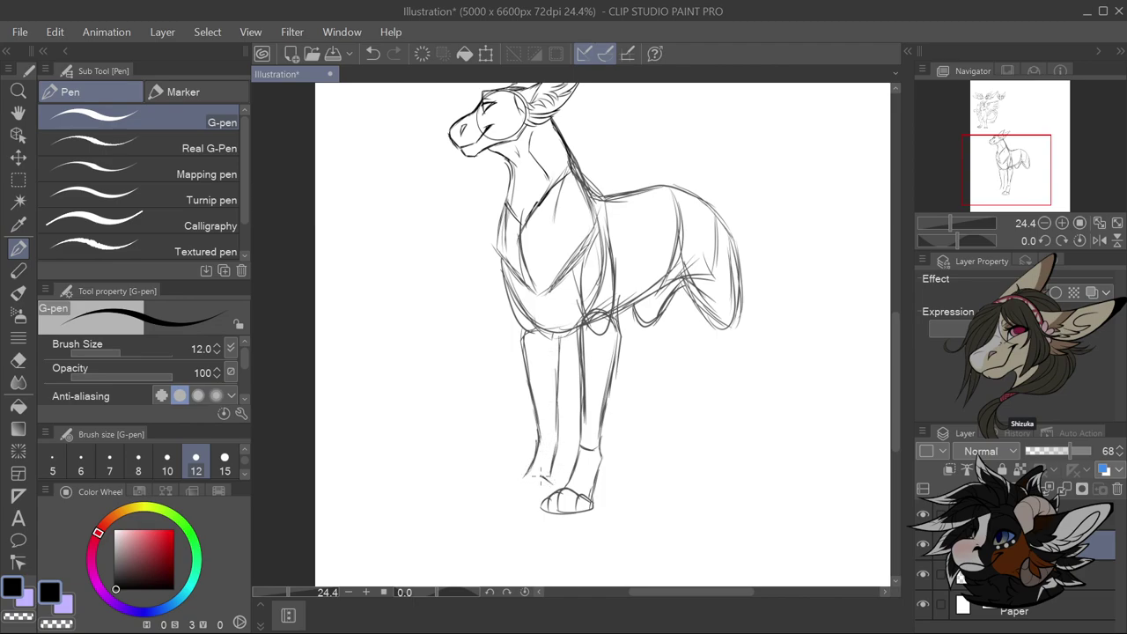
{"action": "left_click_drag", "start_coordinate": [506, 487], "coordinate": [533, 489]}
{"action": "left_click_drag", "start_coordinate": [504, 475], "coordinate": [509, 491]}
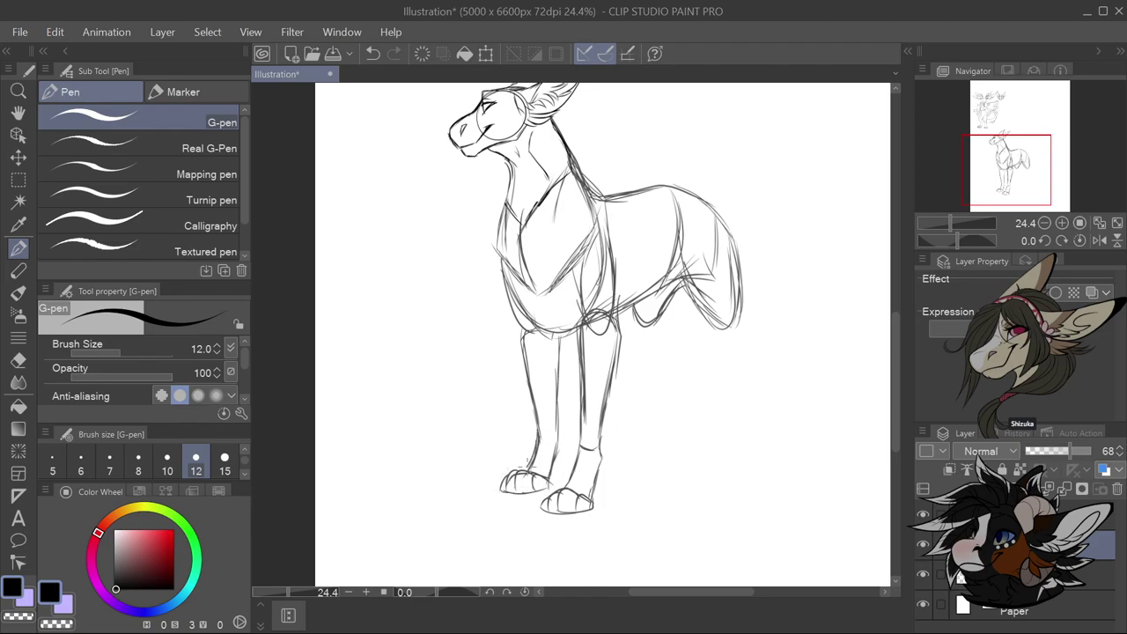
Reinforce the far front leg's inner contour and the front edge of the chest
{"action": "left_click_drag", "start_coordinate": [558, 351], "coordinate": [549, 431]}
{"action": "left_click_drag", "start_coordinate": [504, 275], "coordinate": [519, 333]}
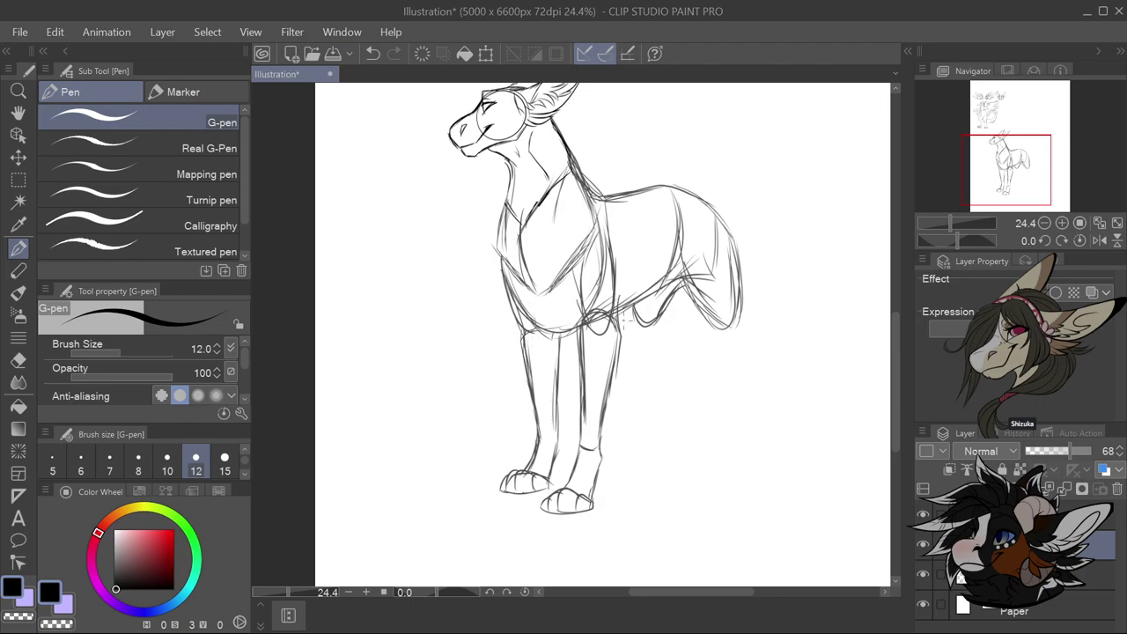
Draw the near hind leg down from the haunch, with an angled thigh, a hock, a slim lower leg and a flat wedge-shaped foot
{"action": "left_click_drag", "start_coordinate": [688, 281], "coordinate": [723, 340]}
{"action": "mouse_move", "coordinate": [696, 302]}
{"action": "left_mouse_down"}
{"action": "mouse_move", "coordinate": [731, 343]}
{"action": "mouse_move", "coordinate": [741, 313]}
{"action": "mouse_move", "coordinate": [741, 338]}
{"action": "left_mouse_up"}
{"action": "left_click_drag", "start_coordinate": [741, 290], "coordinate": [755, 366]}
{"action": "mouse_move", "coordinate": [741, 314]}
{"action": "left_mouse_down"}
{"action": "mouse_move", "coordinate": [771, 365]}
{"action": "mouse_move", "coordinate": [759, 438]}
{"action": "left_mouse_up"}
{"action": "left_click_drag", "start_coordinate": [745, 375], "coordinate": [750, 446]}
{"action": "mouse_move", "coordinate": [768, 381]}
{"action": "left_mouse_down"}
{"action": "mouse_move", "coordinate": [776, 442]}
{"action": "mouse_move", "coordinate": [751, 456]}
{"action": "mouse_move", "coordinate": [775, 465]}
{"action": "left_mouse_up"}
{"action": "left_click_drag", "start_coordinate": [772, 401], "coordinate": [777, 463]}
{"action": "mouse_move", "coordinate": [775, 452]}
{"action": "left_mouse_down"}
{"action": "mouse_move", "coordinate": [774, 436]}
{"action": "mouse_move", "coordinate": [736, 469]}
{"action": "mouse_move", "coordinate": [764, 478]}
{"action": "mouse_move", "coordinate": [778, 474]}
{"action": "mouse_move", "coordinate": [753, 459]}
{"action": "mouse_move", "coordinate": [782, 465]}
{"action": "left_mouse_up"}
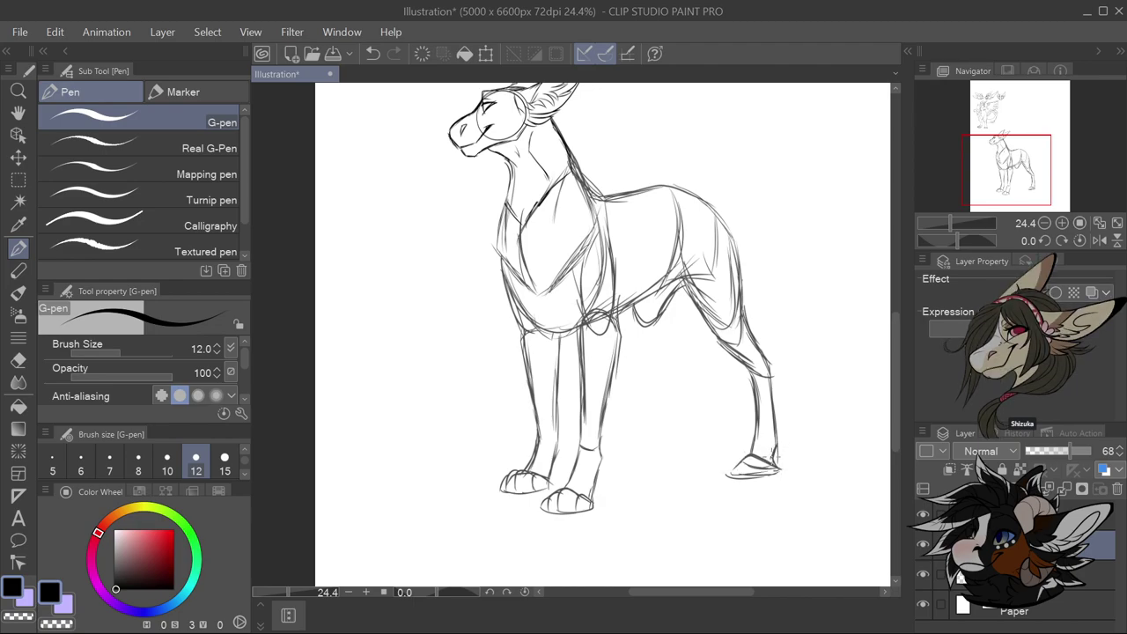
{"action": "left_click_drag", "start_coordinate": [751, 455], "coordinate": [731, 464]}
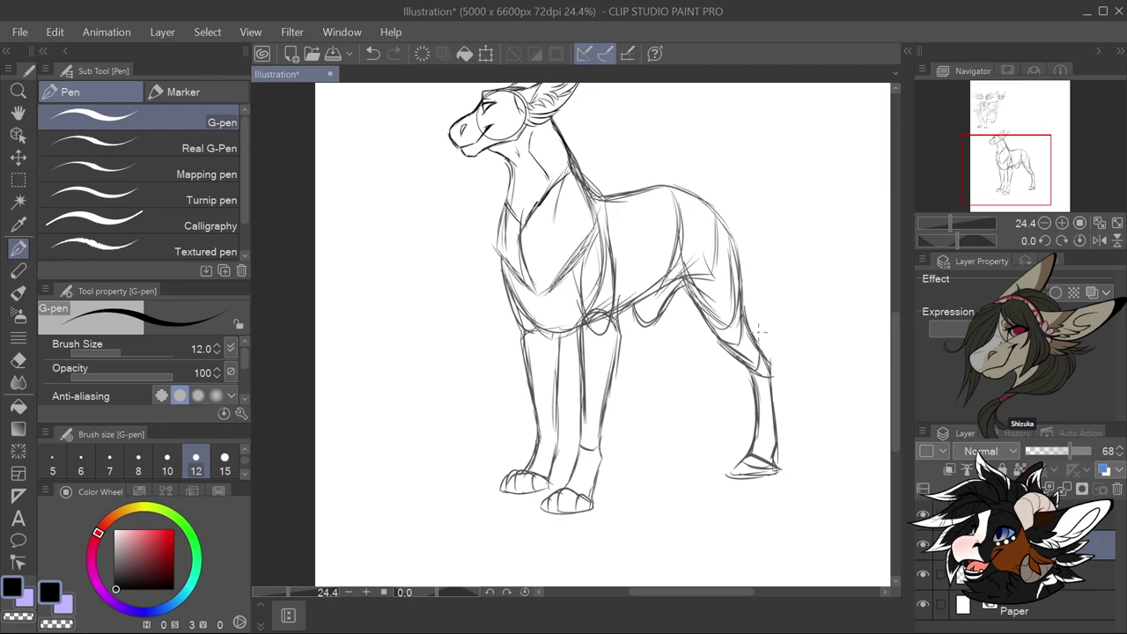
Lasso the near hind leg's lower section and foot, shift them slightly inward toward the body, and deselect
{"action": "left_click", "coordinate": [17, 180]}
{"action": "left_click", "coordinate": [204, 160]}
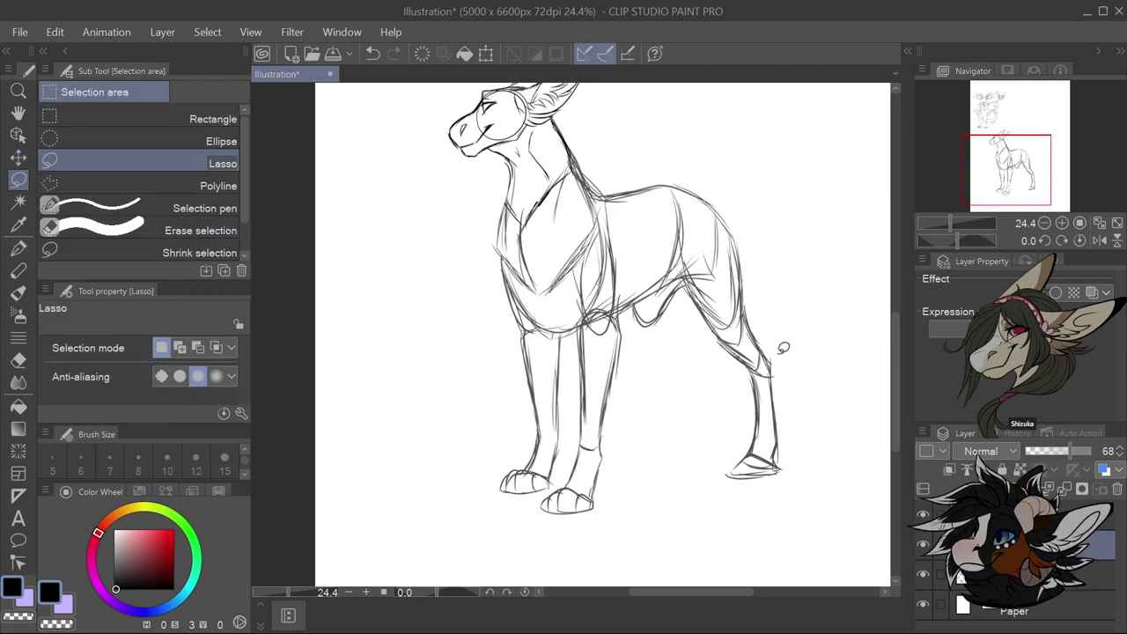
{"action": "mouse_move", "coordinate": [730, 396]}
{"action": "left_mouse_down"}
{"action": "mouse_move", "coordinate": [753, 504]}
{"action": "mouse_move", "coordinate": [814, 423]}
{"action": "mouse_move", "coordinate": [768, 417]}
{"action": "mouse_move", "coordinate": [799, 388]}
{"action": "mouse_move", "coordinate": [773, 415]}
{"action": "left_mouse_up"}
{"action": "key", "text": "ctrl+t"}
{"action": "left_click", "coordinate": [720, 534]}
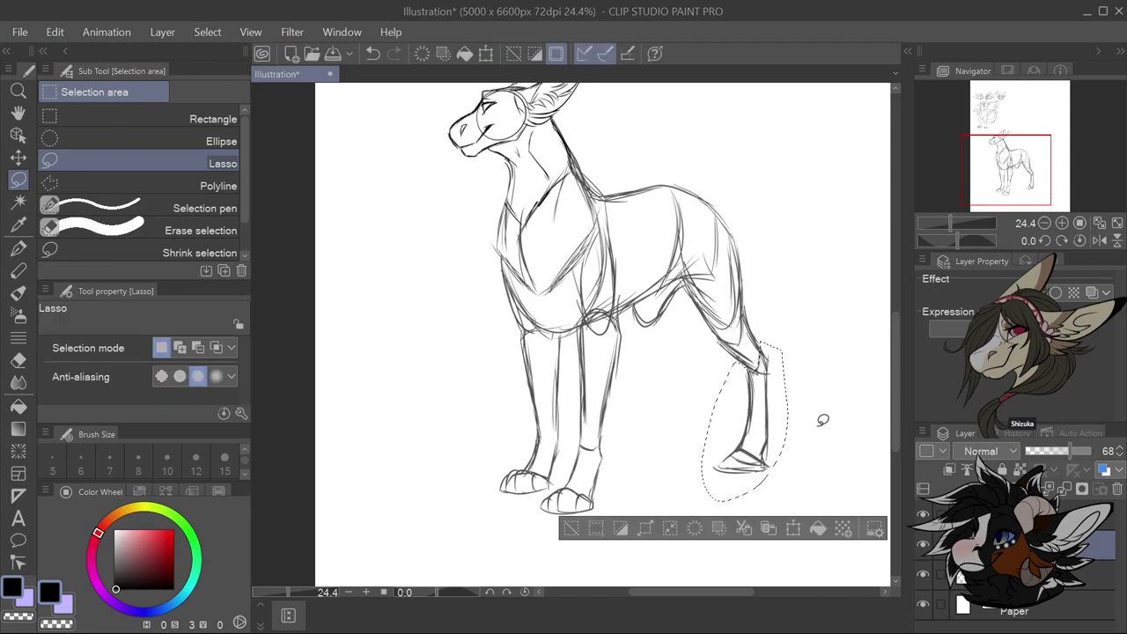
{"action": "key", "text": "ctrl+d"}
Sketch the far hind leg's thigh below the belly and start its backward-bent lower leg with the G-pen
{"action": "left_click", "coordinate": [19, 251]}
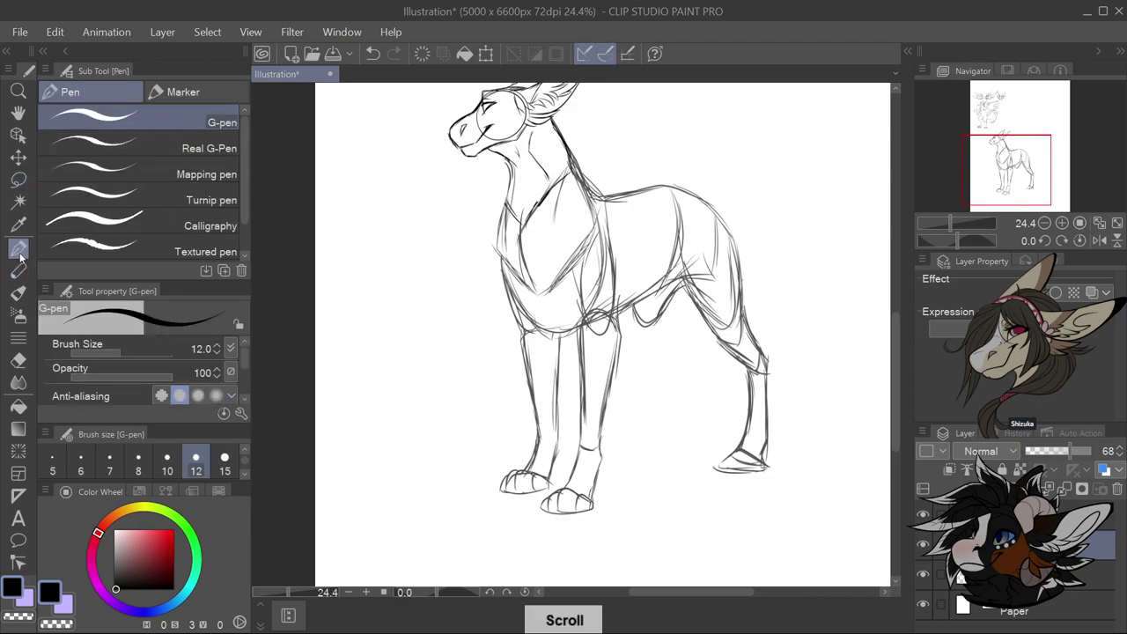
{"action": "left_click_drag", "start_coordinate": [667, 305], "coordinate": [678, 357]}
{"action": "left_click_drag", "start_coordinate": [631, 316], "coordinate": [669, 368]}
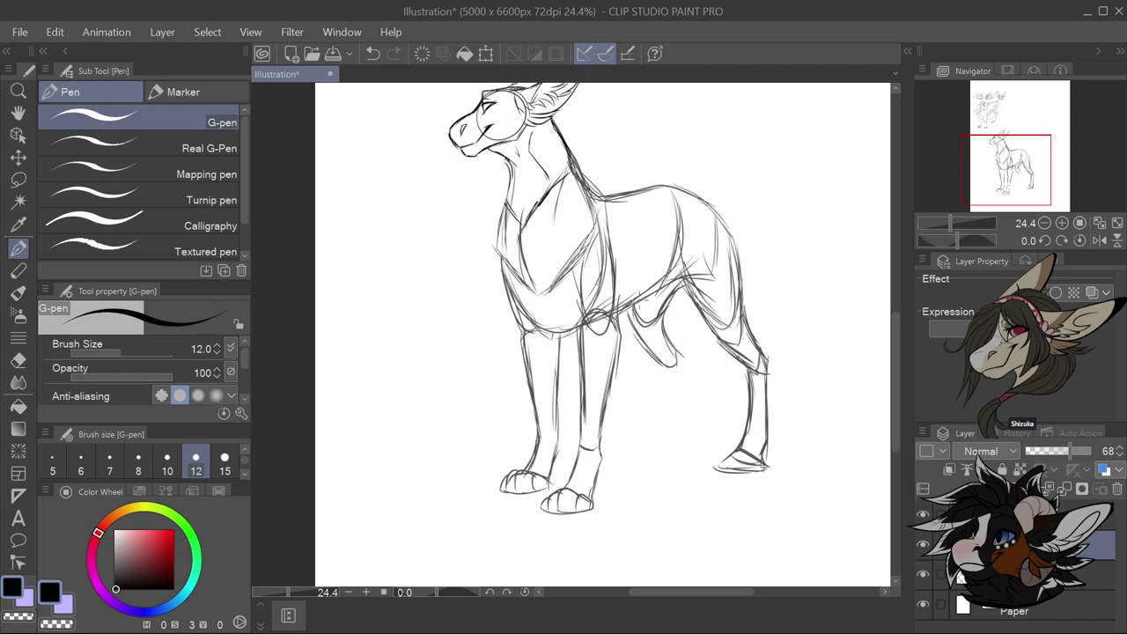
{"action": "mouse_move", "coordinate": [624, 328]}
{"action": "left_mouse_down"}
{"action": "mouse_move", "coordinate": [651, 363]}
{"action": "mouse_move", "coordinate": [691, 373]}
{"action": "mouse_move", "coordinate": [672, 416]}
{"action": "left_mouse_up"}
{"action": "mouse_move", "coordinate": [647, 354]}
{"action": "left_mouse_down"}
{"action": "mouse_move", "coordinate": [669, 378]}
{"action": "mouse_move", "coordinate": [635, 415]}
{"action": "left_mouse_up"}
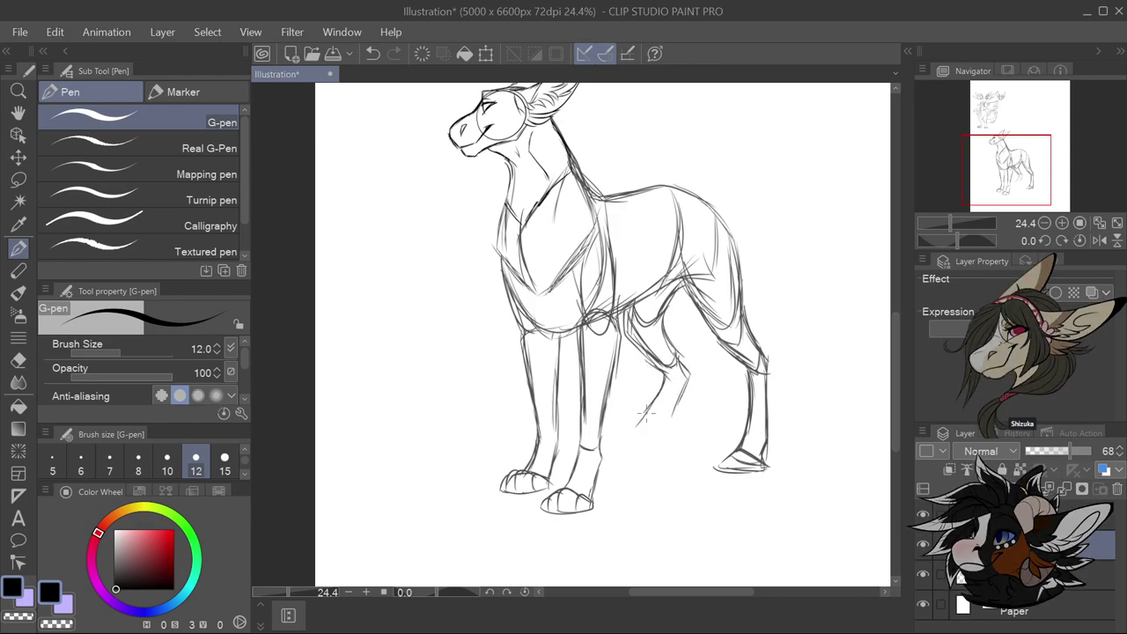
Complete the far hind leg with a slanted lower section and flat foot, and reinforce its thigh and hock contours
{"action": "mouse_move", "coordinate": [692, 375]}
{"action": "left_mouse_down"}
{"action": "mouse_move", "coordinate": [650, 442]}
{"action": "mouse_move", "coordinate": [606, 444]}
{"action": "left_mouse_up"}
{"action": "left_click_drag", "start_coordinate": [662, 389], "coordinate": [634, 426]}
{"action": "left_click_drag", "start_coordinate": [643, 419], "coordinate": [625, 437]}
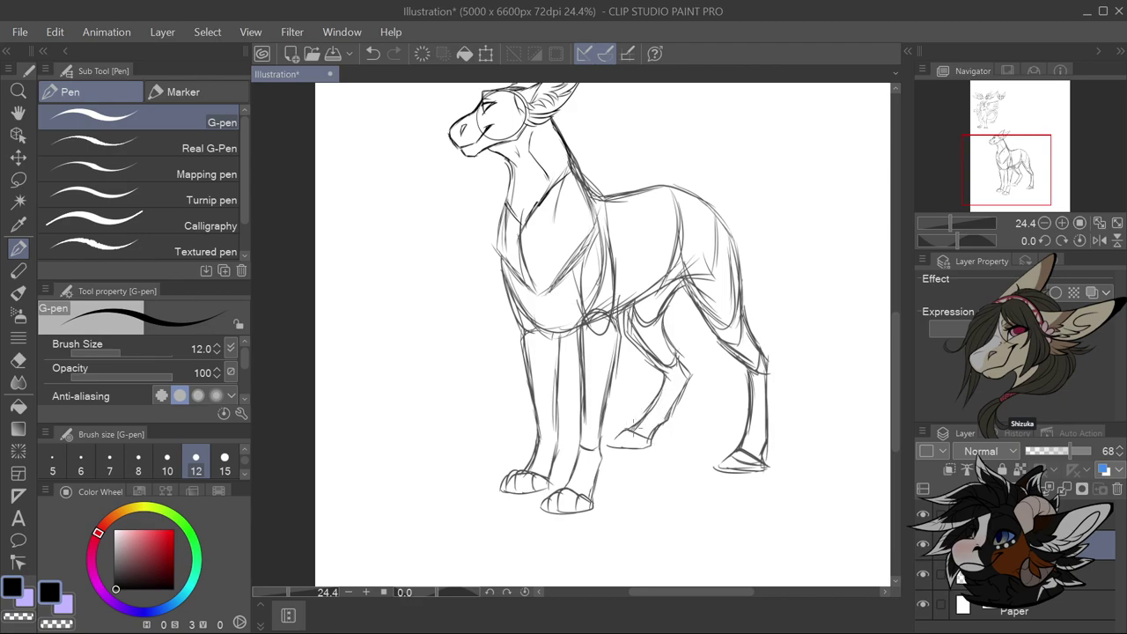
{"action": "left_click_drag", "start_coordinate": [686, 377], "coordinate": [669, 407]}
{"action": "left_click_drag", "start_coordinate": [690, 349], "coordinate": [668, 379]}
{"action": "left_click_drag", "start_coordinate": [676, 328], "coordinate": [665, 361]}
{"action": "left_click_drag", "start_coordinate": [624, 315], "coordinate": [630, 344]}
{"action": "left_click_drag", "start_coordinate": [630, 334], "coordinate": [662, 368]}
Draw the thick tail base arching backward from the rump with upper and lower contours
{"action": "scroll", "coordinate": [778, 164], "scroll_direction": "down", "scroll_amount": 3}
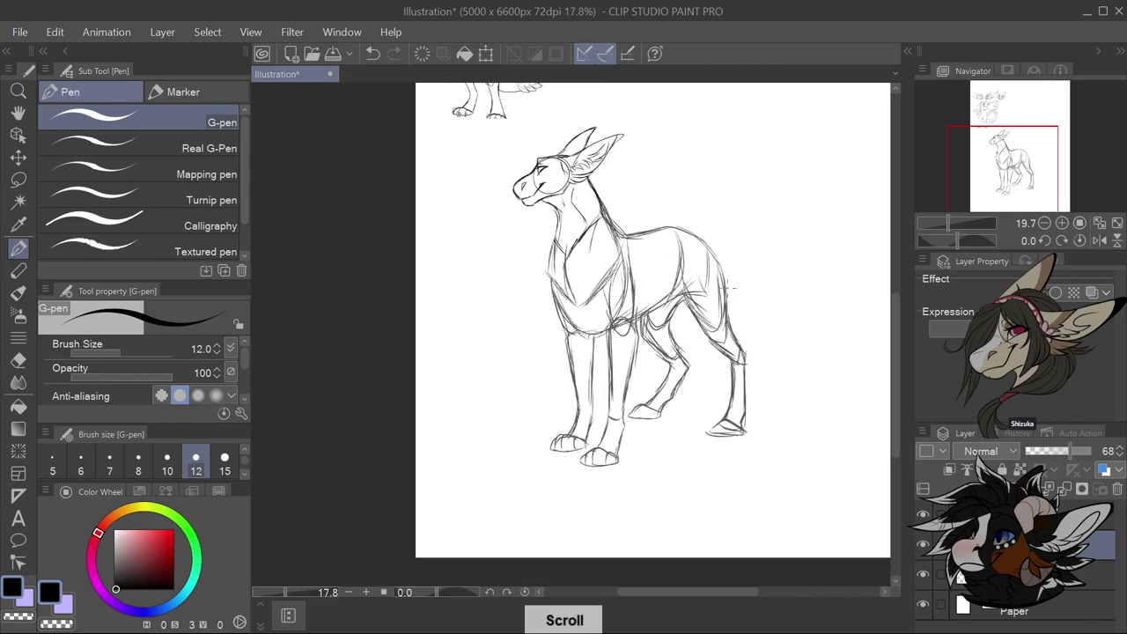
{"action": "scroll", "coordinate": [778, 164], "scroll_direction": "up", "scroll_amount": 4}
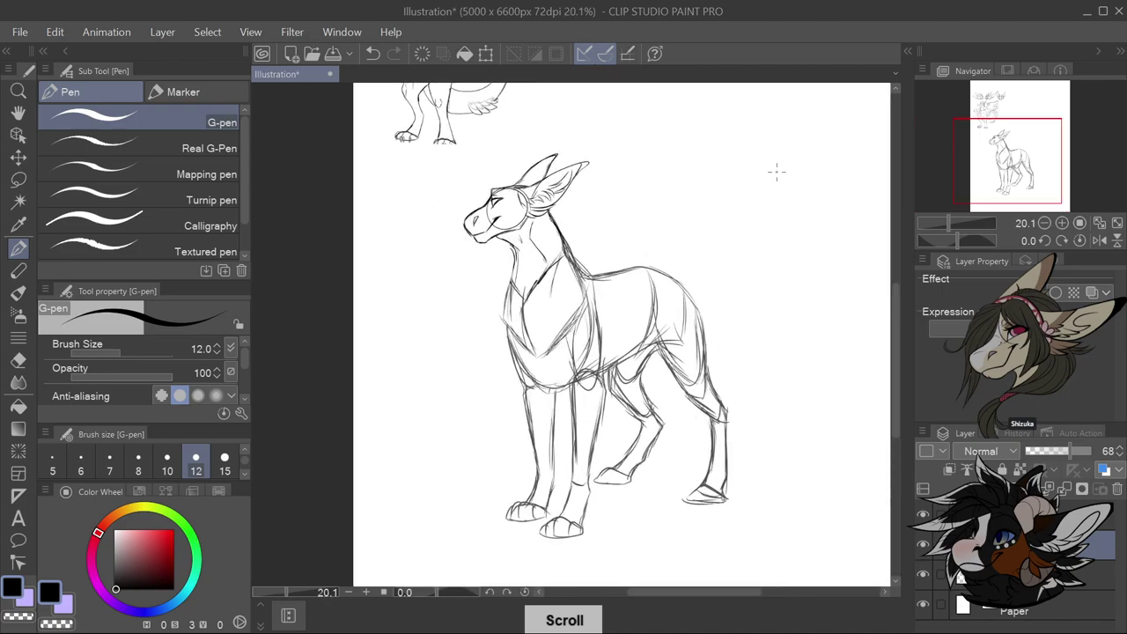
{"action": "mouse_move", "coordinate": [630, 271]}
{"action": "left_mouse_down"}
{"action": "mouse_move", "coordinate": [746, 290]}
{"action": "mouse_move", "coordinate": [796, 331]}
{"action": "left_mouse_up"}
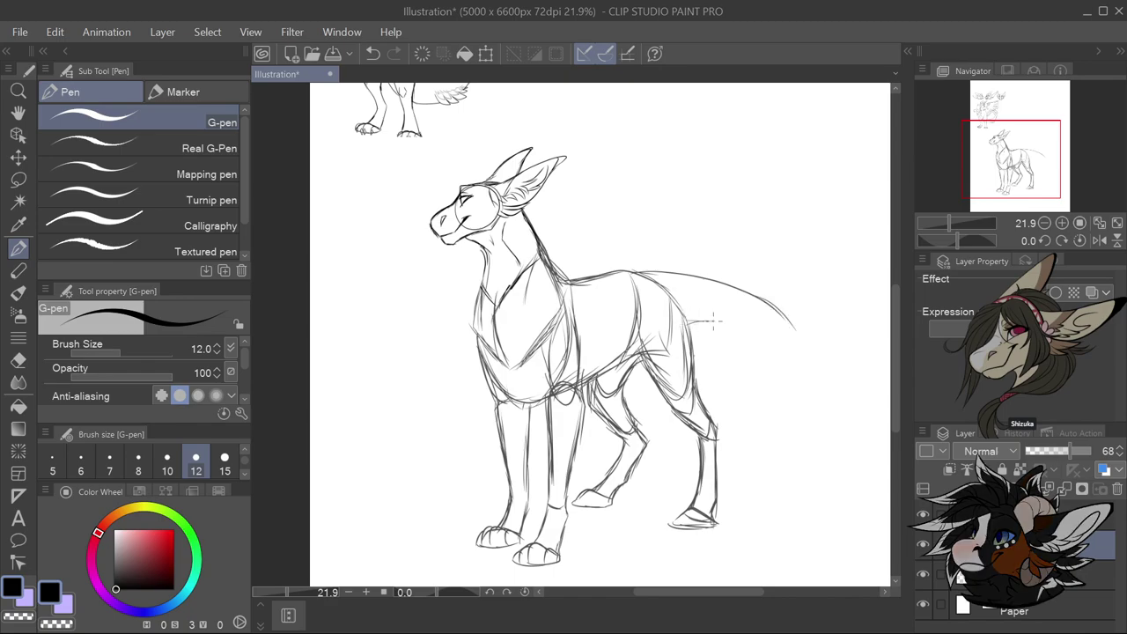
{"action": "mouse_move", "coordinate": [690, 324]}
{"action": "left_mouse_down"}
{"action": "mouse_move", "coordinate": [777, 340]}
{"action": "mouse_move", "coordinate": [762, 349]}
{"action": "mouse_move", "coordinate": [815, 388]}
{"action": "left_mouse_up"}
{"action": "mouse_move", "coordinate": [775, 321]}
{"action": "left_mouse_down"}
{"action": "mouse_move", "coordinate": [820, 390]}
{"action": "mouse_move", "coordinate": [810, 368]}
{"action": "mouse_move", "coordinate": [822, 421]}
{"action": "left_mouse_up"}
{"action": "left_click_drag", "start_coordinate": [807, 368], "coordinate": [819, 423]}
Try to finish the tail with a tapered tip hanging downward
{"action": "left_click_drag", "start_coordinate": [756, 347], "coordinate": [801, 435]}
{"action": "mouse_move", "coordinate": [783, 385]}
{"action": "left_mouse_down"}
{"action": "mouse_move", "coordinate": [804, 454]}
{"action": "mouse_move", "coordinate": [794, 498]}
{"action": "mouse_move", "coordinate": [820, 387]}
{"action": "mouse_move", "coordinate": [812, 370]}
{"action": "mouse_move", "coordinate": [824, 462]}
{"action": "mouse_move", "coordinate": [801, 507]}
{"action": "left_mouse_up"}
{"action": "left_click_drag", "start_coordinate": [824, 442], "coordinate": [806, 489]}
{"action": "mouse_move", "coordinate": [786, 380]}
{"action": "left_mouse_down"}
{"action": "mouse_move", "coordinate": [795, 460]}
{"action": "mouse_move", "coordinate": [774, 507]}
{"action": "mouse_move", "coordinate": [697, 516]}
{"action": "mouse_move", "coordinate": [778, 520]}
{"action": "mouse_move", "coordinate": [820, 481]}
{"action": "left_mouse_up"}
{"action": "left_click_drag", "start_coordinate": [811, 483], "coordinate": [799, 502]}
{"action": "key", "text": "ctrl+z"}
{"action": "key", "text": "ctrl+z"}
{"action": "key", "text": "ctrl+z"}
{"action": "key", "text": "ctrl+z"}
{"action": "key", "text": "ctrl+z"}
{"action": "key", "text": "ctrl+z"}
{"action": "key", "text": "ctrl+z"}
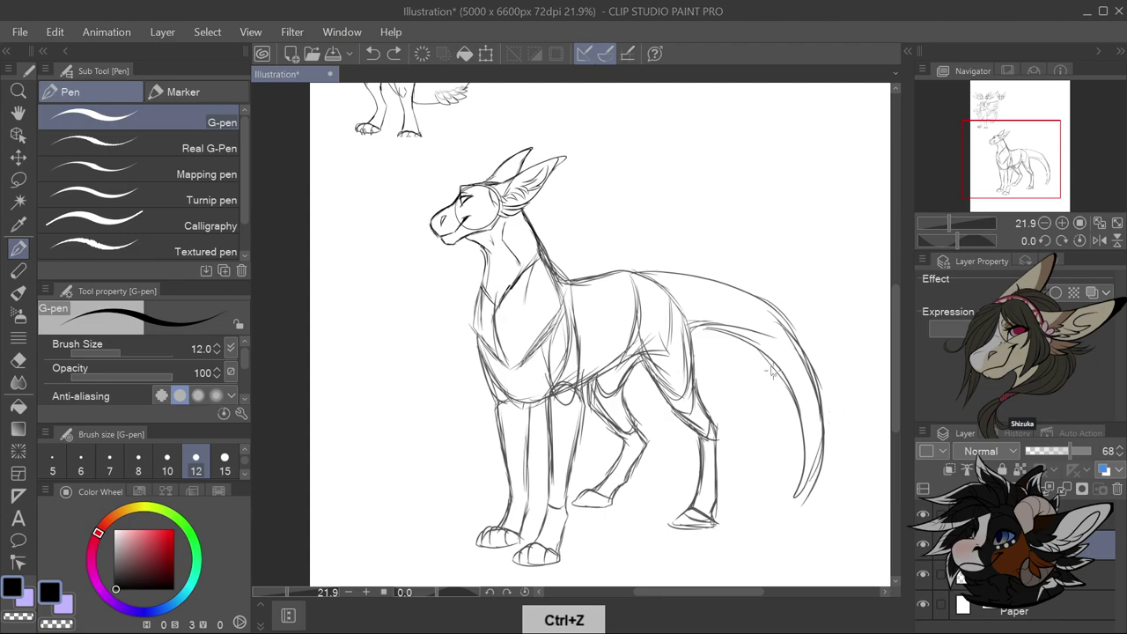
Draw the rest of the tail curling around in a wide loop behind the near hind leg
{"action": "mouse_move", "coordinate": [707, 327]}
{"action": "left_mouse_down"}
{"action": "mouse_move", "coordinate": [774, 381]}
{"action": "mouse_move", "coordinate": [762, 445]}
{"action": "mouse_move", "coordinate": [724, 463]}
{"action": "left_mouse_up"}
{"action": "mouse_move", "coordinate": [780, 326]}
{"action": "left_mouse_down"}
{"action": "mouse_move", "coordinate": [815, 396]}
{"action": "mouse_move", "coordinate": [782, 456]}
{"action": "mouse_move", "coordinate": [734, 476]}
{"action": "mouse_move", "coordinate": [718, 479]}
{"action": "mouse_move", "coordinate": [719, 459]}
{"action": "mouse_move", "coordinate": [678, 464]}
{"action": "mouse_move", "coordinate": [661, 441]}
{"action": "mouse_move", "coordinate": [713, 462]}
{"action": "left_mouse_up"}
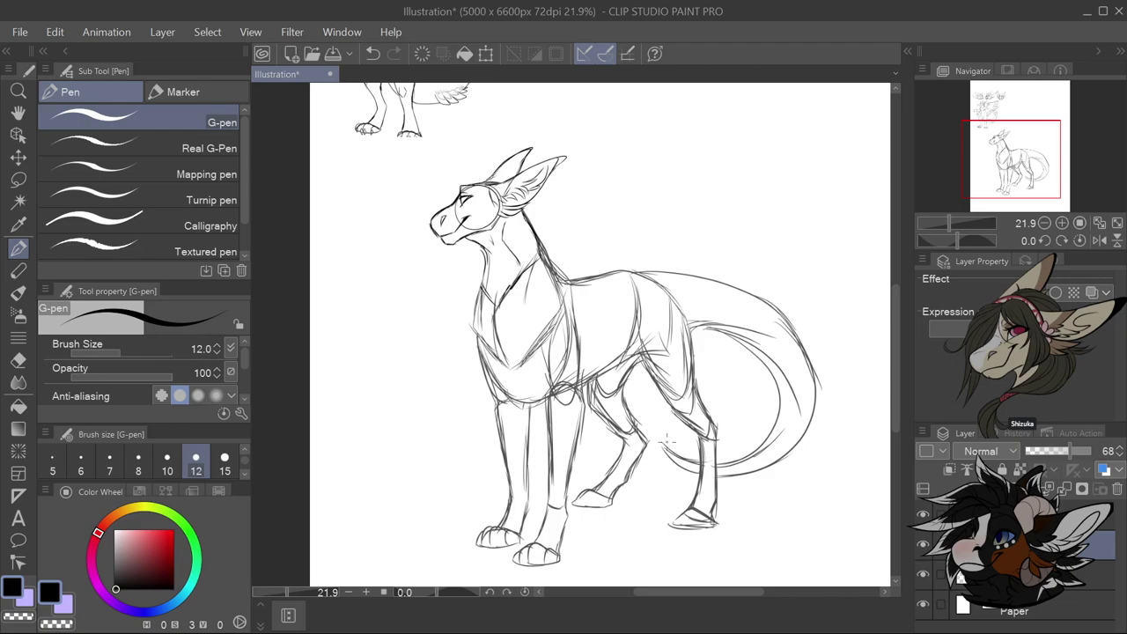
Sketch the near wing's base above the shoulder, its leading edge sweeping back, and the first long feathers
{"action": "mouse_move", "coordinate": [577, 330]}
{"action": "left_mouse_down"}
{"action": "mouse_move", "coordinate": [571, 273]}
{"action": "mouse_move", "coordinate": [560, 316]}
{"action": "left_mouse_up"}
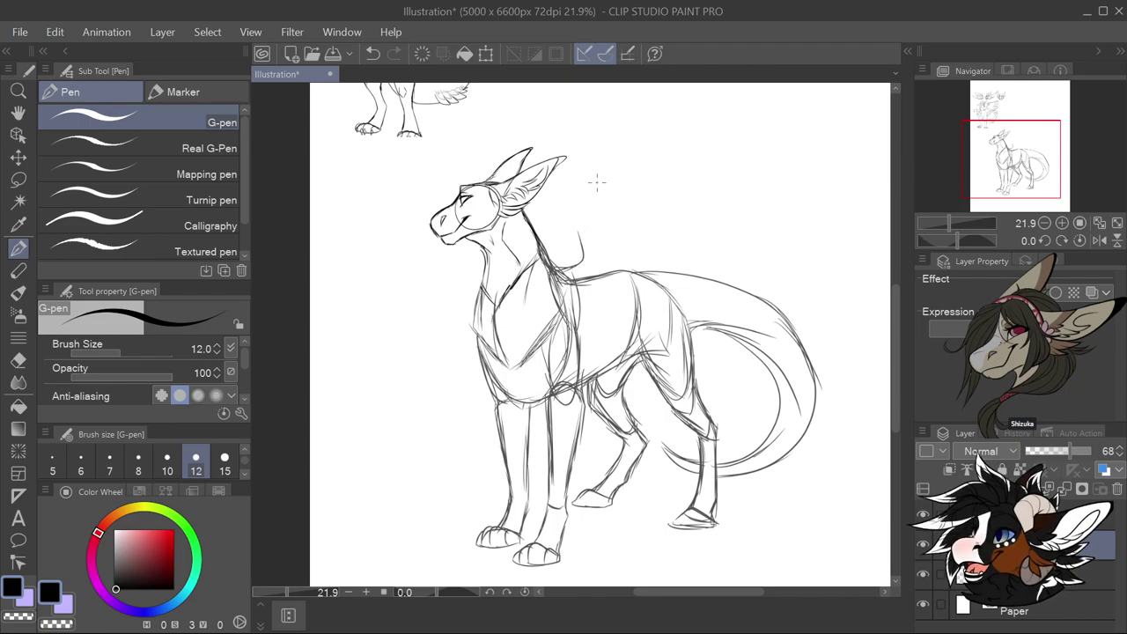
{"action": "mouse_move", "coordinate": [564, 198]}
{"action": "left_mouse_down"}
{"action": "mouse_move", "coordinate": [560, 220]}
{"action": "mouse_move", "coordinate": [608, 229]}
{"action": "left_mouse_up"}
{"action": "mouse_move", "coordinate": [556, 197]}
{"action": "left_mouse_down"}
{"action": "mouse_move", "coordinate": [565, 205]}
{"action": "mouse_move", "coordinate": [608, 180]}
{"action": "mouse_move", "coordinate": [541, 209]}
{"action": "mouse_move", "coordinate": [584, 238]}
{"action": "mouse_move", "coordinate": [653, 171]}
{"action": "left_mouse_up"}
{"action": "left_click_drag", "start_coordinate": [586, 230], "coordinate": [632, 225]}
{"action": "mouse_move", "coordinate": [539, 207]}
{"action": "left_mouse_down"}
{"action": "mouse_move", "coordinate": [622, 179]}
{"action": "mouse_move", "coordinate": [705, 174]}
{"action": "left_mouse_up"}
{"action": "mouse_move", "coordinate": [591, 220]}
{"action": "left_mouse_down"}
{"action": "mouse_move", "coordinate": [645, 206]}
{"action": "mouse_move", "coordinate": [619, 226]}
{"action": "mouse_move", "coordinate": [675, 197]}
{"action": "mouse_move", "coordinate": [593, 233]}
{"action": "mouse_move", "coordinate": [656, 235]}
{"action": "left_mouse_up"}
Sketch the wing's lower edge over the back and extend the long upper feathers and top edge backward
{"action": "left_click_drag", "start_coordinate": [572, 298], "coordinate": [692, 278]}
{"action": "mouse_move", "coordinate": [565, 296]}
{"action": "left_mouse_down"}
{"action": "mouse_move", "coordinate": [674, 274]}
{"action": "mouse_move", "coordinate": [695, 250]}
{"action": "left_mouse_up"}
{"action": "left_click_drag", "start_coordinate": [577, 198], "coordinate": [524, 221]}
{"action": "mouse_move", "coordinate": [611, 247]}
{"action": "left_mouse_down"}
{"action": "mouse_move", "coordinate": [560, 237]}
{"action": "mouse_move", "coordinate": [723, 250]}
{"action": "mouse_move", "coordinate": [677, 231]}
{"action": "mouse_move", "coordinate": [807, 250]}
{"action": "mouse_move", "coordinate": [653, 206]}
{"action": "mouse_move", "coordinate": [850, 227]}
{"action": "mouse_move", "coordinate": [710, 192]}
{"action": "left_mouse_up"}
{"action": "mouse_move", "coordinate": [601, 180]}
{"action": "left_mouse_down"}
{"action": "mouse_move", "coordinate": [882, 163]}
{"action": "mouse_move", "coordinate": [697, 187]}
{"action": "left_mouse_up"}
{"action": "mouse_move", "coordinate": [683, 185]}
{"action": "left_mouse_down"}
{"action": "mouse_move", "coordinate": [749, 180]}
{"action": "mouse_move", "coordinate": [889, 205]}
{"action": "mouse_move", "coordinate": [754, 192]}
{"action": "left_mouse_up"}
Add the longest pointed feathers at the wing tip and layer more feathers beneath them
{"action": "scroll", "coordinate": [754, 190], "scroll_direction": "down", "scroll_amount": 3}
{"action": "scroll", "coordinate": [757, 191], "scroll_direction": "up", "scroll_amount": 2}
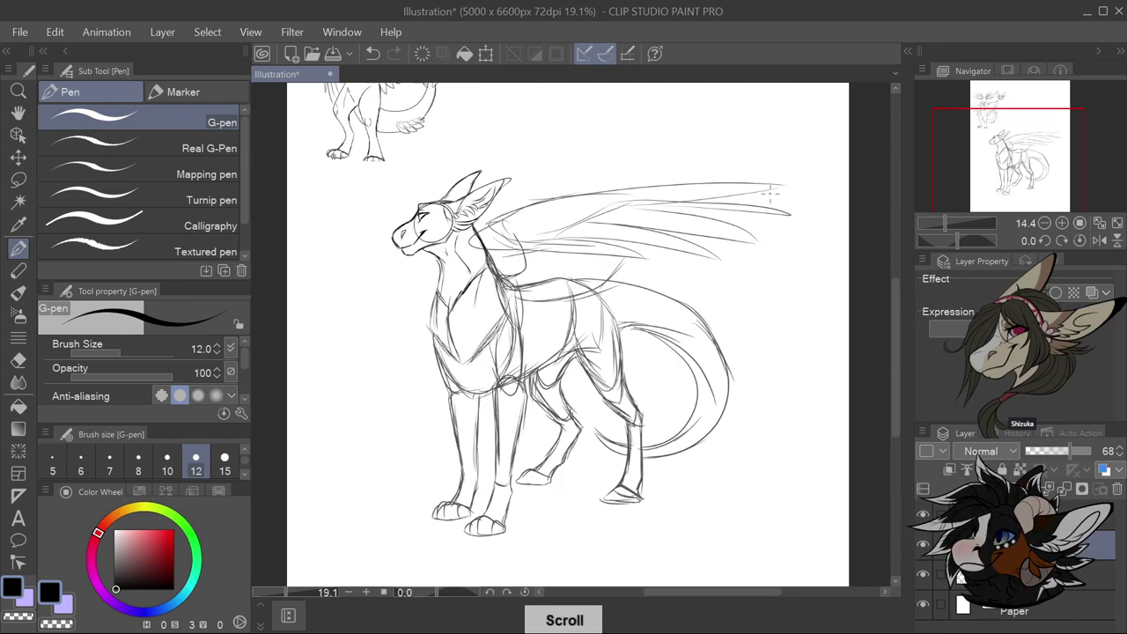
{"action": "mouse_move", "coordinate": [546, 204]}
{"action": "left_mouse_down"}
{"action": "mouse_move", "coordinate": [480, 231]}
{"action": "mouse_move", "coordinate": [586, 261]}
{"action": "mouse_move", "coordinate": [590, 200]}
{"action": "mouse_move", "coordinate": [827, 204]}
{"action": "left_mouse_up"}
{"action": "mouse_move", "coordinate": [818, 206]}
{"action": "left_mouse_down"}
{"action": "mouse_move", "coordinate": [730, 215]}
{"action": "mouse_move", "coordinate": [804, 222]}
{"action": "left_mouse_up"}
{"action": "mouse_move", "coordinate": [808, 225]}
{"action": "left_mouse_down"}
{"action": "mouse_move", "coordinate": [694, 236]}
{"action": "mouse_move", "coordinate": [620, 269]}
{"action": "left_mouse_up"}
Fill in shorter overlapping feathers along the wing's lower edge and connect the wing to the shoulder
{"action": "mouse_move", "coordinate": [674, 265]}
{"action": "left_mouse_down"}
{"action": "mouse_move", "coordinate": [595, 289]}
{"action": "mouse_move", "coordinate": [605, 300]}
{"action": "left_mouse_up"}
{"action": "mouse_move", "coordinate": [599, 296]}
{"action": "left_mouse_down"}
{"action": "mouse_move", "coordinate": [546, 307]}
{"action": "mouse_move", "coordinate": [569, 310]}
{"action": "left_mouse_up"}
{"action": "left_click_drag", "start_coordinate": [572, 299], "coordinate": [511, 304]}
{"action": "mouse_move", "coordinate": [585, 287]}
{"action": "left_mouse_down"}
{"action": "mouse_move", "coordinate": [542, 295]}
{"action": "mouse_move", "coordinate": [576, 287]}
{"action": "left_mouse_up"}
{"action": "left_click_drag", "start_coordinate": [592, 269], "coordinate": [558, 278]}
{"action": "mouse_move", "coordinate": [611, 253]}
{"action": "left_mouse_down"}
{"action": "mouse_move", "coordinate": [574, 262]}
{"action": "mouse_move", "coordinate": [571, 297]}
{"action": "mouse_move", "coordinate": [578, 285]}
{"action": "left_mouse_up"}
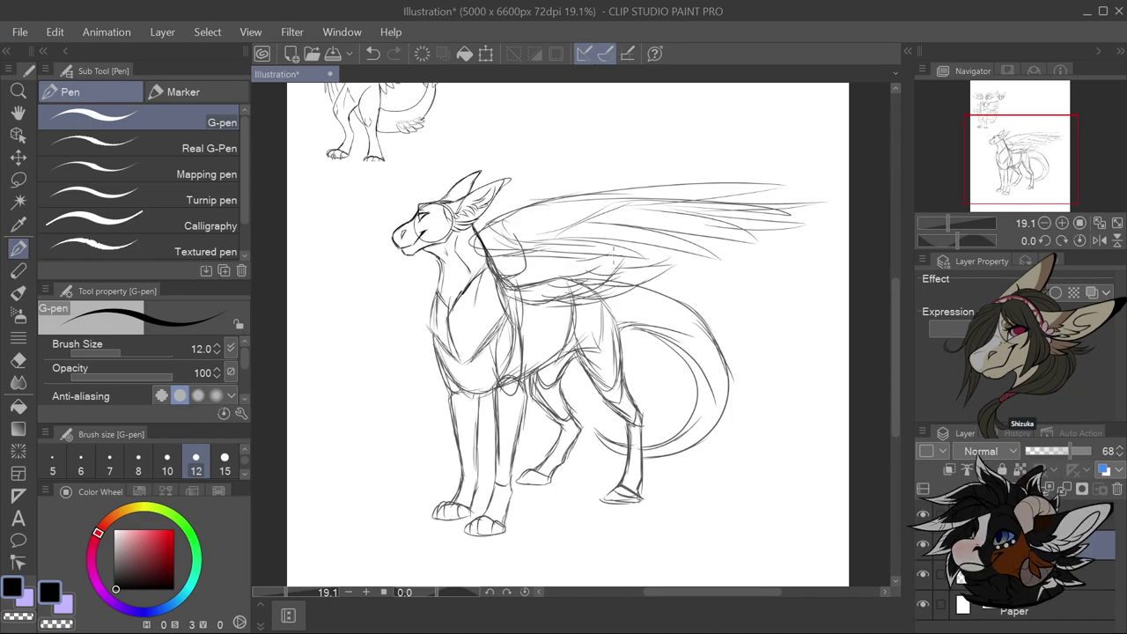
{"action": "left_click_drag", "start_coordinate": [620, 255], "coordinate": [602, 266]}
{"action": "left_click_drag", "start_coordinate": [690, 256], "coordinate": [632, 264]}
{"action": "left_click_drag", "start_coordinate": [525, 264], "coordinate": [488, 289]}
{"action": "mouse_move", "coordinate": [509, 289]}
{"action": "left_mouse_down"}
{"action": "mouse_move", "coordinate": [490, 303]}
{"action": "mouse_move", "coordinate": [535, 310]}
{"action": "left_mouse_up"}
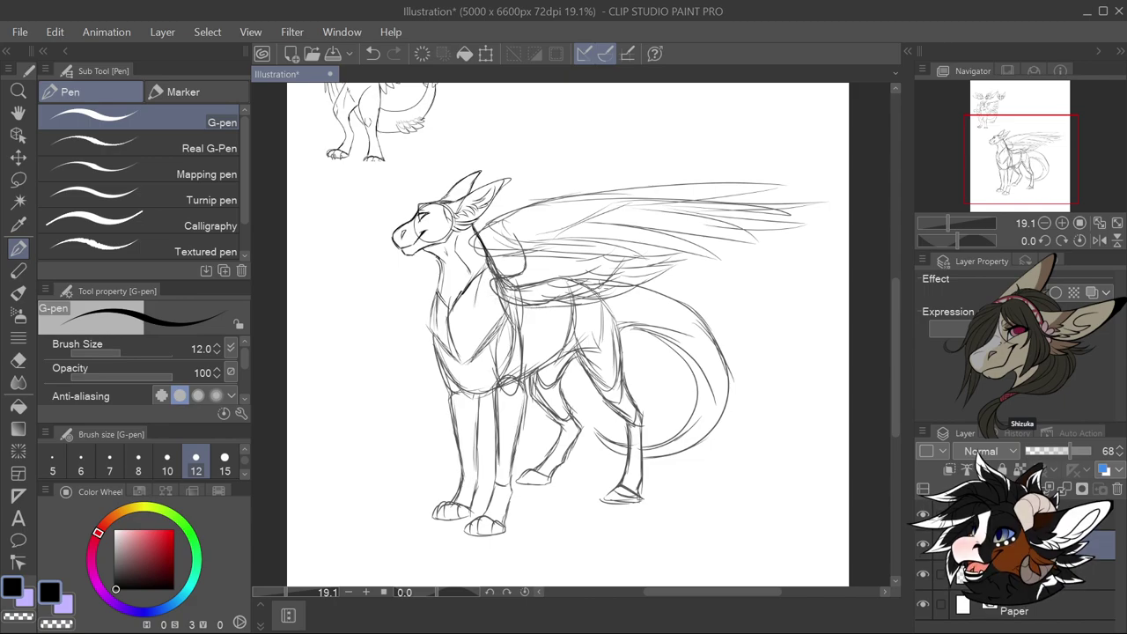
Sketch the visible part of the far wing extending in front of the chest, with a few drooping feathers
{"action": "mouse_move", "coordinate": [435, 283]}
{"action": "left_mouse_down"}
{"action": "mouse_move", "coordinate": [376, 286]}
{"action": "mouse_move", "coordinate": [419, 304]}
{"action": "mouse_move", "coordinate": [374, 303]}
{"action": "mouse_move", "coordinate": [410, 311]}
{"action": "mouse_move", "coordinate": [391, 301]}
{"action": "mouse_move", "coordinate": [394, 321]}
{"action": "mouse_move", "coordinate": [419, 330]}
{"action": "left_mouse_up"}
{"action": "key", "text": "ctrl+z"}
{"action": "mouse_move", "coordinate": [374, 287]}
{"action": "left_mouse_down"}
{"action": "mouse_move", "coordinate": [393, 329]}
{"action": "mouse_move", "coordinate": [429, 330]}
{"action": "mouse_move", "coordinate": [415, 325]}
{"action": "mouse_move", "coordinate": [435, 341]}
{"action": "mouse_move", "coordinate": [429, 306]}
{"action": "mouse_move", "coordinate": [411, 310]}
{"action": "left_mouse_up"}
{"action": "left_click_drag", "start_coordinate": [413, 320], "coordinate": [431, 306]}
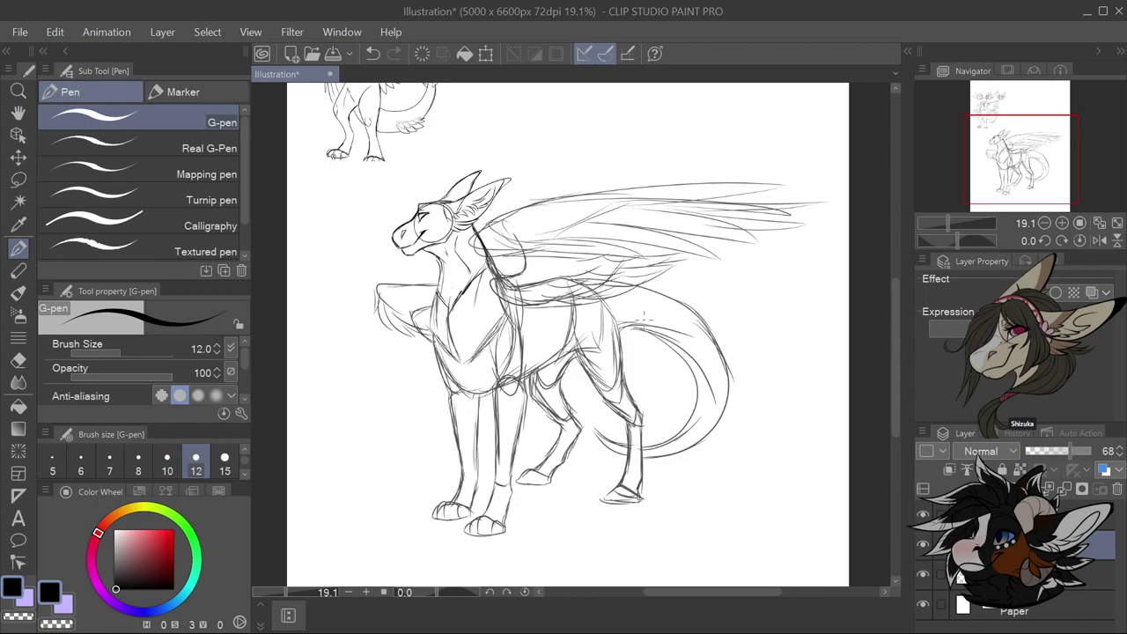
Add feathers beneath the tail base and a feathered tuft around the curled tail tip behind the hind legs
{"action": "left_click_drag", "start_coordinate": [619, 355], "coordinate": [660, 369]}
{"action": "left_click_drag", "start_coordinate": [620, 336], "coordinate": [651, 349]}
{"action": "left_click_drag", "start_coordinate": [657, 423], "coordinate": [641, 445]}
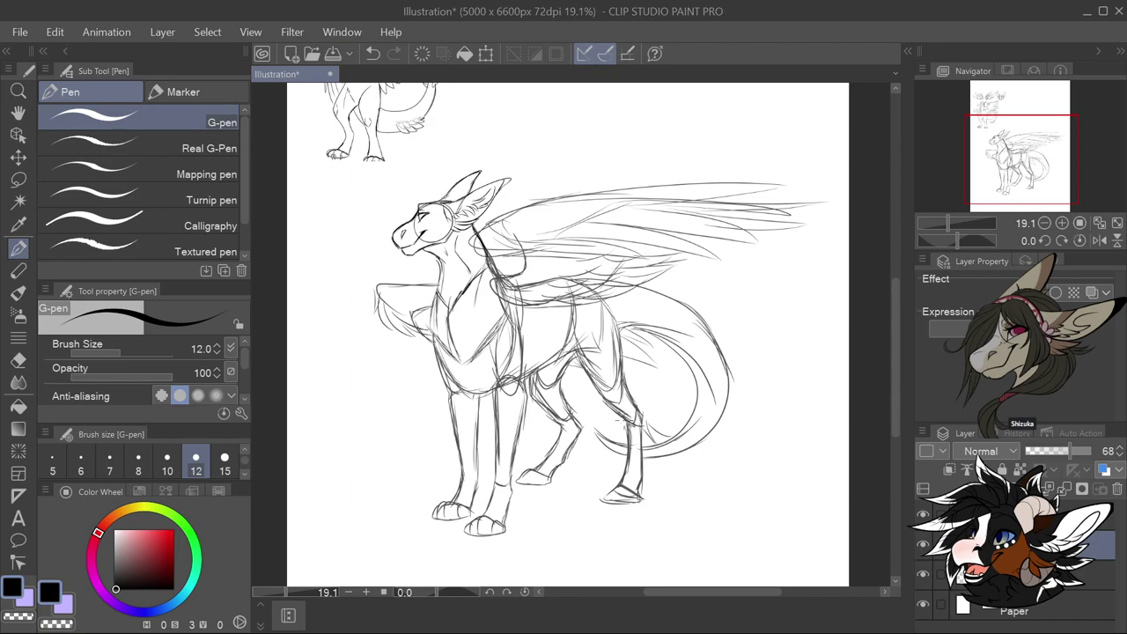
{"action": "mouse_move", "coordinate": [584, 397]}
{"action": "left_mouse_down"}
{"action": "mouse_move", "coordinate": [597, 426]}
{"action": "mouse_move", "coordinate": [576, 410]}
{"action": "left_mouse_up"}
{"action": "mouse_move", "coordinate": [593, 410]}
{"action": "left_mouse_down"}
{"action": "mouse_move", "coordinate": [582, 429]}
{"action": "mouse_move", "coordinate": [591, 449]}
{"action": "mouse_move", "coordinate": [588, 440]}
{"action": "mouse_move", "coordinate": [572, 452]}
{"action": "mouse_move", "coordinate": [608, 453]}
{"action": "mouse_move", "coordinate": [576, 458]}
{"action": "left_mouse_up"}
{"action": "left_click_drag", "start_coordinate": [588, 456], "coordinate": [622, 465]}
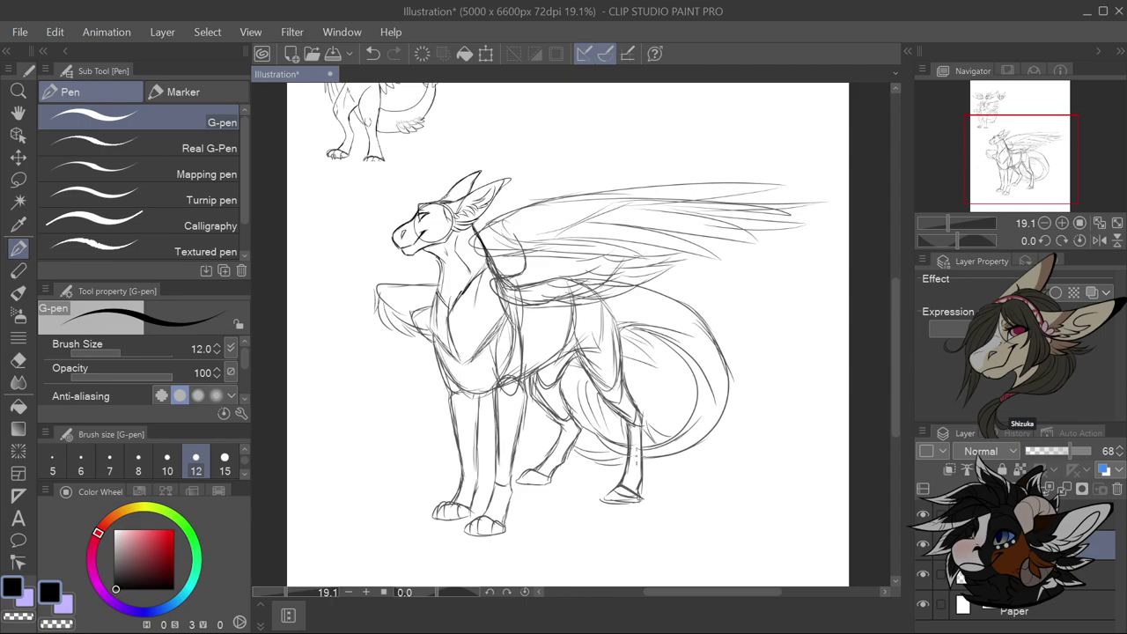
Lower the rough body sketch layer's opacity to a faint guide and make the layer above it active
{"action": "scroll", "coordinate": [712, 461], "scroll_direction": "down", "scroll_amount": 1}
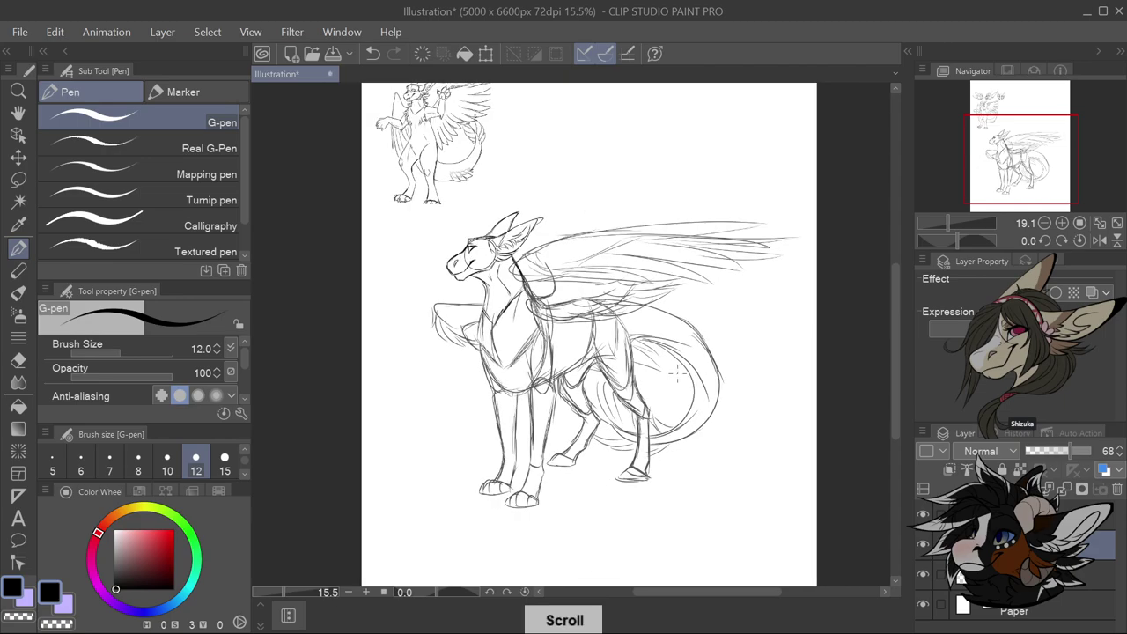
{"action": "scroll", "coordinate": [604, 387], "scroll_direction": "up", "scroll_amount": 1}
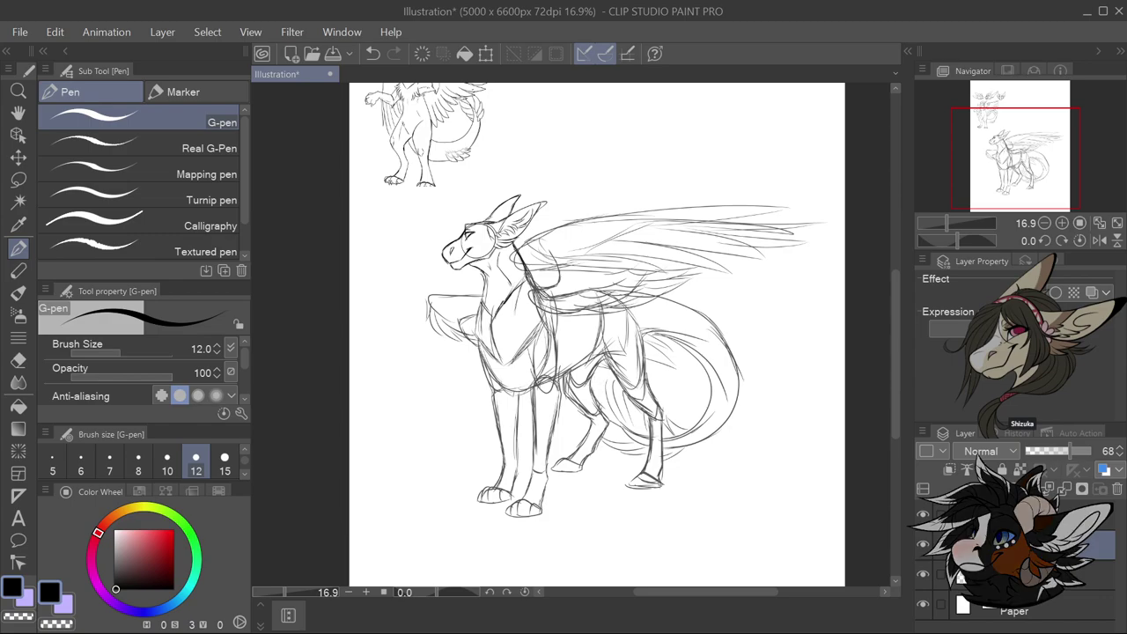
{"action": "left_click_drag", "start_coordinate": [1064, 451], "coordinate": [1045, 457]}
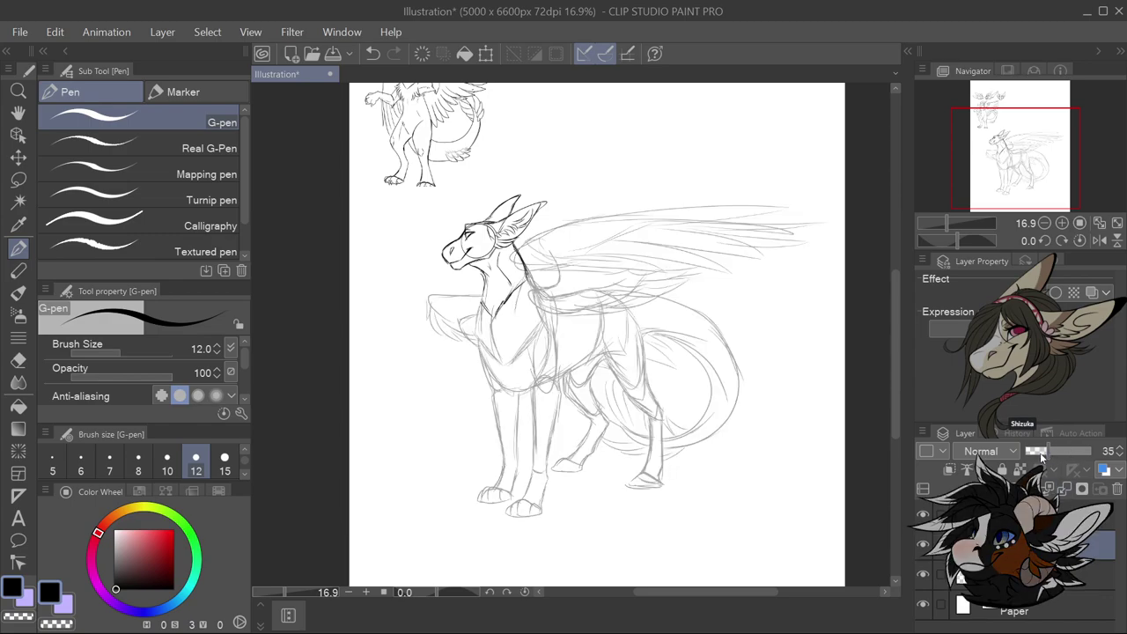
{"action": "left_click", "coordinate": [1047, 514]}
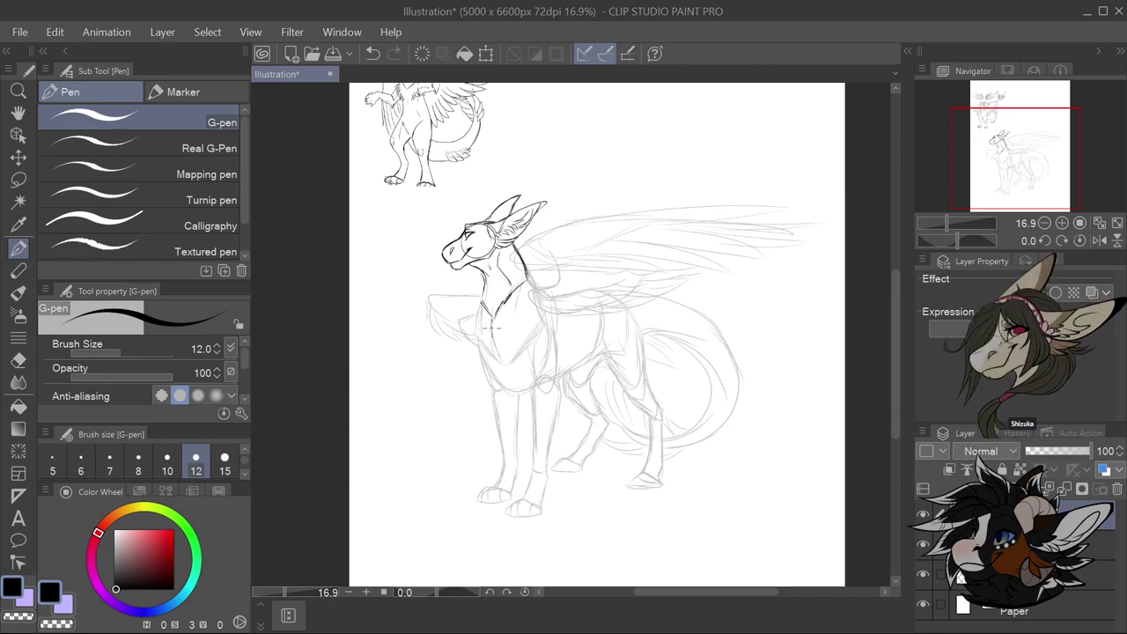
Draw dark fur tufts from the base of the neck down the front edge of the chest
{"action": "scroll", "coordinate": [487, 327], "scroll_direction": "up", "scroll_amount": 3}
{"action": "left_click_drag", "start_coordinate": [474, 285], "coordinate": [454, 323]}
{"action": "mouse_move", "coordinate": [481, 301]}
{"action": "left_mouse_down"}
{"action": "mouse_move", "coordinate": [461, 314]}
{"action": "mouse_move", "coordinate": [465, 345]}
{"action": "mouse_move", "coordinate": [451, 370]}
{"action": "mouse_move", "coordinate": [475, 405]}
{"action": "mouse_move", "coordinate": [481, 387]}
{"action": "mouse_move", "coordinate": [490, 419]}
{"action": "left_mouse_up"}
Try to continue the fur tufts along the underside of the chest
{"action": "mouse_move", "coordinate": [500, 398]}
{"action": "left_mouse_down"}
{"action": "mouse_move", "coordinate": [494, 426]}
{"action": "mouse_move", "coordinate": [504, 421]}
{"action": "left_mouse_up"}
{"action": "mouse_move", "coordinate": [508, 417]}
{"action": "left_mouse_down"}
{"action": "mouse_move", "coordinate": [506, 439]}
{"action": "mouse_move", "coordinate": [507, 426]}
{"action": "left_mouse_up"}
{"action": "mouse_move", "coordinate": [512, 408]}
{"action": "left_mouse_down"}
{"action": "mouse_move", "coordinate": [506, 444]}
{"action": "mouse_move", "coordinate": [522, 440]}
{"action": "left_mouse_up"}
{"action": "mouse_move", "coordinate": [537, 415]}
{"action": "left_mouse_down"}
{"action": "mouse_move", "coordinate": [532, 440]}
{"action": "mouse_move", "coordinate": [546, 442]}
{"action": "left_mouse_up"}
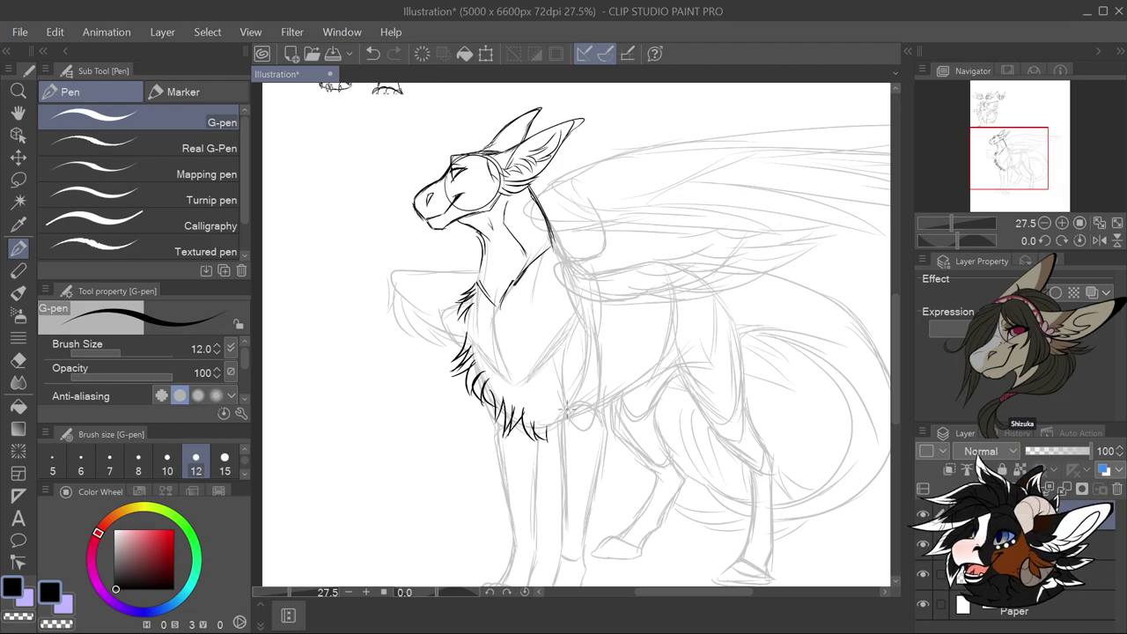
{"action": "key", "text": "ctrl+z"}
{"action": "key", "text": "ctrl+z"}
{"action": "key", "text": "ctrl+z"}
{"action": "key", "text": "ctrl+z"}
{"action": "key", "text": "ctrl+z"}
{"action": "key", "text": "ctrl+z"}
{"action": "key", "text": "ctrl+z"}
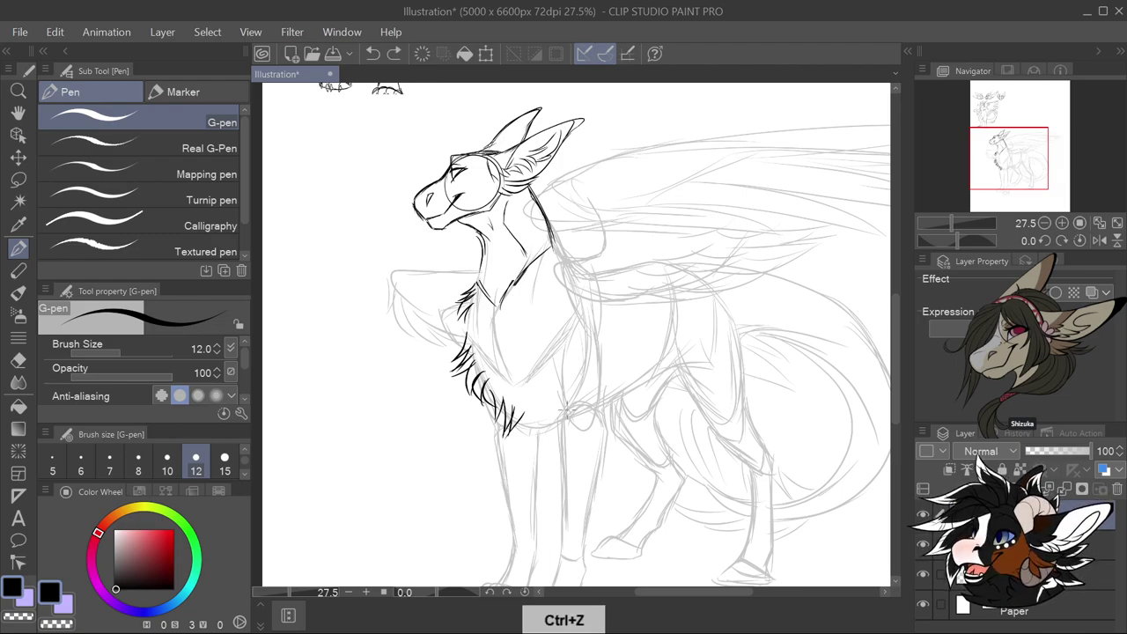
{"action": "key", "text": "ctrl+z"}
{"action": "key", "text": "ctrl+z"}
{"action": "key", "text": "ctrl+z"}
Redraw looser fur tufts around the bottom of the chest above the far front leg
{"action": "mouse_move", "coordinate": [483, 370]}
{"action": "left_mouse_down"}
{"action": "mouse_move", "coordinate": [490, 424]}
{"action": "mouse_move", "coordinate": [500, 427]}
{"action": "left_mouse_up"}
{"action": "mouse_move", "coordinate": [498, 392]}
{"action": "left_mouse_down"}
{"action": "mouse_move", "coordinate": [512, 422]}
{"action": "mouse_move", "coordinate": [532, 435]}
{"action": "mouse_move", "coordinate": [531, 415]}
{"action": "mouse_move", "coordinate": [538, 436]}
{"action": "left_mouse_up"}
{"action": "mouse_move", "coordinate": [543, 440]}
{"action": "left_mouse_down"}
{"action": "mouse_move", "coordinate": [548, 423]}
{"action": "mouse_move", "coordinate": [543, 435]}
{"action": "left_mouse_up"}
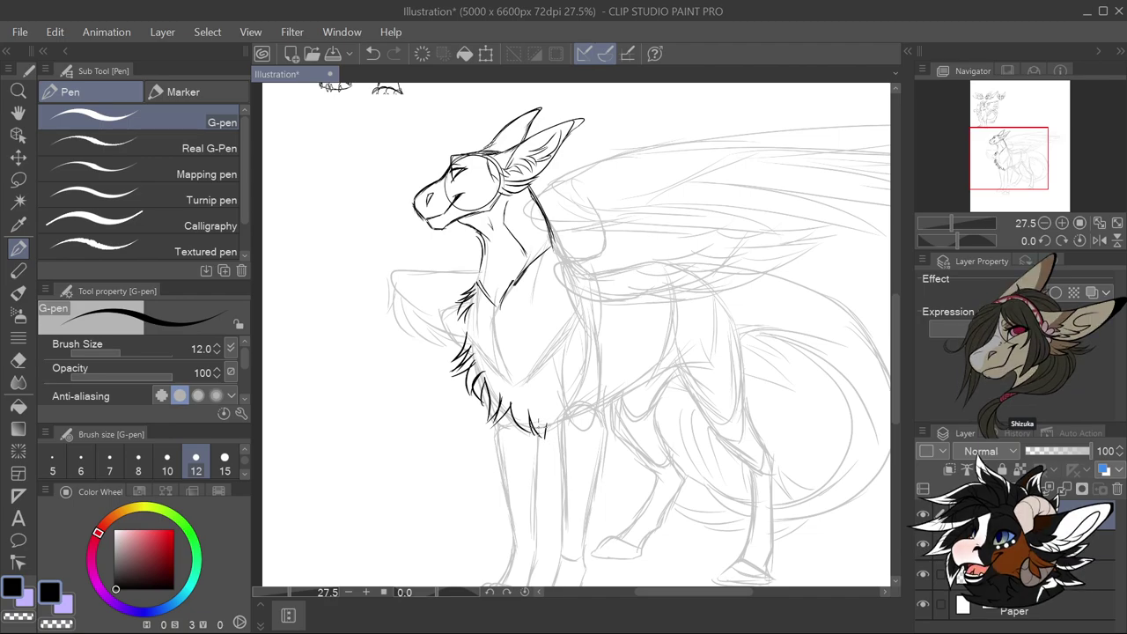
Draw fur tufts along the near side of the chest and at the near elbow, plus a curve across the upper foreleg
{"action": "scroll", "coordinate": [547, 254], "scroll_direction": "down", "scroll_amount": 4}
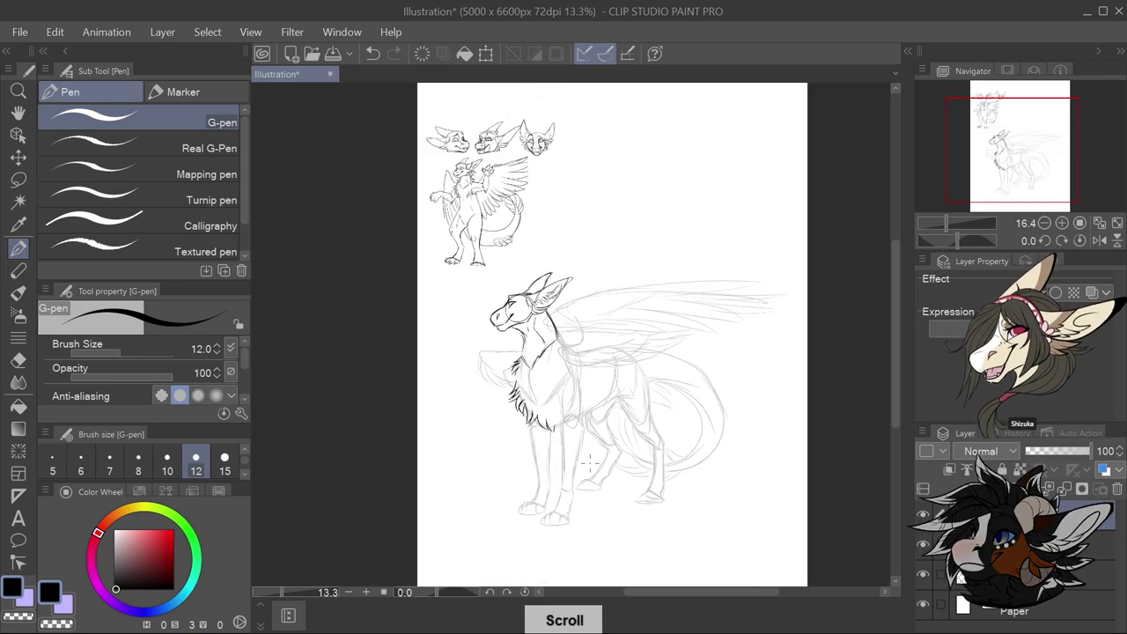
{"action": "scroll", "coordinate": [546, 253], "scroll_direction": "up", "scroll_amount": 4}
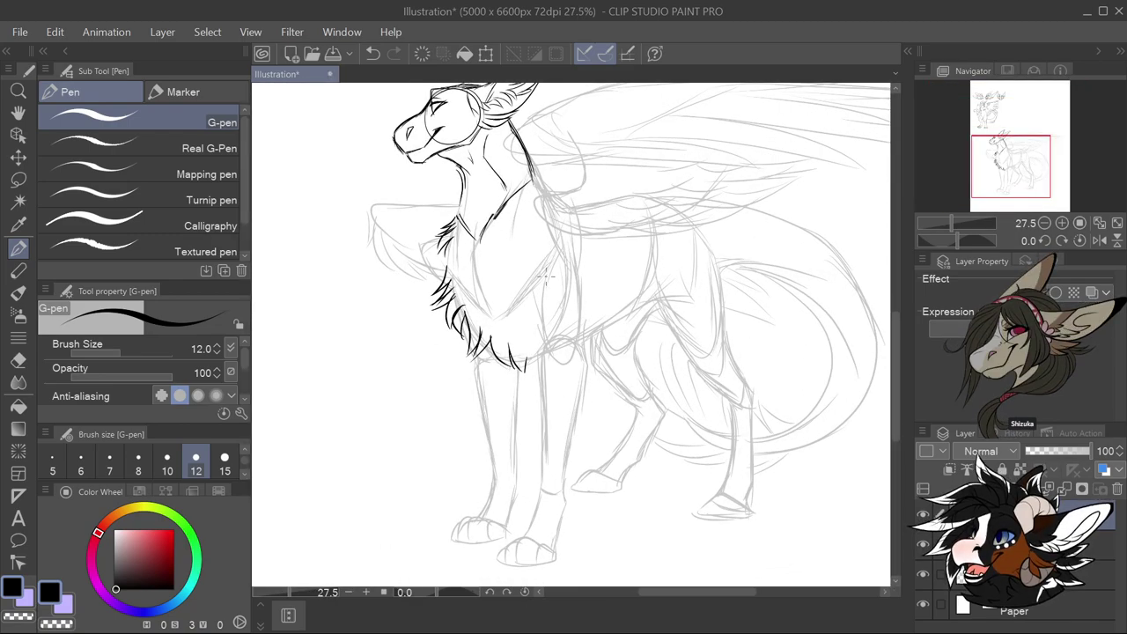
{"action": "mouse_move", "coordinate": [552, 250]}
{"action": "left_mouse_down"}
{"action": "mouse_move", "coordinate": [543, 288]}
{"action": "mouse_move", "coordinate": [560, 295]}
{"action": "left_mouse_up"}
{"action": "left_click_drag", "start_coordinate": [547, 277], "coordinate": [537, 305]}
{"action": "left_click_drag", "start_coordinate": [545, 303], "coordinate": [537, 351]}
{"action": "left_click_drag", "start_coordinate": [583, 297], "coordinate": [589, 349]}
{"action": "mouse_move", "coordinate": [590, 340]}
{"action": "left_mouse_down"}
{"action": "mouse_move", "coordinate": [605, 356]}
{"action": "mouse_move", "coordinate": [582, 381]}
{"action": "left_mouse_up"}
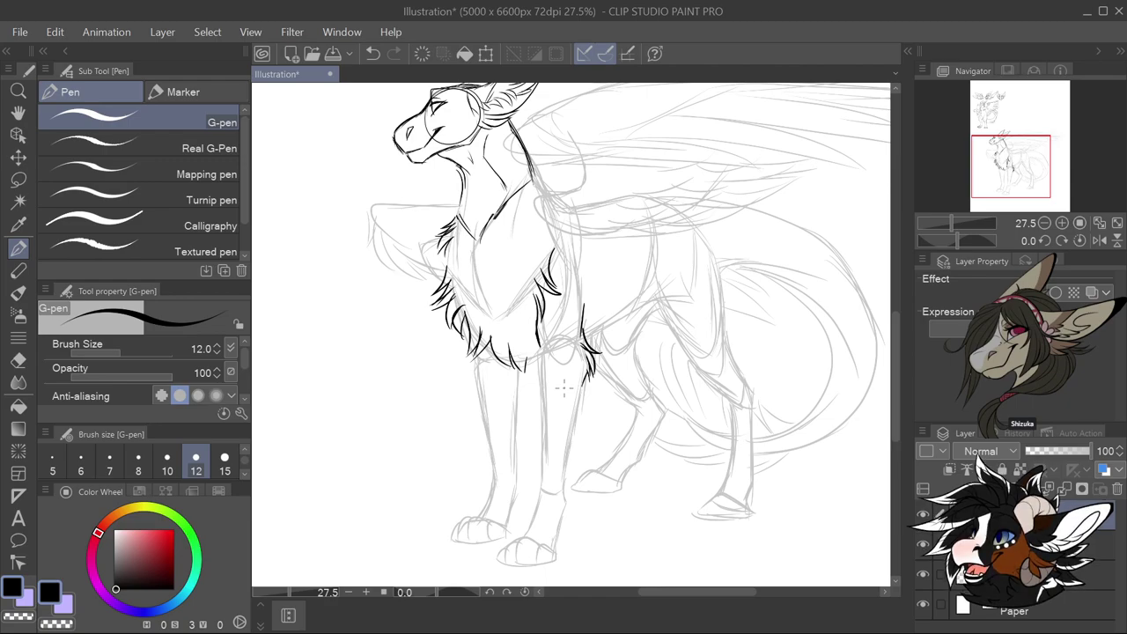
{"action": "left_click_drag", "start_coordinate": [546, 344], "coordinate": [567, 338]}
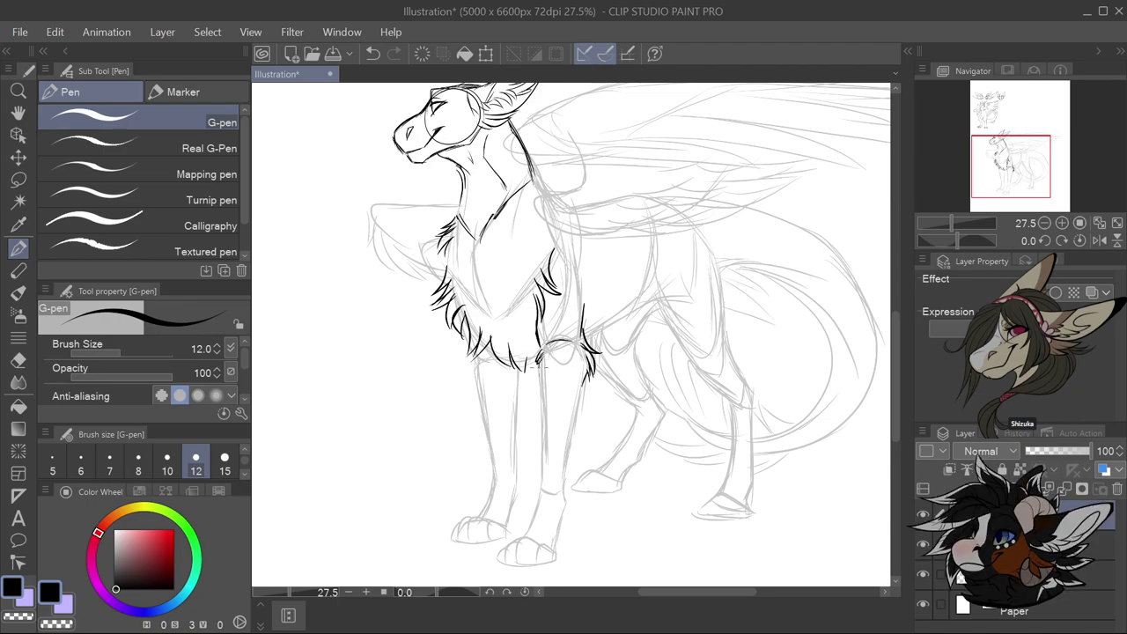
Outline the near front leg in dark lines from the elbow through the wrist down to the paw
{"action": "left_click_drag", "start_coordinate": [544, 398], "coordinate": [542, 484]}
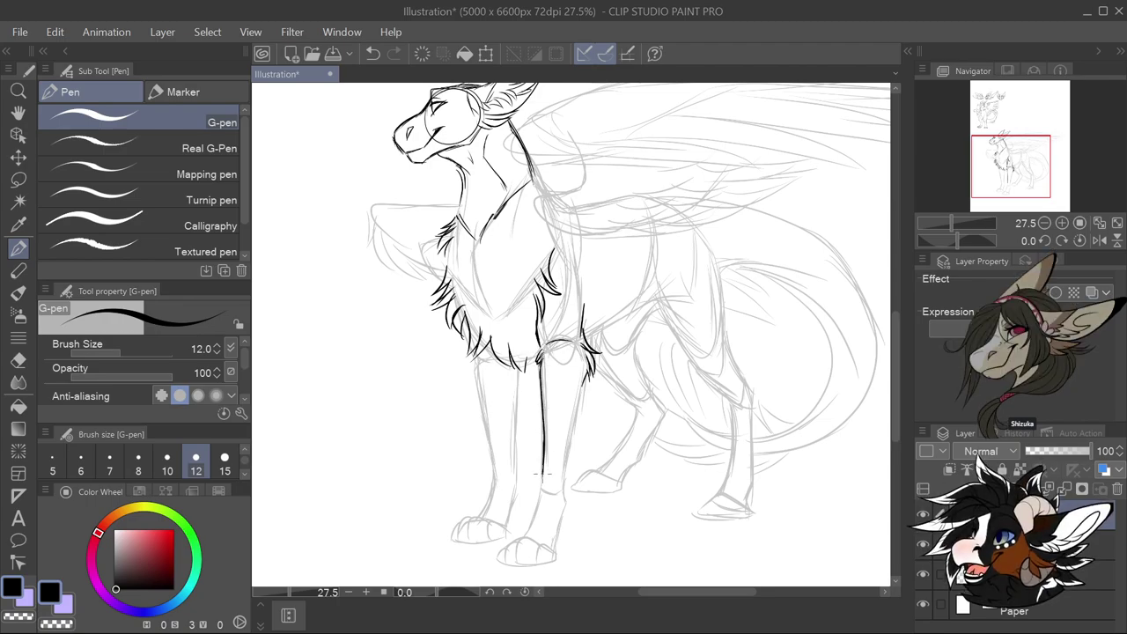
{"action": "mouse_move", "coordinate": [581, 387]}
{"action": "left_mouse_down"}
{"action": "mouse_move", "coordinate": [564, 489]}
{"action": "mouse_move", "coordinate": [534, 508]}
{"action": "mouse_move", "coordinate": [522, 545]}
{"action": "left_mouse_up"}
{"action": "left_click_drag", "start_coordinate": [565, 495], "coordinate": [564, 519]}
Outline the rounded toes of the near front paw and add claws to them
{"action": "mouse_move", "coordinate": [534, 554]}
{"action": "left_mouse_down"}
{"action": "mouse_move", "coordinate": [562, 555]}
{"action": "mouse_move", "coordinate": [524, 549]}
{"action": "left_mouse_up"}
{"action": "left_click_drag", "start_coordinate": [525, 540], "coordinate": [517, 559]}
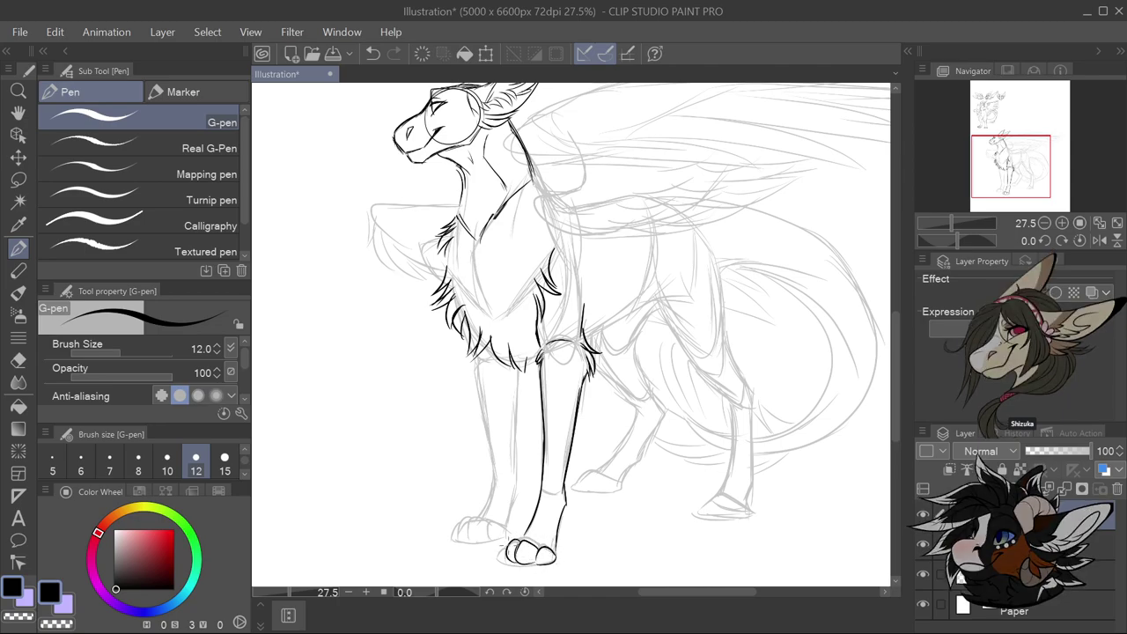
{"action": "left_click_drag", "start_coordinate": [500, 550], "coordinate": [507, 564]}
{"action": "left_click_drag", "start_coordinate": [526, 553], "coordinate": [521, 566]}
{"action": "scroll", "coordinate": [538, 521], "scroll_direction": "up", "scroll_amount": 4}
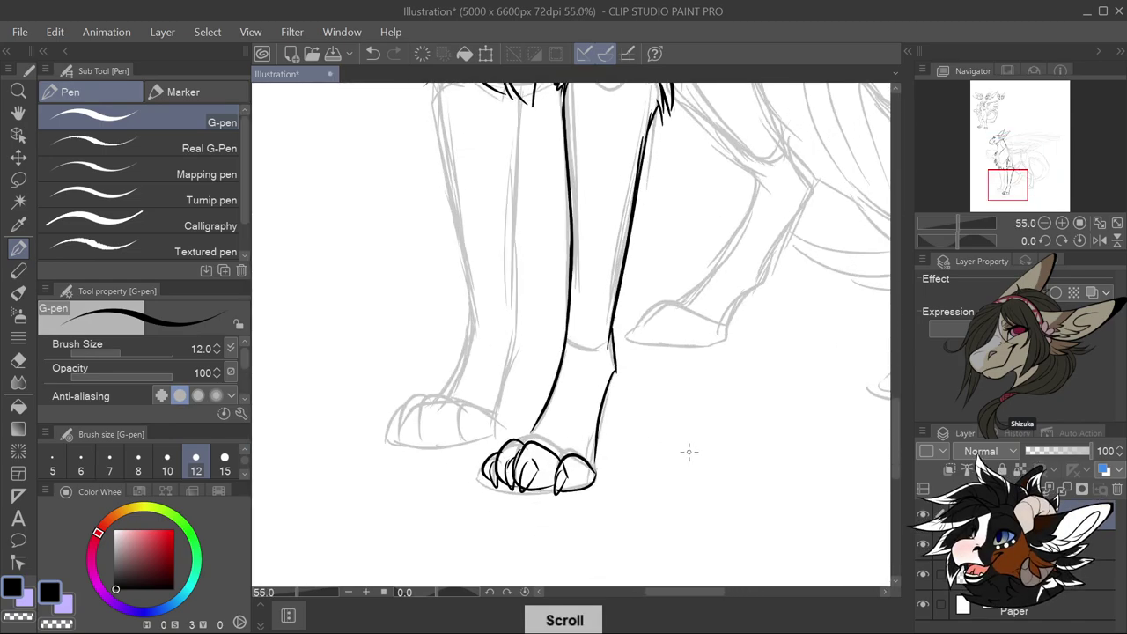
Sketch an example paw with toes and straight claws beside the near front paw, and undo its claws
{"action": "mouse_move", "coordinate": [669, 453]}
{"action": "left_mouse_down"}
{"action": "mouse_move", "coordinate": [726, 461]}
{"action": "mouse_move", "coordinate": [667, 455]}
{"action": "mouse_move", "coordinate": [645, 485]}
{"action": "mouse_move", "coordinate": [726, 492]}
{"action": "mouse_move", "coordinate": [738, 484]}
{"action": "mouse_move", "coordinate": [733, 467]}
{"action": "mouse_move", "coordinate": [715, 460]}
{"action": "mouse_move", "coordinate": [673, 471]}
{"action": "mouse_move", "coordinate": [684, 458]}
{"action": "mouse_move", "coordinate": [657, 461]}
{"action": "mouse_move", "coordinate": [660, 487]}
{"action": "mouse_move", "coordinate": [689, 507]}
{"action": "left_mouse_up"}
{"action": "mouse_move", "coordinate": [662, 472]}
{"action": "left_mouse_down"}
{"action": "mouse_move", "coordinate": [670, 516]}
{"action": "mouse_move", "coordinate": [653, 500]}
{"action": "left_mouse_up"}
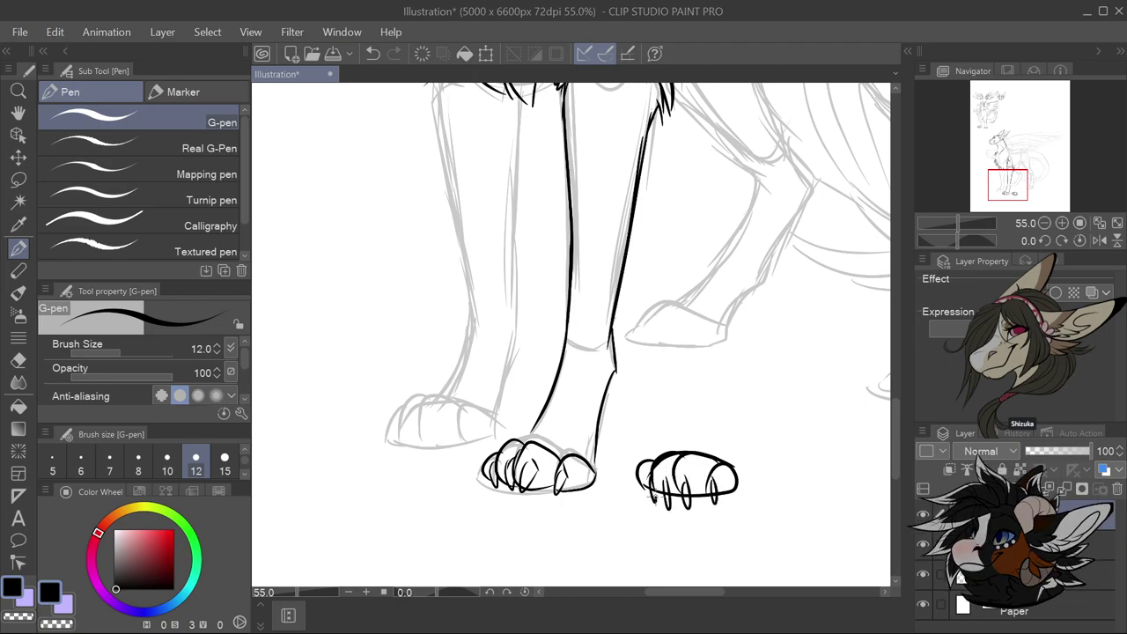
{"action": "scroll", "coordinate": [517, 513], "scroll_direction": "up", "scroll_amount": 3}
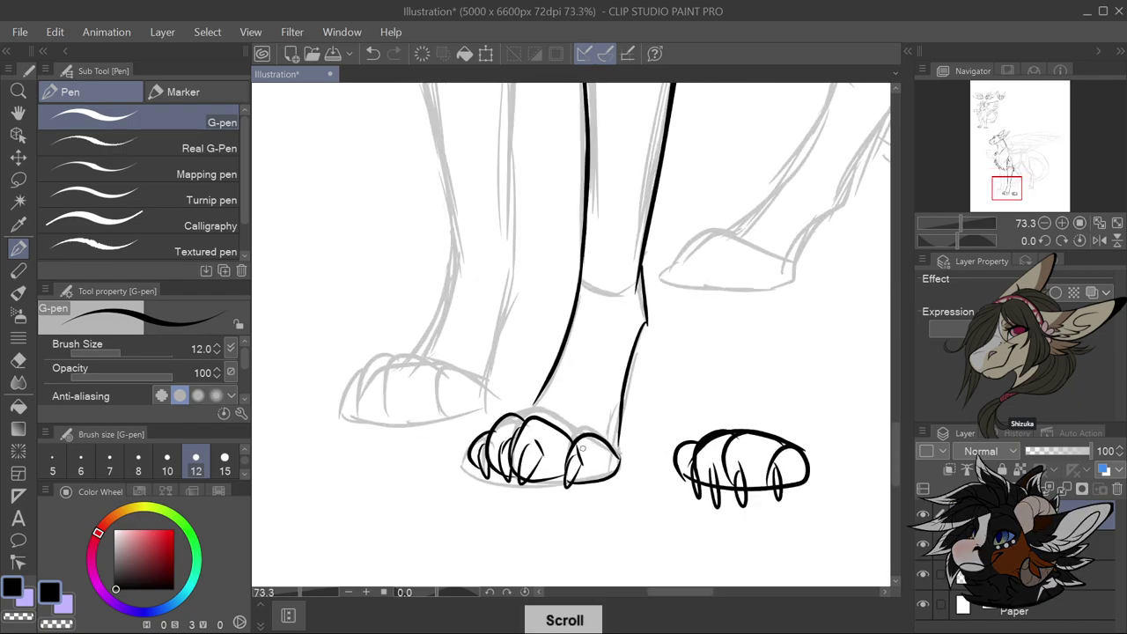
{"action": "key", "text": "ctrl+z"}
{"action": "key", "text": "ctrl+z"}
{"action": "key", "text": "ctrl+z"}
{"action": "key", "text": "ctrl+z"}
{"action": "key", "text": "ctrl+z"}
{"action": "key", "text": "ctrl+z"}
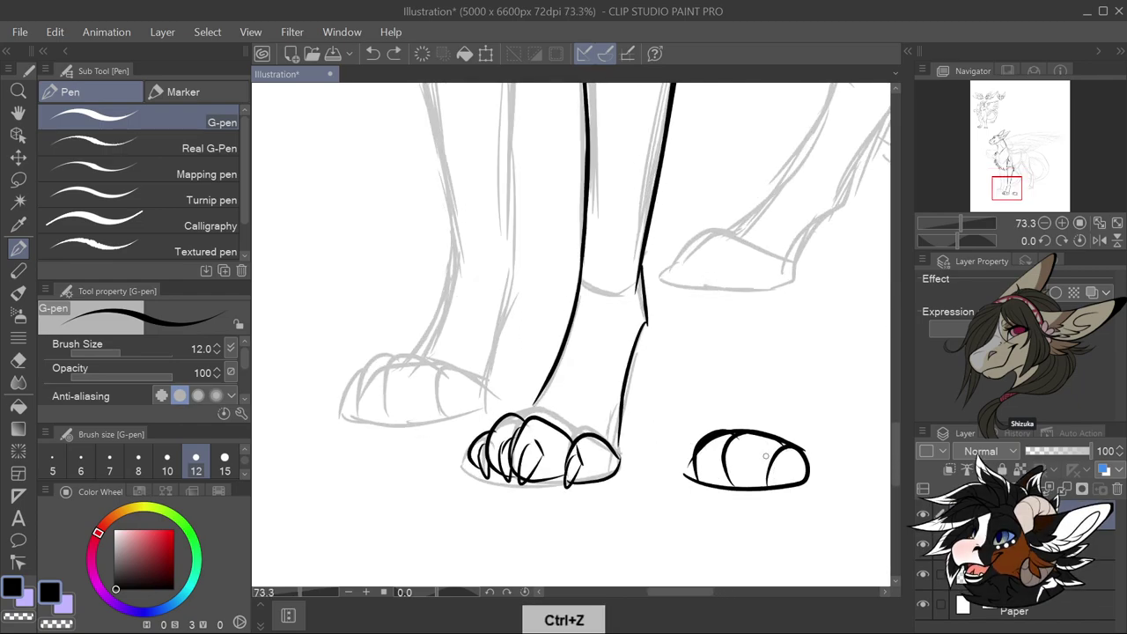
Add an outer toe and curved claws to the example paw, and undo the entire example
{"action": "left_click_drag", "start_coordinate": [695, 445], "coordinate": [678, 479]}
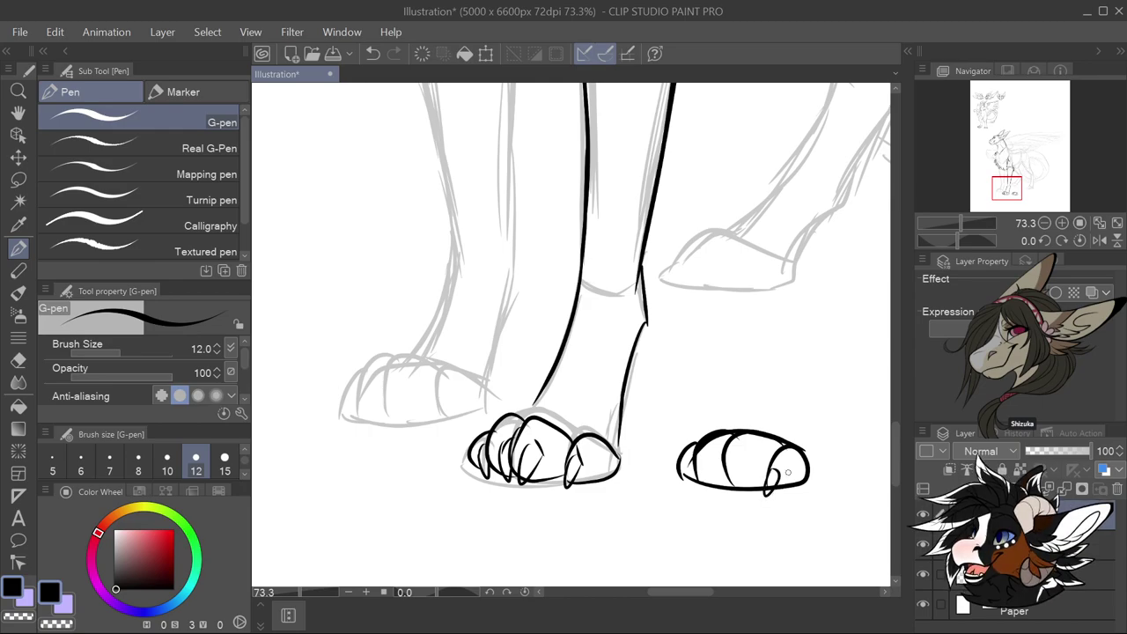
{"action": "left_click_drag", "start_coordinate": [693, 458], "coordinate": [686, 478]}
{"action": "mouse_move", "coordinate": [736, 469]}
{"action": "left_mouse_down"}
{"action": "mouse_move", "coordinate": [738, 495]}
{"action": "mouse_move", "coordinate": [748, 467]}
{"action": "left_mouse_up"}
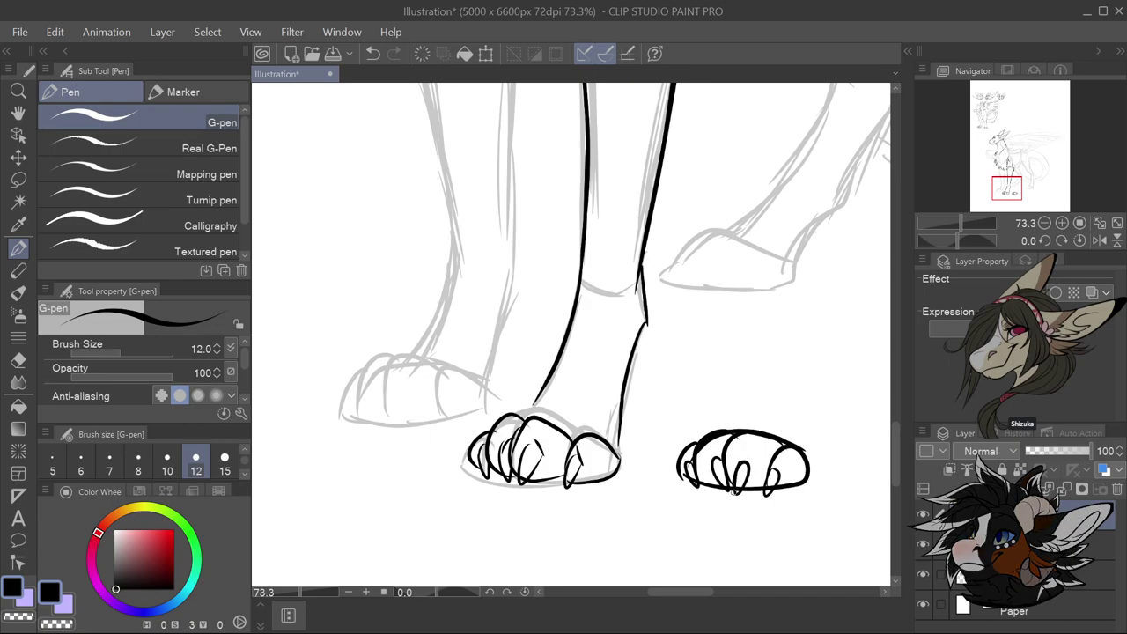
{"action": "key", "text": "ctrl+z"}
{"action": "key", "text": "ctrl+z"}
{"action": "key", "text": "ctrl+z"}
{"action": "key", "text": "ctrl+z"}
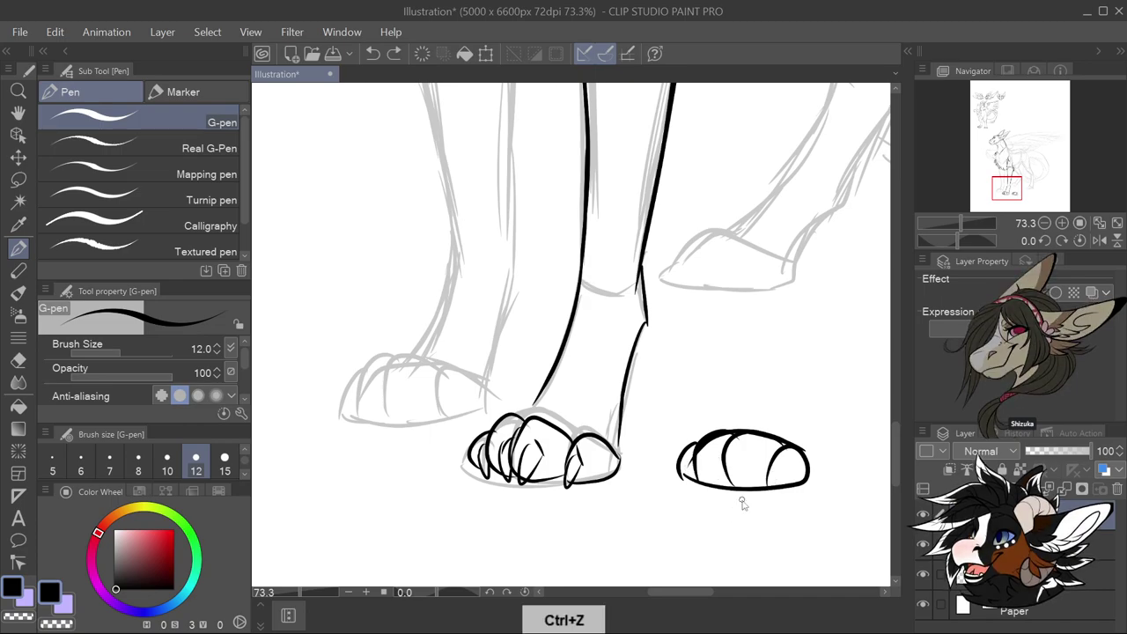
{"action": "key", "text": "ctrl+z"}
{"action": "key", "text": "ctrl+z"}
{"action": "key", "text": "ctrl+z"}
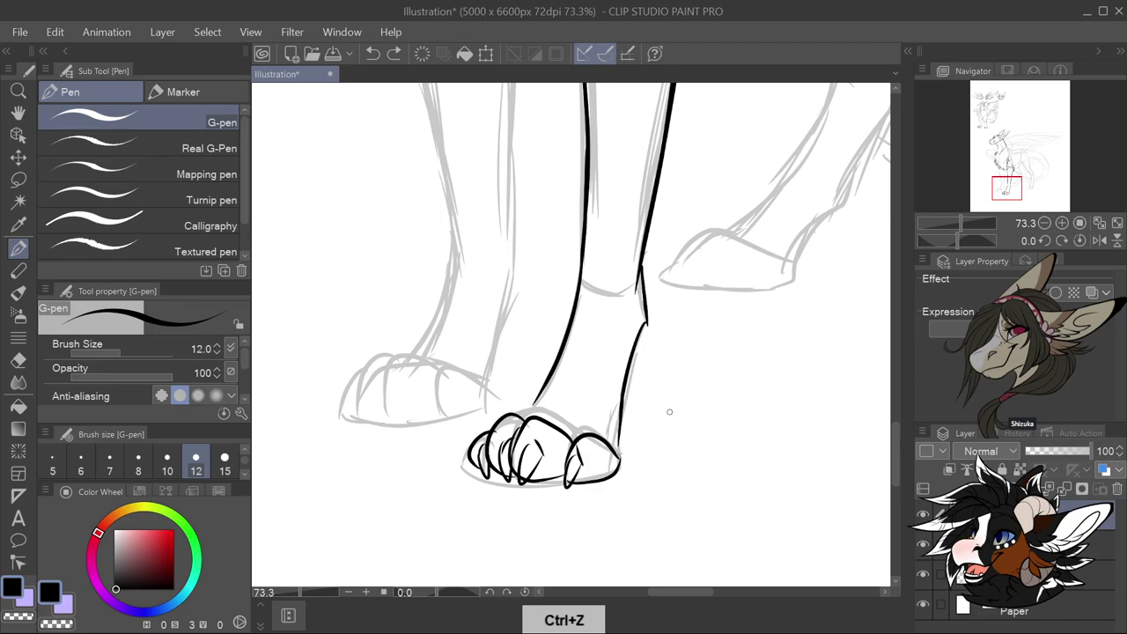
Outline both sides of the far front leg in dark lines from the chest fur down toward the paw
{"action": "scroll", "coordinate": [671, 418], "scroll_direction": "down", "scroll_amount": 5}
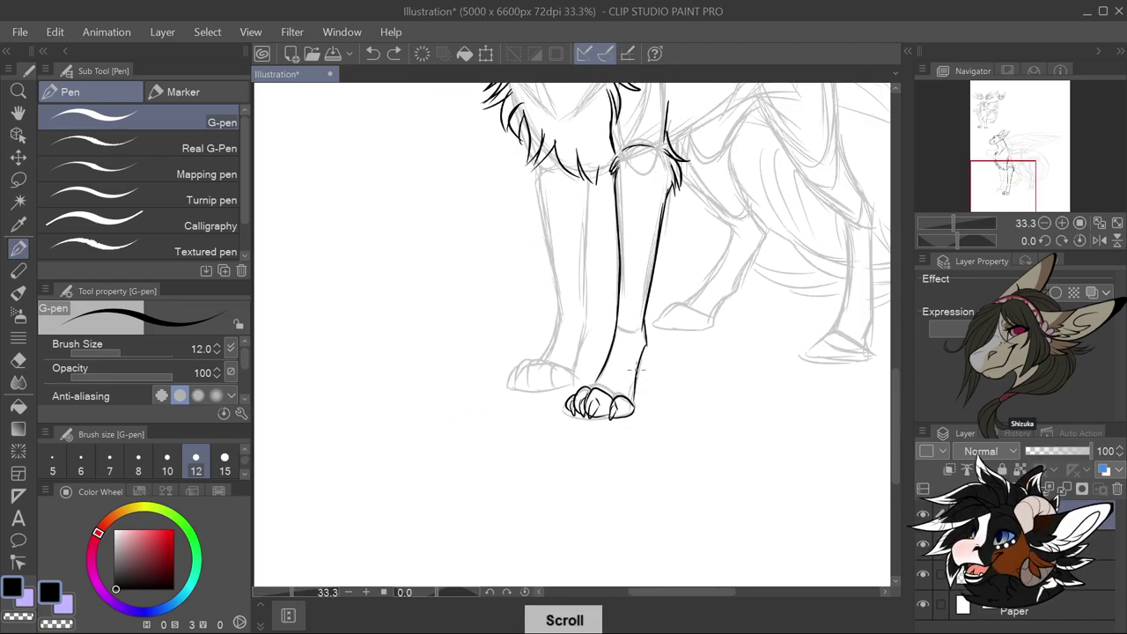
{"action": "scroll", "coordinate": [636, 369], "scroll_direction": "up", "scroll_amount": 4}
{"action": "mouse_move", "coordinate": [600, 206]}
{"action": "left_mouse_down"}
{"action": "mouse_move", "coordinate": [615, 196]}
{"action": "mouse_move", "coordinate": [599, 234]}
{"action": "left_mouse_up"}
{"action": "left_click_drag", "start_coordinate": [589, 213], "coordinate": [588, 262]}
{"action": "mouse_move", "coordinate": [592, 214]}
{"action": "left_mouse_down"}
{"action": "mouse_move", "coordinate": [581, 231]}
{"action": "mouse_move", "coordinate": [581, 411]}
{"action": "mouse_move", "coordinate": [590, 234]}
{"action": "mouse_move", "coordinate": [584, 387]}
{"action": "left_mouse_up"}
{"action": "key", "text": "ctrl+z"}
{"action": "left_click_drag", "start_coordinate": [495, 128], "coordinate": [507, 167]}
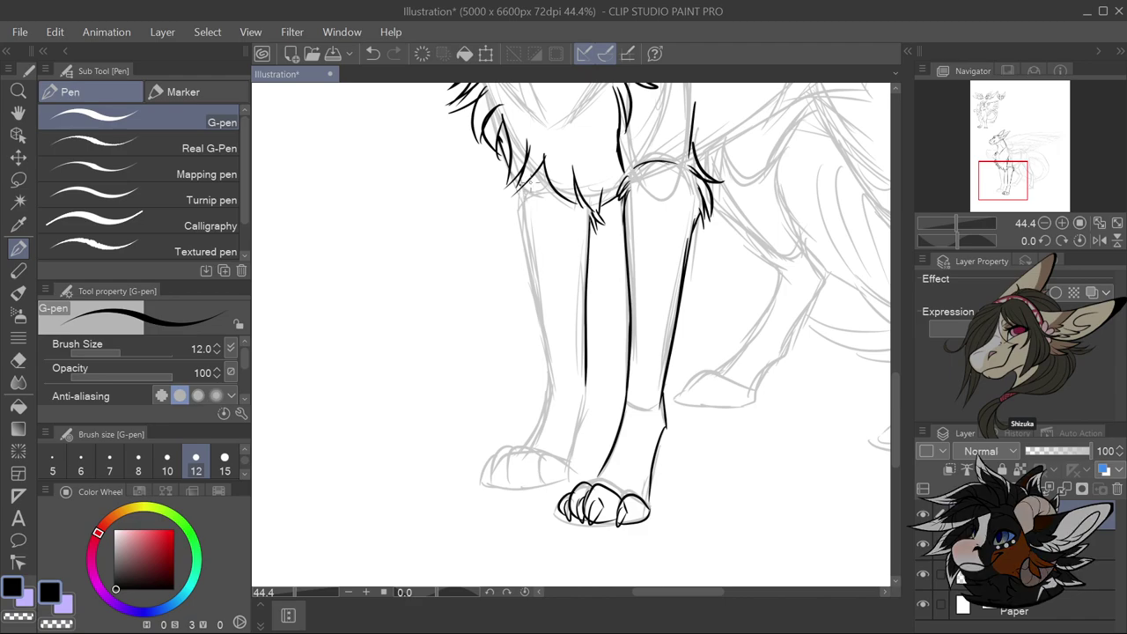
{"action": "key", "text": "ctrl+z"}
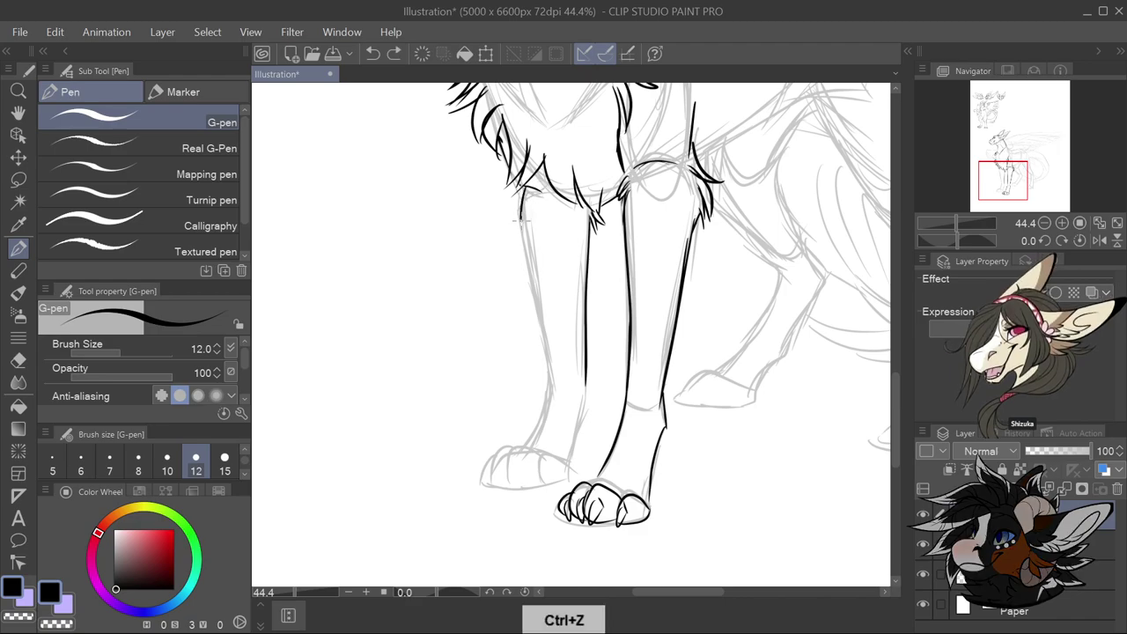
{"action": "mouse_move", "coordinate": [524, 211]}
{"action": "left_mouse_down"}
{"action": "mouse_move", "coordinate": [552, 386]}
{"action": "mouse_move", "coordinate": [526, 445]}
{"action": "left_mouse_up"}
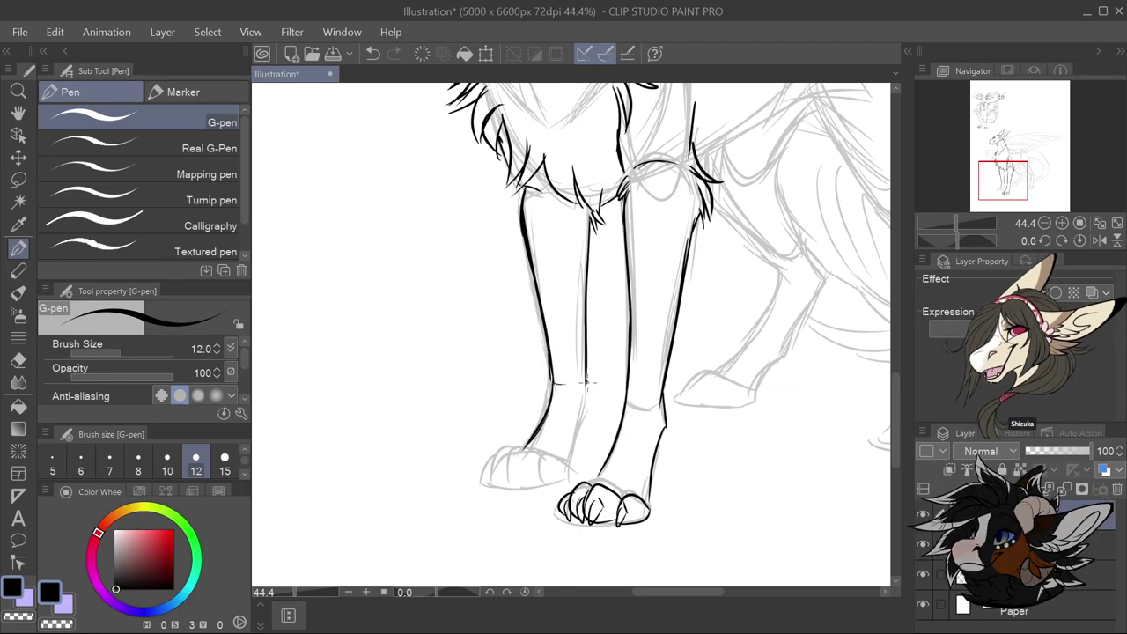
Finish the far front leg below the wrist and outline its paw with rounded toes and claws
{"action": "mouse_move", "coordinate": [586, 396]}
{"action": "left_mouse_down"}
{"action": "mouse_move", "coordinate": [573, 468]}
{"action": "mouse_move", "coordinate": [553, 452]}
{"action": "mouse_move", "coordinate": [543, 458]}
{"action": "mouse_move", "coordinate": [538, 483]}
{"action": "mouse_move", "coordinate": [566, 483]}
{"action": "mouse_move", "coordinate": [520, 442]}
{"action": "mouse_move", "coordinate": [509, 492]}
{"action": "mouse_move", "coordinate": [532, 493]}
{"action": "mouse_move", "coordinate": [541, 471]}
{"action": "mouse_move", "coordinate": [506, 443]}
{"action": "mouse_move", "coordinate": [489, 452]}
{"action": "mouse_move", "coordinate": [497, 492]}
{"action": "mouse_move", "coordinate": [488, 463]}
{"action": "mouse_move", "coordinate": [500, 489]}
{"action": "left_mouse_up"}
{"action": "key", "text": "ctrl+z"}
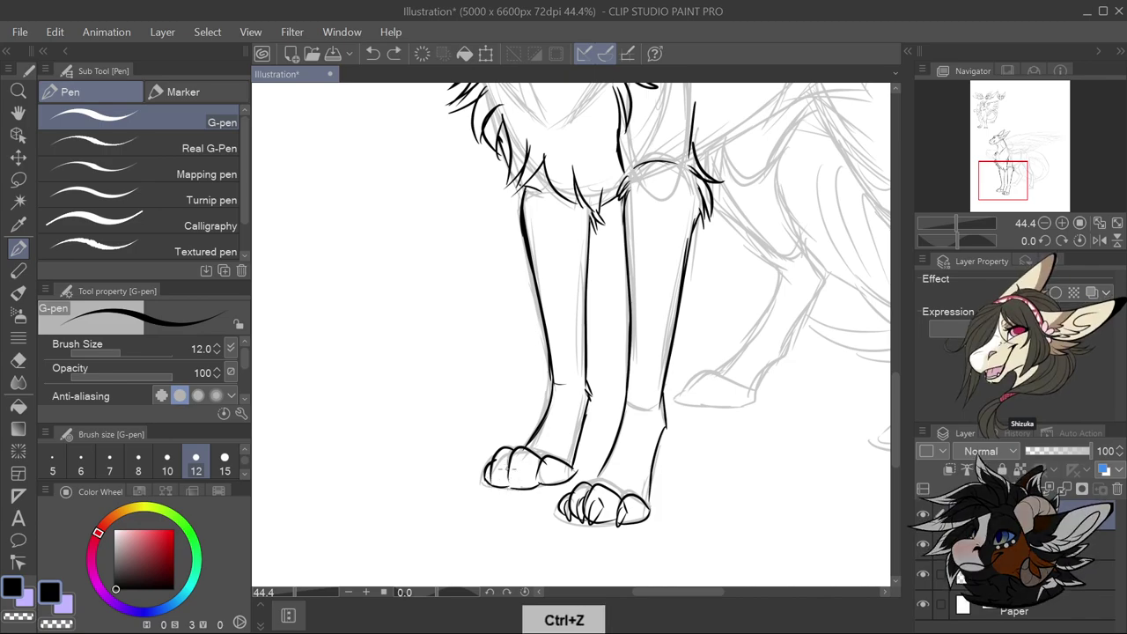
{"action": "mouse_move", "coordinate": [498, 464]}
{"action": "left_mouse_down"}
{"action": "mouse_move", "coordinate": [485, 485]}
{"action": "mouse_move", "coordinate": [509, 494]}
{"action": "mouse_move", "coordinate": [518, 481]}
{"action": "left_mouse_up"}
{"action": "key", "text": "ctrl+z"}
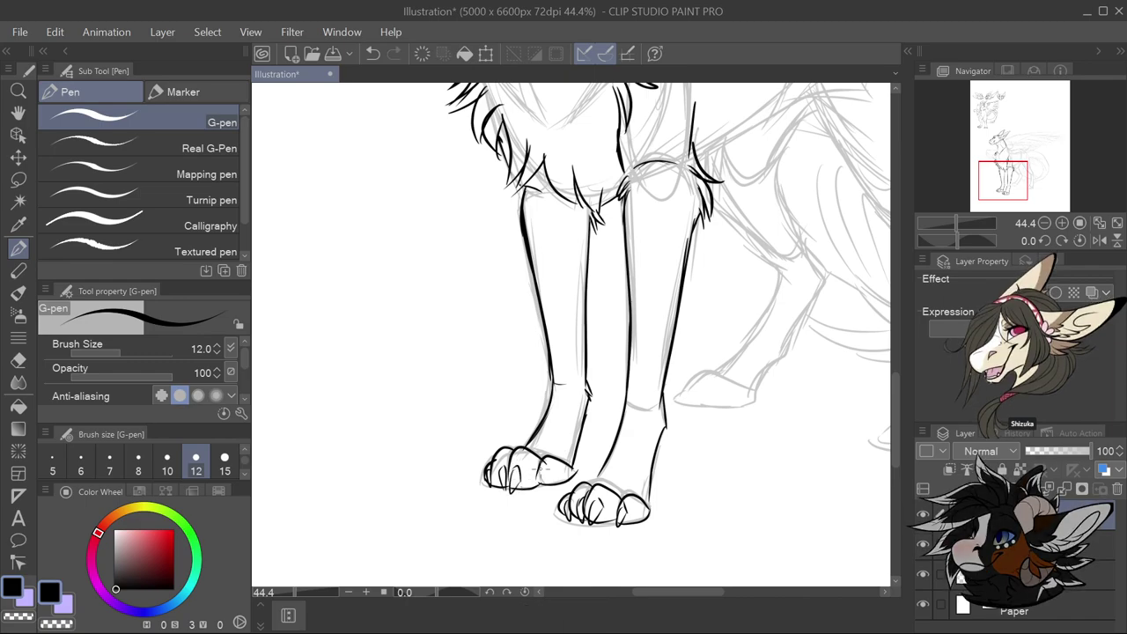
Draw the belly line from the near elbow fur to the flank and start the front edge of the near thigh
{"action": "scroll", "coordinate": [662, 370], "scroll_direction": "down", "scroll_amount": 4}
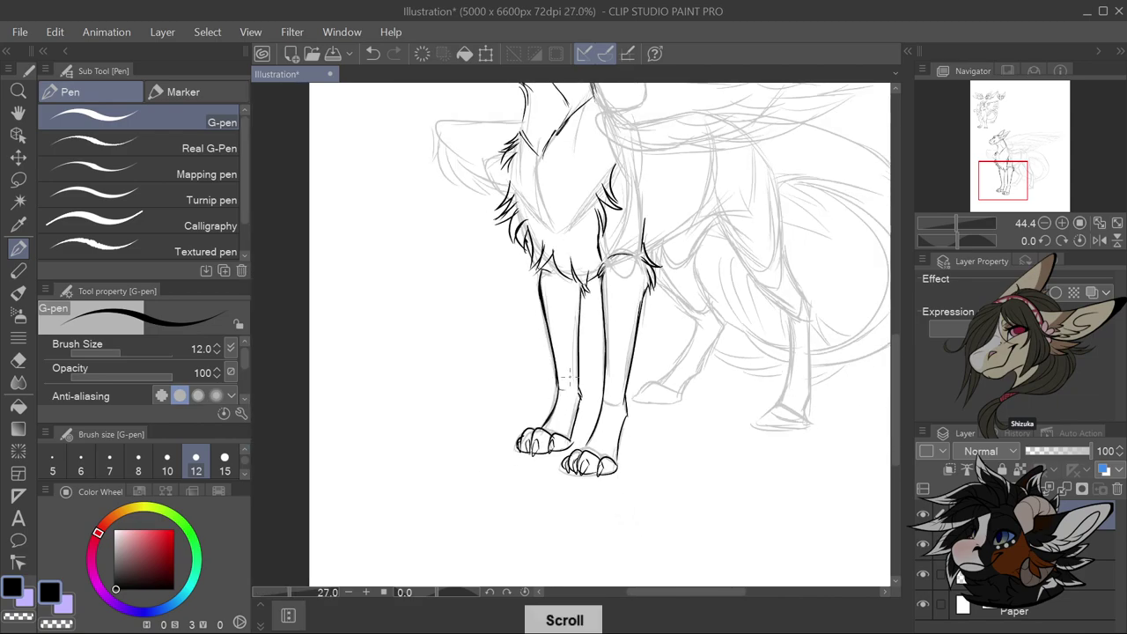
{"action": "scroll", "coordinate": [767, 290], "scroll_direction": "up", "scroll_amount": 3}
{"action": "scroll", "coordinate": [742, 297], "scroll_direction": "down", "scroll_amount": 3}
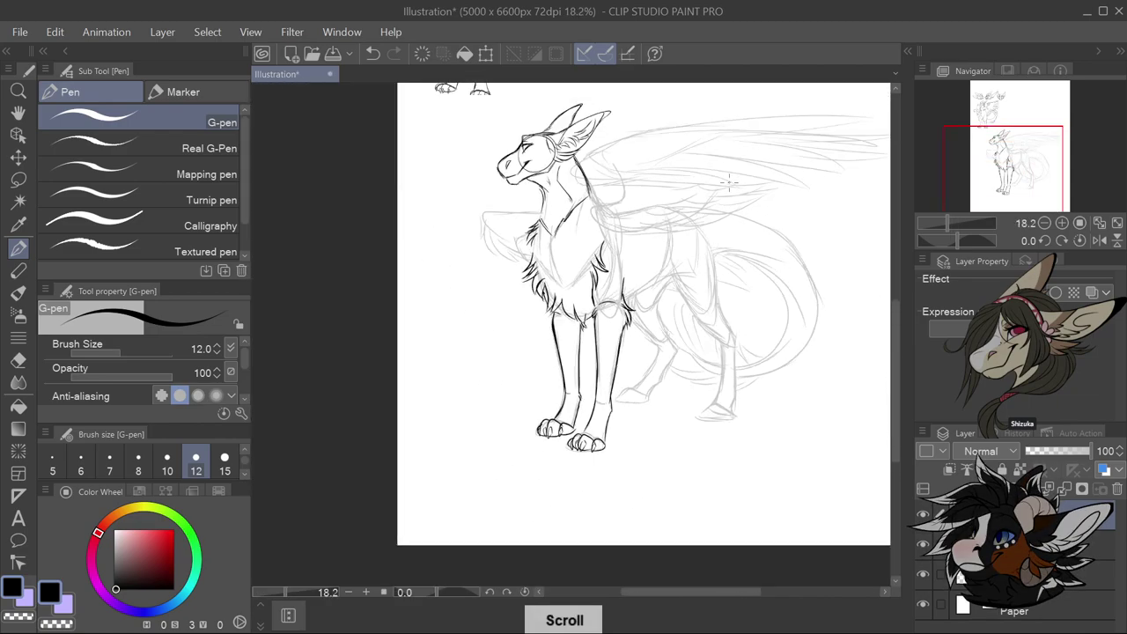
{"action": "scroll", "coordinate": [748, 123], "scroll_direction": "up", "scroll_amount": 4}
{"action": "scroll", "coordinate": [749, 122], "scroll_direction": "up", "scroll_amount": 1}
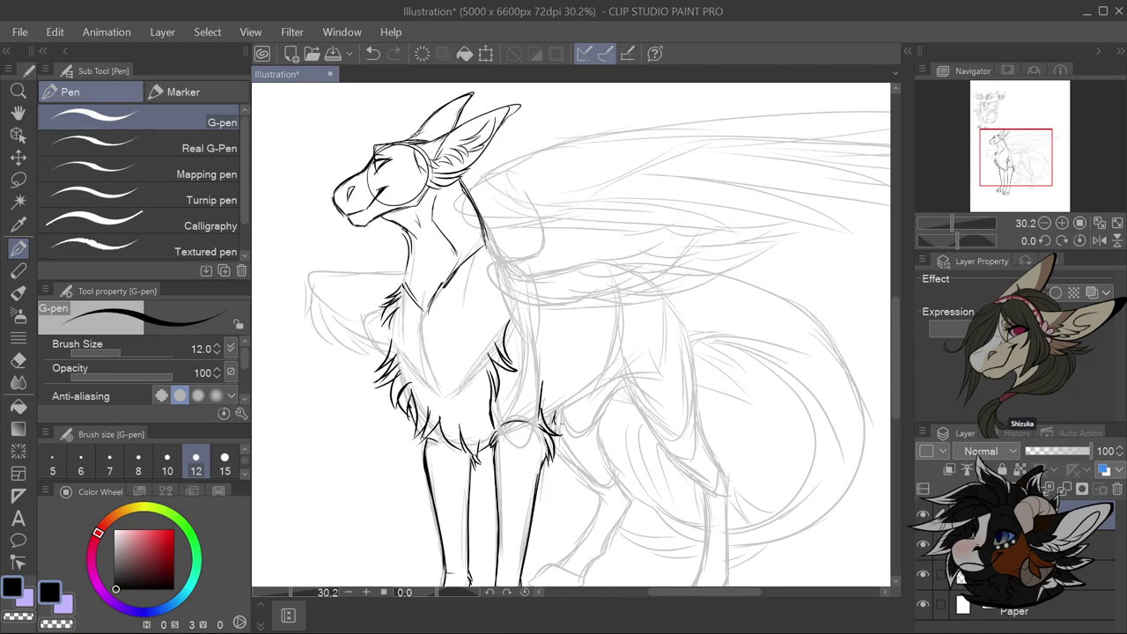
{"action": "left_click_drag", "start_coordinate": [567, 410], "coordinate": [595, 393]}
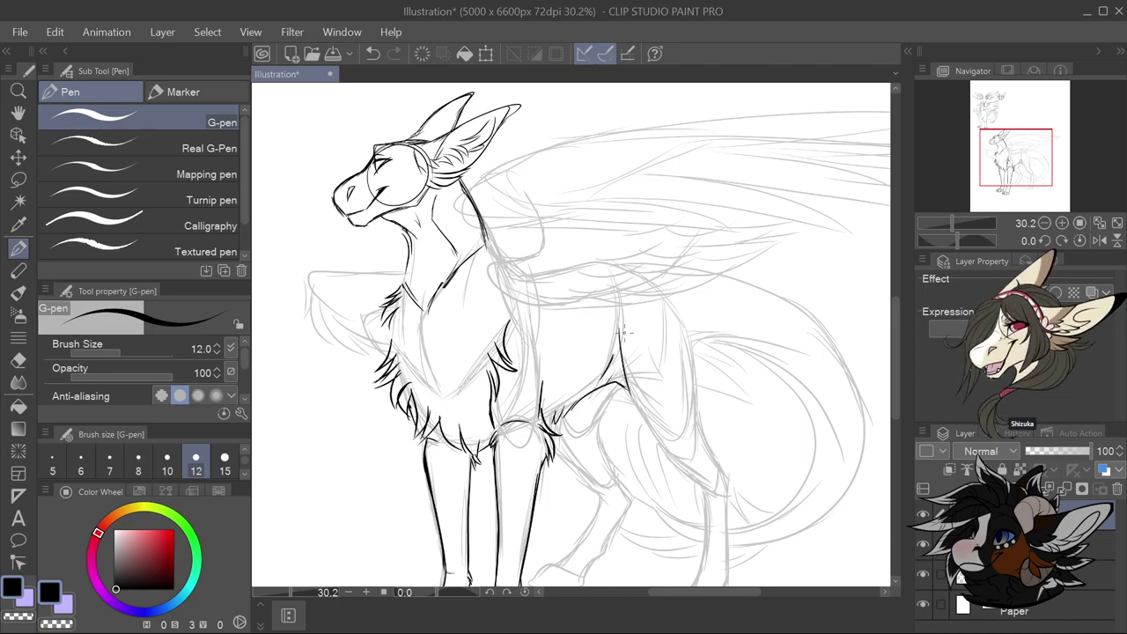
Outline the front and back edges of the near hind thigh down to the hock
{"action": "scroll", "coordinate": [678, 403], "scroll_direction": "down", "scroll_amount": 4}
{"action": "scroll", "coordinate": [678, 402], "scroll_direction": "up", "scroll_amount": 3}
{"action": "mouse_move", "coordinate": [565, 317]}
{"action": "left_mouse_down"}
{"action": "mouse_move", "coordinate": [616, 409]}
{"action": "mouse_move", "coordinate": [596, 389]}
{"action": "mouse_move", "coordinate": [652, 448]}
{"action": "mouse_move", "coordinate": [634, 428]}
{"action": "mouse_move", "coordinate": [666, 441]}
{"action": "mouse_move", "coordinate": [680, 427]}
{"action": "mouse_move", "coordinate": [647, 351]}
{"action": "left_mouse_up"}
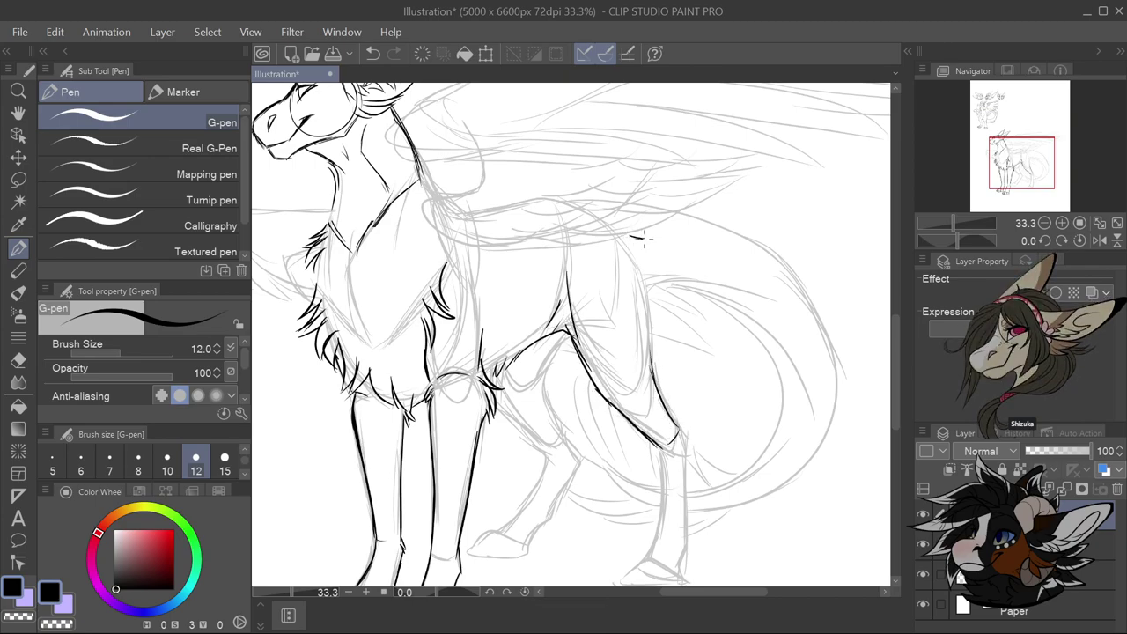
Draw fur tufts at the rump and along the upper back edge of the near thigh
{"action": "left_click_drag", "start_coordinate": [630, 237], "coordinate": [662, 243]}
{"action": "mouse_move", "coordinate": [672, 240]}
{"action": "left_mouse_down"}
{"action": "mouse_move", "coordinate": [659, 249]}
{"action": "mouse_move", "coordinate": [669, 255]}
{"action": "left_mouse_up"}
{"action": "left_click_drag", "start_coordinate": [667, 256], "coordinate": [662, 283]}
{"action": "mouse_move", "coordinate": [637, 261]}
{"action": "left_mouse_down"}
{"action": "mouse_move", "coordinate": [663, 276]}
{"action": "mouse_move", "coordinate": [660, 300]}
{"action": "left_mouse_up"}
{"action": "mouse_move", "coordinate": [662, 283]}
{"action": "left_mouse_down"}
{"action": "mouse_move", "coordinate": [649, 332]}
{"action": "mouse_move", "coordinate": [653, 384]}
{"action": "left_mouse_up"}
Outline the far hind leg from the belly through the hock, with fur tufts at the inner thigh
{"action": "mouse_move", "coordinate": [570, 350]}
{"action": "left_mouse_down"}
{"action": "mouse_move", "coordinate": [577, 370]}
{"action": "mouse_move", "coordinate": [547, 379]}
{"action": "mouse_move", "coordinate": [574, 450]}
{"action": "left_mouse_up"}
{"action": "left_click_drag", "start_coordinate": [495, 394], "coordinate": [525, 440]}
{"action": "mouse_move", "coordinate": [523, 431]}
{"action": "left_mouse_down"}
{"action": "mouse_move", "coordinate": [544, 456]}
{"action": "mouse_move", "coordinate": [530, 435]}
{"action": "left_mouse_up"}
{"action": "mouse_move", "coordinate": [529, 433]}
{"action": "left_mouse_down"}
{"action": "mouse_move", "coordinate": [546, 456]}
{"action": "mouse_move", "coordinate": [519, 509]}
{"action": "left_mouse_up"}
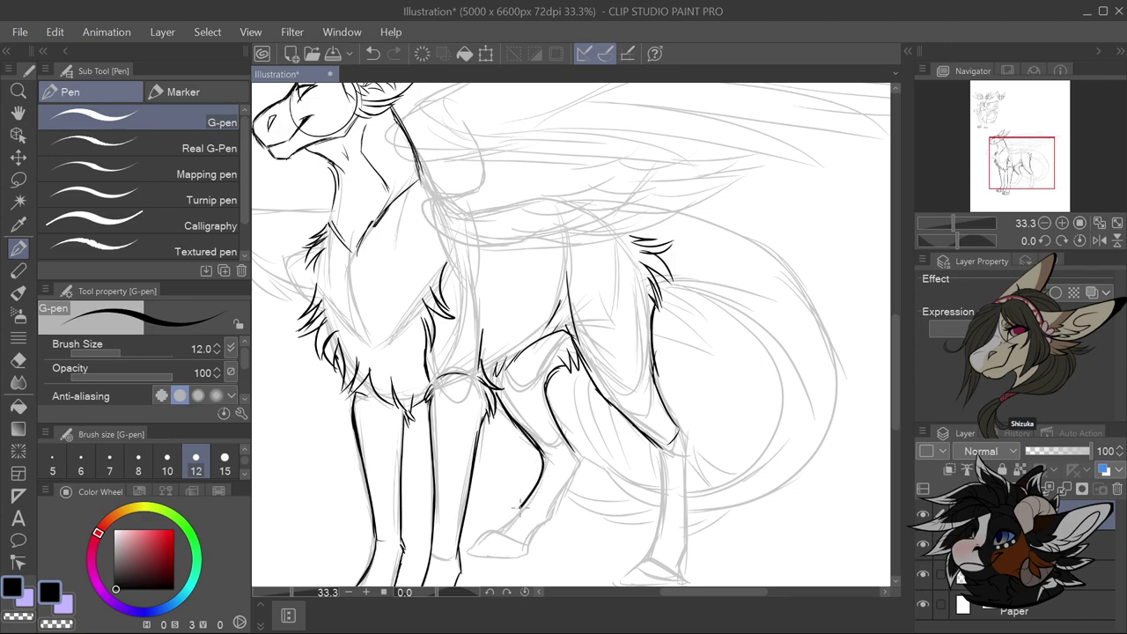
{"action": "left_click_drag", "start_coordinate": [577, 457], "coordinate": [556, 500]}
Outline the far hind paw with rounded toes and claws, joining it to the lower leg
{"action": "scroll", "coordinate": [541, 527], "scroll_direction": "down", "scroll_amount": 2}
{"action": "scroll", "coordinate": [555, 515], "scroll_direction": "up", "scroll_amount": 3}
{"action": "mouse_move", "coordinate": [555, 491]}
{"action": "left_mouse_down"}
{"action": "mouse_move", "coordinate": [548, 521]}
{"action": "mouse_move", "coordinate": [572, 516]}
{"action": "mouse_move", "coordinate": [511, 500]}
{"action": "mouse_move", "coordinate": [516, 515]}
{"action": "mouse_move", "coordinate": [532, 490]}
{"action": "mouse_move", "coordinate": [524, 474]}
{"action": "mouse_move", "coordinate": [502, 480]}
{"action": "mouse_move", "coordinate": [513, 516]}
{"action": "left_mouse_up"}
{"action": "left_click_drag", "start_coordinate": [506, 478], "coordinate": [489, 506]}
{"action": "left_click_drag", "start_coordinate": [551, 469], "coordinate": [515, 478]}
{"action": "mouse_move", "coordinate": [535, 528]}
{"action": "left_mouse_down"}
{"action": "mouse_move", "coordinate": [555, 502]}
{"action": "mouse_move", "coordinate": [549, 512]}
{"action": "left_mouse_up"}
{"action": "key", "text": "ctrl+z"}
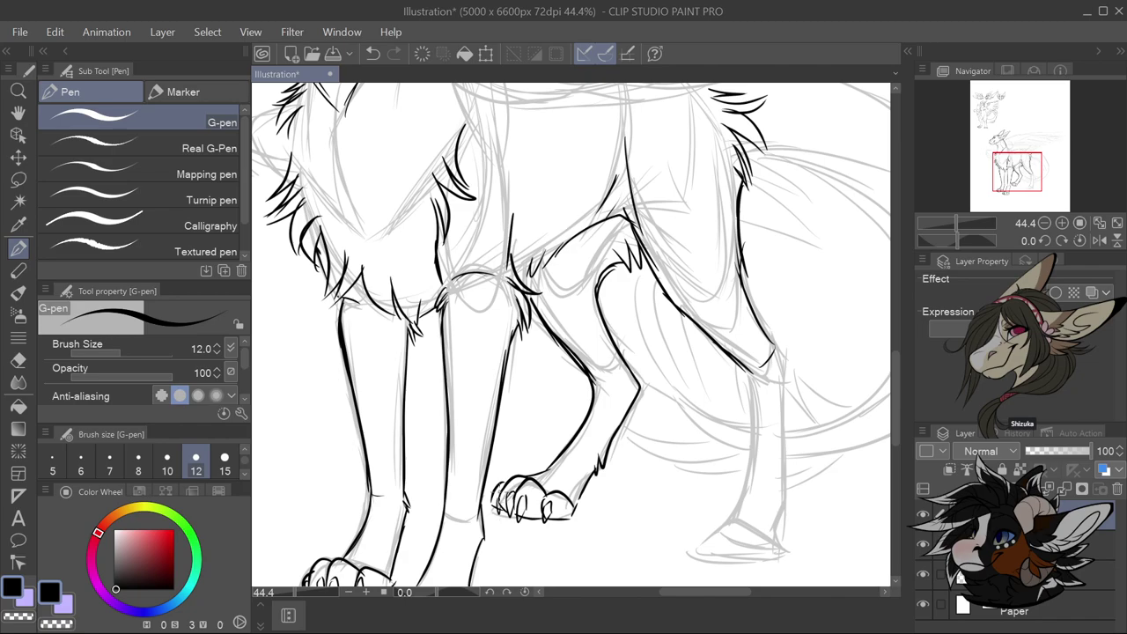
Outline the near hind lower leg from the hock down and draw its paw with toes and claws
{"action": "scroll", "coordinate": [499, 497], "scroll_direction": "down", "scroll_amount": 3}
{"action": "scroll", "coordinate": [535, 341], "scroll_direction": "up", "scroll_amount": 2}
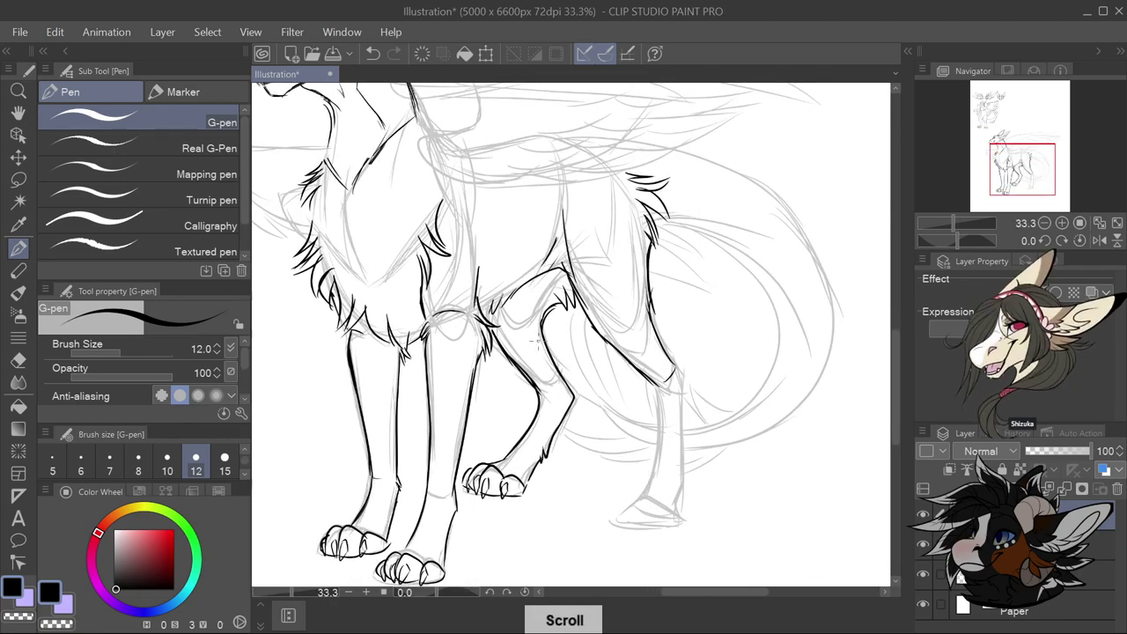
{"action": "scroll", "coordinate": [539, 342], "scroll_direction": "down", "scroll_amount": 1}
{"action": "scroll", "coordinate": [650, 455], "scroll_direction": "up", "scroll_amount": 3}
{"action": "left_click_drag", "start_coordinate": [624, 292], "coordinate": [615, 414]}
{"action": "mouse_move", "coordinate": [650, 285]}
{"action": "left_mouse_down"}
{"action": "mouse_move", "coordinate": [654, 422]}
{"action": "mouse_move", "coordinate": [602, 433]}
{"action": "mouse_move", "coordinate": [657, 465]}
{"action": "mouse_move", "coordinate": [630, 442]}
{"action": "mouse_move", "coordinate": [599, 457]}
{"action": "mouse_move", "coordinate": [630, 469]}
{"action": "left_mouse_up"}
{"action": "mouse_move", "coordinate": [615, 435]}
{"action": "left_mouse_down"}
{"action": "mouse_move", "coordinate": [604, 427]}
{"action": "mouse_move", "coordinate": [581, 459]}
{"action": "mouse_move", "coordinate": [574, 449]}
{"action": "mouse_move", "coordinate": [627, 466]}
{"action": "mouse_move", "coordinate": [584, 461]}
{"action": "mouse_move", "coordinate": [592, 470]}
{"action": "left_mouse_up"}
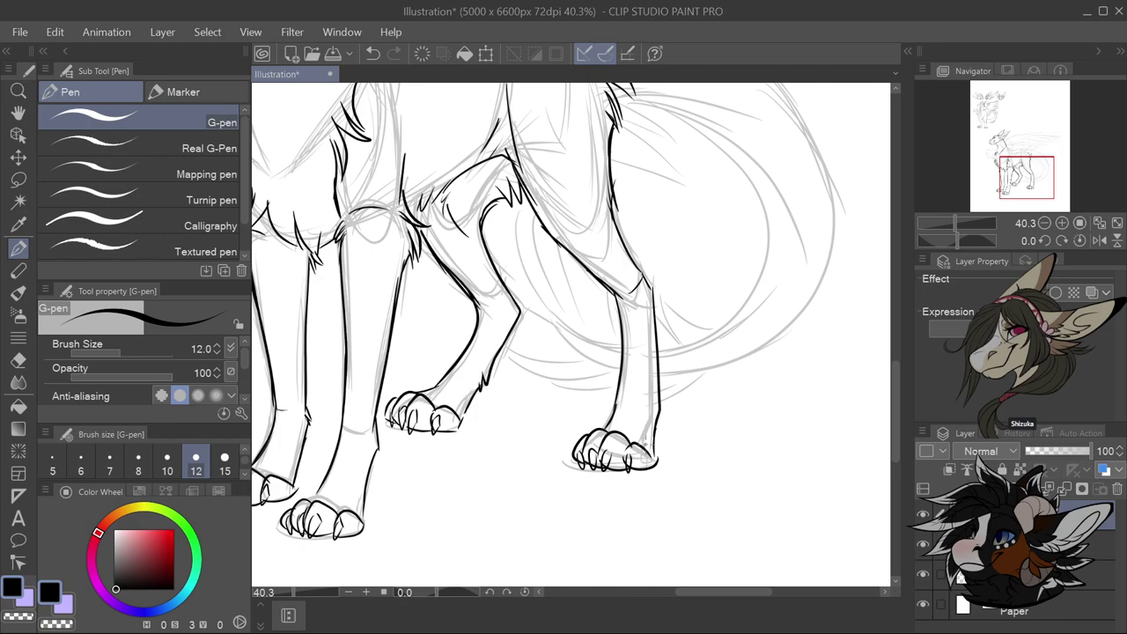
Draw the outer and inner curves of the tail from the rump, sweeping around behind the near hind leg
{"action": "scroll", "coordinate": [616, 458], "scroll_direction": "down", "scroll_amount": 3}
{"action": "scroll", "coordinate": [692, 244], "scroll_direction": "up", "scroll_amount": 3}
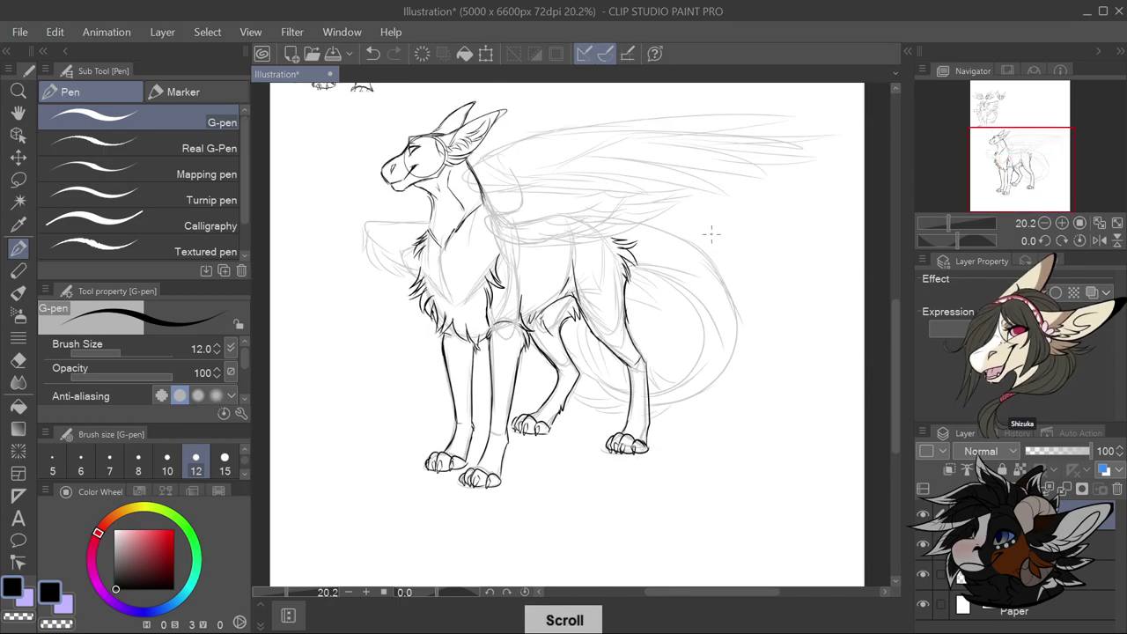
{"action": "mouse_move", "coordinate": [625, 225]}
{"action": "left_mouse_down"}
{"action": "mouse_move", "coordinate": [691, 257]}
{"action": "mouse_move", "coordinate": [741, 327]}
{"action": "mouse_move", "coordinate": [752, 410]}
{"action": "mouse_move", "coordinate": [715, 481]}
{"action": "mouse_move", "coordinate": [609, 514]}
{"action": "left_mouse_up"}
{"action": "mouse_move", "coordinate": [573, 299]}
{"action": "left_mouse_down"}
{"action": "mouse_move", "coordinate": [582, 325]}
{"action": "mouse_move", "coordinate": [650, 320]}
{"action": "mouse_move", "coordinate": [683, 373]}
{"action": "mouse_move", "coordinate": [689, 447]}
{"action": "mouse_move", "coordinate": [606, 501]}
{"action": "mouse_move", "coordinate": [531, 483]}
{"action": "left_mouse_up"}
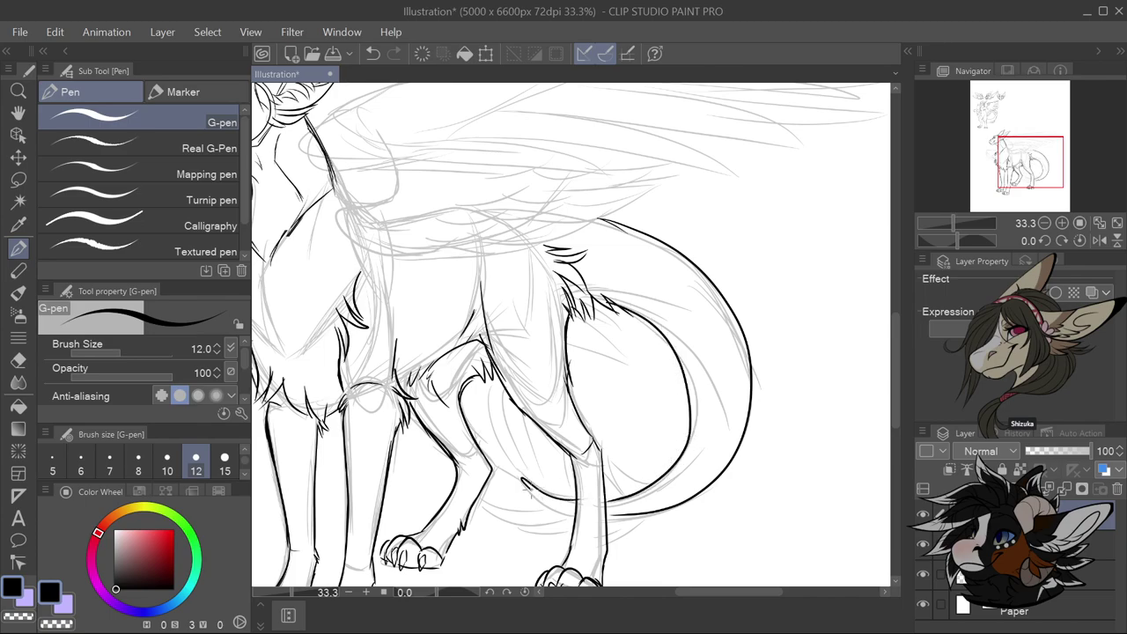
Redraw the end of the tail and fill its tip with long feathery tufts between the hind legs
{"action": "key", "text": "ctrl+z"}
{"action": "left_click_drag", "start_coordinate": [521, 480], "coordinate": [574, 513]}
{"action": "mouse_move", "coordinate": [626, 474]}
{"action": "left_mouse_down"}
{"action": "mouse_move", "coordinate": [616, 493]}
{"action": "mouse_move", "coordinate": [626, 506]}
{"action": "left_mouse_up"}
{"action": "left_click_drag", "start_coordinate": [622, 467], "coordinate": [602, 505]}
{"action": "left_click_drag", "start_coordinate": [531, 422], "coordinate": [542, 480]}
{"action": "left_click_drag", "start_coordinate": [506, 400], "coordinate": [531, 477]}
{"action": "mouse_move", "coordinate": [493, 380]}
{"action": "left_mouse_down"}
{"action": "mouse_move", "coordinate": [525, 479]}
{"action": "mouse_move", "coordinate": [485, 467]}
{"action": "left_mouse_up"}
{"action": "mouse_move", "coordinate": [485, 422]}
{"action": "left_mouse_down"}
{"action": "mouse_move", "coordinate": [490, 490]}
{"action": "mouse_move", "coordinate": [543, 504]}
{"action": "mouse_move", "coordinate": [481, 500]}
{"action": "mouse_move", "coordinate": [486, 513]}
{"action": "mouse_move", "coordinate": [524, 523]}
{"action": "left_mouse_up"}
{"action": "mouse_move", "coordinate": [524, 523]}
{"action": "left_mouse_down"}
{"action": "mouse_move", "coordinate": [568, 518]}
{"action": "mouse_move", "coordinate": [563, 533]}
{"action": "mouse_move", "coordinate": [623, 525]}
{"action": "left_mouse_up"}
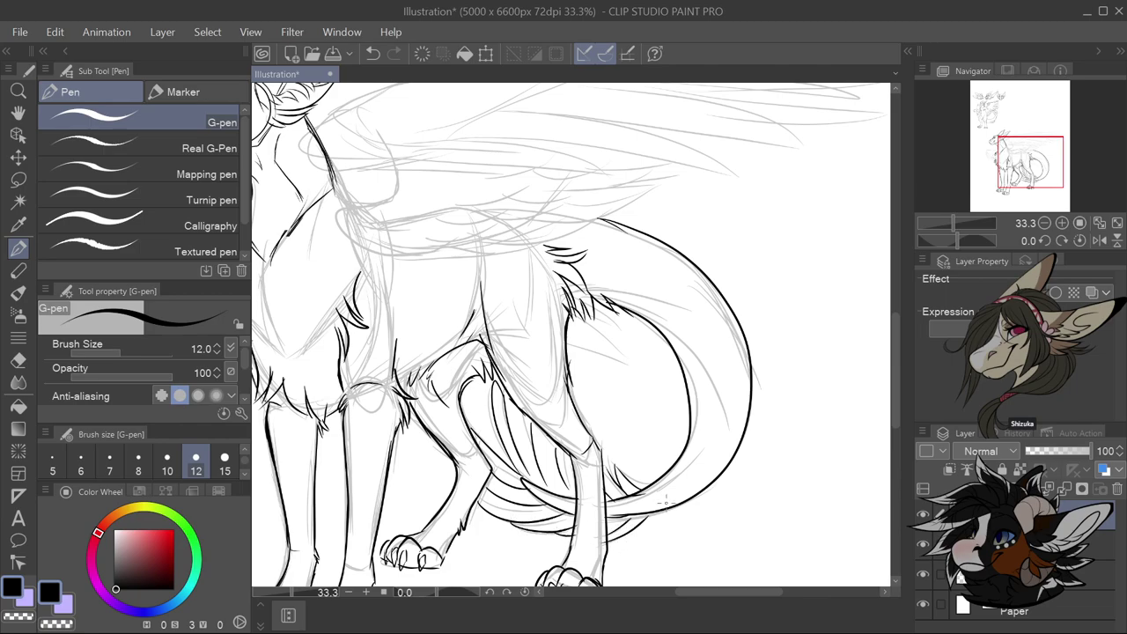
Add short fur marks on the upper tail and fur tufts down the back of the neck
{"action": "scroll", "coordinate": [619, 531], "scroll_direction": "down", "scroll_amount": 2}
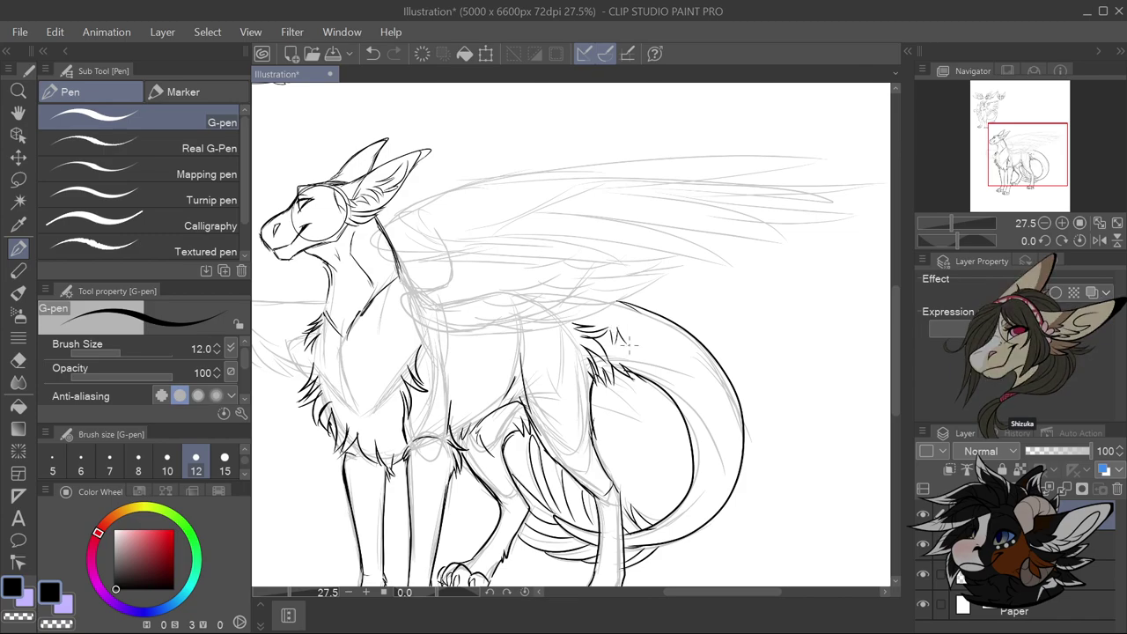
{"action": "scroll", "coordinate": [680, 382], "scroll_direction": "down", "scroll_amount": 2}
{"action": "scroll", "coordinate": [737, 238], "scroll_direction": "up", "scroll_amount": 1}
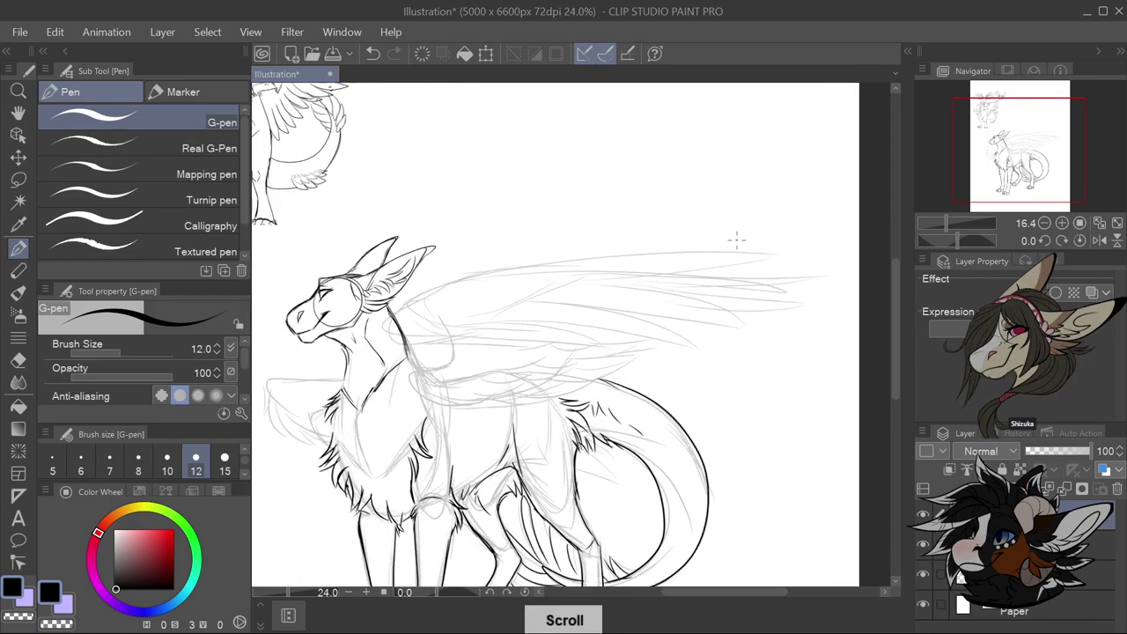
{"action": "scroll", "coordinate": [736, 239], "scroll_direction": "down", "scroll_amount": 1}
{"action": "scroll", "coordinate": [736, 239], "scroll_direction": "up", "scroll_amount": 3}
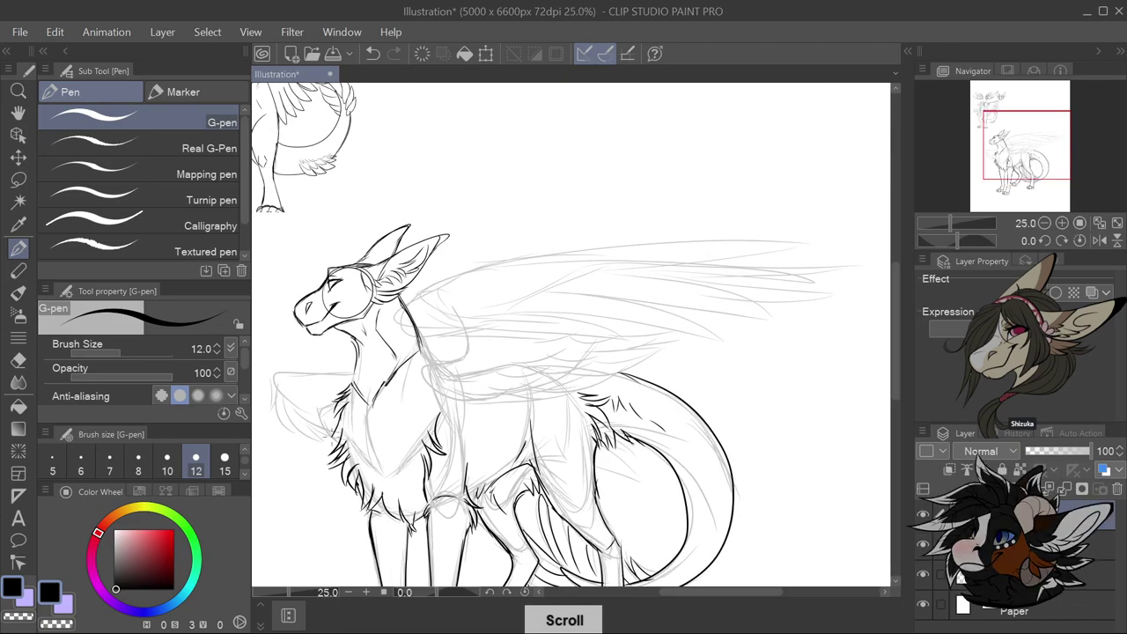
{"action": "scroll", "coordinate": [480, 379], "scroll_direction": "down", "scroll_amount": 1}
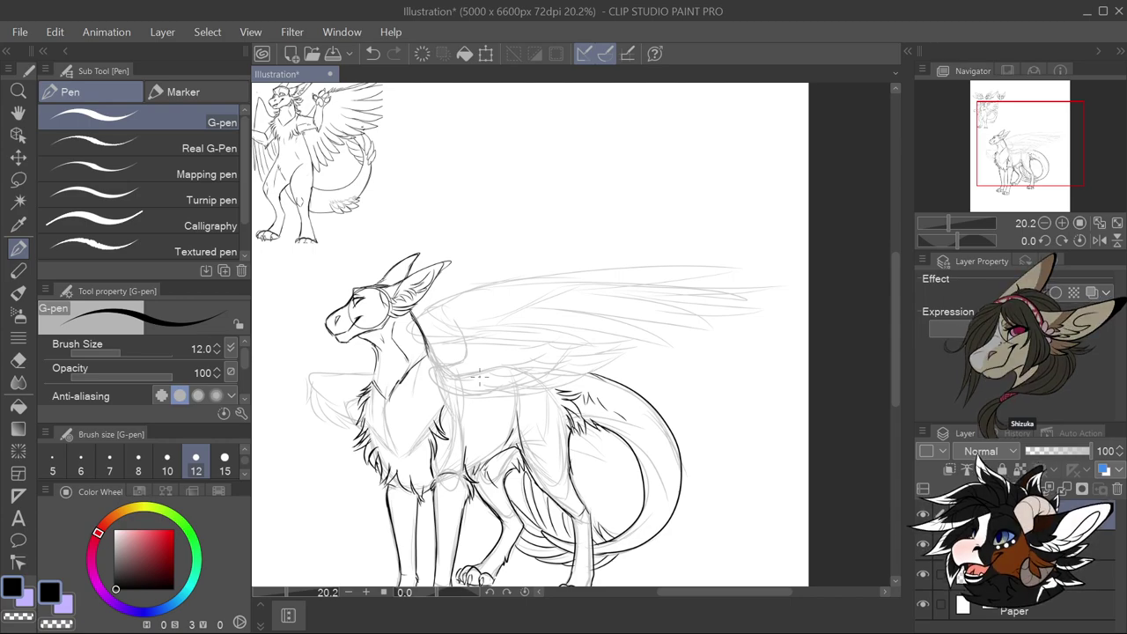
{"action": "scroll", "coordinate": [480, 374], "scroll_direction": "down", "scroll_amount": 1}
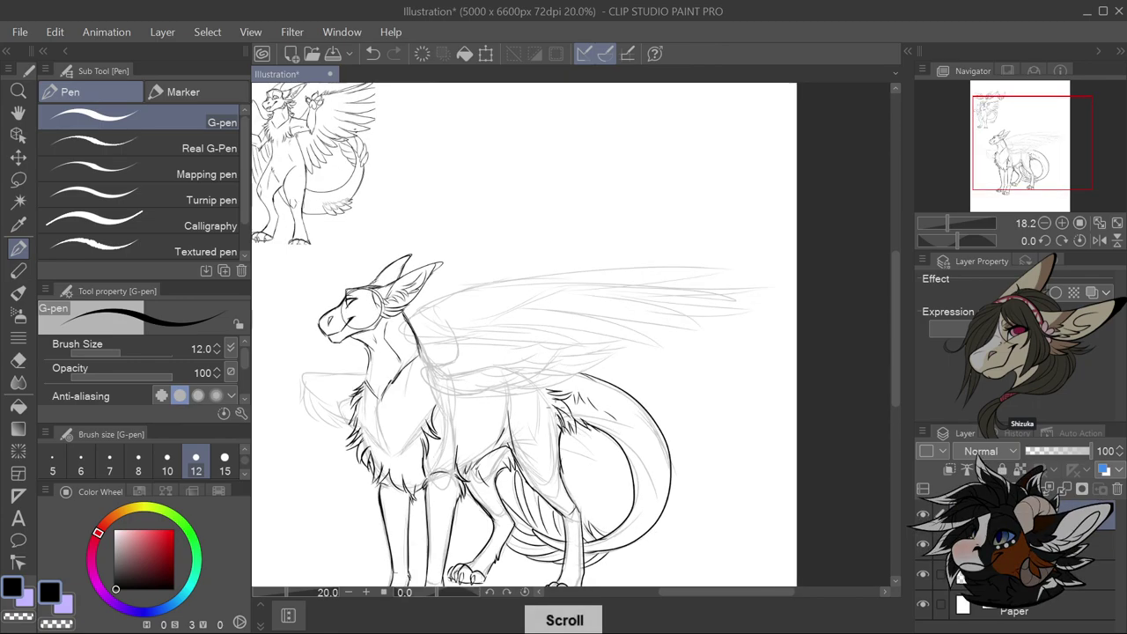
{"action": "scroll", "coordinate": [533, 424], "scroll_direction": "up", "scroll_amount": 1}
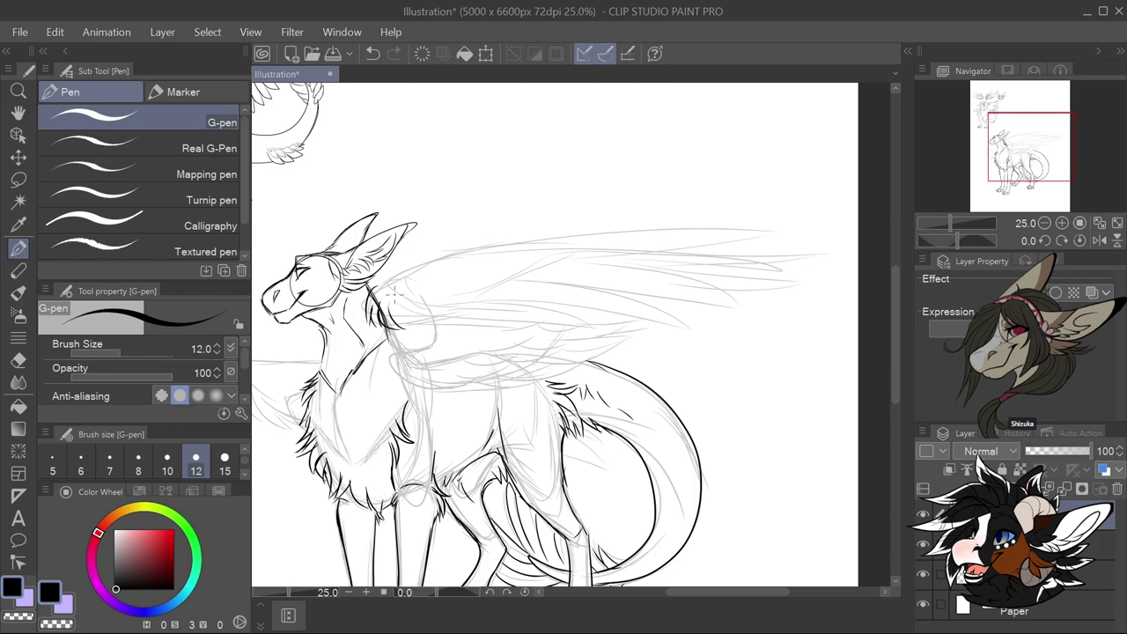
Outline the lowest long flight feather of the near wing, starting from the shoulder
{"action": "mouse_move", "coordinate": [390, 313]}
{"action": "left_mouse_down"}
{"action": "mouse_move", "coordinate": [478, 336]}
{"action": "mouse_move", "coordinate": [602, 339]}
{"action": "left_mouse_up"}
{"action": "key", "text": "ctrl+z"}
{"action": "mouse_move", "coordinate": [389, 313]}
{"action": "left_mouse_down"}
{"action": "mouse_move", "coordinate": [431, 332]}
{"action": "mouse_move", "coordinate": [627, 336]}
{"action": "mouse_move", "coordinate": [479, 304]}
{"action": "left_mouse_up"}
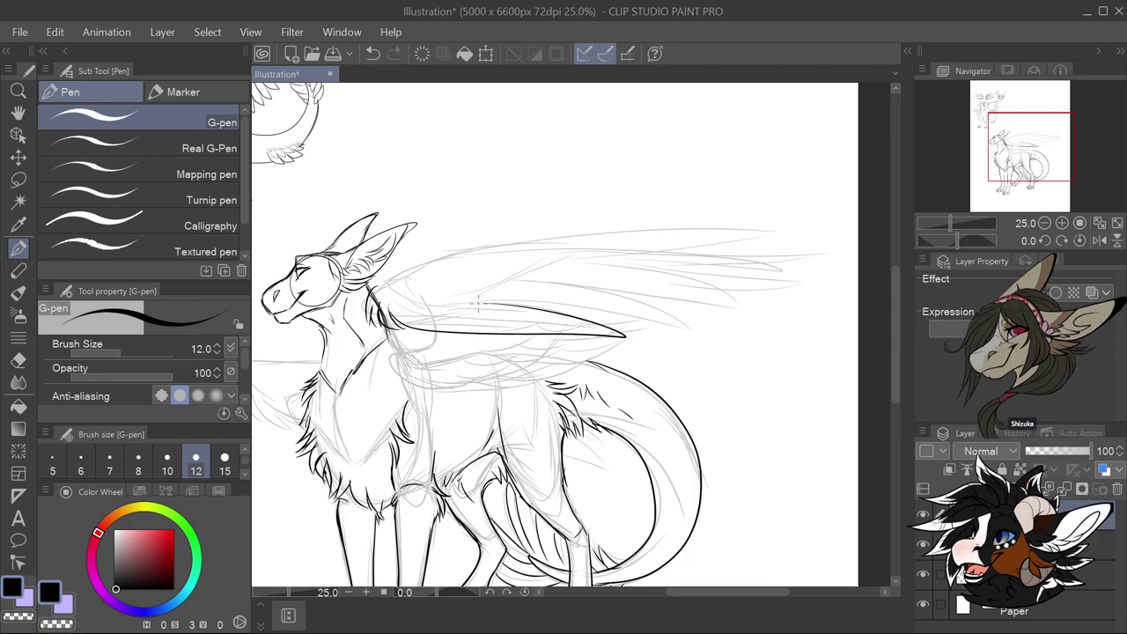
Draw the next two long flight feathers above the lowest one on the near wing
{"action": "left_click_drag", "start_coordinate": [607, 324], "coordinate": [745, 346]}
{"action": "mouse_move", "coordinate": [745, 346]}
{"action": "left_mouse_down"}
{"action": "mouse_move", "coordinate": [564, 285]}
{"action": "mouse_move", "coordinate": [739, 323]}
{"action": "mouse_move", "coordinate": [735, 332]}
{"action": "mouse_move", "coordinate": [588, 325]}
{"action": "left_mouse_up"}
{"action": "key", "text": "ctrl+z"}
{"action": "mouse_move", "coordinate": [688, 306]}
{"action": "left_mouse_down"}
{"action": "mouse_move", "coordinate": [814, 318]}
{"action": "mouse_move", "coordinate": [725, 289]}
{"action": "mouse_move", "coordinate": [568, 267]}
{"action": "left_mouse_up"}
{"action": "key", "text": "ctrl+z"}
{"action": "scroll", "coordinate": [562, 267], "scroll_direction": "down", "scroll_amount": 1}
{"action": "scroll", "coordinate": [566, 260], "scroll_direction": "up", "scroll_amount": 1}
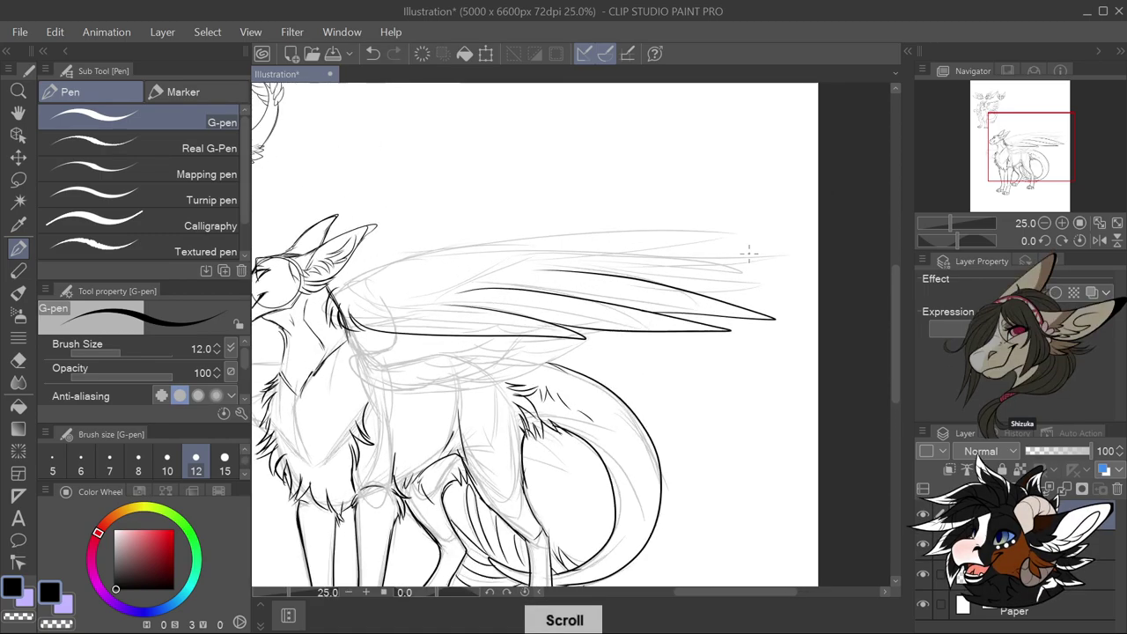
{"action": "mouse_move", "coordinate": [567, 255]}
{"action": "left_mouse_down"}
{"action": "mouse_move", "coordinate": [802, 272]}
{"action": "mouse_move", "coordinate": [662, 279]}
{"action": "left_mouse_up"}
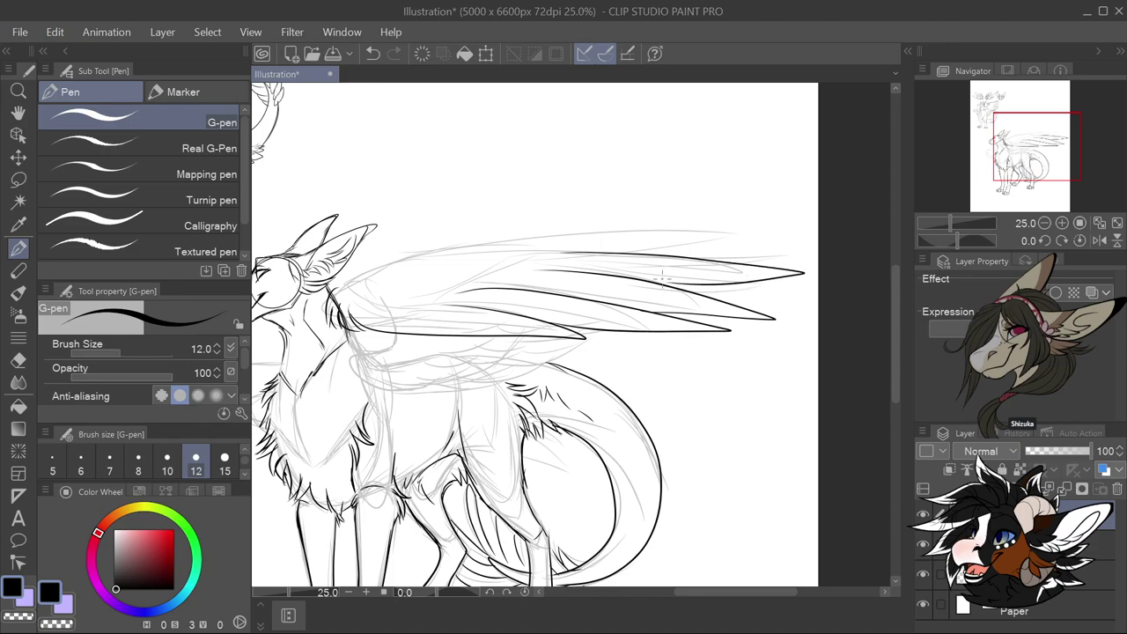
{"action": "key", "text": "ctrl+z"}
{"action": "key", "text": "ctrl+z"}
Outline the top flight feather and the long leading edge of the raised near wing back toward the shoulder
{"action": "left_click_drag", "start_coordinate": [748, 307], "coordinate": [552, 253]}
{"action": "mouse_move", "coordinate": [635, 259]}
{"action": "left_mouse_down"}
{"action": "mouse_move", "coordinate": [707, 264]}
{"action": "mouse_move", "coordinate": [573, 247]}
{"action": "mouse_move", "coordinate": [416, 256]}
{"action": "left_mouse_up"}
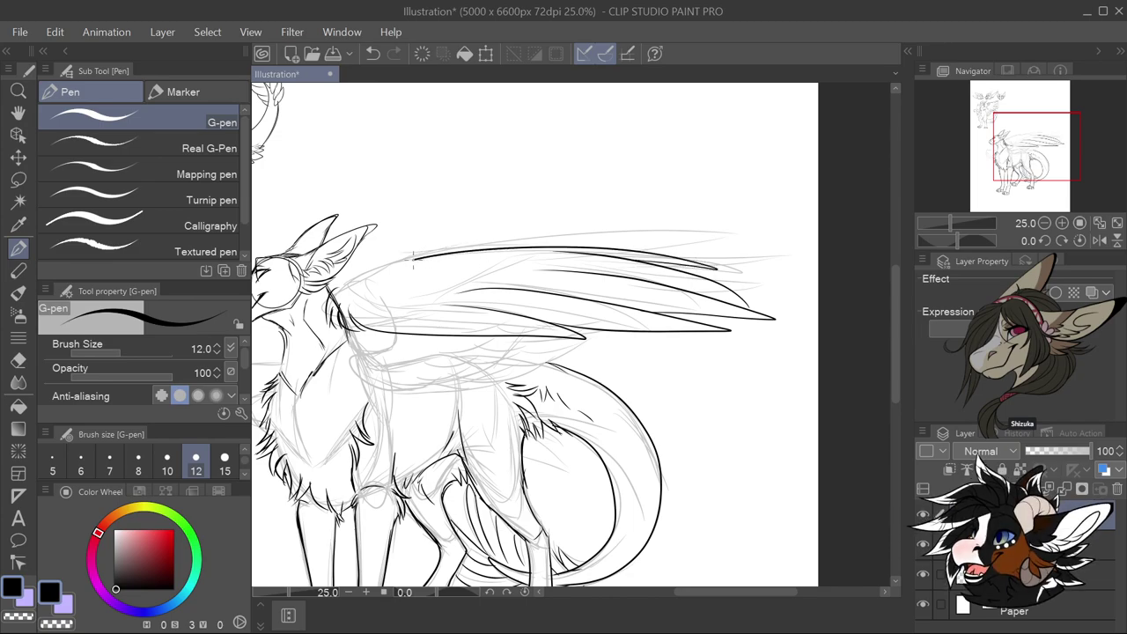
{"action": "scroll", "coordinate": [352, 282], "scroll_direction": "down", "scroll_amount": 3}
{"action": "scroll", "coordinate": [352, 282], "scroll_direction": "up", "scroll_amount": 3}
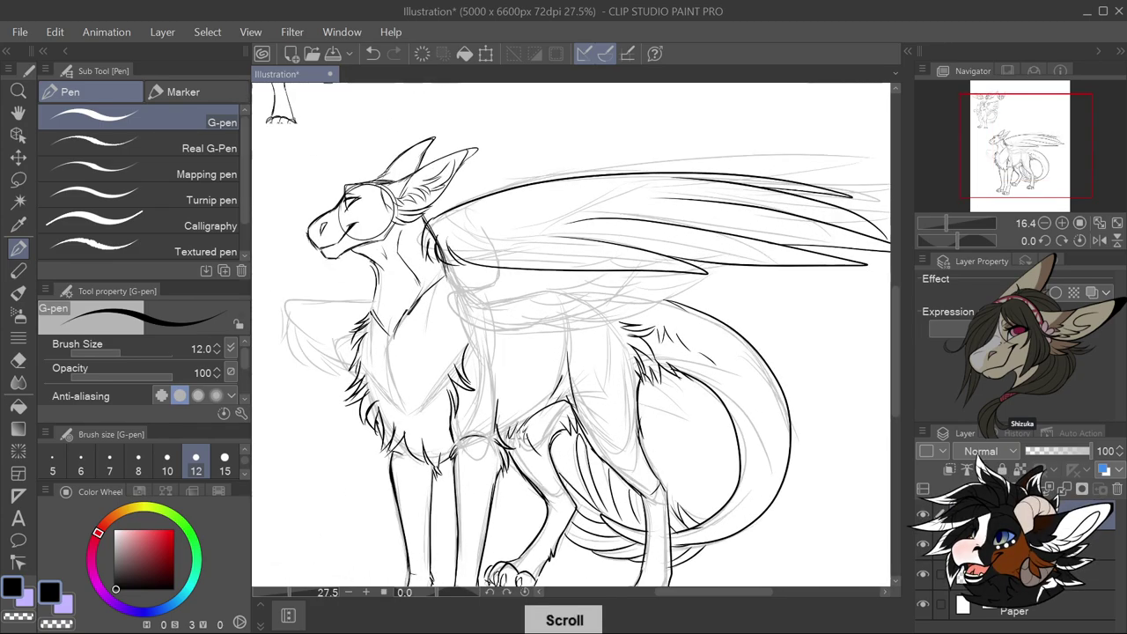
Try inner covert feather lines across the middle of the raised near wing
{"action": "mouse_move", "coordinate": [503, 254]}
{"action": "left_mouse_down"}
{"action": "mouse_move", "coordinate": [607, 227]}
{"action": "mouse_move", "coordinate": [685, 182]}
{"action": "left_mouse_up"}
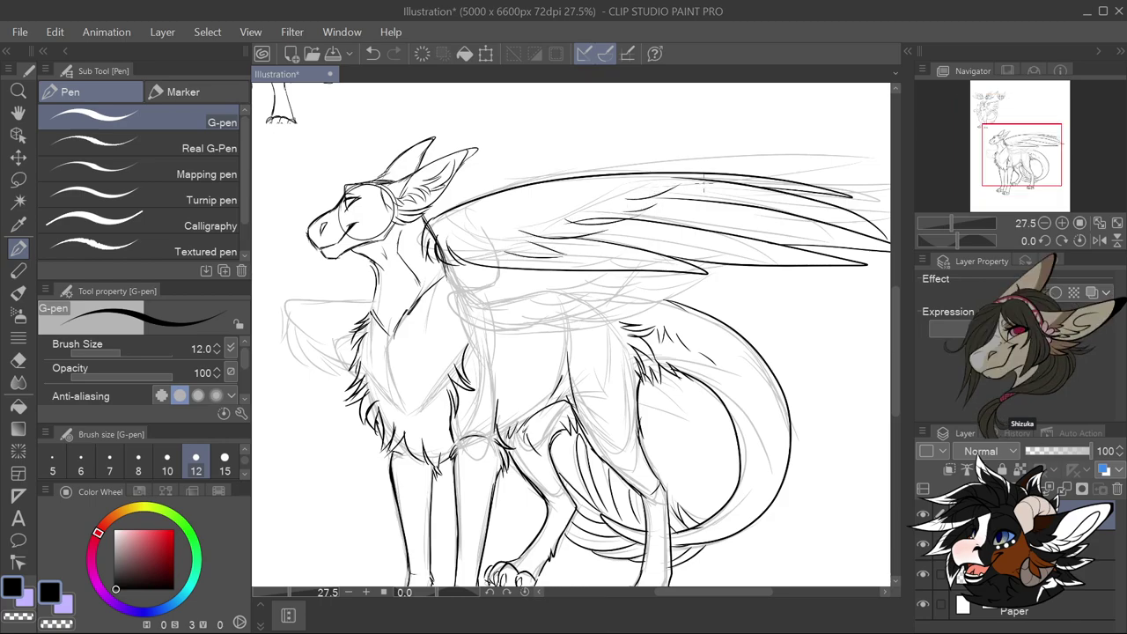
{"action": "key", "text": "ctrl+z"}
{"action": "key", "text": "ctrl+z"}
{"action": "key", "text": "ctrl+z"}
{"action": "key", "text": "ctrl+z"}
{"action": "key", "text": "ctrl+z"}
{"action": "key", "text": "ctrl+z"}
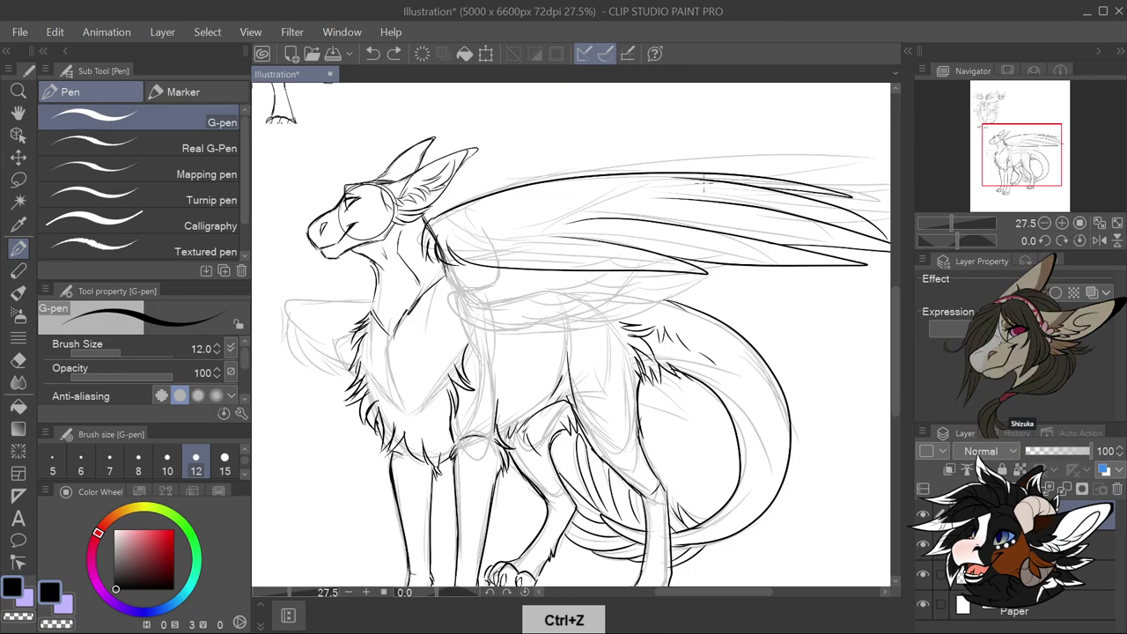
Add fur tufts at the raised wing's shoulder and short layered covert feathers between the long flight feathers
{"action": "mouse_move", "coordinate": [444, 243]}
{"action": "left_mouse_down"}
{"action": "mouse_move", "coordinate": [477, 273]}
{"action": "mouse_move", "coordinate": [498, 271]}
{"action": "left_mouse_up"}
{"action": "mouse_move", "coordinate": [491, 280]}
{"action": "left_mouse_down"}
{"action": "mouse_move", "coordinate": [500, 255]}
{"action": "mouse_move", "coordinate": [517, 273]}
{"action": "left_mouse_up"}
{"action": "left_click_drag", "start_coordinate": [516, 275], "coordinate": [577, 260]}
{"action": "left_click_drag", "start_coordinate": [578, 253], "coordinate": [622, 261]}
{"action": "left_click_drag", "start_coordinate": [554, 229], "coordinate": [657, 221]}
{"action": "key", "text": "ctrl+z"}
{"action": "mouse_move", "coordinate": [555, 238]}
{"action": "left_mouse_down"}
{"action": "mouse_move", "coordinate": [599, 249]}
{"action": "mouse_move", "coordinate": [618, 274]}
{"action": "mouse_move", "coordinate": [592, 213]}
{"action": "mouse_move", "coordinate": [651, 239]}
{"action": "left_mouse_up"}
{"action": "mouse_move", "coordinate": [610, 188]}
{"action": "left_mouse_down"}
{"action": "mouse_move", "coordinate": [679, 213]}
{"action": "mouse_move", "coordinate": [686, 207]}
{"action": "mouse_move", "coordinate": [638, 181]}
{"action": "mouse_move", "coordinate": [697, 203]}
{"action": "left_mouse_up"}
{"action": "scroll", "coordinate": [695, 204], "scroll_direction": "down", "scroll_amount": 2}
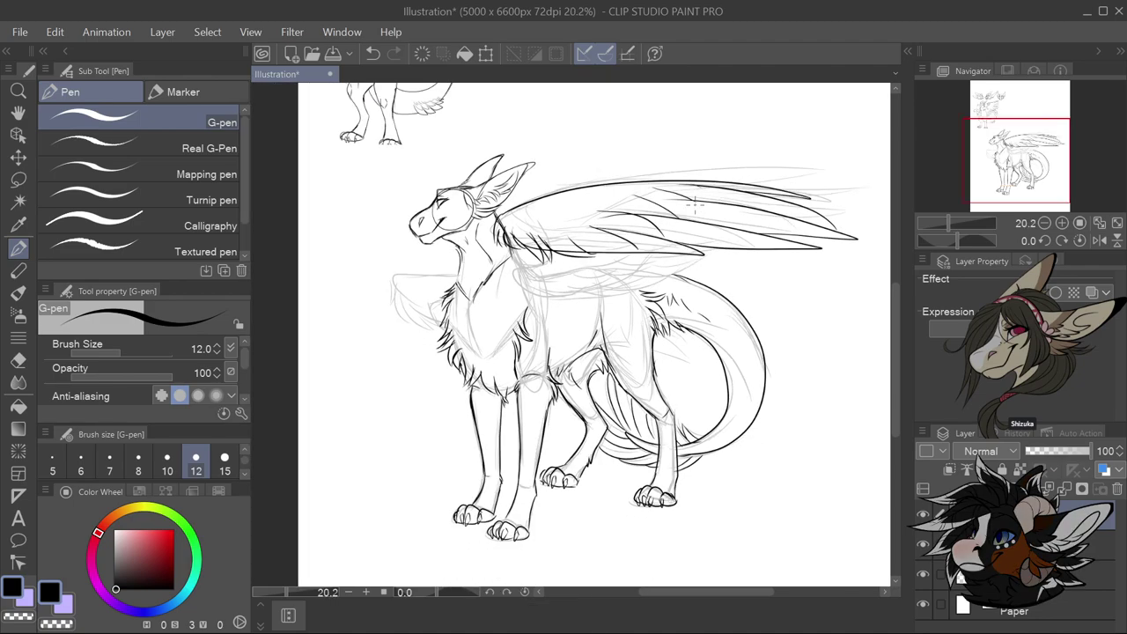
Undo the raised near wing's linework and the fur tufts behind the neck, back to the faint sketch
{"action": "key", "text": "ctrl+z"}
{"action": "key", "text": "ctrl+z"}
{"action": "key", "text": "ctrl+z"}
{"action": "key", "text": "ctrl+z"}
{"action": "key", "text": "ctrl+z"}
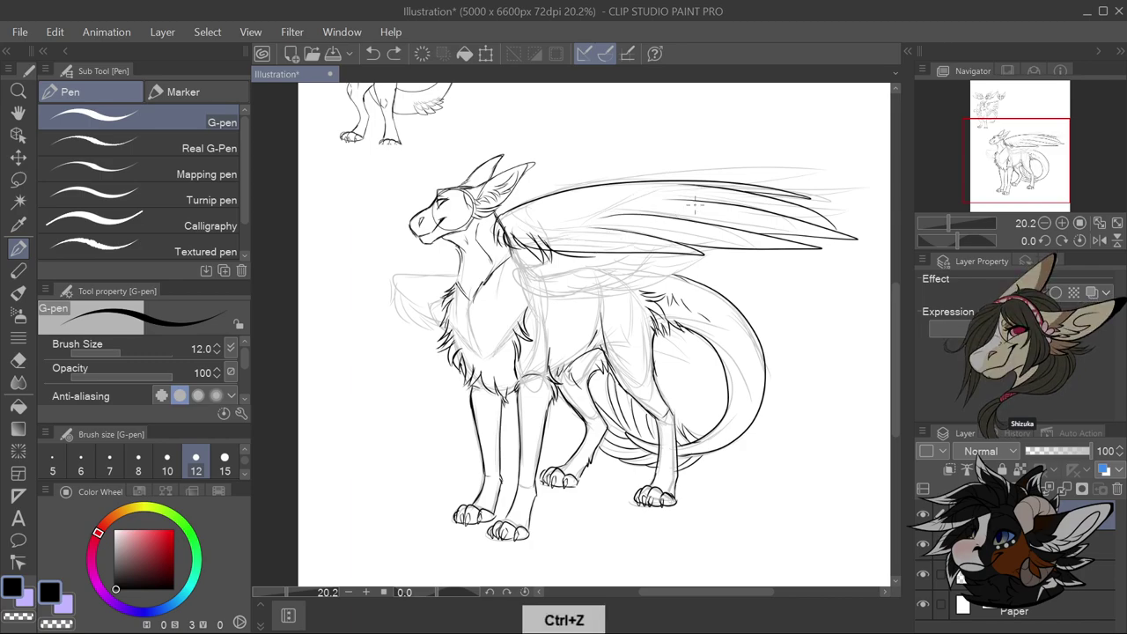
{"action": "key", "text": "ctrl+z"}
{"action": "key", "text": "ctrl+z"}
{"action": "key", "text": "ctrl+z"}
{"action": "key", "text": "ctrl+z"}
{"action": "key", "text": "ctrl+z"}
{"action": "key", "text": "ctrl+z"}
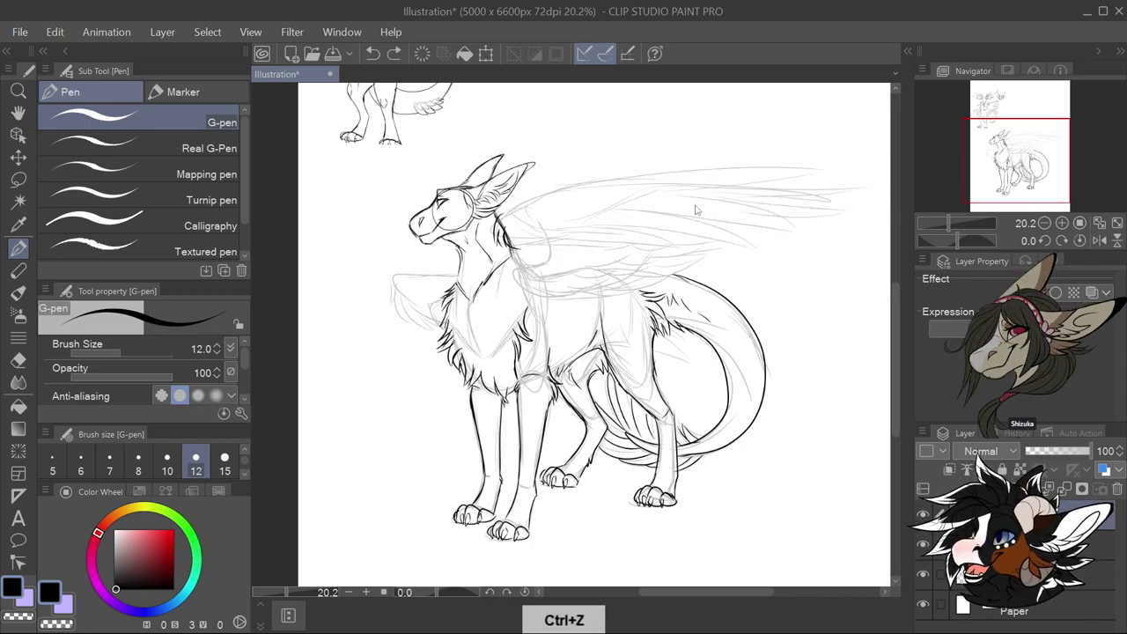
{"action": "key", "text": "ctrl+z"}
Start a lowered near wing with a rounded shoulder and a long lower edge sweeping back over the hip
{"action": "mouse_move", "coordinate": [528, 263]}
{"action": "left_mouse_down"}
{"action": "mouse_move", "coordinate": [498, 306]}
{"action": "mouse_move", "coordinate": [534, 324]}
{"action": "mouse_move", "coordinate": [627, 308]}
{"action": "mouse_move", "coordinate": [690, 273]}
{"action": "left_mouse_up"}
{"action": "left_click_drag", "start_coordinate": [514, 259], "coordinate": [510, 282]}
{"action": "left_click_drag", "start_coordinate": [511, 258], "coordinate": [567, 257]}
{"action": "key", "text": "ctrl+z"}
{"action": "key", "text": "ctrl+z"}
{"action": "key", "text": "ctrl+z"}
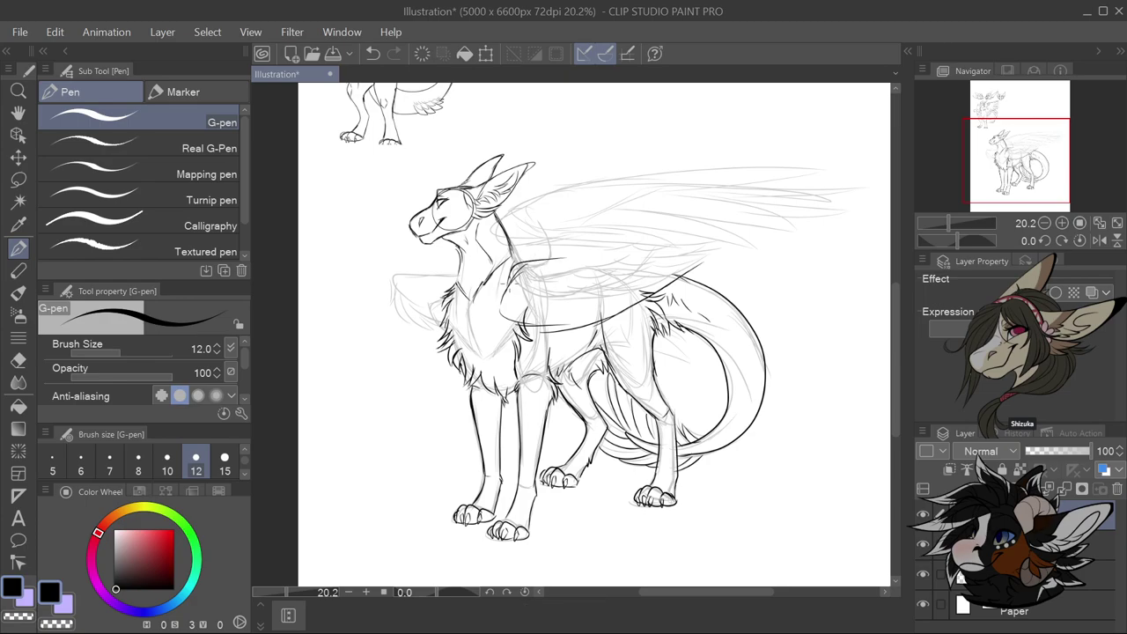
Rework the lowered near wing's shoulder area with strokes along its lower edge and inner coverts
{"action": "mouse_move", "coordinate": [493, 299]}
{"action": "left_mouse_down"}
{"action": "mouse_move", "coordinate": [545, 329]}
{"action": "mouse_move", "coordinate": [604, 321]}
{"action": "left_mouse_up"}
{"action": "mouse_move", "coordinate": [521, 274]}
{"action": "left_mouse_down"}
{"action": "mouse_move", "coordinate": [589, 264]}
{"action": "mouse_move", "coordinate": [577, 271]}
{"action": "mouse_move", "coordinate": [639, 274]}
{"action": "mouse_move", "coordinate": [643, 287]}
{"action": "mouse_move", "coordinate": [594, 326]}
{"action": "left_mouse_up"}
{"action": "mouse_move", "coordinate": [572, 269]}
{"action": "left_mouse_down"}
{"action": "mouse_move", "coordinate": [644, 246]}
{"action": "mouse_move", "coordinate": [692, 260]}
{"action": "mouse_move", "coordinate": [640, 287]}
{"action": "mouse_move", "coordinate": [653, 300]}
{"action": "mouse_move", "coordinate": [607, 320]}
{"action": "left_mouse_up"}
{"action": "key", "text": "ctrl+z"}
{"action": "key", "text": "ctrl+z"}
Draw the lowered near wing's layered, long flight feathers reaching past the rump and add fur along its shoulder edge
{"action": "mouse_move", "coordinate": [683, 268]}
{"action": "left_mouse_down"}
{"action": "mouse_move", "coordinate": [629, 301]}
{"action": "mouse_move", "coordinate": [637, 310]}
{"action": "left_mouse_up"}
{"action": "left_click_drag", "start_coordinate": [591, 266], "coordinate": [731, 235]}
{"action": "mouse_move", "coordinate": [664, 262]}
{"action": "left_mouse_down"}
{"action": "mouse_move", "coordinate": [769, 234]}
{"action": "mouse_move", "coordinate": [690, 271]}
{"action": "left_mouse_up"}
{"action": "mouse_move", "coordinate": [762, 253]}
{"action": "left_mouse_down"}
{"action": "mouse_move", "coordinate": [655, 297]}
{"action": "mouse_move", "coordinate": [677, 301]}
{"action": "mouse_move", "coordinate": [613, 320]}
{"action": "left_mouse_up"}
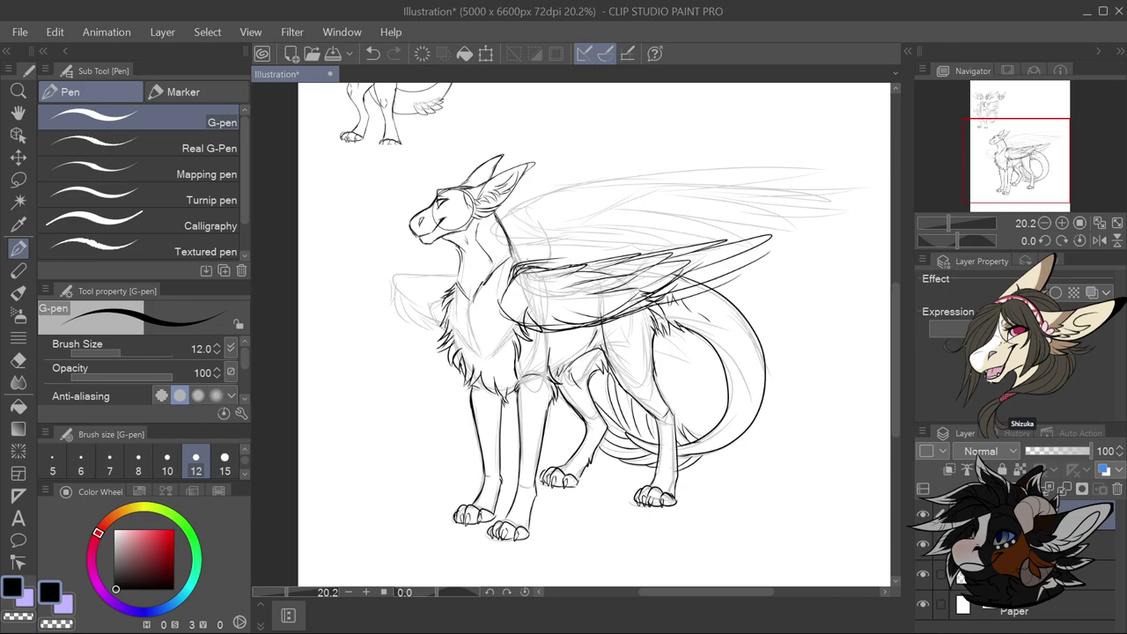
{"action": "mouse_move", "coordinate": [491, 293]}
{"action": "left_mouse_down"}
{"action": "mouse_move", "coordinate": [516, 321]}
{"action": "mouse_move", "coordinate": [505, 324]}
{"action": "mouse_move", "coordinate": [528, 322]}
{"action": "left_mouse_up"}
{"action": "left_click_drag", "start_coordinate": [527, 319], "coordinate": [556, 328]}
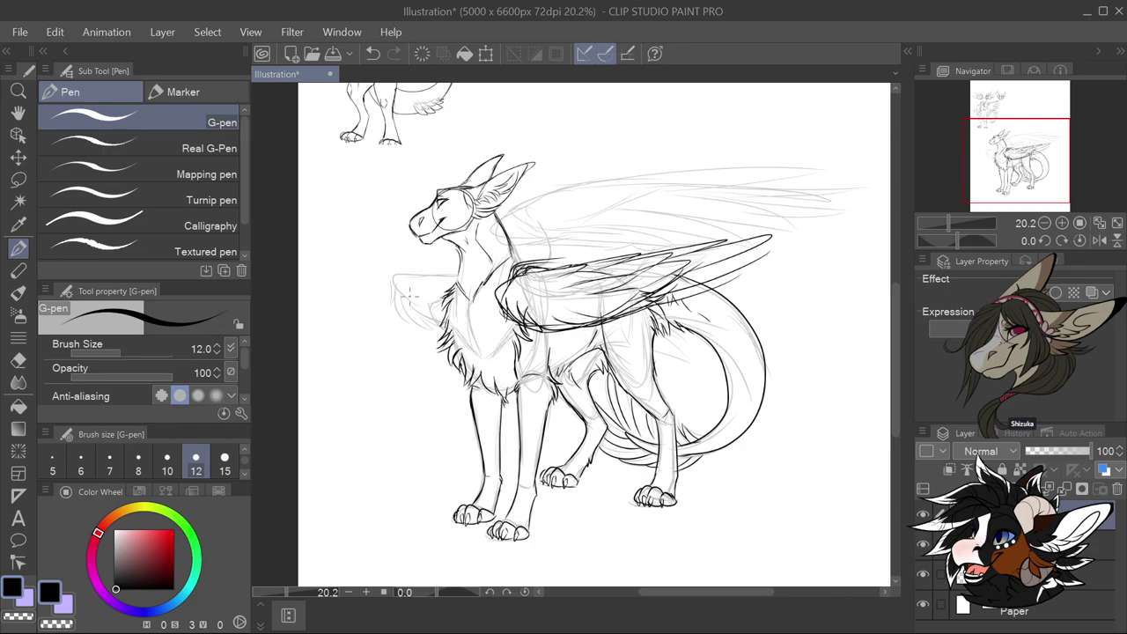
Outline the far wing in front of the chest with a flat top edge and a feathery underside
{"action": "scroll", "coordinate": [409, 296], "scroll_direction": "up", "scroll_amount": 1}
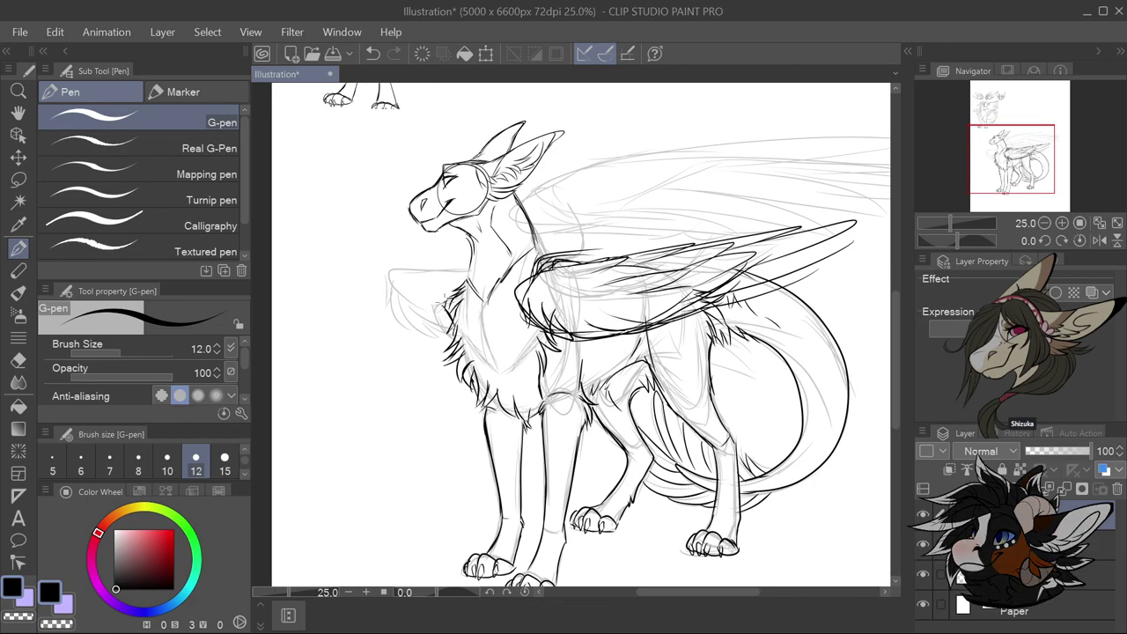
{"action": "mouse_move", "coordinate": [468, 270]}
{"action": "left_mouse_down"}
{"action": "mouse_move", "coordinate": [394, 270]}
{"action": "mouse_move", "coordinate": [398, 322]}
{"action": "mouse_move", "coordinate": [394, 311]}
{"action": "mouse_move", "coordinate": [414, 333]}
{"action": "mouse_move", "coordinate": [409, 322]}
{"action": "left_mouse_up"}
{"action": "mouse_move", "coordinate": [415, 328]}
{"action": "left_mouse_down"}
{"action": "mouse_move", "coordinate": [437, 292]}
{"action": "mouse_move", "coordinate": [443, 333]}
{"action": "left_mouse_up"}
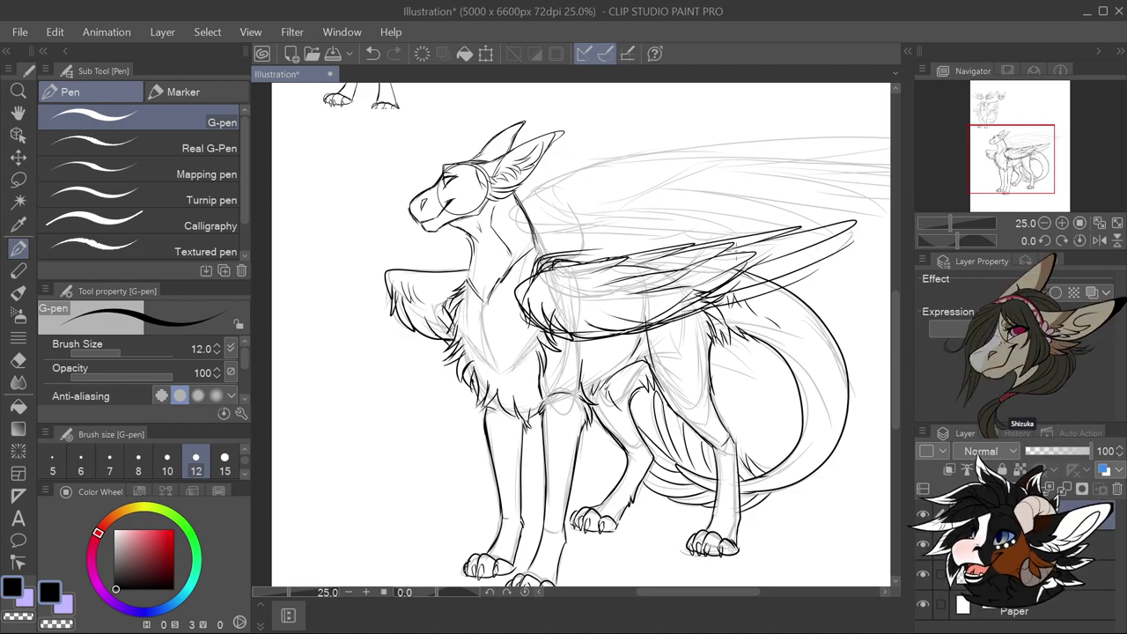
Add more overlapping long flight feathers at the tip of the near wing
{"action": "mouse_move", "coordinate": [678, 253]}
{"action": "left_mouse_down"}
{"action": "mouse_move", "coordinate": [716, 236]}
{"action": "mouse_move", "coordinate": [812, 225]}
{"action": "left_mouse_up"}
{"action": "left_click_drag", "start_coordinate": [734, 255], "coordinate": [863, 221]}
{"action": "left_click_drag", "start_coordinate": [752, 261], "coordinate": [843, 236]}
{"action": "left_click_drag", "start_coordinate": [840, 238], "coordinate": [871, 227]}
{"action": "left_click_drag", "start_coordinate": [825, 255], "coordinate": [870, 236]}
{"action": "left_click_drag", "start_coordinate": [759, 275], "coordinate": [861, 238]}
{"action": "left_click_drag", "start_coordinate": [789, 284], "coordinate": [852, 248]}
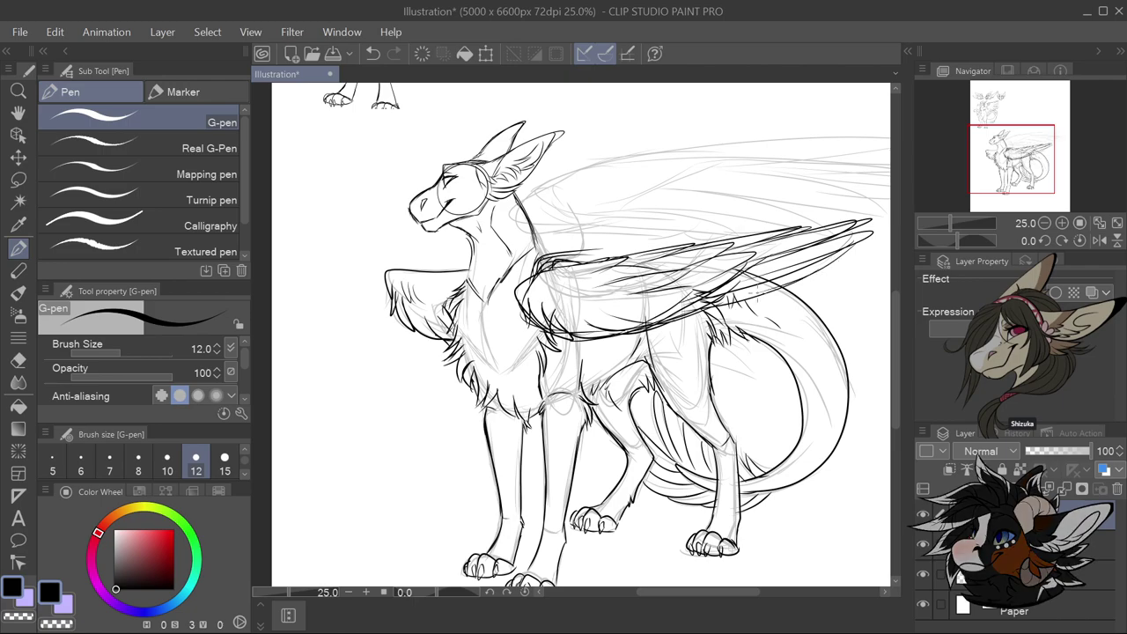
Reinforce the near wing's lower edge with extra feather strokes from the rump back to the shoulder
{"action": "left_click_drag", "start_coordinate": [669, 317], "coordinate": [697, 311]}
{"action": "mouse_move", "coordinate": [706, 313]}
{"action": "left_mouse_down"}
{"action": "mouse_move", "coordinate": [741, 307]}
{"action": "mouse_move", "coordinate": [660, 336]}
{"action": "mouse_move", "coordinate": [546, 337]}
{"action": "left_mouse_up"}
{"action": "scroll", "coordinate": [793, 326], "scroll_direction": "down", "scroll_amount": 2}
{"action": "scroll", "coordinate": [809, 317], "scroll_direction": "up", "scroll_amount": 3}
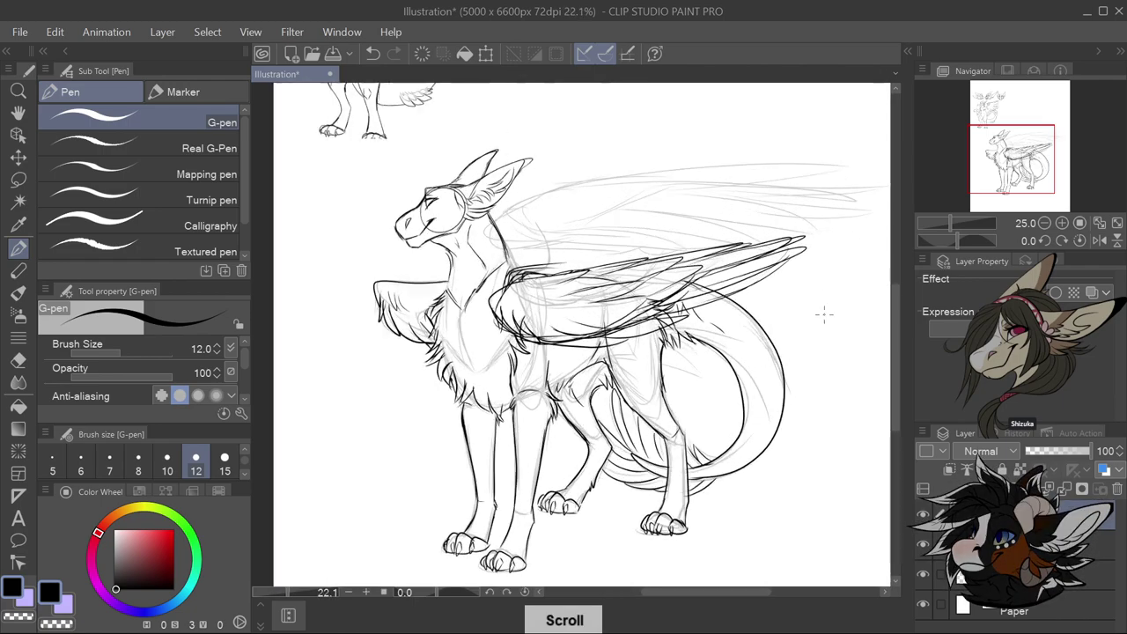
{"action": "left_click_drag", "start_coordinate": [550, 253], "coordinate": [446, 253]}
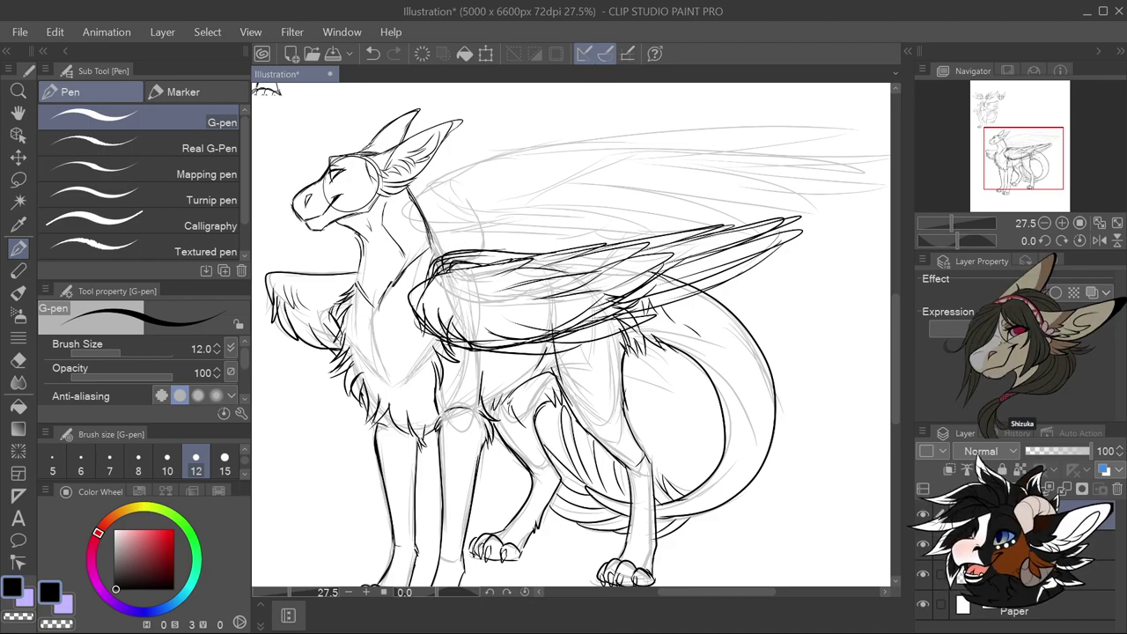
{"action": "key", "text": "ctrl+z"}
Thicken the far wing's outline along its top edge and outer feather tips
{"action": "scroll", "coordinate": [432, 282], "scroll_direction": "down", "scroll_amount": 3}
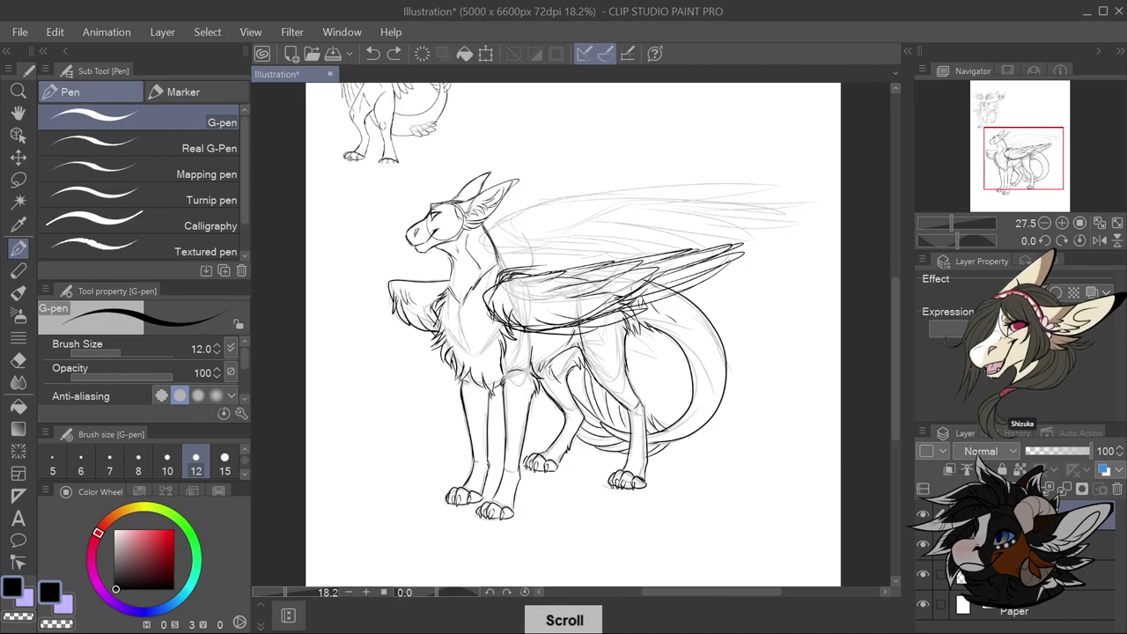
{"action": "scroll", "coordinate": [431, 281], "scroll_direction": "up", "scroll_amount": 3}
{"action": "key", "text": "ctrl+z"}
{"action": "mouse_move", "coordinate": [440, 283]}
{"action": "left_mouse_down"}
{"action": "mouse_move", "coordinate": [344, 279]}
{"action": "mouse_move", "coordinate": [337, 327]}
{"action": "mouse_move", "coordinate": [347, 318]}
{"action": "mouse_move", "coordinate": [361, 332]}
{"action": "left_mouse_up"}
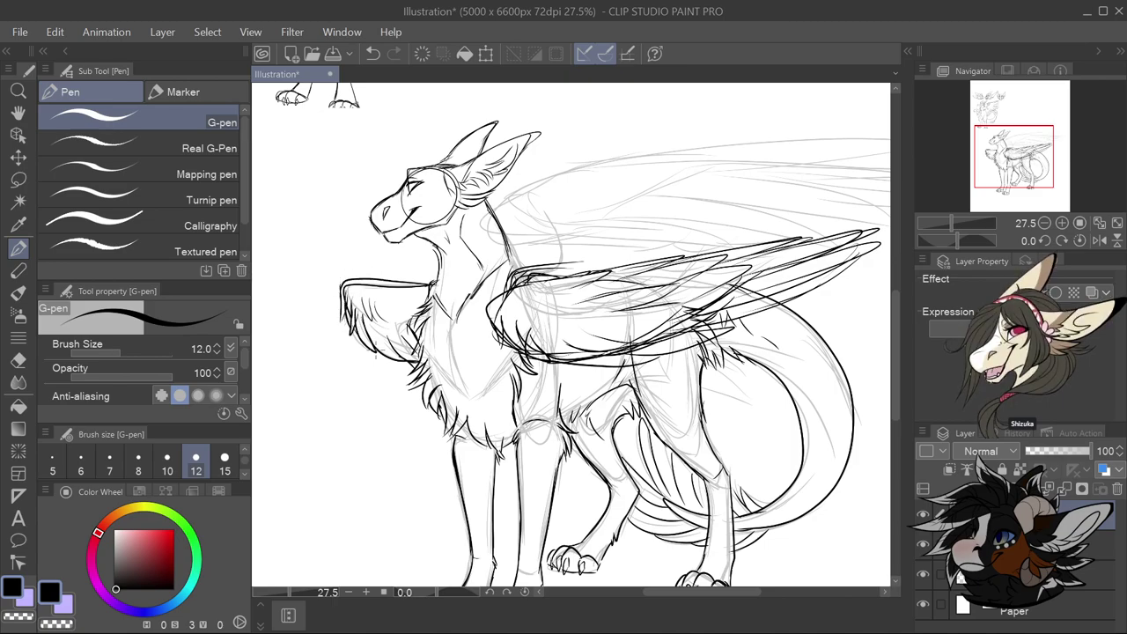
{"action": "scroll", "coordinate": [486, 227], "scroll_direction": "up", "scroll_amount": 3}
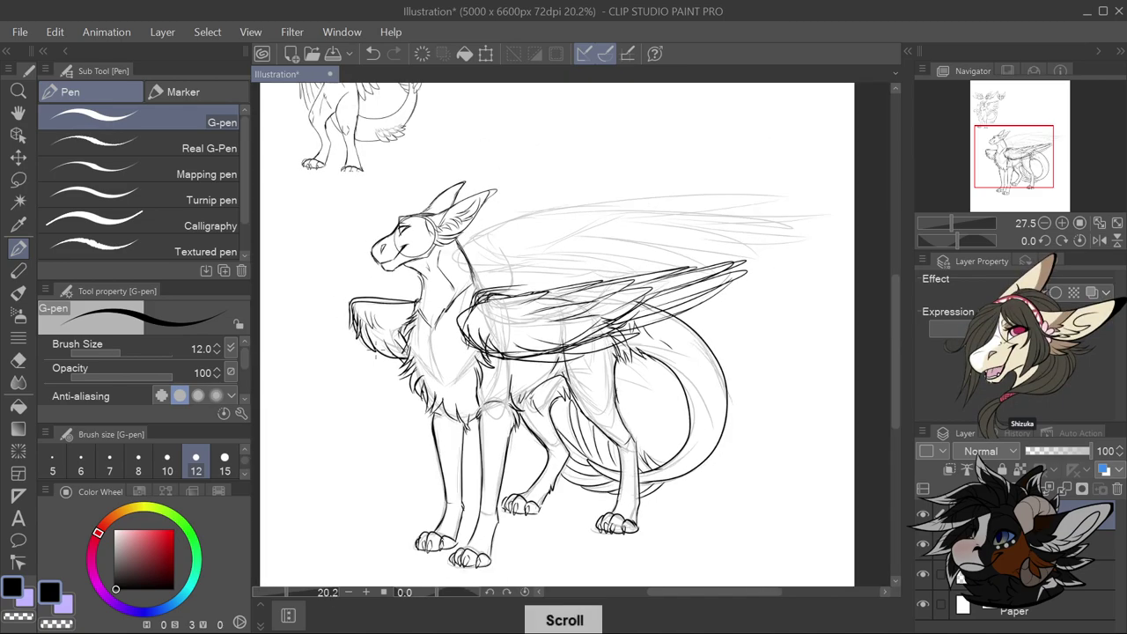
Draw curved fur tufts down the back of the neck from the ear to the near wing's shoulder
{"action": "mouse_move", "coordinate": [458, 236]}
{"action": "left_mouse_down"}
{"action": "mouse_move", "coordinate": [485, 230]}
{"action": "mouse_move", "coordinate": [495, 244]}
{"action": "mouse_move", "coordinate": [488, 269]}
{"action": "mouse_move", "coordinate": [475, 263]}
{"action": "left_mouse_up"}
{"action": "left_click_drag", "start_coordinate": [475, 261], "coordinate": [491, 296]}
{"action": "left_click_drag", "start_coordinate": [491, 286], "coordinate": [507, 305]}
{"action": "left_click_drag", "start_coordinate": [477, 299], "coordinate": [493, 312]}
{"action": "left_click_drag", "start_coordinate": [489, 308], "coordinate": [498, 319]}
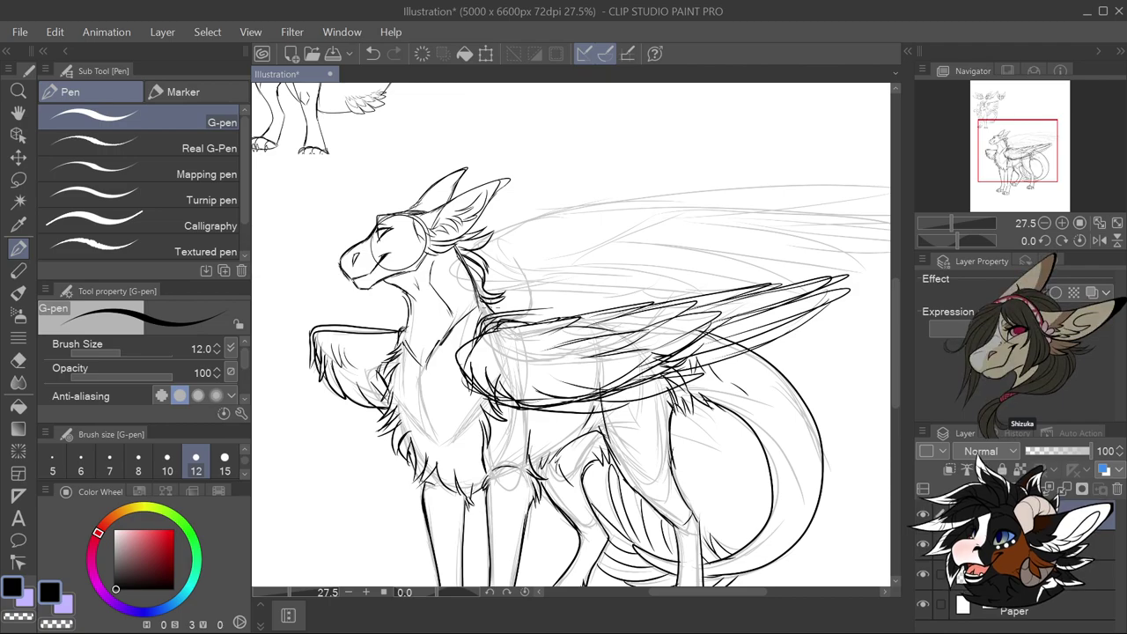
{"action": "scroll", "coordinate": [563, 268], "scroll_direction": "down", "scroll_amount": 3}
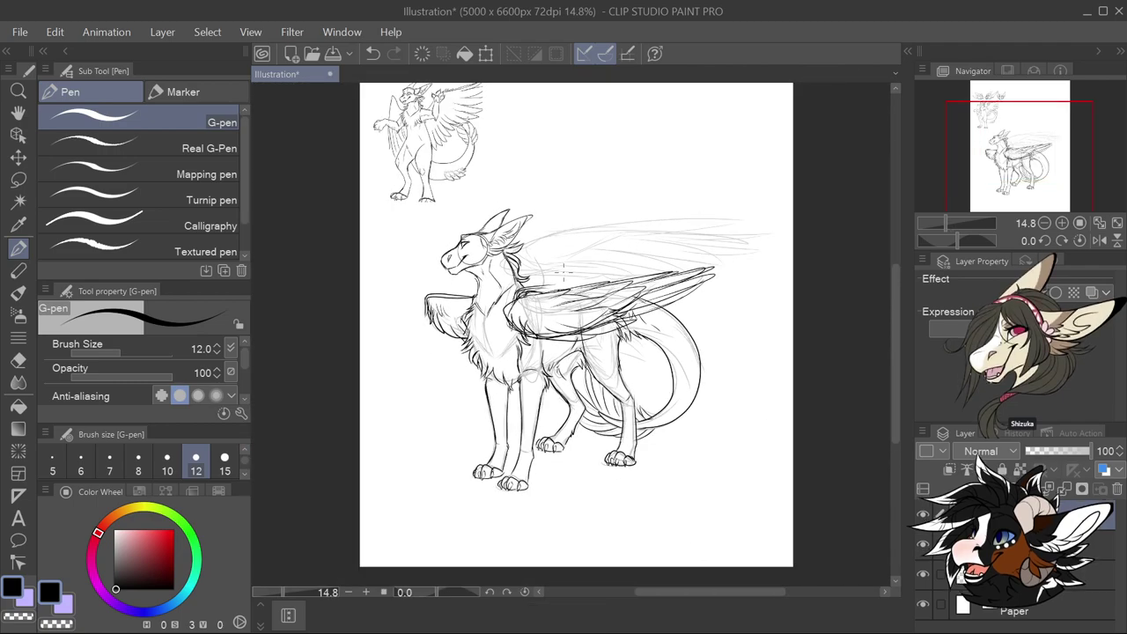
{"action": "scroll", "coordinate": [660, 438], "scroll_direction": "up", "scroll_amount": 3}
{"action": "scroll", "coordinate": [659, 438], "scroll_direction": "up", "scroll_amount": 1}
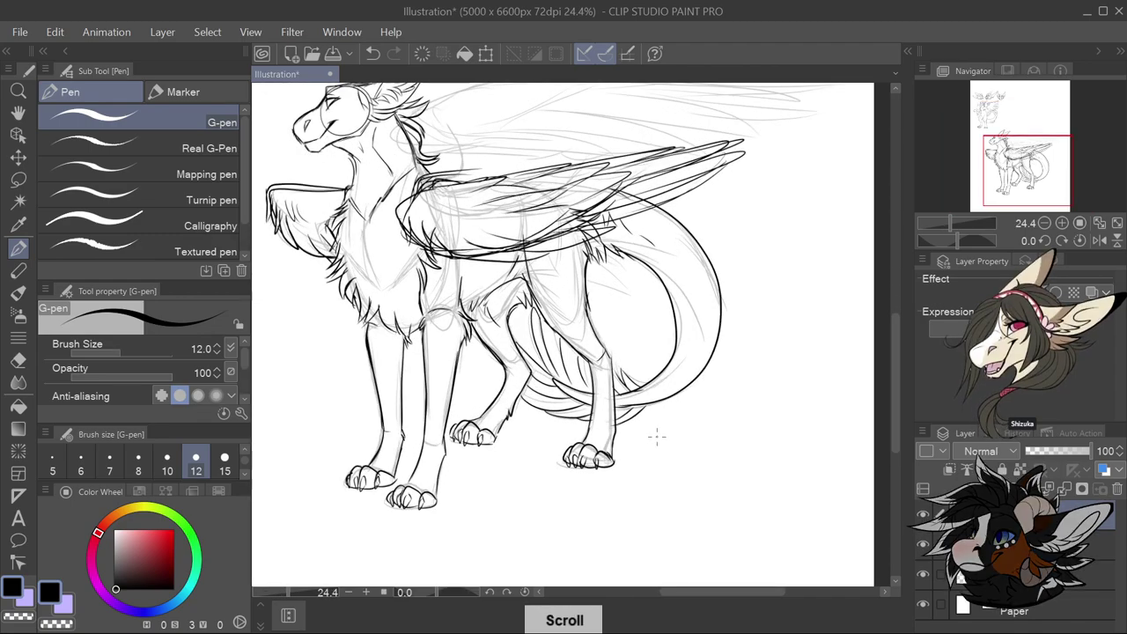
{"action": "scroll", "coordinate": [656, 434], "scroll_direction": "up", "scroll_amount": 1}
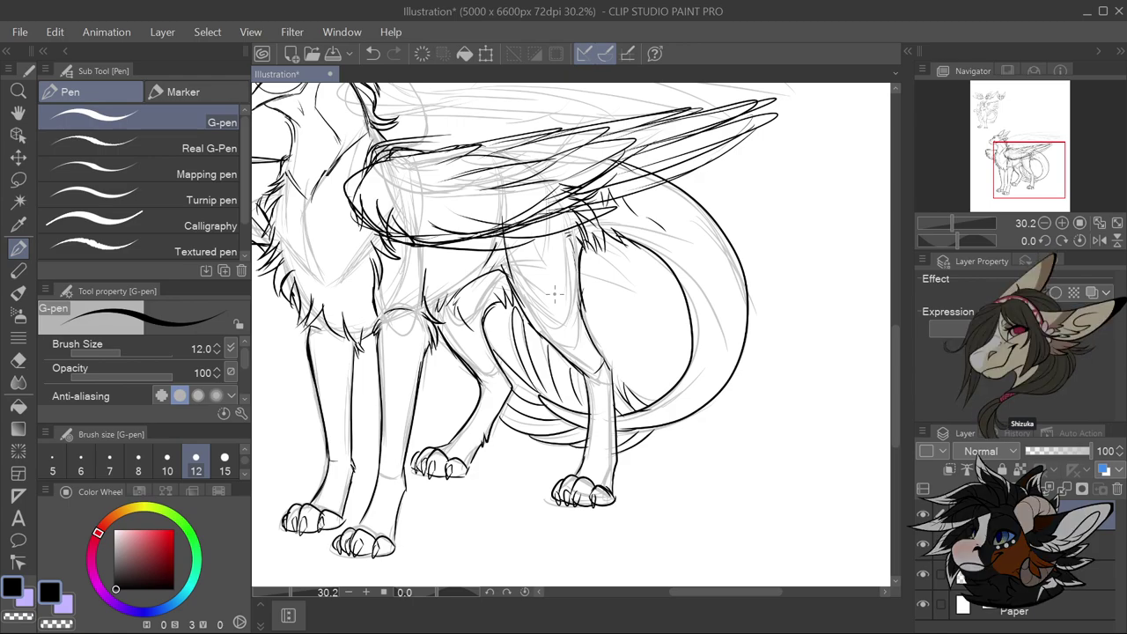
{"action": "scroll", "coordinate": [555, 296], "scroll_direction": "down", "scroll_amount": 4}
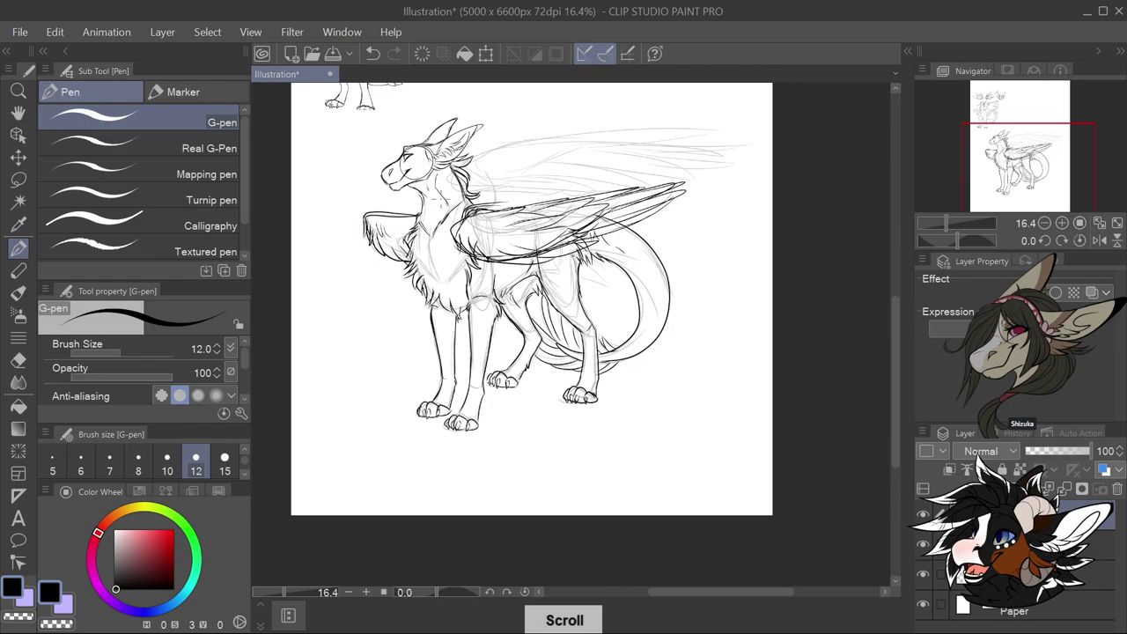
{"action": "scroll", "coordinate": [443, 124], "scroll_direction": "up", "scroll_amount": 2}
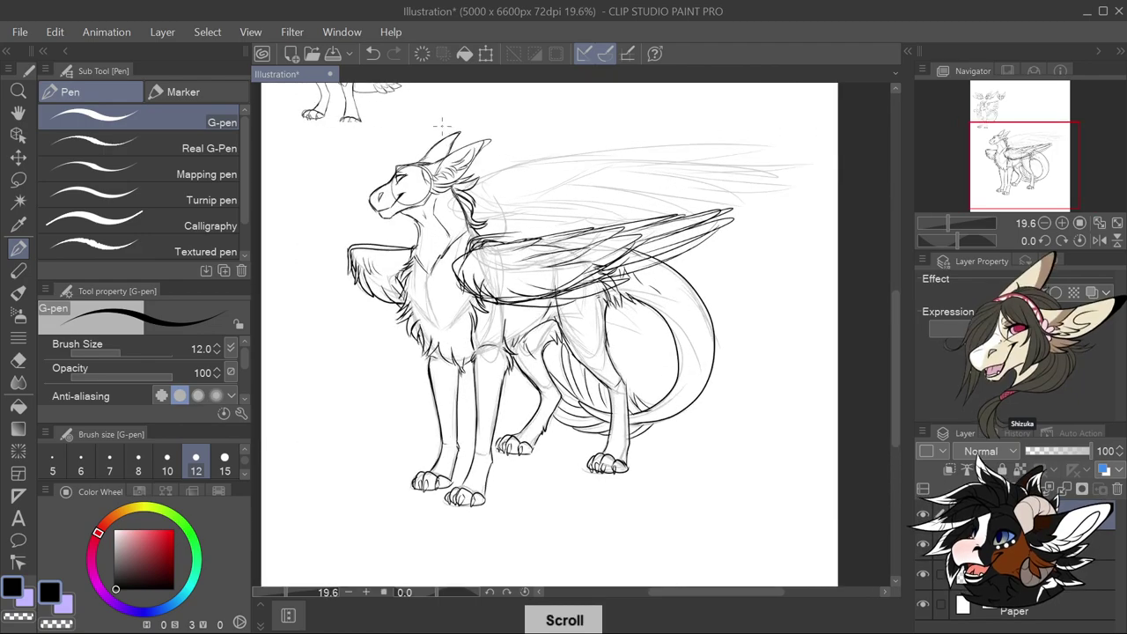
Erase the rough guide lines around the standing dragon's body, tail and raised wing on the 22% opacity sketch layer, using the Hard eraser at size 800
{"action": "key", "text": "alt+bracketleft"}
{"action": "left_click", "coordinate": [18, 360]}
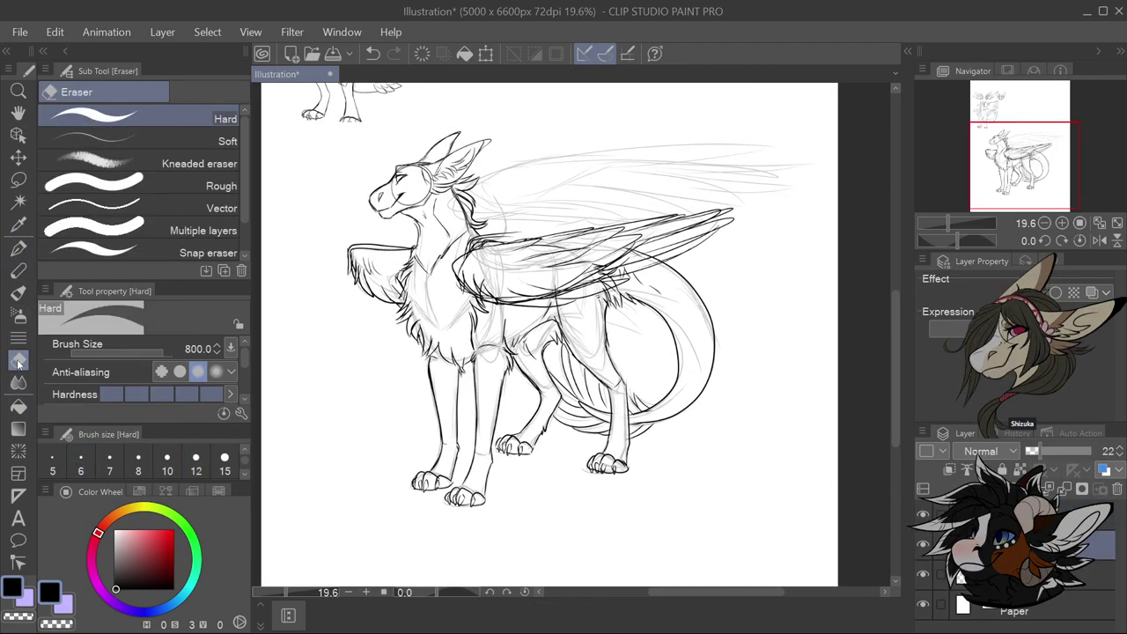
{"action": "left_click", "coordinate": [243, 473]}
{"action": "left_click", "coordinate": [224, 457]}
{"action": "left_click", "coordinate": [244, 474]}
{"action": "left_click", "coordinate": [224, 457]}
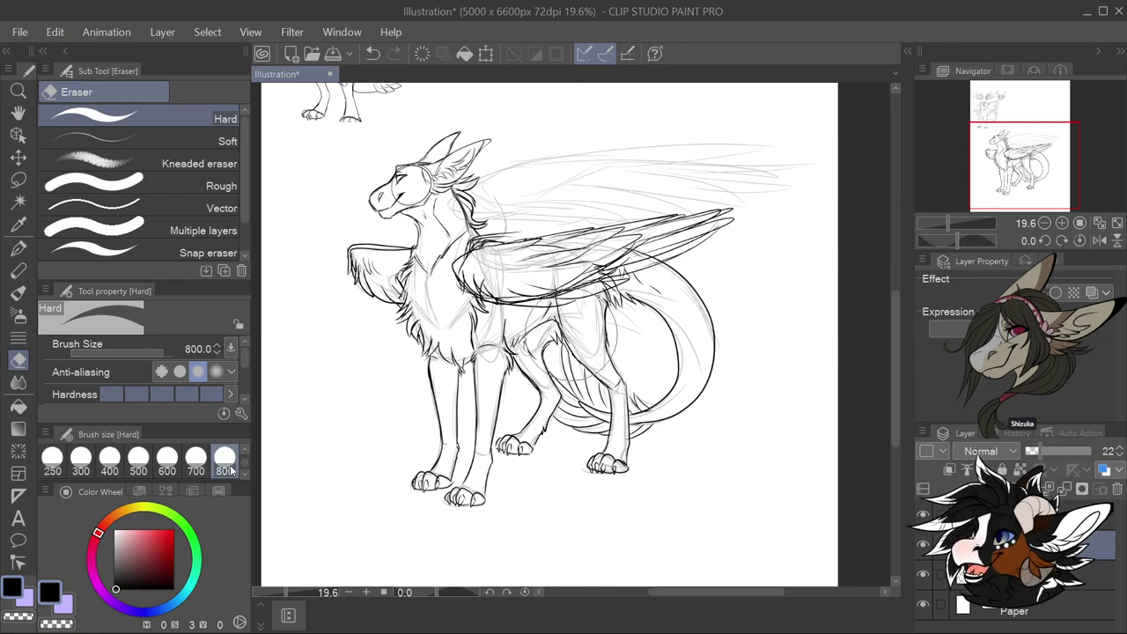
{"action": "mouse_move", "coordinate": [508, 196]}
{"action": "left_mouse_down"}
{"action": "mouse_move", "coordinate": [521, 181]}
{"action": "mouse_move", "coordinate": [497, 198]}
{"action": "left_mouse_up"}
{"action": "mouse_move", "coordinate": [392, 294]}
{"action": "left_mouse_down"}
{"action": "mouse_move", "coordinate": [488, 272]}
{"action": "mouse_move", "coordinate": [495, 317]}
{"action": "mouse_move", "coordinate": [528, 269]}
{"action": "mouse_move", "coordinate": [533, 339]}
{"action": "mouse_move", "coordinate": [551, 361]}
{"action": "mouse_move", "coordinate": [576, 331]}
{"action": "mouse_move", "coordinate": [629, 352]}
{"action": "mouse_move", "coordinate": [593, 352]}
{"action": "mouse_move", "coordinate": [625, 383]}
{"action": "mouse_move", "coordinate": [689, 302]}
{"action": "mouse_move", "coordinate": [693, 234]}
{"action": "mouse_move", "coordinate": [721, 174]}
{"action": "mouse_move", "coordinate": [772, 146]}
{"action": "mouse_move", "coordinate": [805, 178]}
{"action": "mouse_move", "coordinate": [716, 172]}
{"action": "mouse_move", "coordinate": [639, 231]}
{"action": "mouse_move", "coordinate": [587, 225]}
{"action": "mouse_move", "coordinate": [540, 146]}
{"action": "left_mouse_up"}
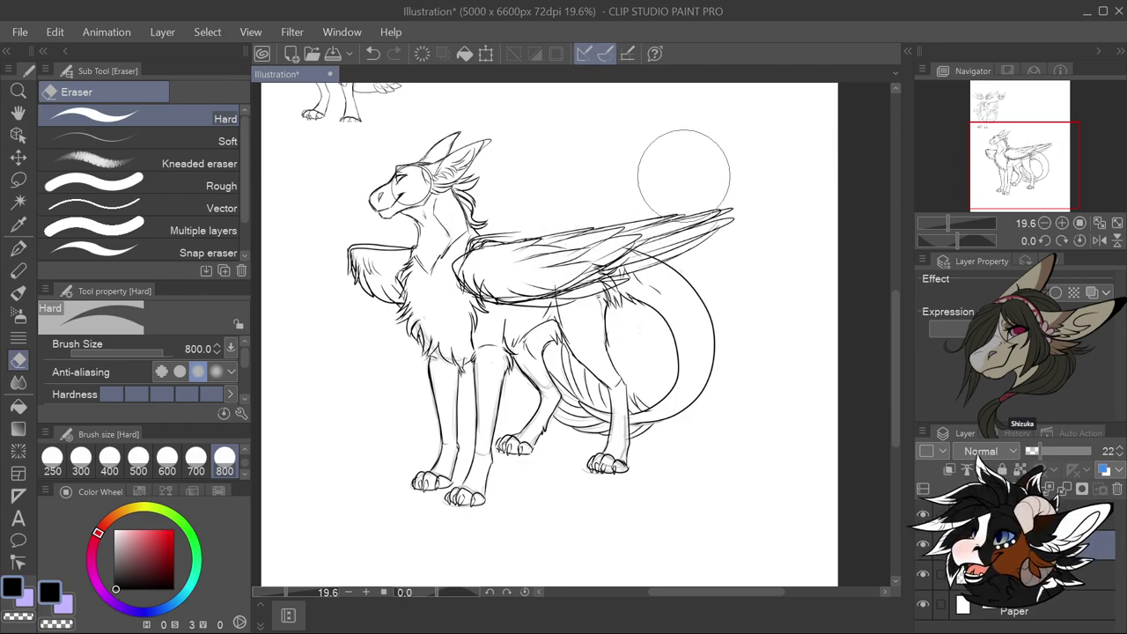
Add short fur strokes down the middle of the chest on the linework layer with the G-pen
{"action": "left_click", "coordinate": [1083, 519]}
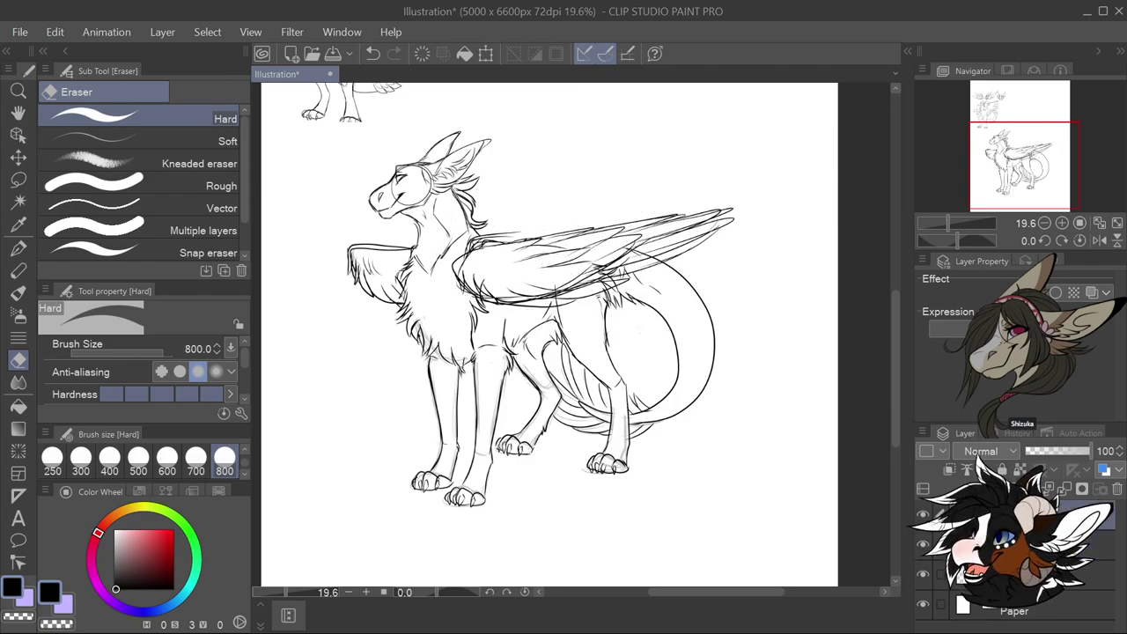
{"action": "key", "text": "p"}
{"action": "mouse_move", "coordinate": [423, 276]}
{"action": "left_mouse_down"}
{"action": "mouse_move", "coordinate": [418, 290]}
{"action": "mouse_move", "coordinate": [428, 285]}
{"action": "mouse_move", "coordinate": [438, 303]}
{"action": "mouse_move", "coordinate": [432, 324]}
{"action": "left_mouse_up"}
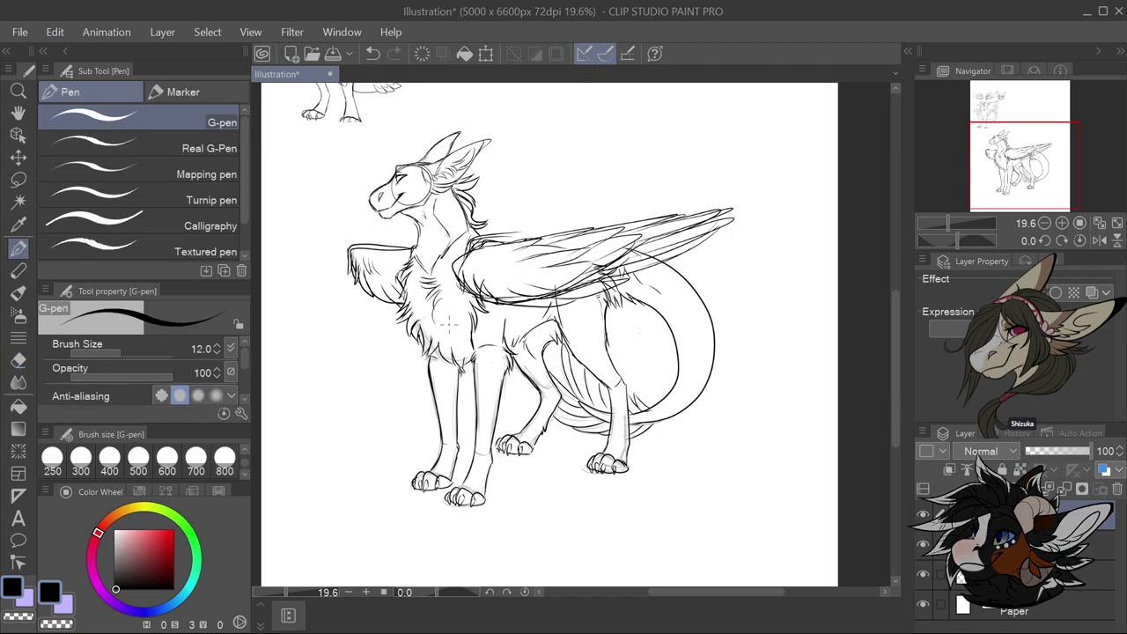
Lower the opacity of the layer holding the three heads and the upright dragon to 34%
{"action": "scroll", "coordinate": [463, 195], "scroll_direction": "down", "scroll_amount": 4}
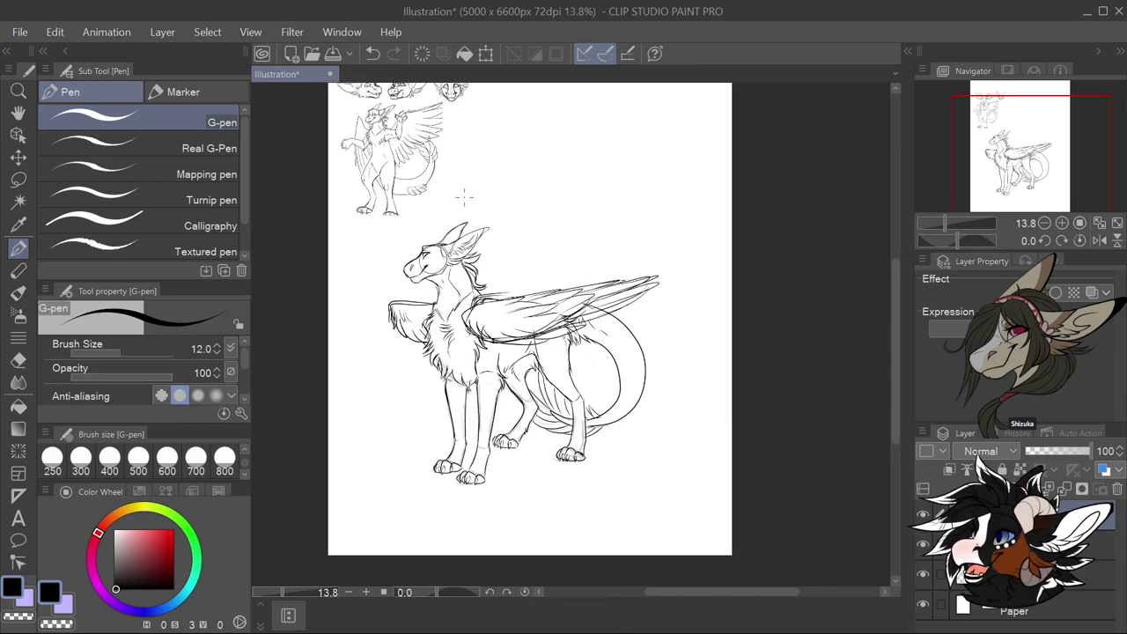
{"action": "scroll", "coordinate": [493, 220], "scroll_direction": "down", "scroll_amount": 3}
{"action": "scroll", "coordinate": [513, 171], "scroll_direction": "up", "scroll_amount": 5}
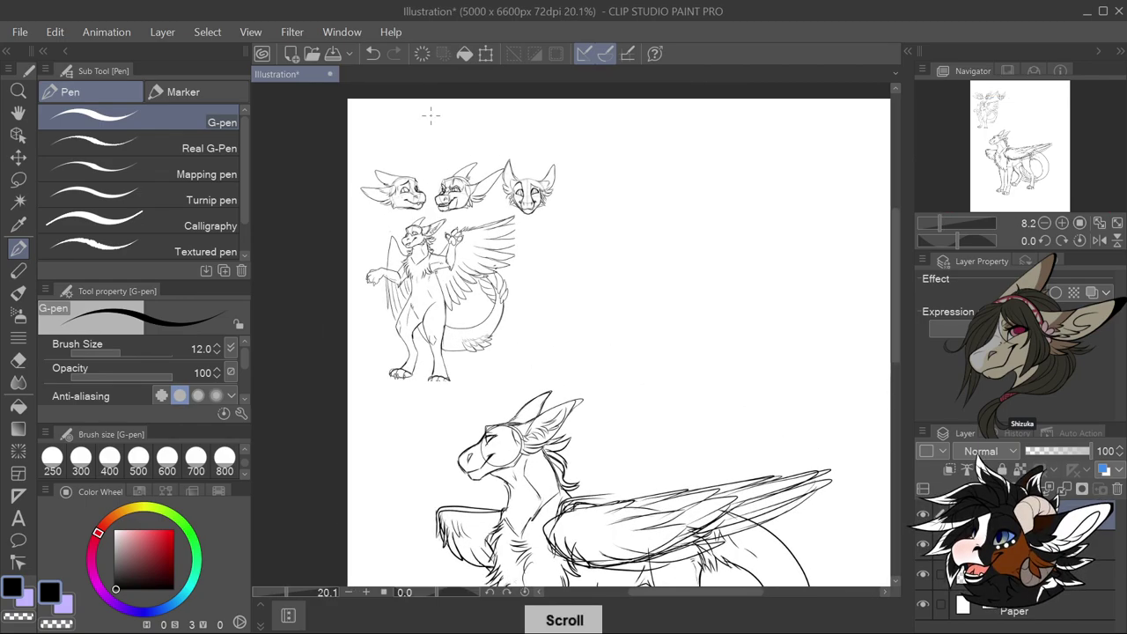
{"action": "scroll", "coordinate": [431, 114], "scroll_direction": "up", "scroll_amount": 4}
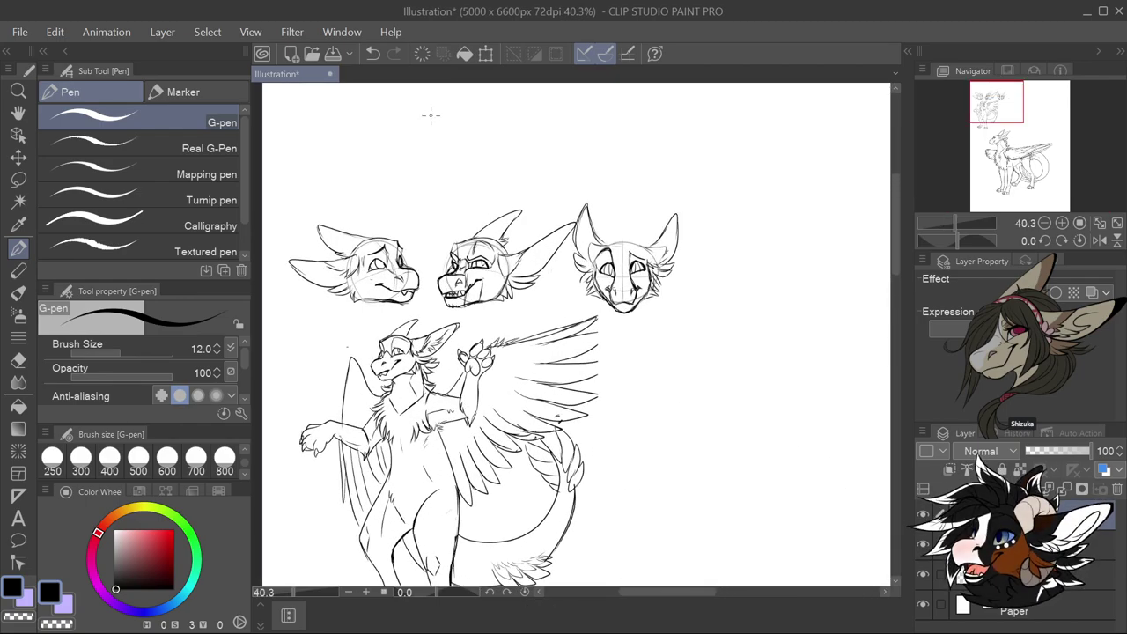
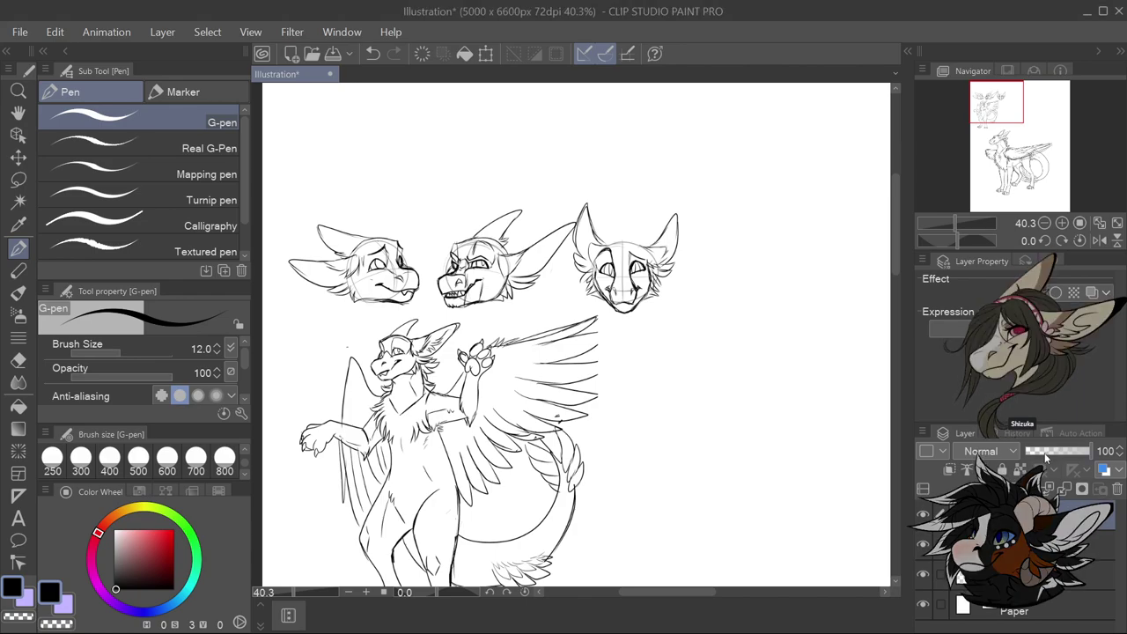
{"action": "left_click", "coordinate": [933, 540]}
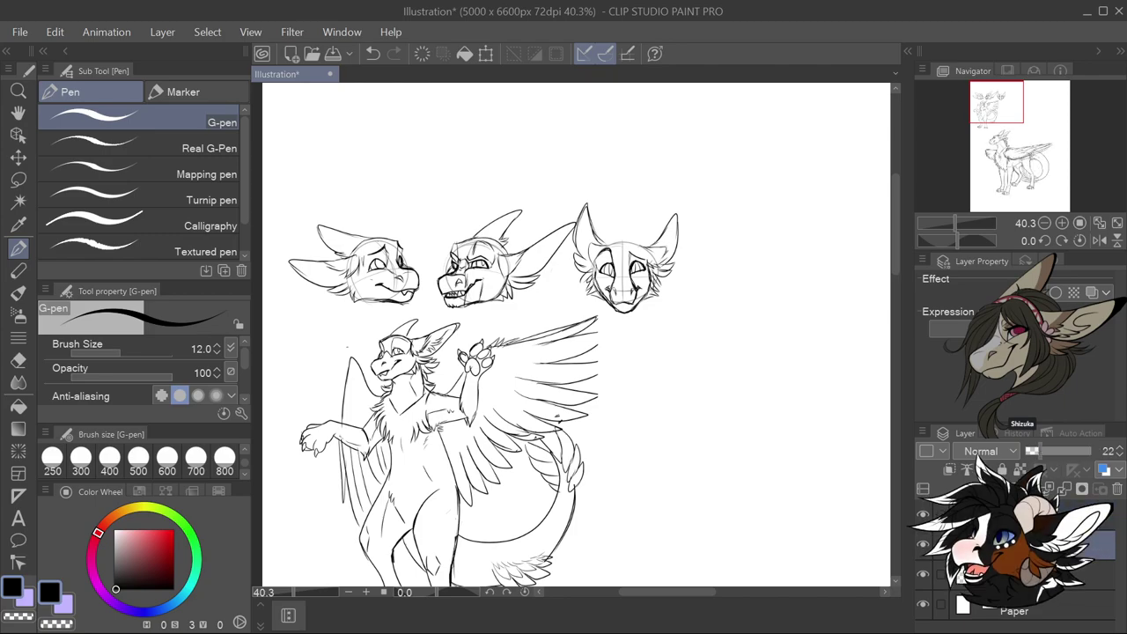
{"action": "left_click", "coordinate": [921, 577]}
{"action": "left_click", "coordinate": [921, 577]}
{"action": "left_click", "coordinate": [1012, 574]}
{"action": "left_click_drag", "start_coordinate": [1089, 451], "coordinate": [1046, 462]}
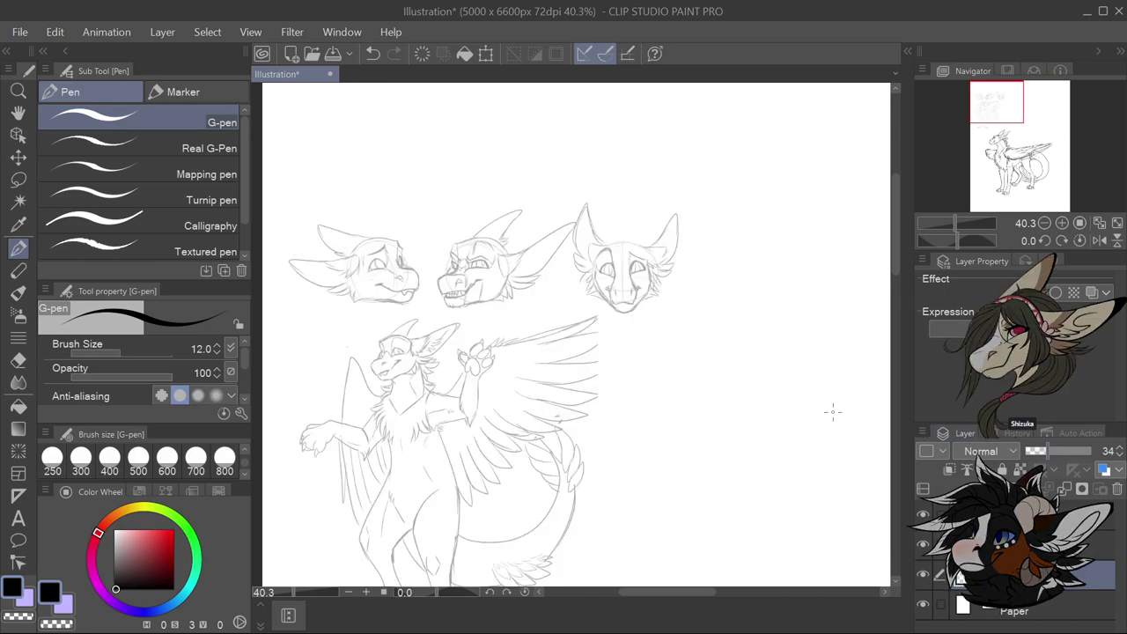
Lasso the three dragon heads above the upright dragon and copy them
{"action": "key", "text": "m"}
{"action": "mouse_move", "coordinate": [694, 175]}
{"action": "left_mouse_down"}
{"action": "mouse_move", "coordinate": [703, 296]}
{"action": "mouse_move", "coordinate": [653, 329]}
{"action": "mouse_move", "coordinate": [600, 302]}
{"action": "mouse_move", "coordinate": [305, 308]}
{"action": "mouse_move", "coordinate": [275, 256]}
{"action": "mouse_move", "coordinate": [356, 189]}
{"action": "mouse_move", "coordinate": [692, 162]}
{"action": "left_mouse_up"}
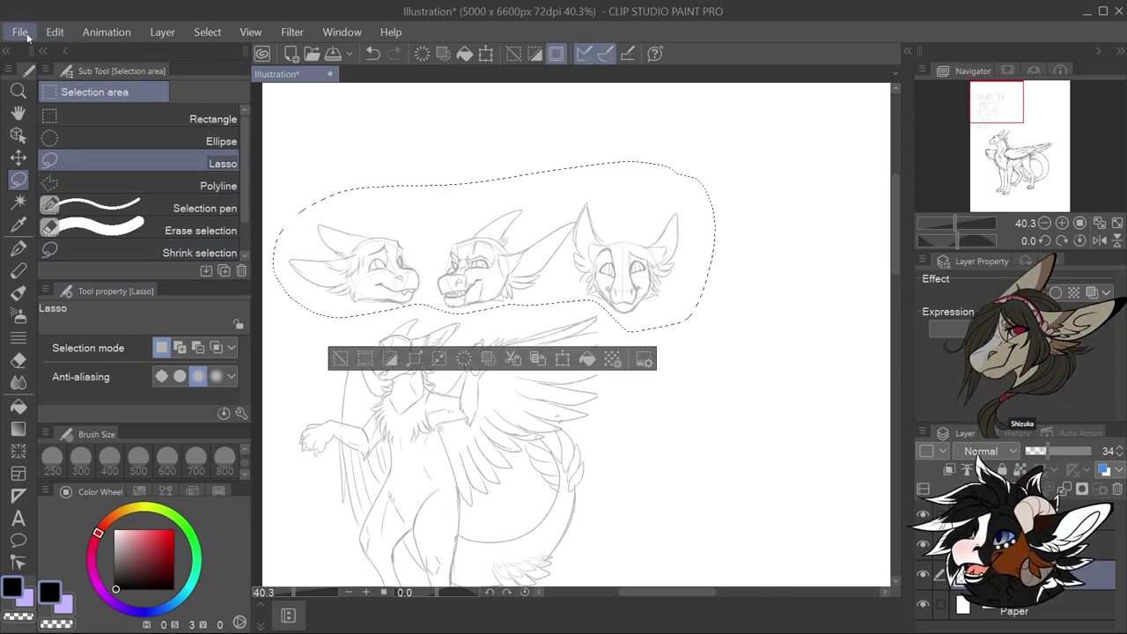
{"action": "left_click", "coordinate": [58, 34]}
{"action": "left_click", "coordinate": [141, 114]}
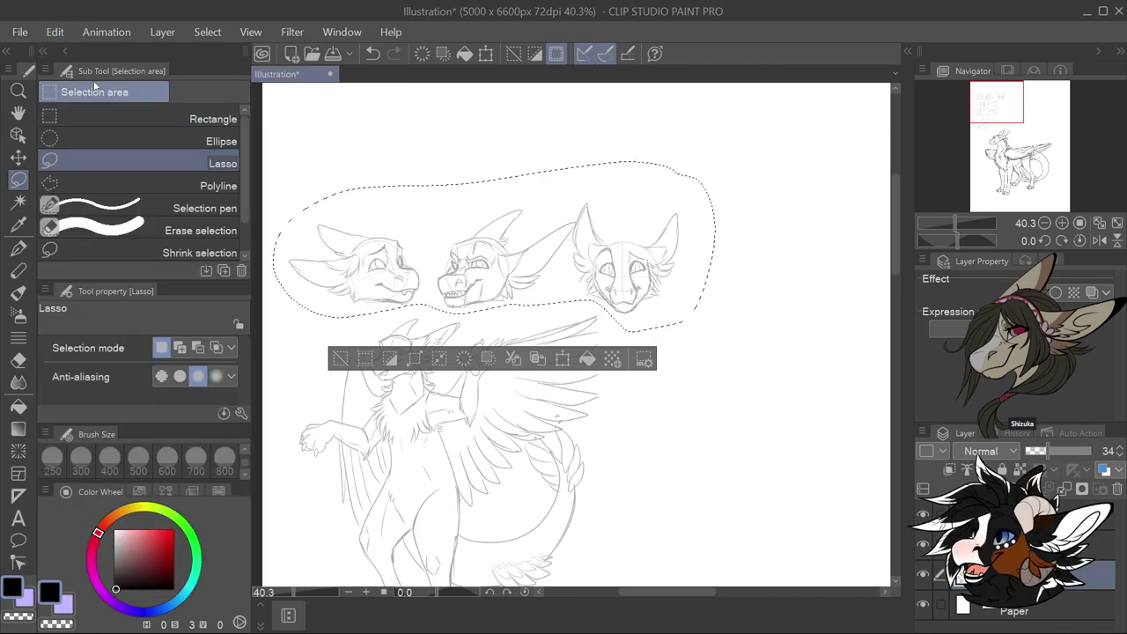
Create a new 5000 x 5000 px colour canvas at 72 dpi named Illustration2
{"action": "left_click", "coordinate": [19, 32]}
{"action": "left_click", "coordinate": [153, 50]}
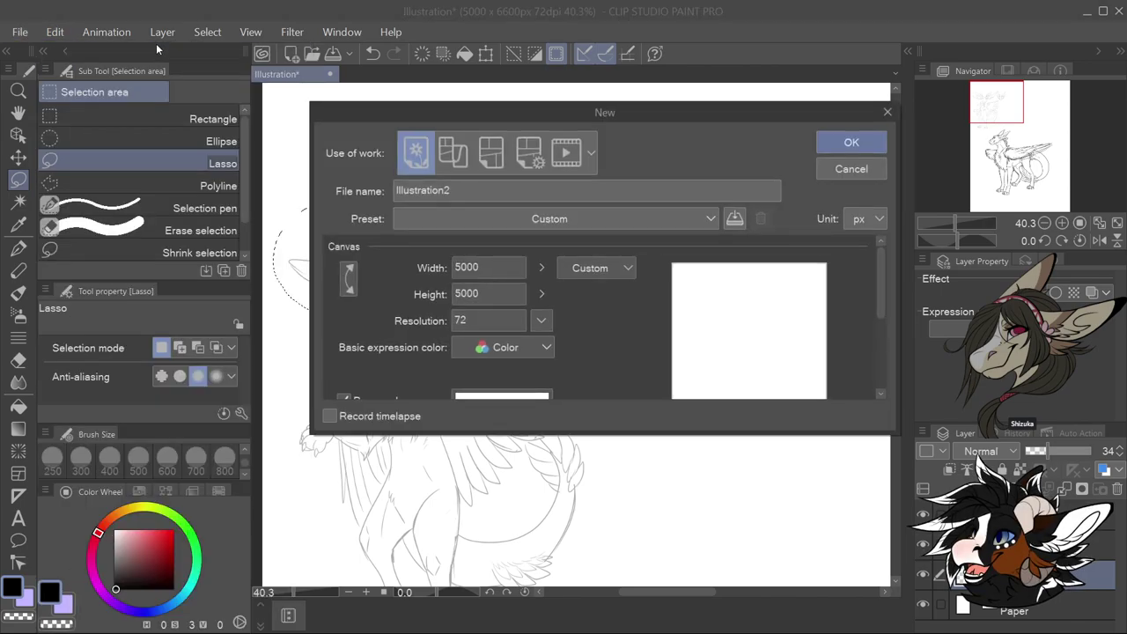
{"action": "left_click", "coordinate": [838, 145]}
Paste the three copied heads onto the new canvas and centre them horizontally near its upper edge
{"action": "left_click", "coordinate": [107, 32]}
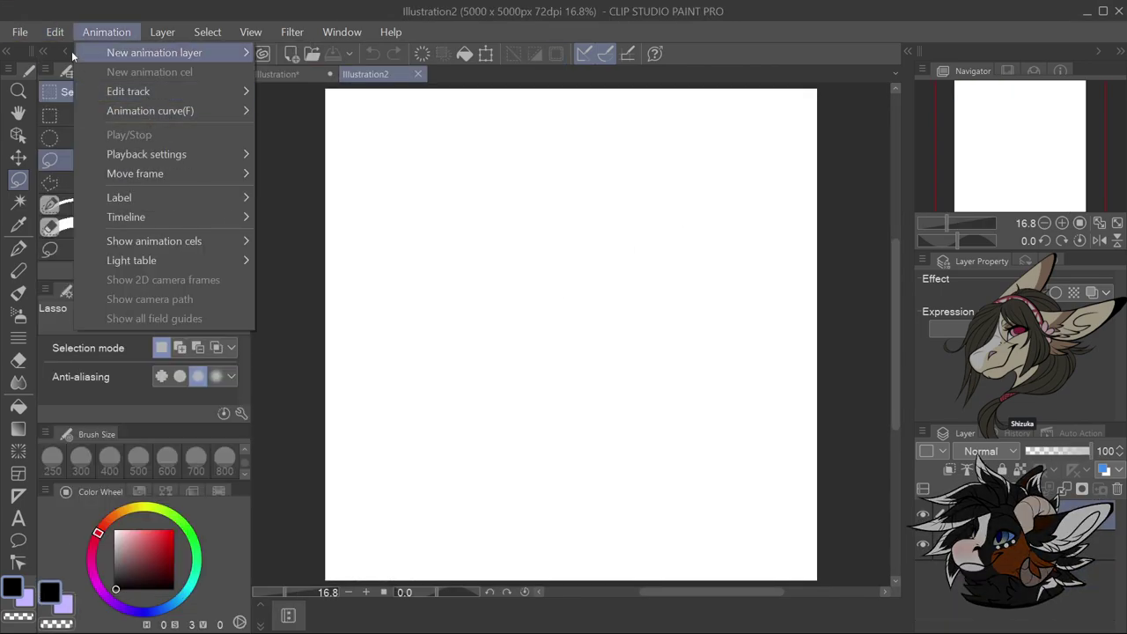
{"action": "mouse_move", "coordinate": [55, 32]}
{"action": "left_click", "coordinate": [112, 156]}
{"action": "left_click", "coordinate": [114, 119]}
{"action": "mouse_move", "coordinate": [325, 105]}
{"action": "left_mouse_down"}
{"action": "mouse_move", "coordinate": [544, 208]}
{"action": "mouse_move", "coordinate": [749, 352]}
{"action": "mouse_move", "coordinate": [752, 331]}
{"action": "left_mouse_up"}
{"action": "left_click", "coordinate": [498, 246]}
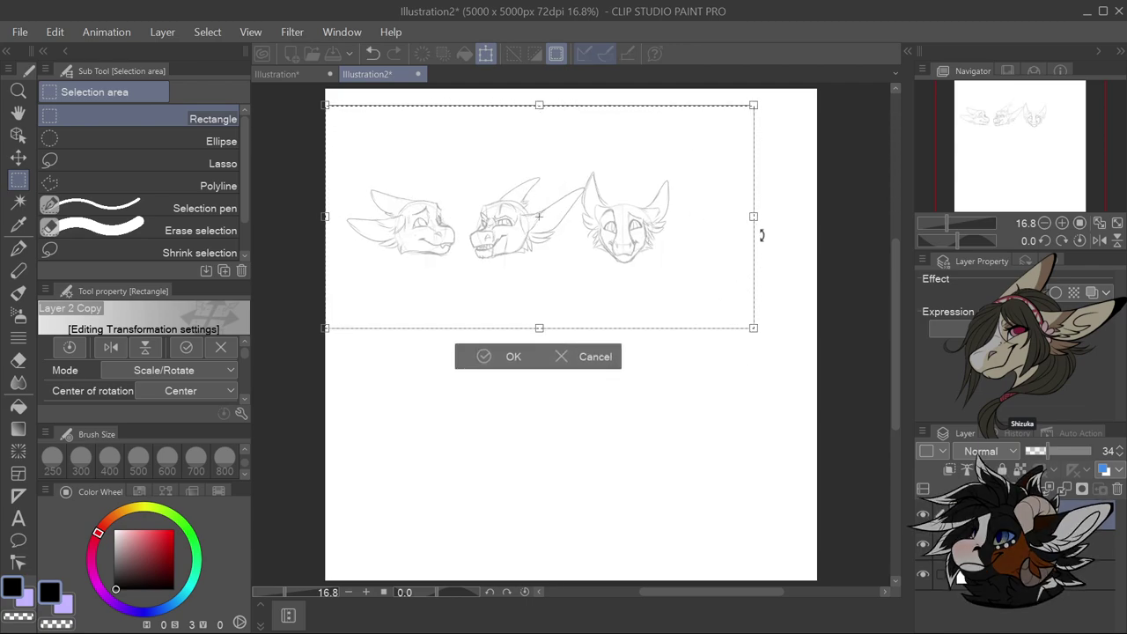
{"action": "left_click_drag", "start_coordinate": [711, 243], "coordinate": [746, 251]}
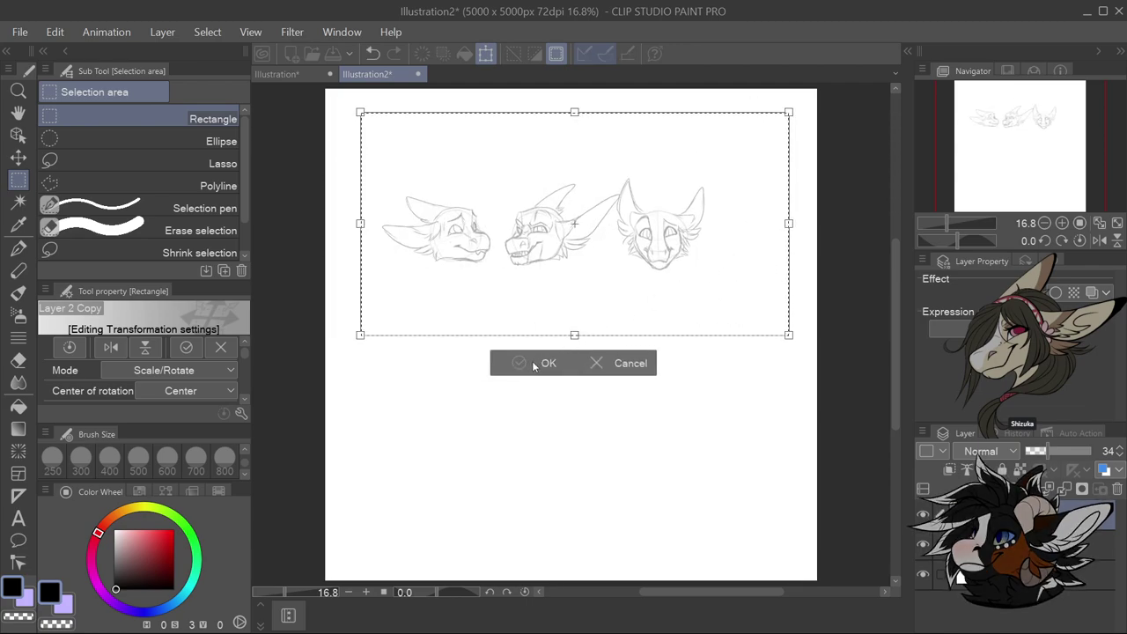
{"action": "left_click", "coordinate": [537, 362]}
{"action": "left_click", "coordinate": [813, 259]}
{"action": "scroll", "coordinate": [560, 260], "scroll_direction": "up", "scroll_amount": 1}
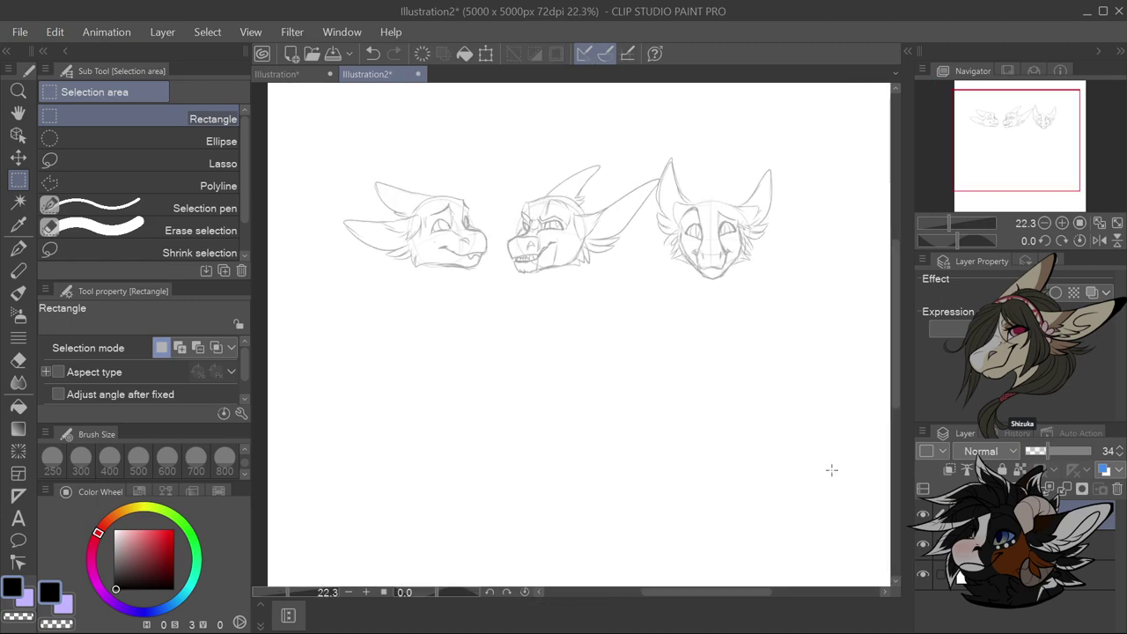
Shift the front-facing head away from the middle head's ear and make a blank layer at 100% opacity active
{"action": "left_click", "coordinate": [138, 164]}
{"action": "mouse_move", "coordinate": [788, 148]}
{"action": "left_mouse_down"}
{"action": "mouse_move", "coordinate": [793, 246]}
{"action": "mouse_move", "coordinate": [709, 298]}
{"action": "mouse_move", "coordinate": [662, 254]}
{"action": "mouse_move", "coordinate": [661, 178]}
{"action": "mouse_move", "coordinate": [669, 156]}
{"action": "mouse_move", "coordinate": [694, 150]}
{"action": "mouse_move", "coordinate": [755, 154]}
{"action": "left_mouse_up"}
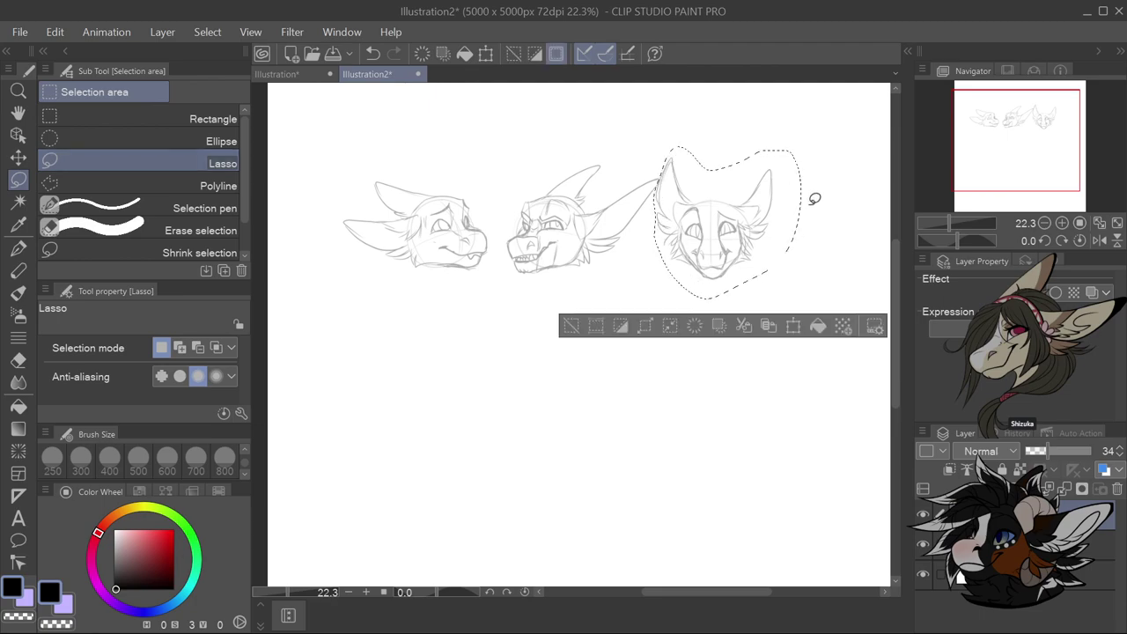
{"action": "left_click", "coordinate": [795, 327]}
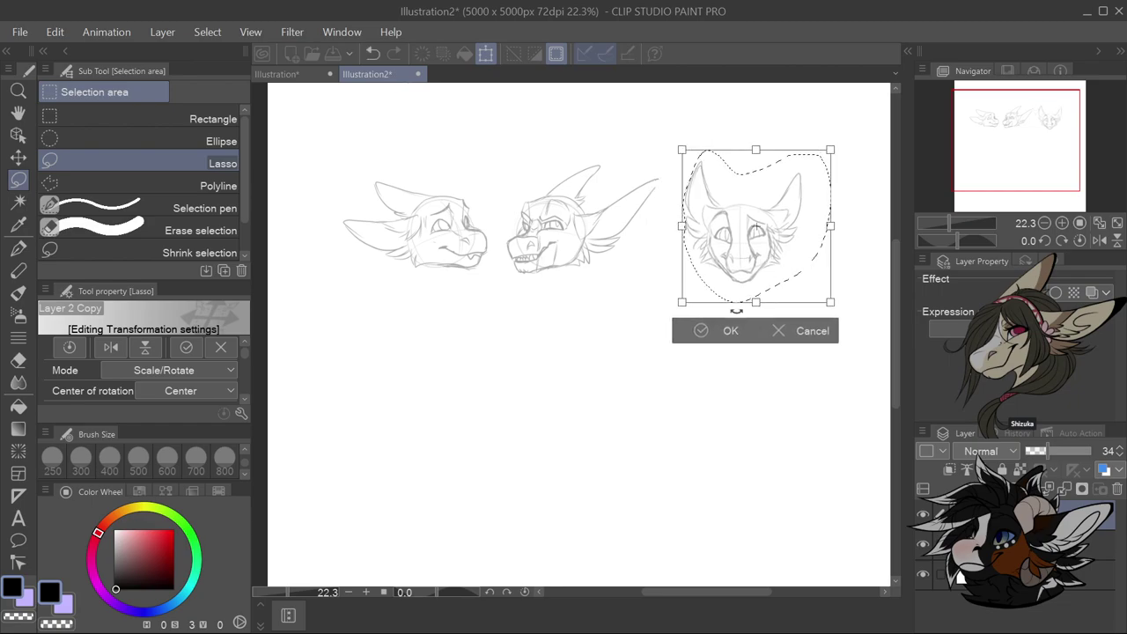
{"action": "left_click", "coordinate": [728, 325]}
{"action": "key", "text": "ctrl+d"}
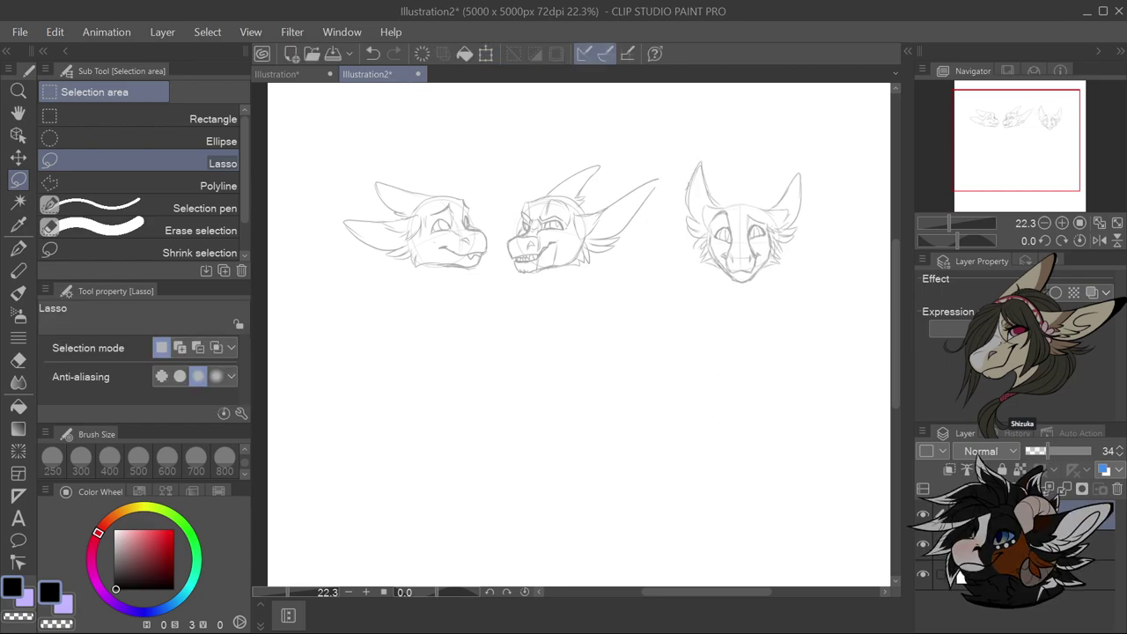
{"action": "left_click", "coordinate": [1090, 450]}
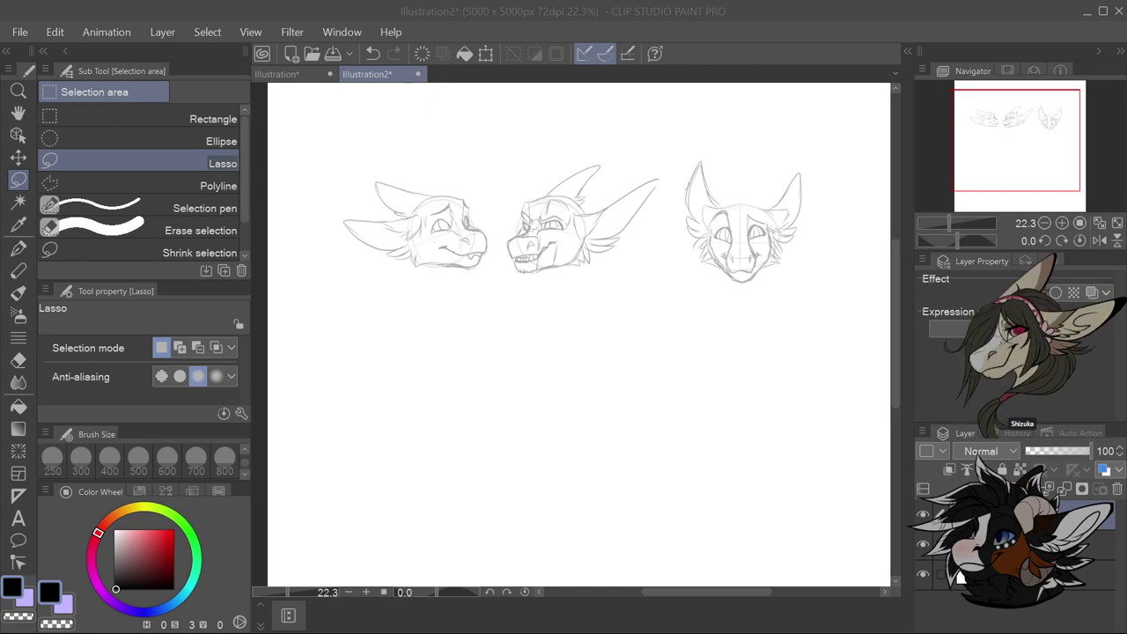
Create new canvases from the clipboard for the Capp, Niji and Dragneel character reference images
{"action": "left_click", "coordinate": [18, 32]}
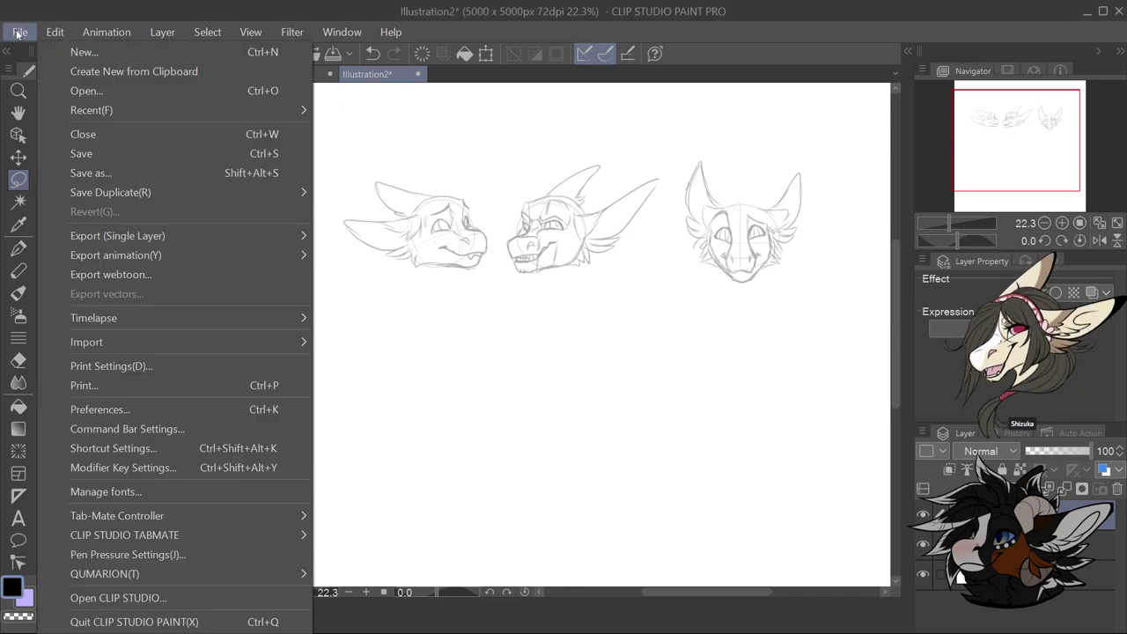
{"action": "left_click", "coordinate": [58, 70]}
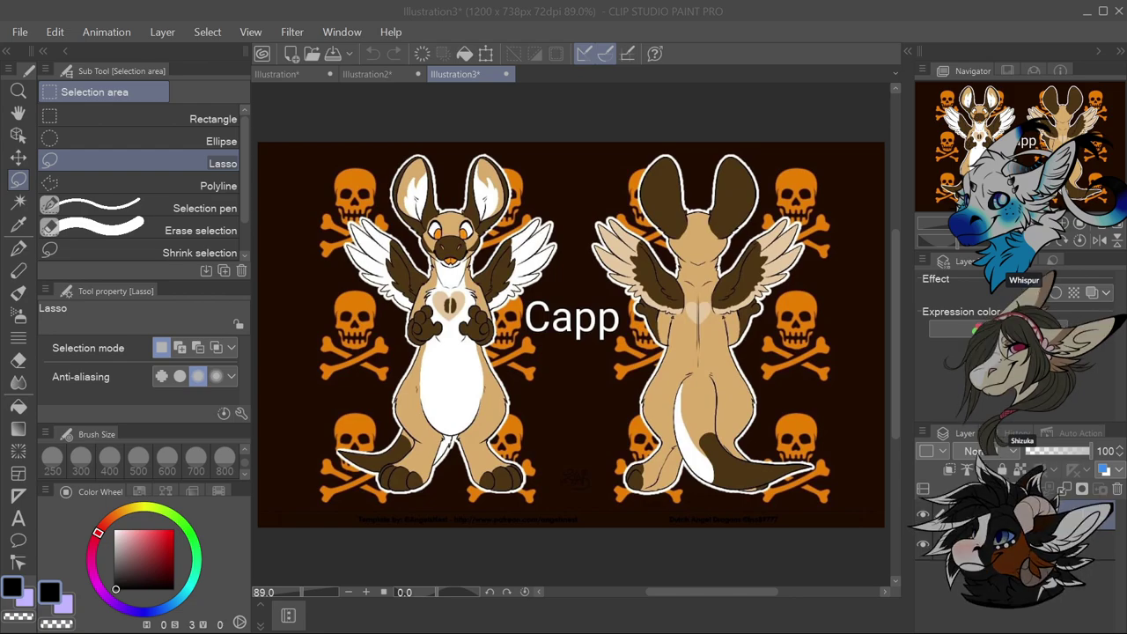
{"action": "left_click", "coordinate": [19, 32]}
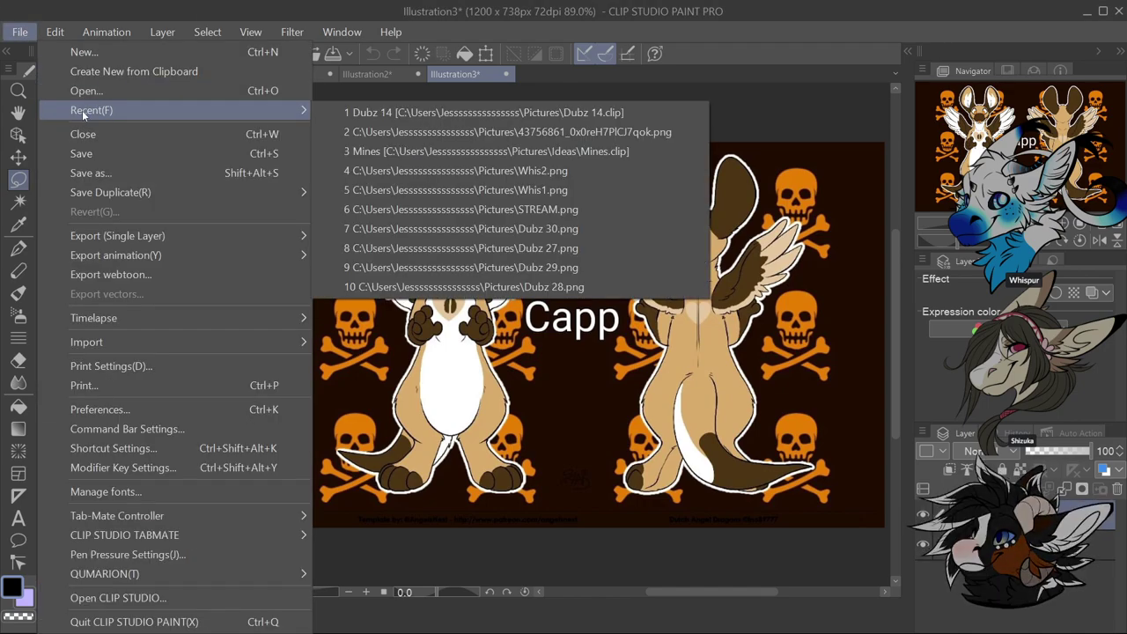
{"action": "left_click", "coordinate": [117, 74]}
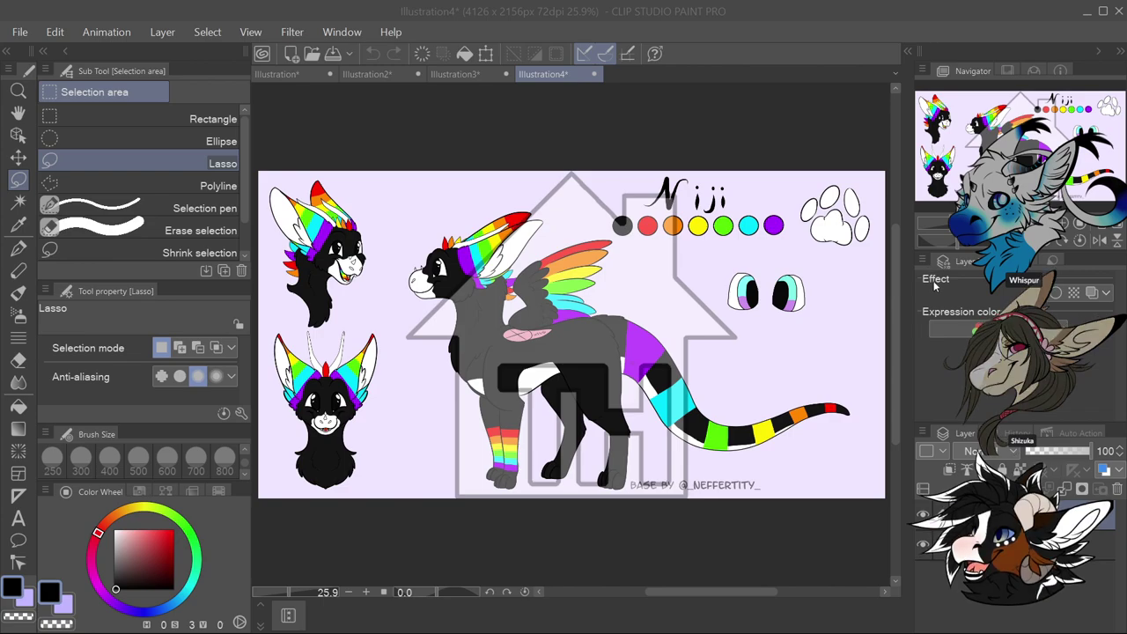
{"action": "left_click", "coordinate": [19, 31]}
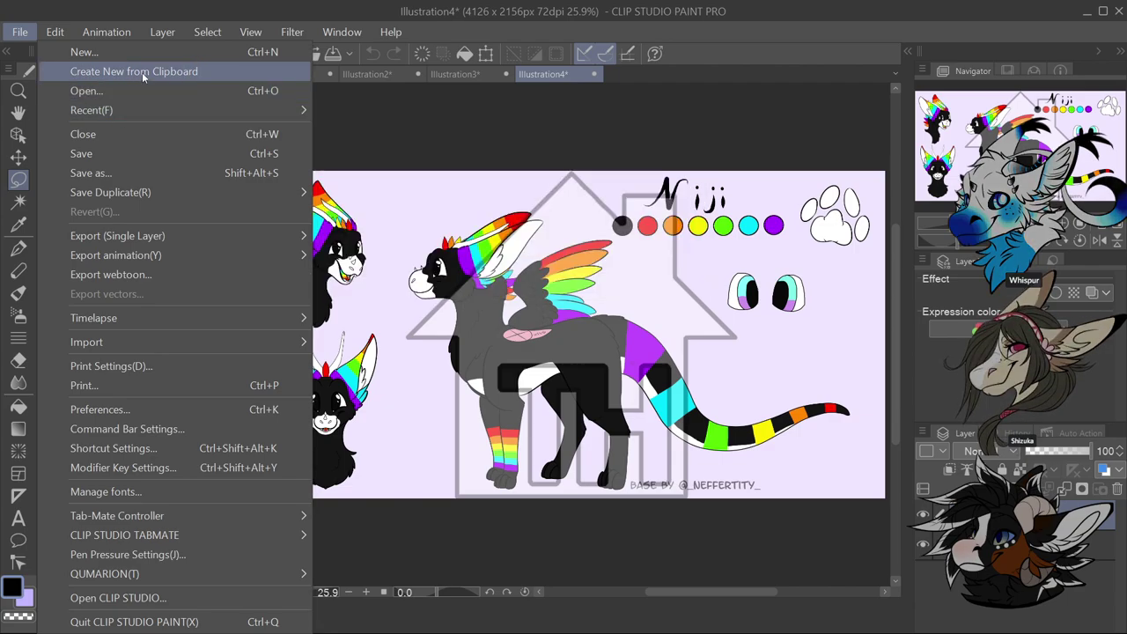
{"action": "left_click", "coordinate": [142, 72]}
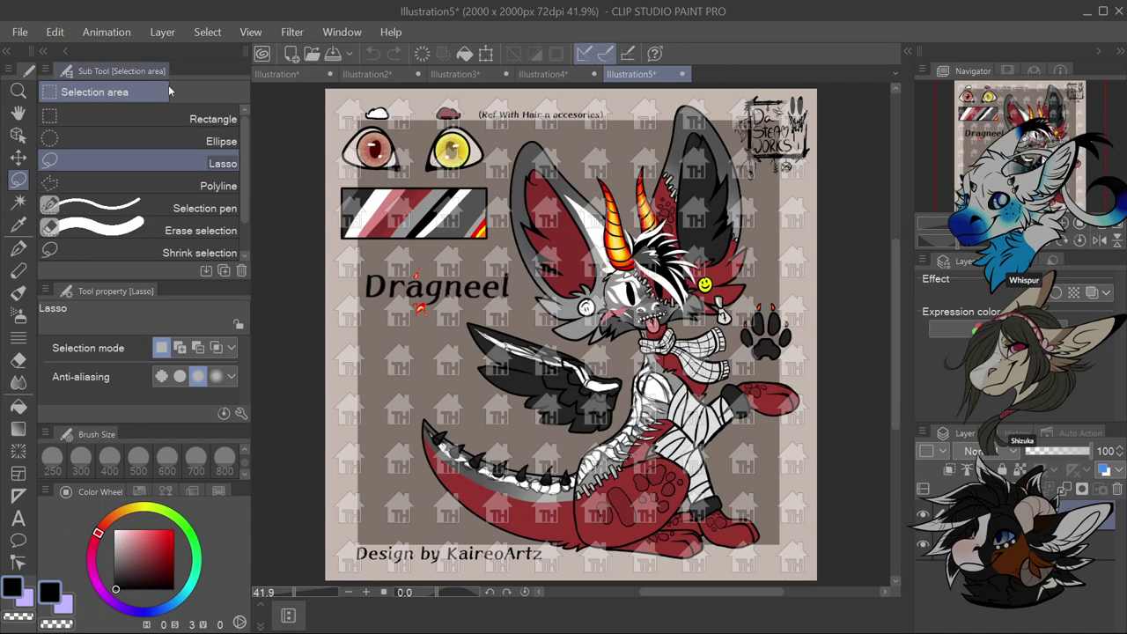
Return to the Illustration2 canvas with the three heads and set the G-pen's brush size to 7
{"action": "left_click", "coordinate": [373, 75]}
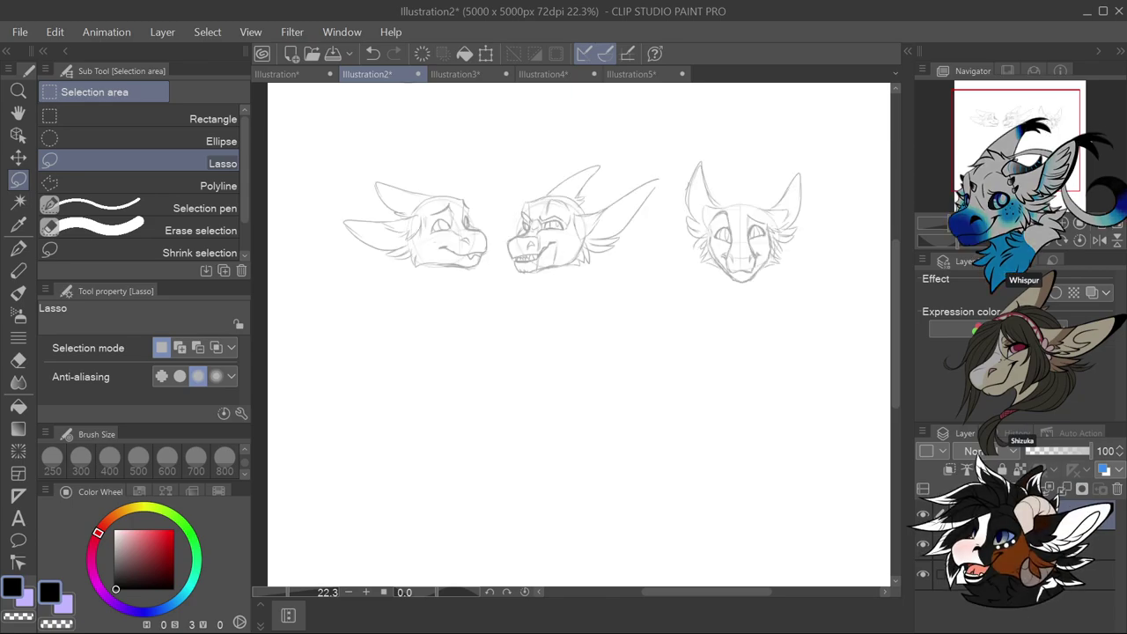
{"action": "left_click", "coordinate": [17, 250]}
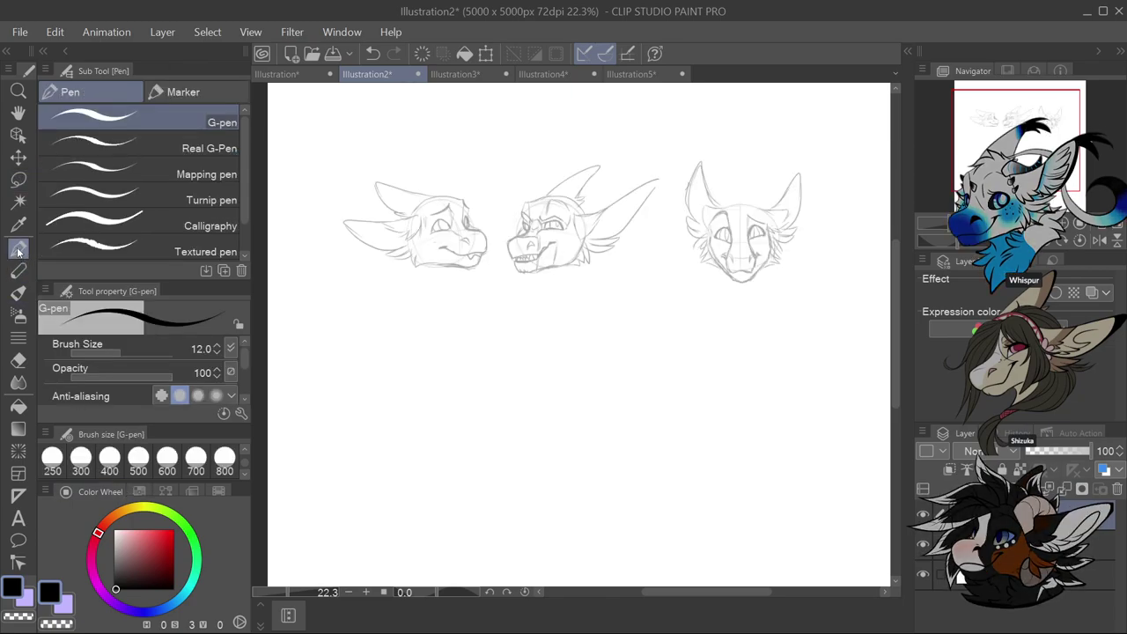
{"action": "scroll", "coordinate": [246, 473], "scroll_direction": "up", "scroll_amount": 5}
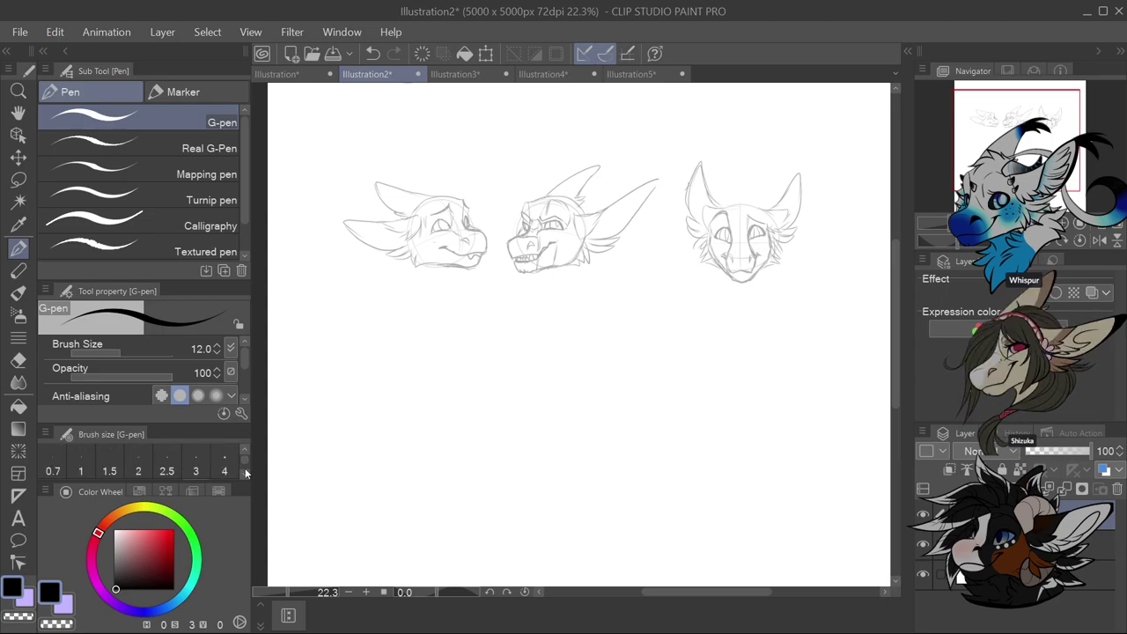
{"action": "left_click", "coordinate": [231, 469]}
{"action": "scroll", "coordinate": [237, 475], "scroll_direction": "down", "scroll_amount": 1}
{"action": "left_click", "coordinate": [107, 467]}
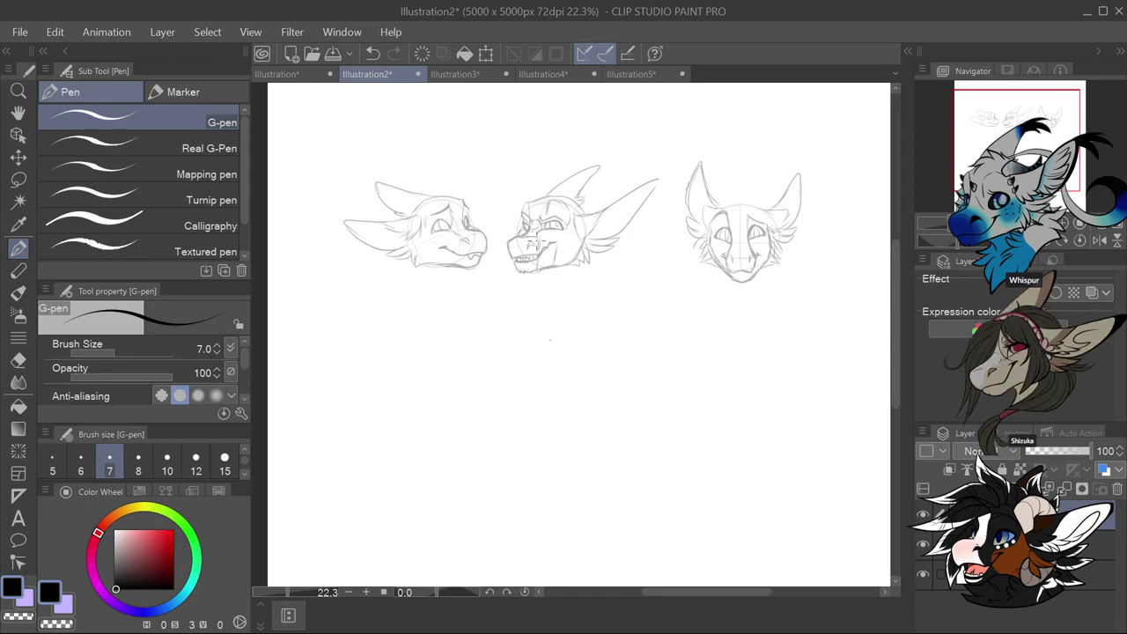
Undo the test stroke on the middle head's forehead and set the G-pen's brush size to 10
{"action": "scroll", "coordinate": [553, 282], "scroll_direction": "up", "scroll_amount": 5}
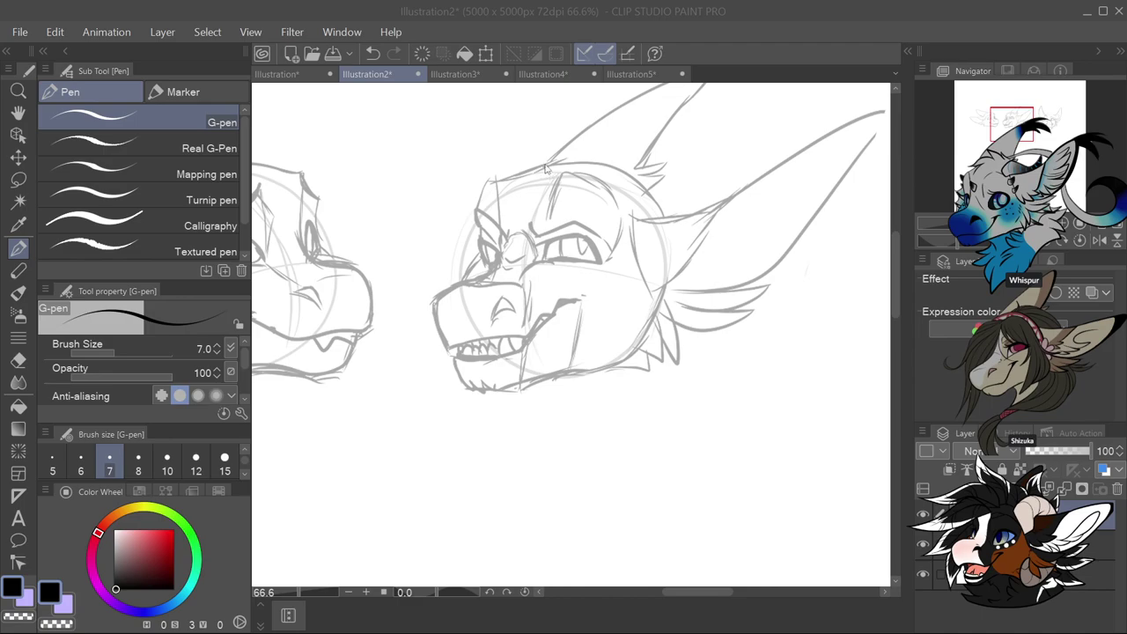
{"action": "left_click_drag", "start_coordinate": [530, 177], "coordinate": [526, 195]}
{"action": "key", "text": "ctrl+z"}
{"action": "left_click", "coordinate": [167, 464]}
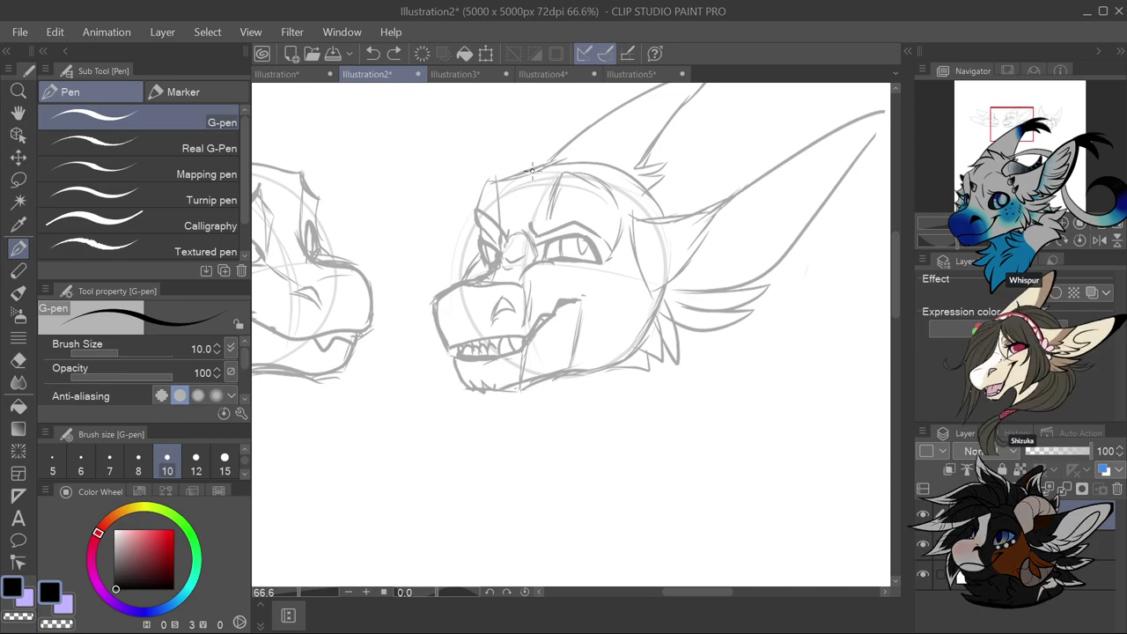
{"action": "key", "text": "ctrl+z"}
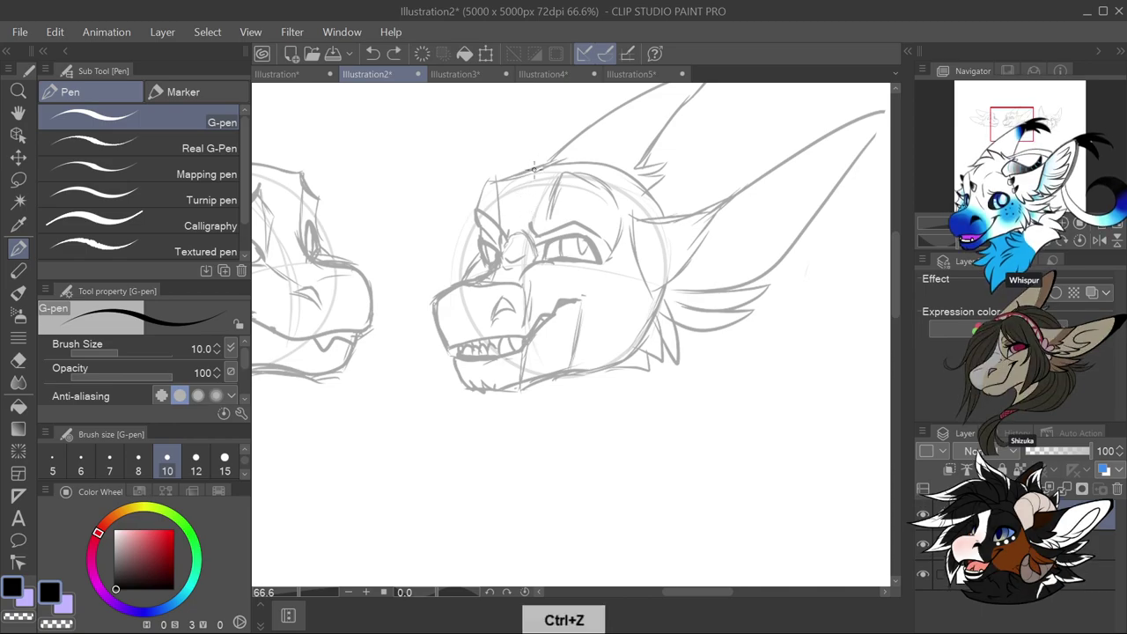
Draw long pointed bangs sweeping from the middle head's forehead down over its eye and cheek
{"action": "left_click_drag", "start_coordinate": [535, 168], "coordinate": [538, 222]}
{"action": "left_click_drag", "start_coordinate": [571, 288], "coordinate": [576, 332]}
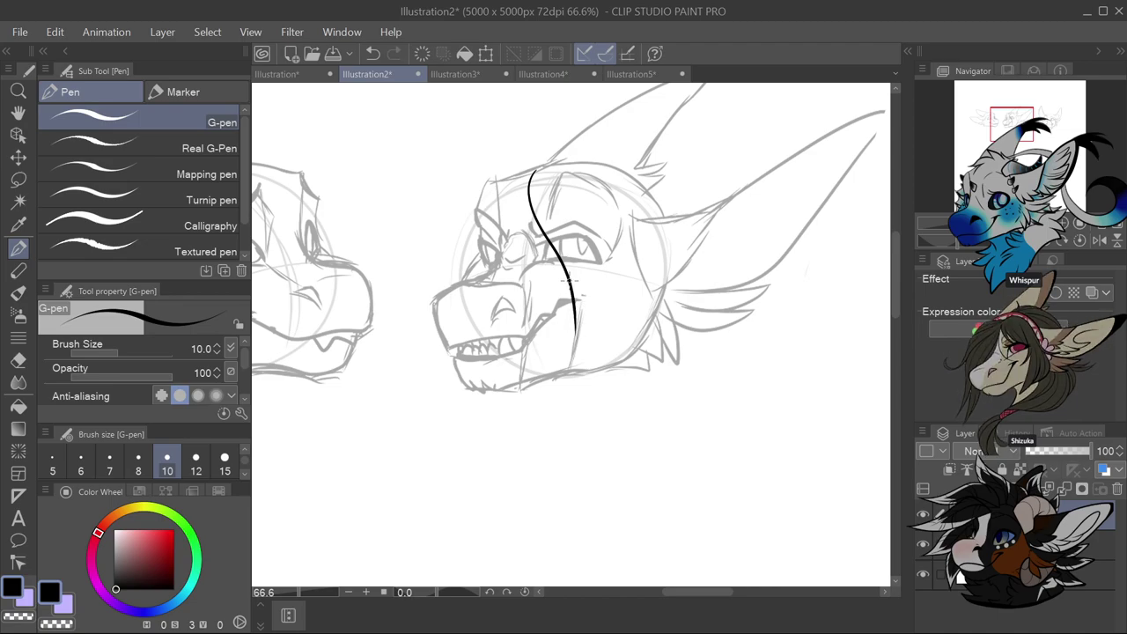
{"action": "left_click_drag", "start_coordinate": [574, 331], "coordinate": [590, 346]}
{"action": "mouse_move", "coordinate": [592, 273]}
{"action": "left_mouse_down"}
{"action": "mouse_move", "coordinate": [588, 347]}
{"action": "mouse_move", "coordinate": [609, 322]}
{"action": "left_mouse_up"}
{"action": "mouse_move", "coordinate": [622, 283]}
{"action": "left_mouse_down"}
{"action": "mouse_move", "coordinate": [606, 221]}
{"action": "mouse_move", "coordinate": [629, 315]}
{"action": "mouse_move", "coordinate": [653, 247]}
{"action": "mouse_move", "coordinate": [629, 208]}
{"action": "left_mouse_up"}
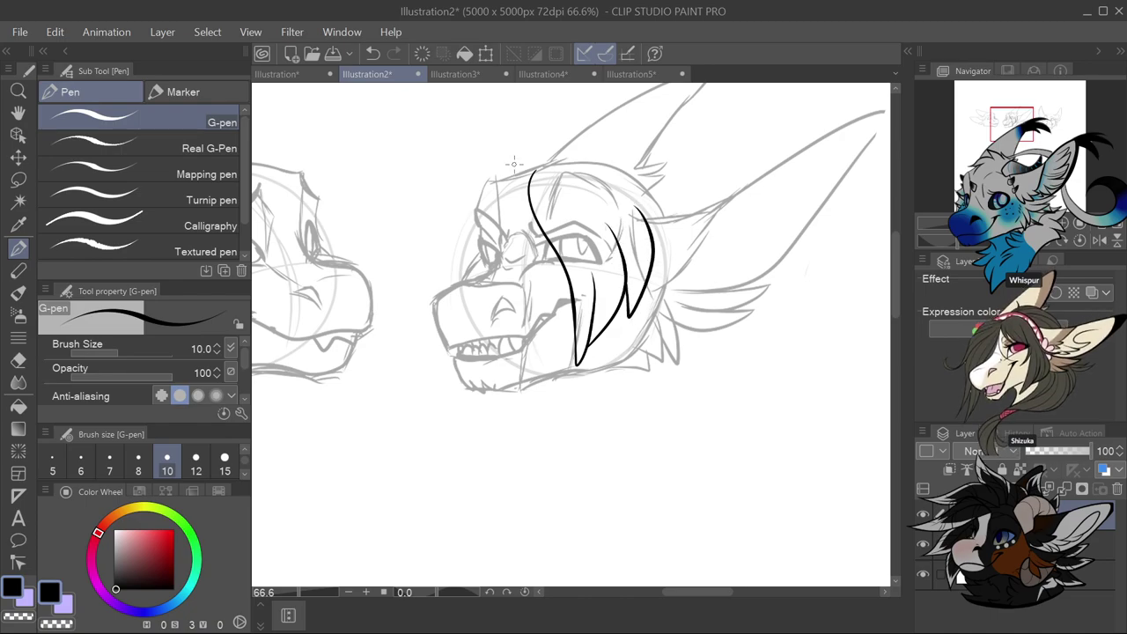
{"action": "mouse_move", "coordinate": [533, 163]}
{"action": "left_mouse_down"}
{"action": "mouse_move", "coordinate": [533, 274]}
{"action": "mouse_move", "coordinate": [514, 211]}
{"action": "mouse_move", "coordinate": [545, 173]}
{"action": "left_mouse_up"}
Undo all the bang strokes across the middle head's face
{"action": "key", "text": "ctrl+z"}
{"action": "key", "text": "ctrl+z"}
{"action": "key", "text": "ctrl+z"}
{"action": "key", "text": "ctrl+z"}
{"action": "key", "text": "ctrl+z"}
{"action": "key", "text": "ctrl+z"}
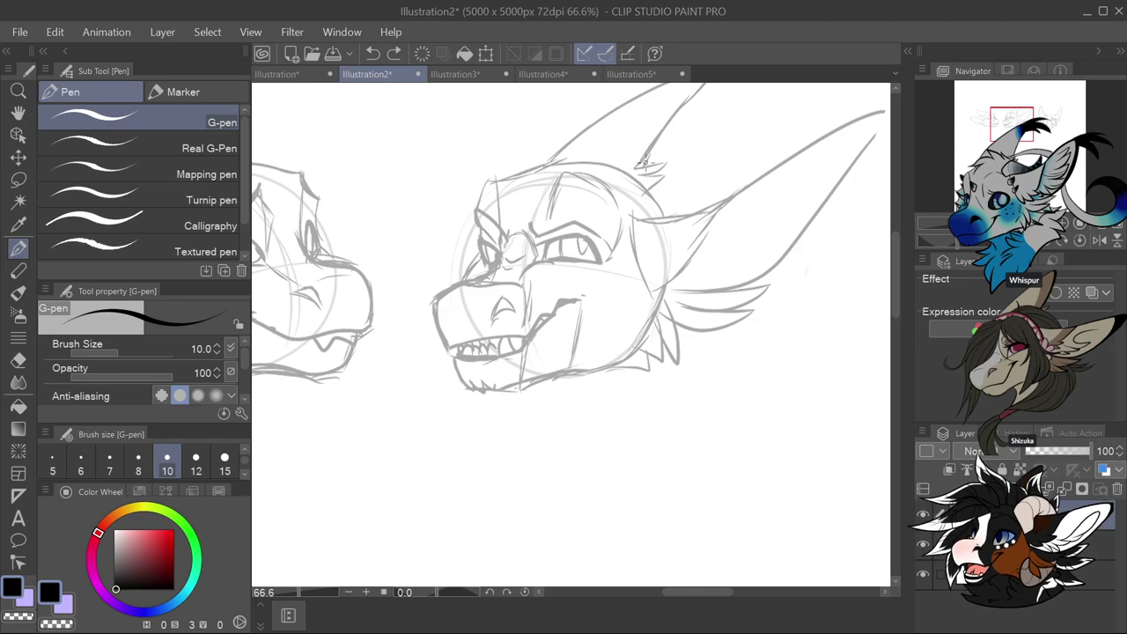
Draw a spiky mane of pointed tufts over the middle head's crown, with long locks sweeping forward past the forehead
{"action": "mouse_move", "coordinate": [665, 213]}
{"action": "left_mouse_down"}
{"action": "mouse_move", "coordinate": [686, 181]}
{"action": "mouse_move", "coordinate": [659, 211]}
{"action": "mouse_move", "coordinate": [661, 163]}
{"action": "mouse_move", "coordinate": [633, 120]}
{"action": "mouse_move", "coordinate": [647, 197]}
{"action": "mouse_move", "coordinate": [653, 185]}
{"action": "mouse_move", "coordinate": [701, 178]}
{"action": "mouse_move", "coordinate": [660, 210]}
{"action": "mouse_move", "coordinate": [650, 148]}
{"action": "left_mouse_up"}
{"action": "key", "text": "ctrl+z"}
{"action": "key", "text": "ctrl+z"}
{"action": "left_click_drag", "start_coordinate": [656, 195], "coordinate": [649, 157]}
{"action": "mouse_move", "coordinate": [632, 113]}
{"action": "left_mouse_down"}
{"action": "mouse_move", "coordinate": [534, 97]}
{"action": "mouse_move", "coordinate": [602, 160]}
{"action": "left_mouse_up"}
{"action": "mouse_move", "coordinate": [516, 112]}
{"action": "left_mouse_down"}
{"action": "mouse_move", "coordinate": [486, 119]}
{"action": "mouse_move", "coordinate": [543, 148]}
{"action": "left_mouse_up"}
{"action": "mouse_move", "coordinate": [447, 92]}
{"action": "left_mouse_down"}
{"action": "mouse_move", "coordinate": [534, 156]}
{"action": "mouse_move", "coordinate": [476, 156]}
{"action": "mouse_move", "coordinate": [385, 240]}
{"action": "left_mouse_up"}
{"action": "mouse_move", "coordinate": [467, 208]}
{"action": "left_mouse_down"}
{"action": "mouse_move", "coordinate": [326, 297]}
{"action": "mouse_move", "coordinate": [475, 240]}
{"action": "left_mouse_up"}
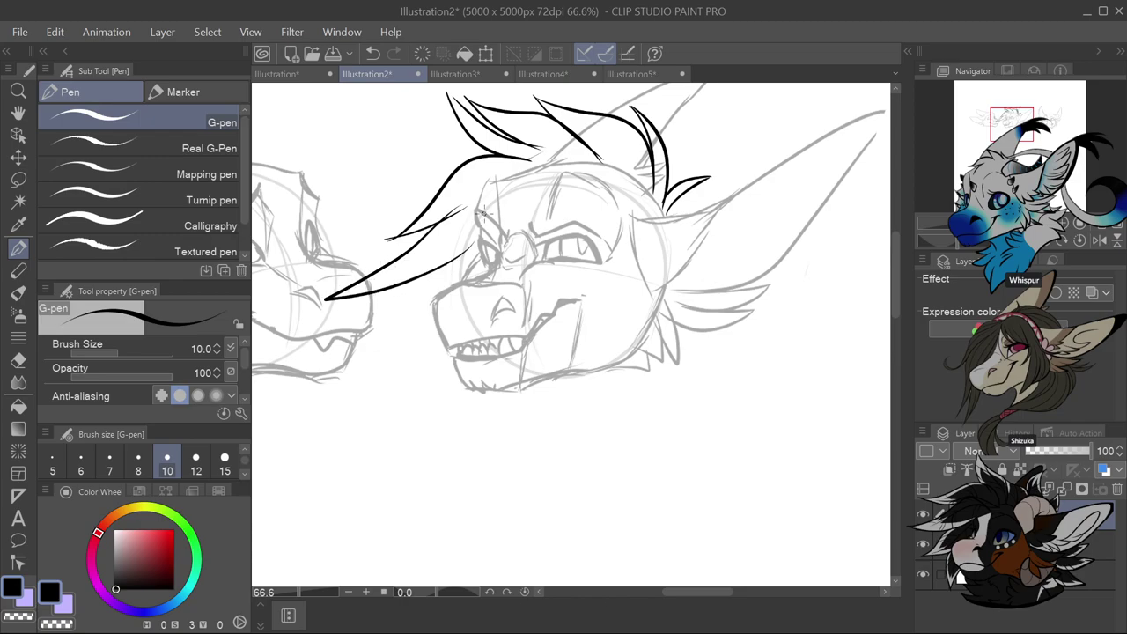
Undo all the spiky mane strokes around the middle head
{"action": "key", "text": "ctrl+z"}
{"action": "key", "text": "ctrl+z"}
{"action": "key", "text": "ctrl+z"}
{"action": "key", "text": "ctrl+z"}
{"action": "key", "text": "ctrl+z"}
{"action": "key", "text": "ctrl+z"}
{"action": "key", "text": "ctrl+z"}
{"action": "key", "text": "ctrl+z"}
{"action": "key", "text": "ctrl+z"}
Lasso the middle head on its 34% opacity sketch layer and move it below the other two heads
{"action": "scroll", "coordinate": [652, 255], "scroll_direction": "down", "scroll_amount": 4}
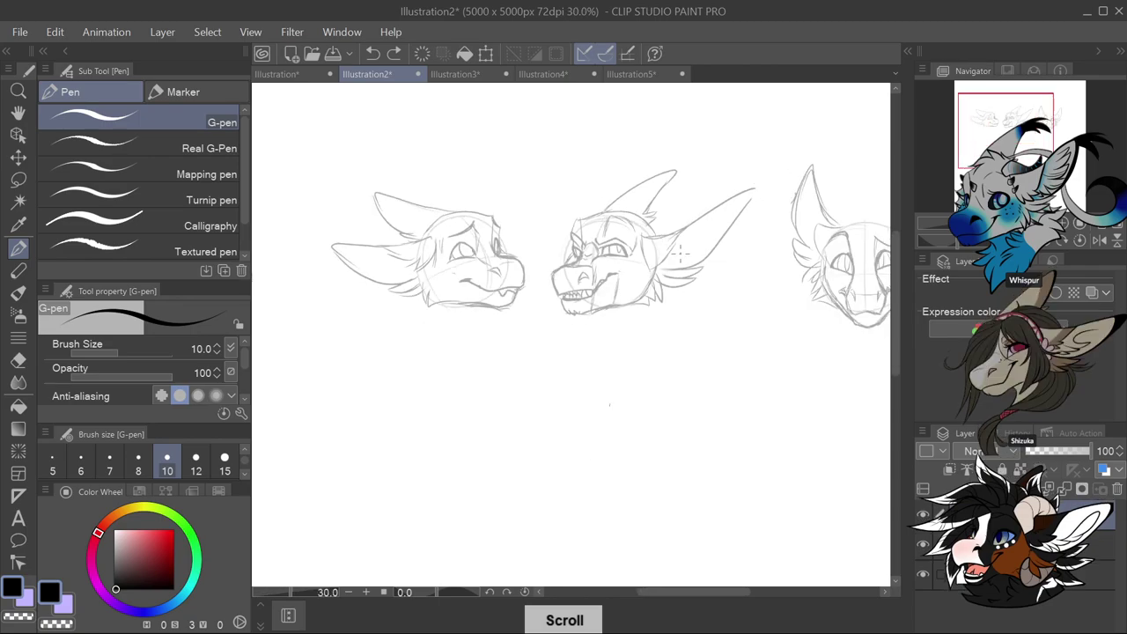
{"action": "scroll", "coordinate": [678, 256], "scroll_direction": "up", "scroll_amount": 1}
{"action": "left_click", "coordinate": [21, 182]}
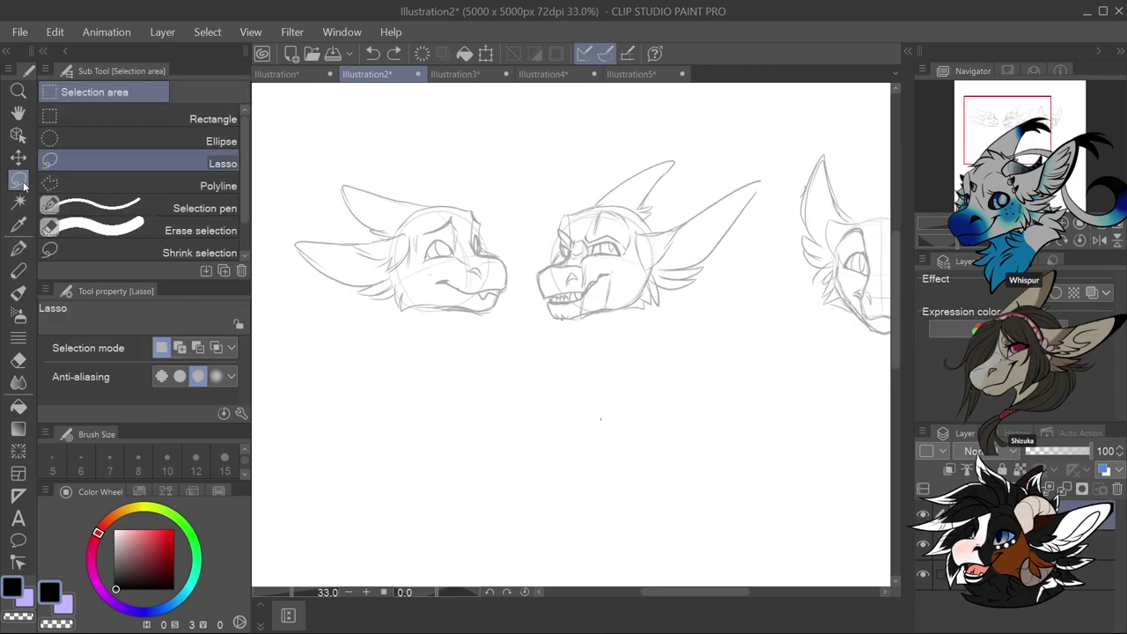
{"action": "mouse_move", "coordinate": [606, 148]}
{"action": "left_mouse_down"}
{"action": "mouse_move", "coordinate": [538, 237]}
{"action": "mouse_move", "coordinate": [690, 328]}
{"action": "mouse_move", "coordinate": [782, 172]}
{"action": "mouse_move", "coordinate": [634, 138]}
{"action": "left_mouse_up"}
{"action": "left_click", "coordinate": [719, 382]}
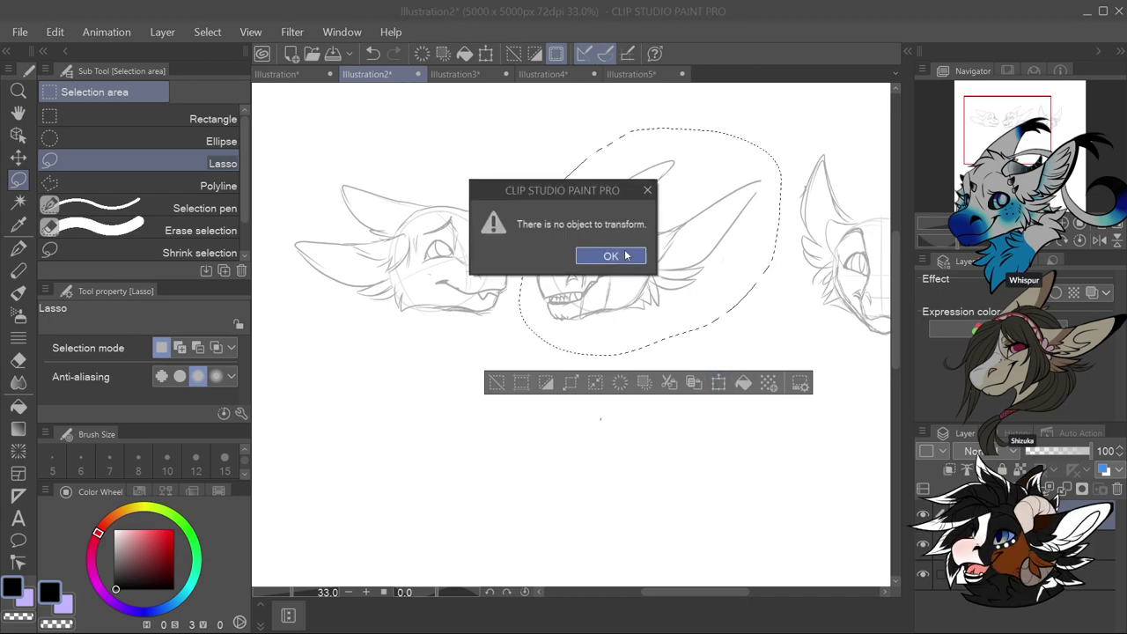
{"action": "left_click", "coordinate": [610, 255]}
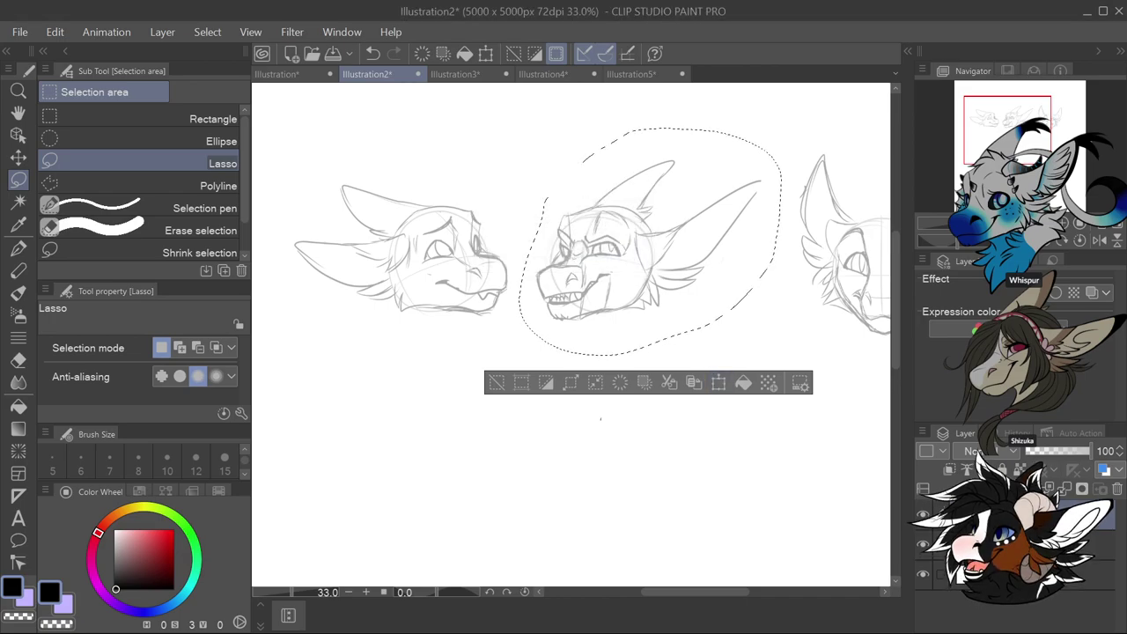
{"action": "left_click", "coordinate": [718, 384]}
{"action": "left_click_drag", "start_coordinate": [563, 146], "coordinate": [518, 369]}
{"action": "scroll", "coordinate": [722, 355], "scroll_direction": "down", "scroll_amount": 2}
{"action": "scroll", "coordinate": [617, 449], "scroll_direction": "up", "scroll_amount": 1}
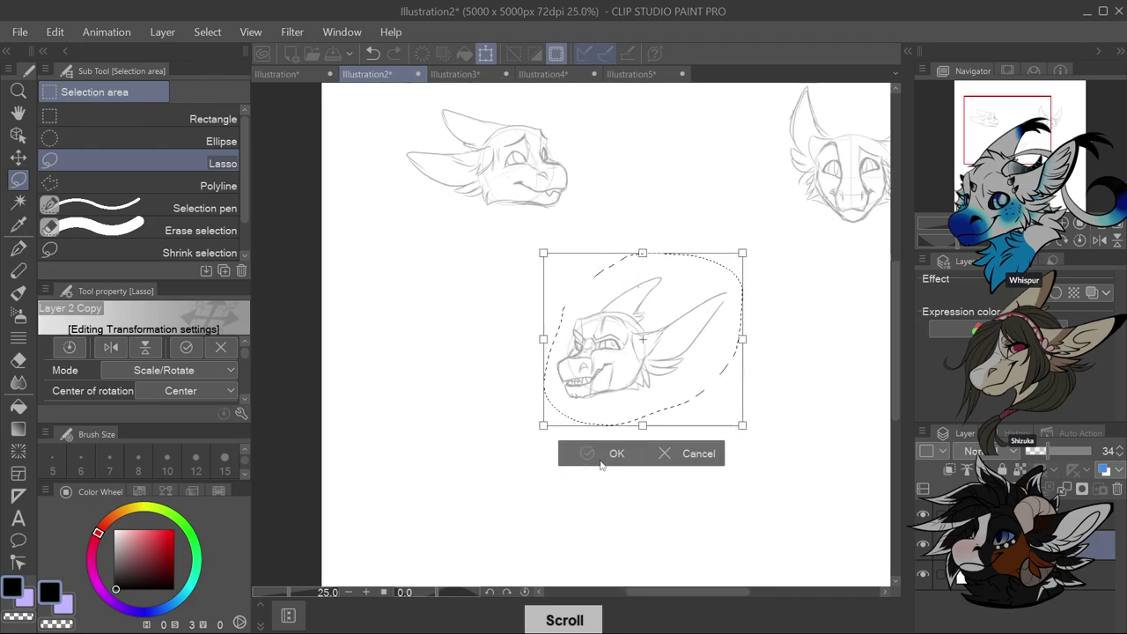
{"action": "left_click", "coordinate": [603, 456]}
Commit the lower head's move and lasso a selection around the whole lower head, including both ears
{"action": "scroll", "coordinate": [621, 440], "scroll_direction": "up", "scroll_amount": 1}
{"action": "left_click", "coordinate": [811, 518]}
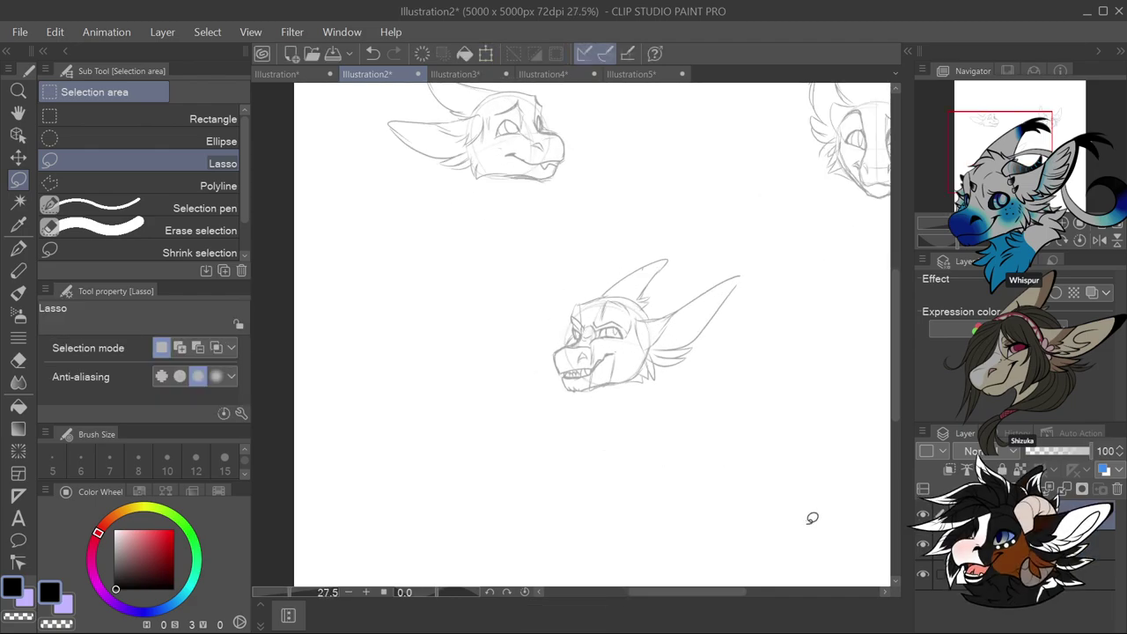
{"action": "mouse_move", "coordinate": [679, 420]}
{"action": "left_mouse_down"}
{"action": "mouse_move", "coordinate": [571, 250]}
{"action": "mouse_move", "coordinate": [676, 409]}
{"action": "left_mouse_up"}
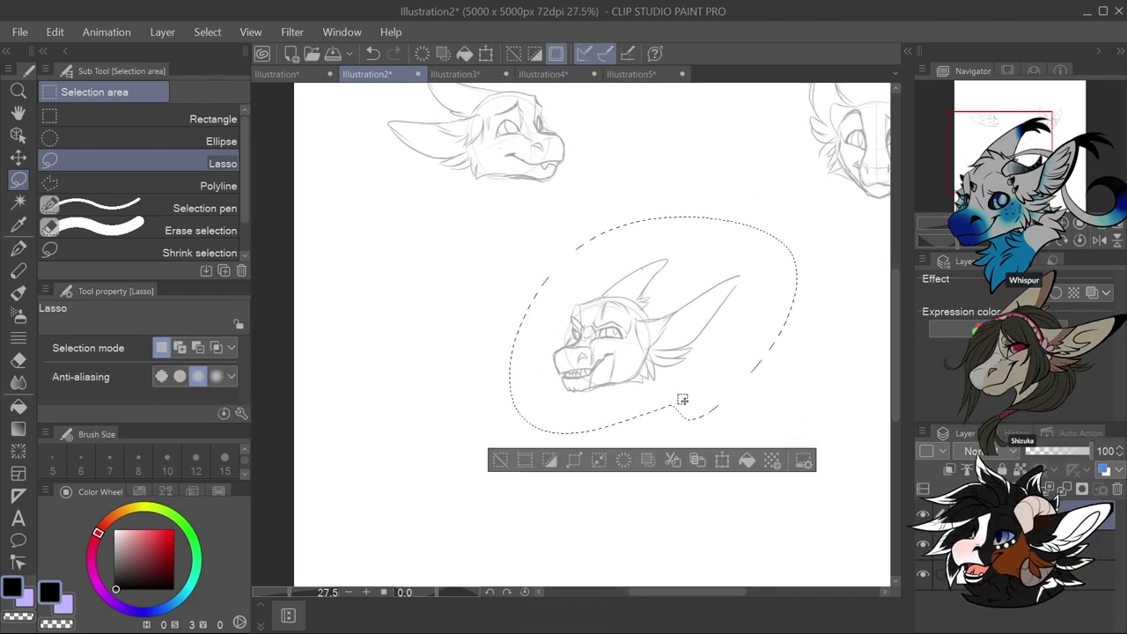
{"action": "left_click", "coordinate": [722, 462]}
{"action": "left_click", "coordinate": [110, 347]}
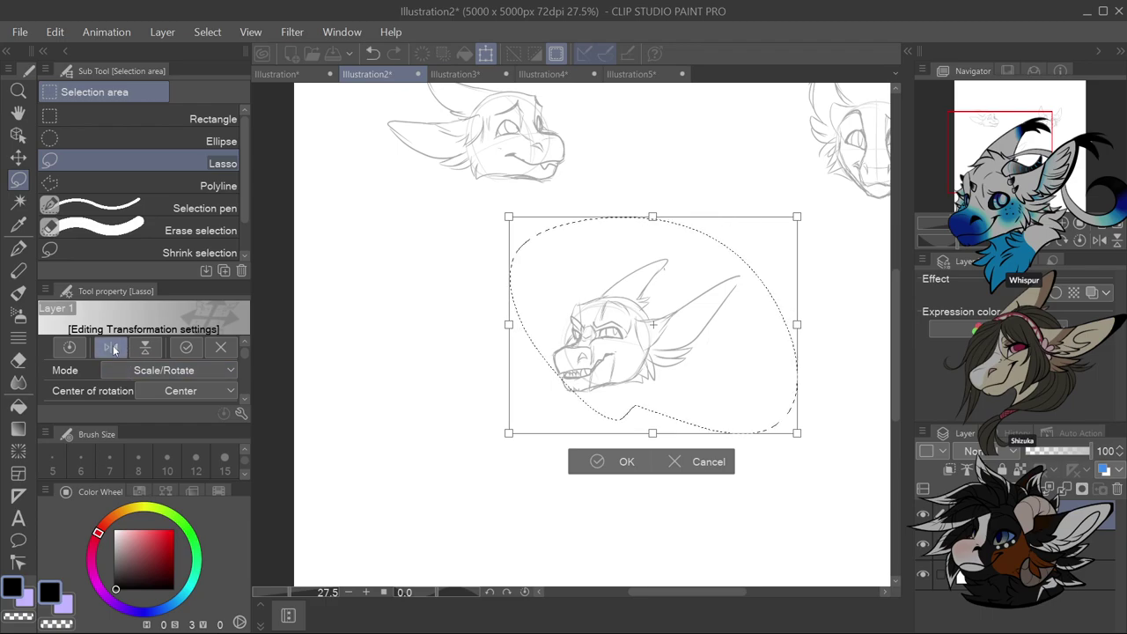
{"action": "key", "text": "ctrl+d"}
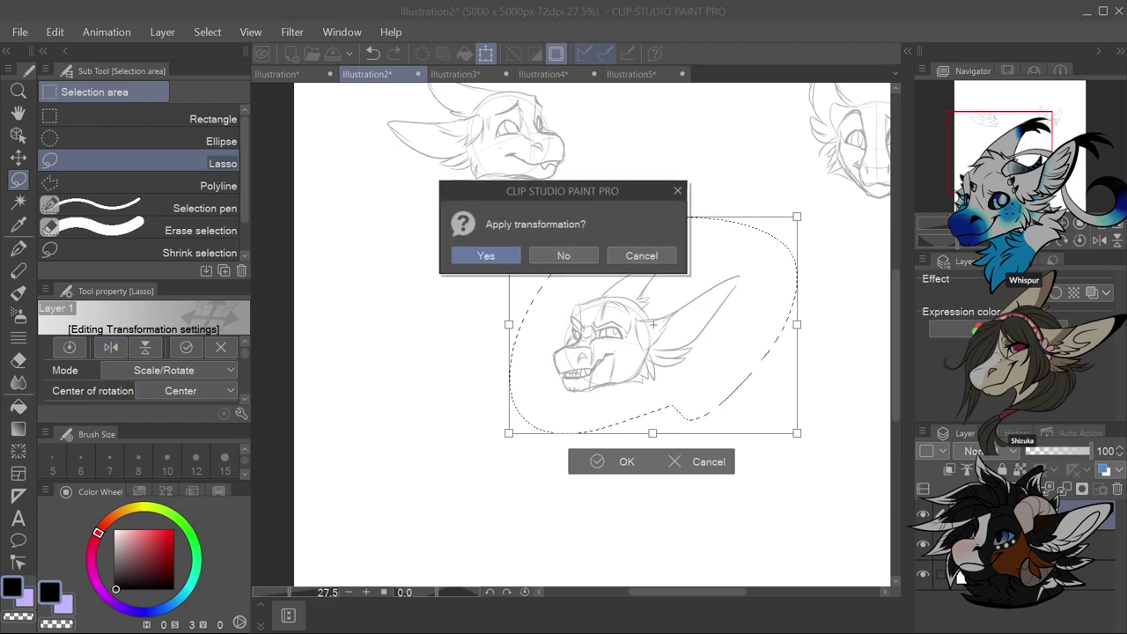
{"action": "left_click", "coordinate": [658, 256]}
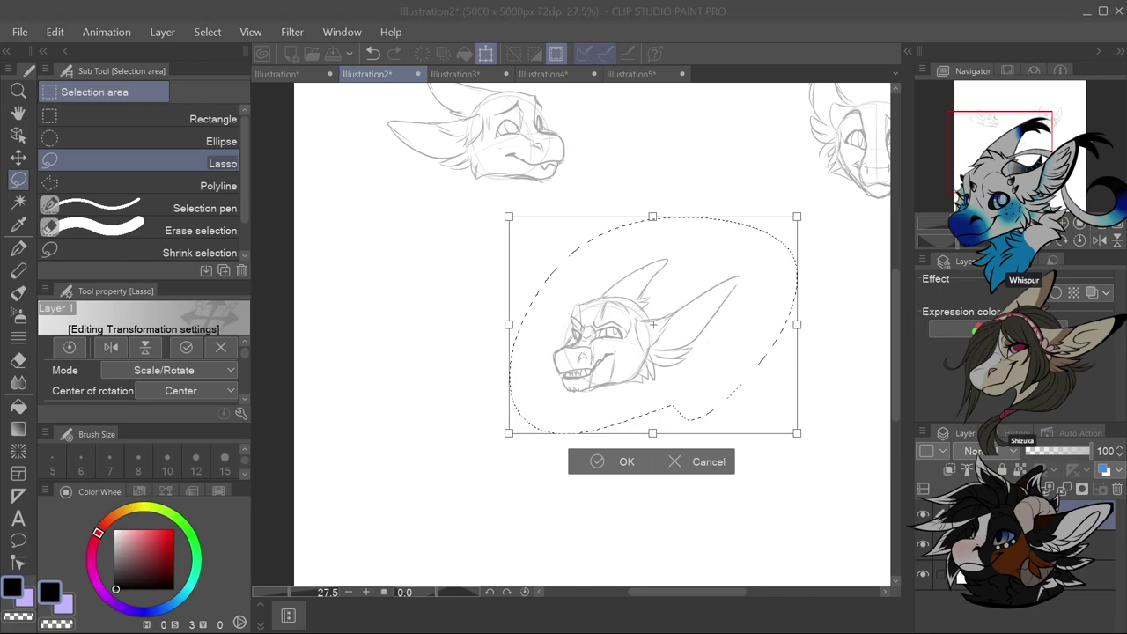
{"action": "key", "text": "ctrl+d"}
{"action": "left_click", "coordinate": [572, 256]}
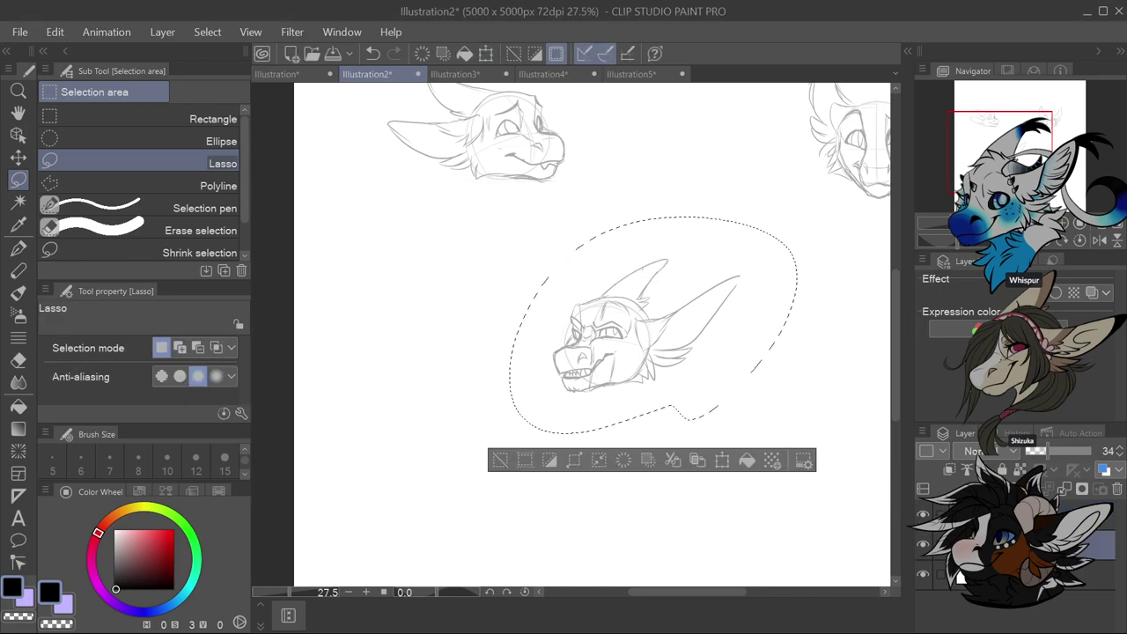
Flip the lassoed head horizontally on the 34% opacity sketch layer, apply the transformation and deselect
{"action": "left_click", "coordinate": [722, 461]}
{"action": "left_click", "coordinate": [110, 347]}
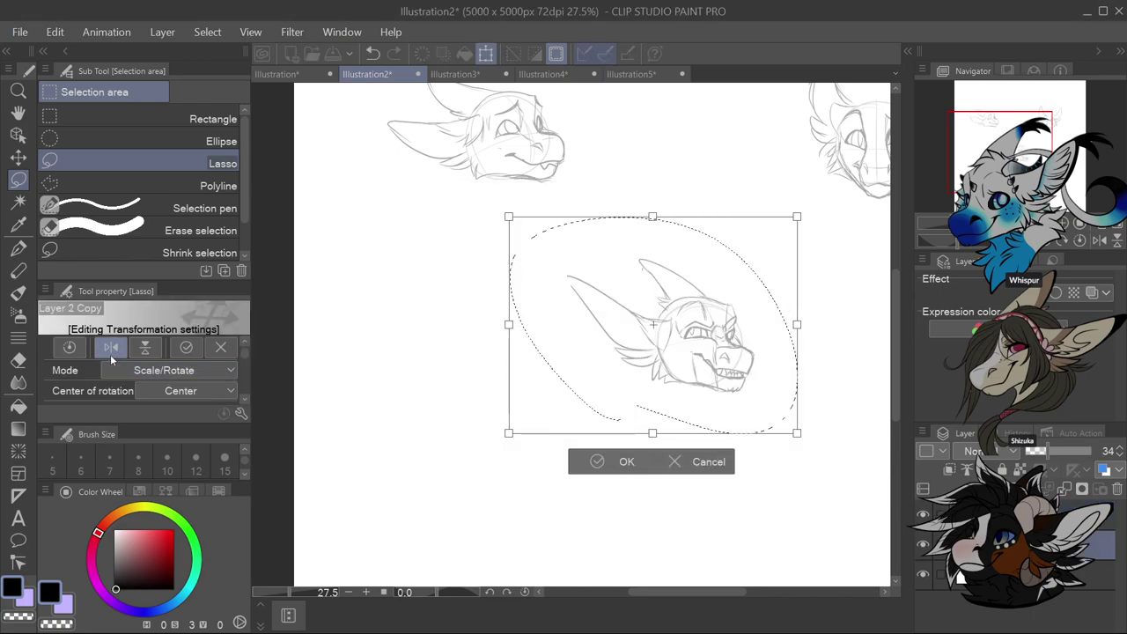
{"action": "key", "text": "Return"}
{"action": "key", "text": "ctrl+d"}
With the G-pen at size 10 on the 100% opacity layer, draw the flipped head's swept-forward hair, crown tufts and bangs
{"action": "scroll", "coordinate": [749, 396], "scroll_direction": "up", "scroll_amount": 5}
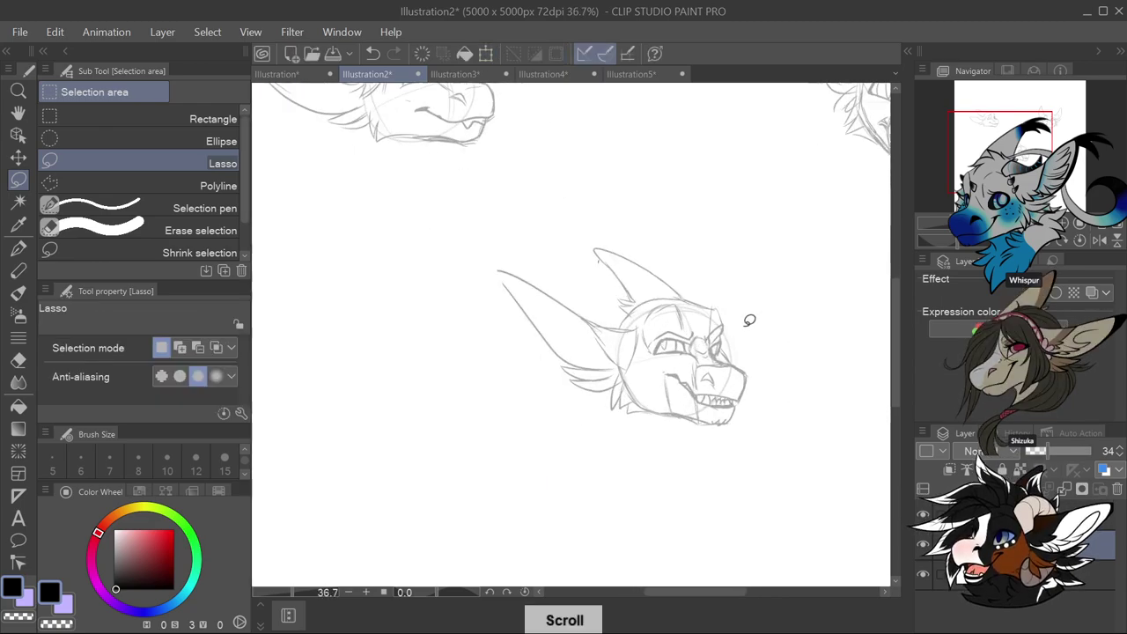
{"action": "scroll", "coordinate": [760, 455], "scroll_direction": "down", "scroll_amount": 1}
{"action": "scroll", "coordinate": [742, 435], "scroll_direction": "up", "scroll_amount": 1}
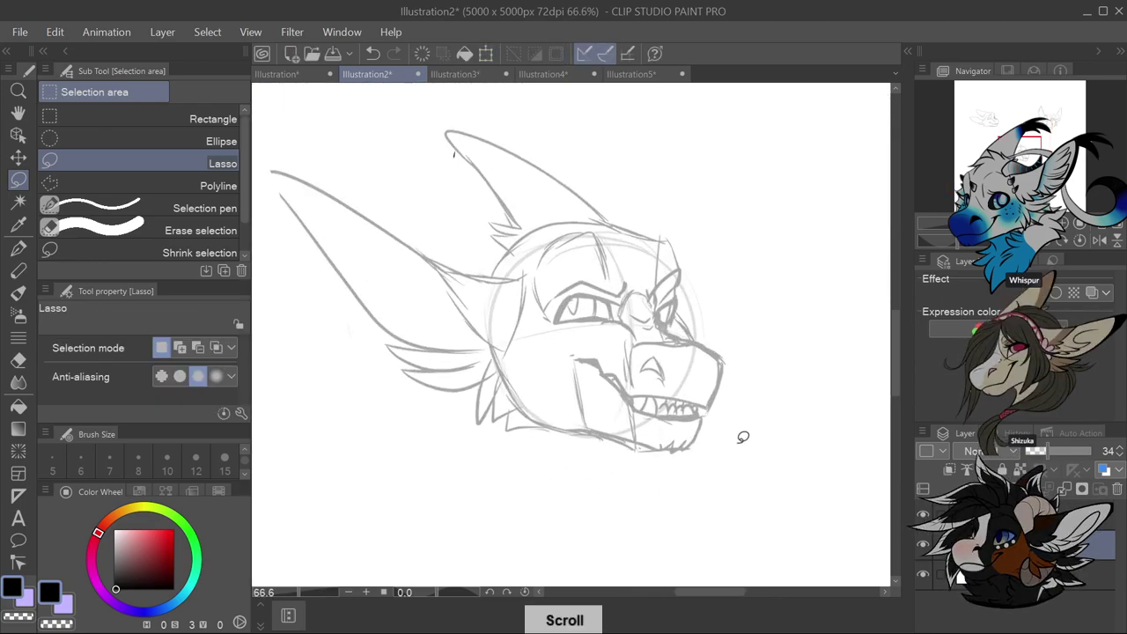
{"action": "left_click", "coordinate": [19, 247]}
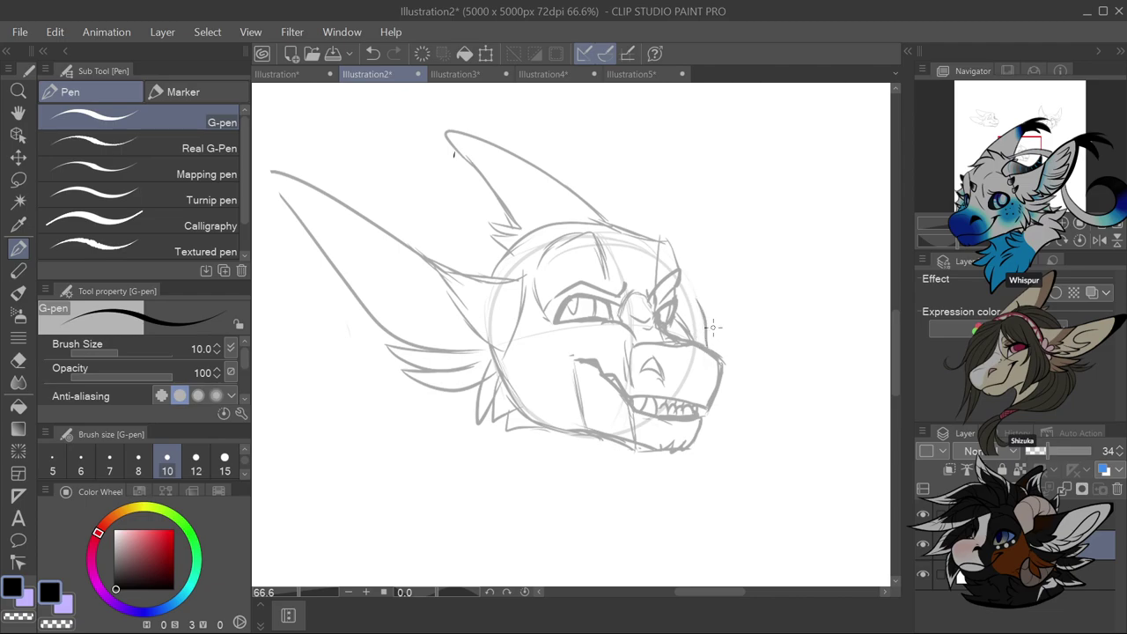
{"action": "key", "text": "ctrl+z"}
{"action": "left_click", "coordinate": [1076, 518]}
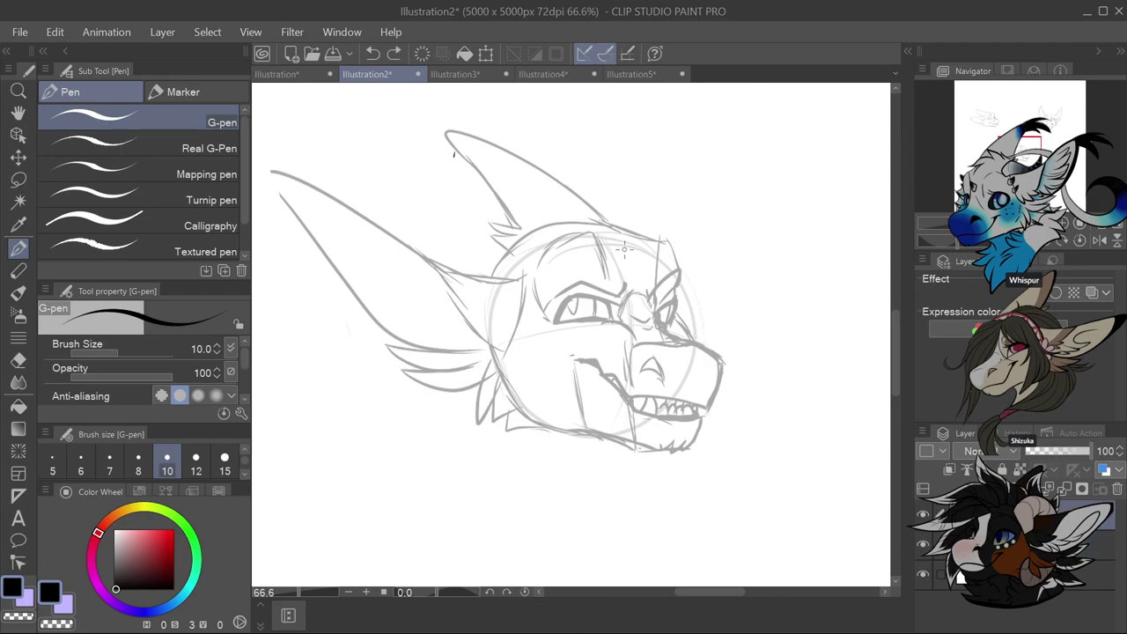
{"action": "left_click_drag", "start_coordinate": [620, 240], "coordinate": [660, 308]}
{"action": "key", "text": "ctrl+z"}
{"action": "left_click_drag", "start_coordinate": [616, 236], "coordinate": [659, 306]}
{"action": "left_click_drag", "start_coordinate": [506, 257], "coordinate": [537, 182]}
{"action": "mouse_move", "coordinate": [535, 226]}
{"action": "left_mouse_down"}
{"action": "mouse_move", "coordinate": [584, 170]}
{"action": "mouse_move", "coordinate": [565, 197]}
{"action": "mouse_move", "coordinate": [688, 182]}
{"action": "mouse_move", "coordinate": [613, 211]}
{"action": "mouse_move", "coordinate": [704, 183]}
{"action": "mouse_move", "coordinate": [695, 201]}
{"action": "mouse_move", "coordinate": [656, 218]}
{"action": "mouse_move", "coordinate": [744, 274]}
{"action": "mouse_move", "coordinate": [676, 254]}
{"action": "mouse_move", "coordinate": [715, 303]}
{"action": "mouse_move", "coordinate": [719, 350]}
{"action": "left_mouse_up"}
Add pointed, crossing bang strands falling over the flipped head's far eye
{"action": "mouse_move", "coordinate": [658, 256]}
{"action": "left_mouse_down"}
{"action": "mouse_move", "coordinate": [692, 332]}
{"action": "mouse_move", "coordinate": [665, 338]}
{"action": "left_mouse_up"}
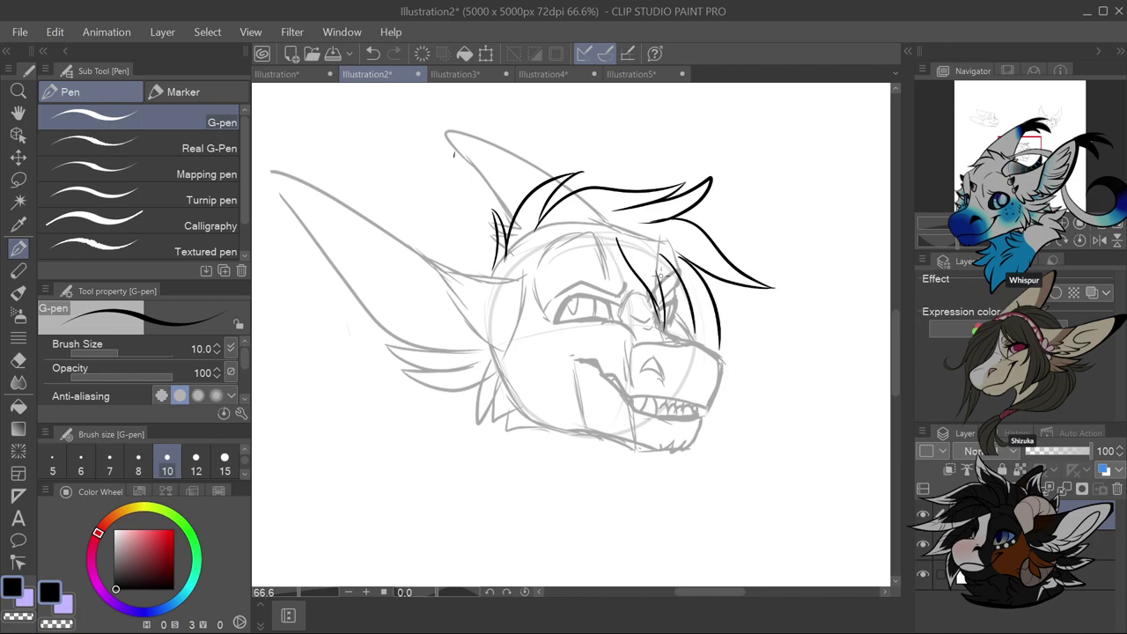
{"action": "key", "text": "ctrl+z"}
{"action": "left_click_drag", "start_coordinate": [650, 260], "coordinate": [663, 326]}
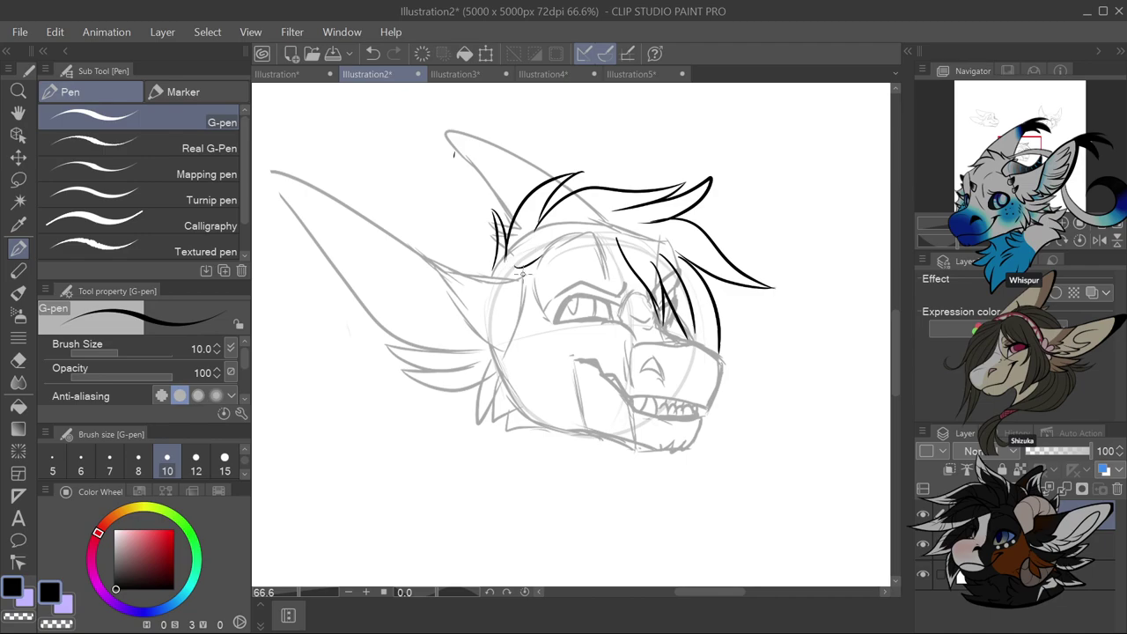
Try to draw a long horn curving up and back from the crown, and undo its base and side strokes
{"action": "left_click_drag", "start_coordinate": [539, 220], "coordinate": [513, 199]}
{"action": "key", "text": "ctrl+z"}
{"action": "mouse_move", "coordinate": [538, 257]}
{"action": "left_mouse_down"}
{"action": "mouse_move", "coordinate": [546, 201]}
{"action": "mouse_move", "coordinate": [528, 161]}
{"action": "mouse_move", "coordinate": [461, 115]}
{"action": "left_mouse_up"}
{"action": "key", "text": "ctrl+z"}
{"action": "key", "text": "ctrl+z"}
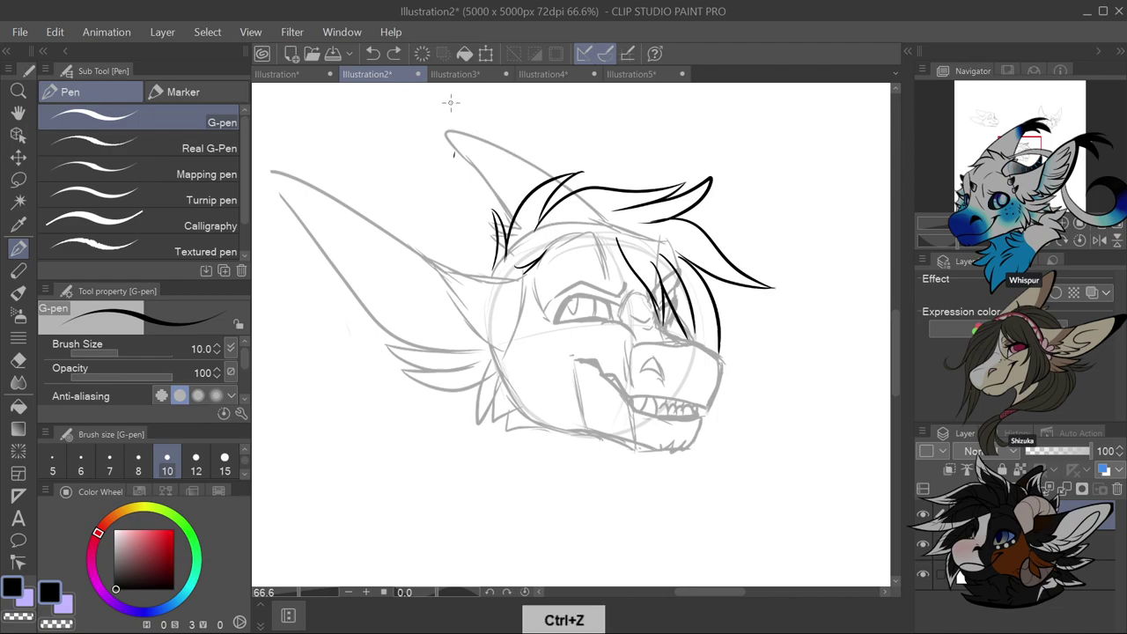
{"action": "left_click_drag", "start_coordinate": [451, 102], "coordinate": [492, 124]}
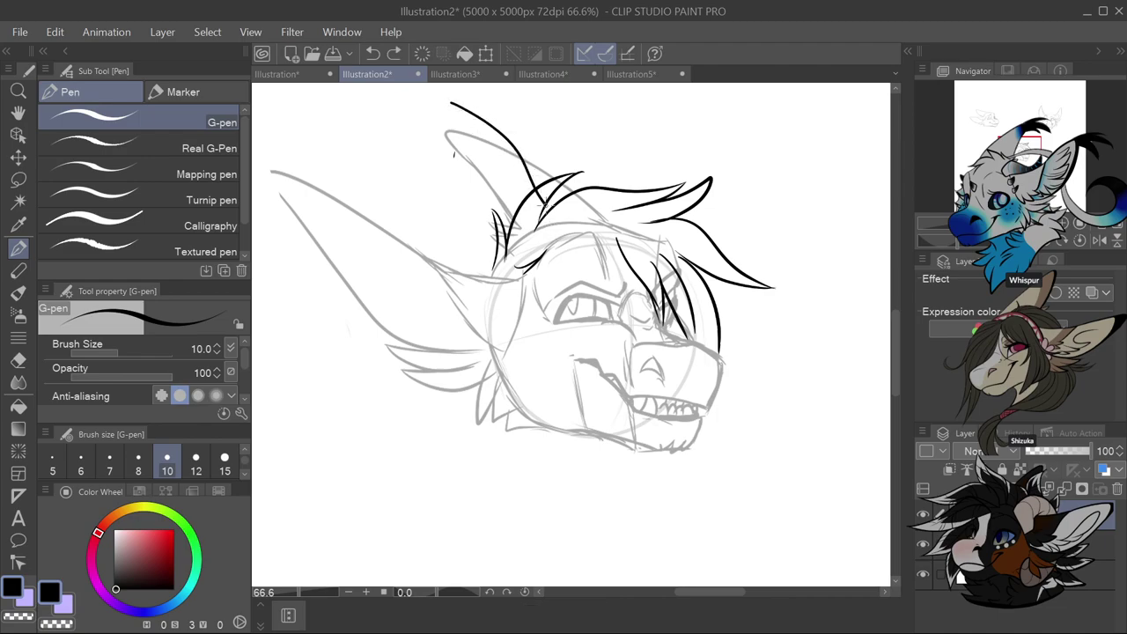
{"action": "left_click_drag", "start_coordinate": [451, 103], "coordinate": [473, 120]}
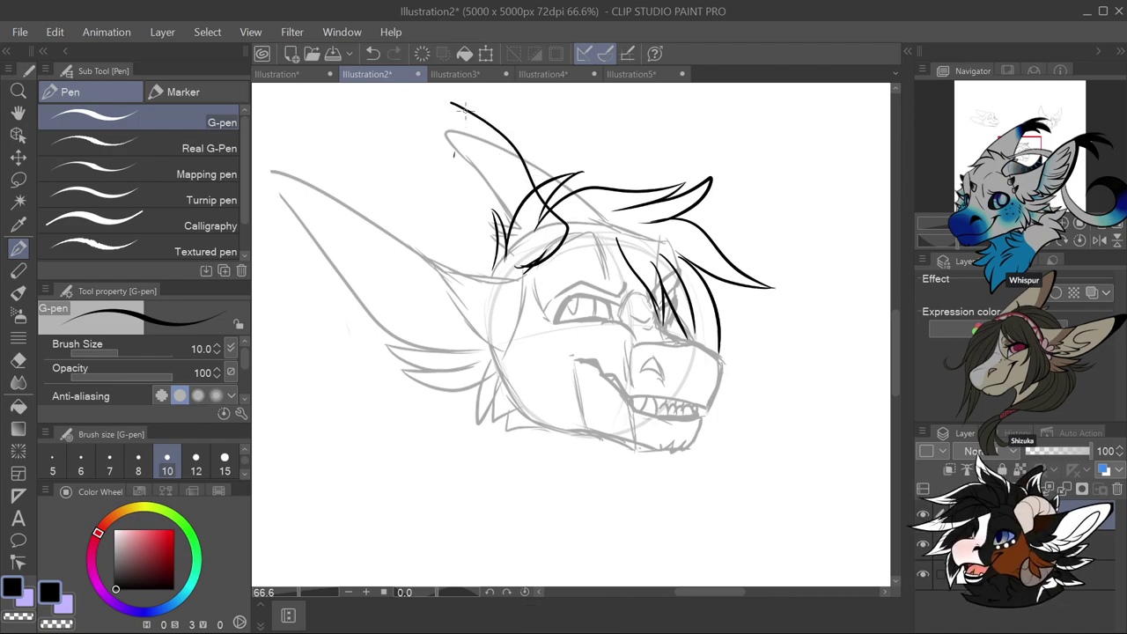
{"action": "mouse_move", "coordinate": [499, 170]}
{"action": "left_mouse_down"}
{"action": "mouse_move", "coordinate": [529, 240]}
{"action": "mouse_move", "coordinate": [524, 264]}
{"action": "mouse_move", "coordinate": [571, 227]}
{"action": "left_mouse_up"}
{"action": "key", "text": "ctrl+z"}
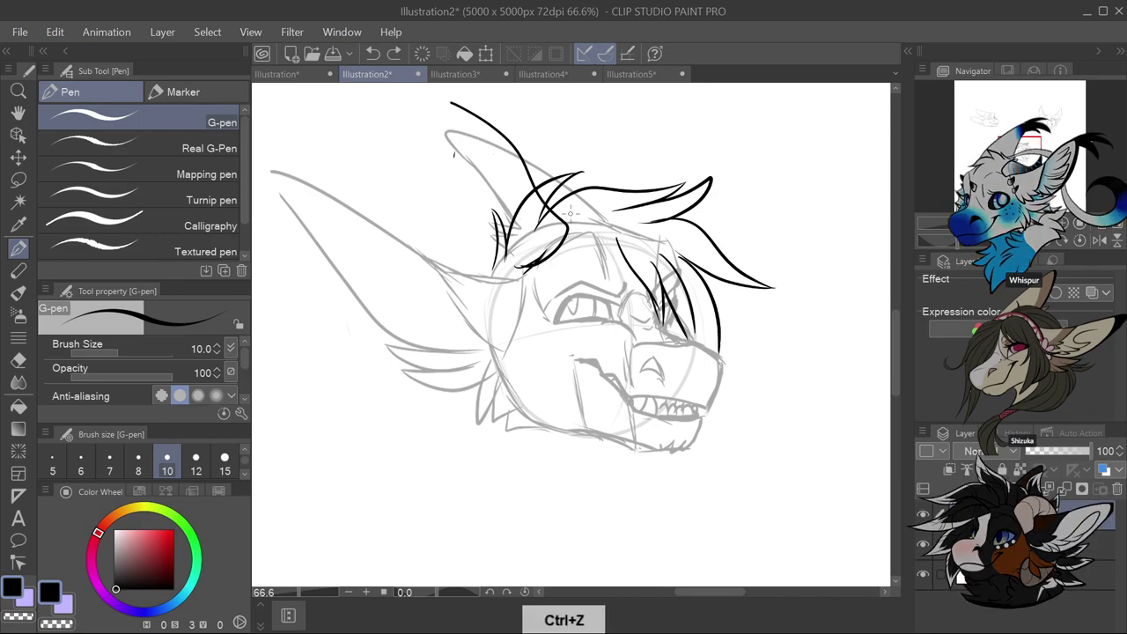
{"action": "left_click_drag", "start_coordinate": [528, 260], "coordinate": [551, 227]}
{"action": "key", "text": "ctrl+z"}
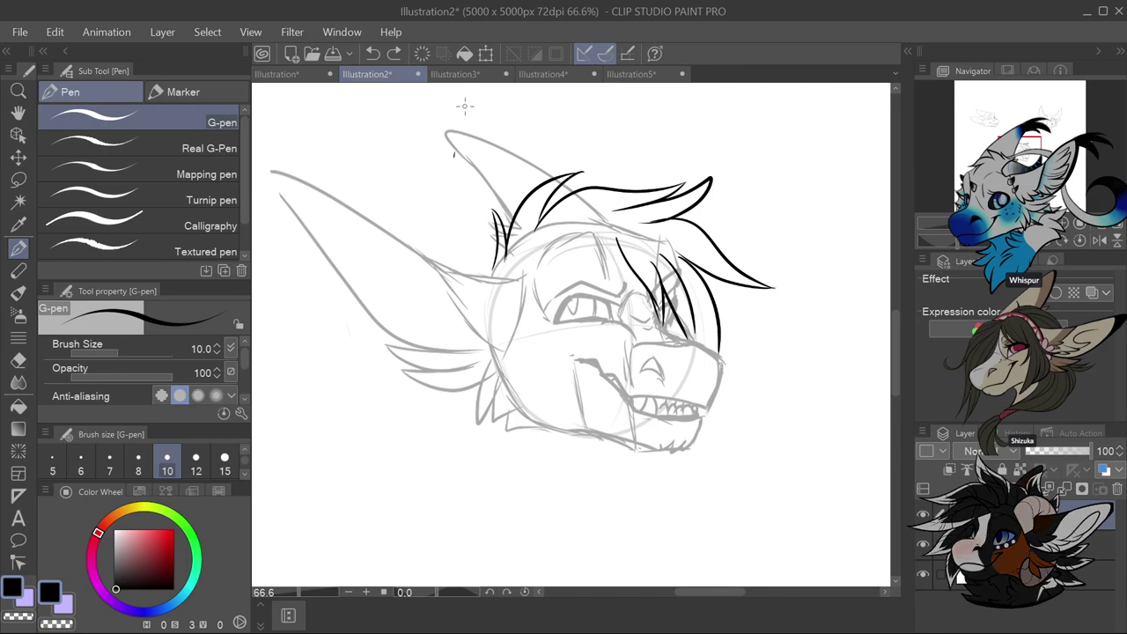
Try a more strongly curved outline for the horn above the crown, and undo the strokes
{"action": "left_click_drag", "start_coordinate": [487, 121], "coordinate": [505, 163]}
{"action": "mouse_move", "coordinate": [498, 238]}
{"action": "left_mouse_down"}
{"action": "mouse_move", "coordinate": [525, 253]}
{"action": "mouse_move", "coordinate": [561, 241]}
{"action": "mouse_move", "coordinate": [564, 229]}
{"action": "left_mouse_up"}
{"action": "key", "text": "ctrl+z"}
{"action": "key", "text": "ctrl+z"}
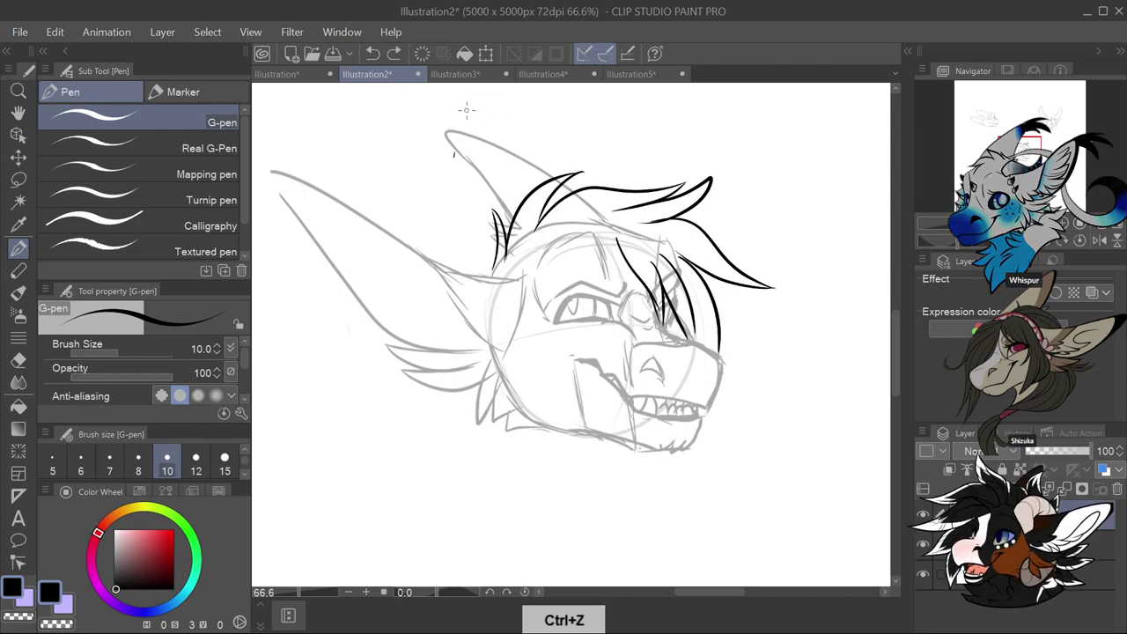
{"action": "left_click_drag", "start_coordinate": [465, 109], "coordinate": [497, 117]}
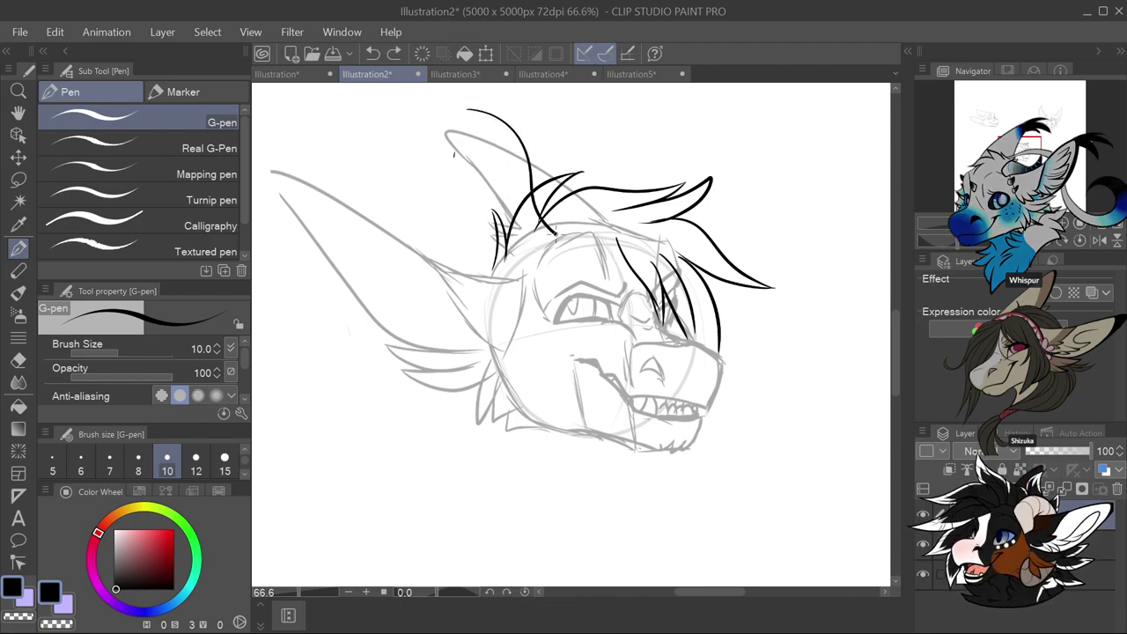
{"action": "key", "text": "ctrl+z"}
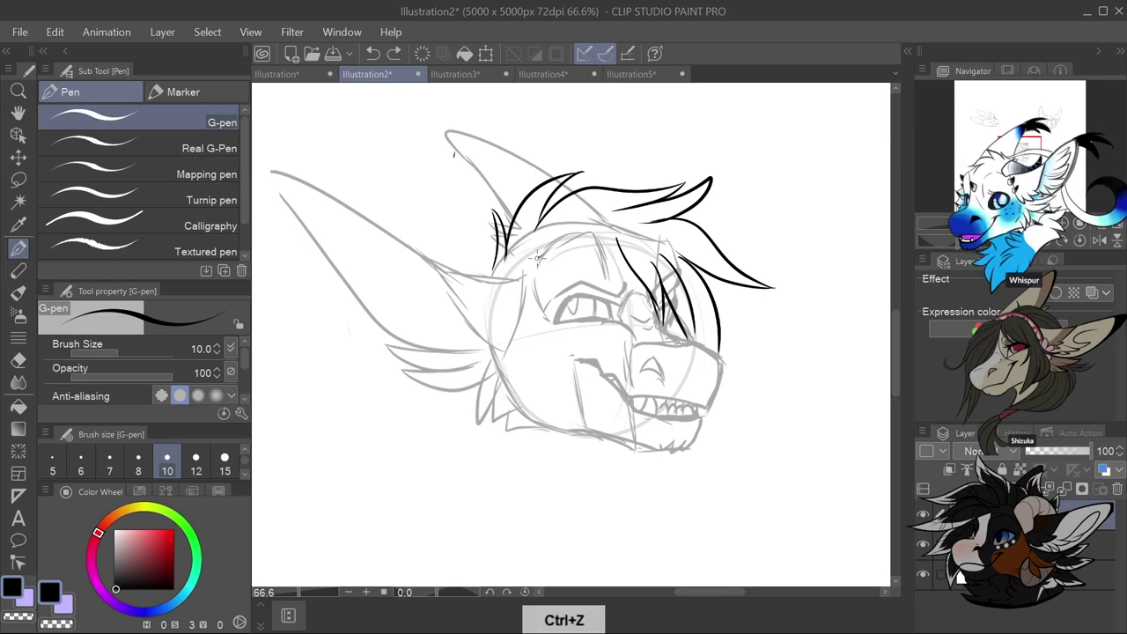
Draw the near horn with a rounded base on the crown and two wavy sides meeting in a backward-leaning point
{"action": "mouse_move", "coordinate": [509, 263]}
{"action": "left_mouse_down"}
{"action": "mouse_move", "coordinate": [553, 246]}
{"action": "mouse_move", "coordinate": [539, 214]}
{"action": "left_mouse_up"}
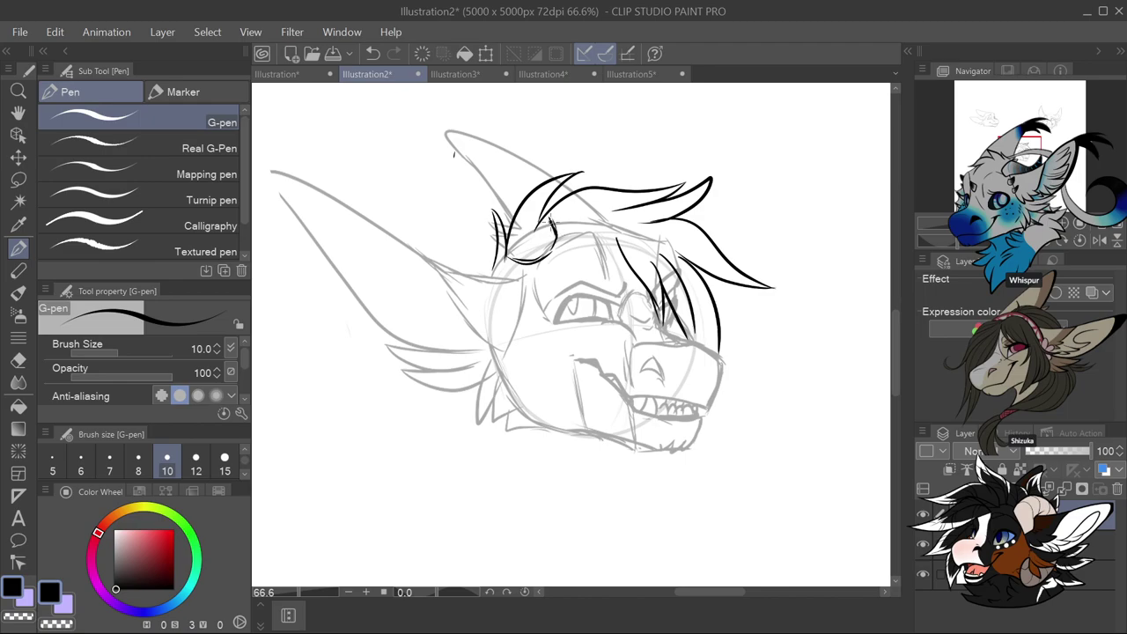
{"action": "key", "text": "ctrl+z"}
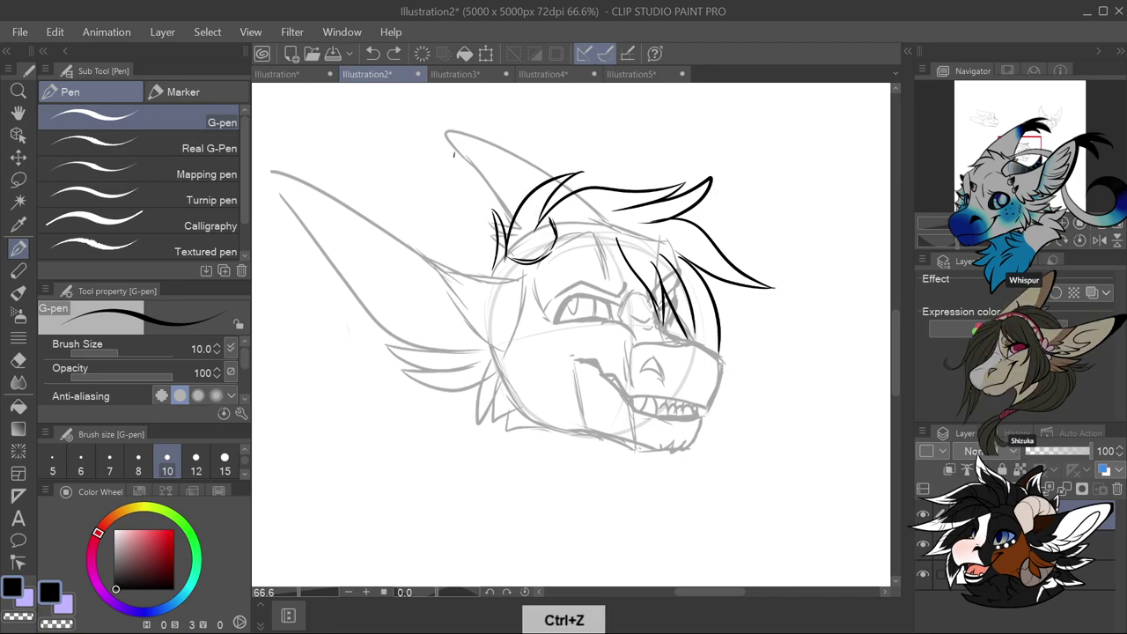
{"action": "mouse_move", "coordinate": [556, 233]}
{"action": "left_mouse_down"}
{"action": "mouse_move", "coordinate": [525, 200]}
{"action": "mouse_move", "coordinate": [511, 152]}
{"action": "left_mouse_up"}
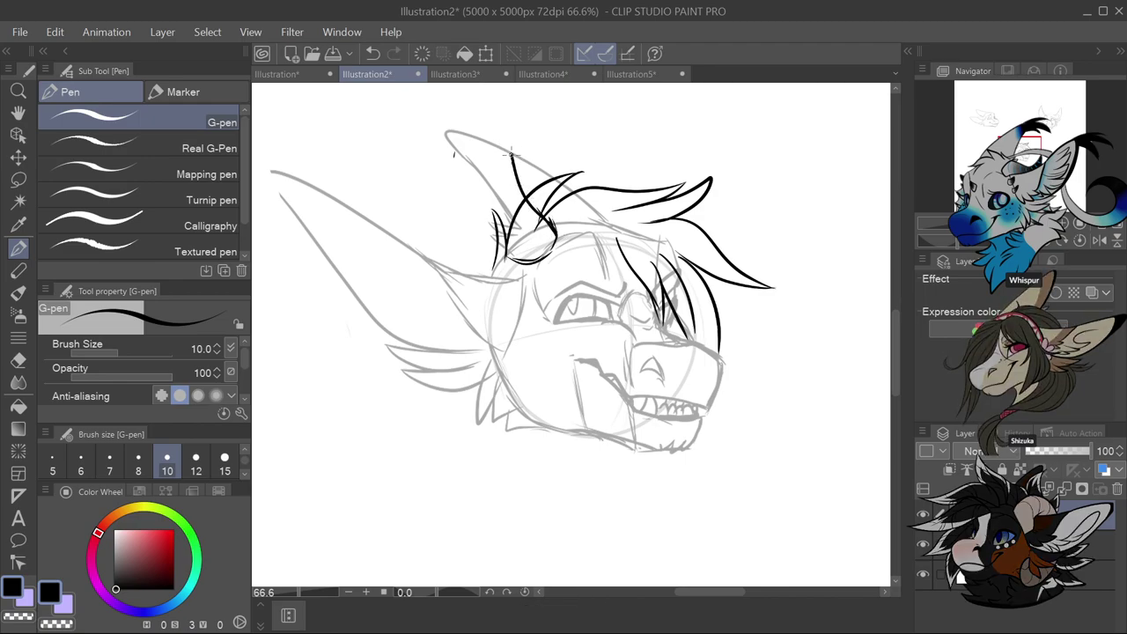
{"action": "mouse_move", "coordinate": [465, 108]}
{"action": "left_mouse_down"}
{"action": "mouse_move", "coordinate": [452, 89]}
{"action": "mouse_move", "coordinate": [484, 133]}
{"action": "mouse_move", "coordinate": [491, 202]}
{"action": "mouse_move", "coordinate": [519, 259]}
{"action": "left_mouse_up"}
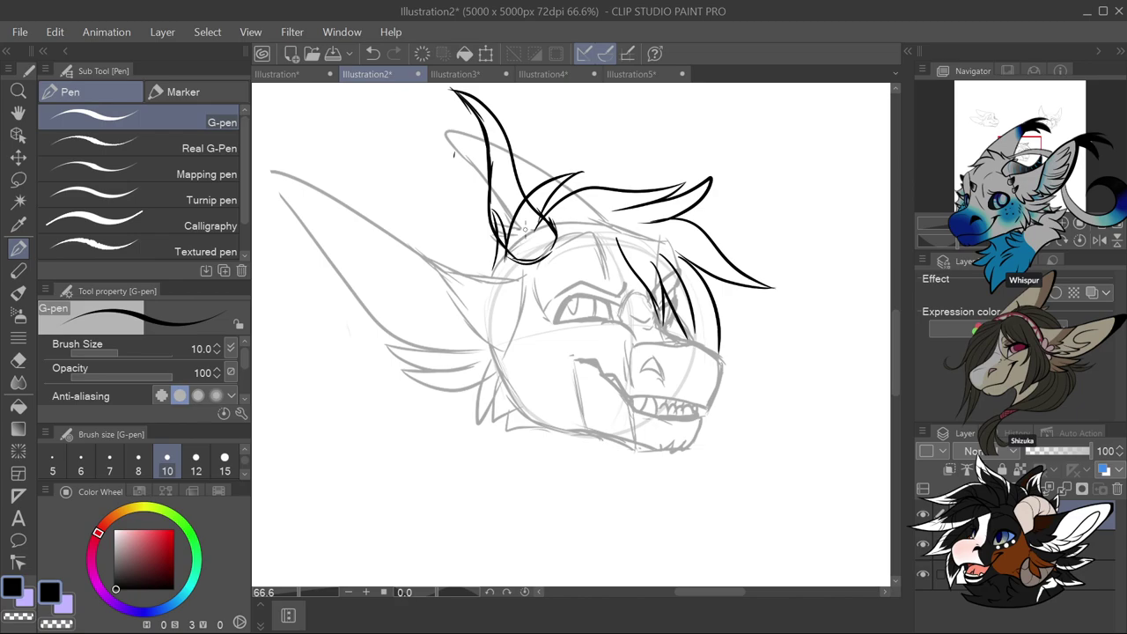
{"action": "scroll", "coordinate": [584, 205], "scroll_direction": "down", "scroll_amount": 2}
{"action": "scroll", "coordinate": [573, 159], "scroll_direction": "up", "scroll_amount": 2}
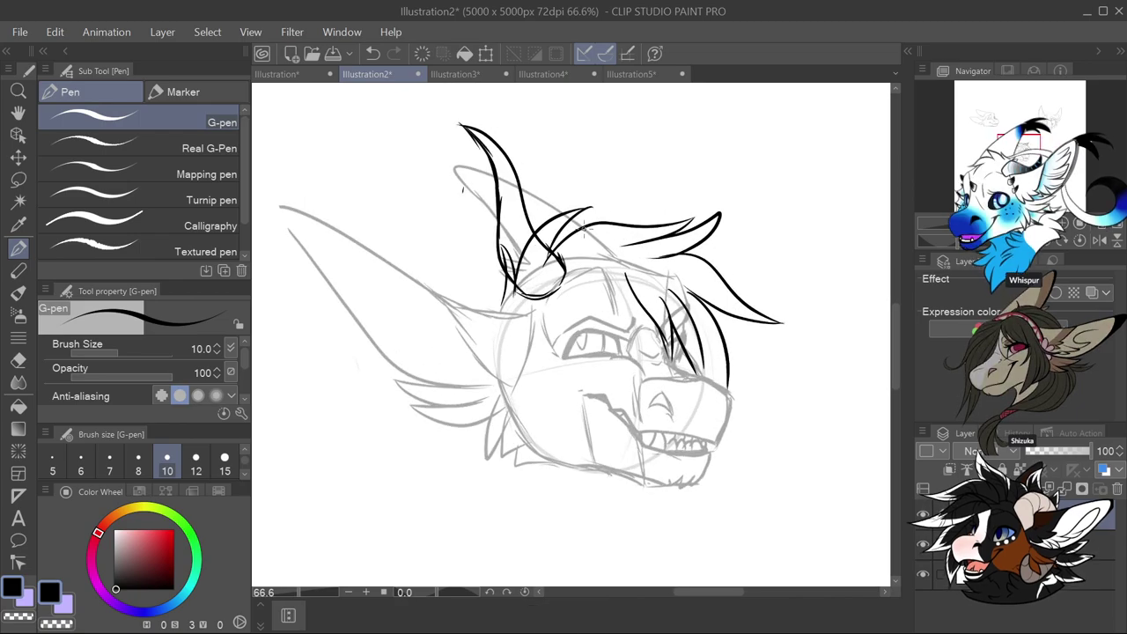
Draw the far horn rising from behind the hair, with two curved sides tapering to a point
{"action": "left_click_drag", "start_coordinate": [587, 220], "coordinate": [573, 181]}
{"action": "key", "text": "ctrl+z"}
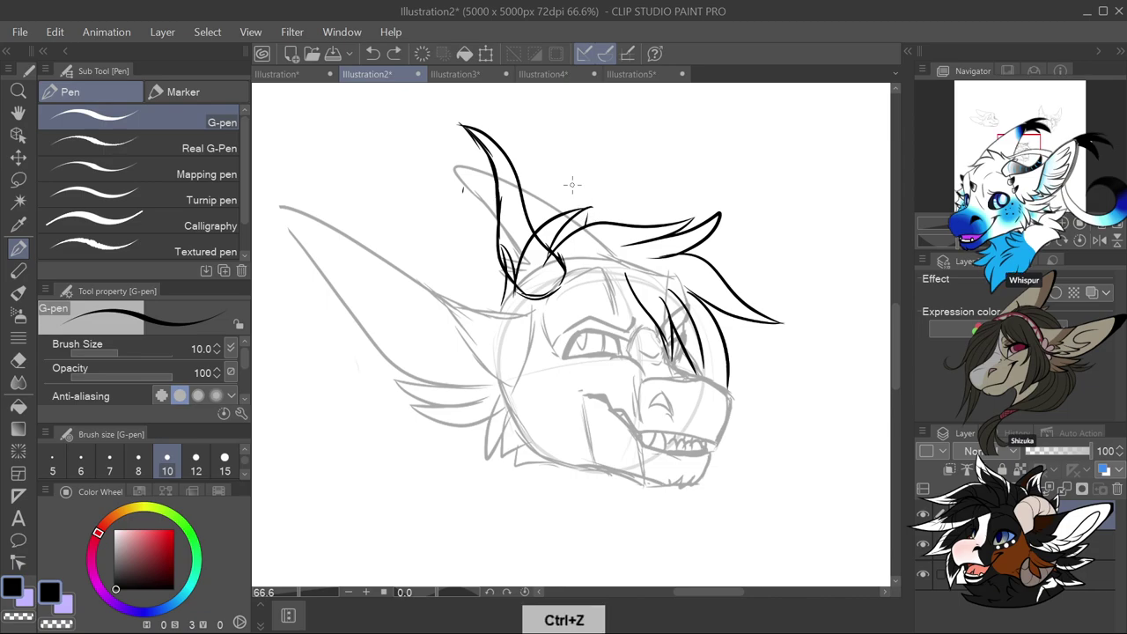
{"action": "mouse_move", "coordinate": [567, 230]}
{"action": "left_mouse_down"}
{"action": "mouse_move", "coordinate": [542, 184]}
{"action": "mouse_move", "coordinate": [527, 108]}
{"action": "left_mouse_up"}
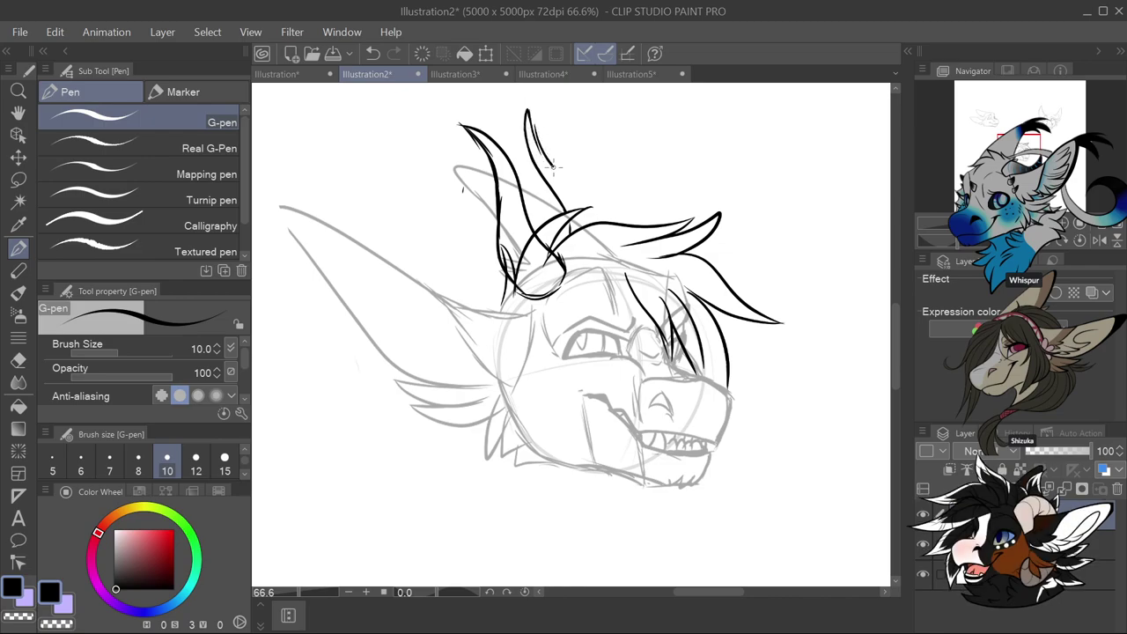
{"action": "left_click_drag", "start_coordinate": [561, 176], "coordinate": [600, 222]}
Add a short hair stroke beside the near horn's base and outline the tip of the near ear
{"action": "scroll", "coordinate": [578, 259], "scroll_direction": "down", "scroll_amount": 1}
{"action": "scroll", "coordinate": [579, 260], "scroll_direction": "up", "scroll_amount": 2}
{"action": "left_click_drag", "start_coordinate": [497, 286], "coordinate": [516, 310]}
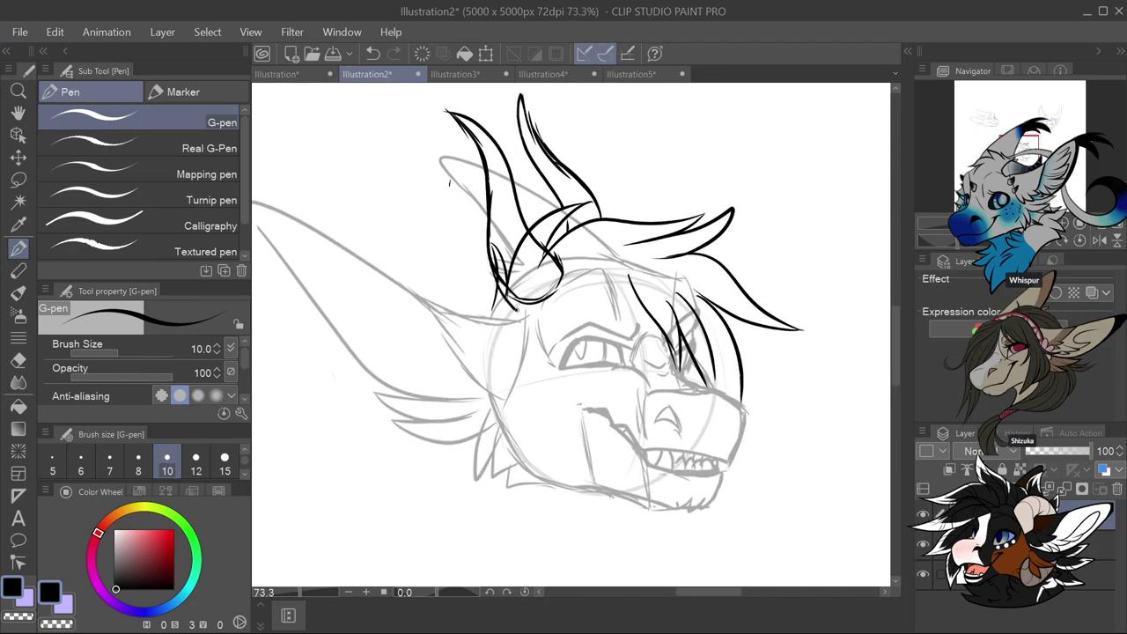
{"action": "scroll", "coordinate": [579, 267], "scroll_direction": "down", "scroll_amount": 3}
{"action": "scroll", "coordinate": [557, 312], "scroll_direction": "up", "scroll_amount": 1}
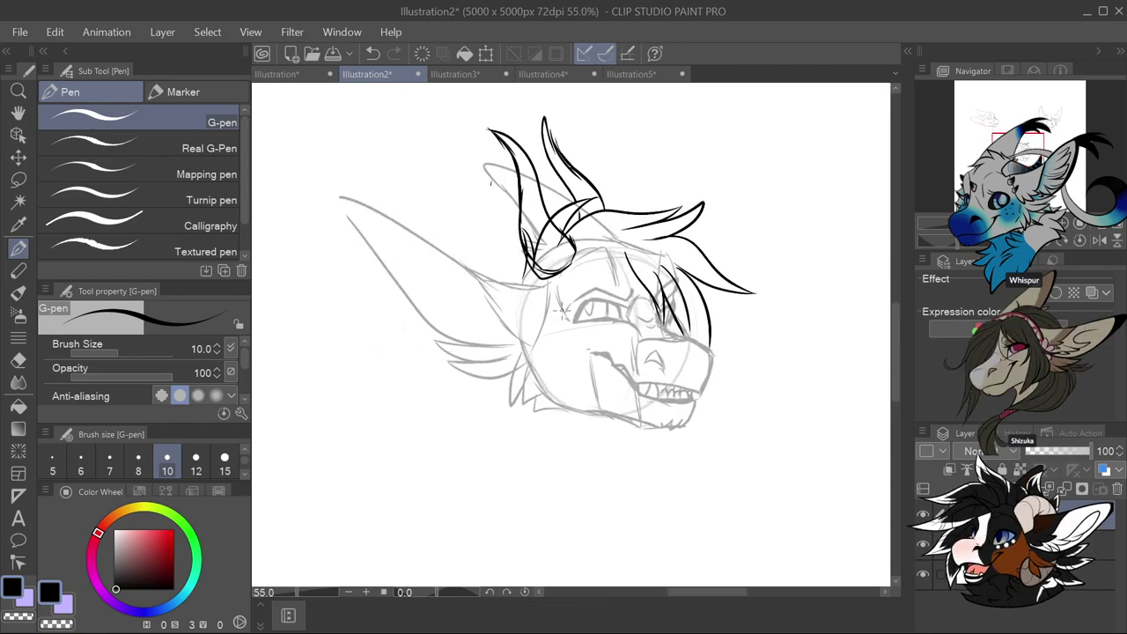
{"action": "left_click_drag", "start_coordinate": [340, 190], "coordinate": [361, 231]}
{"action": "key", "text": "ctrl+z"}
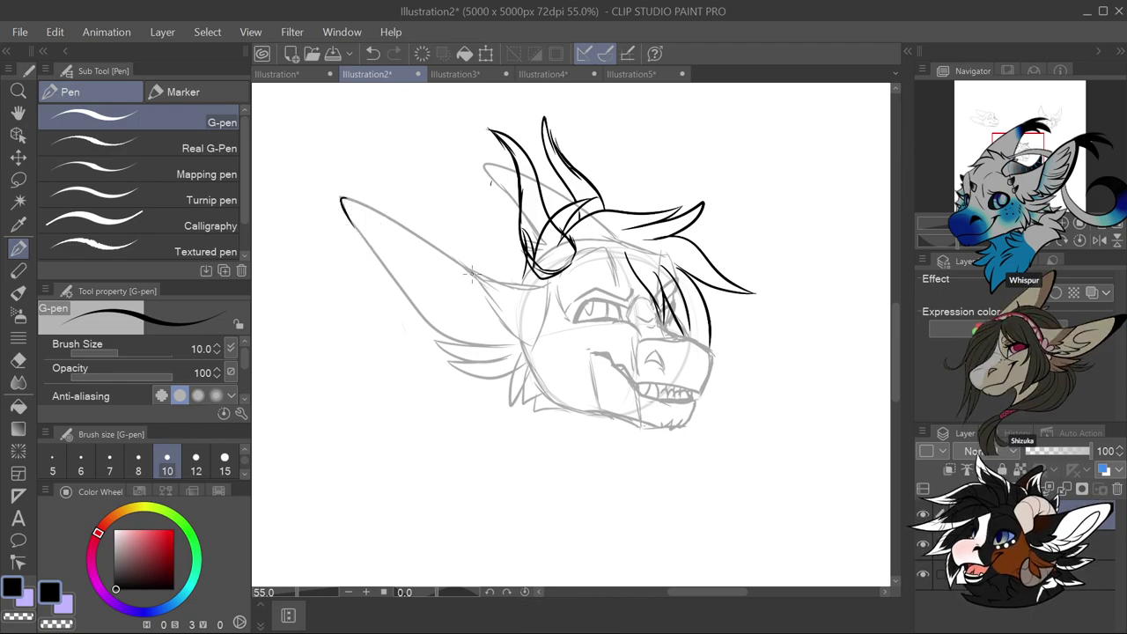
Redraw the small spiky hair tufts between the near horn's base and the near ear
{"action": "scroll", "coordinate": [620, 346], "scroll_direction": "down", "scroll_amount": 1}
{"action": "scroll", "coordinate": [666, 352], "scroll_direction": "up", "scroll_amount": 2}
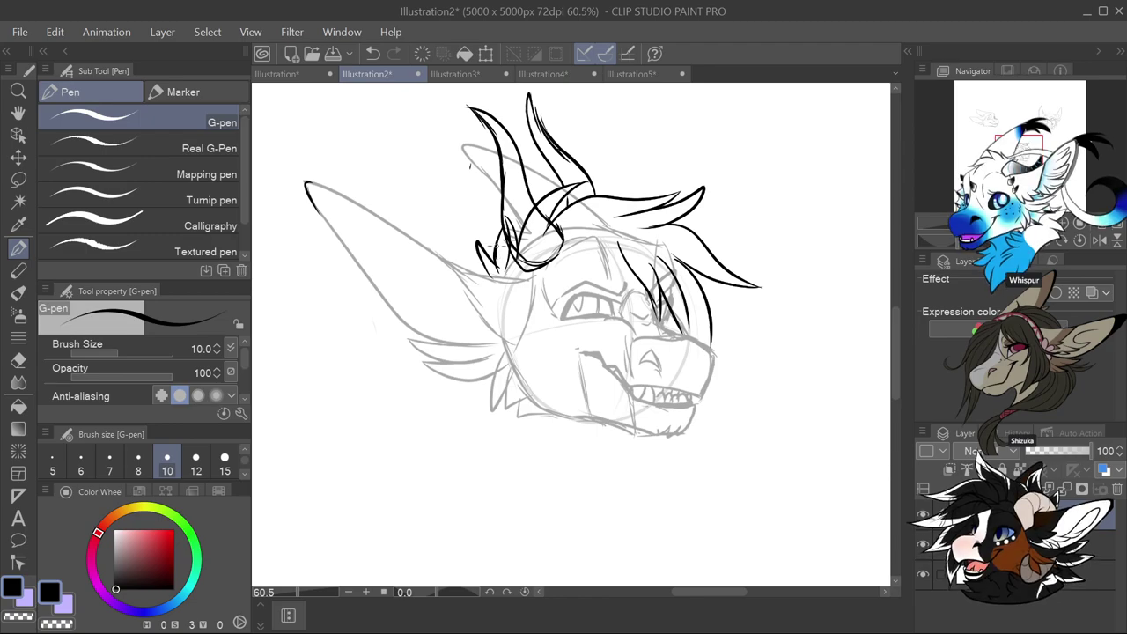
{"action": "key", "text": "ctrl+z"}
{"action": "left_click_drag", "start_coordinate": [499, 271], "coordinate": [479, 229]}
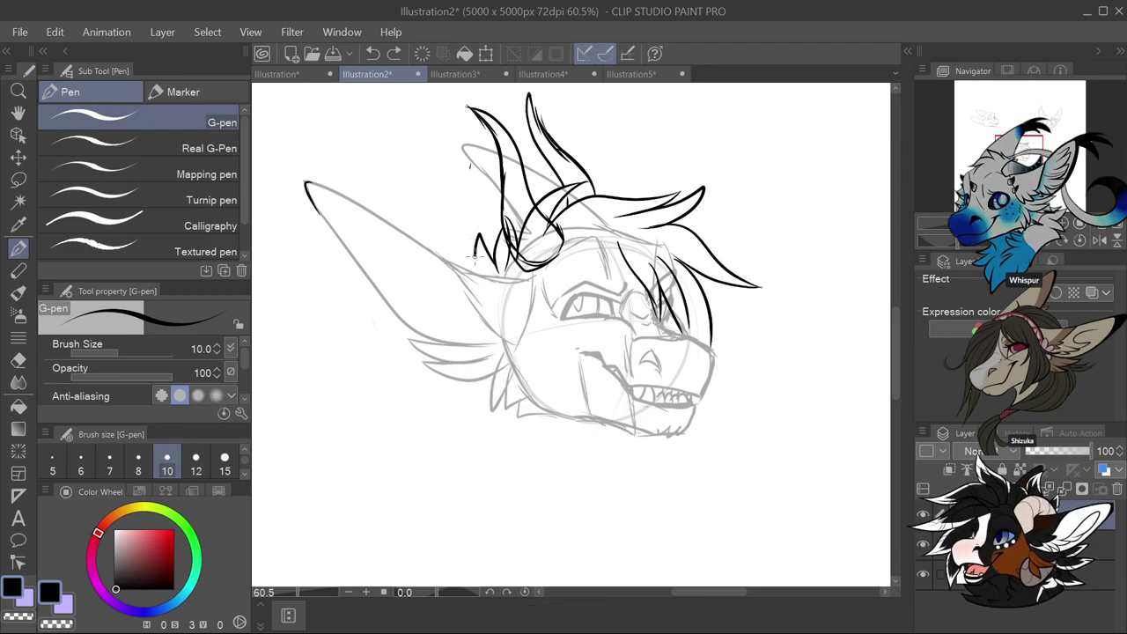
{"action": "scroll", "coordinate": [521, 215], "scroll_direction": "down", "scroll_amount": 4}
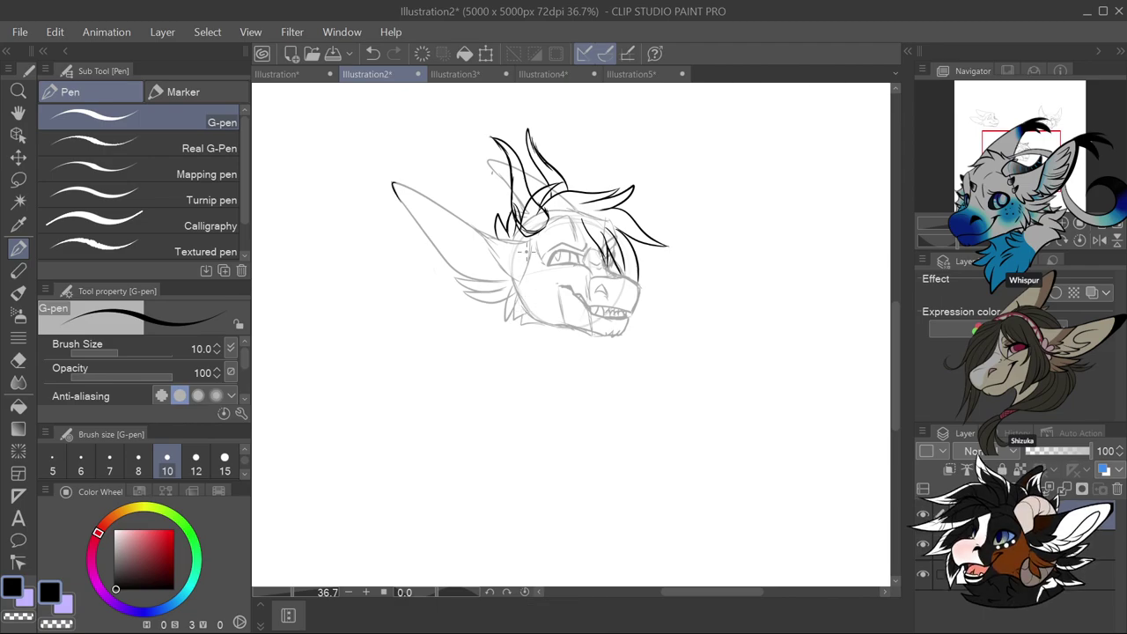
{"action": "scroll", "coordinate": [544, 201], "scroll_direction": "up", "scroll_amount": 8}
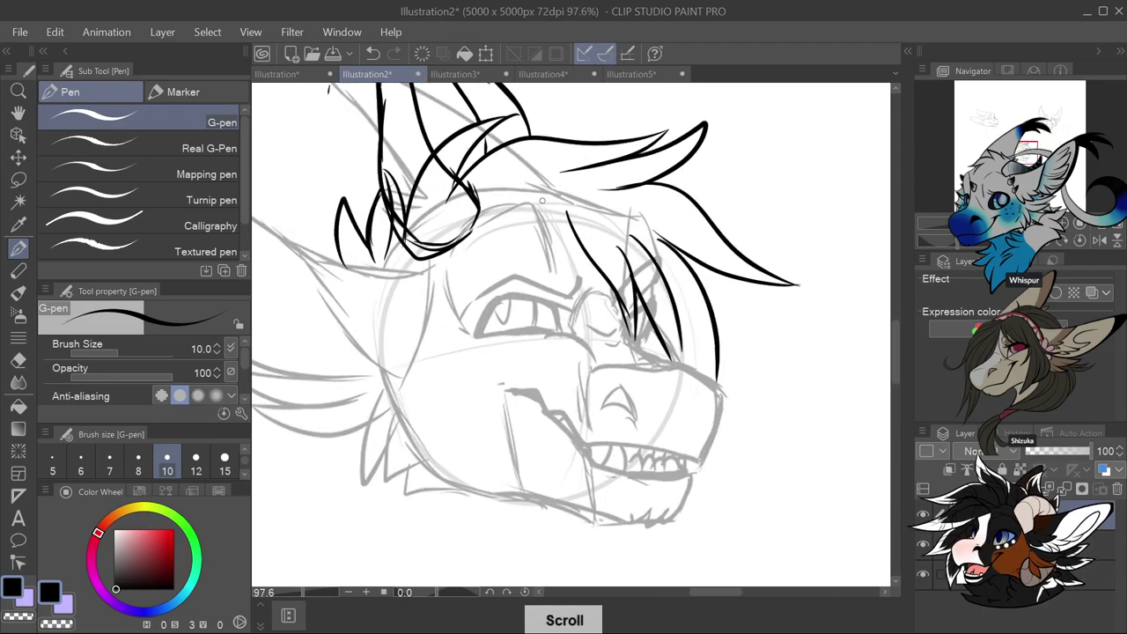
Draw a narrow pointed strip on the forehead beside the fringe and fill it with a chain of small loops
{"action": "left_click_drag", "start_coordinate": [531, 201], "coordinate": [572, 227]}
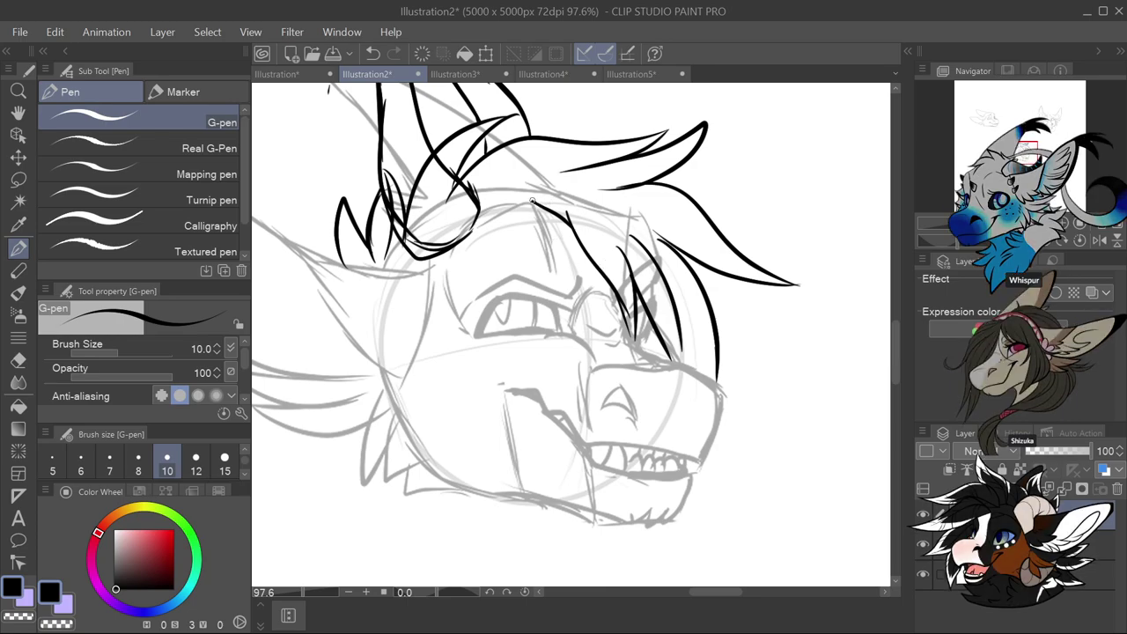
{"action": "left_click_drag", "start_coordinate": [533, 201], "coordinate": [578, 285]}
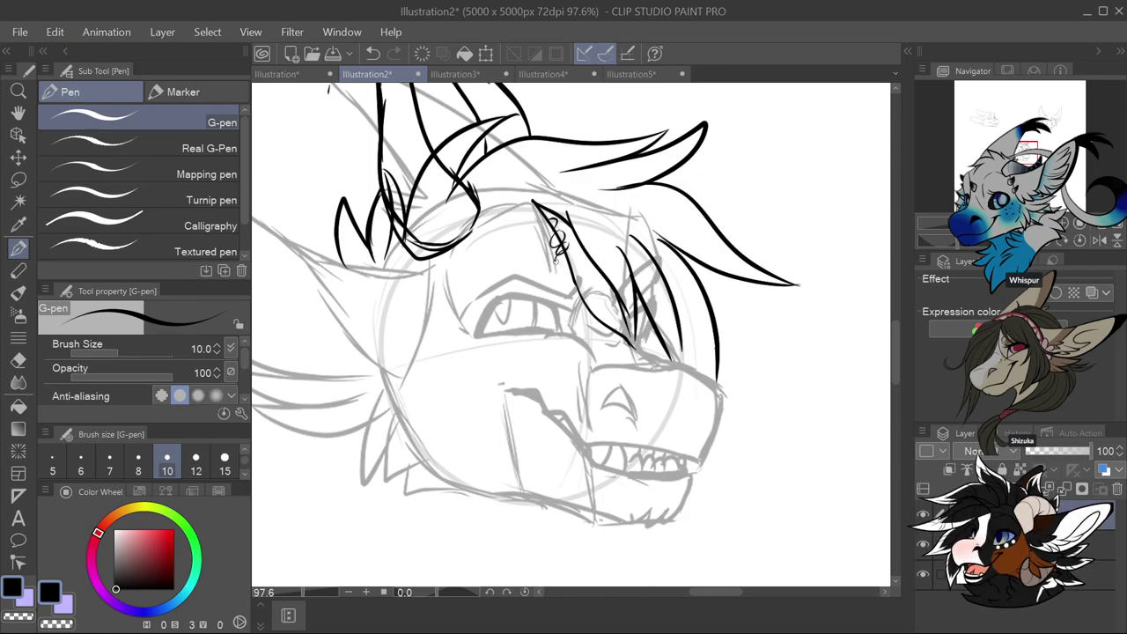
{"action": "mouse_move", "coordinate": [564, 267]}
{"action": "left_mouse_down"}
{"action": "mouse_move", "coordinate": [593, 282]}
{"action": "mouse_move", "coordinate": [578, 297]}
{"action": "mouse_move", "coordinate": [597, 296]}
{"action": "mouse_move", "coordinate": [578, 306]}
{"action": "mouse_move", "coordinate": [606, 304]}
{"action": "mouse_move", "coordinate": [590, 316]}
{"action": "mouse_move", "coordinate": [609, 315]}
{"action": "mouse_move", "coordinate": [603, 324]}
{"action": "mouse_move", "coordinate": [610, 309]}
{"action": "mouse_move", "coordinate": [625, 332]}
{"action": "left_mouse_up"}
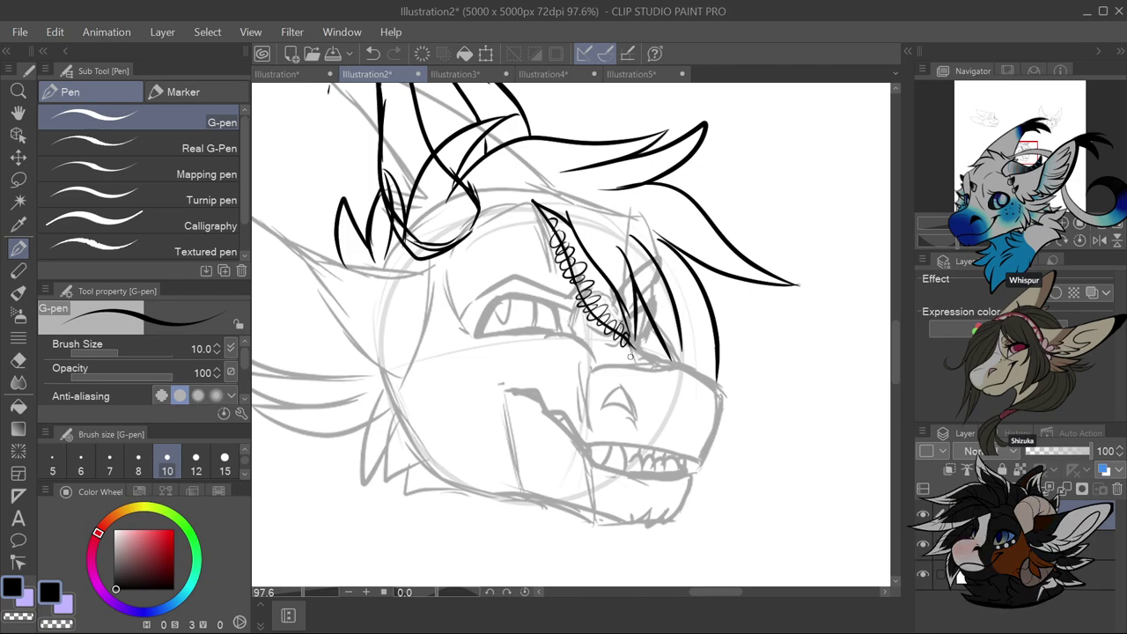
{"action": "scroll", "coordinate": [691, 350], "scroll_direction": "down", "scroll_amount": 2}
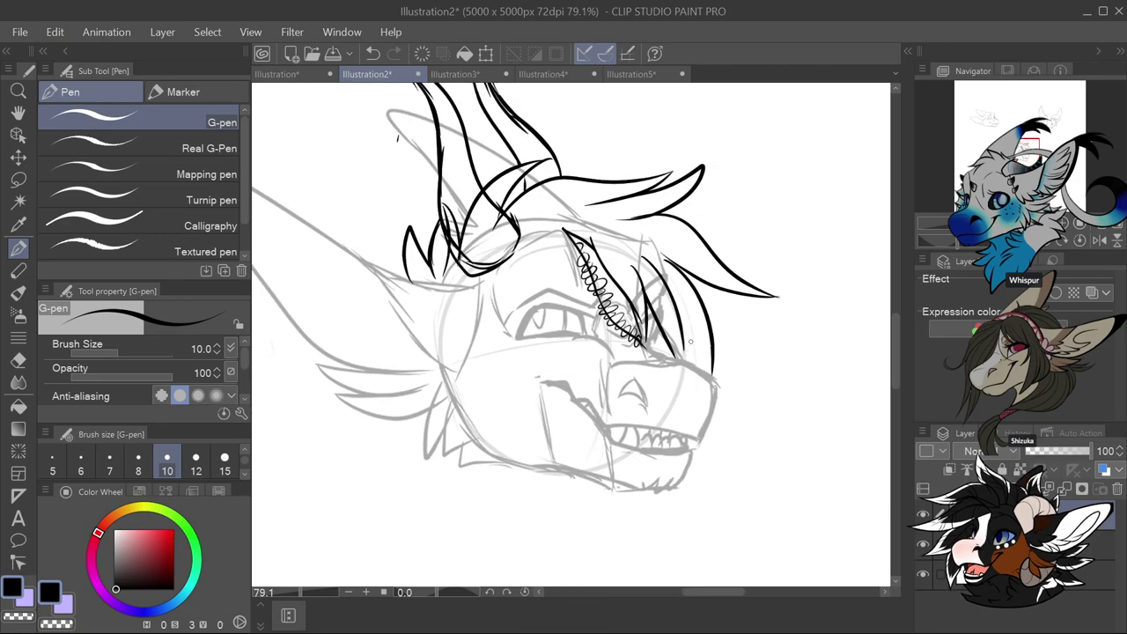
{"action": "scroll", "coordinate": [690, 342], "scroll_direction": "down", "scroll_amount": 3}
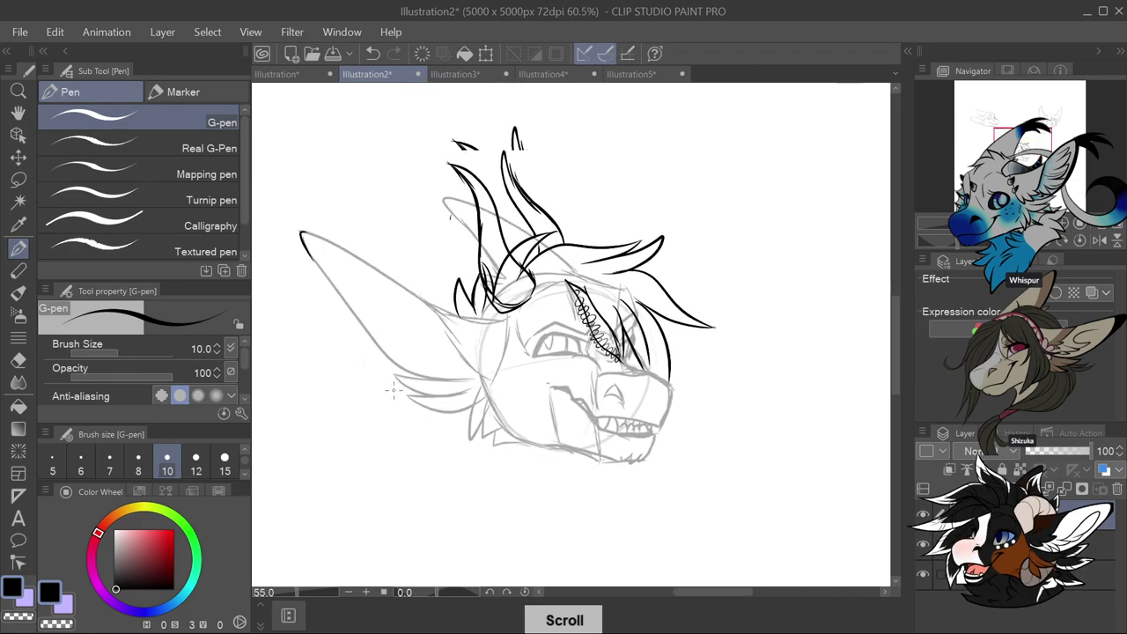
Draw the feathery fur tuft below the near ear and place a small round ring at its inner end
{"action": "scroll", "coordinate": [393, 392], "scroll_direction": "up", "scroll_amount": 2}
{"action": "mouse_move", "coordinate": [390, 365]}
{"action": "left_mouse_down"}
{"action": "mouse_move", "coordinate": [474, 400]}
{"action": "mouse_move", "coordinate": [404, 395]}
{"action": "mouse_move", "coordinate": [424, 420]}
{"action": "mouse_move", "coordinate": [515, 431]}
{"action": "left_mouse_up"}
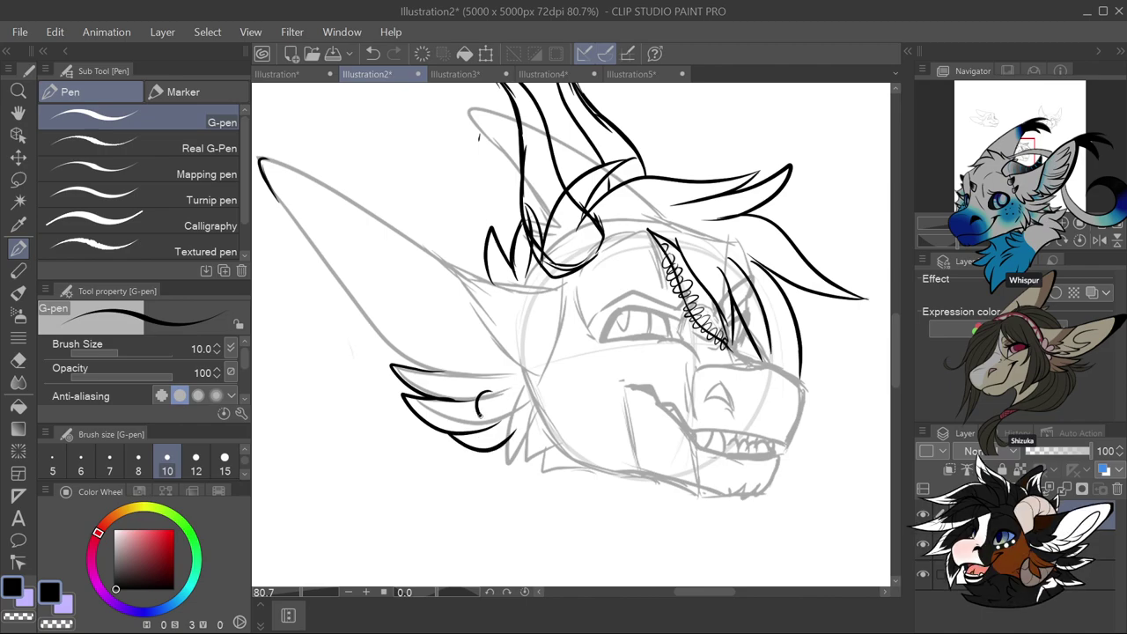
{"action": "scroll", "coordinate": [484, 387], "scroll_direction": "down", "scroll_amount": 3}
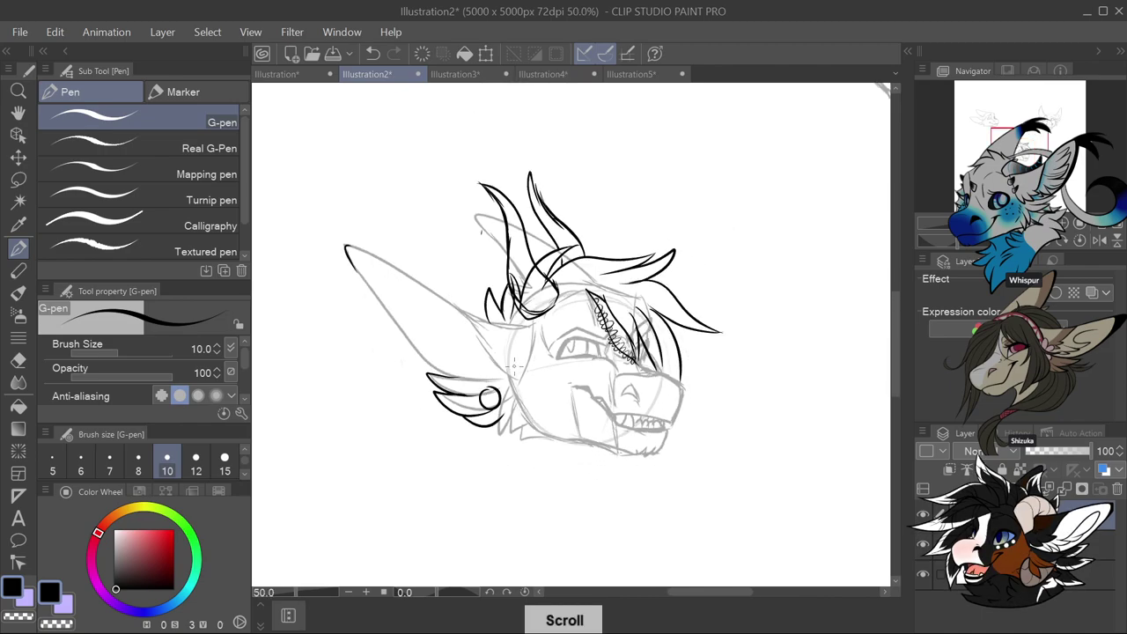
Draw a row of layered pointed fur tufts inside the near ear, from near its tip down to its base
{"action": "scroll", "coordinate": [392, 367], "scroll_direction": "up", "scroll_amount": 2}
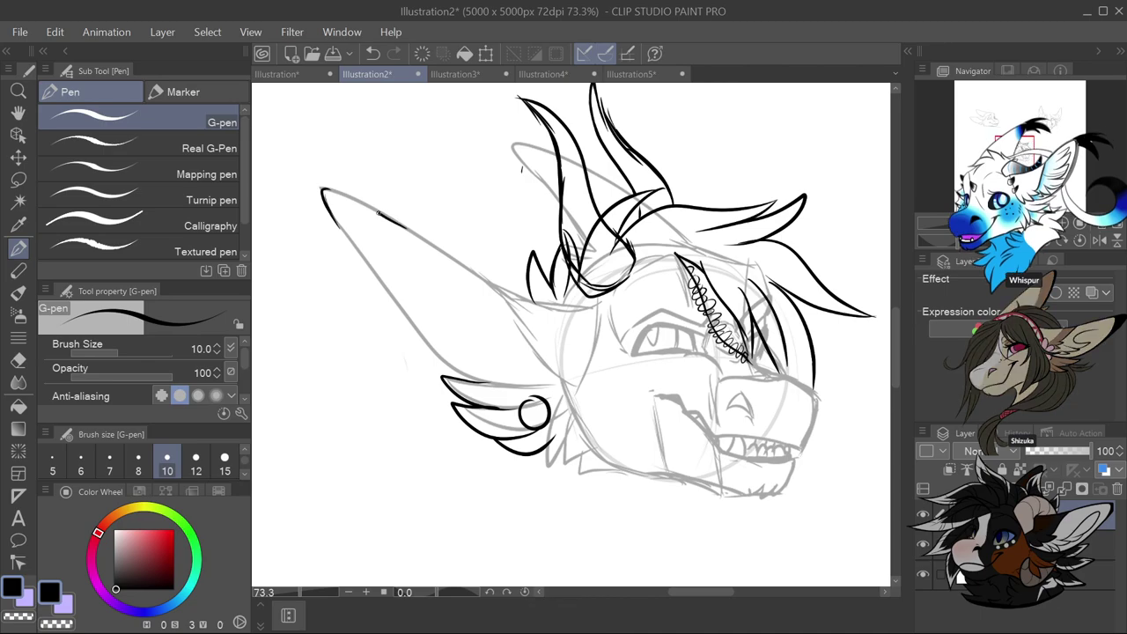
{"action": "mouse_move", "coordinate": [398, 253]}
{"action": "left_mouse_down"}
{"action": "mouse_move", "coordinate": [458, 280]}
{"action": "mouse_move", "coordinate": [417, 301]}
{"action": "mouse_move", "coordinate": [483, 317]}
{"action": "left_mouse_up"}
{"action": "mouse_move", "coordinate": [412, 310]}
{"action": "left_mouse_down"}
{"action": "mouse_move", "coordinate": [456, 344]}
{"action": "mouse_move", "coordinate": [531, 363]}
{"action": "left_mouse_up"}
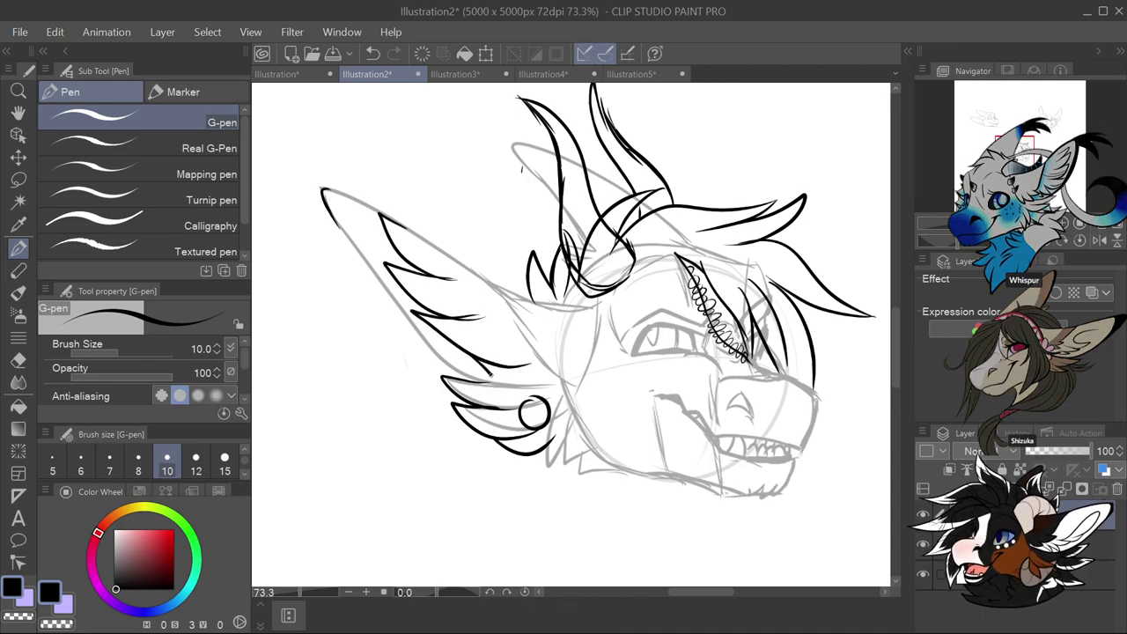
{"action": "scroll", "coordinate": [490, 373], "scroll_direction": "down", "scroll_amount": 1}
{"action": "key", "text": "ctrl+z"}
{"action": "left_click_drag", "start_coordinate": [482, 361], "coordinate": [528, 380]}
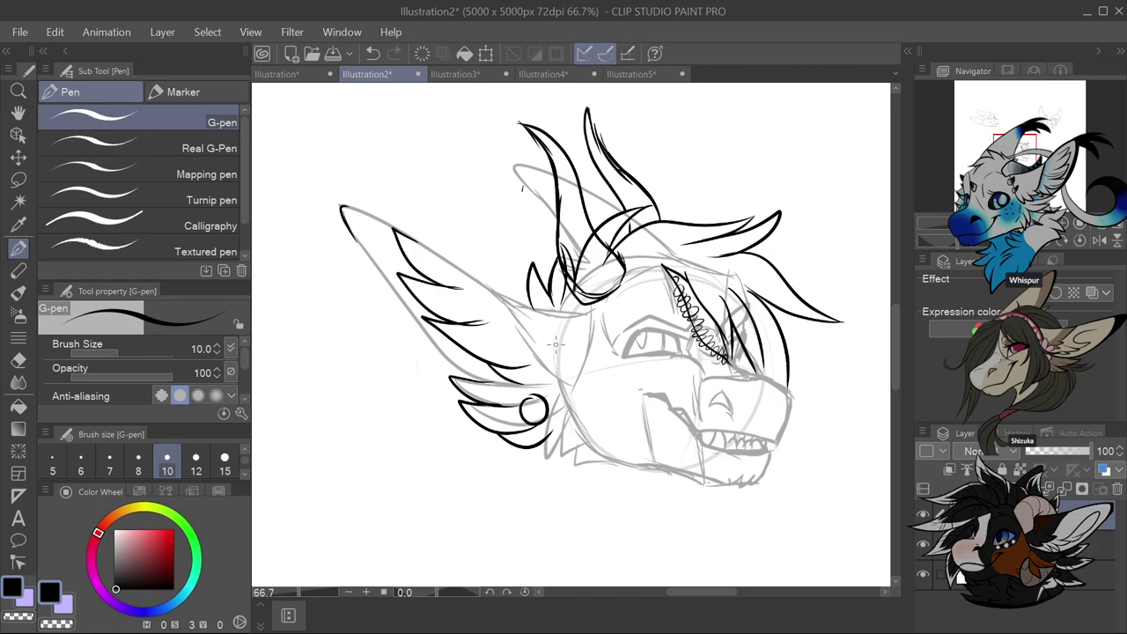
Lower the hair layer's opacity to 51 and erase sketch lines overlapping the hair and horns with a size 60 Hard eraser
{"action": "left_click", "coordinate": [1068, 451]}
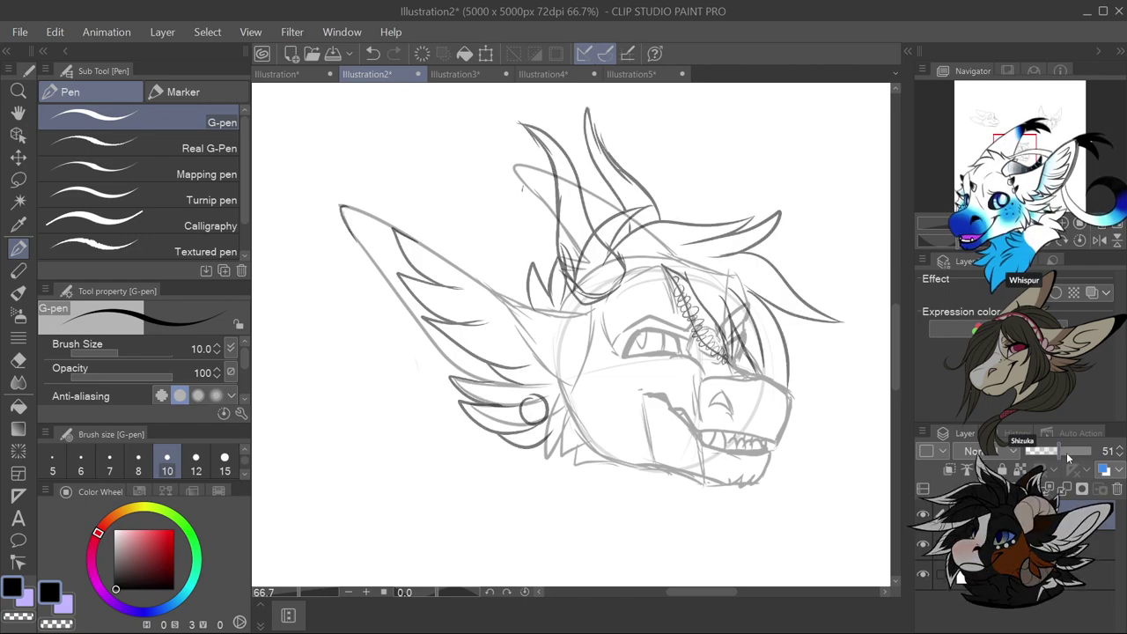
{"action": "key", "text": "e"}
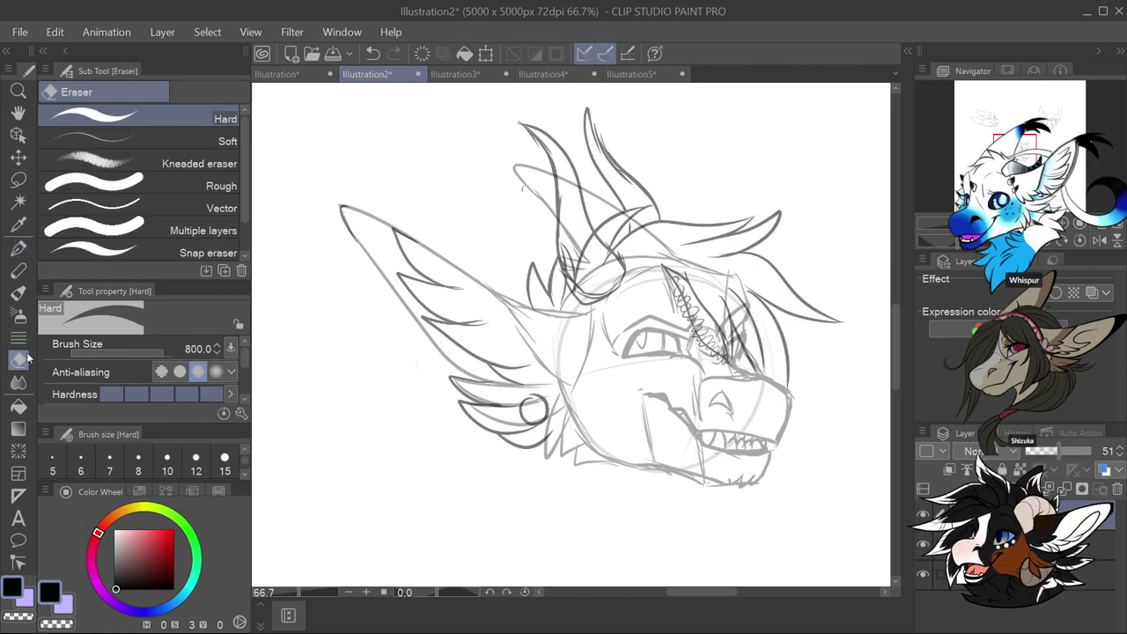
{"action": "left_click", "coordinate": [224, 457]}
{"action": "scroll", "coordinate": [240, 475], "scroll_direction": "down", "scroll_amount": 2}
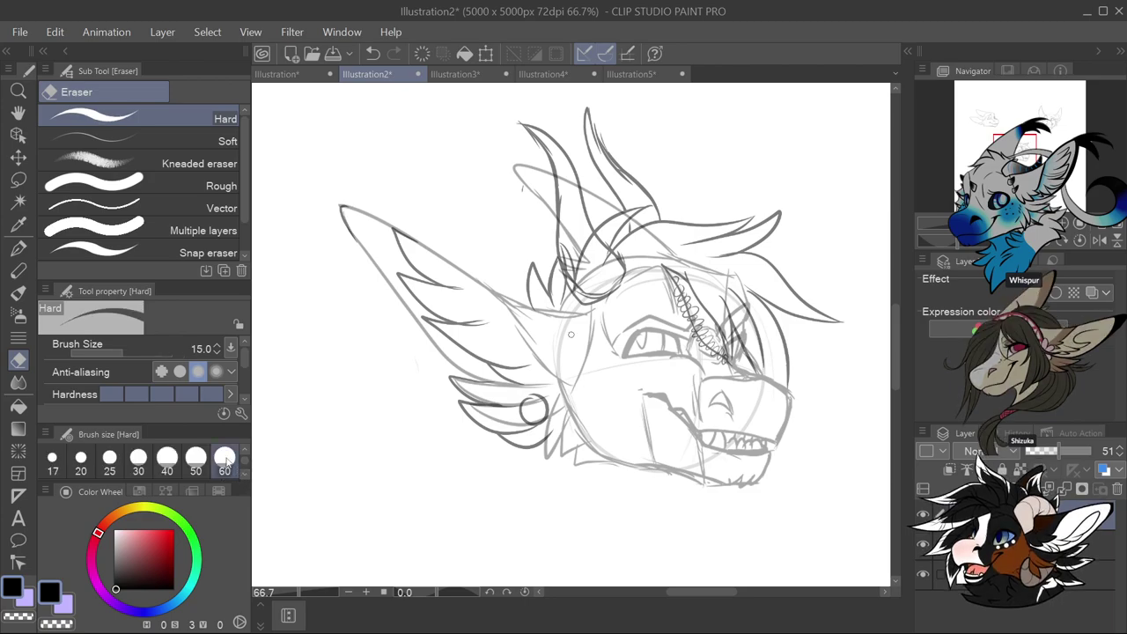
{"action": "left_click", "coordinate": [224, 457]}
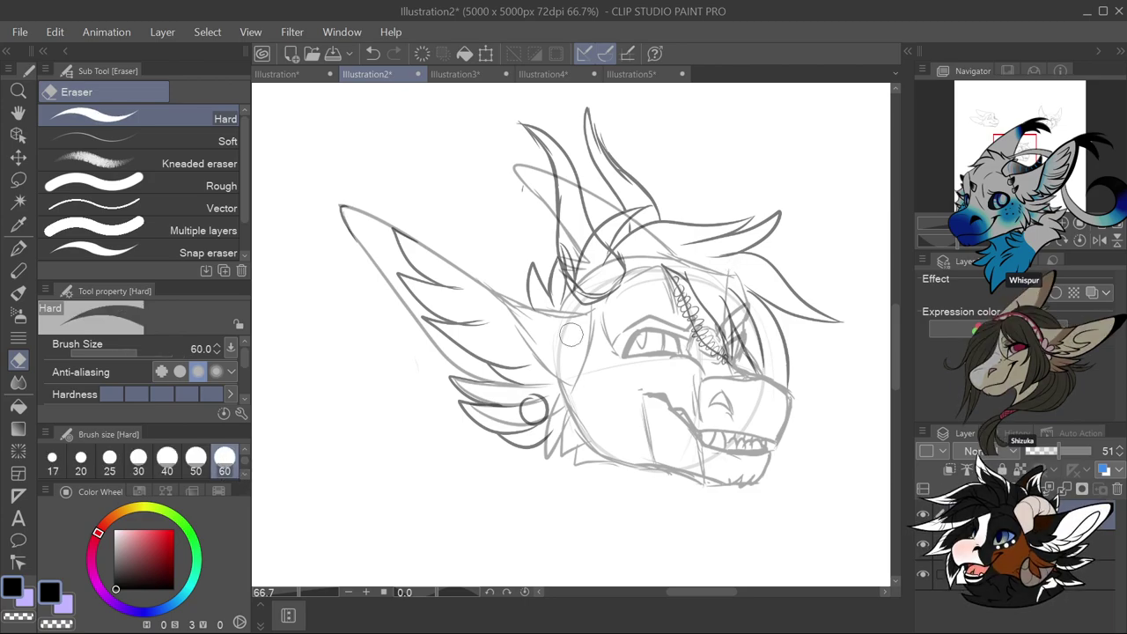
{"action": "key", "text": "ctrl+z"}
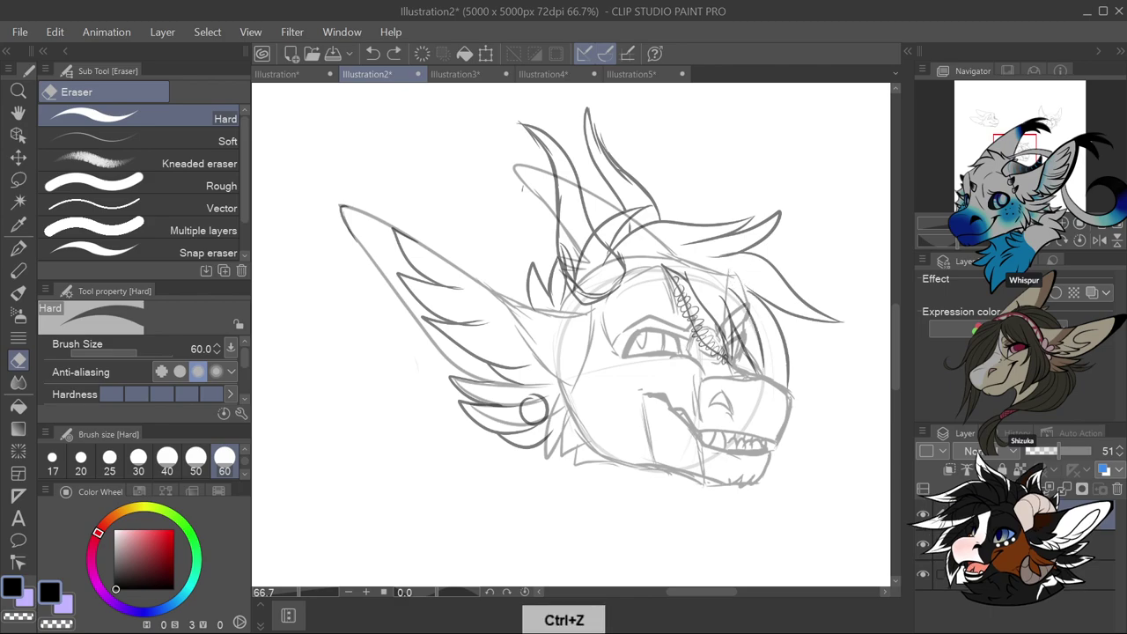
{"action": "mouse_move", "coordinate": [727, 271]}
{"action": "left_mouse_down"}
{"action": "mouse_move", "coordinate": [748, 317]}
{"action": "mouse_move", "coordinate": [727, 287]}
{"action": "mouse_move", "coordinate": [741, 355]}
{"action": "left_mouse_up"}
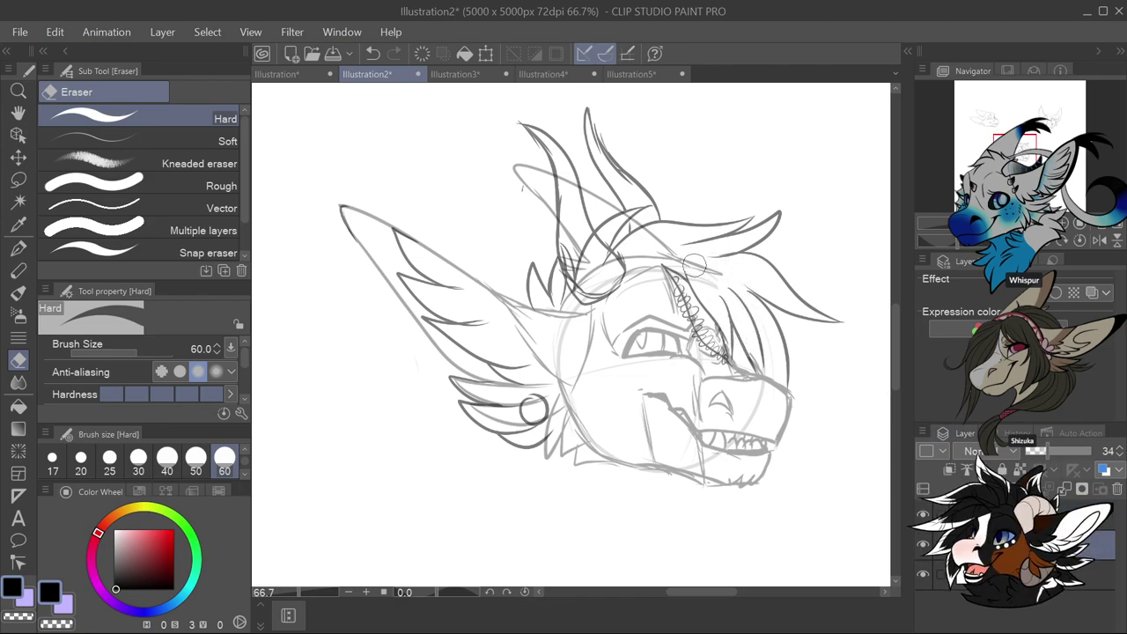
{"action": "mouse_move", "coordinate": [710, 277]}
{"action": "left_mouse_down"}
{"action": "mouse_move", "coordinate": [636, 257]}
{"action": "mouse_move", "coordinate": [604, 262]}
{"action": "mouse_move", "coordinate": [587, 235]}
{"action": "mouse_move", "coordinate": [568, 248]}
{"action": "mouse_move", "coordinate": [578, 231]}
{"action": "mouse_move", "coordinate": [572, 216]}
{"action": "mouse_move", "coordinate": [571, 243]}
{"action": "mouse_move", "coordinate": [566, 170]}
{"action": "left_mouse_up"}
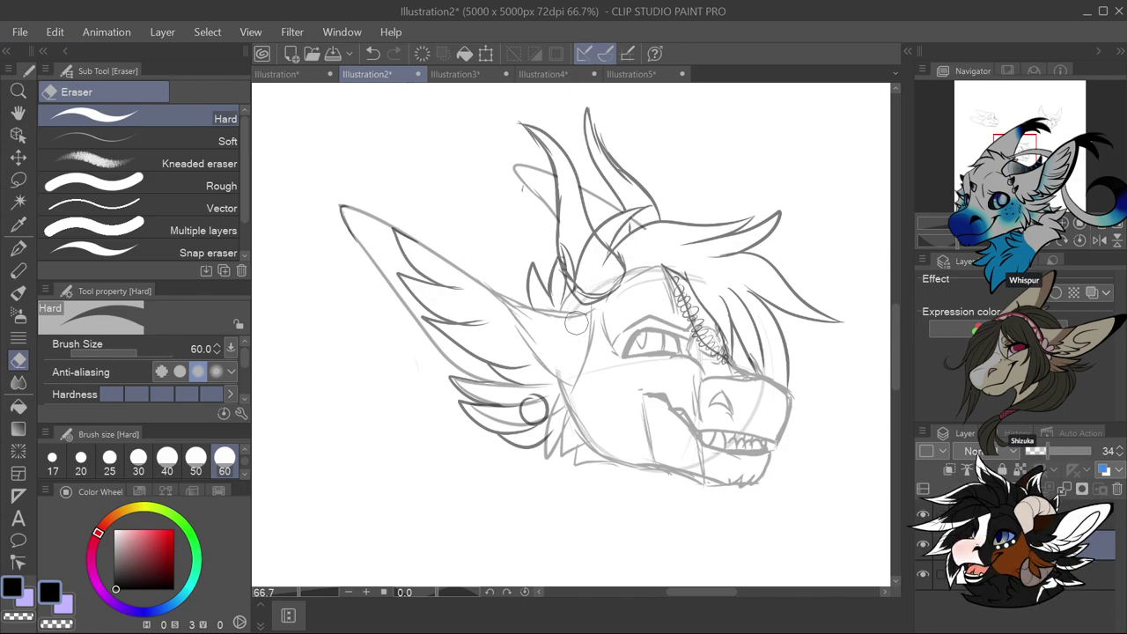
Merge the hair and horn drawing into the head sketch, set its opacity to 51, and make the blank layer above active
{"action": "left_click", "coordinate": [1062, 490]}
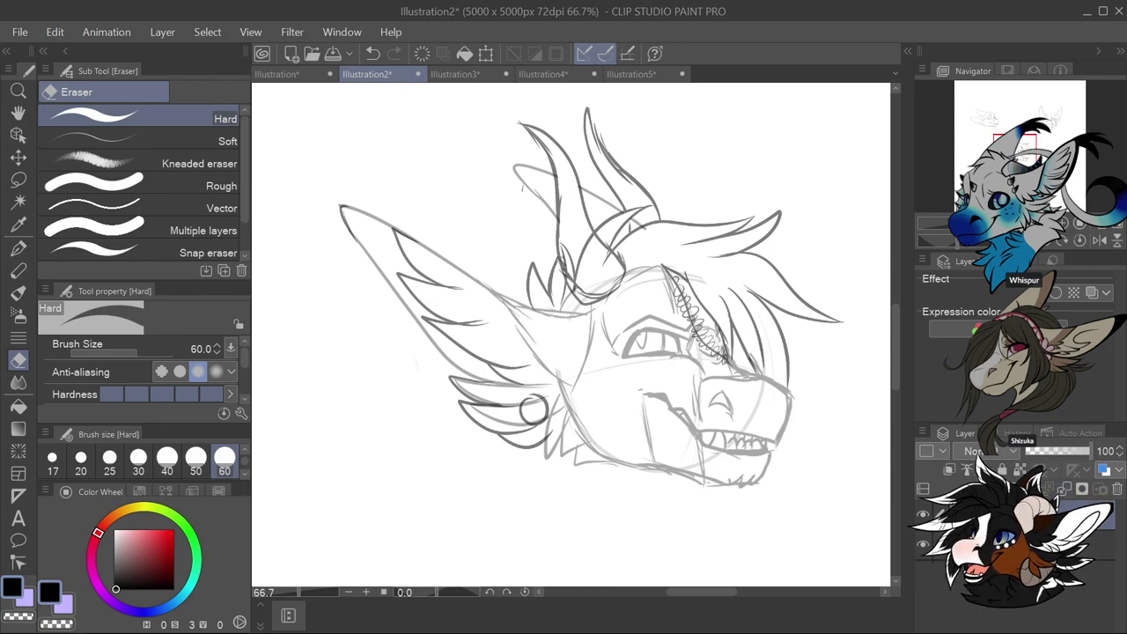
{"action": "left_click", "coordinate": [1057, 450]}
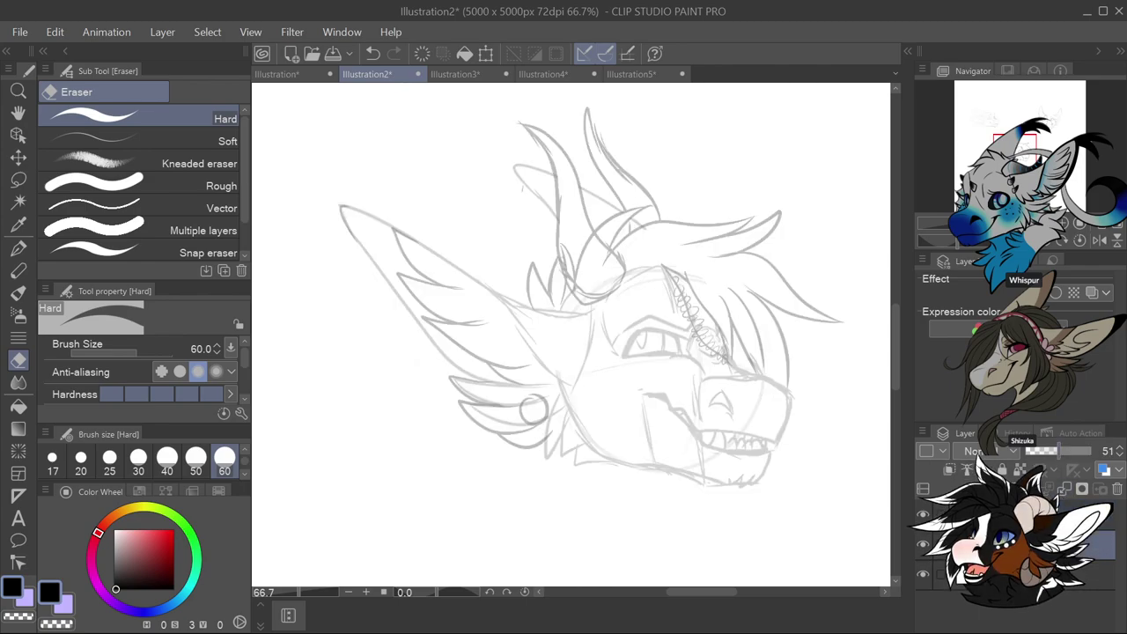
{"action": "left_click", "coordinate": [1083, 511]}
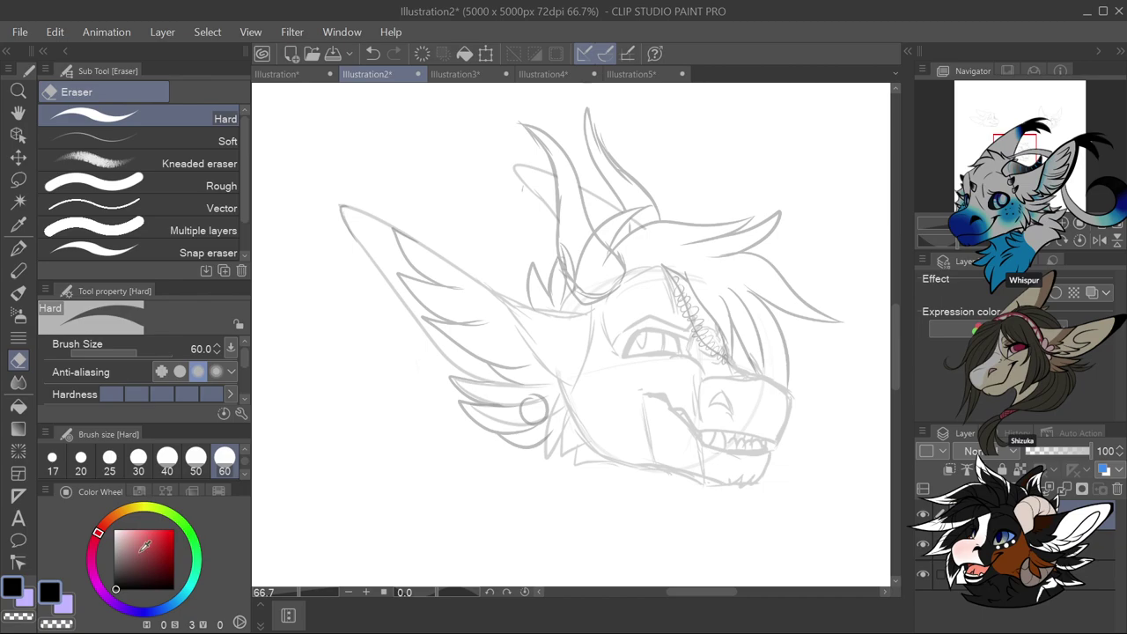
Ink the near eye's thick curved upper lid and its flatter lower lid with the G-pen
{"action": "key", "text": "p"}
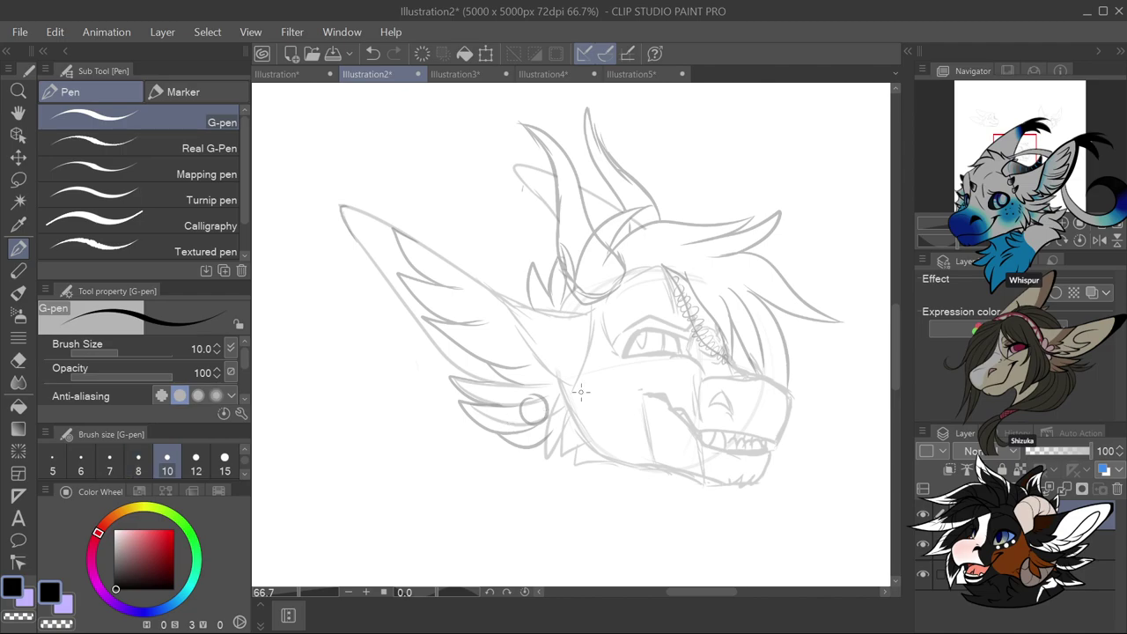
{"action": "scroll", "coordinate": [687, 359], "scroll_direction": "down", "scroll_amount": 2}
{"action": "scroll", "coordinate": [686, 359], "scroll_direction": "up", "scroll_amount": 4}
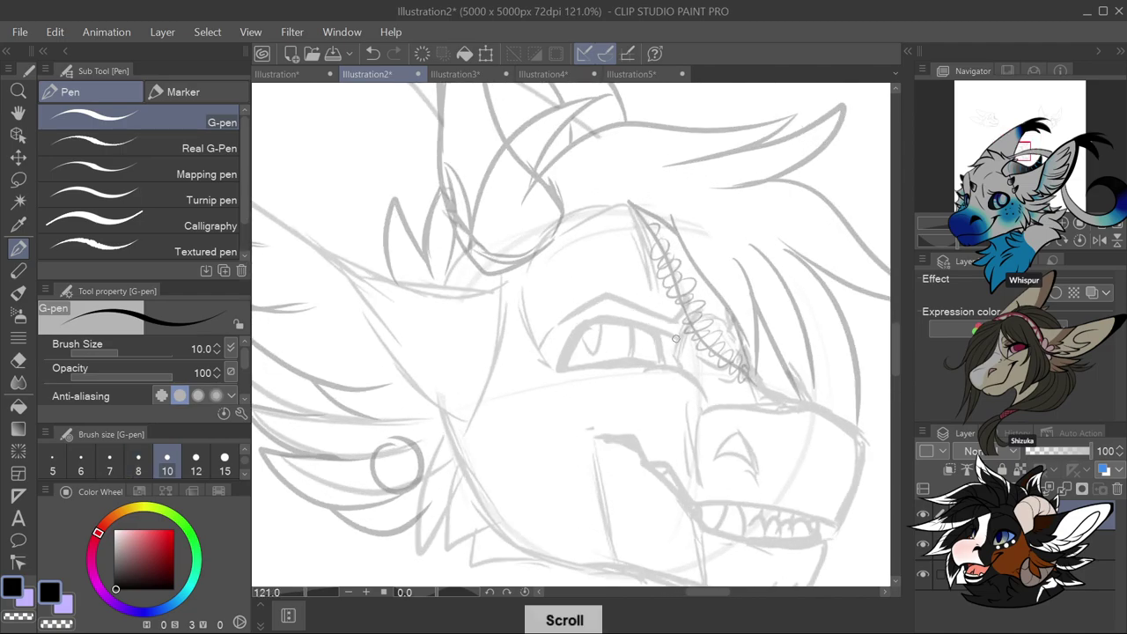
{"action": "mouse_move", "coordinate": [672, 334]}
{"action": "left_mouse_down"}
{"action": "mouse_move", "coordinate": [586, 321]}
{"action": "mouse_move", "coordinate": [565, 349]}
{"action": "left_mouse_up"}
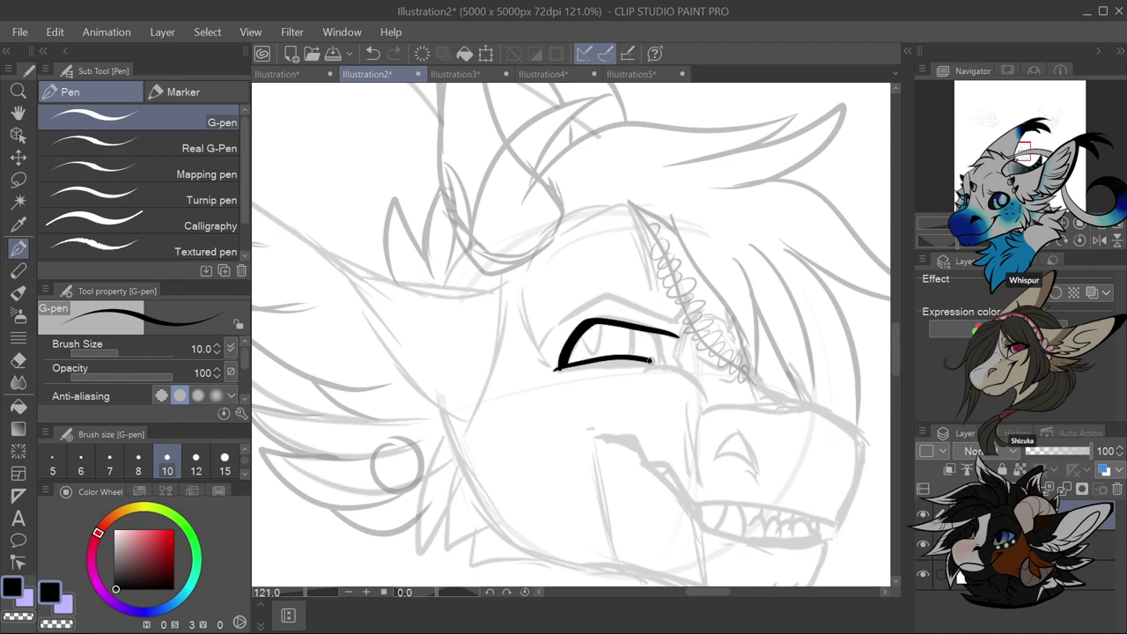
{"action": "left_click_drag", "start_coordinate": [604, 359], "coordinate": [669, 360]}
{"action": "key", "text": "ctrl+z"}
{"action": "left_click_drag", "start_coordinate": [563, 366], "coordinate": [674, 365]}
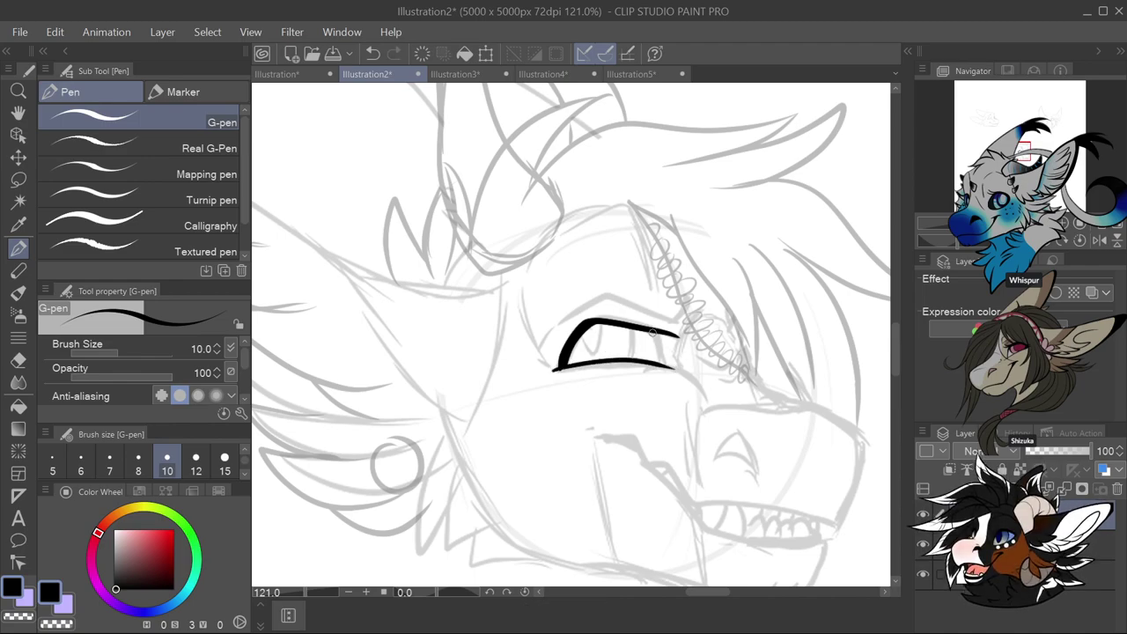
Ink the near eye's iris edges and slit pupil, and outline the brow crease and both eye corners
{"action": "key", "text": "ctrl+z"}
{"action": "left_click_drag", "start_coordinate": [652, 333], "coordinate": [662, 364]}
{"action": "left_click_drag", "start_coordinate": [584, 335], "coordinate": [597, 358]}
{"action": "left_click_drag", "start_coordinate": [677, 303], "coordinate": [681, 320]}
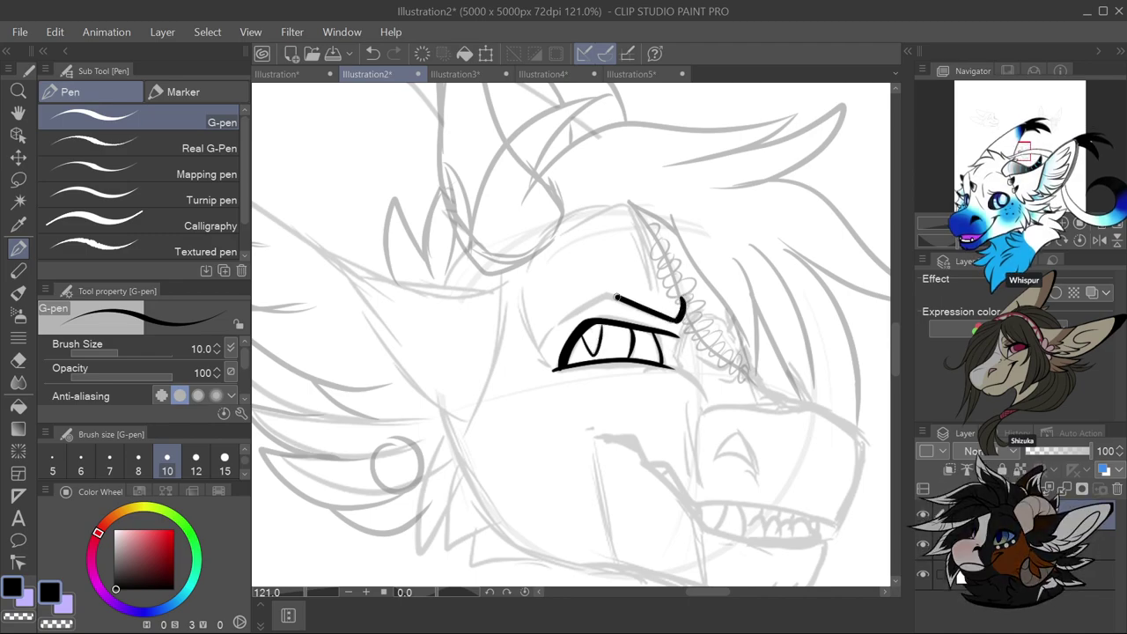
{"action": "left_click_drag", "start_coordinate": [537, 349], "coordinate": [553, 365]}
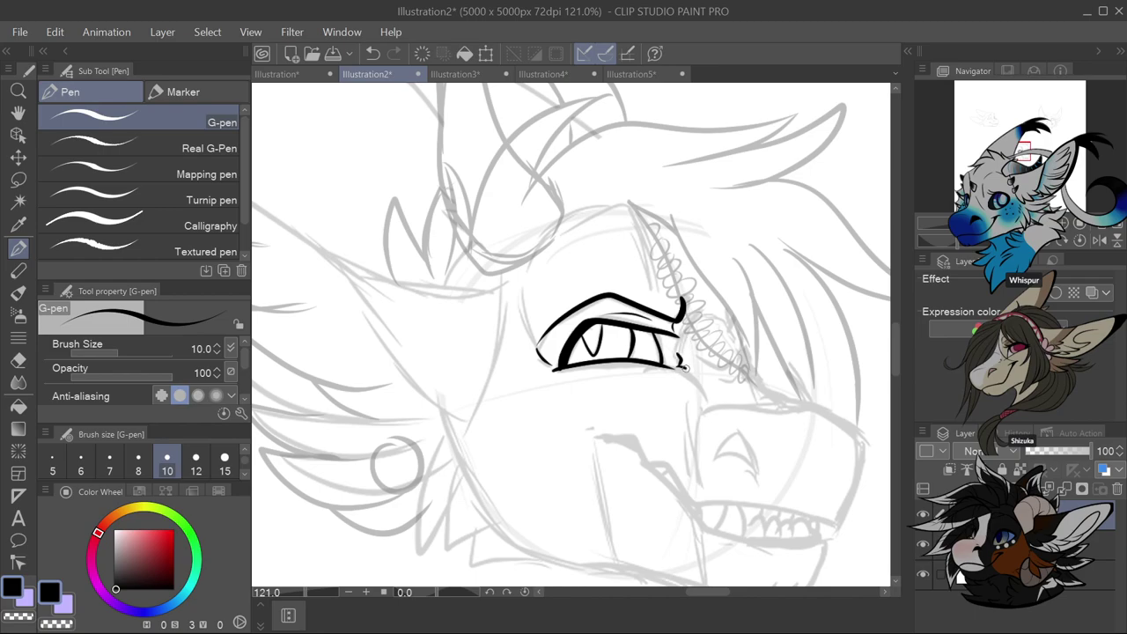
Ink the stepped mouth line from the cheek corner along the upper lip to the front of the muzzle
{"action": "scroll", "coordinate": [720, 393], "scroll_direction": "down", "scroll_amount": 3}
{"action": "scroll", "coordinate": [749, 422], "scroll_direction": "up", "scroll_amount": 4}
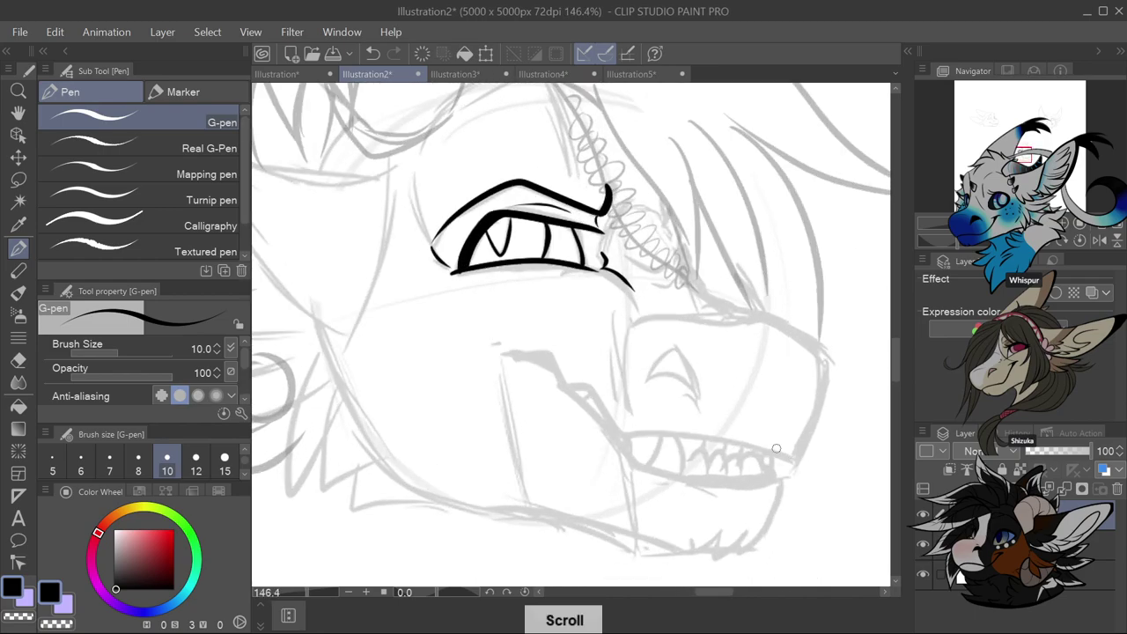
{"action": "left_click_drag", "start_coordinate": [502, 357], "coordinate": [550, 354]}
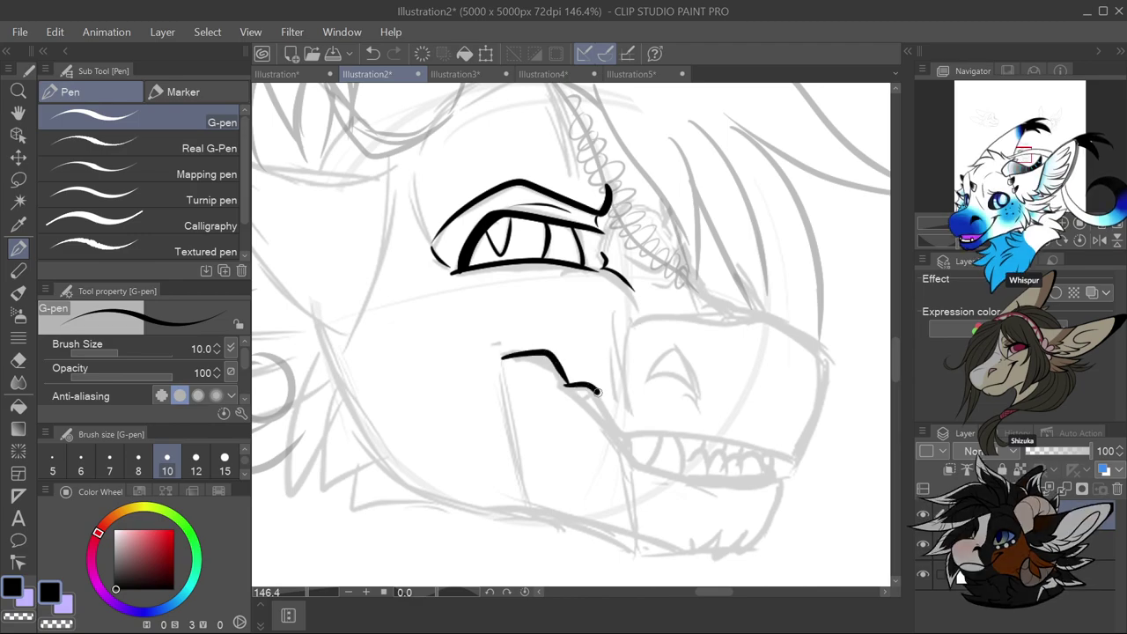
{"action": "left_click_drag", "start_coordinate": [644, 436], "coordinate": [770, 448]}
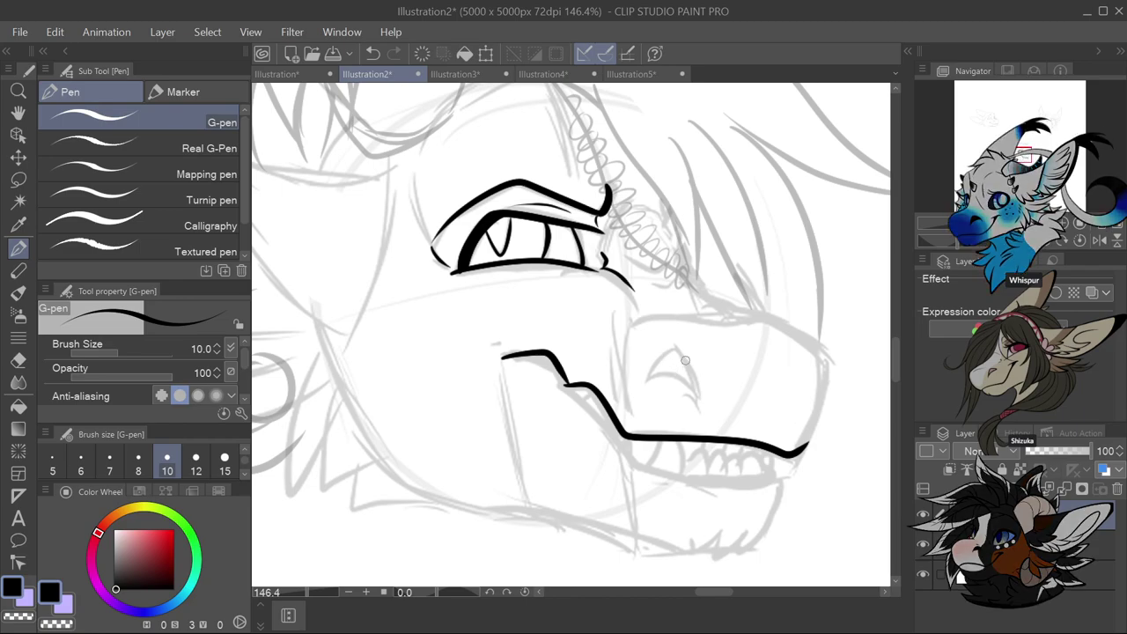
Ink the arched nostril and the curved crease along the upper side of the muzzle
{"action": "key", "text": "ctrl+z"}
{"action": "mouse_move", "coordinate": [694, 371]}
{"action": "left_mouse_down"}
{"action": "mouse_move", "coordinate": [675, 348]}
{"action": "mouse_move", "coordinate": [660, 363]}
{"action": "mouse_move", "coordinate": [701, 387]}
{"action": "mouse_move", "coordinate": [669, 368]}
{"action": "mouse_move", "coordinate": [692, 380]}
{"action": "left_mouse_up"}
{"action": "key", "text": "ctrl+z"}
{"action": "mouse_move", "coordinate": [628, 327]}
{"action": "left_mouse_down"}
{"action": "mouse_move", "coordinate": [655, 317]}
{"action": "mouse_move", "coordinate": [762, 322]}
{"action": "left_mouse_up"}
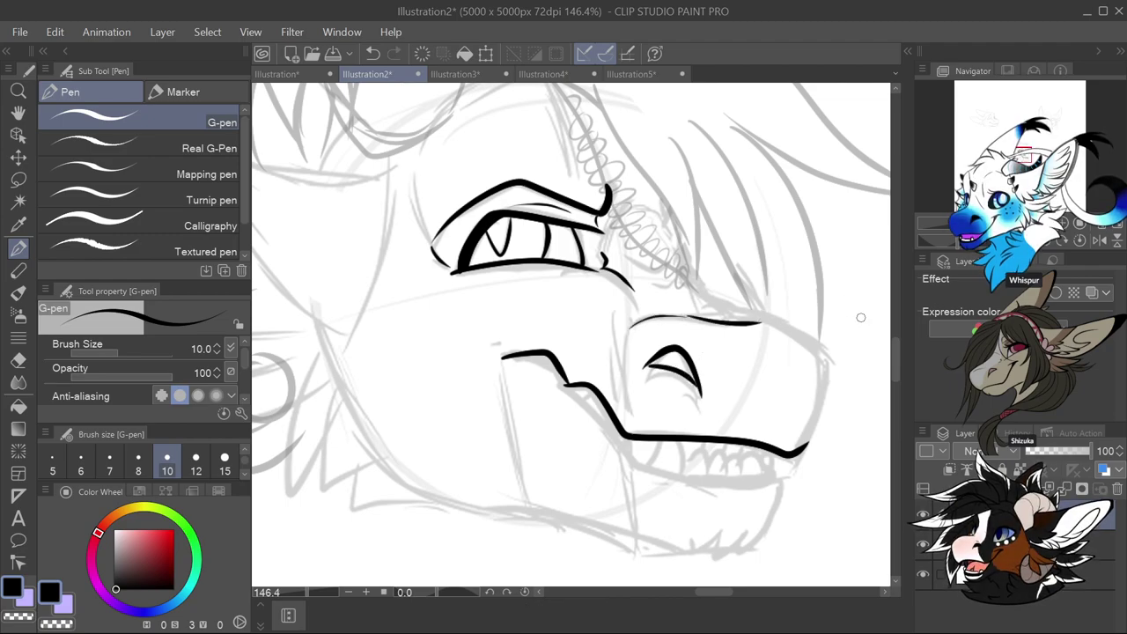
Ink the snout's outline from the bridge below the fringe around the rounded nose to the upper lip
{"action": "scroll", "coordinate": [813, 367], "scroll_direction": "down", "scroll_amount": 3}
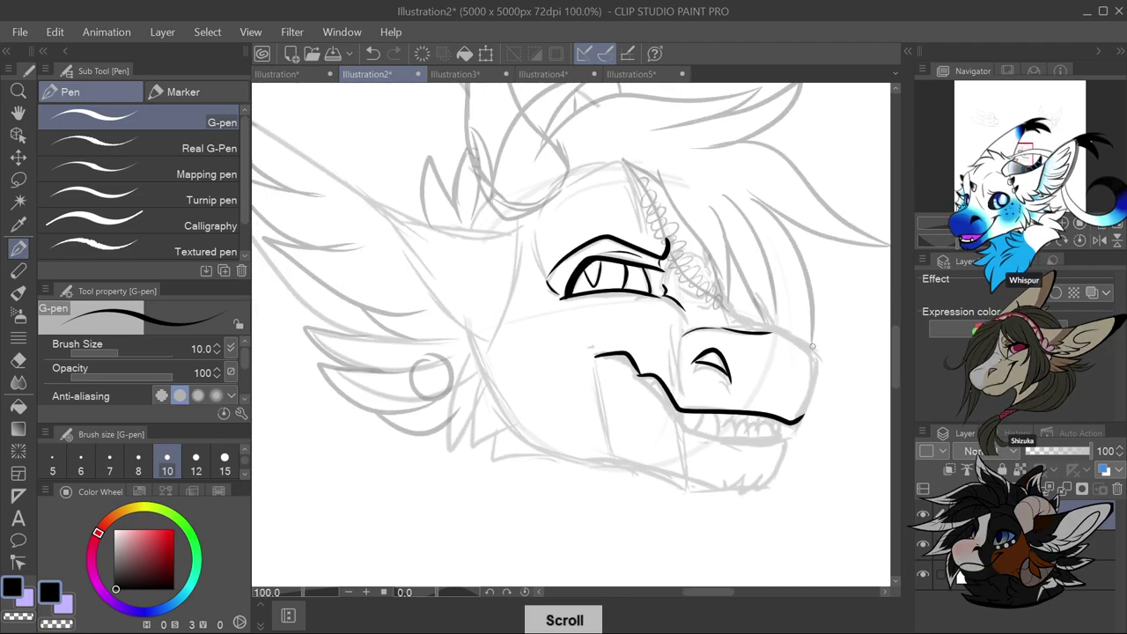
{"action": "scroll", "coordinate": [780, 330], "scroll_direction": "up", "scroll_amount": 3}
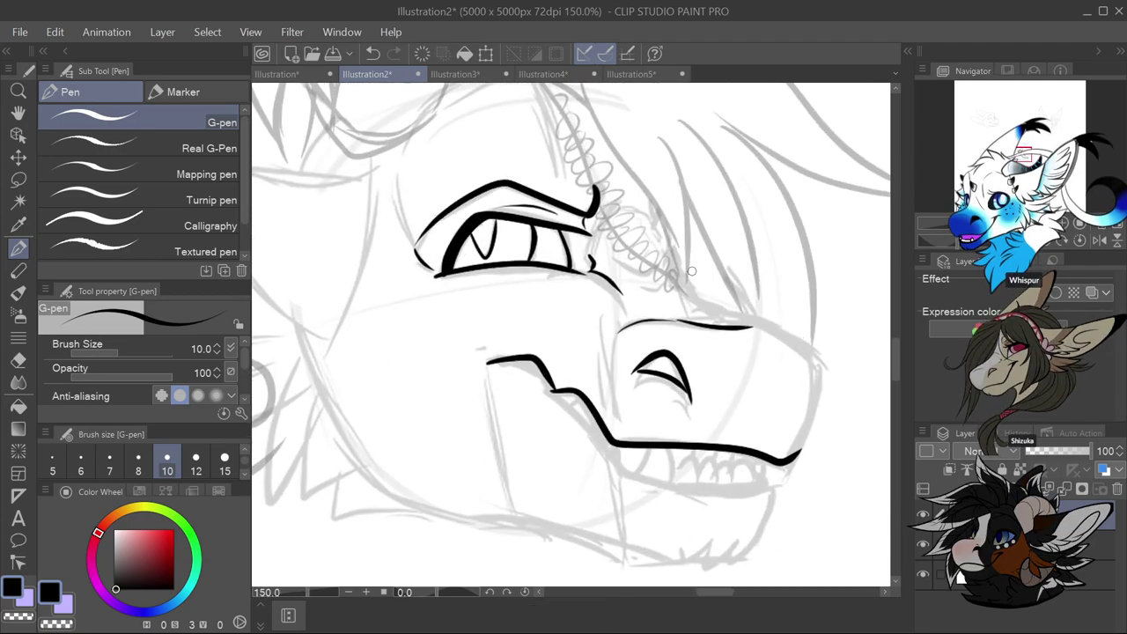
{"action": "mouse_move", "coordinate": [693, 287]}
{"action": "left_mouse_down"}
{"action": "mouse_move", "coordinate": [763, 325]}
{"action": "mouse_move", "coordinate": [753, 315]}
{"action": "left_mouse_up"}
{"action": "key", "text": "ctrl+z"}
{"action": "left_click_drag", "start_coordinate": [759, 322], "coordinate": [809, 339]}
{"action": "left_click_drag", "start_coordinate": [824, 380], "coordinate": [798, 451]}
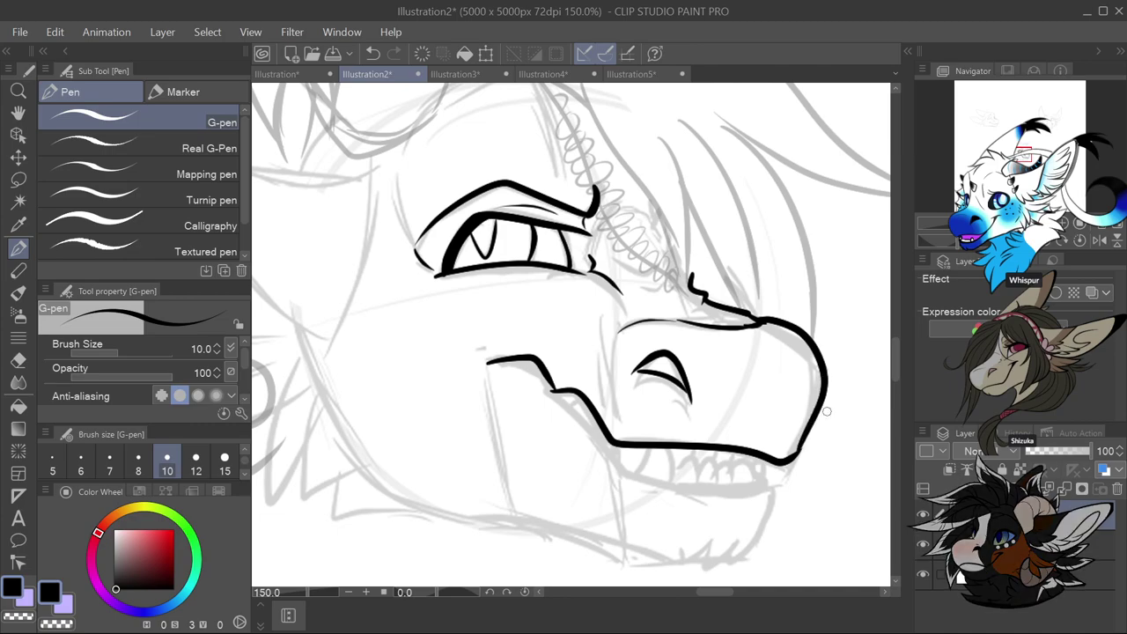
Ink the first tooth divider and the thick lower lip line from the mouth corner to the front of the jaw
{"action": "scroll", "coordinate": [795, 425], "scroll_direction": "down", "scroll_amount": 2}
{"action": "scroll", "coordinate": [790, 432], "scroll_direction": "up", "scroll_amount": 2}
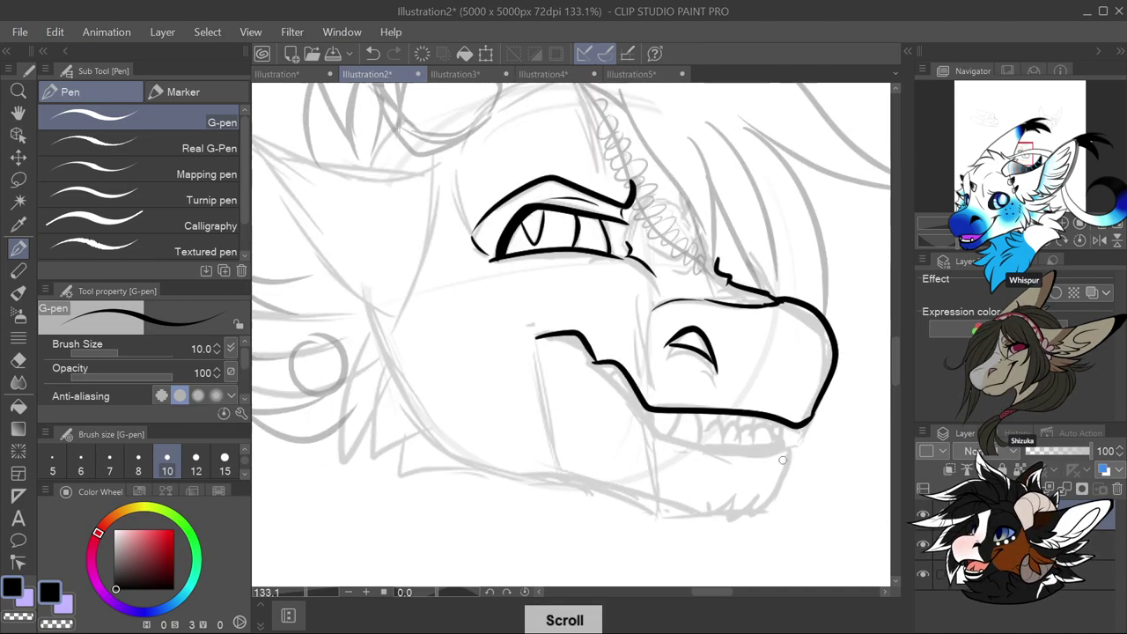
{"action": "left_click_drag", "start_coordinate": [690, 406], "coordinate": [692, 438]}
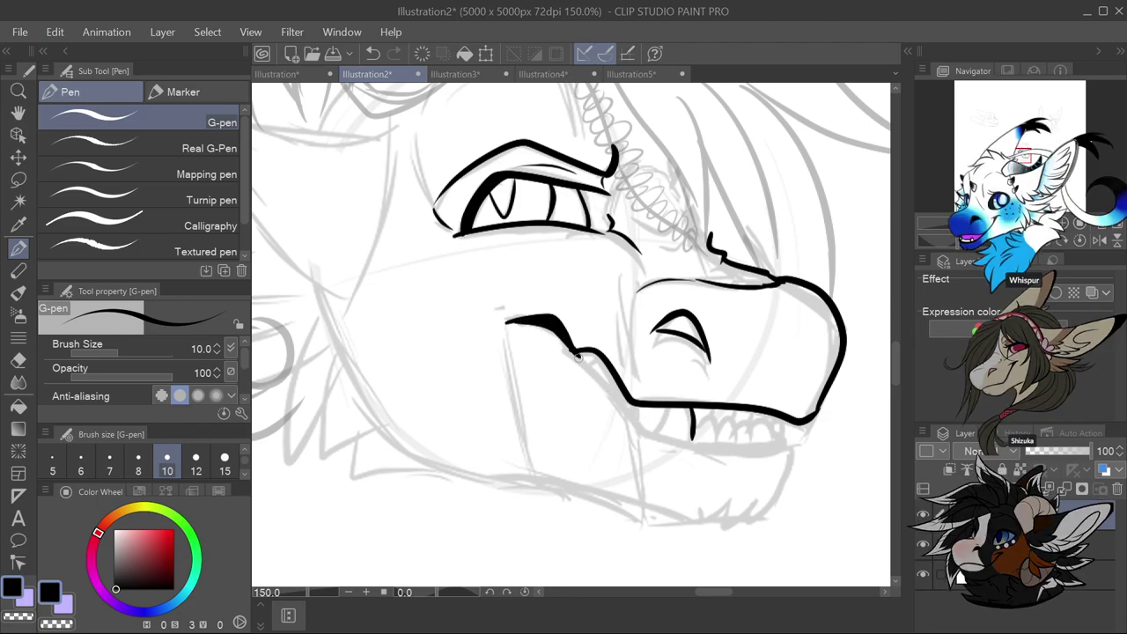
{"action": "left_click_drag", "start_coordinate": [593, 373], "coordinate": [646, 433]}
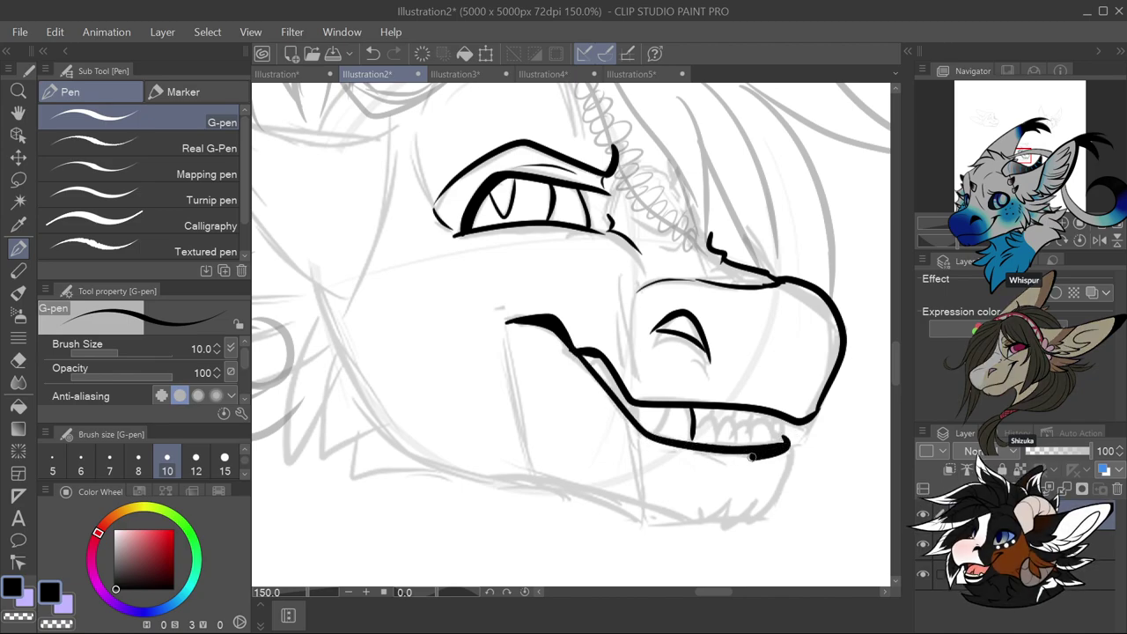
{"action": "key", "text": "ctrl+z"}
{"action": "left_click_drag", "start_coordinate": [665, 443], "coordinate": [722, 455]}
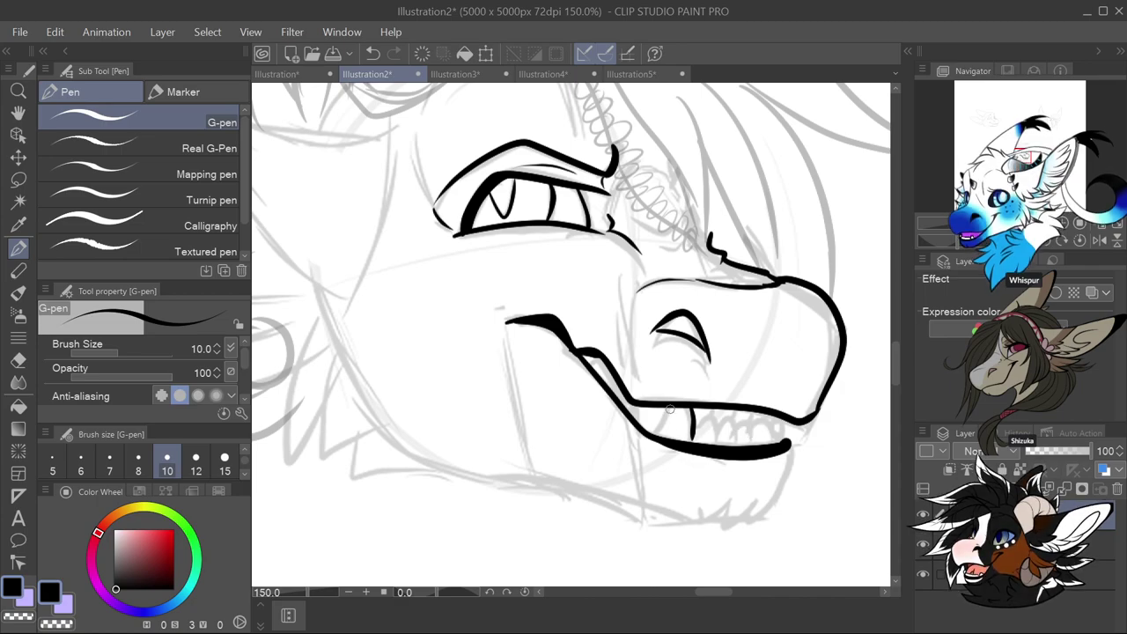
Ink the slanted edge of the rear tooth and fill the mouth gap behind it solid black
{"action": "left_click_drag", "start_coordinate": [666, 408], "coordinate": [659, 437]}
{"action": "key", "text": "ctrl+z"}
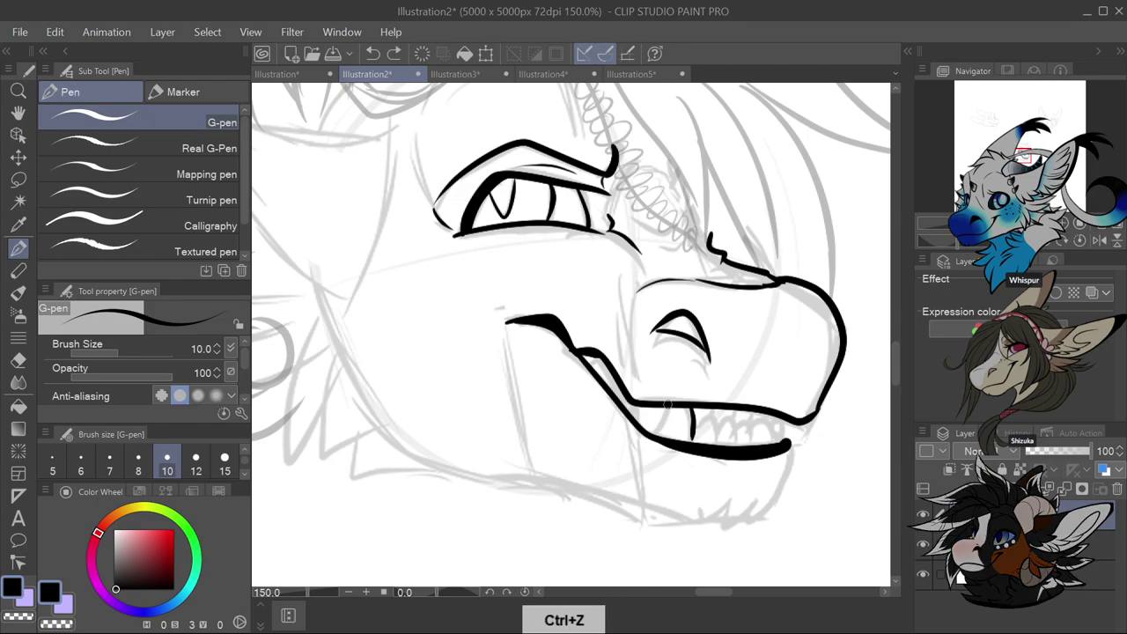
{"action": "left_click", "coordinate": [655, 428]}
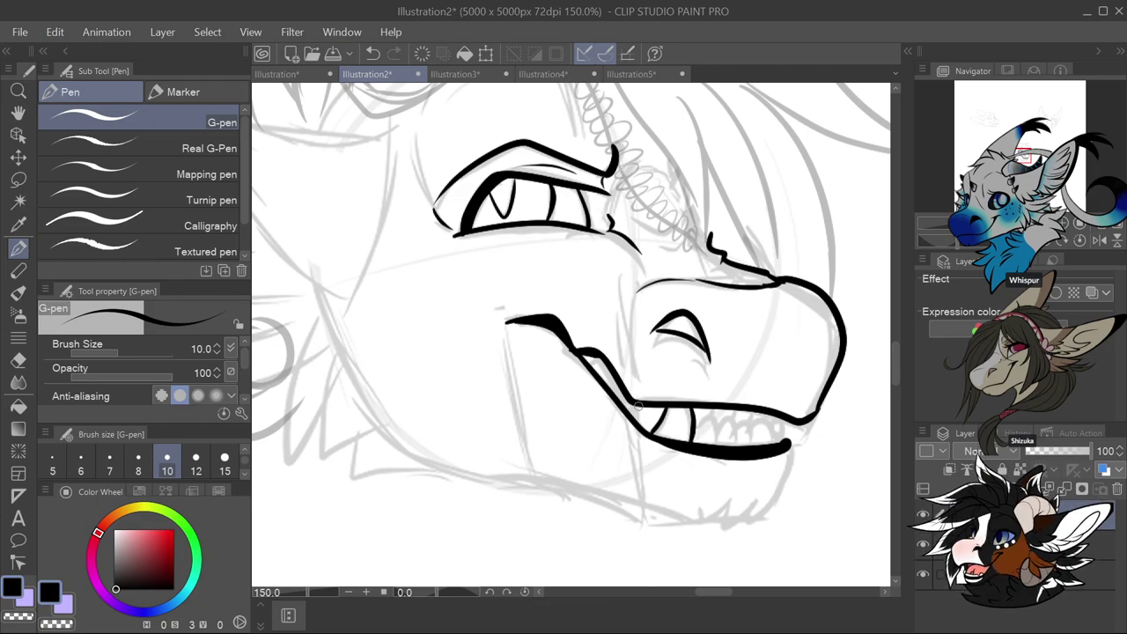
{"action": "key", "text": "ctrl+z"}
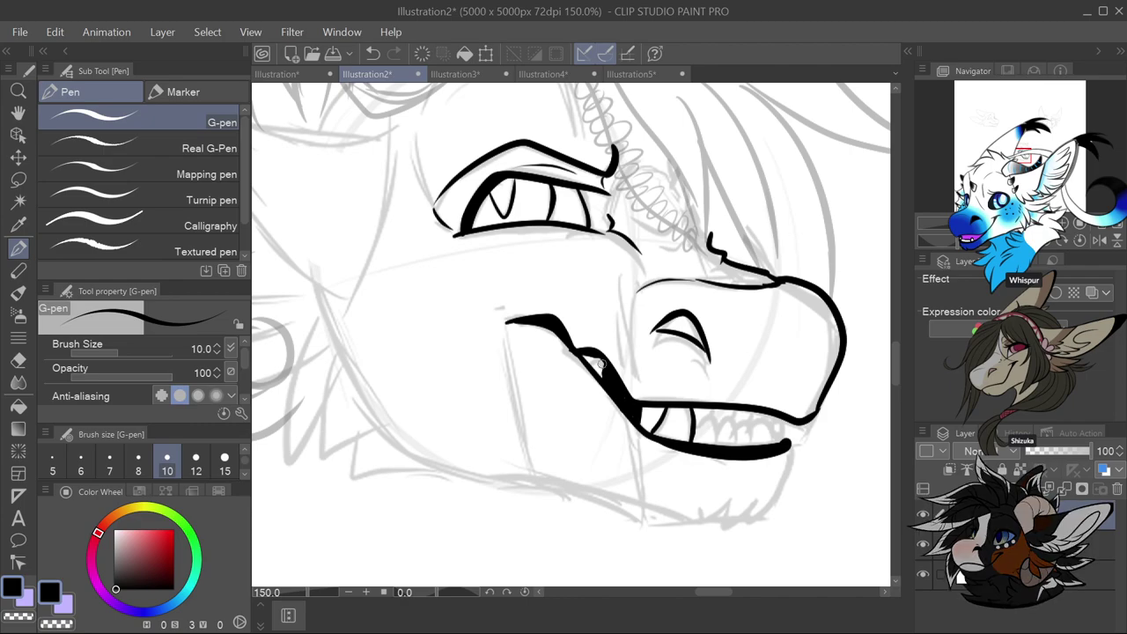
Ink the row of small front teeth between the upper and lower lips
{"action": "scroll", "coordinate": [601, 363], "scroll_direction": "down", "scroll_amount": 1}
{"action": "key", "text": "ctrl+z"}
{"action": "scroll", "coordinate": [727, 414], "scroll_direction": "up", "scroll_amount": 2}
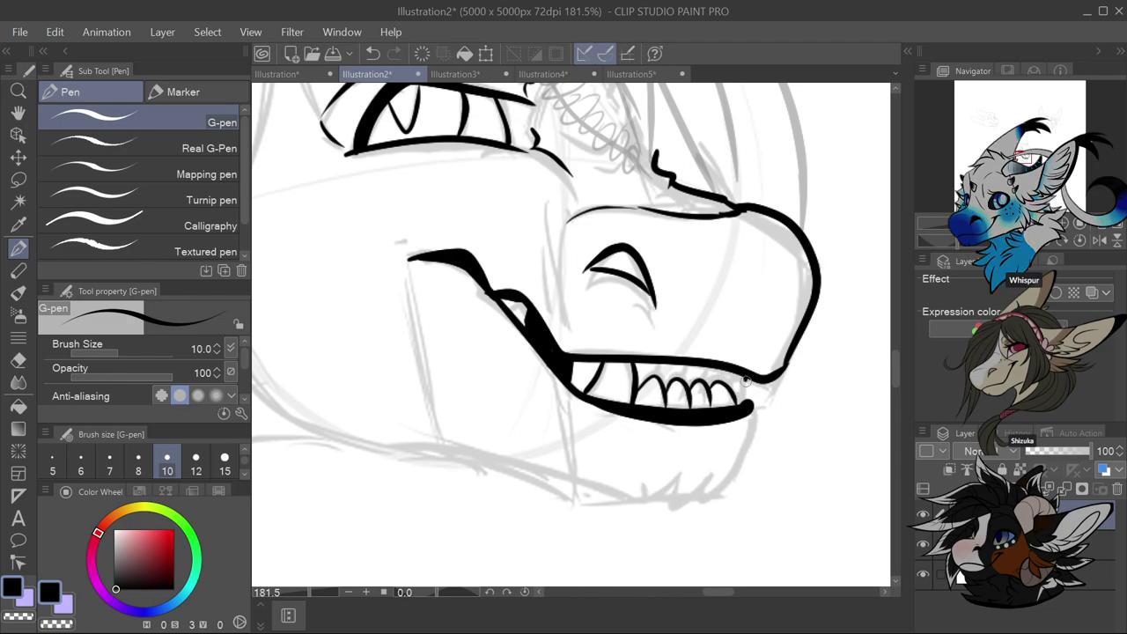
{"action": "left_click_drag", "start_coordinate": [745, 380], "coordinate": [740, 405]}
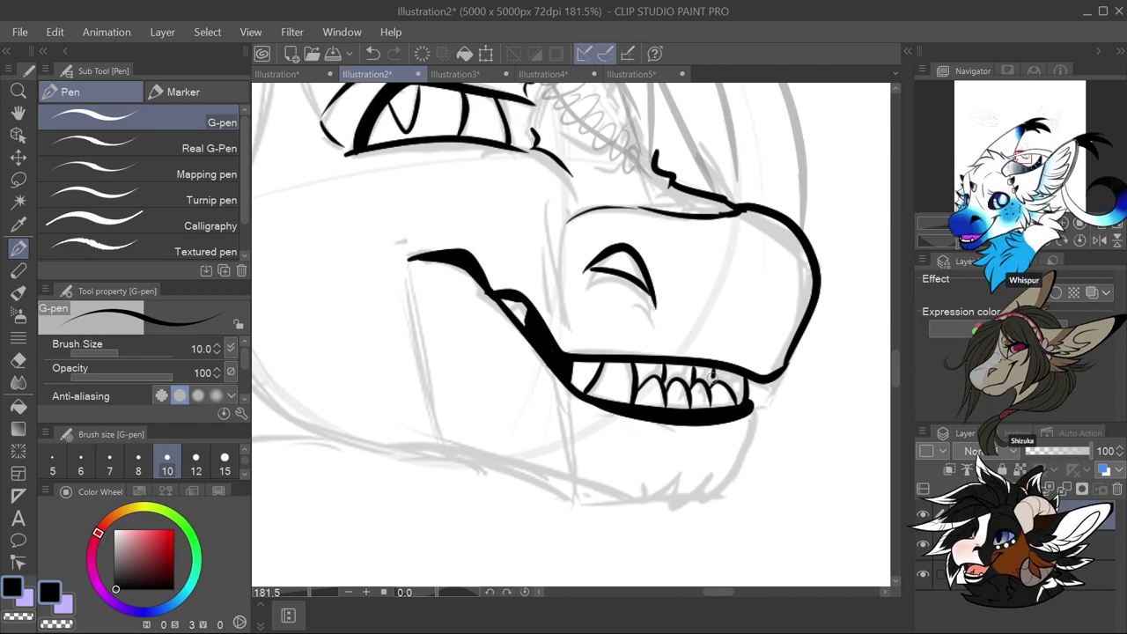
Ink the rounded chin below the lower lip, ending in short fur tufts along its underside
{"action": "scroll", "coordinate": [753, 407], "scroll_direction": "down", "scroll_amount": 3}
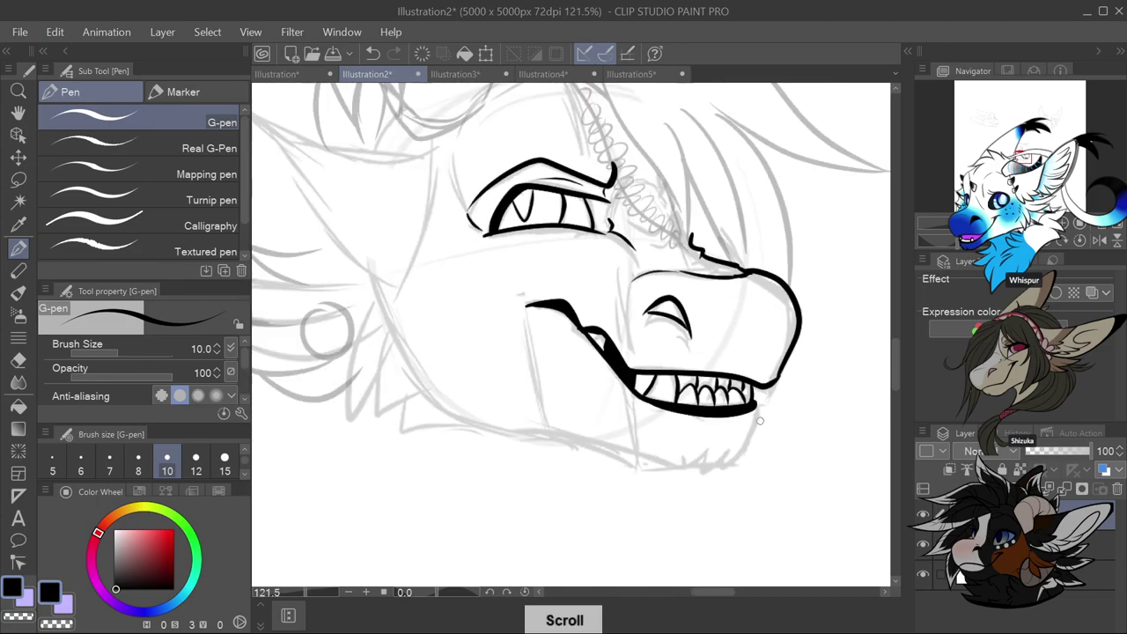
{"action": "scroll", "coordinate": [760, 421], "scroll_direction": "down", "scroll_amount": 1}
{"action": "scroll", "coordinate": [711, 481], "scroll_direction": "up", "scroll_amount": 2}
{"action": "mouse_move", "coordinate": [772, 394]}
{"action": "left_mouse_down"}
{"action": "mouse_move", "coordinate": [758, 435]}
{"action": "mouse_move", "coordinate": [727, 457]}
{"action": "mouse_move", "coordinate": [684, 463]}
{"action": "left_mouse_up"}
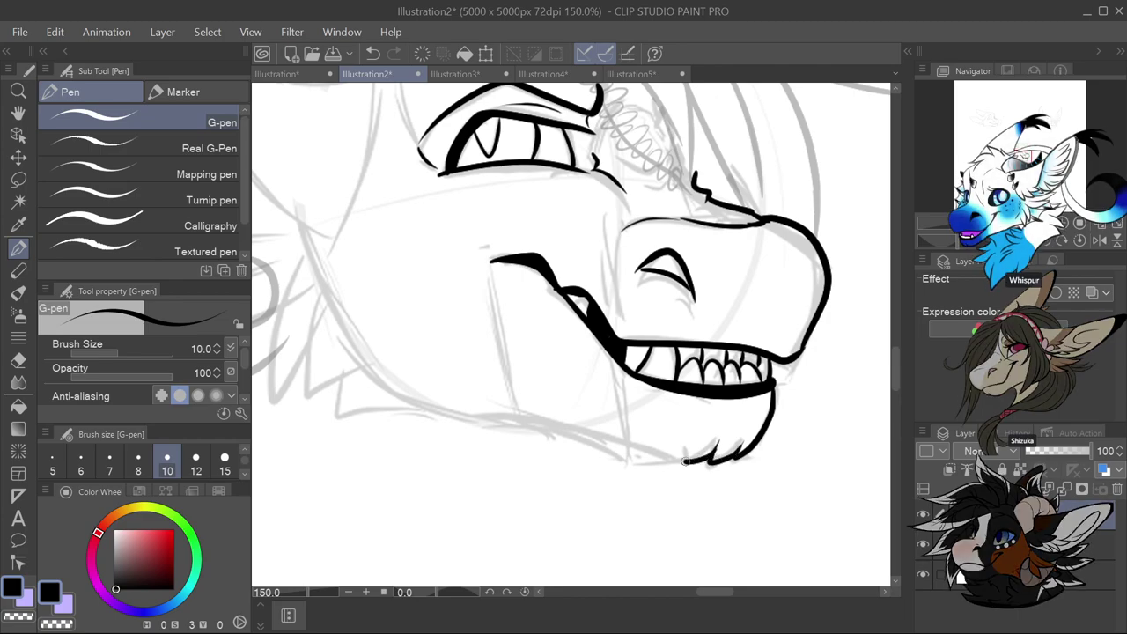
Ink the pointed fur tufts at the back of the cheek and the jawline running from them to the chin
{"action": "scroll", "coordinate": [669, 466], "scroll_direction": "down", "scroll_amount": 2}
{"action": "scroll", "coordinate": [414, 459], "scroll_direction": "up", "scroll_amount": 3}
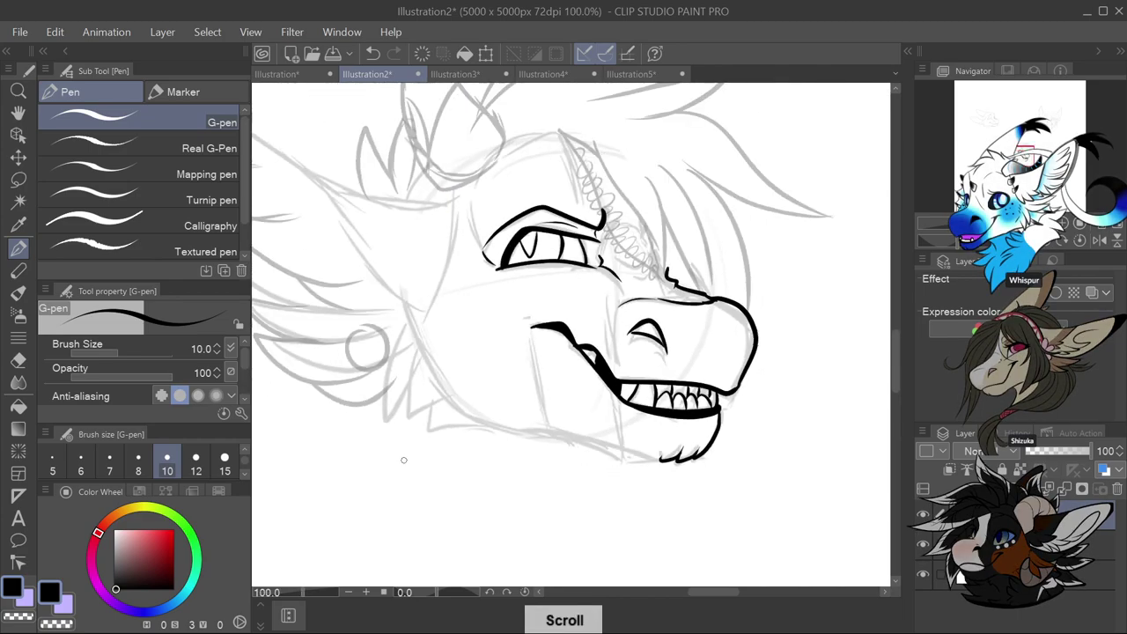
{"action": "mouse_move", "coordinate": [446, 323]}
{"action": "left_mouse_down"}
{"action": "mouse_move", "coordinate": [406, 391]}
{"action": "mouse_move", "coordinate": [469, 331]}
{"action": "left_mouse_up"}
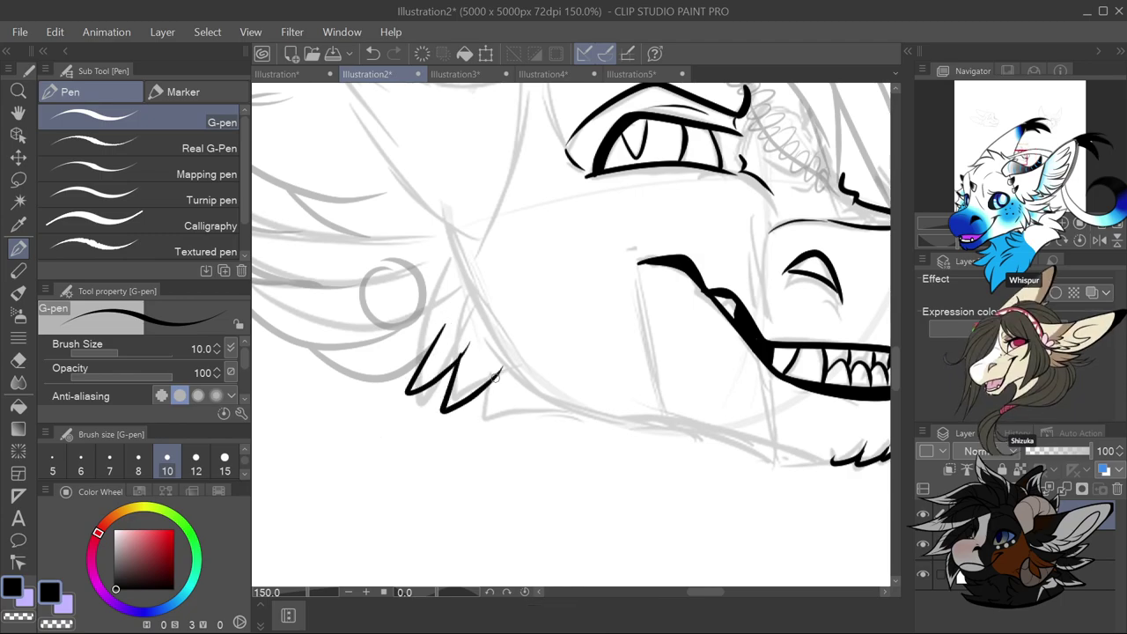
{"action": "key", "text": "ctrl+z"}
{"action": "key", "text": "ctrl+z"}
{"action": "mouse_move", "coordinate": [427, 370]}
{"action": "left_mouse_down"}
{"action": "mouse_move", "coordinate": [422, 403]}
{"action": "mouse_move", "coordinate": [454, 361]}
{"action": "left_mouse_up"}
{"action": "left_click_drag", "start_coordinate": [440, 411], "coordinate": [489, 374]}
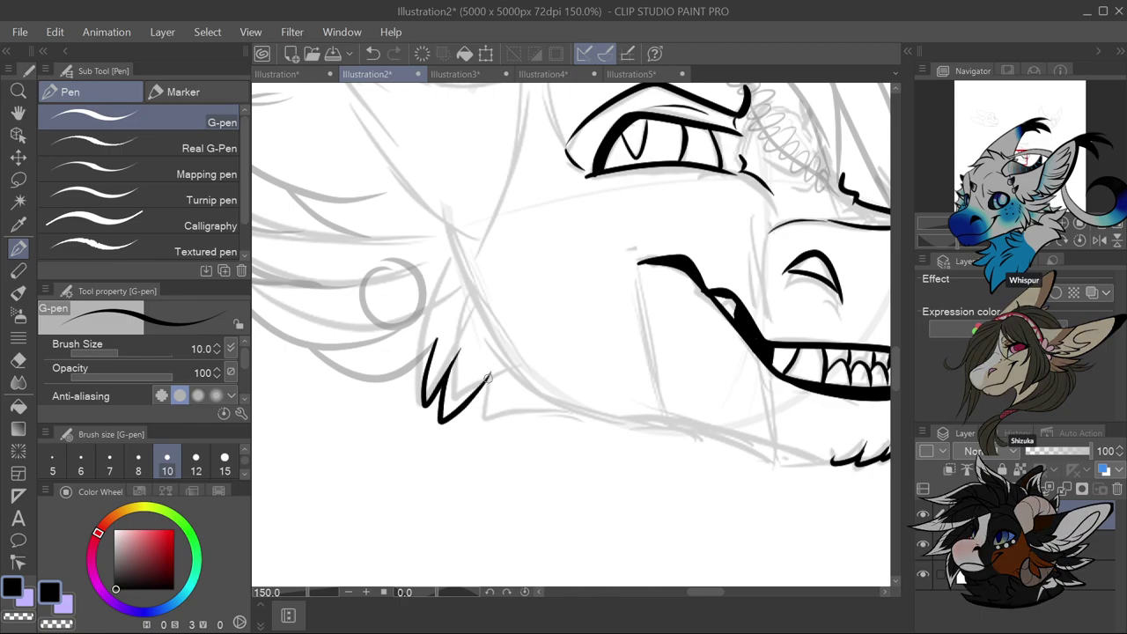
{"action": "mouse_move", "coordinate": [475, 414]}
{"action": "left_mouse_down"}
{"action": "mouse_move", "coordinate": [542, 408]}
{"action": "mouse_move", "coordinate": [689, 435]}
{"action": "left_mouse_up"}
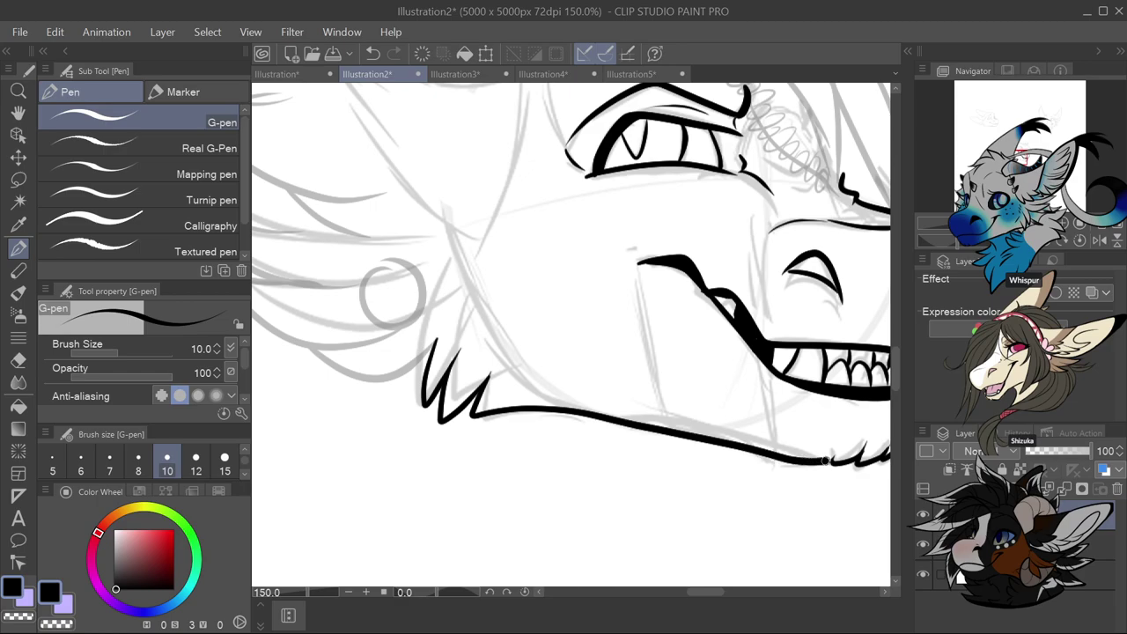
Ink the fringe's inner edge from the forehead to the snout bridge, with a thinner strand beside it
{"action": "scroll", "coordinate": [729, 470], "scroll_direction": "down", "scroll_amount": 5}
{"action": "scroll", "coordinate": [748, 352], "scroll_direction": "up", "scroll_amount": 2}
{"action": "scroll", "coordinate": [754, 298], "scroll_direction": "down", "scroll_amount": 2}
{"action": "scroll", "coordinate": [754, 299], "scroll_direction": "up", "scroll_amount": 4}
{"action": "scroll", "coordinate": [762, 308], "scroll_direction": "down", "scroll_amount": 3}
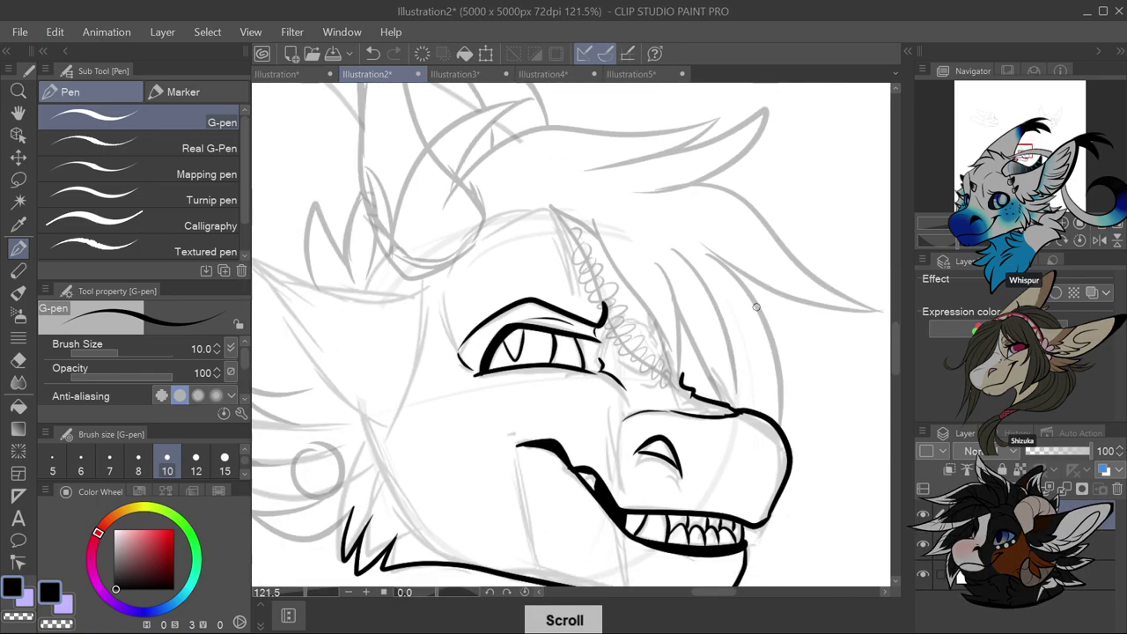
{"action": "scroll", "coordinate": [770, 325], "scroll_direction": "up", "scroll_amount": 1}
{"action": "mouse_move", "coordinate": [495, 174]}
{"action": "left_mouse_down"}
{"action": "mouse_move", "coordinate": [555, 234]}
{"action": "mouse_move", "coordinate": [607, 331]}
{"action": "mouse_move", "coordinate": [653, 384]}
{"action": "mouse_move", "coordinate": [602, 280]}
{"action": "left_mouse_up"}
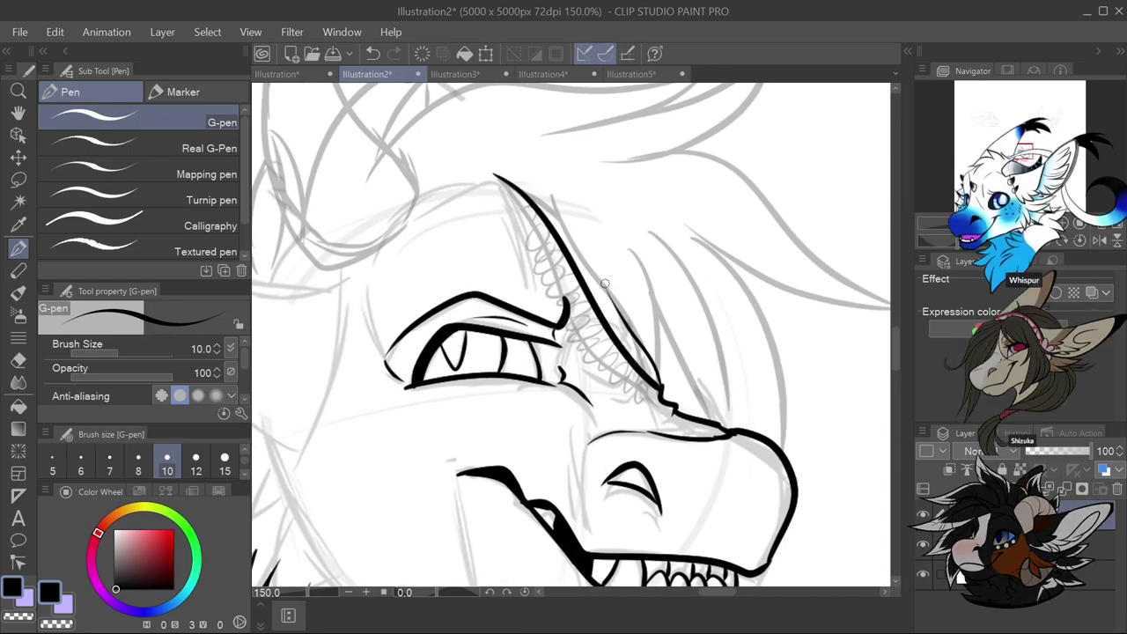
{"action": "key", "text": "ctrl+z"}
{"action": "left_click_drag", "start_coordinate": [554, 201], "coordinate": [651, 361]}
Ink three curved fringe strands falling toward the top of the snout
{"action": "mouse_move", "coordinate": [629, 241]}
{"action": "left_mouse_down"}
{"action": "mouse_move", "coordinate": [669, 321]}
{"action": "mouse_move", "coordinate": [686, 413]}
{"action": "left_mouse_up"}
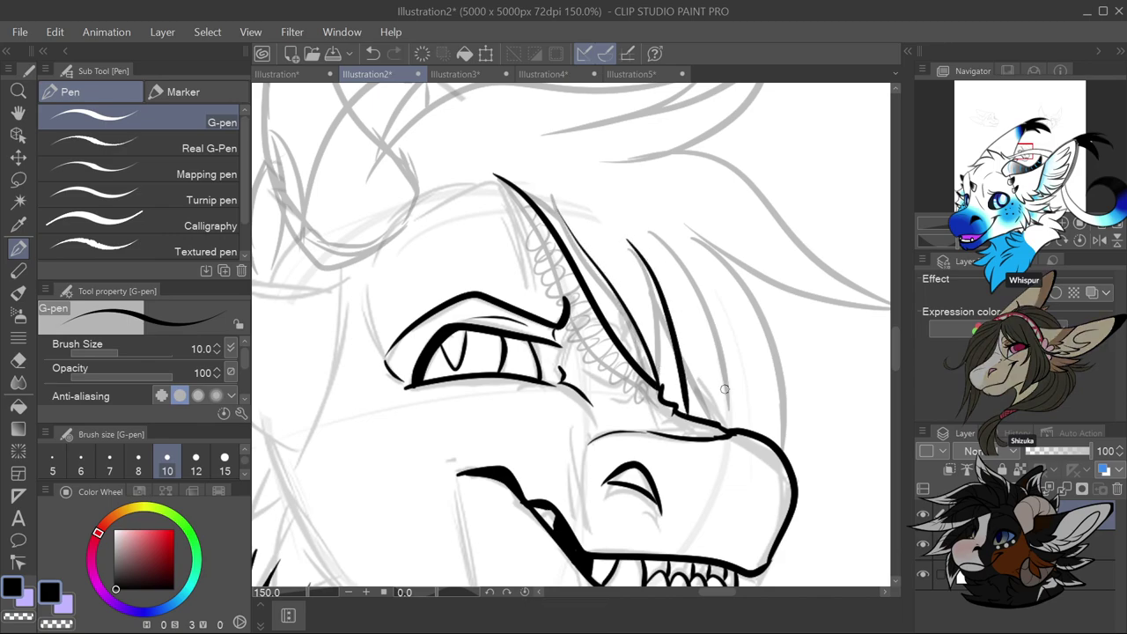
{"action": "mouse_move", "coordinate": [725, 336]}
{"action": "left_mouse_down"}
{"action": "mouse_move", "coordinate": [733, 427]}
{"action": "mouse_move", "coordinate": [671, 245]}
{"action": "left_mouse_up"}
{"action": "mouse_move", "coordinate": [783, 444]}
{"action": "left_mouse_down"}
{"action": "mouse_move", "coordinate": [764, 314]}
{"action": "mouse_move", "coordinate": [712, 241]}
{"action": "left_mouse_up"}
Ink the pointed hair tip hanging below the front of the snout, beside the chin
{"action": "scroll", "coordinate": [711, 241], "scroll_direction": "down", "scroll_amount": 3}
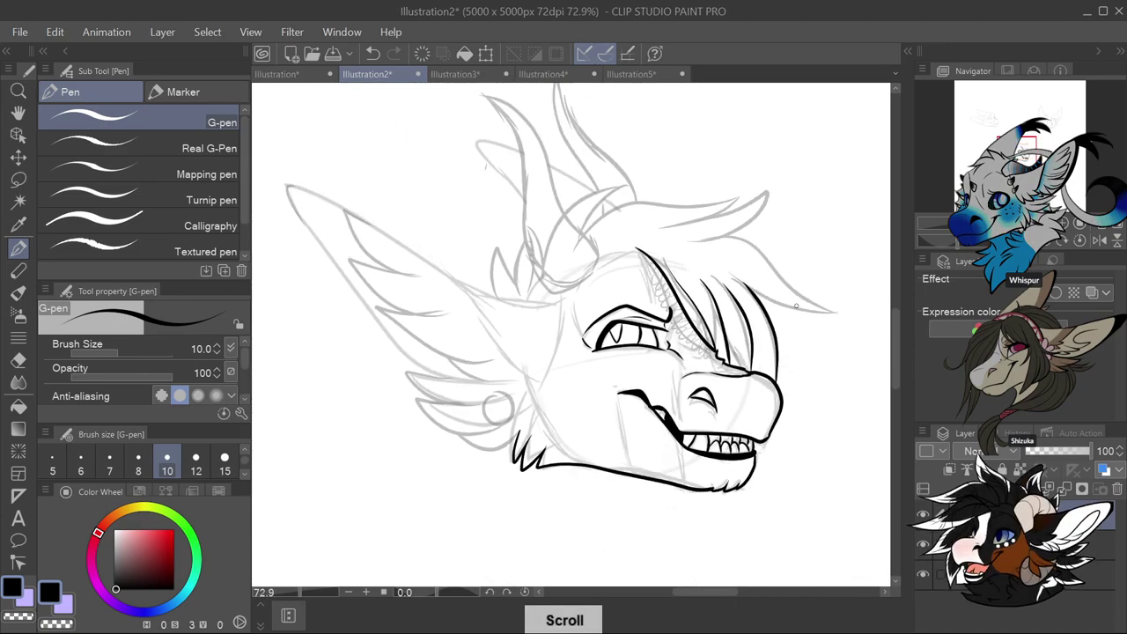
{"action": "scroll", "coordinate": [780, 428], "scroll_direction": "up", "scroll_amount": 2}
{"action": "scroll", "coordinate": [780, 428], "scroll_direction": "up", "scroll_amount": 2}
{"action": "left_click_drag", "start_coordinate": [772, 420], "coordinate": [771, 537]}
{"action": "left_click_drag", "start_coordinate": [745, 465], "coordinate": [754, 519]}
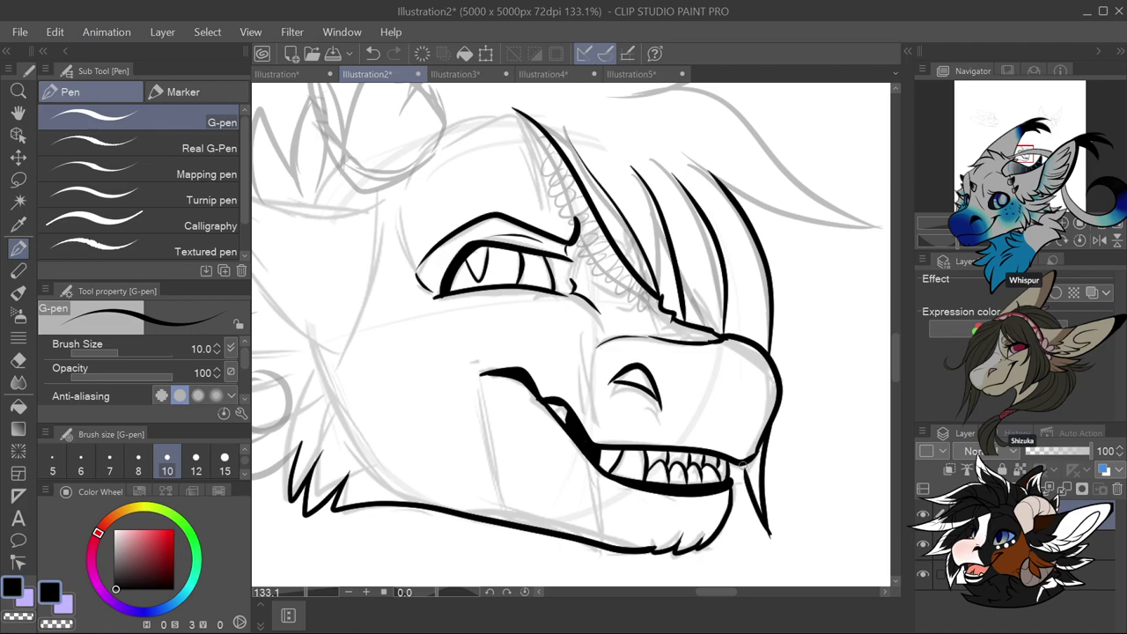
{"action": "key", "text": "ctrl+z"}
{"action": "key", "text": "ctrl+z"}
{"action": "mouse_move", "coordinate": [731, 461]}
{"action": "left_mouse_down"}
{"action": "mouse_move", "coordinate": [757, 533]}
{"action": "mouse_move", "coordinate": [787, 557]}
{"action": "left_mouse_up"}
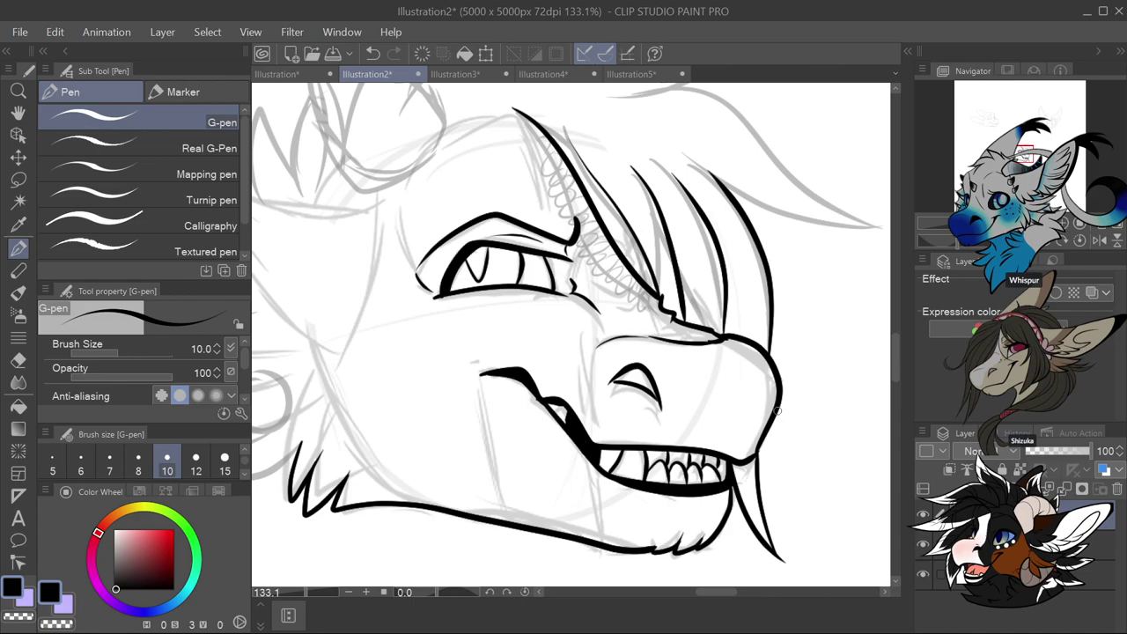
{"action": "scroll", "coordinate": [773, 377], "scroll_direction": "down", "scroll_amount": 3}
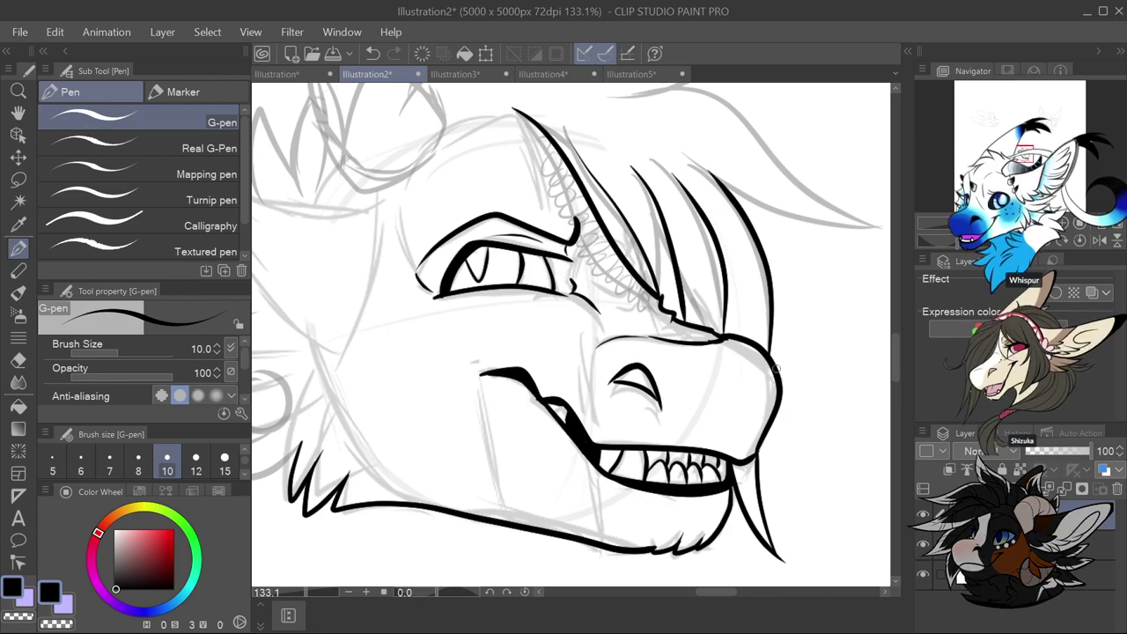
{"action": "scroll", "coordinate": [757, 214], "scroll_direction": "up", "scroll_amount": 4}
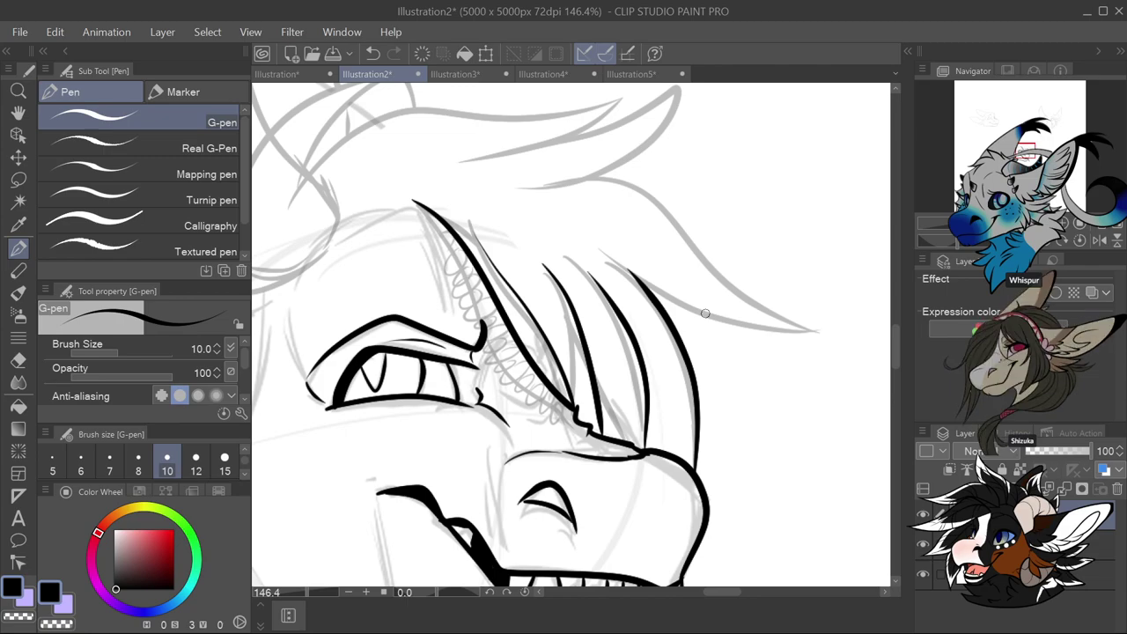
{"action": "scroll", "coordinate": [758, 306], "scroll_direction": "down", "scroll_amount": 2}
{"action": "scroll", "coordinate": [758, 306], "scroll_direction": "up", "scroll_amount": 3}
{"action": "mouse_move", "coordinate": [502, 134]}
{"action": "left_mouse_down"}
{"action": "mouse_move", "coordinate": [606, 169]}
{"action": "mouse_move", "coordinate": [658, 224]}
{"action": "mouse_move", "coordinate": [774, 477]}
{"action": "mouse_move", "coordinate": [846, 553]}
{"action": "left_mouse_up"}
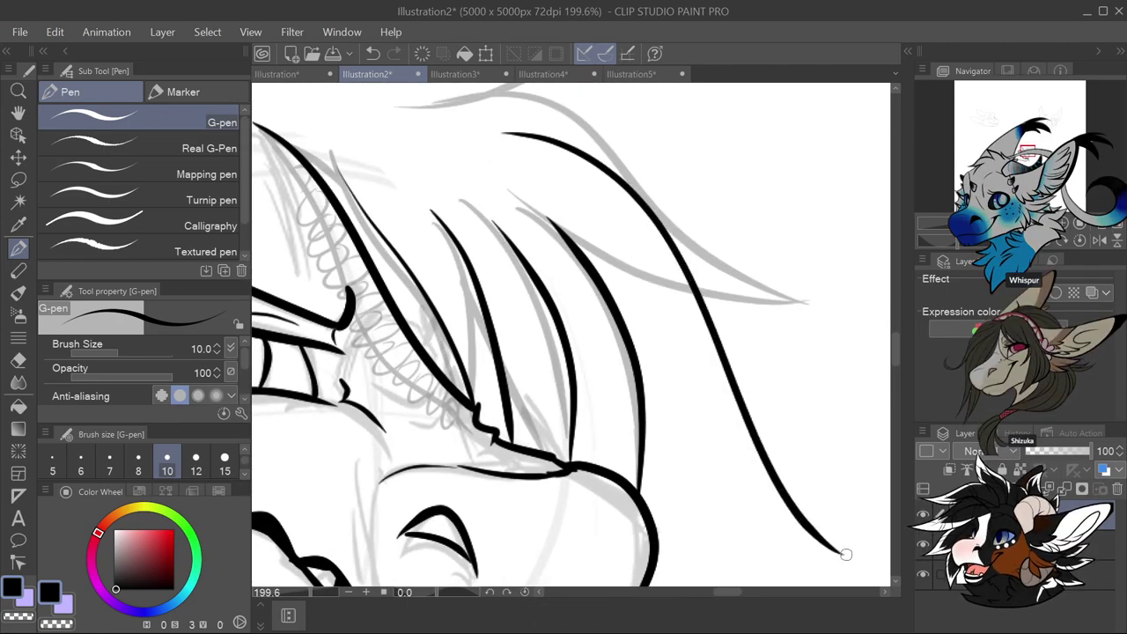
{"action": "scroll", "coordinate": [757, 317], "scroll_direction": "down", "scroll_amount": 4}
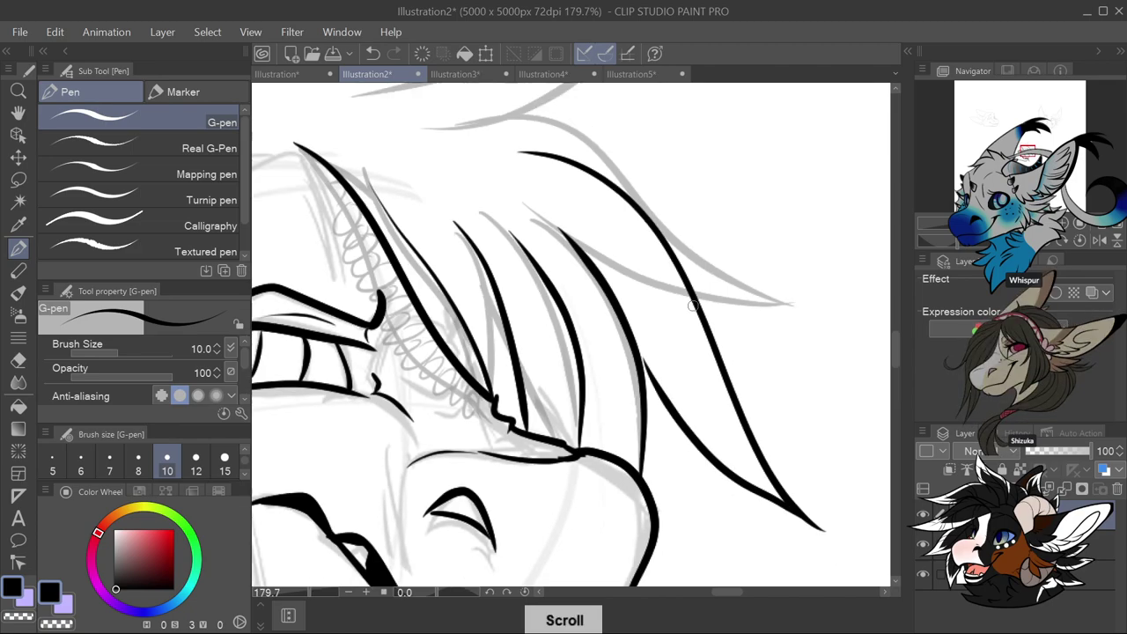
{"action": "scroll", "coordinate": [783, 349], "scroll_direction": "up", "scroll_amount": 2}
{"action": "scroll", "coordinate": [783, 349], "scroll_direction": "up", "scroll_amount": 1}
{"action": "key", "text": "ctrl+z"}
{"action": "mouse_move", "coordinate": [591, 180]}
{"action": "left_mouse_down"}
{"action": "mouse_move", "coordinate": [697, 261]}
{"action": "mouse_move", "coordinate": [766, 577]}
{"action": "left_mouse_up"}
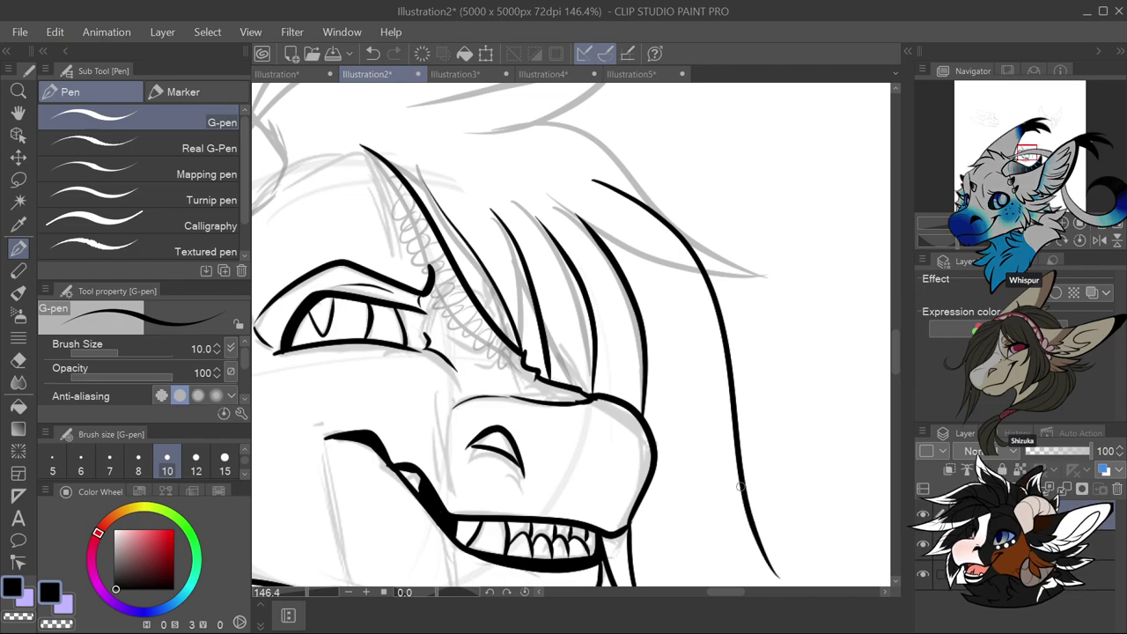
{"action": "key", "text": "ctrl+z"}
Ink the long outer fringe lock sweeping past the snout to a pointed tip, with a thin strand line inside it
{"action": "mouse_move", "coordinate": [489, 132]}
{"action": "left_mouse_down"}
{"action": "mouse_move", "coordinate": [581, 130]}
{"action": "mouse_move", "coordinate": [671, 220]}
{"action": "mouse_move", "coordinate": [724, 401]}
{"action": "mouse_move", "coordinate": [790, 555]}
{"action": "left_mouse_up"}
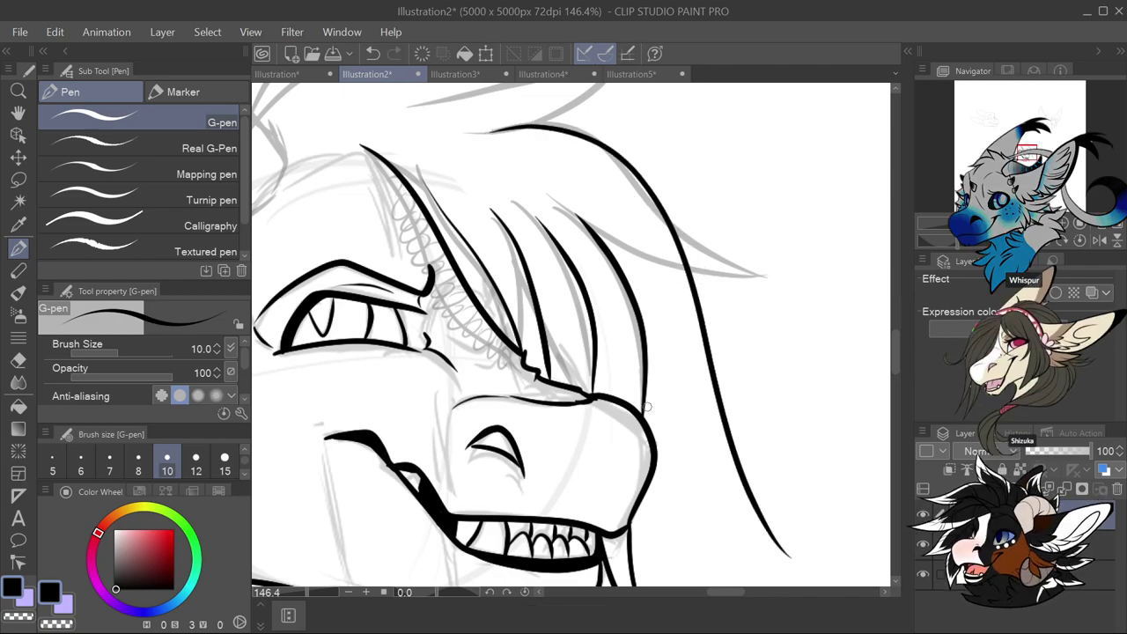
{"action": "mouse_move", "coordinate": [641, 406]}
{"action": "left_mouse_down"}
{"action": "mouse_move", "coordinate": [678, 479]}
{"action": "mouse_move", "coordinate": [725, 529]}
{"action": "mouse_move", "coordinate": [777, 558]}
{"action": "mouse_move", "coordinate": [824, 568]}
{"action": "left_mouse_up"}
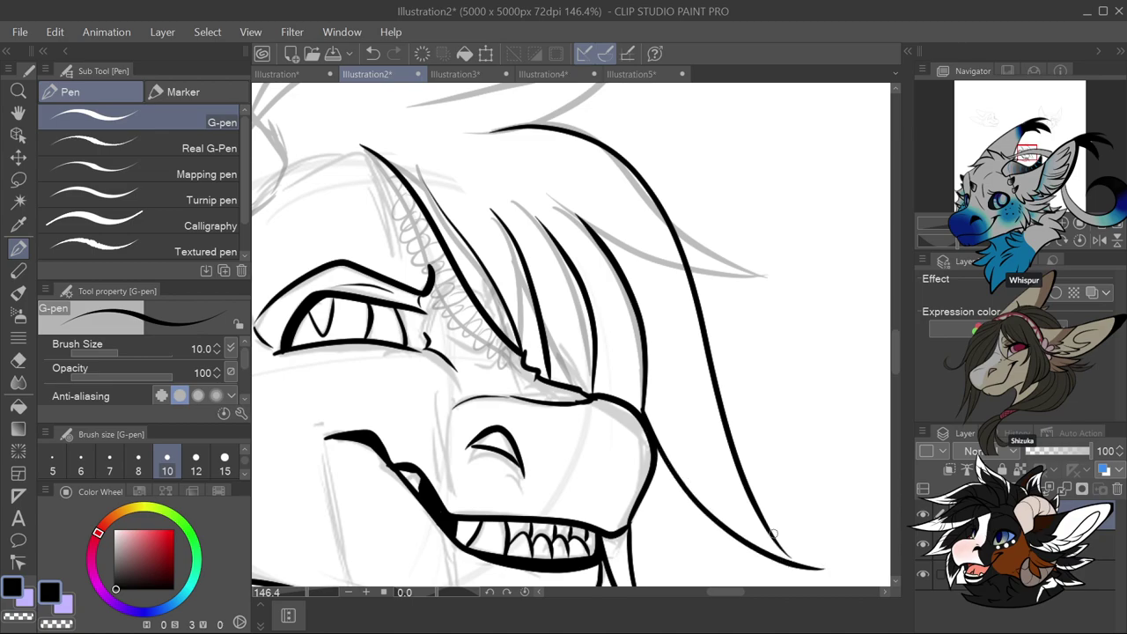
{"action": "scroll", "coordinate": [800, 415], "scroll_direction": "down", "scroll_amount": 3}
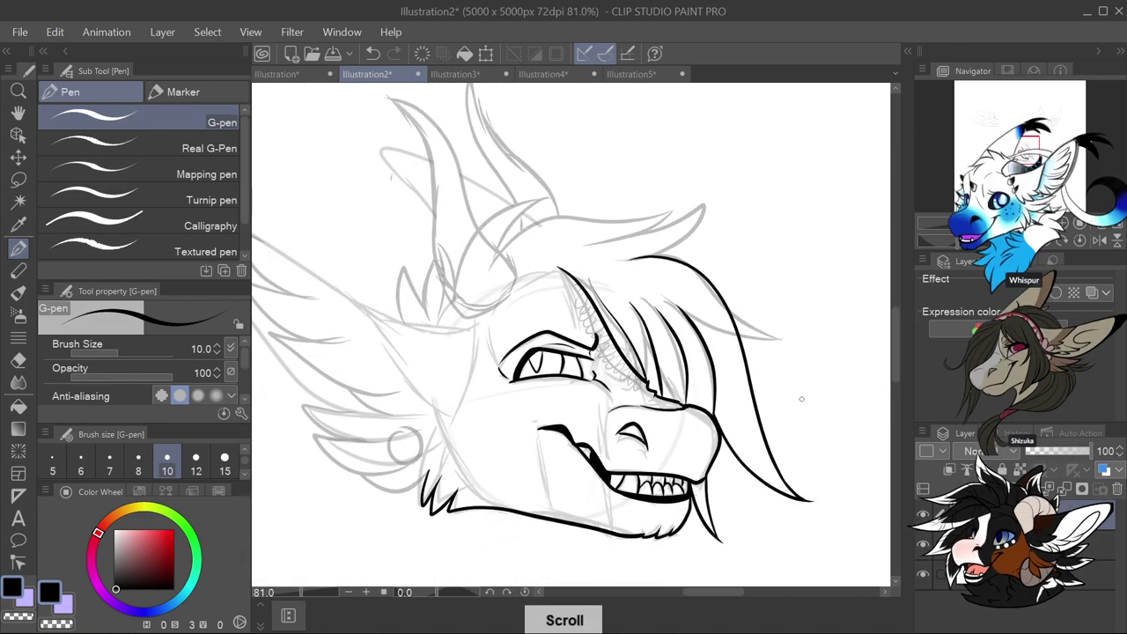
{"action": "scroll", "coordinate": [767, 341], "scroll_direction": "down", "scroll_amount": 1}
{"action": "scroll", "coordinate": [781, 409], "scroll_direction": "up", "scroll_amount": 2}
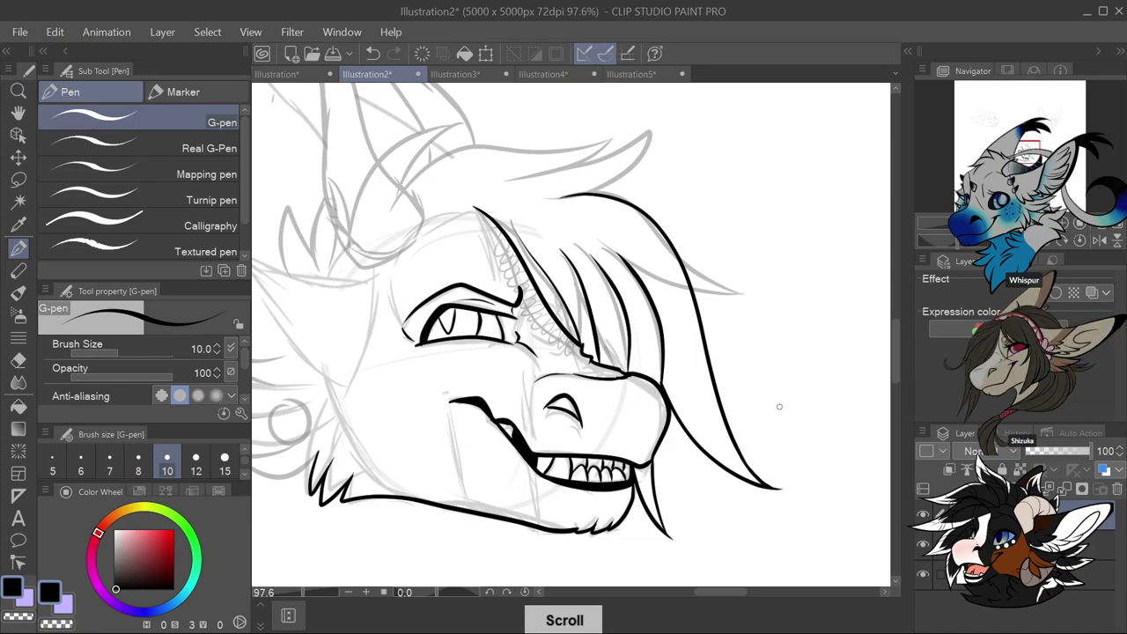
{"action": "scroll", "coordinate": [711, 352], "scroll_direction": "up", "scroll_amount": 1}
{"action": "left_click_drag", "start_coordinate": [698, 442], "coordinate": [676, 349]}
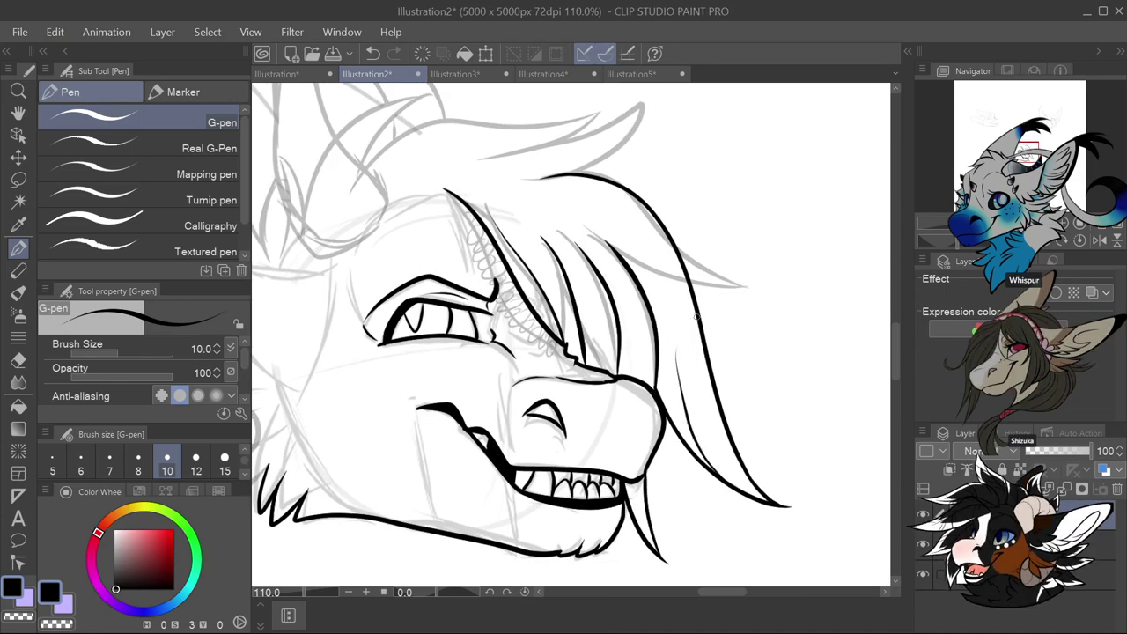
{"action": "scroll", "coordinate": [682, 339], "scroll_direction": "down", "scroll_amount": 2}
{"action": "scroll", "coordinate": [685, 282], "scroll_direction": "up", "scroll_amount": 4}
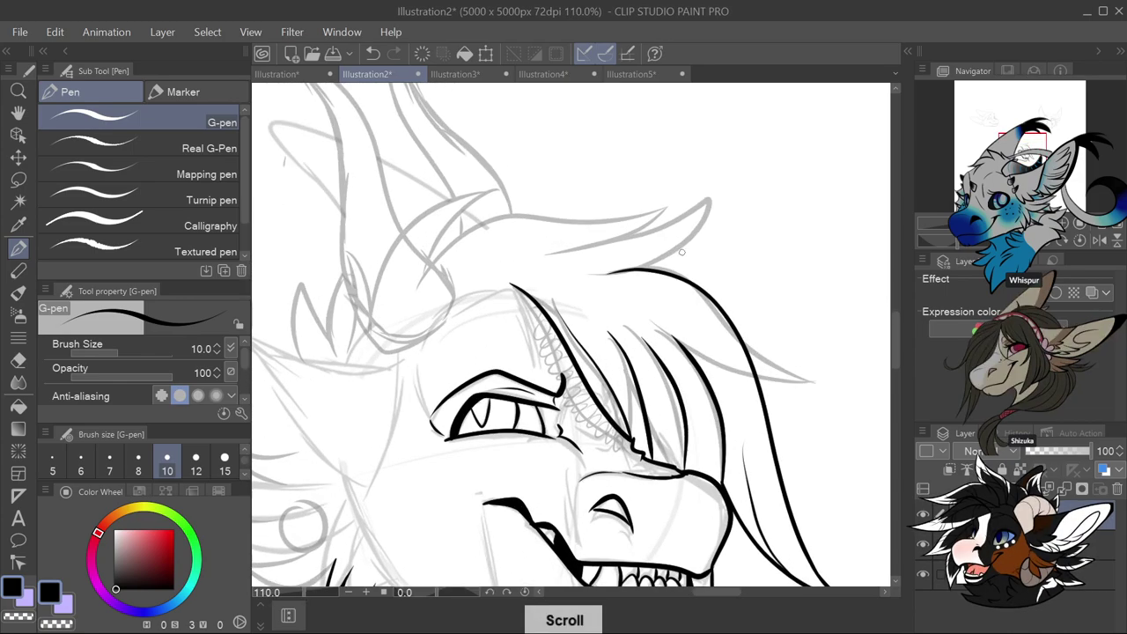
{"action": "mouse_move", "coordinate": [536, 251]}
{"action": "left_mouse_down"}
{"action": "mouse_move", "coordinate": [694, 194]}
{"action": "mouse_move", "coordinate": [757, 152]}
{"action": "mouse_move", "coordinate": [546, 257]}
{"action": "mouse_move", "coordinate": [681, 212]}
{"action": "mouse_move", "coordinate": [810, 138]}
{"action": "left_mouse_up"}
{"action": "key", "text": "ctrl+z"}
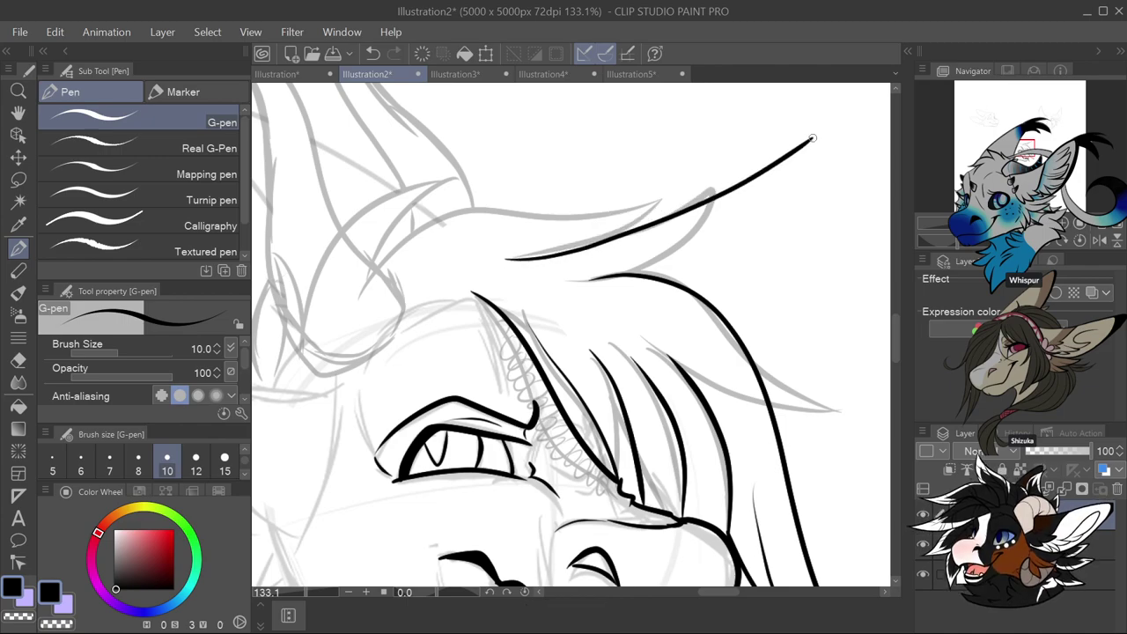
{"action": "key", "text": "ctrl+z"}
{"action": "mouse_move", "coordinate": [511, 262]}
{"action": "left_mouse_down"}
{"action": "mouse_move", "coordinate": [682, 232]}
{"action": "mouse_move", "coordinate": [780, 186]}
{"action": "left_mouse_up"}
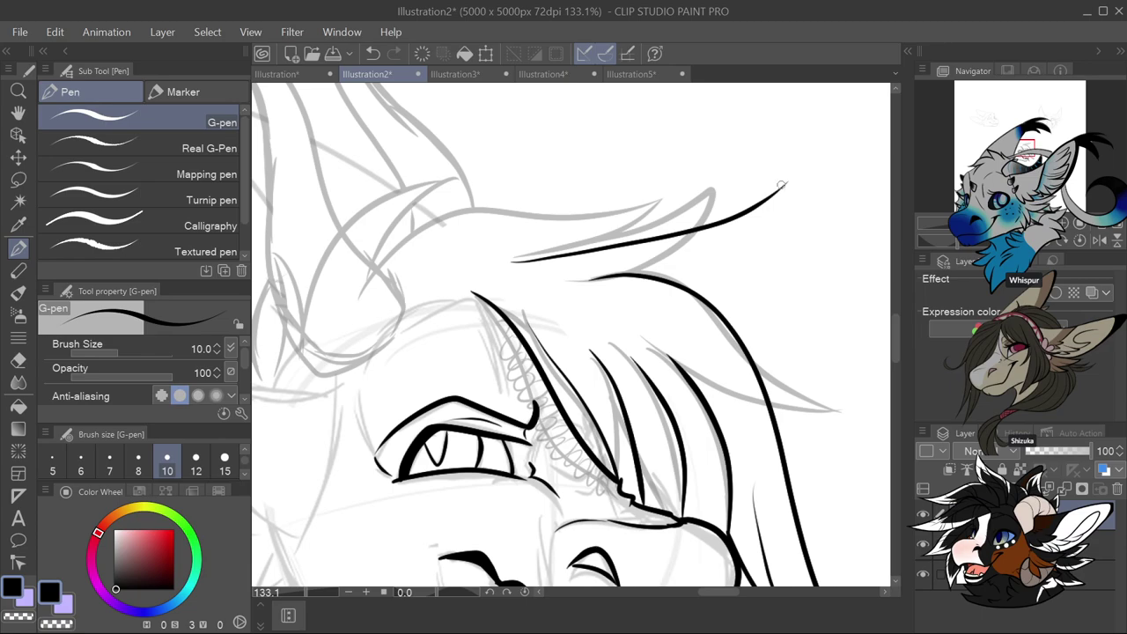
{"action": "left_click_drag", "start_coordinate": [698, 276], "coordinate": [679, 281]}
{"action": "scroll", "coordinate": [707, 262], "scroll_direction": "down", "scroll_amount": 5}
{"action": "scroll", "coordinate": [775, 317], "scroll_direction": "up", "scroll_amount": 5}
{"action": "key", "text": "ctrl+z"}
{"action": "key", "text": "ctrl+z"}
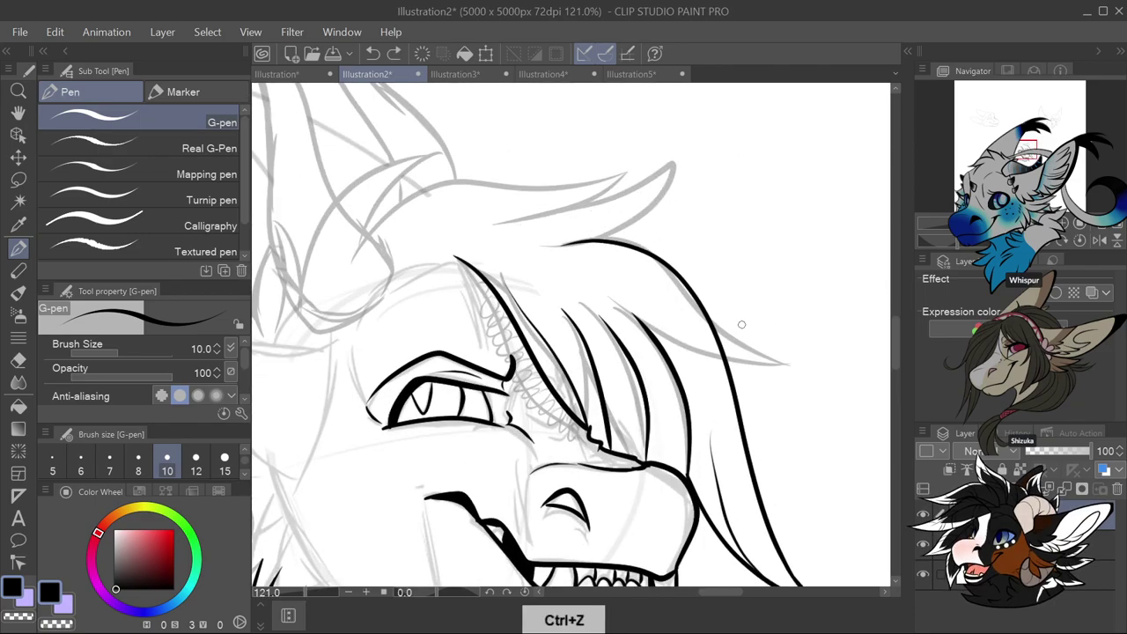
Ink the pointed lock flicking outward behind the long fringe lock, extending its upper edge back over the head
{"action": "scroll", "coordinate": [797, 308], "scroll_direction": "down", "scroll_amount": 4}
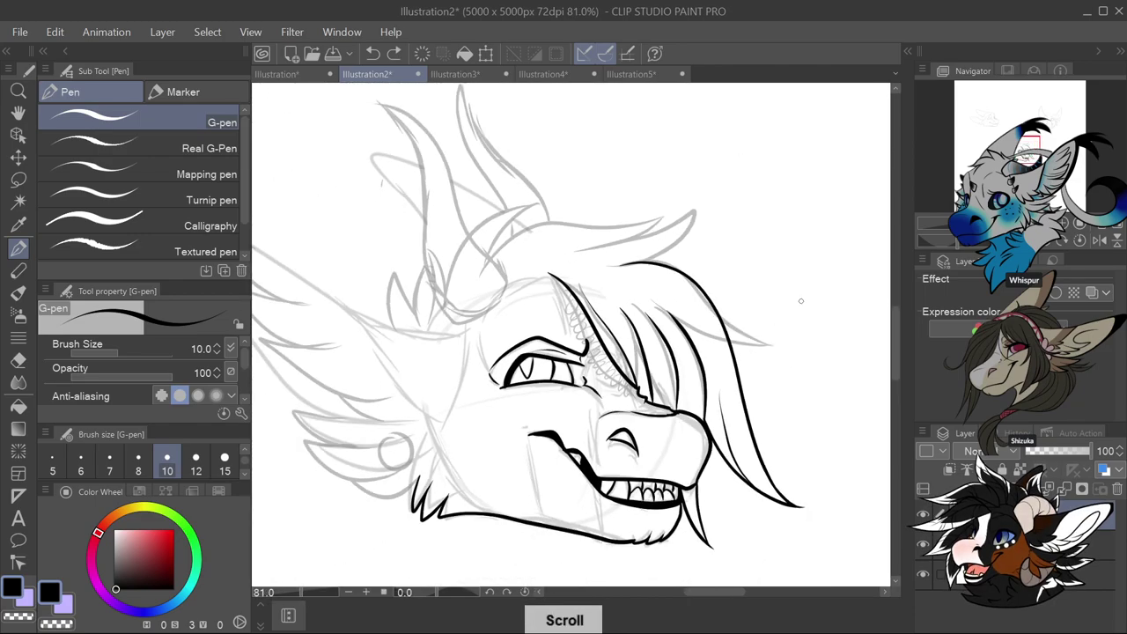
{"action": "scroll", "coordinate": [797, 307], "scroll_direction": "up", "scroll_amount": 5}
{"action": "mouse_move", "coordinate": [544, 198]}
{"action": "left_mouse_down"}
{"action": "mouse_move", "coordinate": [607, 213]}
{"action": "mouse_move", "coordinate": [685, 299]}
{"action": "mouse_move", "coordinate": [797, 374]}
{"action": "left_mouse_up"}
{"action": "key", "text": "ctrl+z"}
{"action": "mouse_move", "coordinate": [572, 224]}
{"action": "left_mouse_down"}
{"action": "mouse_move", "coordinate": [630, 257]}
{"action": "mouse_move", "coordinate": [697, 339]}
{"action": "mouse_move", "coordinate": [766, 381]}
{"action": "left_mouse_up"}
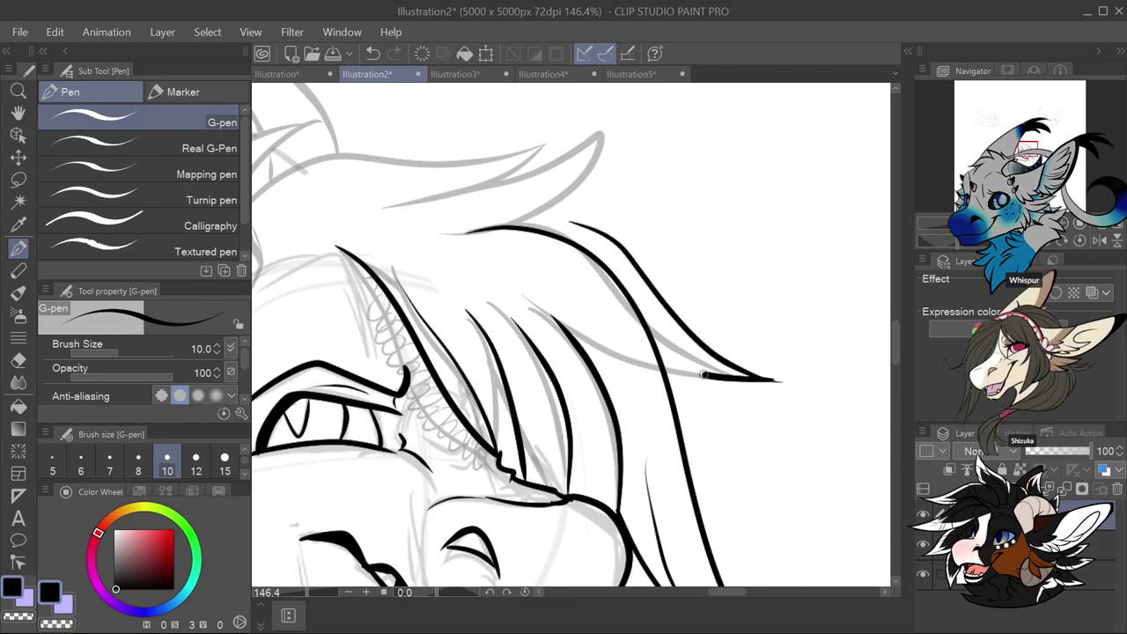
{"action": "scroll", "coordinate": [818, 367], "scroll_direction": "down", "scroll_amount": 3}
{"action": "scroll", "coordinate": [713, 297], "scroll_direction": "up", "scroll_amount": 3}
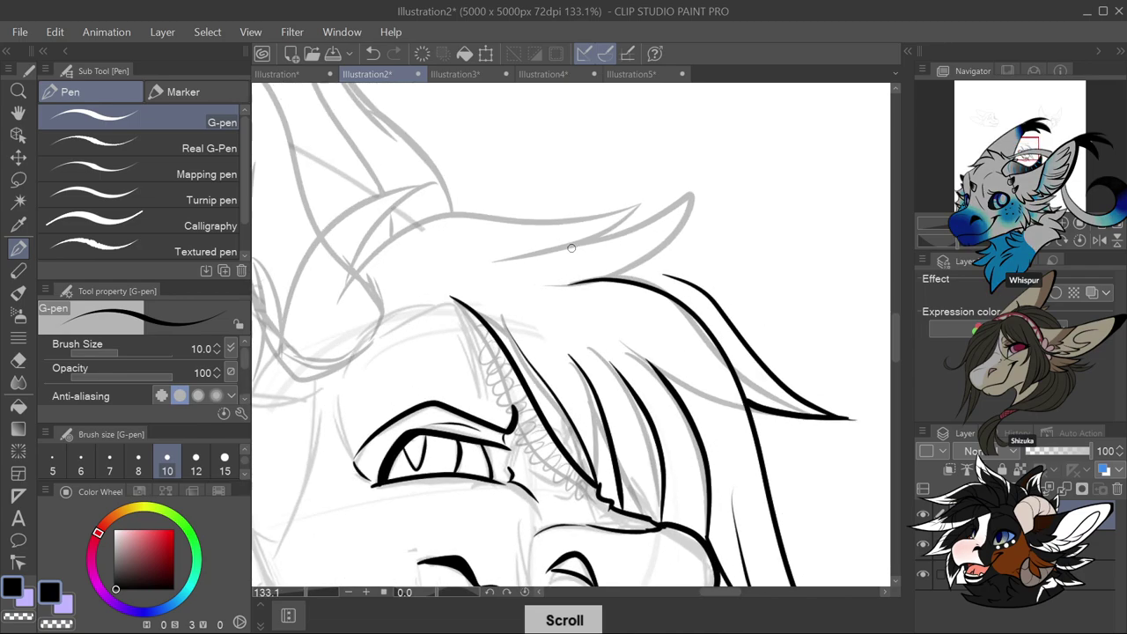
{"action": "mouse_move", "coordinate": [691, 282]}
{"action": "left_mouse_down"}
{"action": "mouse_move", "coordinate": [665, 272]}
{"action": "mouse_move", "coordinate": [537, 279]}
{"action": "left_mouse_up"}
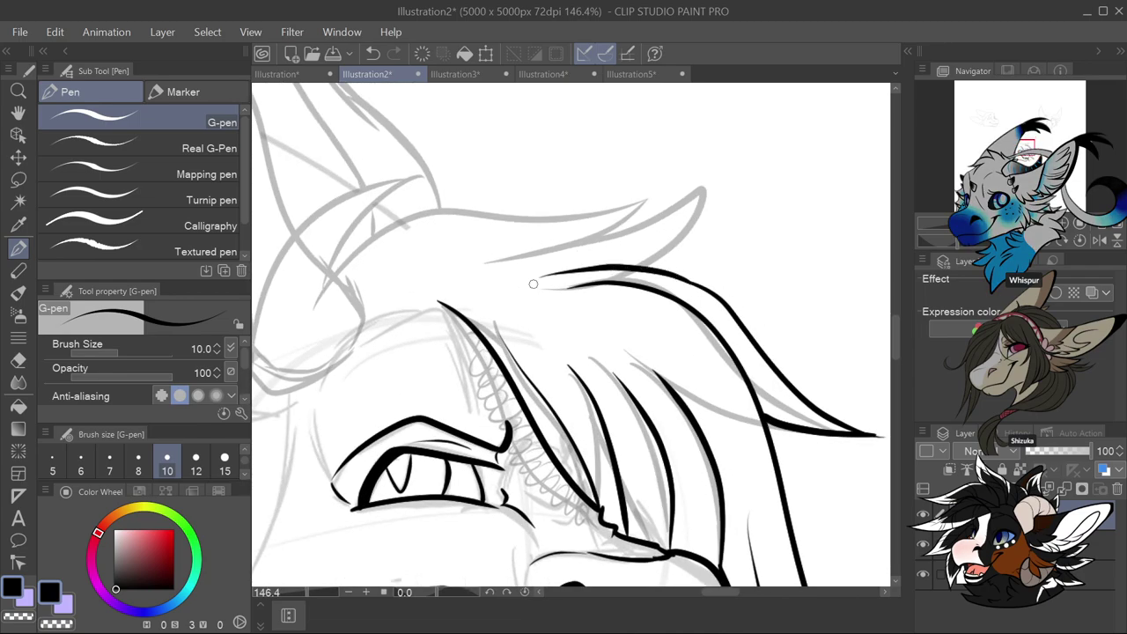
Ink the upturned hair tuft above the fringe, with both edges meeting in a sharp raised tip
{"action": "scroll", "coordinate": [762, 269], "scroll_direction": "down", "scroll_amount": 3}
{"action": "scroll", "coordinate": [813, 236], "scroll_direction": "down", "scroll_amount": 2}
{"action": "scroll", "coordinate": [774, 282], "scroll_direction": "up", "scroll_amount": 3}
{"action": "scroll", "coordinate": [766, 300], "scroll_direction": "down", "scroll_amount": 3}
{"action": "scroll", "coordinate": [748, 319], "scroll_direction": "up", "scroll_amount": 3}
{"action": "mouse_move", "coordinate": [747, 317]}
{"action": "left_mouse_down"}
{"action": "mouse_move", "coordinate": [805, 226]}
{"action": "mouse_move", "coordinate": [763, 262]}
{"action": "mouse_move", "coordinate": [548, 313]}
{"action": "left_mouse_up"}
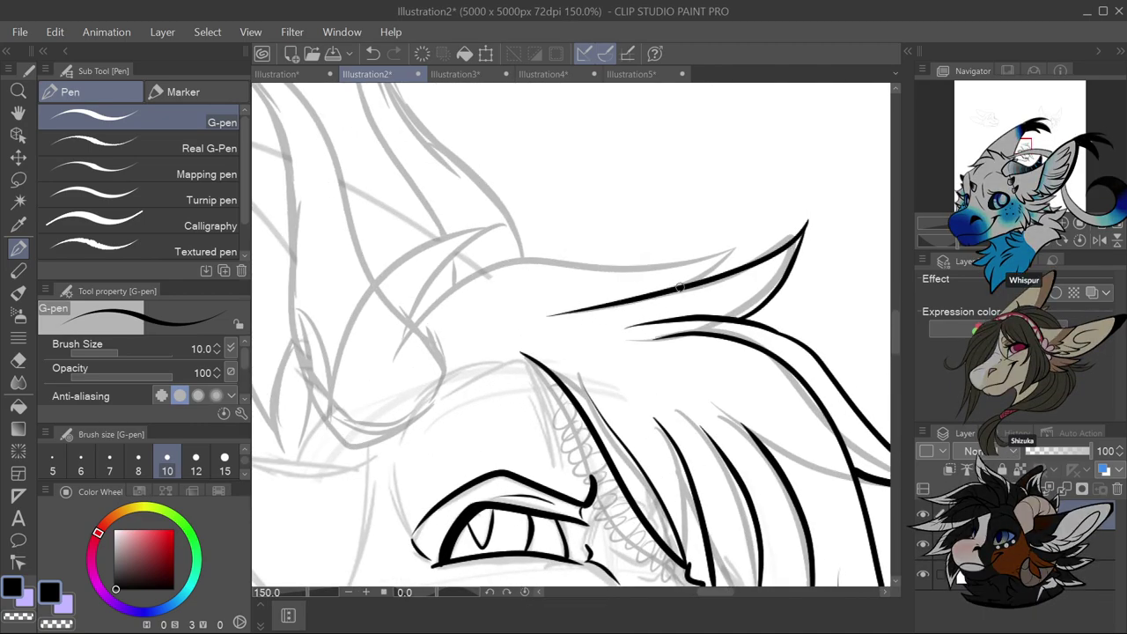
Ink the top contour of the hair from the second tuft's tip back to the base of the near horn
{"action": "mouse_move", "coordinate": [713, 268]}
{"action": "left_mouse_down"}
{"action": "mouse_move", "coordinate": [720, 250]}
{"action": "mouse_move", "coordinate": [472, 277]}
{"action": "mouse_move", "coordinate": [432, 317]}
{"action": "left_mouse_up"}
{"action": "scroll", "coordinate": [432, 317], "scroll_direction": "down", "scroll_amount": 5}
{"action": "scroll", "coordinate": [568, 311], "scroll_direction": "up", "scroll_amount": 4}
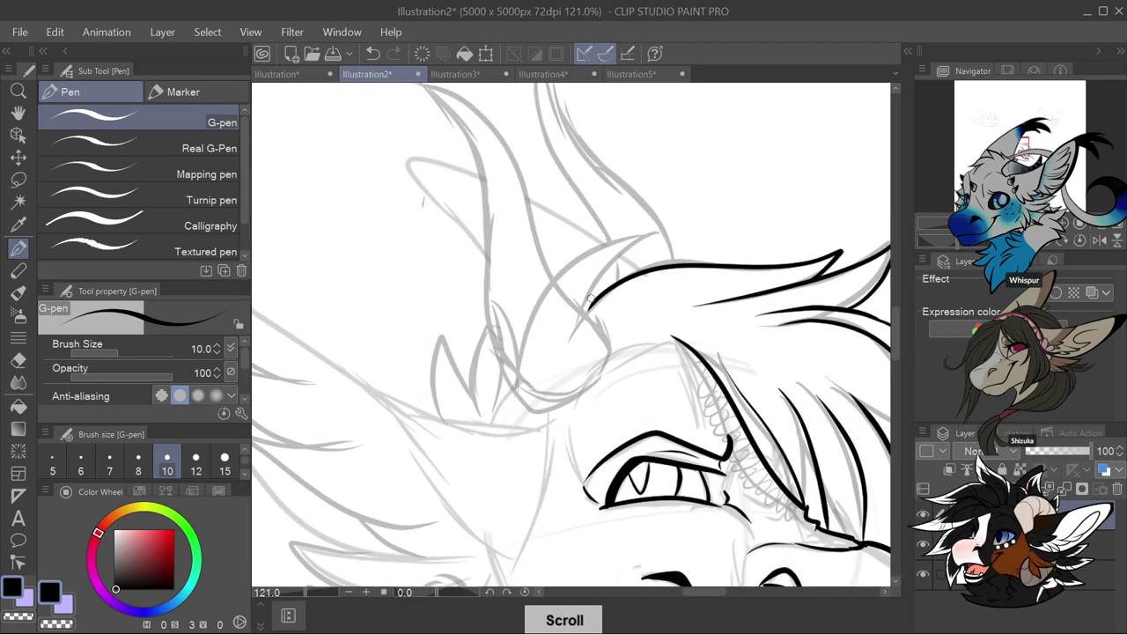
Ink the outline of the near horn, from its curved pointed tip around the rounded base and back up
{"action": "scroll", "coordinate": [568, 311], "scroll_direction": "down", "scroll_amount": 1}
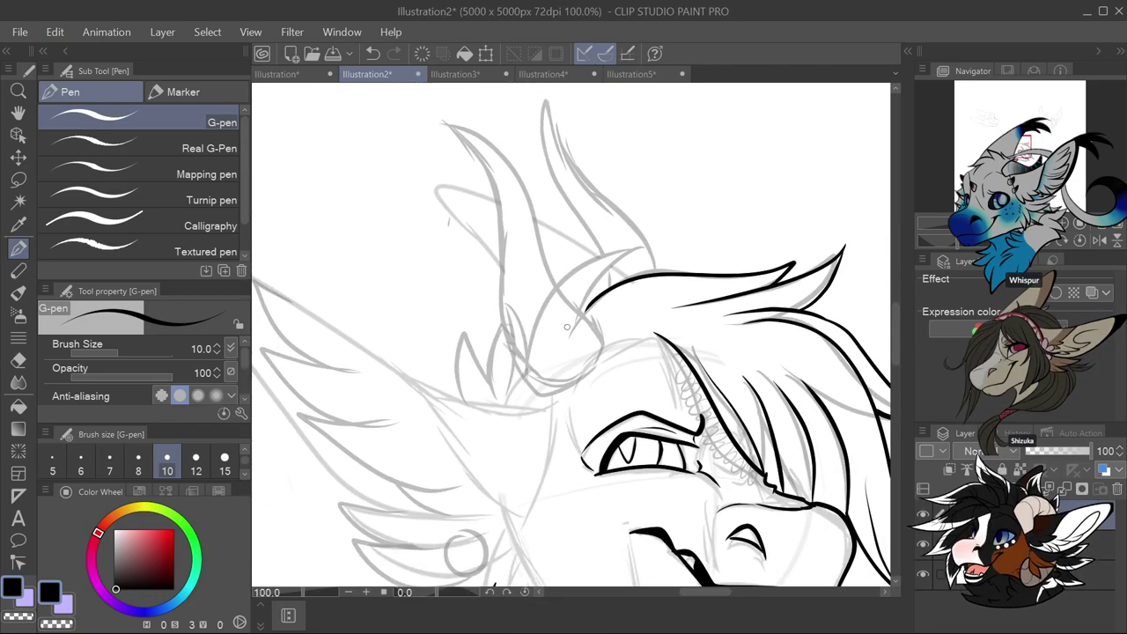
{"action": "mouse_move", "coordinate": [434, 119]}
{"action": "left_mouse_down"}
{"action": "mouse_move", "coordinate": [478, 164]}
{"action": "mouse_move", "coordinate": [489, 208]}
{"action": "left_mouse_up"}
{"action": "key", "text": "ctrl+z"}
{"action": "mouse_move", "coordinate": [455, 134]}
{"action": "left_mouse_down"}
{"action": "mouse_move", "coordinate": [493, 206]}
{"action": "mouse_move", "coordinate": [512, 362]}
{"action": "mouse_move", "coordinate": [550, 408]}
{"action": "mouse_move", "coordinate": [568, 407]}
{"action": "mouse_move", "coordinate": [607, 359]}
{"action": "mouse_move", "coordinate": [599, 328]}
{"action": "left_mouse_up"}
{"action": "left_click_drag", "start_coordinate": [570, 290], "coordinate": [546, 244]}
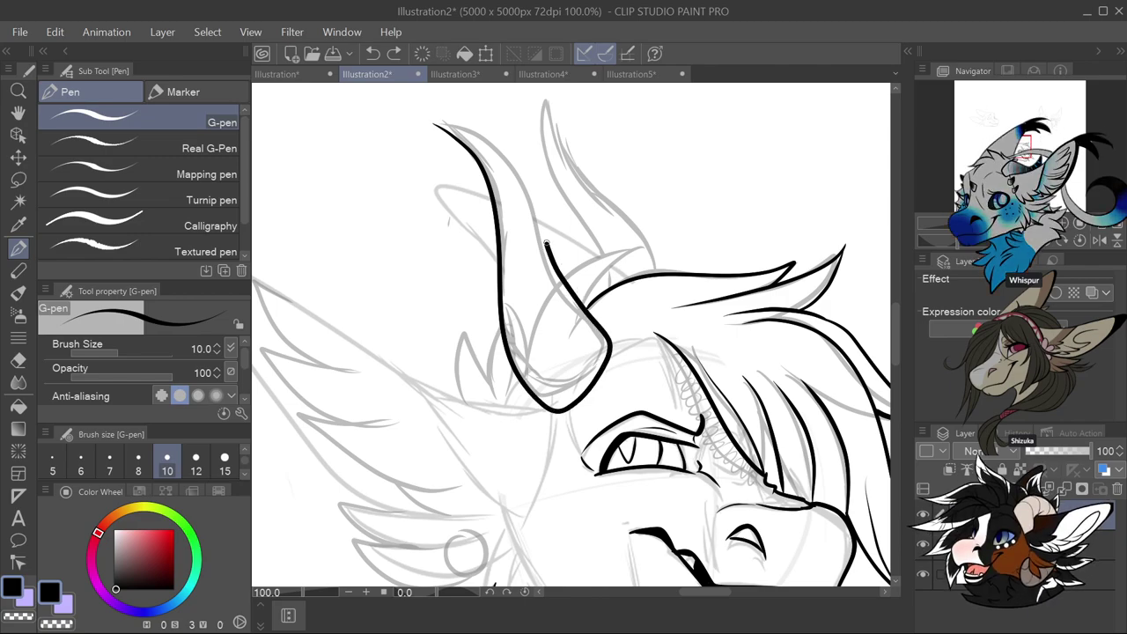
{"action": "left_click_drag", "start_coordinate": [457, 124], "coordinate": [429, 122]}
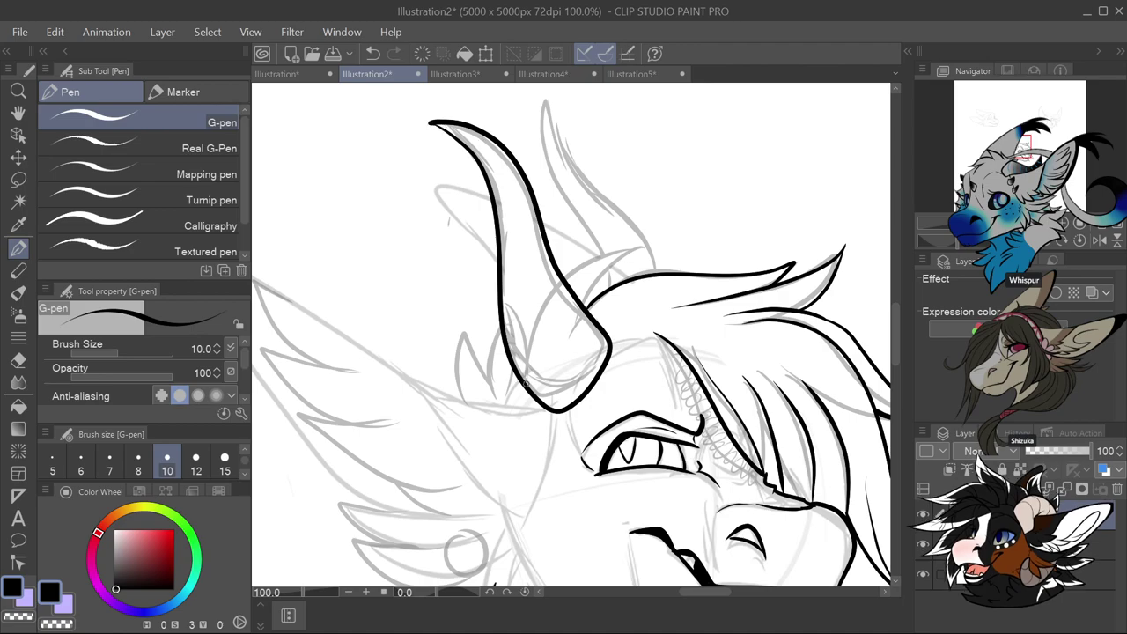
Ink thin curved ridge lines across the near horn, spaced from the base up toward the tip
{"action": "left_click_drag", "start_coordinate": [505, 337], "coordinate": [563, 291]}
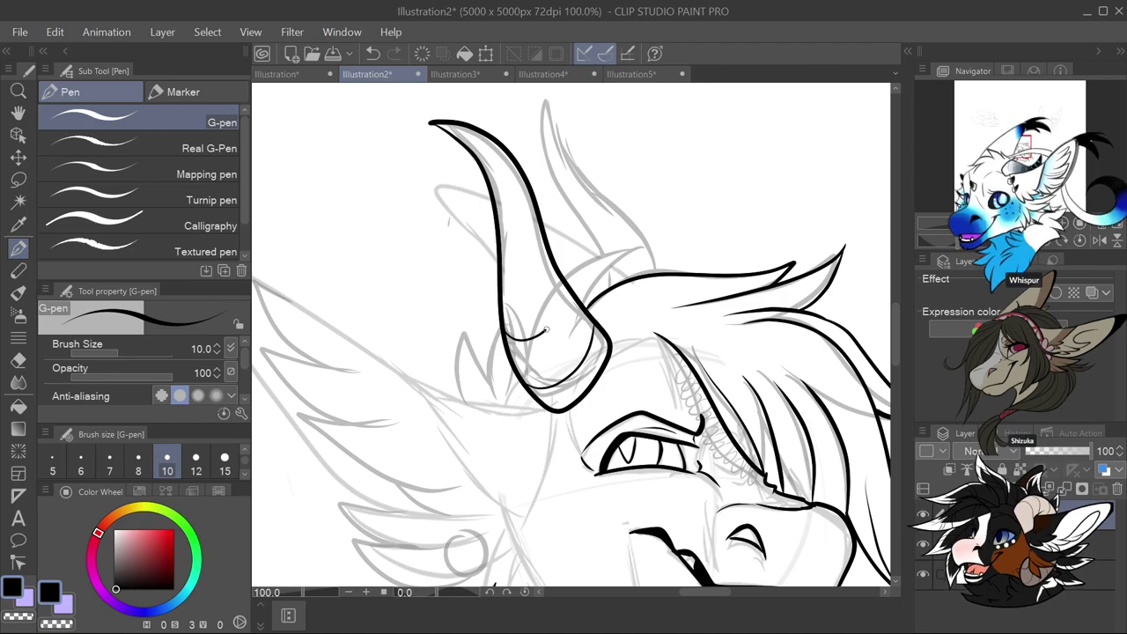
{"action": "mouse_move", "coordinate": [499, 253]}
{"action": "left_mouse_down"}
{"action": "mouse_move", "coordinate": [515, 266]}
{"action": "mouse_move", "coordinate": [539, 250]}
{"action": "left_mouse_up"}
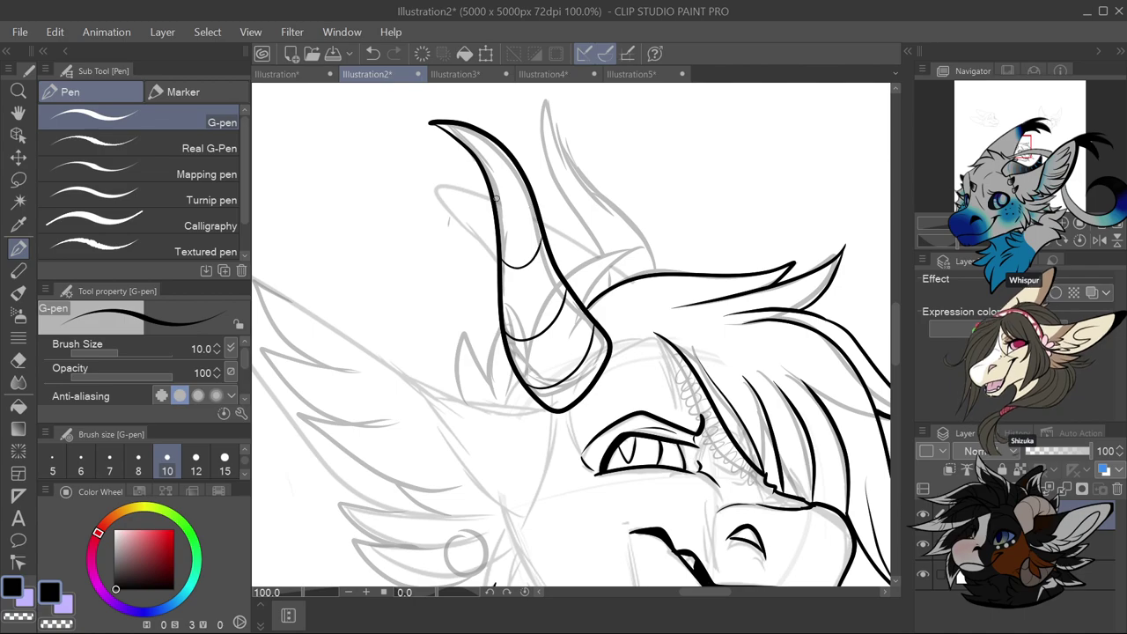
{"action": "left_click_drag", "start_coordinate": [498, 213], "coordinate": [526, 187]}
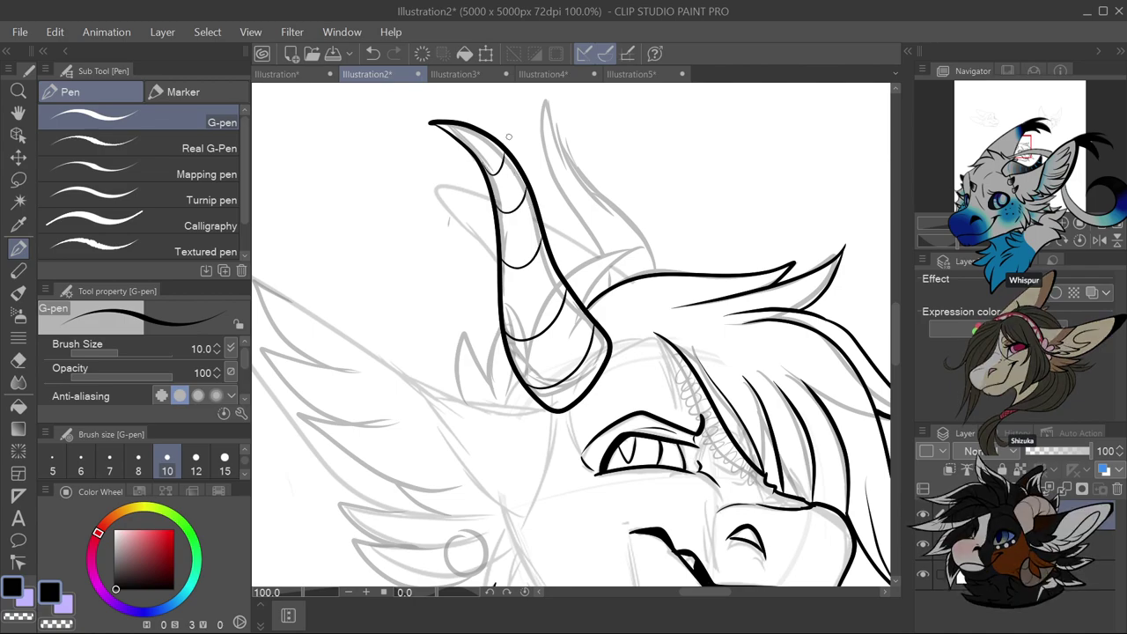
Ink the shapes behind the near horn: the pointed hair tuft, the far horn's outline and the far ear's rounded outline
{"action": "mouse_move", "coordinate": [588, 300]}
{"action": "left_mouse_down"}
{"action": "mouse_move", "coordinate": [614, 267]}
{"action": "mouse_move", "coordinate": [645, 250]}
{"action": "left_mouse_up"}
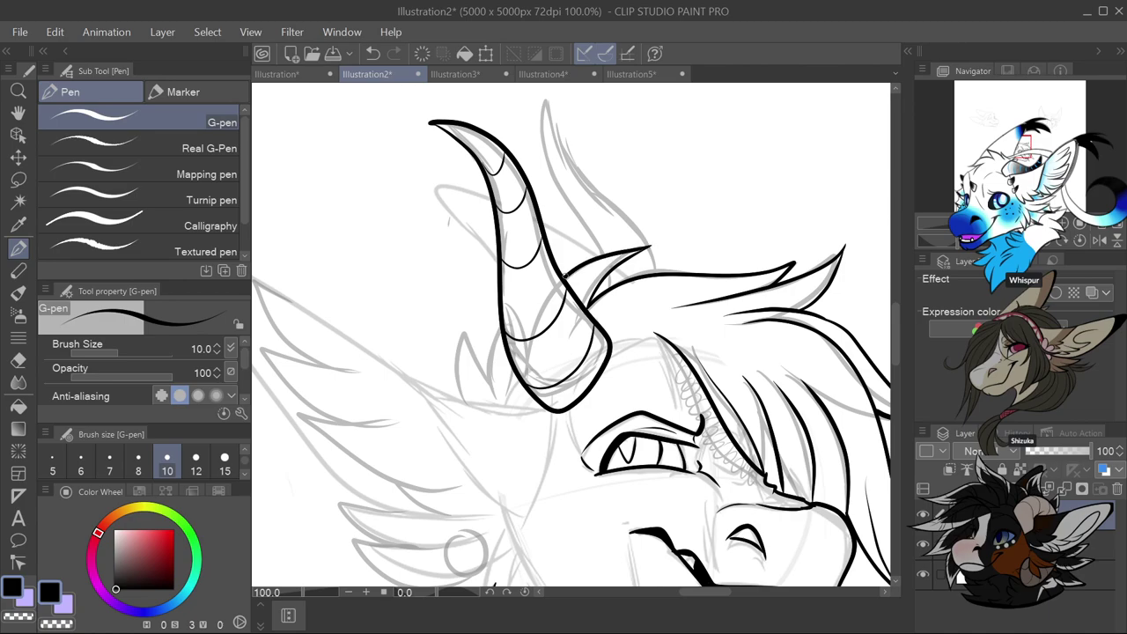
{"action": "mouse_move", "coordinate": [669, 273]}
{"action": "left_mouse_down"}
{"action": "mouse_move", "coordinate": [652, 222]}
{"action": "mouse_move", "coordinate": [569, 163]}
{"action": "mouse_move", "coordinate": [546, 94]}
{"action": "mouse_move", "coordinate": [544, 148]}
{"action": "mouse_move", "coordinate": [576, 225]}
{"action": "left_mouse_up"}
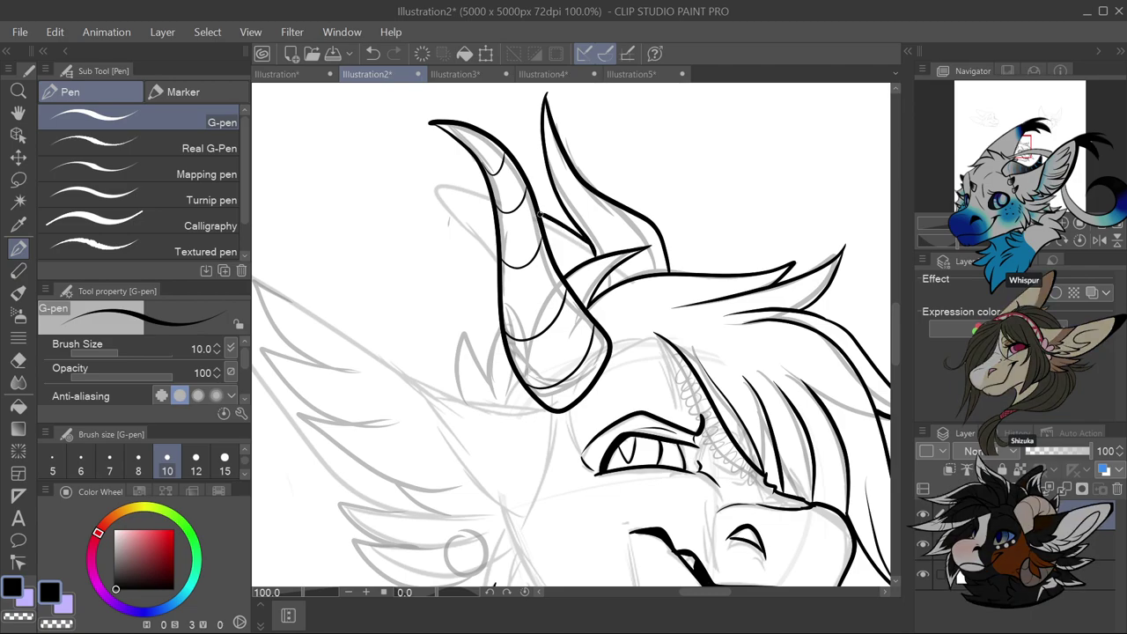
{"action": "mouse_move", "coordinate": [447, 185]}
{"action": "left_mouse_down"}
{"action": "mouse_move", "coordinate": [411, 192]}
{"action": "mouse_move", "coordinate": [414, 204]}
{"action": "mouse_move", "coordinate": [493, 277]}
{"action": "left_mouse_up"}
Ink the hair spikes behind the near horn and the near ear's base fold with its furry lower tips
{"action": "scroll", "coordinate": [495, 282], "scroll_direction": "down", "scroll_amount": 4}
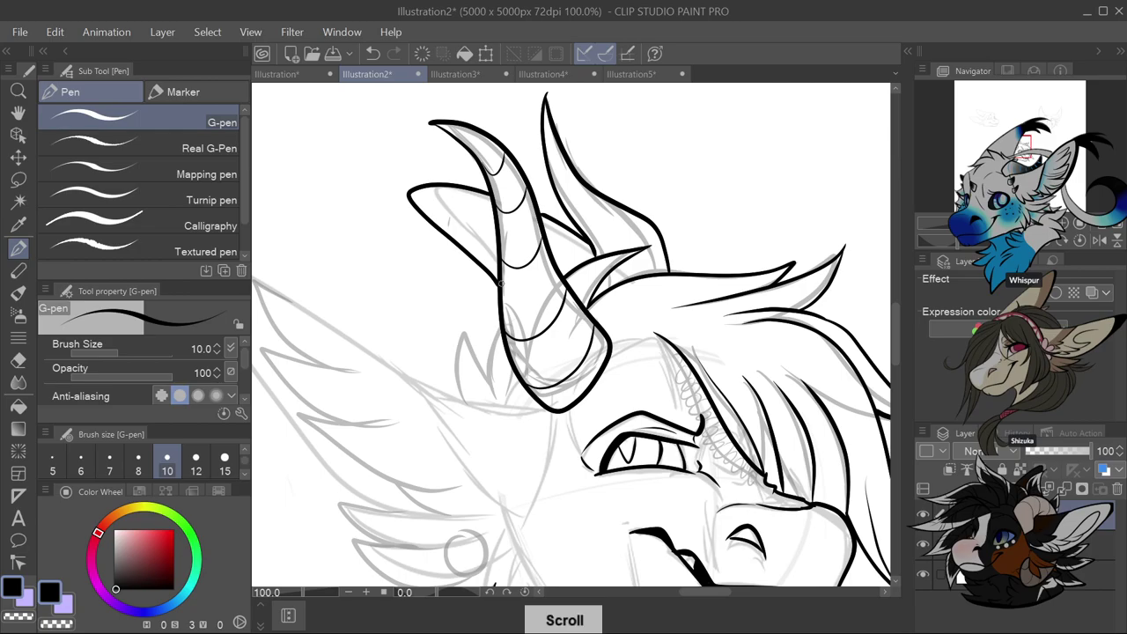
{"action": "scroll", "coordinate": [402, 376], "scroll_direction": "up", "scroll_amount": 3}
{"action": "scroll", "coordinate": [401, 376], "scroll_direction": "up", "scroll_amount": 5}
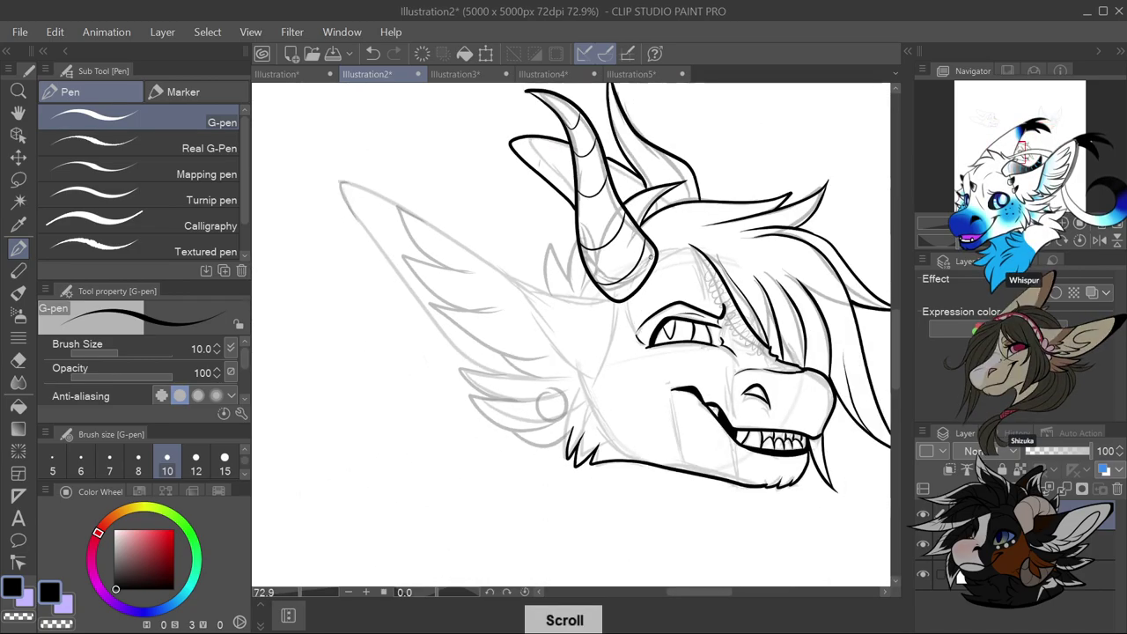
{"action": "mouse_move", "coordinate": [583, 229]}
{"action": "left_mouse_down"}
{"action": "mouse_move", "coordinate": [571, 267]}
{"action": "mouse_move", "coordinate": [580, 331]}
{"action": "mouse_move", "coordinate": [539, 202]}
{"action": "mouse_move", "coordinate": [524, 268]}
{"action": "mouse_move", "coordinate": [526, 324]}
{"action": "left_mouse_up"}
{"action": "mouse_move", "coordinate": [652, 339]}
{"action": "left_mouse_down"}
{"action": "mouse_move", "coordinate": [641, 456]}
{"action": "mouse_move", "coordinate": [624, 485]}
{"action": "mouse_move", "coordinate": [567, 482]}
{"action": "mouse_move", "coordinate": [559, 477]}
{"action": "mouse_move", "coordinate": [588, 460]}
{"action": "mouse_move", "coordinate": [549, 452]}
{"action": "mouse_move", "coordinate": [429, 265]}
{"action": "left_mouse_up"}
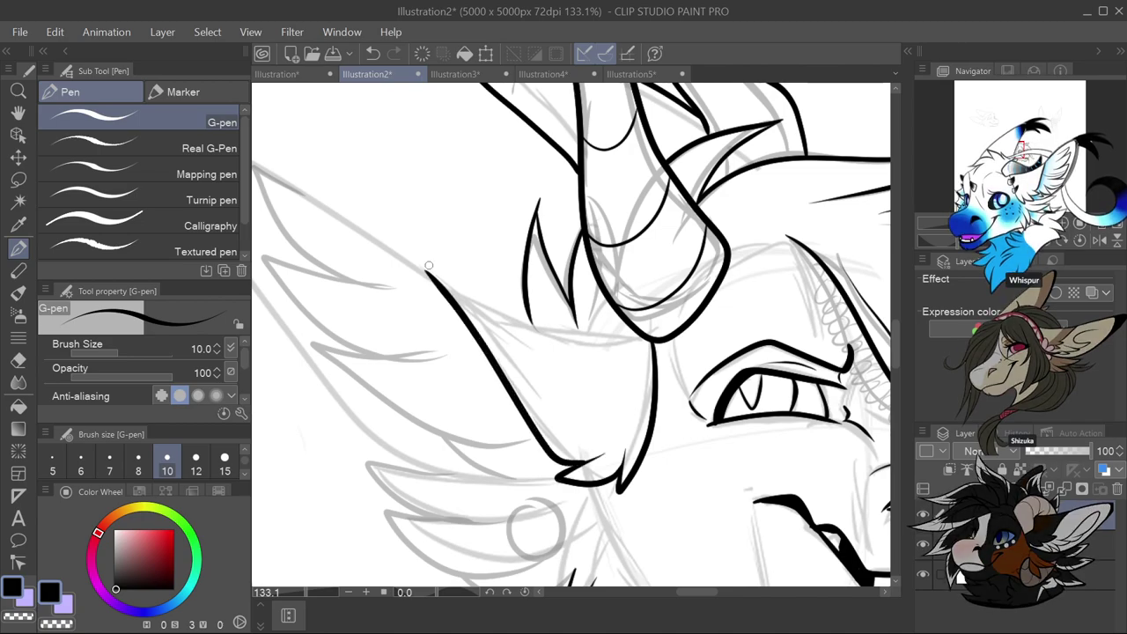
{"action": "mouse_move", "coordinate": [650, 337]}
{"action": "left_mouse_down"}
{"action": "mouse_move", "coordinate": [504, 308]}
{"action": "mouse_move", "coordinate": [427, 271]}
{"action": "left_mouse_up"}
Ink the long outer outline of the near ear around its rounded tip and down to the lower fur
{"action": "scroll", "coordinate": [434, 255], "scroll_direction": "down", "scroll_amount": 4}
{"action": "scroll", "coordinate": [334, 246], "scroll_direction": "up", "scroll_amount": 4}
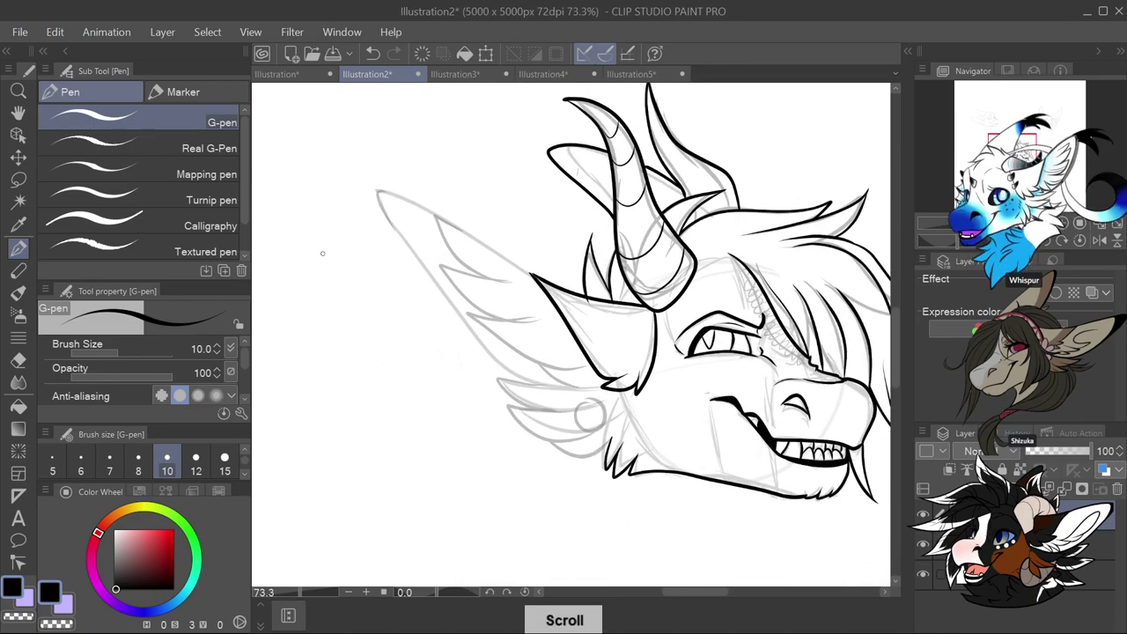
{"action": "key", "text": "ctrl+z"}
{"action": "mouse_move", "coordinate": [822, 335]}
{"action": "left_mouse_down"}
{"action": "mouse_move", "coordinate": [706, 316]}
{"action": "mouse_move", "coordinate": [431, 165]}
{"action": "mouse_move", "coordinate": [405, 184]}
{"action": "mouse_move", "coordinate": [606, 442]}
{"action": "mouse_move", "coordinate": [701, 469]}
{"action": "left_mouse_up"}
{"action": "scroll", "coordinate": [707, 459], "scroll_direction": "down", "scroll_amount": 4}
{"action": "scroll", "coordinate": [713, 414], "scroll_direction": "up", "scroll_amount": 5}
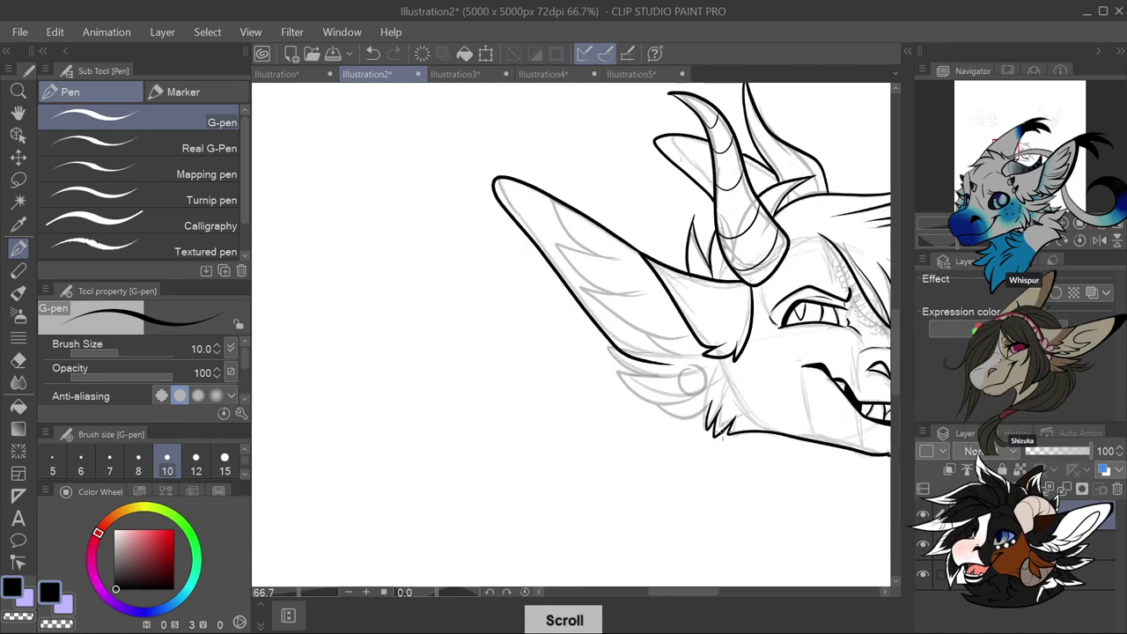
Ink the layered, feather-like fur tufts along the near ear's lower edge down to the cheek fur
{"action": "scroll", "coordinate": [715, 402], "scroll_direction": "up", "scroll_amount": 1}
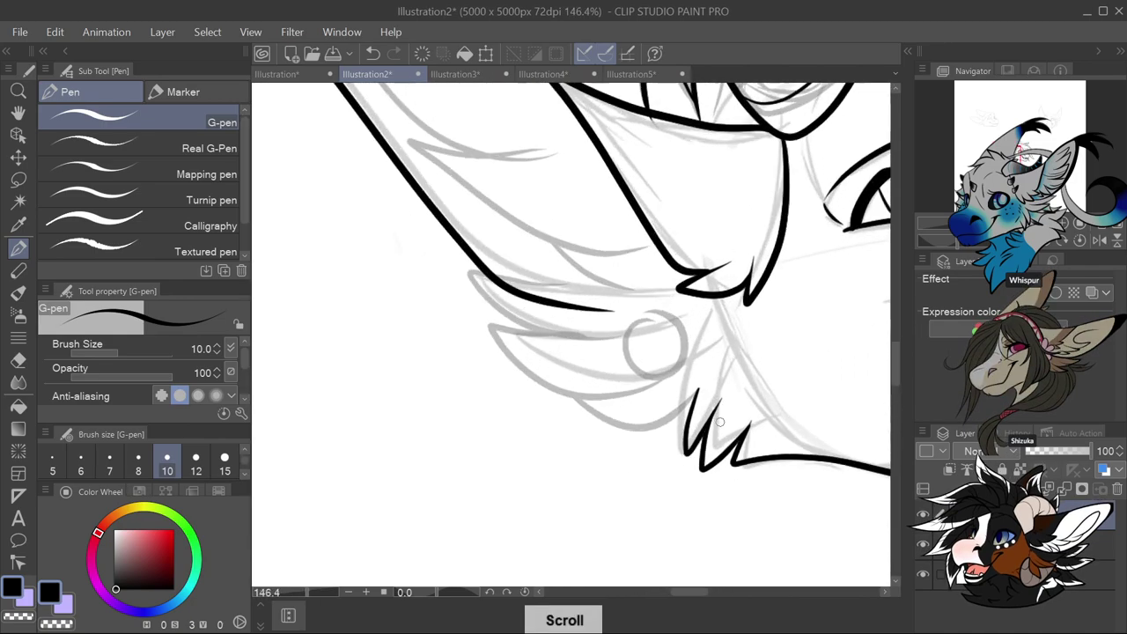
{"action": "mouse_move", "coordinate": [470, 279]}
{"action": "left_mouse_down"}
{"action": "mouse_move", "coordinate": [506, 320]}
{"action": "mouse_move", "coordinate": [609, 329]}
{"action": "left_mouse_up"}
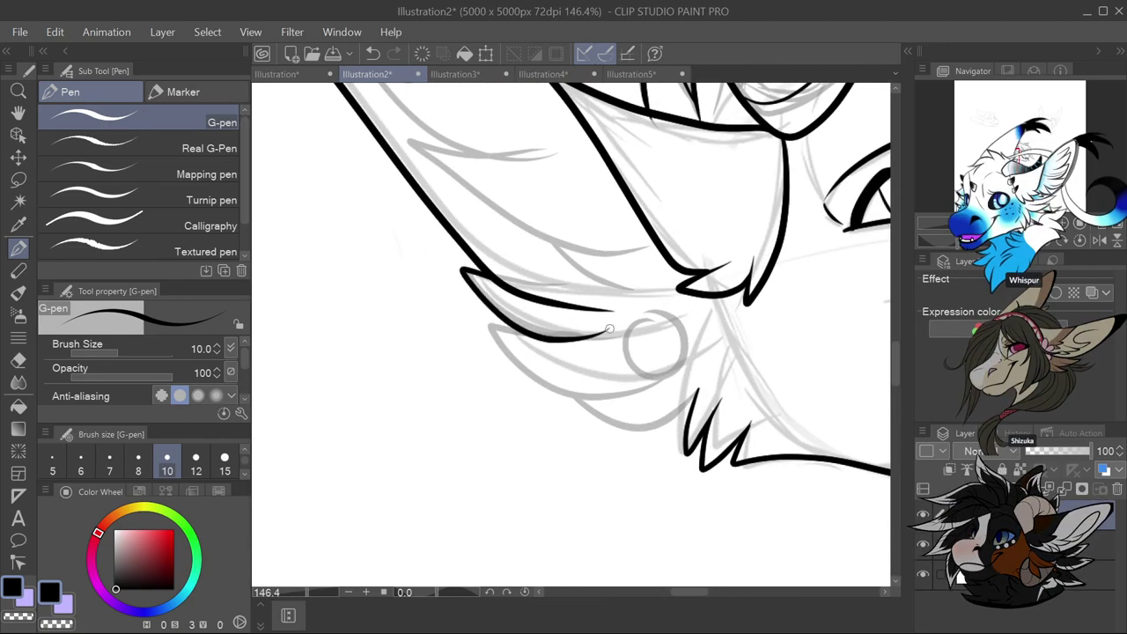
{"action": "mouse_move", "coordinate": [487, 327]}
{"action": "left_mouse_down"}
{"action": "mouse_move", "coordinate": [498, 350]}
{"action": "mouse_move", "coordinate": [581, 394]}
{"action": "mouse_move", "coordinate": [630, 385]}
{"action": "left_mouse_up"}
{"action": "mouse_move", "coordinate": [564, 396]}
{"action": "left_mouse_down"}
{"action": "mouse_move", "coordinate": [662, 435]}
{"action": "mouse_move", "coordinate": [700, 379]}
{"action": "left_mouse_up"}
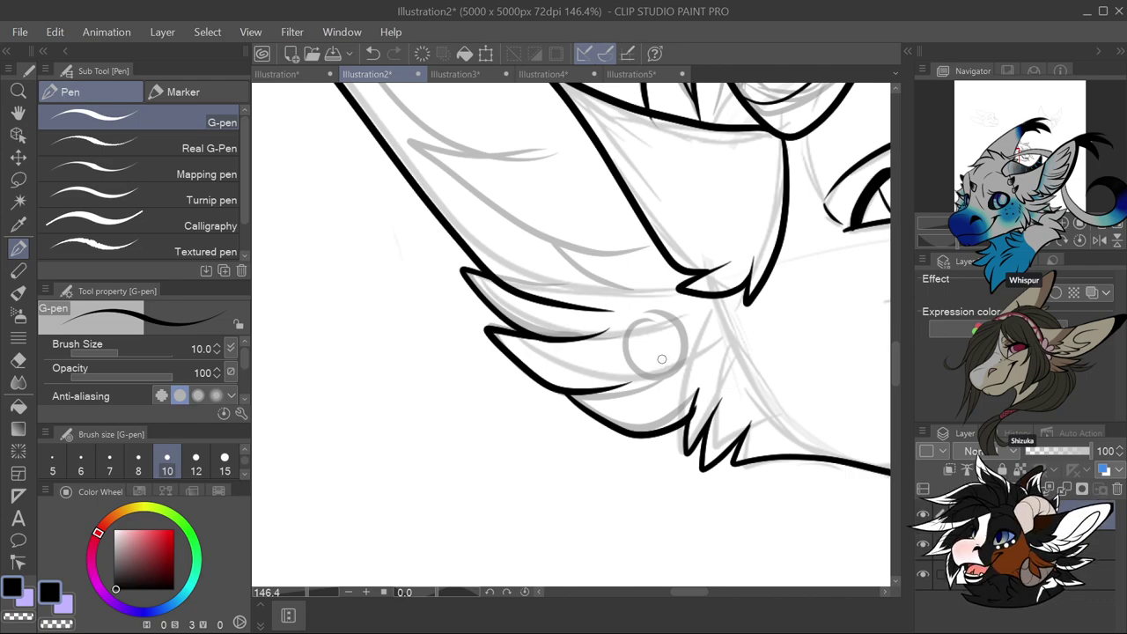
Ink the round earring over the lower ear fur and the ear's lower rim line above it
{"action": "scroll", "coordinate": [673, 347], "scroll_direction": "up", "scroll_amount": 3}
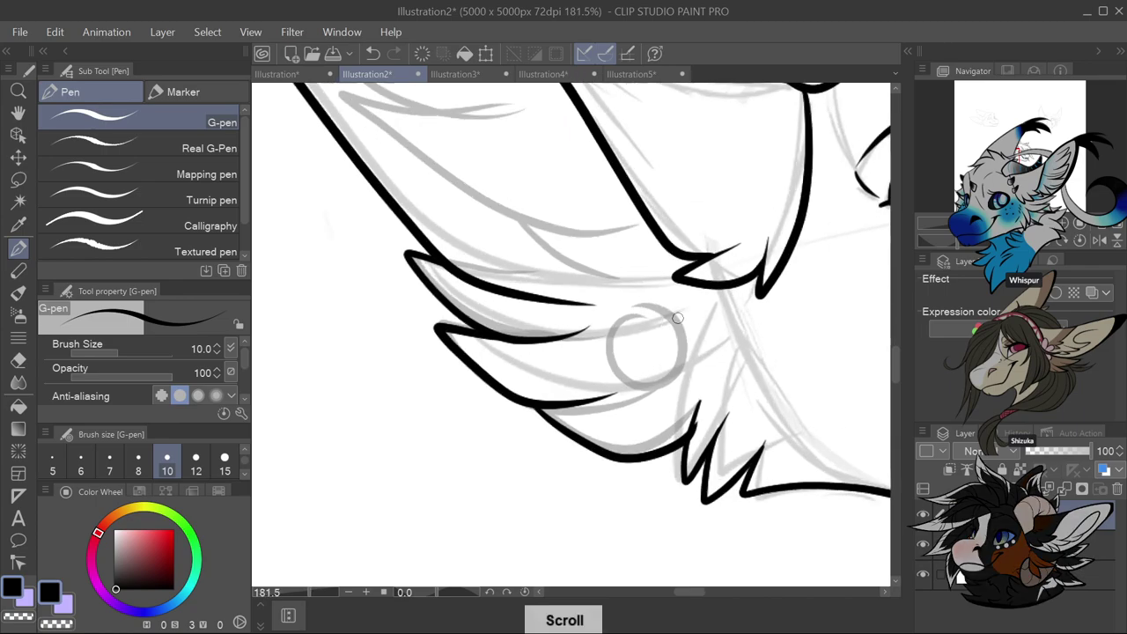
{"action": "mouse_move", "coordinate": [660, 303]}
{"action": "left_mouse_down"}
{"action": "mouse_move", "coordinate": [610, 329]}
{"action": "mouse_move", "coordinate": [607, 374]}
{"action": "mouse_move", "coordinate": [642, 398]}
{"action": "mouse_move", "coordinate": [686, 385]}
{"action": "mouse_move", "coordinate": [695, 343]}
{"action": "mouse_move", "coordinate": [674, 310]}
{"action": "mouse_move", "coordinate": [639, 308]}
{"action": "left_mouse_up"}
{"action": "scroll", "coordinate": [653, 339], "scroll_direction": "down", "scroll_amount": 2}
{"action": "scroll", "coordinate": [653, 339], "scroll_direction": "down", "scroll_amount": 4}
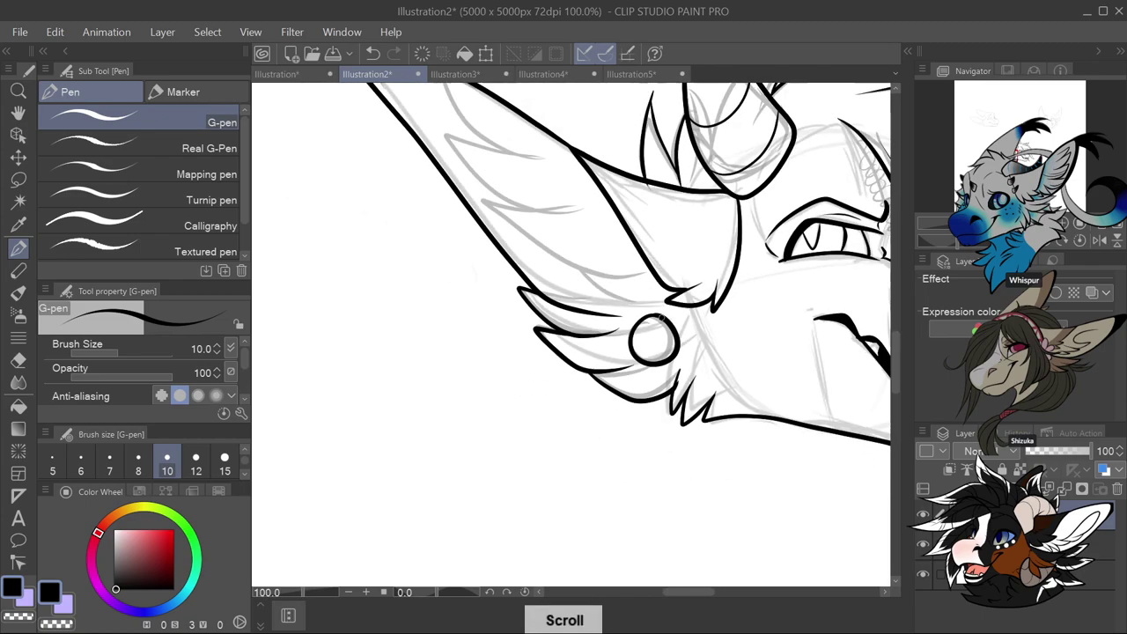
{"action": "scroll", "coordinate": [667, 292], "scroll_direction": "up", "scroll_amount": 3}
{"action": "mouse_move", "coordinate": [669, 294]}
{"action": "left_mouse_down"}
{"action": "mouse_move", "coordinate": [585, 296]}
{"action": "mouse_move", "coordinate": [489, 273]}
{"action": "left_mouse_up"}
Ink an inner contour at the near ear's tip and fill the rim solid black with brush size 15
{"action": "scroll", "coordinate": [572, 268], "scroll_direction": "down", "scroll_amount": 2}
{"action": "scroll", "coordinate": [610, 262], "scroll_direction": "down", "scroll_amount": 2}
{"action": "scroll", "coordinate": [425, 112], "scroll_direction": "up", "scroll_amount": 4}
{"action": "scroll", "coordinate": [426, 111], "scroll_direction": "up", "scroll_amount": 1}
{"action": "mouse_move", "coordinate": [454, 100]}
{"action": "left_mouse_down"}
{"action": "mouse_move", "coordinate": [432, 118]}
{"action": "mouse_move", "coordinate": [441, 154]}
{"action": "mouse_move", "coordinate": [484, 215]}
{"action": "left_mouse_up"}
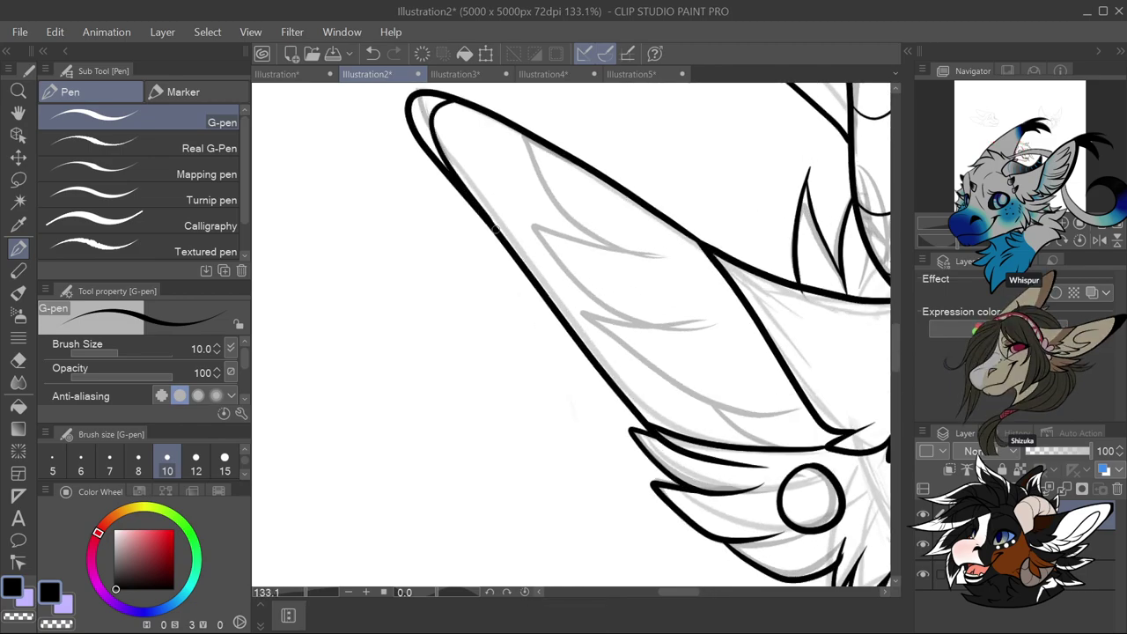
{"action": "key", "text": "bracketright"}
{"action": "key", "text": "bracketright"}
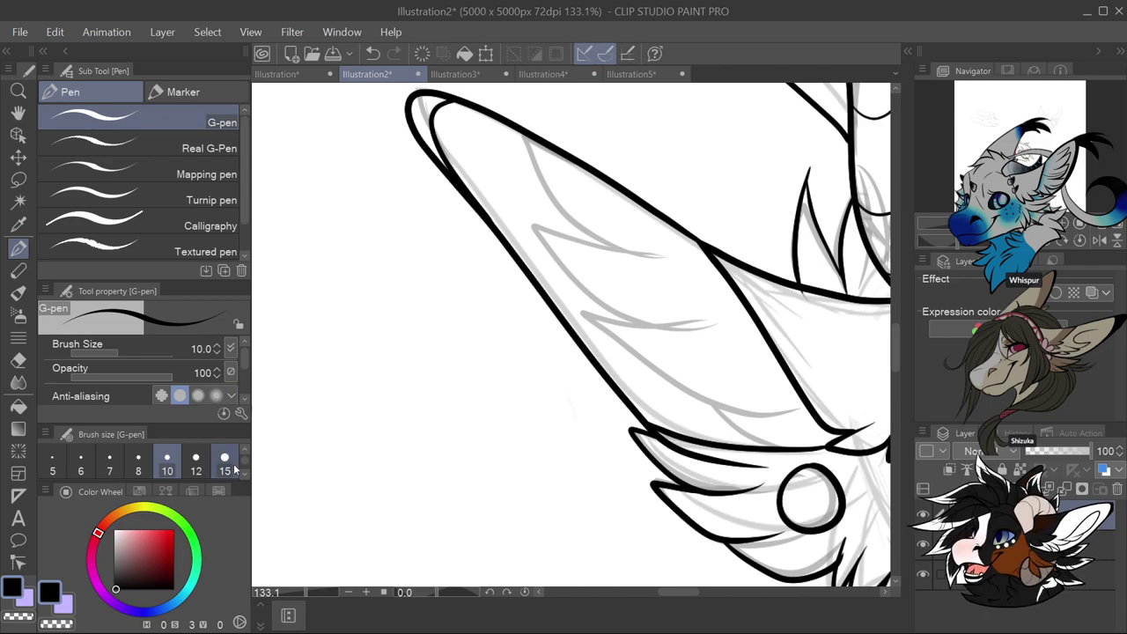
{"action": "mouse_move", "coordinate": [446, 98]}
{"action": "left_mouse_down"}
{"action": "mouse_move", "coordinate": [431, 142]}
{"action": "mouse_move", "coordinate": [452, 170]}
{"action": "mouse_move", "coordinate": [422, 116]}
{"action": "mouse_move", "coordinate": [443, 97]}
{"action": "mouse_move", "coordinate": [421, 110]}
{"action": "mouse_move", "coordinate": [432, 100]}
{"action": "mouse_move", "coordinate": [424, 94]}
{"action": "mouse_move", "coordinate": [427, 134]}
{"action": "left_mouse_up"}
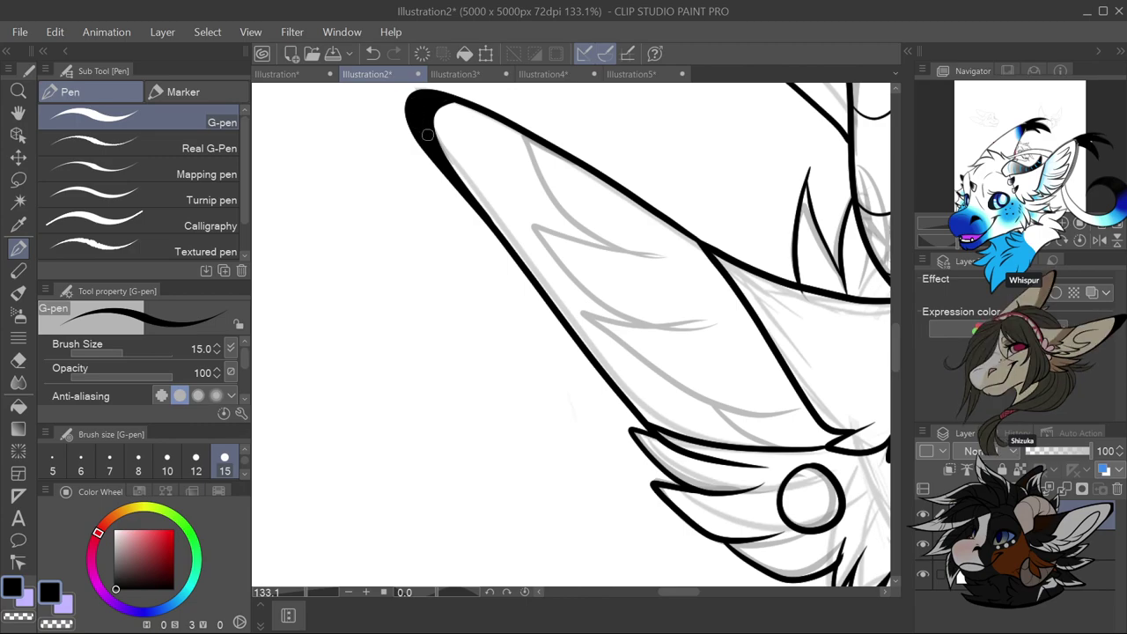
Set the brush size to 8 and ink the layered fur strands inside the near ear
{"action": "key", "text": "bracketleft"}
{"action": "key", "text": "bracketleft"}
{"action": "key", "text": "bracketleft"}
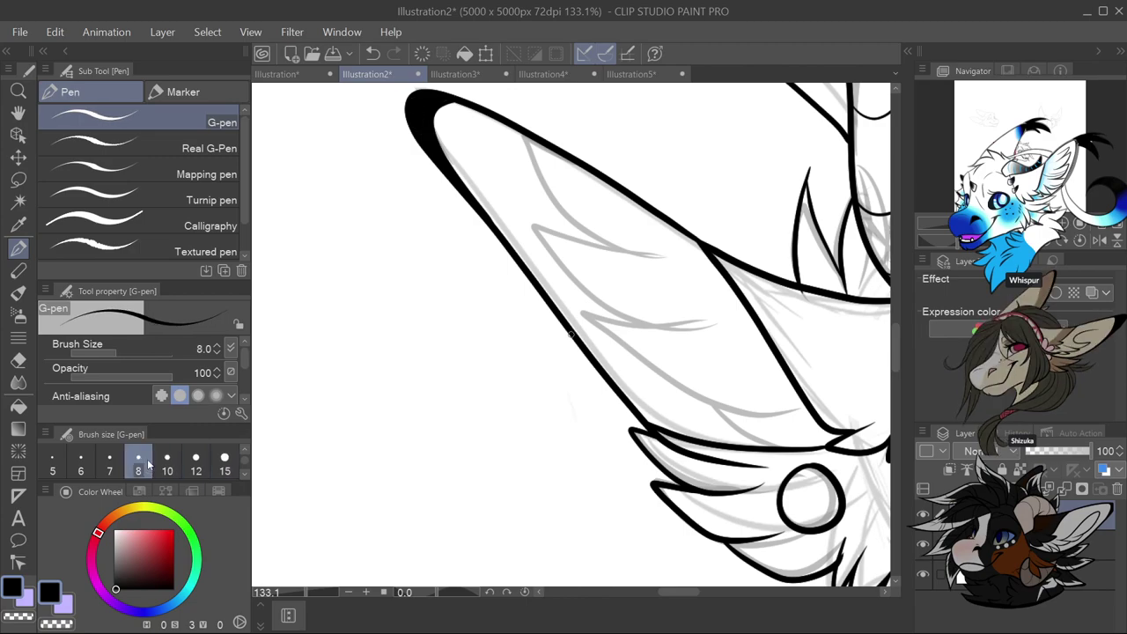
{"action": "mouse_move", "coordinate": [526, 128]}
{"action": "left_mouse_down"}
{"action": "mouse_move", "coordinate": [561, 205]}
{"action": "mouse_move", "coordinate": [630, 261]}
{"action": "mouse_move", "coordinate": [645, 260]}
{"action": "mouse_move", "coordinate": [528, 221]}
{"action": "mouse_move", "coordinate": [581, 289]}
{"action": "mouse_move", "coordinate": [618, 315]}
{"action": "mouse_move", "coordinate": [733, 327]}
{"action": "left_mouse_up"}
{"action": "mouse_move", "coordinate": [579, 311]}
{"action": "left_mouse_down"}
{"action": "mouse_move", "coordinate": [678, 391]}
{"action": "mouse_move", "coordinate": [738, 414]}
{"action": "mouse_move", "coordinate": [803, 415]}
{"action": "left_mouse_up"}
{"action": "scroll", "coordinate": [656, 352], "scroll_direction": "down", "scroll_amount": 2}
{"action": "scroll", "coordinate": [655, 352], "scroll_direction": "up", "scroll_amount": 3}
{"action": "mouse_move", "coordinate": [553, 327]}
{"action": "left_mouse_down"}
{"action": "mouse_move", "coordinate": [603, 368]}
{"action": "mouse_move", "coordinate": [632, 375]}
{"action": "left_mouse_up"}
{"action": "left_click_drag", "start_coordinate": [480, 278], "coordinate": [598, 297]}
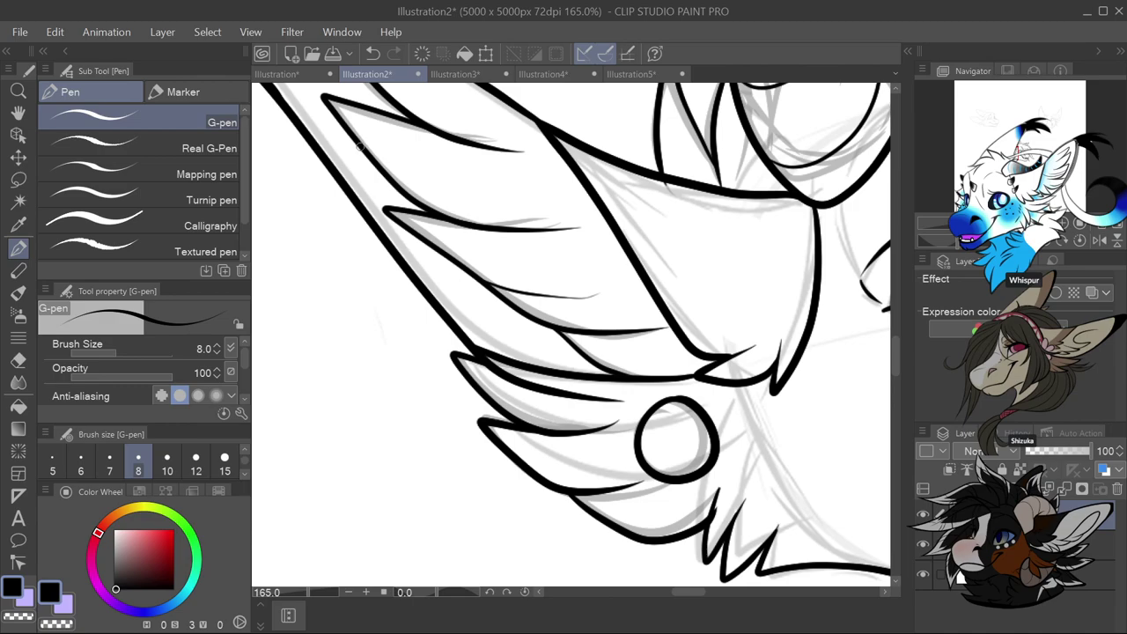
{"action": "left_click_drag", "start_coordinate": [361, 148], "coordinate": [472, 202]}
{"action": "scroll", "coordinate": [471, 202], "scroll_direction": "down", "scroll_amount": 7}
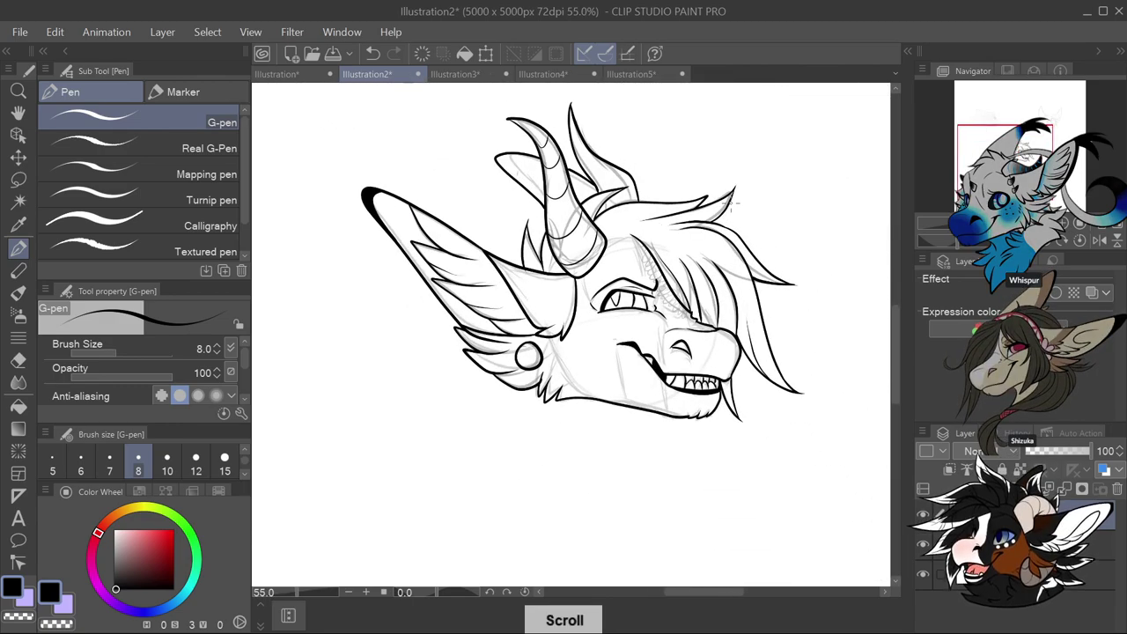
Ink thin curved ridge lines across the far horn
{"action": "scroll", "coordinate": [732, 201], "scroll_direction": "up", "scroll_amount": 1}
{"action": "scroll", "coordinate": [609, 199], "scroll_direction": "up", "scroll_amount": 2}
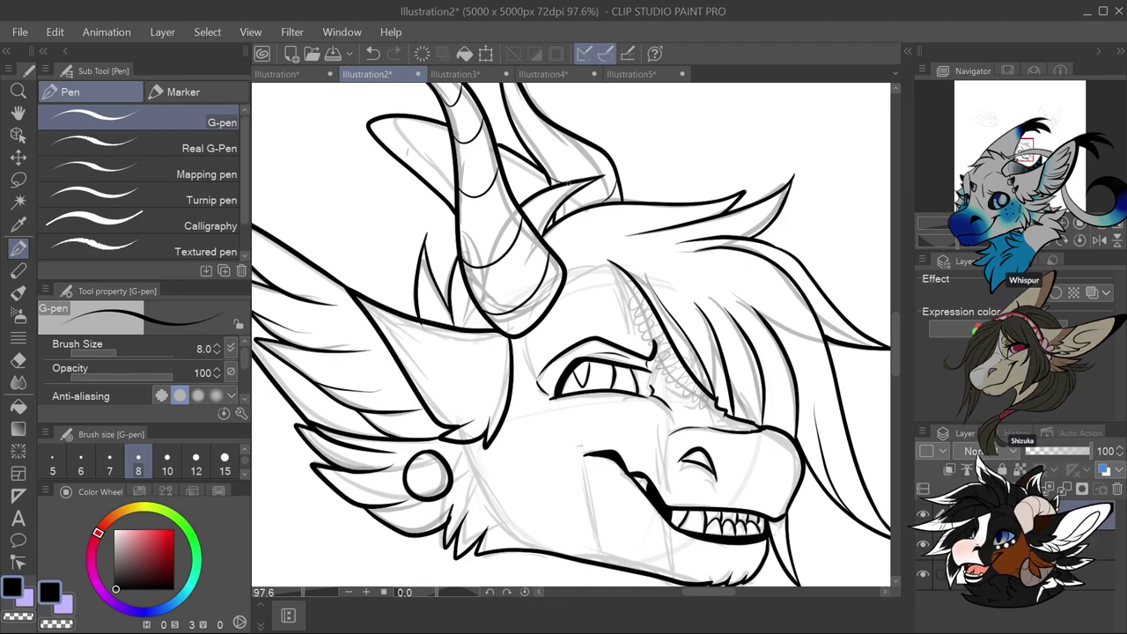
{"action": "scroll", "coordinate": [583, 178], "scroll_direction": "down", "scroll_amount": 4}
{"action": "scroll", "coordinate": [564, 185], "scroll_direction": "up", "scroll_amount": 5}
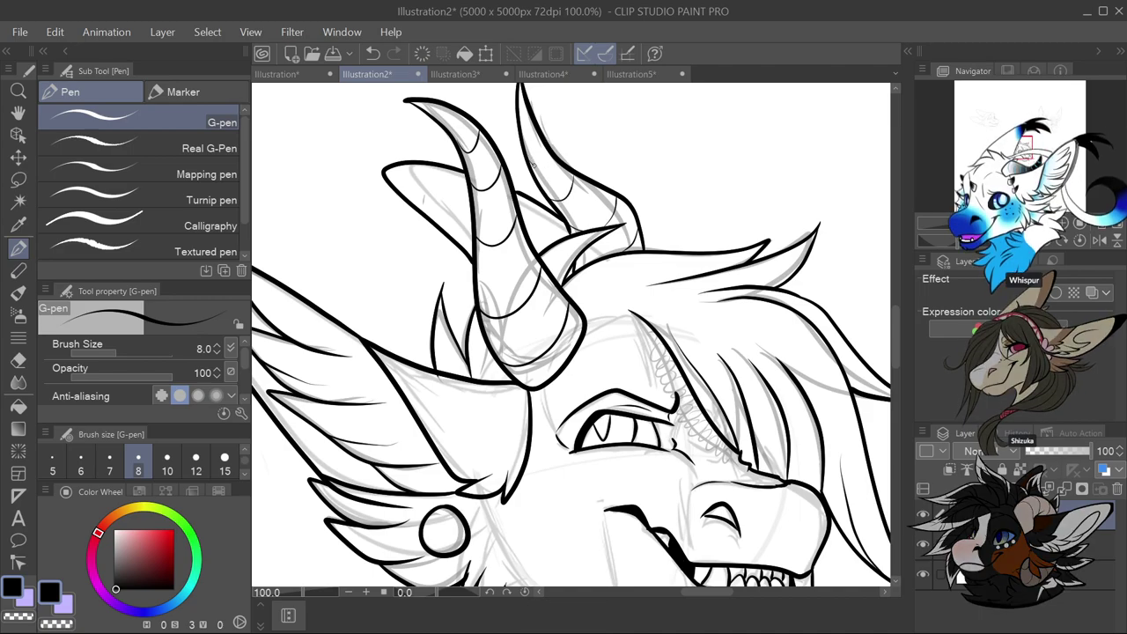
Ink an inner contour at the far ear's tip and fill the rim solid black
{"action": "scroll", "coordinate": [503, 123], "scroll_direction": "up", "scroll_amount": 2}
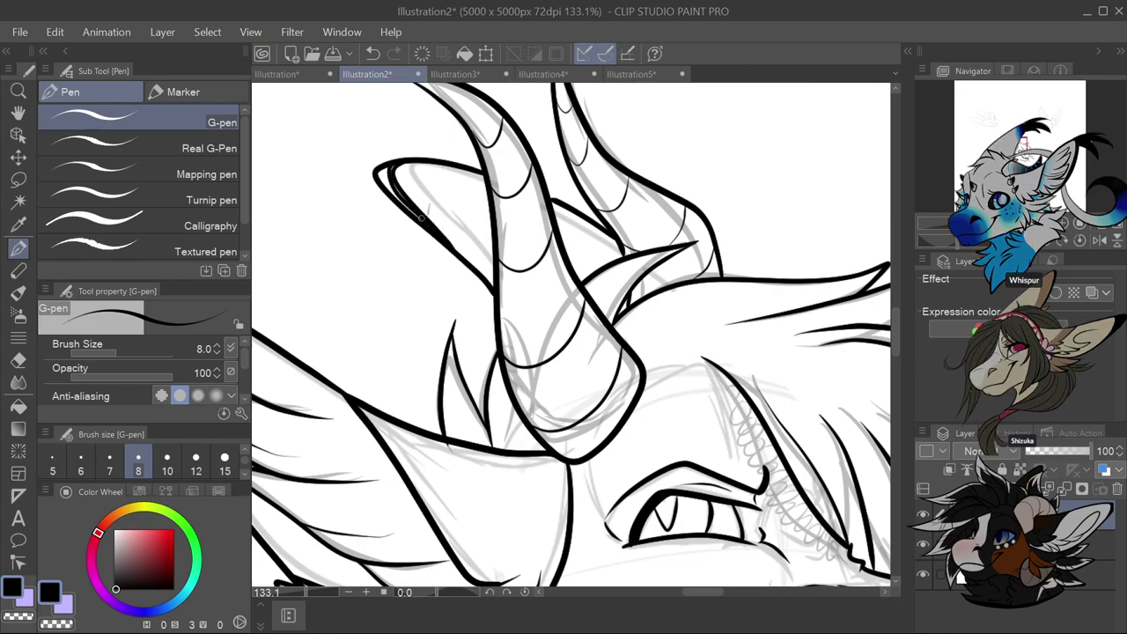
{"action": "mouse_move", "coordinate": [414, 214]}
{"action": "left_mouse_down"}
{"action": "mouse_move", "coordinate": [390, 163]}
{"action": "mouse_move", "coordinate": [378, 173]}
{"action": "left_mouse_up"}
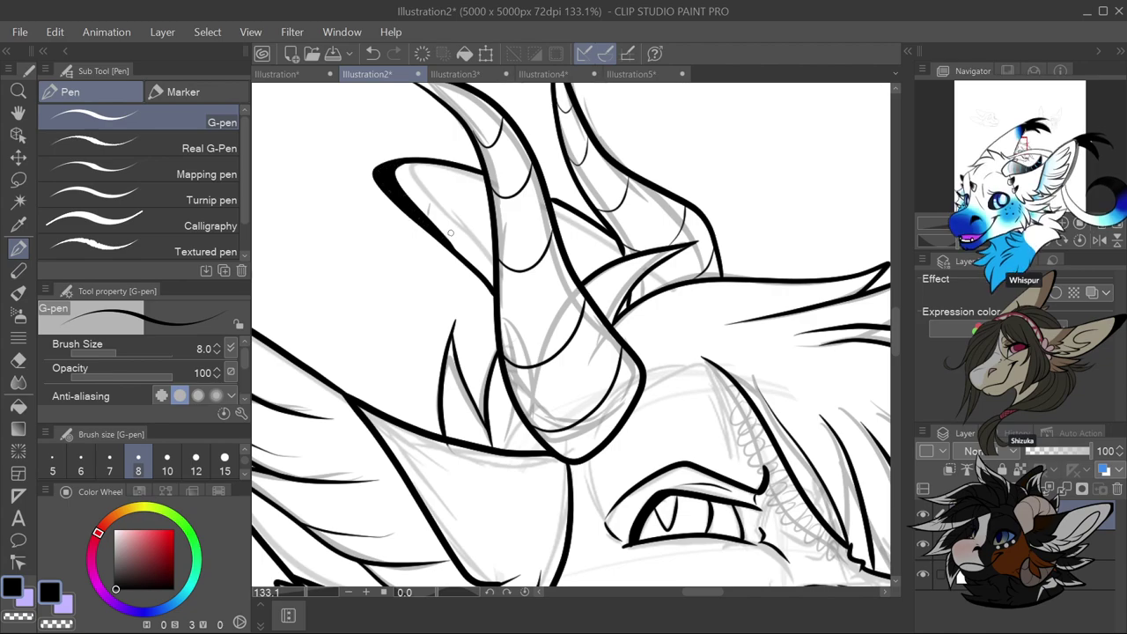
{"action": "scroll", "coordinate": [445, 239], "scroll_direction": "down", "scroll_amount": 4}
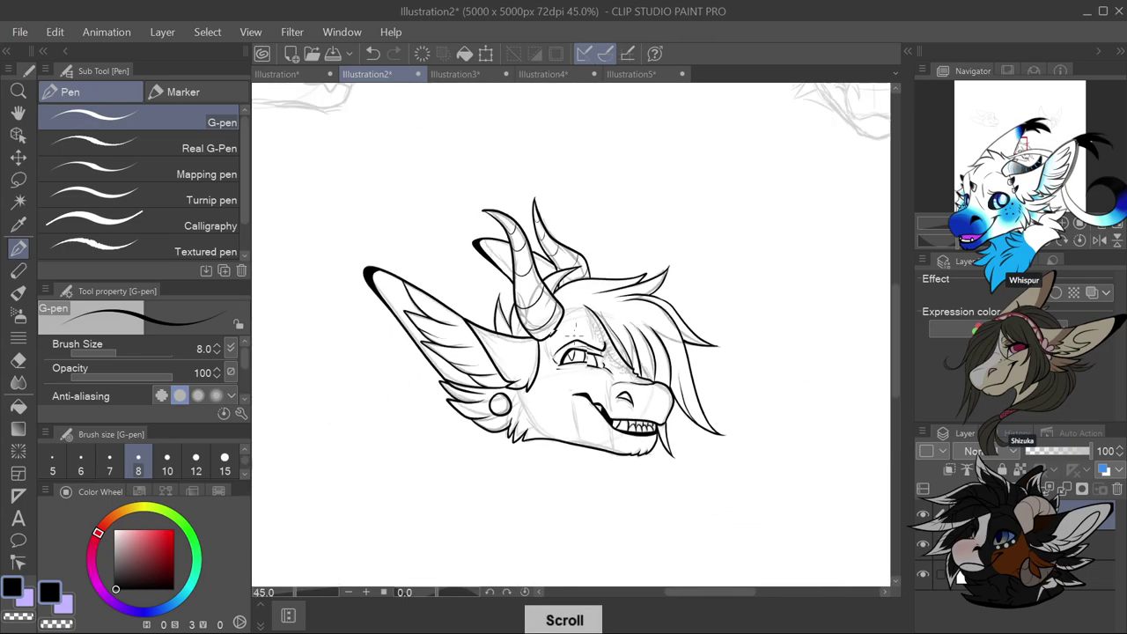
Ink short fur ticks inside the near ear's base and on the cheek, plus a thin curved cheek line
{"action": "scroll", "coordinate": [518, 344], "scroll_direction": "up", "scroll_amount": 3}
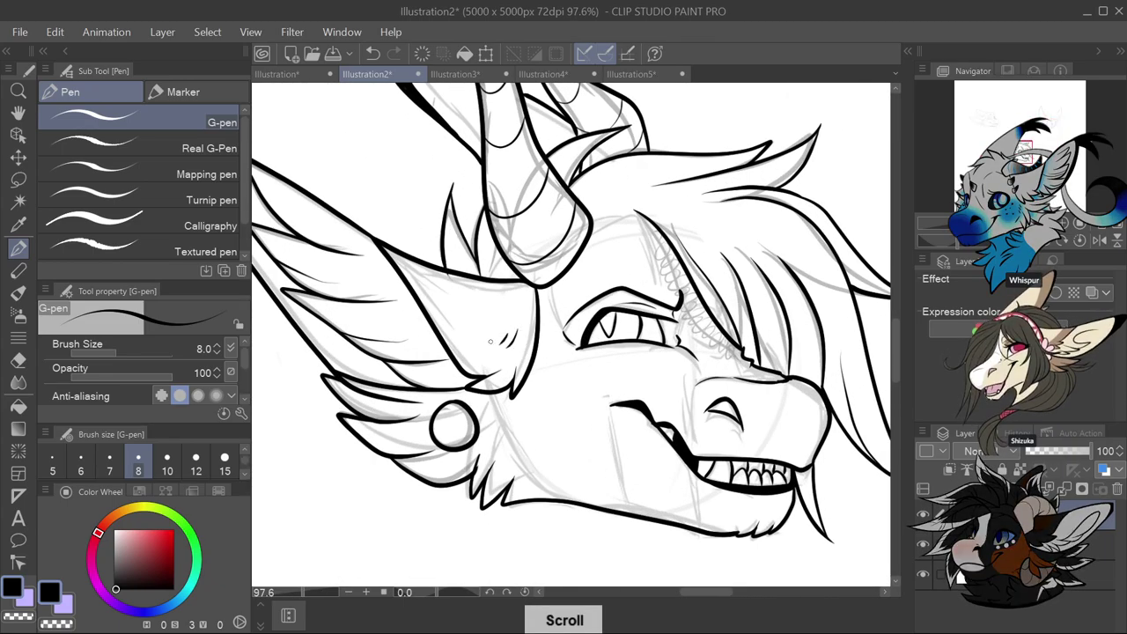
{"action": "scroll", "coordinate": [517, 344], "scroll_direction": "down", "scroll_amount": 2}
{"action": "scroll", "coordinate": [468, 368], "scroll_direction": "up", "scroll_amount": 1}
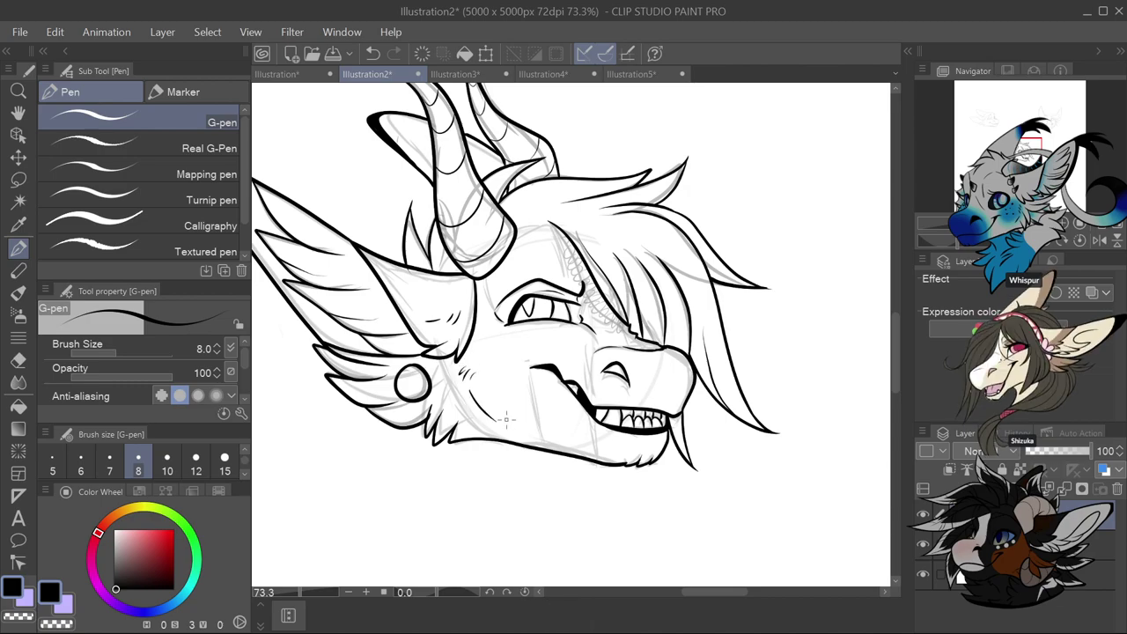
{"action": "scroll", "coordinate": [506, 419], "scroll_direction": "down", "scroll_amount": 1}
{"action": "scroll", "coordinate": [602, 255], "scroll_direction": "up", "scroll_amount": 1}
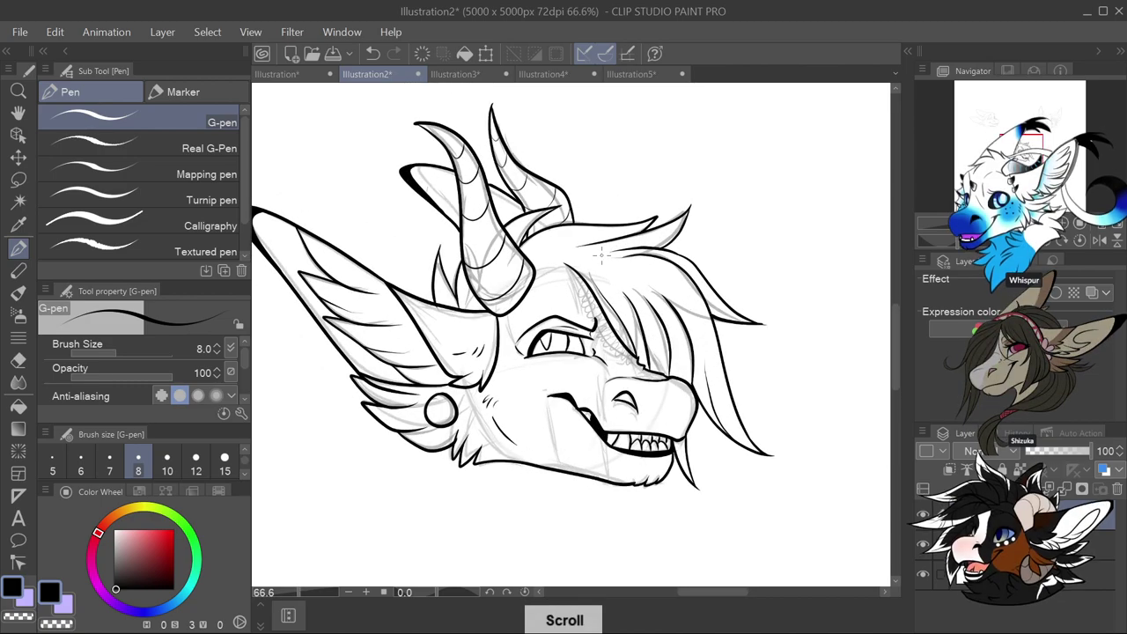
Ink short fur strokes across the forehead between the near horn and the hair
{"action": "scroll", "coordinate": [602, 254], "scroll_direction": "up", "scroll_amount": 2}
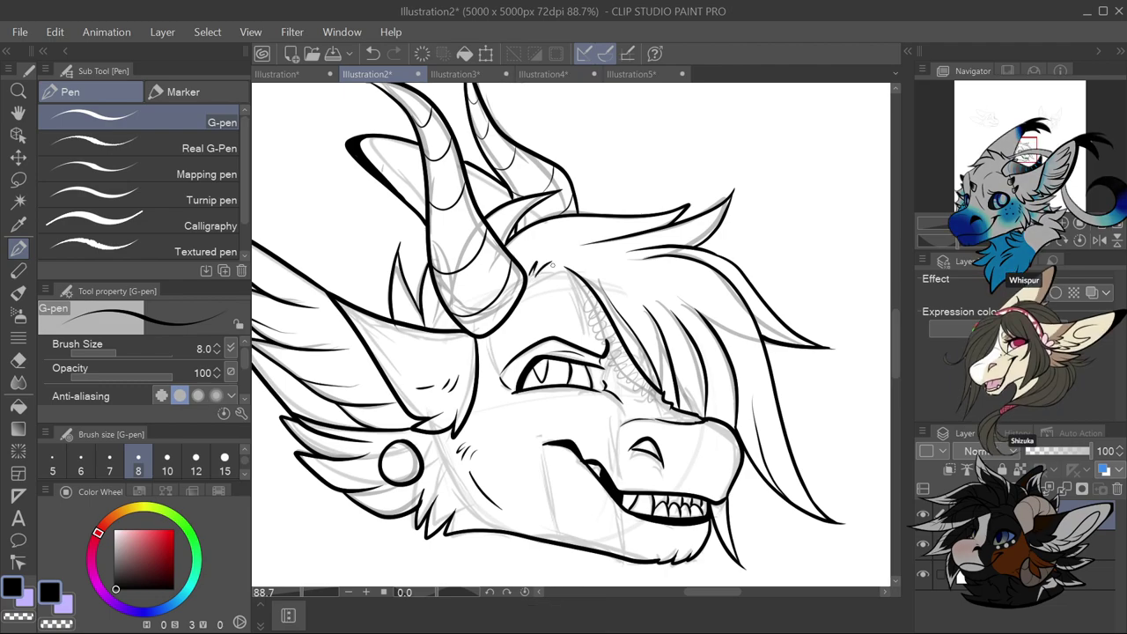
{"action": "scroll", "coordinate": [552, 263], "scroll_direction": "down", "scroll_amount": 3}
{"action": "scroll", "coordinate": [656, 329], "scroll_direction": "up", "scroll_amount": 2}
Ink a row of small rounded stitches along the hair's edge from the forehead down to the muzzle bridge
{"action": "scroll", "coordinate": [669, 329], "scroll_direction": "up", "scroll_amount": 3}
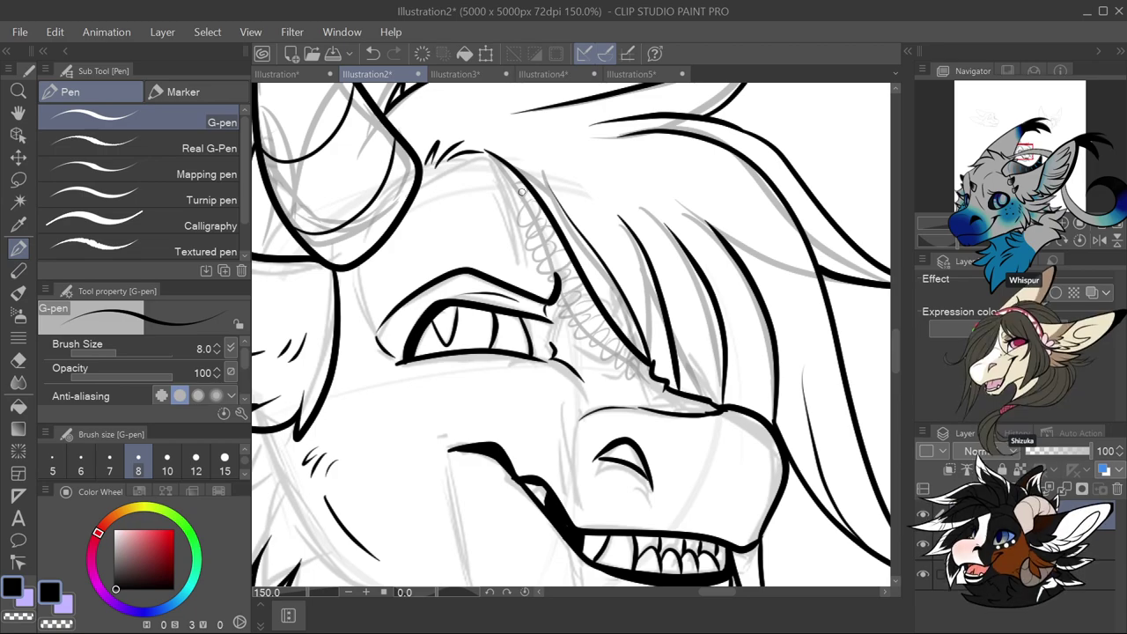
{"action": "scroll", "coordinate": [522, 191], "scroll_direction": "up", "scroll_amount": 2}
{"action": "mouse_move", "coordinate": [520, 191]}
{"action": "left_mouse_down"}
{"action": "mouse_move", "coordinate": [515, 204]}
{"action": "mouse_move", "coordinate": [559, 246]}
{"action": "mouse_move", "coordinate": [543, 255]}
{"action": "mouse_move", "coordinate": [570, 271]}
{"action": "mouse_move", "coordinate": [553, 283]}
{"action": "mouse_move", "coordinate": [595, 294]}
{"action": "mouse_move", "coordinate": [586, 310]}
{"action": "mouse_move", "coordinate": [581, 298]}
{"action": "left_mouse_up"}
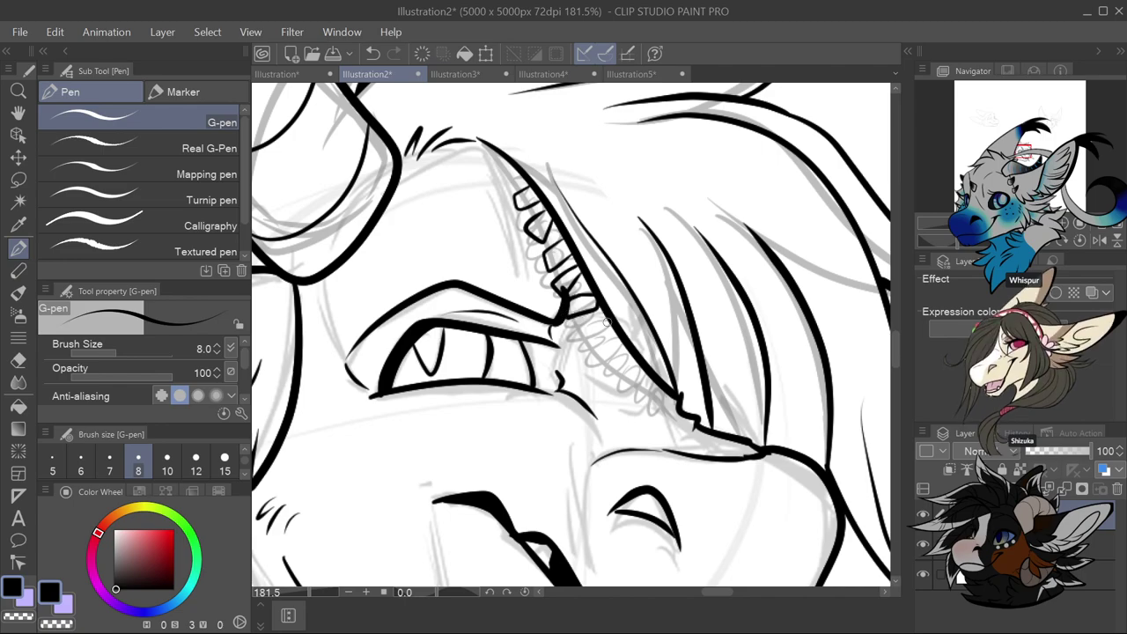
{"action": "mouse_move", "coordinate": [580, 348]}
{"action": "left_mouse_down"}
{"action": "mouse_move", "coordinate": [600, 331]}
{"action": "mouse_move", "coordinate": [611, 387]}
{"action": "mouse_move", "coordinate": [636, 379]}
{"action": "left_mouse_up"}
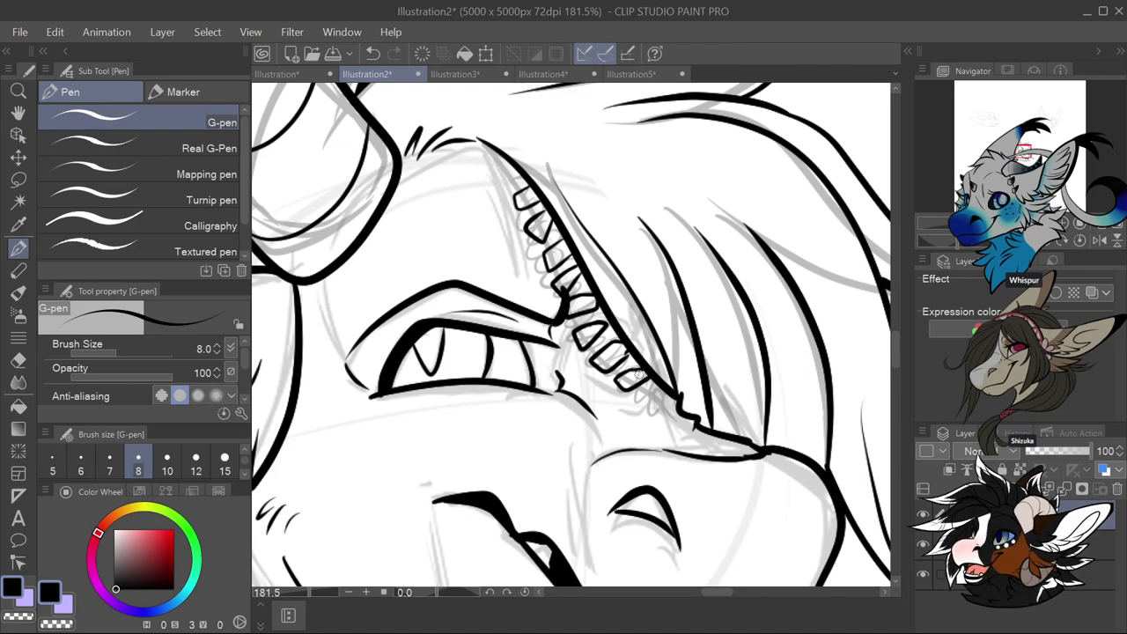
{"action": "scroll", "coordinate": [632, 364], "scroll_direction": "down", "scroll_amount": 4}
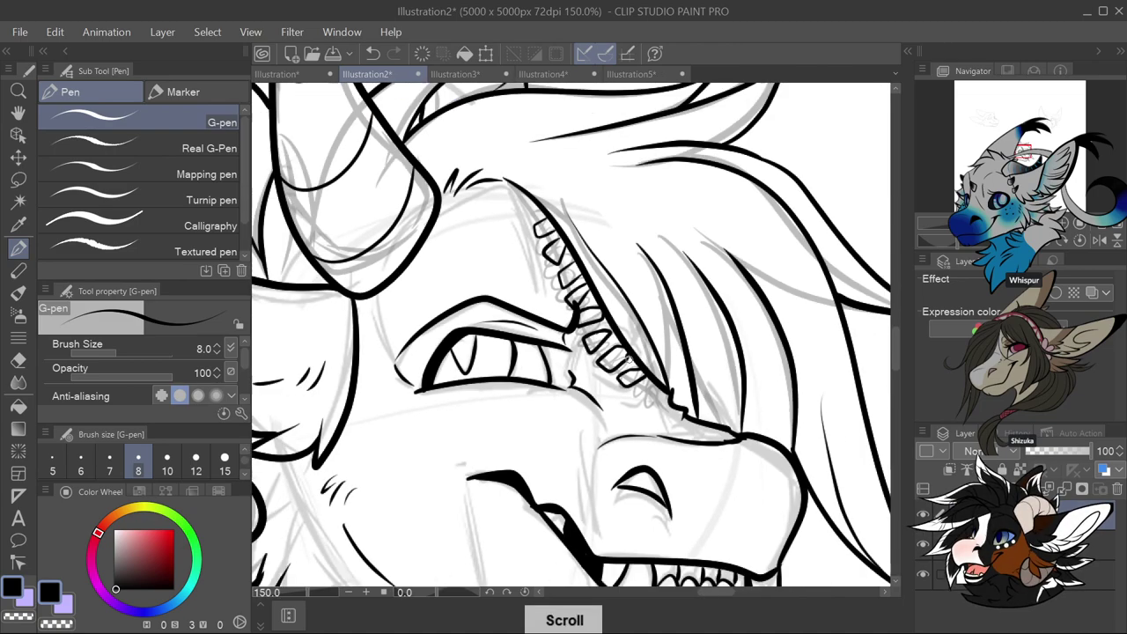
{"action": "scroll", "coordinate": [621, 366], "scroll_direction": "up", "scroll_amount": 5}
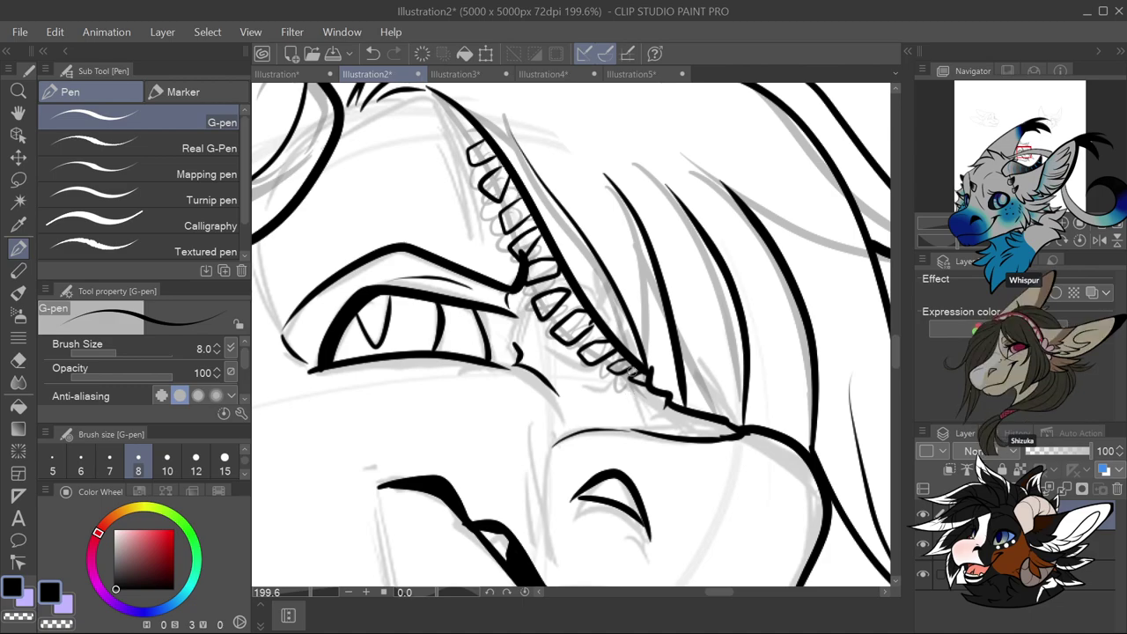
Ink short connecting lines between the stitches along the hair's edge
{"action": "scroll", "coordinate": [484, 136], "scroll_direction": "up", "scroll_amount": 1}
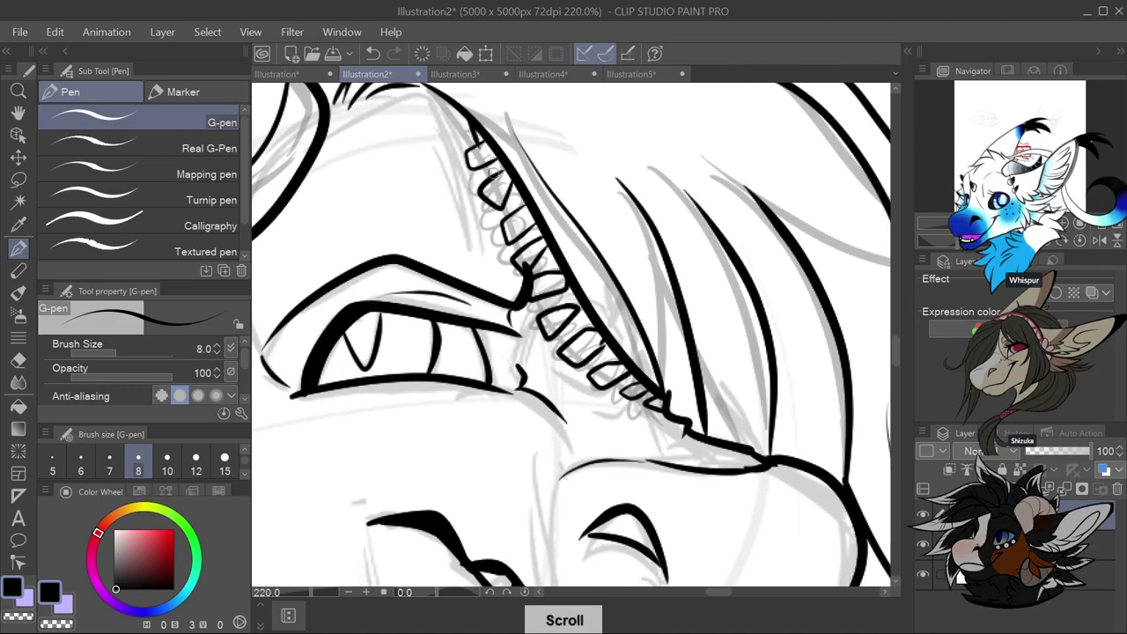
{"action": "key", "text": "ctrl+z"}
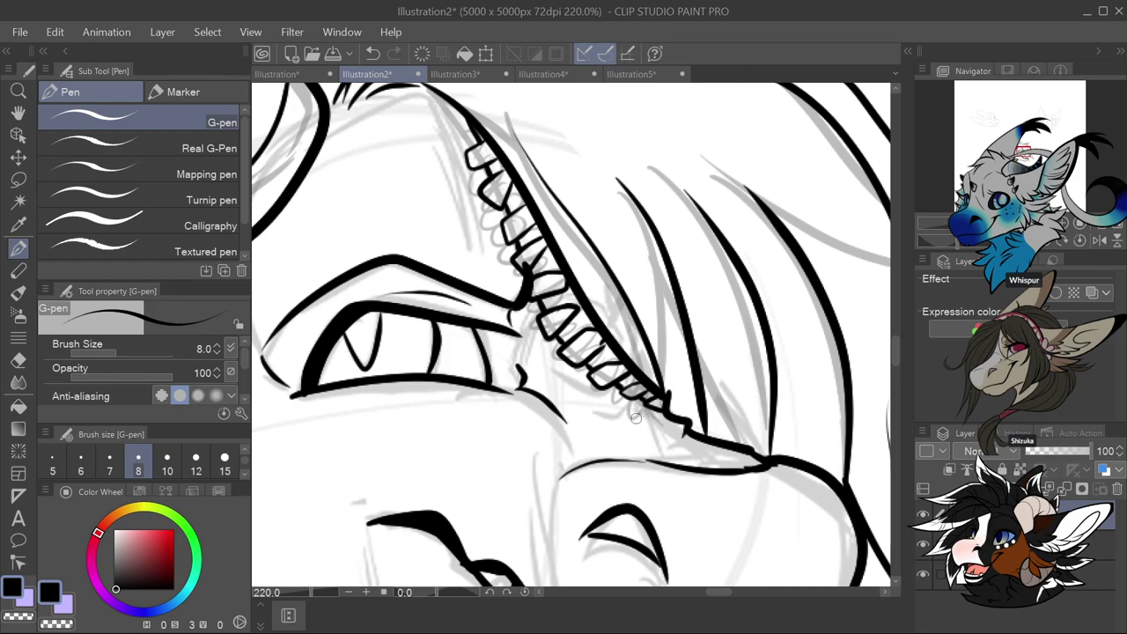
{"action": "scroll", "coordinate": [634, 418], "scroll_direction": "down", "scroll_amount": 8}
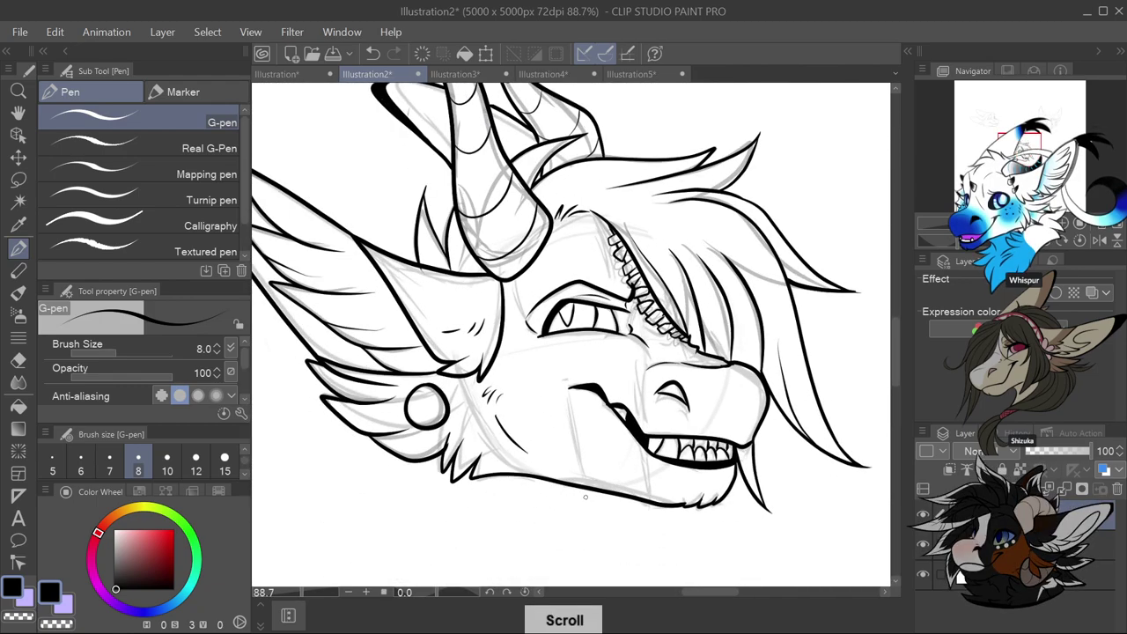
Hide the rough sketch layer and add a new layer beneath the line art
{"action": "scroll", "coordinate": [585, 497], "scroll_direction": "down", "scroll_amount": 3}
{"action": "scroll", "coordinate": [431, 528], "scroll_direction": "up", "scroll_amount": 2}
{"action": "scroll", "coordinate": [426, 507], "scroll_direction": "down", "scroll_amount": 2}
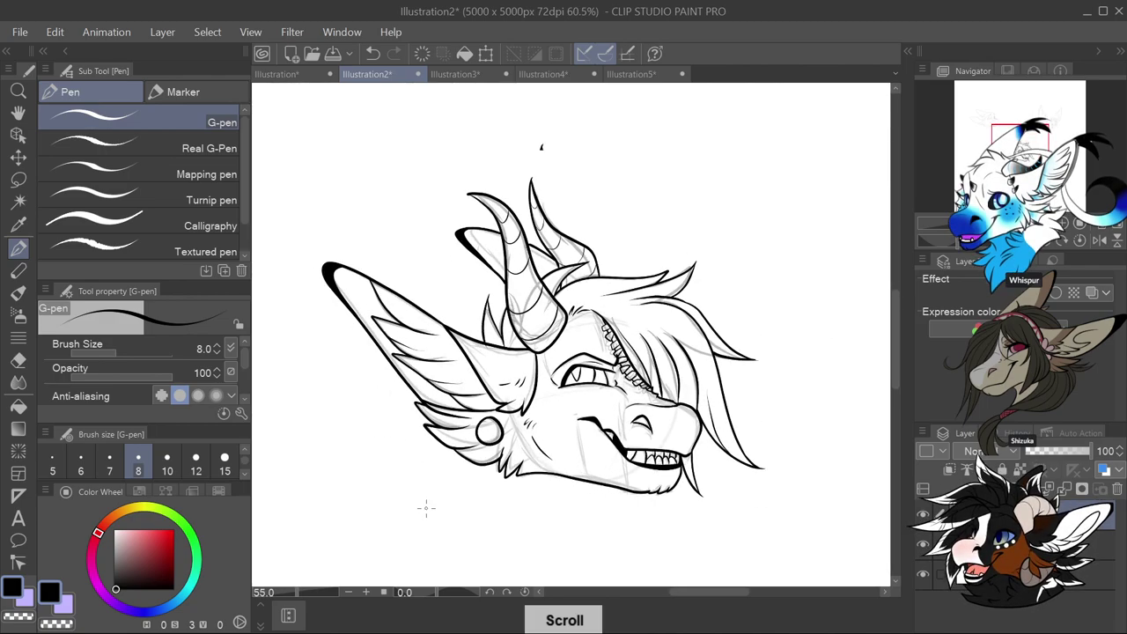
{"action": "scroll", "coordinate": [426, 507], "scroll_direction": "up", "scroll_amount": 1}
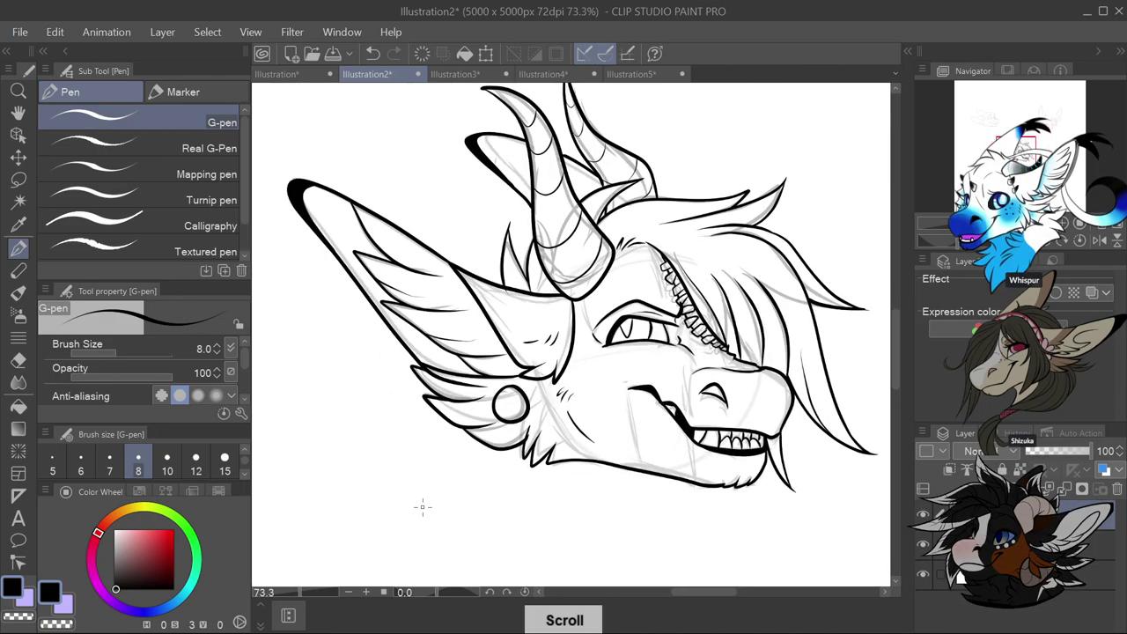
{"action": "left_click", "coordinate": [921, 545]}
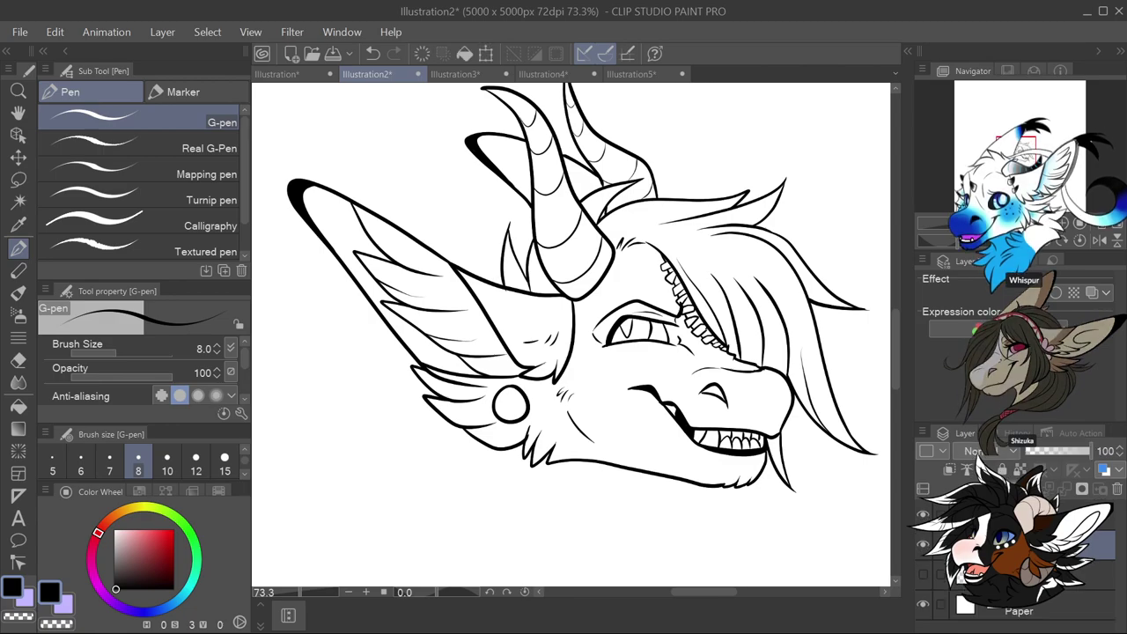
{"action": "scroll", "coordinate": [647, 253], "scroll_direction": "down", "scroll_amount": 3}
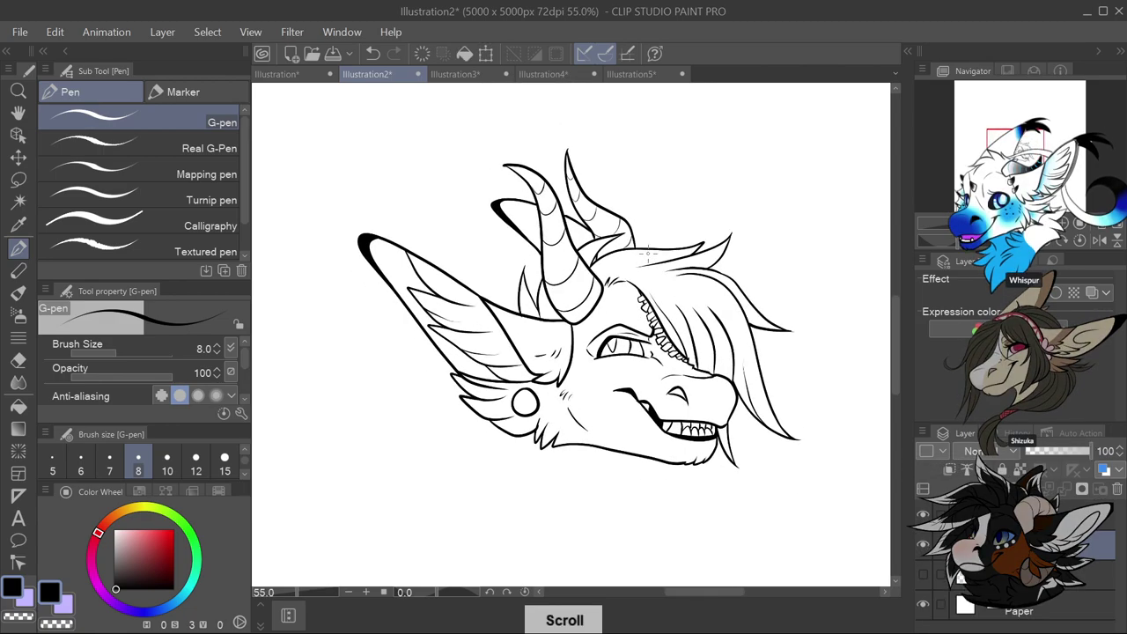
{"action": "scroll", "coordinate": [647, 253], "scroll_direction": "up", "scroll_amount": 1}
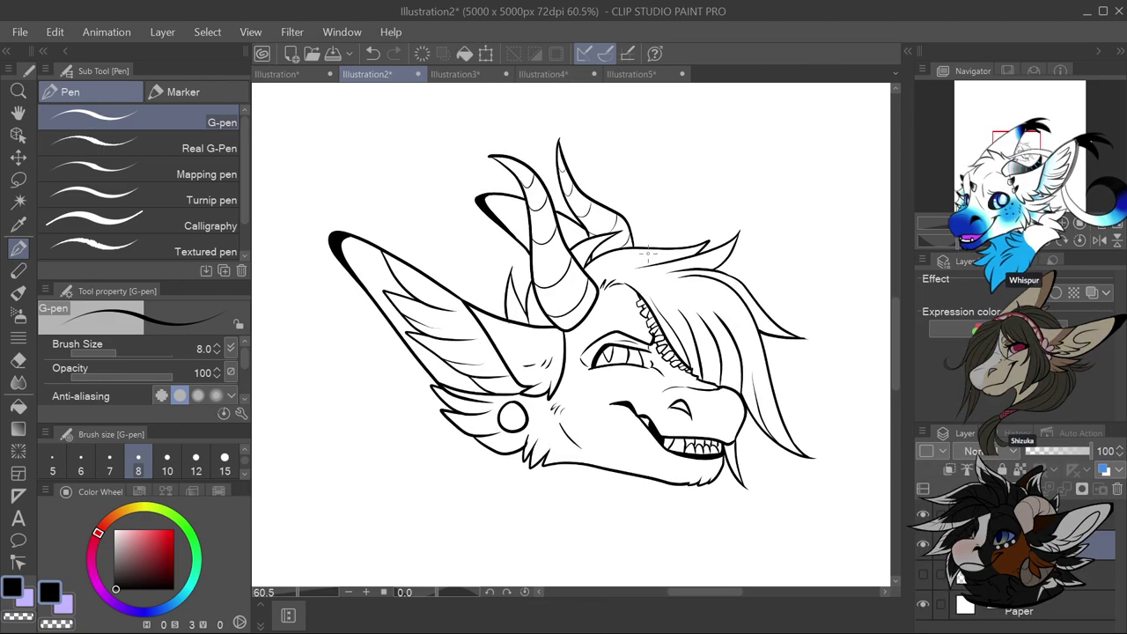
{"action": "left_click", "coordinate": [18, 179]}
{"action": "left_click", "coordinate": [124, 120]}
{"action": "left_click_drag", "start_coordinate": [278, 109], "coordinate": [851, 537]}
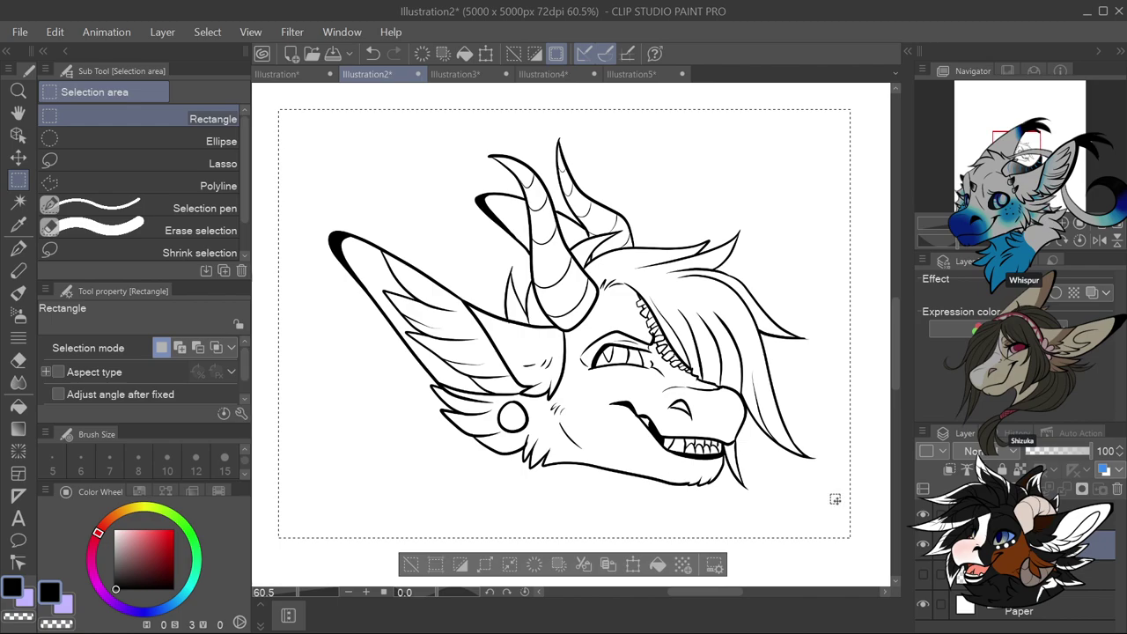
{"action": "left_click", "coordinate": [841, 563]}
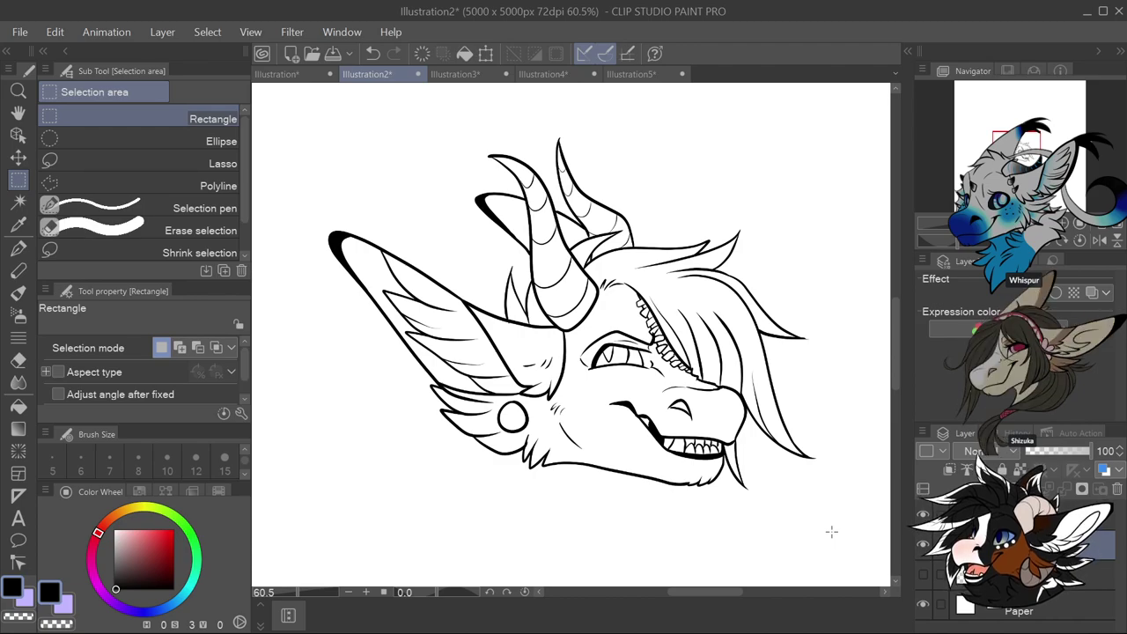
Select the empty background around the head using Auto select with Refer to all layers
{"action": "left_click", "coordinate": [19, 203]}
{"action": "left_click", "coordinate": [13, 182]}
{"action": "left_click", "coordinate": [18, 203]}
{"action": "left_click", "coordinate": [211, 131]}
{"action": "left_click", "coordinate": [215, 166]}
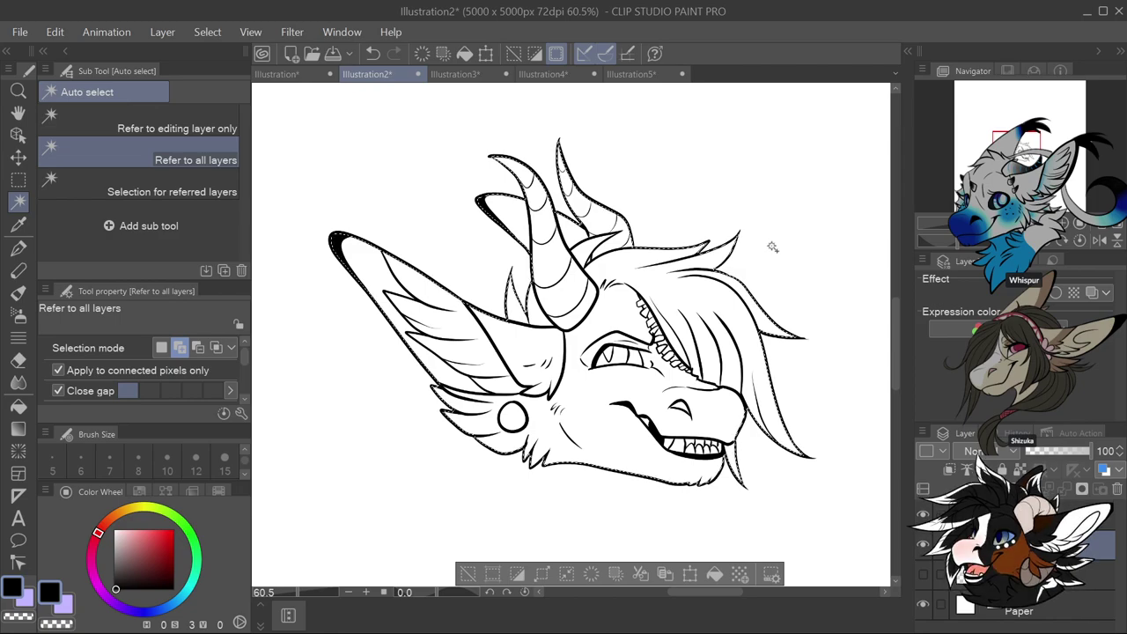
Invert the selection so that it covers the whole head instead of the background
{"action": "left_click", "coordinate": [63, 32]}
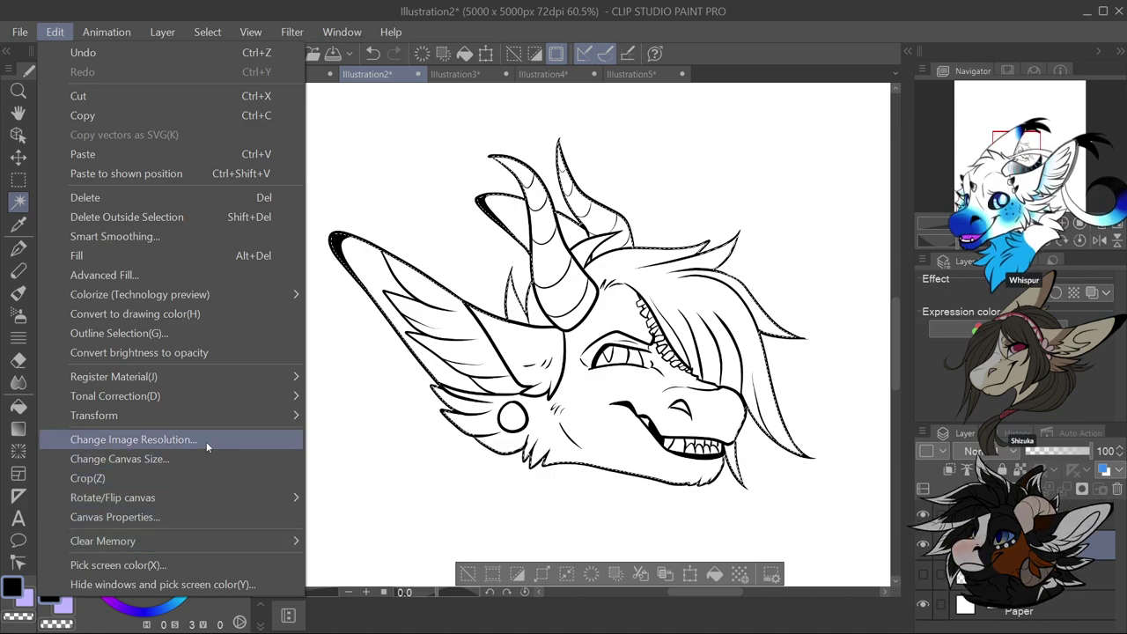
{"action": "mouse_move", "coordinate": [186, 494]}
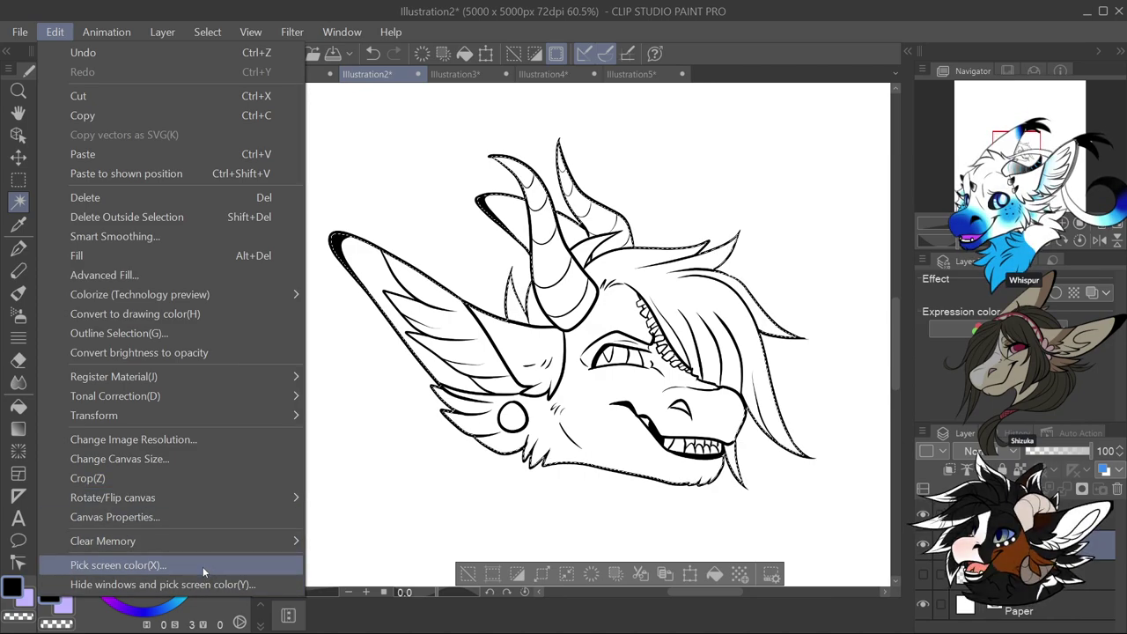
{"action": "mouse_move", "coordinate": [204, 427]}
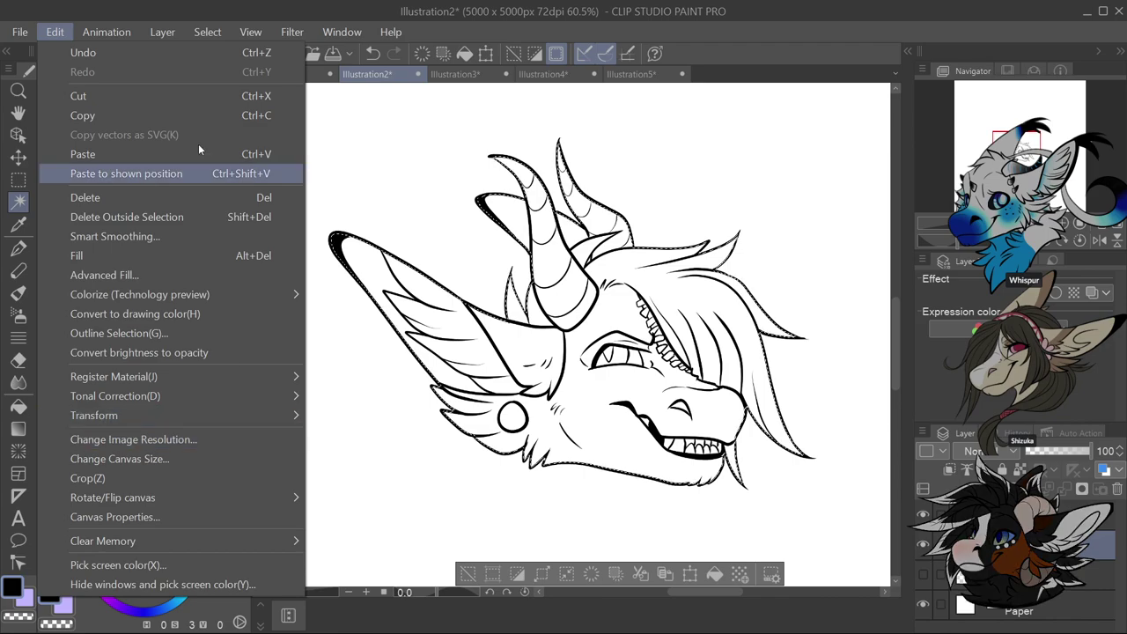
{"action": "mouse_move", "coordinate": [214, 33]}
{"action": "left_click", "coordinate": [352, 106]}
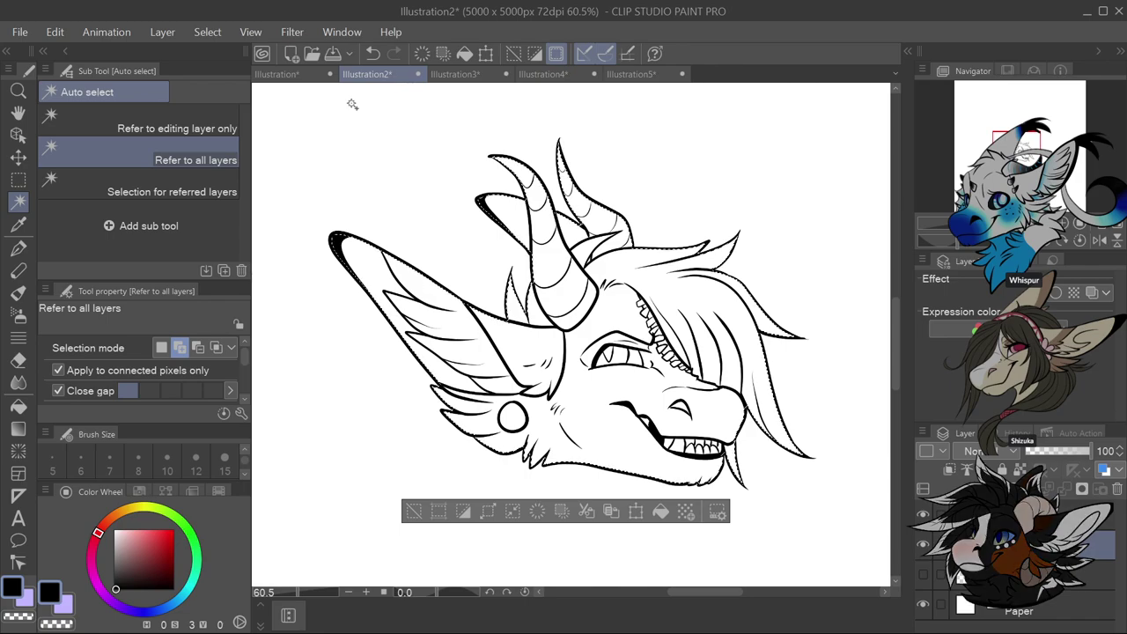
Sample the grey of the ear tuft from the Dragneel reference in Illustration5 and return to Illustration2
{"action": "key", "text": "i"}
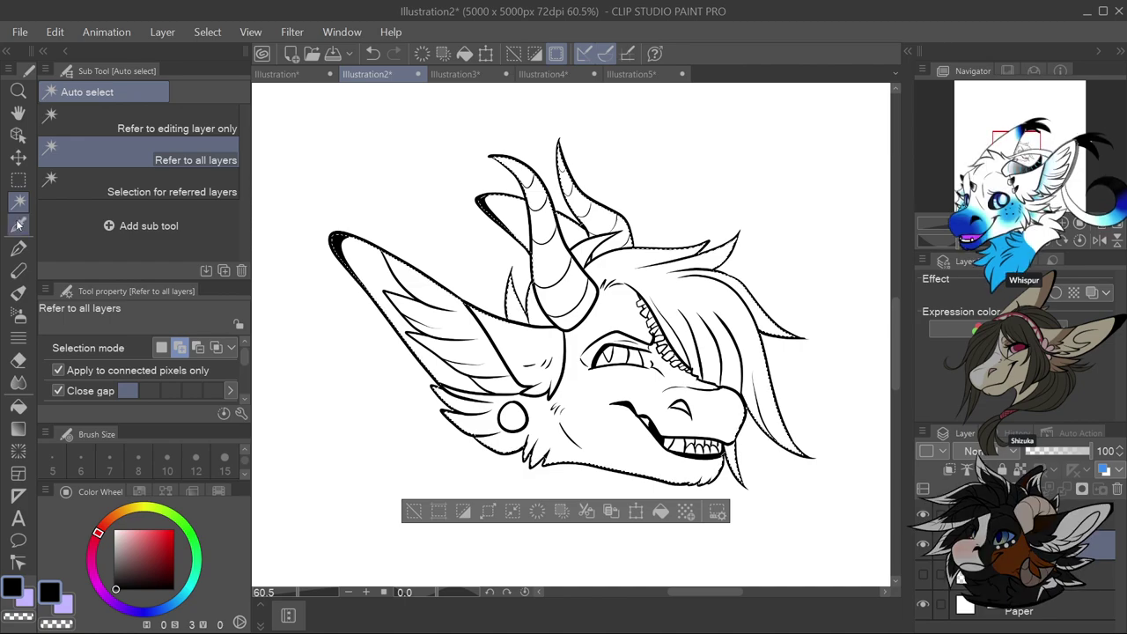
{"action": "left_click", "coordinate": [637, 75]}
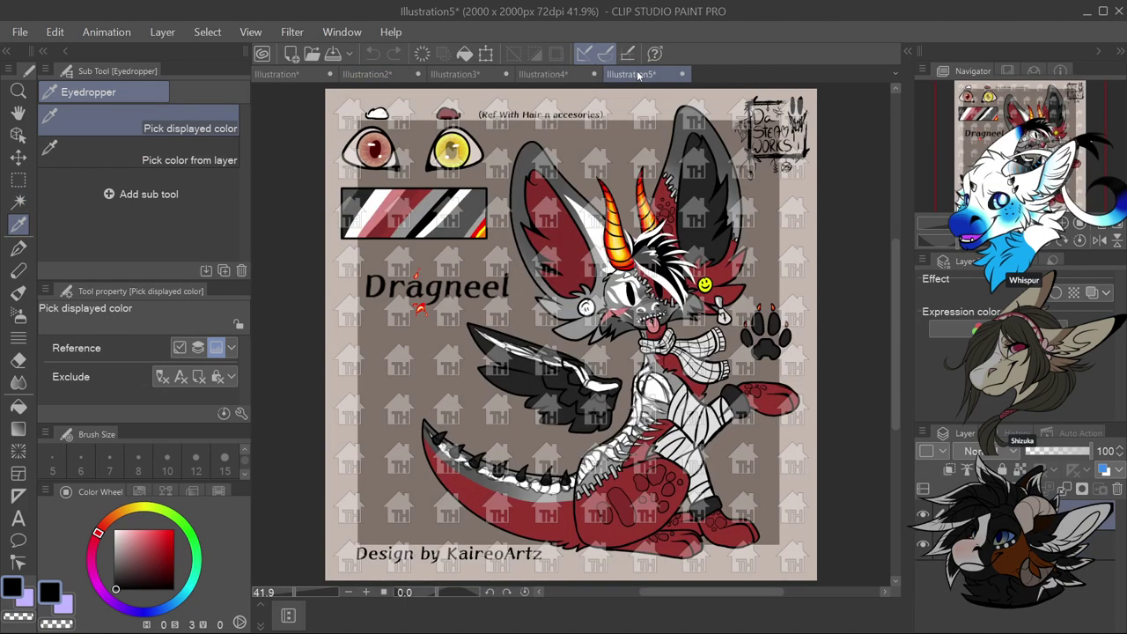
{"action": "scroll", "coordinate": [722, 278], "scroll_direction": "up", "scroll_amount": 3}
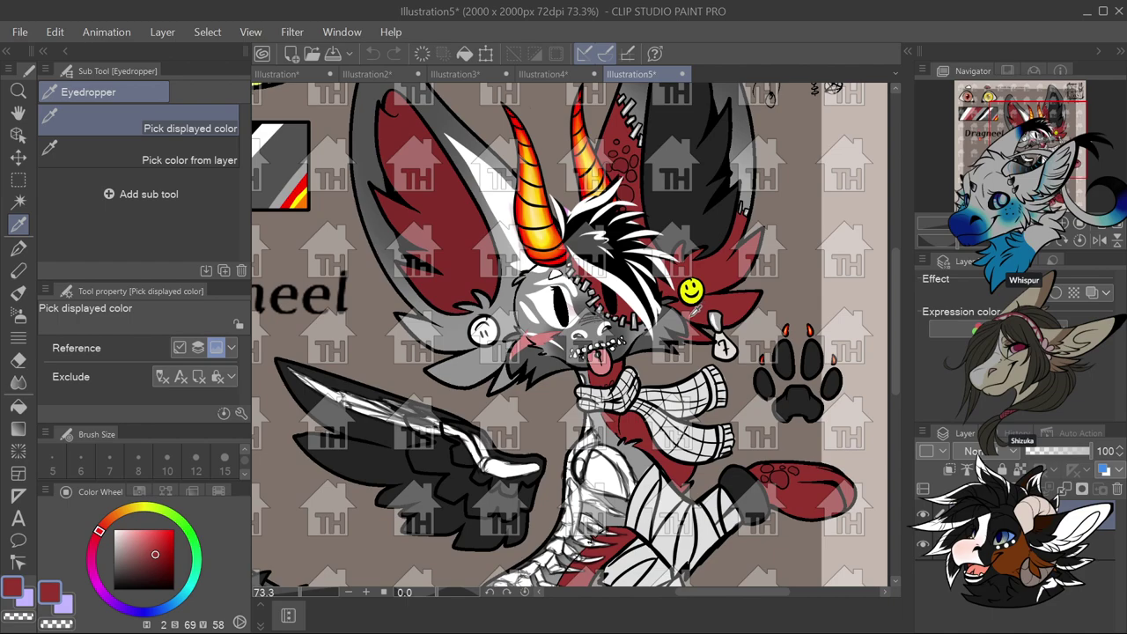
{"action": "scroll", "coordinate": [686, 321], "scroll_direction": "down", "scroll_amount": 3}
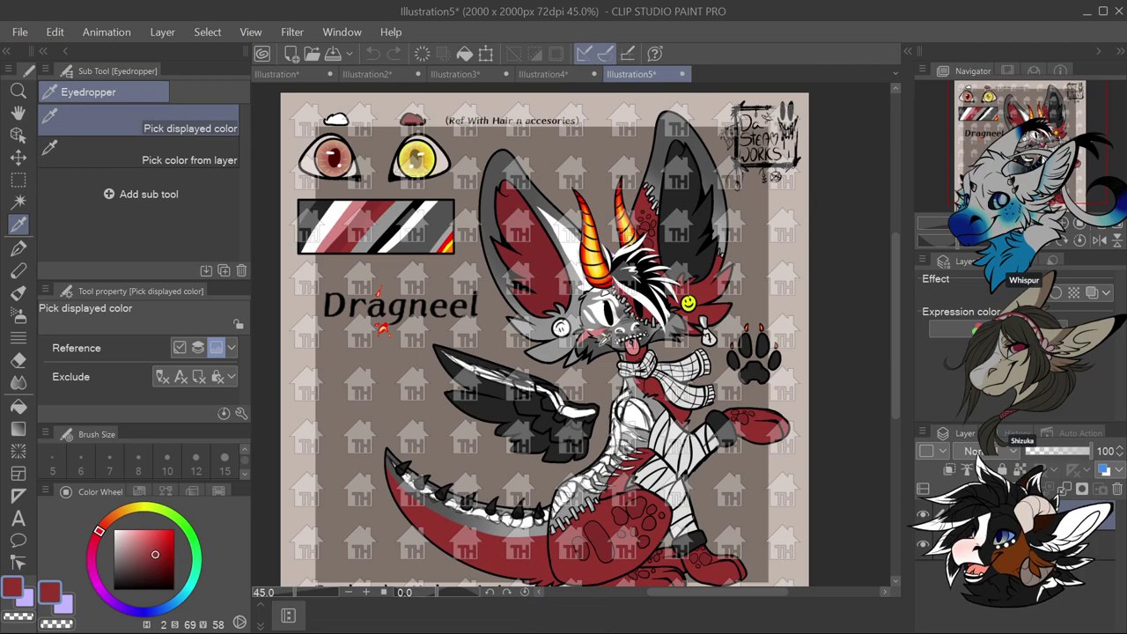
{"action": "scroll", "coordinate": [602, 346], "scroll_direction": "up", "scroll_amount": 3}
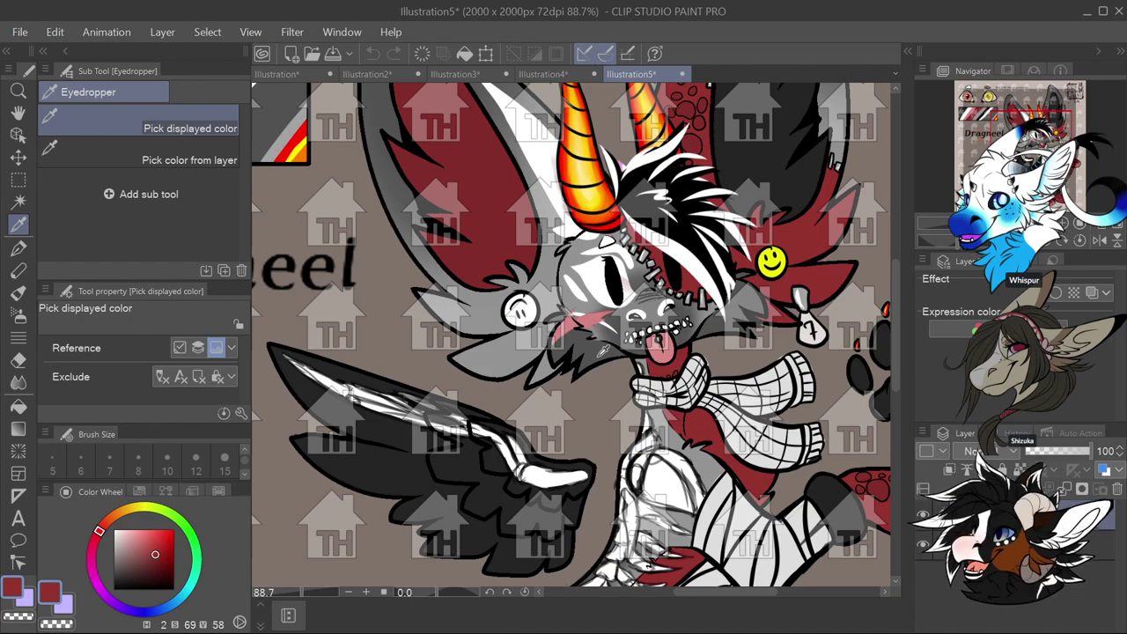
{"action": "left_click", "coordinate": [497, 370]}
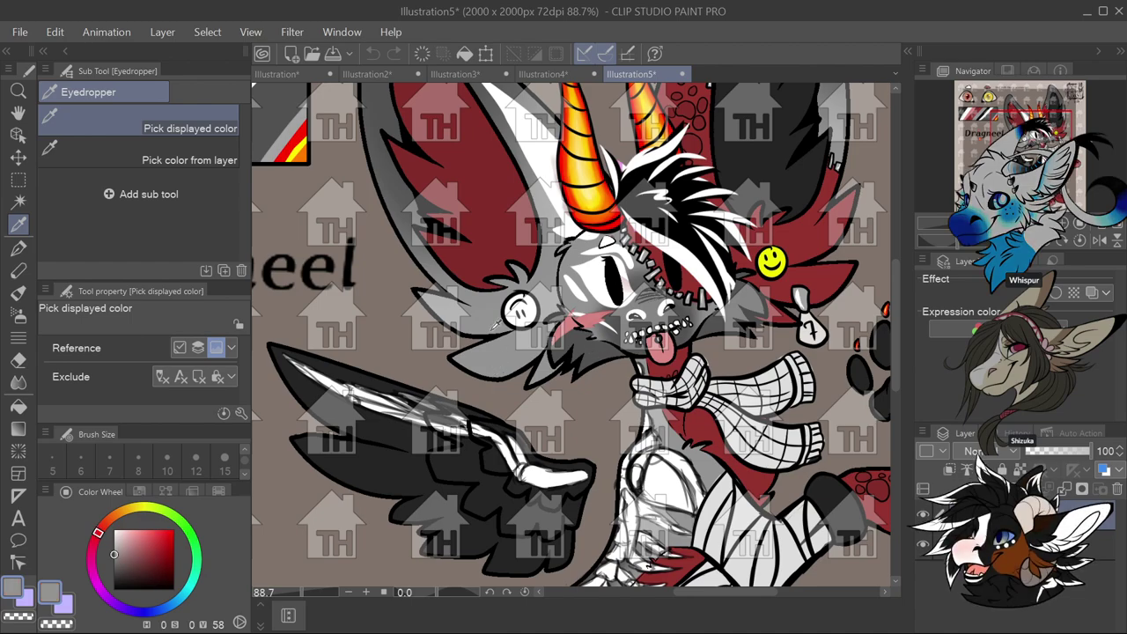
{"action": "left_click", "coordinate": [553, 76]}
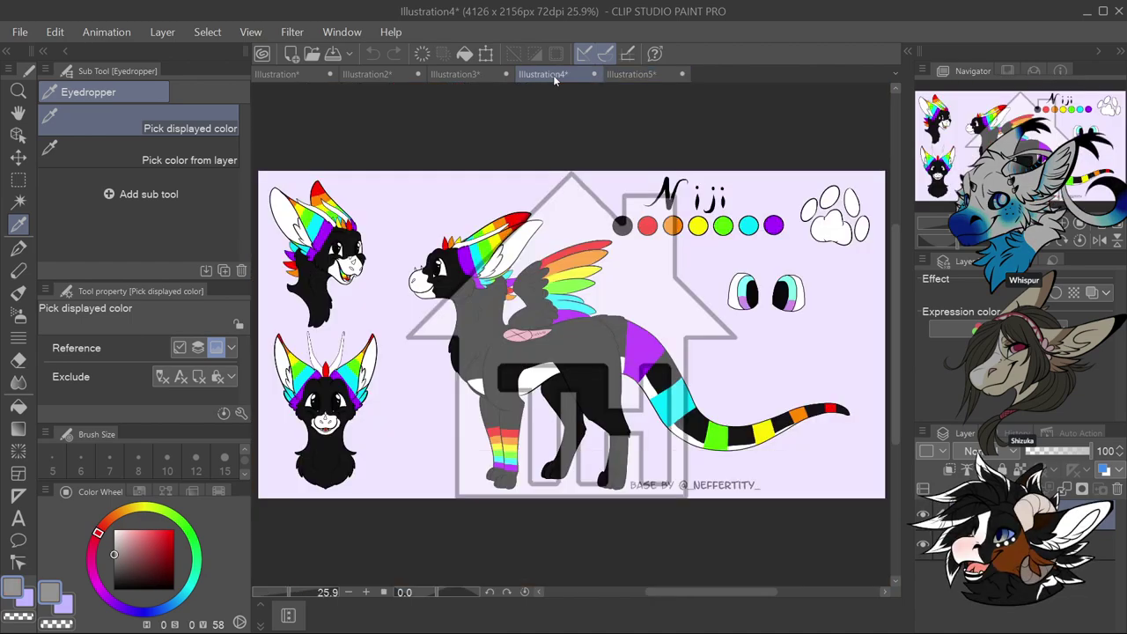
{"action": "left_click", "coordinate": [375, 76]}
Fill the selected head with the sampled grey on the layer beneath the line art using the G-pen at size 800
{"action": "scroll", "coordinate": [700, 352], "scroll_direction": "down", "scroll_amount": 2}
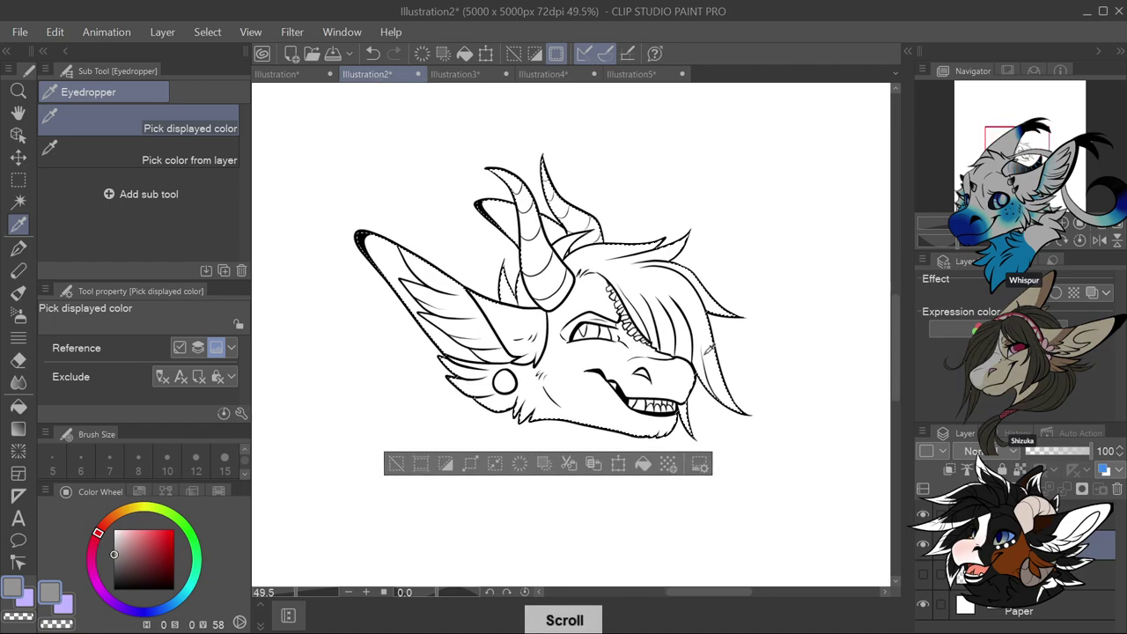
{"action": "scroll", "coordinate": [700, 352], "scroll_direction": "up", "scroll_amount": 2}
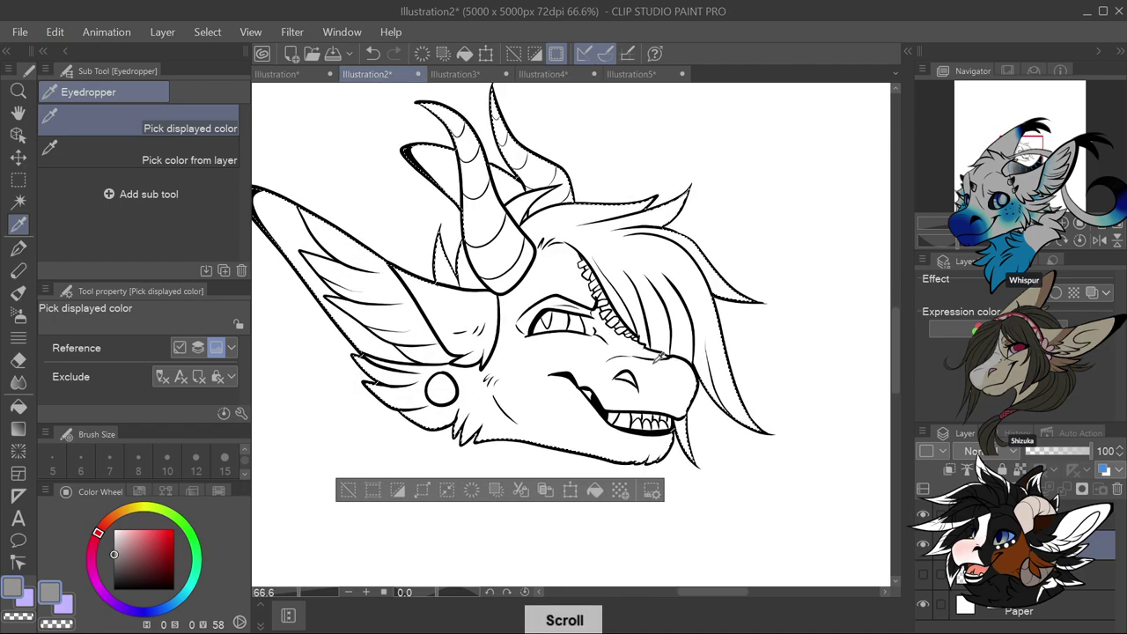
{"action": "key", "text": "p"}
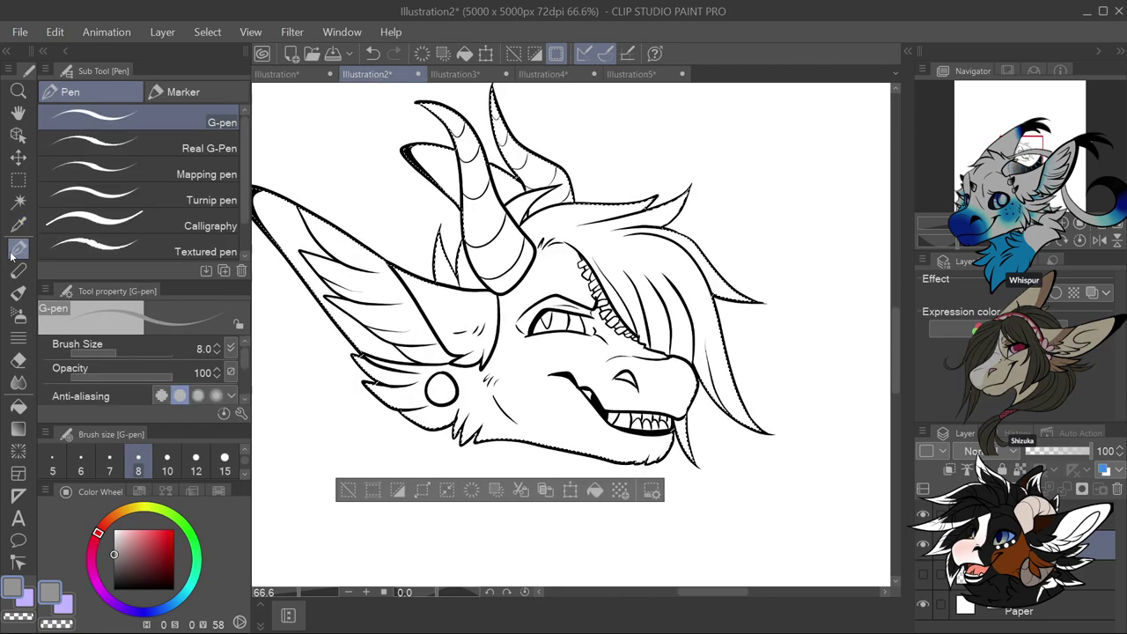
{"action": "scroll", "coordinate": [244, 480], "scroll_direction": "down", "scroll_amount": 3}
{"action": "left_click", "coordinate": [225, 456]}
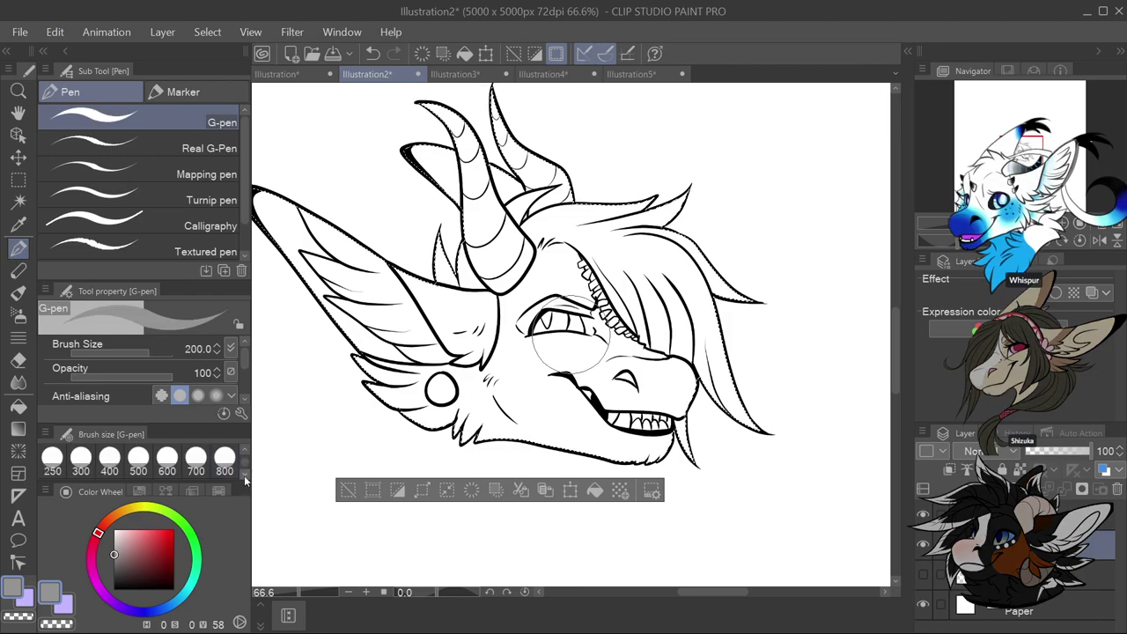
{"action": "left_click_drag", "start_coordinate": [491, 163], "coordinate": [377, 202]}
{"action": "mouse_move", "coordinate": [440, 79]}
{"action": "left_mouse_down"}
{"action": "mouse_move", "coordinate": [520, 321]}
{"action": "mouse_move", "coordinate": [722, 201]}
{"action": "mouse_move", "coordinate": [616, 490]}
{"action": "mouse_move", "coordinate": [868, 314]}
{"action": "left_mouse_up"}
{"action": "scroll", "coordinate": [631, 322], "scroll_direction": "down", "scroll_amount": 1}
{"action": "scroll", "coordinate": [430, 283], "scroll_direction": "up", "scroll_amount": 1}
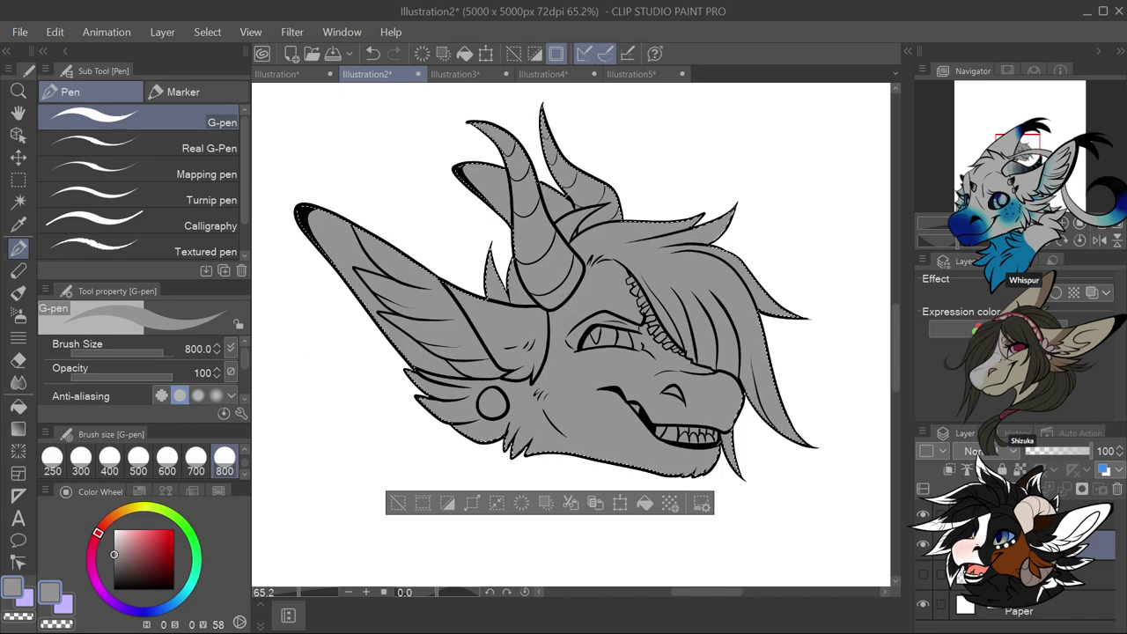
Add a layer clipped to the grey base and sample a dark grey from the Dragneel reference in Illustration5, returning to Illustration2
{"action": "key", "text": "ctrl+c"}
{"action": "key", "text": "ctrl+v"}
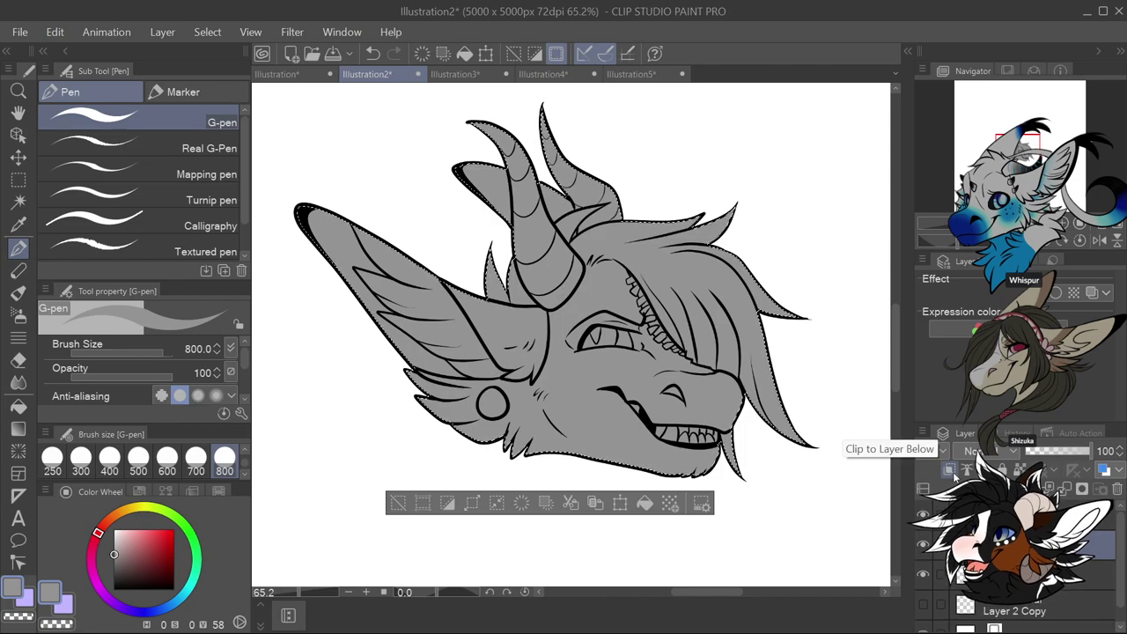
{"action": "left_click", "coordinate": [18, 224]}
{"action": "left_click", "coordinate": [447, 75]}
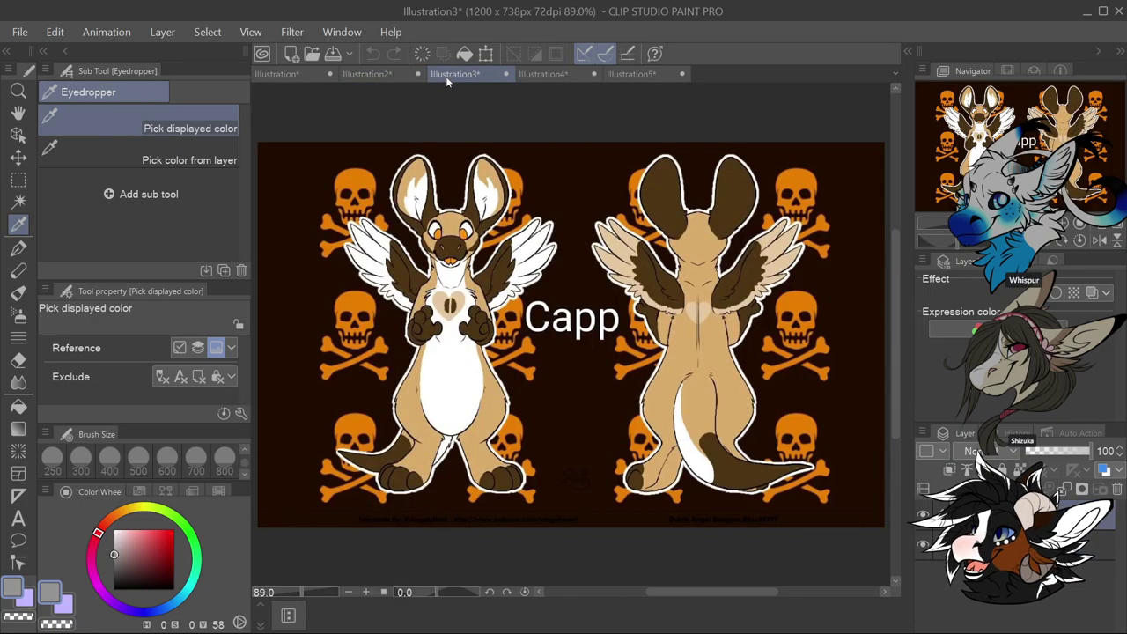
{"action": "left_click", "coordinate": [631, 75]}
{"action": "scroll", "coordinate": [481, 117], "scroll_direction": "down", "scroll_amount": 3}
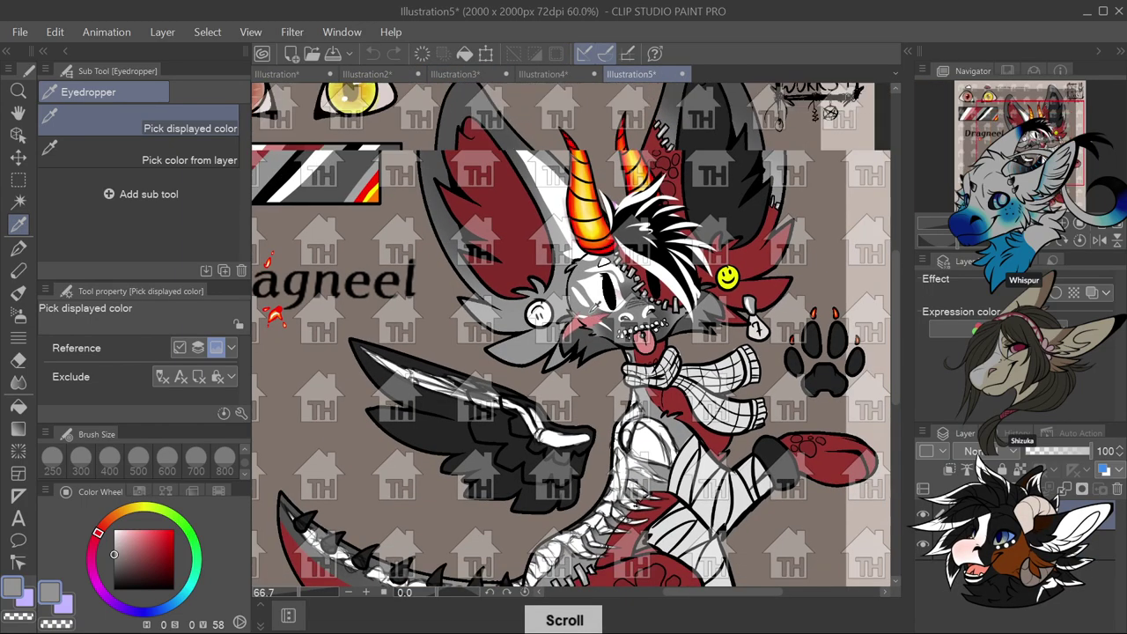
{"action": "scroll", "coordinate": [482, 117], "scroll_direction": "up", "scroll_amount": 3}
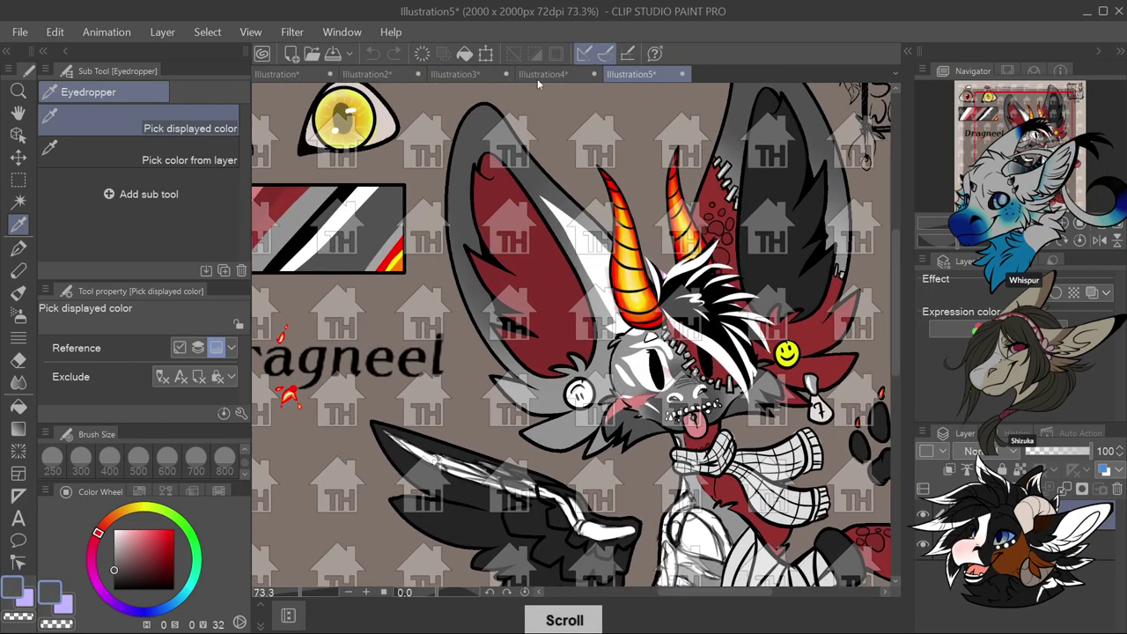
{"action": "left_click", "coordinate": [539, 75]}
{"action": "left_click", "coordinate": [366, 74]}
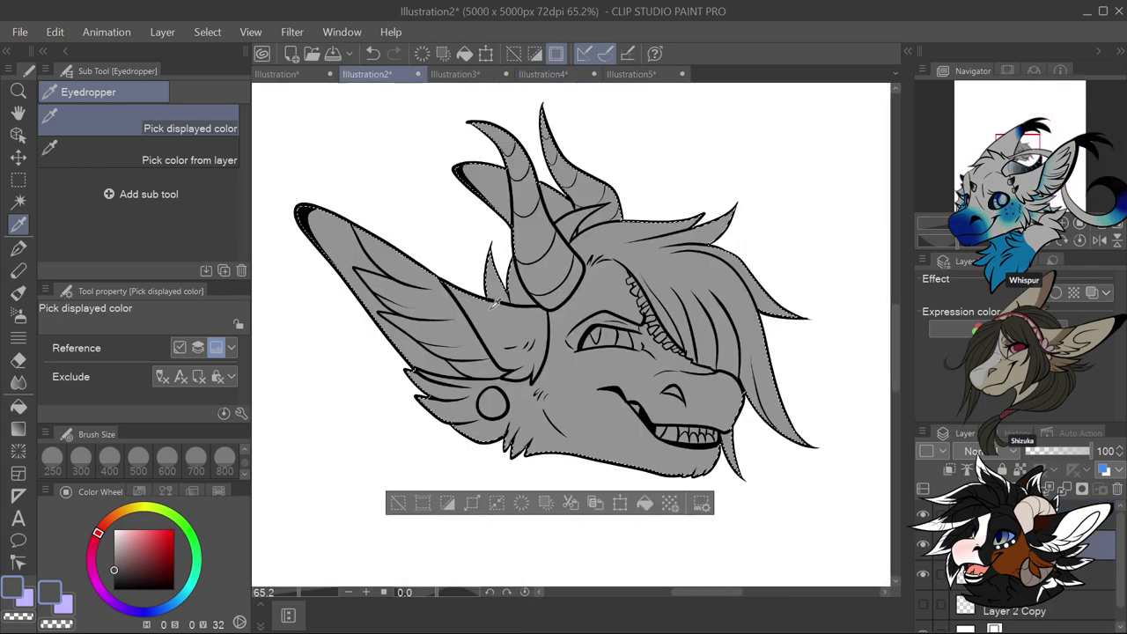
Shade the ears and the ear tuft tips with the dark grey using the Soft airbrush at size 200
{"action": "scroll", "coordinate": [494, 304], "scroll_direction": "down", "scroll_amount": 1}
{"action": "scroll", "coordinate": [475, 352], "scroll_direction": "up", "scroll_amount": 2}
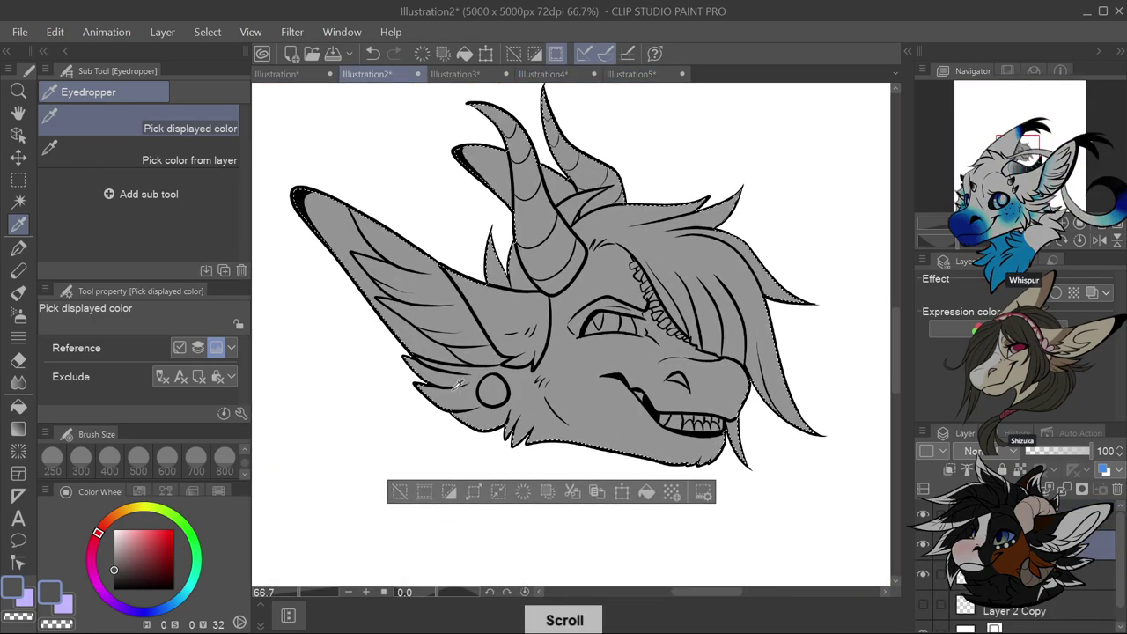
{"action": "key", "text": "p"}
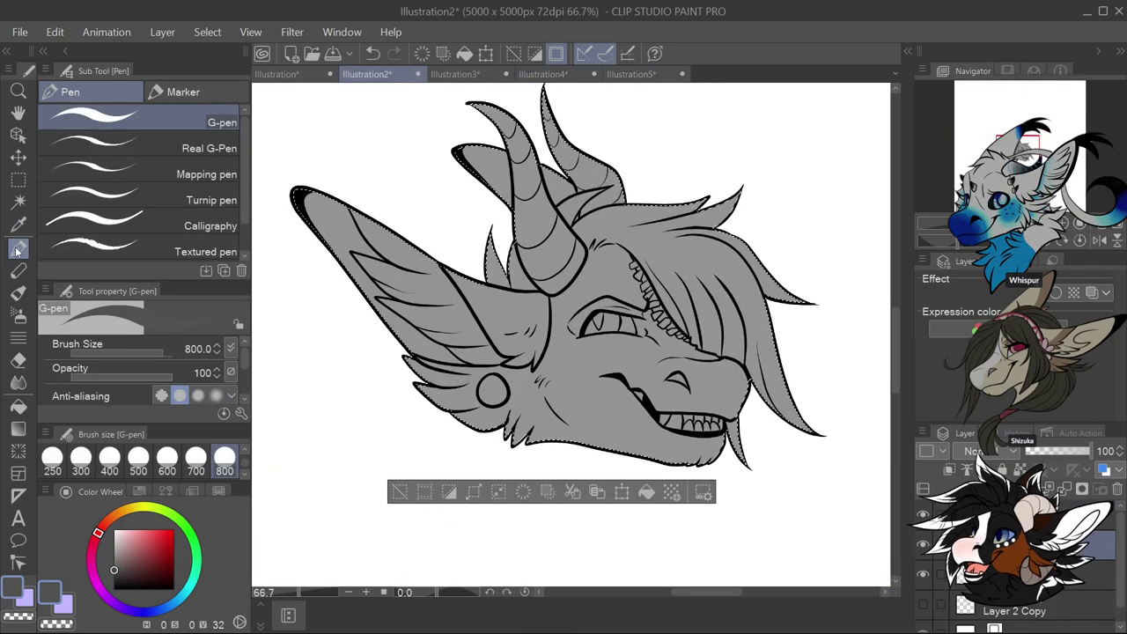
{"action": "left_click", "coordinate": [19, 313]}
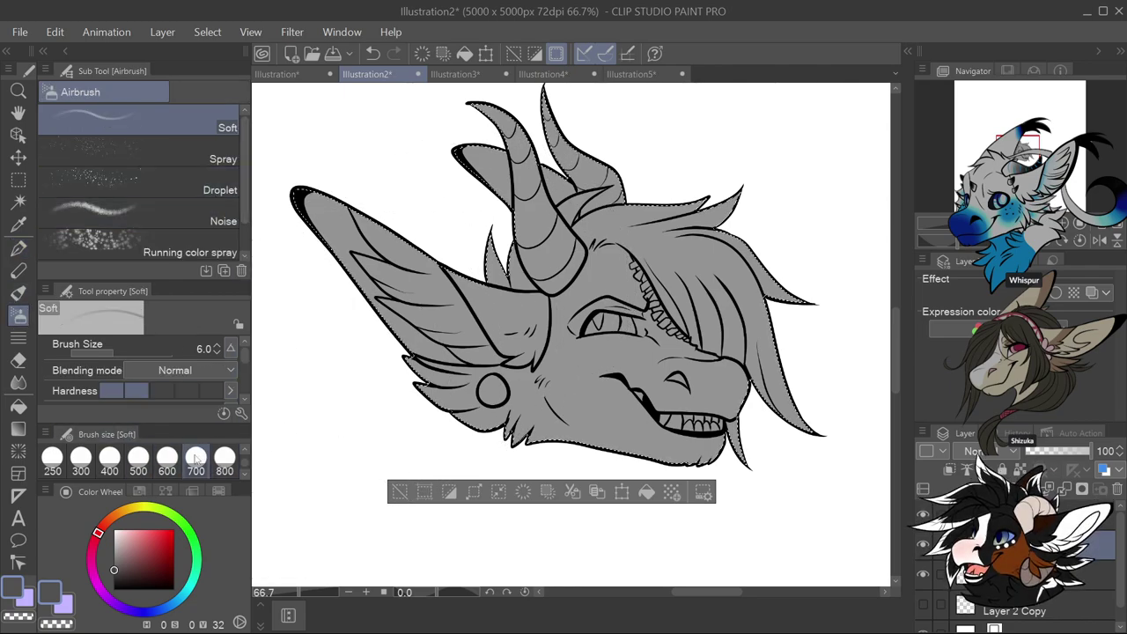
{"action": "left_click", "coordinate": [166, 456]}
{"action": "scroll", "coordinate": [405, 308], "scroll_direction": "up", "scroll_amount": 3}
{"action": "key", "text": "bracketleft"}
{"action": "key", "text": "bracketleft"}
{"action": "key", "text": "bracketleft"}
{"action": "key", "text": "bracketleft"}
{"action": "key", "text": "bracketleft"}
{"action": "mouse_move", "coordinate": [436, 310]}
{"action": "left_mouse_down"}
{"action": "mouse_move", "coordinate": [424, 247]}
{"action": "mouse_move", "coordinate": [408, 336]}
{"action": "mouse_move", "coordinate": [419, 271]}
{"action": "mouse_move", "coordinate": [406, 268]}
{"action": "mouse_move", "coordinate": [445, 256]}
{"action": "mouse_move", "coordinate": [491, 199]}
{"action": "mouse_move", "coordinate": [521, 97]}
{"action": "mouse_move", "coordinate": [451, 135]}
{"action": "mouse_move", "coordinate": [508, 171]}
{"action": "mouse_move", "coordinate": [561, 118]}
{"action": "mouse_move", "coordinate": [433, 150]}
{"action": "left_mouse_up"}
{"action": "key", "text": "ctrl+z"}
{"action": "scroll", "coordinate": [517, 262], "scroll_direction": "down", "scroll_amount": 2}
{"action": "scroll", "coordinate": [479, 176], "scroll_direction": "up", "scroll_amount": 1}
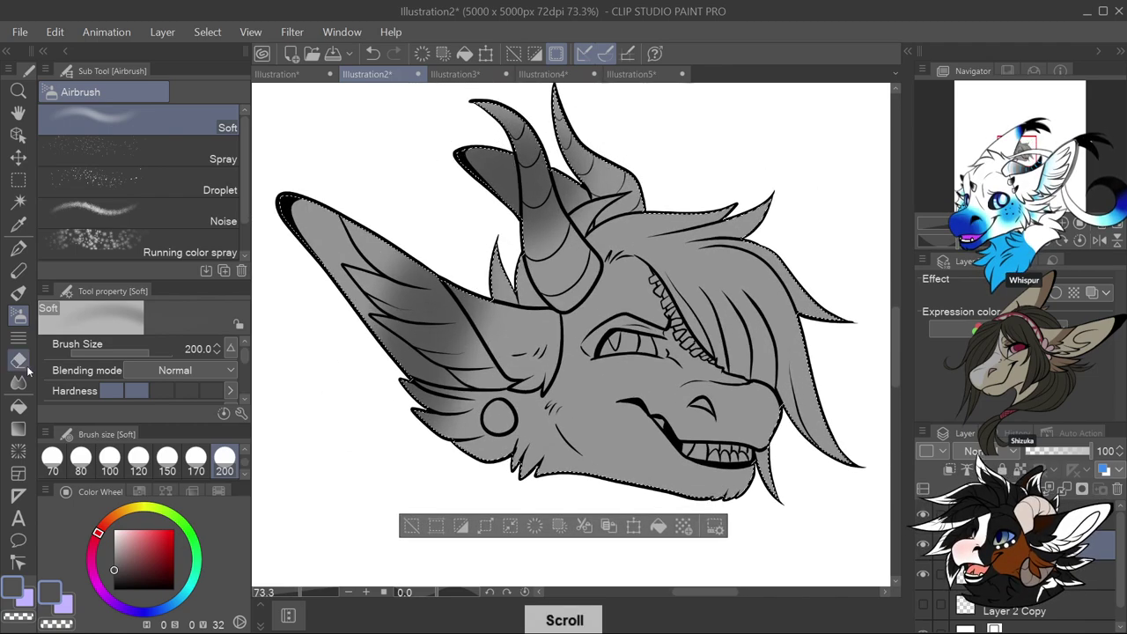
Erase the dark shading that spilled onto the inner ear and both horns using the Hard eraser at size 60
{"action": "key", "text": "e"}
{"action": "mouse_move", "coordinate": [419, 297]}
{"action": "left_mouse_down"}
{"action": "mouse_move", "coordinate": [393, 351]}
{"action": "mouse_move", "coordinate": [398, 240]}
{"action": "mouse_move", "coordinate": [363, 350]}
{"action": "mouse_move", "coordinate": [379, 212]}
{"action": "mouse_move", "coordinate": [402, 220]}
{"action": "mouse_move", "coordinate": [408, 246]}
{"action": "mouse_move", "coordinate": [403, 359]}
{"action": "left_mouse_up"}
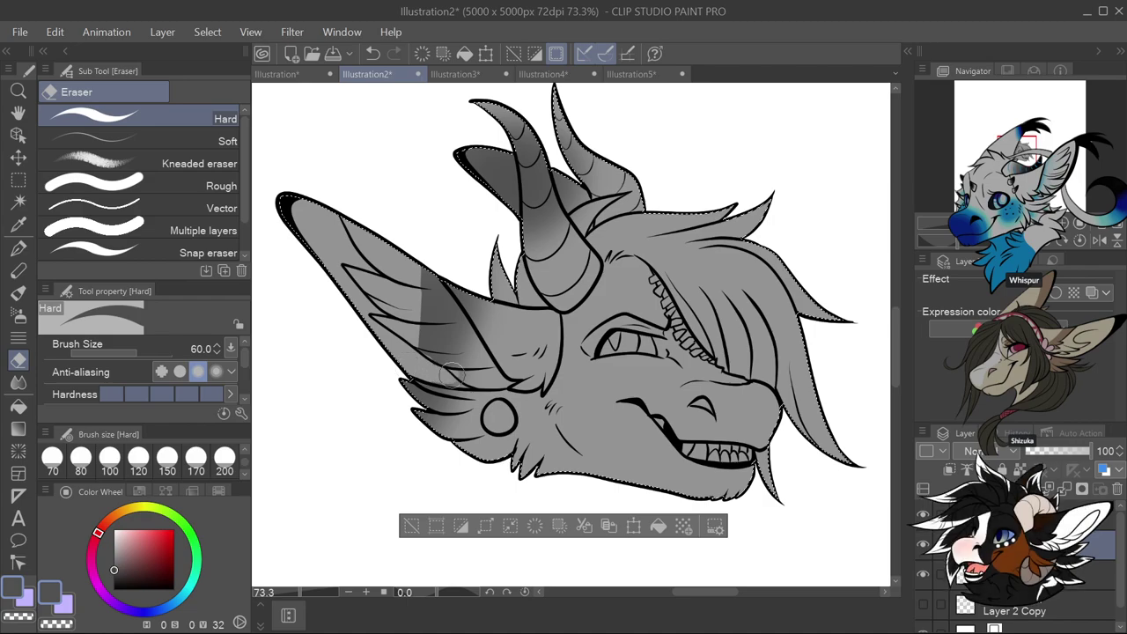
{"action": "scroll", "coordinate": [479, 370], "scroll_direction": "up", "scroll_amount": 2}
{"action": "mouse_move", "coordinate": [401, 335]}
{"action": "left_mouse_down"}
{"action": "mouse_move", "coordinate": [442, 360]}
{"action": "mouse_move", "coordinate": [412, 277]}
{"action": "mouse_move", "coordinate": [411, 264]}
{"action": "mouse_move", "coordinate": [429, 257]}
{"action": "mouse_move", "coordinate": [419, 243]}
{"action": "mouse_move", "coordinate": [479, 343]}
{"action": "mouse_move", "coordinate": [449, 317]}
{"action": "mouse_move", "coordinate": [485, 376]}
{"action": "mouse_move", "coordinate": [413, 378]}
{"action": "mouse_move", "coordinate": [438, 344]}
{"action": "mouse_move", "coordinate": [424, 379]}
{"action": "mouse_move", "coordinate": [447, 382]}
{"action": "mouse_move", "coordinate": [485, 343]}
{"action": "left_mouse_up"}
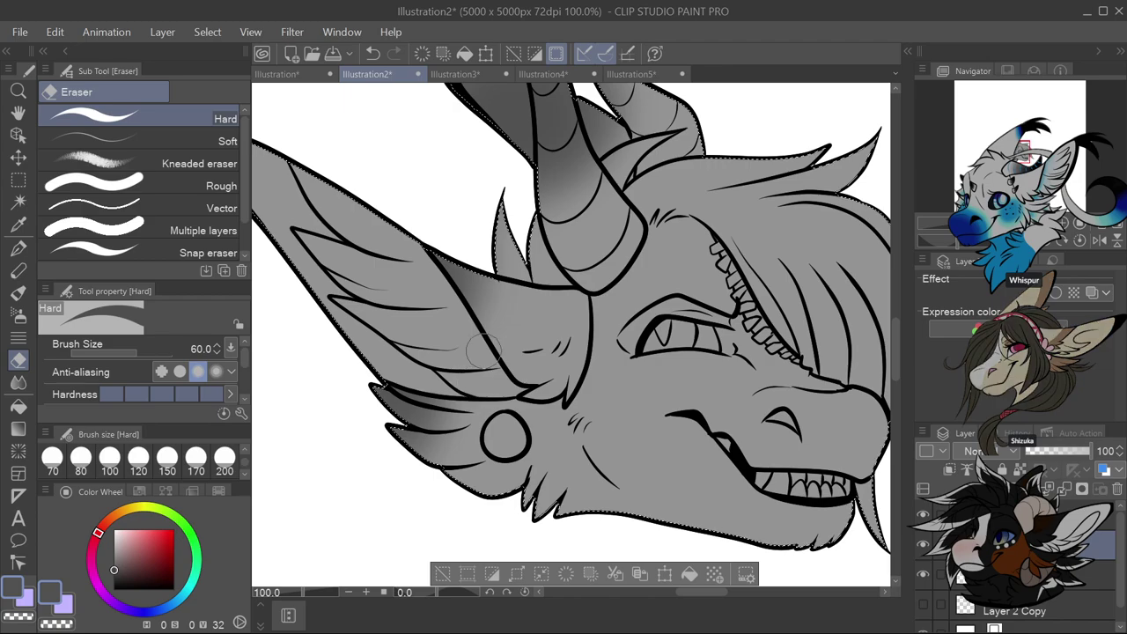
{"action": "scroll", "coordinate": [484, 343], "scroll_direction": "down", "scroll_amount": 3}
{"action": "scroll", "coordinate": [532, 106], "scroll_direction": "up", "scroll_amount": 3}
{"action": "mouse_move", "coordinate": [533, 106]}
{"action": "left_mouse_down"}
{"action": "mouse_move", "coordinate": [543, 130]}
{"action": "mouse_move", "coordinate": [520, 82]}
{"action": "mouse_move", "coordinate": [487, 98]}
{"action": "left_mouse_up"}
{"action": "left_click_drag", "start_coordinate": [563, 181], "coordinate": [555, 260]}
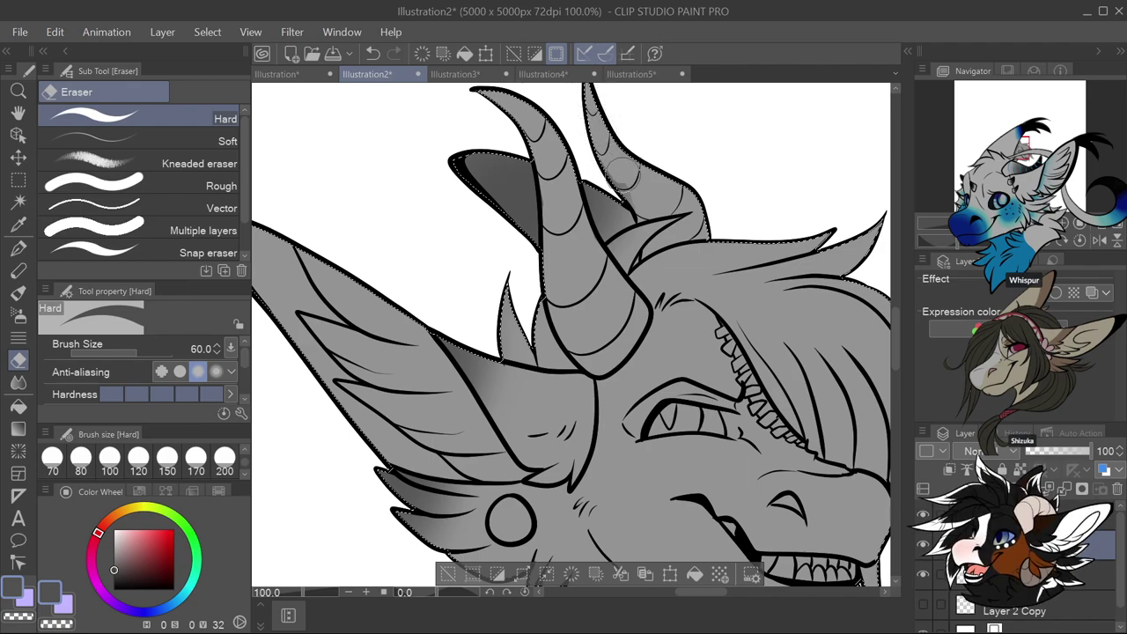
{"action": "scroll", "coordinate": [645, 203], "scroll_direction": "down", "scroll_amount": 2}
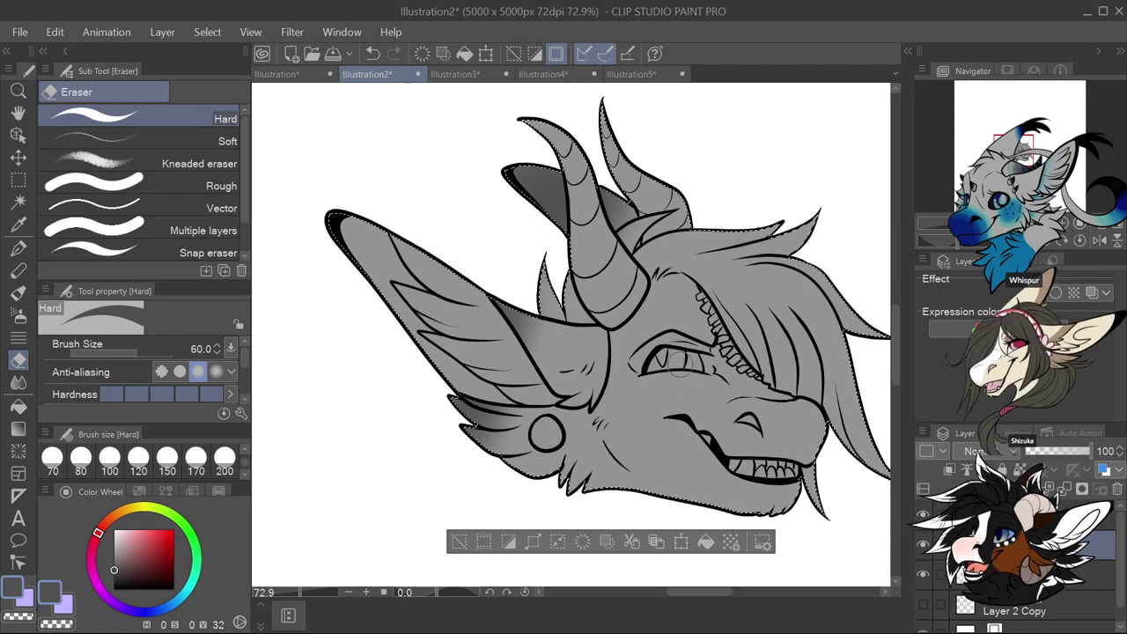
{"action": "scroll", "coordinate": [635, 374], "scroll_direction": "down", "scroll_amount": 1}
{"action": "scroll", "coordinate": [636, 374], "scroll_direction": "up", "scroll_amount": 3}
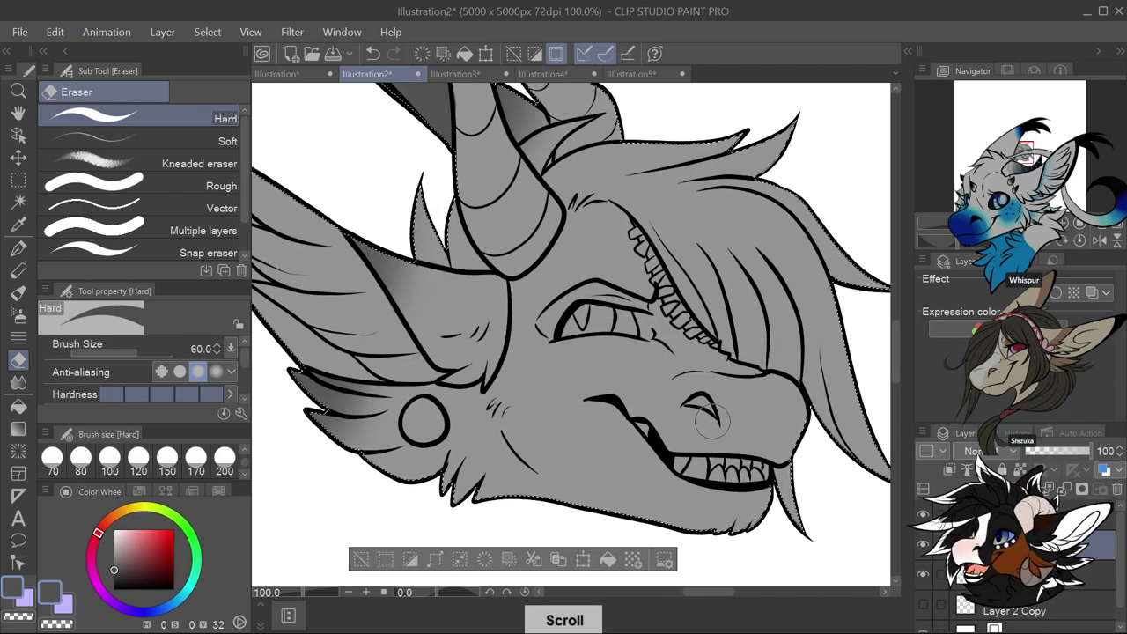
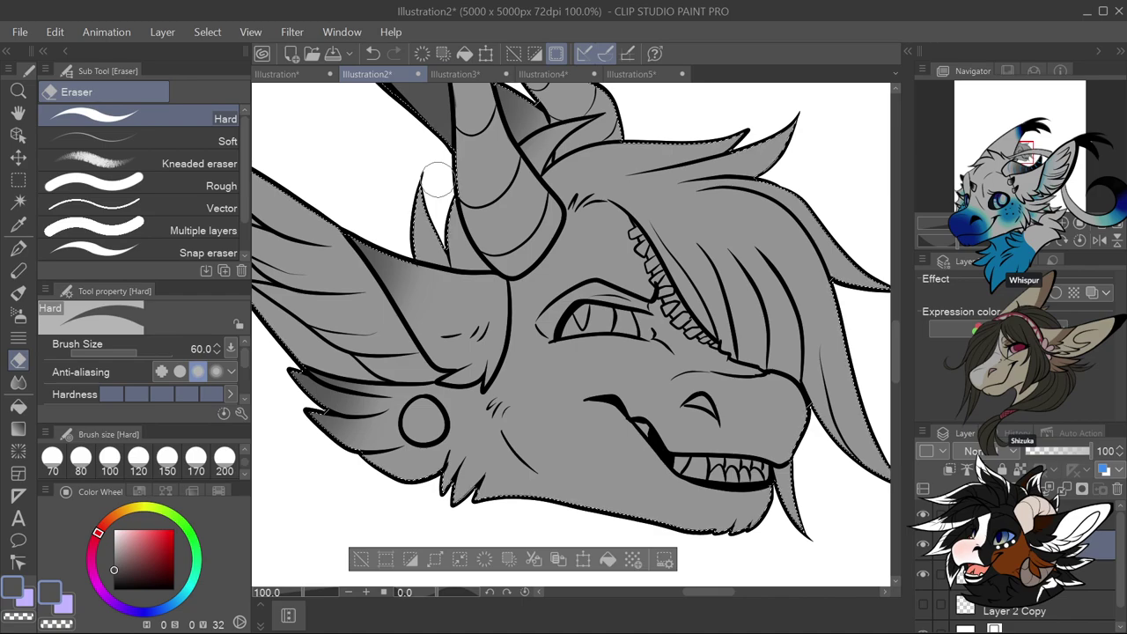
Sample the black of the hair from the Dragneel reference in Illustration5
{"action": "left_click", "coordinate": [18, 226]}
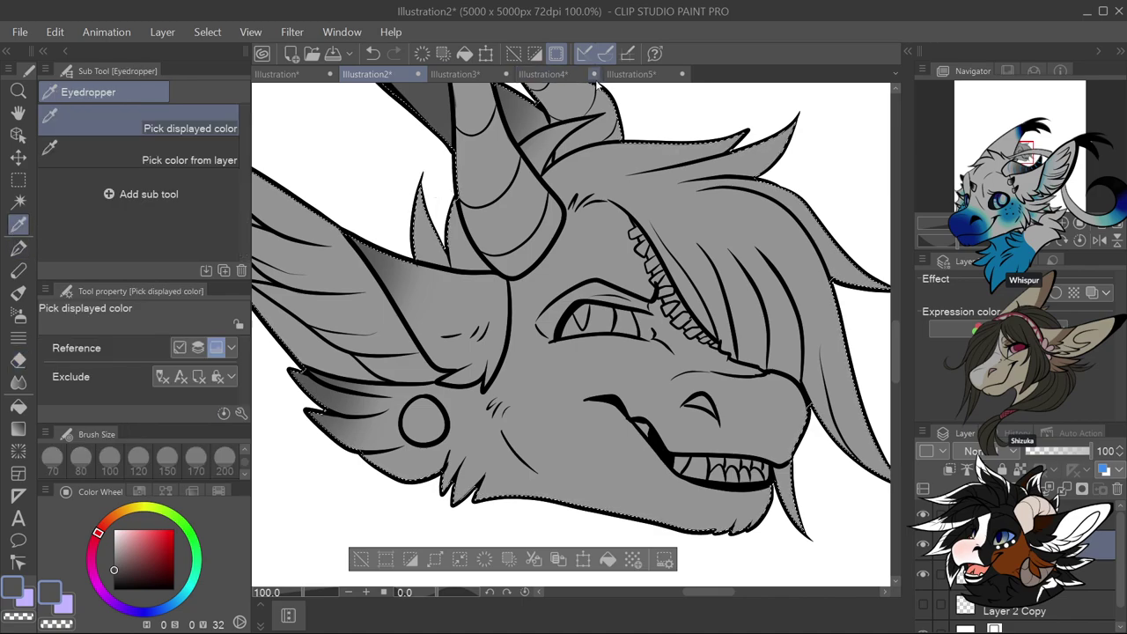
{"action": "left_click", "coordinate": [627, 74]}
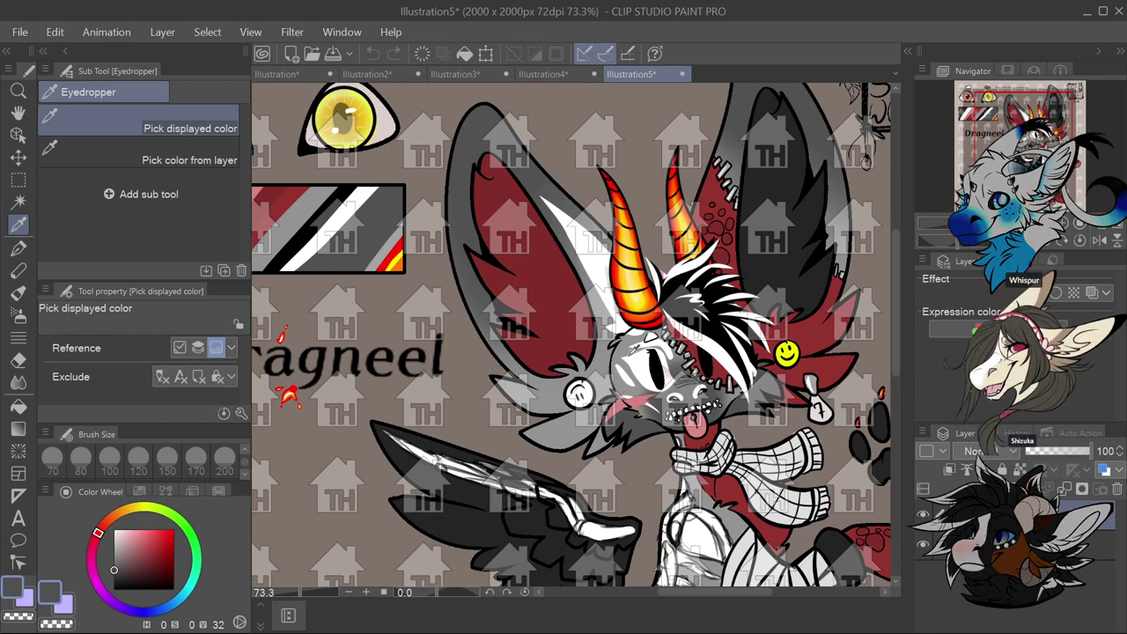
{"action": "scroll", "coordinate": [697, 295], "scroll_direction": "up", "scroll_amount": 4}
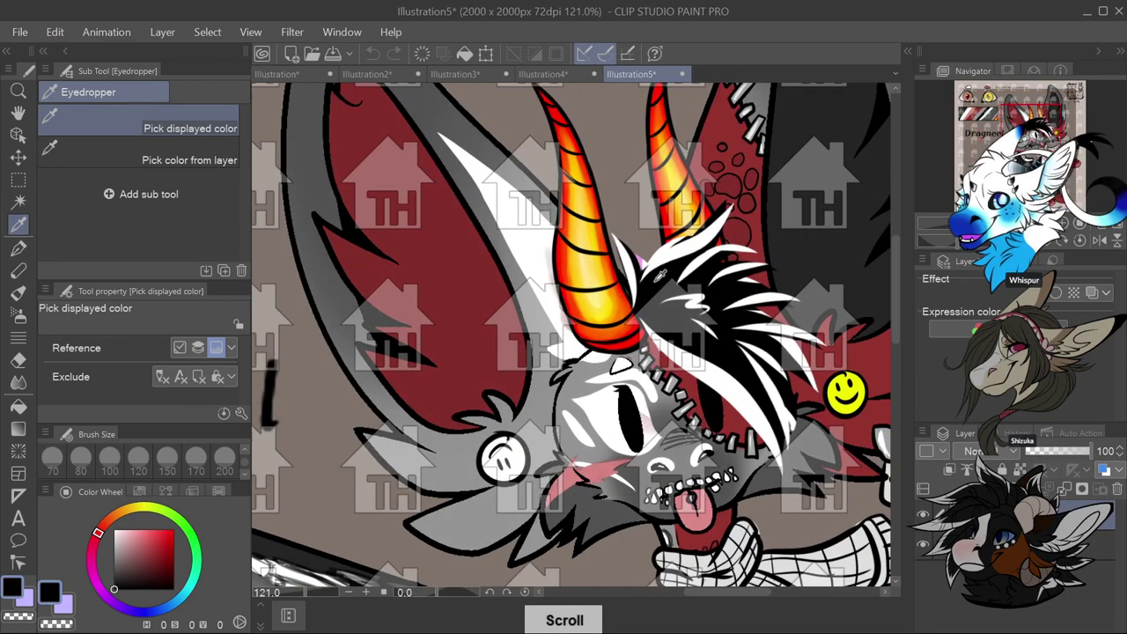
Sample the hair's black and white from the Illustration5 reference and return to the Illustration2 drawing
{"action": "left_click", "coordinate": [656, 278]}
{"action": "left_click", "coordinate": [666, 255]}
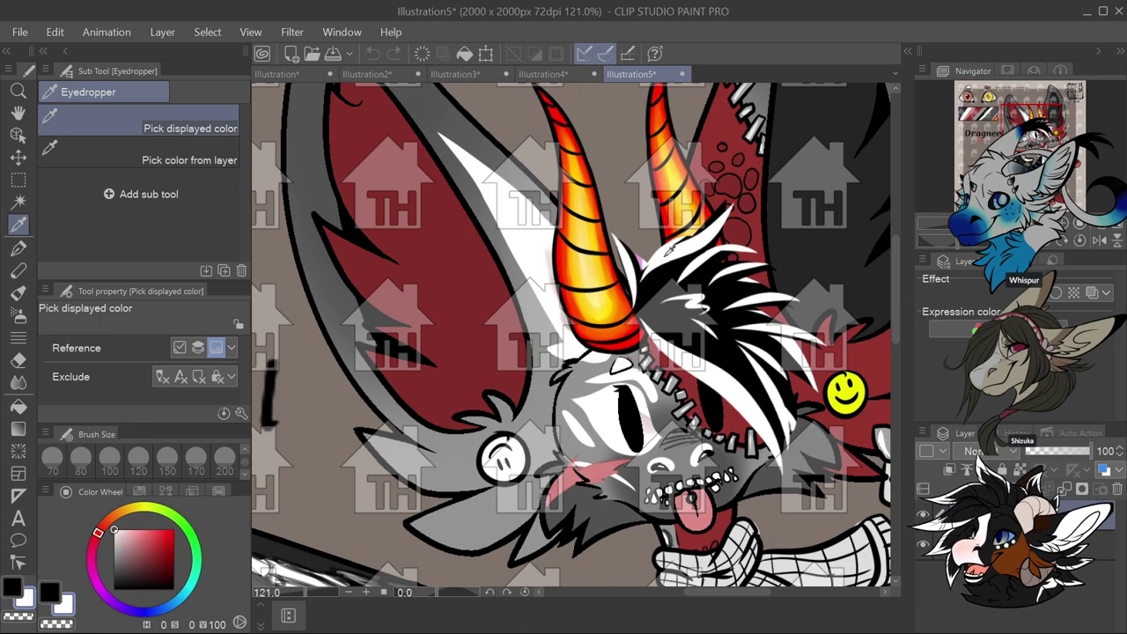
{"action": "left_click", "coordinate": [542, 76]}
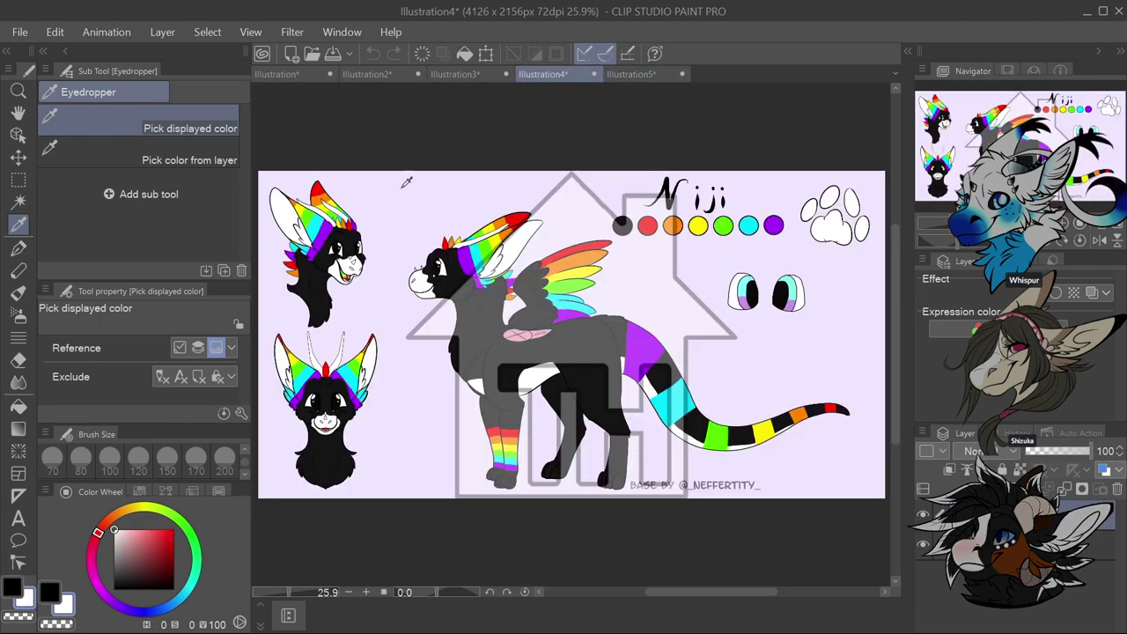
{"action": "left_click", "coordinate": [366, 74]}
Fill the hair tufts around the base of the horns with black, using the fill that refers to other layers
{"action": "left_click", "coordinate": [12, 588]}
{"action": "left_click", "coordinate": [18, 407]}
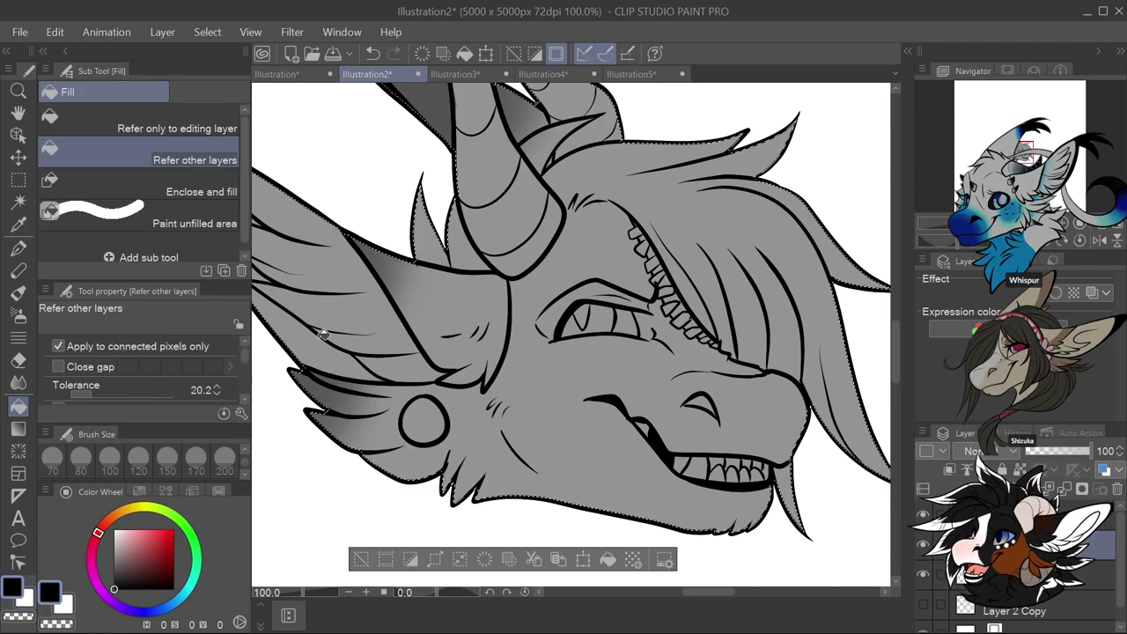
{"action": "left_click", "coordinate": [467, 236]}
{"action": "left_click", "coordinate": [433, 225]}
{"action": "left_click", "coordinate": [563, 148]}
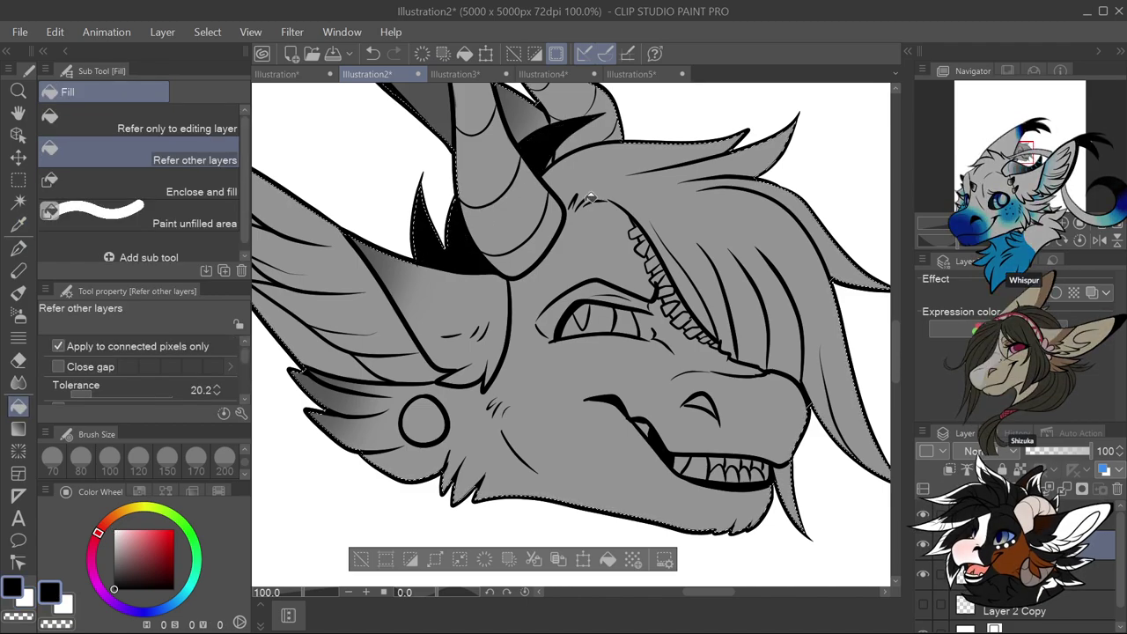
Close the gap in the forehead hairline beside the horn with a black G-pen stroke at brush size 4
{"action": "scroll", "coordinate": [590, 198], "scroll_direction": "down", "scroll_amount": 2}
{"action": "scroll", "coordinate": [735, 264], "scroll_direction": "up", "scroll_amount": 4}
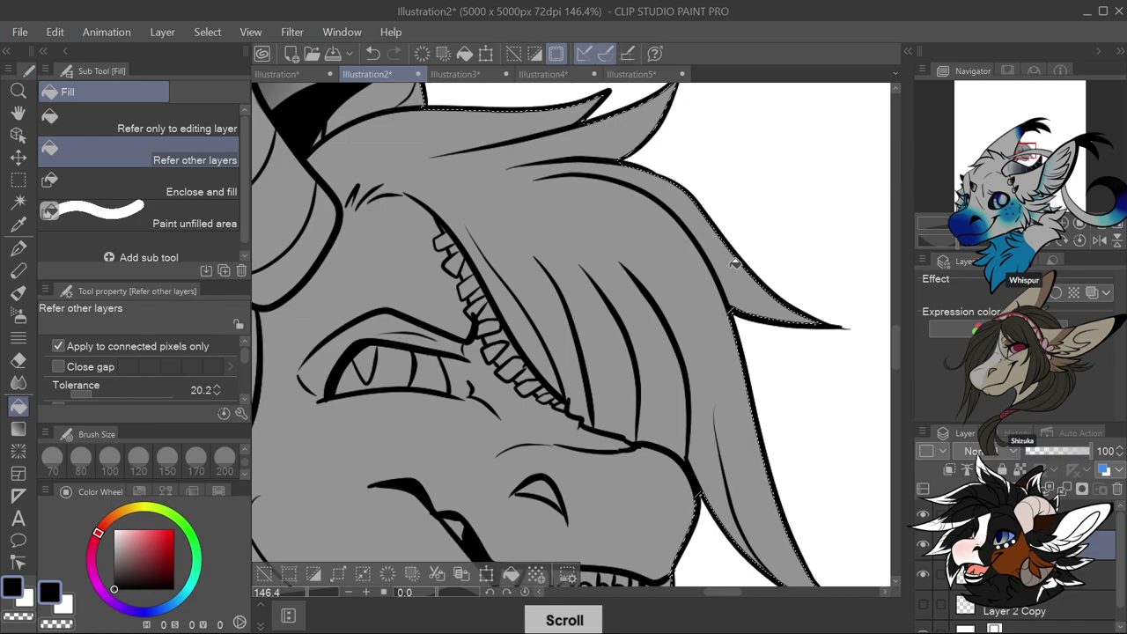
{"action": "key", "text": "p"}
{"action": "scroll", "coordinate": [361, 176], "scroll_direction": "up", "scroll_amount": 1}
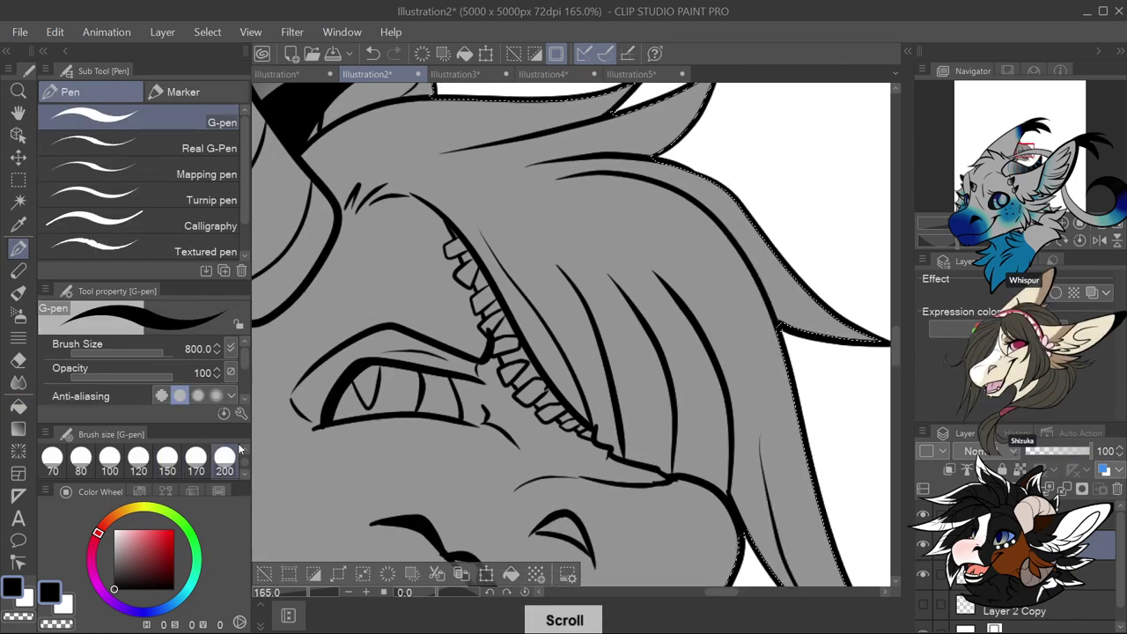
{"action": "scroll", "coordinate": [239, 450], "scroll_direction": "up", "scroll_amount": 3}
{"action": "left_click", "coordinate": [224, 458]}
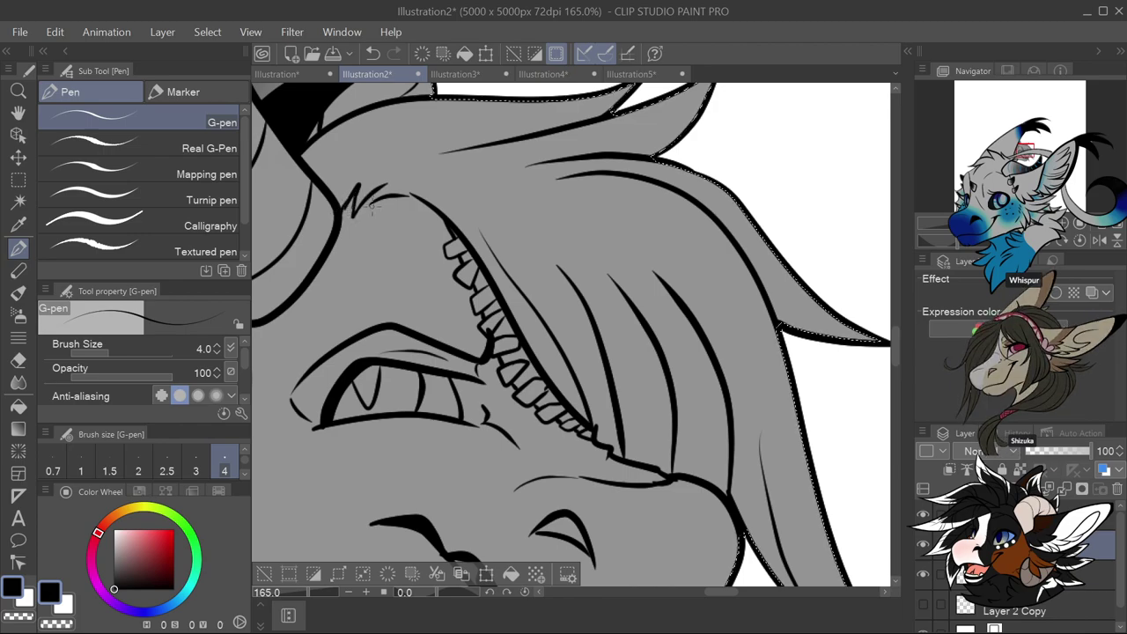
{"action": "left_click_drag", "start_coordinate": [389, 181], "coordinate": [362, 213]}
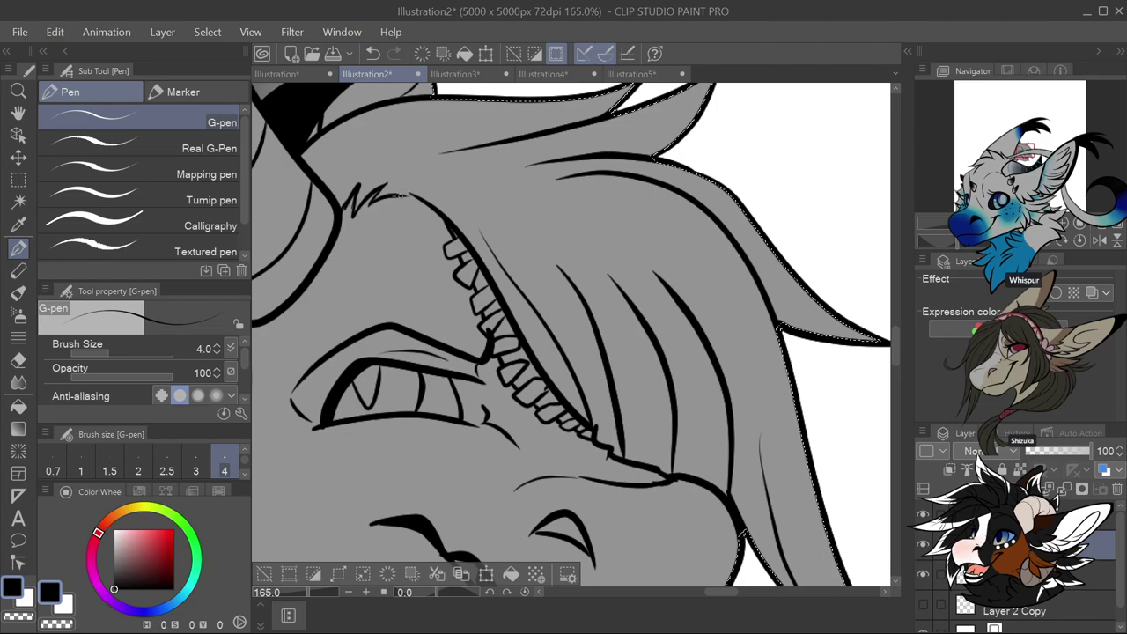
Fill the main mane and fringe, plus the small strand behind the chin, with black
{"action": "scroll", "coordinate": [440, 210], "scroll_direction": "down", "scroll_amount": 4}
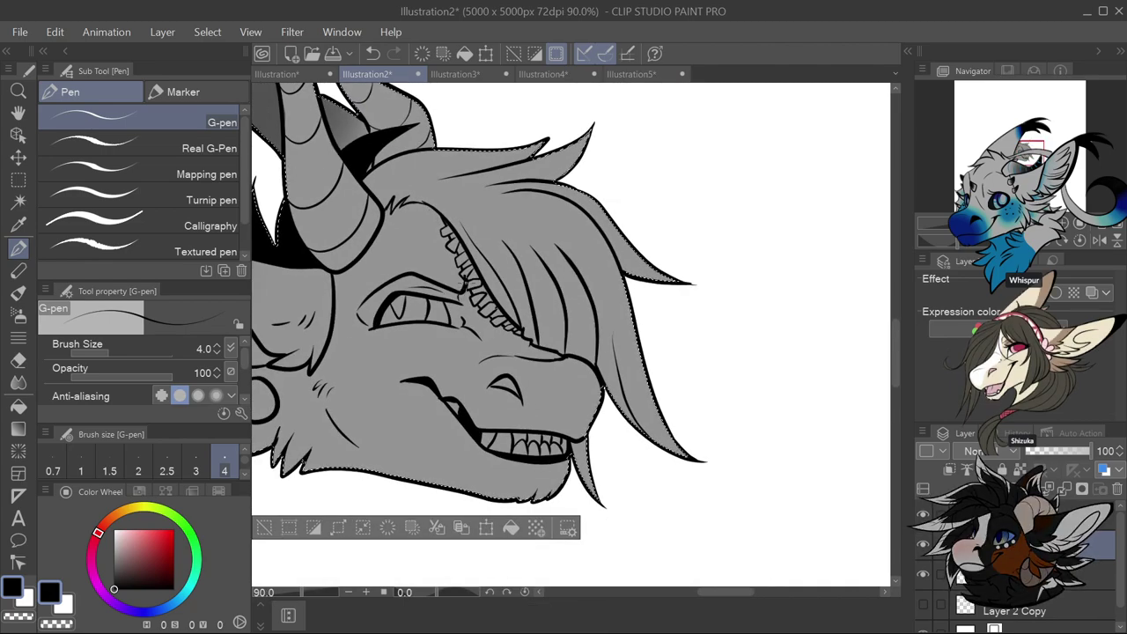
{"action": "scroll", "coordinate": [458, 200], "scroll_direction": "down", "scroll_amount": 1}
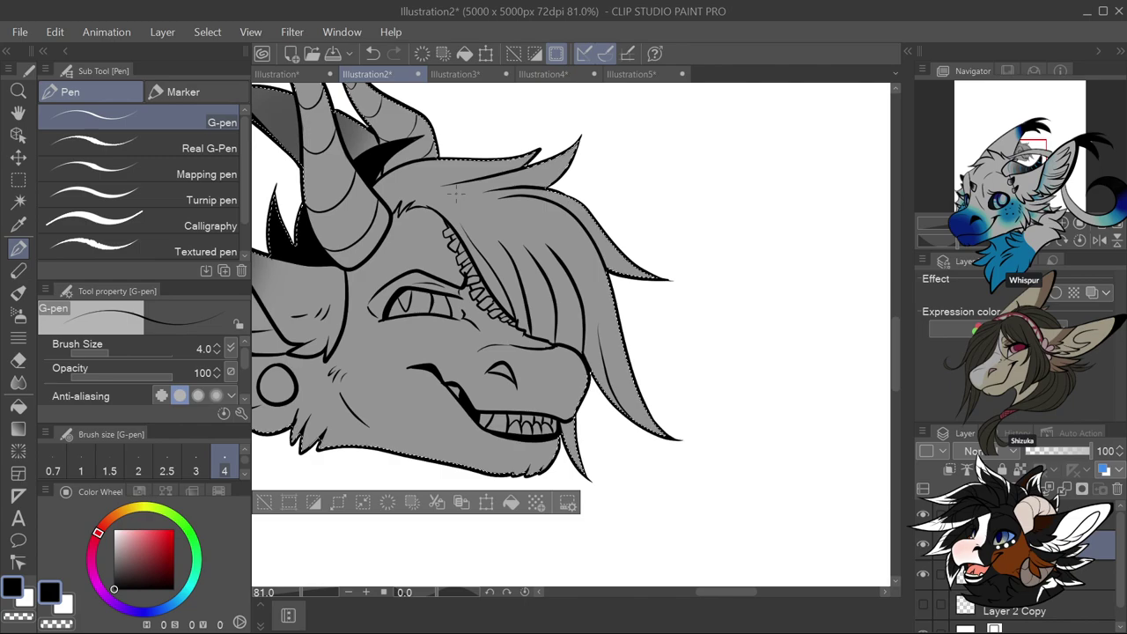
{"action": "scroll", "coordinate": [457, 192], "scroll_direction": "up", "scroll_amount": 2}
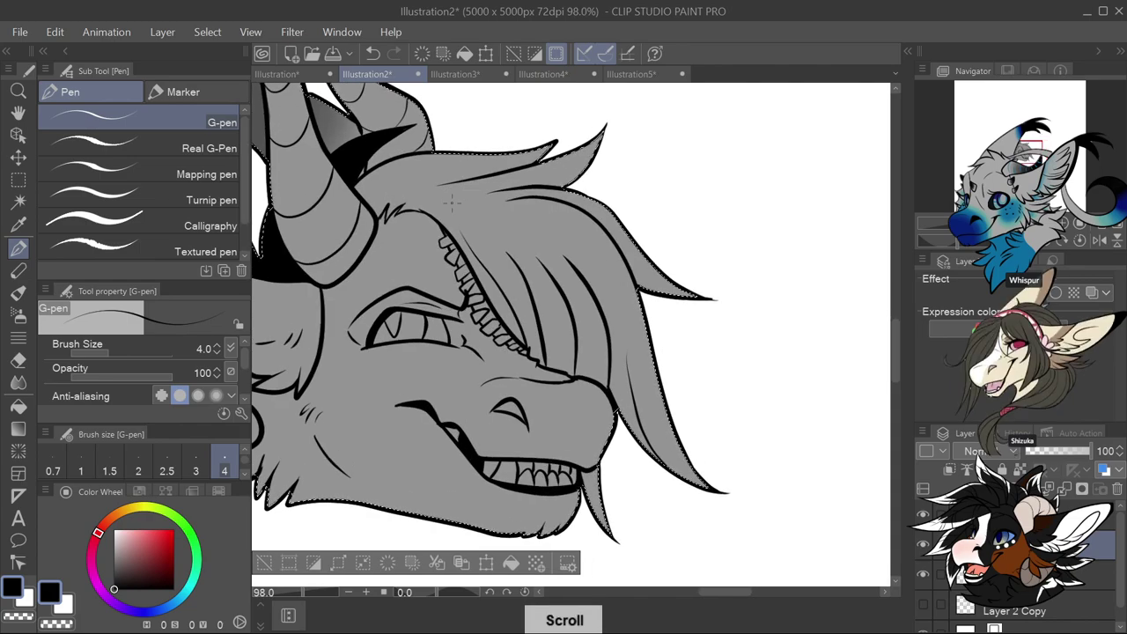
{"action": "key", "text": "g"}
{"action": "left_click", "coordinate": [392, 178]}
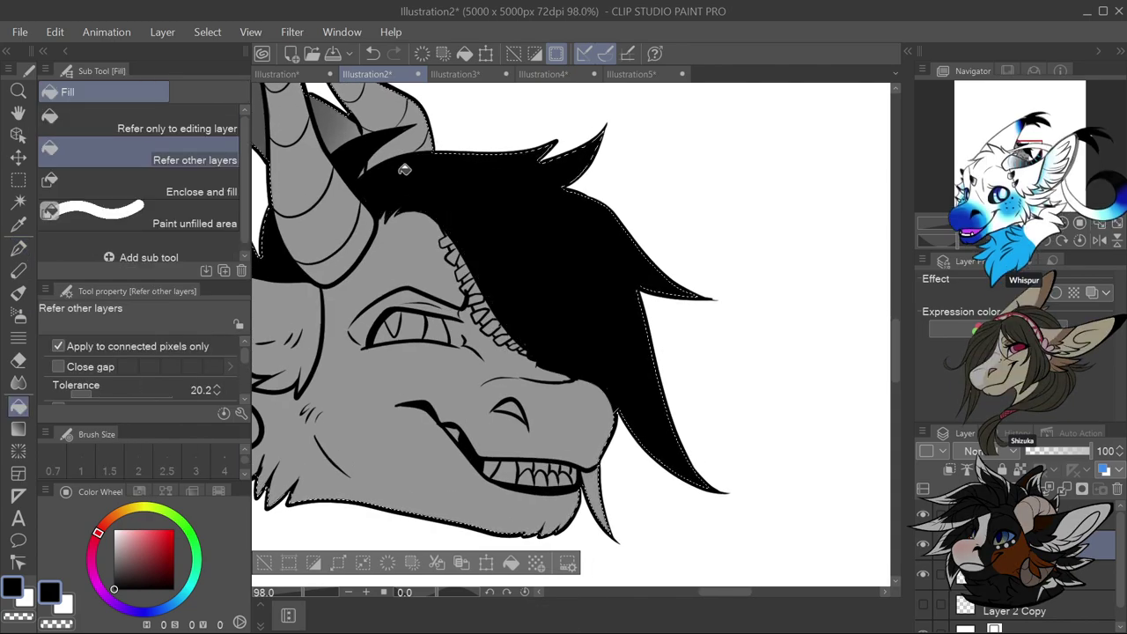
{"action": "left_click", "coordinate": [603, 519]}
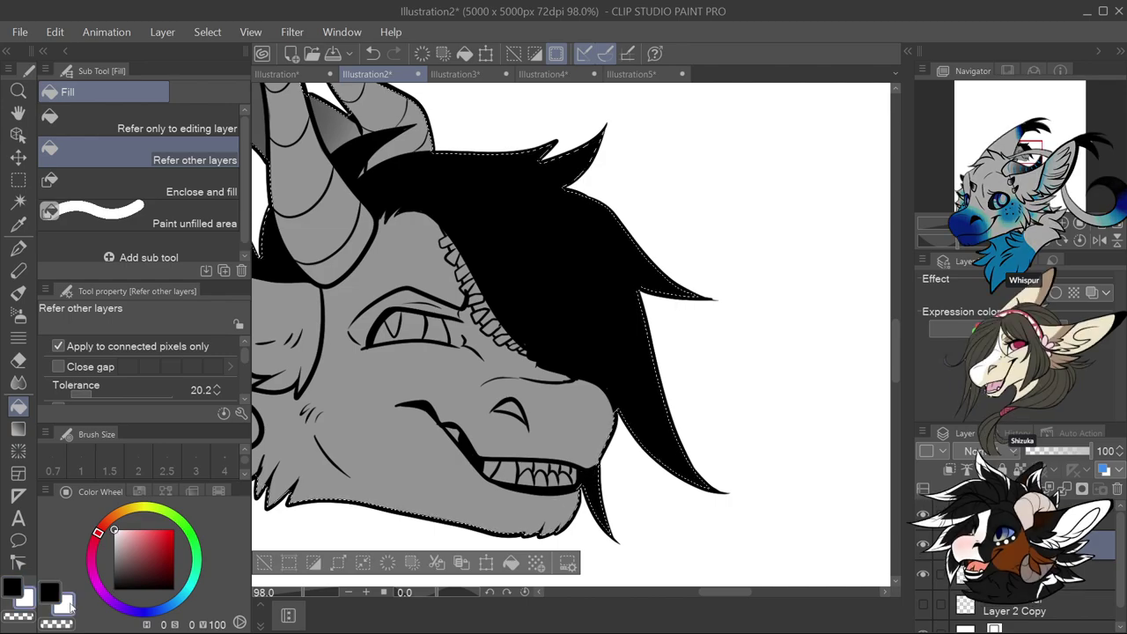
Paint white G-pen streaks at brush size 60 along the outer upper lock and down the long outer lock of the fringe
{"action": "key", "text": "p"}
{"action": "scroll", "coordinate": [450, 193], "scroll_direction": "down", "scroll_amount": 2}
{"action": "scroll", "coordinate": [450, 194], "scroll_direction": "up", "scroll_amount": 3}
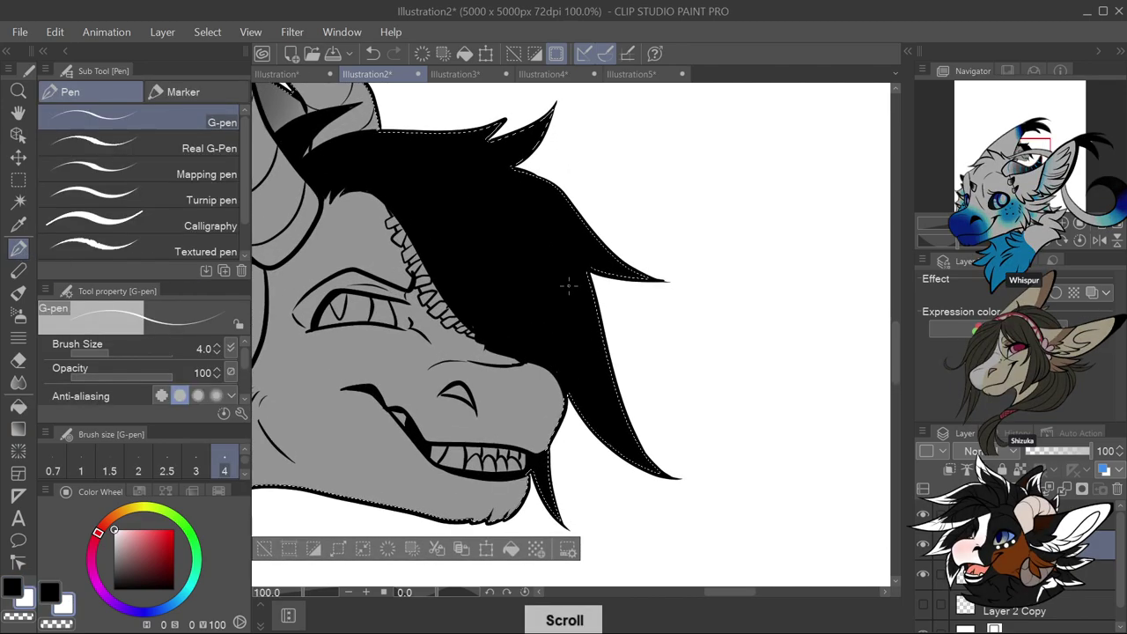
{"action": "scroll", "coordinate": [240, 475], "scroll_direction": "down", "scroll_amount": 2}
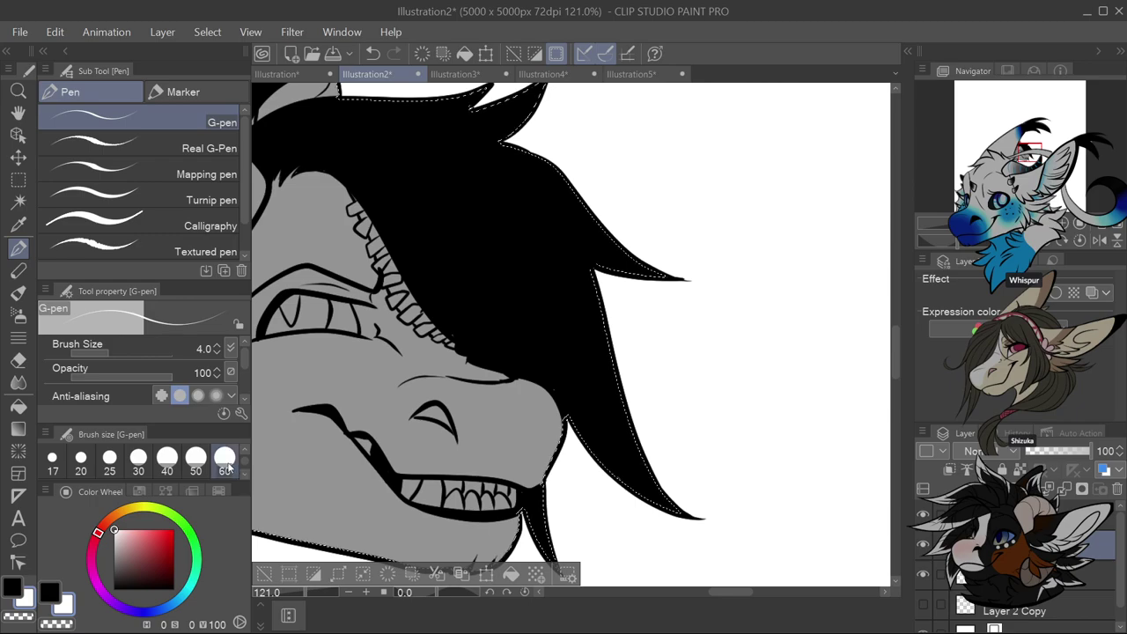
{"action": "left_click", "coordinate": [226, 463]}
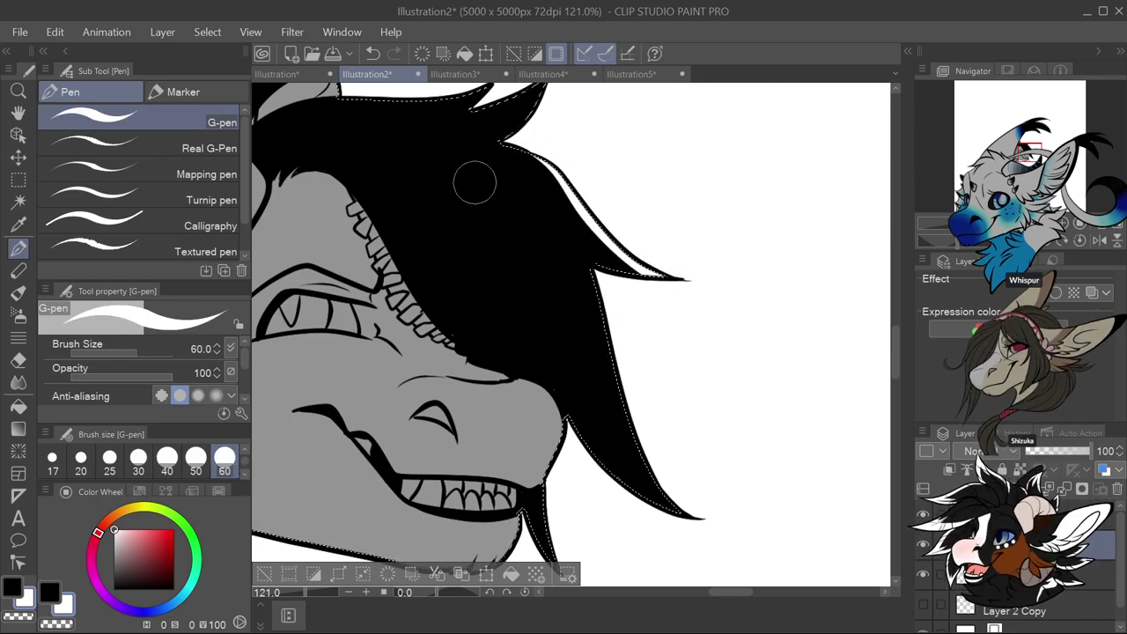
{"action": "mouse_move", "coordinate": [626, 415]}
{"action": "left_mouse_down"}
{"action": "mouse_move", "coordinate": [652, 470]}
{"action": "mouse_move", "coordinate": [710, 529]}
{"action": "left_mouse_up"}
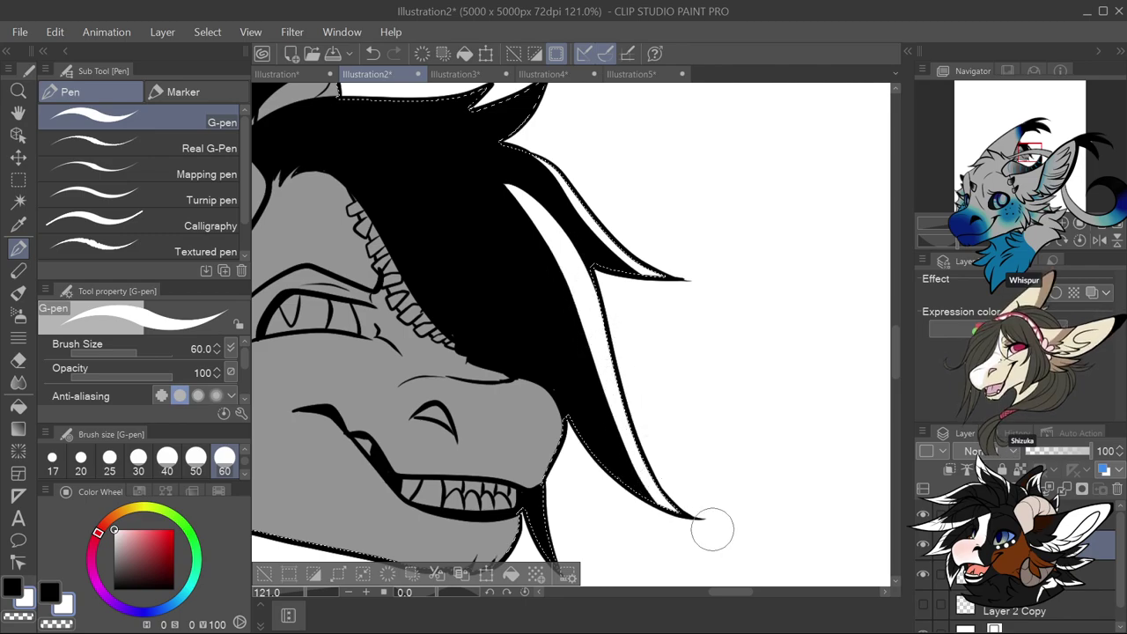
Add a white streak to the inner edge of the long lock beside the snout and whiten the small strand behind the chin
{"action": "mouse_move", "coordinate": [472, 209]}
{"action": "left_mouse_down"}
{"action": "mouse_move", "coordinate": [503, 238]}
{"action": "mouse_move", "coordinate": [577, 399]}
{"action": "left_mouse_up"}
{"action": "key", "text": "ctrl+z"}
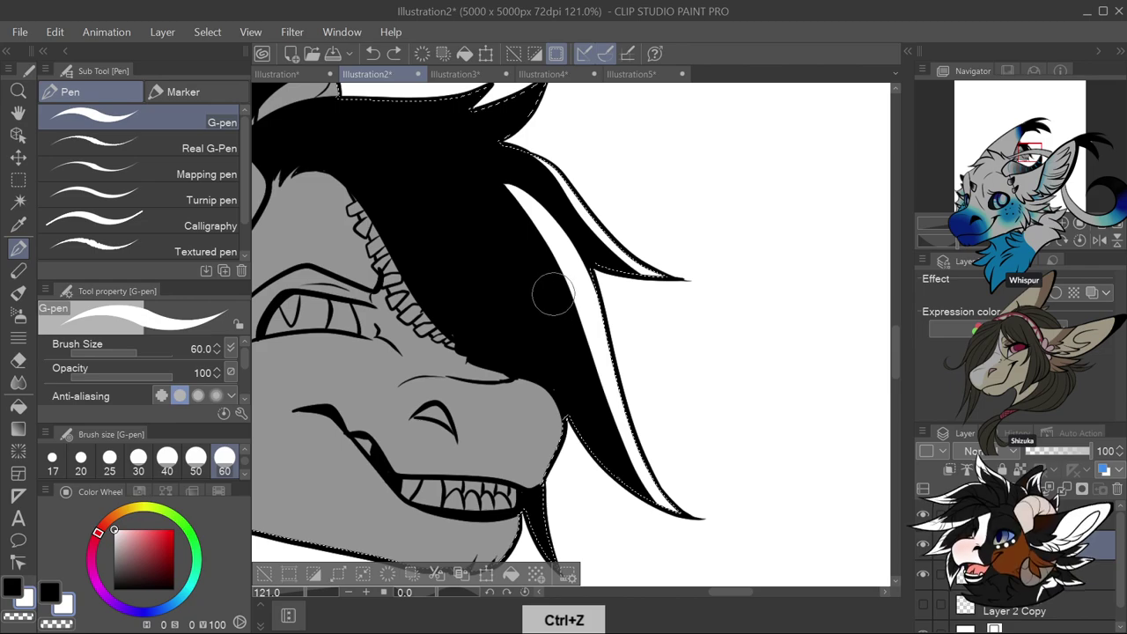
{"action": "key", "text": "ctrl+z"}
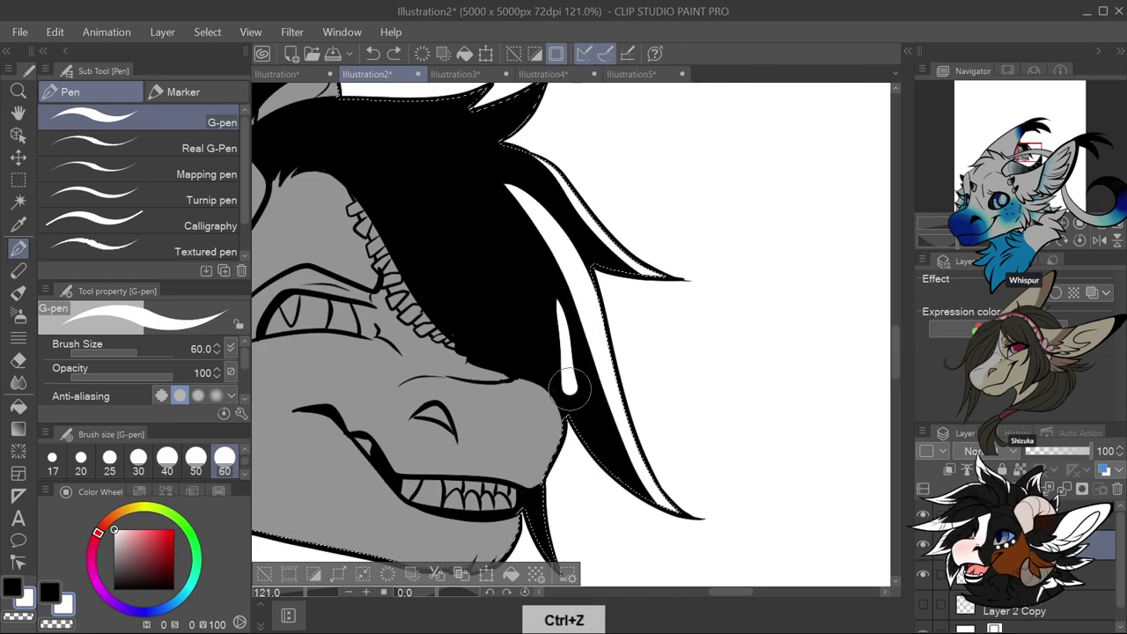
{"action": "left_click_drag", "start_coordinate": [568, 387], "coordinate": [581, 414]}
{"action": "scroll", "coordinate": [622, 499], "scroll_direction": "down", "scroll_amount": 3}
{"action": "scroll", "coordinate": [654, 382], "scroll_direction": "up", "scroll_amount": 4}
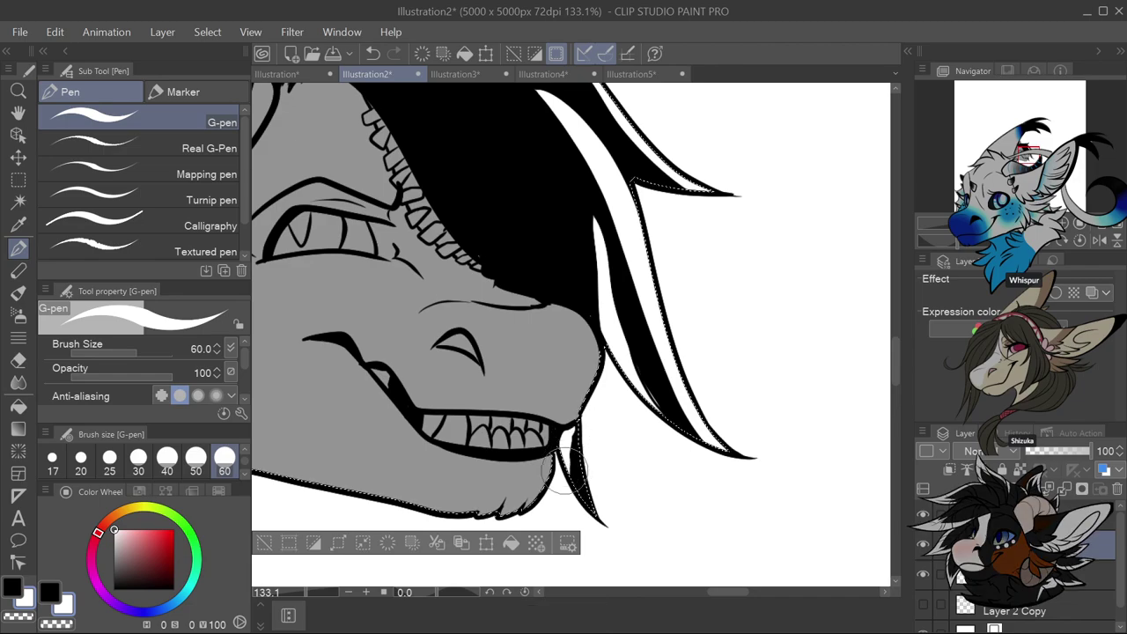
{"action": "left_click_drag", "start_coordinate": [564, 471], "coordinate": [579, 486]}
Paint two long curved white streaks through the middle of the fringe, branching from the forehead toward the snout
{"action": "scroll", "coordinate": [593, 449], "scroll_direction": "down", "scroll_amount": 2}
{"action": "scroll", "coordinate": [506, 234], "scroll_direction": "up", "scroll_amount": 2}
{"action": "mouse_move", "coordinate": [434, 154]}
{"action": "left_mouse_down"}
{"action": "mouse_move", "coordinate": [496, 218]}
{"action": "mouse_move", "coordinate": [520, 279]}
{"action": "left_mouse_up"}
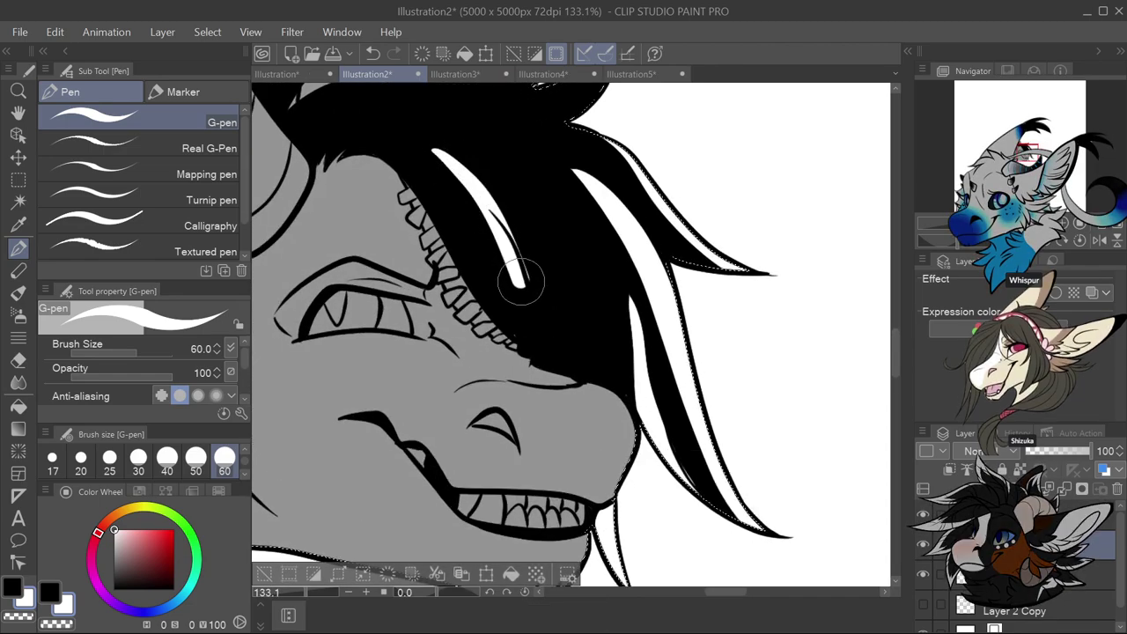
{"action": "key", "text": "ctrl+z"}
{"action": "mouse_move", "coordinate": [539, 361]}
{"action": "left_mouse_down"}
{"action": "mouse_move", "coordinate": [508, 230]}
{"action": "mouse_move", "coordinate": [417, 108]}
{"action": "left_mouse_up"}
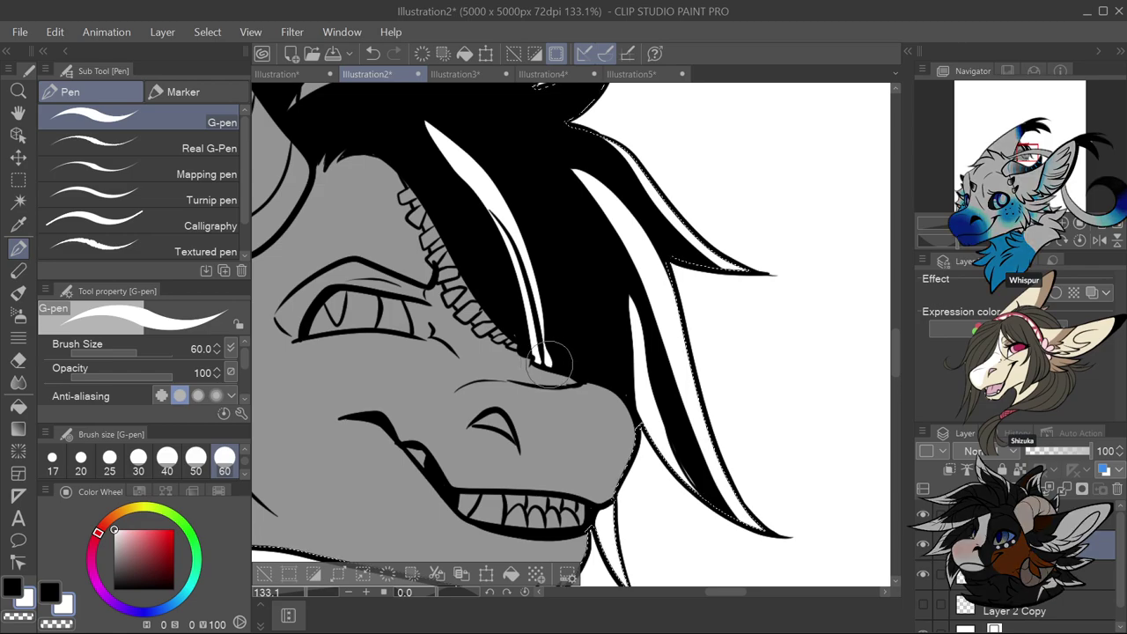
{"action": "left_click_drag", "start_coordinate": [528, 176], "coordinate": [585, 332]}
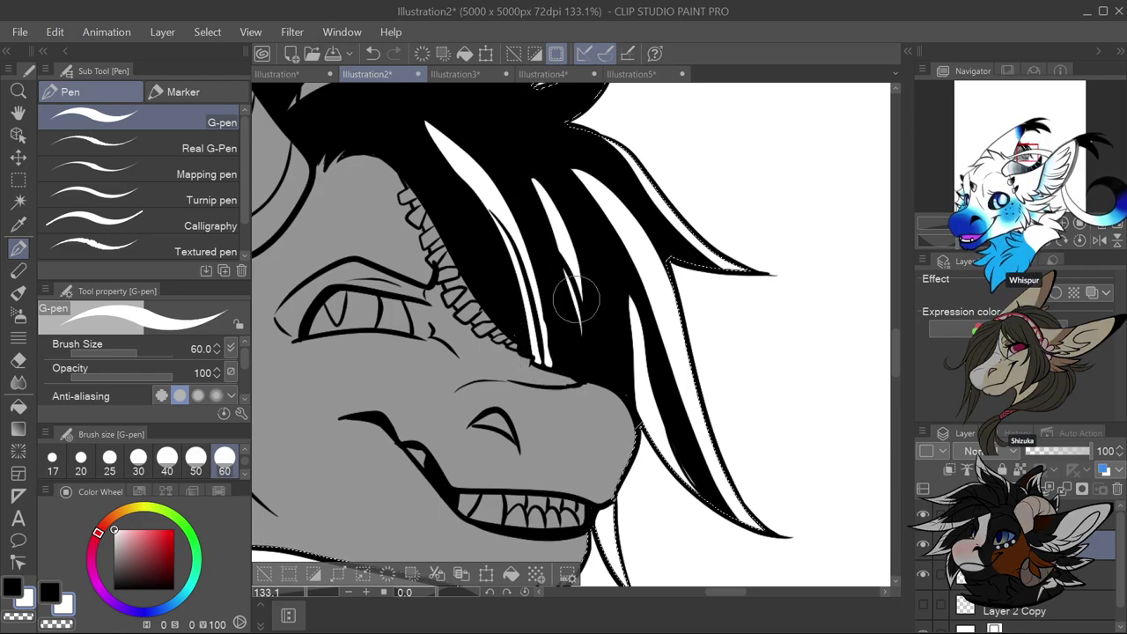
{"action": "key", "text": "ctrl+z"}
{"action": "mouse_move", "coordinate": [480, 162]}
{"action": "left_mouse_down"}
{"action": "mouse_move", "coordinate": [560, 232]}
{"action": "mouse_move", "coordinate": [583, 314]}
{"action": "left_mouse_up"}
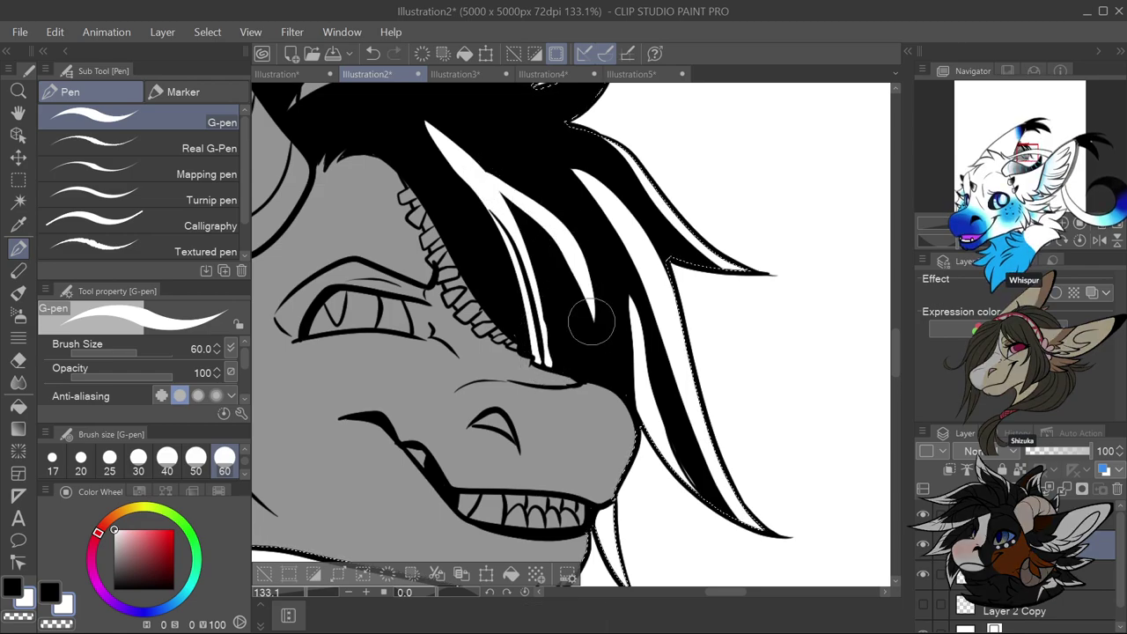
Extend the second central white streak down to the fringe's lower edge above the snout and smooth its width
{"action": "scroll", "coordinate": [586, 317], "scroll_direction": "down", "scroll_amount": 3}
{"action": "scroll", "coordinate": [540, 215], "scroll_direction": "up", "scroll_amount": 4}
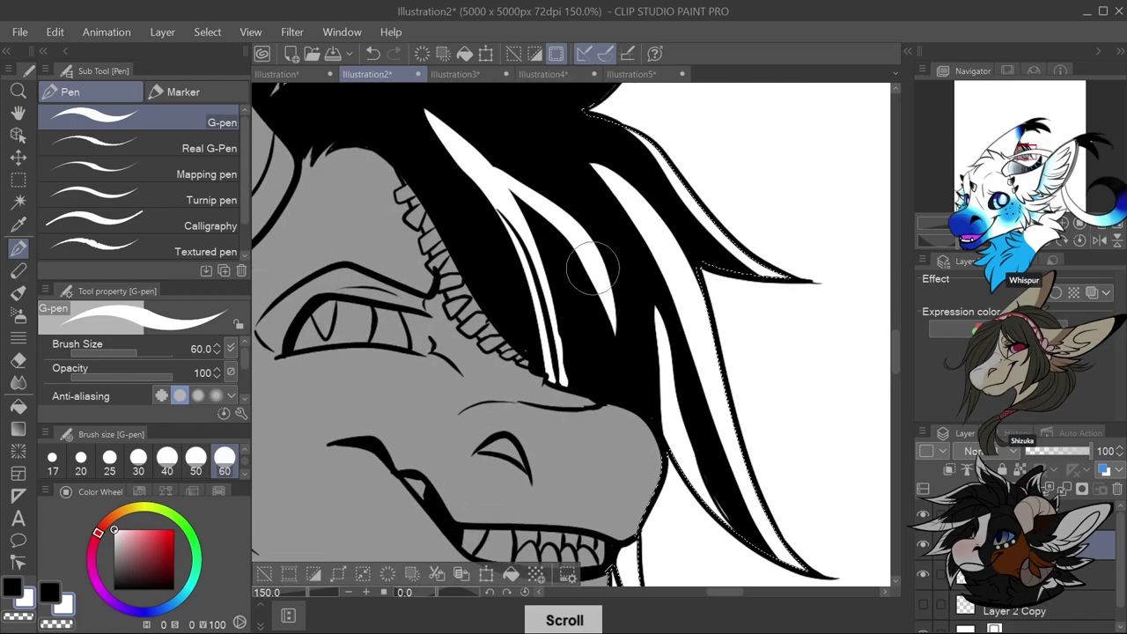
{"action": "left_click_drag", "start_coordinate": [616, 344], "coordinate": [619, 405]}
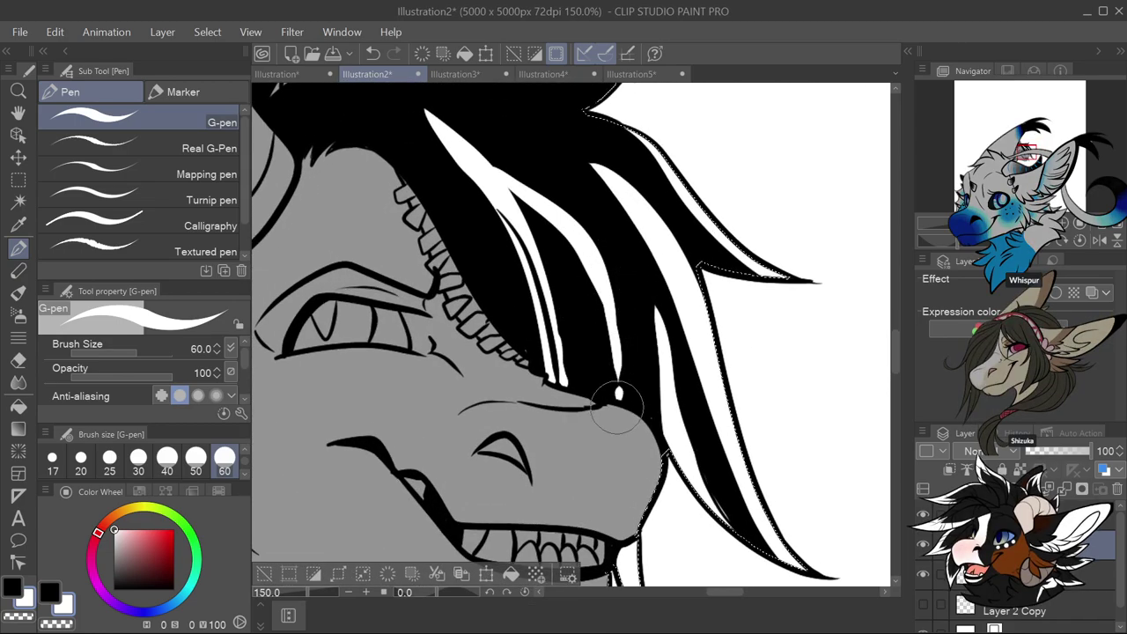
{"action": "key", "text": "ctrl+z"}
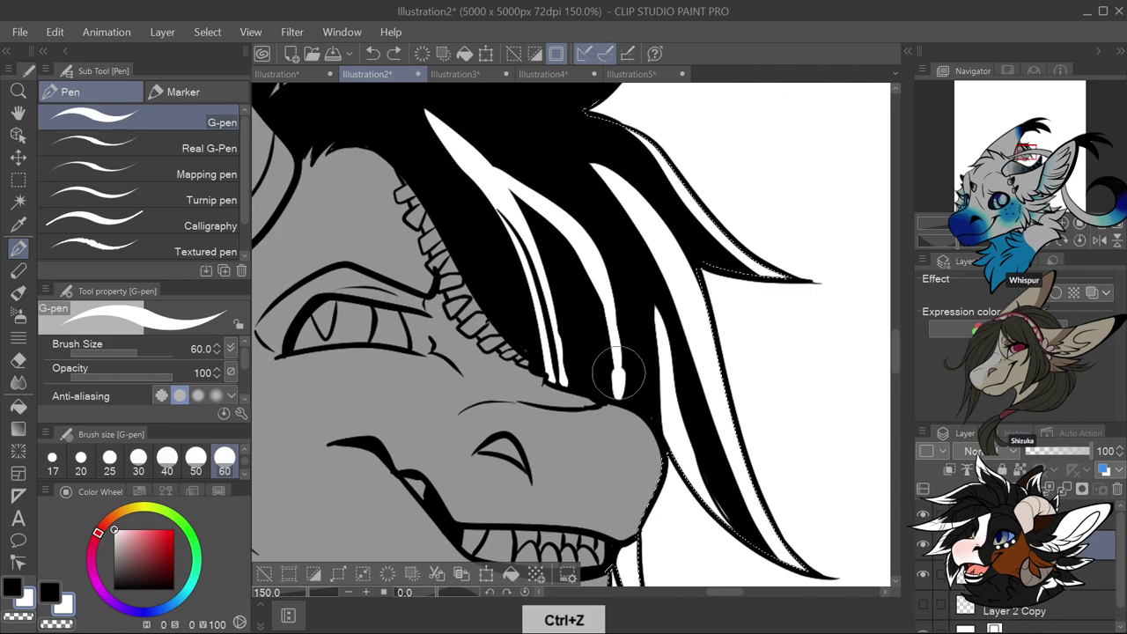
{"action": "left_click_drag", "start_coordinate": [619, 376], "coordinate": [606, 303]}
Add thinner white streaks between the central streaks and next to the long outer streak of the fringe
{"action": "scroll", "coordinate": [581, 273], "scroll_direction": "down", "scroll_amount": 1}
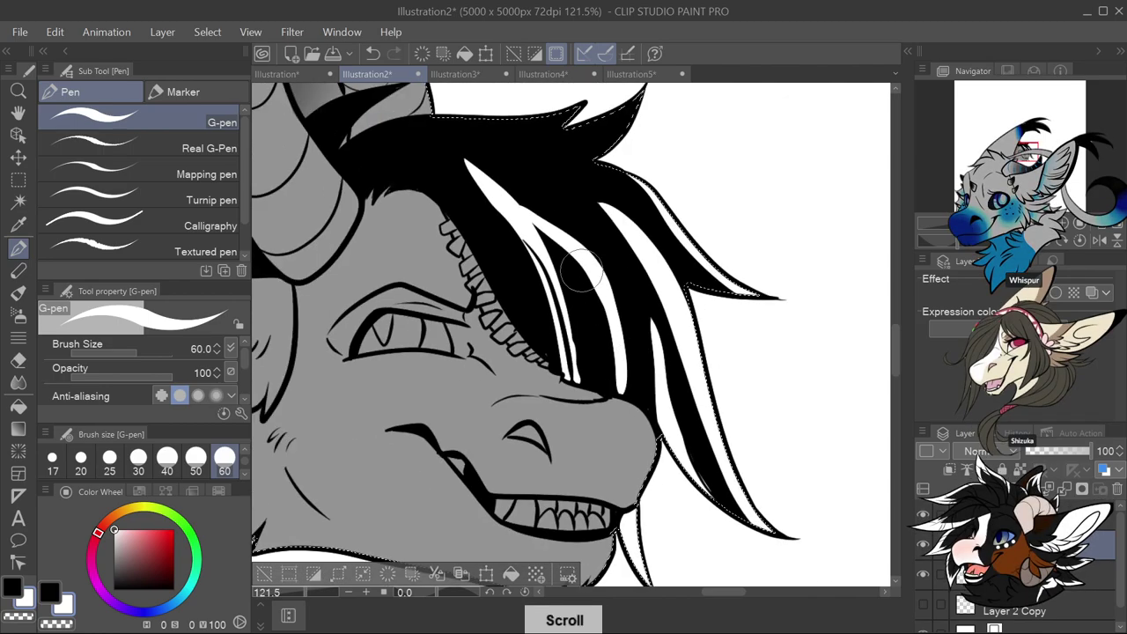
{"action": "scroll", "coordinate": [581, 273], "scroll_direction": "up", "scroll_amount": 2}
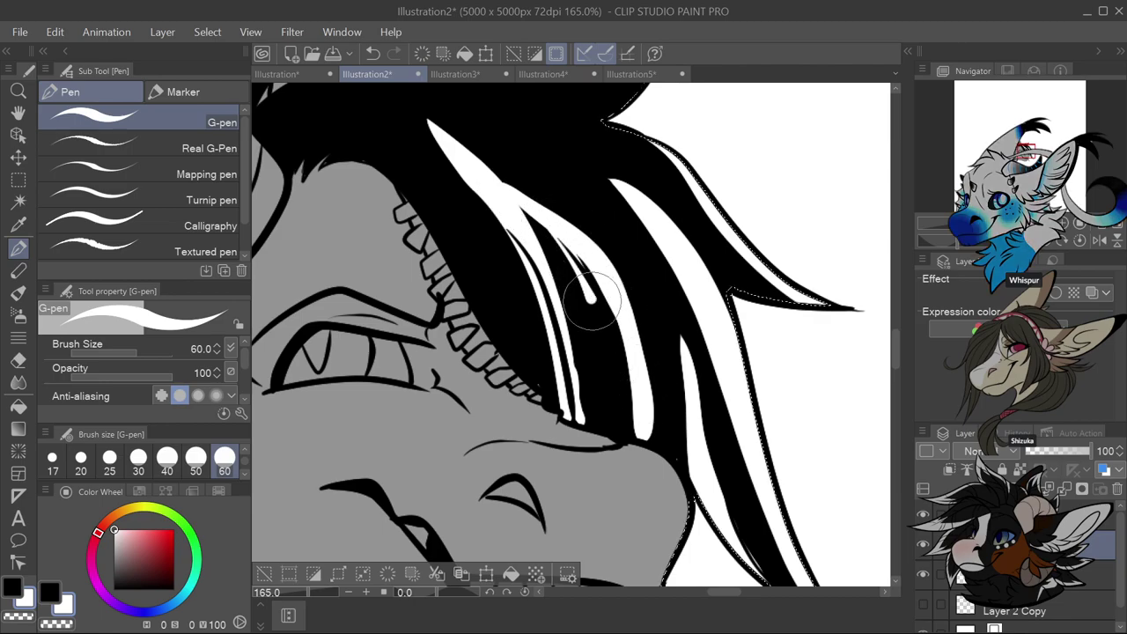
{"action": "scroll", "coordinate": [654, 339], "scroll_direction": "down", "scroll_amount": 4}
{"action": "scroll", "coordinate": [647, 264], "scroll_direction": "up", "scroll_amount": 3}
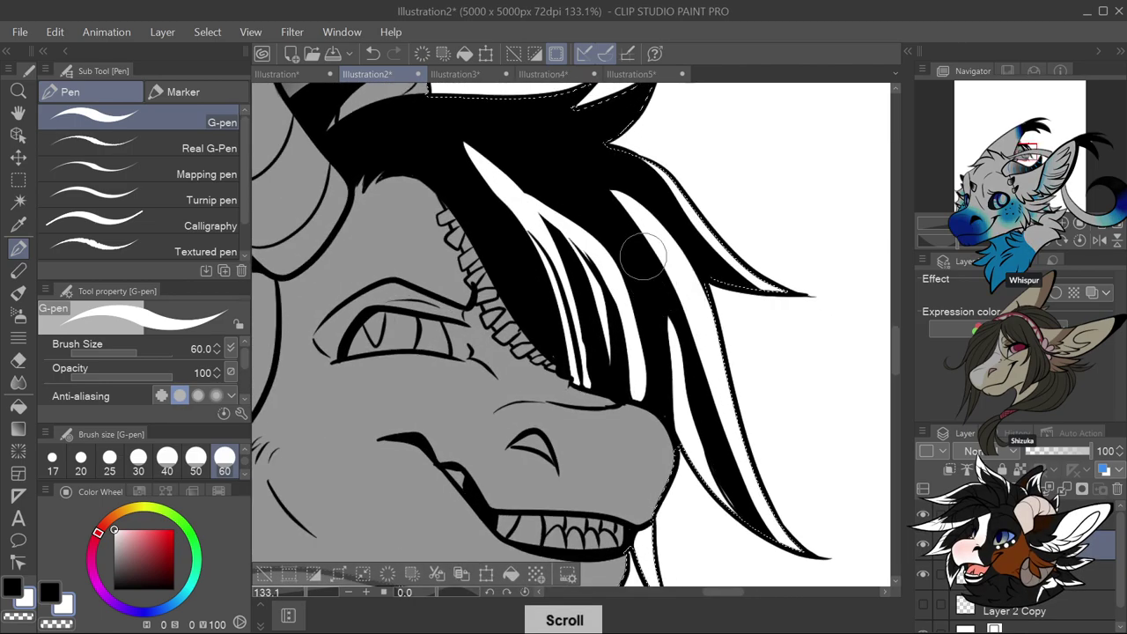
{"action": "key", "text": "ctrl+z"}
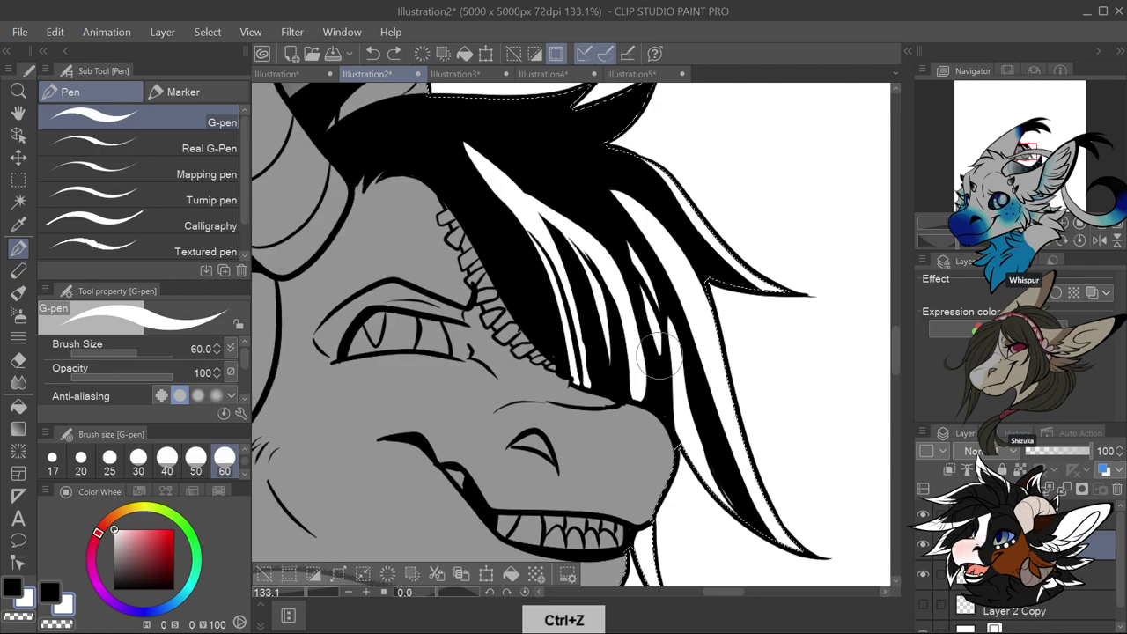
{"action": "key", "text": "ctrl+z"}
Paint white highlights on the two upper hair tufts and a short streak near the top of the fringe
{"action": "scroll", "coordinate": [656, 309], "scroll_direction": "down", "scroll_amount": 3}
{"action": "scroll", "coordinate": [572, 100], "scroll_direction": "up", "scroll_amount": 4}
{"action": "key", "text": "ctrl+z"}
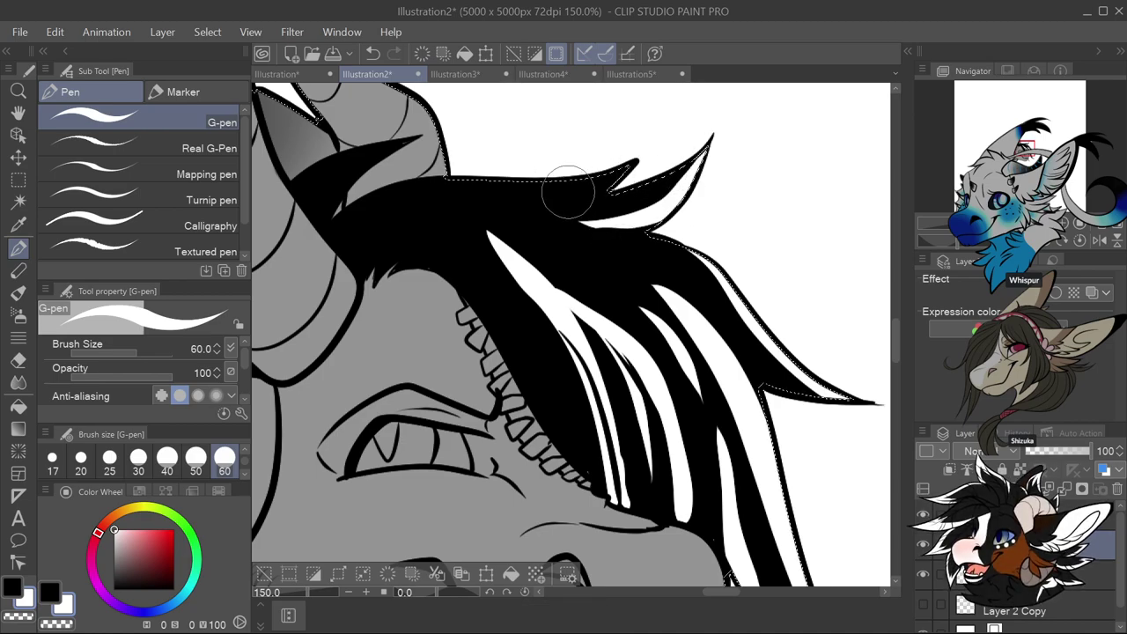
{"action": "scroll", "coordinate": [616, 149], "scroll_direction": "down", "scroll_amount": 3}
{"action": "scroll", "coordinate": [563, 193], "scroll_direction": "up", "scroll_amount": 3}
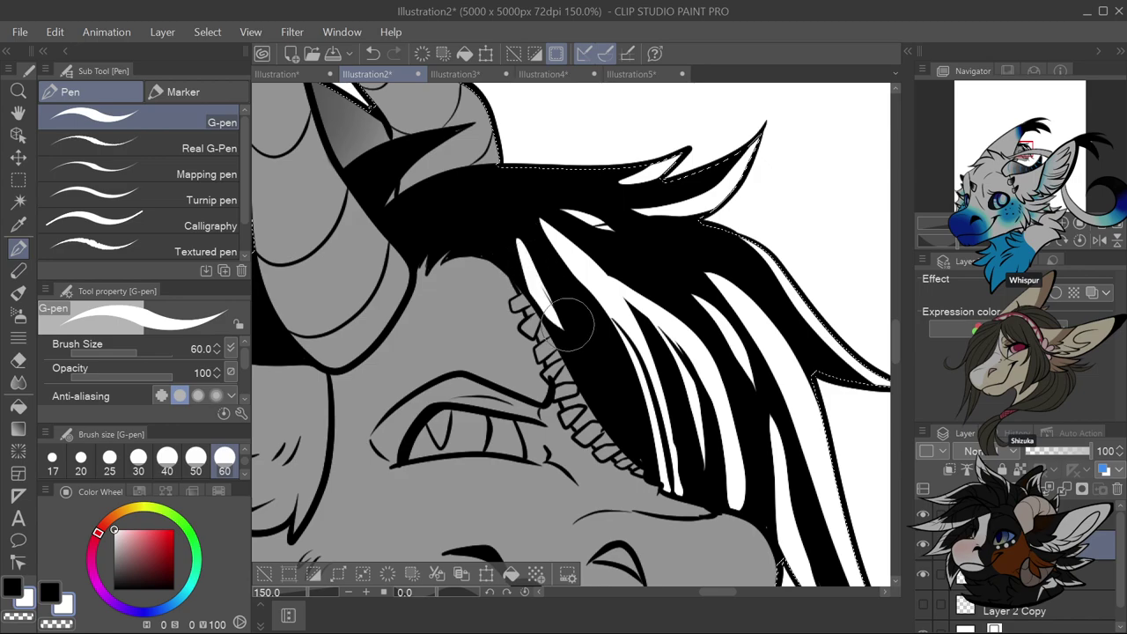
Rework the narrow white streak beside the stitches along the fringe's inner edge
{"action": "scroll", "coordinate": [616, 264], "scroll_direction": "down", "scroll_amount": 3}
{"action": "scroll", "coordinate": [731, 234], "scroll_direction": "up", "scroll_amount": 3}
{"action": "key", "text": "ctrl+z"}
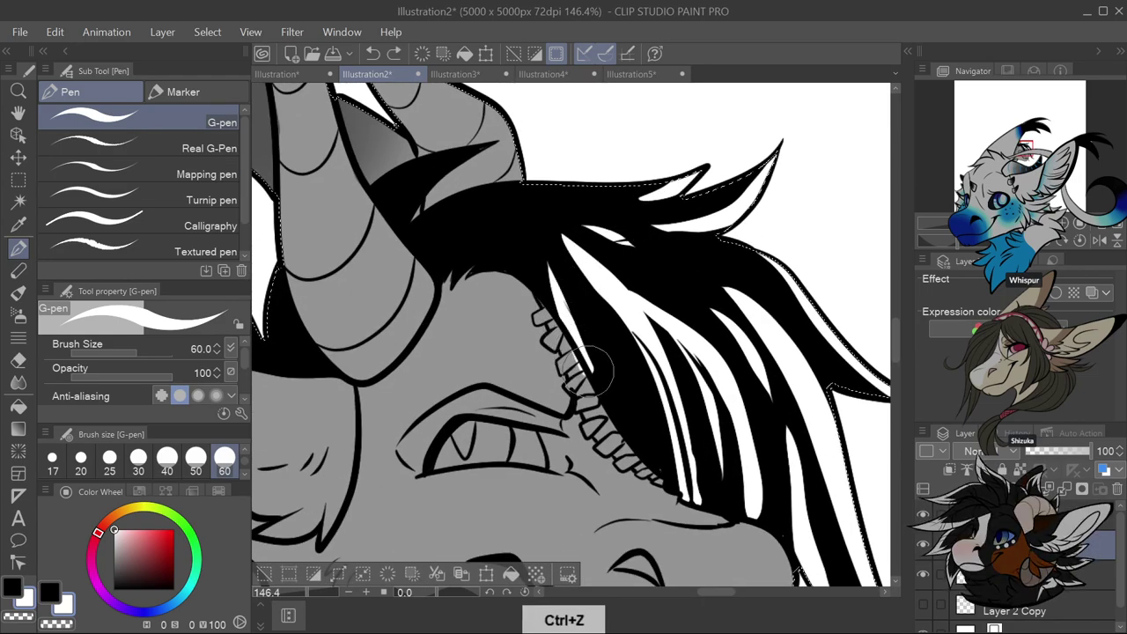
{"action": "key", "text": "ctrl+z"}
{"action": "key", "text": "ctrl+z"}
{"action": "key", "text": "ctrl+z"}
{"action": "scroll", "coordinate": [585, 251], "scroll_direction": "down", "scroll_amount": 2}
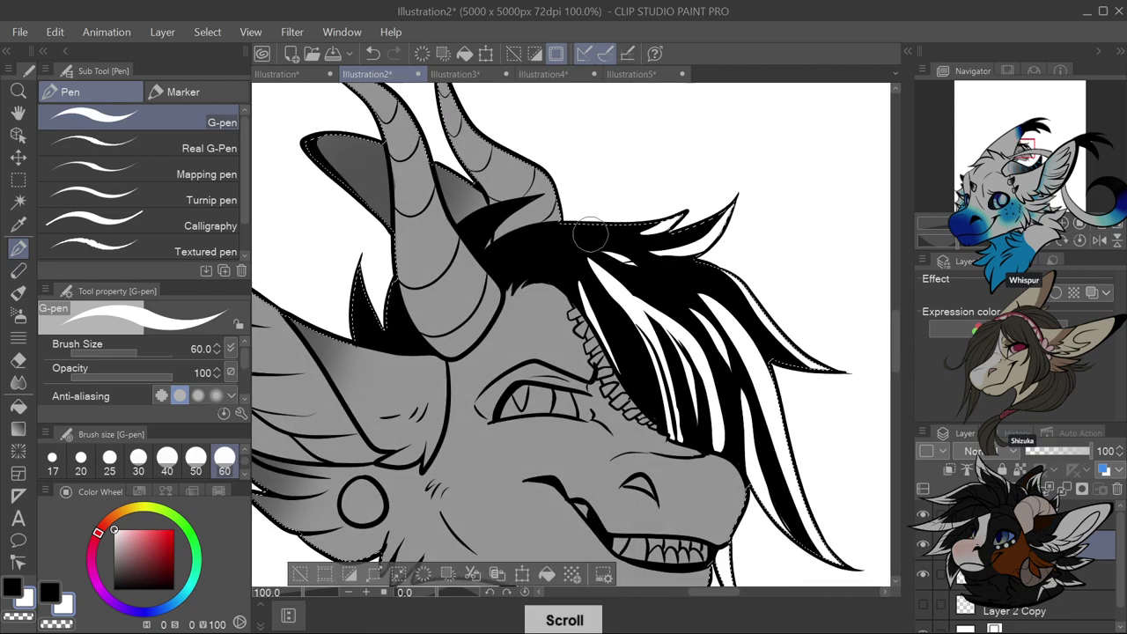
Paint a white highlight along the upper edge of the hair tuft between the two horns
{"action": "scroll", "coordinate": [590, 236], "scroll_direction": "up", "scroll_amount": 3}
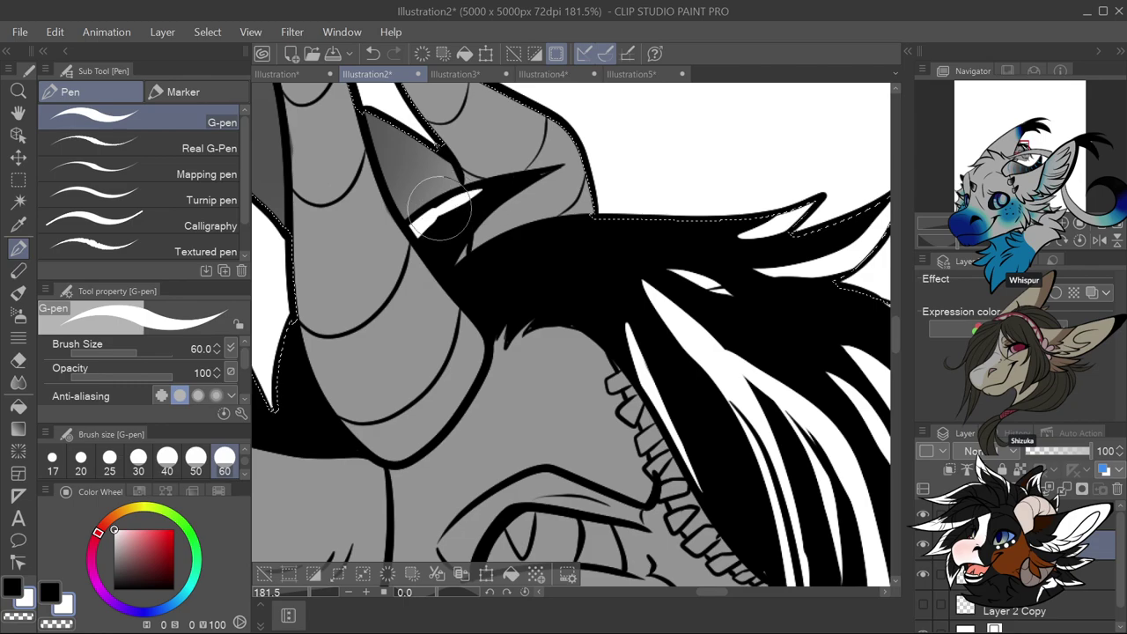
{"action": "key", "text": "ctrl+z"}
{"action": "left_click_drag", "start_coordinate": [458, 204], "coordinate": [527, 175]}
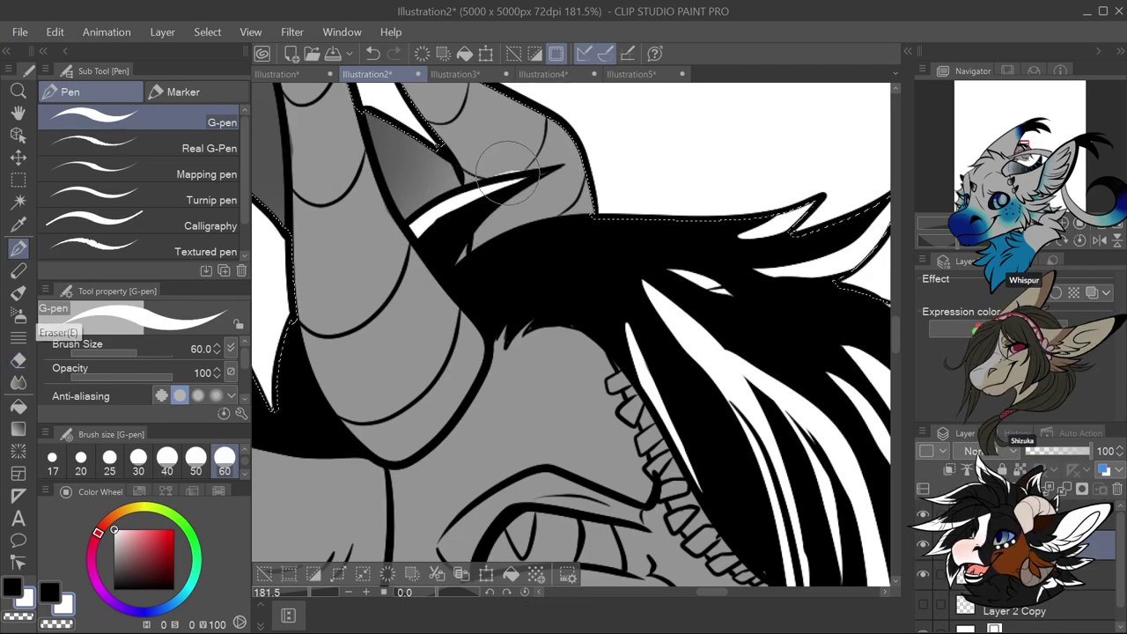
{"action": "key", "text": "e"}
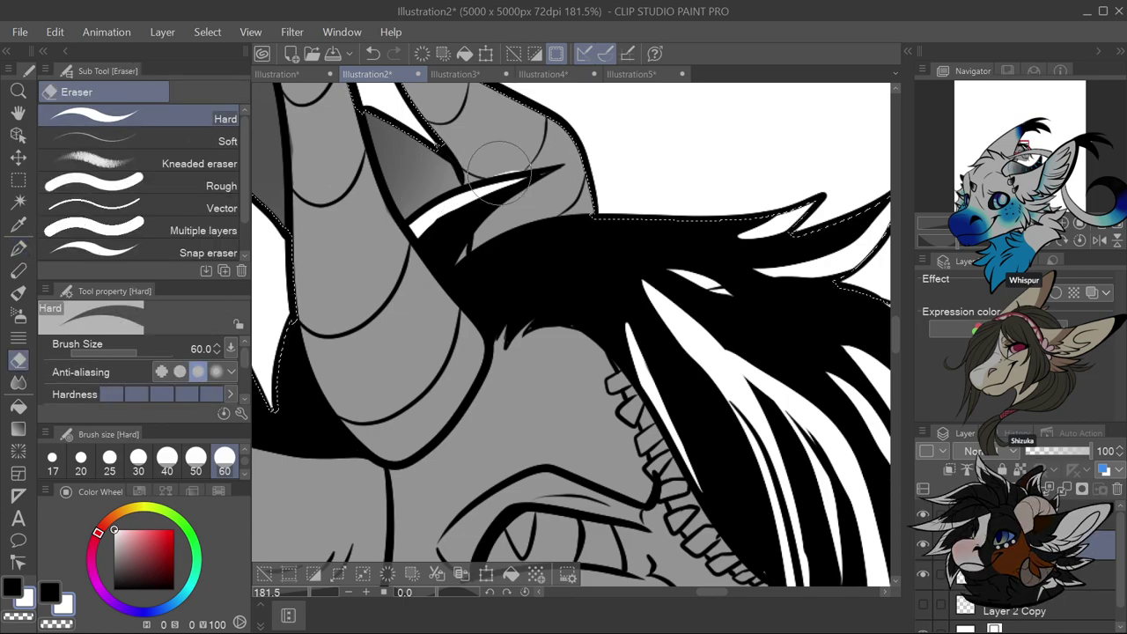
{"action": "key", "text": "p"}
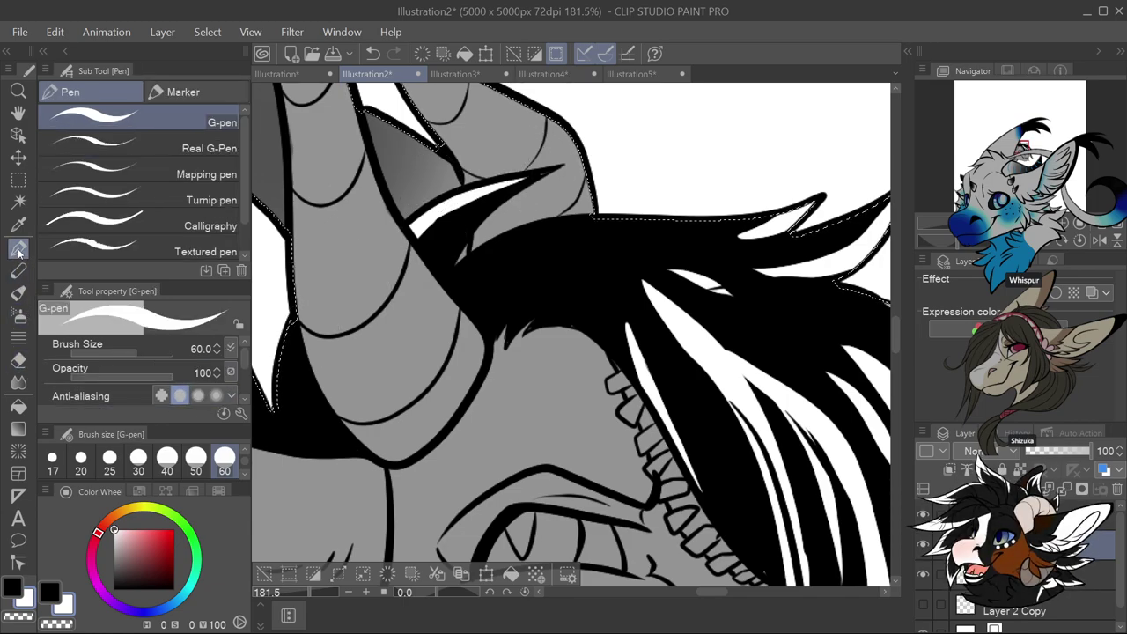
Paint a long white streak along the upper edge of the hair, from beside the near horn to the outer tuft
{"action": "scroll", "coordinate": [495, 227], "scroll_direction": "down", "scroll_amount": 2}
{"action": "scroll", "coordinate": [506, 255], "scroll_direction": "up", "scroll_amount": 2}
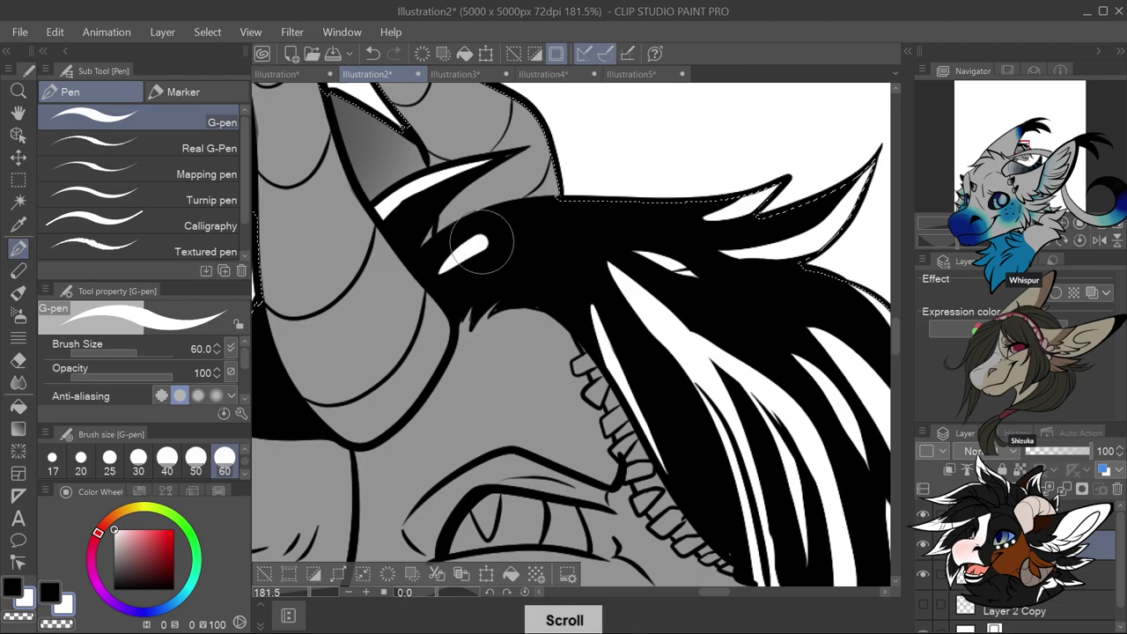
{"action": "left_click_drag", "start_coordinate": [481, 240], "coordinate": [568, 214]}
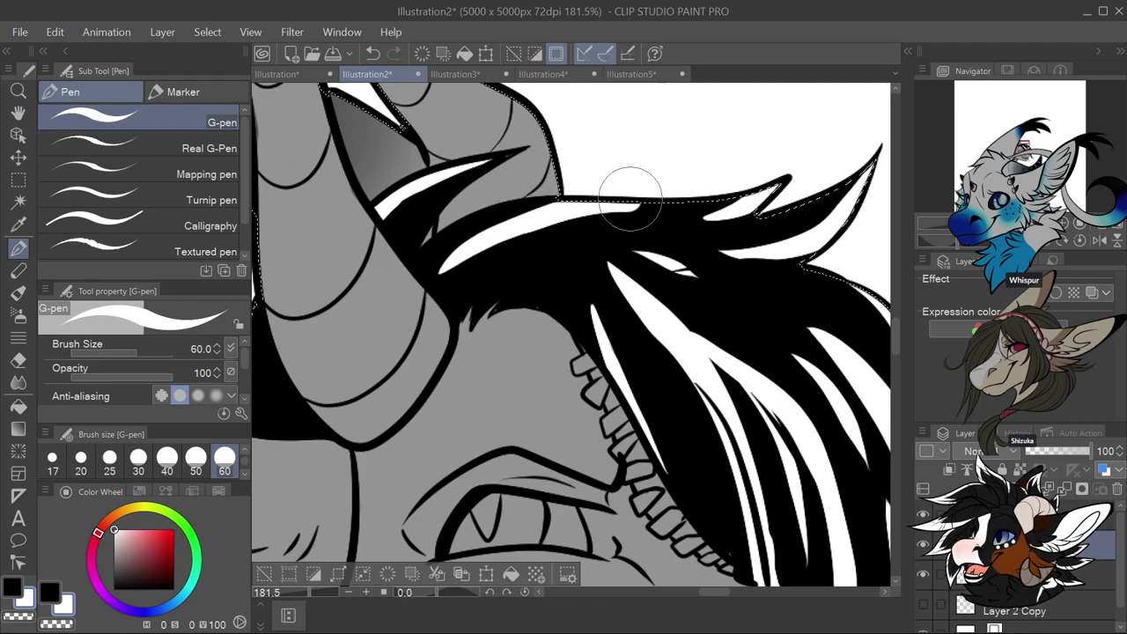
{"action": "scroll", "coordinate": [557, 231], "scroll_direction": "left", "scroll_amount": 5}
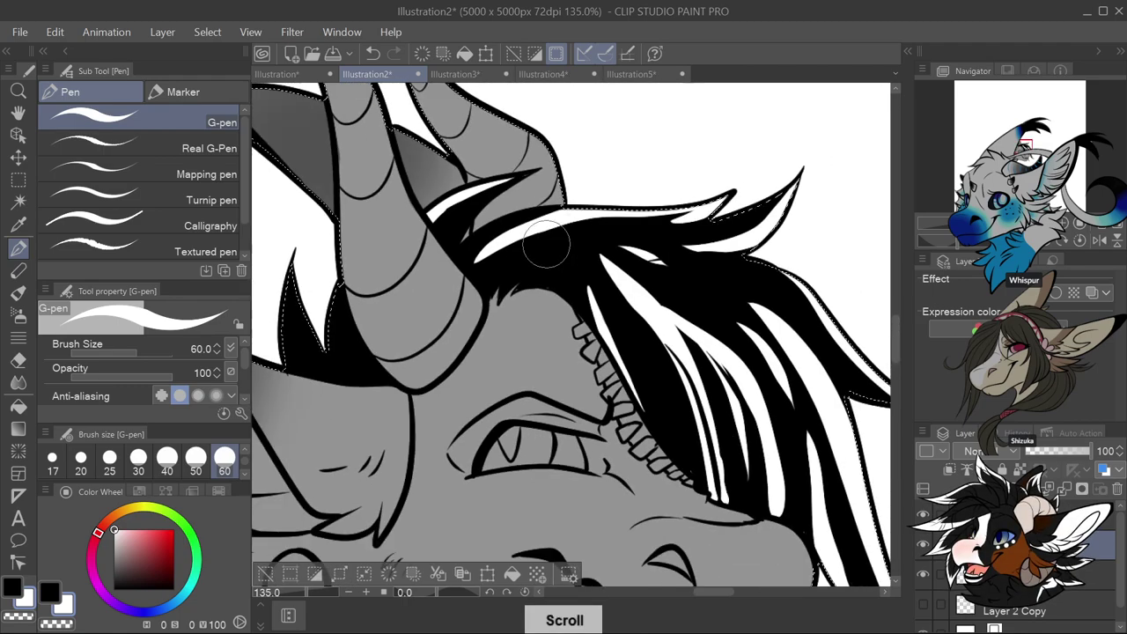
Add white streaks to the small spiky hair tufts behind the near horn, reworking the one closest to the horn
{"action": "left_click_drag", "start_coordinate": [396, 246], "coordinate": [401, 298]}
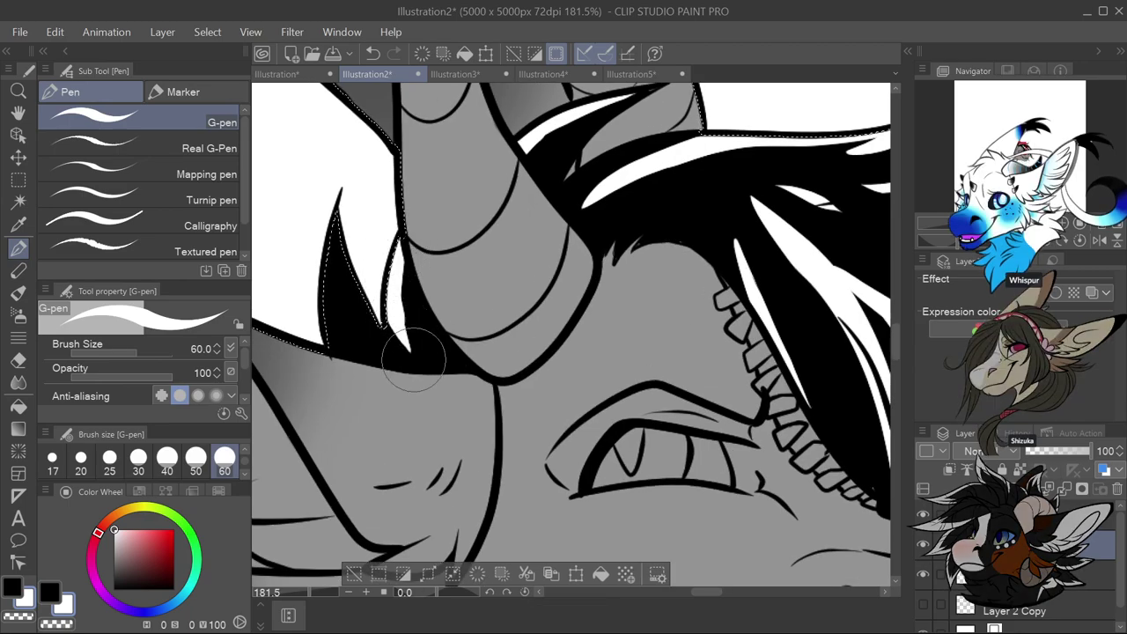
{"action": "key", "text": "ctrl+z"}
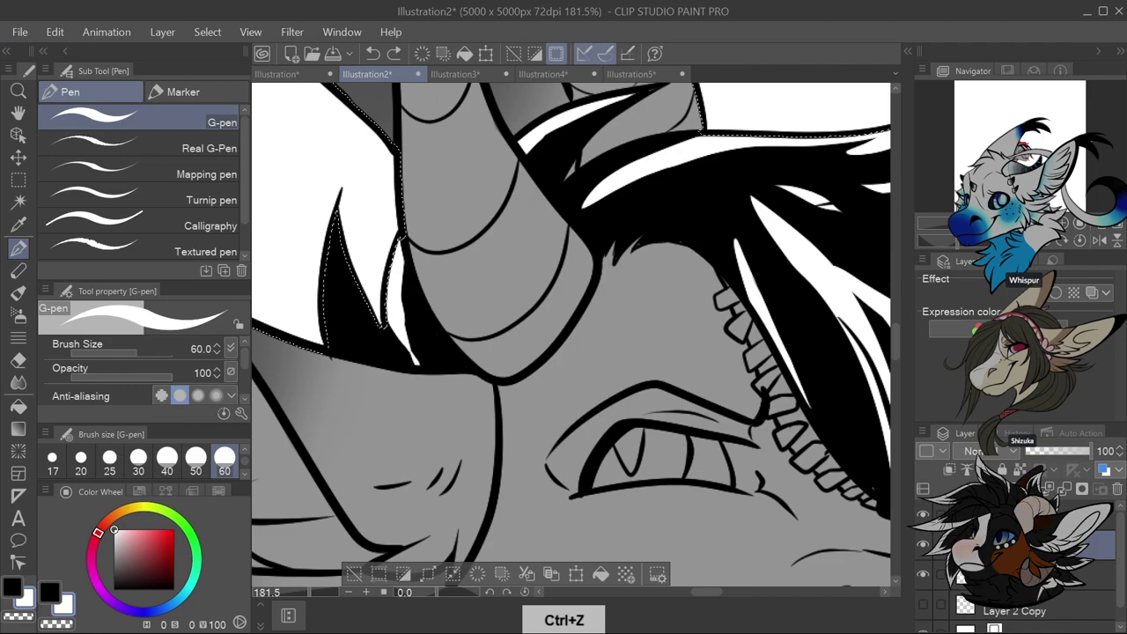
{"action": "mouse_move", "coordinate": [345, 214]}
{"action": "left_mouse_down"}
{"action": "mouse_move", "coordinate": [328, 256]}
{"action": "mouse_move", "coordinate": [339, 327]}
{"action": "left_mouse_up"}
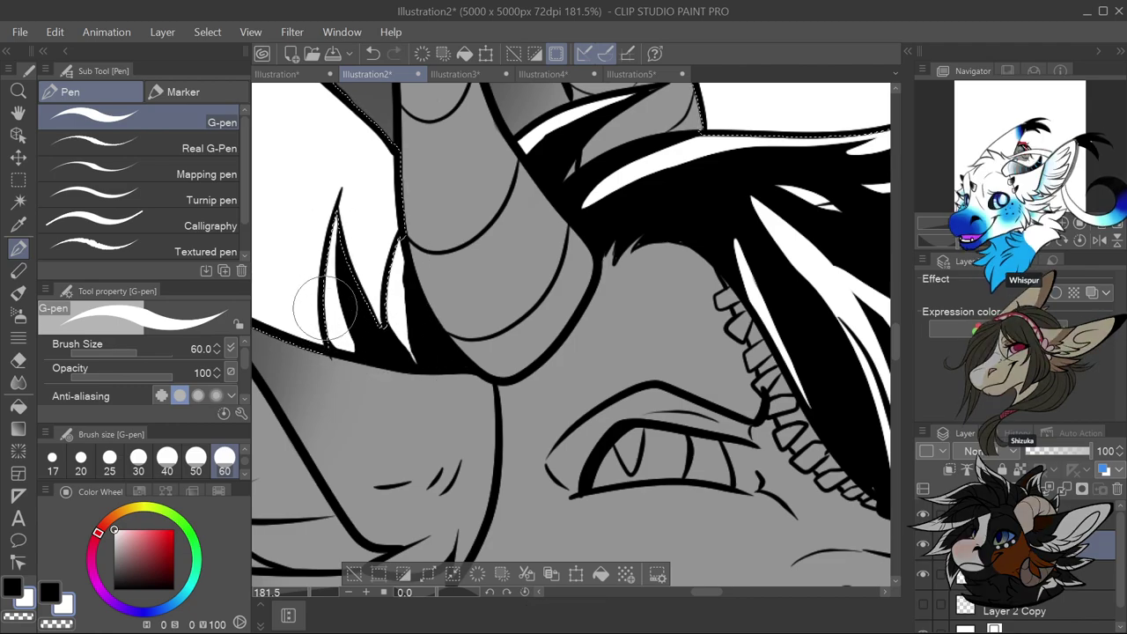
{"action": "scroll", "coordinate": [457, 256], "scroll_direction": "down", "scroll_amount": 4}
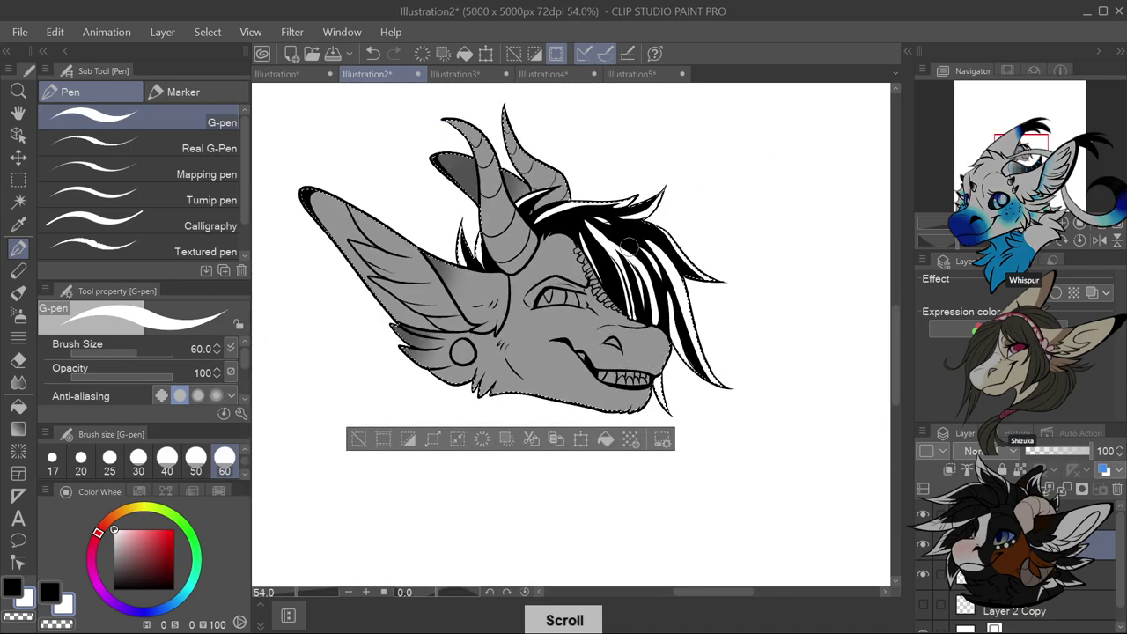
{"action": "scroll", "coordinate": [580, 194], "scroll_direction": "down", "scroll_amount": 2}
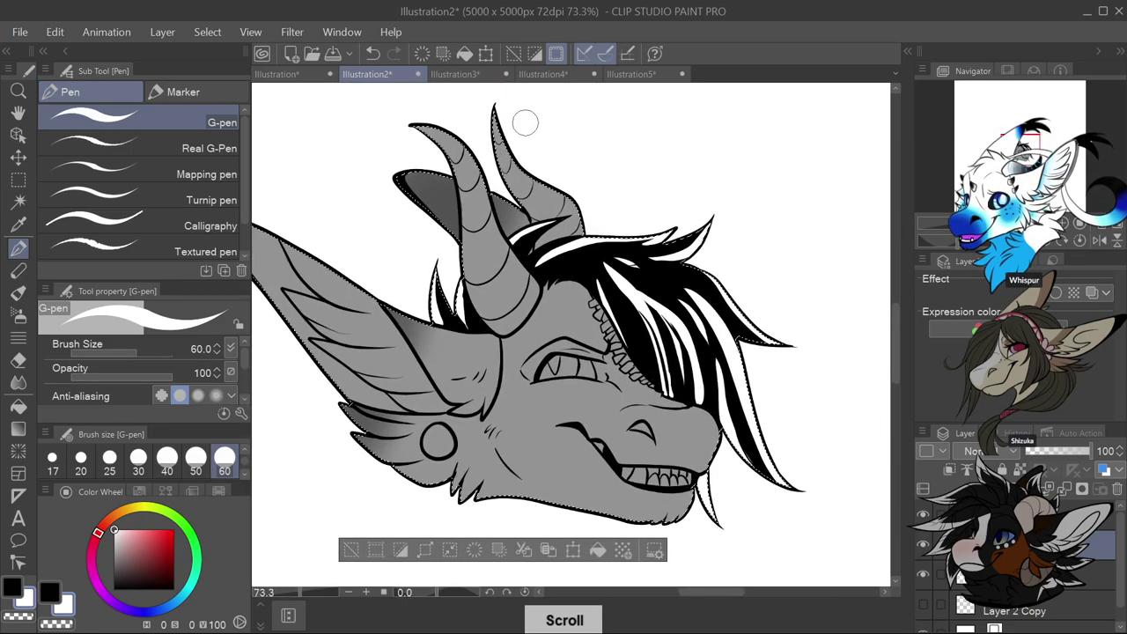
Sample the bright red from the color palette in the Illustration5 reference and return to Illustration2
{"action": "left_click", "coordinate": [18, 227]}
{"action": "left_click", "coordinate": [630, 74]}
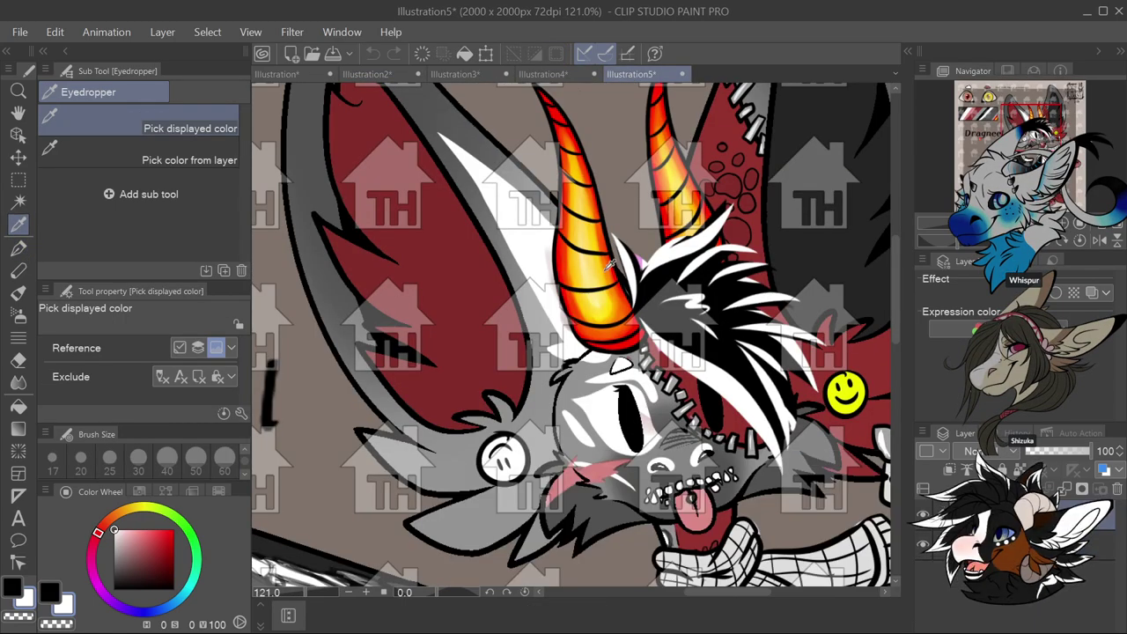
{"action": "scroll", "coordinate": [630, 328], "scroll_direction": "down", "scroll_amount": 4}
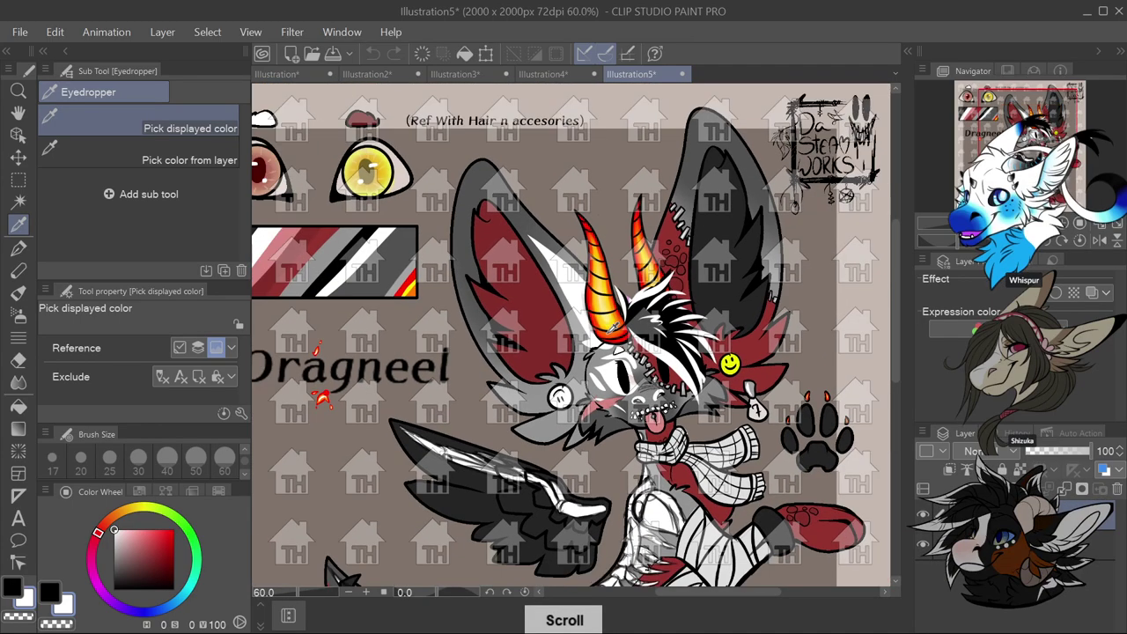
{"action": "scroll", "coordinate": [411, 278], "scroll_direction": "up", "scroll_amount": 3}
{"action": "scroll", "coordinate": [388, 291], "scroll_direction": "up", "scroll_amount": 1}
{"action": "left_click", "coordinate": [403, 269]}
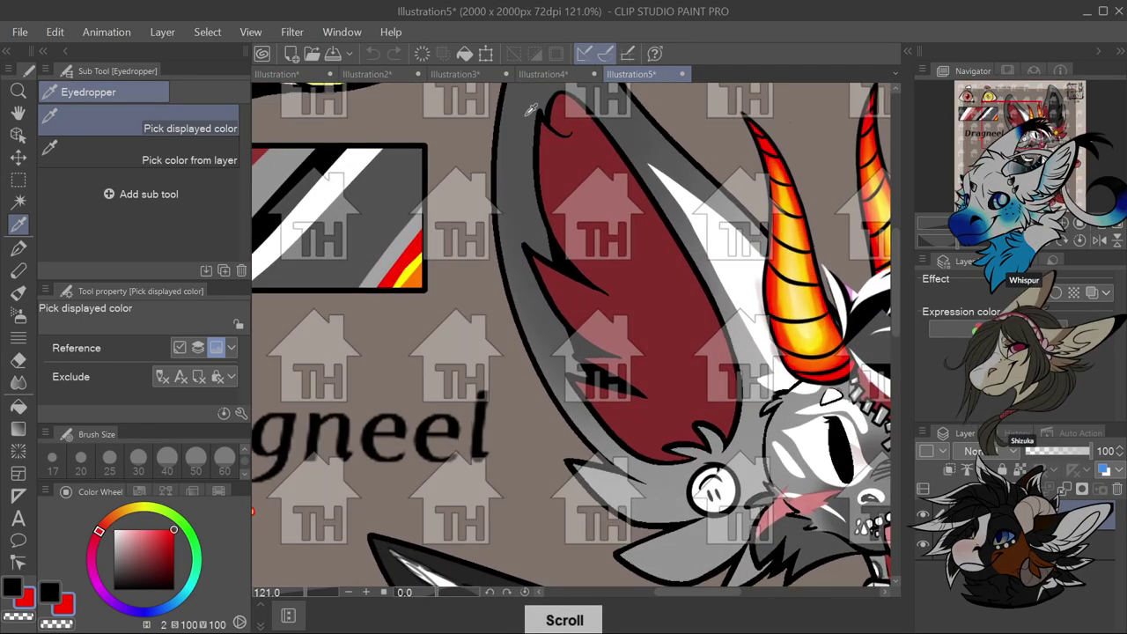
{"action": "left_click", "coordinate": [384, 76]}
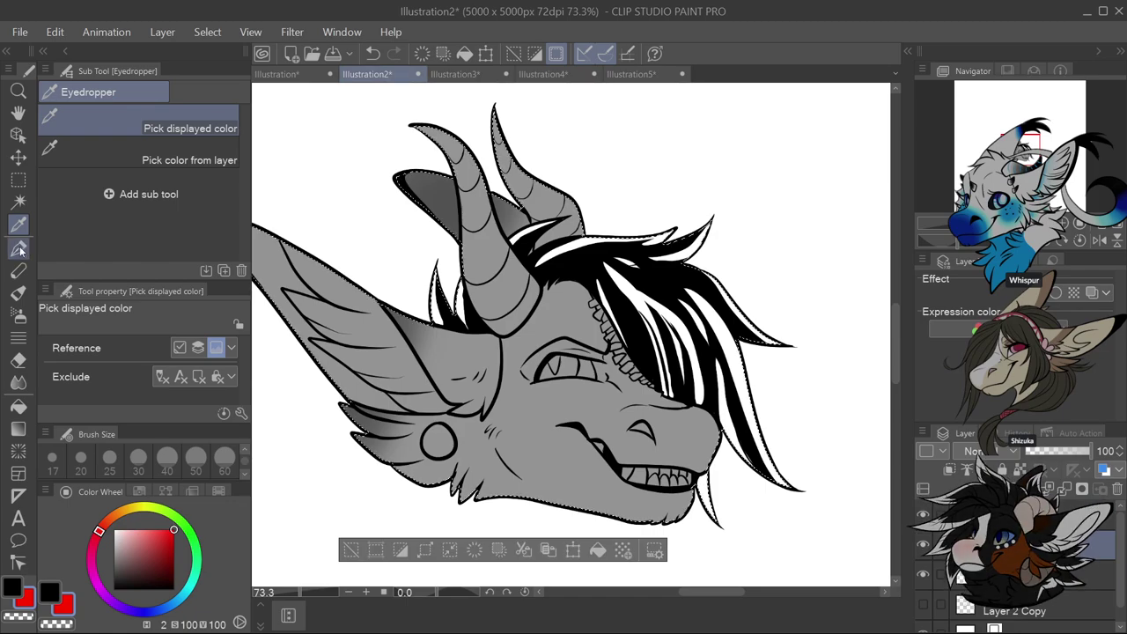
Fill all segments of both horns with the sampled red, using the Fill tool that refers to other layers
{"action": "key", "text": "p"}
{"action": "scroll", "coordinate": [542, 179], "scroll_direction": "up", "scroll_amount": 3}
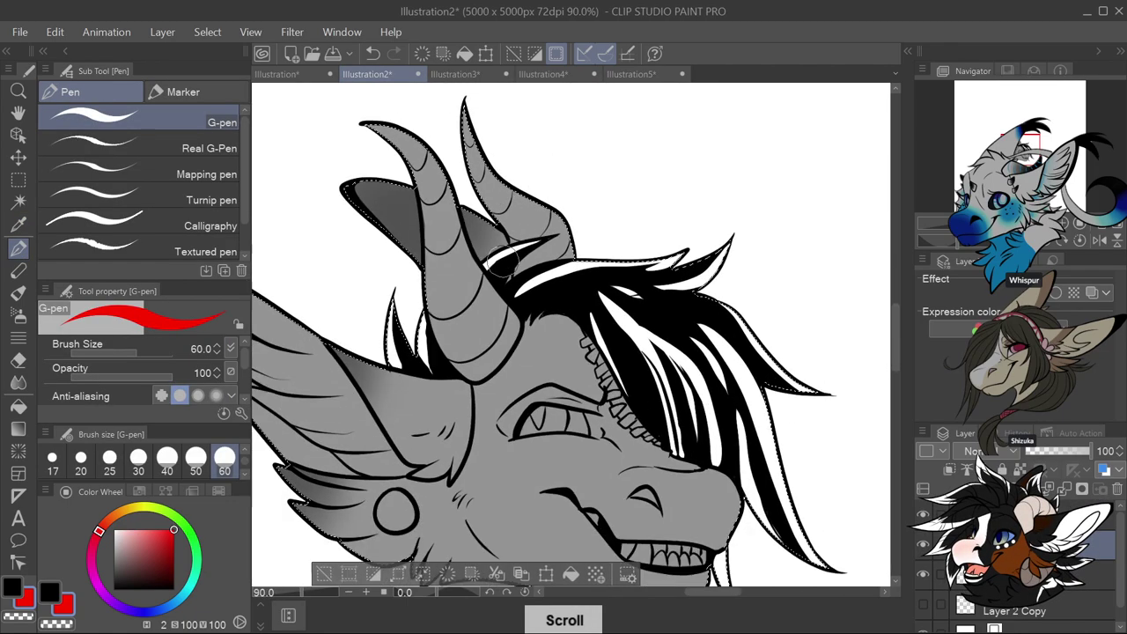
{"action": "left_click", "coordinate": [19, 406]}
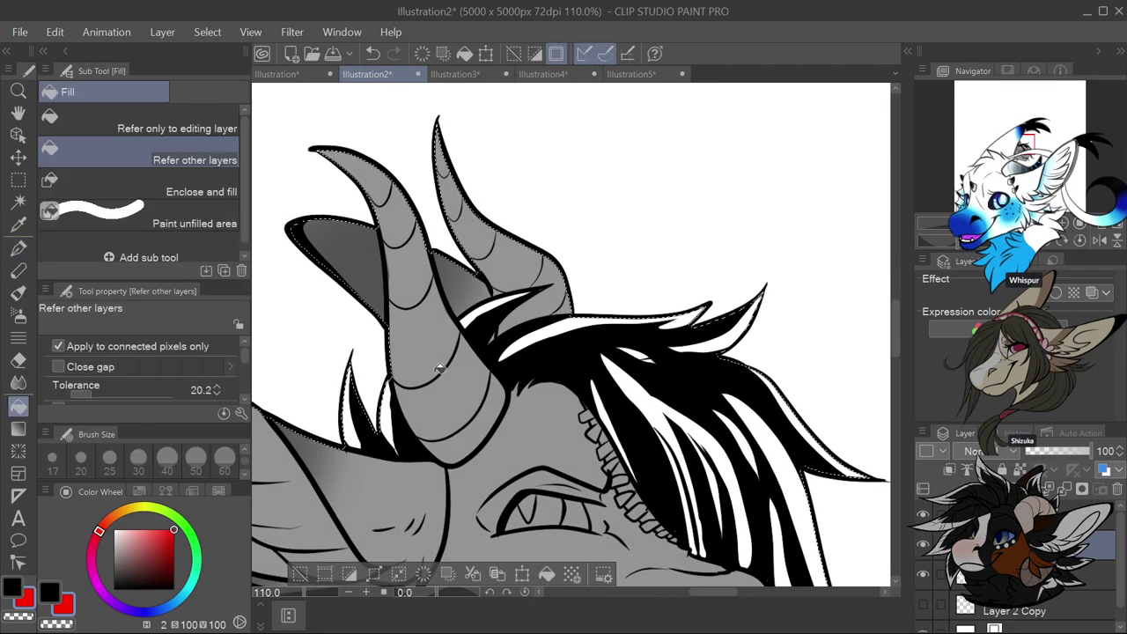
{"action": "left_click_drag", "start_coordinate": [466, 414], "coordinate": [435, 322]}
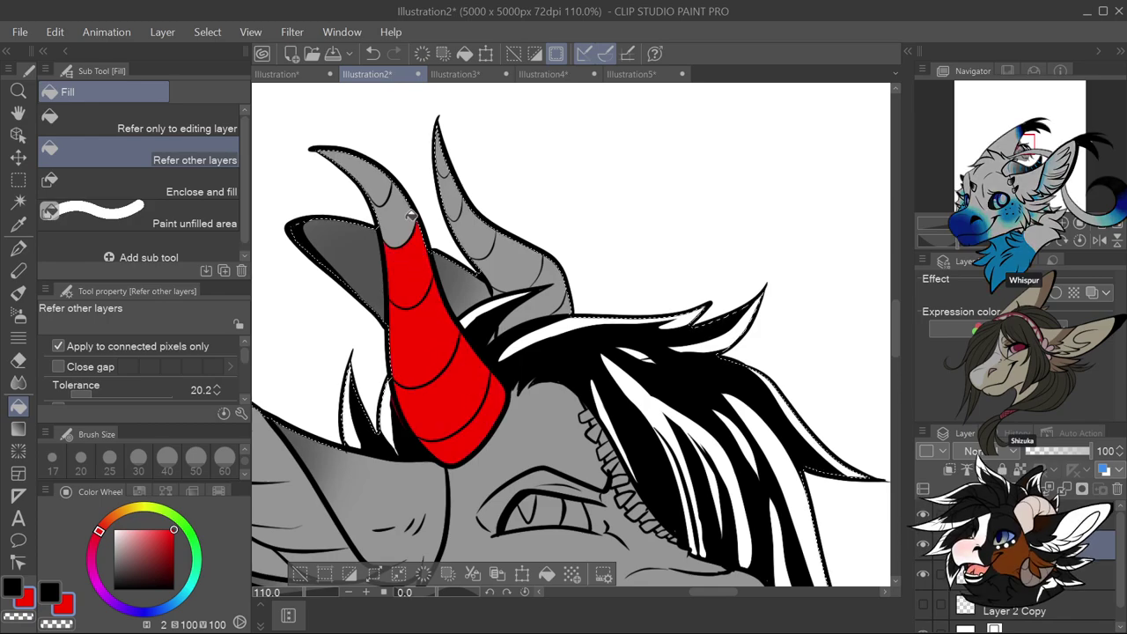
{"action": "left_click_drag", "start_coordinate": [410, 215], "coordinate": [372, 165]}
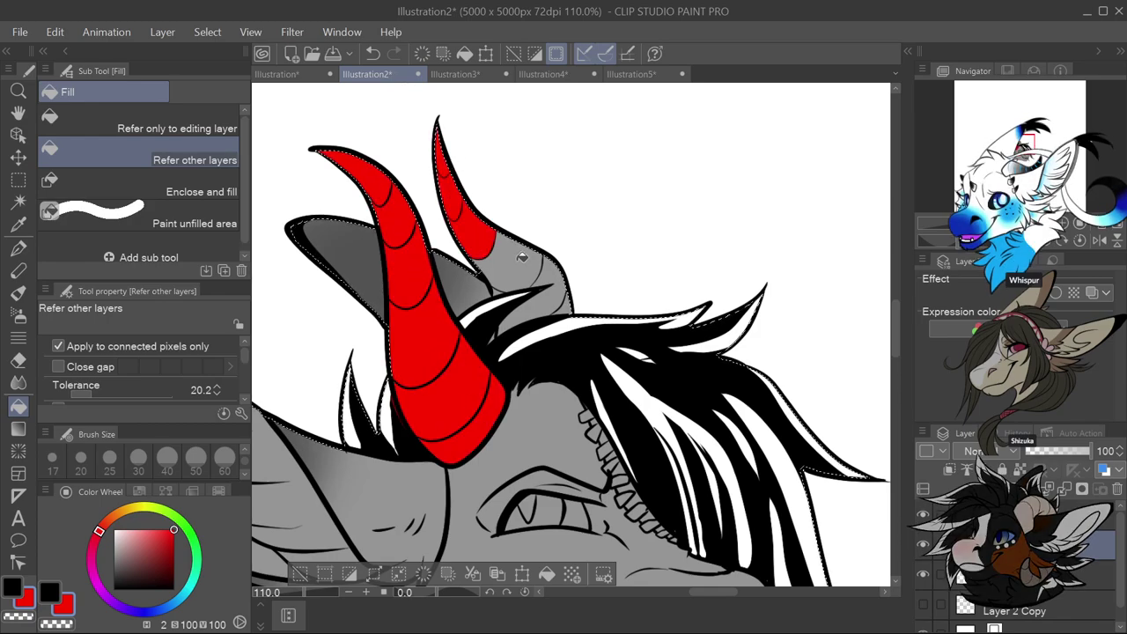
{"action": "key", "text": "ctrl+z"}
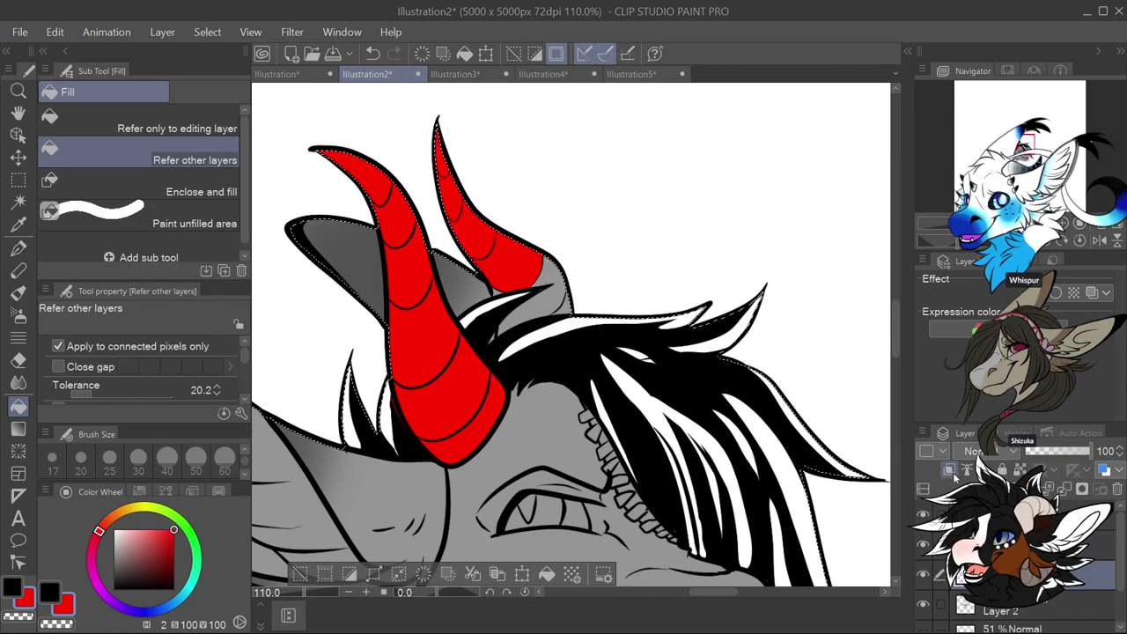
{"action": "scroll", "coordinate": [564, 291], "scroll_direction": "up", "scroll_amount": 2}
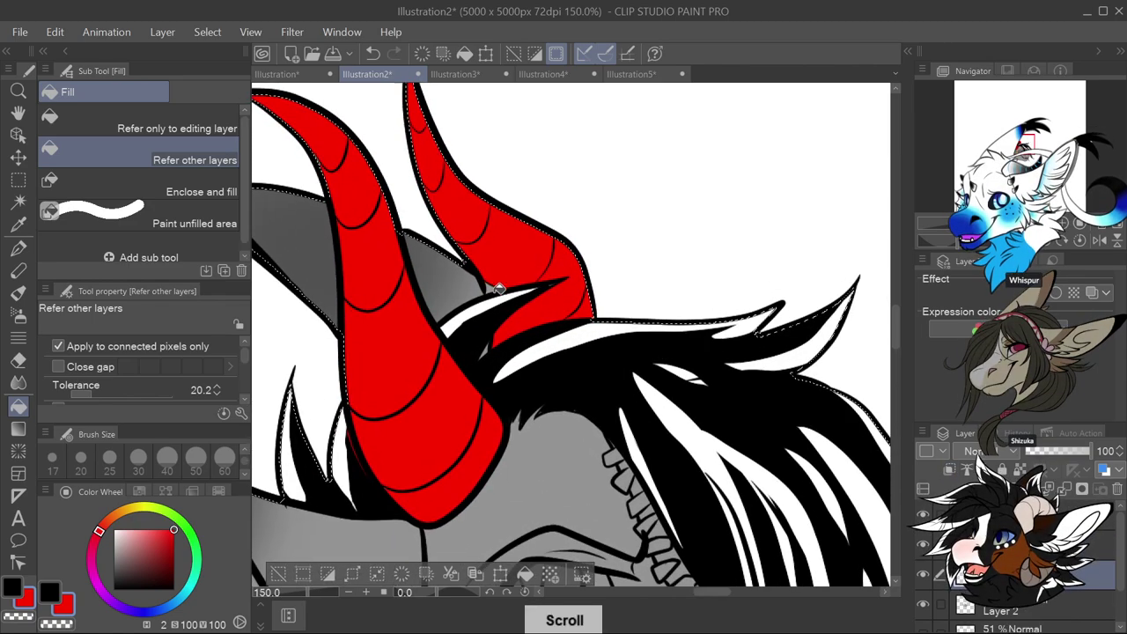
{"action": "scroll", "coordinate": [607, 297], "scroll_direction": "down", "scroll_amount": 3}
{"action": "scroll", "coordinate": [594, 292], "scroll_direction": "up", "scroll_amount": 2}
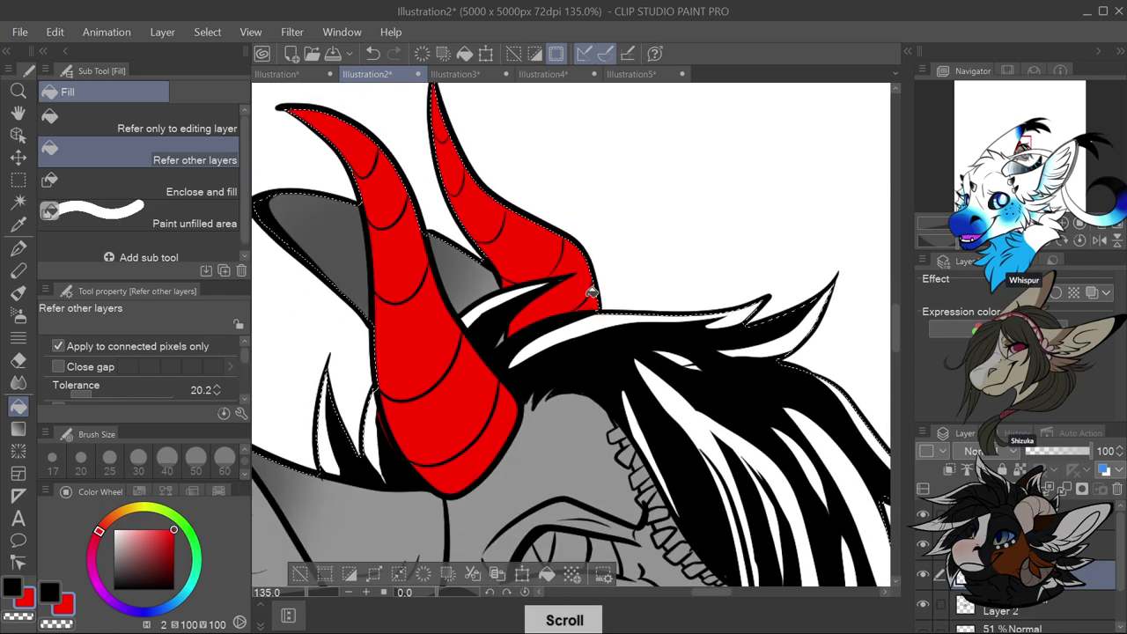
Sample yellow as the sub color and orange as the main color from the Illustration5 palette, returning to Illustration2
{"action": "left_click", "coordinate": [18, 224]}
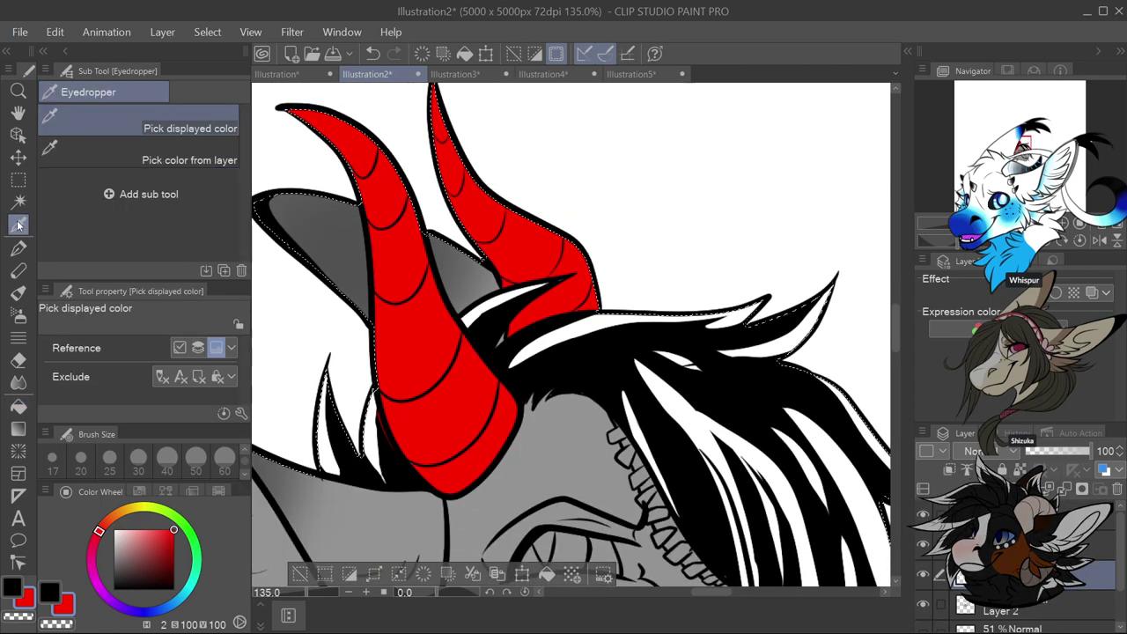
{"action": "left_click", "coordinate": [630, 74]}
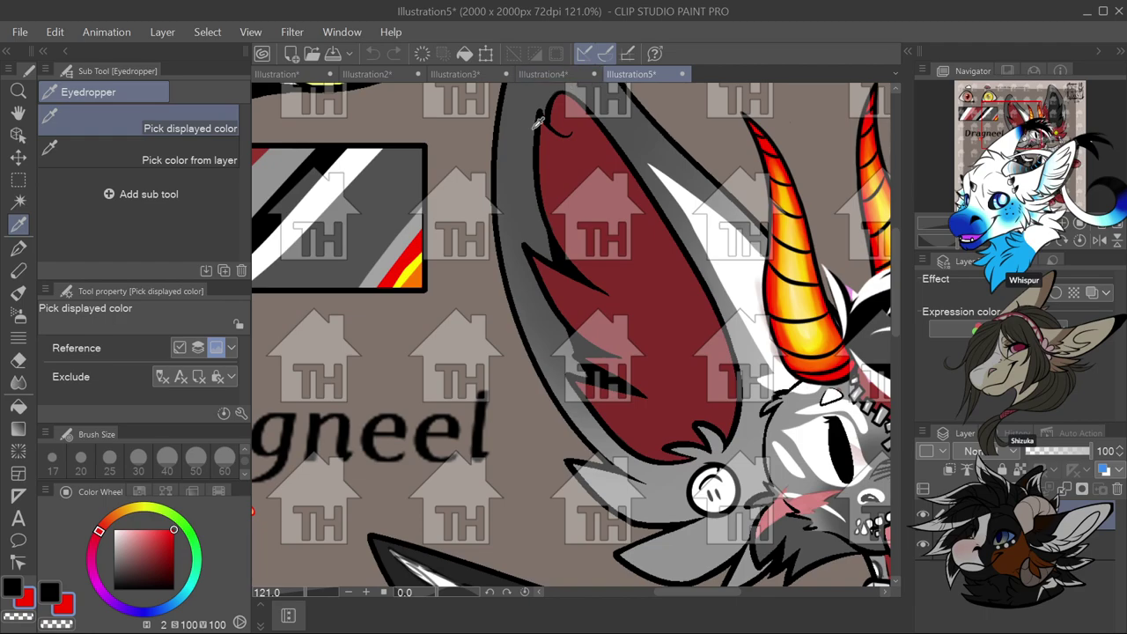
{"action": "left_click", "coordinate": [415, 263]}
{"action": "left_click", "coordinate": [53, 585]}
{"action": "left_click", "coordinate": [421, 271]}
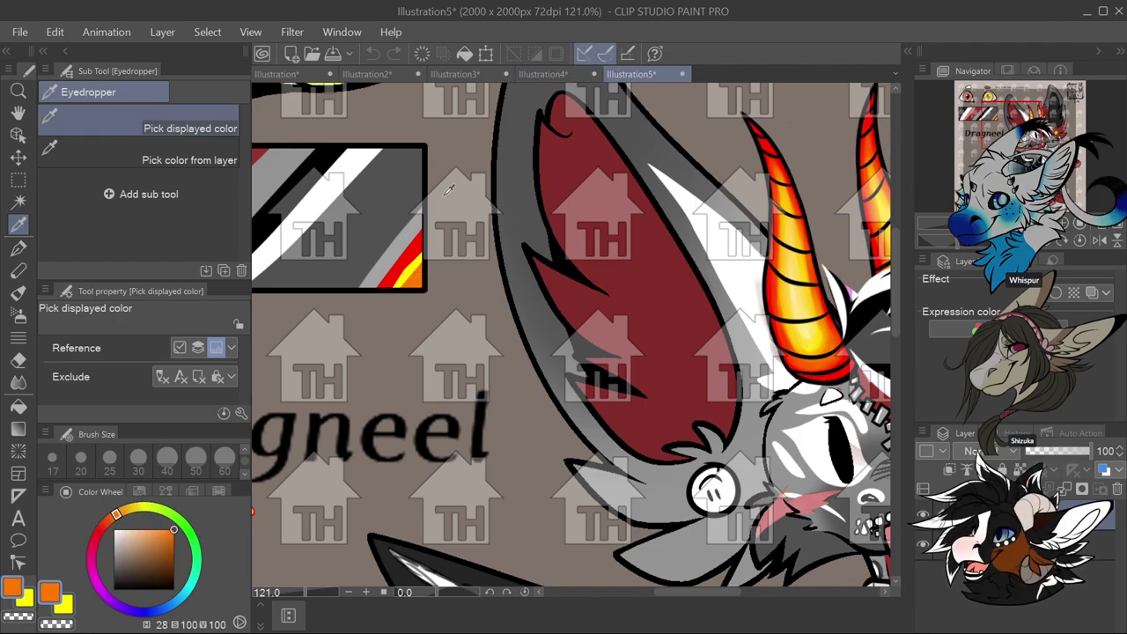
{"action": "left_click", "coordinate": [379, 76]}
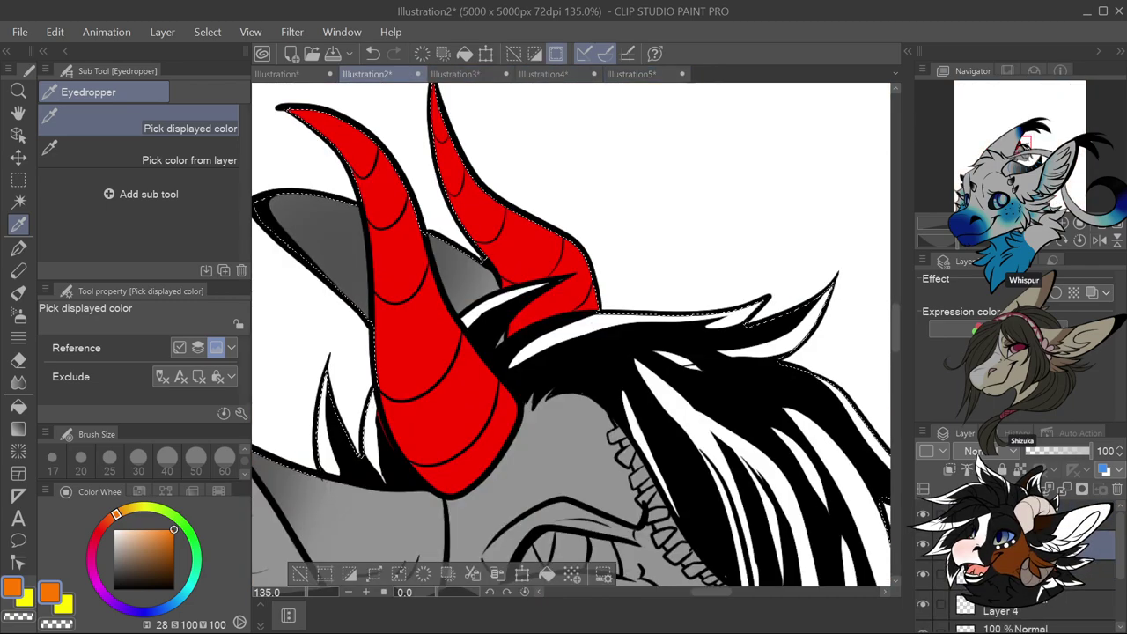
{"action": "left_click", "coordinate": [629, 78]}
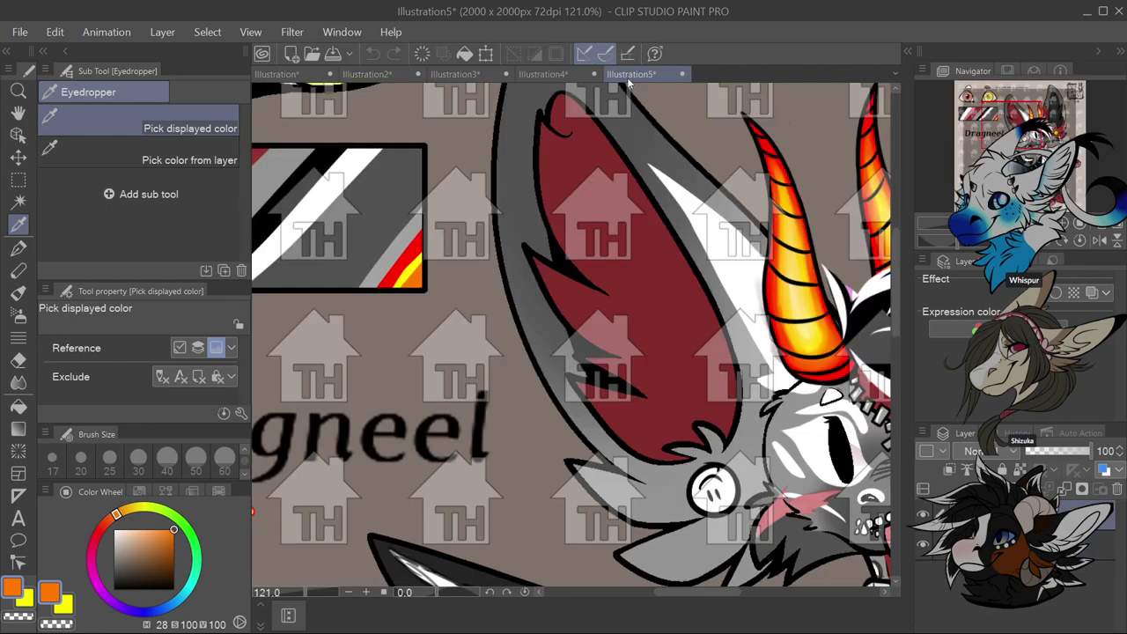
{"action": "left_click", "coordinate": [366, 76]}
Airbrush orange over both red horns with the Soft airbrush at size 50, leaving red along parts of the edges
{"action": "scroll", "coordinate": [405, 255], "scroll_direction": "down", "scroll_amount": 1}
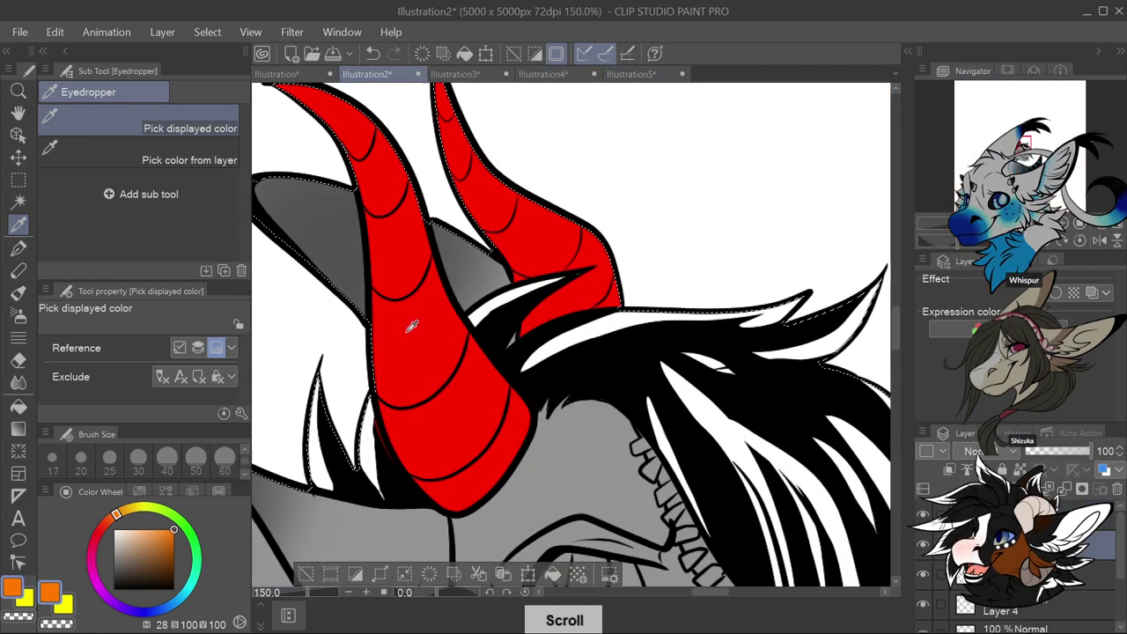
{"action": "scroll", "coordinate": [473, 361], "scroll_direction": "up", "scroll_amount": 1}
{"action": "left_click", "coordinate": [18, 250]}
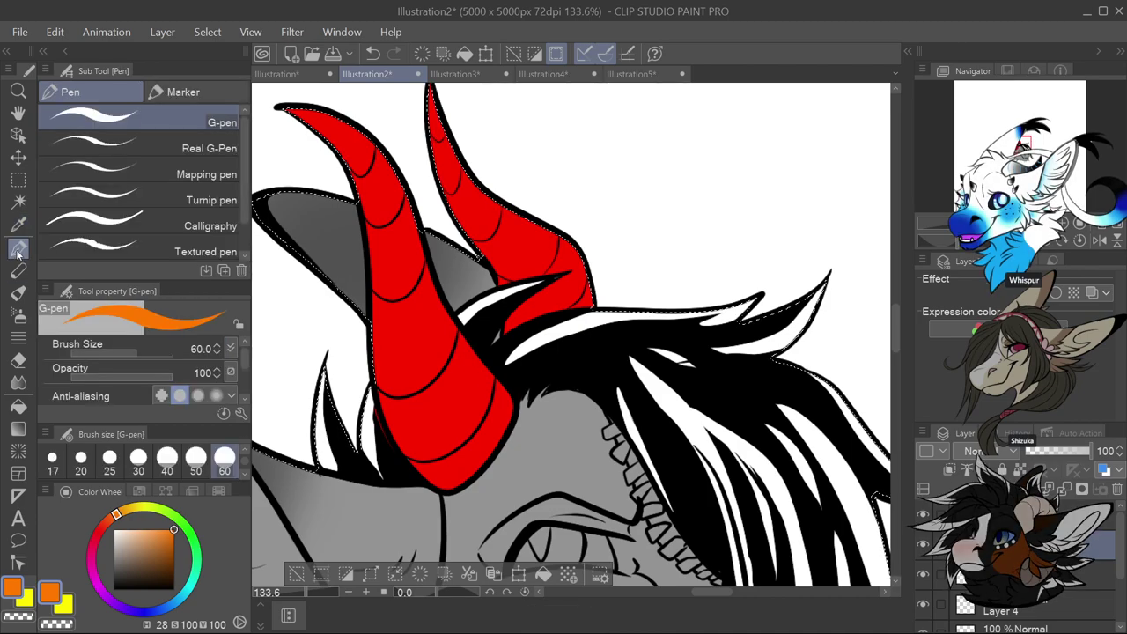
{"action": "left_click", "coordinate": [19, 314]}
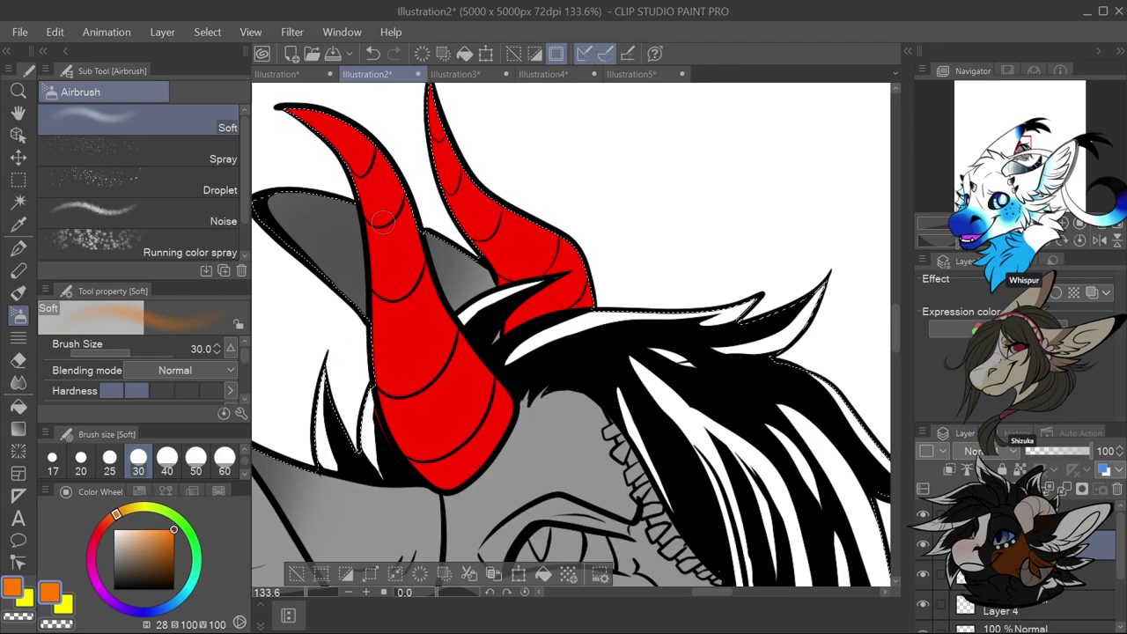
{"action": "left_click", "coordinate": [195, 458]}
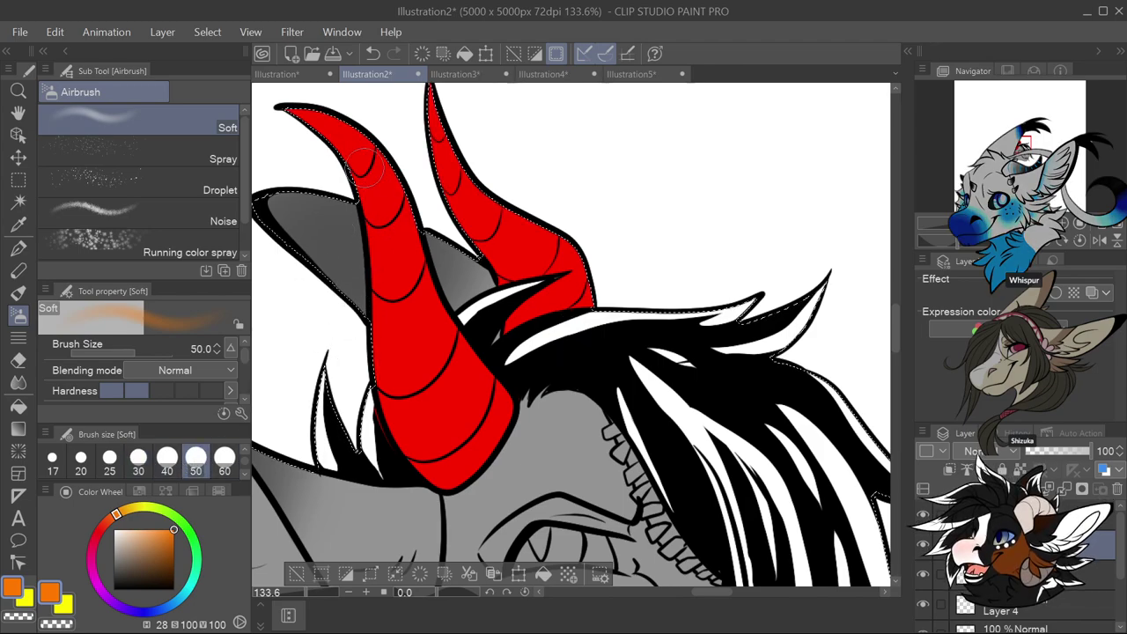
{"action": "mouse_move", "coordinate": [374, 177]}
{"action": "left_mouse_down"}
{"action": "mouse_move", "coordinate": [387, 220]}
{"action": "mouse_move", "coordinate": [364, 161]}
{"action": "mouse_move", "coordinate": [395, 253]}
{"action": "mouse_move", "coordinate": [380, 192]}
{"action": "mouse_move", "coordinate": [398, 351]}
{"action": "mouse_move", "coordinate": [392, 209]}
{"action": "mouse_move", "coordinate": [420, 417]}
{"action": "mouse_move", "coordinate": [402, 357]}
{"action": "mouse_move", "coordinate": [411, 353]}
{"action": "mouse_move", "coordinate": [444, 452]}
{"action": "mouse_move", "coordinate": [430, 448]}
{"action": "mouse_move", "coordinate": [425, 434]}
{"action": "mouse_move", "coordinate": [452, 449]}
{"action": "left_mouse_up"}
{"action": "mouse_move", "coordinate": [411, 341]}
{"action": "left_mouse_down"}
{"action": "mouse_move", "coordinate": [458, 444]}
{"action": "mouse_move", "coordinate": [433, 369]}
{"action": "mouse_move", "coordinate": [451, 432]}
{"action": "mouse_move", "coordinate": [466, 418]}
{"action": "mouse_move", "coordinate": [435, 373]}
{"action": "mouse_move", "coordinate": [460, 429]}
{"action": "left_mouse_up"}
{"action": "left_click_drag", "start_coordinate": [407, 291], "coordinate": [414, 332]}
{"action": "mouse_move", "coordinate": [440, 431]}
{"action": "left_mouse_down"}
{"action": "mouse_move", "coordinate": [468, 416]}
{"action": "mouse_move", "coordinate": [416, 354]}
{"action": "mouse_move", "coordinate": [386, 225]}
{"action": "left_mouse_up"}
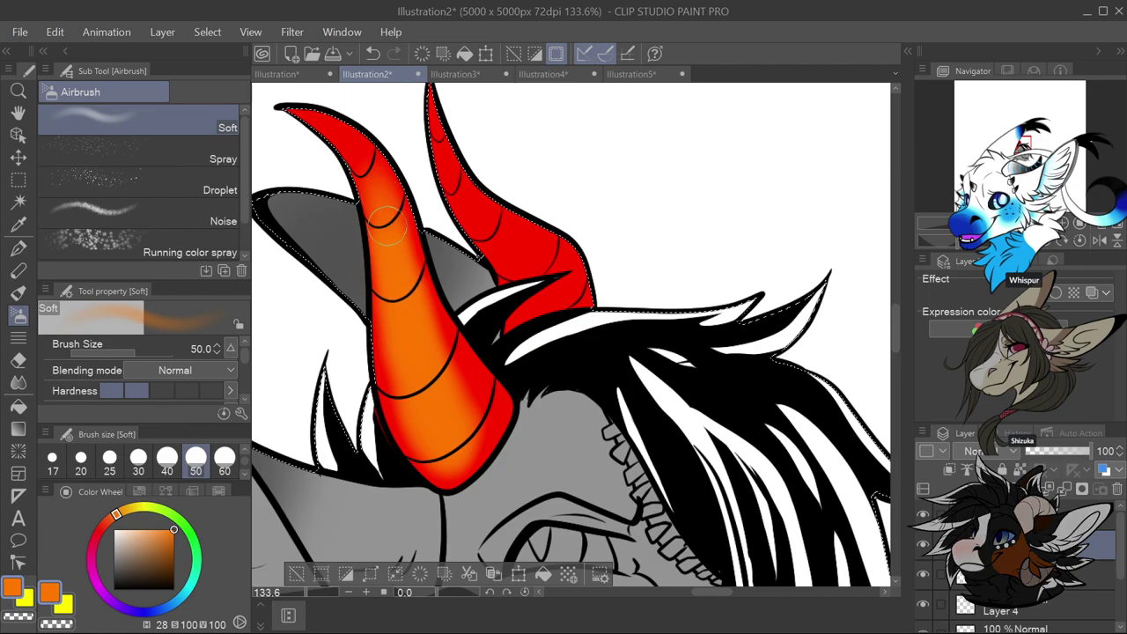
{"action": "mouse_move", "coordinate": [346, 148]}
{"action": "left_mouse_down"}
{"action": "mouse_move", "coordinate": [341, 139]}
{"action": "mouse_move", "coordinate": [352, 152]}
{"action": "left_mouse_up"}
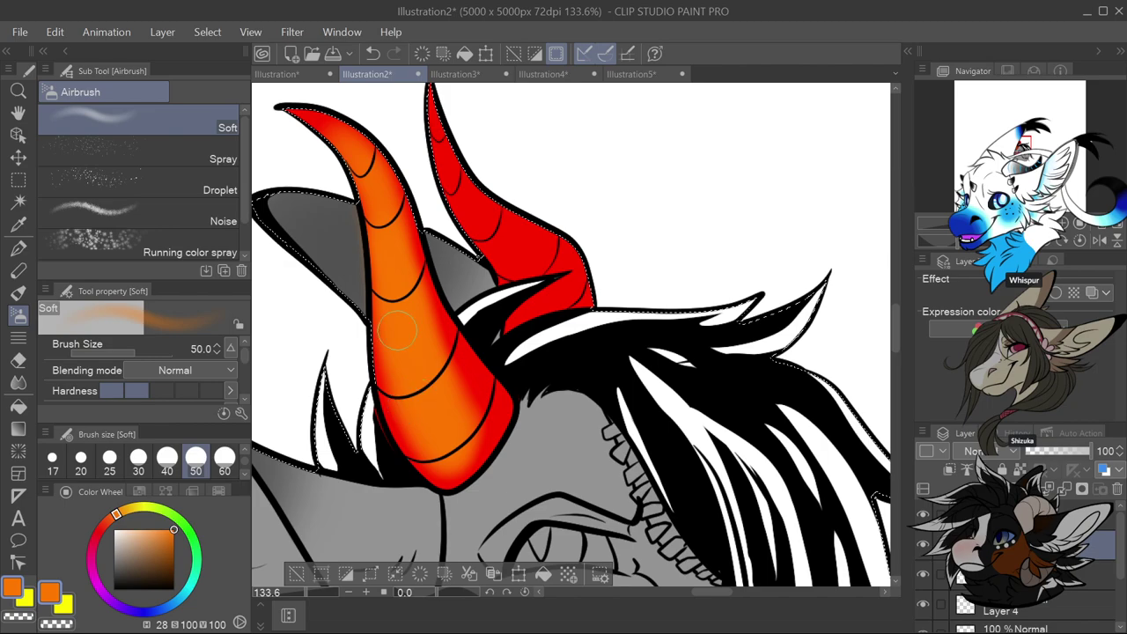
{"action": "mouse_move", "coordinate": [438, 112]}
{"action": "left_mouse_down"}
{"action": "mouse_move", "coordinate": [457, 172]}
{"action": "mouse_move", "coordinate": [445, 128]}
{"action": "mouse_move", "coordinate": [456, 167]}
{"action": "mouse_move", "coordinate": [514, 238]}
{"action": "mouse_move", "coordinate": [555, 225]}
{"action": "mouse_move", "coordinate": [572, 277]}
{"action": "left_mouse_up"}
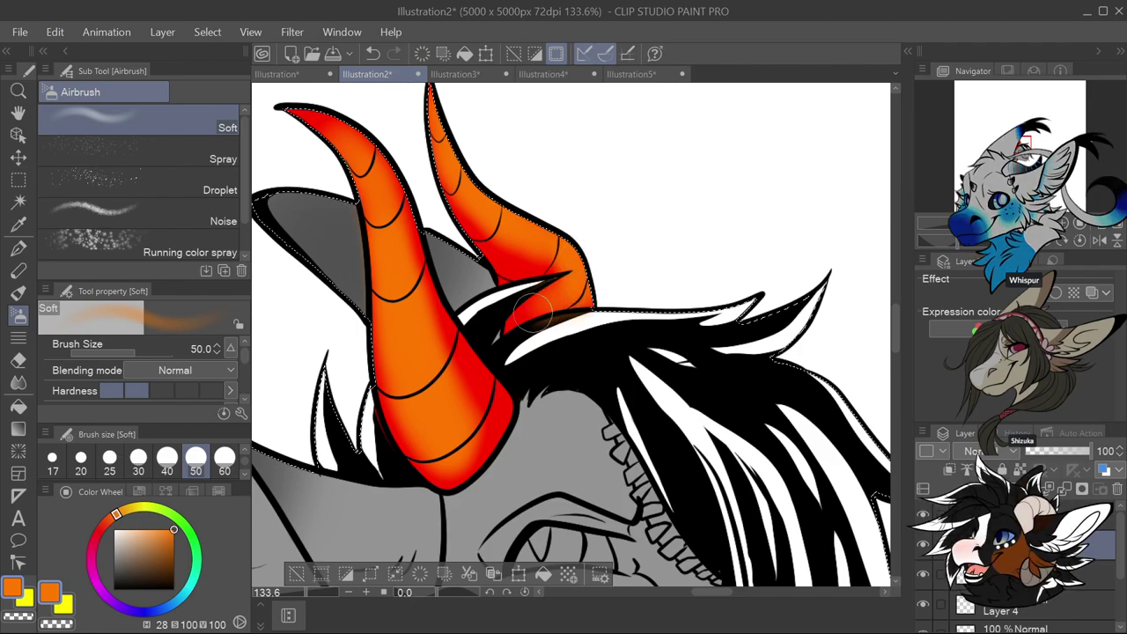
Airbrush orange over the base of the far horn and remove the orange overspill from the hair
{"action": "mouse_move", "coordinate": [509, 231]}
{"action": "left_mouse_down"}
{"action": "mouse_move", "coordinate": [569, 260]}
{"action": "mouse_move", "coordinate": [585, 282]}
{"action": "left_mouse_up"}
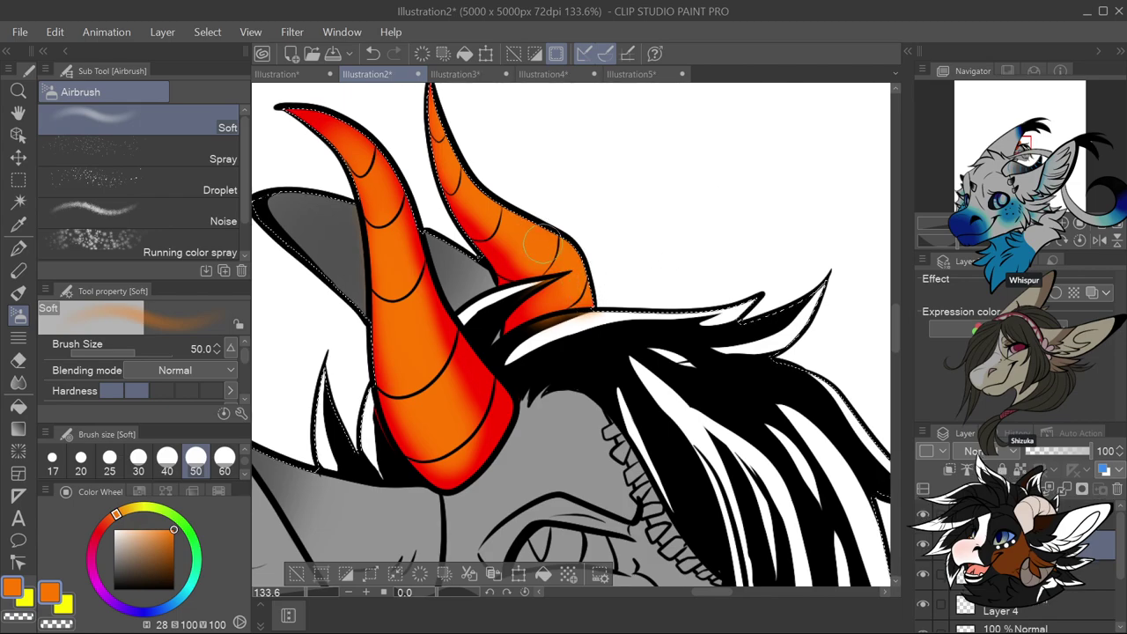
{"action": "left_click", "coordinate": [19, 360]}
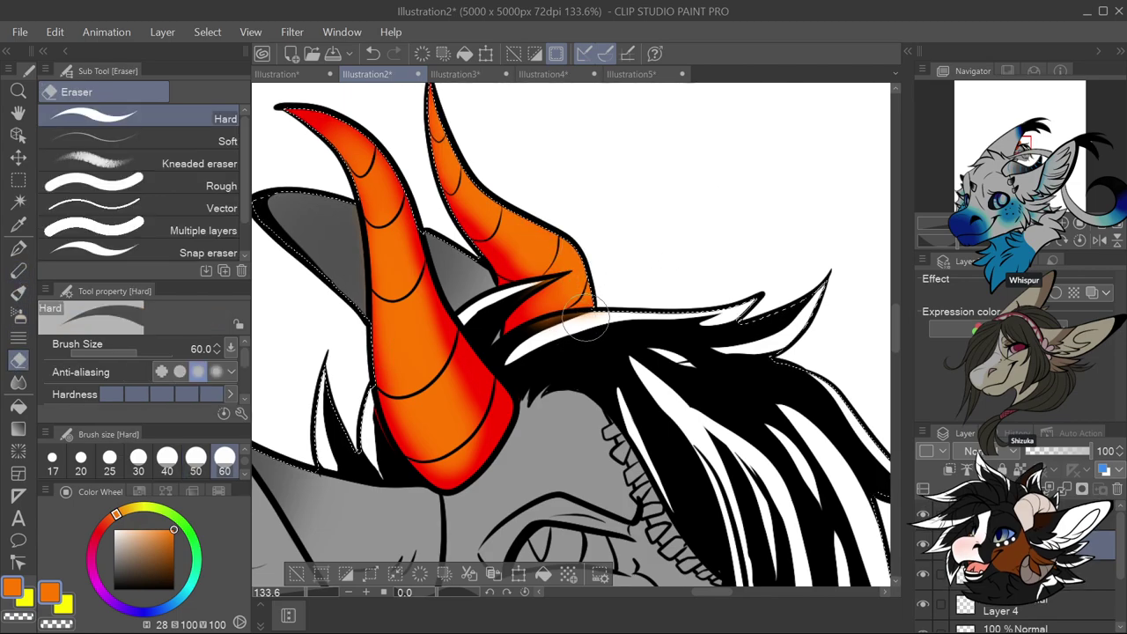
{"action": "key", "text": "ctrl+z"}
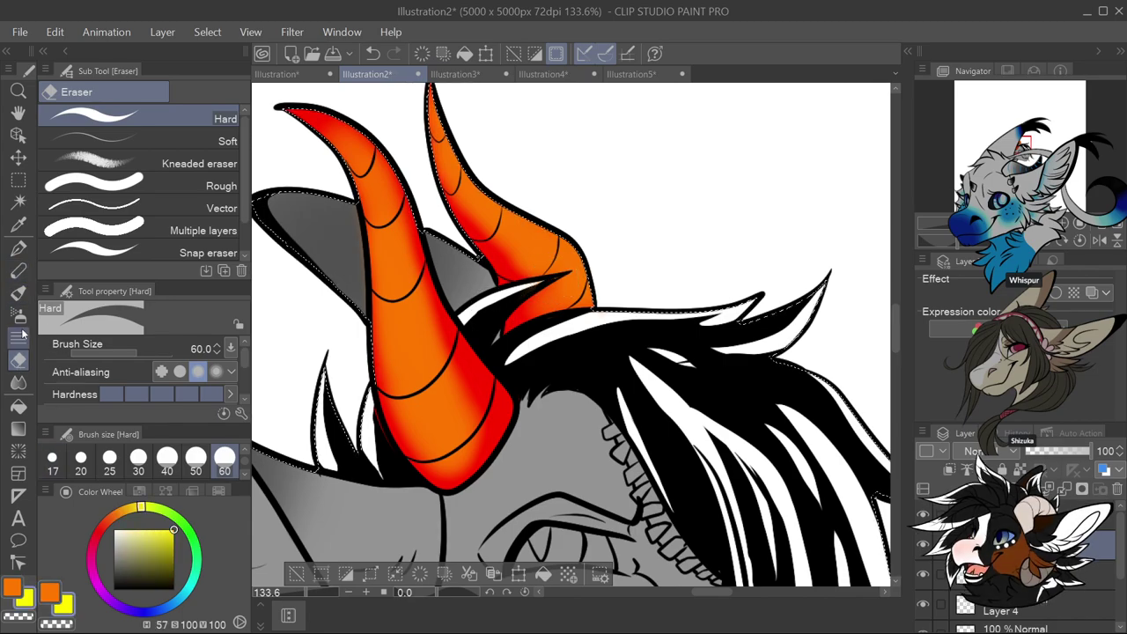
Airbrush yellow highlights down the middle of both horns at size 50 and erase the overspill on the ear behind
{"action": "left_click", "coordinate": [24, 317]}
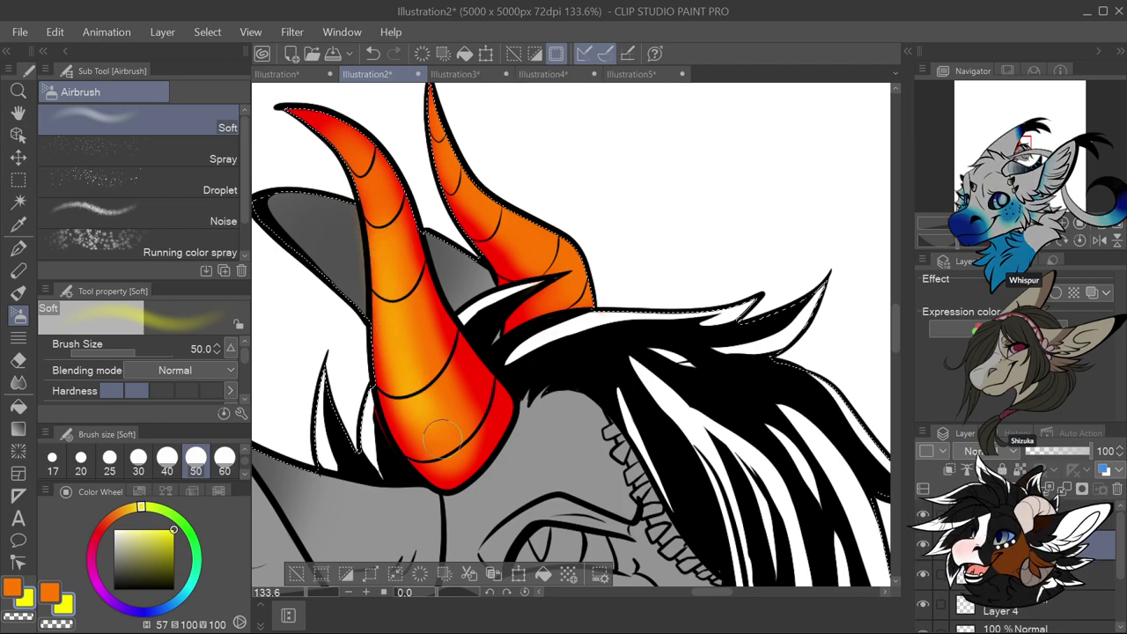
{"action": "mouse_move", "coordinate": [426, 421]}
{"action": "left_mouse_down"}
{"action": "mouse_move", "coordinate": [417, 383]}
{"action": "mouse_move", "coordinate": [436, 432]}
{"action": "left_mouse_up"}
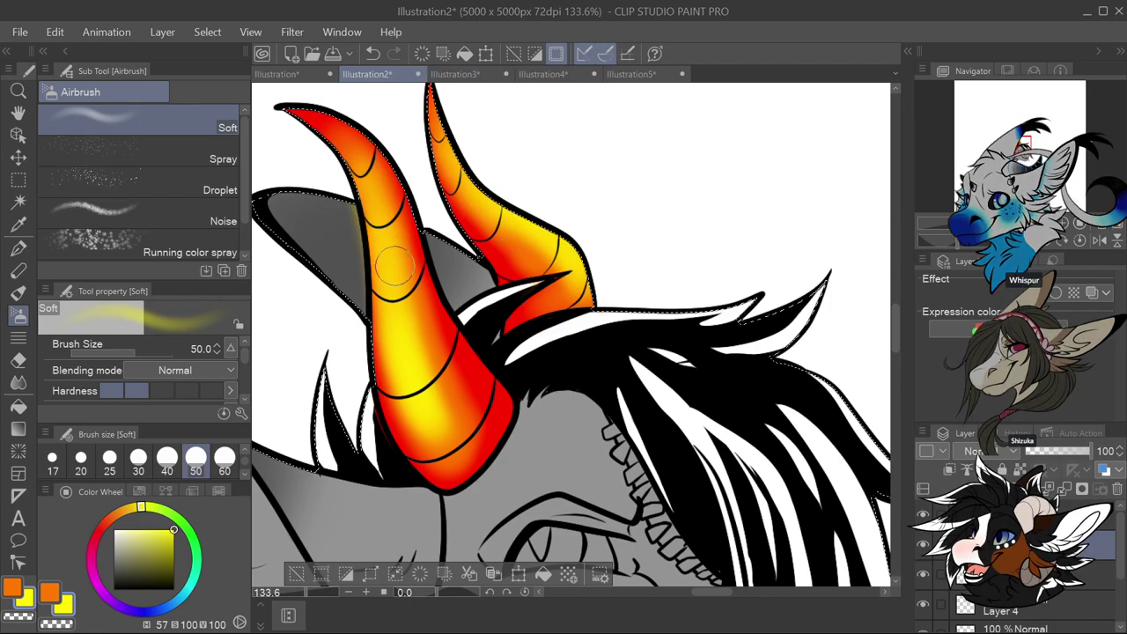
{"action": "key", "text": "e"}
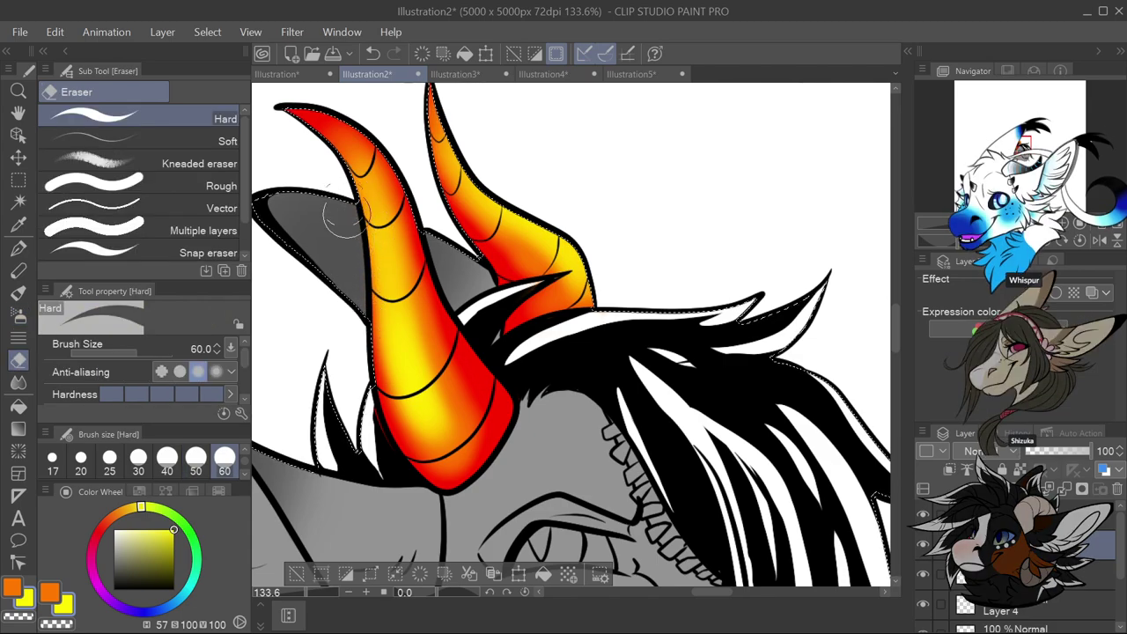
Compare the colored horns and head in Illustration2 with the character's face in the Illustration5 reference
{"action": "scroll", "coordinate": [520, 256], "scroll_direction": "down", "scroll_amount": 5}
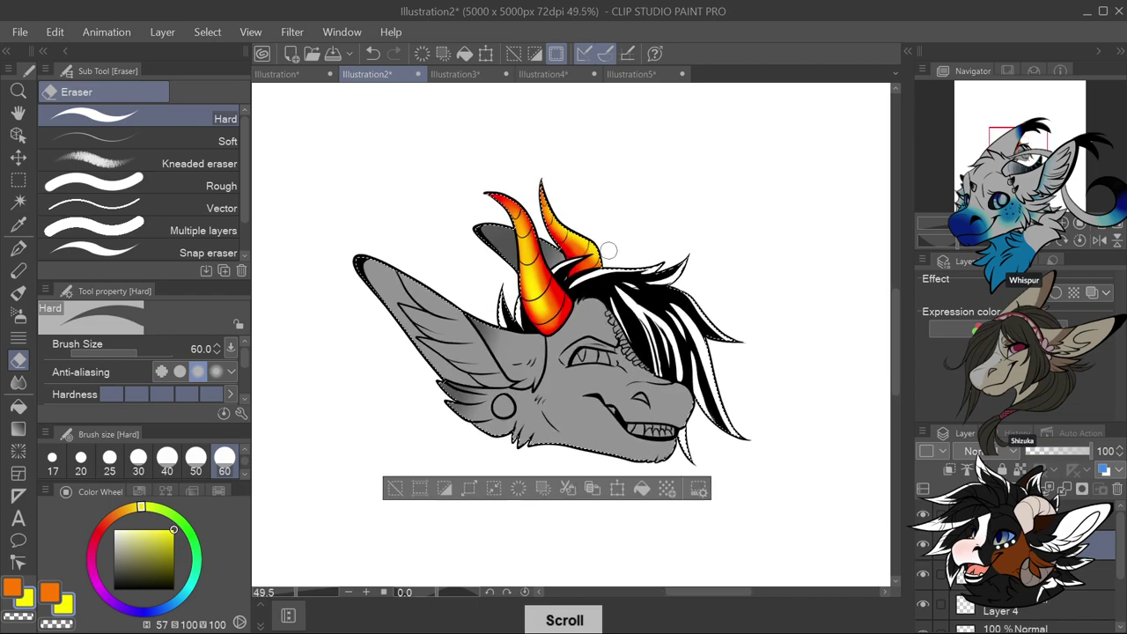
{"action": "scroll", "coordinate": [609, 251], "scroll_direction": "up", "scroll_amount": 3}
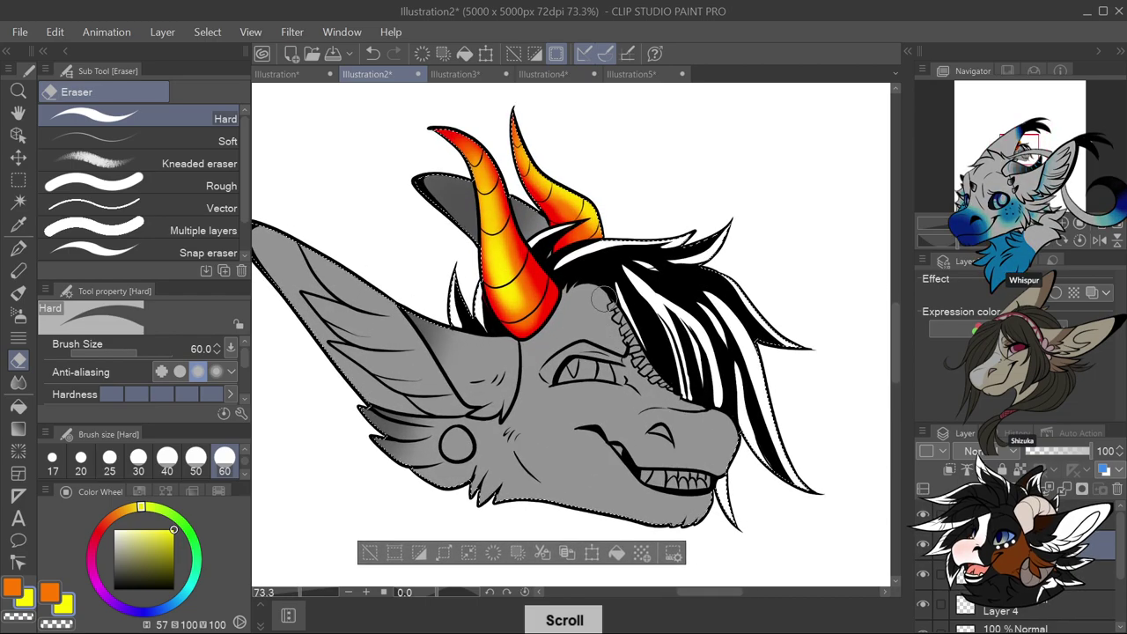
{"action": "left_click", "coordinate": [640, 73]}
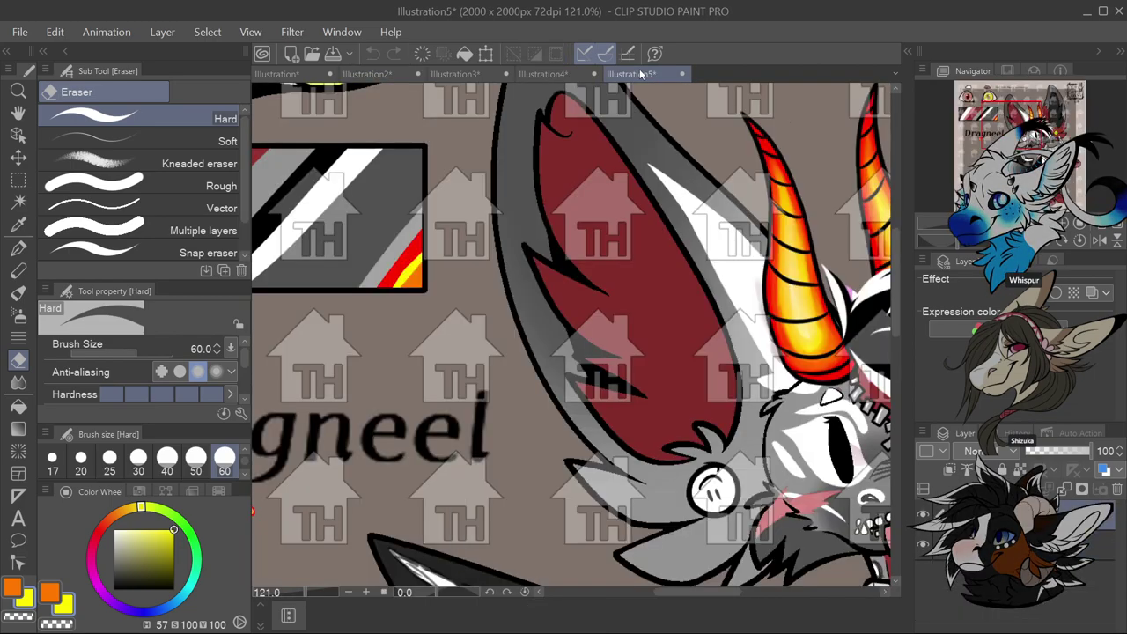
{"action": "scroll", "coordinate": [766, 392], "scroll_direction": "down", "scroll_amount": 5}
{"action": "scroll", "coordinate": [768, 392], "scroll_direction": "up", "scroll_amount": 5}
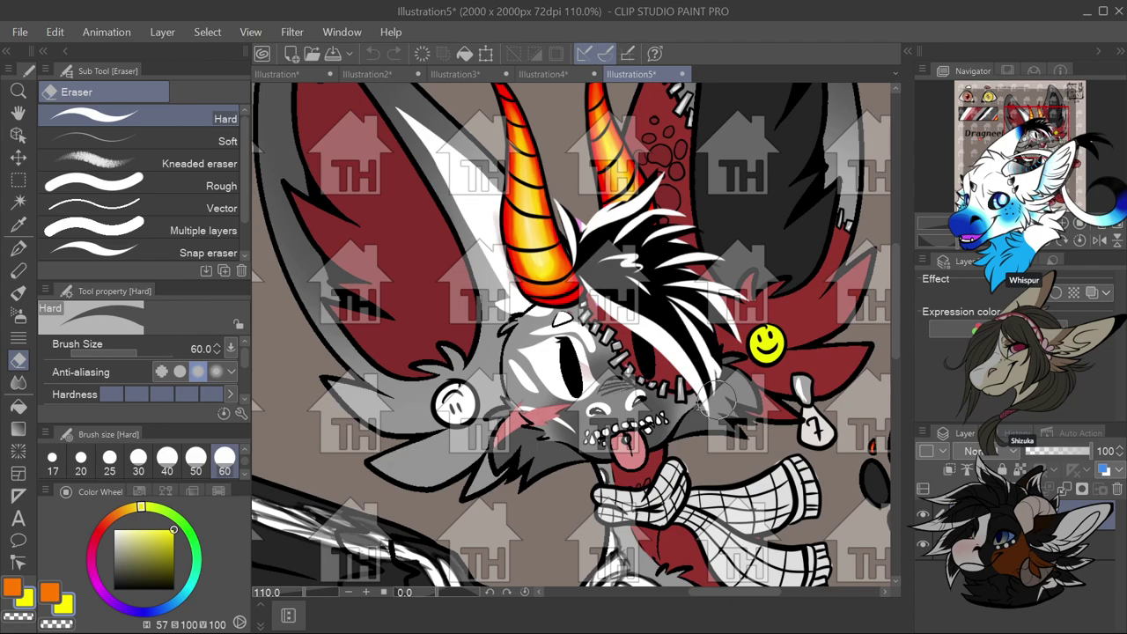
{"action": "left_click", "coordinate": [554, 75]}
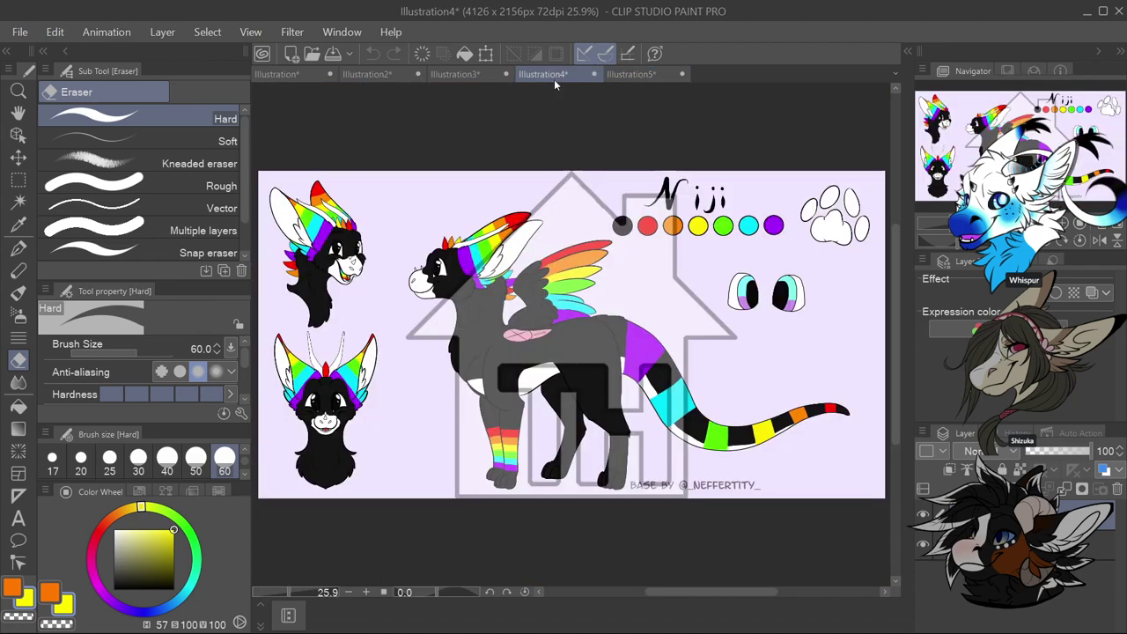
{"action": "left_click", "coordinate": [369, 75]}
{"action": "scroll", "coordinate": [583, 469], "scroll_direction": "up", "scroll_amount": 3}
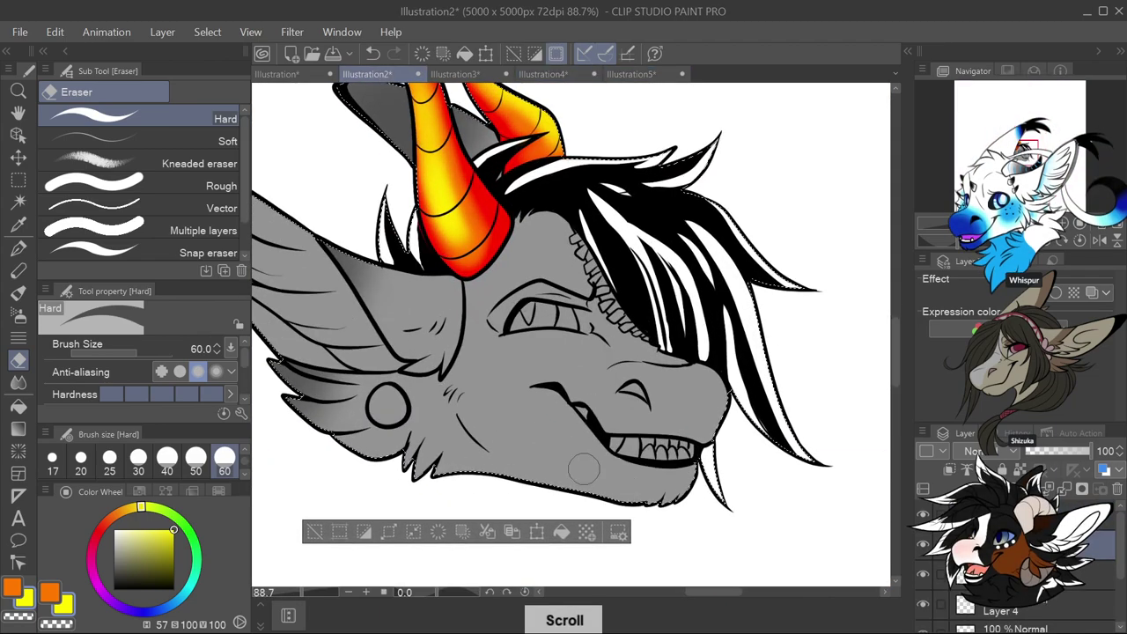
Sample the dark gray inside the far ear and airbrush it softly over the lower cheek fur at size 150
{"action": "key", "text": "w"}
{"action": "key", "text": "i"}
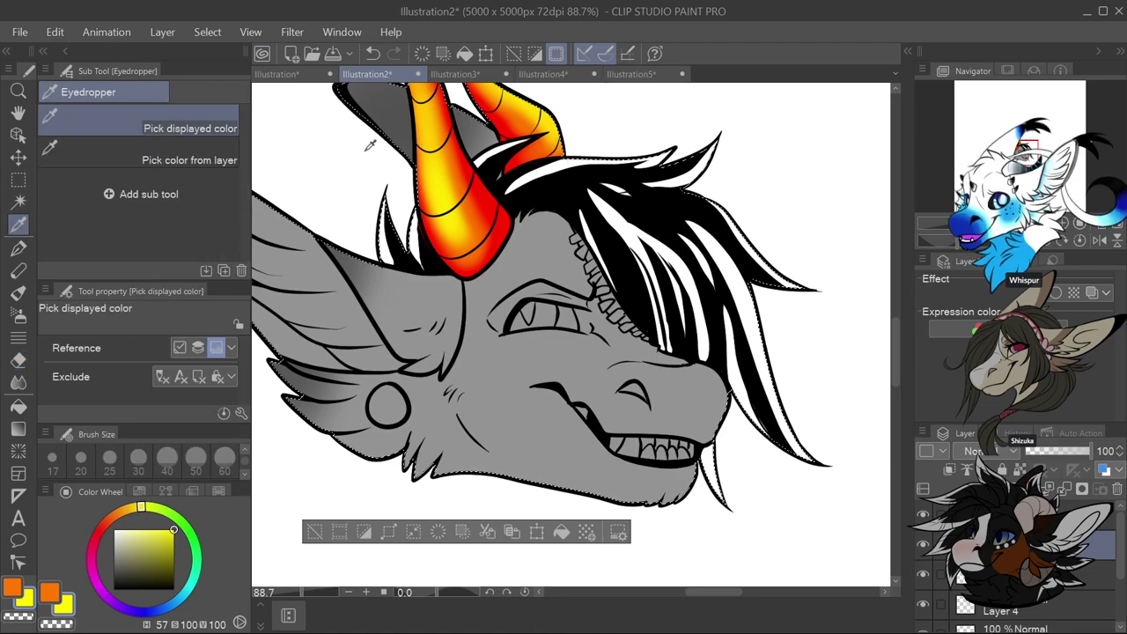
{"action": "left_click", "coordinate": [383, 103]}
{"action": "scroll", "coordinate": [398, 411], "scroll_direction": "down", "scroll_amount": 3}
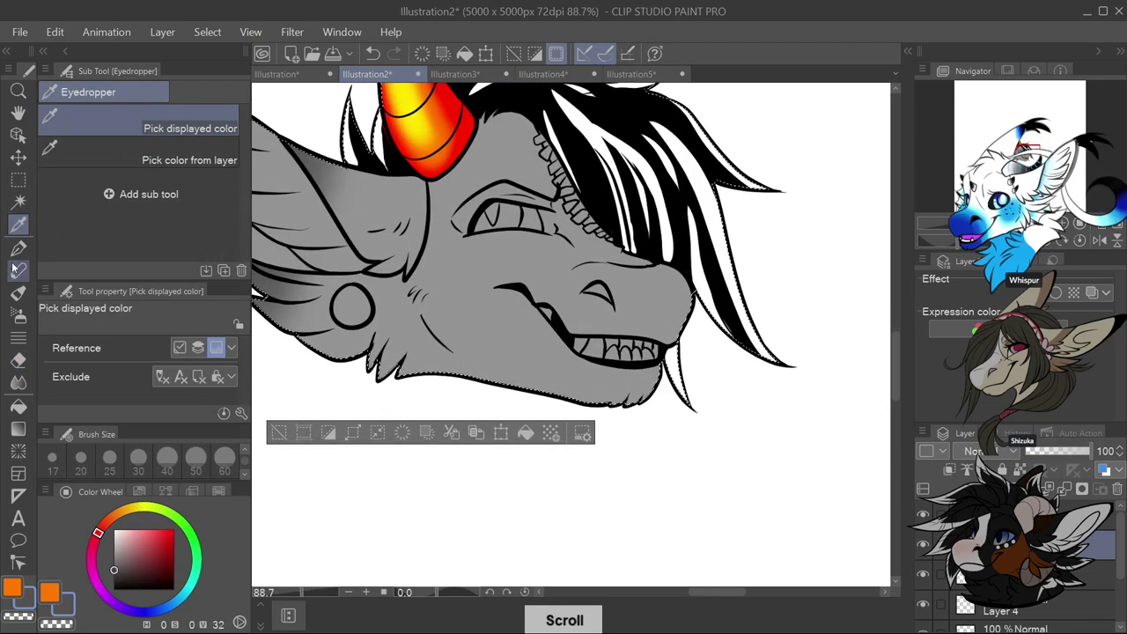
{"action": "left_click", "coordinate": [18, 248]}
{"action": "left_click", "coordinate": [17, 314]}
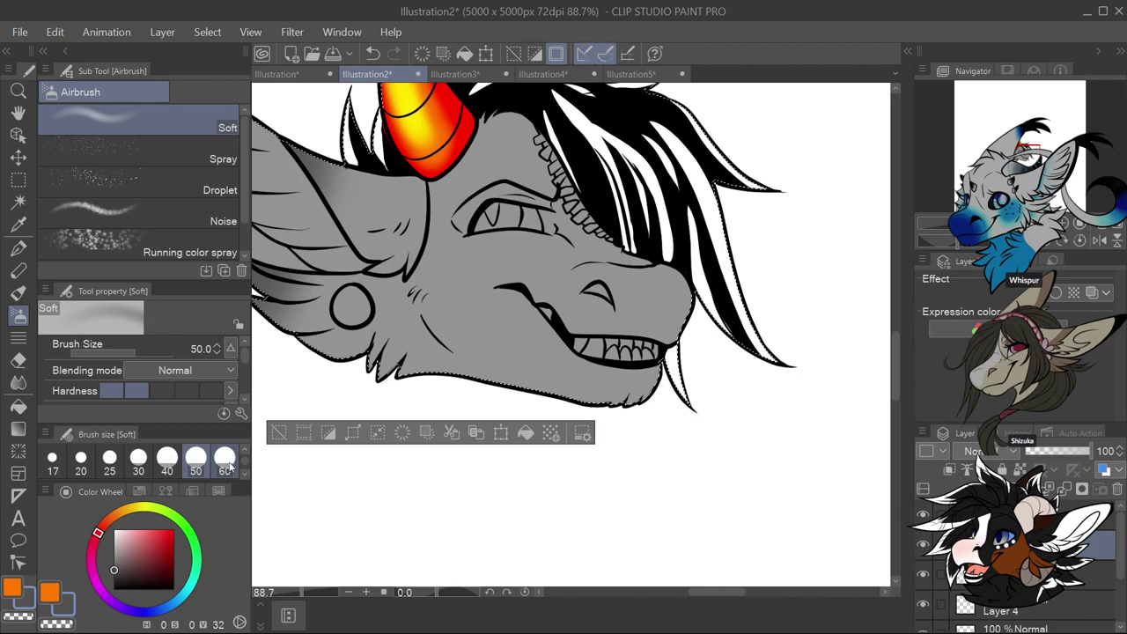
{"action": "scroll", "coordinate": [229, 466], "scroll_direction": "down", "scroll_amount": 2}
{"action": "left_click", "coordinate": [166, 458]}
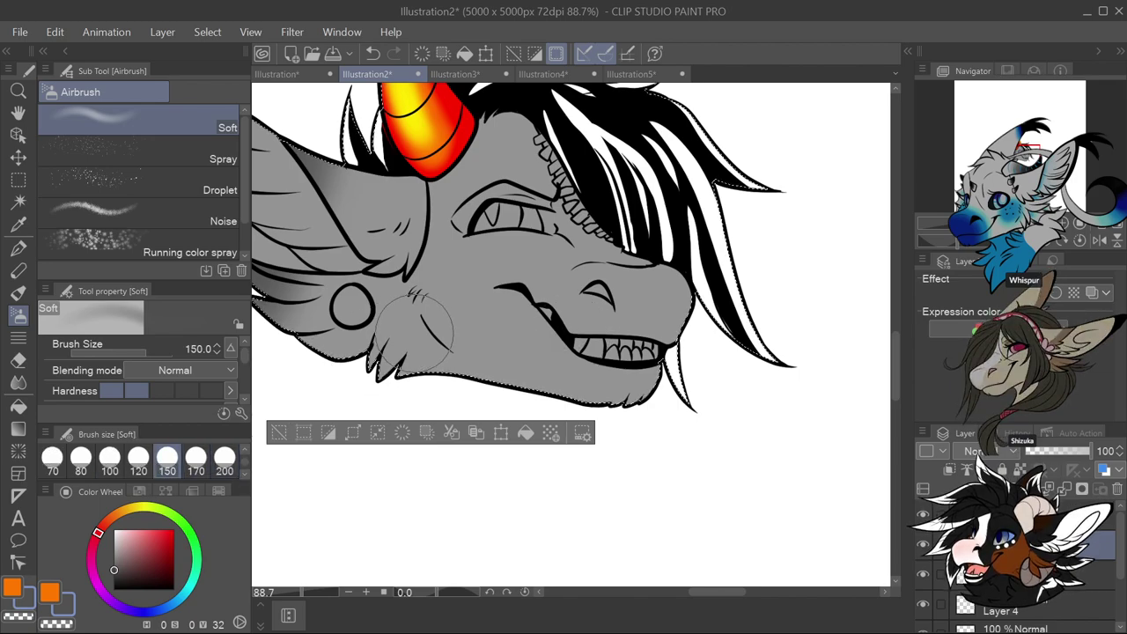
{"action": "mouse_move", "coordinate": [401, 366]}
{"action": "left_mouse_down"}
{"action": "mouse_move", "coordinate": [431, 388]}
{"action": "mouse_move", "coordinate": [447, 374]}
{"action": "left_mouse_up"}
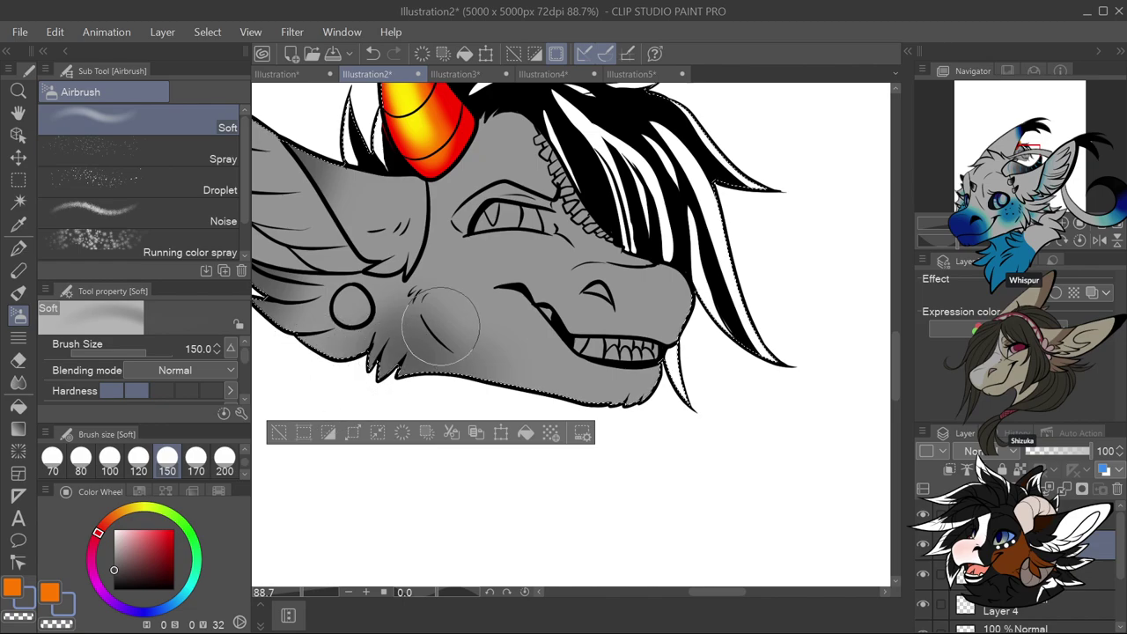
Switch to the lower color layer and airbrush dark gray shading over the muzzle and chin
{"action": "scroll", "coordinate": [440, 326], "scroll_direction": "up", "scroll_amount": 2}
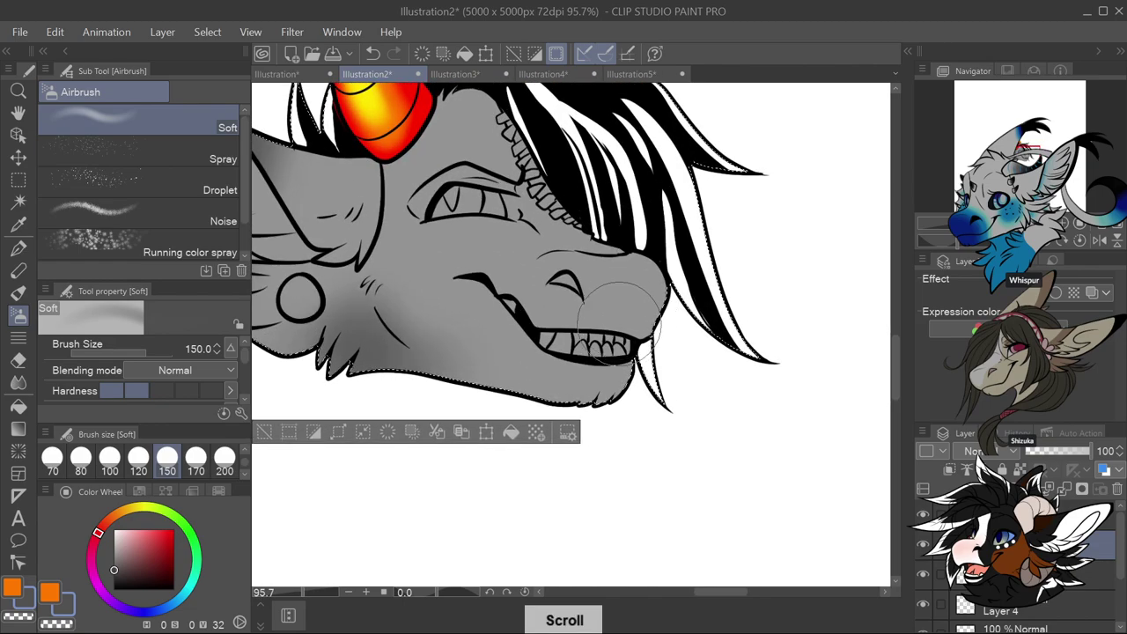
{"action": "scroll", "coordinate": [1125, 577], "scroll_direction": "down", "scroll_amount": 1}
{"action": "left_click", "coordinate": [1079, 597]}
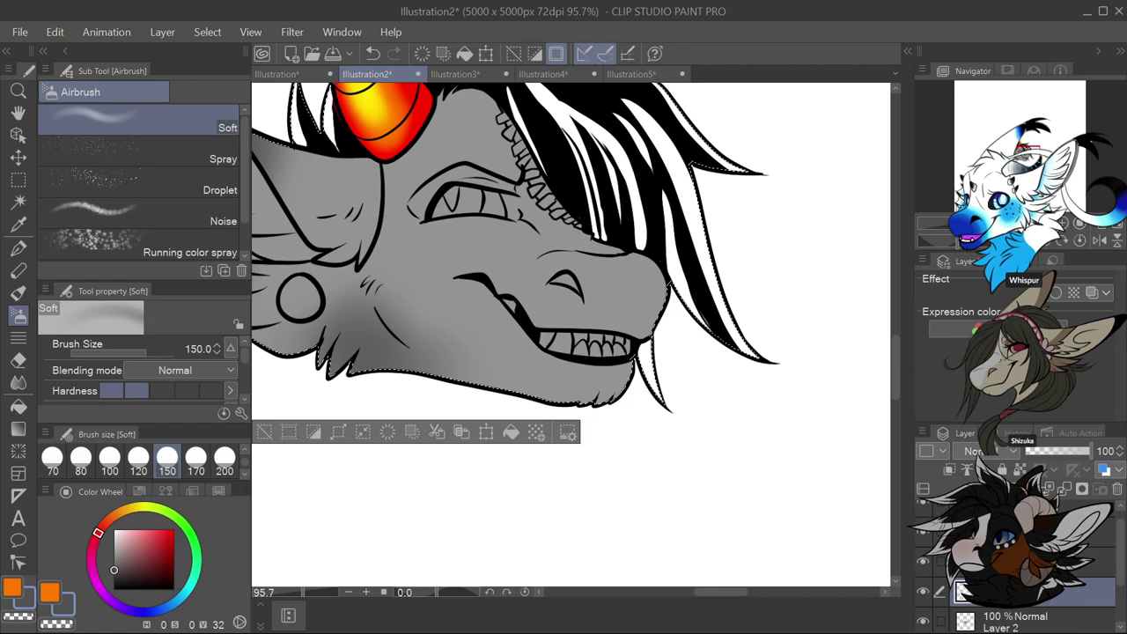
{"action": "mouse_move", "coordinate": [609, 293]}
{"action": "left_mouse_down"}
{"action": "mouse_move", "coordinate": [657, 349]}
{"action": "mouse_move", "coordinate": [611, 380]}
{"action": "mouse_move", "coordinate": [539, 400]}
{"action": "mouse_move", "coordinate": [526, 372]}
{"action": "mouse_move", "coordinate": [587, 369]}
{"action": "mouse_move", "coordinate": [573, 394]}
{"action": "mouse_move", "coordinate": [540, 384]}
{"action": "mouse_move", "coordinate": [527, 327]}
{"action": "mouse_move", "coordinate": [547, 308]}
{"action": "mouse_move", "coordinate": [594, 323]}
{"action": "mouse_move", "coordinate": [588, 375]}
{"action": "left_mouse_up"}
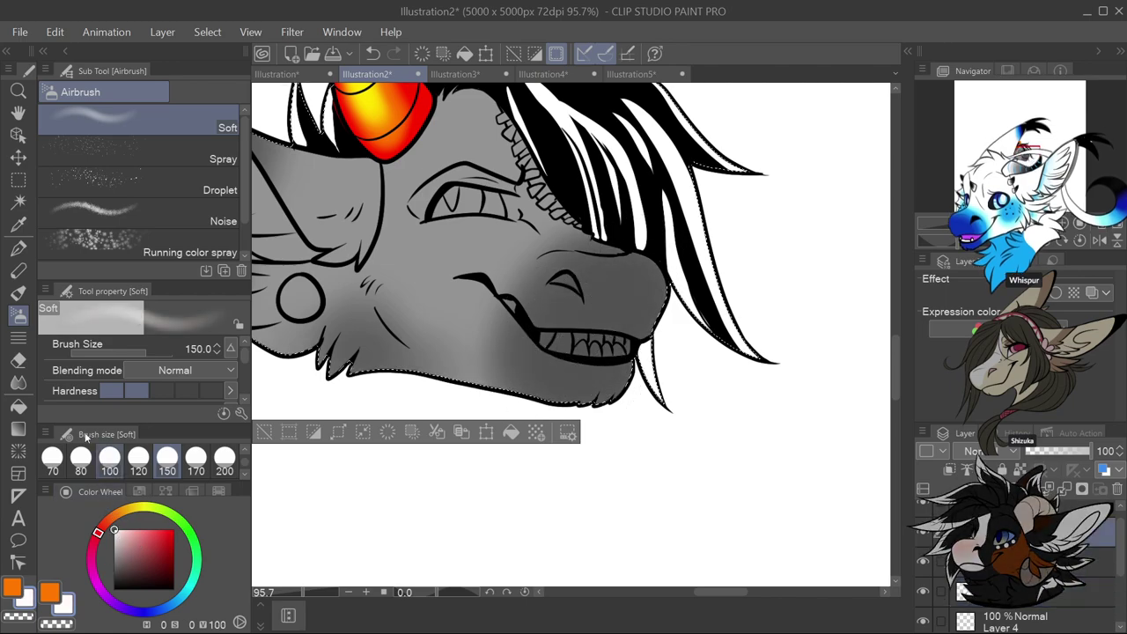
Fill all the teeth and the upper fang with white, using the Fill tool that refers to other layers
{"action": "left_click", "coordinate": [18, 406]}
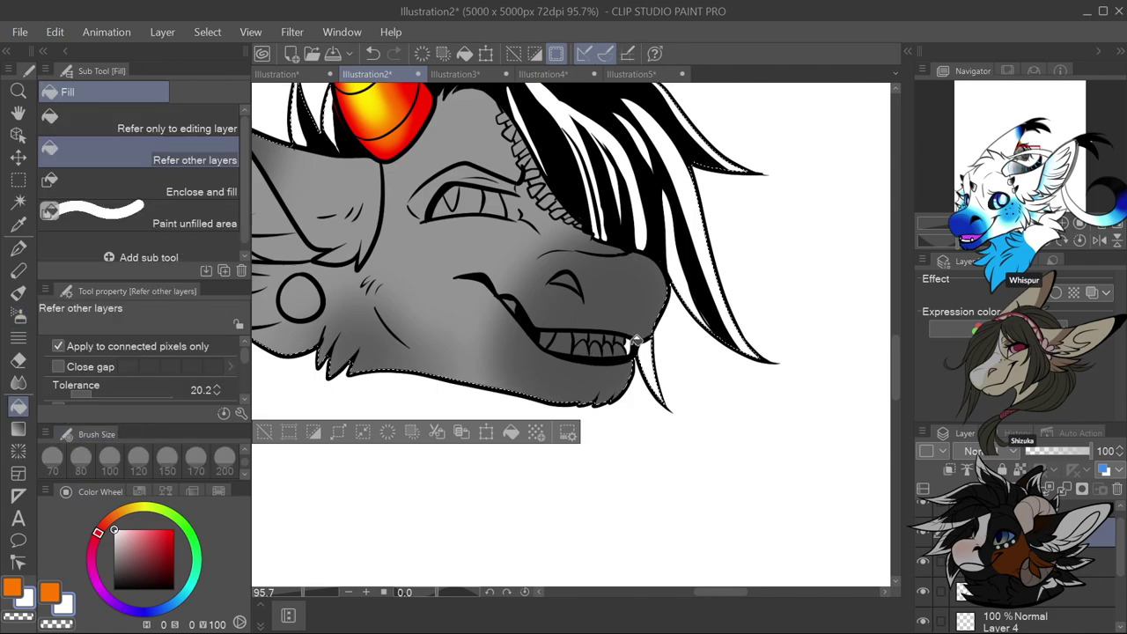
{"action": "scroll", "coordinate": [636, 342], "scroll_direction": "up", "scroll_amount": 2}
{"action": "left_click", "coordinate": [585, 344]}
{"action": "left_click", "coordinate": [574, 345]}
{"action": "left_click", "coordinate": [533, 344]}
{"action": "left_click", "coordinate": [467, 289]}
{"action": "scroll", "coordinate": [526, 363], "scroll_direction": "down", "scroll_amount": 3}
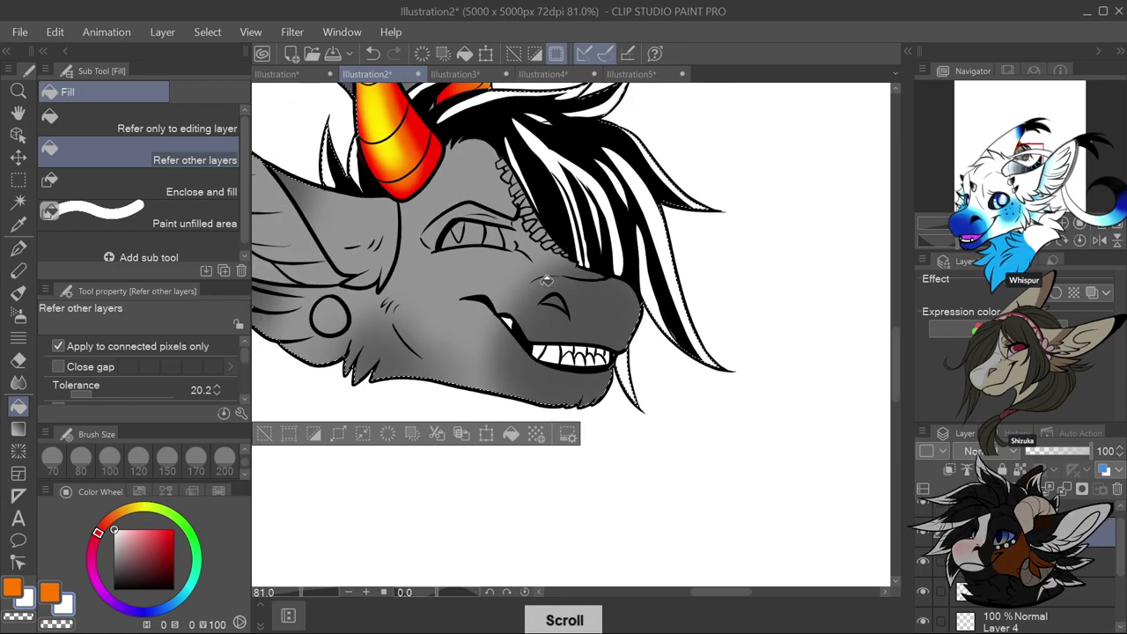
Check the Illustration5 reference and paint a white marking around the nostril with the G-pen at size 60
{"action": "scroll", "coordinate": [616, 264], "scroll_direction": "up", "scroll_amount": 2}
{"action": "left_click", "coordinate": [649, 73]}
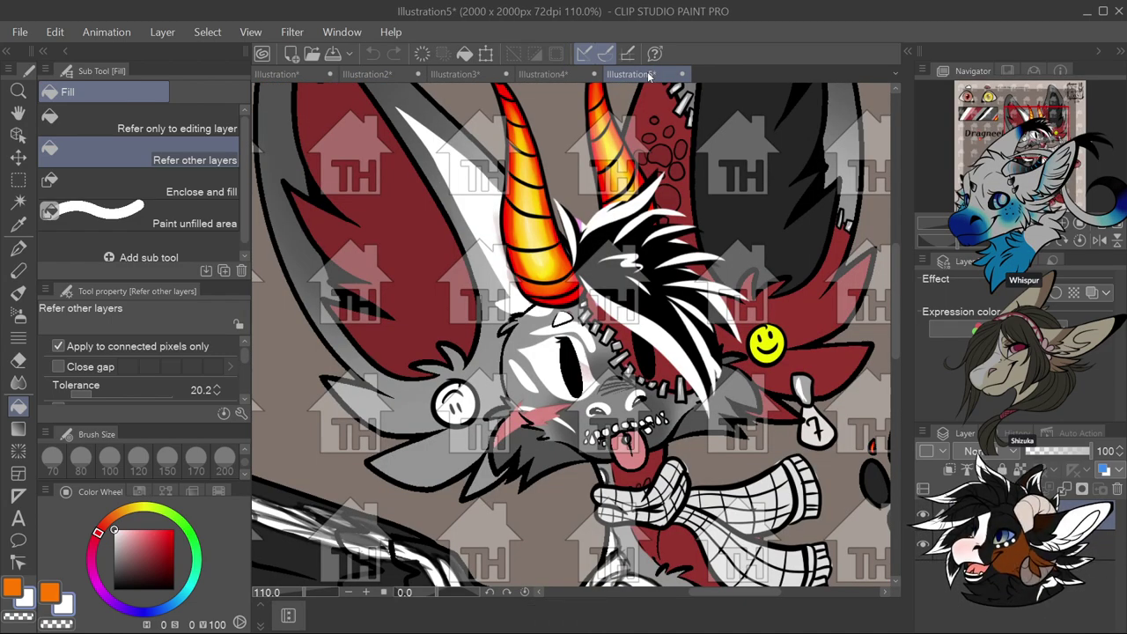
{"action": "left_click", "coordinate": [296, 71]}
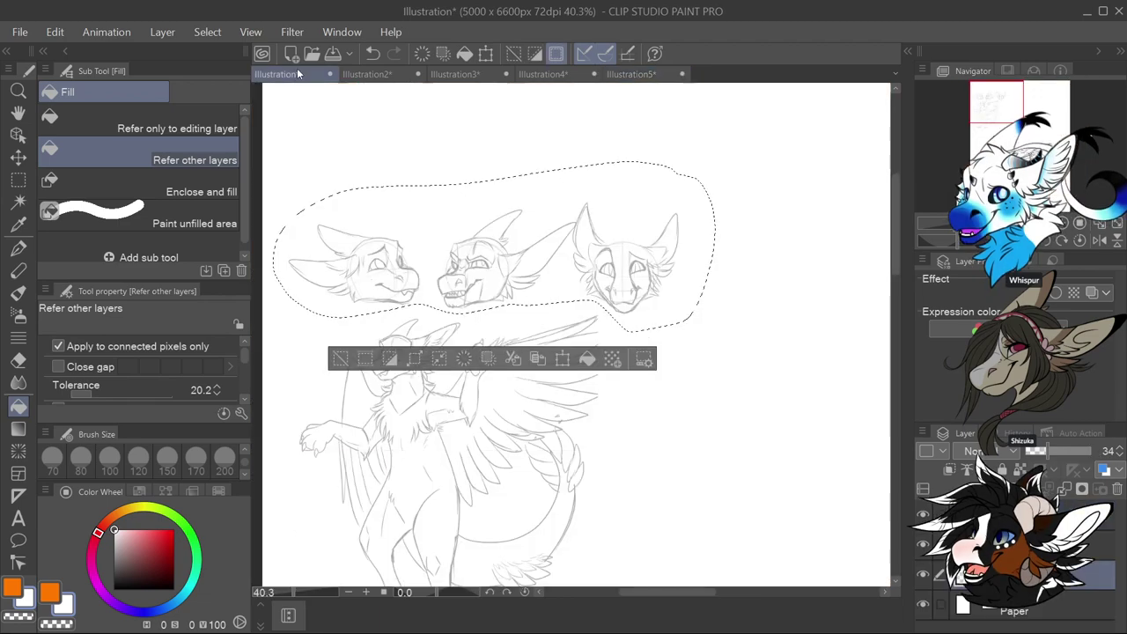
{"action": "left_click", "coordinate": [386, 76]}
{"action": "scroll", "coordinate": [444, 349], "scroll_direction": "up", "scroll_amount": 2}
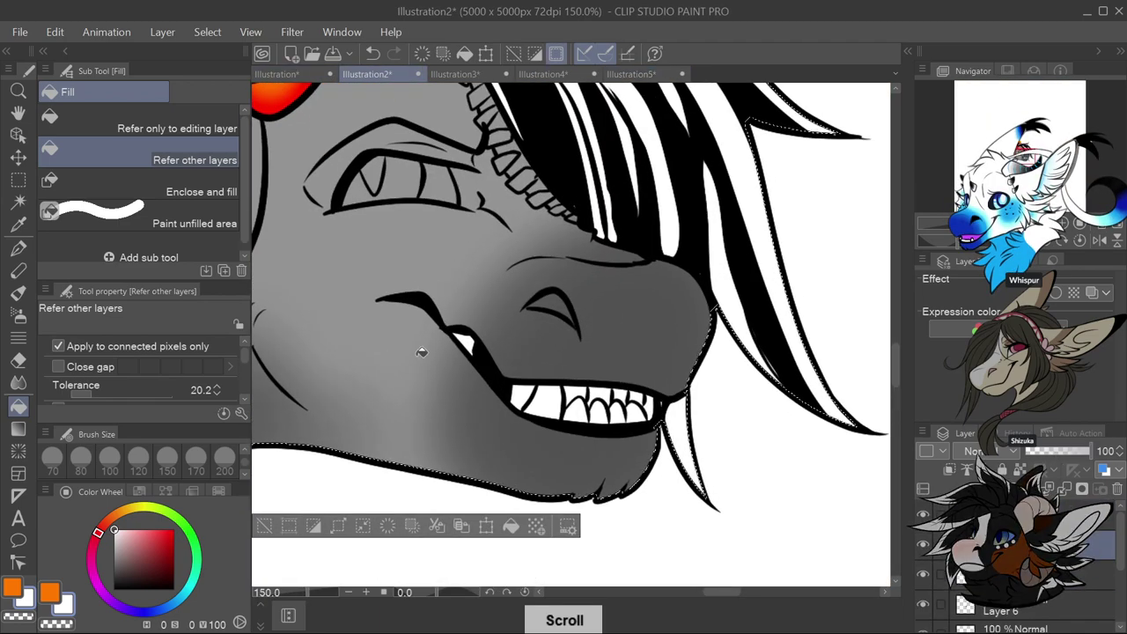
{"action": "key", "text": "p"}
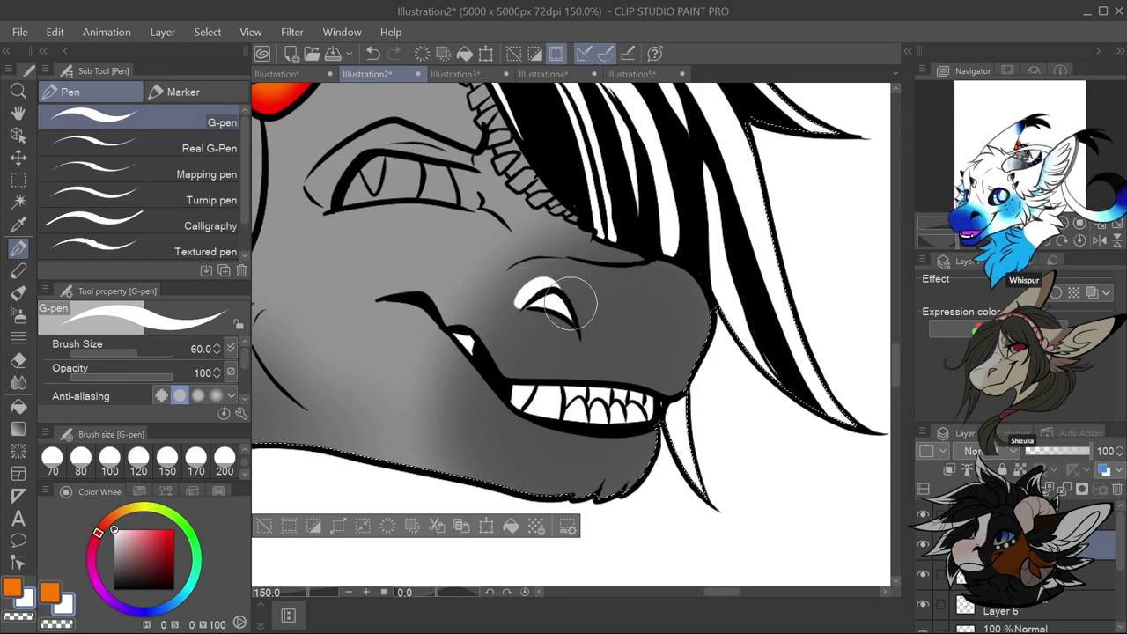
Recheck the facial markings in Illustration5 and paint a long curved white streak across the lower cheek in Illustration2
{"action": "scroll", "coordinate": [673, 287], "scroll_direction": "down", "scroll_amount": 2}
{"action": "left_click", "coordinate": [631, 74]}
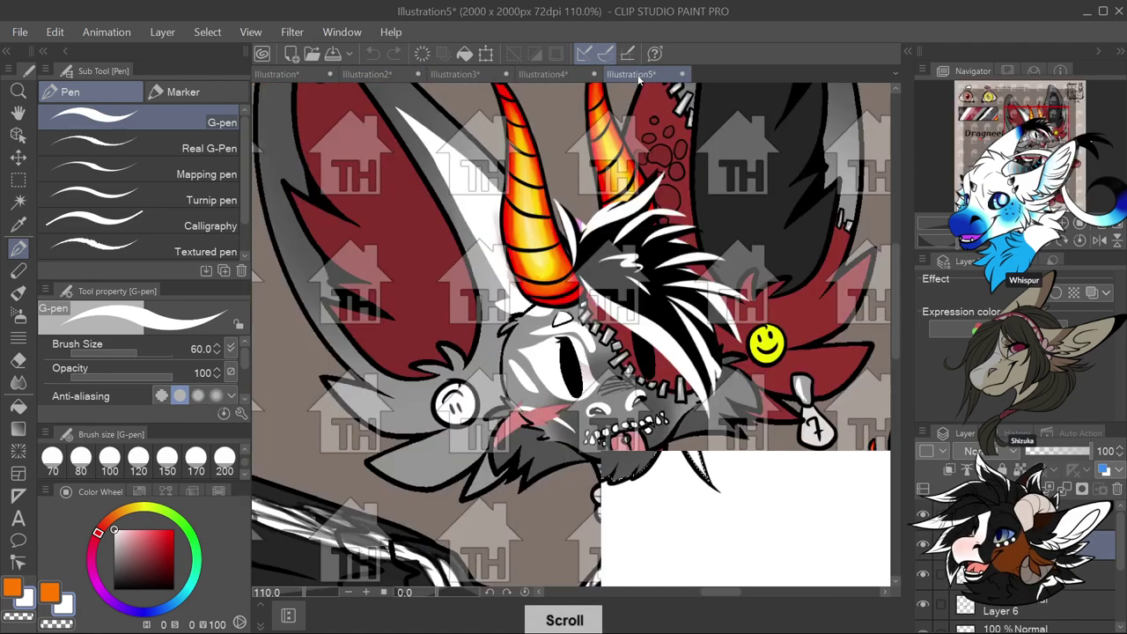
{"action": "left_click", "coordinate": [469, 78]}
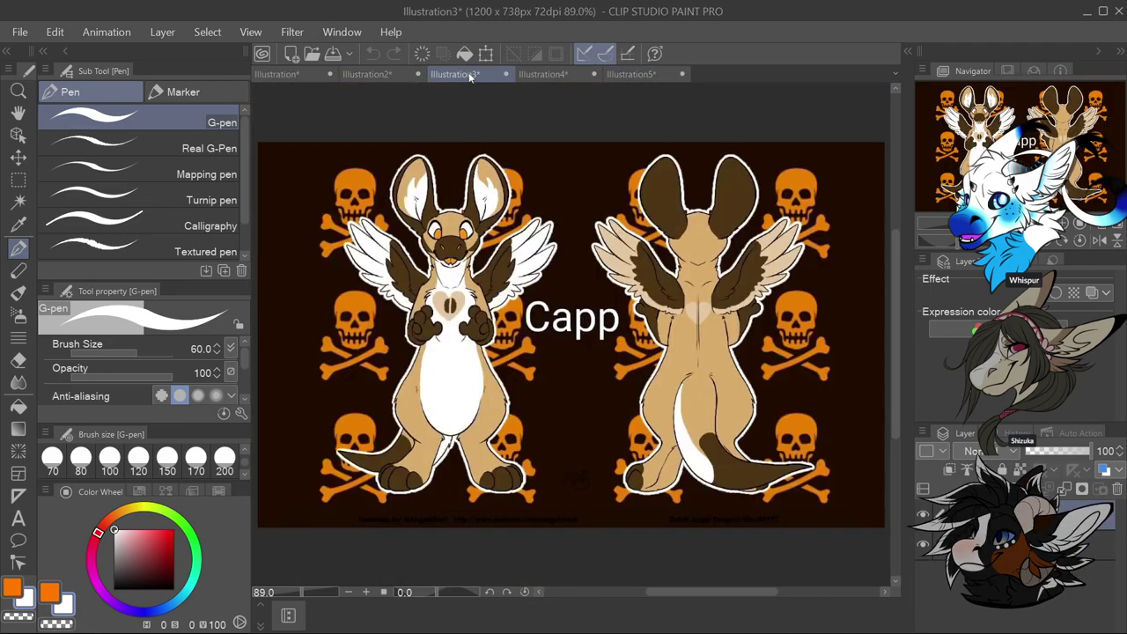
{"action": "left_click", "coordinate": [388, 76]}
{"action": "scroll", "coordinate": [528, 335], "scroll_direction": "down", "scroll_amount": 2}
{"action": "mouse_move", "coordinate": [291, 383]}
{"action": "left_mouse_down"}
{"action": "mouse_move", "coordinate": [326, 357]}
{"action": "mouse_move", "coordinate": [467, 382]}
{"action": "left_mouse_up"}
Consult Illustration5 again and paint a shorter white streak on the upper cheek, between the eye and the mouth corner
{"action": "left_click", "coordinate": [632, 75]}
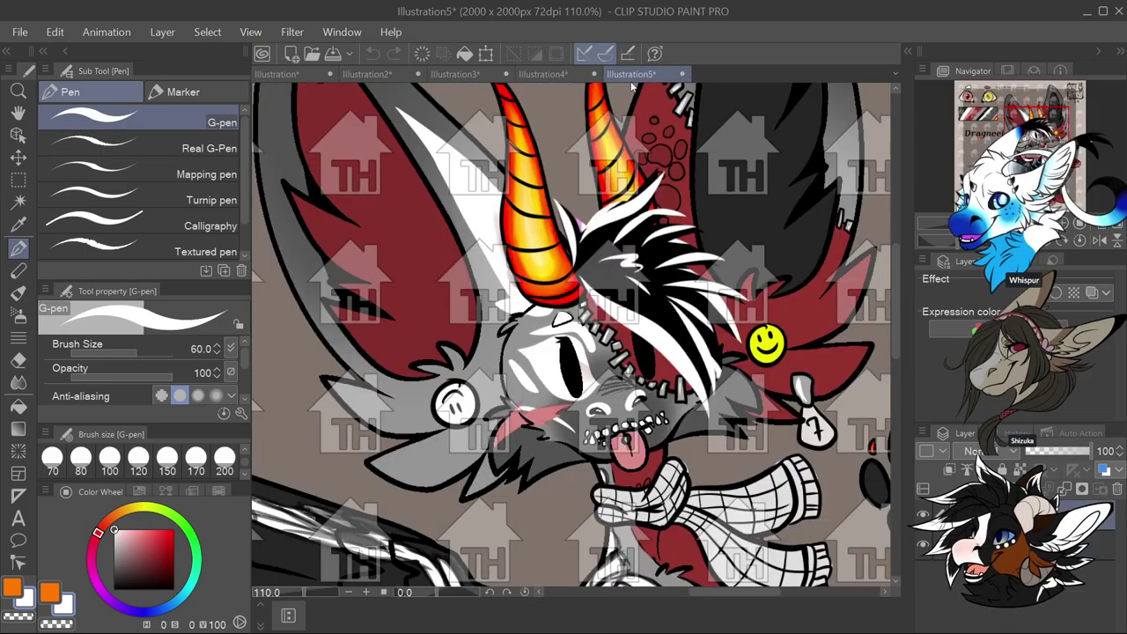
{"action": "left_click", "coordinate": [366, 74]}
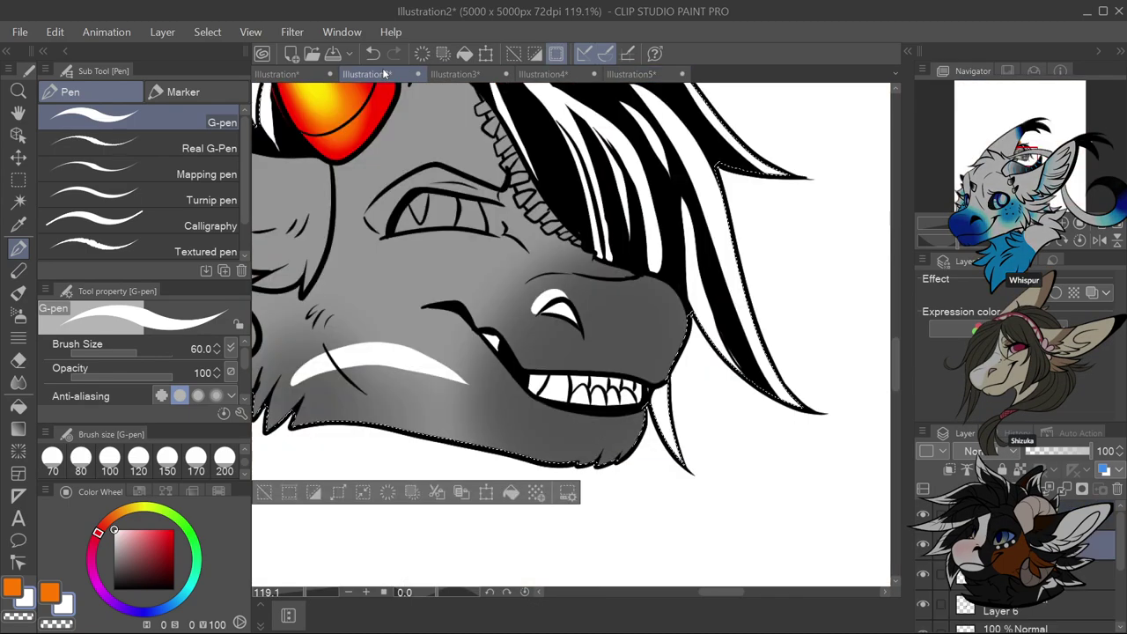
{"action": "left_click_drag", "start_coordinate": [340, 249], "coordinate": [407, 293]}
Check the Illustration5 reference and paint a white marking from the outer eye corner along the upper eyelid in Illustration2
{"action": "left_click", "coordinate": [632, 74]}
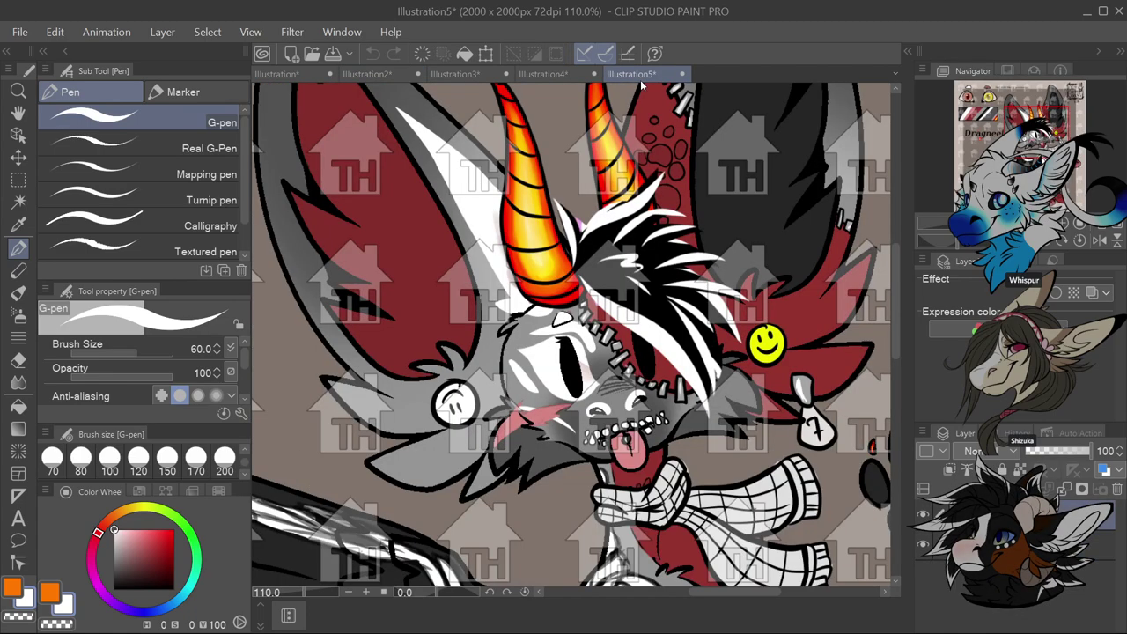
{"action": "left_click", "coordinate": [405, 74]}
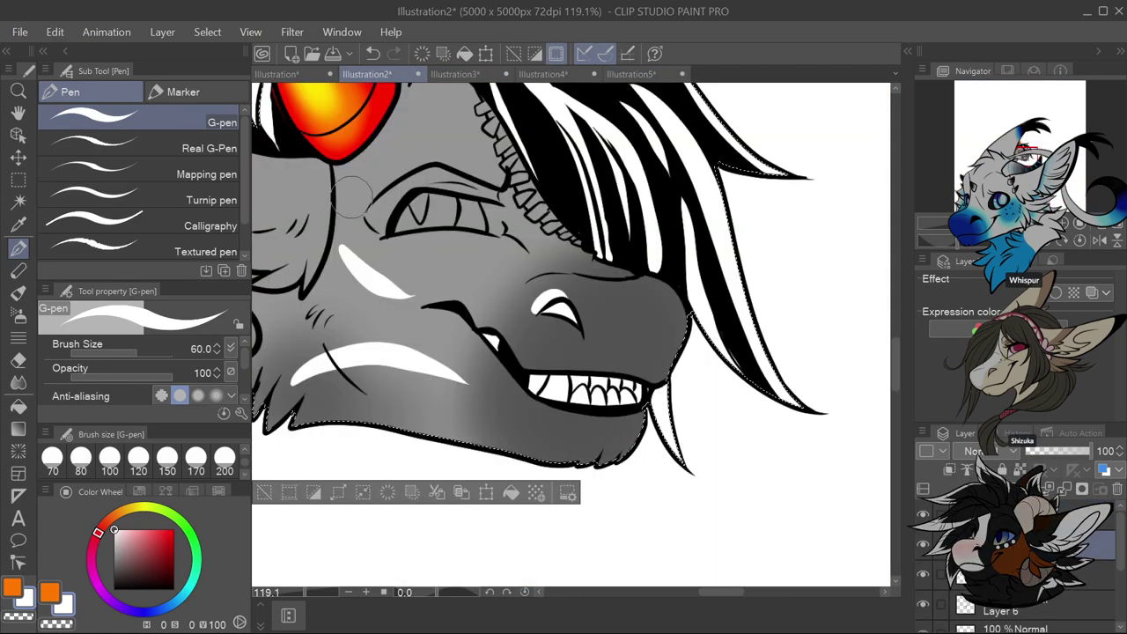
{"action": "key", "text": "ctrl+z"}
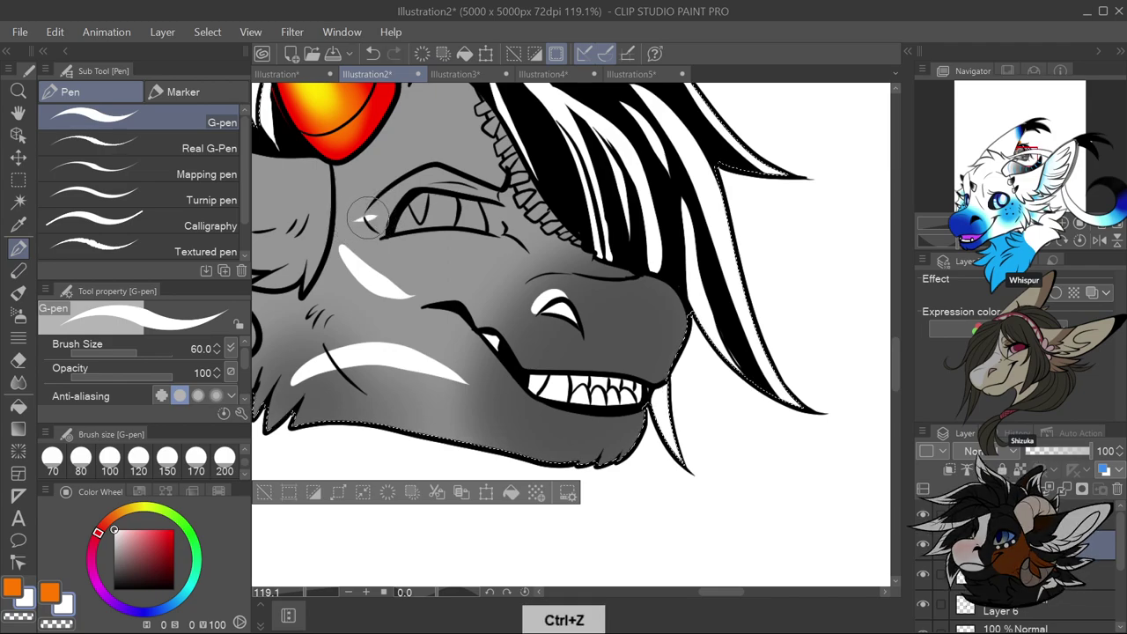
{"action": "left_click_drag", "start_coordinate": [366, 218], "coordinate": [379, 233]}
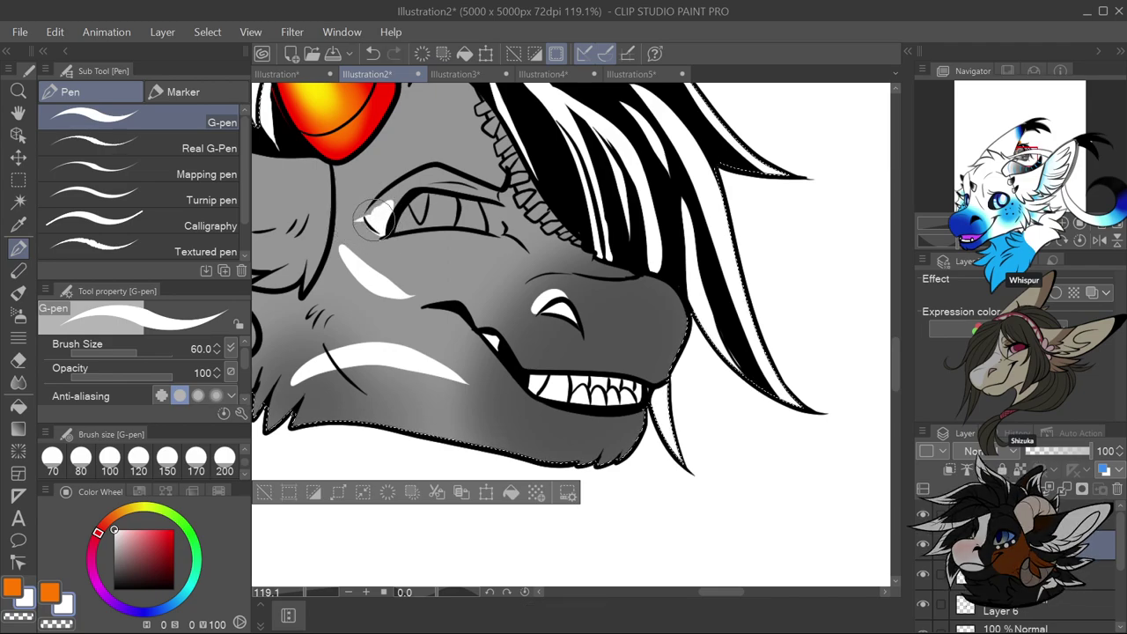
{"action": "mouse_move", "coordinate": [374, 209]}
{"action": "left_mouse_down"}
{"action": "mouse_move", "coordinate": [409, 188]}
{"action": "mouse_move", "coordinate": [484, 187]}
{"action": "left_mouse_up"}
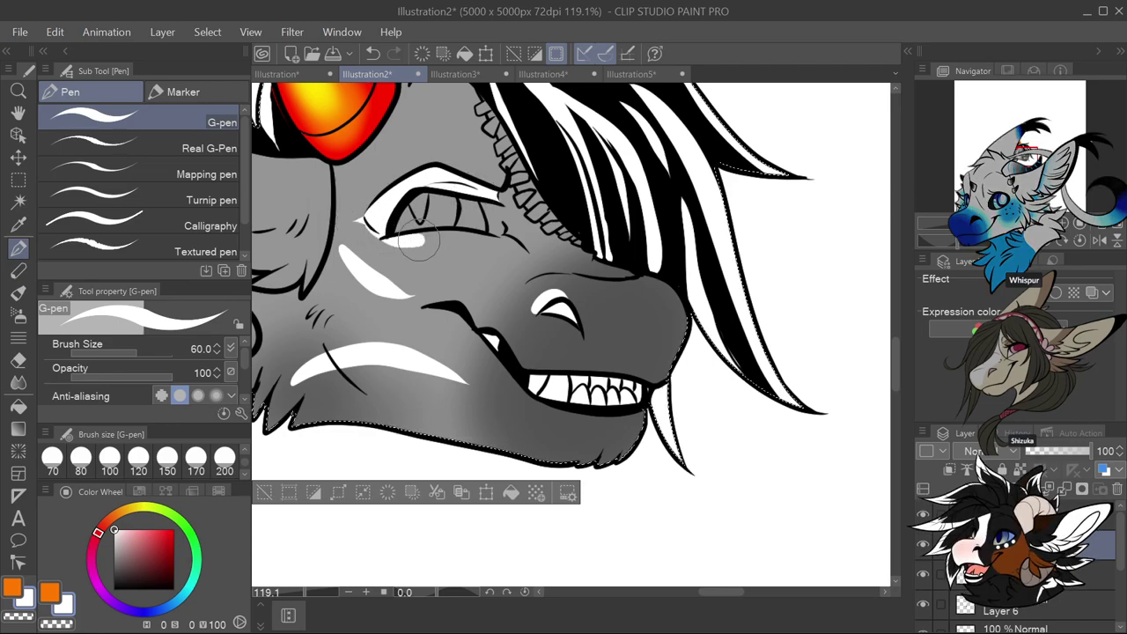
Paint a thin white band beneath the eye, running from a pointed outer tip around to the inner corner
{"action": "key", "text": "ctrl+z"}
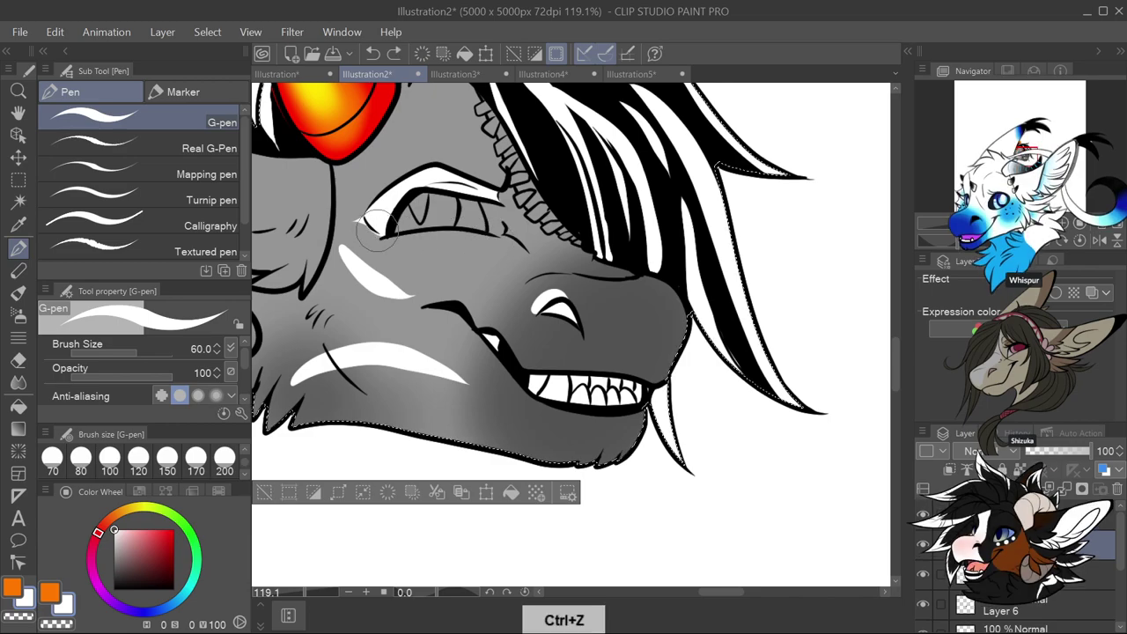
{"action": "key", "text": "ctrl+z"}
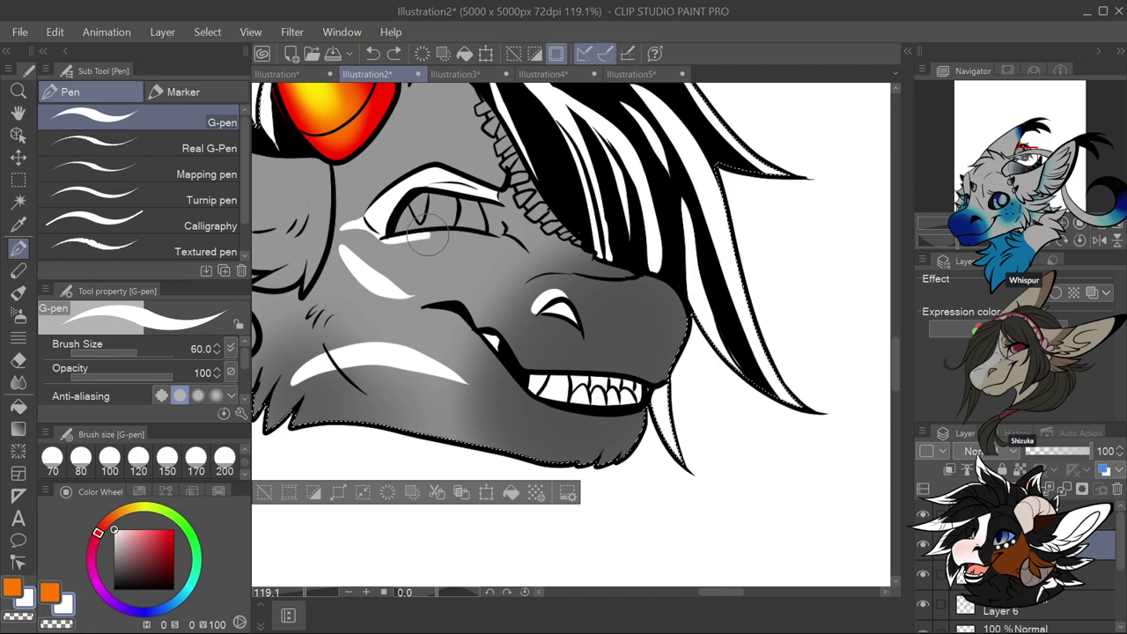
{"action": "mouse_move", "coordinate": [404, 232]}
{"action": "left_mouse_down"}
{"action": "mouse_move", "coordinate": [345, 228]}
{"action": "mouse_move", "coordinate": [387, 240]}
{"action": "left_mouse_up"}
{"action": "key", "text": "ctrl+z"}
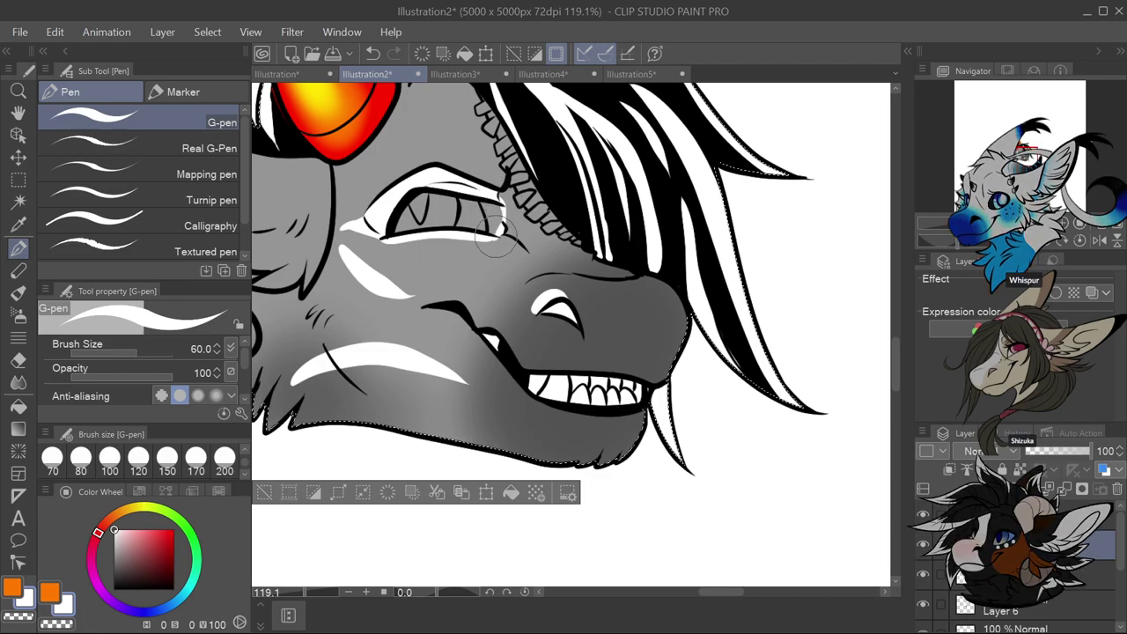
Consult Illustration5 and paint a curved white brow marking above the eye in Illustration2
{"action": "scroll", "coordinate": [504, 193], "scroll_direction": "down", "scroll_amount": 4}
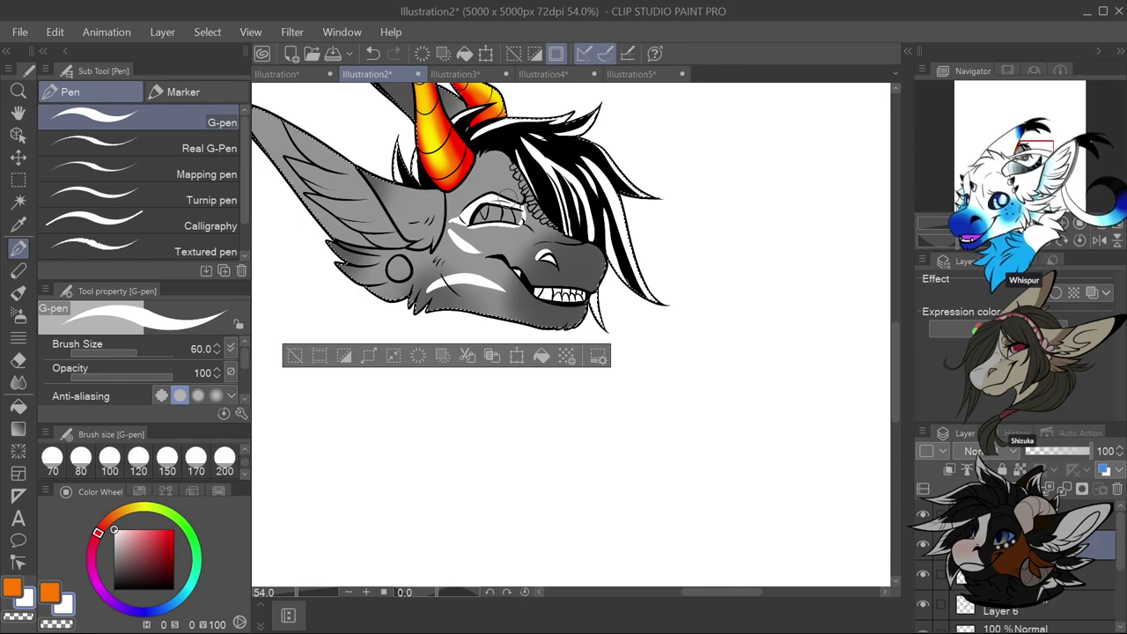
{"action": "scroll", "coordinate": [519, 212], "scroll_direction": "up", "scroll_amount": 3}
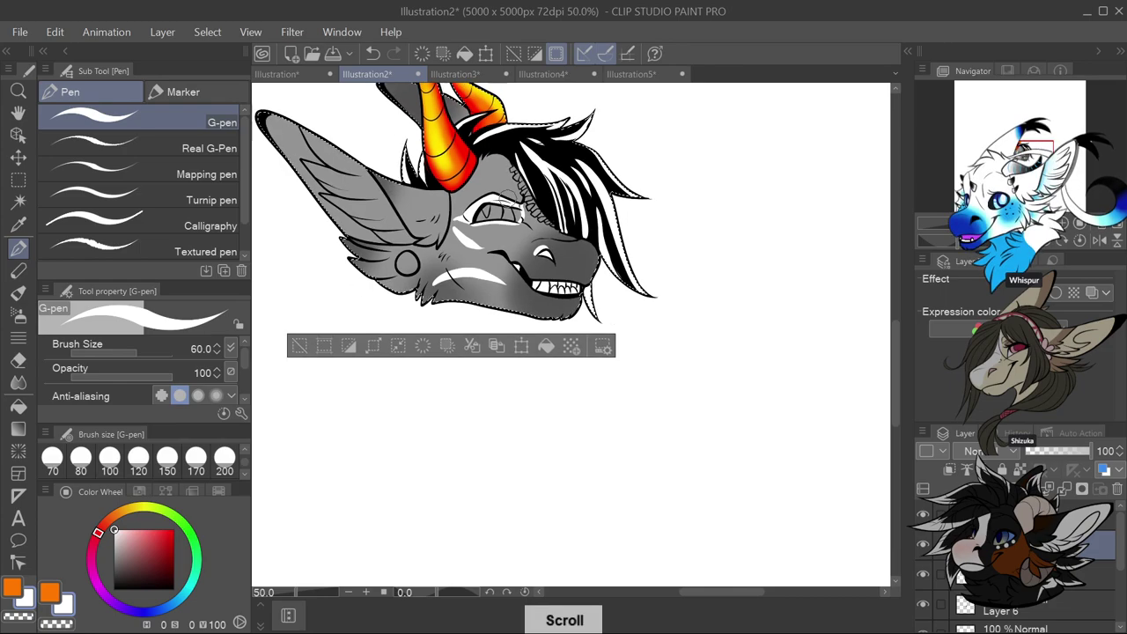
{"action": "left_click", "coordinate": [632, 75]}
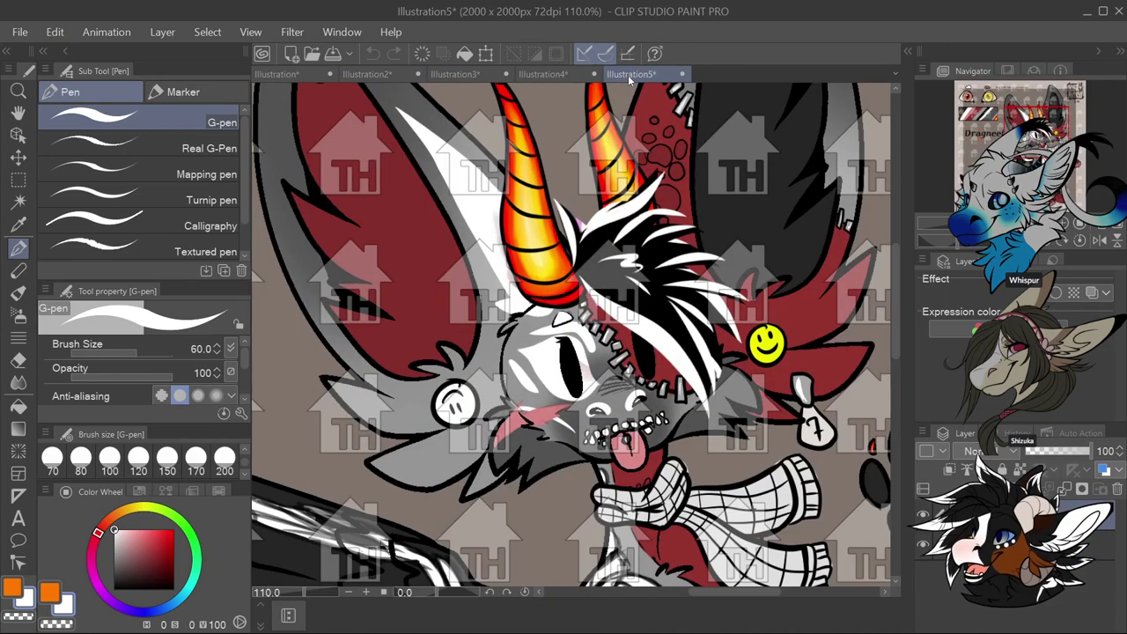
{"action": "left_click", "coordinate": [369, 75]}
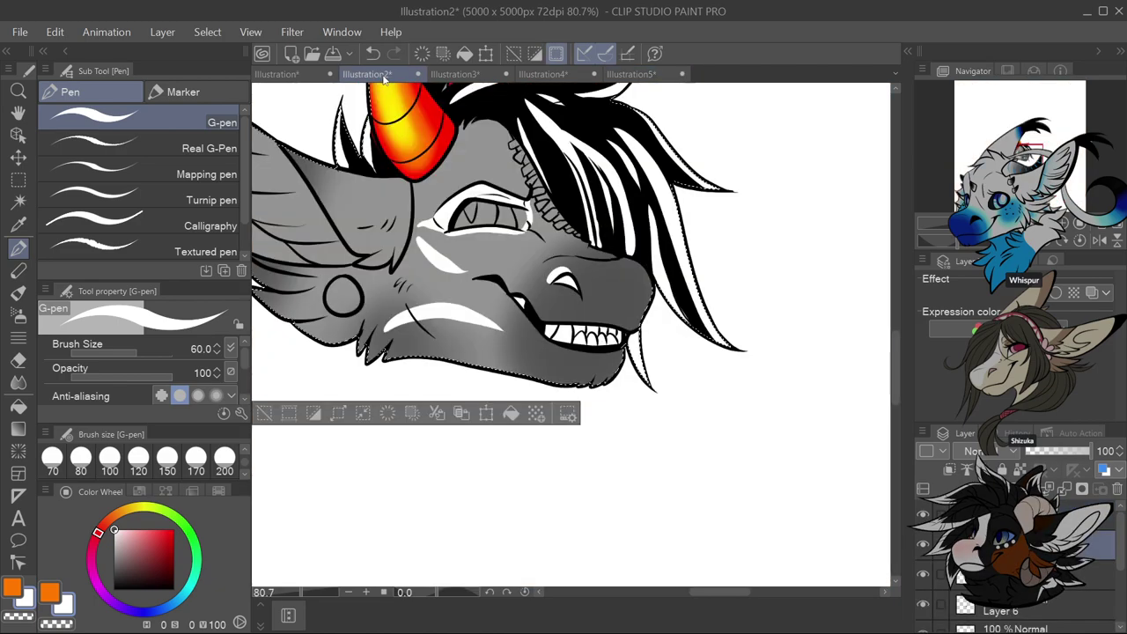
{"action": "scroll", "coordinate": [507, 167], "scroll_direction": "up", "scroll_amount": 2}
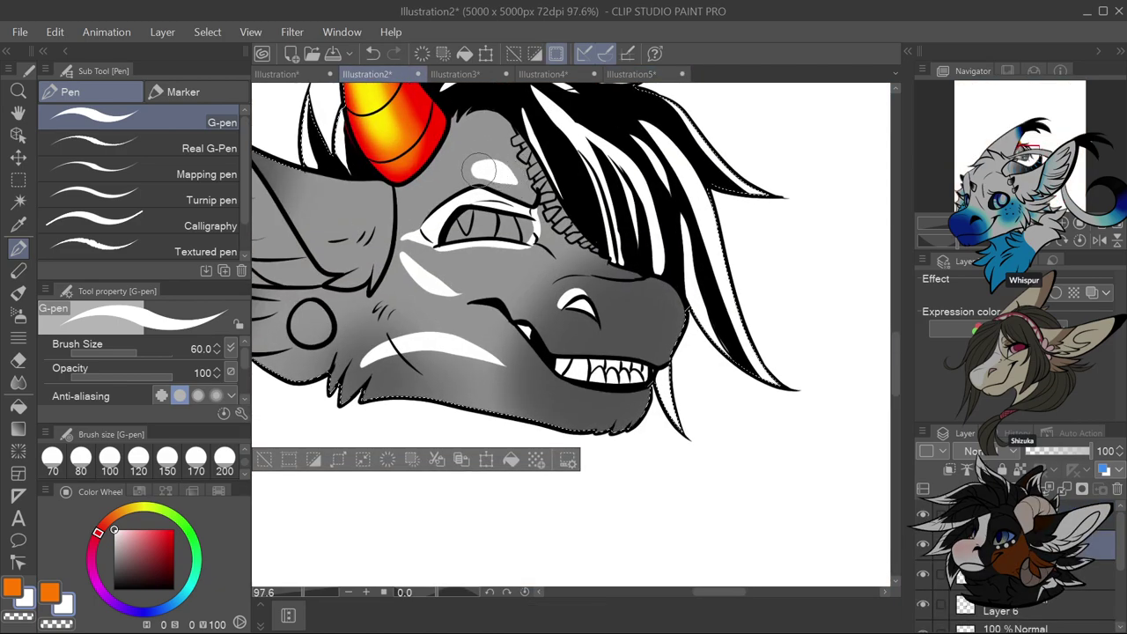
{"action": "scroll", "coordinate": [427, 204], "scroll_direction": "down", "scroll_amount": 3}
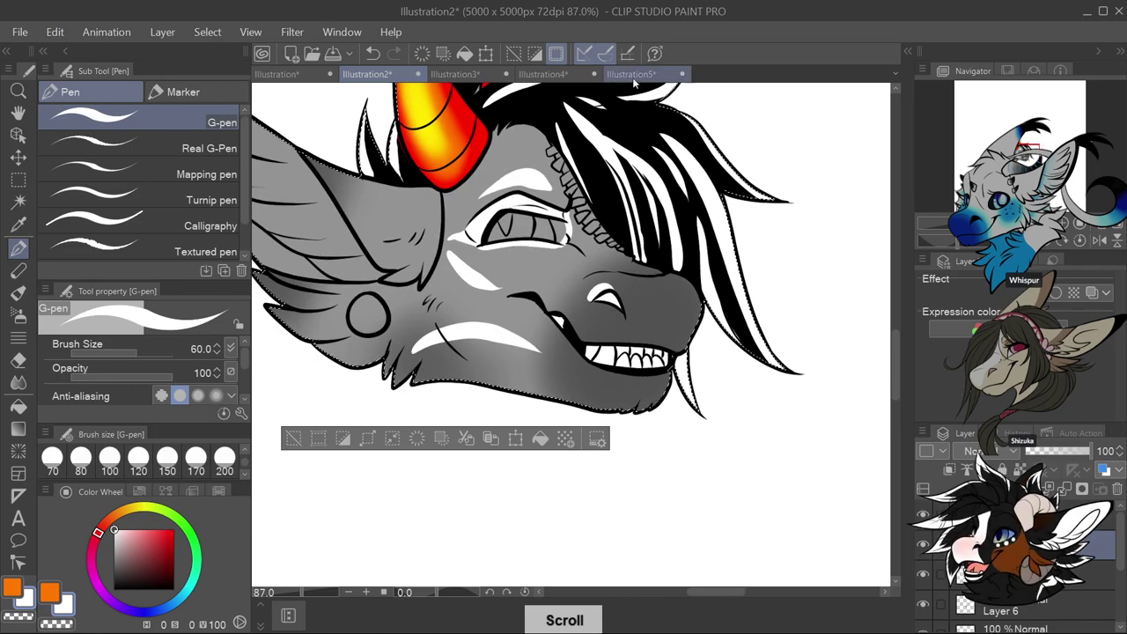
Recheck Illustration5 and paint a tapering white marking on the base of the near ear, behind the horn
{"action": "left_click", "coordinate": [629, 77]}
{"action": "left_click", "coordinate": [367, 74]}
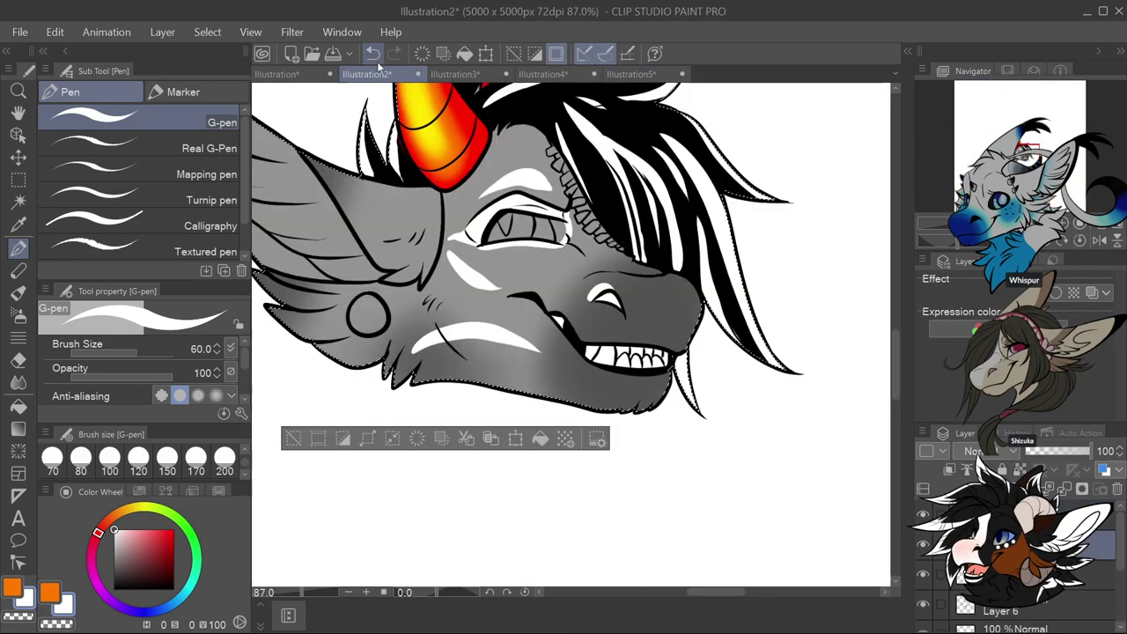
{"action": "scroll", "coordinate": [408, 207], "scroll_direction": "up", "scroll_amount": 3}
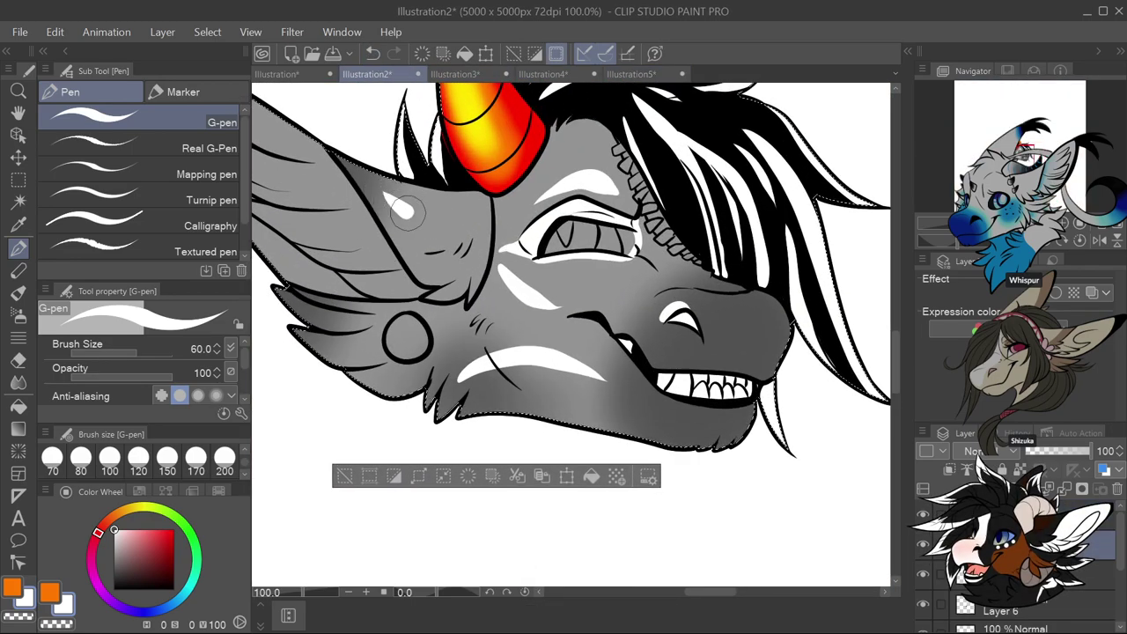
{"action": "key", "text": "ctrl+z"}
{"action": "left_click_drag", "start_coordinate": [365, 171], "coordinate": [473, 233]}
Compare the ear-base marking with Illustration5 and rework its lower edge into pointed tips around the small fur lines
{"action": "left_click", "coordinate": [636, 73]}
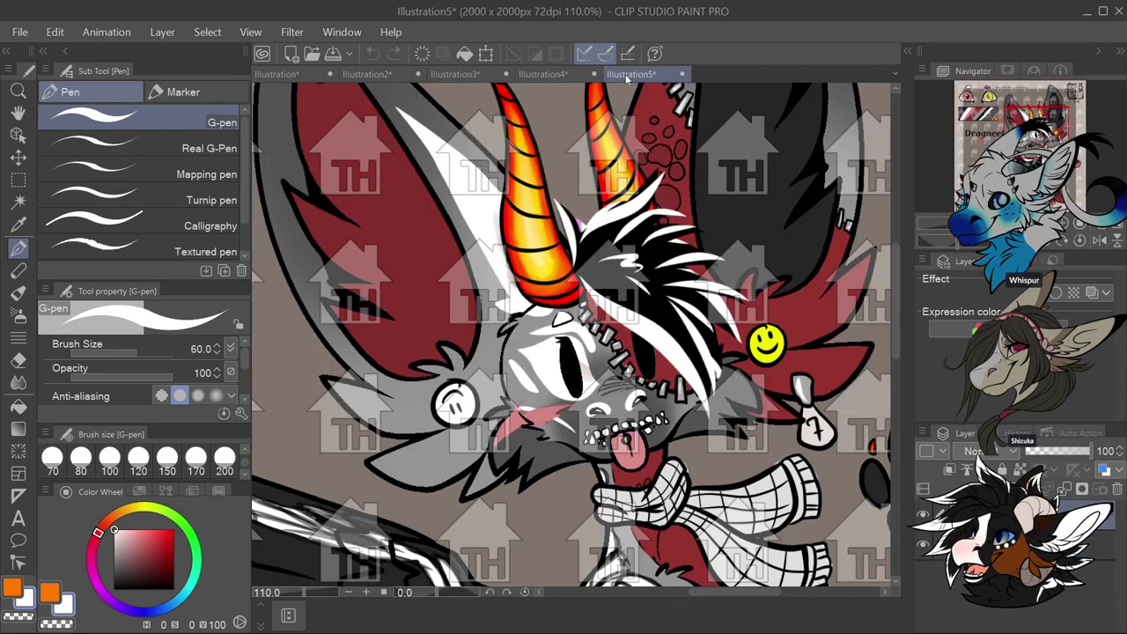
{"action": "left_click", "coordinate": [366, 73]}
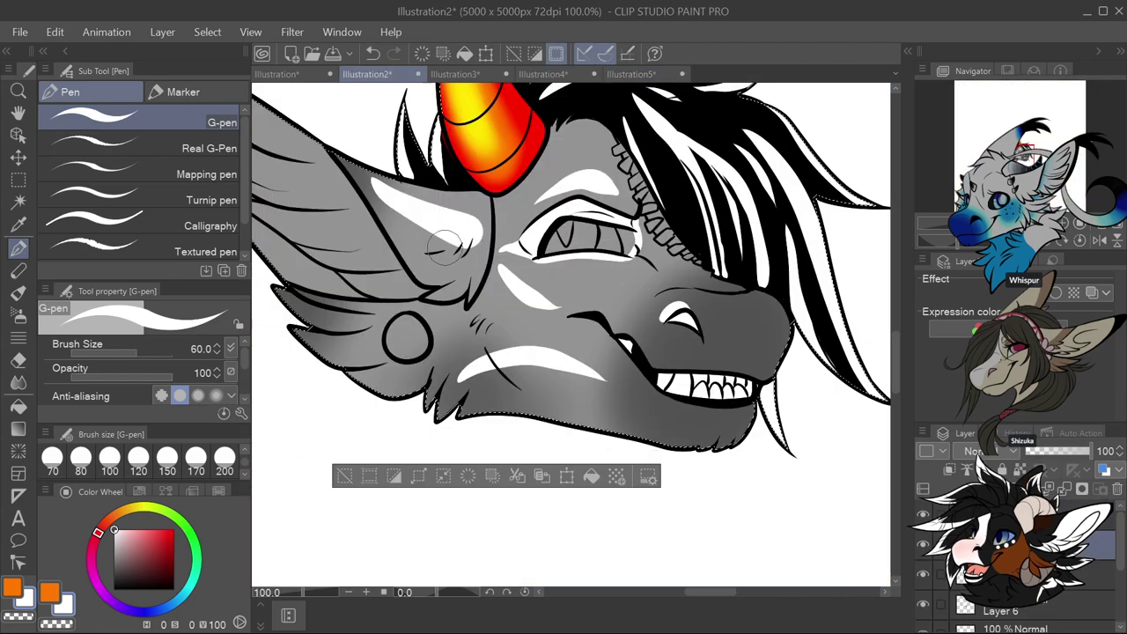
{"action": "key", "text": "ctrl+z"}
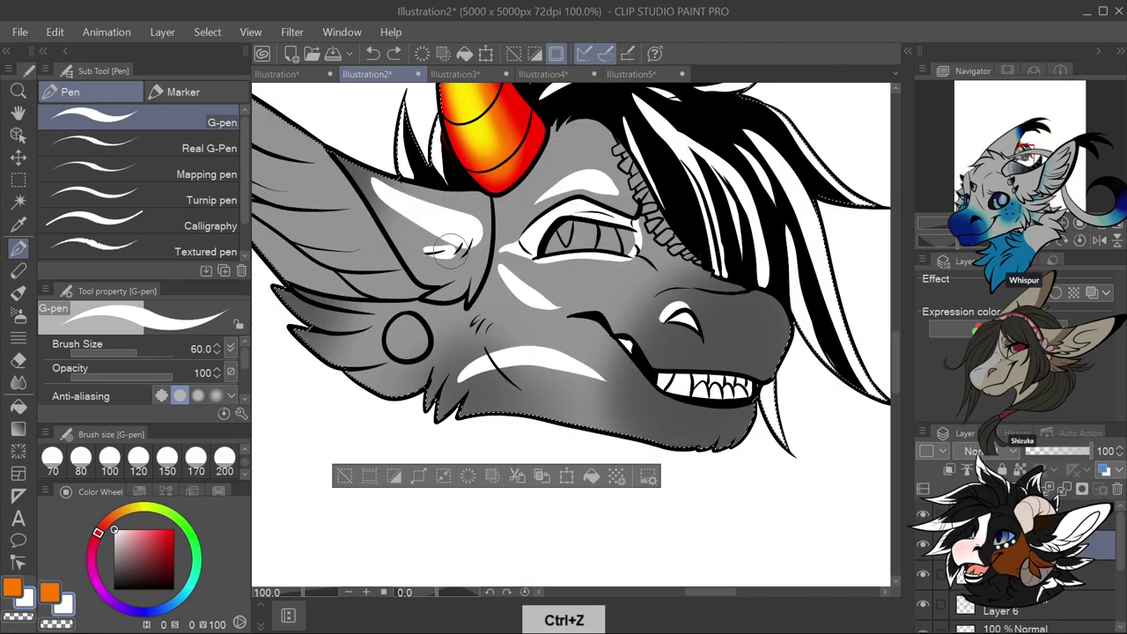
{"action": "key", "text": "ctrl+z"}
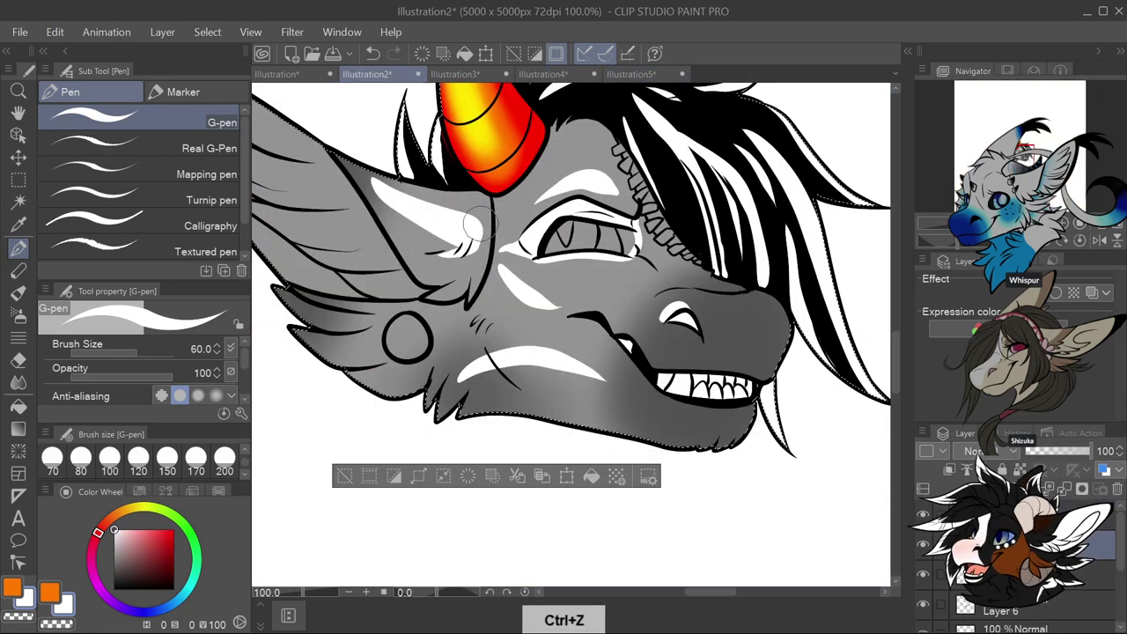
{"action": "left_click", "coordinate": [630, 74]}
{"action": "key", "text": "ctrl+z"}
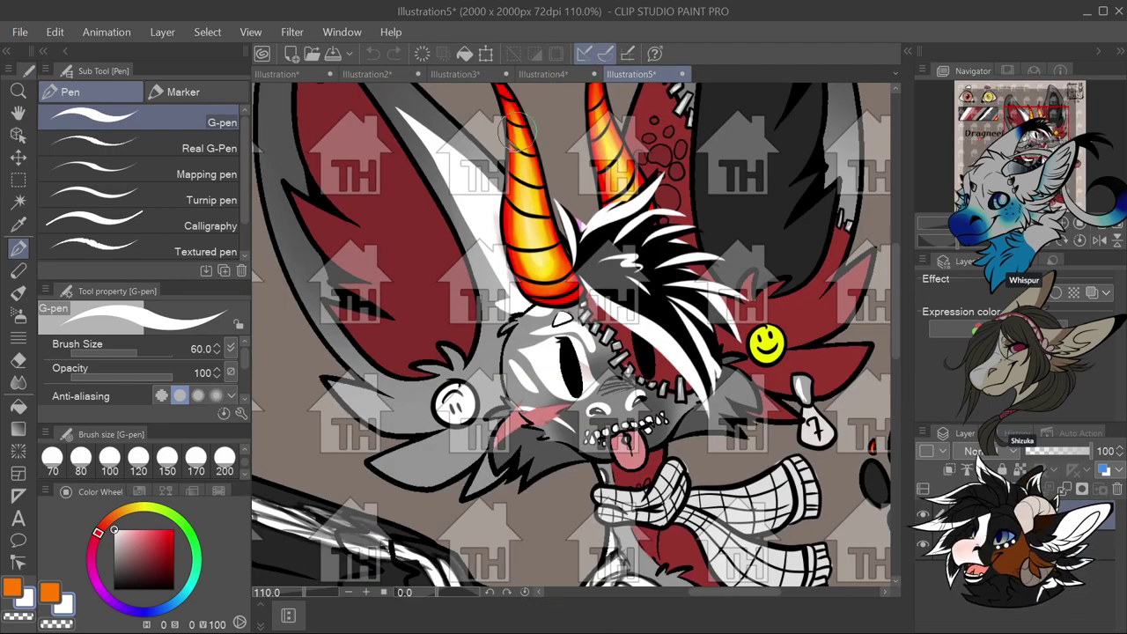
{"action": "left_click", "coordinate": [399, 78]}
Sample the dark red of the inner ear in Illustration5 and fill the near inner ear of Illustration2 with it
{"action": "scroll", "coordinate": [574, 279], "scroll_direction": "down", "scroll_amount": 3}
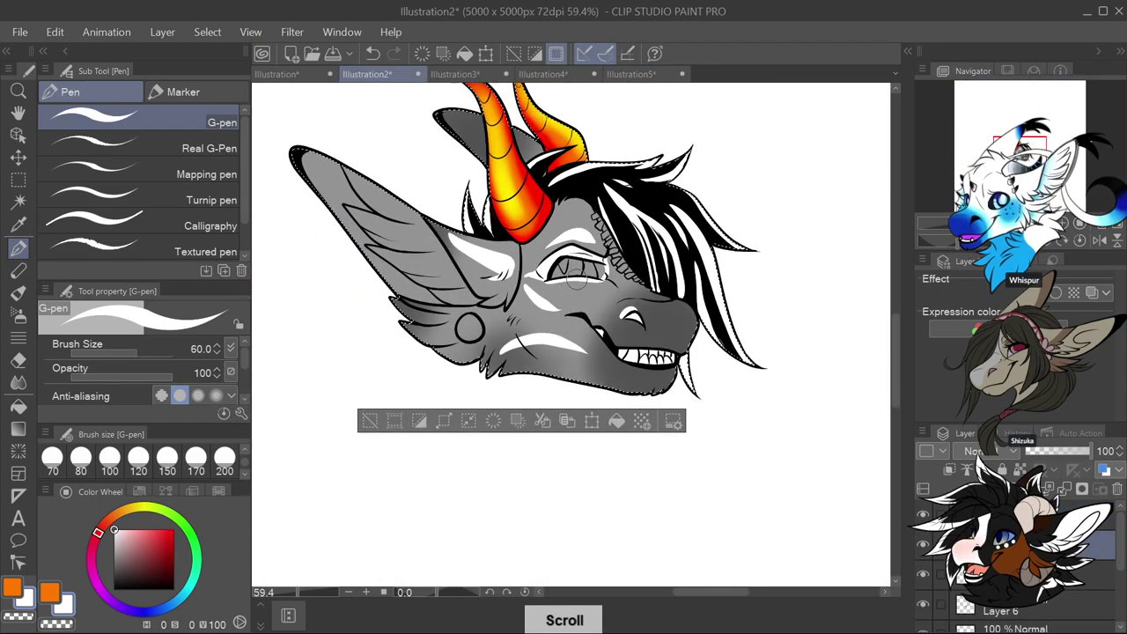
{"action": "scroll", "coordinate": [578, 282], "scroll_direction": "up", "scroll_amount": 1}
{"action": "left_click", "coordinate": [630, 74]}
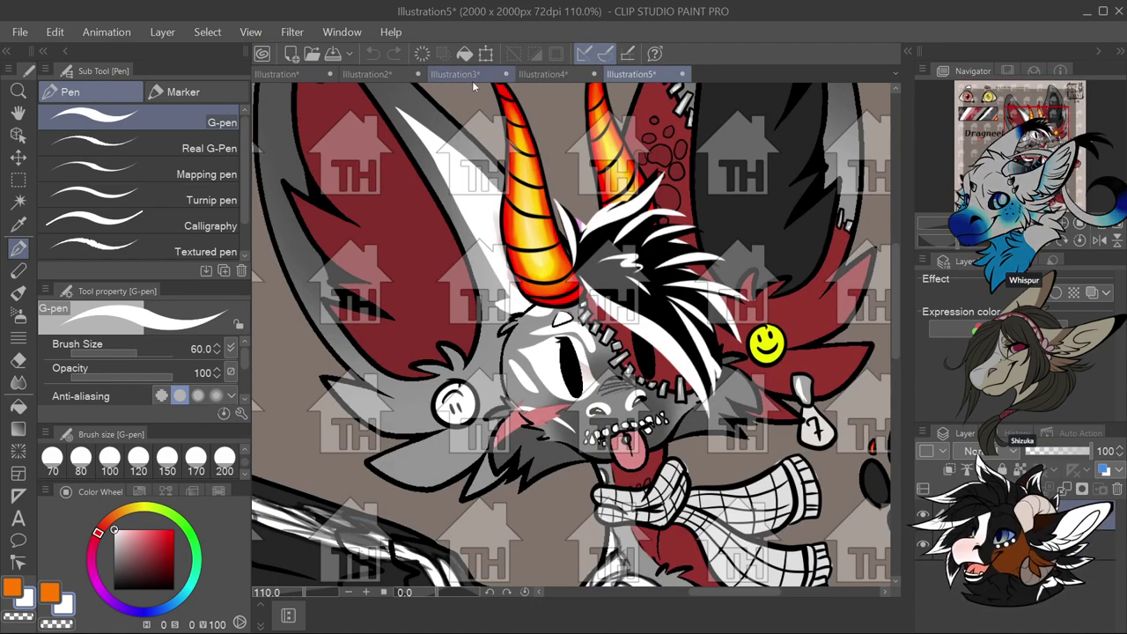
{"action": "left_click", "coordinate": [367, 74]}
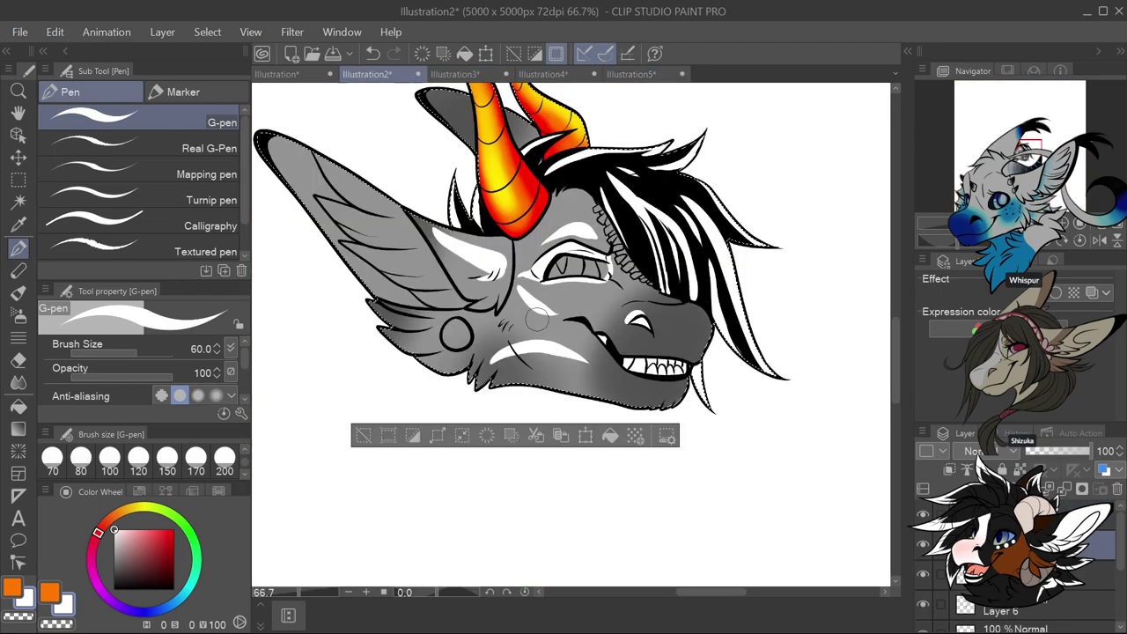
{"action": "key", "text": "i"}
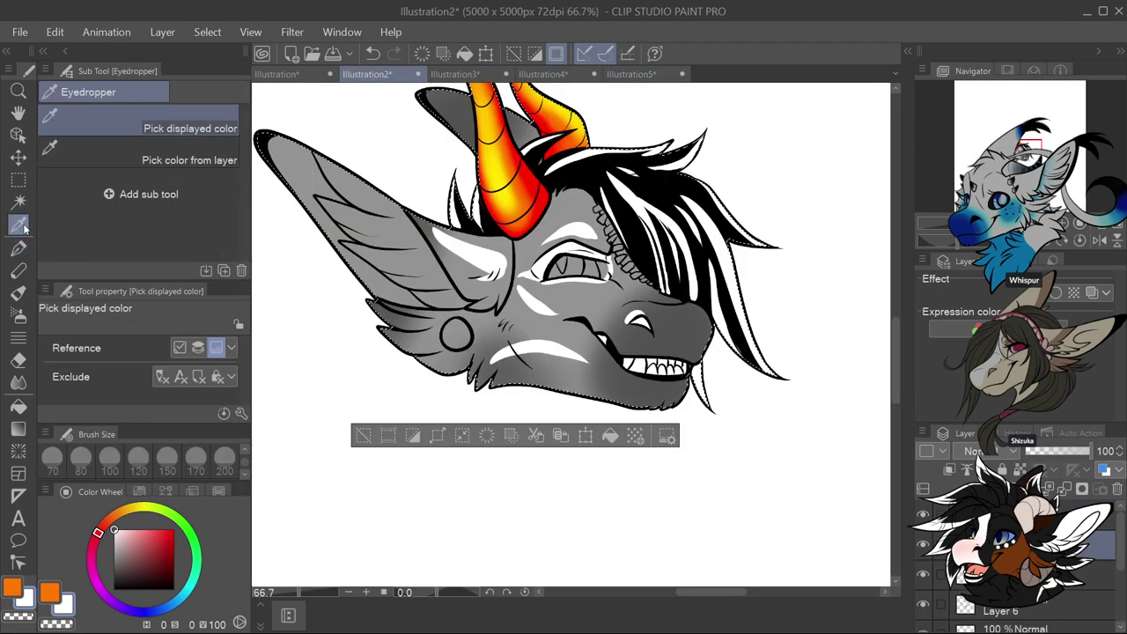
{"action": "left_click", "coordinate": [630, 74]}
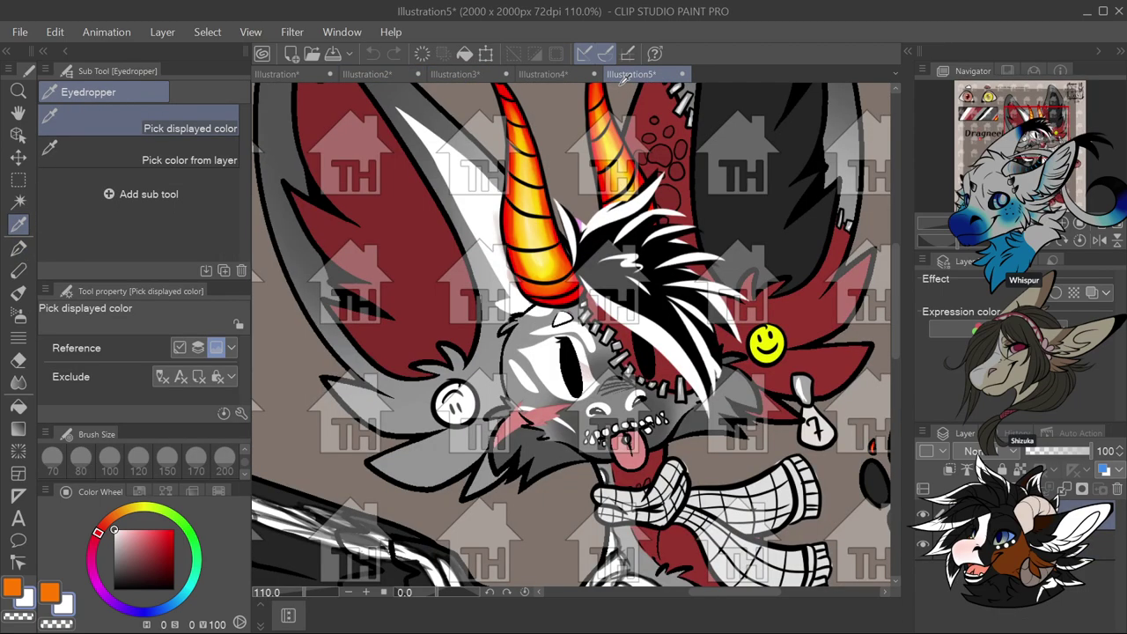
{"action": "left_click", "coordinate": [415, 250]}
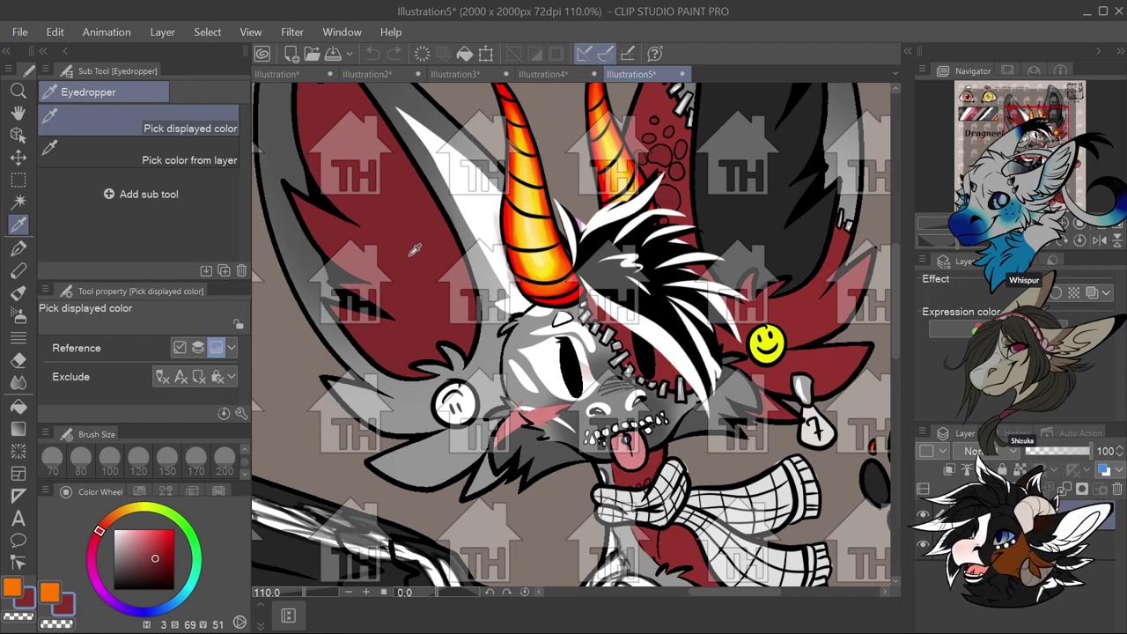
{"action": "left_click", "coordinate": [386, 78]}
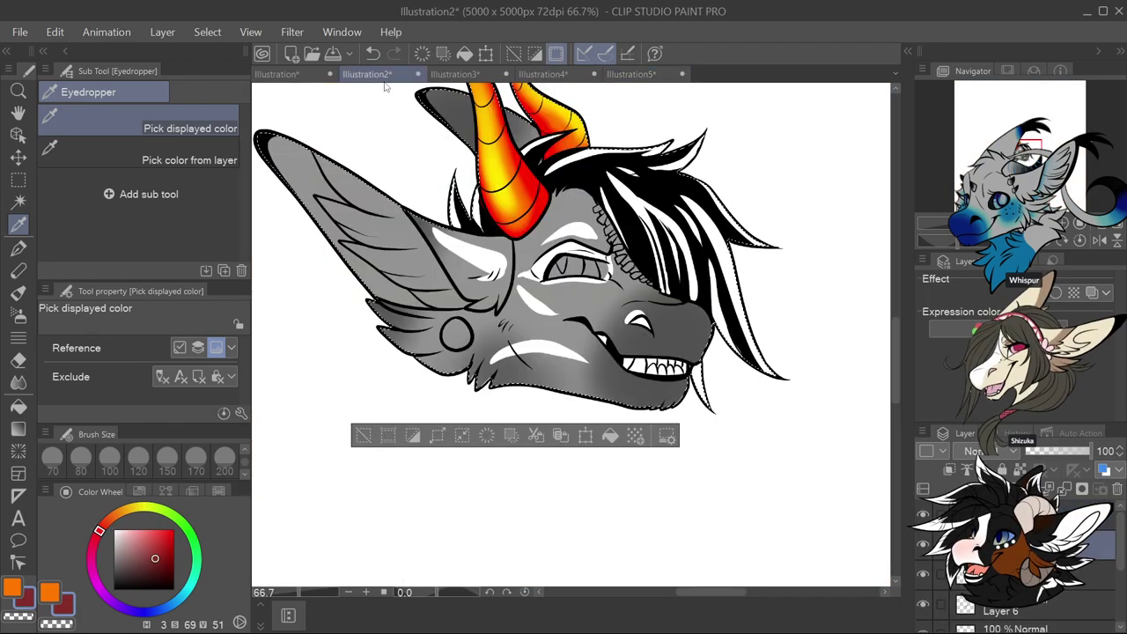
{"action": "left_click", "coordinate": [18, 405]}
{"action": "left_click", "coordinate": [429, 263]}
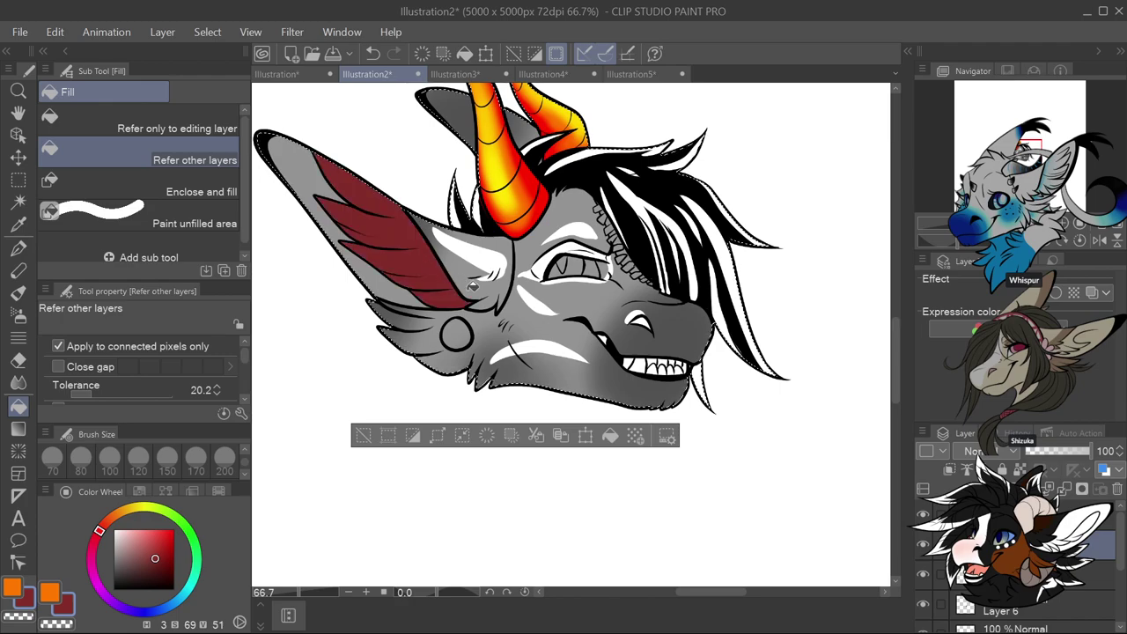
Fill the gaps between the stitches along the hair's edge with the same dark red, using Refer other layers
{"action": "scroll", "coordinate": [630, 248], "scroll_direction": "up", "scroll_amount": 4}
{"action": "scroll", "coordinate": [631, 247], "scroll_direction": "up", "scroll_amount": 1}
{"action": "left_click", "coordinate": [617, 259]}
{"action": "left_click", "coordinate": [627, 276]}
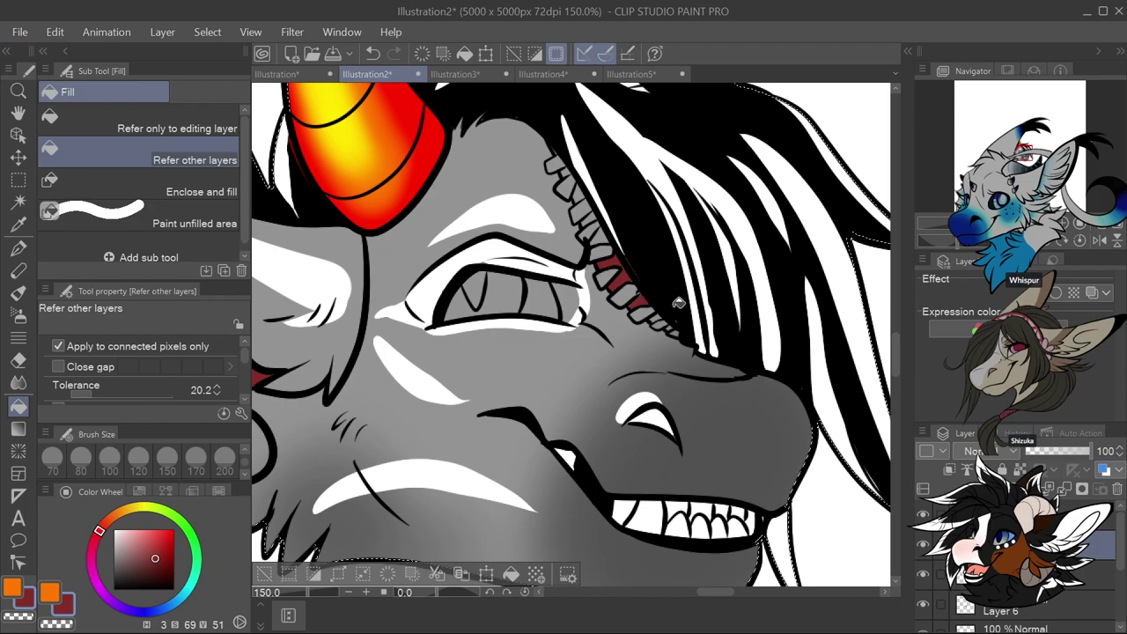
{"action": "key", "text": "ctrl+z"}
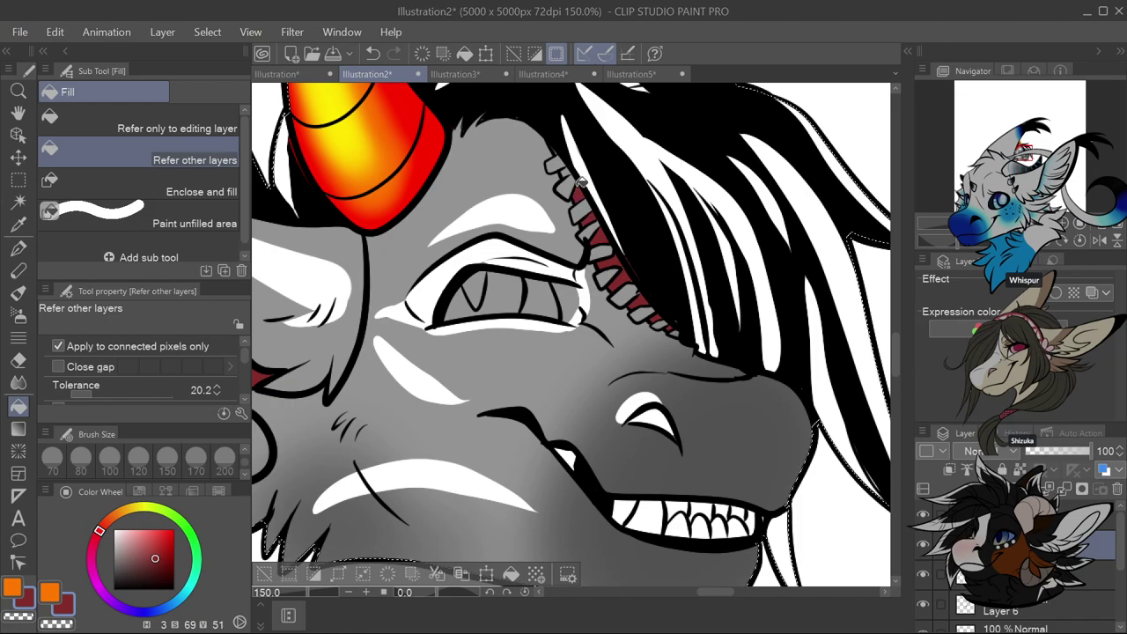
{"action": "scroll", "coordinate": [580, 182], "scroll_direction": "down", "scroll_amount": 3}
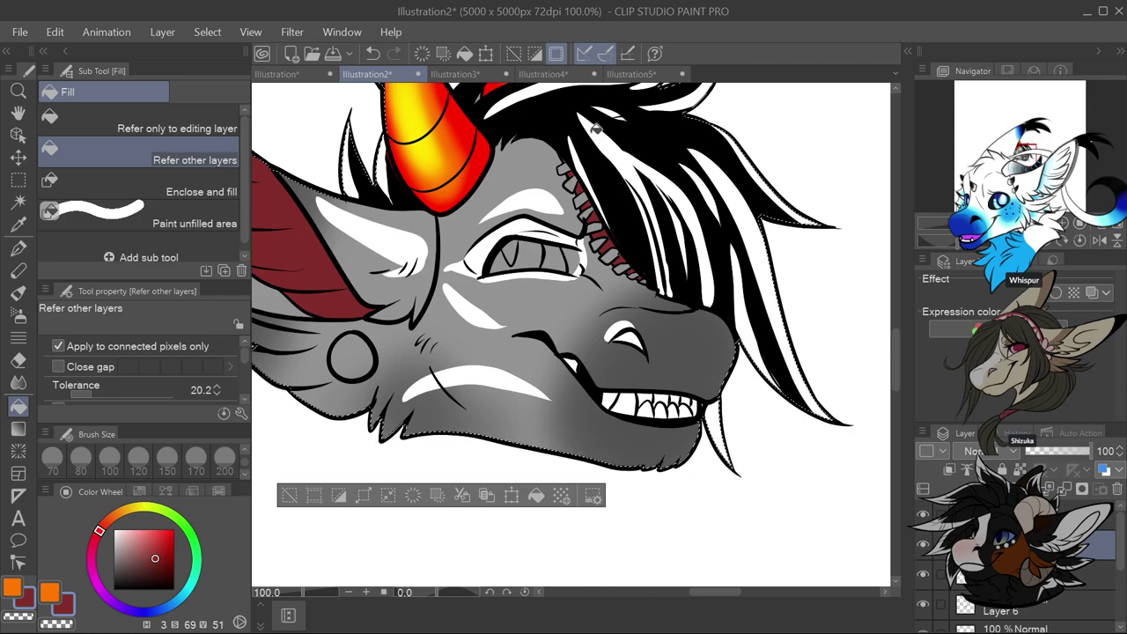
Sample the dark red pupil color from the red eye in Illustration5 and fill the pupil of Illustration2 with it
{"action": "left_click", "coordinate": [631, 74]}
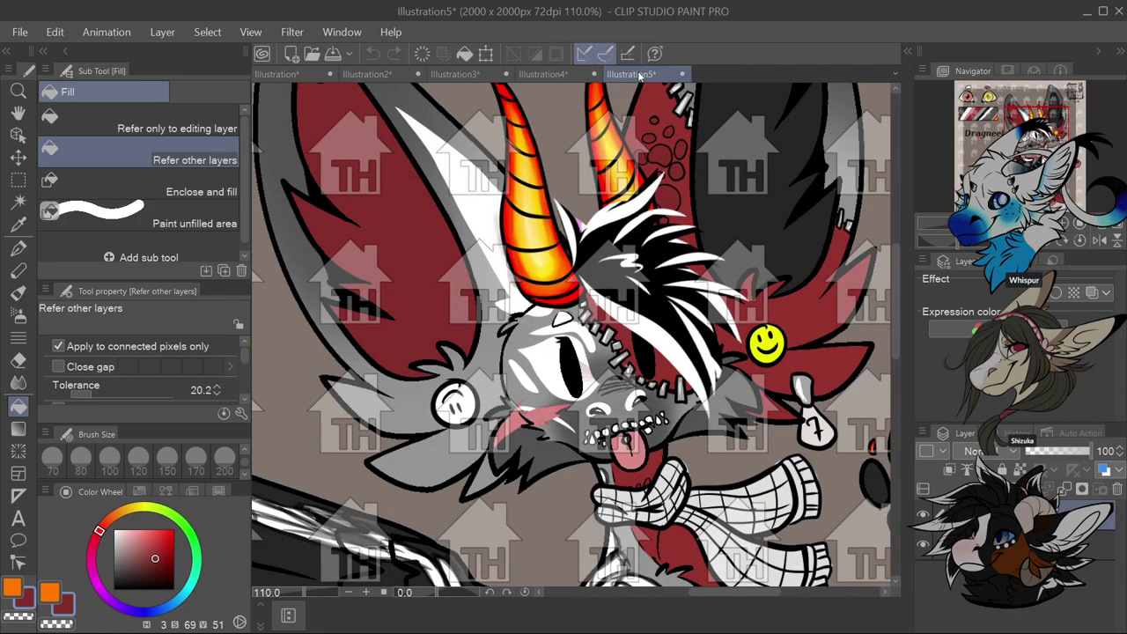
{"action": "scroll", "coordinate": [572, 335], "scroll_direction": "down", "scroll_amount": 5}
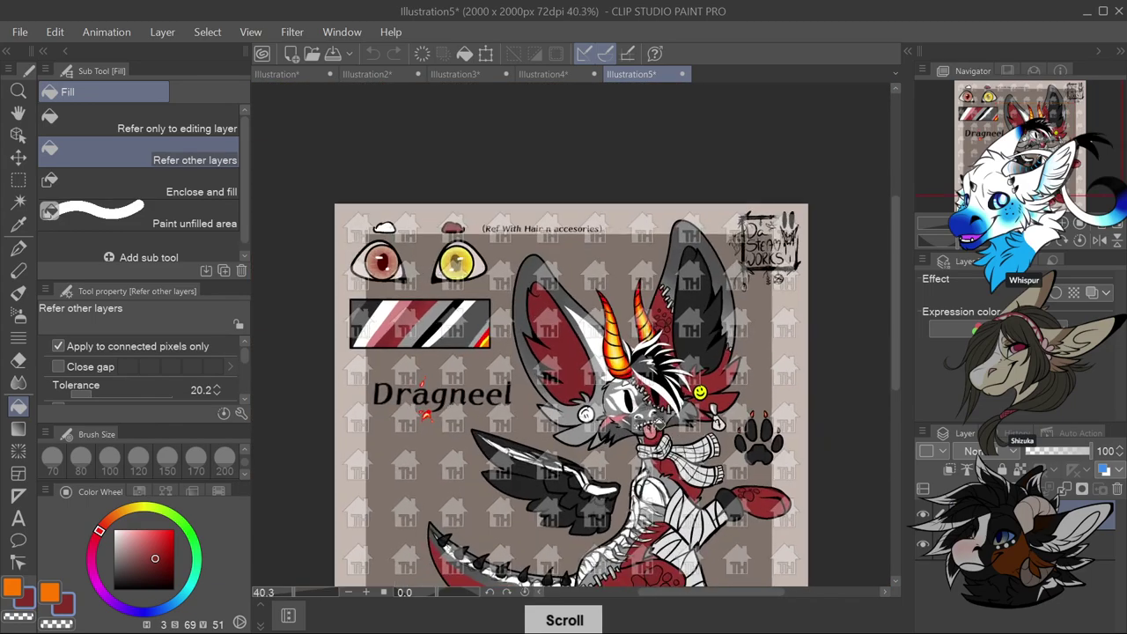
{"action": "scroll", "coordinate": [371, 257], "scroll_direction": "up", "scroll_amount": 6}
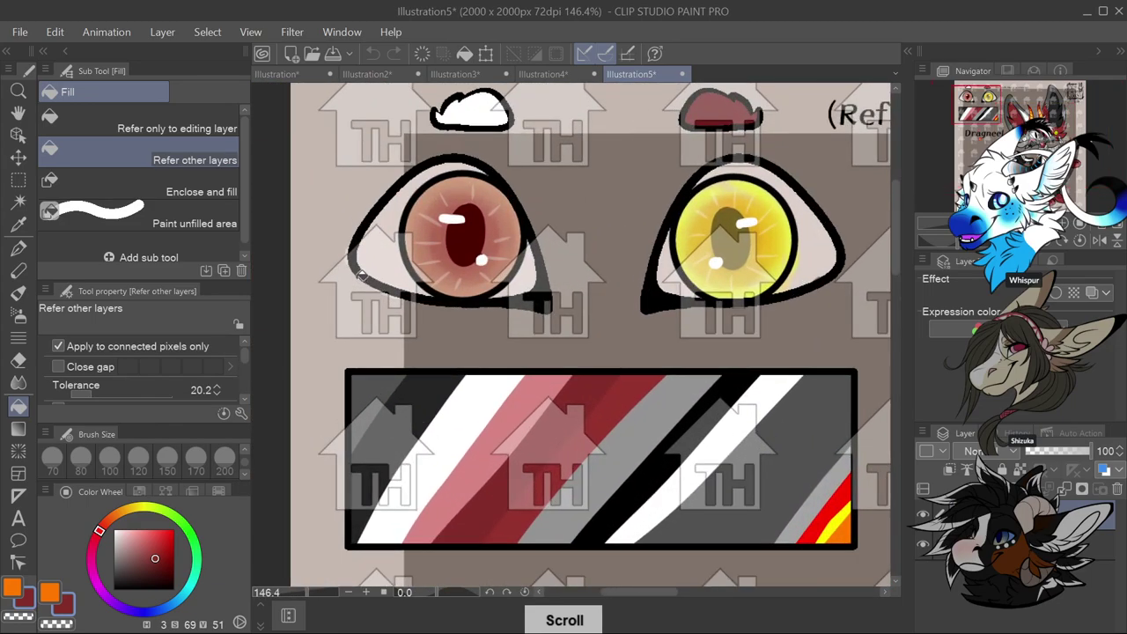
{"action": "left_click", "coordinate": [19, 225]}
{"action": "left_click", "coordinate": [482, 229]}
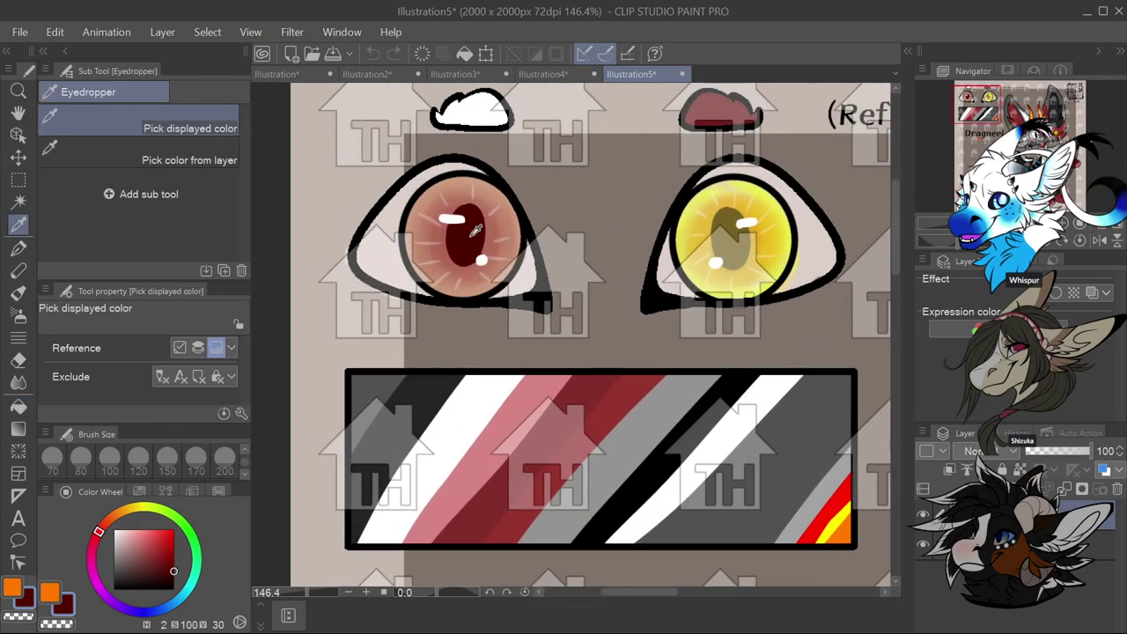
{"action": "left_click", "coordinate": [544, 74]}
{"action": "left_click", "coordinate": [377, 75]}
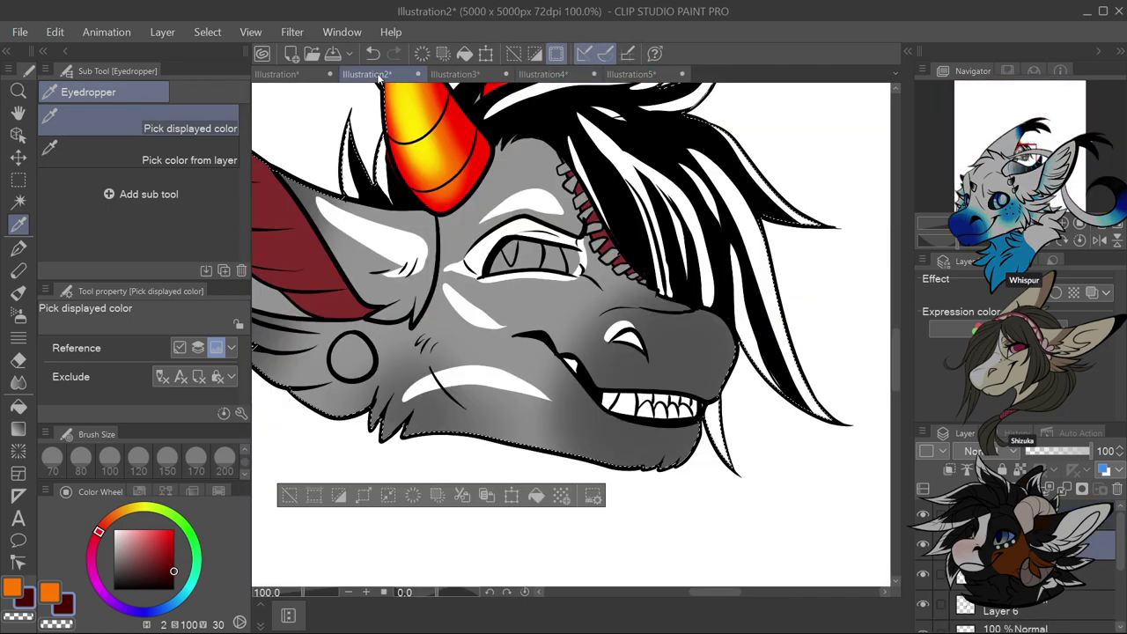
{"action": "key", "text": "g"}
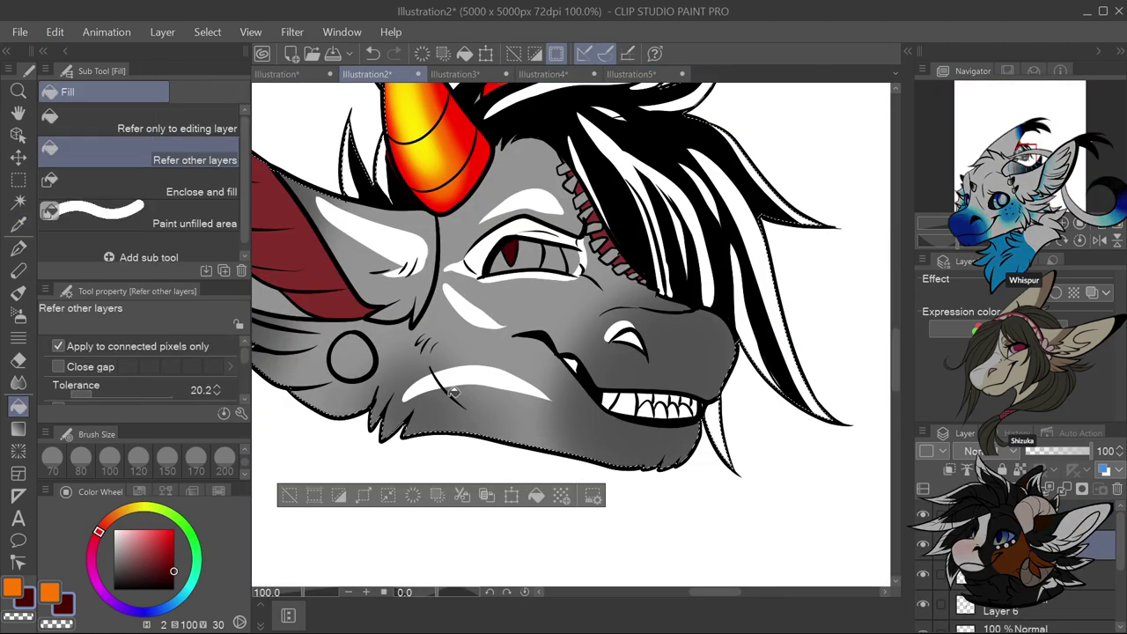
Sample the peach iris color of the red eye in Illustration5 and fill the iris in Illustration2 with it
{"action": "left_click", "coordinate": [627, 74]}
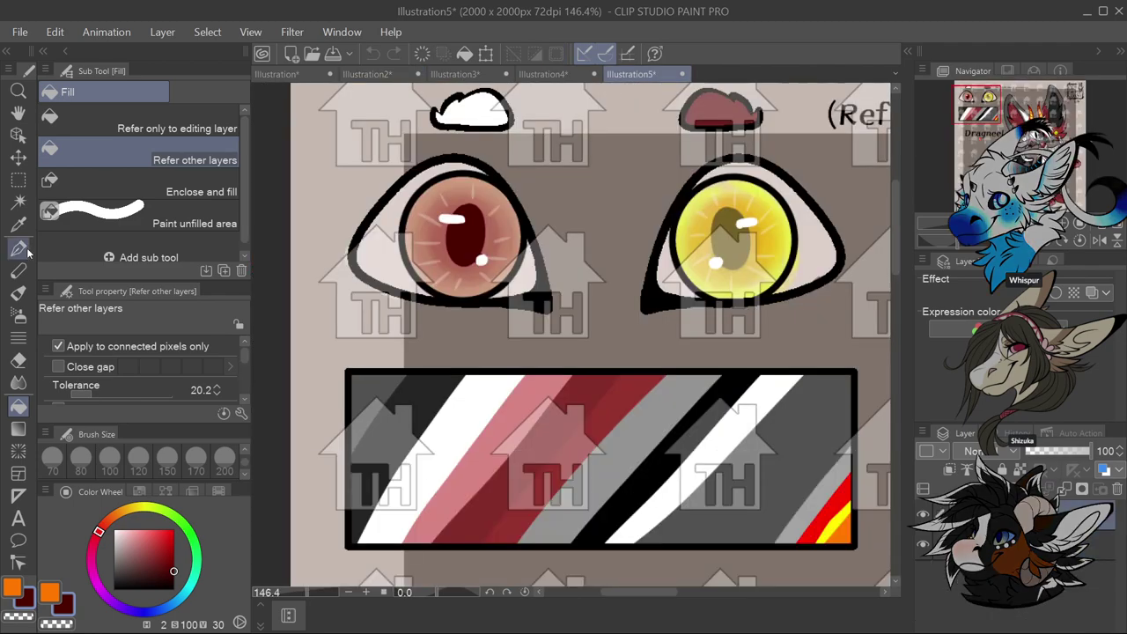
{"action": "left_click", "coordinate": [17, 225]}
{"action": "left_click", "coordinate": [509, 204]}
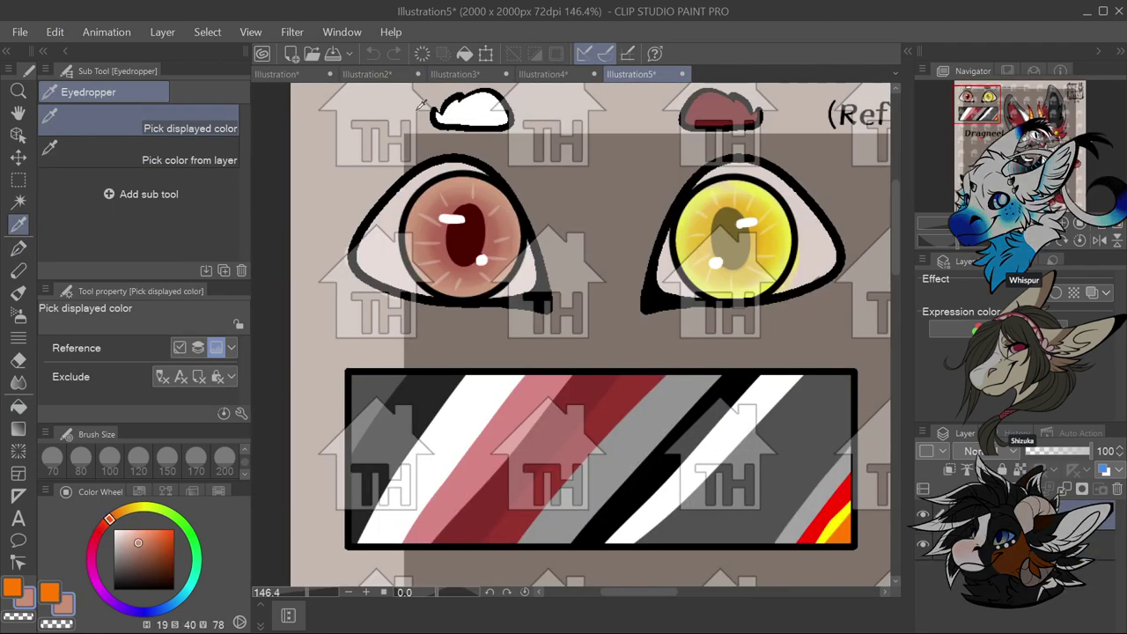
{"action": "left_click", "coordinate": [366, 74]}
{"action": "left_click", "coordinate": [18, 406]}
{"action": "left_click", "coordinate": [534, 260]}
Sample the pale pinkish eye white in Illustration5 and fill the area of the eye beside the iris in Illustration2
{"action": "left_click", "coordinate": [631, 74]}
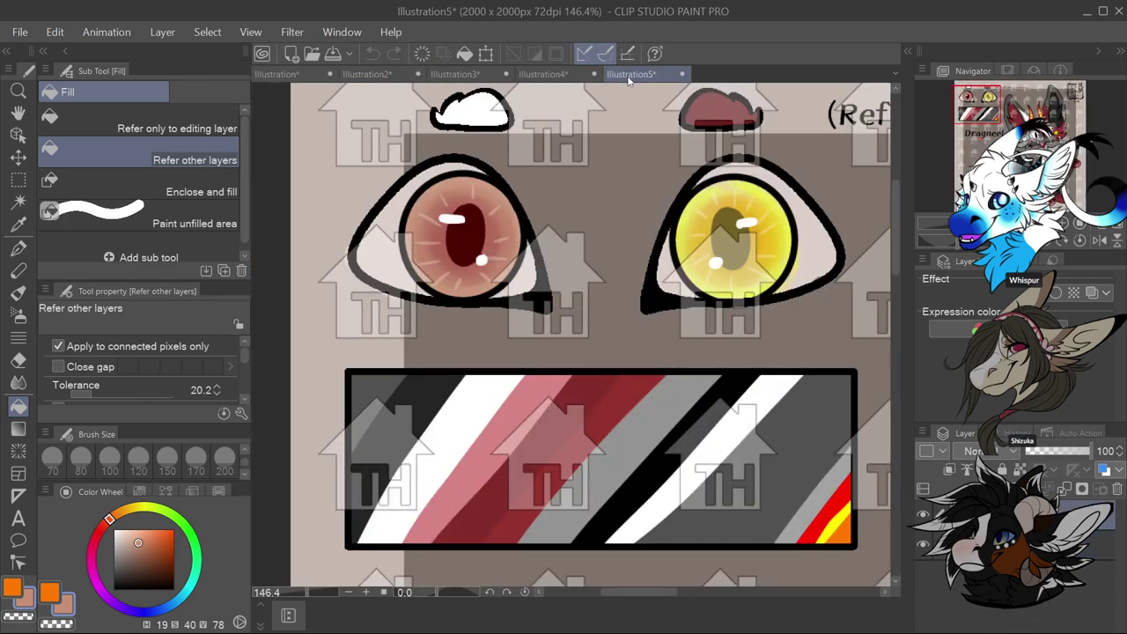
{"action": "left_click", "coordinate": [18, 223]}
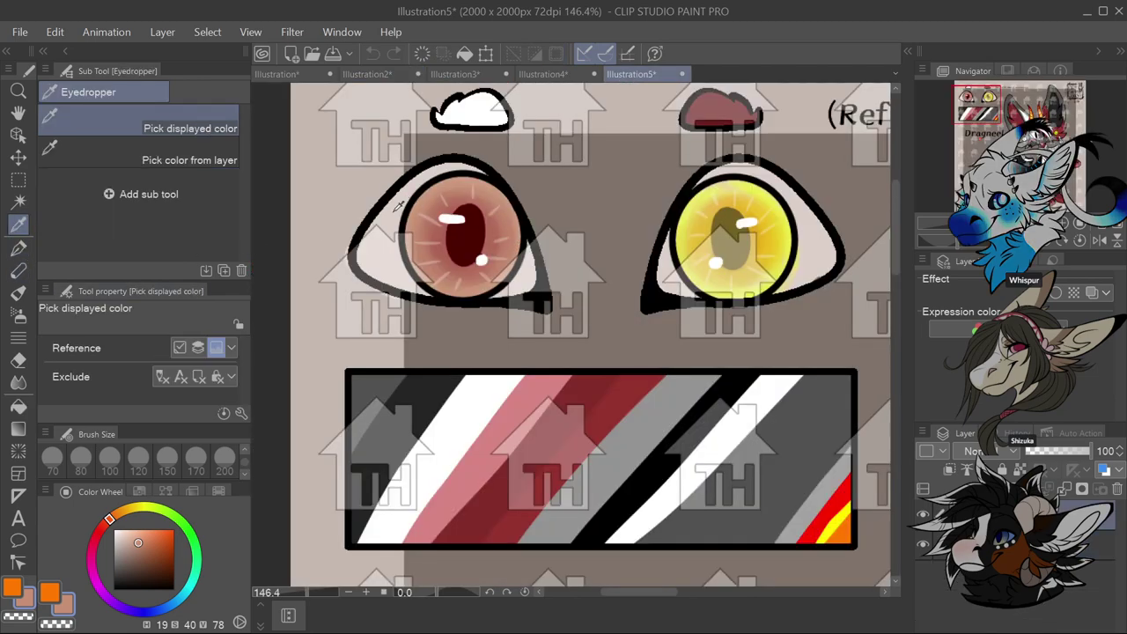
{"action": "left_click", "coordinate": [398, 204]}
{"action": "left_click", "coordinate": [367, 74]}
{"action": "left_click", "coordinate": [18, 405]}
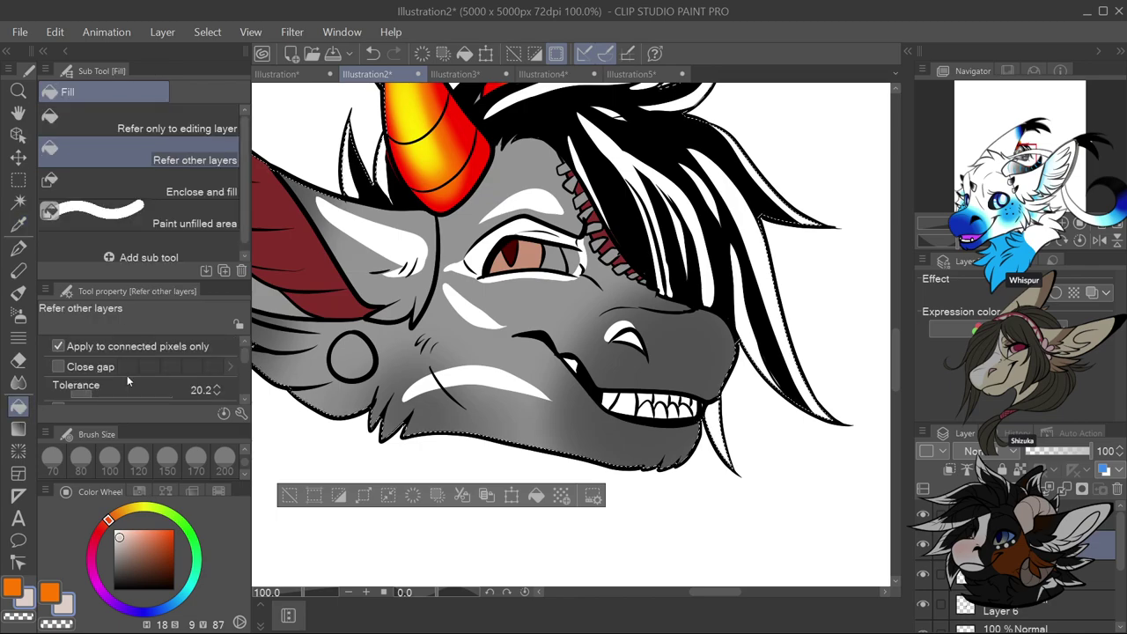
{"action": "scroll", "coordinate": [541, 279], "scroll_direction": "down", "scroll_amount": 5}
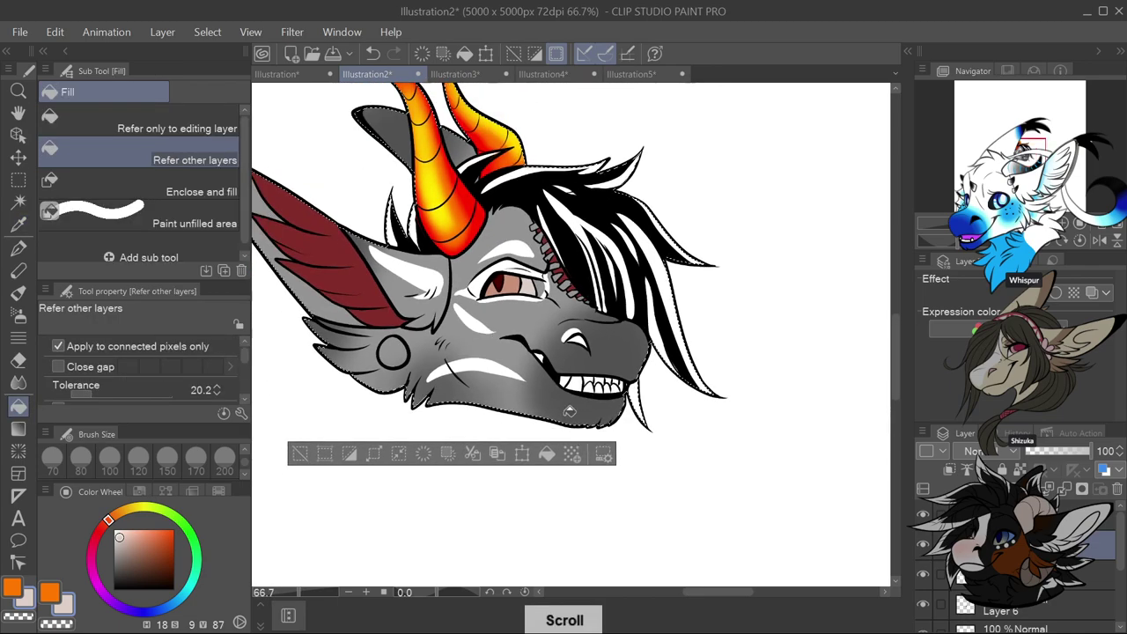
{"action": "scroll", "coordinate": [431, 403], "scroll_direction": "up", "scroll_amount": 2}
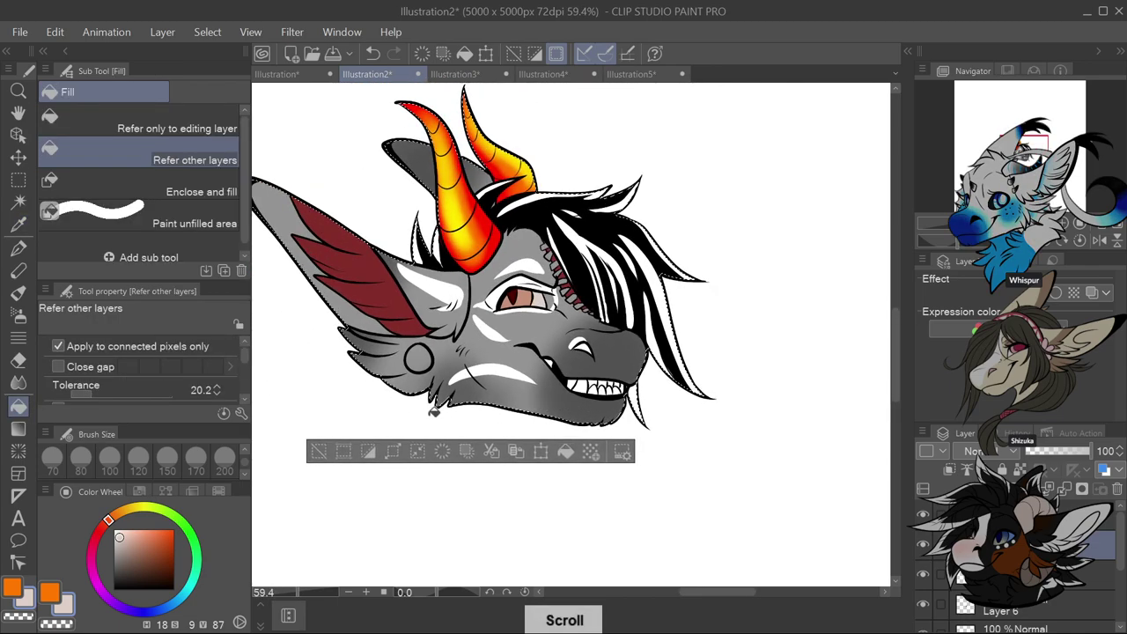
Sample the white of the round ear plug in Illustration5 and fill the round plug below the near ear in Illustration2
{"action": "left_click", "coordinate": [630, 74]}
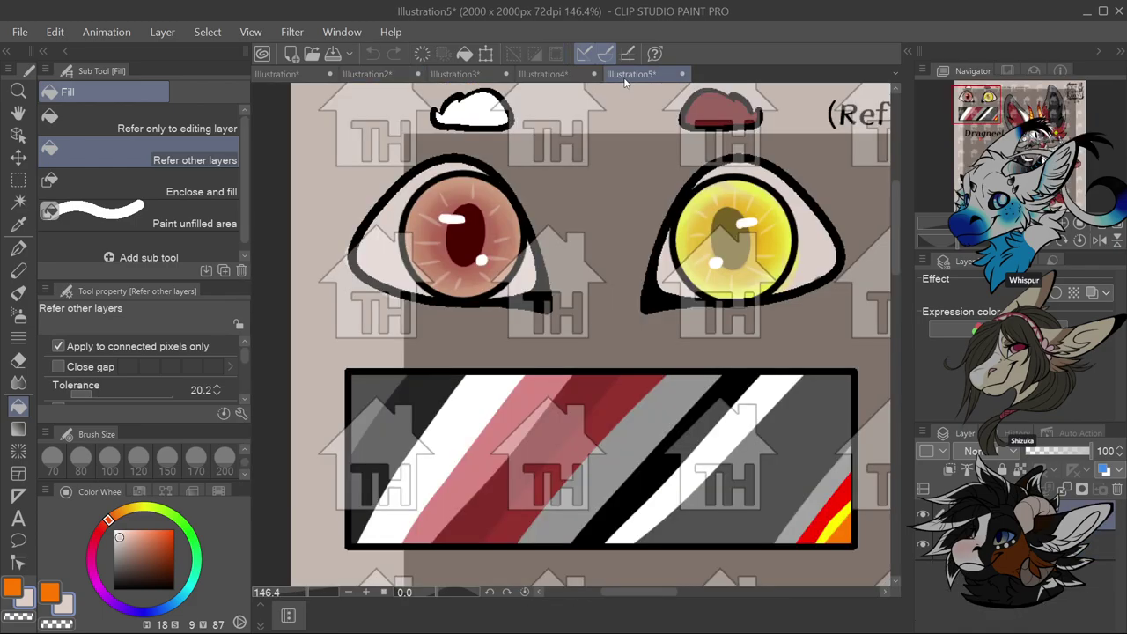
{"action": "scroll", "coordinate": [582, 343], "scroll_direction": "down", "scroll_amount": 2}
{"action": "scroll", "coordinate": [582, 343], "scroll_direction": "down", "scroll_amount": 4}
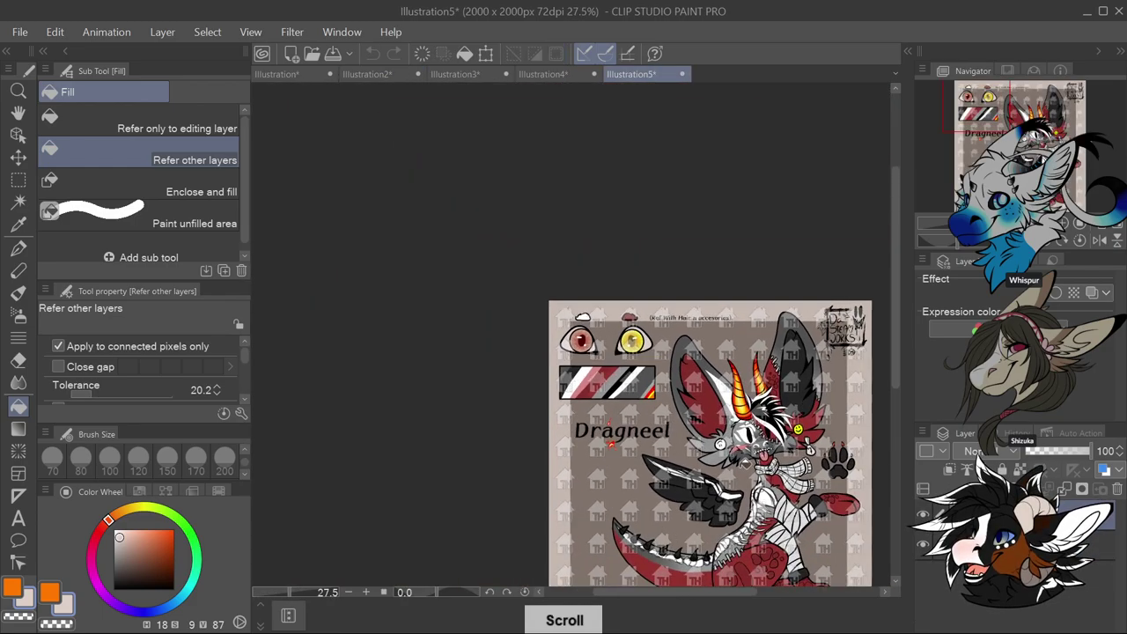
{"action": "scroll", "coordinate": [773, 452], "scroll_direction": "up", "scroll_amount": 5}
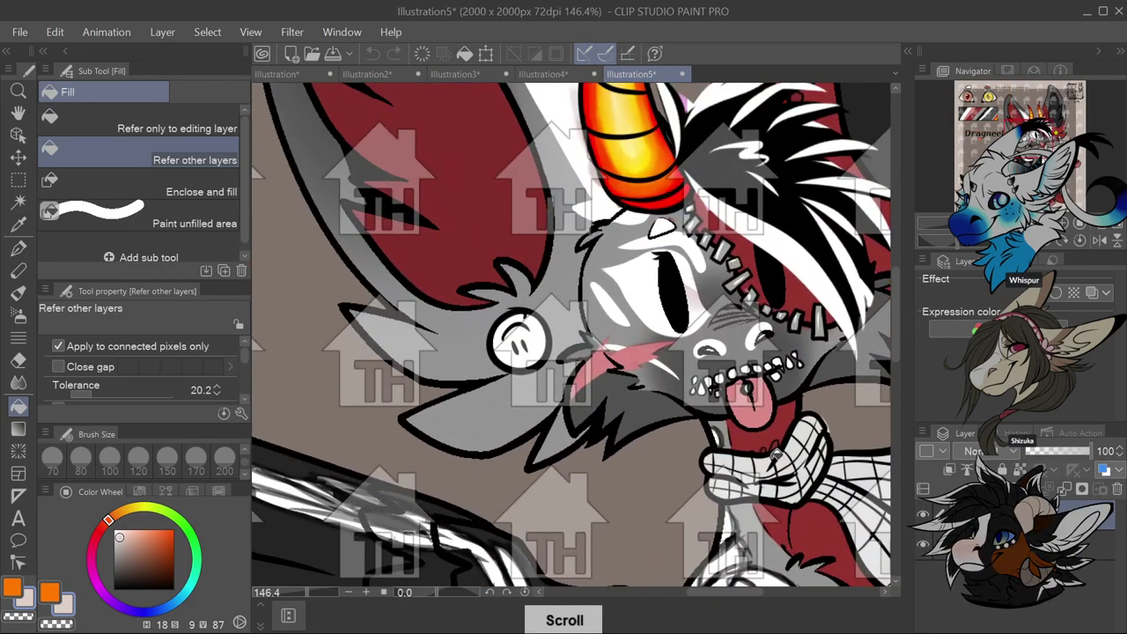
{"action": "left_click", "coordinate": [15, 226]}
{"action": "left_click", "coordinate": [521, 313]}
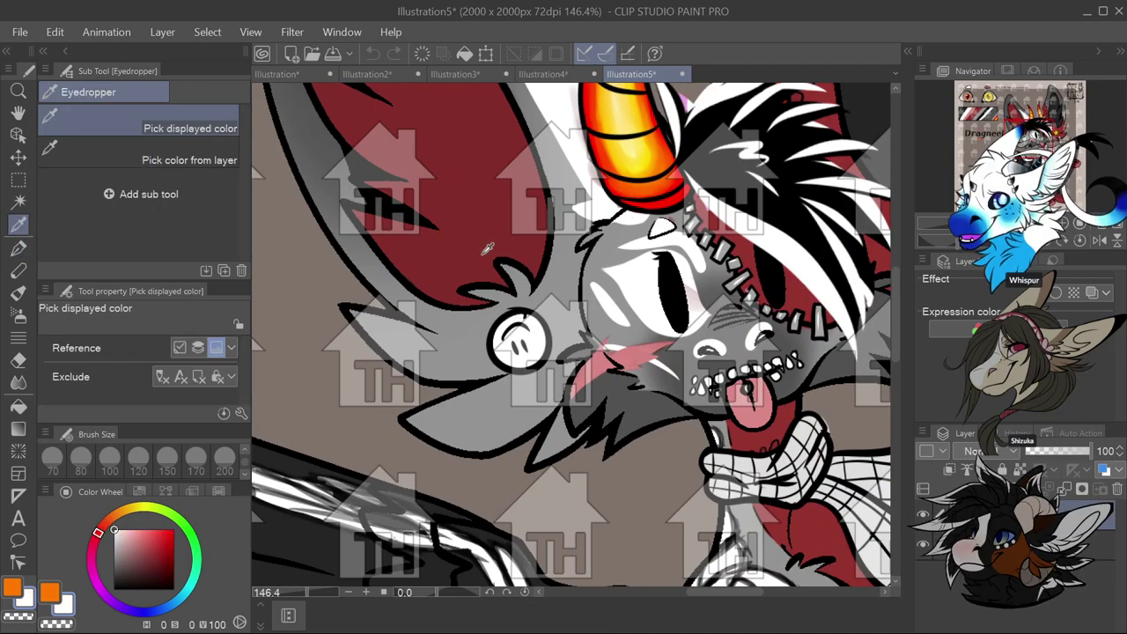
{"action": "left_click", "coordinate": [366, 74]}
{"action": "left_click", "coordinate": [19, 405]}
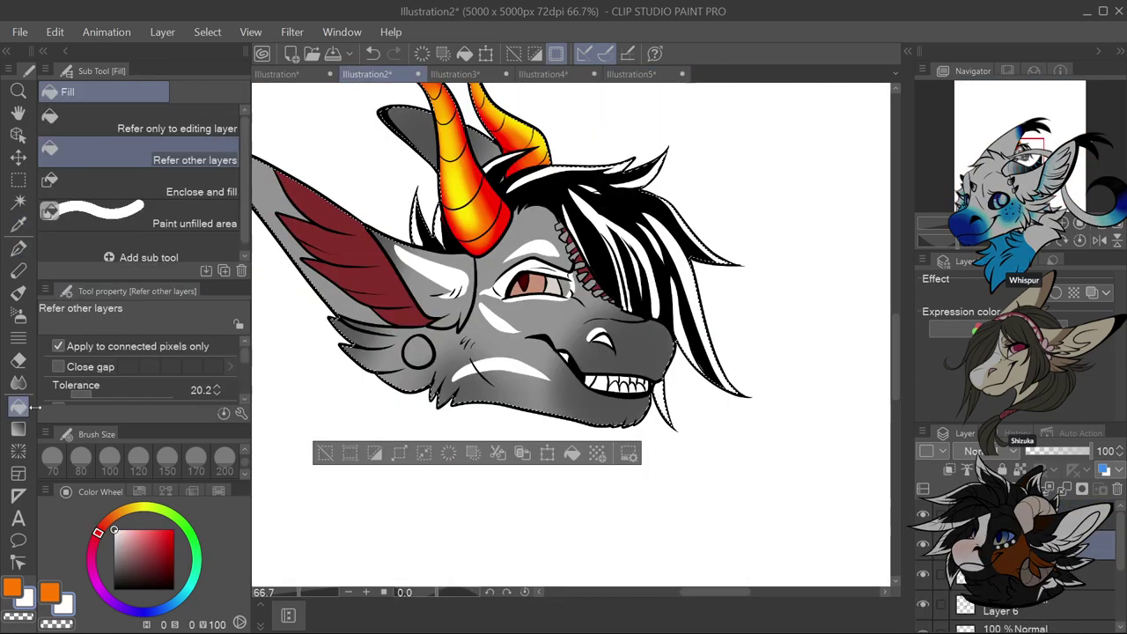
{"action": "left_click", "coordinate": [420, 346]}
Draw a black upside-down smiley face, two dots with an arc above, on the white ear plug using the G-pen
{"action": "left_click", "coordinate": [113, 588]}
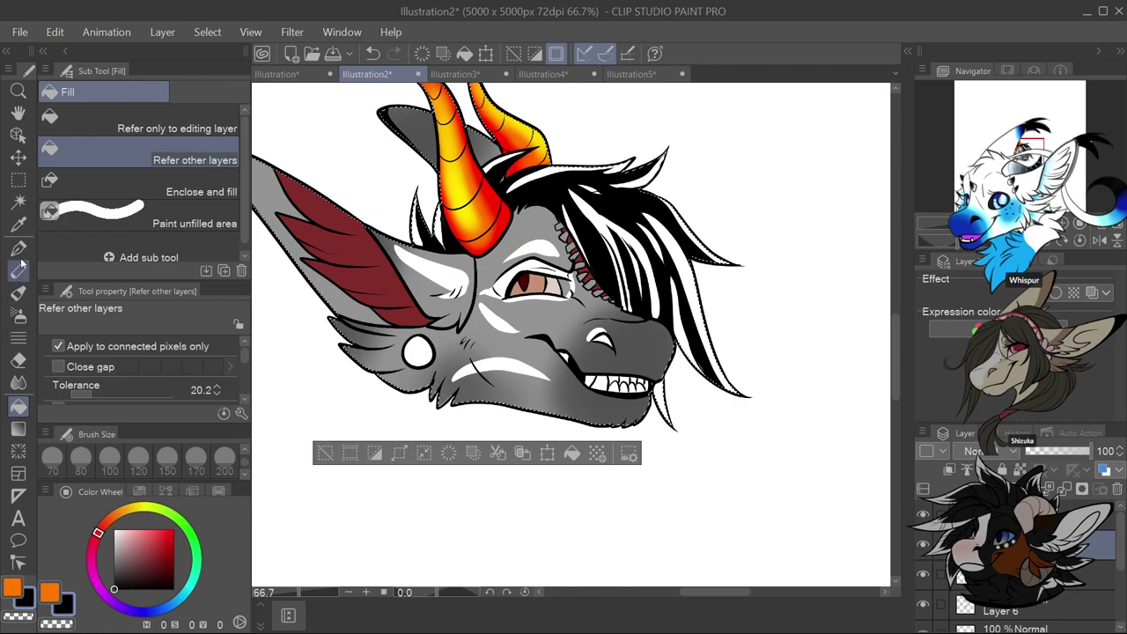
{"action": "left_click", "coordinate": [18, 248]}
{"action": "scroll", "coordinate": [419, 353], "scroll_direction": "up", "scroll_amount": 2}
{"action": "scroll", "coordinate": [418, 352], "scroll_direction": "up", "scroll_amount": 2}
{"action": "left_click", "coordinate": [410, 354]}
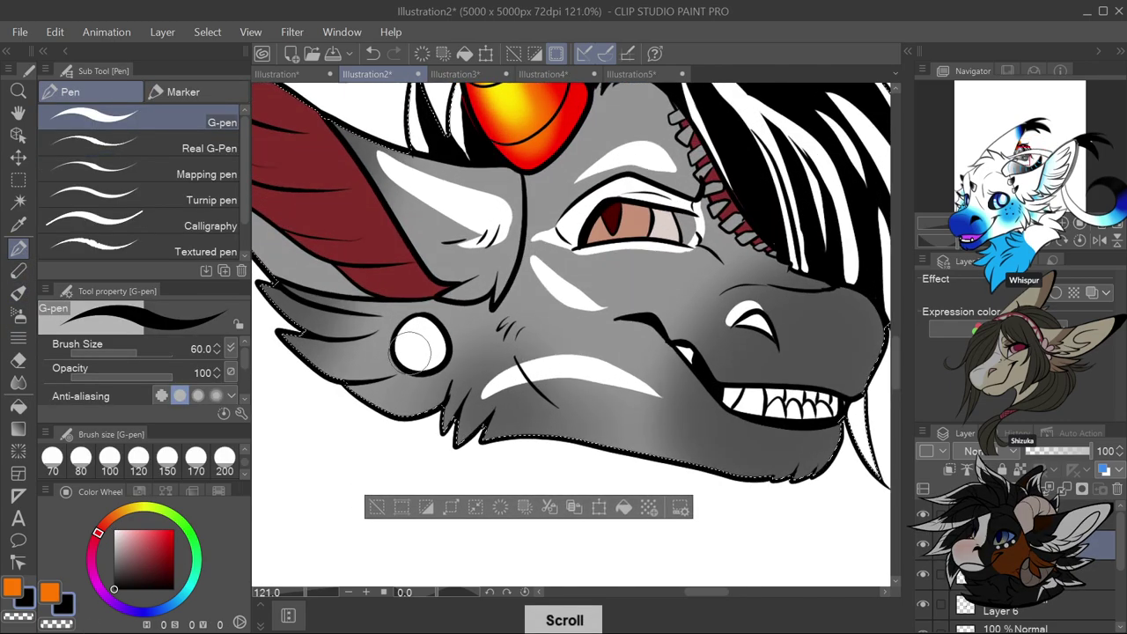
{"action": "left_click", "coordinate": [432, 351]}
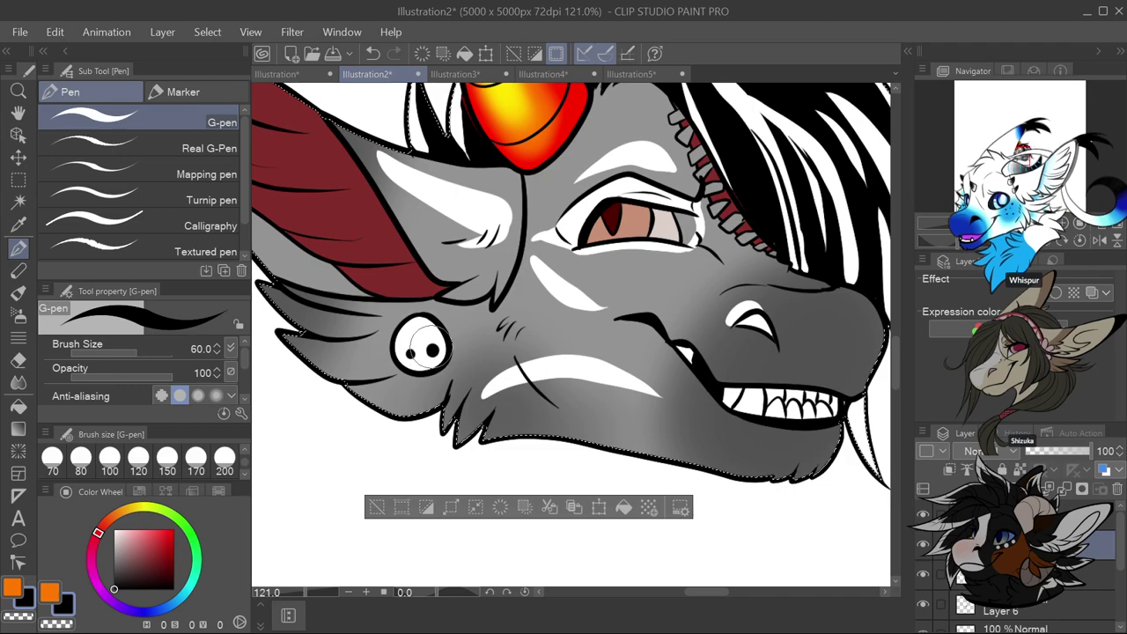
{"action": "key", "text": "ctrl+z"}
{"action": "left_click_drag", "start_coordinate": [402, 342], "coordinate": [440, 333]}
{"action": "scroll", "coordinate": [436, 370], "scroll_direction": "down", "scroll_amount": 4}
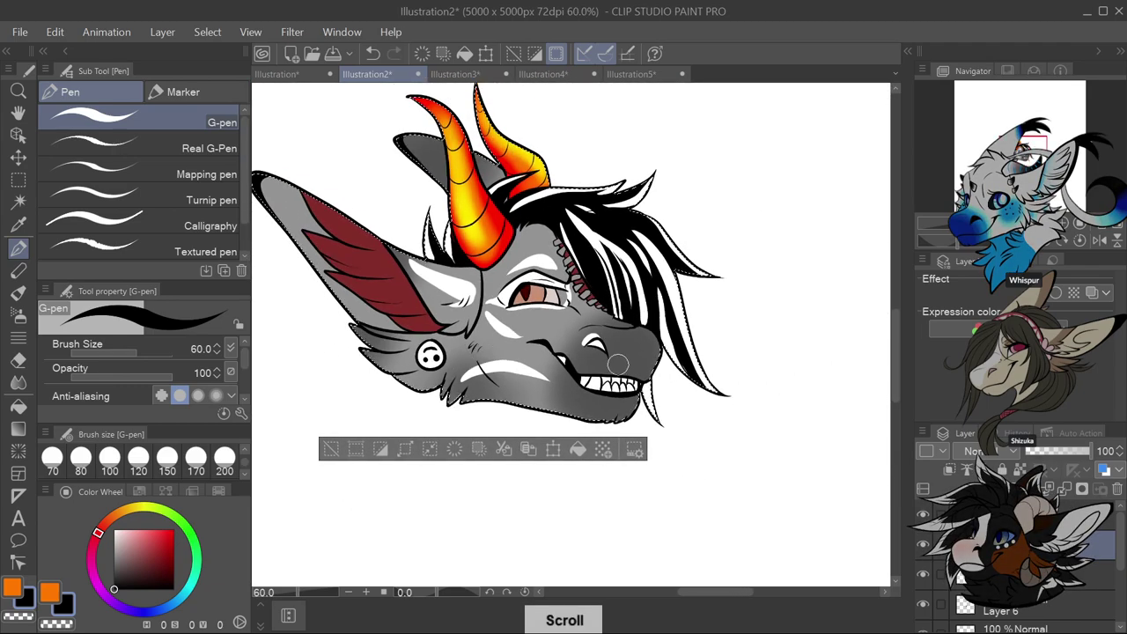
Sample a light gray from Illustration5 and fill the stitches along the hair's edge in Illustration2 with it
{"action": "scroll", "coordinate": [617, 379], "scroll_direction": "up", "scroll_amount": 3}
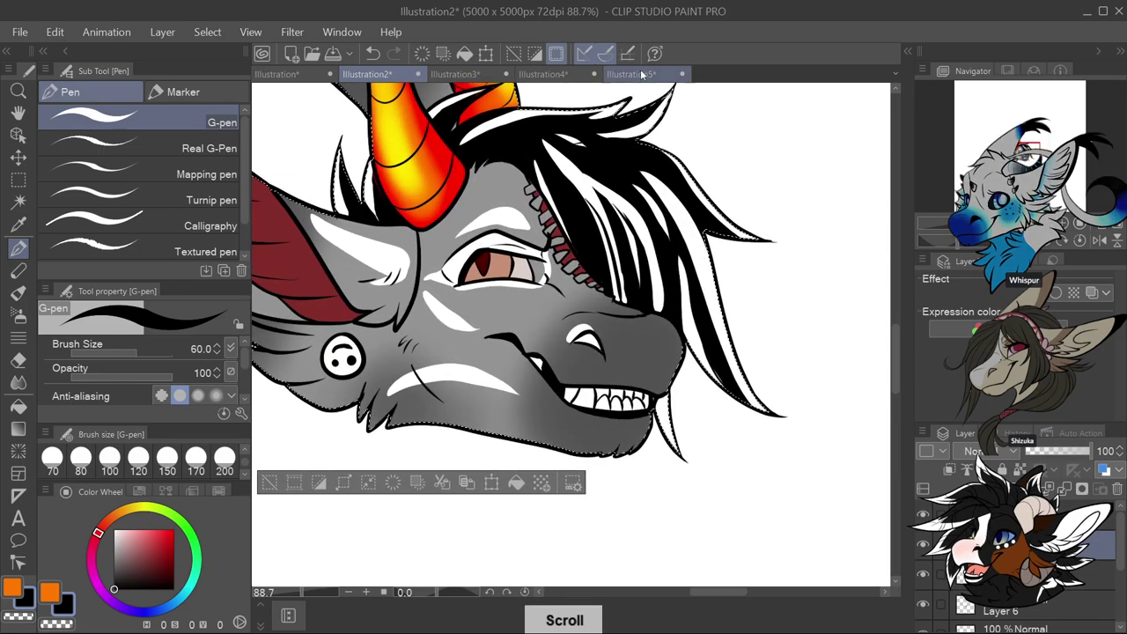
{"action": "left_click", "coordinate": [638, 74]}
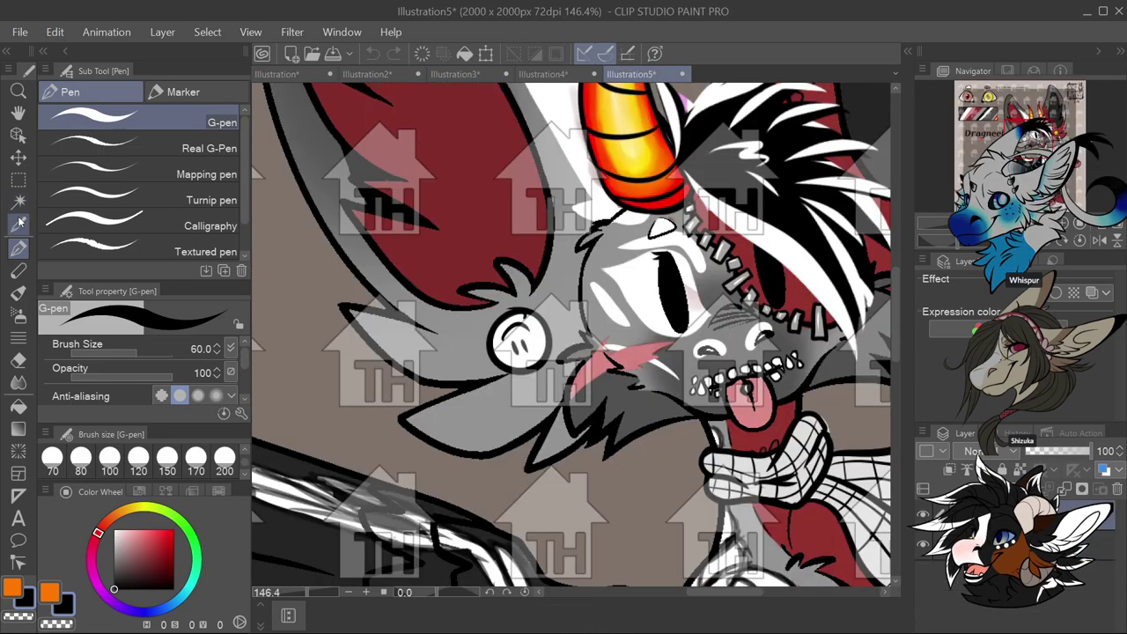
{"action": "left_click", "coordinate": [18, 223]}
{"action": "scroll", "coordinate": [735, 244], "scroll_direction": "up", "scroll_amount": 3}
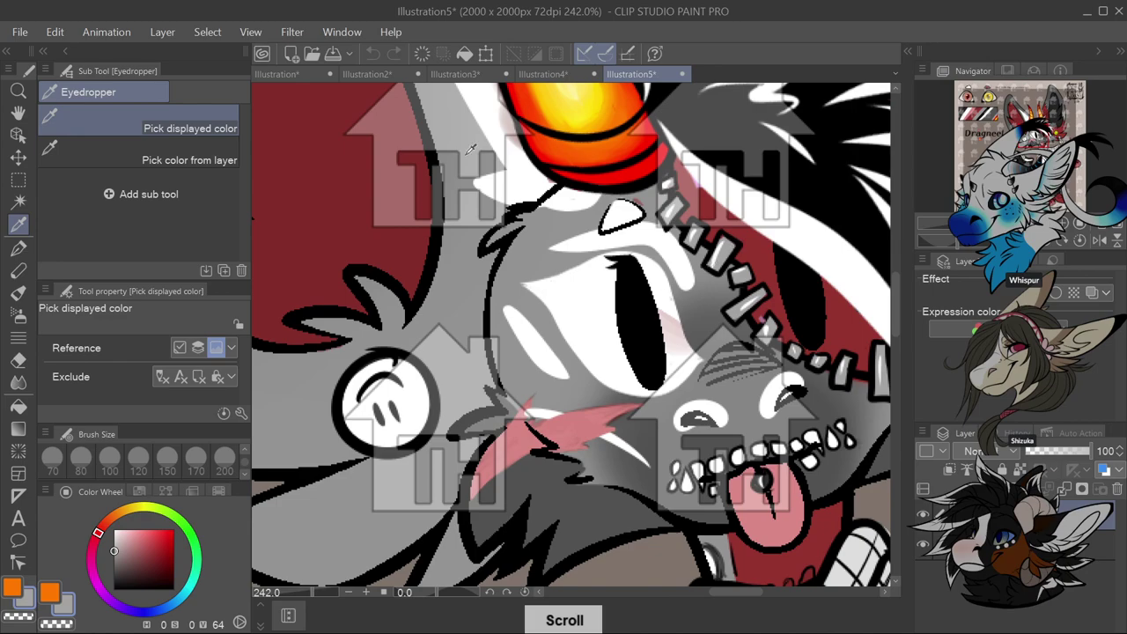
{"action": "left_click", "coordinate": [385, 76]}
{"action": "scroll", "coordinate": [545, 286], "scroll_direction": "up", "scroll_amount": 4}
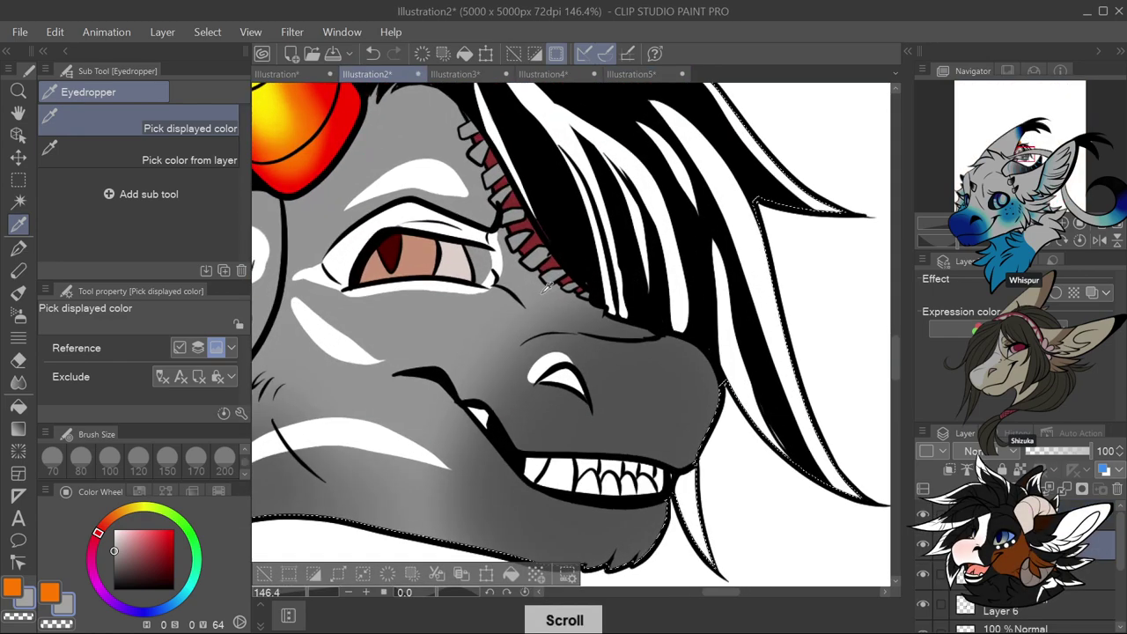
{"action": "left_click", "coordinate": [19, 408]}
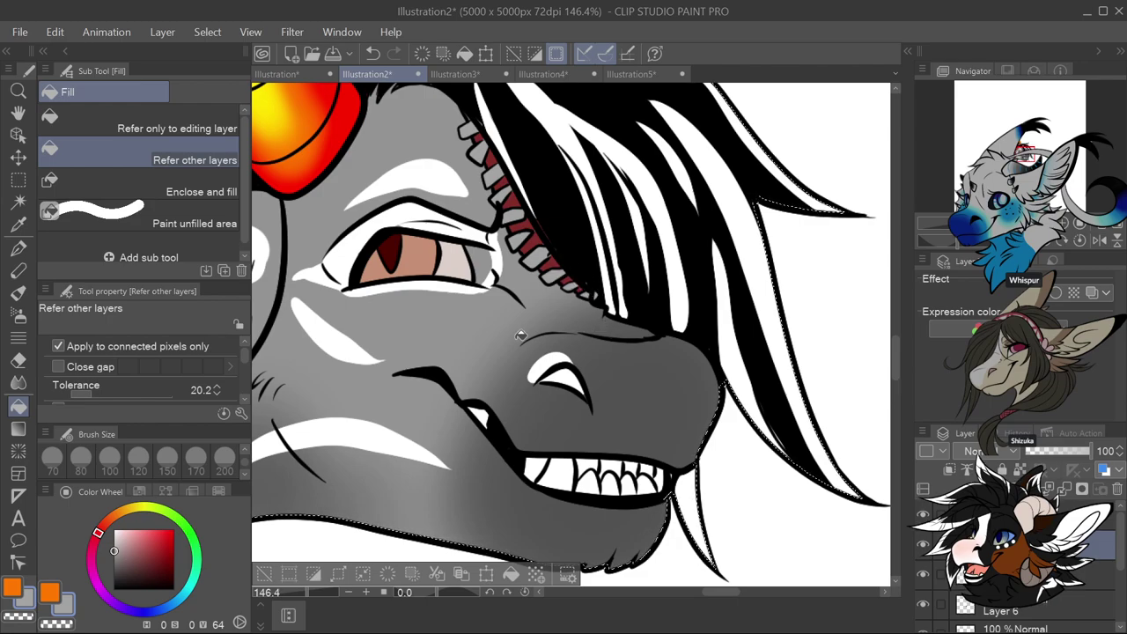
Paint small near-white highlights on each stitch along the hair's edge with the G-pen at size 7
{"action": "left_click", "coordinate": [117, 536]}
{"action": "left_click_drag", "start_coordinate": [117, 536], "coordinate": [118, 527]}
{"action": "left_click", "coordinate": [18, 249]}
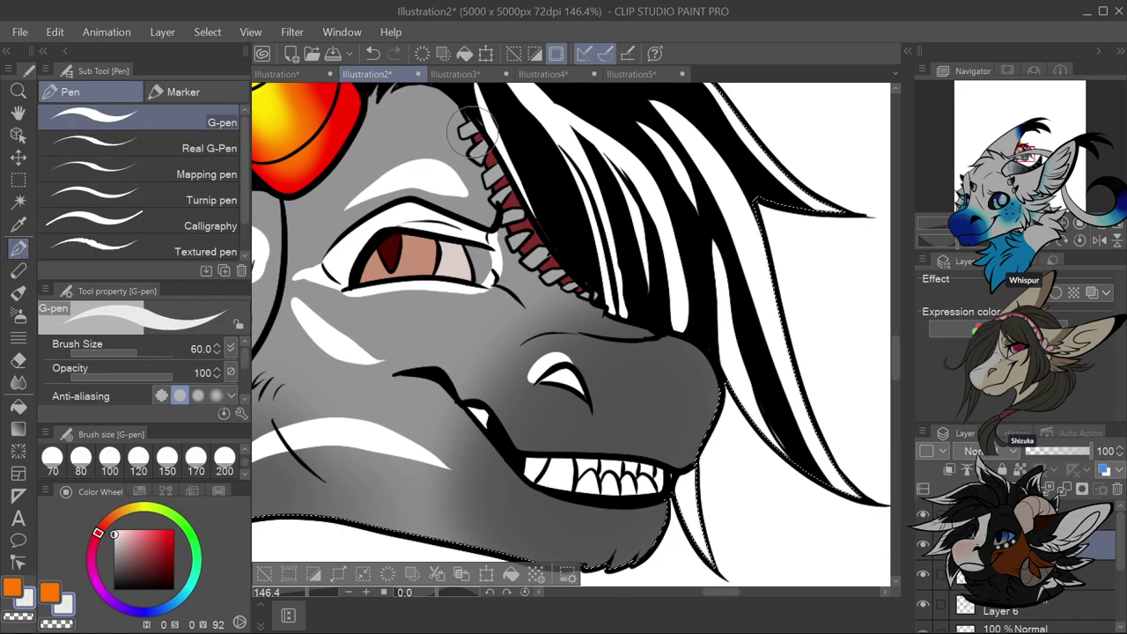
{"action": "scroll", "coordinate": [434, 167], "scroll_direction": "up", "scroll_amount": 2}
{"action": "scroll", "coordinate": [243, 452], "scroll_direction": "up", "scroll_amount": 2}
{"action": "left_click", "coordinate": [224, 457]}
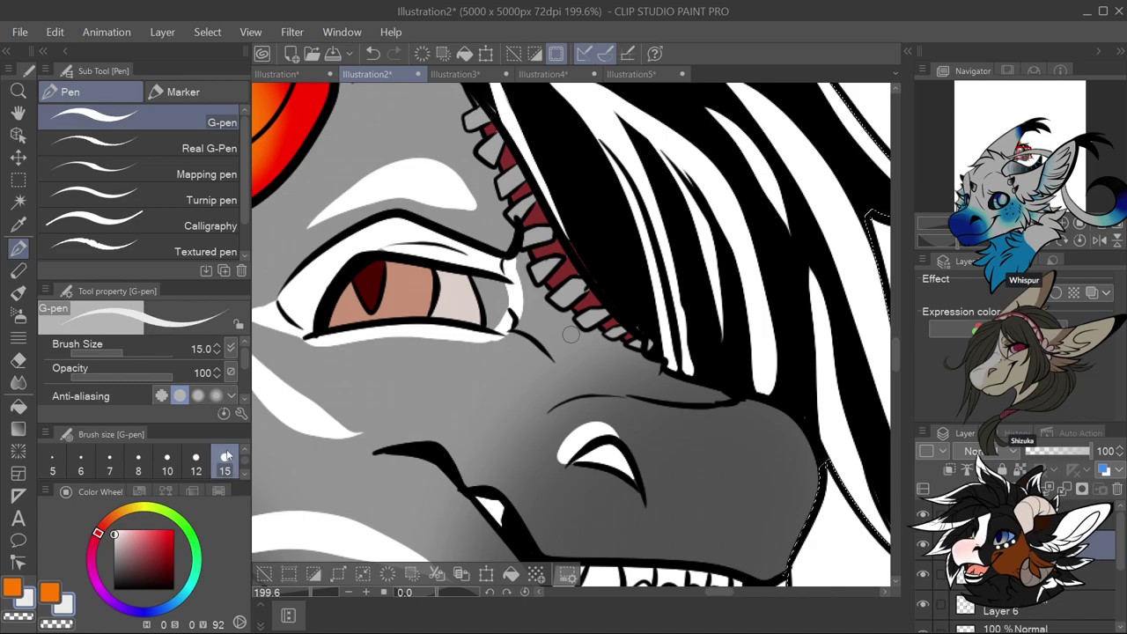
{"action": "left_click", "coordinate": [109, 456]}
{"action": "scroll", "coordinate": [481, 118], "scroll_direction": "up", "scroll_amount": 1}
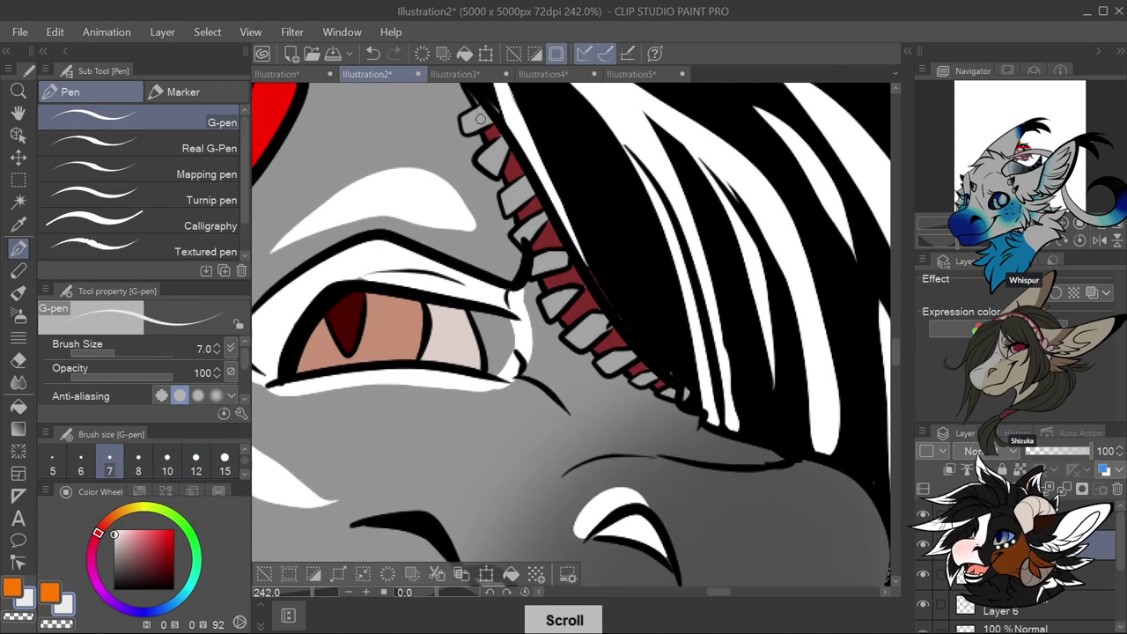
{"action": "left_click_drag", "start_coordinate": [504, 140], "coordinate": [490, 165]}
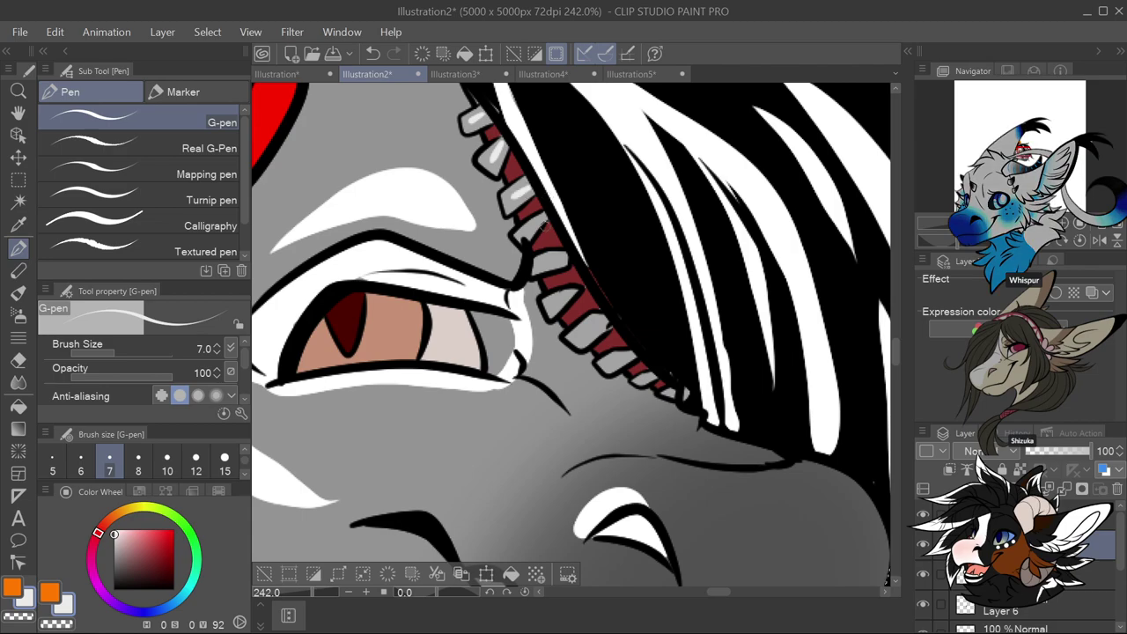
{"action": "left_click_drag", "start_coordinate": [537, 262], "coordinate": [558, 257]}
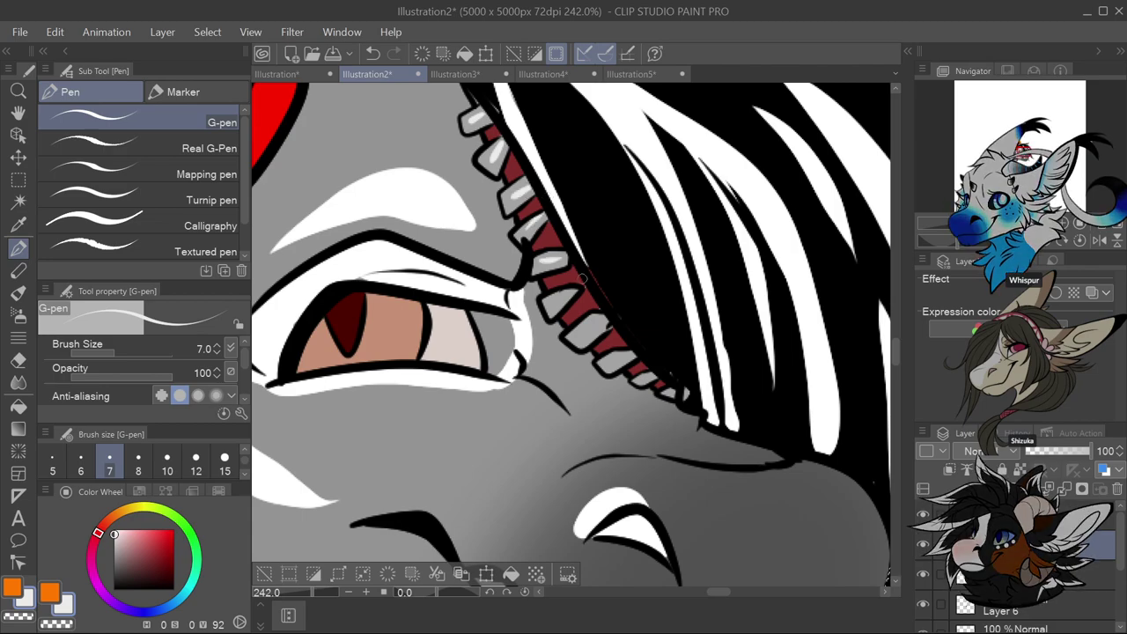
{"action": "left_click_drag", "start_coordinate": [600, 325], "coordinate": [584, 334]}
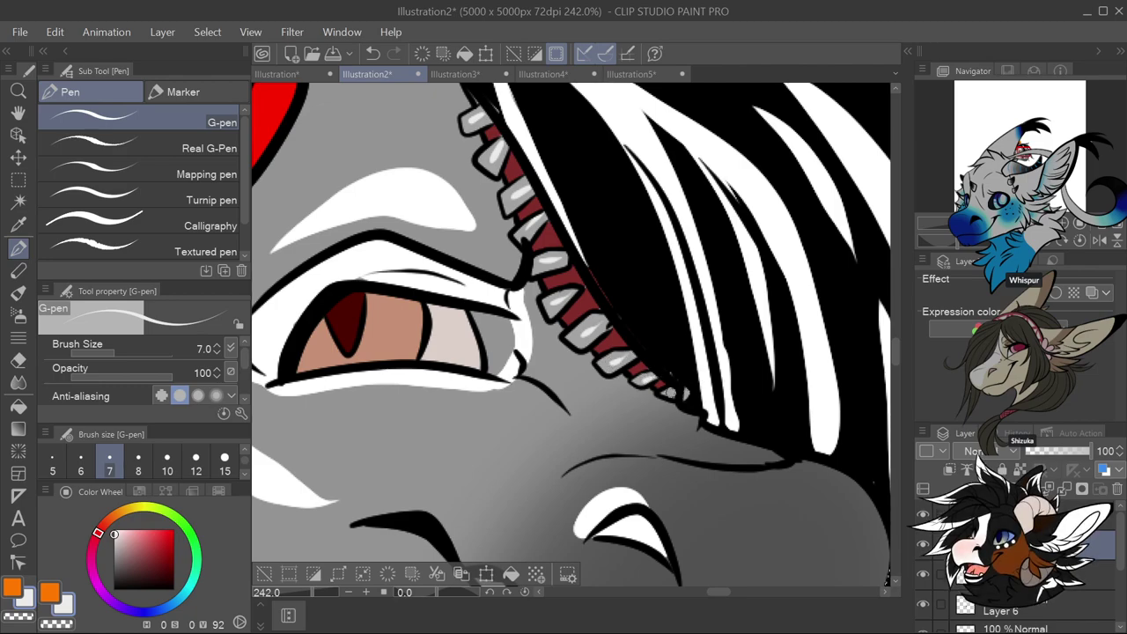
{"action": "scroll", "coordinate": [671, 394], "scroll_direction": "down", "scroll_amount": 7}
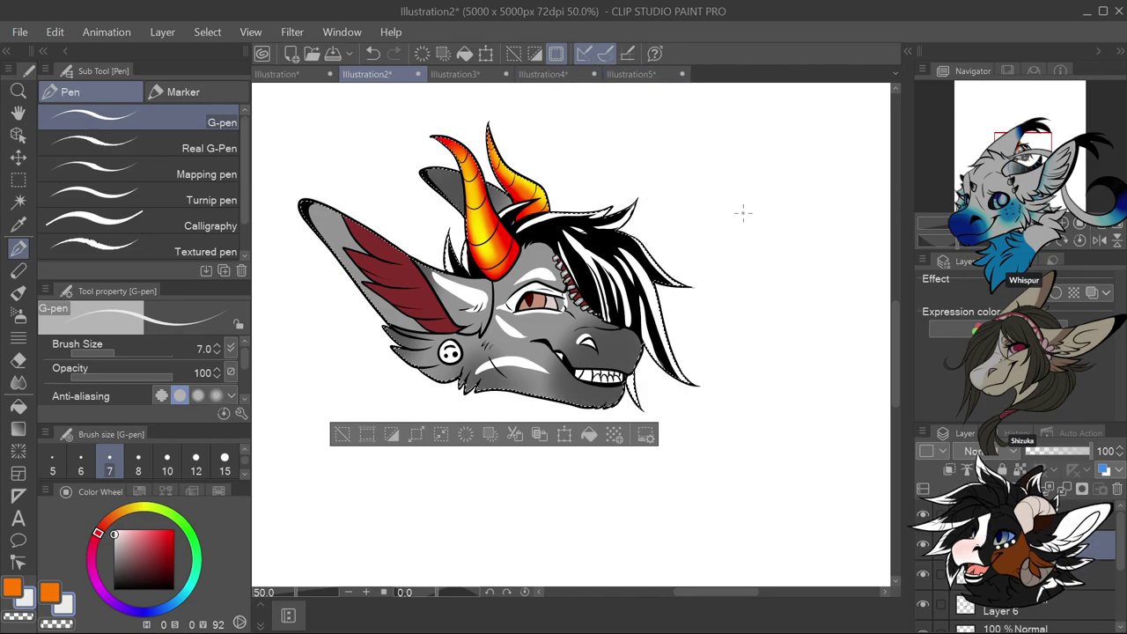
{"action": "key", "text": "m"}
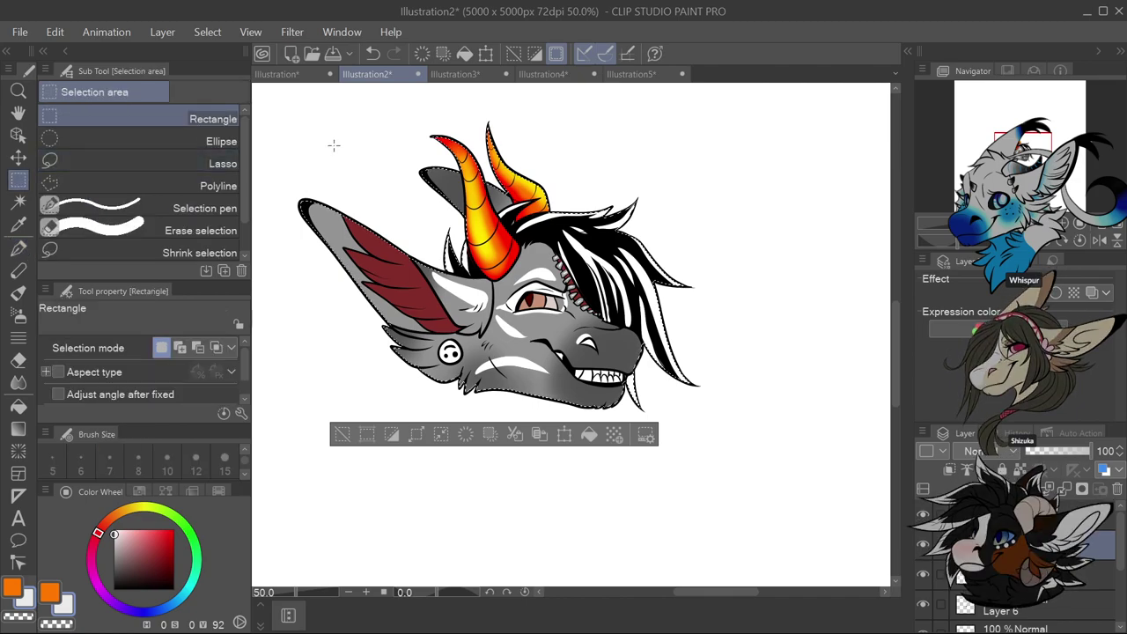
Hide the white Paper layer and crop the canvas to a rectangular selection around the horned creature's head
{"action": "key", "text": "ctrl+d"}
{"action": "left_click_drag", "start_coordinate": [265, 105], "coordinate": [765, 463]}
{"action": "scroll", "coordinate": [926, 590], "scroll_direction": "down", "scroll_amount": 5}
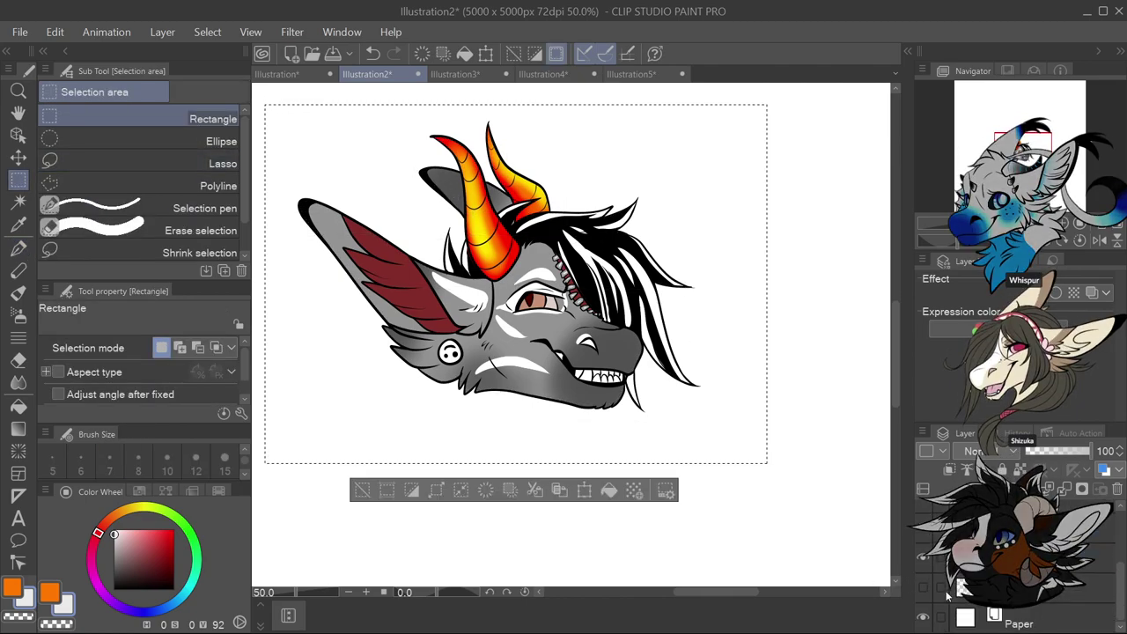
{"action": "left_click", "coordinate": [924, 618]}
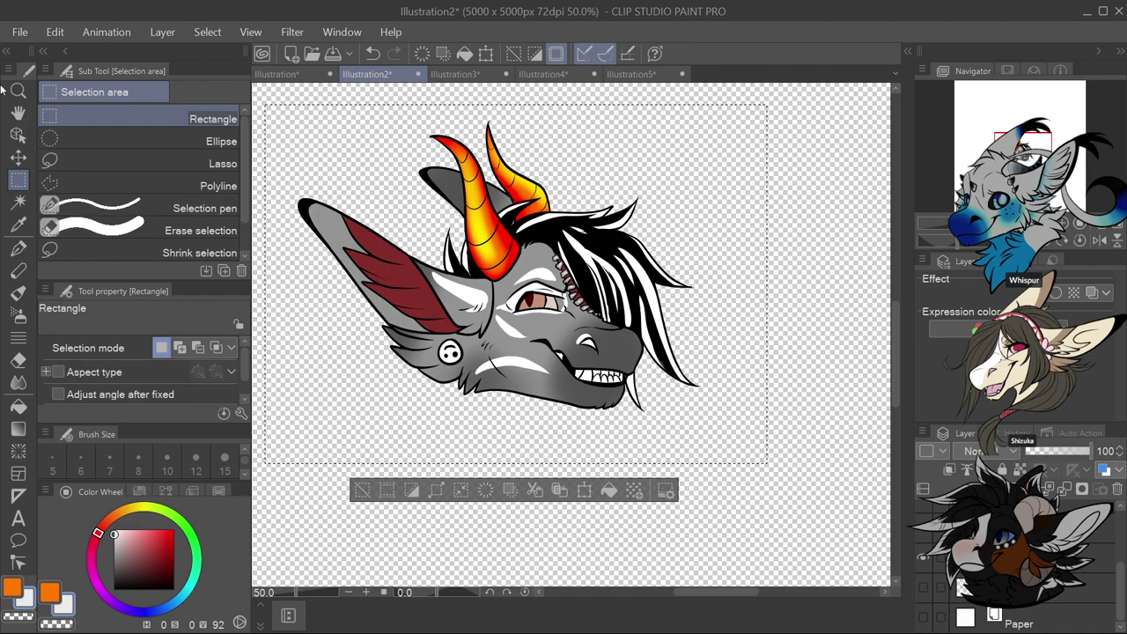
{"action": "left_click", "coordinate": [54, 32]}
{"action": "left_click", "coordinate": [187, 475]}
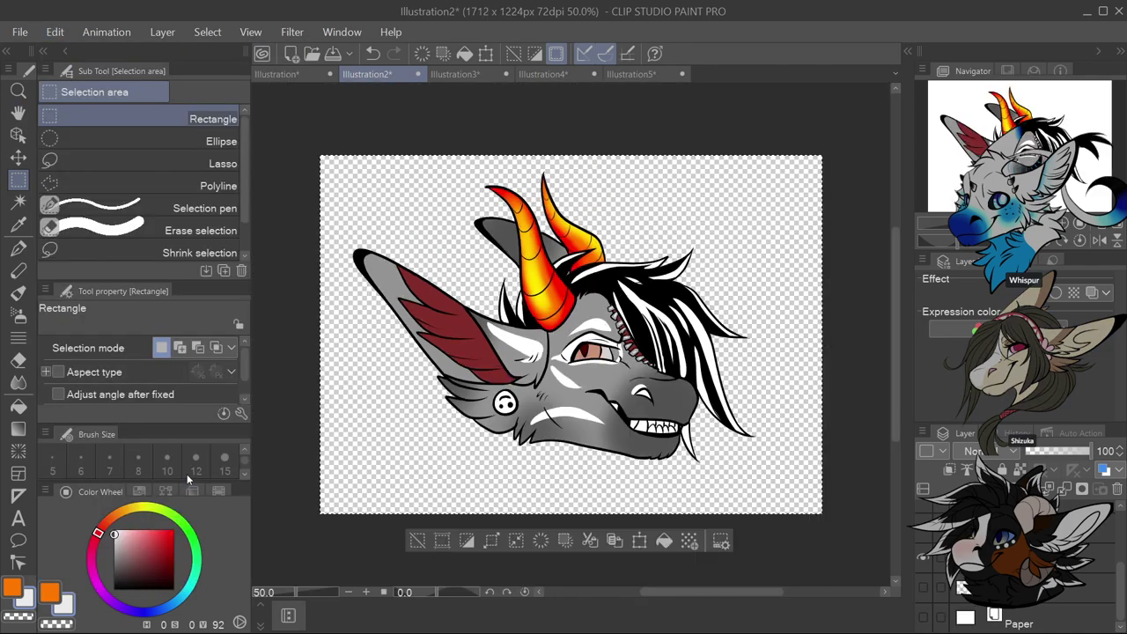
Save the cropped head as a PNG file named Dragneel in the Pictures folder
{"action": "left_click", "coordinate": [19, 31]}
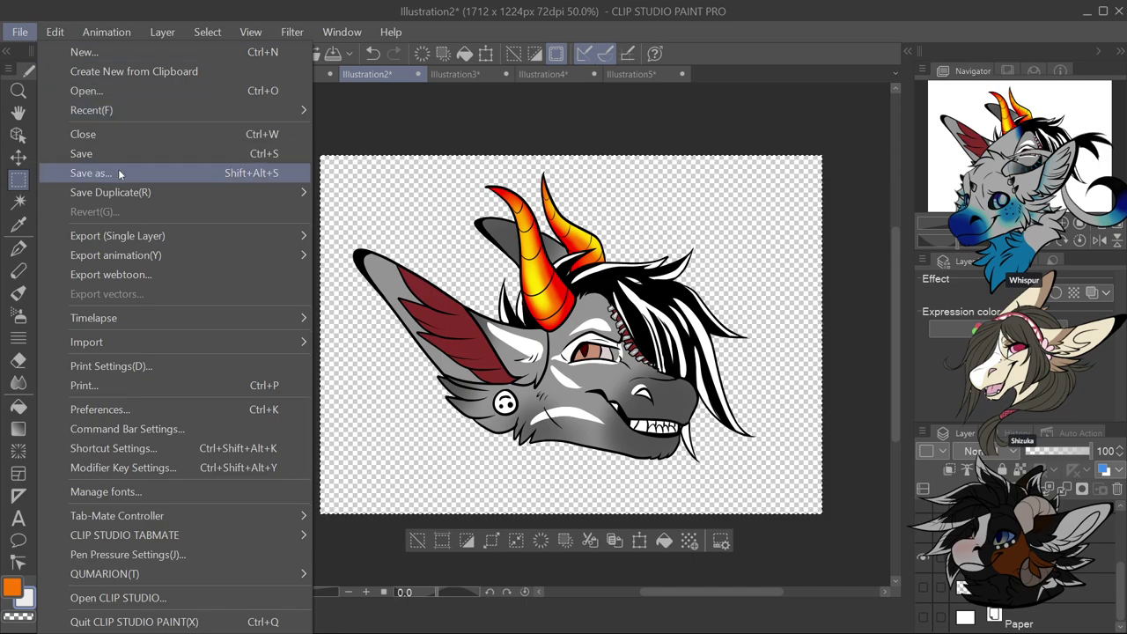
{"action": "left_click", "coordinate": [119, 173]}
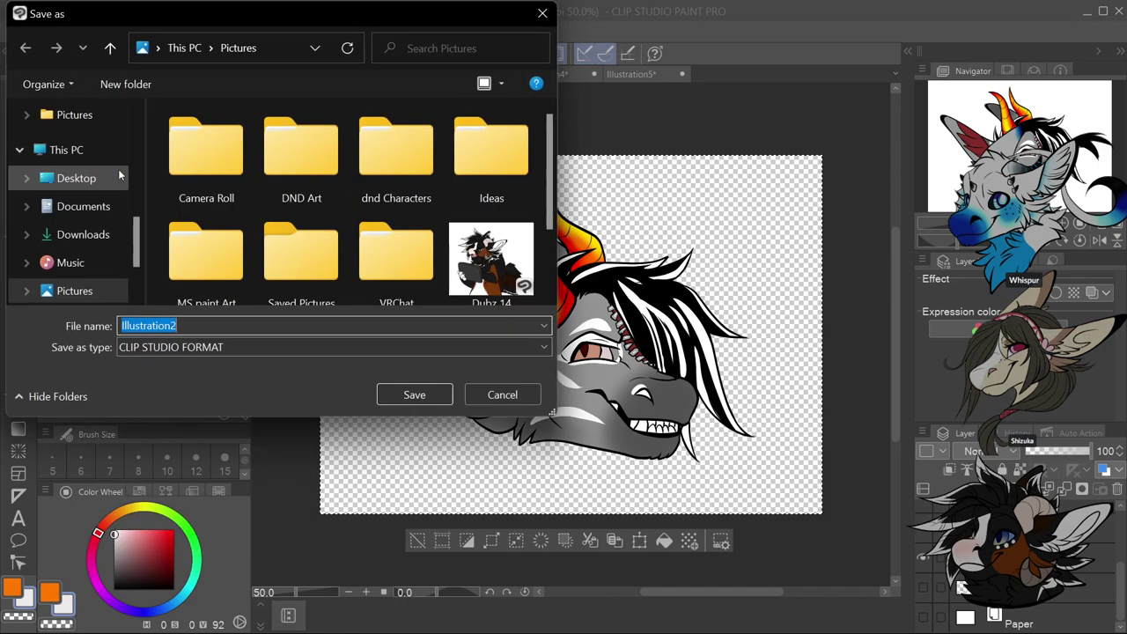
{"action": "left_click", "coordinate": [279, 345]}
{"action": "left_click", "coordinate": [272, 402]}
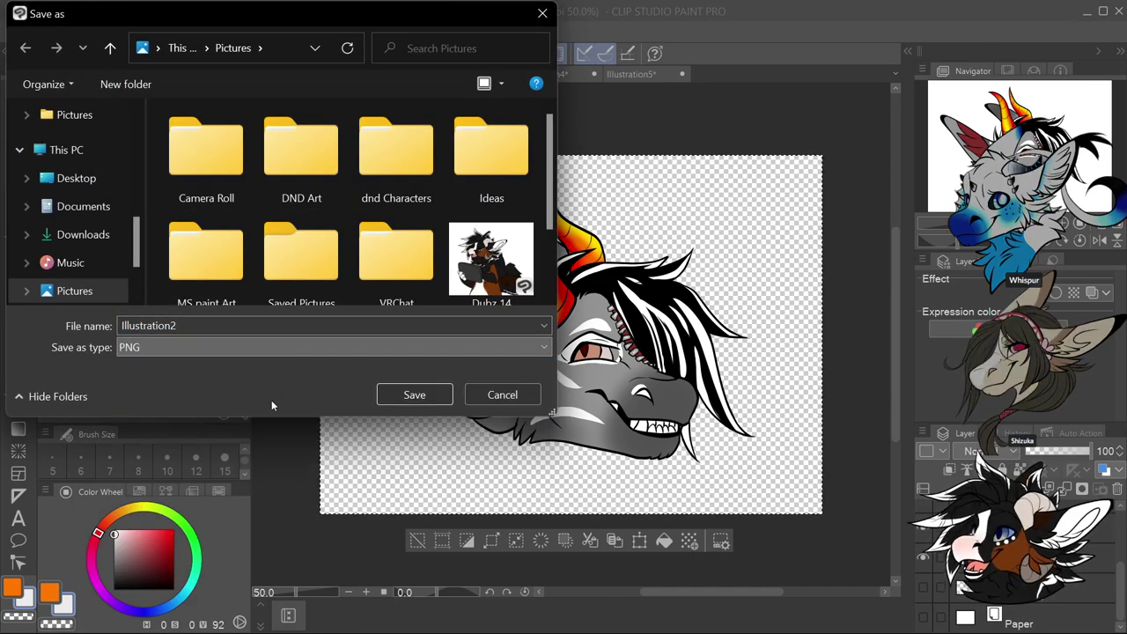
{"action": "double_click", "coordinate": [148, 325]}
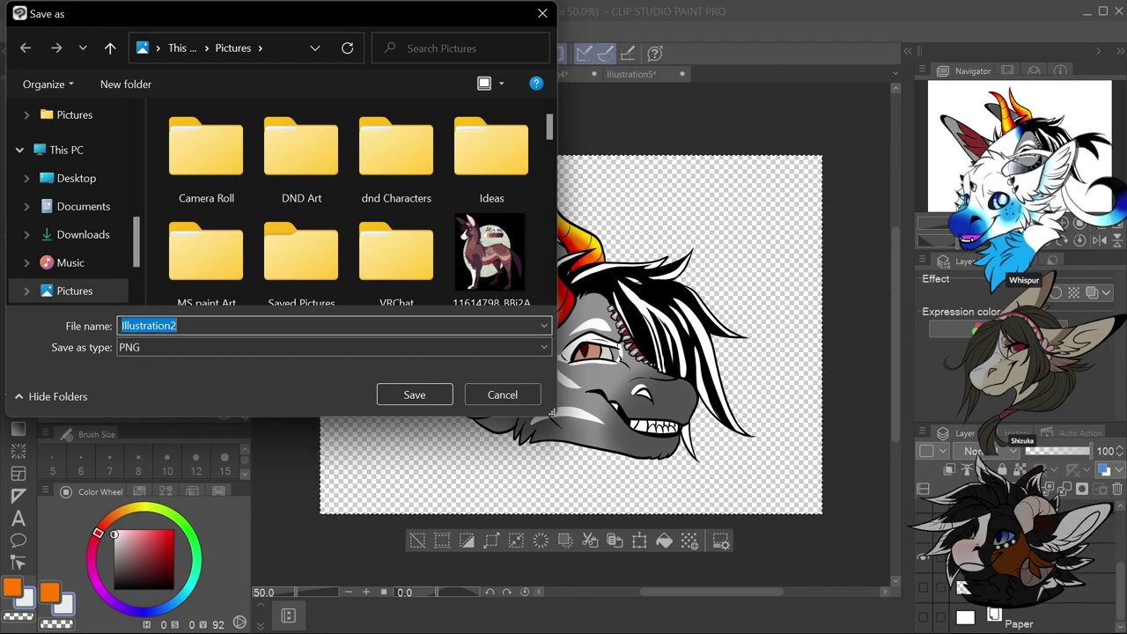
{"action": "type", "text": "D"}
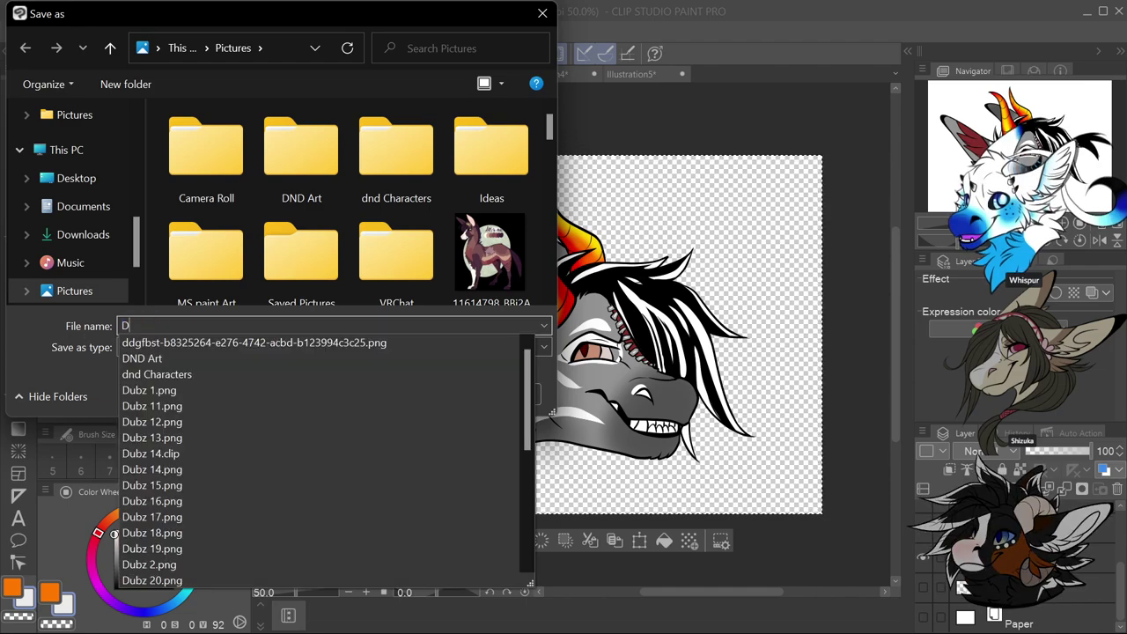
{"action": "type", "text": "ra"}
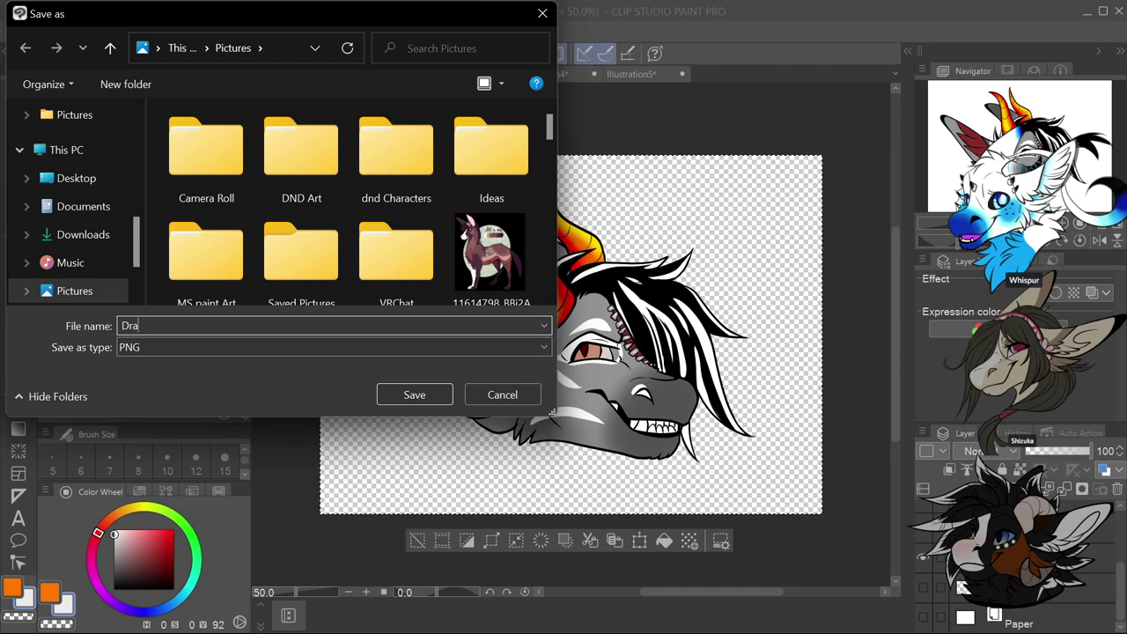
{"action": "type", "text": "g"}
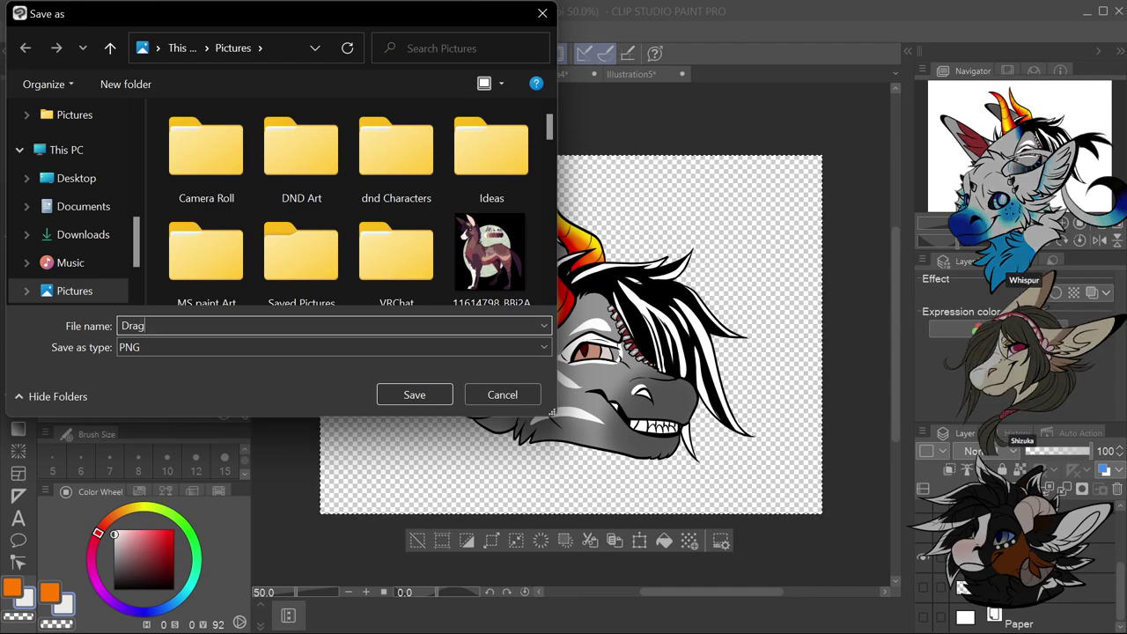
{"action": "type", "text": "neel"}
{"action": "left_click", "coordinate": [405, 396]}
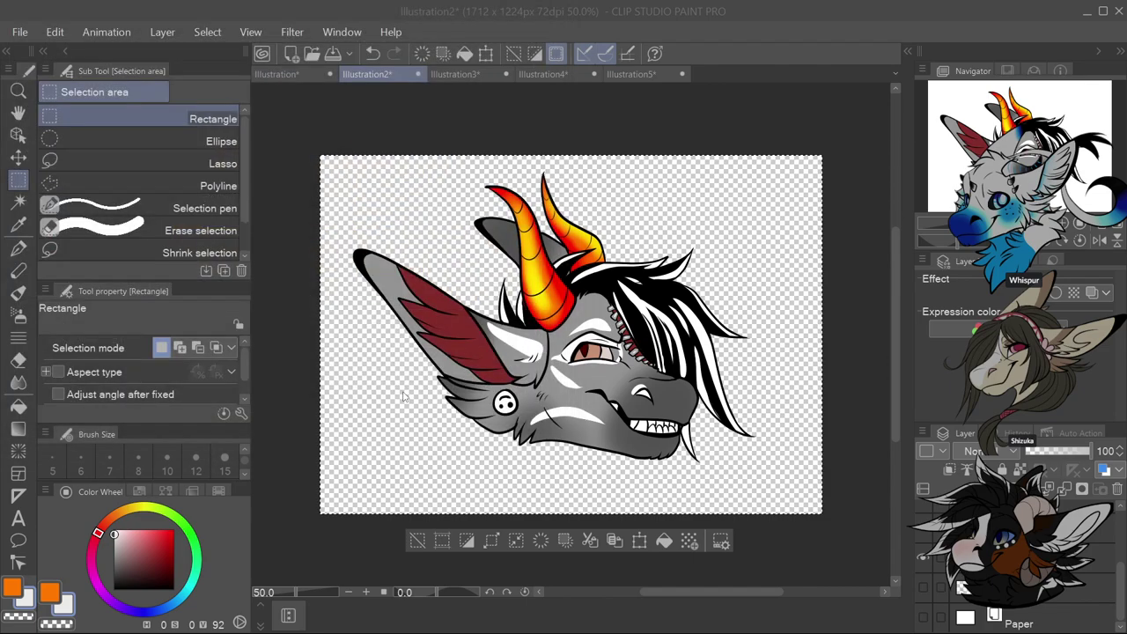
Undo the crop and the rectangular selection, and show the Paper layer again
{"action": "key", "text": "ctrl+z"}
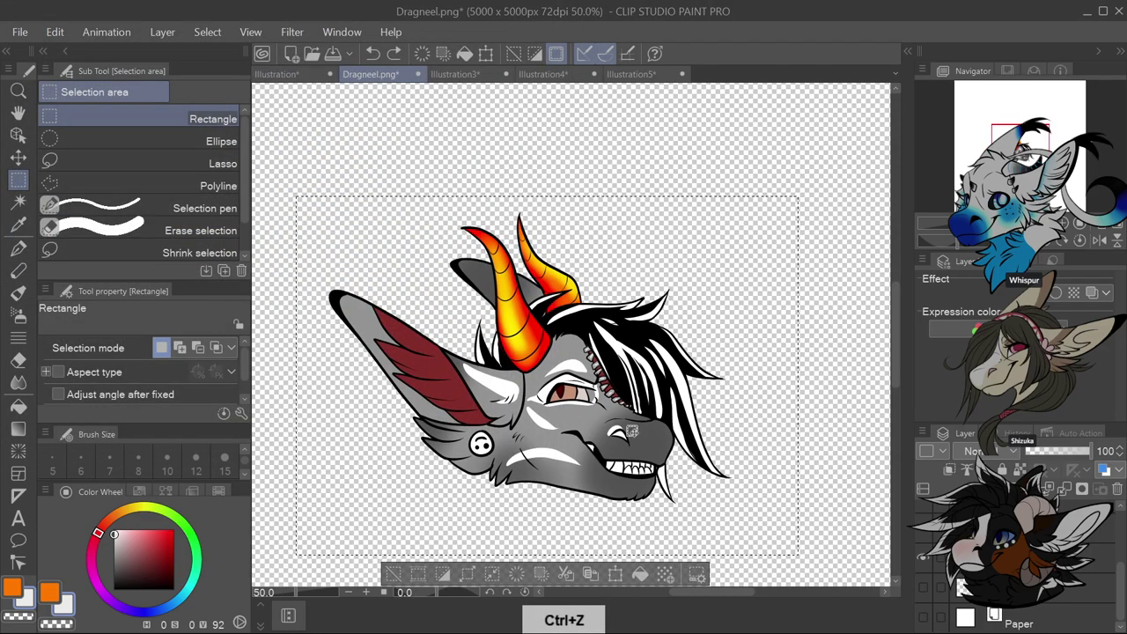
{"action": "scroll", "coordinate": [571, 335], "scroll_direction": "down", "scroll_amount": 5}
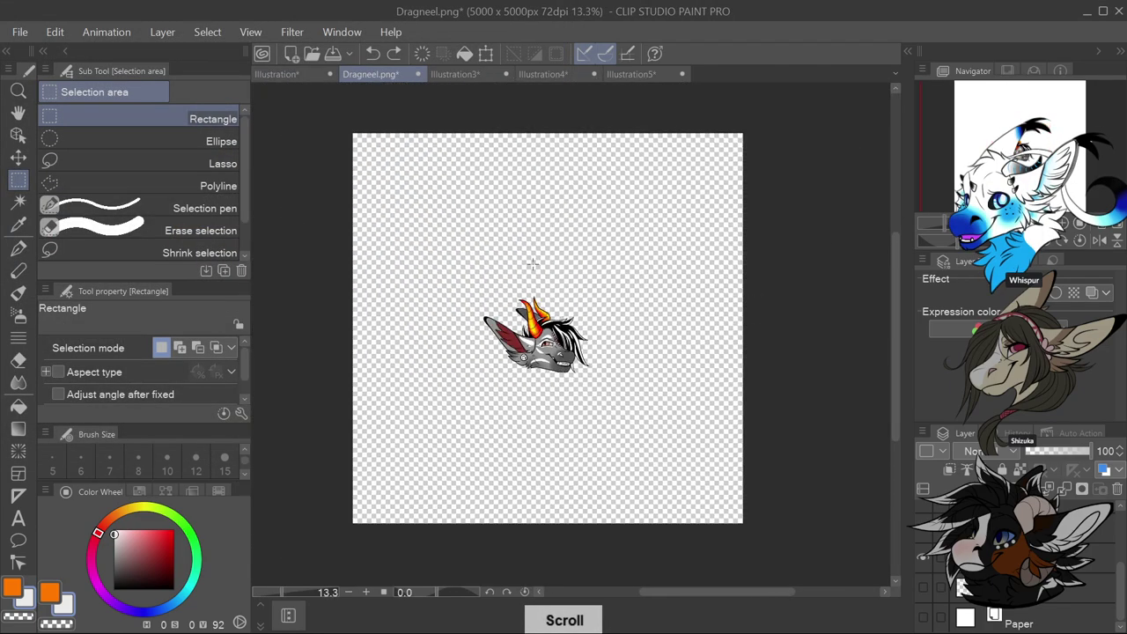
{"action": "left_click", "coordinate": [924, 618]}
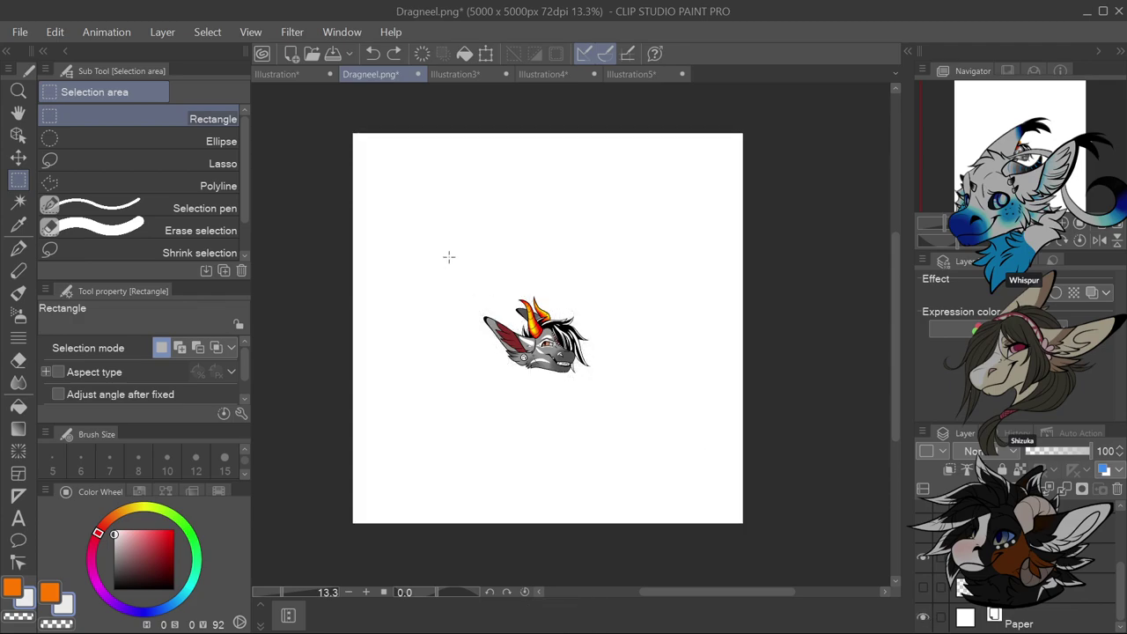
{"action": "scroll", "coordinate": [493, 273], "scroll_direction": "up", "scroll_amount": 1}
{"action": "key", "text": "ctrl+z"}
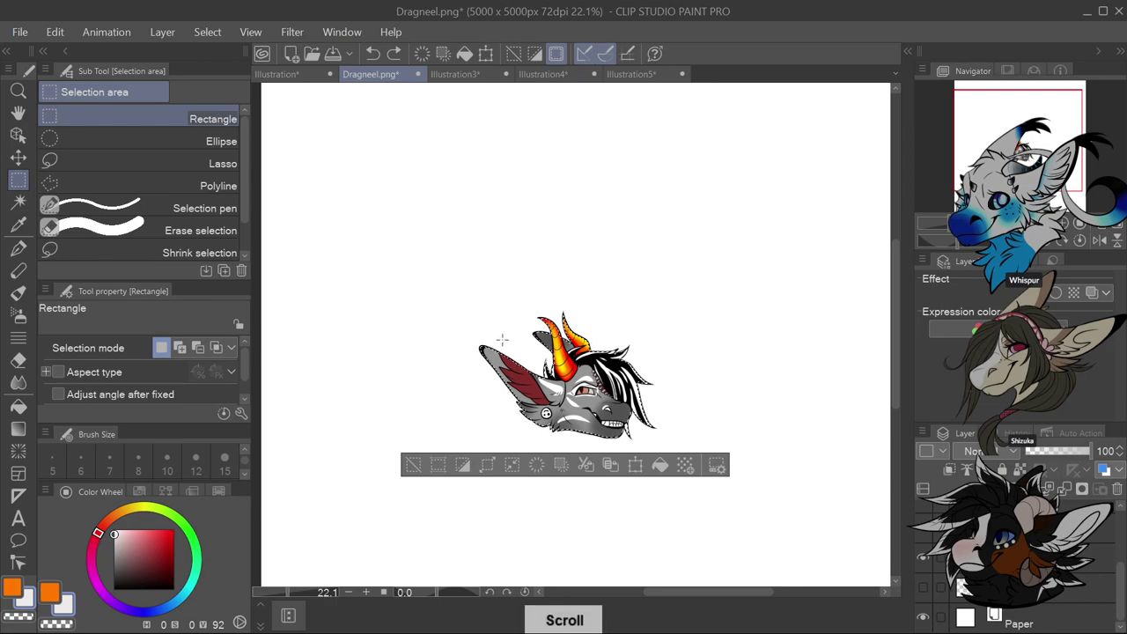
Show the layer with the rough head sketches and hide the horned creature's gray base color
{"action": "scroll", "coordinate": [752, 545], "scroll_direction": "down", "scroll_amount": 2}
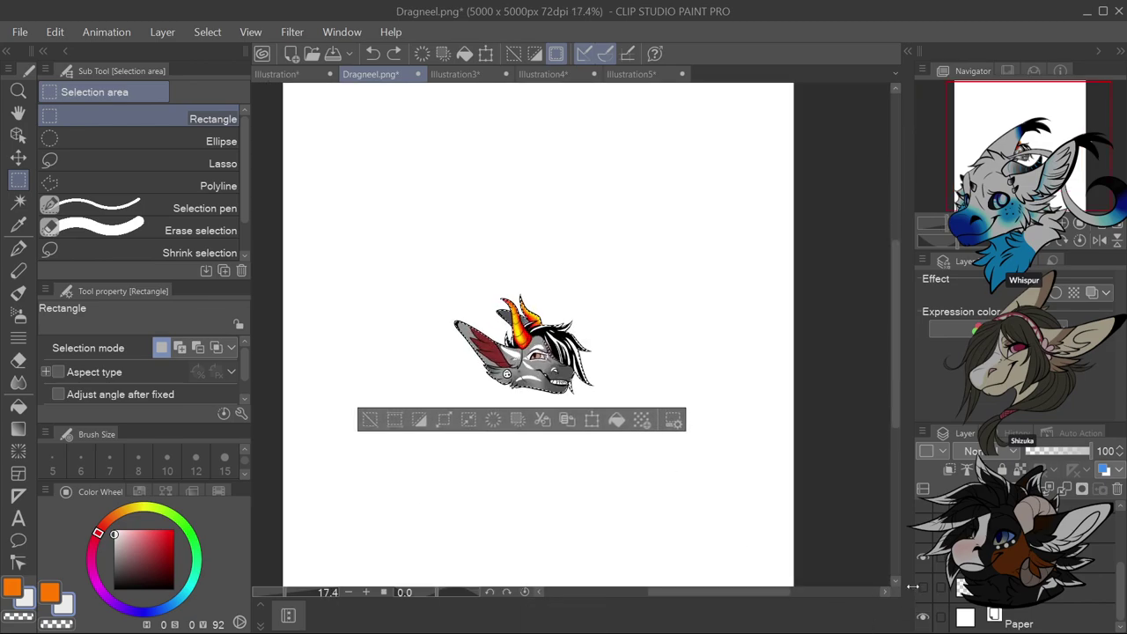
{"action": "left_click", "coordinate": [921, 589]}
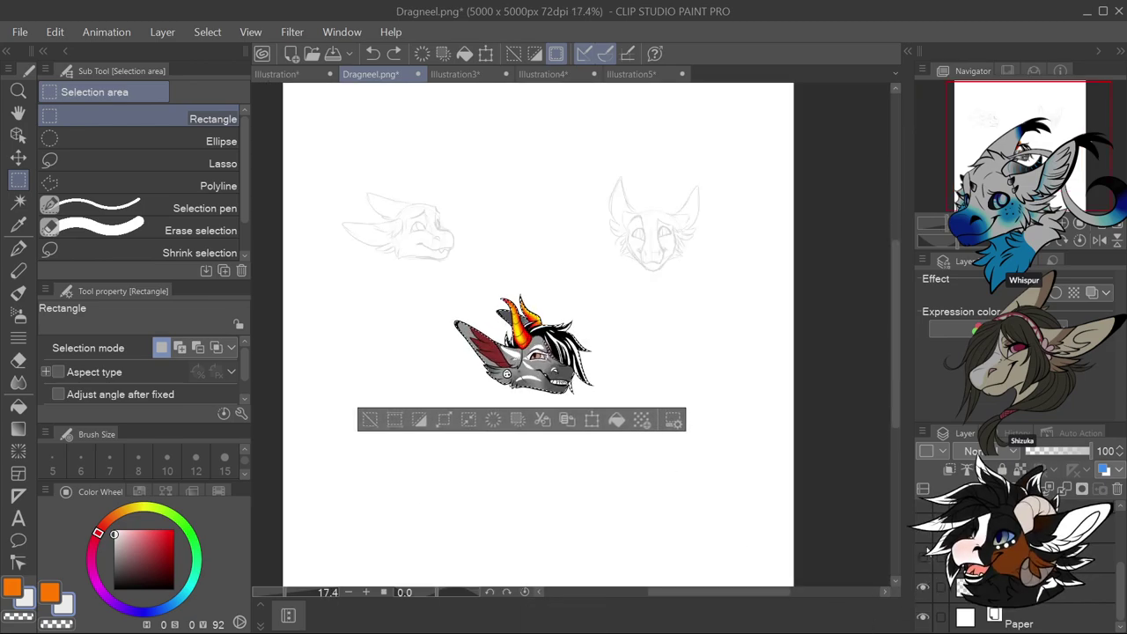
{"action": "scroll", "coordinate": [925, 533], "scroll_direction": "up", "scroll_amount": 2}
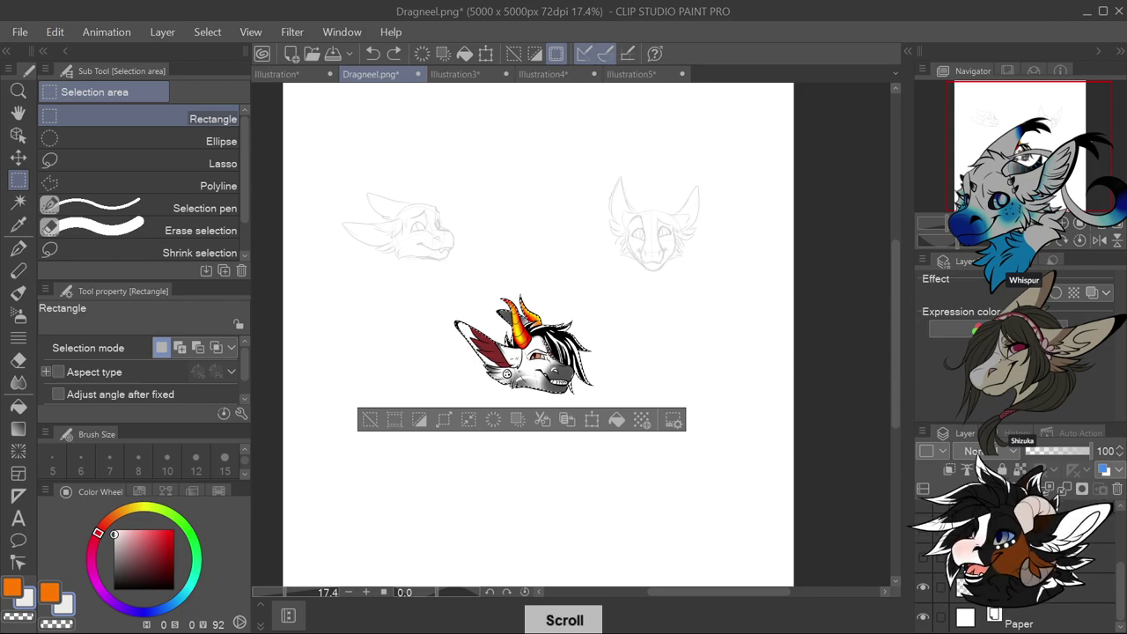
{"action": "scroll", "coordinate": [1013, 563], "scroll_direction": "up", "scroll_amount": 2}
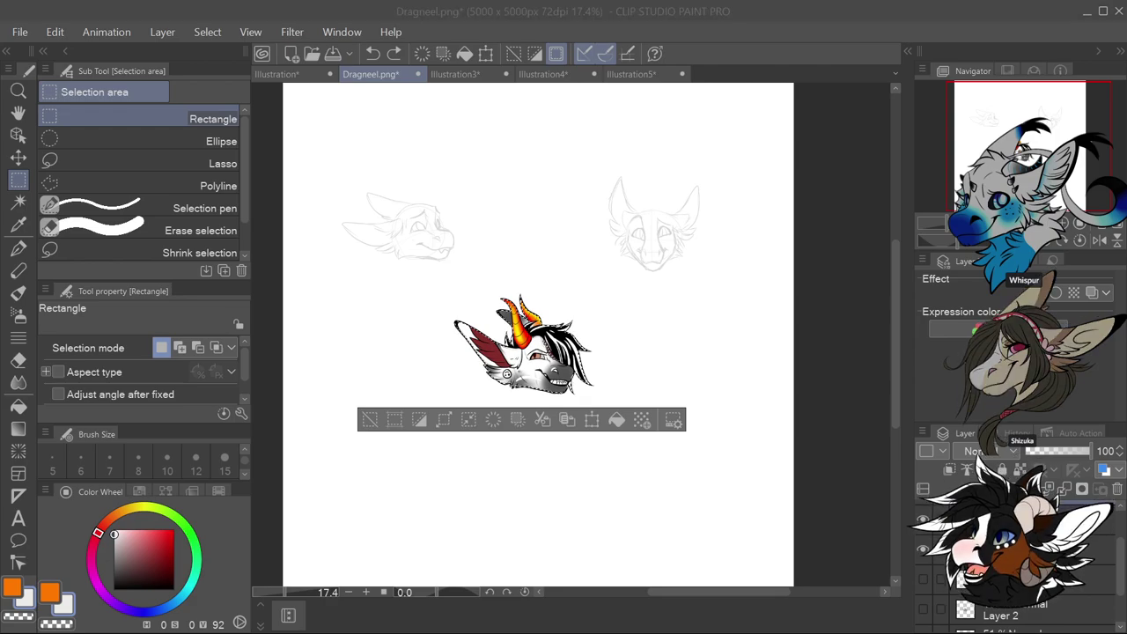
Switch to the Discord screen share and refine the standing winged dragon's hind thigh and flank lines with the Pencil and Eraser
{"action": "key", "text": "alt+Tab"}
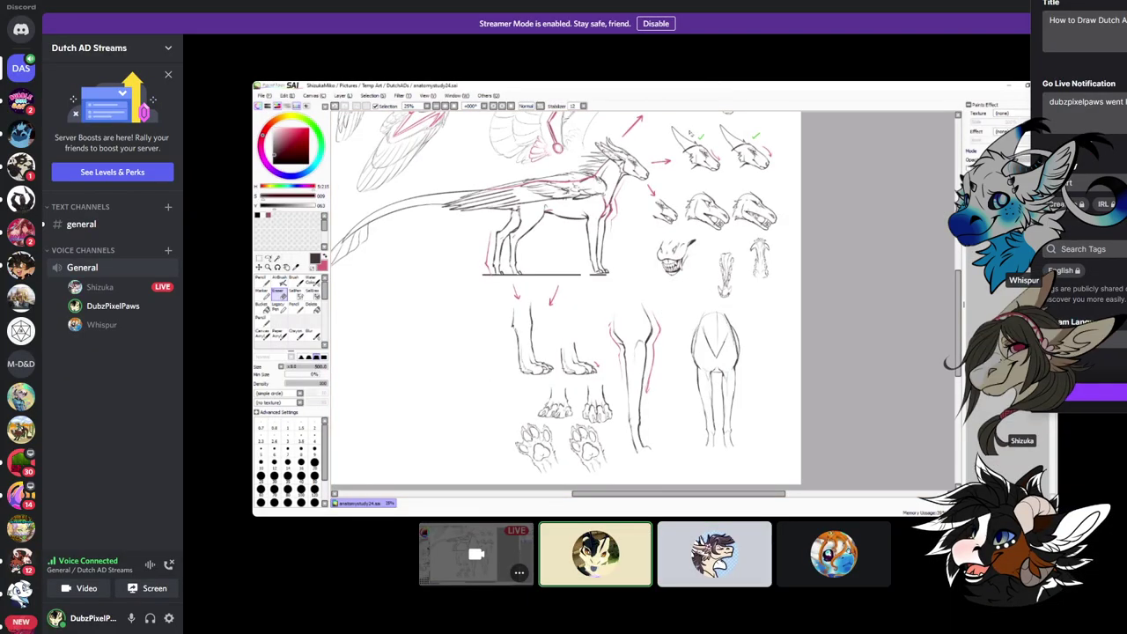
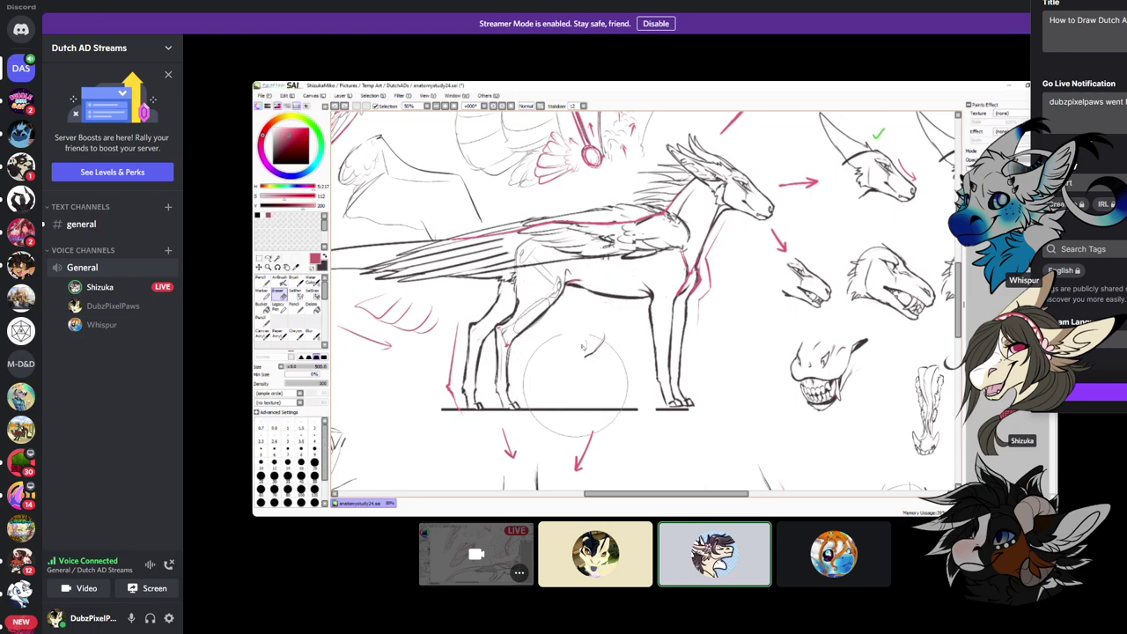
{"action": "key", "text": "ctrl+z"}
{"action": "left_click_drag", "start_coordinate": [542, 347], "coordinate": [560, 406]}
{"action": "key", "text": "n"}
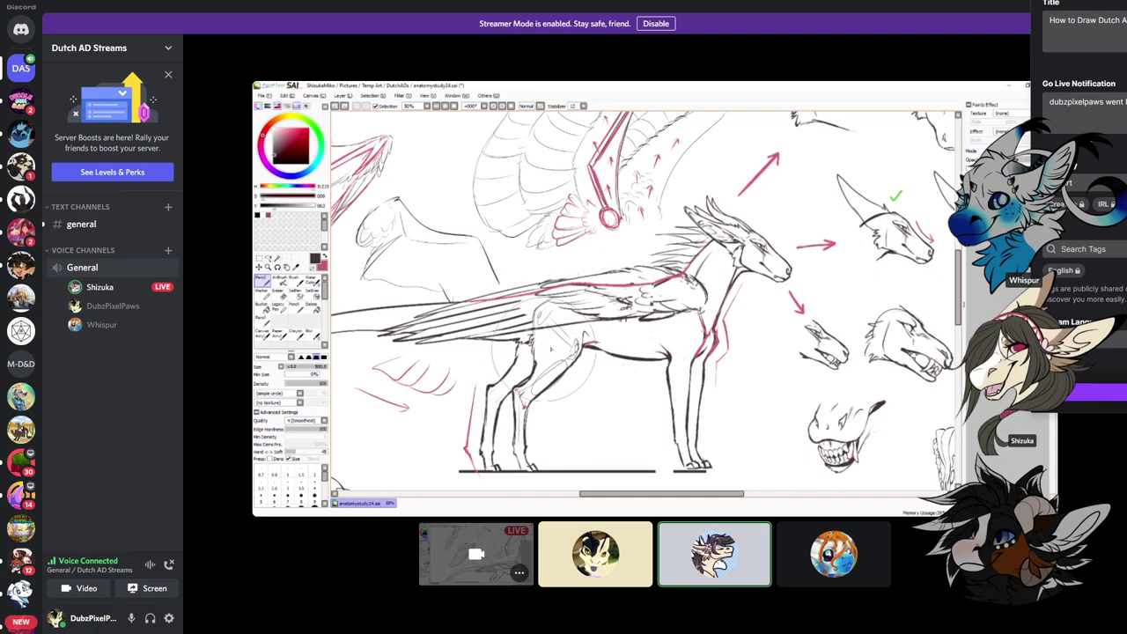
{"action": "left_click_drag", "start_coordinate": [546, 356], "coordinate": [623, 337]}
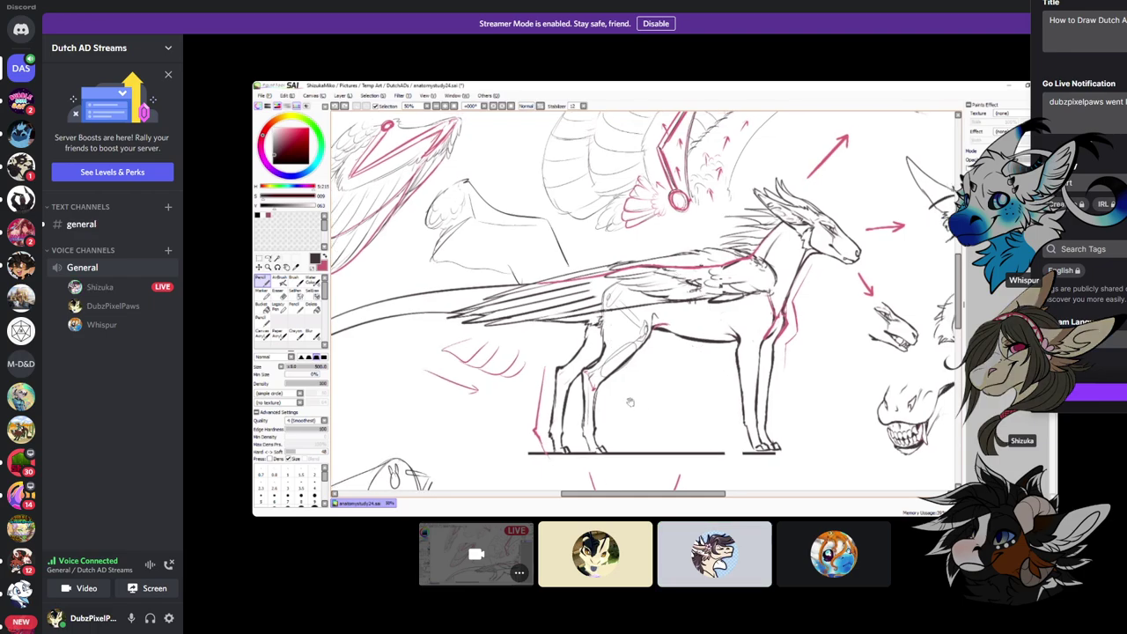
{"action": "key", "text": "e"}
{"action": "left_click_drag", "start_coordinate": [676, 403], "coordinate": [607, 377]}
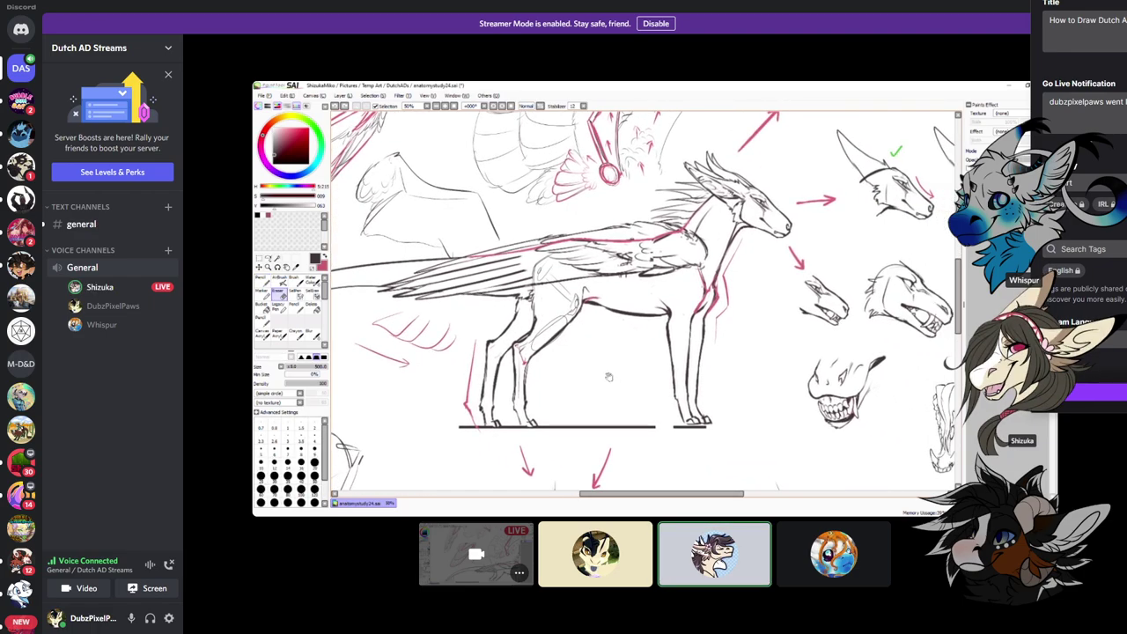
{"action": "key", "text": "x"}
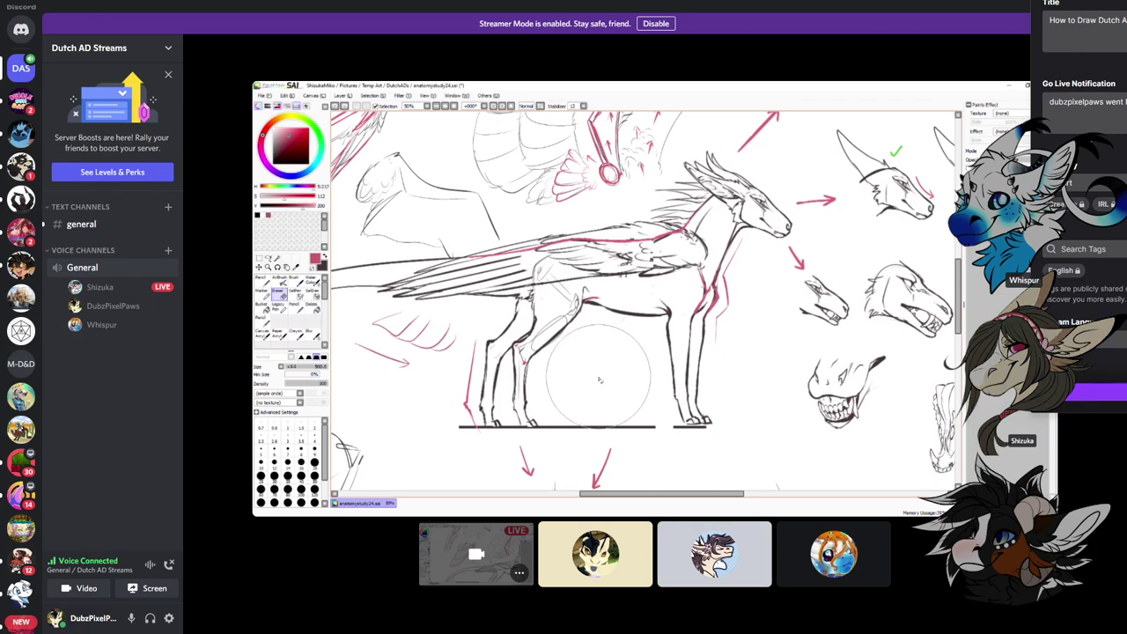
{"action": "left_click_drag", "start_coordinate": [619, 380], "coordinate": [626, 373]}
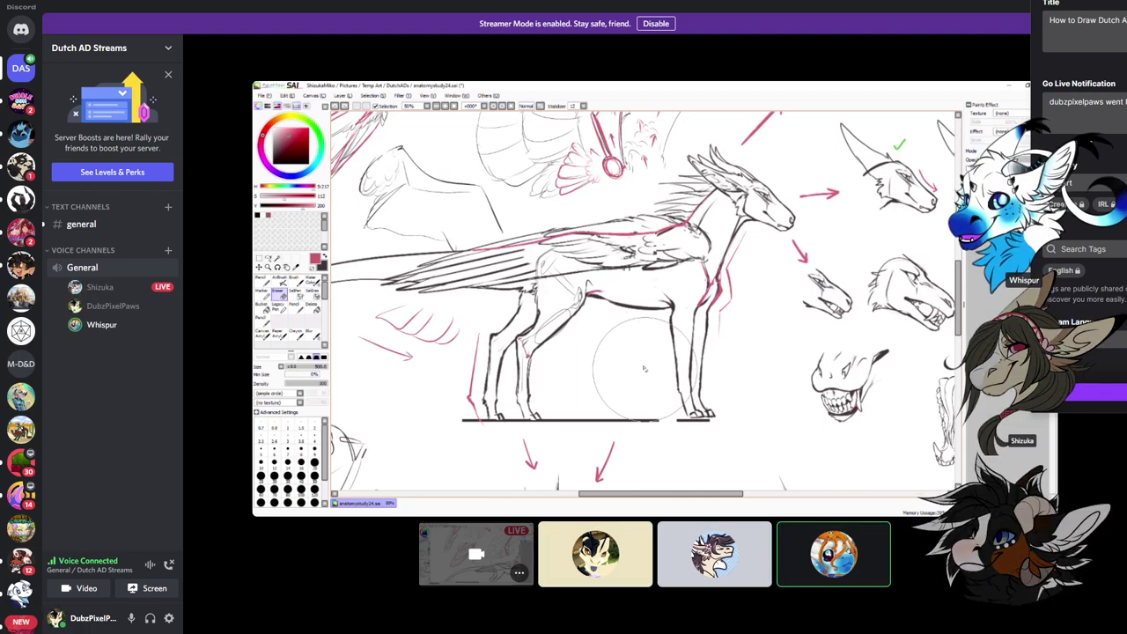
{"action": "scroll", "coordinate": [645, 373], "scroll_direction": "down", "scroll_amount": 2}
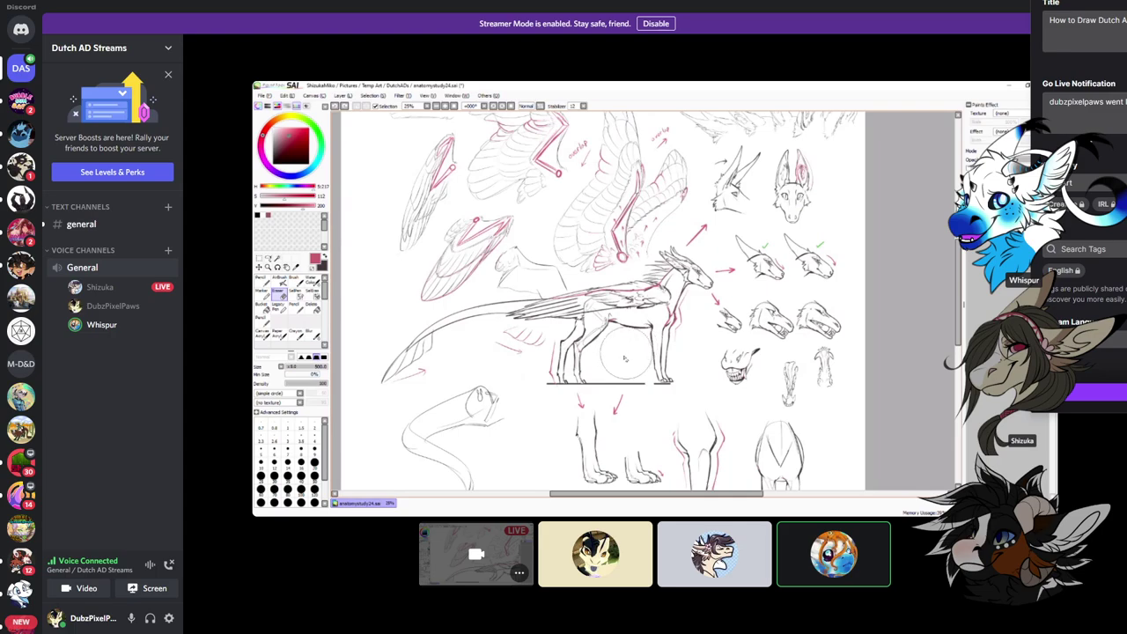
{"action": "left_click_drag", "start_coordinate": [627, 354], "coordinate": [637, 332]}
{"action": "left_click_drag", "start_coordinate": [624, 378], "coordinate": [609, 342]}
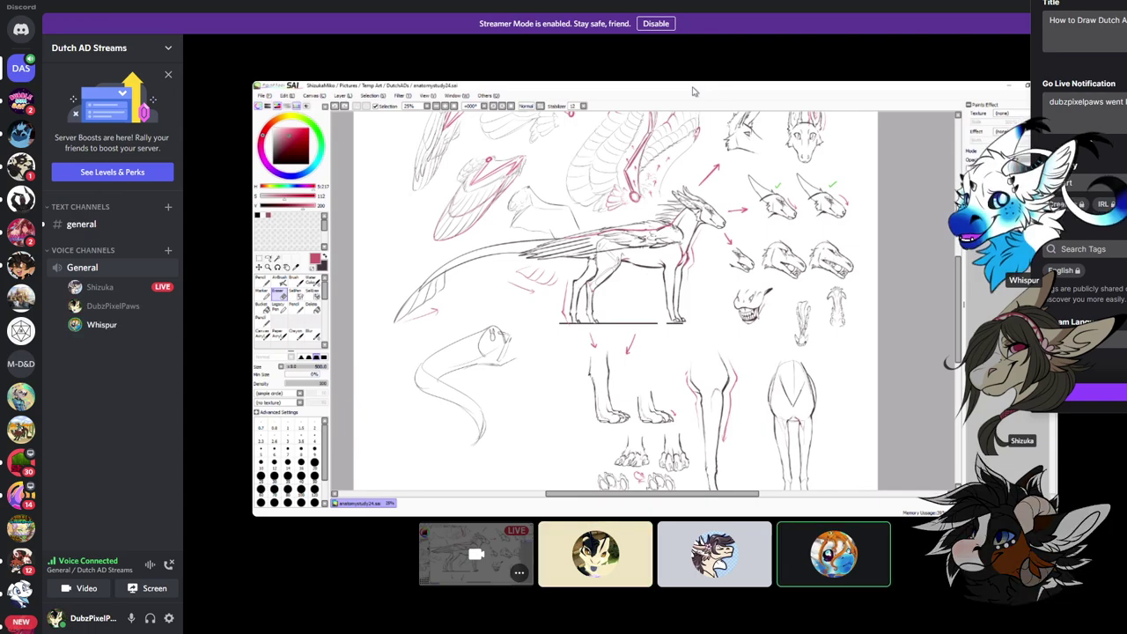
Rework the small feathers at the base of the dragon's tail fan with the Pencil and Eraser
{"action": "left_click_drag", "start_coordinate": [462, 283], "coordinate": [505, 300]}
{"action": "scroll", "coordinate": [505, 300], "scroll_direction": "up", "scroll_amount": 2}
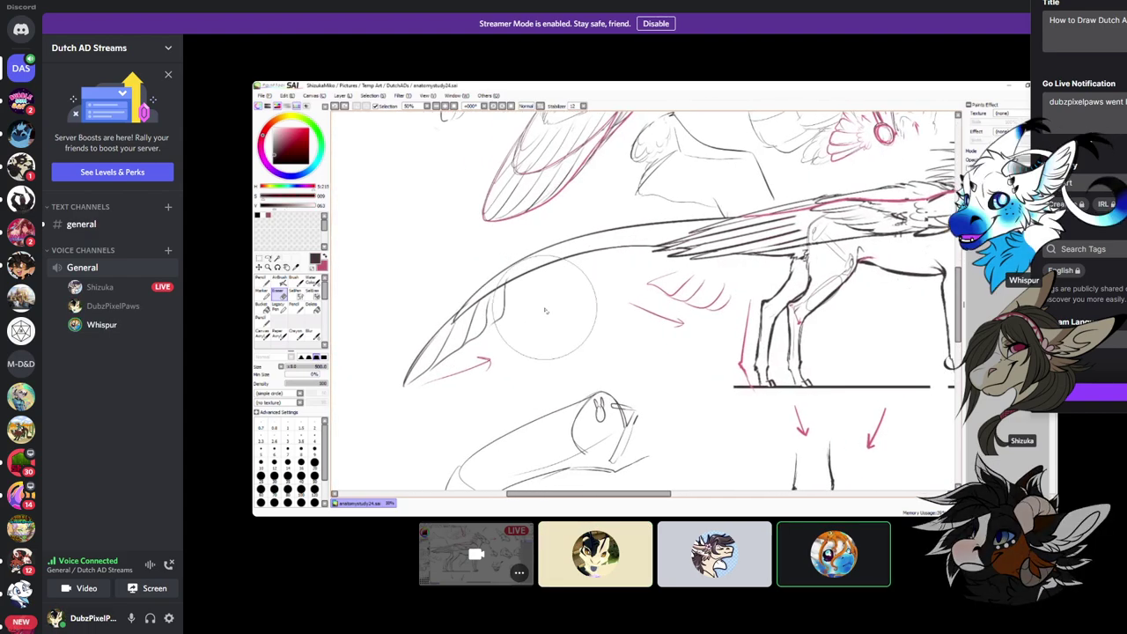
{"action": "key", "text": "n"}
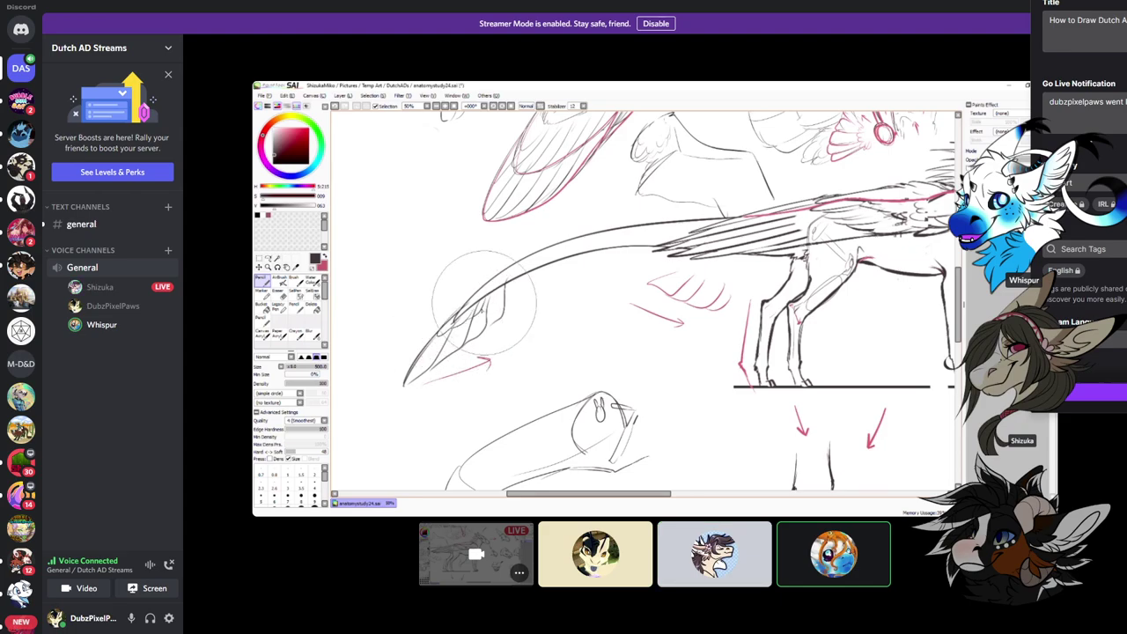
{"action": "key", "text": "e"}
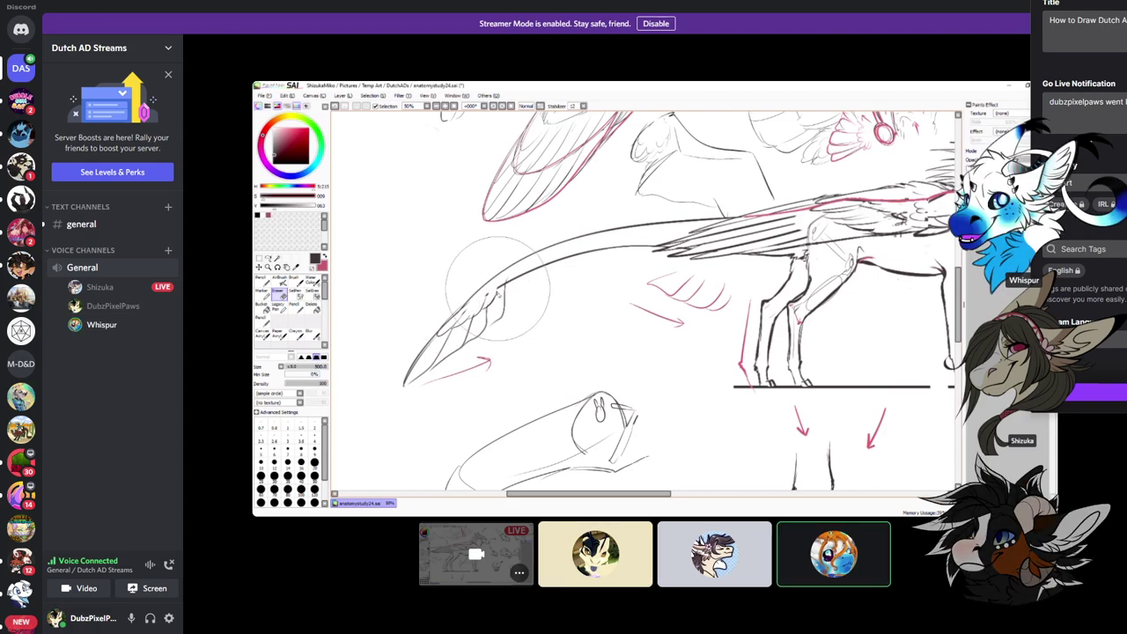
{"action": "key", "text": "n"}
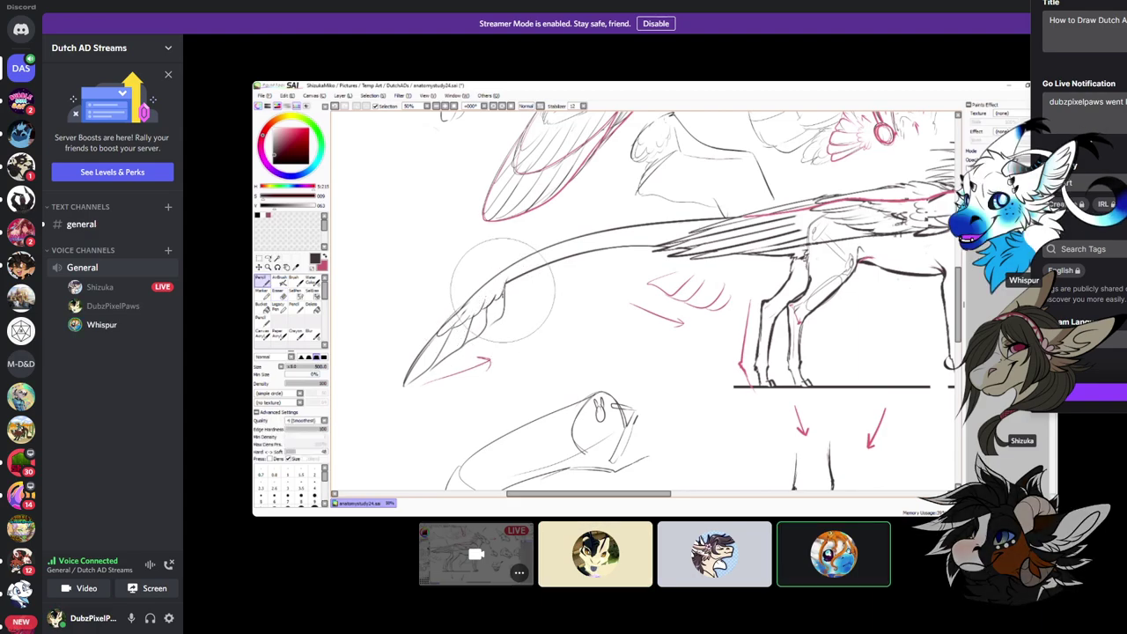
{"action": "key", "text": "e"}
{"action": "key", "text": "n"}
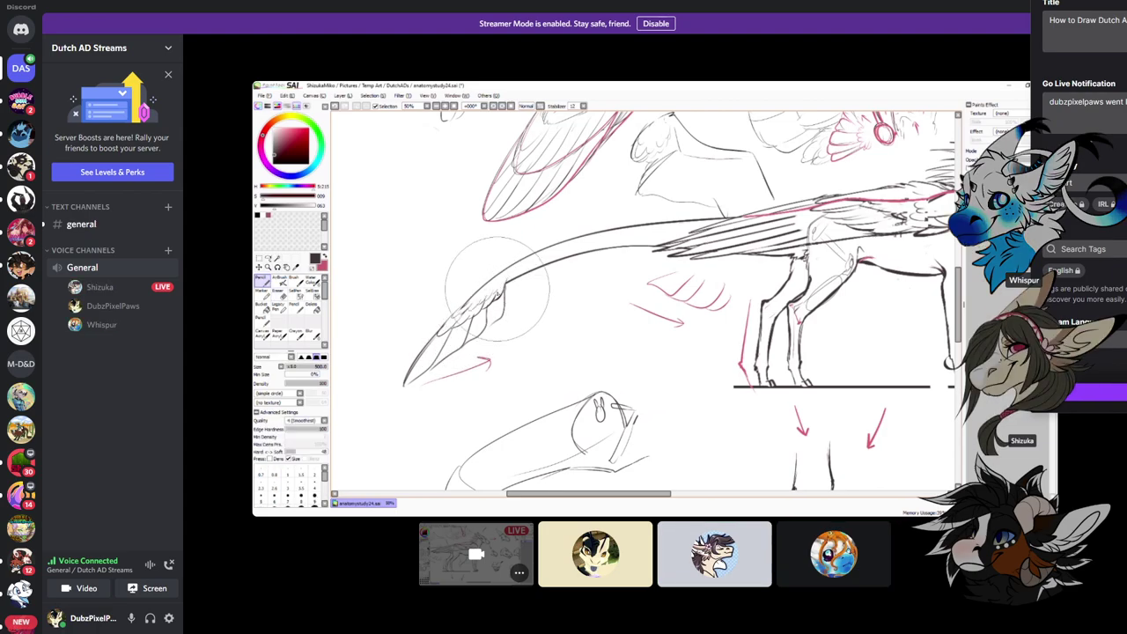
{"action": "scroll", "coordinate": [525, 265], "scroll_direction": "down", "scroll_amount": 5}
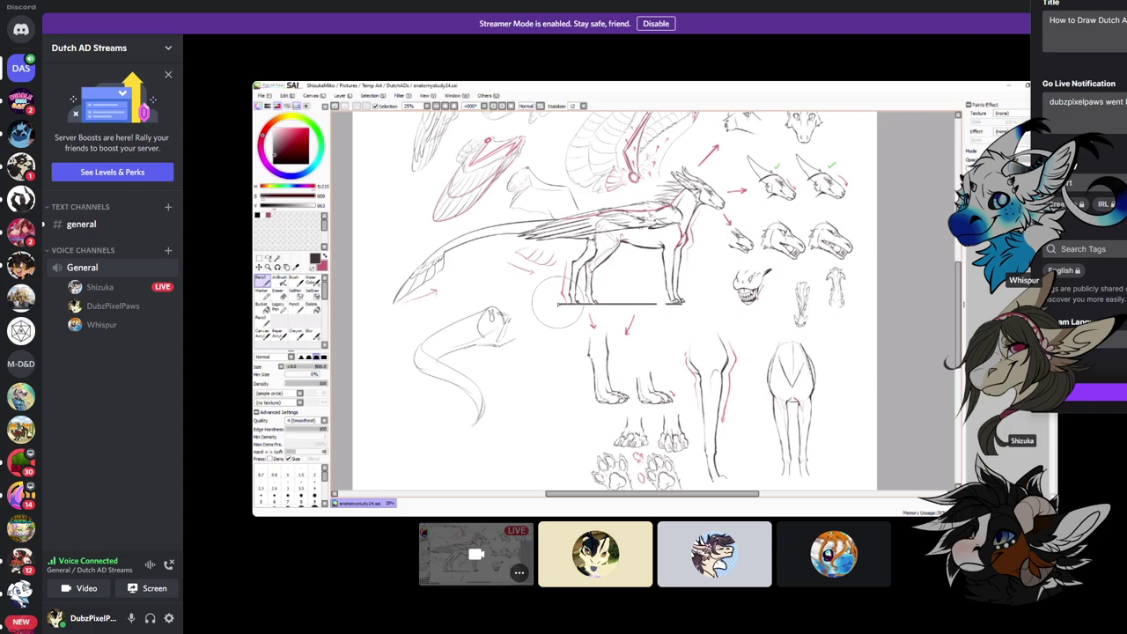
{"action": "left_click_drag", "start_coordinate": [677, 340], "coordinate": [649, 325]}
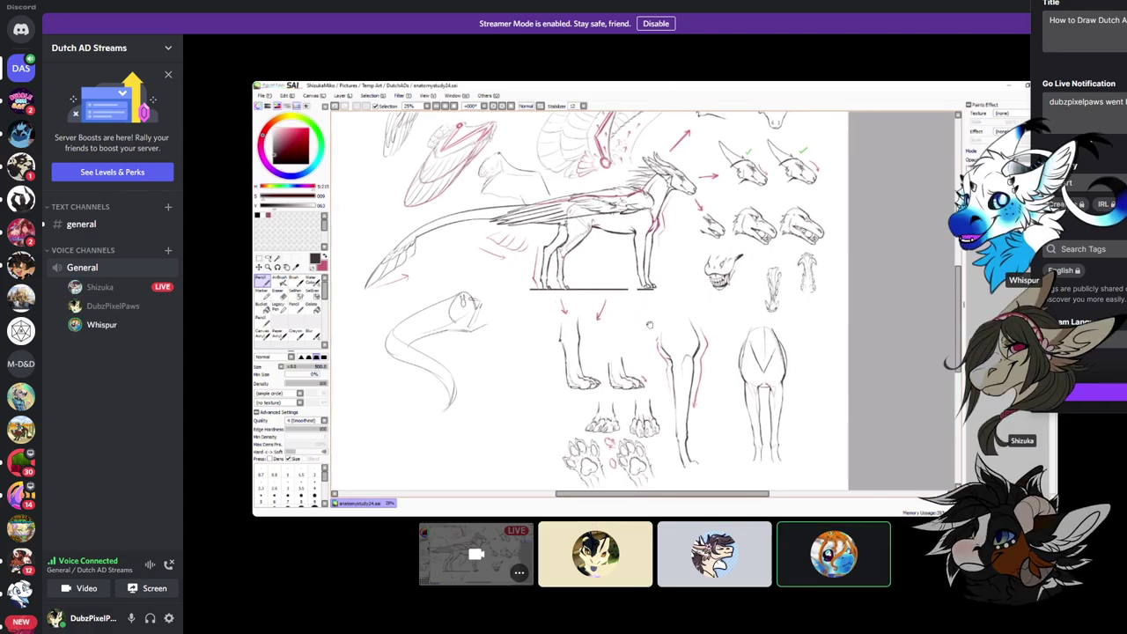
{"action": "mouse_move", "coordinate": [546, 334]}
{"action": "left_mouse_down"}
{"action": "mouse_move", "coordinate": [513, 380]}
{"action": "mouse_move", "coordinate": [557, 352]}
{"action": "left_mouse_up"}
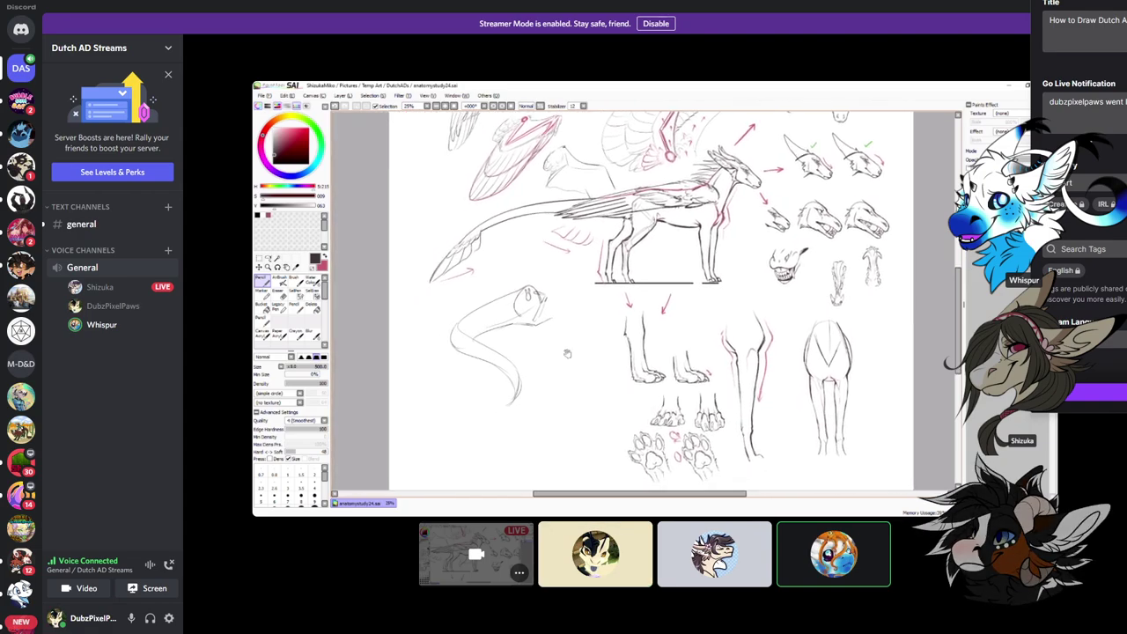
{"action": "left_click_drag", "start_coordinate": [549, 335], "coordinate": [513, 442]}
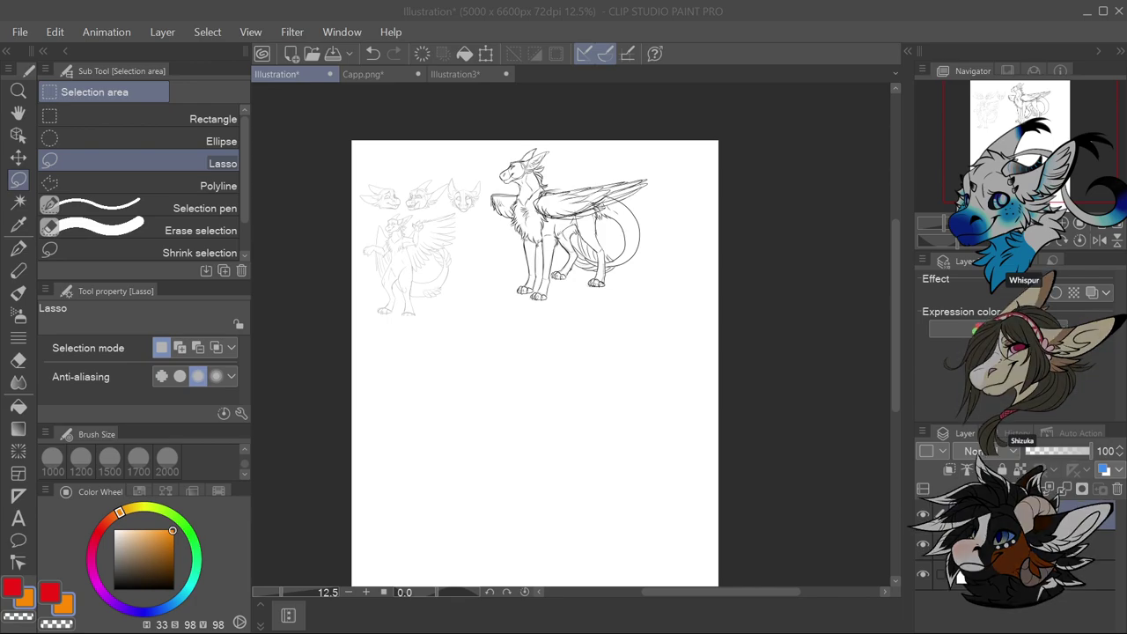
Switch to Clip Studio Paint and open the Dragneel image from the Pictures folder
{"action": "left_click", "coordinate": [379, 72]}
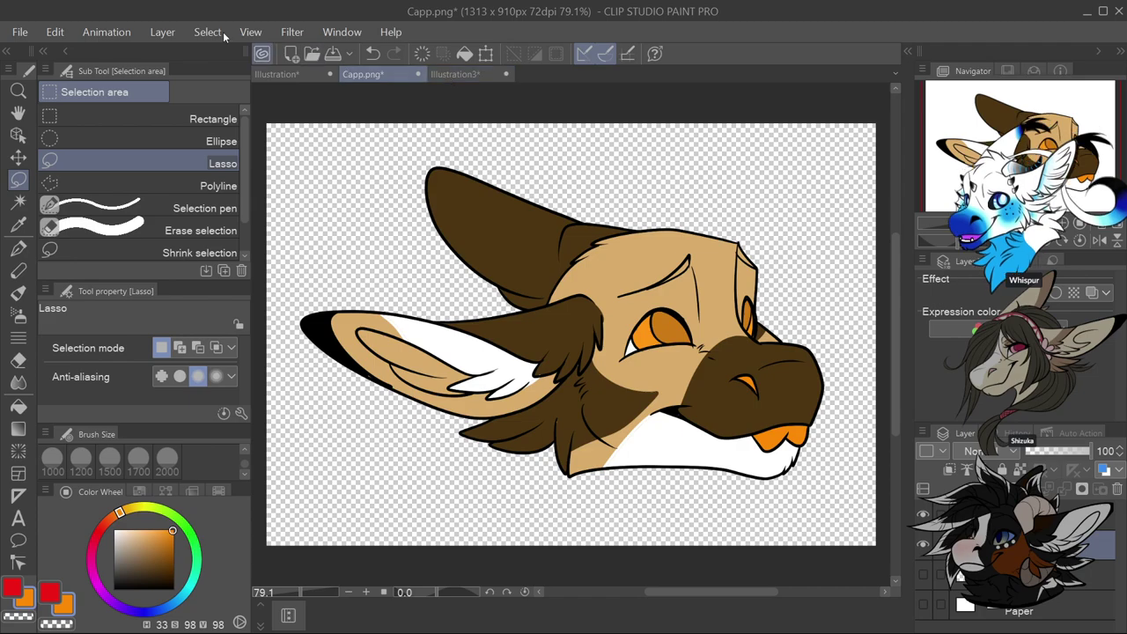
{"action": "left_click", "coordinate": [19, 32]}
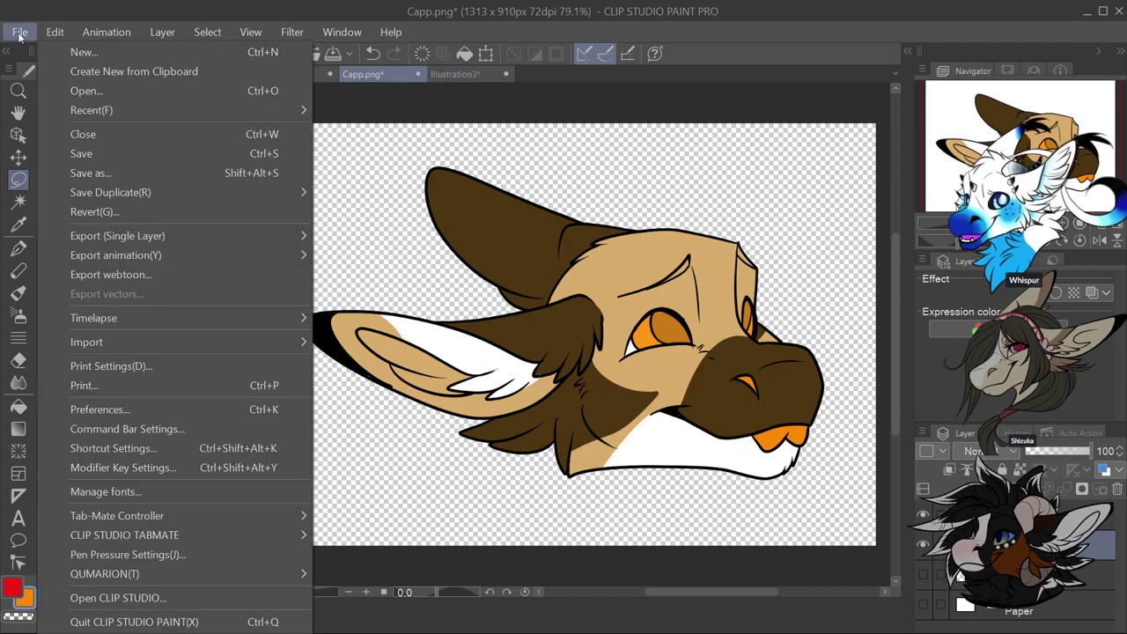
{"action": "left_click", "coordinate": [66, 90]}
{"action": "scroll", "coordinate": [414, 282], "scroll_direction": "down", "scroll_amount": 5}
{"action": "scroll", "coordinate": [421, 280], "scroll_direction": "down", "scroll_amount": 2}
{"action": "scroll", "coordinate": [421, 280], "scroll_direction": "up", "scroll_amount": 2}
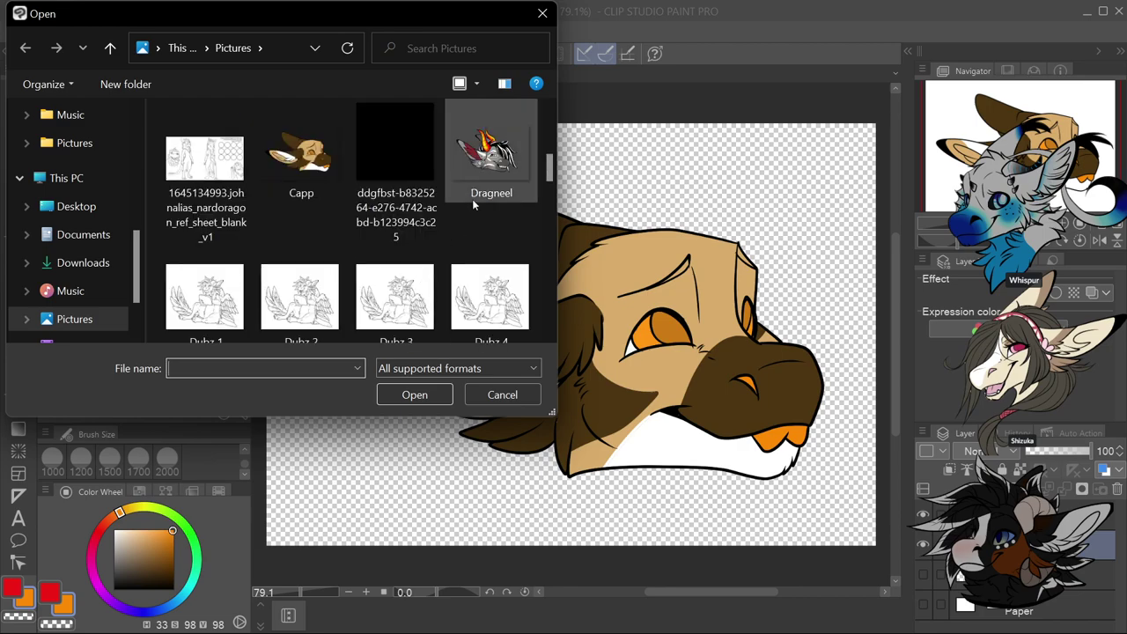
{"action": "left_click", "coordinate": [490, 173]}
{"action": "left_click", "coordinate": [415, 394]}
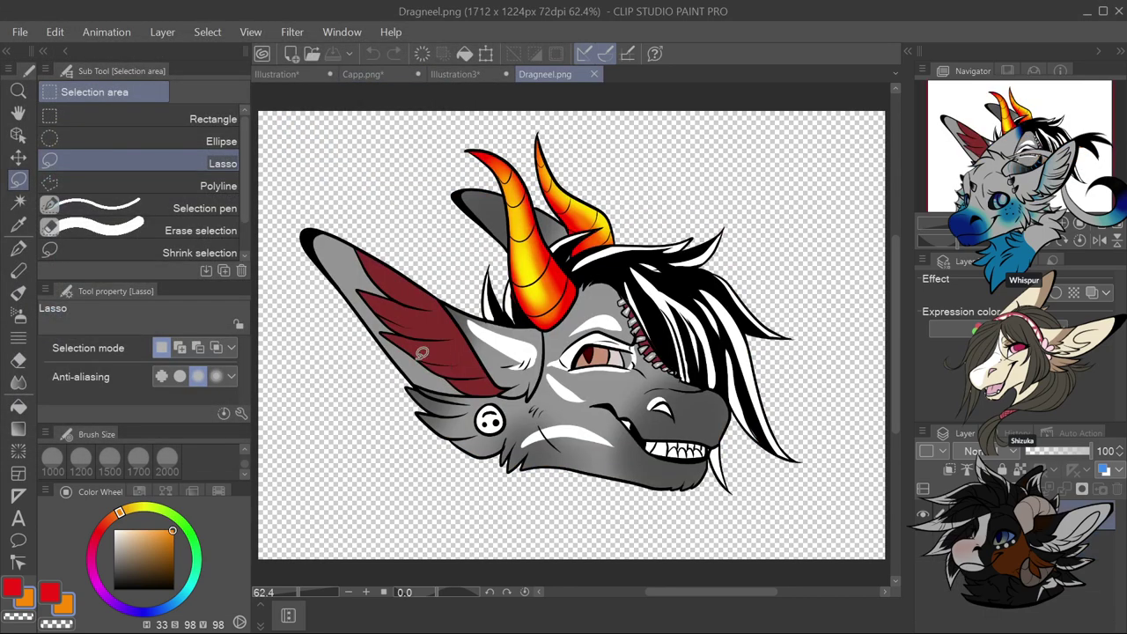
Open the niji image from the Pictures folder
{"action": "left_click", "coordinate": [21, 32]}
{"action": "left_click", "coordinate": [57, 86]}
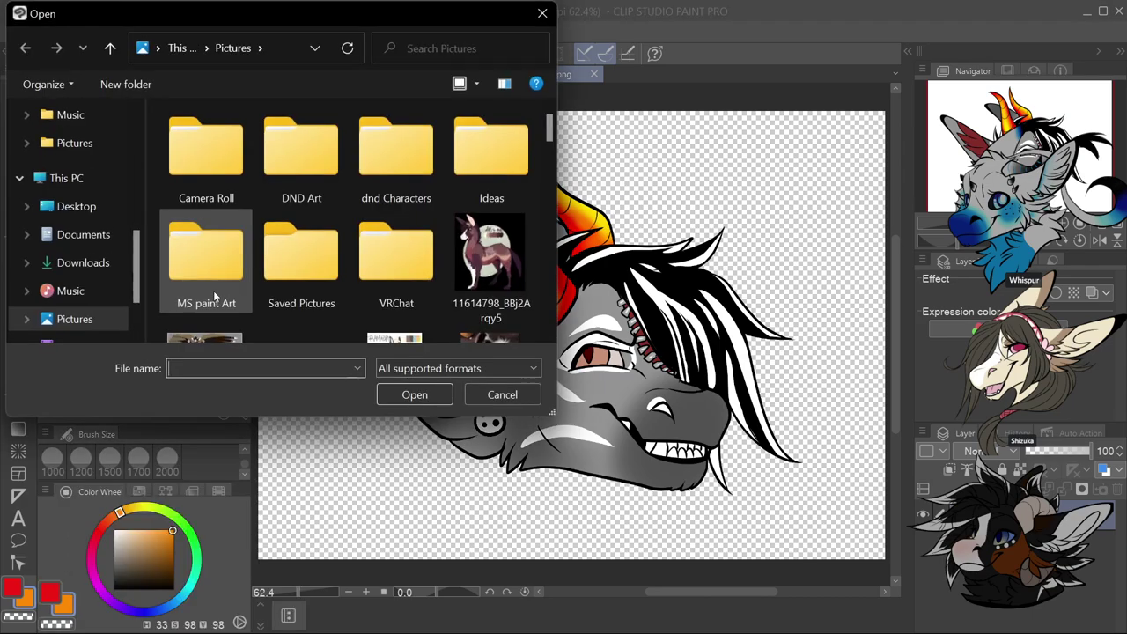
{"action": "scroll", "coordinate": [216, 295], "scroll_direction": "down", "scroll_amount": 5}
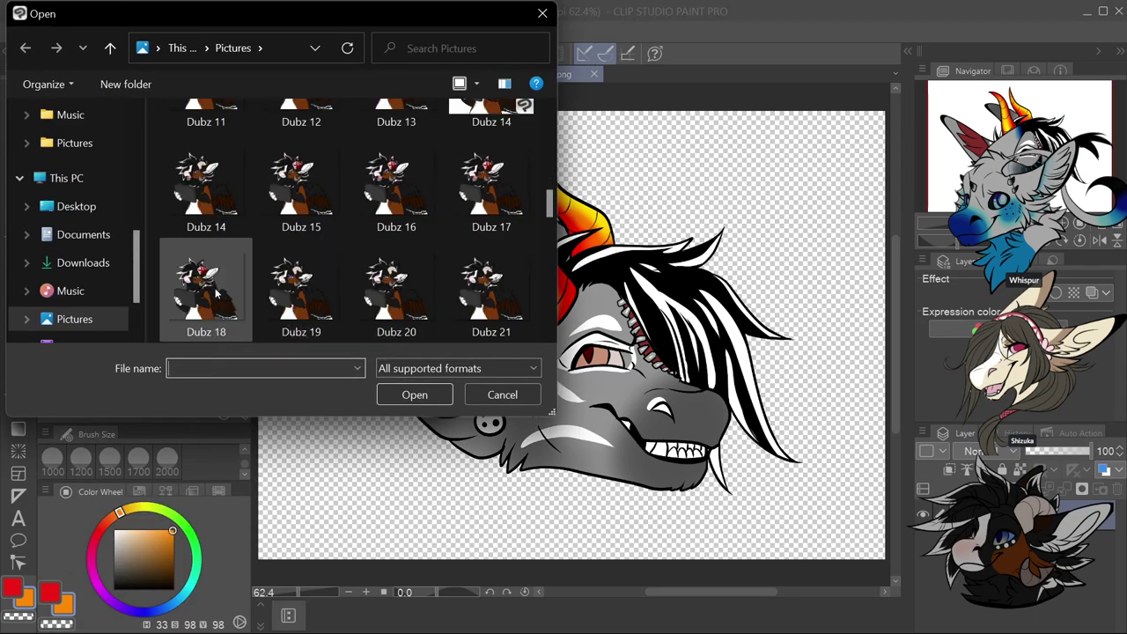
{"action": "scroll", "coordinate": [216, 295], "scroll_direction": "down", "scroll_amount": 5}
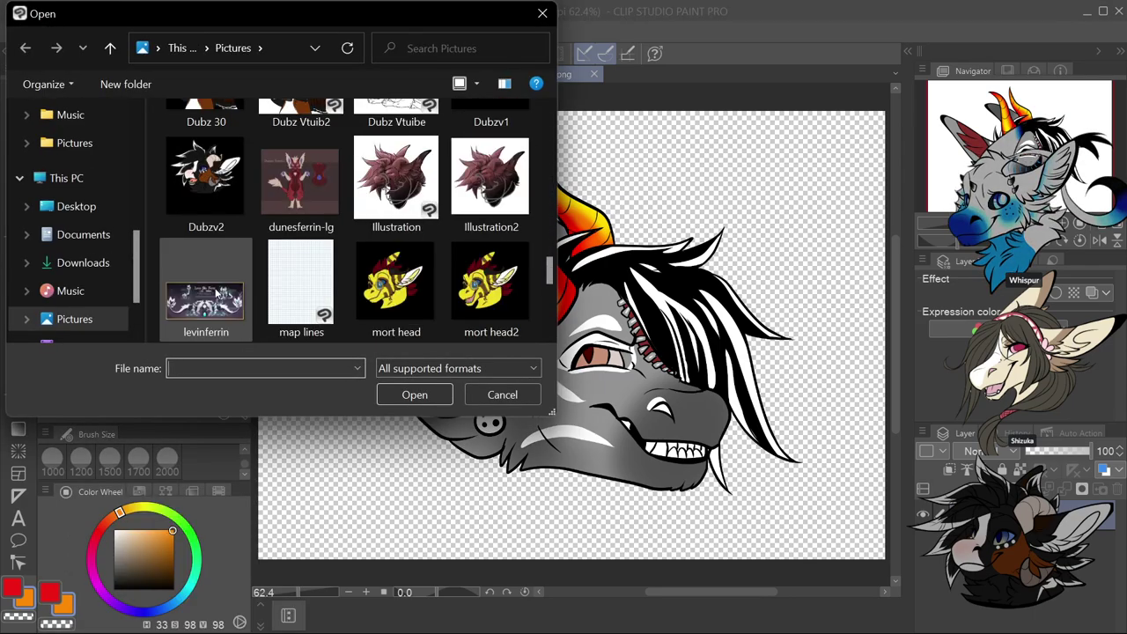
{"action": "scroll", "coordinate": [216, 295], "scroll_direction": "down", "scroll_amount": 2}
{"action": "scroll", "coordinate": [215, 282], "scroll_direction": "up", "scroll_amount": 1}
{"action": "left_click", "coordinate": [214, 253]}
{"action": "left_click", "coordinate": [393, 397]}
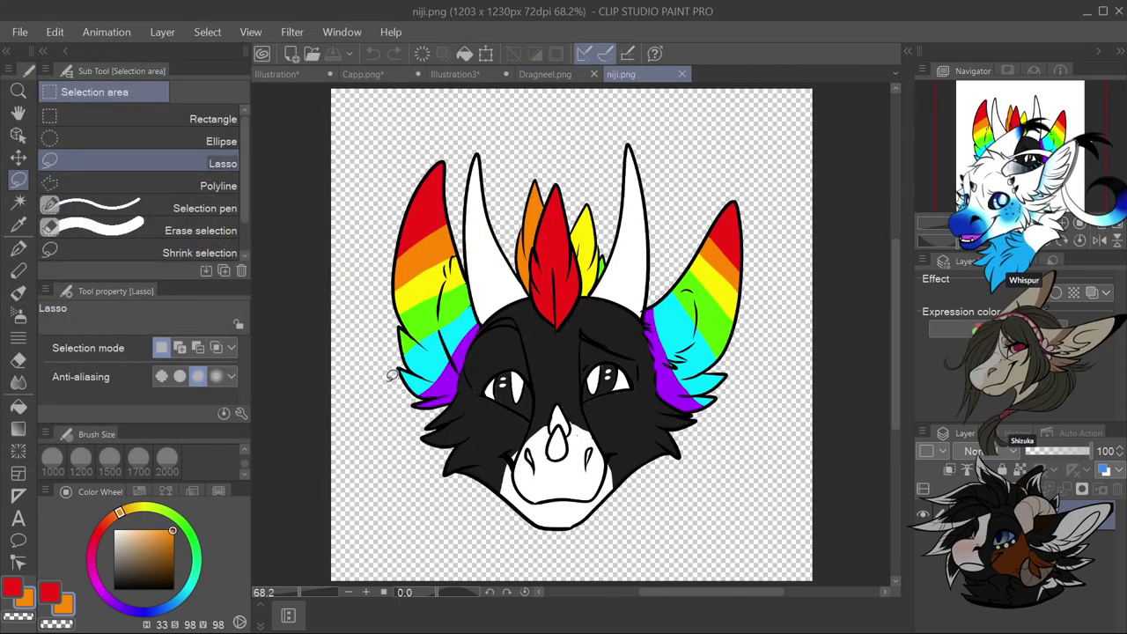
Close the Illustration3 document without saving its changes
{"action": "left_click", "coordinate": [544, 75]}
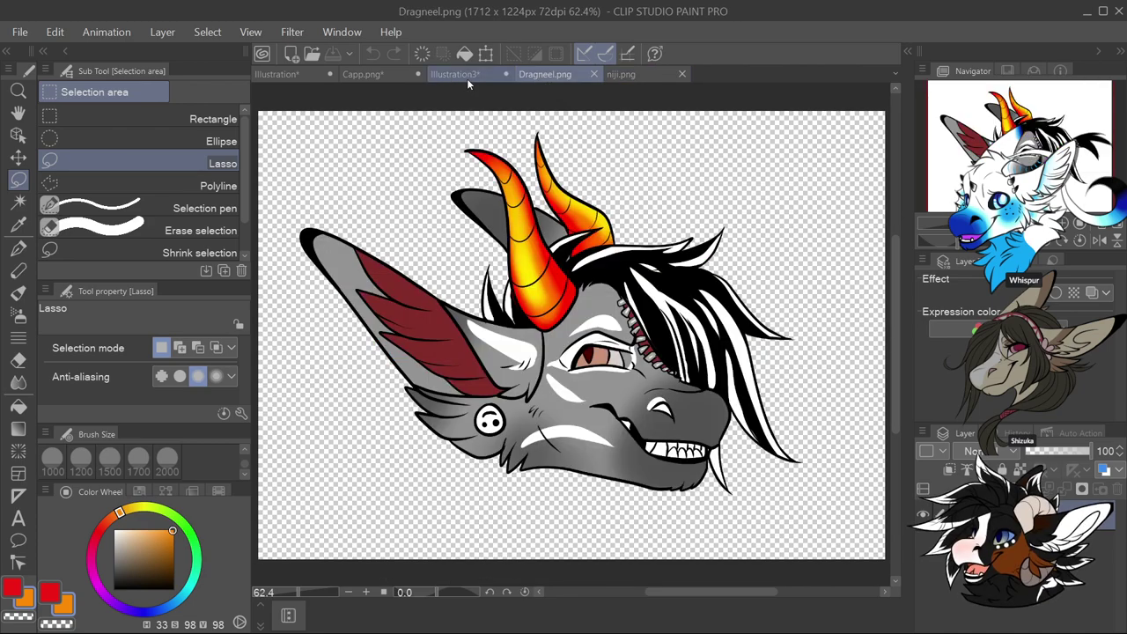
{"action": "left_click", "coordinate": [466, 78]}
{"action": "left_click", "coordinate": [505, 74]}
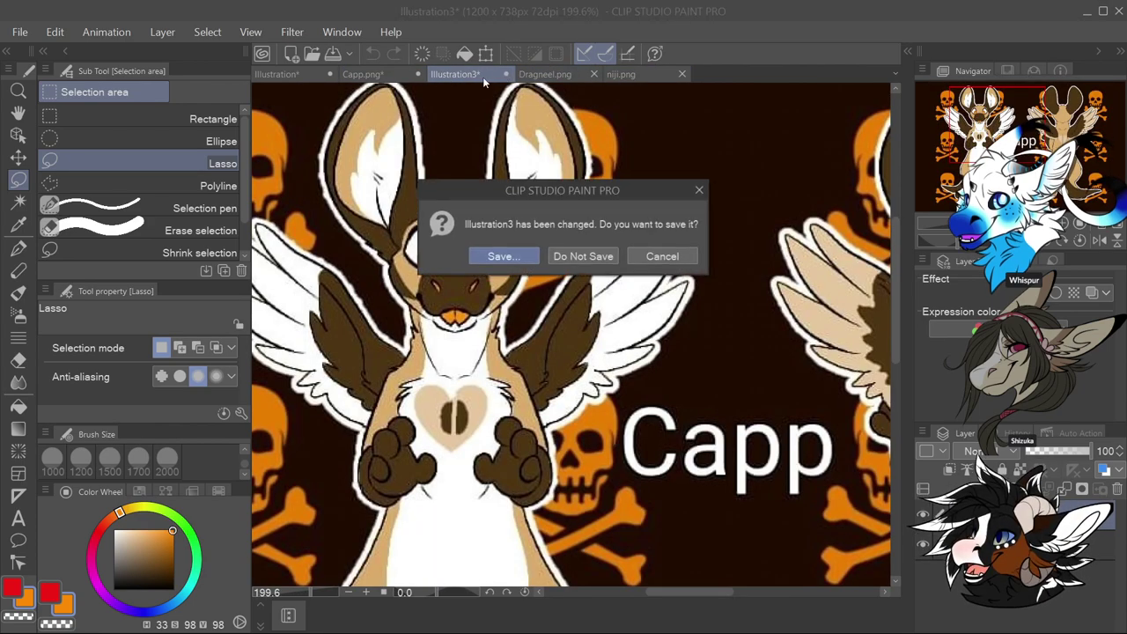
{"action": "left_click", "coordinate": [581, 256]}
Sign "Dubz" in black just below the jaw of the head in Capp.png, using the G-pen at size 7
{"action": "left_click", "coordinate": [372, 72]}
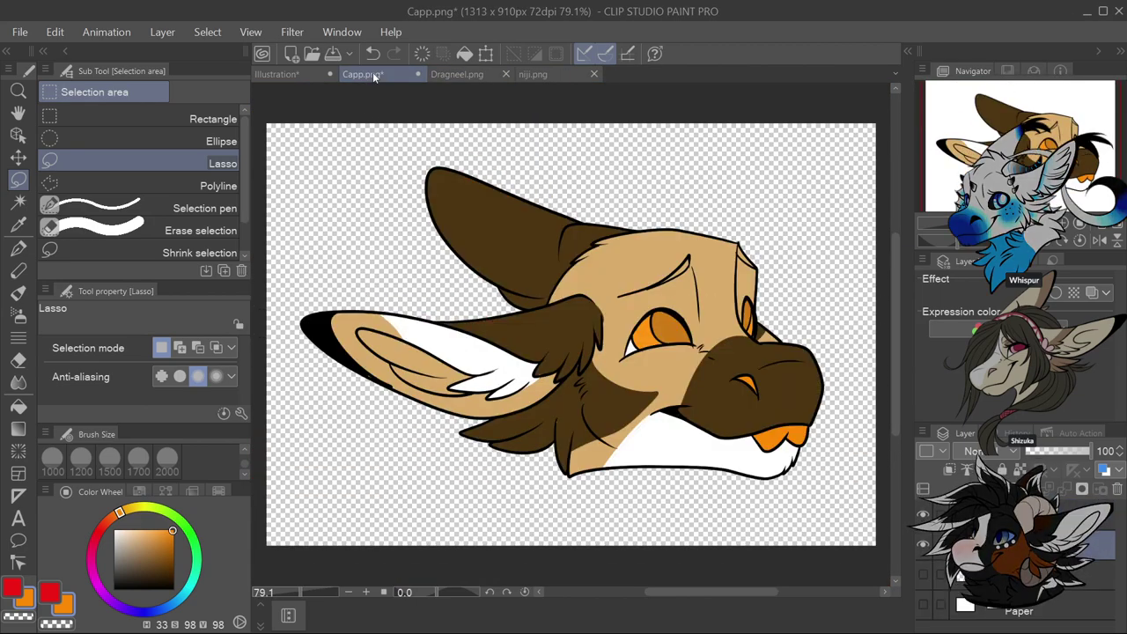
{"action": "left_click", "coordinate": [114, 588]}
{"action": "left_click", "coordinate": [19, 248]}
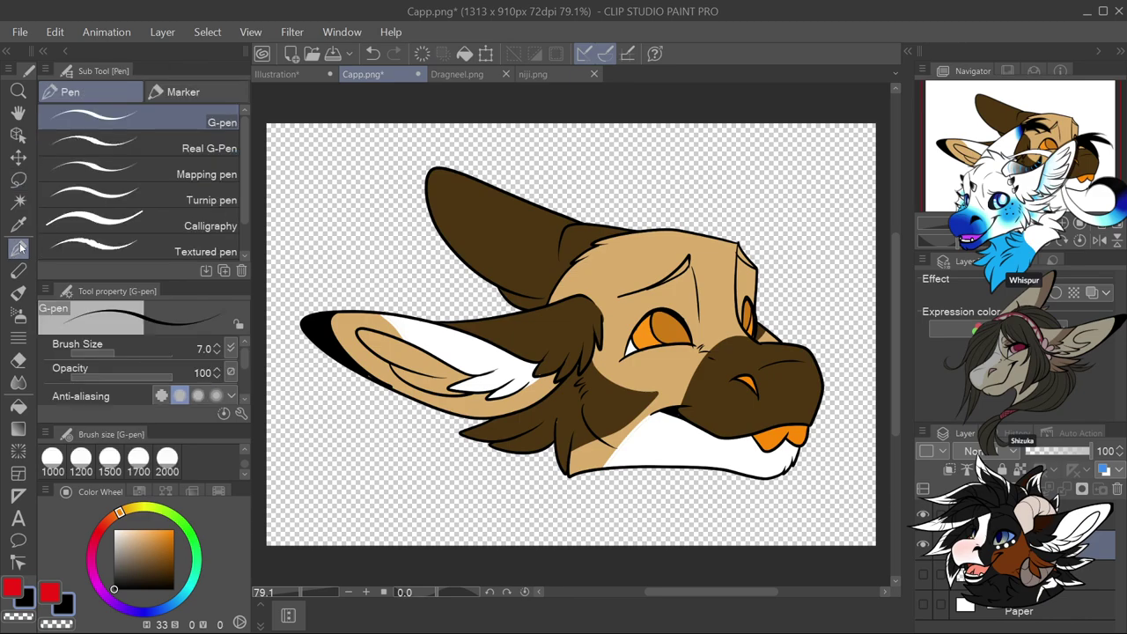
{"action": "key", "text": "bracketleft"}
{"action": "key", "text": "bracketleft"}
{"action": "key", "text": "bracketleft"}
{"action": "key", "text": "bracketleft"}
{"action": "key", "text": "bracketleft"}
{"action": "key", "text": "bracketleft"}
{"action": "key", "text": "bracketleft"}
{"action": "key", "text": "bracketleft"}
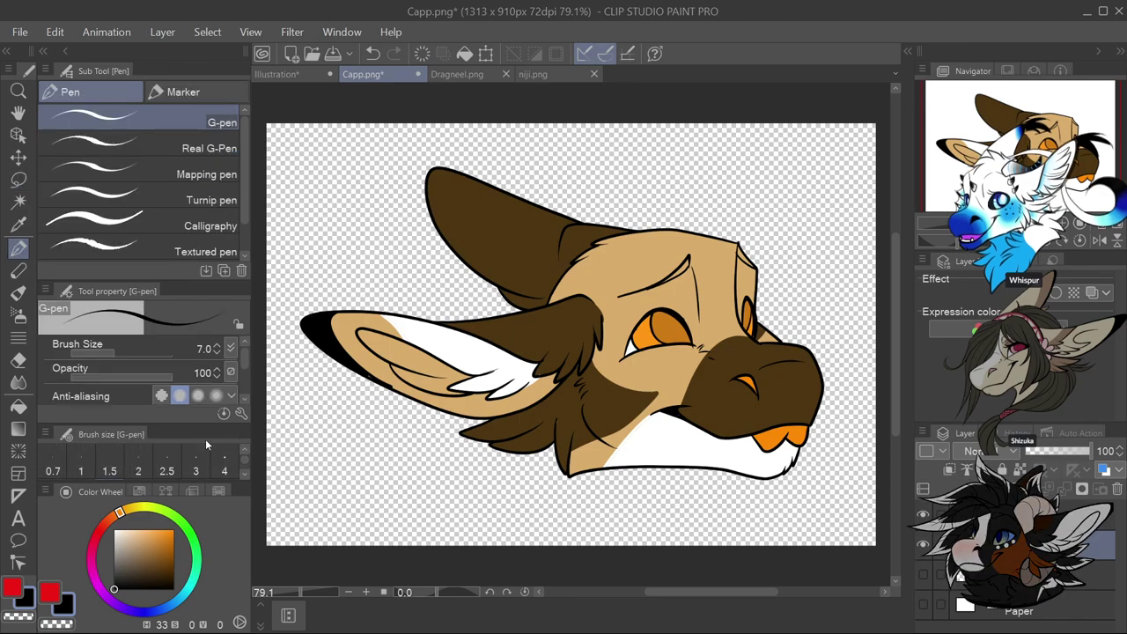
{"action": "left_click", "coordinate": [225, 467]}
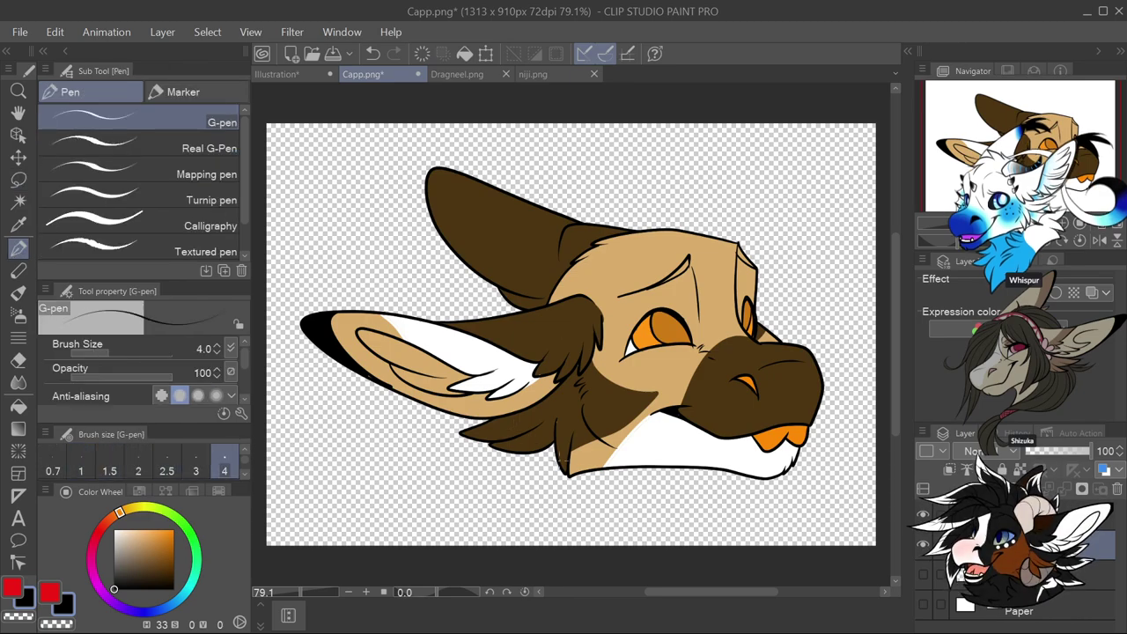
{"action": "scroll", "coordinate": [705, 510], "scroll_direction": "up", "scroll_amount": 2}
{"action": "left_click", "coordinate": [110, 467]}
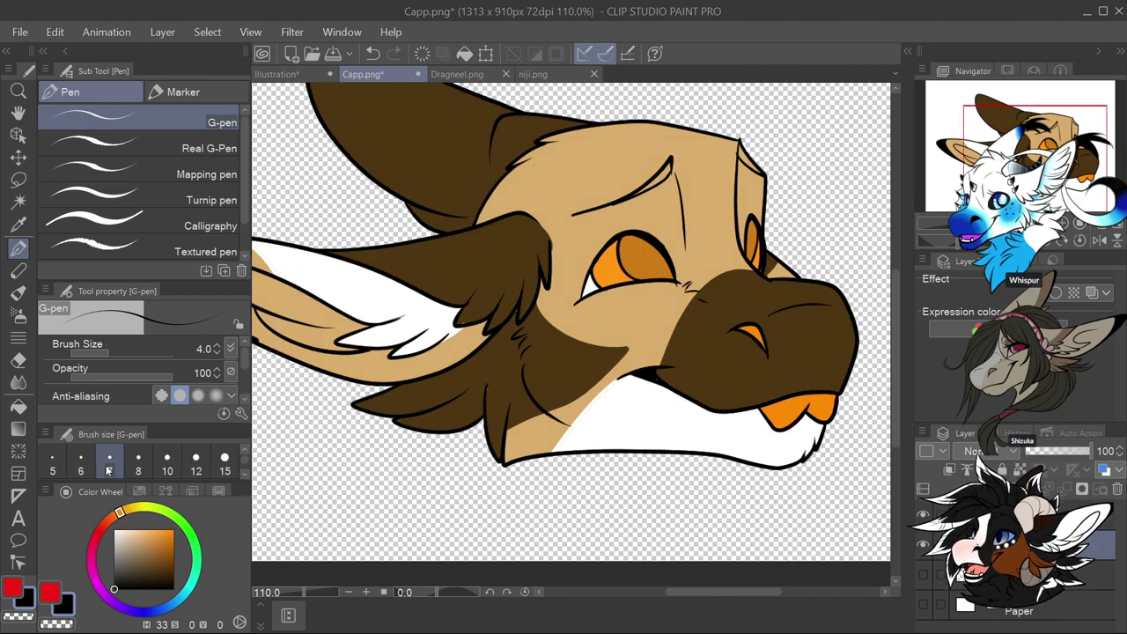
{"action": "mouse_move", "coordinate": [587, 451]}
{"action": "left_mouse_down"}
{"action": "mouse_move", "coordinate": [594, 477]}
{"action": "mouse_move", "coordinate": [591, 449]}
{"action": "mouse_move", "coordinate": [614, 462]}
{"action": "mouse_move", "coordinate": [599, 482]}
{"action": "mouse_move", "coordinate": [641, 470]}
{"action": "mouse_move", "coordinate": [644, 459]}
{"action": "mouse_move", "coordinate": [687, 479]}
{"action": "left_mouse_up"}
Save the signed Capp image as a PNG, replacing the existing Capp.png in Pictures
{"action": "left_click", "coordinate": [20, 32]}
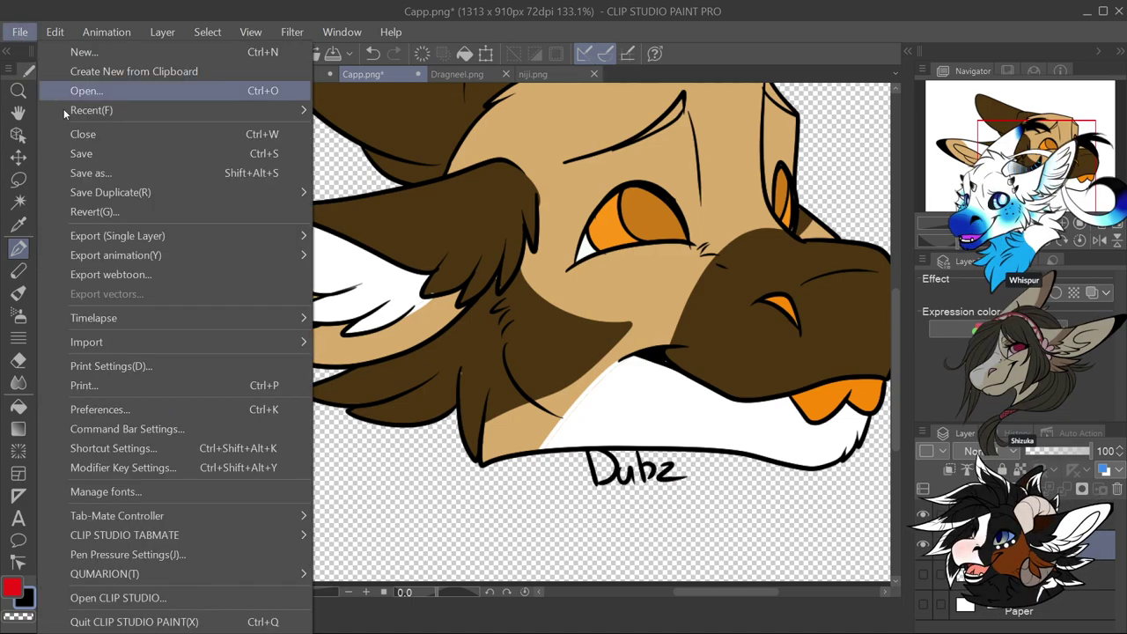
{"action": "left_click", "coordinate": [97, 150]}
{"action": "left_click", "coordinate": [414, 392]}
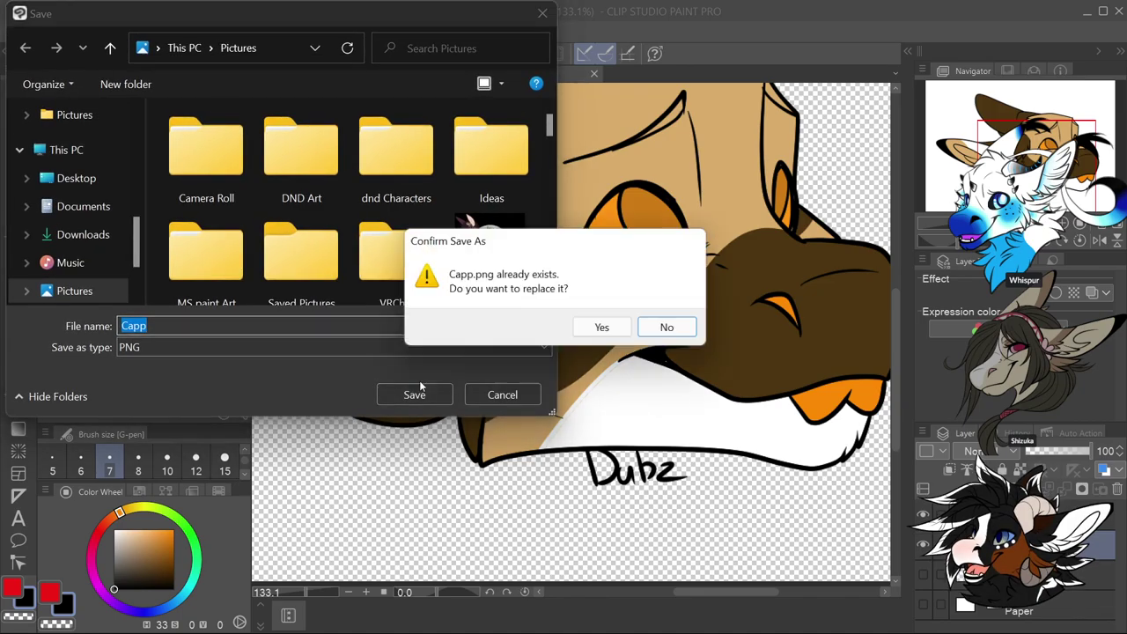
{"action": "left_click", "coordinate": [602, 329]}
Sign "Dubz" in black with the G-pen just below the jaw of the horned head in Dragneel.png
{"action": "left_click", "coordinate": [468, 74]}
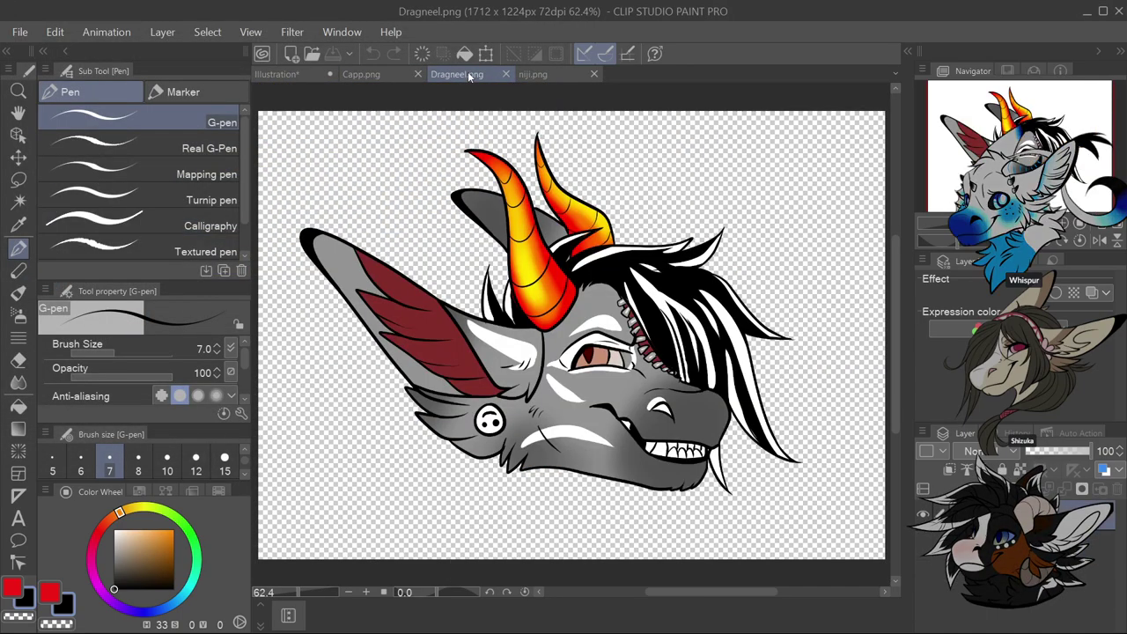
{"action": "scroll", "coordinate": [553, 470], "scroll_direction": "up", "scroll_amount": 4}
{"action": "mouse_move", "coordinate": [553, 466]}
{"action": "left_mouse_down"}
{"action": "mouse_move", "coordinate": [563, 493]}
{"action": "mouse_move", "coordinate": [586, 493]}
{"action": "mouse_move", "coordinate": [587, 480]}
{"action": "mouse_move", "coordinate": [595, 493]}
{"action": "mouse_move", "coordinate": [632, 498]}
{"action": "left_mouse_up"}
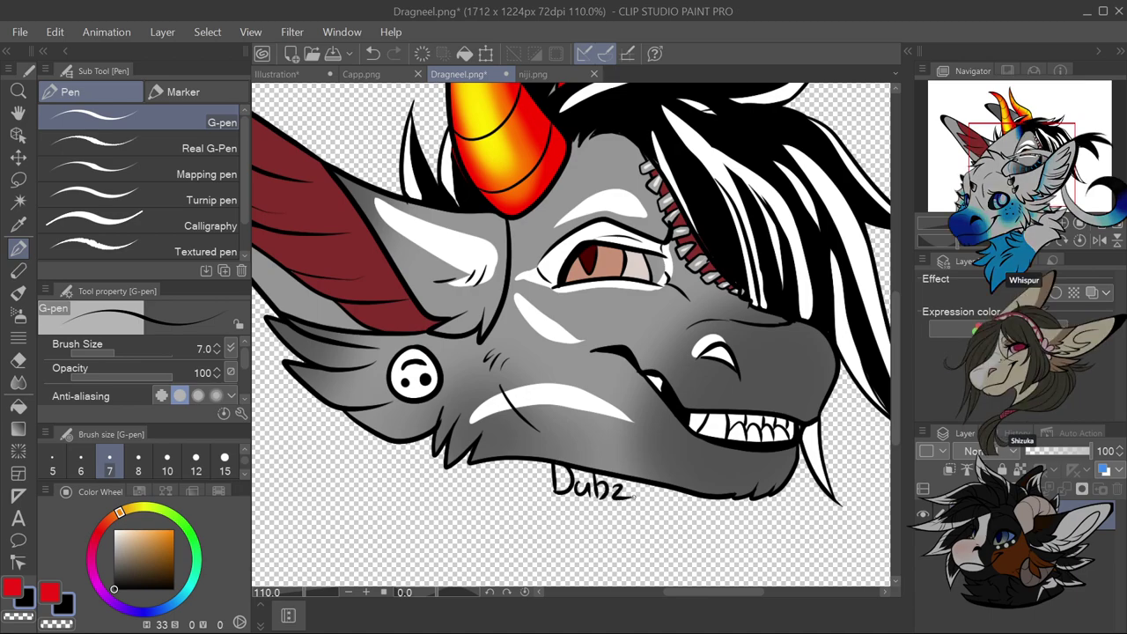
Save the signed Dragneel.png and close it
{"action": "left_click", "coordinate": [19, 32]}
{"action": "left_click", "coordinate": [109, 152]}
{"action": "left_click", "coordinate": [506, 74]}
Sign "Dubz" in black beside the lower jaw of the rainbow-eared head in niji.png and save the file
{"action": "scroll", "coordinate": [630, 499], "scroll_direction": "up", "scroll_amount": 3}
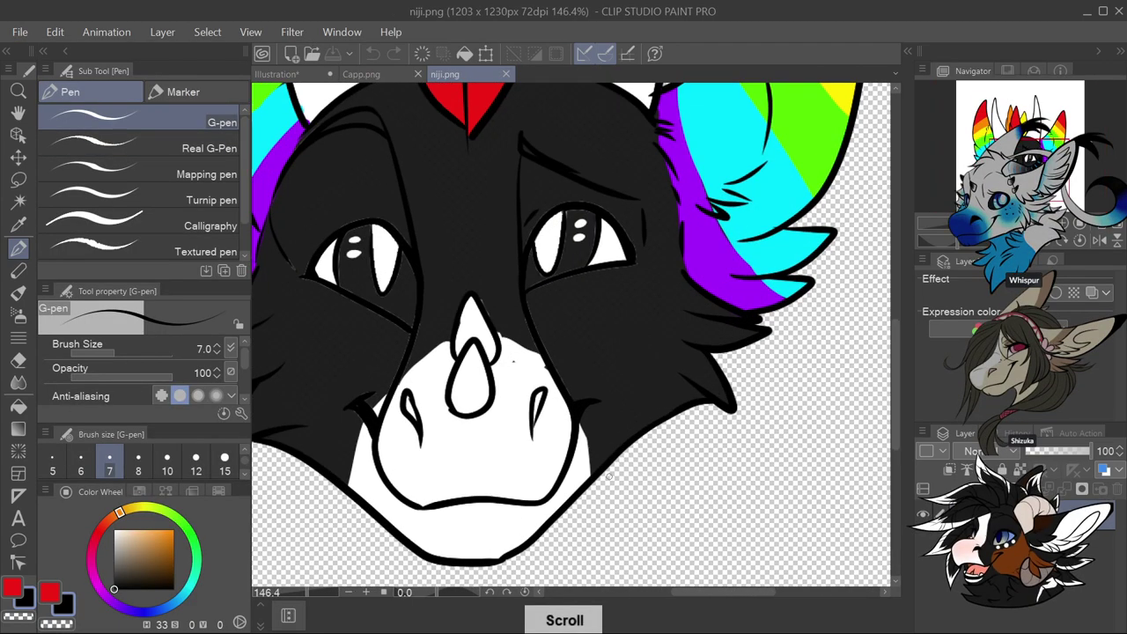
{"action": "mouse_move", "coordinate": [601, 471]}
{"action": "left_mouse_down"}
{"action": "mouse_move", "coordinate": [607, 502]}
{"action": "mouse_move", "coordinate": [604, 469]}
{"action": "mouse_move", "coordinate": [623, 481]}
{"action": "mouse_move", "coordinate": [612, 497]}
{"action": "mouse_move", "coordinate": [646, 495]}
{"action": "left_mouse_up"}
{"action": "mouse_move", "coordinate": [650, 450]}
{"action": "left_mouse_down"}
{"action": "mouse_move", "coordinate": [657, 498]}
{"action": "mouse_move", "coordinate": [697, 475]}
{"action": "left_mouse_up"}
{"action": "left_click", "coordinate": [19, 32]}
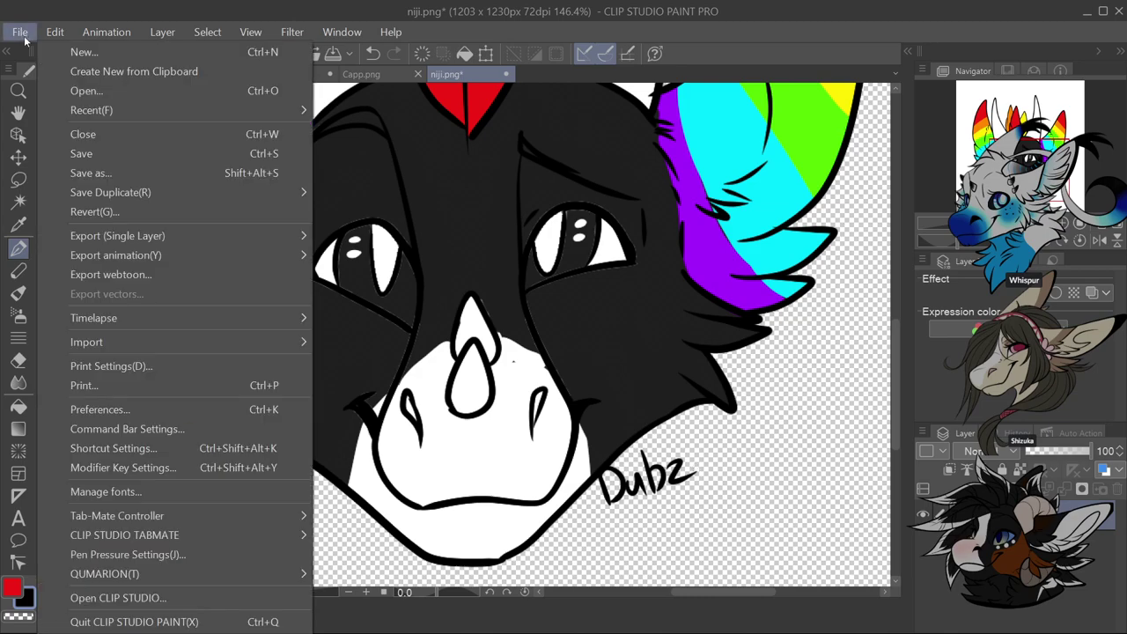
{"action": "left_click", "coordinate": [85, 149]}
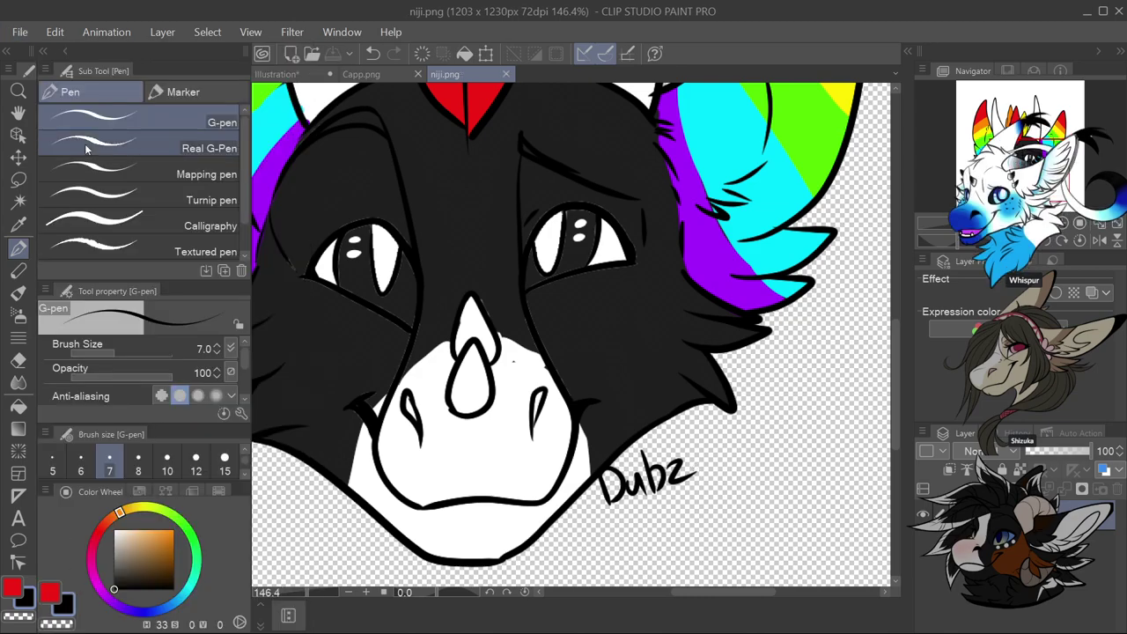
Reopen Dragneel.png from the recently used files
{"action": "left_click", "coordinate": [20, 31]}
{"action": "mouse_move", "coordinate": [258, 117]}
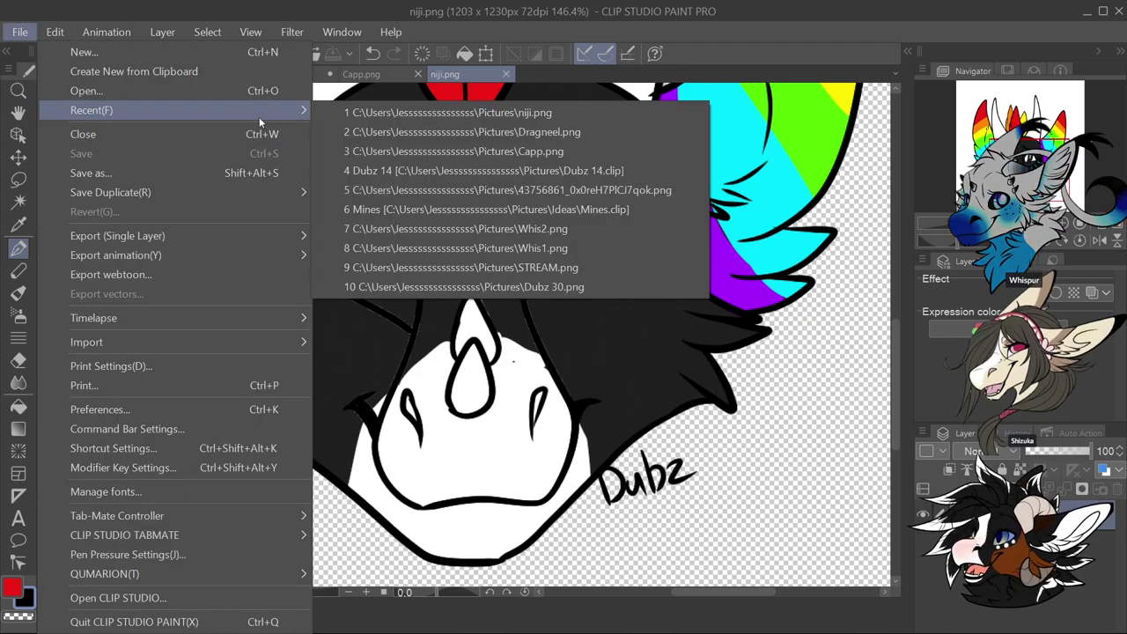
{"action": "left_click", "coordinate": [601, 132]}
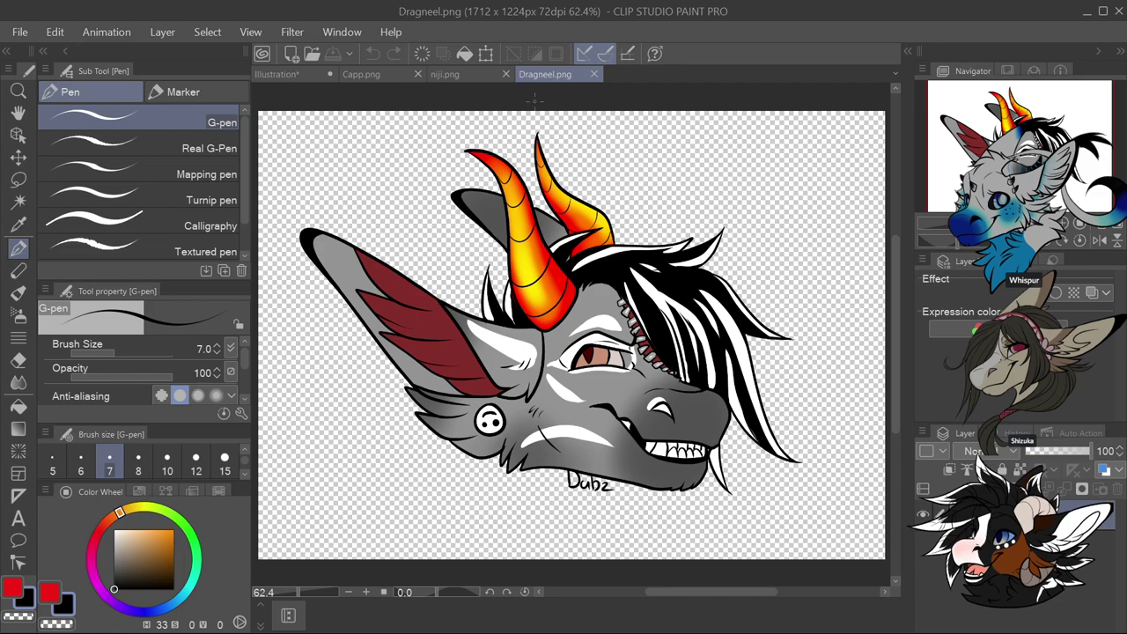
Review the whole signed heads in niji.png, Capp.png and Dragneel.png
{"action": "left_click", "coordinate": [471, 76]}
{"action": "scroll", "coordinate": [546, 264], "scroll_direction": "down", "scroll_amount": 5}
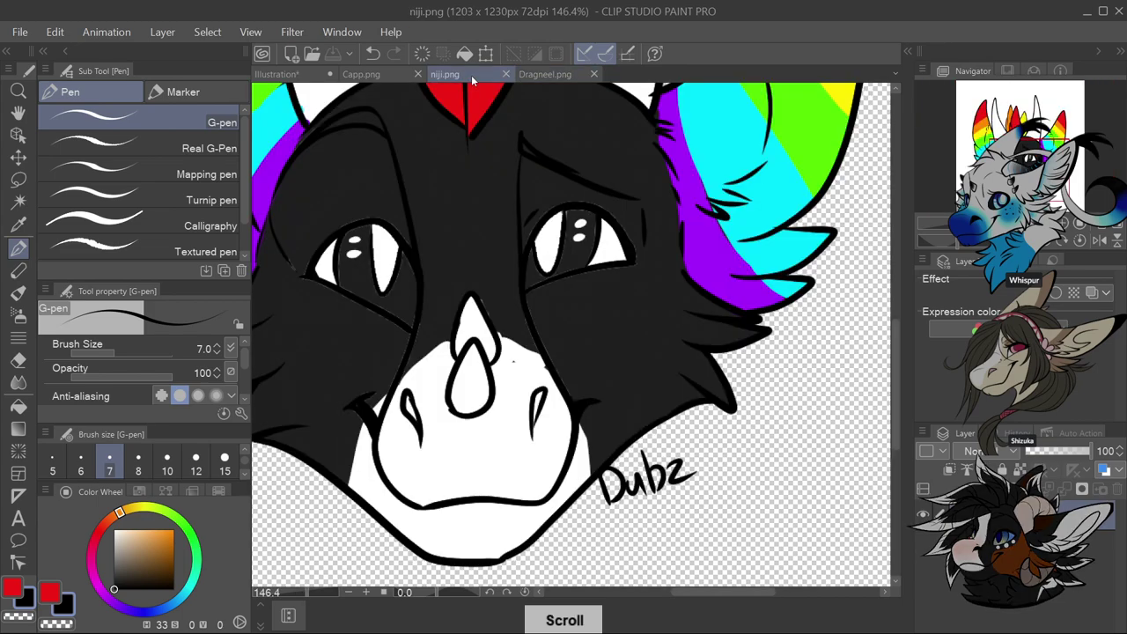
{"action": "scroll", "coordinate": [464, 95], "scroll_direction": "up", "scroll_amount": 3}
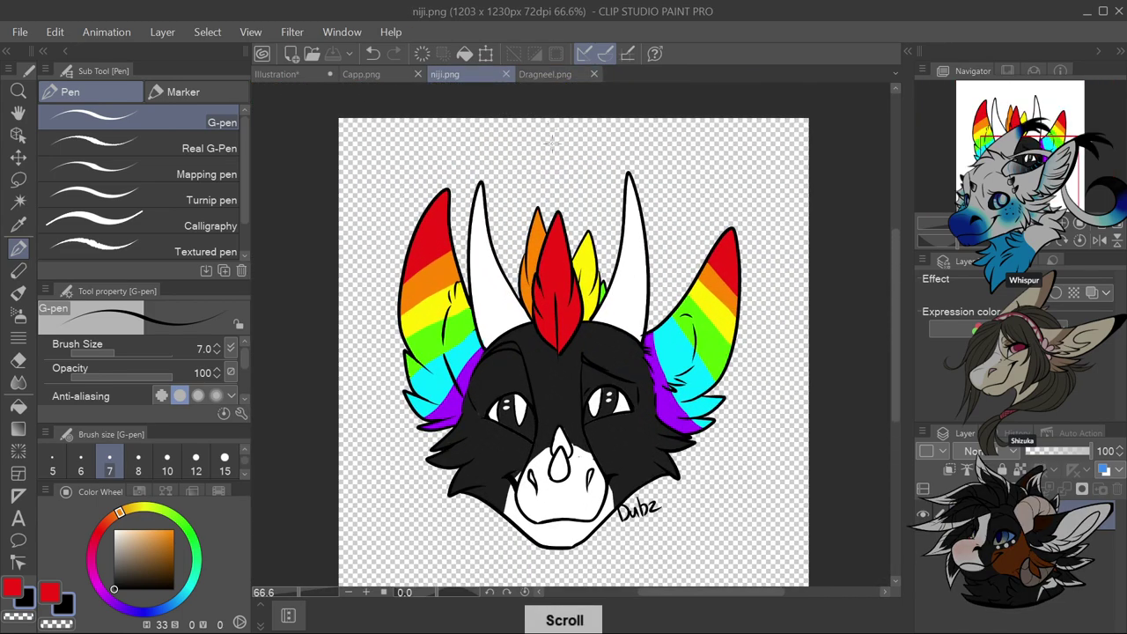
{"action": "left_click", "coordinate": [402, 76]}
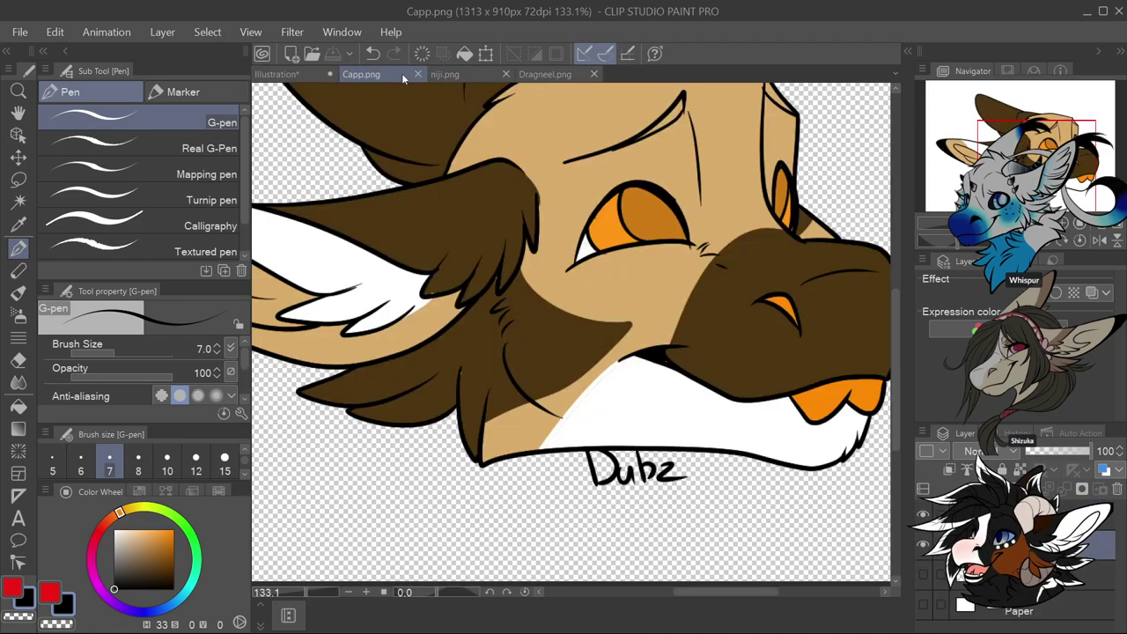
{"action": "scroll", "coordinate": [706, 310], "scroll_direction": "down", "scroll_amount": 3}
{"action": "scroll", "coordinate": [708, 313], "scroll_direction": "up", "scroll_amount": 1}
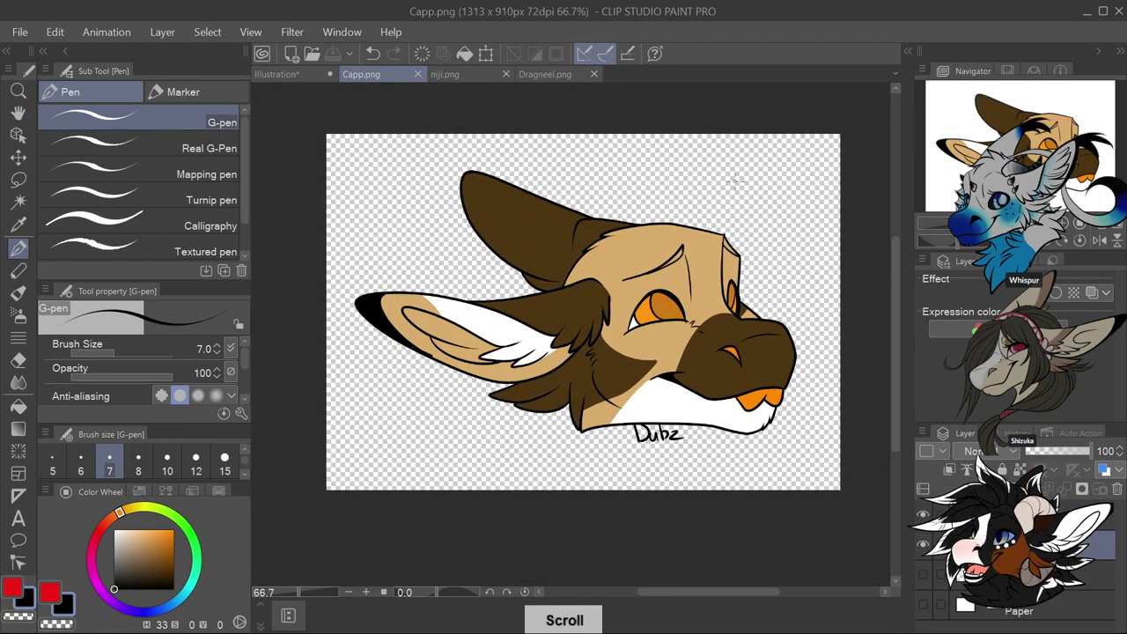
{"action": "scroll", "coordinate": [732, 176], "scroll_direction": "up", "scroll_amount": 1}
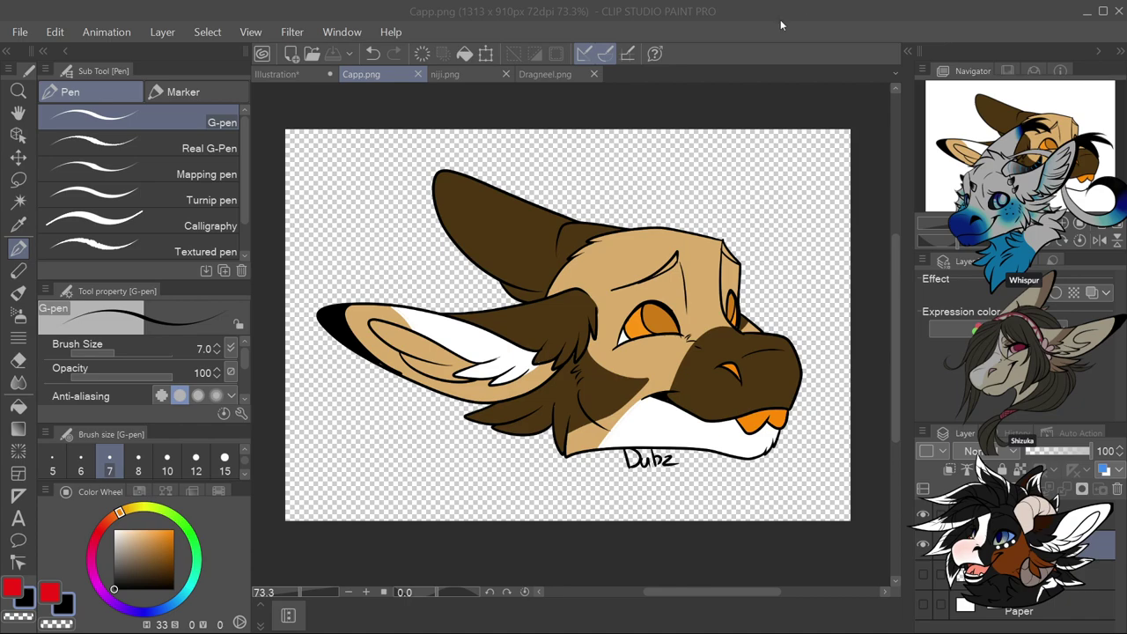
{"action": "left_click", "coordinate": [471, 70]}
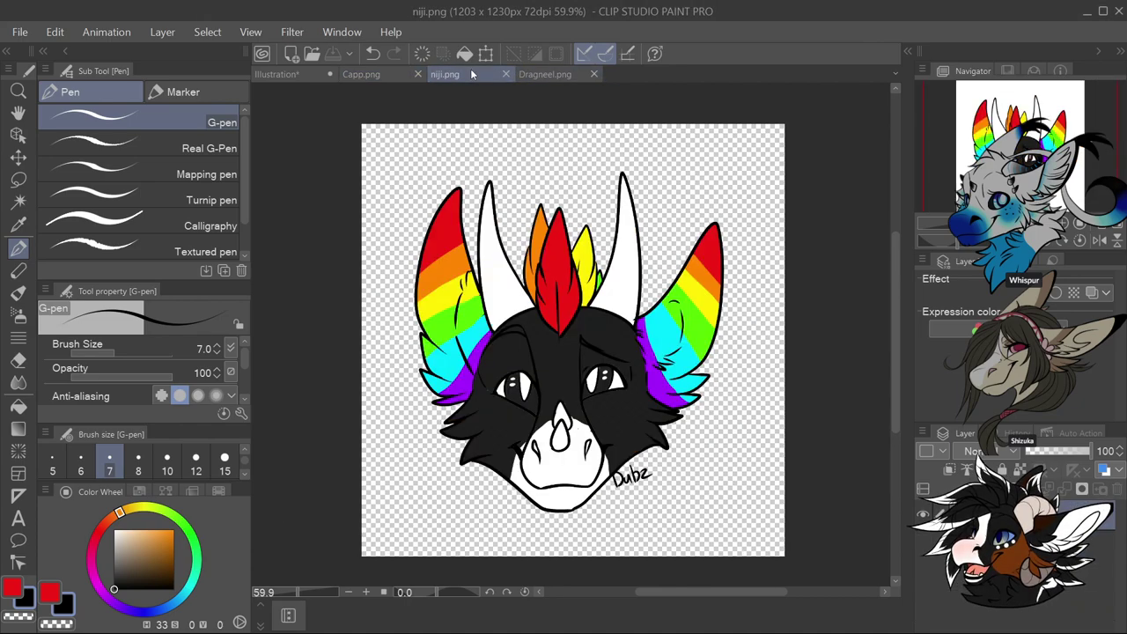
{"action": "left_click", "coordinate": [531, 74]}
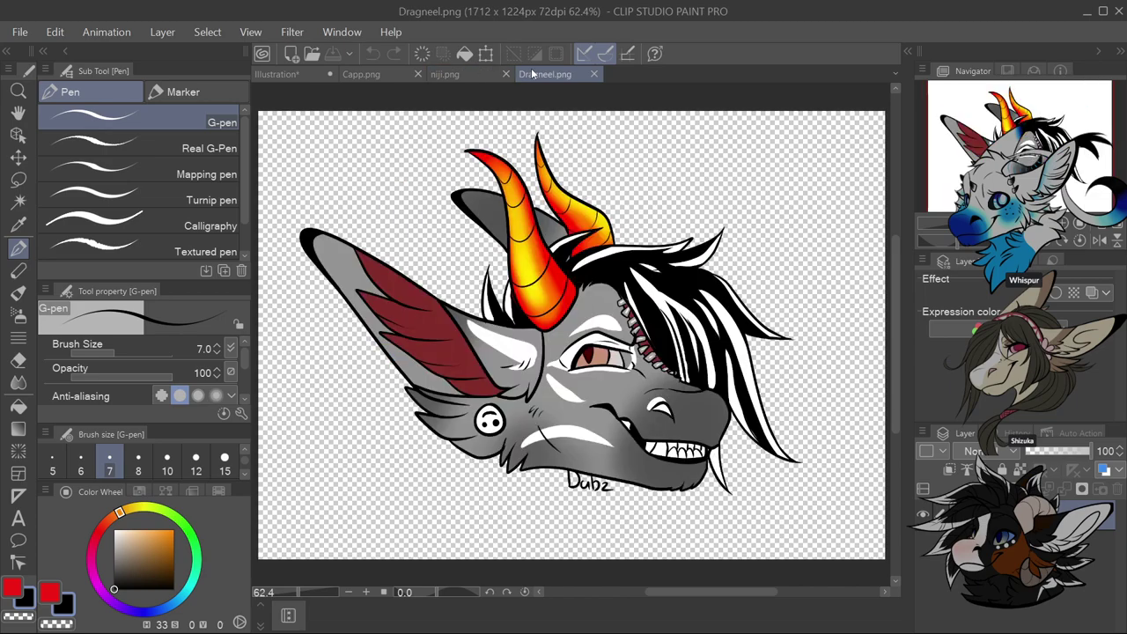
Close the Capp, niji and Dragneel images, leaving only the Illustration document open
{"action": "left_click", "coordinate": [418, 76]}
{"action": "left_click", "coordinate": [418, 76]}
{"action": "left_click", "coordinate": [418, 75]}
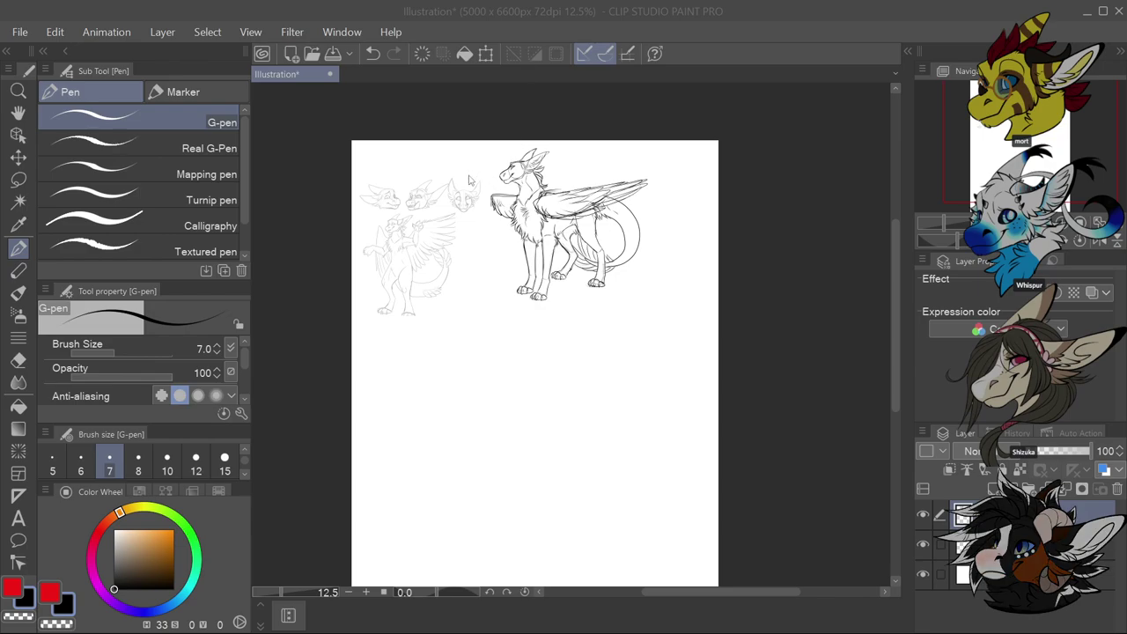
Open the Dubz reference sheet 43756861_0x0reH7PlCJ7qok from the Pictures folder
{"action": "left_click", "coordinate": [20, 32]}
{"action": "left_click", "coordinate": [62, 95]}
{"action": "scroll", "coordinate": [384, 306], "scroll_direction": "down", "scroll_amount": 3}
{"action": "left_click", "coordinate": [301, 152]}
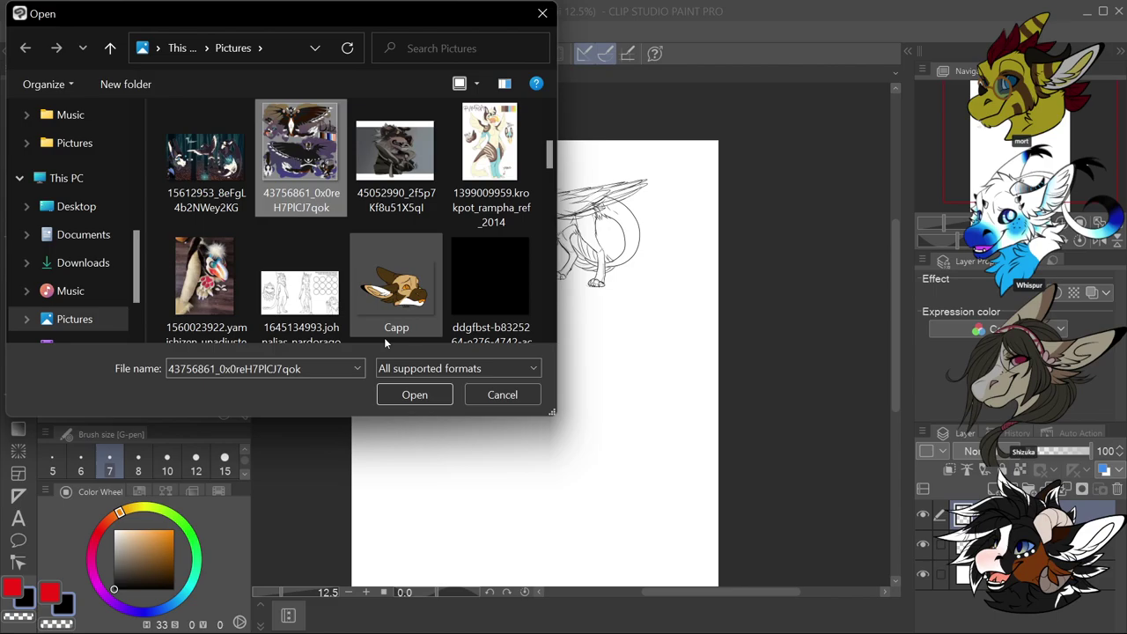
{"action": "double_click", "coordinate": [301, 151]}
Open the Flicker reference image 15612953_8eFgL4b2NWey2KG from the Pictures folder
{"action": "left_click", "coordinate": [20, 32]}
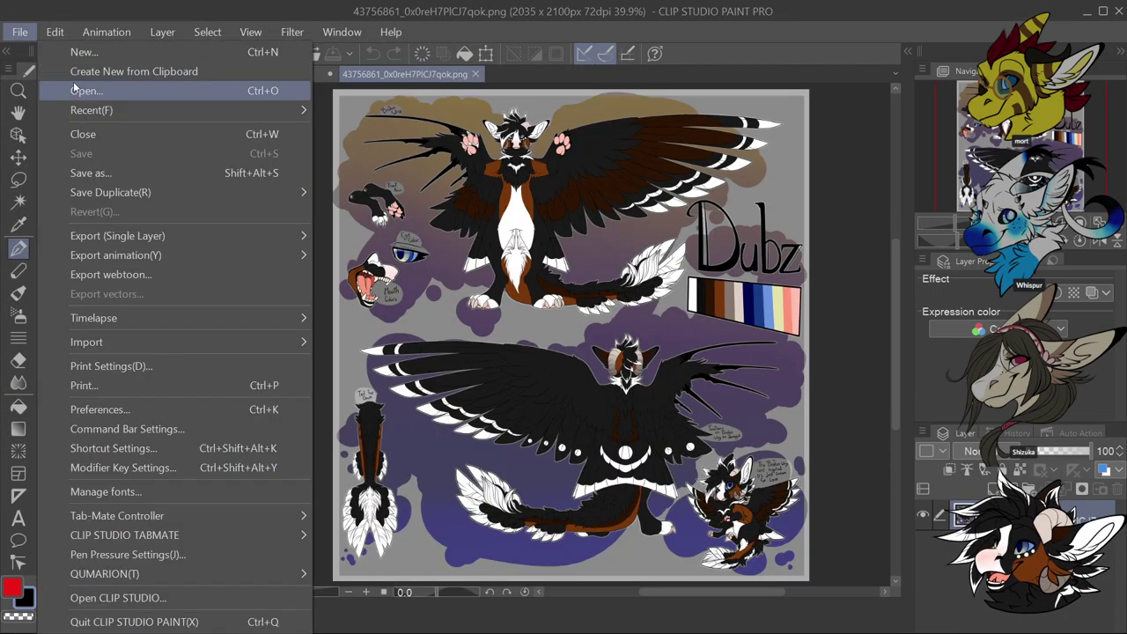
{"action": "left_click", "coordinate": [75, 89]}
{"action": "scroll", "coordinate": [268, 255], "scroll_direction": "down", "scroll_amount": 5}
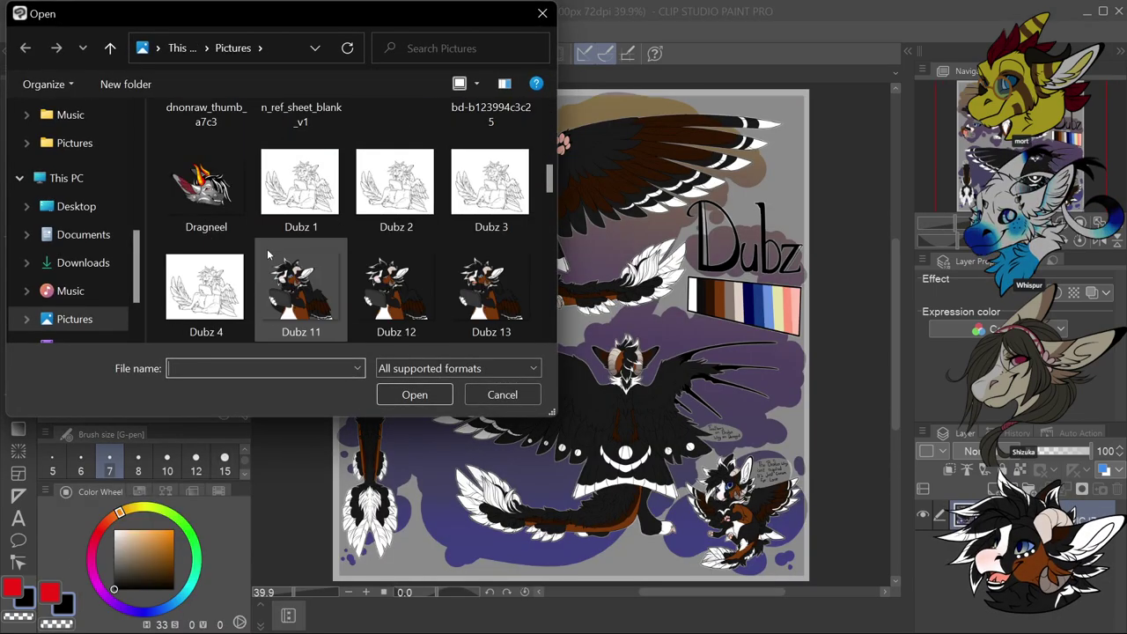
{"action": "scroll", "coordinate": [269, 255], "scroll_direction": "up", "scroll_amount": 6}
{"action": "left_click", "coordinate": [204, 273]}
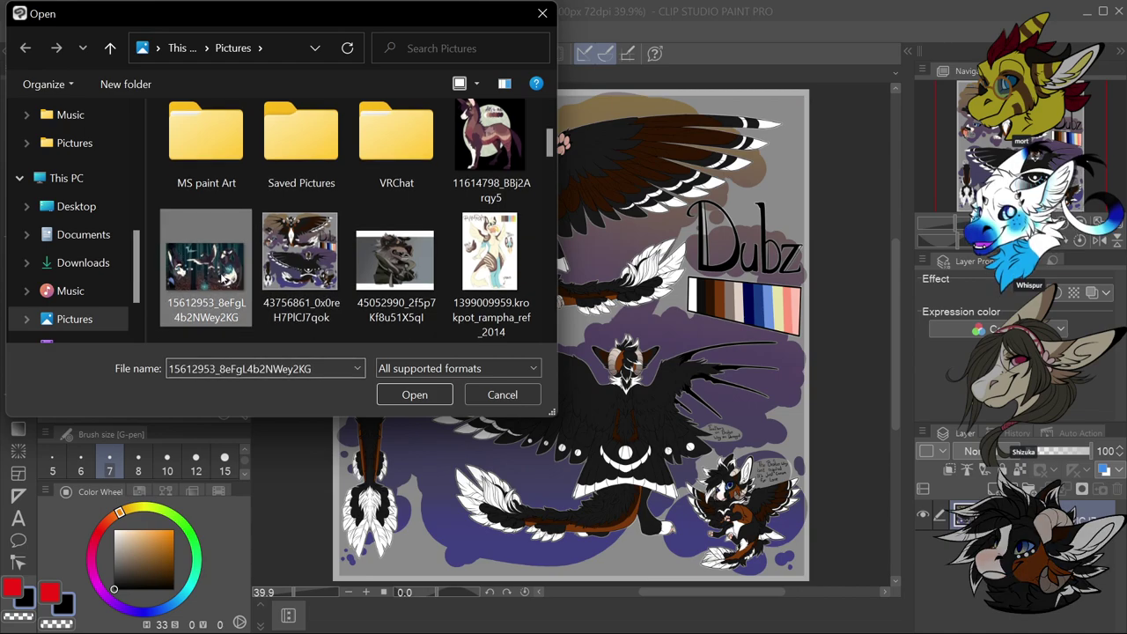
{"action": "left_click", "coordinate": [415, 394]}
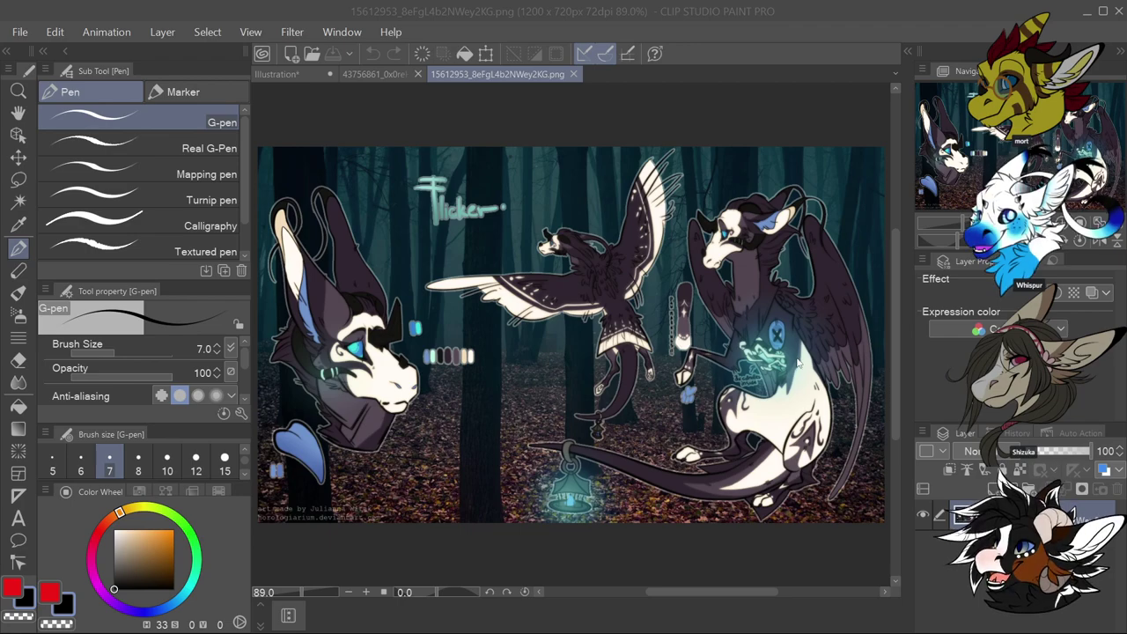
Examine the Flicker reference up close, including the glowing chest area with its candle note, the head and the leg markings
{"action": "scroll", "coordinate": [753, 337], "scroll_direction": "up", "scroll_amount": 5}
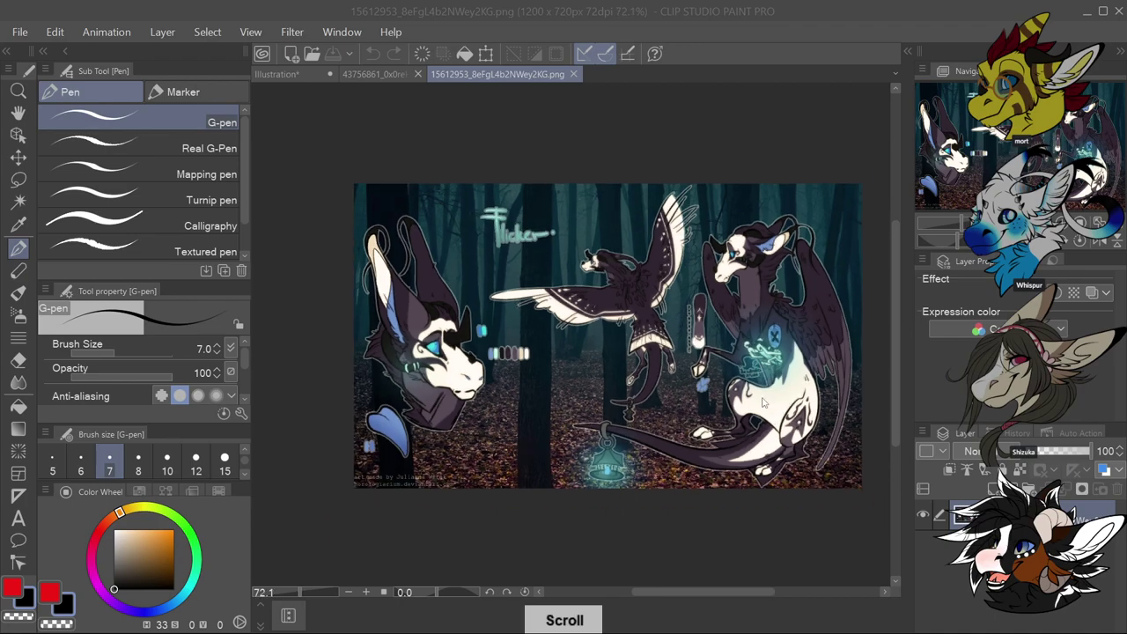
{"action": "scroll", "coordinate": [733, 216], "scroll_direction": "up", "scroll_amount": 4}
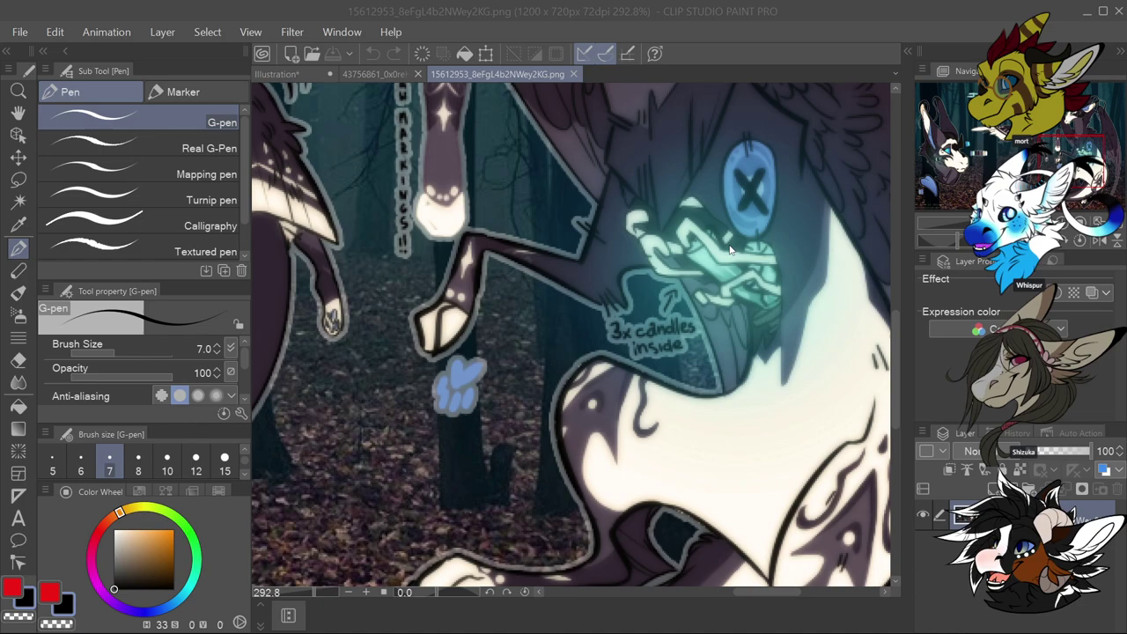
{"action": "scroll", "coordinate": [729, 259], "scroll_direction": "up", "scroll_amount": 1}
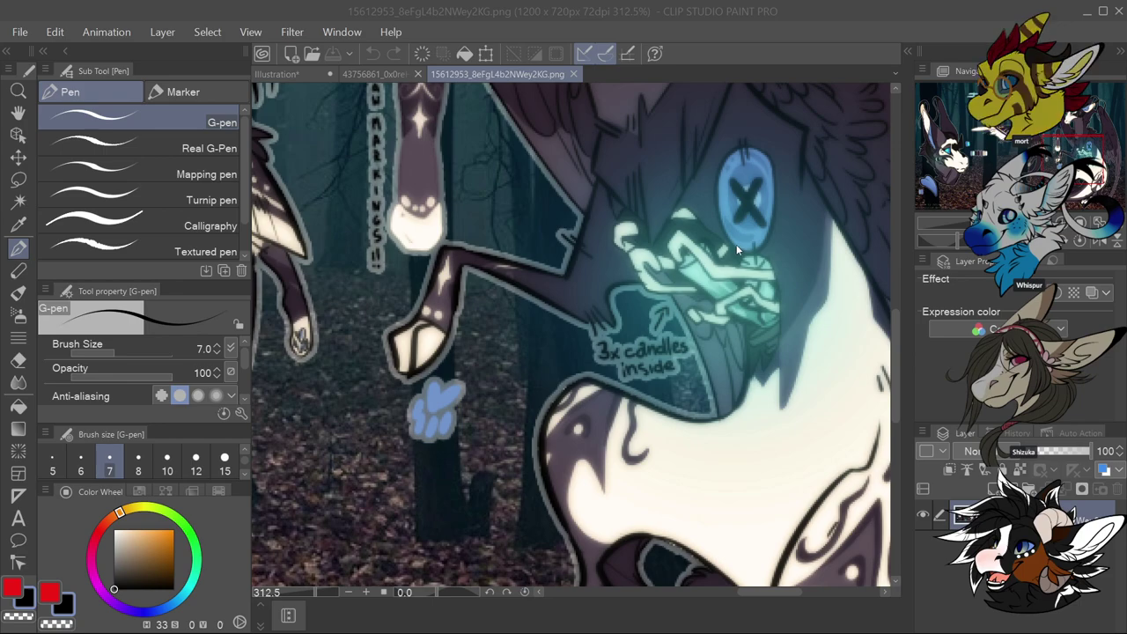
{"action": "scroll", "coordinate": [736, 244], "scroll_direction": "down", "scroll_amount": 1}
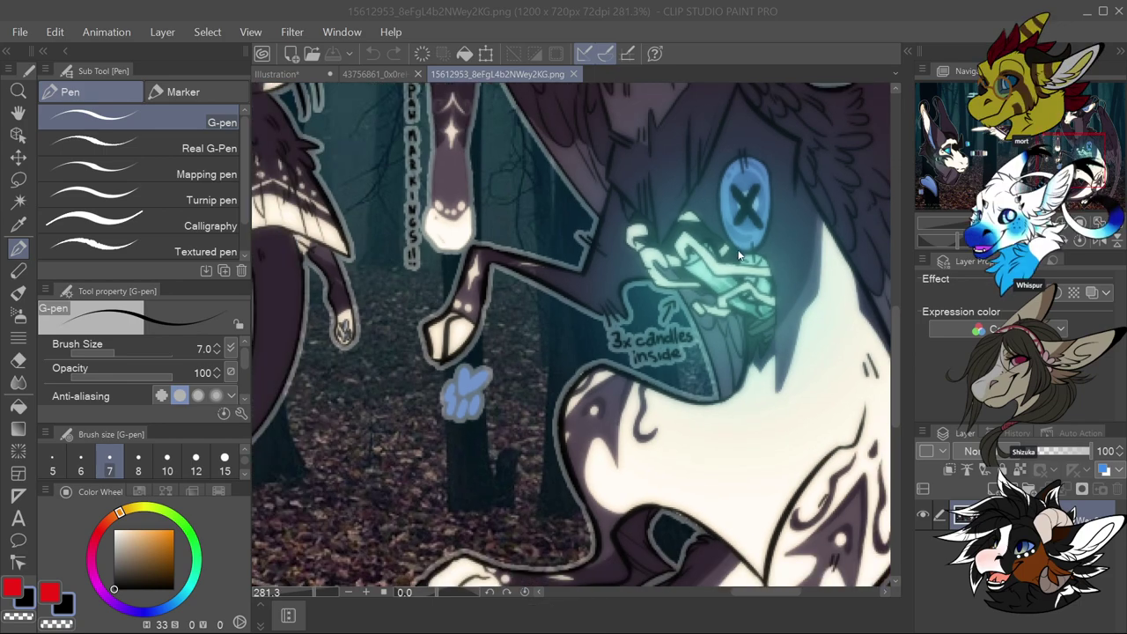
{"action": "scroll", "coordinate": [738, 256], "scroll_direction": "down", "scroll_amount": 9}
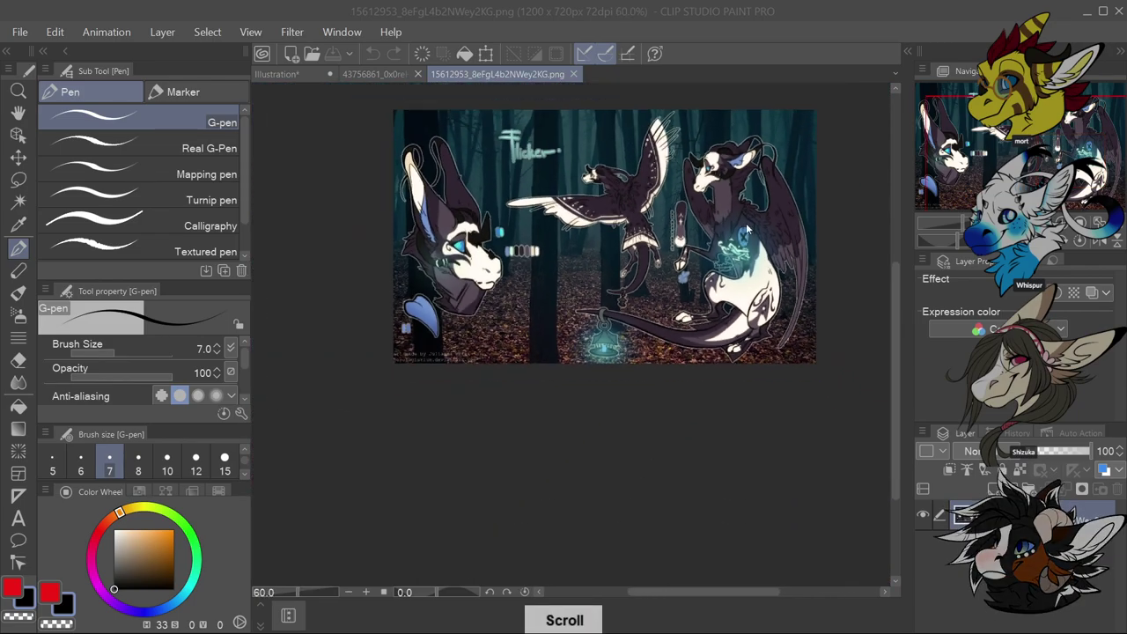
{"action": "scroll", "coordinate": [717, 137], "scroll_direction": "up", "scroll_amount": 3}
{"action": "scroll", "coordinate": [715, 156], "scroll_direction": "down", "scroll_amount": 2}
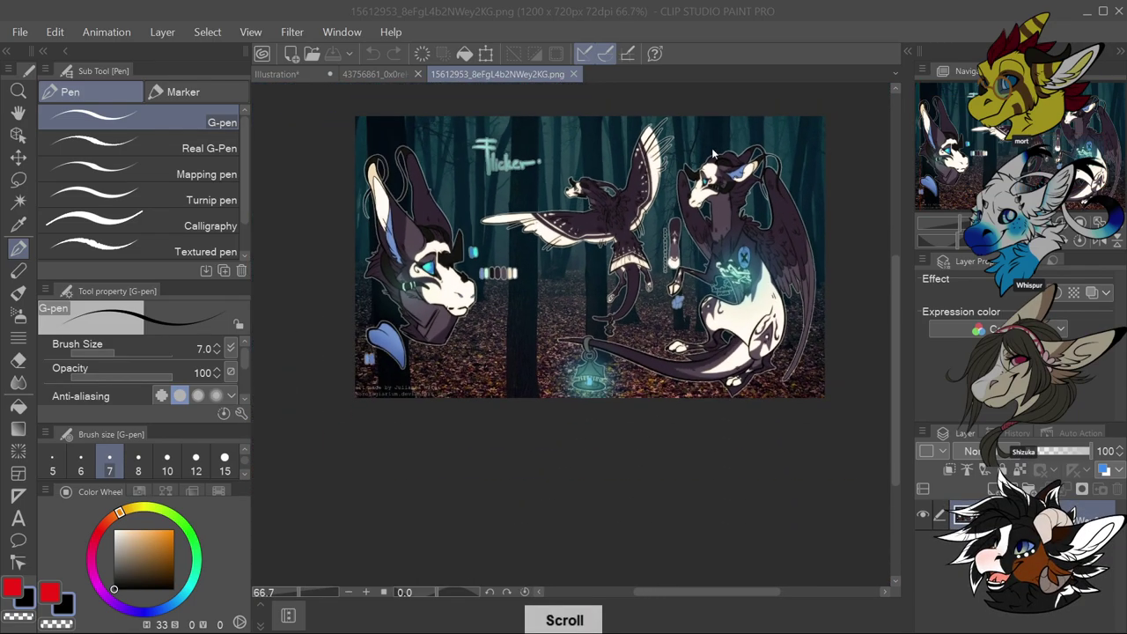
{"action": "scroll", "coordinate": [716, 155], "scroll_direction": "up", "scroll_amount": 2}
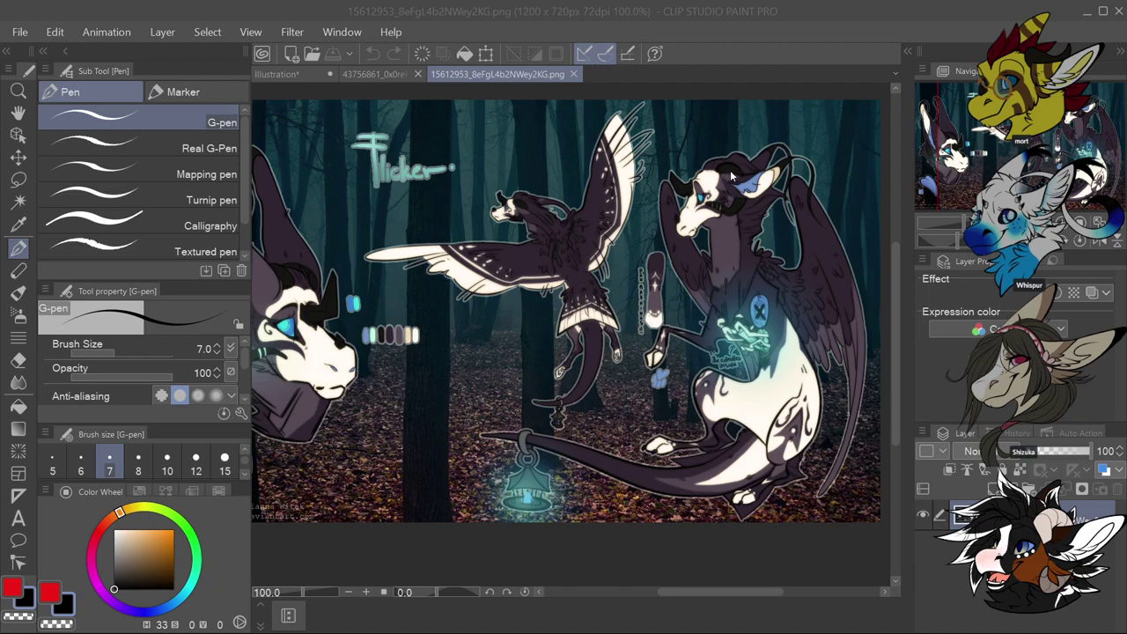
{"action": "scroll", "coordinate": [771, 255], "scroll_direction": "down", "scroll_amount": 2}
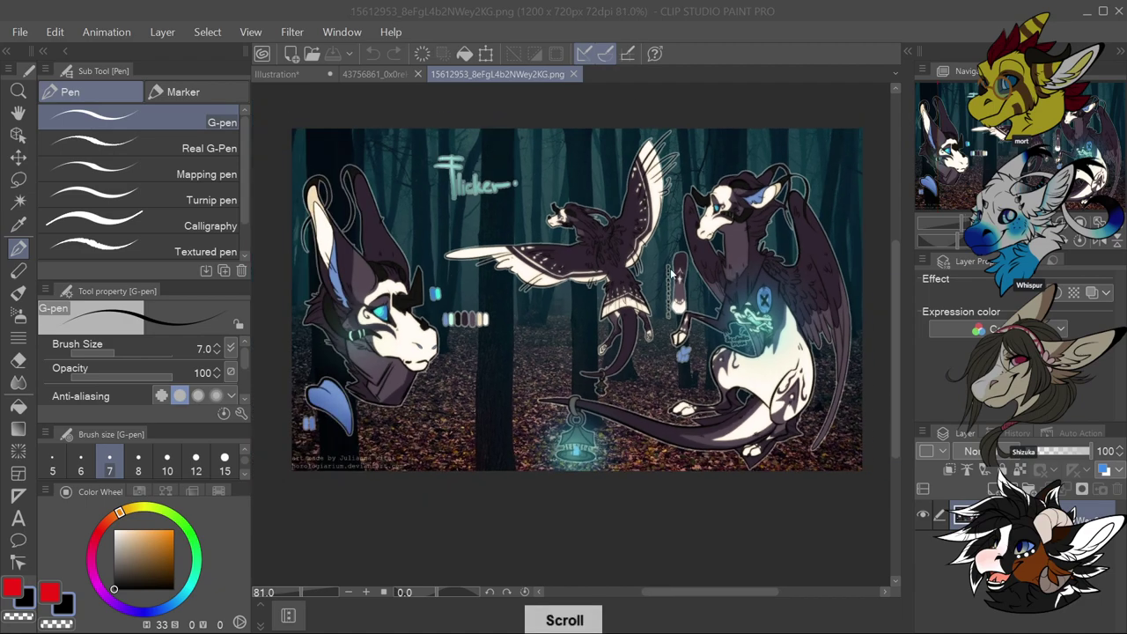
{"action": "scroll", "coordinate": [678, 277], "scroll_direction": "up", "scroll_amount": 3}
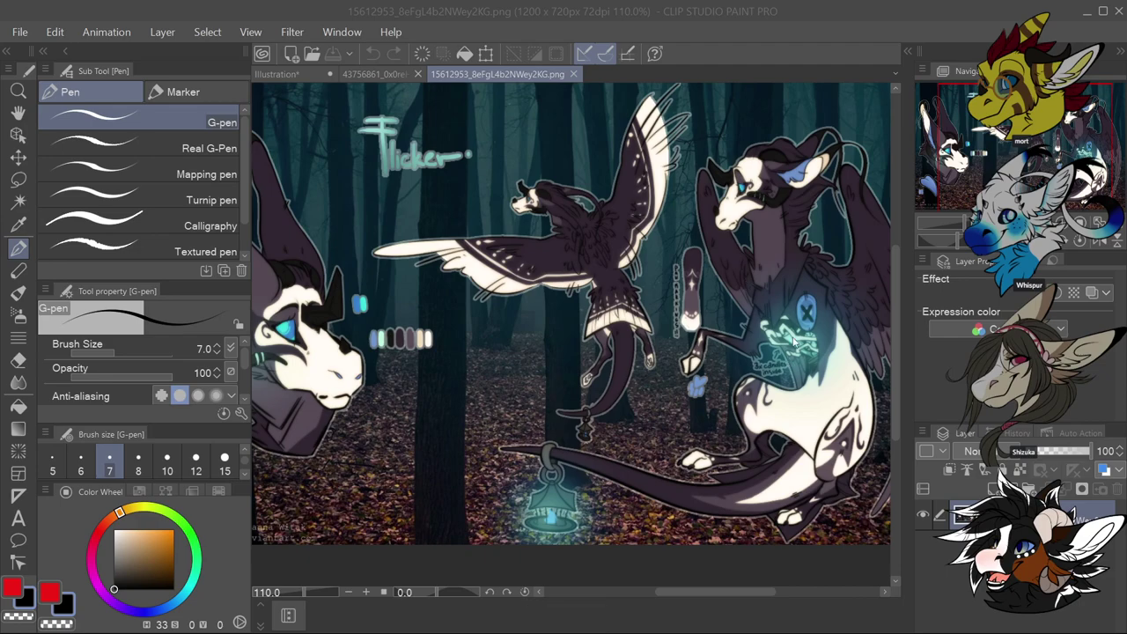
Examine the Dubz reference sheet, covering the front and back views, broken wing, paws, eye and mouth details
{"action": "left_click", "coordinate": [379, 73]}
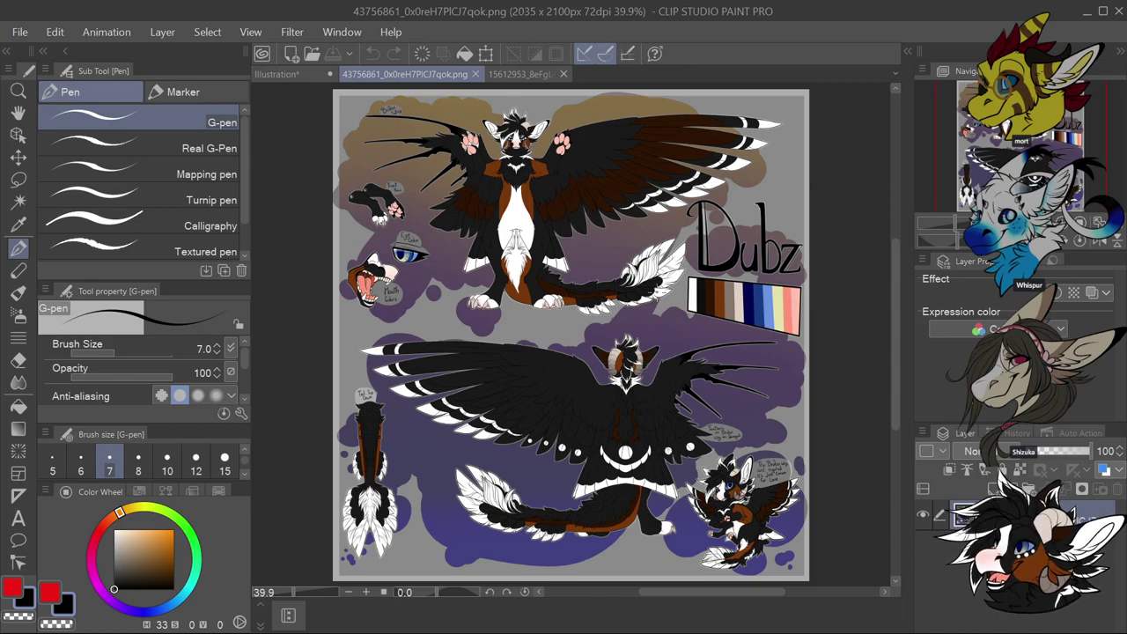
{"action": "scroll", "coordinate": [469, 120], "scroll_direction": "up", "scroll_amount": 3}
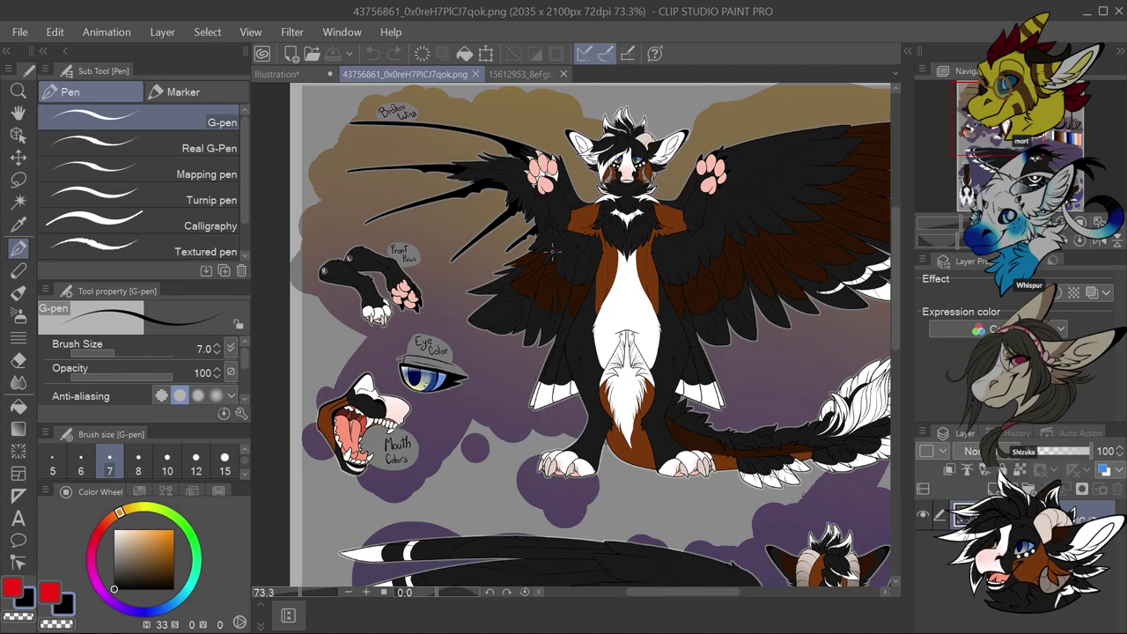
{"action": "scroll", "coordinate": [555, 249], "scroll_direction": "down", "scroll_amount": 2}
{"action": "scroll", "coordinate": [551, 228], "scroll_direction": "up", "scroll_amount": 3}
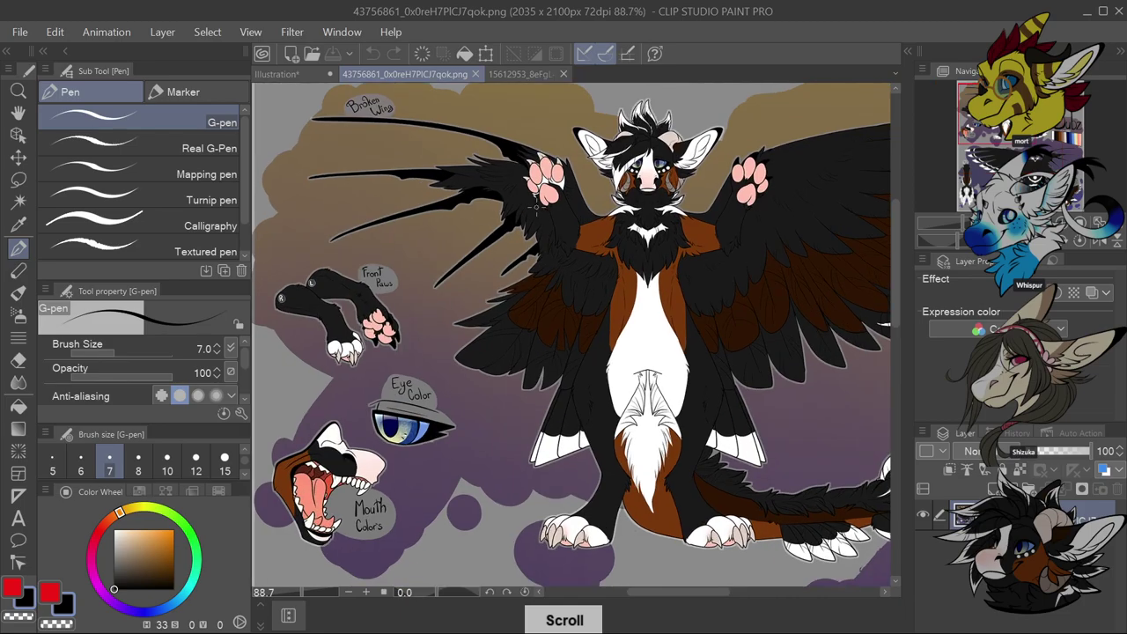
{"action": "scroll", "coordinate": [535, 204], "scroll_direction": "down", "scroll_amount": 4}
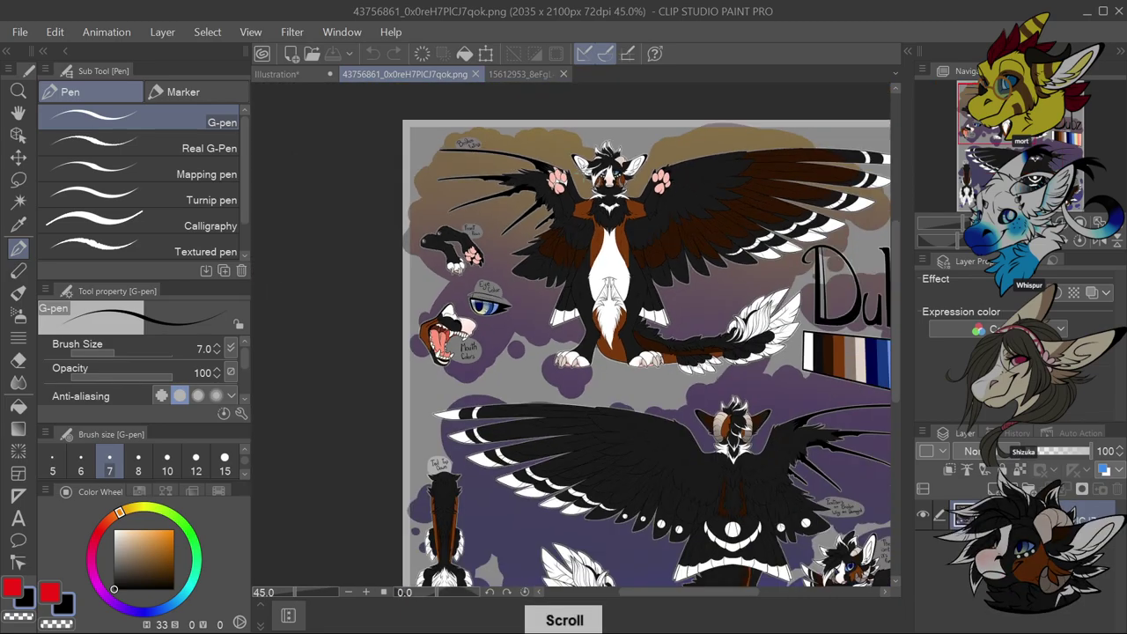
{"action": "scroll", "coordinate": [858, 455], "scroll_direction": "down", "scroll_amount": 1}
{"action": "scroll", "coordinate": [858, 455], "scroll_direction": "up", "scroll_amount": 5}
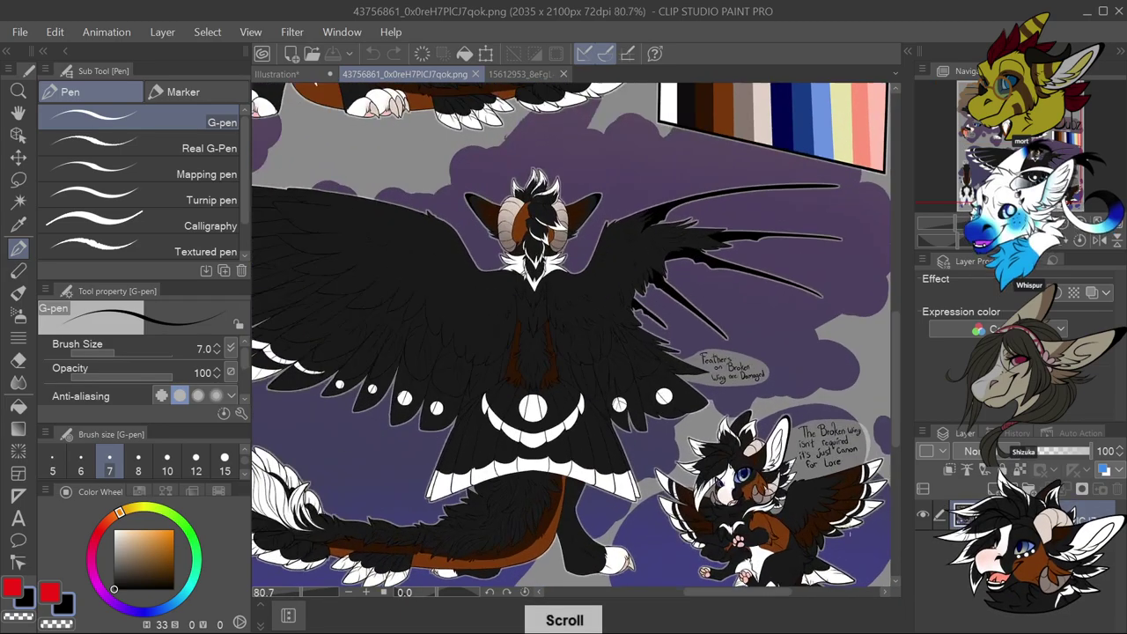
{"action": "scroll", "coordinate": [824, 511], "scroll_direction": "down", "scroll_amount": 3}
{"action": "scroll", "coordinate": [815, 513], "scroll_direction": "down", "scroll_amount": 1}
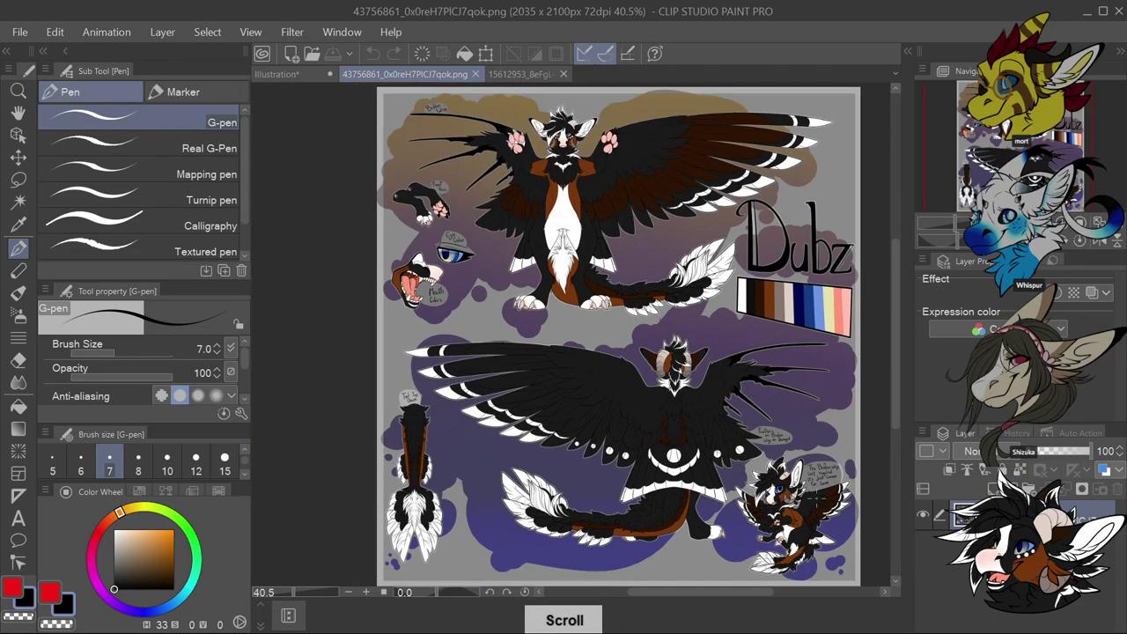
{"action": "scroll", "coordinate": [691, 231], "scroll_direction": "up", "scroll_amount": 3}
{"action": "scroll", "coordinate": [691, 231], "scroll_direction": "down", "scroll_amount": 3}
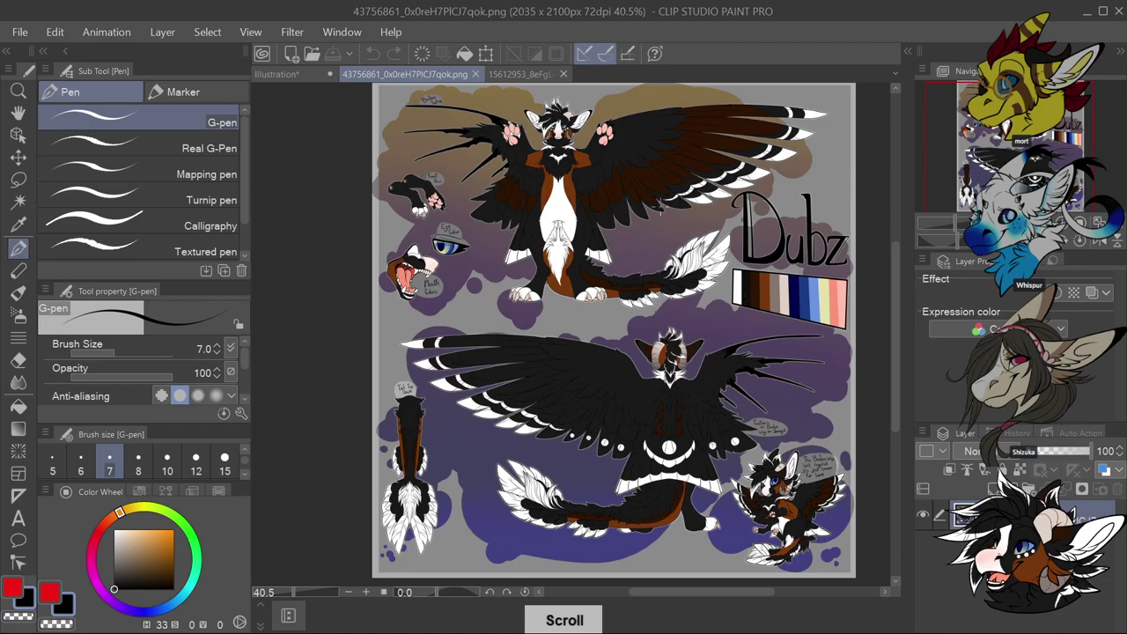
{"action": "scroll", "coordinate": [691, 231], "scroll_direction": "up", "scroll_amount": 4}
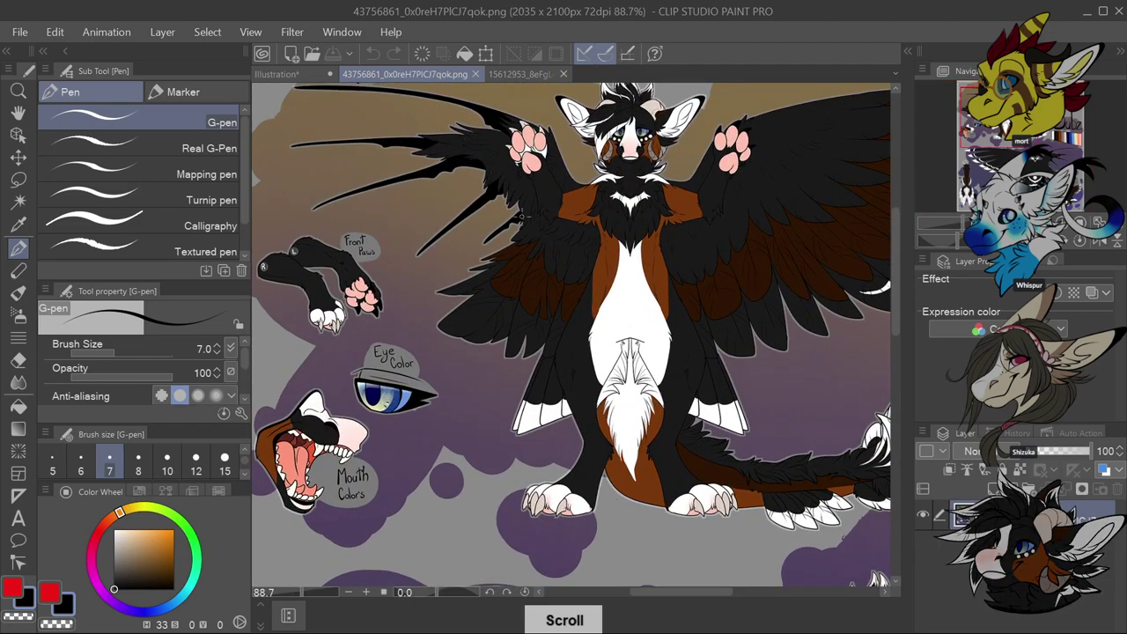
{"action": "scroll", "coordinate": [521, 211], "scroll_direction": "down", "scroll_amount": 1}
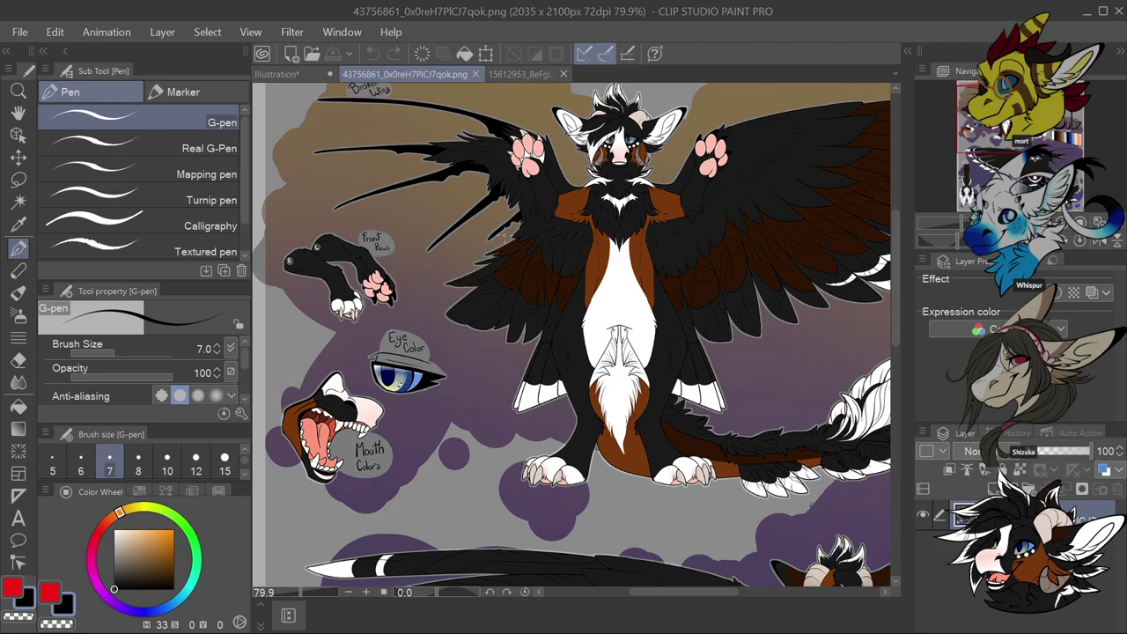
{"action": "scroll", "coordinate": [771, 209], "scroll_direction": "down", "scroll_amount": 3}
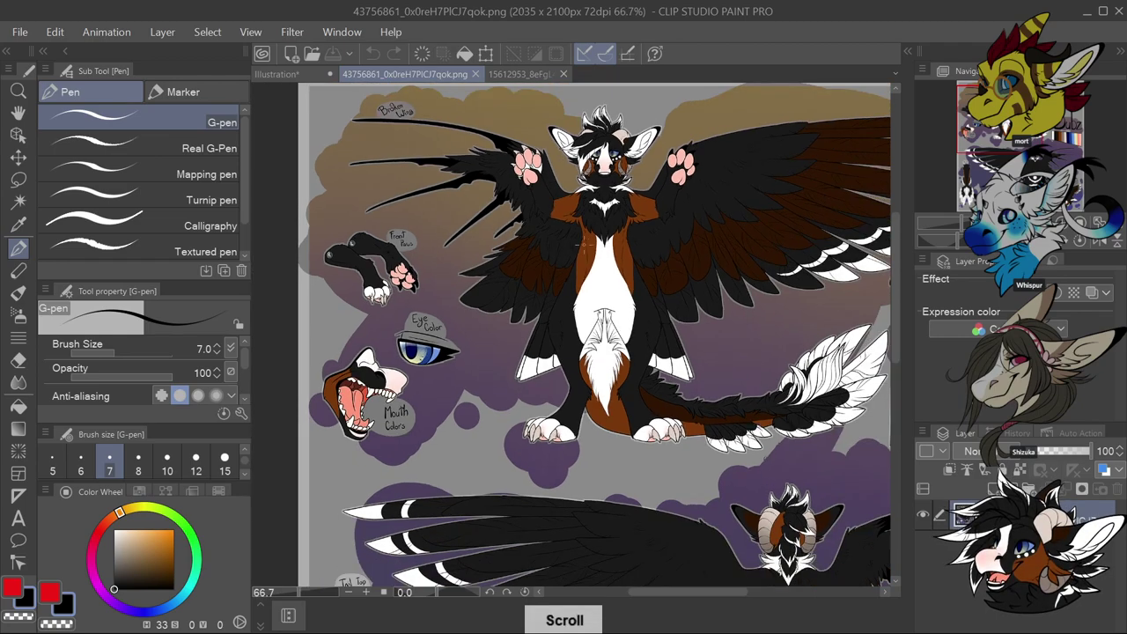
{"action": "scroll", "coordinate": [768, 211], "scroll_direction": "up", "scroll_amount": 1}
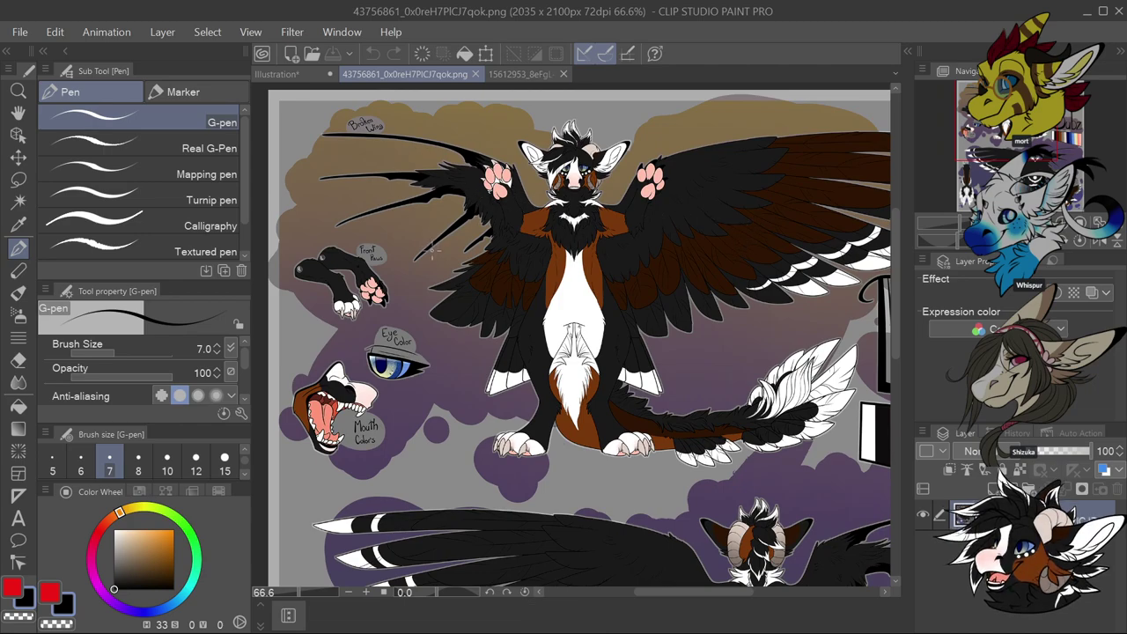
{"action": "left_click", "coordinate": [286, 76]}
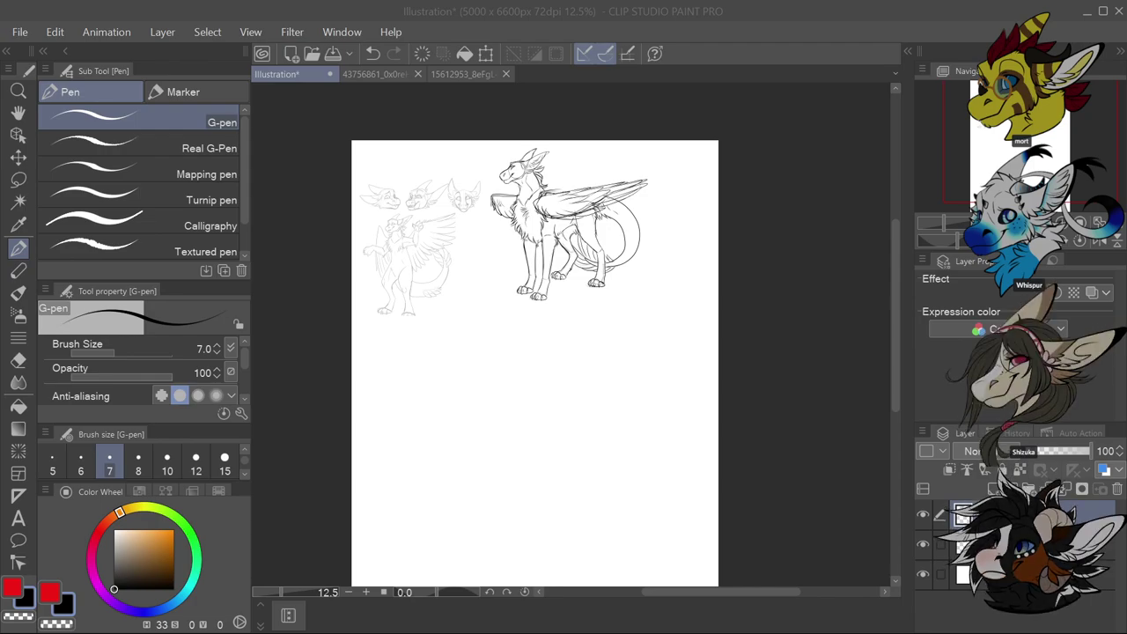
{"action": "left_click", "coordinate": [370, 74]}
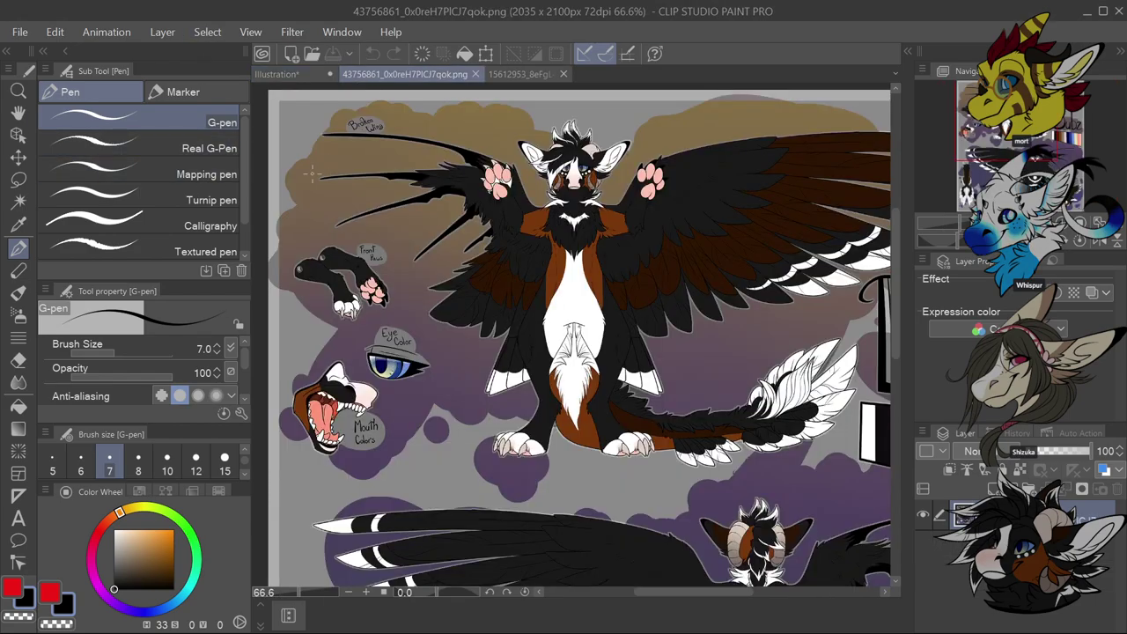
Paste the red winged-creature sketch from the clipboard onto the Dubz reference sheet
{"action": "scroll", "coordinate": [451, 270], "scroll_direction": "down", "scroll_amount": 2}
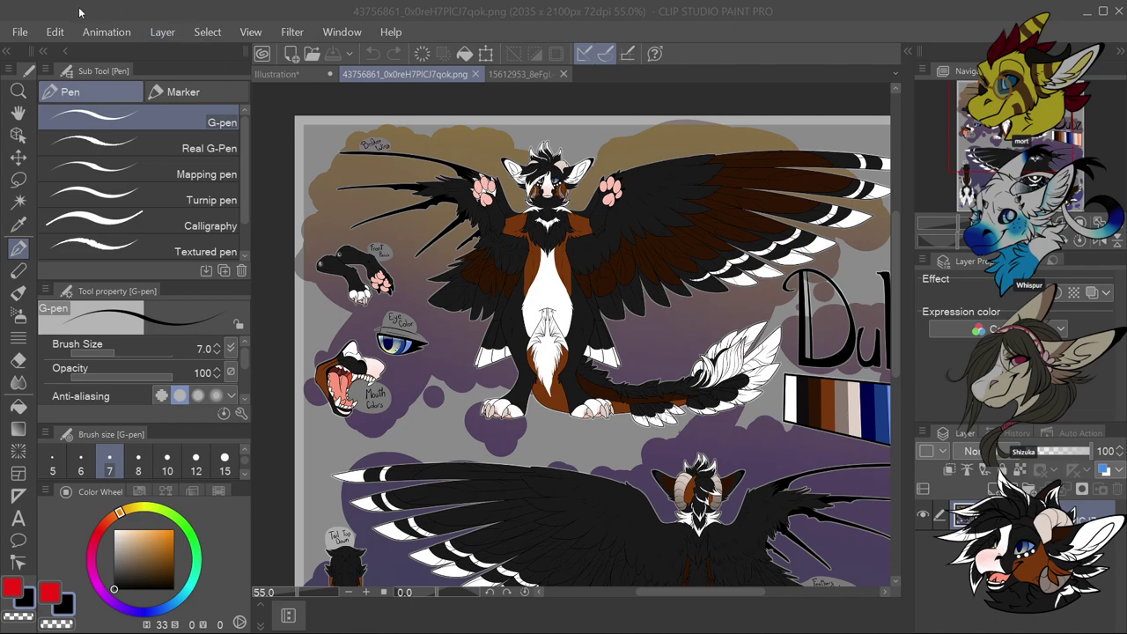
{"action": "left_click", "coordinate": [49, 34]}
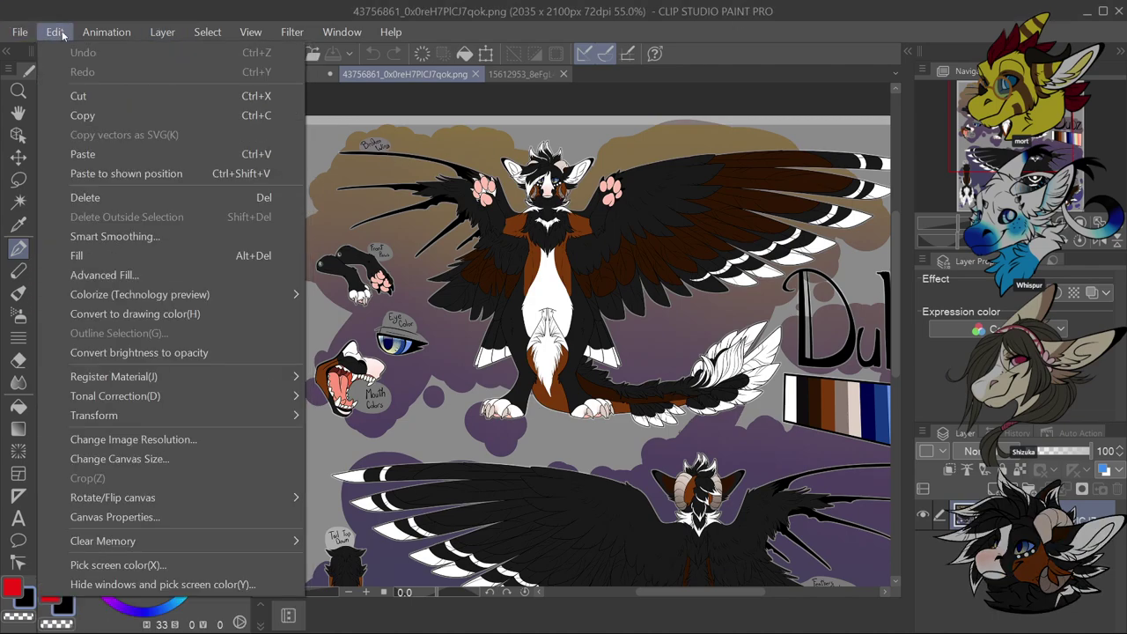
{"action": "left_click", "coordinate": [145, 149]}
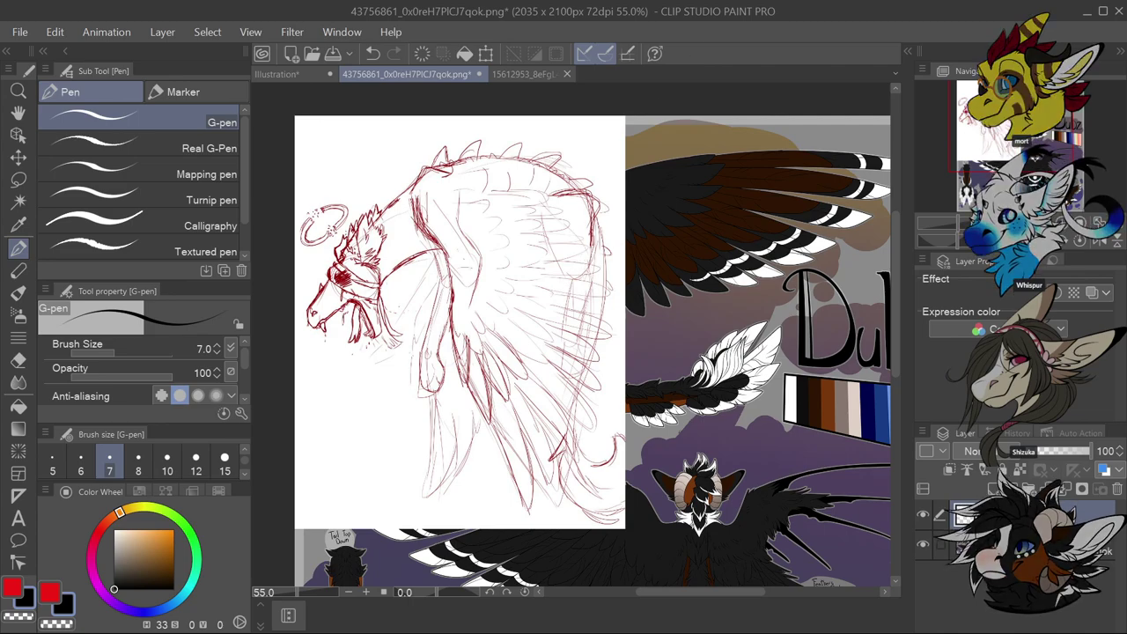
Close the Dubz and Flicker reference images, leaving only the Illustration document open
{"action": "left_click", "coordinate": [479, 74]}
{"action": "left_click", "coordinate": [632, 254]}
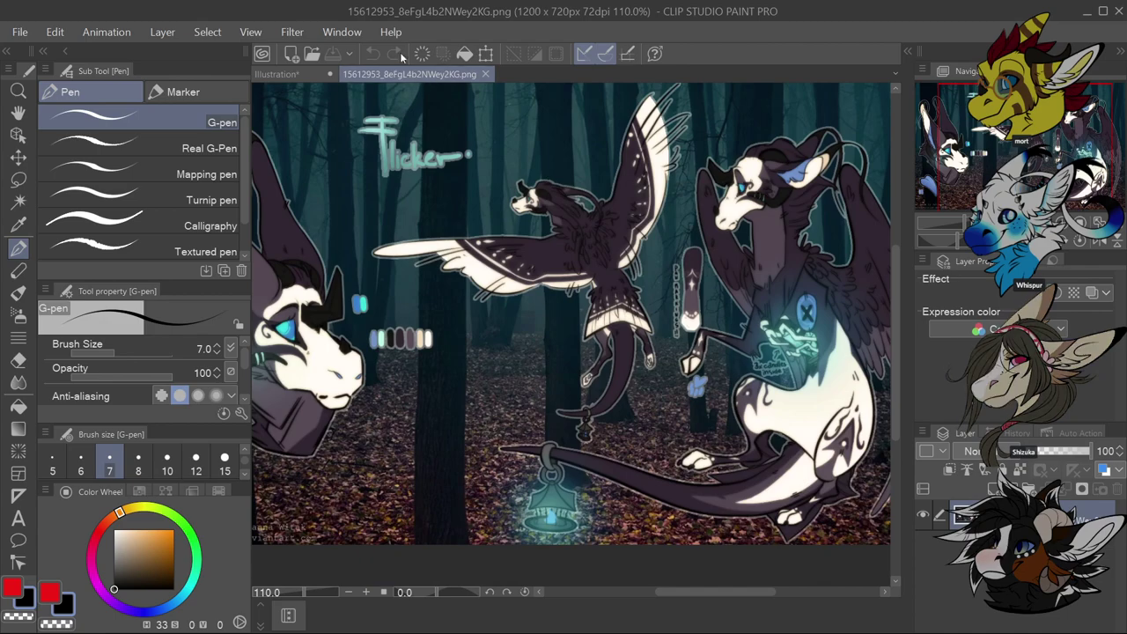
{"action": "left_click", "coordinate": [480, 74]}
Set the G-pen brush size to 15 for drawing in the blank area below the creature sketches
{"action": "scroll", "coordinate": [559, 322], "scroll_direction": "down", "scroll_amount": 2}
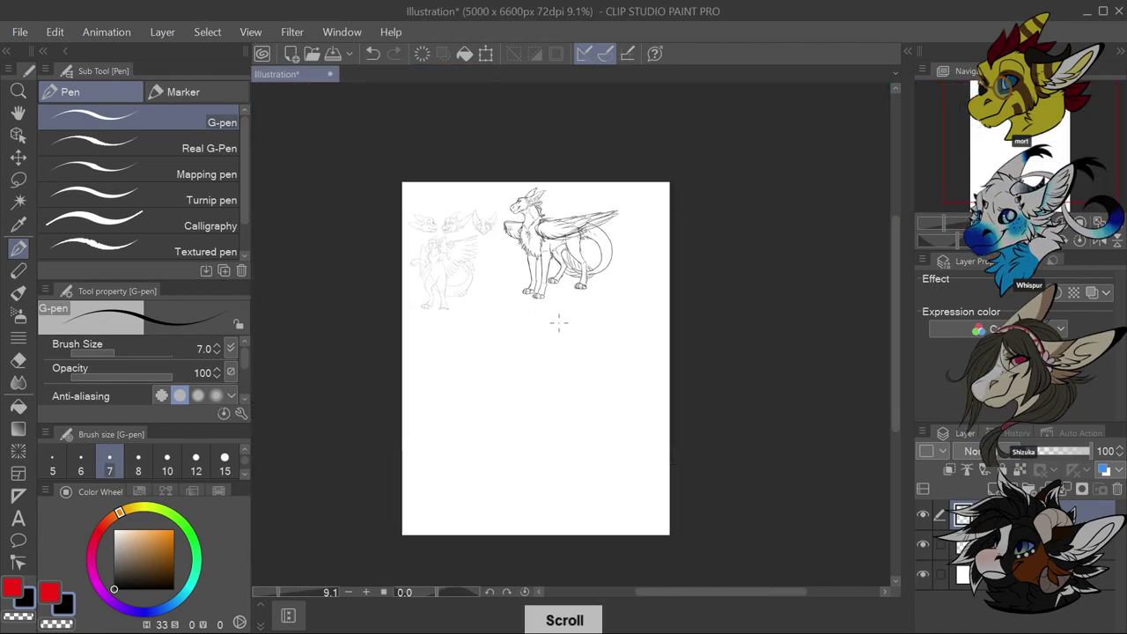
{"action": "scroll", "coordinate": [530, 437], "scroll_direction": "up", "scroll_amount": 3}
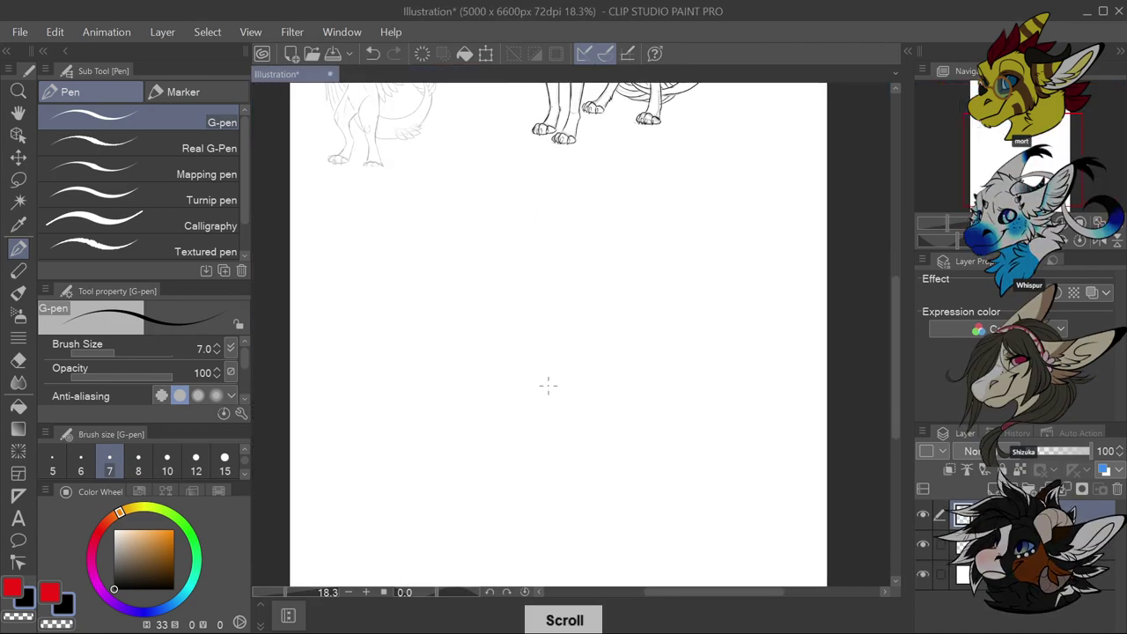
{"action": "left_click", "coordinate": [195, 459]}
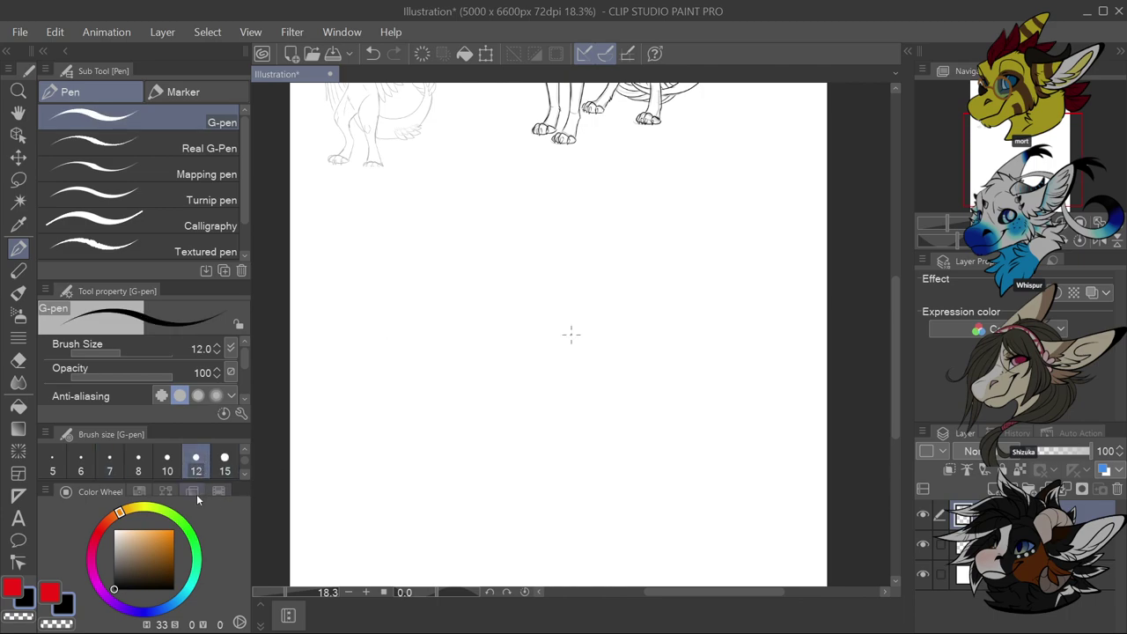
{"action": "scroll", "coordinate": [242, 467], "scroll_direction": "up", "scroll_amount": 1}
{"action": "scroll", "coordinate": [242, 467], "scroll_direction": "down", "scroll_amount": 1}
{"action": "left_click", "coordinate": [224, 460]}
{"action": "scroll", "coordinate": [491, 315], "scroll_direction": "down", "scroll_amount": 2}
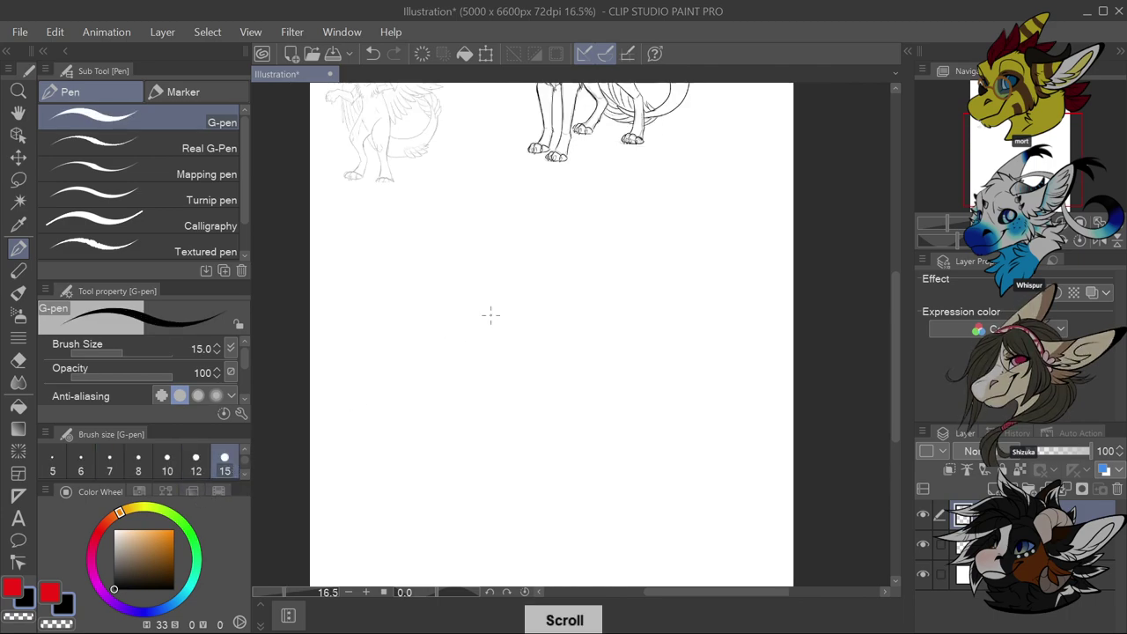
Set the G-pen brush size to 12 and draw the creature's angry eye and brow in the blank area below the sketches
{"action": "scroll", "coordinate": [441, 319], "scroll_direction": "up", "scroll_amount": 4}
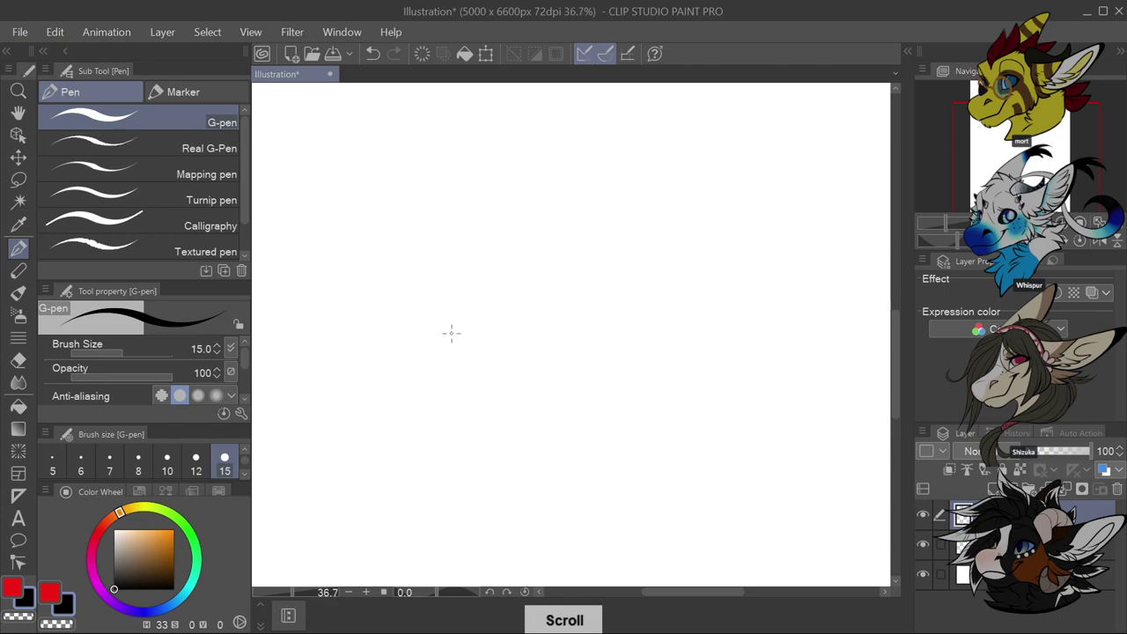
{"action": "key", "text": "bracketleft"}
{"action": "scroll", "coordinate": [432, 273], "scroll_direction": "up", "scroll_amount": 1}
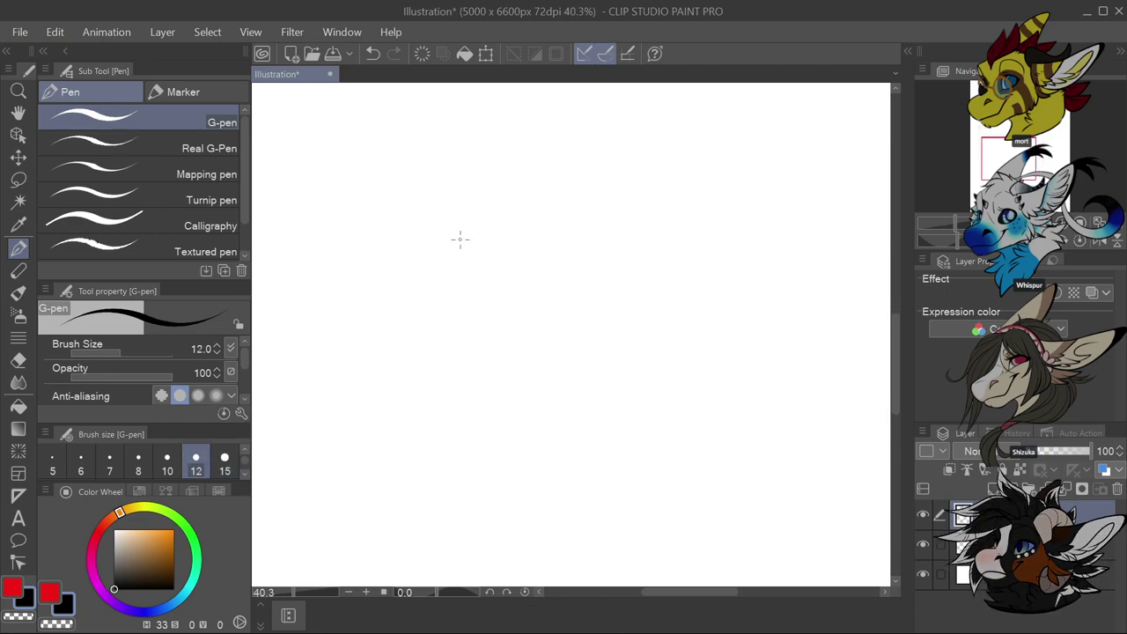
{"action": "mouse_move", "coordinate": [531, 139]}
{"action": "left_mouse_down"}
{"action": "mouse_move", "coordinate": [521, 164]}
{"action": "mouse_move", "coordinate": [539, 141]}
{"action": "mouse_move", "coordinate": [529, 138]}
{"action": "mouse_move", "coordinate": [557, 146]}
{"action": "left_mouse_up"}
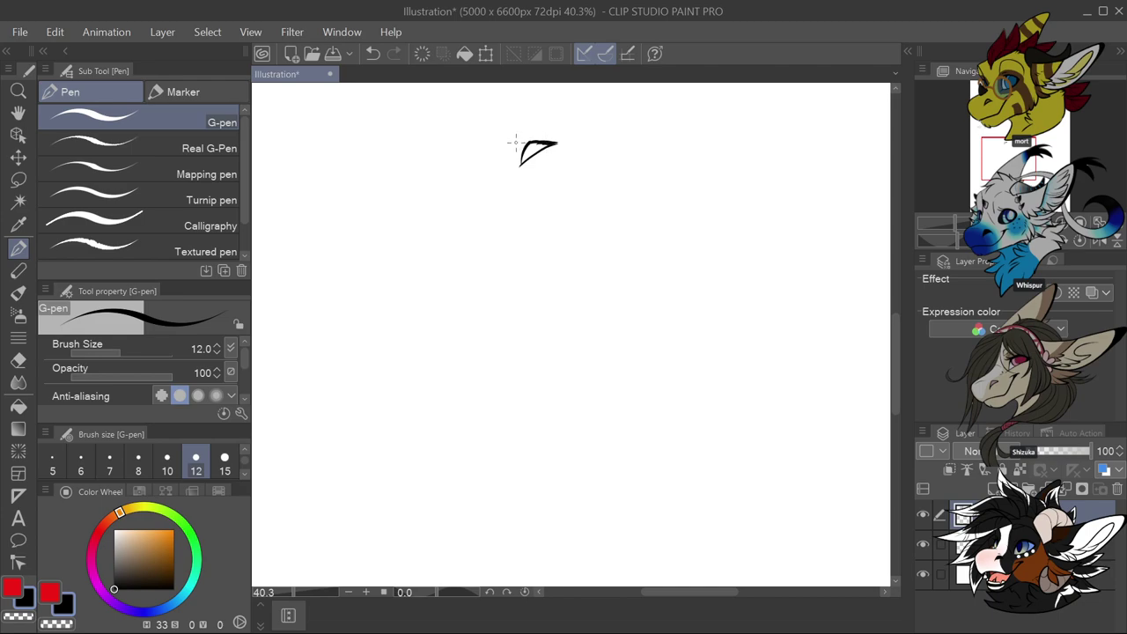
{"action": "mouse_move", "coordinate": [516, 139]}
{"action": "left_mouse_down"}
{"action": "mouse_move", "coordinate": [566, 136]}
{"action": "mouse_move", "coordinate": [521, 133]}
{"action": "mouse_move", "coordinate": [565, 138]}
{"action": "mouse_move", "coordinate": [524, 152]}
{"action": "mouse_move", "coordinate": [510, 143]}
{"action": "mouse_move", "coordinate": [481, 162]}
{"action": "left_mouse_up"}
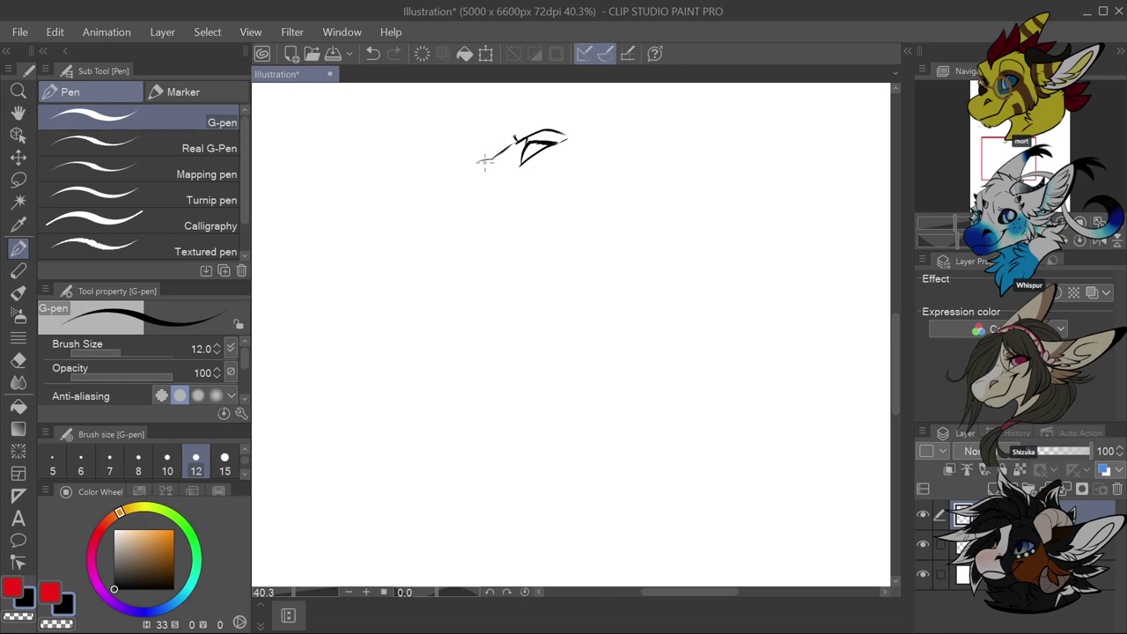
{"action": "key", "text": "ctrl+z"}
{"action": "key", "text": "ctrl+z"}
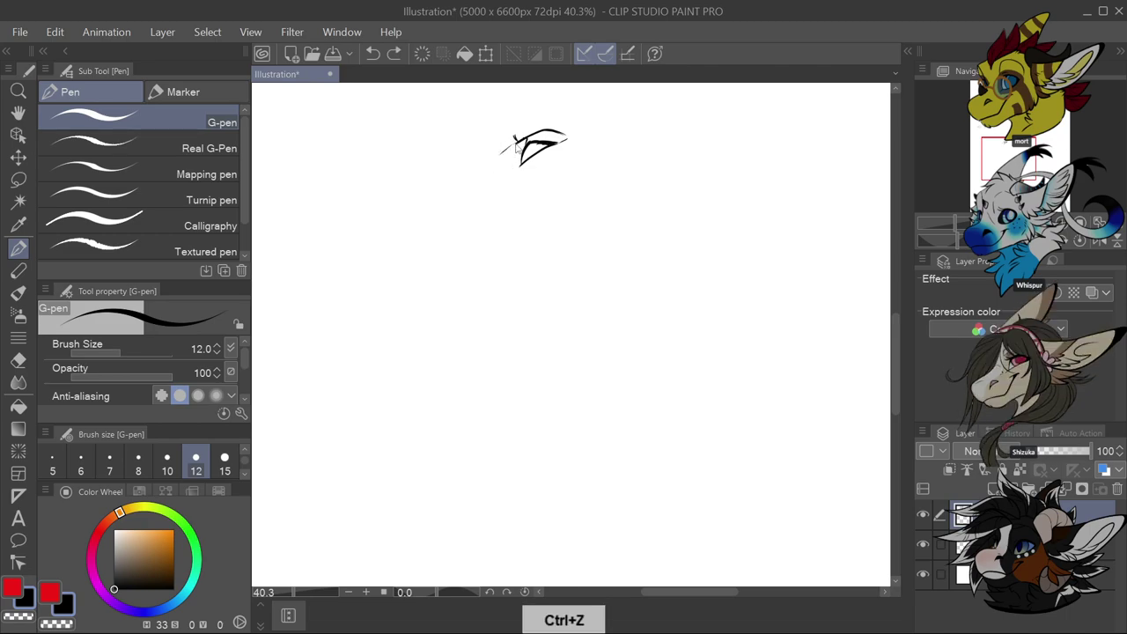
Draw the snout and jagged upper lip line of the head, and add the bared front teeth
{"action": "mouse_move", "coordinate": [519, 134]}
{"action": "left_mouse_down"}
{"action": "mouse_move", "coordinate": [501, 143]}
{"action": "mouse_move", "coordinate": [503, 163]}
{"action": "mouse_move", "coordinate": [452, 169]}
{"action": "mouse_move", "coordinate": [461, 164]}
{"action": "mouse_move", "coordinate": [458, 201]}
{"action": "mouse_move", "coordinate": [536, 176]}
{"action": "mouse_move", "coordinate": [559, 183]}
{"action": "left_mouse_up"}
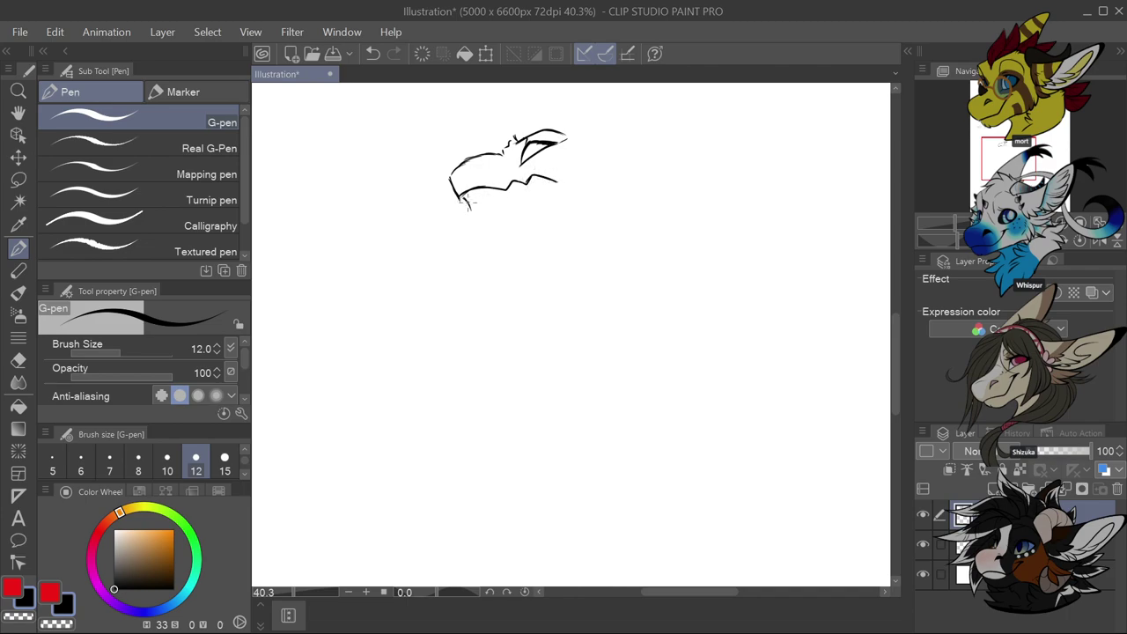
{"action": "key", "text": "ctrl+z"}
{"action": "left_click", "coordinate": [463, 199]}
{"action": "mouse_move", "coordinate": [473, 204]}
{"action": "left_mouse_down"}
{"action": "mouse_move", "coordinate": [491, 195]}
{"action": "mouse_move", "coordinate": [498, 208]}
{"action": "left_mouse_up"}
{"action": "mouse_move", "coordinate": [503, 190]}
{"action": "left_mouse_down"}
{"action": "mouse_move", "coordinate": [500, 210]}
{"action": "mouse_move", "coordinate": [497, 197]}
{"action": "mouse_move", "coordinate": [467, 201]}
{"action": "left_mouse_up"}
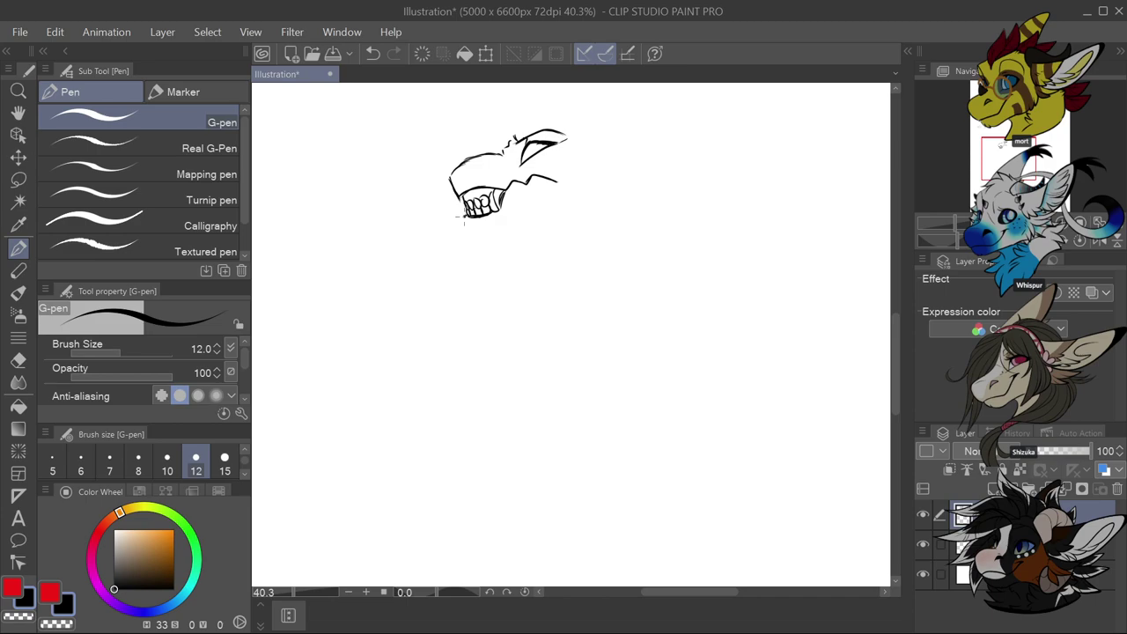
Draw the lower lip and lower jaw line, running from the chin back to the cheek
{"action": "key", "text": "ctrl+z"}
{"action": "mouse_move", "coordinate": [463, 218]}
{"action": "left_mouse_down"}
{"action": "mouse_move", "coordinate": [504, 209]}
{"action": "mouse_move", "coordinate": [489, 218]}
{"action": "left_mouse_up"}
{"action": "mouse_move", "coordinate": [462, 213]}
{"action": "left_mouse_down"}
{"action": "mouse_move", "coordinate": [472, 232]}
{"action": "mouse_move", "coordinate": [500, 234]}
{"action": "mouse_move", "coordinate": [567, 222]}
{"action": "mouse_move", "coordinate": [599, 181]}
{"action": "left_mouse_up"}
{"action": "left_click_drag", "start_coordinate": [573, 218], "coordinate": [599, 180]}
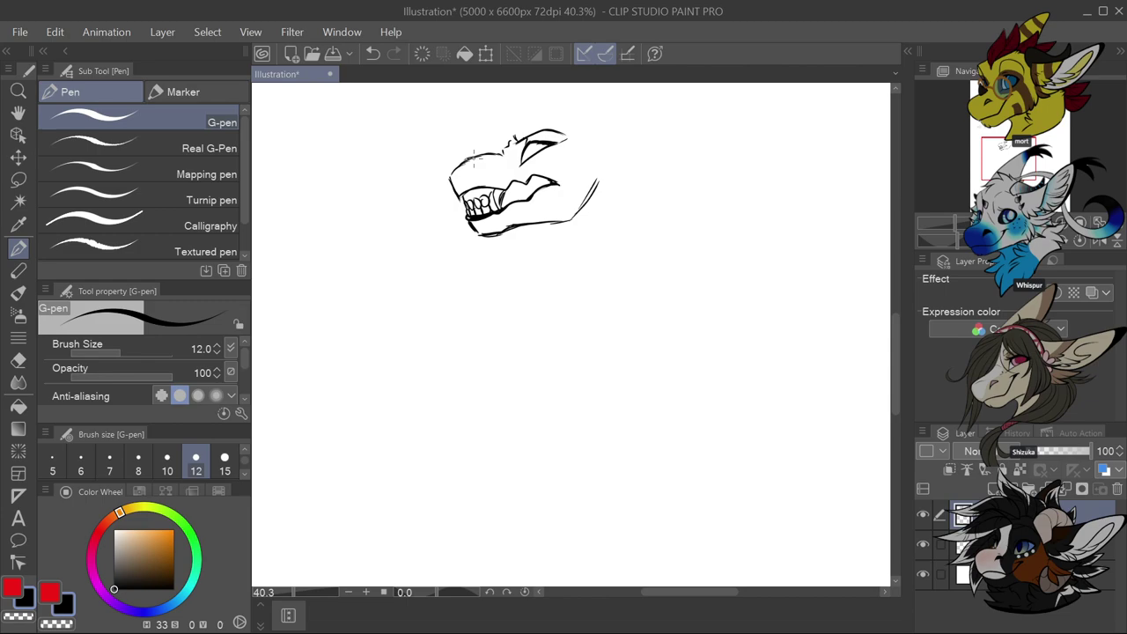
Outline the tip of the nose, then add the nostril and the zigzag side teeth inside the snarling mouth
{"action": "mouse_move", "coordinate": [446, 162]}
{"action": "left_mouse_down"}
{"action": "mouse_move", "coordinate": [455, 209]}
{"action": "mouse_move", "coordinate": [449, 199]}
{"action": "mouse_move", "coordinate": [465, 211]}
{"action": "mouse_move", "coordinate": [467, 201]}
{"action": "left_mouse_up"}
{"action": "key", "text": "ctrl+z"}
{"action": "mouse_move", "coordinate": [470, 161]}
{"action": "left_mouse_down"}
{"action": "mouse_move", "coordinate": [489, 165]}
{"action": "mouse_move", "coordinate": [475, 178]}
{"action": "mouse_move", "coordinate": [486, 173]}
{"action": "mouse_move", "coordinate": [477, 160]}
{"action": "left_mouse_up"}
{"action": "mouse_move", "coordinate": [482, 166]}
{"action": "left_mouse_down"}
{"action": "mouse_move", "coordinate": [497, 156]}
{"action": "mouse_move", "coordinate": [508, 198]}
{"action": "mouse_move", "coordinate": [519, 194]}
{"action": "mouse_move", "coordinate": [505, 206]}
{"action": "mouse_move", "coordinate": [542, 179]}
{"action": "left_mouse_up"}
{"action": "key", "text": "ctrl+z"}
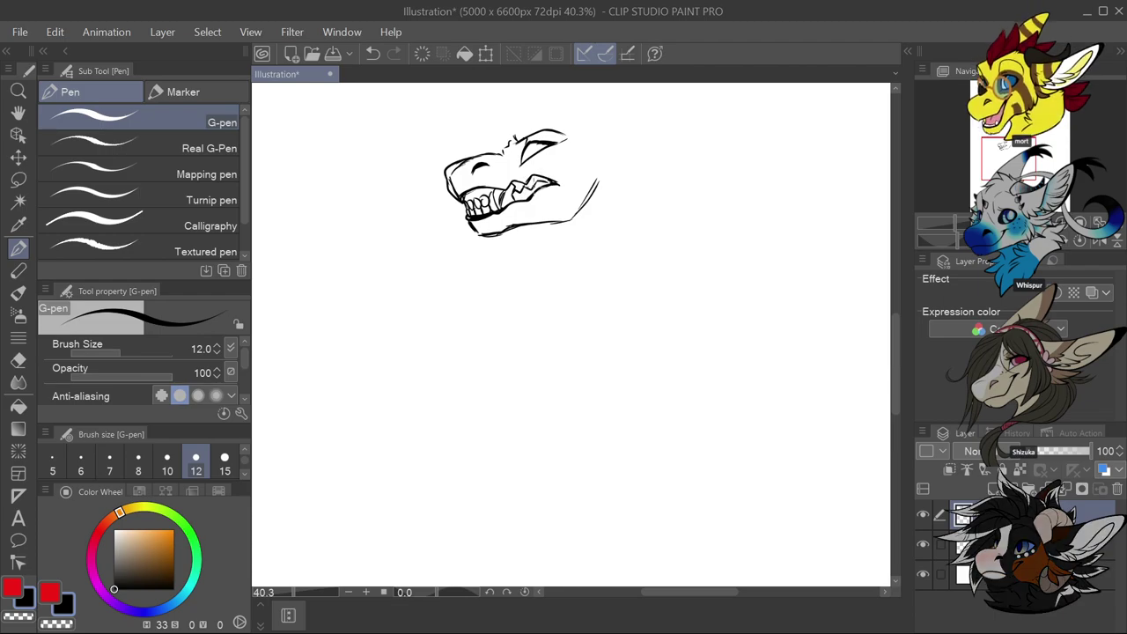
{"action": "scroll", "coordinate": [566, 171], "scroll_direction": "up", "scroll_amount": 2}
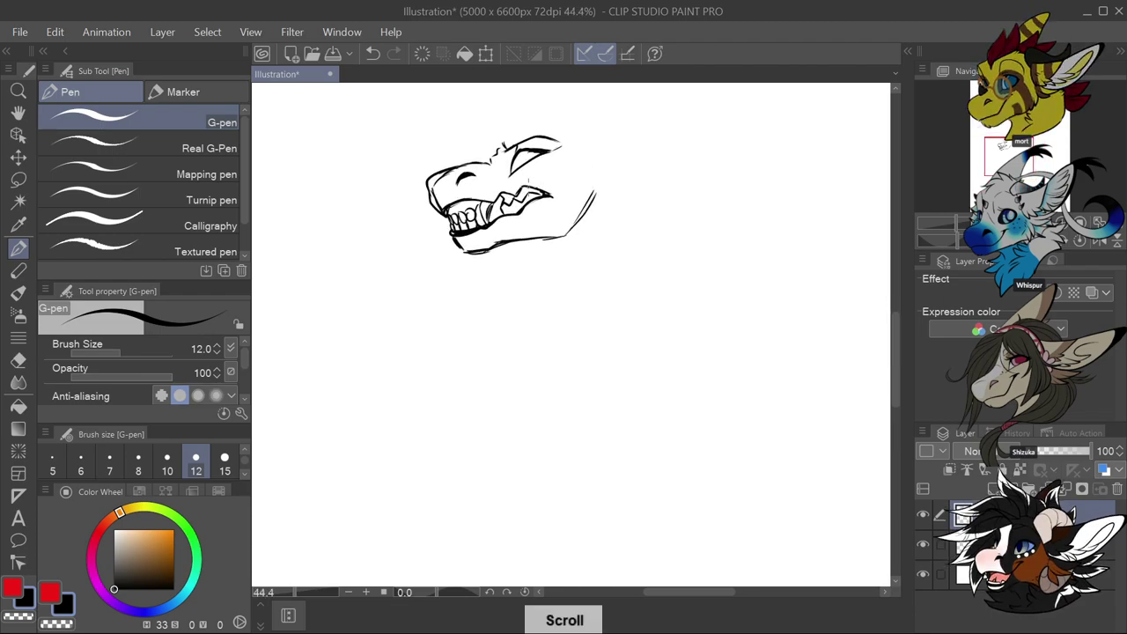
{"action": "left_click_drag", "start_coordinate": [531, 188], "coordinate": [546, 199]}
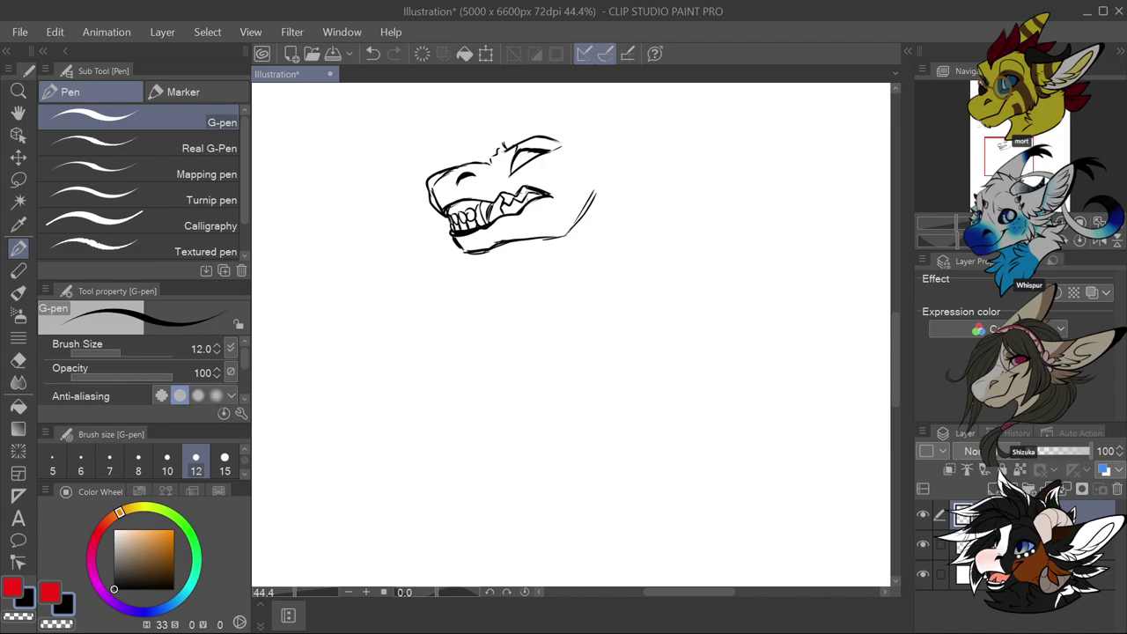
Draw the long pointed near ear with tufts at its base and spiky cheek fur behind the jaw
{"action": "scroll", "coordinate": [587, 159], "scroll_direction": "up", "scroll_amount": 1}
{"action": "mouse_move", "coordinate": [550, 160]}
{"action": "left_mouse_down"}
{"action": "mouse_move", "coordinate": [592, 187]}
{"action": "mouse_move", "coordinate": [600, 139]}
{"action": "mouse_move", "coordinate": [606, 182]}
{"action": "mouse_move", "coordinate": [594, 165]}
{"action": "mouse_move", "coordinate": [612, 158]}
{"action": "mouse_move", "coordinate": [587, 141]}
{"action": "mouse_move", "coordinate": [612, 151]}
{"action": "mouse_move", "coordinate": [639, 123]}
{"action": "left_mouse_up"}
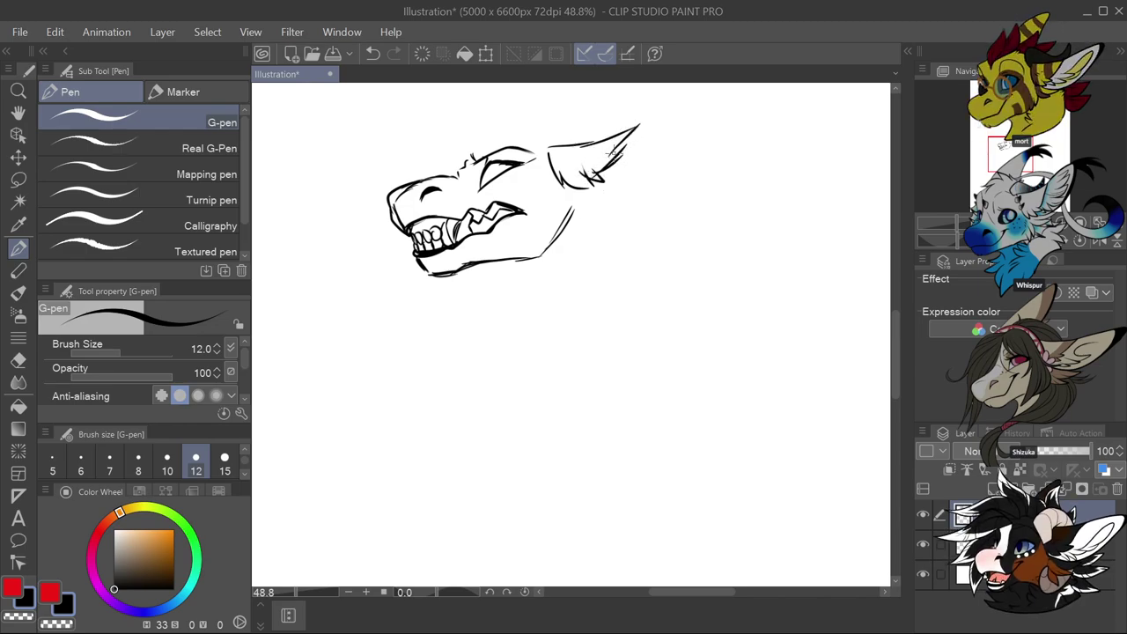
{"action": "mouse_move", "coordinate": [595, 188]}
{"action": "left_mouse_down"}
{"action": "mouse_move", "coordinate": [706, 96]}
{"action": "mouse_move", "coordinate": [759, 87]}
{"action": "mouse_move", "coordinate": [695, 166]}
{"action": "mouse_move", "coordinate": [672, 180]}
{"action": "mouse_move", "coordinate": [612, 181]}
{"action": "mouse_move", "coordinate": [671, 189]}
{"action": "mouse_move", "coordinate": [644, 201]}
{"action": "mouse_move", "coordinate": [599, 192]}
{"action": "mouse_move", "coordinate": [613, 216]}
{"action": "mouse_move", "coordinate": [587, 203]}
{"action": "mouse_move", "coordinate": [600, 251]}
{"action": "left_mouse_up"}
{"action": "mouse_move", "coordinate": [578, 209]}
{"action": "left_mouse_down"}
{"action": "mouse_move", "coordinate": [586, 257]}
{"action": "mouse_move", "coordinate": [561, 229]}
{"action": "mouse_move", "coordinate": [575, 250]}
{"action": "mouse_move", "coordinate": [546, 255]}
{"action": "left_mouse_up"}
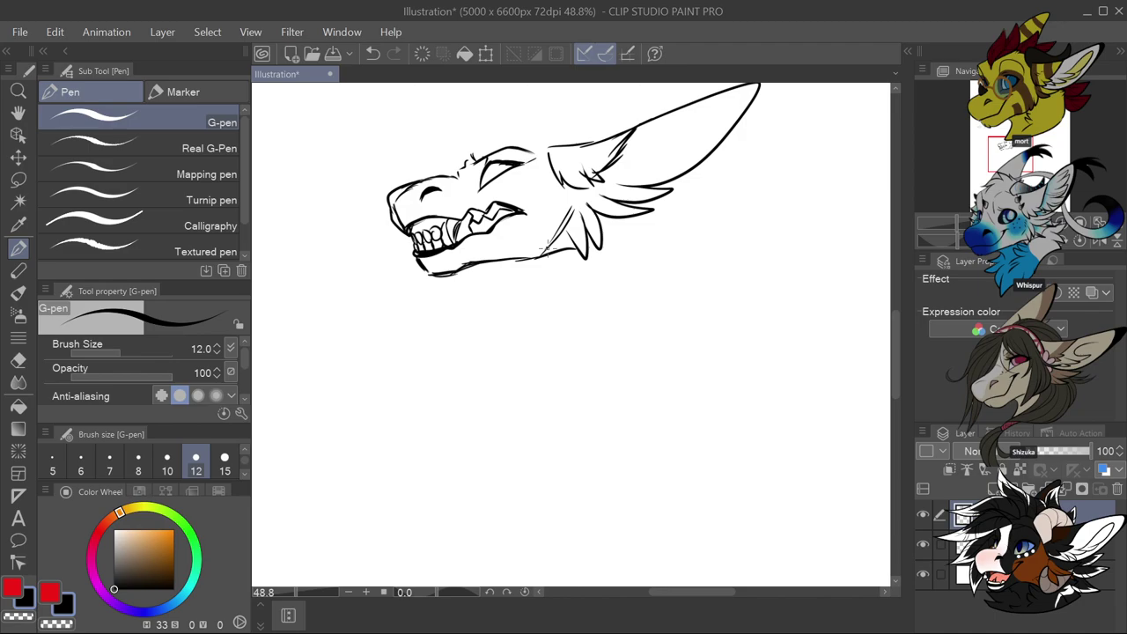
Draw the furry forehead line between brow and ear, and add snarl wrinkles between the eye and snout
{"action": "mouse_move", "coordinate": [481, 139]}
{"action": "left_mouse_down"}
{"action": "mouse_move", "coordinate": [515, 132]}
{"action": "mouse_move", "coordinate": [494, 140]}
{"action": "mouse_move", "coordinate": [568, 142]}
{"action": "left_mouse_up"}
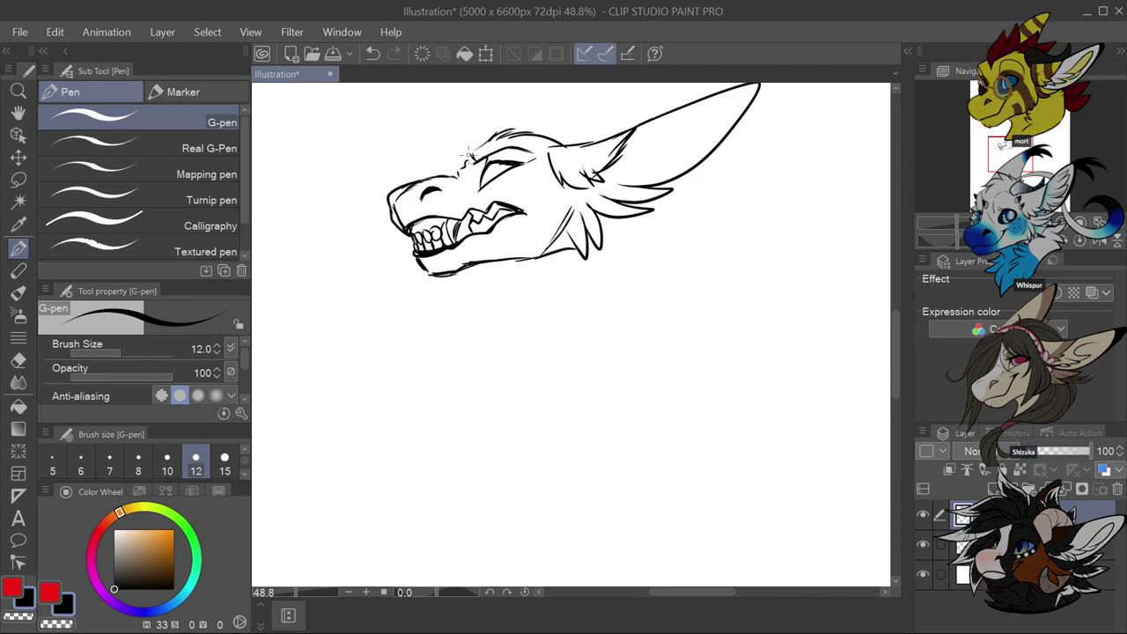
{"action": "left_click_drag", "start_coordinate": [467, 154], "coordinate": [455, 174]}
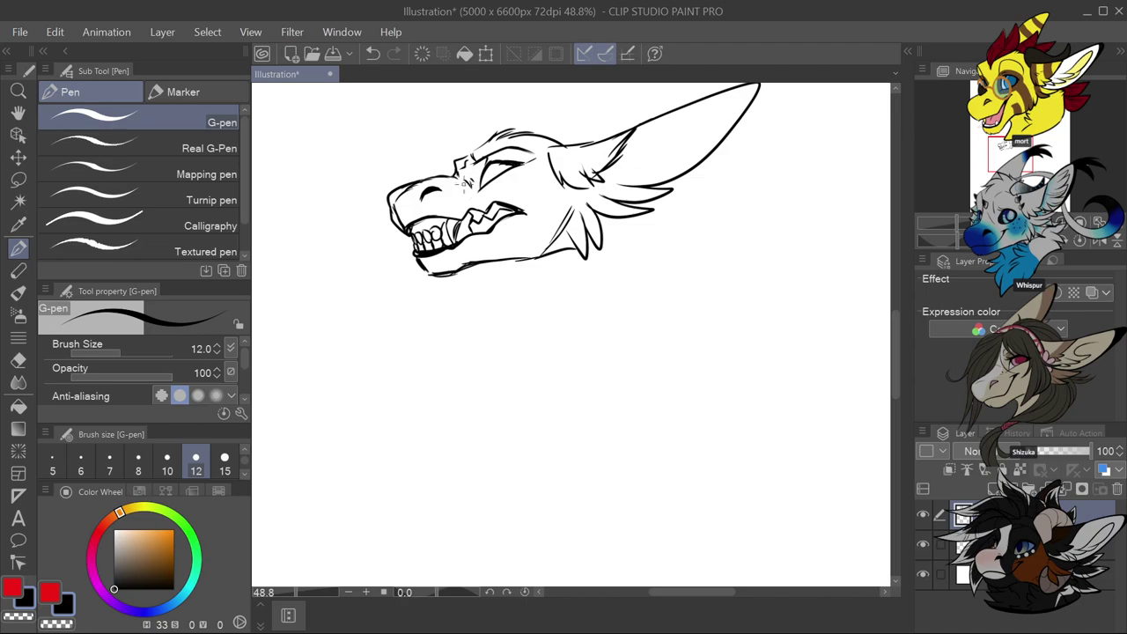
{"action": "scroll", "coordinate": [478, 205], "scroll_direction": "down", "scroll_amount": 1}
{"action": "scroll", "coordinate": [546, 138], "scroll_direction": "up", "scroll_amount": 1}
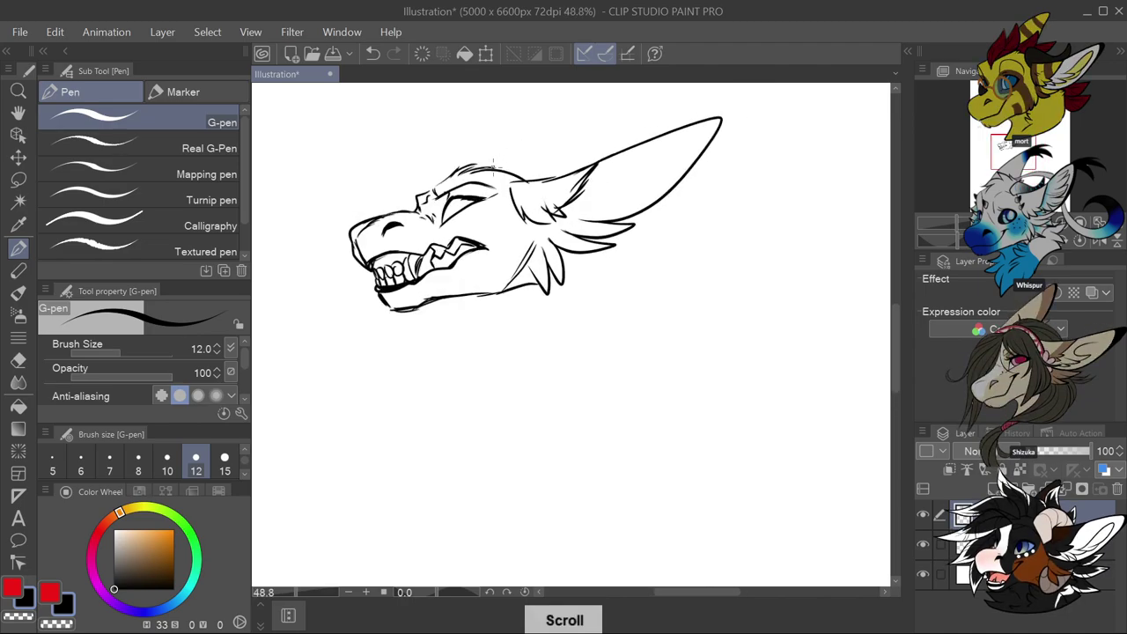
Draw the far ear behind the head and add the iris inside the eye
{"action": "mouse_move", "coordinate": [491, 165]}
{"action": "left_mouse_down"}
{"action": "mouse_move", "coordinate": [618, 103]}
{"action": "mouse_move", "coordinate": [610, 141]}
{"action": "left_mouse_up"}
{"action": "scroll", "coordinate": [610, 145], "scroll_direction": "down", "scroll_amount": 1}
{"action": "scroll", "coordinate": [610, 145], "scroll_direction": "up", "scroll_amount": 1}
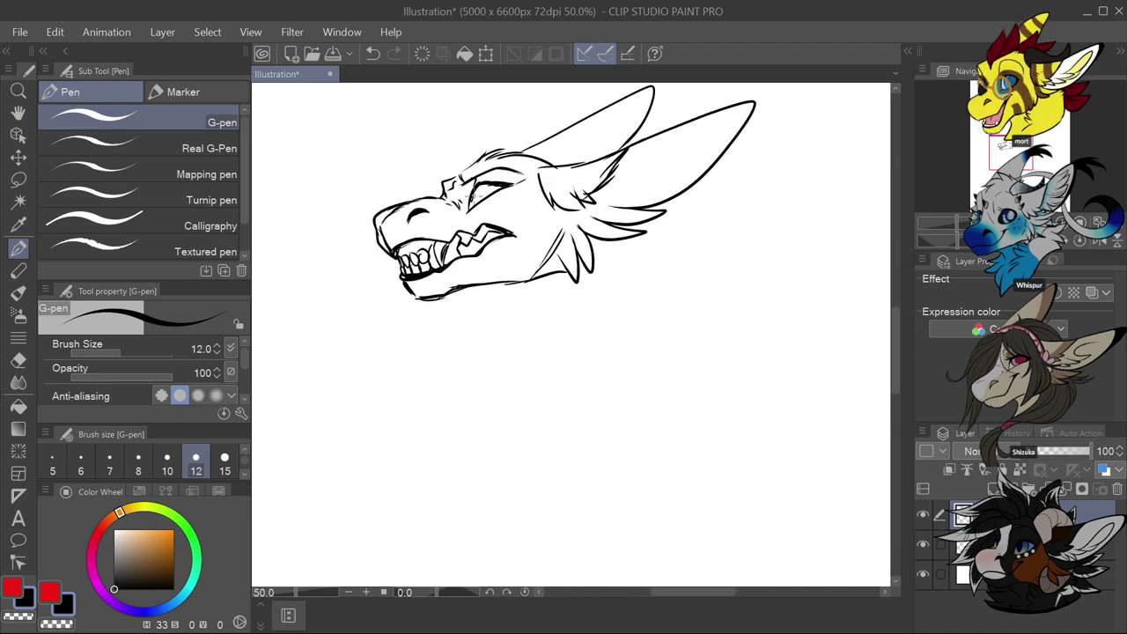
{"action": "left_click_drag", "start_coordinate": [477, 190], "coordinate": [483, 201]}
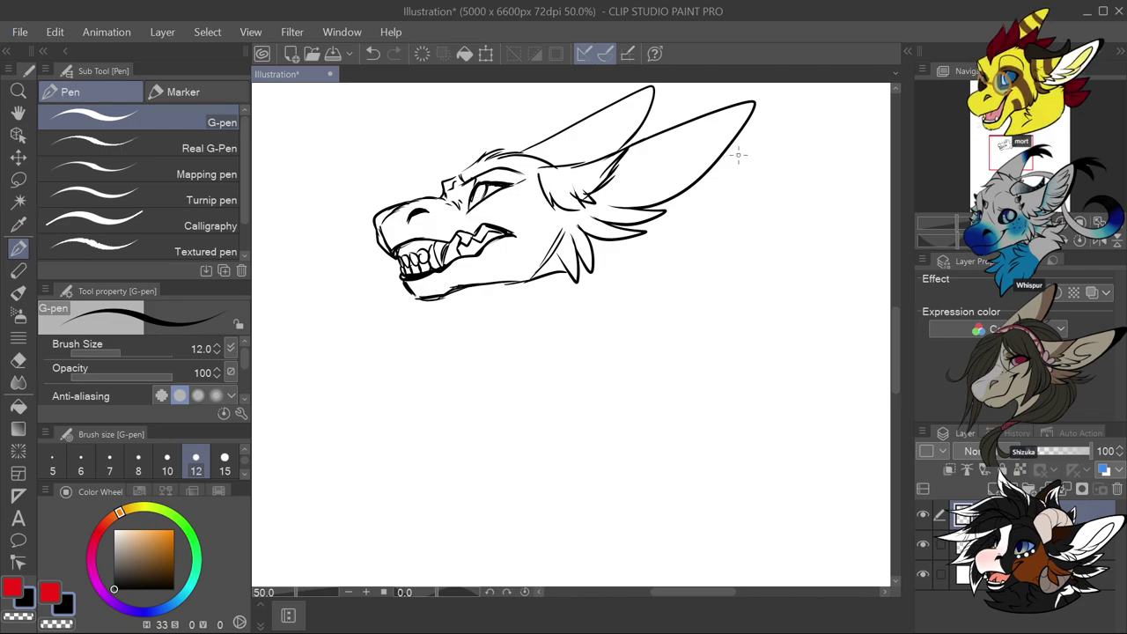
Add the inner rim along the near ear's tip and fill the ear with inner fur strokes
{"action": "mouse_move", "coordinate": [740, 104]}
{"action": "left_mouse_down"}
{"action": "mouse_move", "coordinate": [743, 125]}
{"action": "mouse_move", "coordinate": [700, 169]}
{"action": "left_mouse_up"}
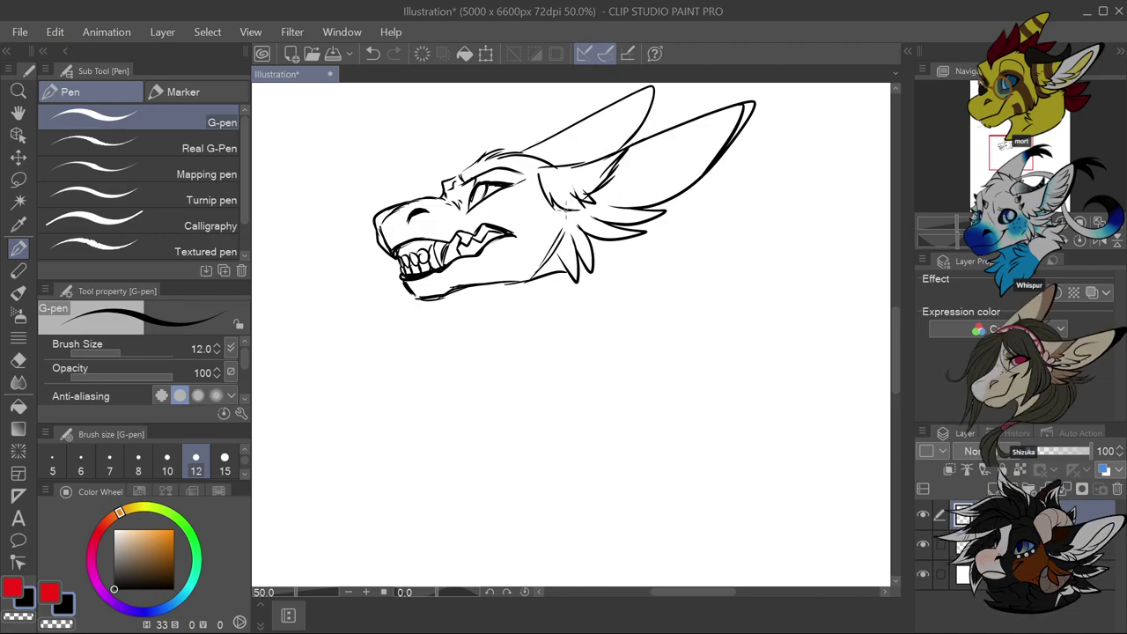
{"action": "mouse_move", "coordinate": [571, 216]}
{"action": "left_mouse_down"}
{"action": "mouse_move", "coordinate": [619, 208]}
{"action": "mouse_move", "coordinate": [720, 125]}
{"action": "left_mouse_up"}
{"action": "mouse_move", "coordinate": [685, 158]}
{"action": "left_mouse_down"}
{"action": "mouse_move", "coordinate": [720, 127]}
{"action": "mouse_move", "coordinate": [700, 147]}
{"action": "left_mouse_up"}
{"action": "mouse_move", "coordinate": [683, 175]}
{"action": "left_mouse_down"}
{"action": "mouse_move", "coordinate": [708, 149]}
{"action": "mouse_move", "coordinate": [689, 169]}
{"action": "left_mouse_up"}
{"action": "left_click_drag", "start_coordinate": [659, 192], "coordinate": [680, 178]}
{"action": "scroll", "coordinate": [661, 188], "scroll_direction": "down", "scroll_amount": 2}
{"action": "scroll", "coordinate": [608, 194], "scroll_direction": "up", "scroll_amount": 2}
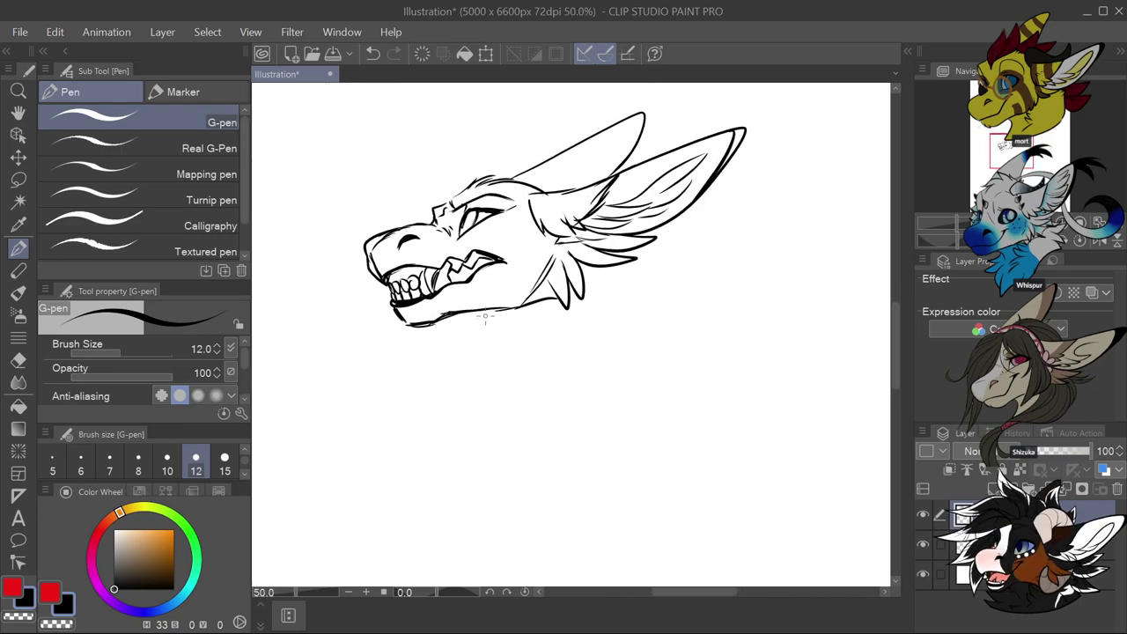
Undo the stray throat curve and draw tufted throat fur below the jaw, with short fur strokes behind the cheek
{"action": "key", "text": "ctrl+z"}
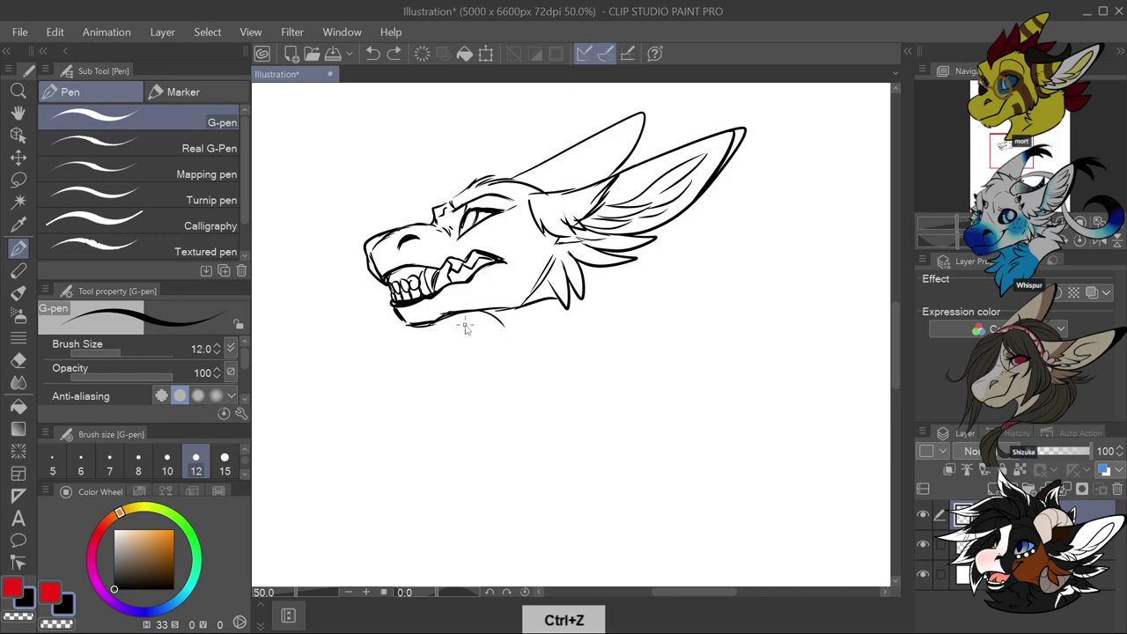
{"action": "left_click_drag", "start_coordinate": [652, 209], "coordinate": [631, 217]}
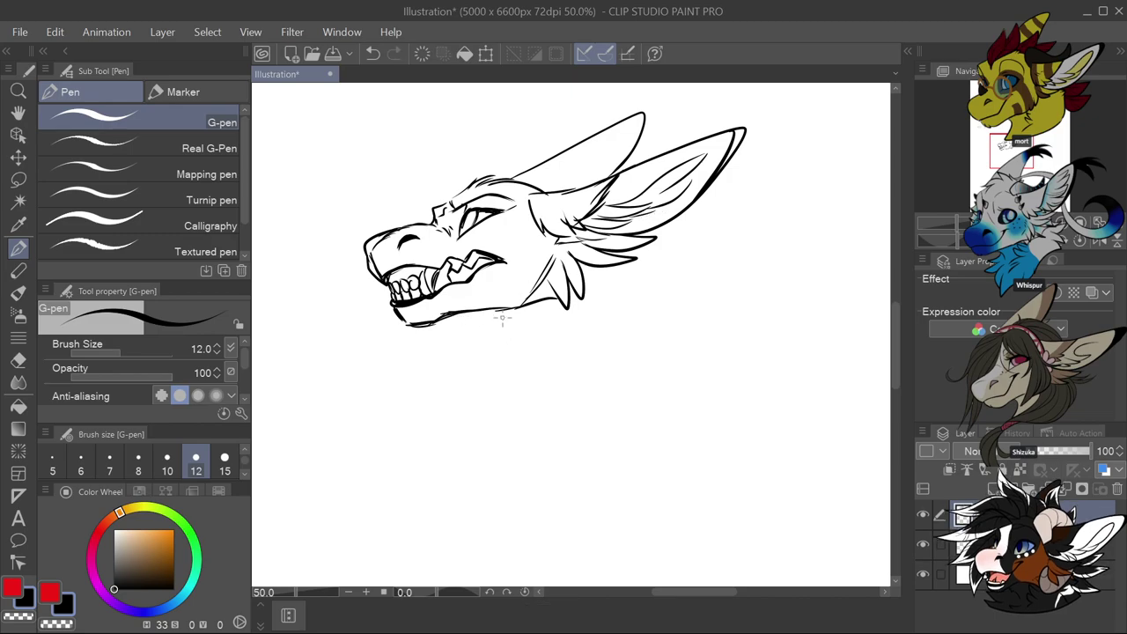
{"action": "mouse_move", "coordinate": [456, 313]}
{"action": "left_mouse_down"}
{"action": "mouse_move", "coordinate": [512, 347]}
{"action": "mouse_move", "coordinate": [470, 321]}
{"action": "mouse_move", "coordinate": [473, 343]}
{"action": "mouse_move", "coordinate": [524, 351]}
{"action": "left_mouse_up"}
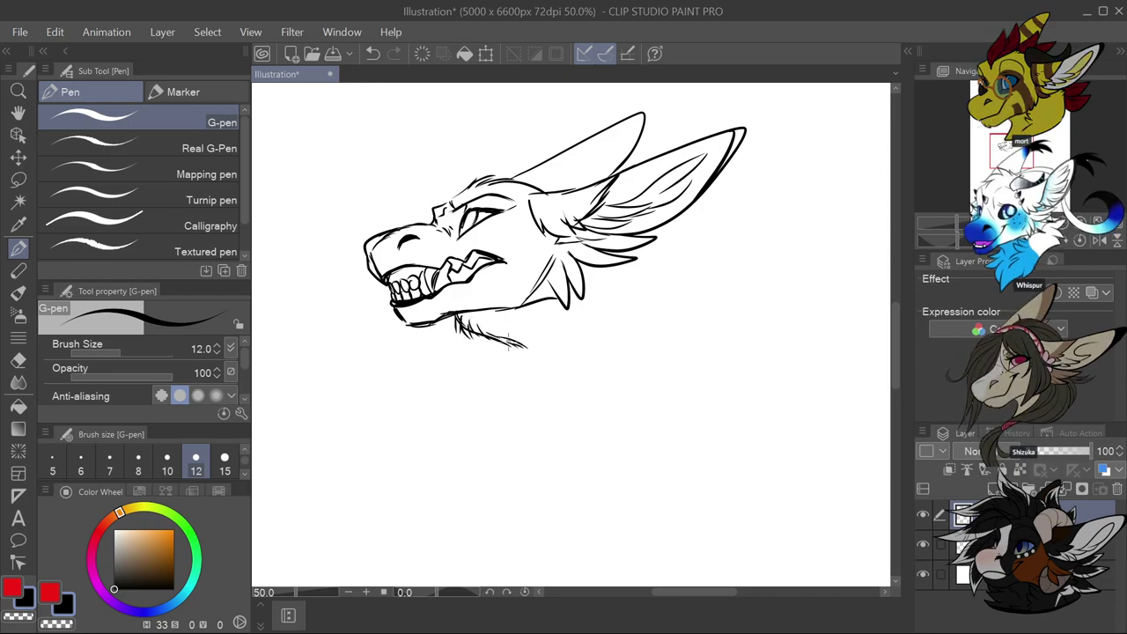
{"action": "left_click_drag", "start_coordinate": [540, 299], "coordinate": [563, 312]}
{"action": "mouse_move", "coordinate": [540, 309]}
{"action": "left_mouse_down"}
{"action": "mouse_move", "coordinate": [567, 323]}
{"action": "mouse_move", "coordinate": [545, 329]}
{"action": "left_mouse_up"}
{"action": "mouse_move", "coordinate": [540, 322]}
{"action": "left_mouse_down"}
{"action": "mouse_move", "coordinate": [574, 329]}
{"action": "mouse_move", "coordinate": [531, 364]}
{"action": "left_mouse_up"}
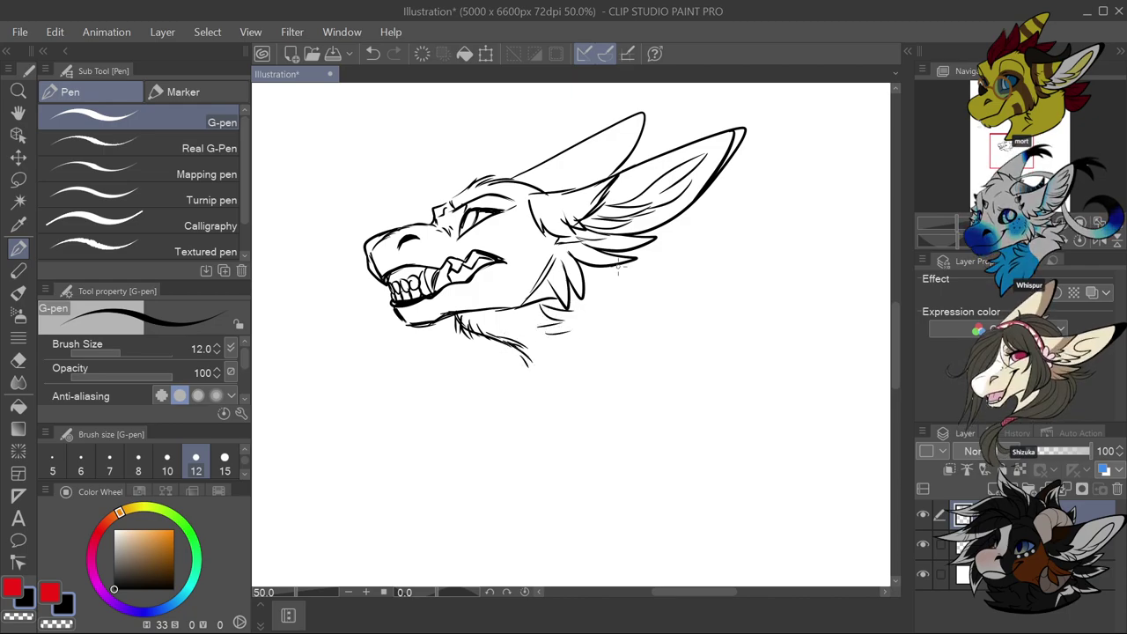
Draw spiky fur strokes down the back of the neck and close the neck's base with a curved line
{"action": "mouse_move", "coordinate": [651, 245]}
{"action": "left_mouse_down"}
{"action": "mouse_move", "coordinate": [628, 263]}
{"action": "mouse_move", "coordinate": [661, 238]}
{"action": "mouse_move", "coordinate": [632, 274]}
{"action": "mouse_move", "coordinate": [660, 261]}
{"action": "mouse_move", "coordinate": [641, 289]}
{"action": "left_mouse_up"}
{"action": "key", "text": "ctrl+z"}
{"action": "key", "text": "ctrl+z"}
{"action": "key", "text": "ctrl+z"}
{"action": "key", "text": "ctrl+z"}
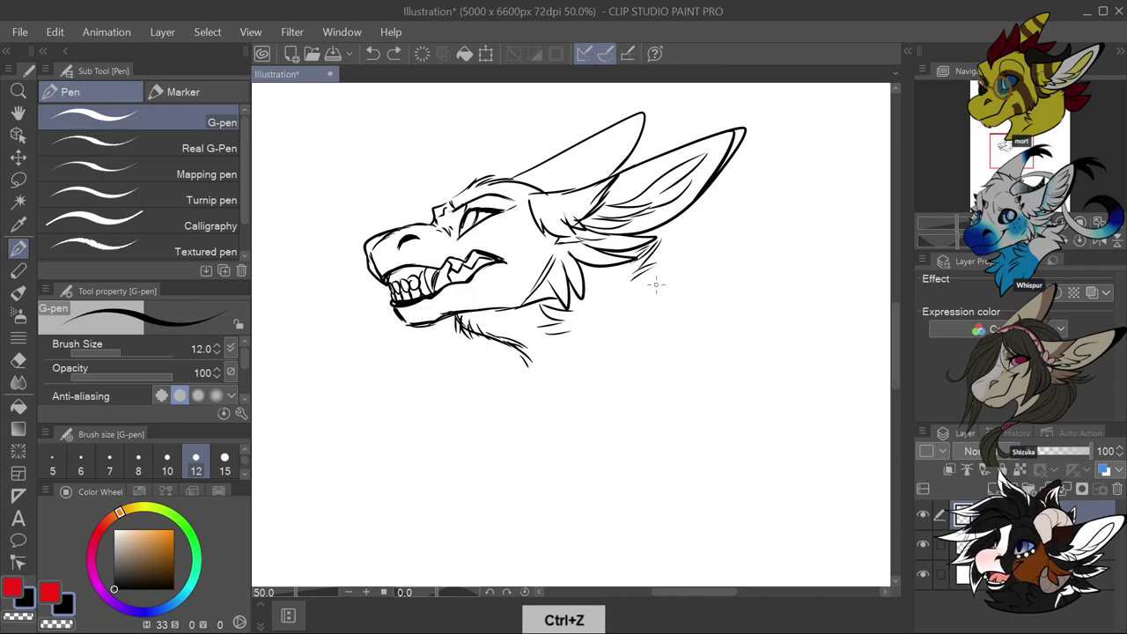
{"action": "mouse_move", "coordinate": [662, 251]}
{"action": "left_mouse_down"}
{"action": "mouse_move", "coordinate": [631, 269]}
{"action": "mouse_move", "coordinate": [656, 282]}
{"action": "left_mouse_up"}
{"action": "mouse_move", "coordinate": [694, 272]}
{"action": "left_mouse_down"}
{"action": "mouse_move", "coordinate": [663, 287]}
{"action": "mouse_move", "coordinate": [722, 296]}
{"action": "left_mouse_up"}
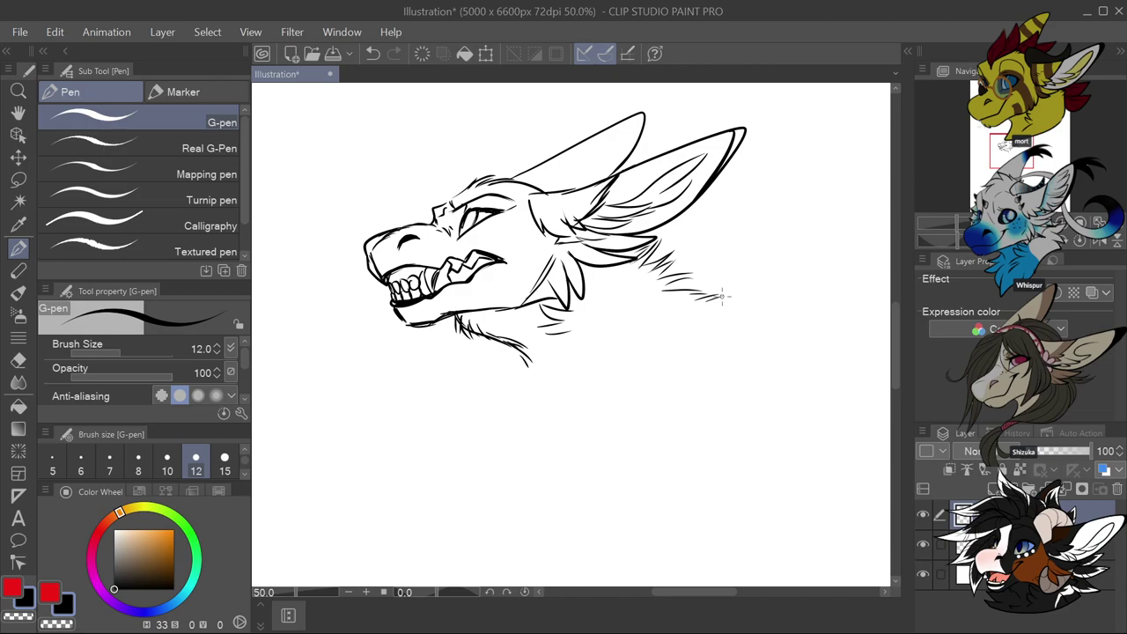
{"action": "scroll", "coordinate": [638, 334], "scroll_direction": "down", "scroll_amount": 2}
{"action": "scroll", "coordinate": [705, 297], "scroll_direction": "up", "scroll_amount": 2}
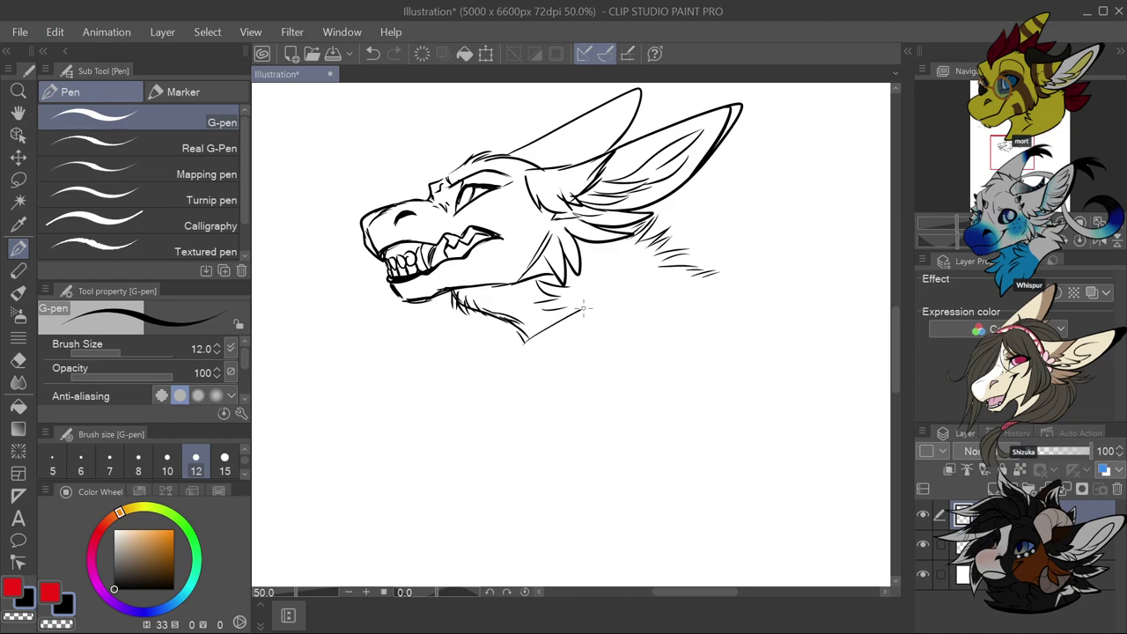
{"action": "scroll", "coordinate": [531, 410], "scroll_direction": "down", "scroll_amount": 1}
{"action": "scroll", "coordinate": [531, 407], "scroll_direction": "down", "scroll_amount": 4}
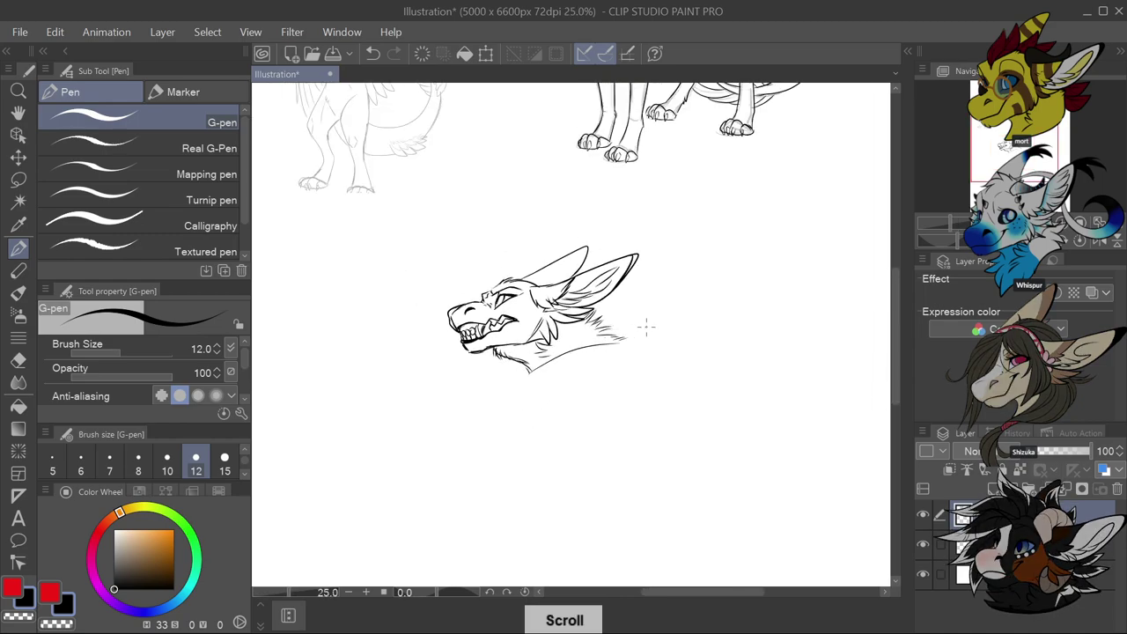
Toggle the top layer's visibility to check what it contains, leaving the layer visible
{"action": "scroll", "coordinate": [749, 331], "scroll_direction": "up", "scroll_amount": 3}
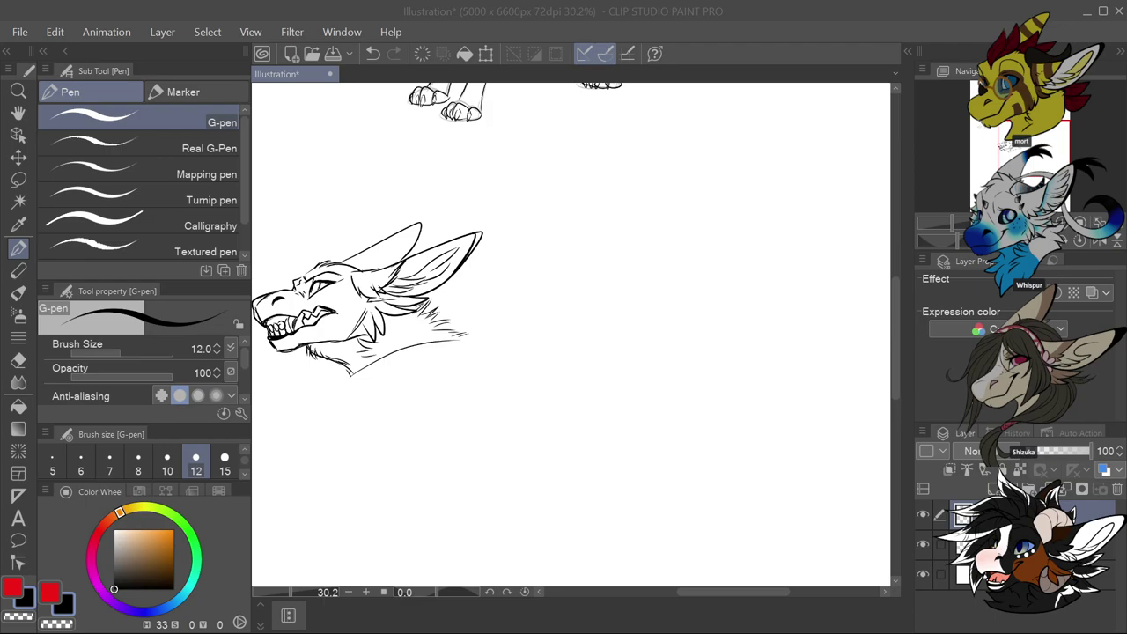
{"action": "left_click", "coordinate": [922, 515]}
{"action": "left_click", "coordinate": [922, 515]}
{"action": "left_click", "coordinate": [923, 518]}
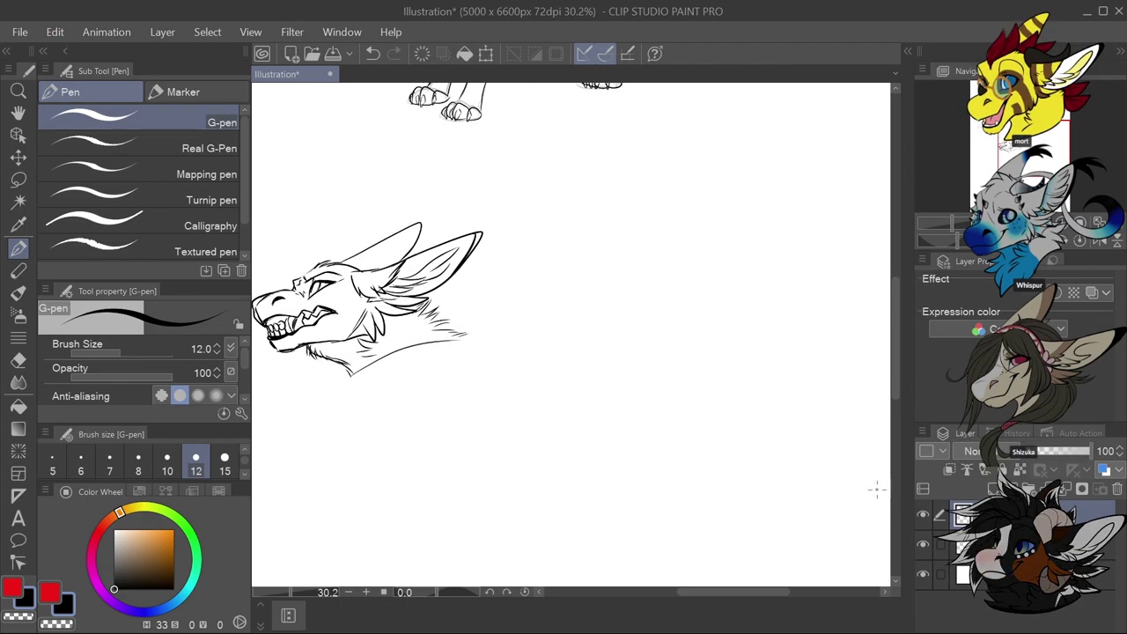
Lasso the snarling head, scale it down slightly and move it up beside the faint winged creature's feet
{"action": "scroll", "coordinate": [749, 372], "scroll_direction": "down", "scroll_amount": 2}
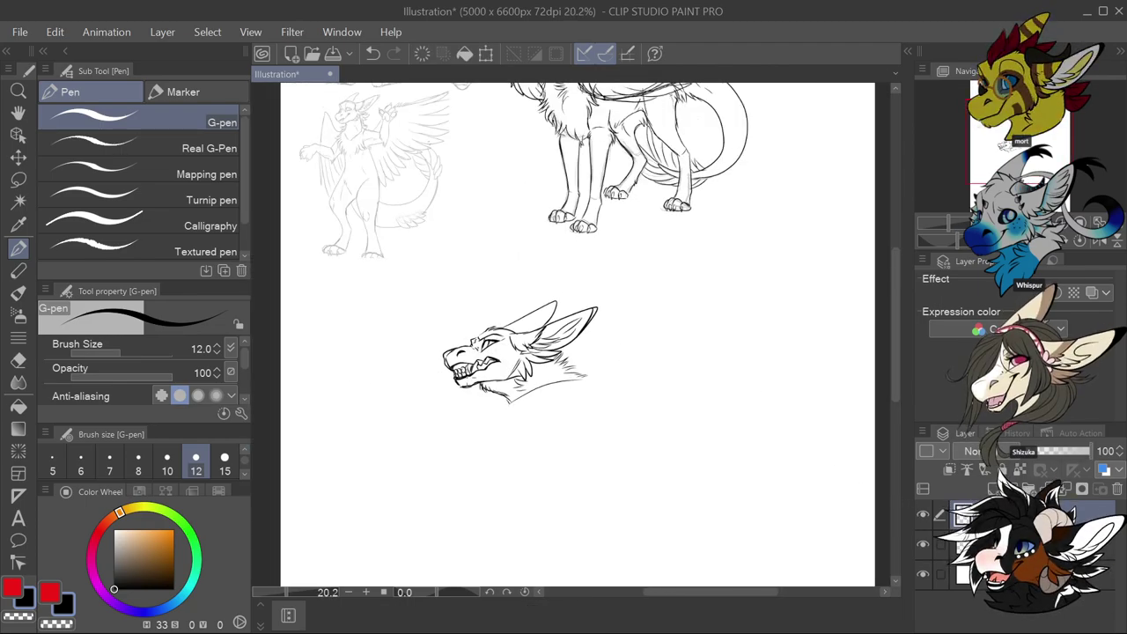
{"action": "scroll", "coordinate": [470, 386], "scroll_direction": "up", "scroll_amount": 2}
{"action": "key", "text": "m"}
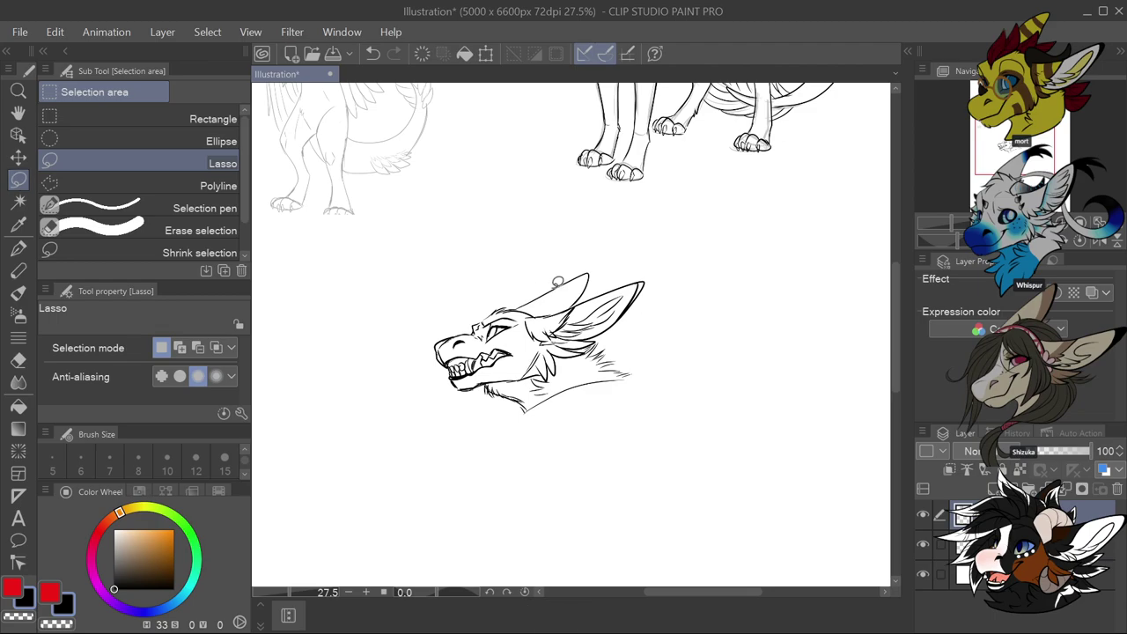
{"action": "mouse_move", "coordinate": [534, 277]}
{"action": "left_mouse_down"}
{"action": "mouse_move", "coordinate": [415, 329]}
{"action": "mouse_move", "coordinate": [649, 408]}
{"action": "mouse_move", "coordinate": [578, 241]}
{"action": "mouse_move", "coordinate": [548, 266]}
{"action": "left_mouse_up"}
{"action": "key", "text": "ctrl+t"}
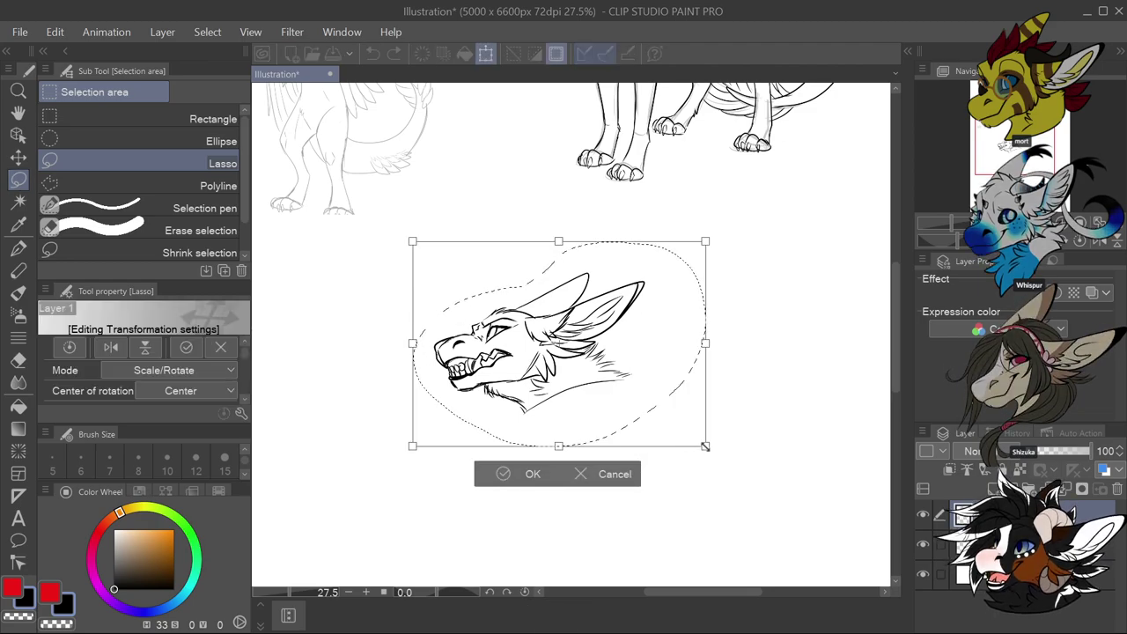
{"action": "mouse_move", "coordinate": [621, 381]}
{"action": "left_mouse_down"}
{"action": "mouse_move", "coordinate": [549, 284]}
{"action": "mouse_move", "coordinate": [558, 279]}
{"action": "left_mouse_up"}
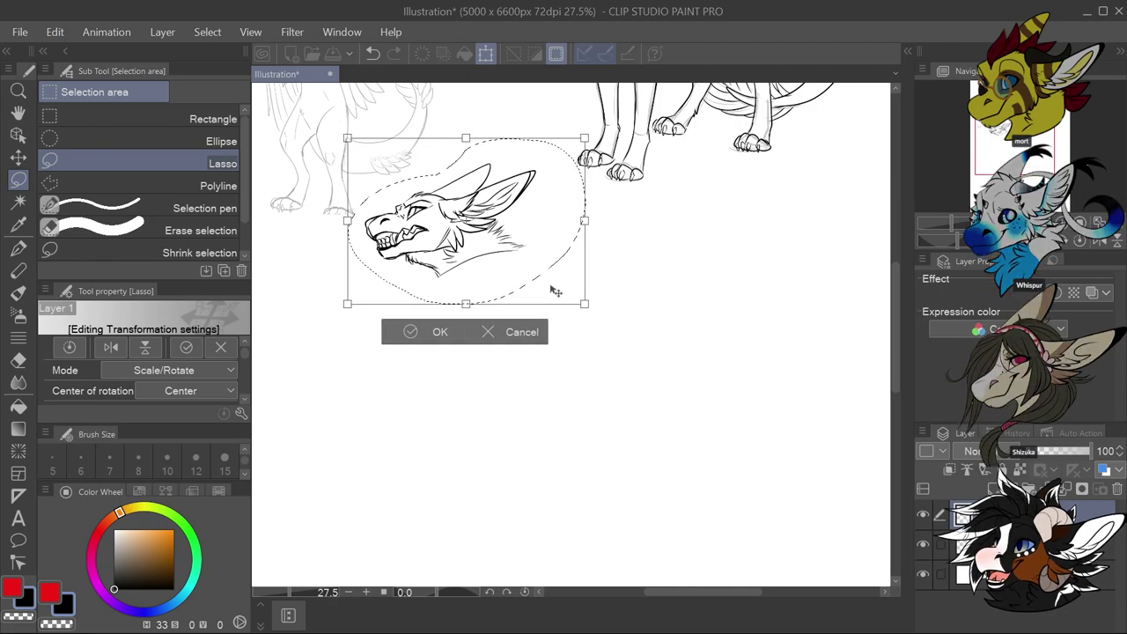
{"action": "left_click", "coordinate": [431, 331]}
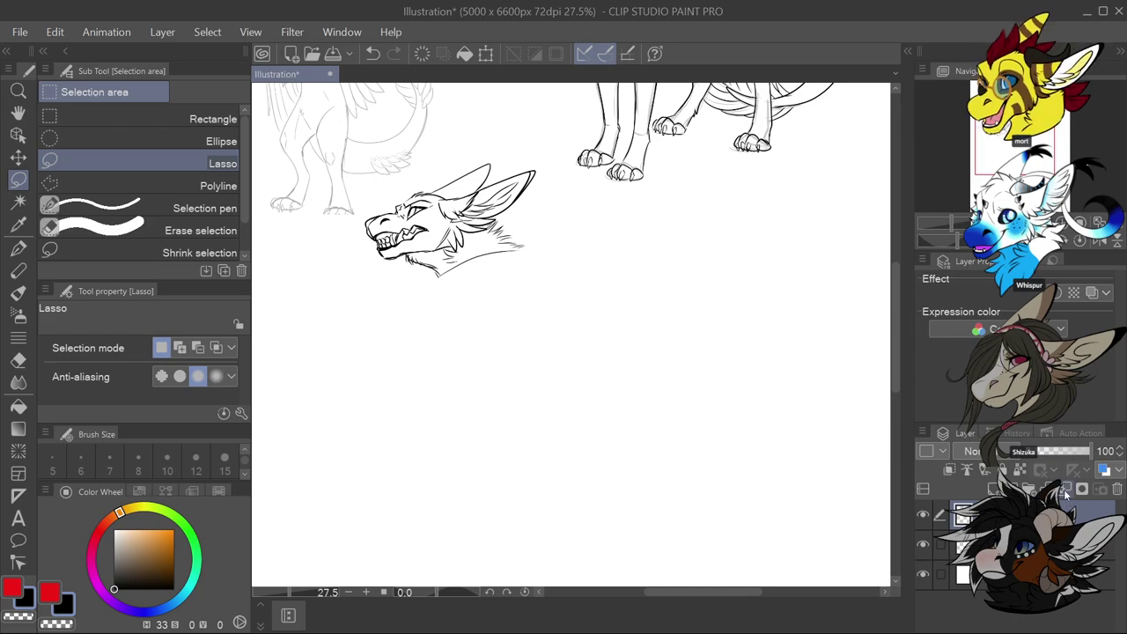
Create a new 5000 x 5000 px canvas and paste the copied photo of the yellow-green bird into it
{"action": "left_click", "coordinate": [994, 490]}
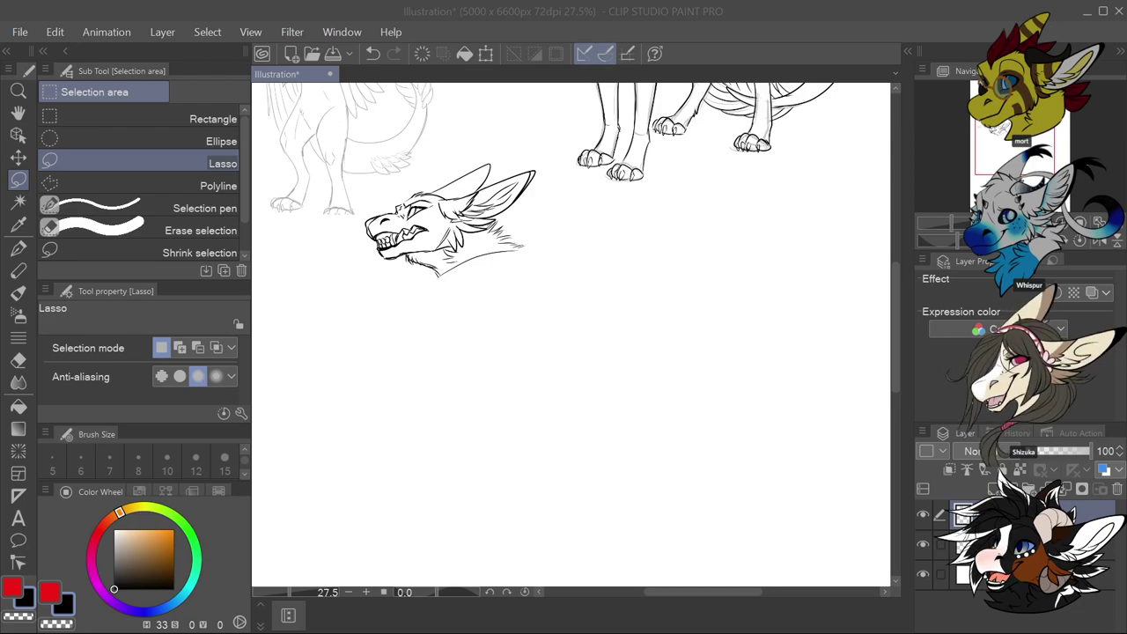
{"action": "left_click", "coordinate": [19, 32]}
{"action": "left_click", "coordinate": [69, 51]}
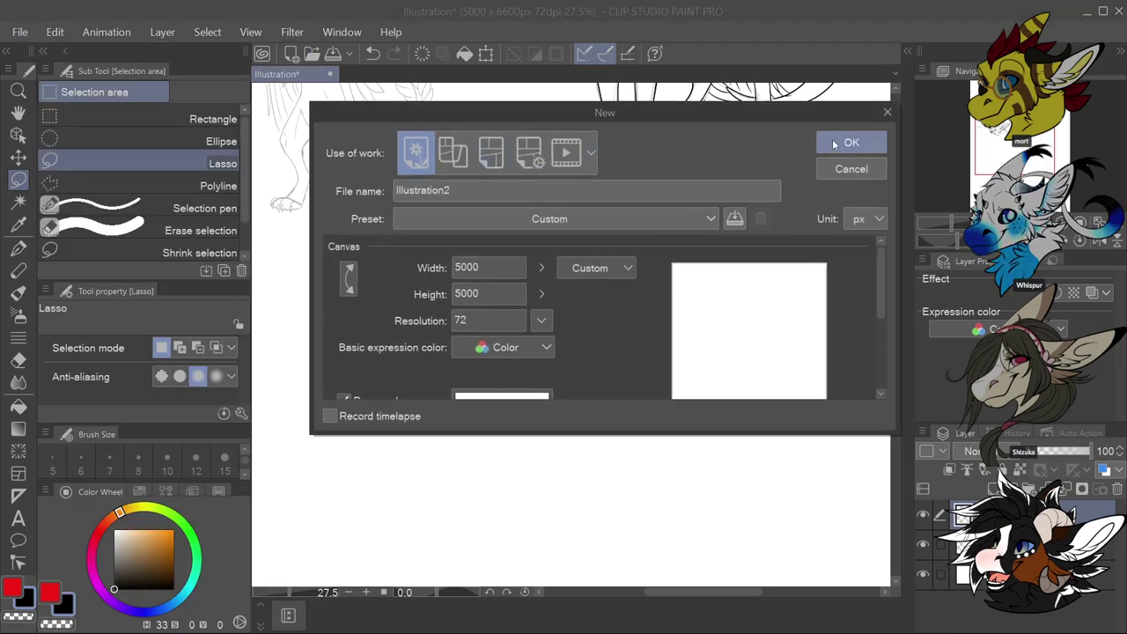
{"action": "left_click", "coordinate": [850, 144]}
{"action": "left_click", "coordinate": [53, 31]}
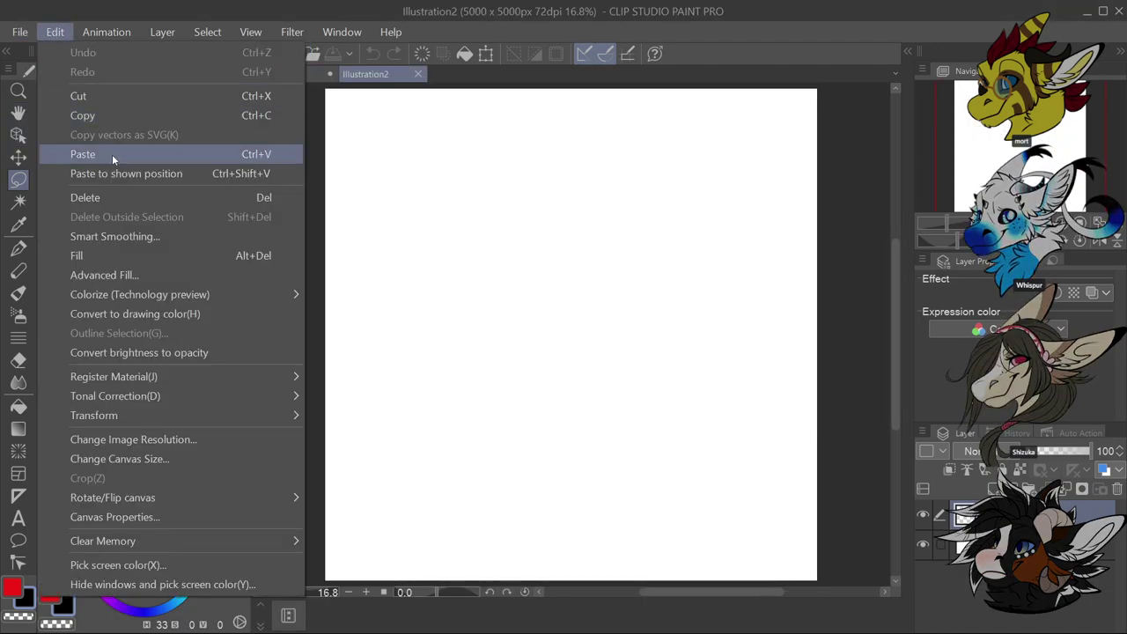
{"action": "left_click", "coordinate": [112, 154]}
{"action": "scroll", "coordinate": [403, 190], "scroll_direction": "down", "scroll_amount": 1}
{"action": "scroll", "coordinate": [314, 150], "scroll_direction": "up", "scroll_amount": 2}
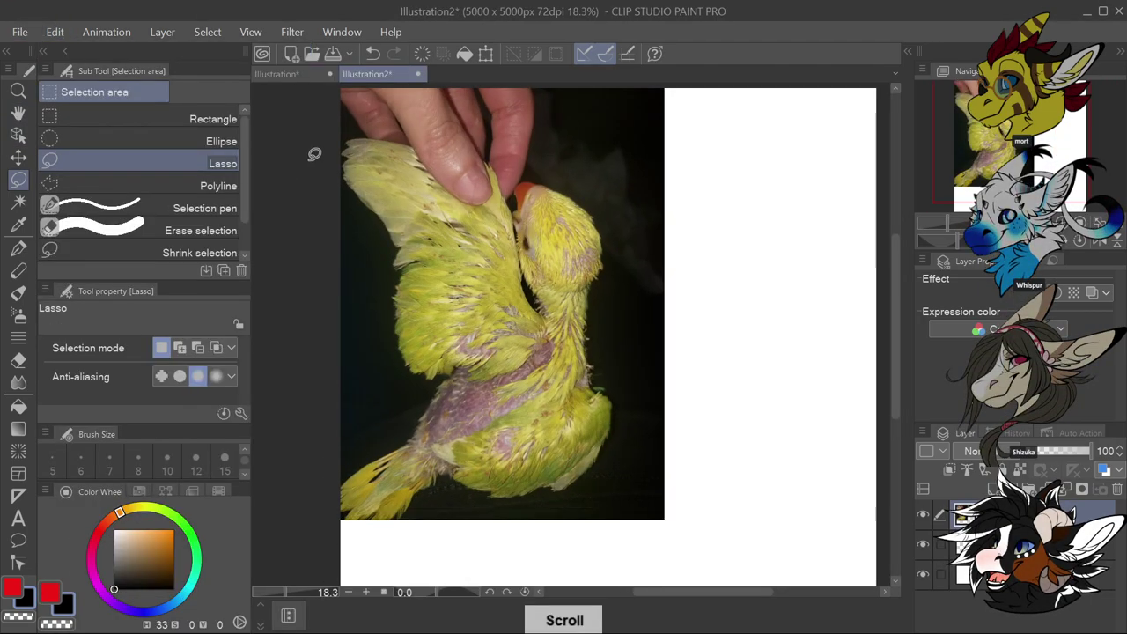
Examine the bird's raised wing and body in the photo, and close the photo canvas without saving
{"action": "left_click_drag", "start_coordinate": [700, 591], "coordinate": [658, 590]}
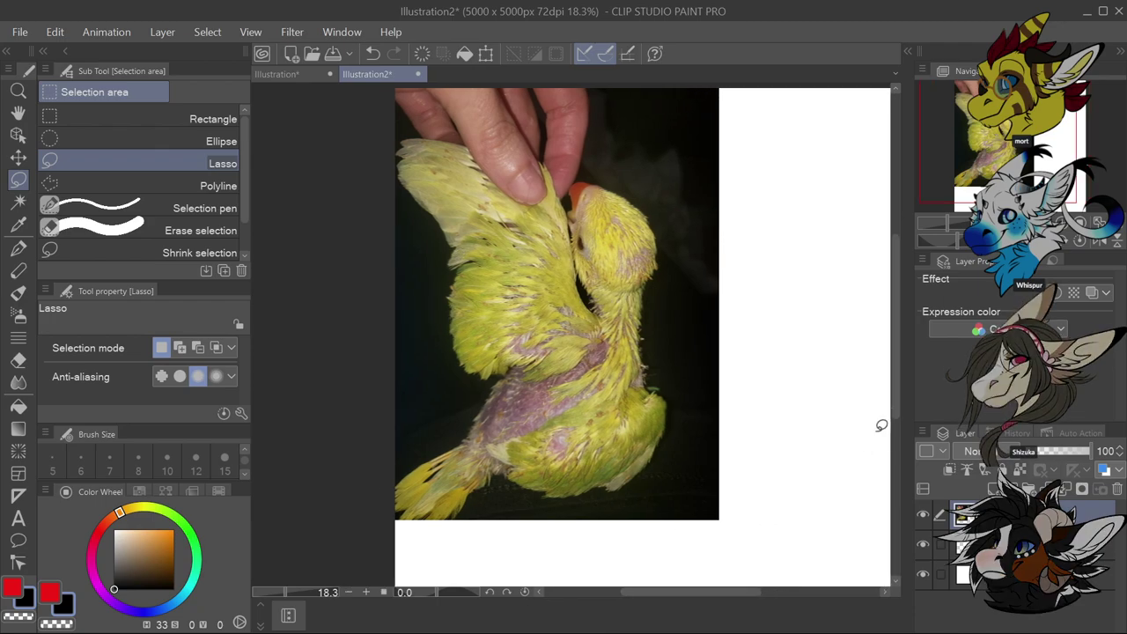
{"action": "left_click_drag", "start_coordinate": [895, 396], "coordinate": [895, 378]}
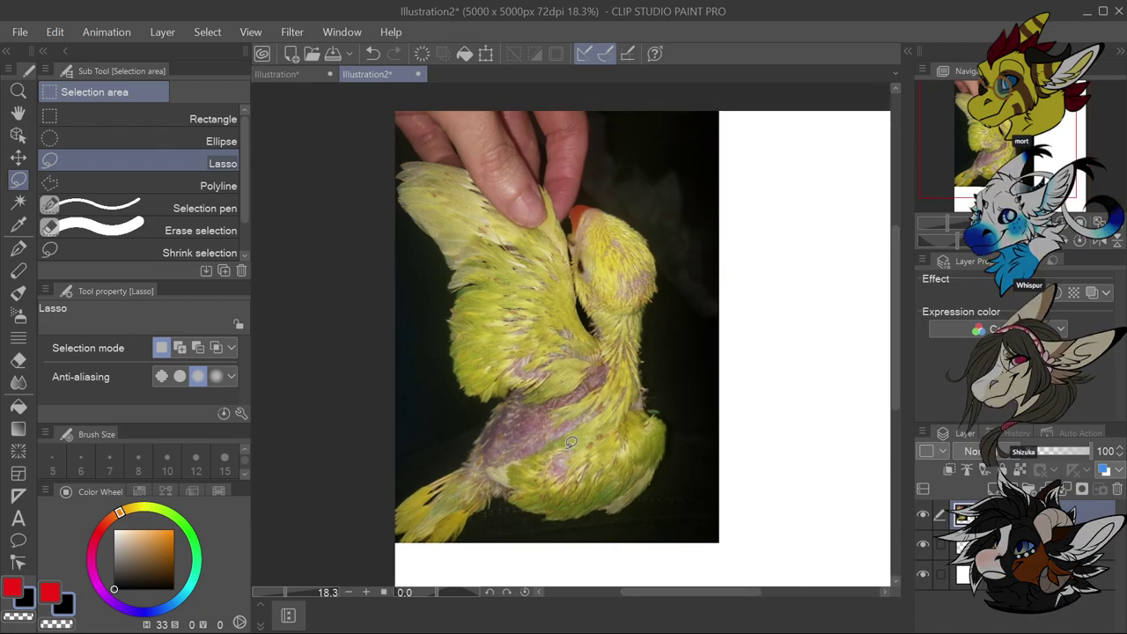
{"action": "scroll", "coordinate": [429, 336], "scroll_direction": "up", "scroll_amount": 1}
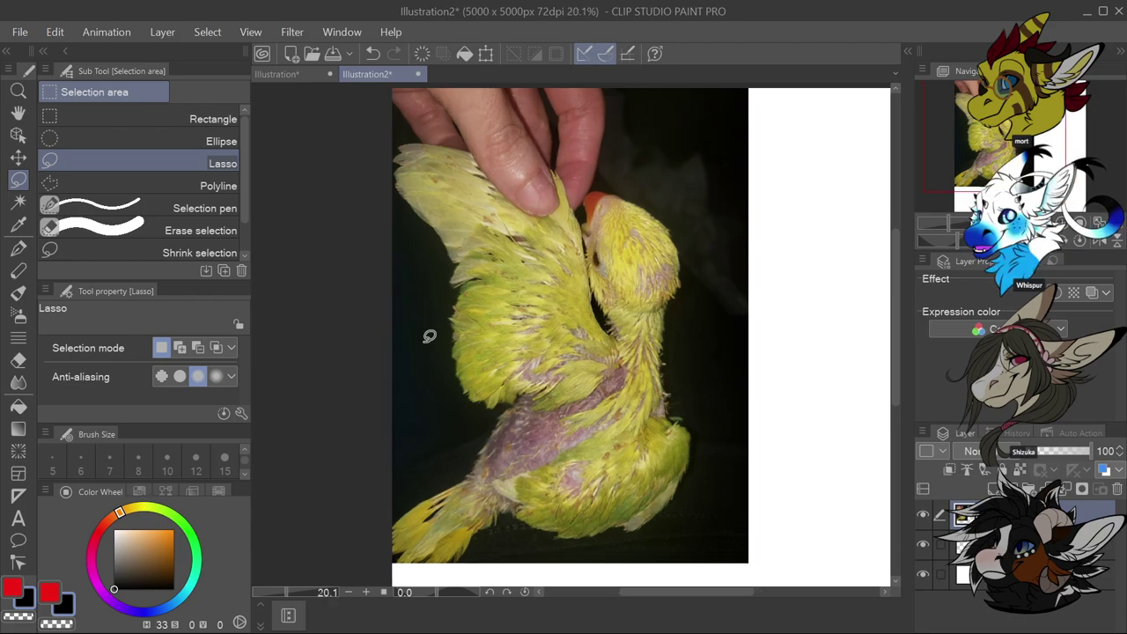
{"action": "left_click_drag", "start_coordinate": [896, 394], "coordinate": [897, 392]}
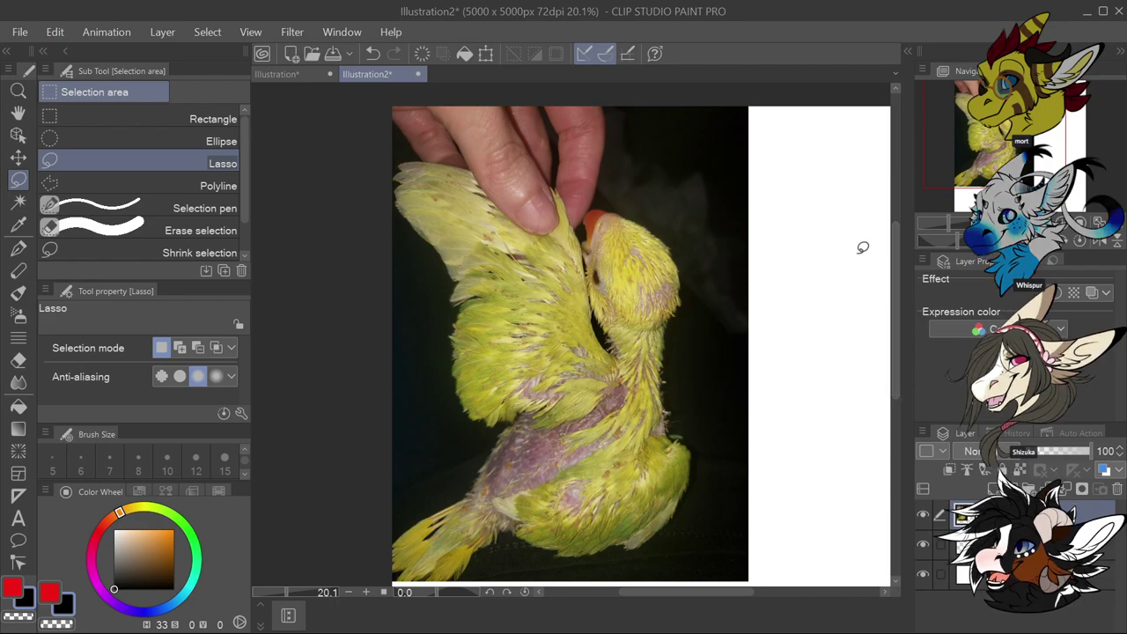
{"action": "left_click", "coordinate": [278, 74]}
{"action": "left_click", "coordinate": [417, 74]}
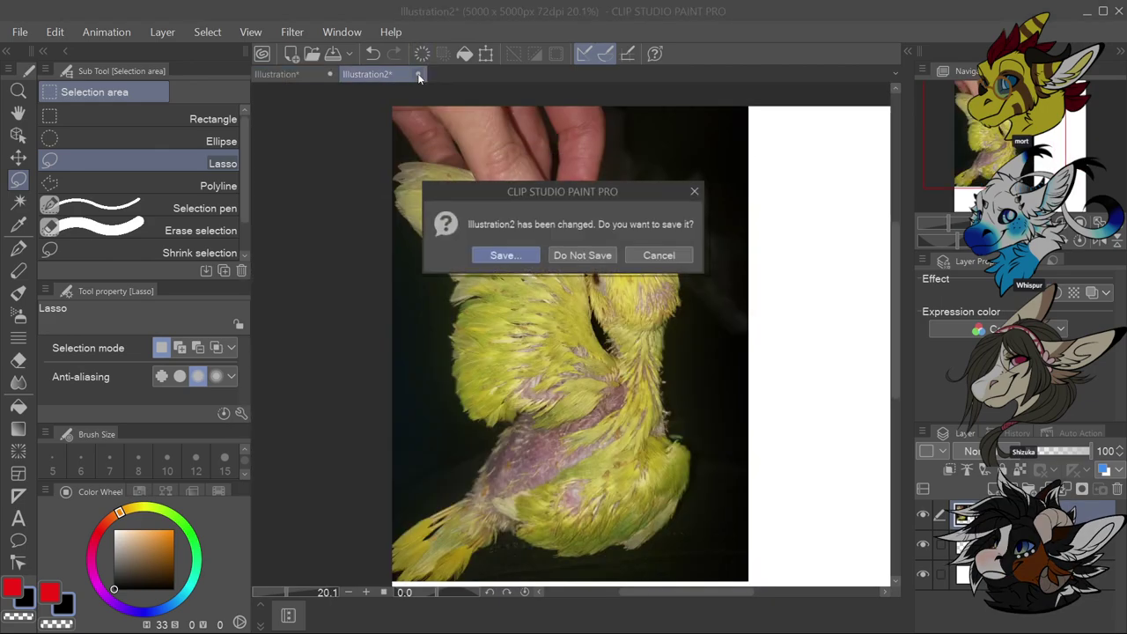
{"action": "left_click", "coordinate": [596, 256]}
Draw a large rounded head circle with the G-pen in the empty area below and beside the snarling head
{"action": "scroll", "coordinate": [531, 338], "scroll_direction": "down", "scroll_amount": 1}
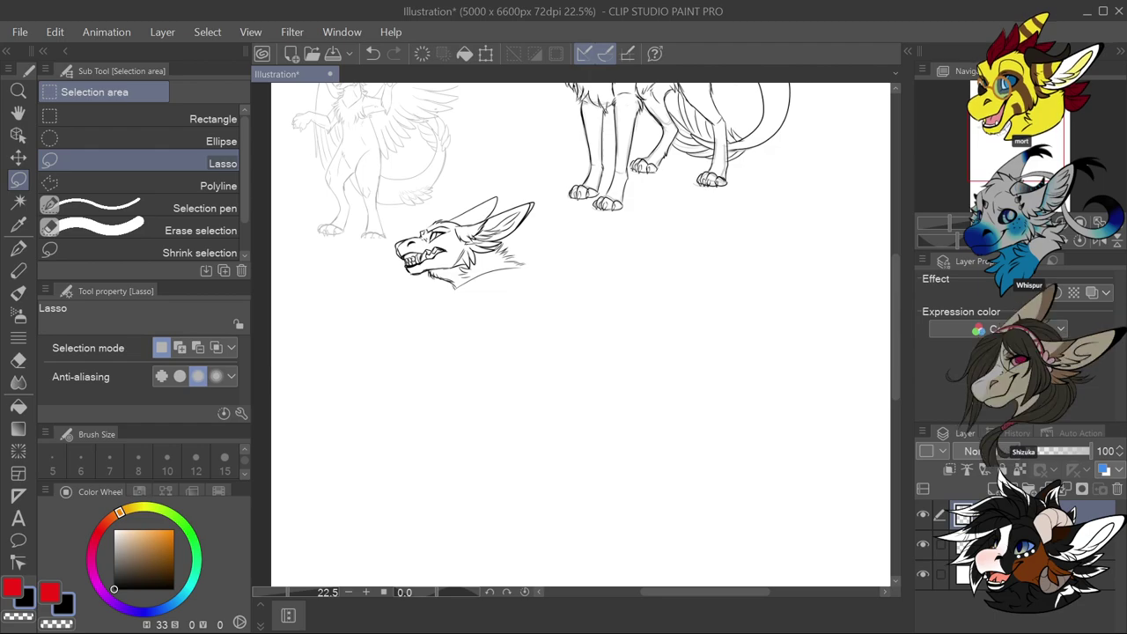
{"action": "key", "text": "p"}
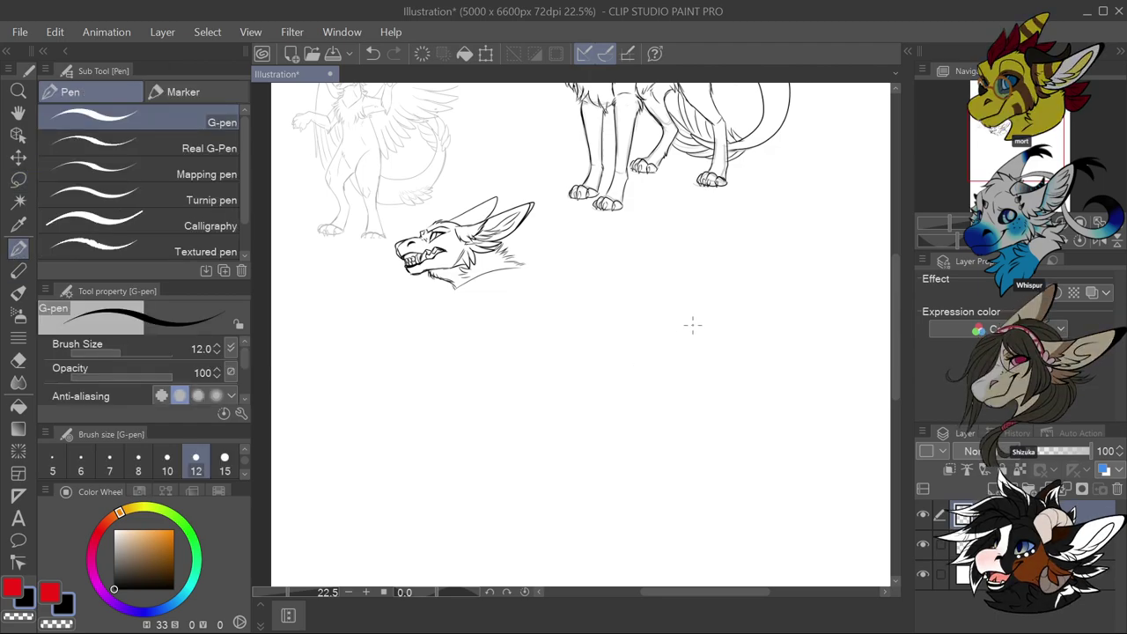
{"action": "scroll", "coordinate": [660, 384], "scroll_direction": "up", "scroll_amount": 3}
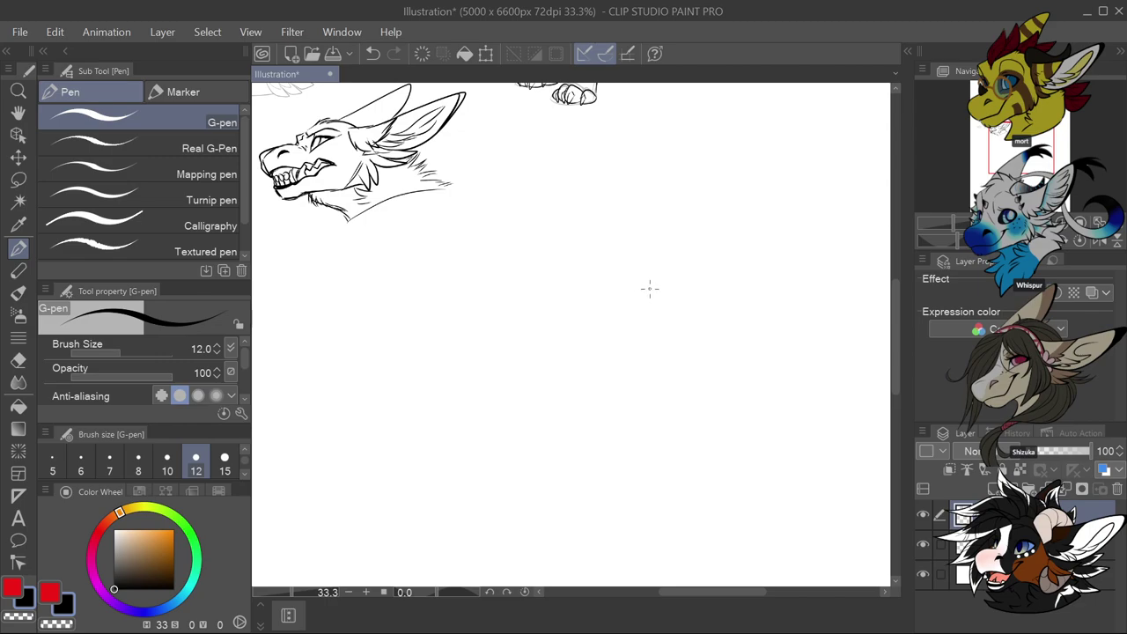
{"action": "mouse_move", "coordinate": [661, 262]}
{"action": "left_mouse_down"}
{"action": "mouse_move", "coordinate": [631, 259]}
{"action": "mouse_move", "coordinate": [593, 280]}
{"action": "left_mouse_up"}
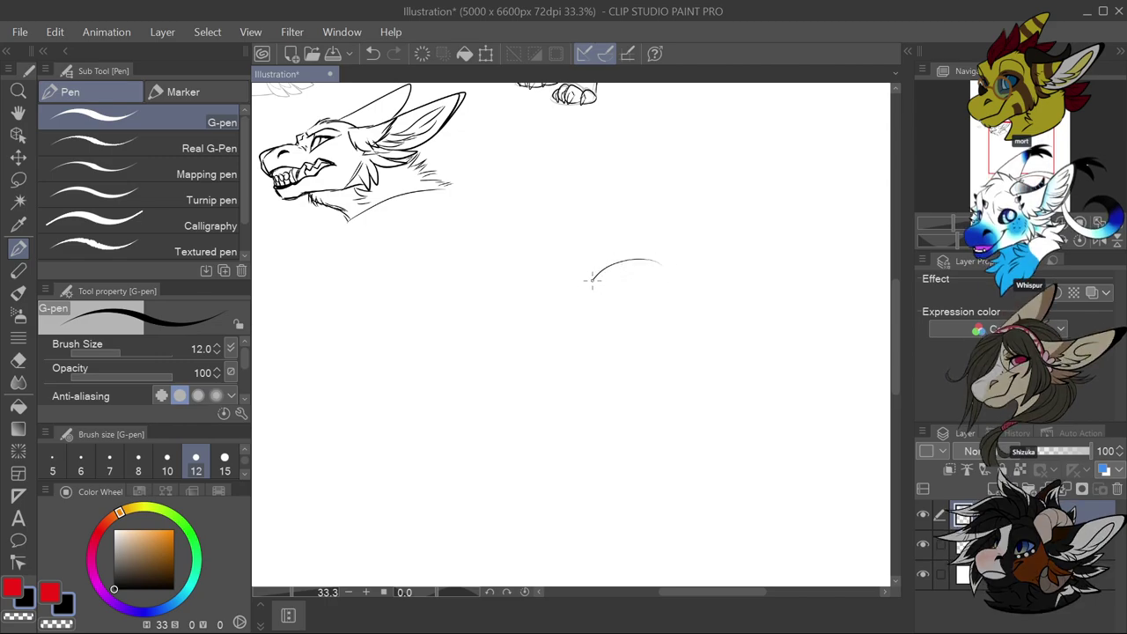
{"action": "key", "text": "ctrl+z"}
{"action": "mouse_move", "coordinate": [556, 319]}
{"action": "left_mouse_down"}
{"action": "mouse_move", "coordinate": [568, 381]}
{"action": "mouse_move", "coordinate": [637, 411]}
{"action": "mouse_move", "coordinate": [709, 392]}
{"action": "mouse_move", "coordinate": [735, 344]}
{"action": "left_mouse_up"}
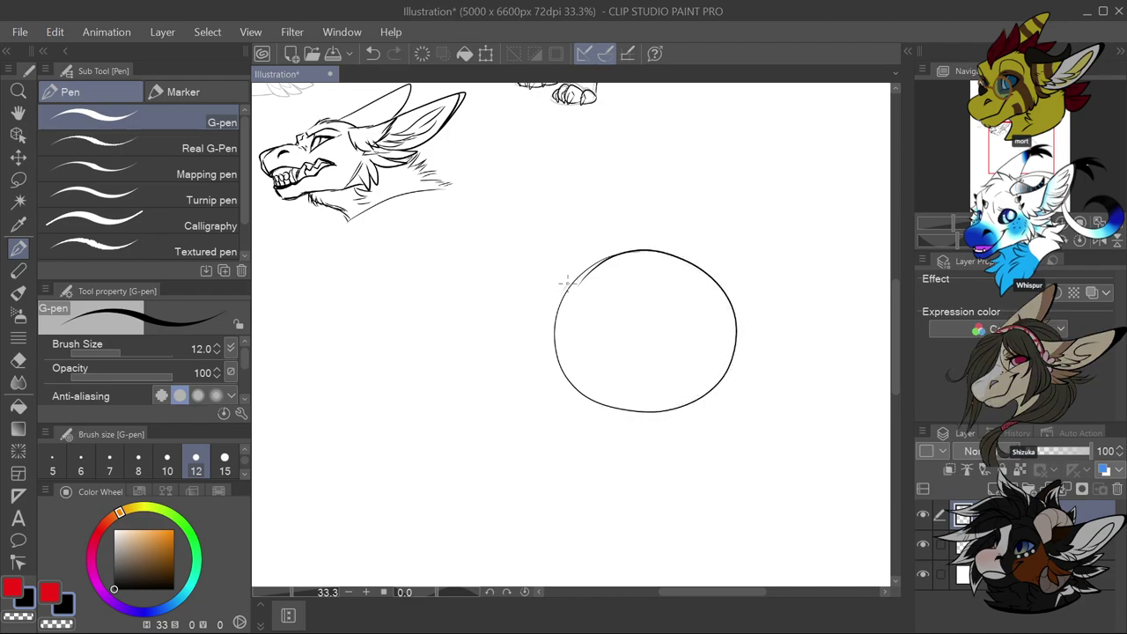
{"action": "left_click_drag", "start_coordinate": [564, 285], "coordinate": [620, 253]}
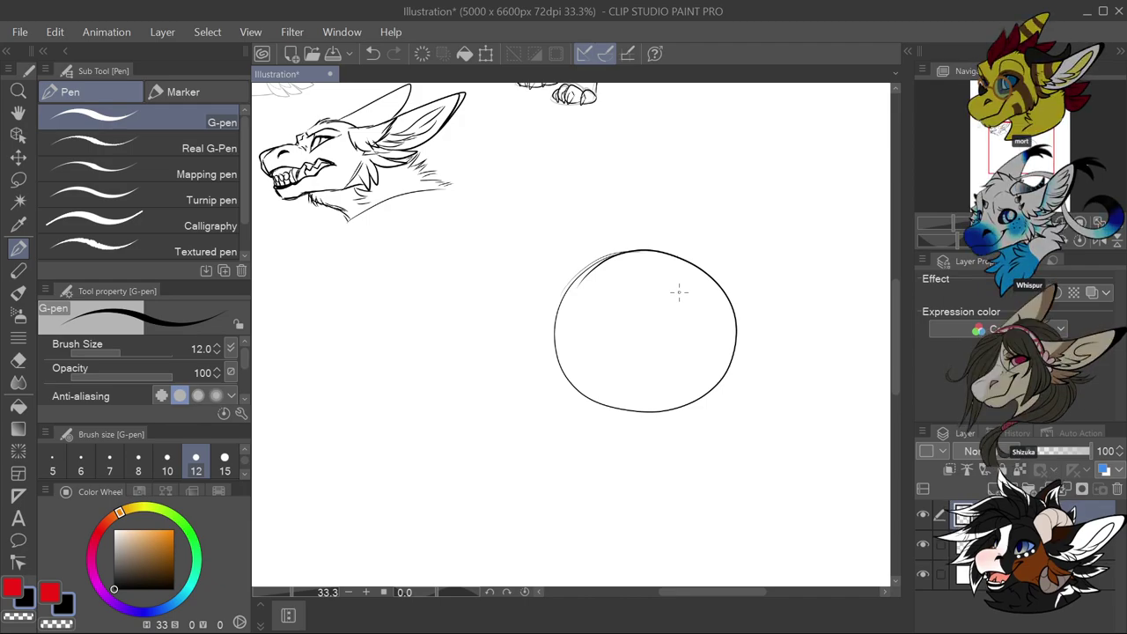
Draw a curved vertical centre line and a curved horizontal eye line inside the circle, and set the layer's opacity to 50
{"action": "mouse_move", "coordinate": [626, 251]}
{"action": "left_mouse_down"}
{"action": "mouse_move", "coordinate": [616, 299]}
{"action": "mouse_move", "coordinate": [619, 388]}
{"action": "left_mouse_up"}
{"action": "key", "text": "ctrl+z"}
{"action": "key", "text": "ctrl+z"}
{"action": "mouse_move", "coordinate": [628, 262]}
{"action": "left_mouse_down"}
{"action": "mouse_move", "coordinate": [611, 314]}
{"action": "mouse_move", "coordinate": [629, 399]}
{"action": "mouse_move", "coordinate": [630, 271]}
{"action": "left_mouse_up"}
{"action": "mouse_move", "coordinate": [566, 355]}
{"action": "left_mouse_down"}
{"action": "mouse_move", "coordinate": [613, 375]}
{"action": "mouse_move", "coordinate": [735, 333]}
{"action": "left_mouse_up"}
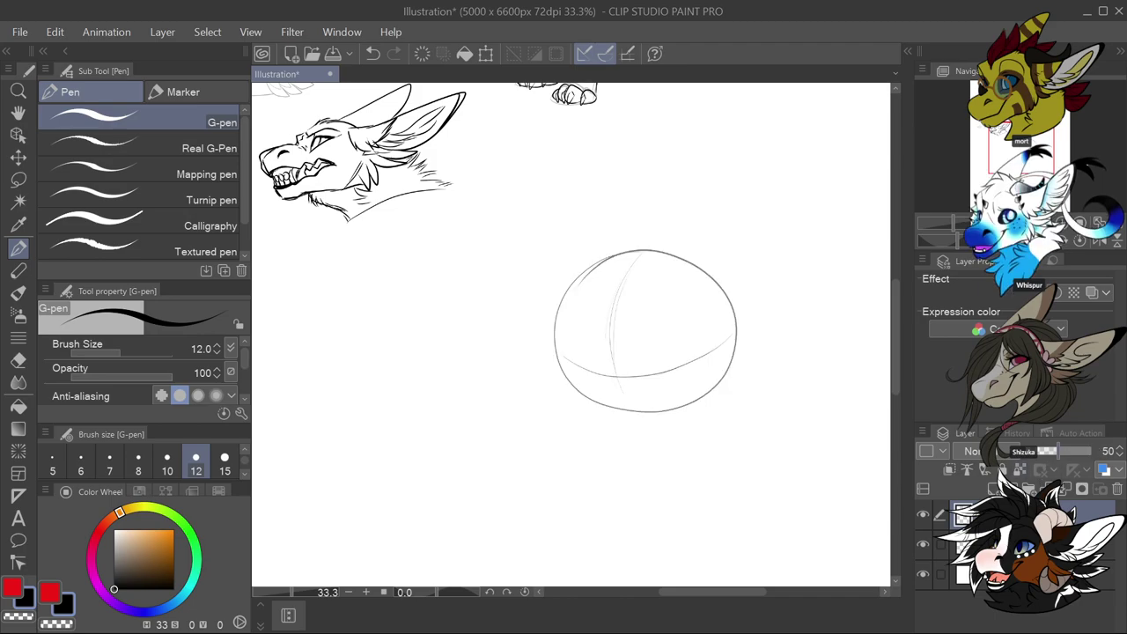
{"action": "key", "text": "ctrl+z"}
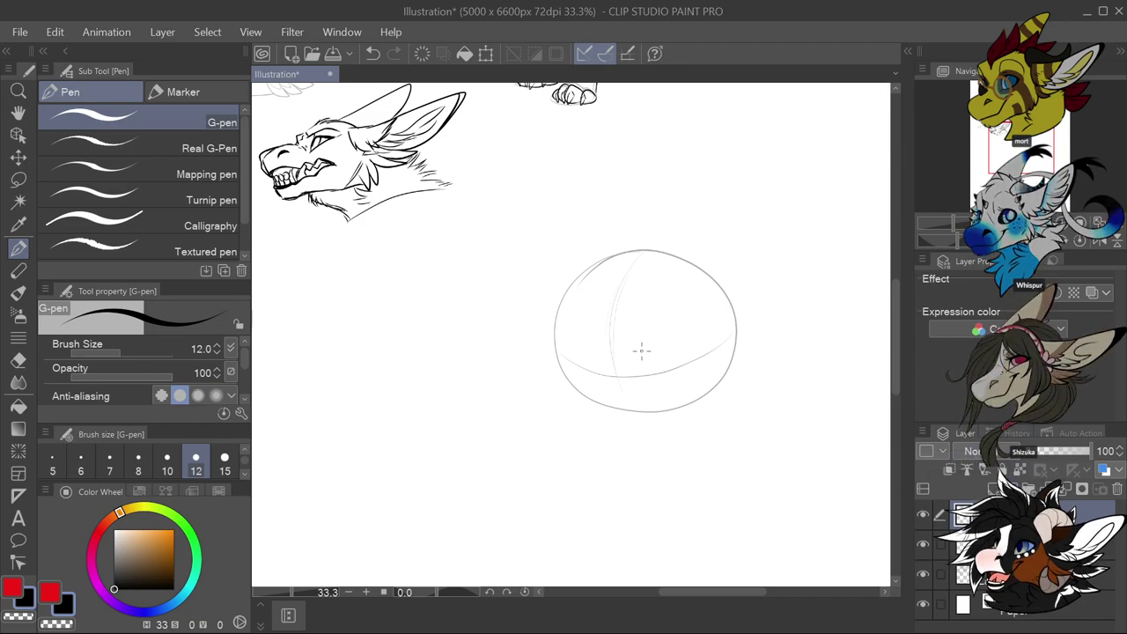
On a new layer, outline a large rounded near eye and a narrow far eye along the circle's horizontal guideline
{"action": "left_click_drag", "start_coordinate": [639, 373], "coordinate": [640, 351]}
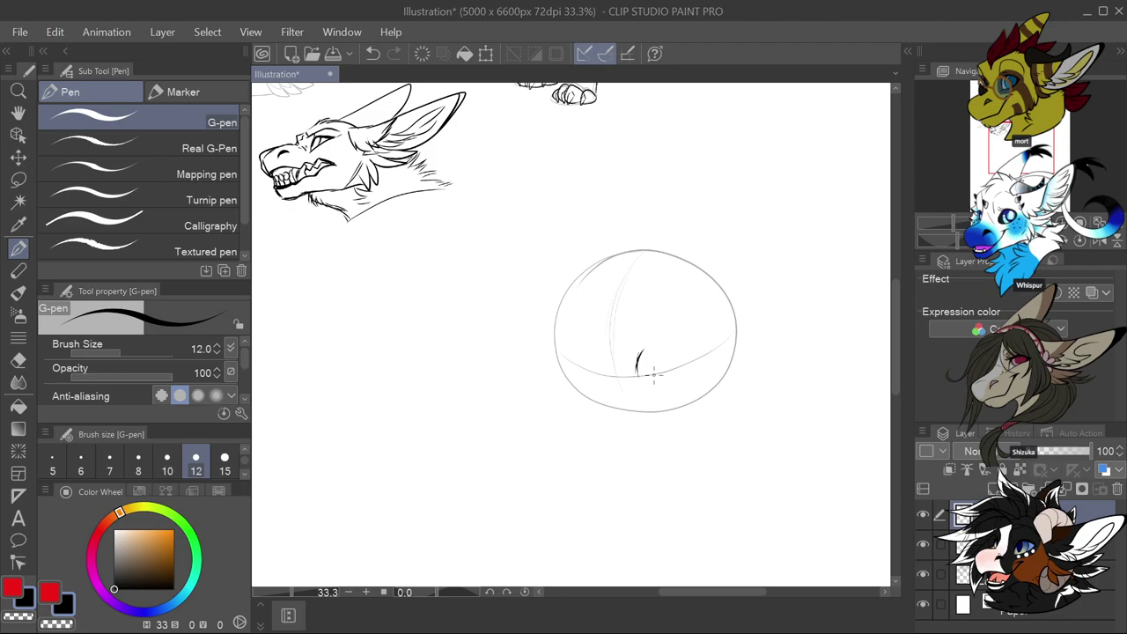
{"action": "scroll", "coordinate": [653, 374], "scroll_direction": "up", "scroll_amount": 2}
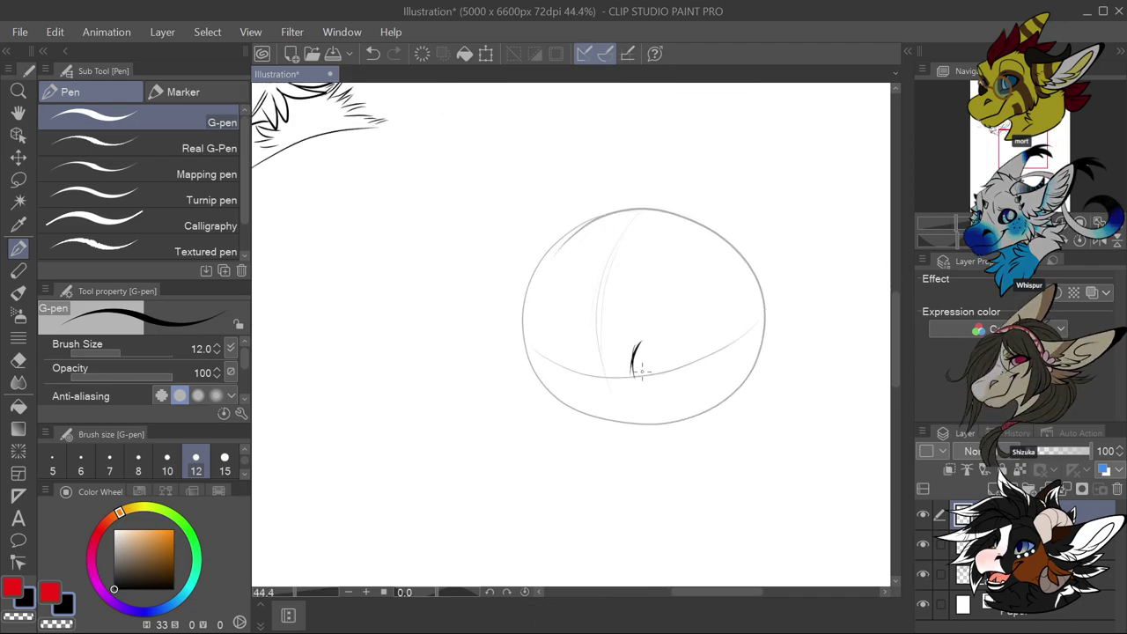
{"action": "left_click_drag", "start_coordinate": [645, 340], "coordinate": [632, 376]}
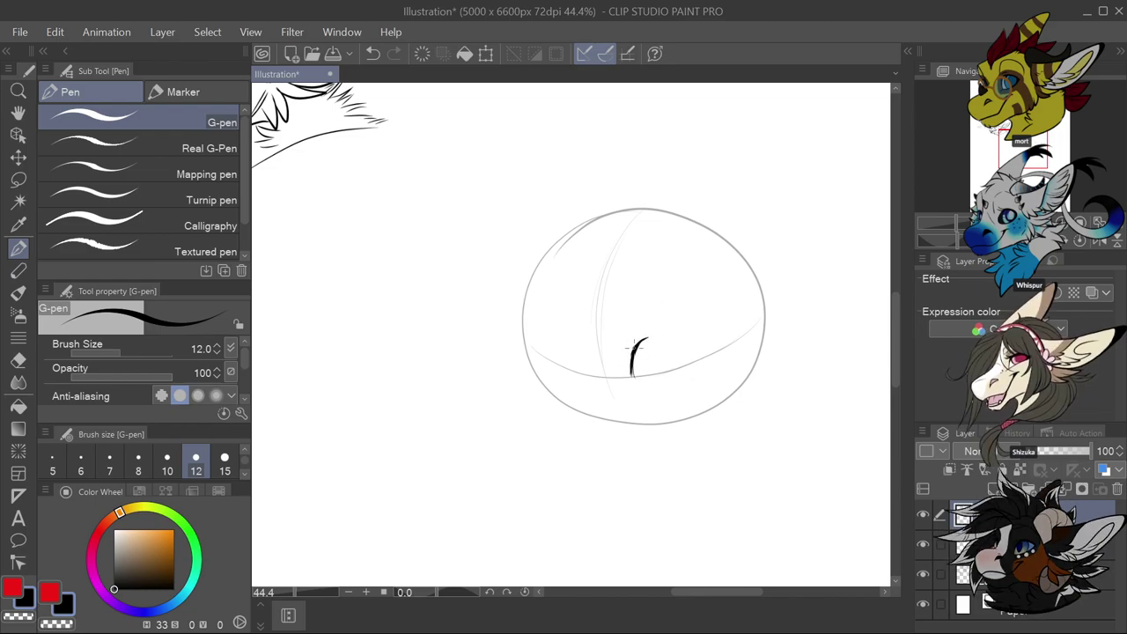
{"action": "left_click_drag", "start_coordinate": [633, 349], "coordinate": [670, 340]}
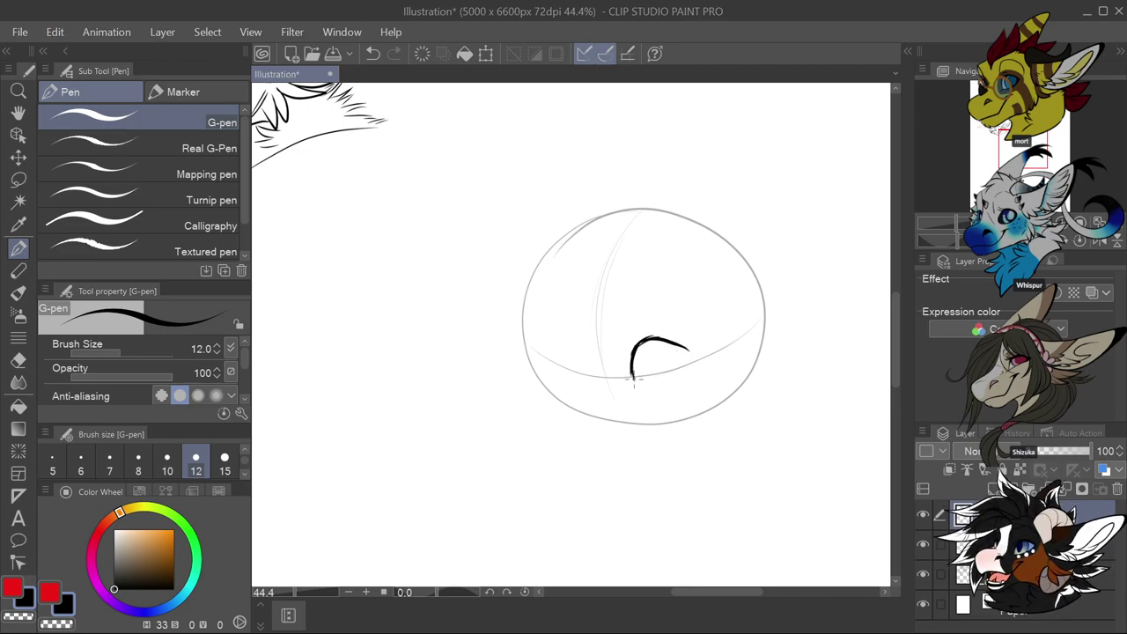
{"action": "mouse_move", "coordinate": [633, 381]}
{"action": "left_mouse_down"}
{"action": "mouse_move", "coordinate": [669, 386]}
{"action": "mouse_move", "coordinate": [680, 367]}
{"action": "mouse_move", "coordinate": [676, 377]}
{"action": "left_mouse_up"}
{"action": "mouse_move", "coordinate": [579, 357]}
{"action": "left_mouse_down"}
{"action": "mouse_move", "coordinate": [590, 383]}
{"action": "mouse_move", "coordinate": [572, 375]}
{"action": "mouse_move", "coordinate": [592, 387]}
{"action": "mouse_move", "coordinate": [573, 353]}
{"action": "left_mouse_up"}
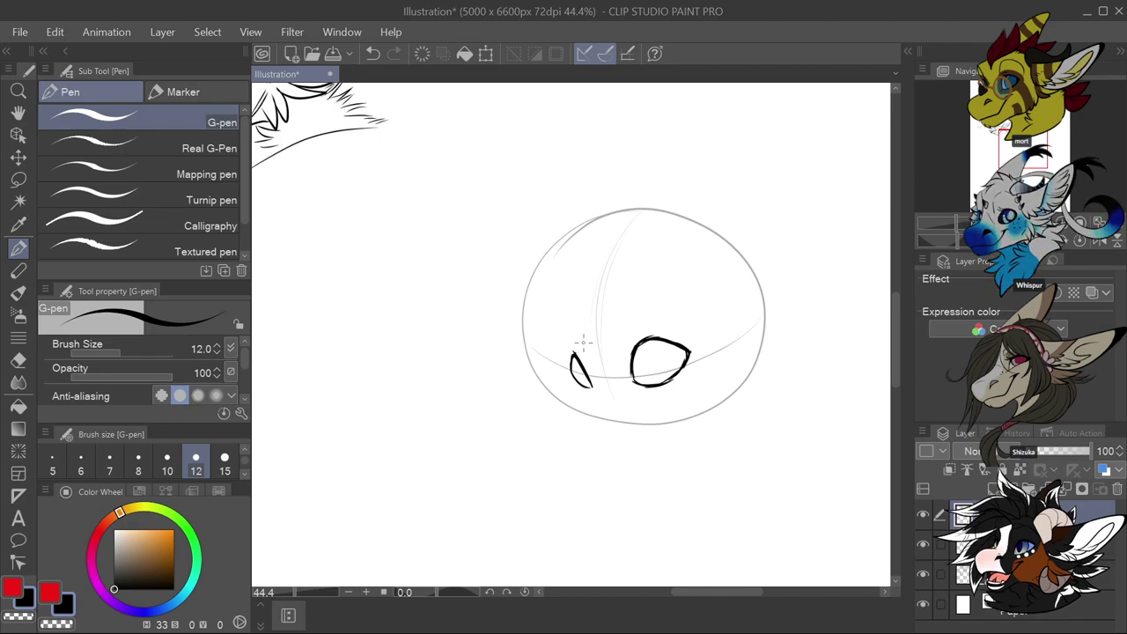
Draw an arched nose bridge between the eyes and outline the muzzle down to its tip and back to the mouth corner
{"action": "scroll", "coordinate": [640, 368], "scroll_direction": "up", "scroll_amount": 3}
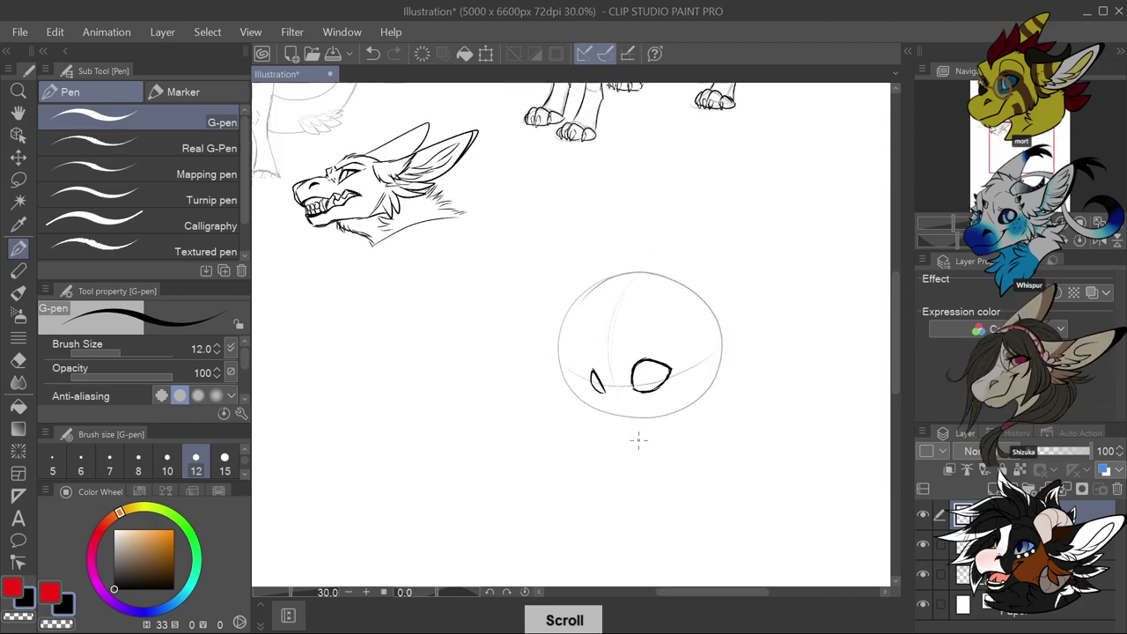
{"action": "scroll", "coordinate": [638, 432], "scroll_direction": "up", "scroll_amount": 2}
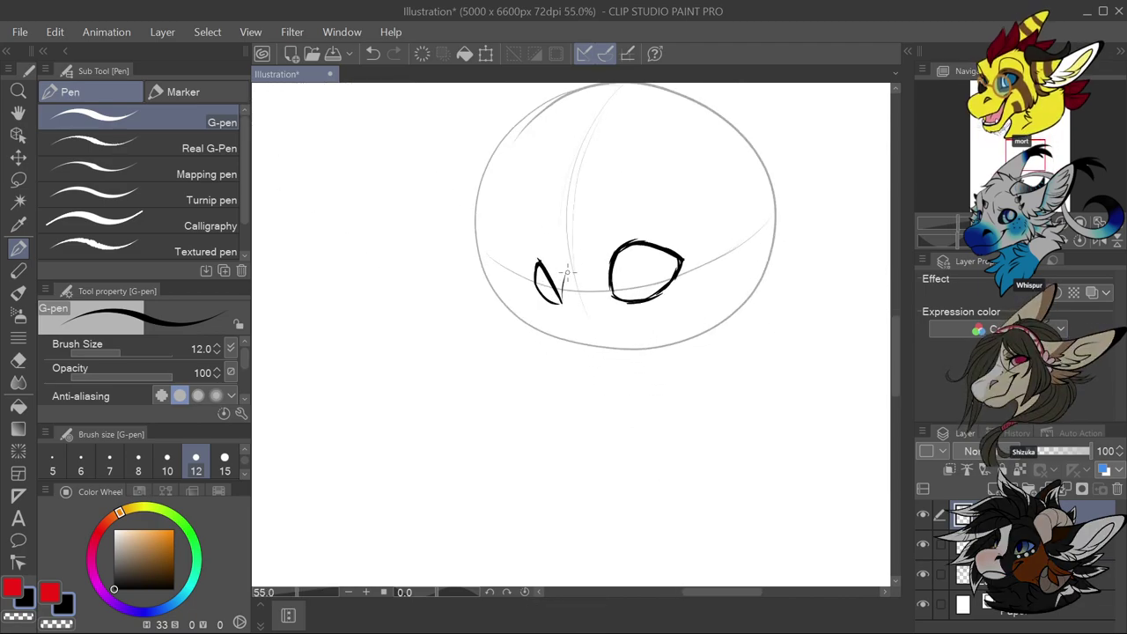
{"action": "mouse_move", "coordinate": [564, 301]}
{"action": "left_mouse_down"}
{"action": "mouse_move", "coordinate": [575, 268]}
{"action": "mouse_move", "coordinate": [608, 289]}
{"action": "left_mouse_up"}
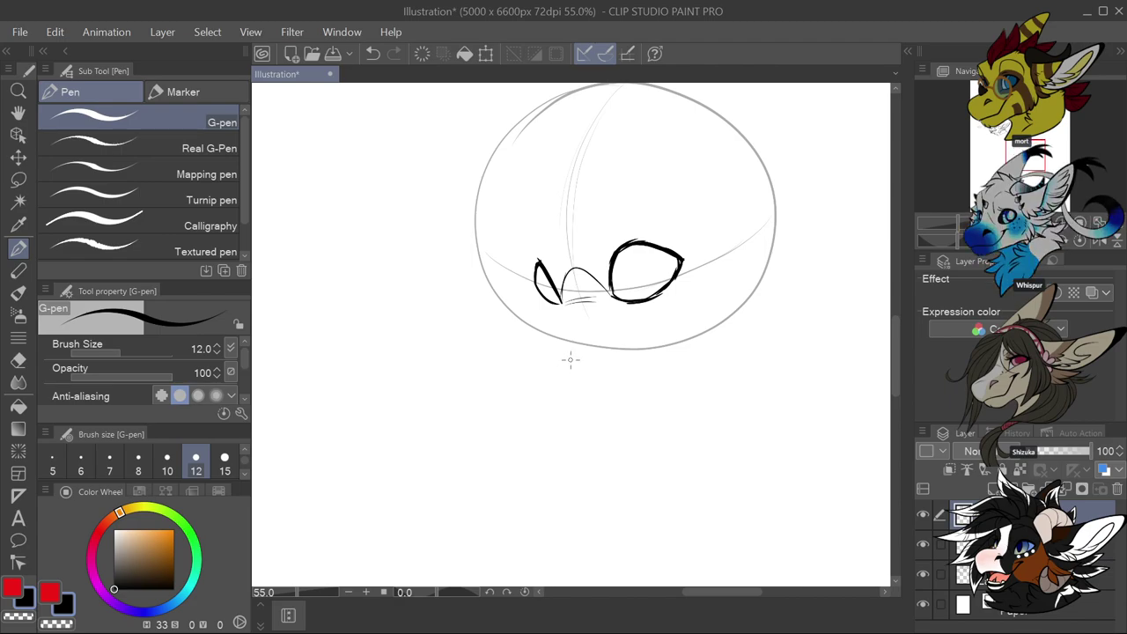
{"action": "mouse_move", "coordinate": [563, 295]}
{"action": "left_mouse_down"}
{"action": "mouse_move", "coordinate": [534, 361]}
{"action": "mouse_move", "coordinate": [551, 334]}
{"action": "mouse_move", "coordinate": [535, 393]}
{"action": "mouse_move", "coordinate": [550, 409]}
{"action": "mouse_move", "coordinate": [542, 389]}
{"action": "mouse_move", "coordinate": [566, 405]}
{"action": "mouse_move", "coordinate": [628, 403]}
{"action": "mouse_move", "coordinate": [596, 402]}
{"action": "mouse_move", "coordinate": [625, 404]}
{"action": "mouse_move", "coordinate": [655, 341]}
{"action": "left_mouse_up"}
{"action": "key", "text": "ctrl+z"}
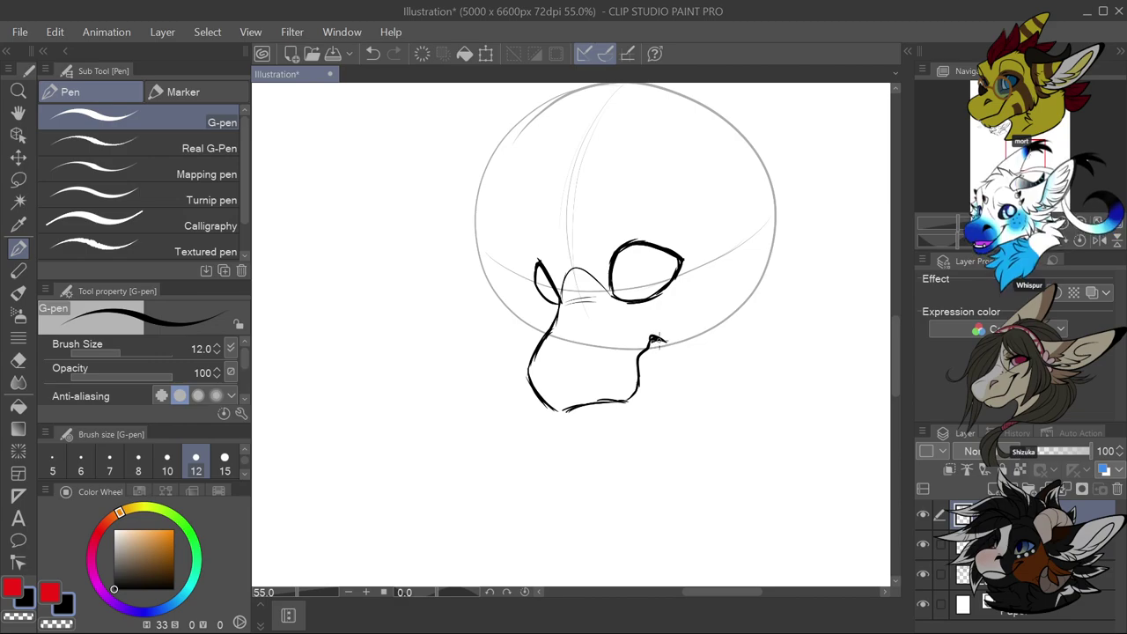
Draw the open lower jaw beneath the muzzle, redo its misplaced tooth, and add small pointed teeth along the mouth edges
{"action": "mouse_move", "coordinate": [661, 366]}
{"action": "left_mouse_down"}
{"action": "mouse_move", "coordinate": [660, 412]}
{"action": "mouse_move", "coordinate": [609, 402]}
{"action": "mouse_move", "coordinate": [609, 420]}
{"action": "mouse_move", "coordinate": [633, 431]}
{"action": "mouse_move", "coordinate": [661, 405]}
{"action": "mouse_move", "coordinate": [610, 422]}
{"action": "mouse_move", "coordinate": [636, 426]}
{"action": "mouse_move", "coordinate": [655, 407]}
{"action": "left_mouse_up"}
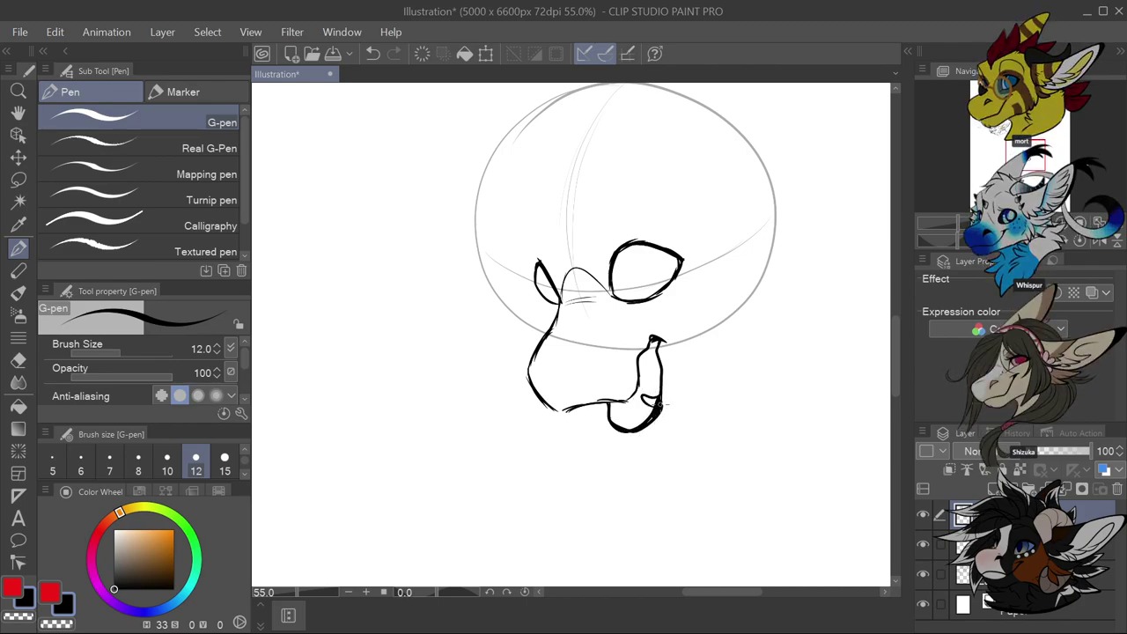
{"action": "key", "text": "ctrl+z"}
{"action": "key", "text": "ctrl+z"}
{"action": "mouse_move", "coordinate": [658, 405]}
{"action": "left_mouse_down"}
{"action": "mouse_move", "coordinate": [601, 415]}
{"action": "mouse_move", "coordinate": [617, 435]}
{"action": "mouse_move", "coordinate": [652, 414]}
{"action": "left_mouse_up"}
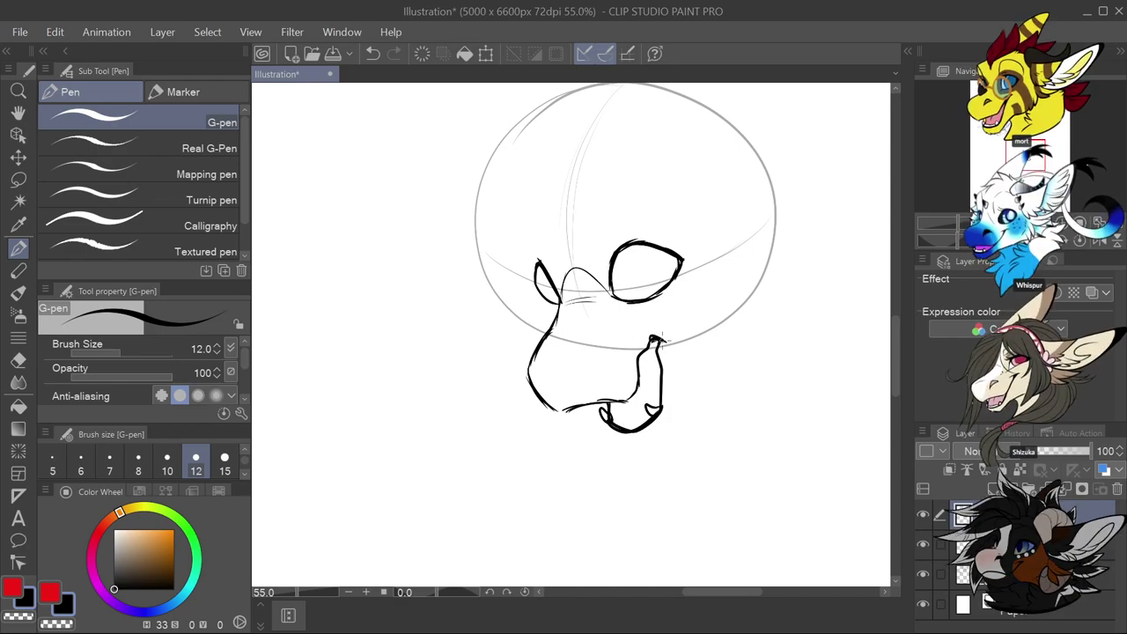
{"action": "mouse_move", "coordinate": [655, 340]}
{"action": "left_mouse_down"}
{"action": "mouse_move", "coordinate": [642, 364]}
{"action": "mouse_move", "coordinate": [651, 359]}
{"action": "mouse_move", "coordinate": [658, 378]}
{"action": "mouse_move", "coordinate": [645, 408]}
{"action": "left_mouse_up"}
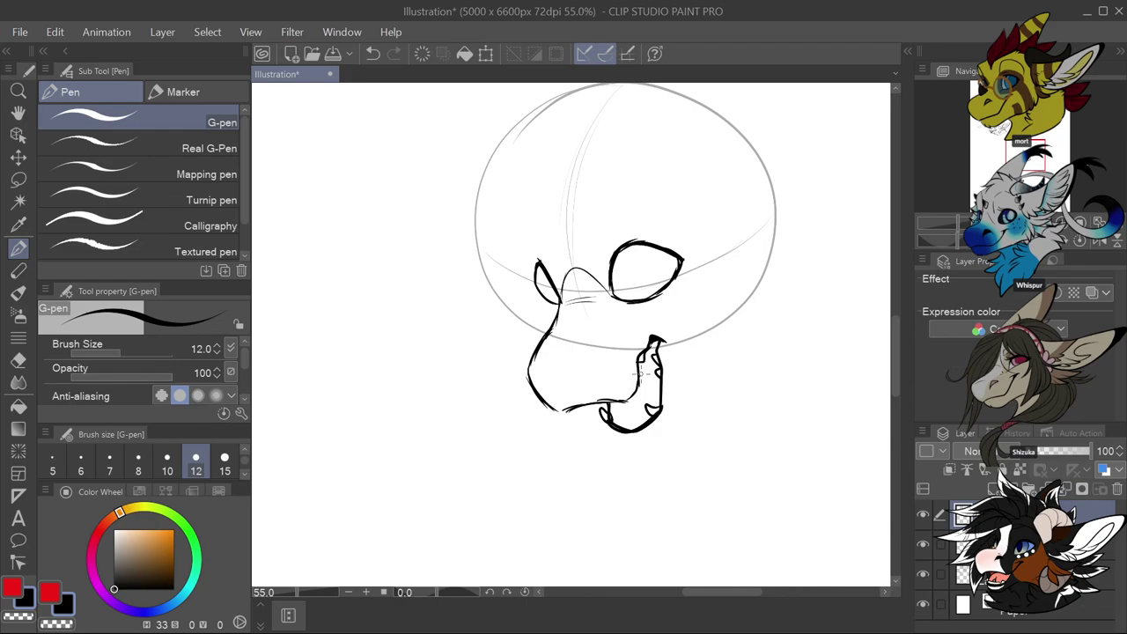
Add a crease under the near eye, a dark mark and a curved line on the muzzle, and a rounded near cheek
{"action": "mouse_move", "coordinate": [615, 298]}
{"action": "left_mouse_down"}
{"action": "mouse_move", "coordinate": [619, 374]}
{"action": "mouse_move", "coordinate": [599, 364]}
{"action": "mouse_move", "coordinate": [607, 347]}
{"action": "mouse_move", "coordinate": [609, 367]}
{"action": "mouse_move", "coordinate": [613, 368]}
{"action": "left_mouse_up"}
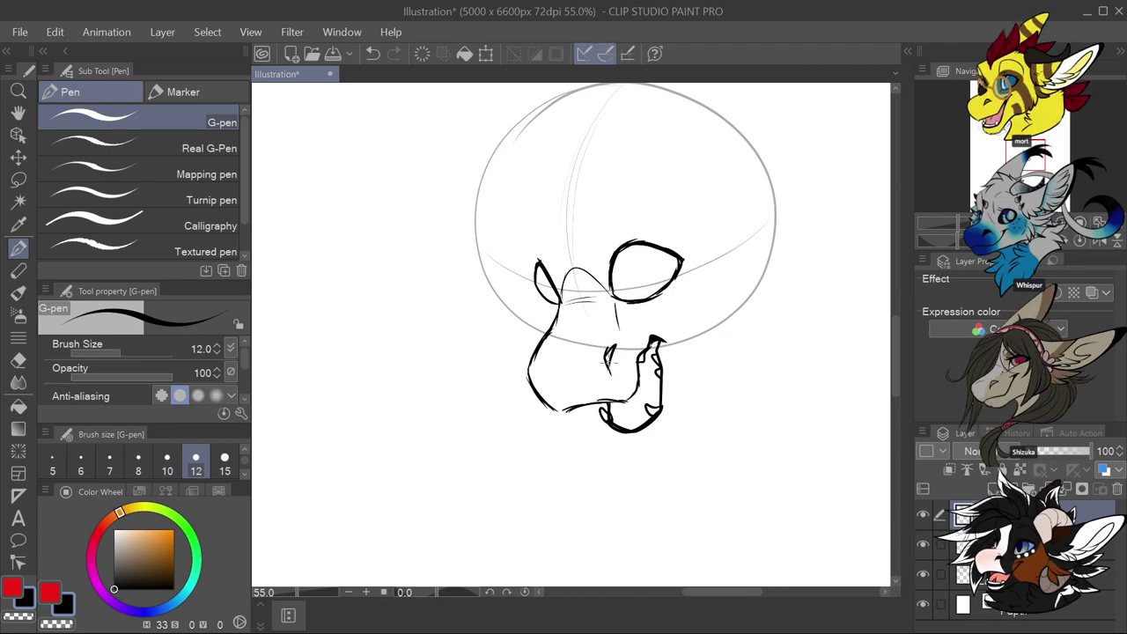
{"action": "key", "text": "ctrl+z"}
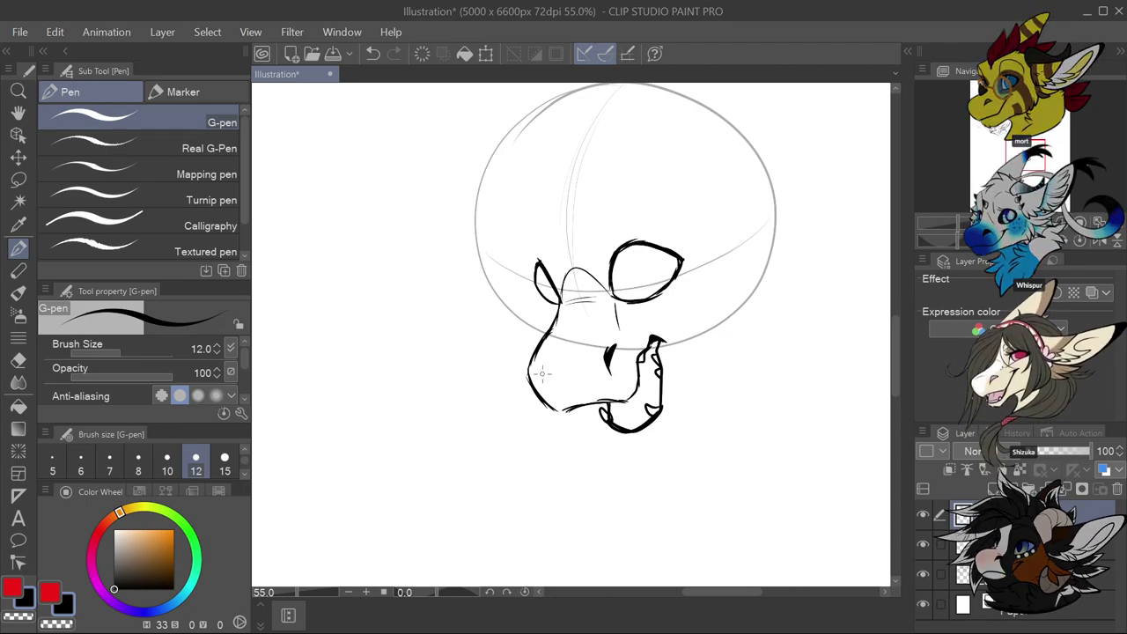
{"action": "left_click_drag", "start_coordinate": [539, 377], "coordinate": [601, 368]}
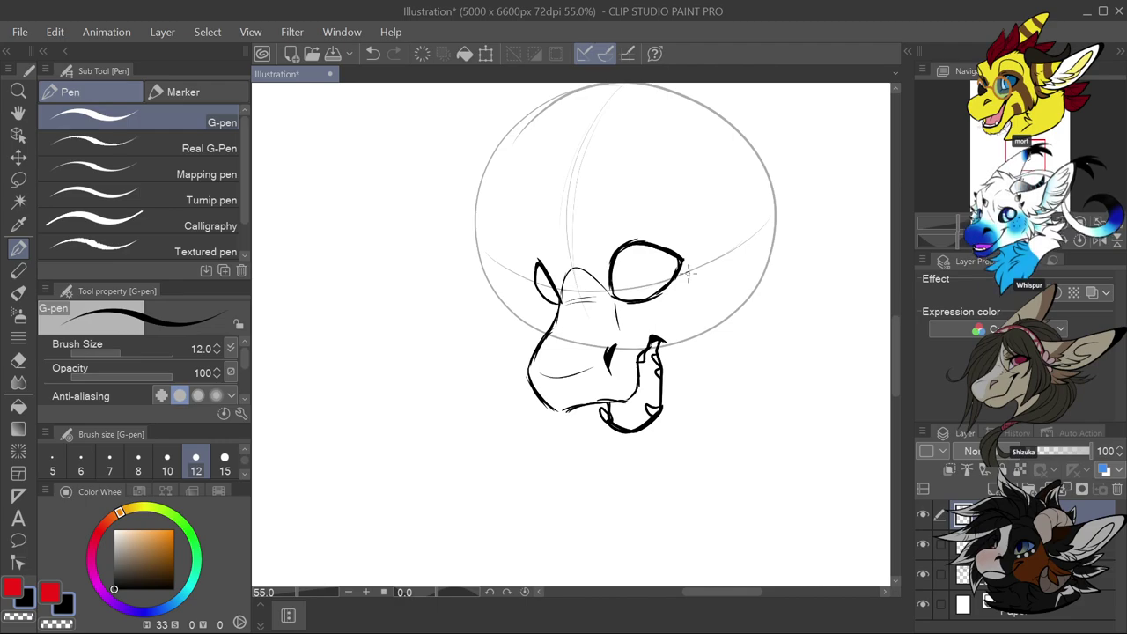
{"action": "left_click_drag", "start_coordinate": [660, 296], "coordinate": [662, 333]}
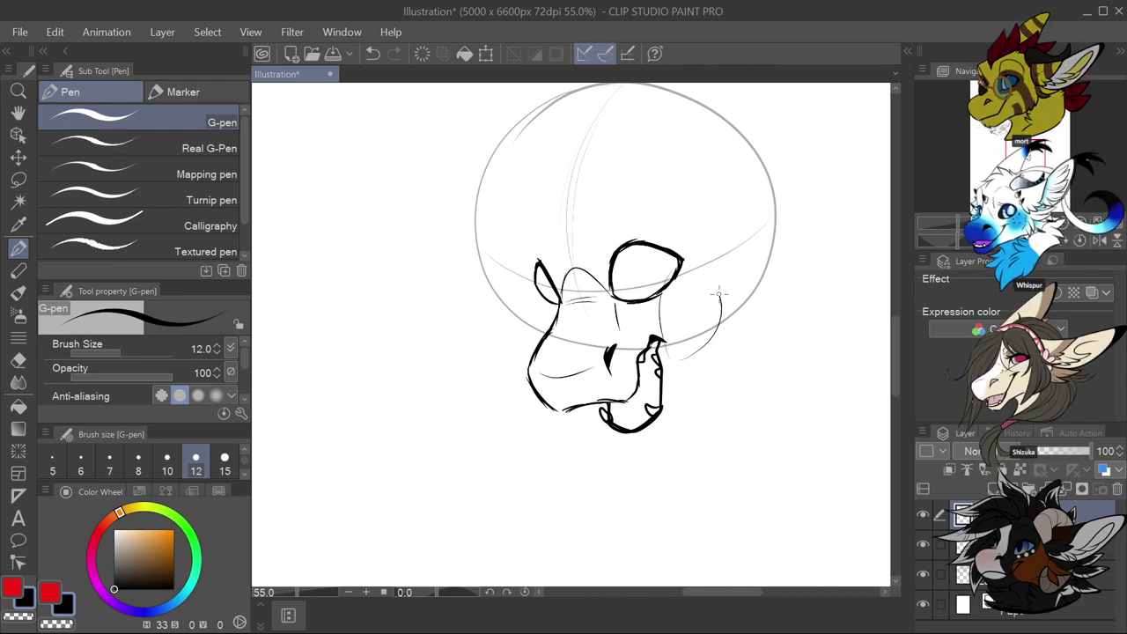
{"action": "mouse_move", "coordinate": [690, 257]}
{"action": "left_mouse_down"}
{"action": "mouse_move", "coordinate": [715, 322]}
{"action": "mouse_move", "coordinate": [724, 304]}
{"action": "left_mouse_up"}
Draw the far cheek's curve beside the muzzle and brow lines rising from both eyes
{"action": "left_click_drag", "start_coordinate": [536, 284], "coordinate": [548, 345]}
{"action": "mouse_move", "coordinate": [536, 266]}
{"action": "left_mouse_down"}
{"action": "mouse_move", "coordinate": [521, 202]}
{"action": "mouse_move", "coordinate": [544, 271]}
{"action": "left_mouse_up"}
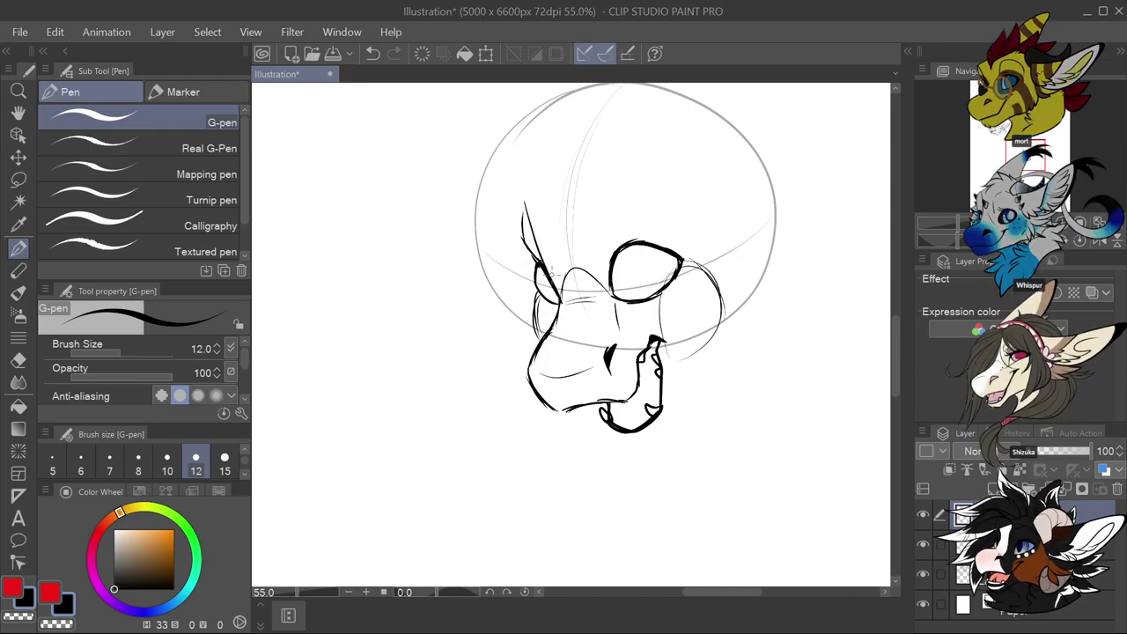
{"action": "left_click_drag", "start_coordinate": [598, 188], "coordinate": [608, 260]}
{"action": "left_click_drag", "start_coordinate": [607, 180], "coordinate": [592, 225]}
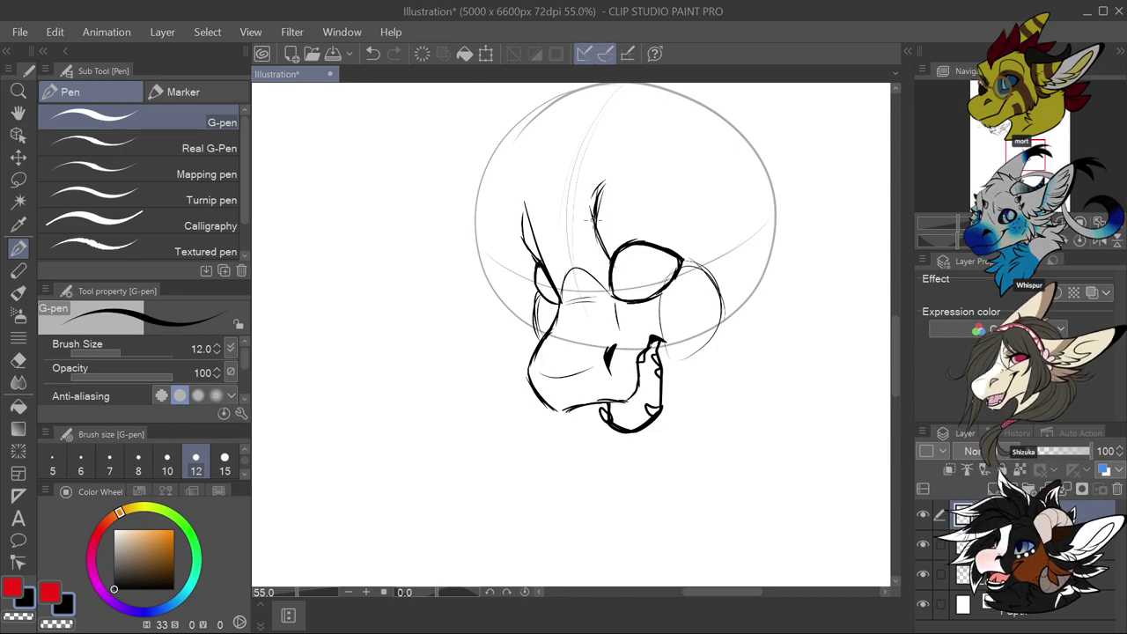
Close the near brow shape above the eye and outline the cranium from the far brow over the top to the back of the cheek
{"action": "left_click_drag", "start_coordinate": [610, 182], "coordinate": [680, 218]}
{"action": "key", "text": "ctrl+z"}
{"action": "key", "text": "ctrl+z"}
{"action": "mouse_move", "coordinate": [604, 190]}
{"action": "left_mouse_down"}
{"action": "mouse_move", "coordinate": [614, 176]}
{"action": "mouse_move", "coordinate": [592, 218]}
{"action": "mouse_move", "coordinate": [677, 186]}
{"action": "mouse_move", "coordinate": [687, 273]}
{"action": "left_mouse_up"}
{"action": "left_click_drag", "start_coordinate": [703, 227], "coordinate": [692, 269]}
{"action": "mouse_move", "coordinate": [523, 211]}
{"action": "left_mouse_down"}
{"action": "mouse_move", "coordinate": [567, 161]}
{"action": "mouse_move", "coordinate": [652, 141]}
{"action": "left_mouse_up"}
{"action": "mouse_move", "coordinate": [523, 207]}
{"action": "left_mouse_down"}
{"action": "mouse_move", "coordinate": [574, 157]}
{"action": "mouse_move", "coordinate": [677, 143]}
{"action": "mouse_move", "coordinate": [716, 188]}
{"action": "mouse_move", "coordinate": [739, 260]}
{"action": "left_mouse_up"}
{"action": "mouse_move", "coordinate": [738, 215]}
{"action": "left_mouse_down"}
{"action": "mouse_move", "coordinate": [725, 310]}
{"action": "mouse_move", "coordinate": [738, 303]}
{"action": "left_mouse_up"}
{"action": "left_click_drag", "start_coordinate": [741, 236], "coordinate": [724, 322]}
{"action": "left_click_drag", "start_coordinate": [750, 255], "coordinate": [723, 326]}
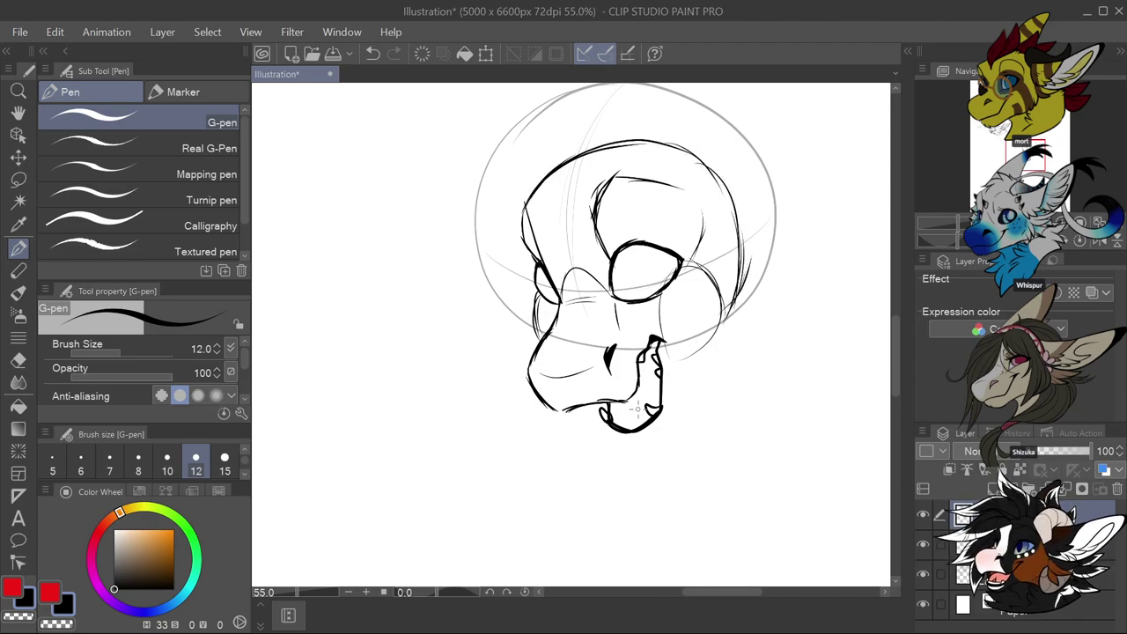
Draw the chin beneath the open mouth and build up the jawline from it to the back of the cheek with repeated strokes
{"action": "left_click_drag", "start_coordinate": [606, 428], "coordinate": [616, 444]}
{"action": "mouse_move", "coordinate": [638, 453]}
{"action": "left_mouse_down"}
{"action": "mouse_move", "coordinate": [627, 445]}
{"action": "mouse_move", "coordinate": [662, 438]}
{"action": "mouse_move", "coordinate": [683, 414]}
{"action": "left_mouse_up"}
{"action": "left_click_drag", "start_coordinate": [678, 426], "coordinate": [717, 333]}
{"action": "mouse_move", "coordinate": [679, 403]}
{"action": "left_mouse_down"}
{"action": "mouse_move", "coordinate": [727, 314]}
{"action": "mouse_move", "coordinate": [707, 338]}
{"action": "left_mouse_up"}
{"action": "mouse_move", "coordinate": [674, 435]}
{"action": "left_mouse_down"}
{"action": "mouse_move", "coordinate": [687, 372]}
{"action": "mouse_move", "coordinate": [719, 315]}
{"action": "left_mouse_up"}
{"action": "left_click_drag", "start_coordinate": [690, 380], "coordinate": [722, 319]}
{"action": "left_click_drag", "start_coordinate": [712, 340], "coordinate": [743, 299]}
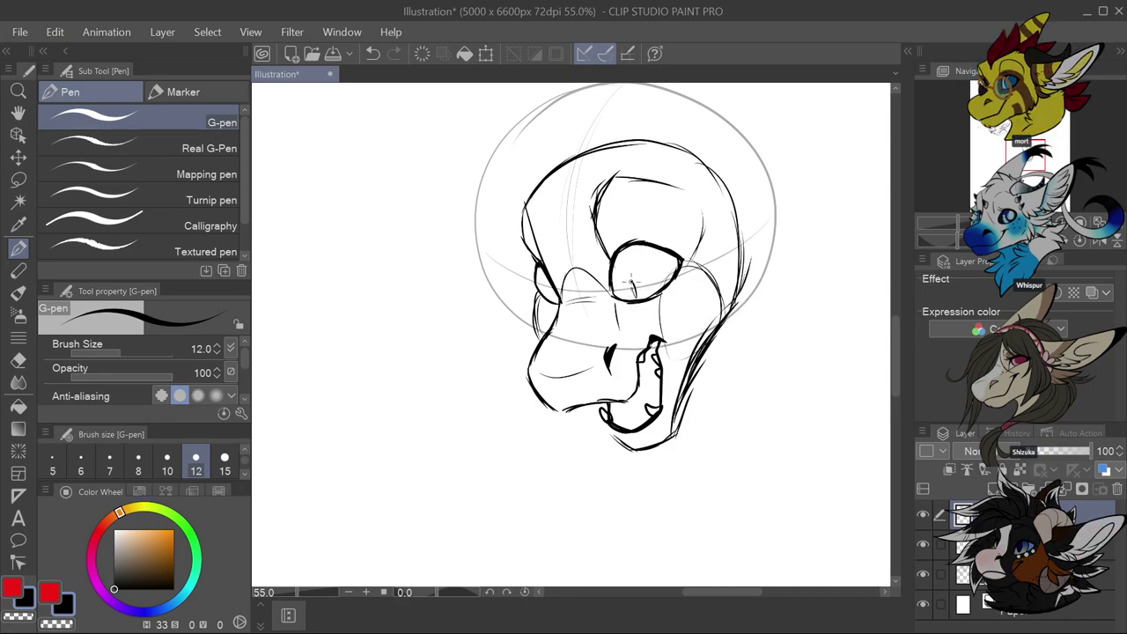
Draw the iris and slit pupil in the near eye and add a row of small pointed teeth along the lower jaw
{"action": "left_click_drag", "start_coordinate": [685, 273], "coordinate": [669, 297]}
{"action": "left_click_drag", "start_coordinate": [651, 412], "coordinate": [638, 426]}
{"action": "left_click_drag", "start_coordinate": [646, 408], "coordinate": [623, 433]}
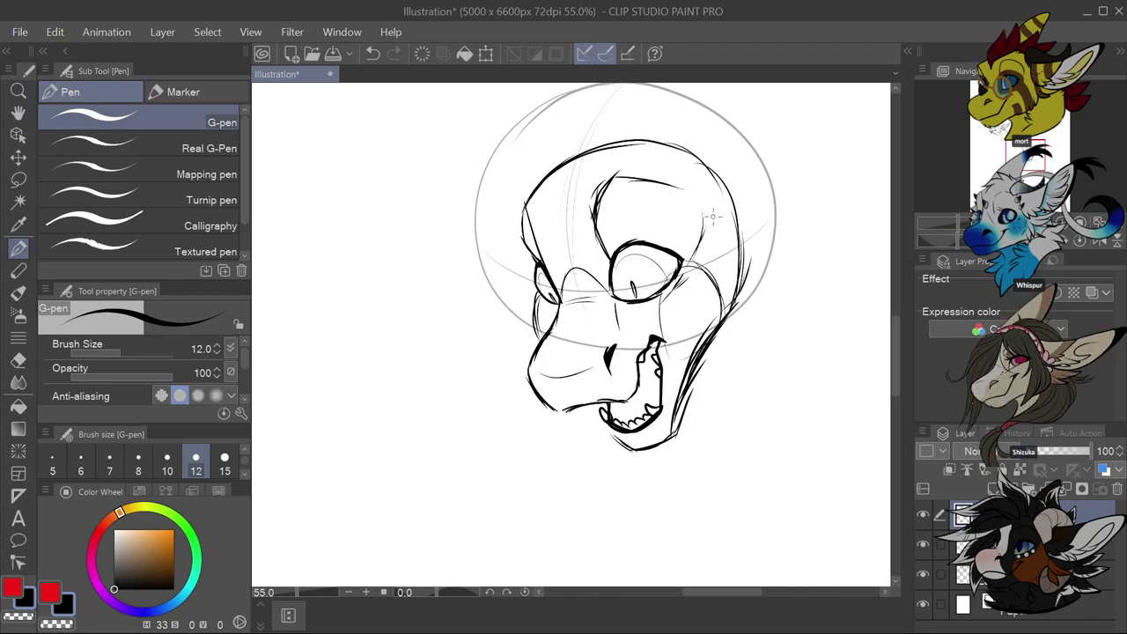
Draw the near ear as a long pointed shape rising from the back of the head, with short fur strokes at its base
{"action": "mouse_move", "coordinate": [694, 192]}
{"action": "left_mouse_down"}
{"action": "mouse_move", "coordinate": [726, 248]}
{"action": "mouse_move", "coordinate": [724, 205]}
{"action": "mouse_move", "coordinate": [737, 202]}
{"action": "left_mouse_up"}
{"action": "mouse_move", "coordinate": [694, 160]}
{"action": "left_mouse_down"}
{"action": "mouse_move", "coordinate": [745, 153]}
{"action": "mouse_move", "coordinate": [748, 141]}
{"action": "left_mouse_up"}
{"action": "left_click_drag", "start_coordinate": [750, 203], "coordinate": [775, 131]}
{"action": "left_click_drag", "start_coordinate": [703, 157], "coordinate": [773, 128]}
{"action": "scroll", "coordinate": [774, 130], "scroll_direction": "down", "scroll_amount": 2}
{"action": "scroll", "coordinate": [800, 114], "scroll_direction": "up", "scroll_amount": 3}
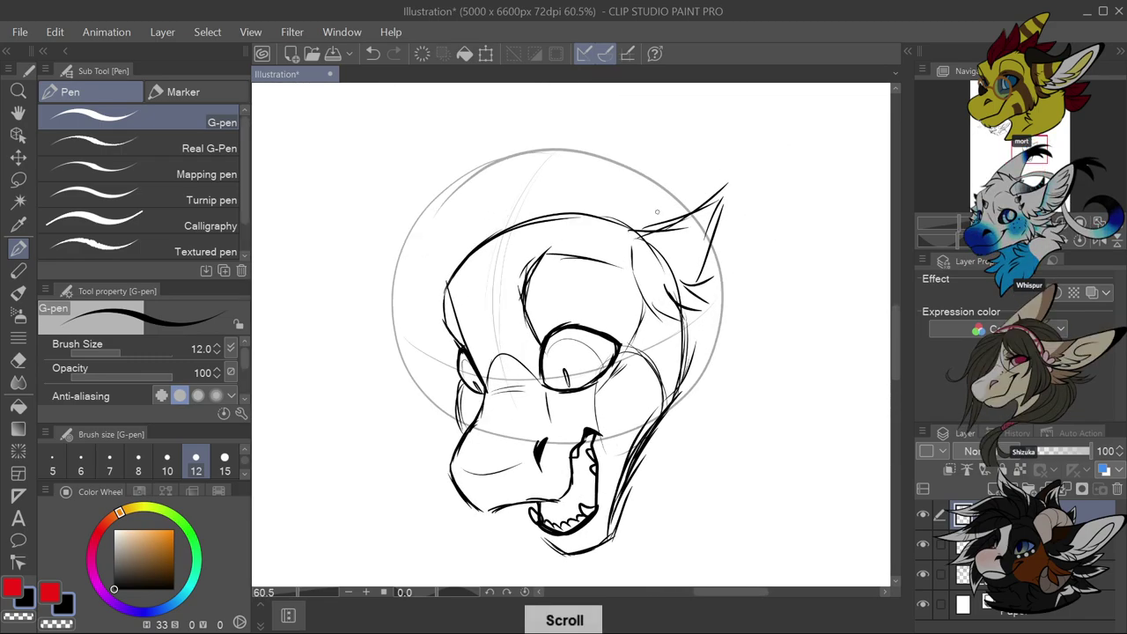
{"action": "mouse_move", "coordinate": [641, 230]}
{"action": "left_mouse_down"}
{"action": "mouse_move", "coordinate": [699, 197]}
{"action": "mouse_move", "coordinate": [748, 147]}
{"action": "left_mouse_up"}
{"action": "mouse_move", "coordinate": [720, 186]}
{"action": "left_mouse_down"}
{"action": "mouse_move", "coordinate": [820, 83]}
{"action": "mouse_move", "coordinate": [836, 170]}
{"action": "left_mouse_up"}
{"action": "mouse_move", "coordinate": [847, 113]}
{"action": "left_mouse_down"}
{"action": "mouse_move", "coordinate": [822, 221]}
{"action": "mouse_move", "coordinate": [799, 270]}
{"action": "mouse_move", "coordinate": [767, 299]}
{"action": "mouse_move", "coordinate": [699, 316]}
{"action": "left_mouse_up"}
Draw long fur spikes below the near ear and shorter pointed tufts along the back of the cheek
{"action": "mouse_move", "coordinate": [799, 303]}
{"action": "left_mouse_down"}
{"action": "mouse_move", "coordinate": [715, 316]}
{"action": "mouse_move", "coordinate": [686, 349]}
{"action": "left_mouse_up"}
{"action": "mouse_move", "coordinate": [715, 348]}
{"action": "left_mouse_down"}
{"action": "mouse_move", "coordinate": [777, 342]}
{"action": "mouse_move", "coordinate": [685, 369]}
{"action": "mouse_move", "coordinate": [702, 426]}
{"action": "left_mouse_up"}
{"action": "mouse_move", "coordinate": [692, 372]}
{"action": "left_mouse_down"}
{"action": "mouse_move", "coordinate": [687, 421]}
{"action": "mouse_move", "coordinate": [662, 422]}
{"action": "mouse_move", "coordinate": [619, 483]}
{"action": "left_mouse_up"}
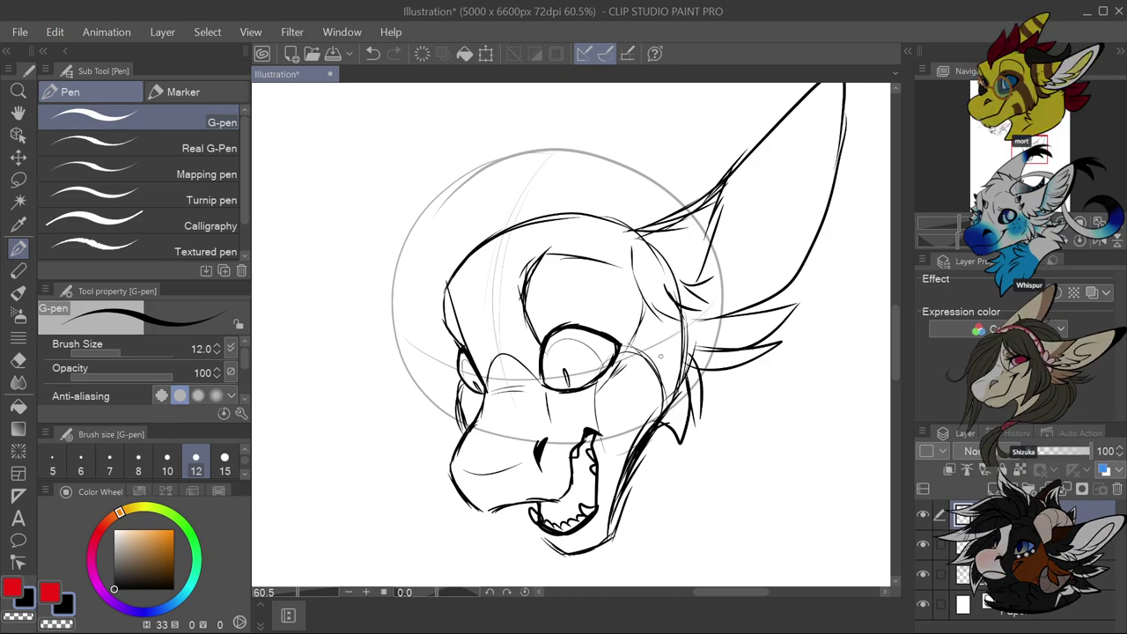
Draw the tall pointed far ear above the forehead, redoing its first outline, and add fur tufts at its inner base
{"action": "scroll", "coordinate": [757, 221], "scroll_direction": "down", "scroll_amount": 2}
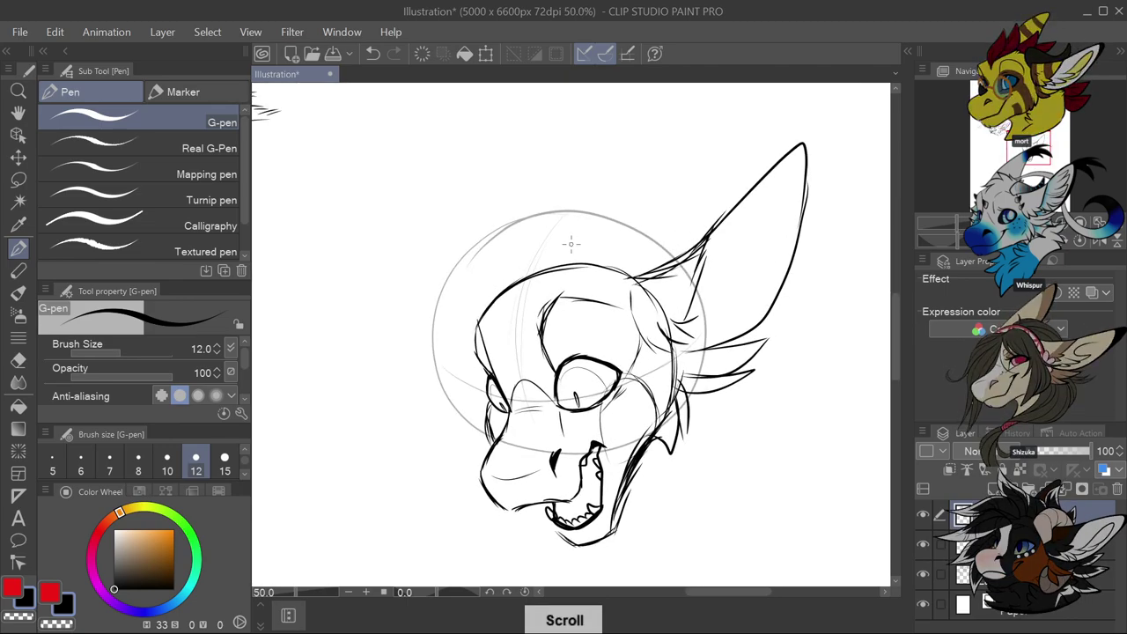
{"action": "mouse_move", "coordinate": [491, 304]}
{"action": "left_mouse_down"}
{"action": "mouse_move", "coordinate": [508, 259]}
{"action": "mouse_move", "coordinate": [547, 264]}
{"action": "mouse_move", "coordinate": [507, 238]}
{"action": "mouse_move", "coordinate": [505, 185]}
{"action": "left_mouse_up"}
{"action": "mouse_move", "coordinate": [502, 264]}
{"action": "left_mouse_down"}
{"action": "mouse_move", "coordinate": [516, 154]}
{"action": "mouse_move", "coordinate": [539, 114]}
{"action": "left_mouse_up"}
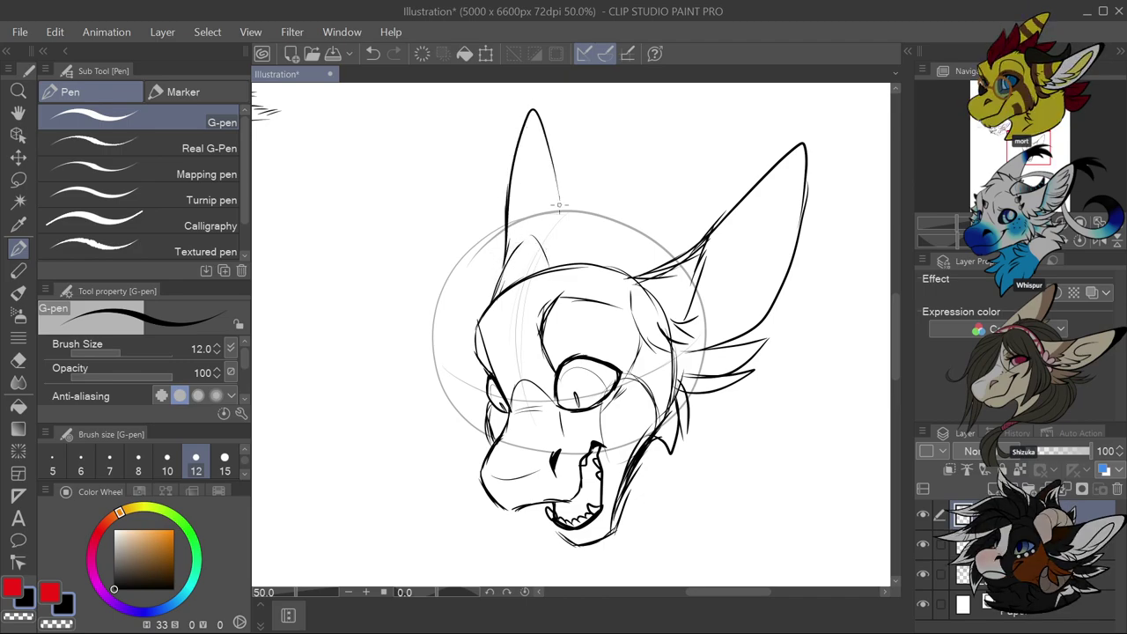
{"action": "key", "text": "ctrl+z"}
{"action": "key", "text": "ctrl+z"}
{"action": "mouse_move", "coordinate": [496, 280]}
{"action": "left_mouse_down"}
{"action": "mouse_move", "coordinate": [508, 178]}
{"action": "mouse_move", "coordinate": [532, 111]}
{"action": "mouse_move", "coordinate": [570, 197]}
{"action": "mouse_move", "coordinate": [578, 256]}
{"action": "left_mouse_up"}
{"action": "mouse_move", "coordinate": [574, 243]}
{"action": "left_mouse_down"}
{"action": "mouse_move", "coordinate": [581, 201]}
{"action": "mouse_move", "coordinate": [579, 248]}
{"action": "mouse_move", "coordinate": [601, 222]}
{"action": "mouse_move", "coordinate": [595, 255]}
{"action": "left_mouse_up"}
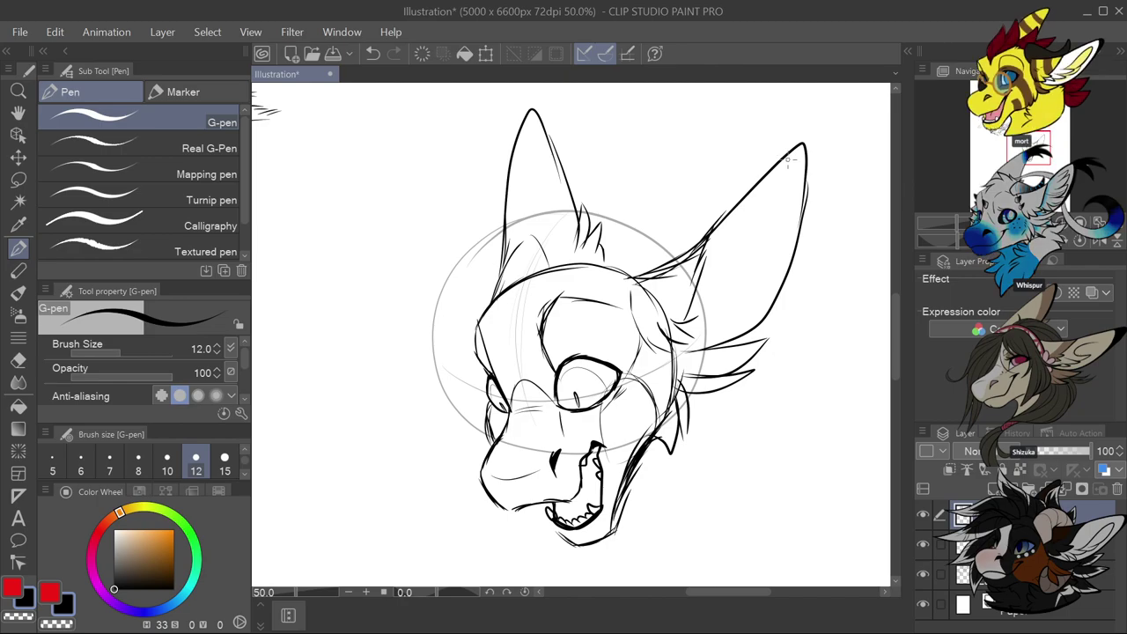
Fill the near ear's tip in black, thicken its outer edge, and draw fur strokes inside the ear
{"action": "left_click_drag", "start_coordinate": [797, 143], "coordinate": [803, 213]}
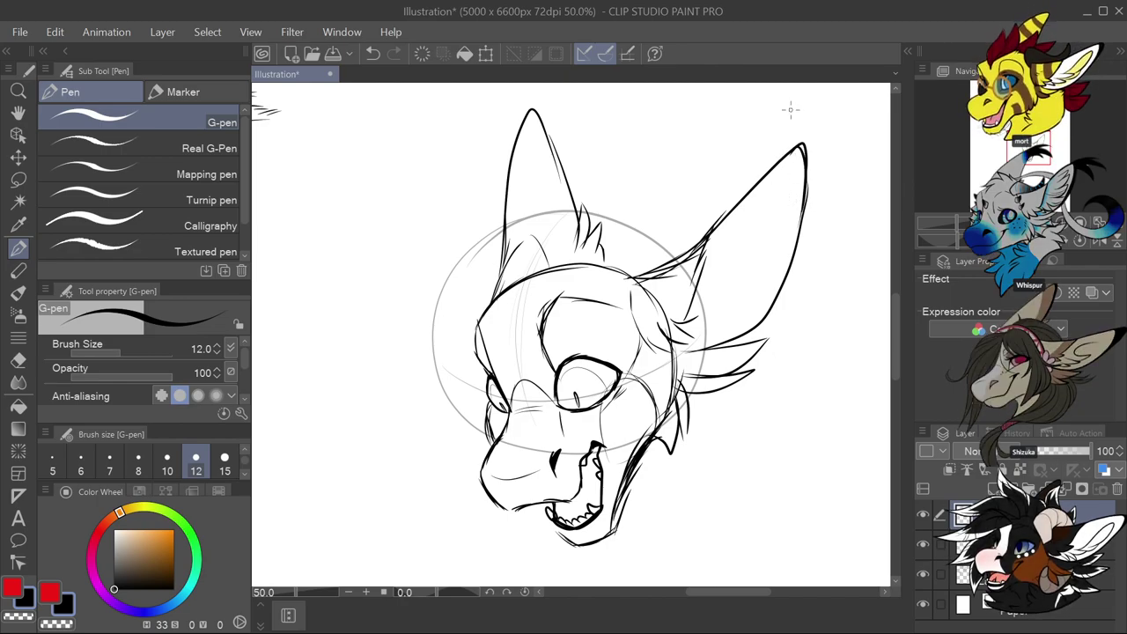
{"action": "left_click_drag", "start_coordinate": [792, 160], "coordinate": [801, 144]}
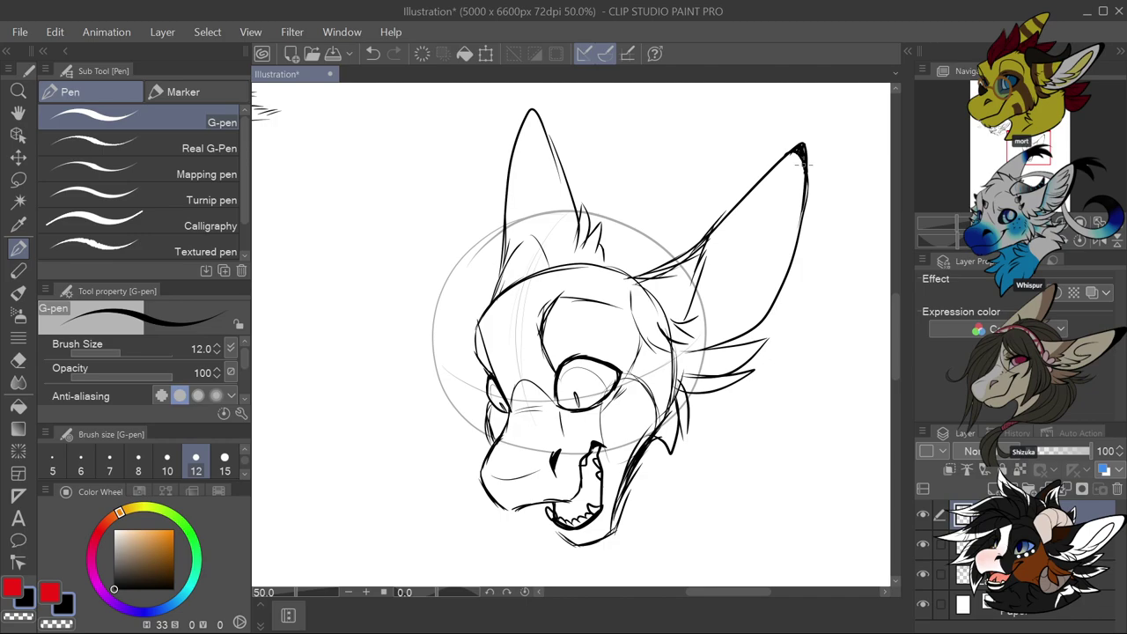
{"action": "left_click_drag", "start_coordinate": [804, 182], "coordinate": [794, 251]}
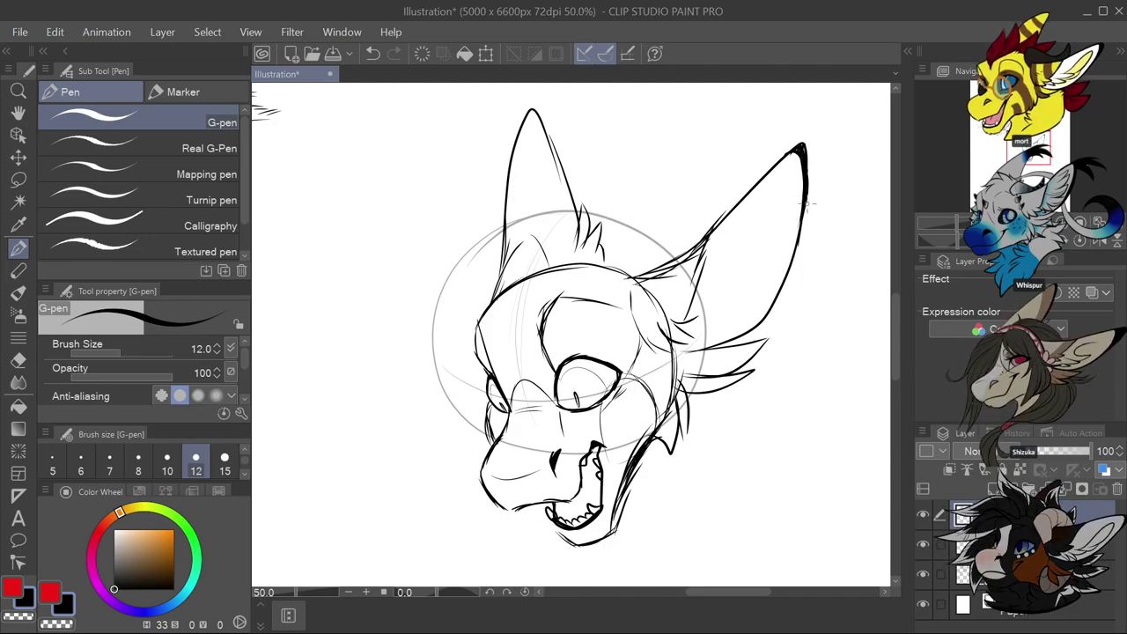
{"action": "mouse_move", "coordinate": [724, 326]}
{"action": "left_mouse_down"}
{"action": "mouse_move", "coordinate": [701, 341]}
{"action": "mouse_move", "coordinate": [740, 320]}
{"action": "left_mouse_up"}
{"action": "mouse_move", "coordinate": [707, 331]}
{"action": "left_mouse_down"}
{"action": "mouse_move", "coordinate": [736, 328]}
{"action": "mouse_move", "coordinate": [701, 310]}
{"action": "mouse_move", "coordinate": [752, 290]}
{"action": "mouse_move", "coordinate": [707, 301]}
{"action": "mouse_move", "coordinate": [772, 204]}
{"action": "left_mouse_up"}
{"action": "mouse_move", "coordinate": [746, 277]}
{"action": "left_mouse_down"}
{"action": "mouse_move", "coordinate": [782, 188]}
{"action": "mouse_move", "coordinate": [780, 230]}
{"action": "mouse_move", "coordinate": [740, 312]}
{"action": "left_mouse_up"}
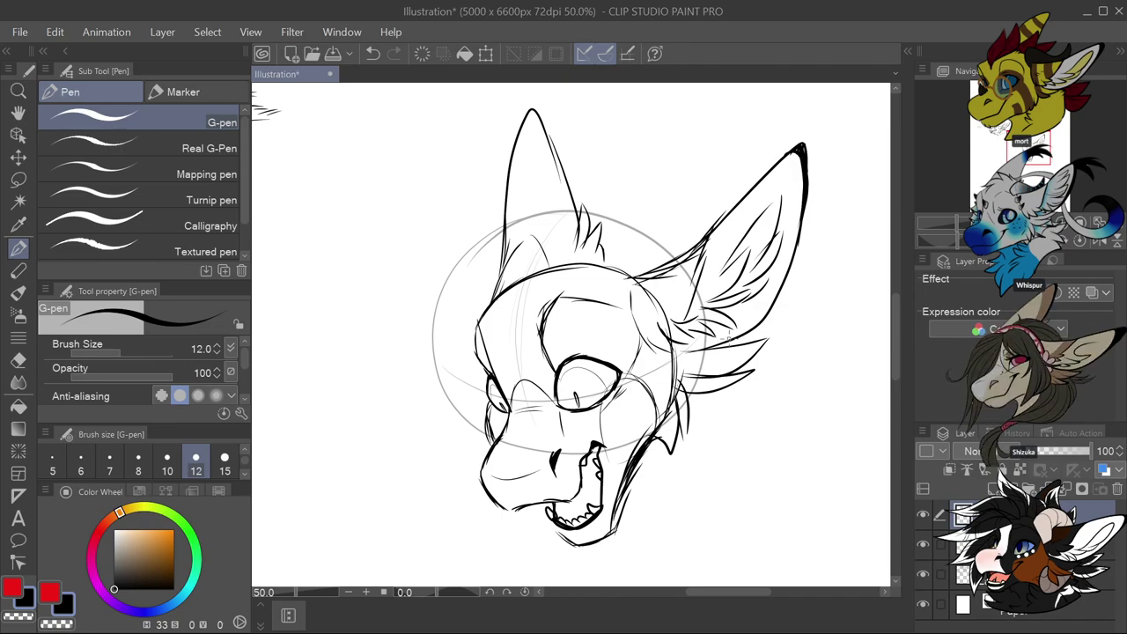
Draw a jagged fur tuft behind the jaw, below the cheek spikes
{"action": "scroll", "coordinate": [731, 335], "scroll_direction": "down", "scroll_amount": 3}
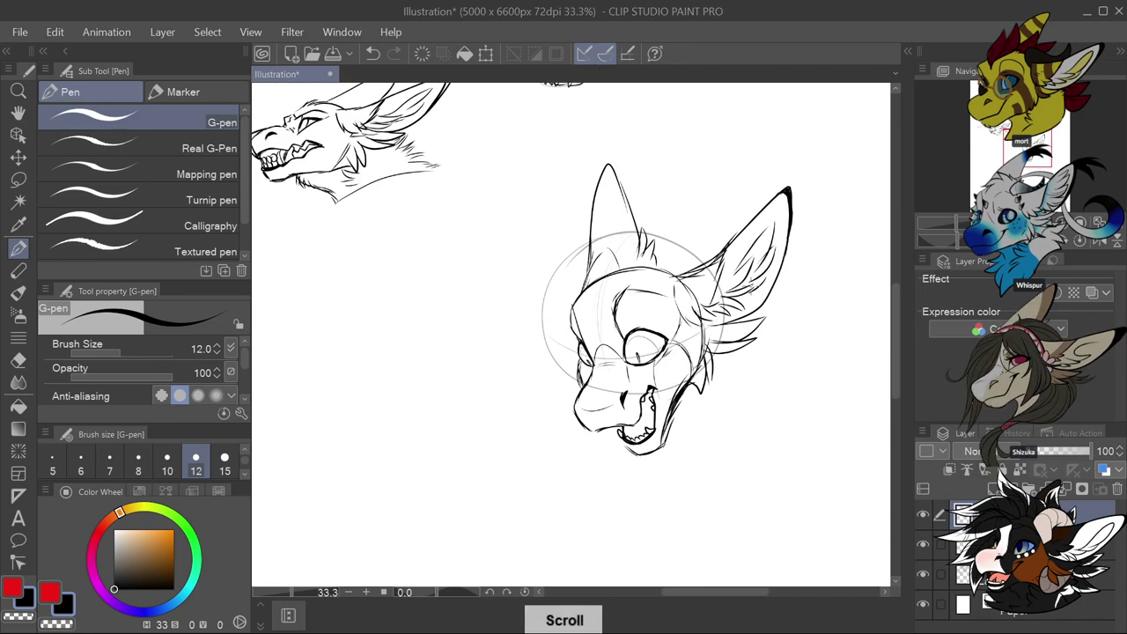
{"action": "scroll", "coordinate": [719, 404], "scroll_direction": "up", "scroll_amount": 1}
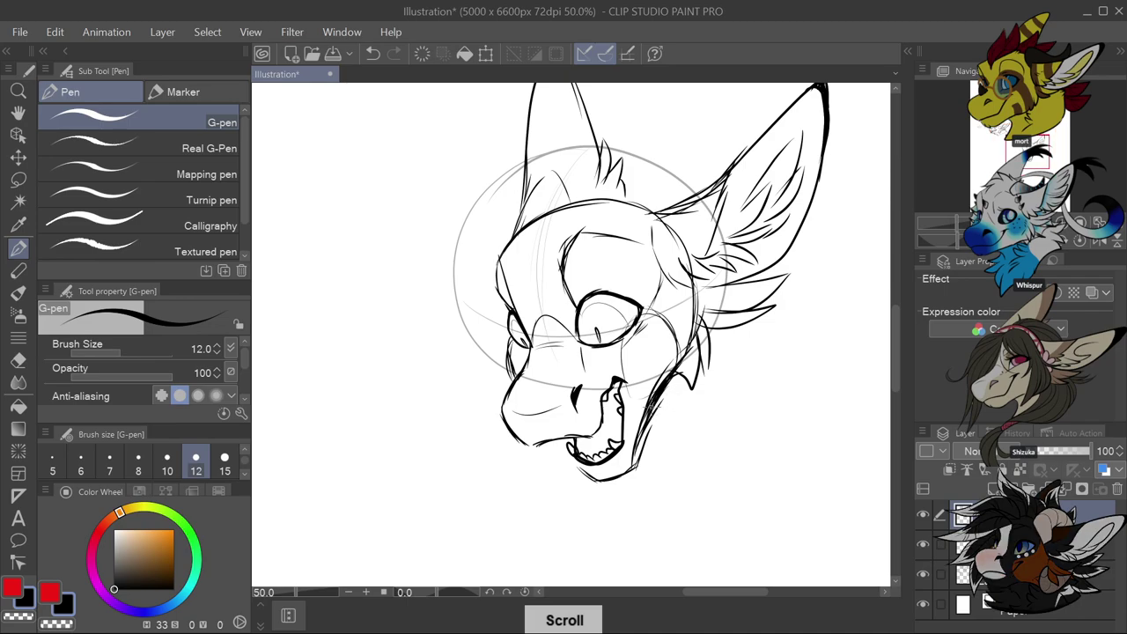
{"action": "mouse_move", "coordinate": [671, 388]}
{"action": "left_mouse_down"}
{"action": "mouse_move", "coordinate": [739, 376]}
{"action": "mouse_move", "coordinate": [714, 359]}
{"action": "left_mouse_up"}
Draw a long tilted oval below the head, add small round spots inside, and surround it with a bumpy outer outline
{"action": "scroll", "coordinate": [742, 386], "scroll_direction": "down", "scroll_amount": 3}
{"action": "scroll", "coordinate": [629, 478], "scroll_direction": "up", "scroll_amount": 2}
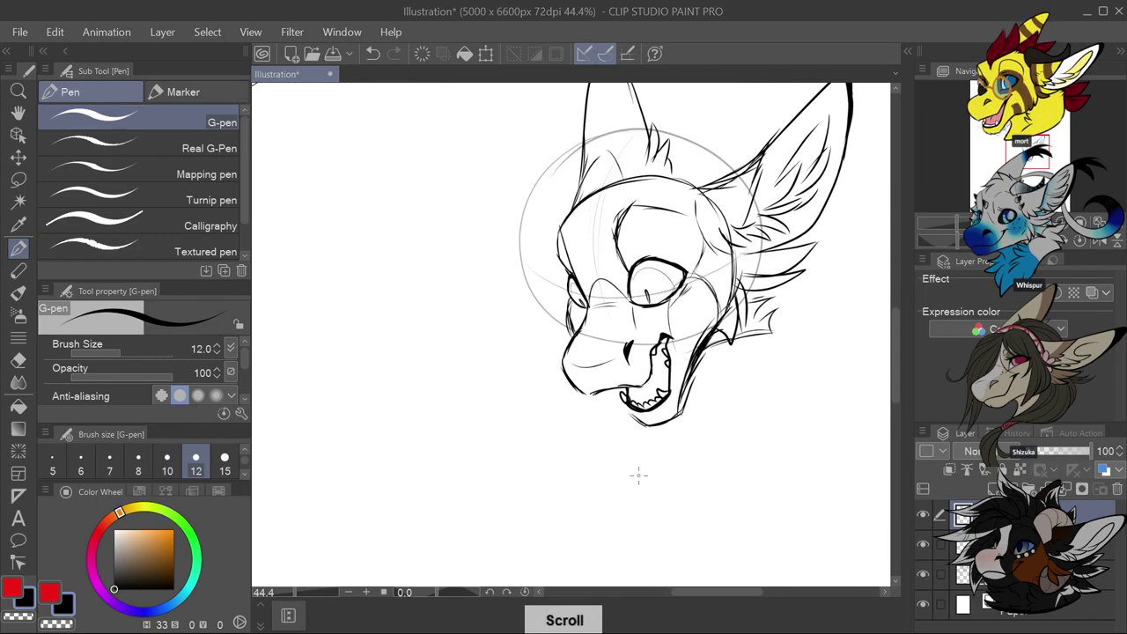
{"action": "mouse_move", "coordinate": [706, 491]}
{"action": "left_mouse_down"}
{"action": "mouse_move", "coordinate": [520, 448]}
{"action": "mouse_move", "coordinate": [474, 465]}
{"action": "mouse_move", "coordinate": [557, 496]}
{"action": "mouse_move", "coordinate": [749, 522]}
{"action": "mouse_move", "coordinate": [683, 479]}
{"action": "left_mouse_up"}
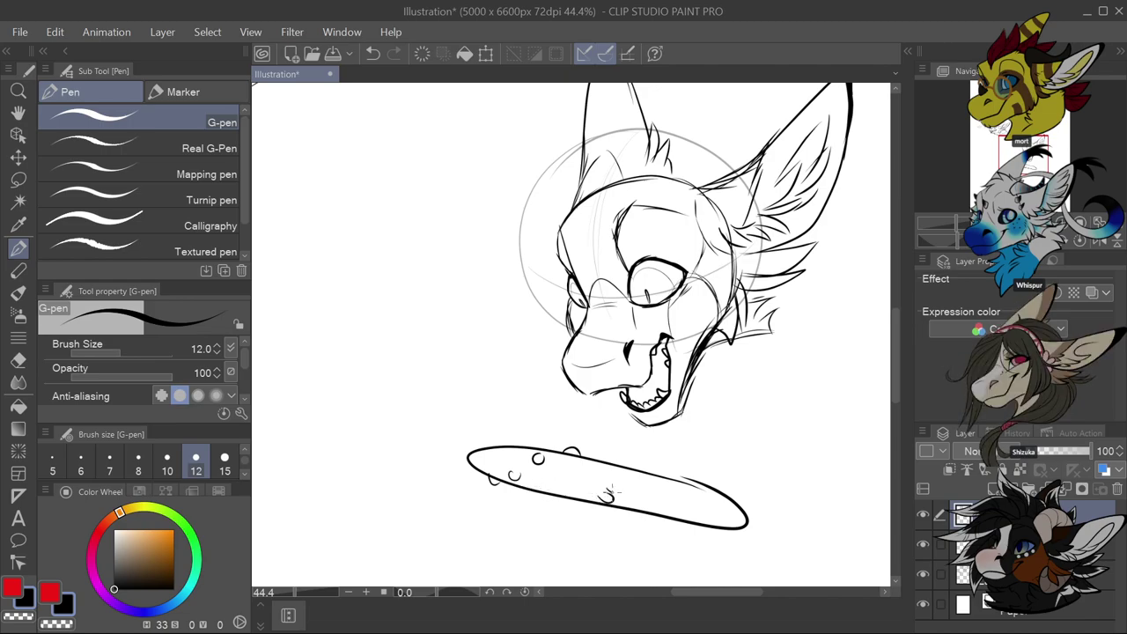
{"action": "left_click_drag", "start_coordinate": [618, 463], "coordinate": [617, 461]}
{"action": "mouse_move", "coordinate": [676, 497]}
{"action": "left_mouse_down"}
{"action": "mouse_move", "coordinate": [717, 510]}
{"action": "mouse_move", "coordinate": [699, 519]}
{"action": "mouse_move", "coordinate": [732, 495]}
{"action": "mouse_move", "coordinate": [753, 528]}
{"action": "mouse_move", "coordinate": [720, 537]}
{"action": "mouse_move", "coordinate": [622, 511]}
{"action": "left_mouse_up"}
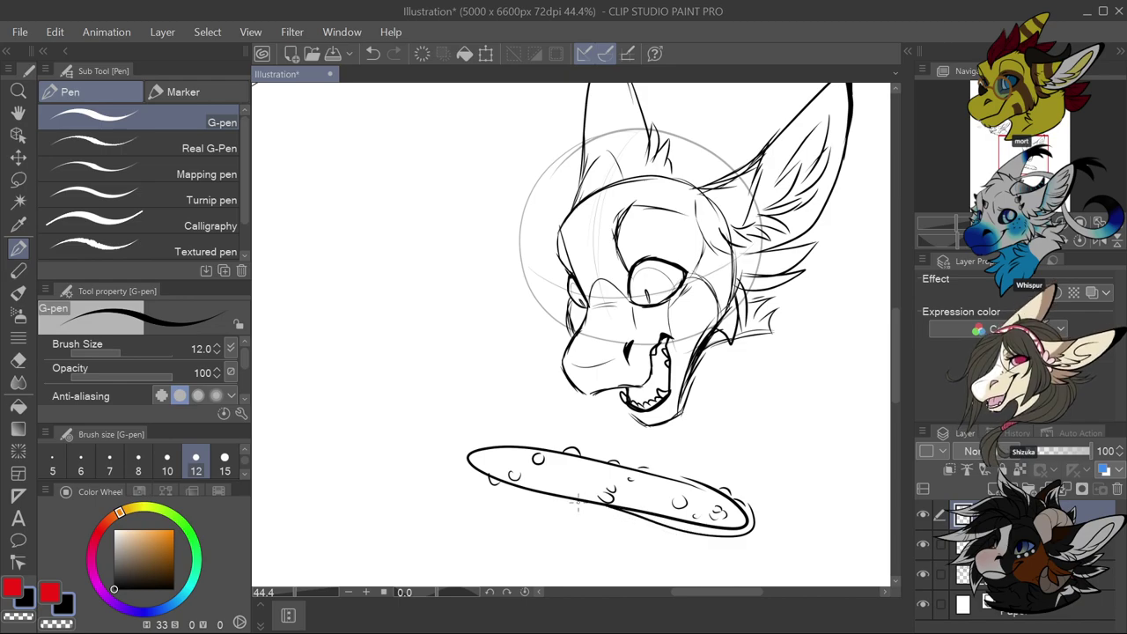
{"action": "left_click_drag", "start_coordinate": [667, 528], "coordinate": [718, 539]}
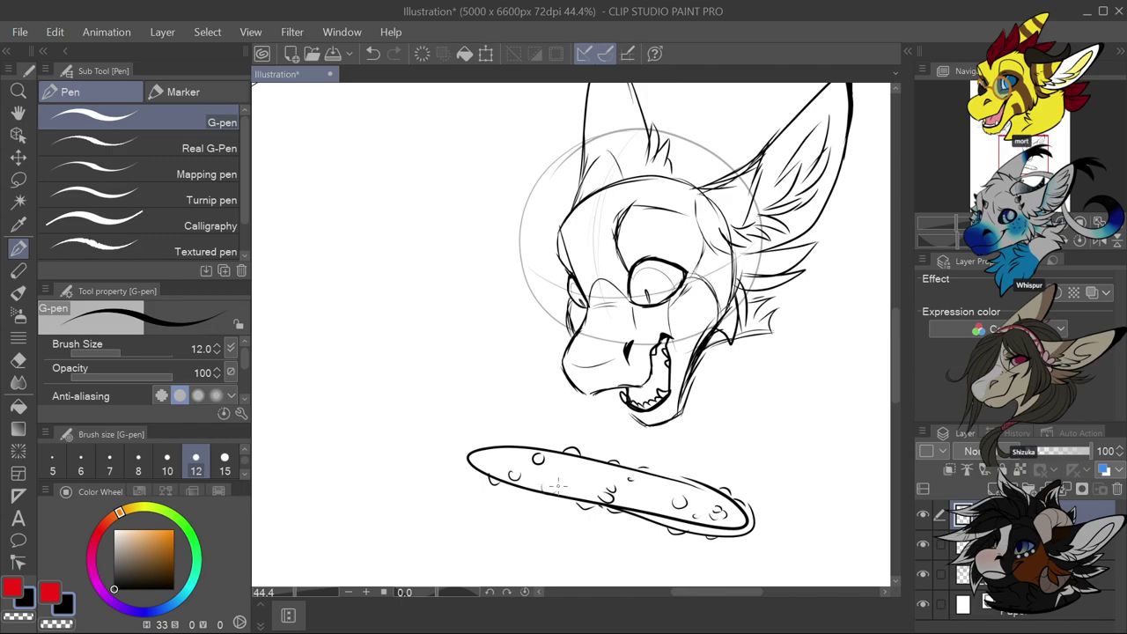
{"action": "mouse_move", "coordinate": [483, 445]}
{"action": "left_mouse_down"}
{"action": "mouse_move", "coordinate": [530, 446]}
{"action": "mouse_move", "coordinate": [466, 469]}
{"action": "mouse_move", "coordinate": [640, 524]}
{"action": "left_mouse_up"}
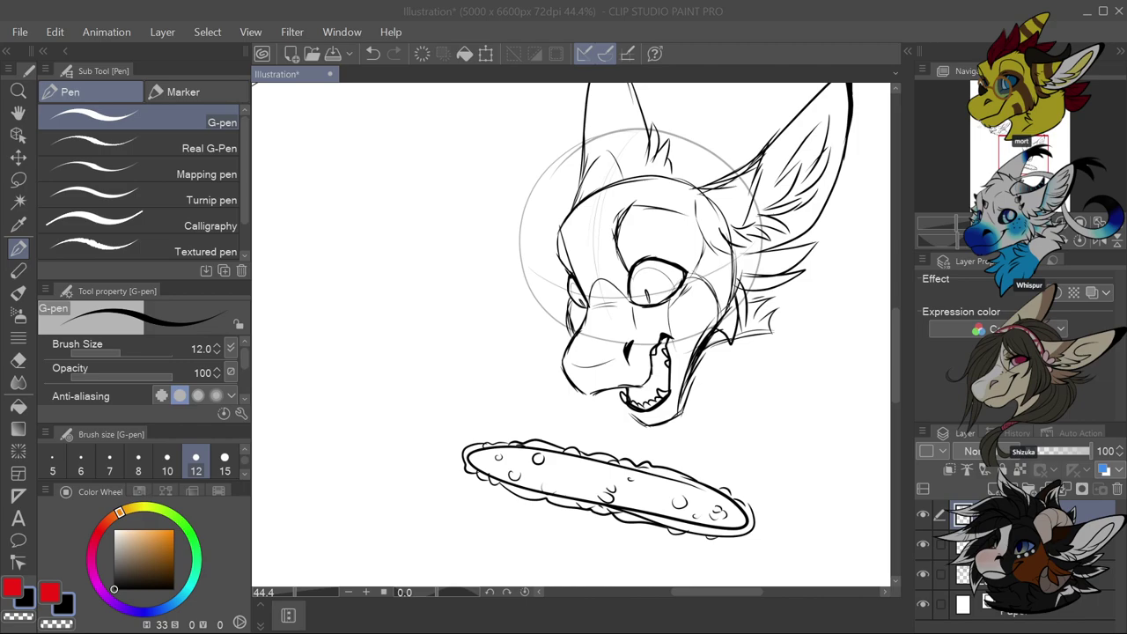
{"action": "left_click_drag", "start_coordinate": [532, 448], "coordinate": [493, 436]}
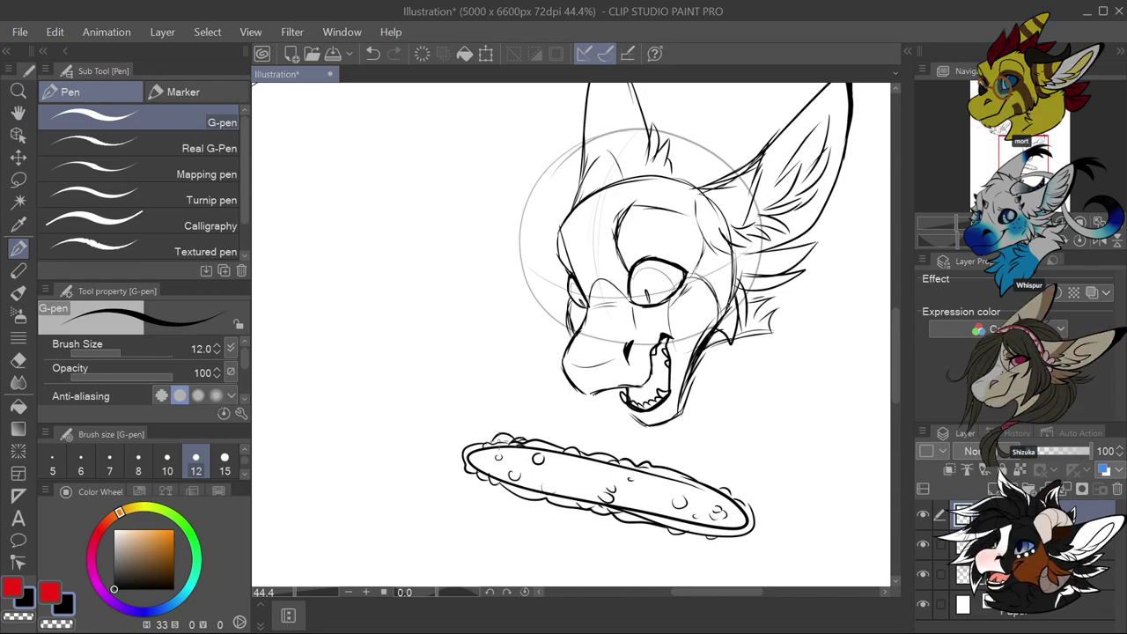
{"action": "scroll", "coordinate": [690, 474], "scroll_direction": "down", "scroll_amount": 3}
{"action": "scroll", "coordinate": [689, 474], "scroll_direction": "up", "scroll_amount": 4}
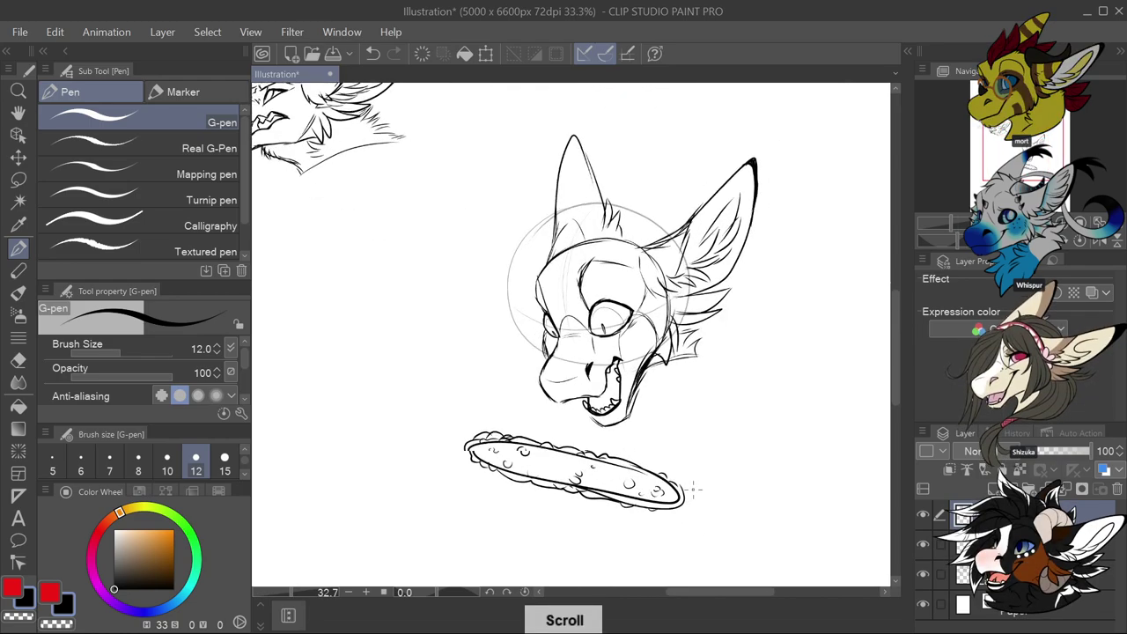
{"action": "left_click_drag", "start_coordinate": [619, 324], "coordinate": [667, 337]}
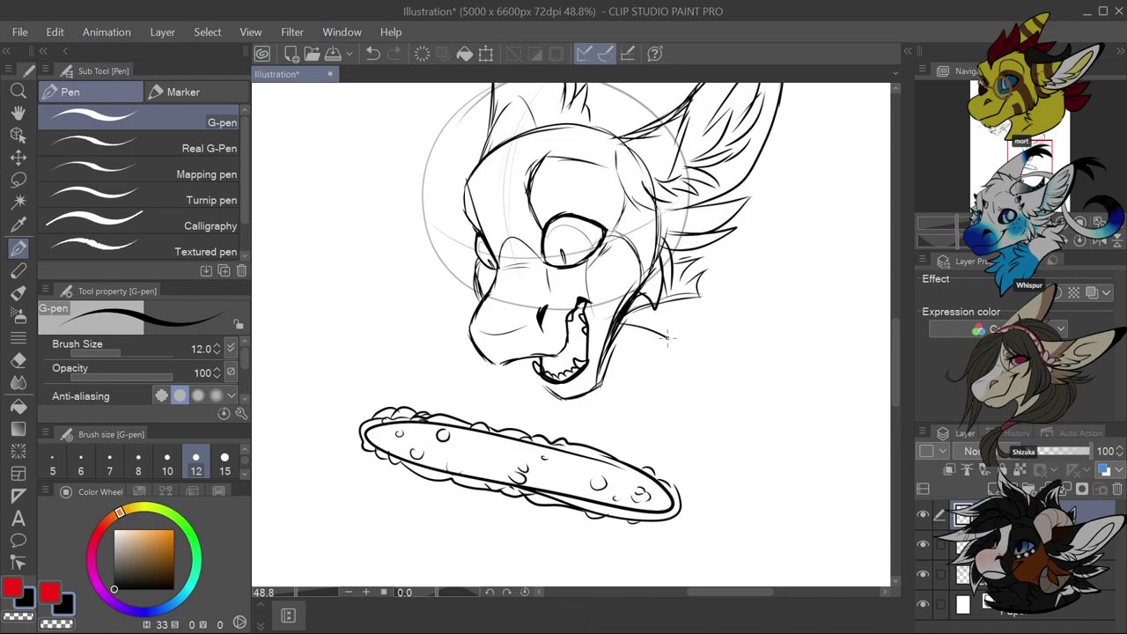
{"action": "scroll", "coordinate": [659, 346], "scroll_direction": "down", "scroll_amount": 1}
{"action": "key", "text": "ctrl+z"}
Sketch tall hair strokes rising between the ears and a sweeping arc passing behind the near ear's tip
{"action": "scroll", "coordinate": [612, 202], "scroll_direction": "down", "scroll_amount": 2}
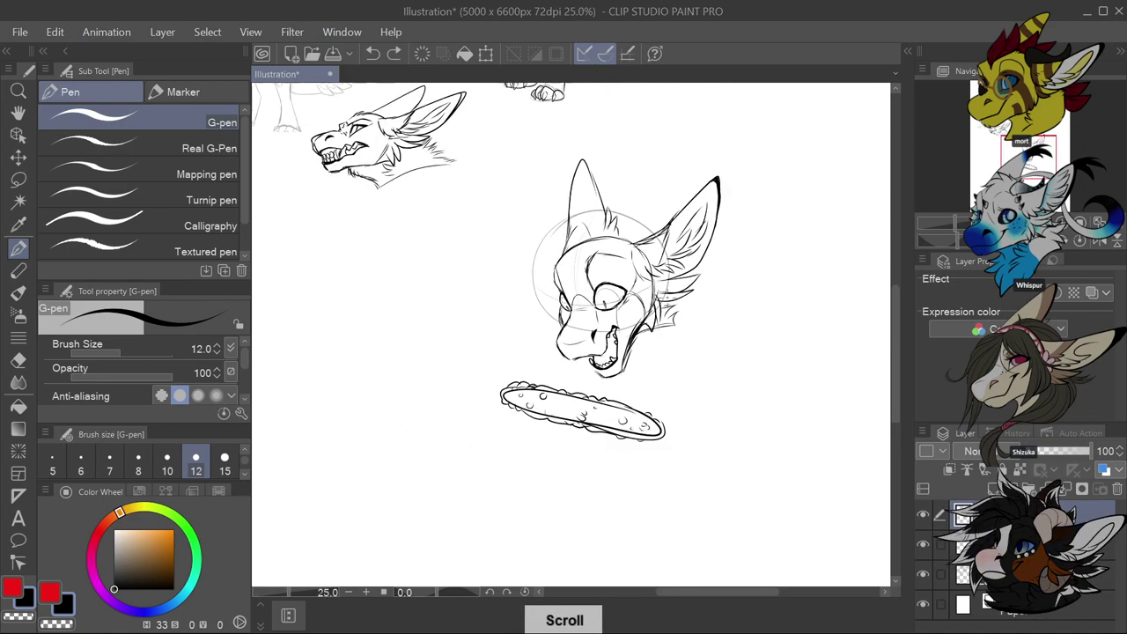
{"action": "left_click_drag", "start_coordinate": [597, 210], "coordinate": [607, 131]}
{"action": "mouse_move", "coordinate": [607, 183]}
{"action": "left_mouse_down"}
{"action": "mouse_move", "coordinate": [612, 109]}
{"action": "mouse_move", "coordinate": [621, 121]}
{"action": "left_mouse_up"}
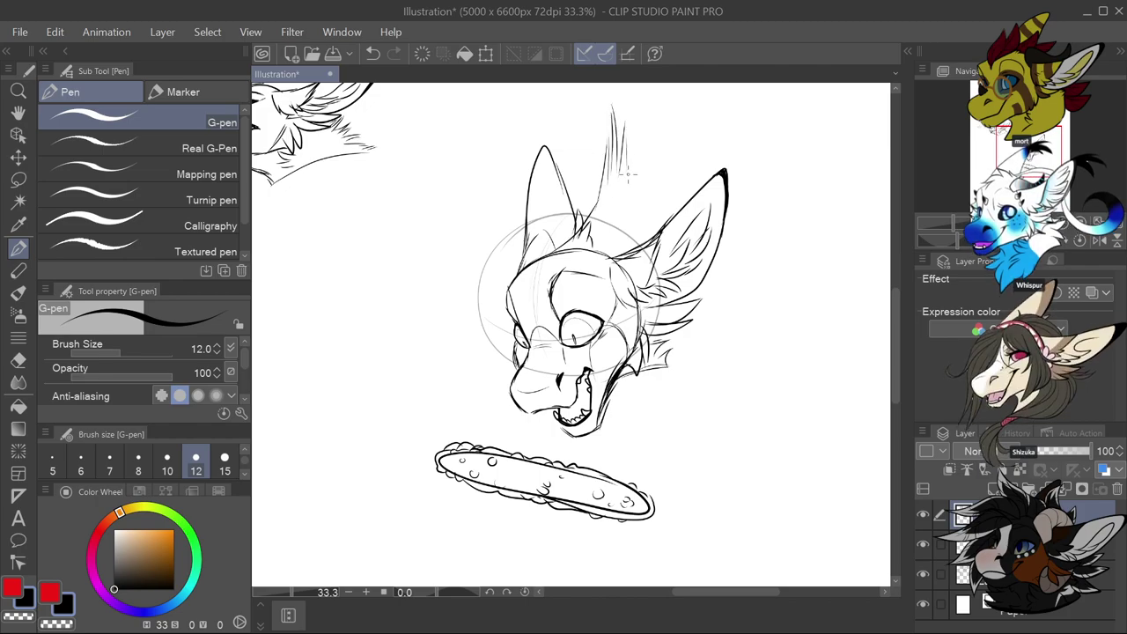
{"action": "left_click_drag", "start_coordinate": [639, 165], "coordinate": [662, 90]}
{"action": "left_click_drag", "start_coordinate": [676, 142], "coordinate": [669, 96]}
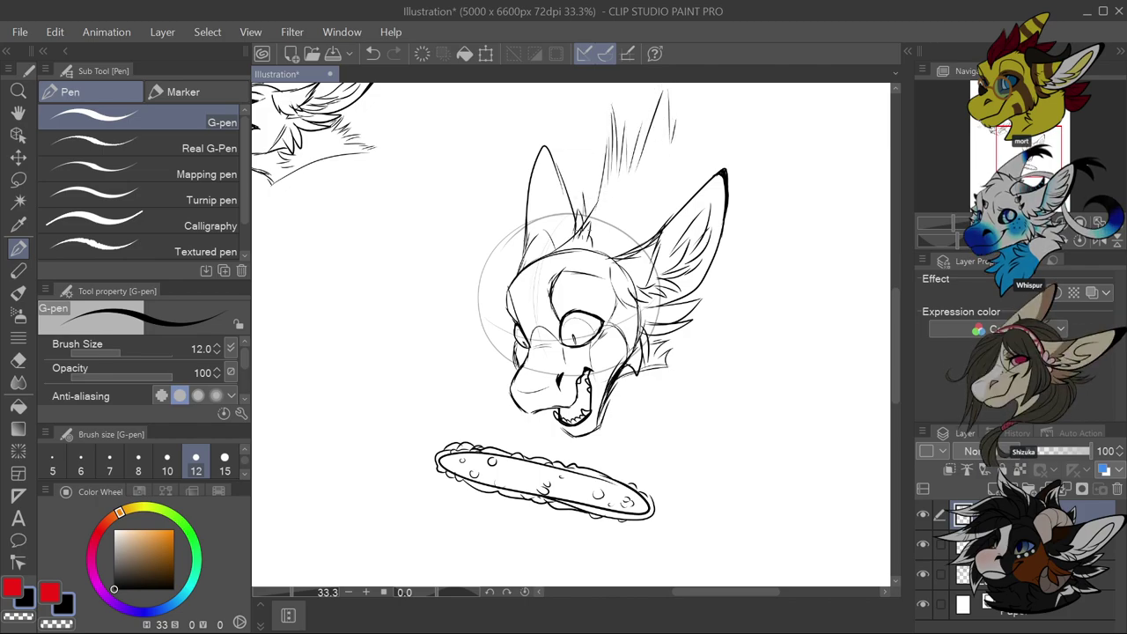
{"action": "left_click_drag", "start_coordinate": [709, 283], "coordinate": [735, 263]}
{"action": "mouse_move", "coordinate": [676, 128]}
{"action": "left_mouse_down"}
{"action": "mouse_move", "coordinate": [733, 168]}
{"action": "mouse_move", "coordinate": [741, 207]}
{"action": "left_mouse_up"}
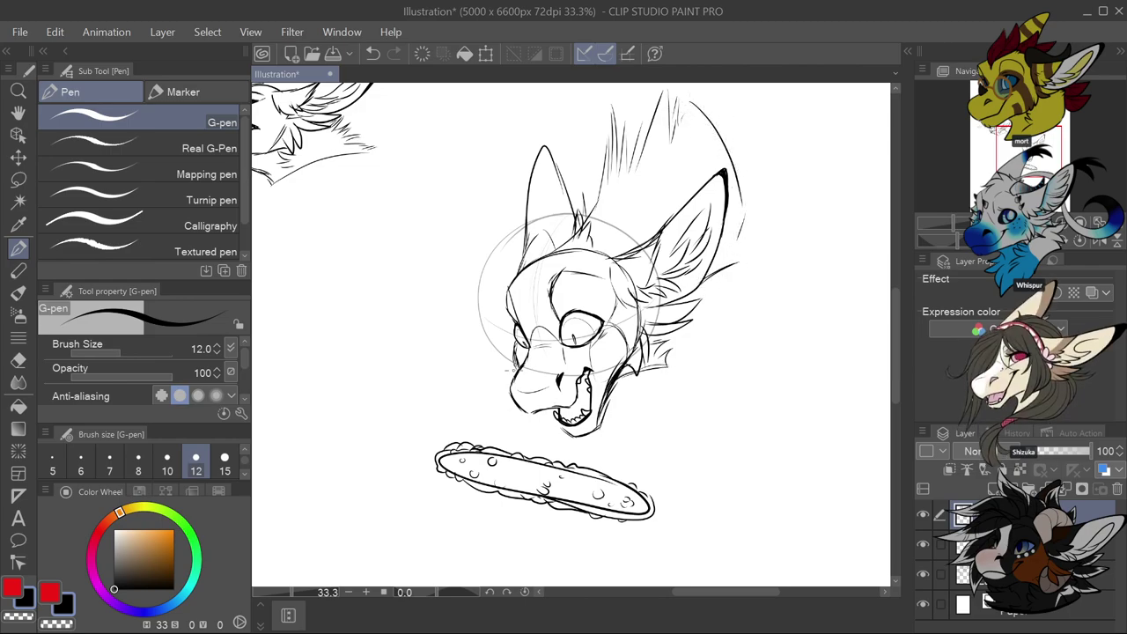
{"action": "mouse_move", "coordinate": [513, 332]}
{"action": "left_mouse_down"}
{"action": "mouse_move", "coordinate": [454, 402]}
{"action": "mouse_move", "coordinate": [460, 421]}
{"action": "mouse_move", "coordinate": [416, 419]}
{"action": "mouse_move", "coordinate": [434, 401]}
{"action": "mouse_move", "coordinate": [409, 414]}
{"action": "mouse_move", "coordinate": [430, 438]}
{"action": "left_mouse_up"}
{"action": "key", "text": "ctrl+z"}
{"action": "key", "text": "ctrl+z"}
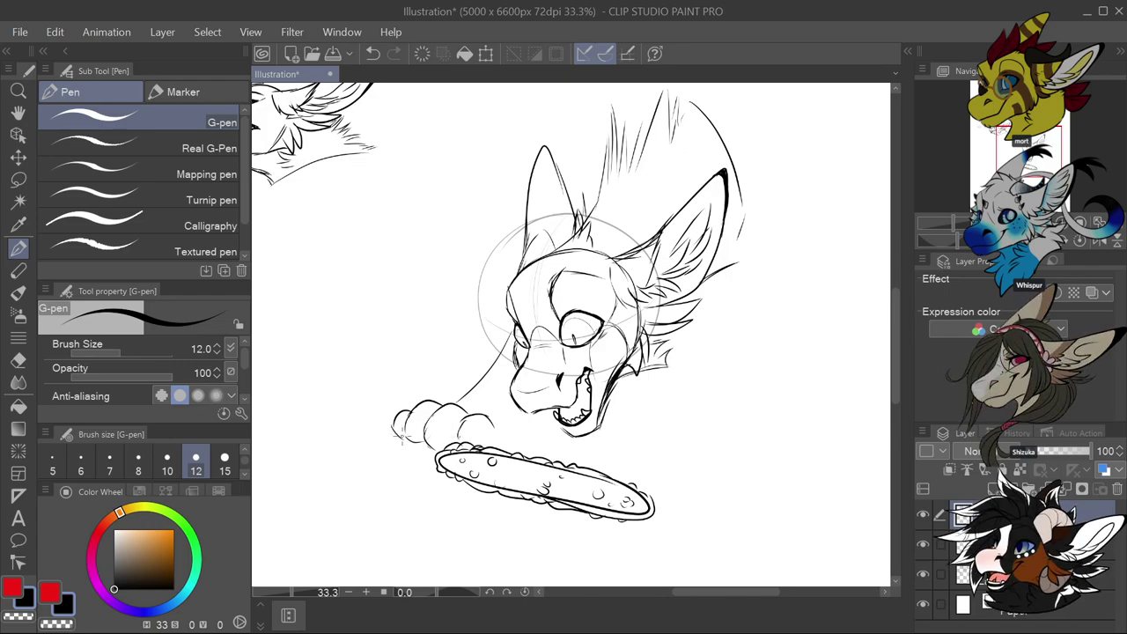
{"action": "left_click_drag", "start_coordinate": [495, 440], "coordinate": [526, 423]}
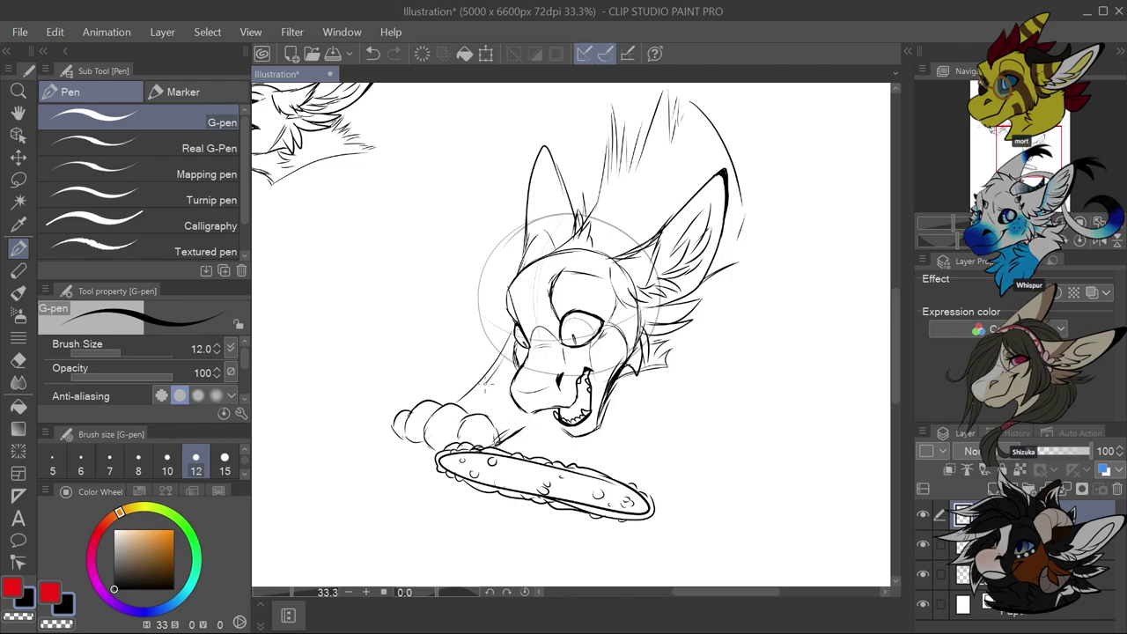
{"action": "left_click_drag", "start_coordinate": [440, 402], "coordinate": [498, 379]}
{"action": "key", "text": "ctrl+z"}
{"action": "key", "text": "ctrl+z"}
{"action": "key", "text": "ctrl+z"}
{"action": "key", "text": "ctrl+z"}
{"action": "key", "text": "ctrl+z"}
{"action": "key", "text": "ctrl+z"}
{"action": "key", "text": "ctrl+z"}
{"action": "key", "text": "ctrl+z"}
{"action": "key", "text": "ctrl+z"}
{"action": "key", "text": "ctrl+z"}
{"action": "key", "text": "ctrl+z"}
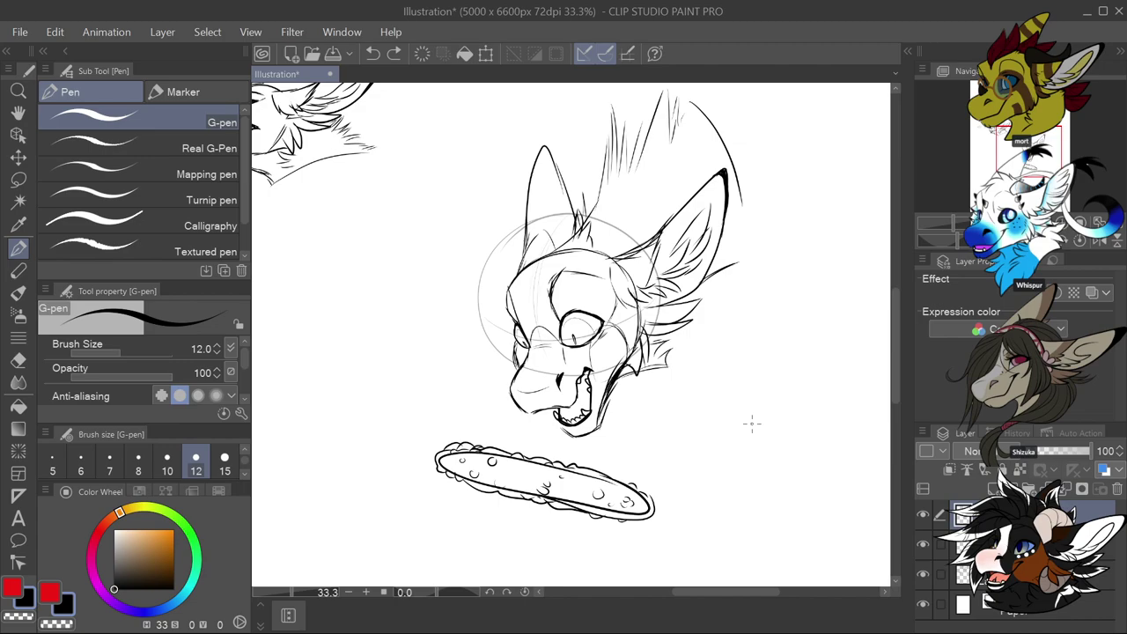
Add more hair strokes between the ears, fur tufts at the far ear's base, and a heavier line along the far brow
{"action": "mouse_move", "coordinate": [609, 233]}
{"action": "left_mouse_down"}
{"action": "mouse_move", "coordinate": [612, 192]}
{"action": "mouse_move", "coordinate": [695, 177]}
{"action": "left_mouse_up"}
{"action": "mouse_move", "coordinate": [535, 262]}
{"action": "left_mouse_down"}
{"action": "mouse_move", "coordinate": [529, 247]}
{"action": "mouse_move", "coordinate": [546, 226]}
{"action": "left_mouse_up"}
{"action": "mouse_move", "coordinate": [545, 256]}
{"action": "left_mouse_down"}
{"action": "mouse_move", "coordinate": [549, 230]}
{"action": "mouse_move", "coordinate": [557, 237]}
{"action": "left_mouse_up"}
{"action": "left_click_drag", "start_coordinate": [552, 253], "coordinate": [559, 237]}
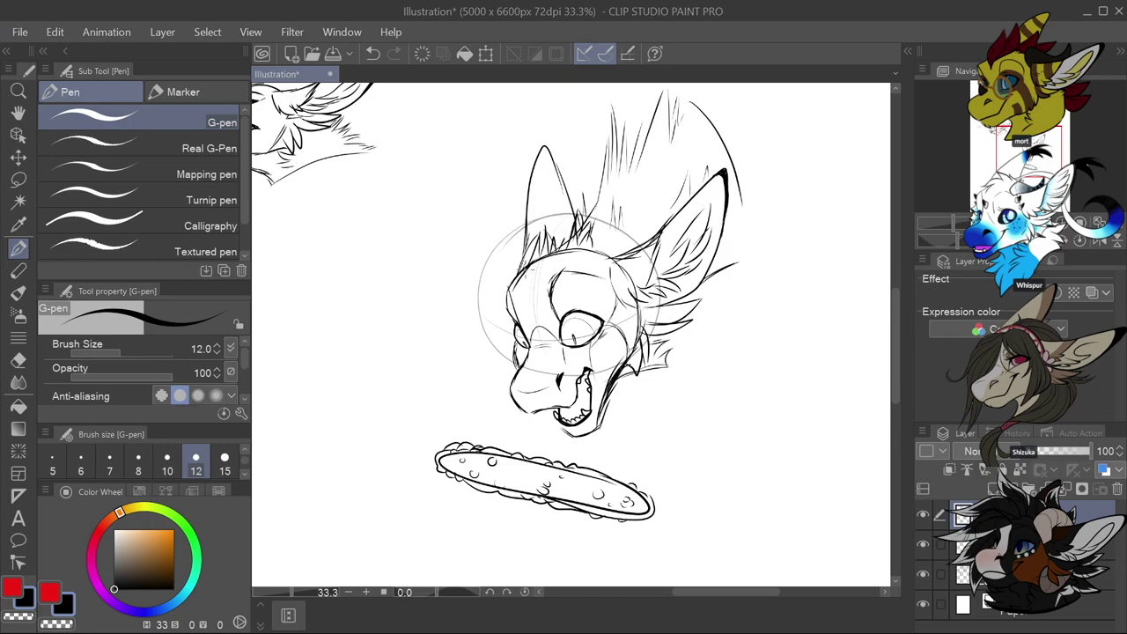
{"action": "left_click_drag", "start_coordinate": [512, 308], "coordinate": [509, 289]}
{"action": "scroll", "coordinate": [621, 410], "scroll_direction": "down", "scroll_amount": 4}
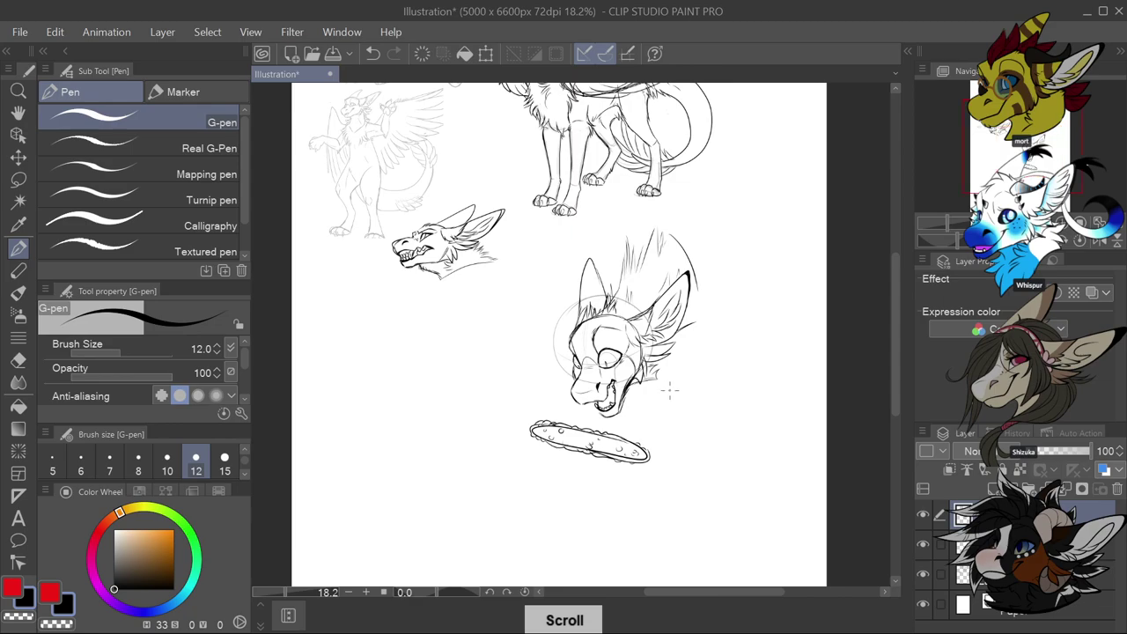
{"action": "scroll", "coordinate": [686, 387], "scroll_direction": "up", "scroll_amount": 5}
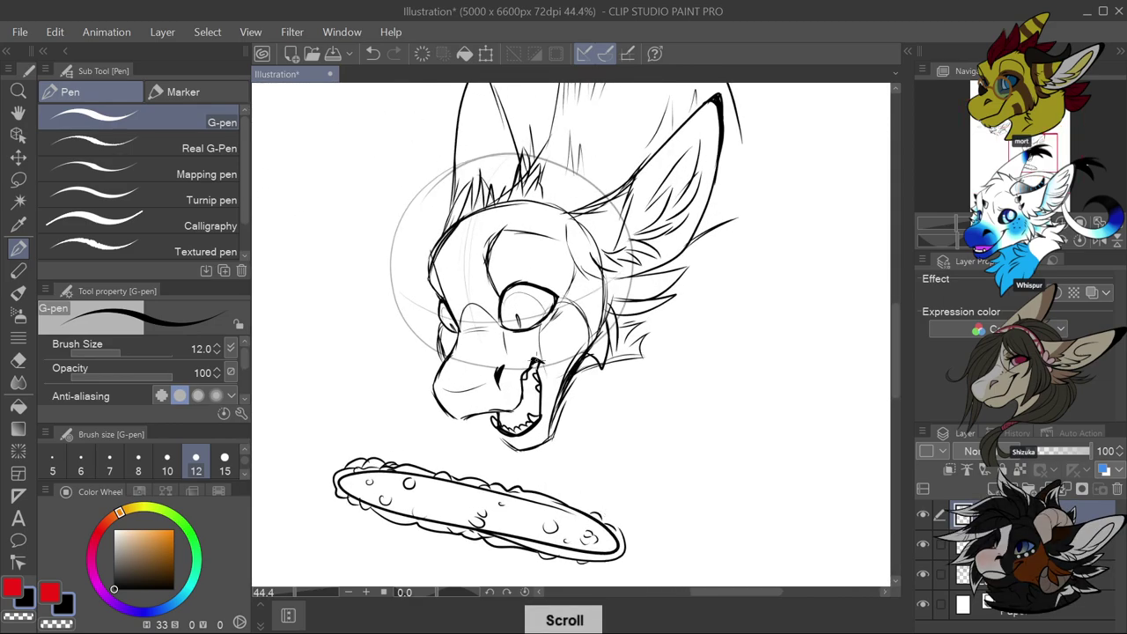
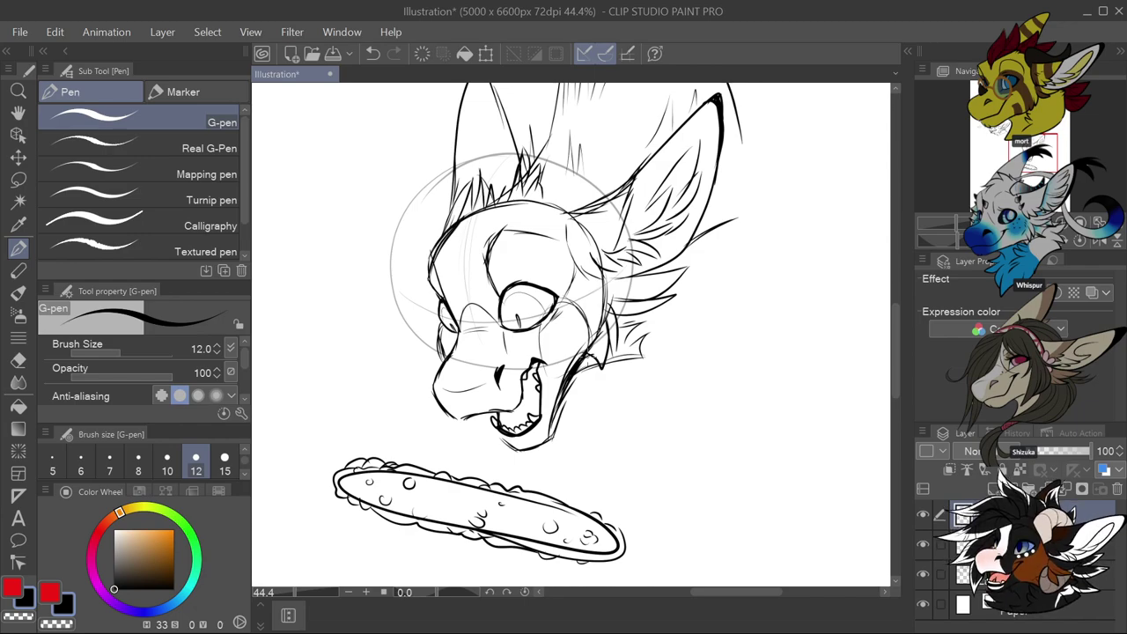
Lasso-select the open-mouthed head together with the bumpy oval below it
{"action": "scroll", "coordinate": [608, 277], "scroll_direction": "down", "scroll_amount": 6}
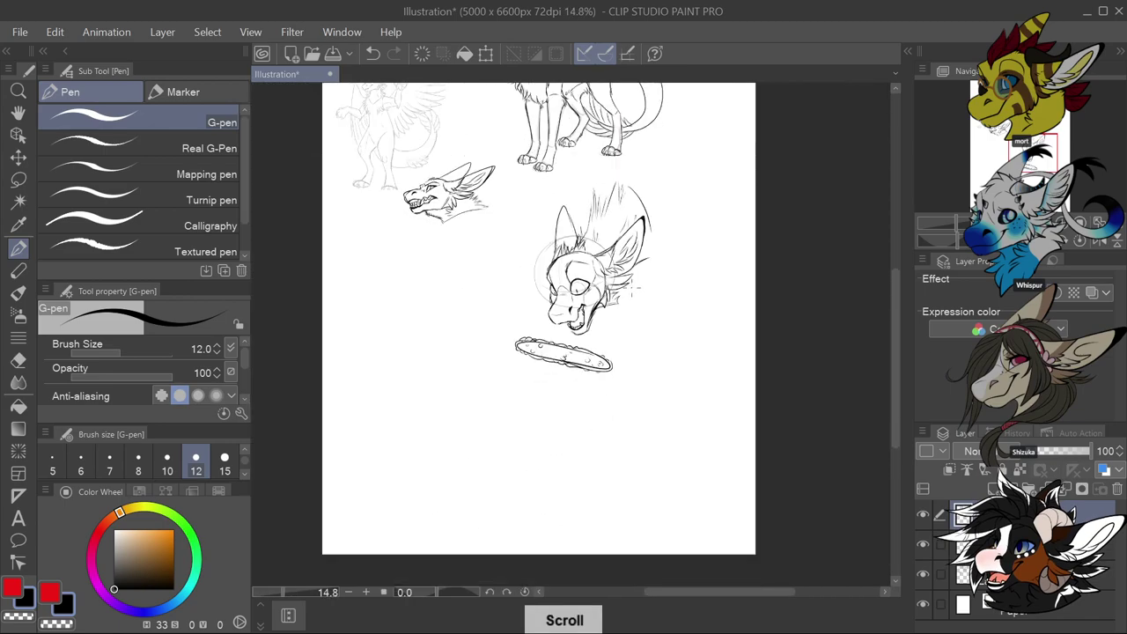
{"action": "scroll", "coordinate": [659, 255], "scroll_direction": "up", "scroll_amount": 1}
{"action": "scroll", "coordinate": [658, 255], "scroll_direction": "up", "scroll_amount": 1}
{"action": "key", "text": "m"}
{"action": "mouse_move", "coordinate": [676, 143]}
{"action": "left_mouse_down"}
{"action": "mouse_move", "coordinate": [669, 332]}
{"action": "mouse_move", "coordinate": [620, 446]}
{"action": "mouse_move", "coordinate": [501, 488]}
{"action": "mouse_move", "coordinate": [378, 423]}
{"action": "mouse_move", "coordinate": [428, 346]}
{"action": "mouse_move", "coordinate": [416, 238]}
{"action": "mouse_move", "coordinate": [476, 139]}
{"action": "mouse_move", "coordinate": [599, 92]}
{"action": "mouse_move", "coordinate": [697, 133]}
{"action": "left_mouse_up"}
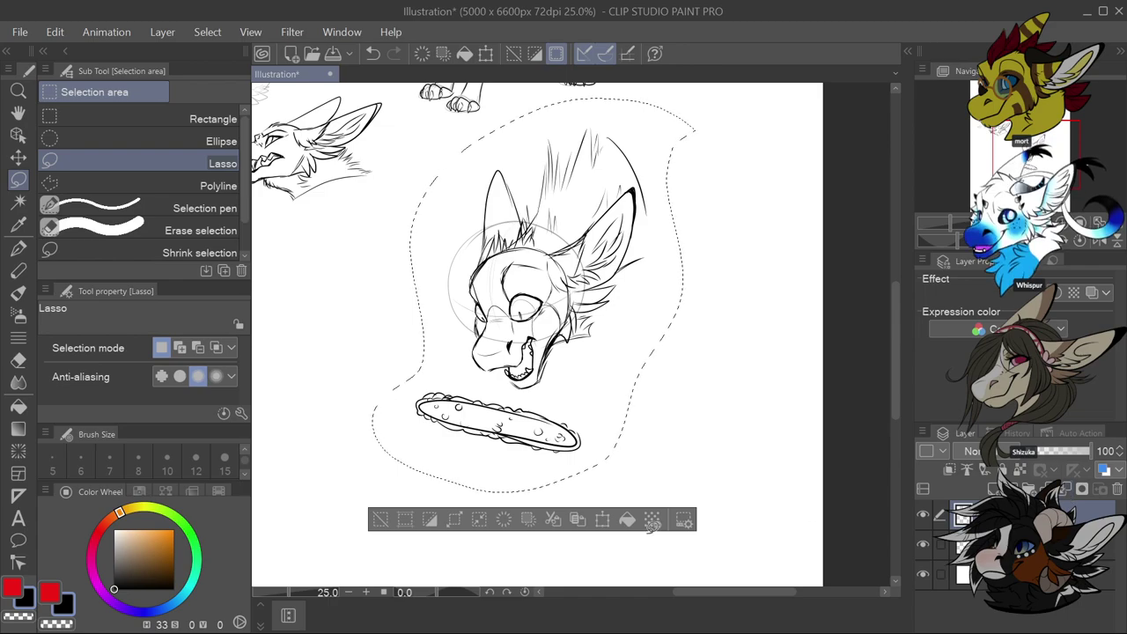
Scale down the selected head and oval and move them beside the winged creature, near the page's upper right edge
{"action": "left_click", "coordinate": [602, 519]}
{"action": "left_click_drag", "start_coordinate": [374, 495], "coordinate": [513, 321]}
{"action": "scroll", "coordinate": [533, 326], "scroll_direction": "down", "scroll_amount": 2}
{"action": "scroll", "coordinate": [544, 329], "scroll_direction": "up", "scroll_amount": 2}
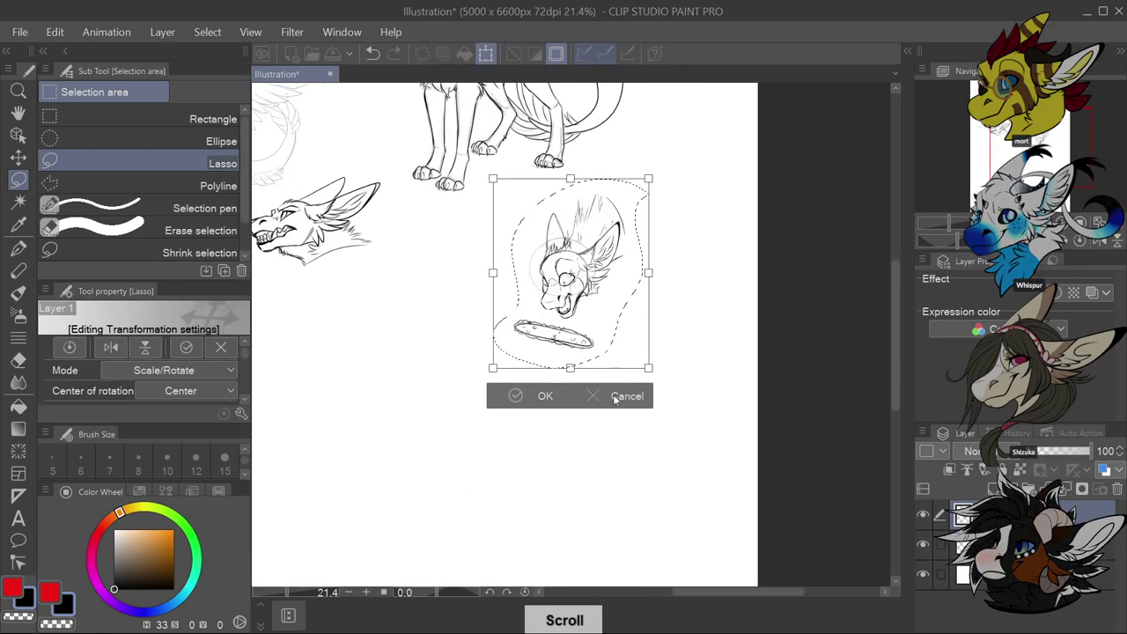
{"action": "scroll", "coordinate": [602, 337], "scroll_direction": "down", "scroll_amount": 1}
{"action": "scroll", "coordinate": [604, 339], "scroll_direction": "down", "scroll_amount": 2}
{"action": "scroll", "coordinate": [604, 339], "scroll_direction": "up", "scroll_amount": 1}
{"action": "left_click_drag", "start_coordinate": [599, 313], "coordinate": [674, 176]}
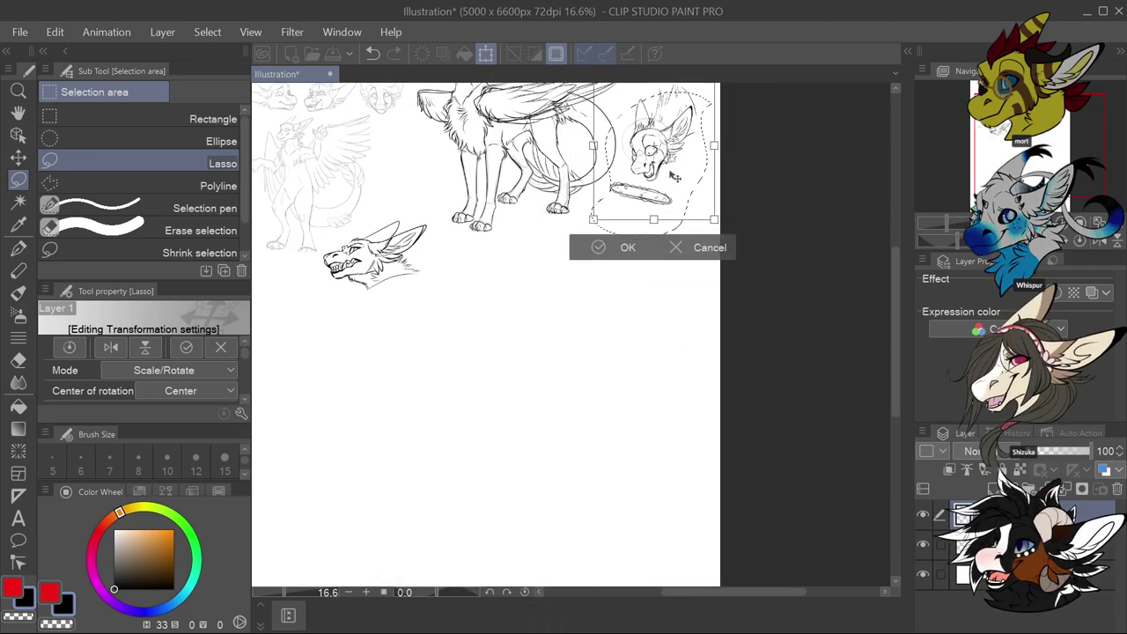
{"action": "left_click", "coordinate": [615, 249]}
{"action": "scroll", "coordinate": [596, 331], "scroll_direction": "down", "scroll_amount": 2}
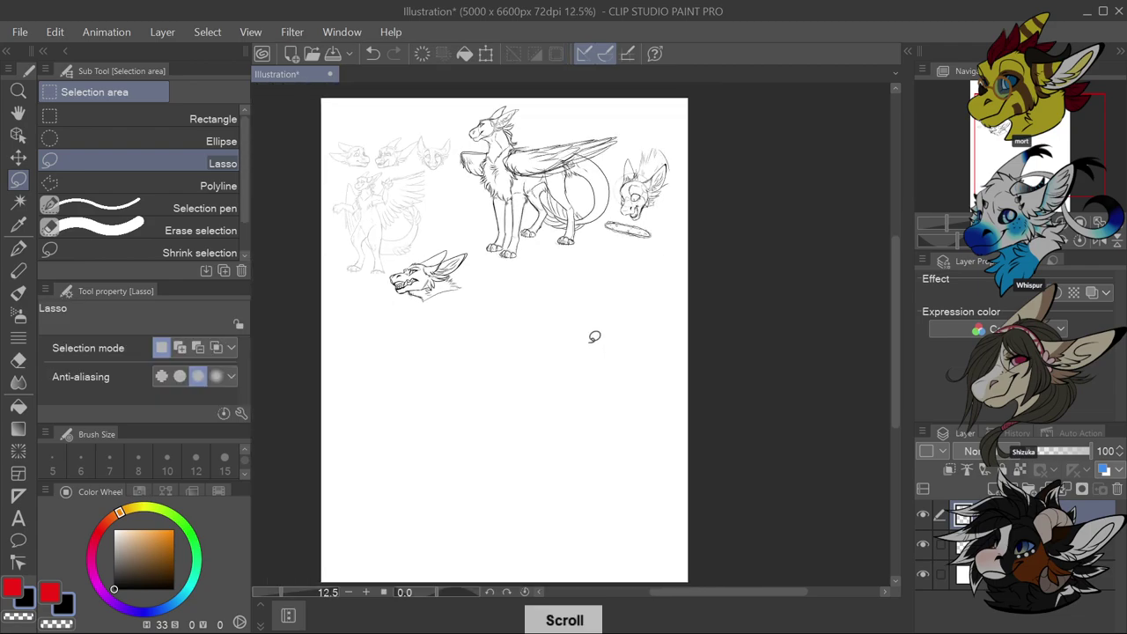
Switch to the G-pen on the blank area below the sketches and set its brush size to 15
{"action": "scroll", "coordinate": [522, 375], "scroll_direction": "up", "scroll_amount": 3}
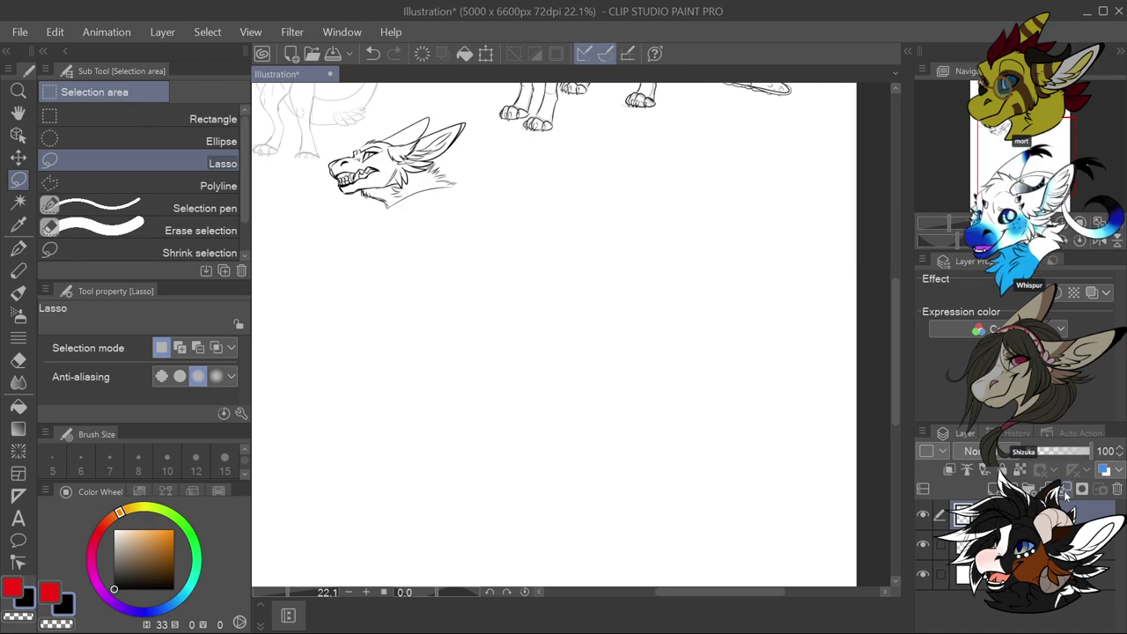
{"action": "left_click", "coordinate": [994, 486]}
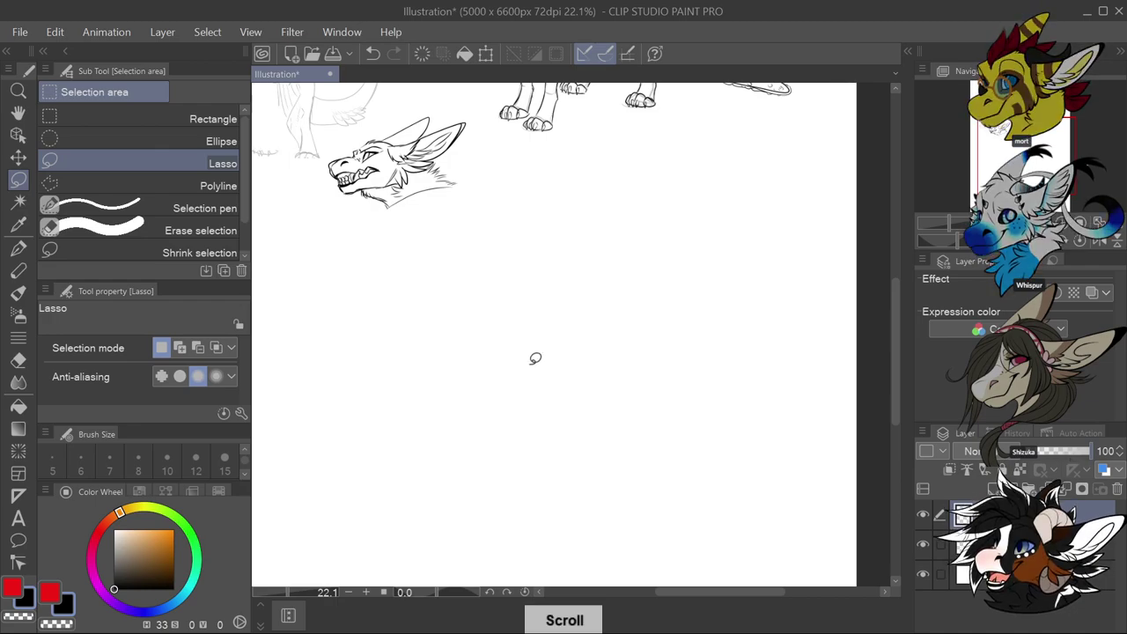
{"action": "scroll", "coordinate": [534, 354], "scroll_direction": "down", "scroll_amount": 2}
{"action": "scroll", "coordinate": [475, 446], "scroll_direction": "up", "scroll_amount": 3}
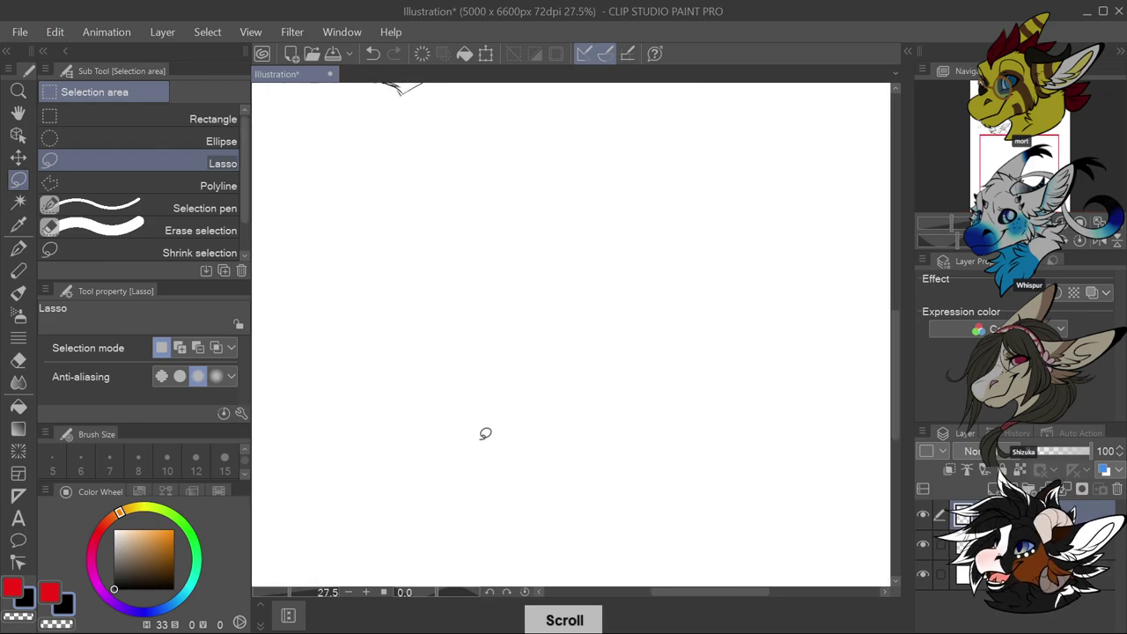
{"action": "scroll", "coordinate": [481, 439], "scroll_direction": "up", "scroll_amount": 1}
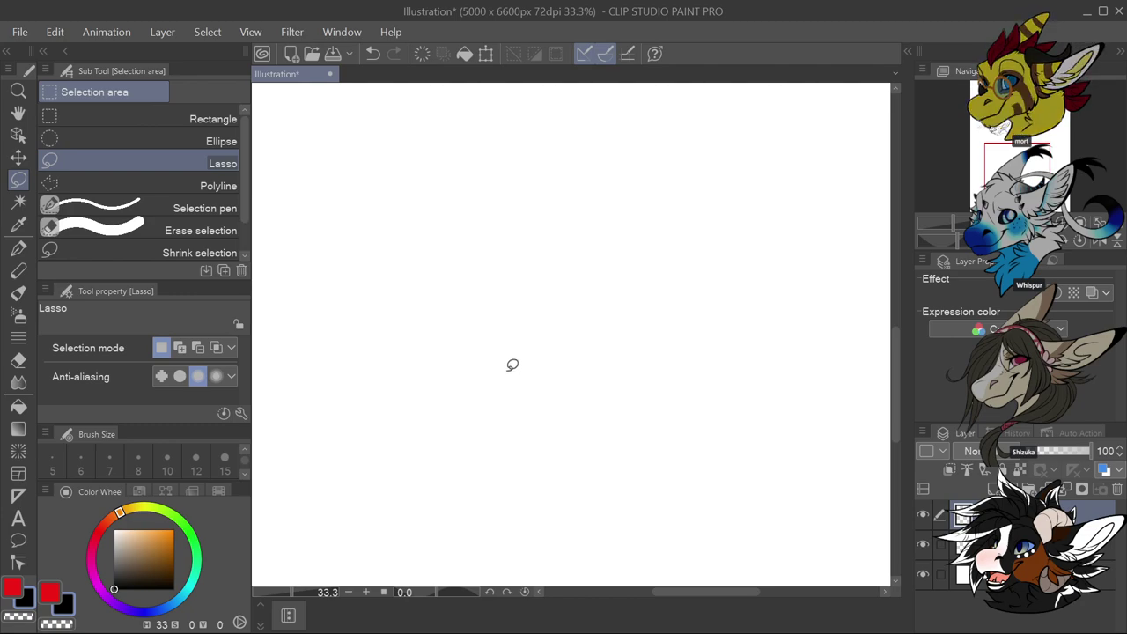
{"action": "key", "text": "p"}
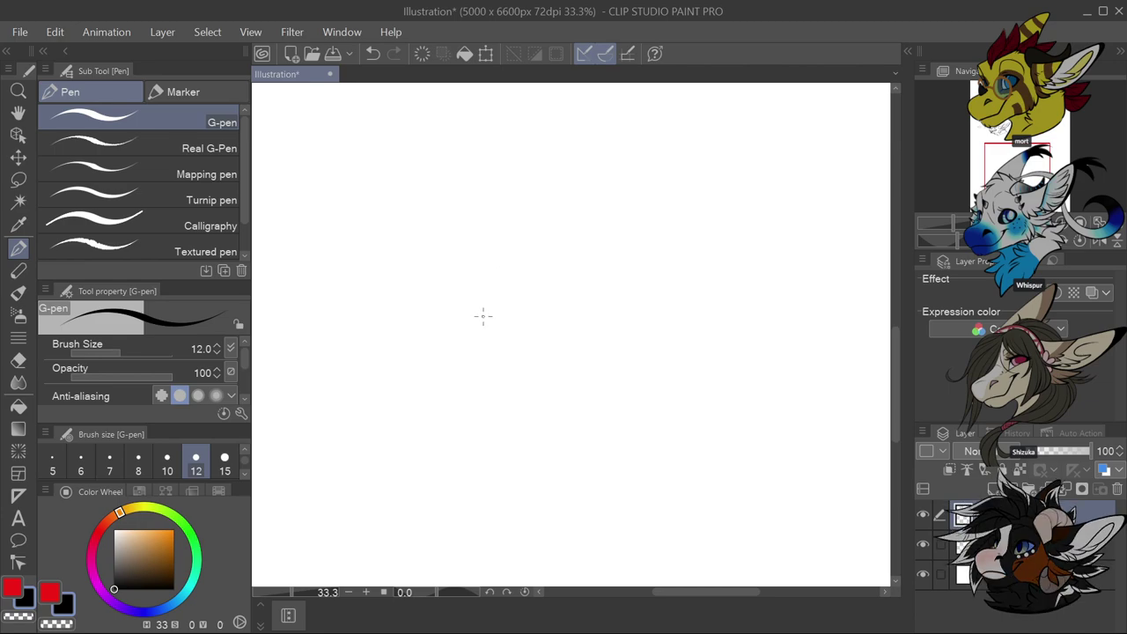
{"action": "scroll", "coordinate": [233, 462], "scroll_direction": "up", "scroll_amount": 1}
{"action": "scroll", "coordinate": [243, 474], "scroll_direction": "down", "scroll_amount": 1}
{"action": "left_click", "coordinate": [226, 467]}
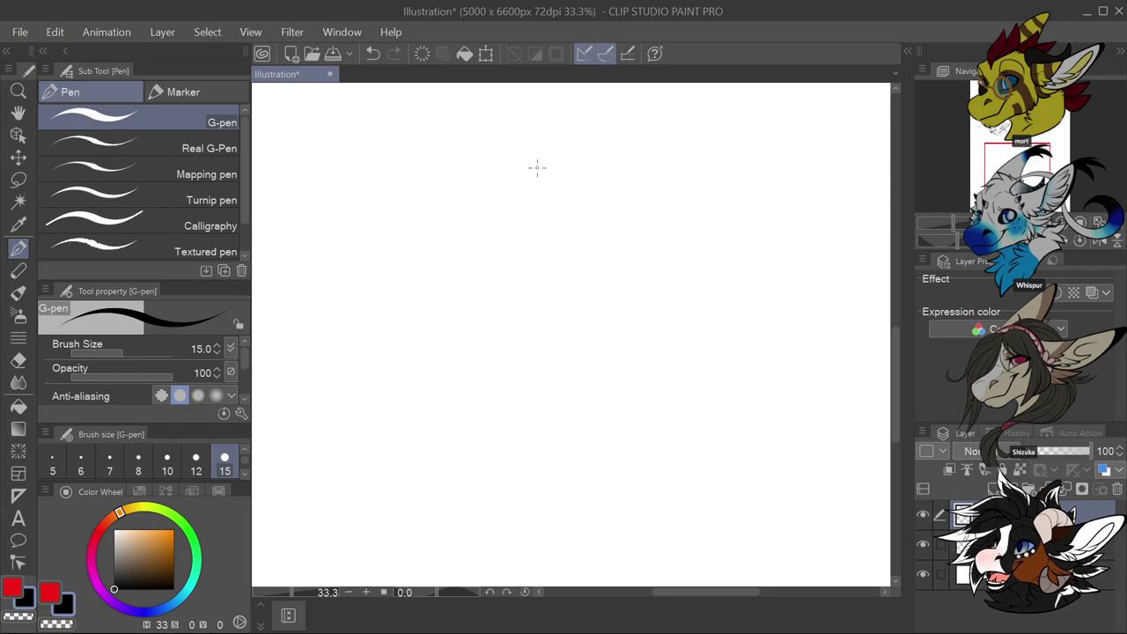
Draw a slanted half-closed eye with a short brow mark, then outline the forehead and long snout around it
{"action": "mouse_move", "coordinate": [534, 168]}
{"action": "left_mouse_down"}
{"action": "mouse_move", "coordinate": [524, 179]}
{"action": "mouse_move", "coordinate": [544, 157]}
{"action": "mouse_move", "coordinate": [525, 180]}
{"action": "mouse_move", "coordinate": [537, 158]}
{"action": "mouse_move", "coordinate": [556, 162]}
{"action": "mouse_move", "coordinate": [540, 155]}
{"action": "mouse_move", "coordinate": [554, 166]}
{"action": "mouse_move", "coordinate": [523, 192]}
{"action": "mouse_move", "coordinate": [563, 165]}
{"action": "left_mouse_up"}
{"action": "mouse_move", "coordinate": [530, 155]}
{"action": "left_mouse_down"}
{"action": "mouse_move", "coordinate": [542, 152]}
{"action": "mouse_move", "coordinate": [528, 148]}
{"action": "left_mouse_up"}
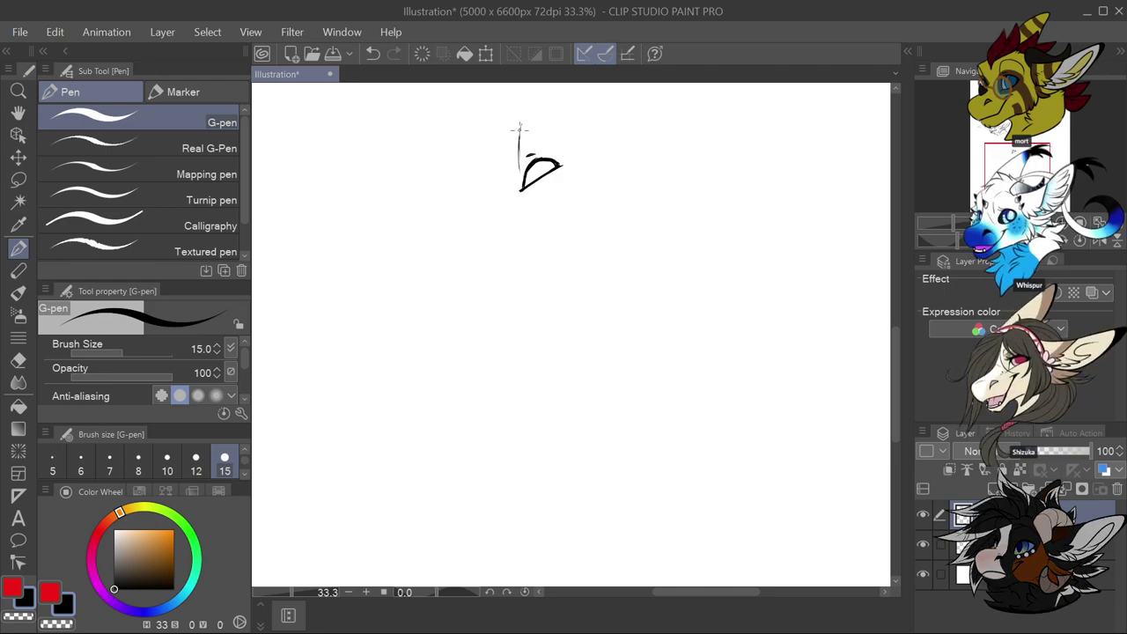
{"action": "mouse_move", "coordinate": [518, 129]}
{"action": "left_mouse_down"}
{"action": "mouse_move", "coordinate": [563, 131]}
{"action": "mouse_move", "coordinate": [536, 115]}
{"action": "mouse_move", "coordinate": [514, 124]}
{"action": "mouse_move", "coordinate": [535, 125]}
{"action": "mouse_move", "coordinate": [460, 213]}
{"action": "mouse_move", "coordinate": [463, 240]}
{"action": "mouse_move", "coordinate": [480, 252]}
{"action": "mouse_move", "coordinate": [467, 249]}
{"action": "mouse_move", "coordinate": [498, 241]}
{"action": "left_mouse_up"}
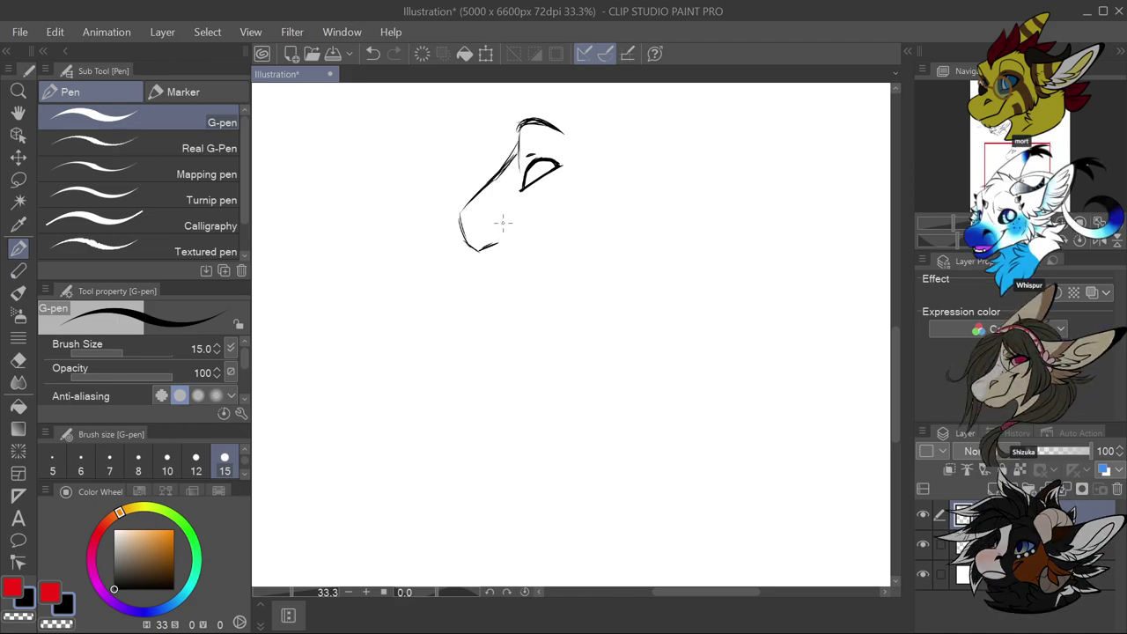
Add a small curved nostril, a thick mouth line, and the chin and lower jaw to the snout
{"action": "key", "text": "ctrl+2"}
{"action": "scroll", "coordinate": [485, 236], "scroll_direction": "up", "scroll_amount": 1}
{"action": "scroll", "coordinate": [485, 236], "scroll_direction": "up", "scroll_amount": 1}
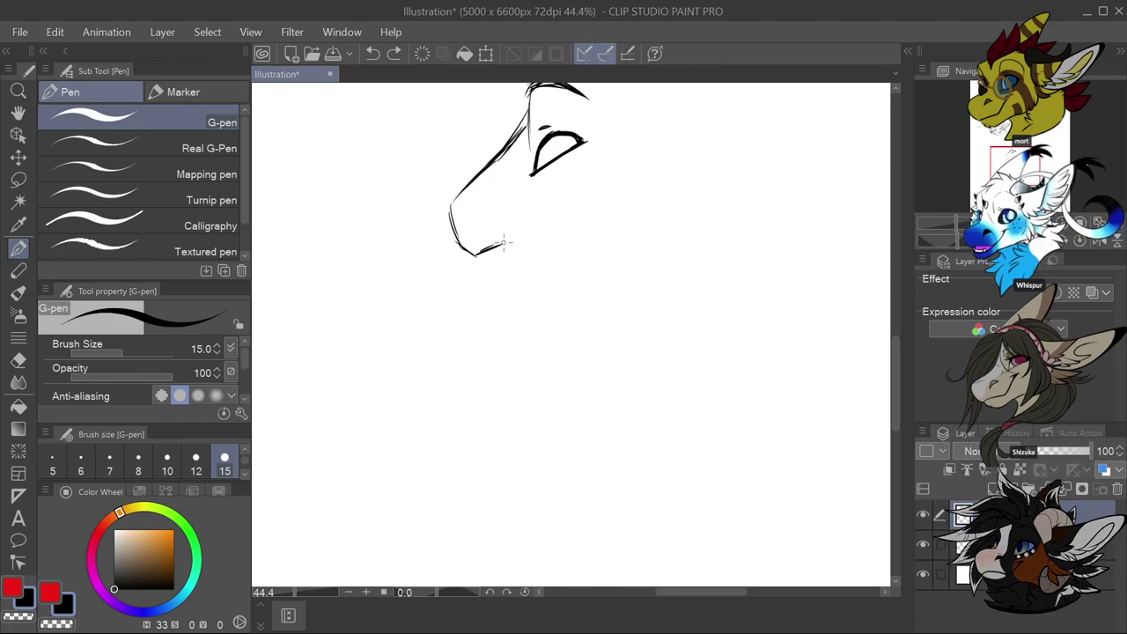
{"action": "mouse_move", "coordinate": [486, 250]}
{"action": "left_mouse_down"}
{"action": "mouse_move", "coordinate": [513, 244]}
{"action": "mouse_move", "coordinate": [481, 226]}
{"action": "mouse_move", "coordinate": [500, 206]}
{"action": "left_mouse_up"}
{"action": "mouse_move", "coordinate": [481, 261]}
{"action": "left_mouse_down"}
{"action": "mouse_move", "coordinate": [532, 261]}
{"action": "mouse_move", "coordinate": [526, 271]}
{"action": "mouse_move", "coordinate": [564, 239]}
{"action": "left_mouse_up"}
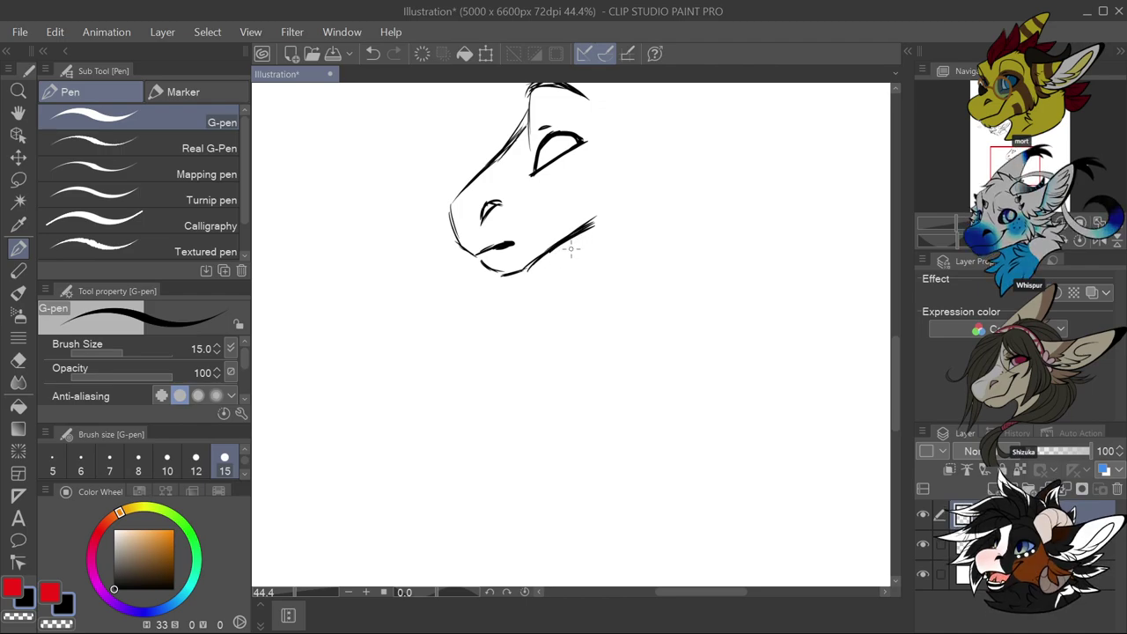
{"action": "scroll", "coordinate": [574, 240], "scroll_direction": "down", "scroll_amount": 2}
{"action": "scroll", "coordinate": [601, 211], "scroll_direction": "up", "scroll_amount": 2}
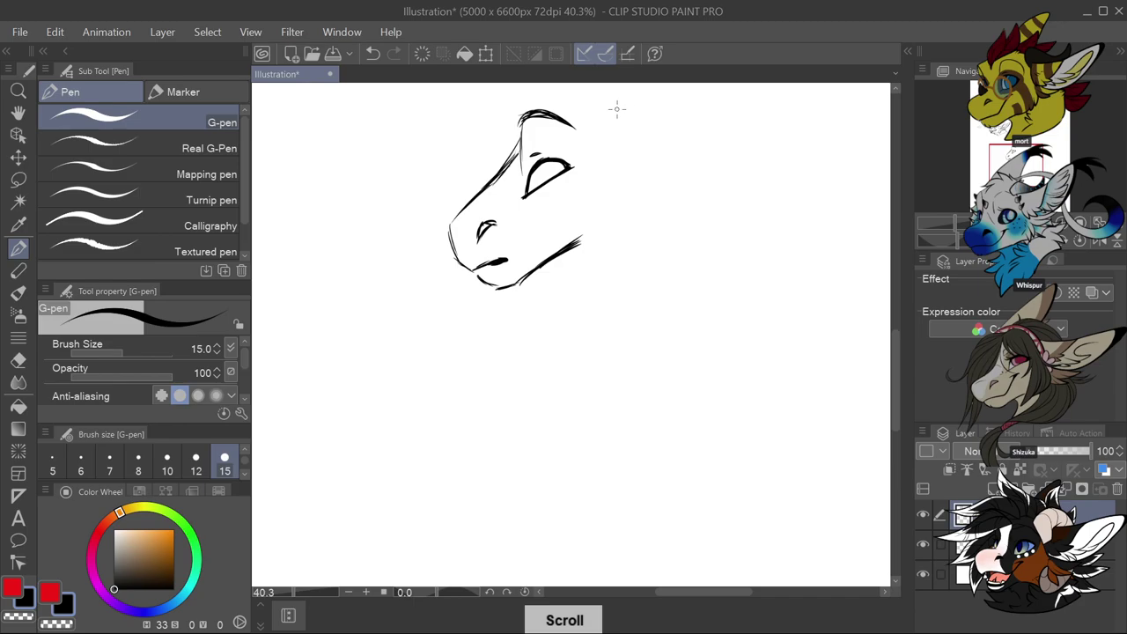
{"action": "mouse_move", "coordinate": [601, 137]}
{"action": "left_mouse_down"}
{"action": "mouse_move", "coordinate": [644, 150]}
{"action": "mouse_move", "coordinate": [618, 152]}
{"action": "mouse_move", "coordinate": [648, 193]}
{"action": "mouse_move", "coordinate": [623, 168]}
{"action": "mouse_move", "coordinate": [636, 216]}
{"action": "mouse_move", "coordinate": [627, 189]}
{"action": "mouse_move", "coordinate": [615, 222]}
{"action": "mouse_move", "coordinate": [585, 238]}
{"action": "left_mouse_up"}
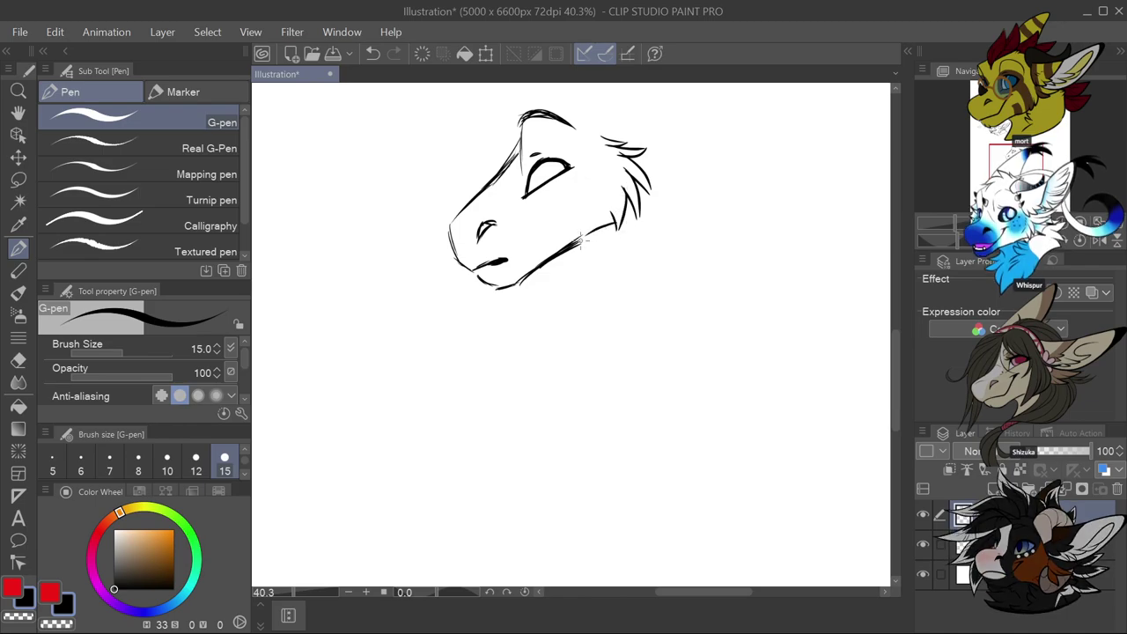
{"action": "scroll", "coordinate": [582, 240], "scroll_direction": "up", "scroll_amount": 2}
{"action": "key", "text": "ctrl+z"}
{"action": "key", "text": "ctrl+z"}
{"action": "key", "text": "ctrl+z"}
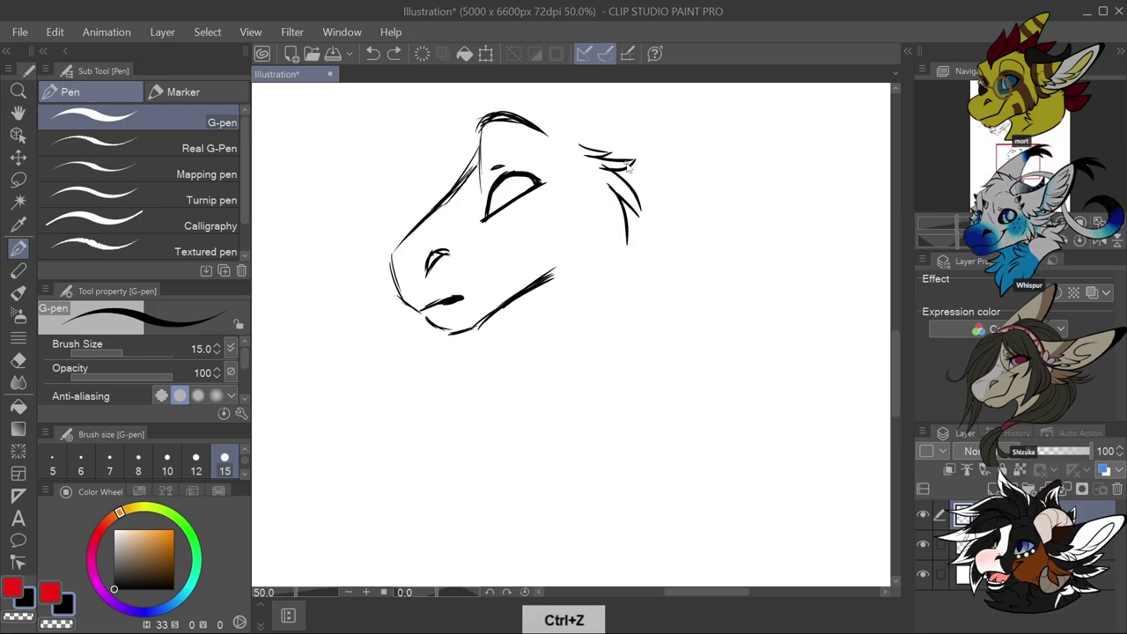
{"action": "key", "text": "ctrl+z"}
{"action": "key", "text": "ctrl+z"}
{"action": "key", "text": "ctrl+z"}
{"action": "key", "text": "ctrl+z"}
{"action": "key", "text": "ctrl+z"}
Draw a curved cheek line, the rounded back of the head and jaw, and fur tufts behind the cheek
{"action": "left_click_drag", "start_coordinate": [525, 197], "coordinate": [526, 271]}
{"action": "mouse_move", "coordinate": [577, 133]}
{"action": "left_mouse_down"}
{"action": "mouse_move", "coordinate": [620, 186]}
{"action": "mouse_move", "coordinate": [618, 212]}
{"action": "mouse_move", "coordinate": [556, 271]}
{"action": "left_mouse_up"}
{"action": "mouse_move", "coordinate": [613, 161]}
{"action": "left_mouse_down"}
{"action": "mouse_move", "coordinate": [658, 165]}
{"action": "mouse_move", "coordinate": [617, 177]}
{"action": "left_mouse_up"}
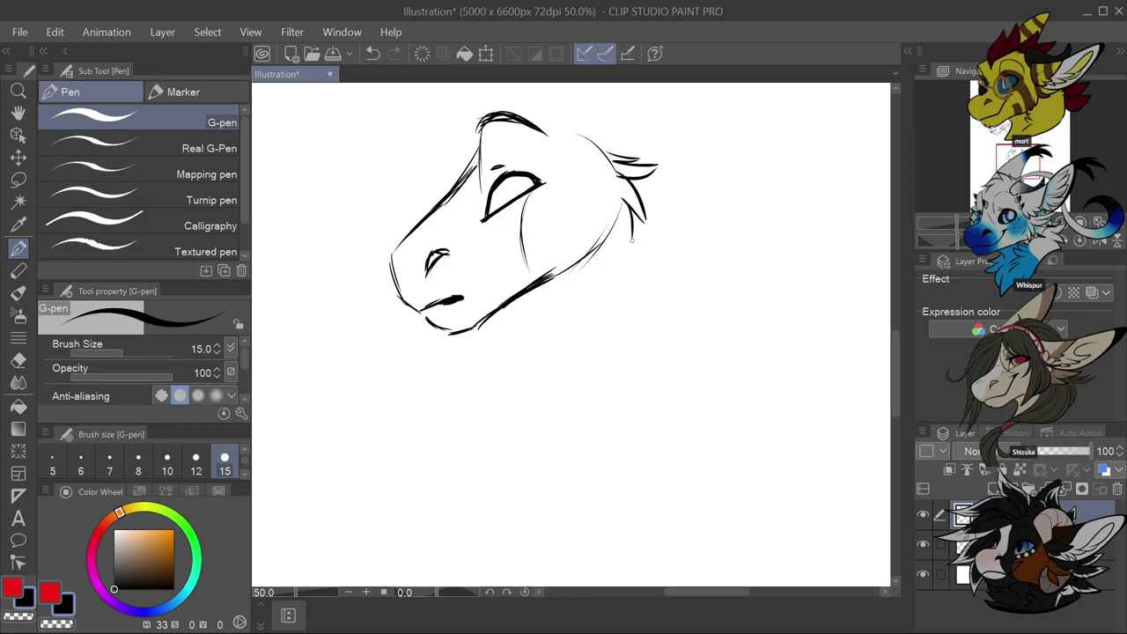
Draw the crown line behind the brow, more fur tufts above the cheek, and a tall pointed ear
{"action": "scroll", "coordinate": [601, 143], "scroll_direction": "up", "scroll_amount": 3}
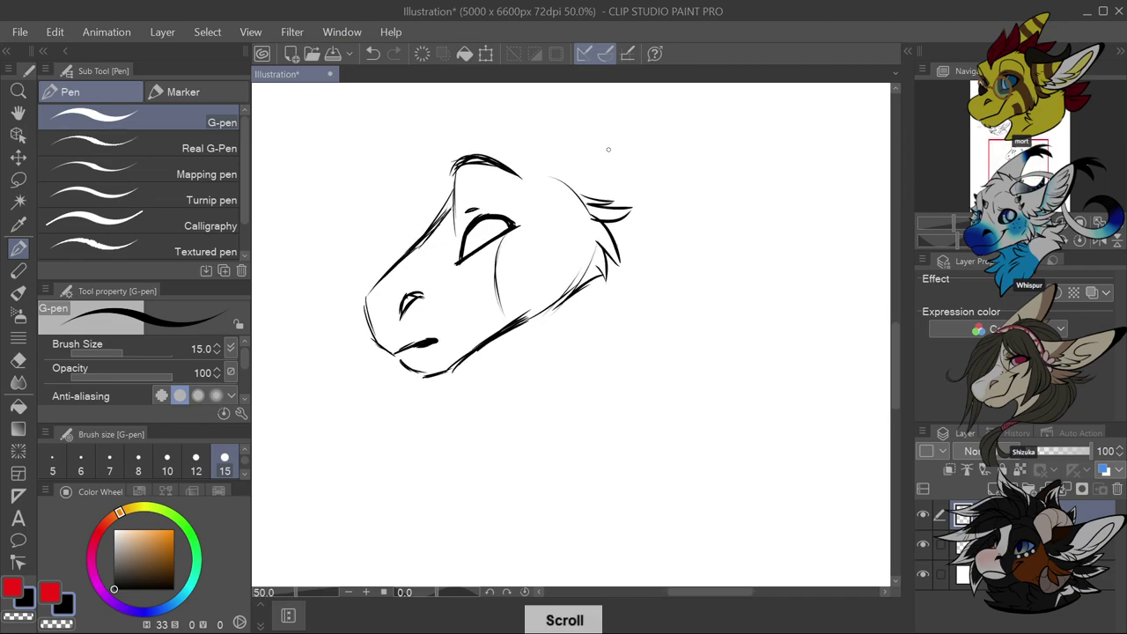
{"action": "left_click_drag", "start_coordinate": [518, 195], "coordinate": [563, 220]}
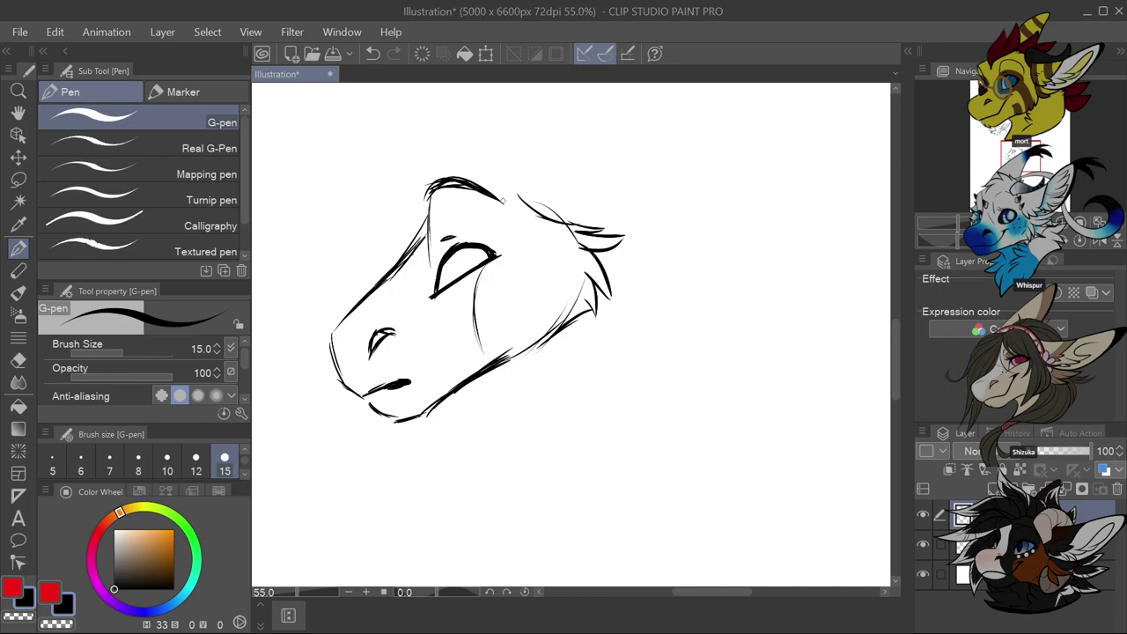
{"action": "left_click_drag", "start_coordinate": [506, 184], "coordinate": [528, 168]}
{"action": "mouse_move", "coordinate": [564, 214]}
{"action": "left_mouse_down"}
{"action": "mouse_move", "coordinate": [594, 229]}
{"action": "mouse_move", "coordinate": [609, 204]}
{"action": "left_mouse_up"}
{"action": "left_click_drag", "start_coordinate": [572, 203], "coordinate": [599, 187]}
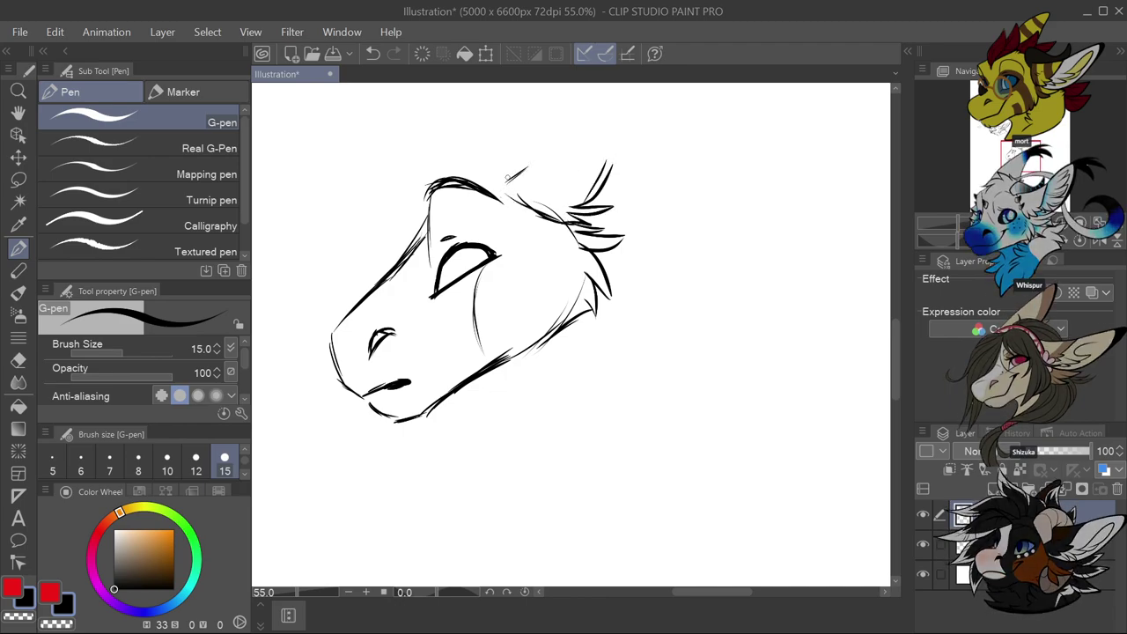
{"action": "left_click_drag", "start_coordinate": [523, 173], "coordinate": [577, 120]}
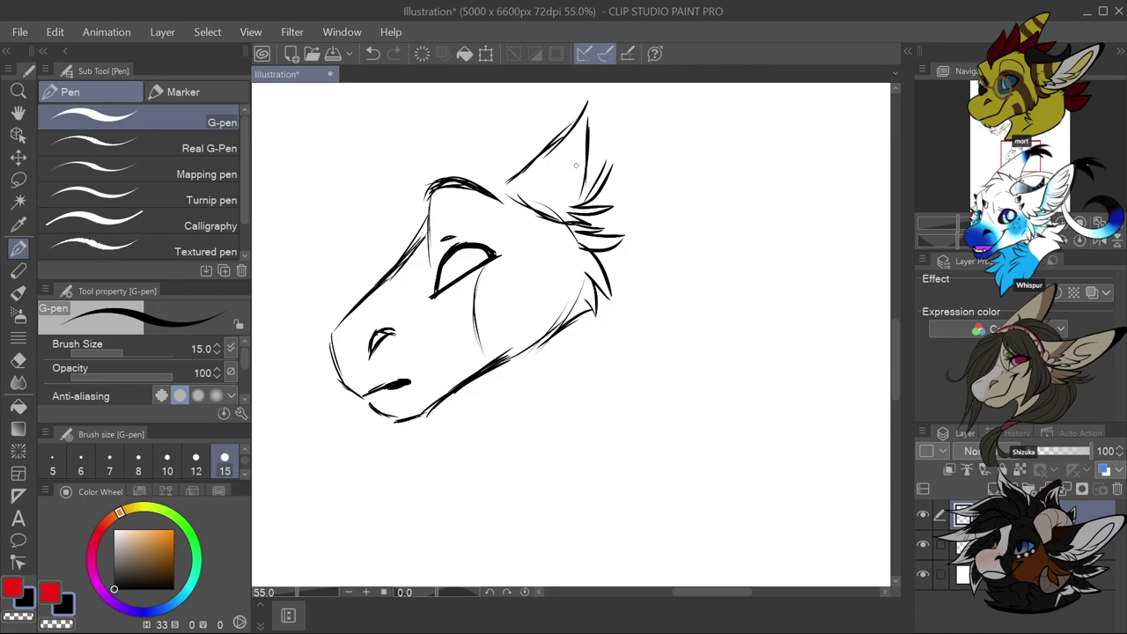
{"action": "scroll", "coordinate": [576, 165], "scroll_direction": "down", "scroll_amount": 1}
{"action": "scroll", "coordinate": [578, 113], "scroll_direction": "up", "scroll_amount": 2}
{"action": "mouse_move", "coordinate": [485, 301]}
{"action": "left_mouse_down"}
{"action": "mouse_move", "coordinate": [588, 191]}
{"action": "mouse_move", "coordinate": [634, 87]}
{"action": "left_mouse_up"}
{"action": "scroll", "coordinate": [616, 154], "scroll_direction": "down", "scroll_amount": 2}
{"action": "scroll", "coordinate": [620, 150], "scroll_direction": "up", "scroll_amount": 2}
{"action": "key", "text": "ctrl+z"}
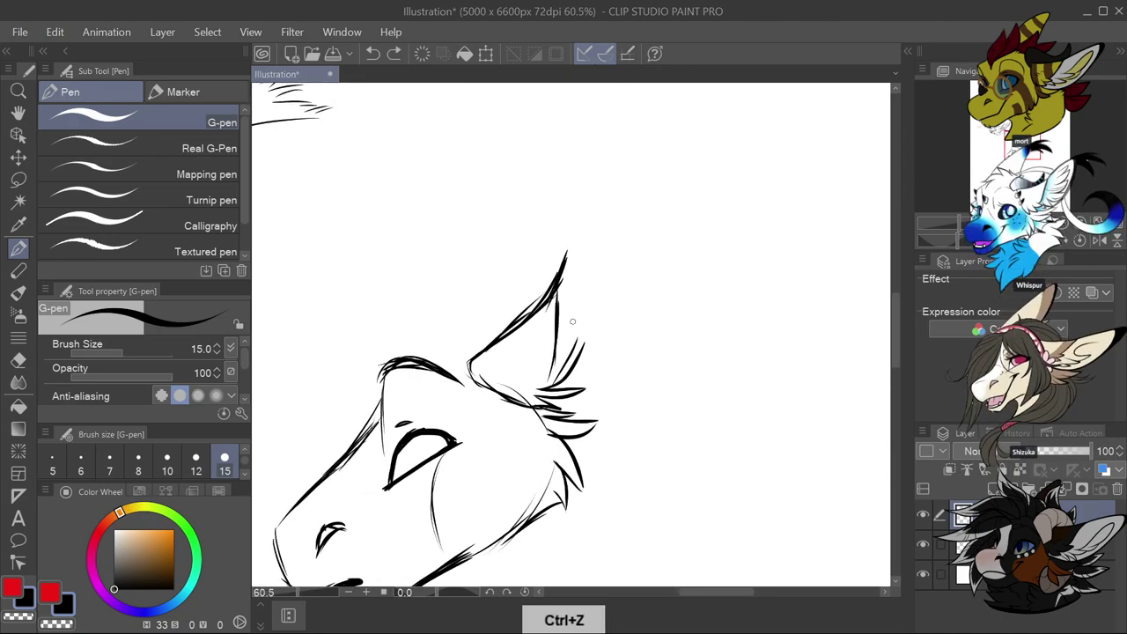
{"action": "key", "text": "ctrl+z"}
{"action": "key", "text": "ctrl+z"}
{"action": "key", "text": "ctrl+z"}
Draw the near ear's tall outline with layered fur tufts below its base, and thicken the ear tip in solid black
{"action": "mouse_move", "coordinate": [484, 343]}
{"action": "left_mouse_down"}
{"action": "mouse_move", "coordinate": [551, 296]}
{"action": "mouse_move", "coordinate": [628, 208]}
{"action": "left_mouse_up"}
{"action": "mouse_move", "coordinate": [668, 151]}
{"action": "left_mouse_down"}
{"action": "mouse_move", "coordinate": [676, 256]}
{"action": "mouse_move", "coordinate": [664, 314]}
{"action": "mouse_move", "coordinate": [653, 344]}
{"action": "mouse_move", "coordinate": [587, 387]}
{"action": "mouse_move", "coordinate": [658, 358]}
{"action": "mouse_move", "coordinate": [656, 371]}
{"action": "mouse_move", "coordinate": [618, 406]}
{"action": "mouse_move", "coordinate": [583, 409]}
{"action": "mouse_move", "coordinate": [663, 401]}
{"action": "mouse_move", "coordinate": [632, 425]}
{"action": "mouse_move", "coordinate": [576, 429]}
{"action": "mouse_move", "coordinate": [609, 469]}
{"action": "mouse_move", "coordinate": [605, 479]}
{"action": "mouse_move", "coordinate": [581, 454]}
{"action": "mouse_move", "coordinate": [590, 504]}
{"action": "left_mouse_up"}
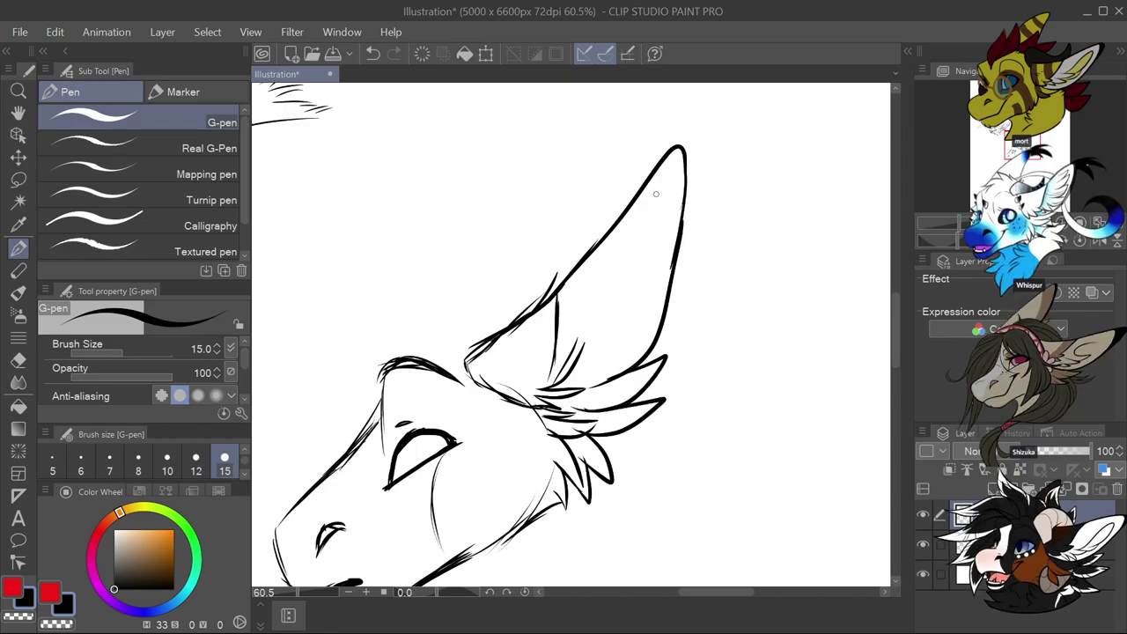
{"action": "left_click_drag", "start_coordinate": [675, 170], "coordinate": [672, 261]}
{"action": "left_click_drag", "start_coordinate": [679, 155], "coordinate": [682, 207]}
{"action": "left_click_drag", "start_coordinate": [677, 155], "coordinate": [674, 169]}
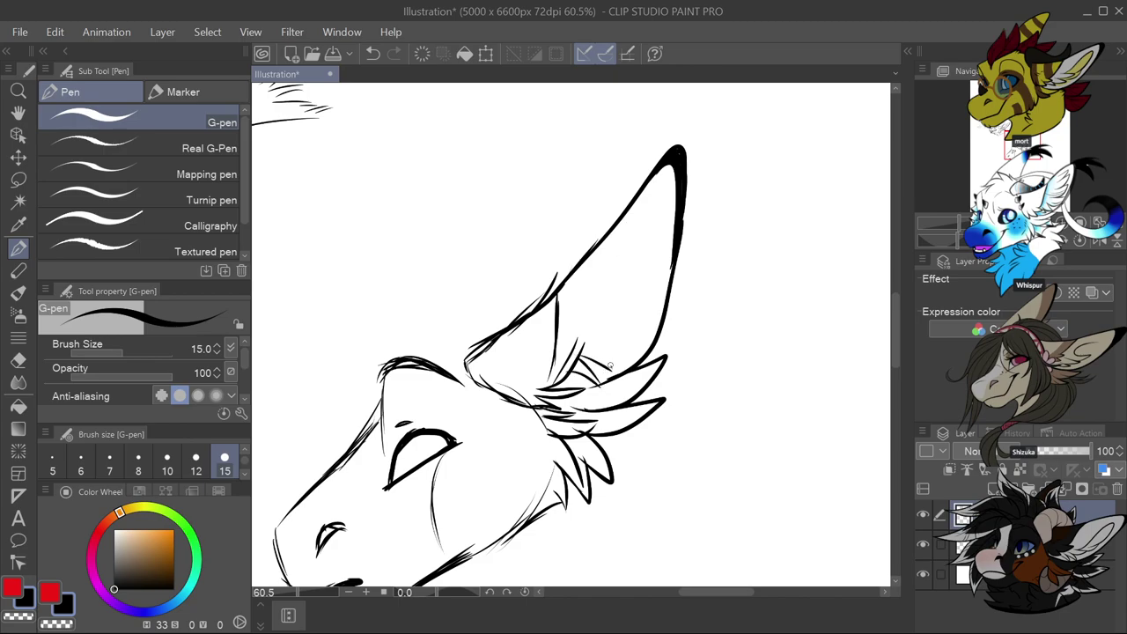
Draw curved fur strokes inside the near ear
{"action": "left_click_drag", "start_coordinate": [577, 327], "coordinate": [642, 266]}
{"action": "mouse_move", "coordinate": [593, 303]}
{"action": "left_mouse_down"}
{"action": "mouse_move", "coordinate": [644, 265]}
{"action": "mouse_move", "coordinate": [657, 214]}
{"action": "mouse_move", "coordinate": [656, 254]}
{"action": "left_mouse_up"}
{"action": "left_click_drag", "start_coordinate": [662, 249], "coordinate": [630, 314]}
{"action": "scroll", "coordinate": [651, 277], "scroll_direction": "down", "scroll_amount": 3}
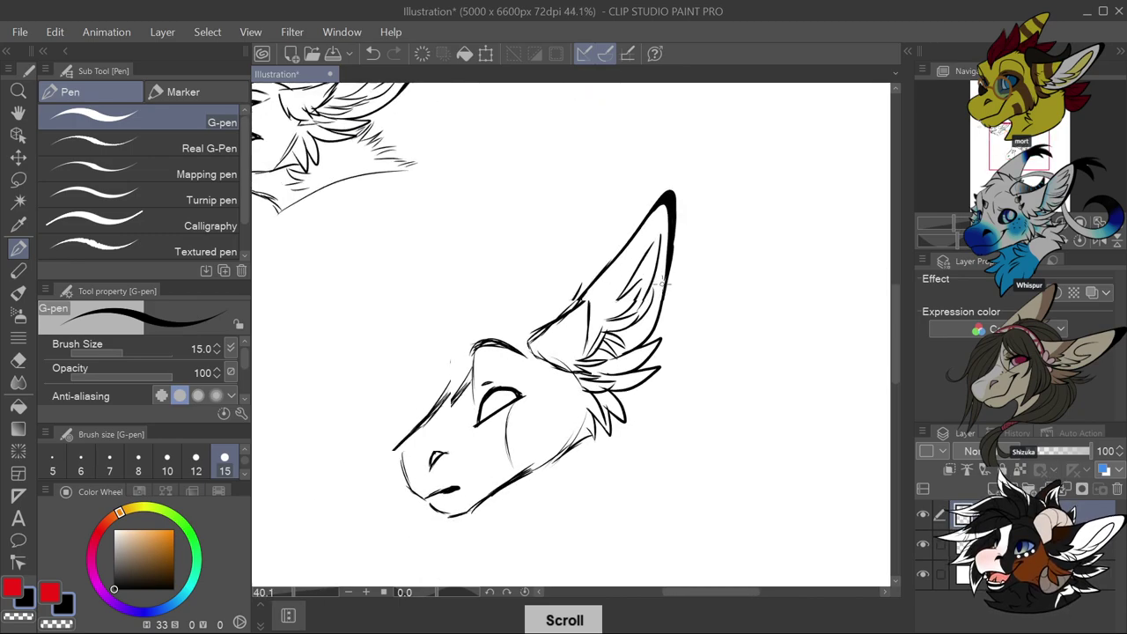
Add the far brow bump in front of the forehead and spiky fur tufts along the top of the head
{"action": "scroll", "coordinate": [661, 282], "scroll_direction": "up", "scroll_amount": 2}
{"action": "mouse_move", "coordinate": [423, 366]}
{"action": "left_mouse_down"}
{"action": "mouse_move", "coordinate": [408, 389]}
{"action": "mouse_move", "coordinate": [413, 416]}
{"action": "left_mouse_up"}
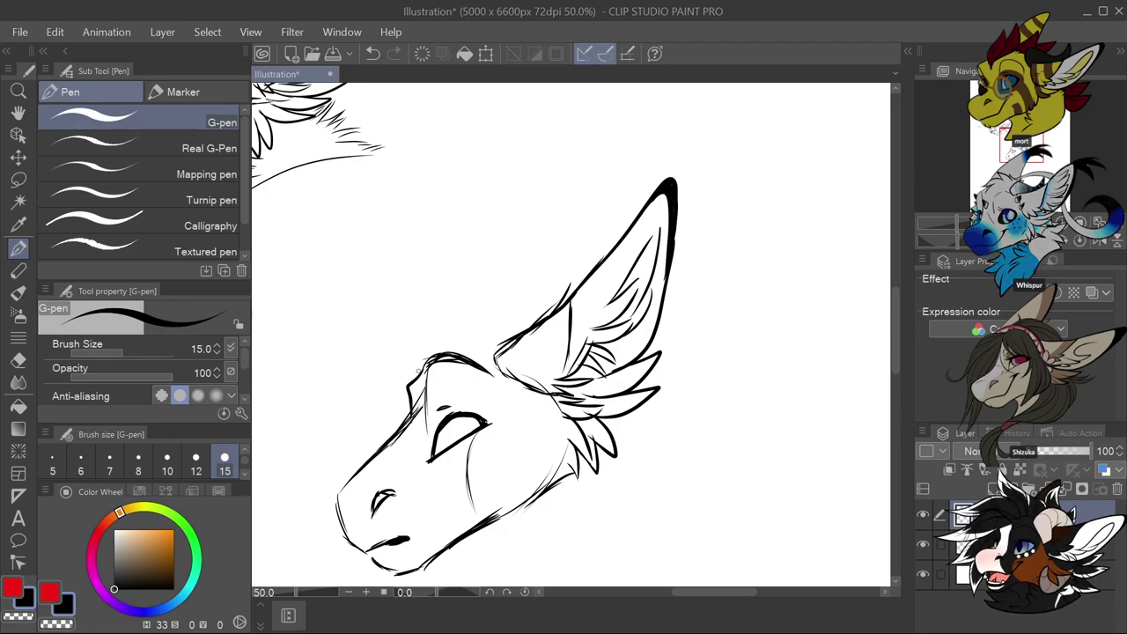
{"action": "mouse_move", "coordinate": [437, 350]}
{"action": "left_mouse_down"}
{"action": "mouse_move", "coordinate": [468, 319]}
{"action": "mouse_move", "coordinate": [493, 328]}
{"action": "left_mouse_up"}
{"action": "scroll", "coordinate": [571, 335], "scroll_direction": "up", "scroll_amount": 2}
{"action": "key", "text": "ctrl+z"}
{"action": "key", "text": "ctrl+z"}
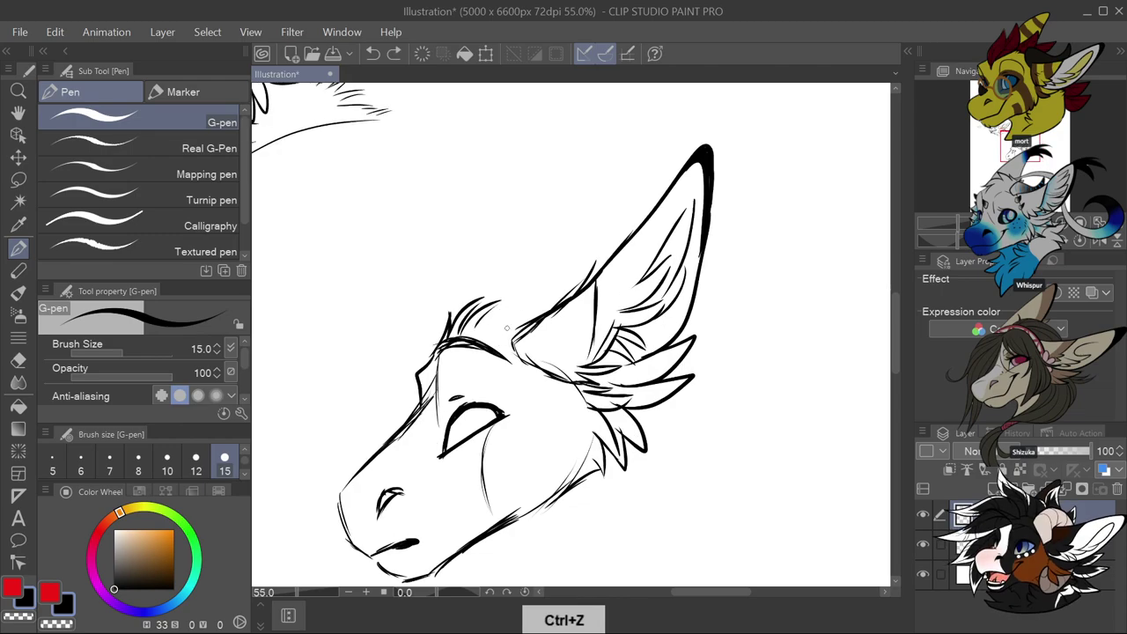
{"action": "key", "text": "ctrl+z"}
{"action": "key", "text": "ctrl+z"}
{"action": "key", "text": "ctrl+z"}
{"action": "mouse_move", "coordinate": [441, 343]}
{"action": "left_mouse_down"}
{"action": "mouse_move", "coordinate": [467, 306]}
{"action": "mouse_move", "coordinate": [482, 312]}
{"action": "mouse_move", "coordinate": [475, 333]}
{"action": "mouse_move", "coordinate": [519, 307]}
{"action": "mouse_move", "coordinate": [506, 323]}
{"action": "mouse_move", "coordinate": [553, 305]}
{"action": "mouse_move", "coordinate": [513, 279]}
{"action": "mouse_move", "coordinate": [539, 224]}
{"action": "left_mouse_up"}
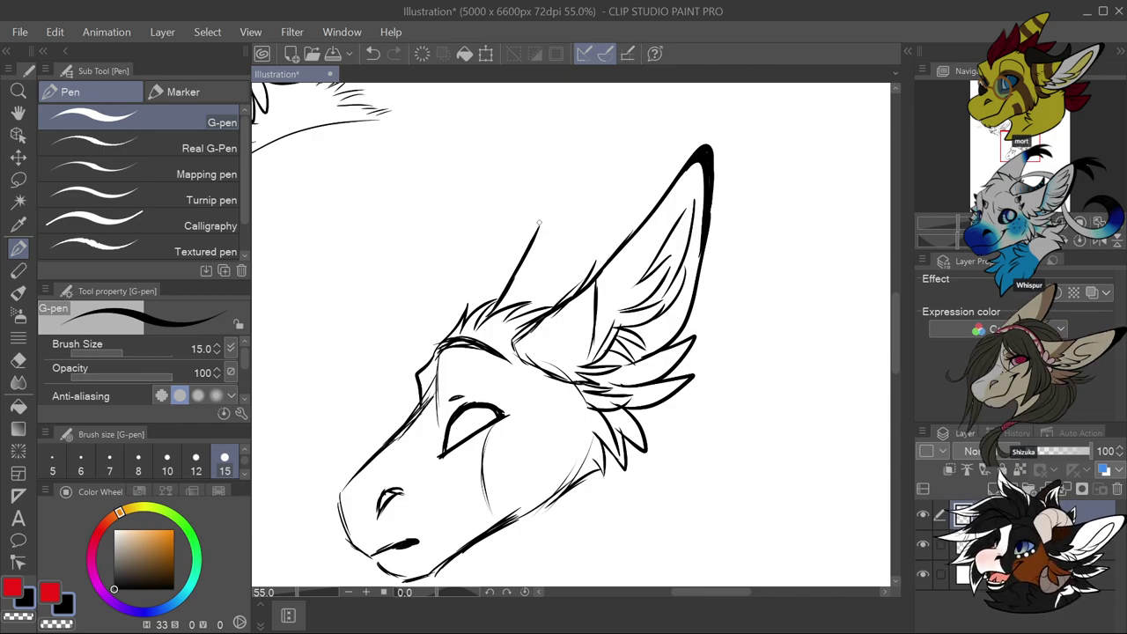
{"action": "key", "text": "ctrl+z"}
Draw the far ear as a tall pointed outline rising behind the head tufts, with a slightly thickened tip
{"action": "left_click_drag", "start_coordinate": [490, 301], "coordinate": [527, 225]}
{"action": "left_click_drag", "start_coordinate": [559, 165], "coordinate": [577, 199]}
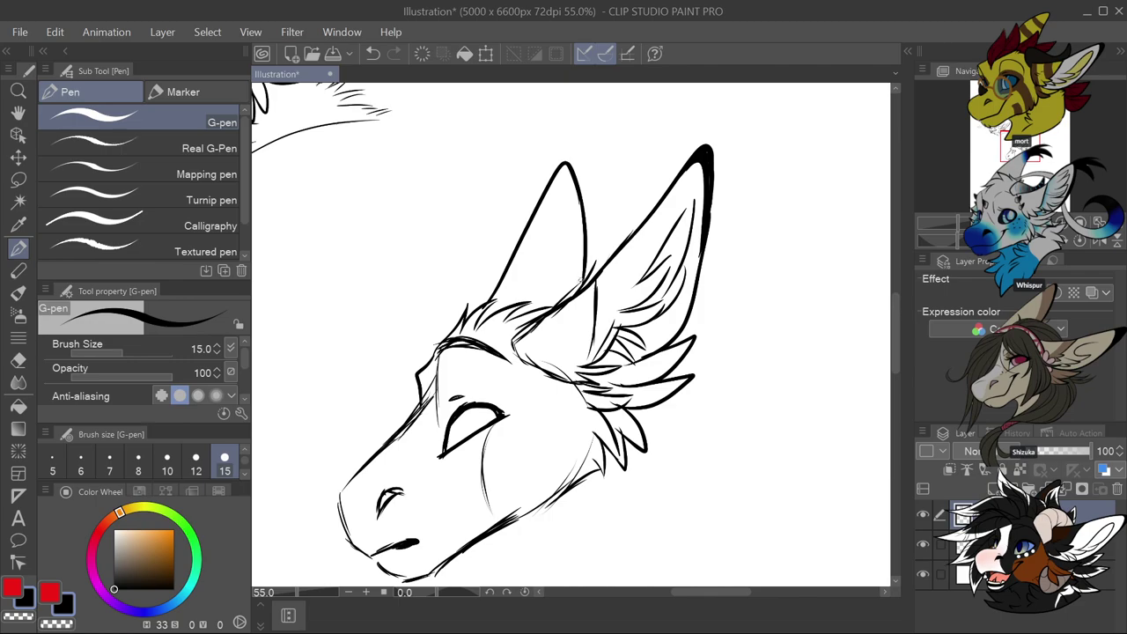
{"action": "left_click_drag", "start_coordinate": [591, 262], "coordinate": [582, 287]}
{"action": "key", "text": "ctrl+z"}
{"action": "key", "text": "ctrl+z"}
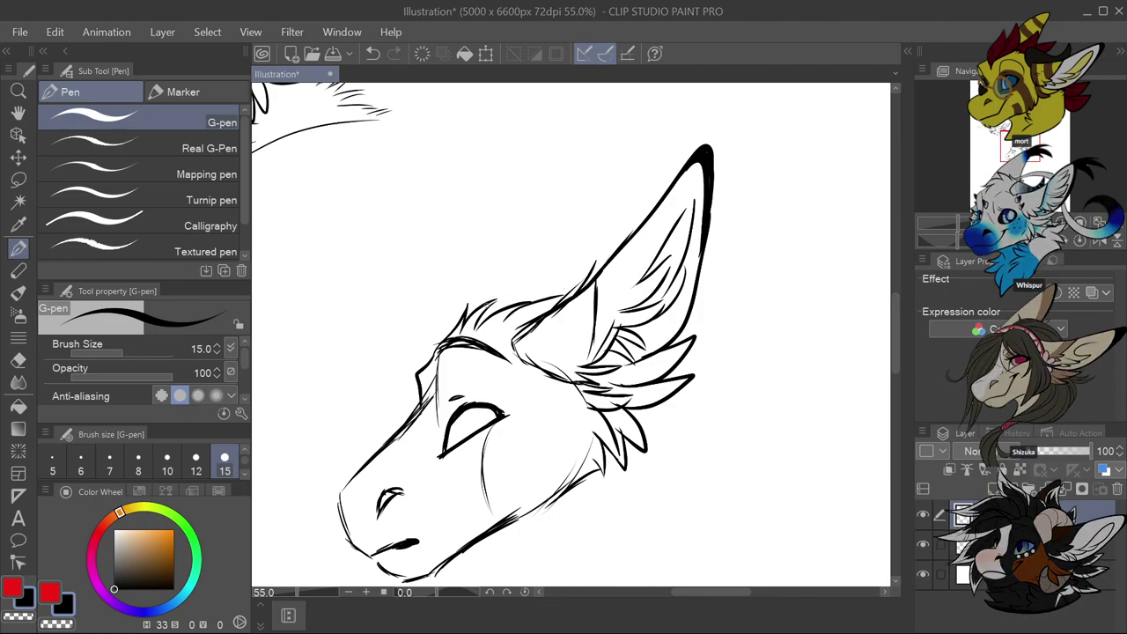
{"action": "mouse_move", "coordinate": [490, 305]}
{"action": "left_mouse_down"}
{"action": "mouse_move", "coordinate": [585, 139]}
{"action": "mouse_move", "coordinate": [591, 228]}
{"action": "mouse_move", "coordinate": [579, 287]}
{"action": "left_mouse_up"}
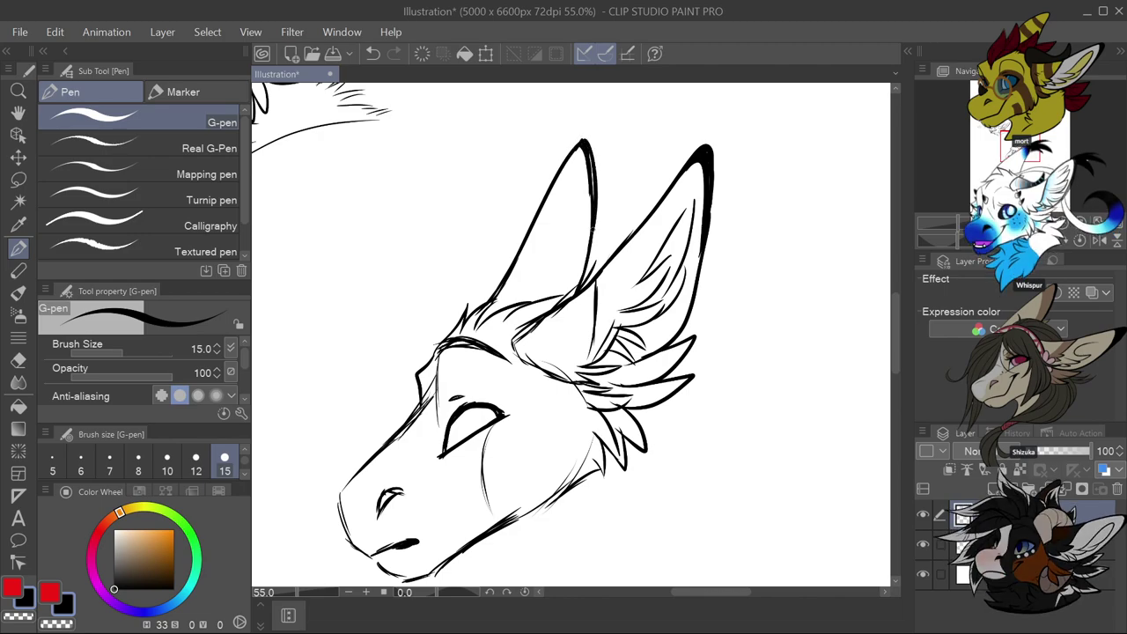
{"action": "key", "text": "ctrl+z"}
{"action": "left_click_drag", "start_coordinate": [588, 161], "coordinate": [593, 245]}
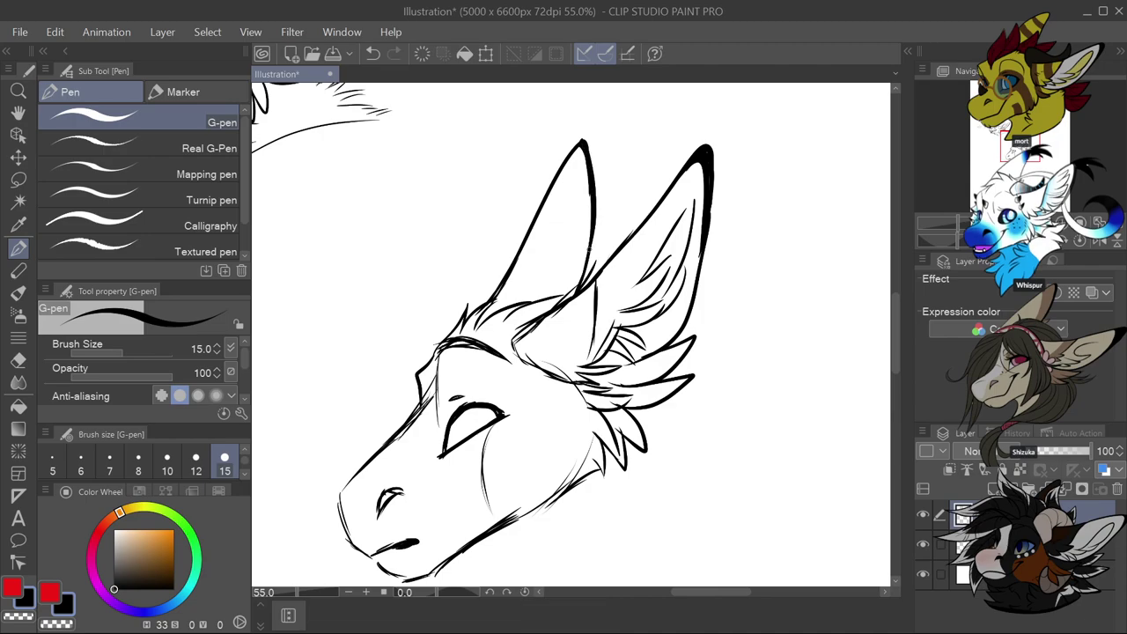
Draw the iris and pupil lines inside the eye and connect the mouth line to the lower lip
{"action": "scroll", "coordinate": [593, 245], "scroll_direction": "down", "scroll_amount": 4}
{"action": "scroll", "coordinate": [594, 244], "scroll_direction": "up", "scroll_amount": 3}
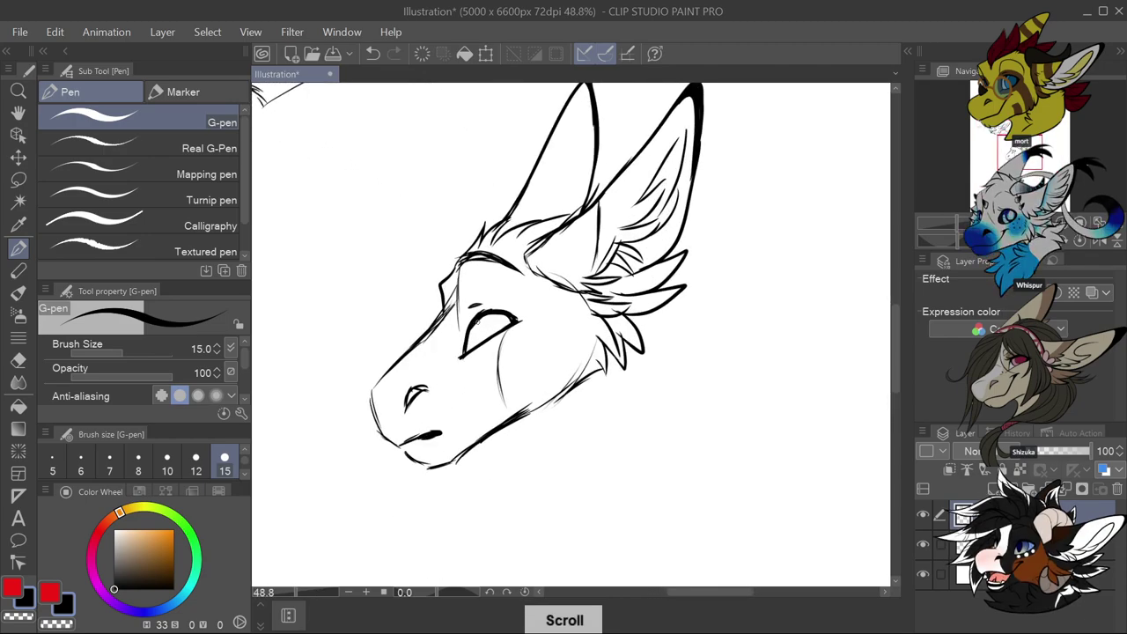
{"action": "key", "text": "ctrl+z"}
{"action": "left_click_drag", "start_coordinate": [472, 324], "coordinate": [475, 340]}
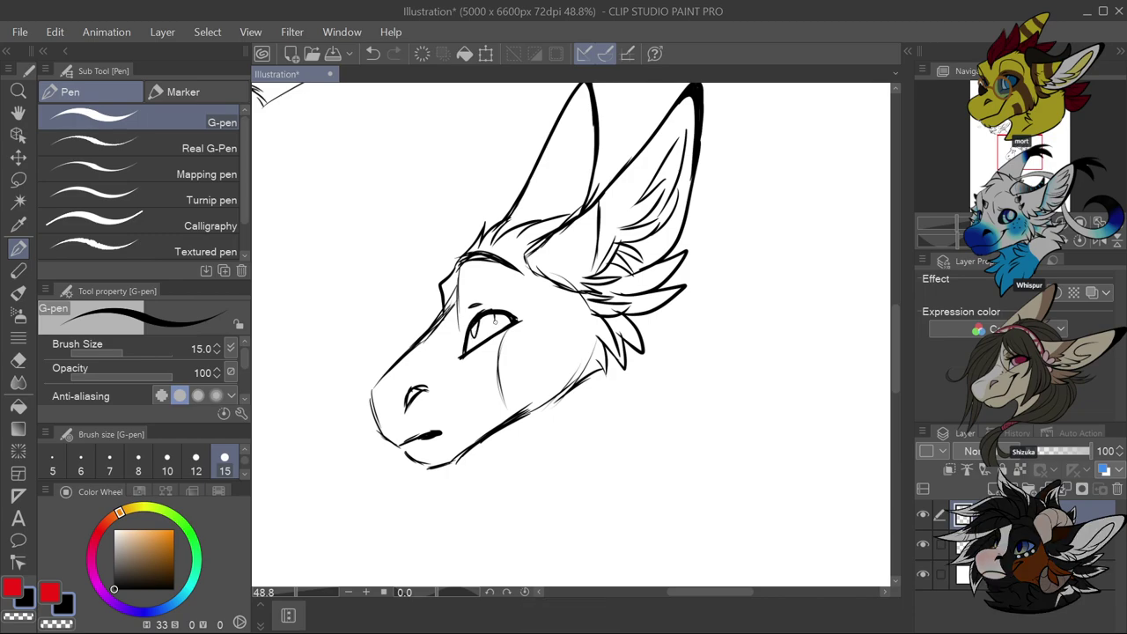
{"action": "left_click_drag", "start_coordinate": [428, 436], "coordinate": [442, 434]}
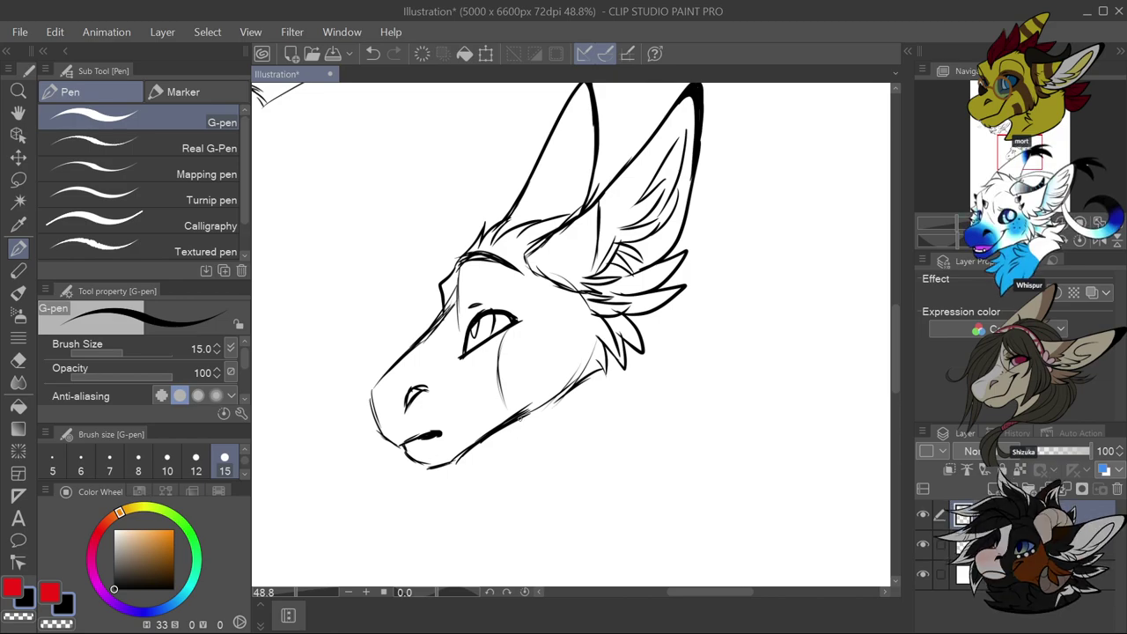
Draw the neck with throat lines under the jaw, pointed fur tufts at the nape and a slanted closing line at the base
{"action": "left_click_drag", "start_coordinate": [580, 394], "coordinate": [513, 518]}
{"action": "mouse_move", "coordinate": [685, 293]}
{"action": "left_mouse_down"}
{"action": "mouse_move", "coordinate": [745, 287]}
{"action": "mouse_move", "coordinate": [688, 329]}
{"action": "mouse_move", "coordinate": [746, 377]}
{"action": "left_mouse_up"}
{"action": "left_click_drag", "start_coordinate": [696, 345], "coordinate": [723, 418]}
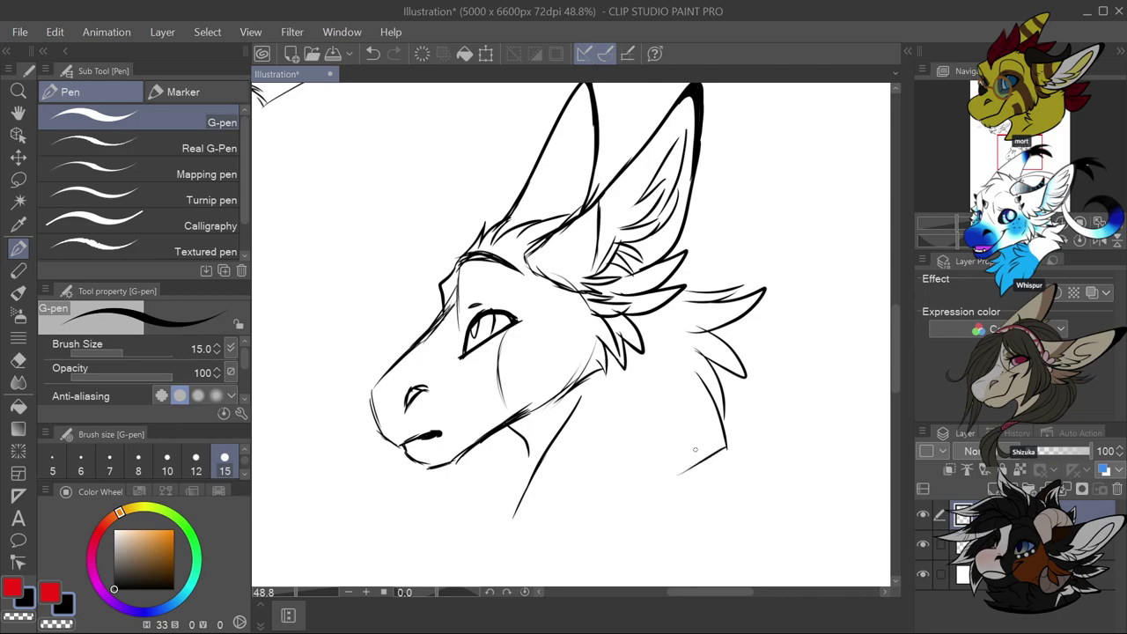
{"action": "left_click_drag", "start_coordinate": [679, 476], "coordinate": [513, 532]}
{"action": "scroll", "coordinate": [638, 484], "scroll_direction": "down", "scroll_amount": 3}
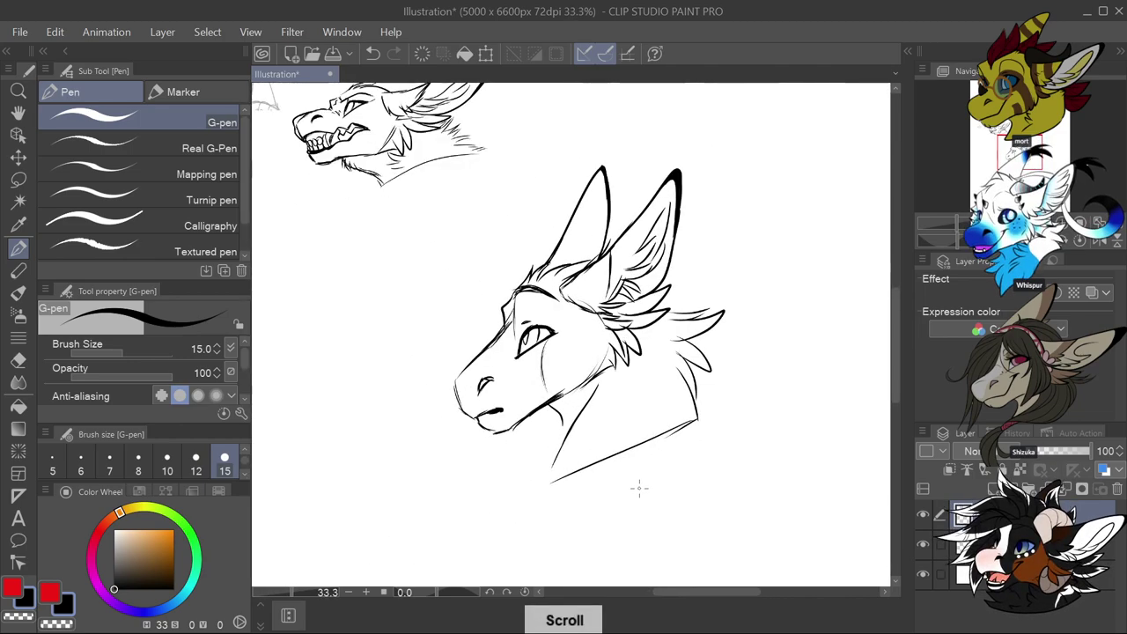
{"action": "scroll", "coordinate": [639, 488], "scroll_direction": "up", "scroll_amount": 1}
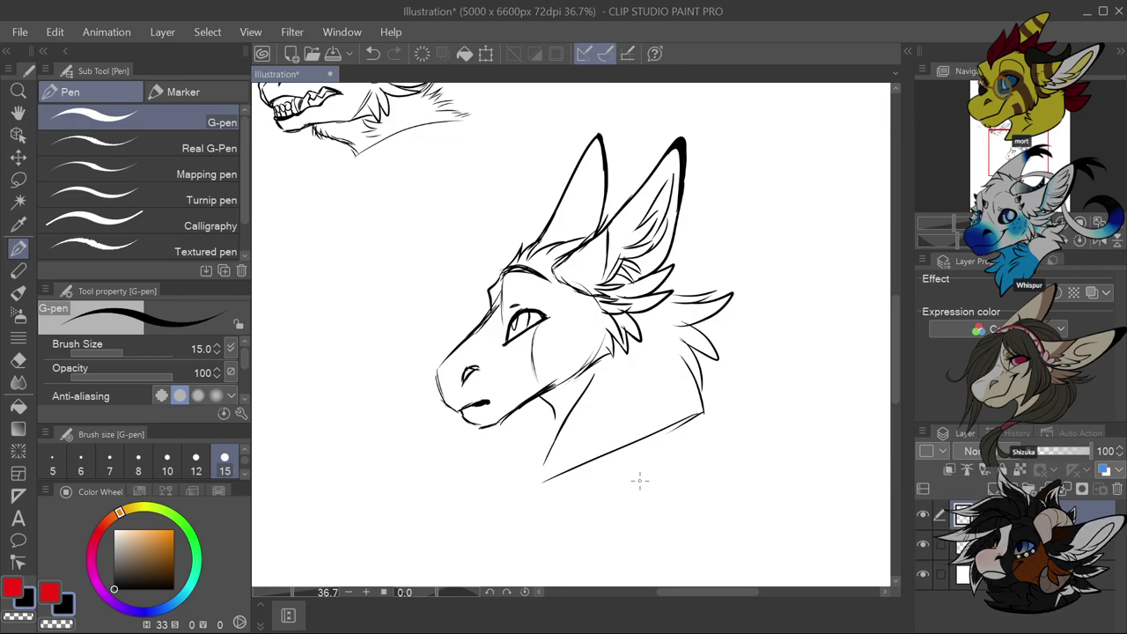
Lasso the finished head sketch, scale it down and move it to the lower left of the snarling head
{"action": "key", "text": "m"}
{"action": "mouse_move", "coordinate": [723, 155]}
{"action": "left_mouse_down"}
{"action": "mouse_move", "coordinate": [630, 116]}
{"action": "mouse_move", "coordinate": [532, 182]}
{"action": "mouse_move", "coordinate": [385, 394]}
{"action": "mouse_move", "coordinate": [460, 489]}
{"action": "mouse_move", "coordinate": [648, 502]}
{"action": "mouse_move", "coordinate": [774, 383]}
{"action": "mouse_move", "coordinate": [774, 280]}
{"action": "mouse_move", "coordinate": [740, 216]}
{"action": "left_mouse_up"}
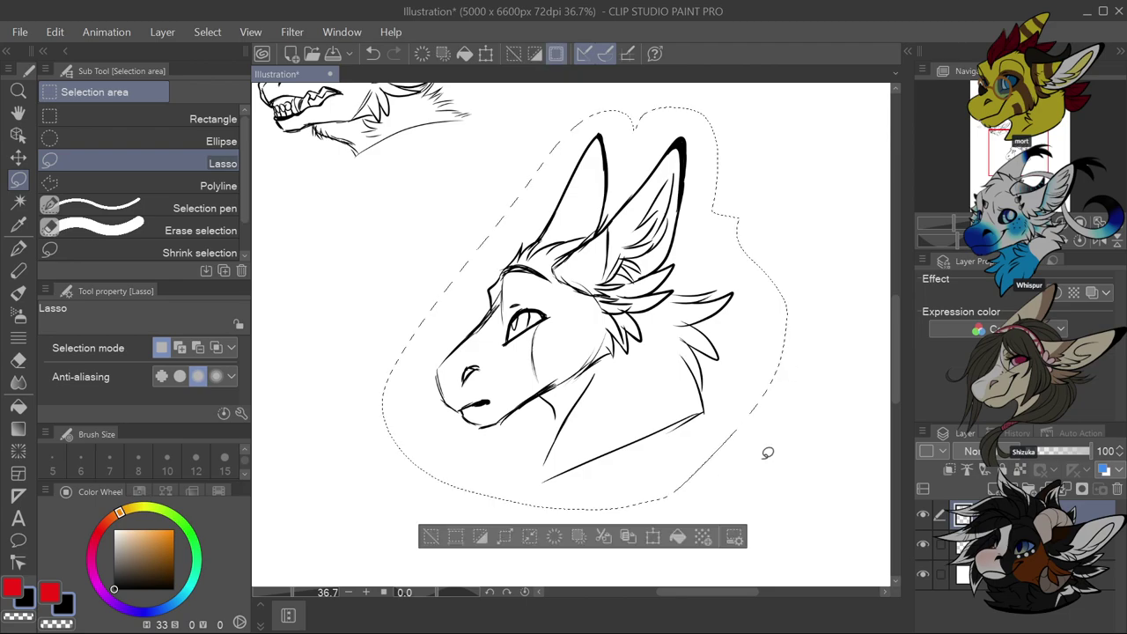
{"action": "left_click", "coordinate": [676, 536]}
{"action": "left_click_drag", "start_coordinate": [382, 509], "coordinate": [509, 456]}
{"action": "scroll", "coordinate": [509, 457], "scroll_direction": "down", "scroll_amount": 4}
{"action": "scroll", "coordinate": [432, 378], "scroll_direction": "up", "scroll_amount": 1}
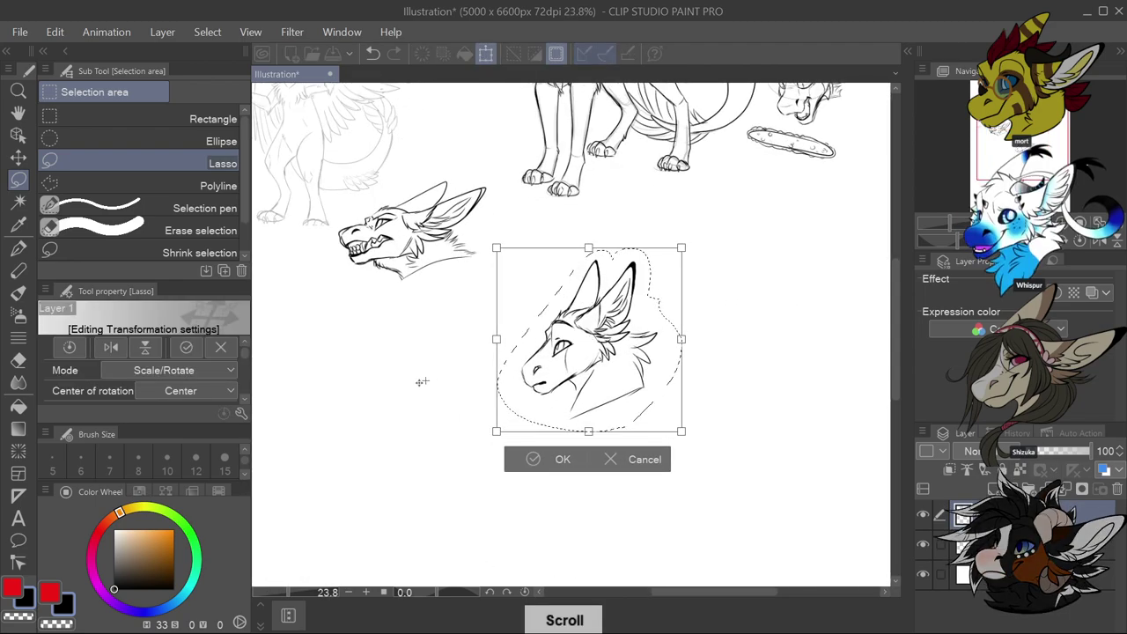
{"action": "scroll", "coordinate": [463, 373], "scroll_direction": "down", "scroll_amount": 2}
{"action": "left_click_drag", "start_coordinate": [604, 359], "coordinate": [553, 381]}
{"action": "left_click_drag", "start_coordinate": [466, 429], "coordinate": [497, 400]}
{"action": "mouse_move", "coordinate": [555, 374]}
{"action": "left_mouse_down"}
{"action": "mouse_move", "coordinate": [371, 371]}
{"action": "mouse_move", "coordinate": [372, 333]}
{"action": "left_mouse_up"}
{"action": "left_click", "coordinate": [340, 390]}
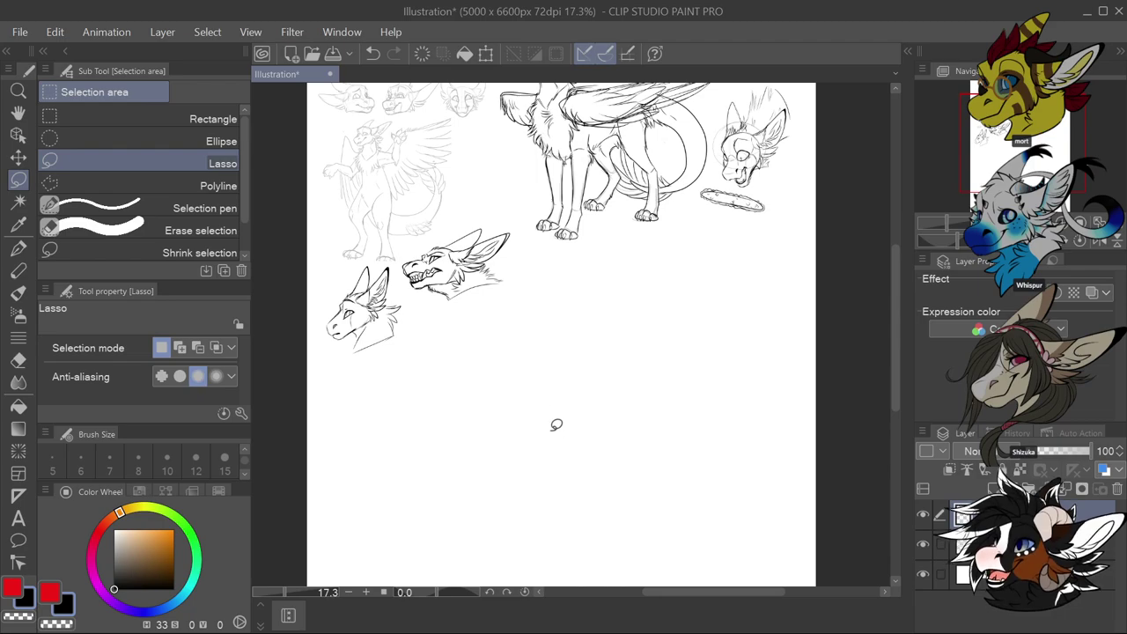
Start a new head sketch with the G-pen on empty canvas, drawing a domed eye with a flat lower lid and a short brow mark
{"action": "scroll", "coordinate": [564, 361], "scroll_direction": "down", "scroll_amount": 2}
{"action": "scroll", "coordinate": [586, 314], "scroll_direction": "up", "scroll_amount": 1}
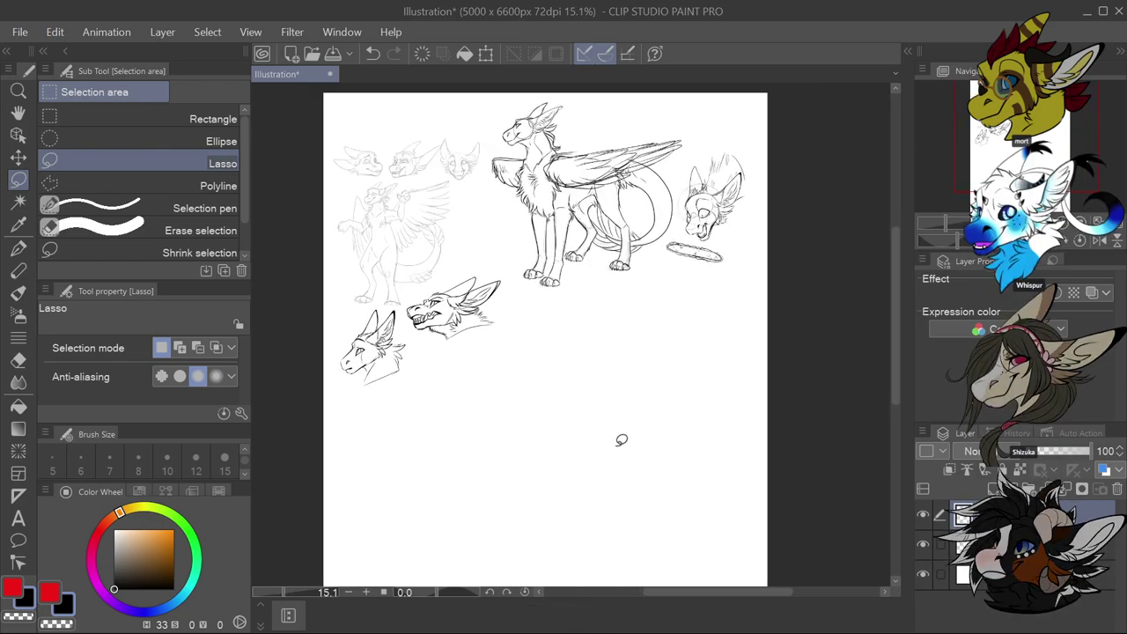
{"action": "scroll", "coordinate": [621, 439], "scroll_direction": "up", "scroll_amount": 2}
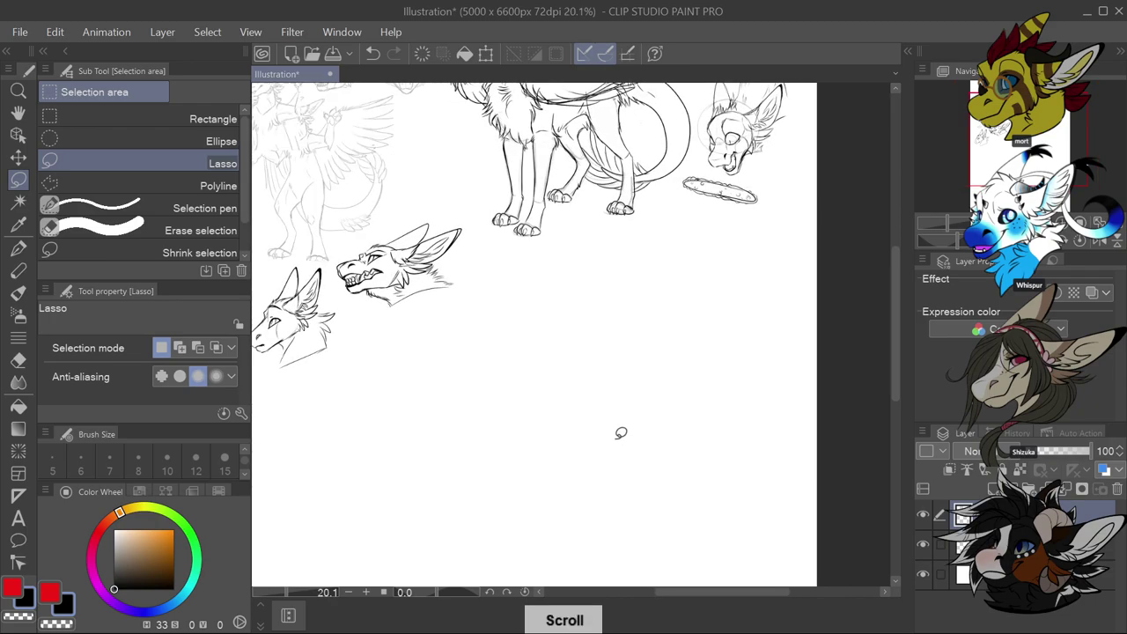
{"action": "scroll", "coordinate": [600, 474], "scroll_direction": "up", "scroll_amount": 3}
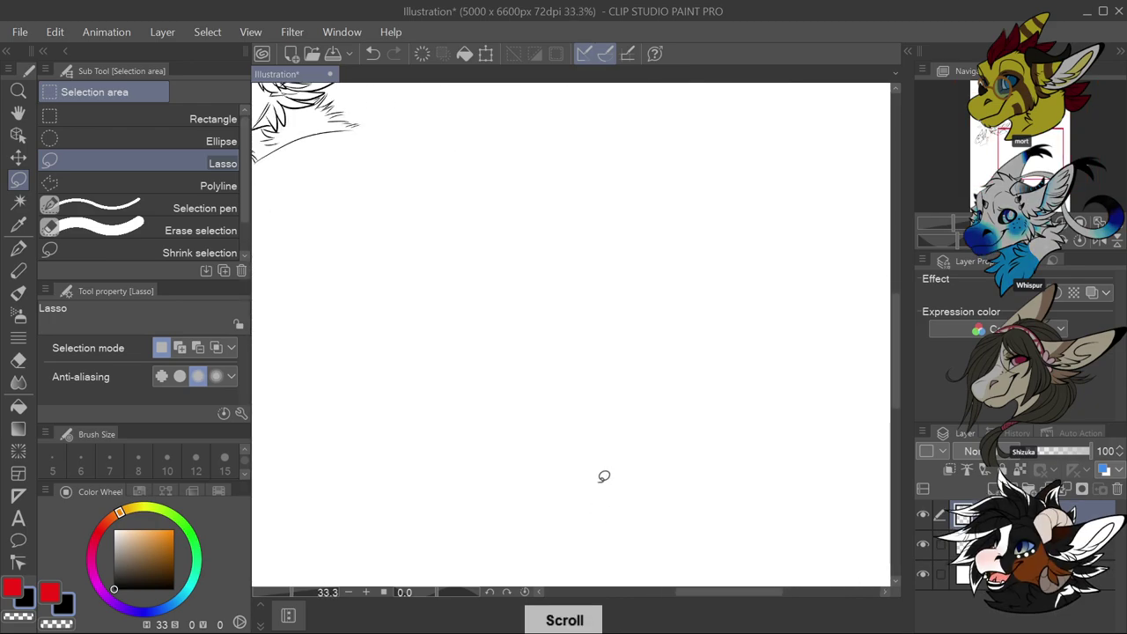
{"action": "key", "text": "p"}
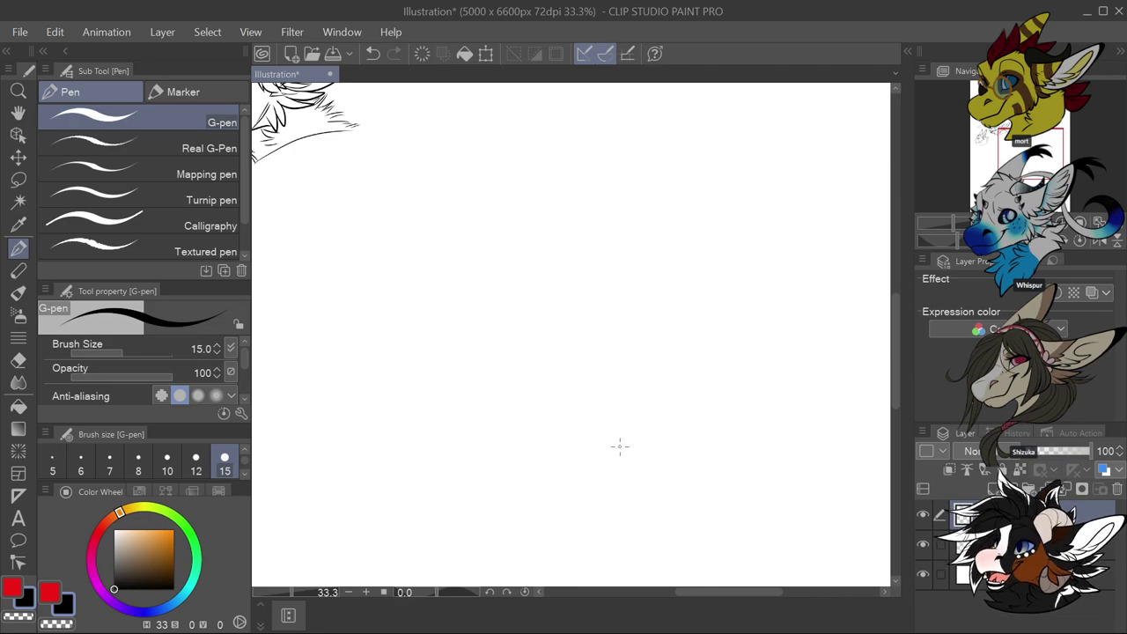
{"action": "scroll", "coordinate": [597, 325], "scroll_direction": "up", "scroll_amount": 2}
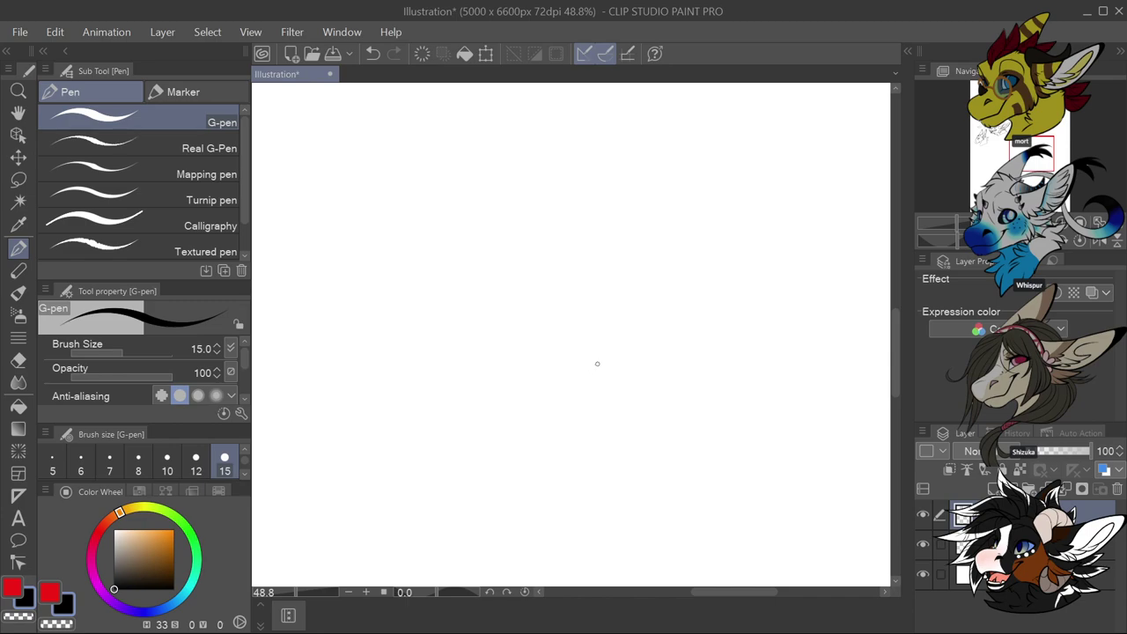
{"action": "scroll", "coordinate": [594, 368], "scroll_direction": "up", "scroll_amount": 1}
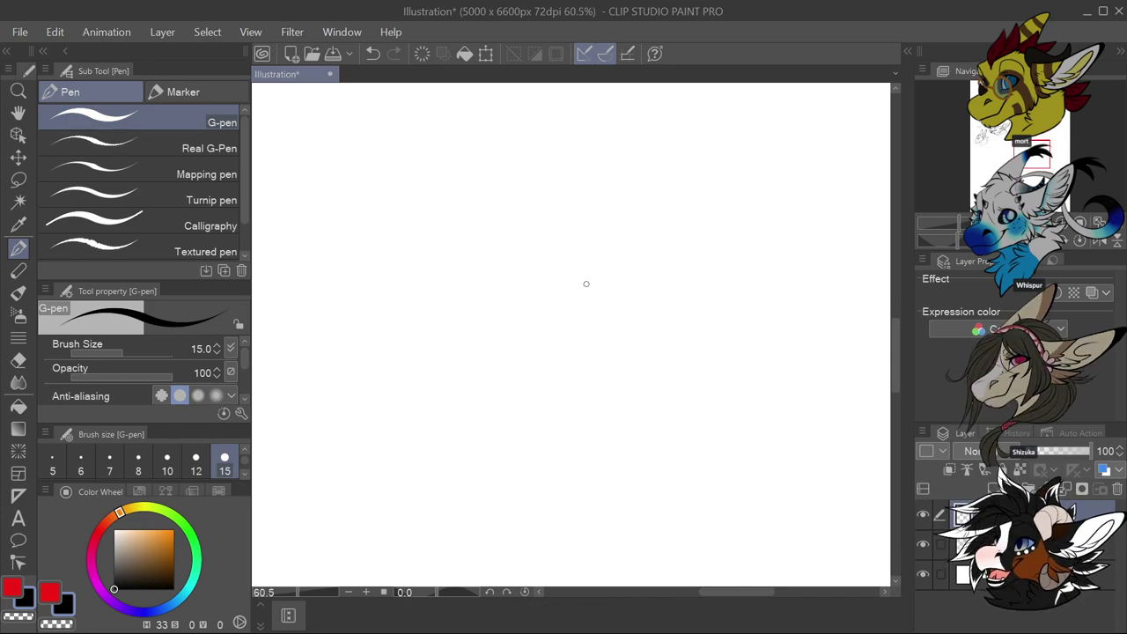
{"action": "scroll", "coordinate": [607, 269], "scroll_direction": "down", "scroll_amount": 1}
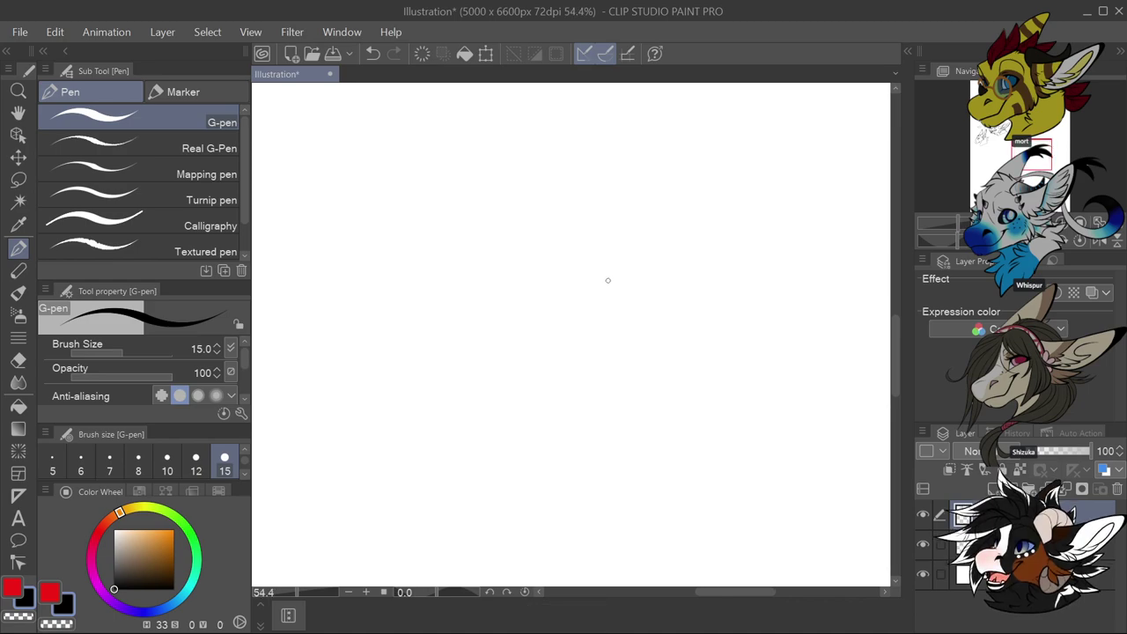
{"action": "left_click_drag", "start_coordinate": [591, 209], "coordinate": [572, 226]}
{"action": "left_click_drag", "start_coordinate": [568, 227], "coordinate": [611, 228]}
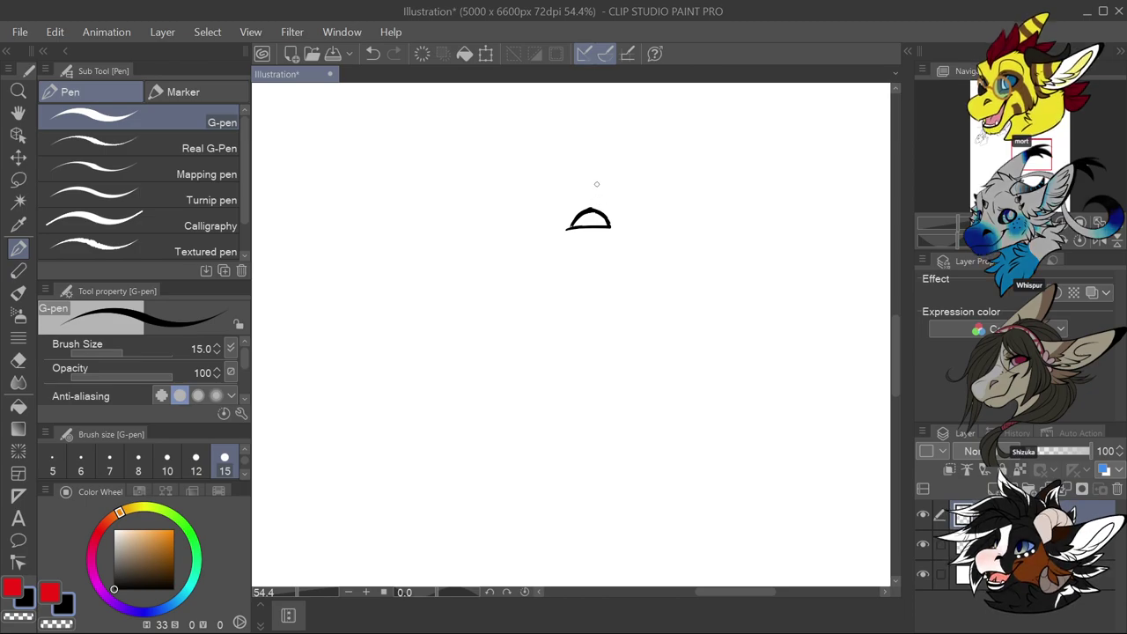
{"action": "left_click_drag", "start_coordinate": [580, 208], "coordinate": [591, 203]}
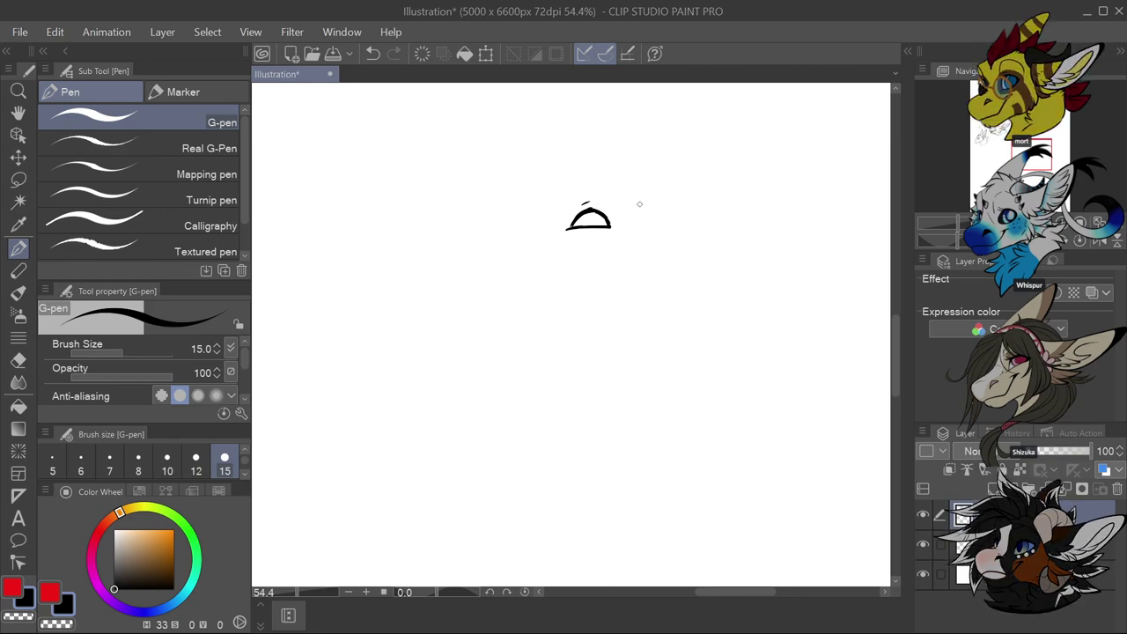
Draw the far eye and brow, the curved muzzle bridge, a small open mouth and the rounded chin
{"action": "mouse_move", "coordinate": [634, 206]}
{"action": "left_mouse_down"}
{"action": "mouse_move", "coordinate": [643, 233]}
{"action": "mouse_move", "coordinate": [620, 223]}
{"action": "left_mouse_up"}
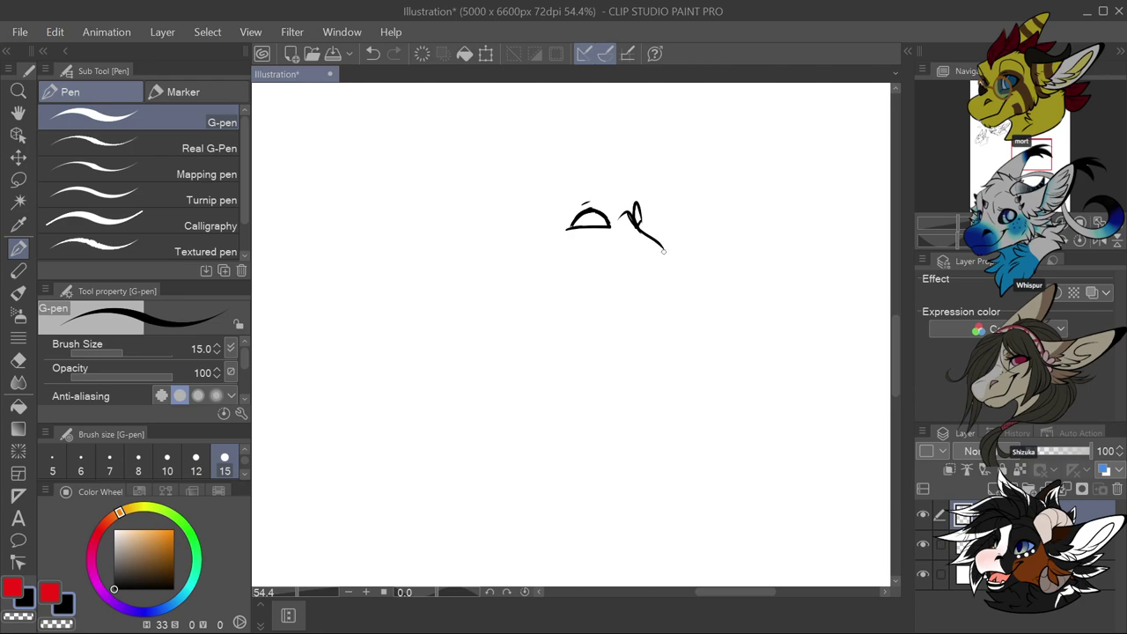
{"action": "left_click_drag", "start_coordinate": [660, 274], "coordinate": [628, 292]}
{"action": "key", "text": "ctrl+z"}
{"action": "key", "text": "ctrl+z"}
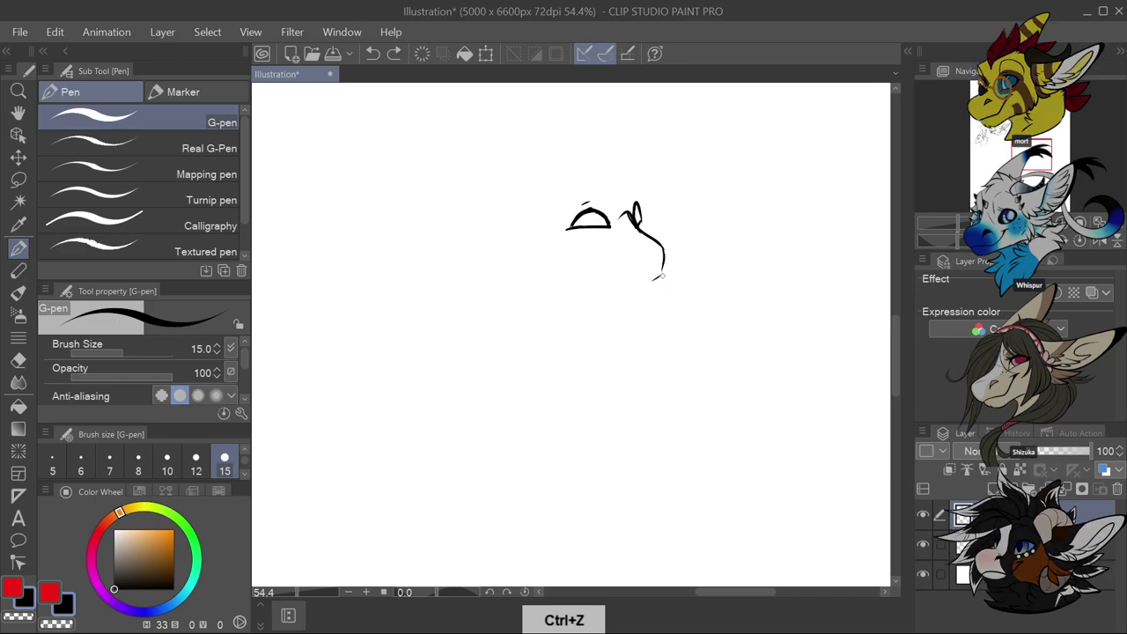
{"action": "left_click_drag", "start_coordinate": [658, 273], "coordinate": [627, 285]}
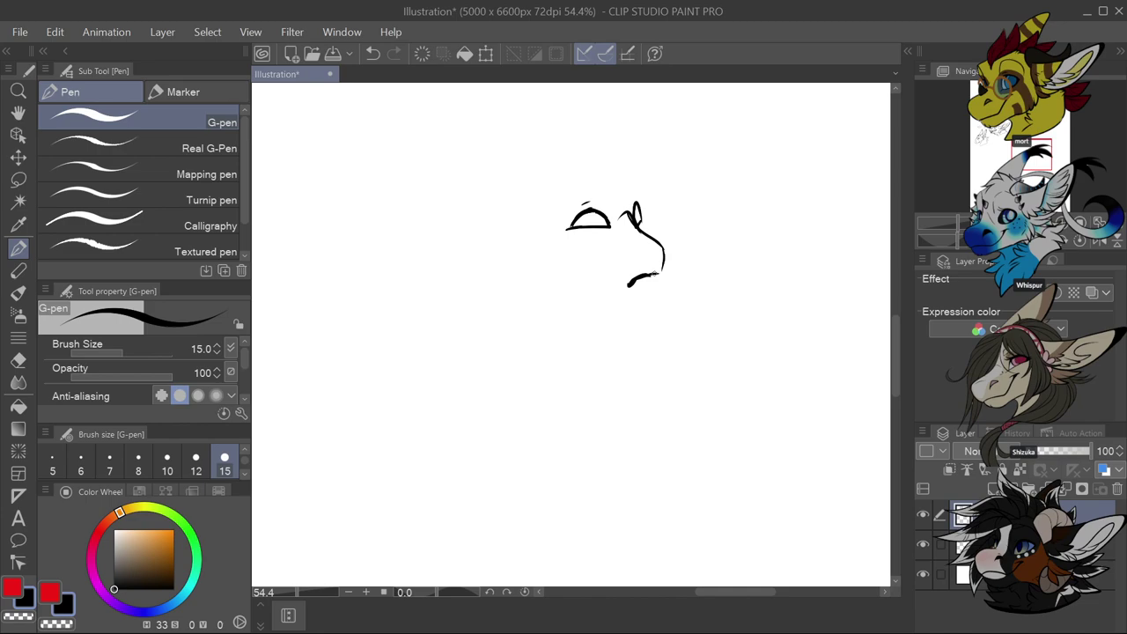
{"action": "key", "text": "ctrl+z"}
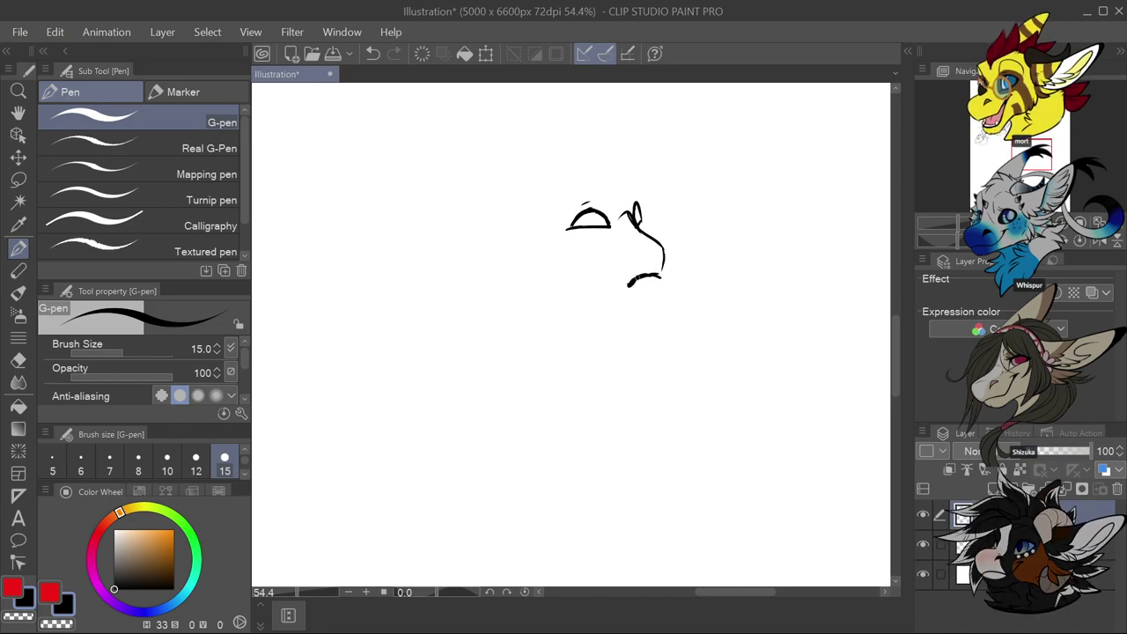
{"action": "key", "text": "ctrl+z"}
{"action": "mouse_move", "coordinate": [651, 274]}
{"action": "left_mouse_down"}
{"action": "mouse_move", "coordinate": [629, 284]}
{"action": "mouse_move", "coordinate": [657, 275]}
{"action": "mouse_move", "coordinate": [644, 292]}
{"action": "left_mouse_up"}
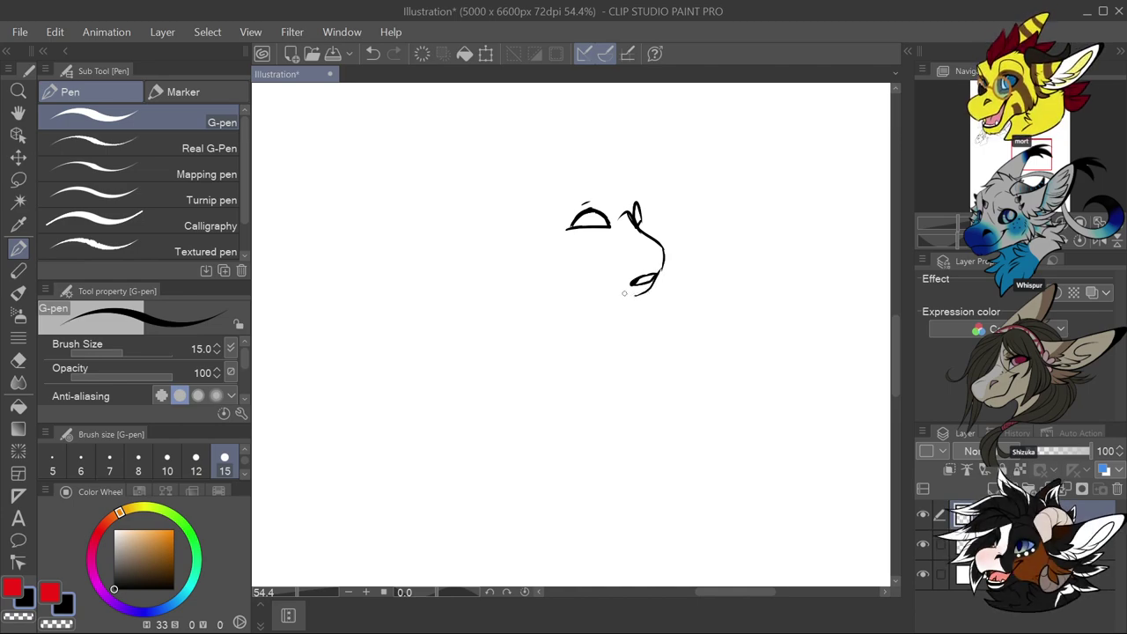
{"action": "key", "text": "ctrl+z"}
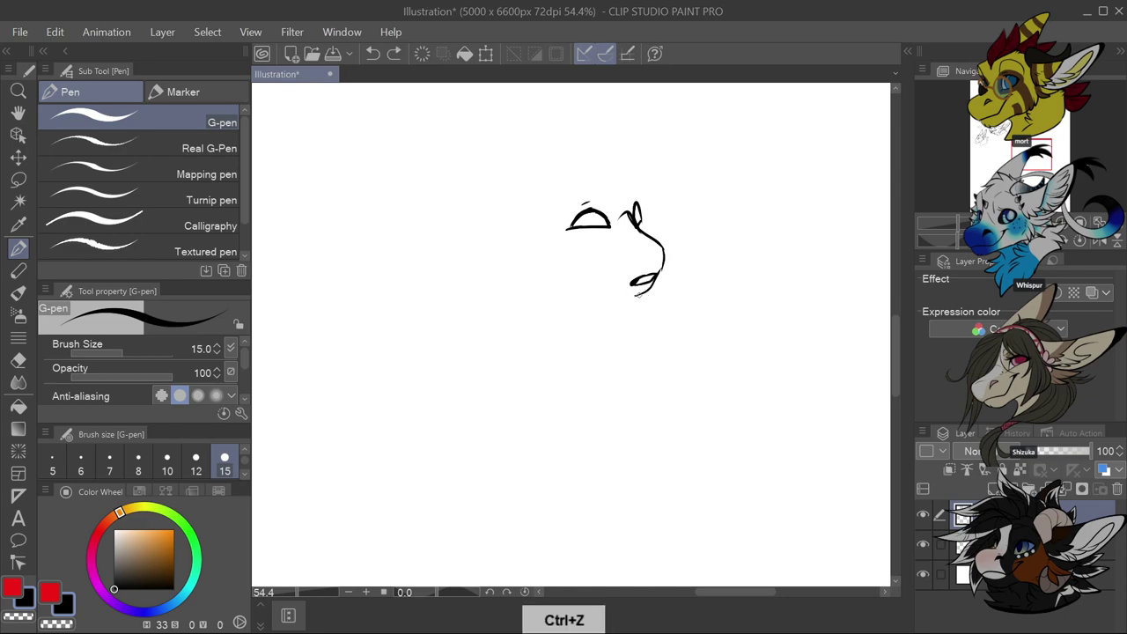
{"action": "left_click_drag", "start_coordinate": [623, 294], "coordinate": [634, 288]}
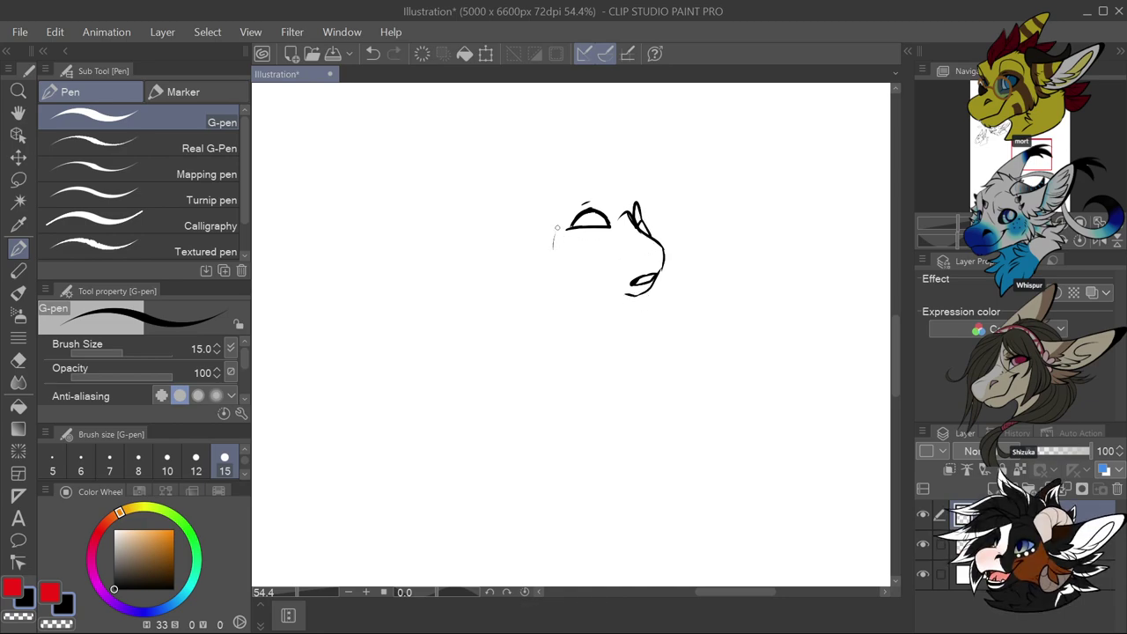
Draw the cheek and jaw line back from the chin, and add the nostril, the pupil and small crease marks by the eye
{"action": "key", "text": "ctrl+z"}
{"action": "mouse_move", "coordinate": [547, 225]}
{"action": "left_mouse_down"}
{"action": "mouse_move", "coordinate": [551, 257]}
{"action": "mouse_move", "coordinate": [572, 274]}
{"action": "mouse_move", "coordinate": [563, 270]}
{"action": "mouse_move", "coordinate": [618, 293]}
{"action": "mouse_move", "coordinate": [598, 282]}
{"action": "mouse_move", "coordinate": [634, 294]}
{"action": "mouse_move", "coordinate": [636, 262]}
{"action": "left_mouse_up"}
{"action": "key", "text": "ctrl+z"}
{"action": "key", "text": "ctrl+z"}
{"action": "key", "text": "ctrl+z"}
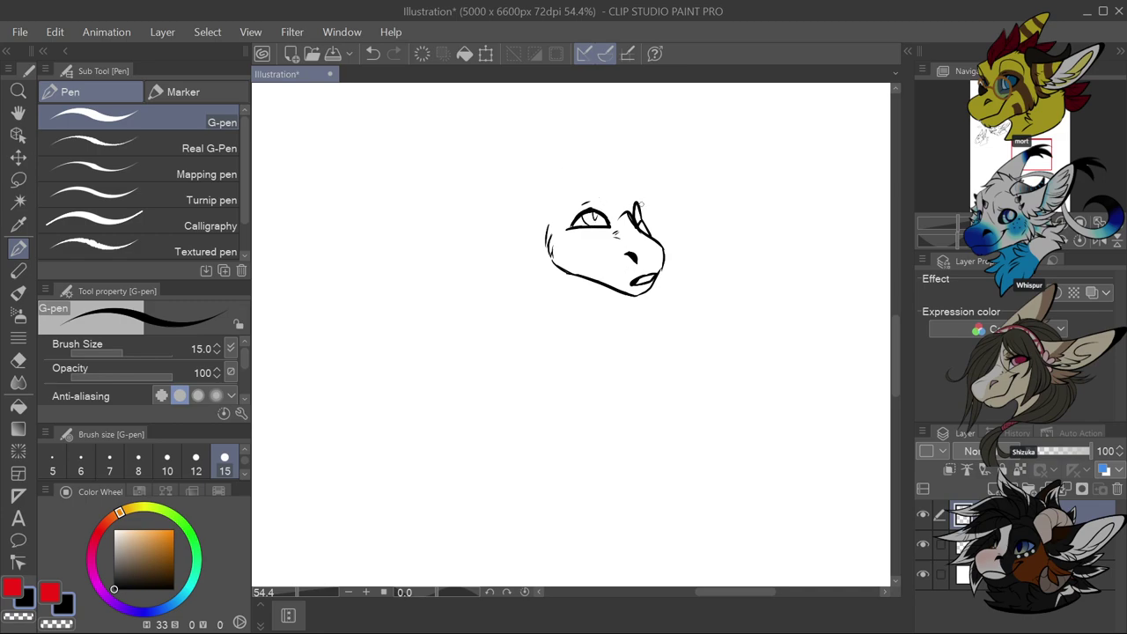
Draw an arched marking over the near eye and a tall narrow one rising above the far eye
{"action": "scroll", "coordinate": [607, 246], "scroll_direction": "down", "scroll_amount": 1}
{"action": "key", "text": "ctrl+z"}
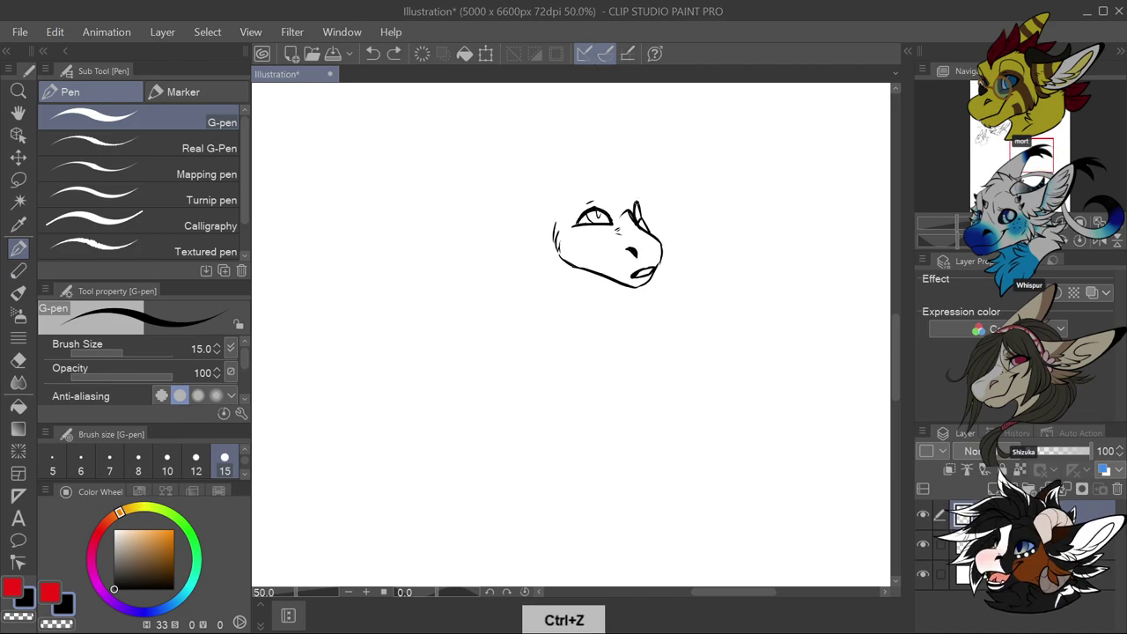
{"action": "scroll", "coordinate": [635, 199], "scroll_direction": "up", "scroll_amount": 1}
{"action": "mouse_move", "coordinate": [636, 212]}
{"action": "left_mouse_down"}
{"action": "mouse_move", "coordinate": [637, 164]}
{"action": "mouse_move", "coordinate": [637, 213]}
{"action": "mouse_move", "coordinate": [636, 171]}
{"action": "mouse_move", "coordinate": [641, 190]}
{"action": "mouse_move", "coordinate": [607, 197]}
{"action": "mouse_move", "coordinate": [597, 170]}
{"action": "mouse_move", "coordinate": [551, 198]}
{"action": "mouse_move", "coordinate": [595, 170]}
{"action": "mouse_move", "coordinate": [556, 188]}
{"action": "mouse_move", "coordinate": [547, 234]}
{"action": "left_mouse_up"}
{"action": "key", "text": "ctrl+z"}
{"action": "key", "text": "ctrl+z"}
{"action": "key", "text": "ctrl+z"}
{"action": "key", "text": "ctrl+z"}
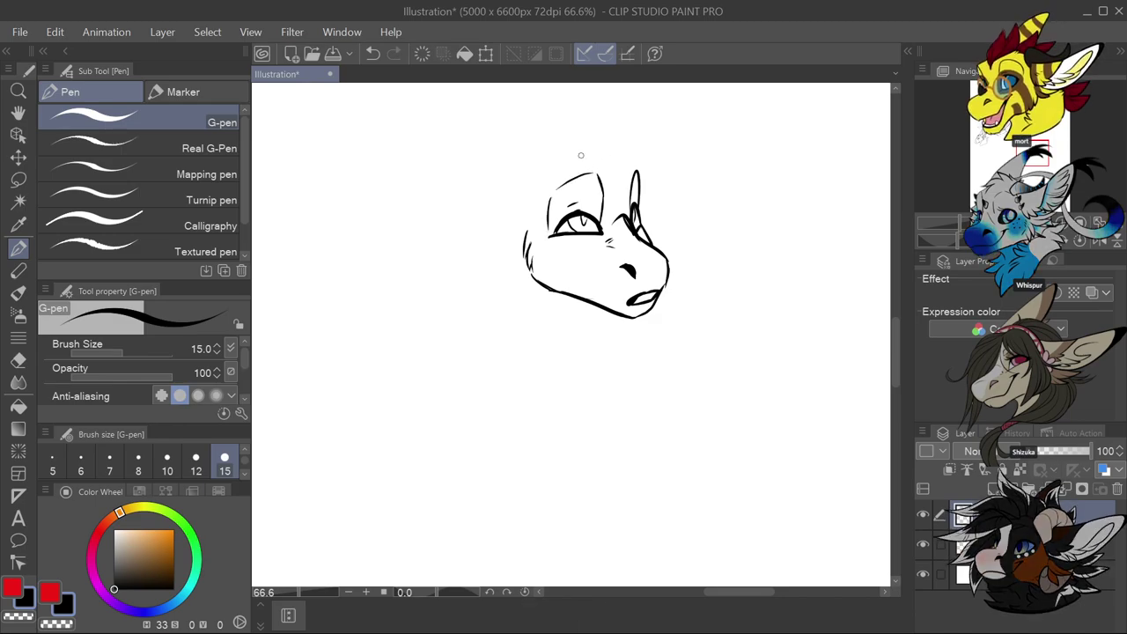
{"action": "key", "text": "ctrl+z"}
{"action": "key", "text": "ctrl+z"}
{"action": "left_click_drag", "start_coordinate": [595, 174], "coordinate": [539, 222]}
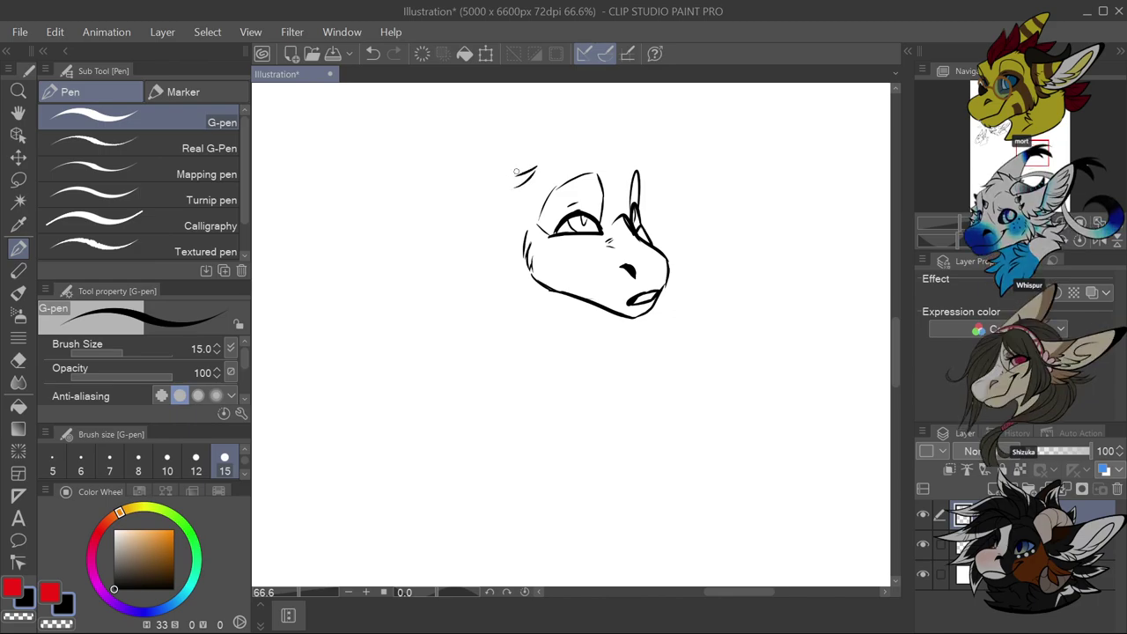
Draw the curved top of the skull above the eye markings
{"action": "scroll", "coordinate": [574, 168], "scroll_direction": "down", "scroll_amount": 1}
{"action": "scroll", "coordinate": [574, 172], "scroll_direction": "down", "scroll_amount": 1}
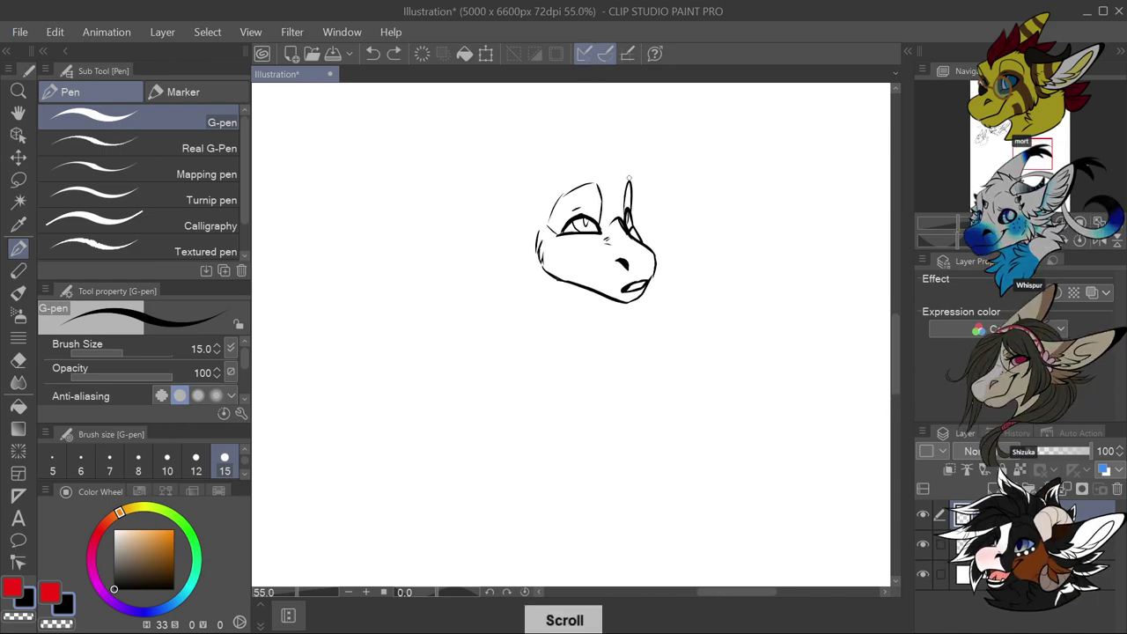
{"action": "mouse_move", "coordinate": [605, 166]}
{"action": "left_mouse_down"}
{"action": "mouse_move", "coordinate": [581, 156]}
{"action": "mouse_move", "coordinate": [539, 177]}
{"action": "left_mouse_up"}
{"action": "mouse_move", "coordinate": [599, 154]}
{"action": "left_mouse_down"}
{"action": "mouse_move", "coordinate": [627, 139]}
{"action": "mouse_move", "coordinate": [625, 176]}
{"action": "mouse_move", "coordinate": [647, 143]}
{"action": "mouse_move", "coordinate": [643, 113]}
{"action": "mouse_move", "coordinate": [669, 85]}
{"action": "left_mouse_up"}
{"action": "key", "text": "ctrl+z"}
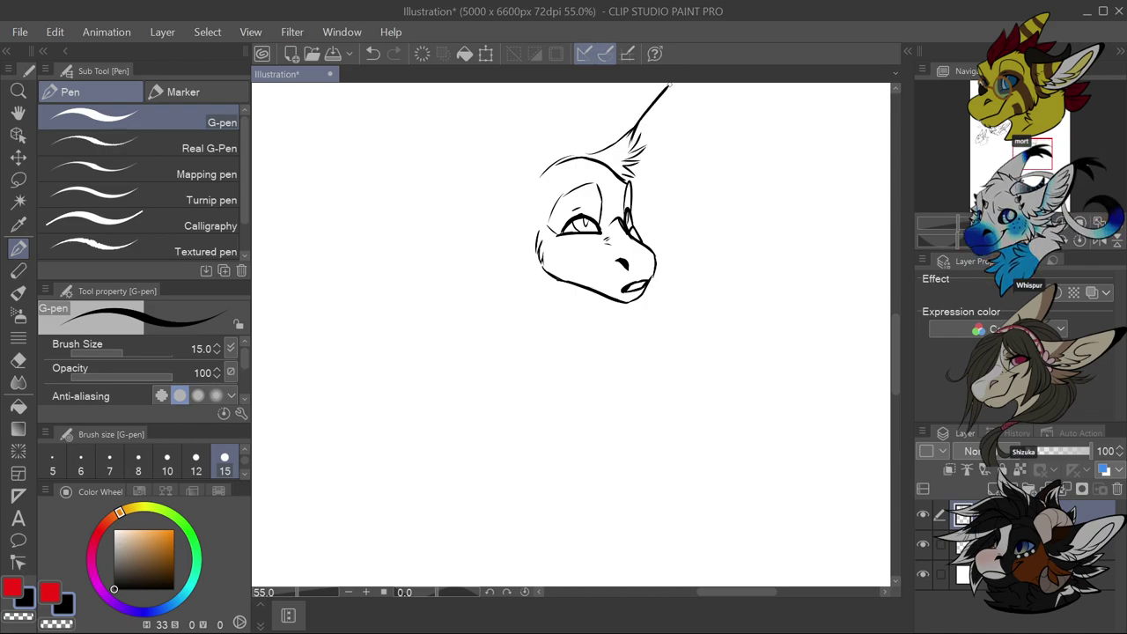
{"action": "scroll", "coordinate": [655, 123], "scroll_direction": "down", "scroll_amount": 5}
{"action": "scroll", "coordinate": [654, 99], "scroll_direction": "up", "scroll_amount": 5}
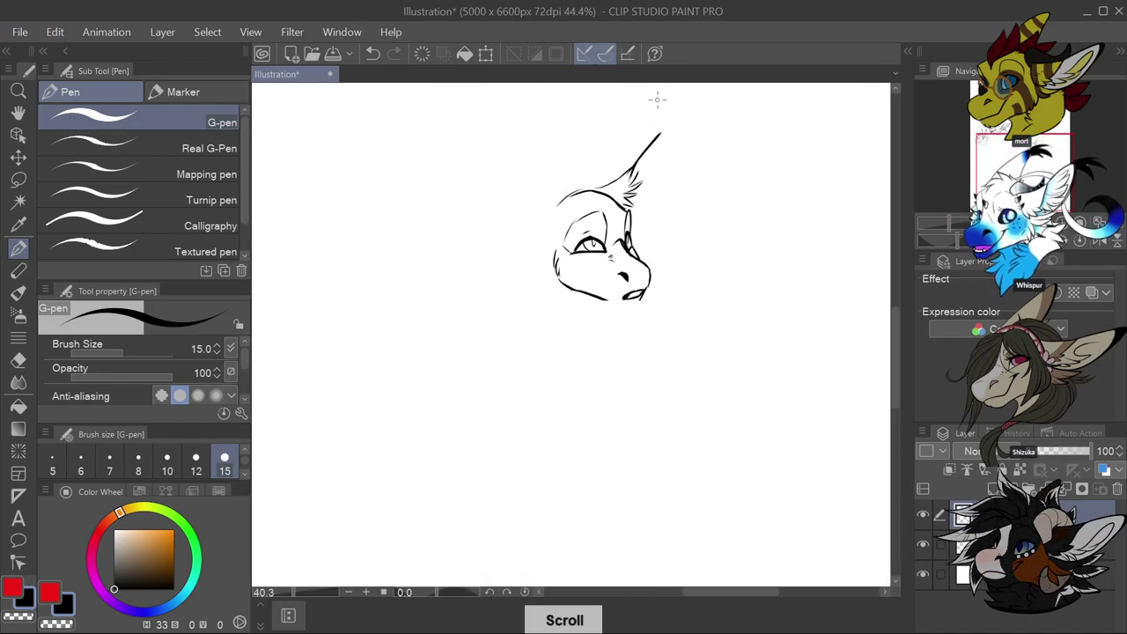
{"action": "key", "text": "ctrl+z"}
{"action": "key", "text": "ctrl+z"}
{"action": "key", "text": "ctrl+z"}
{"action": "key", "text": "ctrl+z"}
{"action": "key", "text": "ctrl+z"}
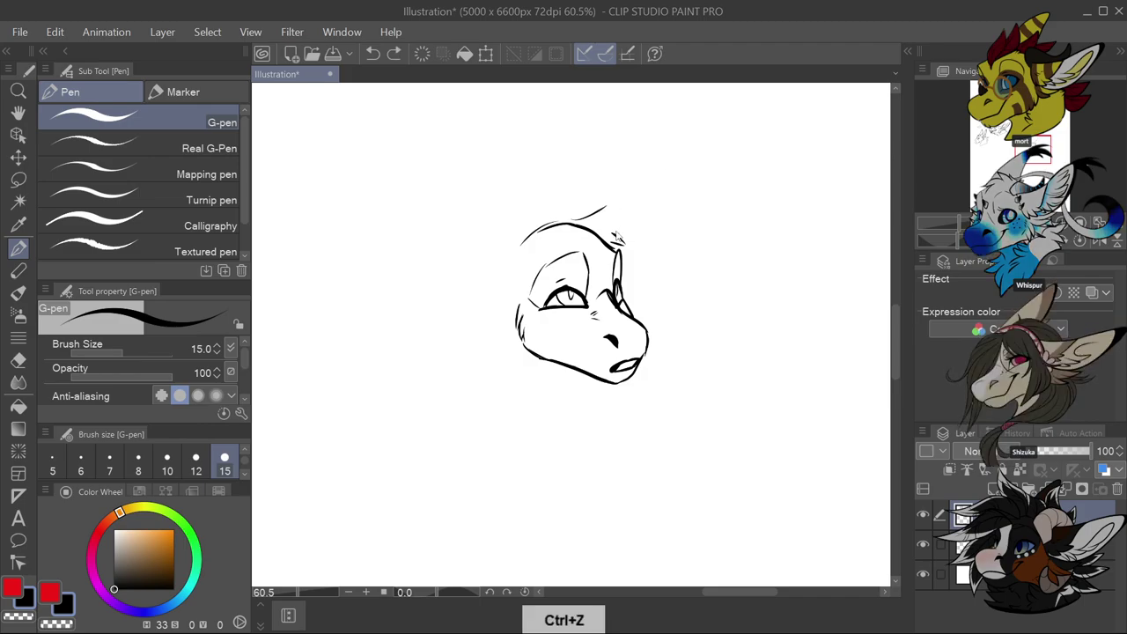
Draw the tall pointed far ear with fur tufts at its base and a small fur edge beside the far eye
{"action": "left_click_drag", "start_coordinate": [614, 239], "coordinate": [630, 185]}
{"action": "mouse_move", "coordinate": [623, 207]}
{"action": "left_mouse_down"}
{"action": "mouse_move", "coordinate": [691, 112]}
{"action": "mouse_move", "coordinate": [670, 192]}
{"action": "mouse_move", "coordinate": [633, 238]}
{"action": "mouse_move", "coordinate": [661, 220]}
{"action": "mouse_move", "coordinate": [631, 258]}
{"action": "mouse_move", "coordinate": [642, 274]}
{"action": "mouse_move", "coordinate": [623, 295]}
{"action": "left_mouse_up"}
{"action": "scroll", "coordinate": [636, 287], "scroll_direction": "up", "scroll_amount": 1}
{"action": "key", "text": "ctrl+z"}
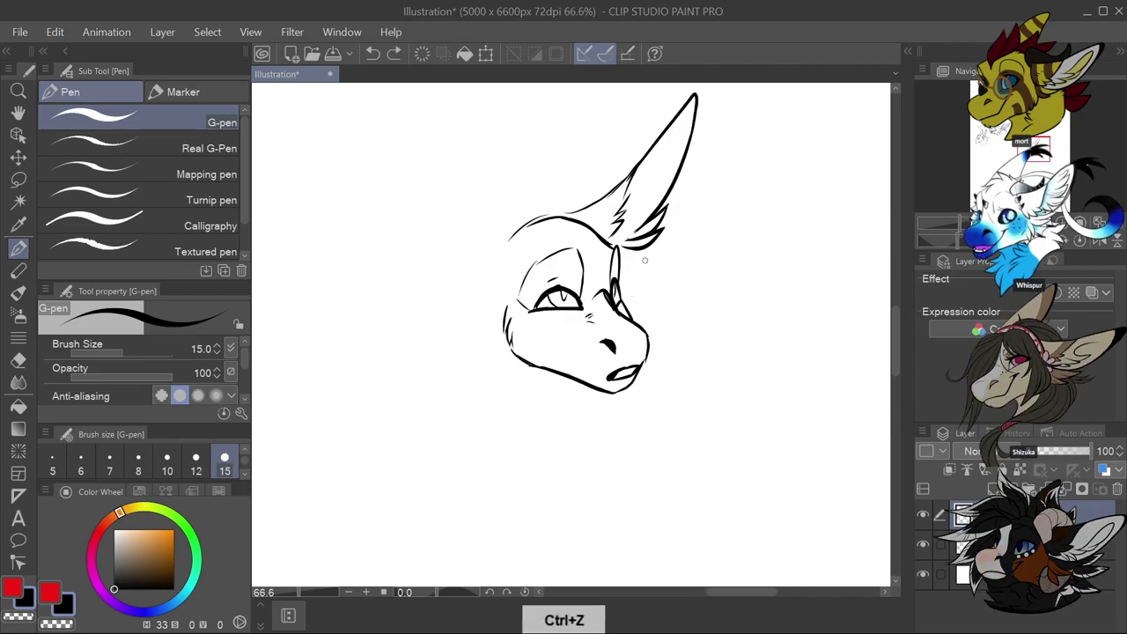
{"action": "left_click_drag", "start_coordinate": [659, 242], "coordinate": [623, 261]}
{"action": "mouse_move", "coordinate": [637, 257]}
{"action": "left_mouse_down"}
{"action": "mouse_move", "coordinate": [621, 267]}
{"action": "mouse_move", "coordinate": [635, 304]}
{"action": "mouse_move", "coordinate": [621, 308]}
{"action": "mouse_move", "coordinate": [645, 318]}
{"action": "left_mouse_up"}
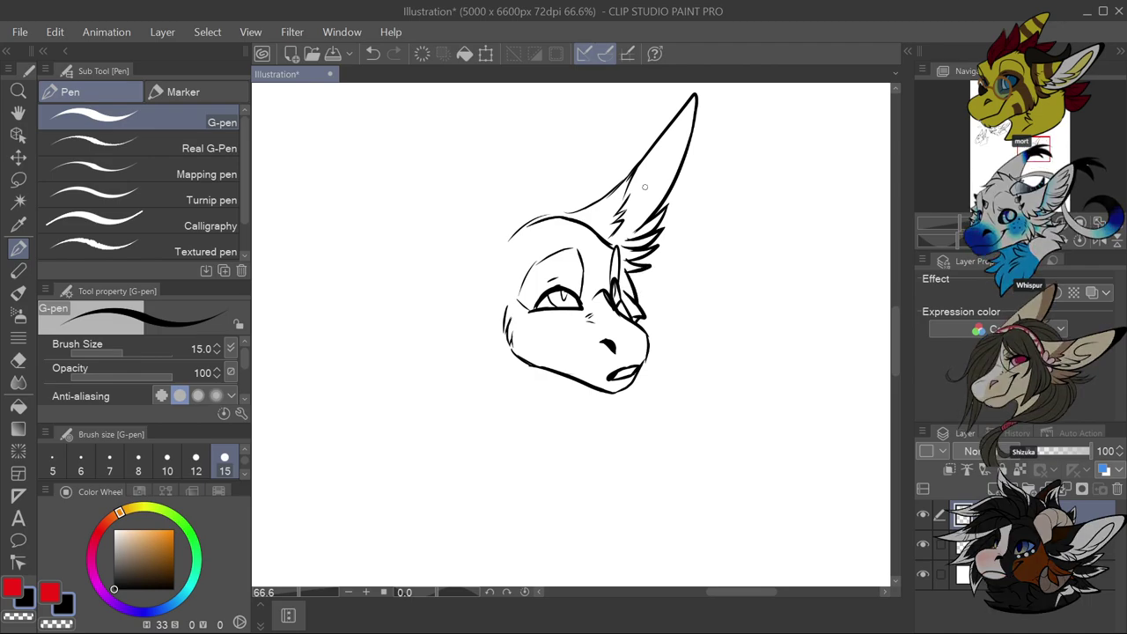
Thicken the far ear's tip and add fine fur strokes inside the ear
{"action": "left_click_drag", "start_coordinate": [626, 200], "coordinate": [645, 157]}
{"action": "mouse_move", "coordinate": [692, 118]}
{"action": "left_mouse_down"}
{"action": "mouse_move", "coordinate": [696, 95]}
{"action": "mouse_move", "coordinate": [678, 176]}
{"action": "mouse_move", "coordinate": [689, 135]}
{"action": "left_mouse_up"}
{"action": "mouse_move", "coordinate": [641, 225]}
{"action": "left_mouse_down"}
{"action": "mouse_move", "coordinate": [614, 233]}
{"action": "mouse_move", "coordinate": [635, 209]}
{"action": "left_mouse_up"}
{"action": "mouse_move", "coordinate": [677, 123]}
{"action": "left_mouse_down"}
{"action": "mouse_move", "coordinate": [643, 197]}
{"action": "mouse_move", "coordinate": [651, 192]}
{"action": "left_mouse_up"}
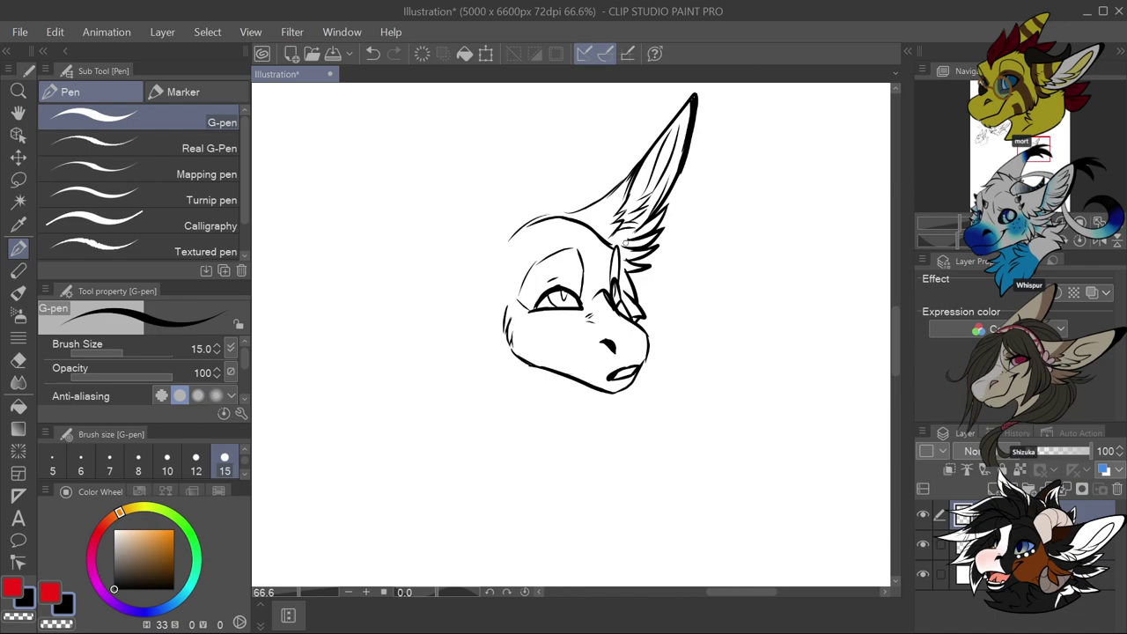
Draw the tall pointed near ear with jagged fur tufts where it joins the head
{"action": "mouse_move", "coordinate": [518, 245]}
{"action": "left_mouse_down"}
{"action": "mouse_move", "coordinate": [540, 167]}
{"action": "mouse_move", "coordinate": [539, 88]}
{"action": "mouse_move", "coordinate": [499, 159]}
{"action": "left_mouse_up"}
{"action": "left_click_drag", "start_coordinate": [522, 104], "coordinate": [478, 218]}
{"action": "key", "text": "ctrl+z"}
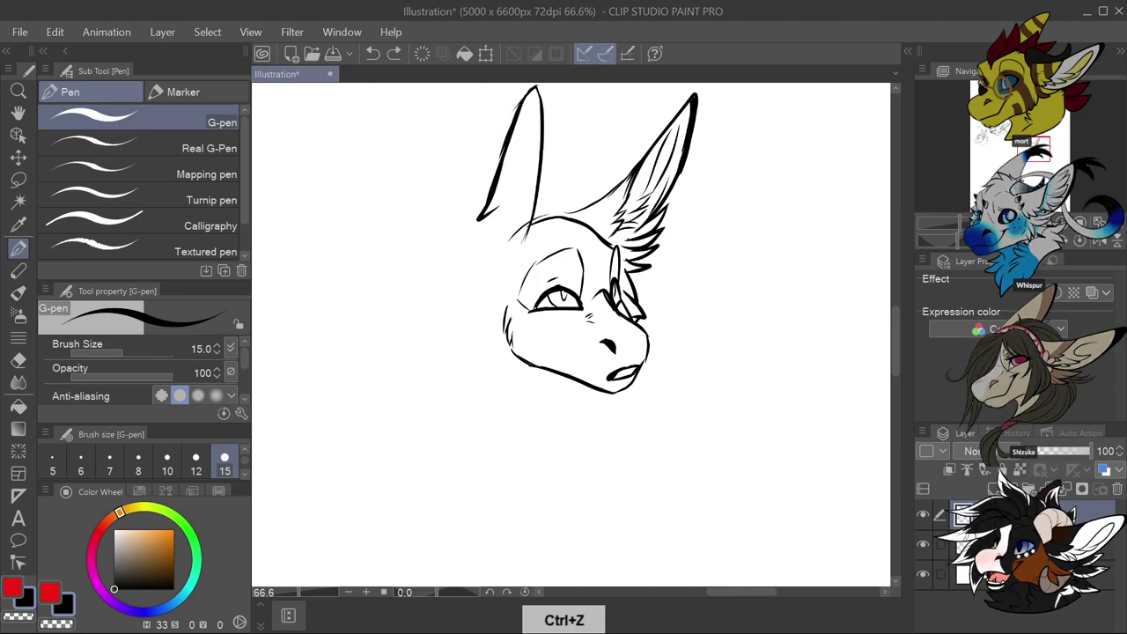
{"action": "mouse_move", "coordinate": [498, 198]}
{"action": "left_mouse_down"}
{"action": "mouse_move", "coordinate": [484, 219]}
{"action": "mouse_move", "coordinate": [493, 227]}
{"action": "left_mouse_up"}
{"action": "mouse_move", "coordinate": [498, 223]}
{"action": "left_mouse_down"}
{"action": "mouse_move", "coordinate": [481, 235]}
{"action": "mouse_move", "coordinate": [494, 242]}
{"action": "mouse_move", "coordinate": [494, 271]}
{"action": "left_mouse_up"}
{"action": "mouse_move", "coordinate": [535, 216]}
{"action": "left_mouse_down"}
{"action": "mouse_move", "coordinate": [503, 270]}
{"action": "mouse_move", "coordinate": [510, 258]}
{"action": "left_mouse_up"}
{"action": "left_click_drag", "start_coordinate": [542, 181], "coordinate": [532, 211]}
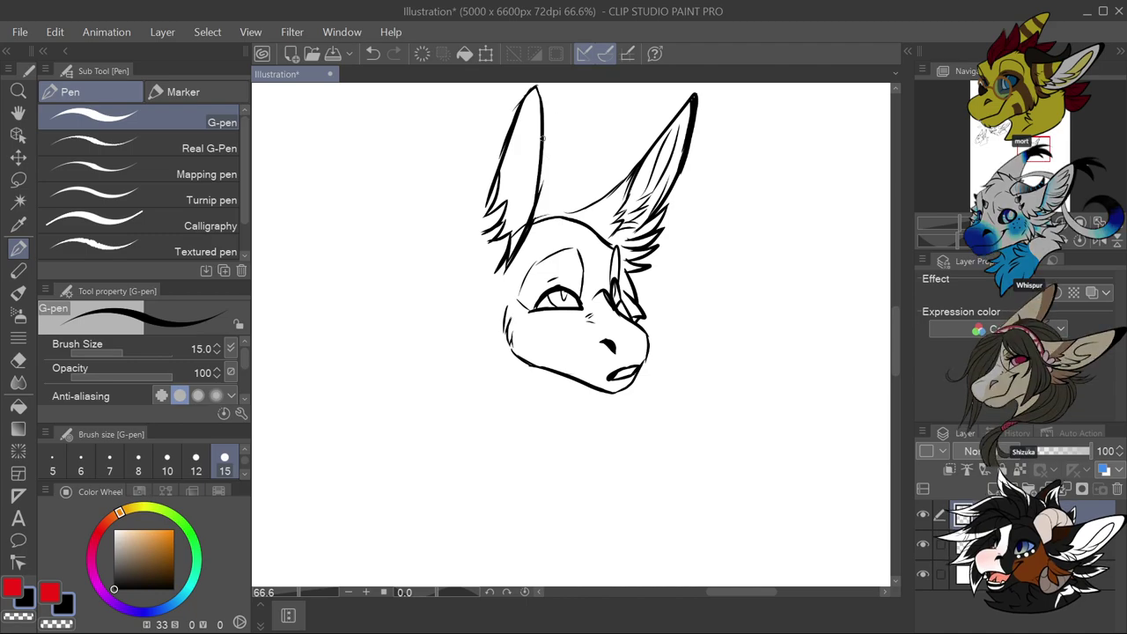
Darken the near ear's outline, add layered cheek fur below it and connect the skull line between the ears
{"action": "scroll", "coordinate": [556, 88], "scroll_direction": "down", "scroll_amount": 4}
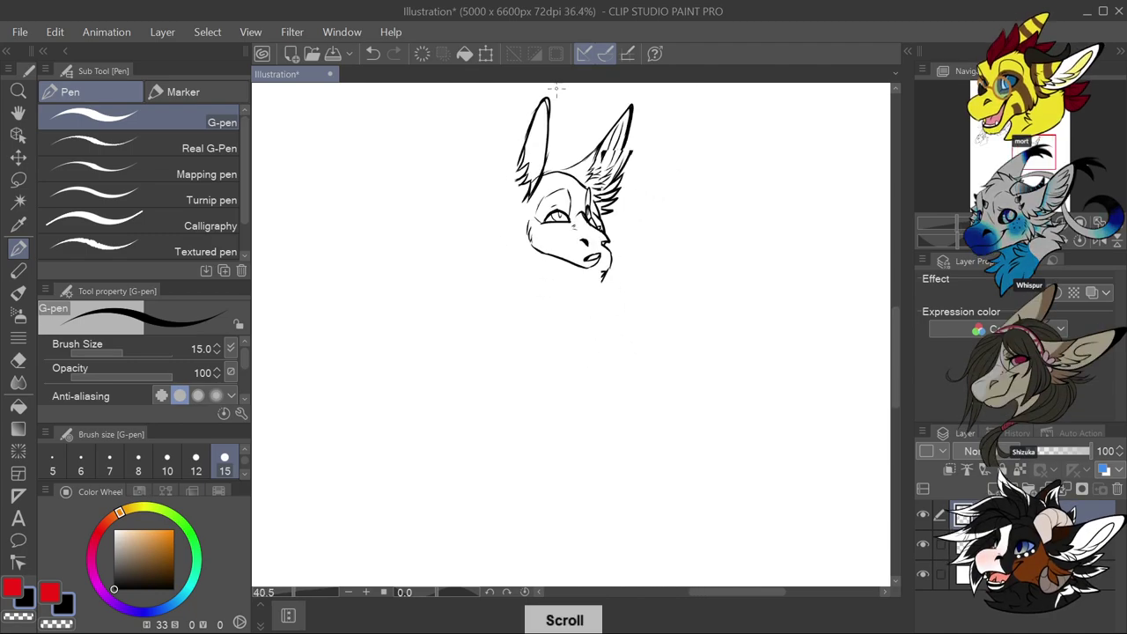
{"action": "scroll", "coordinate": [556, 88], "scroll_direction": "up", "scroll_amount": 3}
{"action": "mouse_move", "coordinate": [546, 102]}
{"action": "left_mouse_down"}
{"action": "mouse_move", "coordinate": [547, 141]}
{"action": "mouse_move", "coordinate": [544, 103]}
{"action": "mouse_move", "coordinate": [526, 128]}
{"action": "mouse_move", "coordinate": [547, 100]}
{"action": "mouse_move", "coordinate": [546, 165]}
{"action": "mouse_move", "coordinate": [502, 188]}
{"action": "mouse_move", "coordinate": [479, 244]}
{"action": "mouse_move", "coordinate": [480, 282]}
{"action": "left_mouse_up"}
{"action": "left_click_drag", "start_coordinate": [477, 235], "coordinate": [475, 268]}
{"action": "mouse_move", "coordinate": [470, 262]}
{"action": "left_mouse_down"}
{"action": "mouse_move", "coordinate": [494, 285]}
{"action": "mouse_move", "coordinate": [462, 275]}
{"action": "mouse_move", "coordinate": [505, 308]}
{"action": "mouse_move", "coordinate": [462, 307]}
{"action": "mouse_move", "coordinate": [479, 342]}
{"action": "mouse_move", "coordinate": [491, 335]}
{"action": "mouse_move", "coordinate": [537, 354]}
{"action": "left_mouse_up"}
{"action": "left_click_drag", "start_coordinate": [550, 227], "coordinate": [588, 216]}
{"action": "scroll", "coordinate": [607, 201], "scroll_direction": "up", "scroll_amount": 2}
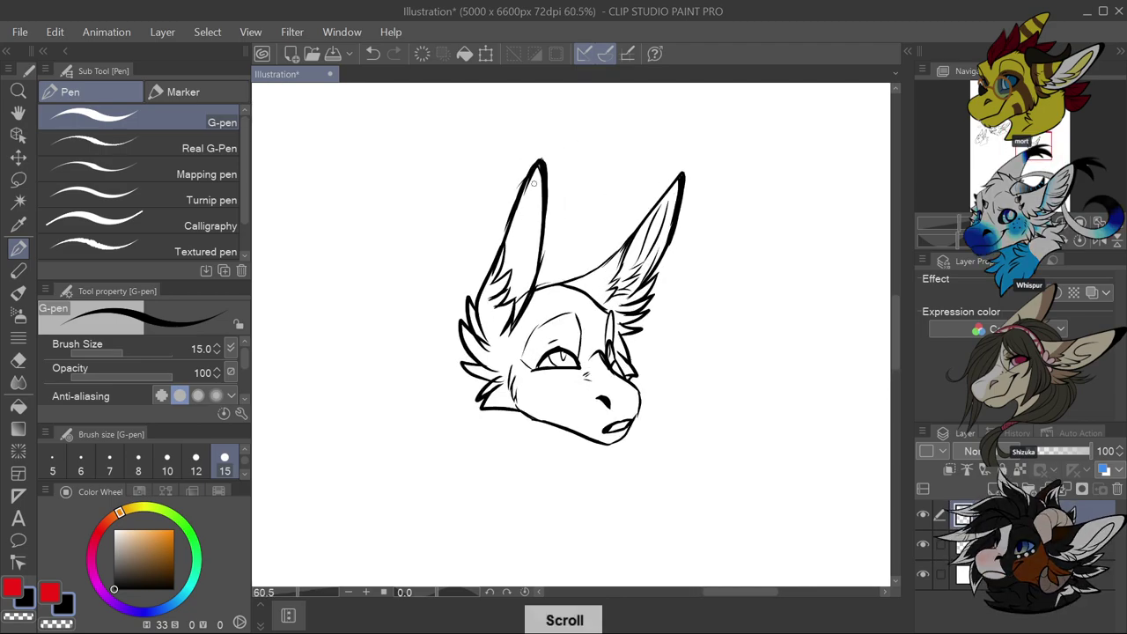
Fill the inside of the near ear with fur strokes and sharpen its dark tip
{"action": "left_click_drag", "start_coordinate": [532, 196], "coordinate": [523, 222]}
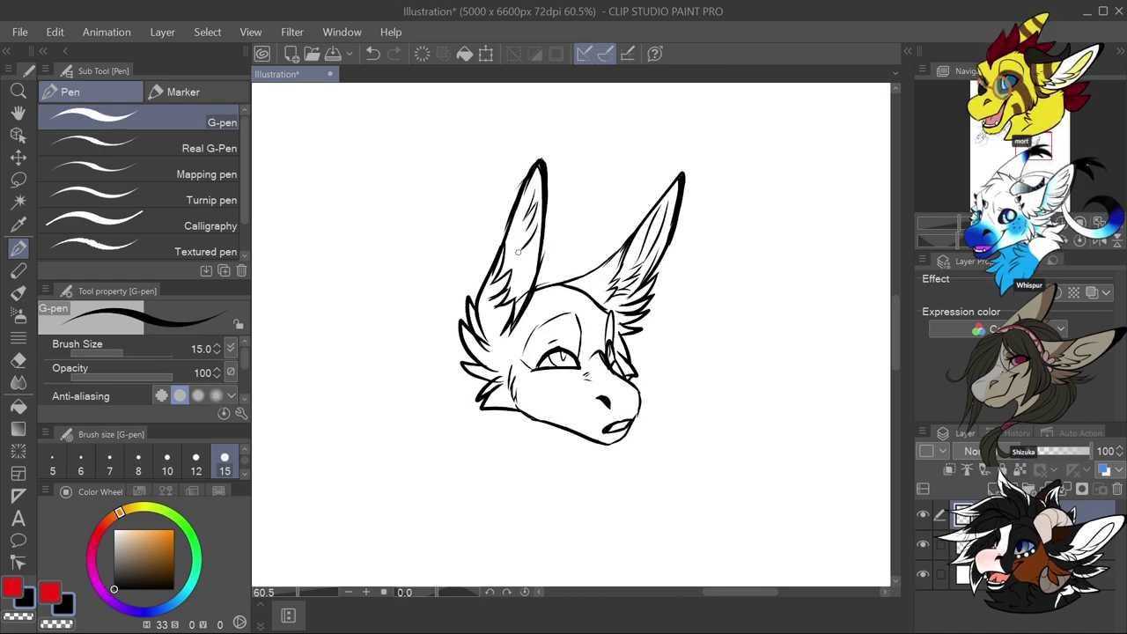
{"action": "left_click_drag", "start_coordinate": [519, 282], "coordinate": [533, 254]}
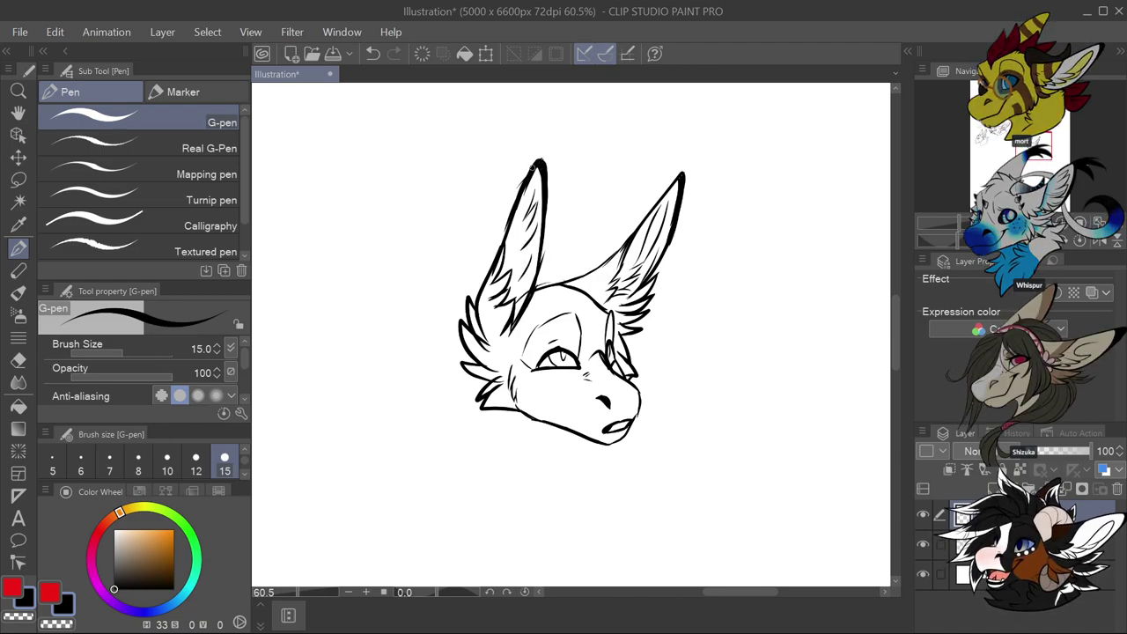
{"action": "left_click_drag", "start_coordinate": [512, 211], "coordinate": [501, 248]}
{"action": "left_click_drag", "start_coordinate": [534, 169], "coordinate": [541, 156]}
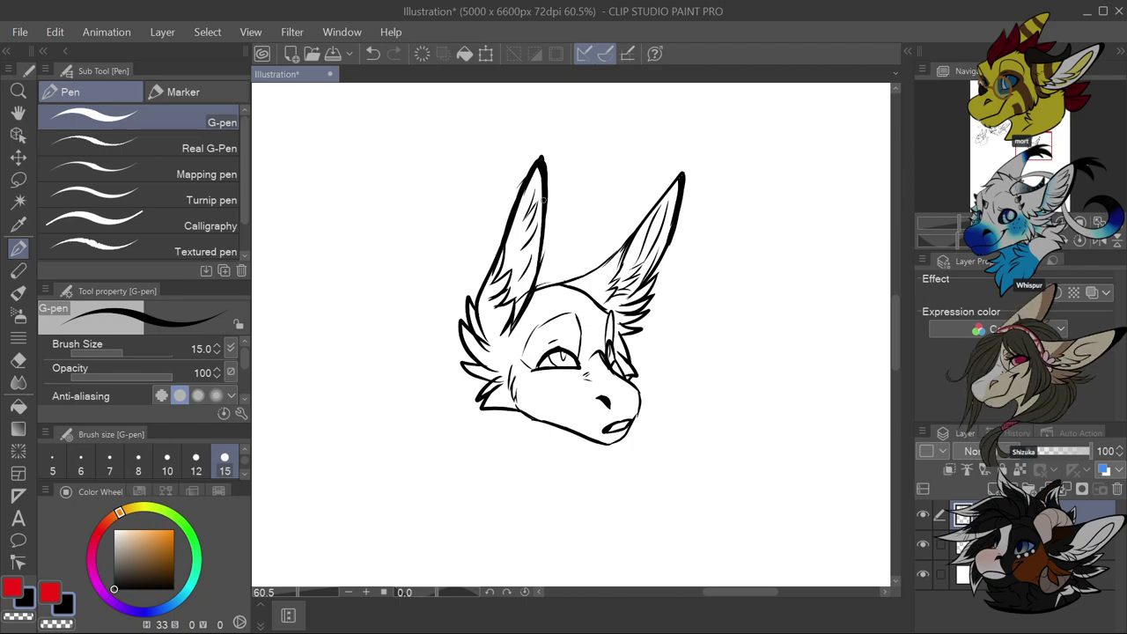
{"action": "scroll", "coordinate": [540, 238], "scroll_direction": "down", "scroll_amount": 3}
{"action": "scroll", "coordinate": [508, 387], "scroll_direction": "up", "scroll_amount": 3}
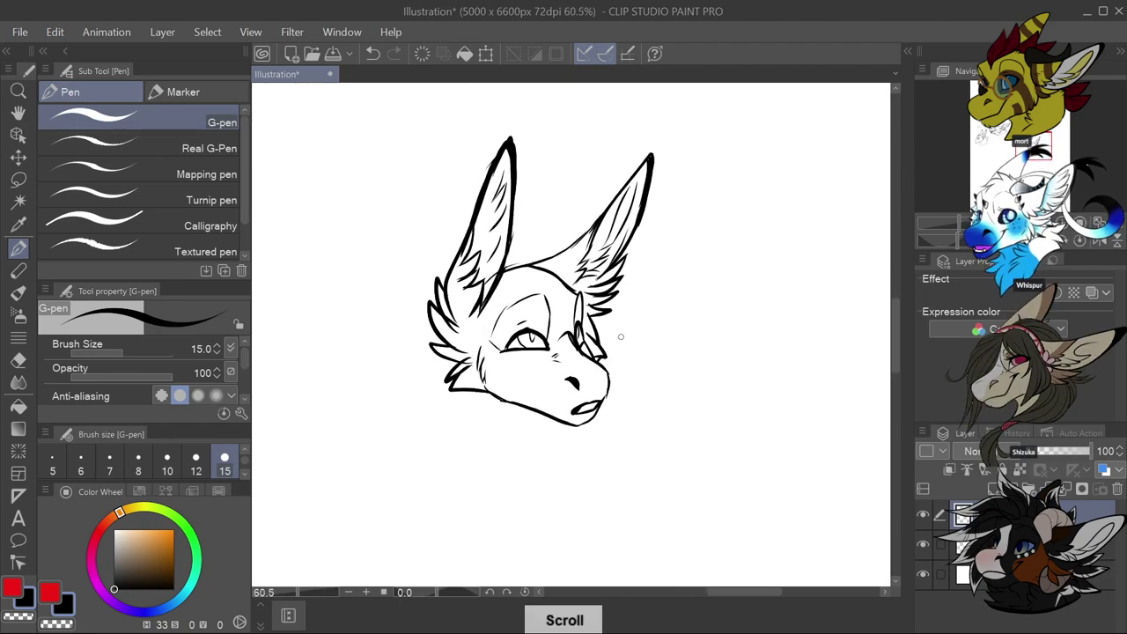
Draw the neck with fur tufts behind the cheek and at the chest, closed by a curved line at the base
{"action": "mouse_move", "coordinate": [493, 398]}
{"action": "left_mouse_down"}
{"action": "mouse_move", "coordinate": [469, 404]}
{"action": "mouse_move", "coordinate": [509, 461]}
{"action": "left_mouse_up"}
{"action": "left_click_drag", "start_coordinate": [521, 417], "coordinate": [517, 480]}
{"action": "mouse_move", "coordinate": [450, 365]}
{"action": "left_mouse_down"}
{"action": "mouse_move", "coordinate": [417, 380]}
{"action": "mouse_move", "coordinate": [441, 381]}
{"action": "mouse_move", "coordinate": [412, 383]}
{"action": "mouse_move", "coordinate": [426, 427]}
{"action": "mouse_move", "coordinate": [490, 489]}
{"action": "left_mouse_up"}
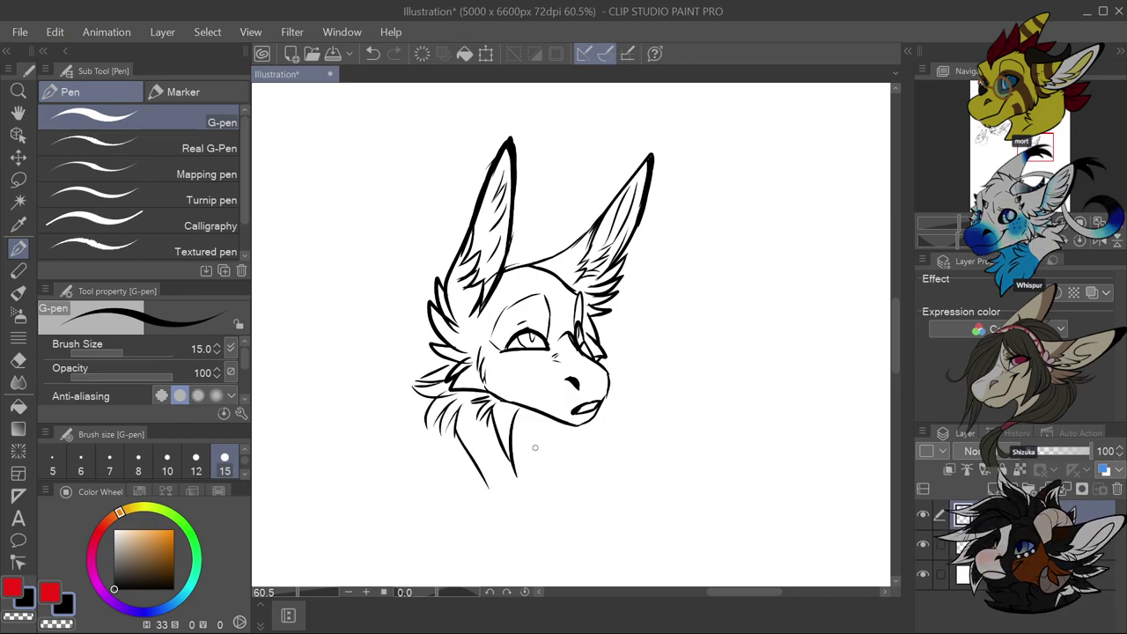
{"action": "key", "text": "ctrl+z"}
{"action": "mouse_move", "coordinate": [454, 416]}
{"action": "left_mouse_down"}
{"action": "mouse_move", "coordinate": [460, 446]}
{"action": "mouse_move", "coordinate": [468, 422]}
{"action": "mouse_move", "coordinate": [469, 485]}
{"action": "left_mouse_up"}
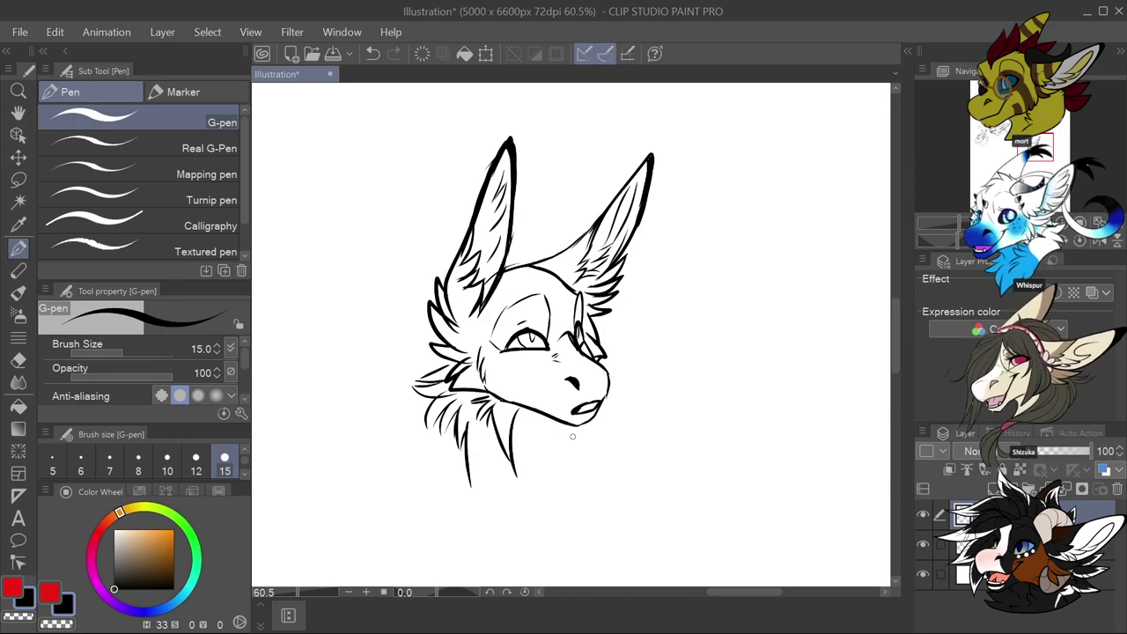
{"action": "mouse_move", "coordinate": [569, 421]}
{"action": "left_mouse_down"}
{"action": "mouse_move", "coordinate": [606, 452]}
{"action": "mouse_move", "coordinate": [609, 424]}
{"action": "mouse_move", "coordinate": [582, 433]}
{"action": "mouse_move", "coordinate": [629, 433]}
{"action": "mouse_move", "coordinate": [602, 458]}
{"action": "mouse_move", "coordinate": [631, 491]}
{"action": "left_mouse_up"}
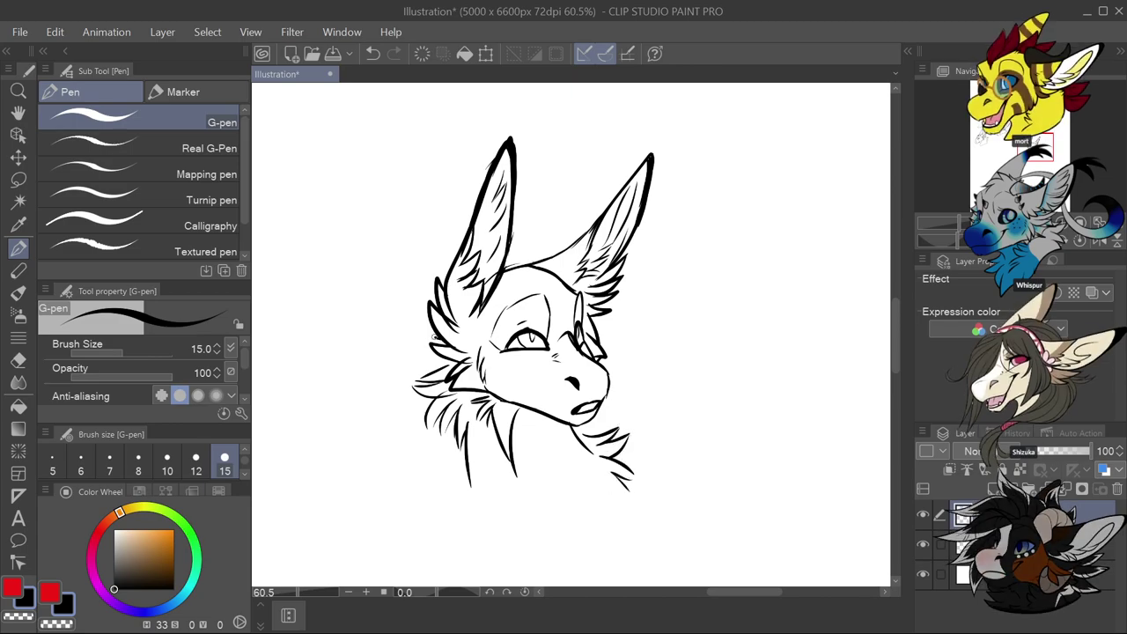
{"action": "scroll", "coordinate": [572, 433], "scroll_direction": "down", "scroll_amount": 2}
{"action": "scroll", "coordinate": [617, 466], "scroll_direction": "up", "scroll_amount": 1}
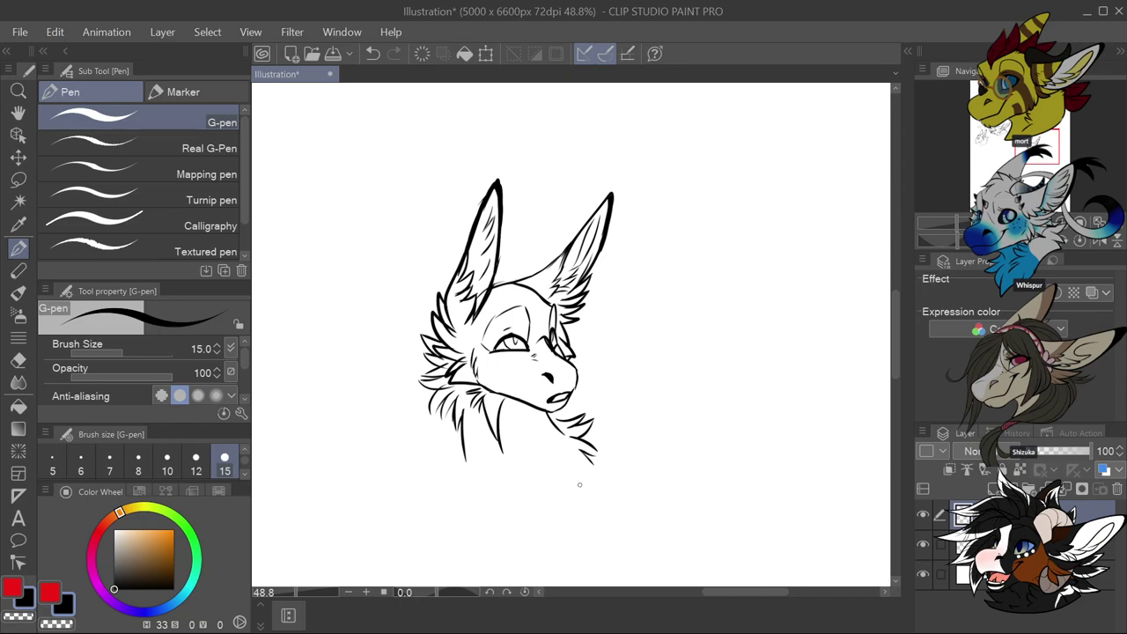
{"action": "mouse_move", "coordinate": [464, 458]}
{"action": "left_mouse_down"}
{"action": "mouse_move", "coordinate": [537, 481]}
{"action": "mouse_move", "coordinate": [605, 460]}
{"action": "mouse_move", "coordinate": [595, 459]}
{"action": "left_mouse_up"}
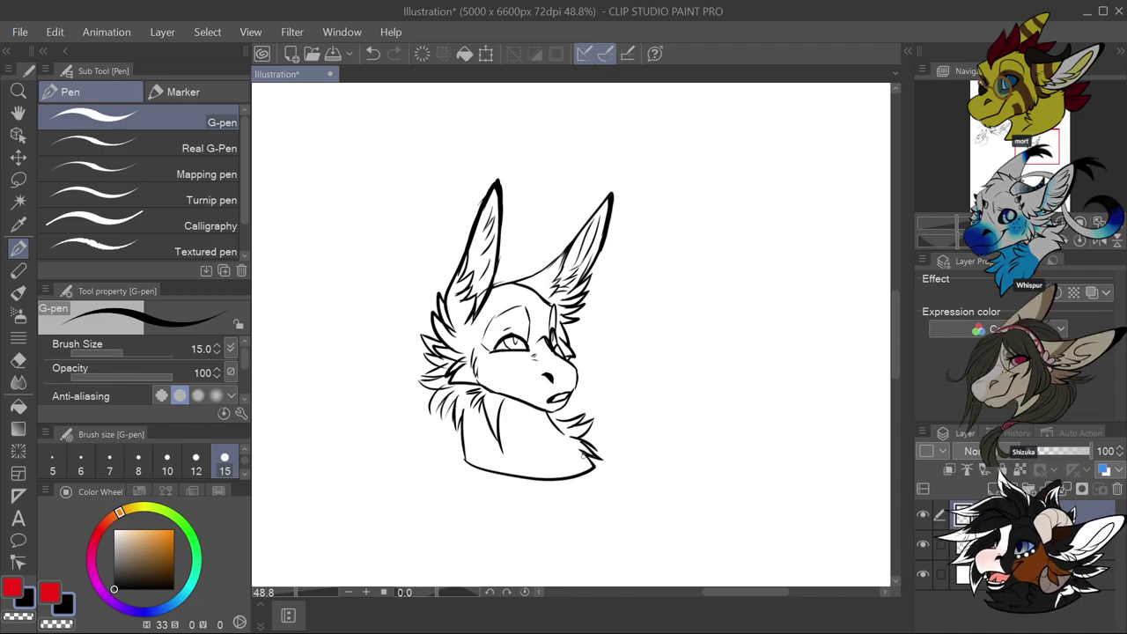
Select the finished three-quarter-view head with a rectangle and move it between the faint full-body sketch and the standing winged creature
{"action": "left_click", "coordinate": [18, 180]}
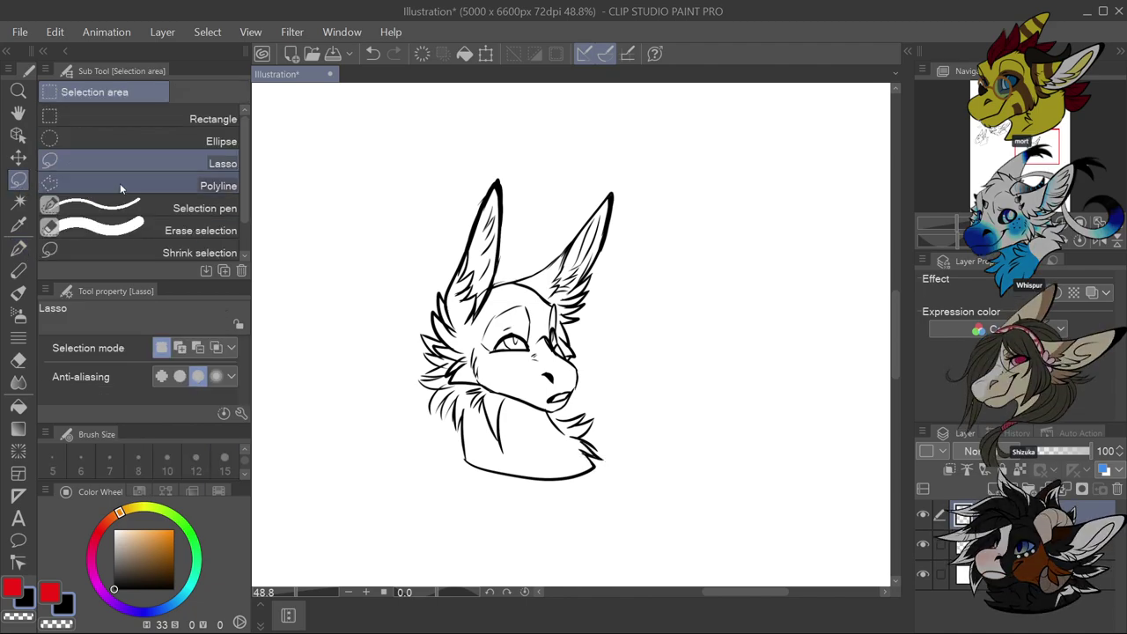
{"action": "left_click", "coordinate": [213, 119]}
{"action": "mouse_move", "coordinate": [404, 118]}
{"action": "left_mouse_down"}
{"action": "mouse_move", "coordinate": [508, 422]}
{"action": "mouse_move", "coordinate": [650, 520]}
{"action": "left_mouse_up"}
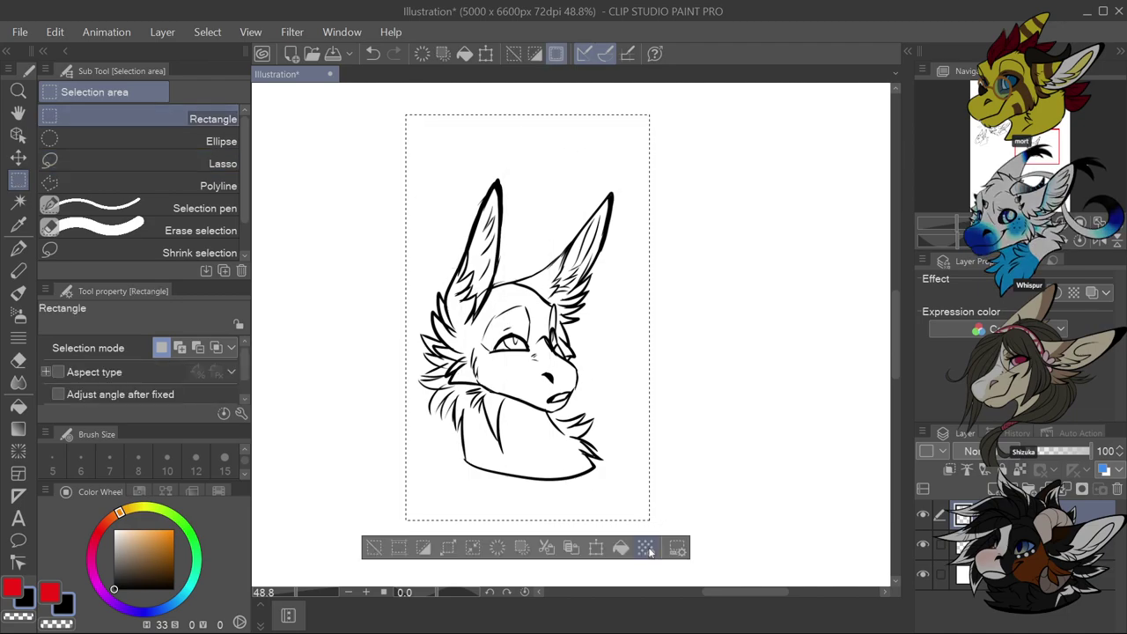
{"action": "left_click", "coordinate": [595, 547]}
{"action": "scroll", "coordinate": [617, 511], "scroll_direction": "down", "scroll_amount": 5}
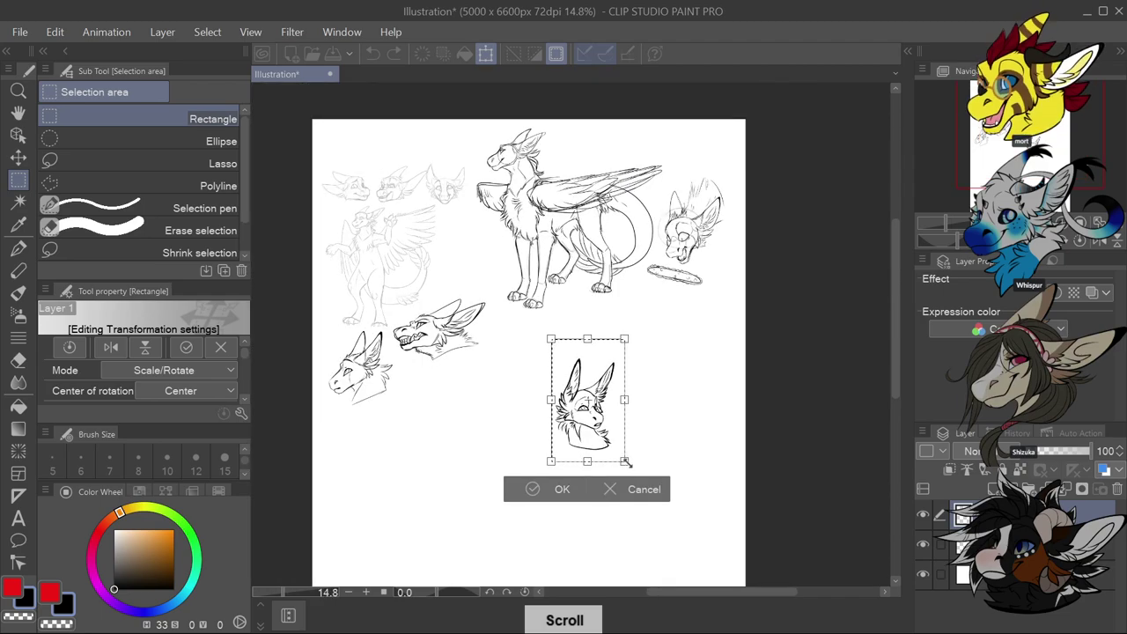
{"action": "scroll", "coordinate": [627, 462], "scroll_direction": "up", "scroll_amount": 2}
{"action": "mouse_move", "coordinate": [595, 406]}
{"action": "left_mouse_down"}
{"action": "mouse_move", "coordinate": [708, 369]}
{"action": "mouse_move", "coordinate": [665, 344]}
{"action": "mouse_move", "coordinate": [517, 365]}
{"action": "mouse_move", "coordinate": [451, 236]}
{"action": "left_mouse_up"}
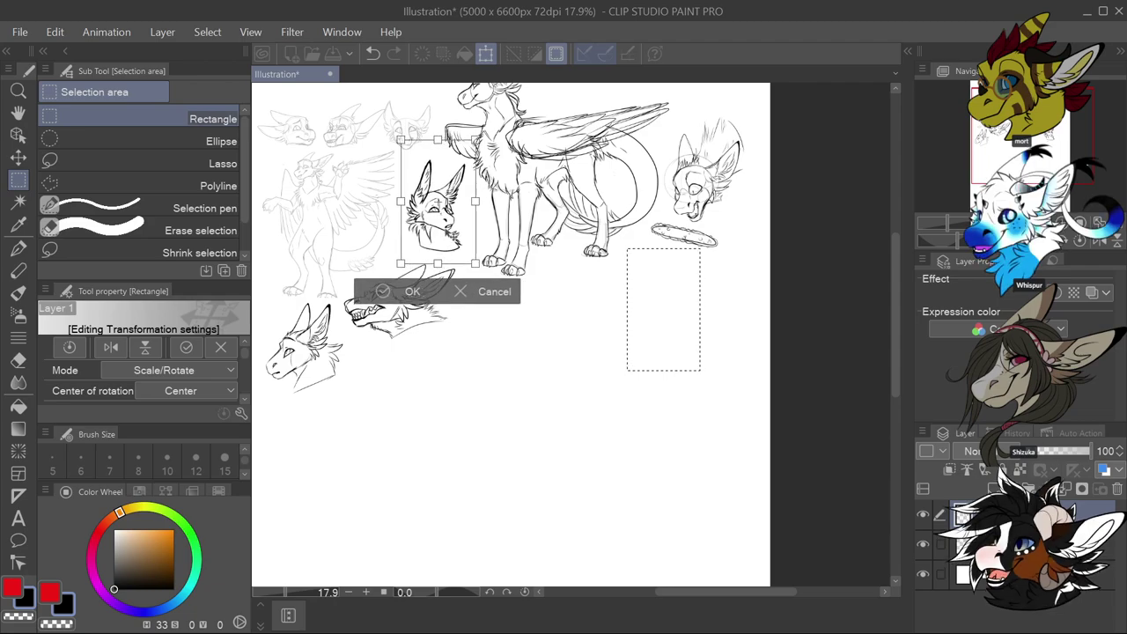
{"action": "left_click", "coordinate": [434, 288]}
{"action": "left_click", "coordinate": [483, 422]}
Draw the squinting near eye of a new head in the empty area below, hatching inside it and adding a lid line
{"action": "scroll", "coordinate": [535, 473], "scroll_direction": "down", "scroll_amount": 2}
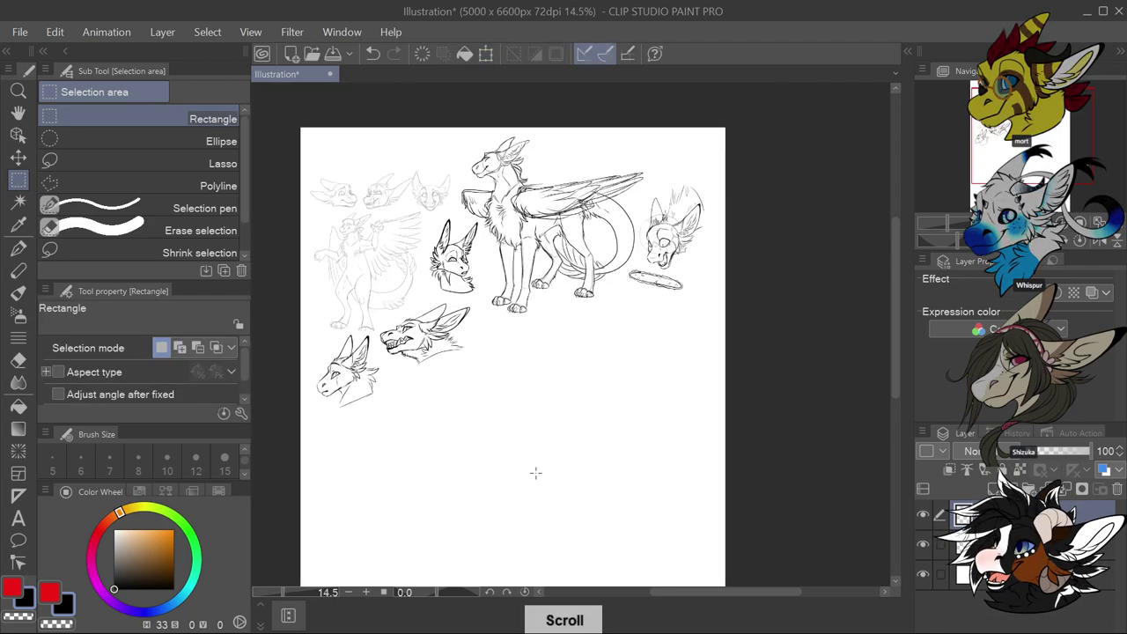
{"action": "scroll", "coordinate": [501, 416], "scroll_direction": "up", "scroll_amount": 2}
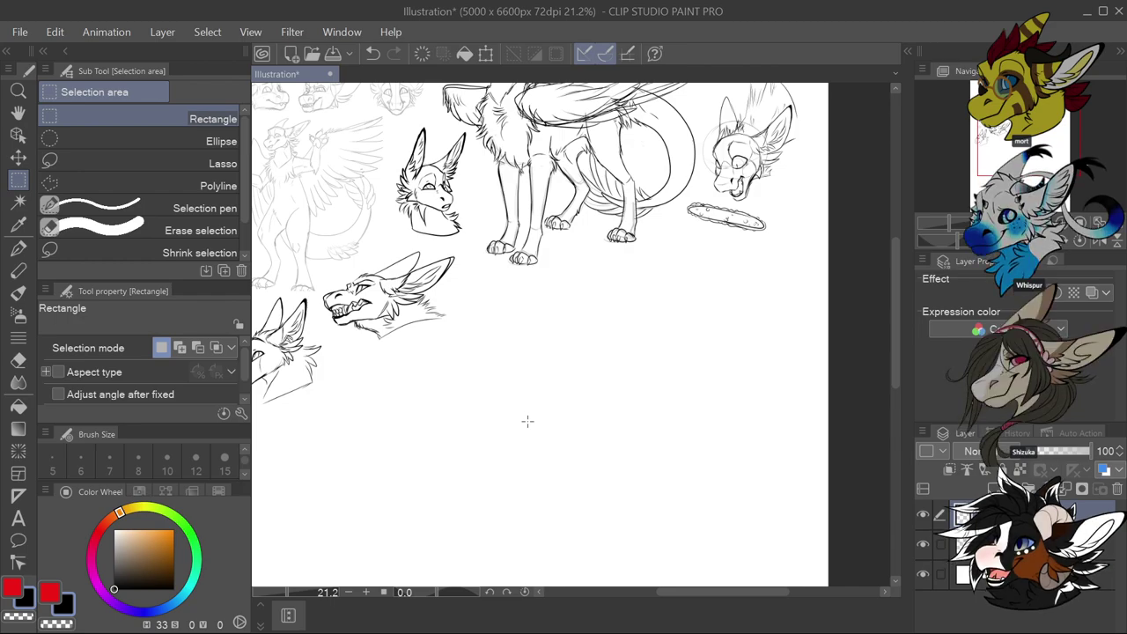
{"action": "left_click", "coordinate": [14, 250]}
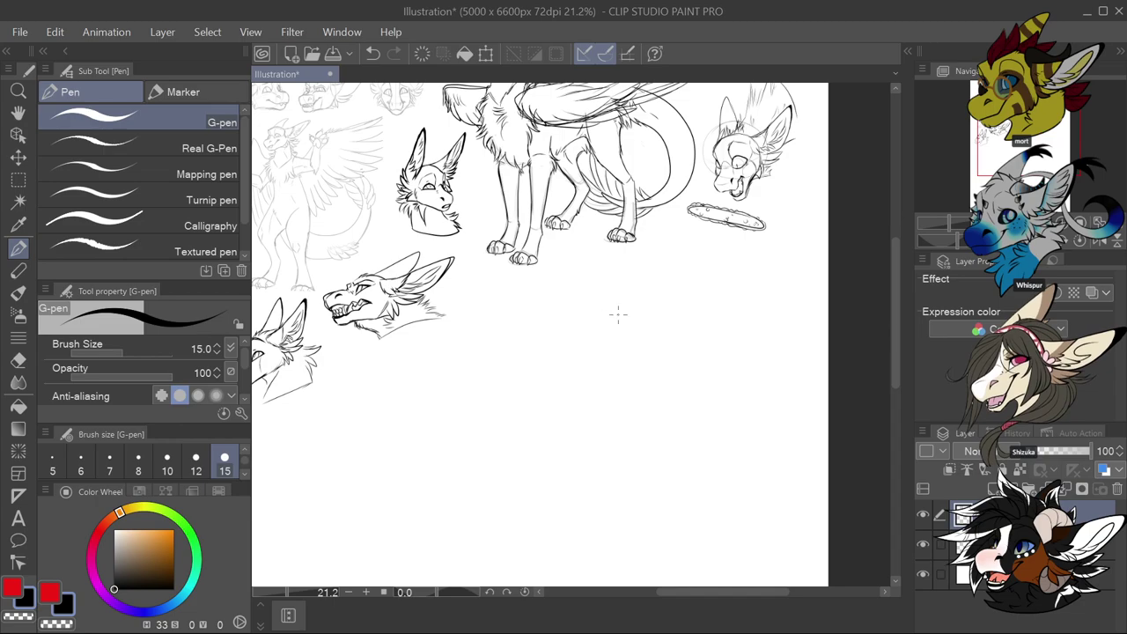
{"action": "scroll", "coordinate": [610, 410], "scroll_direction": "down", "scroll_amount": 4}
{"action": "scroll", "coordinate": [579, 411], "scroll_direction": "up", "scroll_amount": 4}
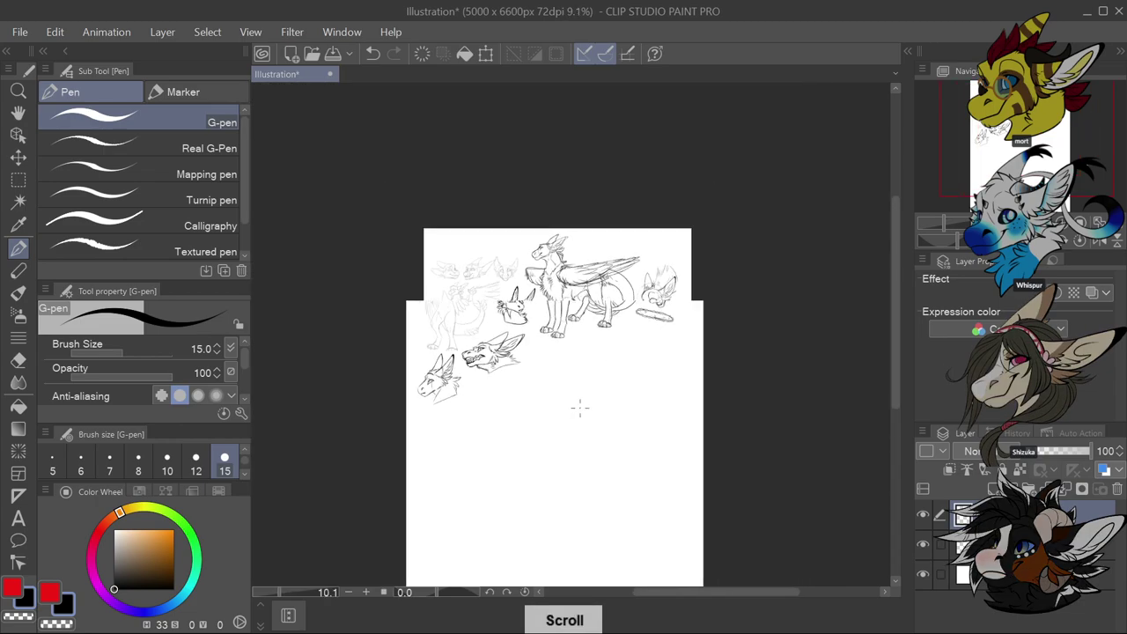
{"action": "scroll", "coordinate": [581, 378], "scroll_direction": "up", "scroll_amount": 2}
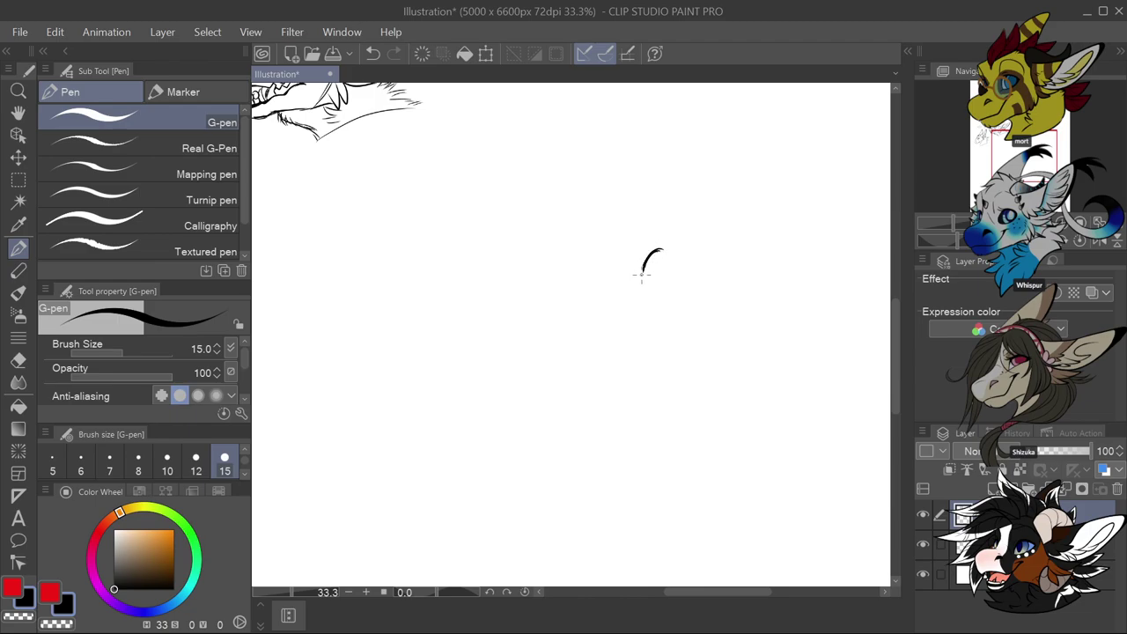
{"action": "left_click_drag", "start_coordinate": [644, 275], "coordinate": [670, 264]}
{"action": "left_click_drag", "start_coordinate": [649, 254], "coordinate": [678, 262]}
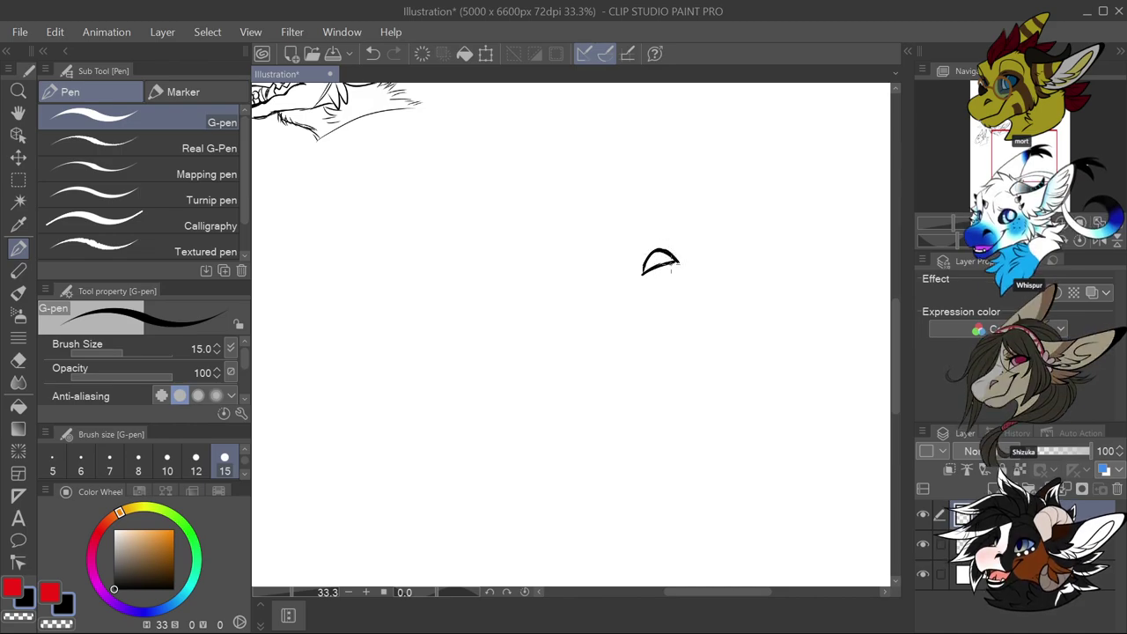
{"action": "left_click_drag", "start_coordinate": [669, 245], "coordinate": [660, 249]}
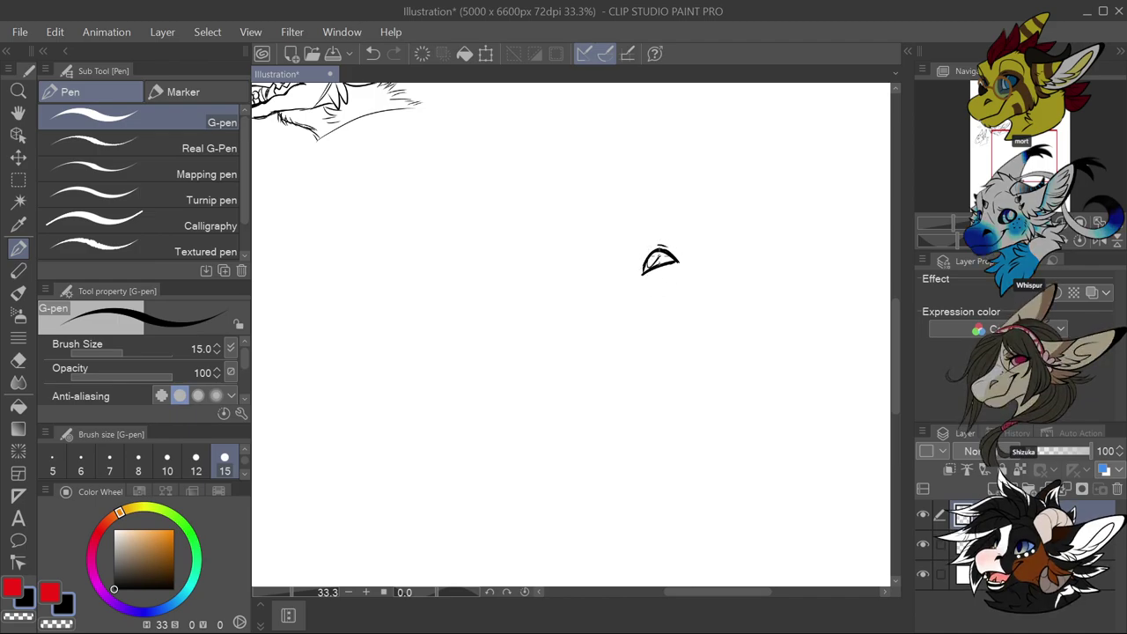
{"action": "mouse_move", "coordinate": [667, 246]}
{"action": "left_mouse_down"}
{"action": "mouse_move", "coordinate": [659, 264]}
{"action": "mouse_move", "coordinate": [680, 260]}
{"action": "left_mouse_up"}
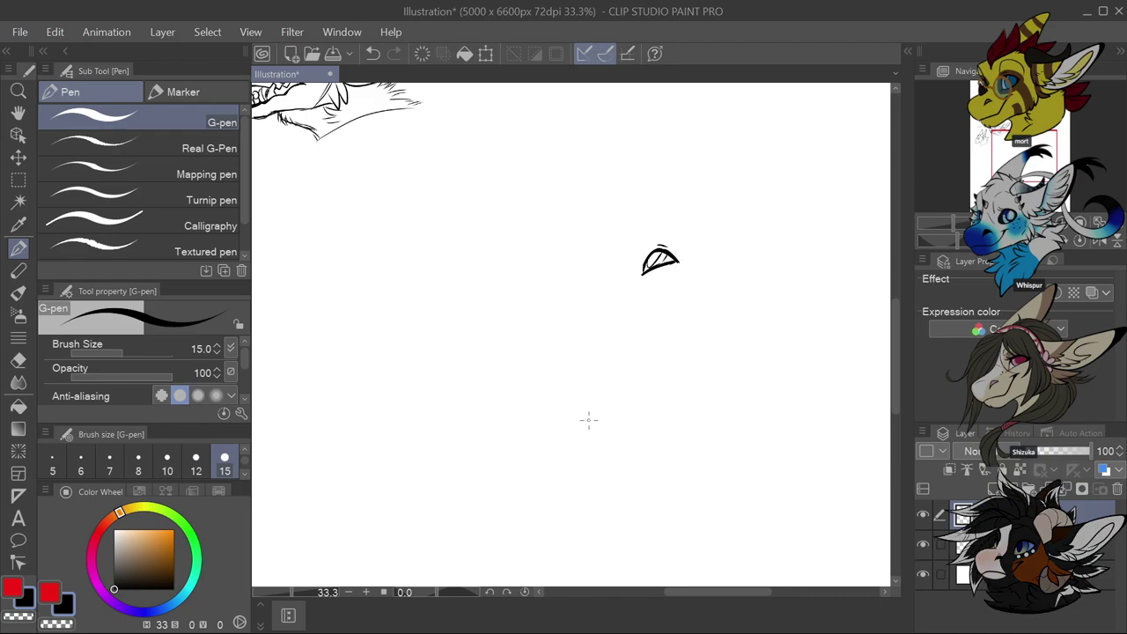
Draw the narrow, foreshortened far eye beside the near eye
{"action": "left_click_drag", "start_coordinate": [617, 250], "coordinate": [622, 280]}
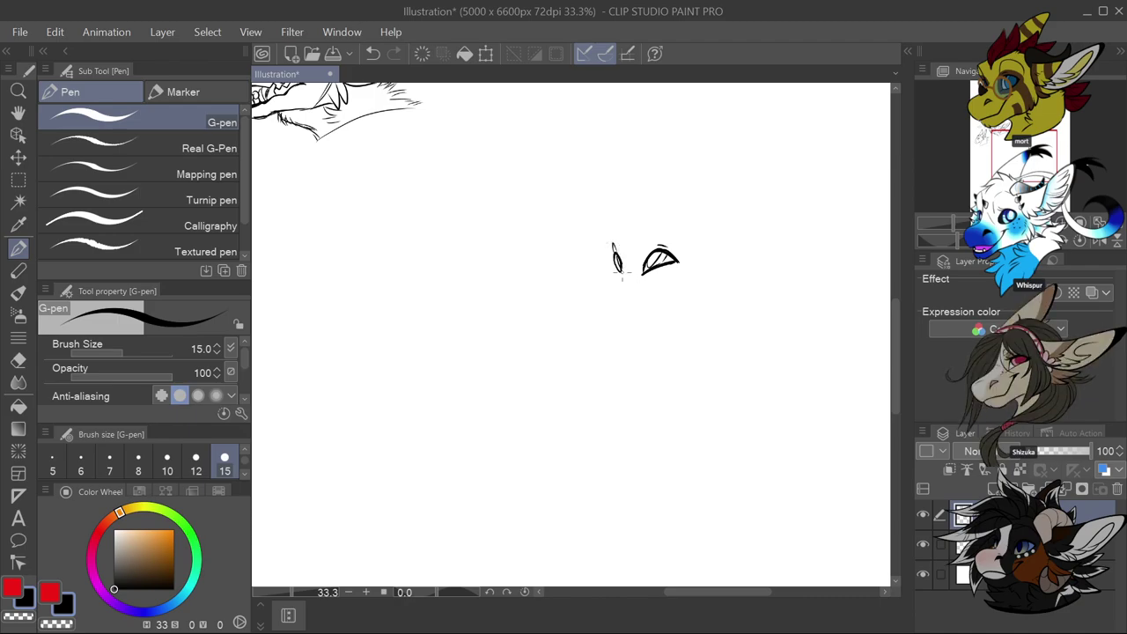
{"action": "left_click_drag", "start_coordinate": [615, 253], "coordinate": [621, 266]}
{"action": "key", "text": "ctrl+z"}
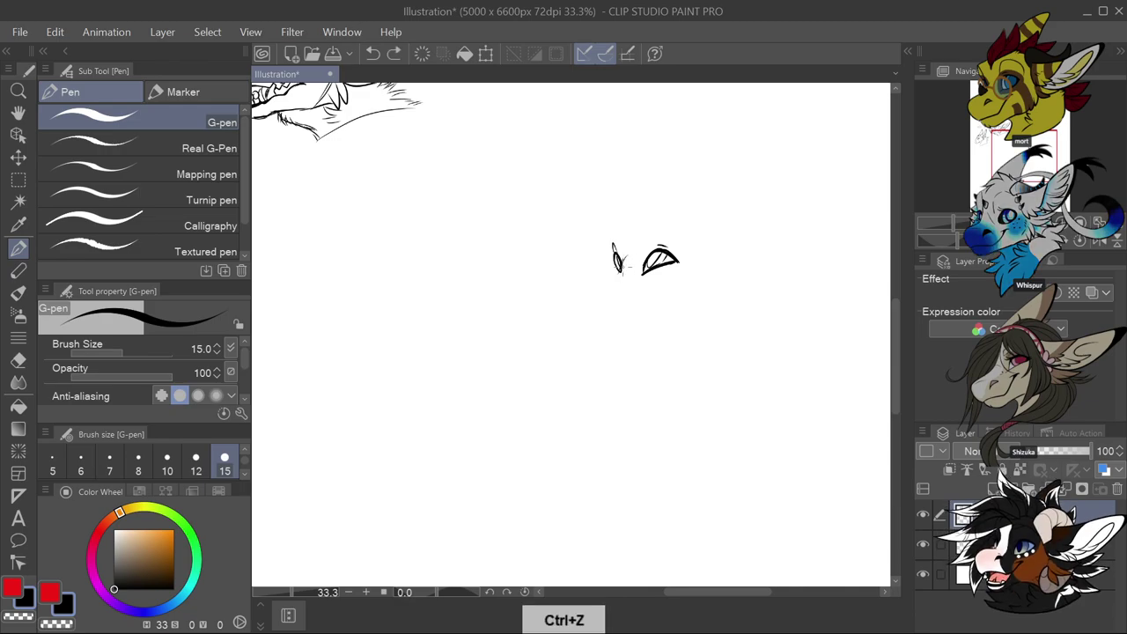
Draw the short muzzle and wide-open grinning mouth with lower teeth, outline the chin, and extend the far brow line upward
{"action": "mouse_move", "coordinate": [620, 263]}
{"action": "left_mouse_down"}
{"action": "mouse_move", "coordinate": [585, 281]}
{"action": "mouse_move", "coordinate": [592, 304]}
{"action": "mouse_move", "coordinate": [584, 285]}
{"action": "mouse_move", "coordinate": [591, 298]}
{"action": "mouse_move", "coordinate": [615, 298]}
{"action": "mouse_move", "coordinate": [660, 274]}
{"action": "left_mouse_up"}
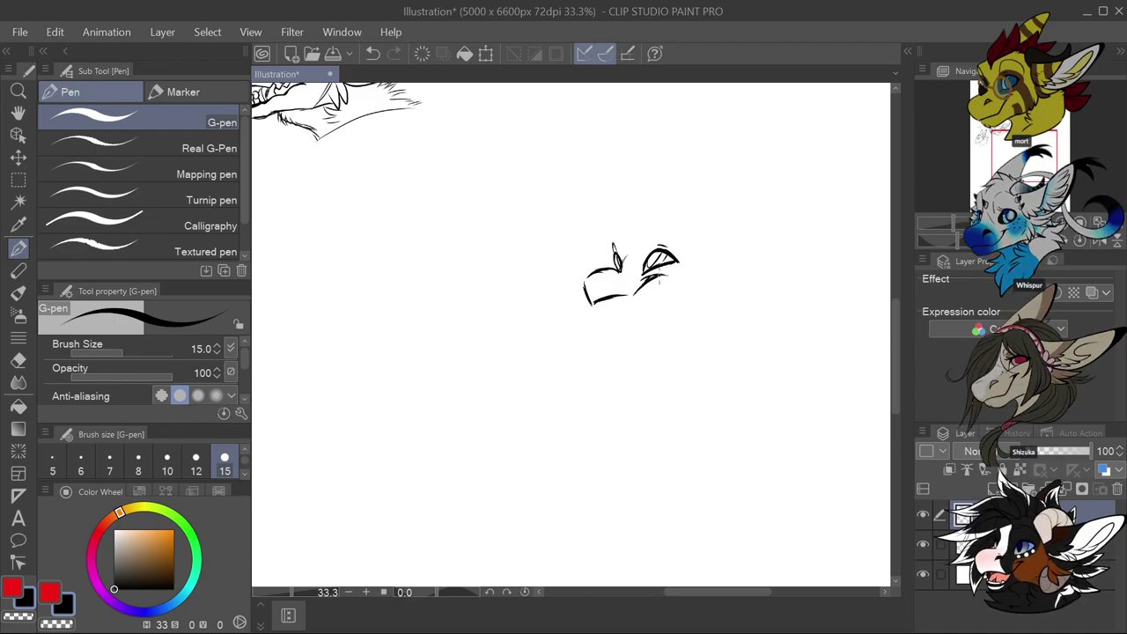
{"action": "mouse_move", "coordinate": [599, 300]}
{"action": "left_mouse_down"}
{"action": "mouse_move", "coordinate": [620, 303]}
{"action": "mouse_move", "coordinate": [615, 334]}
{"action": "mouse_move", "coordinate": [644, 324]}
{"action": "mouse_move", "coordinate": [651, 294]}
{"action": "mouse_move", "coordinate": [644, 326]}
{"action": "mouse_move", "coordinate": [662, 276]}
{"action": "mouse_move", "coordinate": [653, 305]}
{"action": "left_mouse_up"}
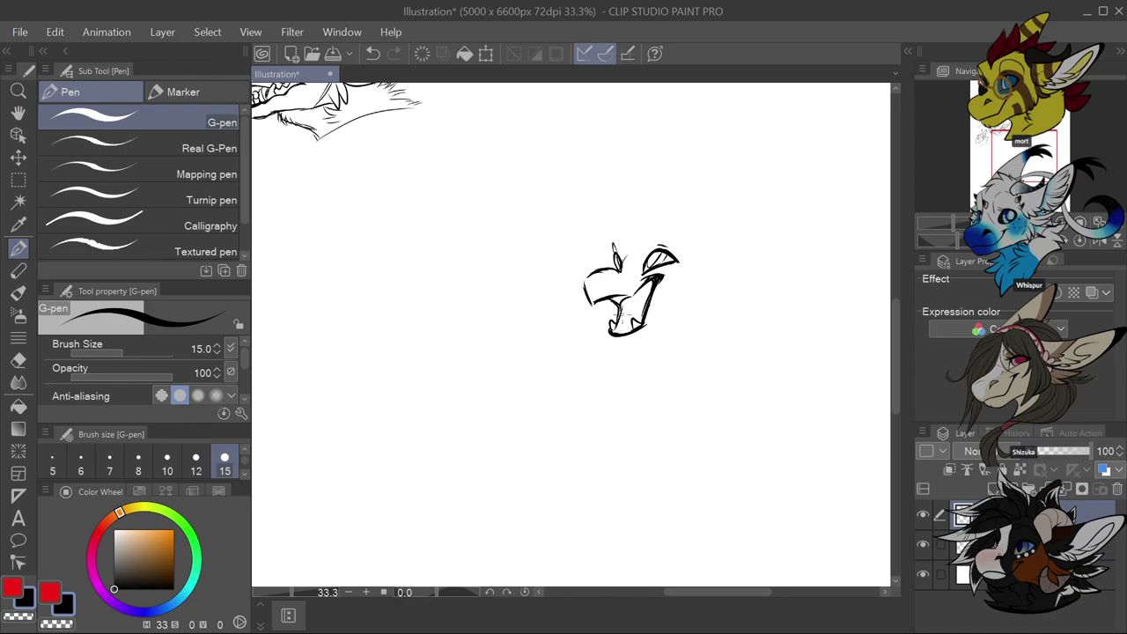
{"action": "left_click_drag", "start_coordinate": [630, 322], "coordinate": [607, 333]}
{"action": "key", "text": "ctrl+z"}
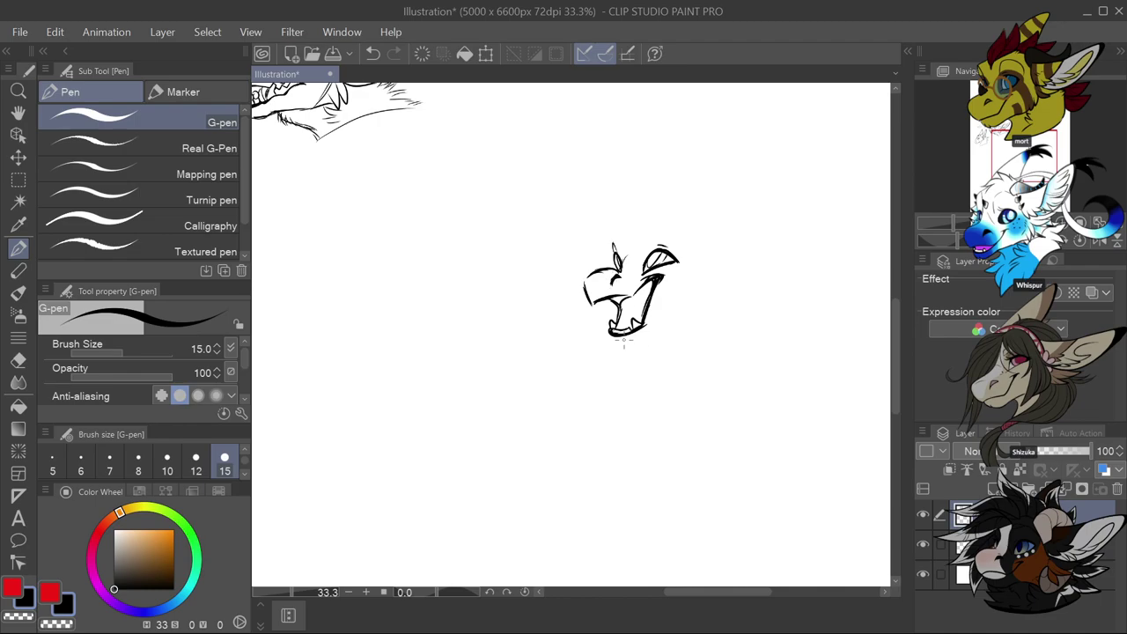
{"action": "mouse_move", "coordinate": [613, 342]}
{"action": "left_mouse_down"}
{"action": "mouse_move", "coordinate": [644, 348]}
{"action": "mouse_move", "coordinate": [658, 331]}
{"action": "mouse_move", "coordinate": [652, 338]}
{"action": "left_mouse_up"}
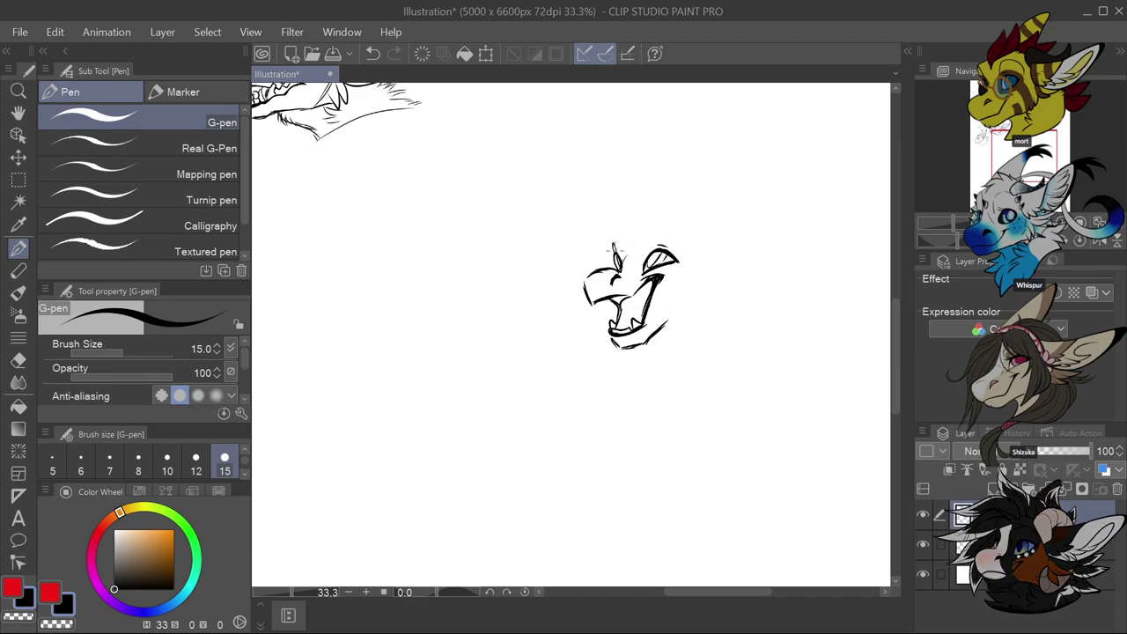
{"action": "key", "text": "ctrl+z"}
{"action": "left_click_drag", "start_coordinate": [616, 259], "coordinate": [607, 222]}
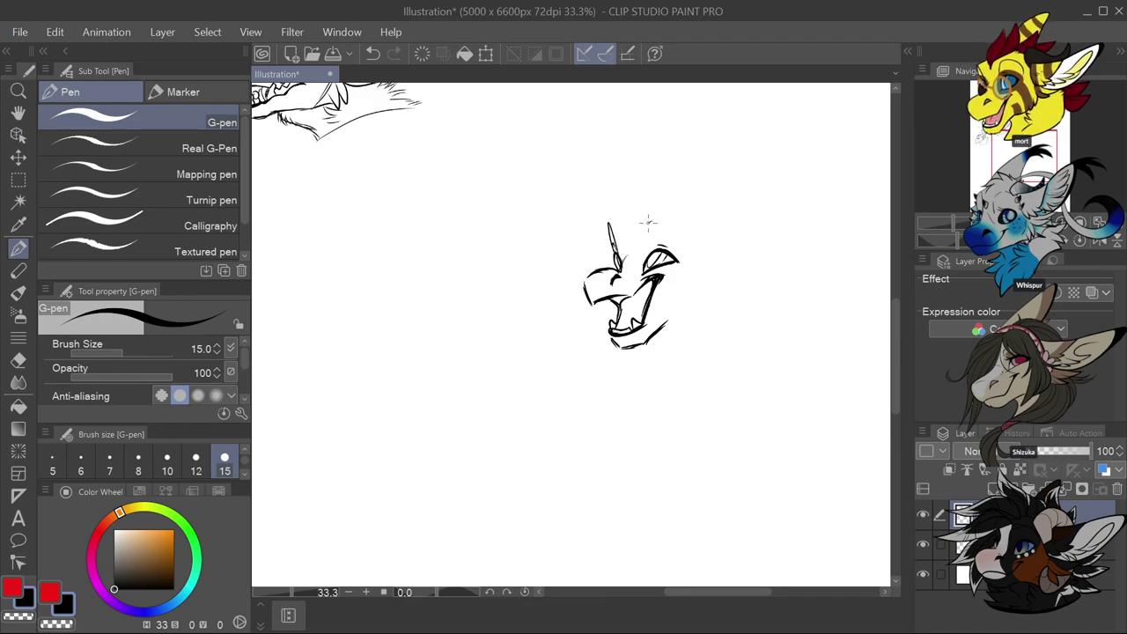
{"action": "mouse_move", "coordinate": [647, 255]}
{"action": "left_mouse_down"}
{"action": "mouse_move", "coordinate": [648, 224]}
{"action": "mouse_move", "coordinate": [666, 221]}
{"action": "mouse_move", "coordinate": [683, 236]}
{"action": "mouse_move", "coordinate": [684, 257]}
{"action": "left_mouse_up"}
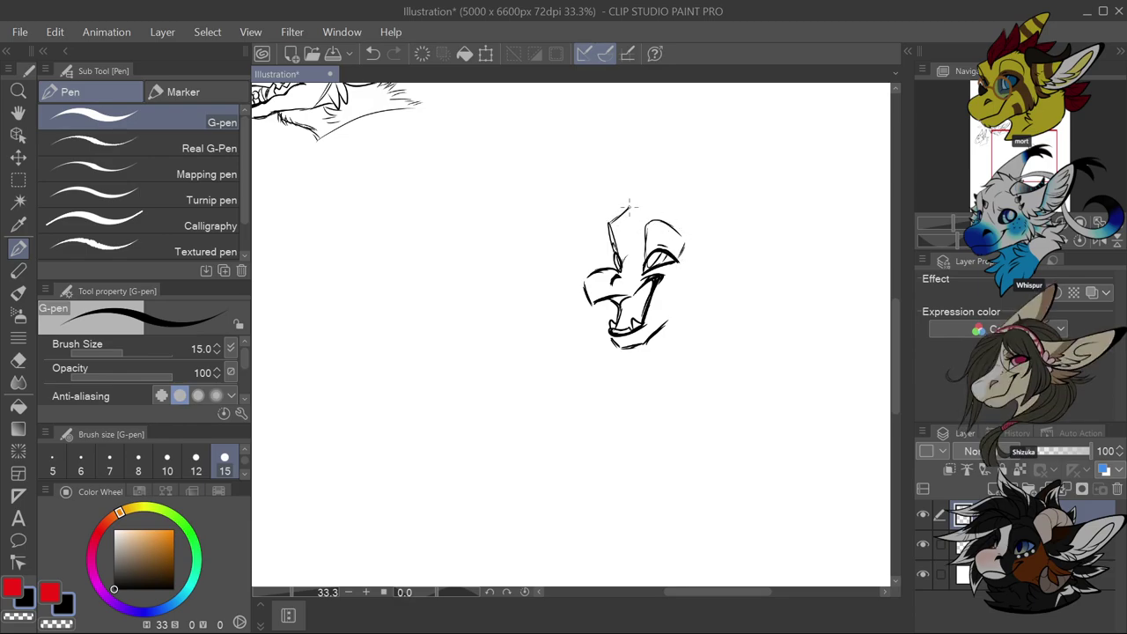
{"action": "key", "text": "ctrl+z"}
{"action": "key", "text": "ctrl+z"}
{"action": "key", "text": "ctrl+z"}
{"action": "key", "text": "ctrl+z"}
{"action": "key", "text": "ctrl+z"}
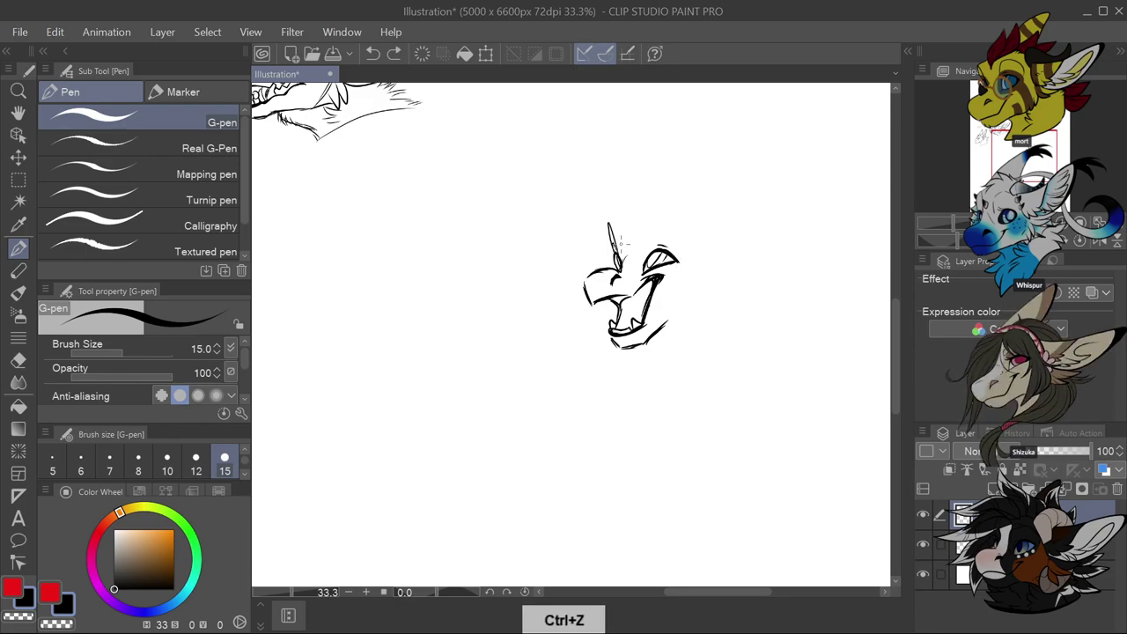
Draw the peaked brow line over the near eye and the forehead curve above it
{"action": "mouse_move", "coordinate": [614, 251]}
{"action": "left_mouse_down"}
{"action": "mouse_move", "coordinate": [613, 228]}
{"action": "mouse_move", "coordinate": [656, 225]}
{"action": "left_mouse_up"}
{"action": "key", "text": "ctrl+z"}
{"action": "mouse_move", "coordinate": [640, 263]}
{"action": "left_mouse_down"}
{"action": "mouse_move", "coordinate": [660, 216]}
{"action": "mouse_move", "coordinate": [685, 253]}
{"action": "left_mouse_up"}
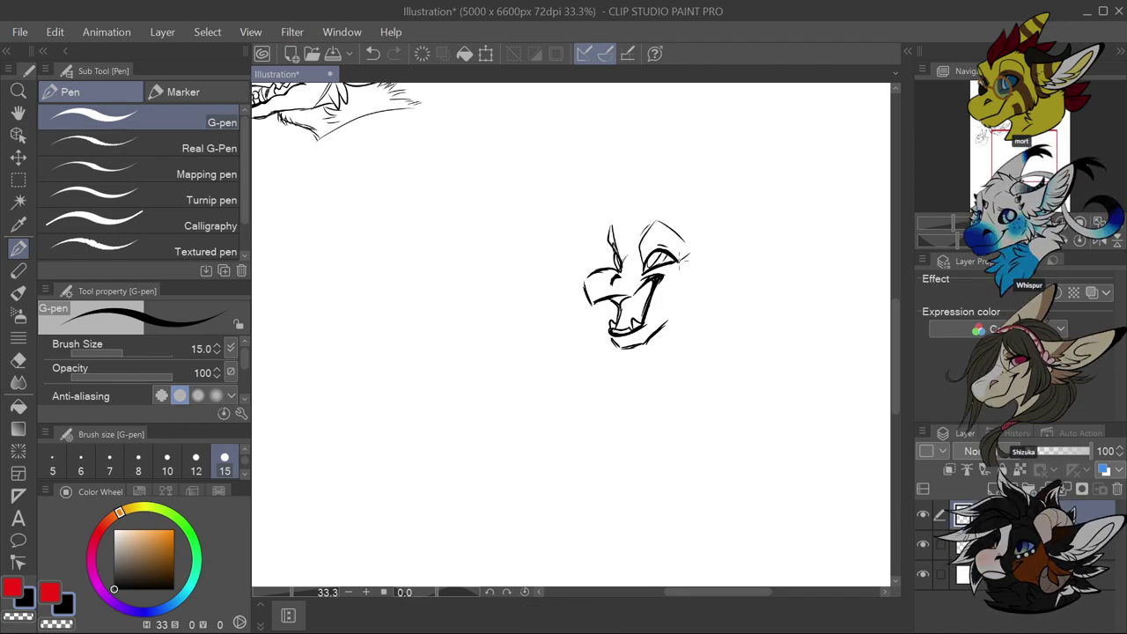
{"action": "mouse_move", "coordinate": [620, 215]}
{"action": "left_mouse_down"}
{"action": "mouse_move", "coordinate": [627, 201]}
{"action": "mouse_move", "coordinate": [607, 225]}
{"action": "mouse_move", "coordinate": [662, 202]}
{"action": "mouse_move", "coordinate": [675, 208]}
{"action": "mouse_move", "coordinate": [641, 211]}
{"action": "mouse_move", "coordinate": [686, 210]}
{"action": "left_mouse_up"}
{"action": "key", "text": "ctrl+z"}
{"action": "key", "text": "ctrl+z"}
Draw the large pointed near ear with fur tufts at its base, and add the cheek tuft and jaw line
{"action": "mouse_move", "coordinate": [699, 250]}
{"action": "left_mouse_down"}
{"action": "mouse_move", "coordinate": [716, 273]}
{"action": "mouse_move", "coordinate": [725, 255]}
{"action": "left_mouse_up"}
{"action": "key", "text": "ctrl+z"}
{"action": "mouse_move", "coordinate": [716, 252]}
{"action": "left_mouse_down"}
{"action": "mouse_move", "coordinate": [731, 261]}
{"action": "mouse_move", "coordinate": [740, 242]}
{"action": "mouse_move", "coordinate": [691, 251]}
{"action": "left_mouse_up"}
{"action": "left_click_drag", "start_coordinate": [728, 215], "coordinate": [718, 248]}
{"action": "mouse_move", "coordinate": [700, 236]}
{"action": "left_mouse_down"}
{"action": "mouse_move", "coordinate": [728, 204]}
{"action": "mouse_move", "coordinate": [729, 232]}
{"action": "mouse_move", "coordinate": [729, 219]}
{"action": "left_mouse_up"}
{"action": "mouse_move", "coordinate": [727, 210]}
{"action": "left_mouse_down"}
{"action": "mouse_move", "coordinate": [706, 229]}
{"action": "mouse_move", "coordinate": [777, 159]}
{"action": "left_mouse_up"}
{"action": "mouse_move", "coordinate": [733, 202]}
{"action": "left_mouse_down"}
{"action": "mouse_move", "coordinate": [762, 172]}
{"action": "mouse_move", "coordinate": [794, 187]}
{"action": "mouse_move", "coordinate": [764, 239]}
{"action": "mouse_move", "coordinate": [722, 270]}
{"action": "mouse_move", "coordinate": [762, 262]}
{"action": "mouse_move", "coordinate": [708, 280]}
{"action": "mouse_move", "coordinate": [708, 302]}
{"action": "mouse_move", "coordinate": [651, 336]}
{"action": "left_mouse_up"}
{"action": "mouse_move", "coordinate": [701, 306]}
{"action": "left_mouse_down"}
{"action": "mouse_move", "coordinate": [647, 339]}
{"action": "mouse_move", "coordinate": [708, 300]}
{"action": "mouse_move", "coordinate": [628, 345]}
{"action": "left_mouse_up"}
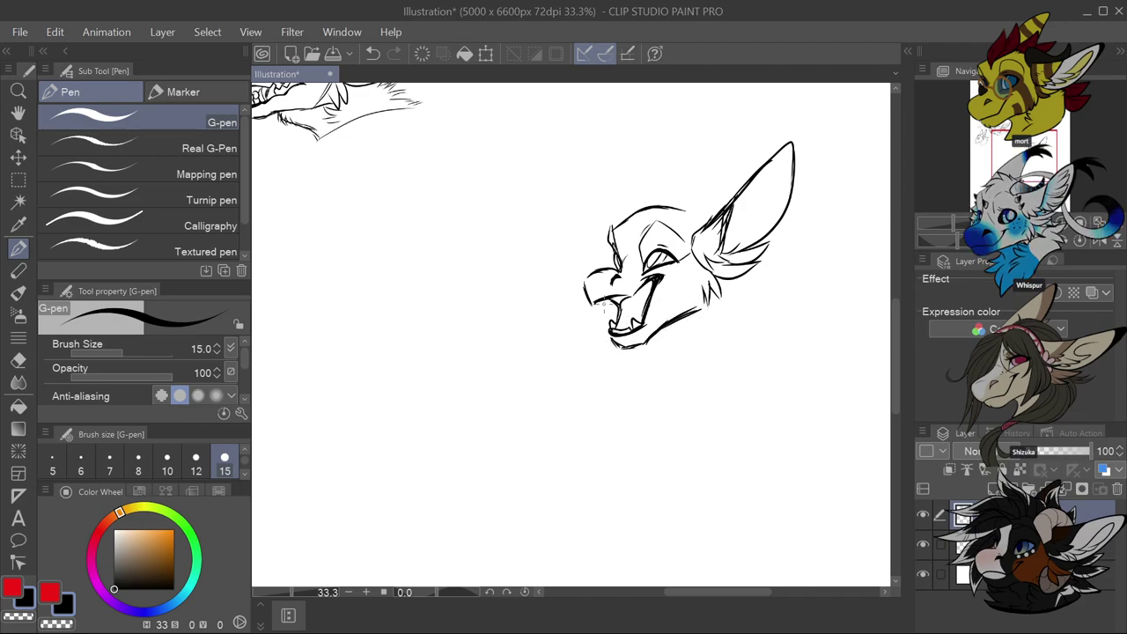
Refine the far eye and bridge of the muzzle, and strengthen the top of the head with fur tufts
{"action": "left_click_drag", "start_coordinate": [622, 252], "coordinate": [603, 263]}
{"action": "left_click_drag", "start_coordinate": [615, 260], "coordinate": [606, 274]}
{"action": "mouse_move", "coordinate": [616, 219]}
{"action": "left_mouse_down"}
{"action": "mouse_move", "coordinate": [651, 199]}
{"action": "mouse_move", "coordinate": [641, 203]}
{"action": "mouse_move", "coordinate": [709, 214]}
{"action": "left_mouse_up"}
Darken the near ear's outer edge and tip, and fill its inside with fur strokes
{"action": "left_click_drag", "start_coordinate": [792, 138], "coordinate": [789, 220]}
{"action": "mouse_move", "coordinate": [800, 164]}
{"action": "left_mouse_down"}
{"action": "mouse_move", "coordinate": [793, 138]}
{"action": "mouse_move", "coordinate": [799, 180]}
{"action": "left_mouse_up"}
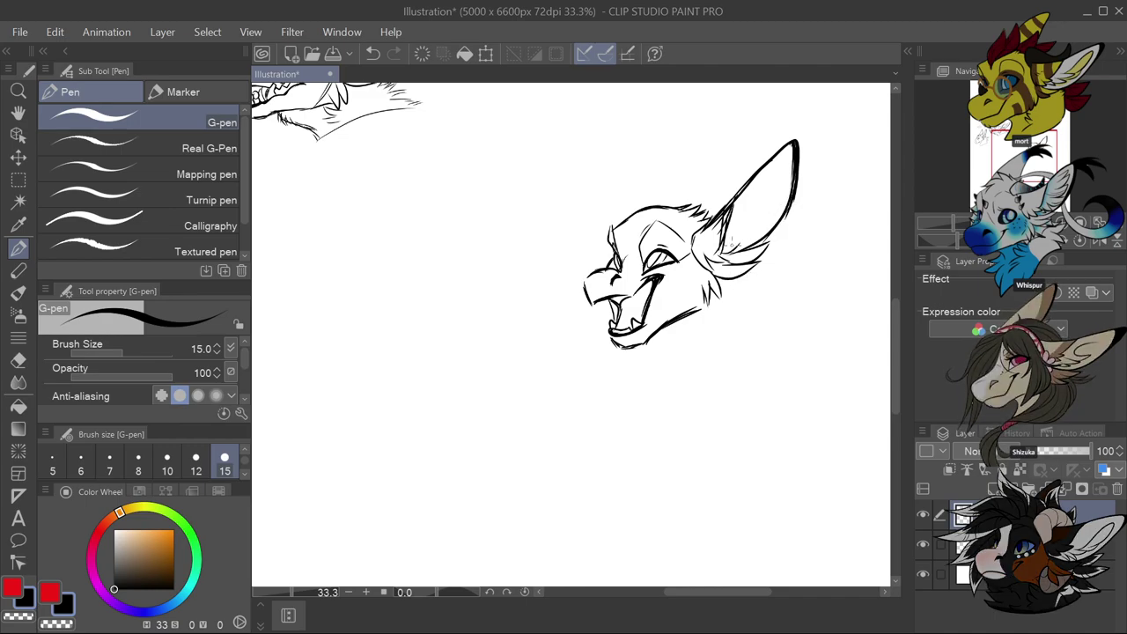
{"action": "mouse_move", "coordinate": [731, 240]}
{"action": "left_mouse_down"}
{"action": "mouse_move", "coordinate": [766, 225]}
{"action": "mouse_move", "coordinate": [785, 160]}
{"action": "left_mouse_up"}
{"action": "mouse_move", "coordinate": [764, 213]}
{"action": "left_mouse_down"}
{"action": "mouse_move", "coordinate": [786, 162]}
{"action": "mouse_move", "coordinate": [780, 204]}
{"action": "left_mouse_up"}
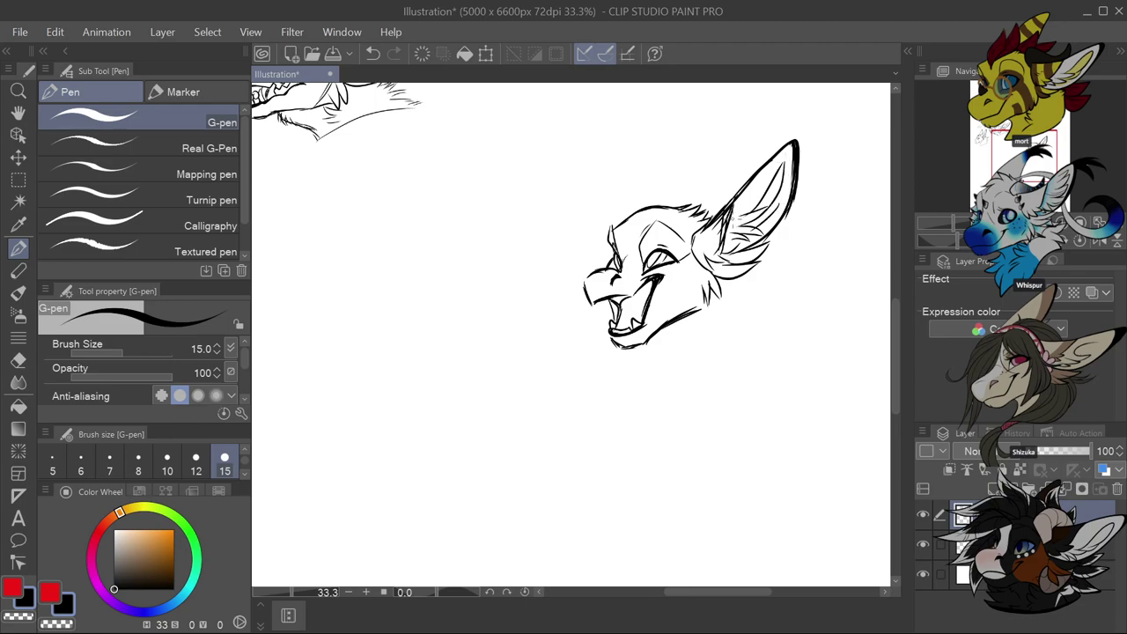
Draw the pointed far ear rising behind the forehead, with a dark edge and small inner fur marks
{"action": "mouse_move", "coordinate": [627, 215]}
{"action": "left_mouse_down"}
{"action": "mouse_move", "coordinate": [683, 120]}
{"action": "mouse_move", "coordinate": [691, 127]}
{"action": "mouse_move", "coordinate": [687, 204]}
{"action": "left_mouse_up"}
{"action": "mouse_move", "coordinate": [692, 137]}
{"action": "left_mouse_down"}
{"action": "mouse_move", "coordinate": [673, 128]}
{"action": "mouse_move", "coordinate": [667, 139]}
{"action": "mouse_move", "coordinate": [687, 151]}
{"action": "mouse_move", "coordinate": [684, 167]}
{"action": "left_mouse_up"}
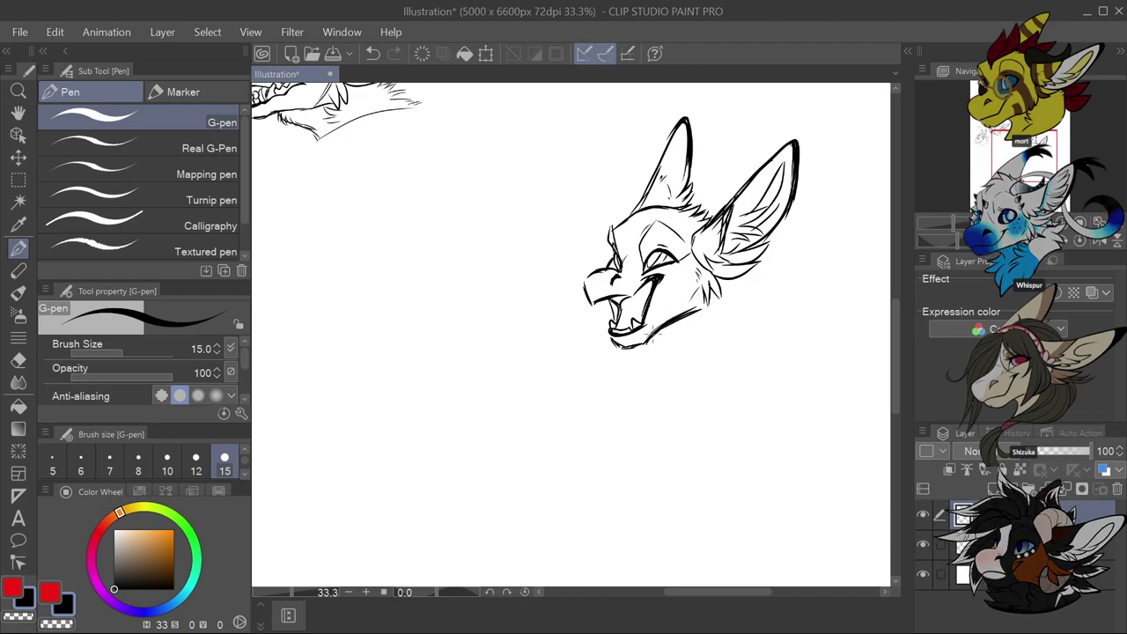
{"action": "key", "text": "ctrl+z"}
Draw the neck tapering to a point below the jaw, with short fur strokes along its back and inside
{"action": "left_click_drag", "start_coordinate": [655, 331], "coordinate": [683, 351]}
{"action": "mouse_move", "coordinate": [702, 315]}
{"action": "left_mouse_down"}
{"action": "mouse_move", "coordinate": [716, 327]}
{"action": "mouse_move", "coordinate": [705, 333]}
{"action": "mouse_move", "coordinate": [700, 379]}
{"action": "left_mouse_up"}
{"action": "mouse_move", "coordinate": [748, 273]}
{"action": "left_mouse_down"}
{"action": "mouse_move", "coordinate": [785, 306]}
{"action": "mouse_move", "coordinate": [775, 308]}
{"action": "mouse_move", "coordinate": [786, 306]}
{"action": "mouse_move", "coordinate": [776, 294]}
{"action": "mouse_move", "coordinate": [773, 330]}
{"action": "mouse_move", "coordinate": [761, 316]}
{"action": "mouse_move", "coordinate": [769, 334]}
{"action": "mouse_move", "coordinate": [752, 322]}
{"action": "mouse_move", "coordinate": [766, 337]}
{"action": "mouse_move", "coordinate": [704, 407]}
{"action": "left_mouse_up"}
{"action": "key", "text": "ctrl+z"}
{"action": "left_click_drag", "start_coordinate": [707, 366], "coordinate": [705, 406]}
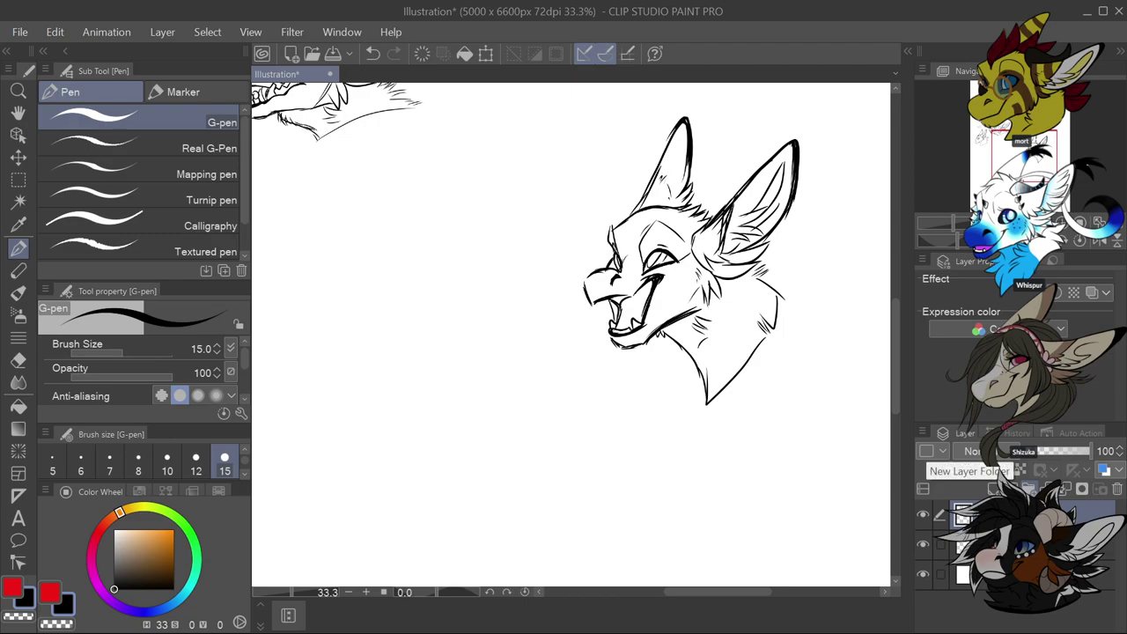
{"action": "left_click_drag", "start_coordinate": [722, 337], "coordinate": [742, 356]}
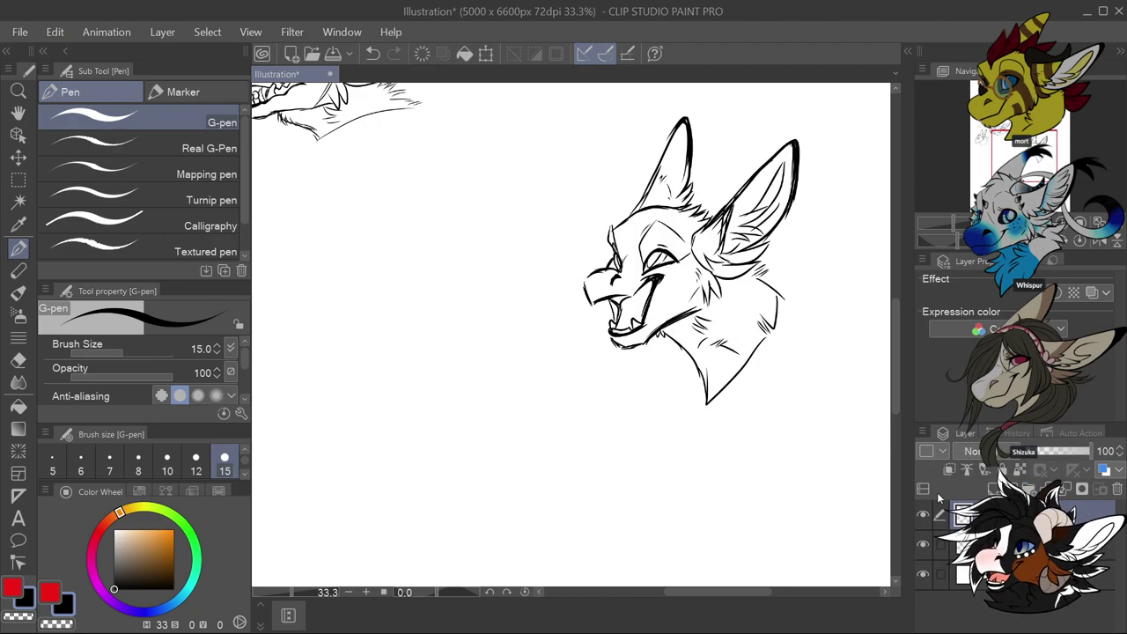
Select the grinning head with a rectangle, start transforming it and flip it horizontally
{"action": "left_click", "coordinate": [17, 181]}
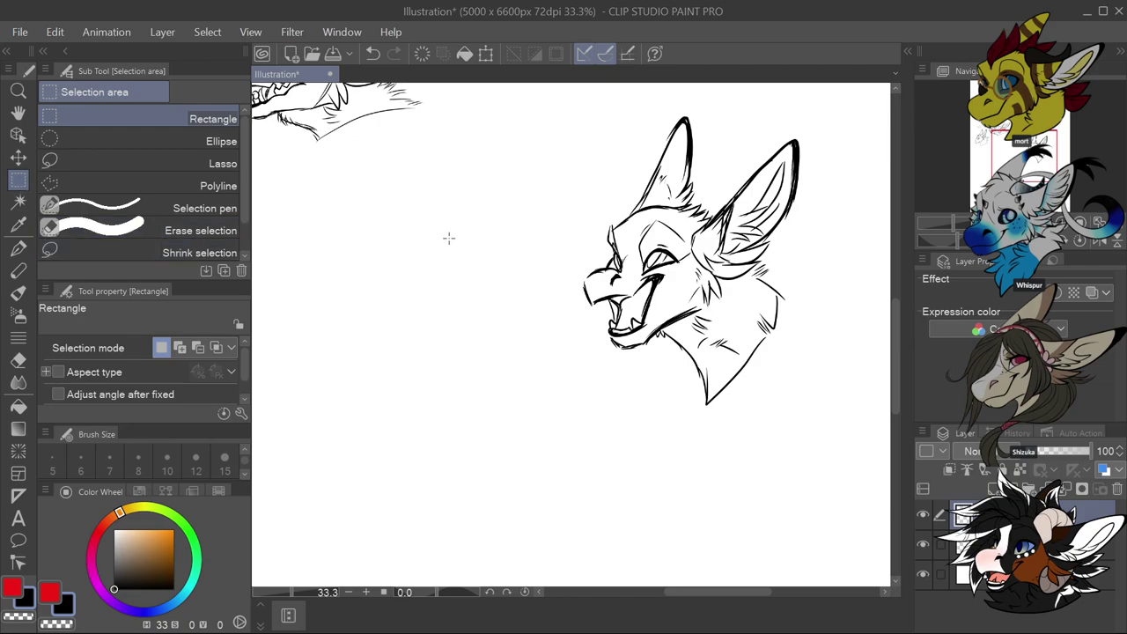
{"action": "mouse_move", "coordinate": [530, 91]}
{"action": "left_mouse_down"}
{"action": "mouse_move", "coordinate": [684, 150]}
{"action": "mouse_move", "coordinate": [833, 340]}
{"action": "mouse_move", "coordinate": [837, 445]}
{"action": "left_mouse_up"}
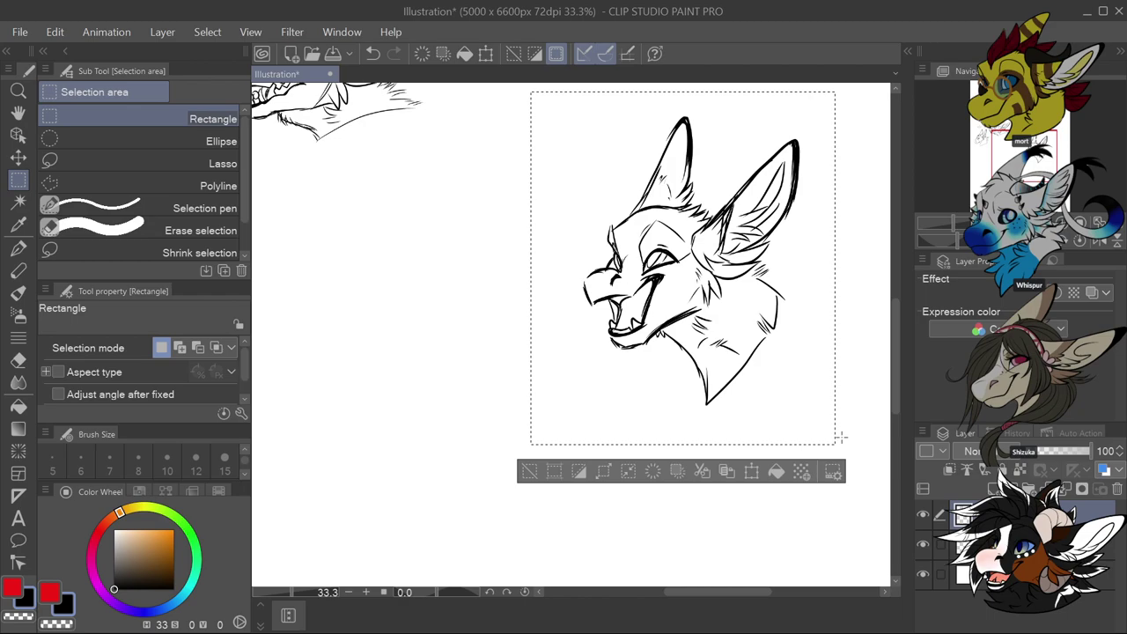
{"action": "left_click", "coordinate": [751, 472]}
{"action": "scroll", "coordinate": [781, 419], "scroll_direction": "down", "scroll_amount": 2}
{"action": "scroll", "coordinate": [782, 419], "scroll_direction": "up", "scroll_amount": 1}
{"action": "scroll", "coordinate": [782, 419], "scroll_direction": "down", "scroll_amount": 1}
{"action": "left_click", "coordinate": [110, 348]}
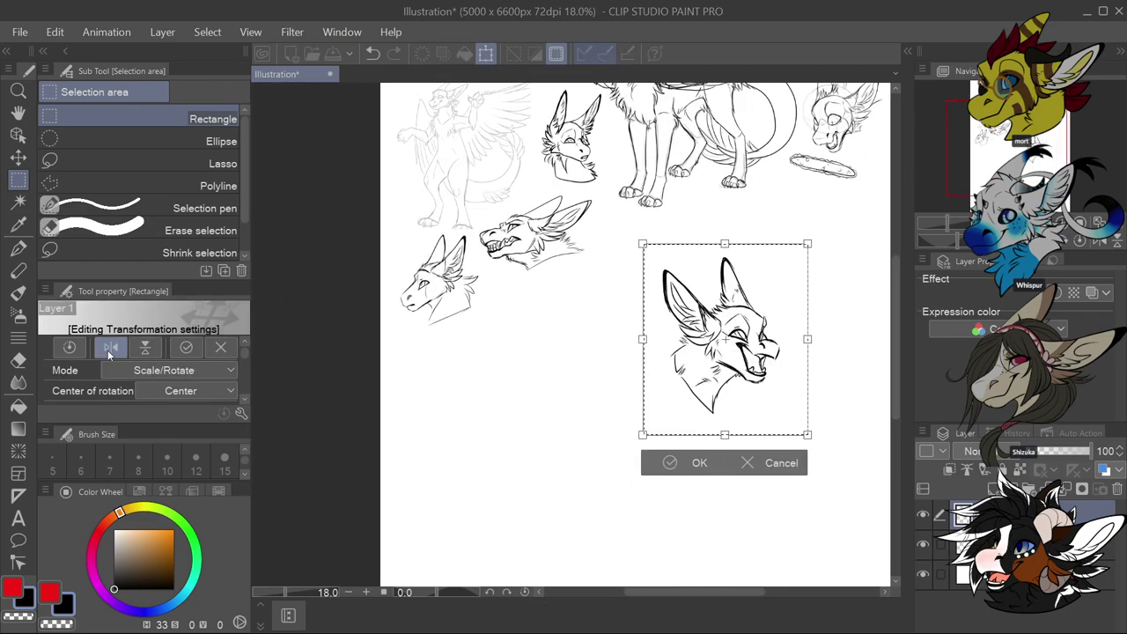
Scale the flipped head down, move it just below the winged creature's hind paw and apply the transformation
{"action": "left_click_drag", "start_coordinate": [642, 434], "coordinate": [664, 388]}
{"action": "left_click_drag", "start_coordinate": [742, 348], "coordinate": [760, 277]}
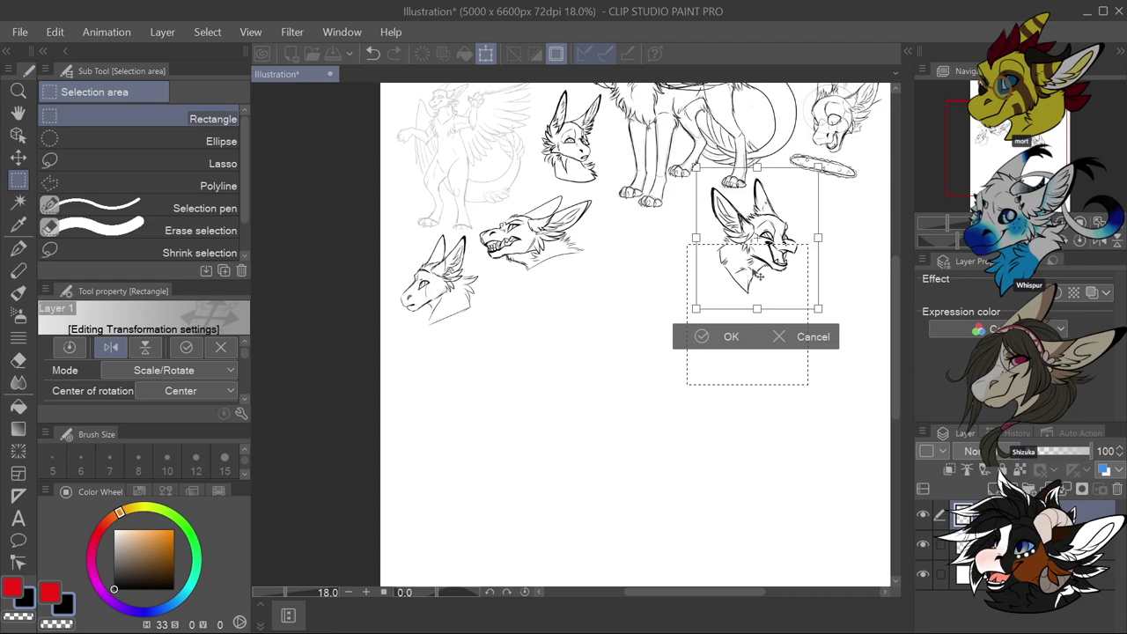
{"action": "left_click", "coordinate": [720, 336]}
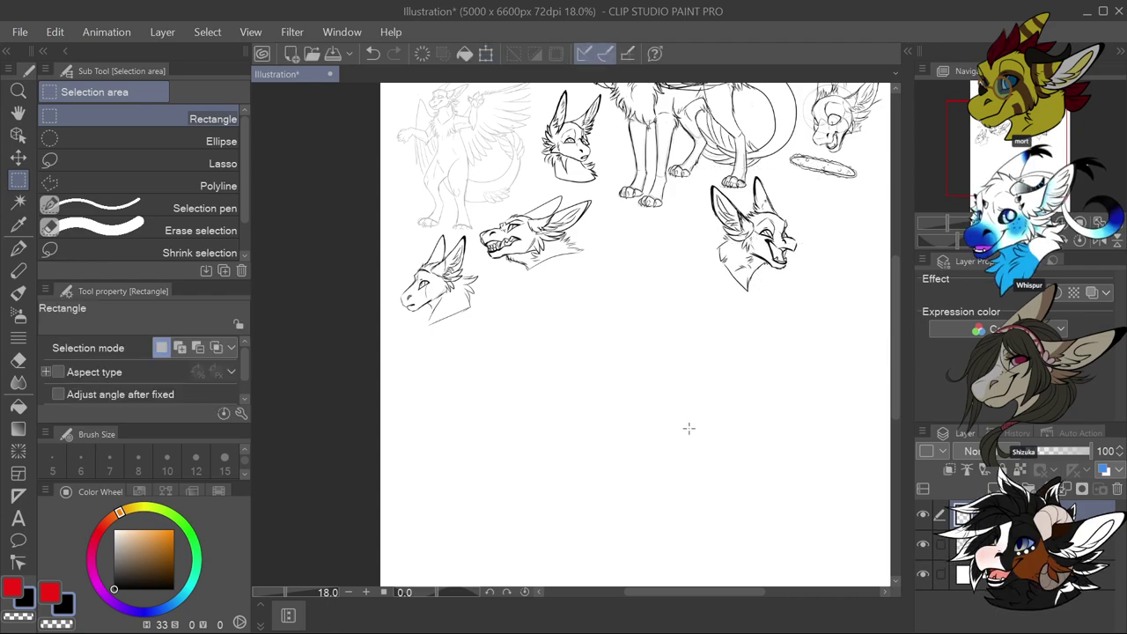
Transform the grinning head again, moving it beneath the flat oval sketch, clear of the winged creature's paw
{"action": "key", "text": "ctrl+z"}
{"action": "left_click", "coordinate": [769, 334]}
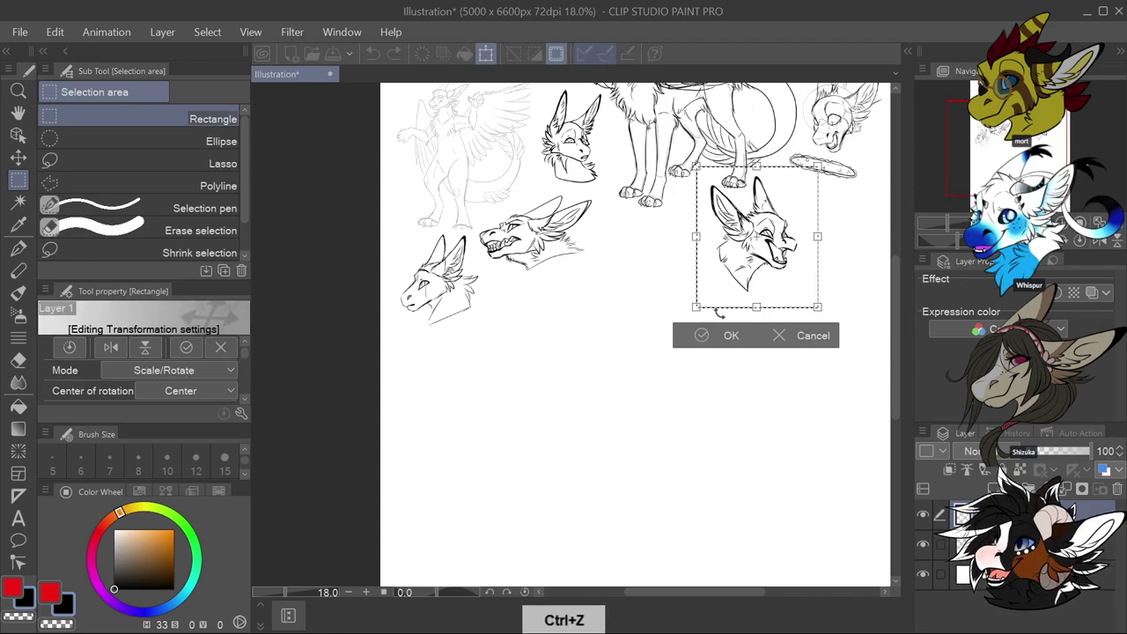
{"action": "left_click_drag", "start_coordinate": [767, 273], "coordinate": [809, 260]}
{"action": "key", "text": "Return"}
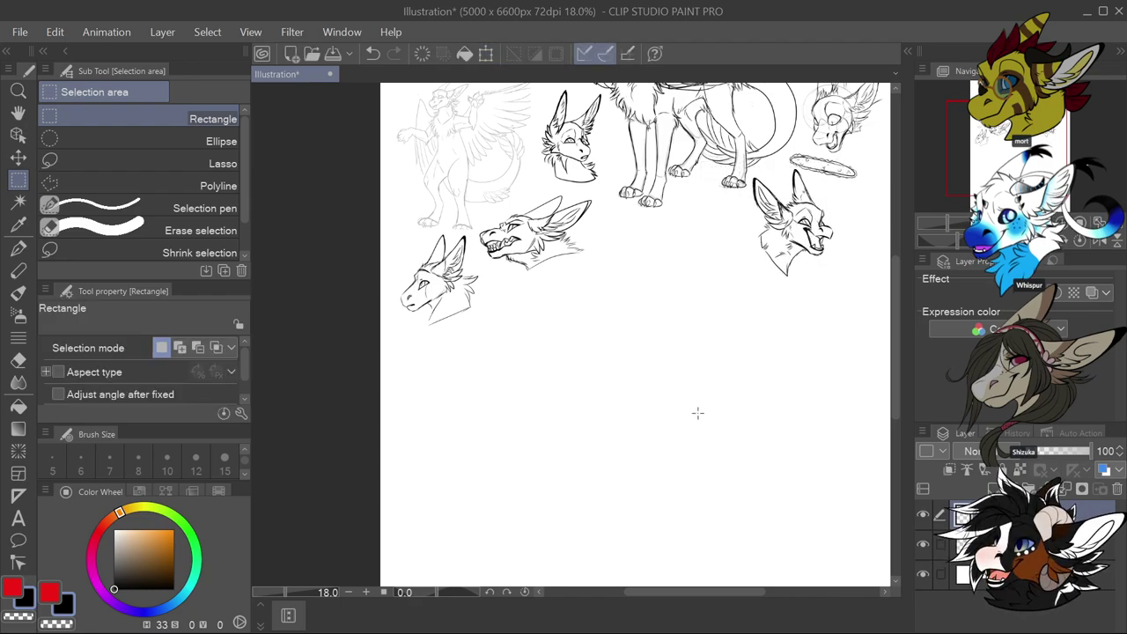
{"action": "scroll", "coordinate": [700, 392], "scroll_direction": "down", "scroll_amount": 2}
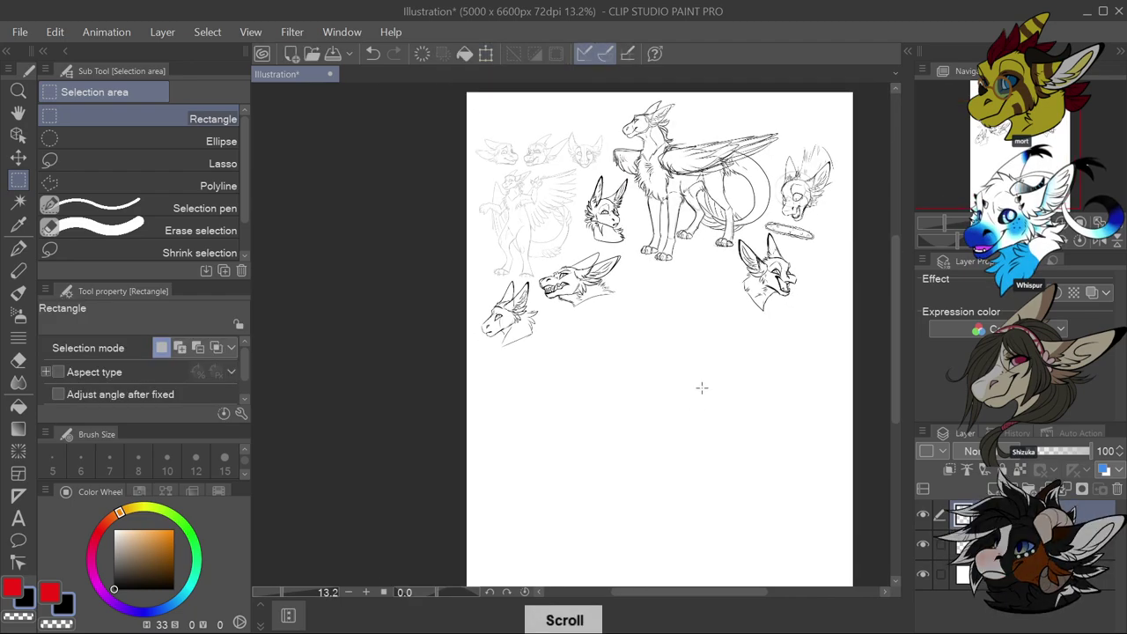
{"action": "scroll", "coordinate": [749, 375], "scroll_direction": "up", "scroll_amount": 3}
{"action": "scroll", "coordinate": [748, 379], "scroll_direction": "down", "scroll_amount": 2}
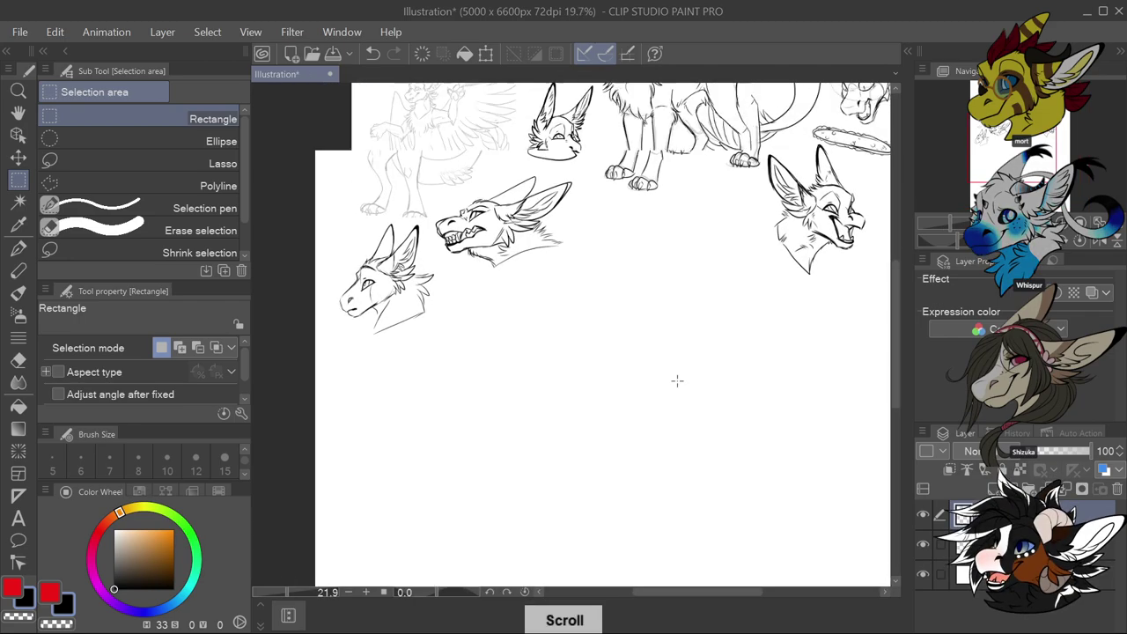
{"action": "scroll", "coordinate": [678, 381], "scroll_direction": "down", "scroll_amount": 1}
{"action": "scroll", "coordinate": [695, 361], "scroll_direction": "up", "scroll_amount": 2}
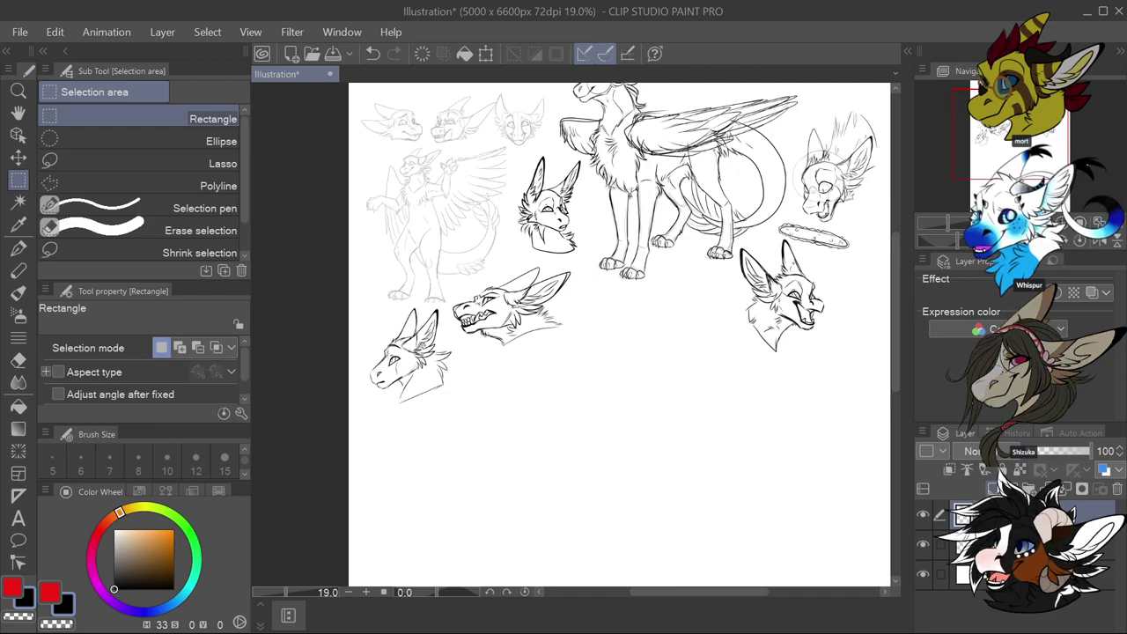
{"action": "left_click", "coordinate": [924, 516]}
{"action": "left_click", "coordinate": [924, 516]}
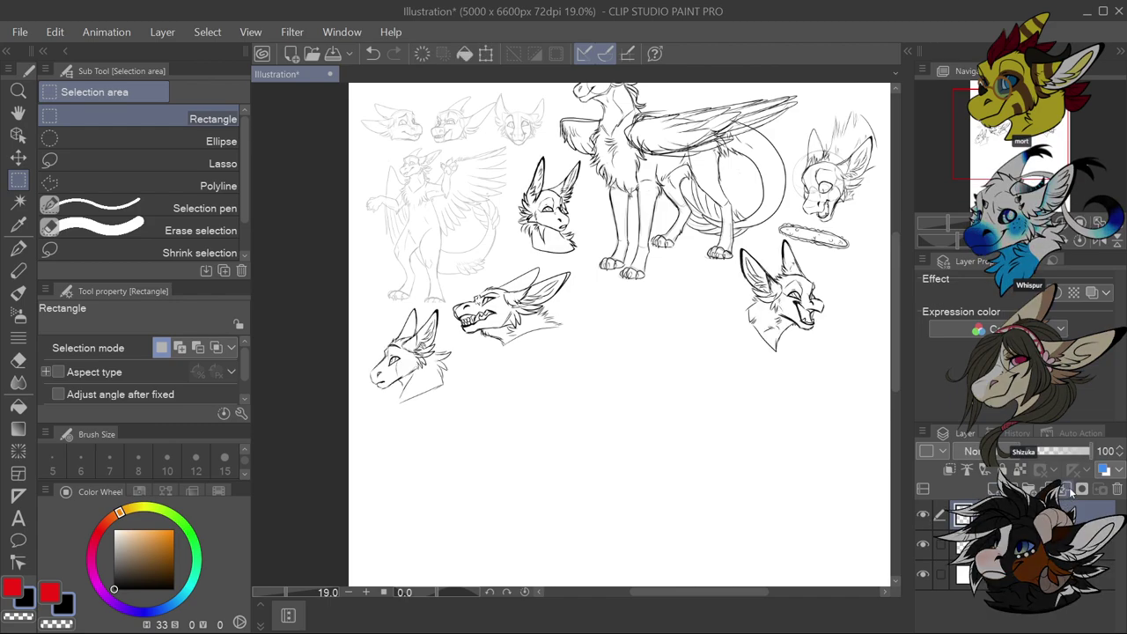
{"action": "left_click", "coordinate": [995, 489]}
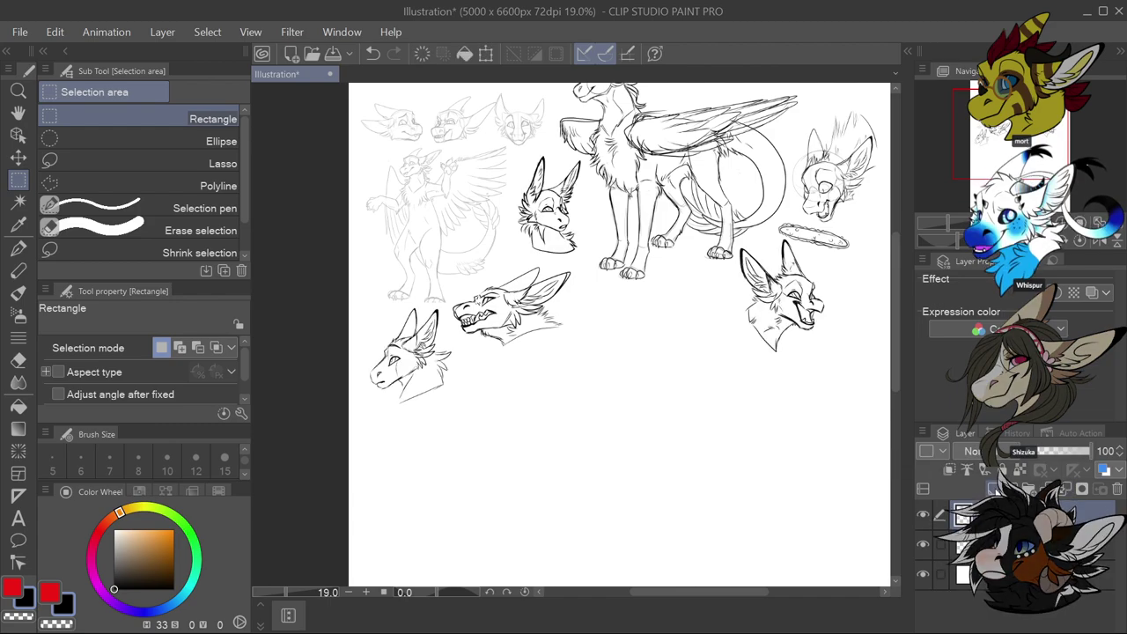
With the G-pen, sketch a head circle with a brow and closed eye in the empty area below the finished heads, undoing the stray muzzle strokes
{"action": "left_click", "coordinate": [17, 248]}
{"action": "scroll", "coordinate": [665, 385], "scroll_direction": "down", "scroll_amount": 3}
{"action": "scroll", "coordinate": [665, 385], "scroll_direction": "up", "scroll_amount": 3}
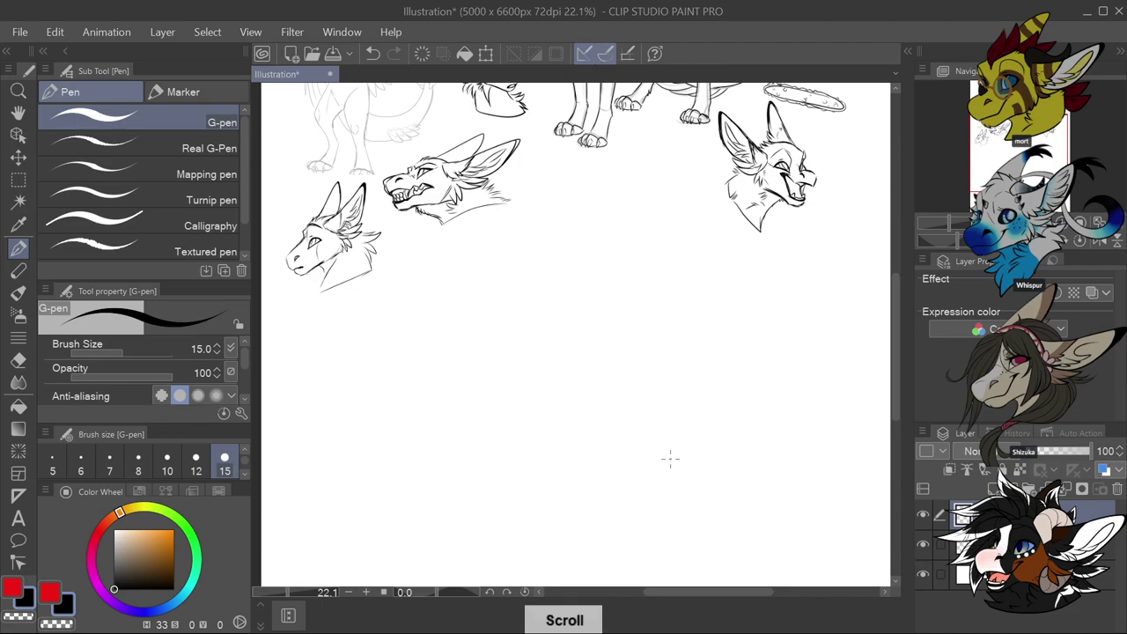
{"action": "scroll", "coordinate": [710, 370], "scroll_direction": "down", "scroll_amount": 2}
{"action": "scroll", "coordinate": [614, 433], "scroll_direction": "up", "scroll_amount": 4}
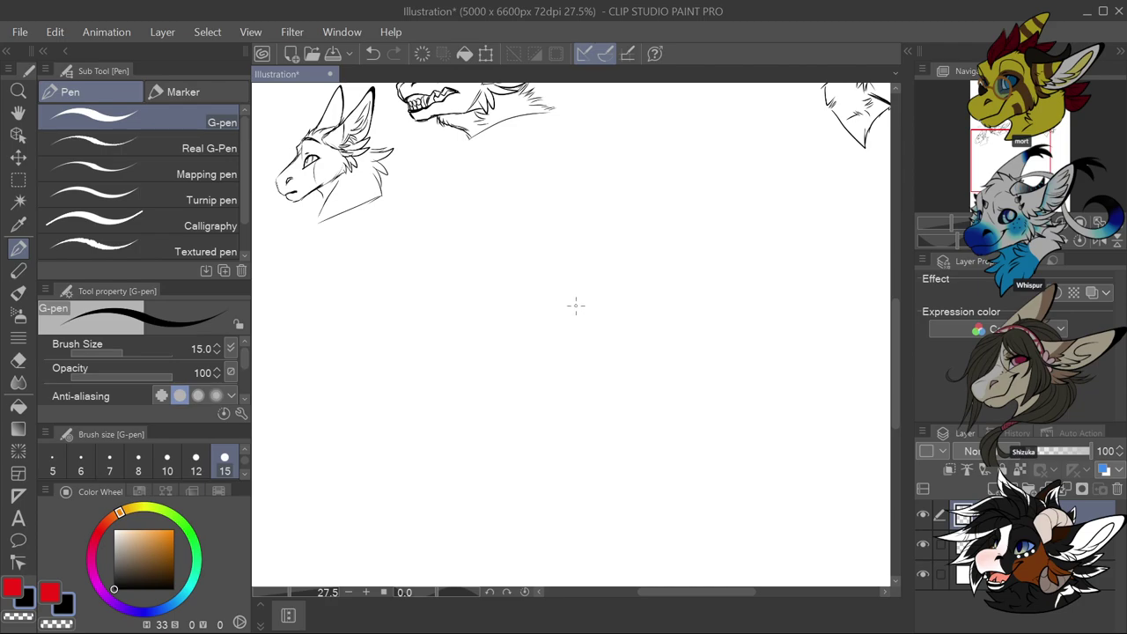
{"action": "scroll", "coordinate": [576, 306], "scroll_direction": "up", "scroll_amount": 2}
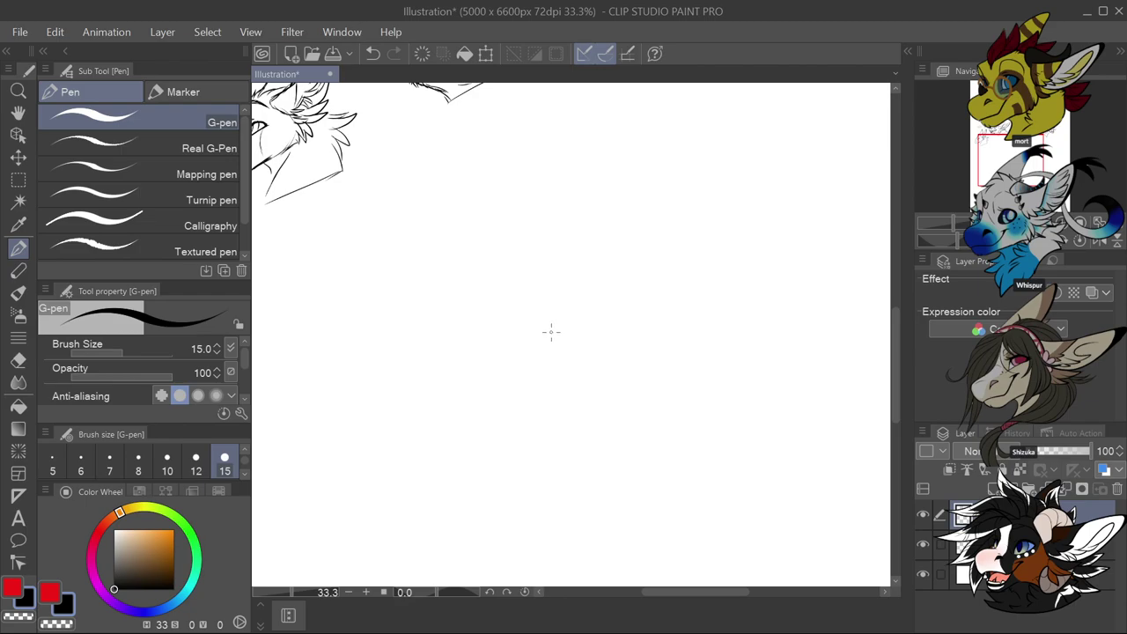
{"action": "scroll", "coordinate": [552, 330], "scroll_direction": "down", "scroll_amount": 2}
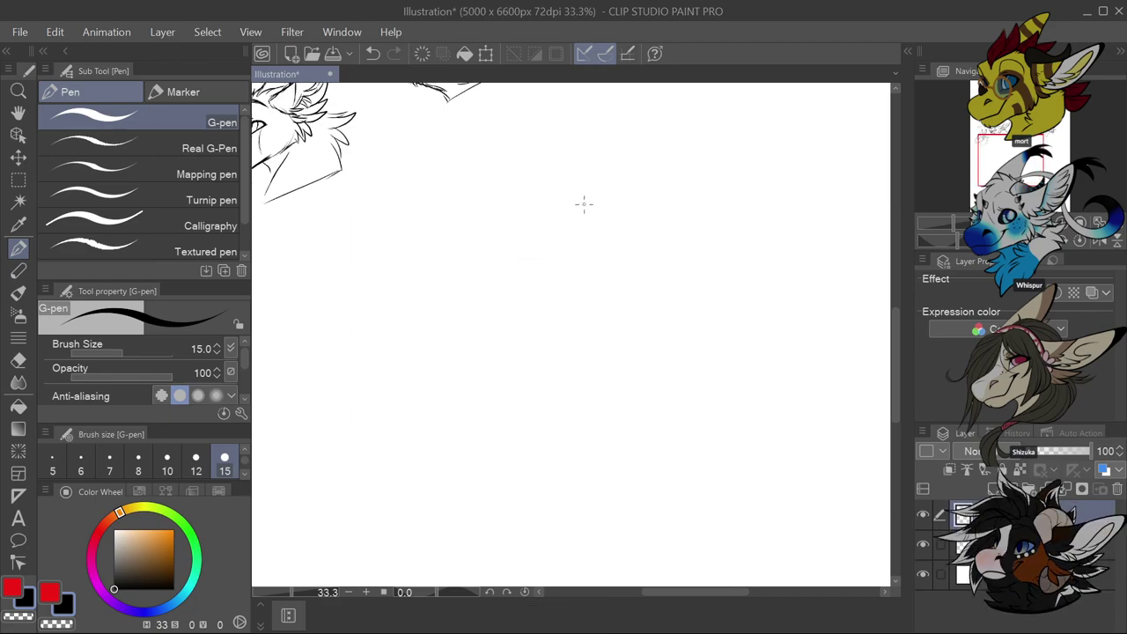
{"action": "mouse_move", "coordinate": [546, 220]}
{"action": "left_mouse_down"}
{"action": "mouse_move", "coordinate": [566, 254]}
{"action": "mouse_move", "coordinate": [590, 252]}
{"action": "mouse_move", "coordinate": [606, 233]}
{"action": "mouse_move", "coordinate": [603, 203]}
{"action": "mouse_move", "coordinate": [543, 192]}
{"action": "mouse_move", "coordinate": [575, 180]}
{"action": "mouse_move", "coordinate": [605, 193]}
{"action": "mouse_move", "coordinate": [609, 245]}
{"action": "left_mouse_up"}
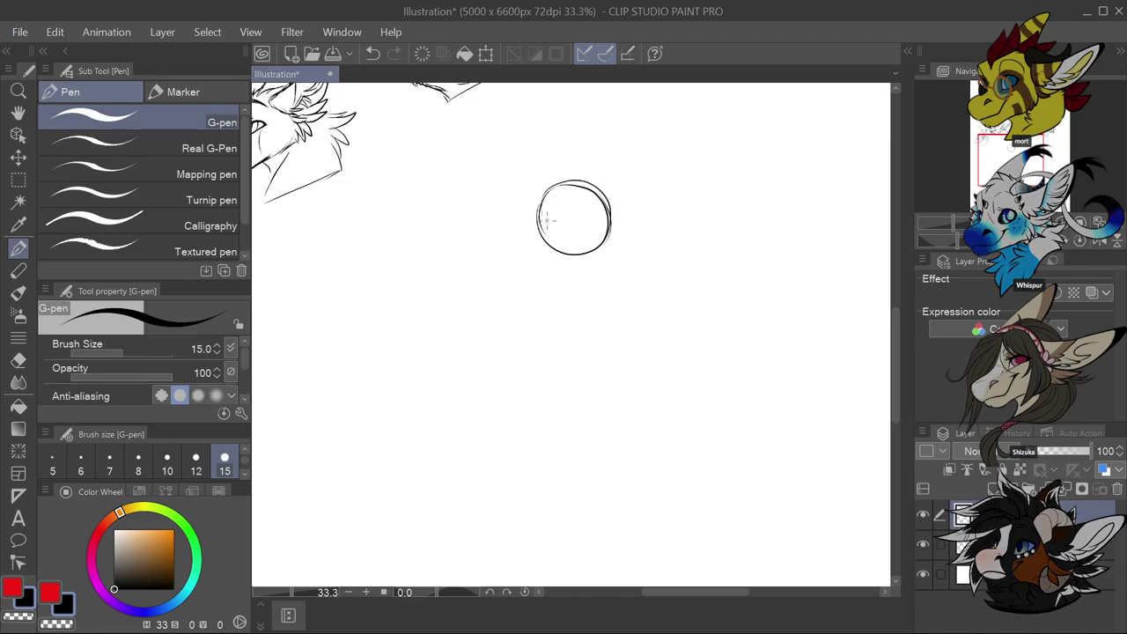
{"action": "mouse_move", "coordinate": [535, 212]}
{"action": "left_mouse_down"}
{"action": "mouse_move", "coordinate": [540, 228]}
{"action": "mouse_move", "coordinate": [557, 211]}
{"action": "mouse_move", "coordinate": [537, 214]}
{"action": "mouse_move", "coordinate": [566, 209]}
{"action": "mouse_move", "coordinate": [519, 226]}
{"action": "left_mouse_up"}
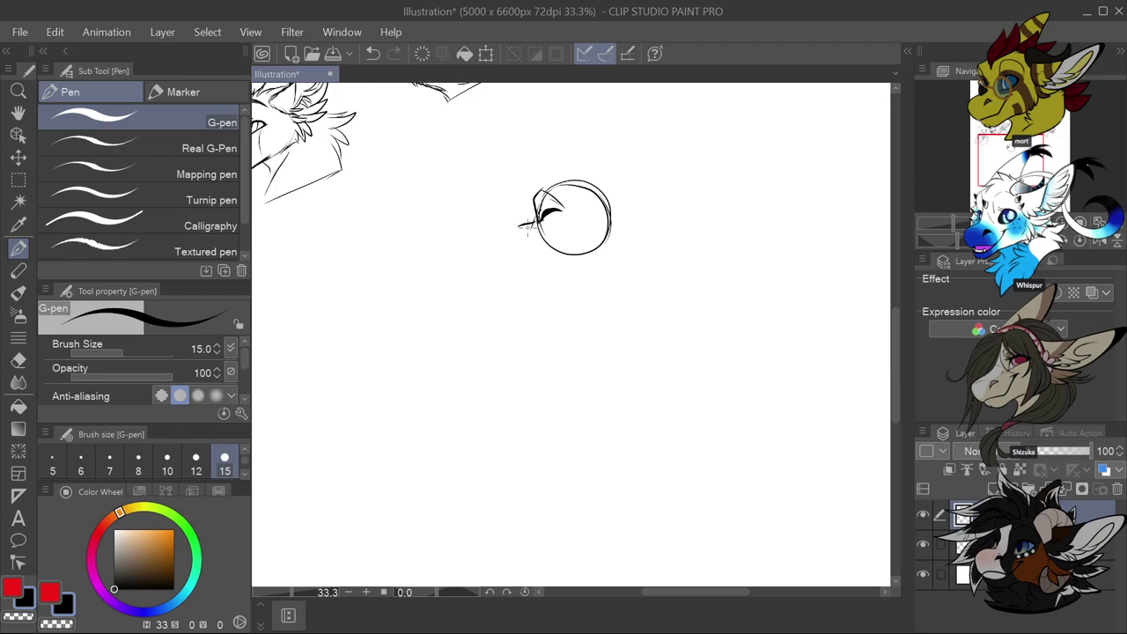
{"action": "scroll", "coordinate": [517, 230], "scroll_direction": "right", "scroll_amount": 1}
{"action": "key", "text": "ctrl+z"}
{"action": "key", "text": "ctrl+z"}
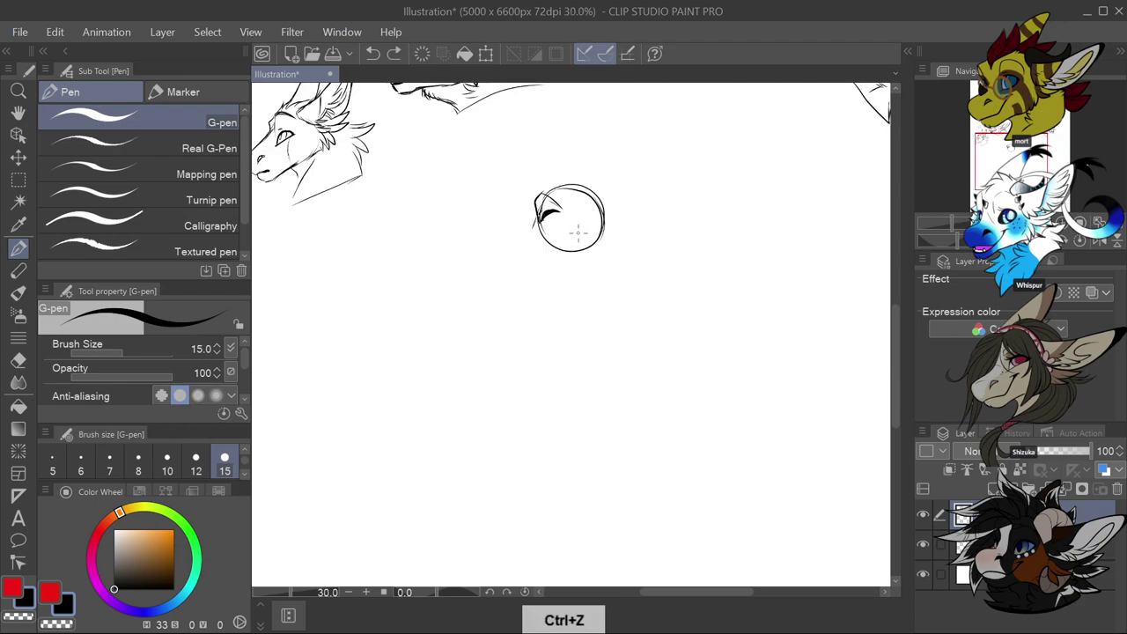
Draw the muzzle with nostril, smiling mouth and jaw, plus a tall pointed ear with fur tufts at its base
{"action": "scroll", "coordinate": [568, 223], "scroll_direction": "right", "scroll_amount": 1}
{"action": "mouse_move", "coordinate": [534, 208]}
{"action": "left_mouse_down"}
{"action": "mouse_move", "coordinate": [513, 247]}
{"action": "mouse_move", "coordinate": [531, 262]}
{"action": "mouse_move", "coordinate": [519, 258]}
{"action": "mouse_move", "coordinate": [547, 257]}
{"action": "mouse_move", "coordinate": [561, 228]}
{"action": "mouse_move", "coordinate": [536, 265]}
{"action": "mouse_move", "coordinate": [564, 265]}
{"action": "mouse_move", "coordinate": [524, 255]}
{"action": "left_mouse_up"}
{"action": "mouse_move", "coordinate": [568, 194]}
{"action": "left_mouse_down"}
{"action": "mouse_move", "coordinate": [581, 211]}
{"action": "mouse_move", "coordinate": [601, 166]}
{"action": "left_mouse_up"}
{"action": "mouse_move", "coordinate": [563, 181]}
{"action": "left_mouse_down"}
{"action": "mouse_move", "coordinate": [637, 103]}
{"action": "mouse_move", "coordinate": [648, 141]}
{"action": "mouse_move", "coordinate": [623, 183]}
{"action": "mouse_move", "coordinate": [598, 196]}
{"action": "mouse_move", "coordinate": [618, 208]}
{"action": "left_mouse_up"}
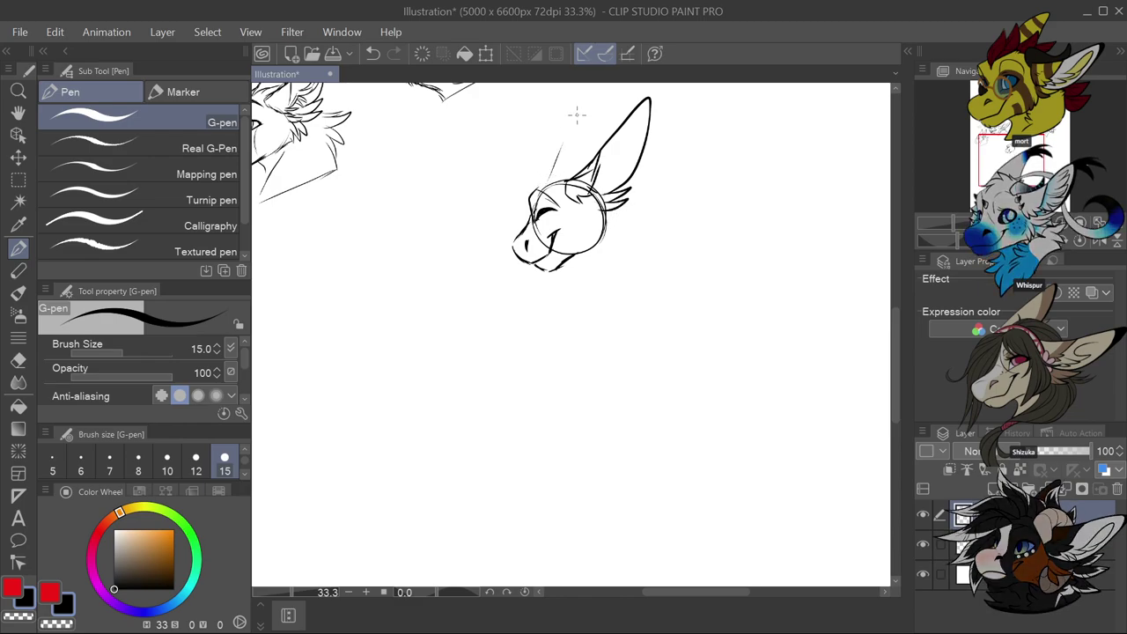
{"action": "key", "text": "ctrl+z"}
{"action": "scroll", "coordinate": [578, 256], "scroll_direction": "up", "scroll_amount": 1}
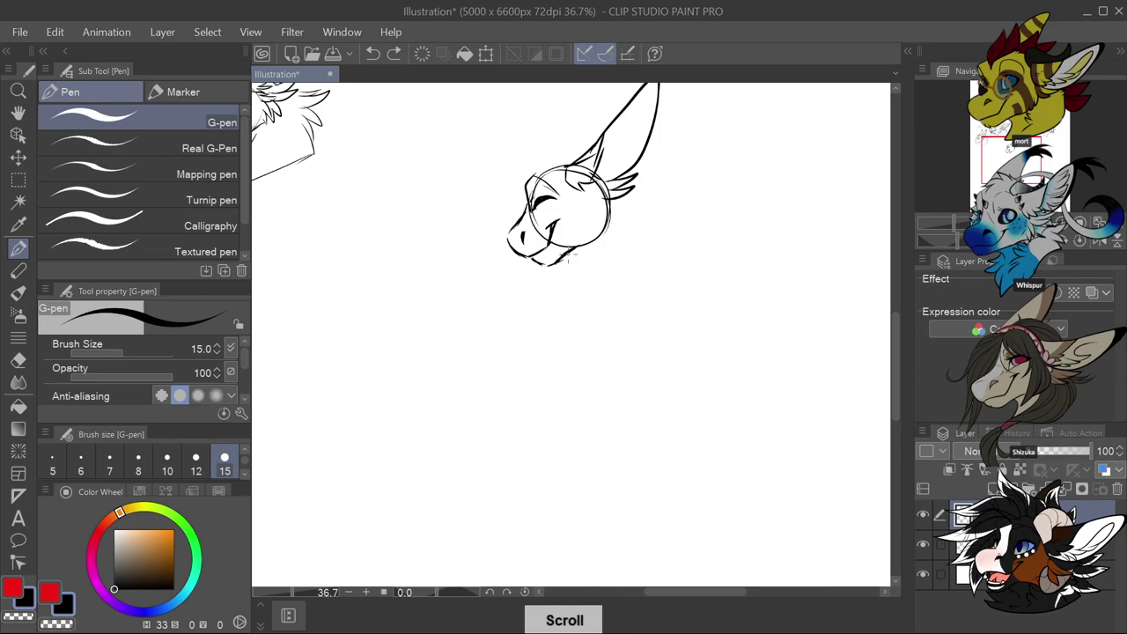
{"action": "key", "text": "ctrl+z"}
Draw the throat, furry nape and slanted base line of the neck, and add a second, shorter ear behind the first
{"action": "left_click_drag", "start_coordinate": [565, 249], "coordinate": [571, 275]}
{"action": "mouse_move", "coordinate": [637, 196]}
{"action": "left_mouse_down"}
{"action": "mouse_move", "coordinate": [652, 235]}
{"action": "mouse_move", "coordinate": [636, 232]}
{"action": "mouse_move", "coordinate": [649, 240]}
{"action": "mouse_move", "coordinate": [637, 270]}
{"action": "left_mouse_up"}
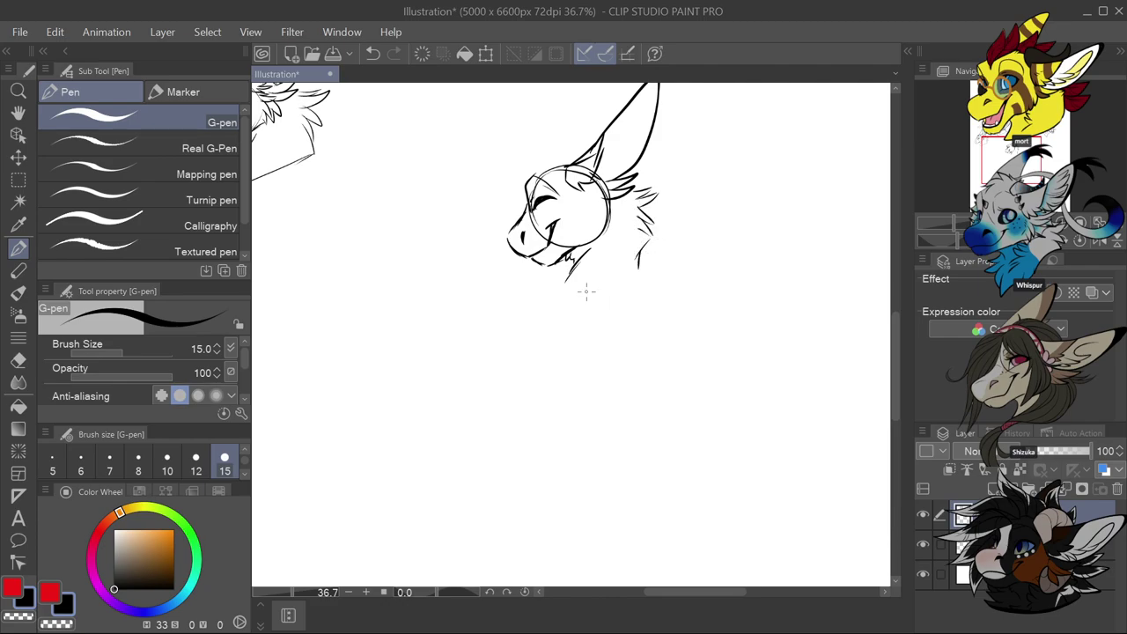
{"action": "mouse_move", "coordinate": [574, 253]}
{"action": "left_mouse_down"}
{"action": "mouse_move", "coordinate": [561, 289]}
{"action": "mouse_move", "coordinate": [641, 273]}
{"action": "left_mouse_up"}
{"action": "mouse_move", "coordinate": [643, 160]}
{"action": "left_mouse_down"}
{"action": "mouse_move", "coordinate": [710, 141]}
{"action": "mouse_move", "coordinate": [659, 183]}
{"action": "mouse_move", "coordinate": [686, 180]}
{"action": "mouse_move", "coordinate": [653, 198]}
{"action": "left_mouse_up"}
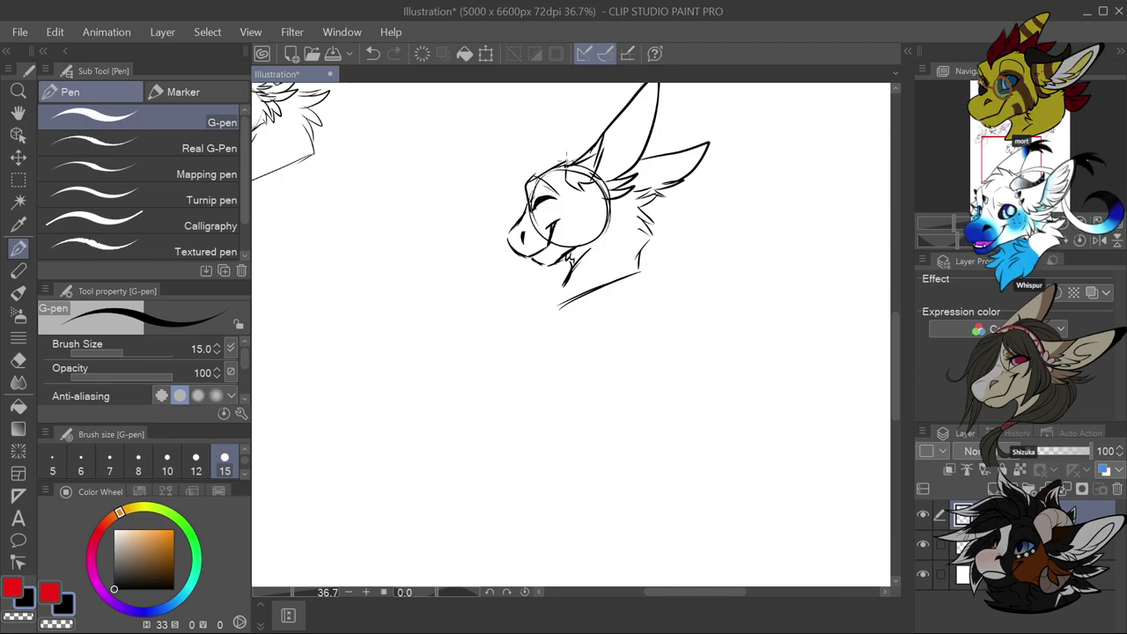
Draw a small shoulder circle under the neck and outline the chest around it, tapering to a point at the front
{"action": "scroll", "coordinate": [598, 225], "scroll_direction": "down", "scroll_amount": 3}
{"action": "scroll", "coordinate": [623, 238], "scroll_direction": "up", "scroll_amount": 3}
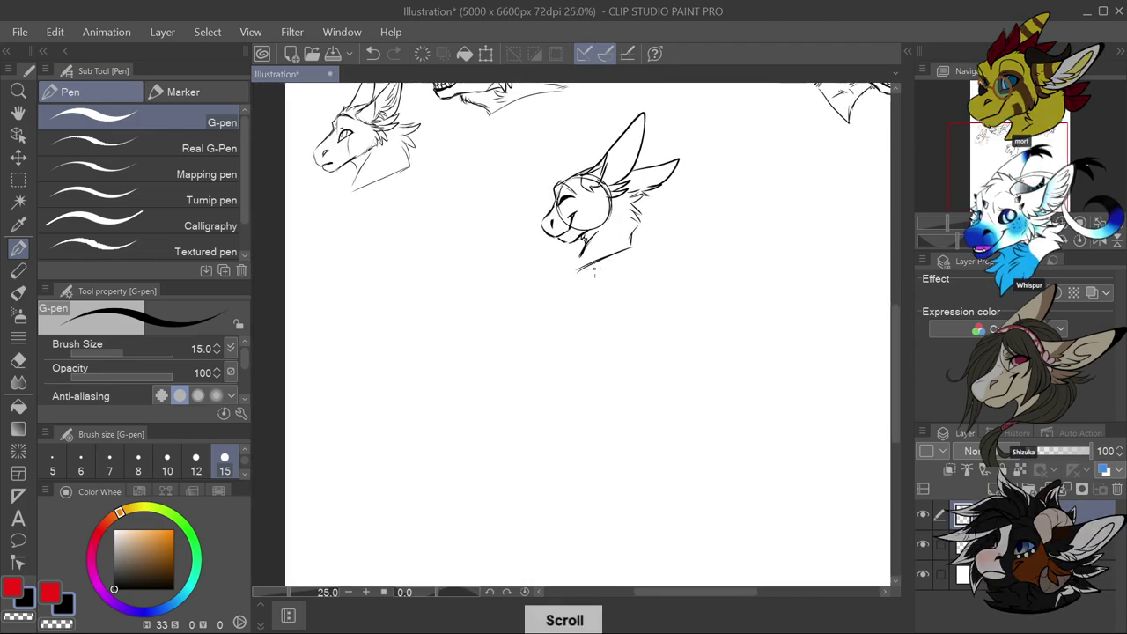
{"action": "mouse_move", "coordinate": [574, 257]}
{"action": "left_mouse_down"}
{"action": "mouse_move", "coordinate": [594, 300]}
{"action": "mouse_move", "coordinate": [603, 262]}
{"action": "left_mouse_up"}
{"action": "mouse_move", "coordinate": [640, 230]}
{"action": "left_mouse_down"}
{"action": "mouse_move", "coordinate": [646, 272]}
{"action": "mouse_move", "coordinate": [637, 236]}
{"action": "left_mouse_up"}
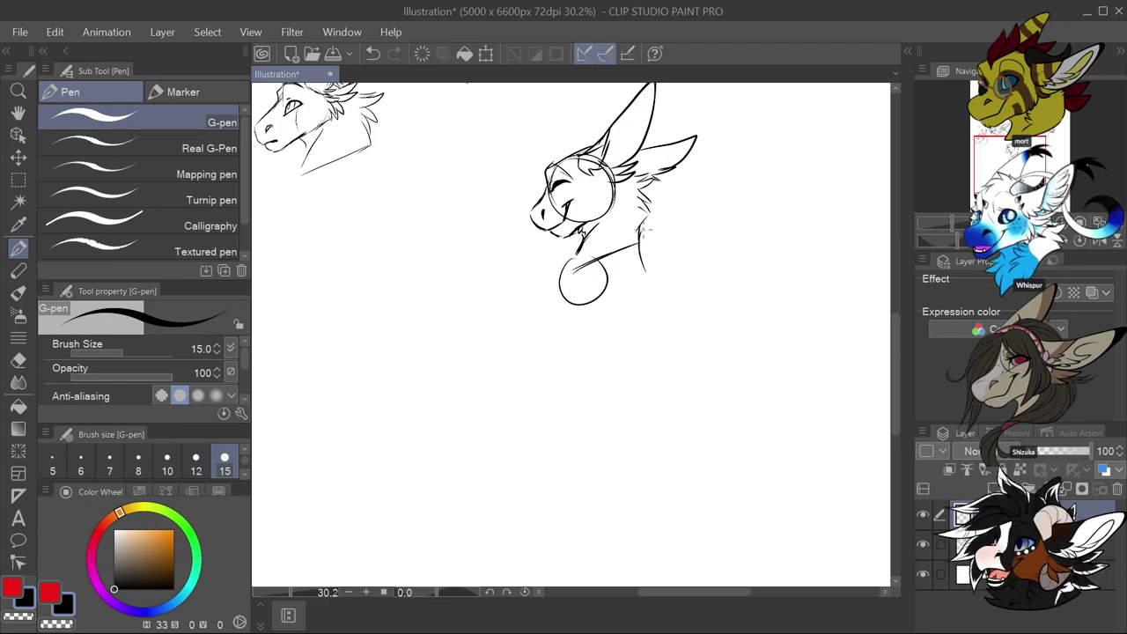
{"action": "key", "text": "ctrl+z"}
{"action": "key", "text": "ctrl+z"}
{"action": "key", "text": "ctrl+z"}
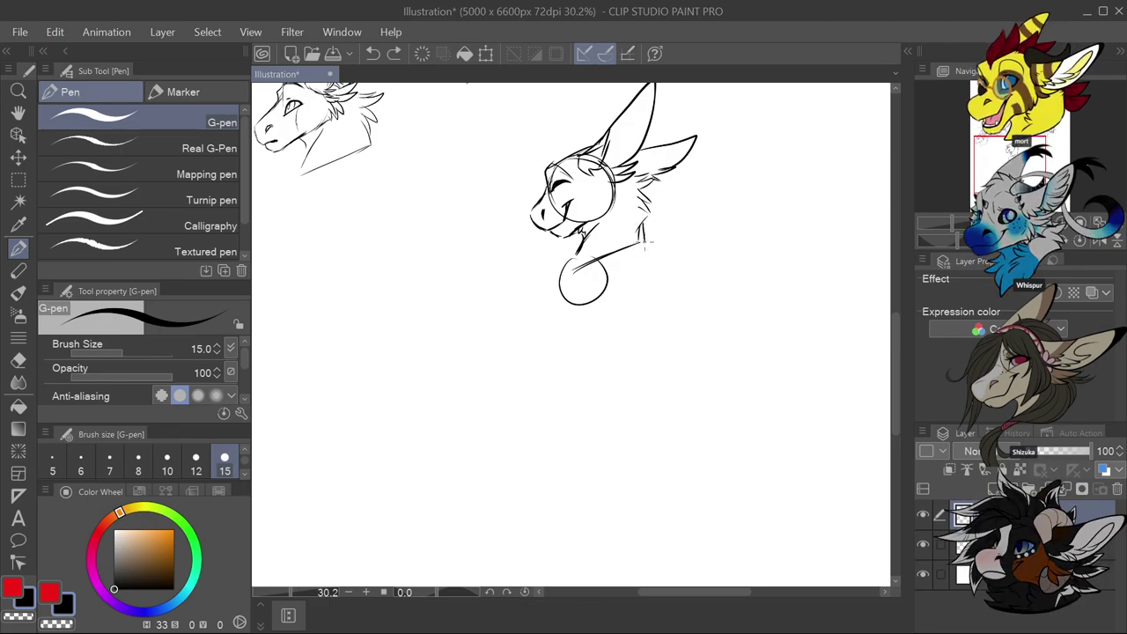
{"action": "left_click_drag", "start_coordinate": [643, 231], "coordinate": [648, 260]}
{"action": "left_click_drag", "start_coordinate": [564, 296], "coordinate": [570, 335]}
{"action": "key", "text": "ctrl+z"}
{"action": "mouse_move", "coordinate": [560, 280]}
{"action": "left_mouse_down"}
{"action": "mouse_move", "coordinate": [549, 310]}
{"action": "mouse_move", "coordinate": [568, 354]}
{"action": "mouse_move", "coordinate": [630, 292]}
{"action": "left_mouse_up"}
{"action": "left_click_drag", "start_coordinate": [581, 338], "coordinate": [650, 298]}
{"action": "left_click_drag", "start_coordinate": [650, 264], "coordinate": [653, 304]}
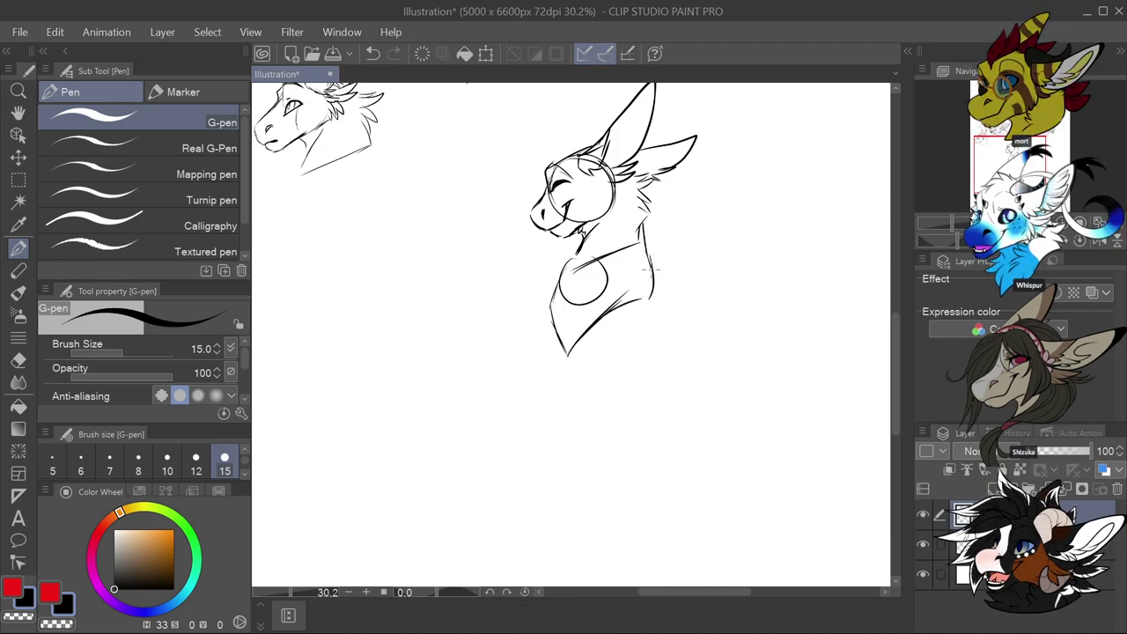
Extend the body below the chest with a slanted belly and back, and outline the large rounded hip and thigh
{"action": "scroll", "coordinate": [652, 271], "scroll_direction": "down", "scroll_amount": 4}
{"action": "scroll", "coordinate": [636, 373], "scroll_direction": "up", "scroll_amount": 3}
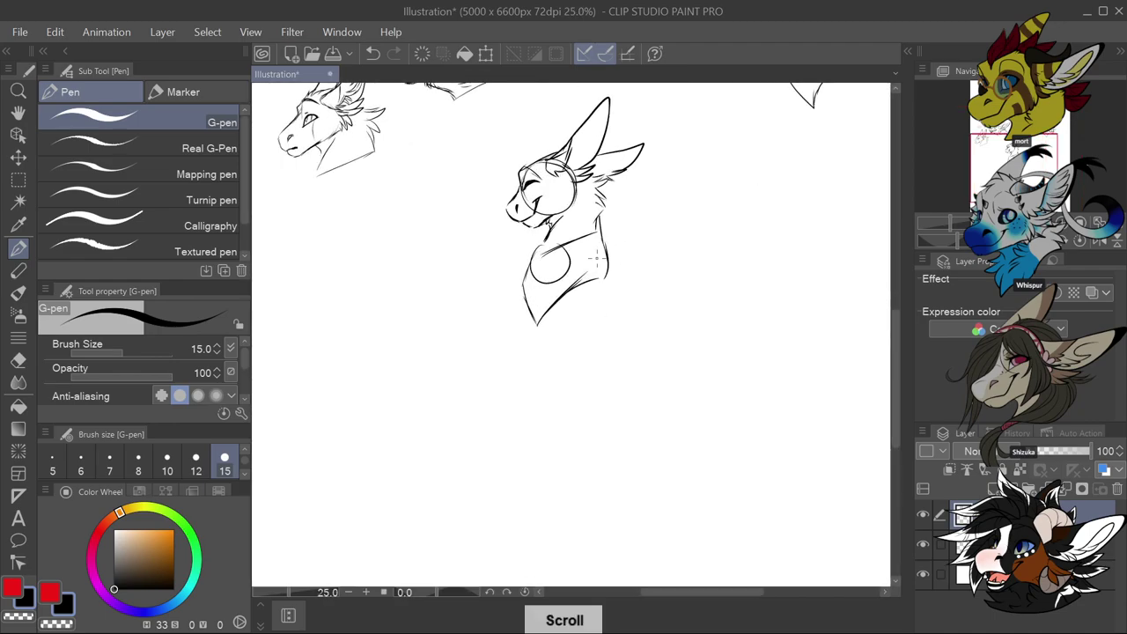
{"action": "left_click_drag", "start_coordinate": [537, 322], "coordinate": [544, 351]}
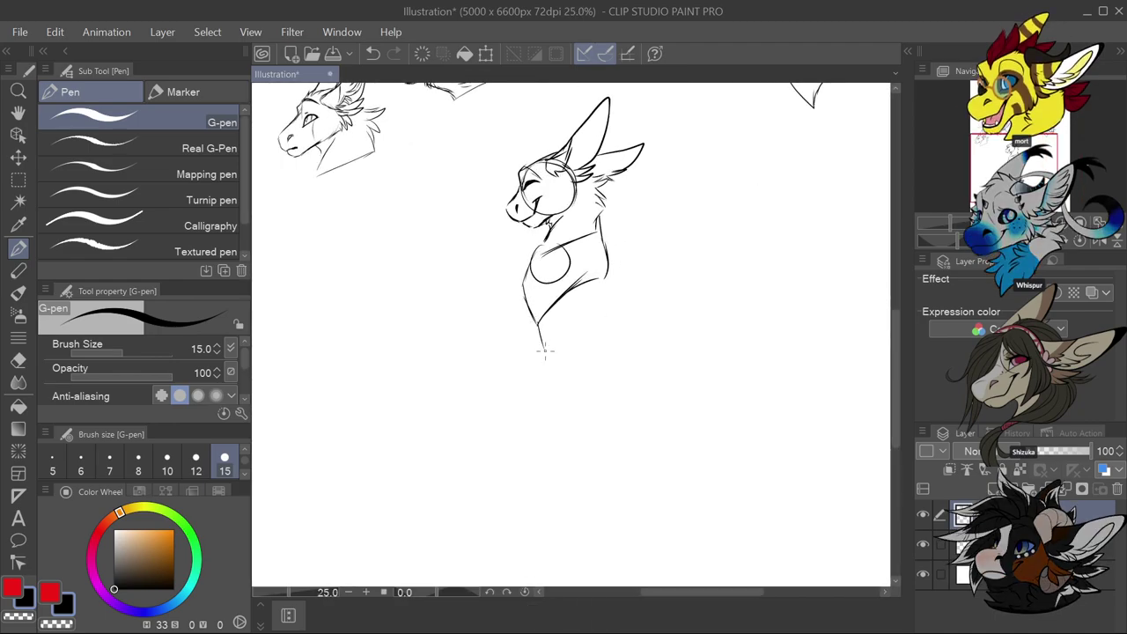
{"action": "mouse_move", "coordinate": [610, 279]}
{"action": "left_mouse_down"}
{"action": "mouse_move", "coordinate": [611, 314]}
{"action": "mouse_move", "coordinate": [622, 310]}
{"action": "mouse_move", "coordinate": [640, 343]}
{"action": "left_mouse_up"}
{"action": "key", "text": "ctrl+z"}
{"action": "mouse_move", "coordinate": [538, 326]}
{"action": "left_mouse_down"}
{"action": "mouse_move", "coordinate": [574, 406]}
{"action": "mouse_move", "coordinate": [647, 358]}
{"action": "left_mouse_up"}
{"action": "mouse_move", "coordinate": [568, 412]}
{"action": "left_mouse_down"}
{"action": "mouse_move", "coordinate": [550, 475]}
{"action": "mouse_move", "coordinate": [592, 470]}
{"action": "mouse_move", "coordinate": [569, 484]}
{"action": "mouse_move", "coordinate": [615, 469]}
{"action": "mouse_move", "coordinate": [596, 481]}
{"action": "mouse_move", "coordinate": [647, 444]}
{"action": "left_mouse_up"}
{"action": "mouse_move", "coordinate": [595, 467]}
{"action": "left_mouse_down"}
{"action": "mouse_move", "coordinate": [658, 430]}
{"action": "mouse_move", "coordinate": [667, 405]}
{"action": "mouse_move", "coordinate": [650, 354]}
{"action": "mouse_move", "coordinate": [666, 404]}
{"action": "left_mouse_up"}
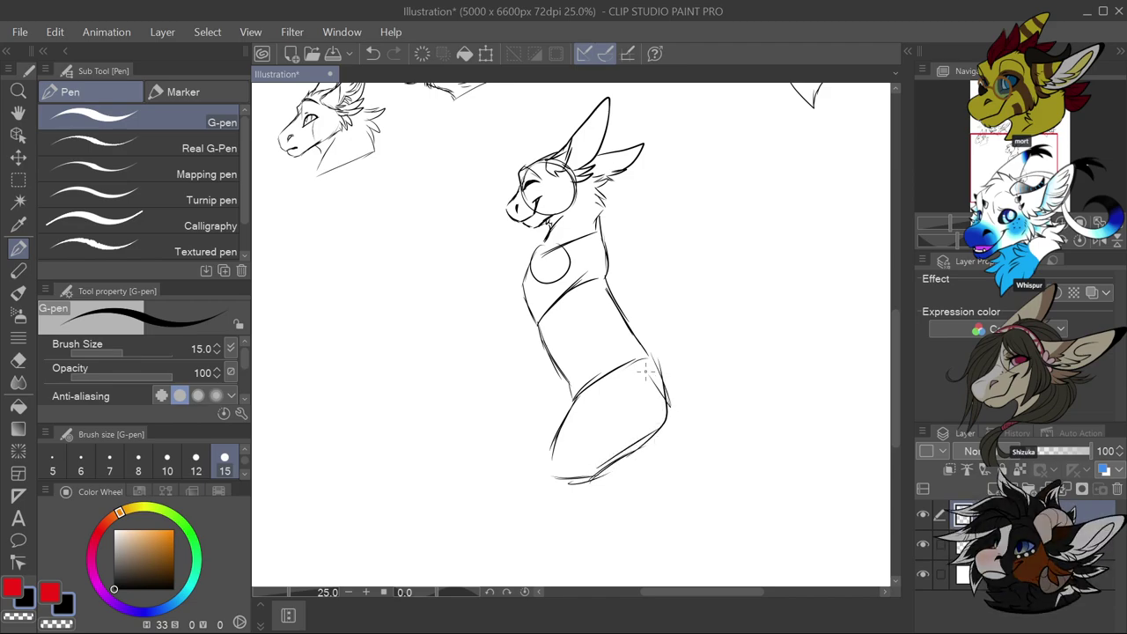
Draw the front hind leg below the thigh with a bent hock, straight lower leg and rounded paw
{"action": "scroll", "coordinate": [667, 403], "scroll_direction": "down", "scroll_amount": 3}
{"action": "scroll", "coordinate": [649, 417], "scroll_direction": "up", "scroll_amount": 3}
{"action": "scroll", "coordinate": [649, 417], "scroll_direction": "down", "scroll_amount": 1}
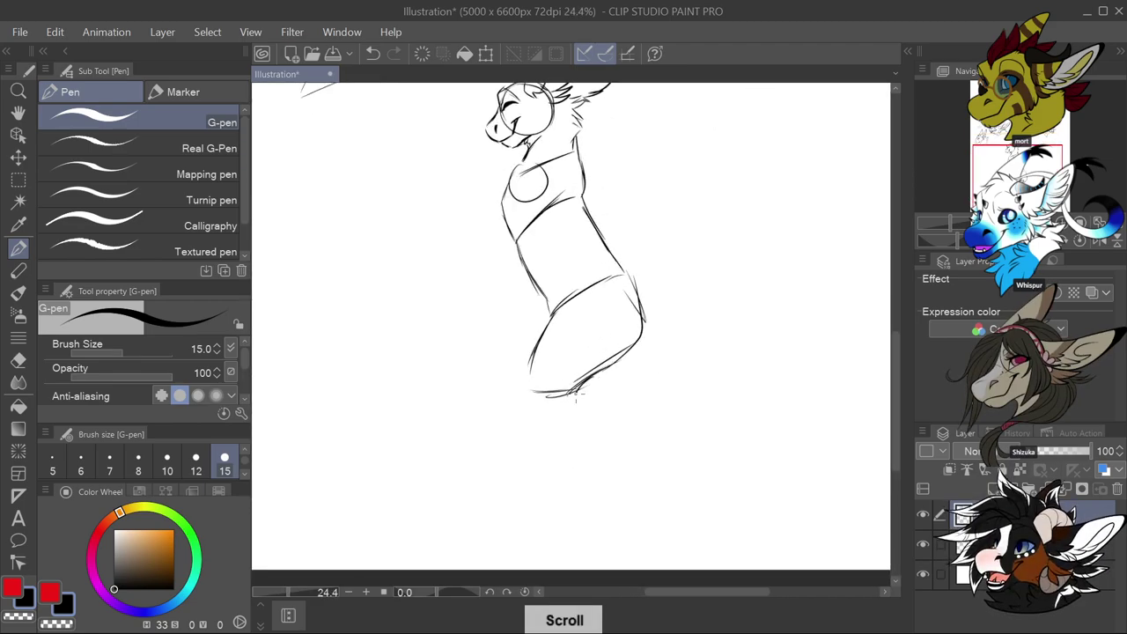
{"action": "left_click_drag", "start_coordinate": [574, 386], "coordinate": [574, 424]}
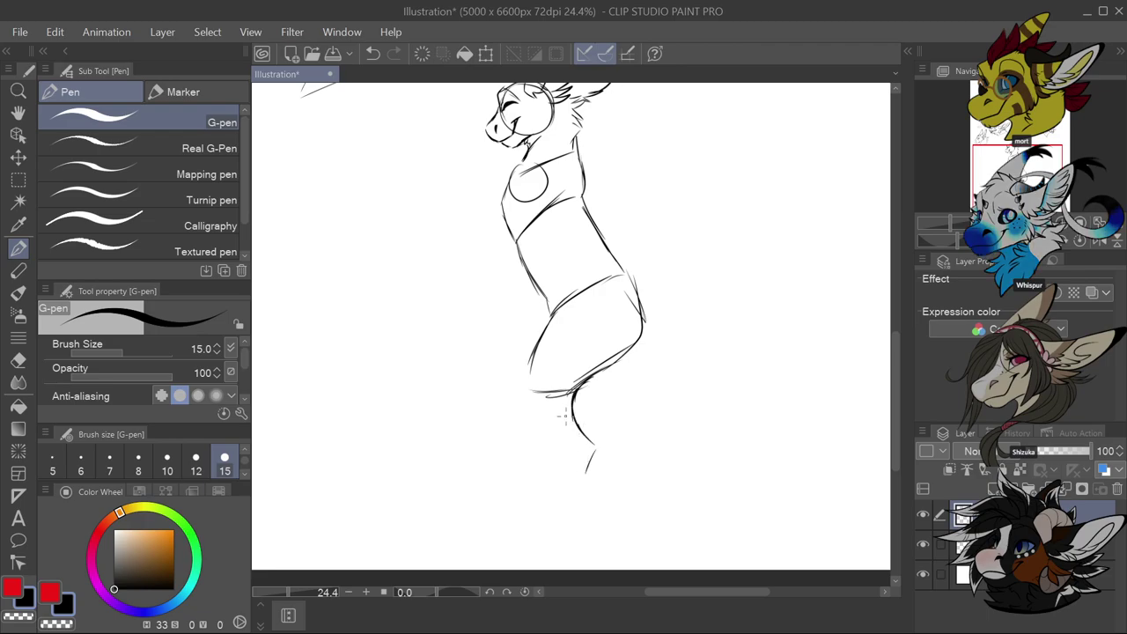
{"action": "mouse_move", "coordinate": [546, 338]}
{"action": "left_mouse_down"}
{"action": "mouse_move", "coordinate": [562, 433]}
{"action": "mouse_move", "coordinate": [530, 393]}
{"action": "mouse_move", "coordinate": [562, 447]}
{"action": "mouse_move", "coordinate": [557, 438]}
{"action": "mouse_move", "coordinate": [563, 459]}
{"action": "mouse_move", "coordinate": [534, 498]}
{"action": "left_mouse_up"}
{"action": "mouse_move", "coordinate": [591, 457]}
{"action": "left_mouse_down"}
{"action": "mouse_move", "coordinate": [566, 517]}
{"action": "mouse_move", "coordinate": [537, 501]}
{"action": "mouse_move", "coordinate": [505, 520]}
{"action": "mouse_move", "coordinate": [544, 523]}
{"action": "left_mouse_up"}
{"action": "mouse_move", "coordinate": [591, 447]}
{"action": "left_mouse_down"}
{"action": "mouse_move", "coordinate": [550, 505]}
{"action": "mouse_move", "coordinate": [589, 439]}
{"action": "mouse_move", "coordinate": [540, 512]}
{"action": "mouse_move", "coordinate": [523, 504]}
{"action": "mouse_move", "coordinate": [507, 526]}
{"action": "mouse_move", "coordinate": [535, 496]}
{"action": "mouse_move", "coordinate": [507, 515]}
{"action": "left_mouse_up"}
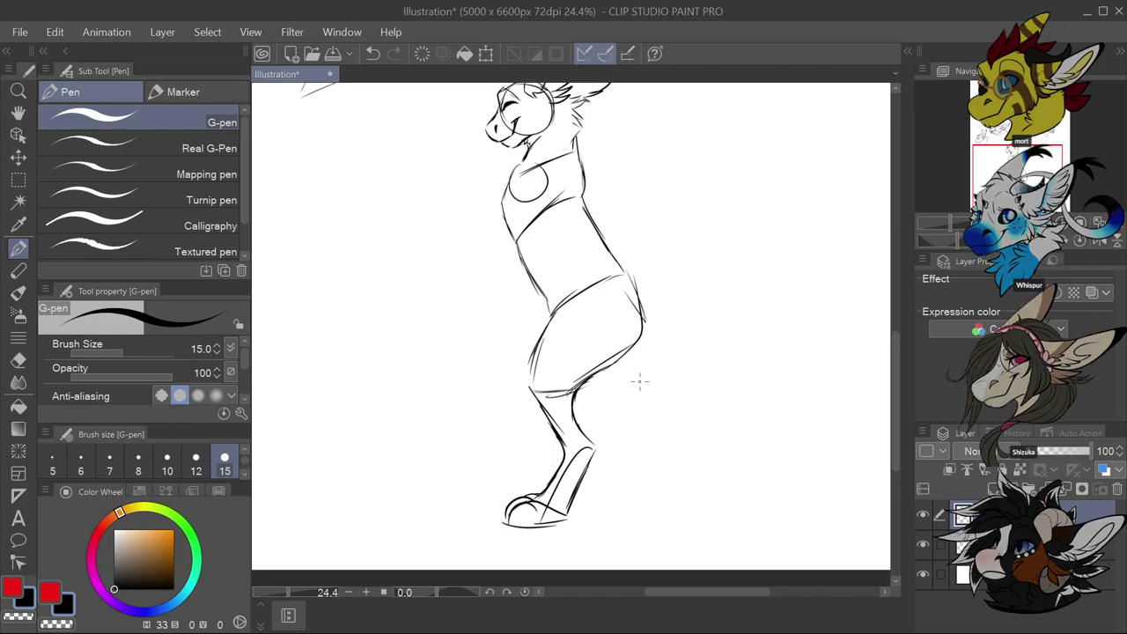
Draw a long thick tail arching back from the hip to a pointed, downturned tip, with fur strokes under its base
{"action": "mouse_move", "coordinate": [596, 368]}
{"action": "left_mouse_down"}
{"action": "mouse_move", "coordinate": [618, 391]}
{"action": "mouse_move", "coordinate": [646, 390]}
{"action": "mouse_move", "coordinate": [632, 270]}
{"action": "mouse_move", "coordinate": [624, 313]}
{"action": "left_mouse_up"}
{"action": "key", "text": "ctrl+z"}
{"action": "left_click_drag", "start_coordinate": [622, 263], "coordinate": [686, 274]}
{"action": "mouse_move", "coordinate": [655, 359]}
{"action": "left_mouse_down"}
{"action": "mouse_move", "coordinate": [642, 349]}
{"action": "mouse_move", "coordinate": [673, 353]}
{"action": "left_mouse_up"}
{"action": "left_click_drag", "start_coordinate": [713, 321], "coordinate": [670, 350]}
{"action": "mouse_move", "coordinate": [653, 273]}
{"action": "left_mouse_down"}
{"action": "mouse_move", "coordinate": [808, 252]}
{"action": "mouse_move", "coordinate": [870, 286]}
{"action": "left_mouse_up"}
{"action": "mouse_move", "coordinate": [704, 326]}
{"action": "left_mouse_down"}
{"action": "mouse_move", "coordinate": [734, 314]}
{"action": "mouse_move", "coordinate": [799, 302]}
{"action": "mouse_move", "coordinate": [857, 307]}
{"action": "mouse_move", "coordinate": [884, 338]}
{"action": "left_mouse_up"}
{"action": "left_click_drag", "start_coordinate": [868, 284], "coordinate": [880, 306]}
Draw the other hind leg stretched back beneath the tail, with its hock, lower leg and foot
{"action": "left_click_drag", "start_coordinate": [604, 373], "coordinate": [632, 398]}
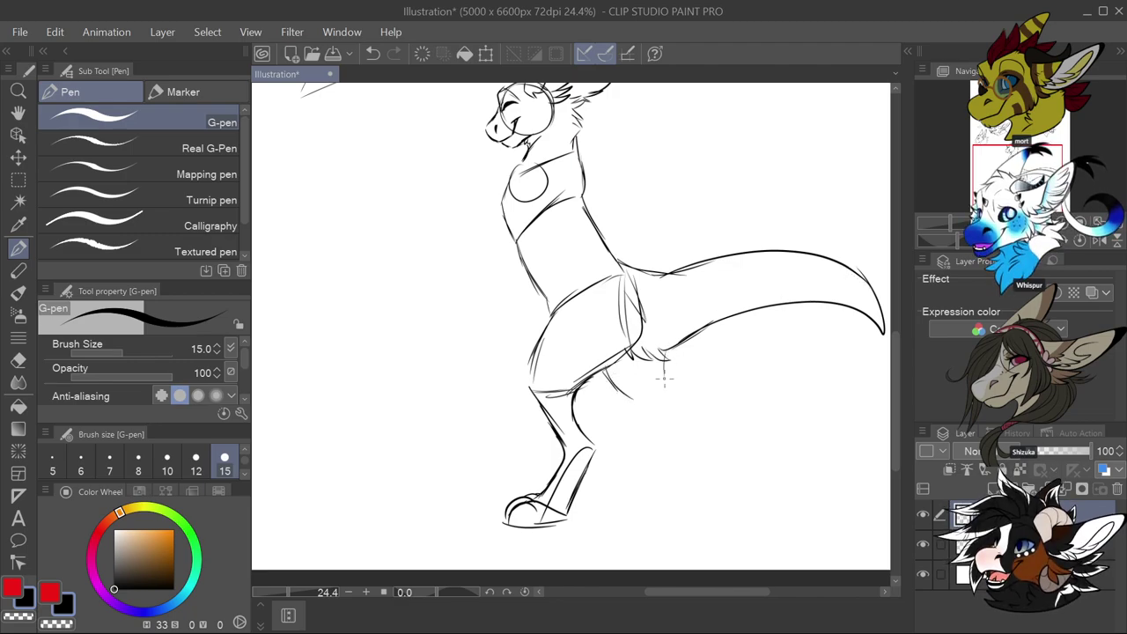
{"action": "left_click_drag", "start_coordinate": [659, 358], "coordinate": [664, 405]}
{"action": "mouse_move", "coordinate": [606, 368]}
{"action": "left_mouse_down"}
{"action": "mouse_move", "coordinate": [648, 414]}
{"action": "mouse_move", "coordinate": [672, 413]}
{"action": "mouse_move", "coordinate": [663, 433]}
{"action": "mouse_move", "coordinate": [685, 434]}
{"action": "mouse_move", "coordinate": [672, 497]}
{"action": "left_mouse_up"}
{"action": "mouse_move", "coordinate": [687, 435]}
{"action": "left_mouse_down"}
{"action": "mouse_move", "coordinate": [697, 489]}
{"action": "mouse_move", "coordinate": [671, 490]}
{"action": "mouse_move", "coordinate": [668, 515]}
{"action": "mouse_move", "coordinate": [688, 518]}
{"action": "left_mouse_up"}
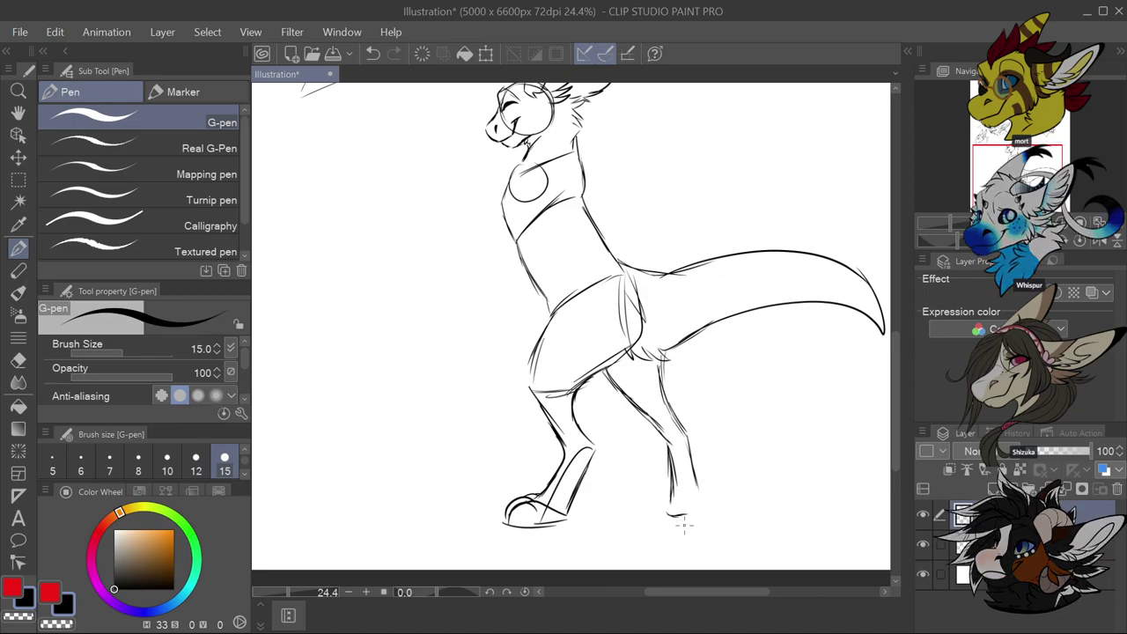
{"action": "left_click_drag", "start_coordinate": [690, 455], "coordinate": [700, 527]}
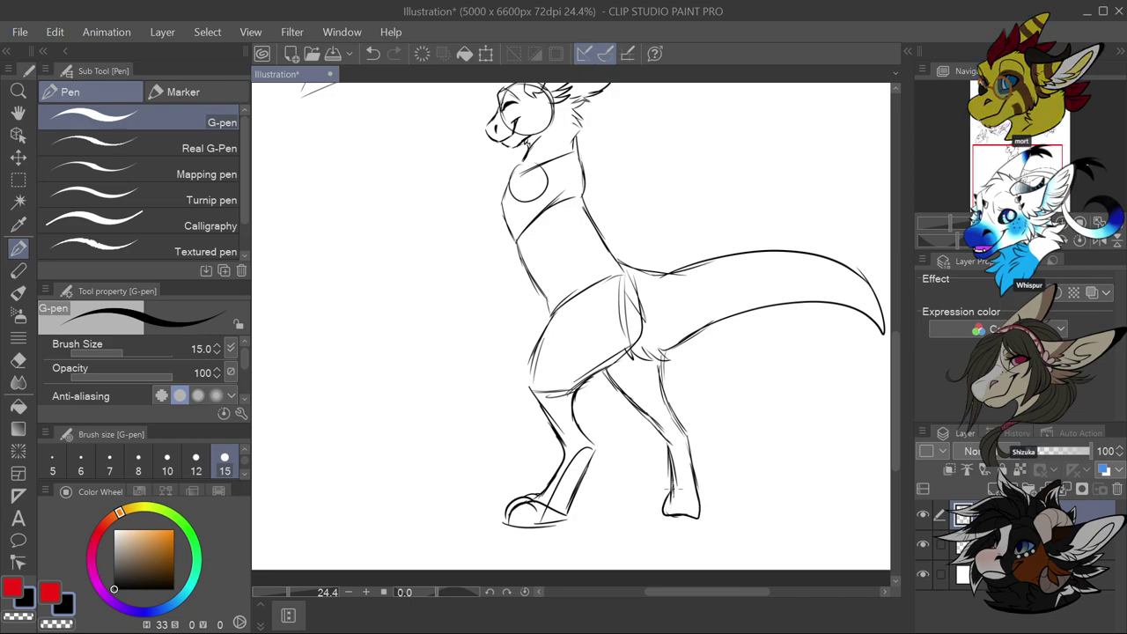
{"action": "mouse_move", "coordinate": [676, 432]}
{"action": "left_mouse_down"}
{"action": "mouse_move", "coordinate": [703, 505]}
{"action": "mouse_move", "coordinate": [664, 485]}
{"action": "mouse_move", "coordinate": [659, 514]}
{"action": "left_mouse_up"}
Add fur tufts under the tail base and behind the thigh, and reinforce the rear leg's outline
{"action": "mouse_move", "coordinate": [664, 354]}
{"action": "left_mouse_down"}
{"action": "mouse_move", "coordinate": [678, 351]}
{"action": "mouse_move", "coordinate": [665, 381]}
{"action": "mouse_move", "coordinate": [619, 387]}
{"action": "mouse_move", "coordinate": [637, 410]}
{"action": "left_mouse_up"}
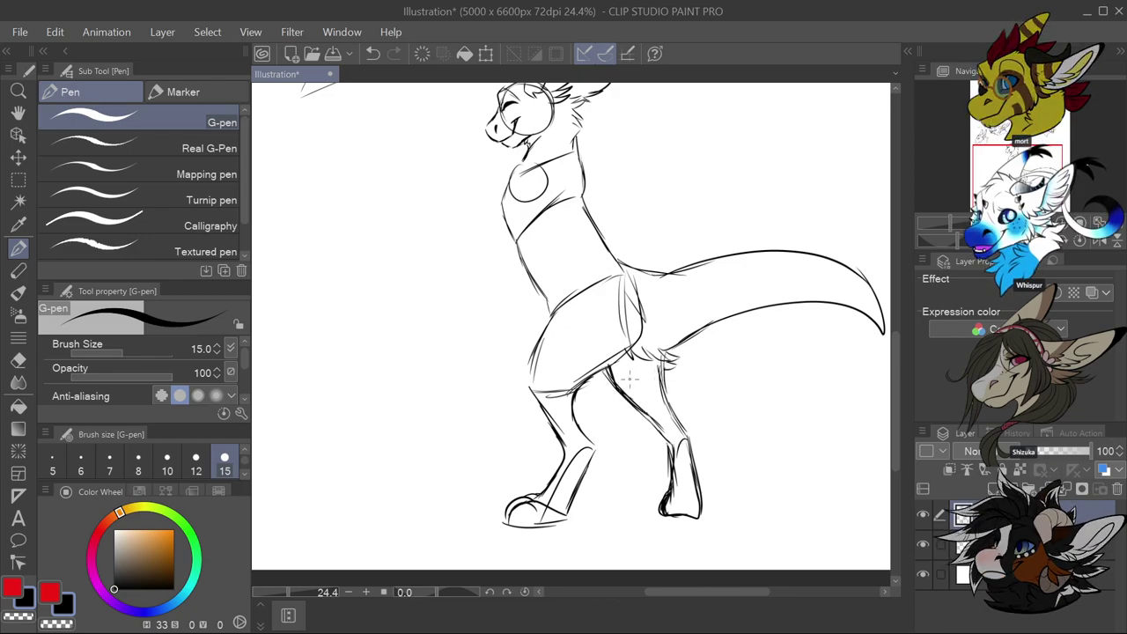
{"action": "left_click_drag", "start_coordinate": [625, 352], "coordinate": [636, 394]}
{"action": "key", "text": "ctrl+z"}
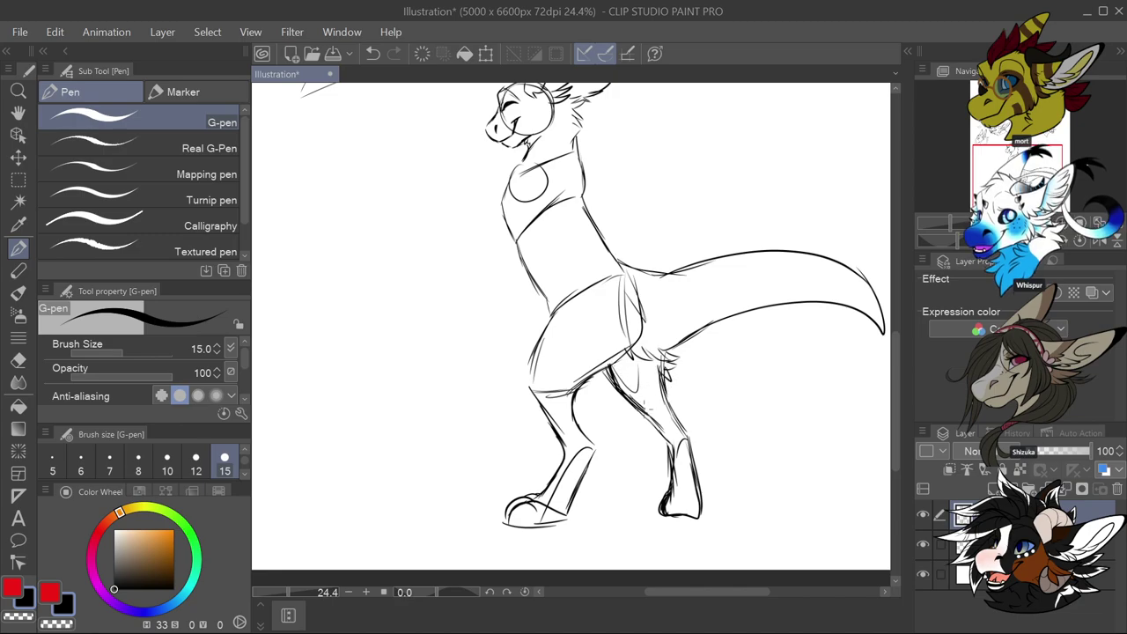
{"action": "left_click_drag", "start_coordinate": [641, 405], "coordinate": [658, 430]}
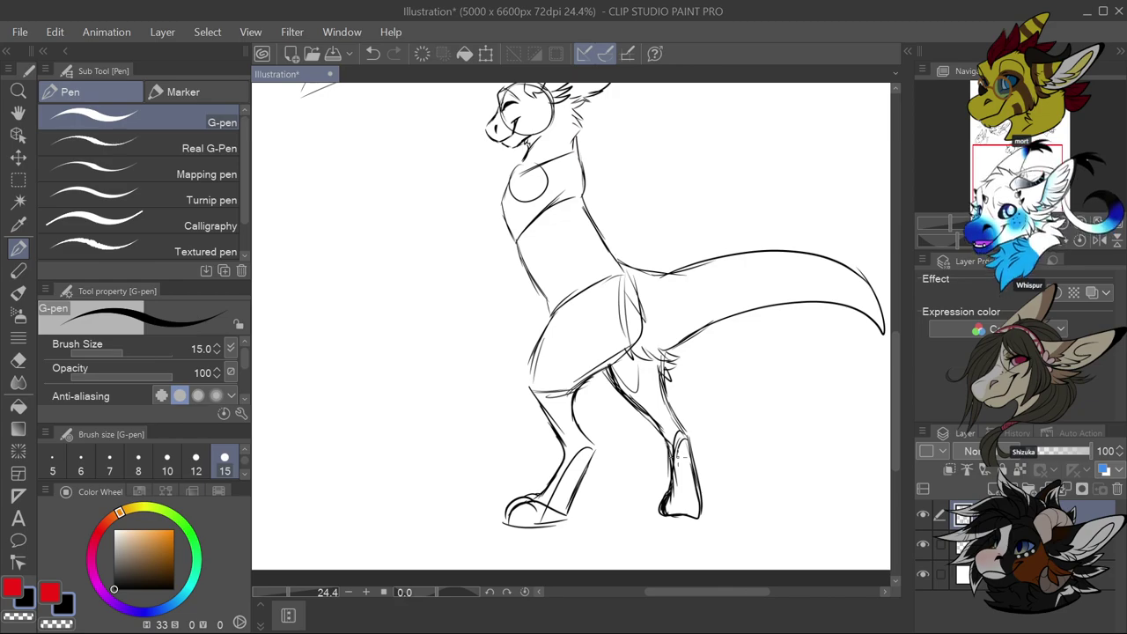
{"action": "mouse_move", "coordinate": [651, 315]}
{"action": "left_mouse_down"}
{"action": "mouse_move", "coordinate": [656, 343]}
{"action": "mouse_move", "coordinate": [628, 368]}
{"action": "mouse_move", "coordinate": [619, 336]}
{"action": "mouse_move", "coordinate": [621, 373]}
{"action": "left_mouse_up"}
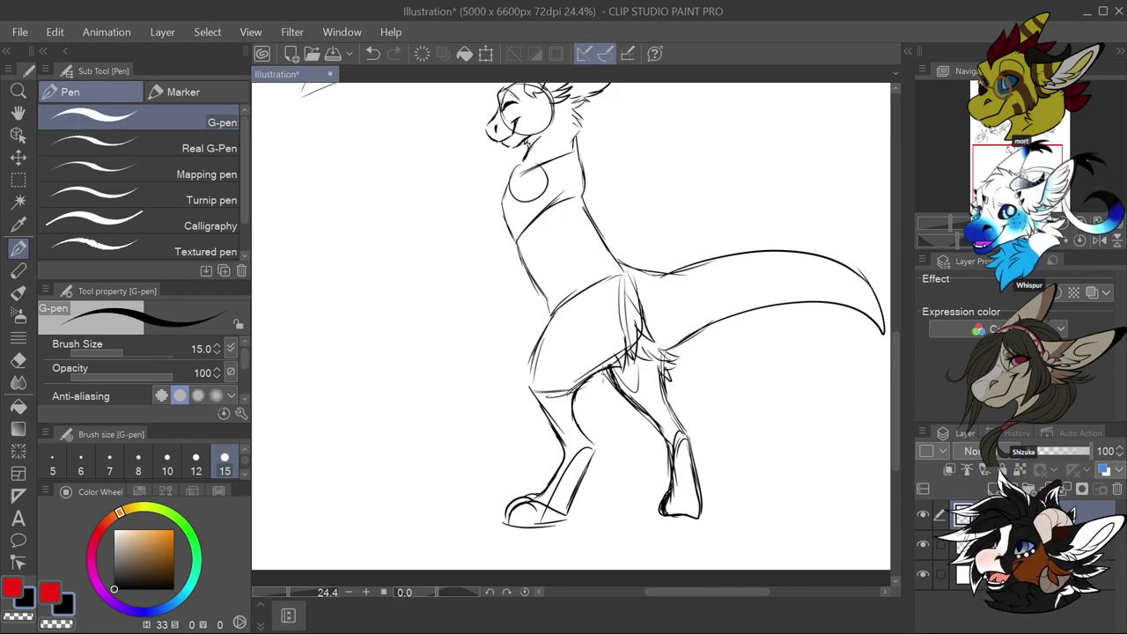
Sketch the wing's attachment at the upper back and the near wing's curved leading edge rising behind the shoulder
{"action": "scroll", "coordinate": [597, 374], "scroll_direction": "down", "scroll_amount": 2}
{"action": "scroll", "coordinate": [579, 269], "scroll_direction": "up", "scroll_amount": 2}
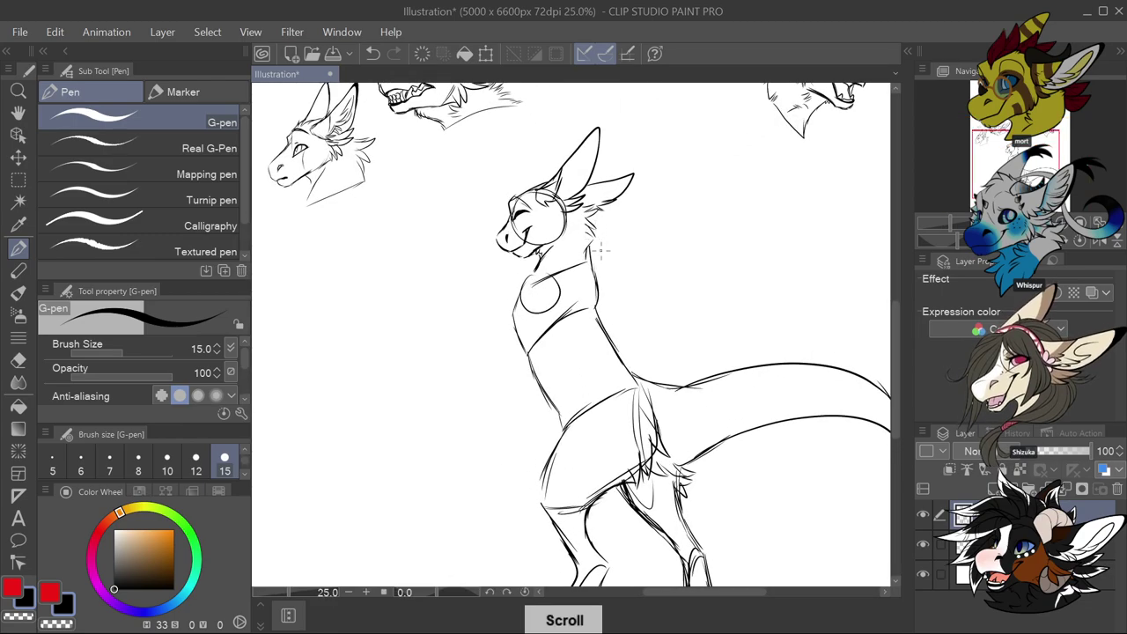
{"action": "left_click_drag", "start_coordinate": [585, 321], "coordinate": [575, 281]}
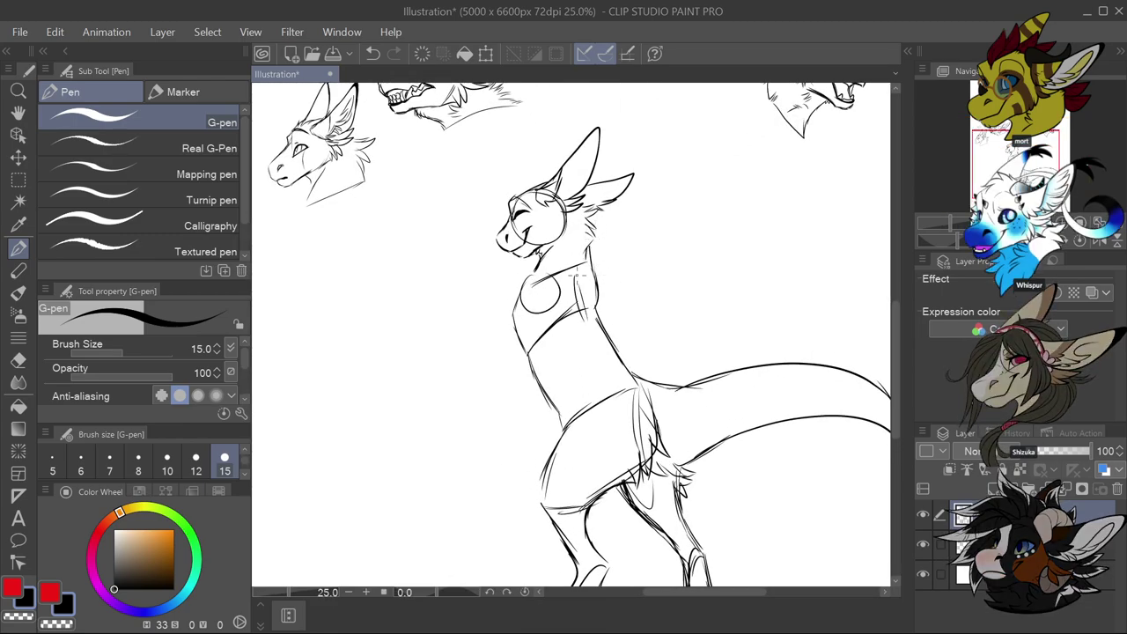
{"action": "key", "text": "ctrl+z"}
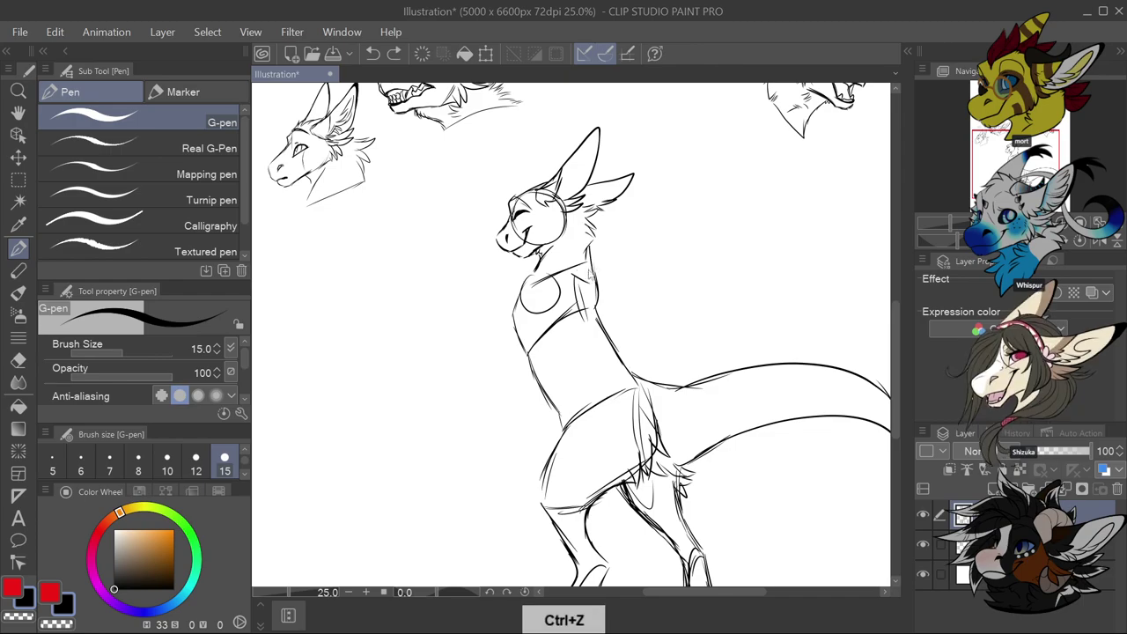
{"action": "scroll", "coordinate": [581, 276], "scroll_direction": "down", "scroll_amount": 1}
{"action": "mouse_move", "coordinate": [591, 275]}
{"action": "left_mouse_down"}
{"action": "mouse_move", "coordinate": [634, 254]}
{"action": "mouse_move", "coordinate": [671, 256]}
{"action": "left_mouse_up"}
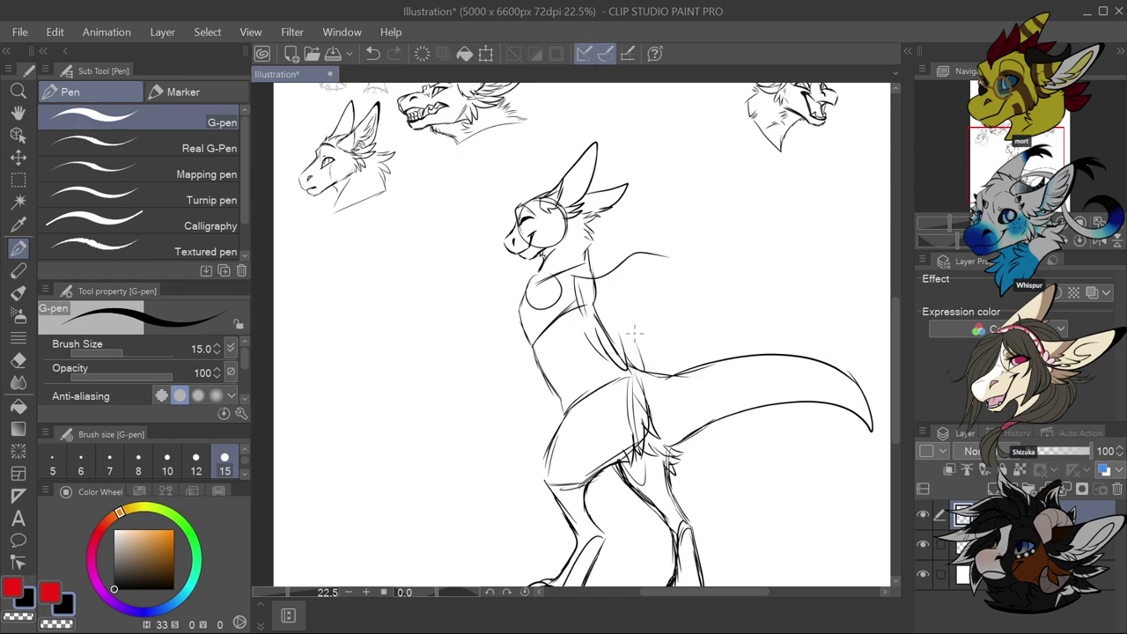
{"action": "left_click_drag", "start_coordinate": [651, 353], "coordinate": [655, 316]}
{"action": "key", "text": "ctrl+z"}
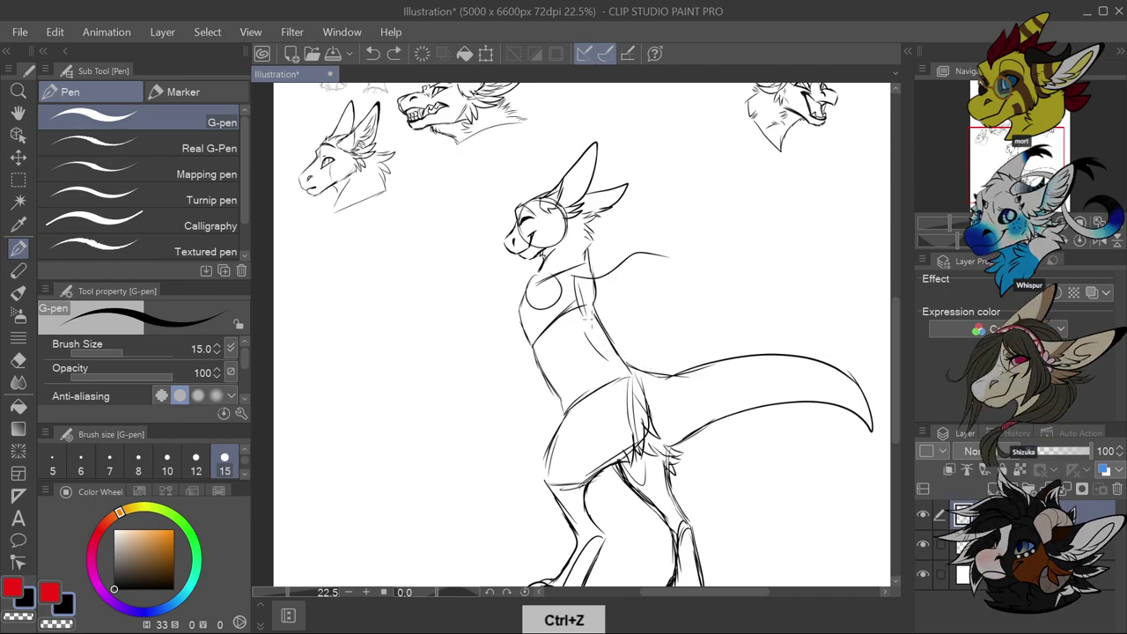
Draw long pointed feathers fanning back from the near wing, with the far wing's edge behind it and inner feather lines
{"action": "mouse_move", "coordinate": [616, 330]}
{"action": "left_mouse_down"}
{"action": "mouse_move", "coordinate": [634, 354]}
{"action": "mouse_move", "coordinate": [624, 317]}
{"action": "mouse_move", "coordinate": [643, 345]}
{"action": "mouse_move", "coordinate": [644, 320]}
{"action": "mouse_move", "coordinate": [681, 361]}
{"action": "left_mouse_up"}
{"action": "mouse_move", "coordinate": [655, 300]}
{"action": "left_mouse_down"}
{"action": "mouse_move", "coordinate": [685, 354]}
{"action": "mouse_move", "coordinate": [715, 345]}
{"action": "left_mouse_up"}
{"action": "left_click_drag", "start_coordinate": [675, 298], "coordinate": [715, 331]}
{"action": "left_click_drag", "start_coordinate": [712, 333], "coordinate": [754, 331]}
{"action": "mouse_move", "coordinate": [643, 256]}
{"action": "left_mouse_down"}
{"action": "mouse_move", "coordinate": [778, 300]}
{"action": "mouse_move", "coordinate": [724, 308]}
{"action": "left_mouse_up"}
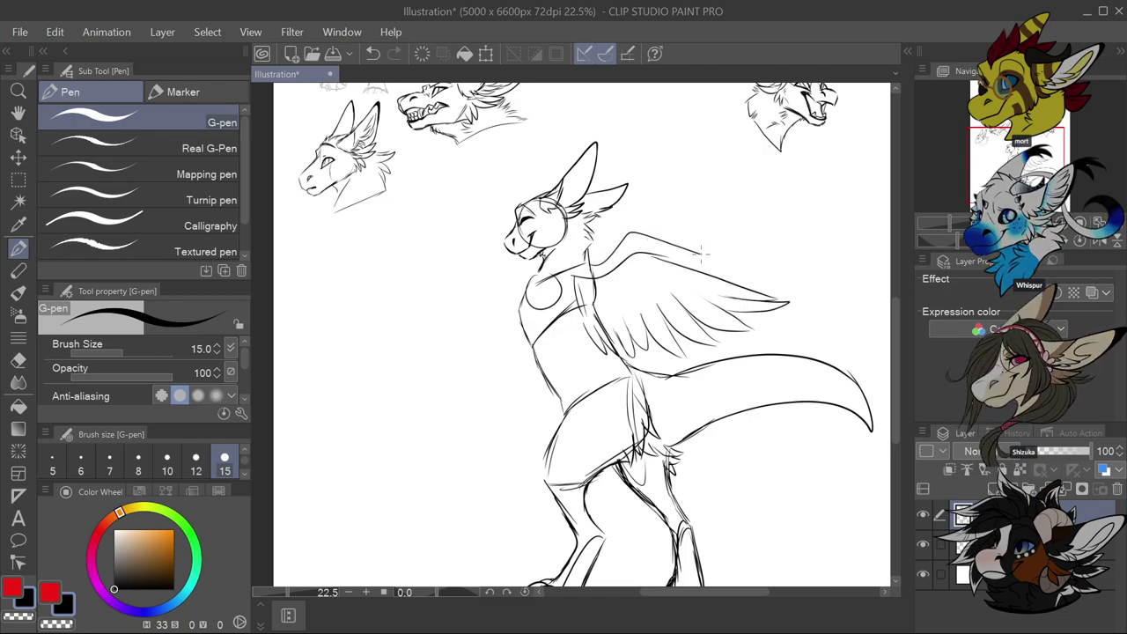
{"action": "left_click_drag", "start_coordinate": [691, 263], "coordinate": [744, 271]}
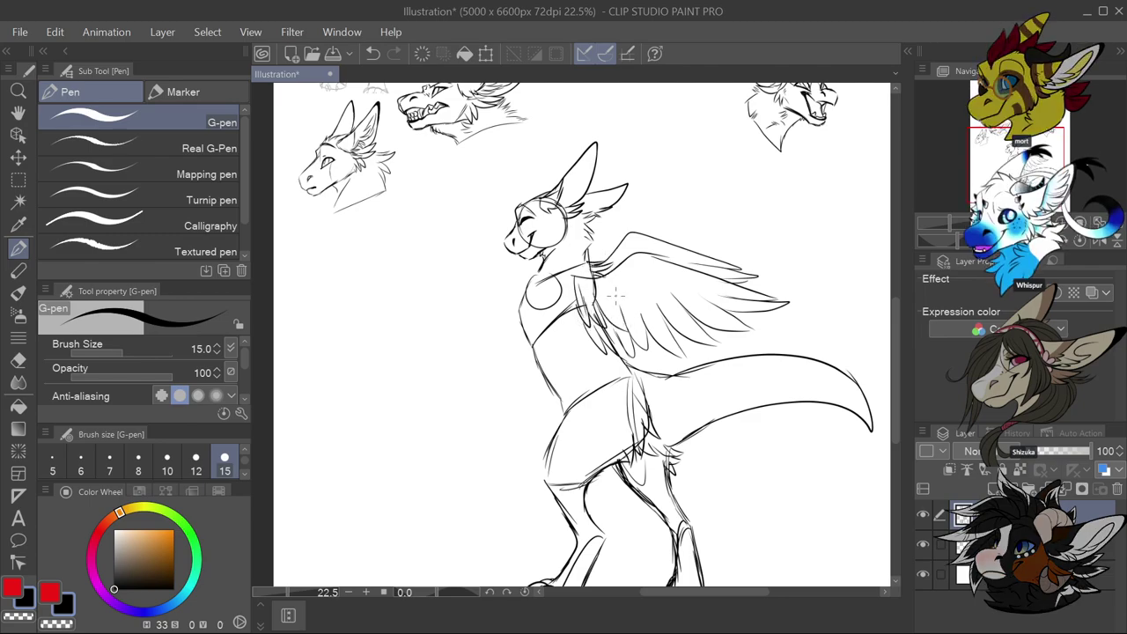
{"action": "mouse_move", "coordinate": [644, 280]}
{"action": "left_mouse_down"}
{"action": "mouse_move", "coordinate": [688, 316]}
{"action": "mouse_move", "coordinate": [669, 291]}
{"action": "mouse_move", "coordinate": [701, 287]}
{"action": "left_mouse_up"}
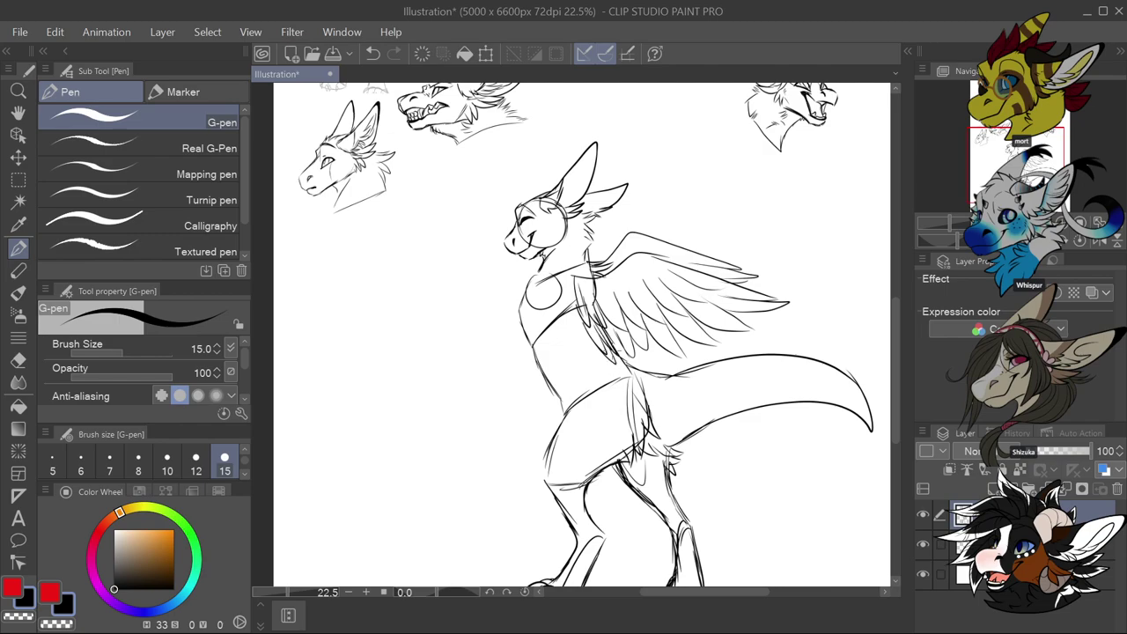
Add overlapping feather tips along the near wing's lower edge, from the creature's back out to the wingtip
{"action": "mouse_move", "coordinate": [639, 346]}
{"action": "left_mouse_down"}
{"action": "mouse_move", "coordinate": [624, 364]}
{"action": "mouse_move", "coordinate": [659, 365]}
{"action": "left_mouse_up"}
{"action": "left_click_drag", "start_coordinate": [635, 310], "coordinate": [637, 324]}
{"action": "mouse_move", "coordinate": [662, 317]}
{"action": "left_mouse_down"}
{"action": "mouse_move", "coordinate": [638, 347]}
{"action": "mouse_move", "coordinate": [661, 357]}
{"action": "left_mouse_up"}
{"action": "left_click_drag", "start_coordinate": [695, 356], "coordinate": [674, 362]}
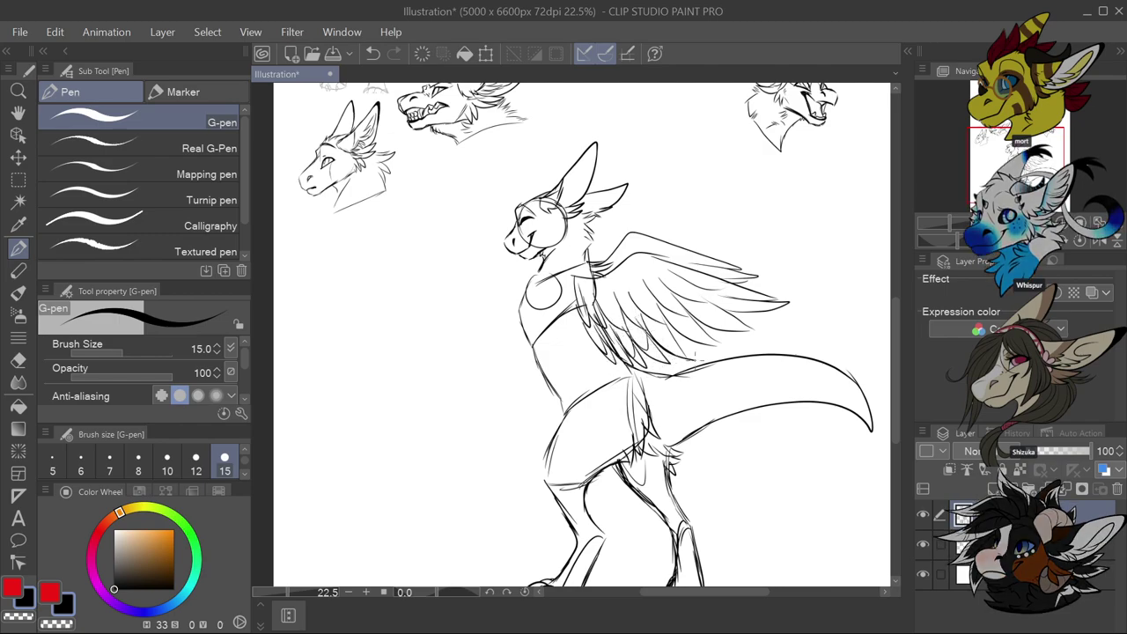
{"action": "left_click_drag", "start_coordinate": [688, 320], "coordinate": [662, 342]}
{"action": "mouse_move", "coordinate": [714, 341]}
{"action": "left_mouse_down"}
{"action": "mouse_move", "coordinate": [690, 349]}
{"action": "mouse_move", "coordinate": [713, 351]}
{"action": "mouse_move", "coordinate": [698, 343]}
{"action": "left_mouse_up"}
{"action": "mouse_move", "coordinate": [764, 331]}
{"action": "left_mouse_down"}
{"action": "mouse_move", "coordinate": [746, 342]}
{"action": "mouse_move", "coordinate": [703, 329]}
{"action": "left_mouse_up"}
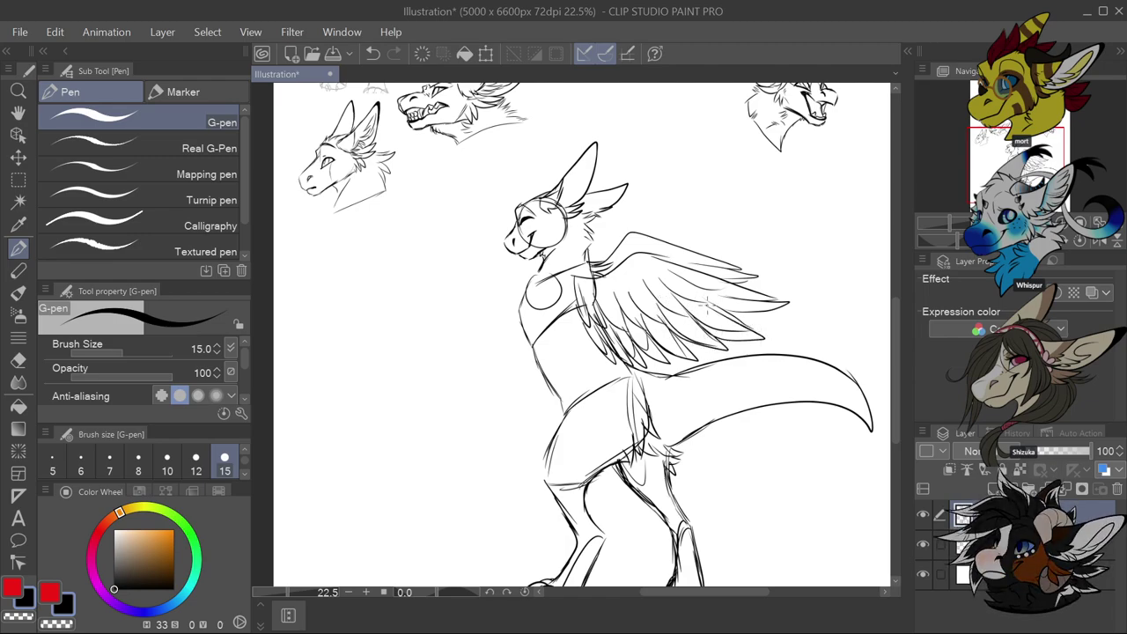
{"action": "mouse_move", "coordinate": [789, 312]}
{"action": "left_mouse_down"}
{"action": "mouse_move", "coordinate": [761, 322]}
{"action": "mouse_move", "coordinate": [736, 304]}
{"action": "mouse_move", "coordinate": [786, 303]}
{"action": "left_mouse_up"}
{"action": "scroll", "coordinate": [793, 299], "scroll_direction": "down", "scroll_amount": 3}
{"action": "scroll", "coordinate": [532, 262], "scroll_direction": "up", "scroll_amount": 3}
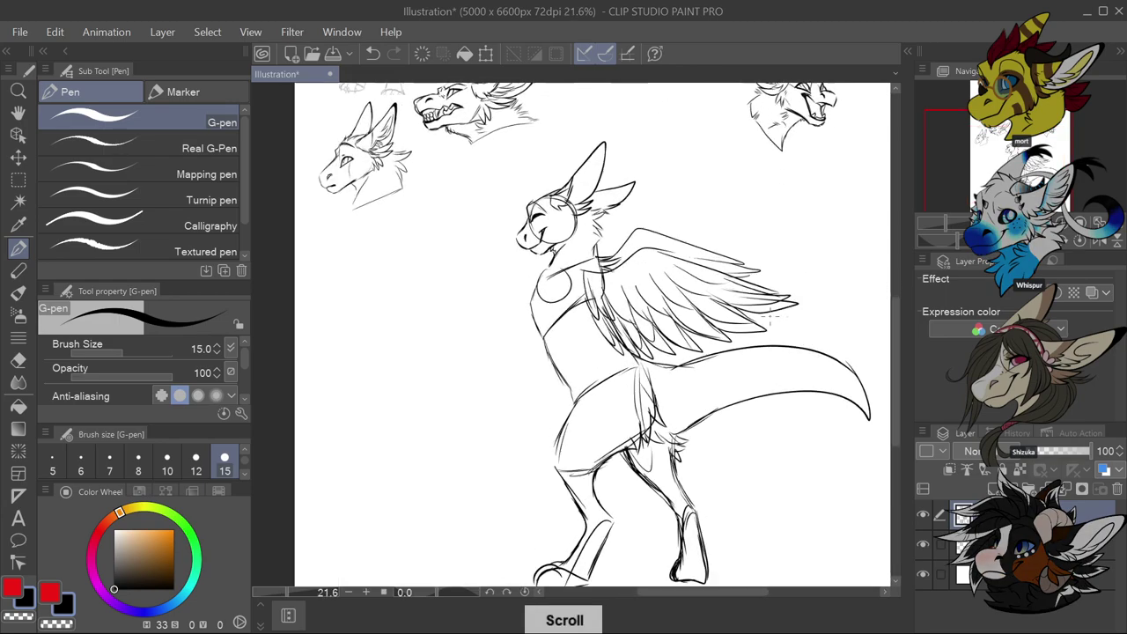
Draw the shoulder, upper arm and bent forearm reaching forward and up from the chest
{"action": "mouse_move", "coordinate": [553, 262]}
{"action": "left_mouse_down"}
{"action": "mouse_move", "coordinate": [533, 278]}
{"action": "mouse_move", "coordinate": [554, 299]}
{"action": "left_mouse_up"}
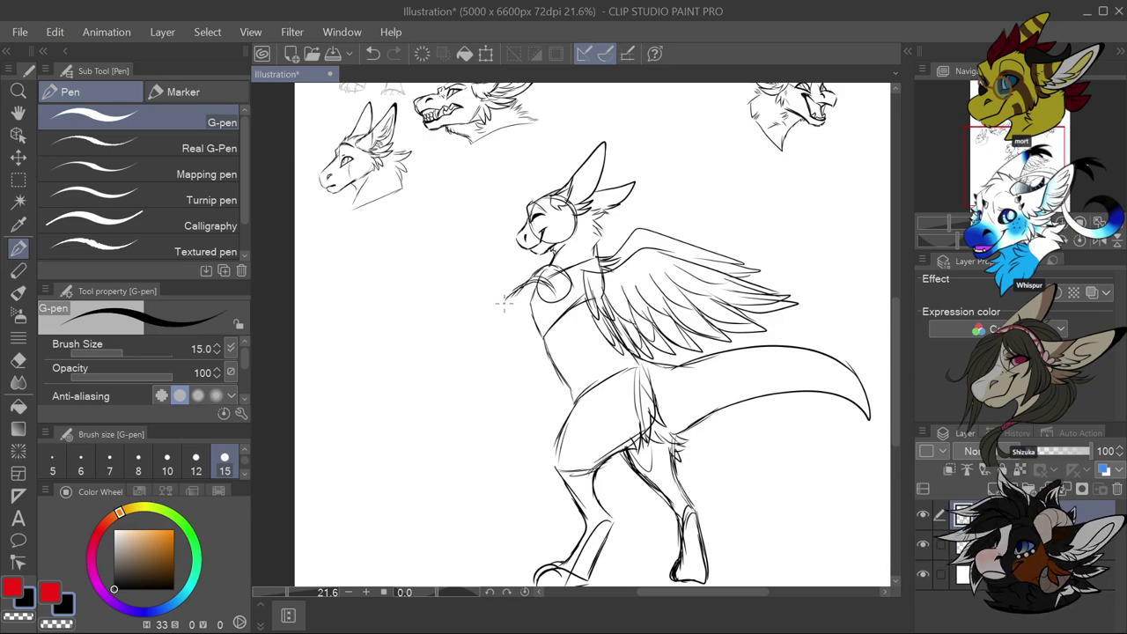
{"action": "mouse_move", "coordinate": [517, 322]}
{"action": "left_mouse_down"}
{"action": "mouse_move", "coordinate": [542, 308]}
{"action": "mouse_move", "coordinate": [530, 327]}
{"action": "left_mouse_up"}
{"action": "scroll", "coordinate": [531, 335], "scroll_direction": "up", "scroll_amount": 2}
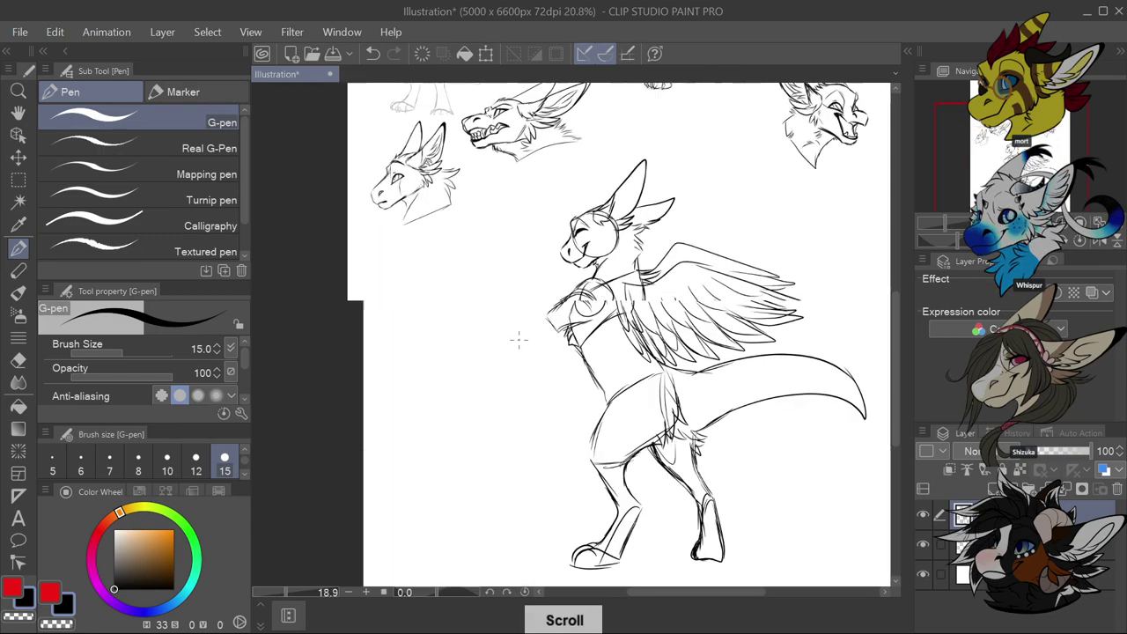
{"action": "mouse_move", "coordinate": [561, 308]}
{"action": "left_mouse_down"}
{"action": "mouse_move", "coordinate": [553, 325]}
{"action": "mouse_move", "coordinate": [513, 284]}
{"action": "mouse_move", "coordinate": [530, 329]}
{"action": "left_mouse_up"}
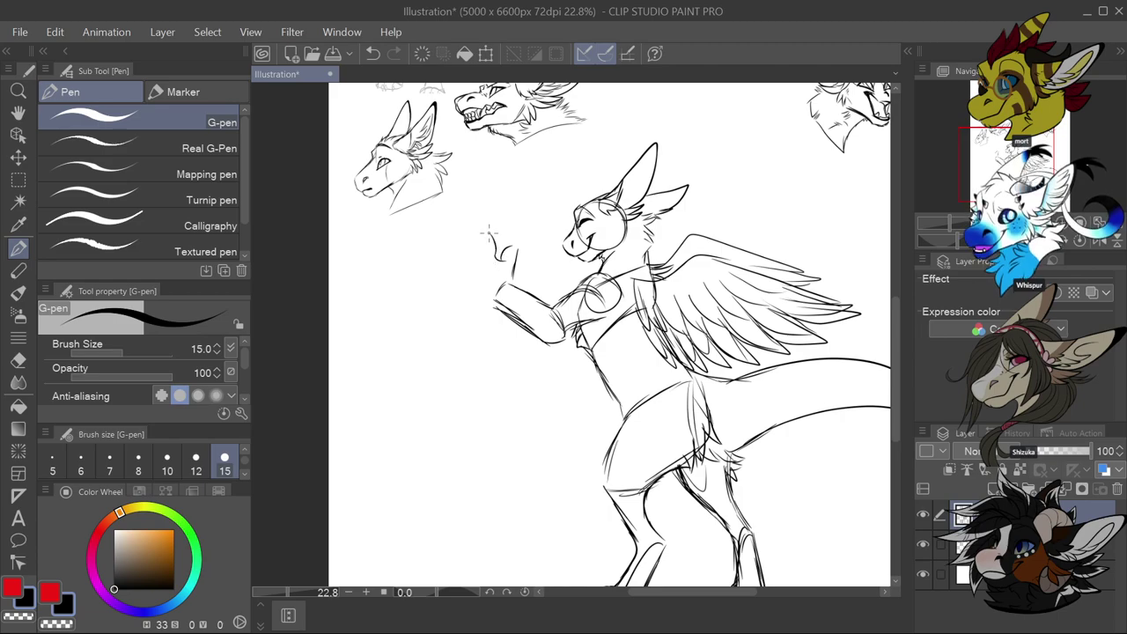
Draw an open raised hand with spread fingers and join its wrist to the forearm
{"action": "mouse_move", "coordinate": [471, 238]}
{"action": "left_mouse_down"}
{"action": "mouse_move", "coordinate": [464, 261]}
{"action": "mouse_move", "coordinate": [490, 301]}
{"action": "left_mouse_up"}
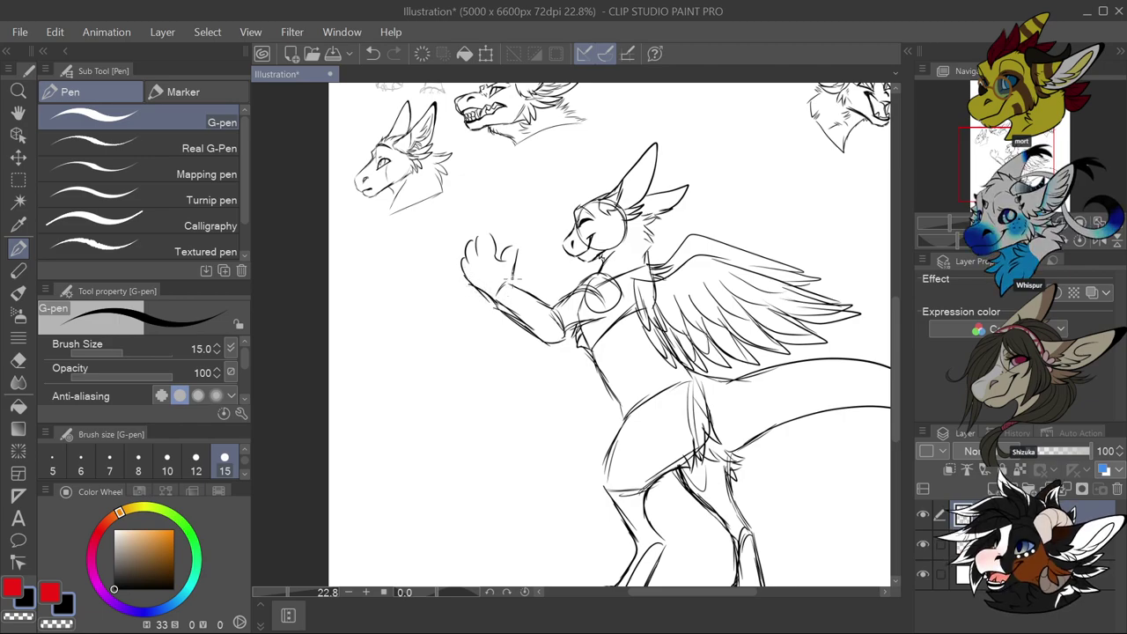
{"action": "mouse_move", "coordinate": [512, 264]}
{"action": "left_mouse_down"}
{"action": "mouse_move", "coordinate": [514, 285]}
{"action": "mouse_move", "coordinate": [540, 302]}
{"action": "left_mouse_up"}
Reinforce the front thigh and knee outline, add an inner belly line, and place short fur strokes on the thigh
{"action": "scroll", "coordinate": [622, 407], "scroll_direction": "down", "scroll_amount": 3}
{"action": "scroll", "coordinate": [623, 407], "scroll_direction": "up", "scroll_amount": 3}
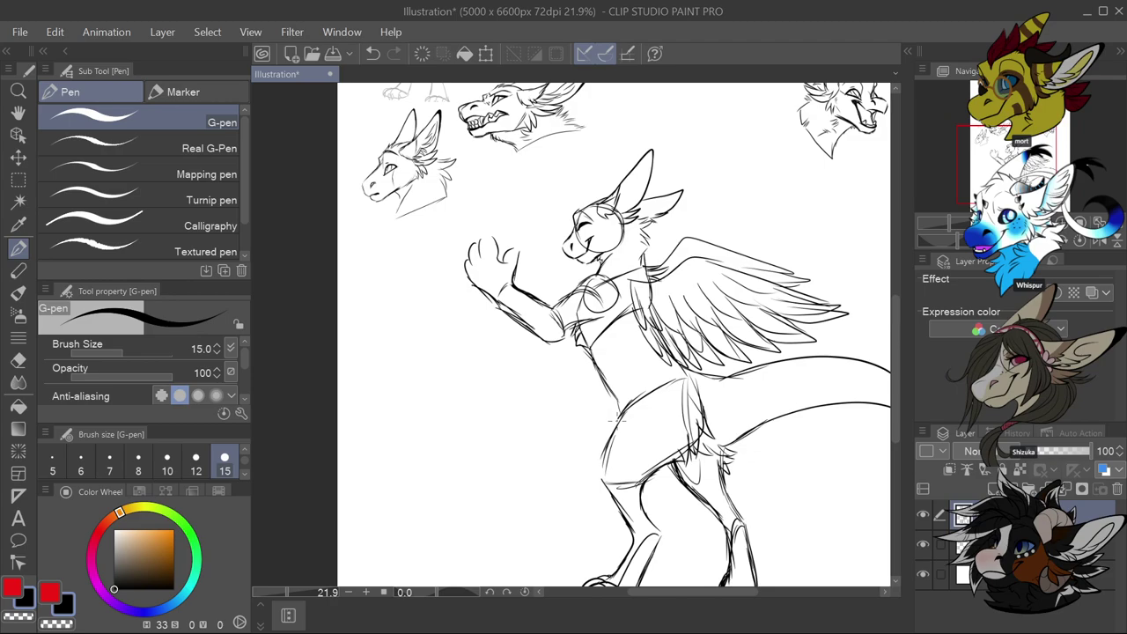
{"action": "left_click_drag", "start_coordinate": [602, 458], "coordinate": [597, 486]}
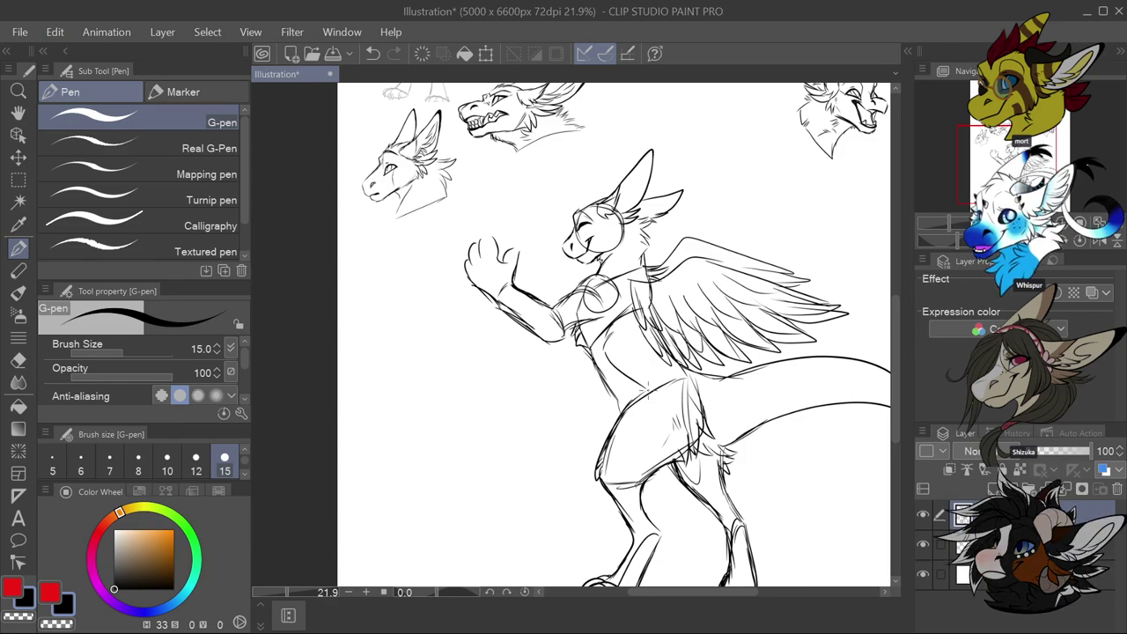
Lasso the raised hand and scale it down slightly so it fits the wrist
{"action": "left_click", "coordinate": [17, 180]}
{"action": "left_click", "coordinate": [169, 136]}
{"action": "left_click", "coordinate": [189, 164]}
{"action": "mouse_move", "coordinate": [491, 307]}
{"action": "left_mouse_down"}
{"action": "mouse_move", "coordinate": [533, 242]}
{"action": "mouse_move", "coordinate": [471, 316]}
{"action": "mouse_move", "coordinate": [481, 312]}
{"action": "left_mouse_up"}
{"action": "left_click", "coordinate": [554, 343]}
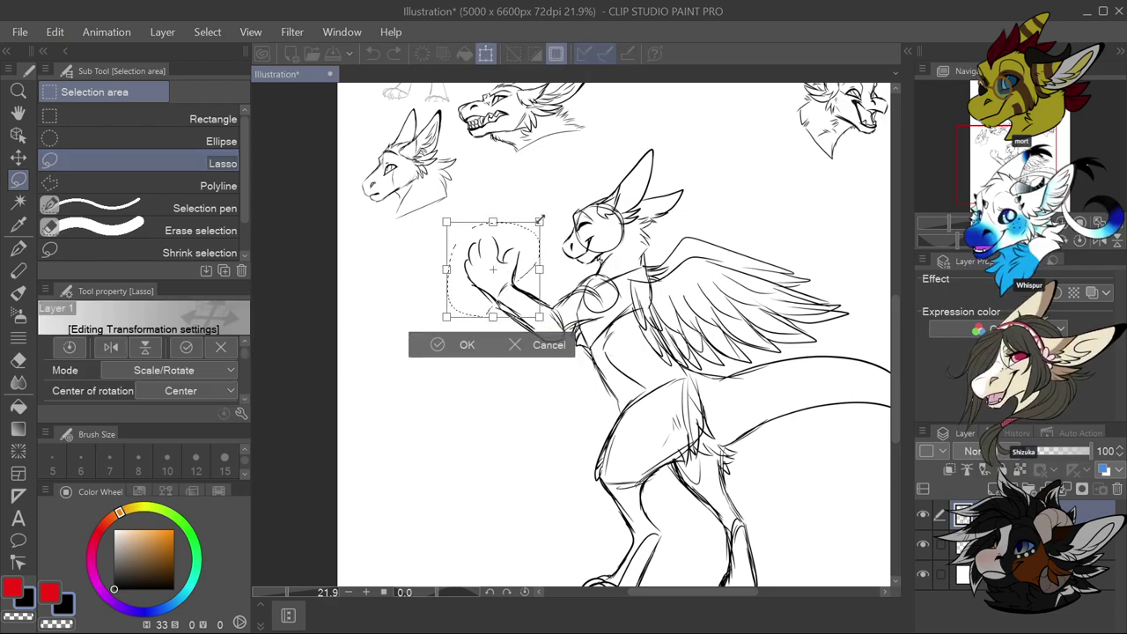
{"action": "left_click_drag", "start_coordinate": [523, 254], "coordinate": [533, 250]}
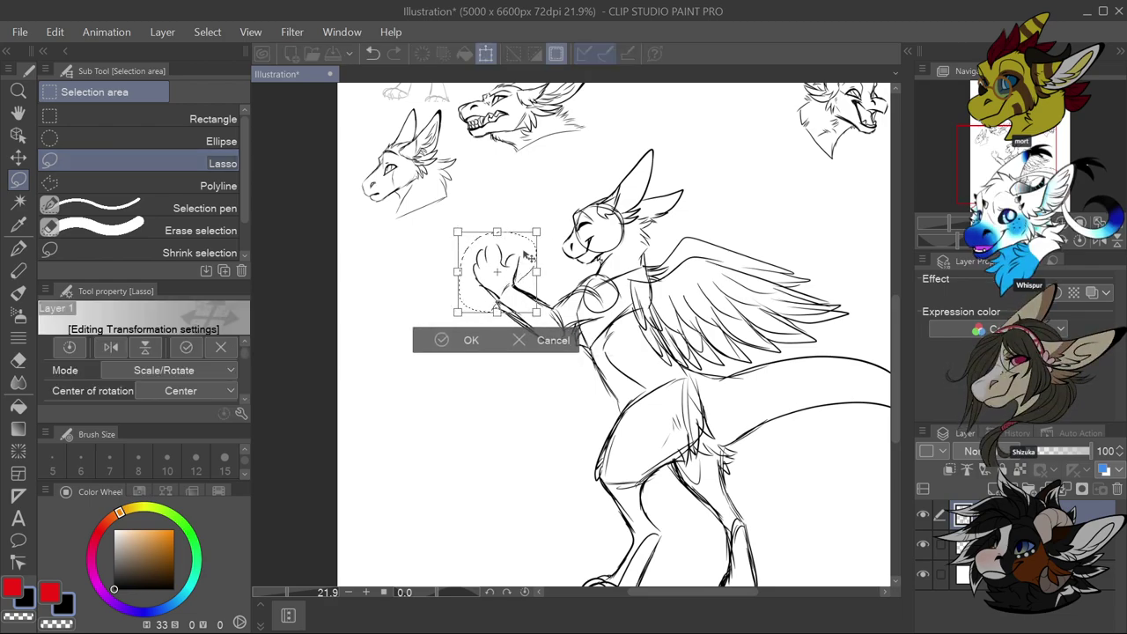
{"action": "left_click", "coordinate": [452, 341]}
Add a fur tuft at the raised arm's elbow and extra G-pen strokes on the shoulder and wrist
{"action": "scroll", "coordinate": [481, 408], "scroll_direction": "down", "scroll_amount": 5}
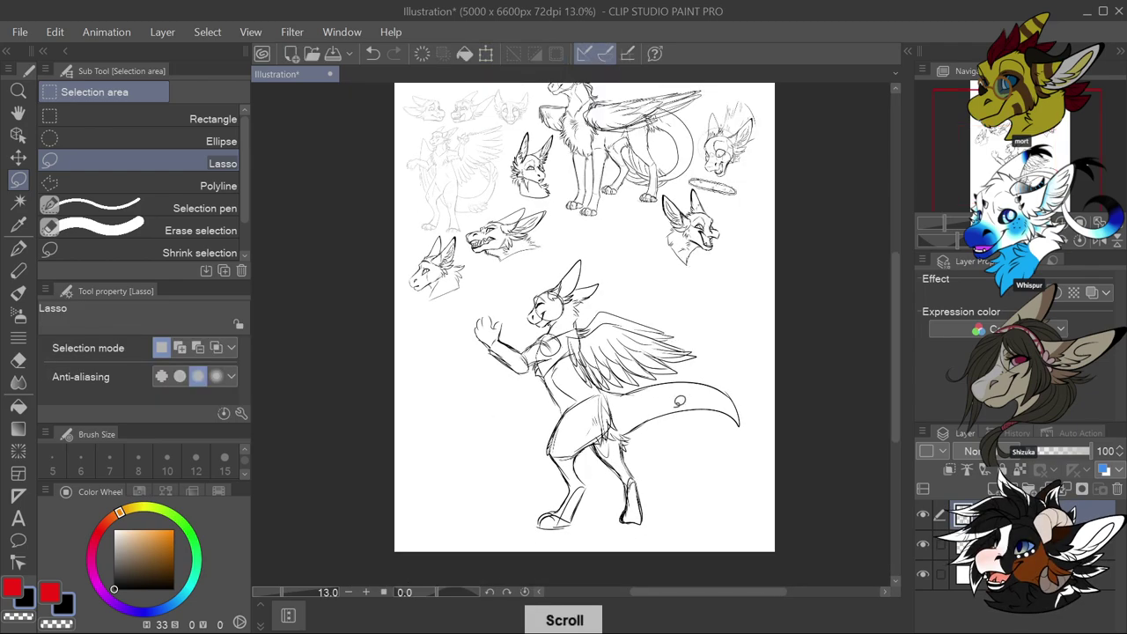
{"action": "scroll", "coordinate": [675, 454], "scroll_direction": "up", "scroll_amount": 4}
{"action": "key", "text": "p"}
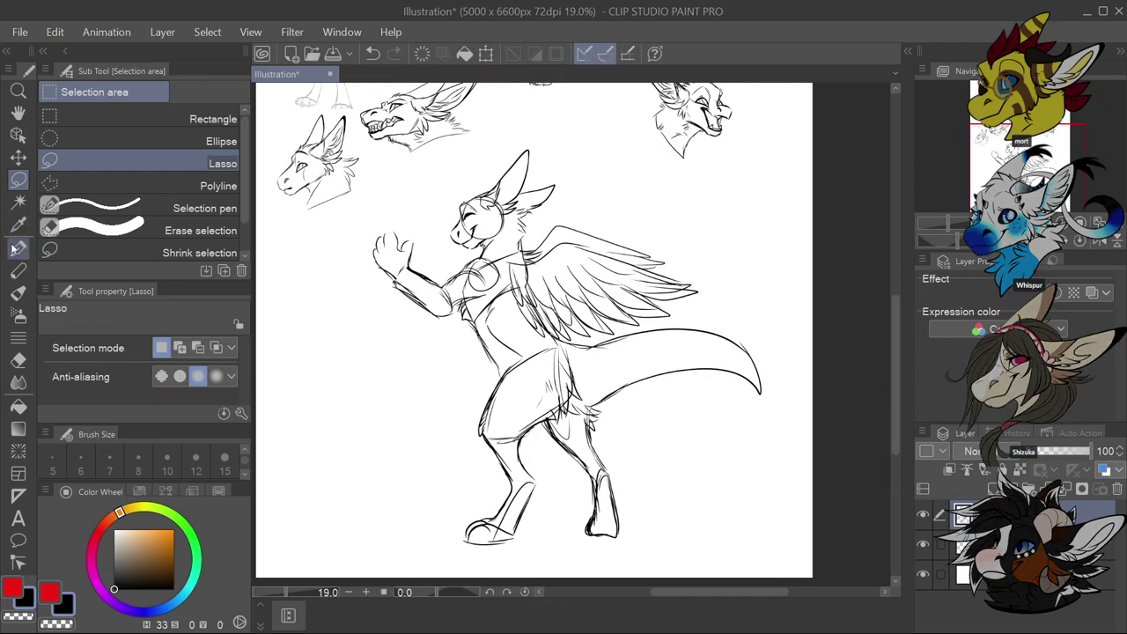
{"action": "scroll", "coordinate": [434, 305], "scroll_direction": "up", "scroll_amount": 1}
{"action": "mouse_move", "coordinate": [432, 314]}
{"action": "left_mouse_down"}
{"action": "mouse_move", "coordinate": [453, 338]}
{"action": "mouse_move", "coordinate": [467, 323]}
{"action": "left_mouse_up"}
{"action": "left_click_drag", "start_coordinate": [444, 259], "coordinate": [469, 283]}
{"action": "mouse_move", "coordinate": [405, 262]}
{"action": "left_mouse_down"}
{"action": "mouse_move", "coordinate": [437, 282]}
{"action": "mouse_move", "coordinate": [416, 273]}
{"action": "left_mouse_up"}
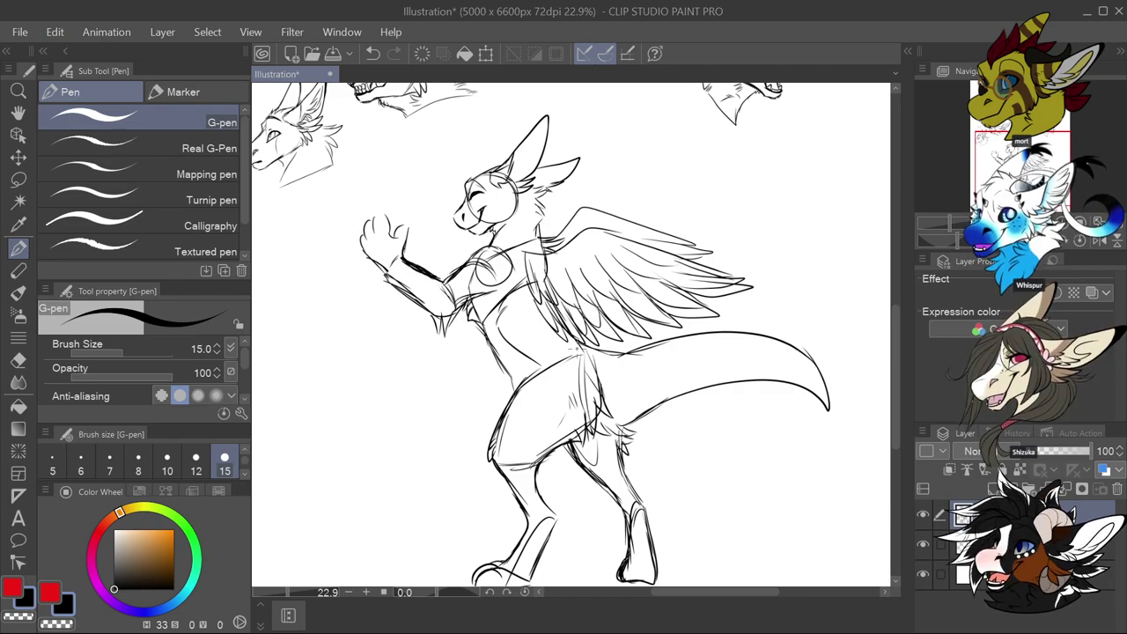
Add fur strokes at the tail base, redraw the tail's upper edge slightly lower, and erase the old line above it
{"action": "scroll", "coordinate": [745, 405], "scroll_direction": "down", "scroll_amount": 3}
{"action": "scroll", "coordinate": [745, 404], "scroll_direction": "up", "scroll_amount": 3}
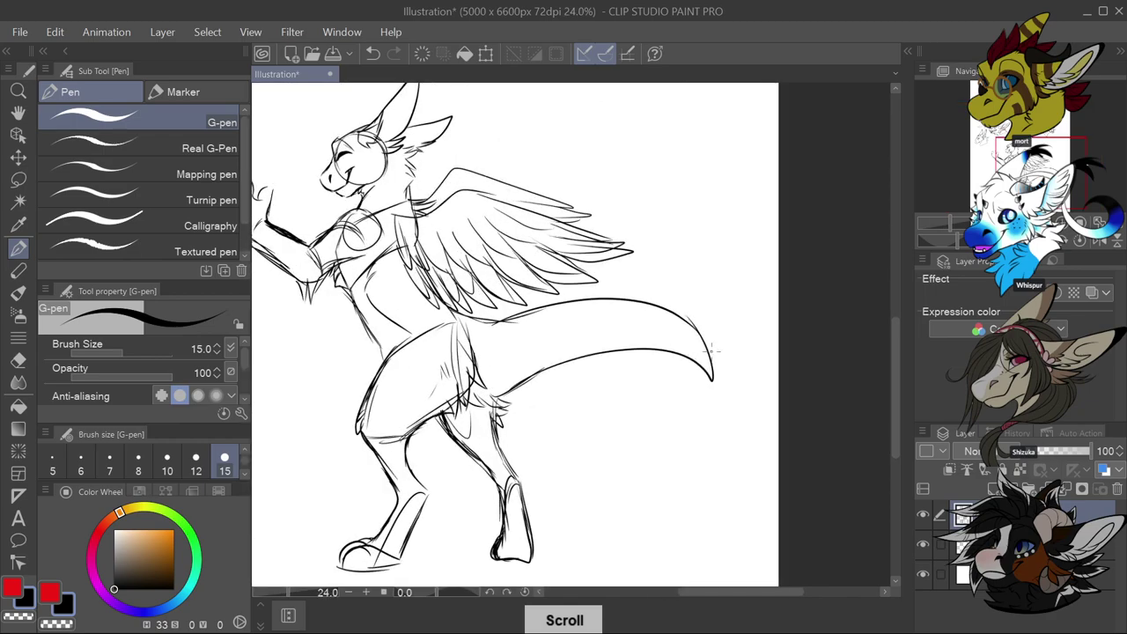
{"action": "left_click_drag", "start_coordinate": [483, 358], "coordinate": [519, 364]}
{"action": "mouse_move", "coordinate": [491, 322]}
{"action": "left_mouse_down"}
{"action": "mouse_move", "coordinate": [615, 306]}
{"action": "mouse_move", "coordinate": [704, 340]}
{"action": "left_mouse_up"}
{"action": "key", "text": "e"}
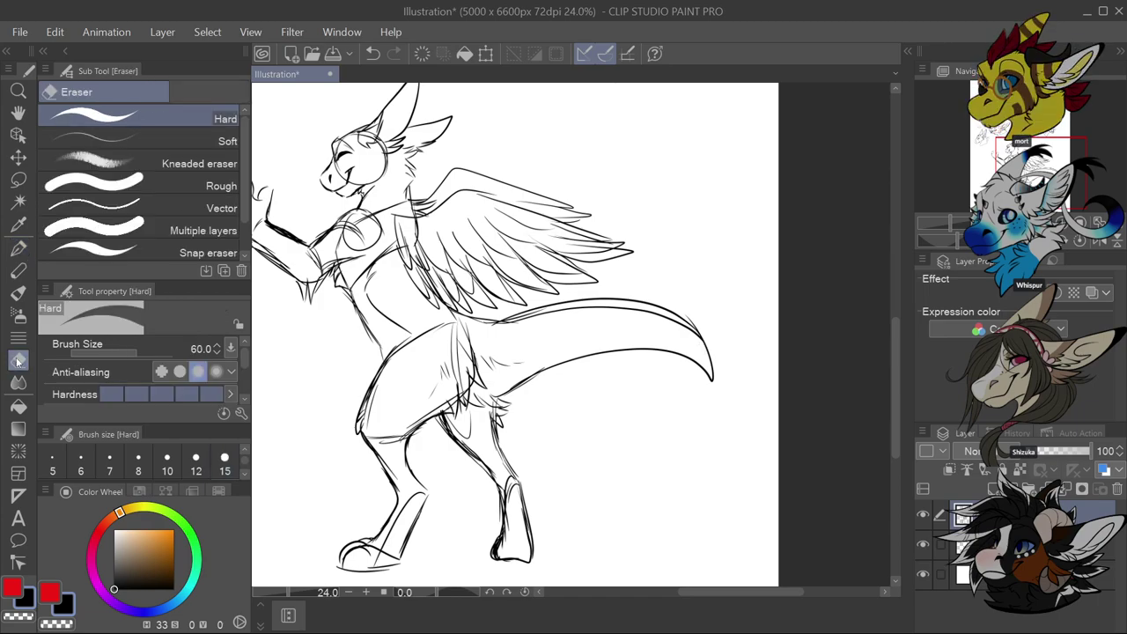
{"action": "mouse_move", "coordinate": [509, 316]}
{"action": "left_mouse_down"}
{"action": "mouse_move", "coordinate": [630, 304]}
{"action": "mouse_move", "coordinate": [704, 324]}
{"action": "mouse_move", "coordinate": [674, 308]}
{"action": "mouse_move", "coordinate": [703, 334]}
{"action": "left_mouse_up"}
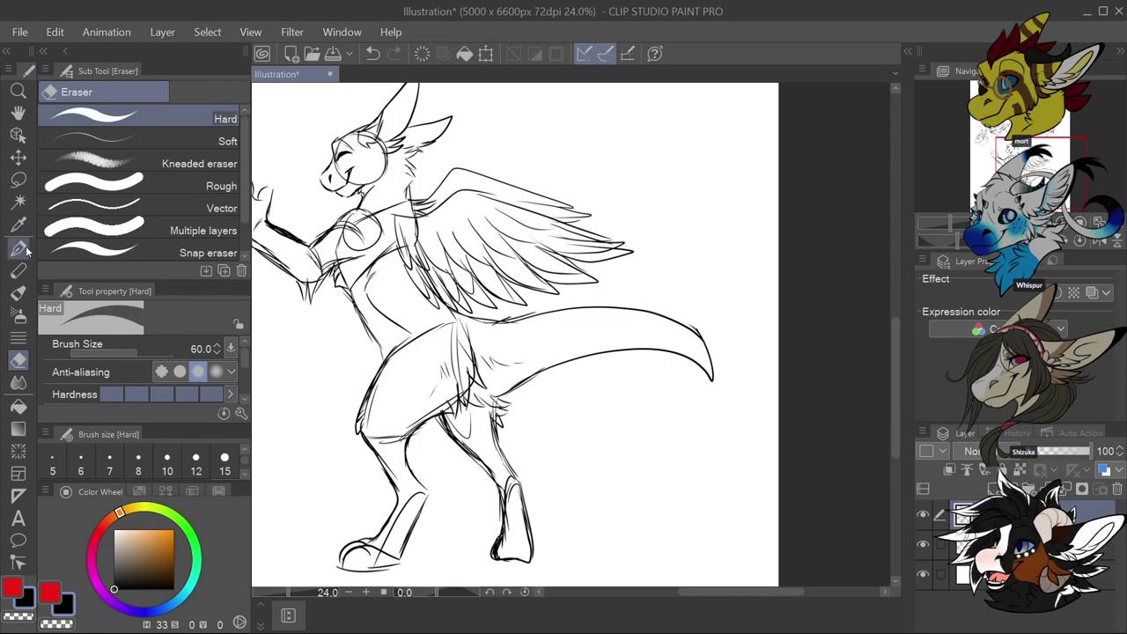
Draw a row of overlapping feathers hanging beneath the tail tip, with short fur strokes where they begin
{"action": "key", "text": "p"}
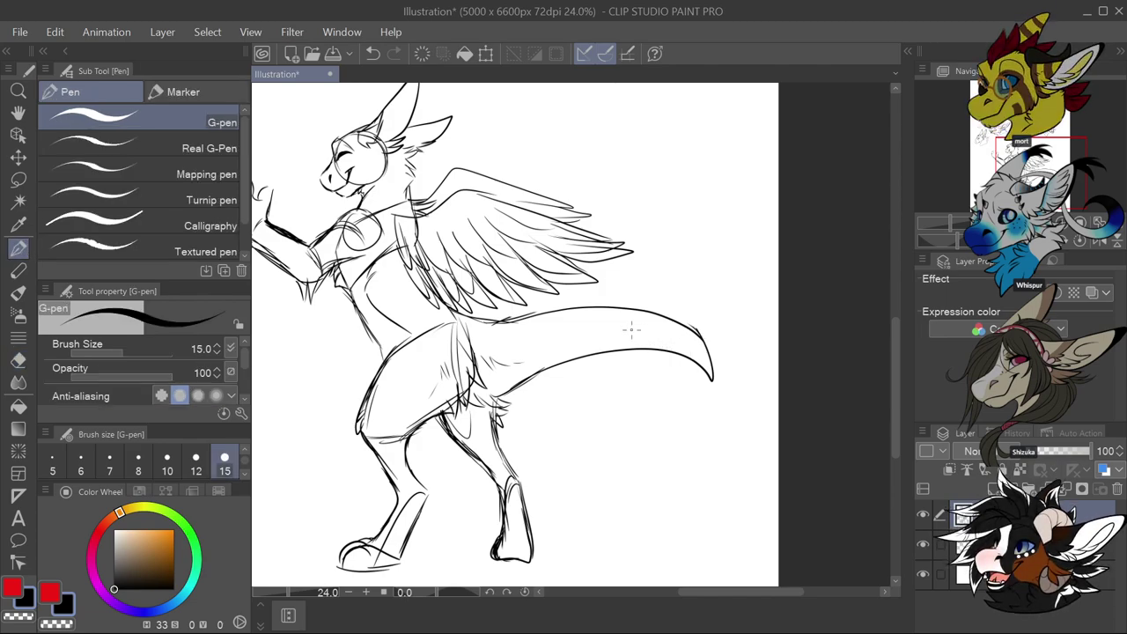
{"action": "mouse_move", "coordinate": [699, 347]}
{"action": "left_mouse_down"}
{"action": "mouse_move", "coordinate": [714, 424]}
{"action": "mouse_move", "coordinate": [695, 399]}
{"action": "mouse_move", "coordinate": [694, 342]}
{"action": "left_mouse_up"}
{"action": "left_click_drag", "start_coordinate": [692, 393], "coordinate": [691, 418]}
{"action": "left_click_drag", "start_coordinate": [675, 347], "coordinate": [680, 395]}
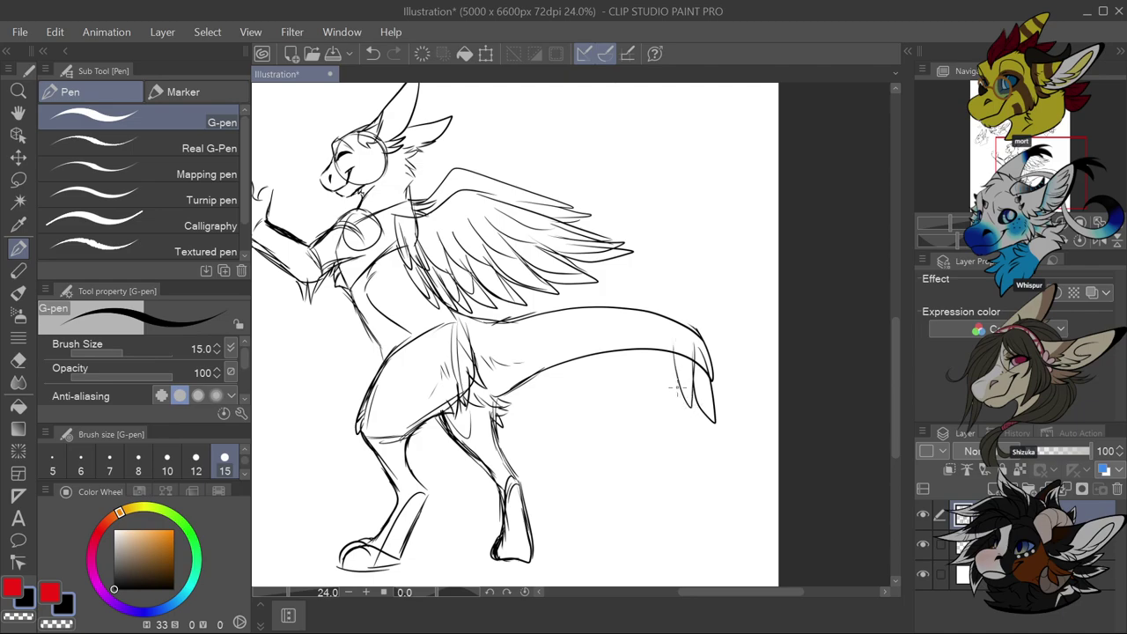
{"action": "left_click_drag", "start_coordinate": [670, 352], "coordinate": [665, 386]}
{"action": "key", "text": "ctrl+z"}
{"action": "key", "text": "ctrl+z"}
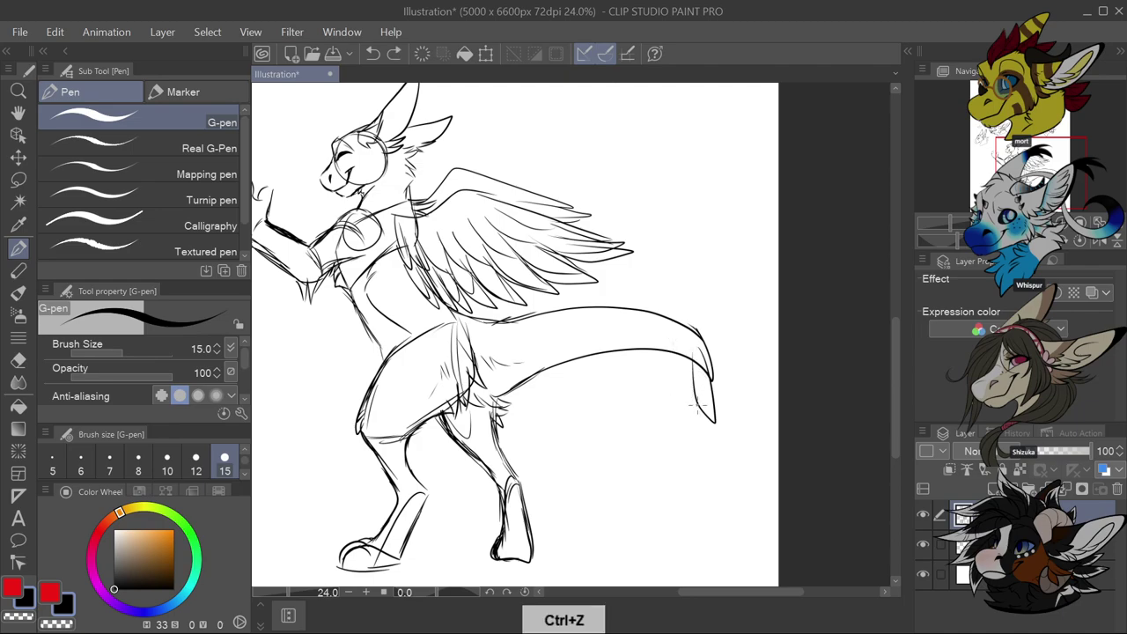
{"action": "left_click_drag", "start_coordinate": [675, 347], "coordinate": [680, 391]}
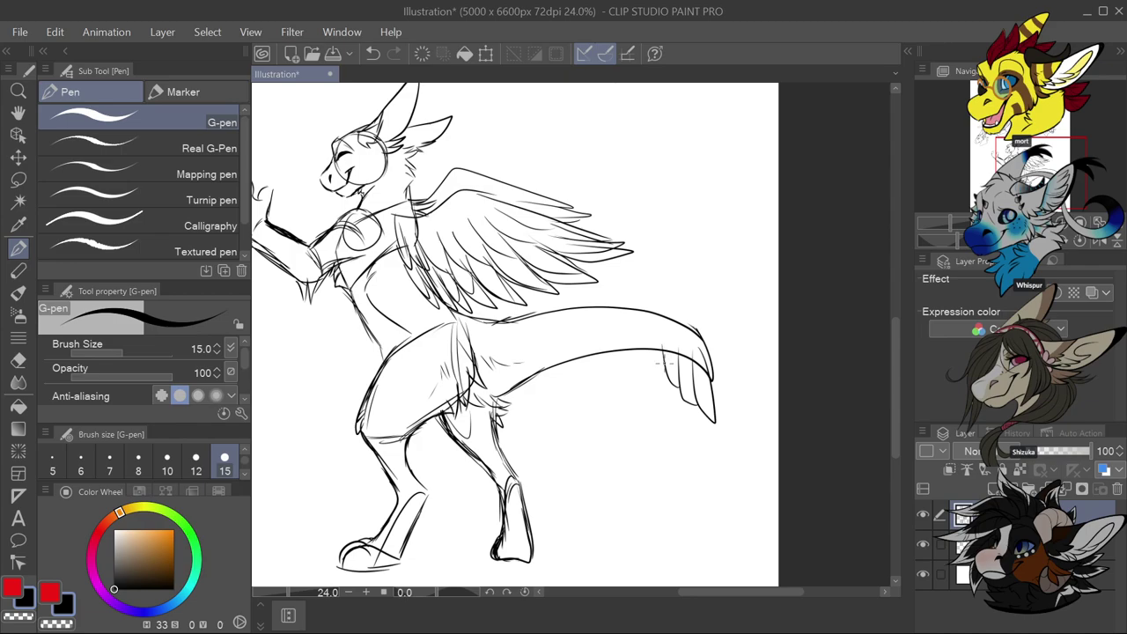
{"action": "left_click_drag", "start_coordinate": [655, 349], "coordinate": [662, 333]}
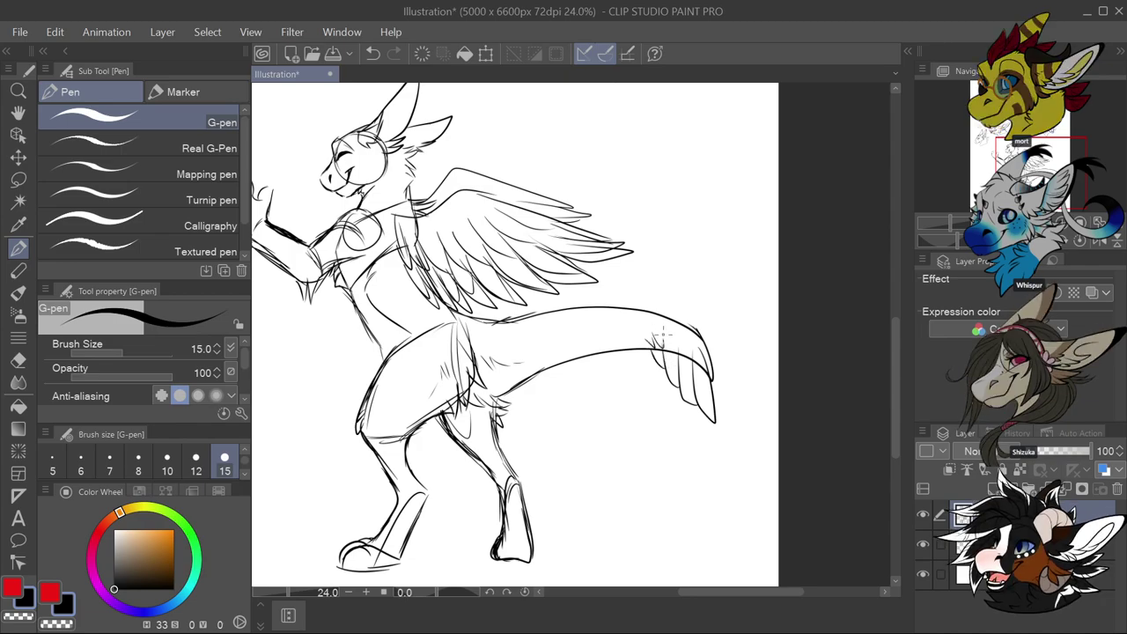
Add outer feathers along the upper side of the tail tip and undo the stray mark above the tail
{"action": "mouse_move", "coordinate": [709, 379]}
{"action": "left_mouse_down"}
{"action": "mouse_move", "coordinate": [725, 421]}
{"action": "mouse_move", "coordinate": [715, 356]}
{"action": "left_mouse_up"}
{"action": "left_click_drag", "start_coordinate": [729, 402], "coordinate": [698, 329]}
{"action": "mouse_move", "coordinate": [720, 356]}
{"action": "left_mouse_down"}
{"action": "mouse_move", "coordinate": [695, 313]}
{"action": "mouse_move", "coordinate": [702, 320]}
{"action": "left_mouse_up"}
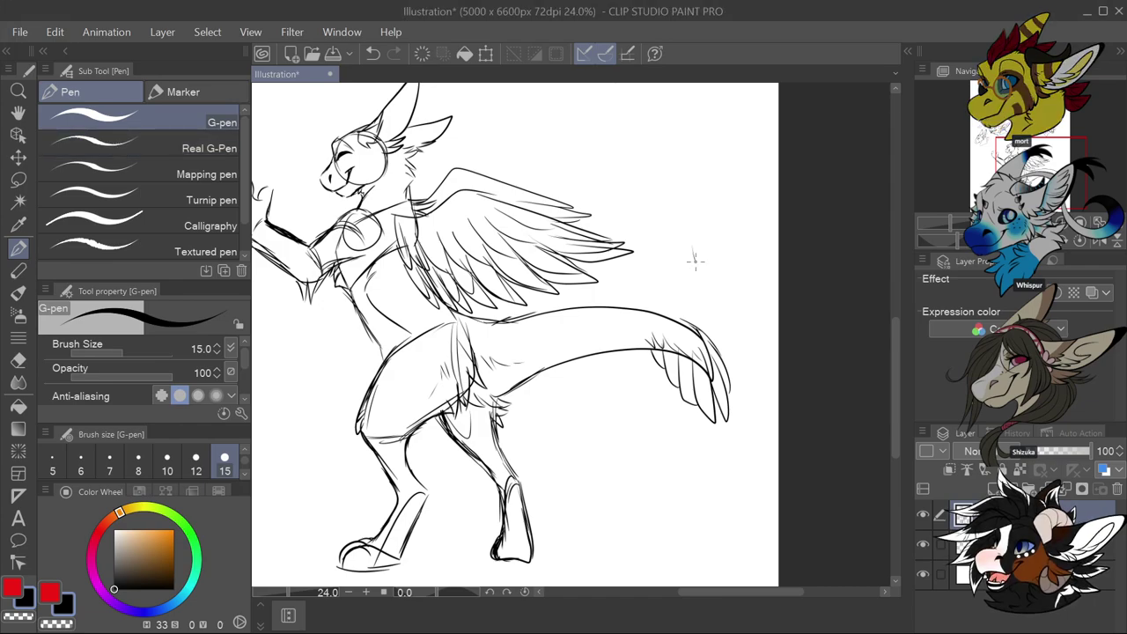
{"action": "key", "text": "ctrl+z"}
Draw the inner ear outline and fur strokes inside the standing creature's ears
{"action": "scroll", "coordinate": [701, 293], "scroll_direction": "down", "scroll_amount": 5}
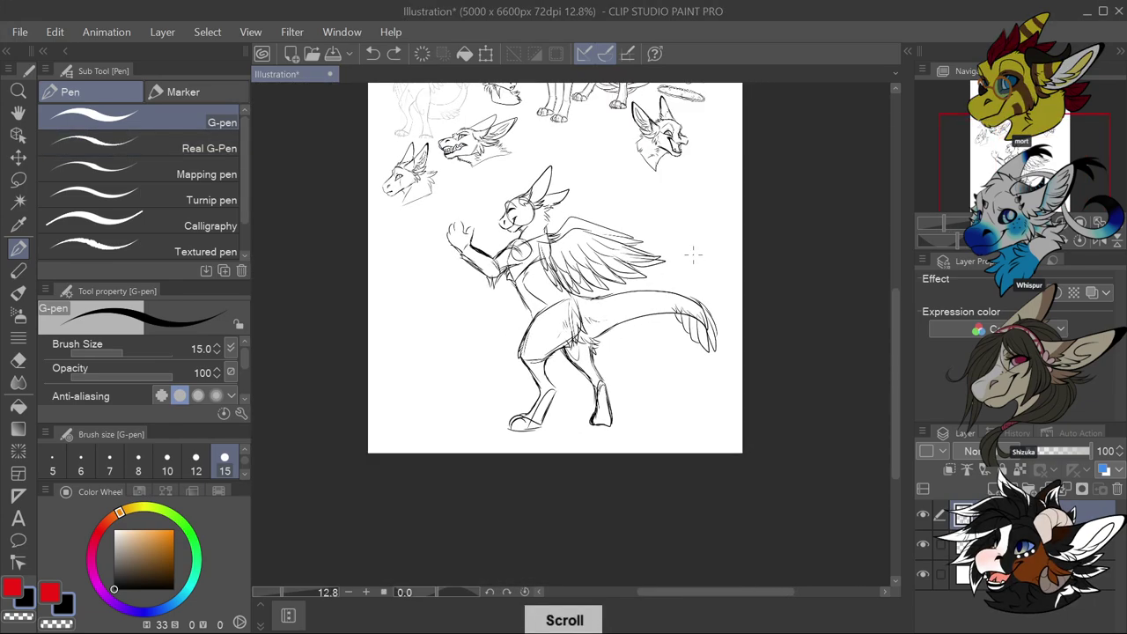
{"action": "scroll", "coordinate": [652, 145], "scroll_direction": "up", "scroll_amount": 5}
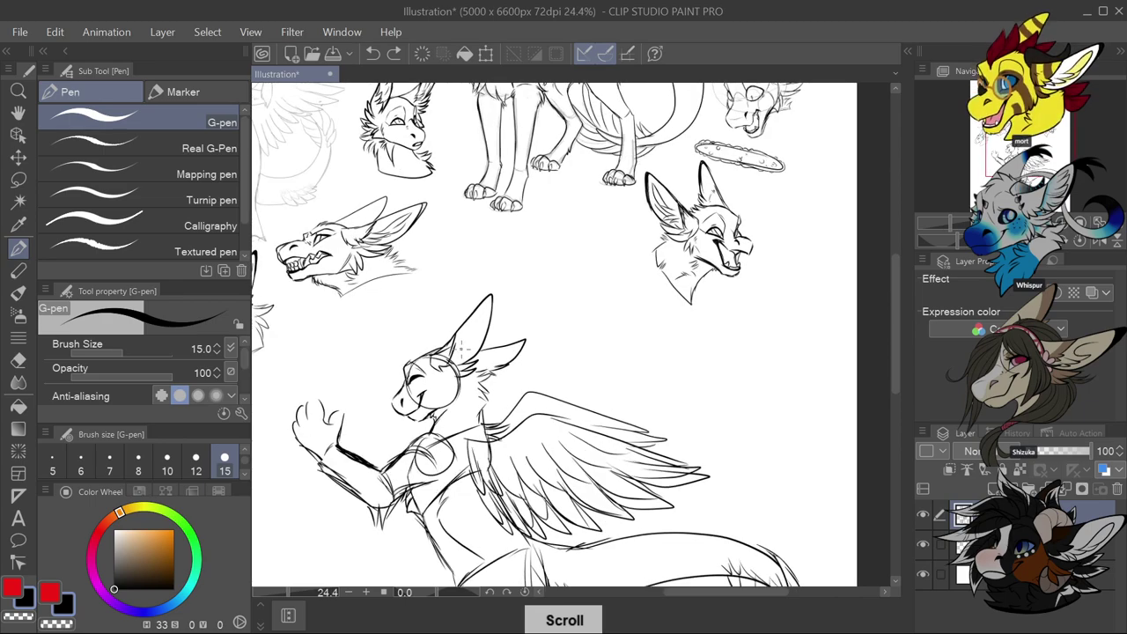
{"action": "left_click_drag", "start_coordinate": [479, 340], "coordinate": [461, 342]}
{"action": "left_click_drag", "start_coordinate": [497, 302], "coordinate": [467, 352]}
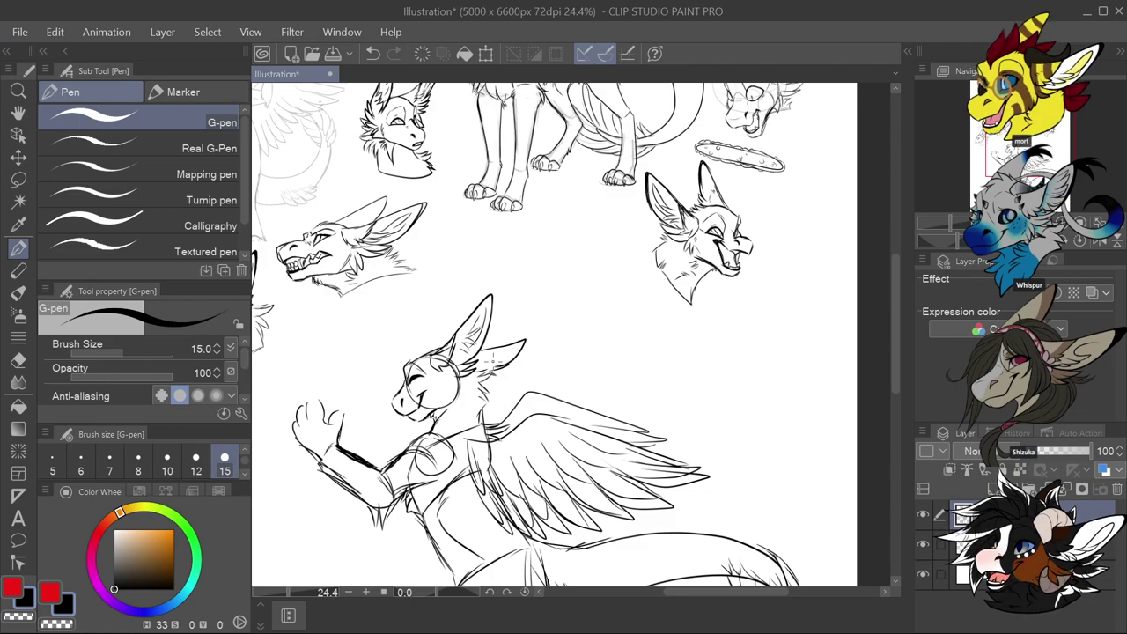
{"action": "scroll", "coordinate": [491, 359], "scroll_direction": "down", "scroll_amount": 5}
{"action": "scroll", "coordinate": [477, 527], "scroll_direction": "up", "scroll_amount": 3}
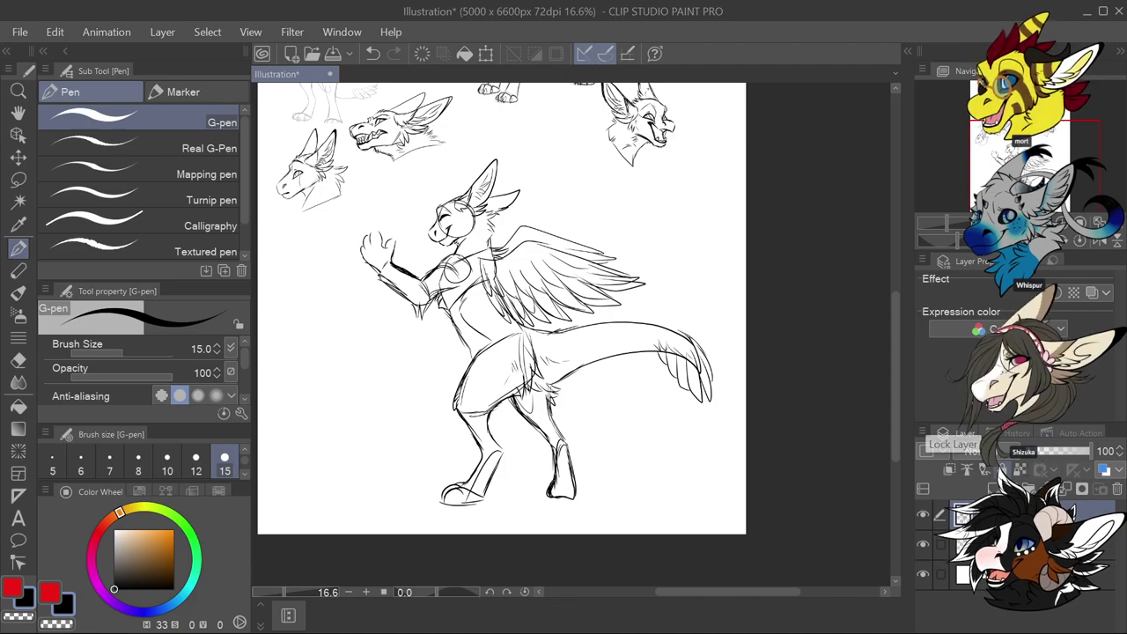
Lasso the standing winged creature, scale it down and move it up beside the smiling head
{"action": "left_click", "coordinate": [17, 179]}
{"action": "mouse_move", "coordinate": [449, 358]}
{"action": "left_mouse_down"}
{"action": "mouse_move", "coordinate": [423, 441]}
{"action": "mouse_move", "coordinate": [623, 511]}
{"action": "mouse_move", "coordinate": [742, 378]}
{"action": "mouse_move", "coordinate": [639, 215]}
{"action": "mouse_move", "coordinate": [482, 141]}
{"action": "mouse_move", "coordinate": [350, 216]}
{"action": "mouse_move", "coordinate": [398, 371]}
{"action": "left_mouse_up"}
{"action": "left_click", "coordinate": [605, 561]}
{"action": "mouse_move", "coordinate": [334, 534]}
{"action": "left_mouse_down"}
{"action": "mouse_move", "coordinate": [451, 387]}
{"action": "mouse_move", "coordinate": [507, 363]}
{"action": "left_mouse_up"}
{"action": "mouse_move", "coordinate": [639, 304]}
{"action": "left_mouse_down"}
{"action": "mouse_move", "coordinate": [574, 272]}
{"action": "mouse_move", "coordinate": [416, 299]}
{"action": "mouse_move", "coordinate": [415, 344]}
{"action": "mouse_move", "coordinate": [373, 359]}
{"action": "mouse_move", "coordinate": [701, 296]}
{"action": "mouse_move", "coordinate": [622, 290]}
{"action": "mouse_move", "coordinate": [574, 258]}
{"action": "mouse_move", "coordinate": [590, 253]}
{"action": "mouse_move", "coordinate": [579, 246]}
{"action": "left_mouse_up"}
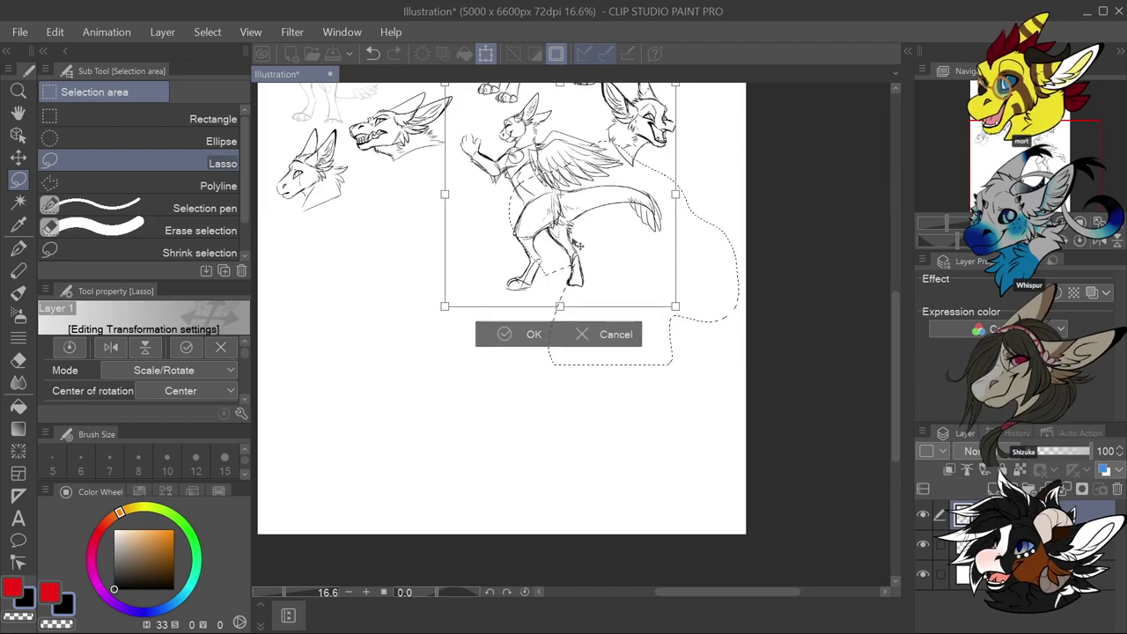
{"action": "left_click", "coordinate": [533, 335]}
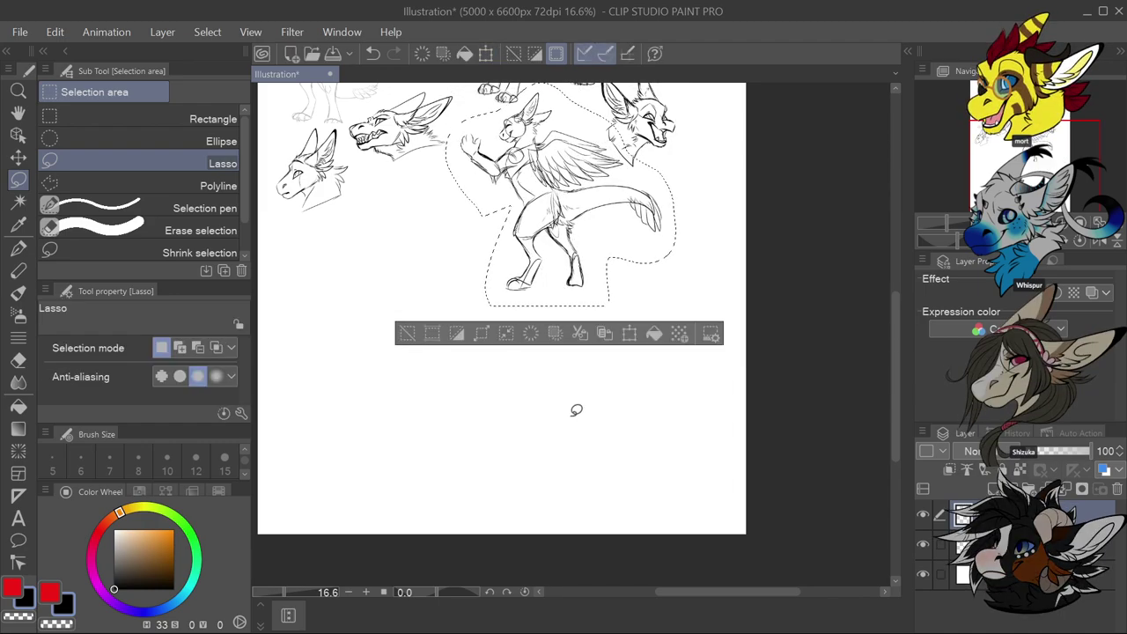
{"action": "scroll", "coordinate": [576, 410], "scroll_direction": "down", "scroll_amount": 3}
{"action": "scroll", "coordinate": [608, 162], "scroll_direction": "up", "scroll_amount": 2}
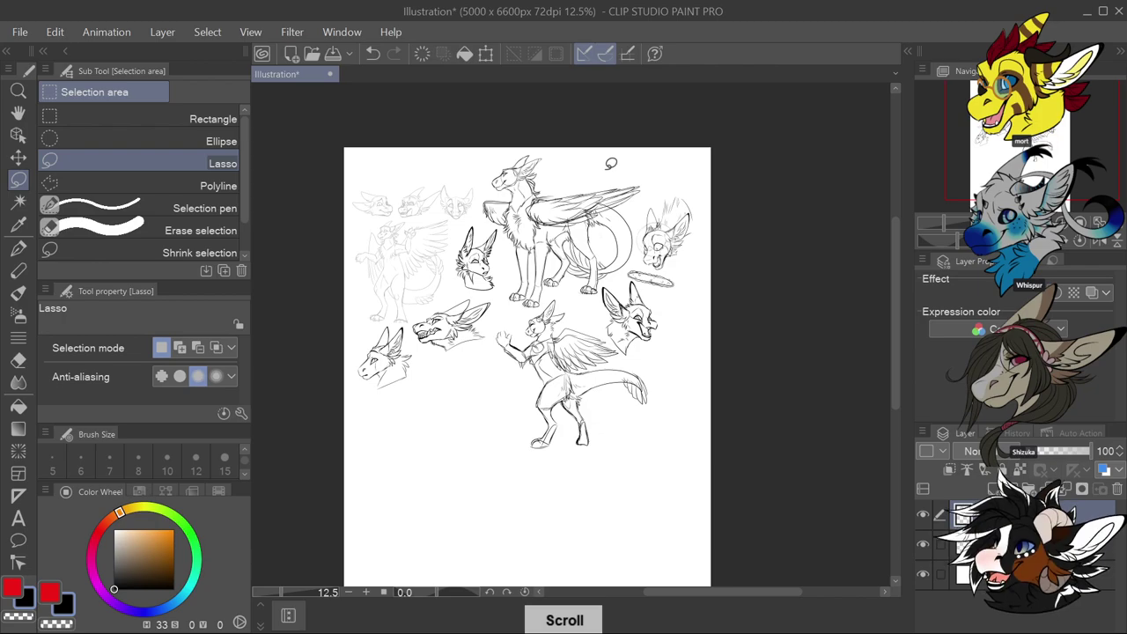
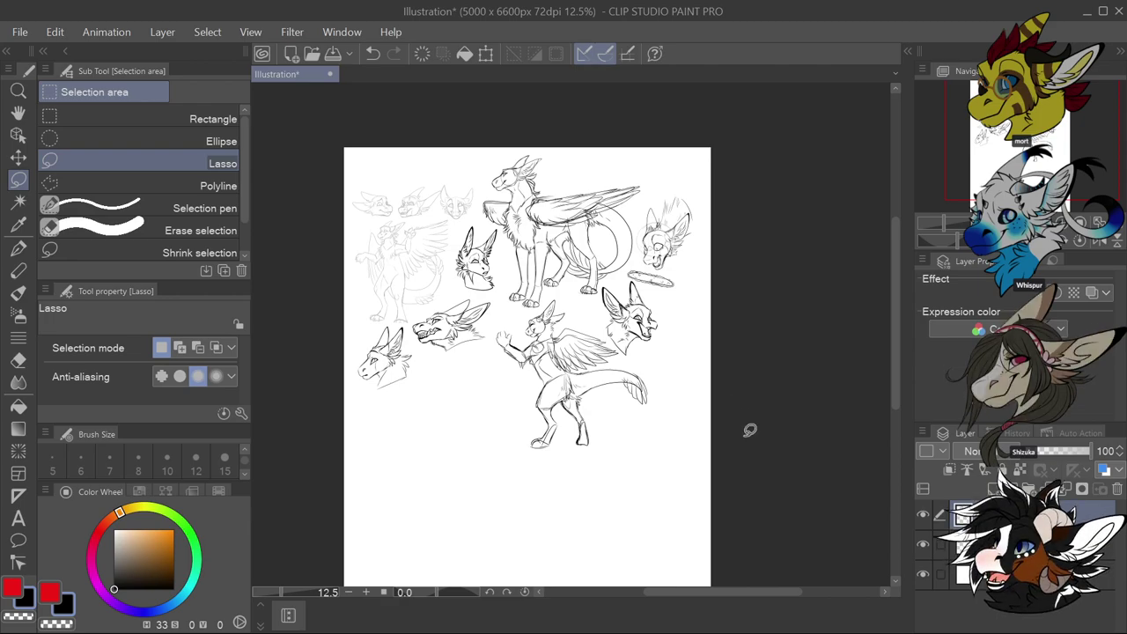
With the G-pen, sketch a large slanted thigh shape in the empty area below the finished heads
{"action": "scroll", "coordinate": [701, 398], "scroll_direction": "down", "scroll_amount": 1}
{"action": "left_click", "coordinate": [19, 248]}
{"action": "scroll", "coordinate": [511, 427], "scroll_direction": "down", "scroll_amount": 2}
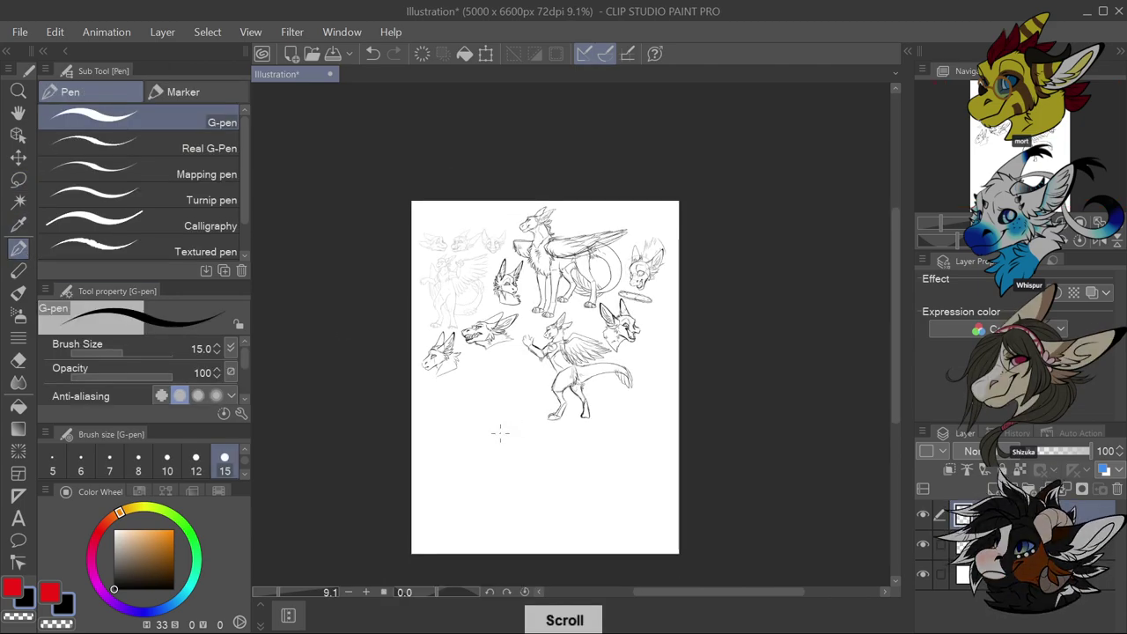
{"action": "scroll", "coordinate": [472, 443], "scroll_direction": "up", "scroll_amount": 5}
{"action": "scroll", "coordinate": [486, 384], "scroll_direction": "up", "scroll_amount": 2}
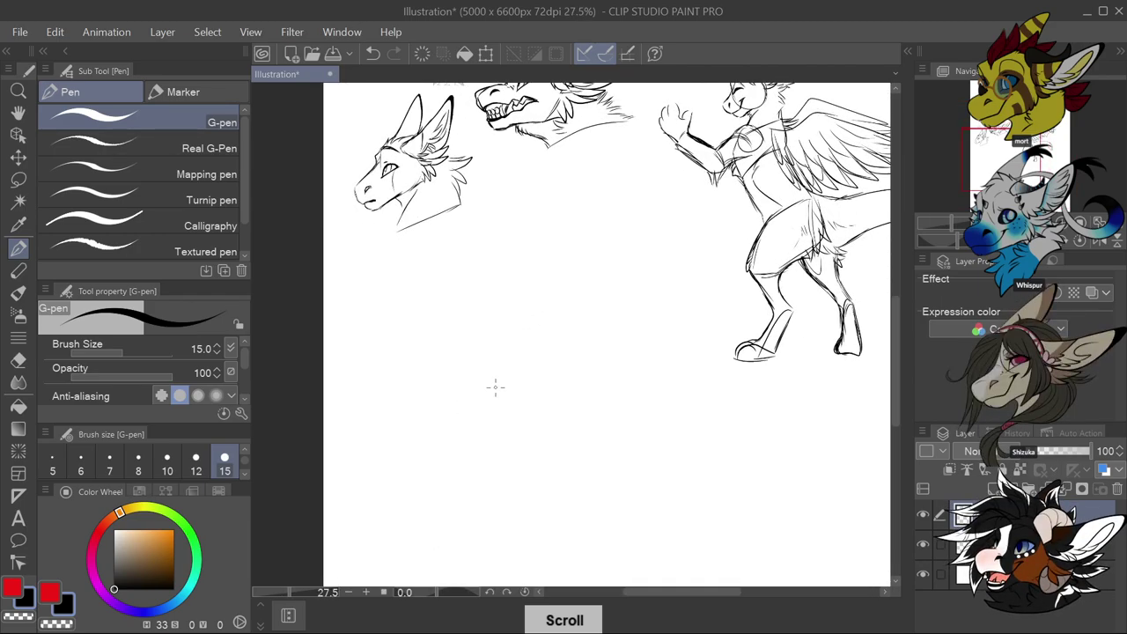
{"action": "mouse_move", "coordinate": [526, 258]}
{"action": "left_mouse_down"}
{"action": "mouse_move", "coordinate": [495, 278]}
{"action": "mouse_move", "coordinate": [480, 320]}
{"action": "left_mouse_up"}
{"action": "mouse_move", "coordinate": [530, 254]}
{"action": "left_mouse_down"}
{"action": "mouse_move", "coordinate": [564, 280]}
{"action": "mouse_move", "coordinate": [472, 327]}
{"action": "mouse_move", "coordinate": [470, 343]}
{"action": "left_mouse_up"}
{"action": "mouse_move", "coordinate": [490, 299]}
{"action": "left_mouse_down"}
{"action": "mouse_move", "coordinate": [465, 356]}
{"action": "mouse_move", "coordinate": [482, 403]}
{"action": "mouse_move", "coordinate": [527, 381]}
{"action": "mouse_move", "coordinate": [577, 310]}
{"action": "mouse_move", "coordinate": [551, 355]}
{"action": "left_mouse_up"}
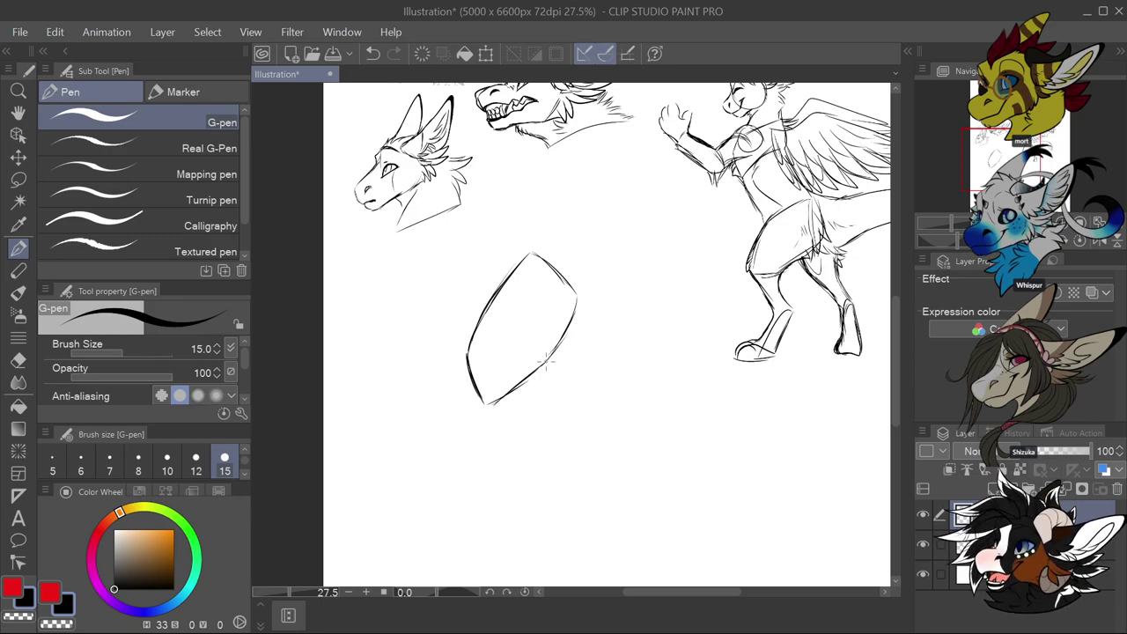
{"action": "left_click_drag", "start_coordinate": [573, 312], "coordinate": [550, 353]}
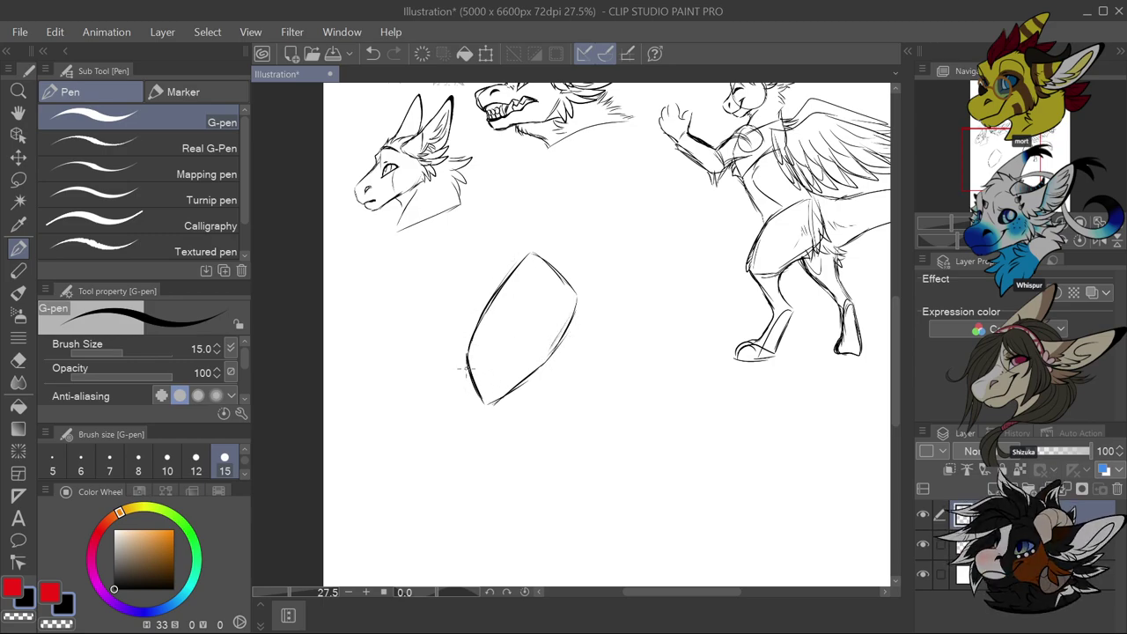
Draw overlapping knee ovals and the lower leg's front and back lines beneath the thigh, ending in a curved ankle line
{"action": "mouse_move", "coordinate": [490, 368]}
{"action": "left_mouse_down"}
{"action": "mouse_move", "coordinate": [471, 373]}
{"action": "mouse_move", "coordinate": [526, 428]}
{"action": "left_mouse_up"}
{"action": "left_click_drag", "start_coordinate": [525, 389], "coordinate": [528, 435]}
{"action": "left_click_drag", "start_coordinate": [516, 387], "coordinate": [532, 447]}
{"action": "left_click_drag", "start_coordinate": [471, 377], "coordinate": [492, 438]}
{"action": "left_click_drag", "start_coordinate": [481, 396], "coordinate": [510, 451]}
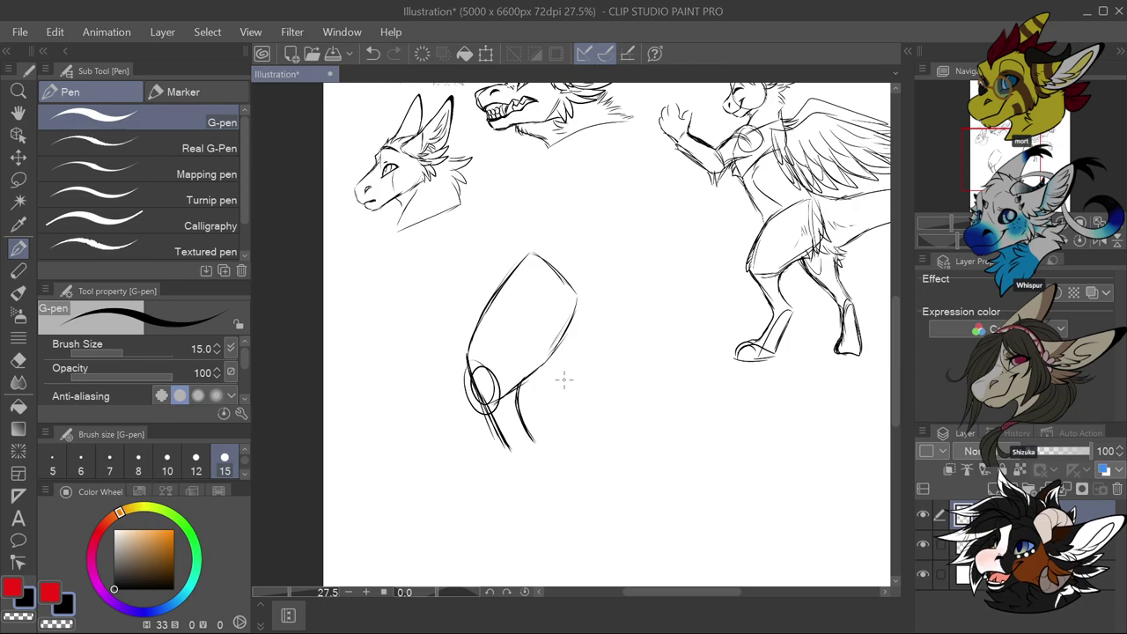
{"action": "scroll", "coordinate": [564, 380], "scroll_direction": "down", "scroll_amount": 2}
{"action": "scroll", "coordinate": [536, 435], "scroll_direction": "up", "scroll_amount": 4}
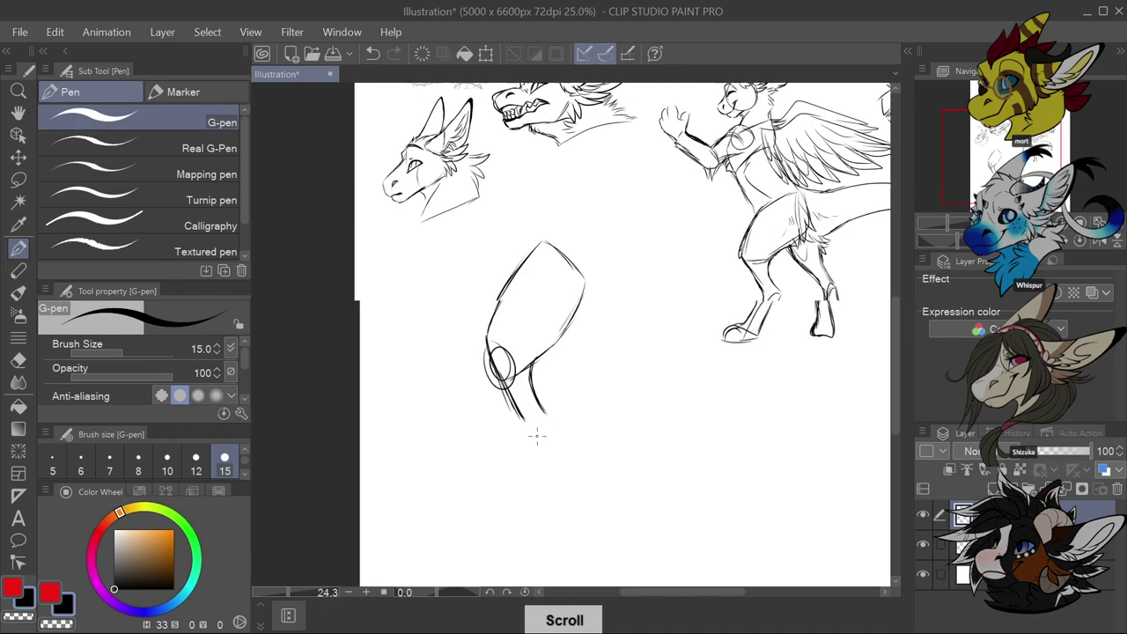
{"action": "left_click_drag", "start_coordinate": [520, 420], "coordinate": [534, 416]}
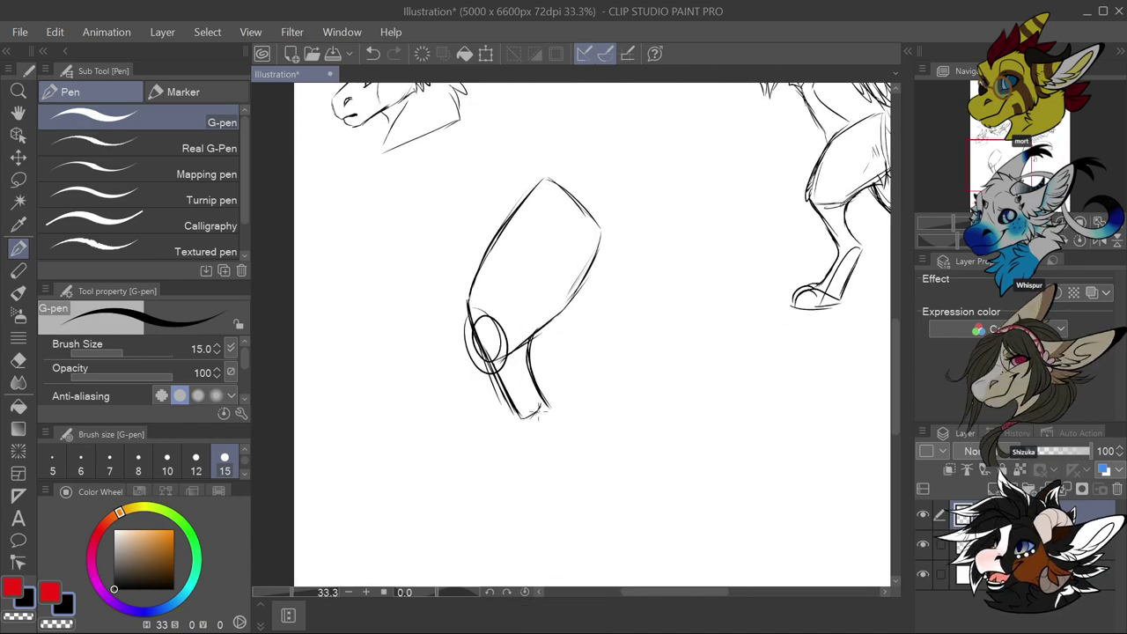
{"action": "scroll", "coordinate": [564, 388], "scroll_direction": "down", "scroll_amount": 2}
{"action": "scroll", "coordinate": [553, 441], "scroll_direction": "up", "scroll_amount": 2}
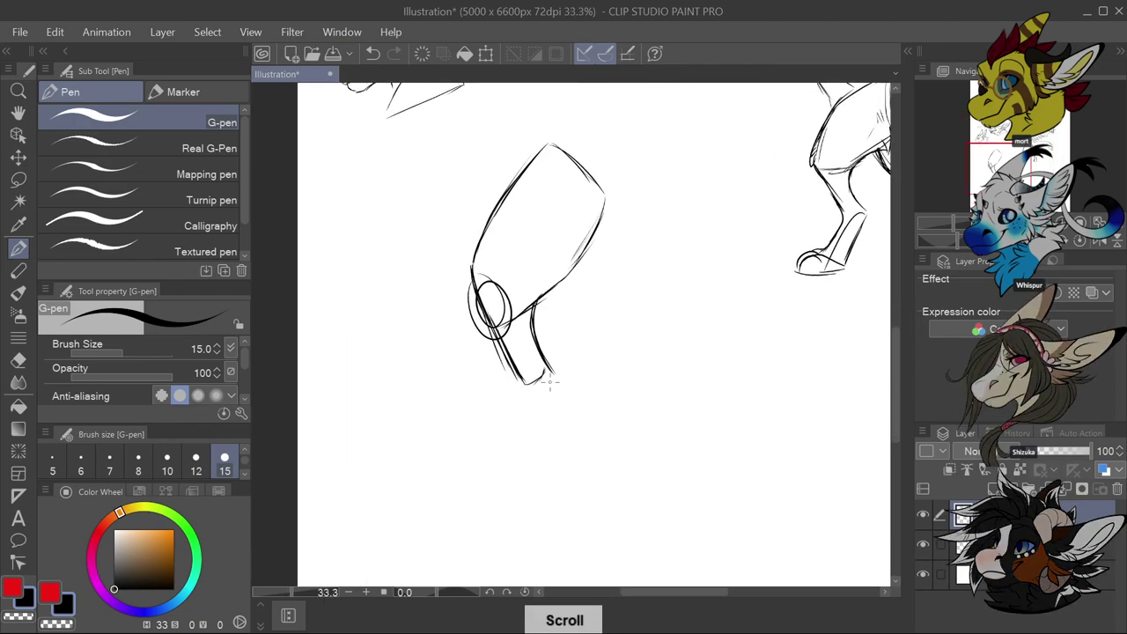
{"action": "key", "text": "ctrl+z"}
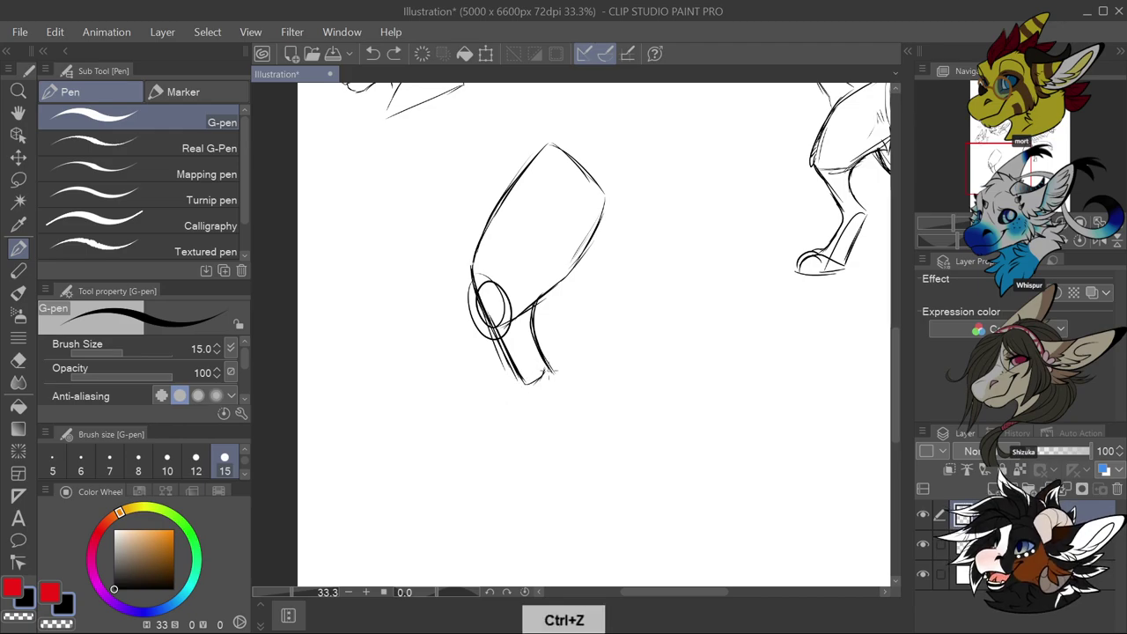
{"action": "key", "text": "ctrl+z"}
Draw the hock section down from the ankle and finish it with a flat paw divided into rounded toes
{"action": "mouse_move", "coordinate": [555, 387]}
{"action": "left_mouse_down"}
{"action": "mouse_move", "coordinate": [546, 417]}
{"action": "mouse_move", "coordinate": [504, 427]}
{"action": "mouse_move", "coordinate": [494, 445]}
{"action": "left_mouse_up"}
{"action": "left_click_drag", "start_coordinate": [525, 377], "coordinate": [491, 446]}
{"action": "mouse_move", "coordinate": [557, 379]}
{"action": "left_mouse_down"}
{"action": "mouse_move", "coordinate": [533, 440]}
{"action": "mouse_move", "coordinate": [460, 459]}
{"action": "mouse_move", "coordinate": [474, 443]}
{"action": "mouse_move", "coordinate": [451, 468]}
{"action": "mouse_move", "coordinate": [523, 469]}
{"action": "mouse_move", "coordinate": [485, 480]}
{"action": "mouse_move", "coordinate": [530, 465]}
{"action": "mouse_move", "coordinate": [509, 451]}
{"action": "mouse_move", "coordinate": [529, 459]}
{"action": "mouse_move", "coordinate": [450, 464]}
{"action": "mouse_move", "coordinate": [498, 474]}
{"action": "left_mouse_up"}
{"action": "left_click_drag", "start_coordinate": [495, 472], "coordinate": [516, 476]}
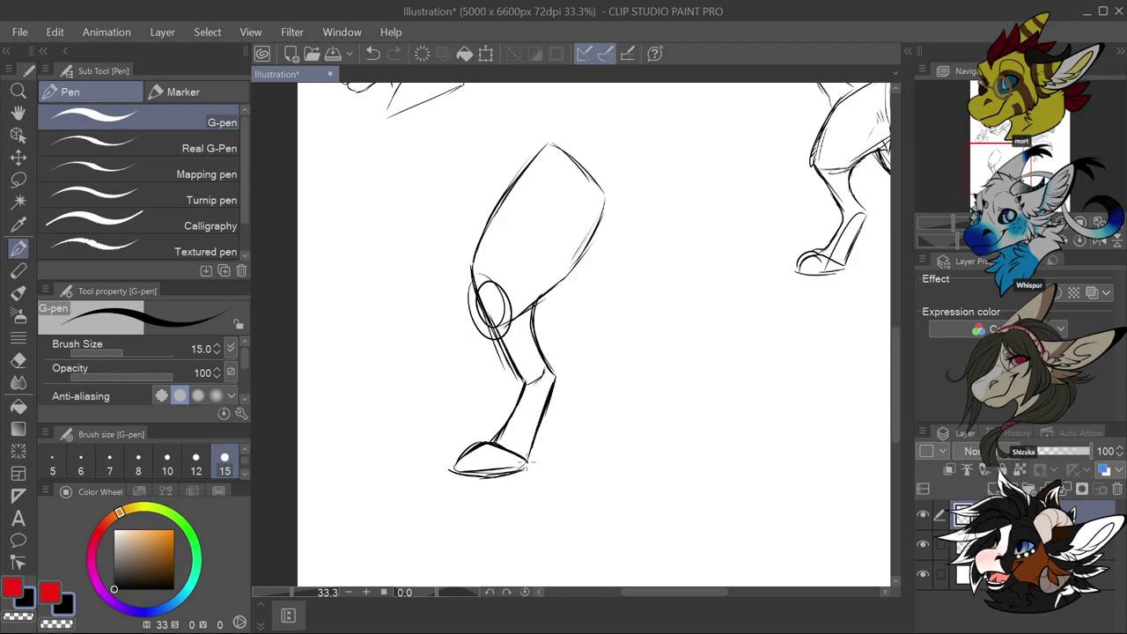
{"action": "mouse_move", "coordinate": [498, 450]}
{"action": "left_mouse_down"}
{"action": "mouse_move", "coordinate": [507, 473]}
{"action": "mouse_move", "coordinate": [465, 455]}
{"action": "mouse_move", "coordinate": [458, 470]}
{"action": "mouse_move", "coordinate": [508, 471]}
{"action": "left_mouse_up"}
{"action": "mouse_move", "coordinate": [504, 479]}
{"action": "left_mouse_down"}
{"action": "mouse_move", "coordinate": [526, 469]}
{"action": "mouse_move", "coordinate": [561, 380]}
{"action": "left_mouse_up"}
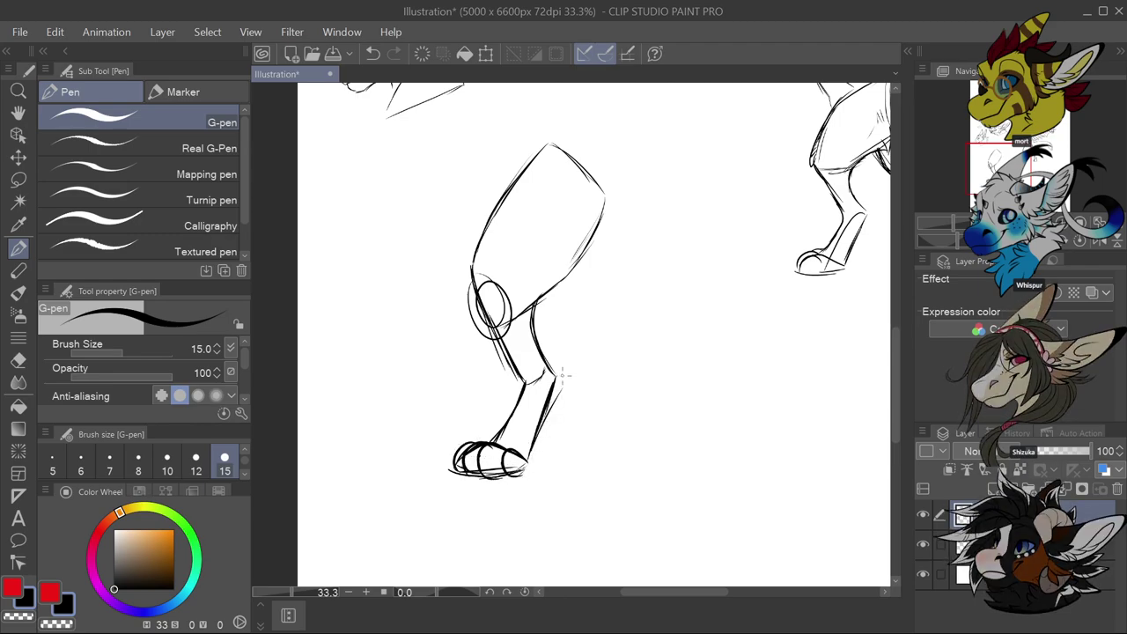
Reinforce the leg study's thigh contours and knee line with extra strokes
{"action": "mouse_move", "coordinate": [534, 299]}
{"action": "left_mouse_down"}
{"action": "mouse_move", "coordinate": [573, 263]}
{"action": "mouse_move", "coordinate": [606, 196]}
{"action": "mouse_move", "coordinate": [588, 235]}
{"action": "left_mouse_up"}
{"action": "mouse_move", "coordinate": [556, 143]}
{"action": "left_mouse_down"}
{"action": "mouse_move", "coordinate": [564, 155]}
{"action": "mouse_move", "coordinate": [503, 194]}
{"action": "left_mouse_up"}
{"action": "left_click_drag", "start_coordinate": [500, 203], "coordinate": [478, 247]}
{"action": "left_click_drag", "start_coordinate": [510, 172], "coordinate": [482, 235]}
{"action": "left_click_drag", "start_coordinate": [478, 287], "coordinate": [486, 317]}
Sketch a headless torso to the right of the leg study, with a chest block and two curved waist lines
{"action": "scroll", "coordinate": [576, 330], "scroll_direction": "down", "scroll_amount": 3}
{"action": "scroll", "coordinate": [614, 270], "scroll_direction": "down", "scroll_amount": 1}
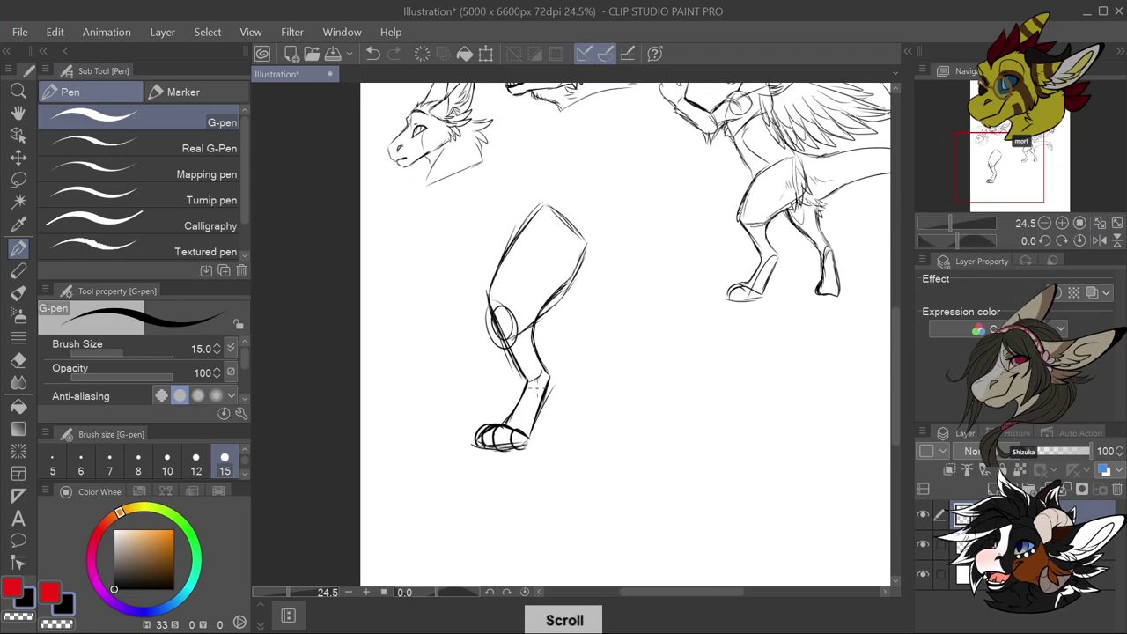
{"action": "scroll", "coordinate": [534, 357], "scroll_direction": "down", "scroll_amount": 2}
{"action": "scroll", "coordinate": [536, 356], "scroll_direction": "up", "scroll_amount": 2}
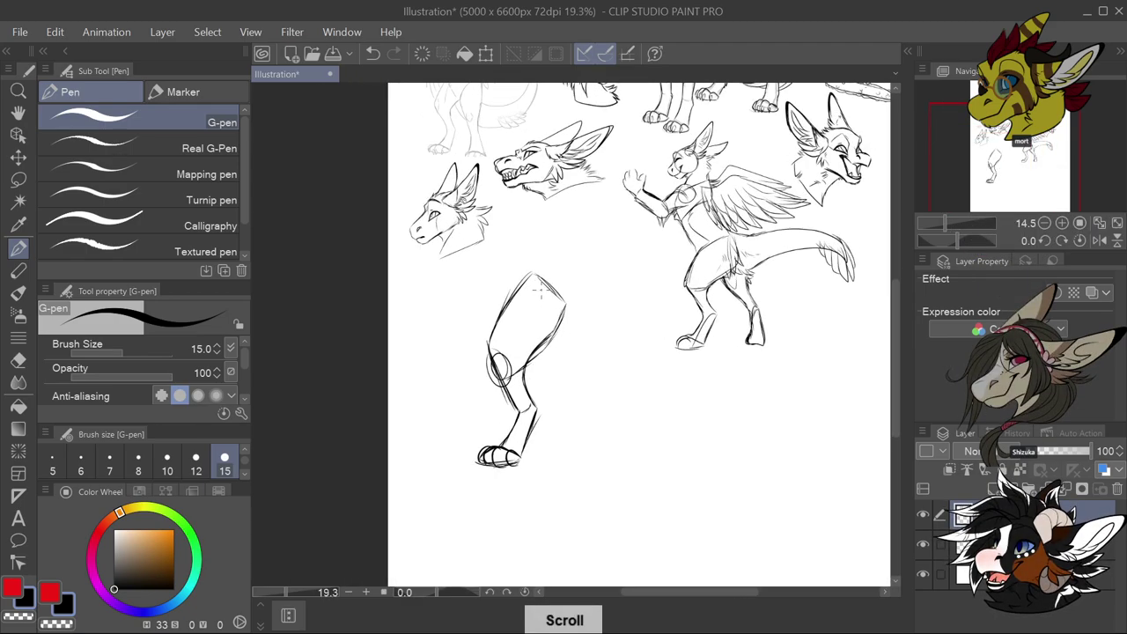
{"action": "scroll", "coordinate": [611, 450], "scroll_direction": "down", "scroll_amount": 2}
{"action": "scroll", "coordinate": [607, 457], "scroll_direction": "up", "scroll_amount": 3}
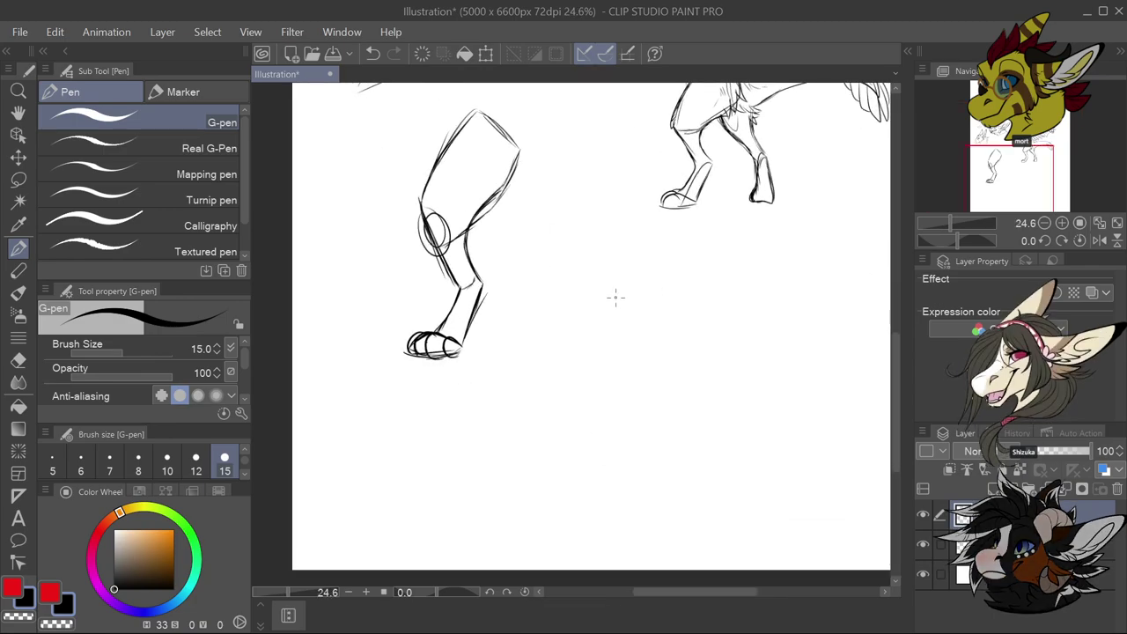
{"action": "left_click_drag", "start_coordinate": [587, 283], "coordinate": [594, 345]}
{"action": "left_click_drag", "start_coordinate": [660, 283], "coordinate": [660, 308]}
{"action": "left_click_drag", "start_coordinate": [598, 350], "coordinate": [659, 311]}
{"action": "mouse_move", "coordinate": [587, 284]}
{"action": "left_mouse_down"}
{"action": "mouse_move", "coordinate": [666, 272]}
{"action": "mouse_move", "coordinate": [655, 305]}
{"action": "mouse_move", "coordinate": [668, 274]}
{"action": "mouse_move", "coordinate": [624, 276]}
{"action": "mouse_move", "coordinate": [667, 332]}
{"action": "left_mouse_up"}
{"action": "left_click_drag", "start_coordinate": [590, 341], "coordinate": [630, 411]}
{"action": "left_click_drag", "start_coordinate": [664, 321], "coordinate": [710, 378]}
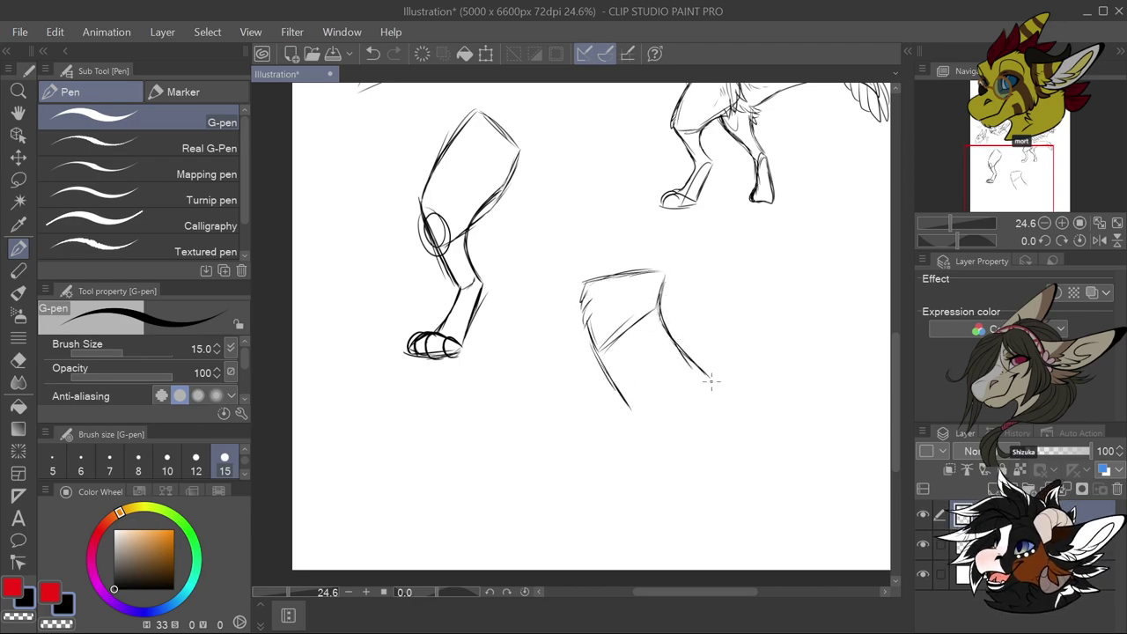
Draw a large rounded haunch under the torso, closing the thigh outline from the hip curve to the knee
{"action": "left_click_drag", "start_coordinate": [632, 433], "coordinate": [699, 380]}
{"action": "left_click_drag", "start_coordinate": [634, 434], "coordinate": [676, 394]}
{"action": "mouse_move", "coordinate": [620, 458]}
{"action": "left_mouse_down"}
{"action": "mouse_move", "coordinate": [657, 406]}
{"action": "mouse_move", "coordinate": [706, 372]}
{"action": "left_mouse_up"}
{"action": "mouse_move", "coordinate": [696, 387]}
{"action": "left_mouse_down"}
{"action": "mouse_move", "coordinate": [717, 365]}
{"action": "mouse_move", "coordinate": [719, 398]}
{"action": "left_mouse_up"}
{"action": "mouse_move", "coordinate": [639, 420]}
{"action": "left_mouse_down"}
{"action": "mouse_move", "coordinate": [620, 495]}
{"action": "mouse_move", "coordinate": [629, 477]}
{"action": "left_mouse_up"}
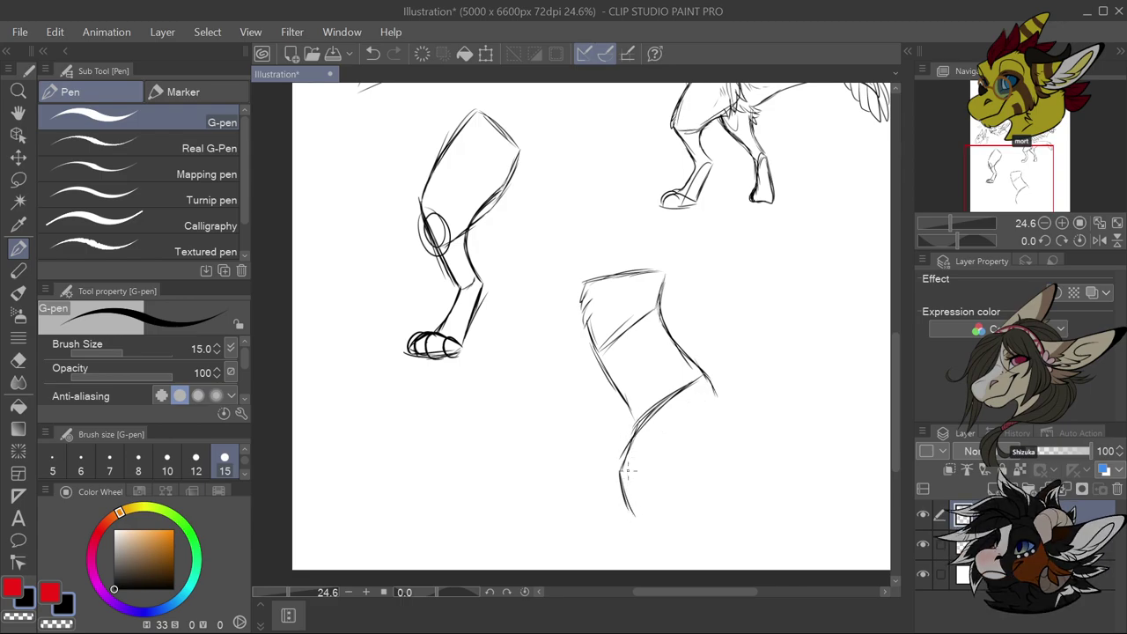
{"action": "mouse_move", "coordinate": [637, 521]}
{"action": "left_mouse_down"}
{"action": "mouse_move", "coordinate": [710, 452]}
{"action": "mouse_move", "coordinate": [718, 412]}
{"action": "mouse_move", "coordinate": [713, 444]}
{"action": "left_mouse_up"}
{"action": "left_click_drag", "start_coordinate": [719, 404], "coordinate": [714, 443]}
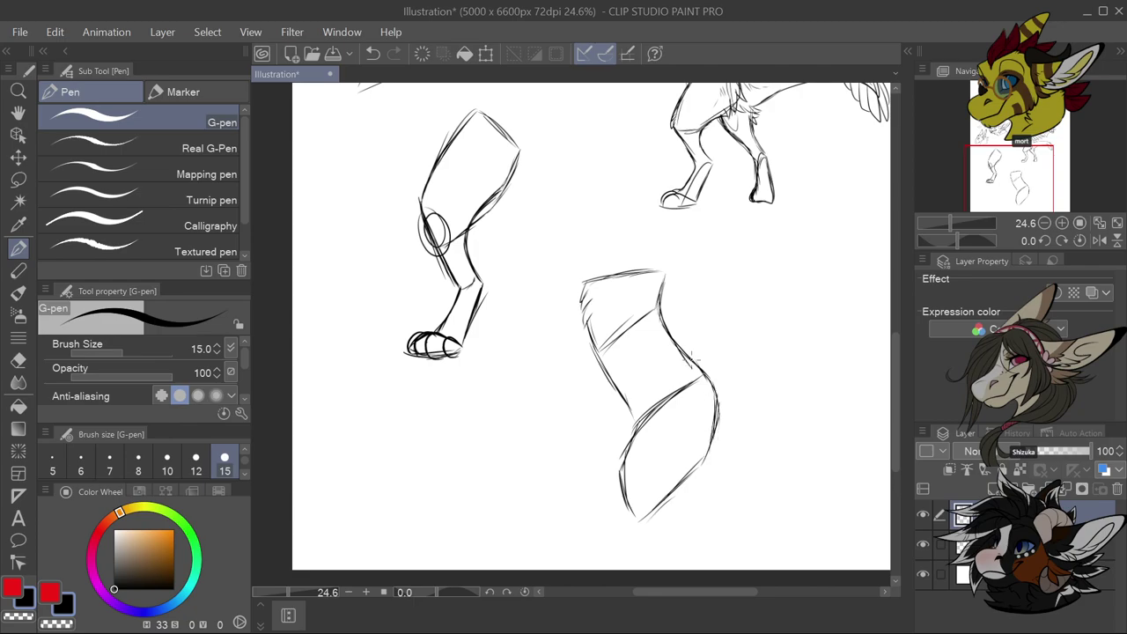
Draw the near leg's knee oval and lower leg down to the canvas edge and darken its back contour
{"action": "scroll", "coordinate": [727, 478], "scroll_direction": "down", "scroll_amount": 1}
{"action": "scroll", "coordinate": [727, 478], "scroll_direction": "up", "scroll_amount": 1}
{"action": "left_click_drag", "start_coordinate": [651, 402], "coordinate": [659, 448]}
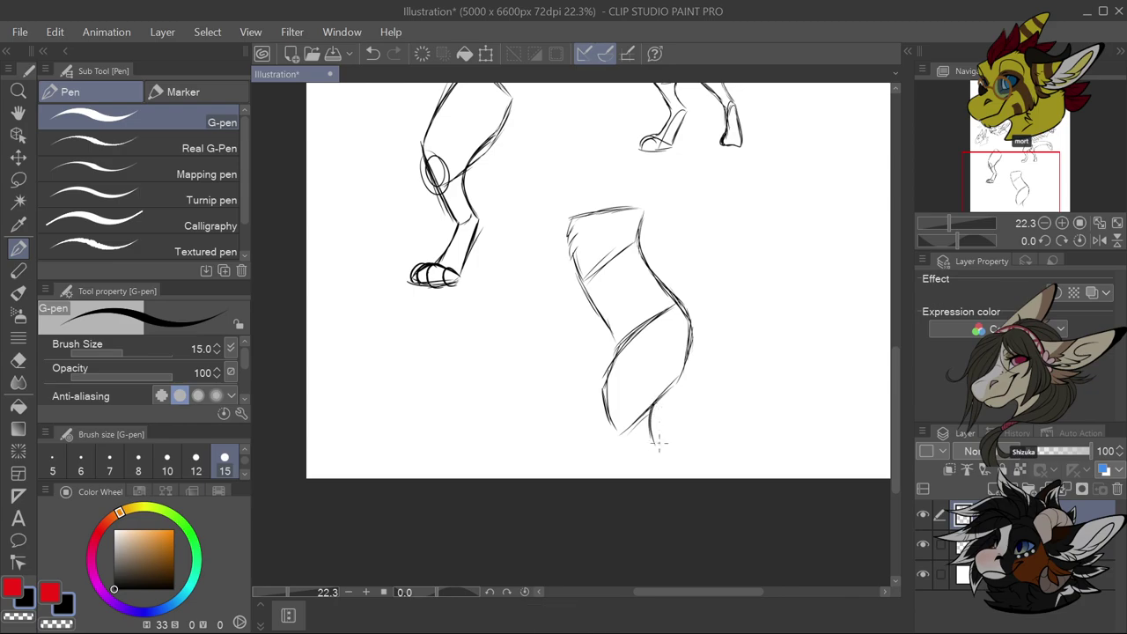
{"action": "mouse_move", "coordinate": [665, 389]}
{"action": "left_mouse_down"}
{"action": "mouse_move", "coordinate": [654, 434]}
{"action": "mouse_move", "coordinate": [633, 456]}
{"action": "left_mouse_up"}
{"action": "left_click_drag", "start_coordinate": [611, 410], "coordinate": [643, 457]}
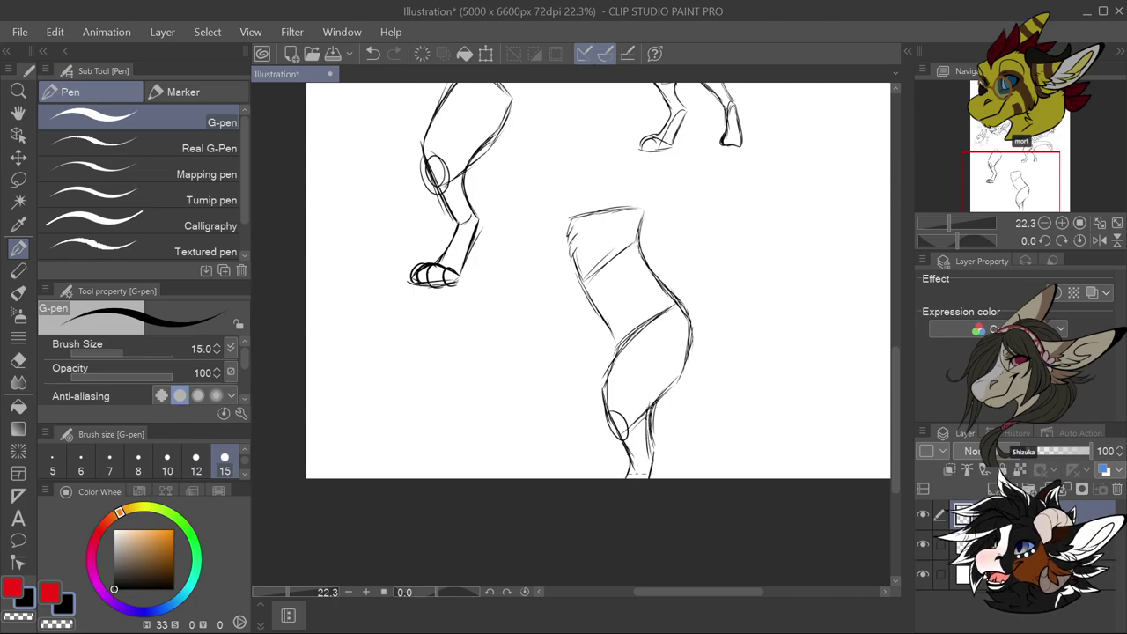
{"action": "left_click_drag", "start_coordinate": [650, 447], "coordinate": [647, 475]}
{"action": "mouse_move", "coordinate": [660, 451]}
{"action": "left_mouse_down"}
{"action": "mouse_move", "coordinate": [646, 405]}
{"action": "mouse_move", "coordinate": [683, 375]}
{"action": "mouse_move", "coordinate": [681, 349]}
{"action": "left_mouse_up"}
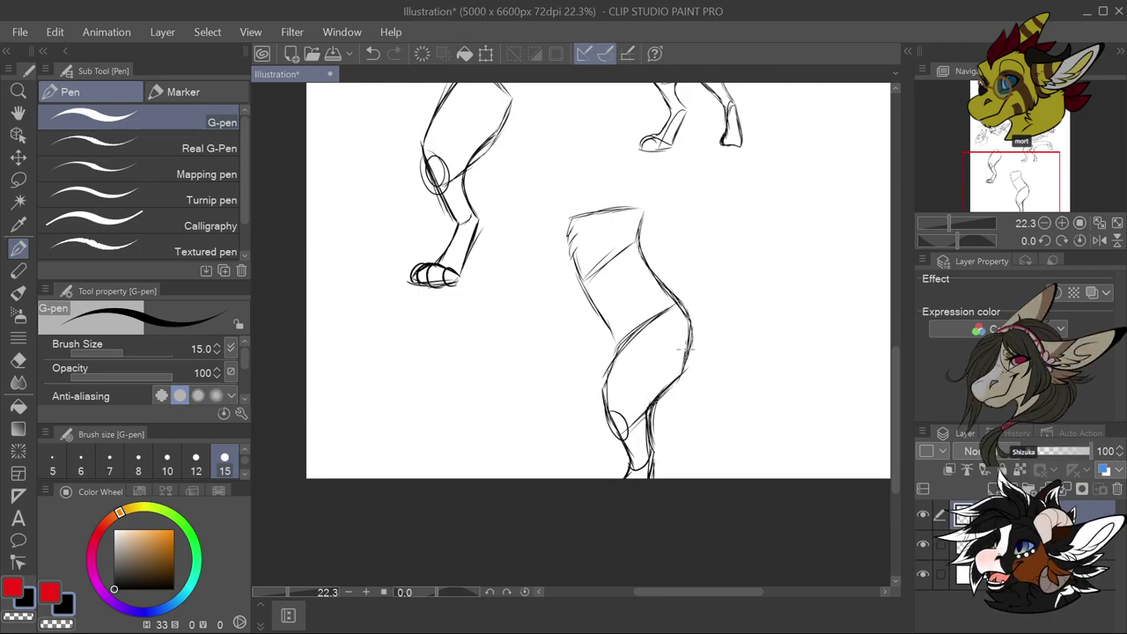
Retrace the torso's back, belly and hip lines and undo the last stroke behind the thigh
{"action": "mouse_move", "coordinate": [654, 273]}
{"action": "left_mouse_down"}
{"action": "mouse_move", "coordinate": [690, 332]}
{"action": "mouse_move", "coordinate": [607, 375]}
{"action": "left_mouse_up"}
{"action": "left_click_drag", "start_coordinate": [603, 322], "coordinate": [620, 347]}
{"action": "left_click_drag", "start_coordinate": [687, 357], "coordinate": [674, 392]}
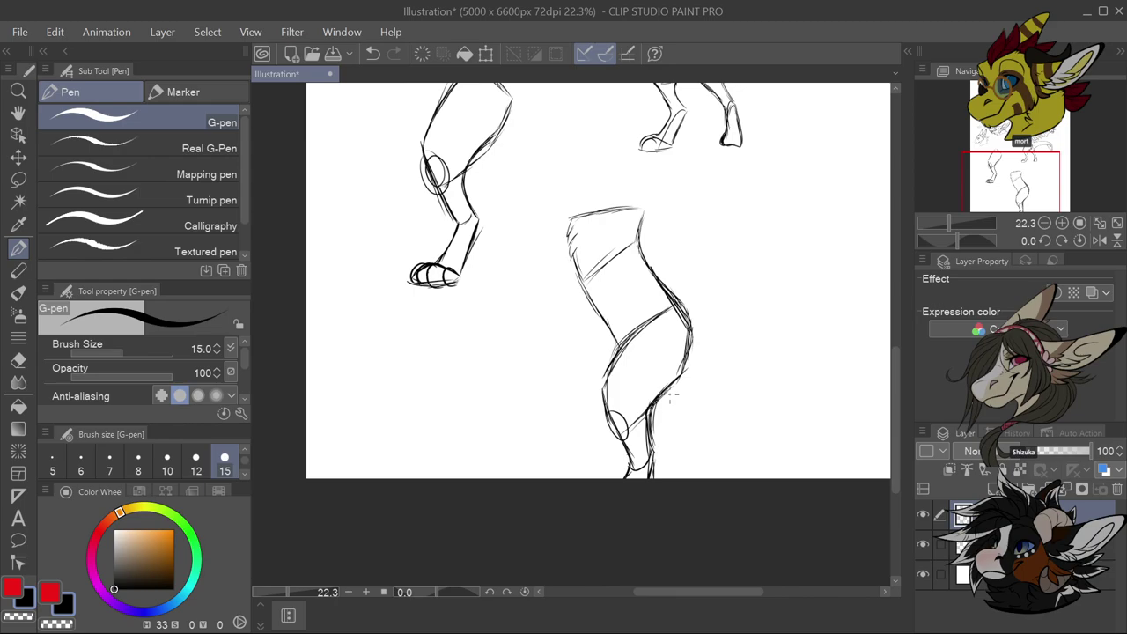
{"action": "key", "text": "ctrl+z"}
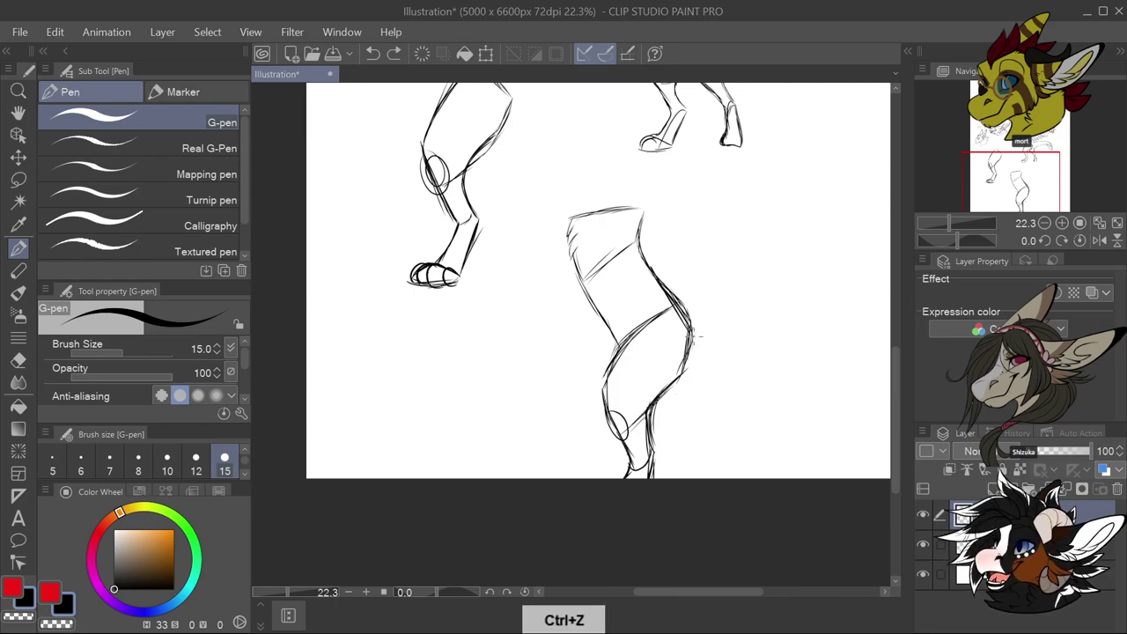
Draw the far hind leg behind the haunch with its thigh, knee oval and lower leg stretching backward
{"action": "left_click_drag", "start_coordinate": [695, 338], "coordinate": [695, 373]}
{"action": "mouse_move", "coordinate": [653, 412]}
{"action": "left_mouse_down"}
{"action": "mouse_move", "coordinate": [675, 443]}
{"action": "mouse_move", "coordinate": [696, 440]}
{"action": "mouse_move", "coordinate": [692, 374]}
{"action": "mouse_move", "coordinate": [698, 414]}
{"action": "left_mouse_up"}
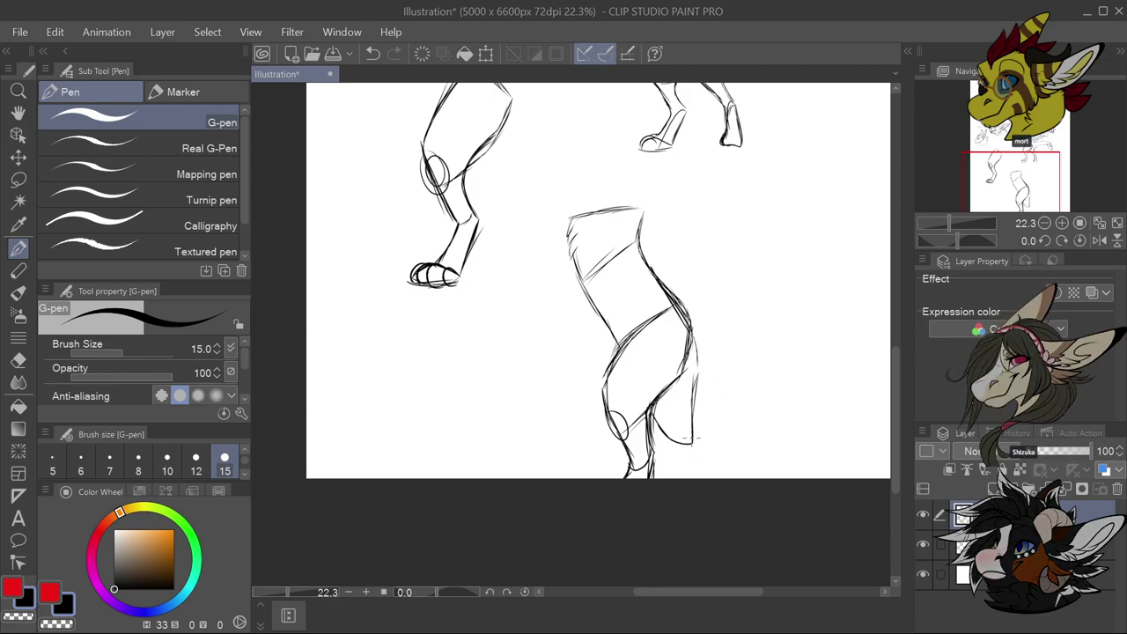
{"action": "left_click_drag", "start_coordinate": [694, 421], "coordinate": [716, 456]}
{"action": "mouse_move", "coordinate": [662, 433]}
{"action": "left_mouse_down"}
{"action": "mouse_move", "coordinate": [708, 467]}
{"action": "mouse_move", "coordinate": [673, 445]}
{"action": "mouse_move", "coordinate": [736, 464]}
{"action": "left_mouse_up"}
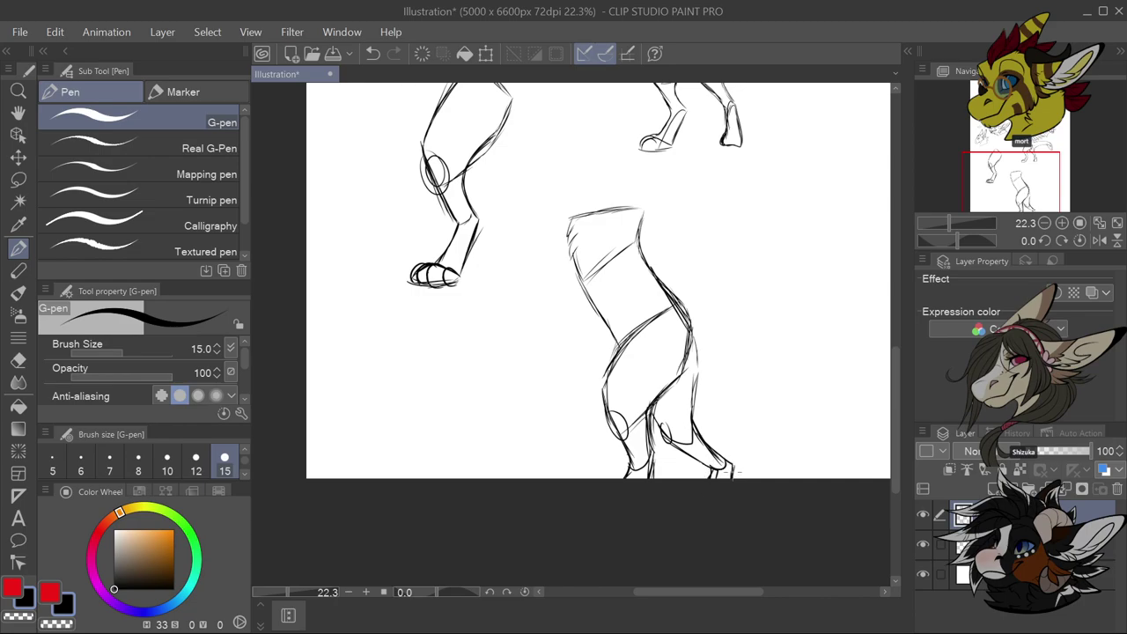
Draw the upper and lower edges of a long tail sweeping back from the hips, with fur tufts at its base
{"action": "left_click_drag", "start_coordinate": [677, 299], "coordinate": [769, 280]}
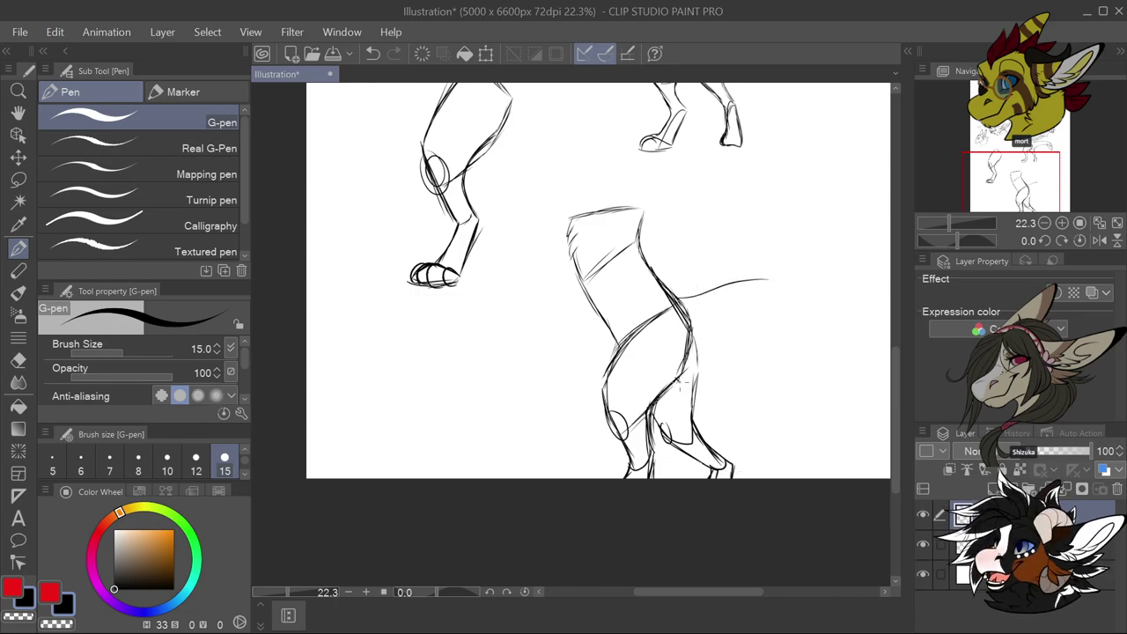
{"action": "left_click_drag", "start_coordinate": [685, 373], "coordinate": [709, 386]}
{"action": "mouse_move", "coordinate": [695, 364]}
{"action": "left_mouse_down"}
{"action": "mouse_move", "coordinate": [710, 382]}
{"action": "mouse_move", "coordinate": [790, 328]}
{"action": "left_mouse_up"}
{"action": "left_click_drag", "start_coordinate": [678, 308], "coordinate": [820, 279]}
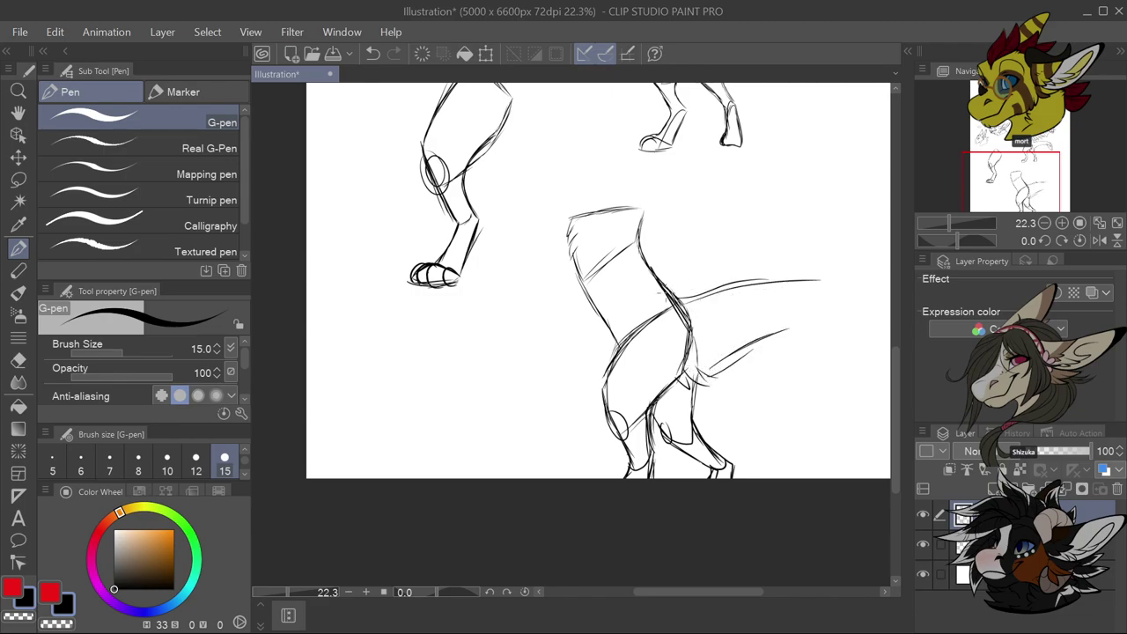
{"action": "left_click_drag", "start_coordinate": [680, 298], "coordinate": [726, 283]}
Darken the back line, extend the tail's lower edge and add fur strokes around the haunch and tail base
{"action": "left_click_drag", "start_coordinate": [633, 220], "coordinate": [669, 291]}
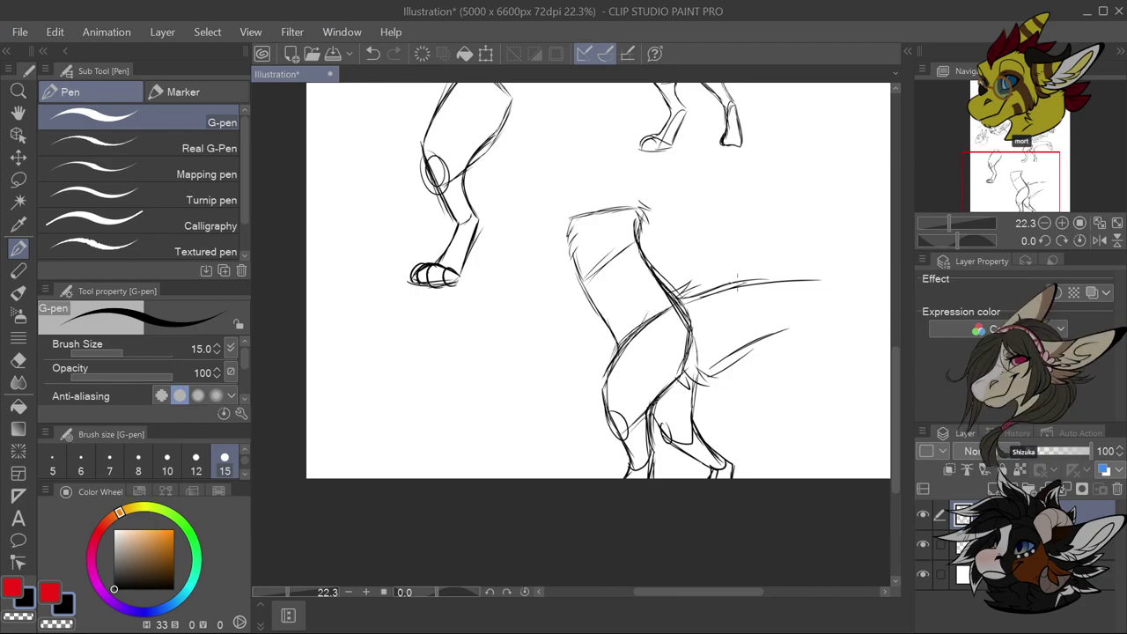
{"action": "mouse_move", "coordinate": [745, 337]}
{"action": "left_mouse_down"}
{"action": "mouse_move", "coordinate": [836, 306]}
{"action": "mouse_move", "coordinate": [818, 314]}
{"action": "left_mouse_up"}
{"action": "mouse_move", "coordinate": [692, 346]}
{"action": "left_mouse_down"}
{"action": "mouse_move", "coordinate": [702, 333]}
{"action": "mouse_move", "coordinate": [717, 343]}
{"action": "left_mouse_up"}
{"action": "mouse_move", "coordinate": [704, 356]}
{"action": "left_mouse_down"}
{"action": "mouse_move", "coordinate": [713, 339]}
{"action": "mouse_move", "coordinate": [678, 371]}
{"action": "left_mouse_up"}
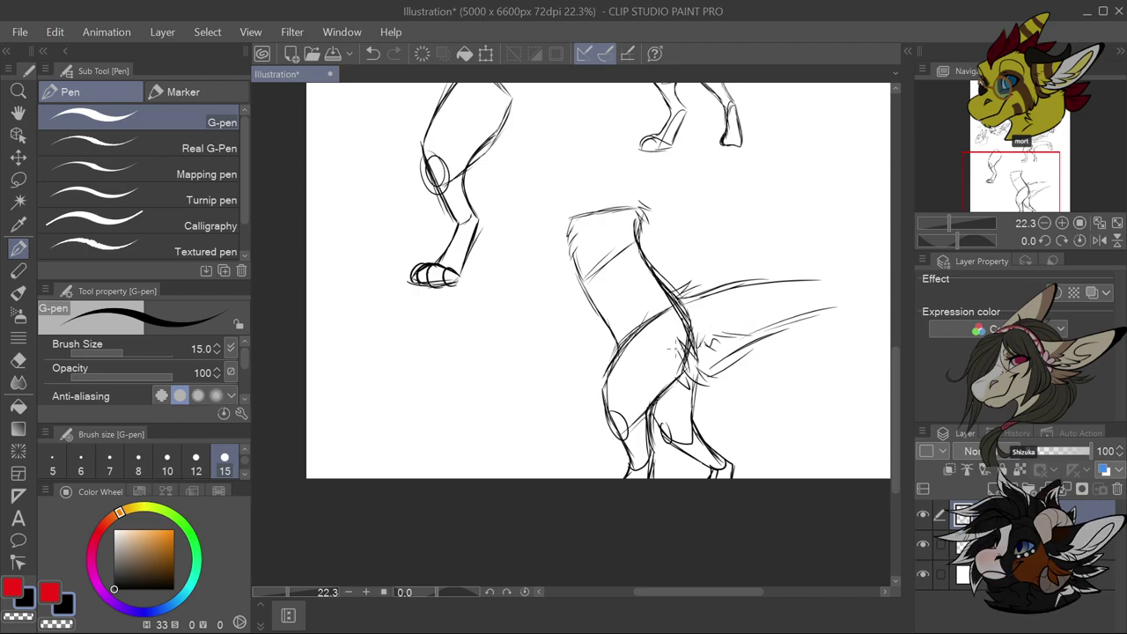
Lasso the separate leg study, shrink it and place it beneath the lowest left-hand head, and clear the selection
{"action": "scroll", "coordinate": [752, 373], "scroll_direction": "down", "scroll_amount": 4}
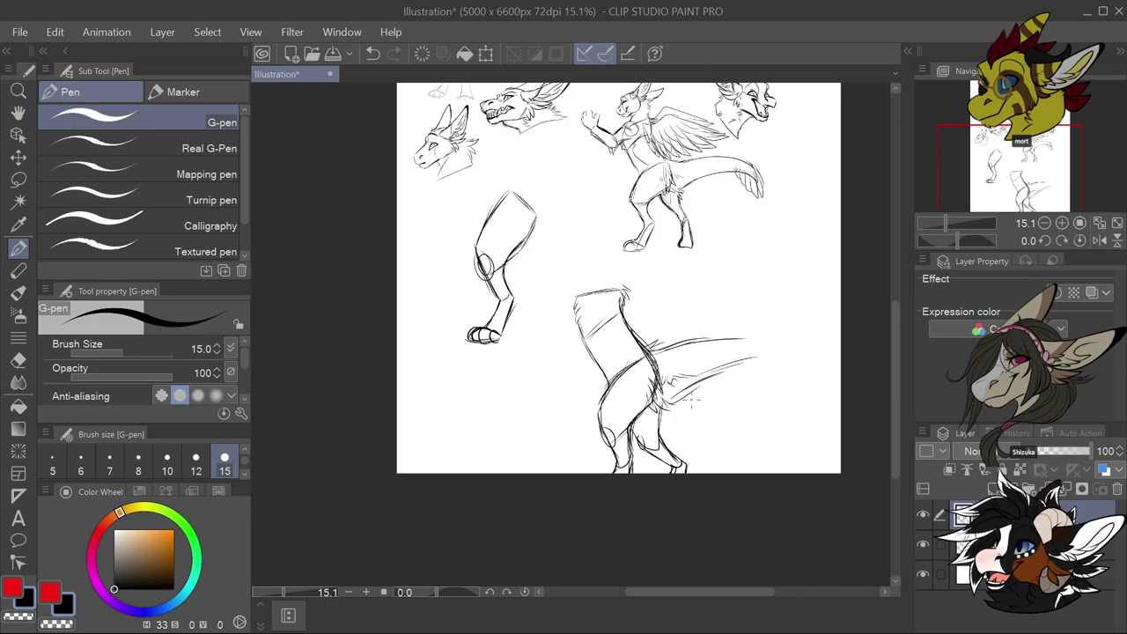
{"action": "left_click", "coordinate": [18, 179]}
{"action": "mouse_move", "coordinate": [558, 247]}
{"action": "left_mouse_down"}
{"action": "mouse_move", "coordinate": [451, 344]}
{"action": "mouse_move", "coordinate": [473, 359]}
{"action": "left_mouse_up"}
{"action": "left_click", "coordinate": [571, 392]}
{"action": "left_click_drag", "start_coordinate": [557, 365], "coordinate": [453, 256]}
{"action": "left_click", "coordinate": [402, 300]}
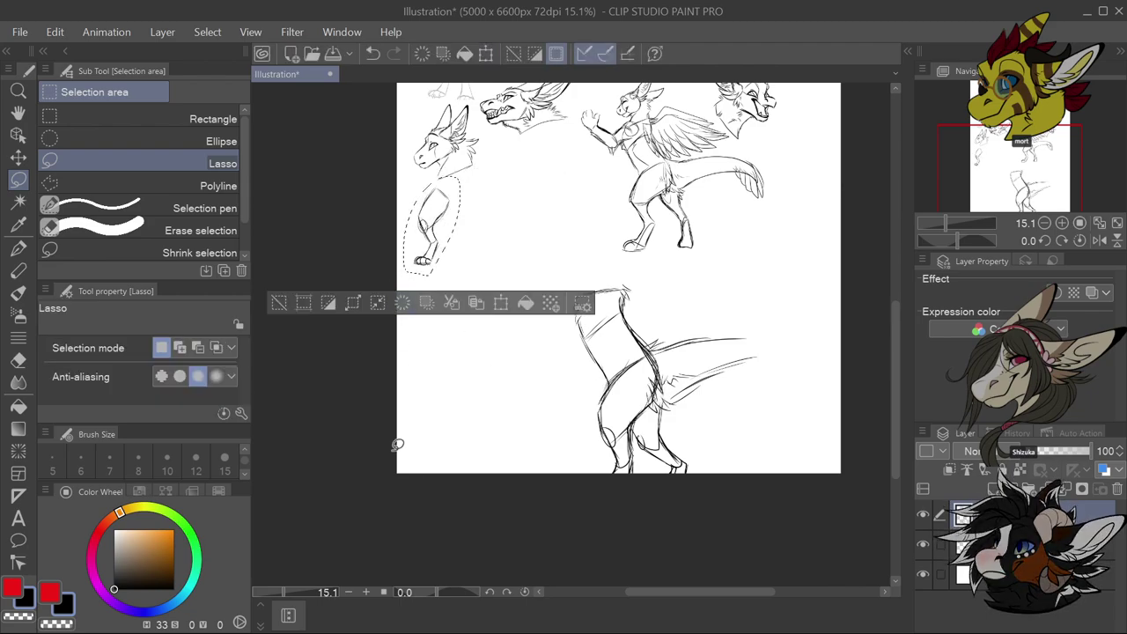
{"action": "key", "text": "ctrl+d"}
Lasso the unfinished body pose with tail, shrink it, place it between the leg study and the winged standing creature, and clear the selection
{"action": "mouse_move", "coordinate": [704, 484]}
{"action": "left_mouse_down"}
{"action": "mouse_move", "coordinate": [792, 376]}
{"action": "mouse_move", "coordinate": [730, 289]}
{"action": "left_mouse_up"}
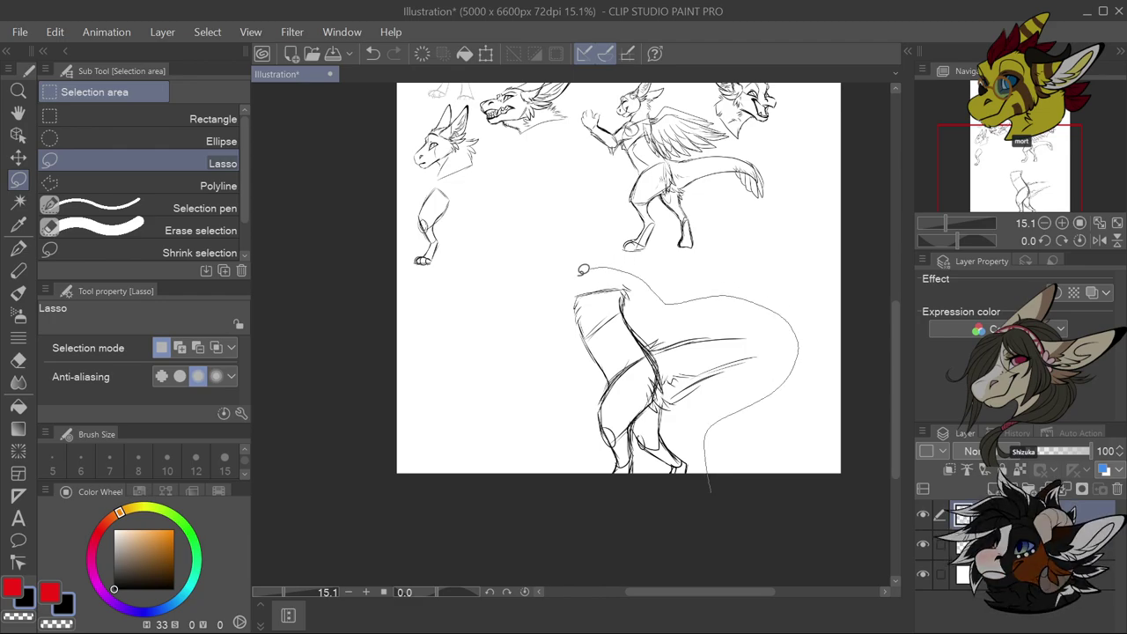
{"action": "left_click_drag", "start_coordinate": [574, 481], "coordinate": [568, 480]}
{"action": "left_click", "coordinate": [723, 500]}
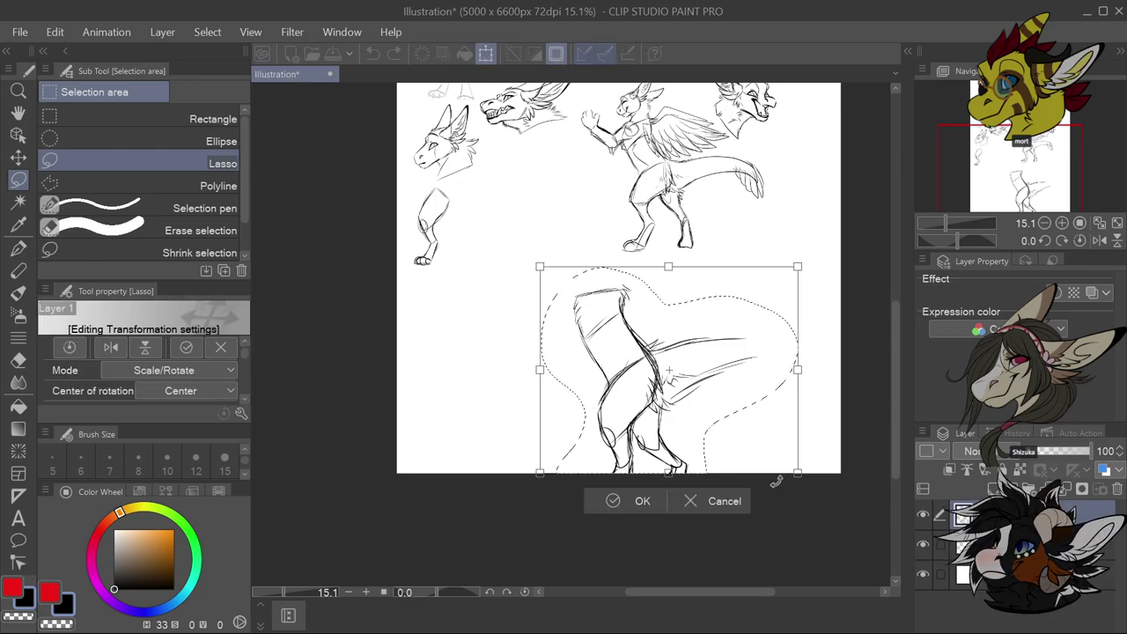
{"action": "mouse_move", "coordinate": [798, 476]}
{"action": "left_mouse_down"}
{"action": "mouse_move", "coordinate": [674, 402]}
{"action": "mouse_move", "coordinate": [670, 378]}
{"action": "left_mouse_up"}
{"action": "mouse_move", "coordinate": [627, 326]}
{"action": "left_mouse_down"}
{"action": "mouse_move", "coordinate": [551, 212]}
{"action": "mouse_move", "coordinate": [560, 203]}
{"action": "left_mouse_up"}
{"action": "left_click", "coordinate": [498, 269]}
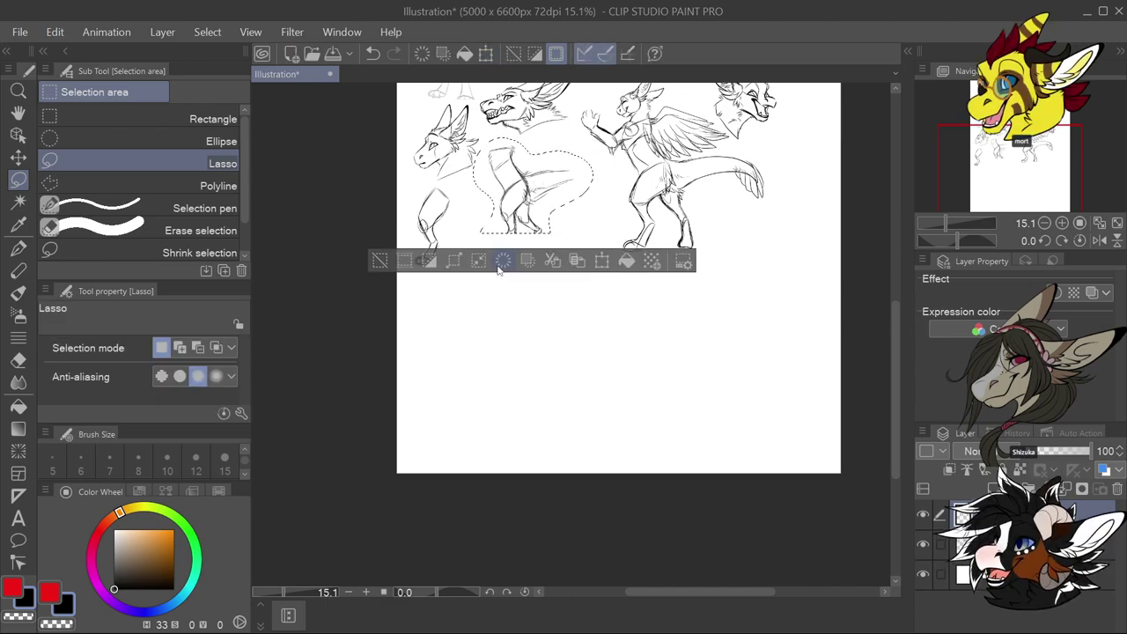
{"action": "key", "text": "ctrl+d"}
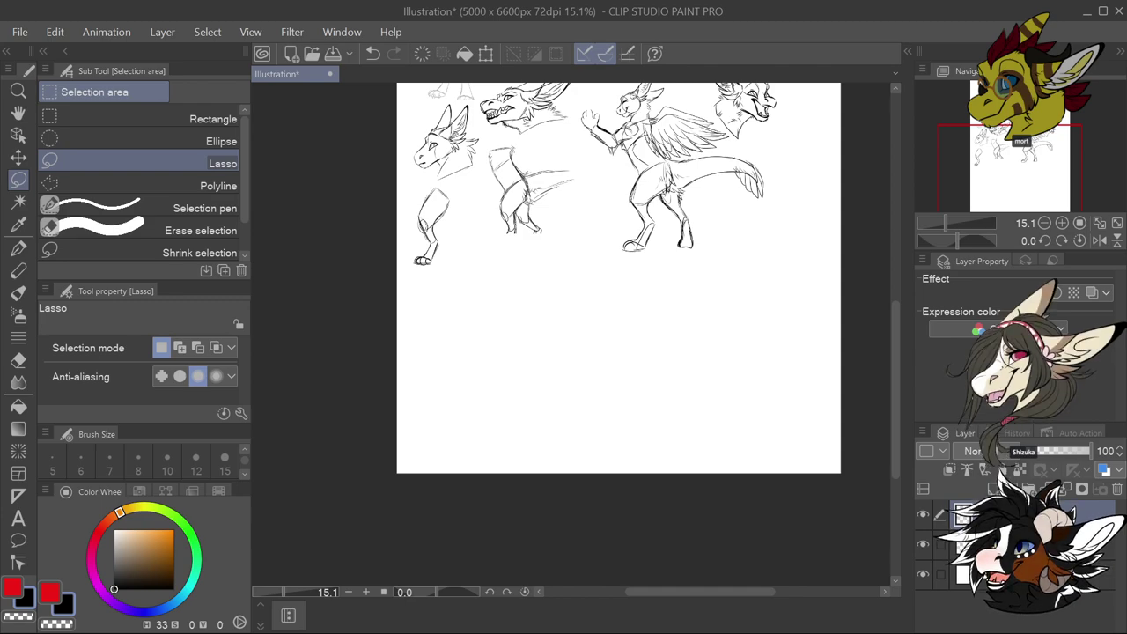
Switch to the shared PaintTool SAI sheet in Discord and refine the face and ear lines of the turned-away head at its bottom corner
{"action": "key", "text": "alt+Tab"}
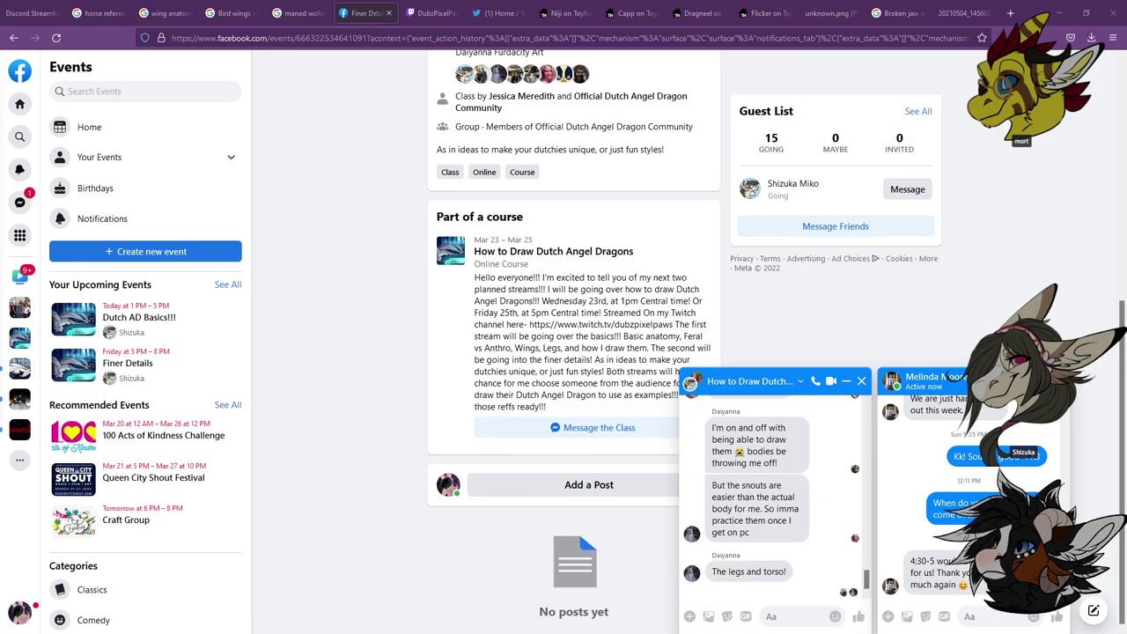
{"action": "key", "text": "alt+Tab"}
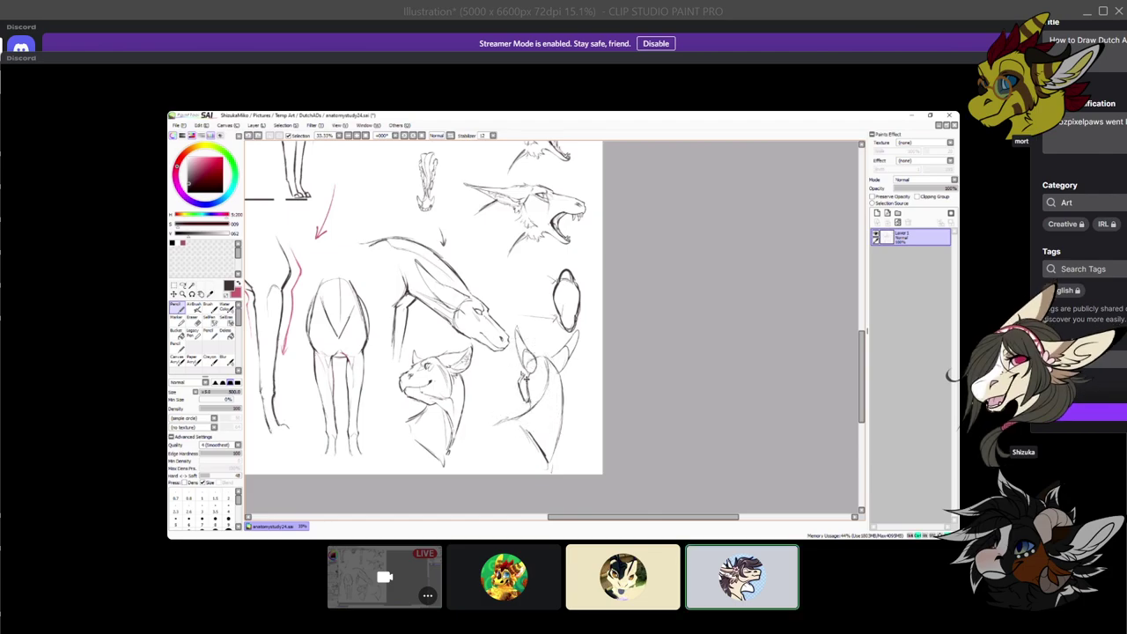
{"action": "left_click_drag", "start_coordinate": [521, 395], "coordinate": [548, 421]}
{"action": "key", "text": "e"}
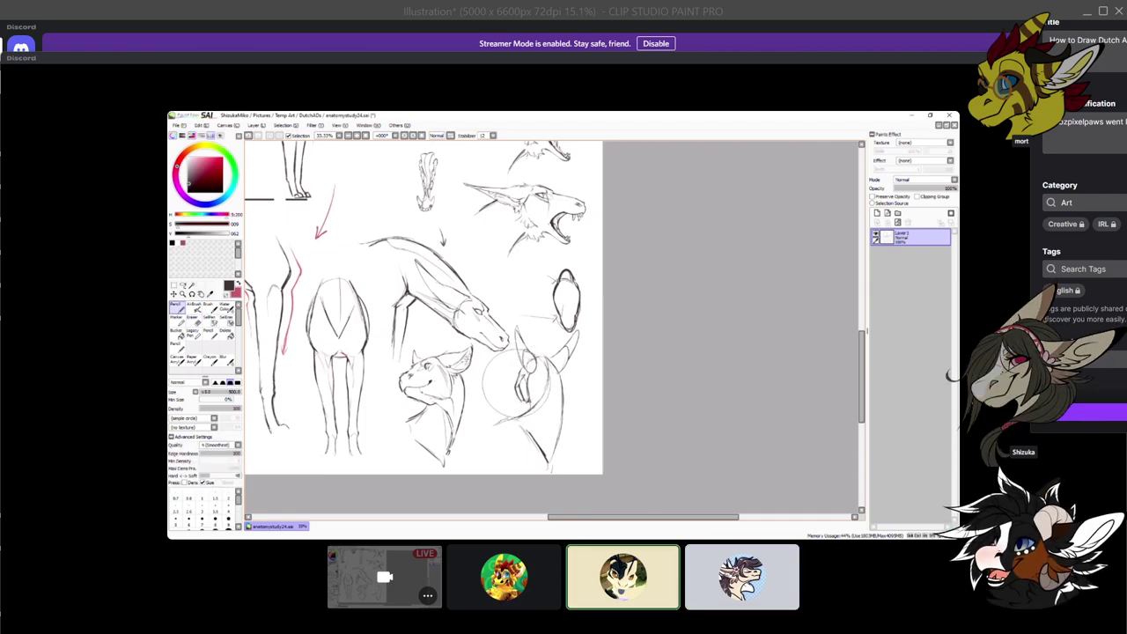
{"action": "key", "text": "n"}
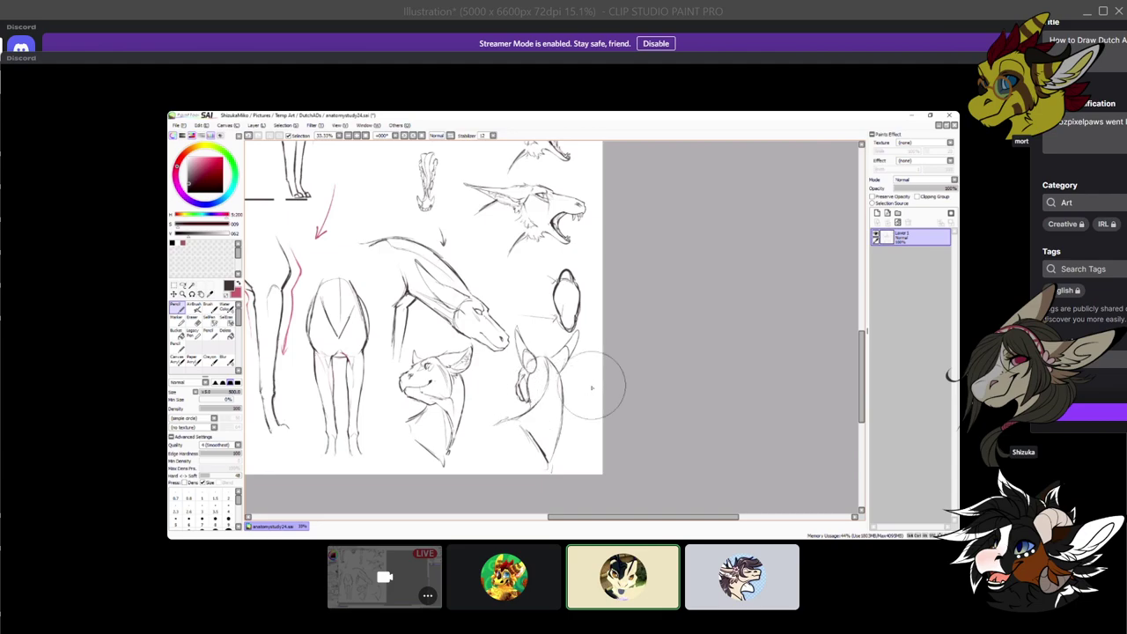
{"action": "key", "text": "e"}
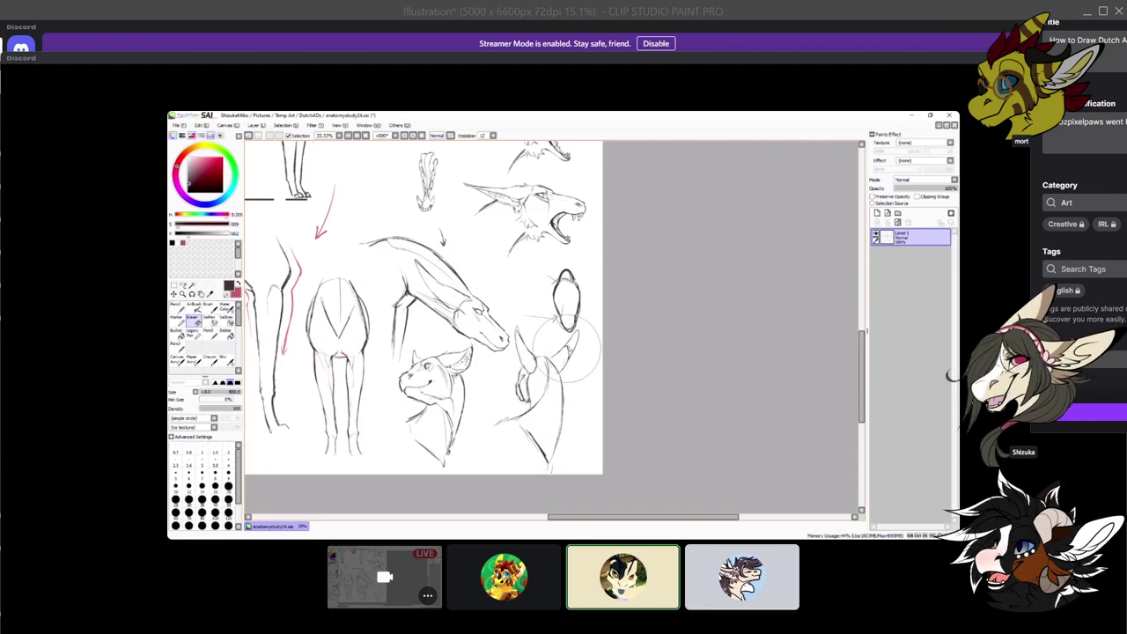
{"action": "key", "text": "n"}
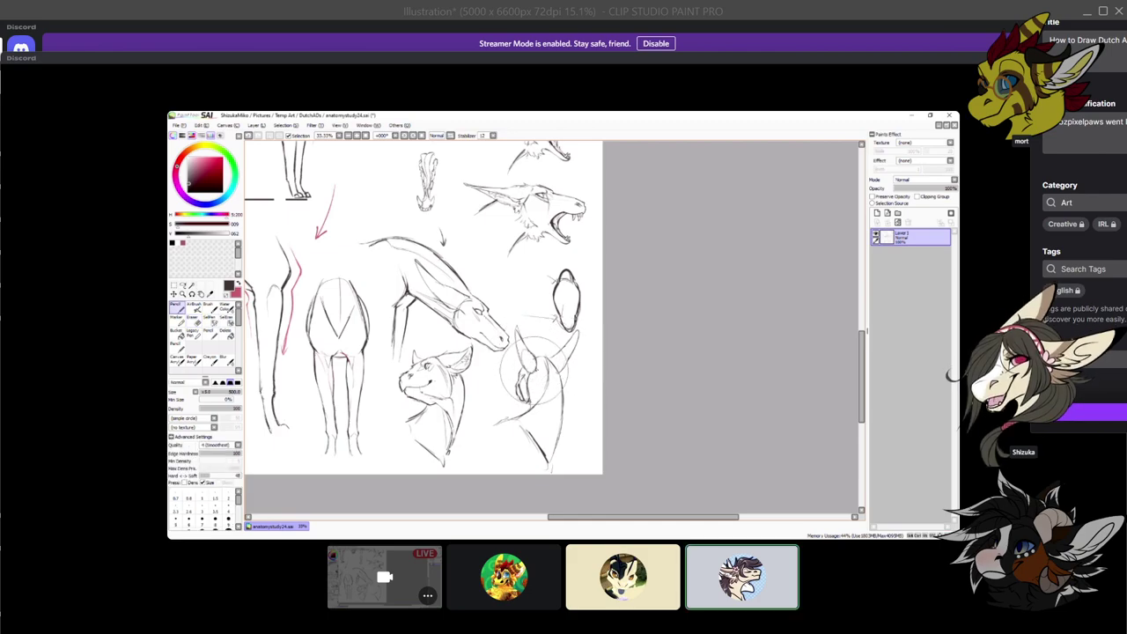
Erase the near ear of the turned-away head and redraw it in red with a rounded base and tall upright edge
{"action": "key", "text": "x"}
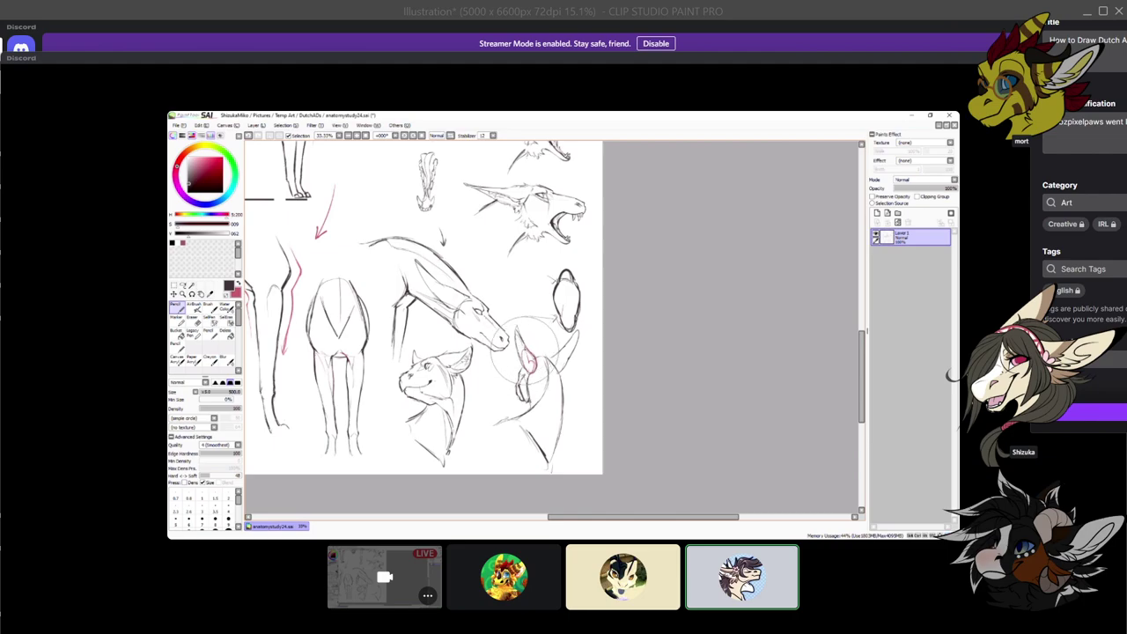
{"action": "mouse_move", "coordinate": [592, 387]}
{"action": "left_mouse_down"}
{"action": "mouse_move", "coordinate": [553, 380]}
{"action": "mouse_move", "coordinate": [558, 395]}
{"action": "left_mouse_up"}
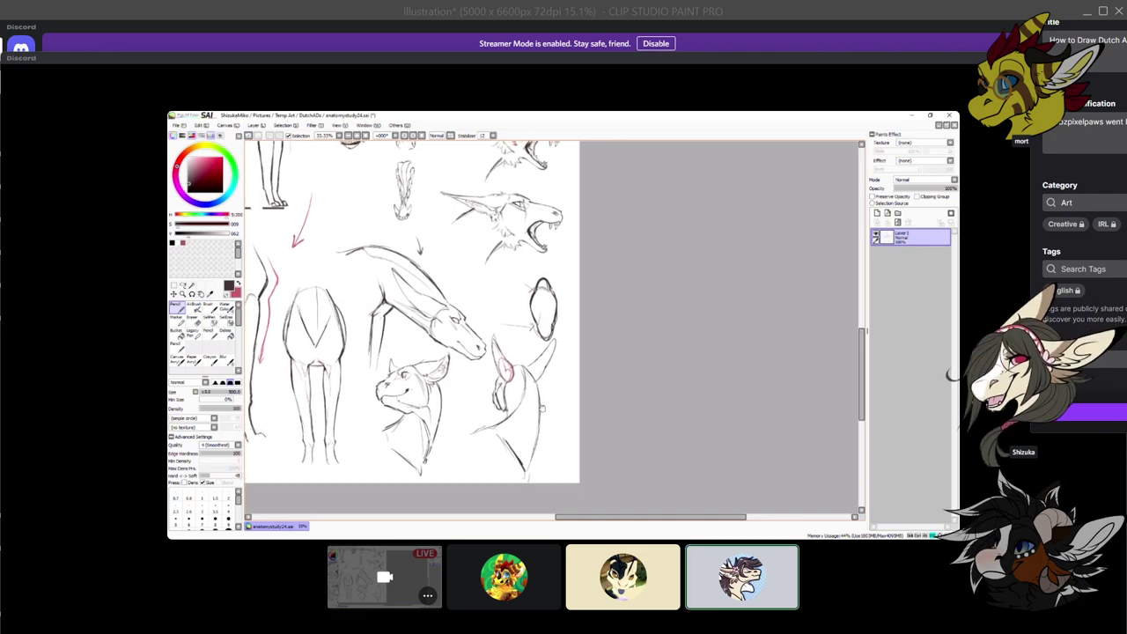
{"action": "key", "text": "e"}
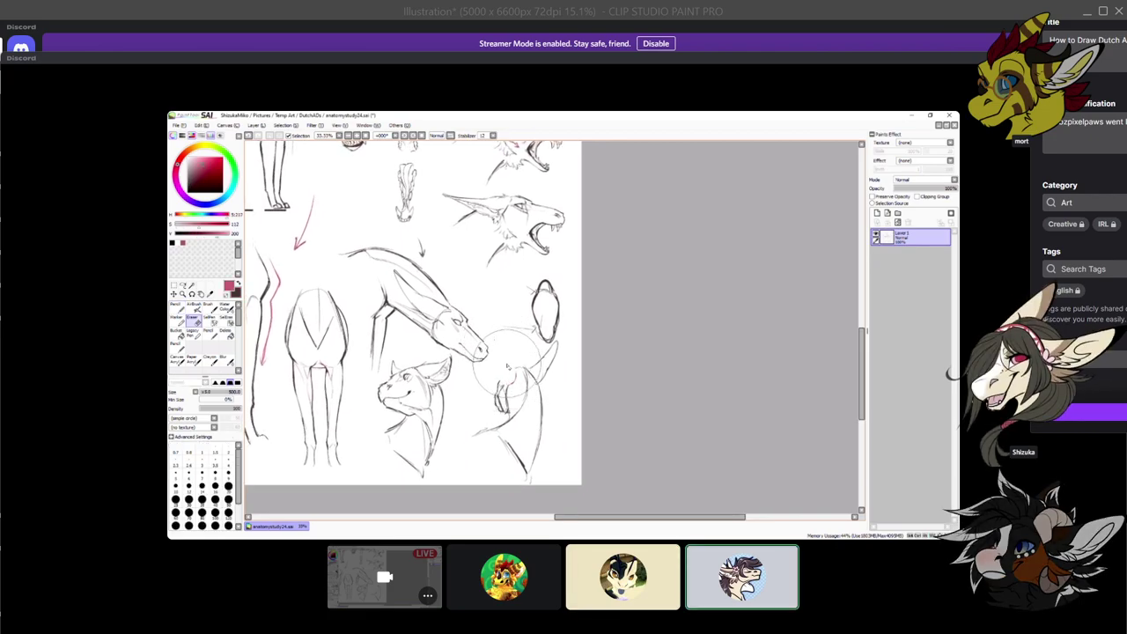
{"action": "key", "text": "n"}
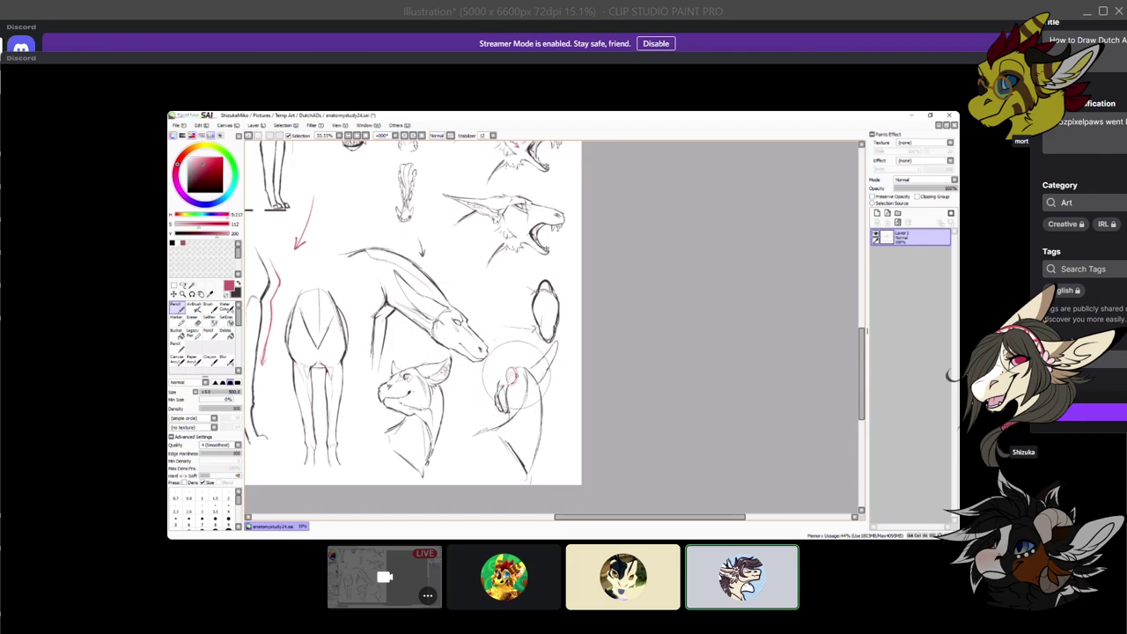
{"action": "key", "text": "e"}
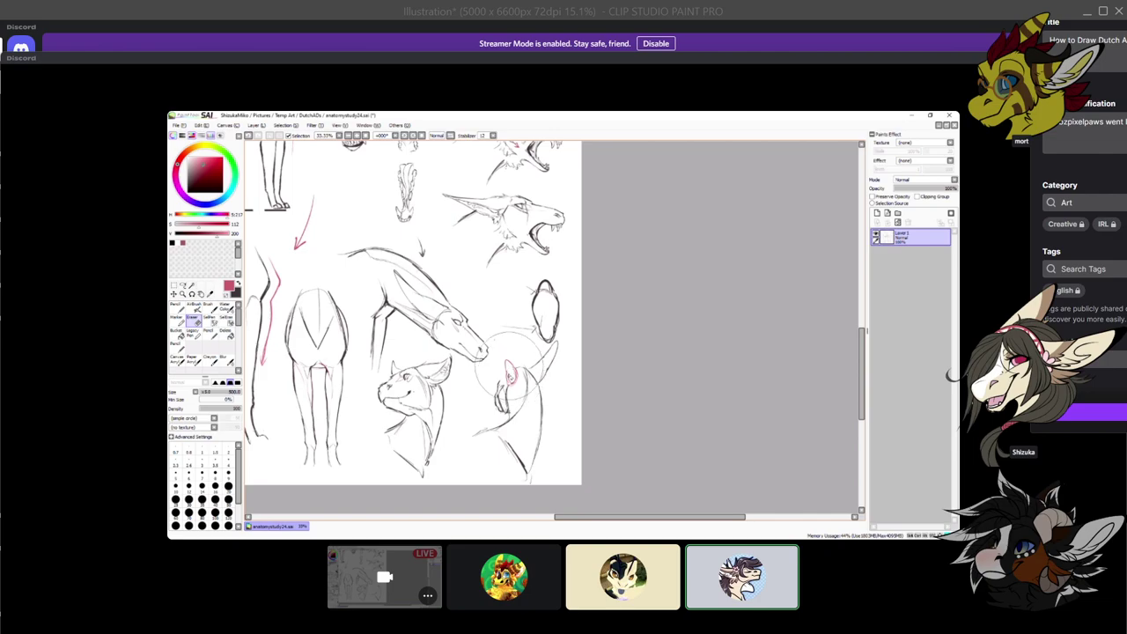
{"action": "key", "text": "n"}
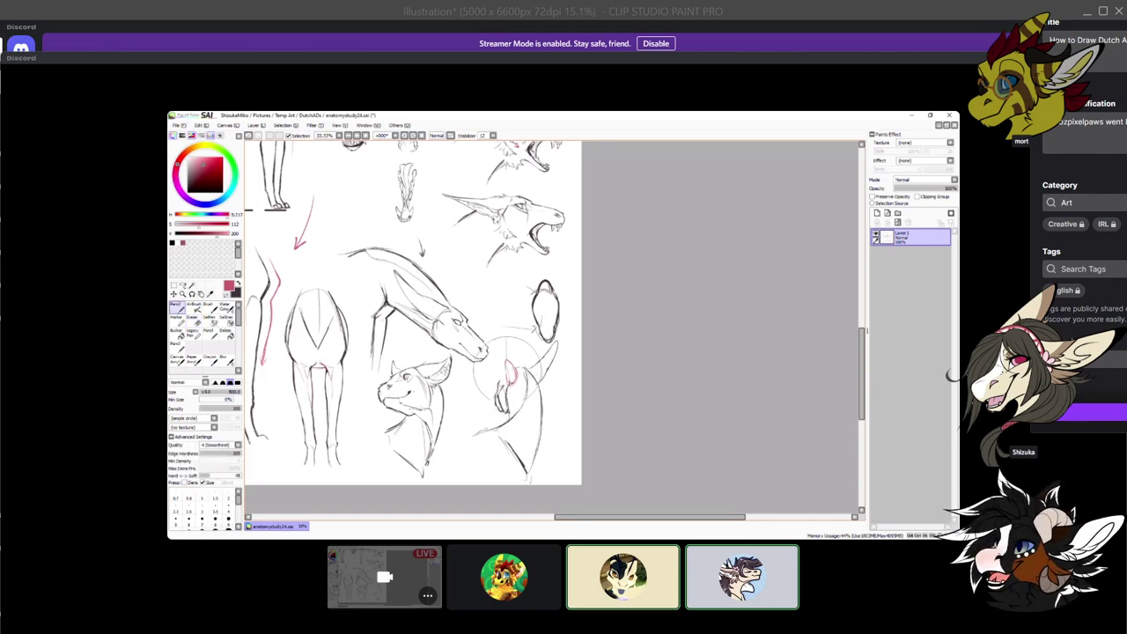
{"action": "left_click_drag", "start_coordinate": [505, 342], "coordinate": [508, 379]}
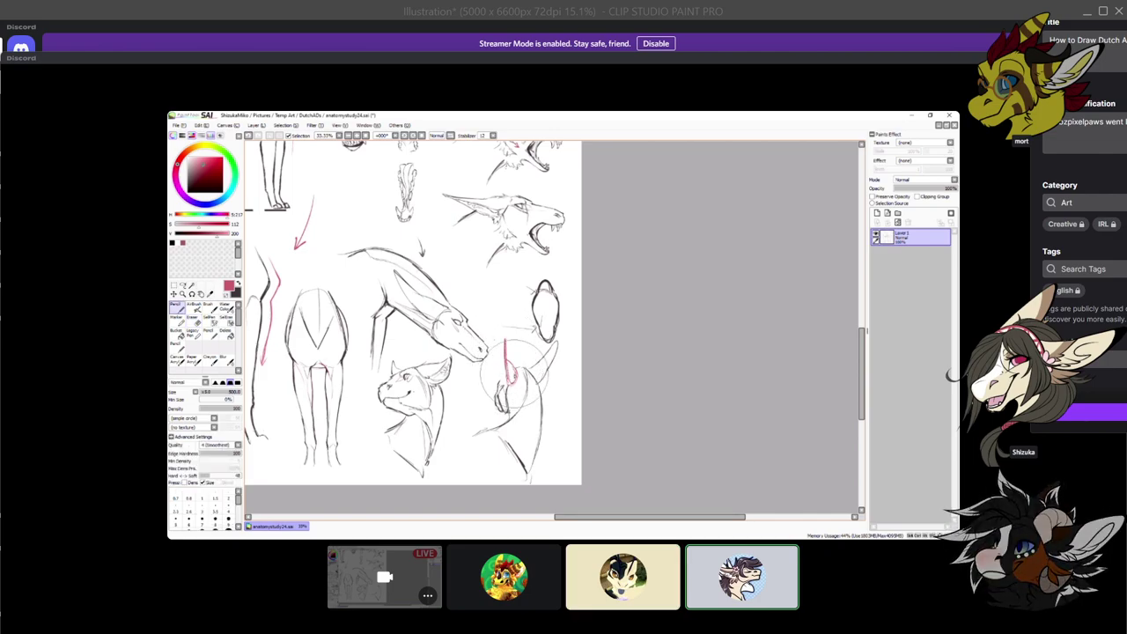
{"action": "left_click_drag", "start_coordinate": [639, 449], "coordinate": [606, 439]}
{"action": "key", "text": "x"}
Examine the wing, standing body, leg and head studies across the anatomy sheet
{"action": "left_click_drag", "start_coordinate": [569, 306], "coordinate": [578, 415]}
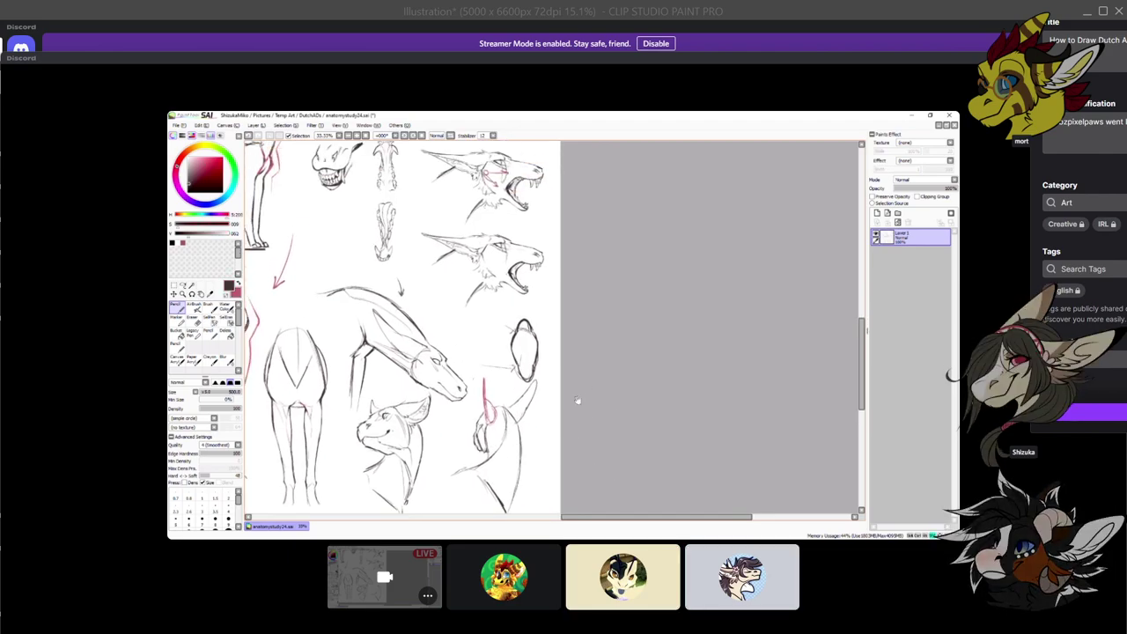
{"action": "mouse_move", "coordinate": [596, 350]}
{"action": "left_mouse_down"}
{"action": "mouse_move", "coordinate": [651, 526]}
{"action": "mouse_move", "coordinate": [655, 607]}
{"action": "mouse_move", "coordinate": [593, 370]}
{"action": "mouse_move", "coordinate": [594, 319]}
{"action": "mouse_move", "coordinate": [616, 408]}
{"action": "left_mouse_up"}
{"action": "scroll", "coordinate": [617, 408], "scroll_direction": "down", "scroll_amount": 4}
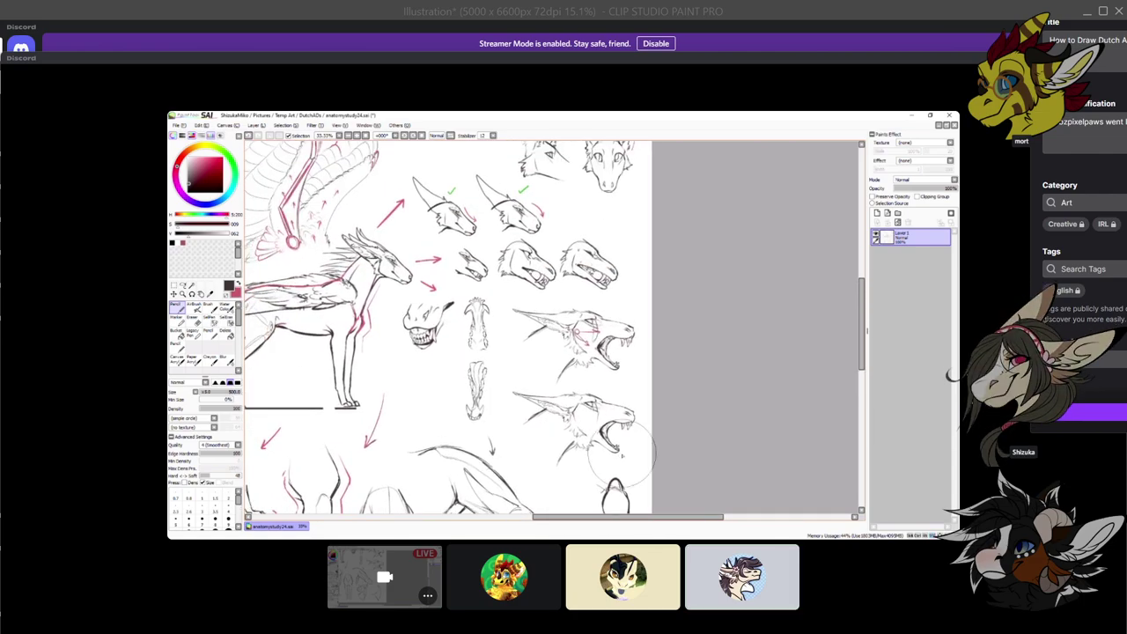
{"action": "left_click_drag", "start_coordinate": [627, 411], "coordinate": [646, 394]}
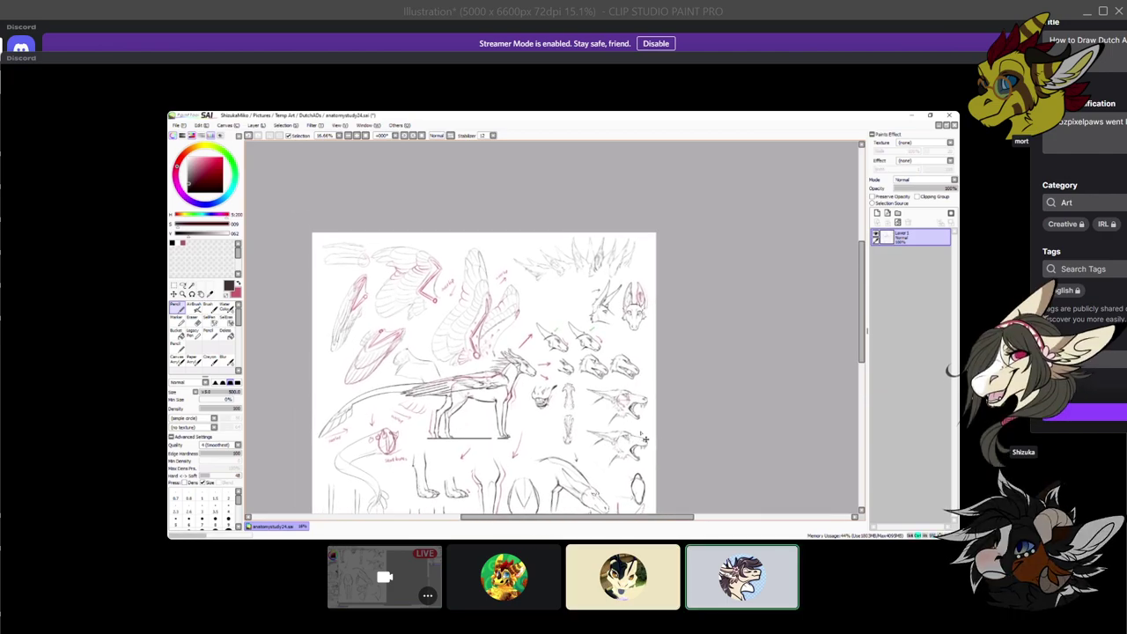
{"action": "scroll", "coordinate": [644, 438], "scroll_direction": "up", "scroll_amount": 4}
{"action": "left_click_drag", "start_coordinate": [432, 437], "coordinate": [600, 276]}
{"action": "mouse_move", "coordinate": [494, 356]}
{"action": "left_mouse_down"}
{"action": "mouse_move", "coordinate": [464, 288]}
{"action": "mouse_move", "coordinate": [569, 422]}
{"action": "mouse_move", "coordinate": [601, 442]}
{"action": "mouse_move", "coordinate": [628, 418]}
{"action": "mouse_move", "coordinate": [605, 413]}
{"action": "mouse_move", "coordinate": [491, 286]}
{"action": "mouse_move", "coordinate": [495, 202]}
{"action": "mouse_move", "coordinate": [460, 233]}
{"action": "mouse_move", "coordinate": [521, 391]}
{"action": "mouse_move", "coordinate": [511, 370]}
{"action": "mouse_move", "coordinate": [563, 422]}
{"action": "mouse_move", "coordinate": [612, 414]}
{"action": "mouse_move", "coordinate": [682, 486]}
{"action": "mouse_move", "coordinate": [445, 368]}
{"action": "mouse_move", "coordinate": [534, 405]}
{"action": "left_mouse_up"}
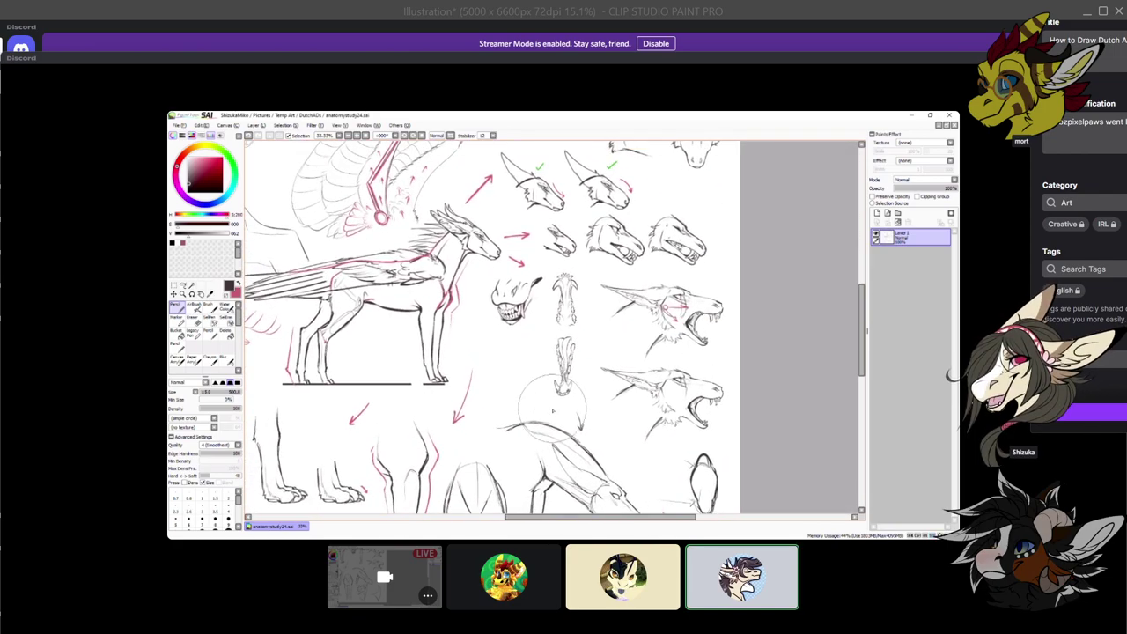
{"action": "left_click_drag", "start_coordinate": [509, 392], "coordinate": [525, 402]}
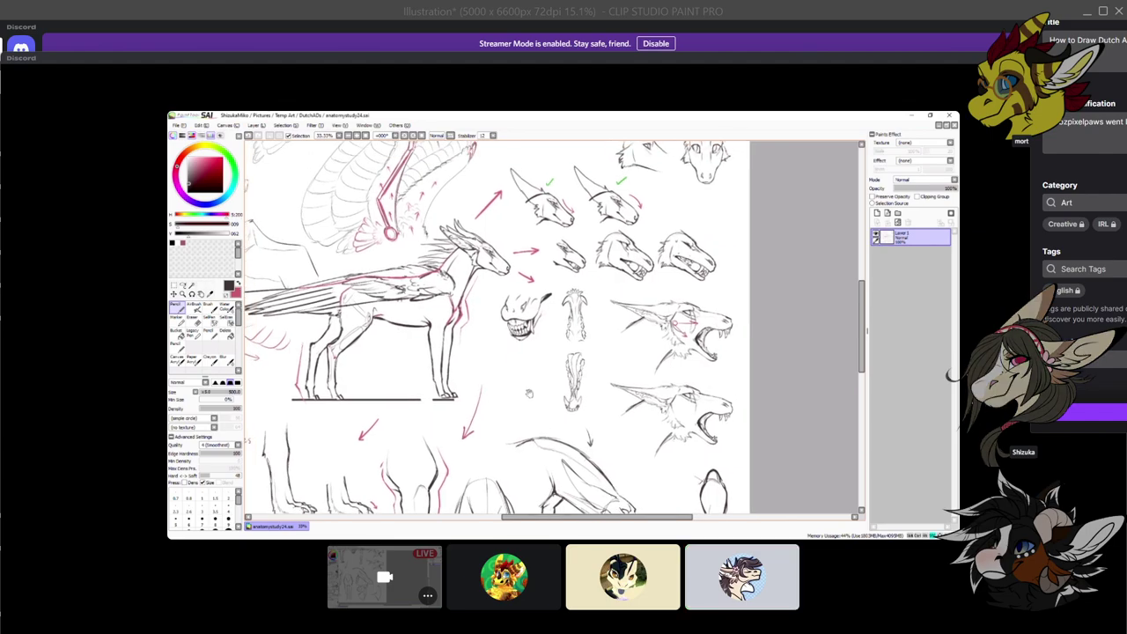
{"action": "left_click_drag", "start_coordinate": [534, 413], "coordinate": [522, 402]}
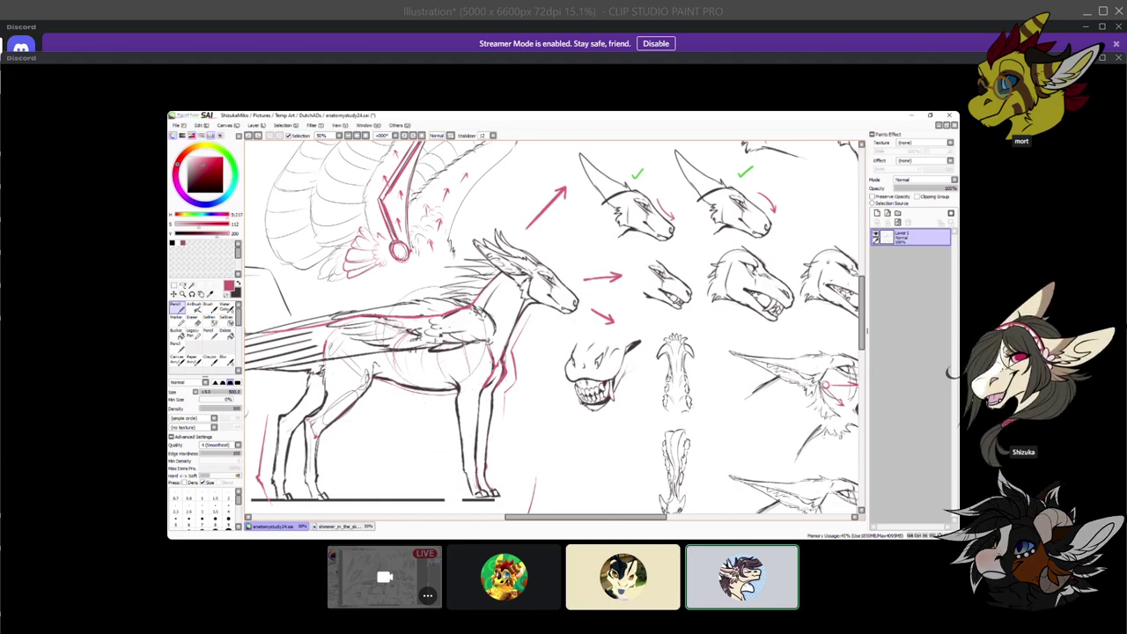
Mark both cheeks of the front-view head in red and erase the marks
{"action": "scroll", "coordinate": [493, 435], "scroll_direction": "down", "scroll_amount": 2}
{"action": "left_click_drag", "start_coordinate": [473, 444], "coordinate": [407, 375]}
{"action": "left_click_drag", "start_coordinate": [553, 378], "coordinate": [483, 405]}
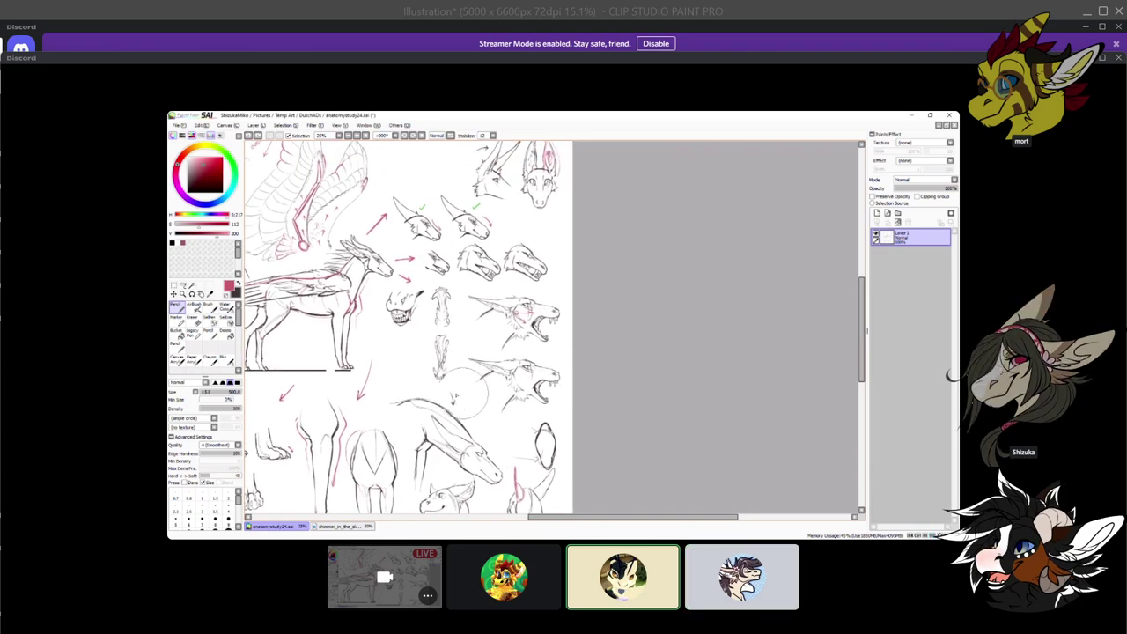
{"action": "scroll", "coordinate": [467, 387], "scroll_direction": "up", "scroll_amount": 2}
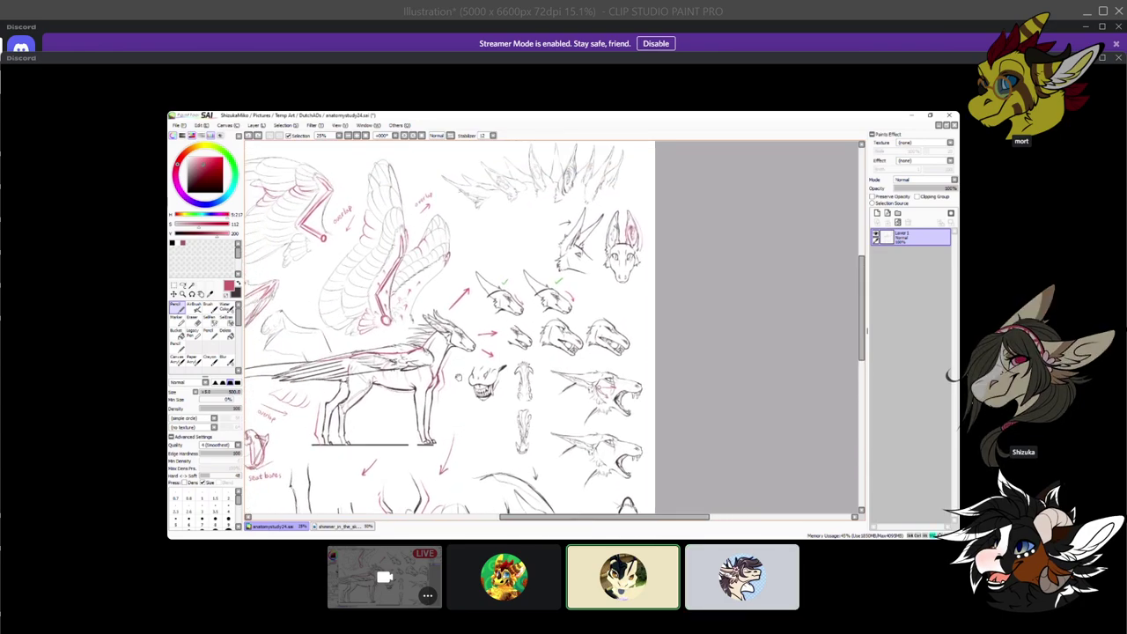
{"action": "scroll", "coordinate": [463, 369], "scroll_direction": "up", "scroll_amount": 4}
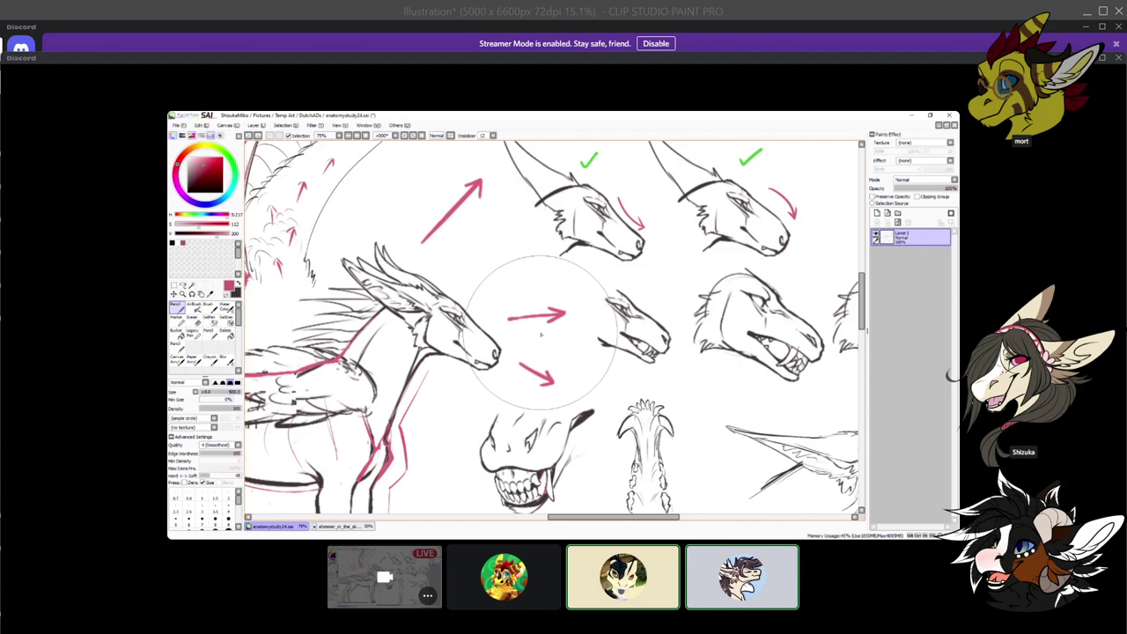
{"action": "left_click_drag", "start_coordinate": [412, 437], "coordinate": [422, 385]}
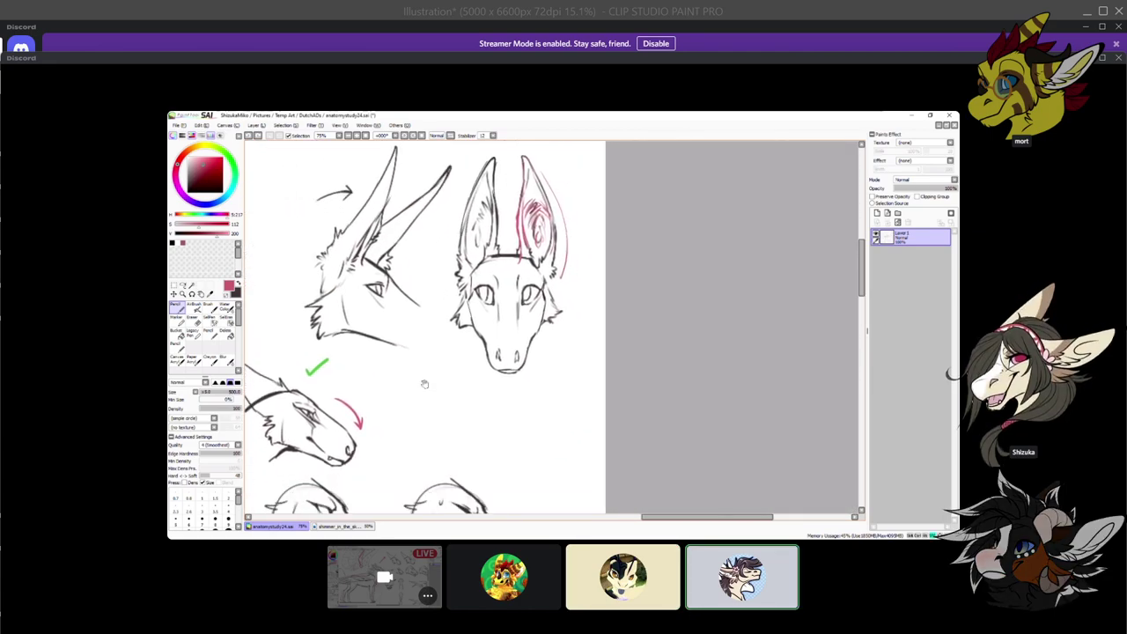
{"action": "left_click_drag", "start_coordinate": [529, 378], "coordinate": [526, 423]}
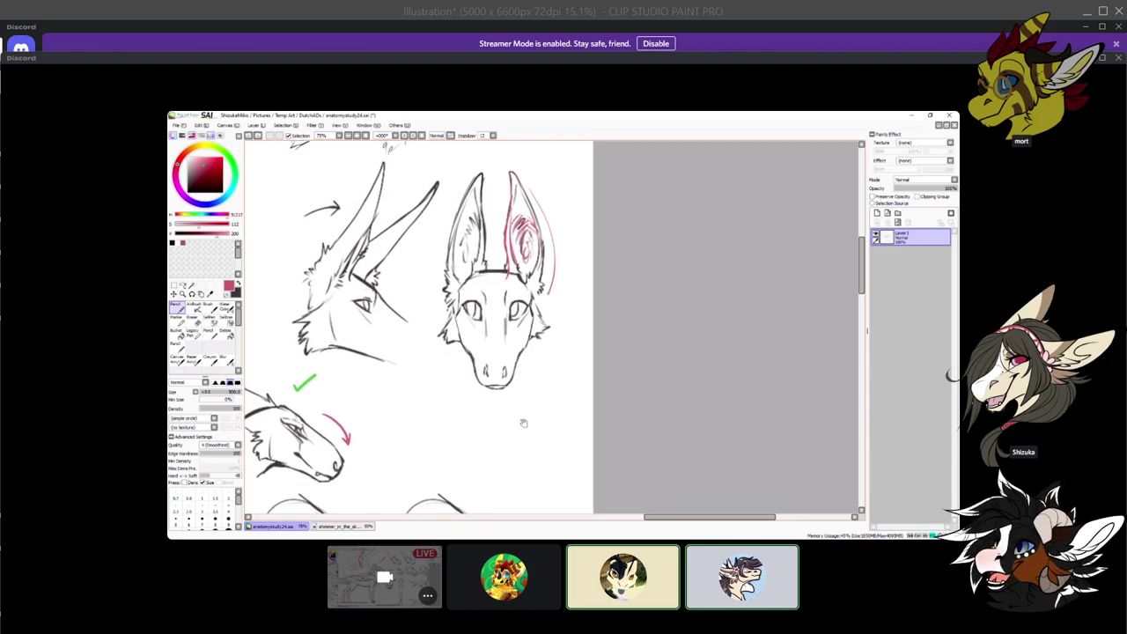
{"action": "left_click_drag", "start_coordinate": [476, 307], "coordinate": [478, 317]}
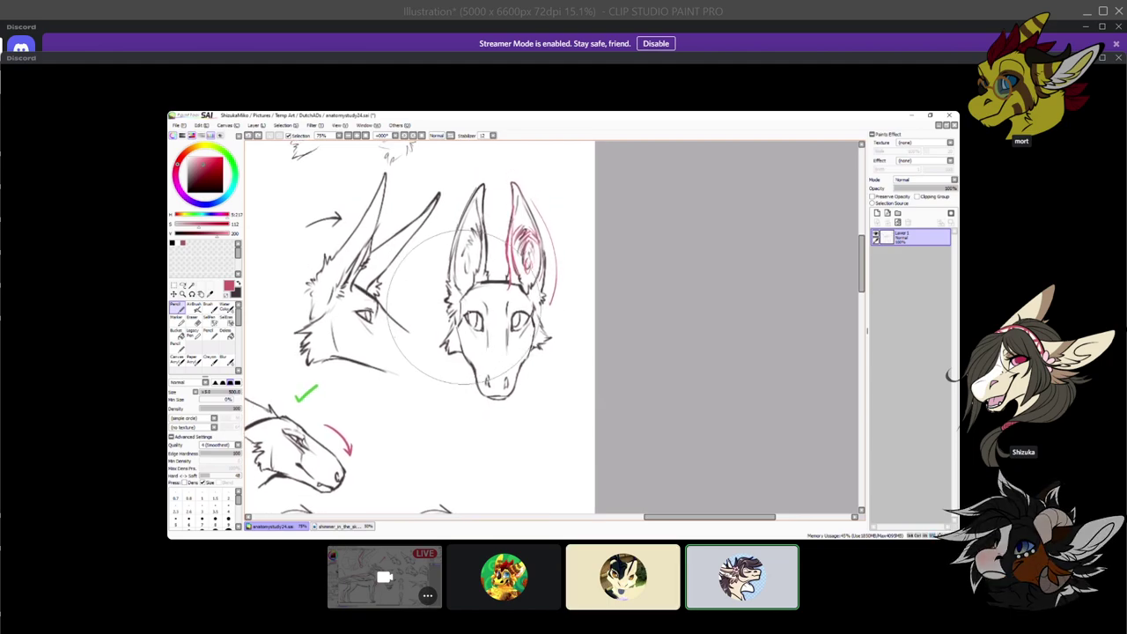
{"action": "left_click_drag", "start_coordinate": [543, 443], "coordinate": [548, 424]}
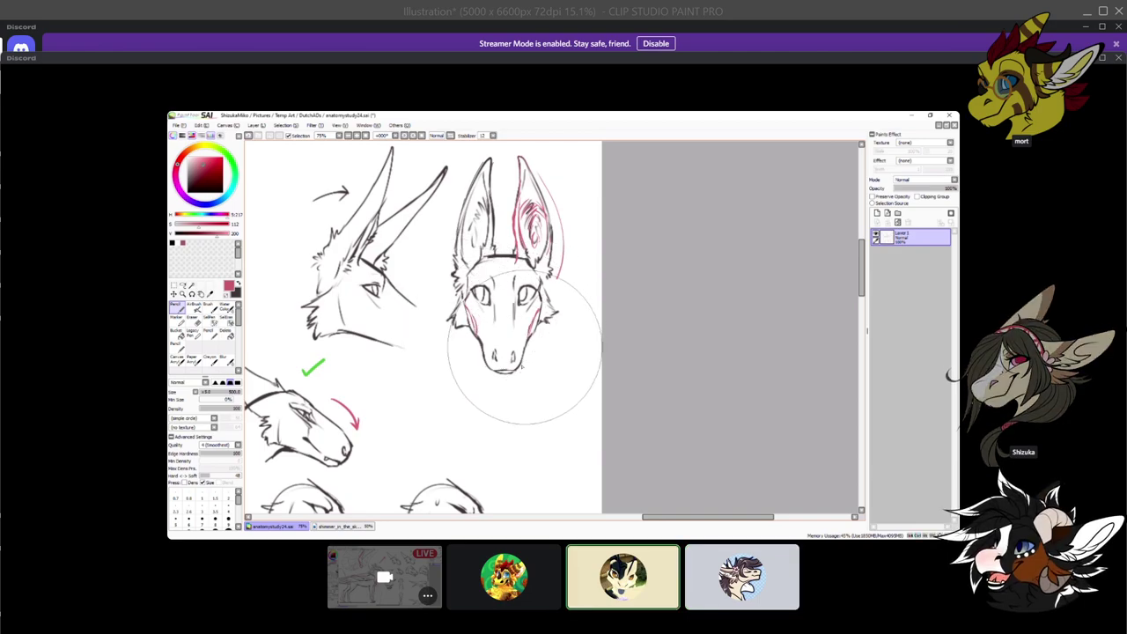
{"action": "mouse_move", "coordinate": [539, 400]}
{"action": "left_mouse_down"}
{"action": "mouse_move", "coordinate": [526, 379]}
{"action": "mouse_move", "coordinate": [511, 420]}
{"action": "mouse_move", "coordinate": [549, 423]}
{"action": "mouse_move", "coordinate": [553, 390]}
{"action": "left_mouse_up"}
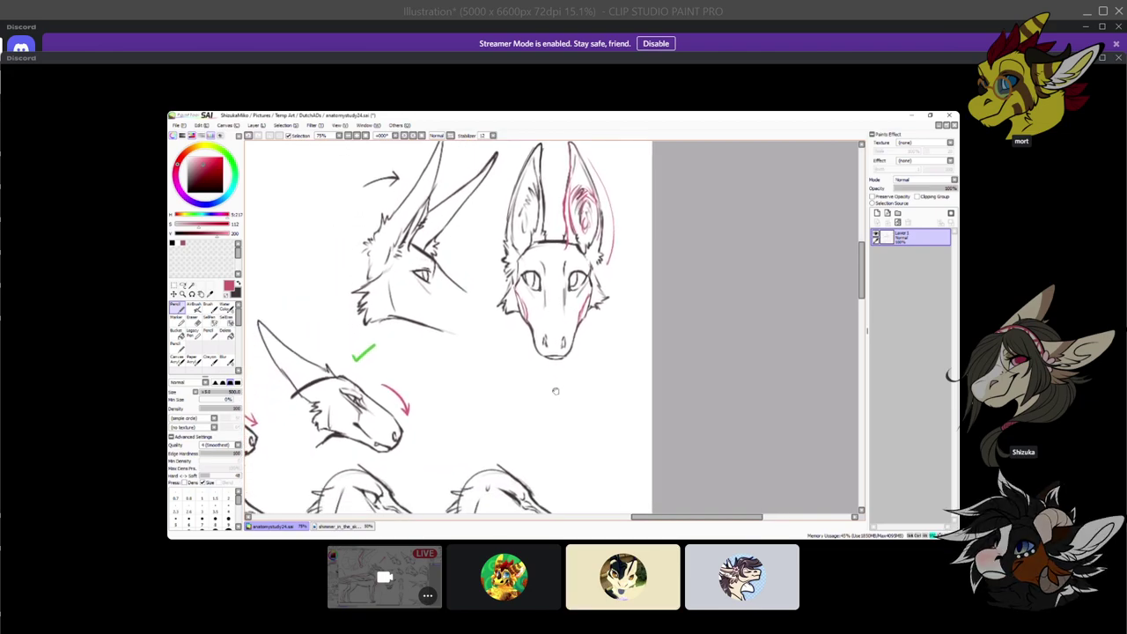
{"action": "mouse_move", "coordinate": [563, 435]}
{"action": "left_mouse_down"}
{"action": "mouse_move", "coordinate": [547, 368]}
{"action": "mouse_move", "coordinate": [549, 390]}
{"action": "mouse_move", "coordinate": [558, 326]}
{"action": "left_mouse_up"}
{"action": "mouse_move", "coordinate": [588, 382]}
{"action": "left_mouse_down"}
{"action": "mouse_move", "coordinate": [583, 357]}
{"action": "mouse_move", "coordinate": [573, 415]}
{"action": "left_mouse_up"}
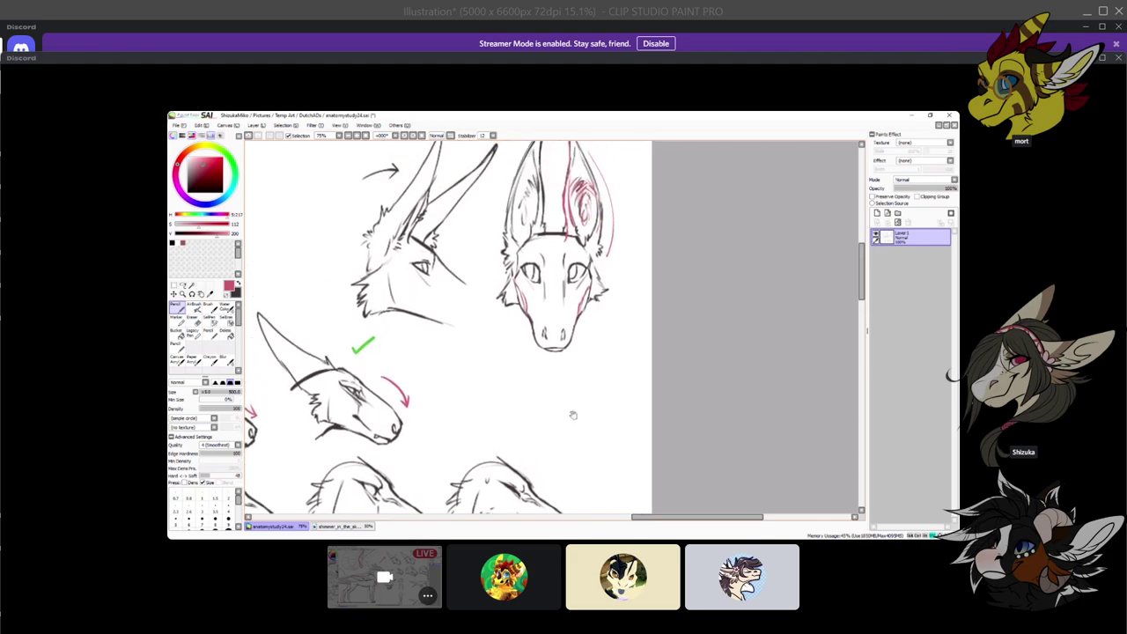
{"action": "key", "text": "e"}
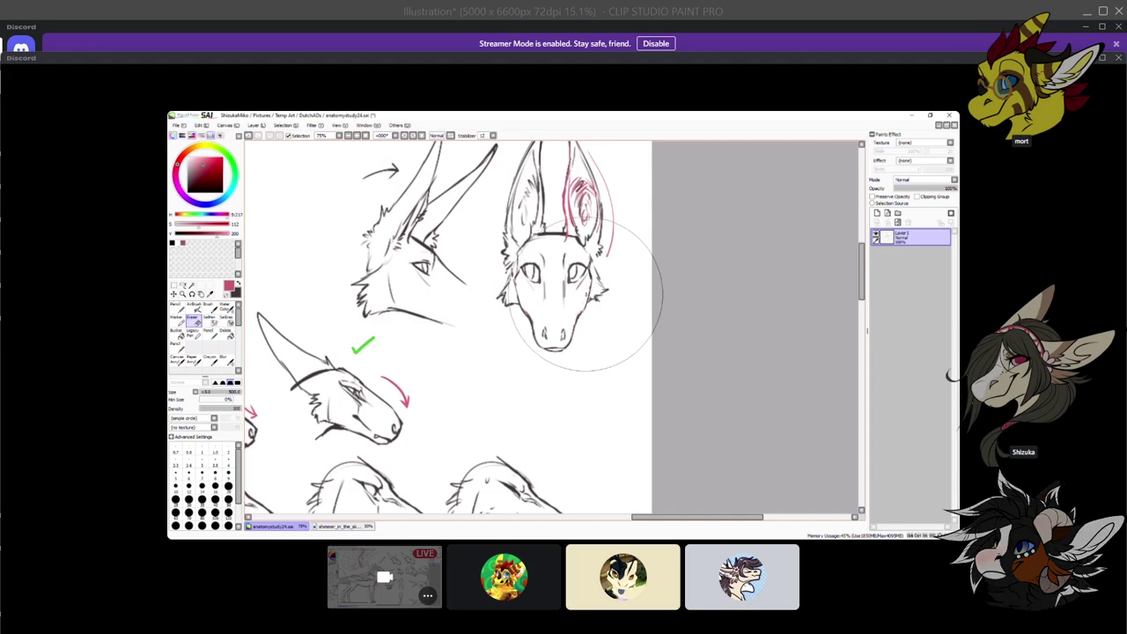
Examine the open-mouthed heads and the lowered-neck body study further down the anatomy sheet
{"action": "left_click_drag", "start_coordinate": [528, 442], "coordinate": [536, 325]}
{"action": "left_click_drag", "start_coordinate": [562, 477], "coordinate": [580, 302]}
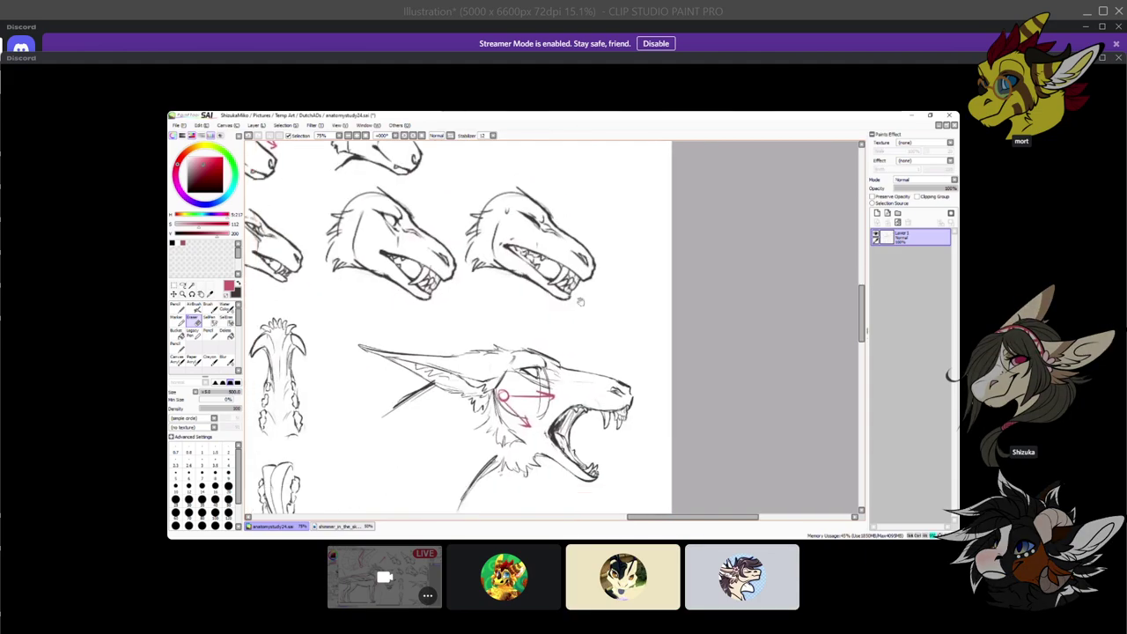
{"action": "left_click_drag", "start_coordinate": [587, 464], "coordinate": [591, 332]}
{"action": "mouse_move", "coordinate": [606, 484]}
{"action": "left_mouse_down"}
{"action": "mouse_move", "coordinate": [606, 467]}
{"action": "mouse_move", "coordinate": [699, 337]}
{"action": "left_mouse_up"}
{"action": "mouse_move", "coordinate": [624, 467]}
{"action": "left_mouse_down"}
{"action": "mouse_move", "coordinate": [609, 433]}
{"action": "mouse_move", "coordinate": [663, 358]}
{"action": "left_mouse_up"}
{"action": "left_click_drag", "start_coordinate": [603, 441], "coordinate": [620, 314]}
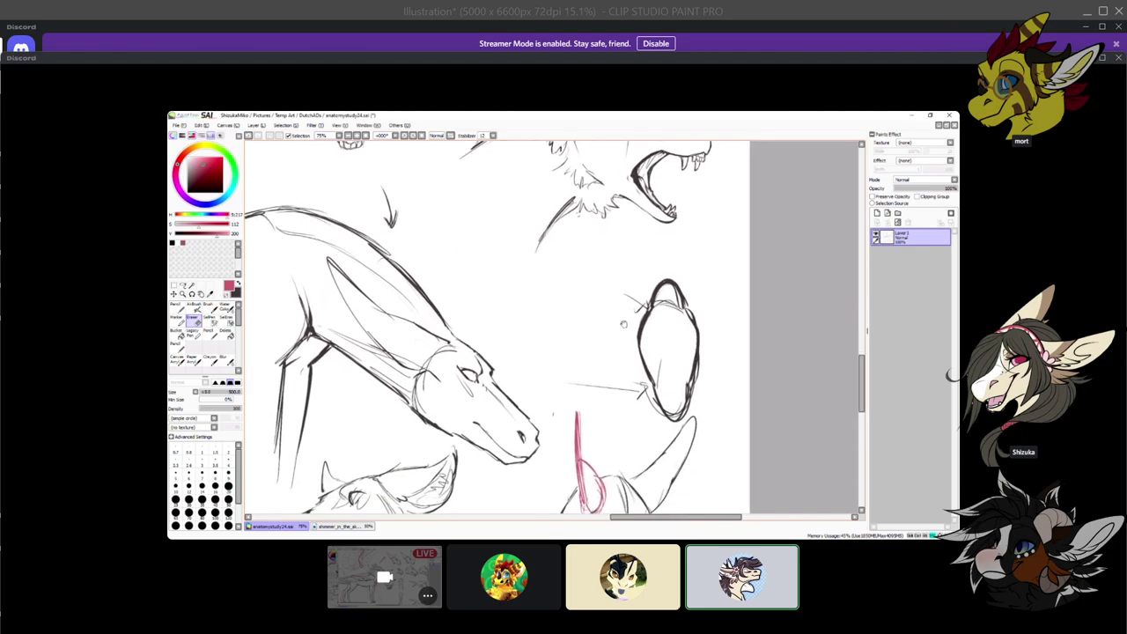
Review the head, neck and body studies across the anatomy sheet and view the sheet as a whole
{"action": "left_click_drag", "start_coordinate": [618, 467], "coordinate": [599, 480]}
{"action": "left_click_drag", "start_coordinate": [611, 332], "coordinate": [580, 437]}
{"action": "scroll", "coordinate": [649, 478], "scroll_direction": "down", "scroll_amount": 3}
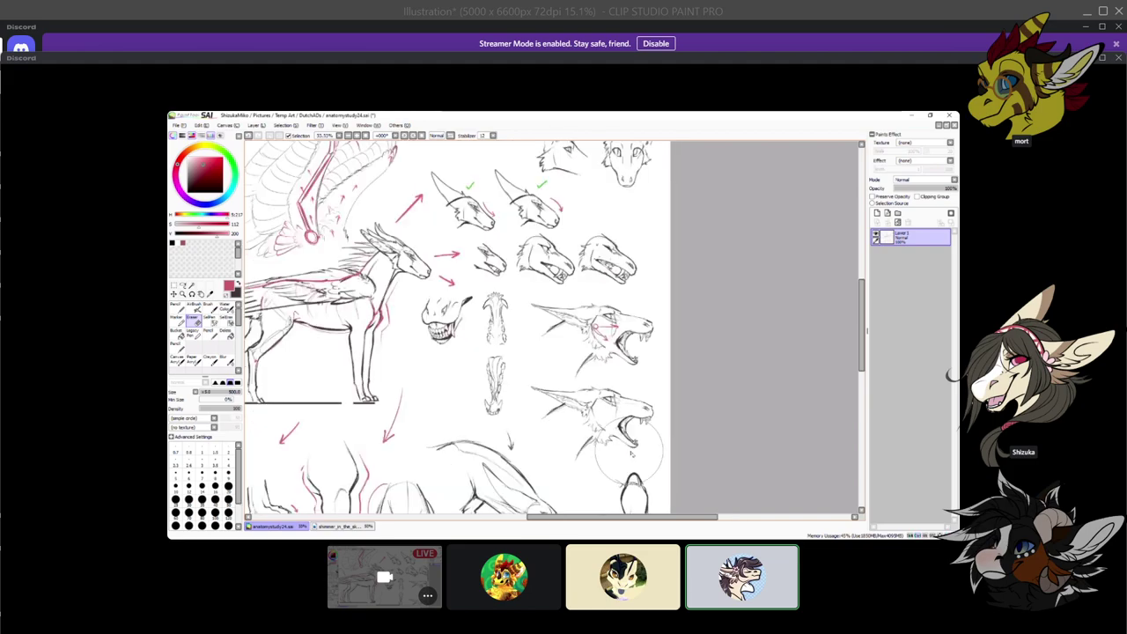
{"action": "scroll", "coordinate": [610, 416], "scroll_direction": "up", "scroll_amount": 1}
{"action": "left_click_drag", "start_coordinate": [610, 416], "coordinate": [597, 415]}
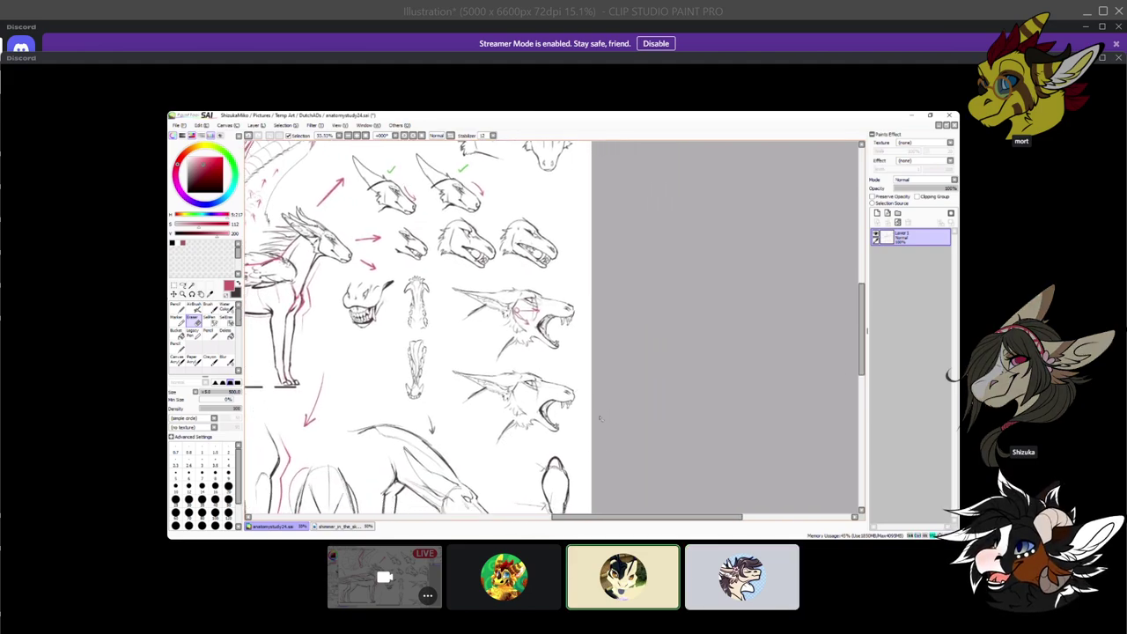
{"action": "left_click_drag", "start_coordinate": [487, 467], "coordinate": [760, 332]}
{"action": "left_click_drag", "start_coordinate": [693, 361], "coordinate": [597, 616]}
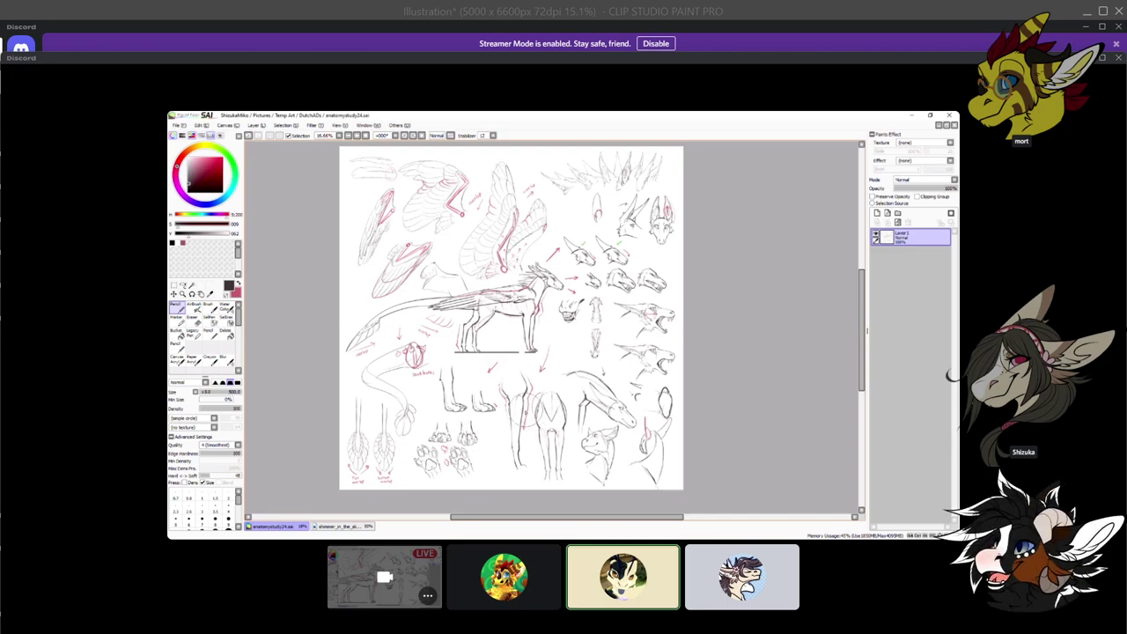
Switch to Clip Studio Paint and sketch a small angled wedge with the G-pen at size 15 in the blank area below the leg studies
{"action": "key", "text": "alt+Tab"}
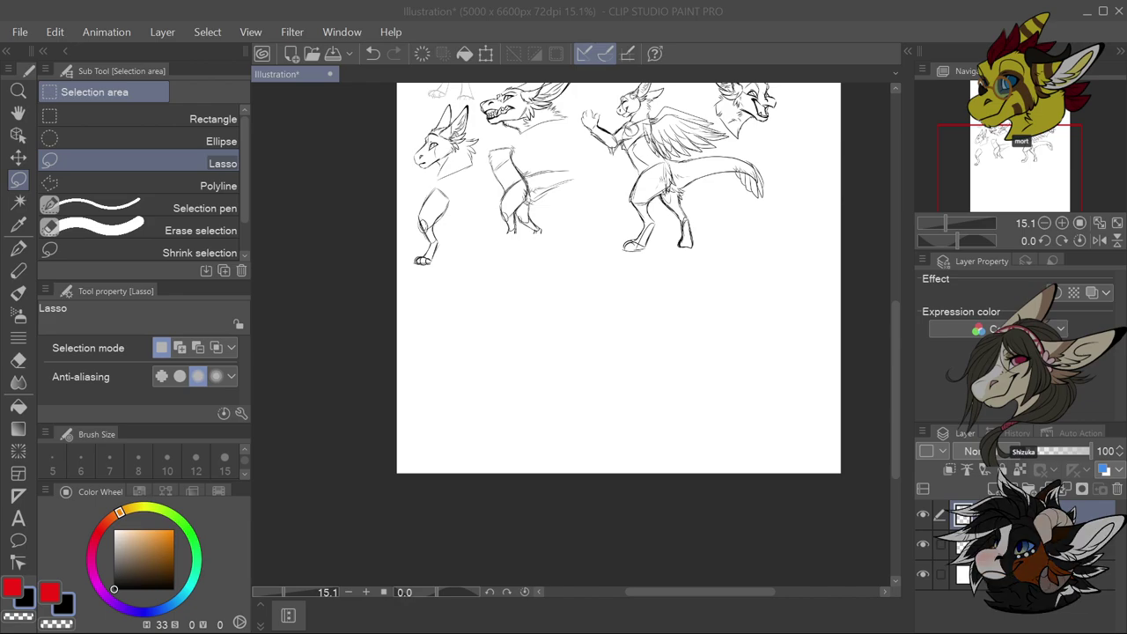
{"action": "left_click_drag", "start_coordinate": [549, 352], "coordinate": [543, 372]}
{"action": "key", "text": "ctrl+z"}
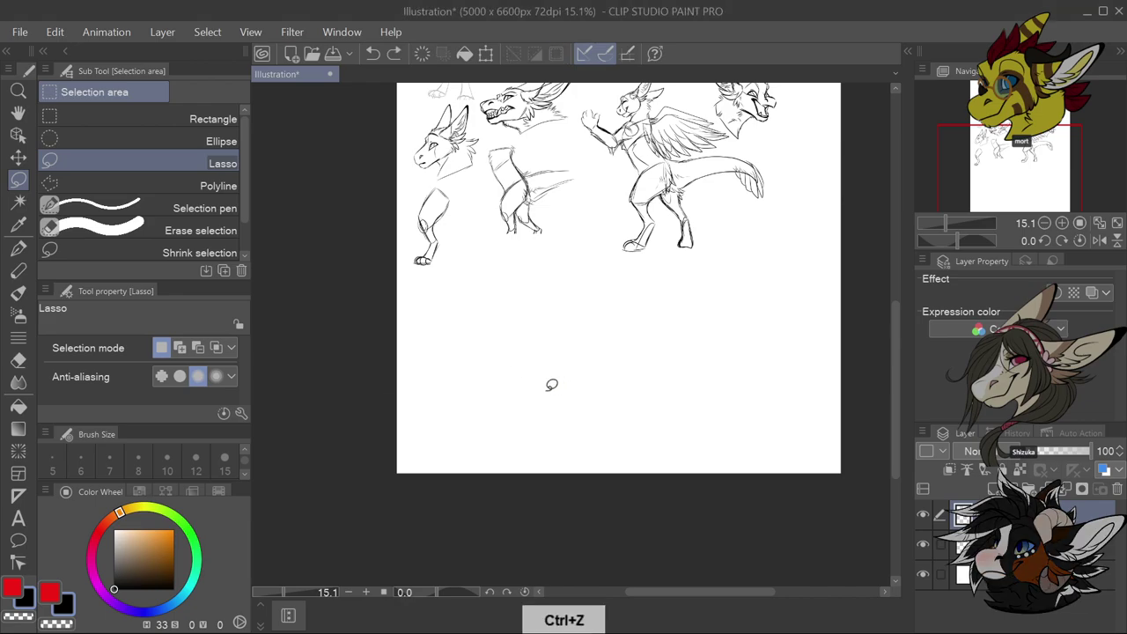
{"action": "left_click", "coordinate": [24, 247]}
{"action": "scroll", "coordinate": [568, 335], "scroll_direction": "down", "scroll_amount": 1}
{"action": "scroll", "coordinate": [563, 330], "scroll_direction": "up", "scroll_amount": 4}
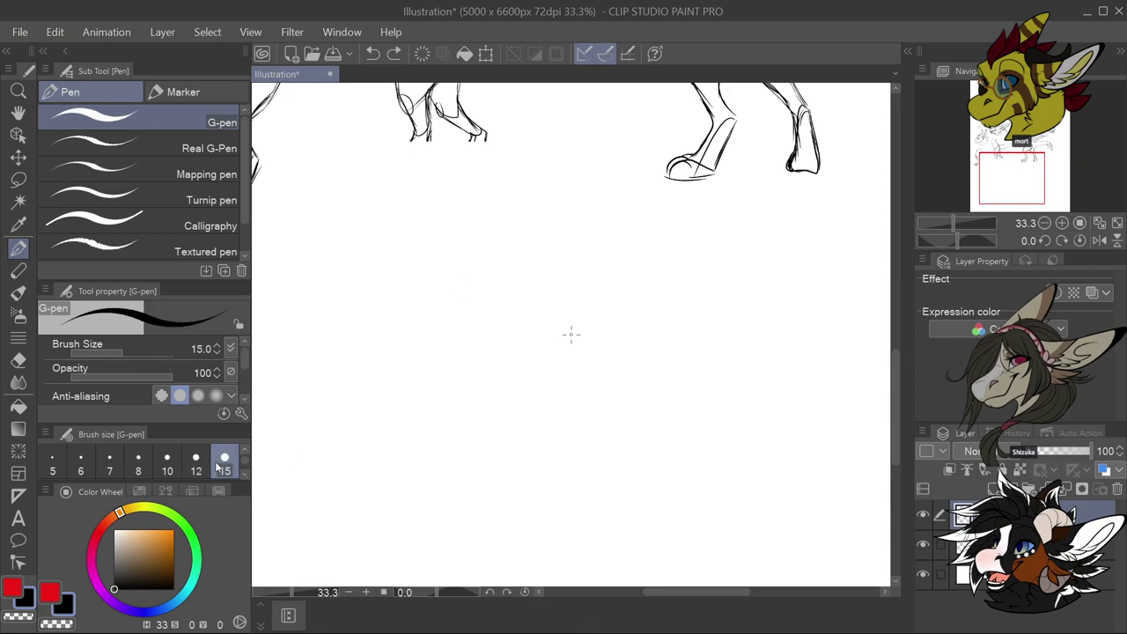
{"action": "mouse_move", "coordinate": [446, 339]}
{"action": "left_mouse_down"}
{"action": "mouse_move", "coordinate": [458, 348]}
{"action": "mouse_move", "coordinate": [475, 336]}
{"action": "mouse_move", "coordinate": [467, 340]}
{"action": "left_mouse_up"}
{"action": "mouse_move", "coordinate": [446, 336]}
{"action": "left_mouse_down"}
{"action": "mouse_move", "coordinate": [438, 347]}
{"action": "mouse_move", "coordinate": [458, 324]}
{"action": "left_mouse_up"}
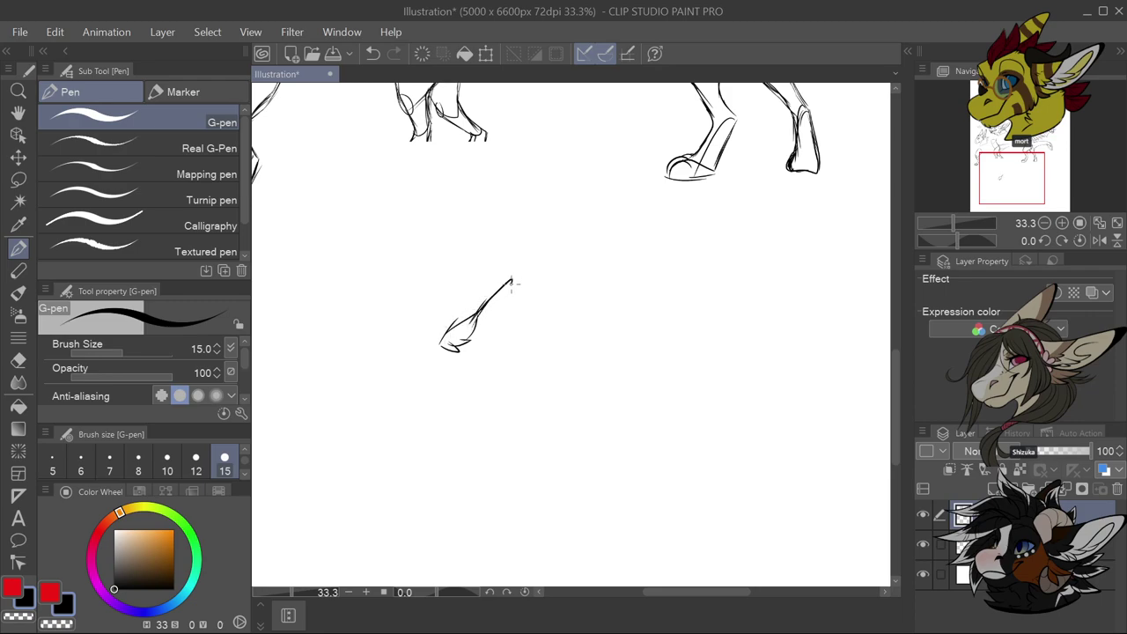
{"action": "mouse_move", "coordinate": [457, 351]}
{"action": "left_mouse_down"}
{"action": "mouse_move", "coordinate": [502, 333]}
{"action": "mouse_move", "coordinate": [488, 350]}
{"action": "mouse_move", "coordinate": [511, 280]}
{"action": "mouse_move", "coordinate": [486, 348]}
{"action": "mouse_move", "coordinate": [513, 286]}
{"action": "mouse_move", "coordinate": [473, 355]}
{"action": "left_mouse_up"}
{"action": "key", "text": "ctrl+z"}
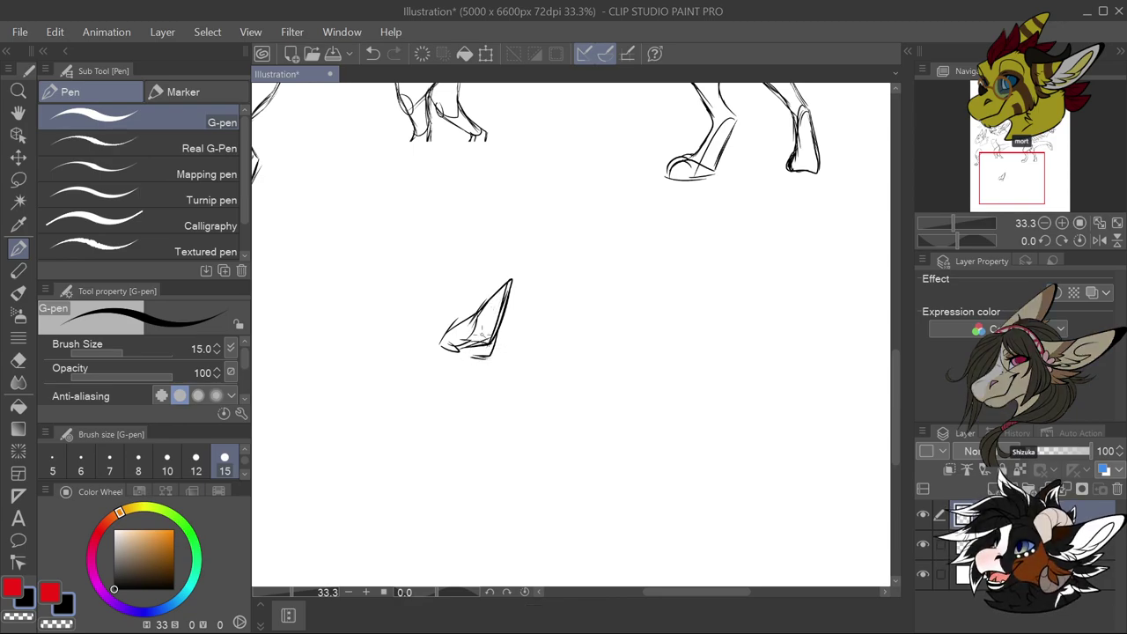
{"action": "scroll", "coordinate": [533, 353], "scroll_direction": "down", "scroll_amount": 2}
{"action": "scroll", "coordinate": [532, 353], "scroll_direction": "up", "scroll_amount": 1}
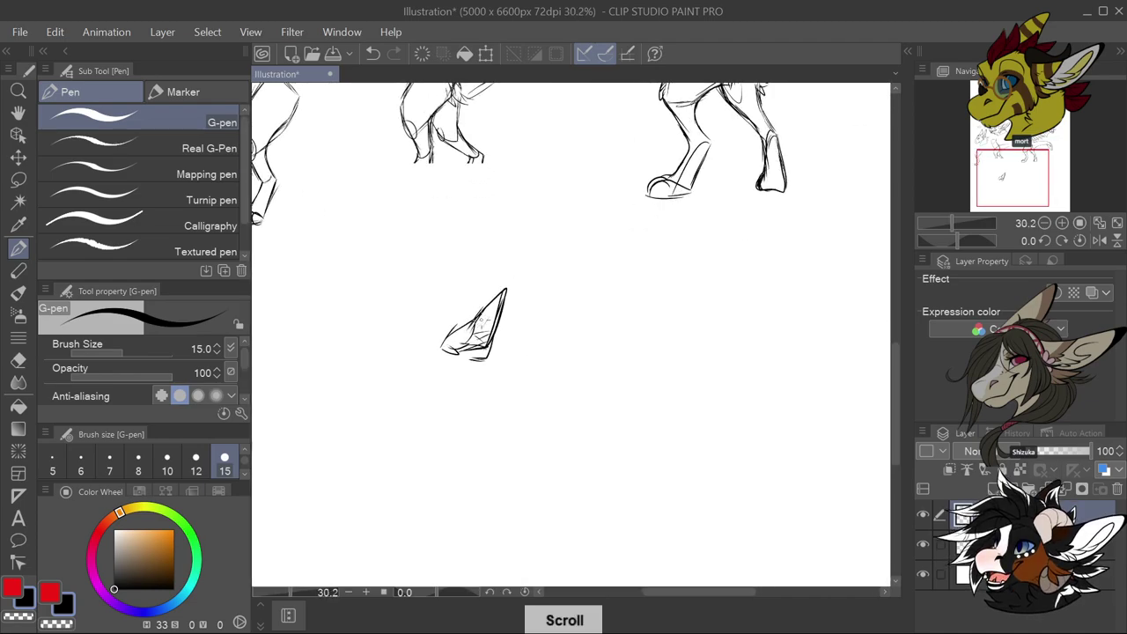
Extend the wedge sketch diagonally upward with a long, round-tipped outline and add short construction lines across it
{"action": "mouse_move", "coordinate": [487, 304]}
{"action": "left_mouse_down"}
{"action": "mouse_move", "coordinate": [533, 264]}
{"action": "mouse_move", "coordinate": [566, 257]}
{"action": "mouse_move", "coordinate": [484, 363]}
{"action": "mouse_move", "coordinate": [514, 329]}
{"action": "left_mouse_up"}
{"action": "key", "text": "ctrl+z"}
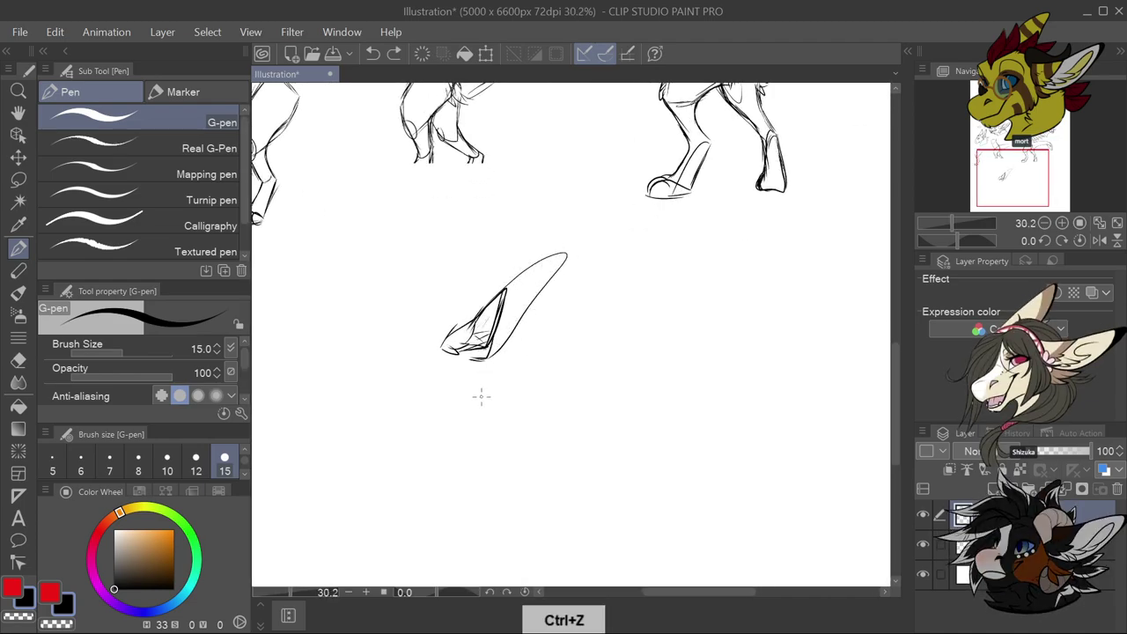
{"action": "scroll", "coordinate": [493, 374], "scroll_direction": "down", "scroll_amount": 2}
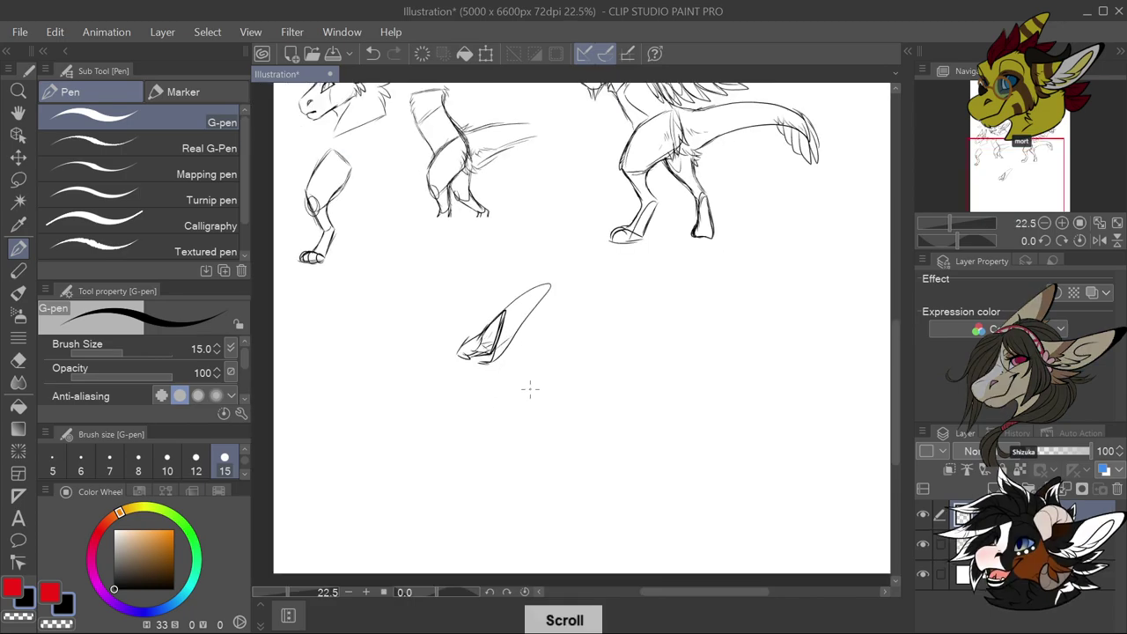
{"action": "scroll", "coordinate": [531, 383], "scroll_direction": "up", "scroll_amount": 2}
{"action": "scroll", "coordinate": [554, 335], "scroll_direction": "down", "scroll_amount": 2}
{"action": "scroll", "coordinate": [551, 347], "scroll_direction": "up", "scroll_amount": 3}
{"action": "left_click_drag", "start_coordinate": [501, 265], "coordinate": [510, 299]}
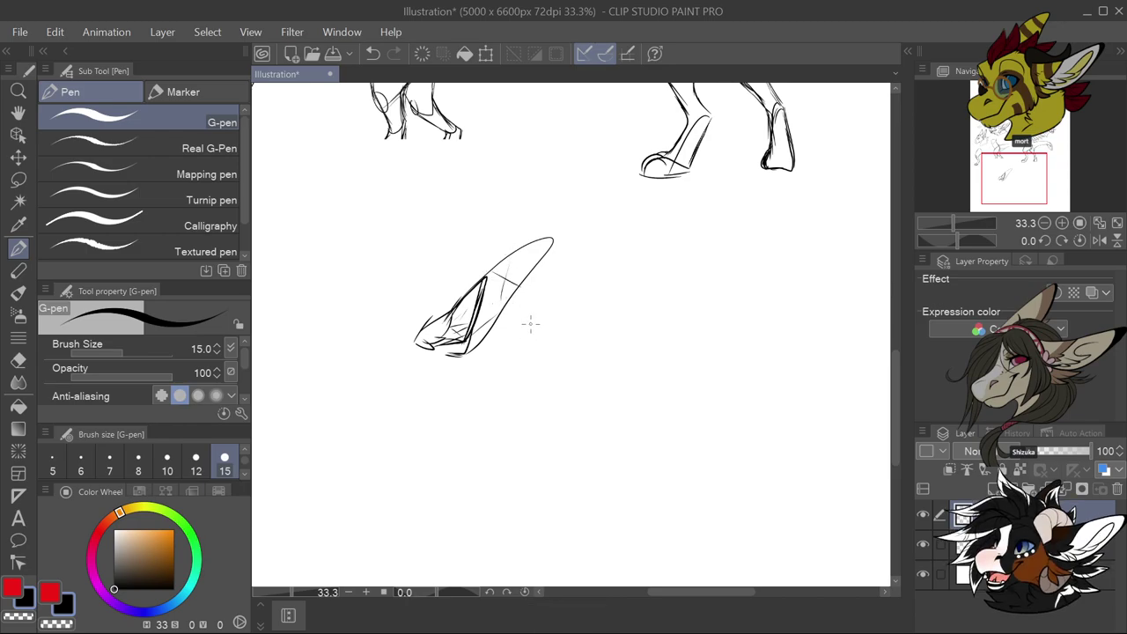
Draw a round head guide in the blank area beside the wedge sketch, and reduce its layer's opacity before adding a new layer
{"action": "scroll", "coordinate": [534, 343], "scroll_direction": "down", "scroll_amount": 5}
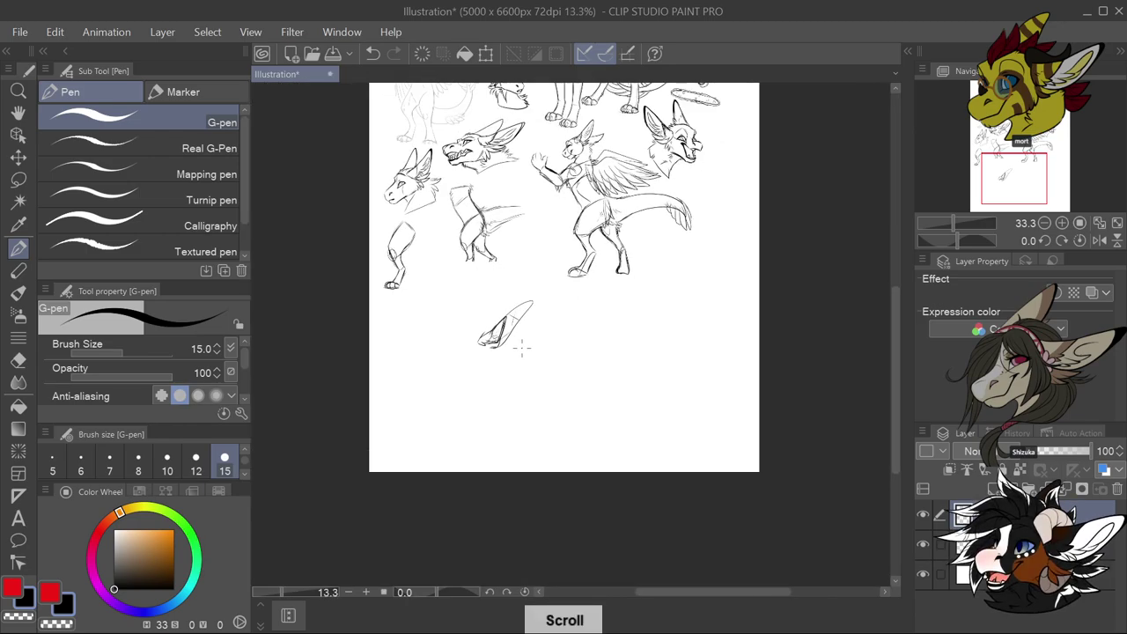
{"action": "scroll", "coordinate": [674, 282], "scroll_direction": "up", "scroll_amount": 3}
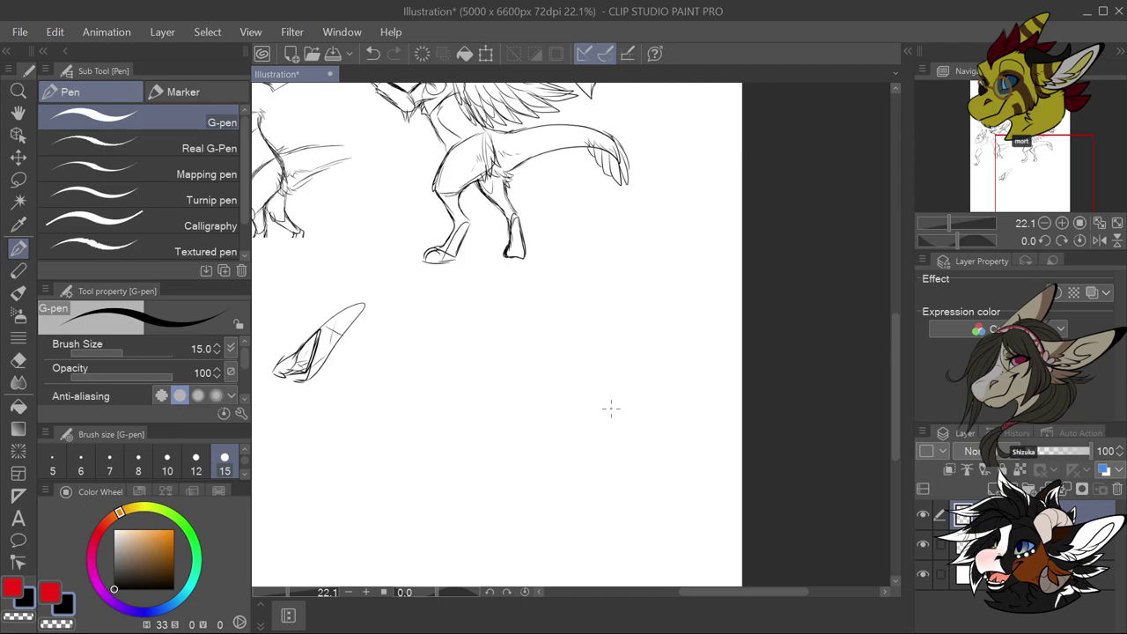
{"action": "scroll", "coordinate": [598, 388], "scroll_direction": "down", "scroll_amount": 3}
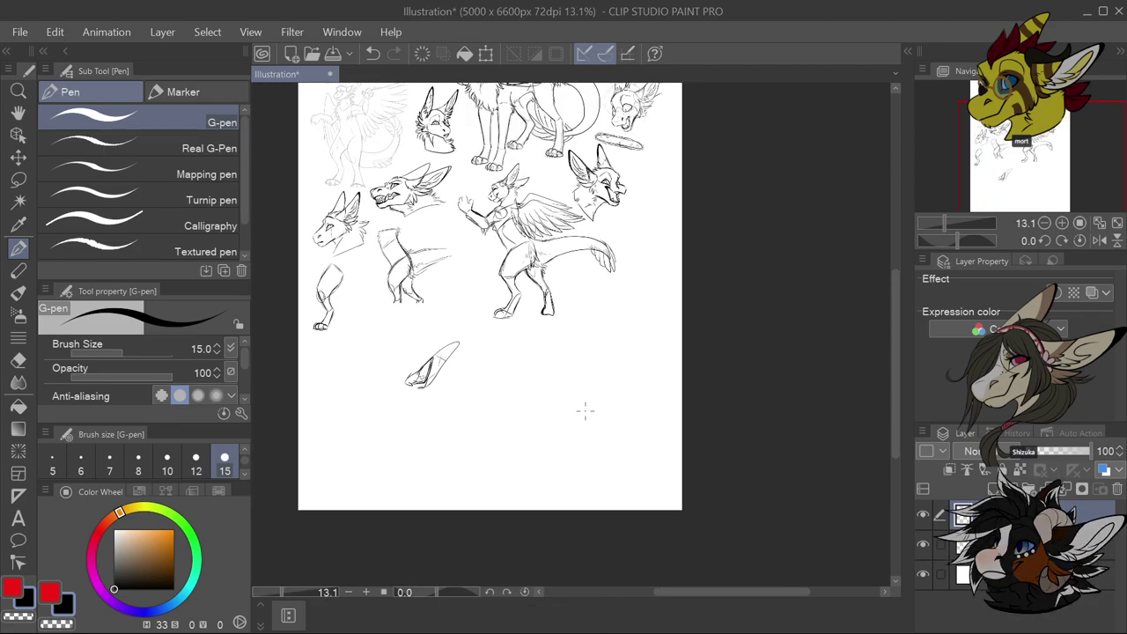
{"action": "scroll", "coordinate": [585, 410], "scroll_direction": "up", "scroll_amount": 5}
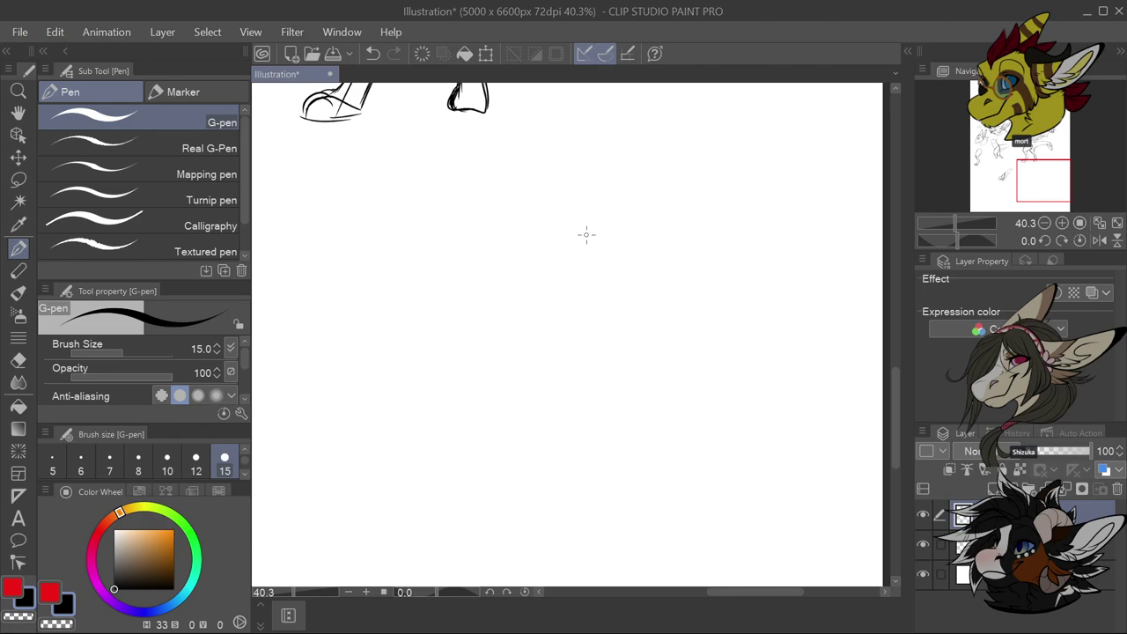
{"action": "mouse_move", "coordinate": [563, 205]}
{"action": "left_mouse_down"}
{"action": "mouse_move", "coordinate": [549, 246]}
{"action": "mouse_move", "coordinate": [569, 254]}
{"action": "mouse_move", "coordinate": [592, 240]}
{"action": "mouse_move", "coordinate": [595, 217]}
{"action": "mouse_move", "coordinate": [547, 216]}
{"action": "mouse_move", "coordinate": [575, 201]}
{"action": "mouse_move", "coordinate": [595, 246]}
{"action": "mouse_move", "coordinate": [599, 225]}
{"action": "mouse_move", "coordinate": [578, 203]}
{"action": "mouse_move", "coordinate": [558, 252]}
{"action": "left_mouse_up"}
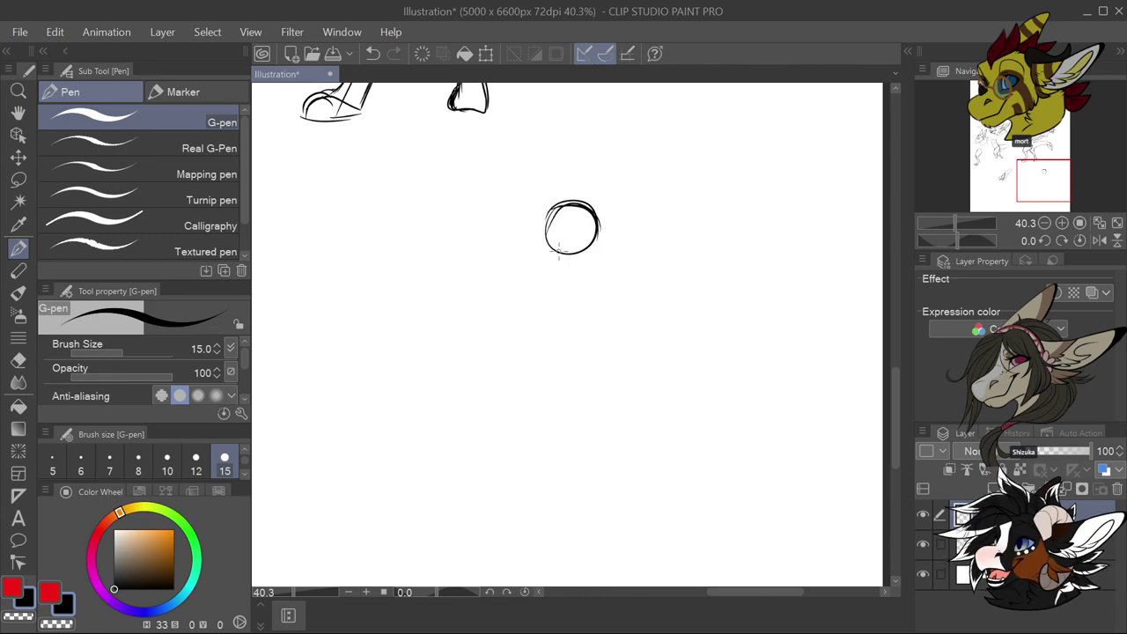
{"action": "left_click", "coordinate": [1063, 451]}
{"action": "left_click", "coordinate": [993, 488]}
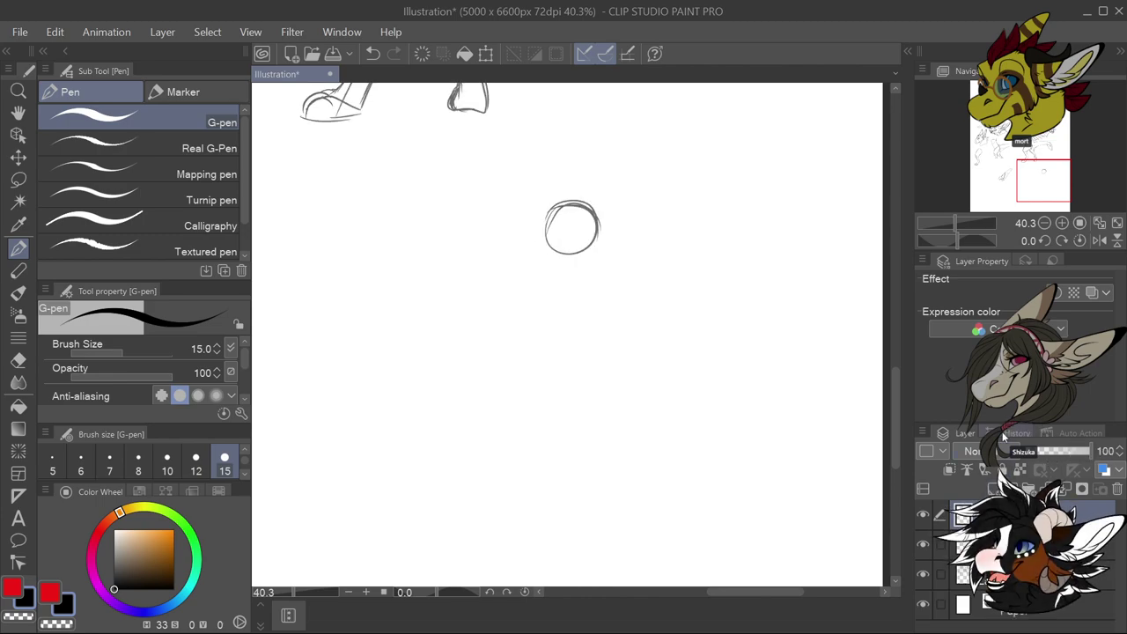
Draw the left-facing muzzle off the head circle with its mouth line, inner muzzle mark, brow and eye
{"action": "mouse_move", "coordinate": [549, 209]}
{"action": "left_mouse_down"}
{"action": "mouse_move", "coordinate": [516, 244]}
{"action": "mouse_move", "coordinate": [531, 261]}
{"action": "left_mouse_up"}
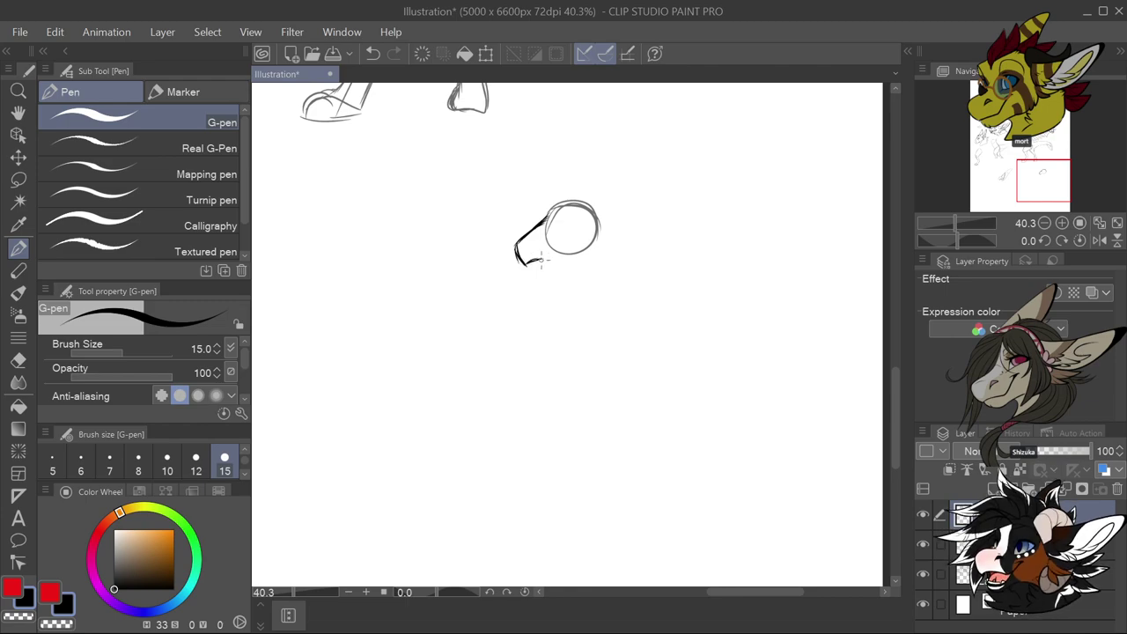
{"action": "left_click_drag", "start_coordinate": [543, 261], "coordinate": [556, 248]}
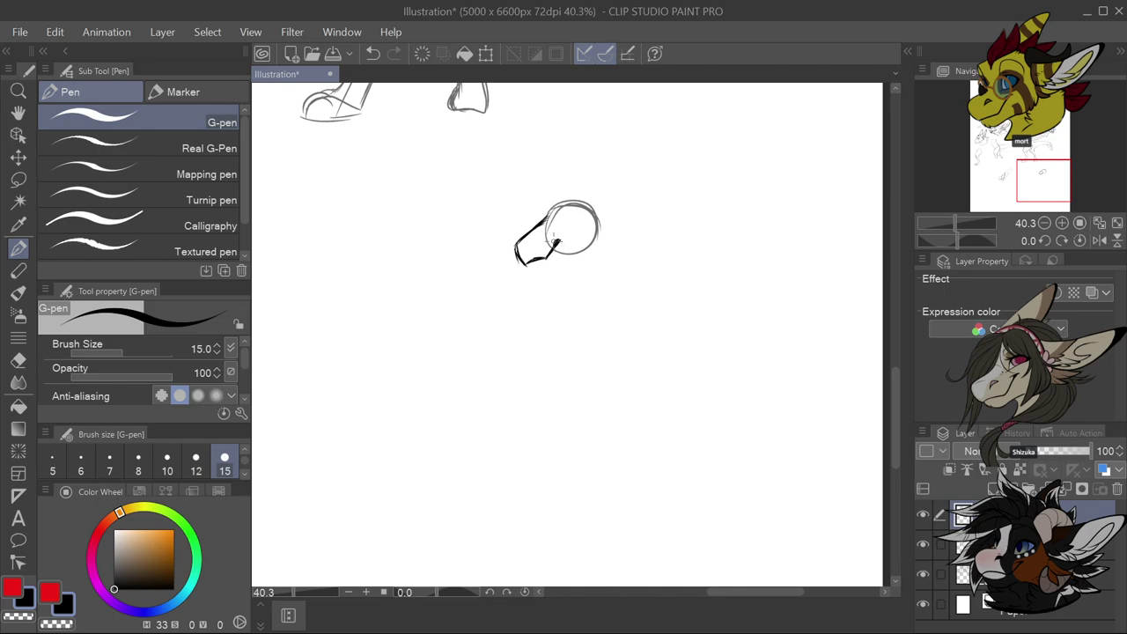
{"action": "left_click_drag", "start_coordinate": [555, 251], "coordinate": [558, 242]}
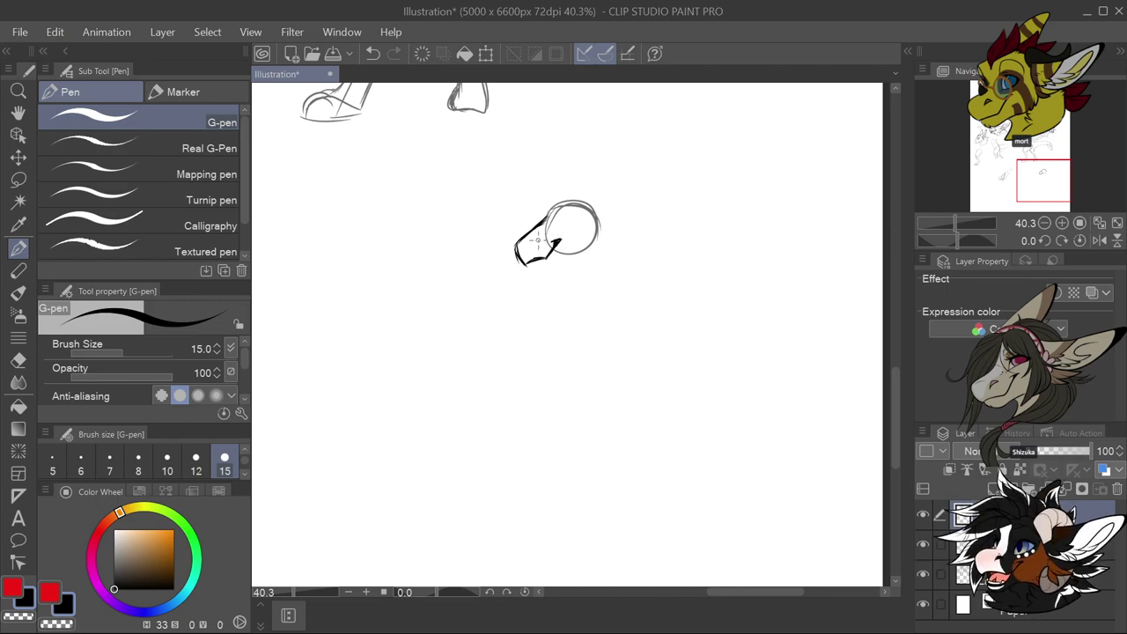
{"action": "scroll", "coordinate": [557, 234], "scroll_direction": "up", "scroll_amount": 2}
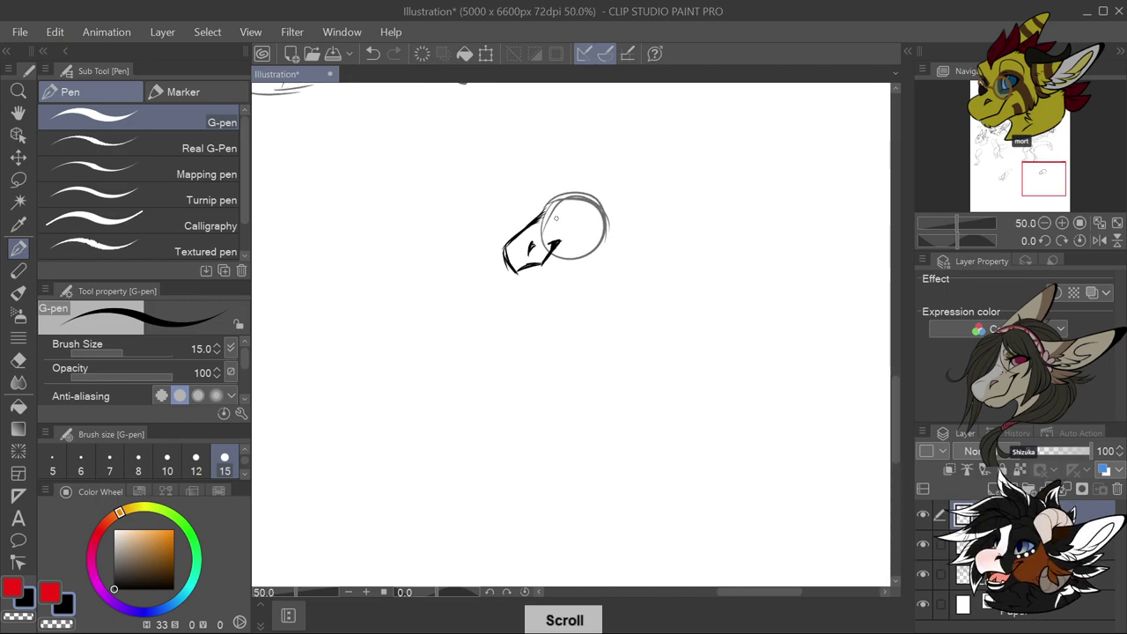
{"action": "mouse_move", "coordinate": [551, 229]}
{"action": "left_mouse_down"}
{"action": "mouse_move", "coordinate": [568, 193]}
{"action": "mouse_move", "coordinate": [581, 202]}
{"action": "left_mouse_up"}
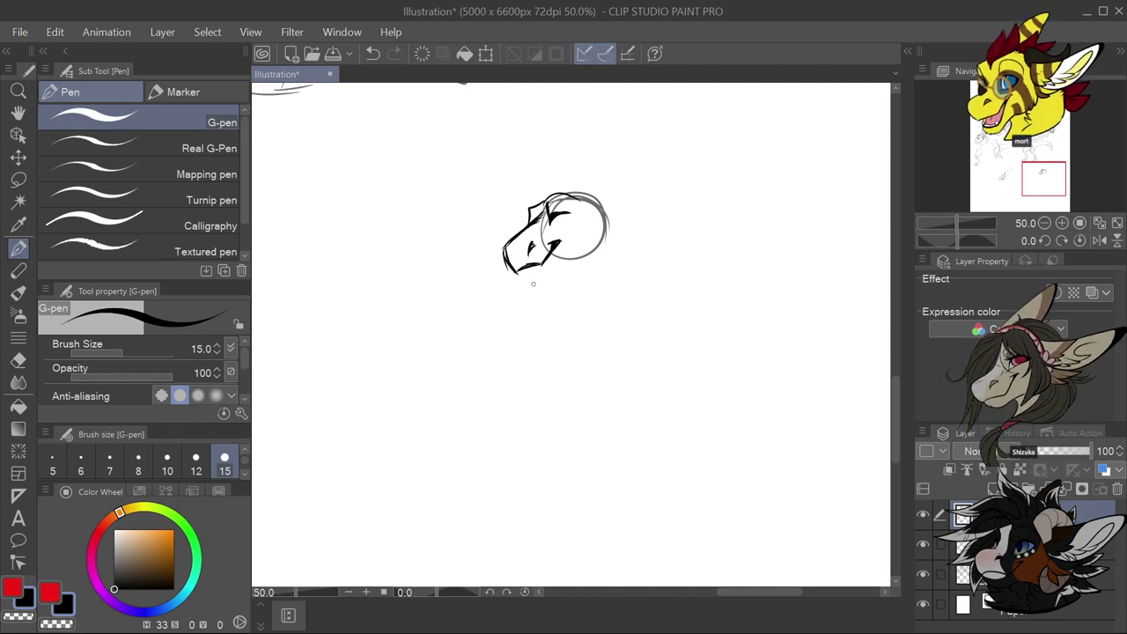
{"action": "key", "text": "ctrl+z"}
{"action": "left_click_drag", "start_coordinate": [531, 205], "coordinate": [528, 225]}
{"action": "key", "text": "ctrl+2"}
Draw the head's lower jaw, two tall pointed ears, cheek fur and the top of the skull
{"action": "mouse_move", "coordinate": [520, 276]}
{"action": "left_mouse_down"}
{"action": "mouse_move", "coordinate": [551, 279]}
{"action": "mouse_move", "coordinate": [586, 258]}
{"action": "mouse_move", "coordinate": [579, 196]}
{"action": "mouse_move", "coordinate": [607, 184]}
{"action": "mouse_move", "coordinate": [599, 223]}
{"action": "mouse_move", "coordinate": [629, 176]}
{"action": "left_mouse_up"}
{"action": "mouse_move", "coordinate": [602, 188]}
{"action": "left_mouse_down"}
{"action": "mouse_move", "coordinate": [632, 163]}
{"action": "mouse_move", "coordinate": [625, 171]}
{"action": "left_mouse_up"}
{"action": "mouse_move", "coordinate": [621, 173]}
{"action": "left_mouse_down"}
{"action": "mouse_move", "coordinate": [678, 121]}
{"action": "mouse_move", "coordinate": [662, 181]}
{"action": "left_mouse_up"}
{"action": "left_click_drag", "start_coordinate": [680, 126], "coordinate": [658, 212]}
{"action": "mouse_move", "coordinate": [617, 216]}
{"action": "left_mouse_down"}
{"action": "mouse_move", "coordinate": [655, 224]}
{"action": "mouse_move", "coordinate": [641, 225]}
{"action": "left_mouse_up"}
{"action": "mouse_move", "coordinate": [618, 225]}
{"action": "left_mouse_down"}
{"action": "mouse_move", "coordinate": [630, 255]}
{"action": "mouse_move", "coordinate": [620, 257]}
{"action": "left_mouse_up"}
{"action": "left_click_drag", "start_coordinate": [599, 248], "coordinate": [606, 252]}
{"action": "mouse_move", "coordinate": [551, 197]}
{"action": "left_mouse_down"}
{"action": "mouse_move", "coordinate": [600, 109]}
{"action": "mouse_move", "coordinate": [608, 185]}
{"action": "left_mouse_up"}
{"action": "scroll", "coordinate": [605, 279], "scroll_direction": "down", "scroll_amount": 1}
{"action": "scroll", "coordinate": [606, 278], "scroll_direction": "up", "scroll_amount": 1}
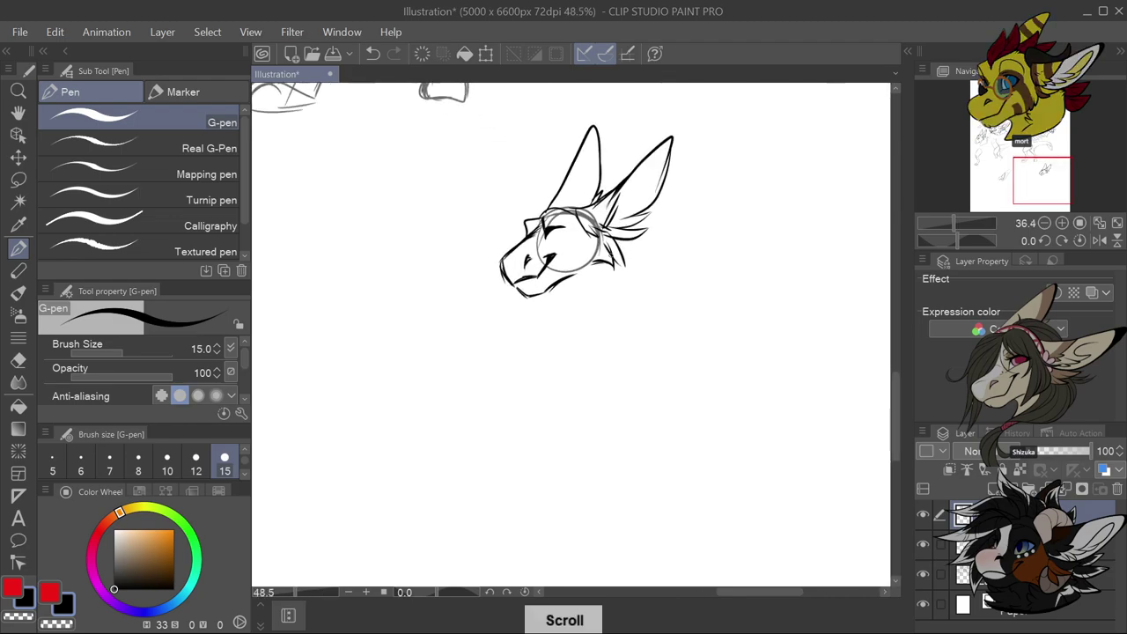
Draw the throat and nape fur, with a curved neck base and a V-shaped upper chest below it
{"action": "key", "text": "ctrl+z"}
{"action": "mouse_move", "coordinate": [556, 286]}
{"action": "left_mouse_down"}
{"action": "mouse_move", "coordinate": [581, 300]}
{"action": "mouse_move", "coordinate": [585, 270]}
{"action": "mouse_move", "coordinate": [588, 302]}
{"action": "left_mouse_up"}
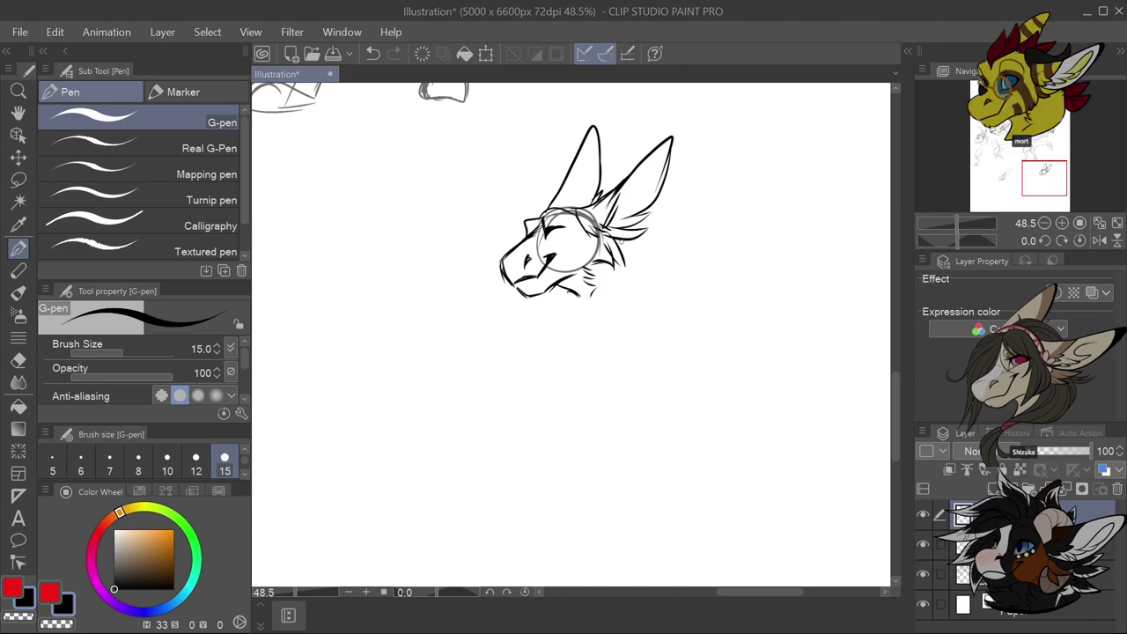
{"action": "key", "text": "ctrl+z"}
{"action": "mouse_move", "coordinate": [566, 297]}
{"action": "left_mouse_down"}
{"action": "mouse_move", "coordinate": [560, 326]}
{"action": "mouse_move", "coordinate": [582, 387]}
{"action": "mouse_move", "coordinate": [622, 350]}
{"action": "left_mouse_up"}
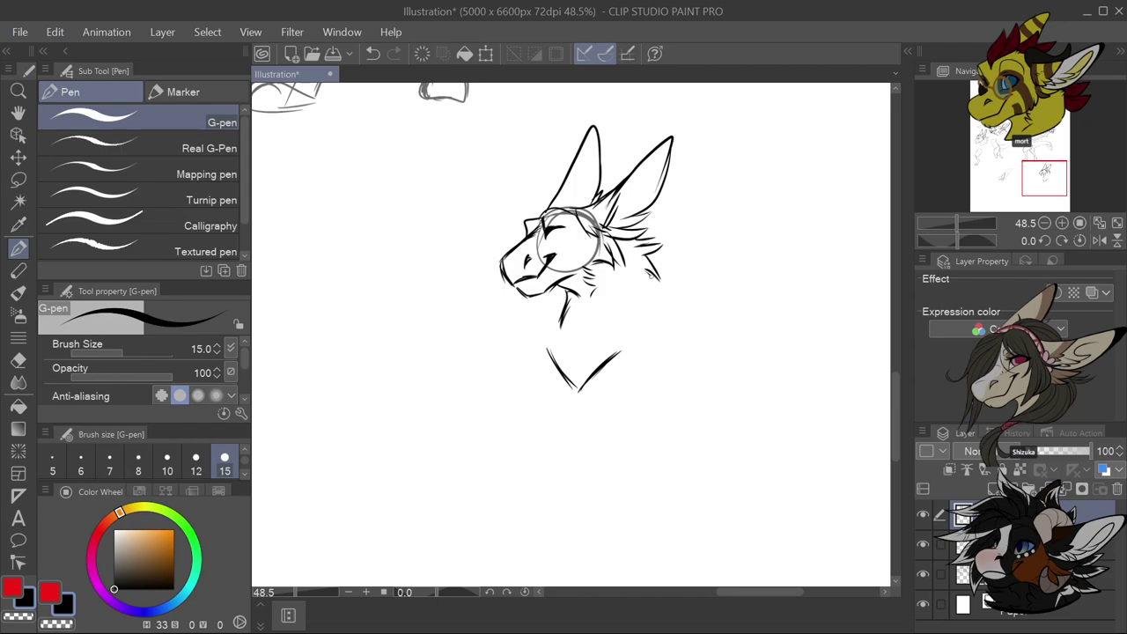
{"action": "left_click_drag", "start_coordinate": [660, 296], "coordinate": [639, 335]}
{"action": "mouse_move", "coordinate": [566, 306]}
{"action": "left_mouse_down"}
{"action": "mouse_move", "coordinate": [548, 348]}
{"action": "mouse_move", "coordinate": [572, 323]}
{"action": "mouse_move", "coordinate": [602, 326]}
{"action": "mouse_move", "coordinate": [632, 309]}
{"action": "left_mouse_up"}
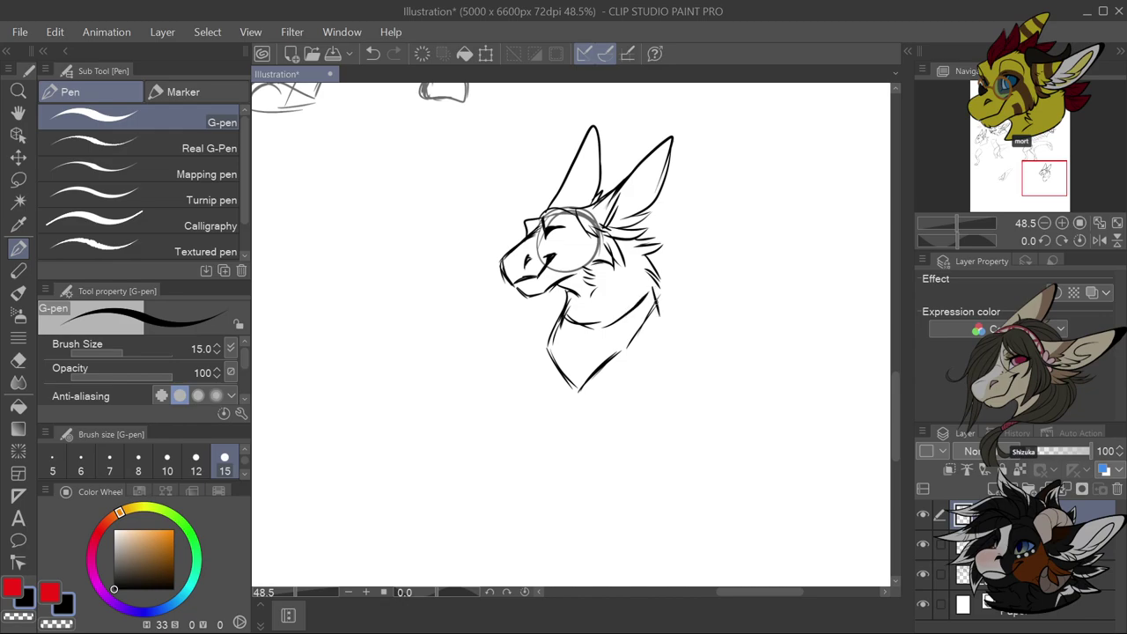
Add jagged fur tufts to the front of the chest and a line sloping down the back from the nape
{"action": "scroll", "coordinate": [644, 390], "scroll_direction": "down", "scroll_amount": 2}
{"action": "scroll", "coordinate": [624, 385], "scroll_direction": "up", "scroll_amount": 2}
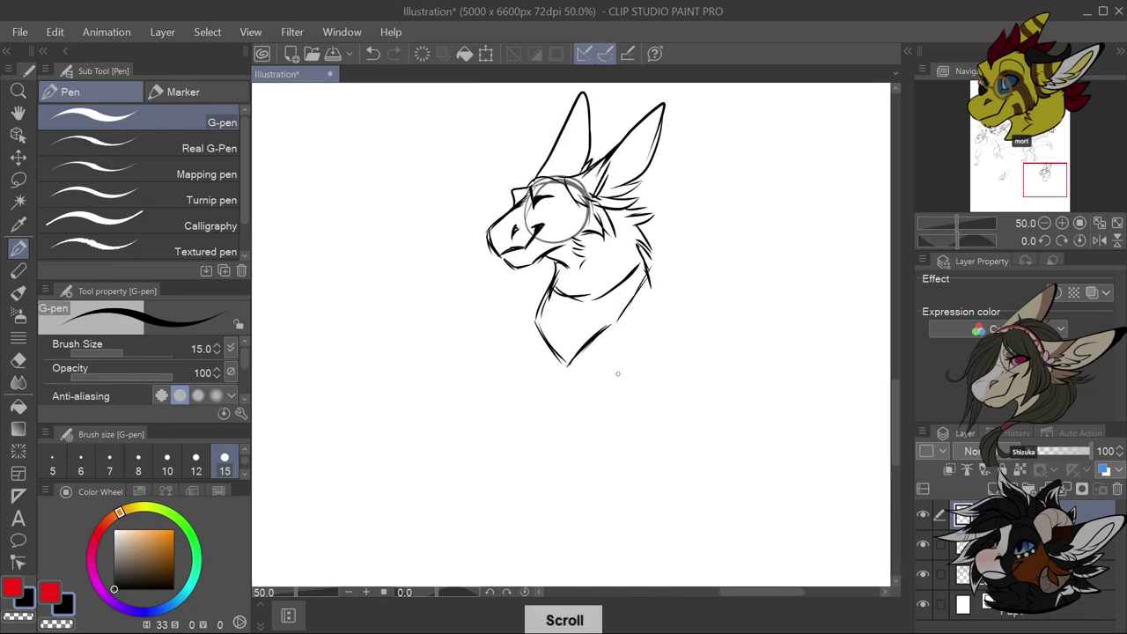
{"action": "mouse_move", "coordinate": [544, 315]}
{"action": "left_mouse_down"}
{"action": "mouse_move", "coordinate": [523, 334]}
{"action": "mouse_move", "coordinate": [540, 367]}
{"action": "left_mouse_up"}
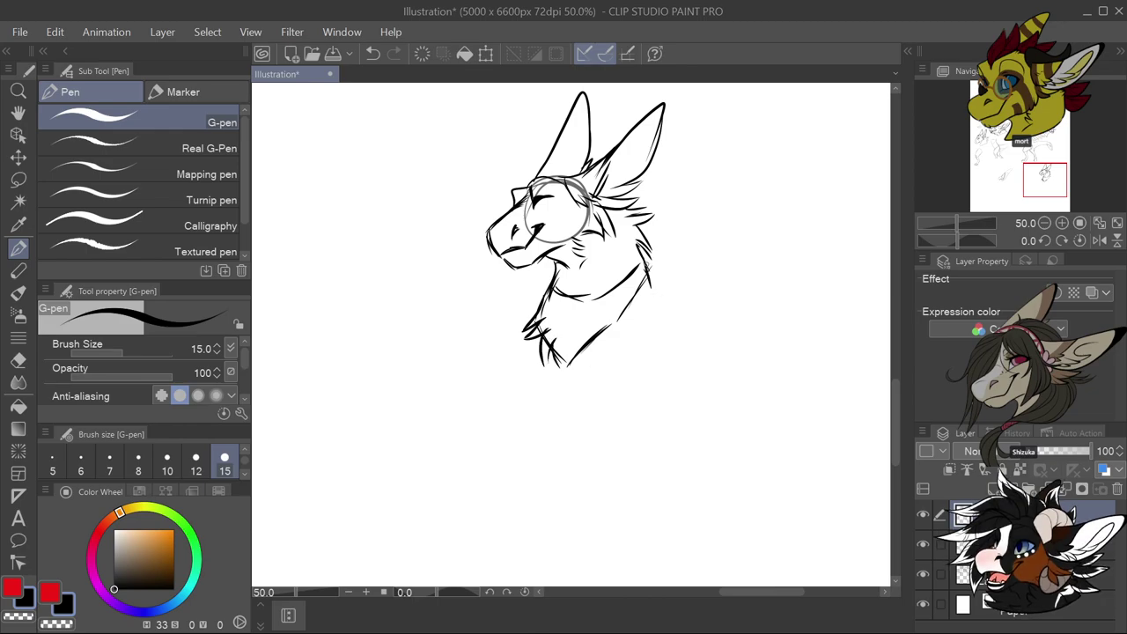
{"action": "scroll", "coordinate": [687, 374], "scroll_direction": "down", "scroll_amount": 2}
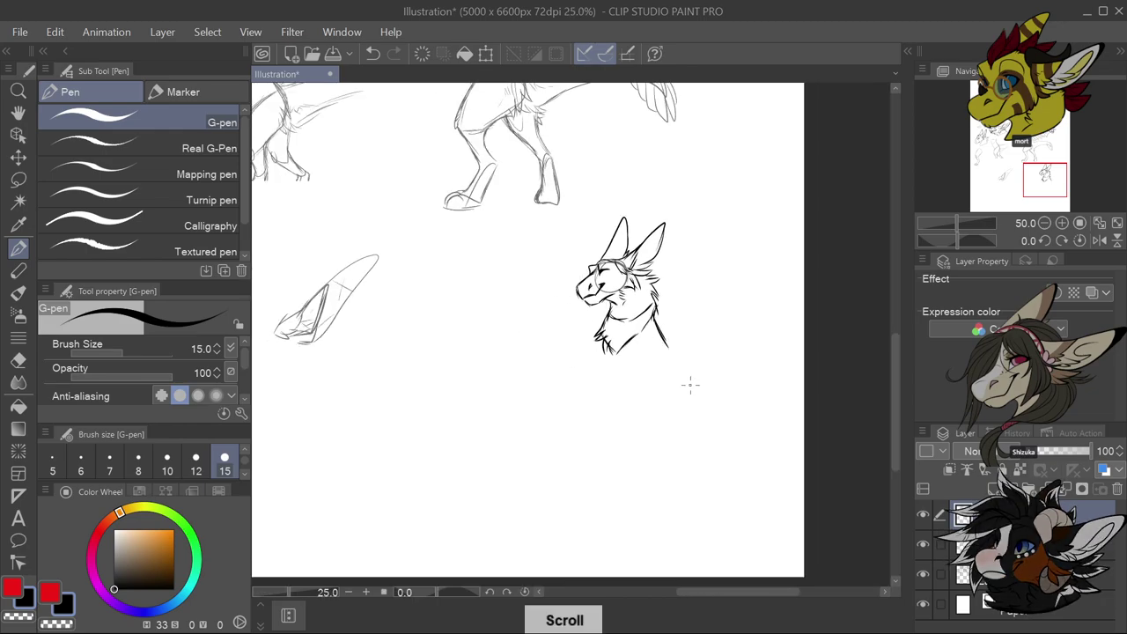
{"action": "scroll", "coordinate": [688, 364], "scroll_direction": "up", "scroll_amount": 2}
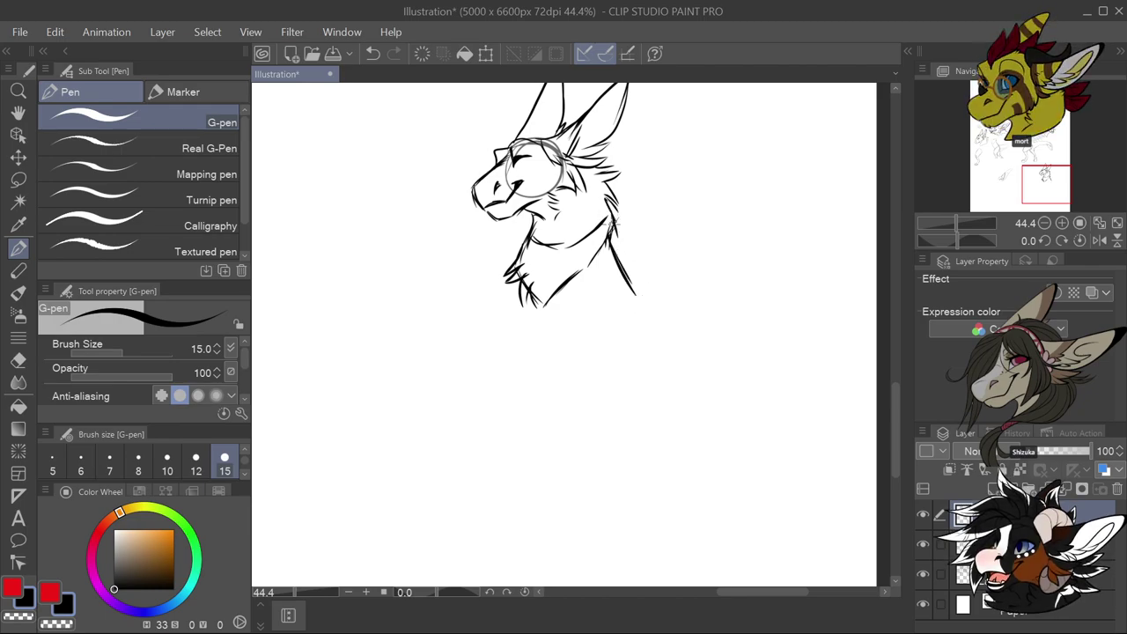
Draw the torso below the neck with a furred chest front, tapering belly line, long back line and curved waist edge
{"action": "left_click_drag", "start_coordinate": [613, 249], "coordinate": [651, 323]}
{"action": "mouse_move", "coordinate": [519, 292]}
{"action": "left_mouse_down"}
{"action": "mouse_move", "coordinate": [537, 344]}
{"action": "mouse_move", "coordinate": [567, 372]}
{"action": "left_mouse_up"}
{"action": "left_click_drag", "start_coordinate": [537, 337], "coordinate": [578, 376]}
{"action": "left_click_drag", "start_coordinate": [550, 349], "coordinate": [558, 358]}
{"action": "left_click_drag", "start_coordinate": [625, 276], "coordinate": [667, 331]}
{"action": "left_click_drag", "start_coordinate": [639, 294], "coordinate": [668, 333]}
{"action": "mouse_move", "coordinate": [557, 349]}
{"action": "left_mouse_down"}
{"action": "mouse_move", "coordinate": [605, 387]}
{"action": "mouse_move", "coordinate": [611, 407]}
{"action": "mouse_move", "coordinate": [664, 340]}
{"action": "left_mouse_up"}
{"action": "left_click_drag", "start_coordinate": [620, 396], "coordinate": [665, 338]}
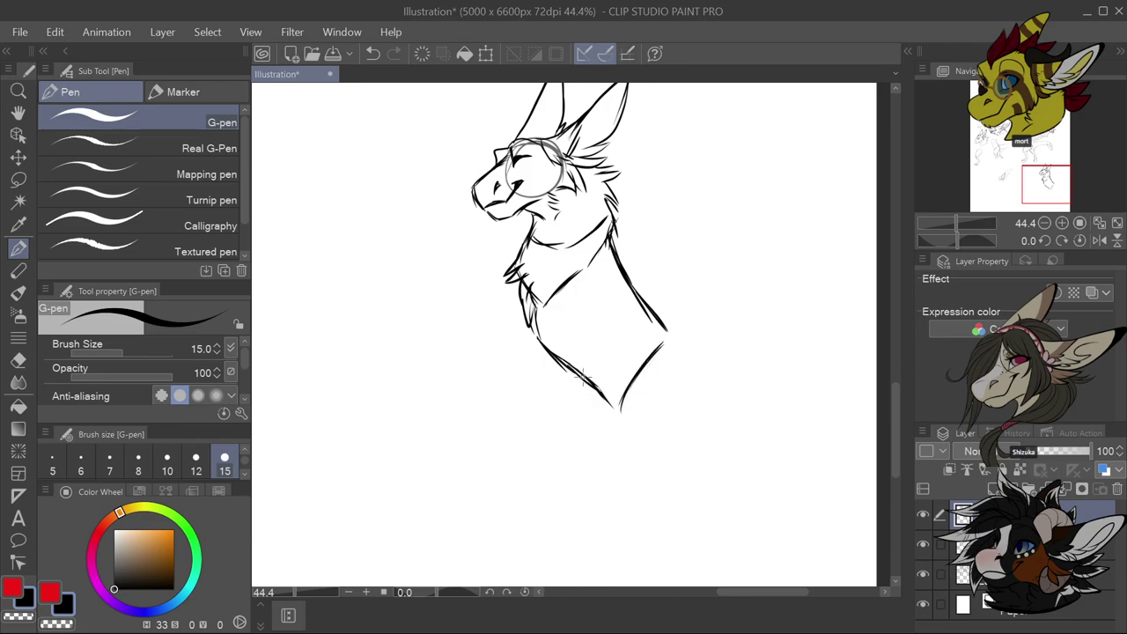
{"action": "key", "text": "ctrl+2"}
Extend the back line past the waist and draw the angular hips and lower belly closing in a point below the torso
{"action": "scroll", "coordinate": [652, 439], "scroll_direction": "down", "scroll_amount": 3}
{"action": "scroll", "coordinate": [652, 440], "scroll_direction": "up", "scroll_amount": 2}
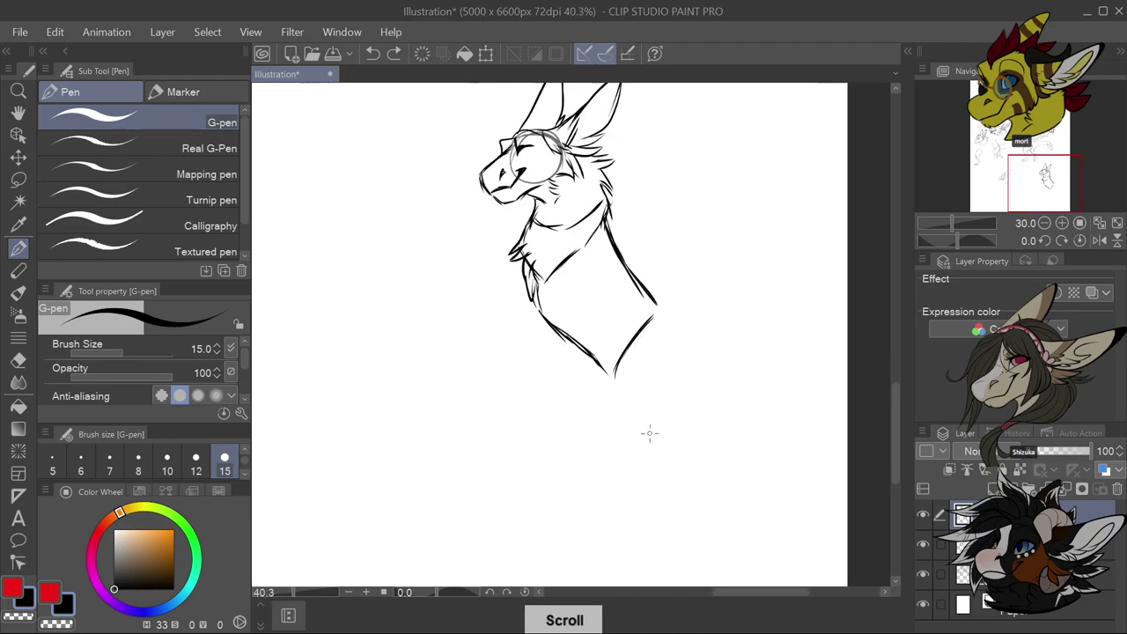
{"action": "scroll", "coordinate": [648, 356], "scroll_direction": "up", "scroll_amount": 1}
{"action": "mouse_move", "coordinate": [648, 315]}
{"action": "left_mouse_down"}
{"action": "mouse_move", "coordinate": [604, 374]}
{"action": "mouse_move", "coordinate": [605, 391]}
{"action": "left_mouse_up"}
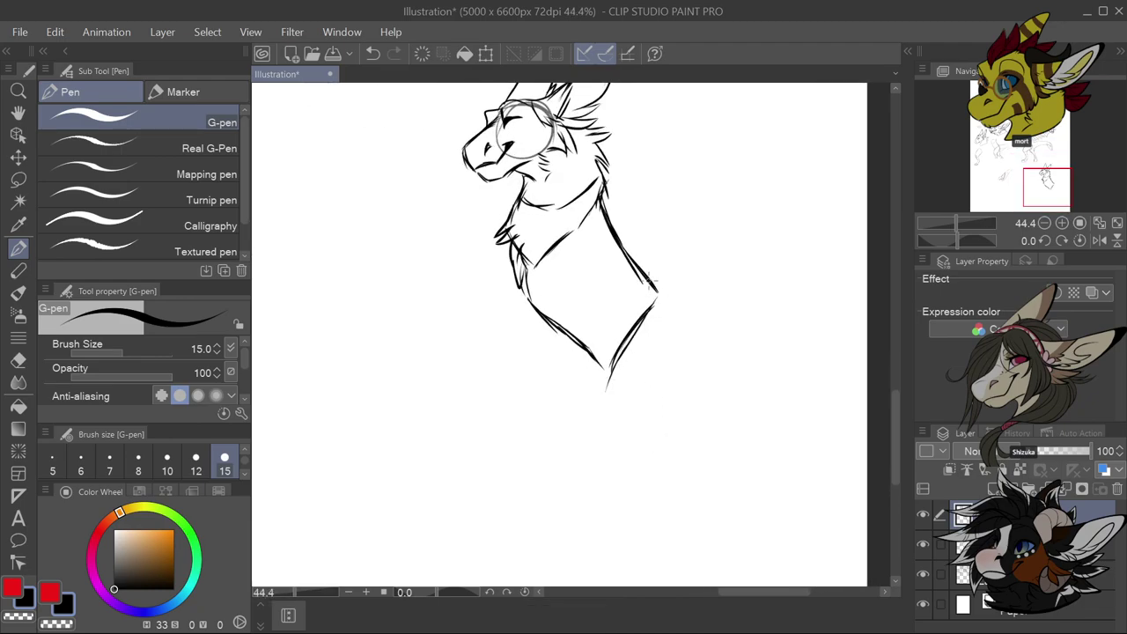
{"action": "key", "text": "ctrl+z"}
{"action": "mouse_move", "coordinate": [576, 337]}
{"action": "left_mouse_down"}
{"action": "mouse_move", "coordinate": [592, 407]}
{"action": "mouse_move", "coordinate": [621, 409]}
{"action": "mouse_move", "coordinate": [657, 368]}
{"action": "mouse_move", "coordinate": [630, 393]}
{"action": "left_mouse_up"}
{"action": "mouse_move", "coordinate": [660, 298]}
{"action": "left_mouse_down"}
{"action": "mouse_move", "coordinate": [676, 341]}
{"action": "mouse_move", "coordinate": [656, 287]}
{"action": "mouse_move", "coordinate": [670, 345]}
{"action": "mouse_move", "coordinate": [624, 404]}
{"action": "mouse_move", "coordinate": [610, 446]}
{"action": "left_mouse_up"}
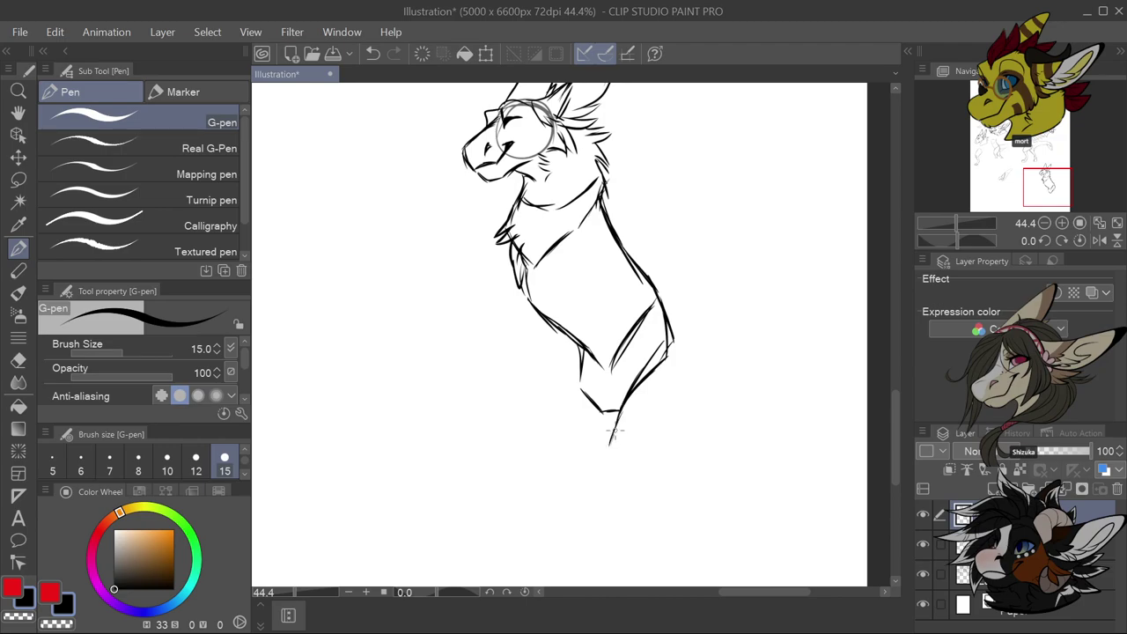
{"action": "left_click_drag", "start_coordinate": [664, 327], "coordinate": [689, 377]}
{"action": "key", "text": "ctrl+z"}
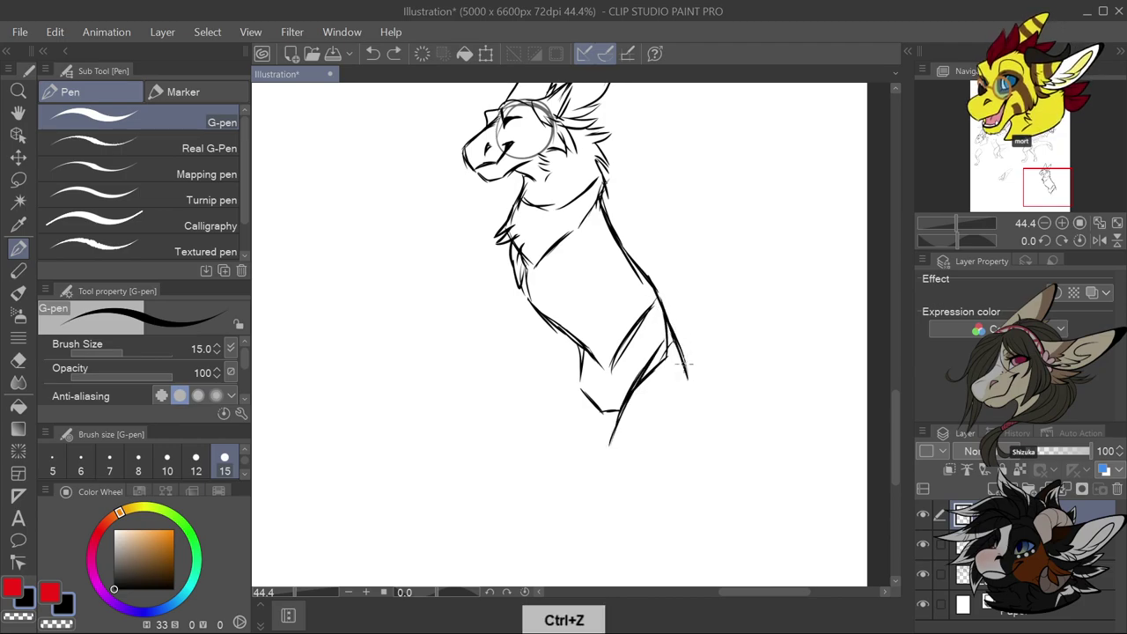
{"action": "key", "text": "ctrl+z"}
{"action": "key", "text": "ctrl+z"}
{"action": "key", "text": "ctrl+z"}
{"action": "key", "text": "ctrl+z"}
{"action": "key", "text": "ctrl+z"}
{"action": "key", "text": "ctrl+z"}
Draw both thighs below the hips, fur tufts at the base of the back, and contour lines on the torso
{"action": "left_click_drag", "start_coordinate": [628, 354], "coordinate": [613, 419]}
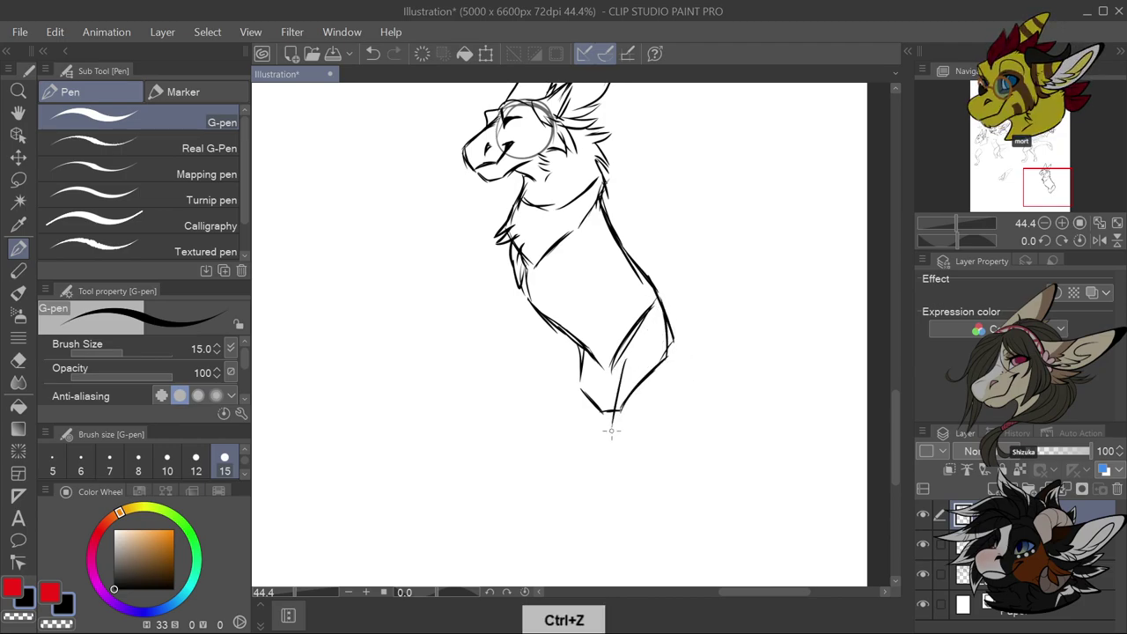
{"action": "left_click_drag", "start_coordinate": [639, 340], "coordinate": [652, 313]}
{"action": "mouse_move", "coordinate": [646, 313]}
{"action": "left_mouse_down"}
{"action": "mouse_move", "coordinate": [678, 345]}
{"action": "mouse_move", "coordinate": [637, 341]}
{"action": "left_mouse_up"}
{"action": "mouse_move", "coordinate": [632, 357]}
{"action": "left_mouse_down"}
{"action": "mouse_move", "coordinate": [613, 458]}
{"action": "mouse_move", "coordinate": [682, 416]}
{"action": "mouse_move", "coordinate": [696, 384]}
{"action": "mouse_move", "coordinate": [669, 313]}
{"action": "mouse_move", "coordinate": [687, 303]}
{"action": "mouse_move", "coordinate": [701, 315]}
{"action": "mouse_move", "coordinate": [692, 394]}
{"action": "left_mouse_up"}
{"action": "left_click_drag", "start_coordinate": [692, 382], "coordinate": [674, 414]}
{"action": "mouse_move", "coordinate": [581, 357]}
{"action": "left_mouse_down"}
{"action": "mouse_move", "coordinate": [600, 421]}
{"action": "mouse_move", "coordinate": [583, 442]}
{"action": "mouse_move", "coordinate": [544, 393]}
{"action": "mouse_move", "coordinate": [553, 387]}
{"action": "mouse_move", "coordinate": [539, 403]}
{"action": "mouse_move", "coordinate": [546, 464]}
{"action": "mouse_move", "coordinate": [617, 420]}
{"action": "left_mouse_up"}
{"action": "left_click_drag", "start_coordinate": [577, 335], "coordinate": [557, 370]}
{"action": "mouse_move", "coordinate": [602, 231]}
{"action": "left_mouse_down"}
{"action": "mouse_move", "coordinate": [593, 271]}
{"action": "mouse_move", "coordinate": [634, 319]}
{"action": "left_mouse_up"}
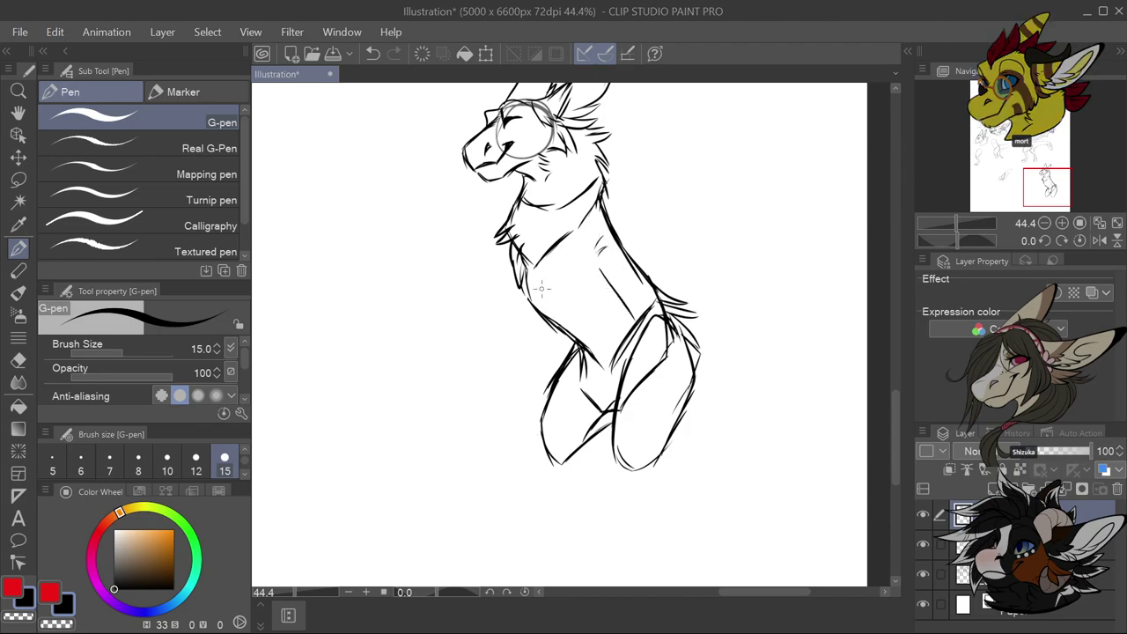
{"action": "mouse_move", "coordinate": [523, 257]}
{"action": "left_mouse_down"}
{"action": "mouse_move", "coordinate": [537, 310]}
{"action": "mouse_move", "coordinate": [592, 368]}
{"action": "mouse_move", "coordinate": [571, 451]}
{"action": "left_mouse_up"}
Draw the near leg's lower part below the thigh, ending in a rounded foot with separate toes
{"action": "scroll", "coordinate": [616, 440], "scroll_direction": "down", "scroll_amount": 3}
{"action": "scroll", "coordinate": [663, 469], "scroll_direction": "up", "scroll_amount": 3}
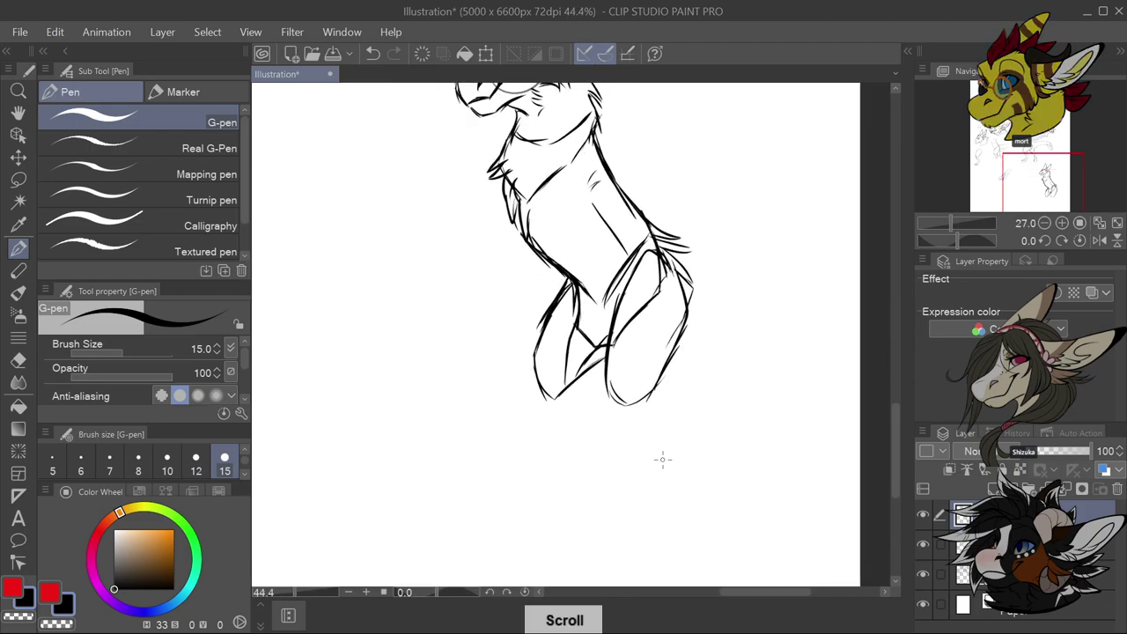
{"action": "key", "text": "ctrl+z"}
{"action": "mouse_move", "coordinate": [656, 385]}
{"action": "left_mouse_down"}
{"action": "mouse_move", "coordinate": [669, 400]}
{"action": "mouse_move", "coordinate": [650, 438]}
{"action": "mouse_move", "coordinate": [666, 394]}
{"action": "mouse_move", "coordinate": [674, 433]}
{"action": "mouse_move", "coordinate": [666, 419]}
{"action": "mouse_move", "coordinate": [675, 433]}
{"action": "mouse_move", "coordinate": [636, 495]}
{"action": "left_mouse_up"}
{"action": "mouse_move", "coordinate": [671, 434]}
{"action": "left_mouse_down"}
{"action": "mouse_move", "coordinate": [665, 493]}
{"action": "mouse_move", "coordinate": [621, 500]}
{"action": "left_mouse_up"}
{"action": "mouse_move", "coordinate": [675, 433]}
{"action": "left_mouse_down"}
{"action": "mouse_move", "coordinate": [669, 517]}
{"action": "mouse_move", "coordinate": [627, 502]}
{"action": "left_mouse_up"}
{"action": "mouse_move", "coordinate": [597, 520]}
{"action": "left_mouse_down"}
{"action": "mouse_move", "coordinate": [655, 532]}
{"action": "mouse_move", "coordinate": [667, 519]}
{"action": "mouse_move", "coordinate": [662, 530]}
{"action": "mouse_move", "coordinate": [627, 505]}
{"action": "left_mouse_up"}
{"action": "mouse_move", "coordinate": [632, 503]}
{"action": "left_mouse_down"}
{"action": "mouse_move", "coordinate": [627, 530]}
{"action": "mouse_move", "coordinate": [613, 508]}
{"action": "mouse_move", "coordinate": [607, 532]}
{"action": "left_mouse_up"}
{"action": "left_click_drag", "start_coordinate": [614, 500], "coordinate": [597, 527]}
{"action": "mouse_move", "coordinate": [578, 373]}
{"action": "left_mouse_down"}
{"action": "mouse_move", "coordinate": [570, 407]}
{"action": "mouse_move", "coordinate": [595, 420]}
{"action": "mouse_move", "coordinate": [561, 465]}
{"action": "left_mouse_up"}
{"action": "key", "text": "ctrl+z"}
{"action": "mouse_move", "coordinate": [535, 390]}
{"action": "left_mouse_down"}
{"action": "mouse_move", "coordinate": [572, 431]}
{"action": "mouse_move", "coordinate": [595, 435]}
{"action": "mouse_move", "coordinate": [571, 464]}
{"action": "mouse_move", "coordinate": [527, 470]}
{"action": "left_mouse_up"}
{"action": "mouse_move", "coordinate": [594, 432]}
{"action": "left_mouse_down"}
{"action": "mouse_move", "coordinate": [565, 459]}
{"action": "mouse_move", "coordinate": [562, 482]}
{"action": "mouse_move", "coordinate": [521, 464]}
{"action": "mouse_move", "coordinate": [496, 491]}
{"action": "mouse_move", "coordinate": [556, 496]}
{"action": "mouse_move", "coordinate": [585, 441]}
{"action": "left_mouse_up"}
{"action": "key", "text": "ctrl+z"}
{"action": "key", "text": "ctrl+z"}
{"action": "key", "text": "ctrl+z"}
{"action": "key", "text": "ctrl+z"}
{"action": "key", "text": "ctrl+z"}
{"action": "key", "text": "ctrl+z"}
{"action": "key", "text": "ctrl+z"}
{"action": "key", "text": "ctrl+z"}
{"action": "key", "text": "ctrl+z"}
{"action": "key", "text": "ctrl+z"}
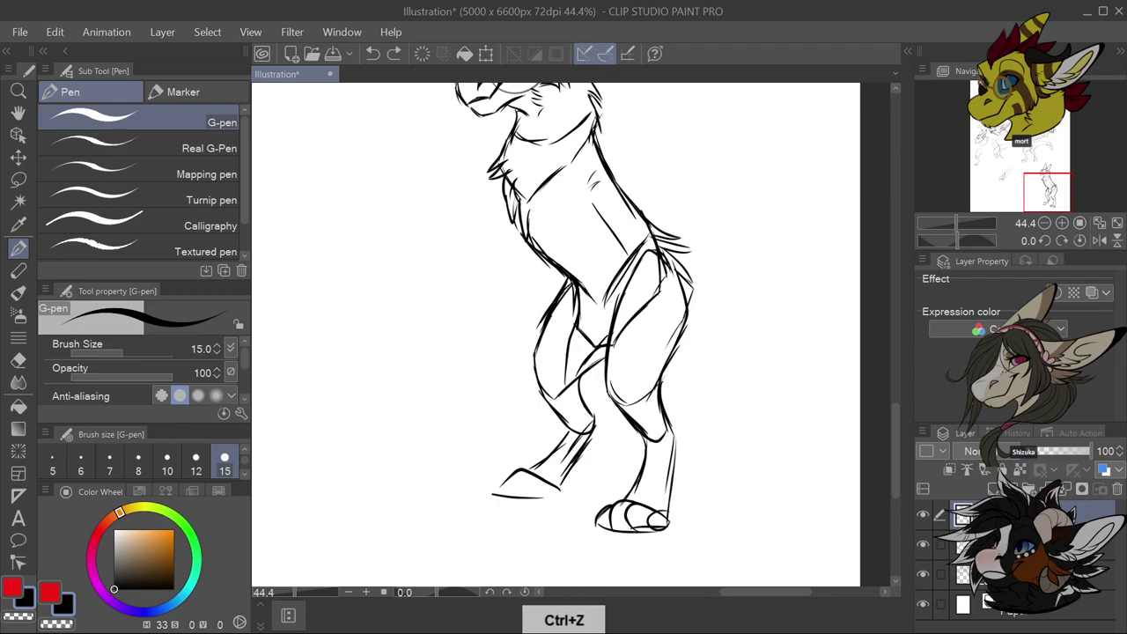
{"action": "key", "text": "ctrl+z"}
{"action": "key", "text": "ctrl+z"}
{"action": "key", "text": "ctrl+z"}
{"action": "key", "text": "ctrl+z"}
{"action": "key", "text": "ctrl+z"}
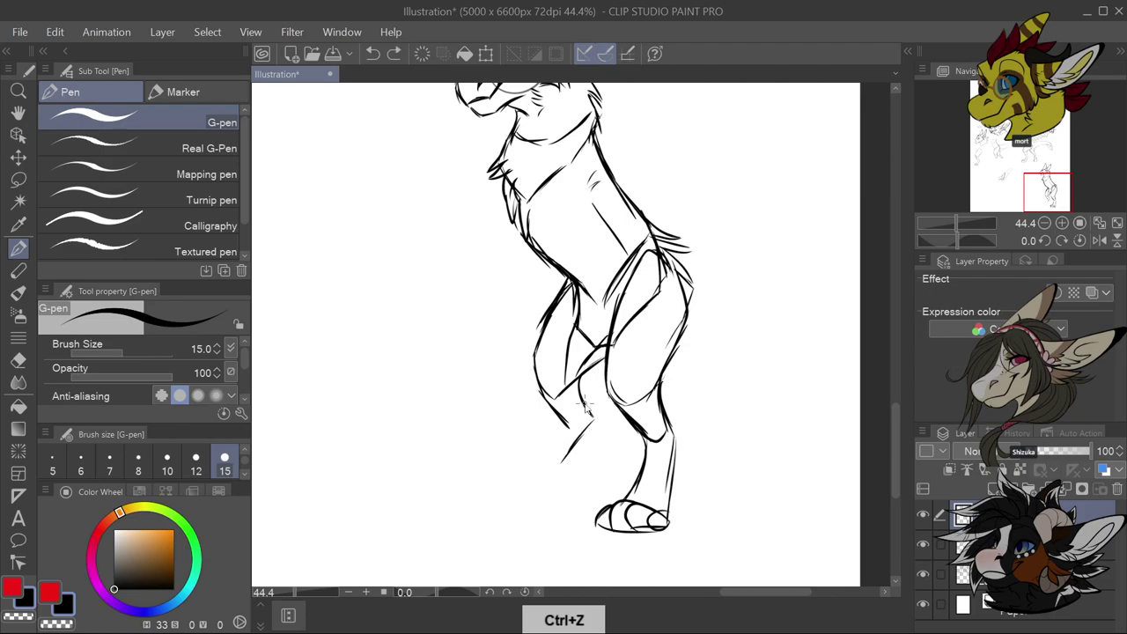
{"action": "key", "text": "ctrl+z"}
Redraw the far leg with a reinforced thigh, bent lower leg and a toed paw set slightly ahead of the near foot
{"action": "left_click_drag", "start_coordinate": [564, 271], "coordinate": [550, 331]}
{"action": "left_click_drag", "start_coordinate": [532, 371], "coordinate": [549, 324]}
{"action": "mouse_move", "coordinate": [607, 345]}
{"action": "left_mouse_down"}
{"action": "mouse_move", "coordinate": [567, 405]}
{"action": "mouse_move", "coordinate": [578, 408]}
{"action": "mouse_move", "coordinate": [565, 454]}
{"action": "left_mouse_up"}
{"action": "left_click_drag", "start_coordinate": [530, 364], "coordinate": [565, 417]}
{"action": "mouse_move", "coordinate": [535, 384]}
{"action": "left_mouse_down"}
{"action": "mouse_move", "coordinate": [556, 421]}
{"action": "mouse_move", "coordinate": [590, 422]}
{"action": "mouse_move", "coordinate": [559, 426]}
{"action": "mouse_move", "coordinate": [532, 465]}
{"action": "left_mouse_up"}
{"action": "mouse_move", "coordinate": [587, 426]}
{"action": "left_mouse_down"}
{"action": "mouse_move", "coordinate": [572, 462]}
{"action": "mouse_move", "coordinate": [558, 433]}
{"action": "mouse_move", "coordinate": [540, 460]}
{"action": "mouse_move", "coordinate": [589, 427]}
{"action": "mouse_move", "coordinate": [562, 489]}
{"action": "mouse_move", "coordinate": [523, 472]}
{"action": "mouse_move", "coordinate": [496, 492]}
{"action": "mouse_move", "coordinate": [562, 495]}
{"action": "mouse_move", "coordinate": [525, 491]}
{"action": "mouse_move", "coordinate": [506, 469]}
{"action": "mouse_move", "coordinate": [495, 495]}
{"action": "left_mouse_up"}
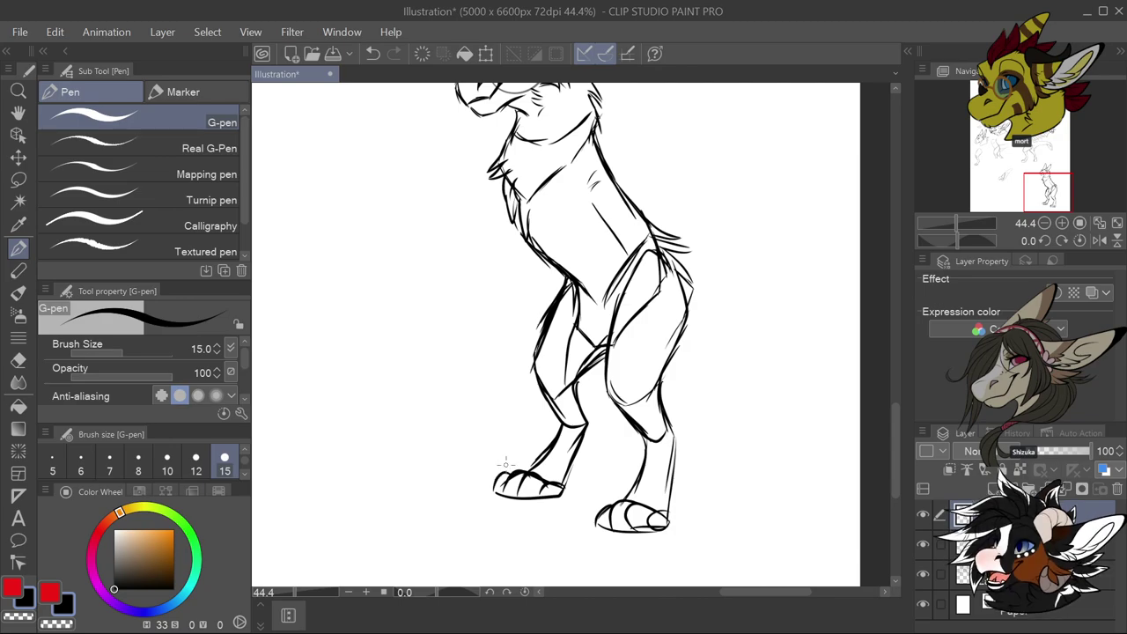
Lasso the head and torso, rotate them slightly backward over the legs, apply the transformation and deselect
{"action": "scroll", "coordinate": [665, 361], "scroll_direction": "down", "scroll_amount": 2}
{"action": "scroll", "coordinate": [709, 292], "scroll_direction": "up", "scroll_amount": 1}
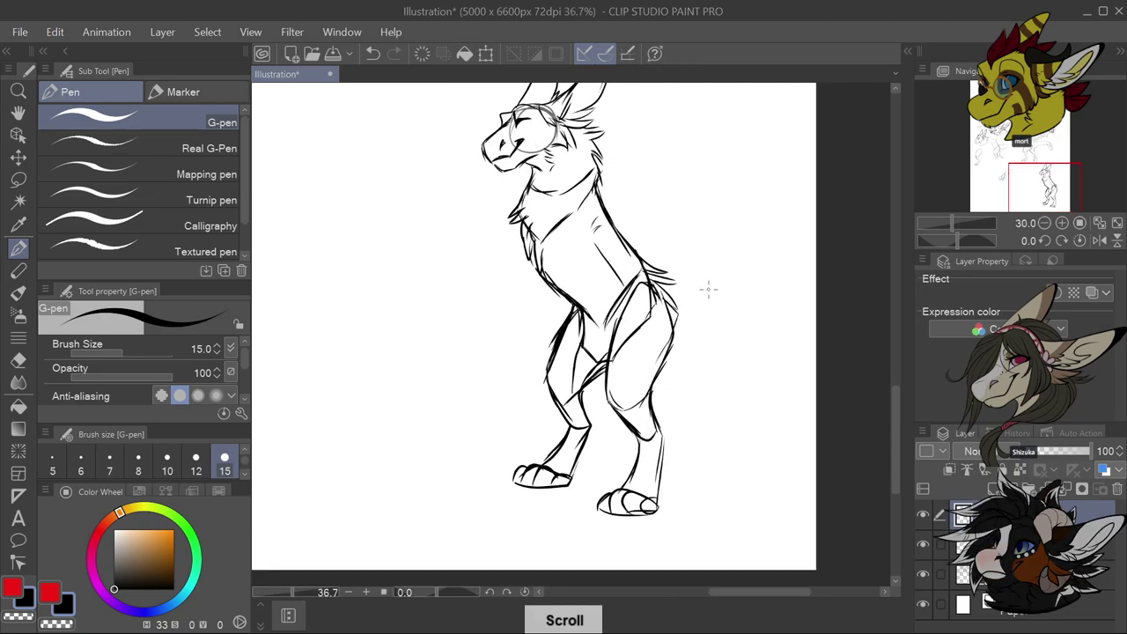
{"action": "key", "text": "m"}
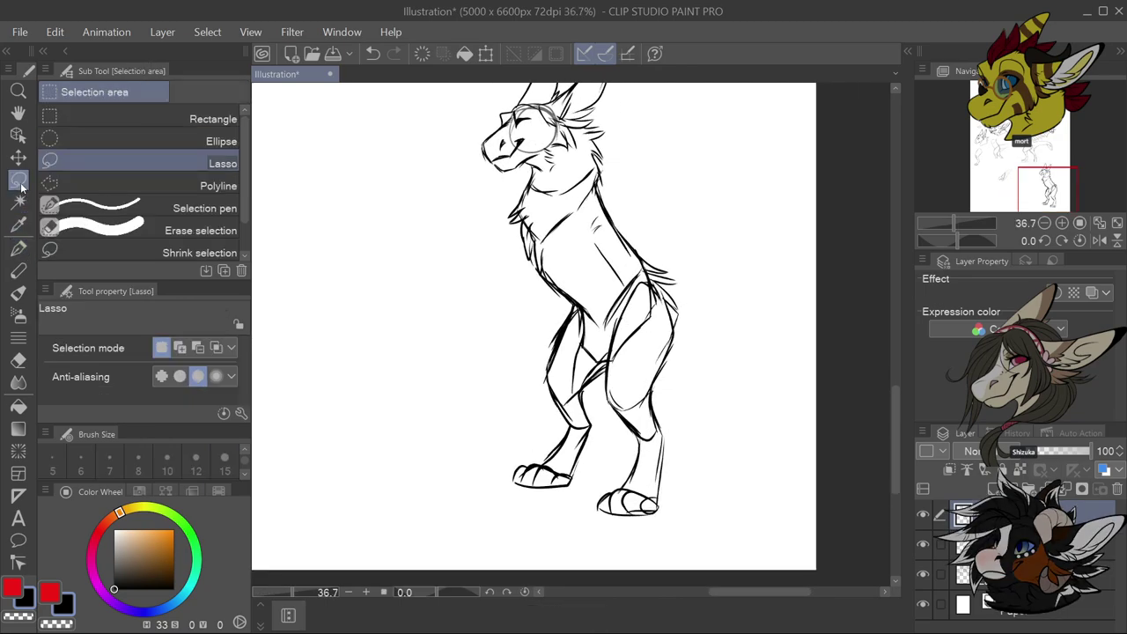
{"action": "mouse_move", "coordinate": [557, 295]}
{"action": "left_mouse_down"}
{"action": "mouse_move", "coordinate": [600, 308]}
{"action": "mouse_move", "coordinate": [661, 255]}
{"action": "mouse_move", "coordinate": [643, 100]}
{"action": "mouse_move", "coordinate": [612, 46]}
{"action": "mouse_move", "coordinate": [536, 64]}
{"action": "mouse_move", "coordinate": [471, 260]}
{"action": "mouse_move", "coordinate": [483, 335]}
{"action": "mouse_move", "coordinate": [531, 457]}
{"action": "left_mouse_up"}
{"action": "left_click", "coordinate": [631, 490]}
{"action": "mouse_move", "coordinate": [711, 360]}
{"action": "left_mouse_down"}
{"action": "mouse_move", "coordinate": [724, 330]}
{"action": "mouse_move", "coordinate": [666, 340]}
{"action": "mouse_move", "coordinate": [651, 392]}
{"action": "left_mouse_up"}
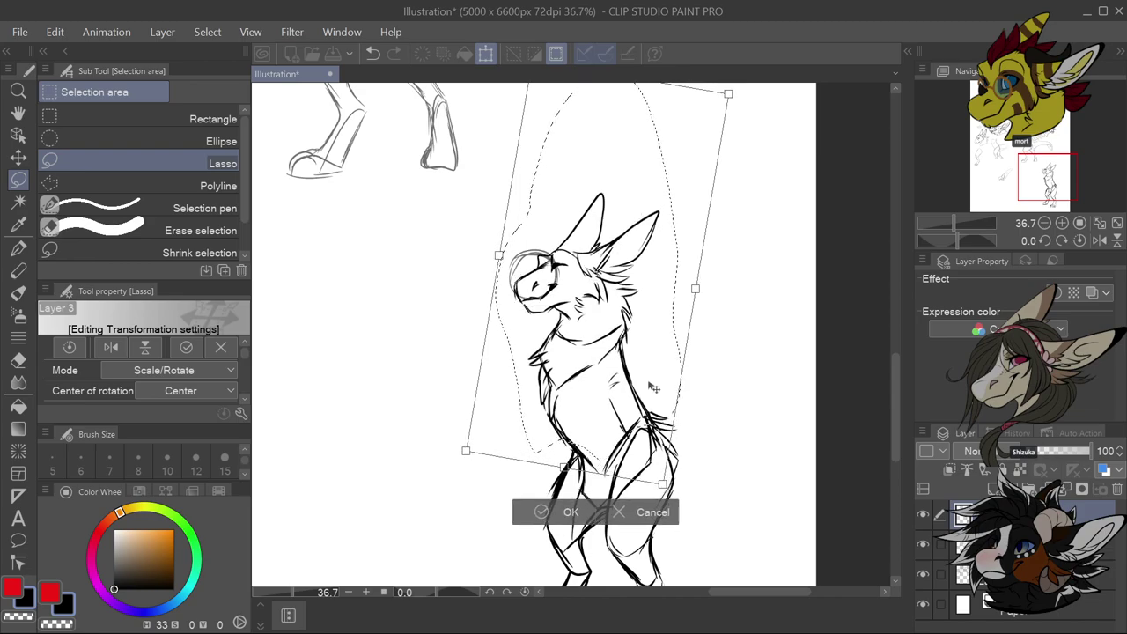
{"action": "left_click", "coordinate": [570, 512]}
{"action": "key", "text": "ctrl+d"}
{"action": "scroll", "coordinate": [736, 361], "scroll_direction": "down", "scroll_amount": 2}
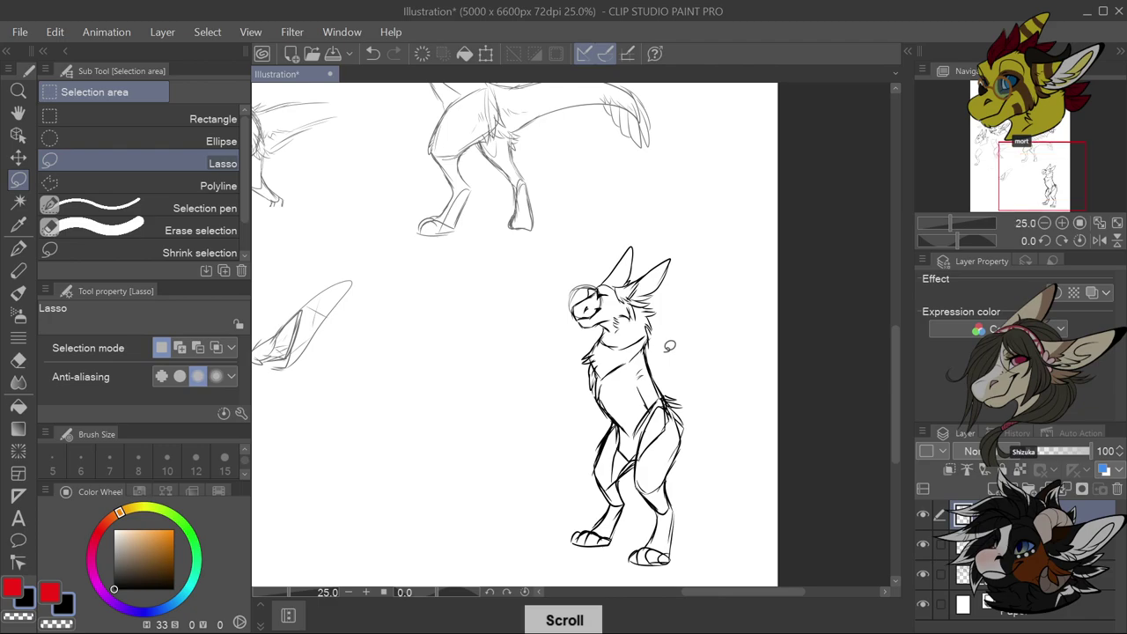
Set the layer below the figure's layer to 100% opacity and remove the head's guide circle from it with the Hard eraser at size 200
{"action": "left_click", "coordinate": [924, 545]}
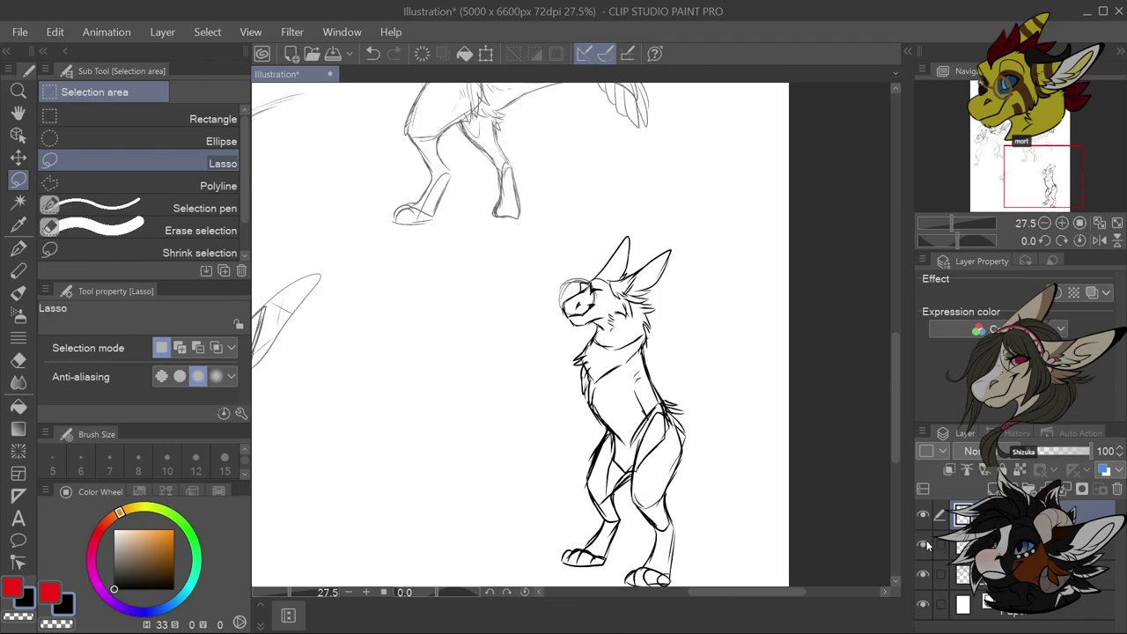
{"action": "left_click", "coordinate": [1012, 544]}
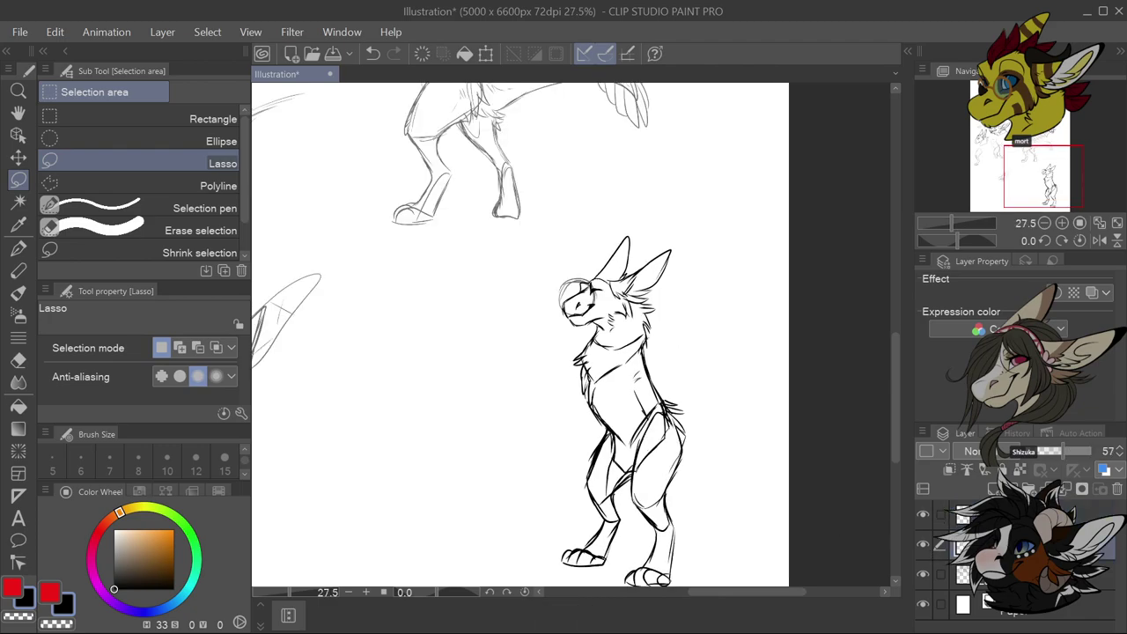
{"action": "left_click_drag", "start_coordinate": [1067, 457], "coordinate": [1096, 456]}
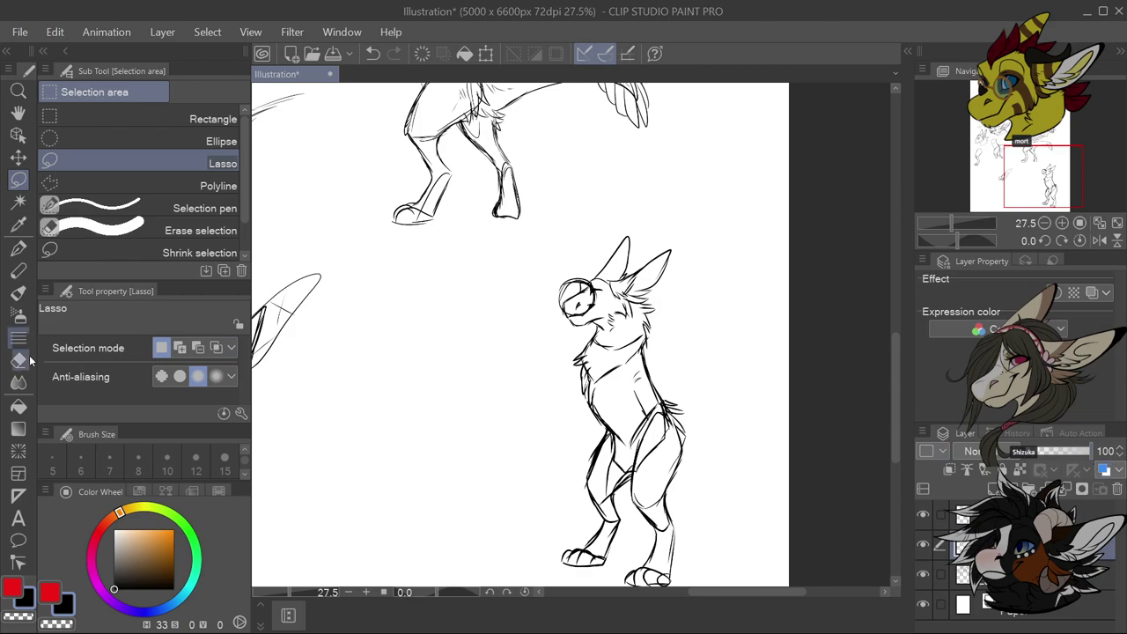
{"action": "left_click", "coordinate": [18, 359]}
{"action": "left_click", "coordinate": [225, 457]}
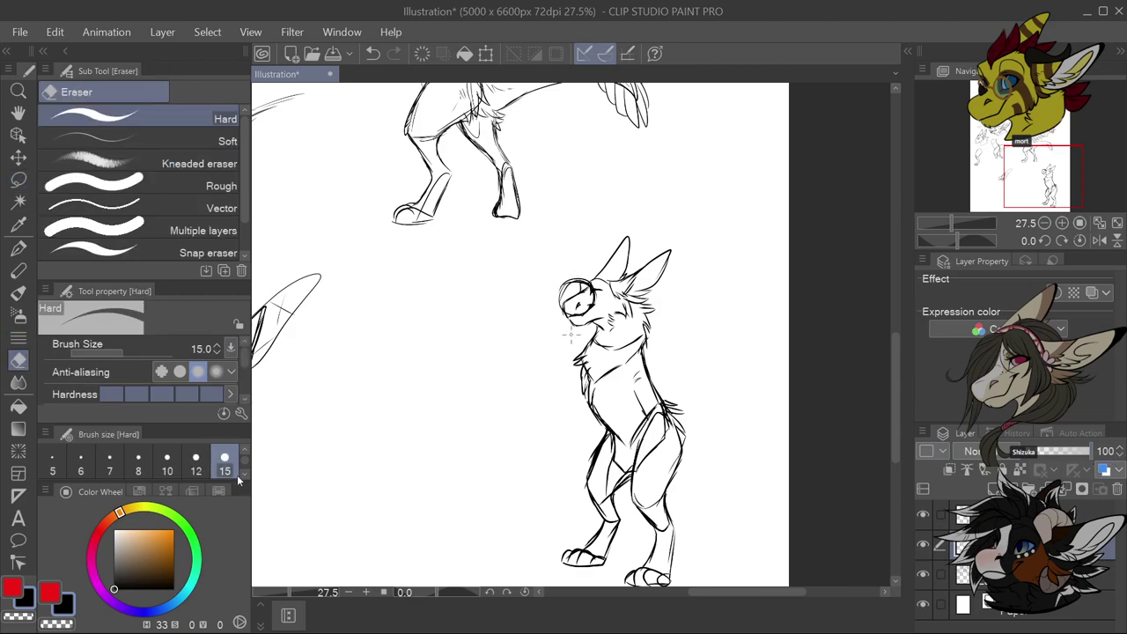
{"action": "left_click", "coordinate": [245, 476]}
{"action": "left_click", "coordinate": [225, 458]}
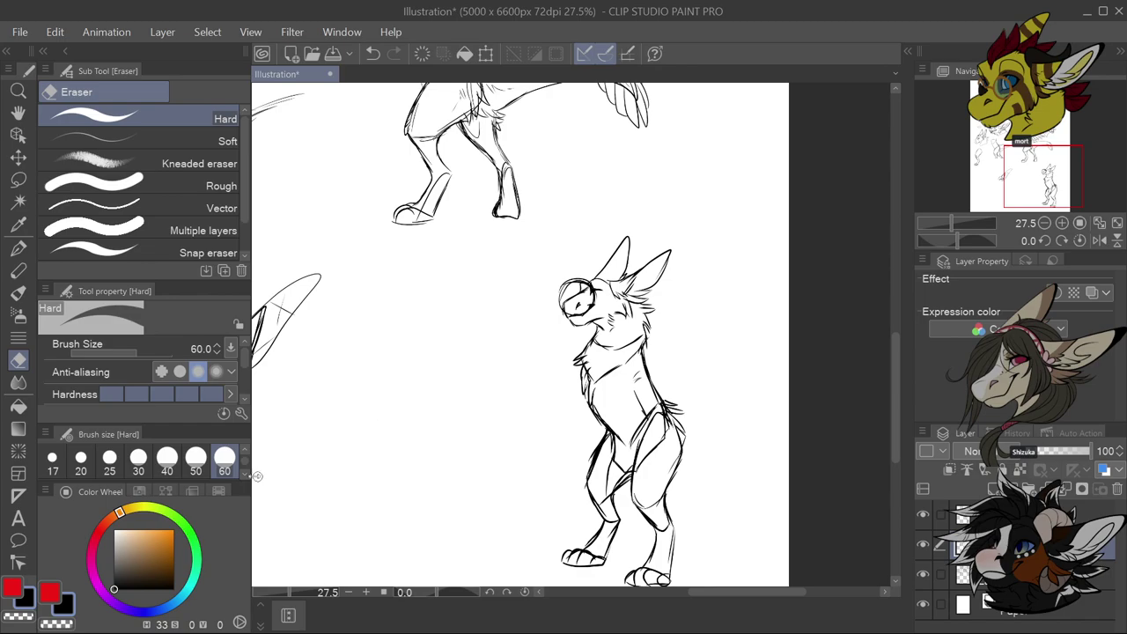
{"action": "left_click", "coordinate": [243, 477]}
{"action": "left_click", "coordinate": [224, 458]}
{"action": "left_click_drag", "start_coordinate": [595, 276], "coordinate": [581, 298]}
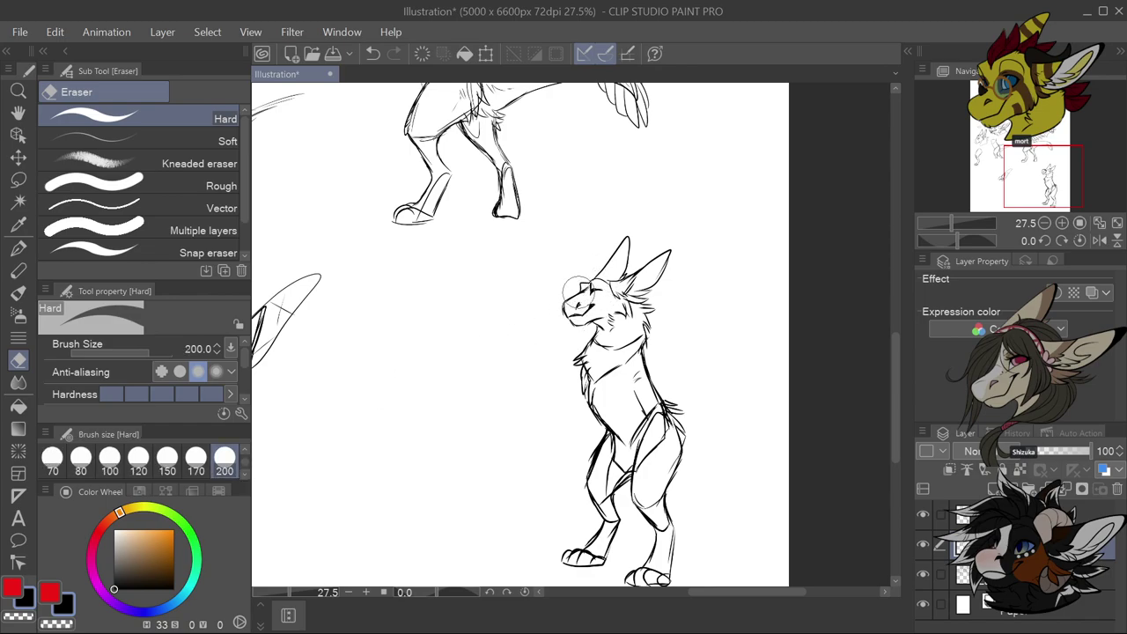
With the G-pen on the figure's layer, draw the near arm extending back from the shoulder and bending upward at the elbow
{"action": "scroll", "coordinate": [727, 476], "scroll_direction": "down", "scroll_amount": 2}
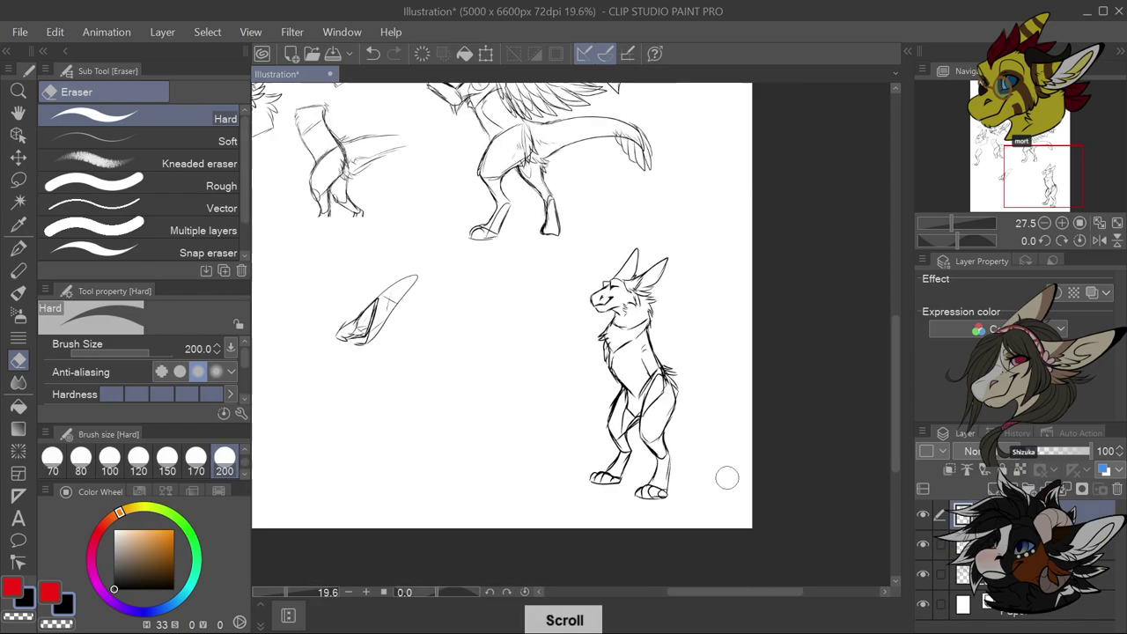
{"action": "scroll", "coordinate": [722, 459], "scroll_direction": "up", "scroll_amount": 3}
{"action": "key", "text": "p"}
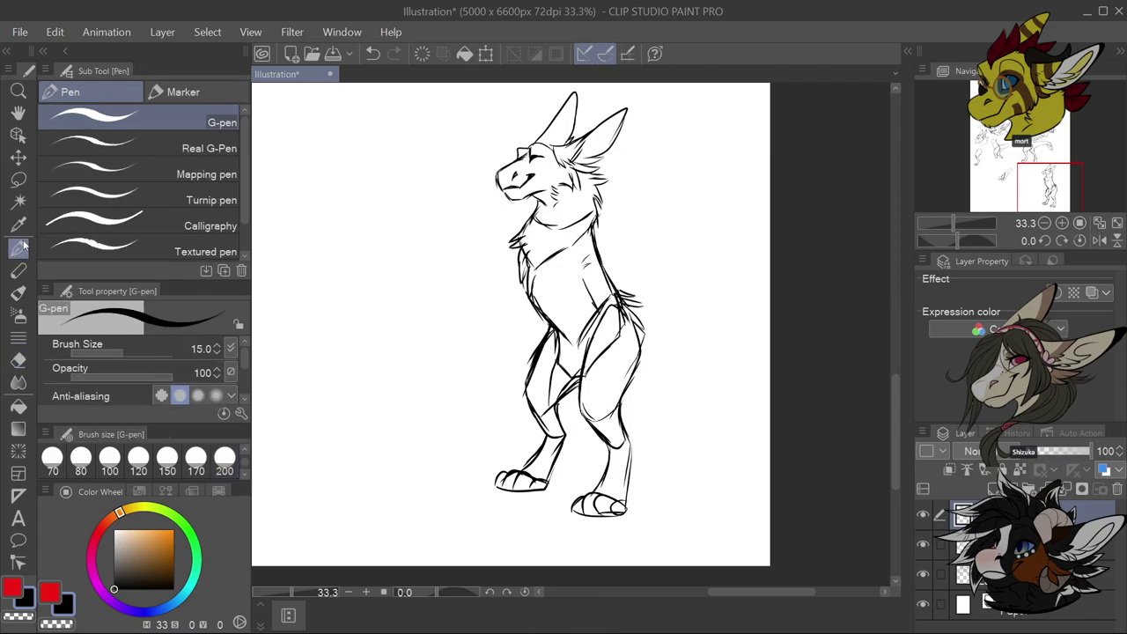
{"action": "mouse_move", "coordinate": [576, 234]}
{"action": "left_mouse_down"}
{"action": "mouse_move", "coordinate": [588, 270]}
{"action": "mouse_move", "coordinate": [600, 258]}
{"action": "left_mouse_up"}
{"action": "mouse_move", "coordinate": [578, 227]}
{"action": "left_mouse_down"}
{"action": "mouse_move", "coordinate": [607, 236]}
{"action": "mouse_move", "coordinate": [599, 270]}
{"action": "mouse_move", "coordinate": [628, 229]}
{"action": "mouse_move", "coordinate": [627, 254]}
{"action": "left_mouse_up"}
{"action": "left_click_drag", "start_coordinate": [628, 261], "coordinate": [635, 248]}
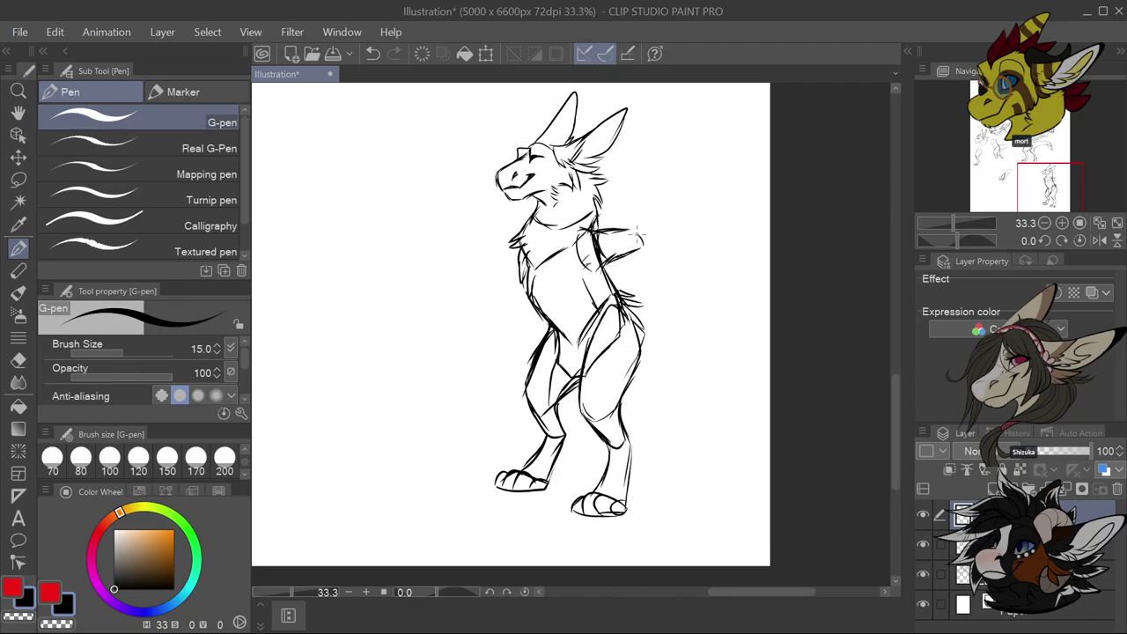
{"action": "mouse_move", "coordinate": [602, 245]}
{"action": "left_mouse_down"}
{"action": "mouse_move", "coordinate": [590, 257]}
{"action": "mouse_move", "coordinate": [602, 280]}
{"action": "left_mouse_up"}
{"action": "mouse_move", "coordinate": [641, 229]}
{"action": "left_mouse_down"}
{"action": "mouse_move", "coordinate": [656, 186]}
{"action": "mouse_move", "coordinate": [666, 202]}
{"action": "mouse_move", "coordinate": [662, 236]}
{"action": "left_mouse_up"}
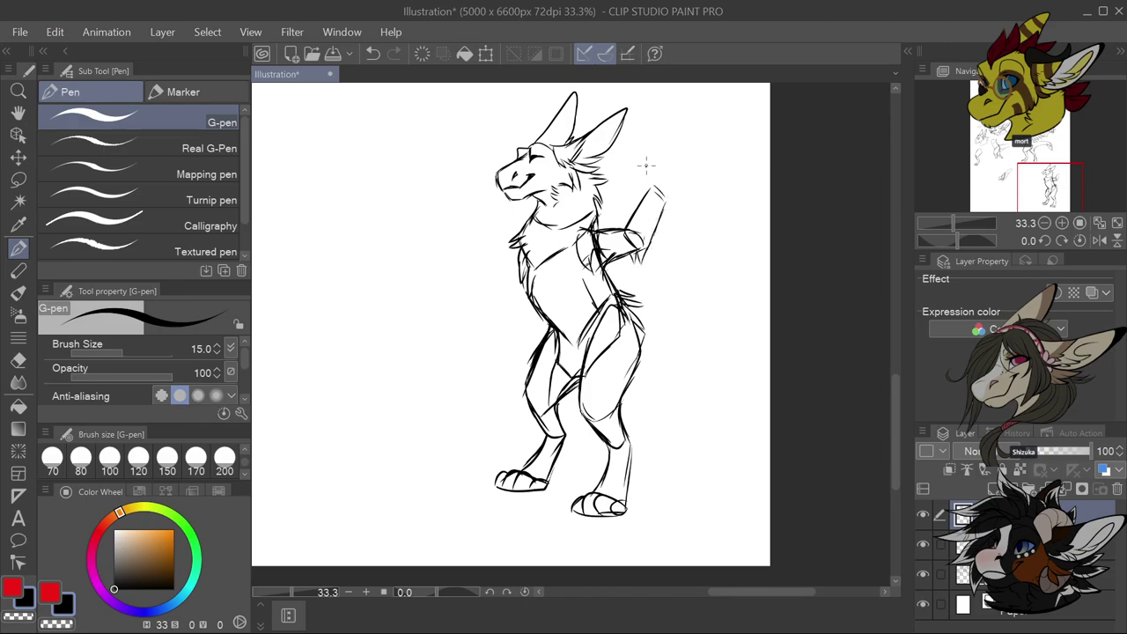
Draw an open paw with spread toes and a palm pad on the raised arm, and reinforce the forearm edges
{"action": "mouse_move", "coordinate": [635, 164]}
{"action": "left_mouse_down"}
{"action": "mouse_move", "coordinate": [642, 190]}
{"action": "mouse_move", "coordinate": [653, 168]}
{"action": "left_mouse_up"}
{"action": "key", "text": "ctrl+z"}
{"action": "key", "text": "ctrl+z"}
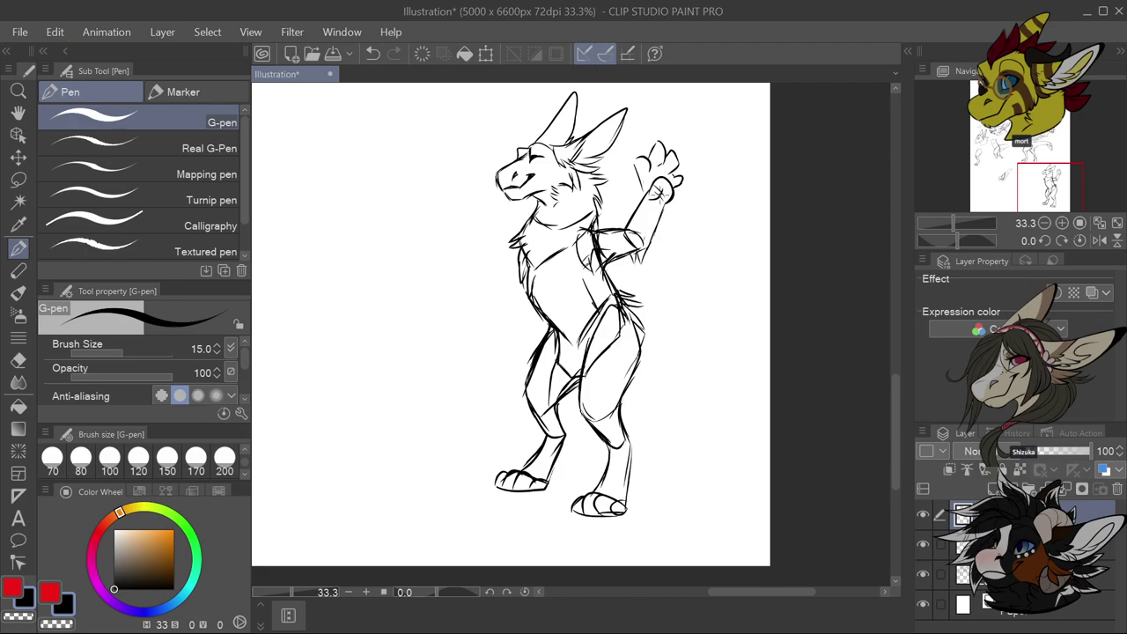
{"action": "left_click_drag", "start_coordinate": [653, 187], "coordinate": [628, 226]}
{"action": "left_click_drag", "start_coordinate": [666, 188], "coordinate": [658, 233]}
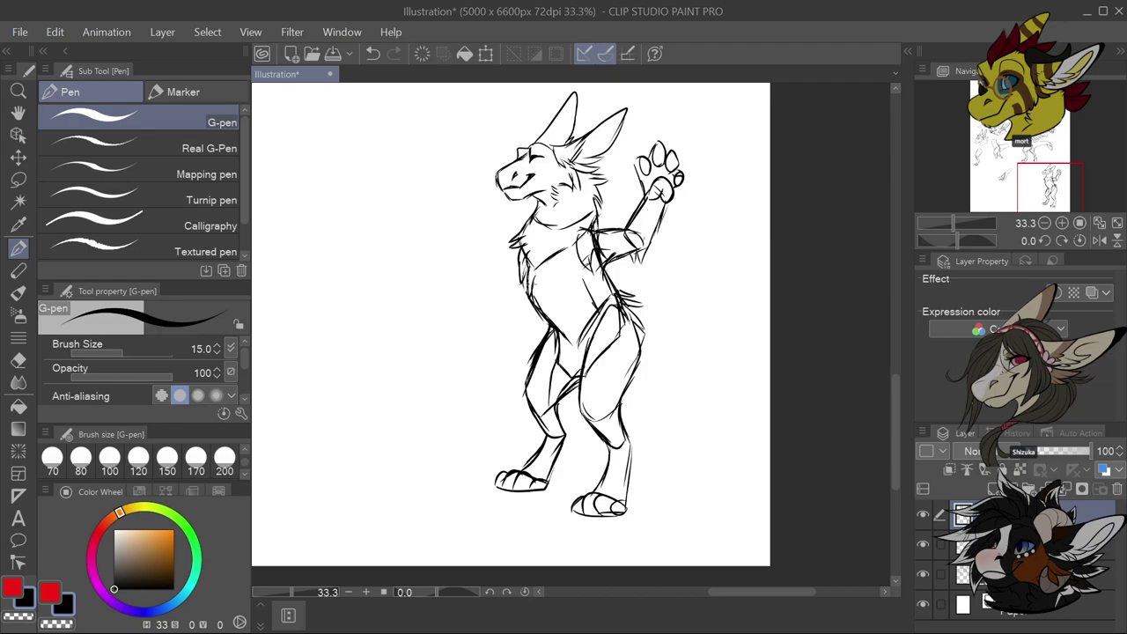
Draw the far arm reaching forward and down from the chest, ending in a curled paw with rounded toes
{"action": "mouse_move", "coordinate": [525, 283]}
{"action": "left_mouse_down"}
{"action": "mouse_move", "coordinate": [497, 320]}
{"action": "mouse_move", "coordinate": [501, 303]}
{"action": "mouse_move", "coordinate": [485, 335]}
{"action": "mouse_move", "coordinate": [502, 340]}
{"action": "mouse_move", "coordinate": [477, 358]}
{"action": "left_mouse_up"}
{"action": "key", "text": "ctrl+z"}
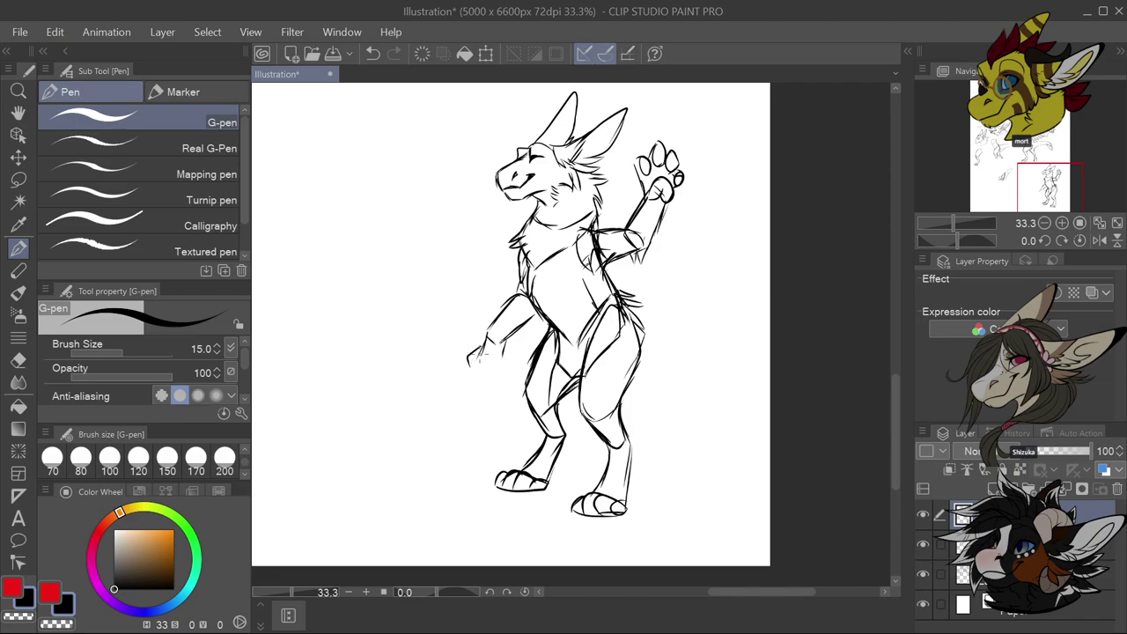
{"action": "key", "text": "ctrl+z"}
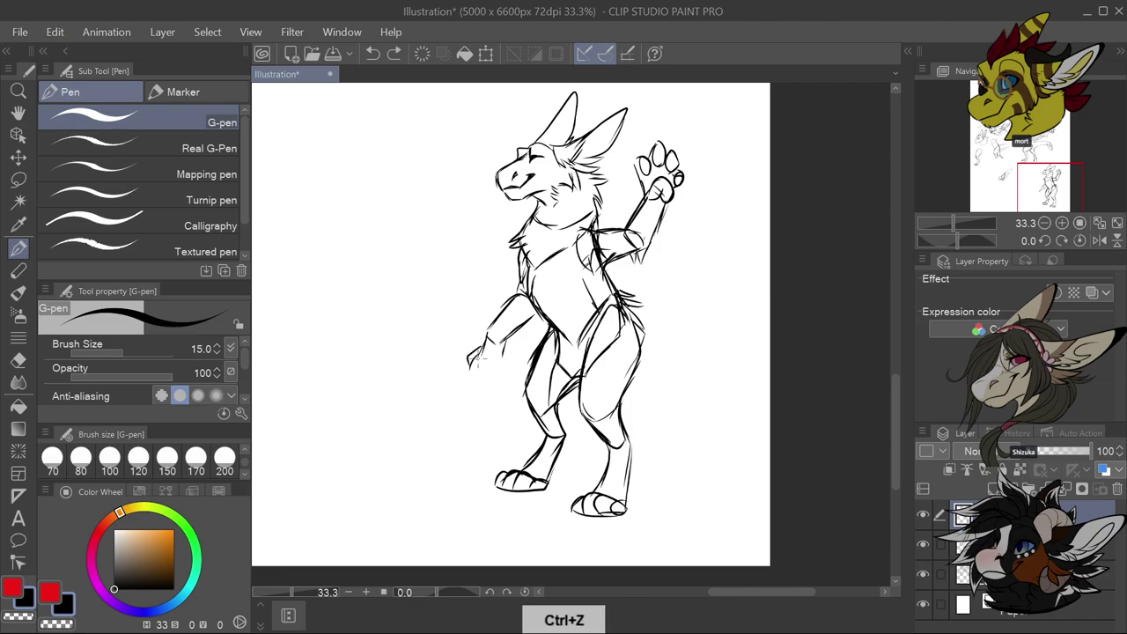
{"action": "mouse_move", "coordinate": [480, 356]}
{"action": "left_mouse_down"}
{"action": "mouse_move", "coordinate": [476, 368]}
{"action": "mouse_move", "coordinate": [500, 379]}
{"action": "mouse_move", "coordinate": [511, 361]}
{"action": "mouse_move", "coordinate": [489, 377]}
{"action": "mouse_move", "coordinate": [505, 371]}
{"action": "left_mouse_up"}
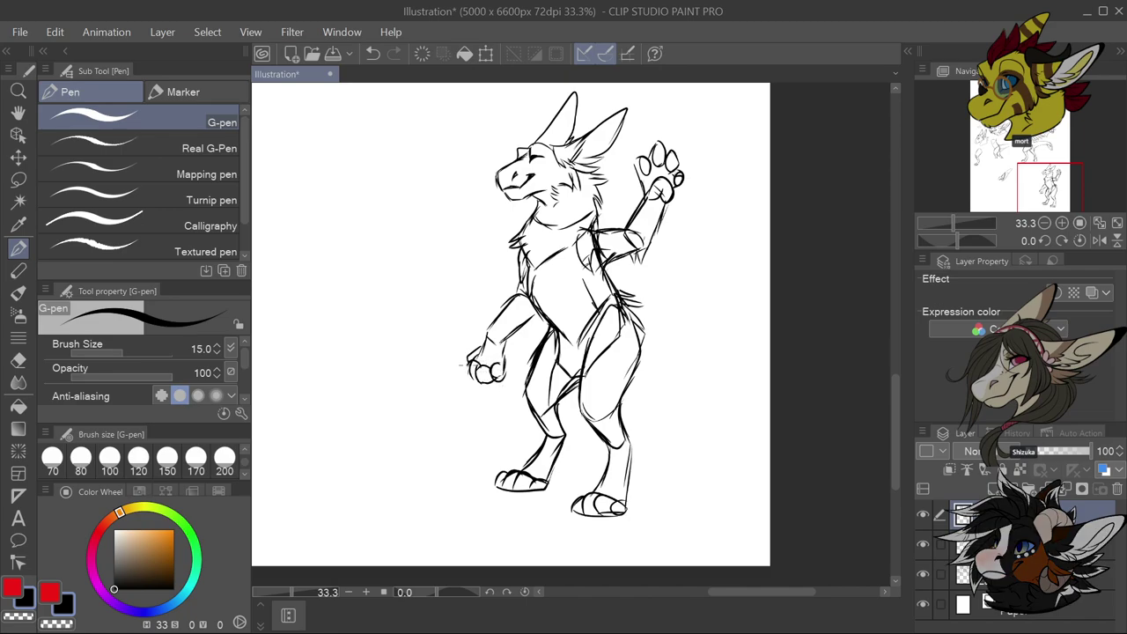
{"action": "mouse_move", "coordinate": [491, 325]}
{"action": "left_mouse_down"}
{"action": "mouse_move", "coordinate": [481, 354]}
{"action": "mouse_move", "coordinate": [508, 312]}
{"action": "left_mouse_up"}
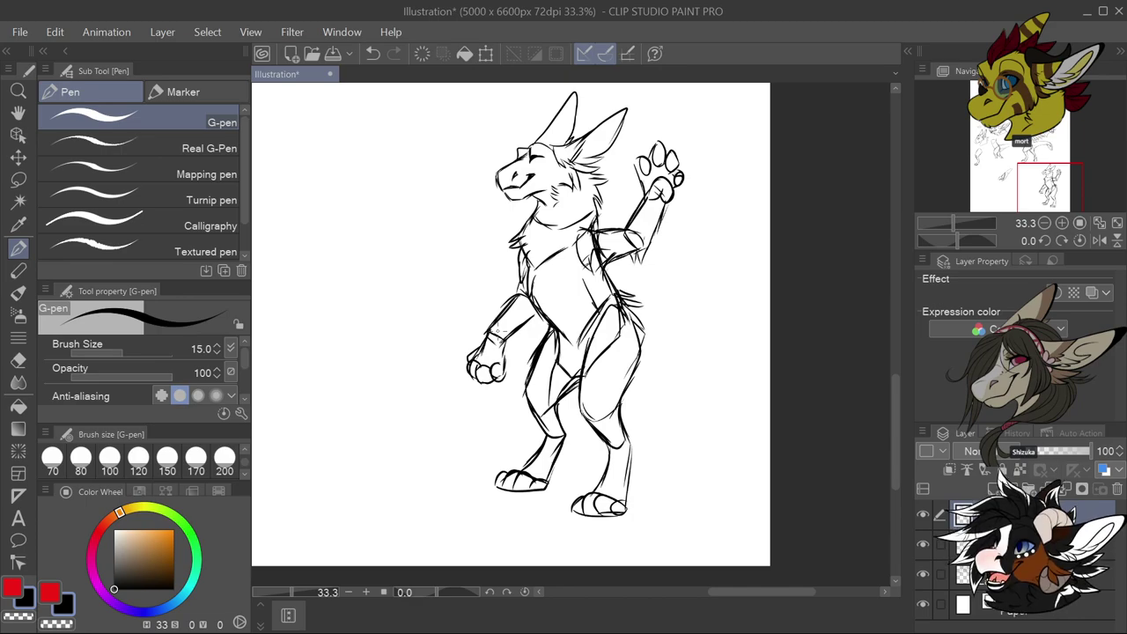
Draw a thick tail arching out from the hips and curving down to a point, with a fur tuft under its base
{"action": "left_click_drag", "start_coordinate": [620, 295], "coordinate": [701, 338]}
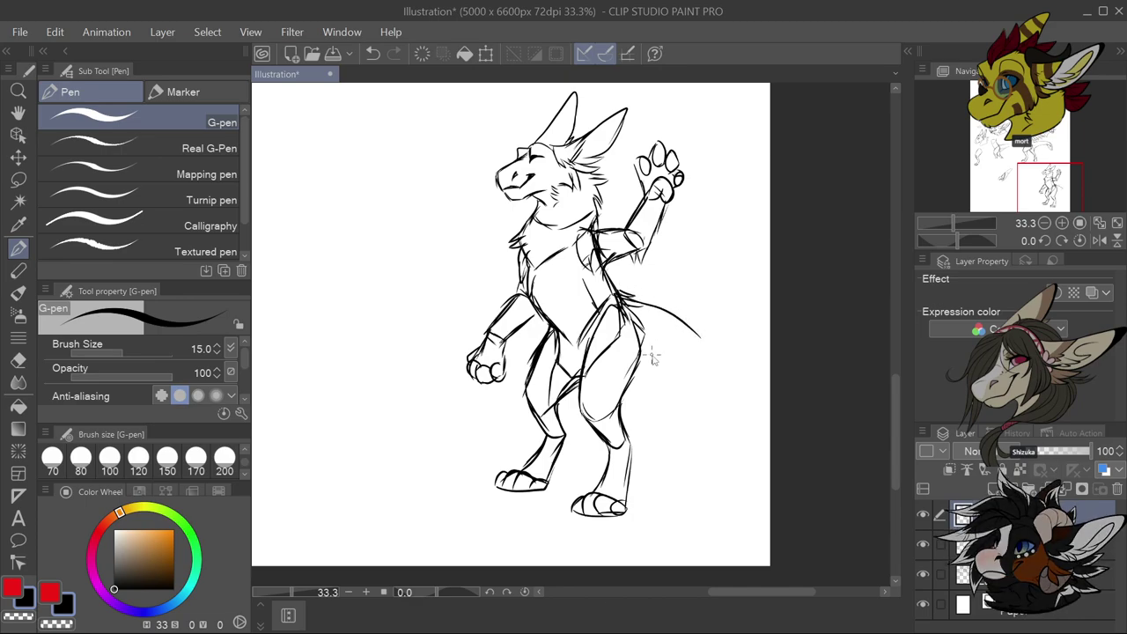
{"action": "key", "text": "ctrl+z"}
{"action": "left_click_drag", "start_coordinate": [619, 303], "coordinate": [705, 328]}
{"action": "key", "text": "ctrl+z"}
{"action": "mouse_move", "coordinate": [650, 363]}
{"action": "left_mouse_down"}
{"action": "mouse_move", "coordinate": [641, 380]}
{"action": "mouse_move", "coordinate": [687, 357]}
{"action": "left_mouse_up"}
{"action": "mouse_move", "coordinate": [673, 315]}
{"action": "left_mouse_down"}
{"action": "mouse_move", "coordinate": [706, 330]}
{"action": "mouse_move", "coordinate": [748, 403]}
{"action": "left_mouse_up"}
{"action": "mouse_move", "coordinate": [651, 363]}
{"action": "left_mouse_down"}
{"action": "mouse_move", "coordinate": [704, 374]}
{"action": "mouse_move", "coordinate": [718, 426]}
{"action": "left_mouse_up"}
{"action": "mouse_move", "coordinate": [687, 364]}
{"action": "left_mouse_down"}
{"action": "mouse_move", "coordinate": [699, 399]}
{"action": "mouse_move", "coordinate": [716, 421]}
{"action": "mouse_move", "coordinate": [703, 481]}
{"action": "mouse_move", "coordinate": [740, 414]}
{"action": "mouse_move", "coordinate": [743, 368]}
{"action": "left_mouse_up"}
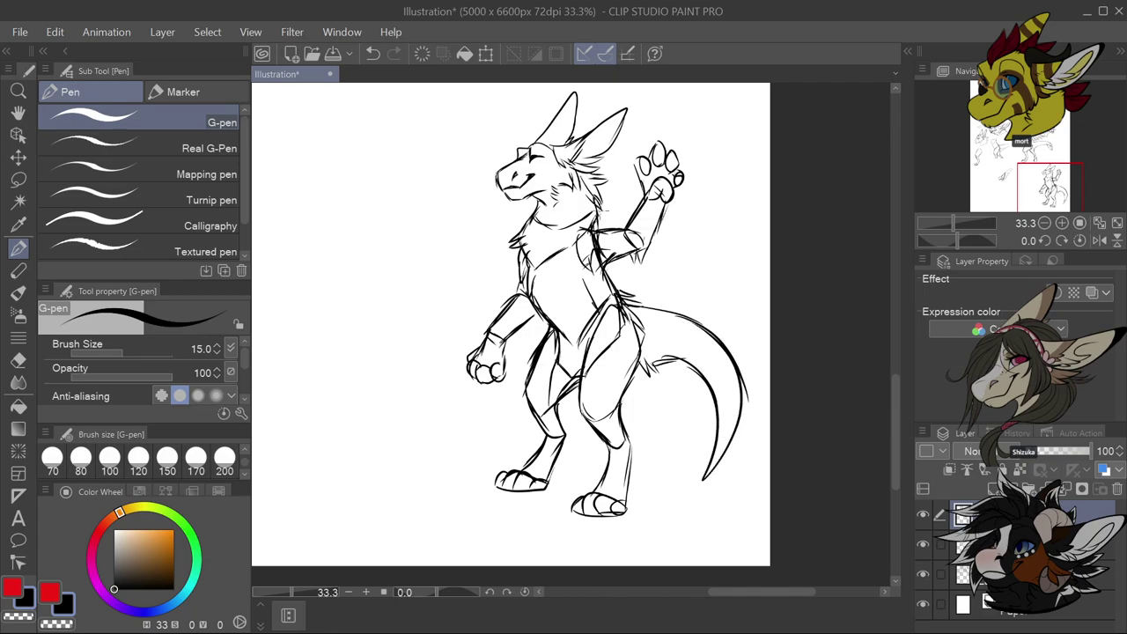
{"action": "left_click_drag", "start_coordinate": [644, 355], "coordinate": [685, 362]}
{"action": "mouse_move", "coordinate": [610, 229]}
{"action": "left_mouse_down"}
{"action": "mouse_move", "coordinate": [636, 201]}
{"action": "mouse_move", "coordinate": [637, 211]}
{"action": "mouse_move", "coordinate": [705, 215]}
{"action": "left_mouse_up"}
{"action": "key", "text": "ctrl+z"}
{"action": "key", "text": "ctrl+z"}
{"action": "key", "text": "ctrl+z"}
{"action": "mouse_move", "coordinate": [648, 299]}
{"action": "left_mouse_down"}
{"action": "mouse_move", "coordinate": [659, 296]}
{"action": "mouse_move", "coordinate": [641, 276]}
{"action": "left_mouse_up"}
{"action": "key", "text": "ctrl+z"}
{"action": "key", "text": "ctrl+z"}
Draw a feathered wing spreading behind the raised arm, with lower feather edges and long outer feathers reaching the canvas edge
{"action": "mouse_move", "coordinate": [651, 300]}
{"action": "left_mouse_down"}
{"action": "mouse_move", "coordinate": [673, 278]}
{"action": "mouse_move", "coordinate": [724, 308]}
{"action": "left_mouse_up"}
{"action": "mouse_move", "coordinate": [676, 241]}
{"action": "left_mouse_down"}
{"action": "mouse_move", "coordinate": [715, 297]}
{"action": "mouse_move", "coordinate": [740, 298]}
{"action": "left_mouse_up"}
{"action": "mouse_move", "coordinate": [680, 203]}
{"action": "left_mouse_down"}
{"action": "mouse_move", "coordinate": [760, 245]}
{"action": "mouse_move", "coordinate": [687, 203]}
{"action": "mouse_move", "coordinate": [767, 210]}
{"action": "mouse_move", "coordinate": [690, 220]}
{"action": "left_mouse_up"}
{"action": "left_click_drag", "start_coordinate": [770, 219], "coordinate": [708, 228]}
{"action": "mouse_move", "coordinate": [775, 241]}
{"action": "left_mouse_down"}
{"action": "mouse_move", "coordinate": [704, 246]}
{"action": "mouse_move", "coordinate": [733, 266]}
{"action": "mouse_move", "coordinate": [695, 268]}
{"action": "mouse_move", "coordinate": [685, 251]}
{"action": "left_mouse_up"}
Fill the gap between the wing's outer and lower feathers with more long curved feather edges
{"action": "scroll", "coordinate": [734, 299], "scroll_direction": "down", "scroll_amount": 2}
{"action": "scroll", "coordinate": [734, 300], "scroll_direction": "up", "scroll_amount": 3}
{"action": "key", "text": "ctrl+z"}
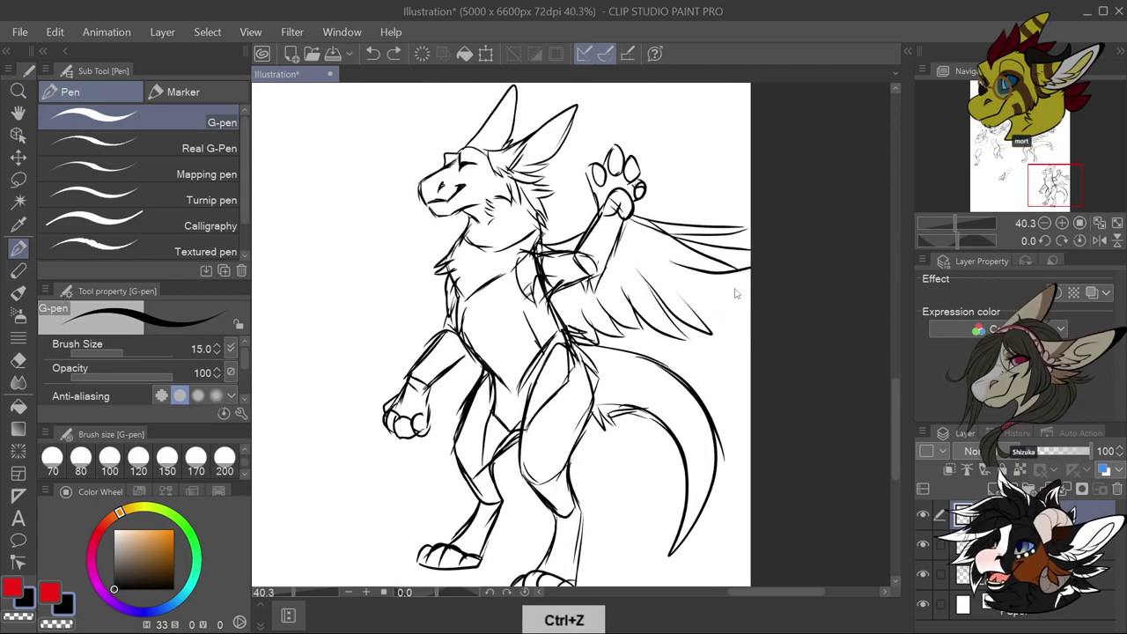
{"action": "mouse_move", "coordinate": [754, 278]}
{"action": "left_mouse_down"}
{"action": "mouse_move", "coordinate": [683, 287]}
{"action": "mouse_move", "coordinate": [732, 301]}
{"action": "mouse_move", "coordinate": [694, 307]}
{"action": "mouse_move", "coordinate": [703, 323]}
{"action": "mouse_move", "coordinate": [642, 321]}
{"action": "left_mouse_up"}
{"action": "left_click_drag", "start_coordinate": [722, 322], "coordinate": [695, 327]}
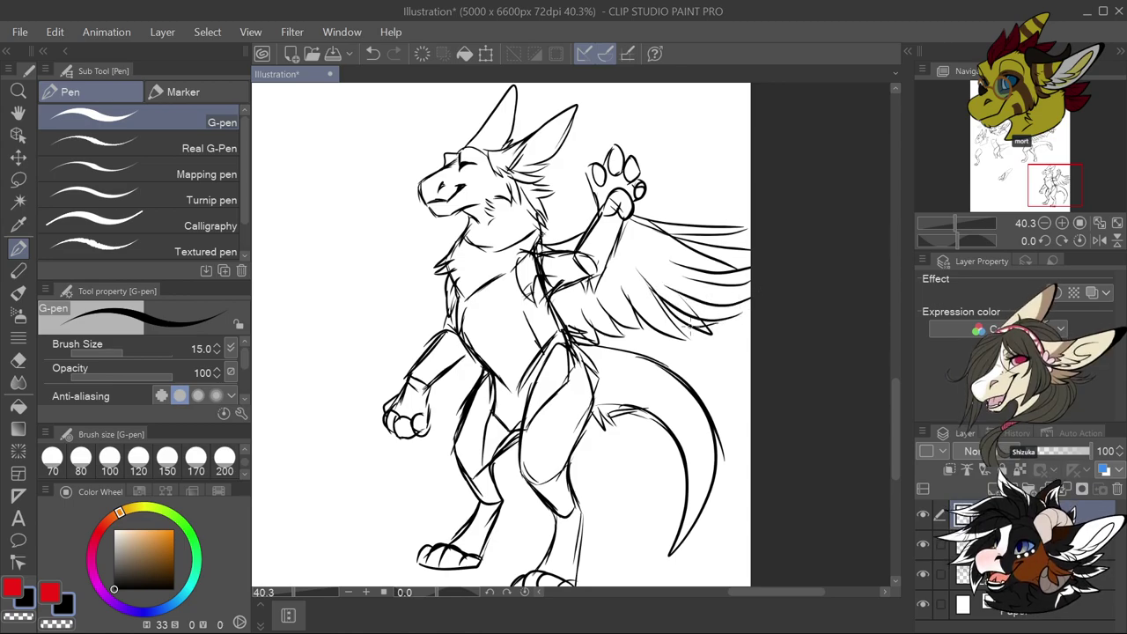
Add rows of shorter inner feathers along the wing's upper part and near its base behind the raised arm
{"action": "left_click_drag", "start_coordinate": [667, 243], "coordinate": [627, 258]}
{"action": "left_click_drag", "start_coordinate": [656, 220], "coordinate": [630, 238]}
{"action": "left_click_drag", "start_coordinate": [682, 235], "coordinate": [654, 245]}
{"action": "left_click_drag", "start_coordinate": [560, 299], "coordinate": [572, 331]}
{"action": "left_click_drag", "start_coordinate": [583, 280], "coordinate": [571, 324]}
{"action": "mouse_move", "coordinate": [602, 253]}
{"action": "left_mouse_down"}
{"action": "mouse_move", "coordinate": [618, 280]}
{"action": "mouse_move", "coordinate": [636, 276]}
{"action": "left_mouse_up"}
{"action": "left_click_drag", "start_coordinate": [692, 248], "coordinate": [639, 266]}
{"action": "mouse_move", "coordinate": [684, 244]}
{"action": "left_mouse_down"}
{"action": "mouse_move", "coordinate": [662, 262]}
{"action": "mouse_move", "coordinate": [652, 248]}
{"action": "left_mouse_up"}
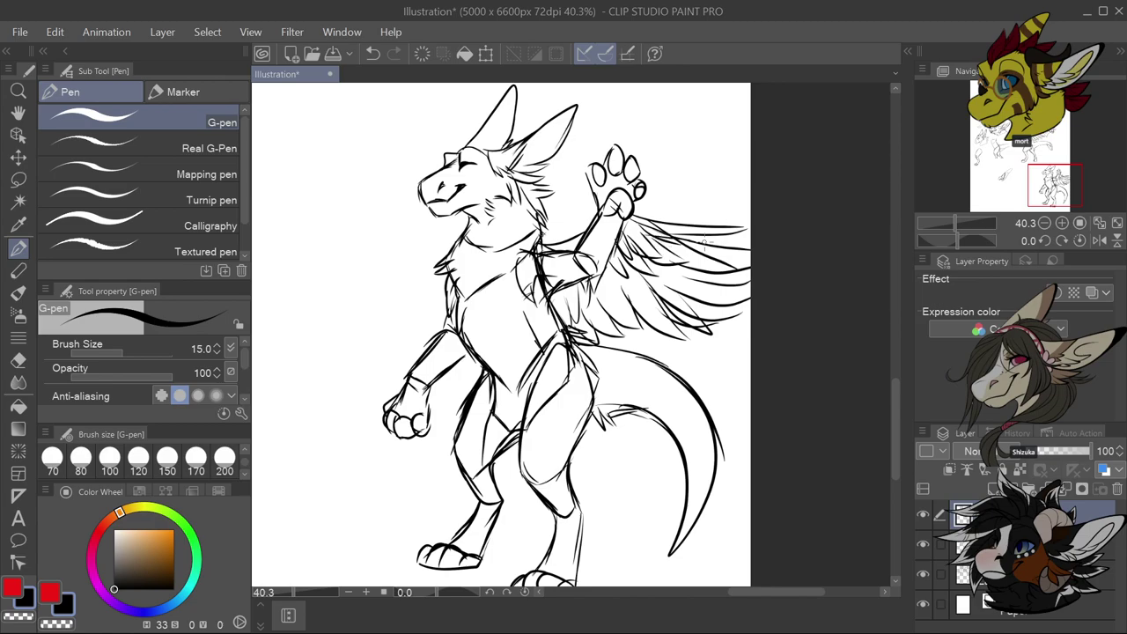
Lasso the upright winged dragon figure with its wing and tail and scale it down to roughly two thirds of its size
{"action": "scroll", "coordinate": [713, 211], "scroll_direction": "down", "scroll_amount": 4}
{"action": "scroll", "coordinate": [711, 205], "scroll_direction": "up", "scroll_amount": 3}
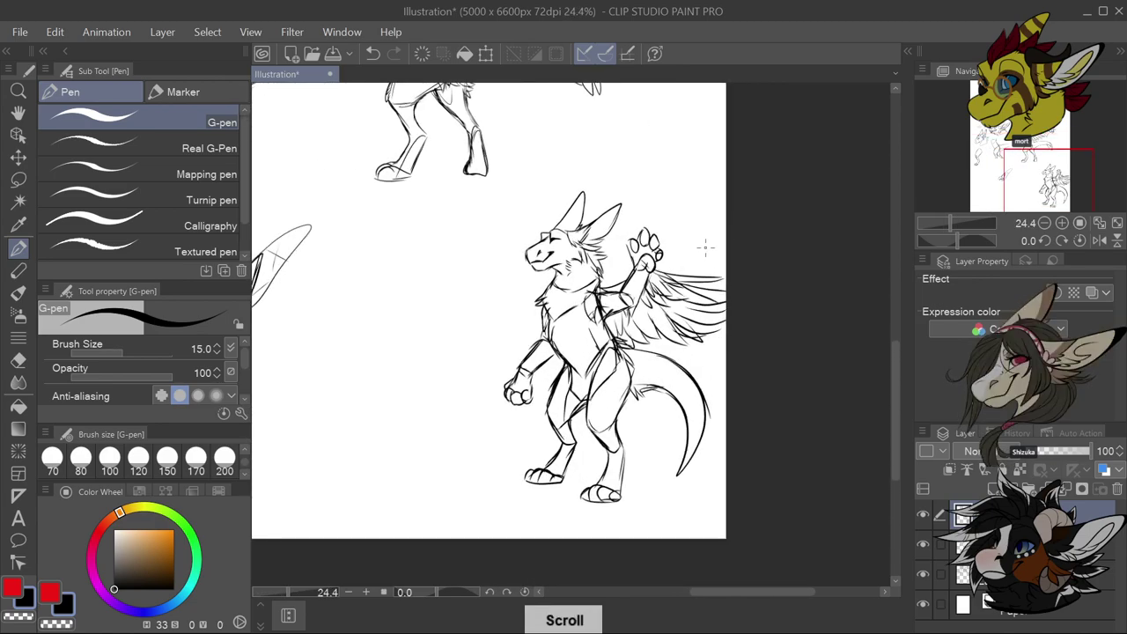
{"action": "left_click", "coordinate": [18, 180]}
{"action": "mouse_move", "coordinate": [727, 250]}
{"action": "left_mouse_down"}
{"action": "mouse_move", "coordinate": [563, 174]}
{"action": "mouse_move", "coordinate": [581, 537]}
{"action": "mouse_move", "coordinate": [704, 492]}
{"action": "left_mouse_up"}
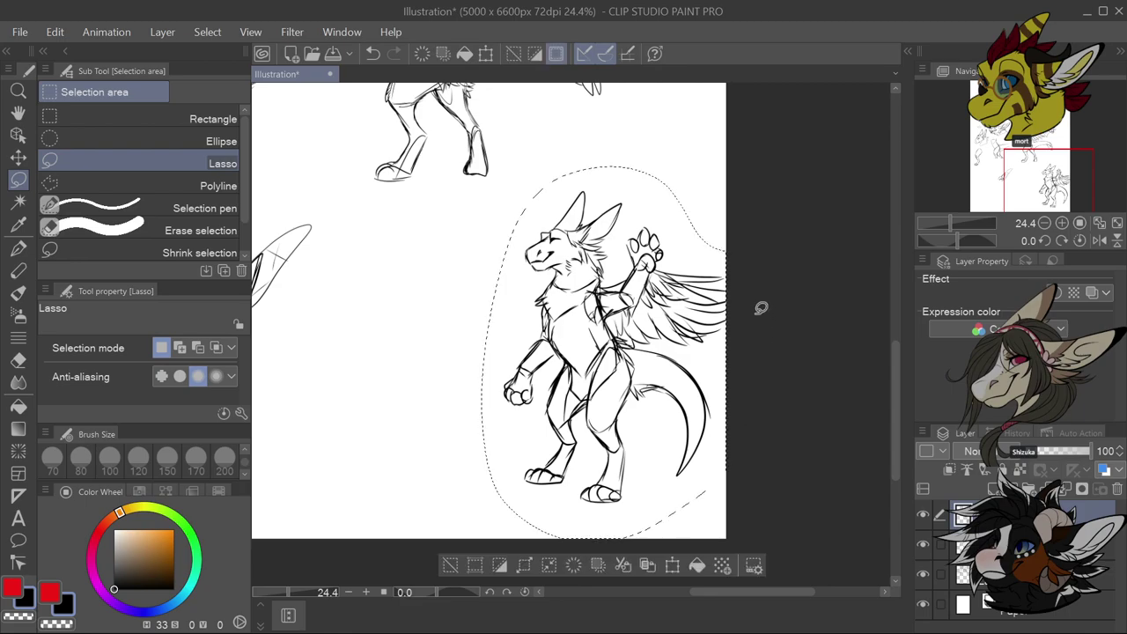
{"action": "left_click", "coordinate": [672, 565]}
{"action": "left_click_drag", "start_coordinate": [724, 426], "coordinate": [681, 367]}
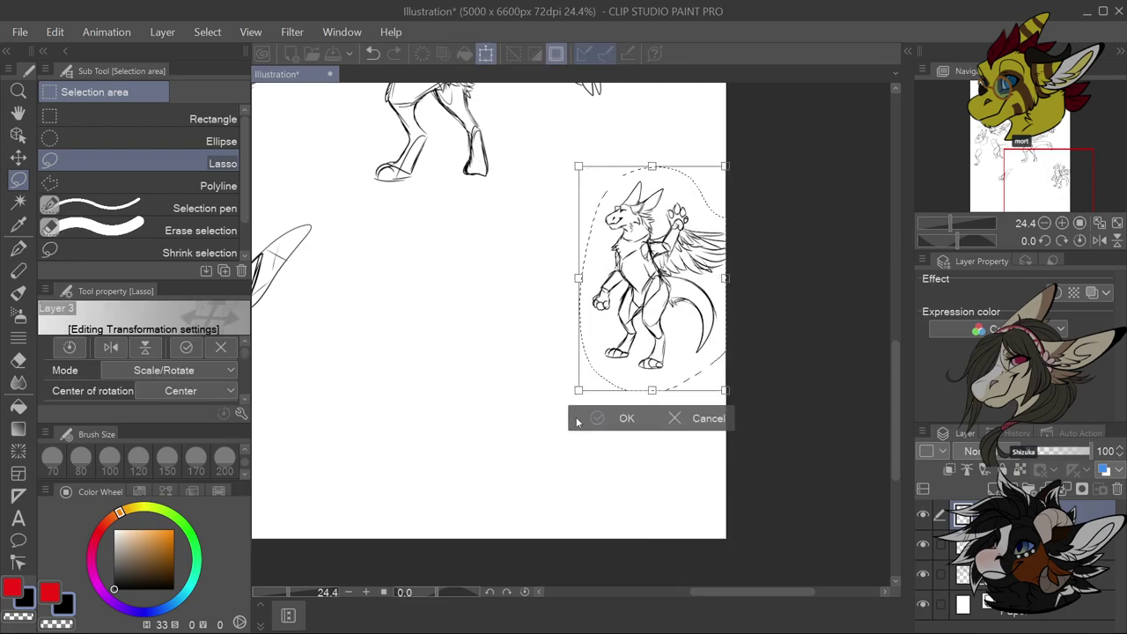
Move the reduced dragon figure up beside the grinning long-eared head at the sheet's edge and apply the transformation
{"action": "scroll", "coordinate": [603, 274], "scroll_direction": "down", "scroll_amount": 2}
{"action": "scroll", "coordinate": [603, 274], "scroll_direction": "up", "scroll_amount": 1}
{"action": "left_click_drag", "start_coordinate": [603, 274], "coordinate": [614, 74]}
{"action": "left_click_drag", "start_coordinate": [621, 179], "coordinate": [626, 163]}
{"action": "left_click", "coordinate": [588, 259]}
Merge the sketch layers into a single layer above the paper
{"action": "scroll", "coordinate": [599, 373], "scroll_direction": "down", "scroll_amount": 4}
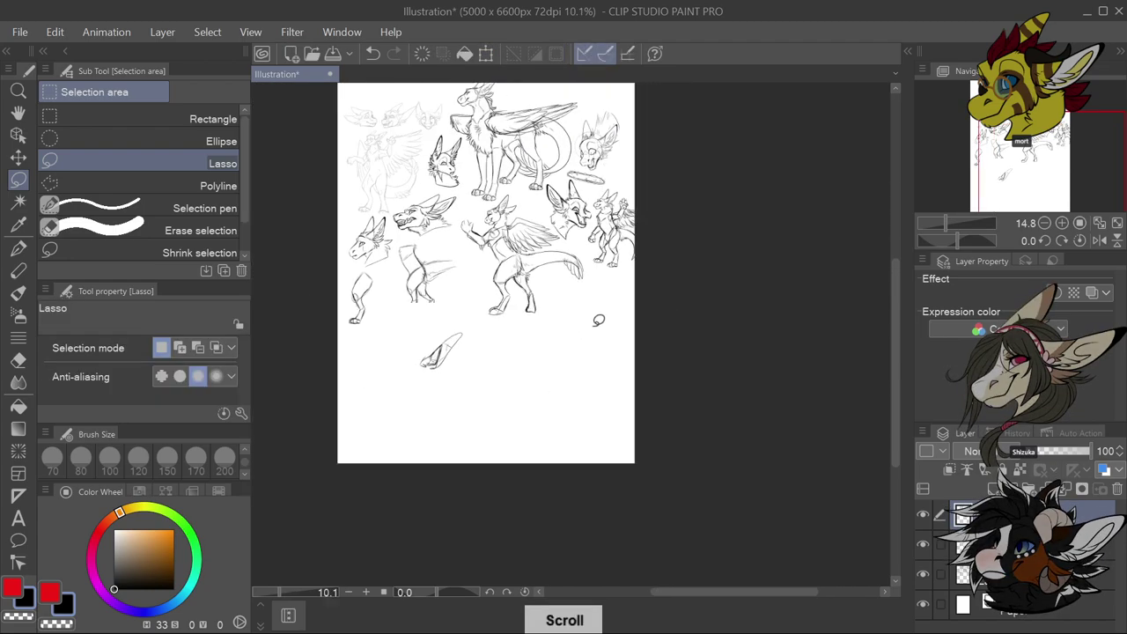
{"action": "scroll", "coordinate": [563, 334], "scroll_direction": "up", "scroll_amount": 2}
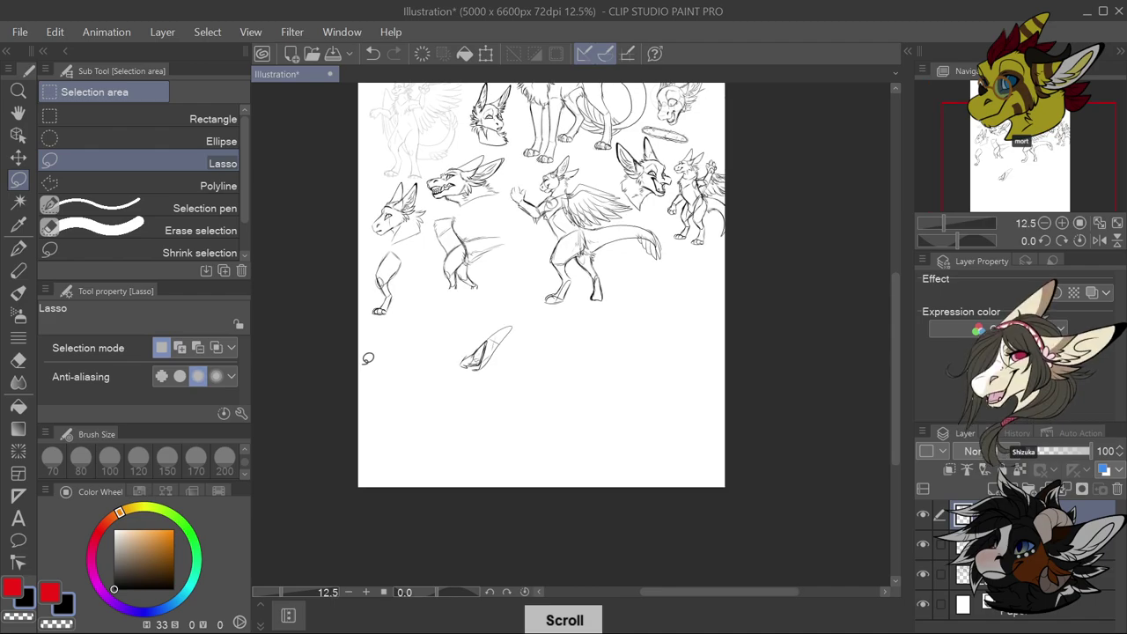
{"action": "left_click", "coordinate": [1089, 498]}
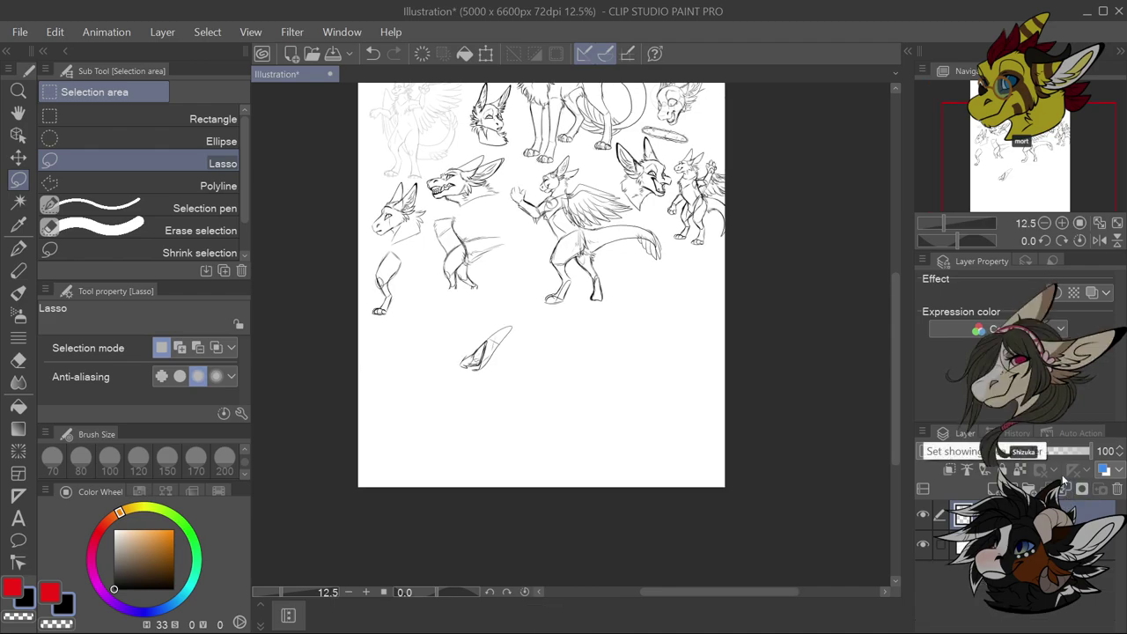
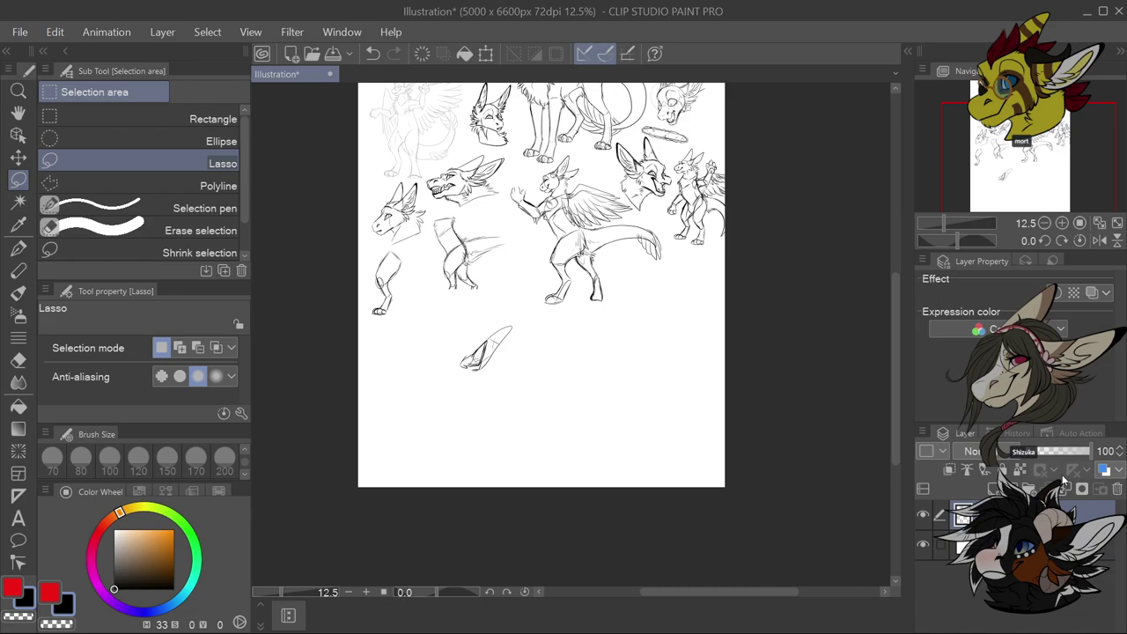
Set the G-pen size to 7 and draw a small oval eye and a curved open mouth in the empty area below the winged dragon
{"action": "scroll", "coordinate": [566, 411], "scroll_direction": "down", "scroll_amount": 2}
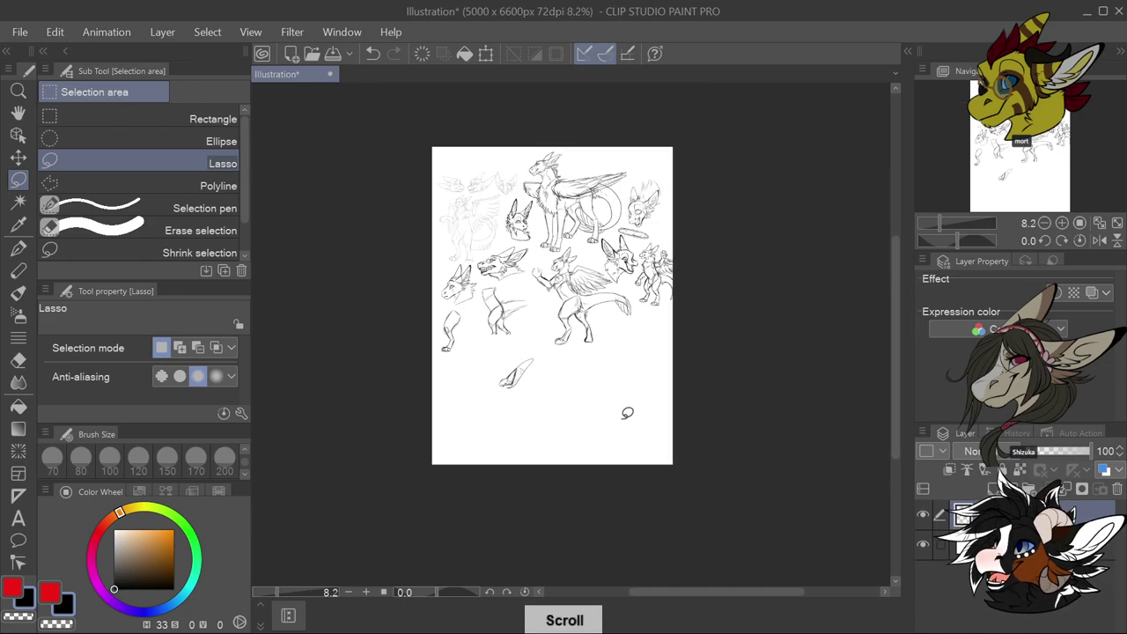
{"action": "scroll", "coordinate": [595, 414], "scroll_direction": "up", "scroll_amount": 4}
{"action": "scroll", "coordinate": [581, 405], "scroll_direction": "up", "scroll_amount": 1}
{"action": "key", "text": "p"}
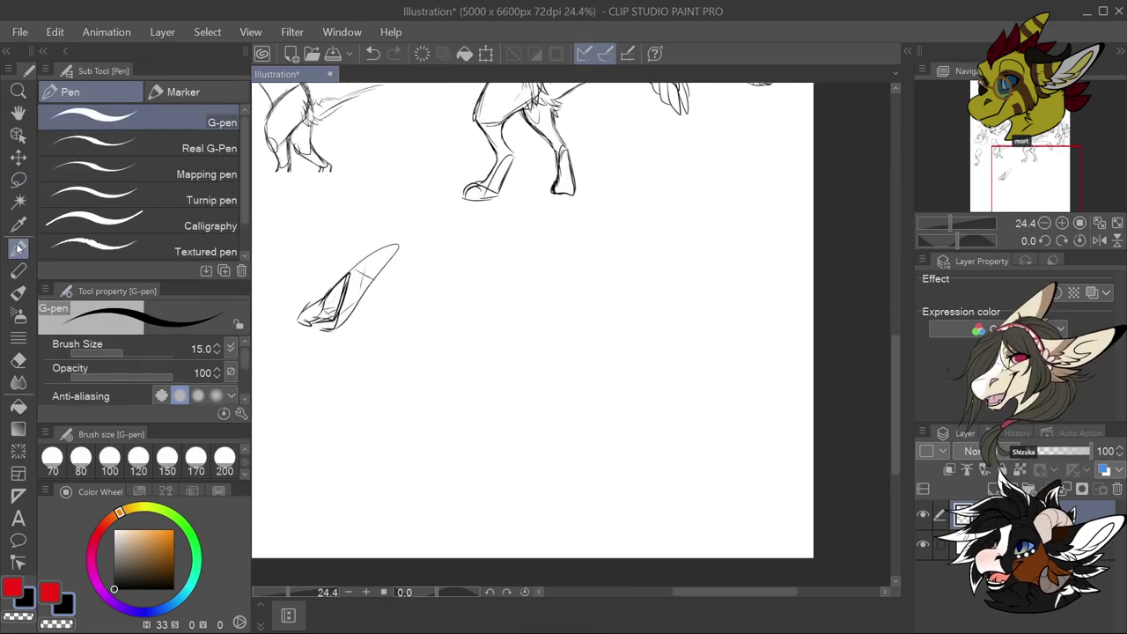
{"action": "scroll", "coordinate": [245, 454], "scroll_direction": "up", "scroll_amount": 5}
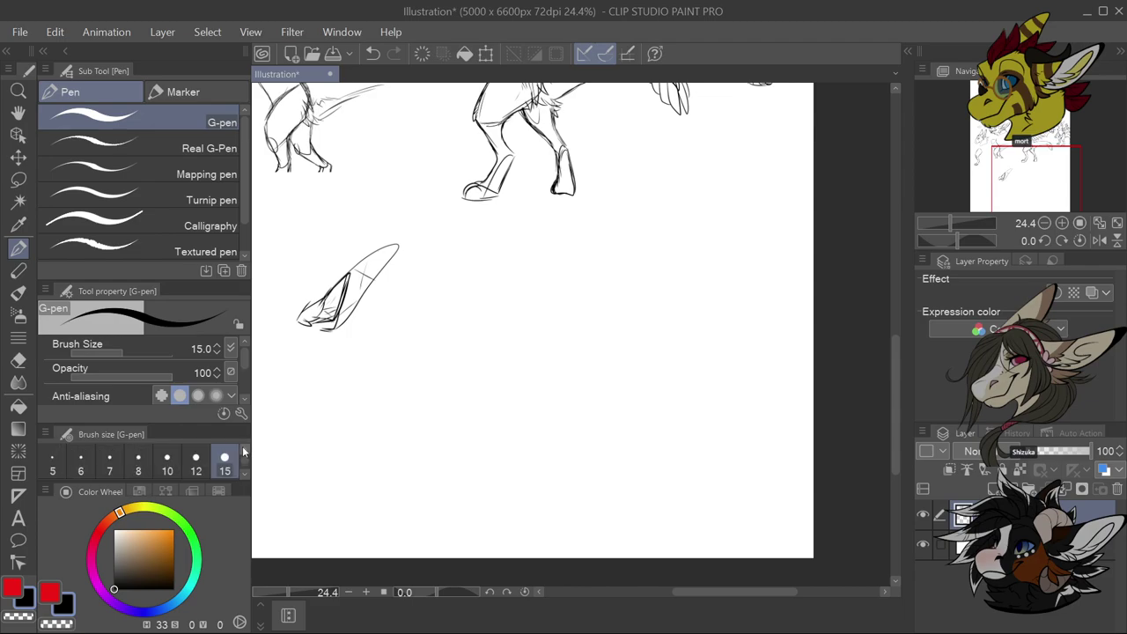
{"action": "left_click", "coordinate": [110, 459]}
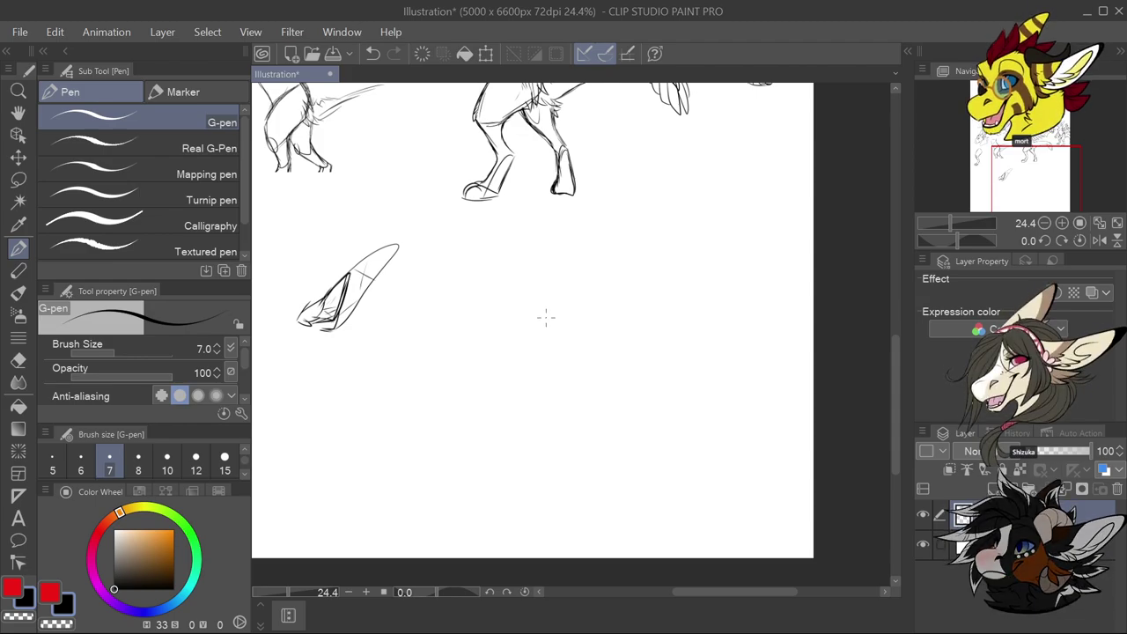
{"action": "left_click_drag", "start_coordinate": [613, 301], "coordinate": [613, 320]}
{"action": "key", "text": "ctrl+z"}
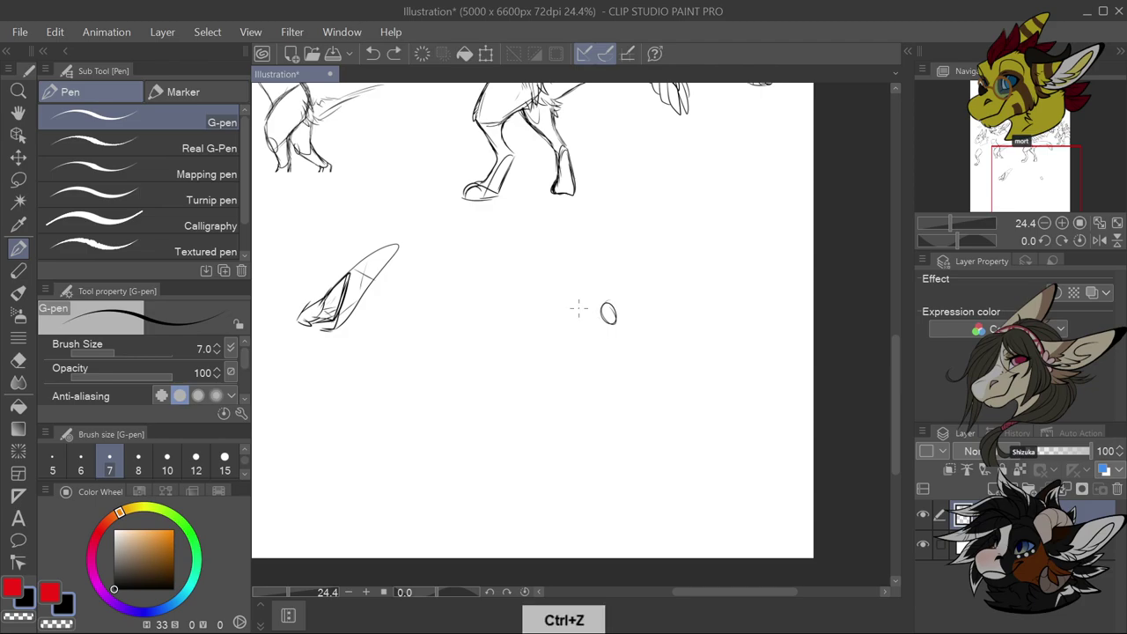
{"action": "mouse_move", "coordinate": [569, 308]}
{"action": "left_mouse_down"}
{"action": "mouse_move", "coordinate": [586, 311]}
{"action": "mouse_move", "coordinate": [573, 308]}
{"action": "mouse_move", "coordinate": [588, 357]}
{"action": "mouse_move", "coordinate": [599, 331]}
{"action": "mouse_move", "coordinate": [584, 319]}
{"action": "left_mouse_up"}
{"action": "key", "text": "ctrl+z"}
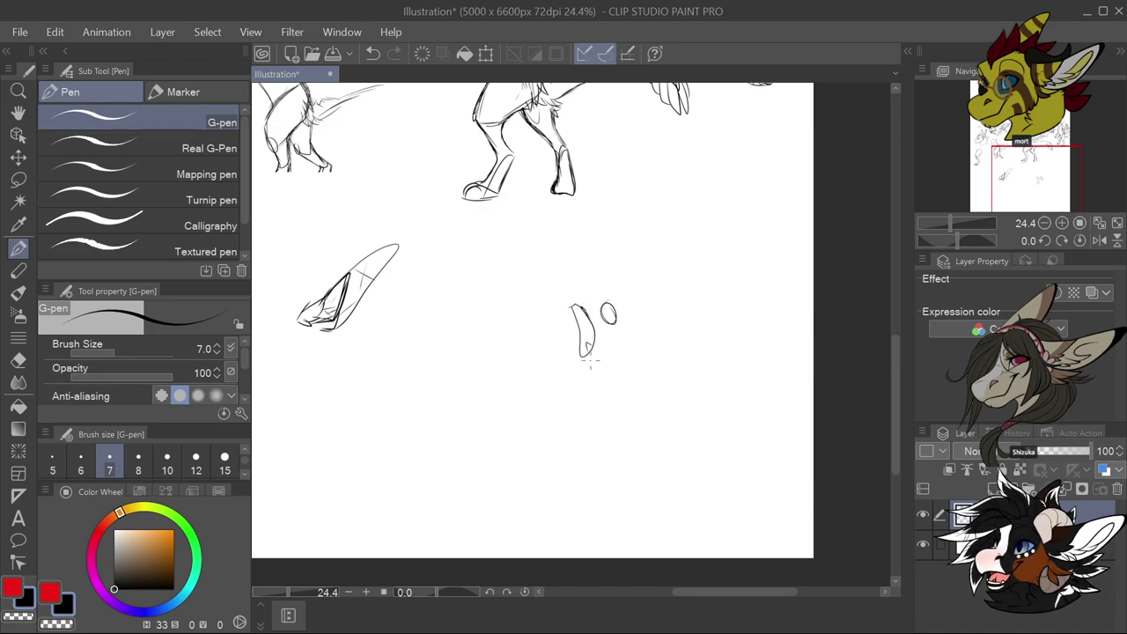
{"action": "scroll", "coordinate": [590, 362], "scroll_direction": "up", "scroll_amount": 1}
{"action": "key", "text": "ctrl+2"}
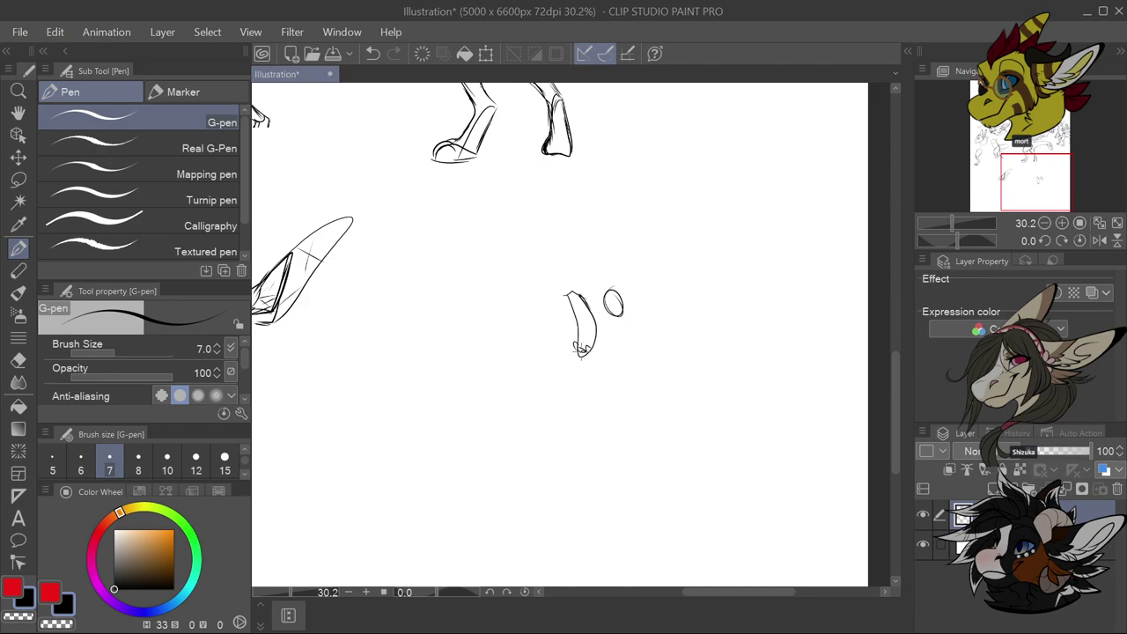
Raise the brush size to 12, darken the tip of the lower jaw and draw the tongue inside the open mouth
{"action": "key", "text": "bracketright"}
{"action": "key", "text": "bracketright"}
{"action": "key", "text": "bracketright"}
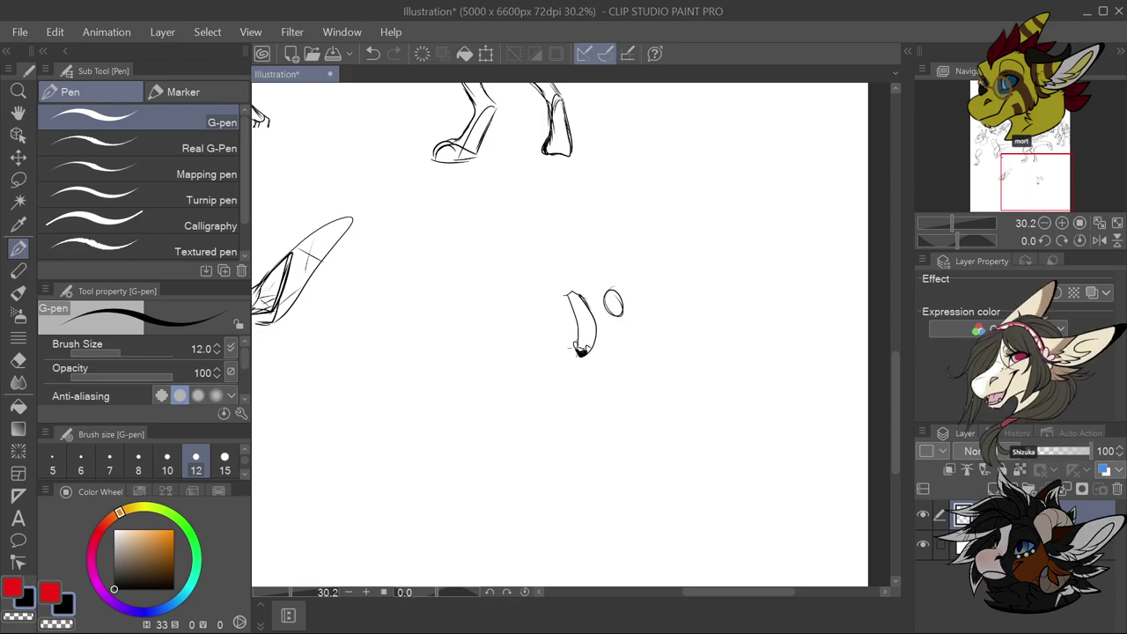
{"action": "left_click_drag", "start_coordinate": [584, 315], "coordinate": [584, 328]}
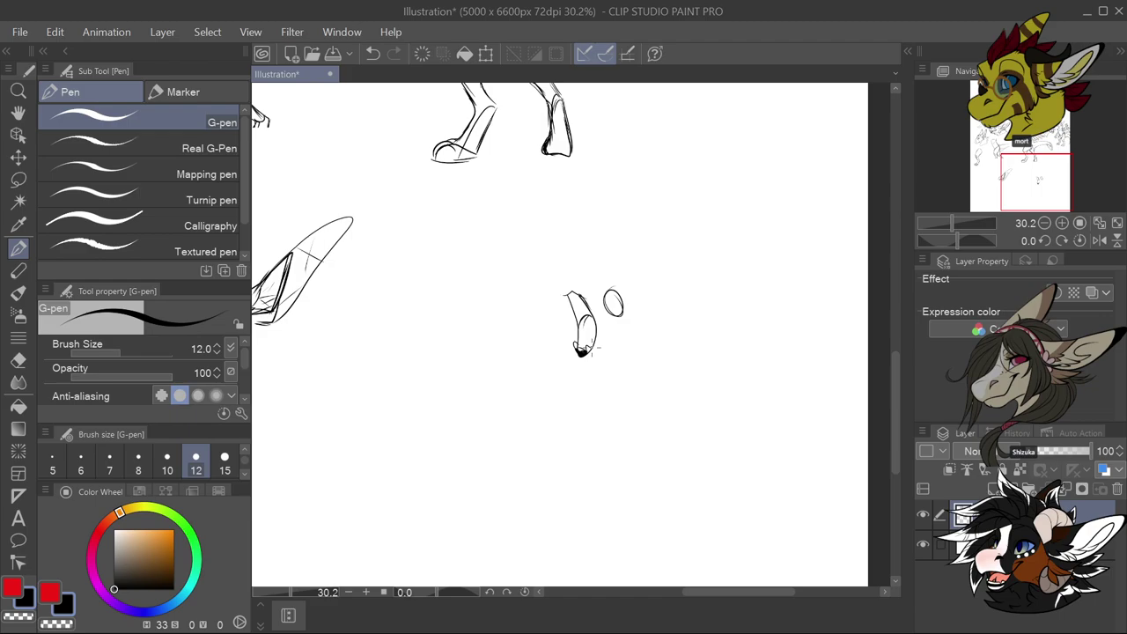
Draw the snout and lower jaw around the open mouth, with a furry cheek, throat line and long swept-back ear
{"action": "mouse_move", "coordinate": [558, 282]}
{"action": "left_mouse_down"}
{"action": "mouse_move", "coordinate": [562, 296]}
{"action": "mouse_move", "coordinate": [557, 282]}
{"action": "mouse_move", "coordinate": [592, 278]}
{"action": "mouse_move", "coordinate": [557, 280]}
{"action": "left_mouse_up"}
{"action": "key", "text": "ctrl+z"}
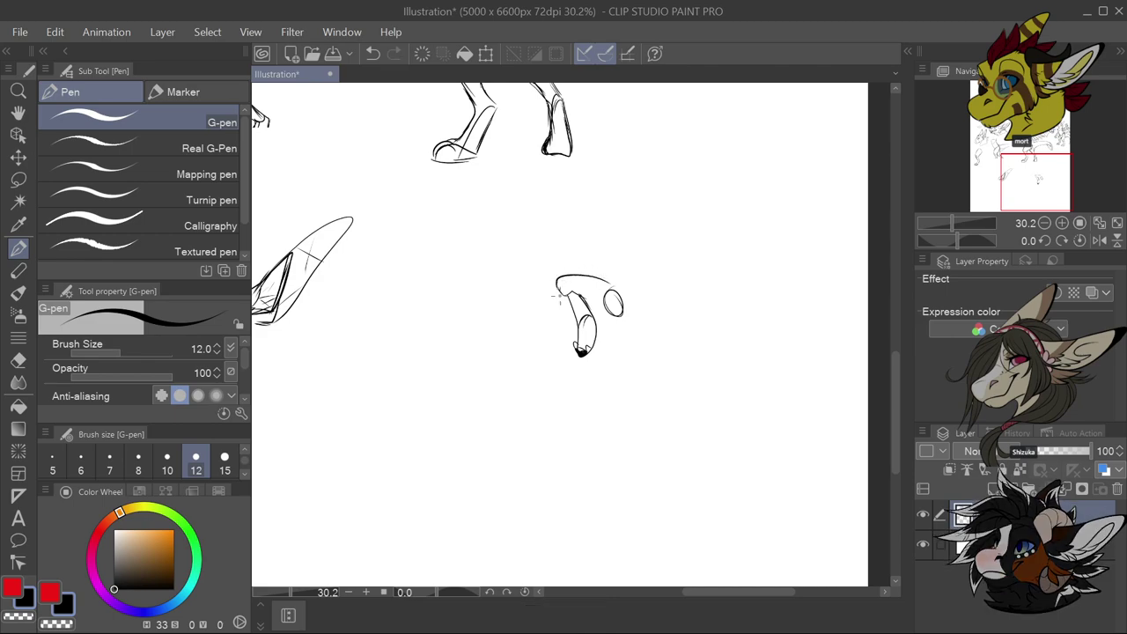
{"action": "left_click_drag", "start_coordinate": [582, 365], "coordinate": [635, 331]}
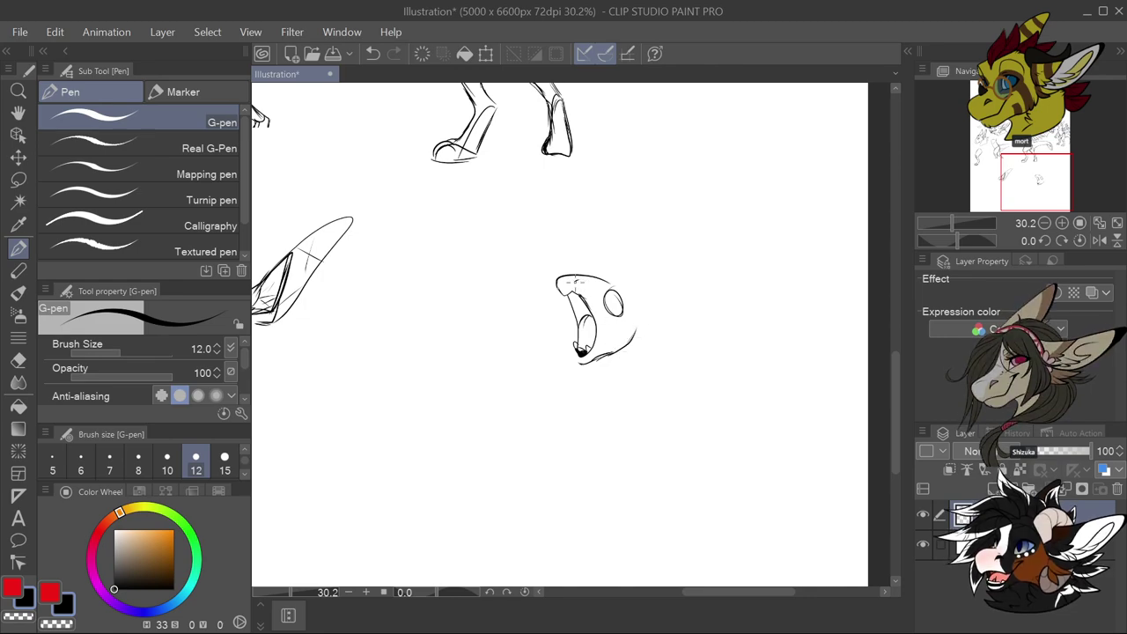
{"action": "mouse_move", "coordinate": [636, 333]}
{"action": "left_mouse_down"}
{"action": "mouse_move", "coordinate": [631, 305]}
{"action": "mouse_move", "coordinate": [655, 312]}
{"action": "mouse_move", "coordinate": [631, 344]}
{"action": "mouse_move", "coordinate": [669, 331]}
{"action": "mouse_move", "coordinate": [666, 317]}
{"action": "mouse_move", "coordinate": [749, 338]}
{"action": "mouse_move", "coordinate": [603, 368]}
{"action": "mouse_move", "coordinate": [626, 381]}
{"action": "mouse_move", "coordinate": [630, 361]}
{"action": "mouse_move", "coordinate": [636, 373]}
{"action": "mouse_move", "coordinate": [614, 390]}
{"action": "left_mouse_up"}
{"action": "mouse_move", "coordinate": [639, 337]}
{"action": "left_mouse_down"}
{"action": "mouse_move", "coordinate": [651, 341]}
{"action": "mouse_move", "coordinate": [633, 355]}
{"action": "mouse_move", "coordinate": [642, 362]}
{"action": "mouse_move", "coordinate": [702, 349]}
{"action": "left_mouse_up"}
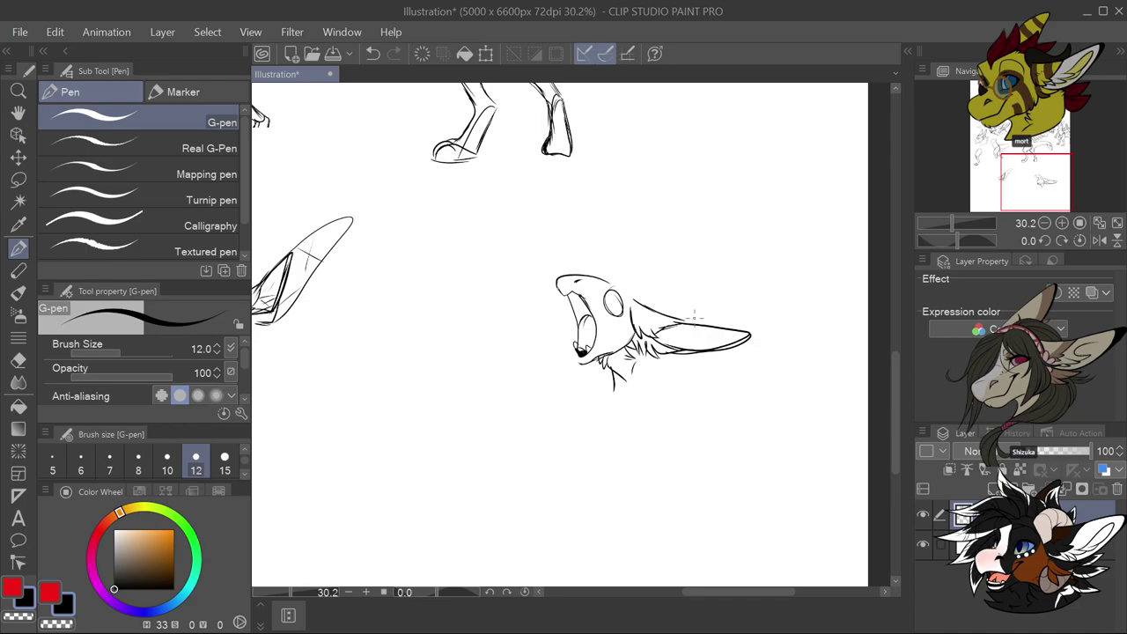
{"action": "left_click_drag", "start_coordinate": [598, 274], "coordinate": [653, 306]}
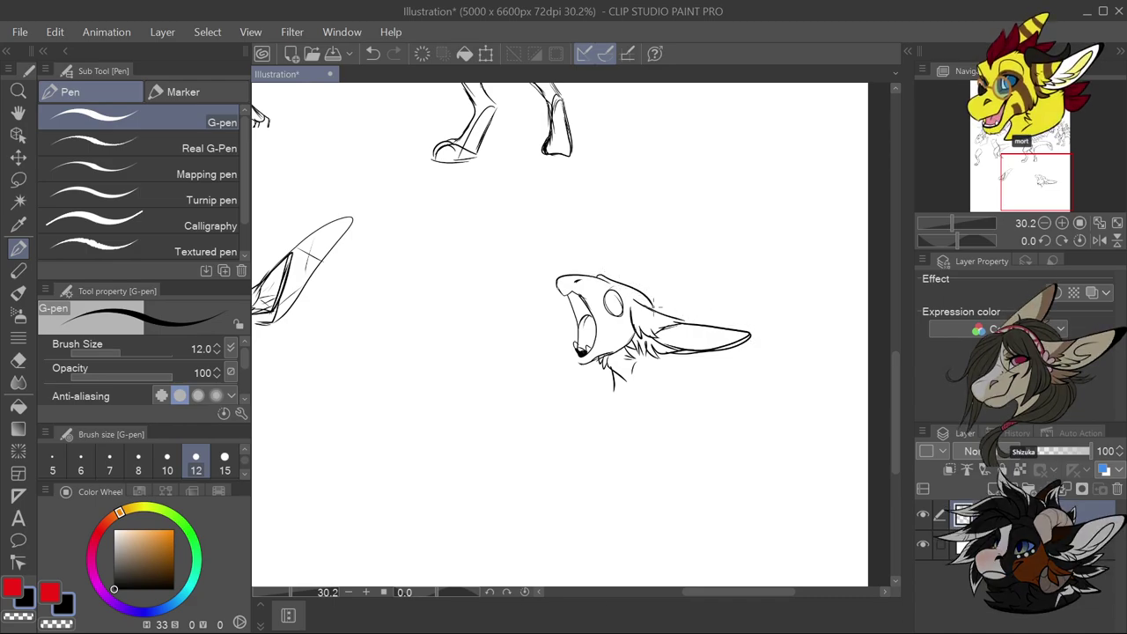
{"action": "key", "text": "ctrl+z"}
{"action": "left_click_drag", "start_coordinate": [592, 275], "coordinate": [655, 300]}
{"action": "key", "text": "ctrl+z"}
{"action": "key", "text": "ctrl+z"}
{"action": "mouse_move", "coordinate": [588, 278]}
{"action": "left_mouse_down"}
{"action": "mouse_move", "coordinate": [629, 284]}
{"action": "mouse_move", "coordinate": [656, 314]}
{"action": "left_mouse_up"}
{"action": "key", "text": "ctrl+z"}
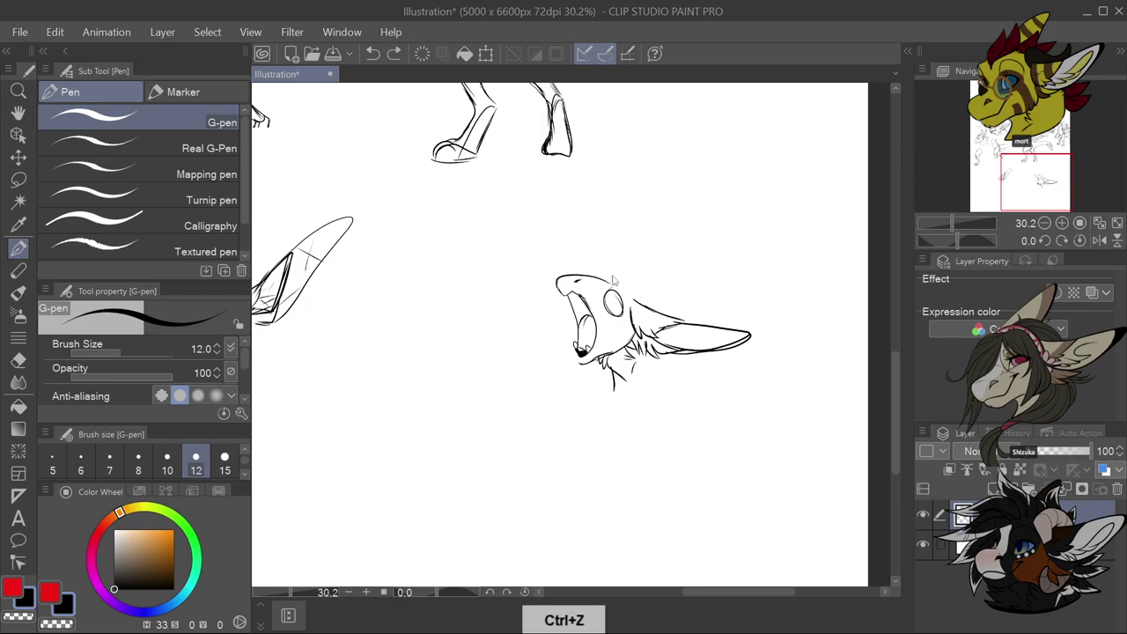
Complete the screaming head's forehead and lower jaw outline and draw a second long ear behind the first
{"action": "left_click_drag", "start_coordinate": [595, 278], "coordinate": [634, 298]}
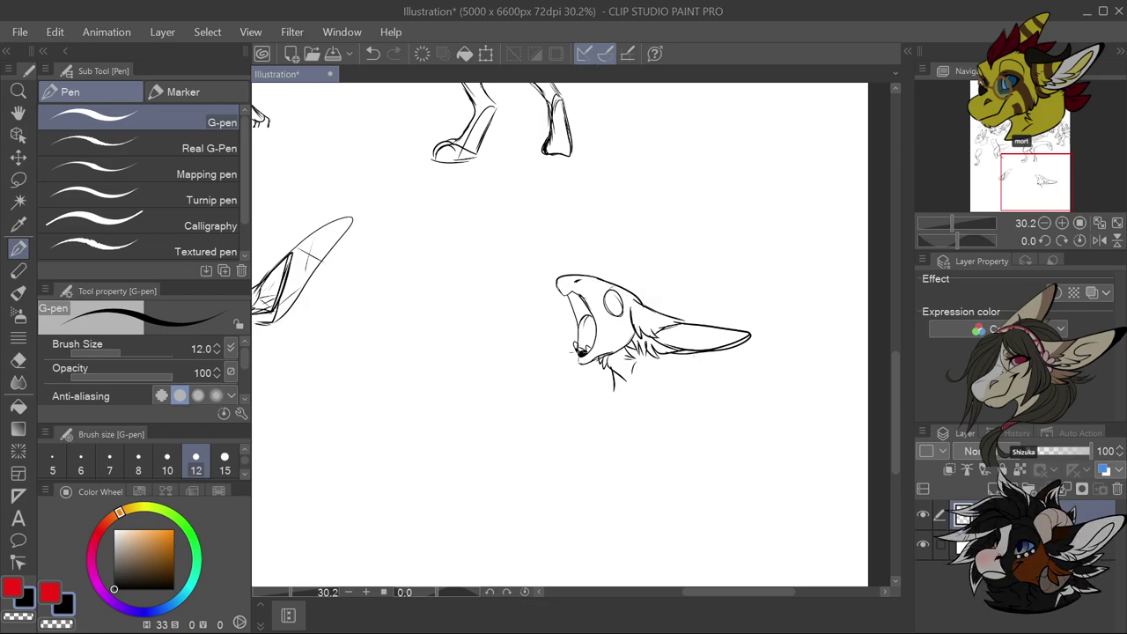
{"action": "mouse_move", "coordinate": [569, 348]}
{"action": "left_mouse_down"}
{"action": "mouse_move", "coordinate": [575, 369]}
{"action": "mouse_move", "coordinate": [593, 363]}
{"action": "left_mouse_up"}
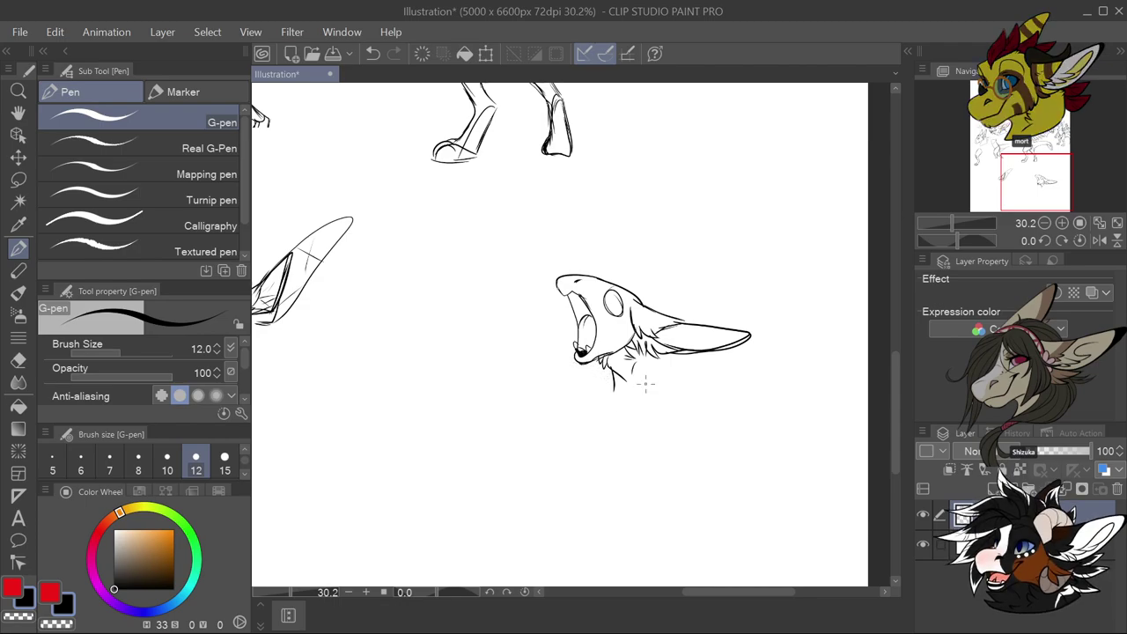
{"action": "mouse_move", "coordinate": [641, 292]}
{"action": "left_mouse_down"}
{"action": "mouse_move", "coordinate": [717, 295]}
{"action": "mouse_move", "coordinate": [644, 313]}
{"action": "left_mouse_up"}
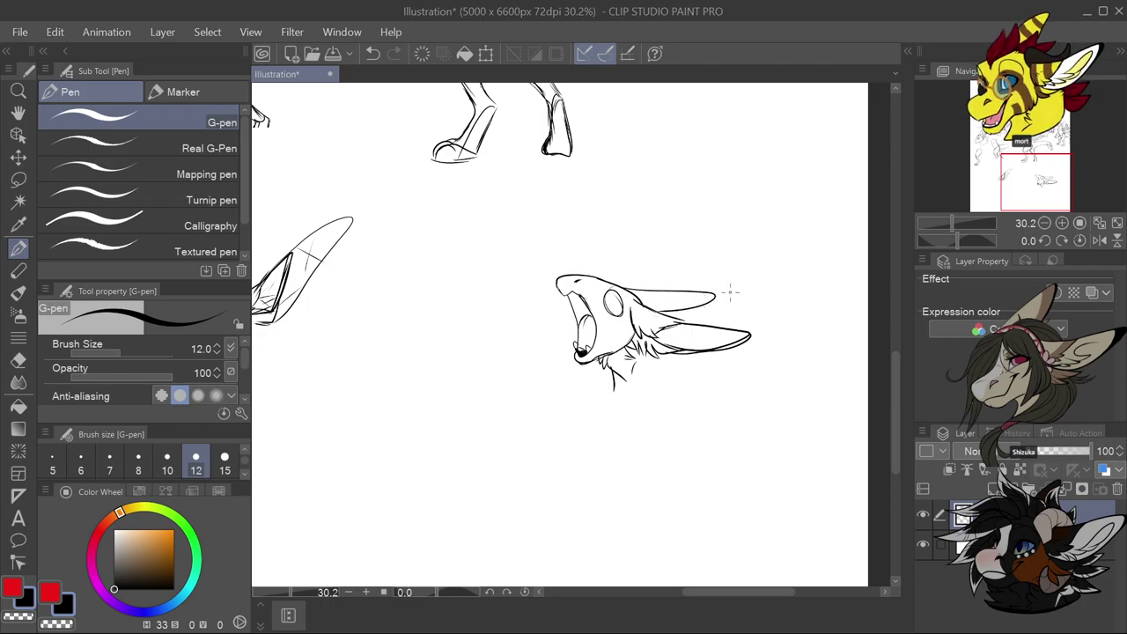
{"action": "left_click_drag", "start_coordinate": [712, 296], "coordinate": [700, 308]}
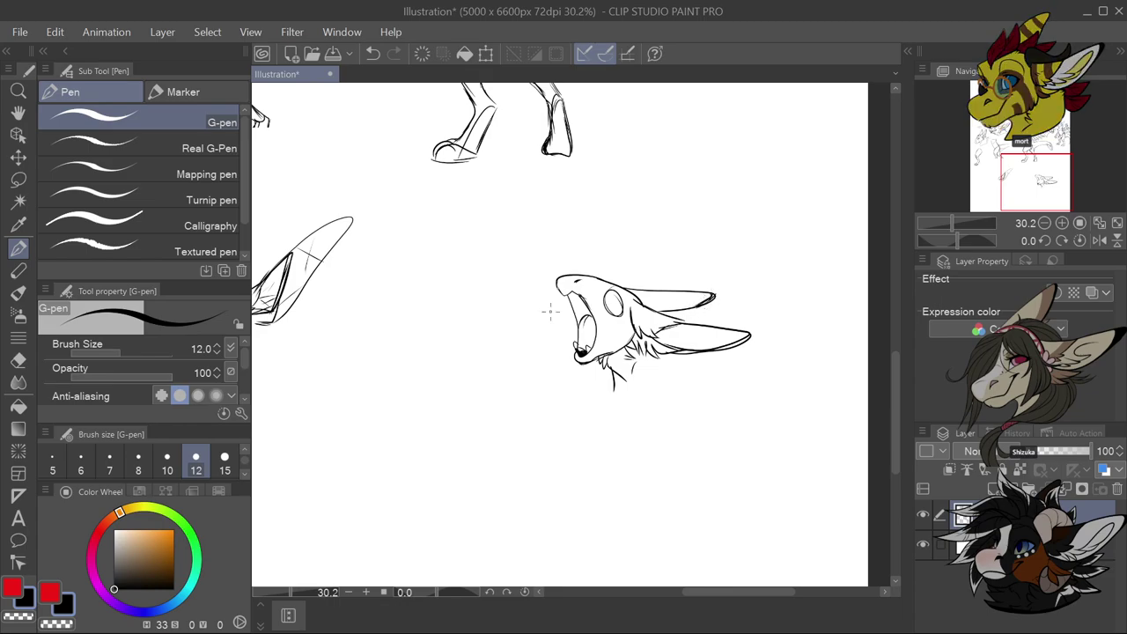
Hand-letter "AHH" in front of the screaming head's open mouth
{"action": "left_click_drag", "start_coordinate": [526, 296], "coordinate": [515, 330]}
{"action": "mouse_move", "coordinate": [525, 296]}
{"action": "left_mouse_down"}
{"action": "mouse_move", "coordinate": [532, 320]}
{"action": "mouse_move", "coordinate": [550, 318]}
{"action": "left_mouse_up"}
{"action": "left_click_drag", "start_coordinate": [542, 308], "coordinate": [559, 324]}
{"action": "left_click_drag", "start_coordinate": [558, 309], "coordinate": [569, 319]}
Thicken the near ear's tip and the upper lip with its tooth, and draw the back of the neck
{"action": "left_click_drag", "start_coordinate": [742, 326], "coordinate": [733, 346]}
{"action": "mouse_move", "coordinate": [558, 280]}
{"action": "left_mouse_down"}
{"action": "mouse_move", "coordinate": [579, 276]}
{"action": "mouse_move", "coordinate": [570, 296]}
{"action": "mouse_move", "coordinate": [591, 306]}
{"action": "mouse_move", "coordinate": [572, 299]}
{"action": "left_mouse_up"}
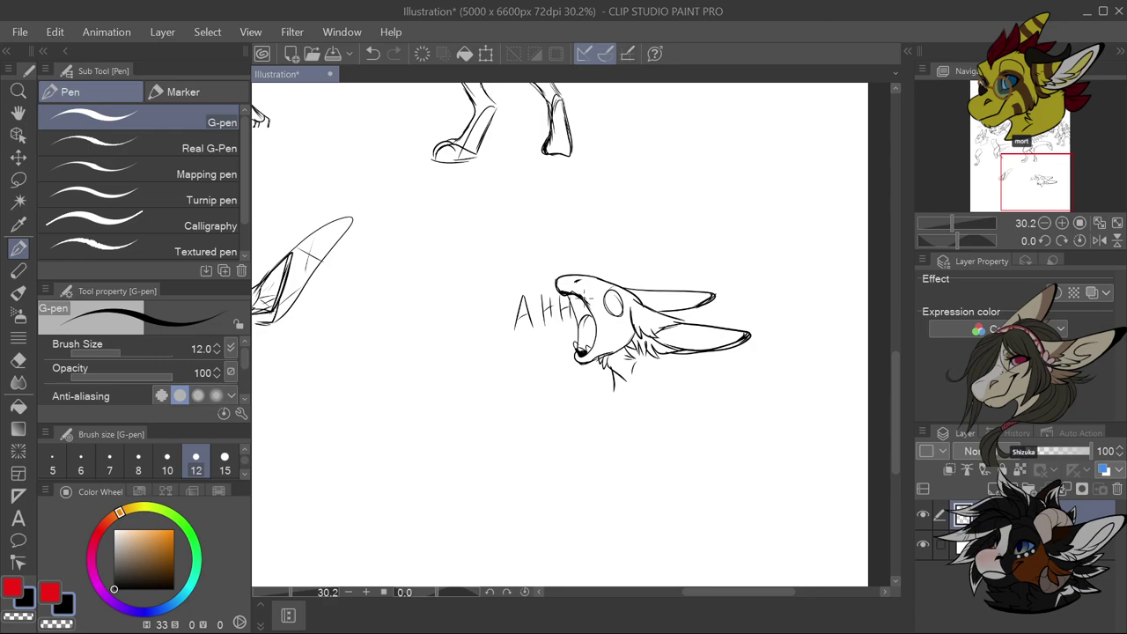
{"action": "key", "text": "ctrl+z"}
{"action": "left_click_drag", "start_coordinate": [570, 294], "coordinate": [588, 306]}
{"action": "left_click_drag", "start_coordinate": [646, 352], "coordinate": [627, 388]}
Draw a wing of long curved feathers fanning out behind and below the screaming head's near ear
{"action": "mouse_move", "coordinate": [709, 310]}
{"action": "left_mouse_down"}
{"action": "mouse_move", "coordinate": [745, 305]}
{"action": "mouse_move", "coordinate": [728, 298]}
{"action": "mouse_move", "coordinate": [726, 307]}
{"action": "mouse_move", "coordinate": [783, 294]}
{"action": "mouse_move", "coordinate": [822, 301]}
{"action": "mouse_move", "coordinate": [758, 329]}
{"action": "left_mouse_up"}
{"action": "key", "text": "ctrl+z"}
{"action": "key", "text": "ctrl+z"}
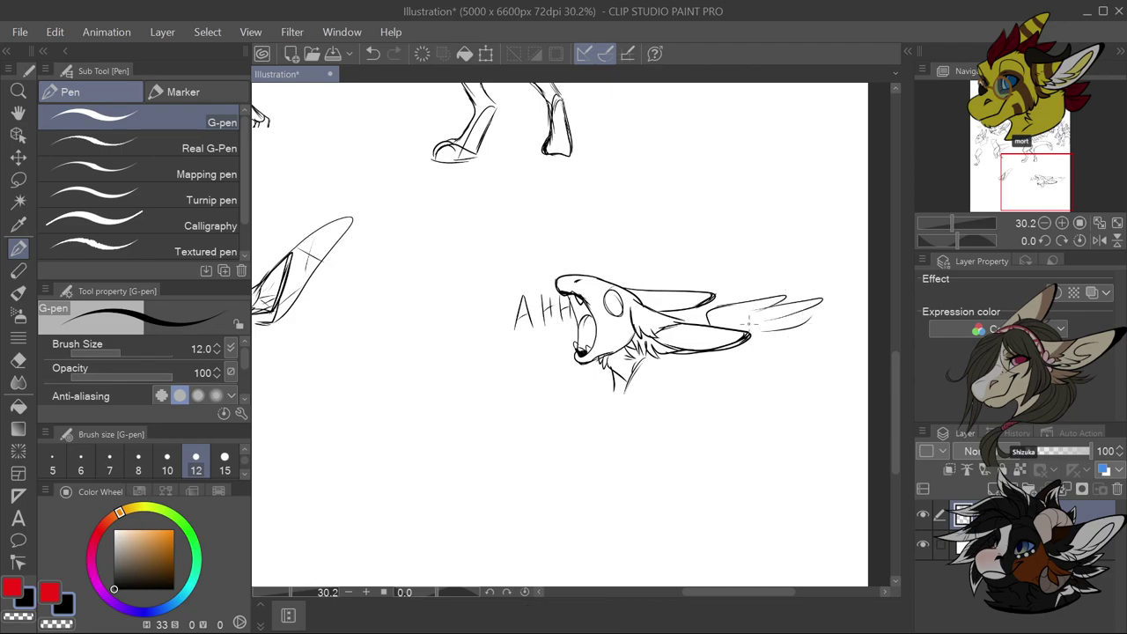
{"action": "mouse_move", "coordinate": [806, 331]}
{"action": "left_mouse_down"}
{"action": "mouse_move", "coordinate": [776, 344]}
{"action": "mouse_move", "coordinate": [795, 348]}
{"action": "mouse_move", "coordinate": [777, 356]}
{"action": "mouse_move", "coordinate": [710, 375]}
{"action": "mouse_move", "coordinate": [782, 381]}
{"action": "left_mouse_up"}
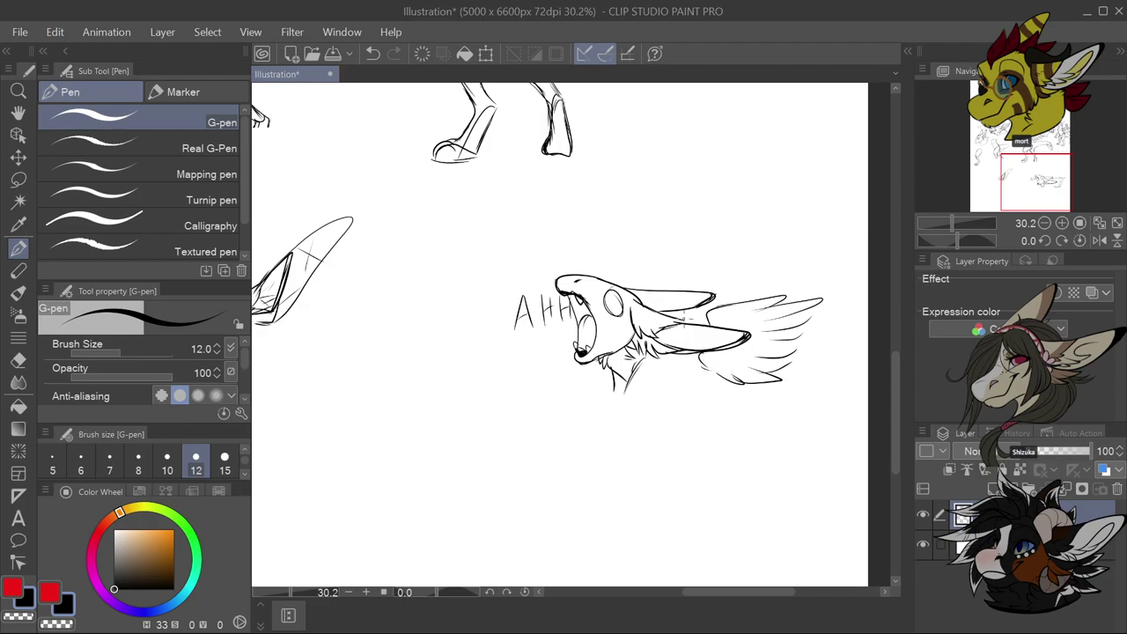
Add a second set of long wing feathers rising behind the far ear
{"action": "mouse_move", "coordinate": [676, 293]}
{"action": "left_mouse_down"}
{"action": "mouse_move", "coordinate": [759, 248]}
{"action": "mouse_move", "coordinate": [778, 252]}
{"action": "mouse_move", "coordinate": [750, 276]}
{"action": "mouse_move", "coordinate": [782, 279]}
{"action": "left_mouse_up"}
{"action": "mouse_move", "coordinate": [785, 274]}
{"action": "left_mouse_down"}
{"action": "mouse_move", "coordinate": [756, 289]}
{"action": "mouse_move", "coordinate": [776, 290]}
{"action": "left_mouse_up"}
{"action": "left_click_drag", "start_coordinate": [787, 288], "coordinate": [764, 298]}
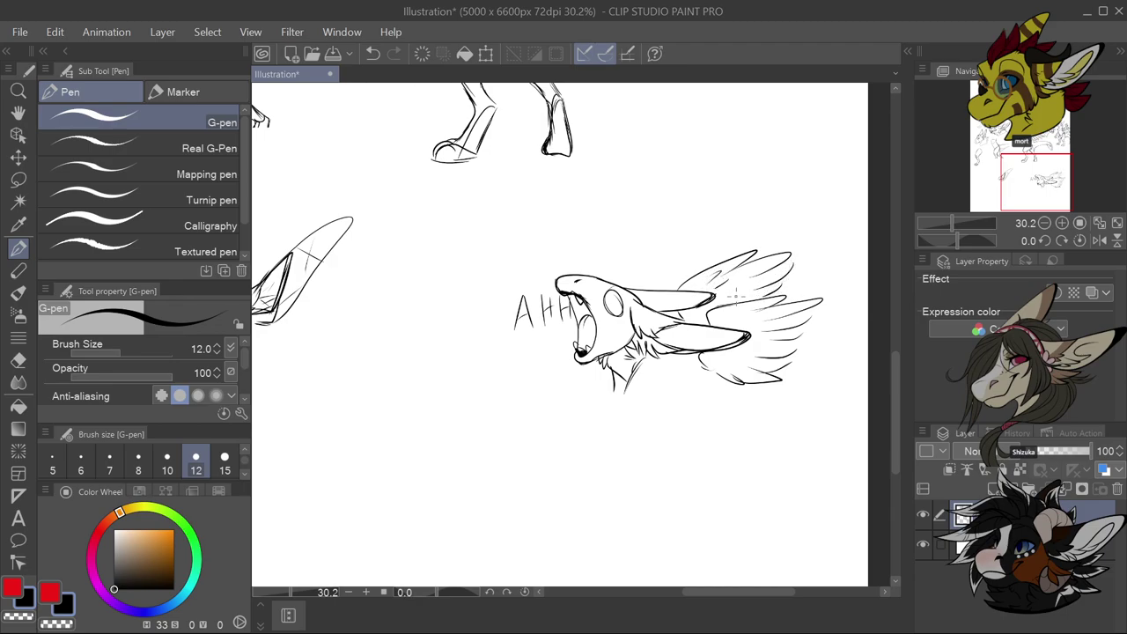
Extend the screaming dragon's neck lines downward and sketch the shoulder with a small fur tuft beneath the wing
{"action": "left_click_drag", "start_coordinate": [638, 362], "coordinate": [615, 417]}
{"action": "left_click_drag", "start_coordinate": [615, 377], "coordinate": [606, 412]}
{"action": "left_click_drag", "start_coordinate": [603, 406], "coordinate": [701, 413]}
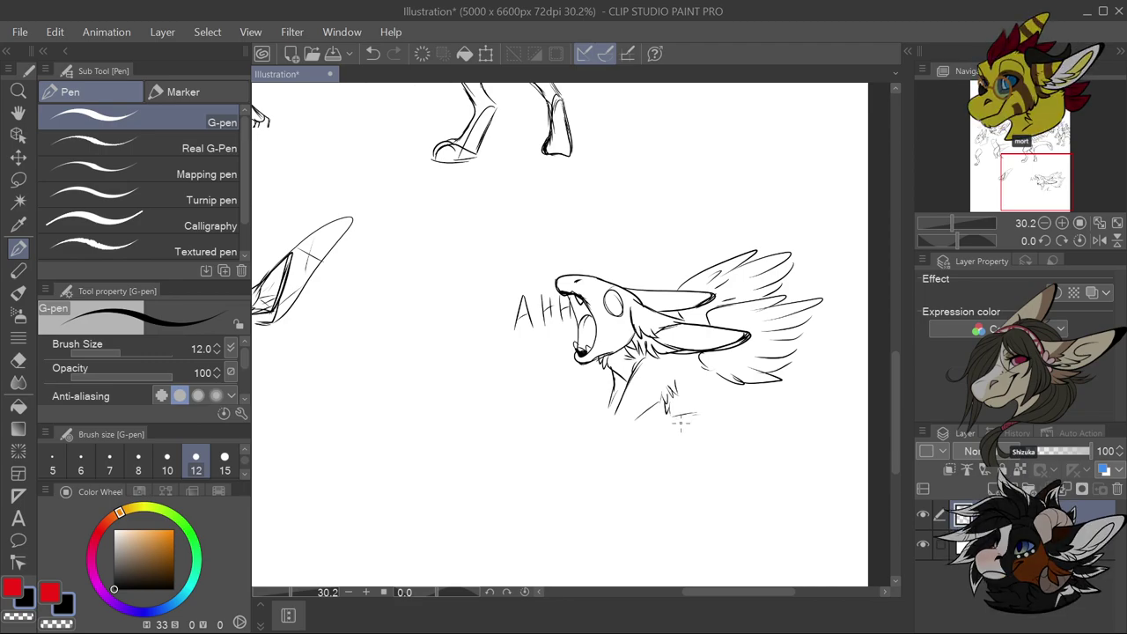
Examine the whole sheet of studies and the empty areas around the screaming dragon head
{"action": "scroll", "coordinate": [680, 425], "scroll_direction": "down", "scroll_amount": 5}
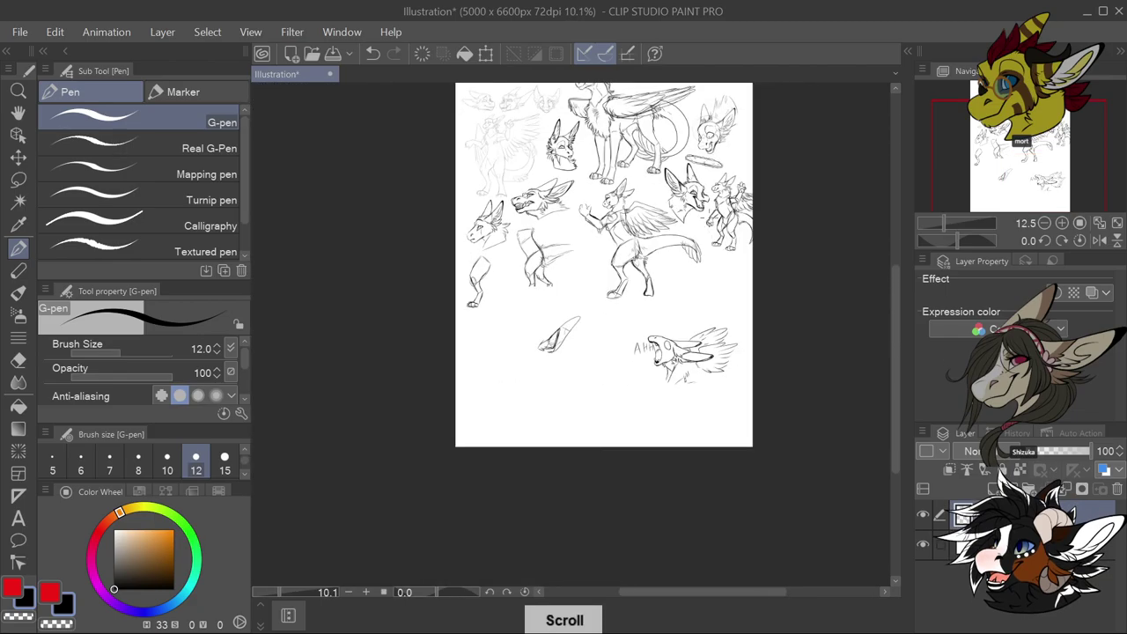
{"action": "scroll", "coordinate": [772, 282], "scroll_direction": "up", "scroll_amount": 6}
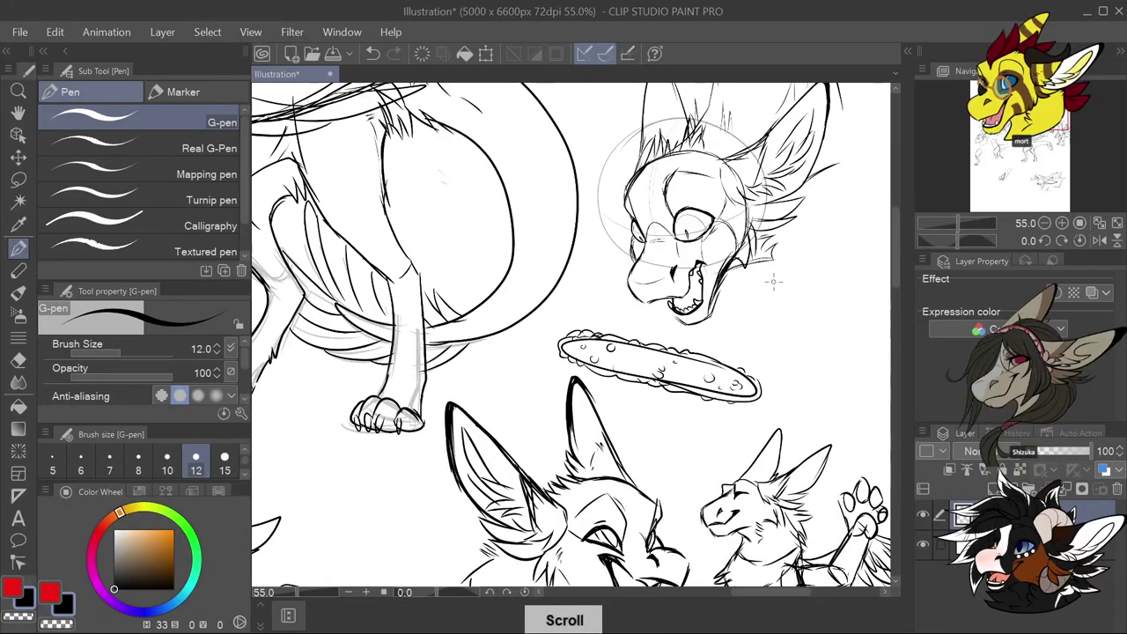
{"action": "scroll", "coordinate": [772, 282], "scroll_direction": "down", "scroll_amount": 3}
{"action": "scroll", "coordinate": [644, 542], "scroll_direction": "up", "scroll_amount": 2}
{"action": "scroll", "coordinate": [644, 541], "scroll_direction": "down", "scroll_amount": 6}
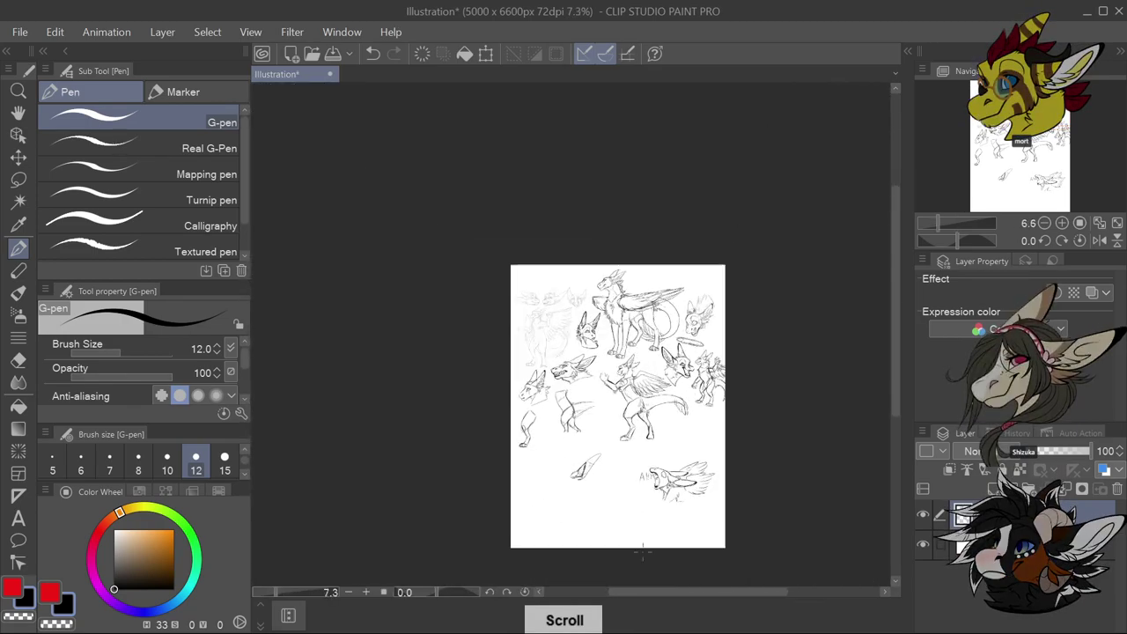
{"action": "scroll", "coordinate": [643, 542], "scroll_direction": "up", "scroll_amount": 5}
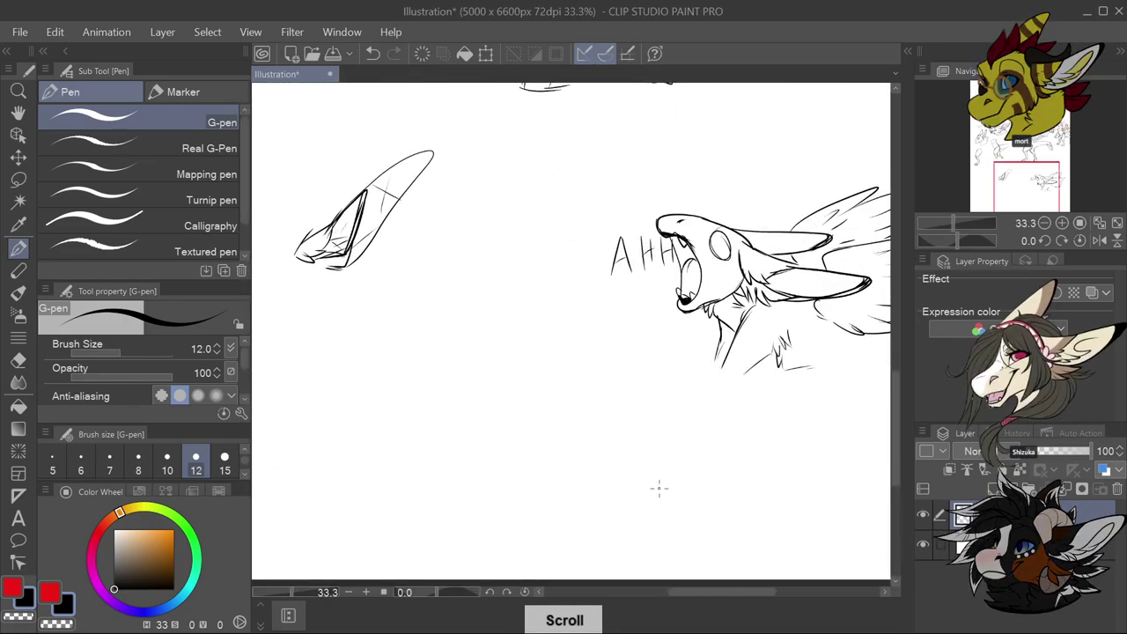
{"action": "scroll", "coordinate": [658, 488], "scroll_direction": "down", "scroll_amount": 3}
{"action": "scroll", "coordinate": [792, 267], "scroll_direction": "up", "scroll_amount": 4}
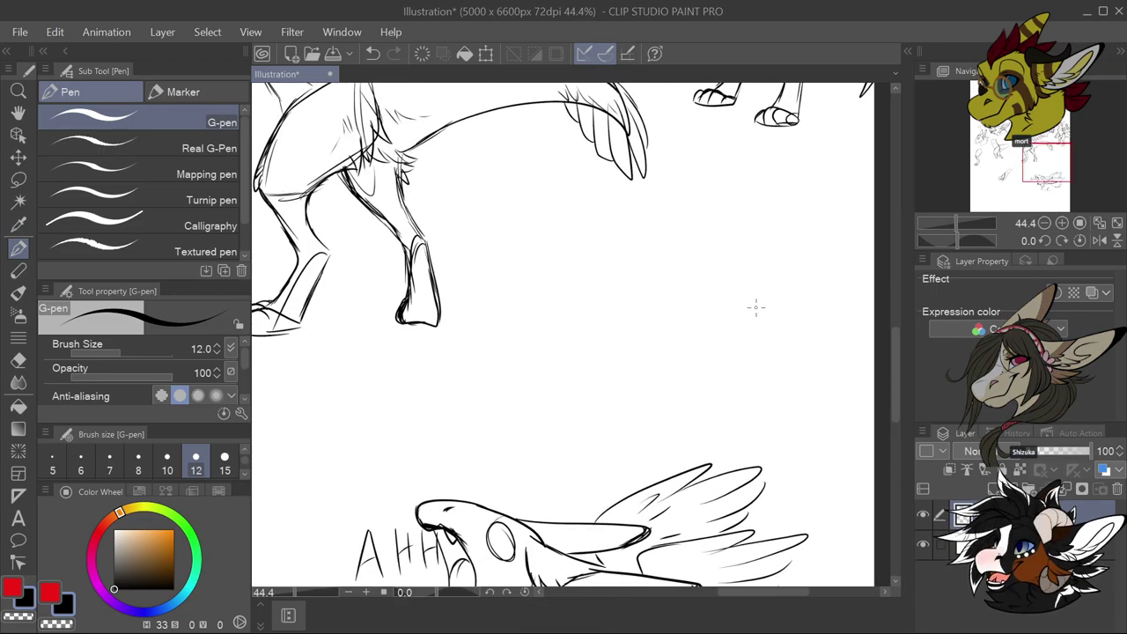
Set the G-pen brush size to 25 and draw a thick slanted triangle in the empty area above the screaming dragon head
{"action": "scroll", "coordinate": [243, 457], "scroll_direction": "down", "scroll_amount": 2}
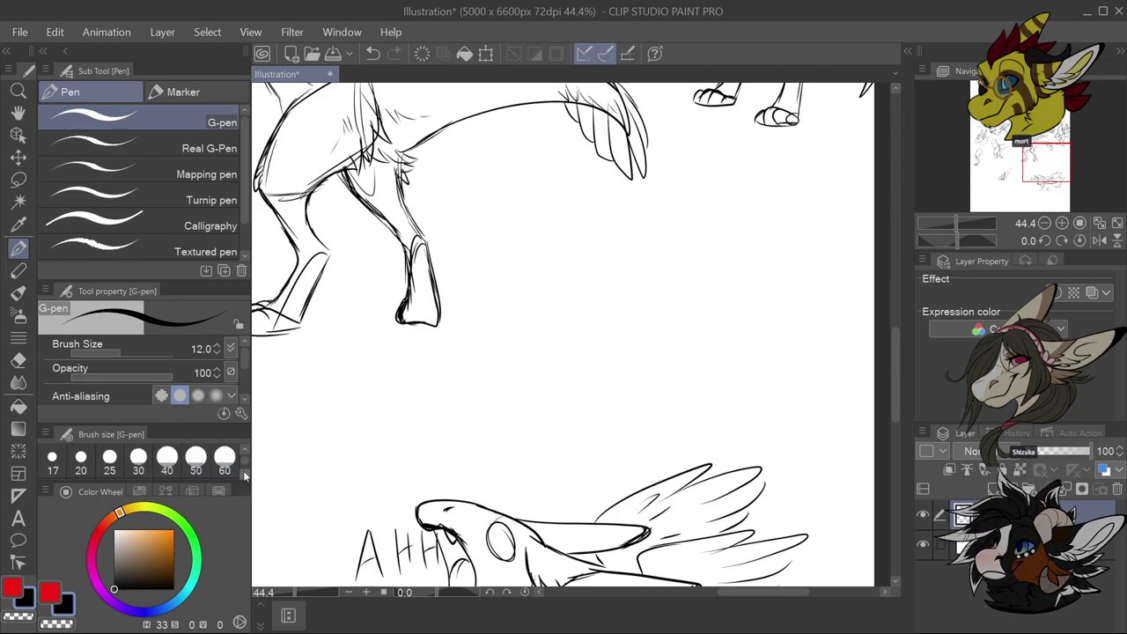
{"action": "left_click", "coordinate": [225, 458]}
{"action": "left_click", "coordinate": [116, 463]}
{"action": "mouse_move", "coordinate": [710, 208]}
{"action": "left_mouse_down"}
{"action": "mouse_move", "coordinate": [541, 315]}
{"action": "mouse_move", "coordinate": [755, 290]}
{"action": "mouse_move", "coordinate": [712, 208]}
{"action": "left_mouse_up"}
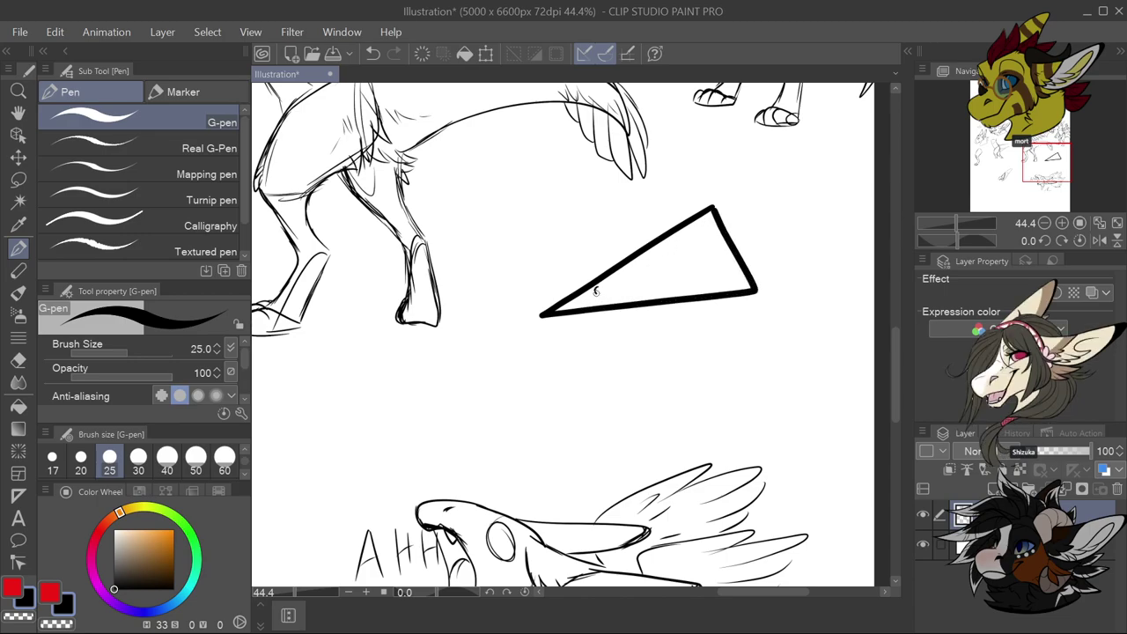
Add arcs across the triangle's two lower corners, plus a round eye and a small tufted ear near its pointed snout
{"action": "left_click_drag", "start_coordinate": [736, 260], "coordinate": [715, 293]}
{"action": "left_click_drag", "start_coordinate": [588, 289], "coordinate": [585, 307]}
{"action": "mouse_move", "coordinate": [621, 268]}
{"action": "left_mouse_down"}
{"action": "mouse_move", "coordinate": [664, 261]}
{"action": "mouse_move", "coordinate": [627, 288]}
{"action": "mouse_move", "coordinate": [625, 275]}
{"action": "mouse_move", "coordinate": [663, 261]}
{"action": "mouse_move", "coordinate": [625, 271]}
{"action": "mouse_move", "coordinate": [668, 267]}
{"action": "mouse_move", "coordinate": [656, 263]}
{"action": "left_mouse_up"}
{"action": "key", "text": "ctrl+z"}
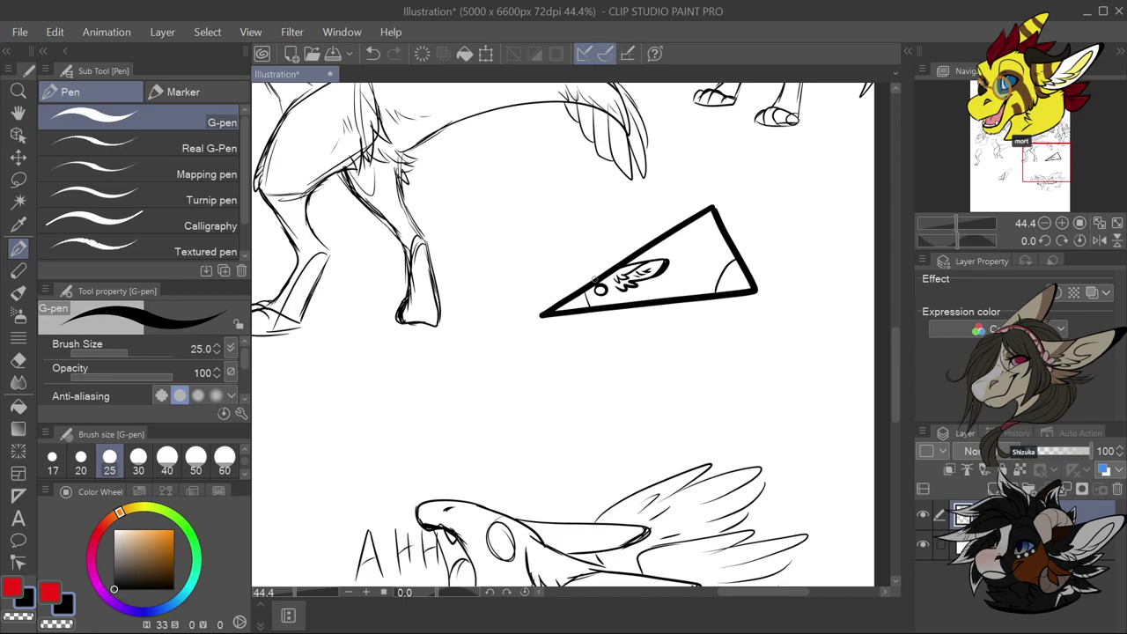
{"action": "key", "text": "ctrl+z"}
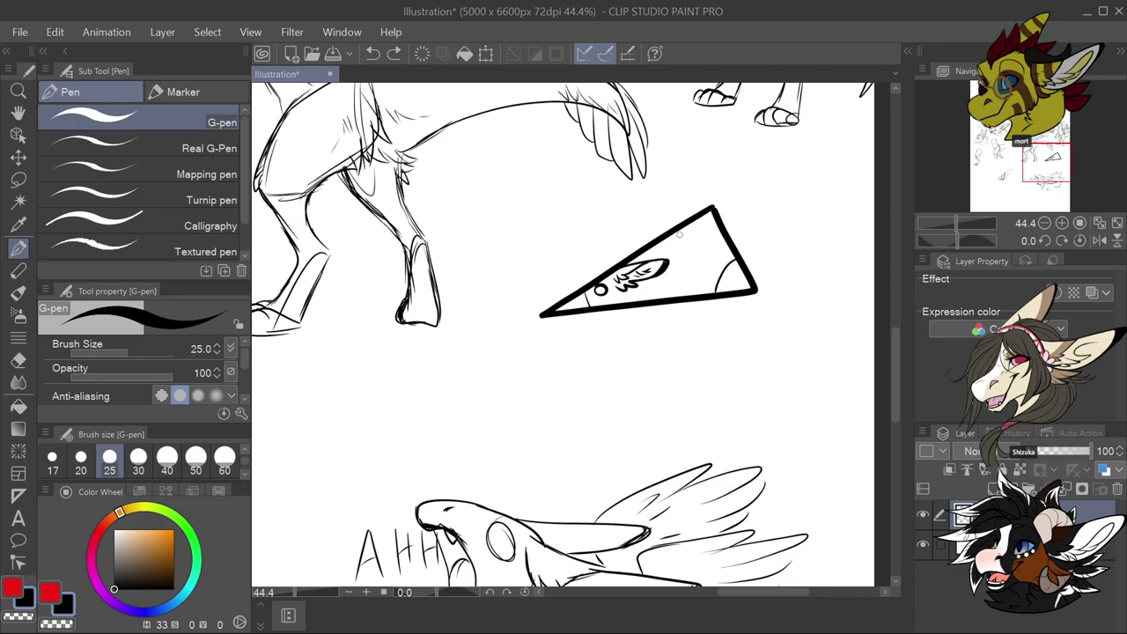
Give the triangle creature two small feathered wings on its upper edge and four short stick legs along its lower edge
{"action": "mouse_move", "coordinate": [639, 240]}
{"action": "left_mouse_down"}
{"action": "mouse_move", "coordinate": [645, 211]}
{"action": "mouse_move", "coordinate": [692, 187]}
{"action": "mouse_move", "coordinate": [672, 228]}
{"action": "mouse_move", "coordinate": [652, 217]}
{"action": "mouse_move", "coordinate": [658, 204]}
{"action": "mouse_move", "coordinate": [669, 226]}
{"action": "mouse_move", "coordinate": [660, 217]}
{"action": "left_mouse_up"}
{"action": "left_click_drag", "start_coordinate": [681, 188], "coordinate": [672, 204]}
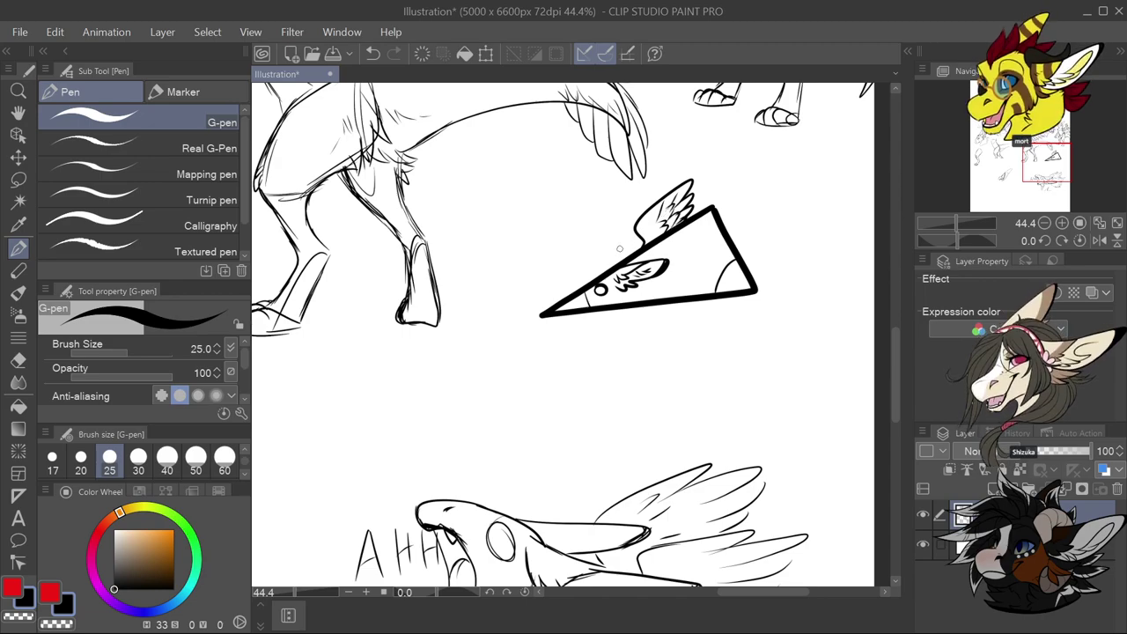
{"action": "mouse_move", "coordinate": [613, 244]}
{"action": "left_mouse_down"}
{"action": "mouse_move", "coordinate": [650, 189]}
{"action": "mouse_move", "coordinate": [657, 198]}
{"action": "mouse_move", "coordinate": [623, 228]}
{"action": "mouse_move", "coordinate": [634, 223]}
{"action": "left_mouse_up"}
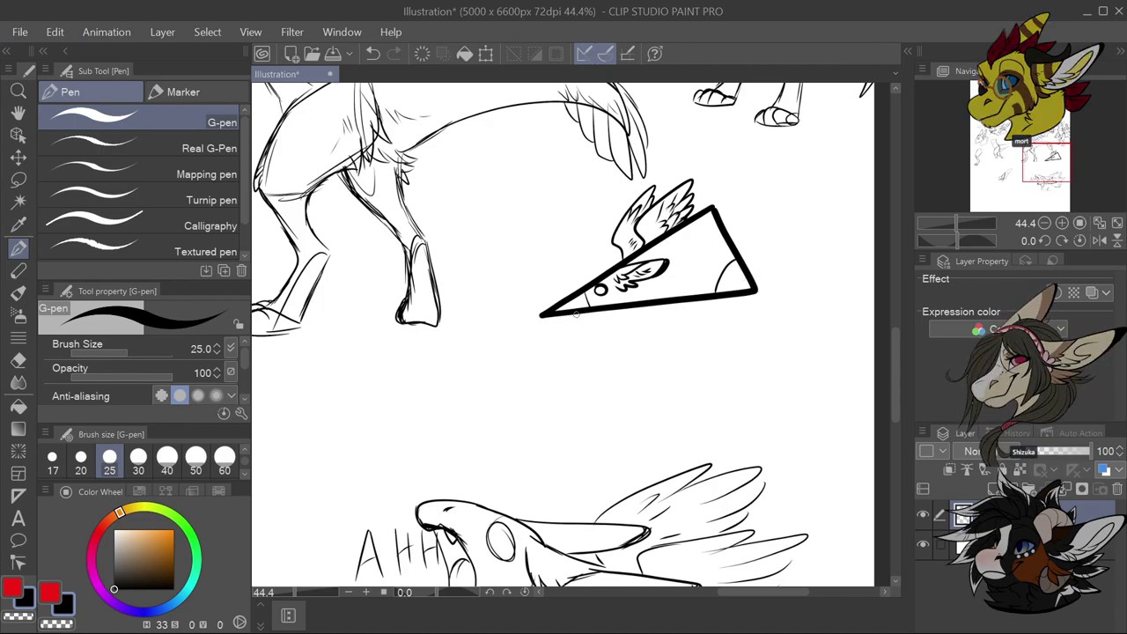
{"action": "left_click_drag", "start_coordinate": [573, 315], "coordinate": [587, 325]}
{"action": "mouse_move", "coordinate": [717, 299]}
{"action": "left_mouse_down"}
{"action": "mouse_move", "coordinate": [719, 313]}
{"action": "mouse_move", "coordinate": [743, 310]}
{"action": "left_mouse_up"}
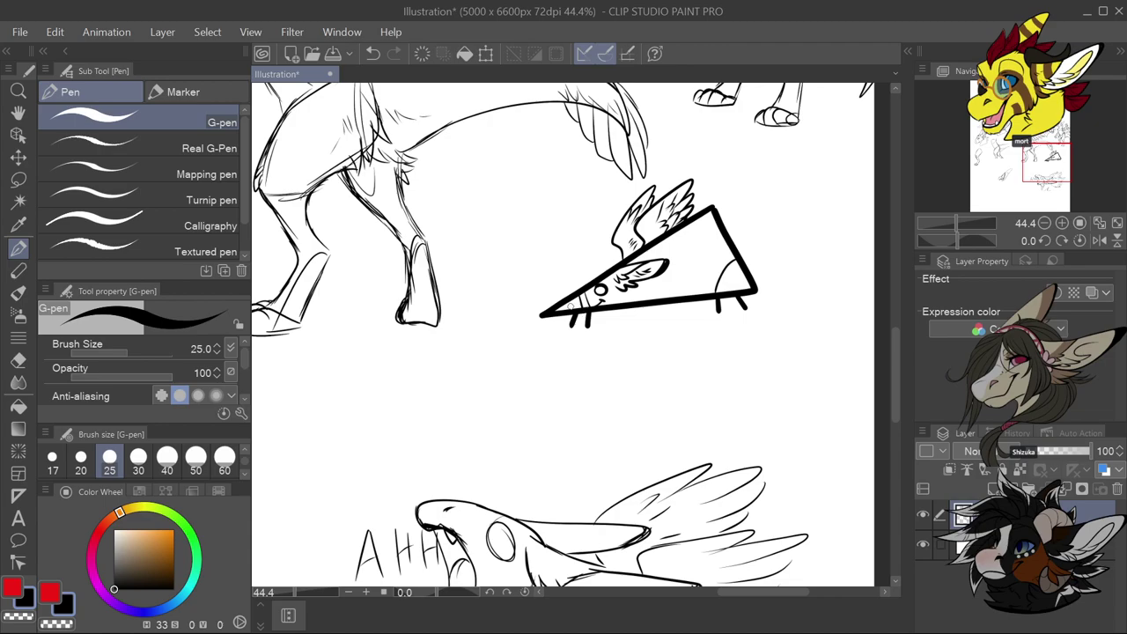
{"action": "mouse_move", "coordinate": [761, 289]}
{"action": "left_mouse_down"}
{"action": "mouse_move", "coordinate": [820, 275]}
{"action": "mouse_move", "coordinate": [842, 222]}
{"action": "left_mouse_up"}
{"action": "key", "text": "ctrl+z"}
{"action": "mouse_move", "coordinate": [753, 289]}
{"action": "left_mouse_down"}
{"action": "mouse_move", "coordinate": [824, 261]}
{"action": "mouse_move", "coordinate": [837, 240]}
{"action": "mouse_move", "coordinate": [834, 209]}
{"action": "mouse_move", "coordinate": [819, 252]}
{"action": "mouse_move", "coordinate": [754, 287]}
{"action": "left_mouse_up"}
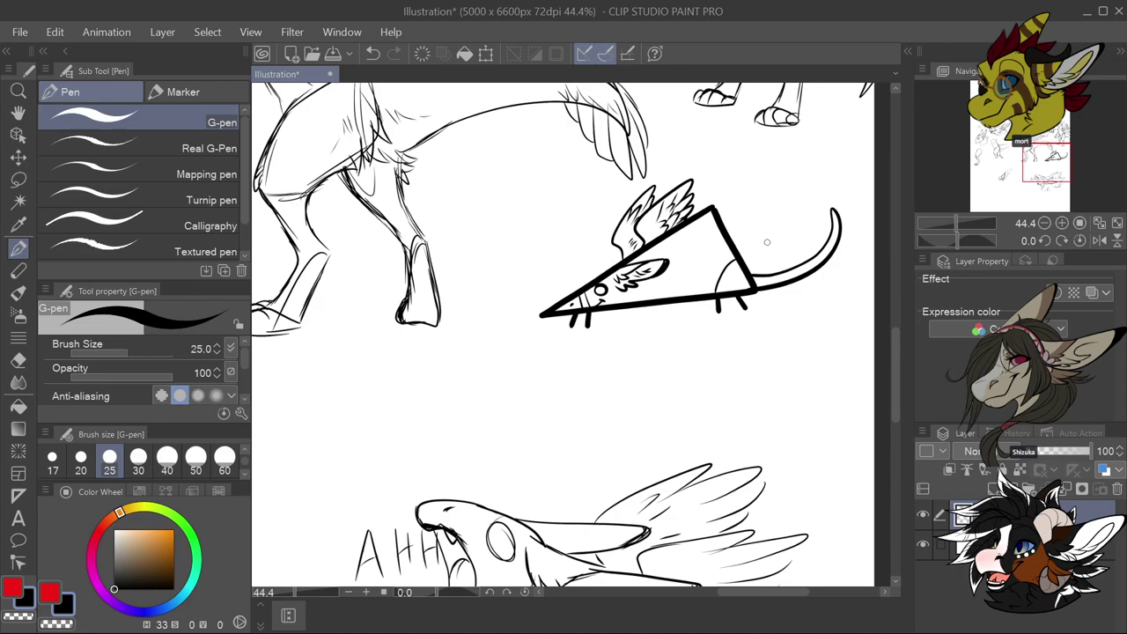
{"action": "key", "text": "ctrl+z"}
{"action": "key", "text": "ctrl+z"}
{"action": "left_click_drag", "start_coordinate": [751, 283], "coordinate": [822, 258]}
{"action": "key", "text": "ctrl+z"}
Draw a thick upward-curving tail from the triangle creature's rear corner, ending in a fan of leaf-shaped feathers
{"action": "mouse_move", "coordinate": [750, 287]}
{"action": "left_mouse_down"}
{"action": "mouse_move", "coordinate": [842, 240]}
{"action": "mouse_move", "coordinate": [827, 201]}
{"action": "mouse_move", "coordinate": [858, 230]}
{"action": "mouse_move", "coordinate": [870, 214]}
{"action": "mouse_move", "coordinate": [849, 226]}
{"action": "mouse_move", "coordinate": [871, 195]}
{"action": "mouse_move", "coordinate": [865, 183]}
{"action": "left_mouse_up"}
{"action": "mouse_move", "coordinate": [847, 221]}
{"action": "left_mouse_down"}
{"action": "mouse_move", "coordinate": [868, 187]}
{"action": "mouse_move", "coordinate": [858, 164]}
{"action": "mouse_move", "coordinate": [846, 208]}
{"action": "mouse_move", "coordinate": [853, 172]}
{"action": "mouse_move", "coordinate": [838, 153]}
{"action": "mouse_move", "coordinate": [839, 201]}
{"action": "mouse_move", "coordinate": [807, 183]}
{"action": "mouse_move", "coordinate": [845, 209]}
{"action": "mouse_move", "coordinate": [811, 201]}
{"action": "mouse_move", "coordinate": [845, 224]}
{"action": "mouse_move", "coordinate": [817, 223]}
{"action": "left_mouse_up"}
{"action": "left_click_drag", "start_coordinate": [819, 224], "coordinate": [842, 238]}
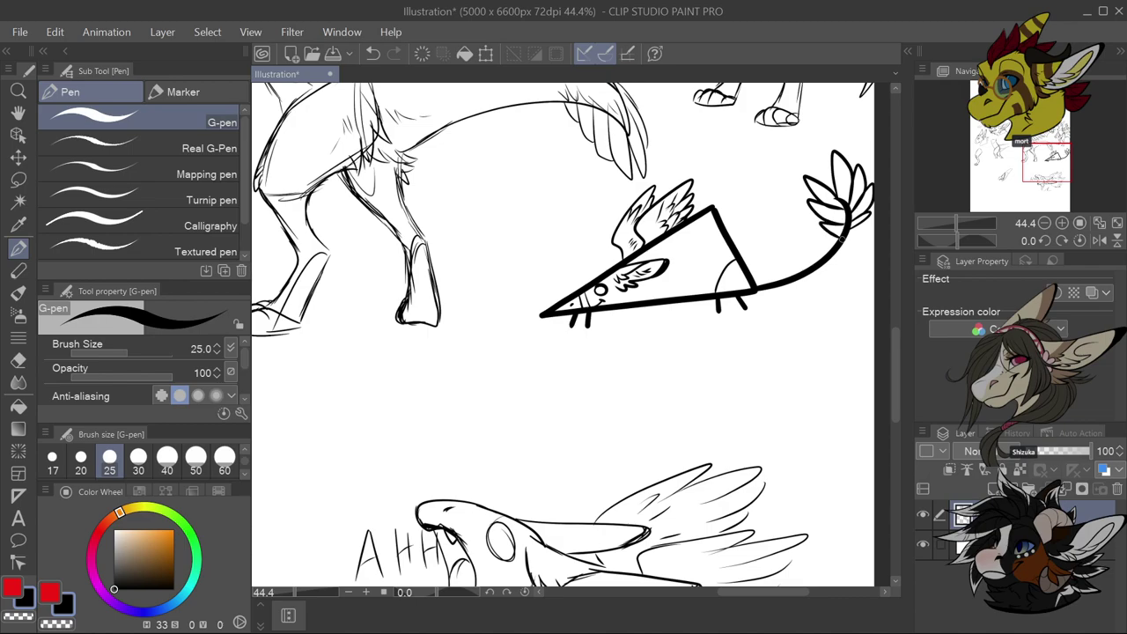
Examine the triangle creature's wings, face and feathered tail up close and beside the neighbouring studies
{"action": "scroll", "coordinate": [725, 292], "scroll_direction": "up", "scroll_amount": 2}
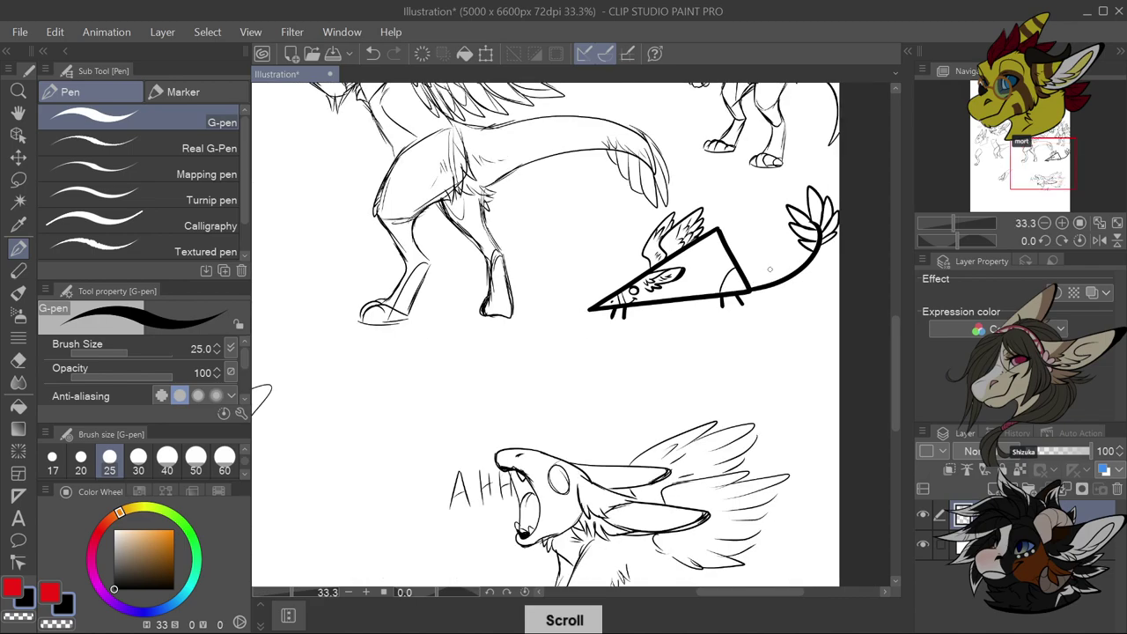
{"action": "scroll", "coordinate": [801, 244], "scroll_direction": "up", "scroll_amount": 1}
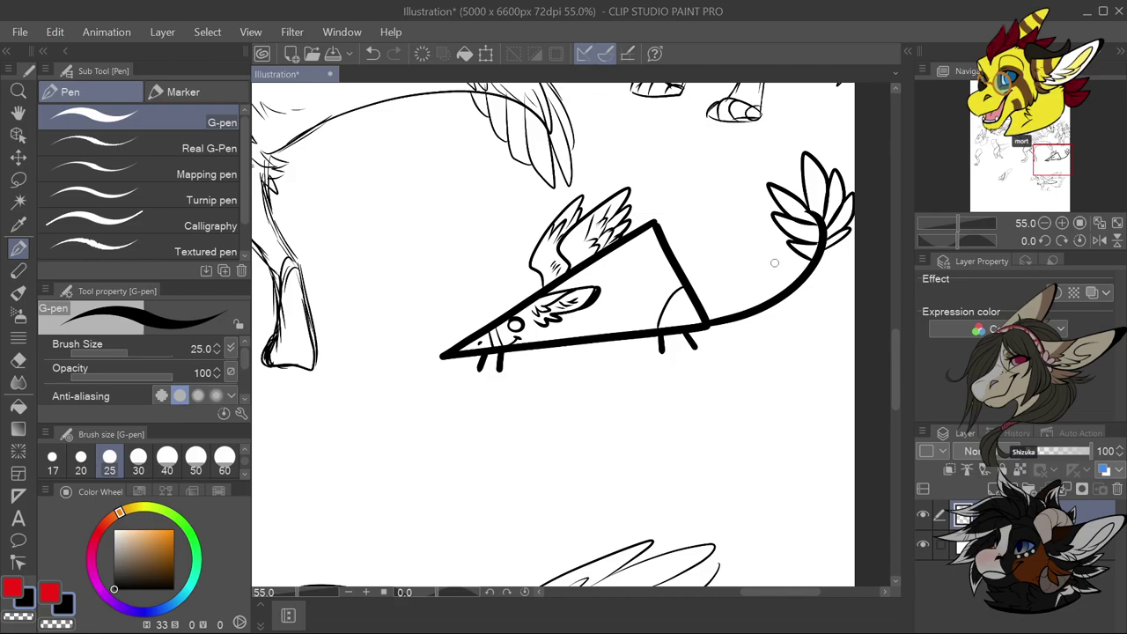
{"action": "scroll", "coordinate": [774, 262], "scroll_direction": "down", "scroll_amount": 8}
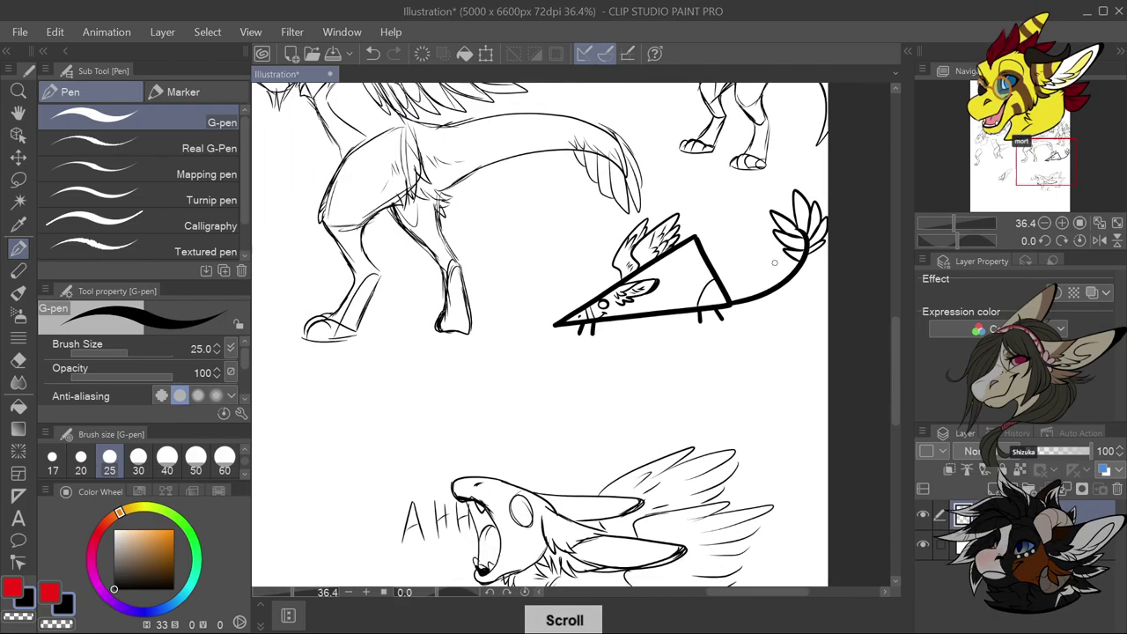
{"action": "scroll", "coordinate": [685, 495], "scroll_direction": "up", "scroll_amount": 7}
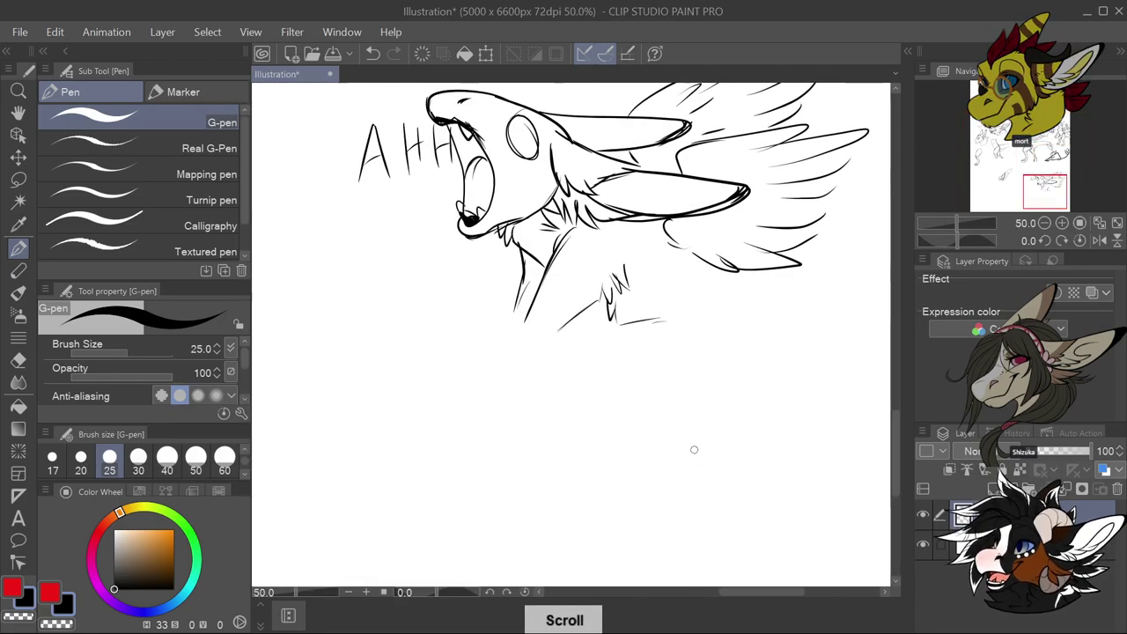
{"action": "scroll", "coordinate": [690, 434], "scroll_direction": "down", "scroll_amount": 4}
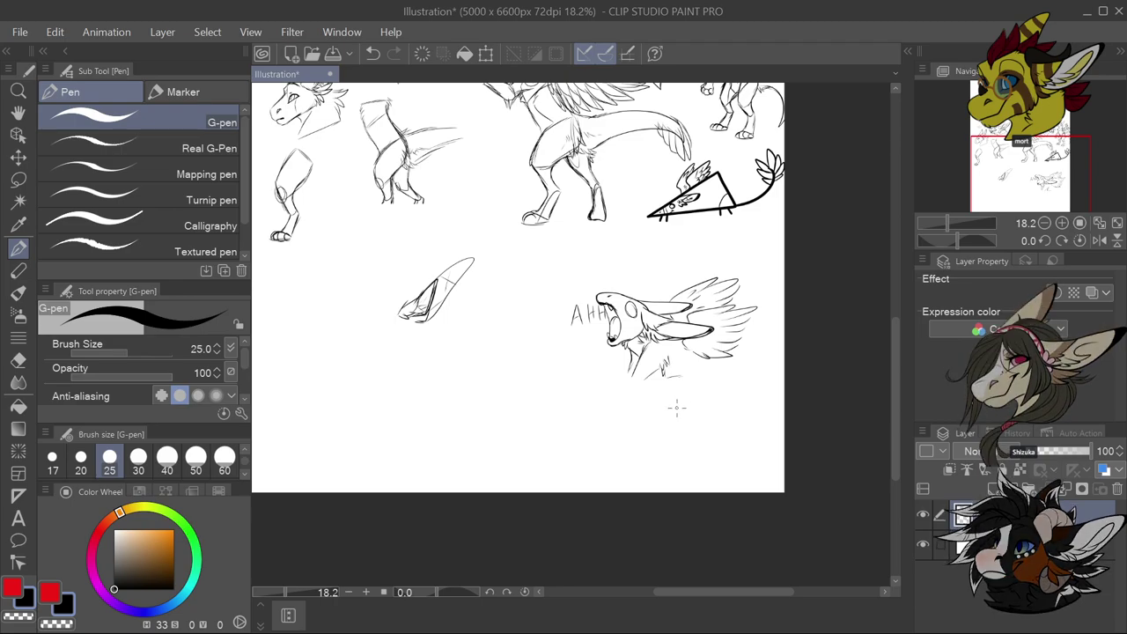
{"action": "scroll", "coordinate": [720, 181], "scroll_direction": "up", "scroll_amount": 5}
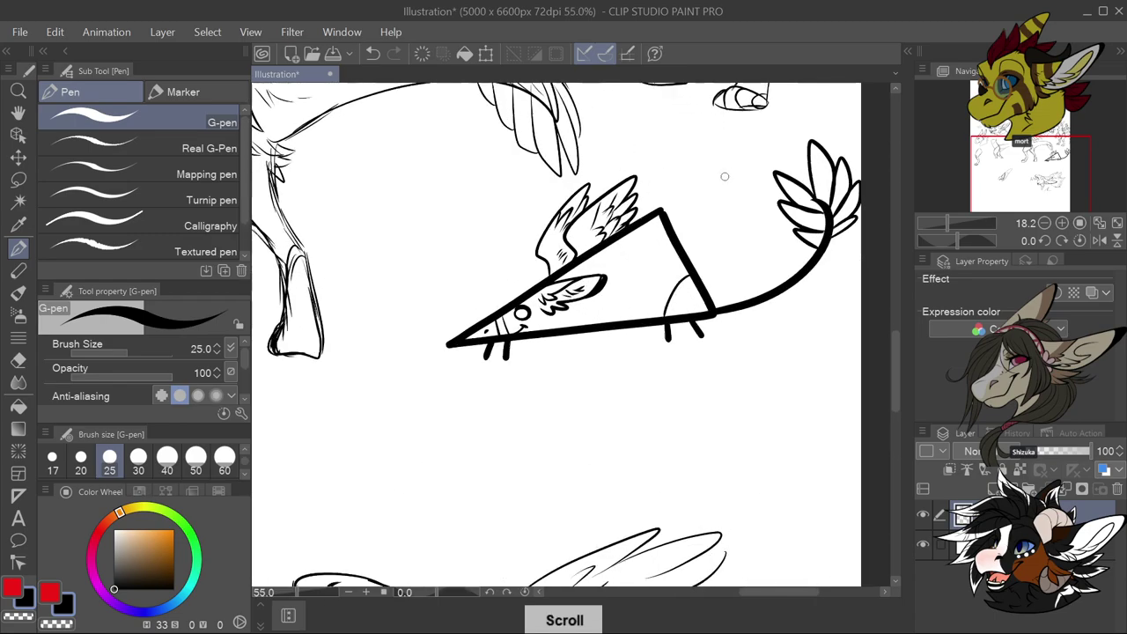
{"action": "left_click_drag", "start_coordinate": [801, 231], "coordinate": [833, 237]}
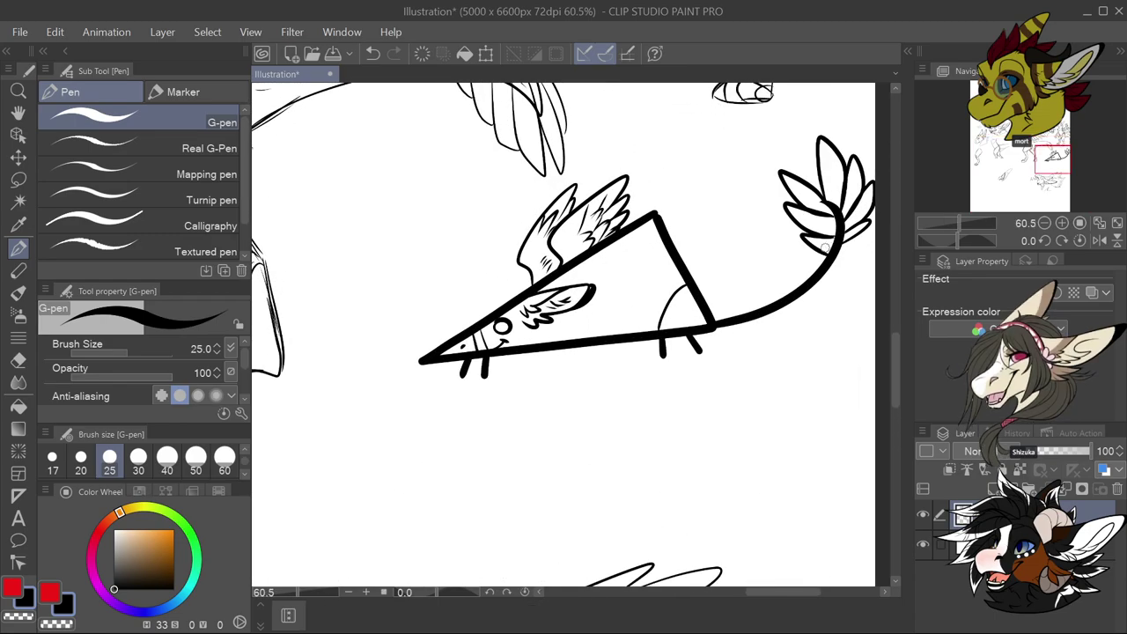
{"action": "scroll", "coordinate": [652, 255], "scroll_direction": "down", "scroll_amount": 2}
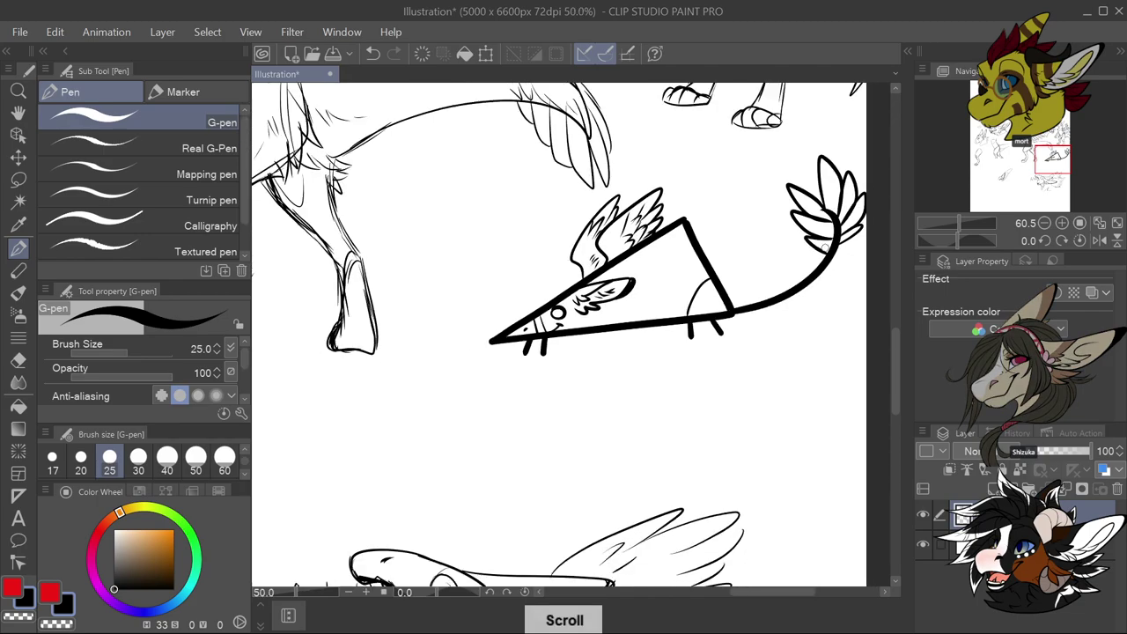
{"action": "scroll", "coordinate": [651, 255], "scroll_direction": "up", "scroll_amount": 3}
{"action": "scroll", "coordinate": [651, 256], "scroll_direction": "down", "scroll_amount": 3}
{"action": "scroll", "coordinate": [810, 255], "scroll_direction": "up", "scroll_amount": 4}
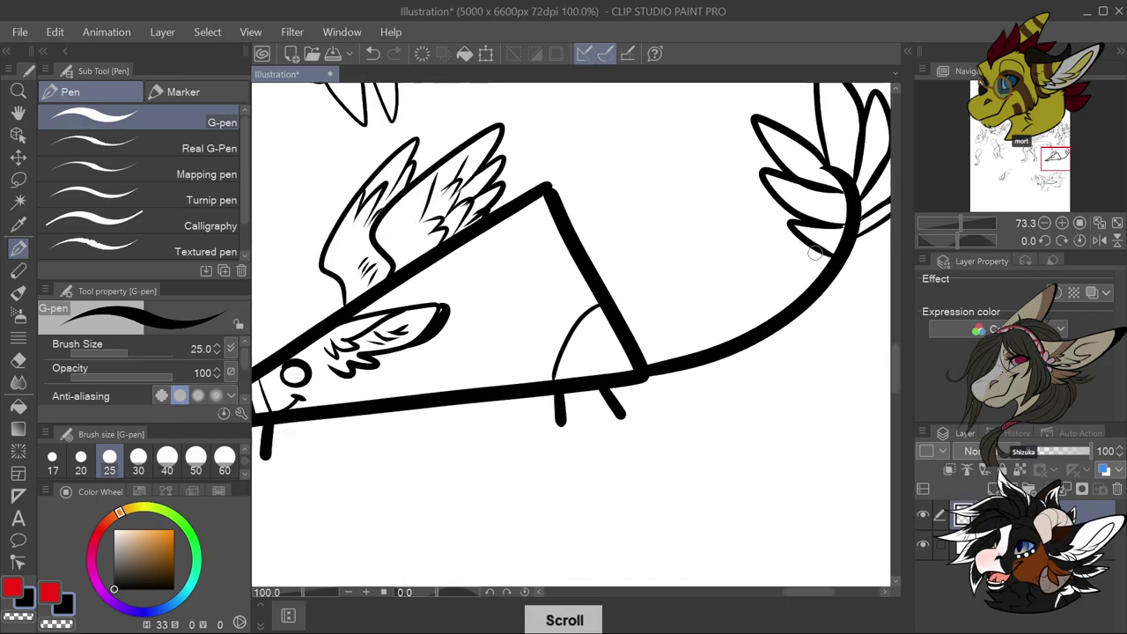
{"action": "scroll", "coordinate": [810, 255], "scroll_direction": "down", "scroll_amount": 2}
{"action": "scroll", "coordinate": [290, 401], "scroll_direction": "up", "scroll_amount": 2}
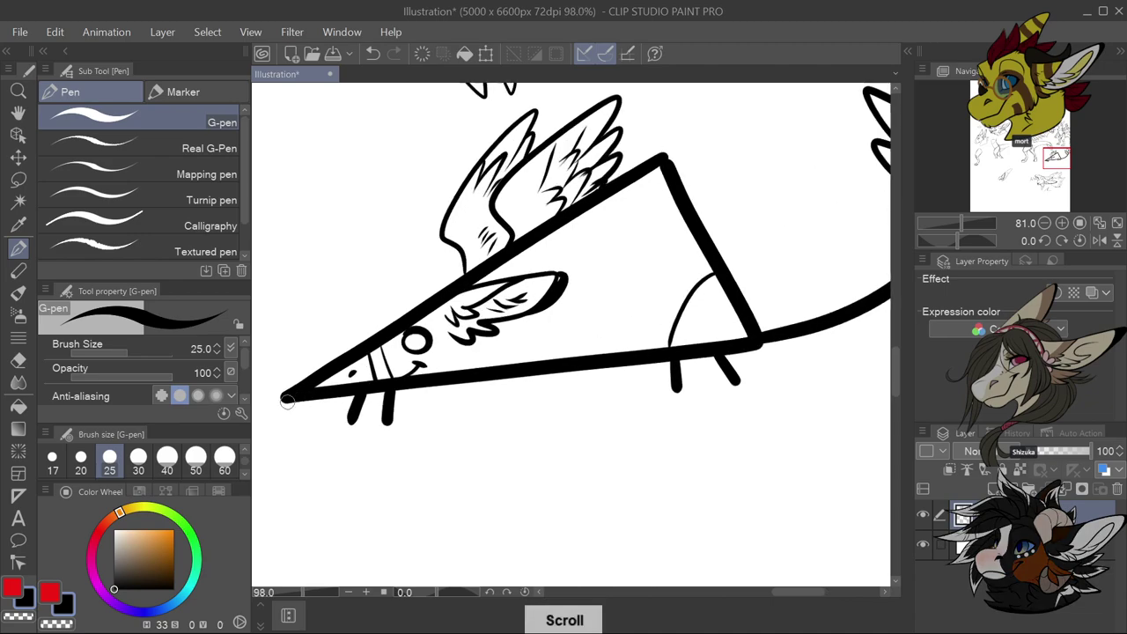
{"action": "scroll", "coordinate": [291, 402], "scroll_direction": "down", "scroll_amount": 1}
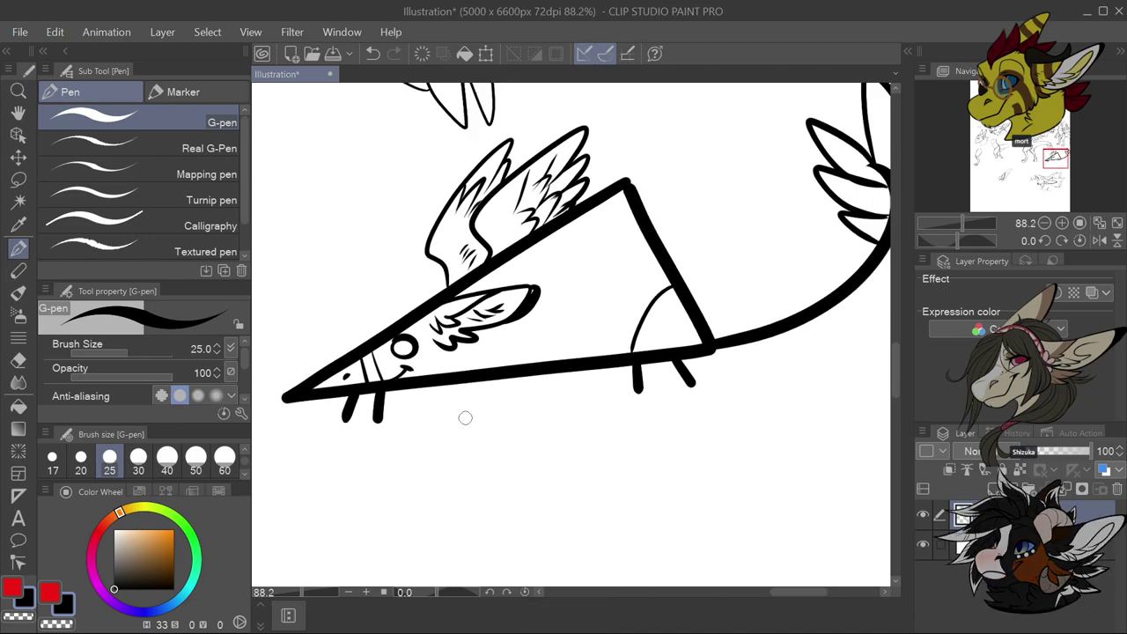
{"action": "left_click_drag", "start_coordinate": [373, 357], "coordinate": [365, 375]}
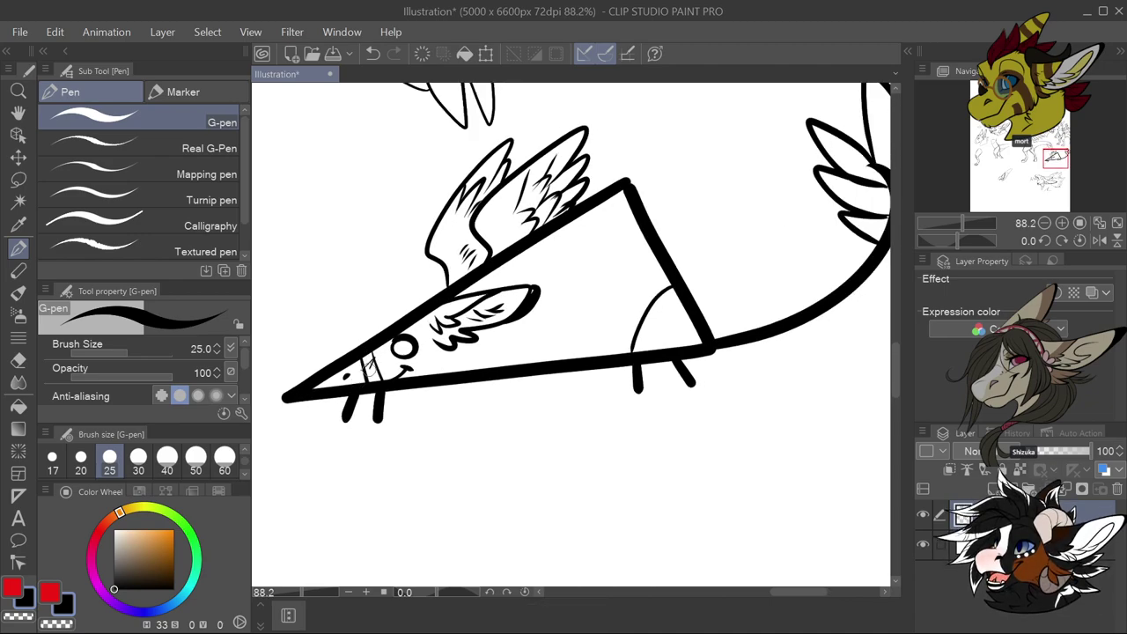
{"action": "key", "text": "ctrl+z"}
Look over the other studies on the sheet, from the screaming head to the open-mouthed head at the upper edge
{"action": "scroll", "coordinate": [486, 455], "scroll_direction": "down", "scroll_amount": 8}
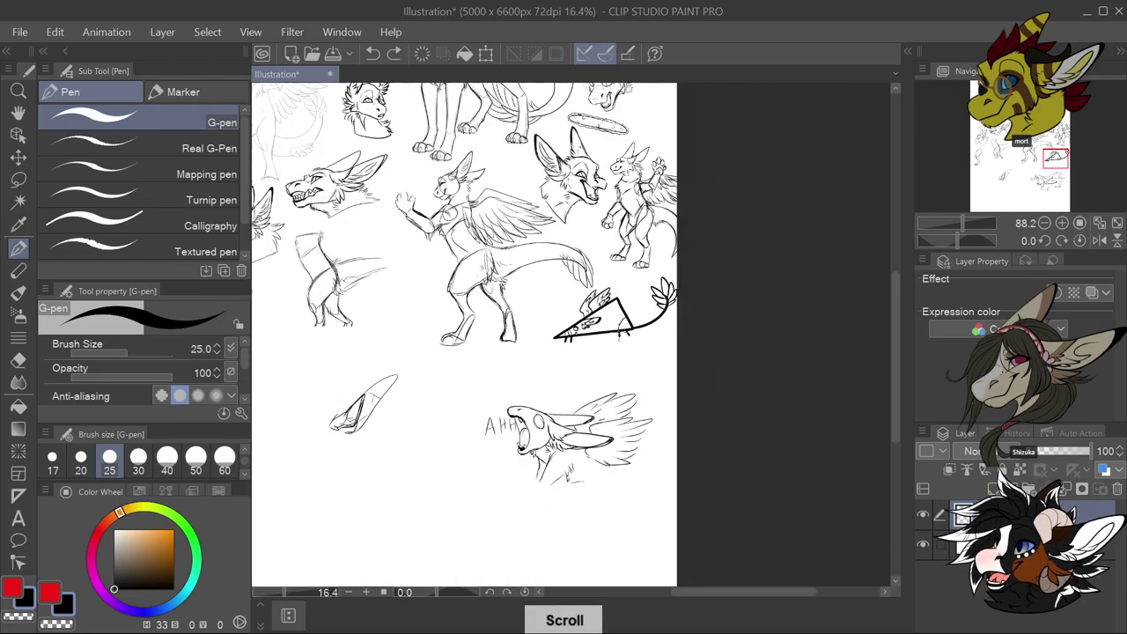
{"action": "scroll", "coordinate": [464, 512], "scroll_direction": "up", "scroll_amount": 5}
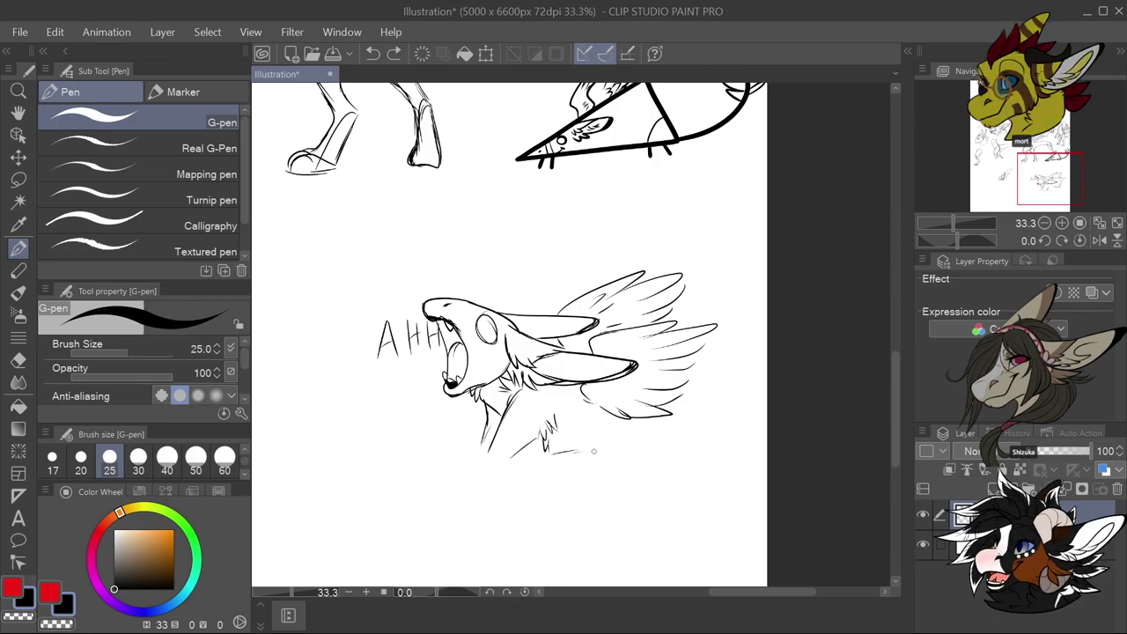
{"action": "scroll", "coordinate": [593, 451], "scroll_direction": "down", "scroll_amount": 4}
{"action": "scroll", "coordinate": [519, 246], "scroll_direction": "up", "scroll_amount": 5}
{"action": "scroll", "coordinate": [541, 271], "scroll_direction": "up", "scroll_amount": 2}
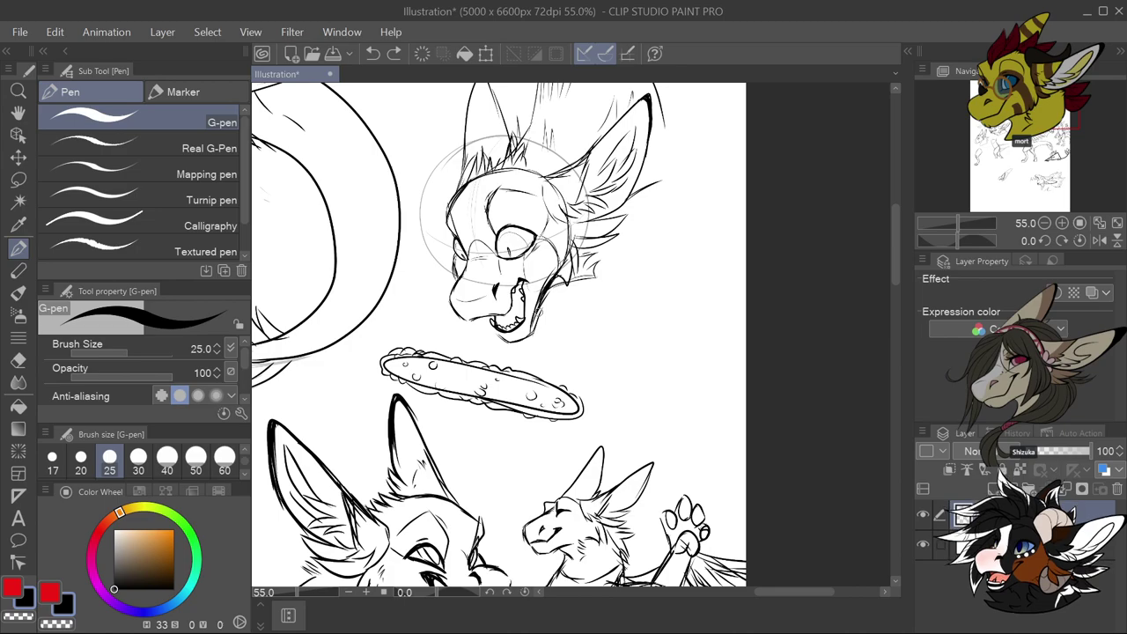
{"action": "left_click_drag", "start_coordinate": [535, 310], "coordinate": [543, 317]}
{"action": "scroll", "coordinate": [440, 556], "scroll_direction": "down", "scroll_amount": 6}
{"action": "scroll", "coordinate": [440, 556], "scroll_direction": "up", "scroll_amount": 2}
{"action": "scroll", "coordinate": [439, 556], "scroll_direction": "up", "scroll_amount": 1}
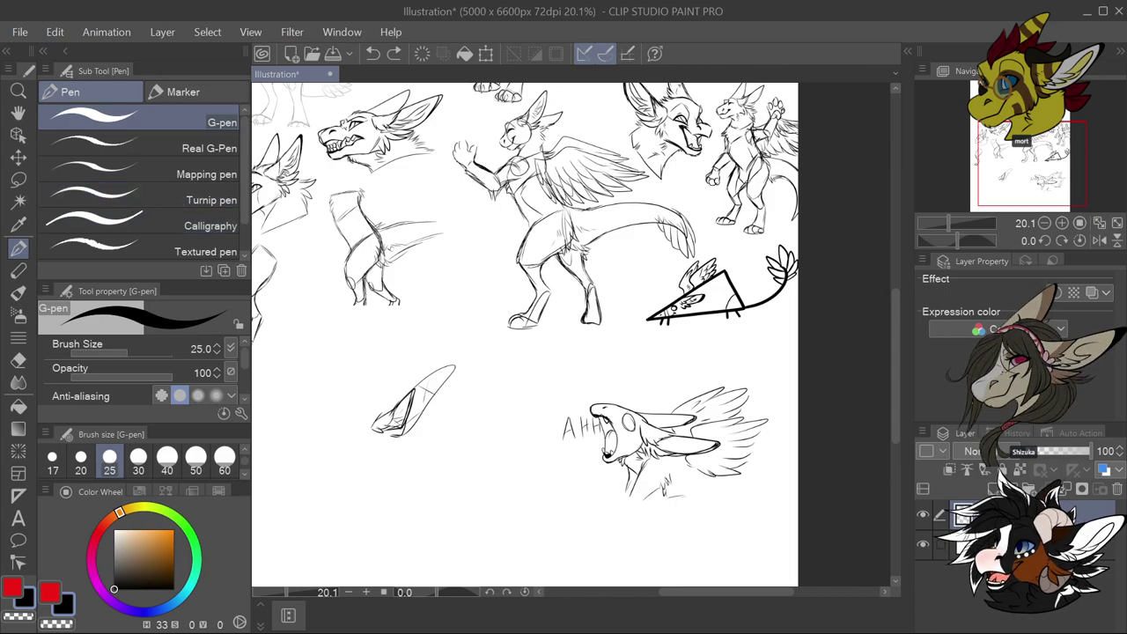
Switch to Discord to watch the shared canvas with another artist's triangle creature, and return to Clip Studio Paint
{"action": "key", "text": "alt+Tab"}
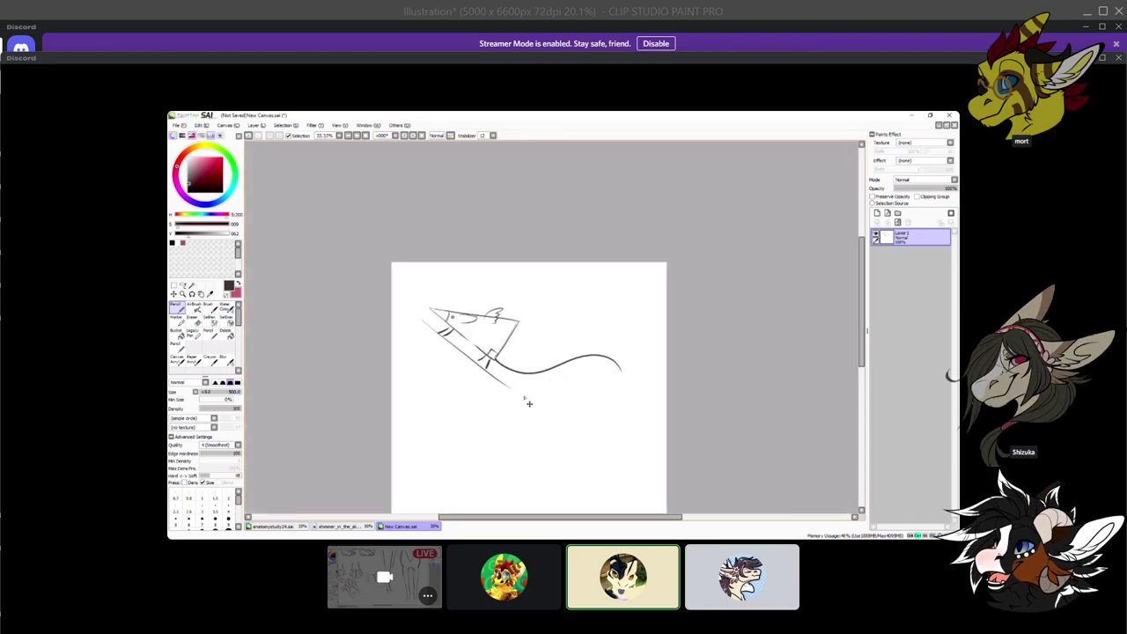
{"action": "key", "text": "ctrl+t"}
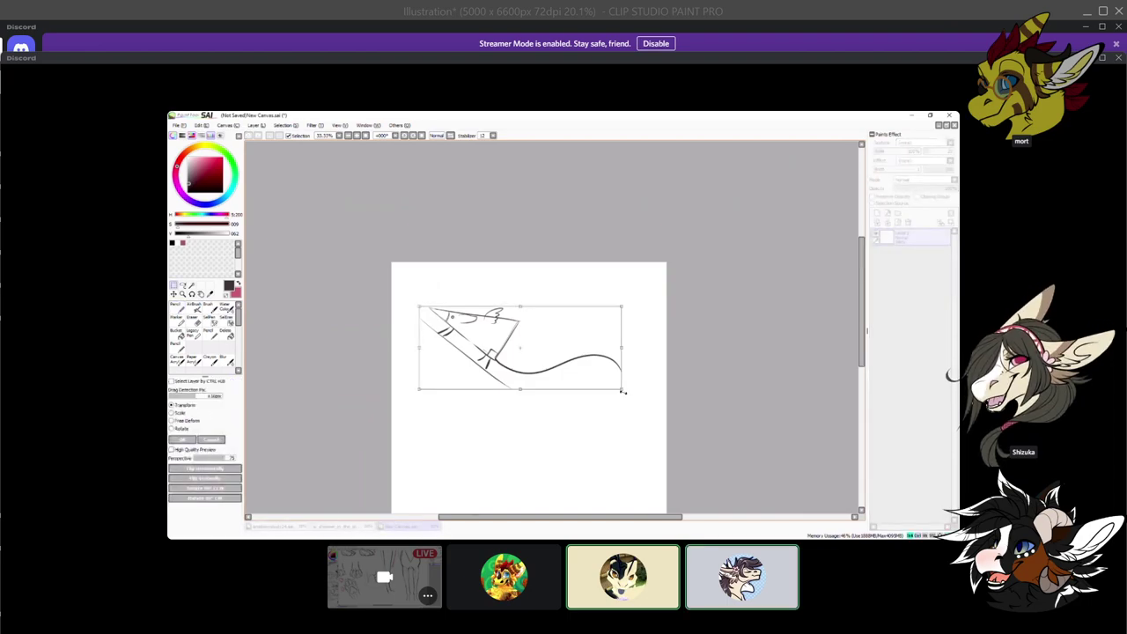
{"action": "mouse_move", "coordinate": [623, 390]}
{"action": "left_mouse_down"}
{"action": "mouse_move", "coordinate": [450, 323]}
{"action": "mouse_move", "coordinate": [649, 397]}
{"action": "mouse_move", "coordinate": [459, 336]}
{"action": "mouse_move", "coordinate": [629, 402]}
{"action": "mouse_move", "coordinate": [485, 339]}
{"action": "mouse_move", "coordinate": [601, 385]}
{"action": "mouse_move", "coordinate": [493, 321]}
{"action": "mouse_move", "coordinate": [511, 335]}
{"action": "left_mouse_up"}
{"action": "scroll", "coordinate": [510, 336], "scroll_direction": "up", "scroll_amount": 3}
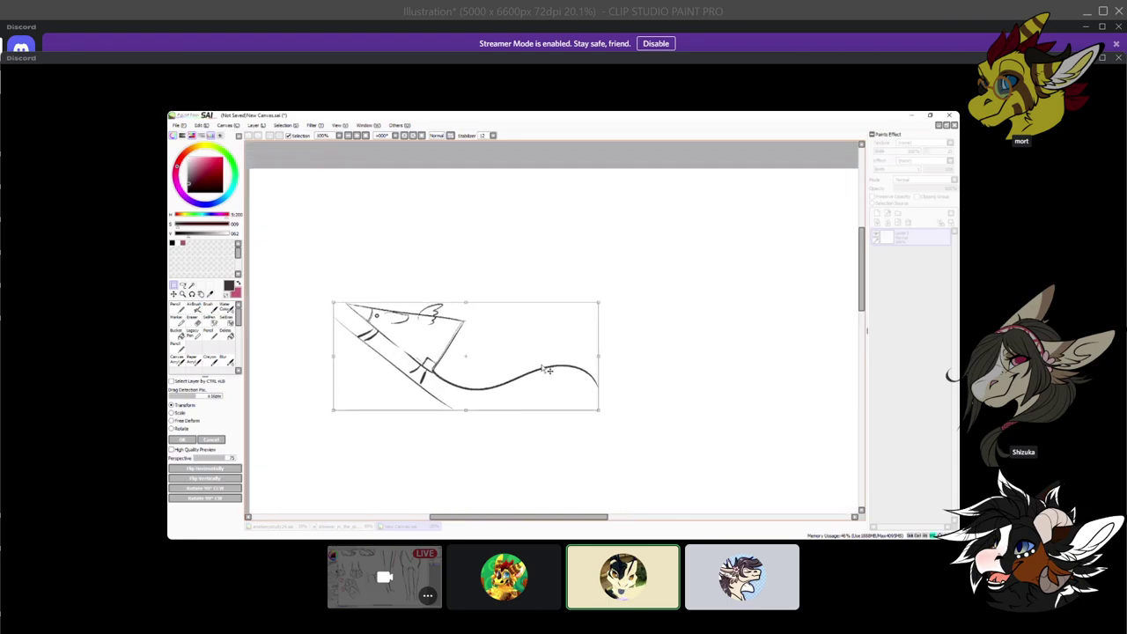
{"action": "key", "text": "Return"}
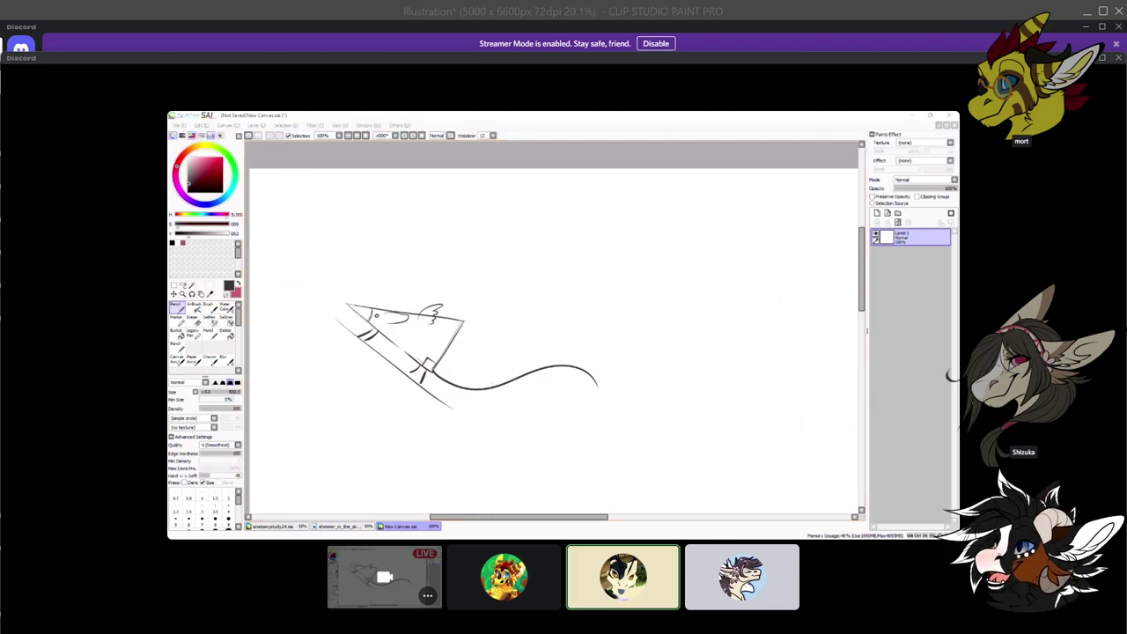
{"action": "key", "text": "alt+Tab"}
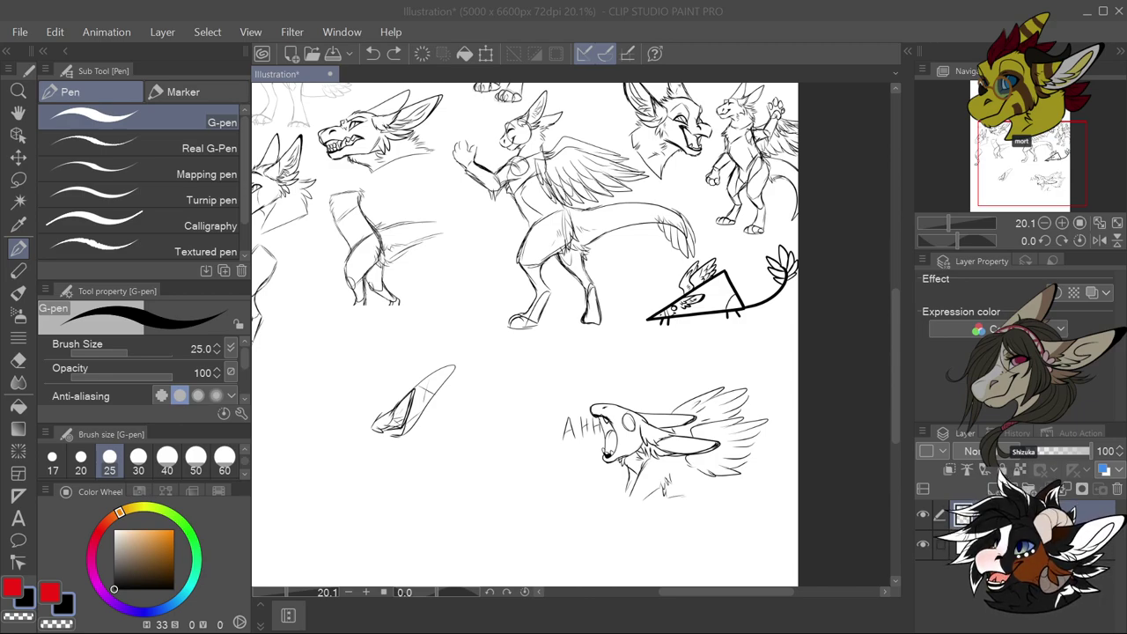
Draw a tall, narrow upright triangle below the open-jaw sketch and add a small arc across its top corner
{"action": "left_click_drag", "start_coordinate": [480, 477], "coordinate": [480, 456]}
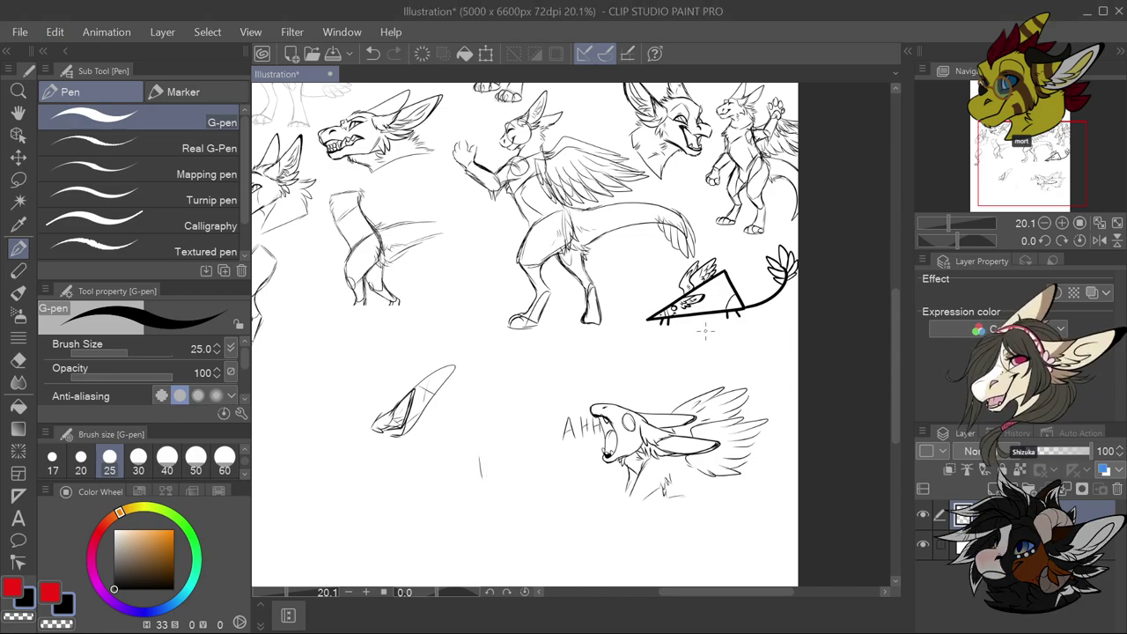
{"action": "key", "text": "ctrl+z"}
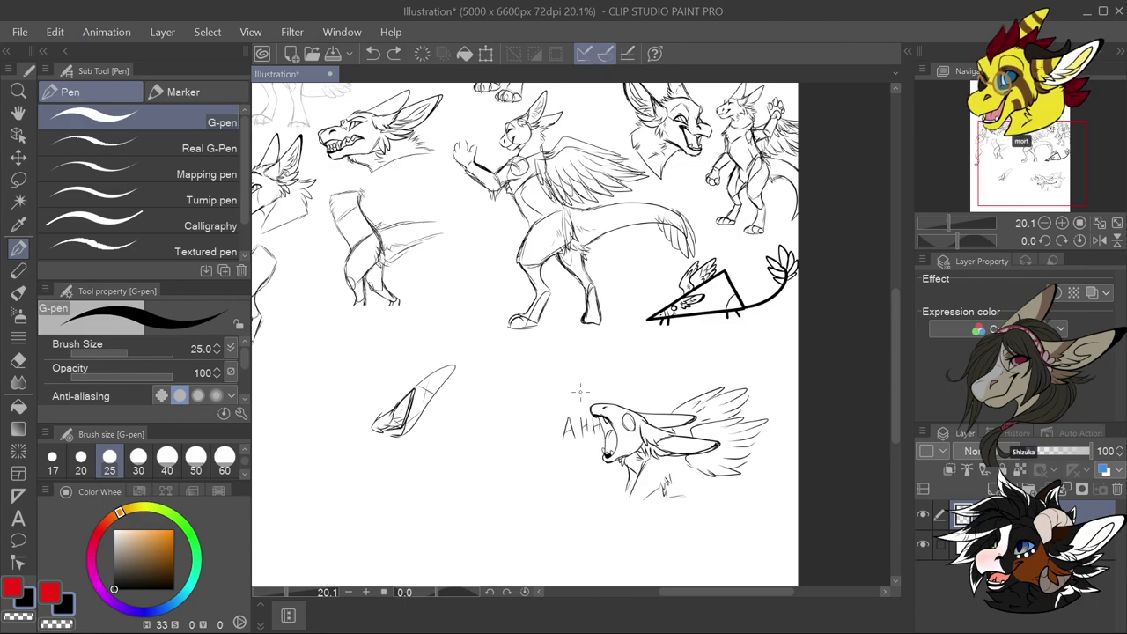
{"action": "scroll", "coordinate": [563, 374], "scroll_direction": "down", "scroll_amount": 3}
{"action": "scroll", "coordinate": [454, 478], "scroll_direction": "up", "scroll_amount": 3}
{"action": "scroll", "coordinate": [454, 478], "scroll_direction": "up", "scroll_amount": 2}
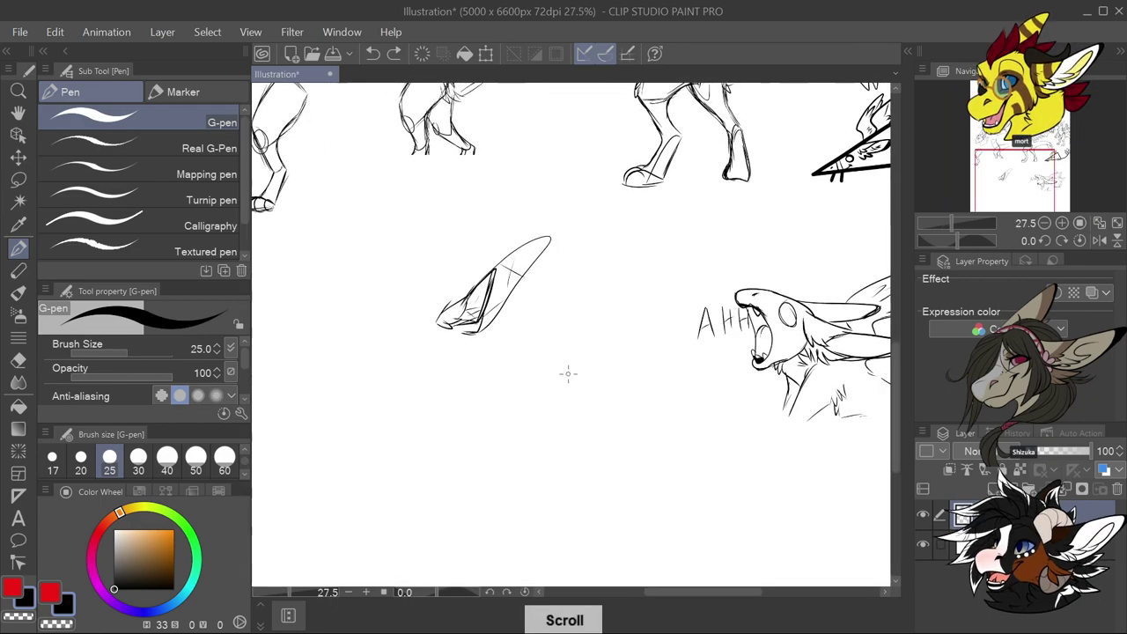
{"action": "left_click_drag", "start_coordinate": [553, 332], "coordinate": [549, 471]}
{"action": "mouse_move", "coordinate": [552, 333]}
{"action": "left_mouse_down"}
{"action": "mouse_move", "coordinate": [491, 468]}
{"action": "mouse_move", "coordinate": [550, 470]}
{"action": "left_mouse_up"}
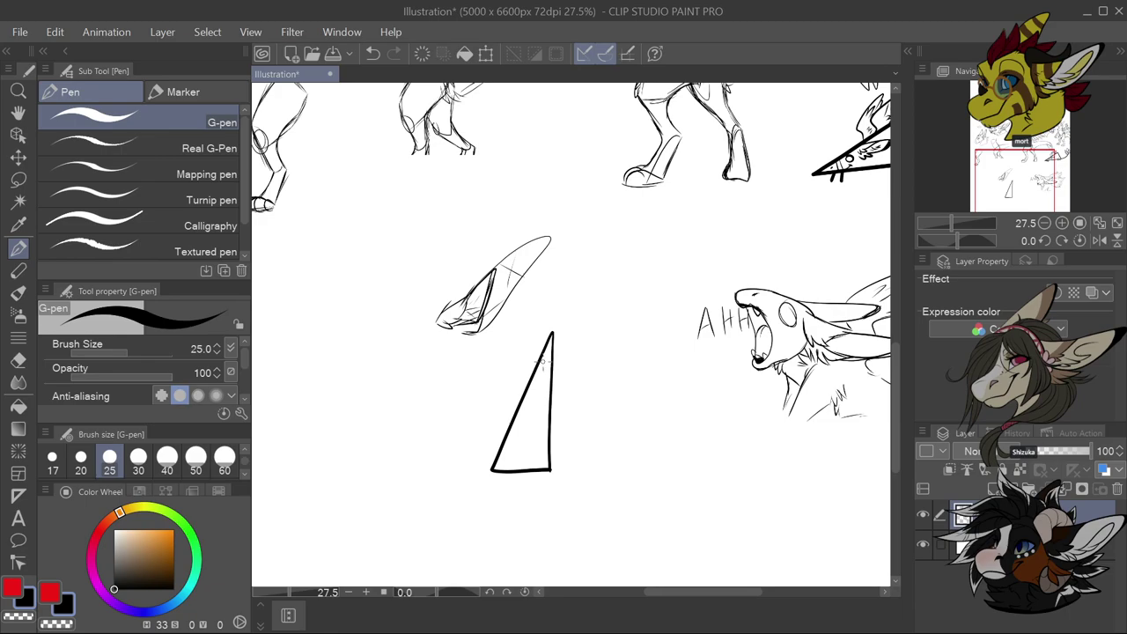
{"action": "left_click_drag", "start_coordinate": [539, 373], "coordinate": [550, 350]}
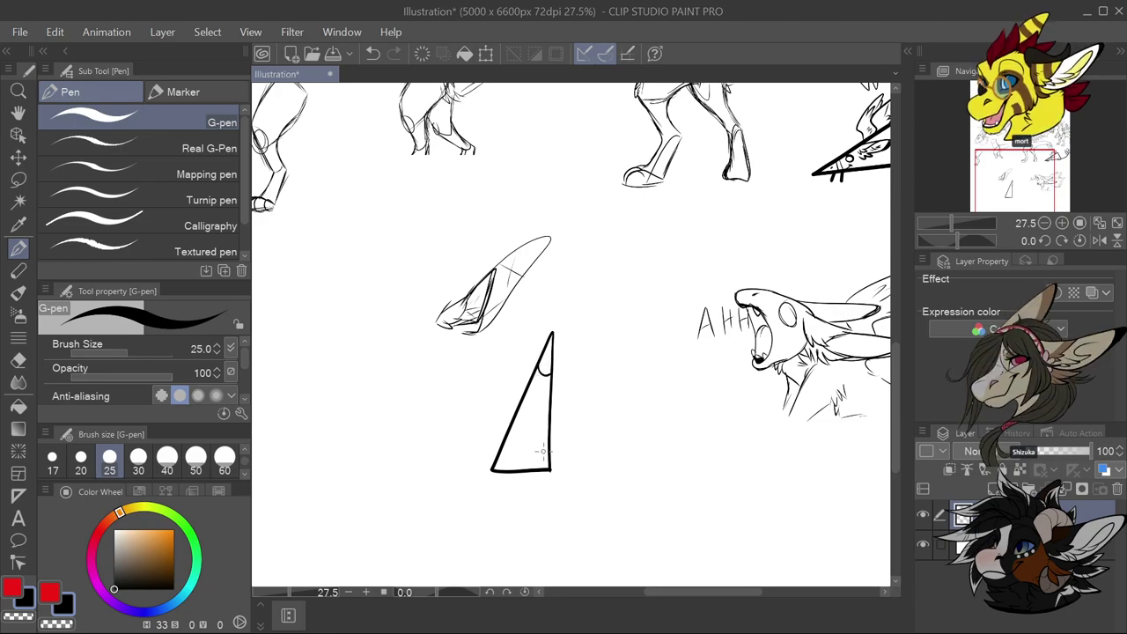
Add a right-angle mark, short leg strokes on the base and slanted side, an eye, feathery facial marking and wavy tail to the narrow triangle
{"action": "mouse_move", "coordinate": [535, 469]}
{"action": "left_mouse_down"}
{"action": "mouse_move", "coordinate": [550, 458]}
{"action": "mouse_move", "coordinate": [513, 487]}
{"action": "mouse_move", "coordinate": [534, 485]}
{"action": "left_mouse_up"}
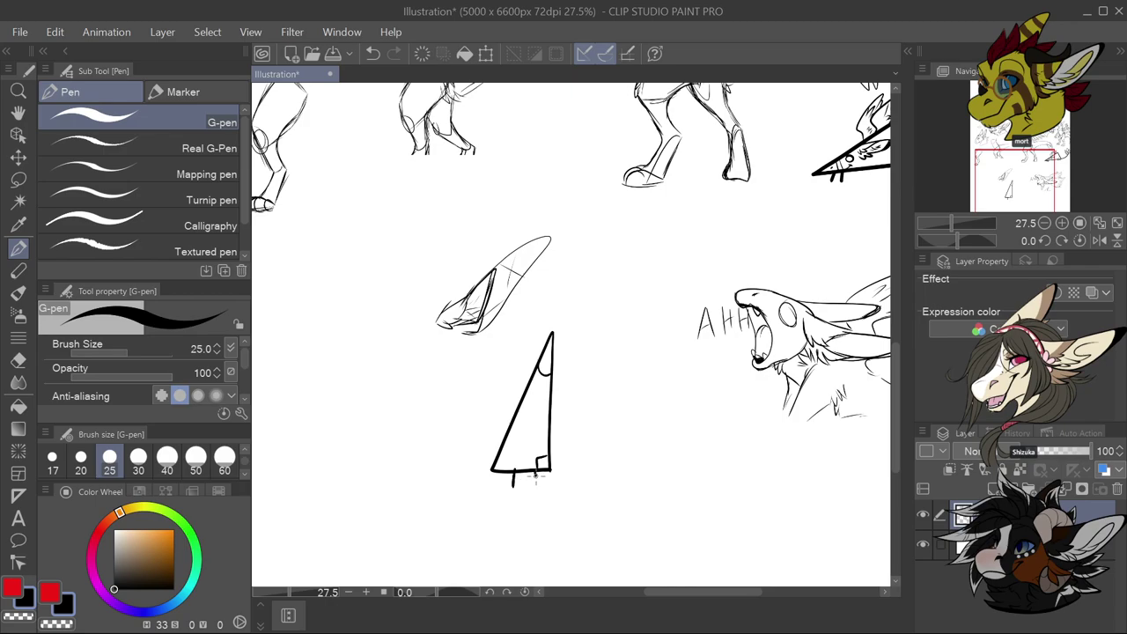
{"action": "left_click_drag", "start_coordinate": [526, 368], "coordinate": [529, 378]}
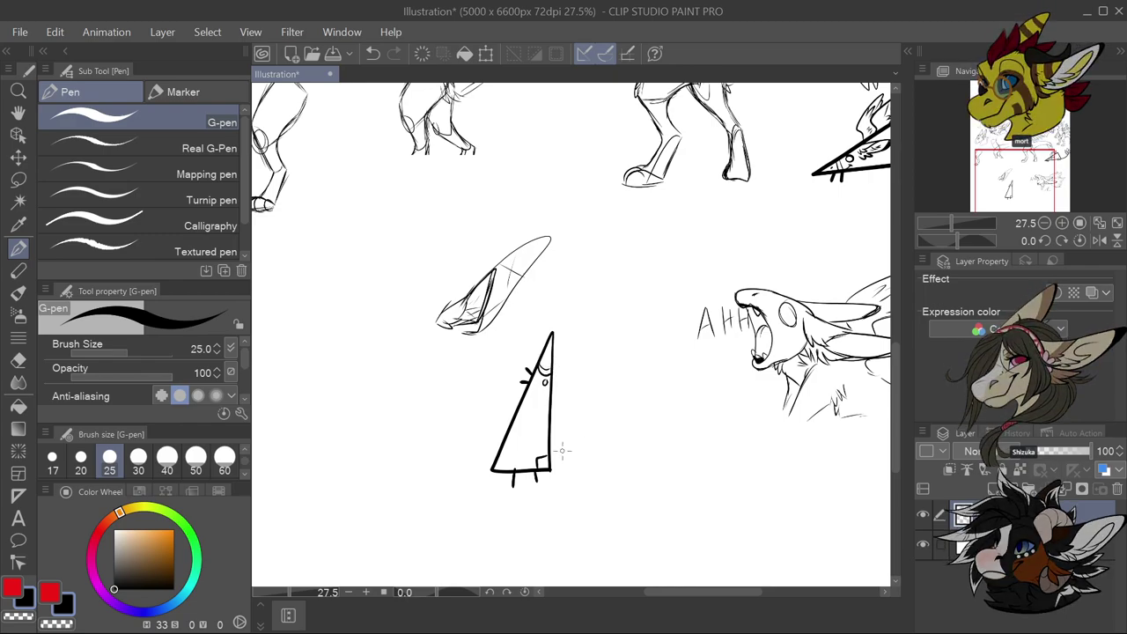
{"action": "mouse_move", "coordinate": [548, 469]}
{"action": "left_mouse_down"}
{"action": "mouse_move", "coordinate": [613, 452]}
{"action": "mouse_move", "coordinate": [623, 469]}
{"action": "left_mouse_up"}
{"action": "left_click_drag", "start_coordinate": [546, 372], "coordinate": [540, 430]}
{"action": "left_click_drag", "start_coordinate": [547, 397], "coordinate": [538, 413]}
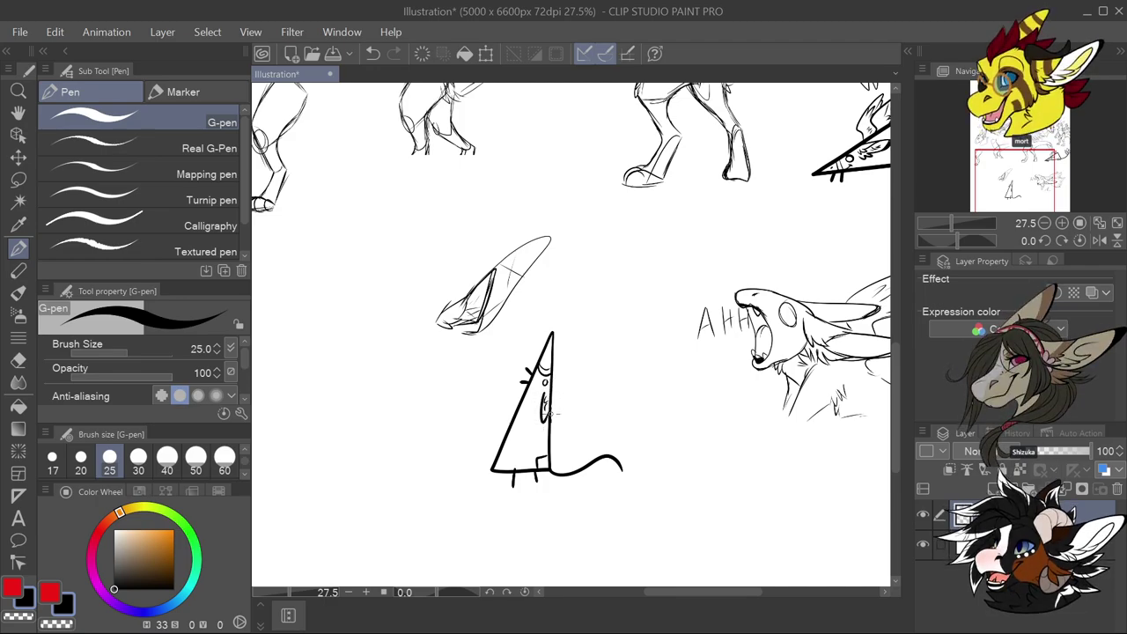
Draw two small feathered wings, one above the other, extending from the narrow triangle's vertical side
{"action": "mouse_move", "coordinate": [543, 412]}
{"action": "left_mouse_down"}
{"action": "mouse_move", "coordinate": [568, 431]}
{"action": "mouse_move", "coordinate": [551, 451]}
{"action": "left_mouse_up"}
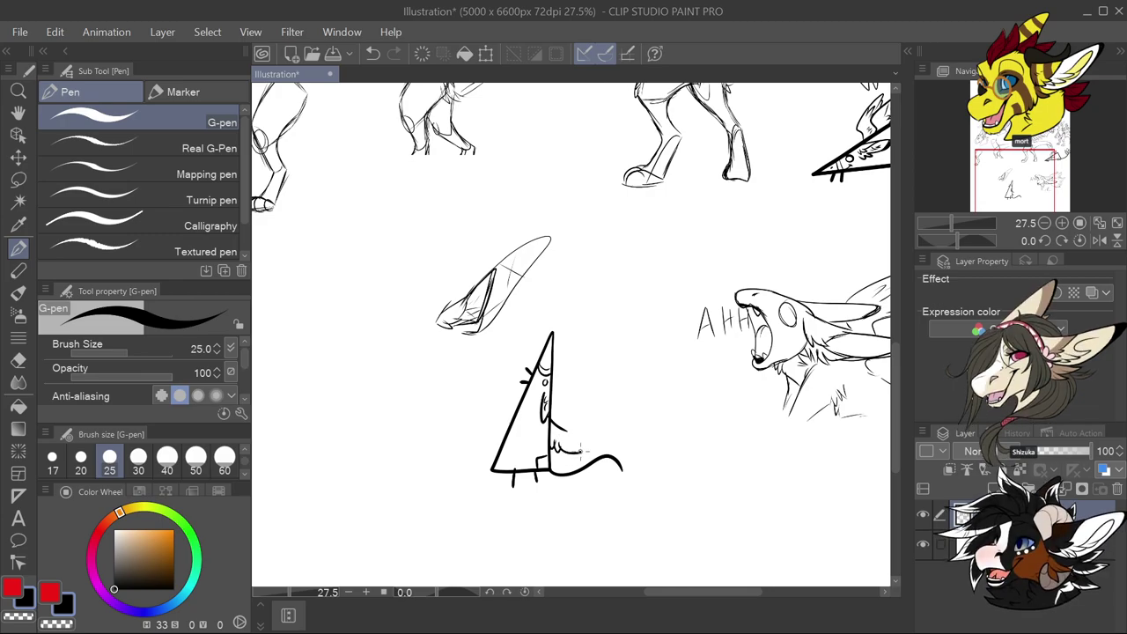
{"action": "left_click_drag", "start_coordinate": [549, 408], "coordinate": [575, 416]}
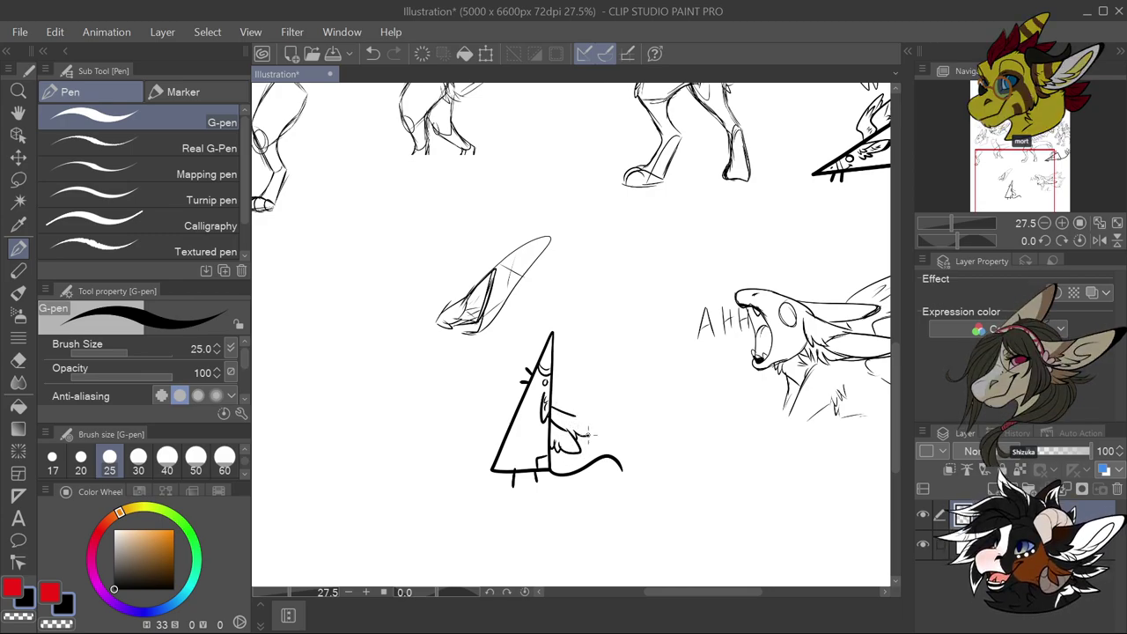
{"action": "key", "text": "ctrl+z"}
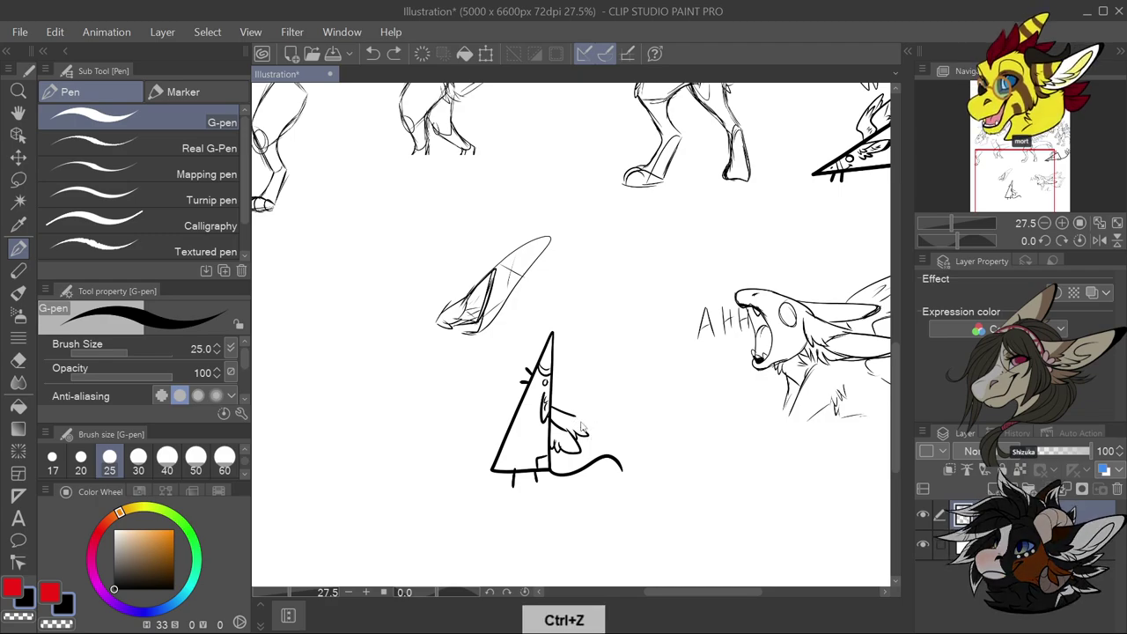
{"action": "key", "text": "ctrl+z"}
{"action": "mouse_move", "coordinate": [544, 392]}
{"action": "left_mouse_down"}
{"action": "mouse_move", "coordinate": [562, 455]}
{"action": "mouse_move", "coordinate": [585, 449]}
{"action": "mouse_move", "coordinate": [561, 431]}
{"action": "mouse_move", "coordinate": [555, 444]}
{"action": "mouse_move", "coordinate": [560, 408]}
{"action": "left_mouse_up"}
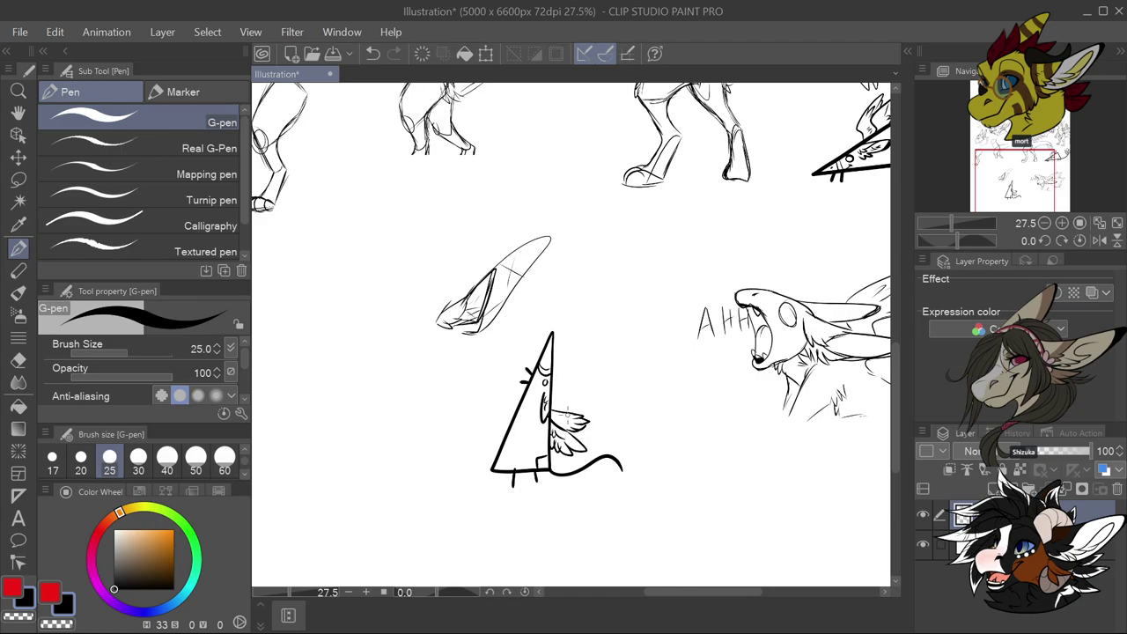
{"action": "key", "text": "ctrl+z"}
{"action": "mouse_move", "coordinate": [553, 411]}
{"action": "left_mouse_down"}
{"action": "mouse_move", "coordinate": [592, 421]}
{"action": "mouse_move", "coordinate": [570, 436]}
{"action": "left_mouse_up"}
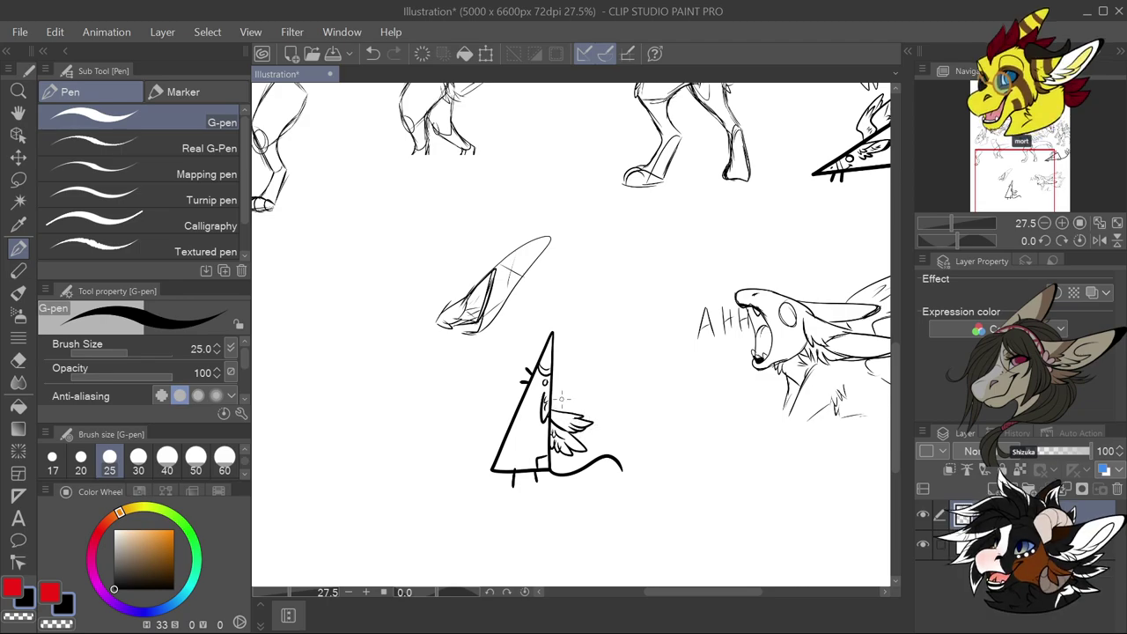
Add a fan of drooping feathers to the tip of the narrow triangle creature's tail
{"action": "scroll", "coordinate": [618, 408], "scroll_direction": "down", "scroll_amount": 1}
{"action": "scroll", "coordinate": [618, 407], "scroll_direction": "up", "scroll_amount": 1}
{"action": "mouse_move", "coordinate": [608, 456]}
{"action": "left_mouse_down"}
{"action": "mouse_move", "coordinate": [597, 465]}
{"action": "mouse_move", "coordinate": [627, 490]}
{"action": "mouse_move", "coordinate": [626, 465]}
{"action": "left_mouse_up"}
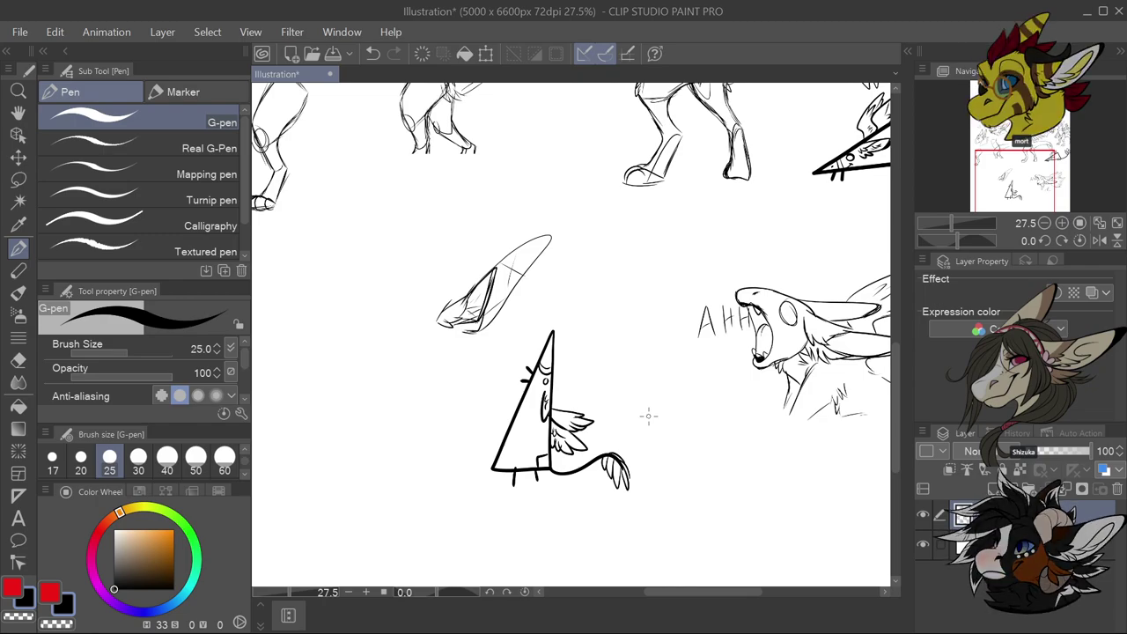
Draw a wide upright triangle with a vertical centre line in the empty area beside the open-jaw sketch
{"action": "scroll", "coordinate": [648, 416], "scroll_direction": "down", "scroll_amount": 3}
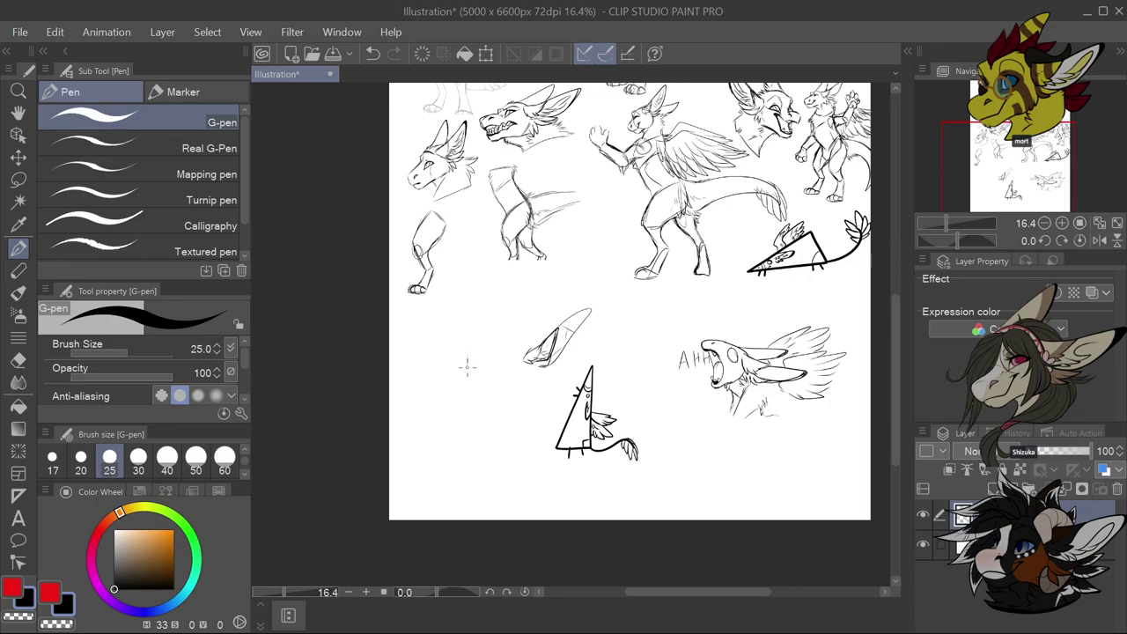
{"action": "key", "text": "ctrl+2"}
{"action": "scroll", "coordinate": [453, 339], "scroll_direction": "up", "scroll_amount": 2}
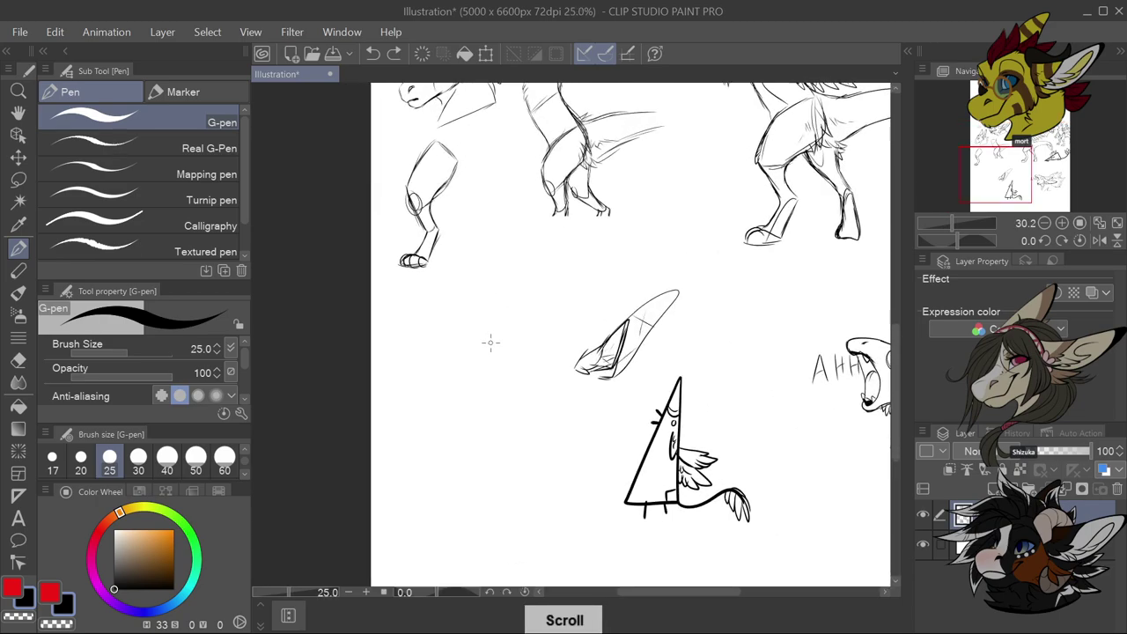
{"action": "mouse_move", "coordinate": [483, 313]}
{"action": "left_mouse_down"}
{"action": "mouse_move", "coordinate": [482, 448]}
{"action": "mouse_move", "coordinate": [469, 334]}
{"action": "mouse_move", "coordinate": [416, 450]}
{"action": "mouse_move", "coordinate": [549, 451]}
{"action": "left_mouse_up"}
{"action": "left_click_drag", "start_coordinate": [484, 315], "coordinate": [555, 453]}
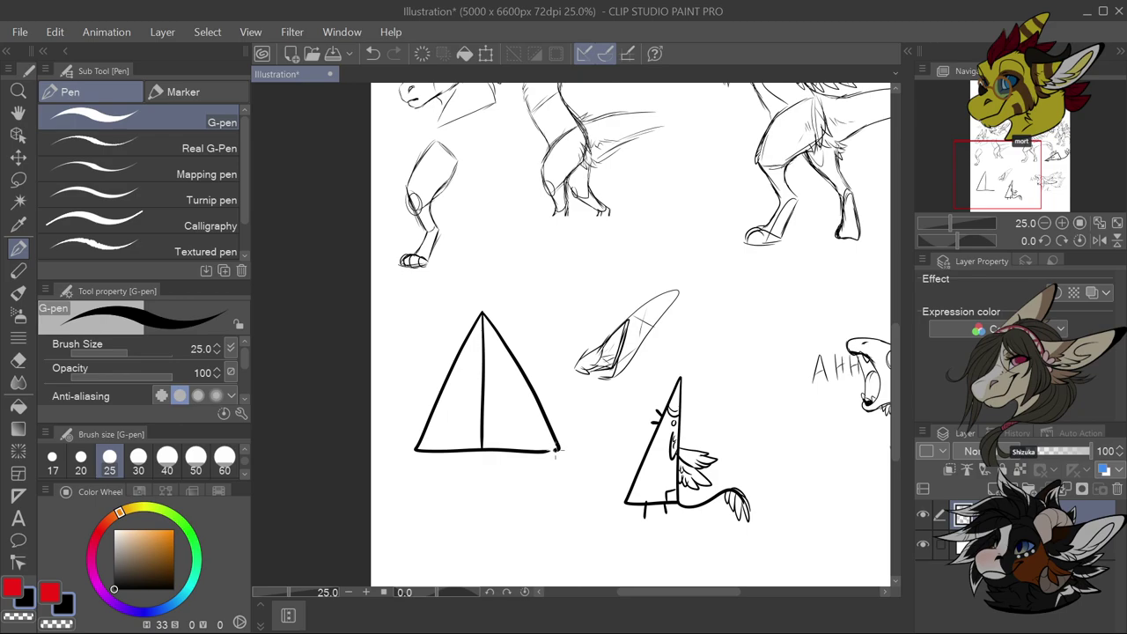
Add pairs of short leg strokes near the apex and lower corners on both slanted sides of the wide triangle
{"action": "mouse_move", "coordinate": [450, 335]}
{"action": "left_mouse_down"}
{"action": "mouse_move", "coordinate": [458, 349]}
{"action": "mouse_move", "coordinate": [528, 352]}
{"action": "left_mouse_up"}
{"action": "left_click_drag", "start_coordinate": [417, 418], "coordinate": [422, 441]}
{"action": "left_click_drag", "start_coordinate": [548, 414], "coordinate": [565, 436]}
{"action": "key", "text": "ctrl+z"}
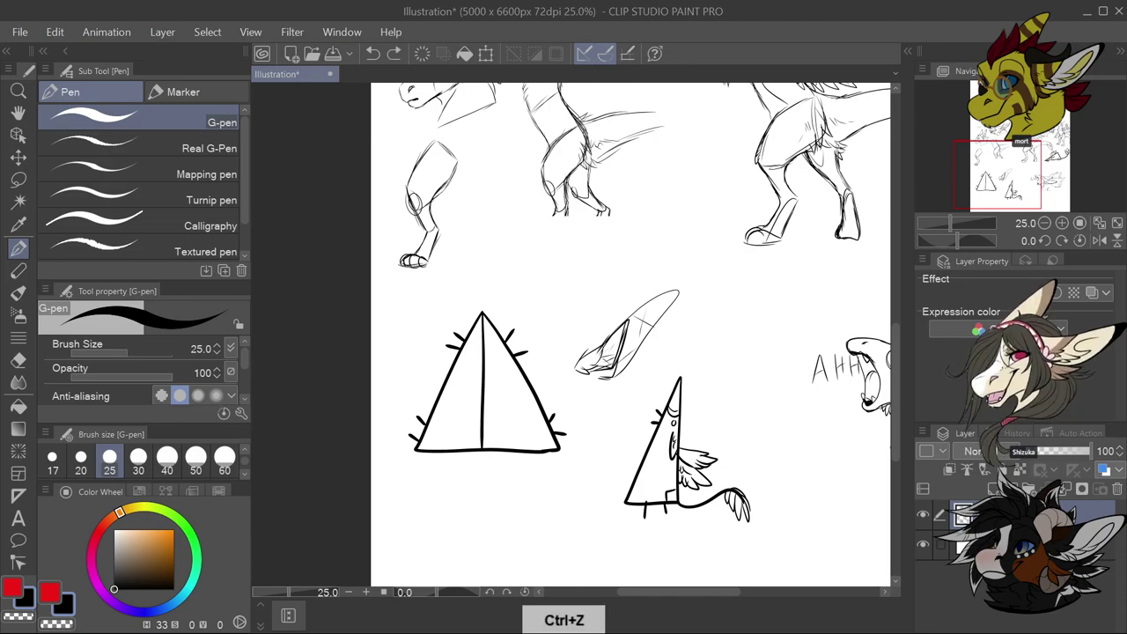
{"action": "key", "text": "ctrl+z"}
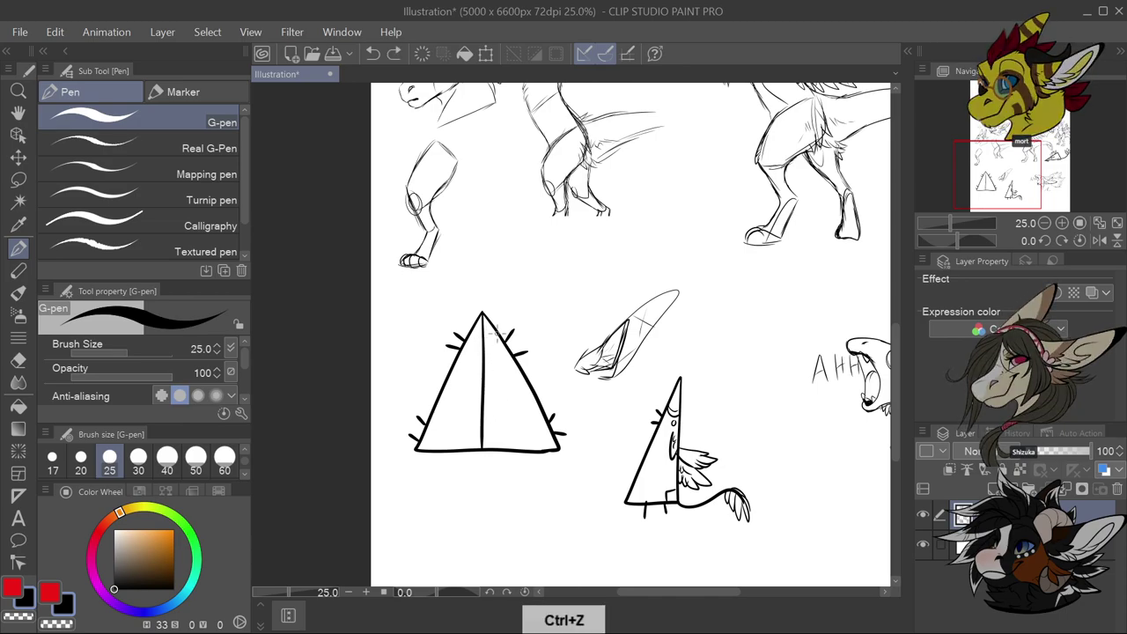
Mirror the creature's details across the wide triangle's centre line: an apex arc, right-angle marks at the base, two eyes and feathery facial markings
{"action": "left_click_drag", "start_coordinate": [498, 335], "coordinate": [481, 333]}
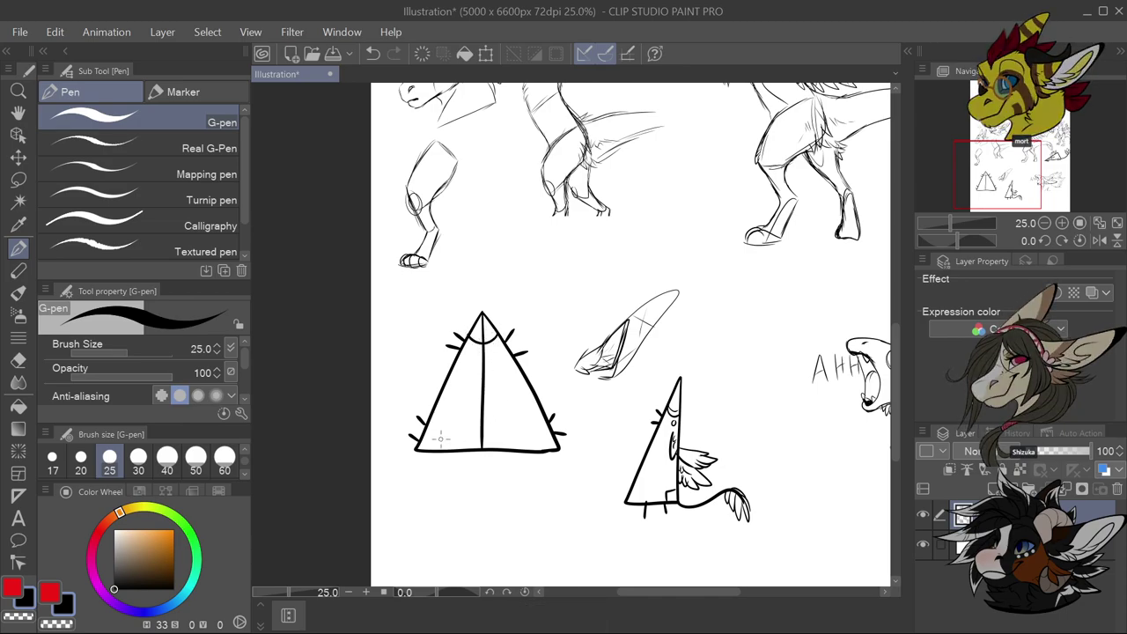
{"action": "mouse_move", "coordinate": [467, 450]}
{"action": "left_mouse_down"}
{"action": "mouse_move", "coordinate": [467, 433]}
{"action": "mouse_move", "coordinate": [500, 433]}
{"action": "mouse_move", "coordinate": [500, 451]}
{"action": "left_mouse_up"}
{"action": "mouse_move", "coordinate": [476, 342]}
{"action": "left_mouse_down"}
{"action": "mouse_move", "coordinate": [481, 382]}
{"action": "mouse_move", "coordinate": [494, 368]}
{"action": "mouse_move", "coordinate": [497, 377]}
{"action": "mouse_move", "coordinate": [480, 388]}
{"action": "left_mouse_up"}
{"action": "mouse_move", "coordinate": [483, 349]}
{"action": "left_mouse_down"}
{"action": "mouse_move", "coordinate": [492, 373]}
{"action": "mouse_move", "coordinate": [479, 372]}
{"action": "left_mouse_up"}
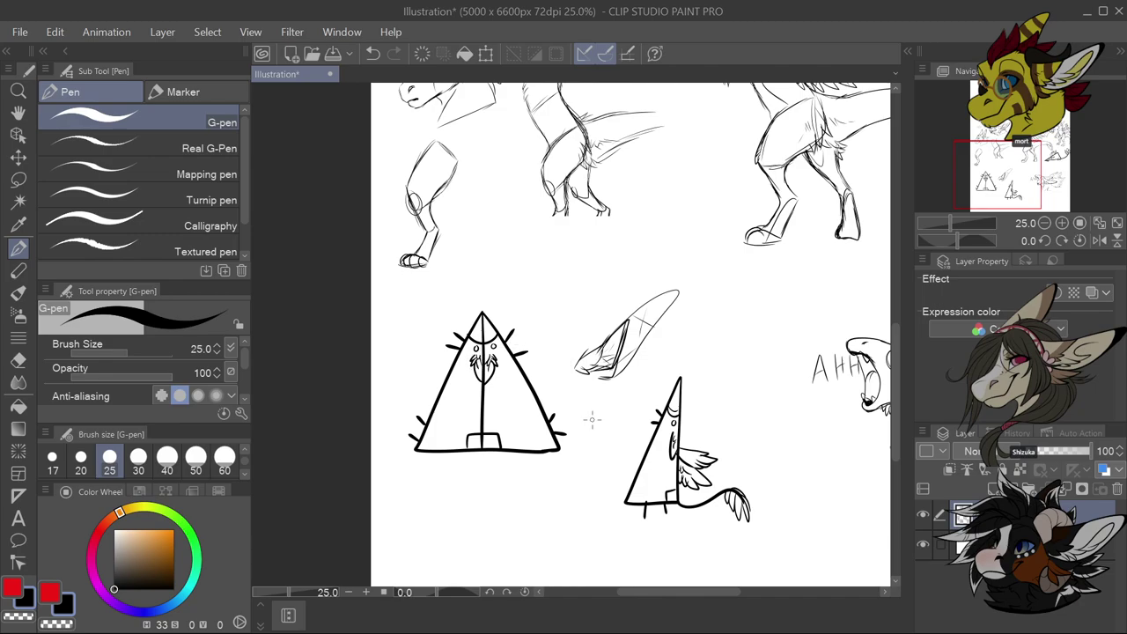
Draw two mirrored tails looping below the wide triangle's base and curling up into feathered tips inside the lower corners
{"action": "mouse_move", "coordinate": [482, 442]}
{"action": "left_mouse_down"}
{"action": "mouse_move", "coordinate": [481, 458]}
{"action": "mouse_move", "coordinate": [445, 474]}
{"action": "mouse_move", "coordinate": [433, 436]}
{"action": "mouse_move", "coordinate": [449, 429]}
{"action": "mouse_move", "coordinate": [490, 456]}
{"action": "mouse_move", "coordinate": [530, 461]}
{"action": "mouse_move", "coordinate": [533, 426]}
{"action": "mouse_move", "coordinate": [501, 423]}
{"action": "mouse_move", "coordinate": [521, 421]}
{"action": "mouse_move", "coordinate": [514, 442]}
{"action": "mouse_move", "coordinate": [532, 435]}
{"action": "mouse_move", "coordinate": [535, 445]}
{"action": "mouse_move", "coordinate": [517, 417]}
{"action": "mouse_move", "coordinate": [541, 440]}
{"action": "left_mouse_up"}
{"action": "mouse_move", "coordinate": [450, 424]}
{"action": "left_mouse_down"}
{"action": "mouse_move", "coordinate": [456, 431]}
{"action": "mouse_move", "coordinate": [465, 413]}
{"action": "mouse_move", "coordinate": [445, 415]}
{"action": "mouse_move", "coordinate": [421, 446]}
{"action": "mouse_move", "coordinate": [431, 456]}
{"action": "mouse_move", "coordinate": [445, 441]}
{"action": "mouse_move", "coordinate": [426, 444]}
{"action": "mouse_move", "coordinate": [455, 432]}
{"action": "mouse_move", "coordinate": [438, 428]}
{"action": "mouse_move", "coordinate": [463, 421]}
{"action": "mouse_move", "coordinate": [480, 385]}
{"action": "mouse_move", "coordinate": [463, 403]}
{"action": "mouse_move", "coordinate": [468, 394]}
{"action": "mouse_move", "coordinate": [463, 434]}
{"action": "left_mouse_up"}
{"action": "key", "text": "ctrl+z"}
{"action": "key", "text": "ctrl+z"}
{"action": "key", "text": "ctrl+z"}
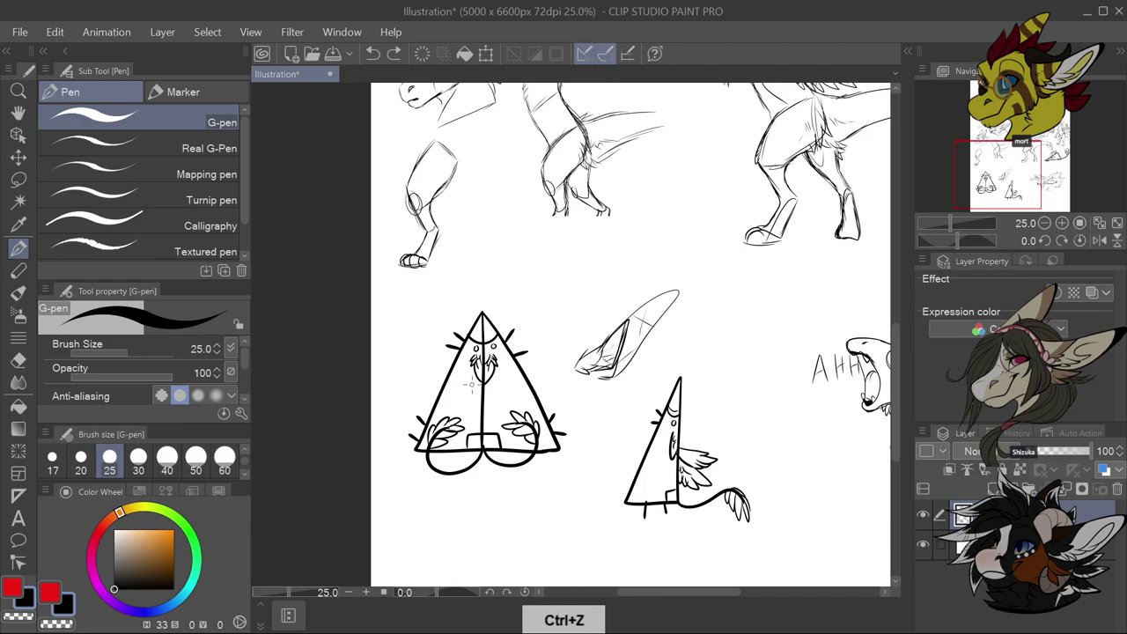
Draw mirrored feathered wings along the centre line of the wide triangle, between the face and the base
{"action": "mouse_move", "coordinate": [472, 387]}
{"action": "left_mouse_down"}
{"action": "mouse_move", "coordinate": [464, 430]}
{"action": "mouse_move", "coordinate": [477, 433]}
{"action": "mouse_move", "coordinate": [484, 400]}
{"action": "mouse_move", "coordinate": [481, 434]}
{"action": "mouse_move", "coordinate": [507, 389]}
{"action": "mouse_move", "coordinate": [493, 409]}
{"action": "left_mouse_up"}
{"action": "mouse_move", "coordinate": [504, 398]}
{"action": "left_mouse_down"}
{"action": "mouse_move", "coordinate": [493, 431]}
{"action": "mouse_move", "coordinate": [486, 410]}
{"action": "left_mouse_up"}
{"action": "left_click_drag", "start_coordinate": [496, 400], "coordinate": [486, 424]}
{"action": "left_click_drag", "start_coordinate": [488, 427], "coordinate": [483, 437]}
{"action": "left_click_drag", "start_coordinate": [499, 396], "coordinate": [468, 399]}
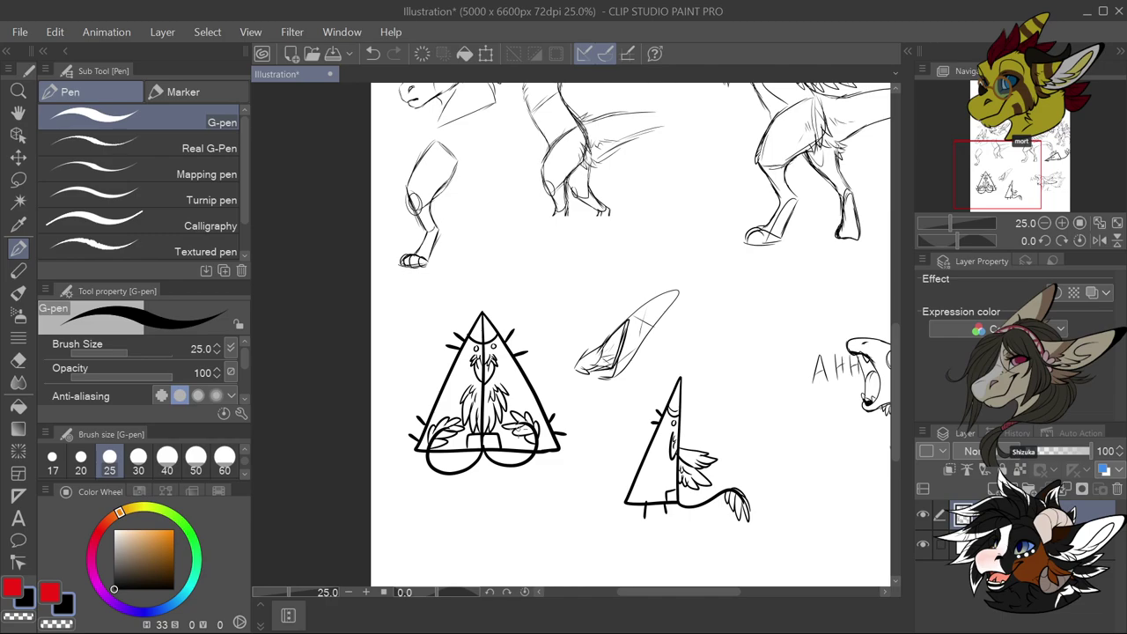
Draw a small cube beside the narrow triangle creature and label it "EGG" with a downward arrow
{"action": "scroll", "coordinate": [687, 438], "scroll_direction": "down", "scroll_amount": 3}
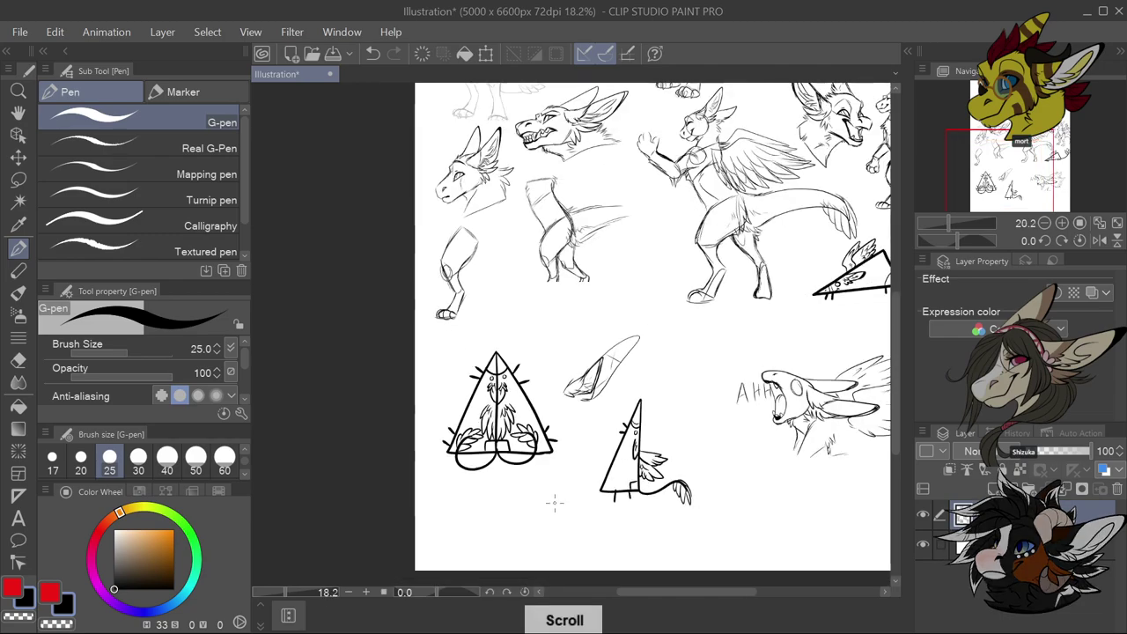
{"action": "scroll", "coordinate": [687, 437], "scroll_direction": "up", "scroll_amount": 4}
{"action": "mouse_move", "coordinate": [684, 435]}
{"action": "left_mouse_down"}
{"action": "mouse_move", "coordinate": [709, 422]}
{"action": "mouse_move", "coordinate": [711, 441]}
{"action": "mouse_move", "coordinate": [711, 421]}
{"action": "mouse_move", "coordinate": [729, 432]}
{"action": "mouse_move", "coordinate": [710, 451]}
{"action": "mouse_move", "coordinate": [684, 453]}
{"action": "mouse_move", "coordinate": [707, 463]}
{"action": "mouse_move", "coordinate": [729, 451]}
{"action": "left_mouse_up"}
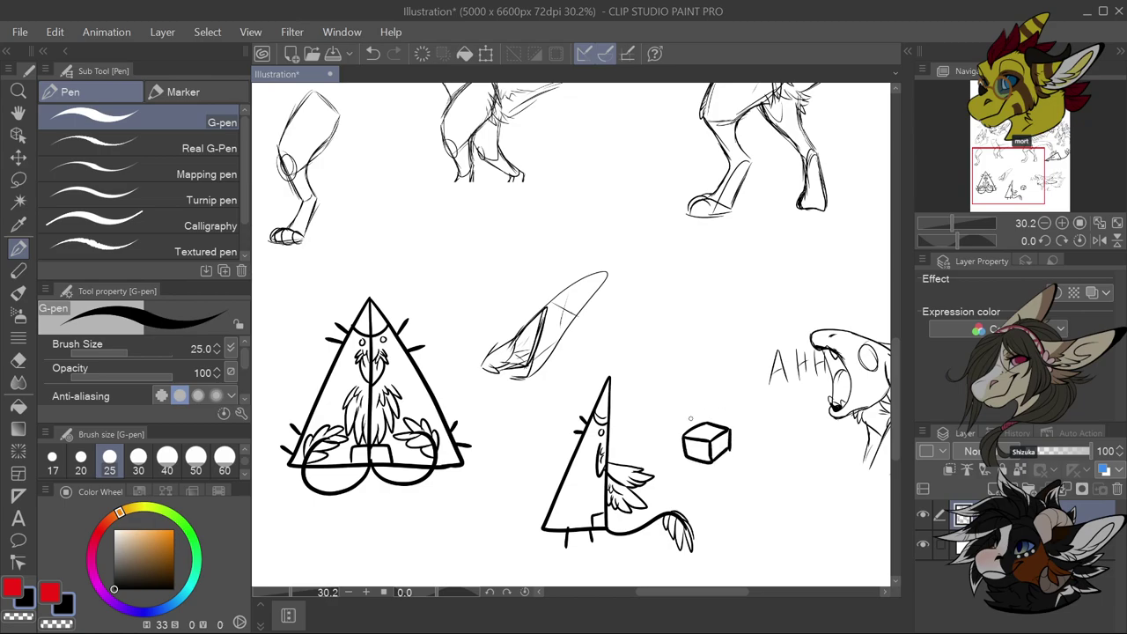
{"action": "mouse_move", "coordinate": [690, 413]}
{"action": "left_mouse_down"}
{"action": "mouse_move", "coordinate": [700, 412]}
{"action": "mouse_move", "coordinate": [694, 389]}
{"action": "left_mouse_up"}
{"action": "mouse_move", "coordinate": [688, 383]}
{"action": "left_mouse_down"}
{"action": "mouse_move", "coordinate": [713, 396]}
{"action": "mouse_move", "coordinate": [723, 382]}
{"action": "left_mouse_up"}
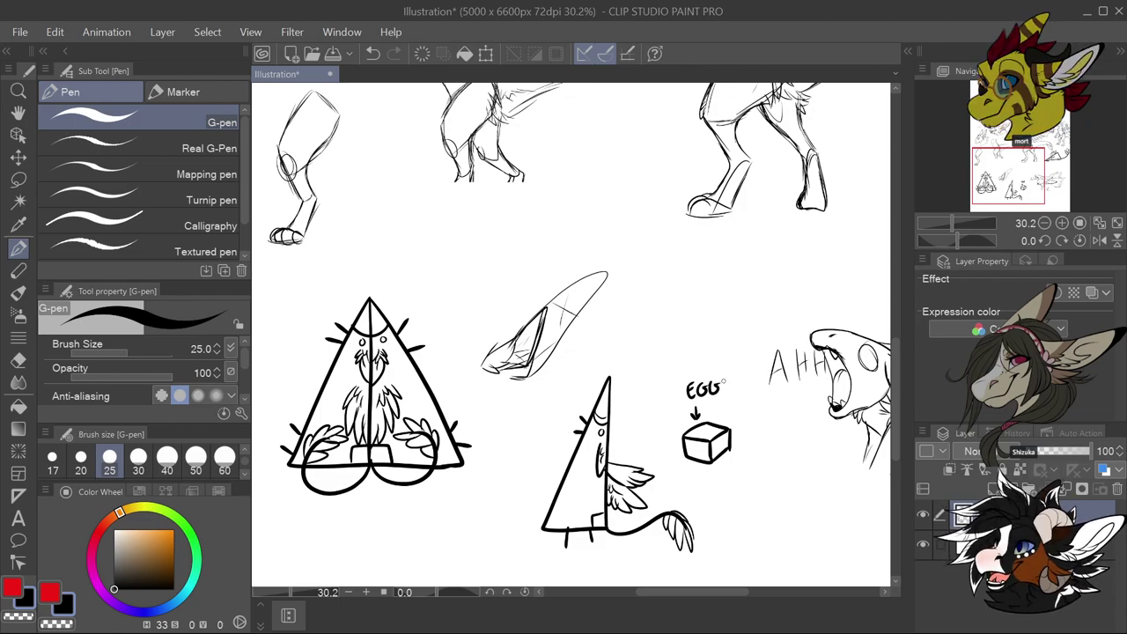
{"action": "key", "text": "ctrl+z"}
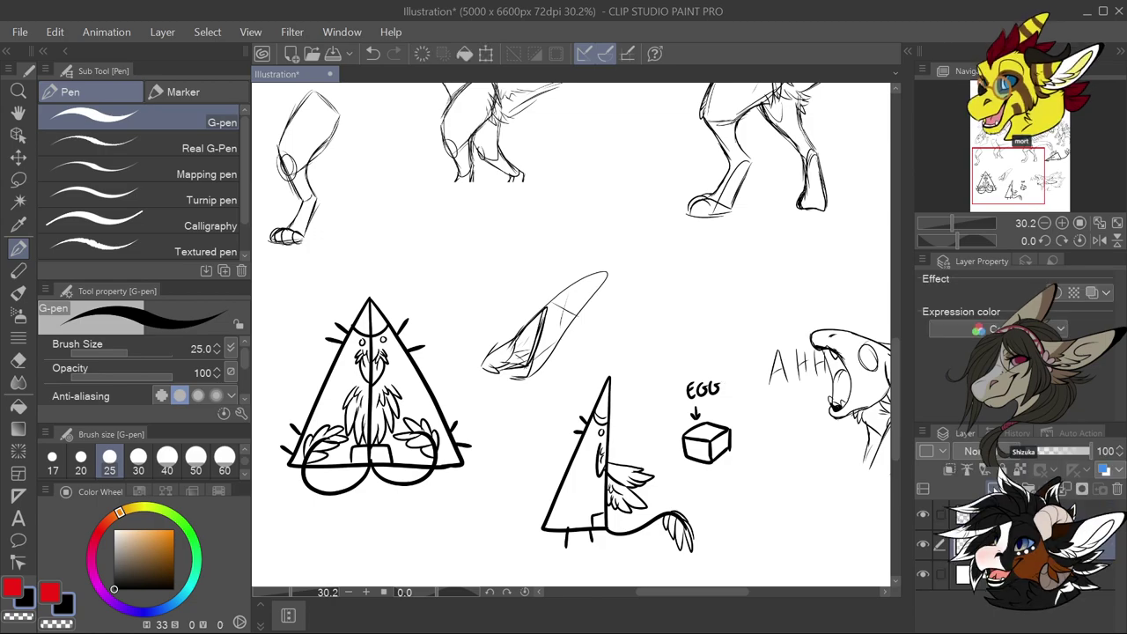
Shade the egg cube in blue (H 225, S 73, V 65) with the Crayon brush
{"action": "left_click", "coordinate": [161, 616]}
{"action": "left_click", "coordinate": [157, 550]}
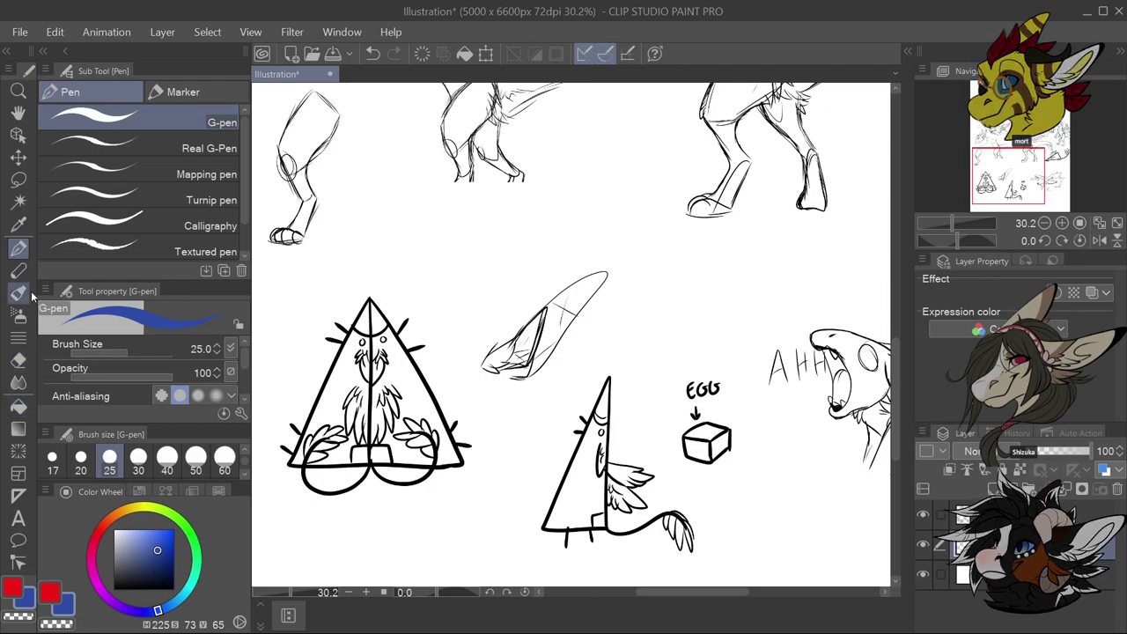
{"action": "left_click", "coordinate": [19, 297]}
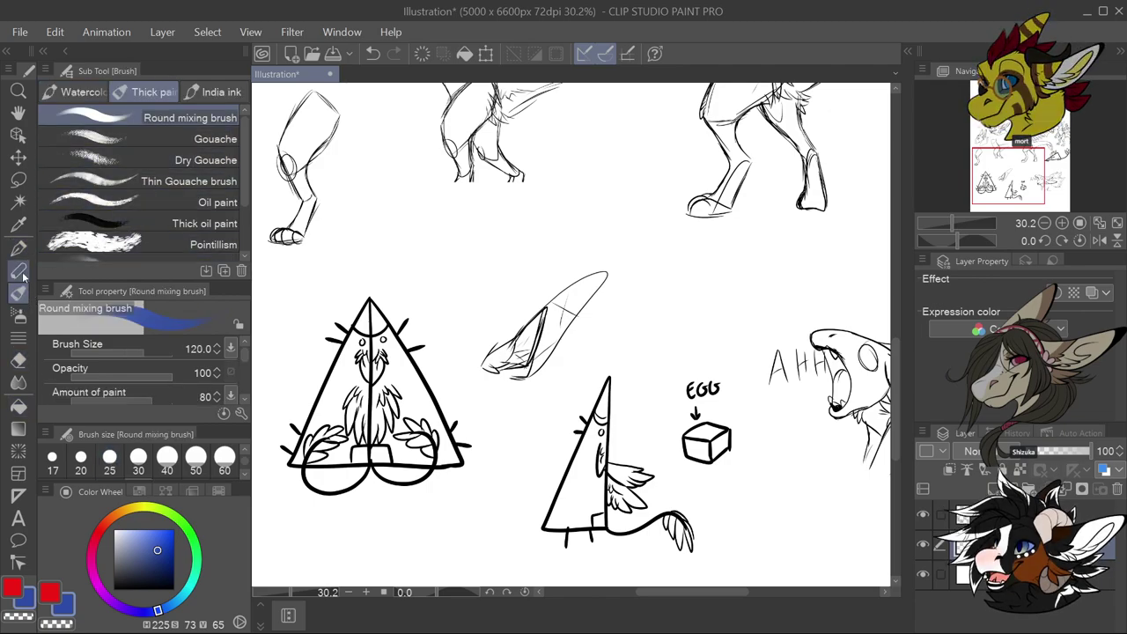
{"action": "left_click", "coordinate": [16, 270]}
{"action": "left_click", "coordinate": [132, 128]}
{"action": "left_click", "coordinate": [132, 156]}
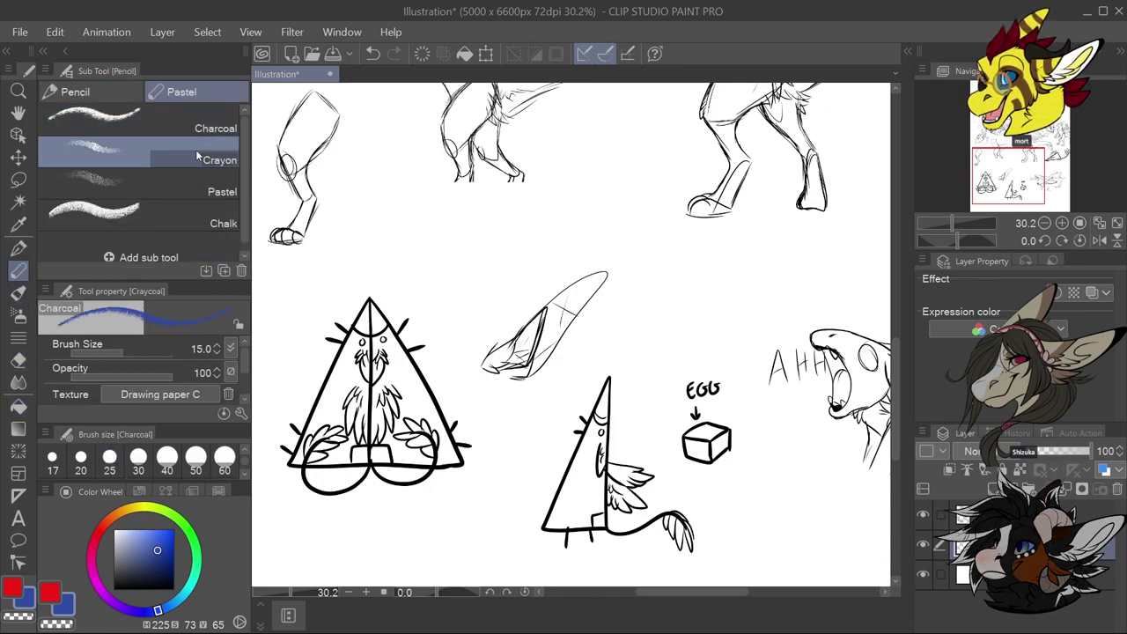
{"action": "mouse_move", "coordinate": [691, 432]}
{"action": "left_mouse_down"}
{"action": "mouse_move", "coordinate": [708, 449]}
{"action": "mouse_move", "coordinate": [704, 435]}
{"action": "left_mouse_up"}
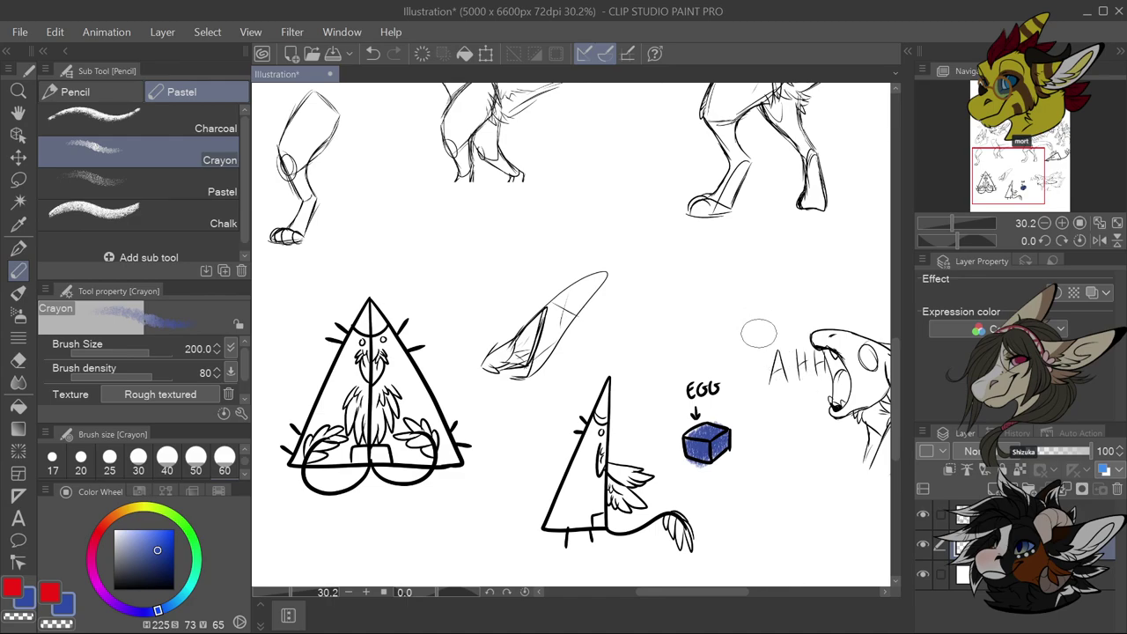
Look over the whole sheet of studies, and switch to Discord to view the other artist's shared canvas
{"action": "scroll", "coordinate": [755, 334], "scroll_direction": "down", "scroll_amount": 7}
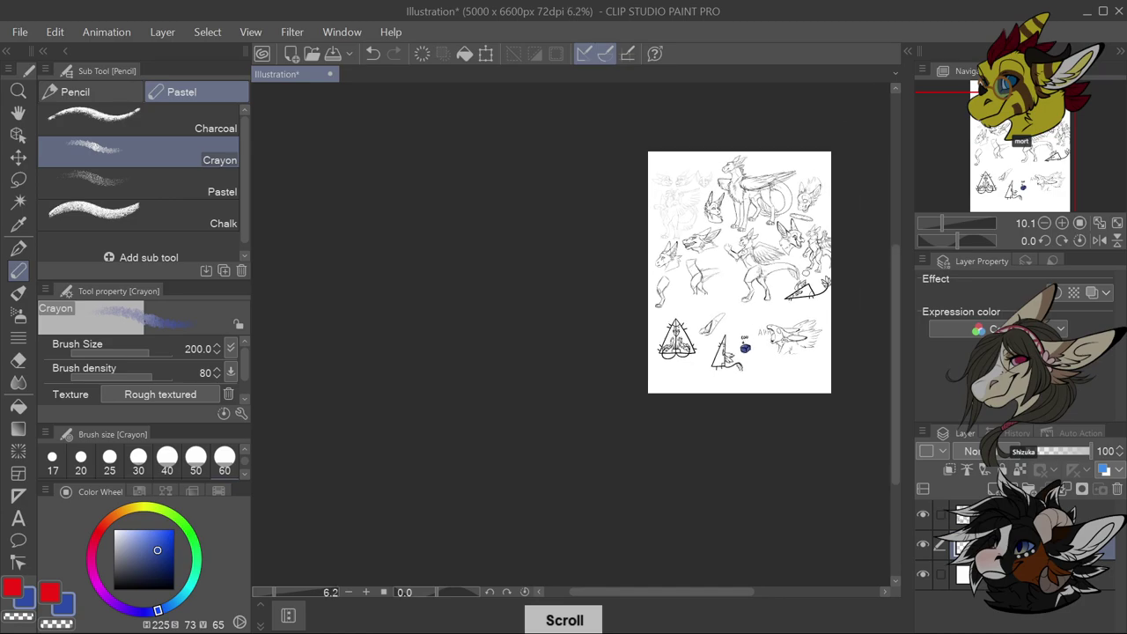
{"action": "scroll", "coordinate": [823, 255], "scroll_direction": "up", "scroll_amount": 4}
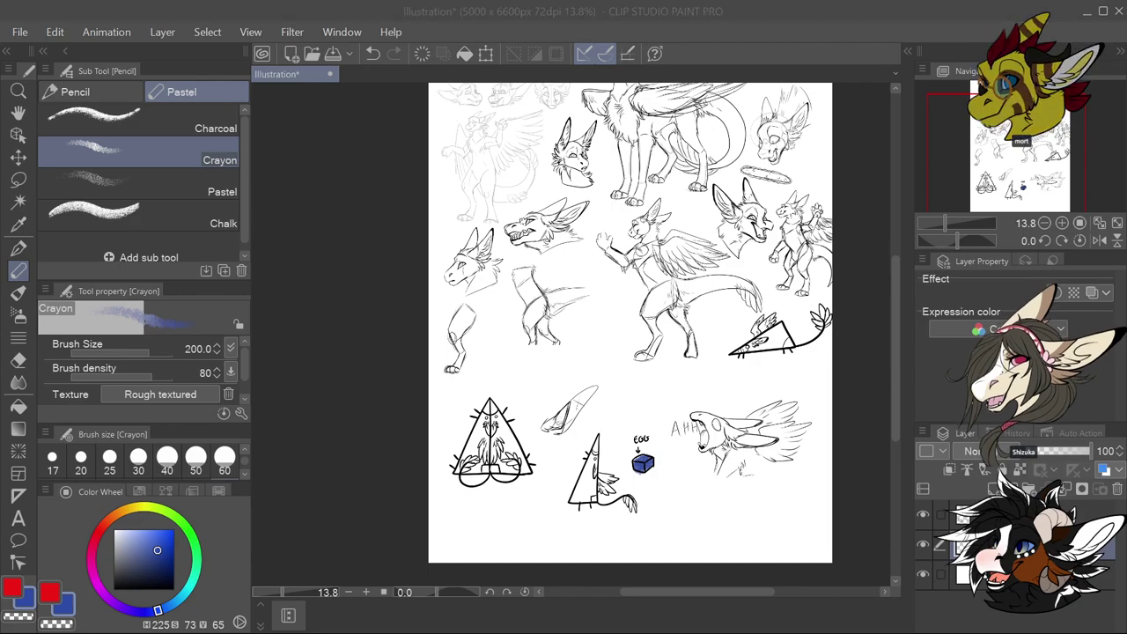
{"action": "key", "text": "alt+Tab"}
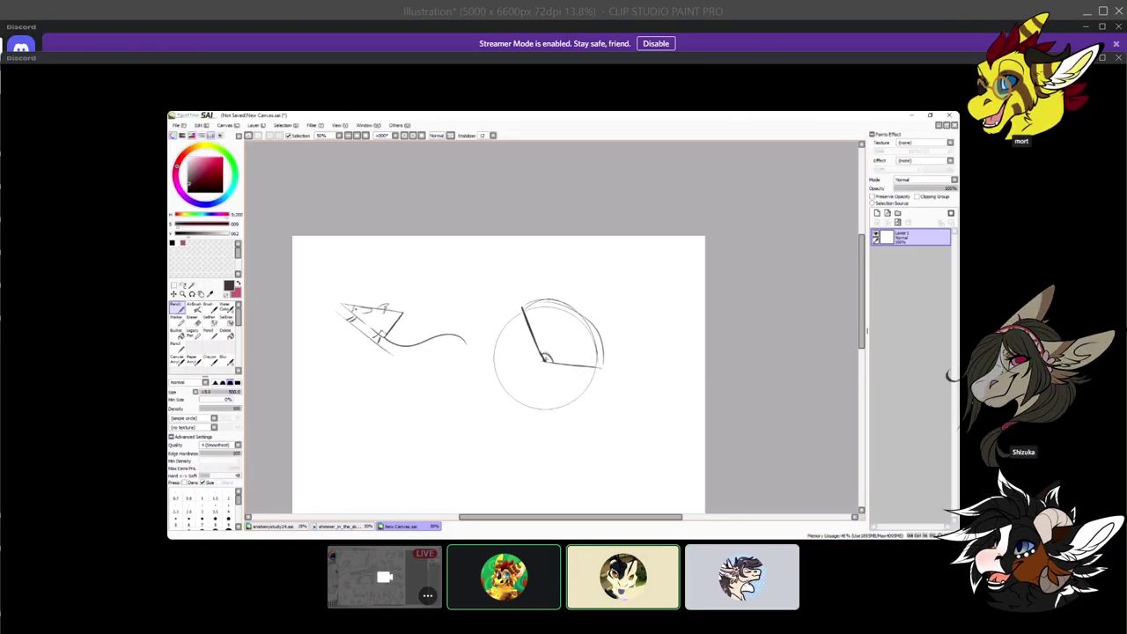